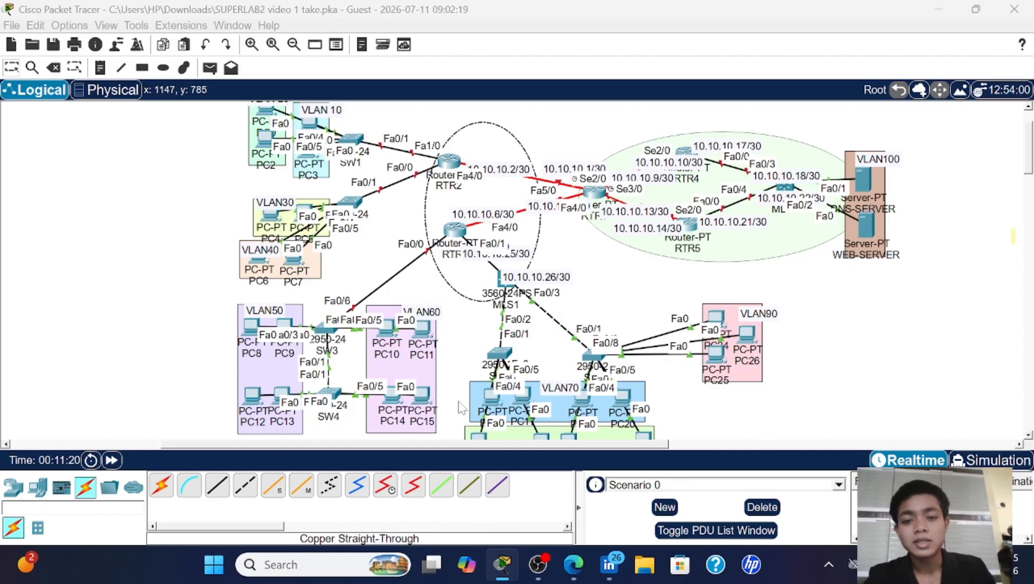
- Scroll through the activity instructions to review the Parts 9–10 tasks
scroll(508, 254, "down", 2)
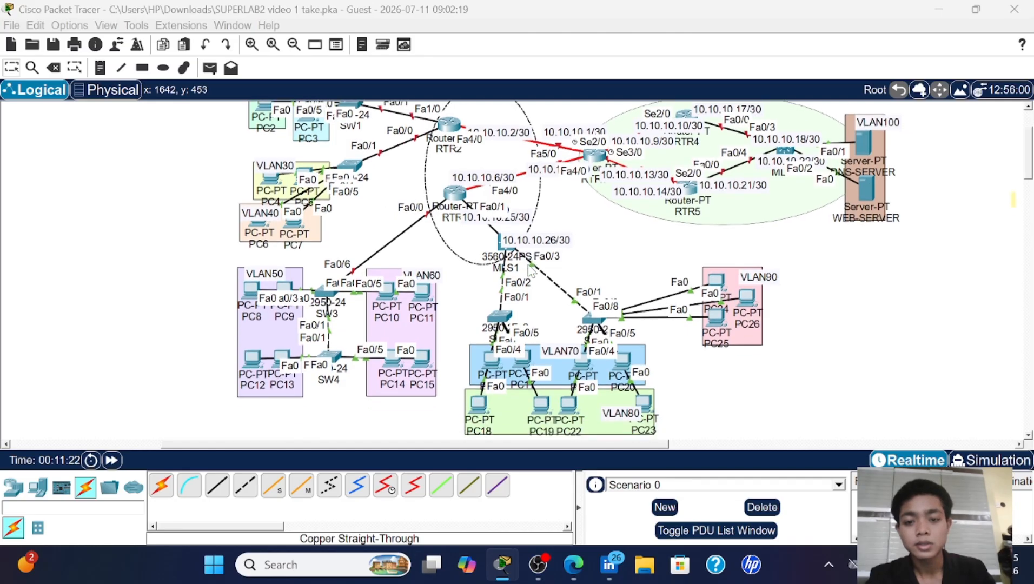
scroll(530, 271, "up", 3)
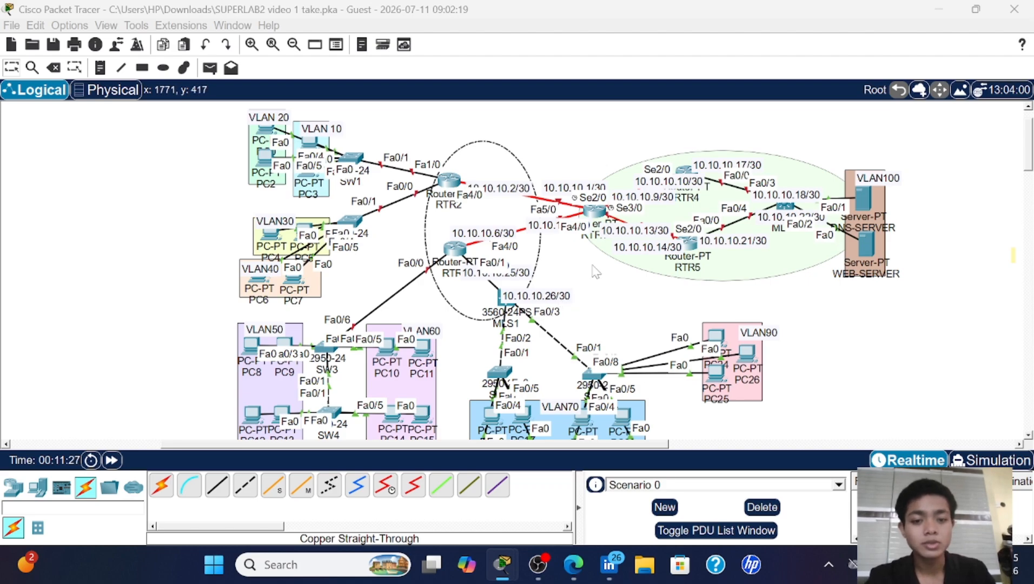
scroll(587, 272, "down", 1)
scroll(586, 272, "down", 2)
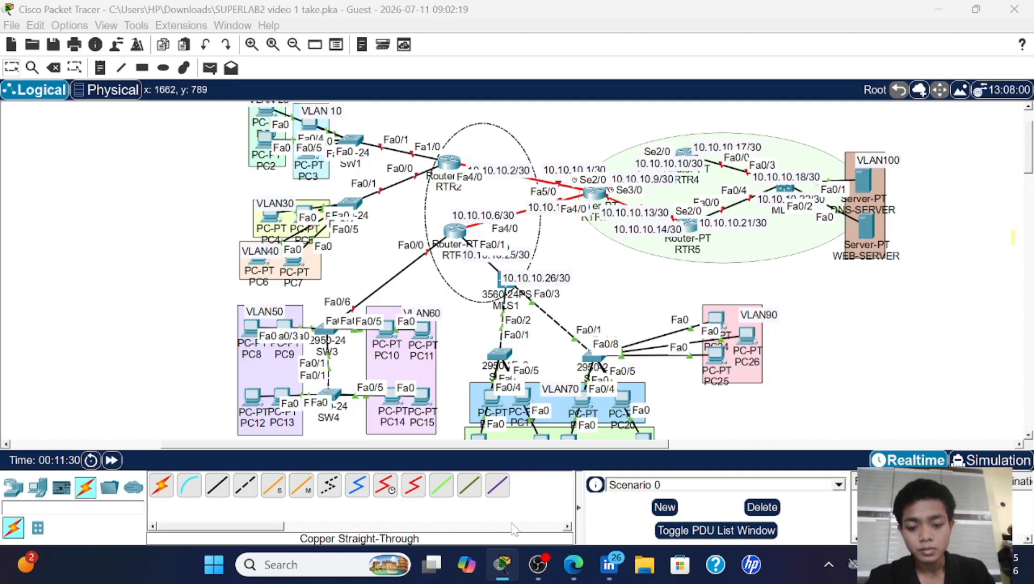
- Bring the PT Activity instructions to the front and move them to the upper left
mouse_move(505, 562)
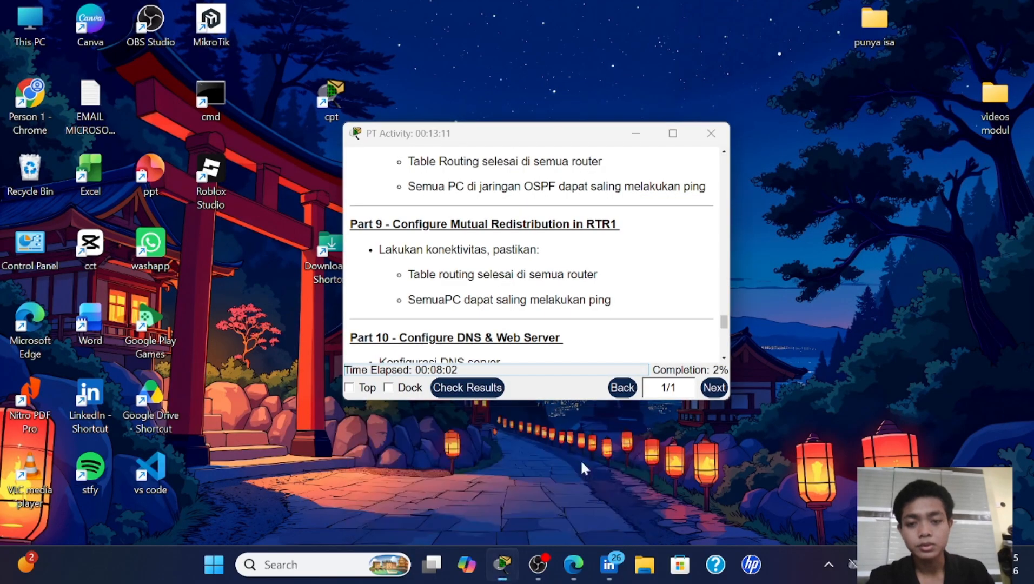
left_click(579, 480)
left_click_drag(550, 141, 306, 112)
- Scroll through the lab's topic list and instruction parts
scroll(291, 216, "up", 10)
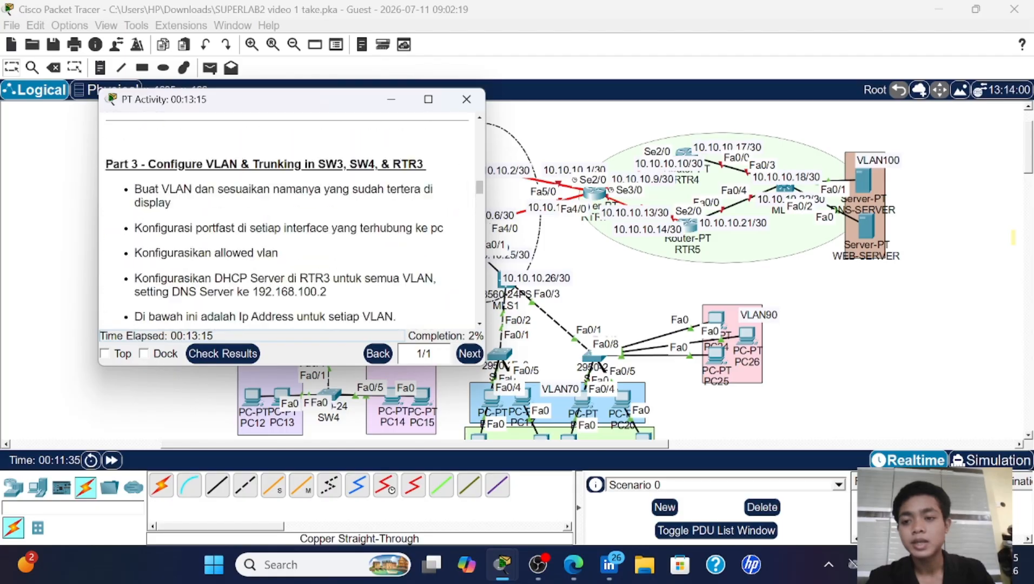
scroll(292, 216, "down", 3)
scroll(292, 233, "up", 4)
scroll(292, 236, "up", 6)
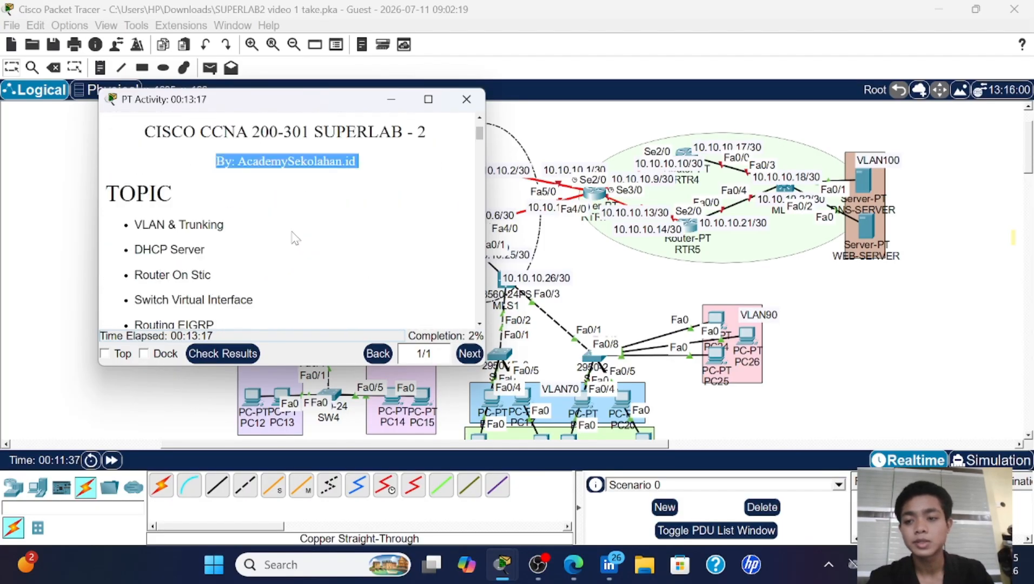
scroll(292, 236, "down", 3)
scroll(293, 237, "up", 2)
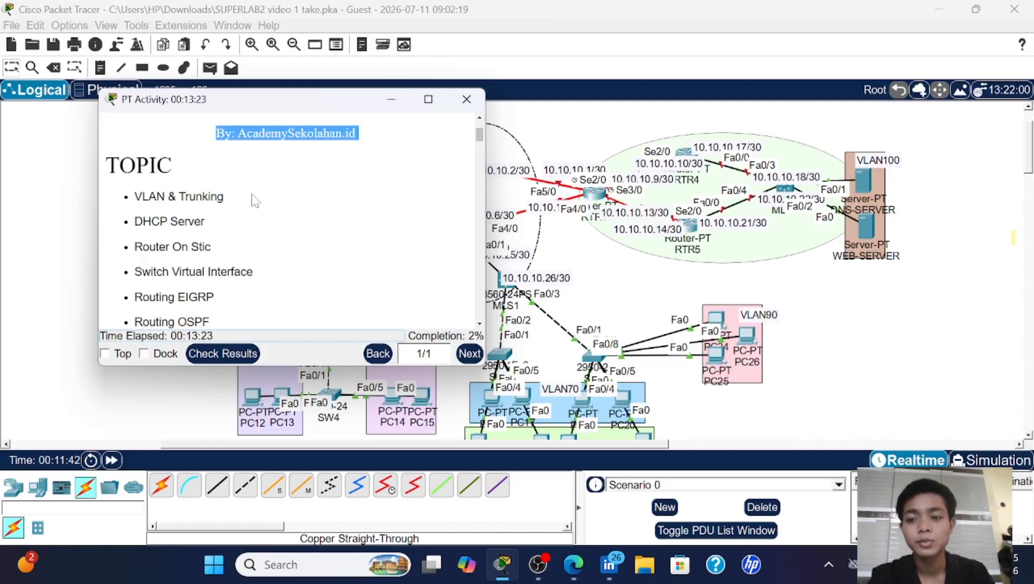
scroll(255, 201, "down", 1)
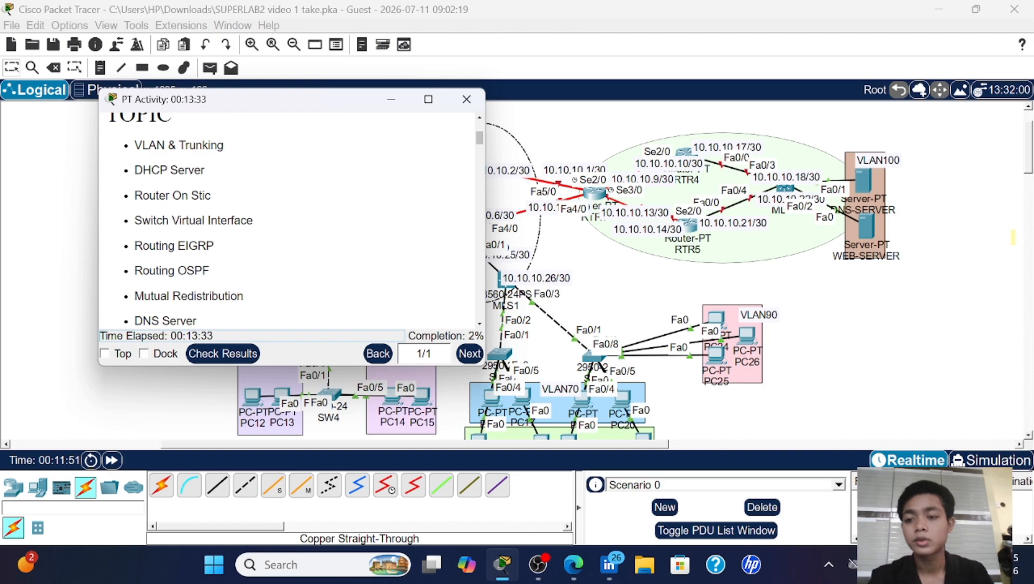
scroll(189, 209, "down", 1)
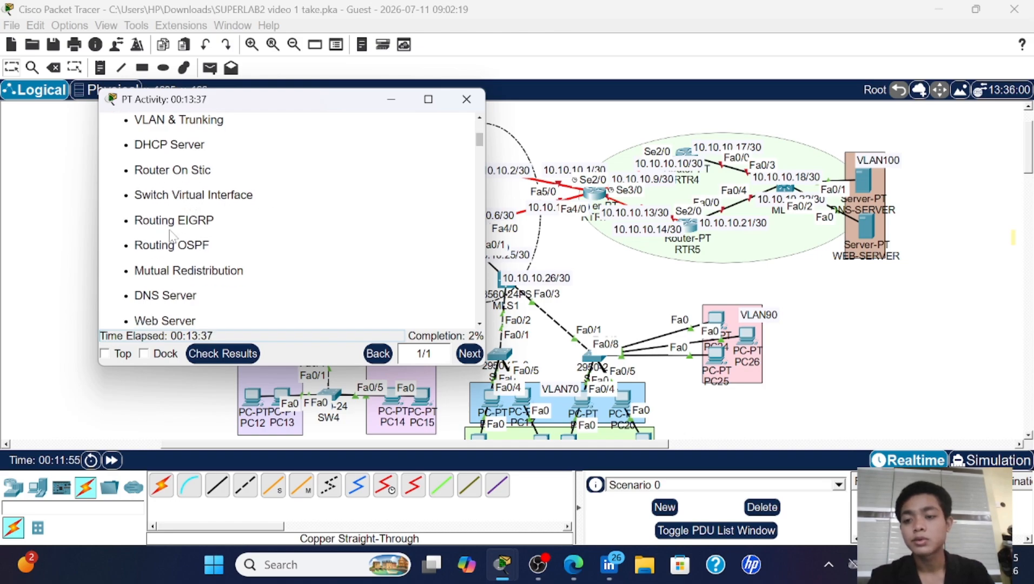
scroll(203, 228, "down", 1)
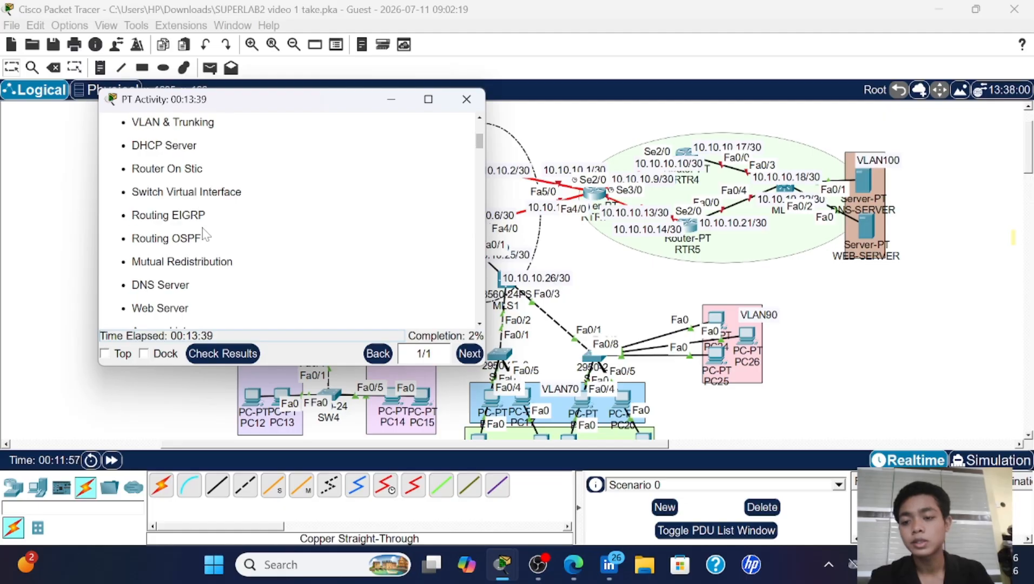
scroll(241, 270, "down", 1)
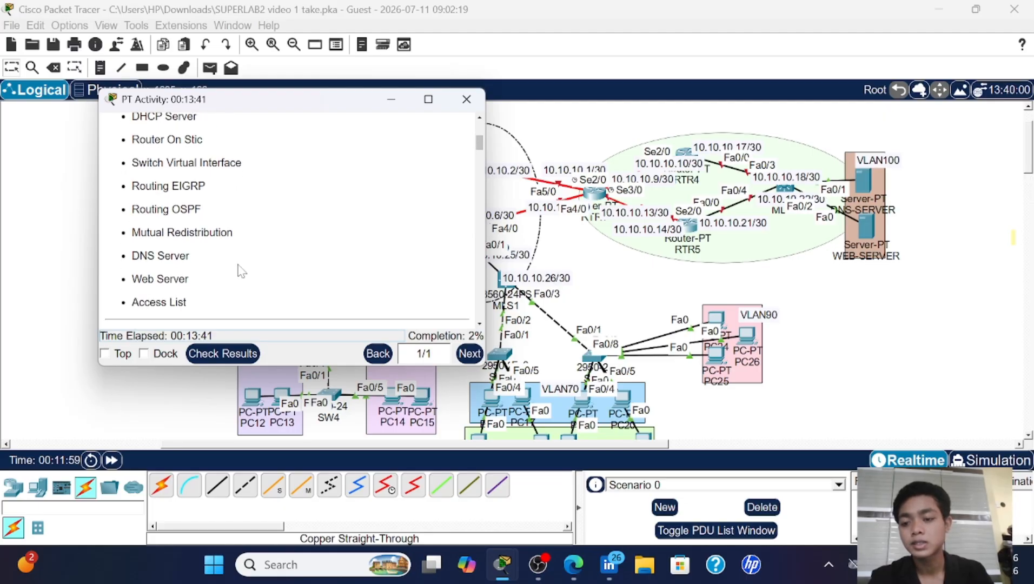
scroll(241, 270, "down", 2)
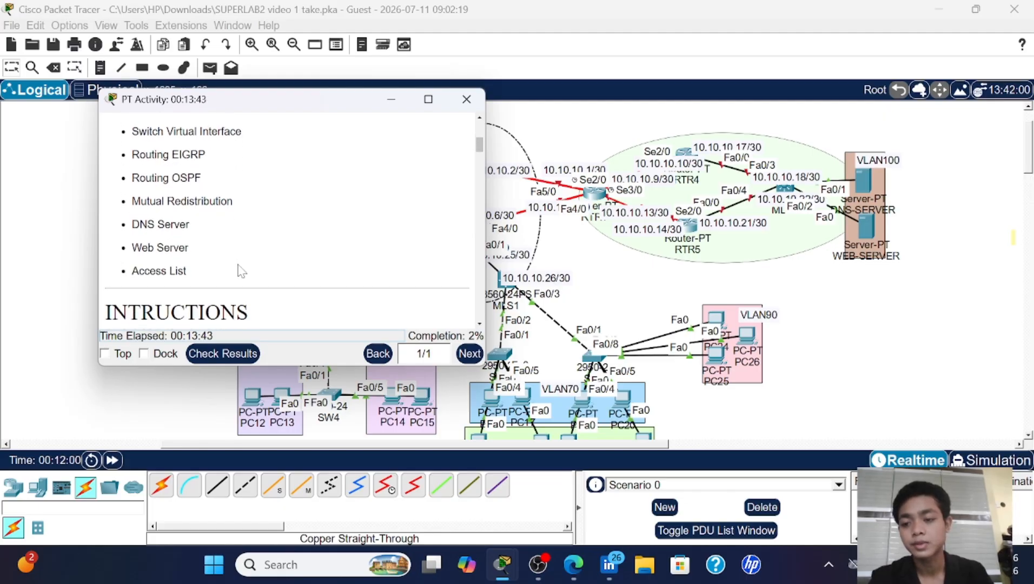
scroll(241, 270, "down", 5)
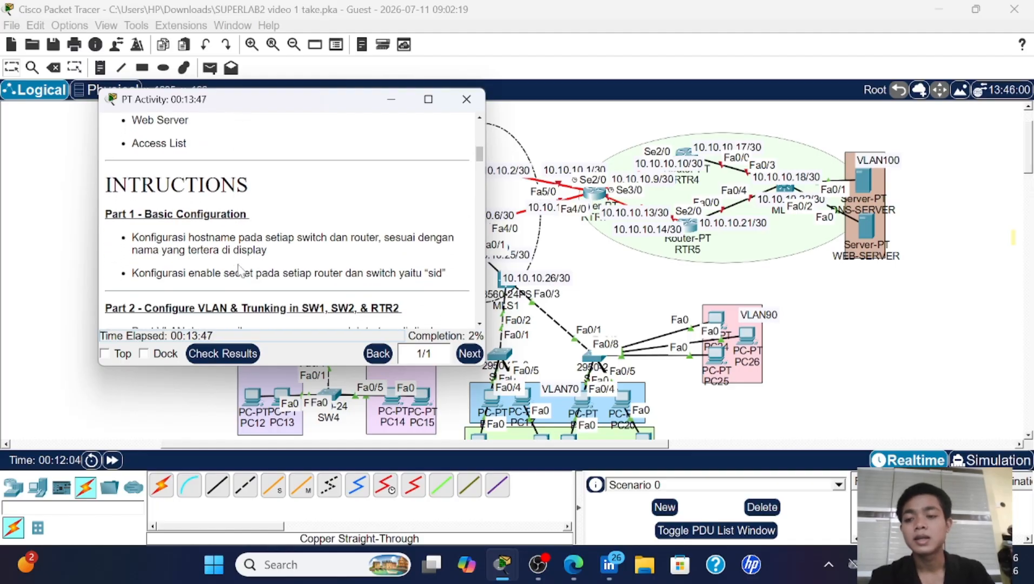
scroll(239, 270, "down", 3)
scroll(239, 270, "up", 3)
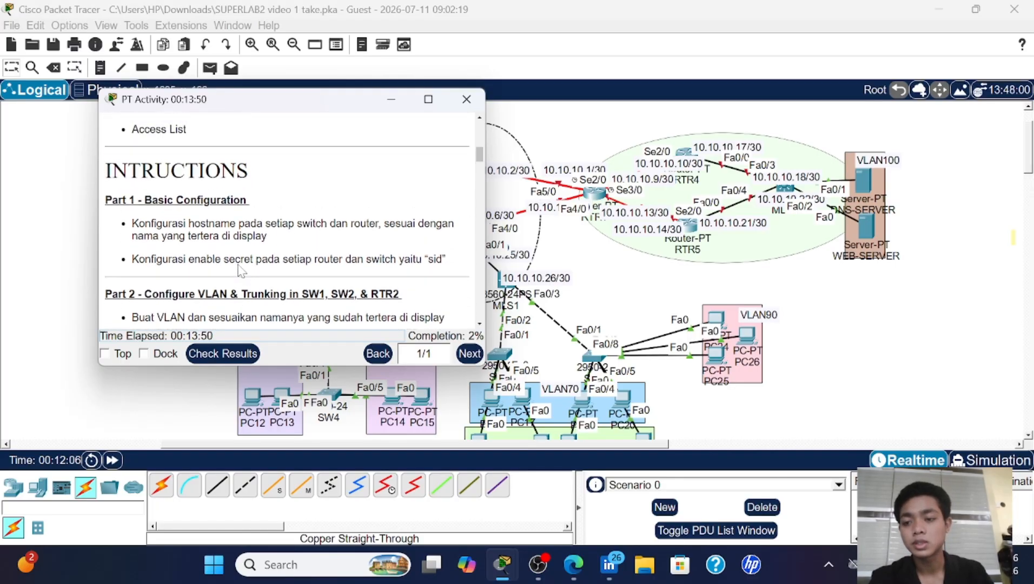
scroll(239, 269, "down", 20)
scroll(240, 269, "down", 15)
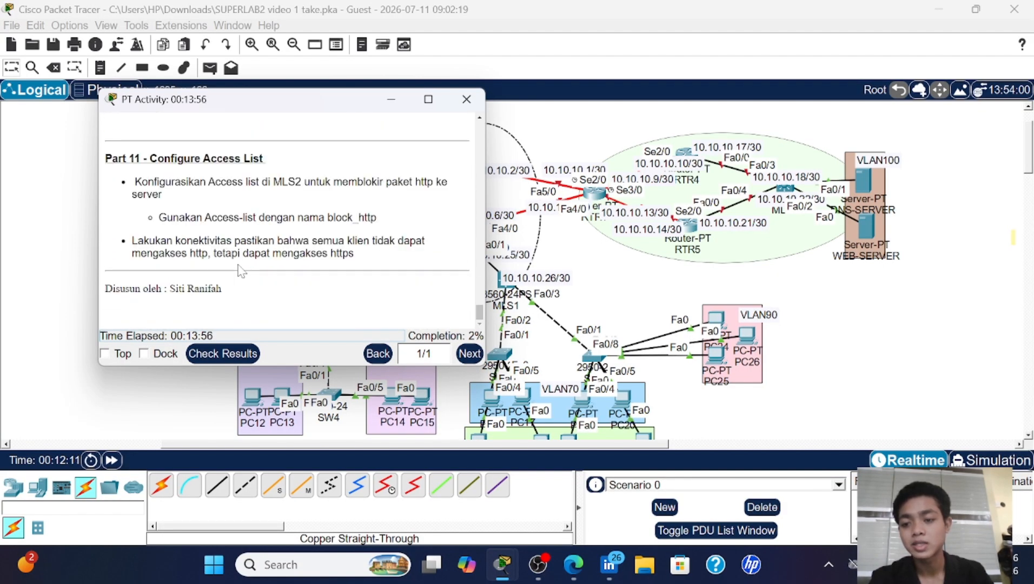
scroll(240, 271, "up", 15)
scroll(240, 270, "up", 5)
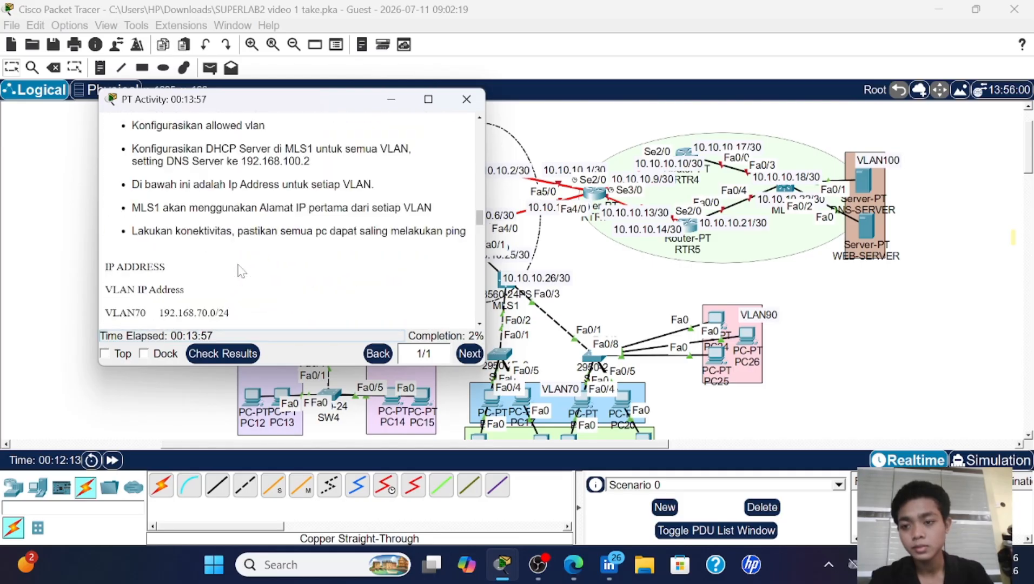
scroll(280, 264, "up", 3)
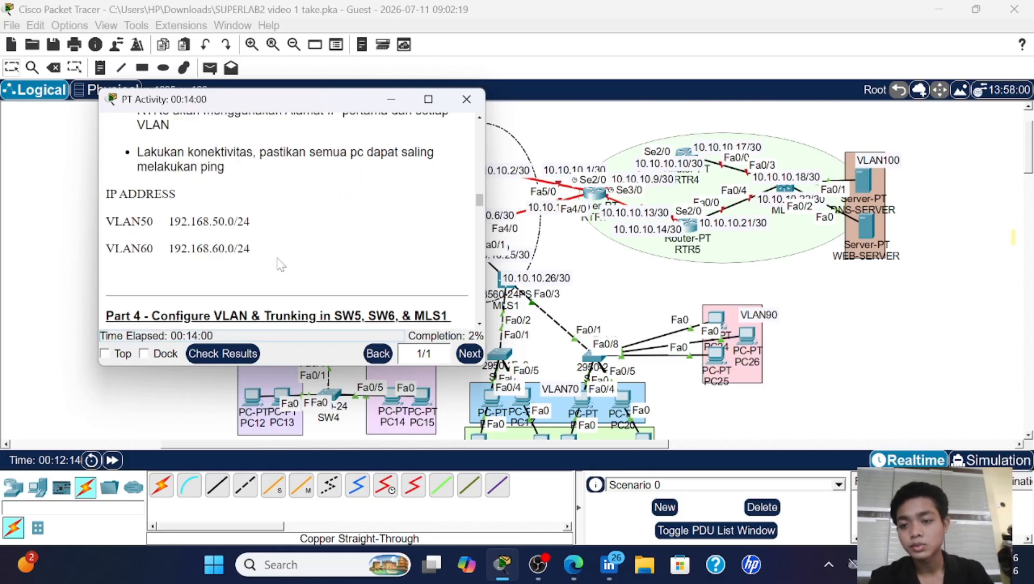
scroll(280, 264, "down", 2)
scroll(280, 264, "up", 8)
scroll(280, 264, "up", 5)
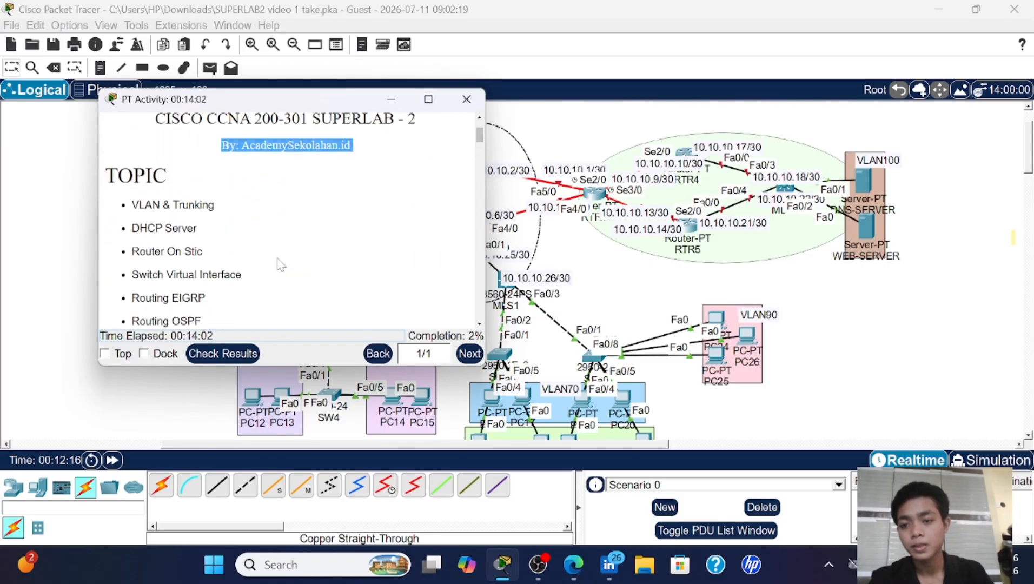
scroll(279, 262, "down", 3)
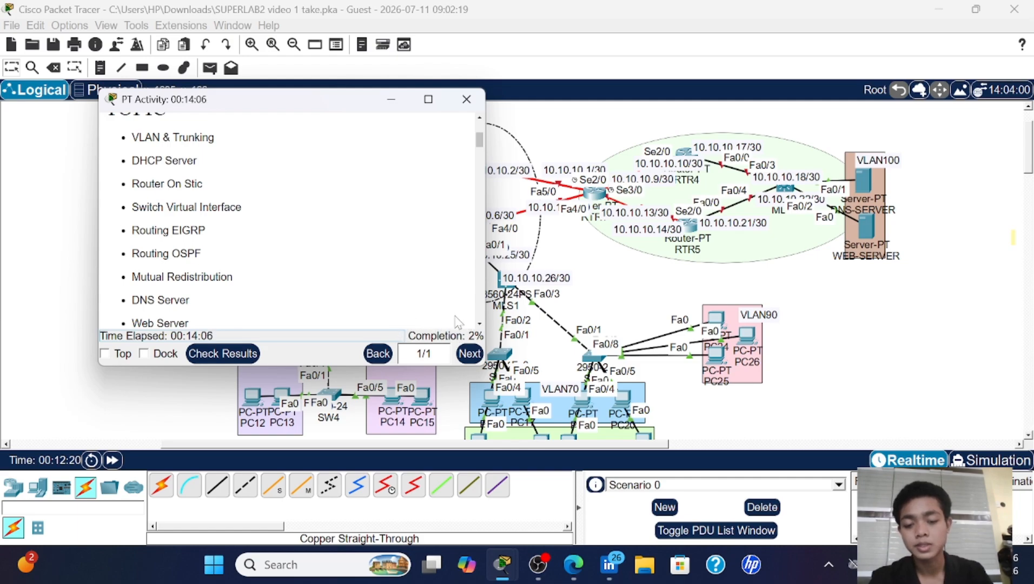
- Show the Assessment Items results and review the item tree scoring 6/219
left_click(213, 359)
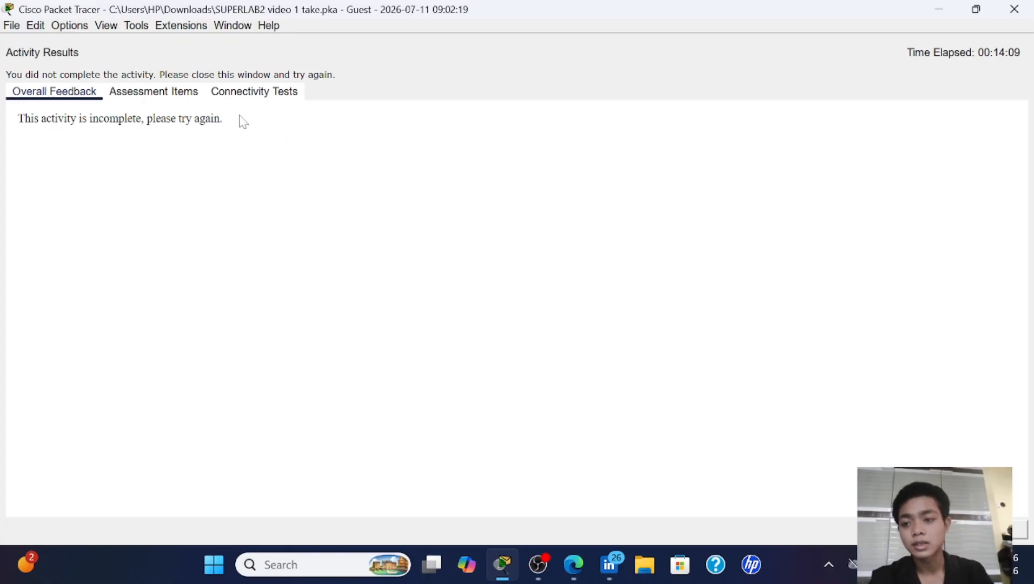
left_click(184, 101)
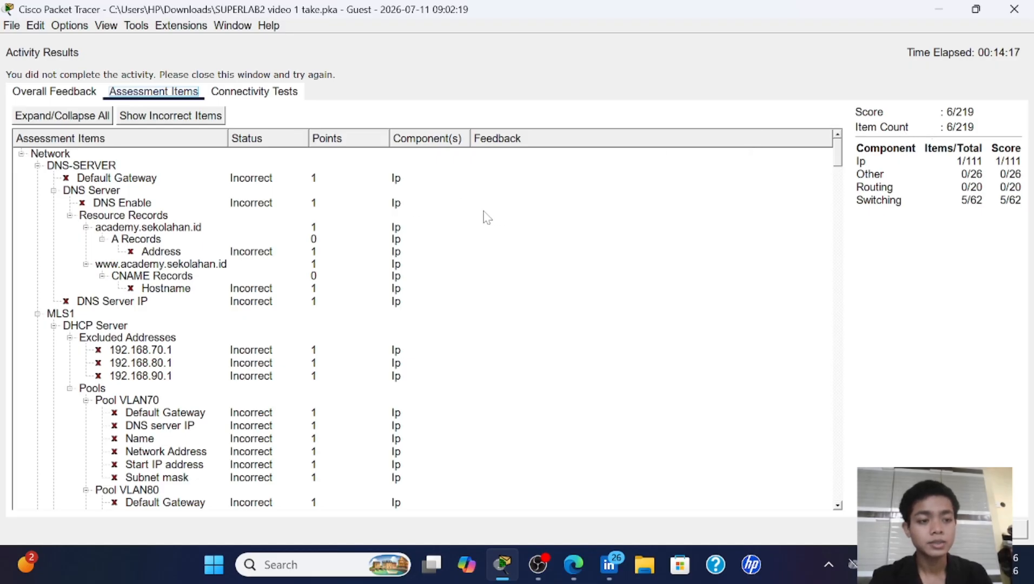
scroll(202, 309, "down", 20)
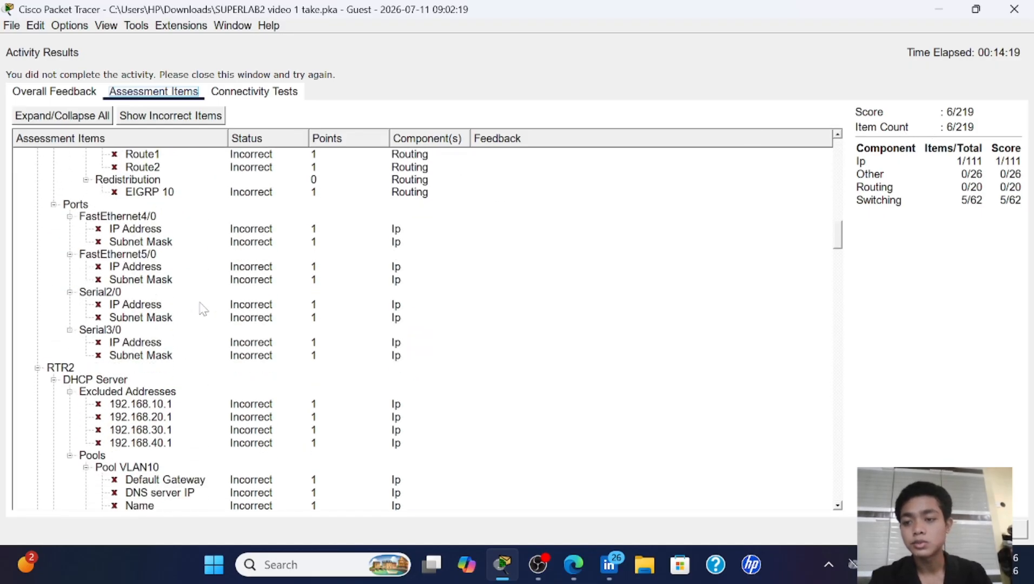
scroll(202, 308, "up", 5)
scroll(203, 309, "down", 20)
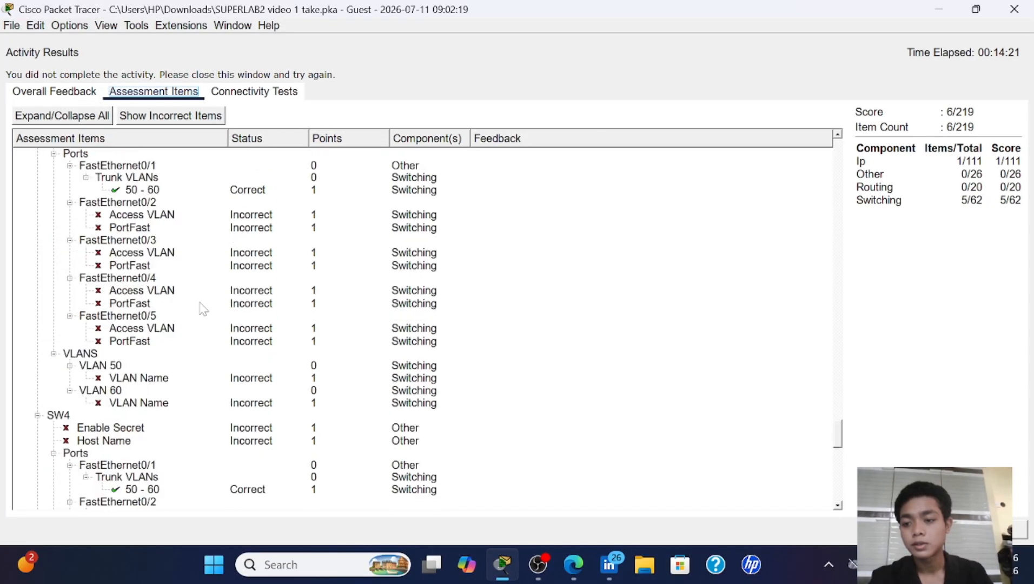
scroll(203, 309, "up", 20)
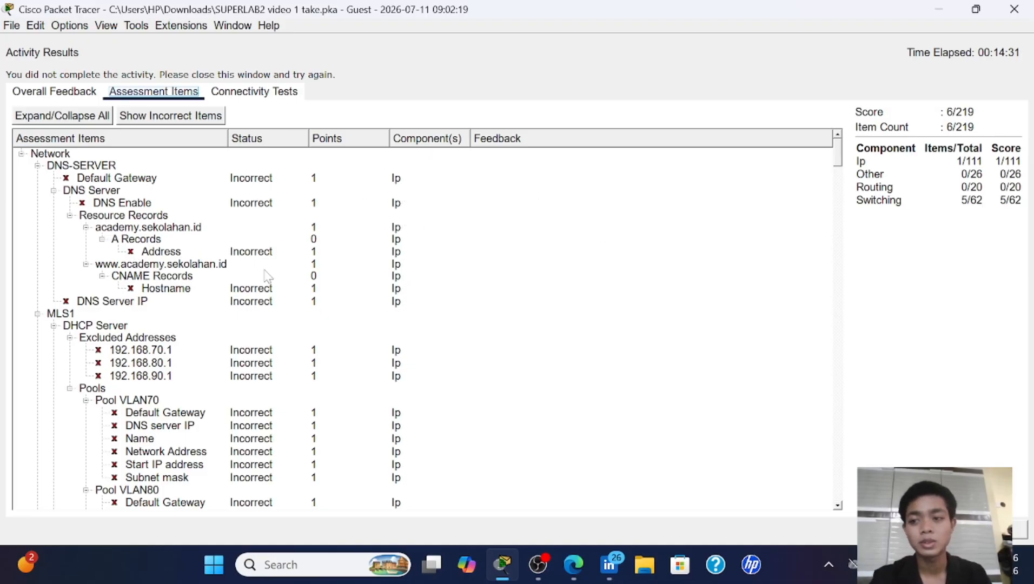
- Close the Activity Results and shift the instructions left to uncover the routers
left_click(1014, 9)
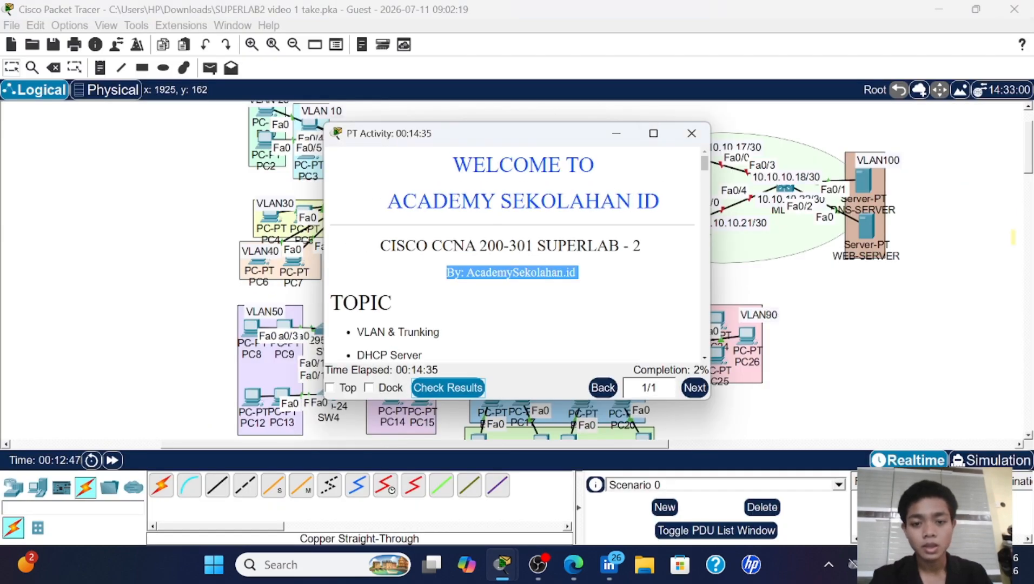
scroll(608, 185, "down", 5)
scroll(511, 254, "down", 3)
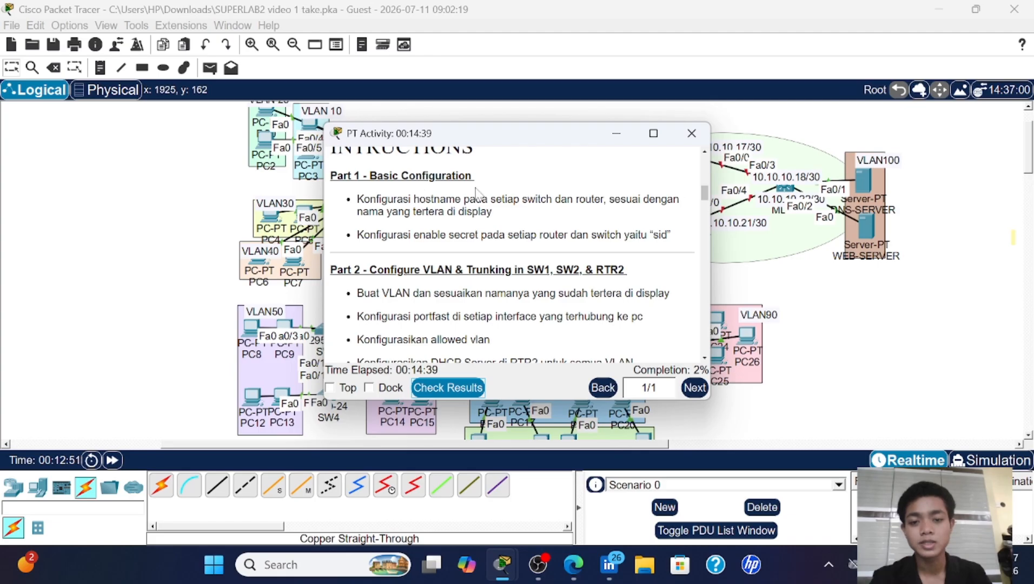
left_click_drag(489, 134, 192, 118)
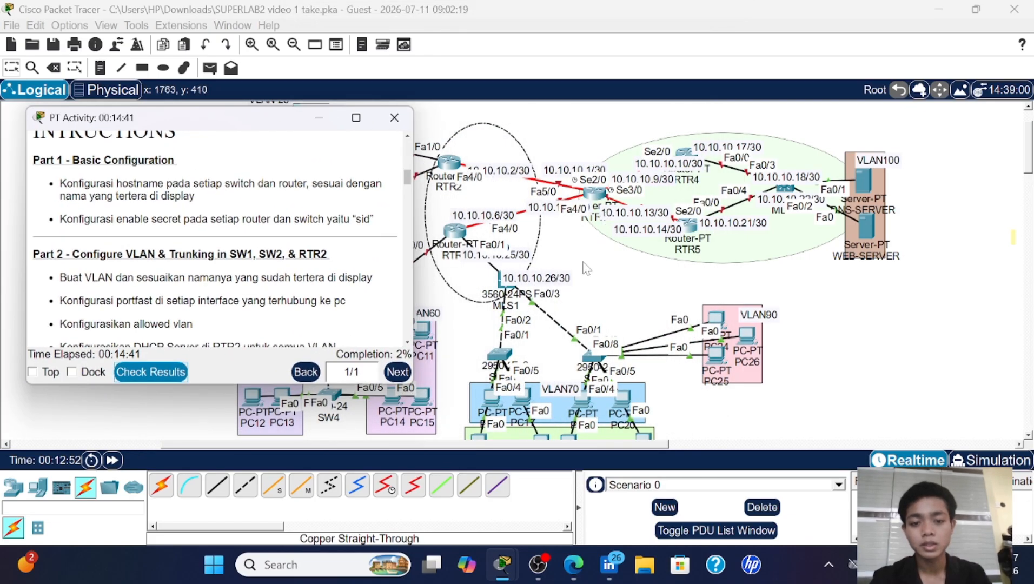
scroll(585, 268, "left", 5)
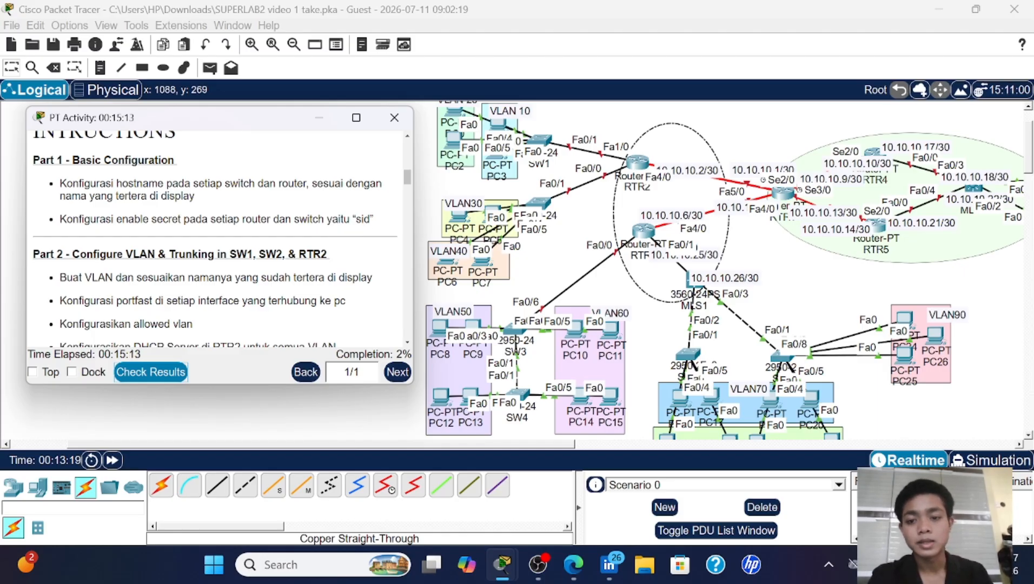
- Select the enable secret value, close the instructions, and bring SW1 and RTR2 into view
left_click_drag(370, 220, 356, 219)
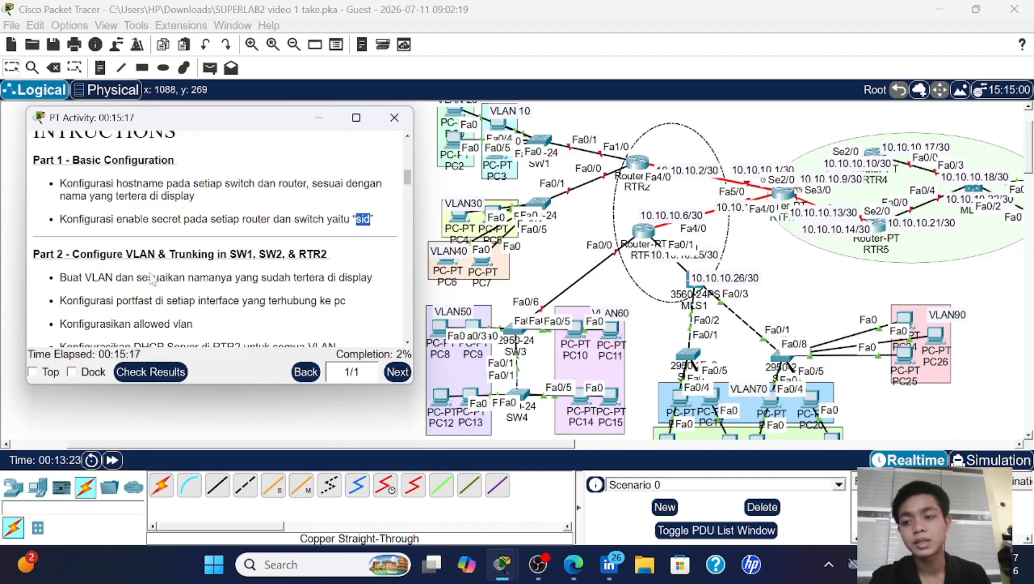
left_click(390, 124)
scroll(564, 232, "up", 2)
scroll(565, 238, "right", 5)
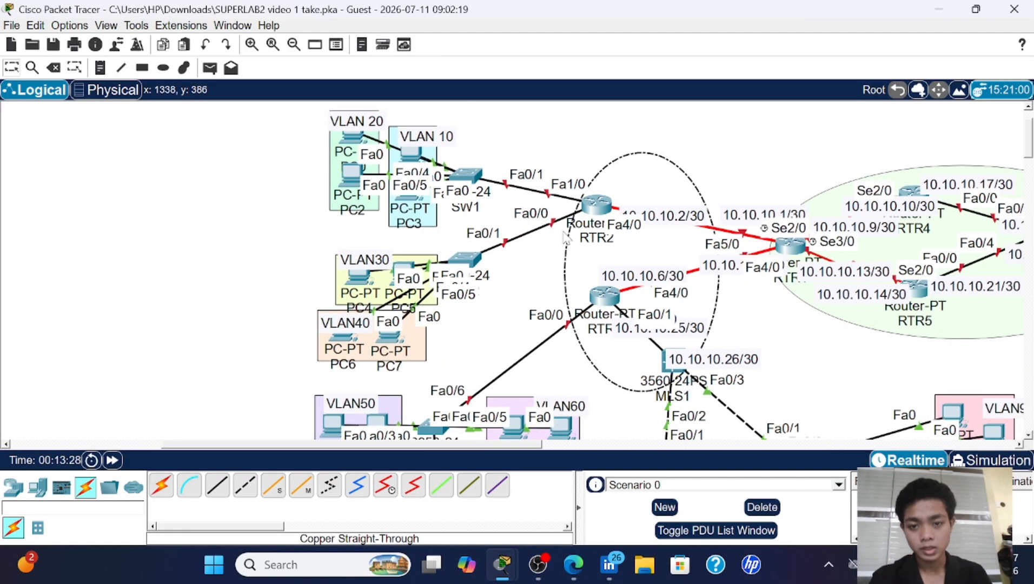
- Open SW1's CLI and enter global configuration mode with en and conf
left_click(466, 178)
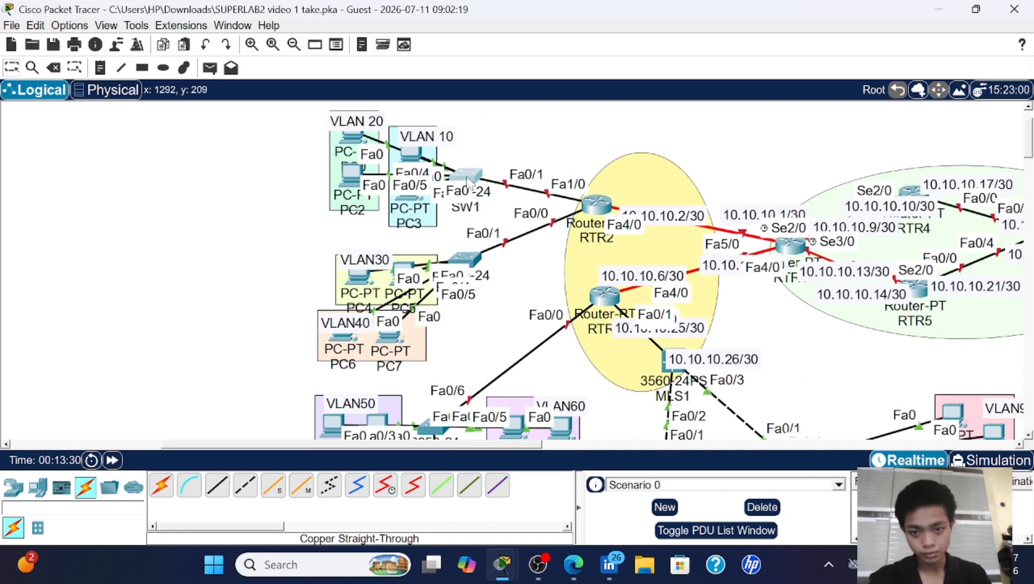
left_click(464, 176)
left_click(266, 110)
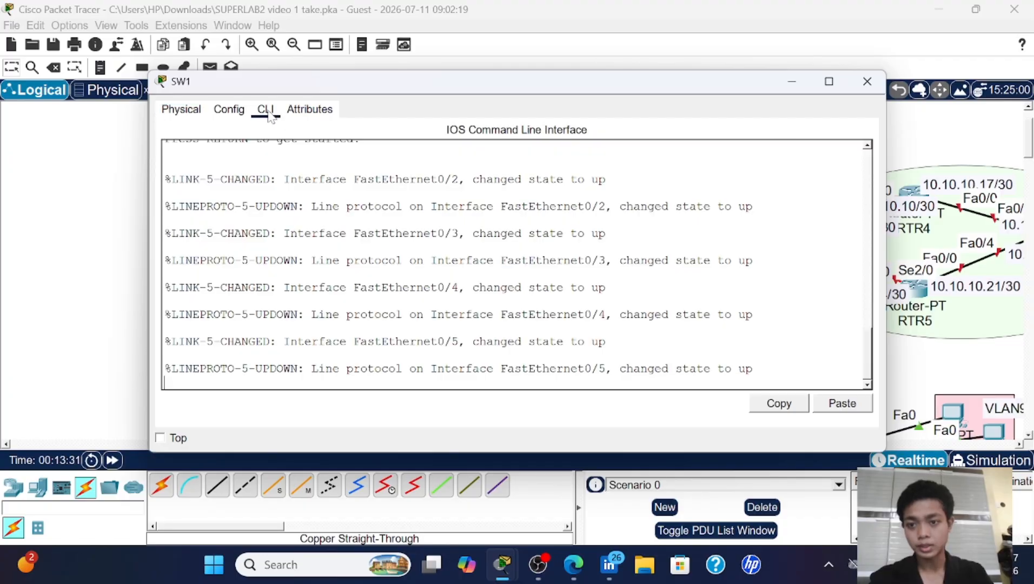
key("Return")
key("Return")
key("Return")
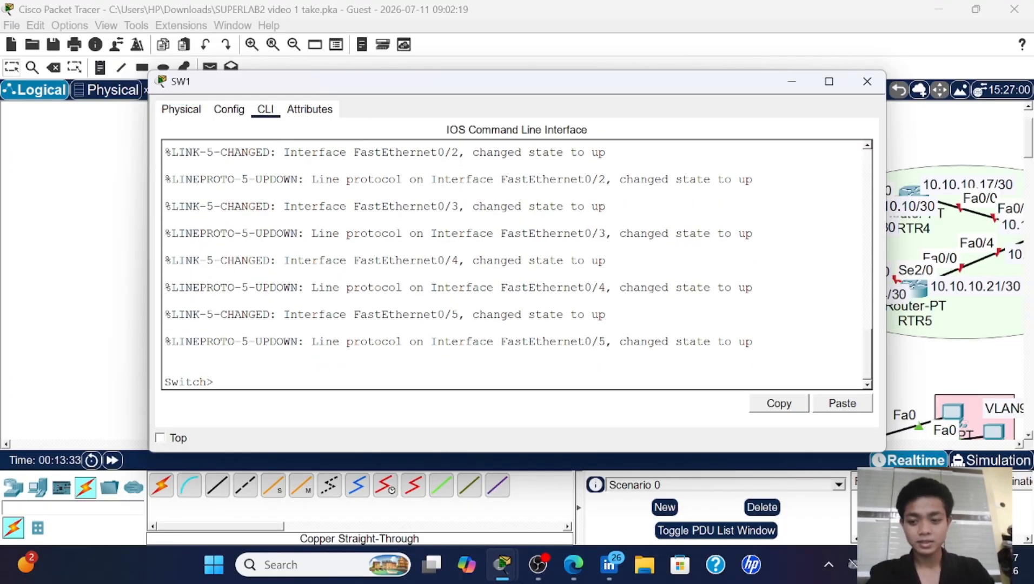
type("en")
key("Return")
type("ch#c")
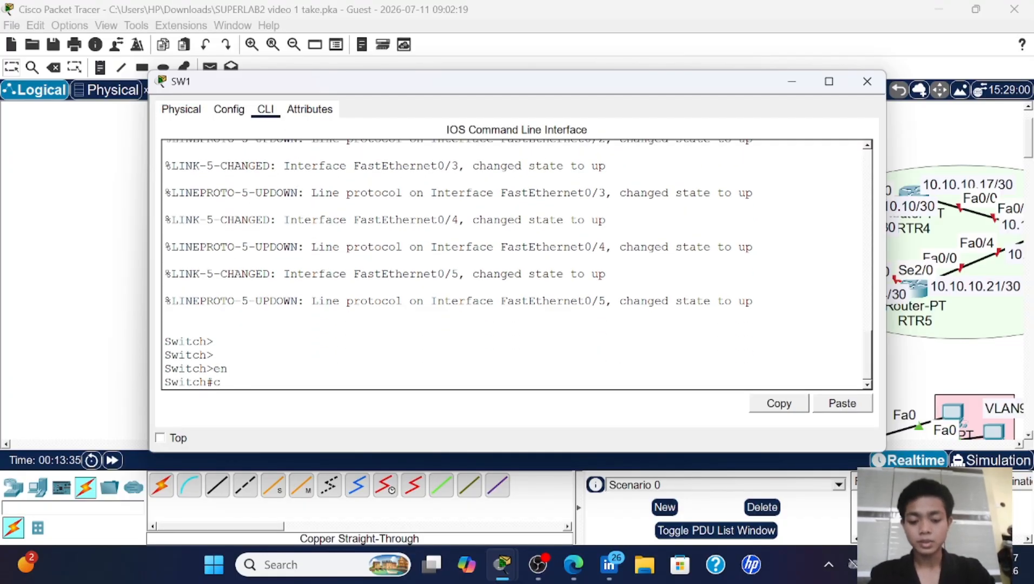
type("onf")
key("Return")
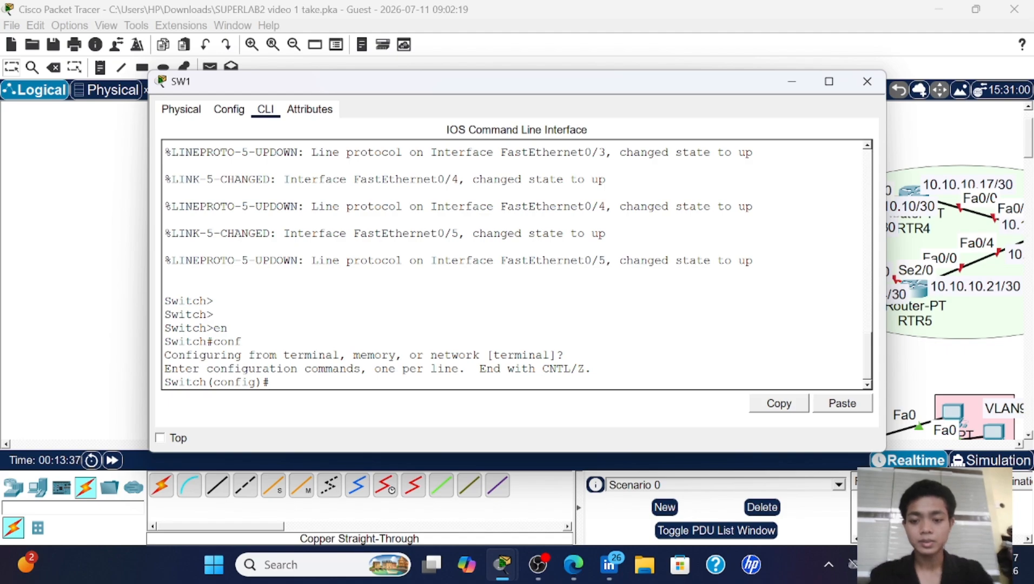
key("Return")
key("Return")
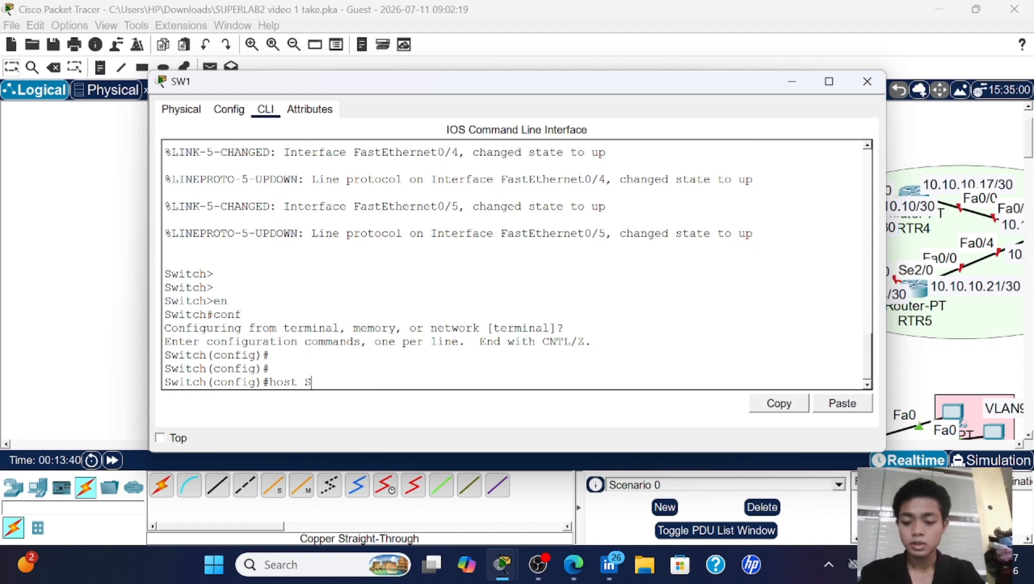
- Set hostname SW1 and an enable secret password, then close SW1's window
type("host SW1")
key("Return")
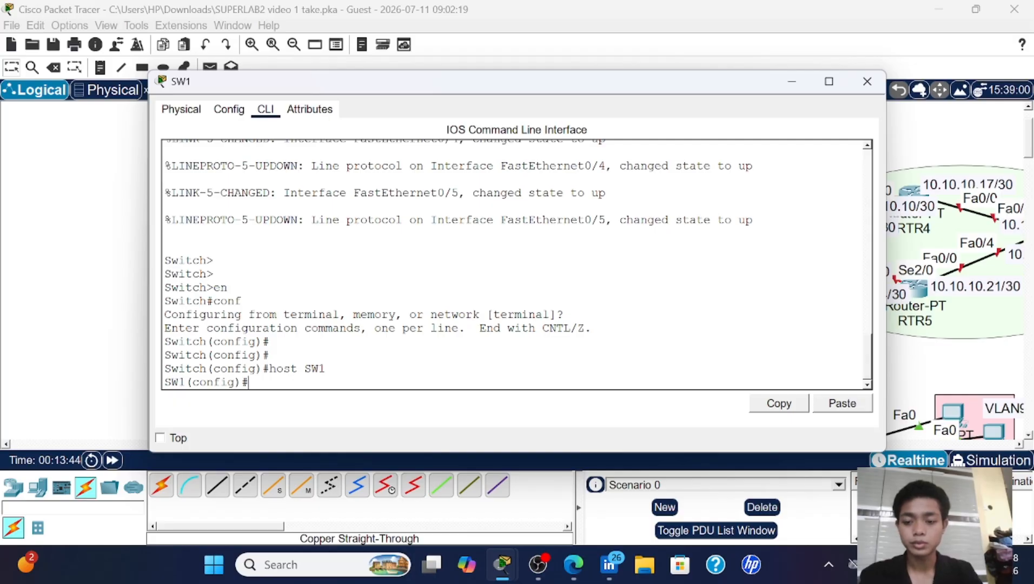
type("ENA S")
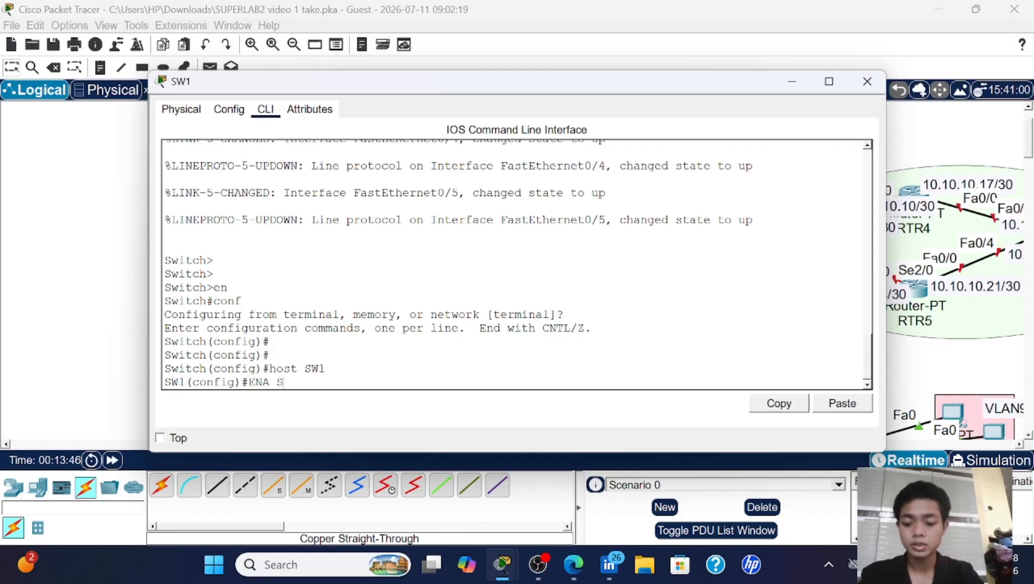
type("E sid")
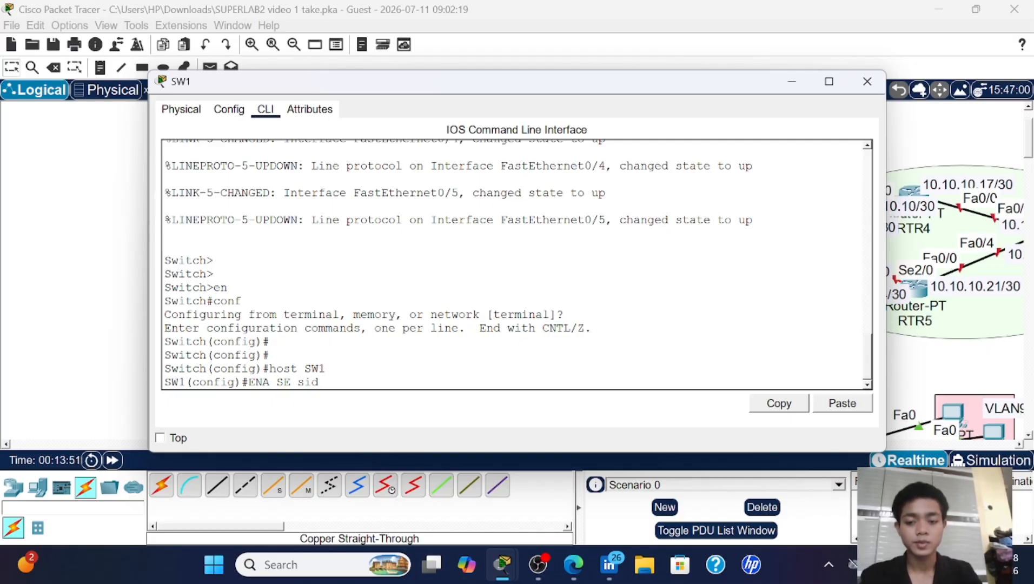
key("Return")
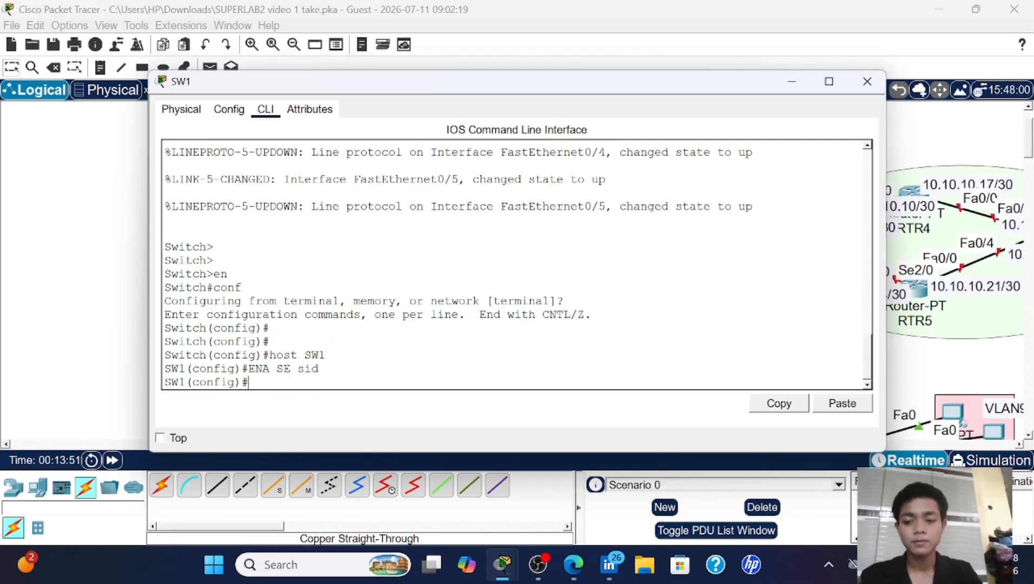
left_click(864, 82)
scroll(550, 215, "down", 1)
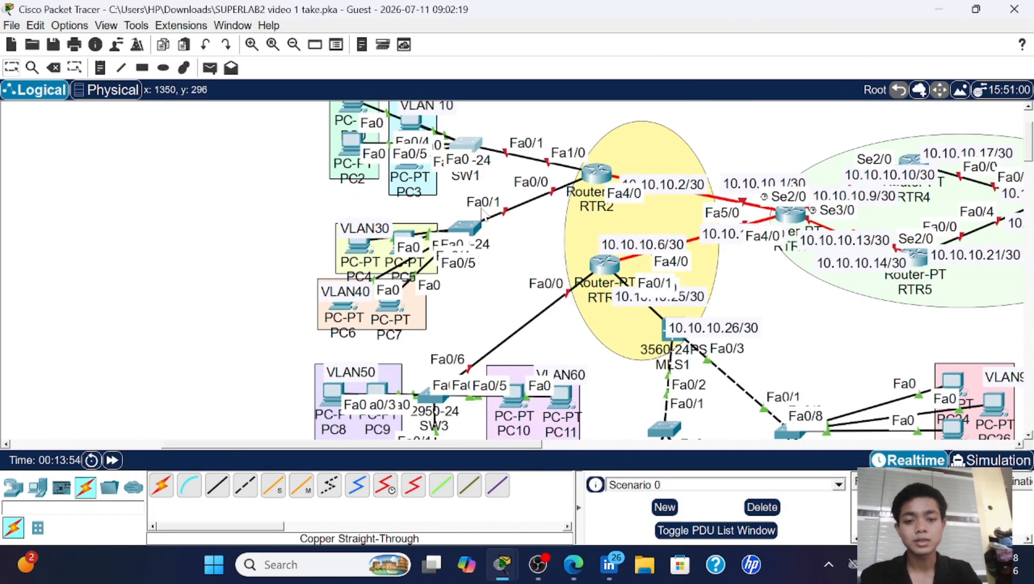
- Open SW2's CLI and enter global configuration mode with en and conf
left_click(461, 227)
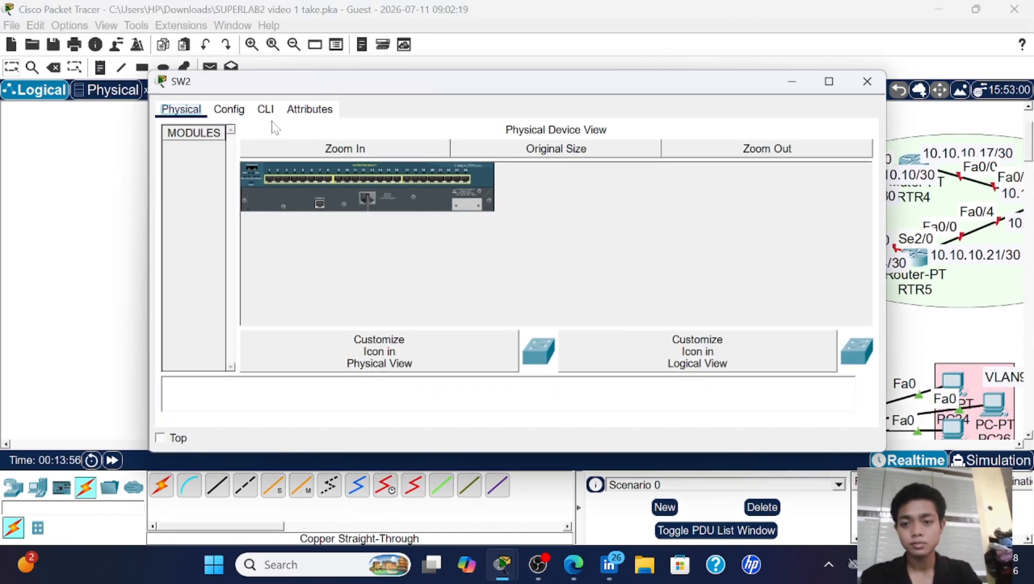
left_click(265, 110)
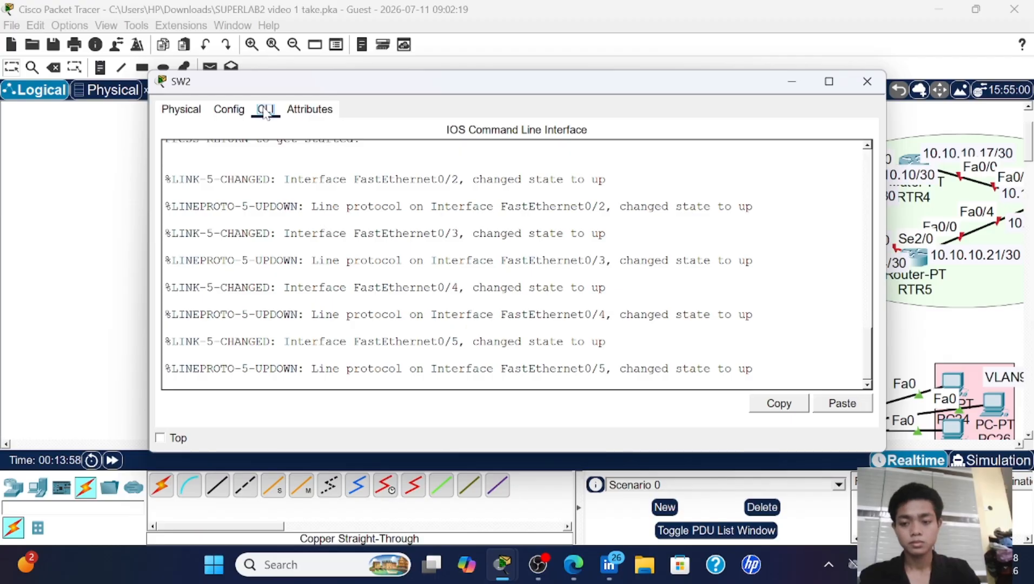
key("Return")
key("Return")
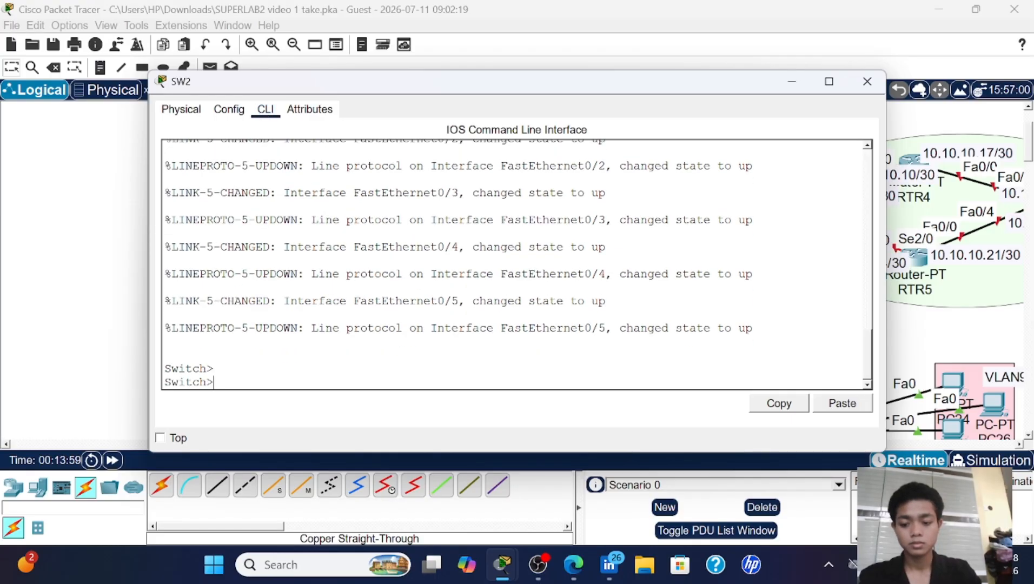
type("en")
key("Return")
type("conf")
key("Return")
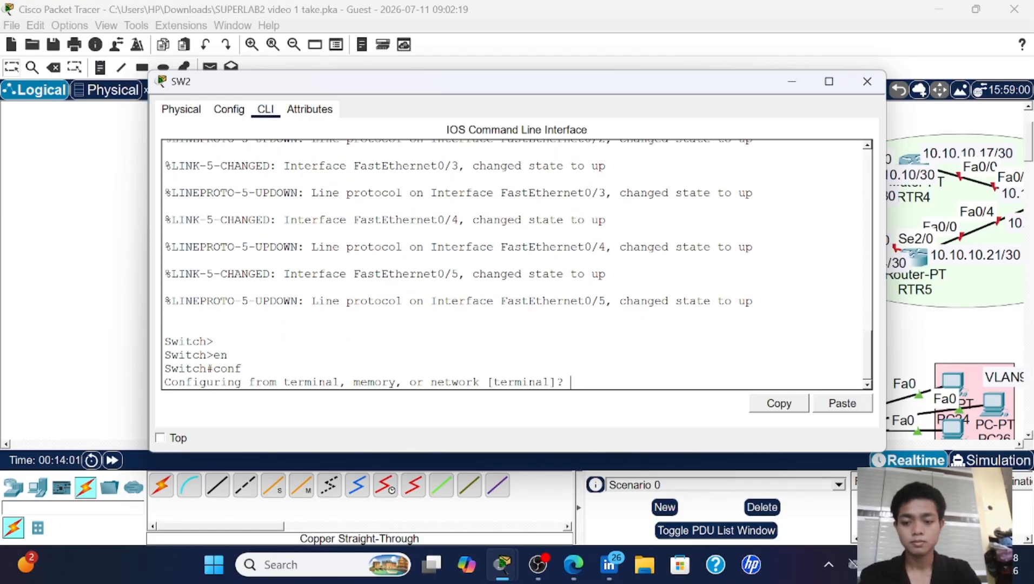
key("Return")
- Set hostname SW2 and an enable secret password, then close SW2's window
type("host SW2")
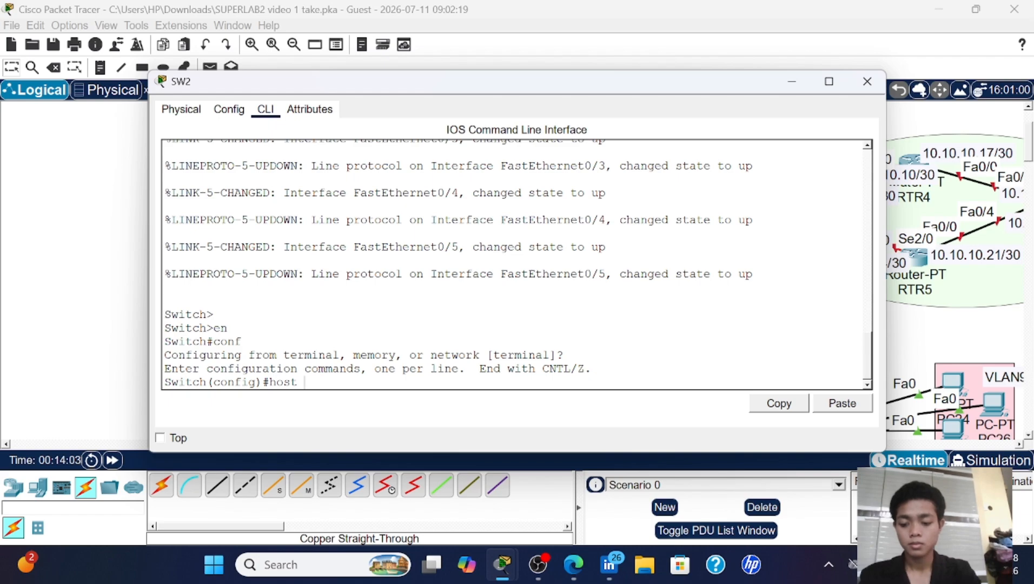
type("EN")
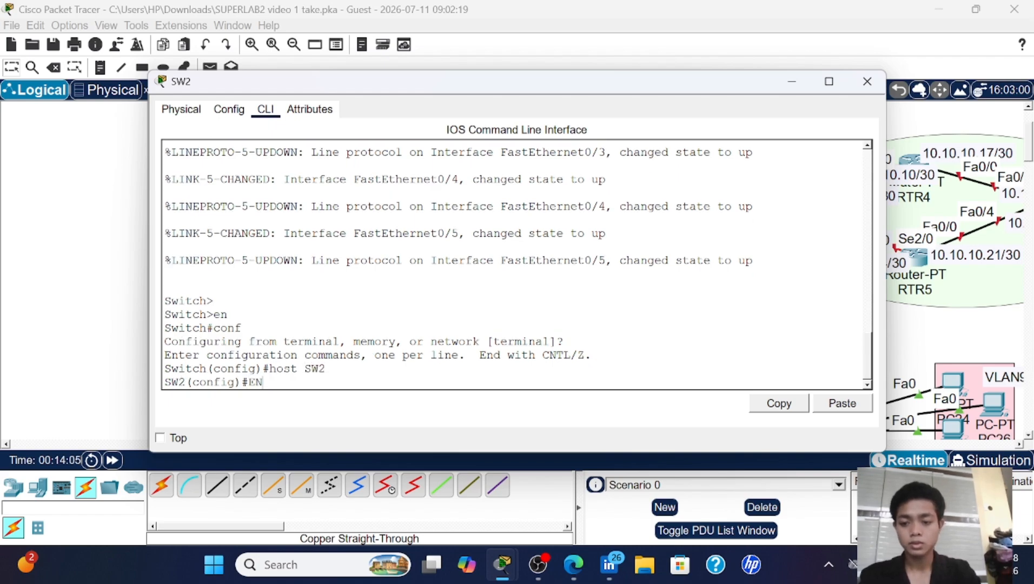
type("A SE sid")
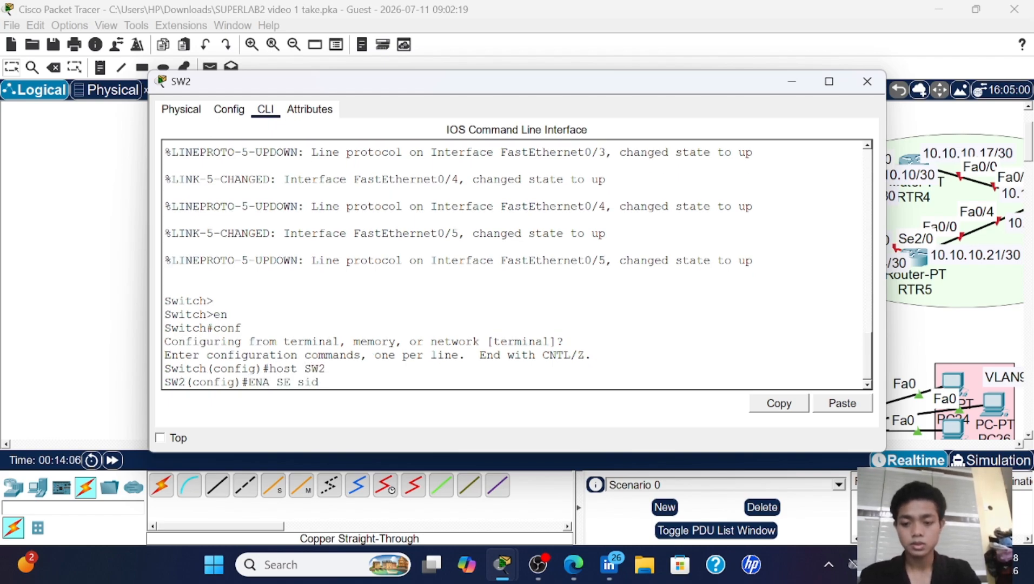
key("Return")
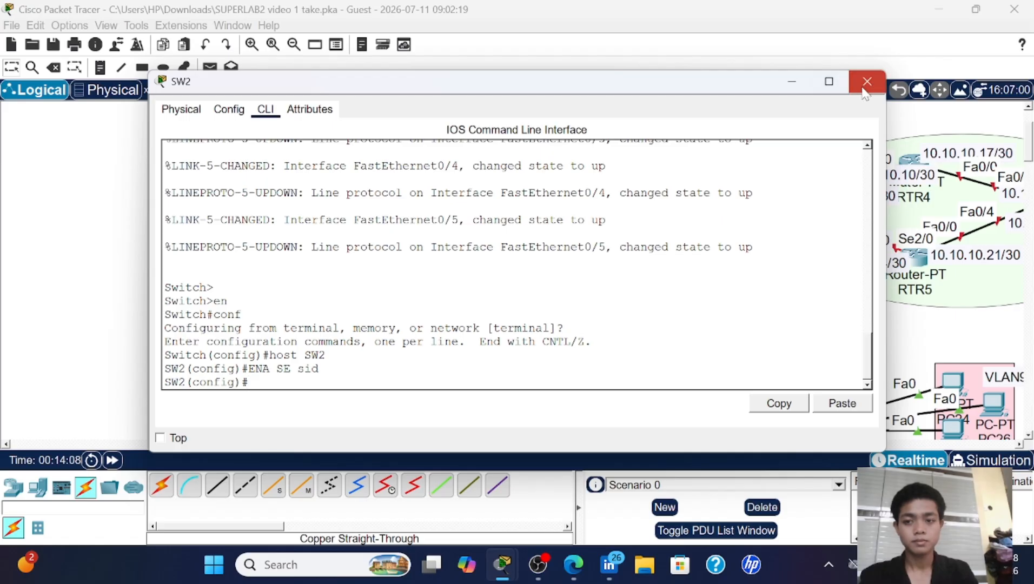
left_click(866, 81)
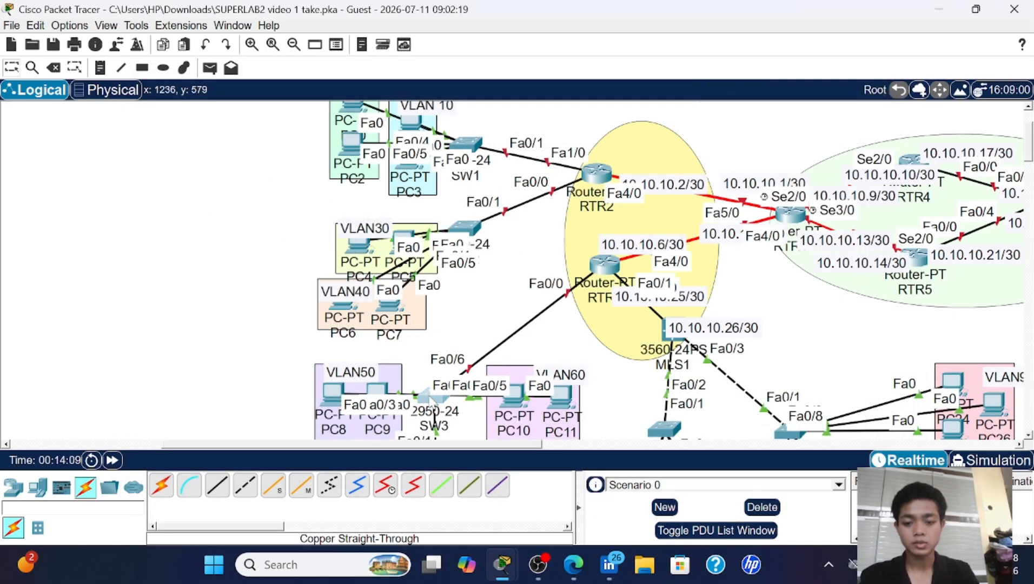
- Open SW3's CLI and enter global configuration mode
left_click(435, 399)
left_click(265, 109)
key("Return")
key("Return")
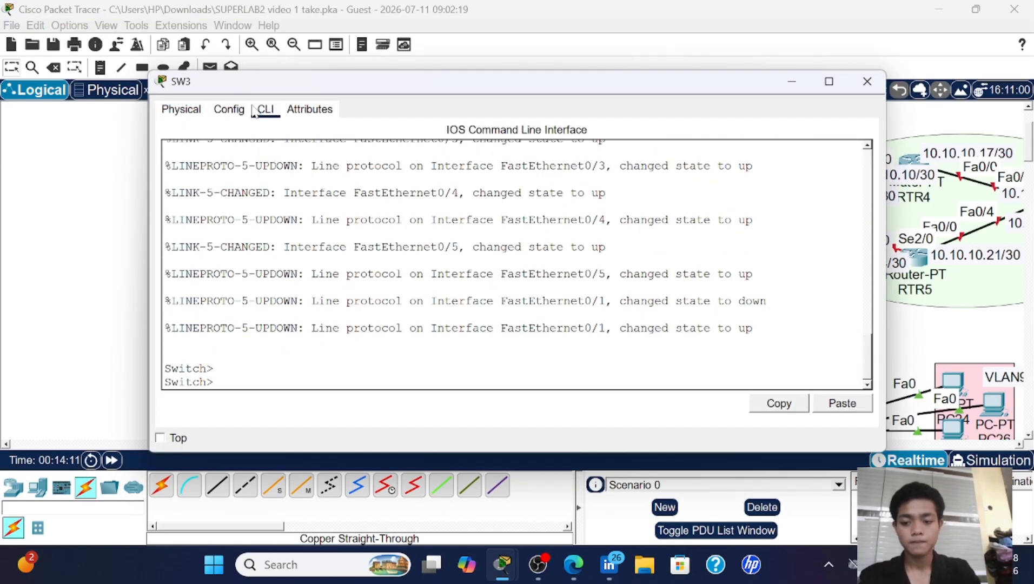
type("en")
key("Return")
type("conf")
key("Return")
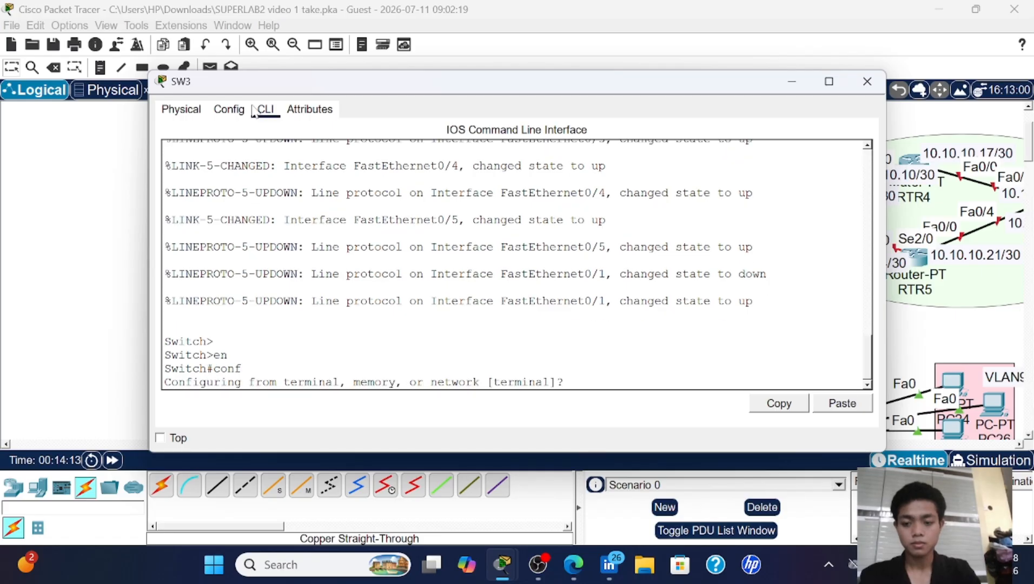
key("Return")
key("Return")
- Set hostname SW3 and an enable secret password, then close SW3's window
type("host ")
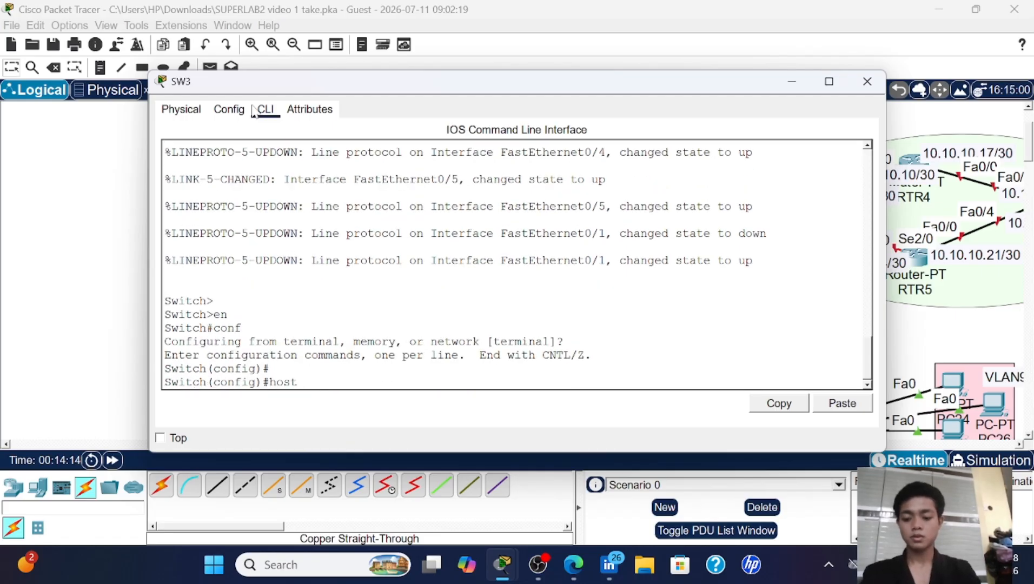
type("SW3")
key("Return")
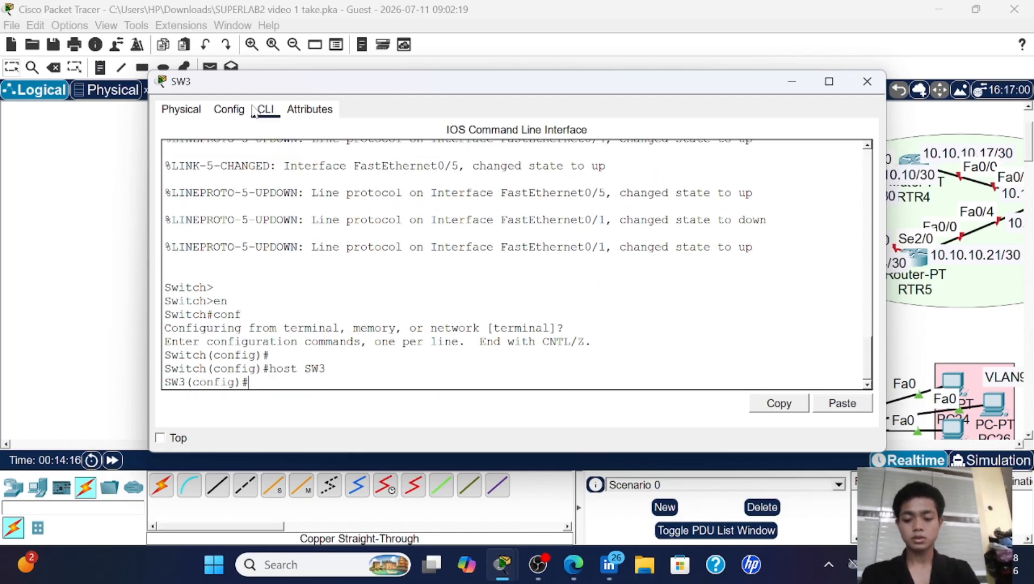
type("ENA SE")
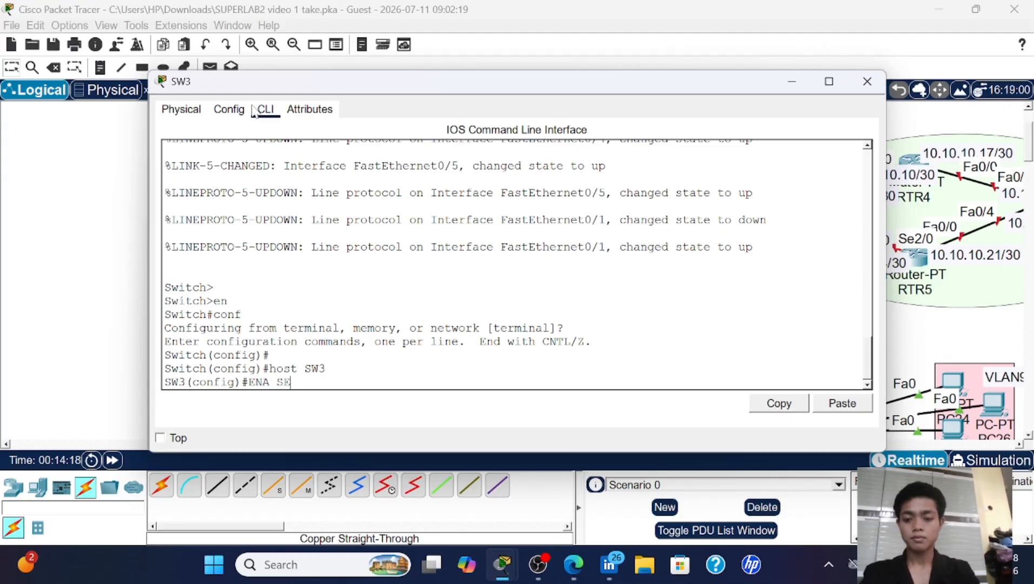
type(" sid")
key("Return")
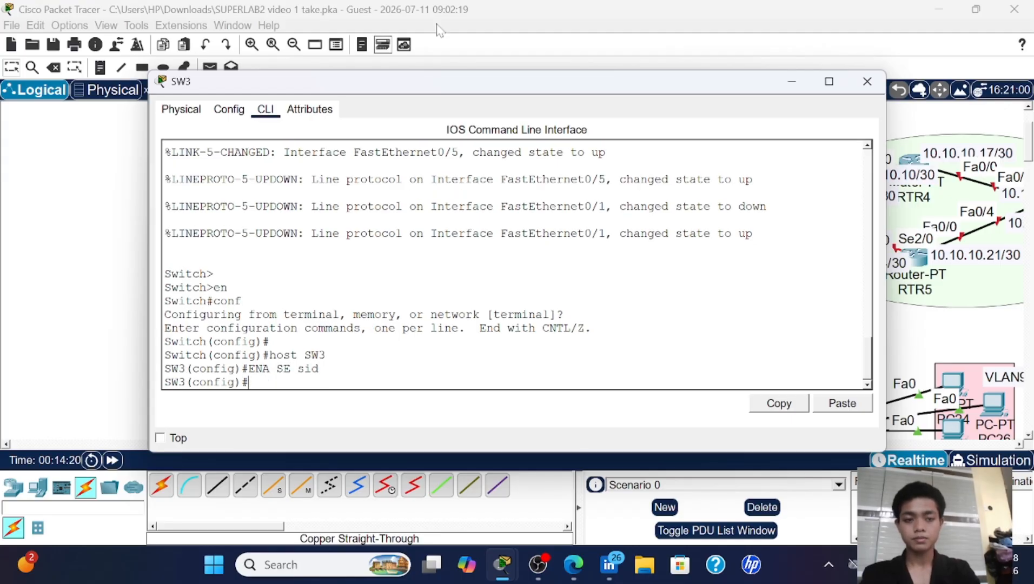
left_click(867, 81)
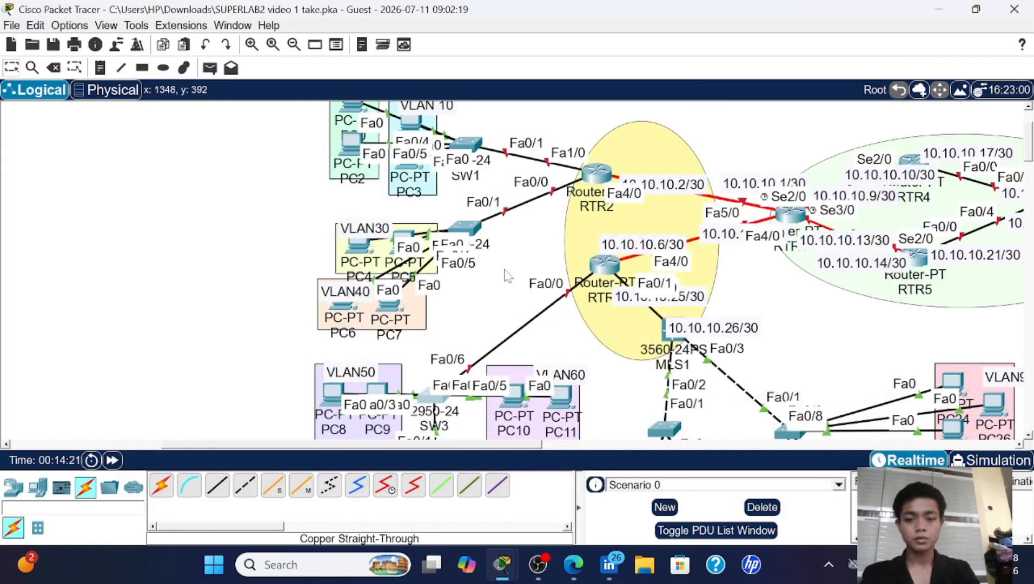
- Open SW4's CLI and enter global configuration mode
scroll(439, 367, "down", 2)
scroll(439, 366, "down", 3)
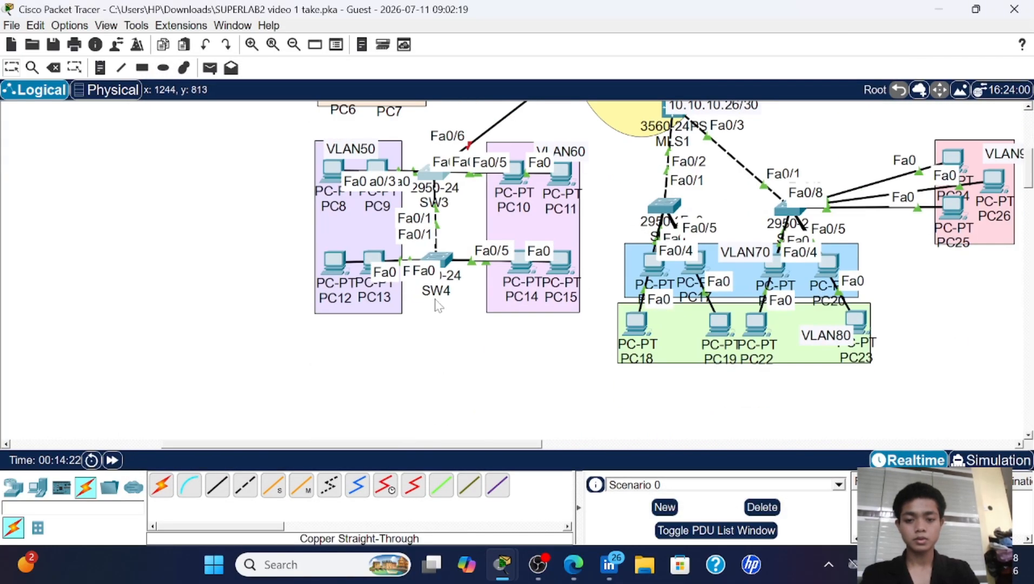
left_click(444, 266)
left_click(266, 109)
key("Return")
key("Return")
key("Return")
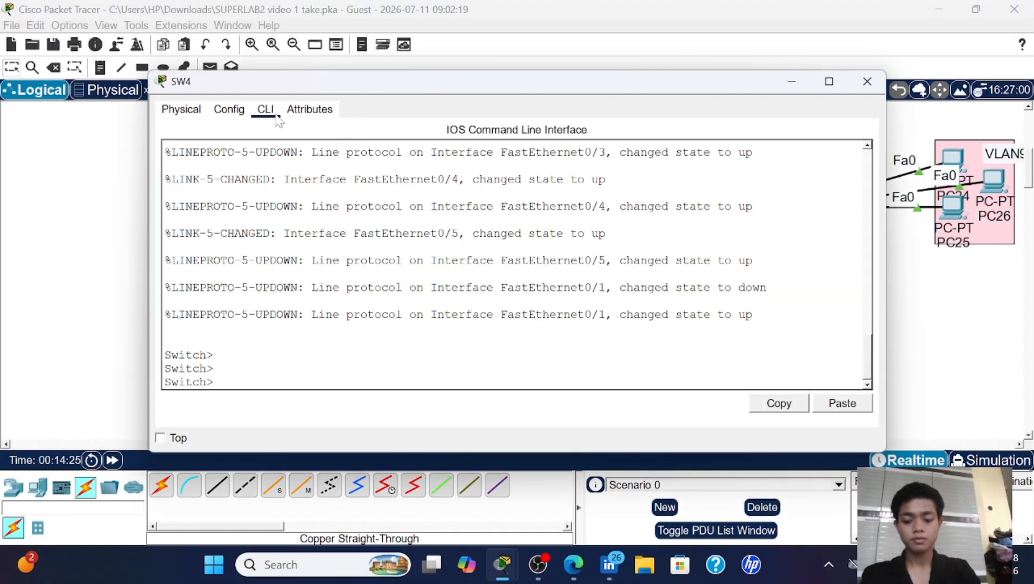
type("en")
key("Return")
type("conf")
key("Return")
key("Return")
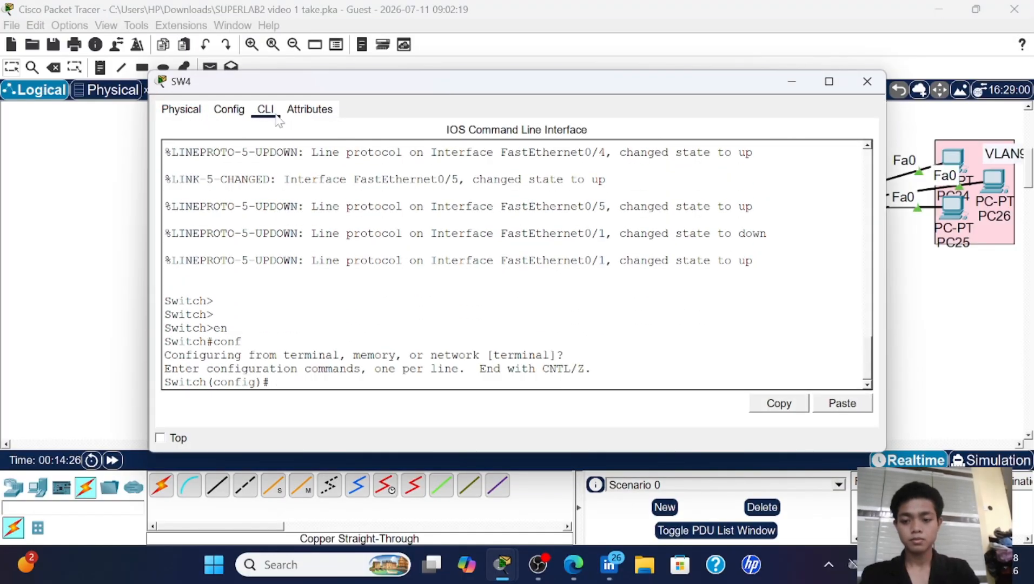
key("Return")
- Set hostname SW4 with an enable secret password and close SW4's window
type("host ")
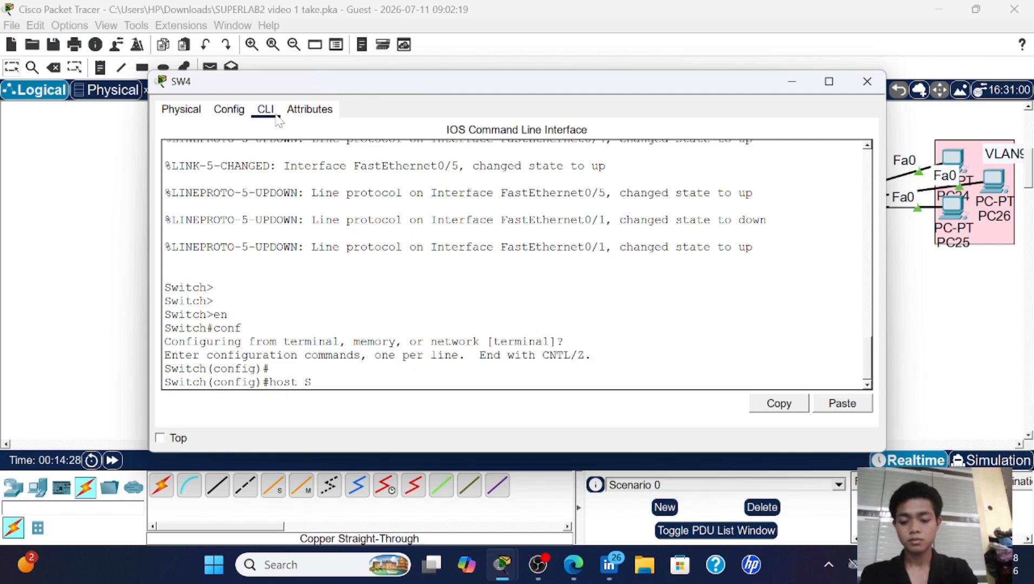
type("SW4")
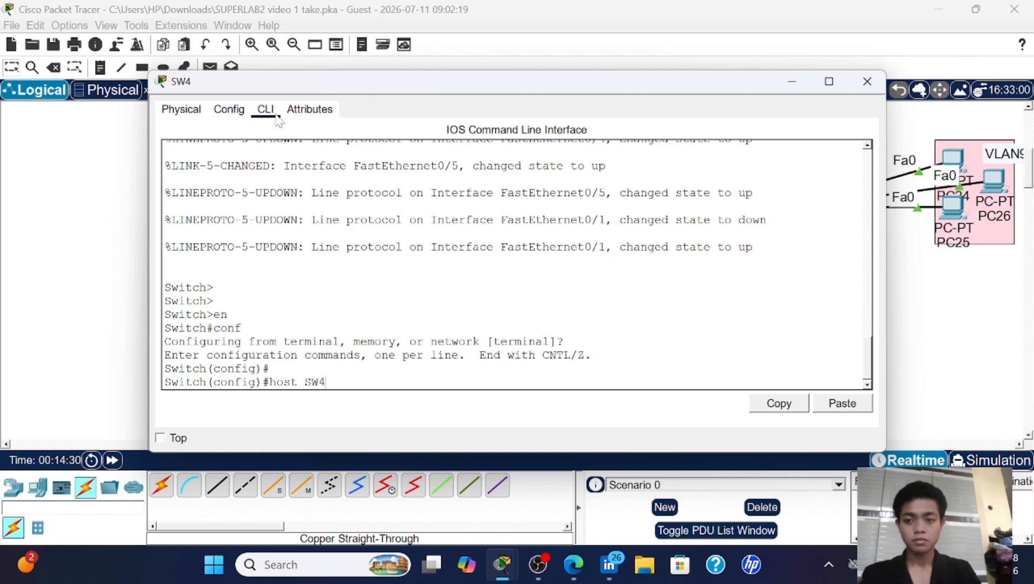
key("Return")
type("ENA S")
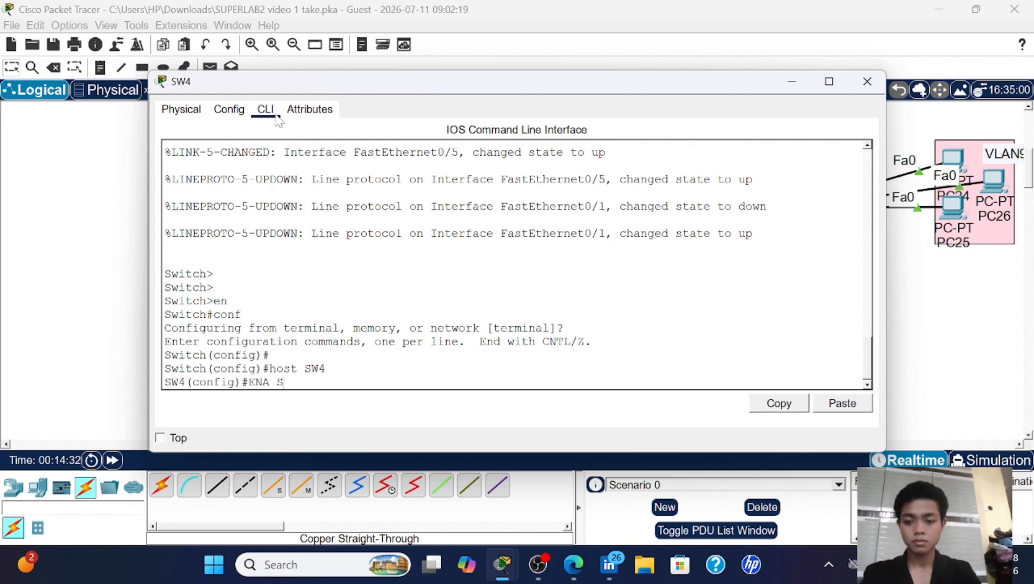
type("E sid")
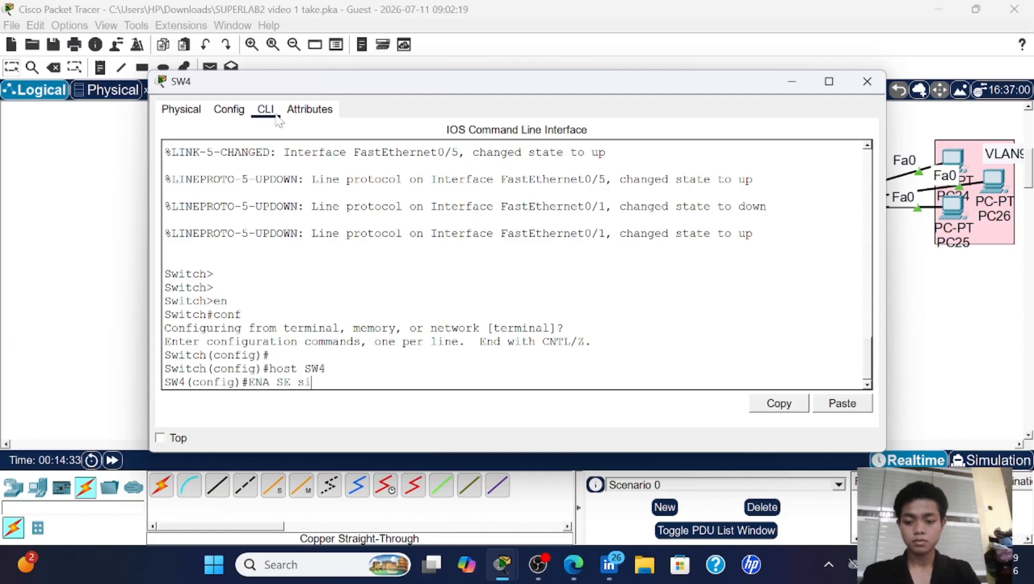
key("Return")
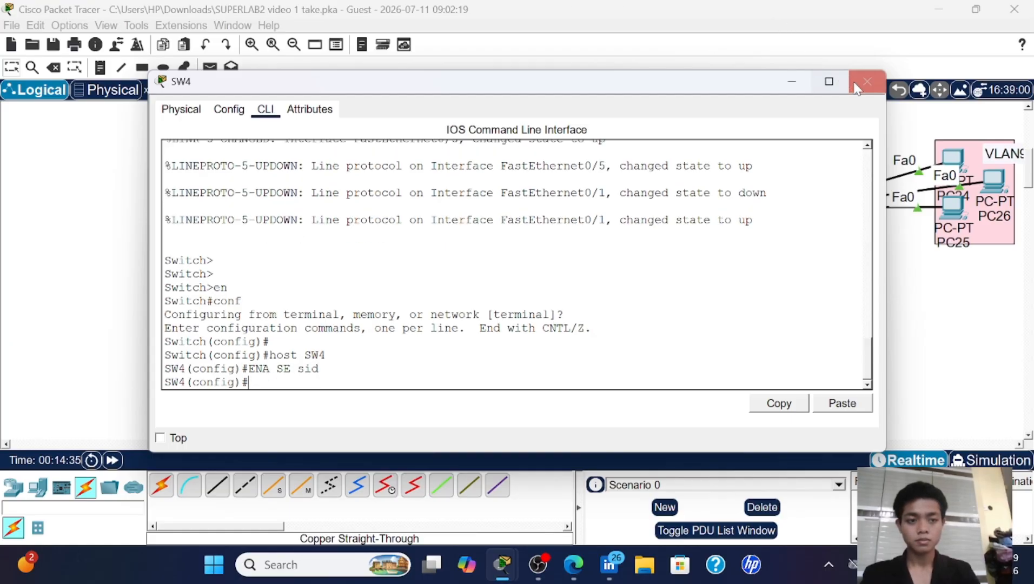
left_click(866, 81)
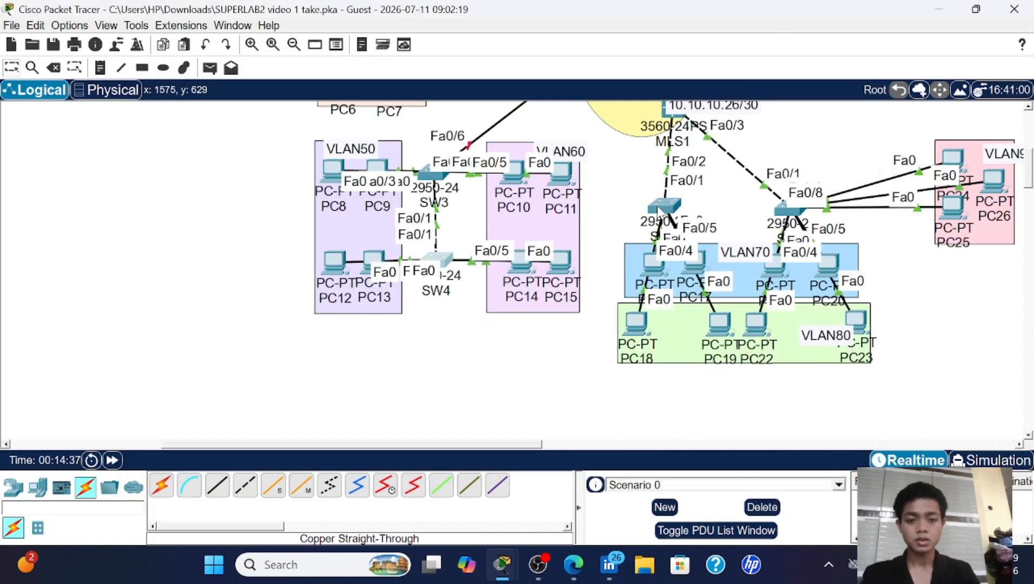
- Open SW5's CLI and enter global configuration mode
left_click(664, 206)
left_click(265, 109)
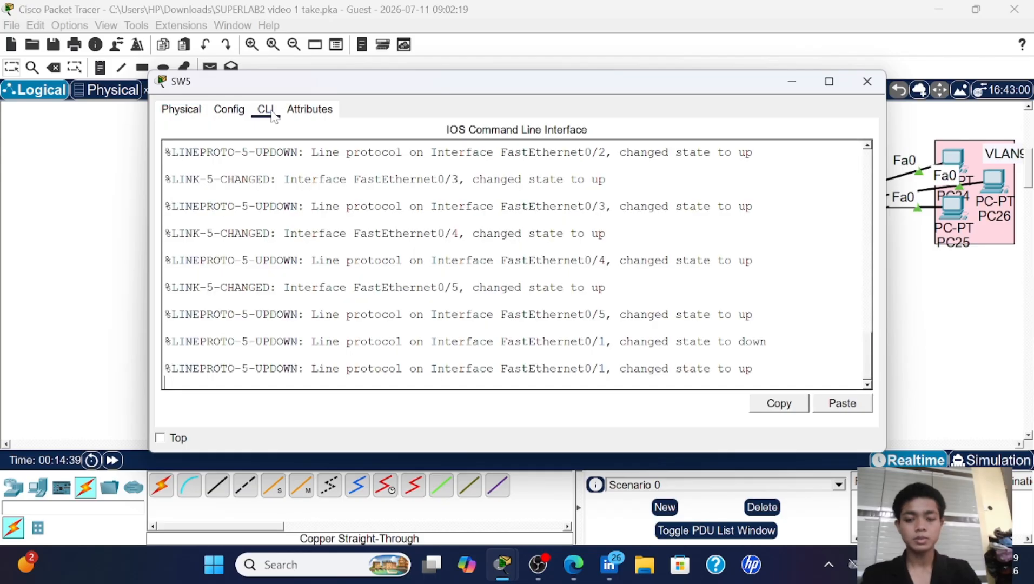
key("Return")
type("en")
key("Return")
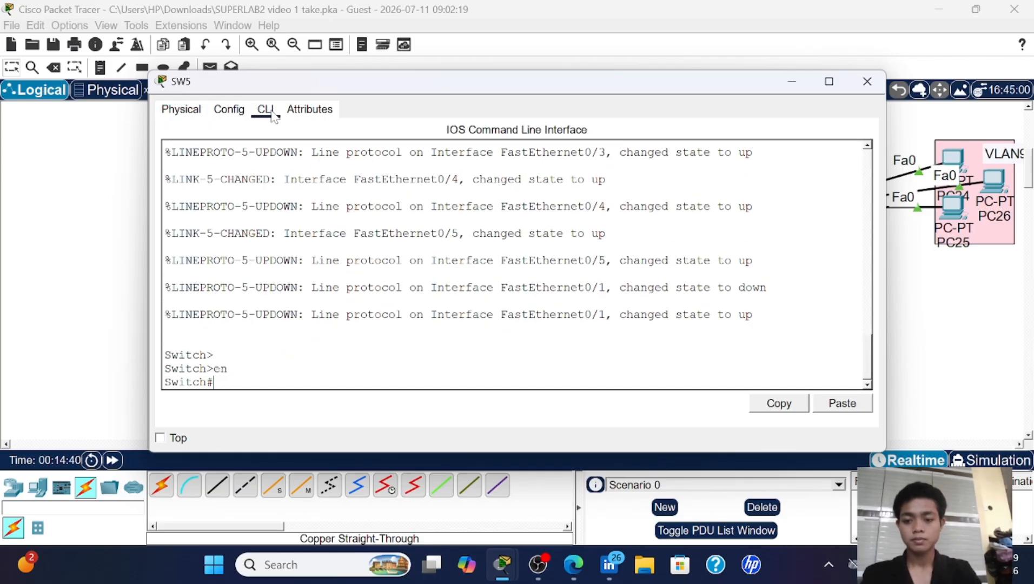
type("conf")
key("Return")
key("Return")
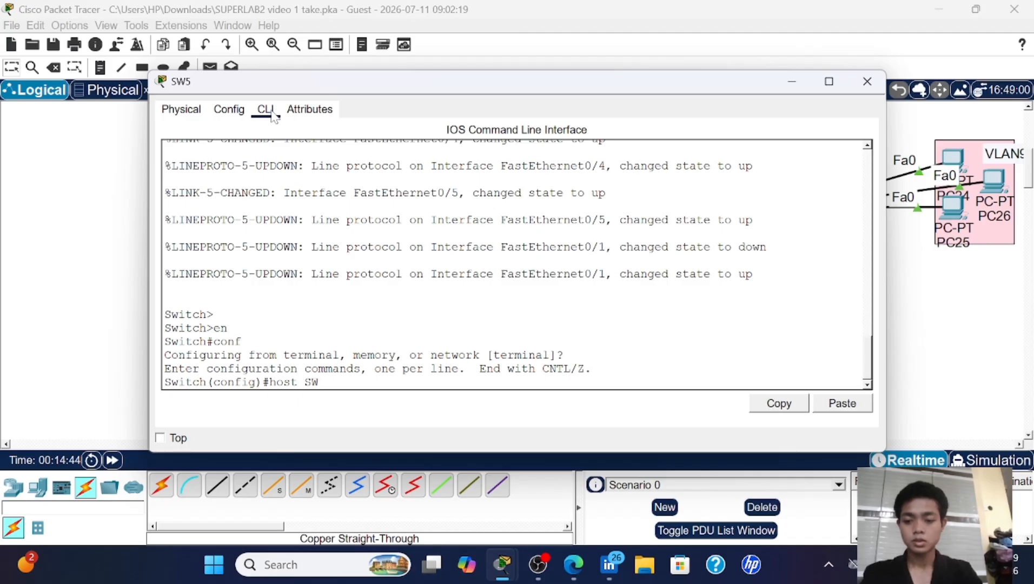
- Set hostname SW5 and an enable secret password, then close SW5's window
type("host SW5")
key("Return")
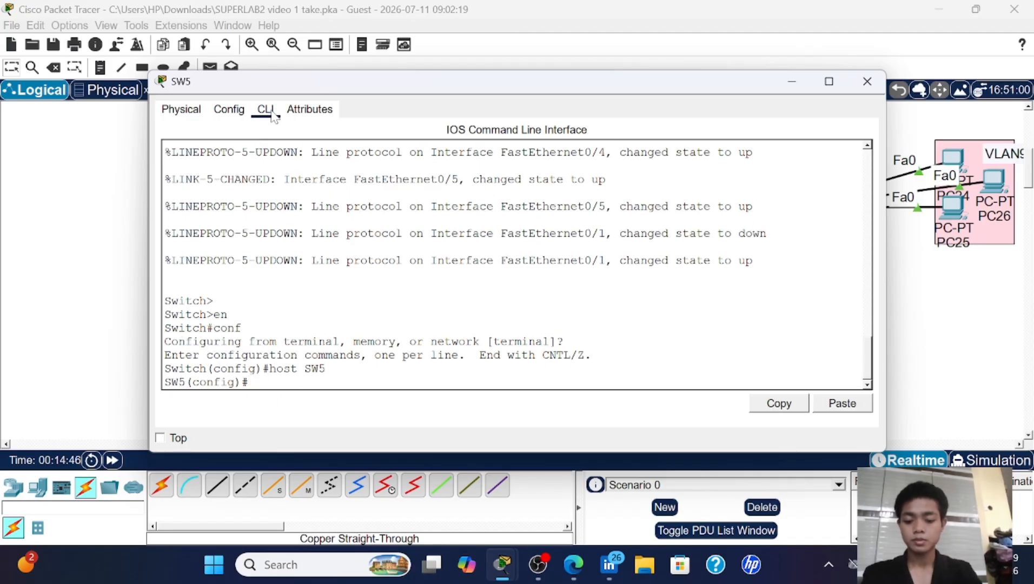
type("ENA")
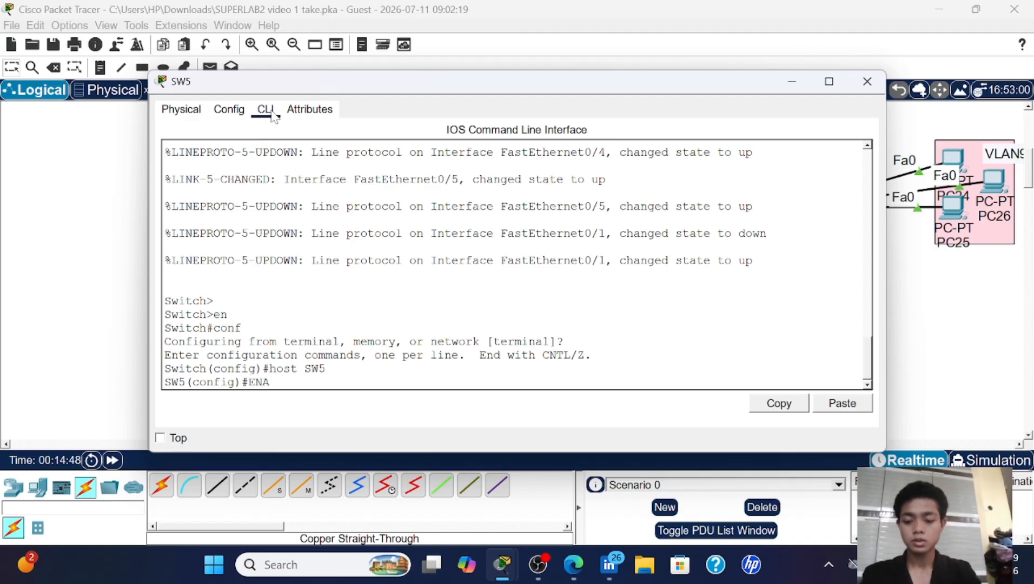
type(" SE sid")
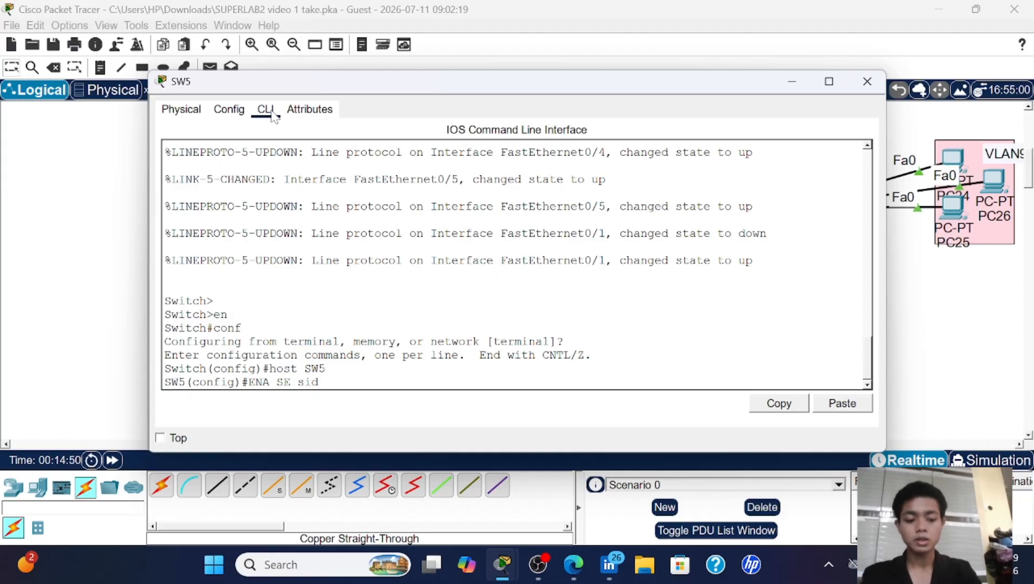
key("Return")
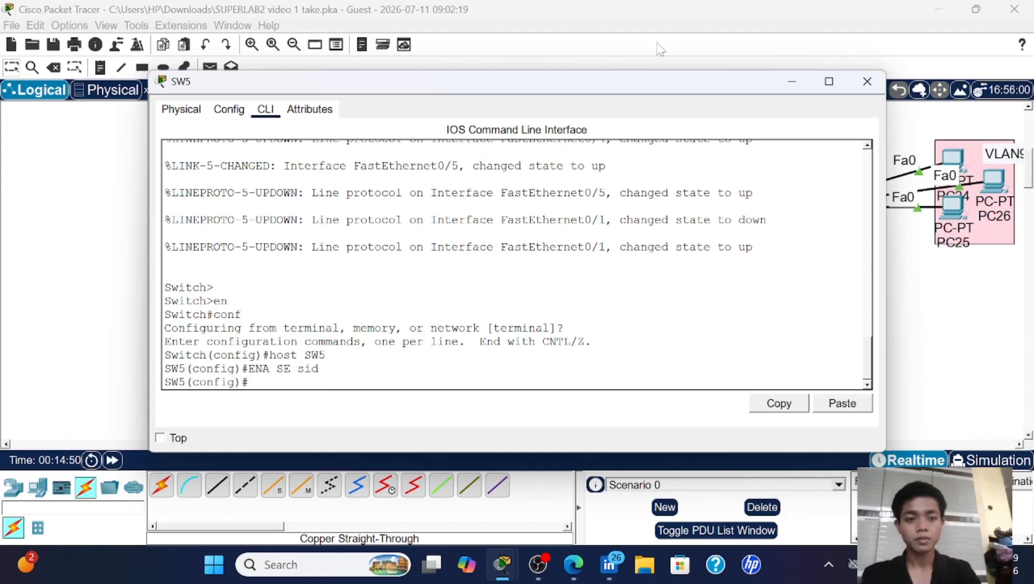
left_click(865, 82)
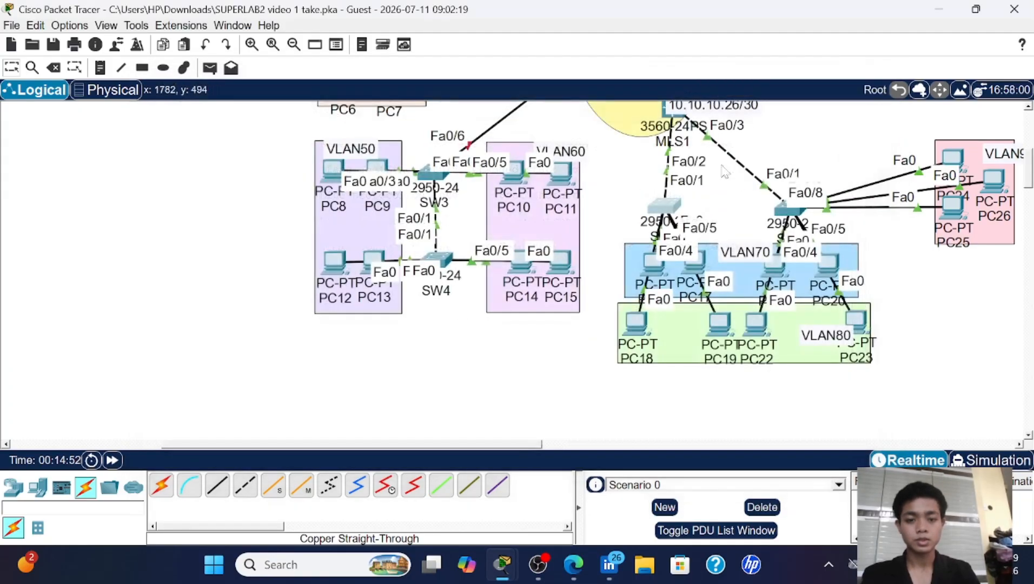
- Open SW6's CLI and enter global configuration mode
double_click(784, 210)
left_click(268, 113)
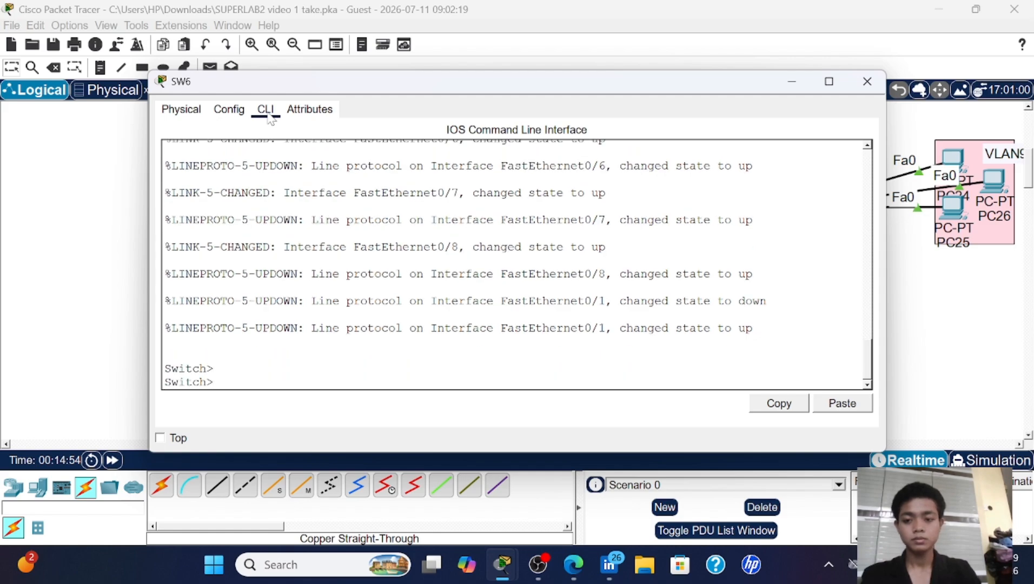
type("en")
key("Return")
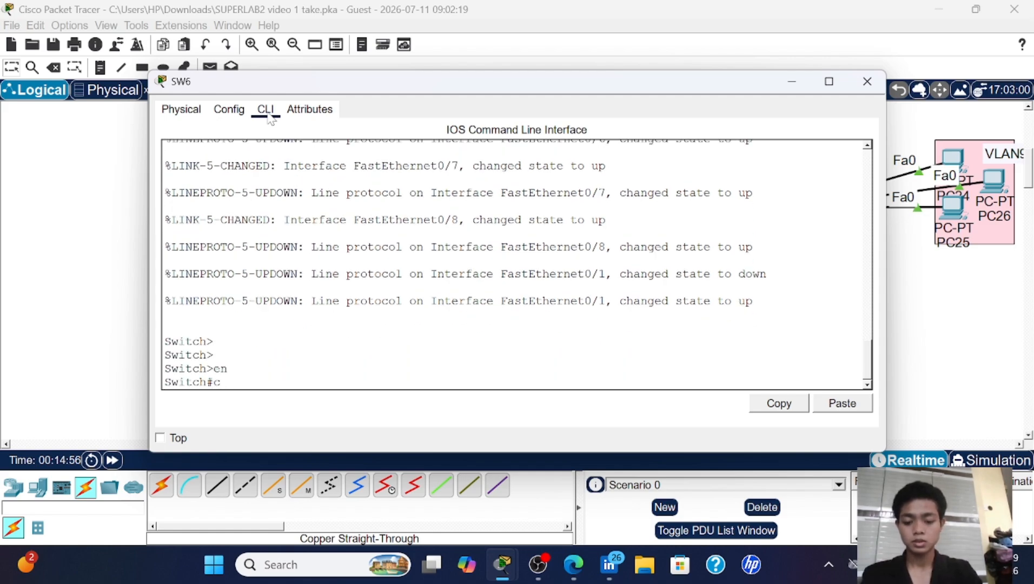
type("conf")
key("Return")
key("Return")
- Set hostname SW6 and an enable secret password on SW6
type("hos")
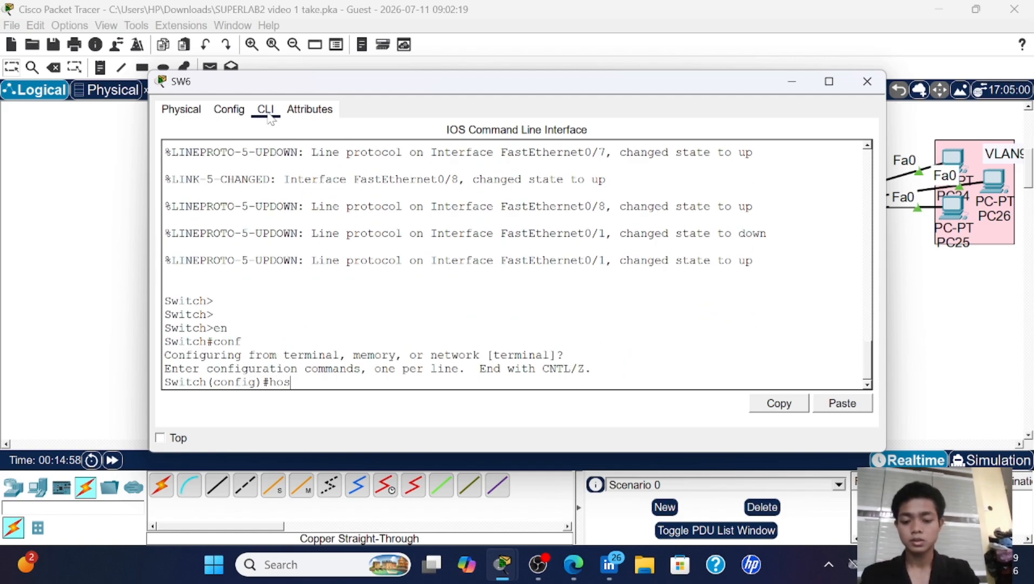
type("t SW")
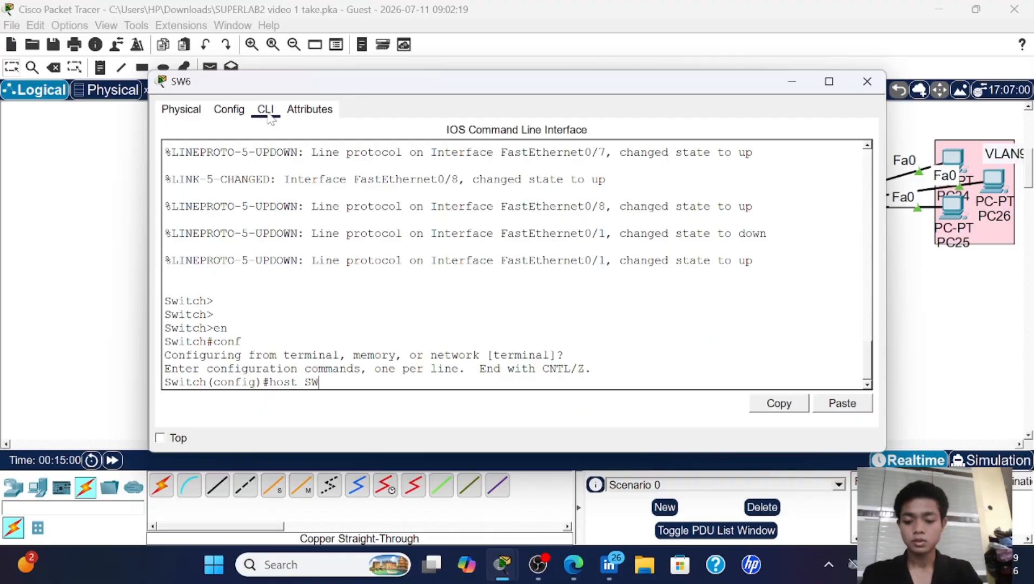
type("6")
key("Return")
type("ENA")
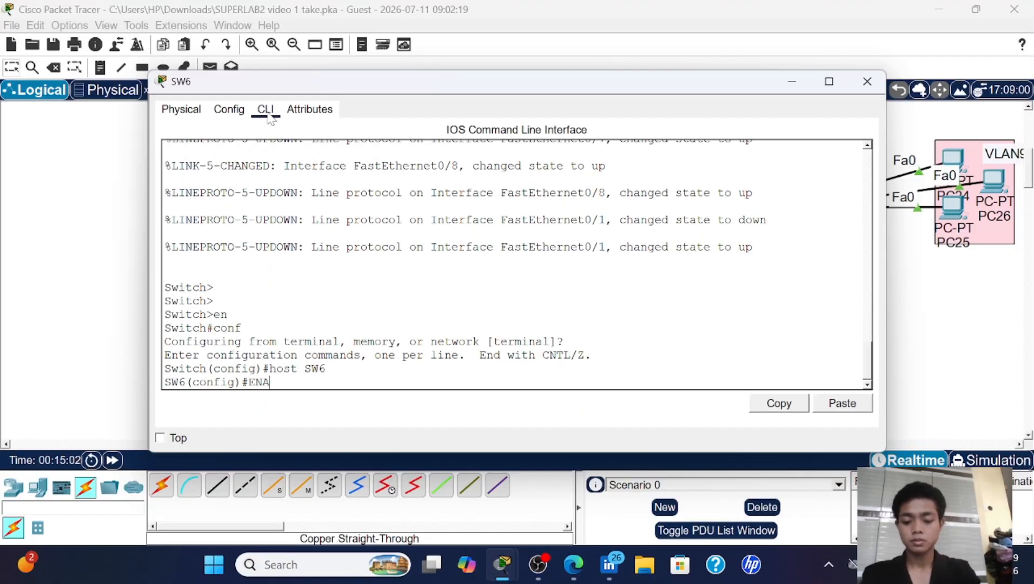
type(" SE s")
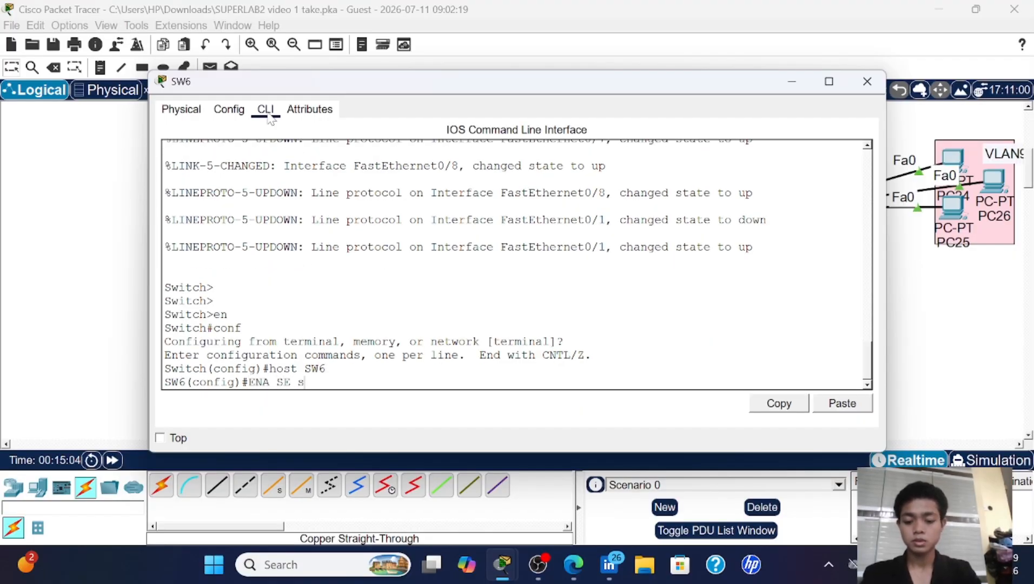
type("id")
key("Return")
key("Return")
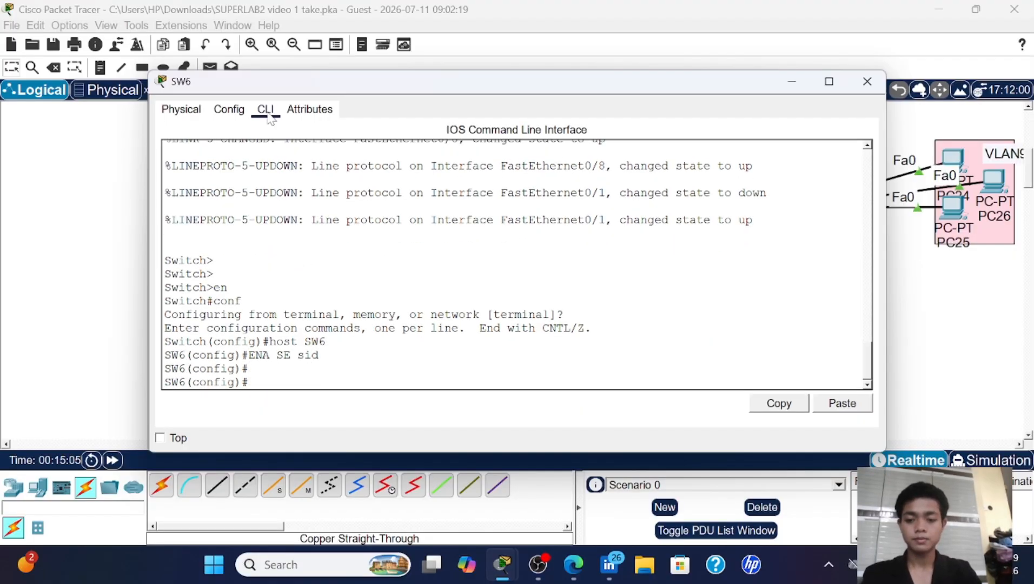
- Close SW6's window and enter global configuration mode in router RTR1's CLI
left_click(871, 83)
scroll(635, 197, "up", 3)
scroll(635, 197, "right", 5)
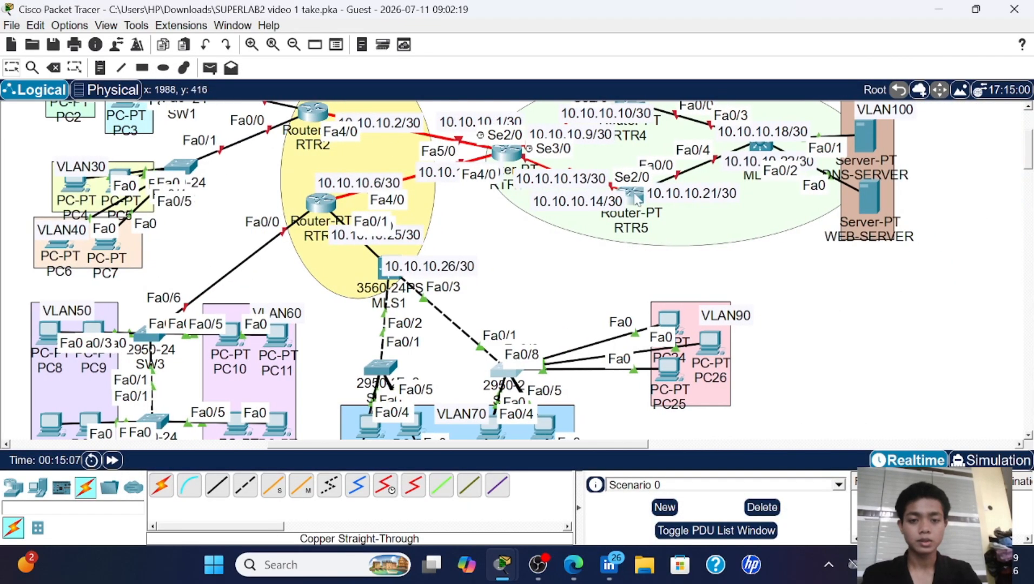
left_click(329, 197)
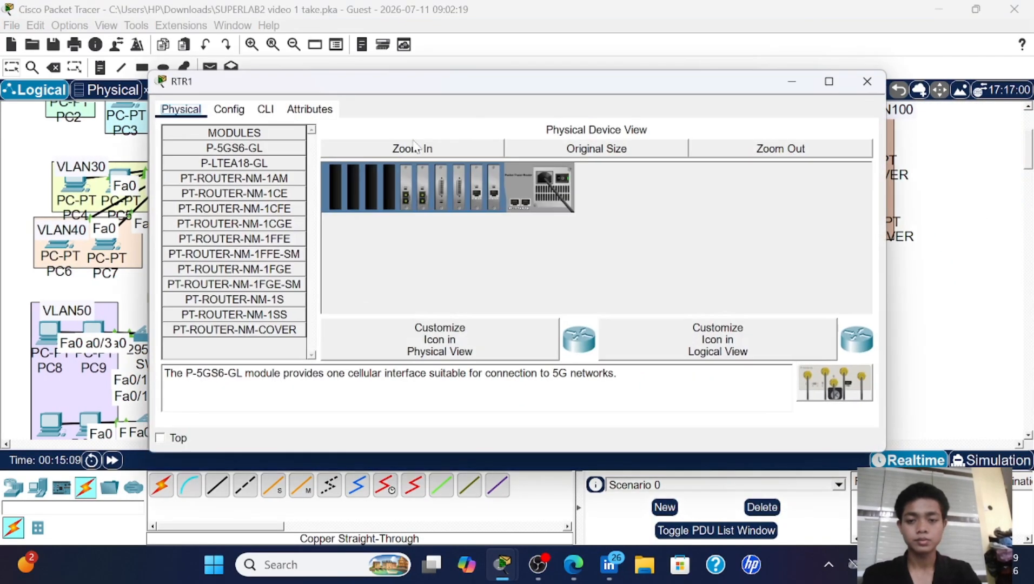
left_click(255, 115)
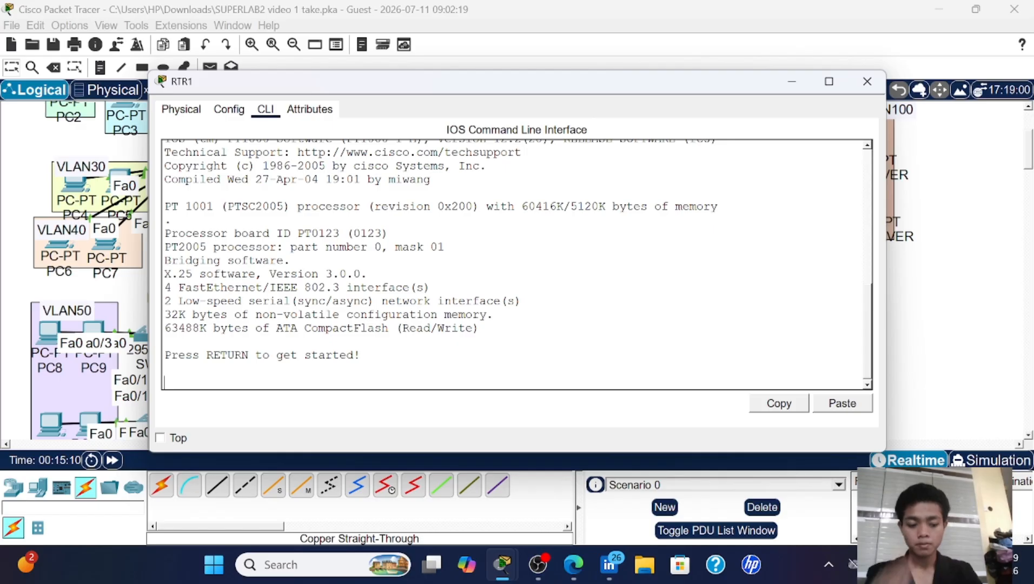
key("Return")
key("Return")
type("en")
key("Return")
type("co")
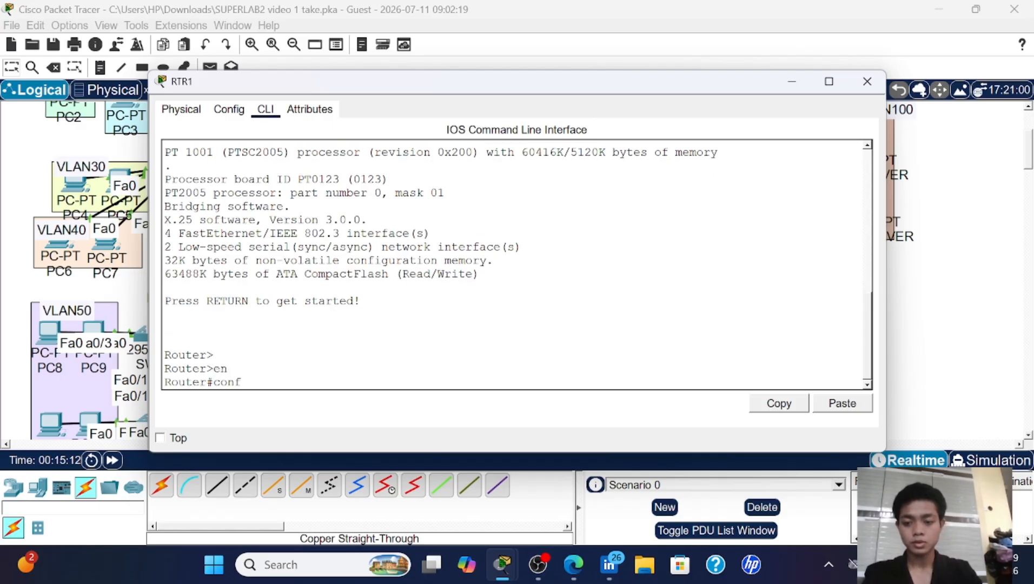
type("nf")
key("Return")
key("Return")
key("Return")
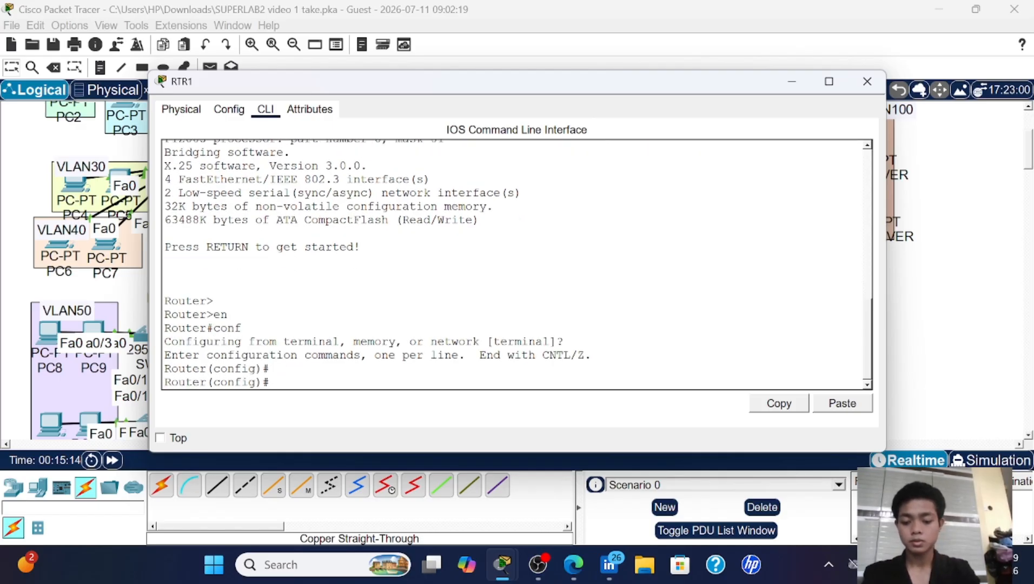
- Set RTR1's hostname to RTR1 and give it an enable secret password
type("host RTR")
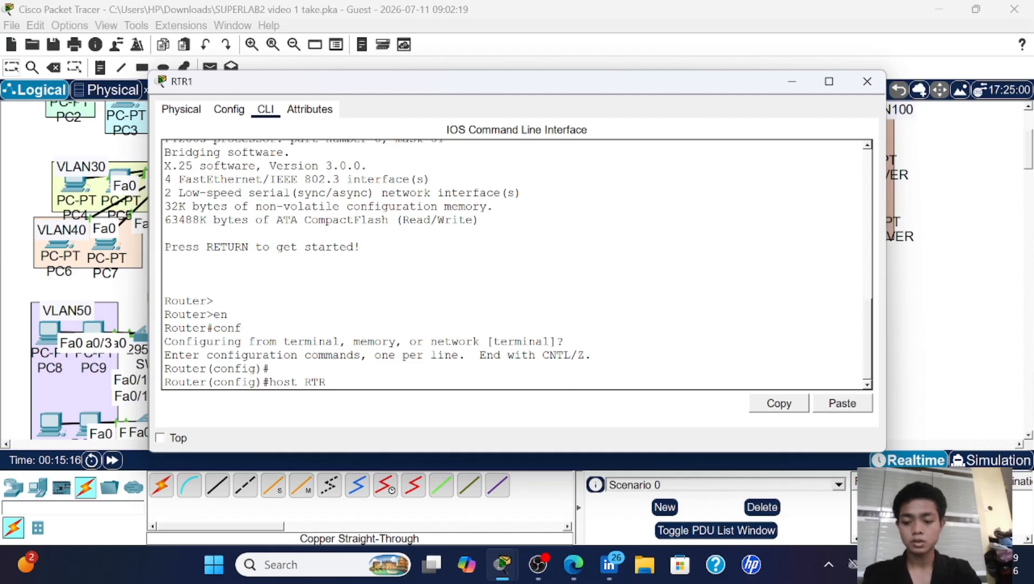
type("1")
key("Return")
type("ENA SE")
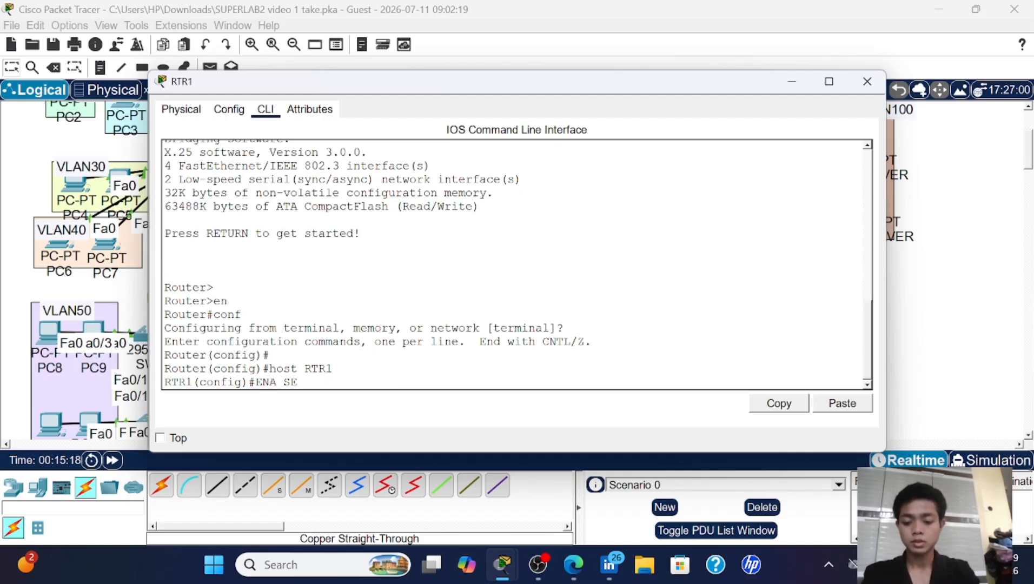
type(" sid")
key("Return")
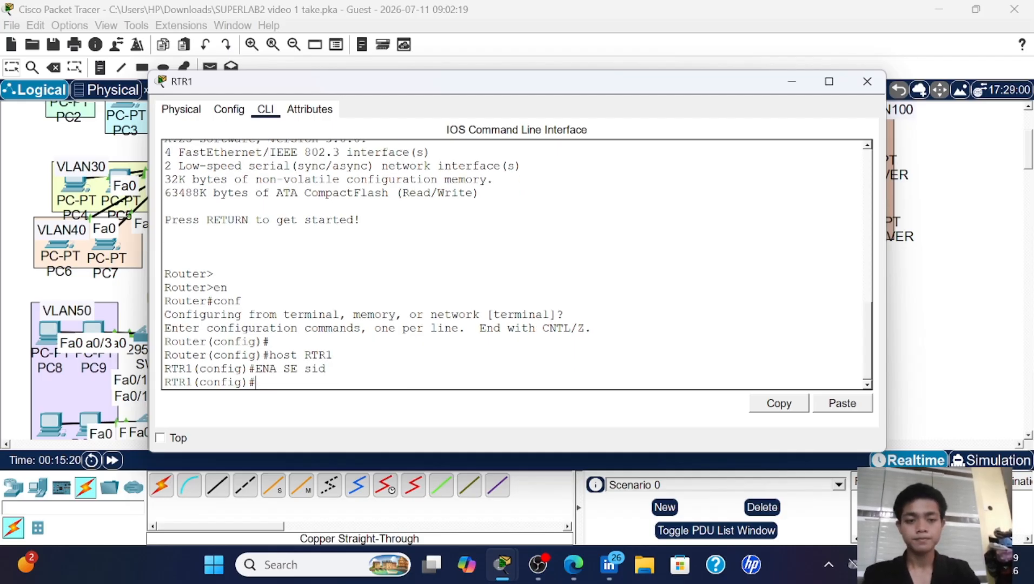
- Close RTR1 and enter global configuration mode in router RTR2's CLI
left_click(867, 81)
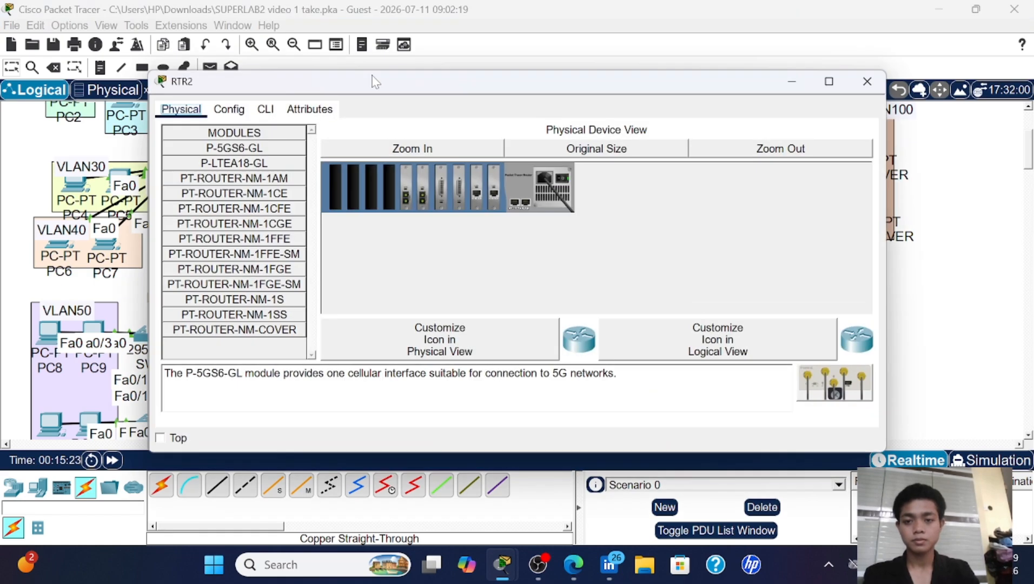
left_click(314, 114)
left_click(266, 108)
key("Return")
key("Return")
type("en")
key("Return")
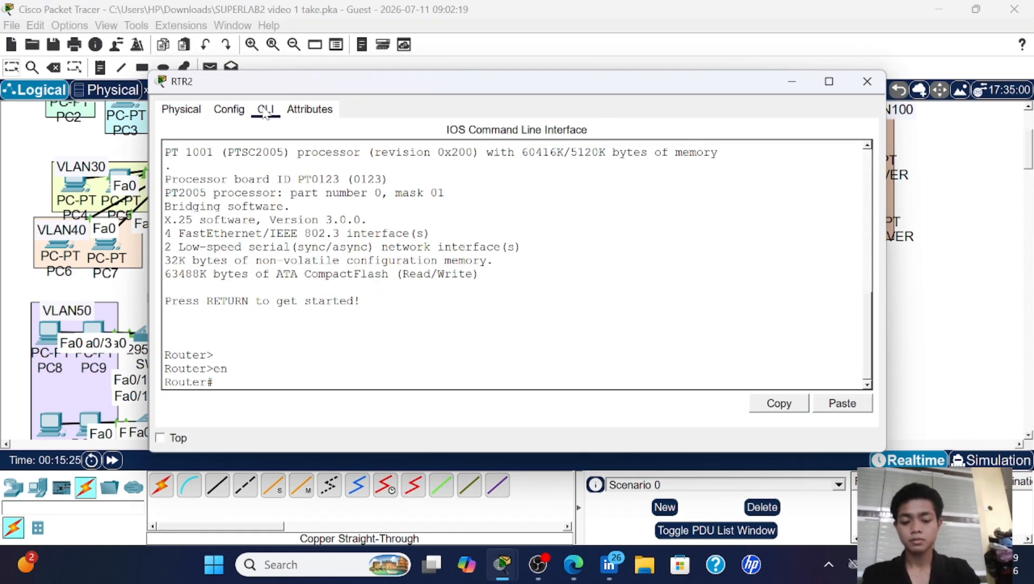
type("conf")
key("Return")
key("Return")
key("Return")
- Set RTR2's hostname to RTR2 and give it an enable secret password
type("hos")
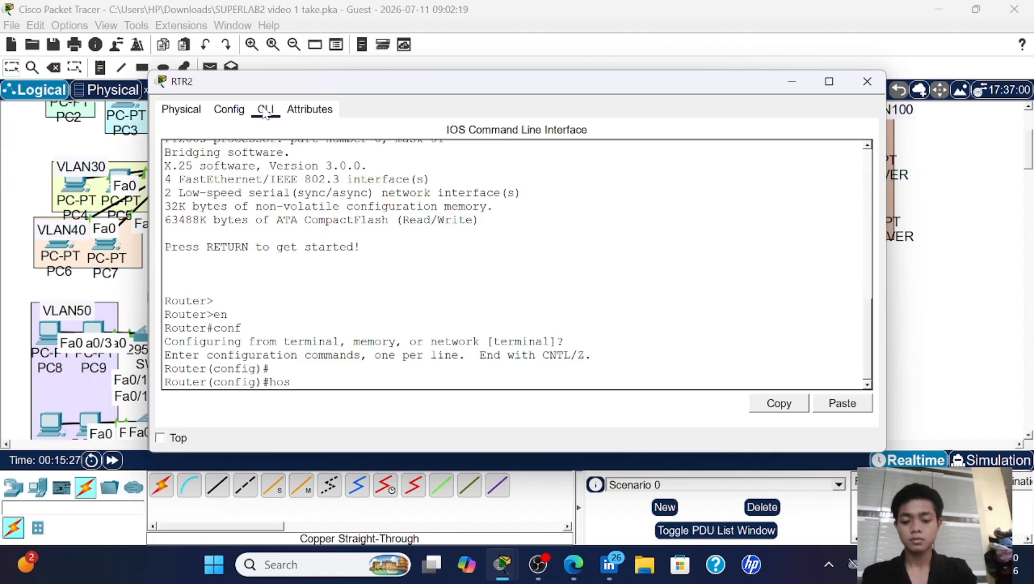
type("t RTR")
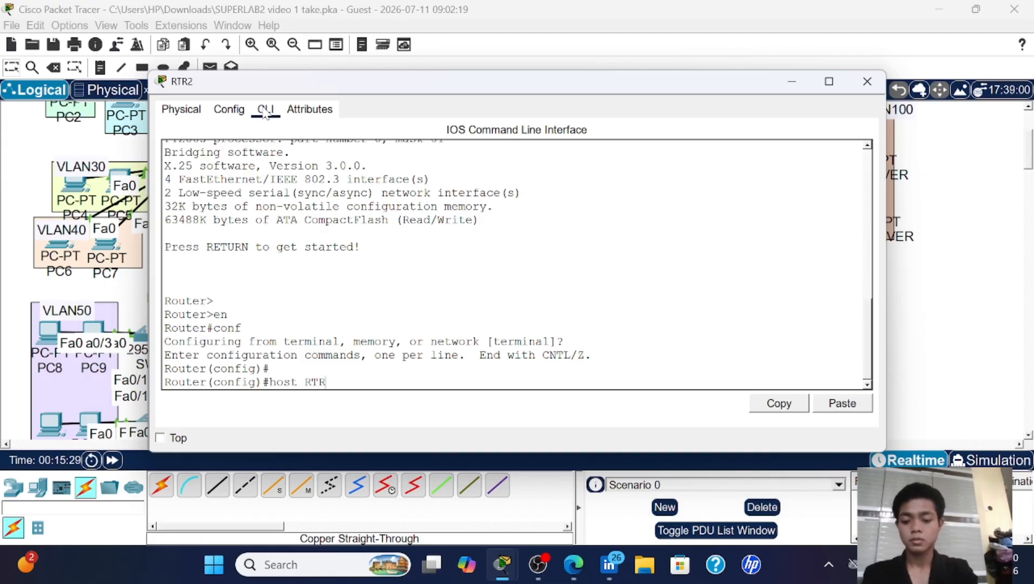
type("2")
key("Return")
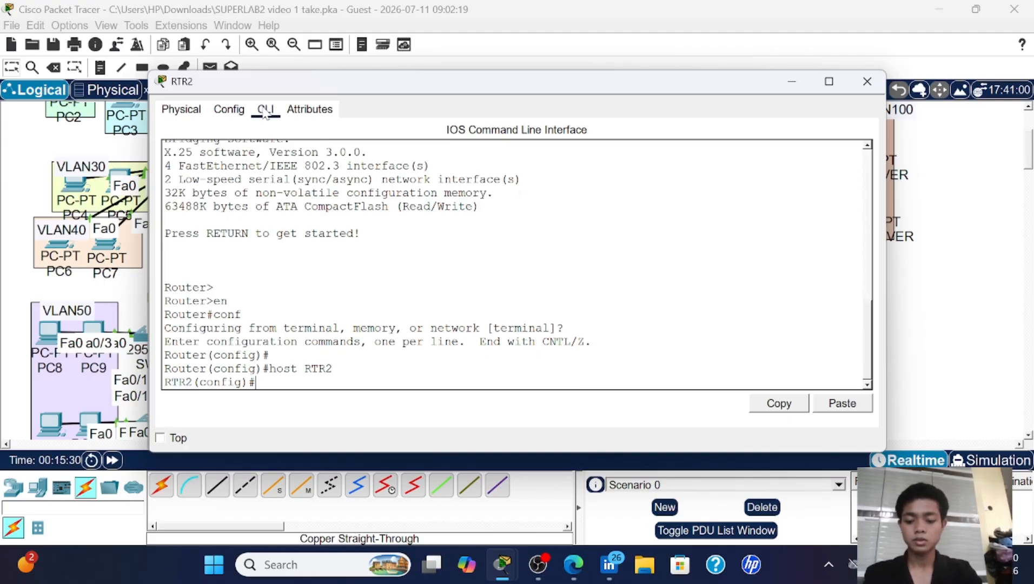
type("ENA SE SID")
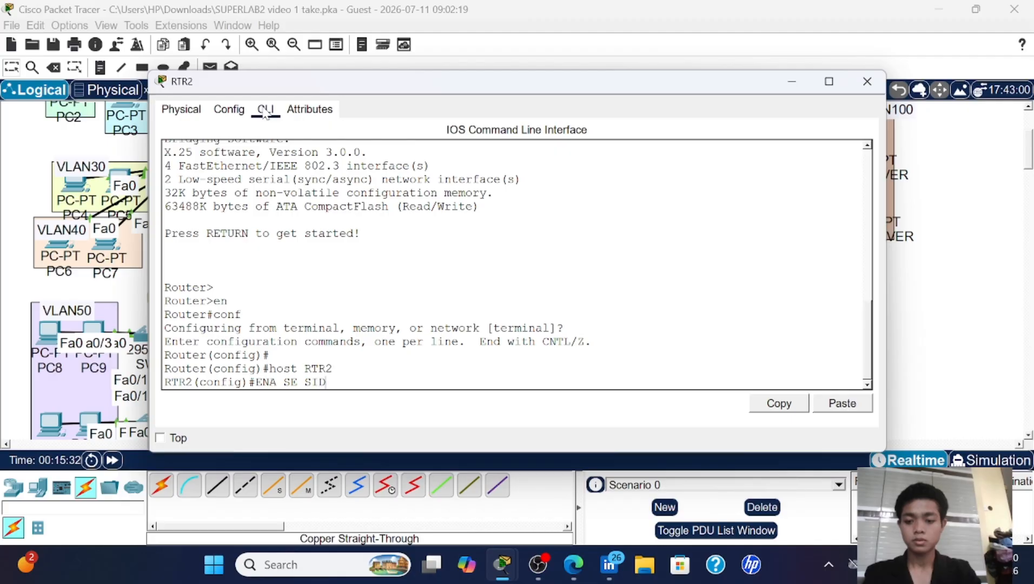
type("I")
key("BackSpace")
key("BackSpace")
type("sid")
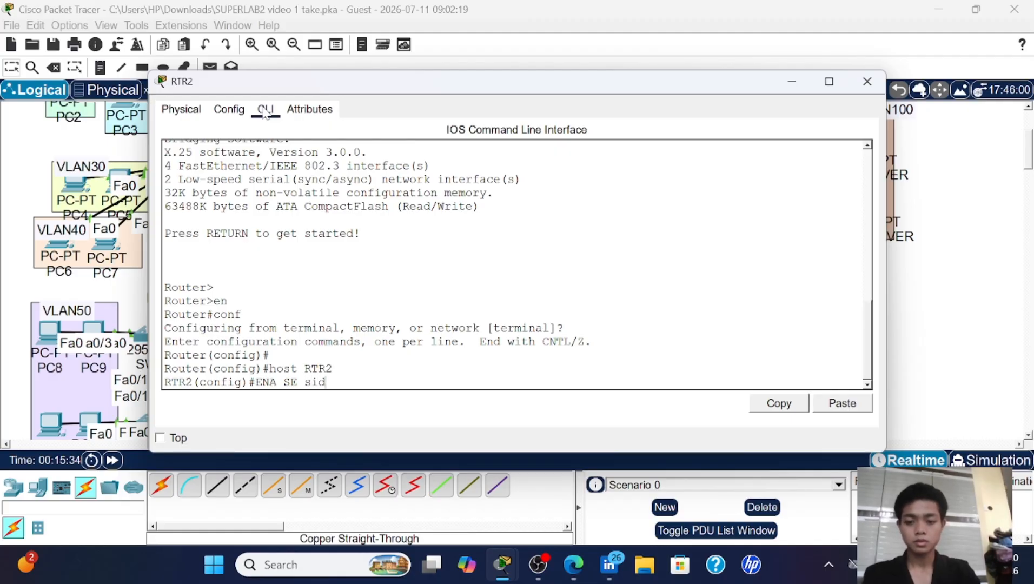
key("Return")
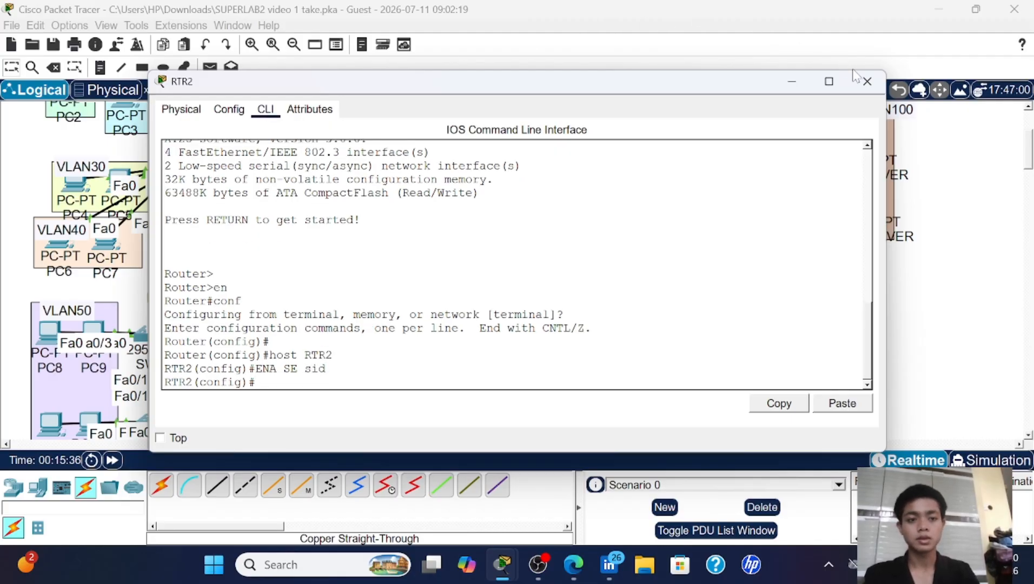
- Name router RTR3 with hostname RTR3 and an enable secret password
left_click(865, 81)
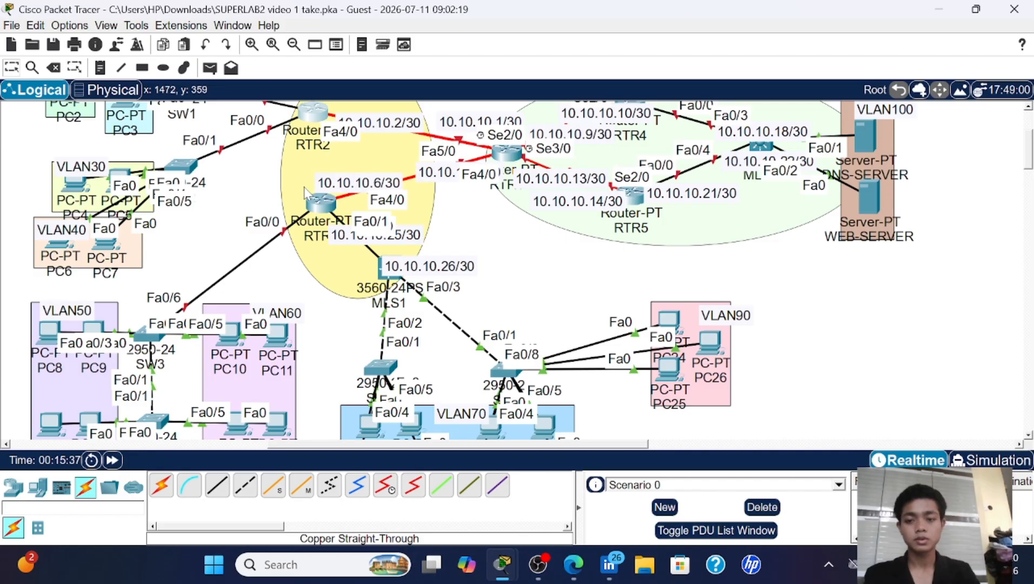
left_click(505, 153)
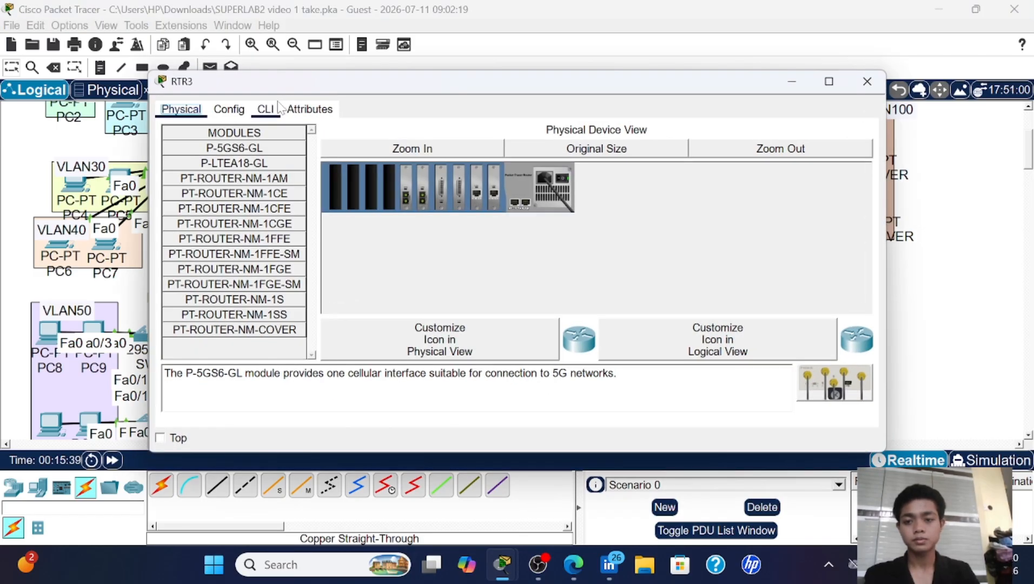
left_click(276, 109)
key("Return")
type("en")
key("Return")
type("conf")
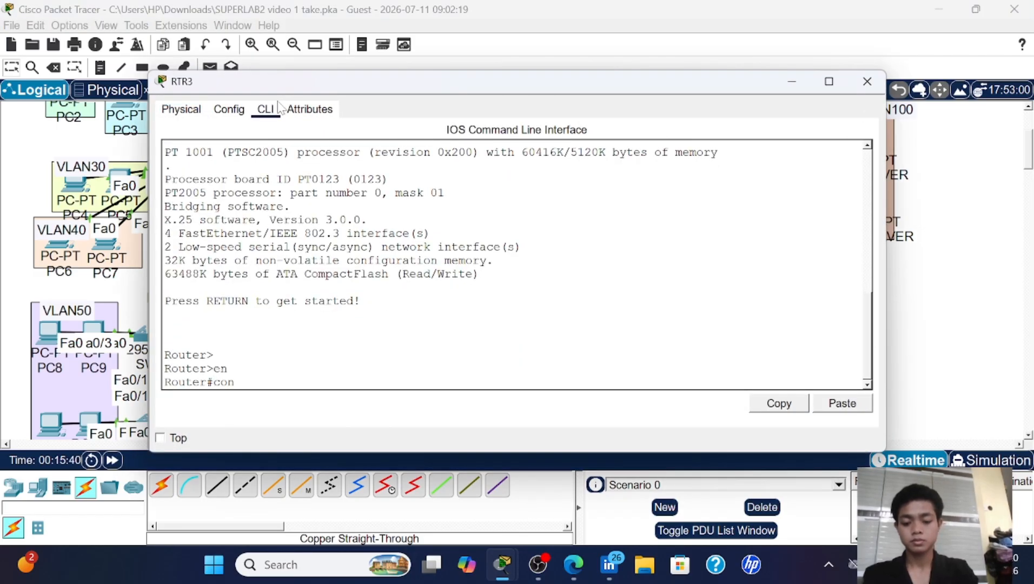
key("Return")
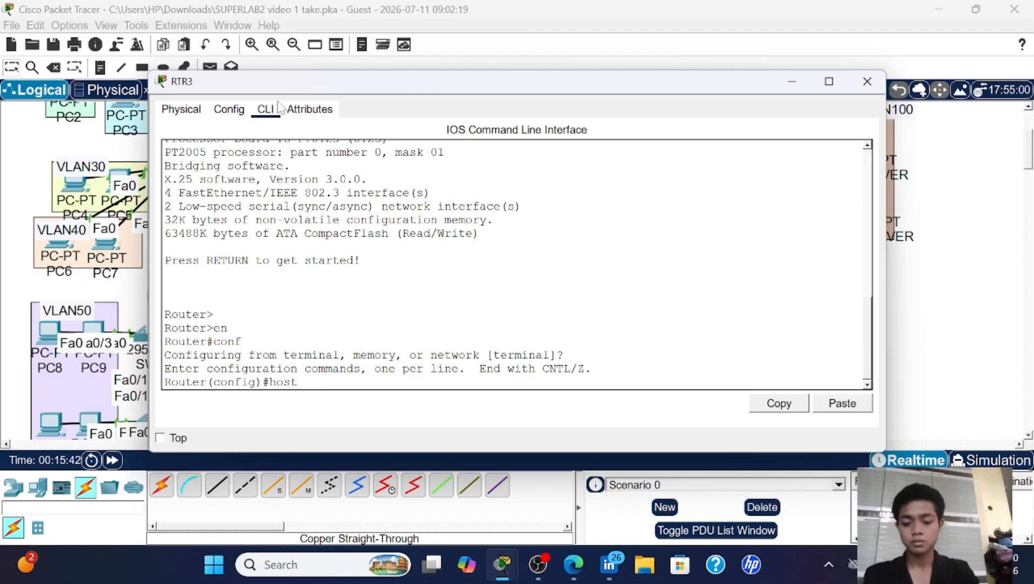
type("host RTR3")
key("Return")
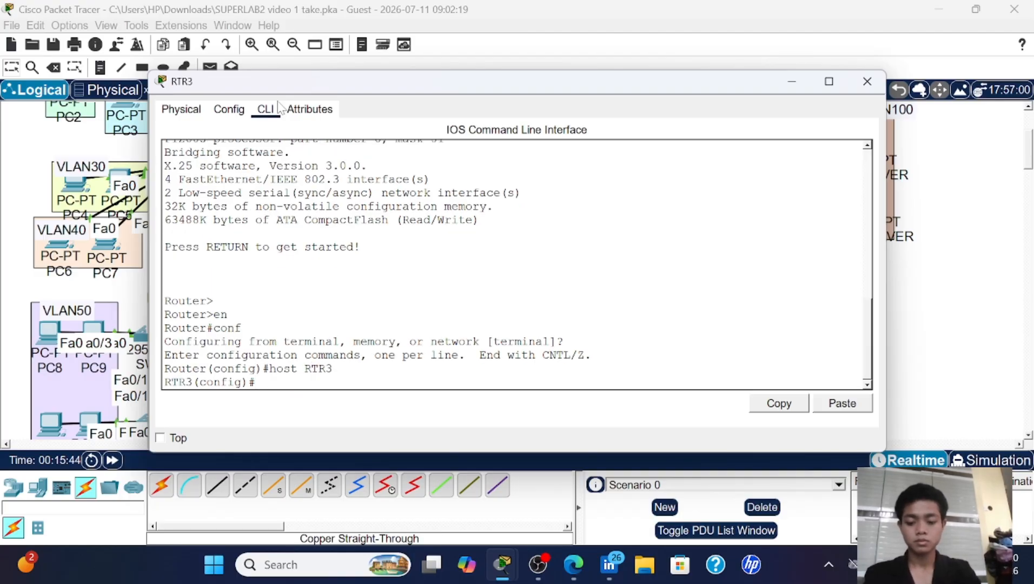
type("EN")
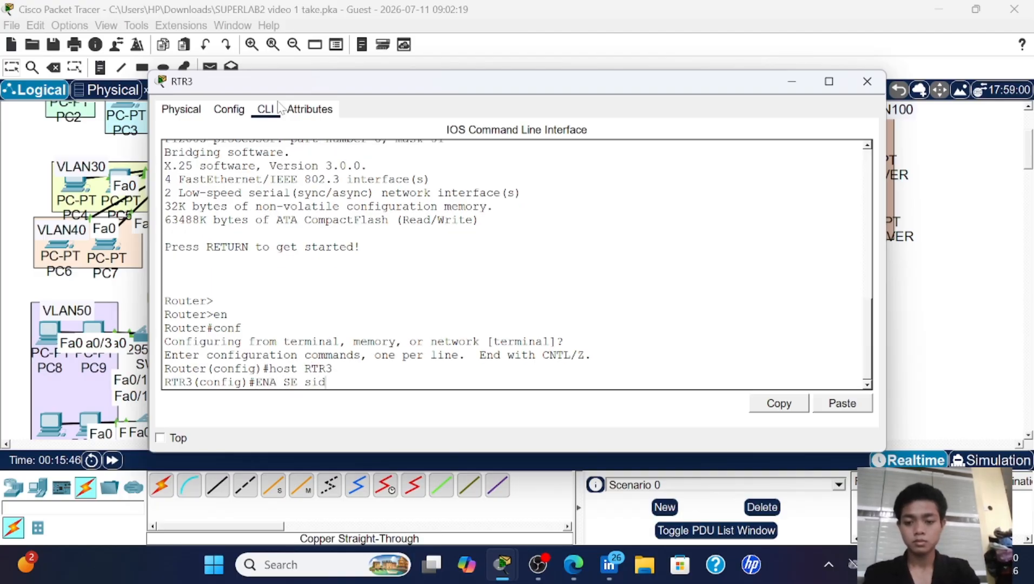
type("A SE sid")
key("Return")
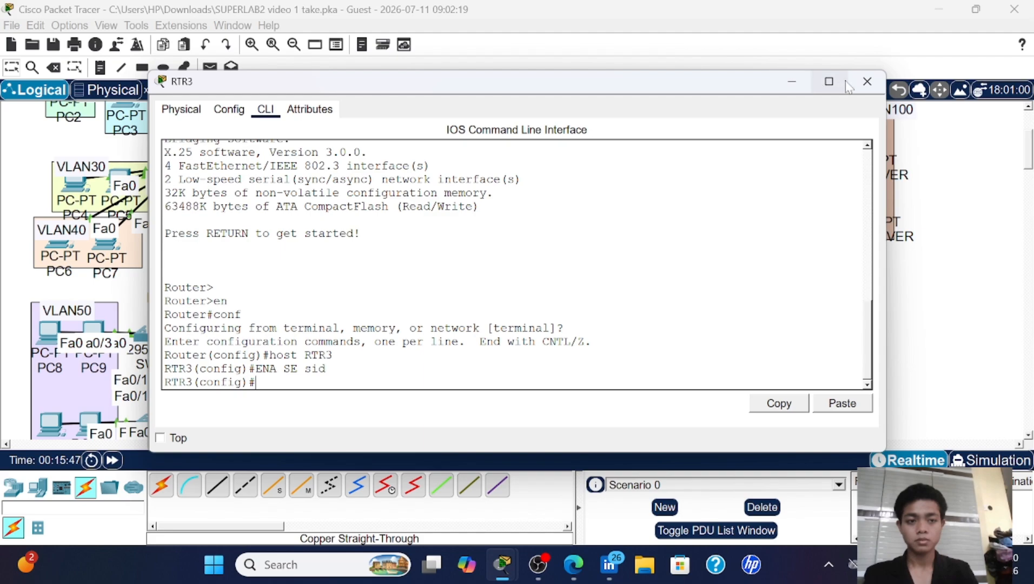
left_click(866, 81)
- Name router RTR4 with hostname RTR4 and an enable secret password
scroll(625, 176, "up", 3)
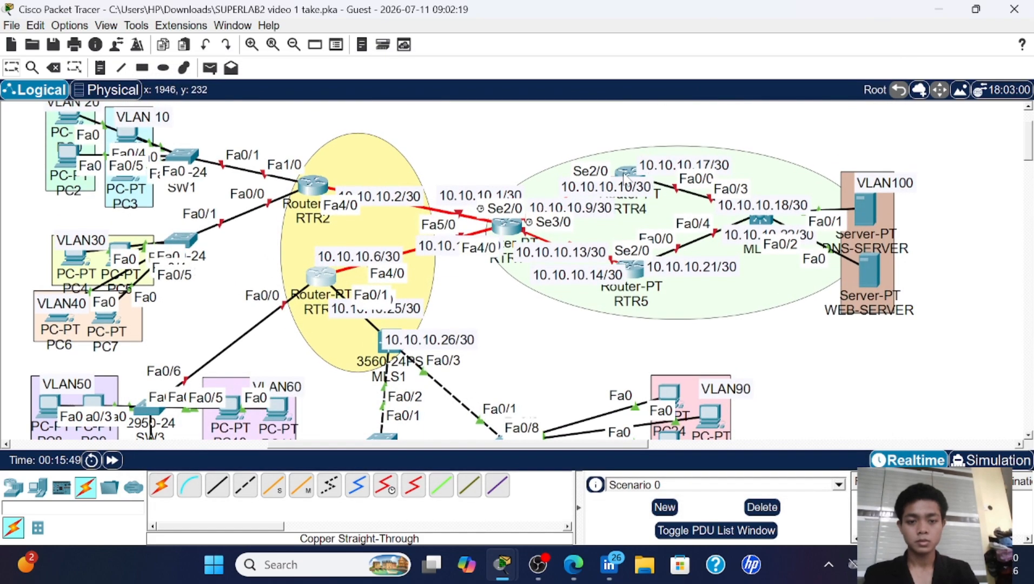
left_click(626, 173)
left_click(266, 114)
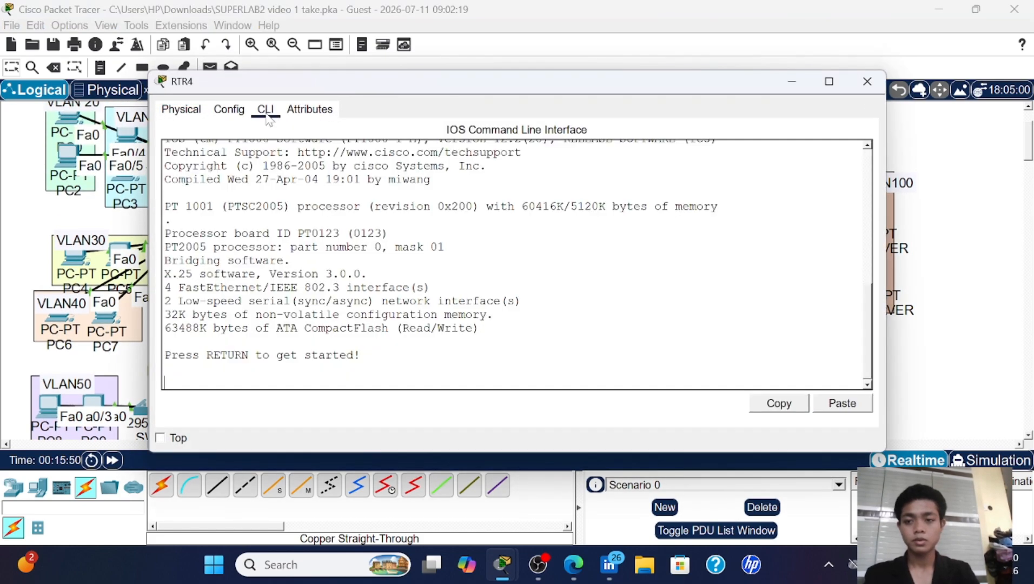
key("Return")
type("en")
key("Return")
type("con")
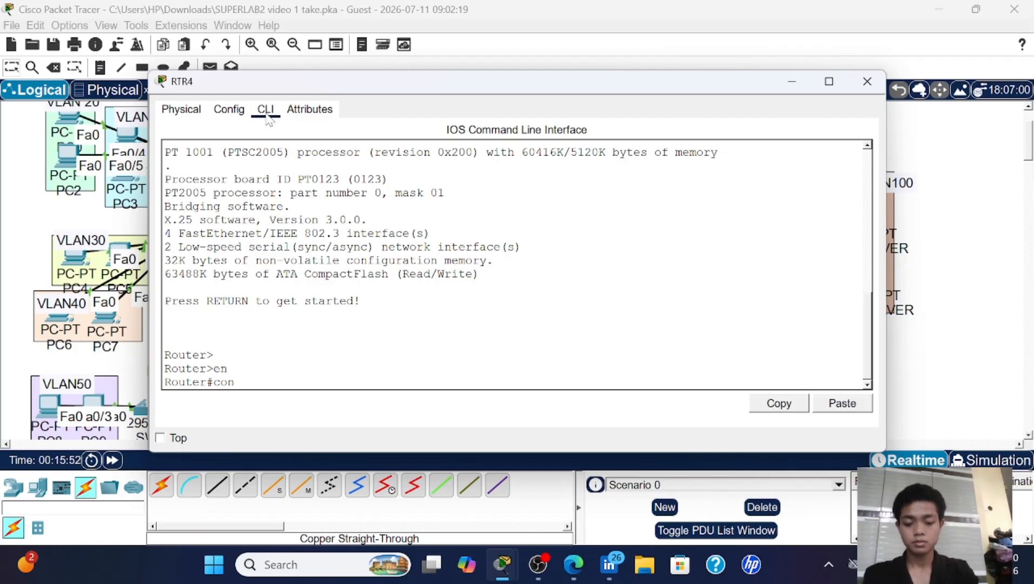
type("f")
key("Return")
type("hos")
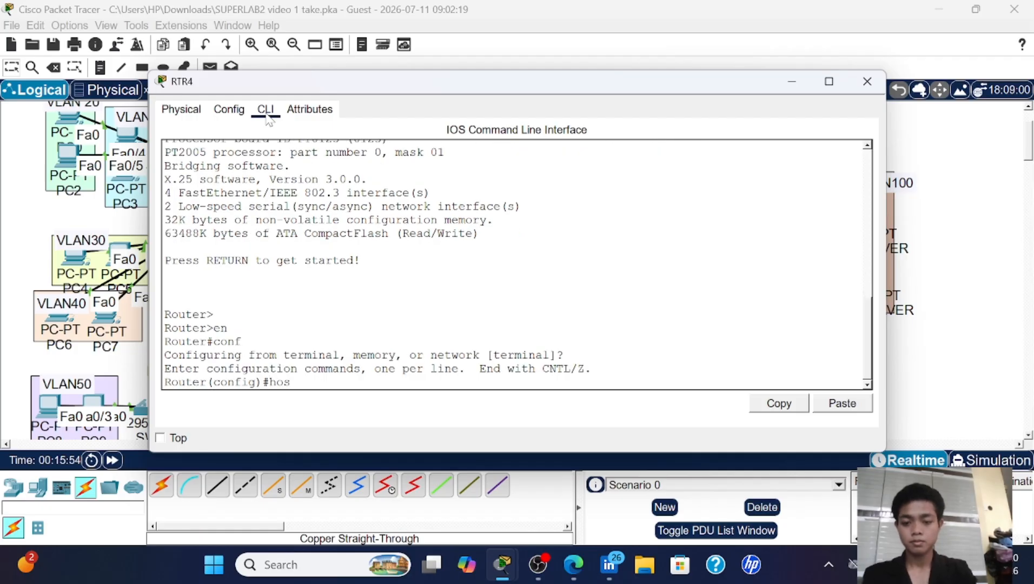
type("t R")
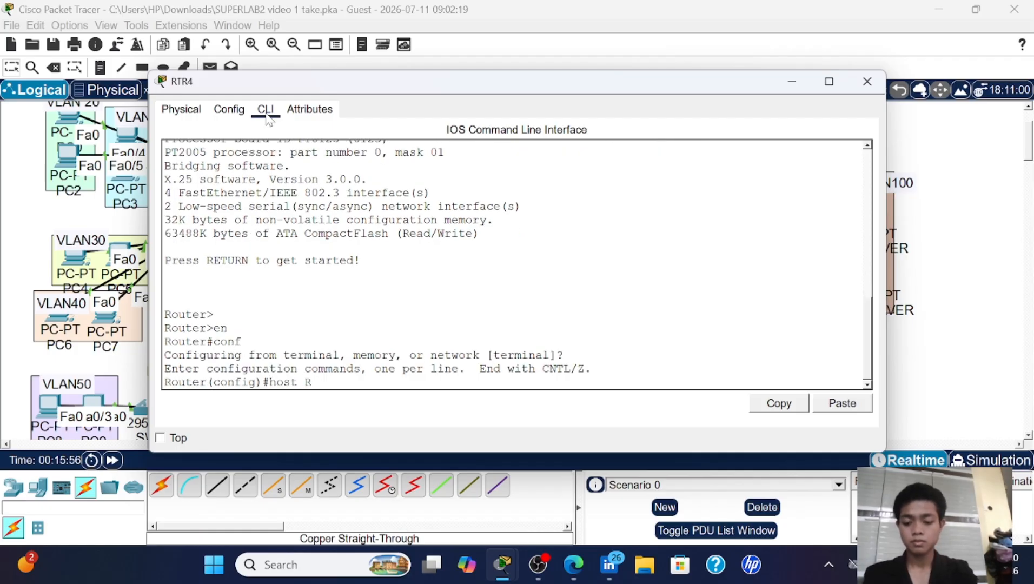
type("TR4")
key("Return")
type("E")
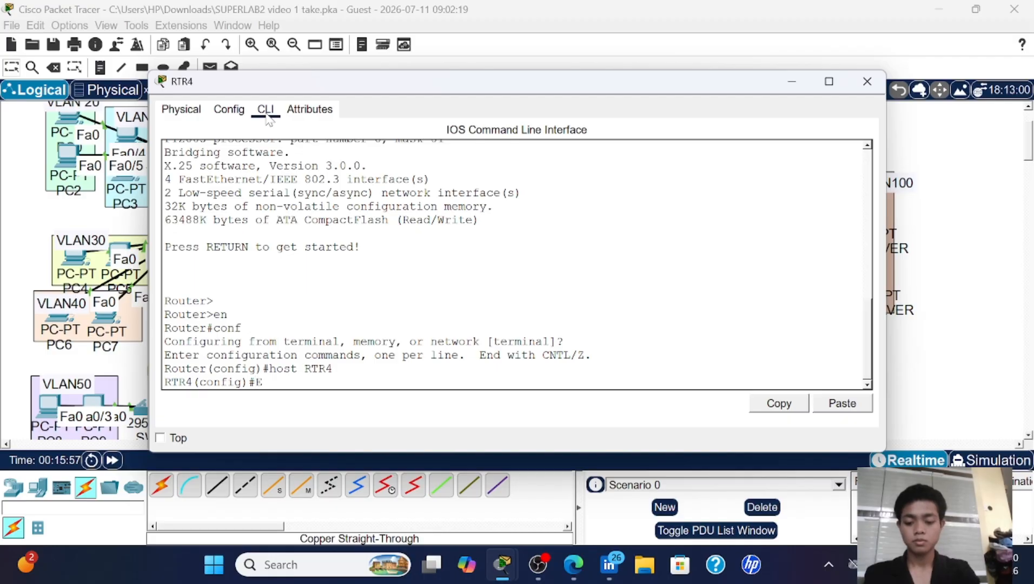
type("NA SE sid")
key("Return")
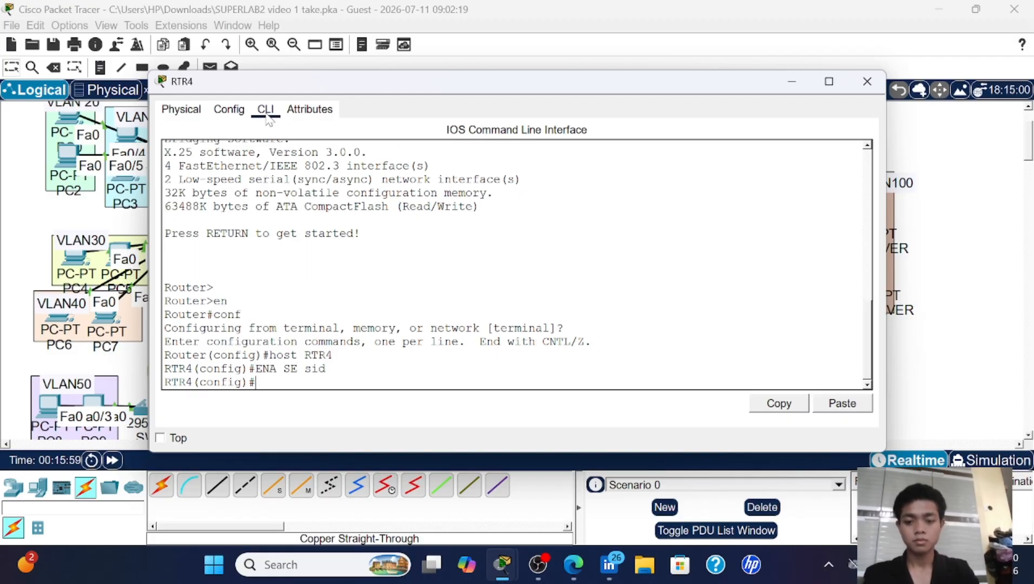
left_click(866, 81)
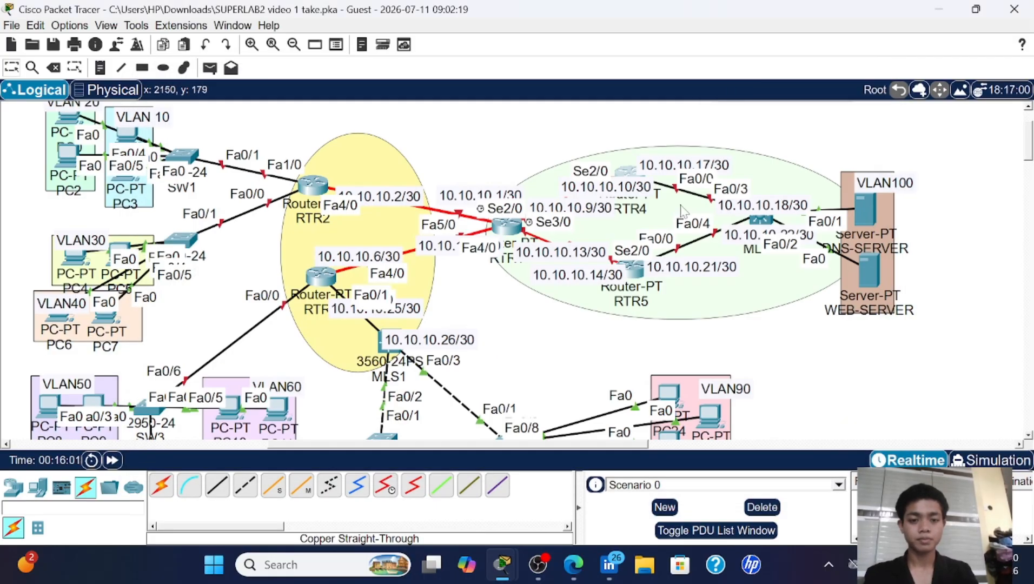
- Name router RTR5 with hostname RTR5 and an enable secret password
left_click(635, 273)
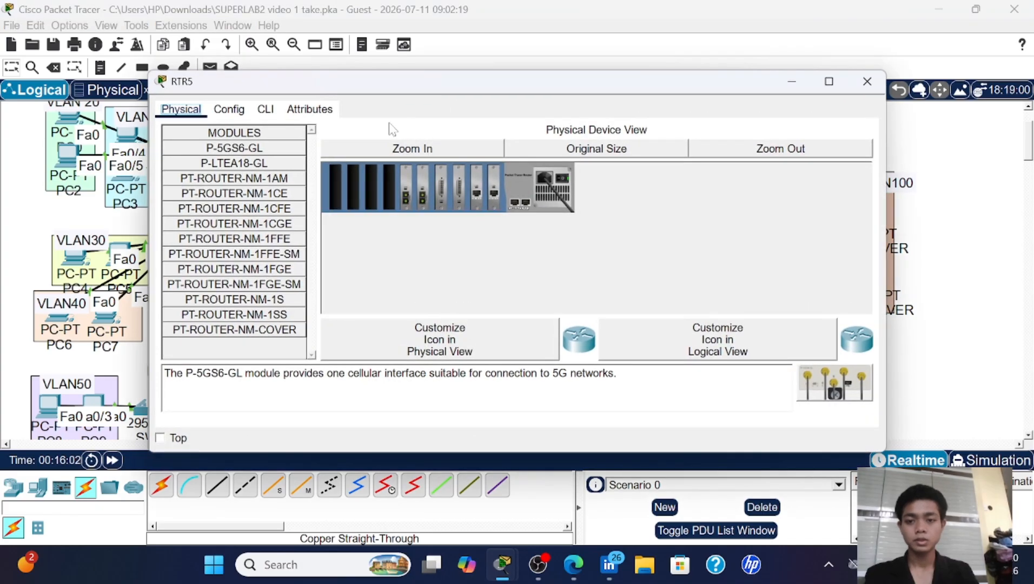
left_click(258, 111)
key("Return")
key("Return")
type("en")
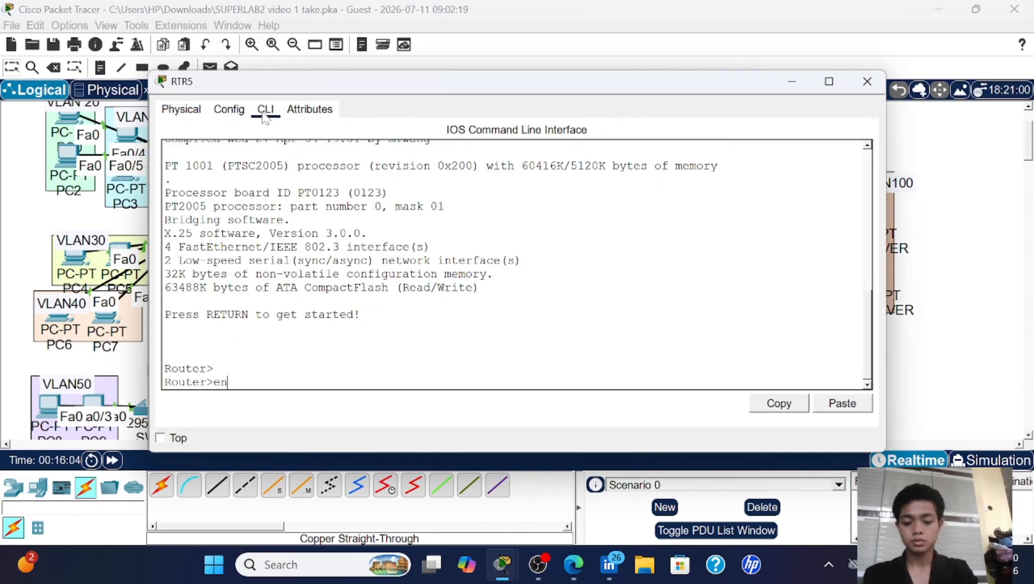
key("Return")
type("conf")
key("Return")
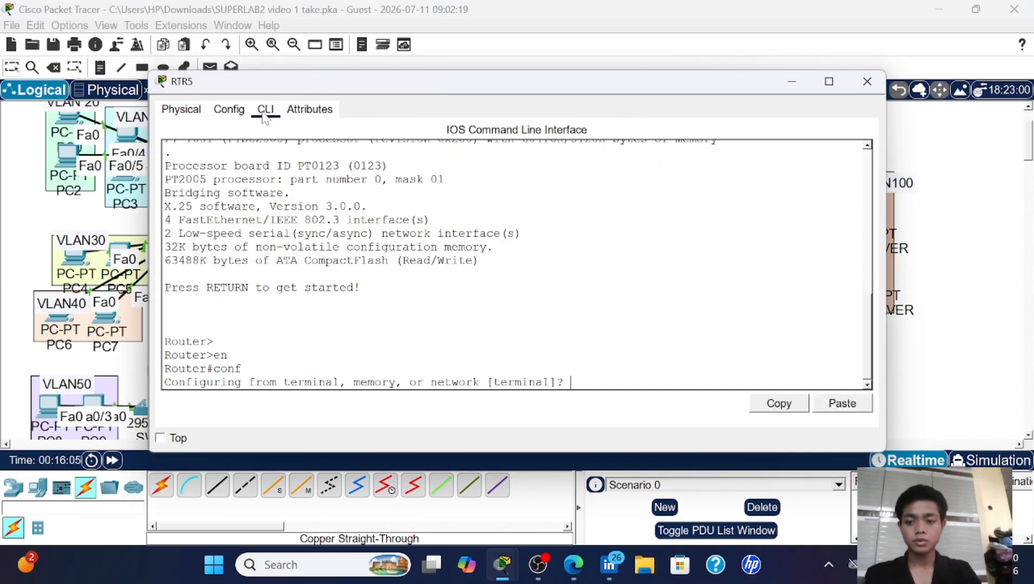
key("Return")
key("Return")
type("ho")
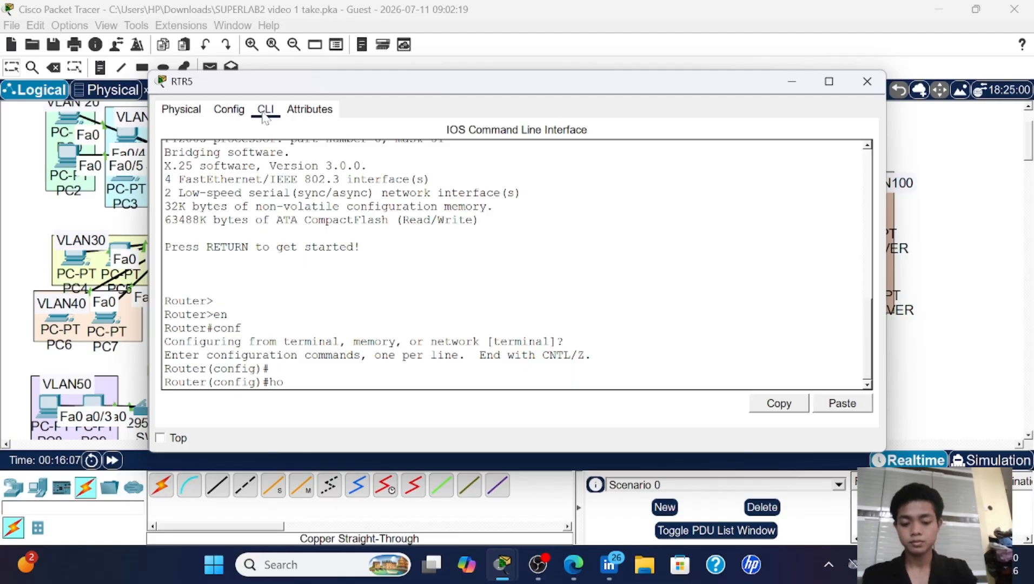
type("st RTR")
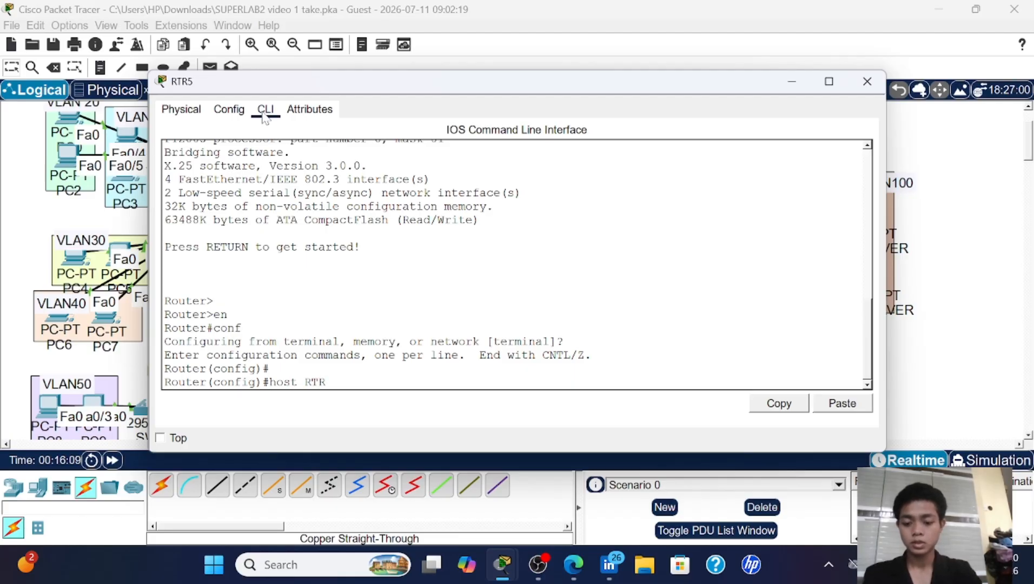
type("5")
key("Return")
type("ENA SE")
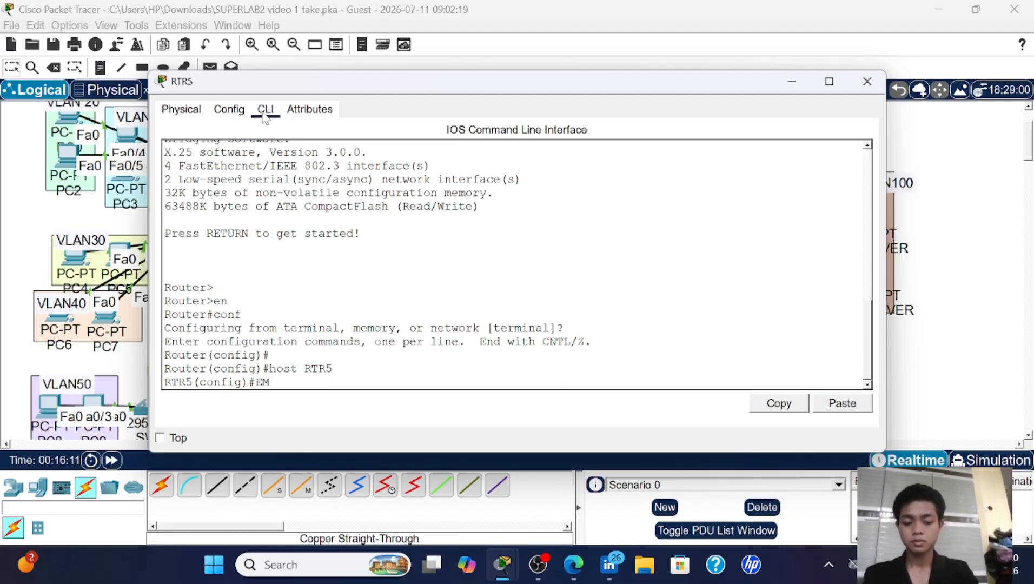
type(" sid")
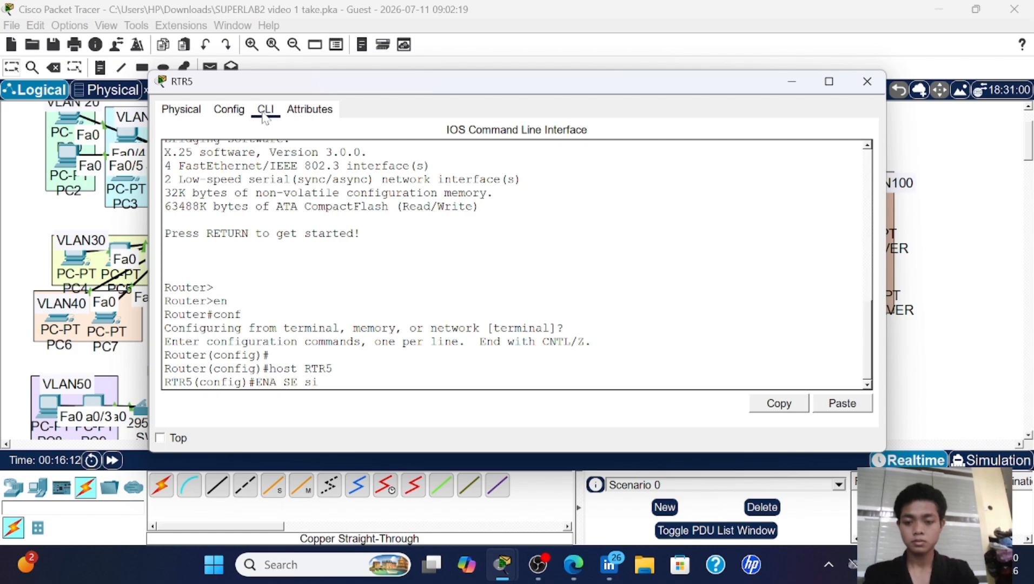
key("Return")
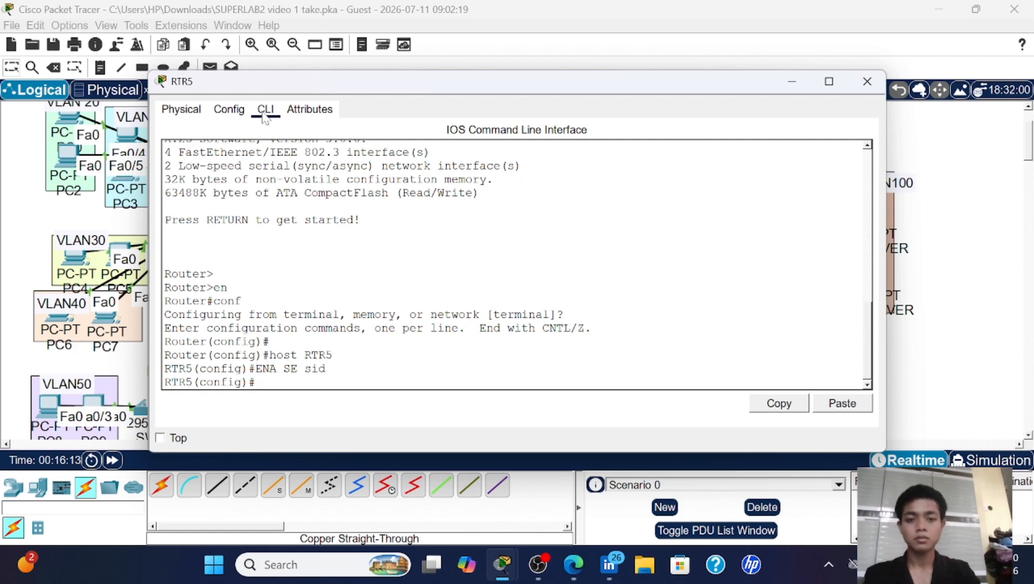
left_click(867, 82)
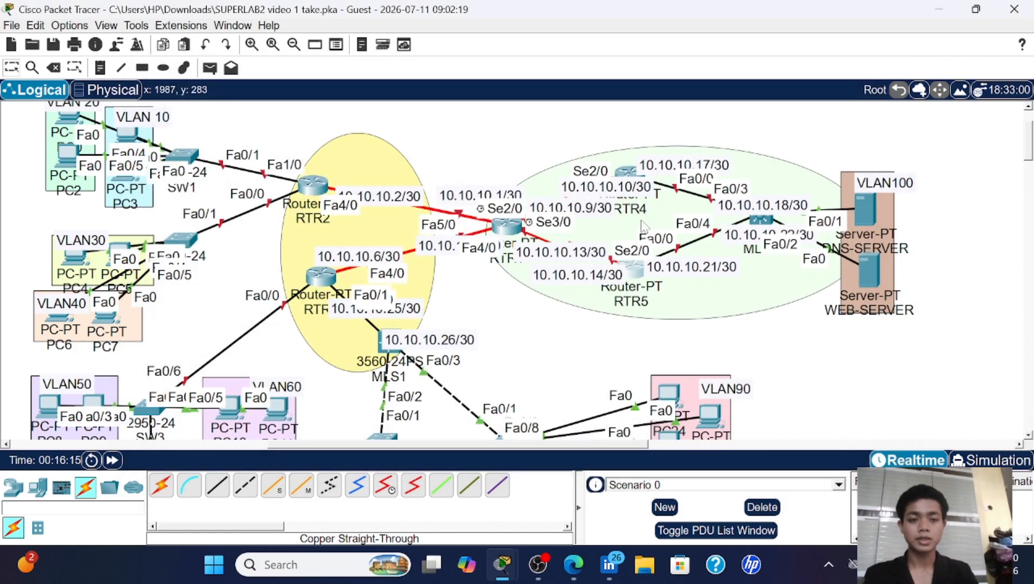
- Give the MLS2 multilayer switch hostname MLS2 and an enable secret password
left_click(764, 220)
left_click(264, 109)
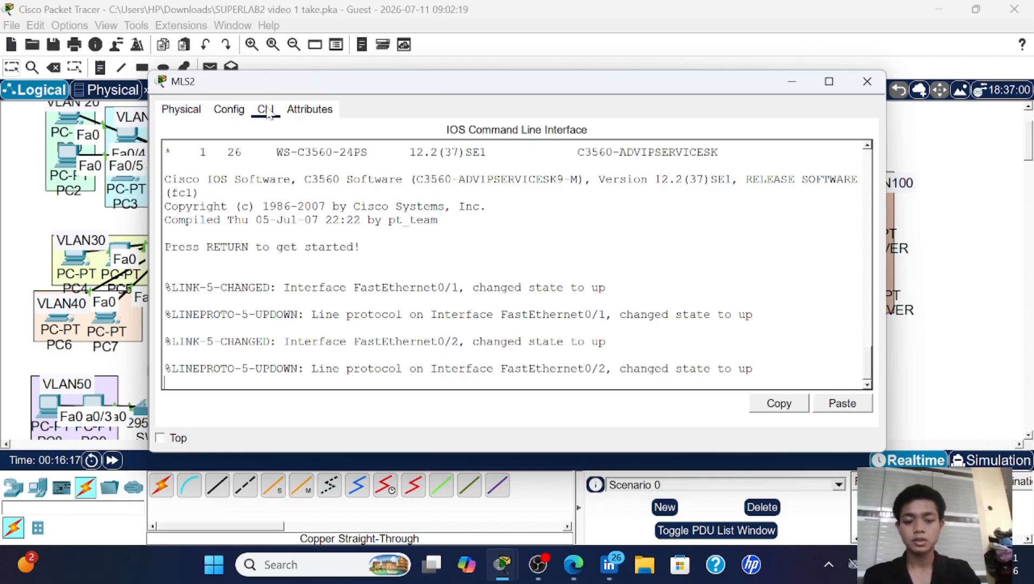
key("Return")
key("Return")
type("en")
key("Return")
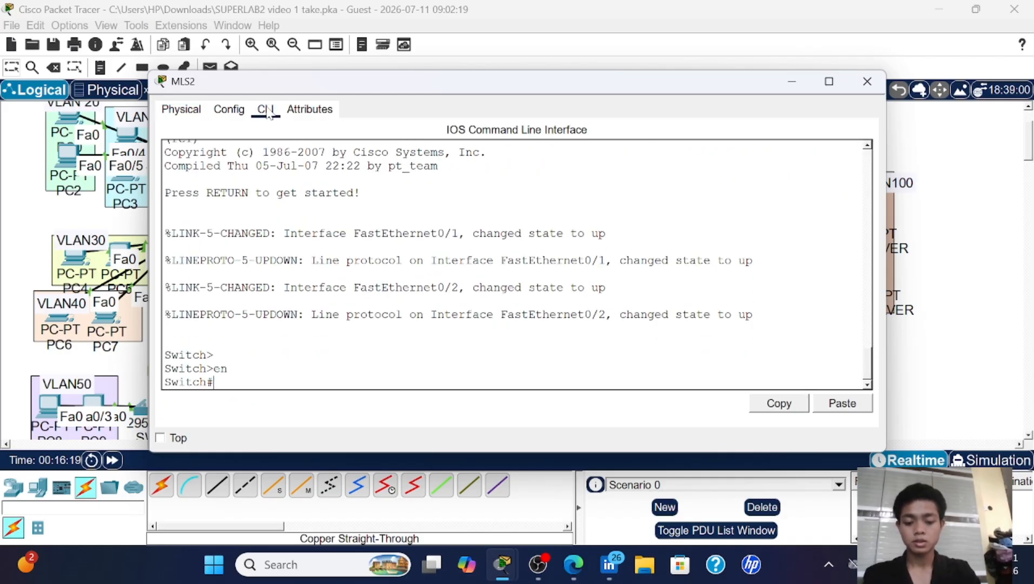
type("conf")
key("Return")
key("Return")
key("Return")
type("hosy")
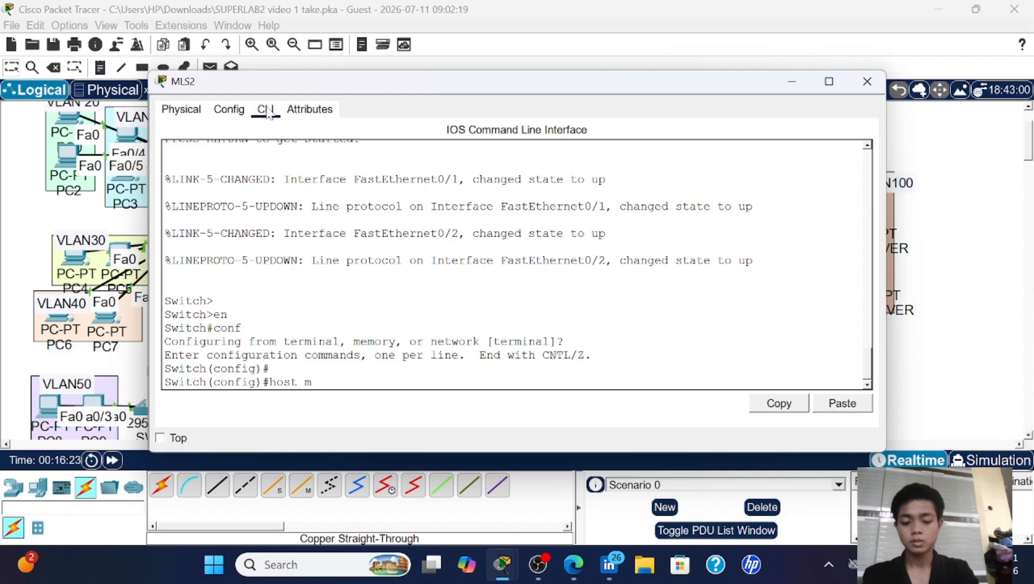
key("BackSpace")
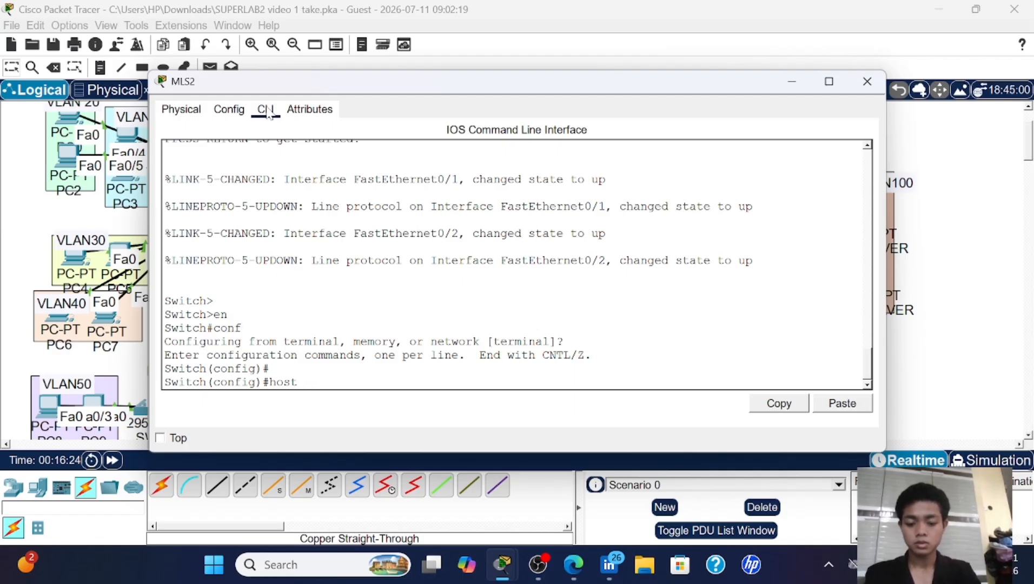
type("MLS2")
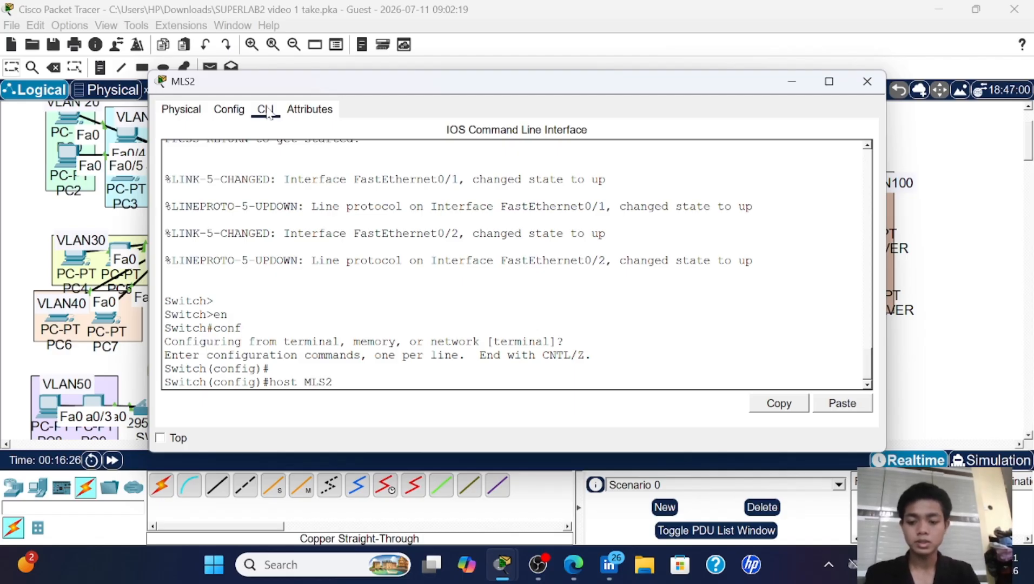
key("Return")
type("EN")
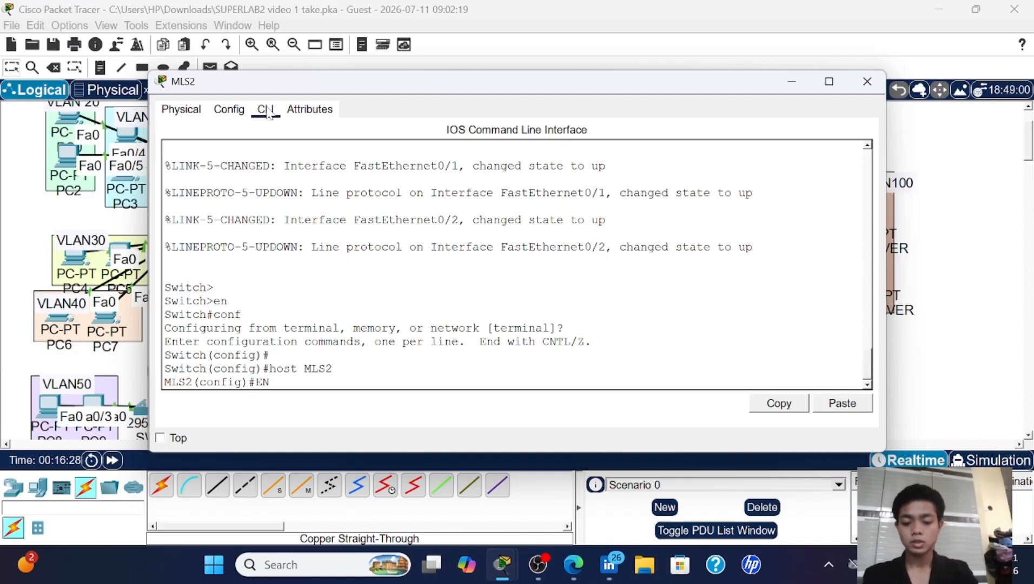
type("A SE s")
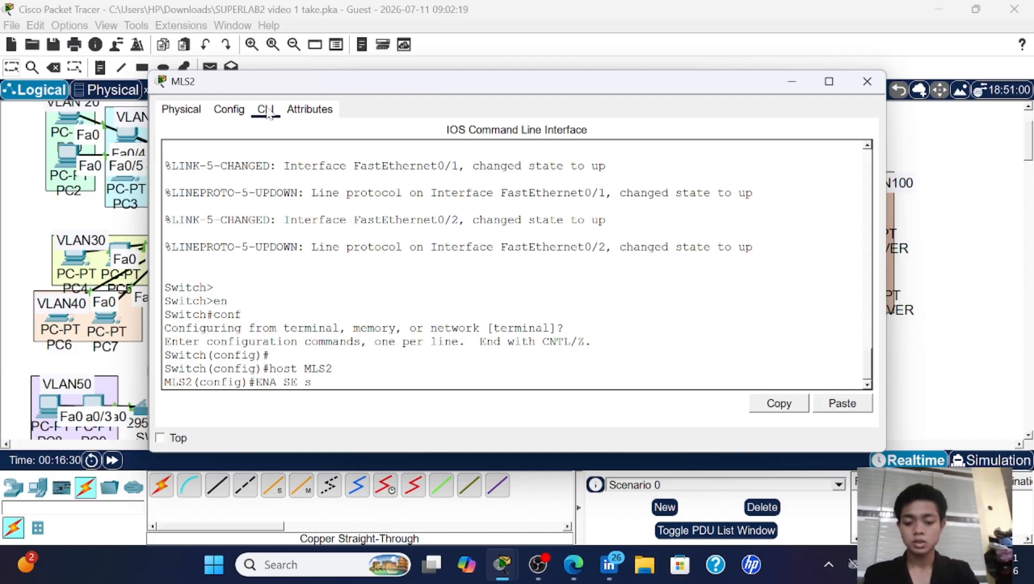
type("id")
key("Return")
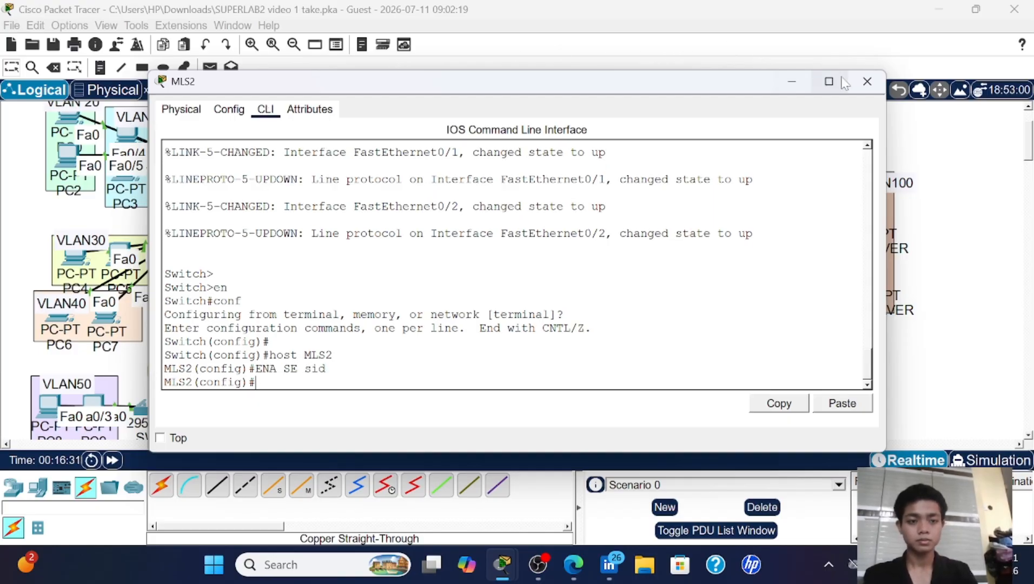
left_click(863, 81)
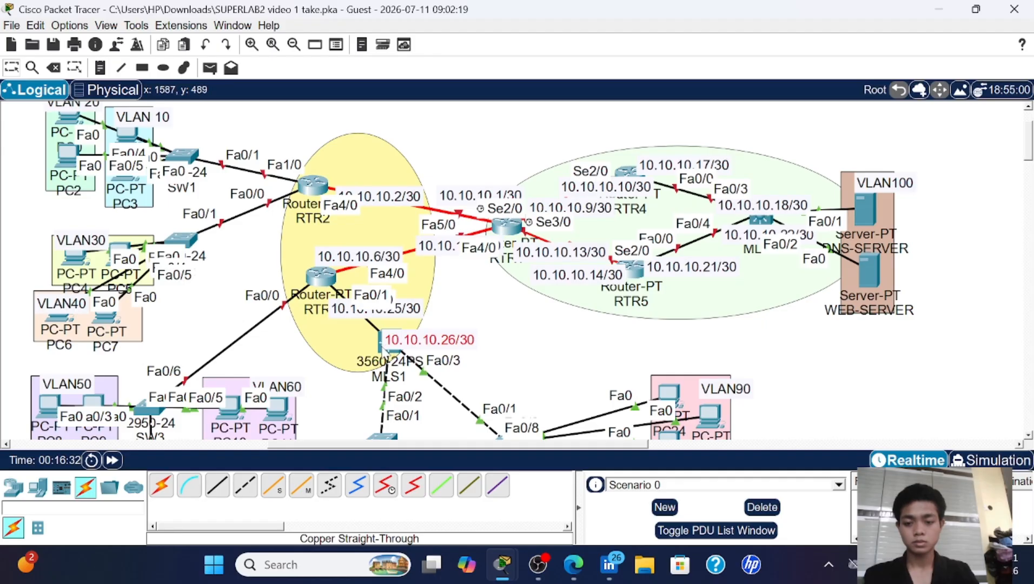
- Give the MLS1 multilayer switch hostname MLS1 and an enable secret password
left_click(386, 360)
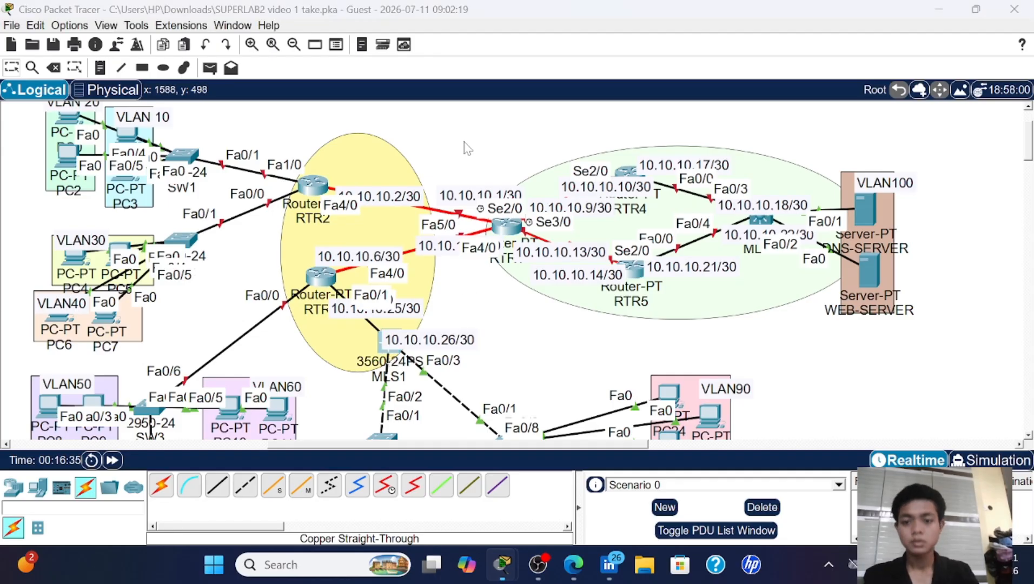
left_click(275, 110)
key("Return")
key("Return")
key("Return")
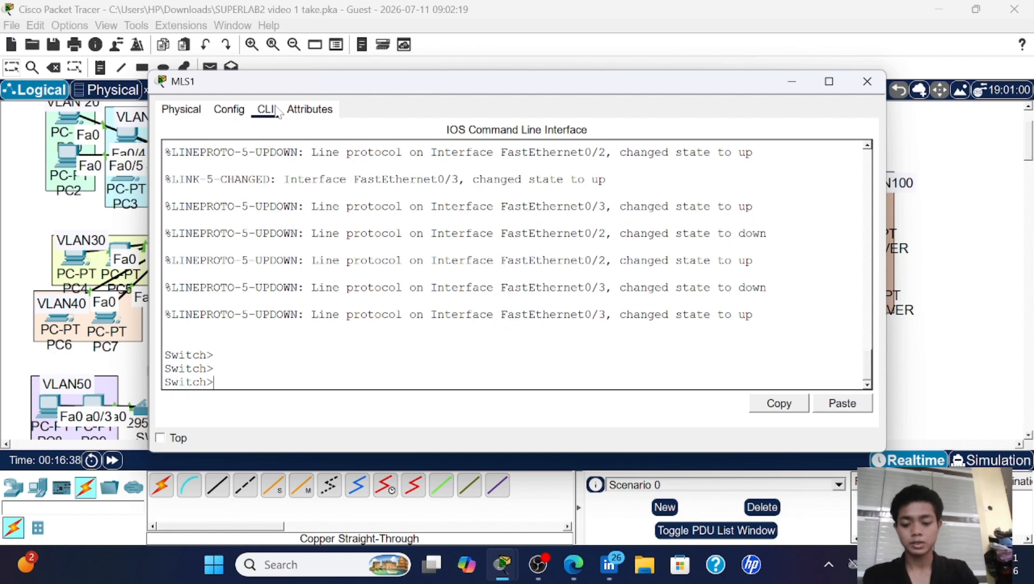
type("en")
key("Return")
type("conf")
key("Return")
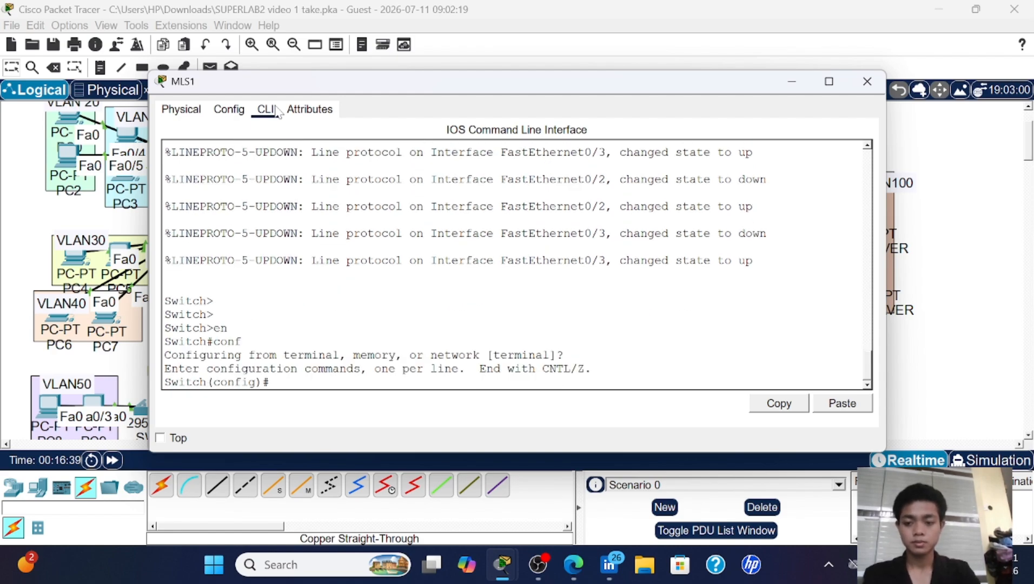
type("host")
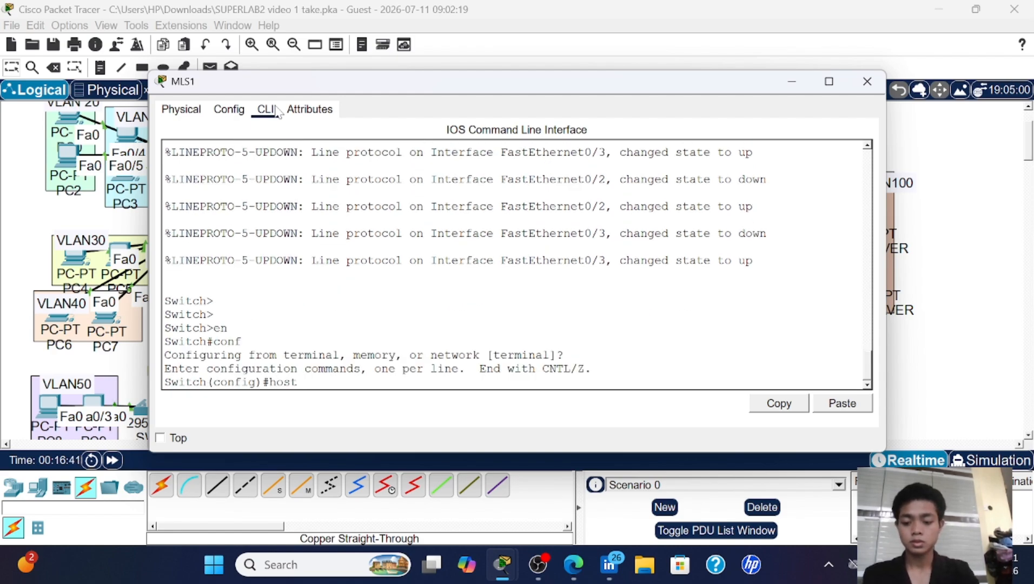
type(" MLS1")
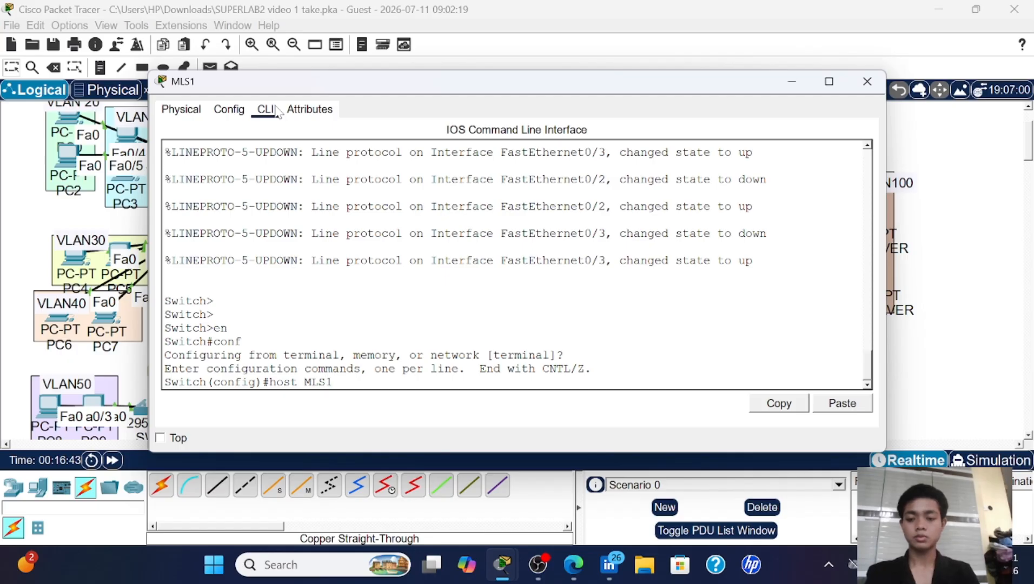
key("Return")
type("ENA SE")
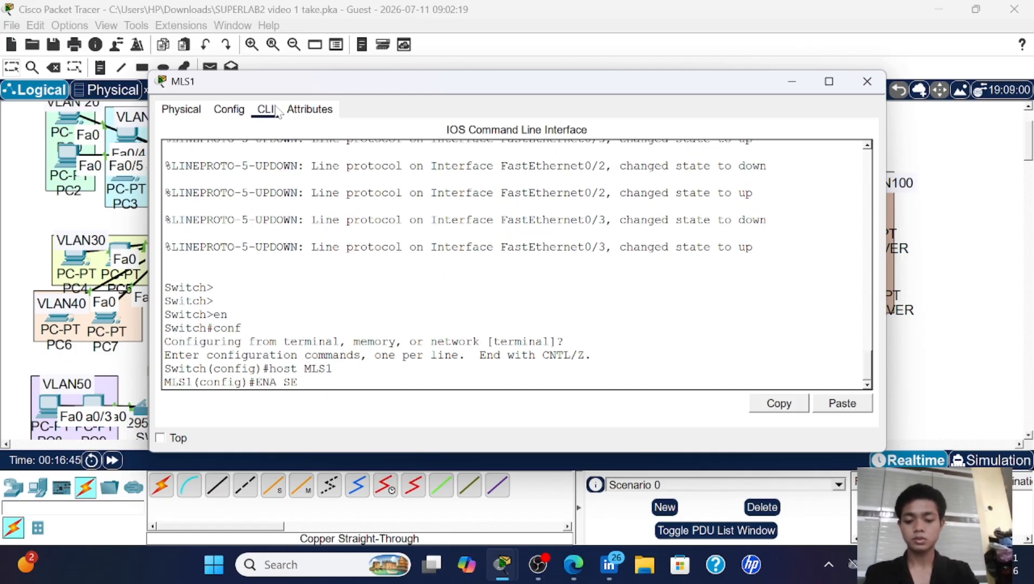
type(" sid")
key("Return")
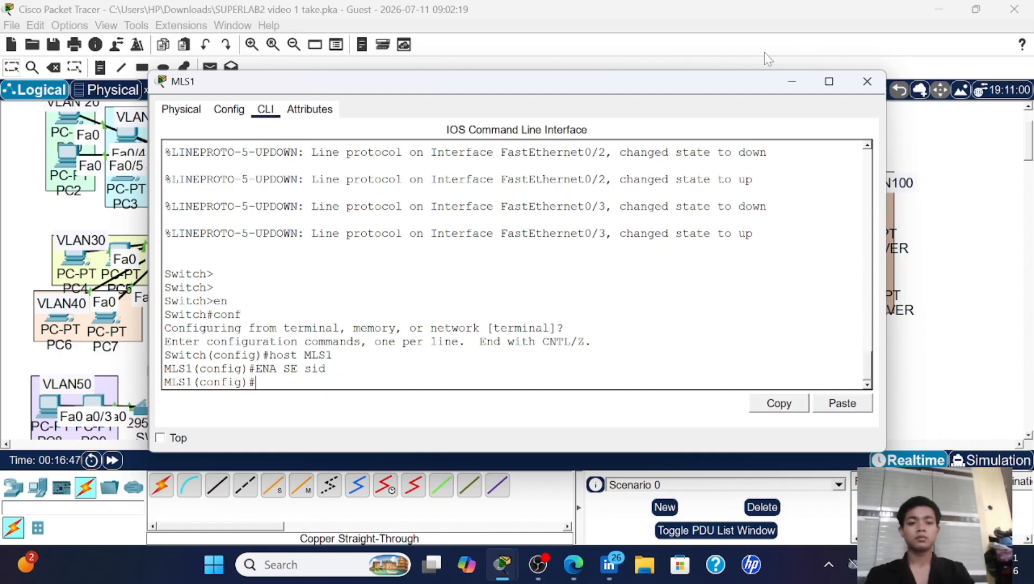
left_click(865, 81)
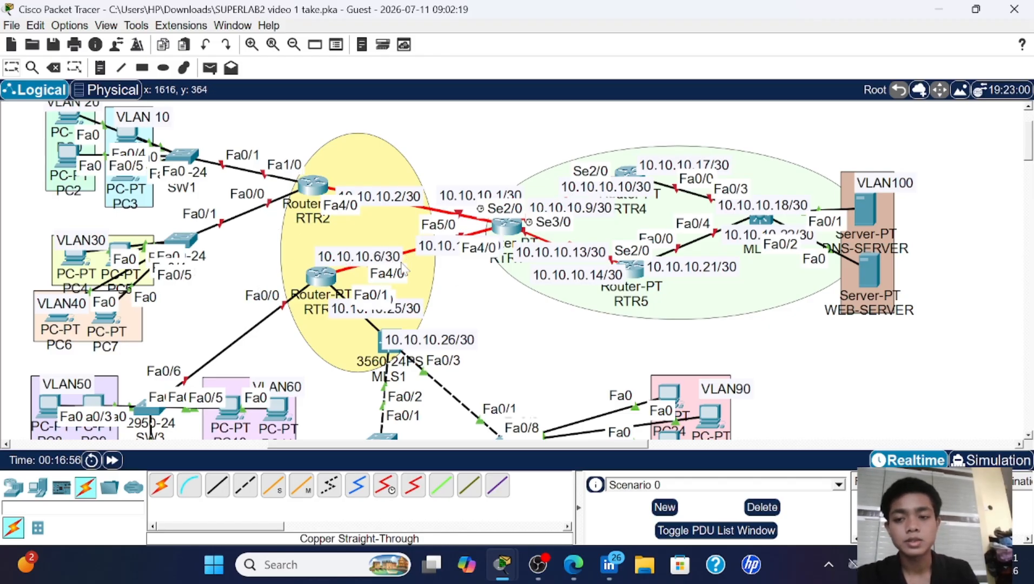
scroll(402, 266, "down", 3)
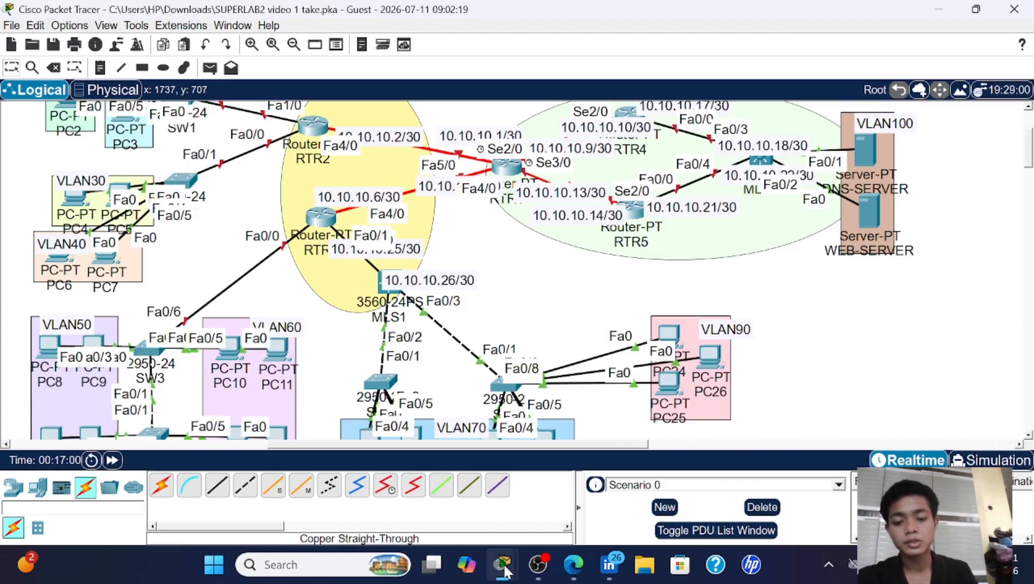
- Read through the activity instructions, highlighting the connectivity requirement, then close them
mouse_move(502, 565)
left_click(503, 522)
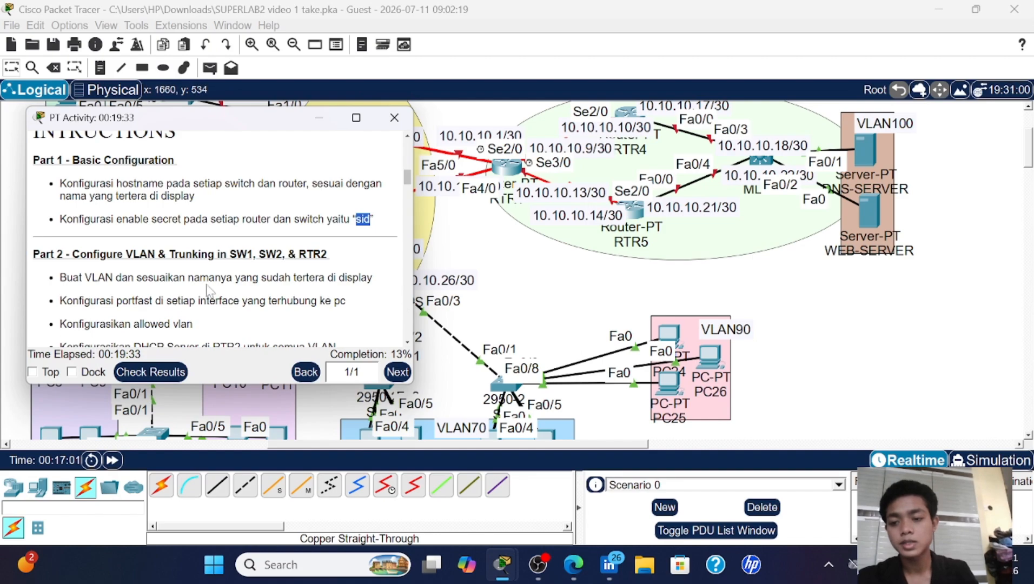
scroll(210, 292, "down", 2)
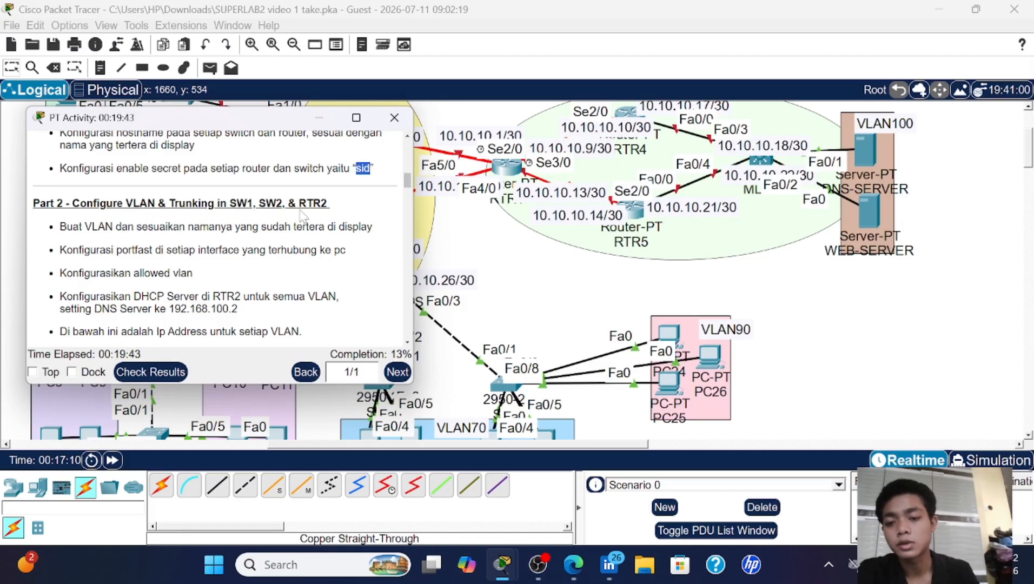
scroll(113, 236, "down", 1)
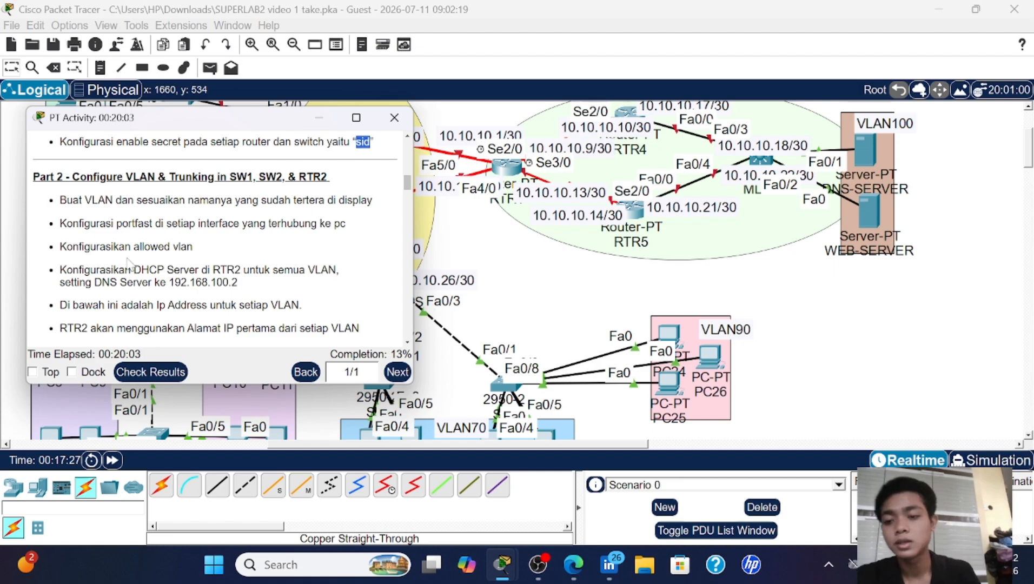
scroll(216, 238, "down", 1)
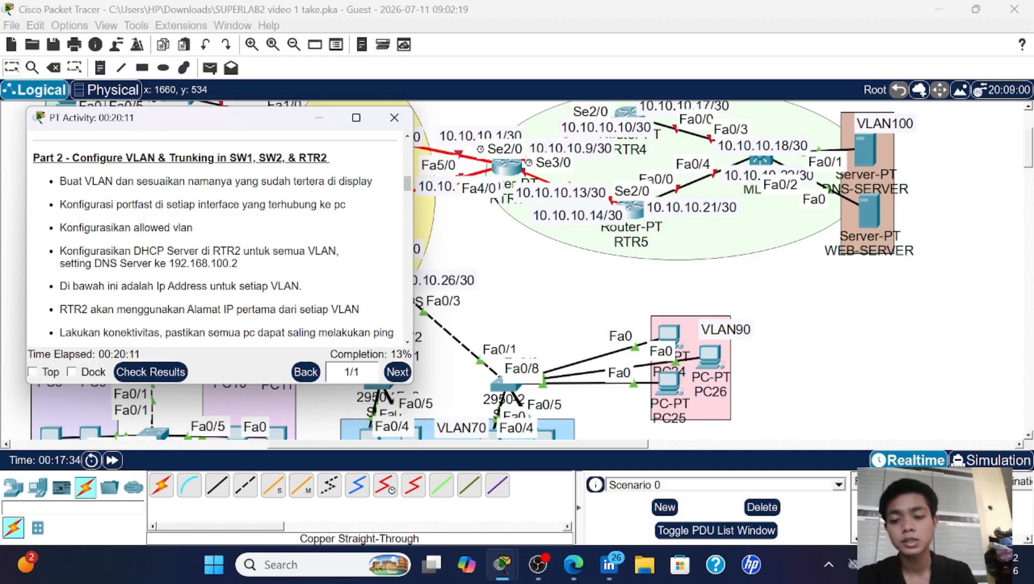
scroll(95, 301, "down", 4)
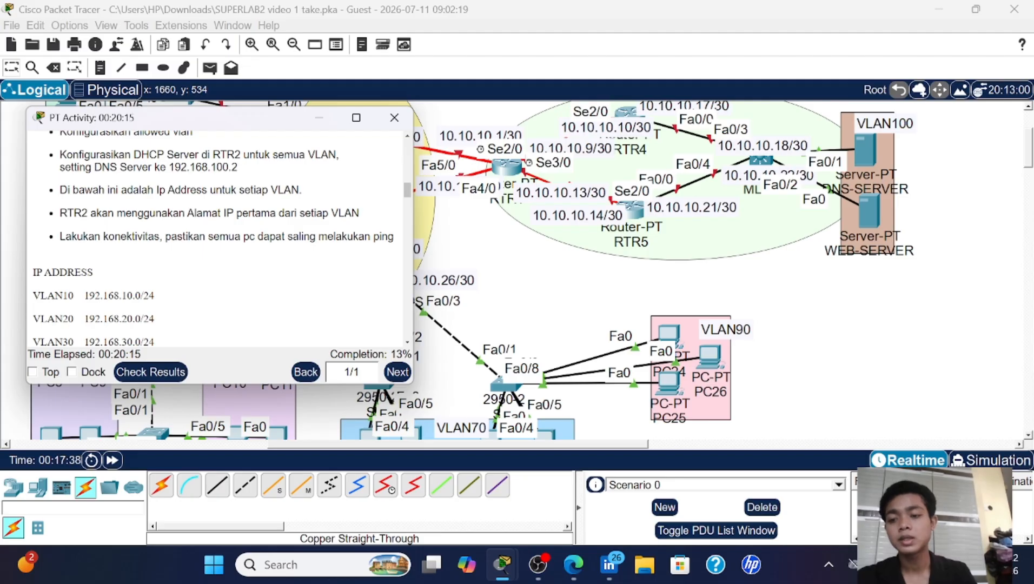
scroll(76, 330, "down", 1)
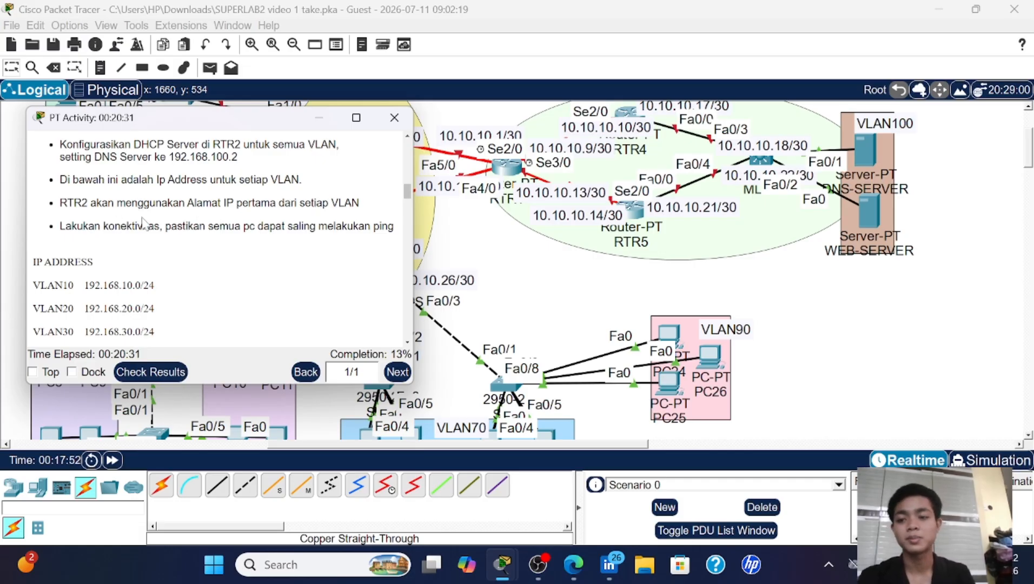
left_click_drag(71, 226, 284, 226)
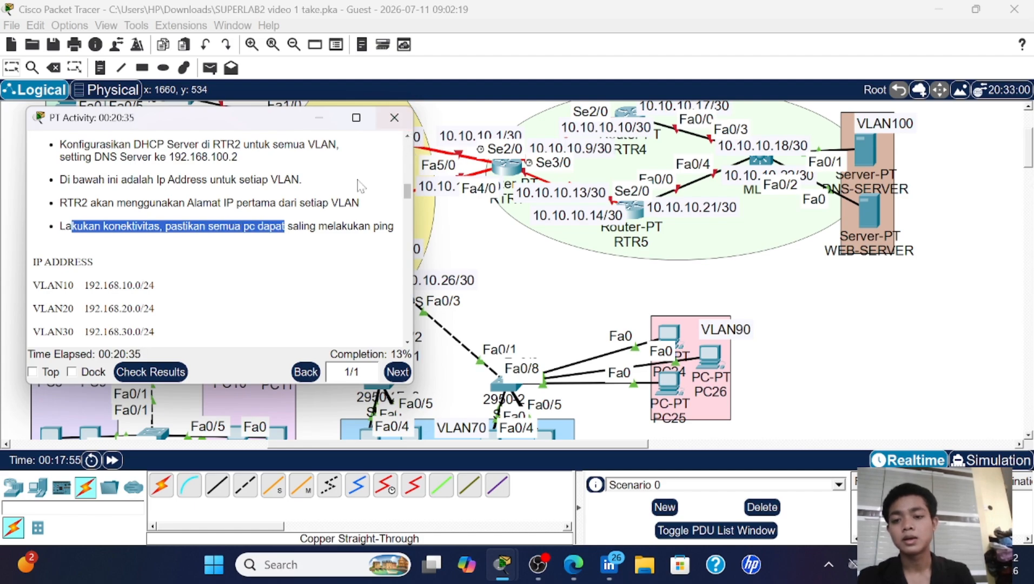
scroll(359, 185, "up", 3)
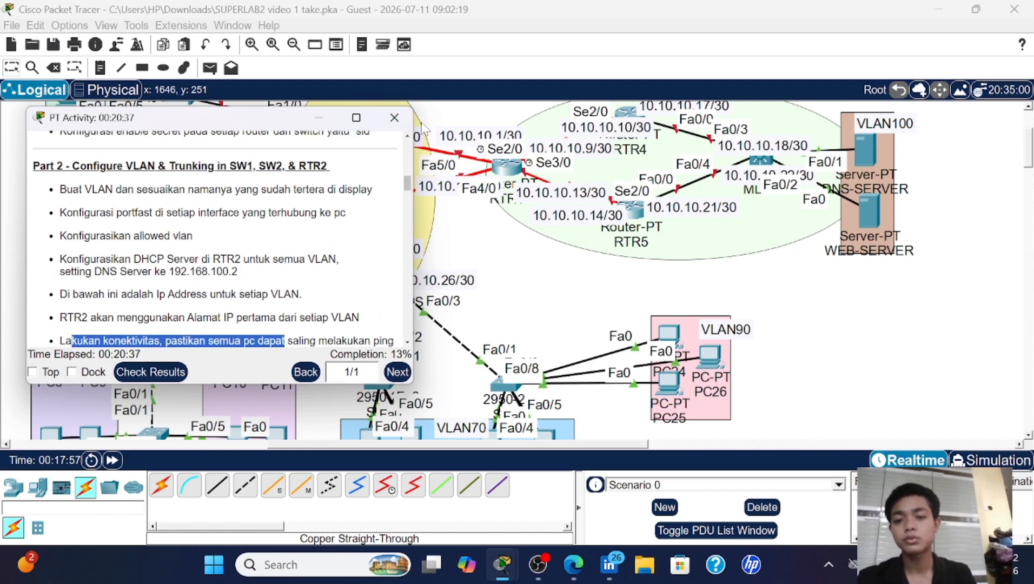
left_click(395, 117)
scroll(375, 193, "up", 3)
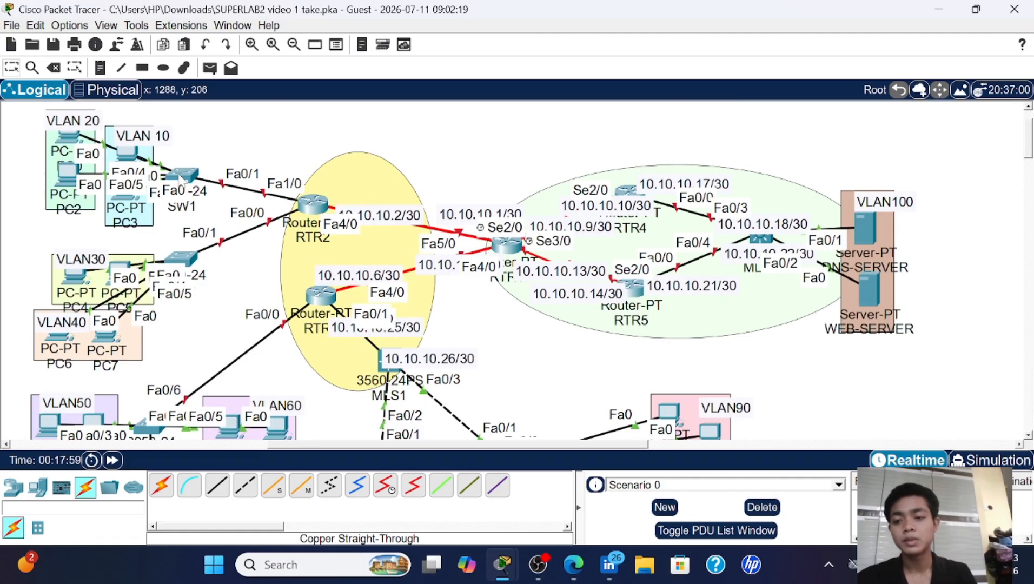
- Create VLAN 10 on SW1 and name it VLAN10
left_click(184, 177)
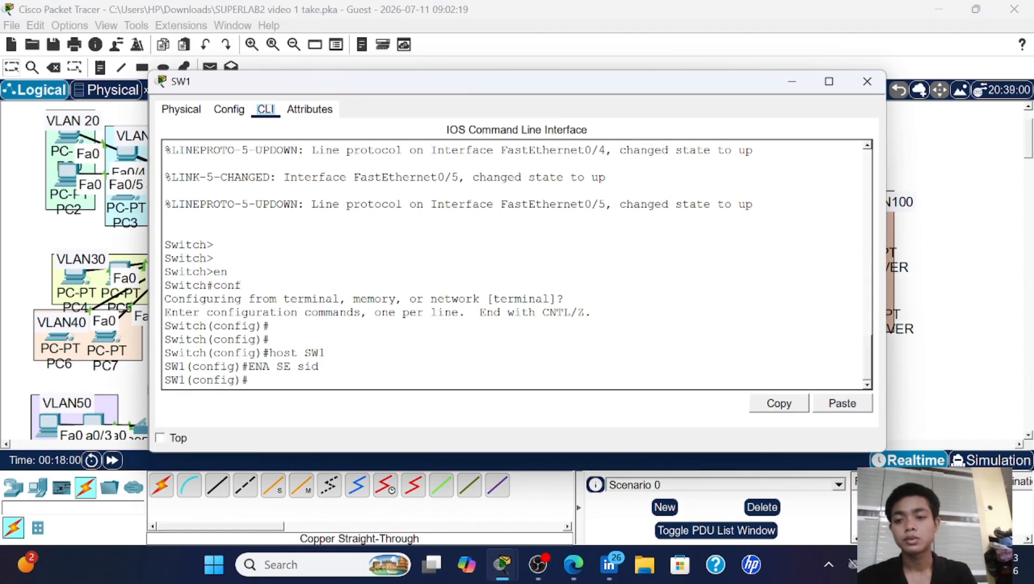
key("Return")
key("Return")
key("Return")
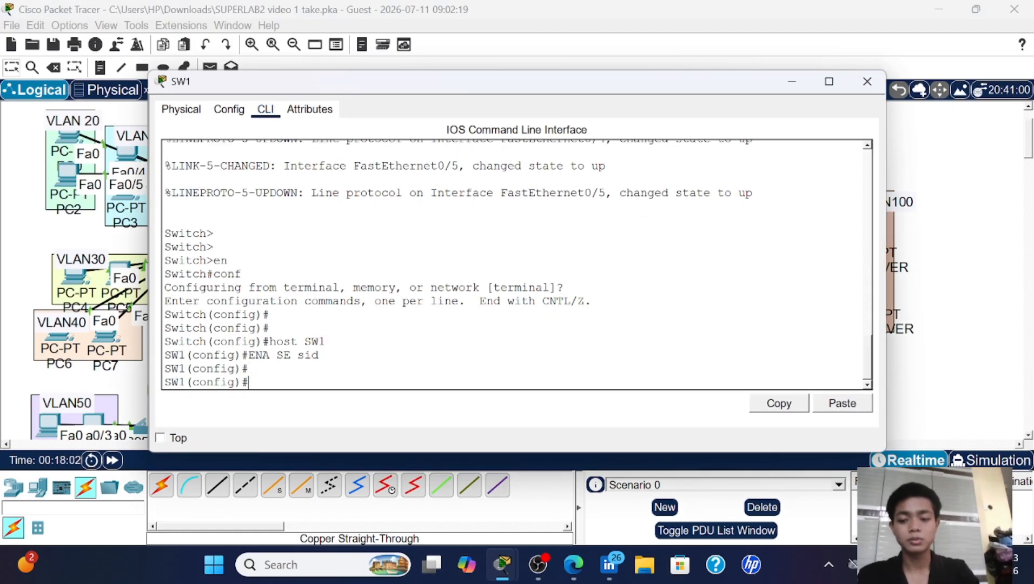
type("VL ")
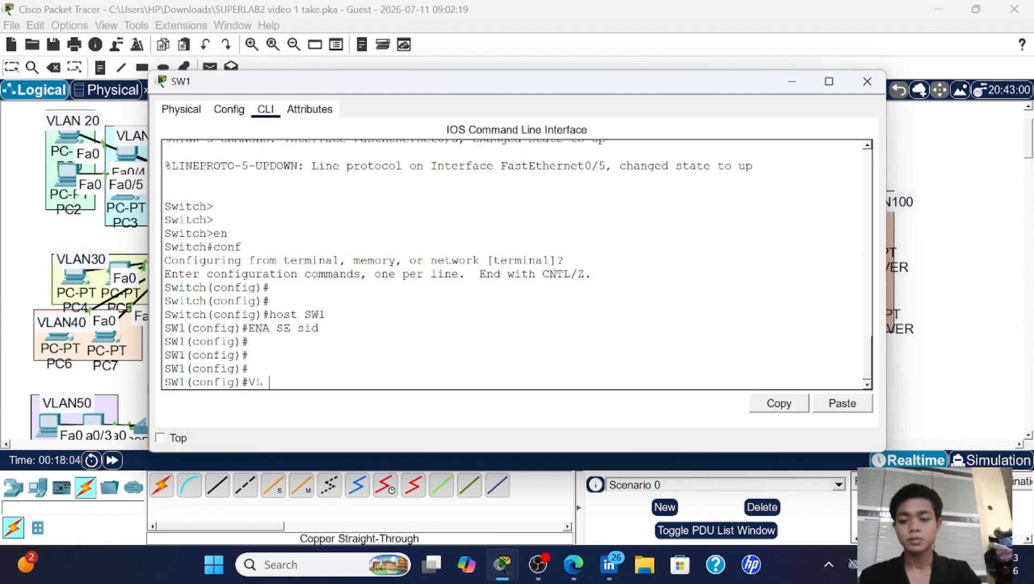
type("10")
key("Return")
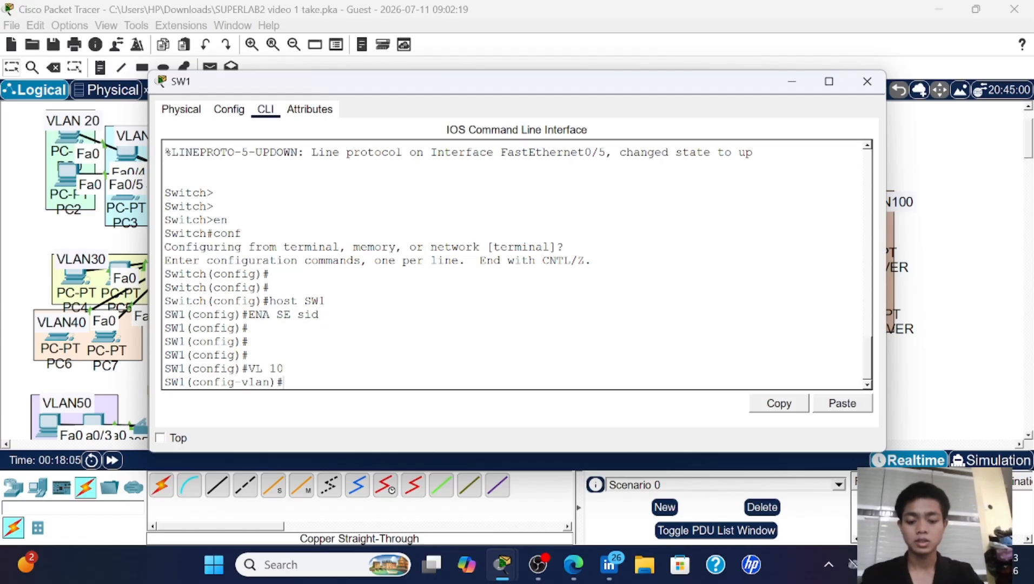
type("NAME VLAN10")
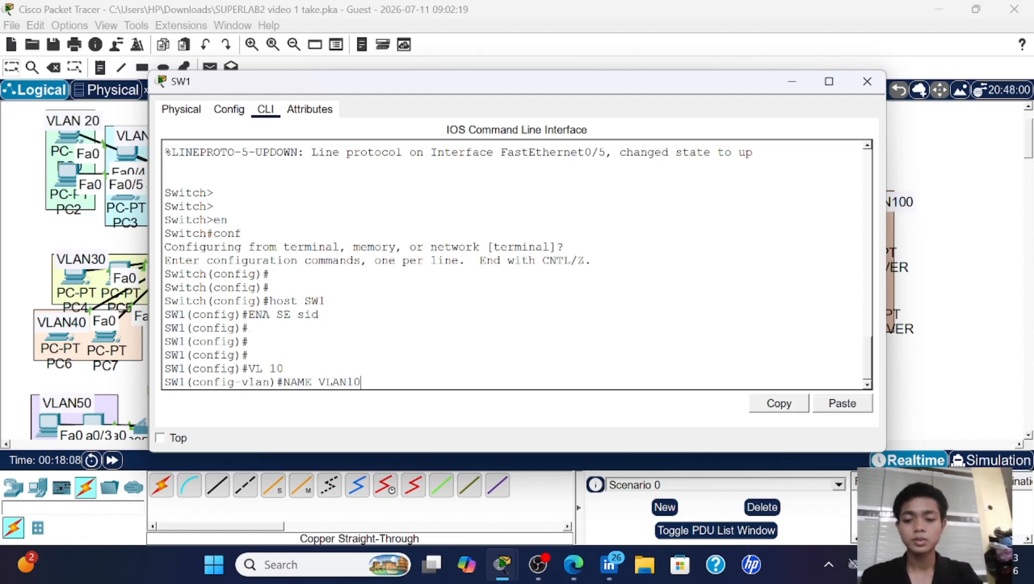
key("Return")
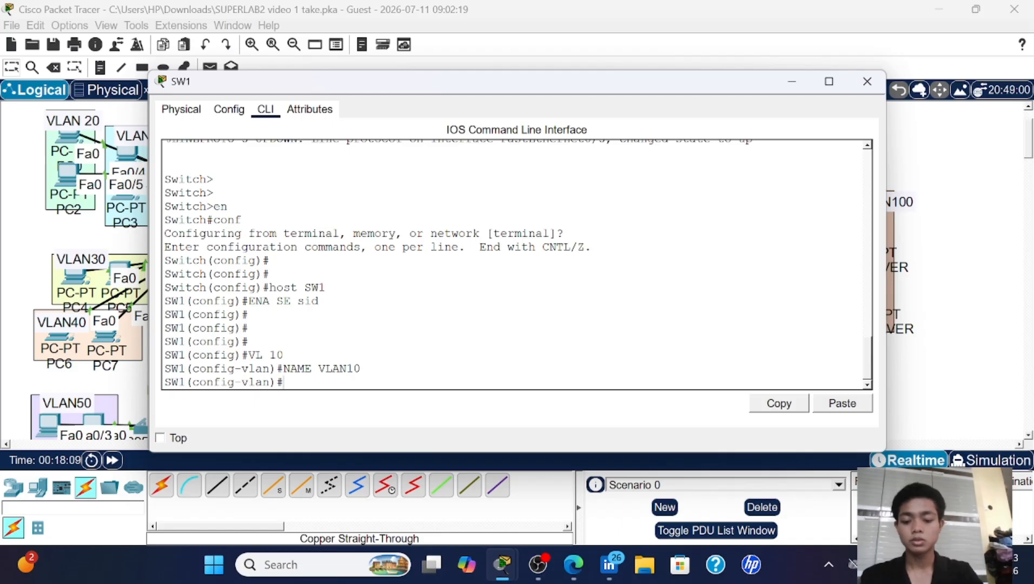
- Create VLAN 20 named VLAN20, then exit back to global configuration
type("VL 10")
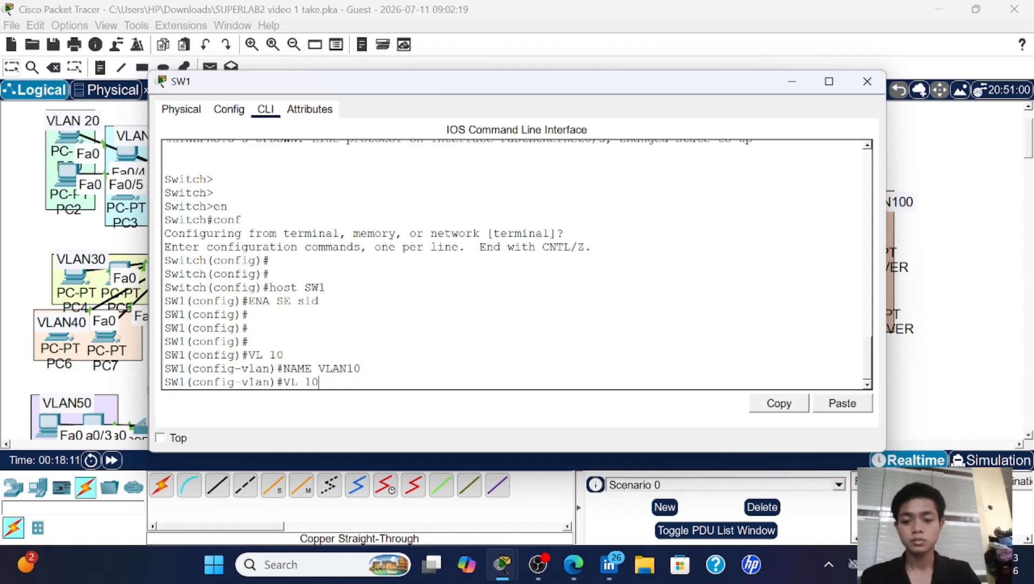
key("BackSpace")
type("2")
key("Return")
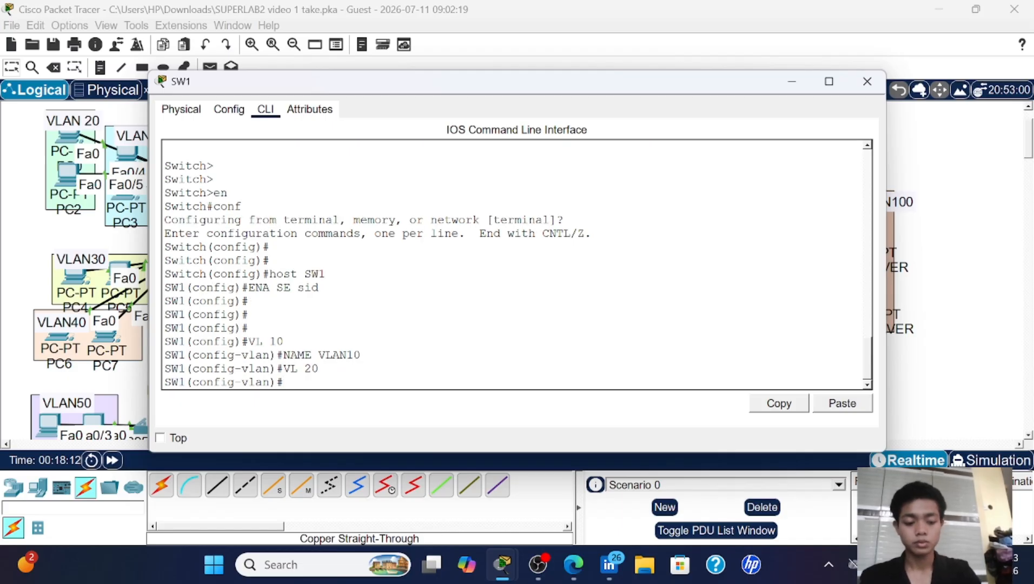
key("Up")
key("Up")
key("Left")
key("BackSpace")
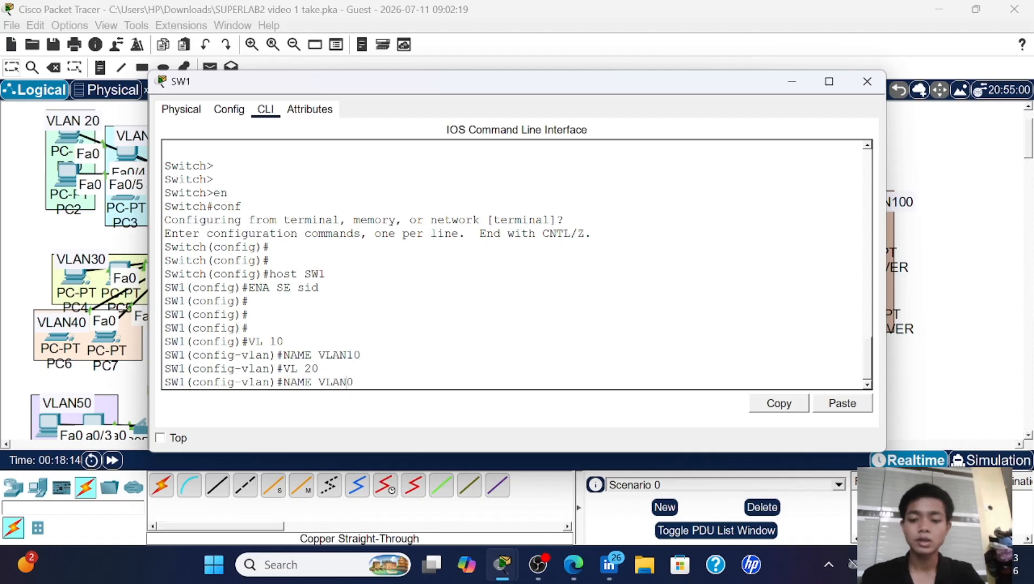
type("2")
key("Return")
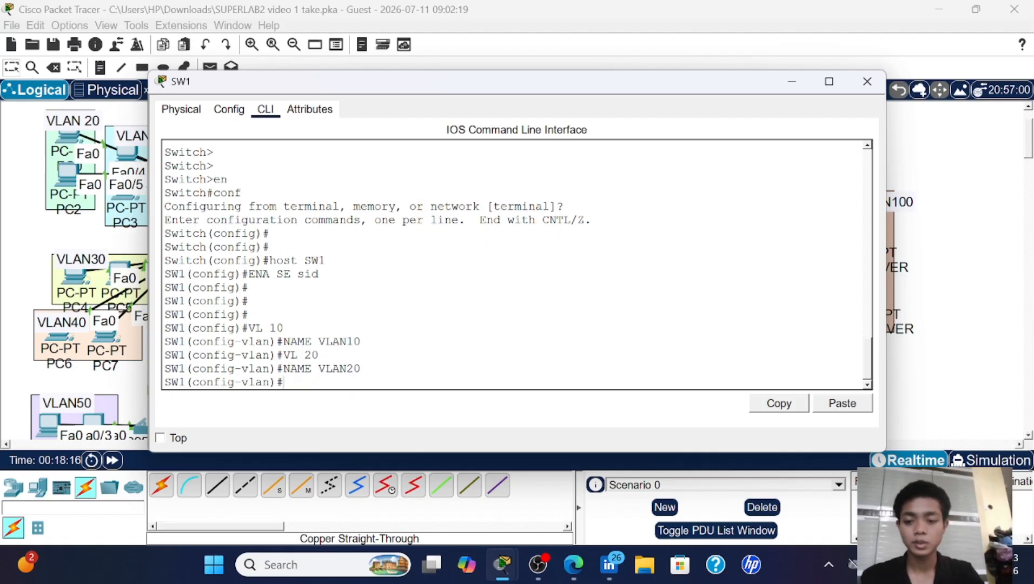
key("Return")
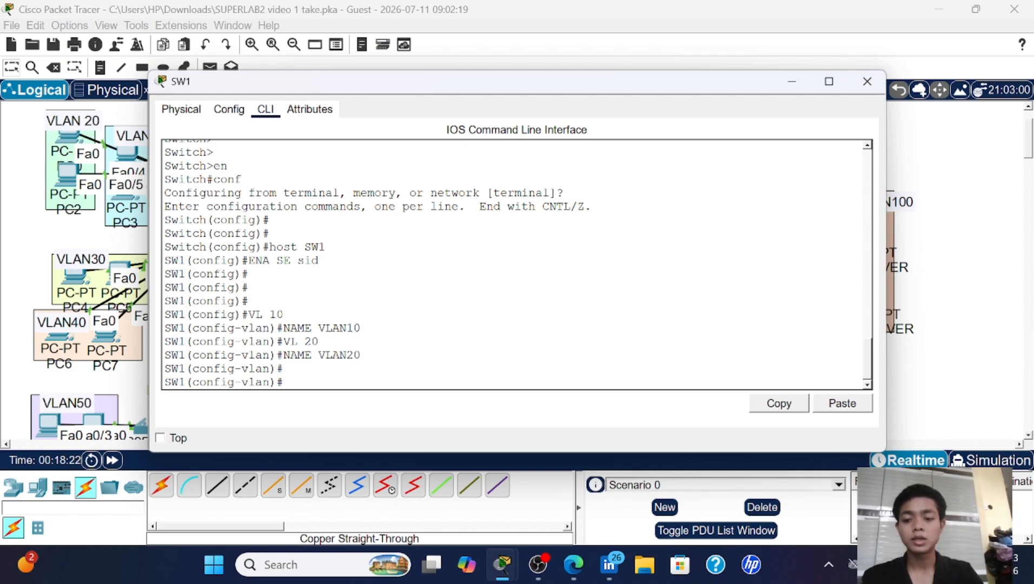
type("ex")
key("Return")
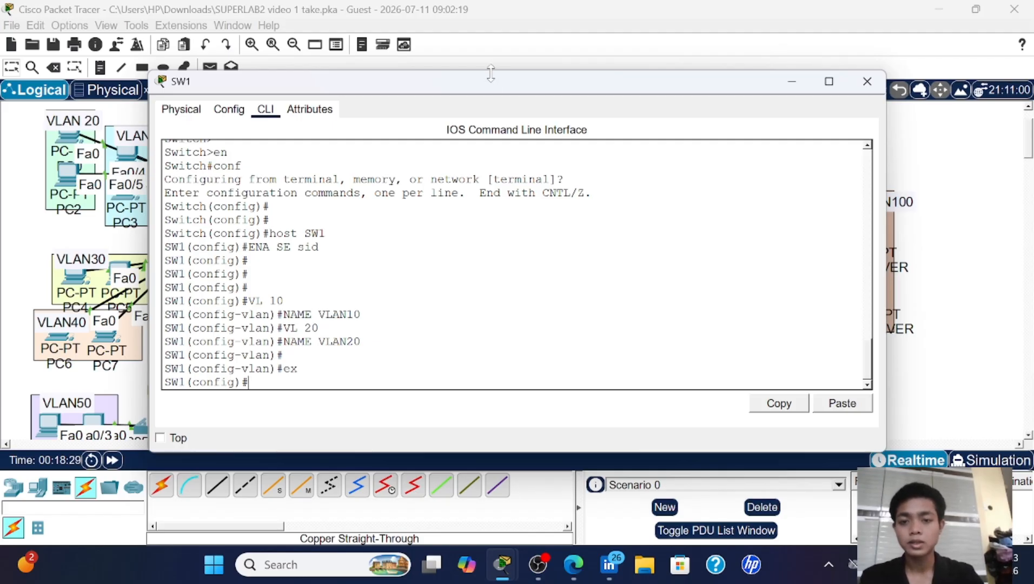
- Move and narrow SW1's console window to uncover the topology
left_click_drag(489, 80, 363, 329)
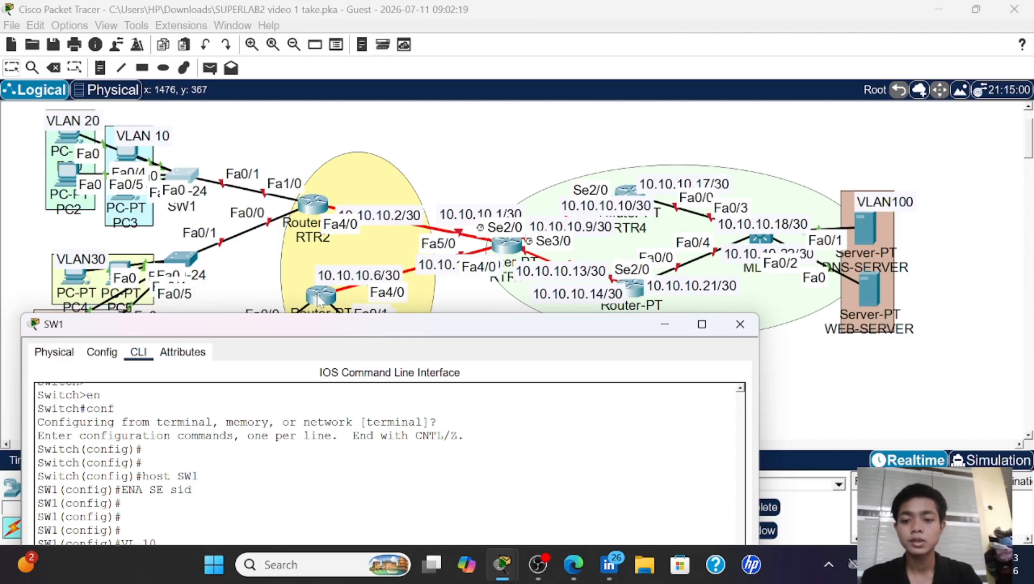
left_click_drag(326, 327, 400, 102)
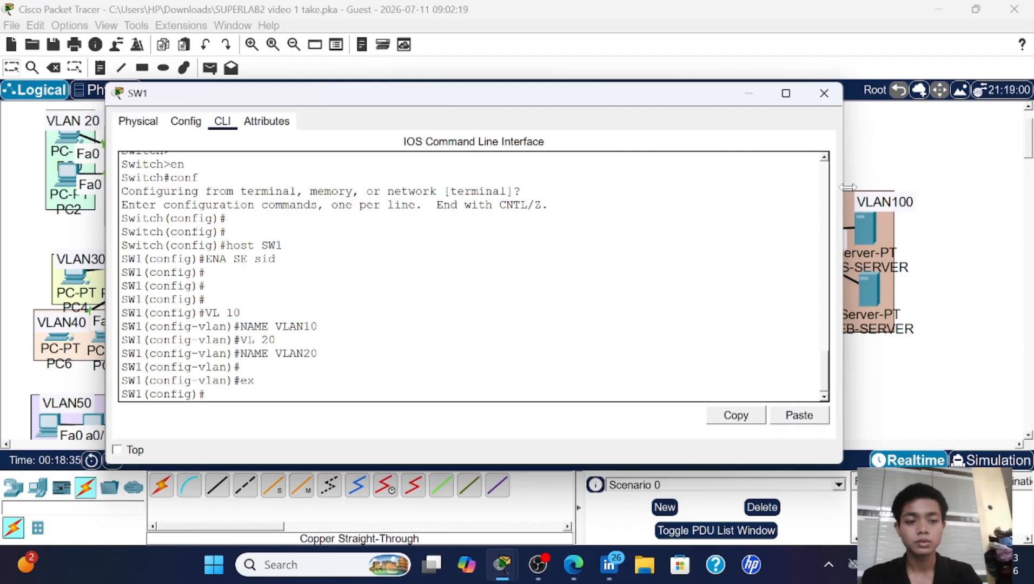
left_click_drag(848, 187, 669, 204)
left_click_drag(471, 98, 716, 86)
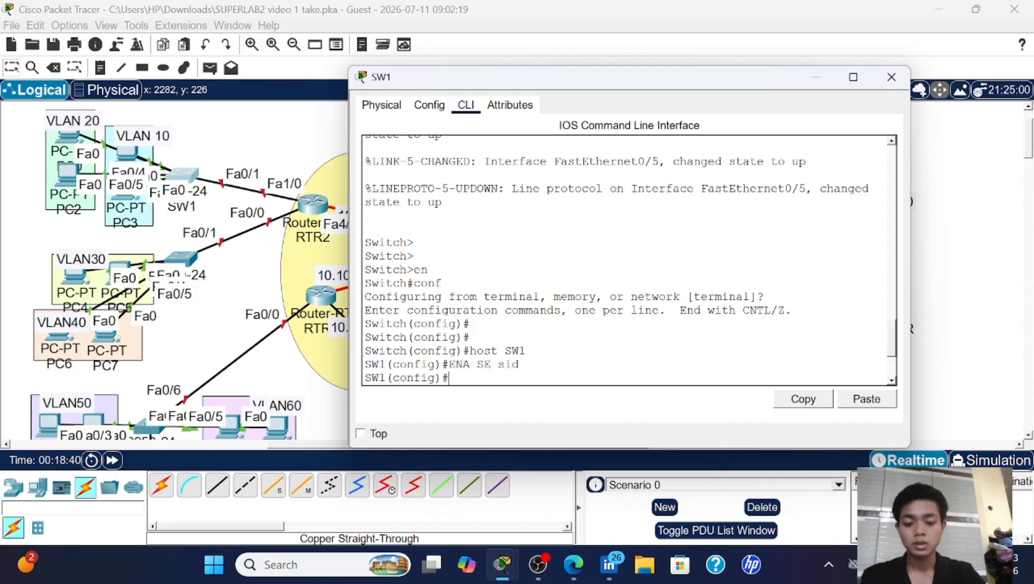
- Make Fa0/1 a trunk allowing VLANs 10-20, then exit the interface
type("VL 10 NAME VLAN10 VL 20 NAME VLAN20  ex in")
type("fa")
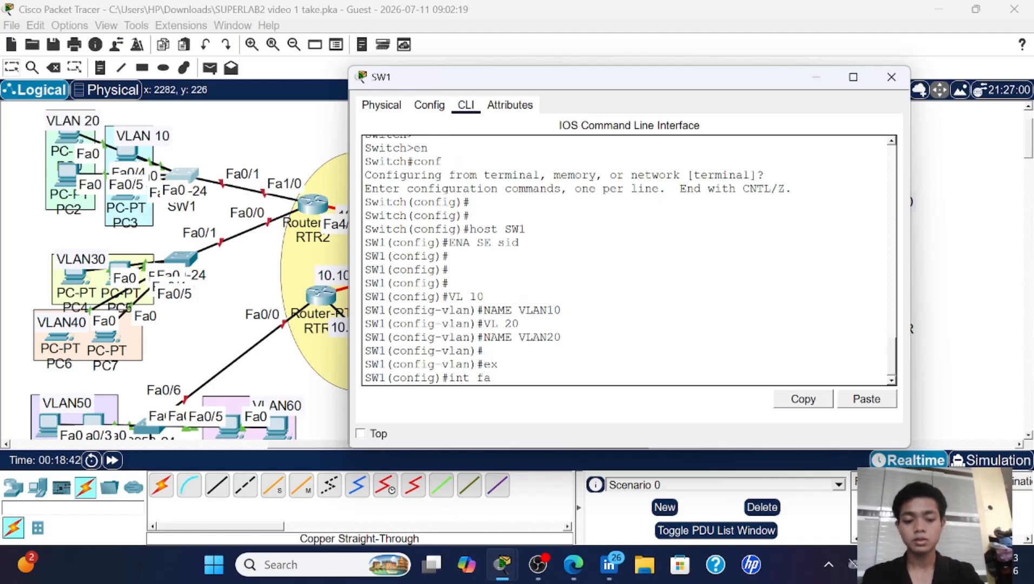
type("0/1")
key("Return")
type("sw")
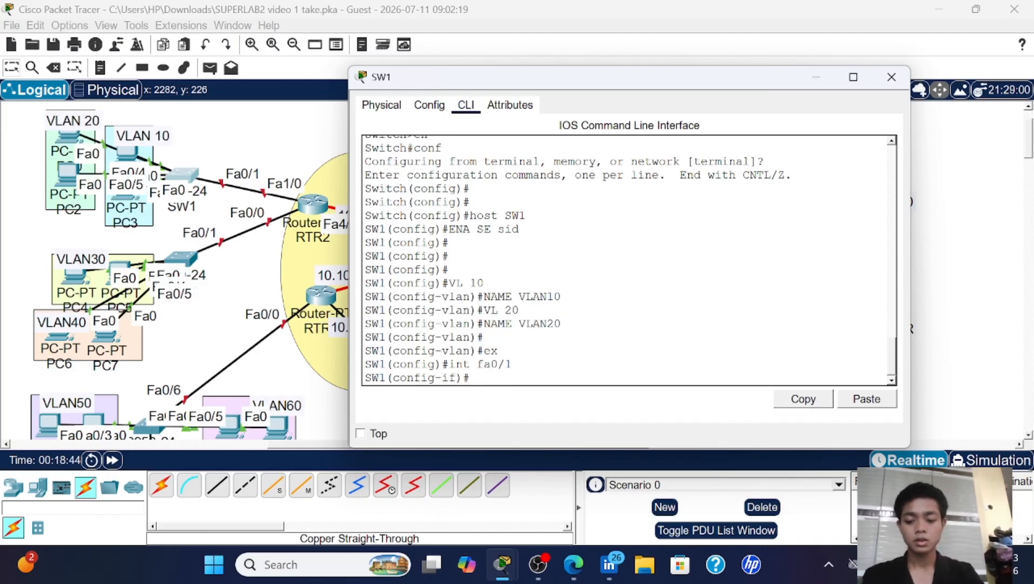
type(" mo tr")
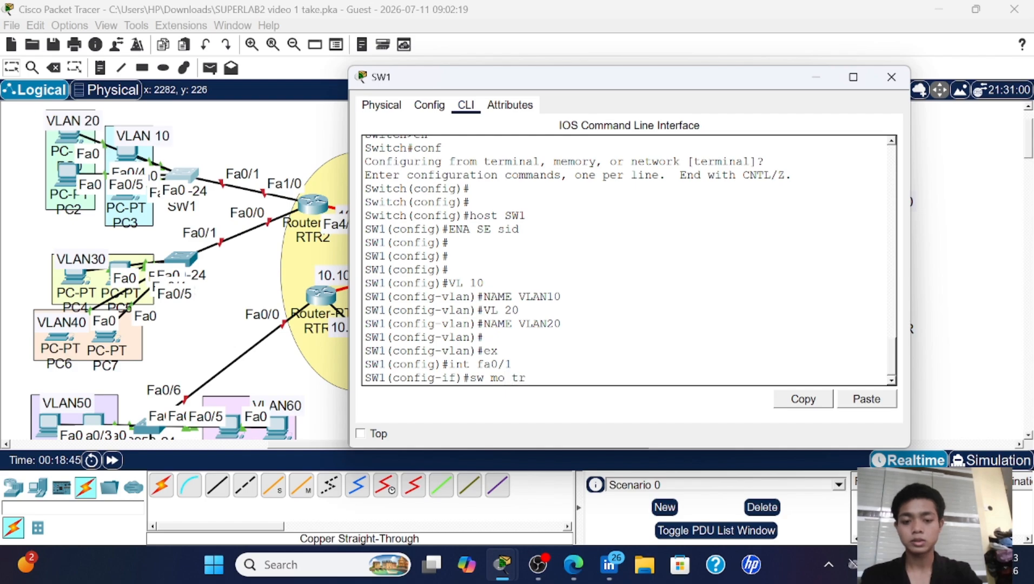
key("Return")
type("sw")
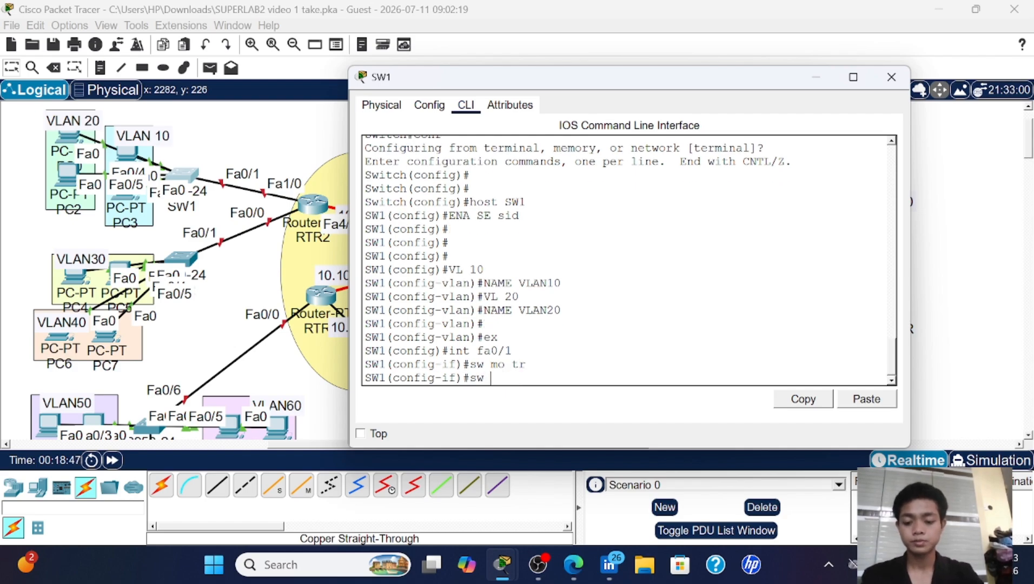
type(" tr al ")
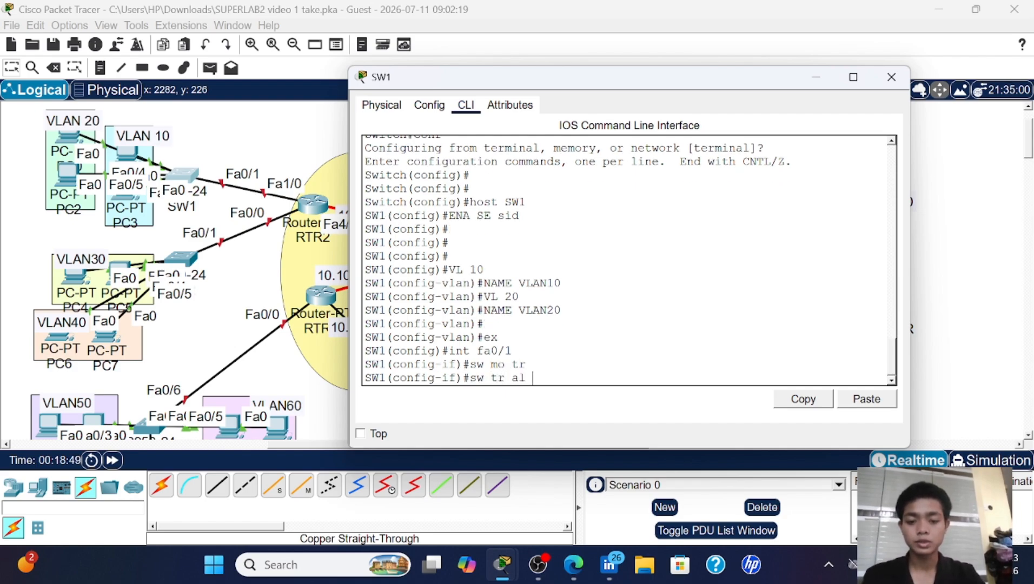
type("vl 10-20")
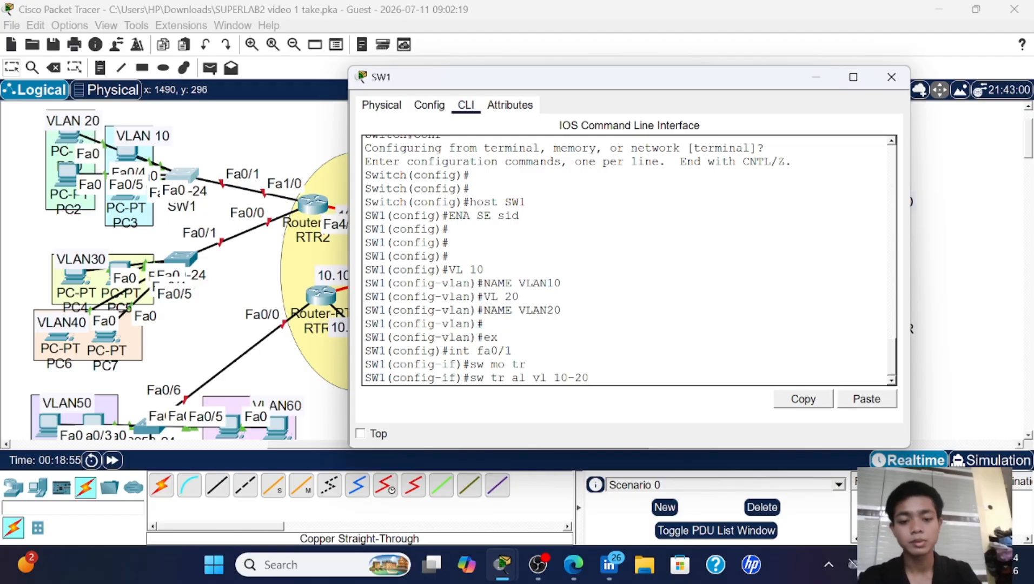
key("Return")
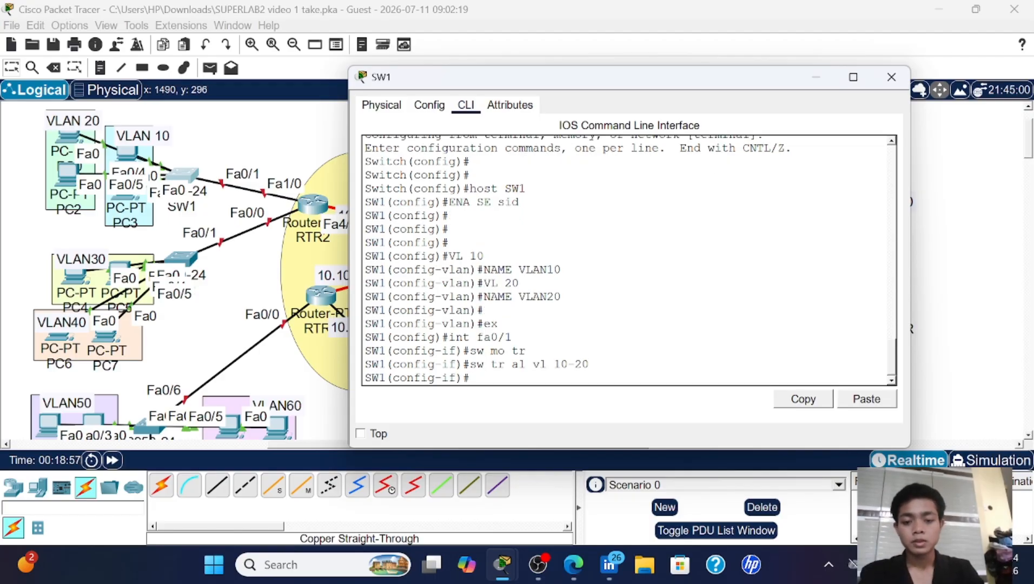
key("Return")
key("Return")
type("ex")
key("Return")
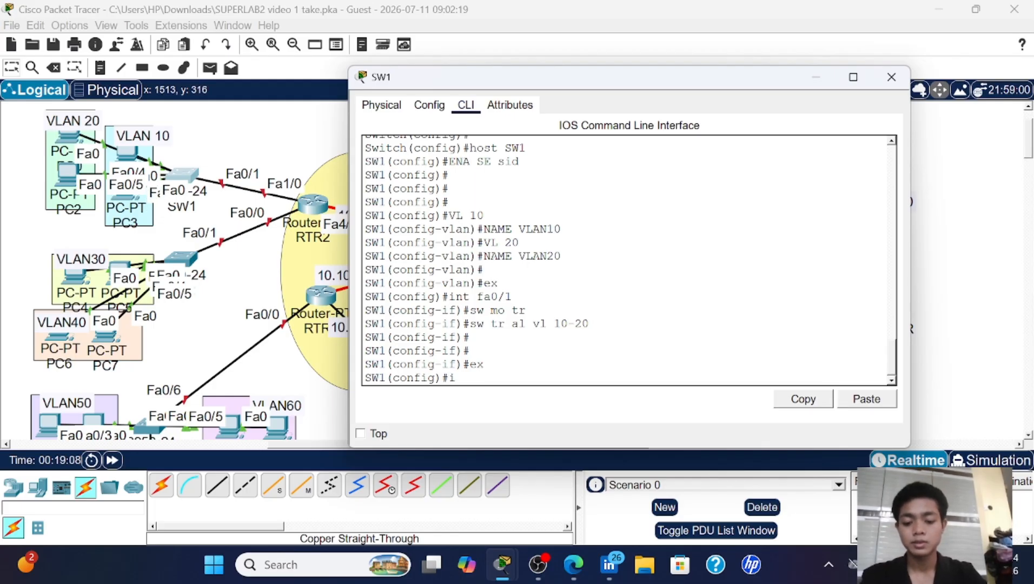
- Make SW1 ports Fa0/2-3 portfast access ports in VLAN 10
type("nt ra fa")
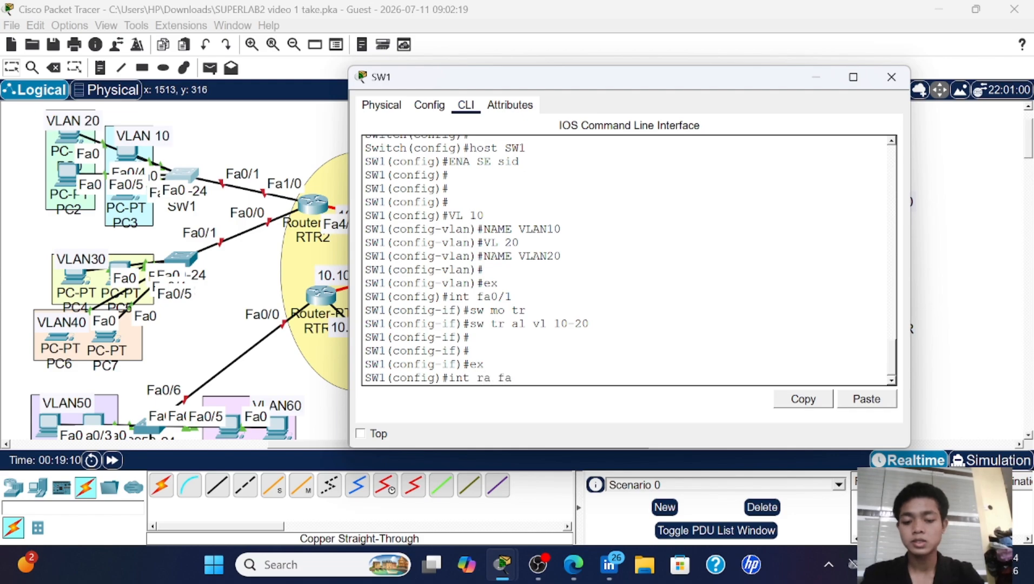
type("0/")
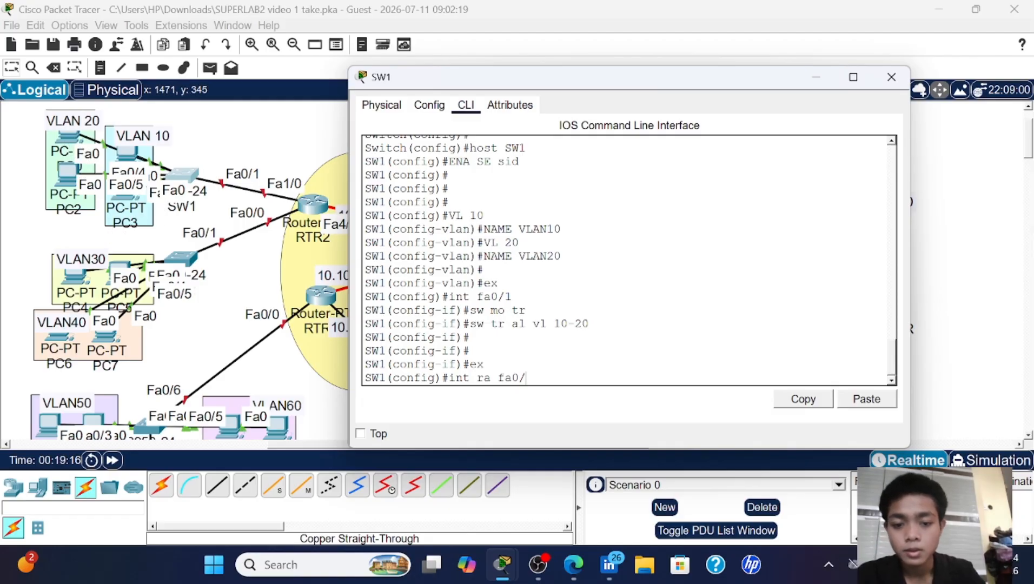
type("2-")
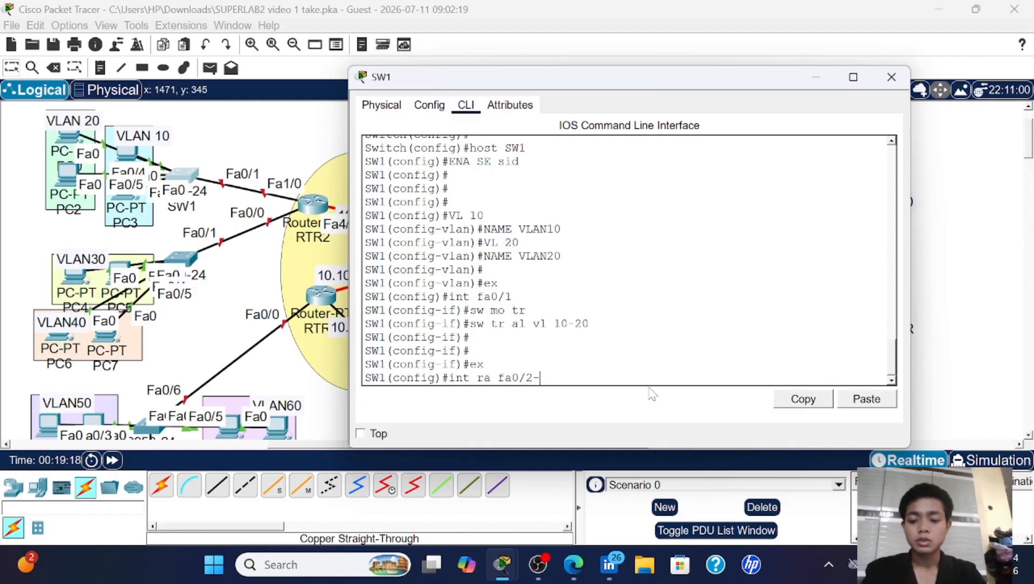
type("3")
key("Return")
type("sw mo ac")
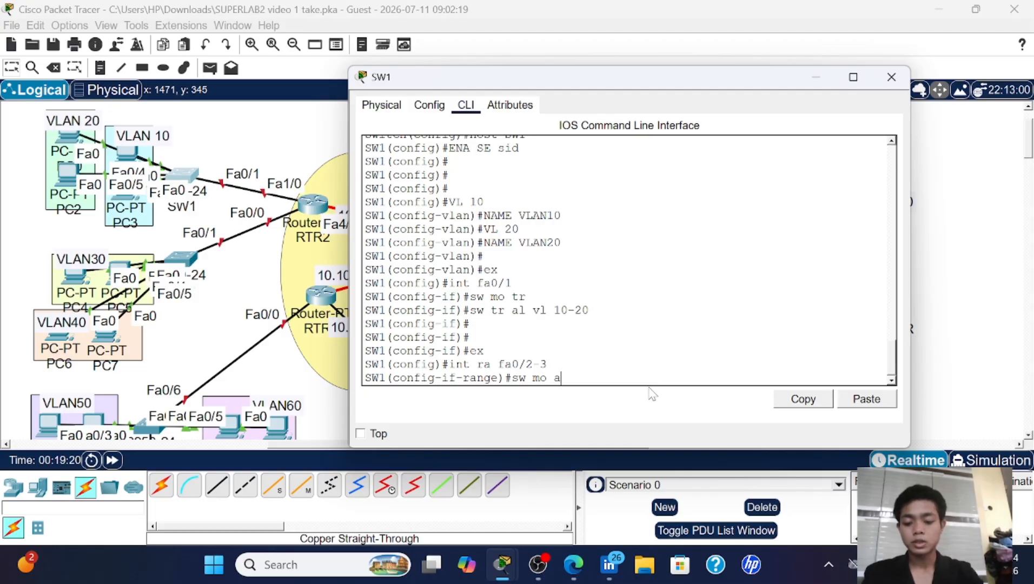
key("Return")
type("sw ac vl 10")
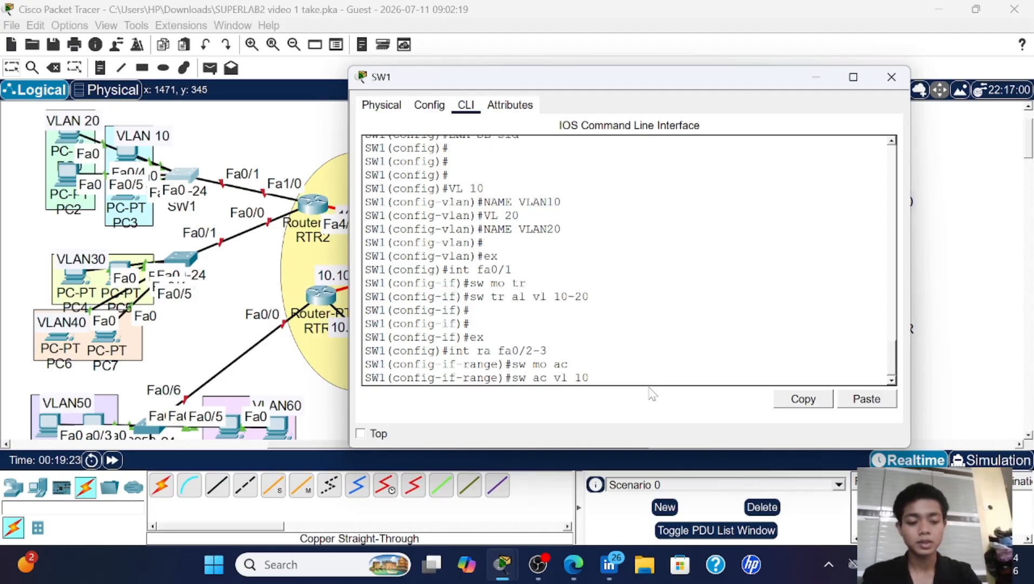
key("Return")
type("spa")
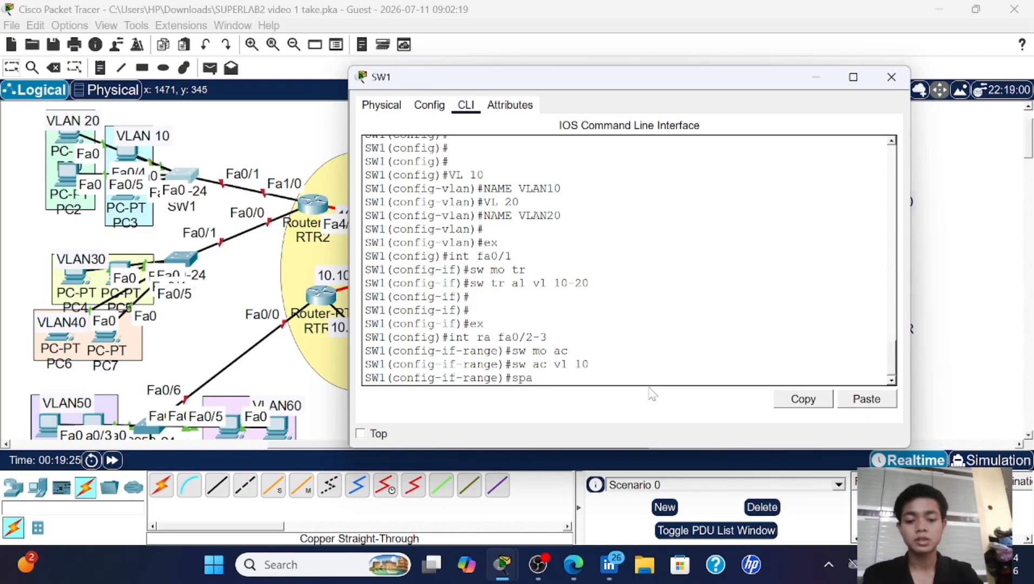
type(" pi")
key("BackSpace")
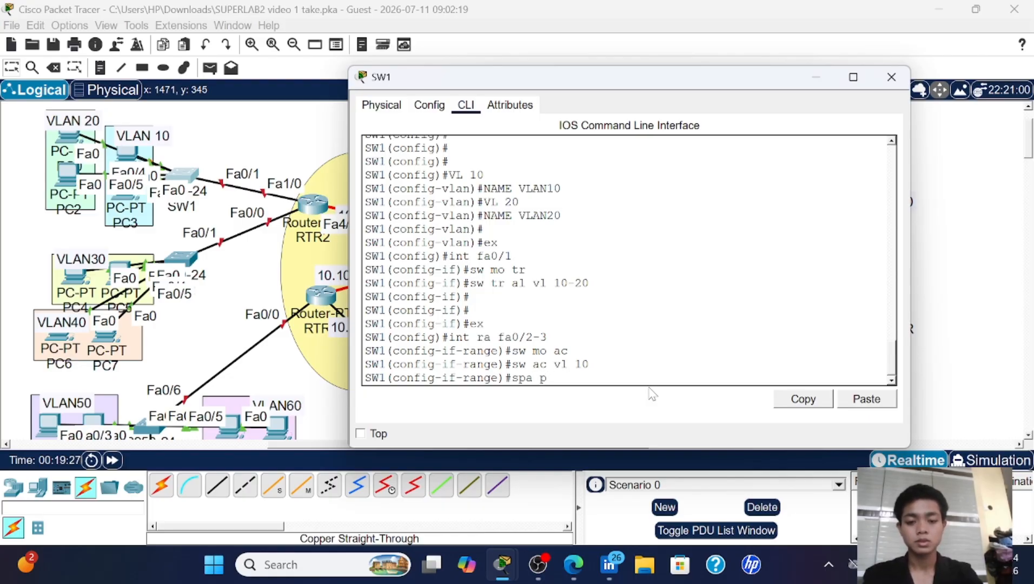
type("o")
key("Return")
key("Return")
- Make SW1 ports Fa0/4-5 portfast access ports in VLAN 20, then exit to global configuration
type("int")
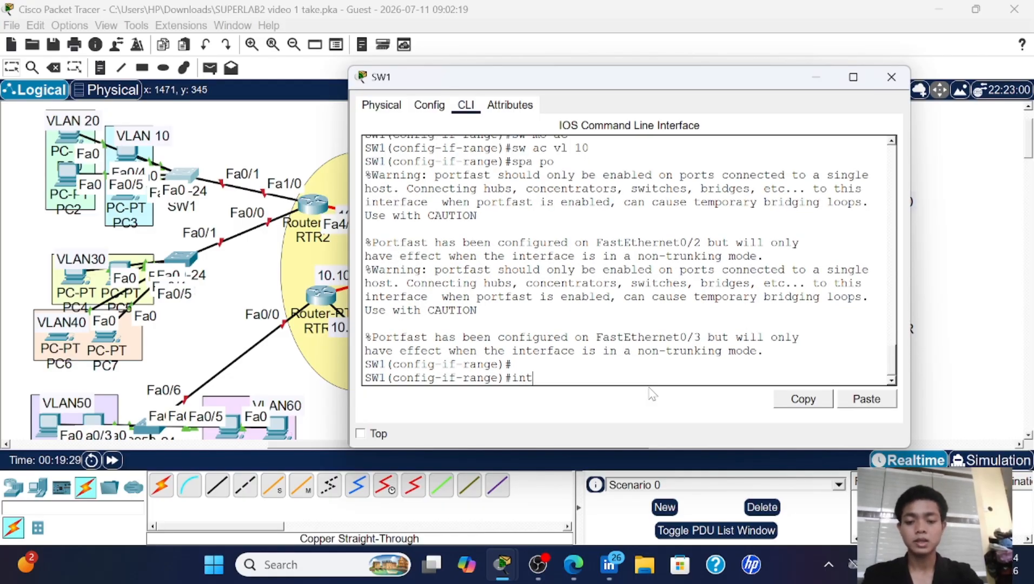
type(" ra f")
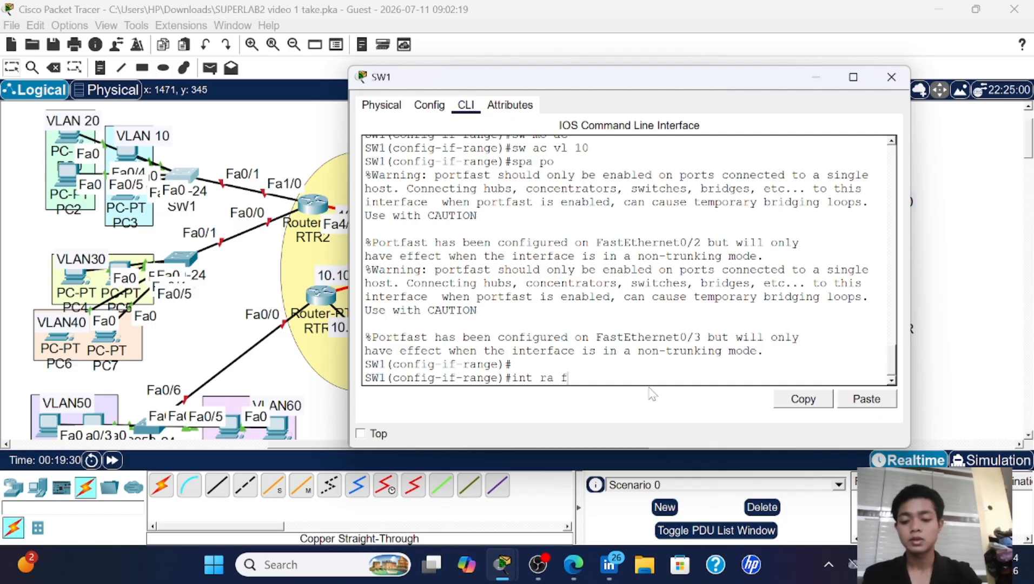
type("a0/")
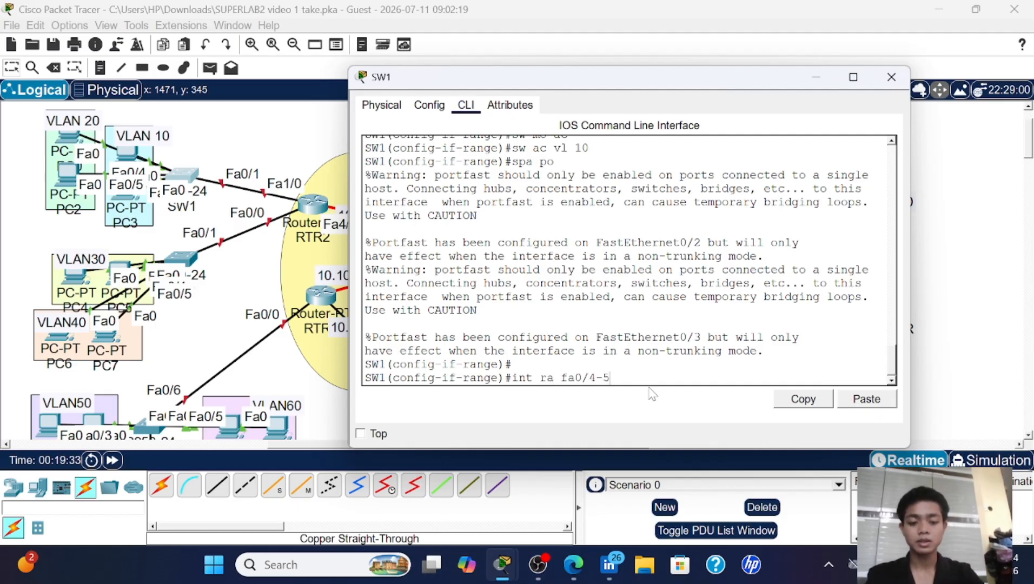
type("4-5")
key("Return")
type("sw mo ac")
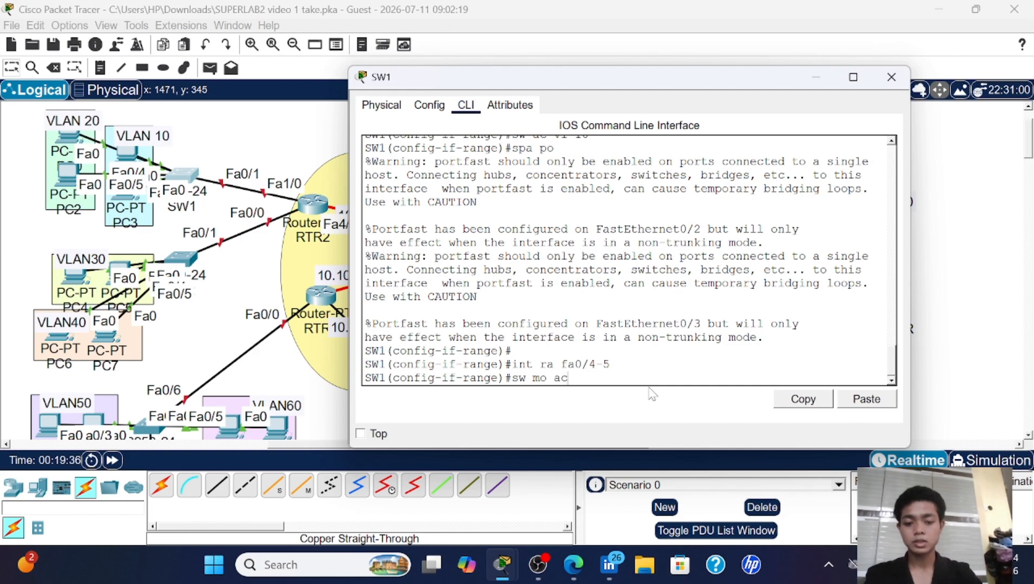
key("Return")
type("sw ac")
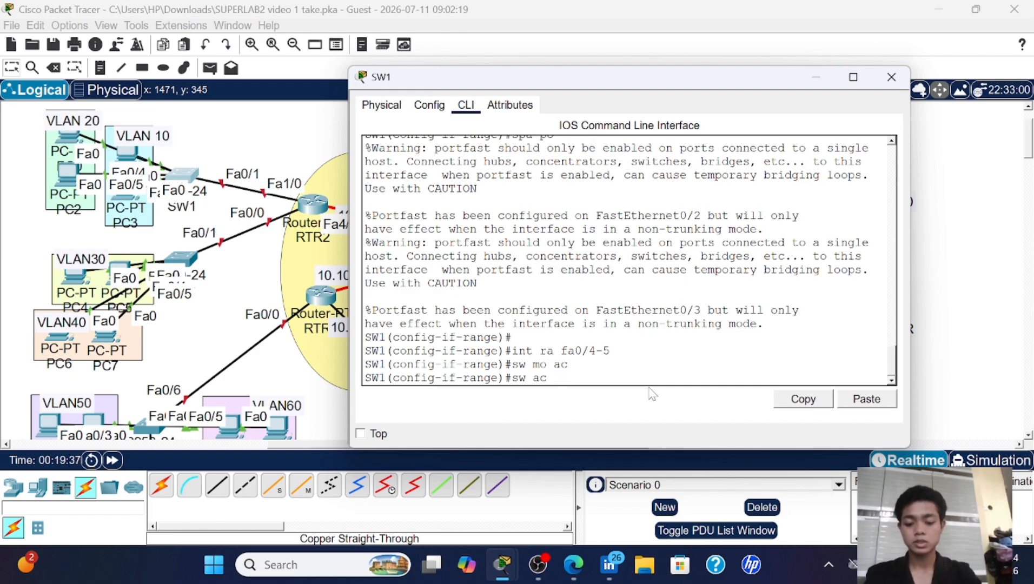
type(" vl 20")
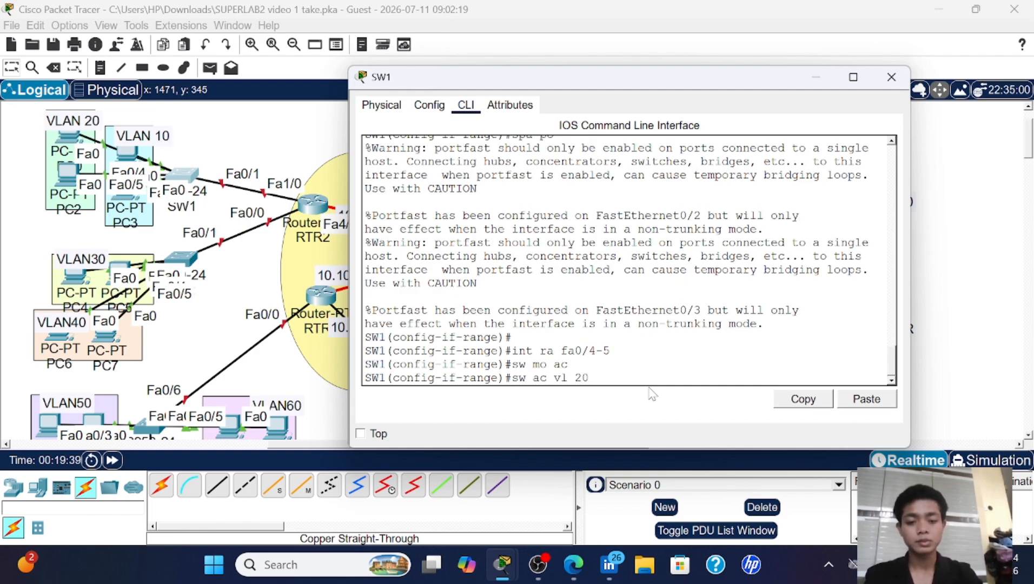
key("Return")
type("spa po")
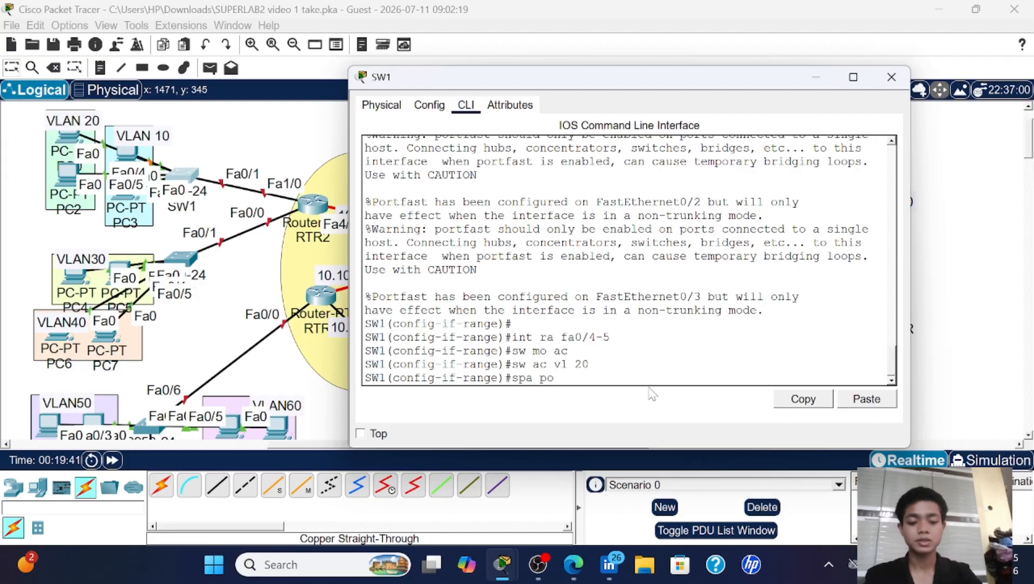
key("Return")
key("Return")
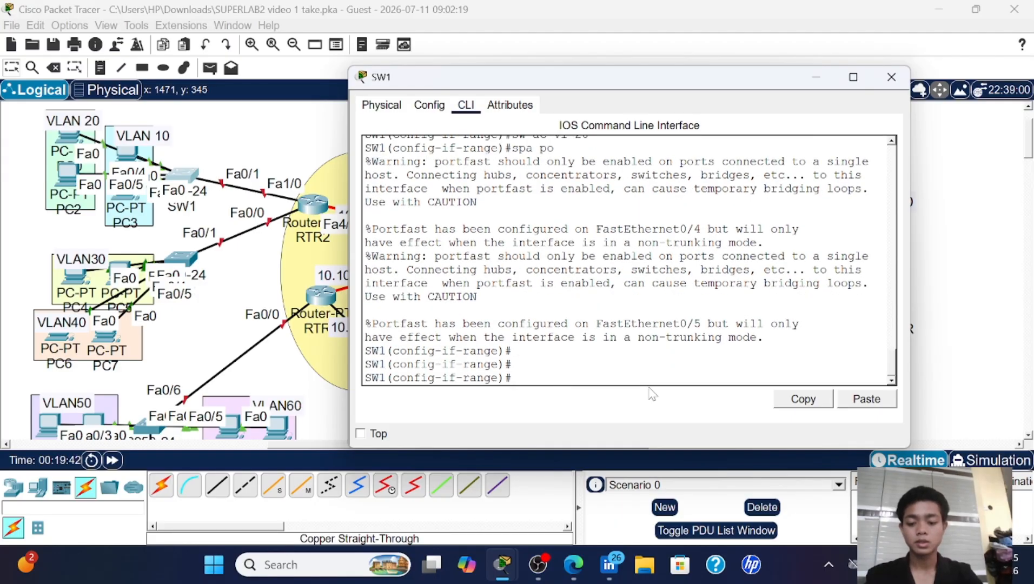
type("ex")
key("Return")
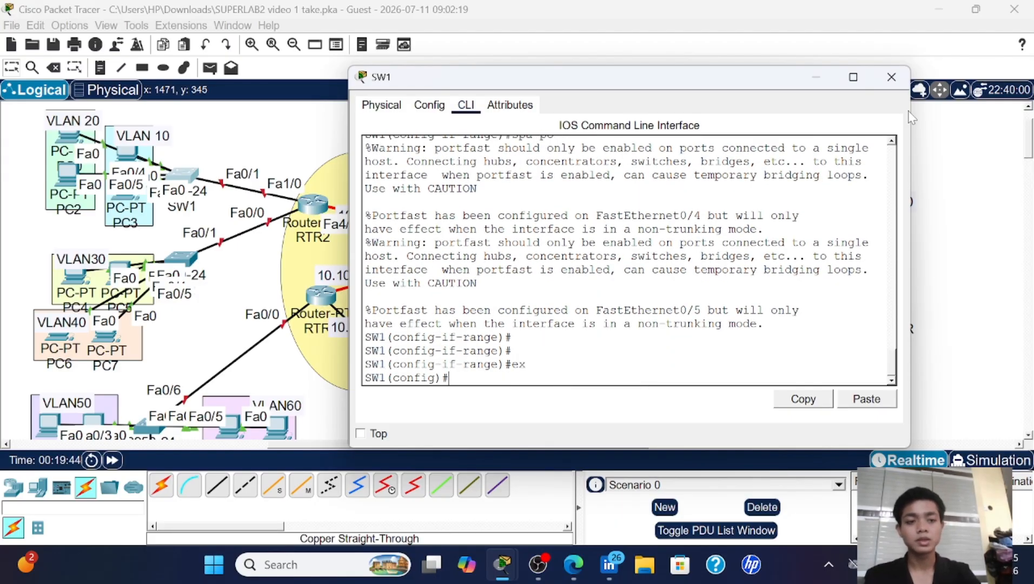
- Close SW1's window and open SW2's CLI console
left_click(891, 77)
scroll(221, 303, "left", 3)
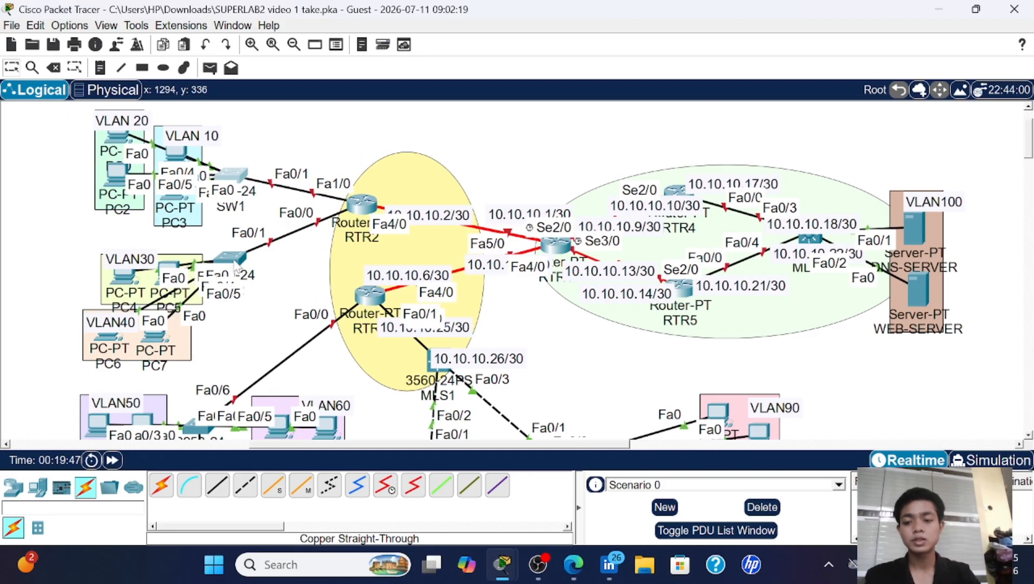
left_click(237, 259)
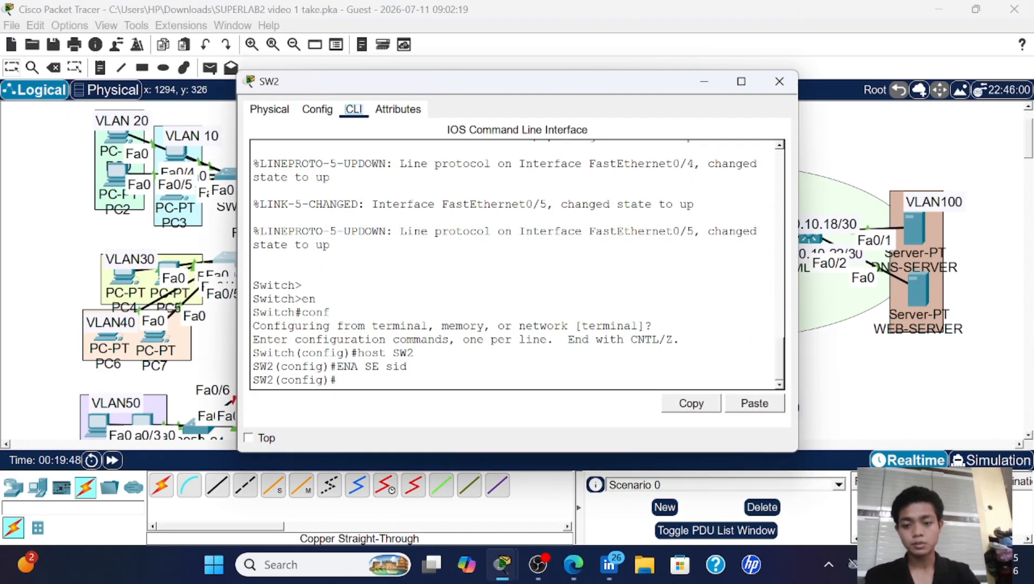
key("Return")
key("Return")
key("Return")
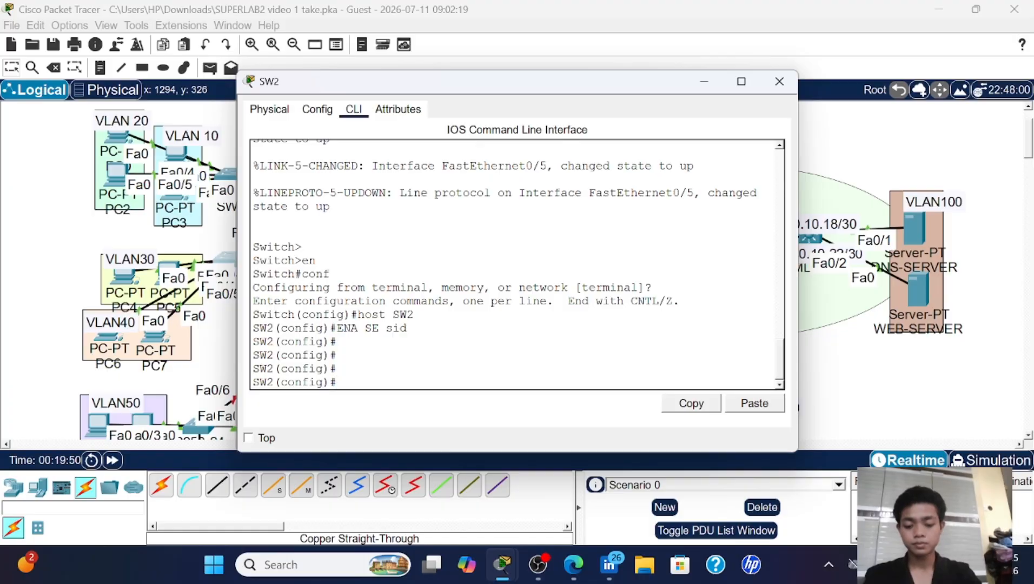
- Create VLAN 30 on SW2 and name it VLAN30
type("VL 30")
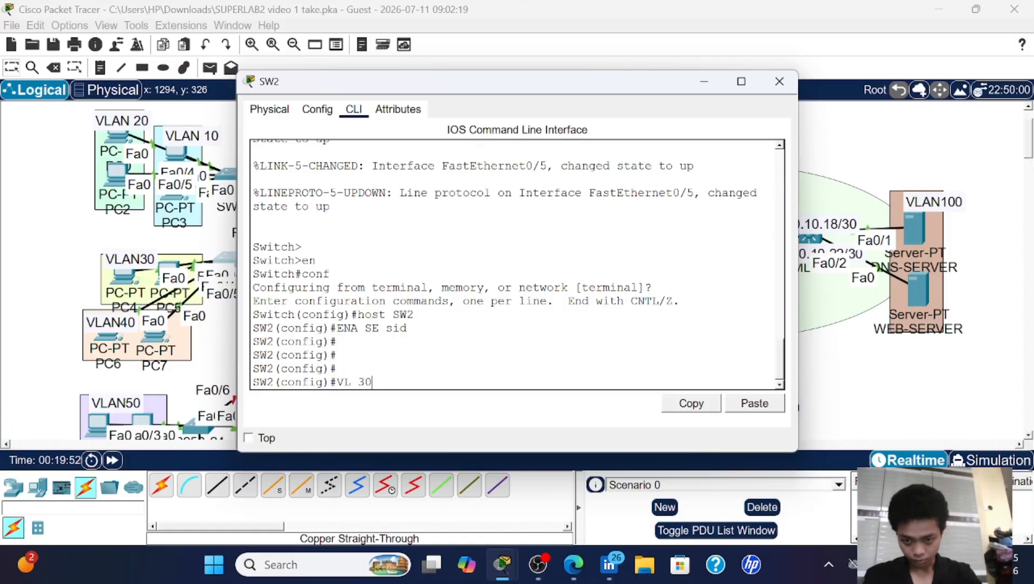
key("Return")
type("NAME V")
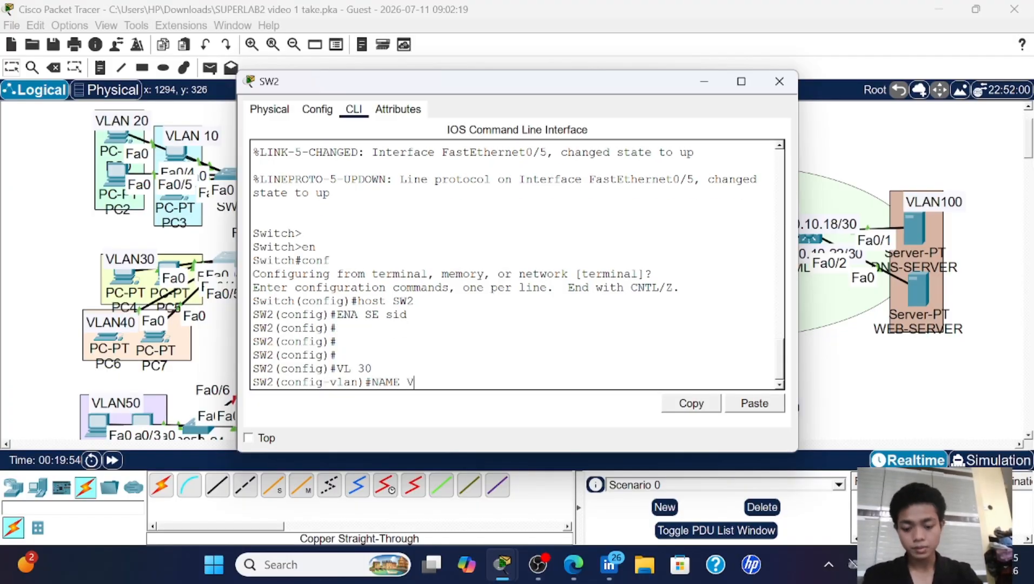
type("LAN30")
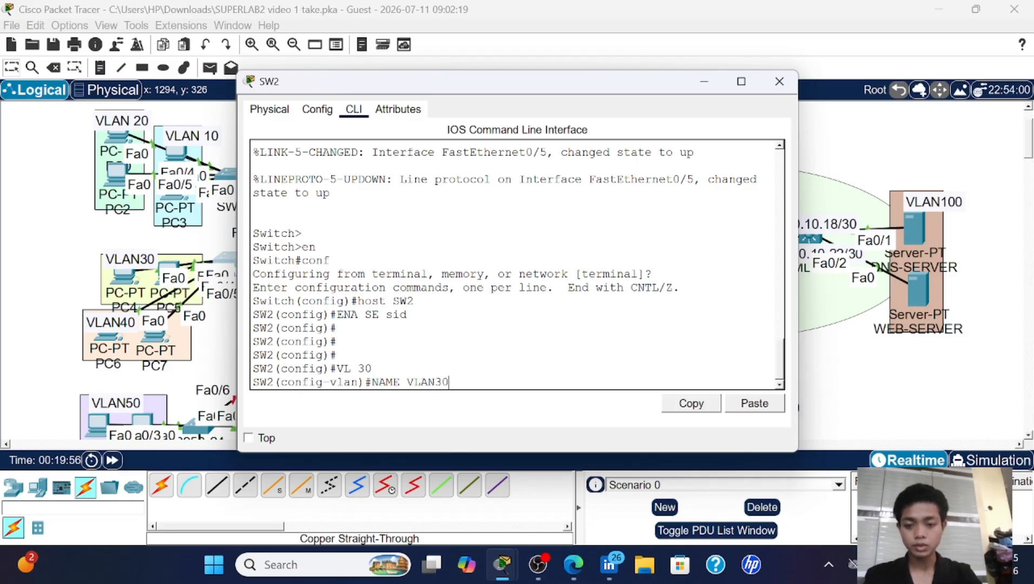
key("Return")
- Create VLAN 40 named VLAN40 by editing recalled commands, then exit VLAN configuration
key("Up")
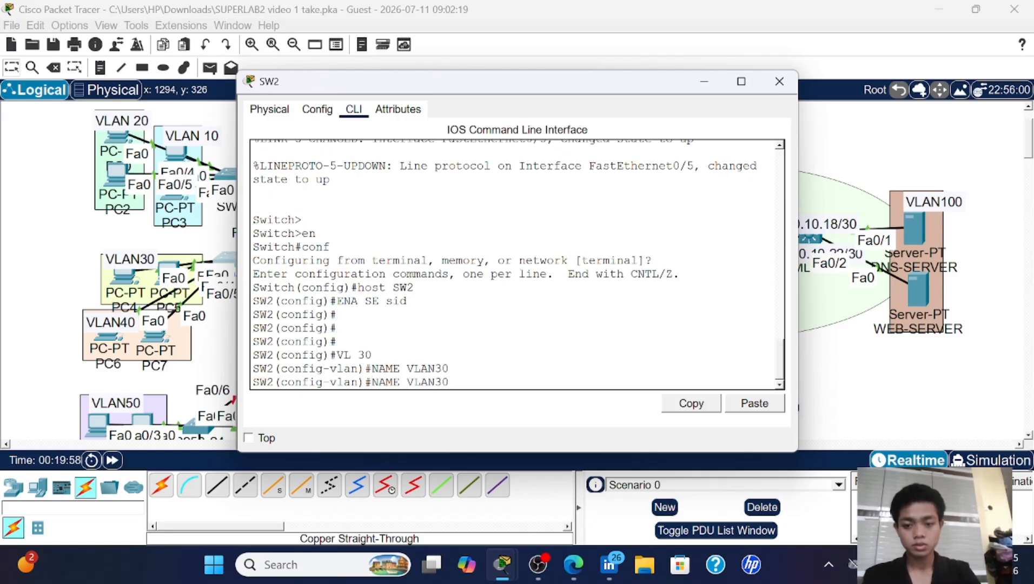
key("Up")
key("BackSpace")
key("BackSpace")
type("40")
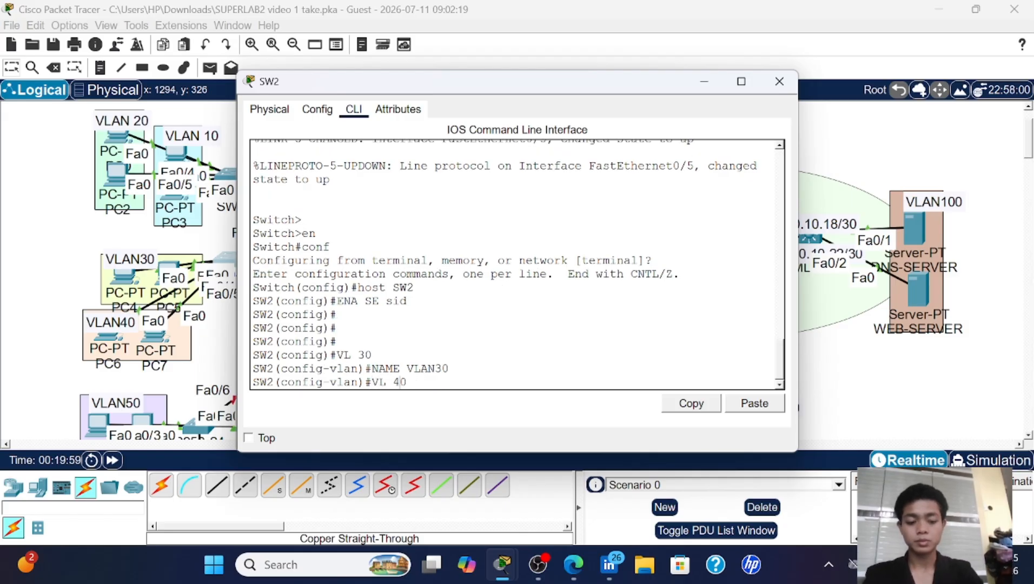
key("Return")
key("Up")
key("Up")
key("Left")
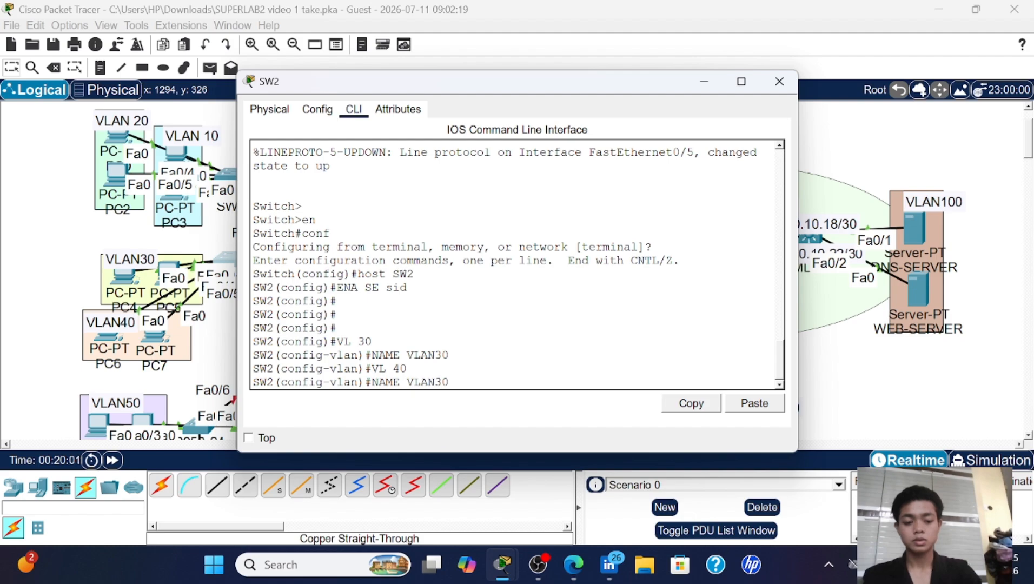
key("BackSpace")
type("4")
key("Return")
key("Return")
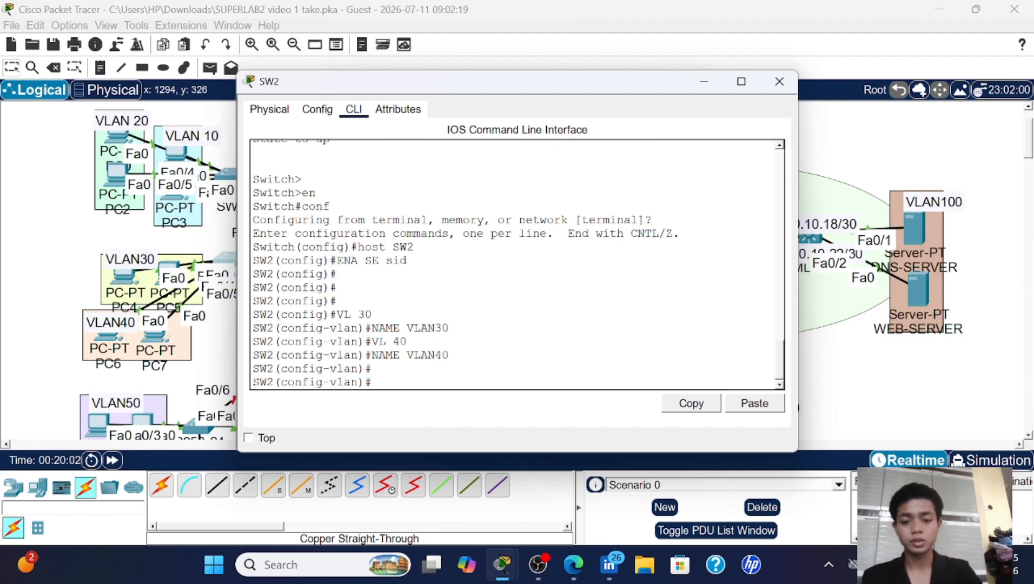
type("EX")
key("Return")
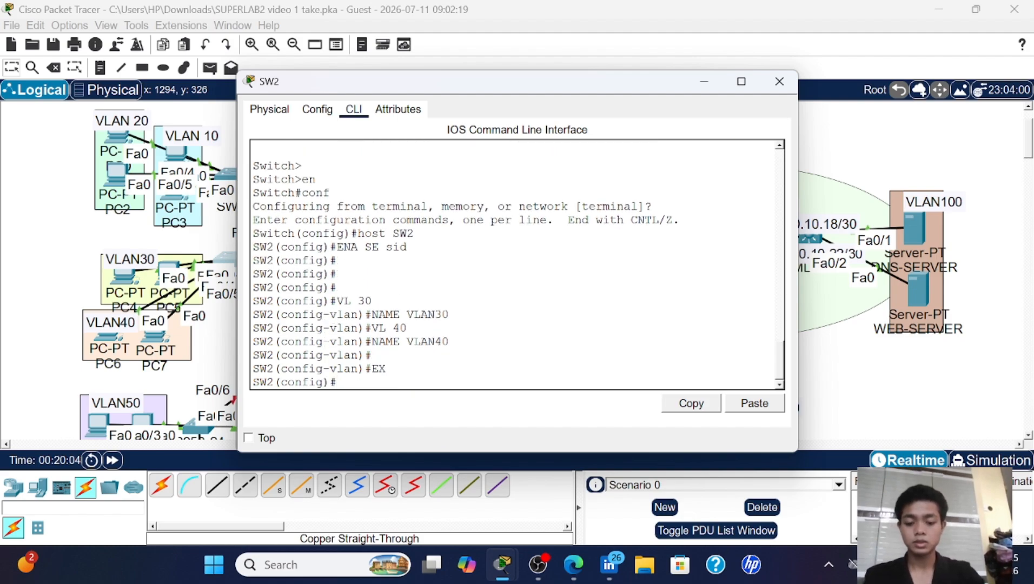
- Set SW2's Fa0/1 to trunk mode allowing only VLANs 30-40, then exit the interface
type("int")
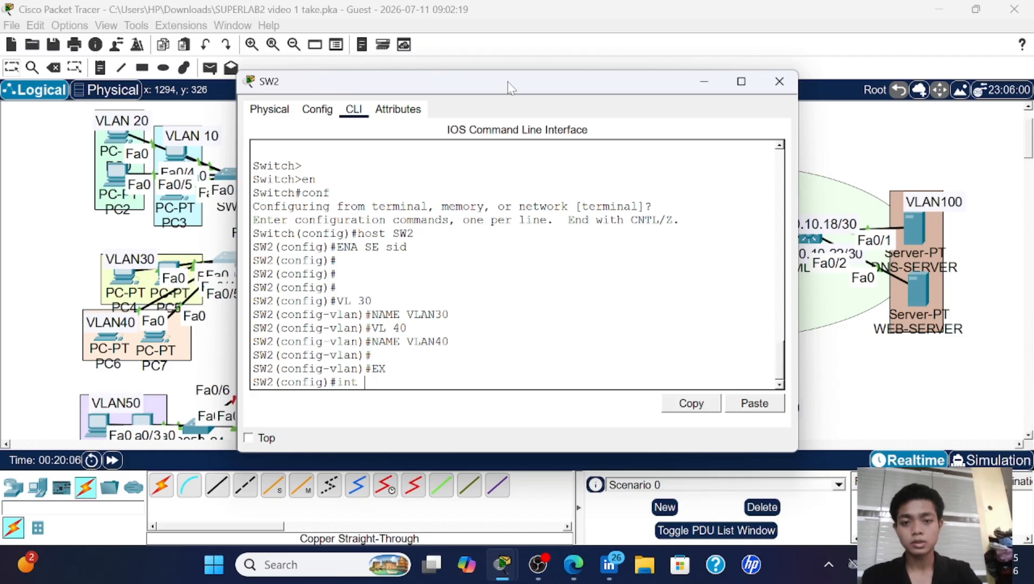
left_click_drag(507, 81, 634, 88)
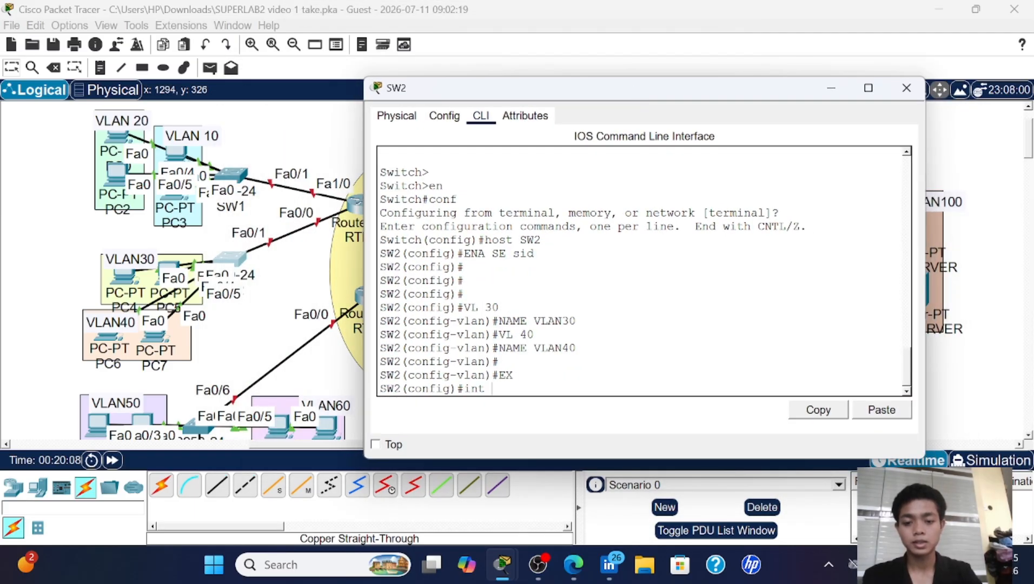
type("fa0/1")
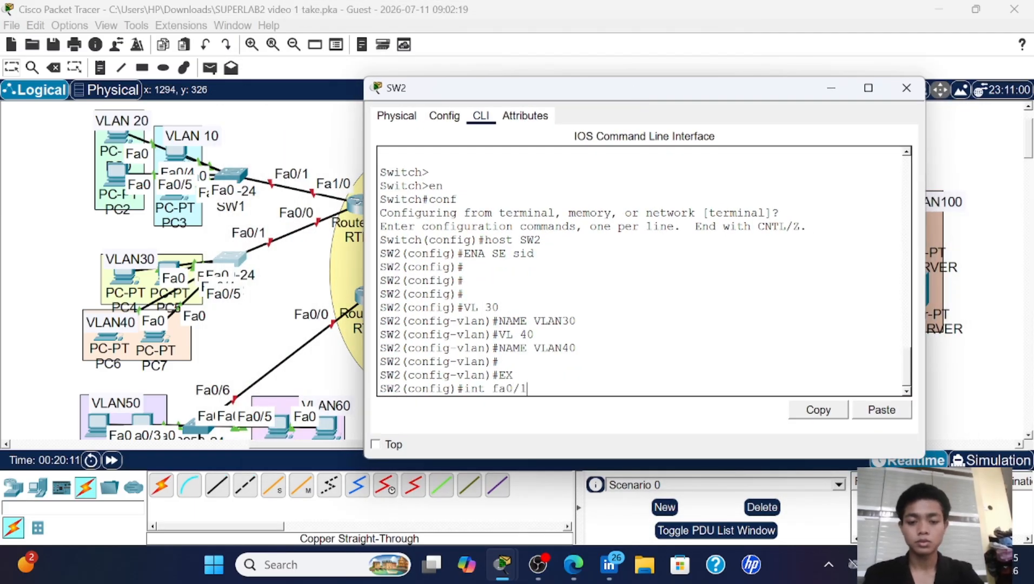
key("Return")
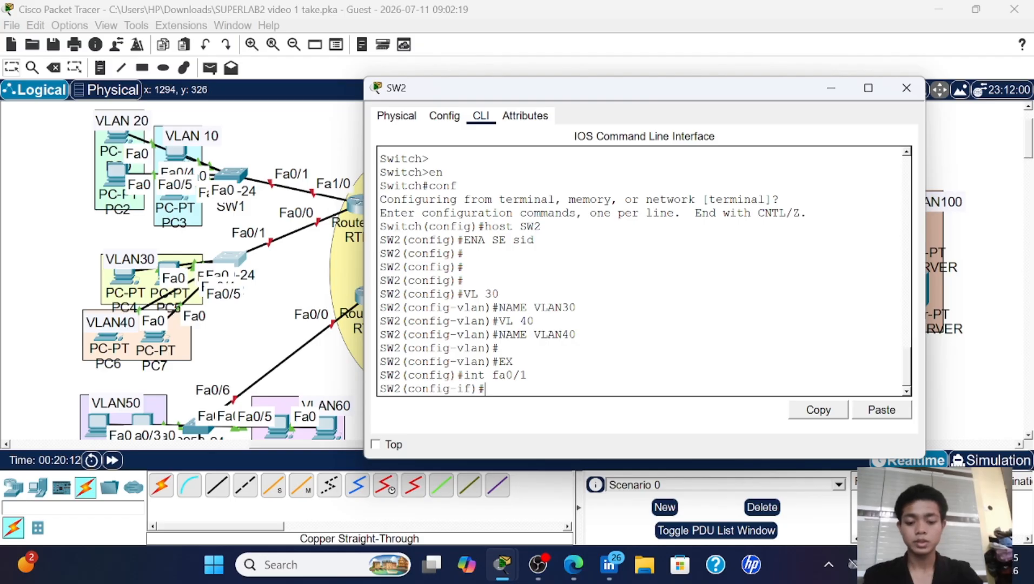
type("sw mo ")
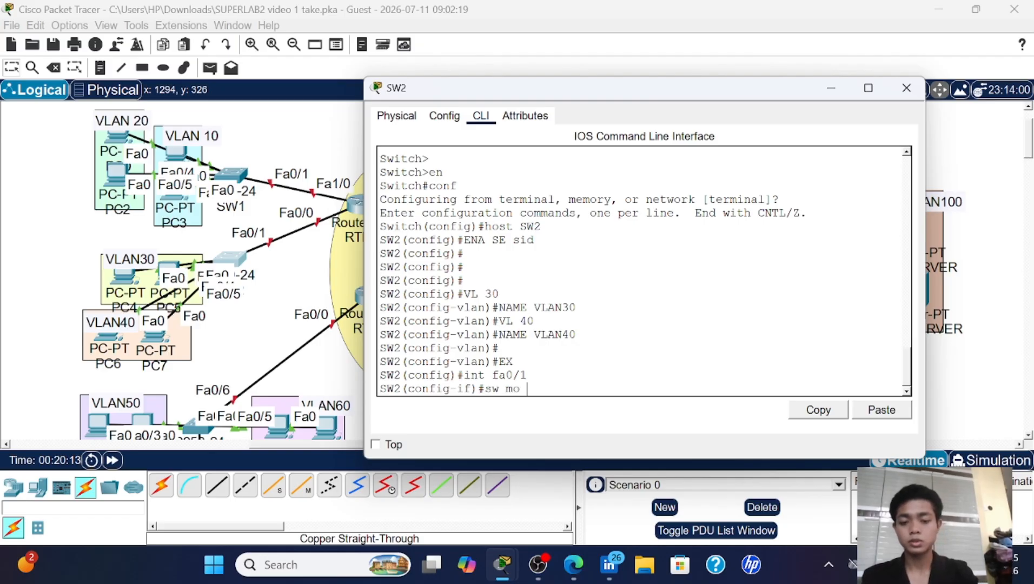
type("tr")
key("Return")
type("sw ")
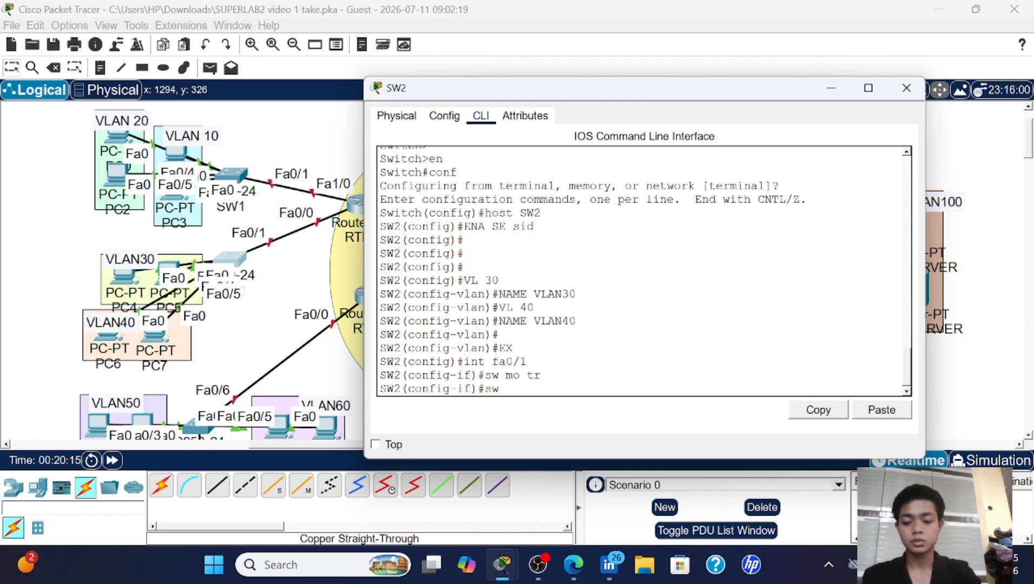
type("tr al")
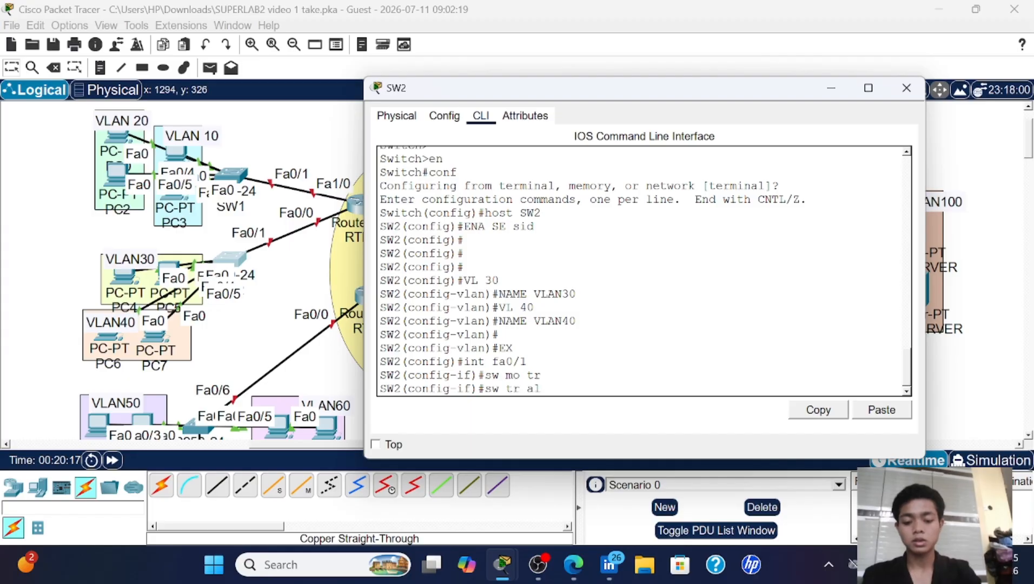
type(" vl 30")
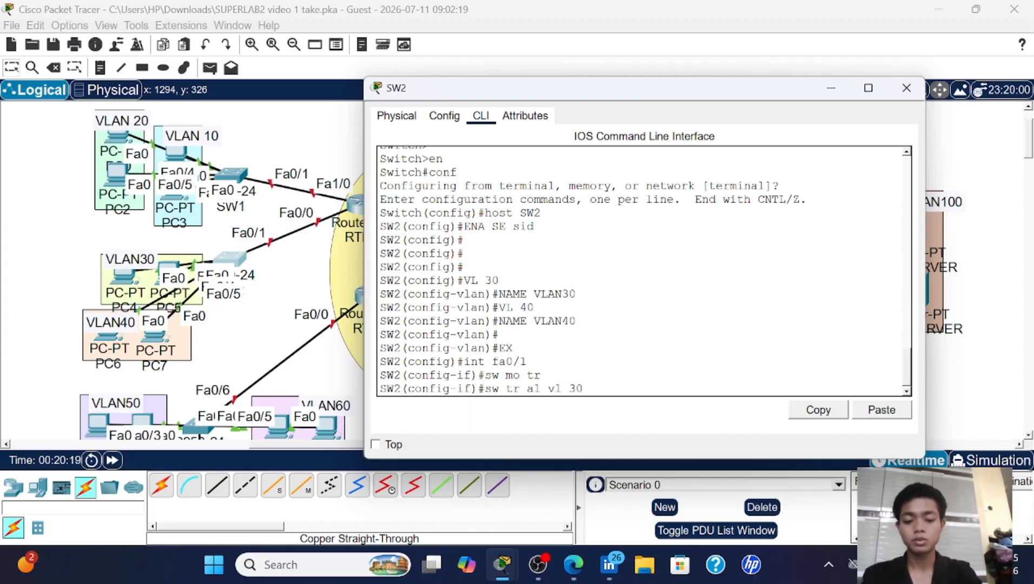
type("-40")
key("Return")
key("Return")
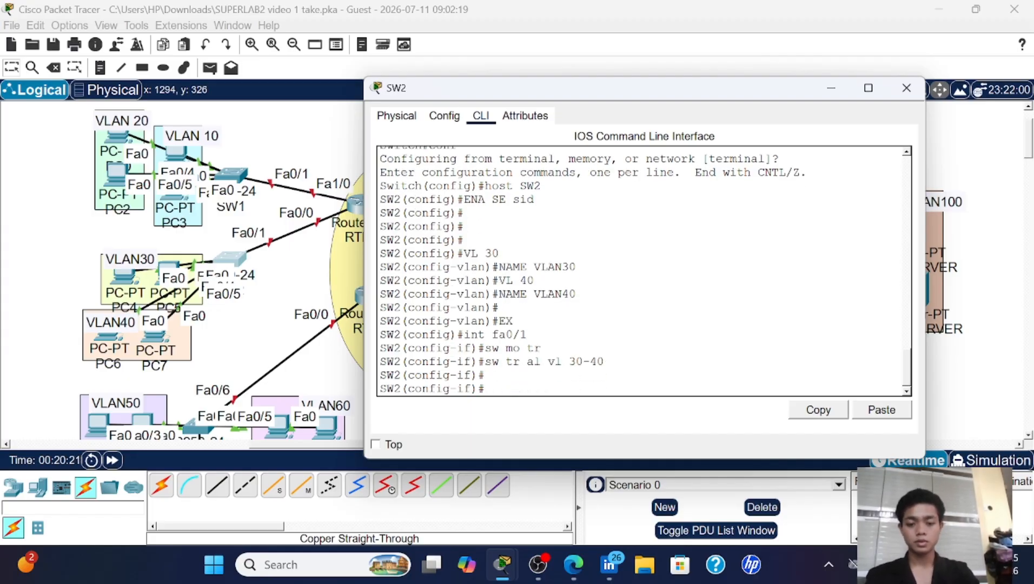
type("ex")
key("Return")
type("int ")
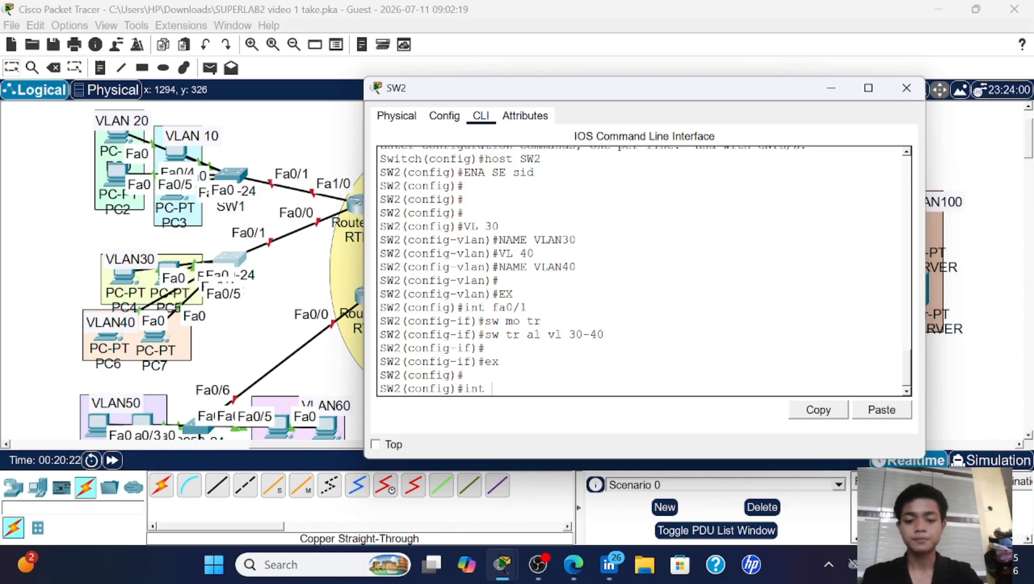
type("ra f")
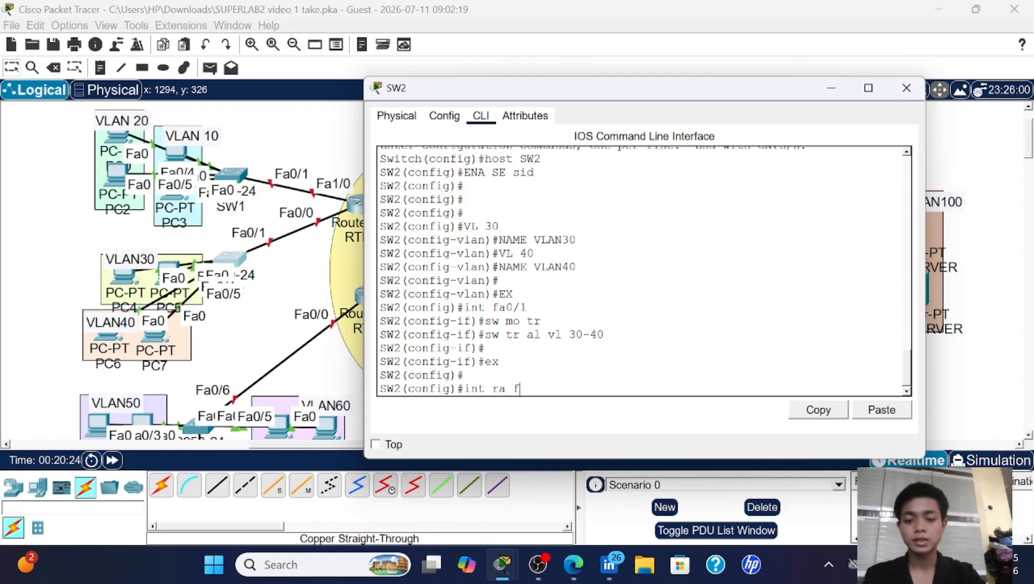
type("a0/")
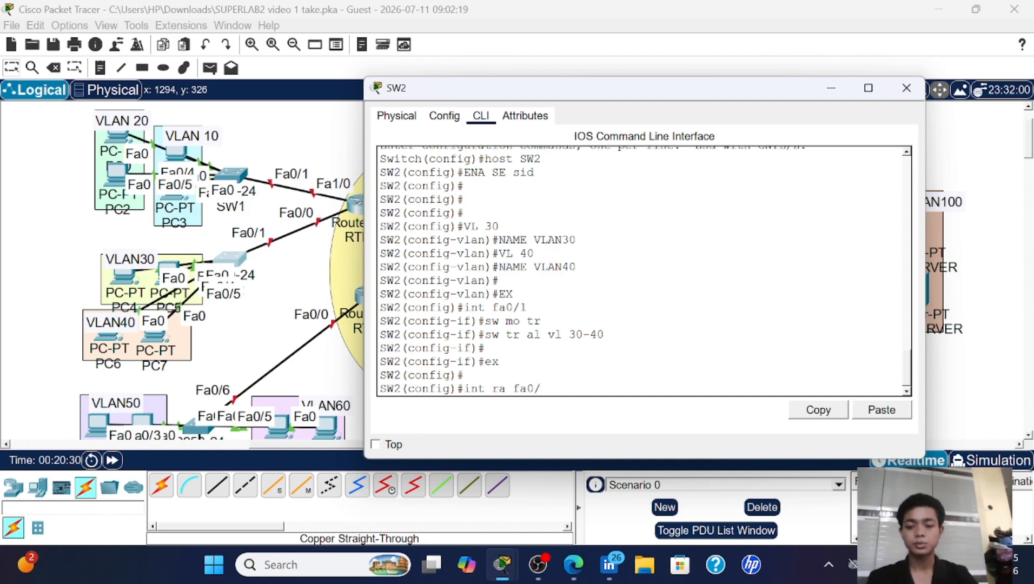
- Make SW2 ports Fa0/2-3 portfast access ports in VLAN 30
type("2-3")
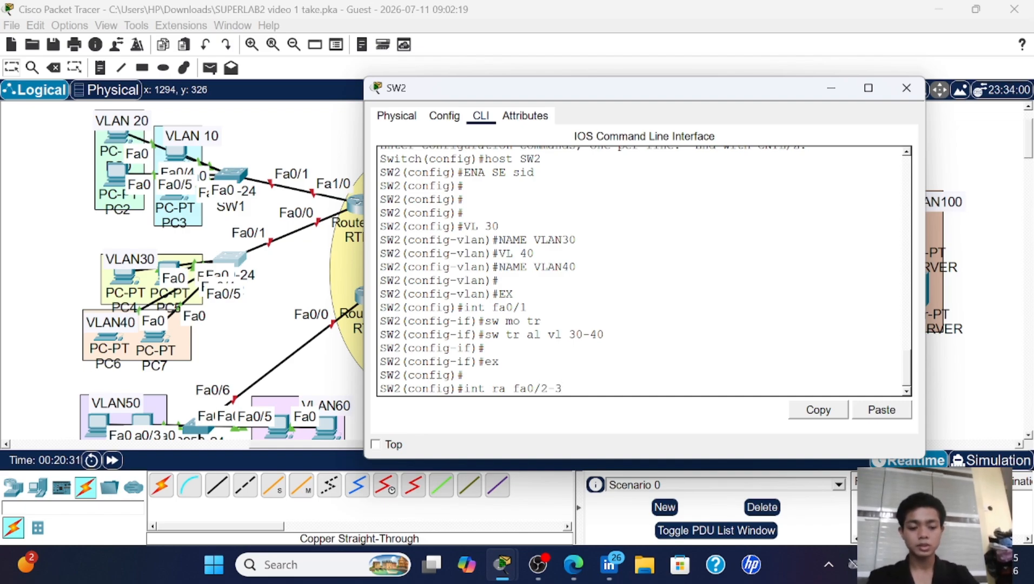
key("Return")
type("sw mo ac")
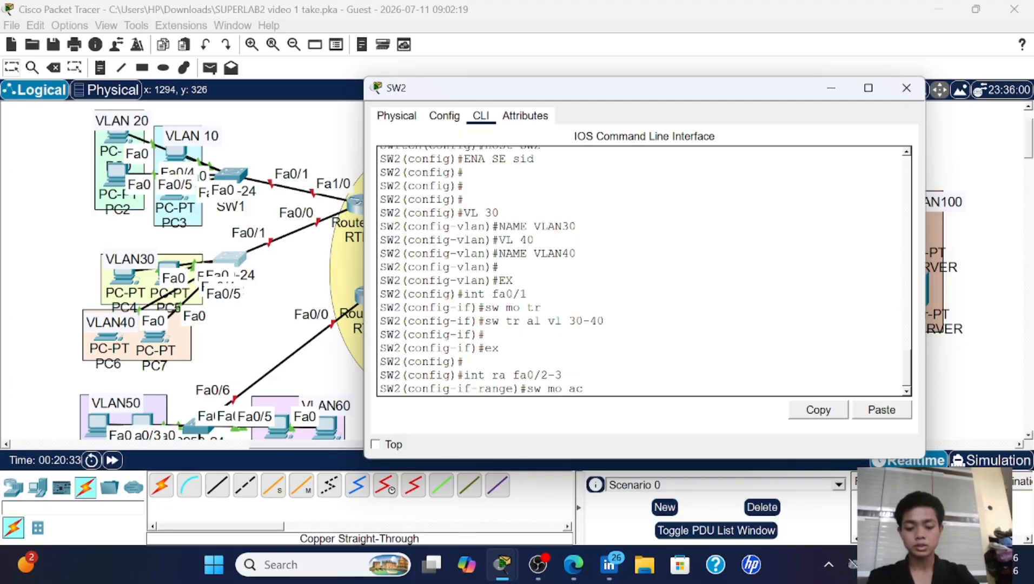
key("Return")
type("sw ac v")
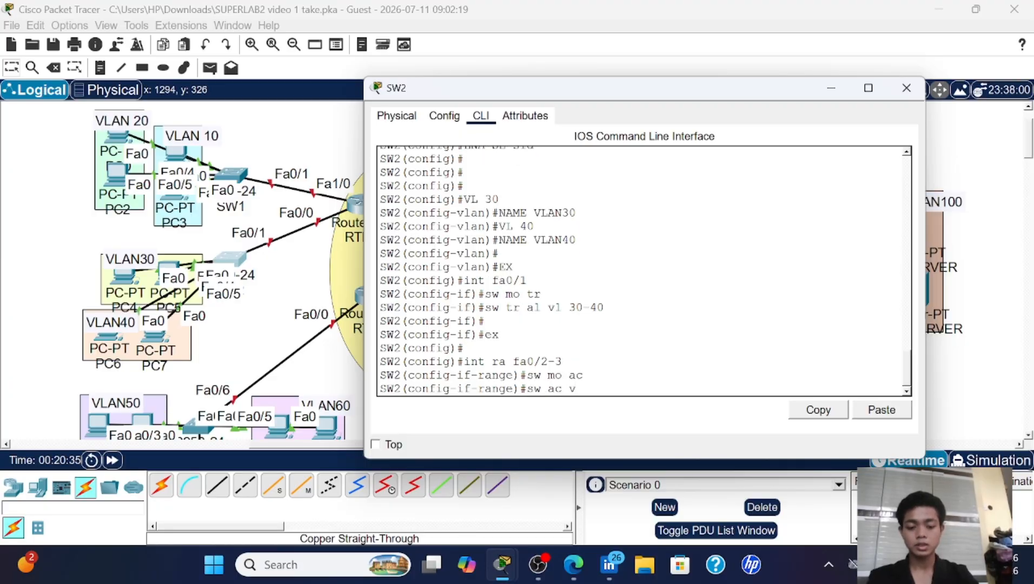
type("l 30")
key("Return")
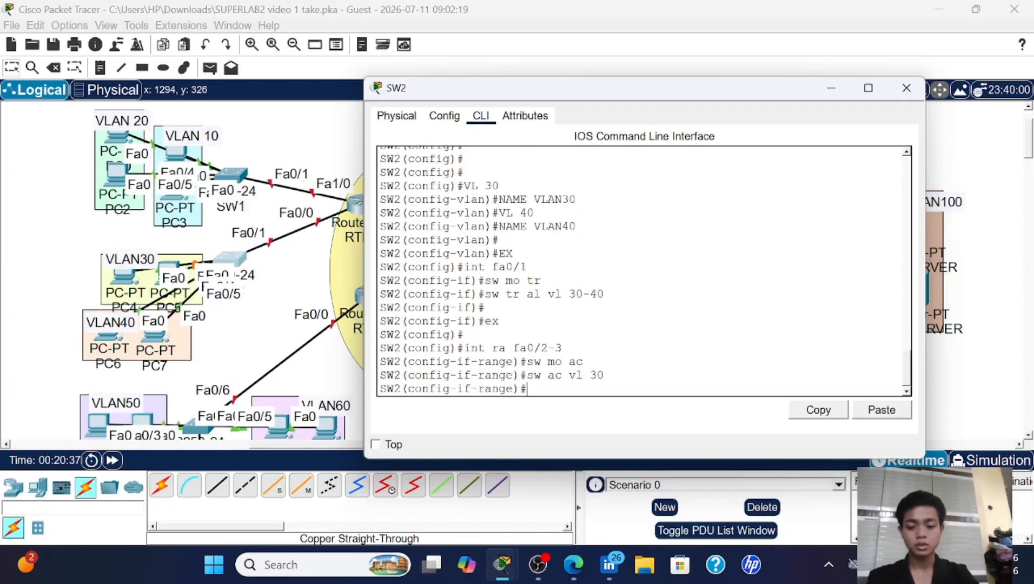
type("spa po")
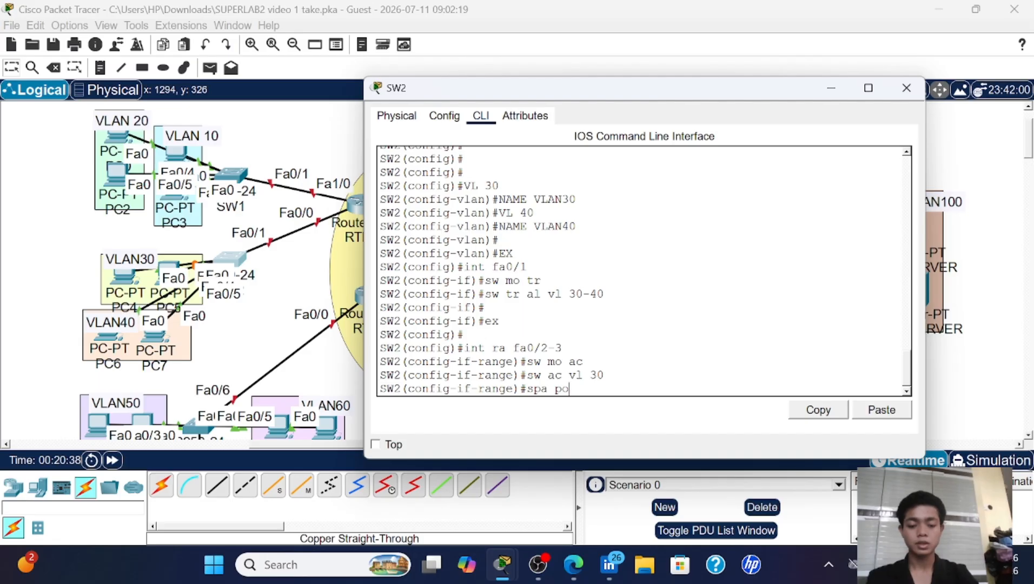
key("Return")
key("Return")
key("Return")
- Make SW2 ports Fa0/4-5 portfast access ports in VLAN 40, exit, and close the console
type("in")
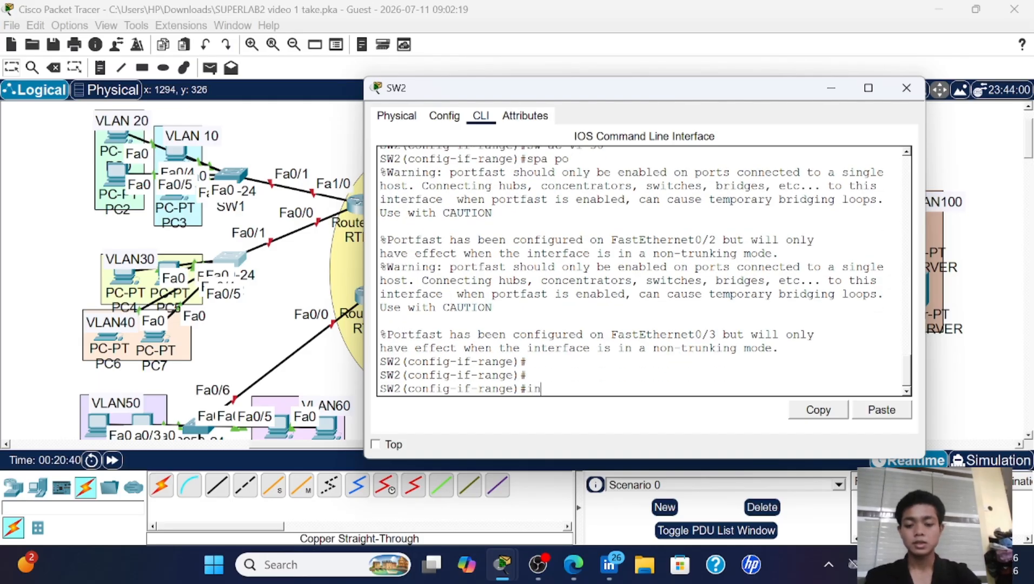
type("t")
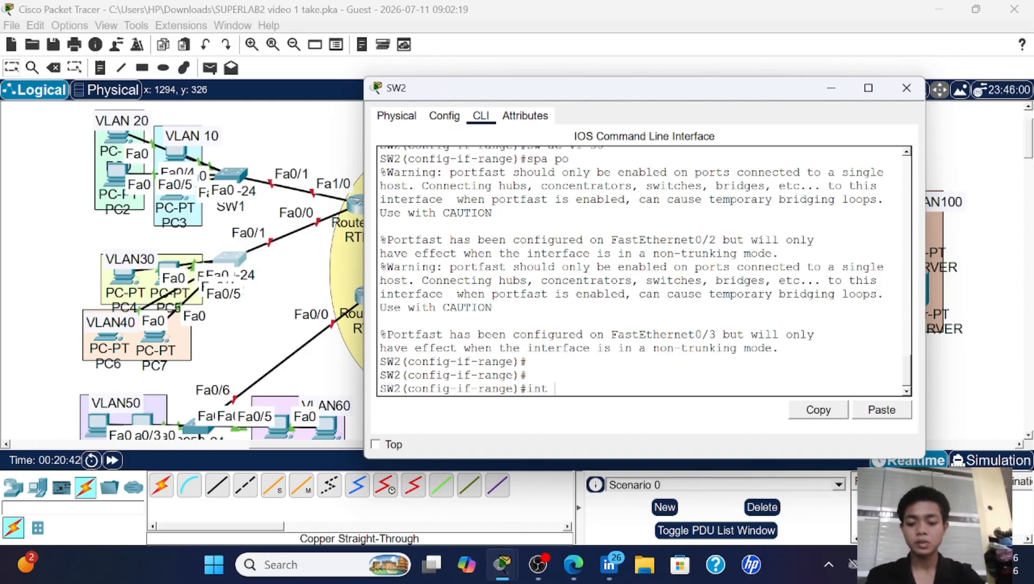
type(" ra fa0")
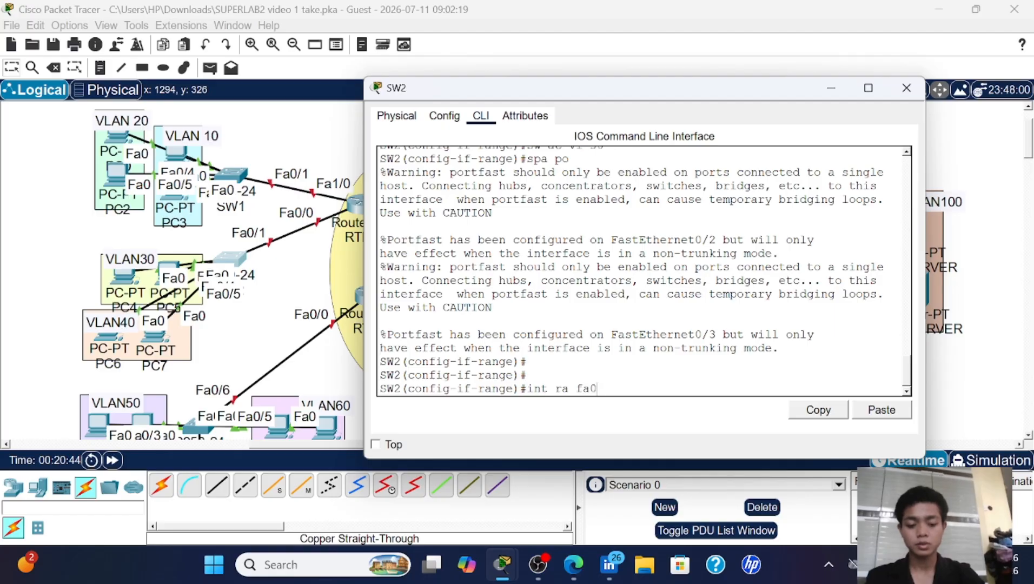
type("/4-5")
key("Return")
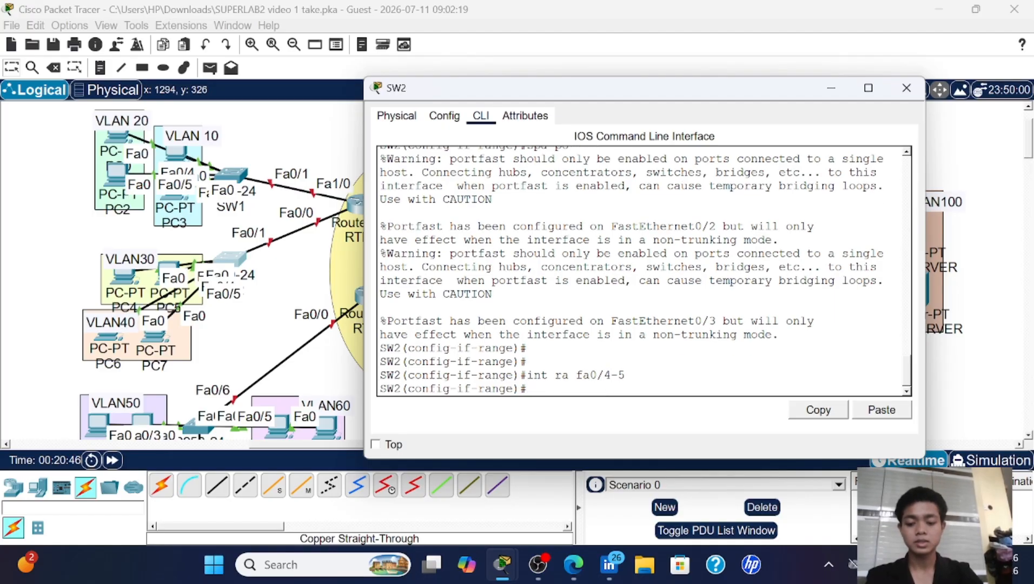
type("sw mo")
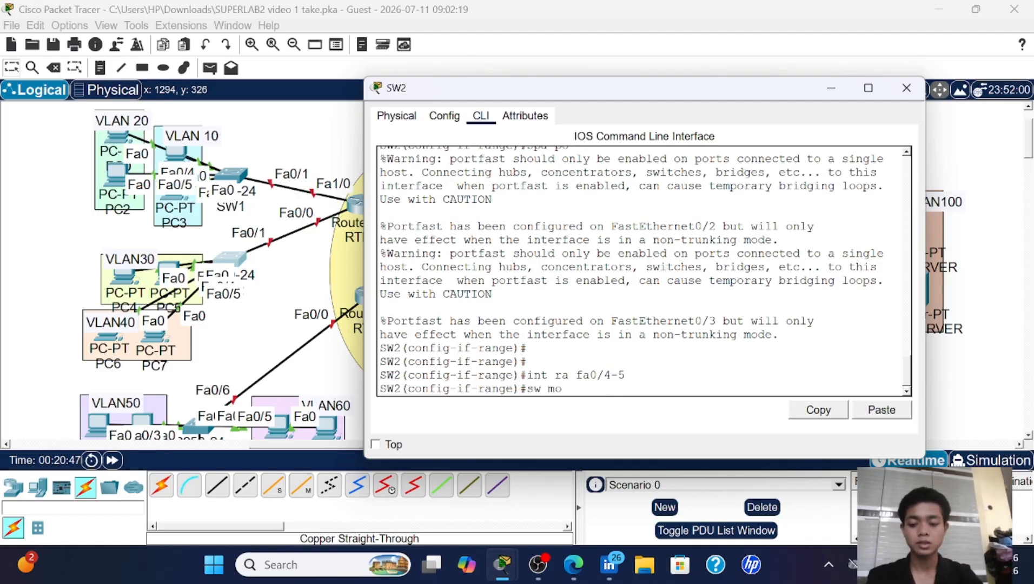
type(" ac")
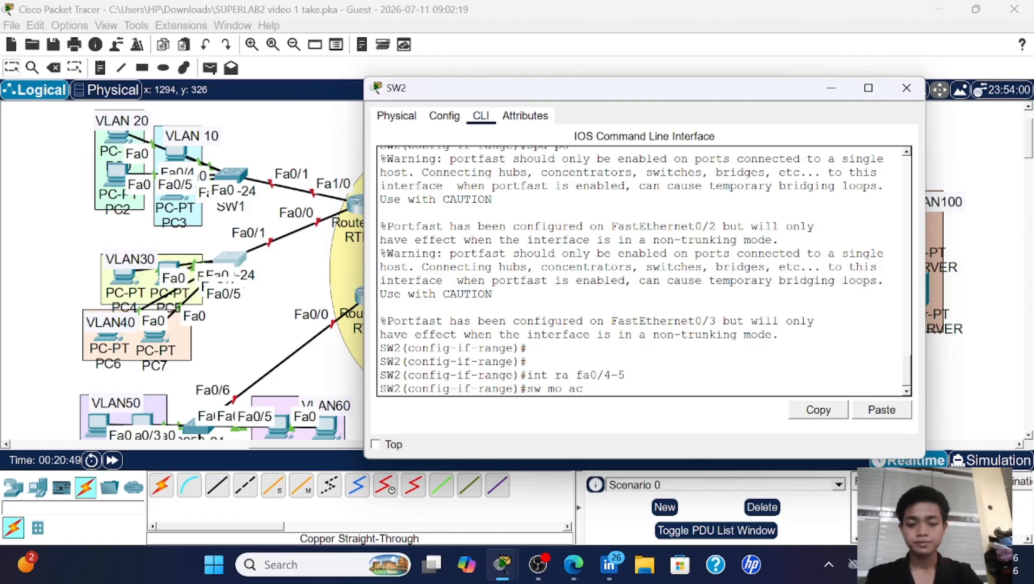
key("Return")
type("sw")
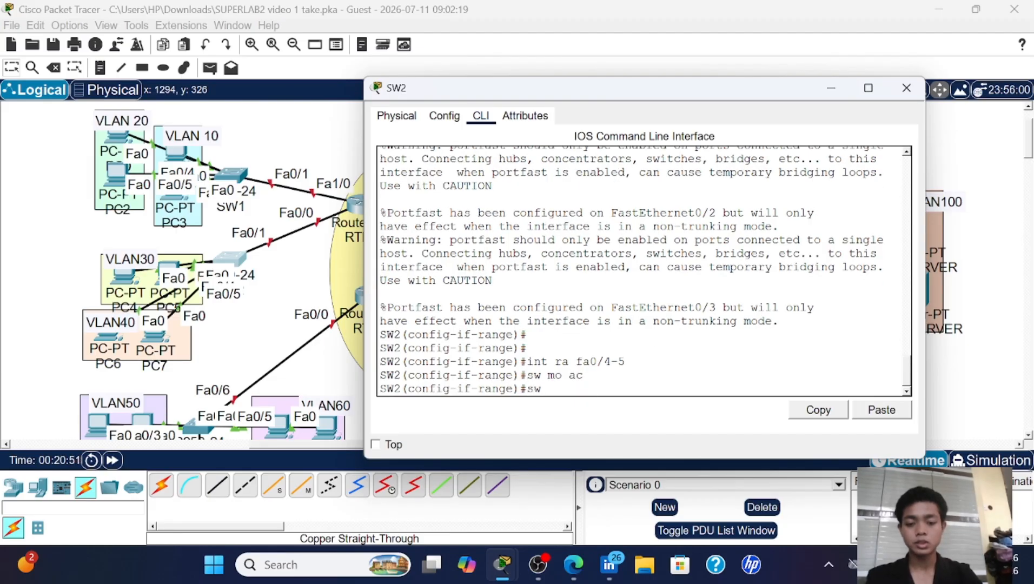
type(" ac vl")
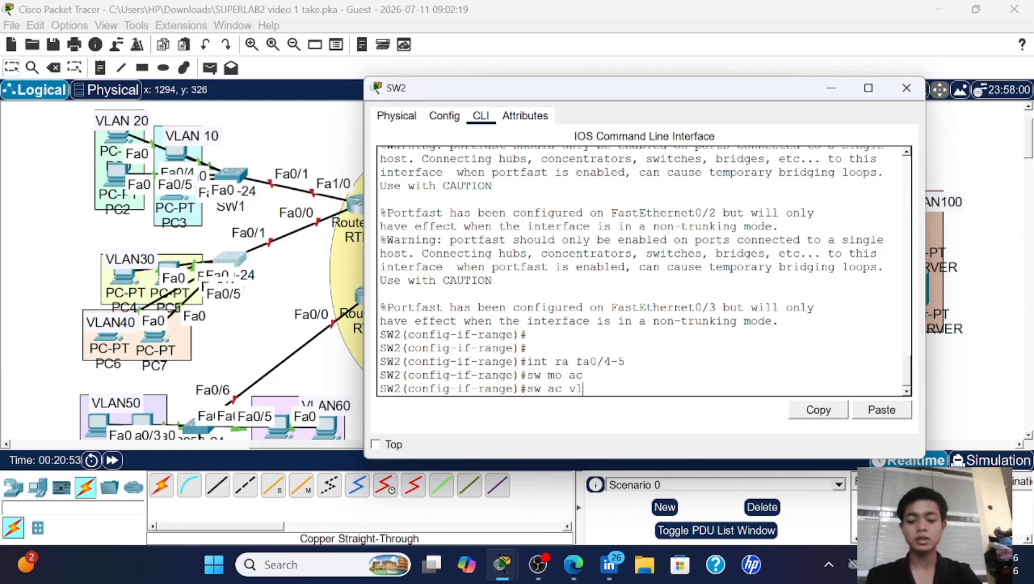
type(" 40")
key("Return")
type("s")
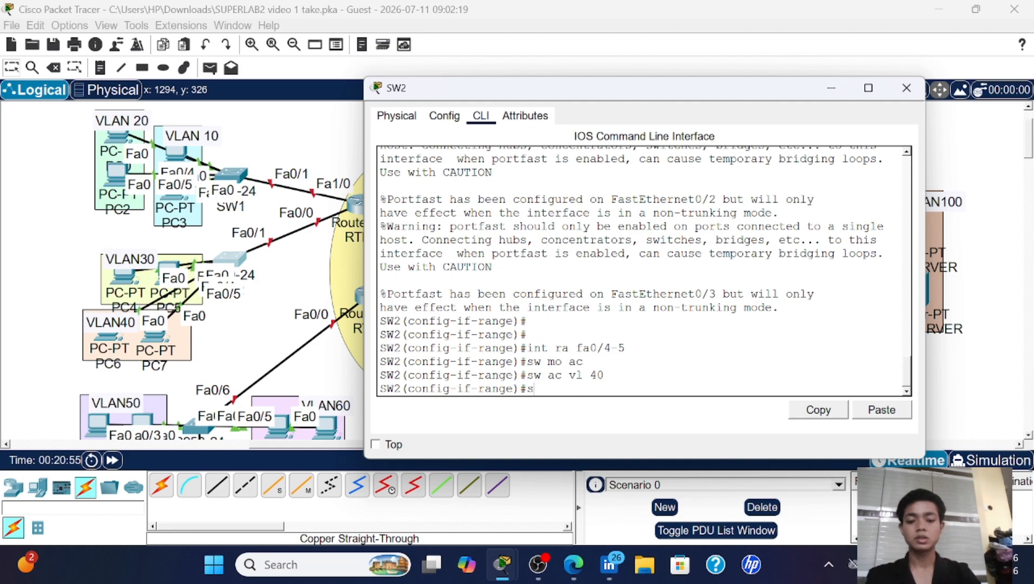
type("pa po")
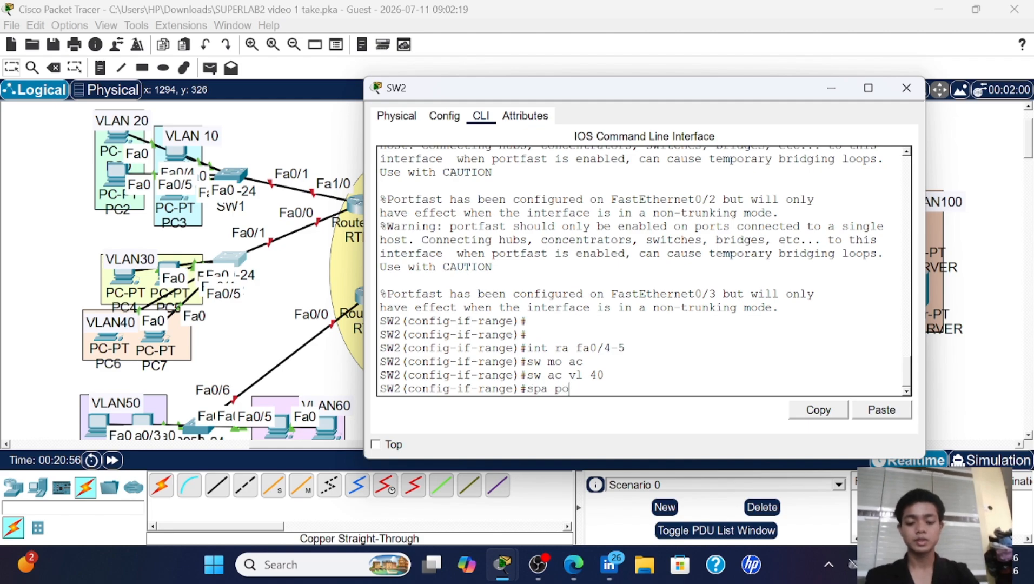
key("Return")
type("ex")
key("Return")
key("Return")
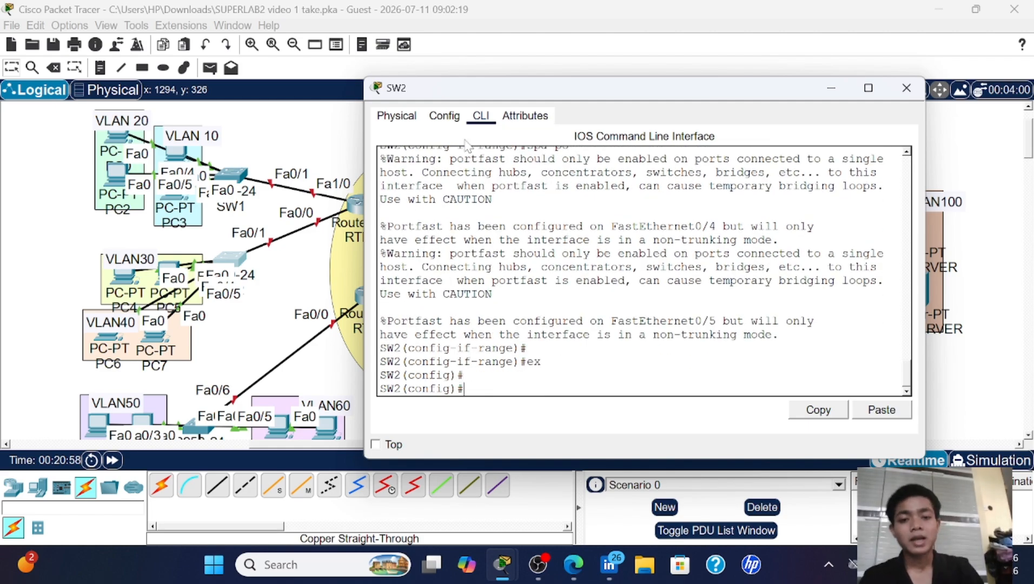
left_click(905, 88)
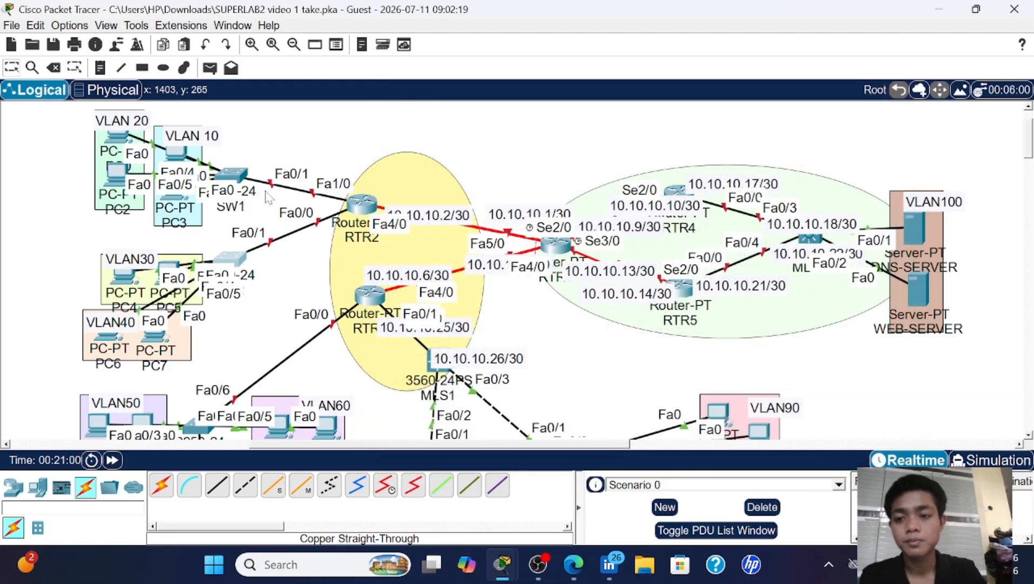
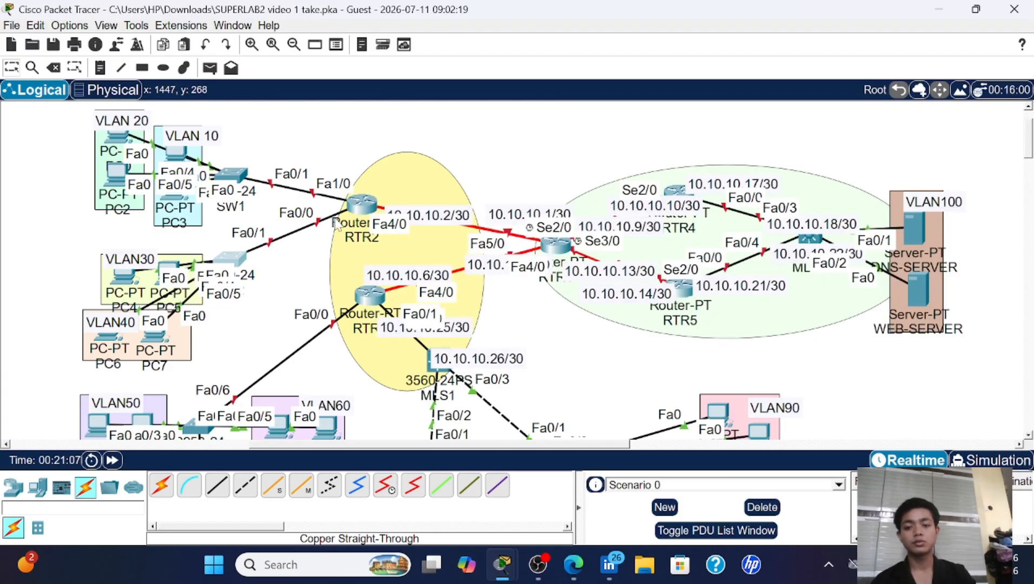
- Open RTR2's CLI at a fresh prompt and move its window right so the topology stays visible
left_click(367, 204)
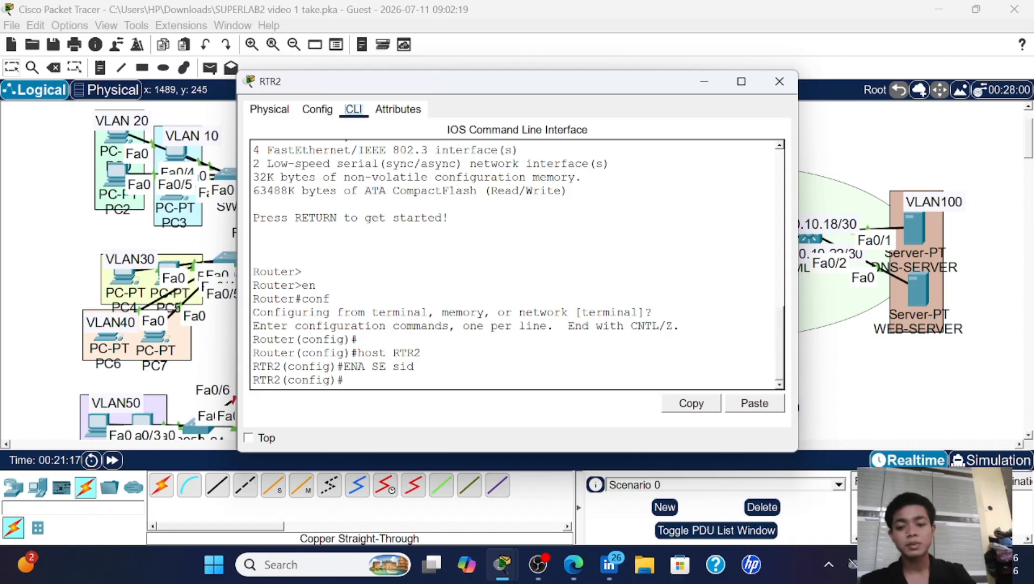
key("Return")
key("Return")
key("Return")
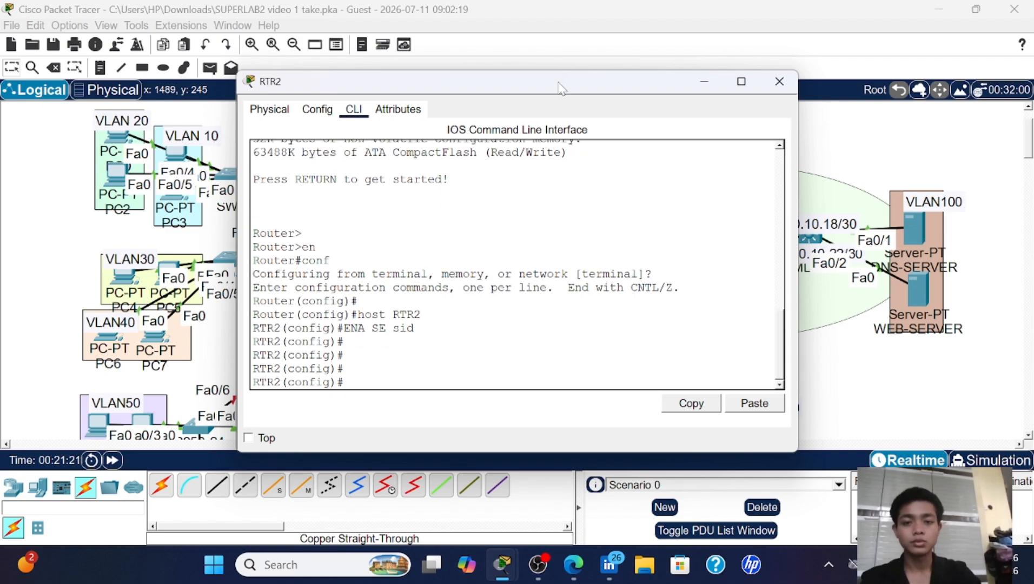
left_click_drag(561, 88, 770, 96)
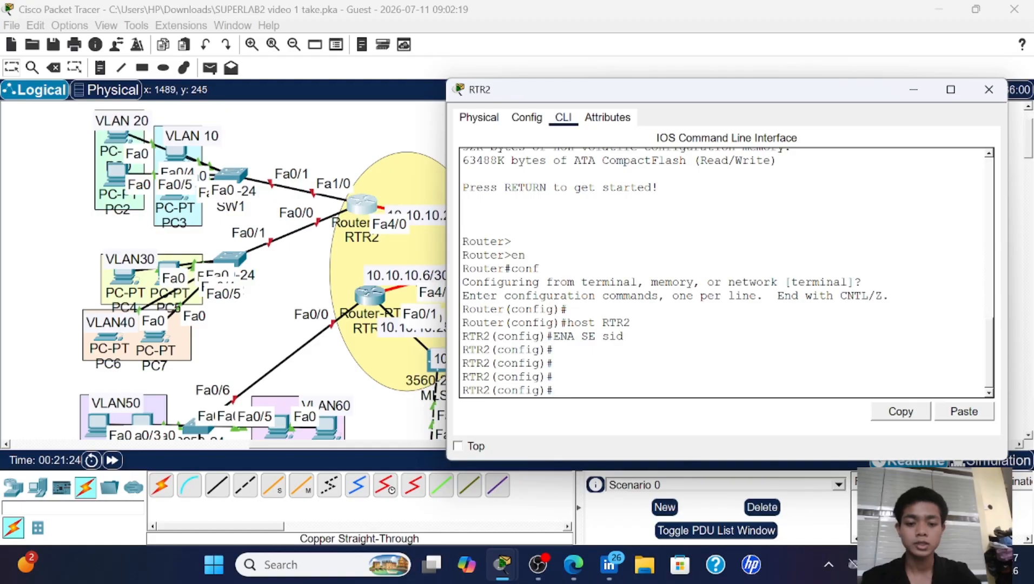
- Enter interface Fa1/0 on RTR2 and enable it with no shutdown
type("int")
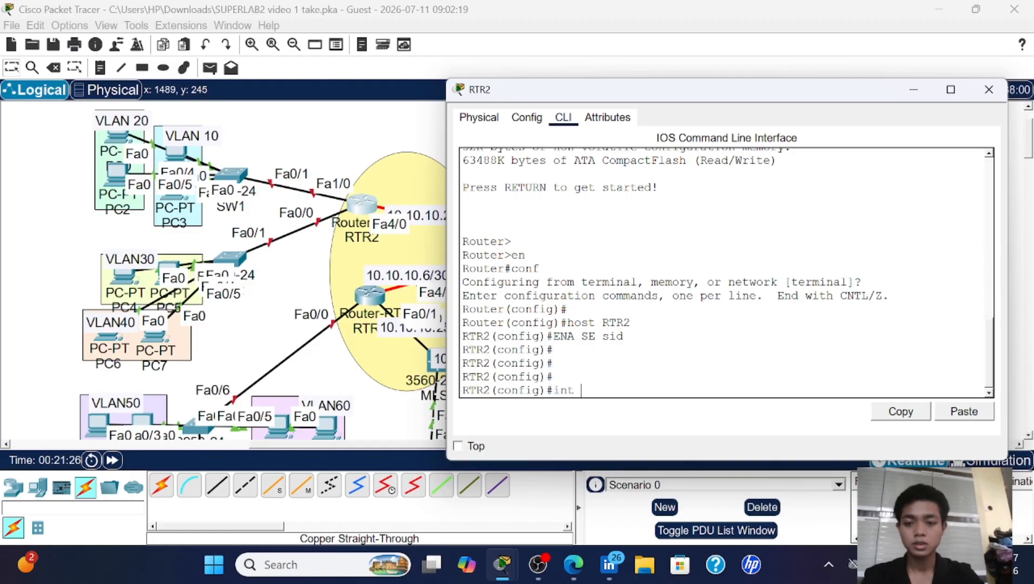
type(" fa1")
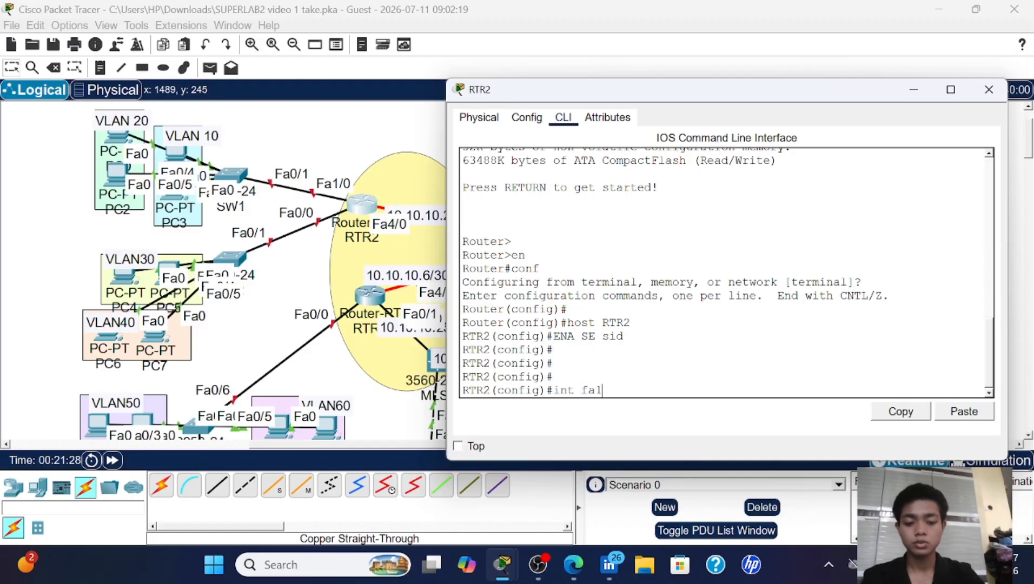
type("/0")
key("Return")
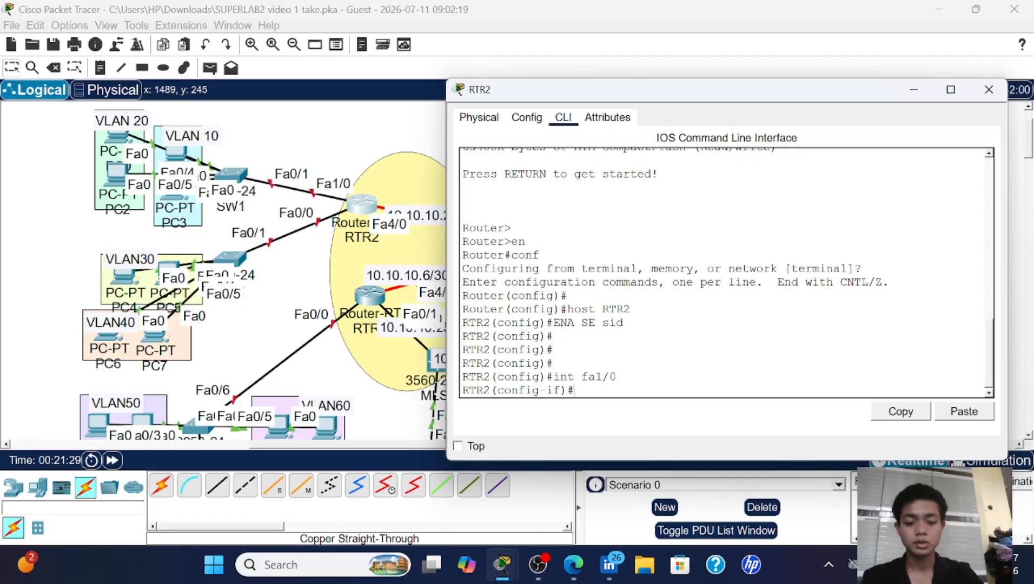
type("no sh")
key("Return")
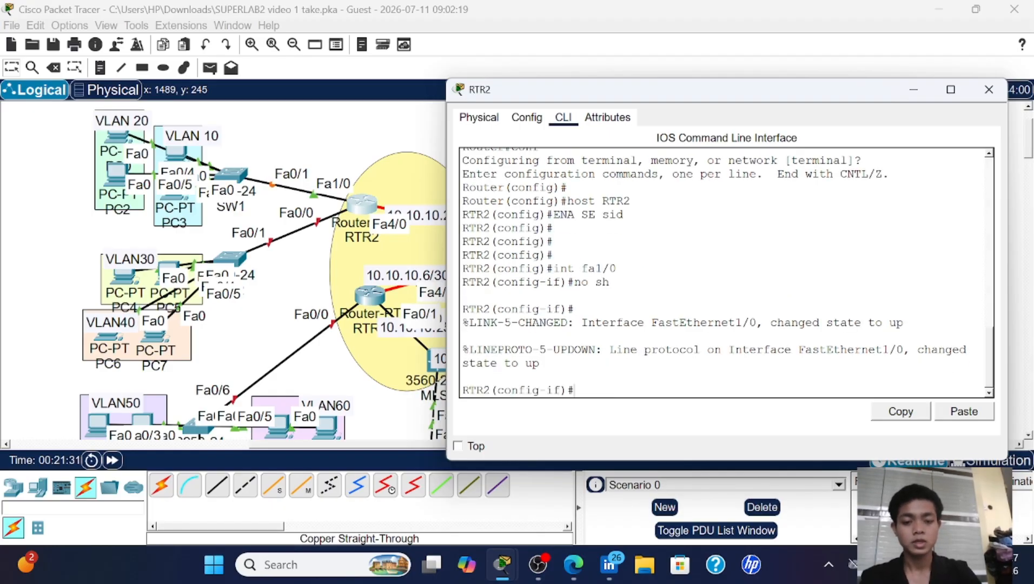
- Create subinterface Fa1/0.10 with dot1Q encapsulation for VLAN 10
key("Up")
key("Up")
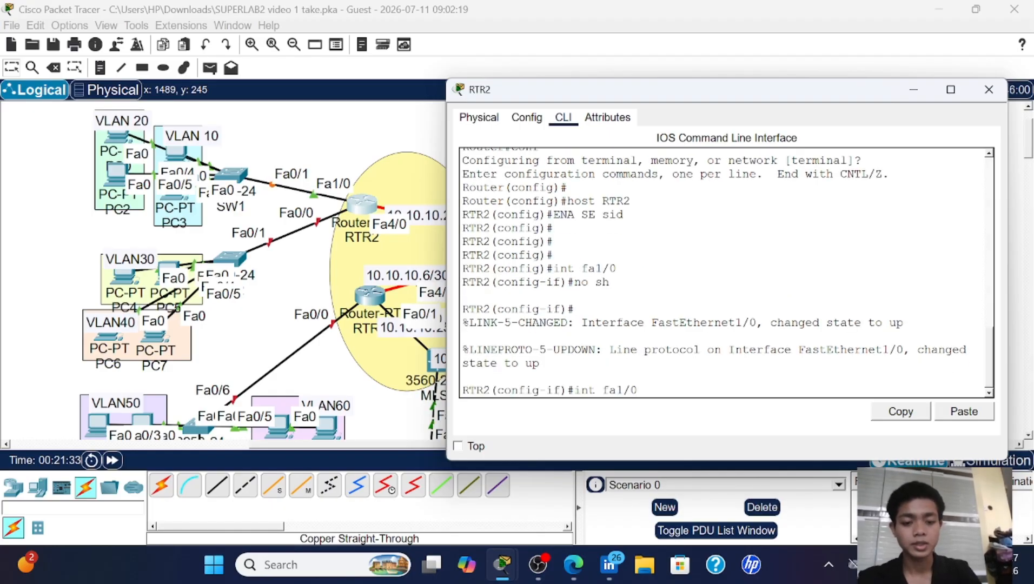
type(".")
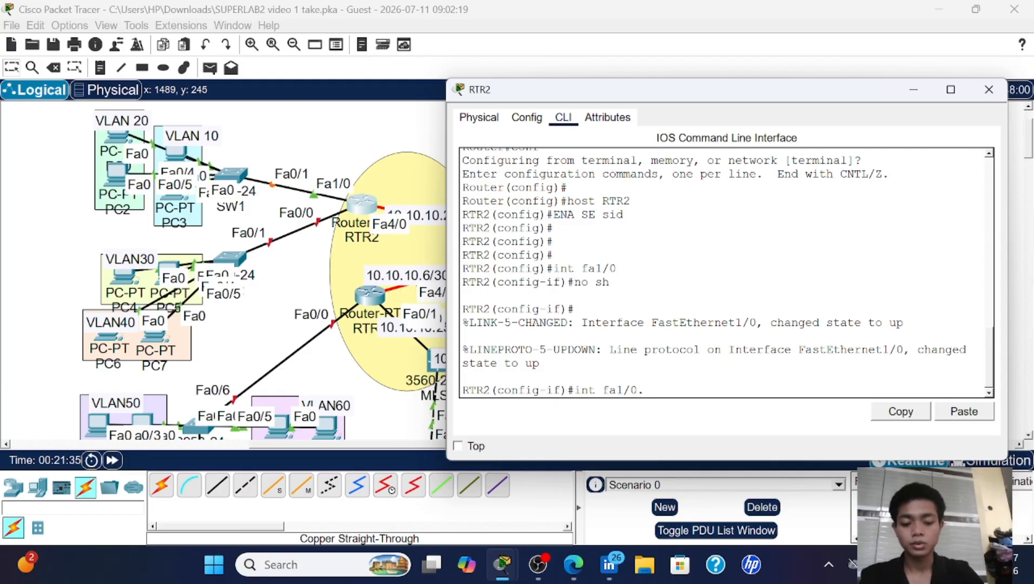
type("10")
key("Return")
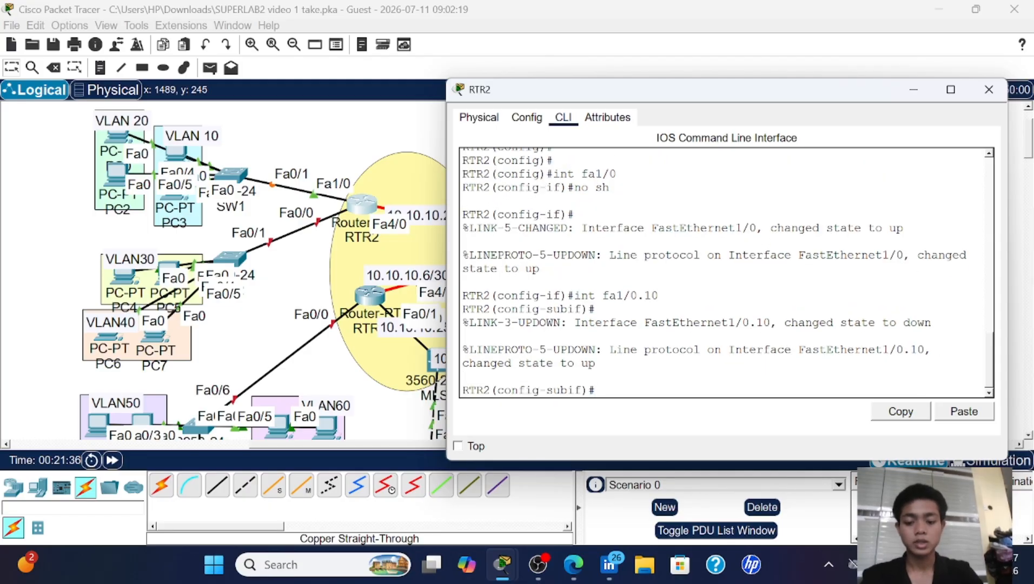
type("en")
key("Tab")
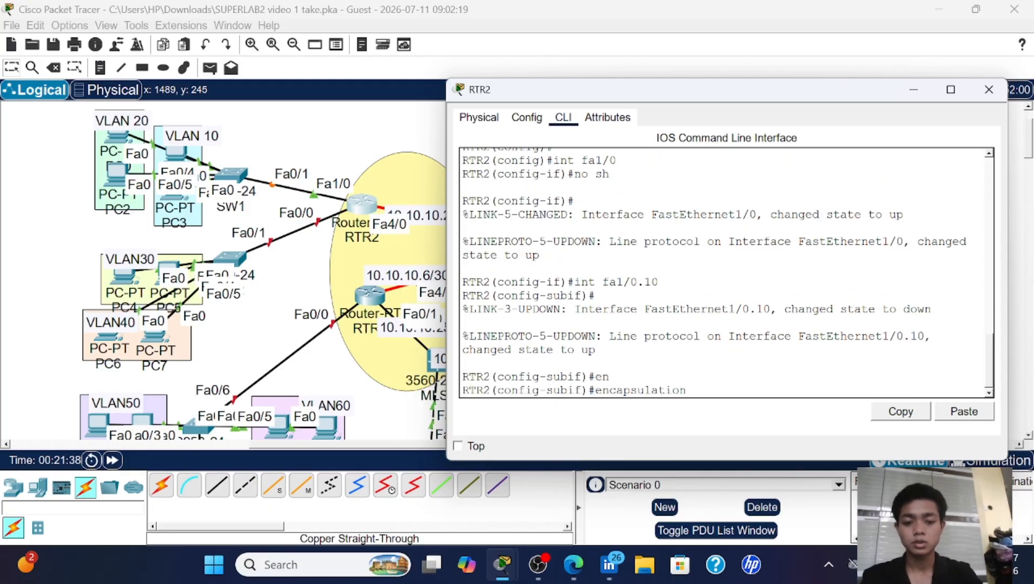
type("do")
key("Tab")
type("10")
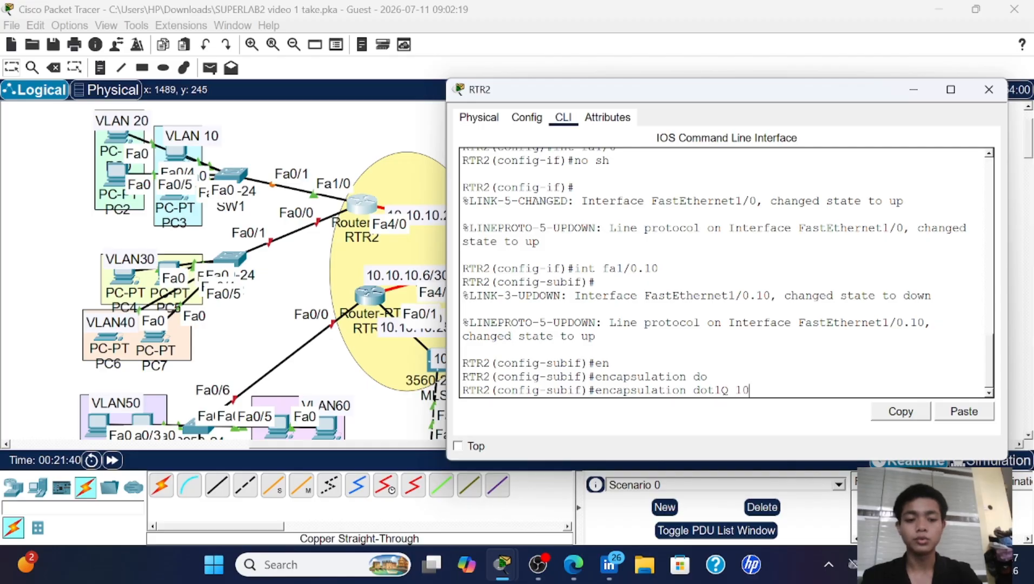
key("Return")
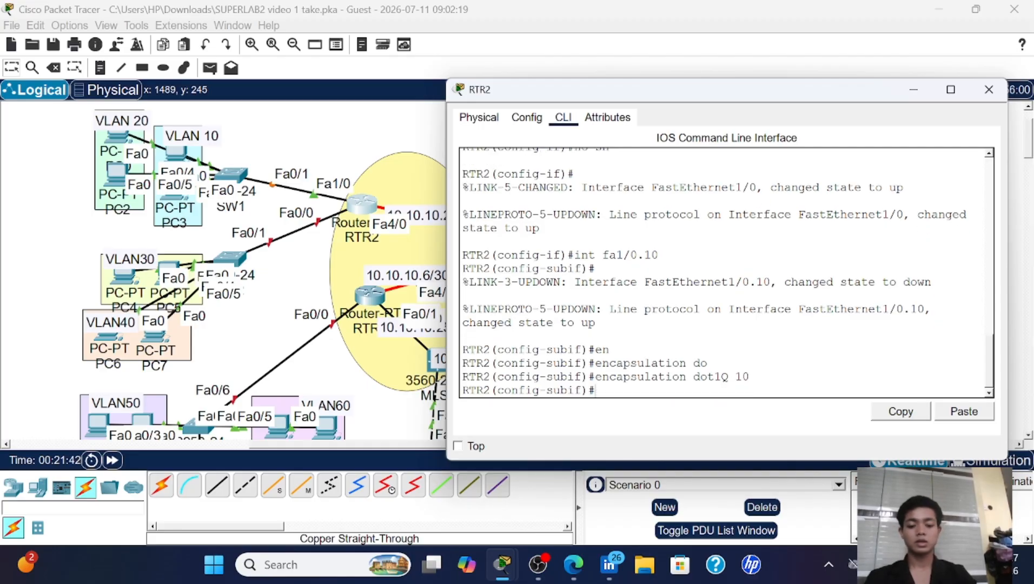
- Assign 192.168.10.1 255.255.255.0 to Fa1/0.10 and exit
type("ip add ")
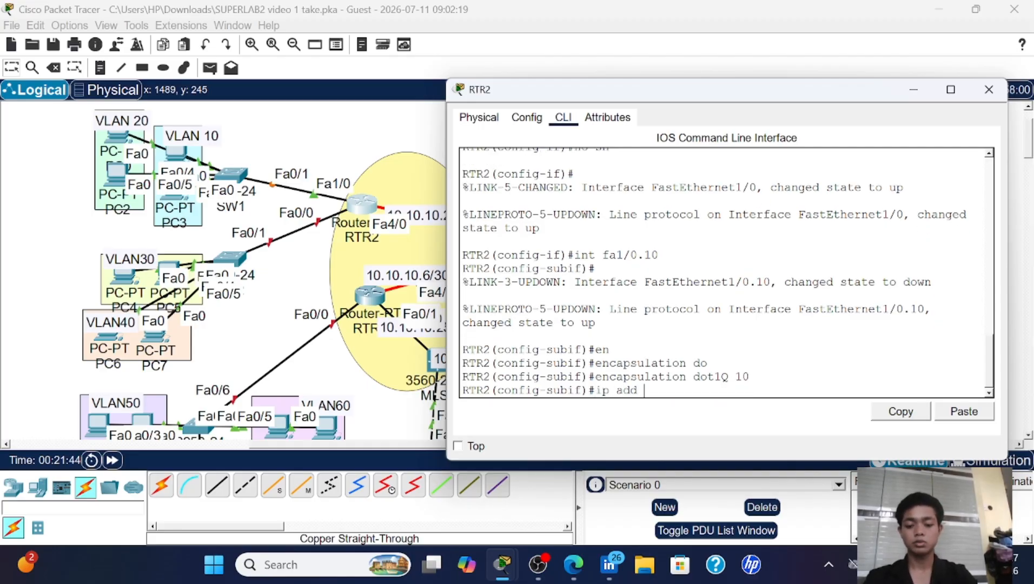
type("192.168")
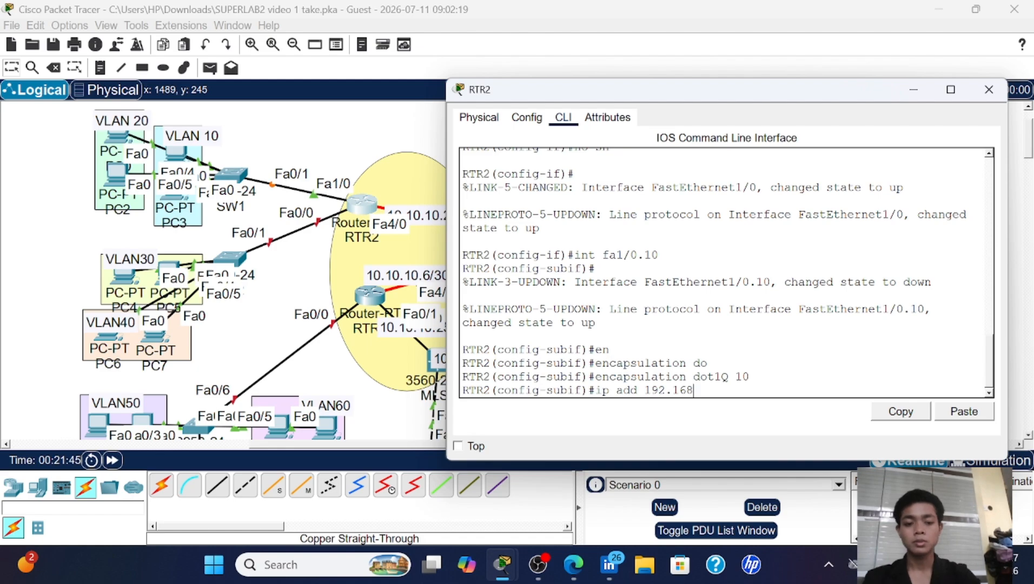
type(".10")
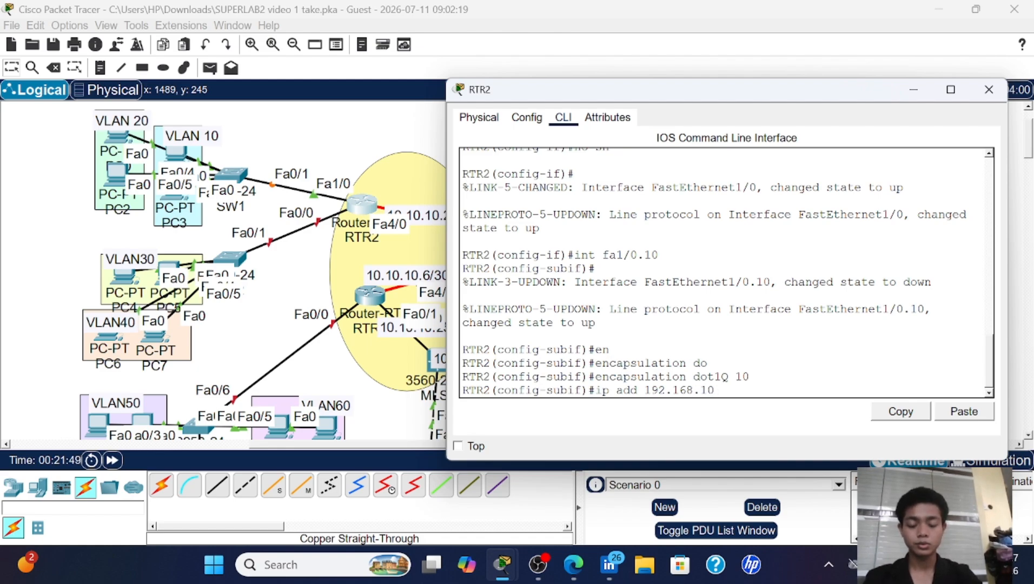
type(".1")
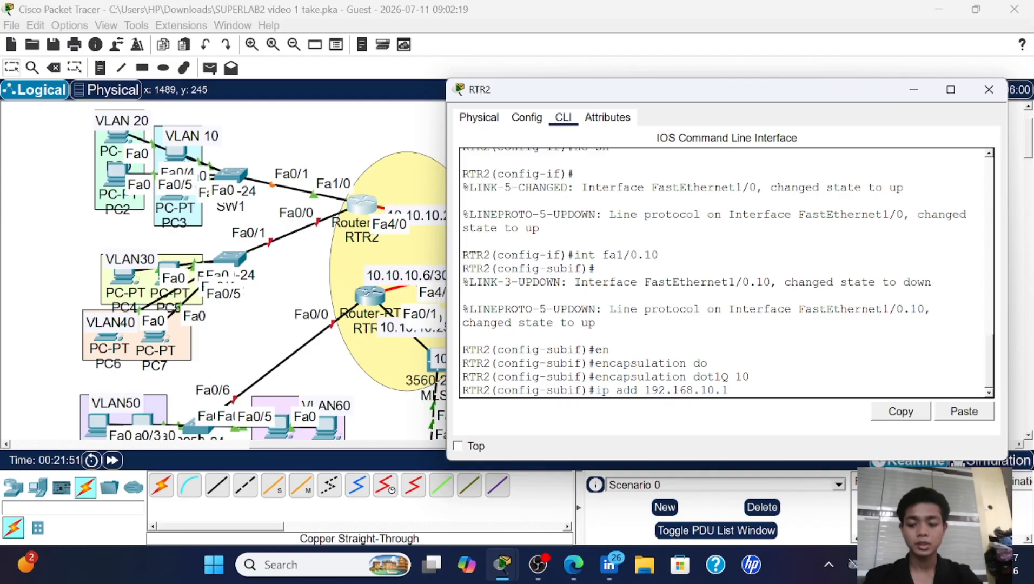
type(" 255.25")
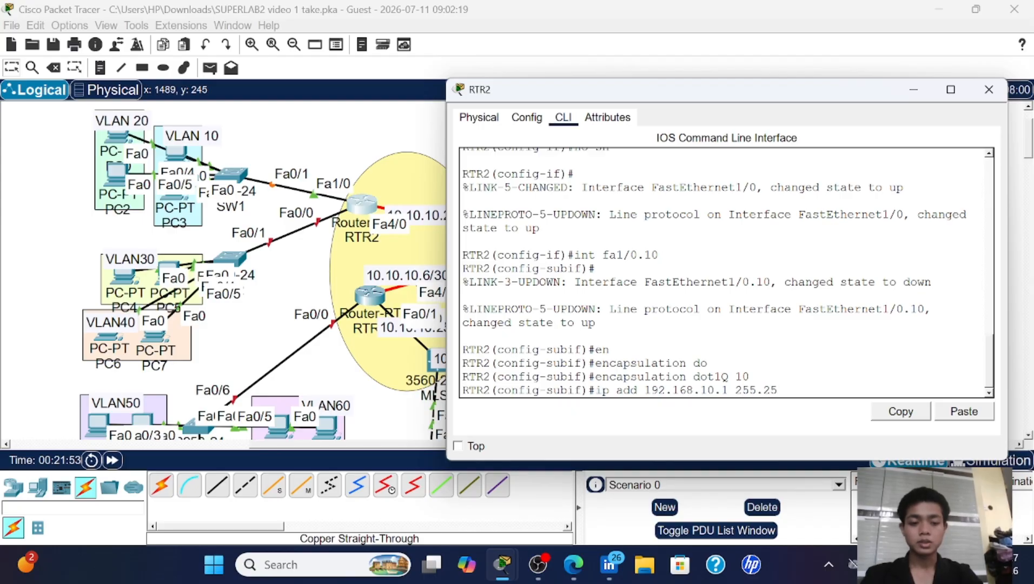
type("5.255.0")
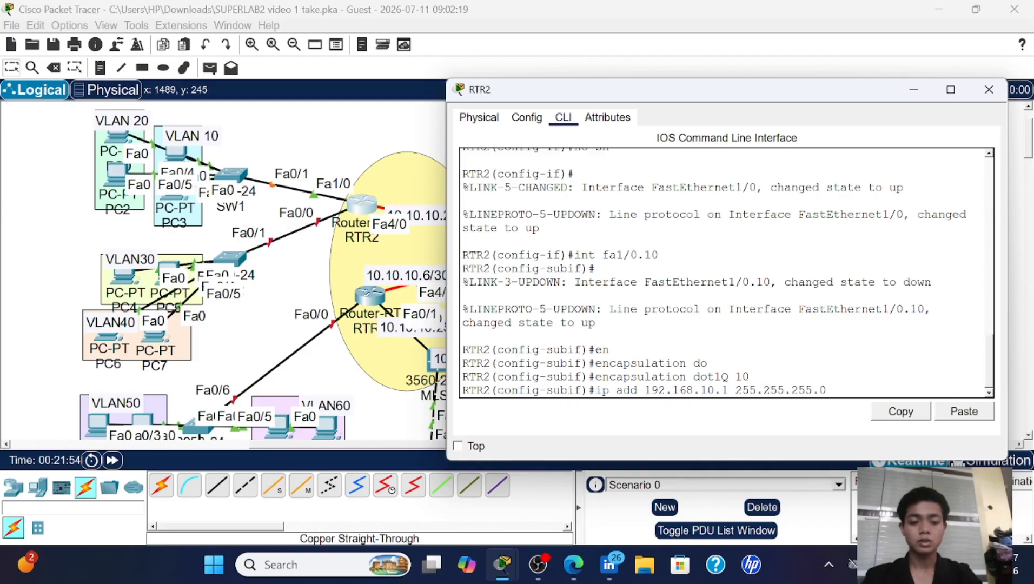
key("Return")
key("Return")
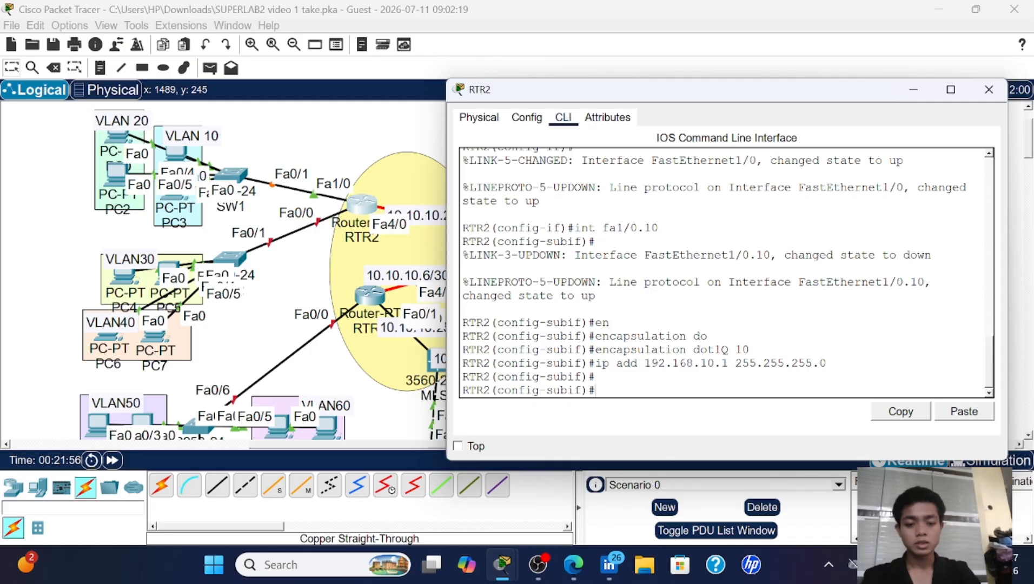
type("ex")
key("Return")
- Create subinterface Fa1/0.20 with dot1Q encapsulation for VLAN 20
type("encapsulation dot1Q 10")
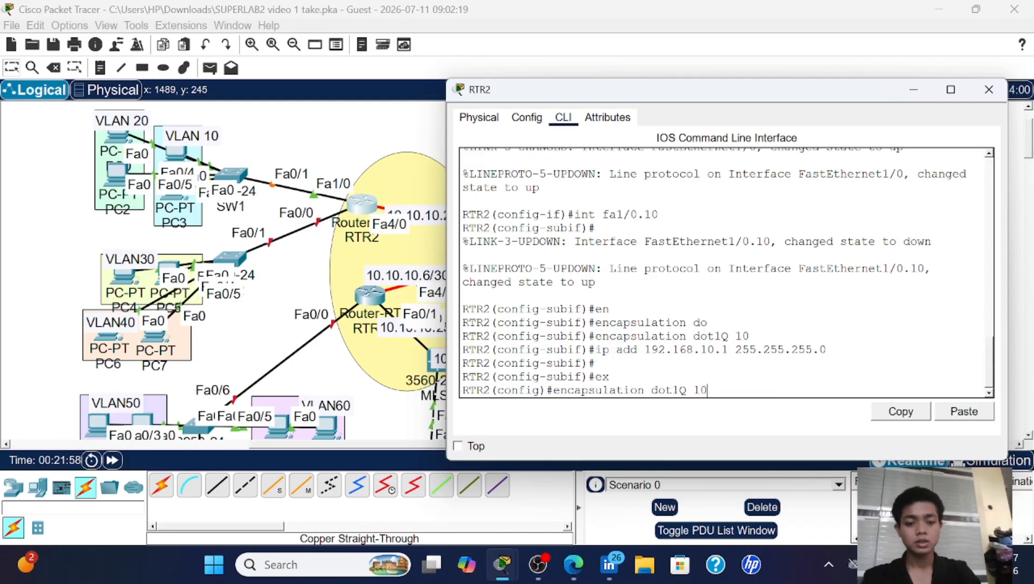
key("Up")
key("Up")
key("Up")
key("BackSpace")
key("BackSpace")
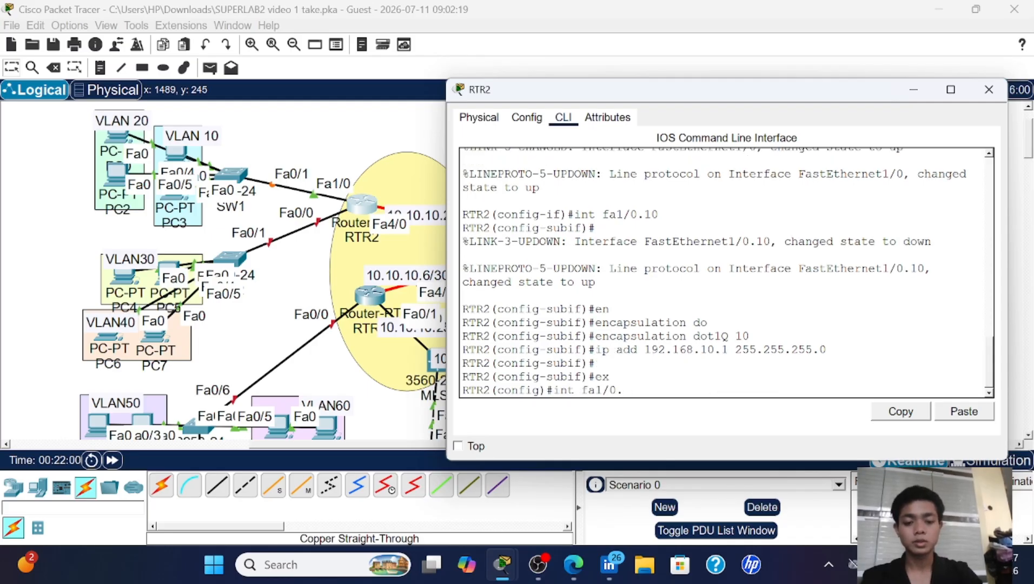
type("20")
key("Return")
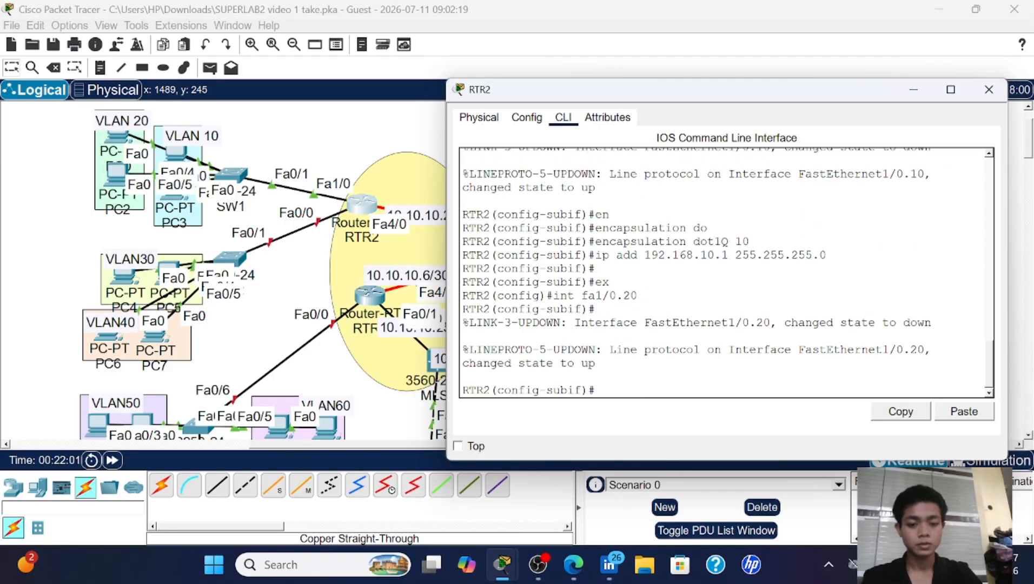
key("Return")
type("en do")
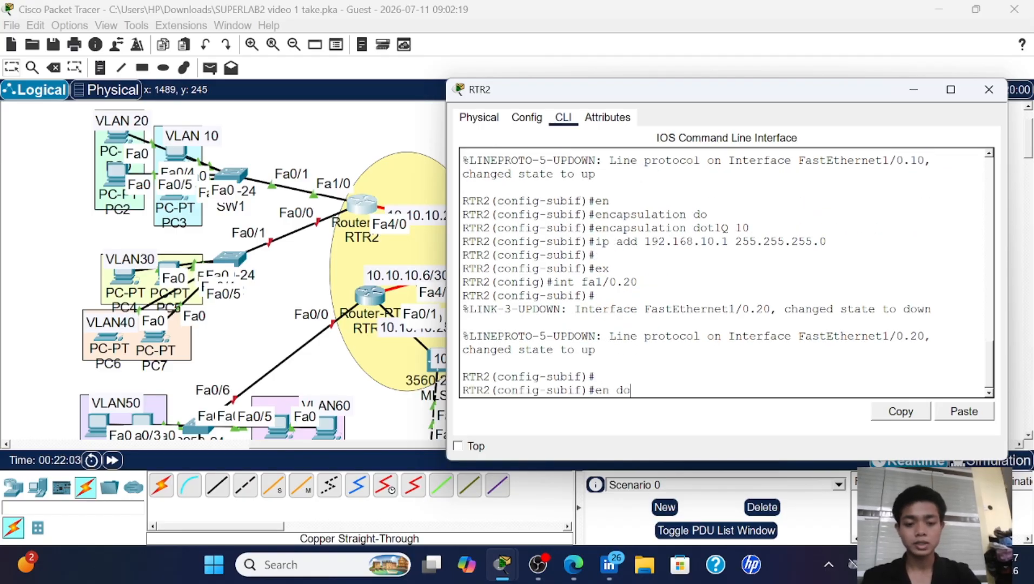
type(" 20")
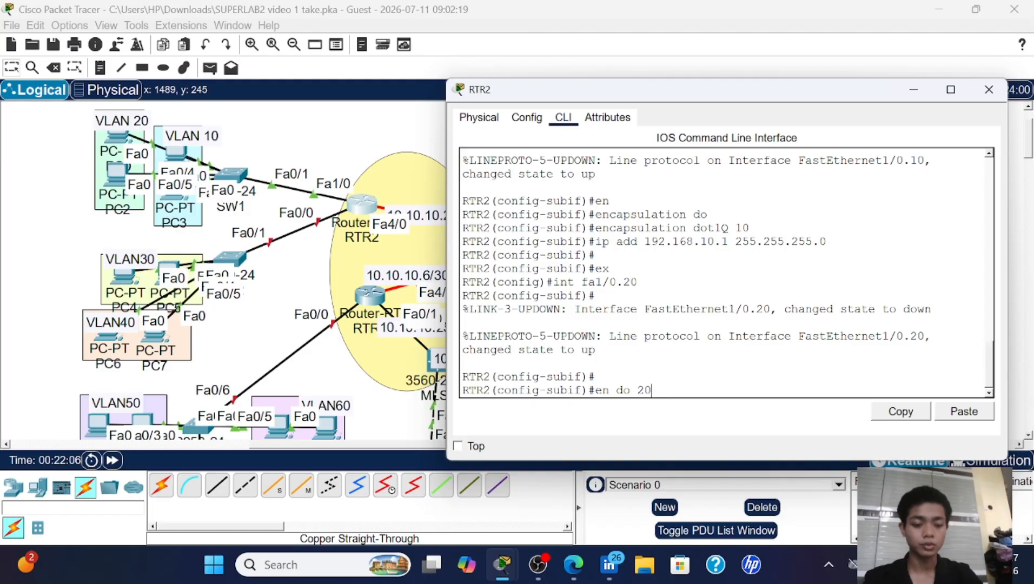
key("Return")
key("Return")
- Assign 192.168.20.1 255.255.255.0 to Fa1/0.20 and return to global configuration
key("Up")
key("Up")
key("Up")
key("Up")
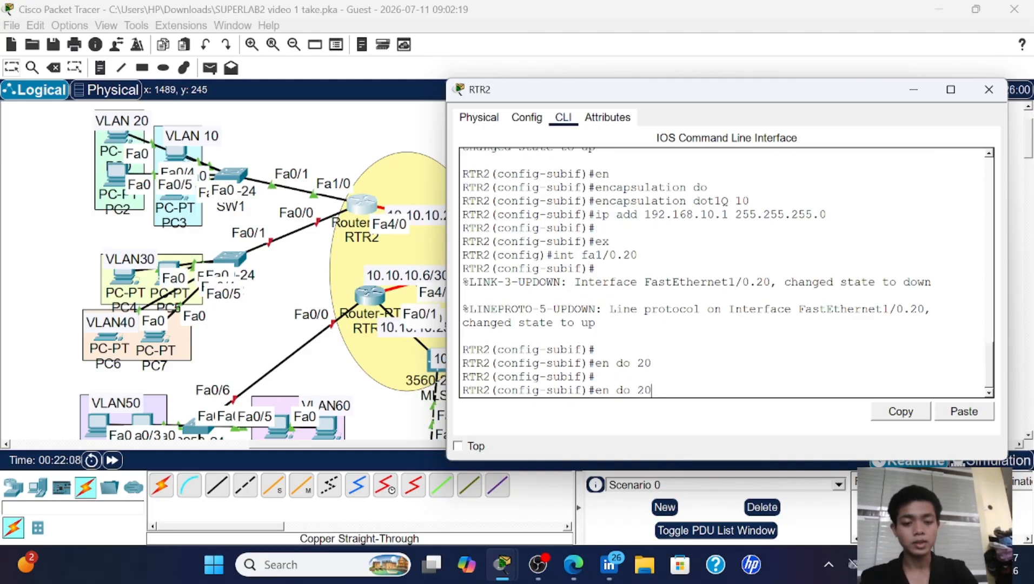
key("Left")
key("Left")
key("Left")
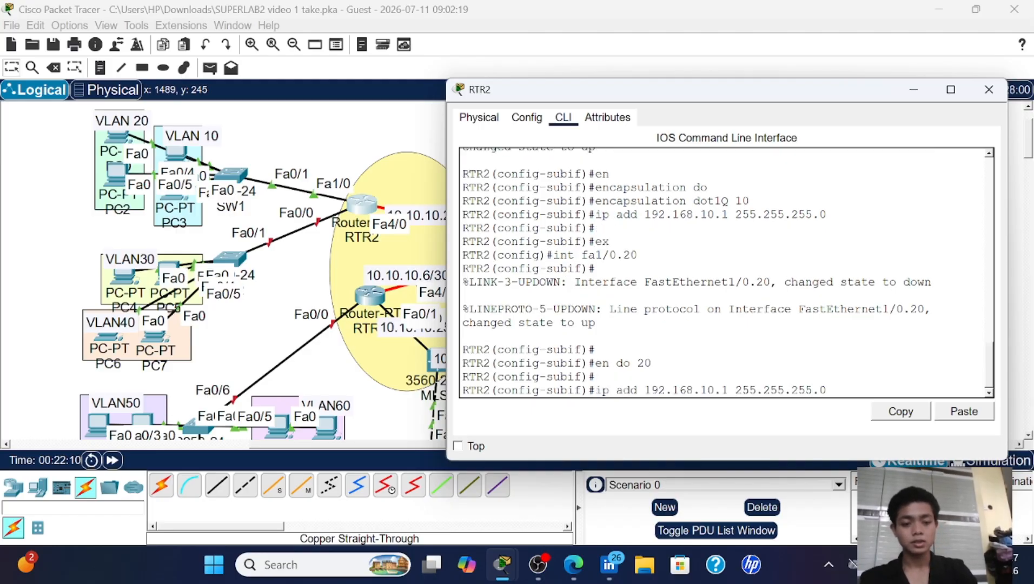
key("Left")
key("Left")
key("Left")
key("Left")
key("Left")
key("Left")
key("Left")
key("Left")
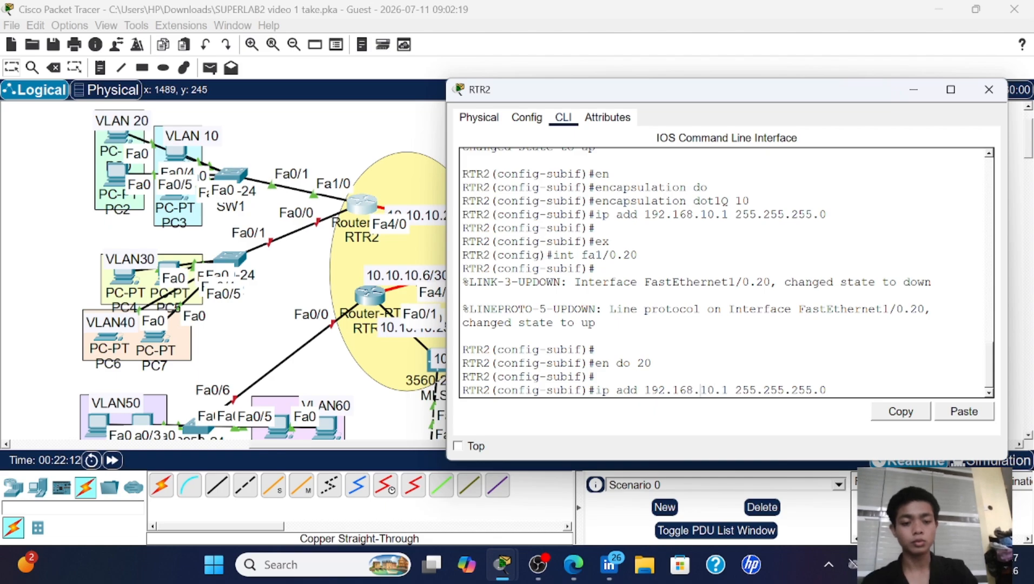
key("BackSpace")
type("2")
key("Return")
key("Return")
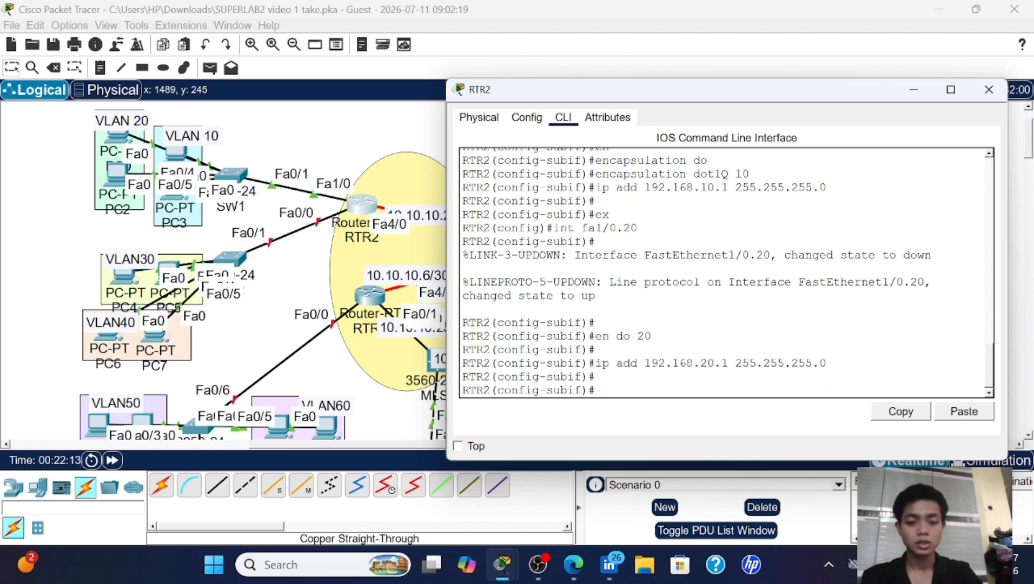
type("ex")
key("Return")
key("Return")
key("Return")
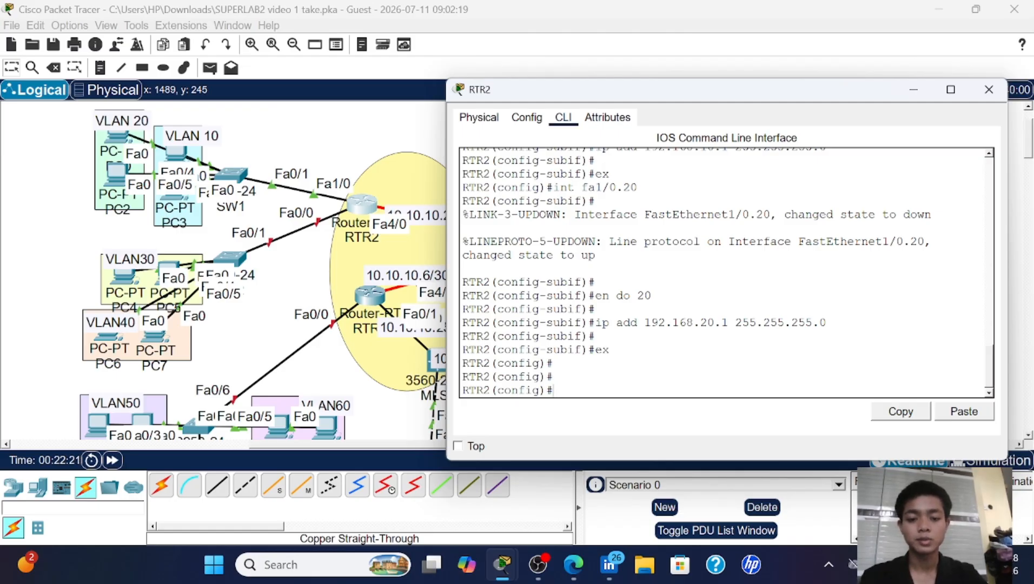
- Enter interface Fa0/0 on RTR2 and enable it with no shutdown
type("int")
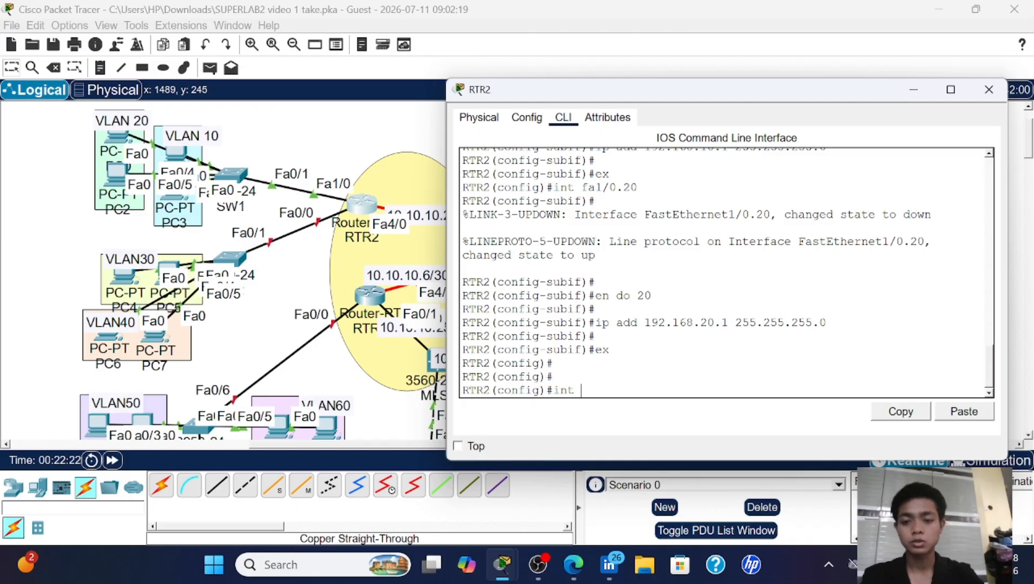
type(" fa0")
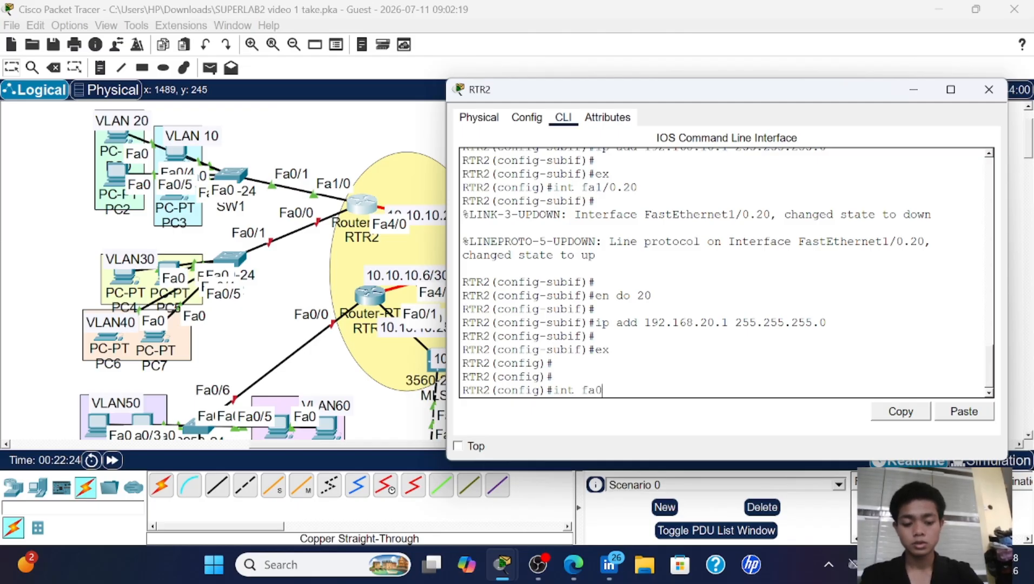
type("/0")
key("Return")
type("no sh")
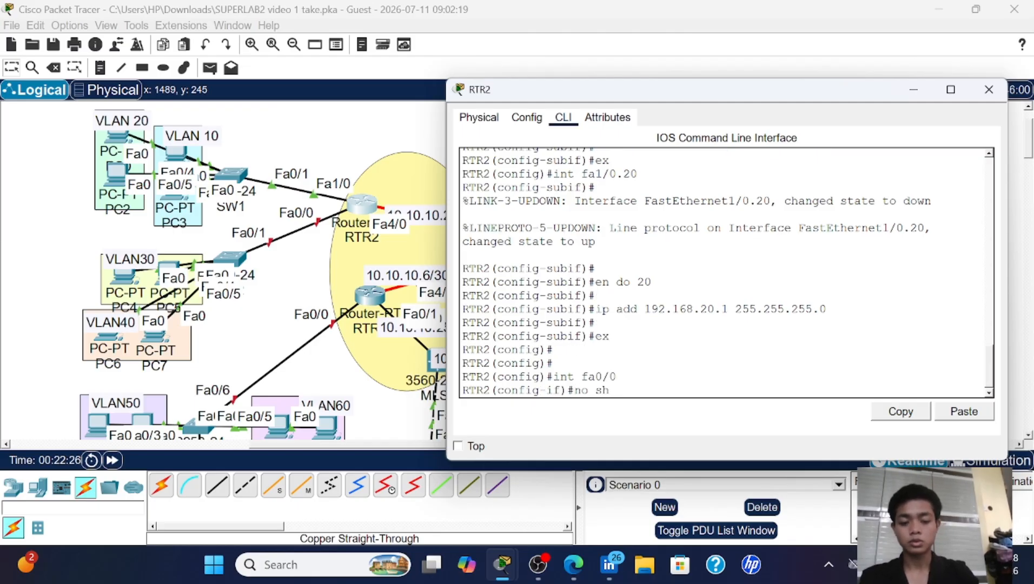
key("Return")
key("Return")
- Create subinterface Fa0/0.30 tagged dot1Q 30 with address 192.168.30.1 255.255.255.0
type("int fa0/0")
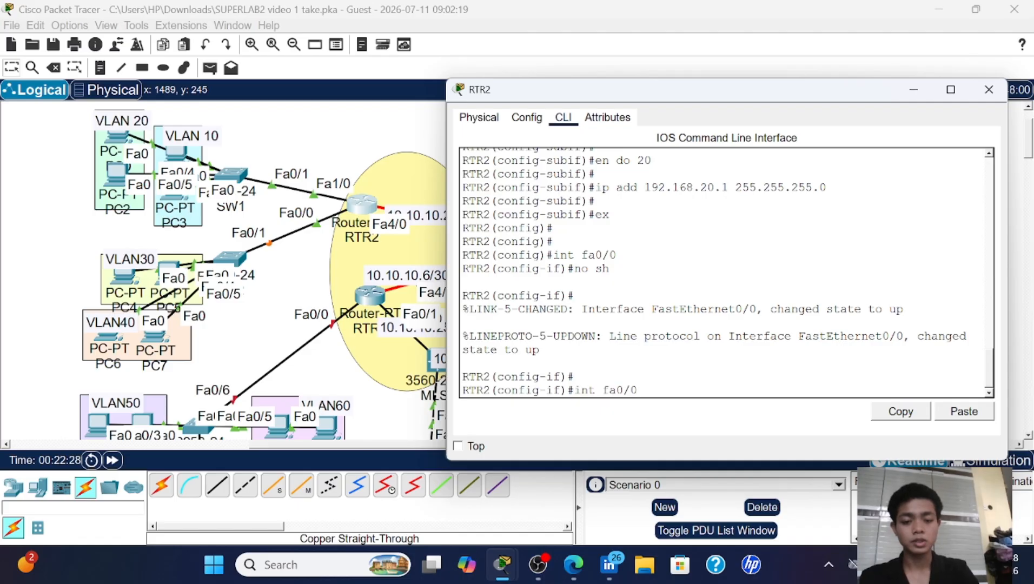
type(".")
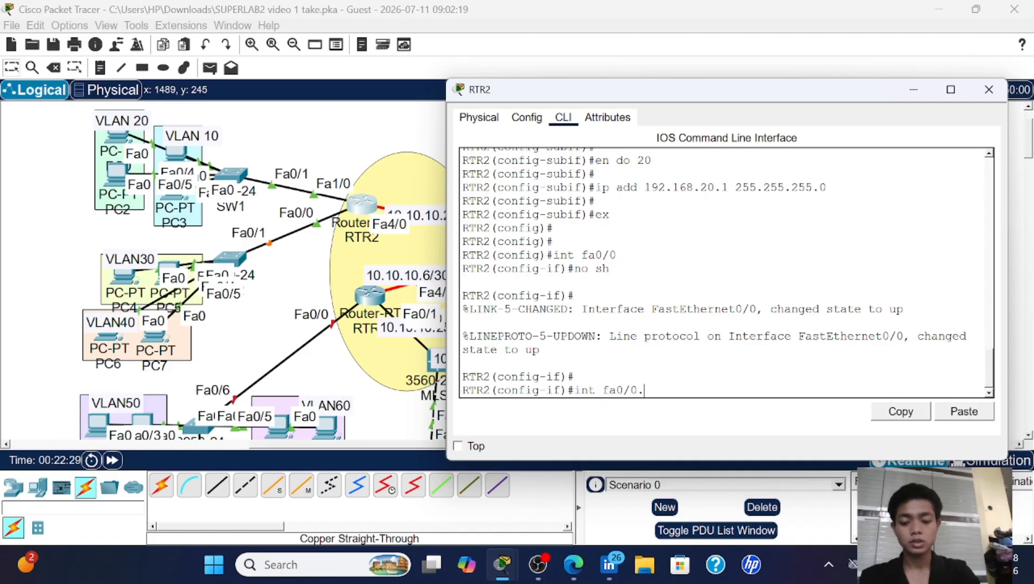
type("30")
key("Return")
key("Return")
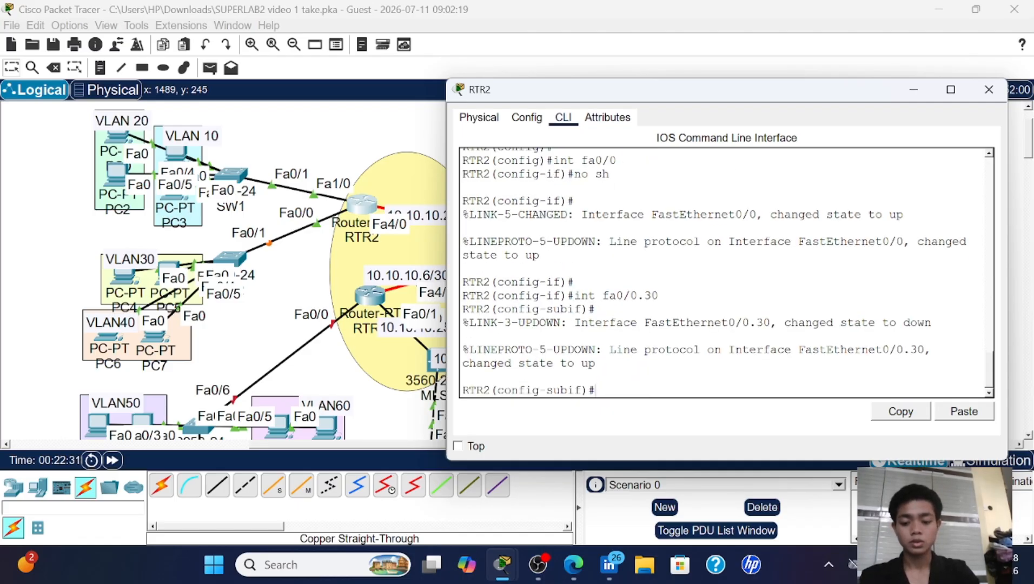
type("en do 30")
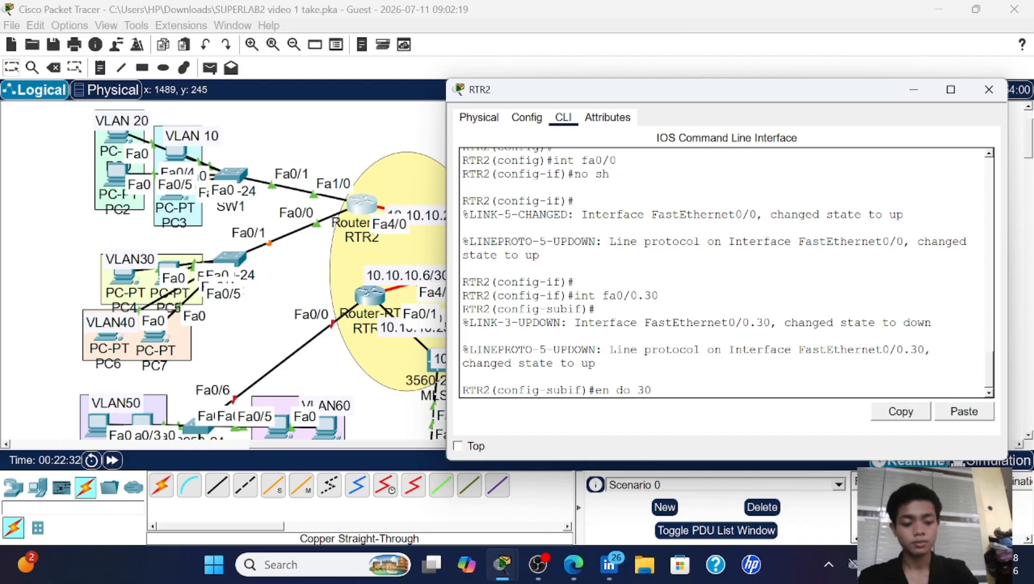
key("Return")
type("int fa0/0")
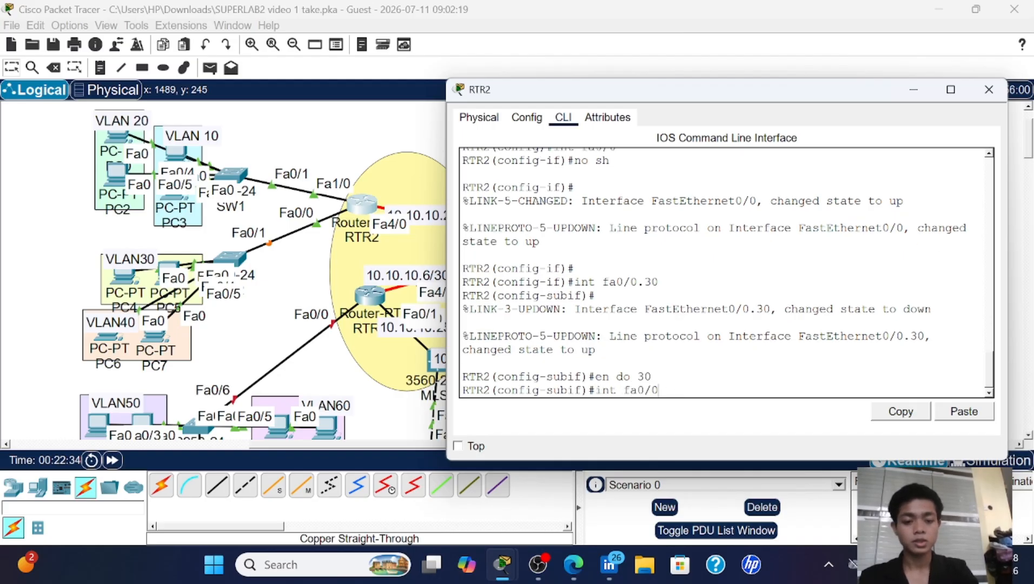
key("Up")
key("Up")
key("Left")
key("Left")
key("Left")
key("Left")
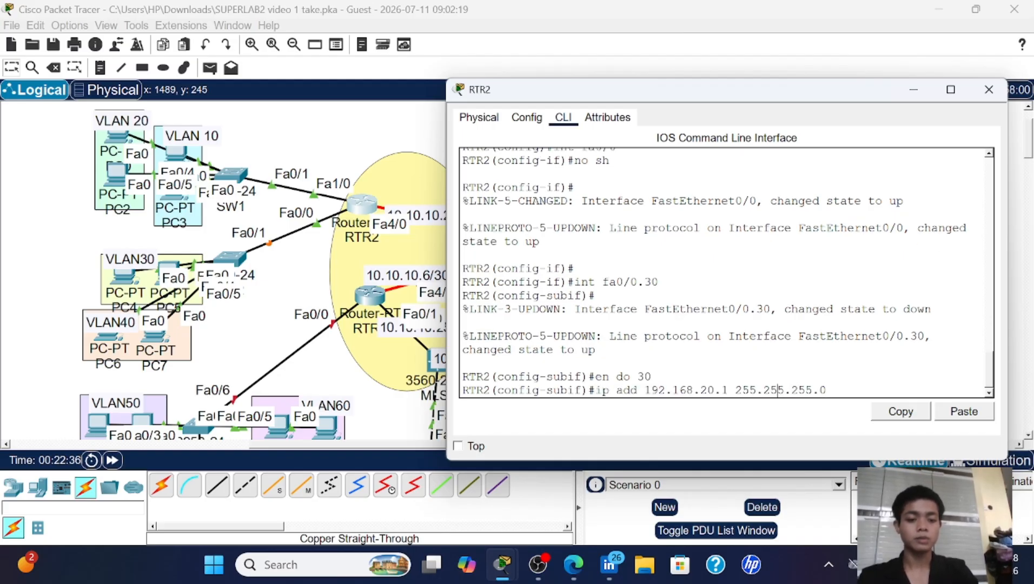
key("Left")
key("Left")
key("Left")
key("Left")
key("Left")
key("Left")
key("Left")
key("Left")
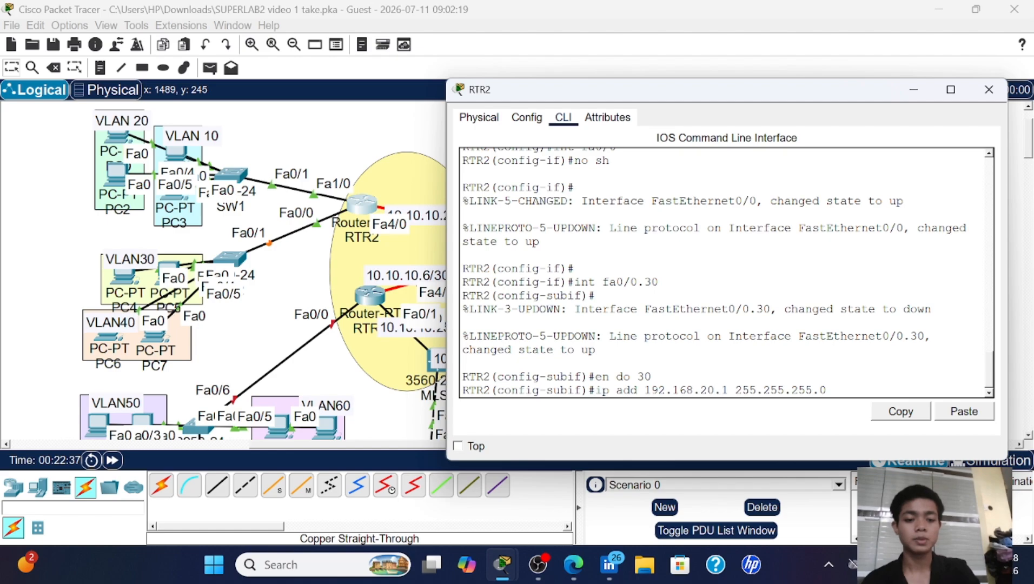
key("BackSpace")
key("Return")
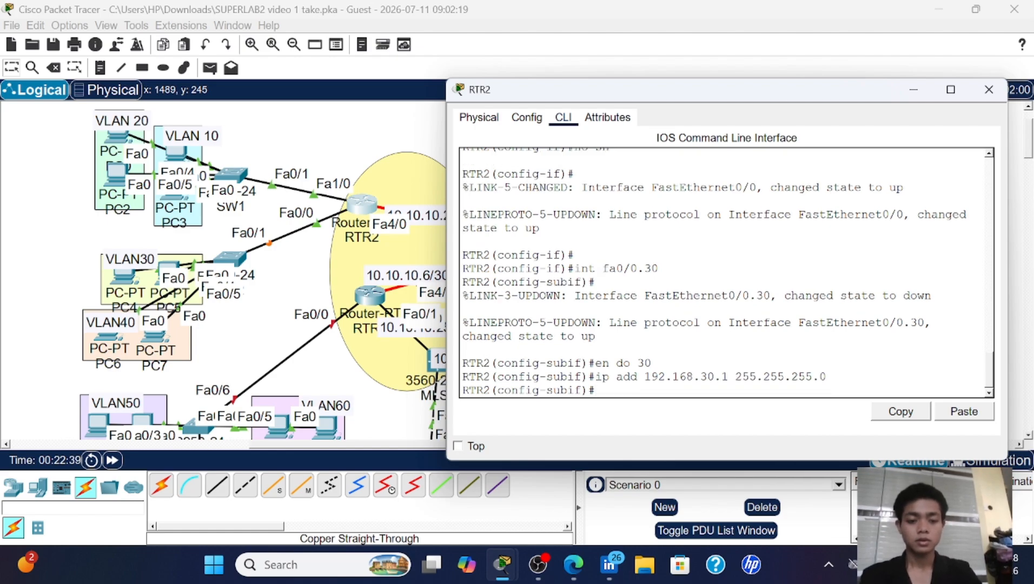
- Create subinterface Fa0/0.40 with dot1Q encapsulation for VLAN 40
key("Up")
key("Up")
key("Up")
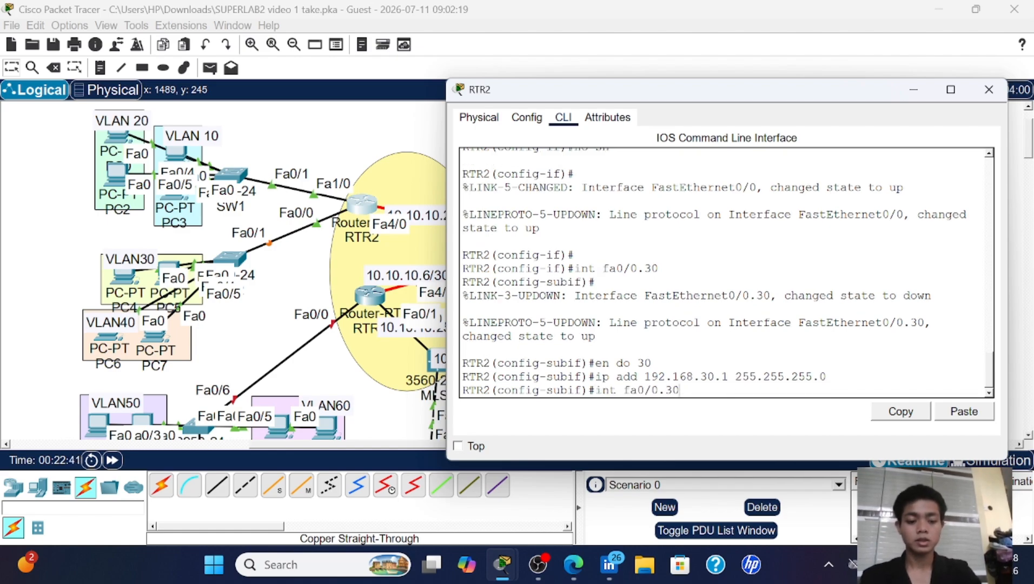
key("BackSpace")
key("BackSpace")
type("40")
key("Return")
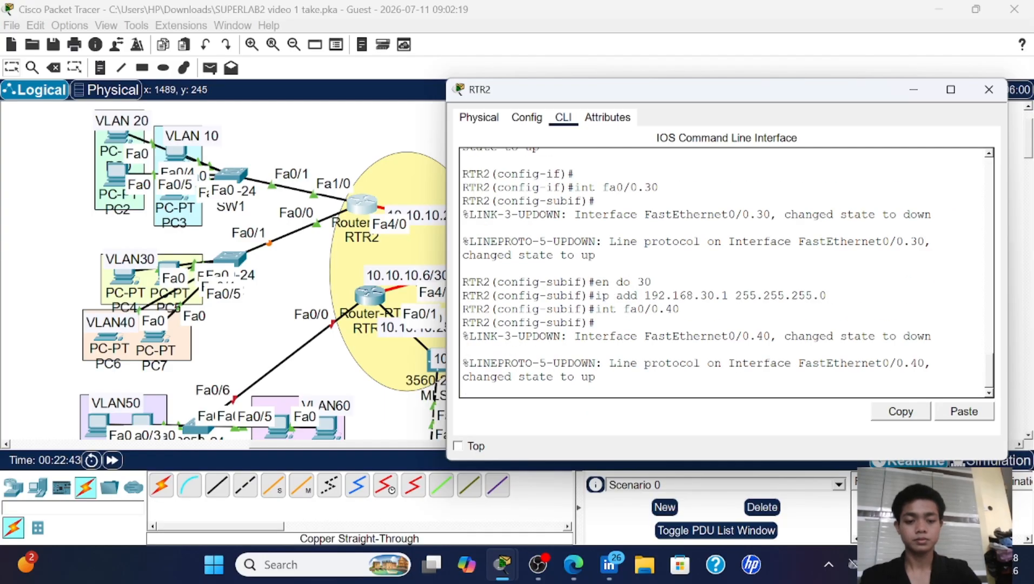
key("Up")
key("Up")
key("Up")
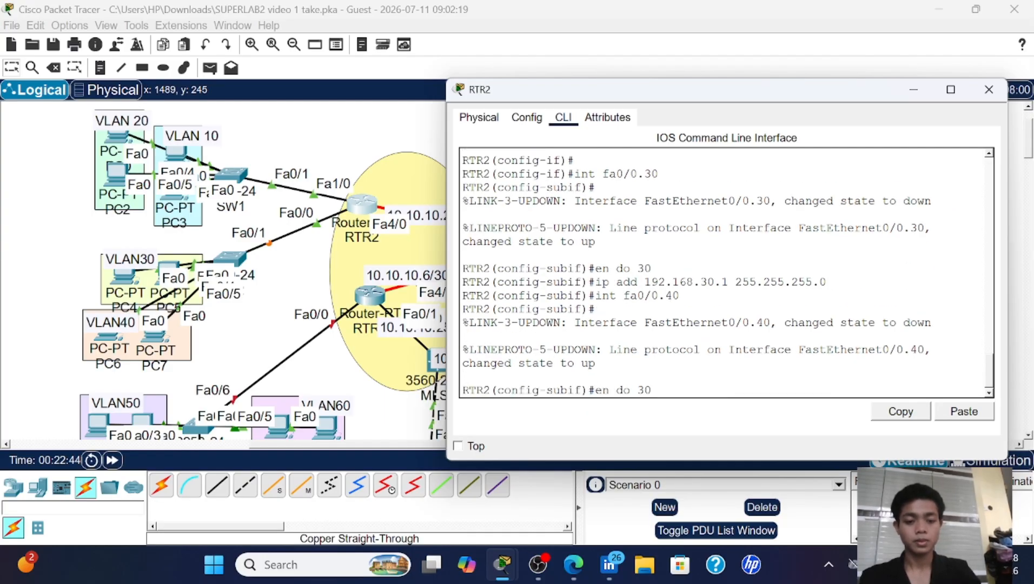
key("BackSpace")
key("BackSpace")
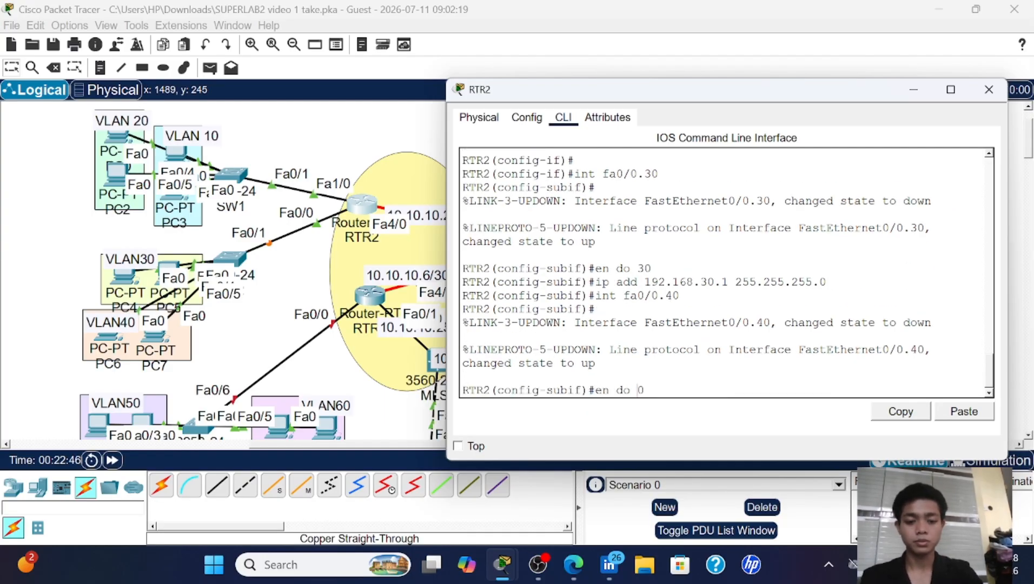
type("40")
key("Return")
- Assign 192.168.40.1 255.255.255.0 to Fa0/0.40 and exit to global configuration
key("Up")
key("Up")
key("Up")
key("Up")
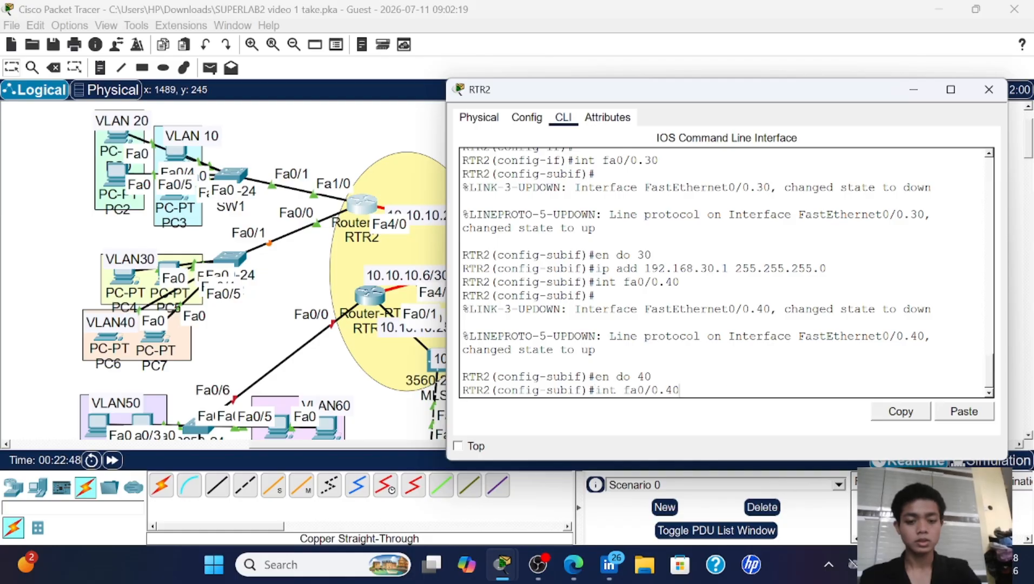
key("Down")
key("Left")
key("Left")
key("Left")
key("Left")
key("Left")
key("Left")
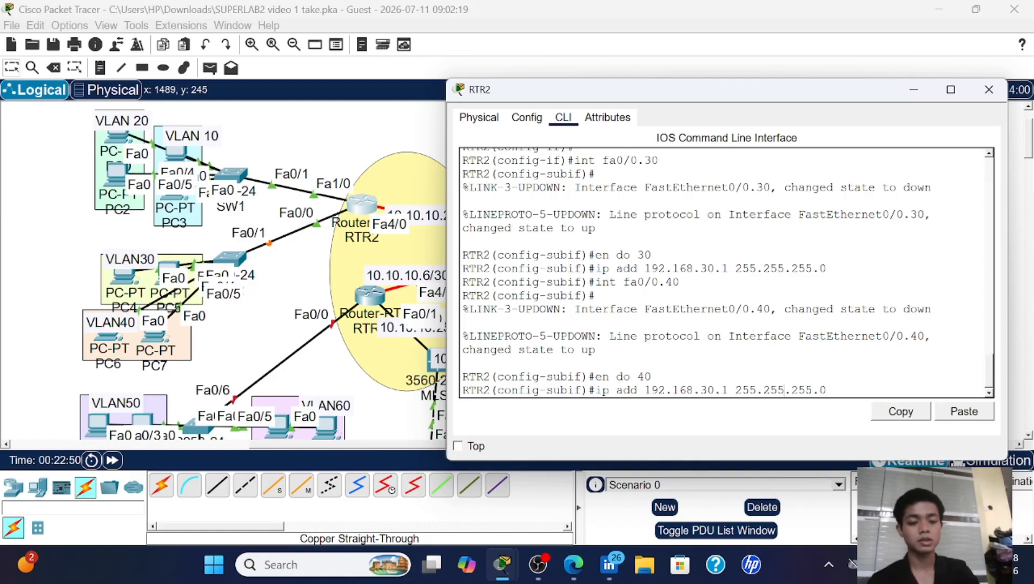
key("Left")
key("Left")
key("Left")
key("Left")
key("Left")
key("Left")
key("Left")
key("Left")
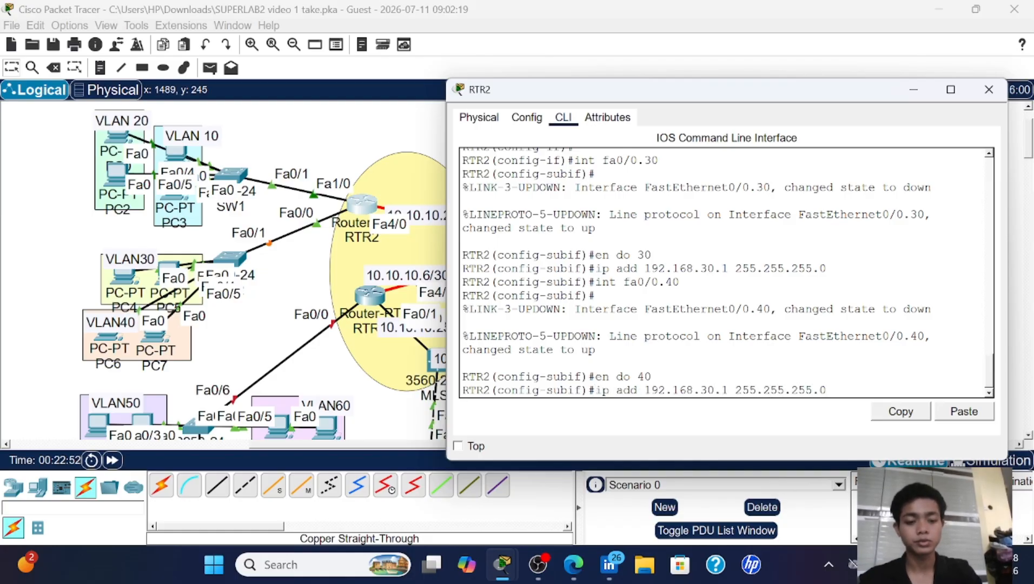
key("BackSpace")
type("4")
key("Return")
key("Return")
key("Return")
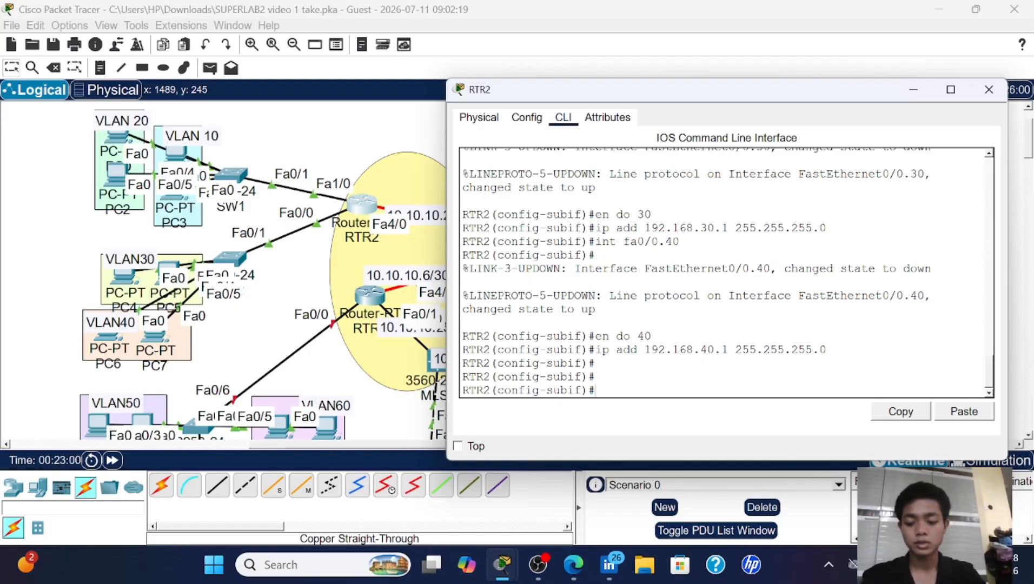
type("ex")
key("Return")
key("Return")
- Create DHCP pool VLAN10 with network 192.168.10.0 255.255.255.0
type("ip")
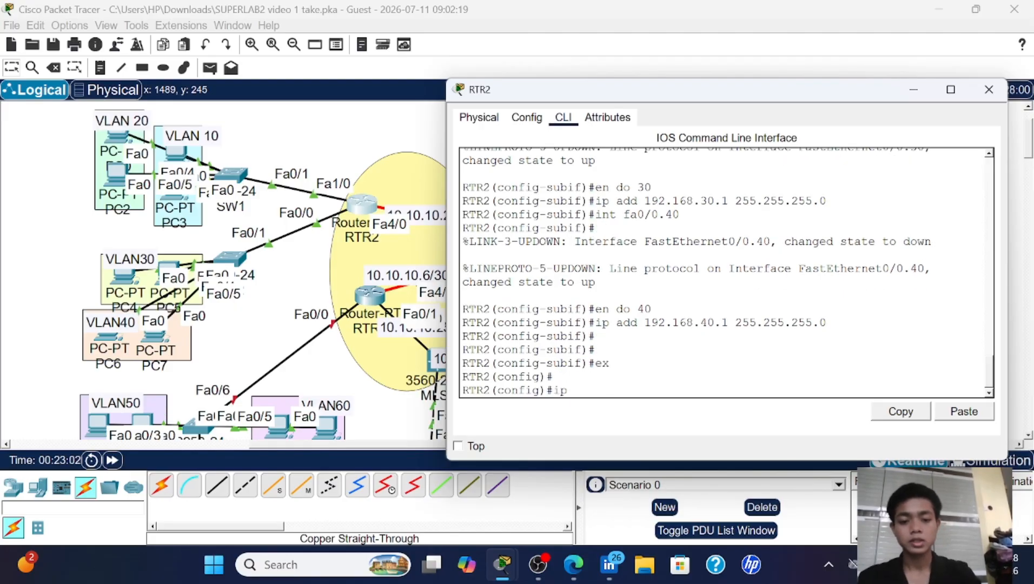
type(" dh")
key("Tab")
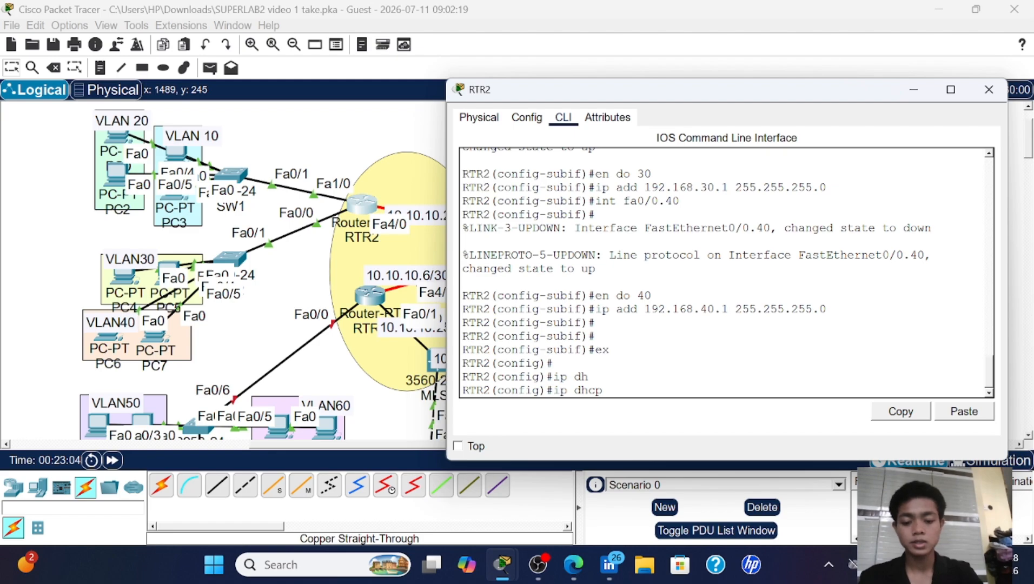
type("po")
key("Tab")
type("V")
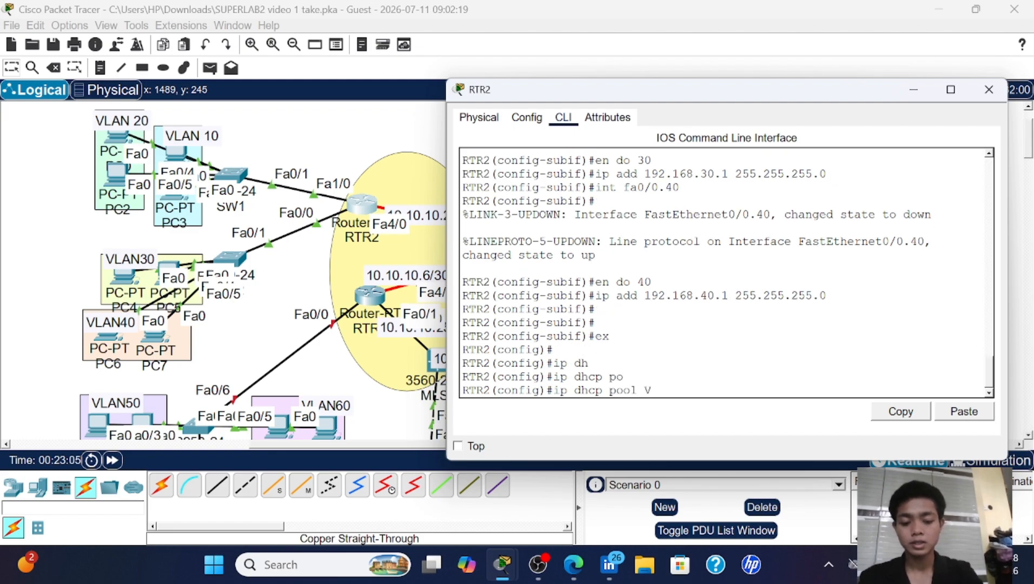
type("LAN10")
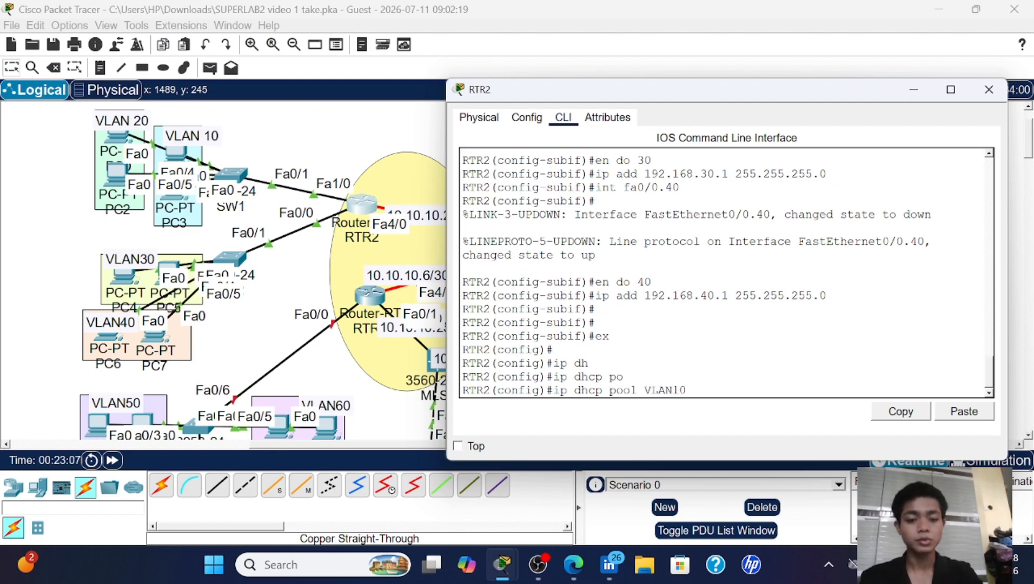
key("Return")
key("Return")
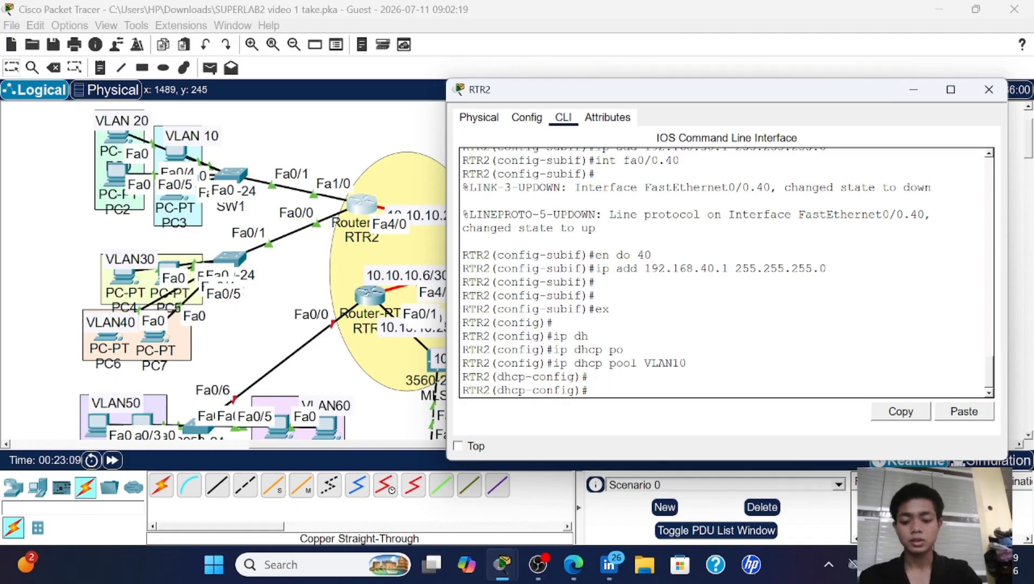
type("net 192")
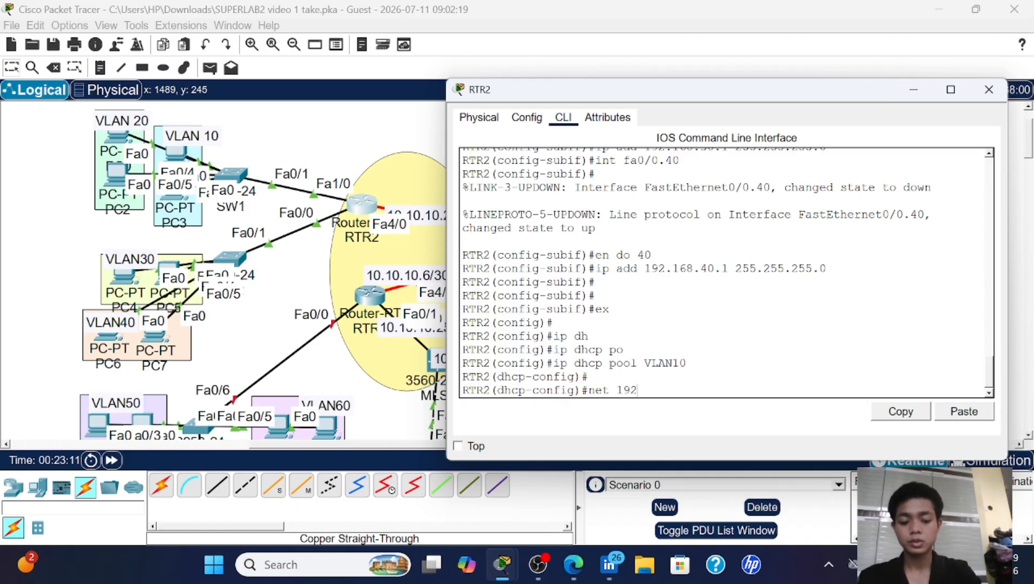
type(".168.0")
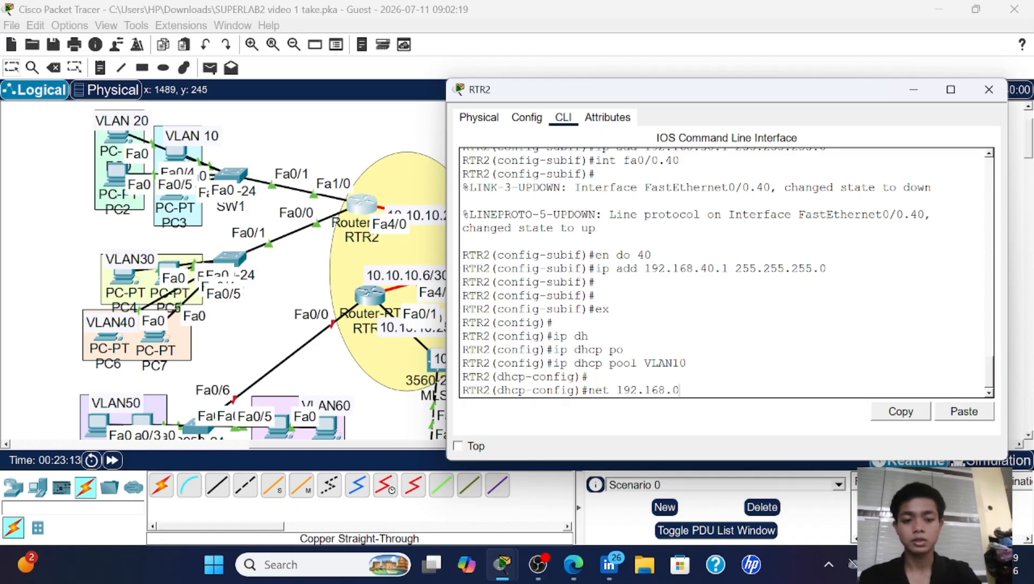
key("BackSpace")
type("10.")
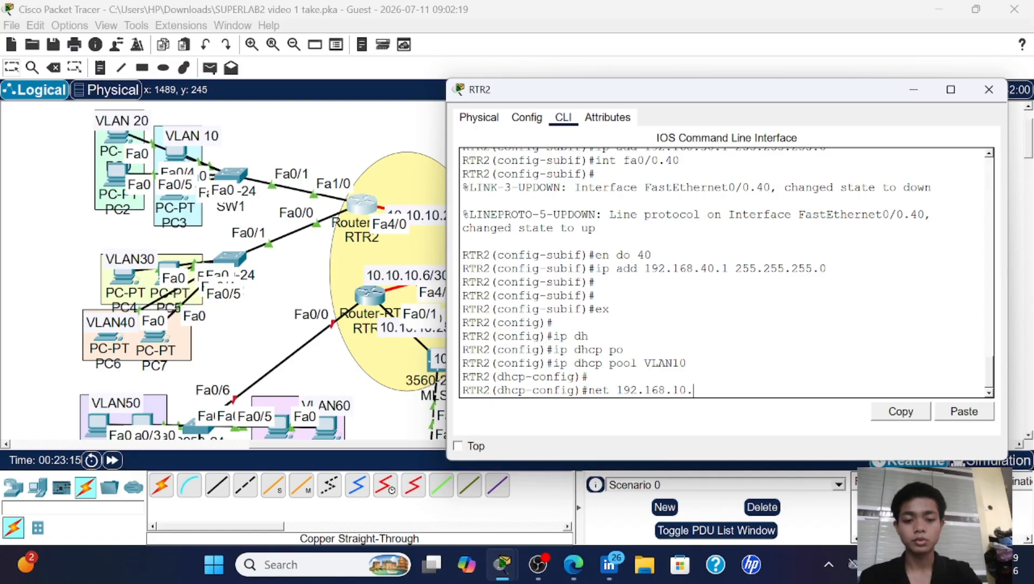
type("0 255.2")
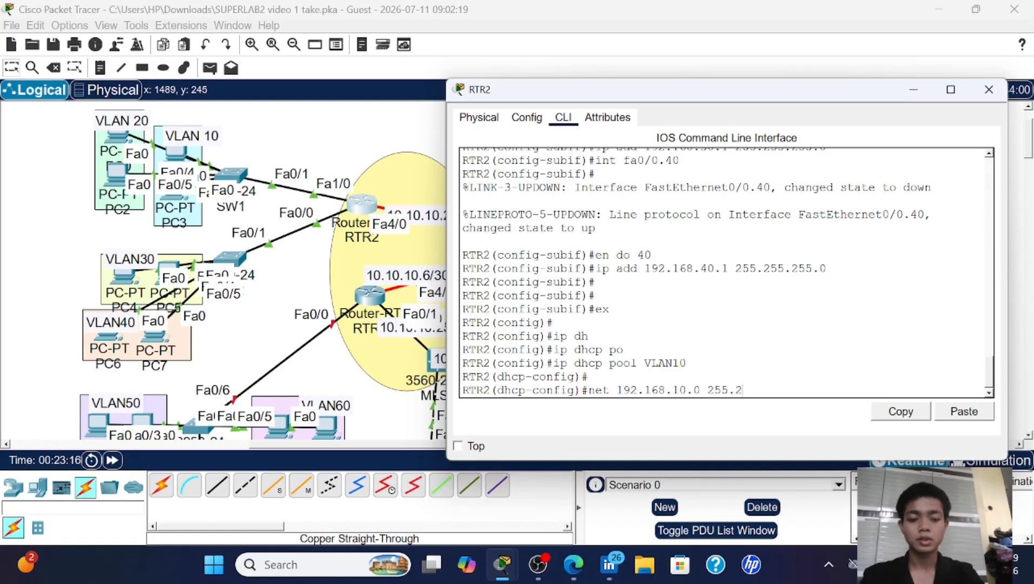
type("55.255.0")
key("Return")
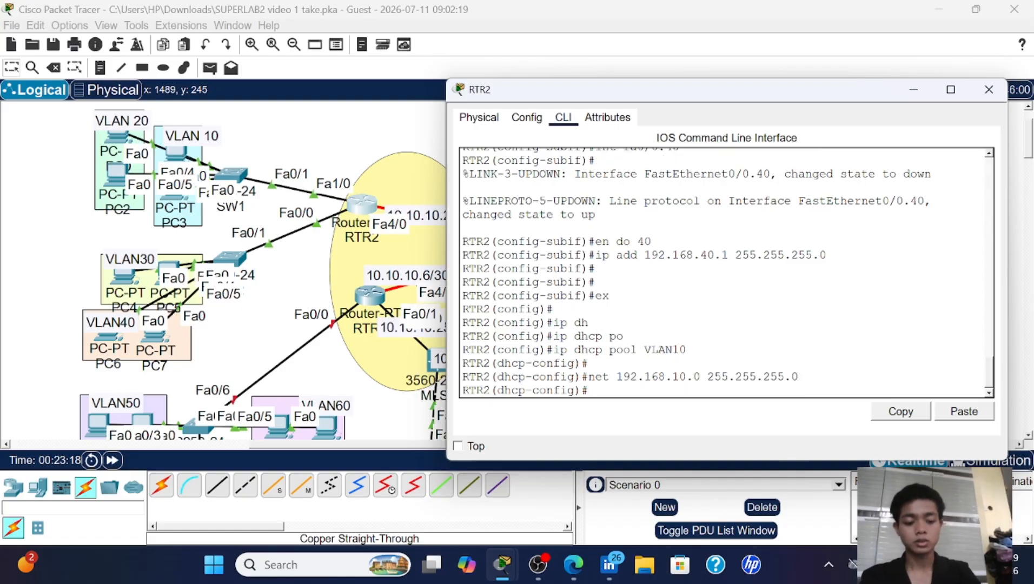
- Set the VLAN10 pool's default router to 192.168.10.1 and DNS server to 192.168.100.2
type("def")
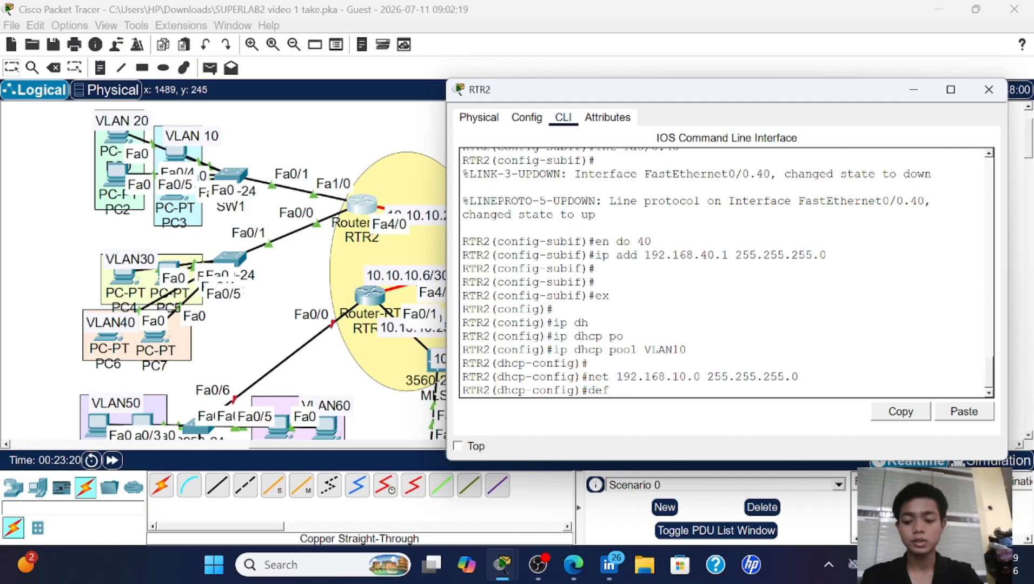
type(" 192.1")
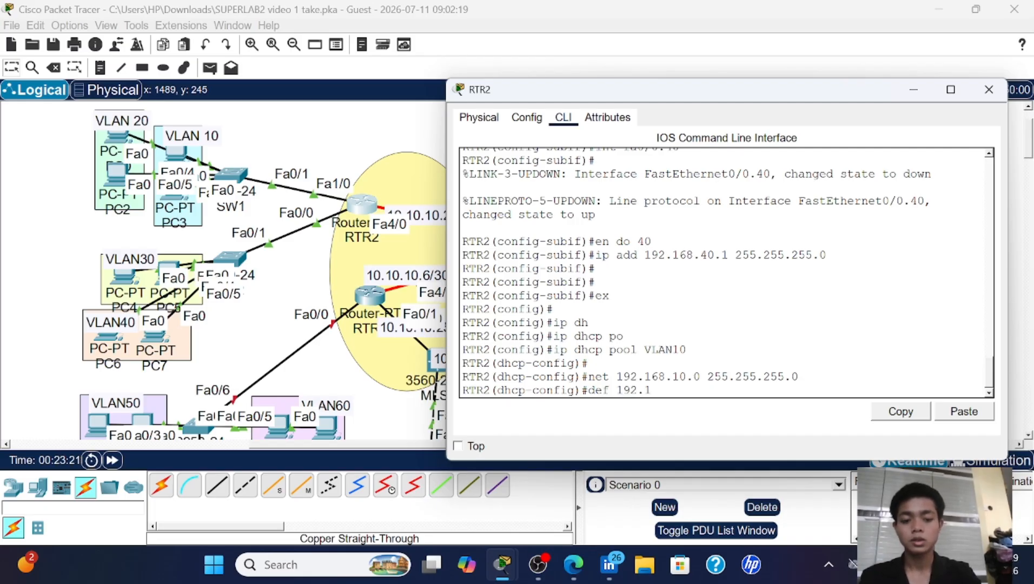
type("68.10.1")
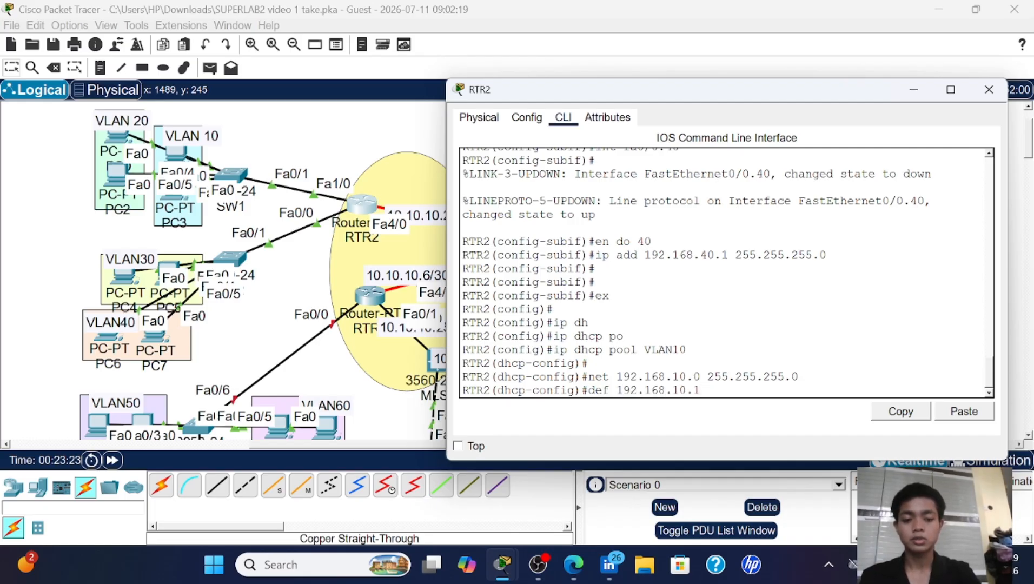
key("Return")
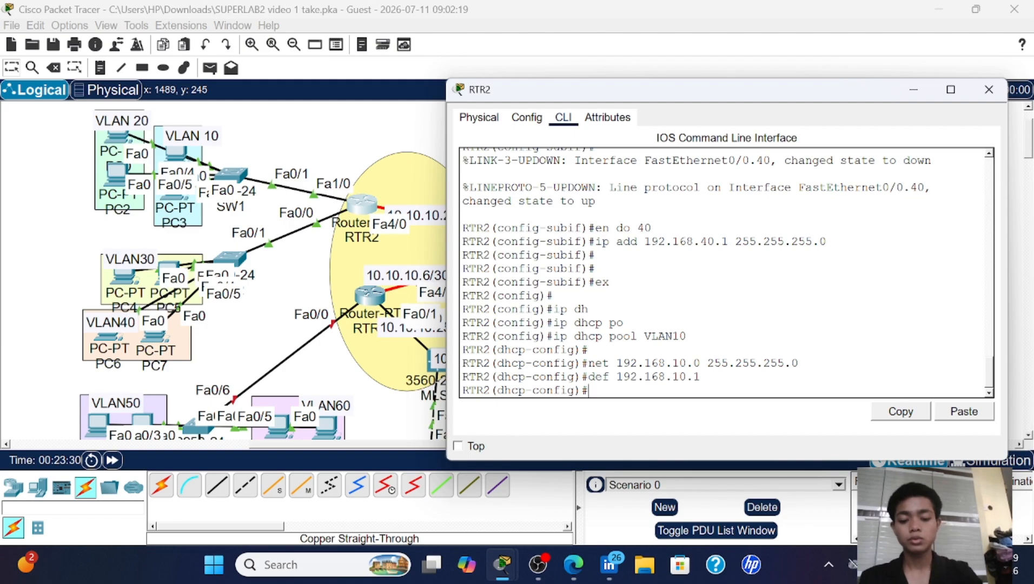
type("dns 192.")
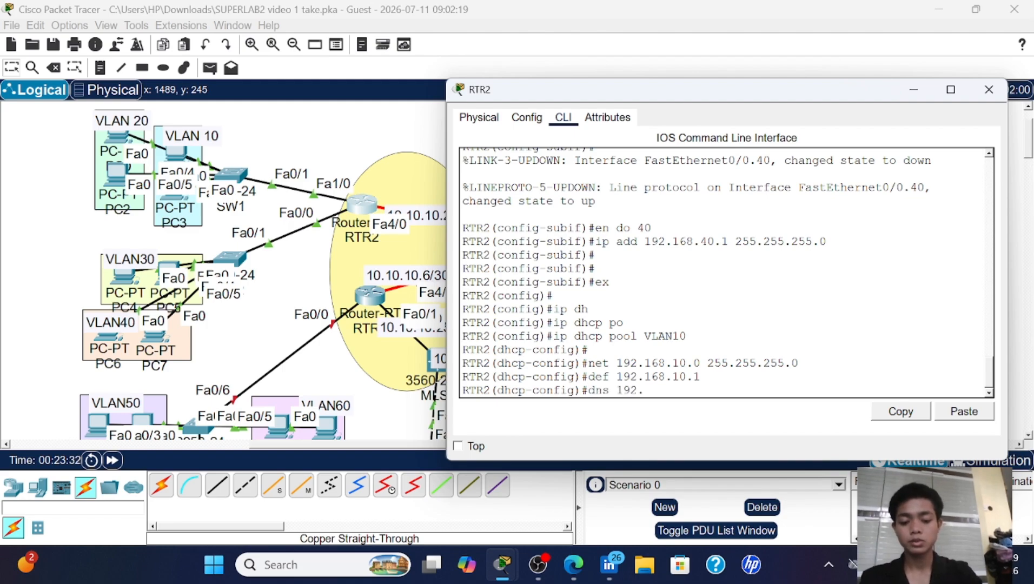
type("168.100.2")
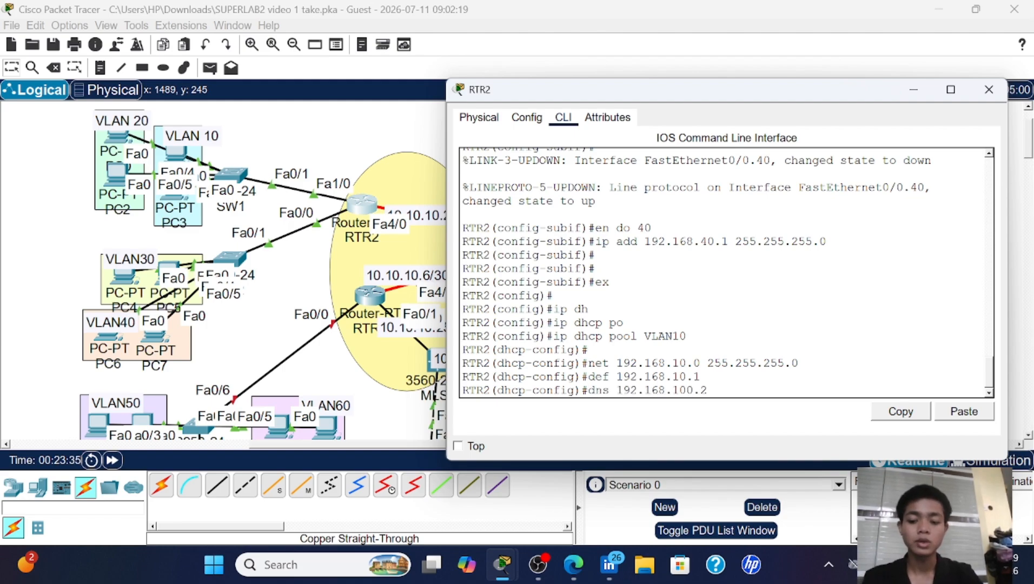
key("Return")
key("Return")
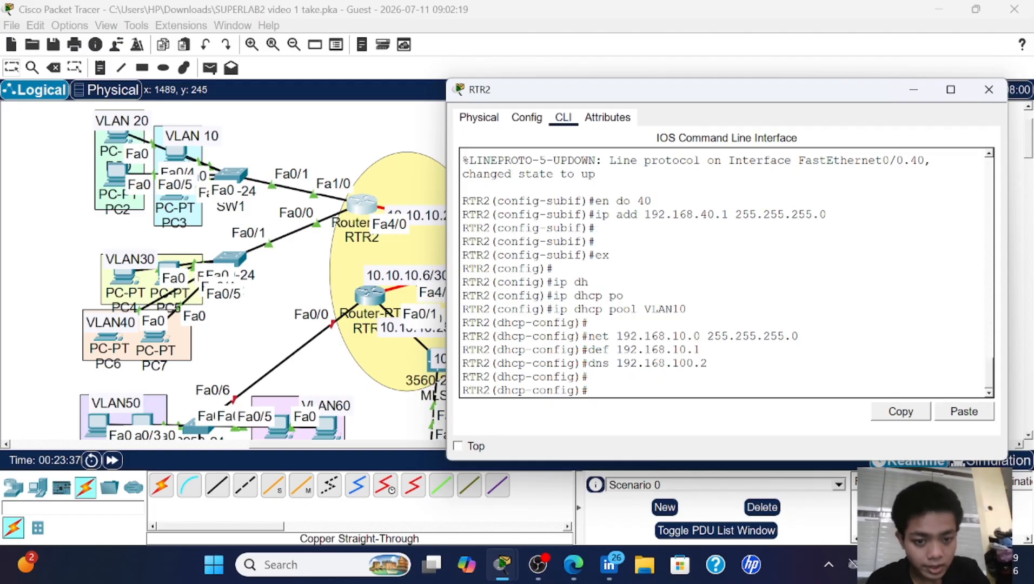
key("Up")
key("Up")
key("Up")
key("Up")
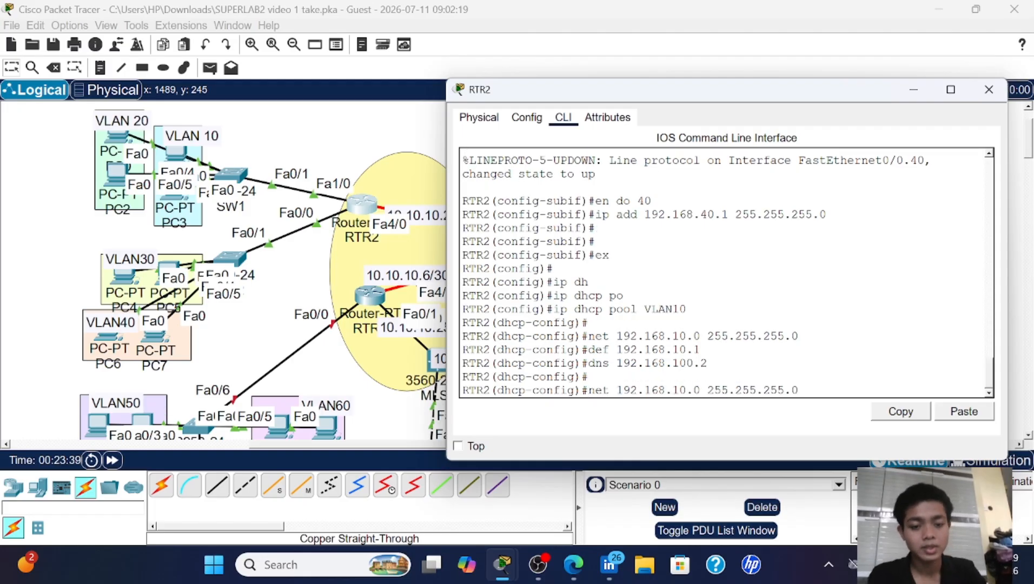
- Create DHCP pool VLAN20 with network 192.168.20.0 255.255.255.0
key("BackSpace")
type("2")
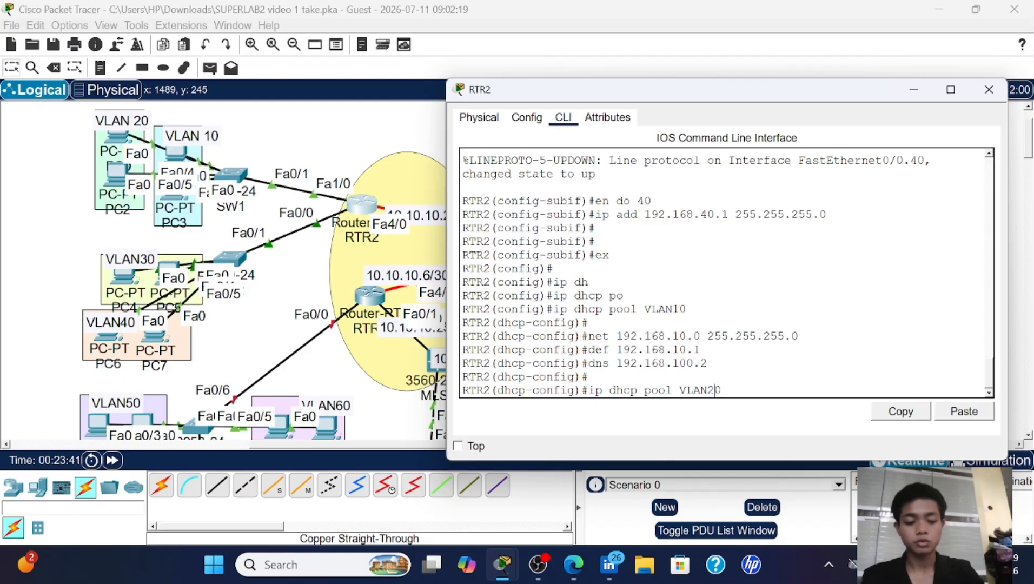
key("Return")
key("Up")
key("Up")
key("Up")
key("Up")
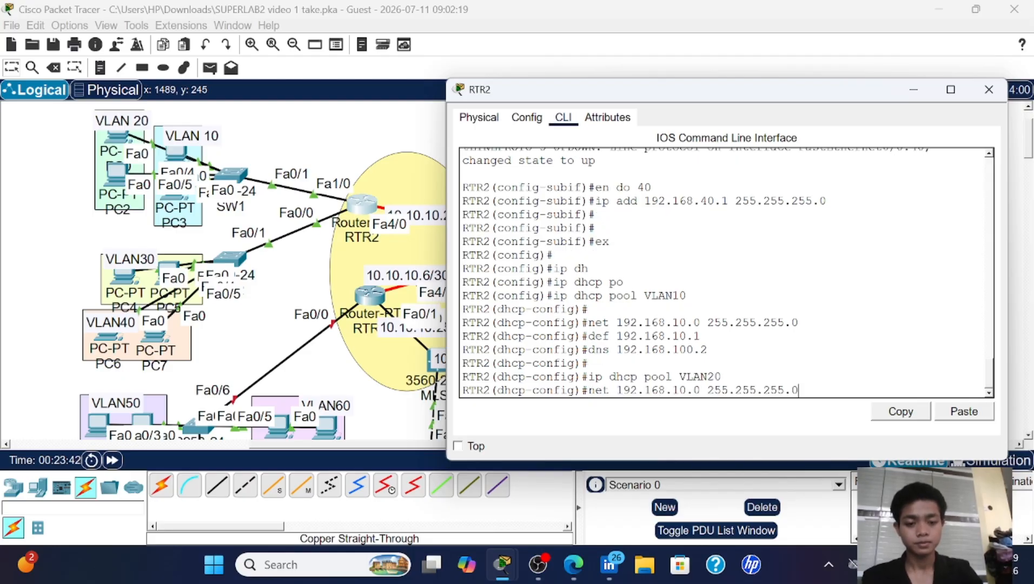
key("Left")
key("Left")
key("Left")
key("Left")
key("Left")
key("Left")
key("Left")
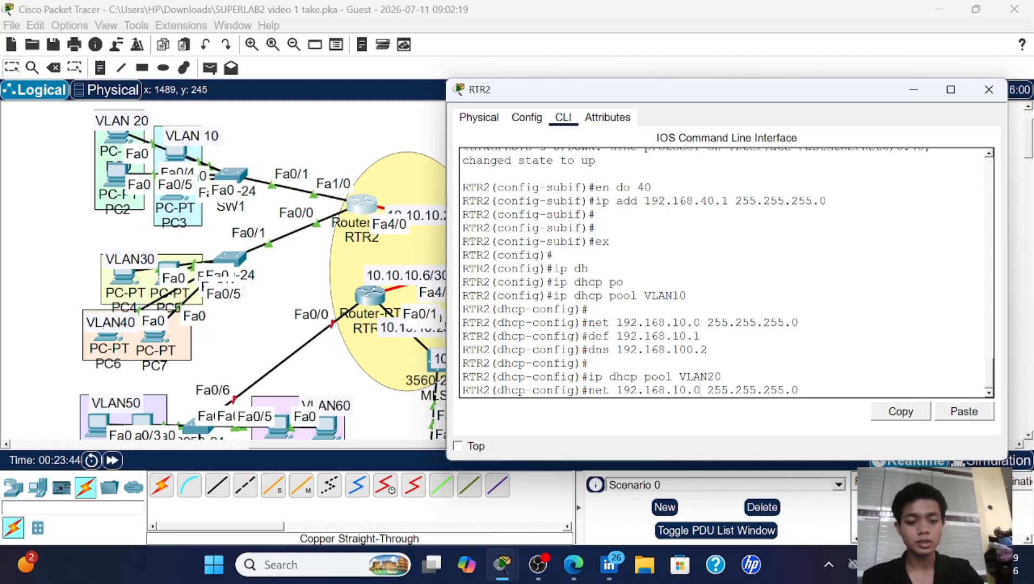
key("Left")
key("Left")
key("Left")
key("BackSpace")
type("2")
key("Return")
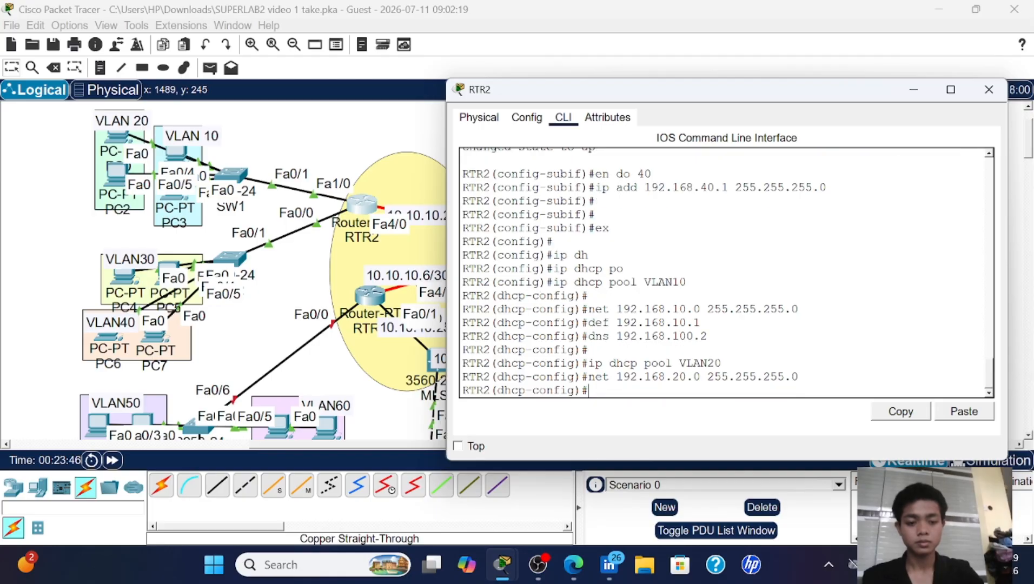
- Give the VLAN20 pool default router 192.168.20.1 and DNS server 192.168.100.2
key("Up")
key("Up")
key("Up")
key("Up")
key("Left")
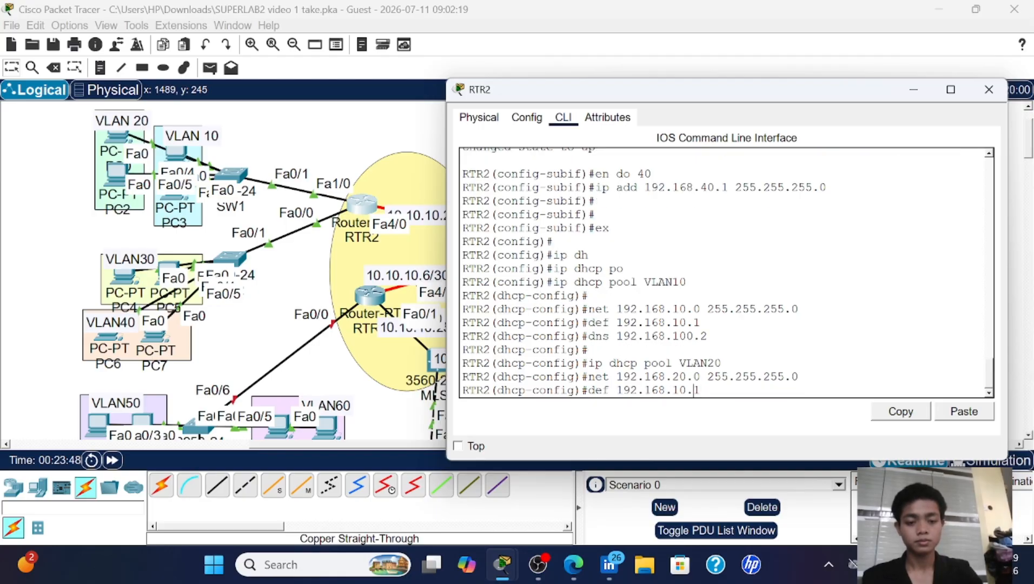
key("BackSpace")
type("2")
key("Return")
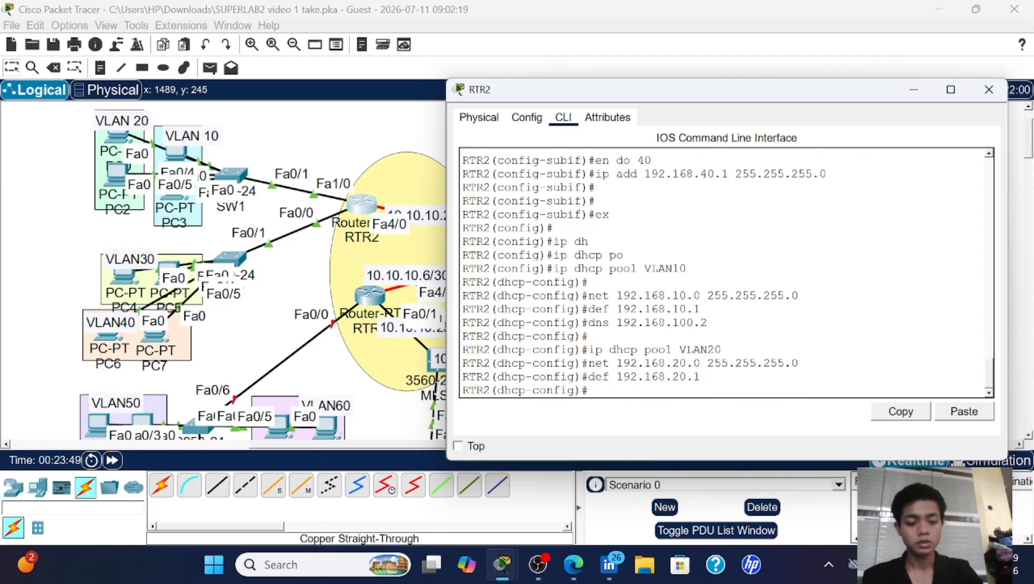
key("Up")
key("Up")
key("Up")
key("Up")
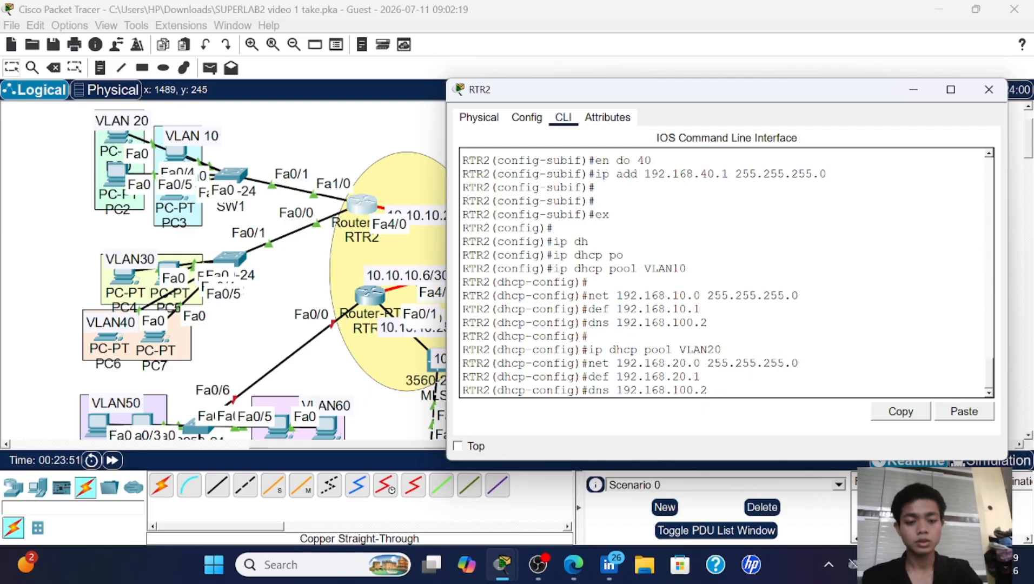
key("Return")
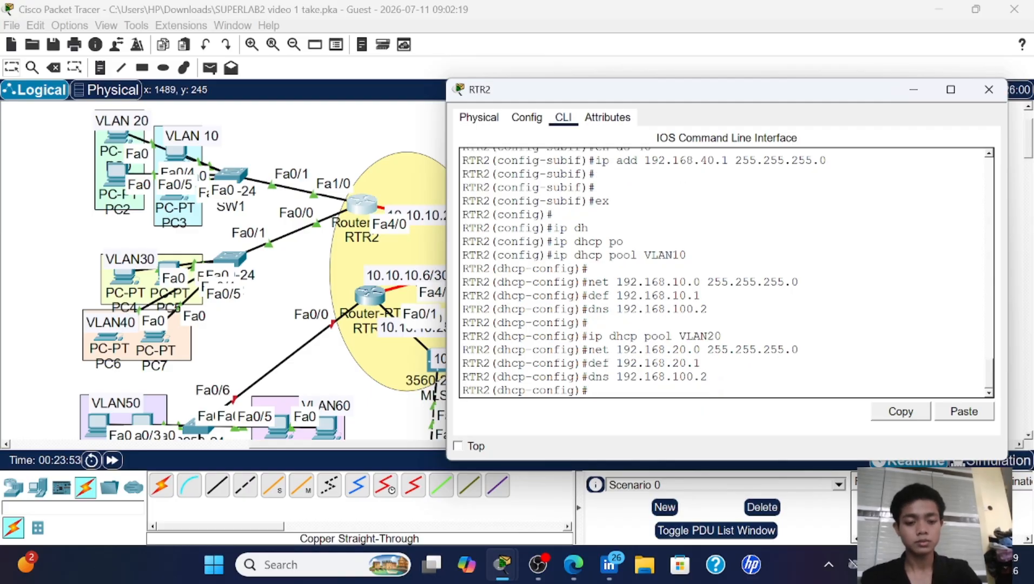
- Create DHCP pool VLAN30 with network 192.168.30.0 255.255.255.0
key("Up")
key("Up")
key("Up")
key("Up")
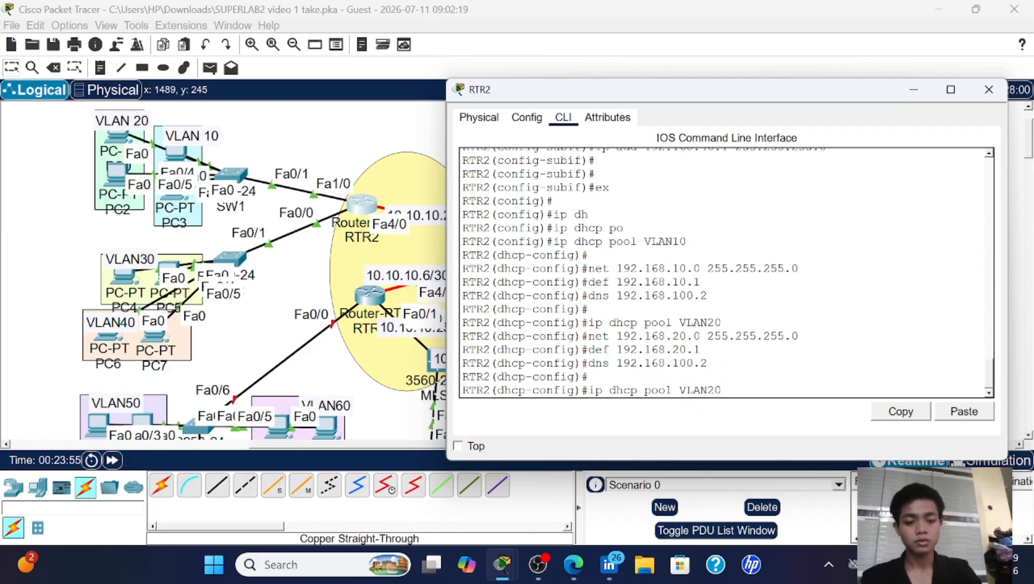
key("BackSpace")
type("3")
key("Return")
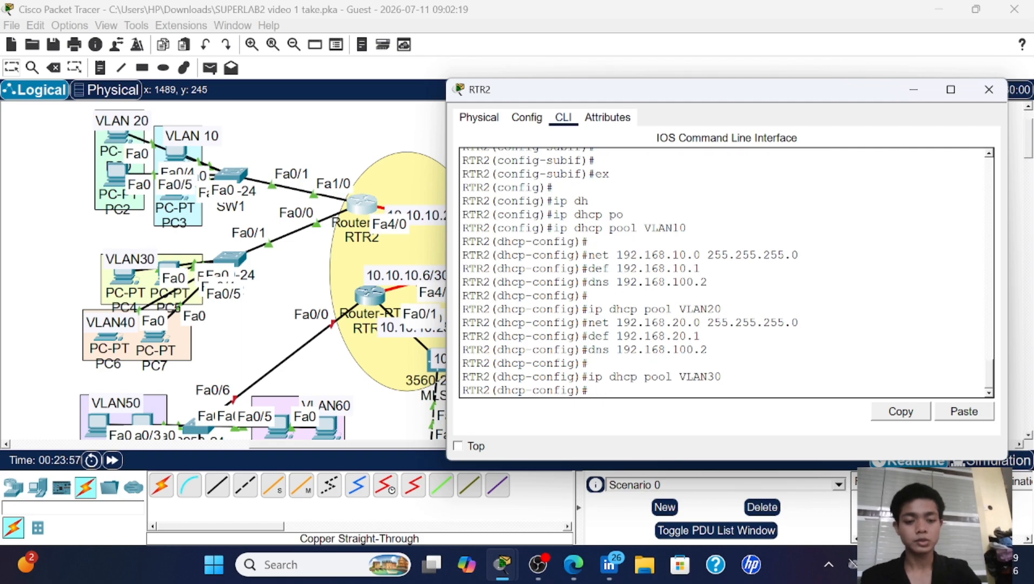
key("Up")
key("Up")
key("Up")
key("Up")
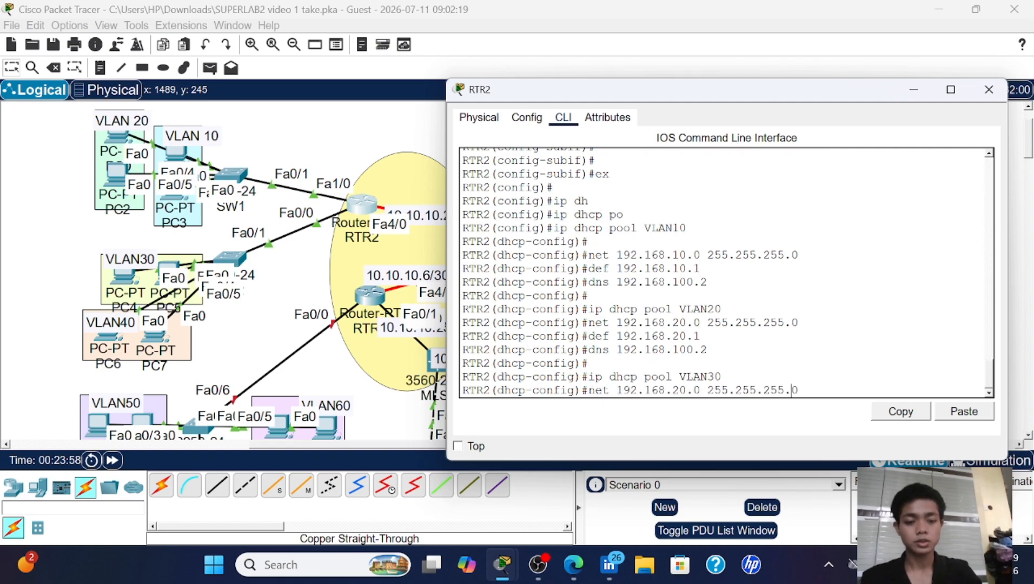
key("Left")
key("Left")
key("Left")
key("Left")
key("Left")
key("Left")
key("Left")
key("Left")
key("Left")
key("Left")
key("Left")
key("Left")
key("Left")
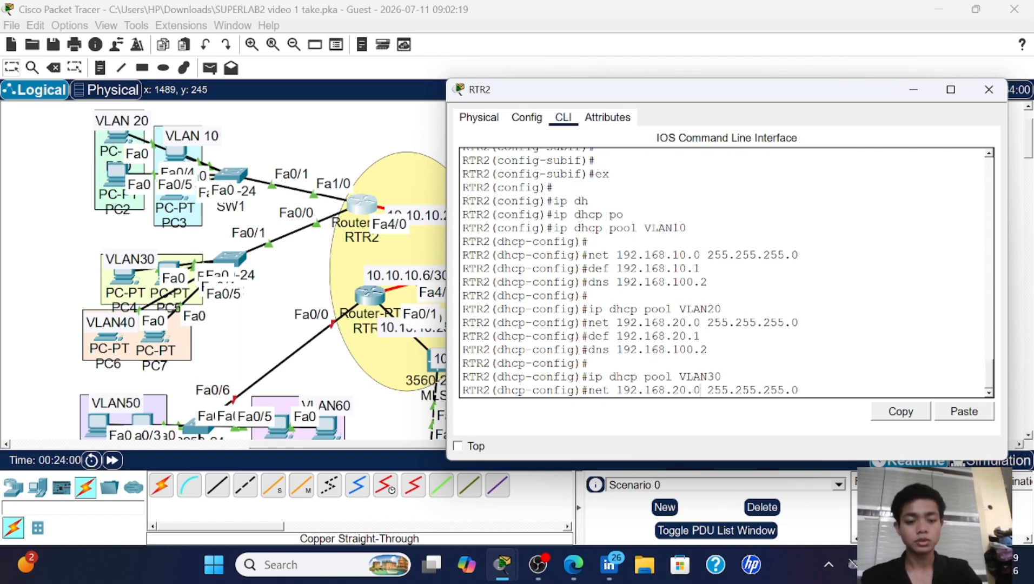
key("Left")
key("Left")
key("Left")
key("BackSpace")
type("3")
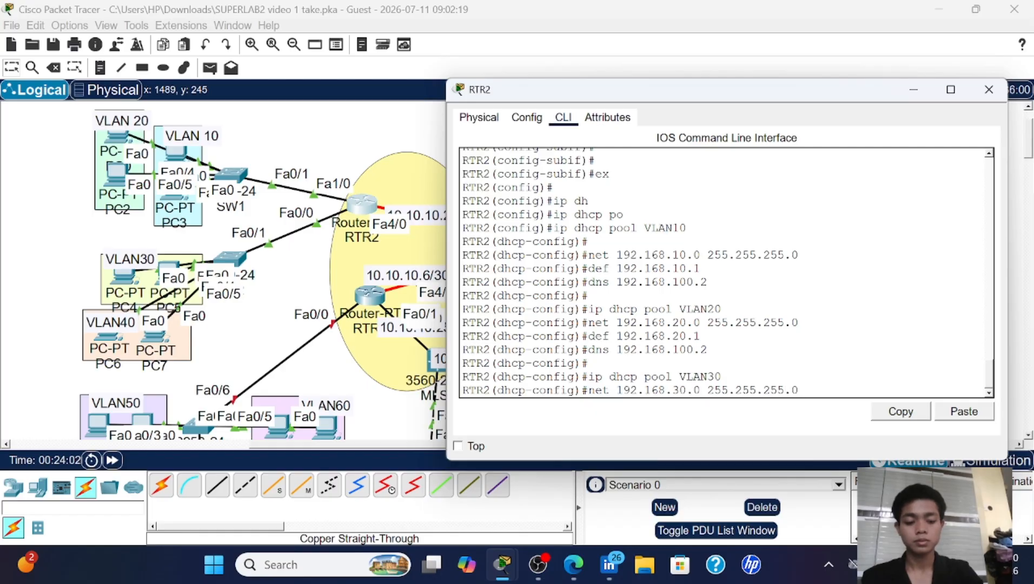
key("Return")
- Give the VLAN30 pool default router 192.168.30.1 and DNS server 192.168.100.2
key("Up")
key("Up")
key("Up")
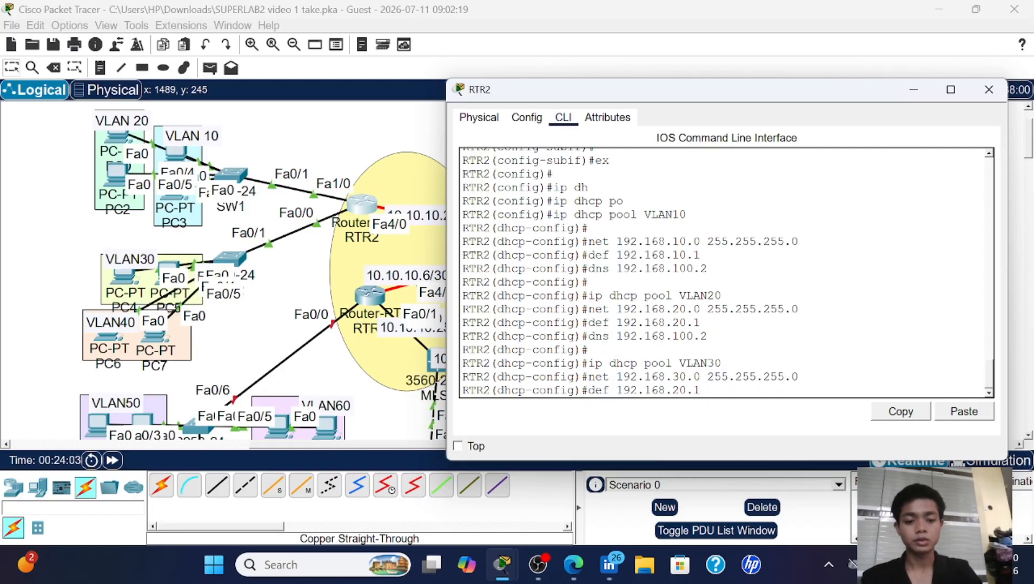
key("Up")
key("Up")
key("Down")
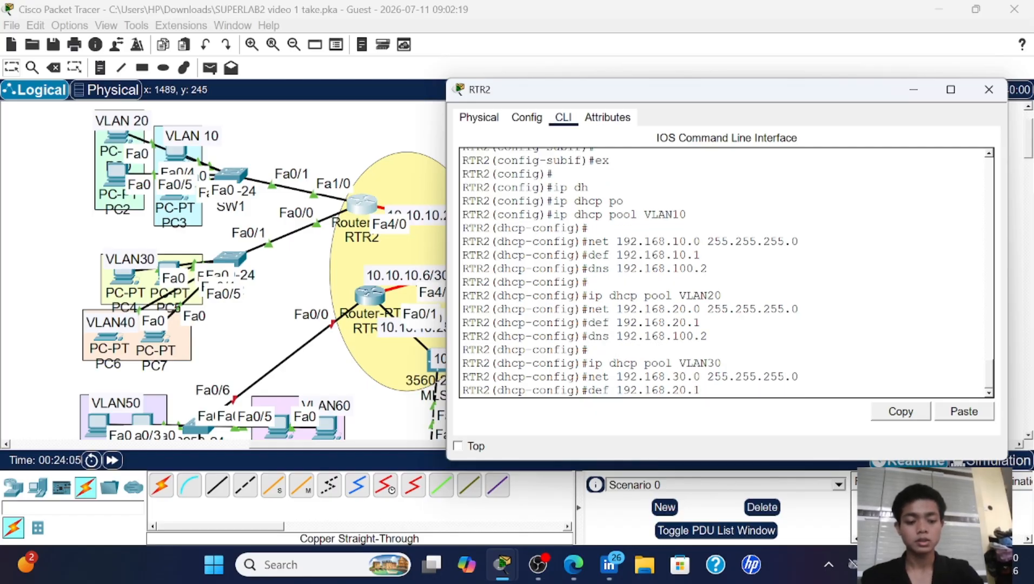
key("Left")
key("Left")
key("Left")
key("BackSpace")
type("3")
key("Return")
key("Up")
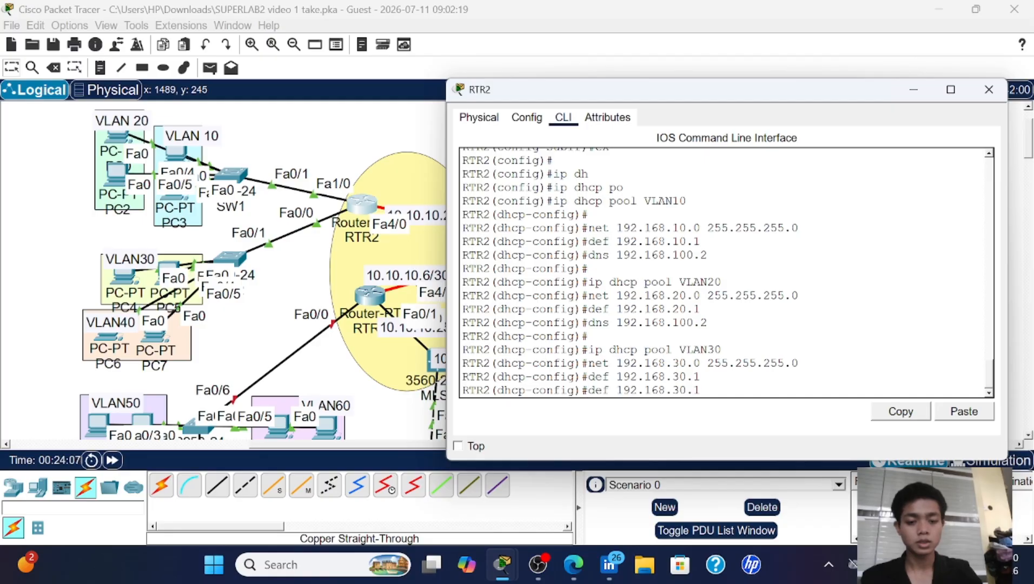
key("Up")
key("Up")
key("Up")
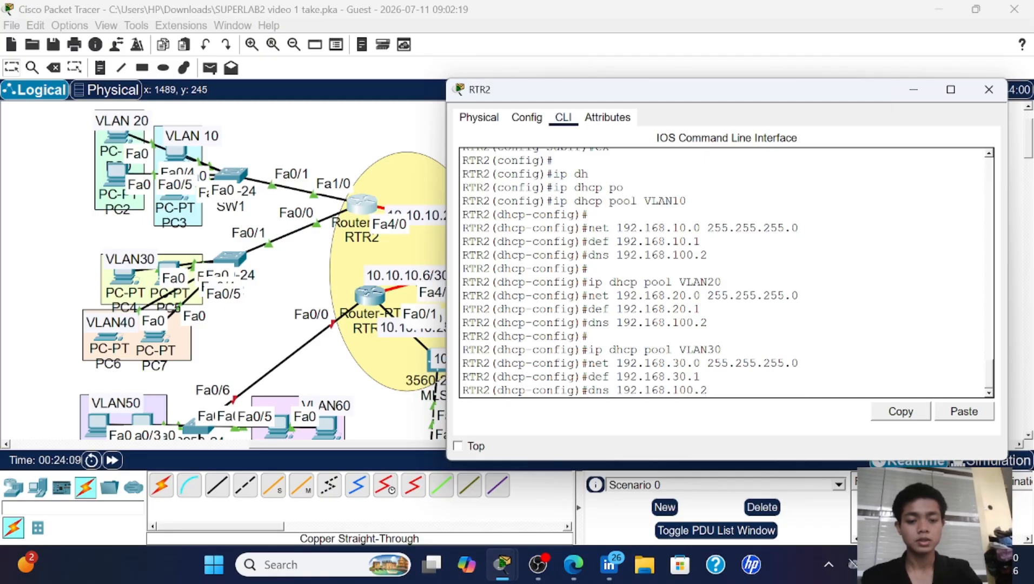
key("Return")
key("Return")
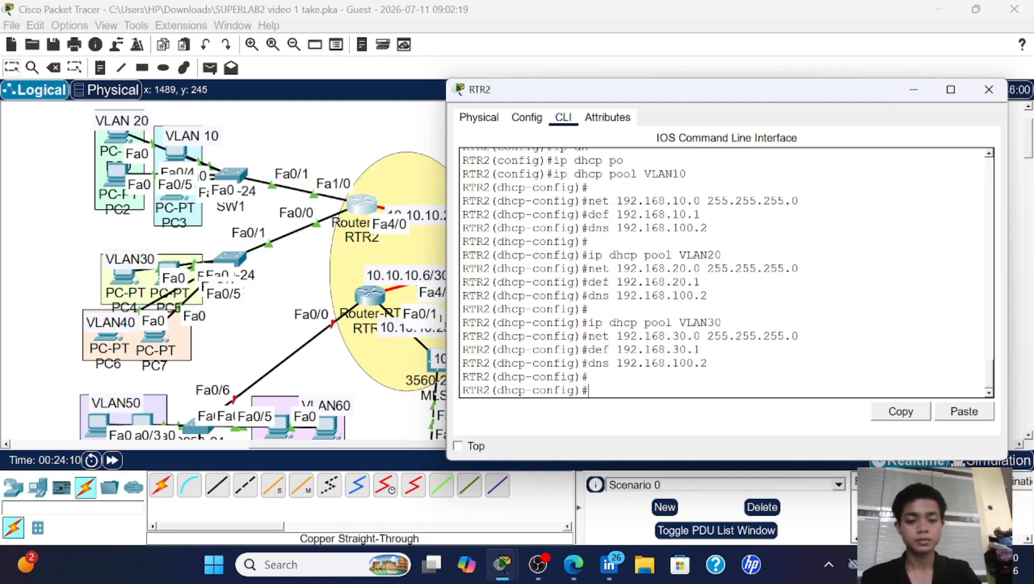
- Create DHCP pool VLAN40 with network 192.168.40.0 255.255.255.0
key("Up")
key("Up")
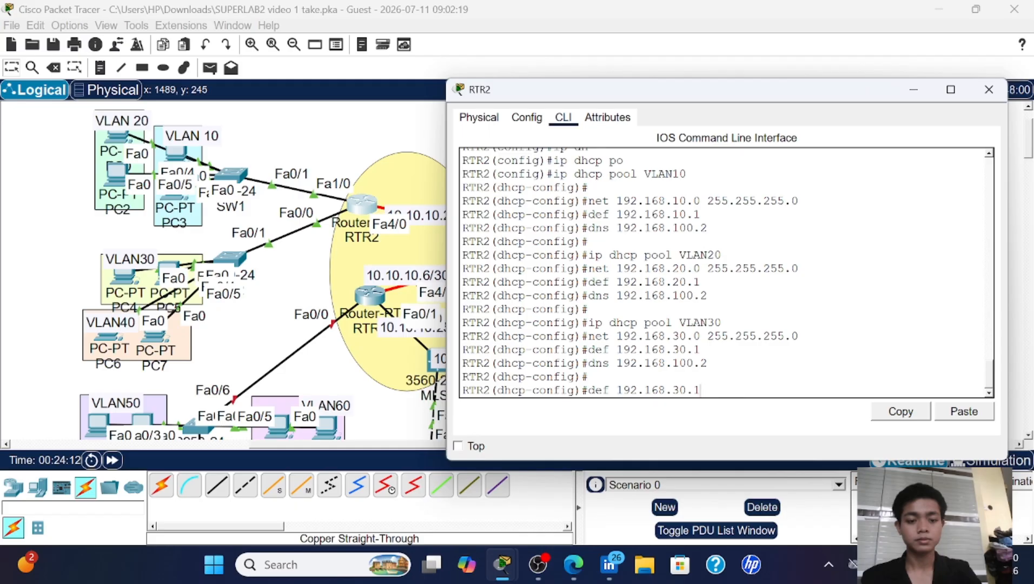
key("Up")
key("Up")
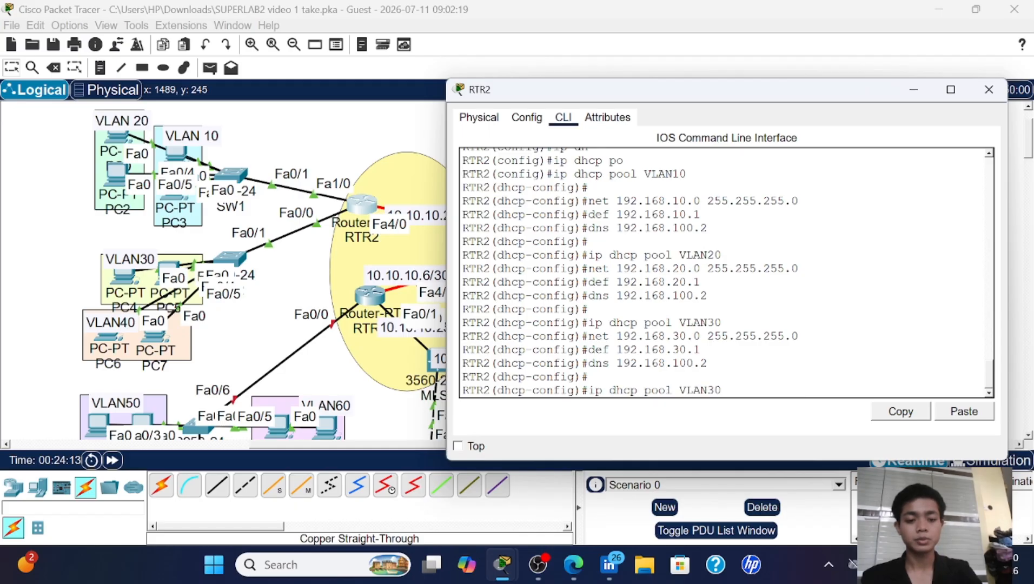
key("BackSpace")
key("BackSpace")
type("40")
key("Return")
key("Up")
key("Up")
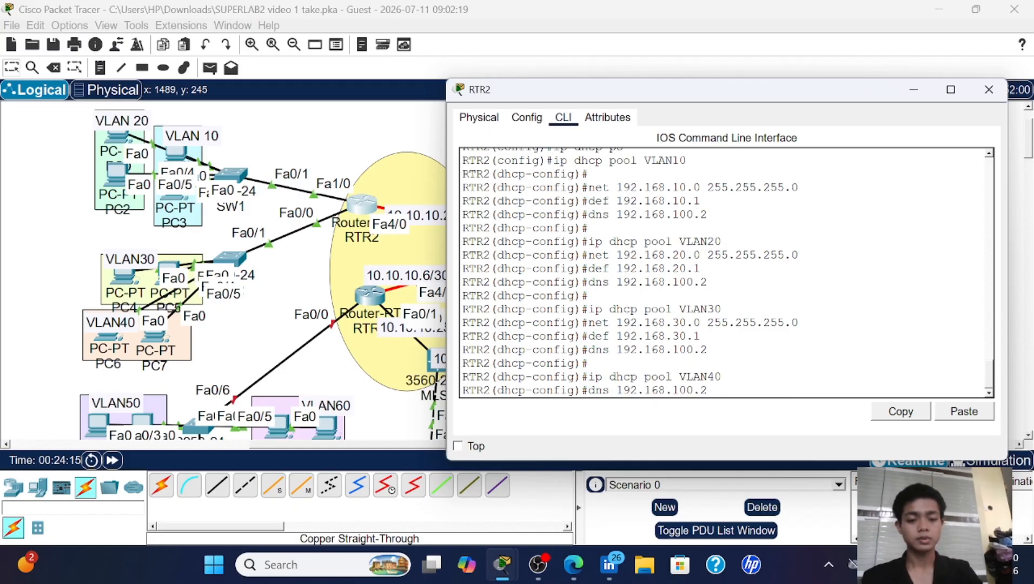
key("Up")
key("Up")
key("Left")
key("Left")
key("Left")
key("Left")
key("Left")
key("Left")
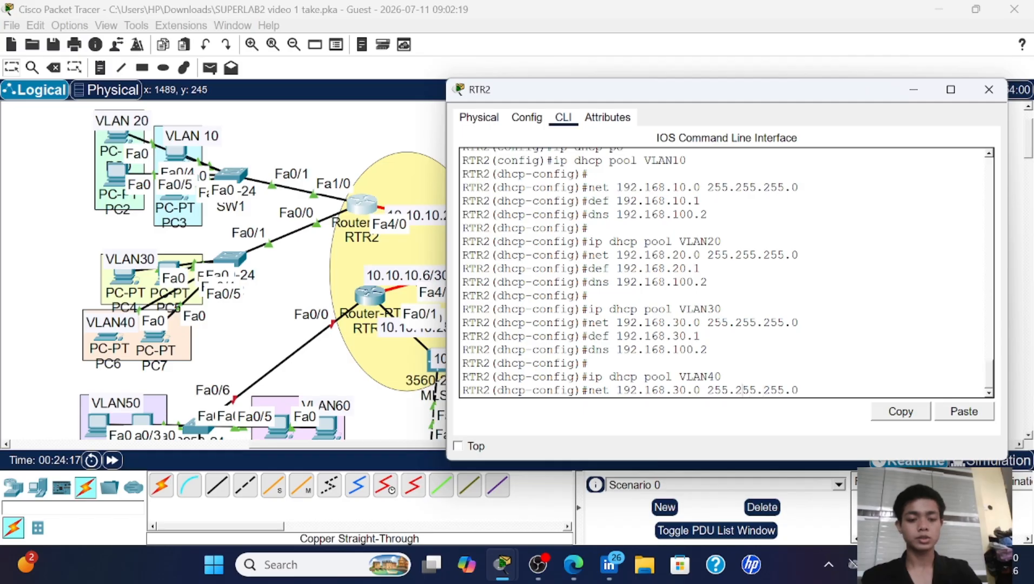
key("Left")
key("Left")
key("Left")
key("Left")
key("Left")
key("Left")
key("Left")
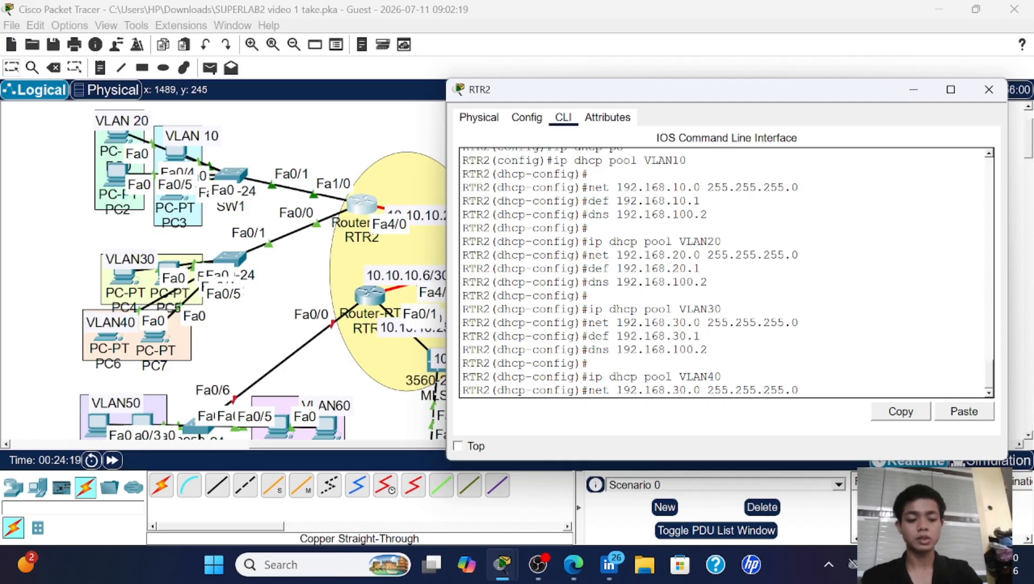
key("BackSpace")
type("4")
key("Return")
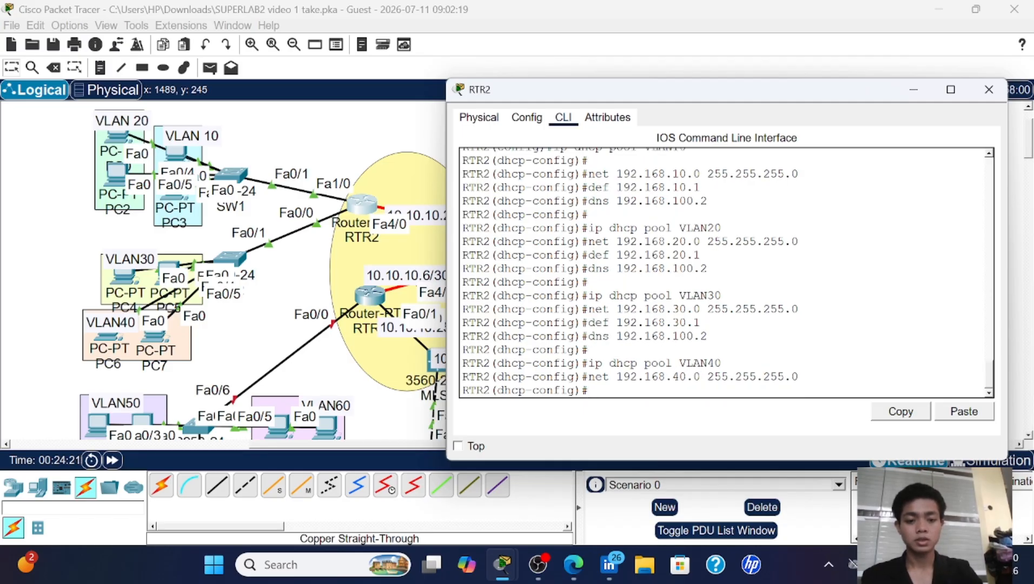
- Give the VLAN40 pool default router 192.168.40.1 and DNS server 192.168.100.2
key("Up")
key("Up")
key("Up")
key("Up")
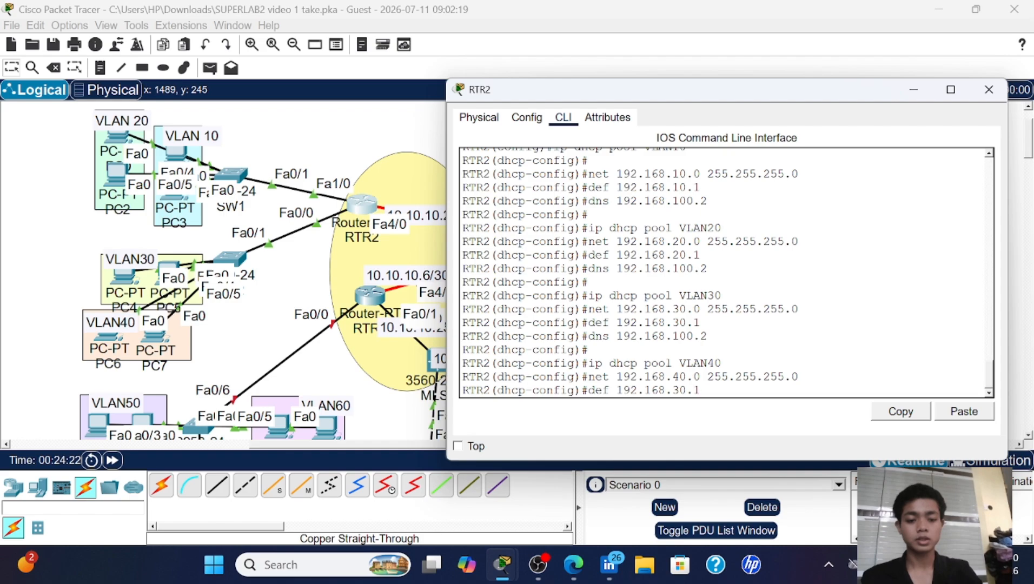
key("BackSpace")
type("4")
key("Return")
key("Up")
key("Up")
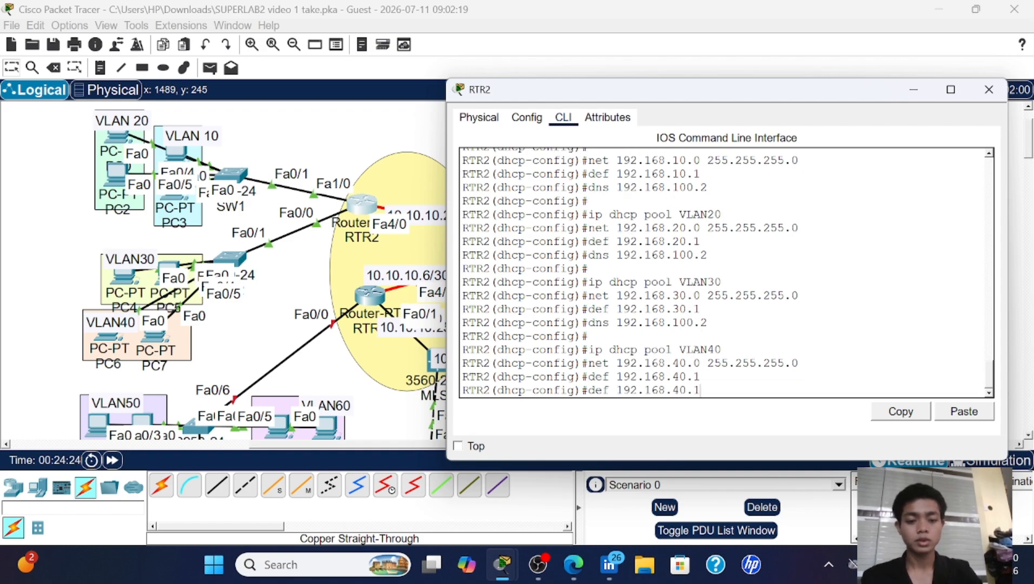
key("Up")
key("Up")
key("Up")
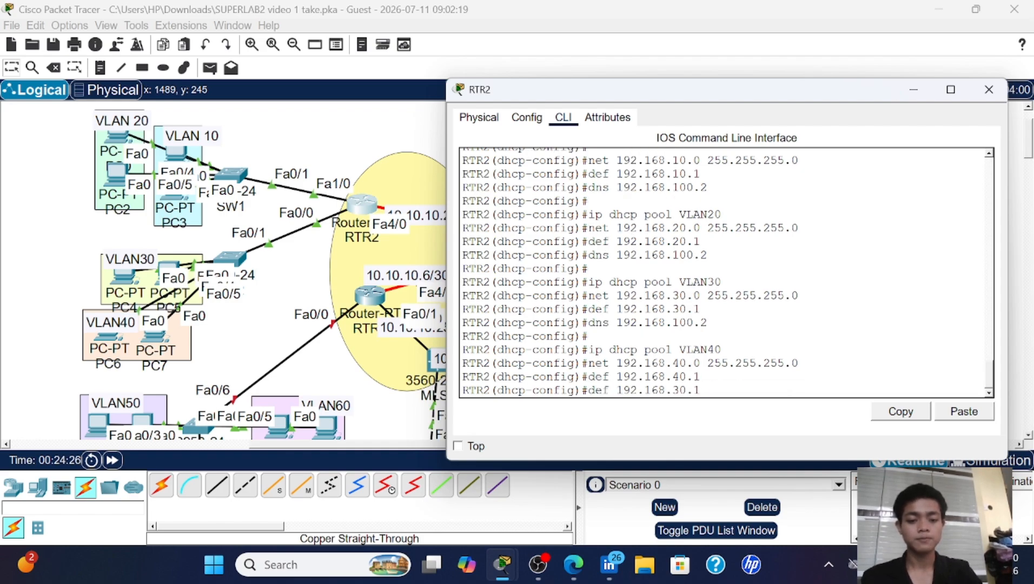
key("Down")
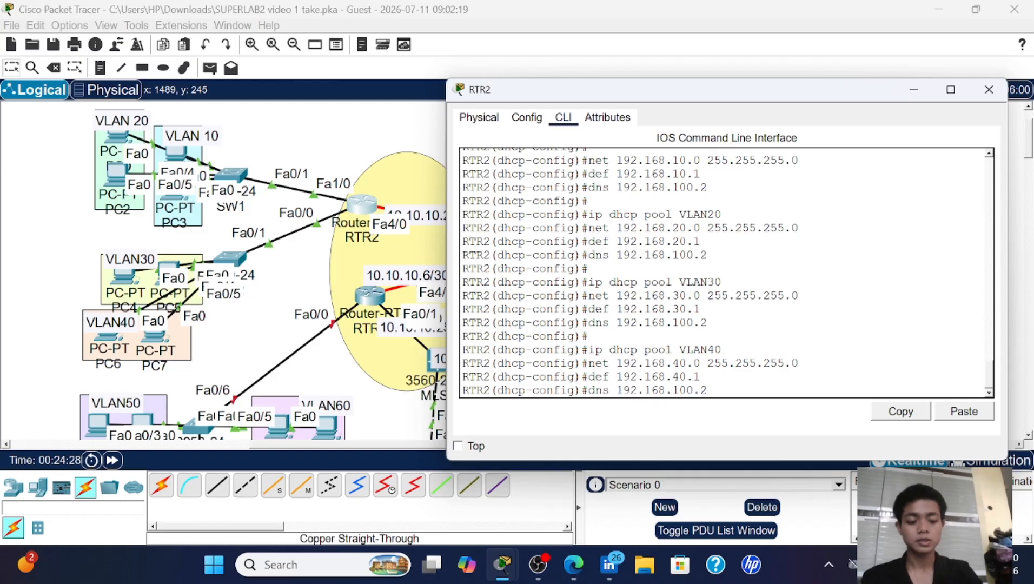
key("Return")
key("Return")
- Leave DHCP pool mode on RTR2 and exclude 192.168.10.1 from DHCP
type("ex")
key("Return")
key("Return")
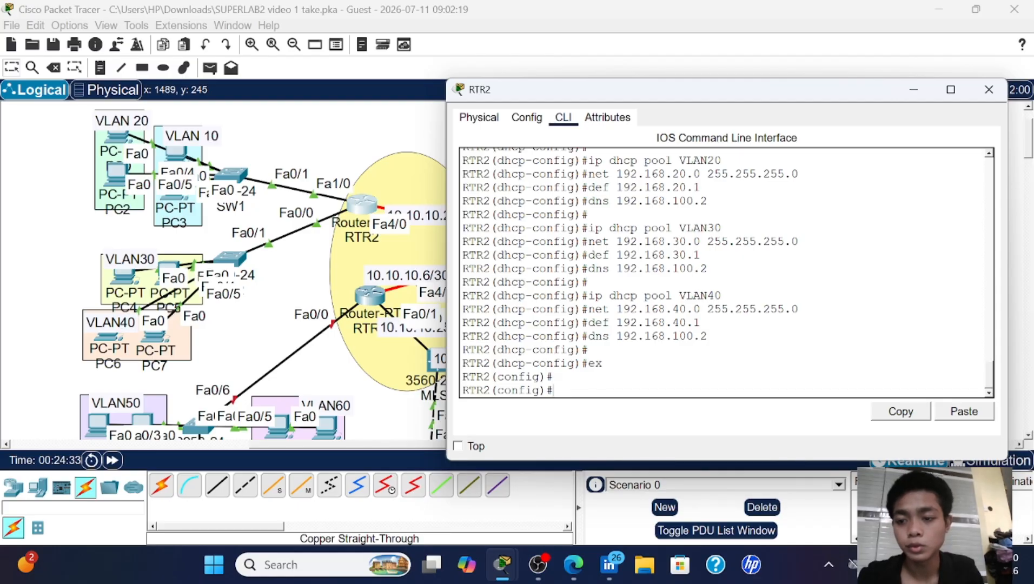
type("ip dh")
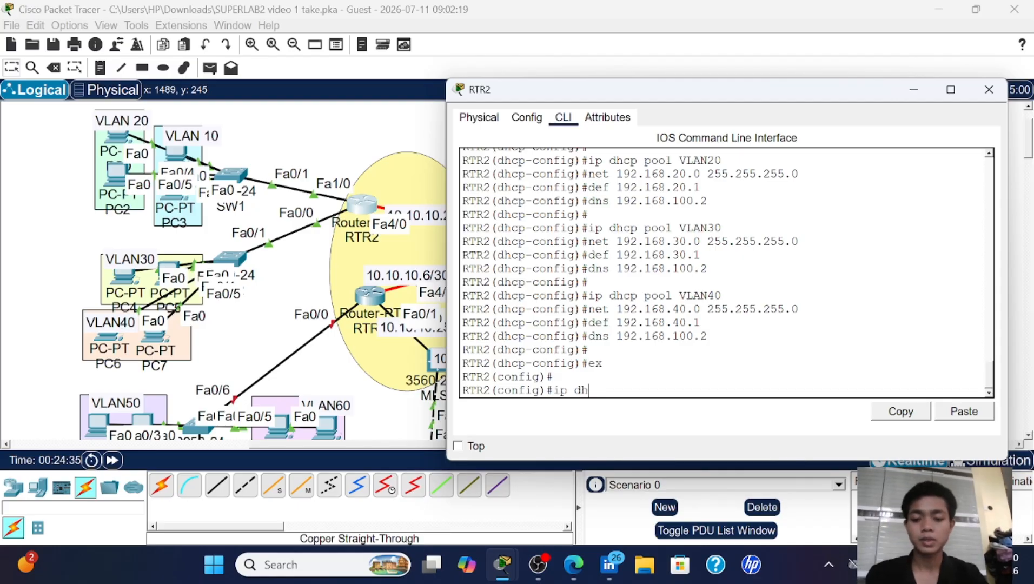
key("Tab")
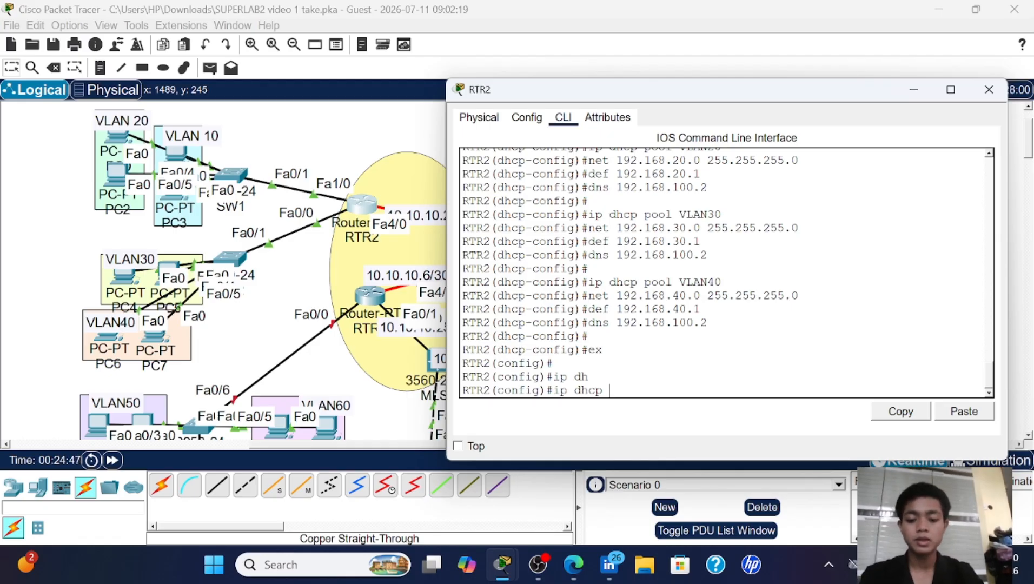
type("e")
key("Tab")
type("191")
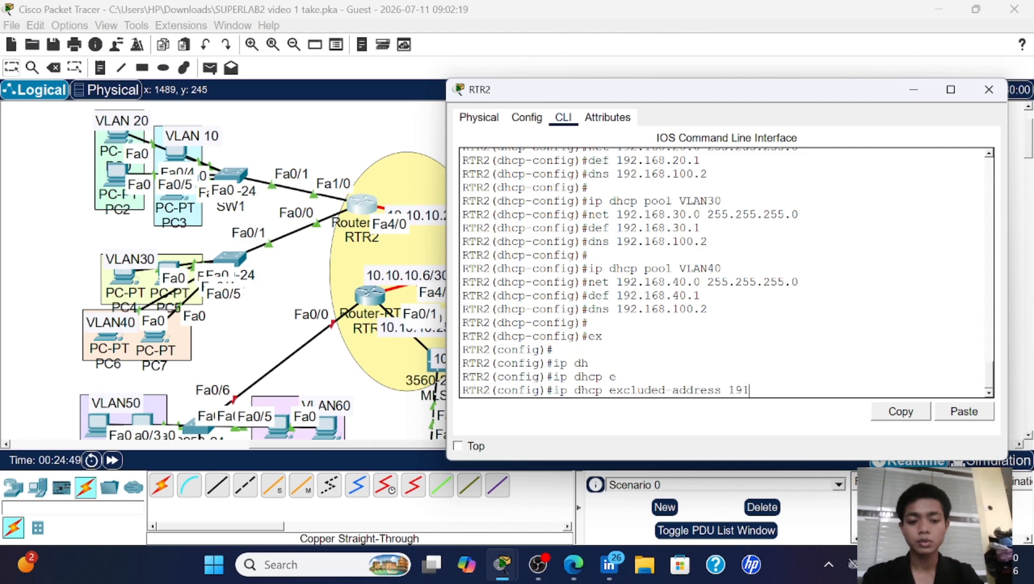
key("BackSpace")
type("2")
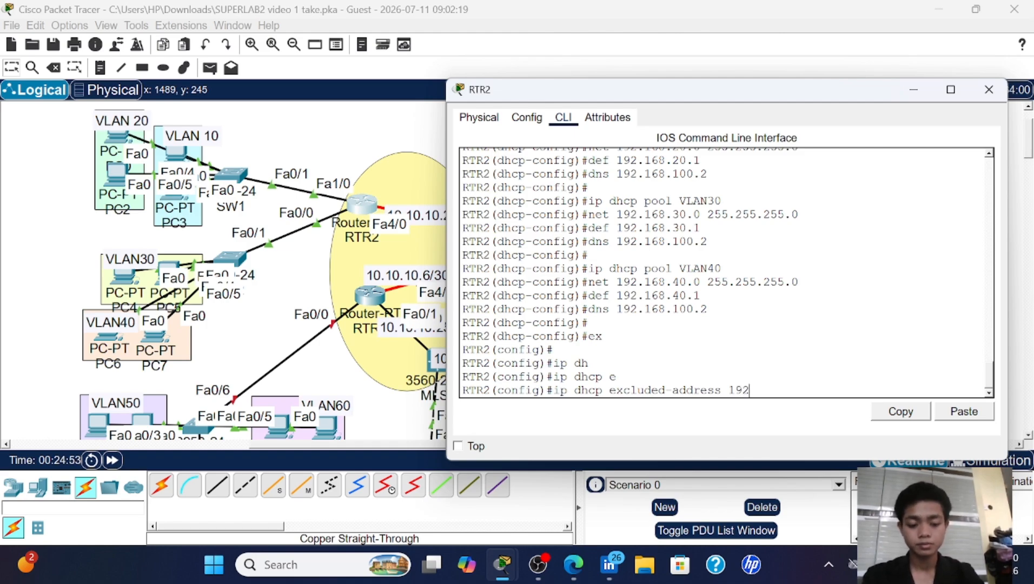
type(".")
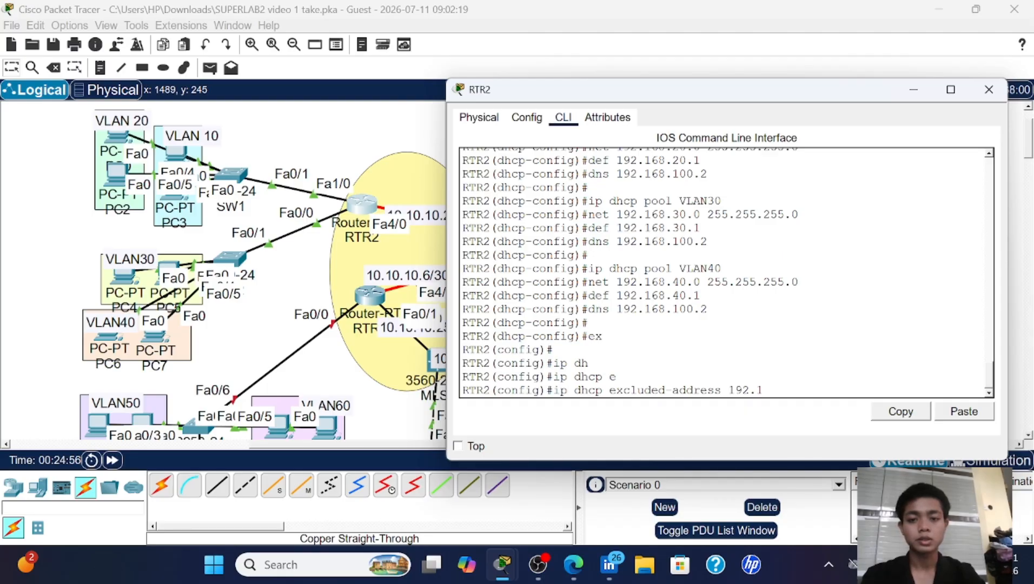
type("16")
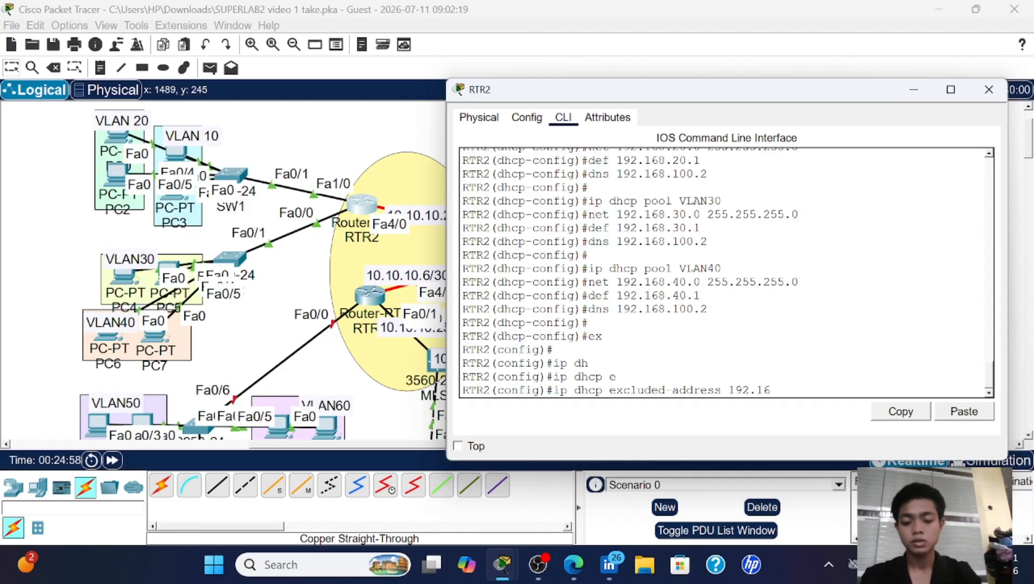
type("8.10.1")
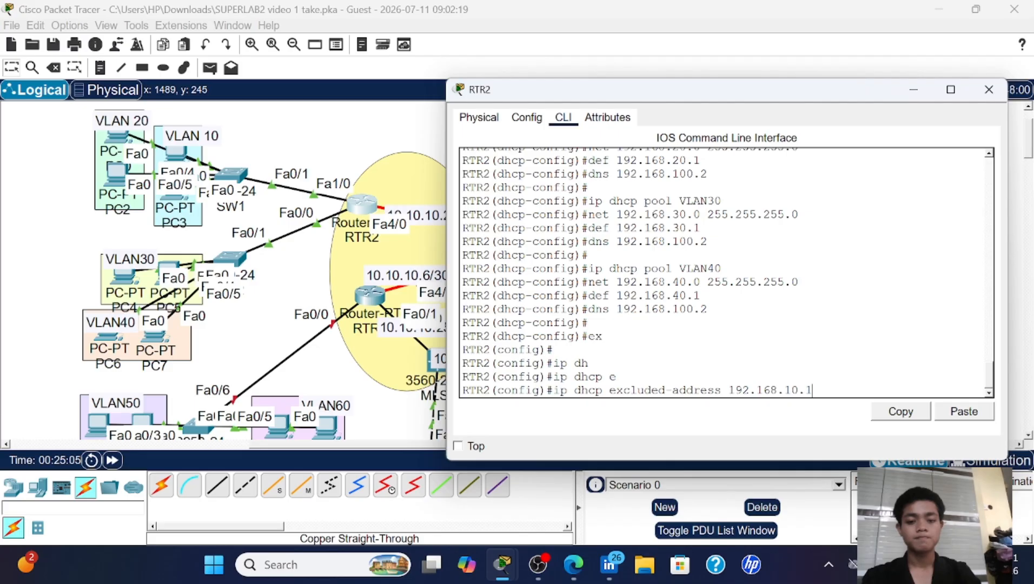
key("Return")
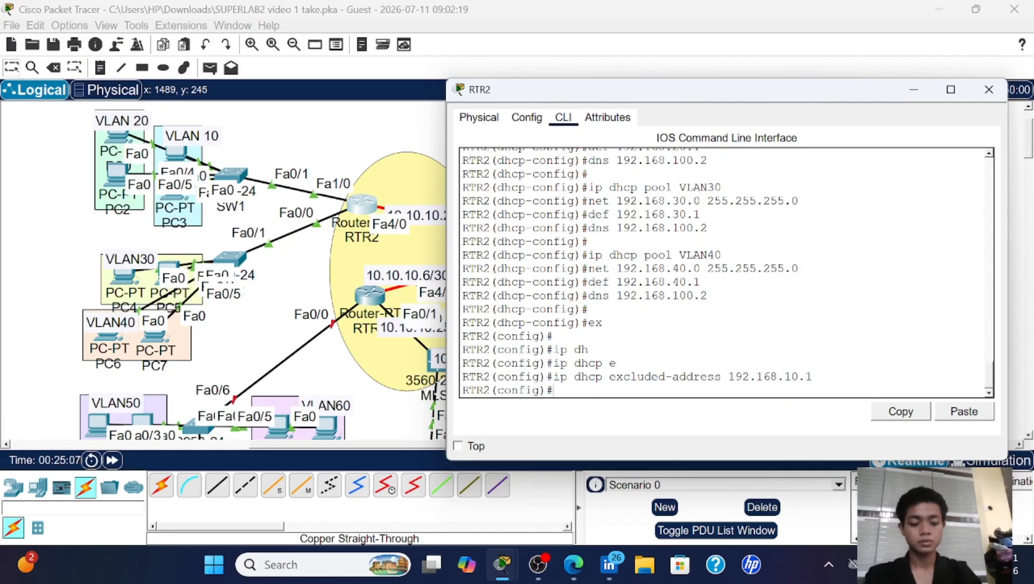
- Also exclude 192.168.20.1, 192.168.30.1 and 192.168.40.1, recalling the command with Up
key("Up")
key("Left")
key("Left")
key("Left")
key("BackSpace")
type("2")
key("Return")
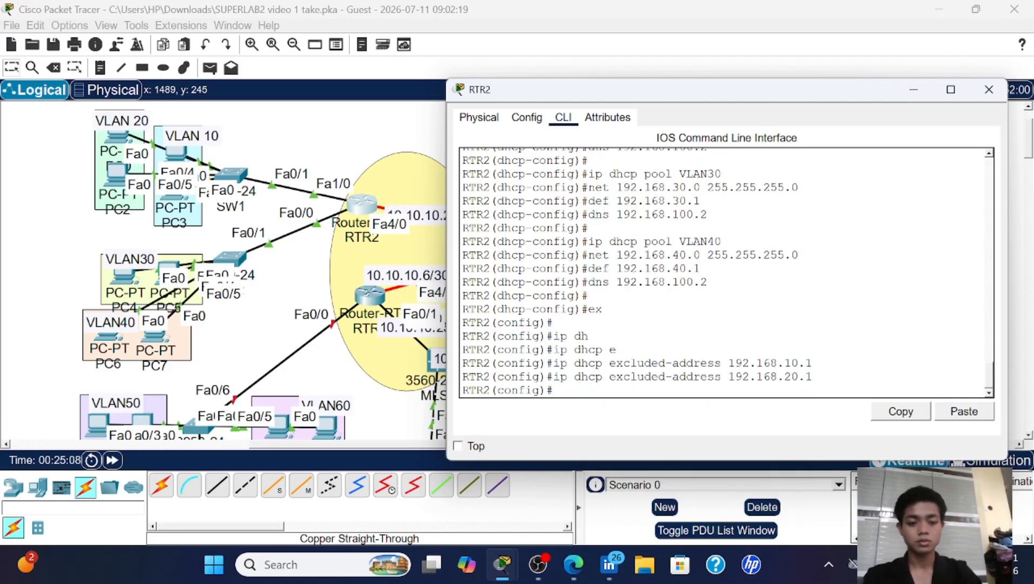
key("Up")
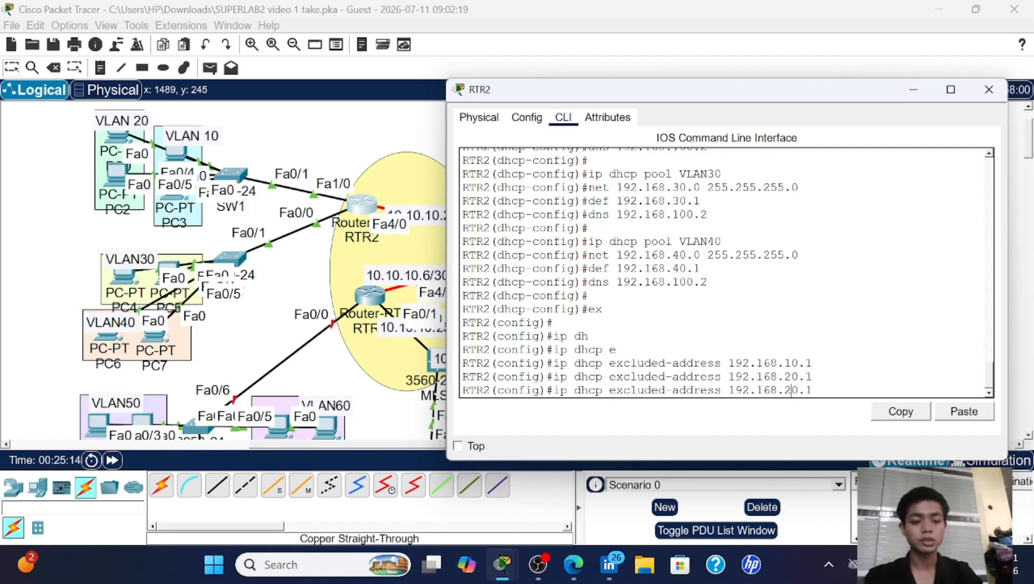
key("BackSpace")
type("3")
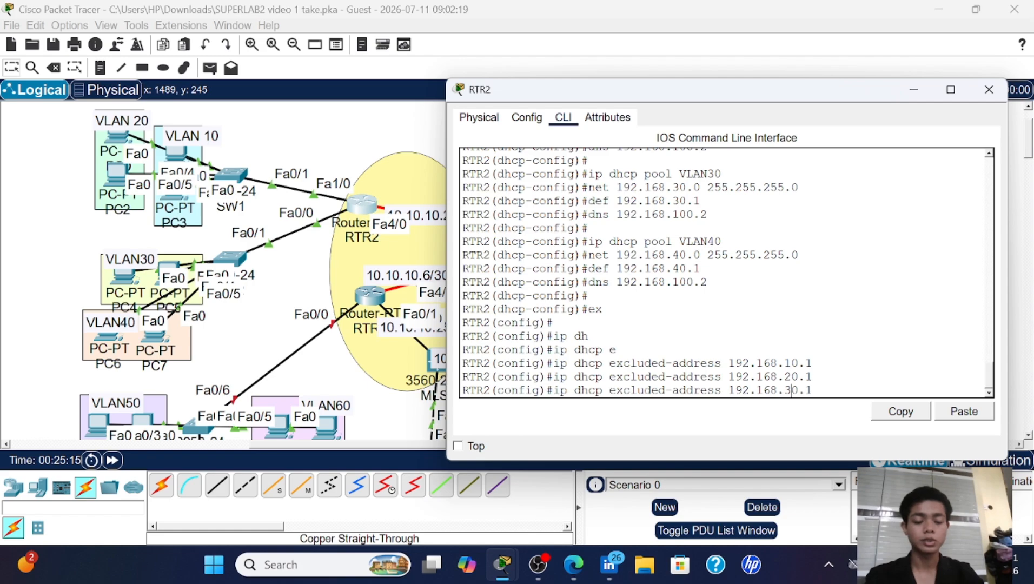
key("Return")
key("Up")
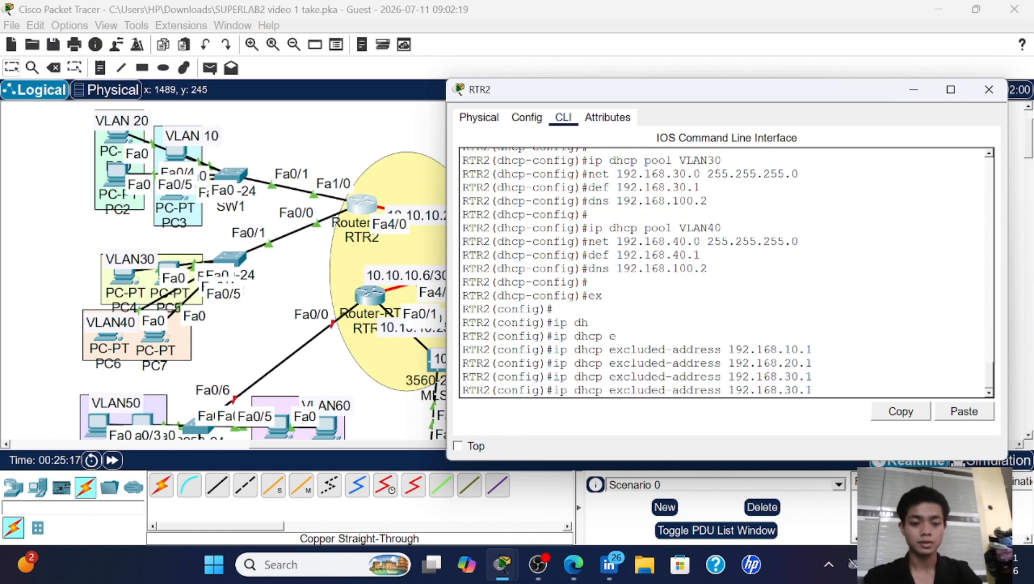
key("Left")
key("Left")
key("Left")
key("BackSpace")
type("4")
key("Return")
key("Return")
key("Return")
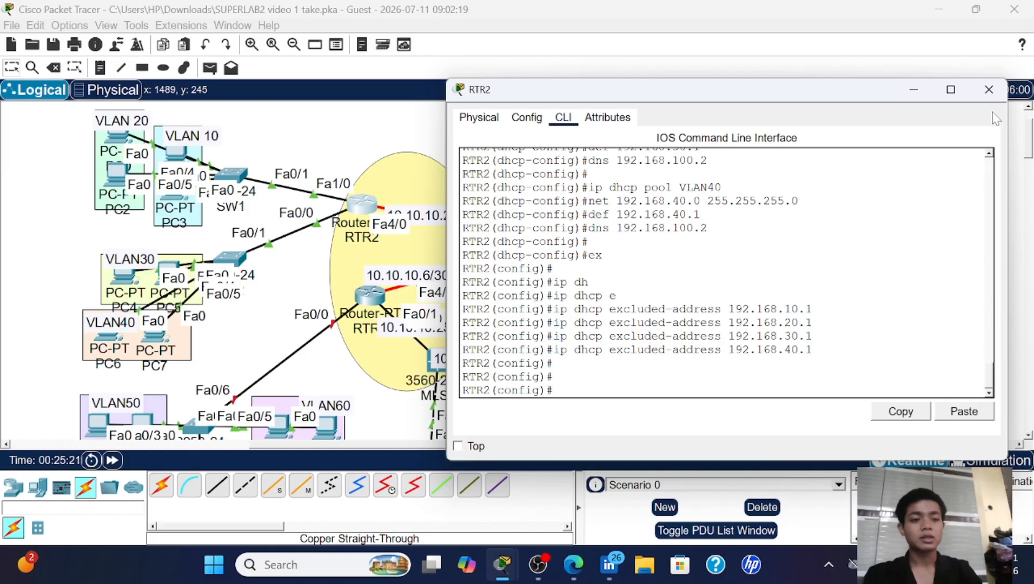
- Close RTR2's CLI and switch PC0 and PC2 to DHCP; PC0 gets 192.168.20.2
left_click(988, 89)
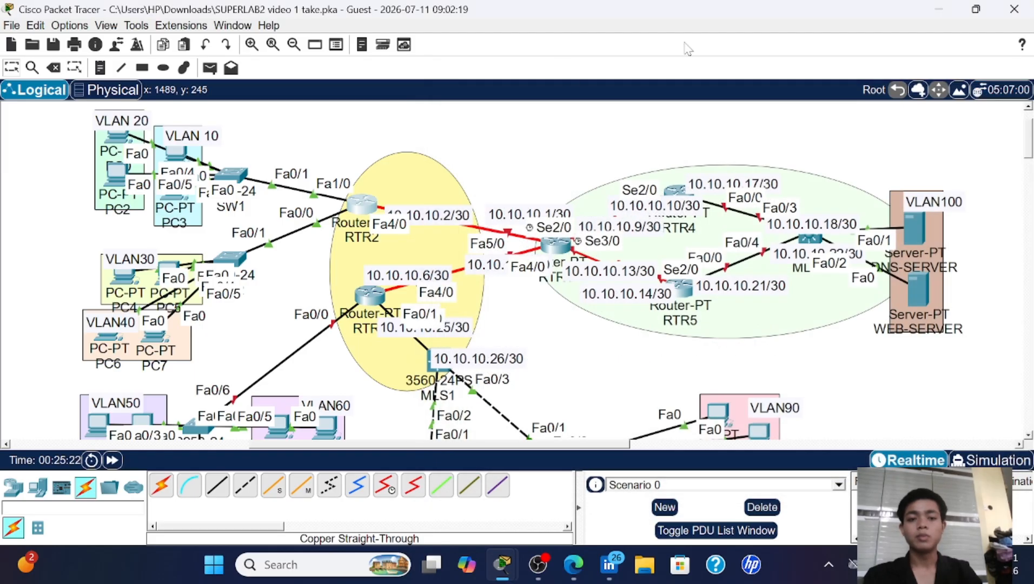
left_click(119, 137)
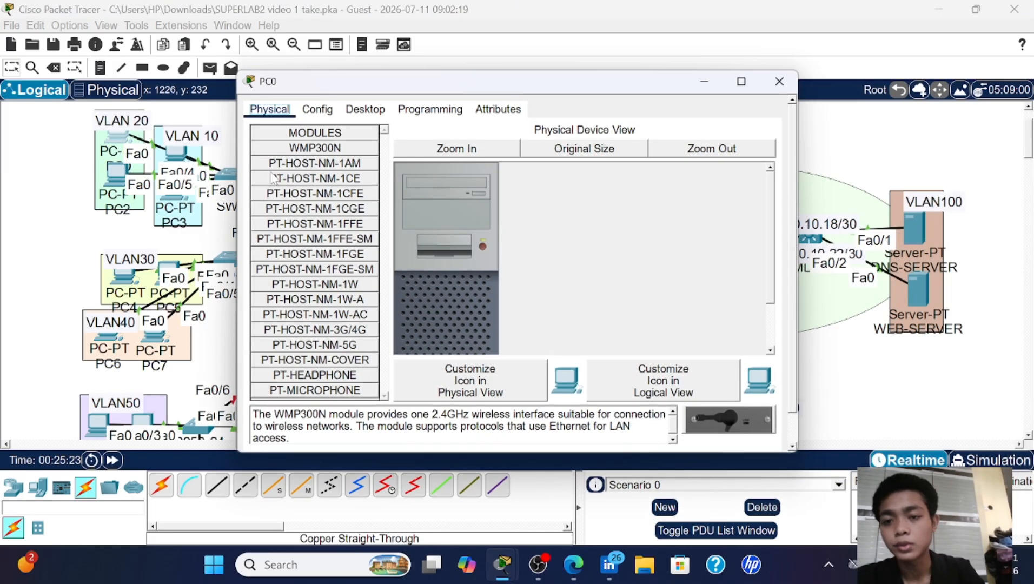
left_click(364, 109)
left_click(306, 165)
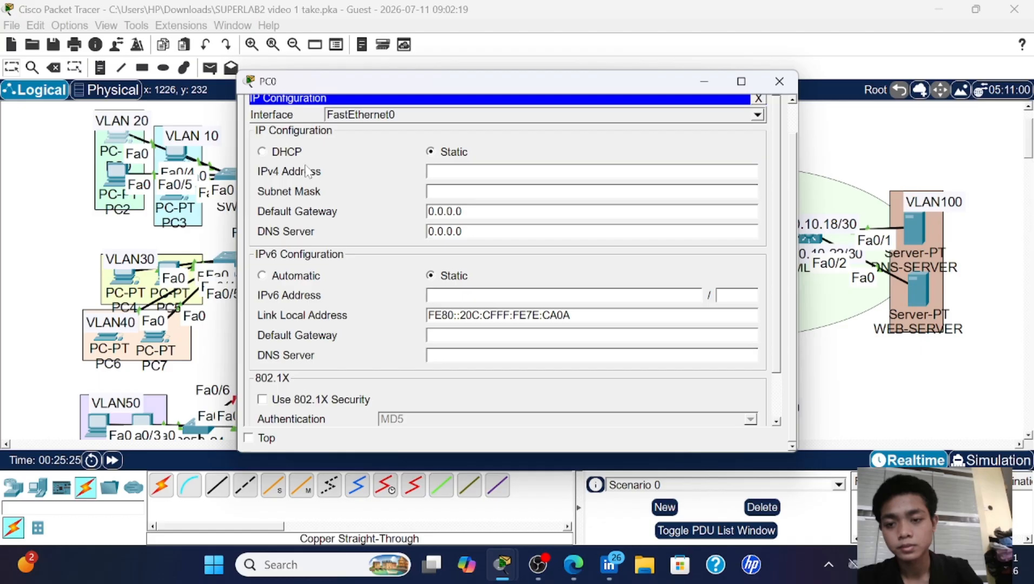
left_click(279, 153)
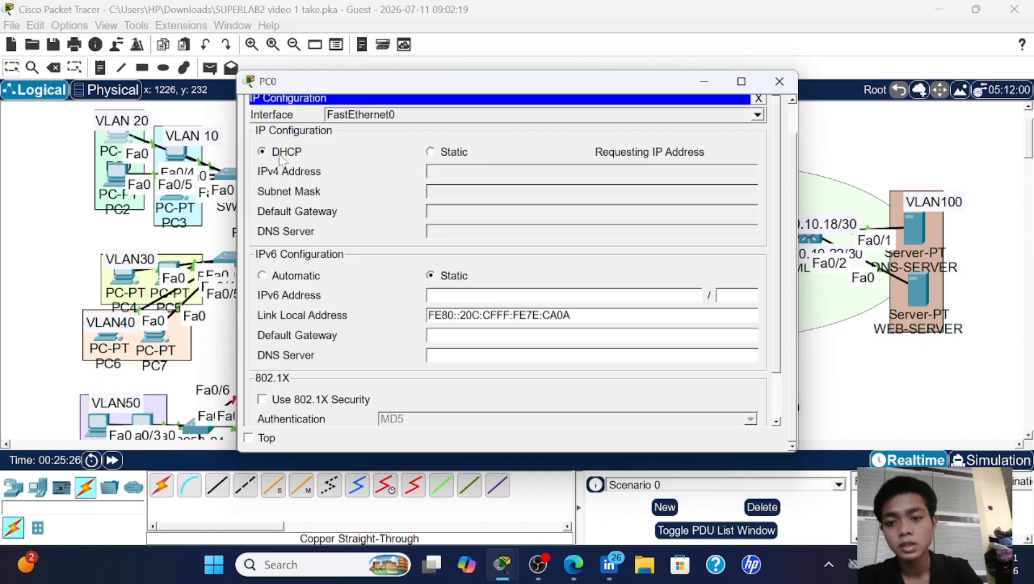
left_click(779, 87)
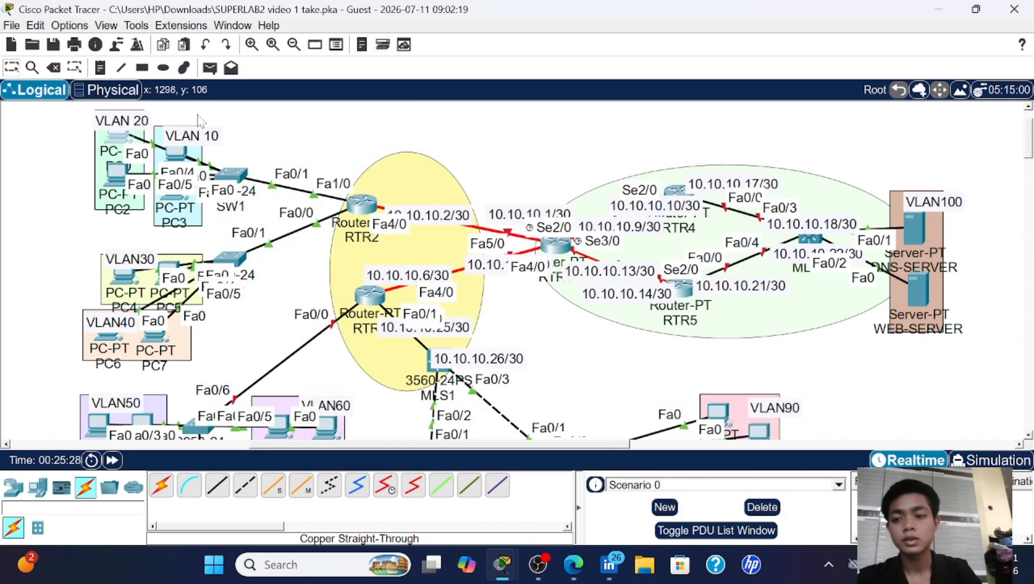
left_click(120, 174)
left_click(355, 111)
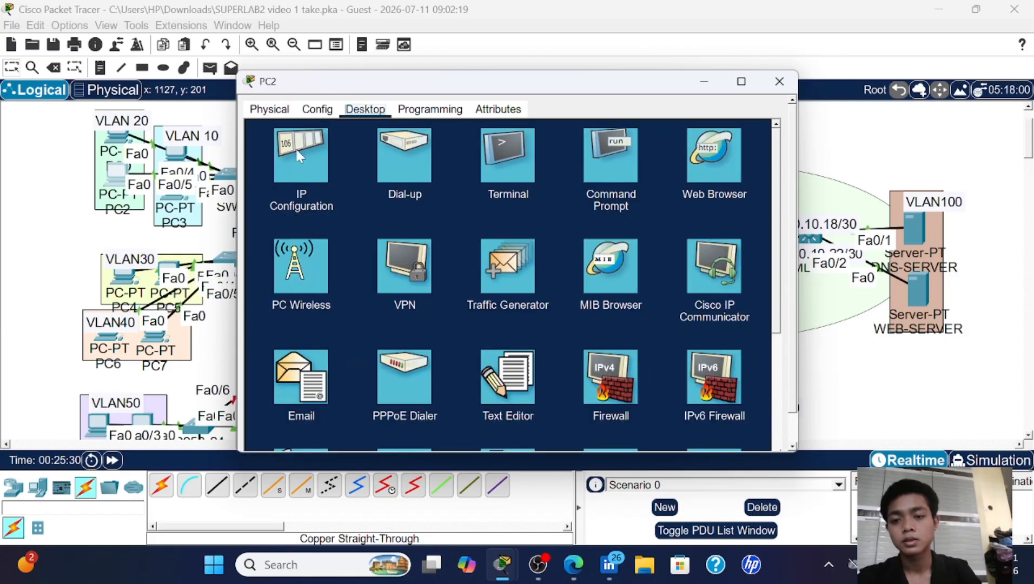
left_click(296, 147)
left_click(298, 154)
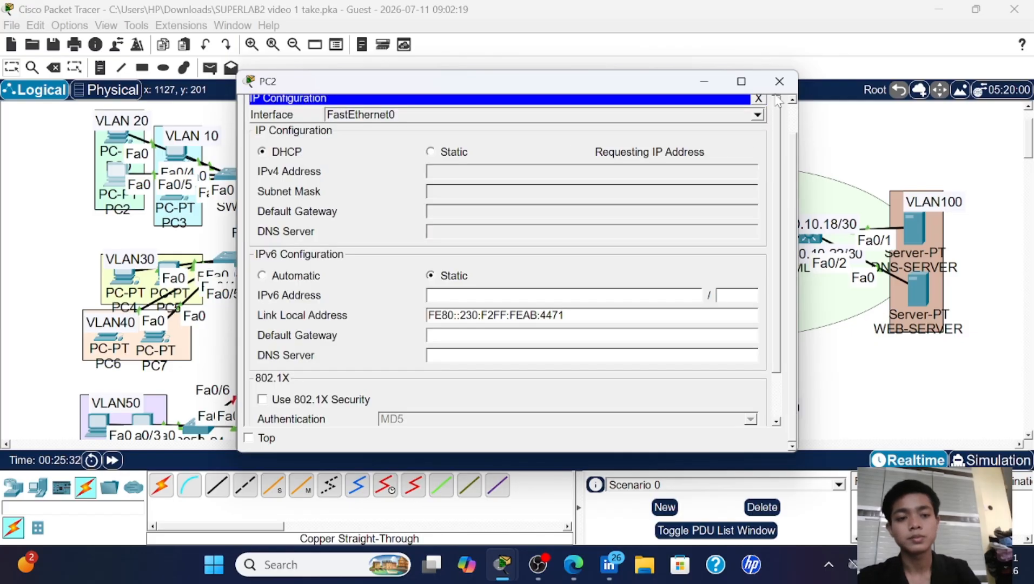
- Switch PC1 and PC3 to DHCP addressing; PC3 receives 192.168.10.3
left_click(177, 155)
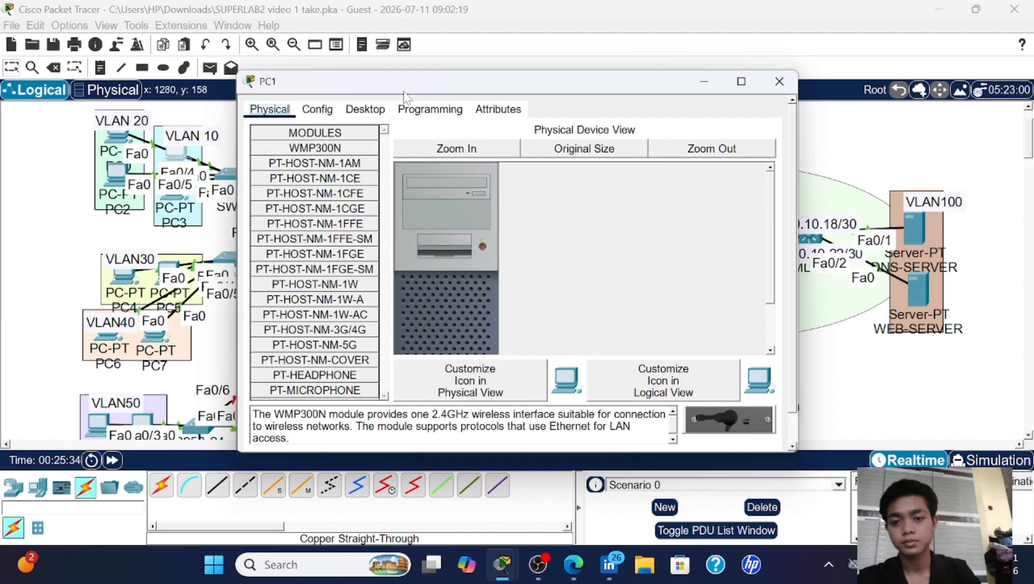
left_click(365, 109)
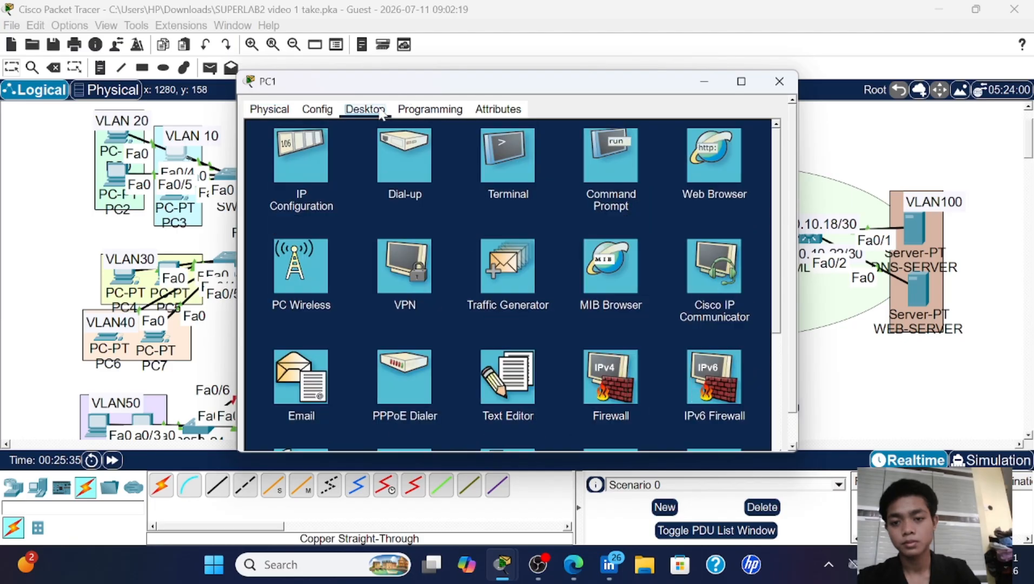
left_click(303, 142)
left_click(295, 156)
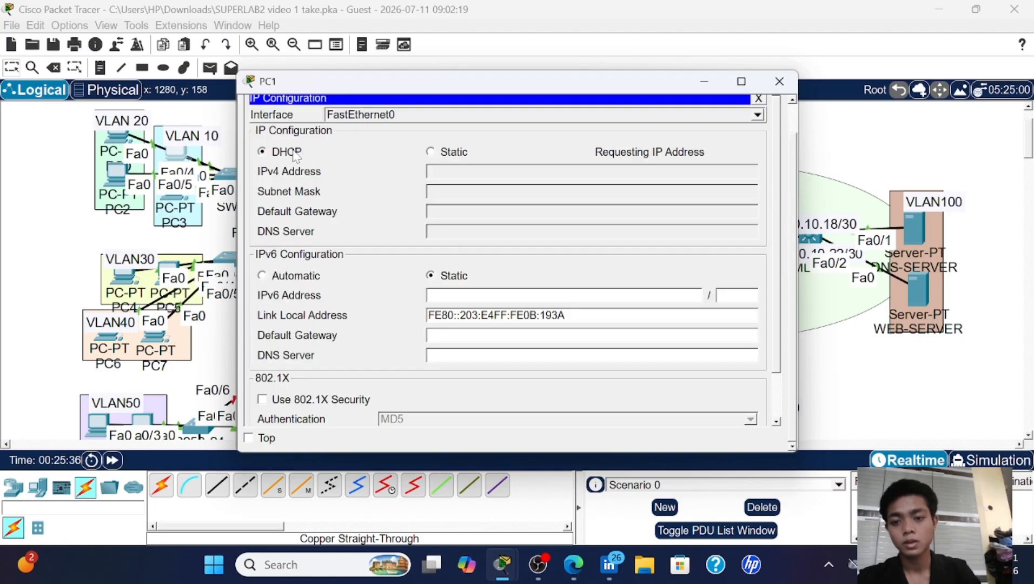
left_click(773, 82)
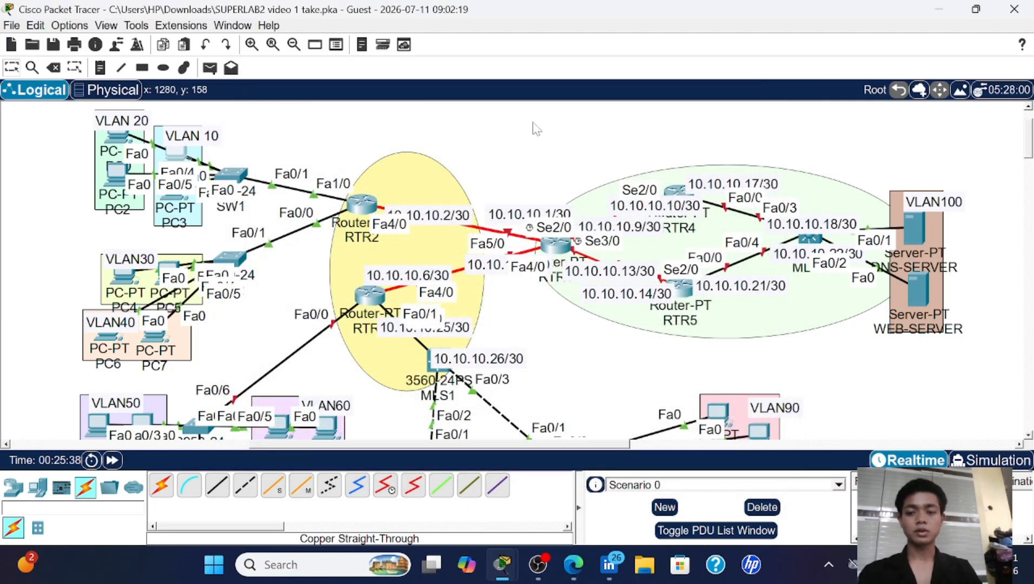
left_click(178, 199)
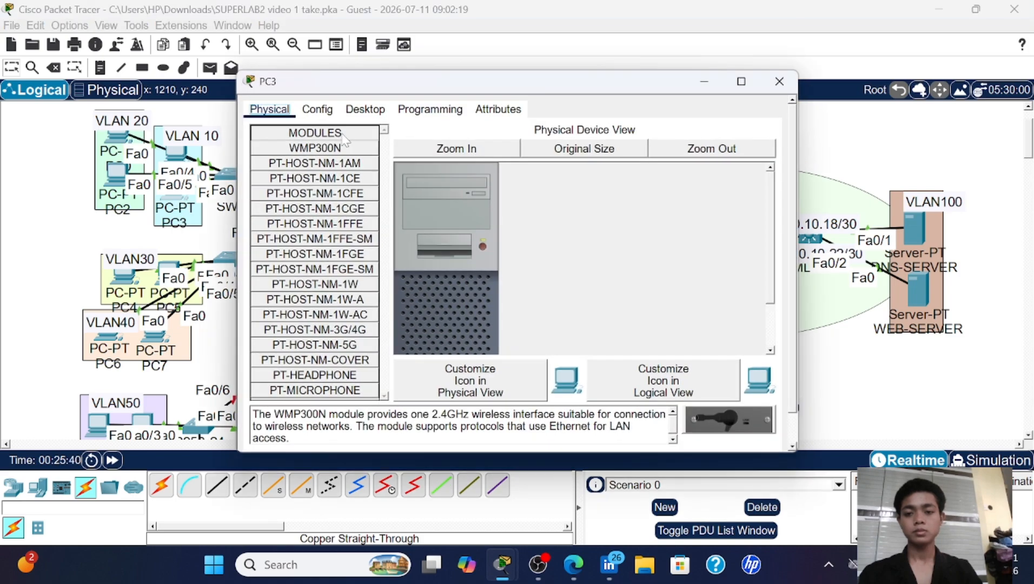
left_click(365, 109)
left_click(317, 149)
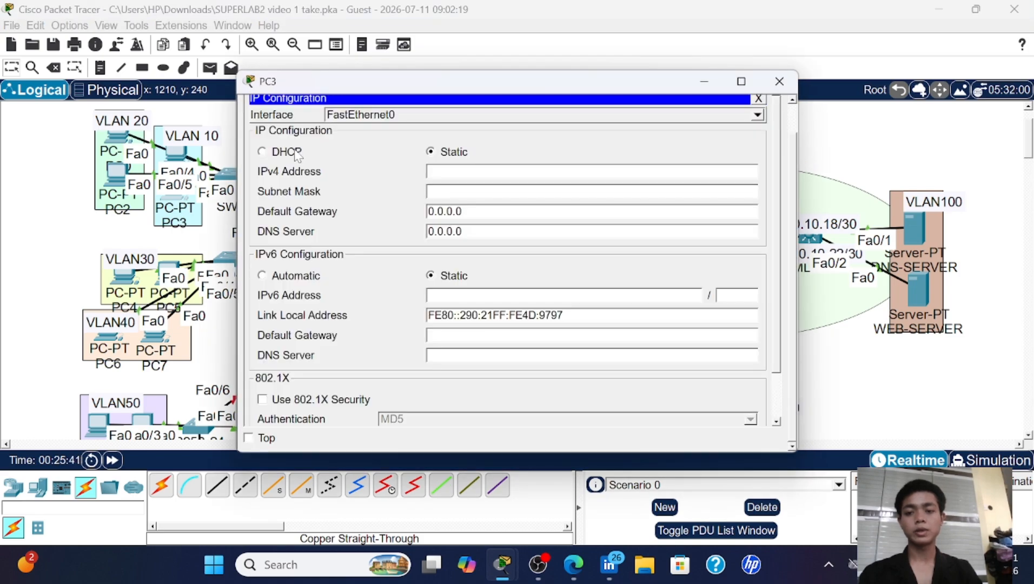
left_click(295, 153)
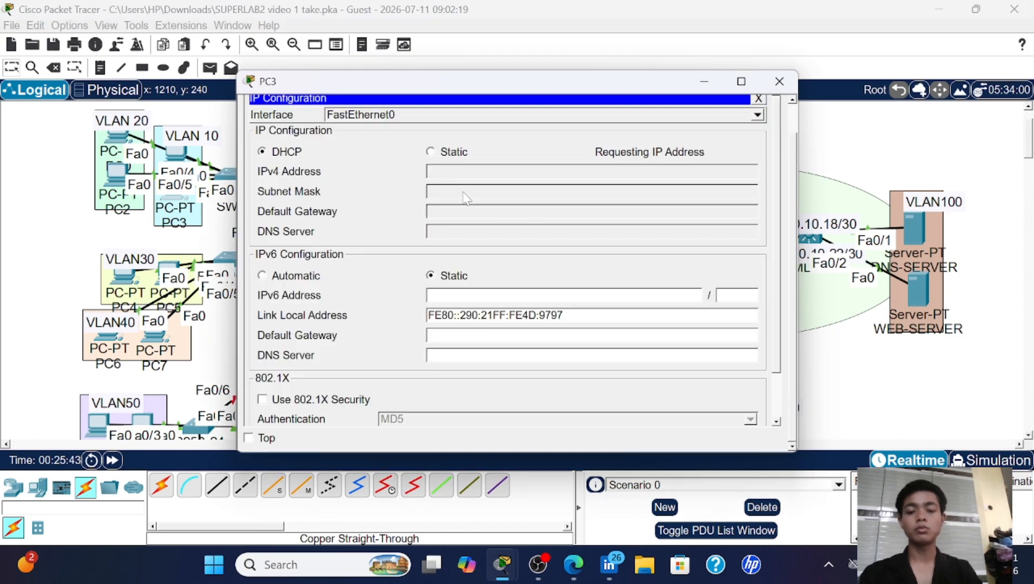
left_click(779, 82)
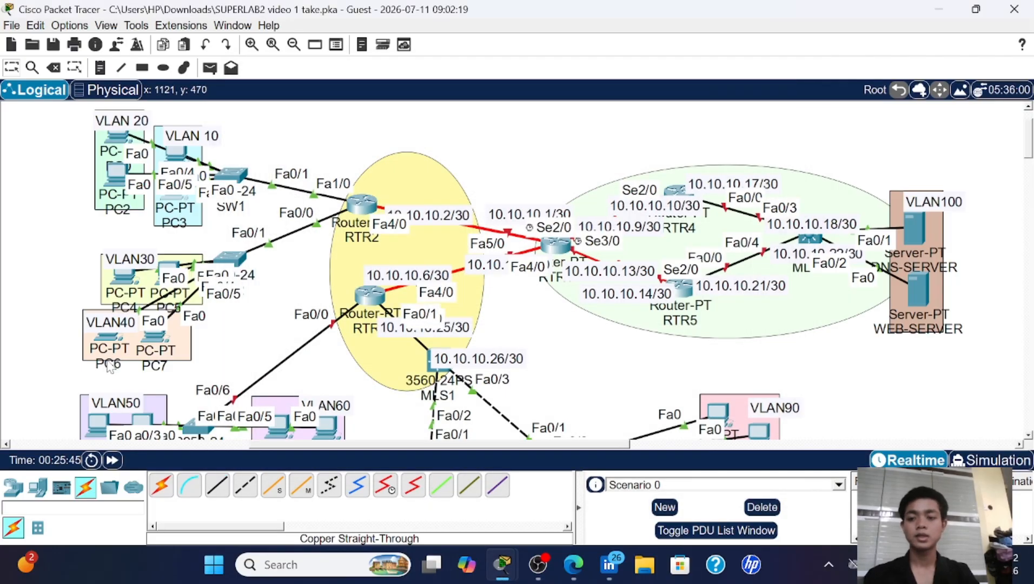
- Set PC4 and PC5 to obtain their IP addresses through DHCP
left_click(129, 279)
left_click(362, 109)
left_click(316, 156)
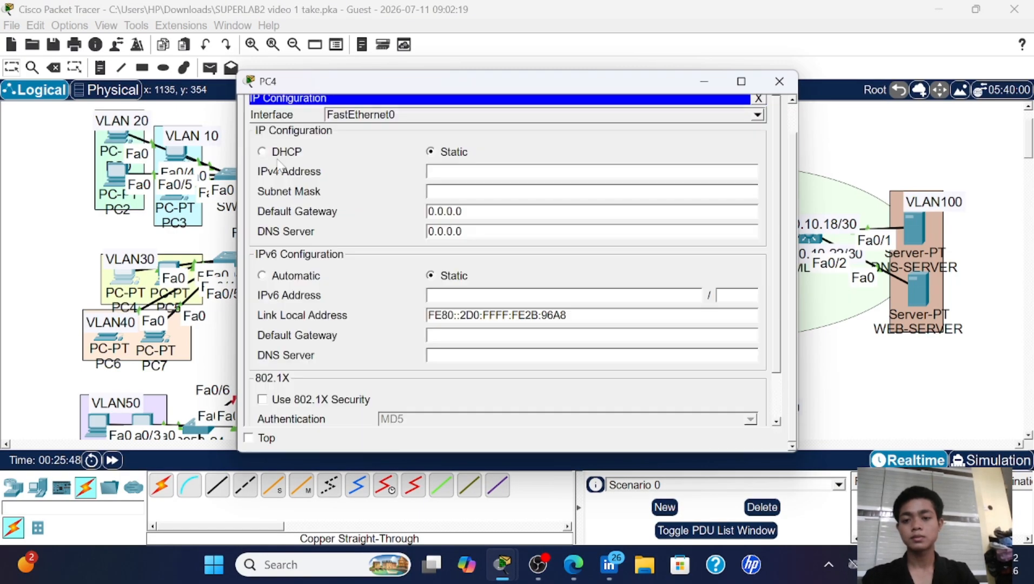
left_click(275, 157)
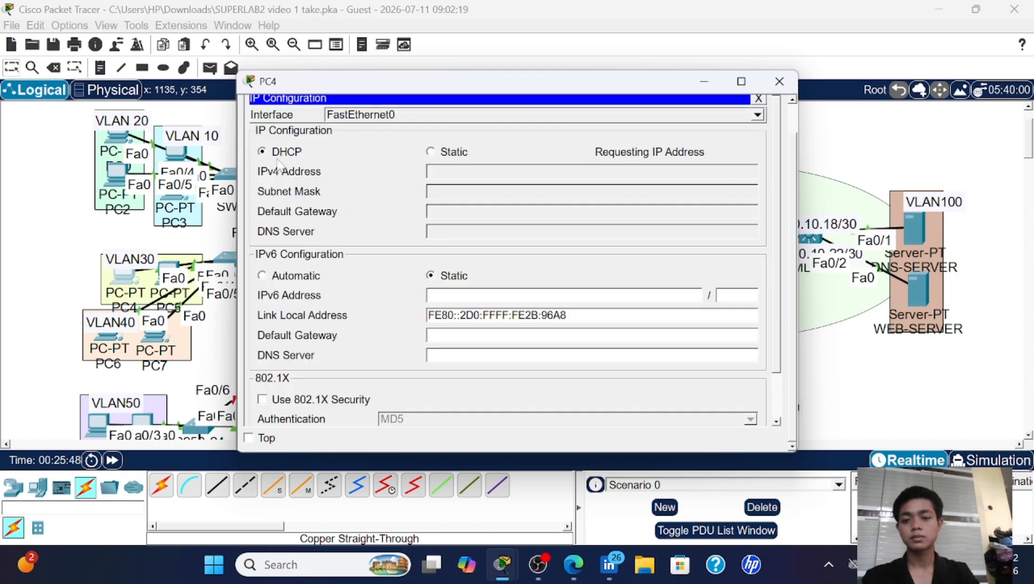
left_click(780, 82)
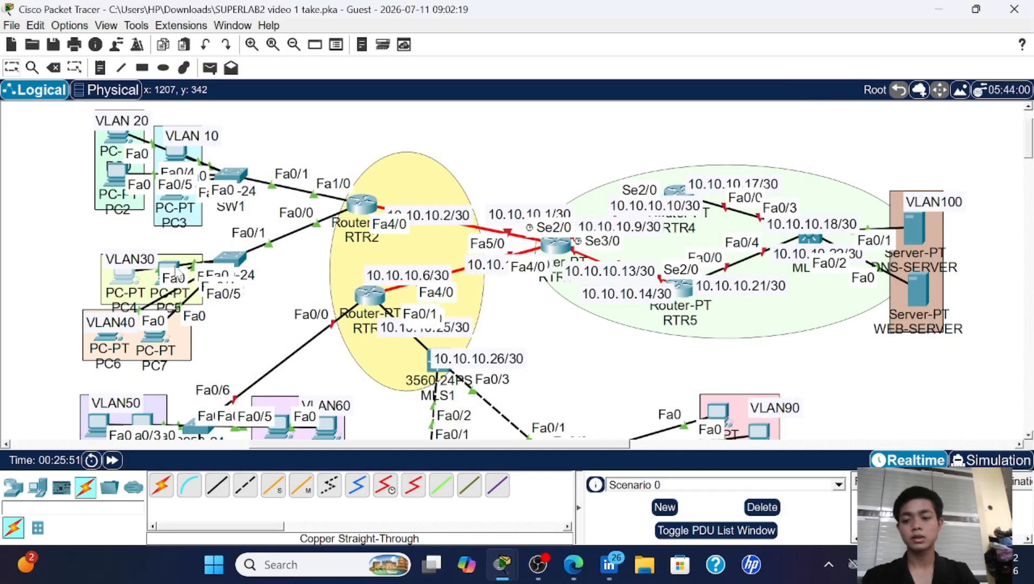
left_click(174, 268)
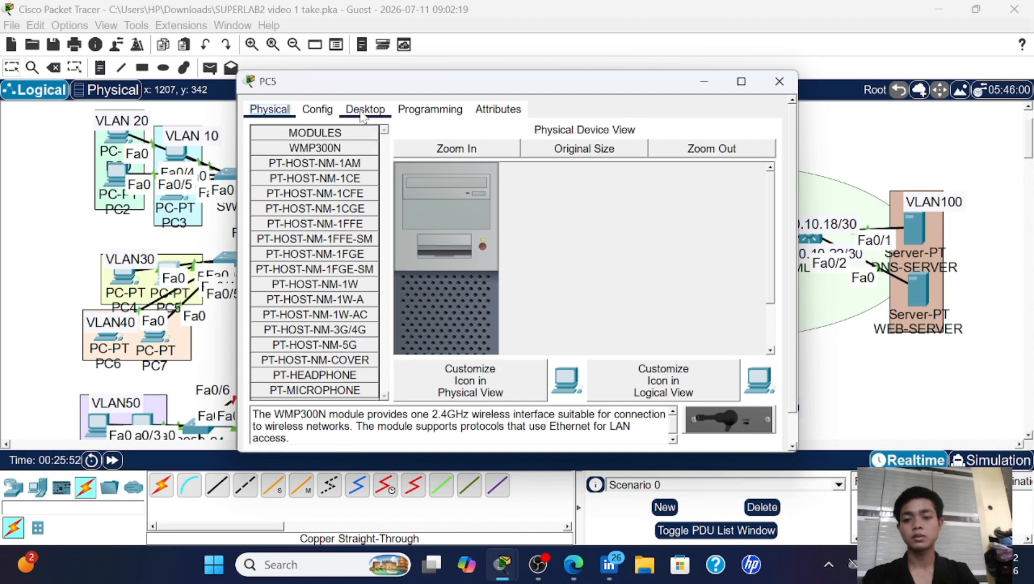
left_click(361, 111)
left_click(276, 149)
left_click(277, 153)
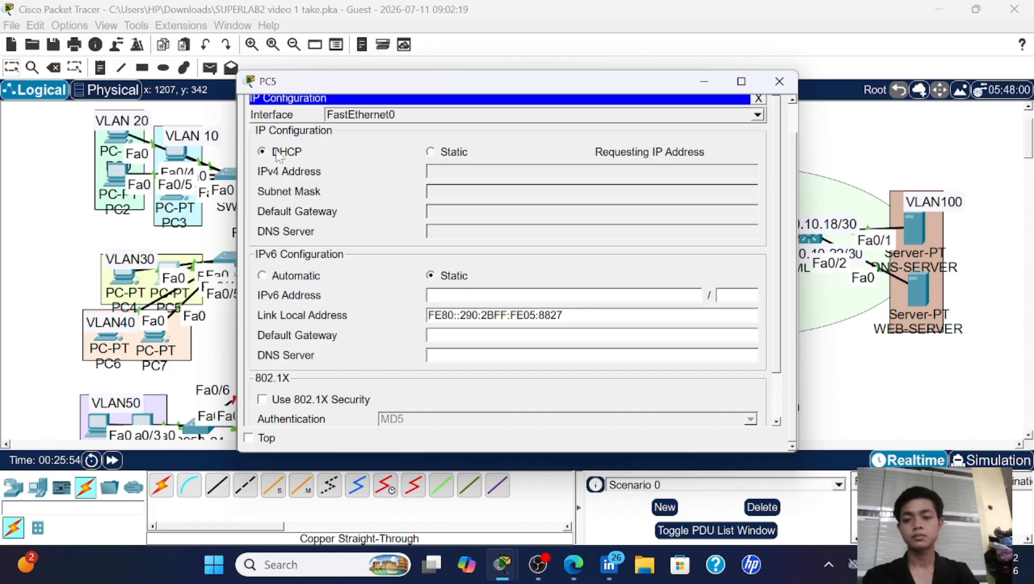
left_click(779, 81)
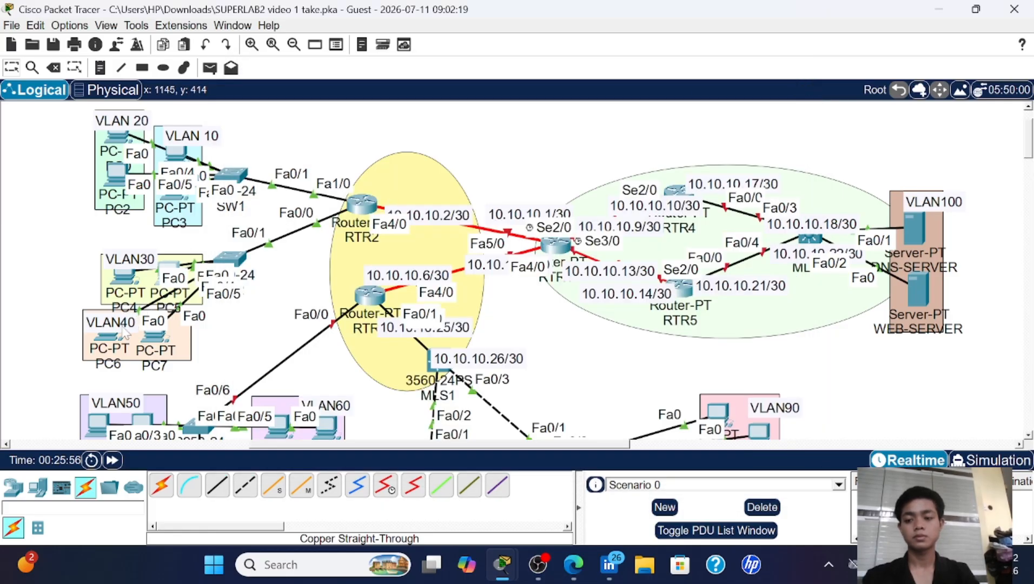
- Set PC6 and PC7 to DHCP addressing in their IP Configuration
left_click(107, 345)
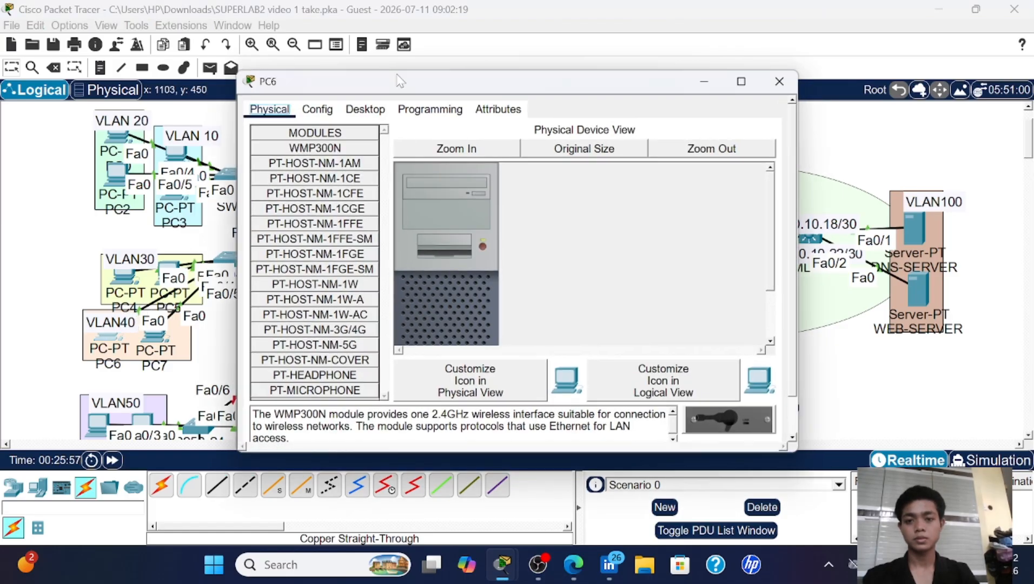
left_click(364, 110)
left_click(320, 159)
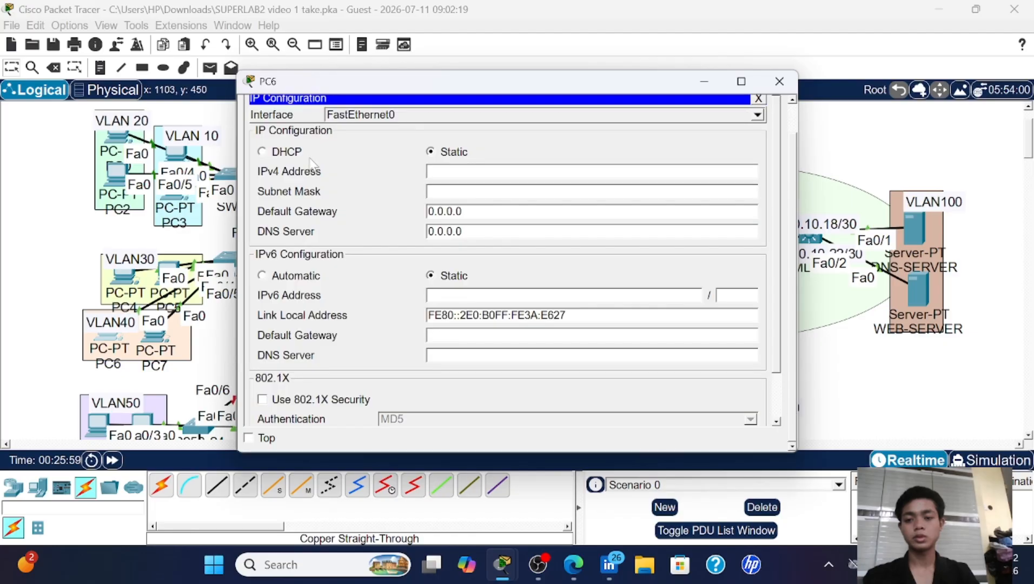
left_click(297, 153)
left_click(778, 81)
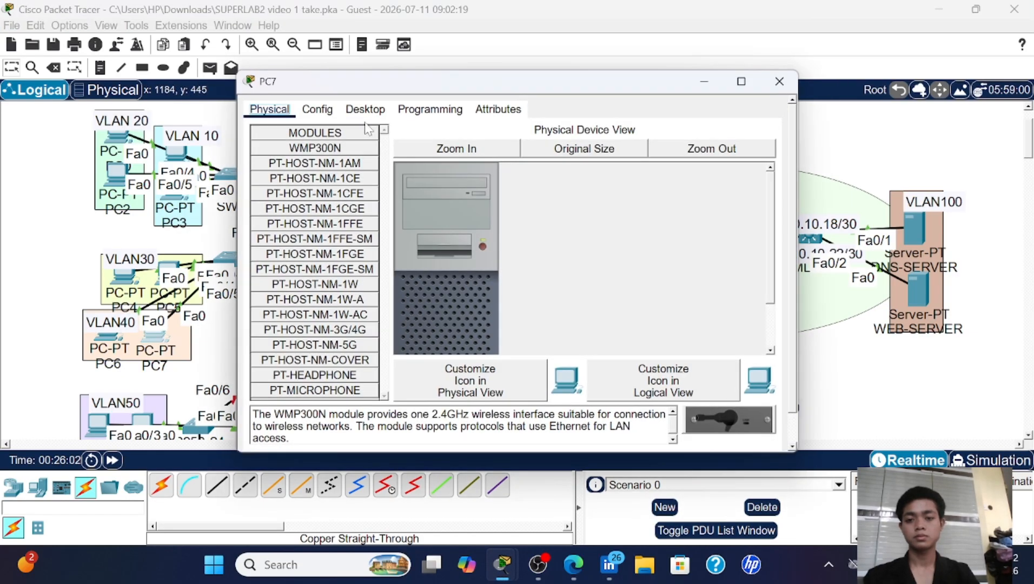
left_click(365, 111)
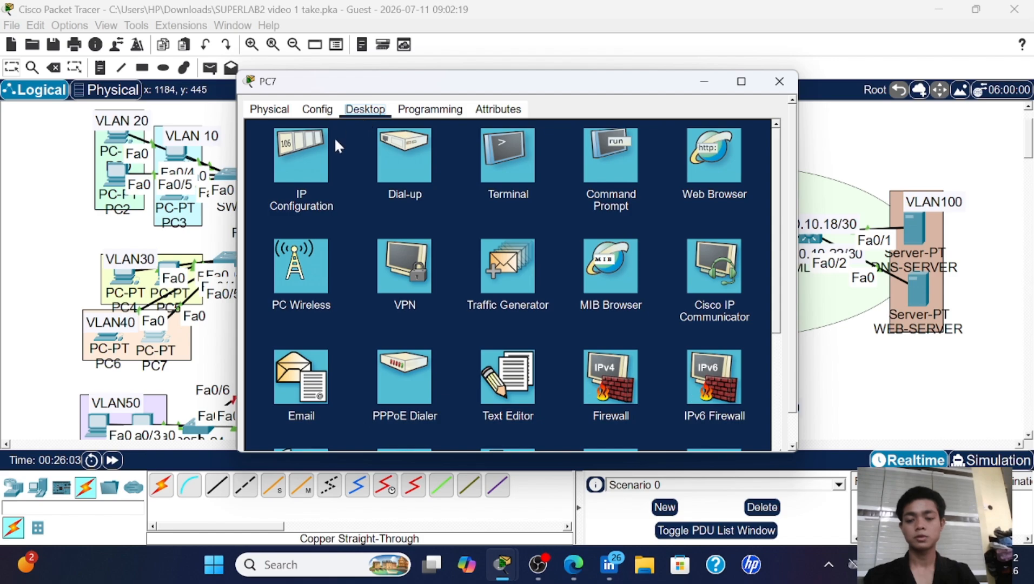
left_click(301, 155)
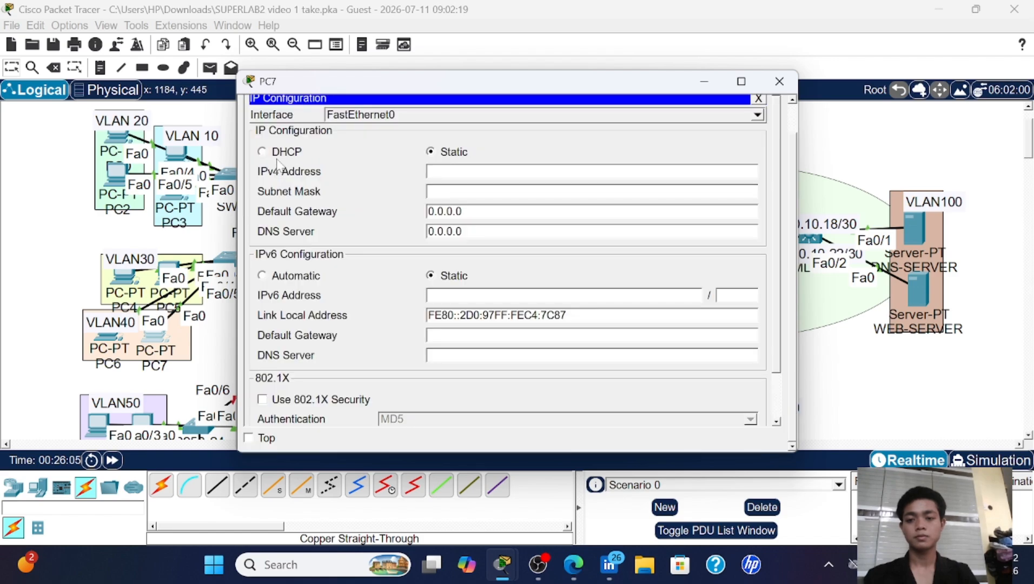
left_click(279, 154)
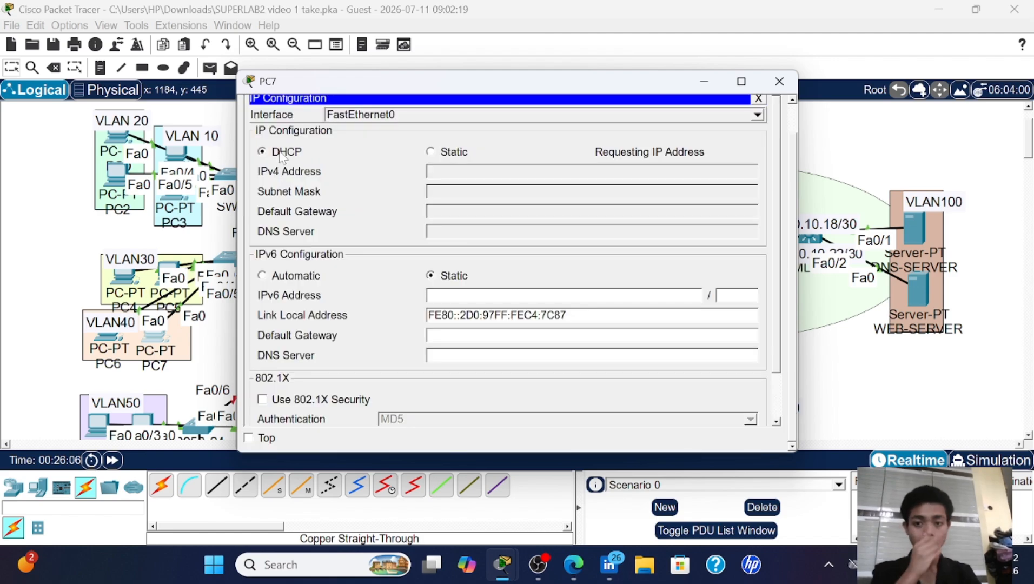
left_click(779, 81)
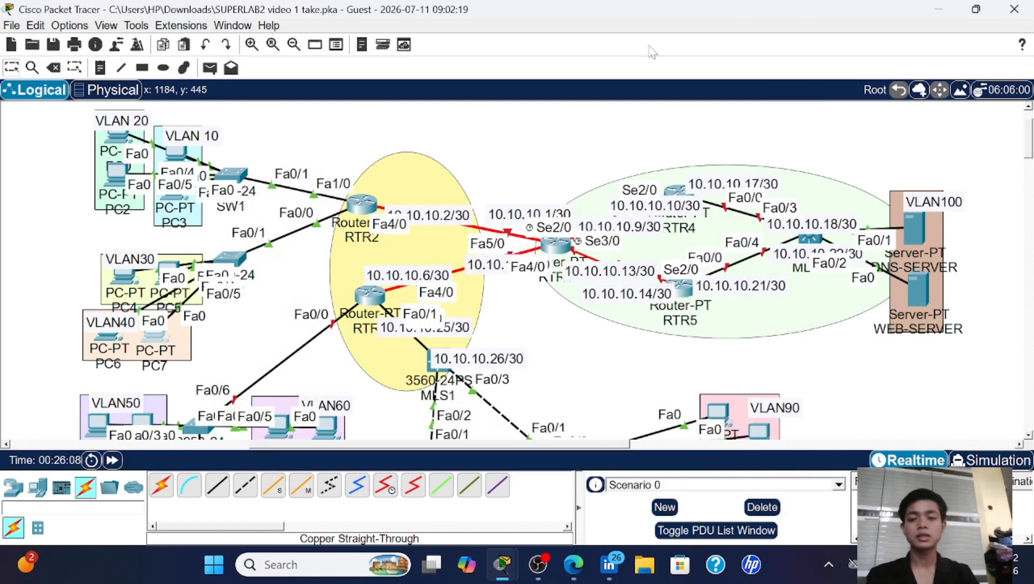
- Add simple PDUs from PC2 to PC0 and to PC3
left_click(211, 70)
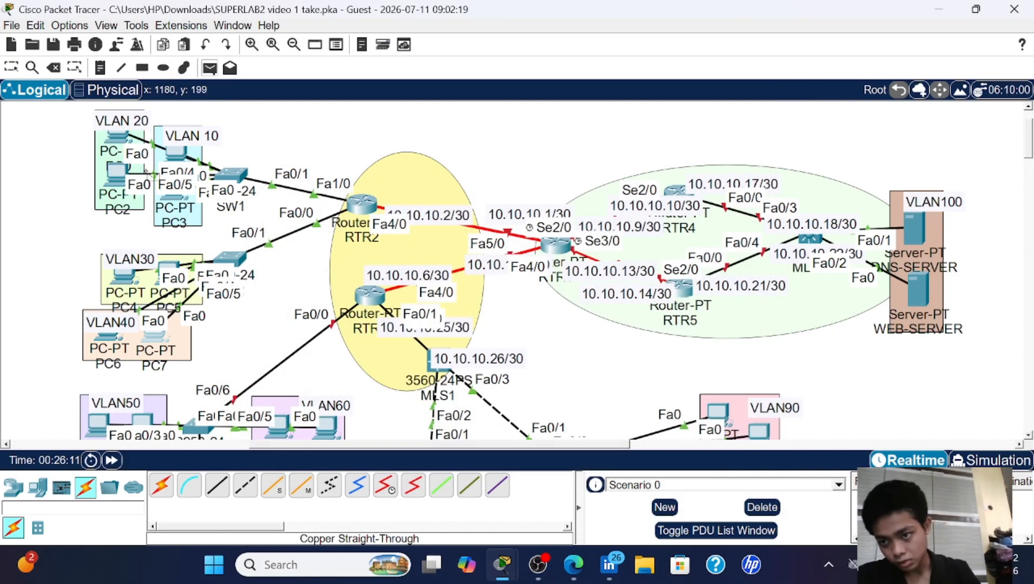
mouse_move(120, 180)
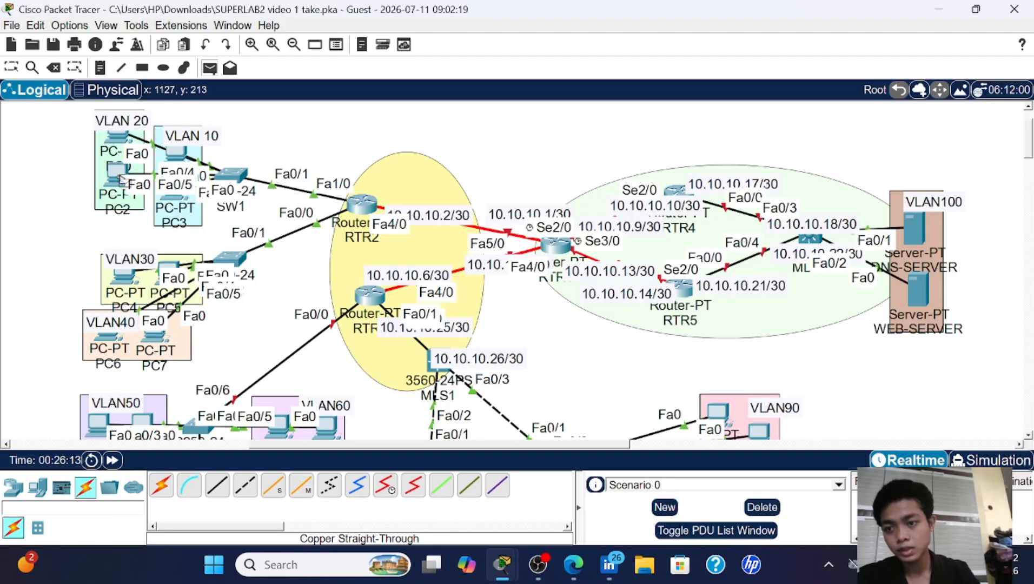
left_click(117, 142)
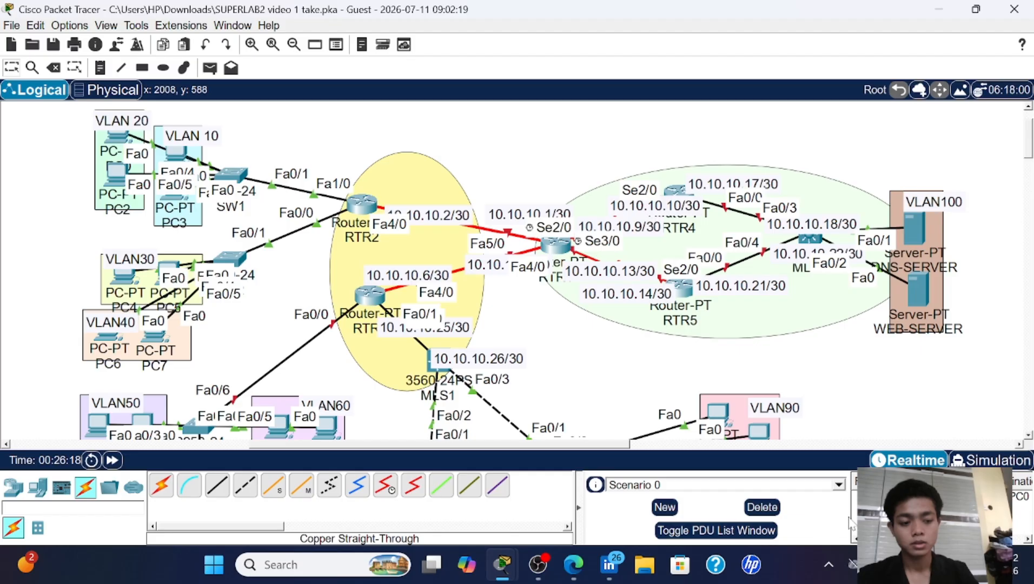
left_click(209, 68)
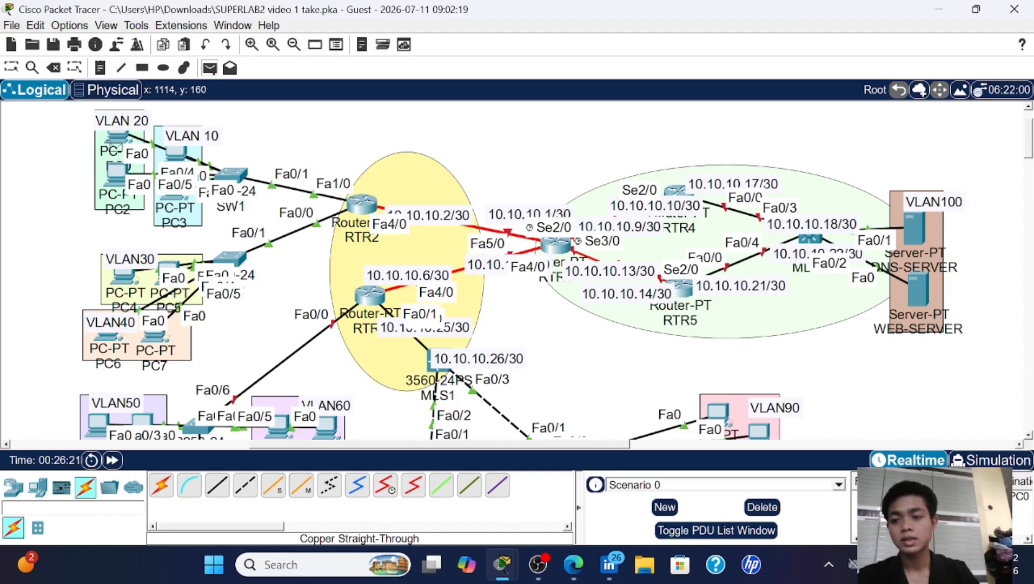
left_click(118, 142)
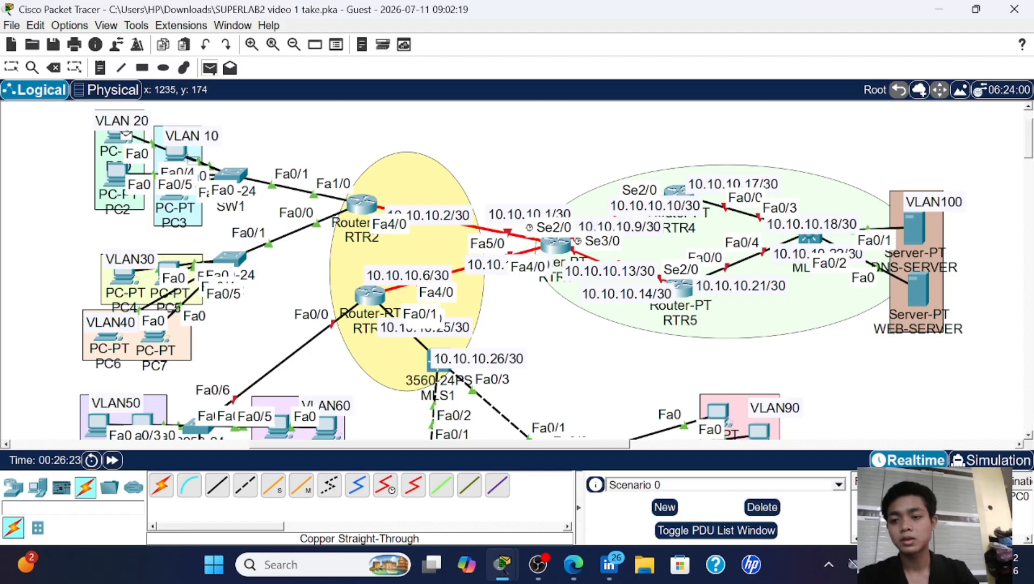
left_click(182, 157)
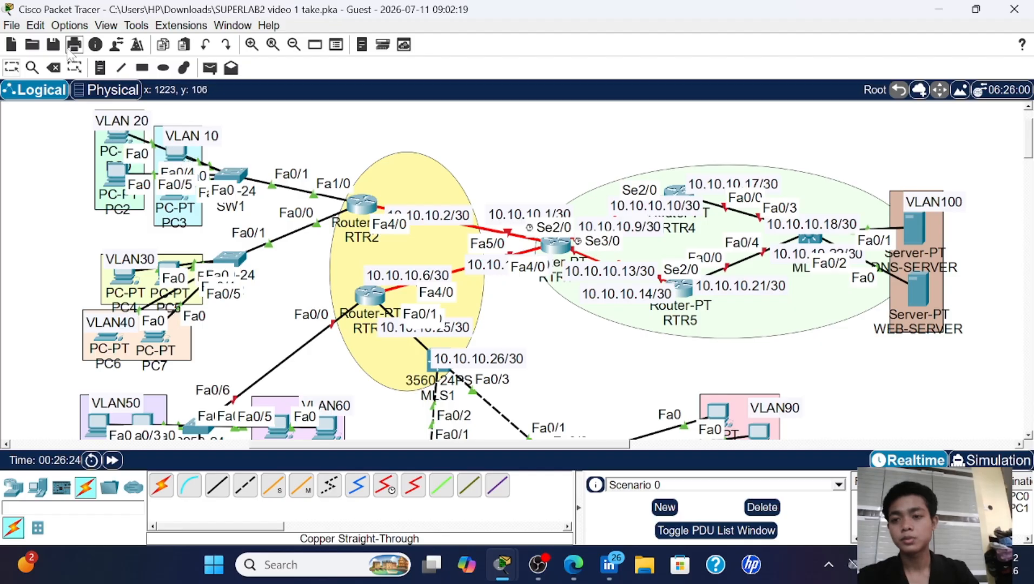
left_click(210, 70)
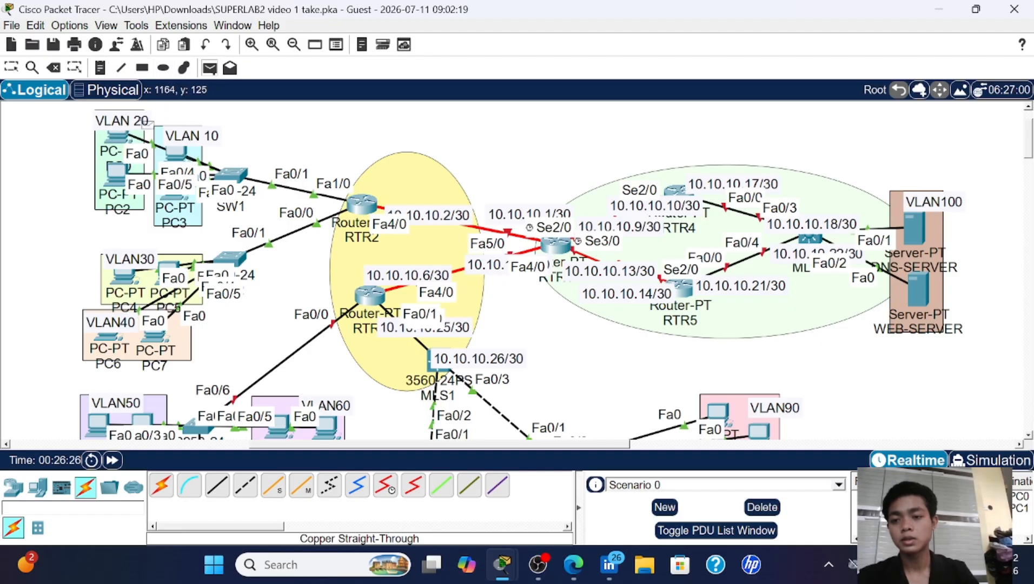
left_click(122, 139)
left_click(182, 158)
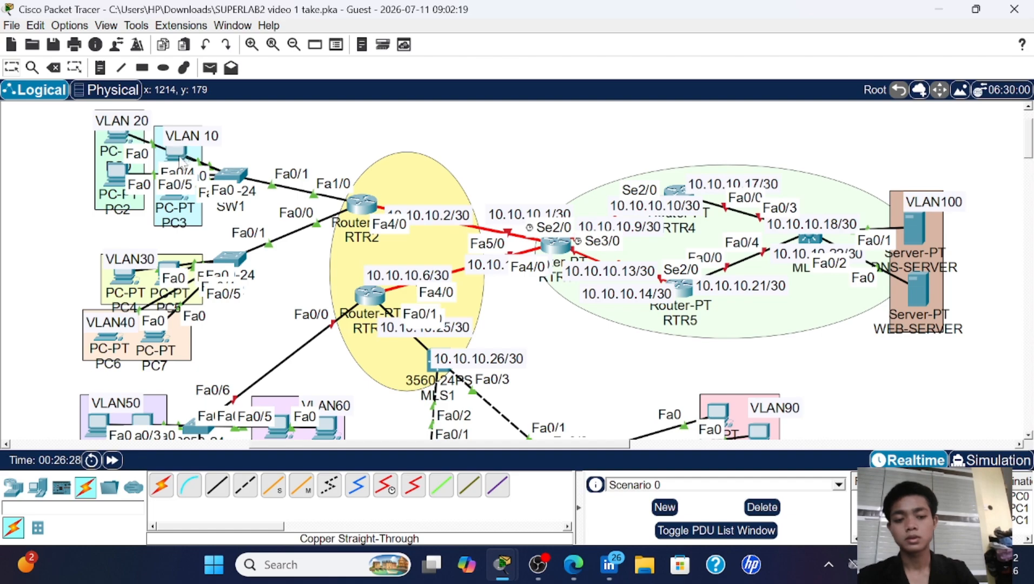
- Add a simple PDU from PC2 to PC4, then delete all test packets from the scenario
left_click(210, 69)
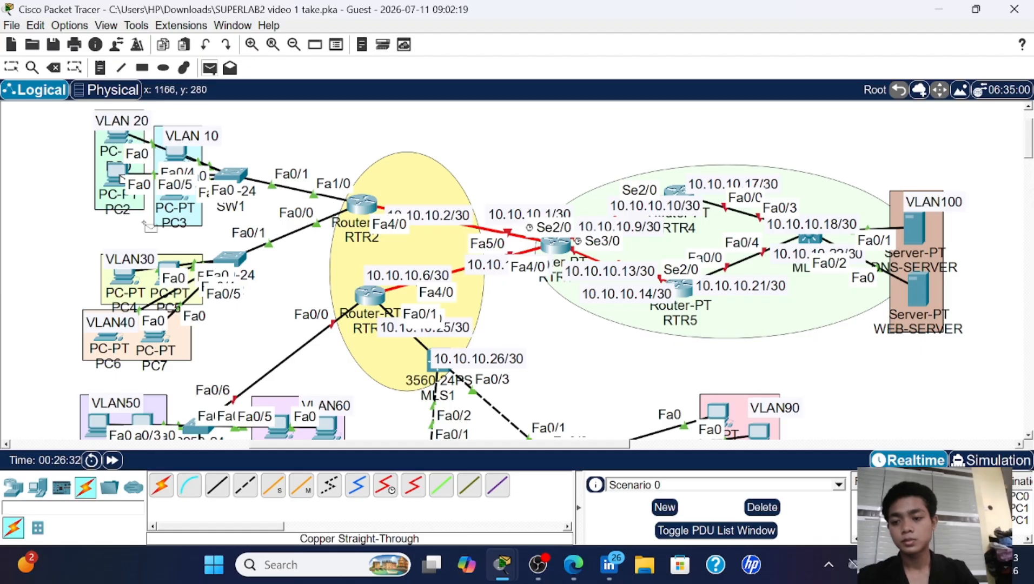
left_click(127, 279)
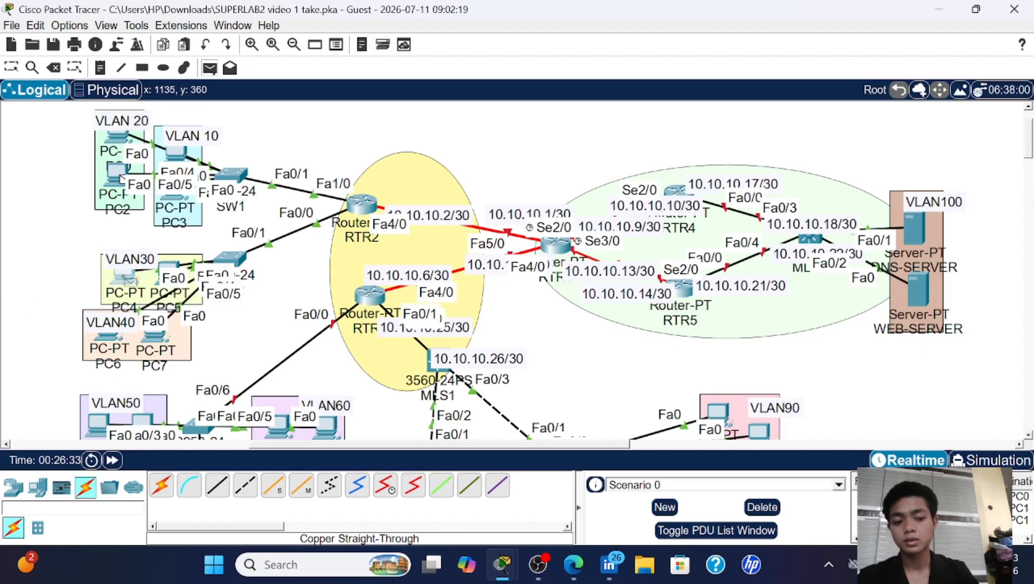
left_click(210, 68)
left_click(120, 174)
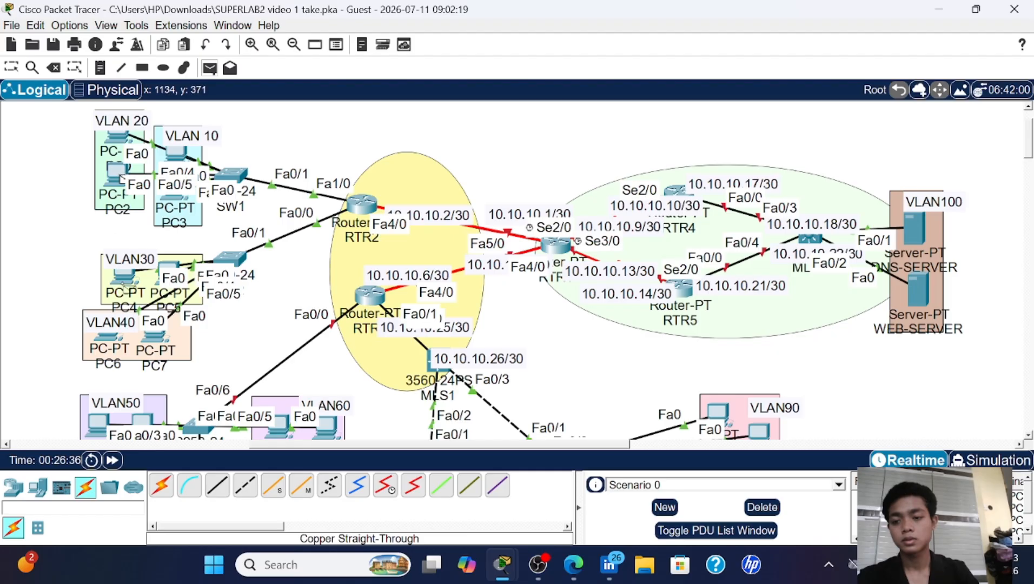
left_click(126, 278)
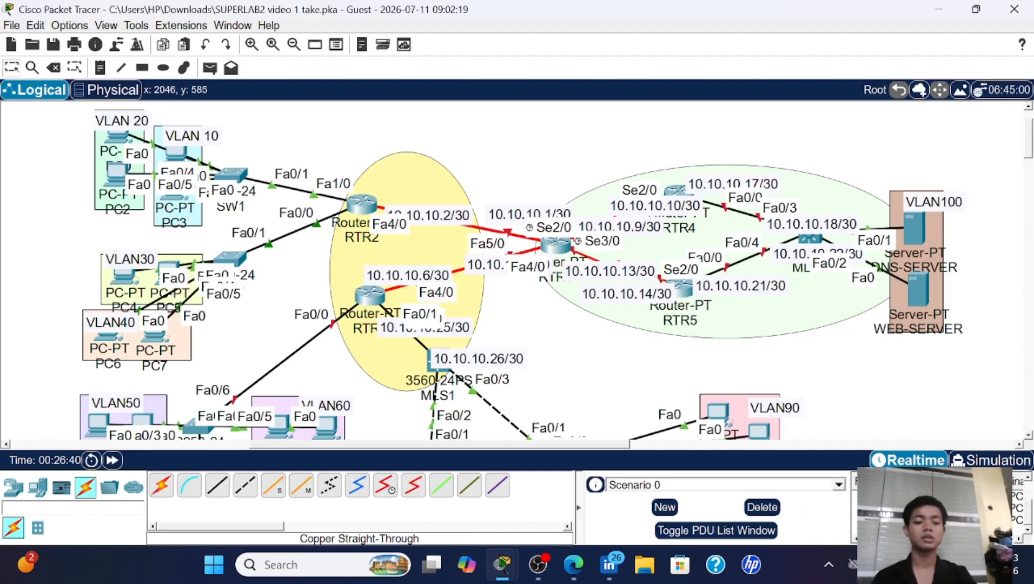
left_click(770, 507)
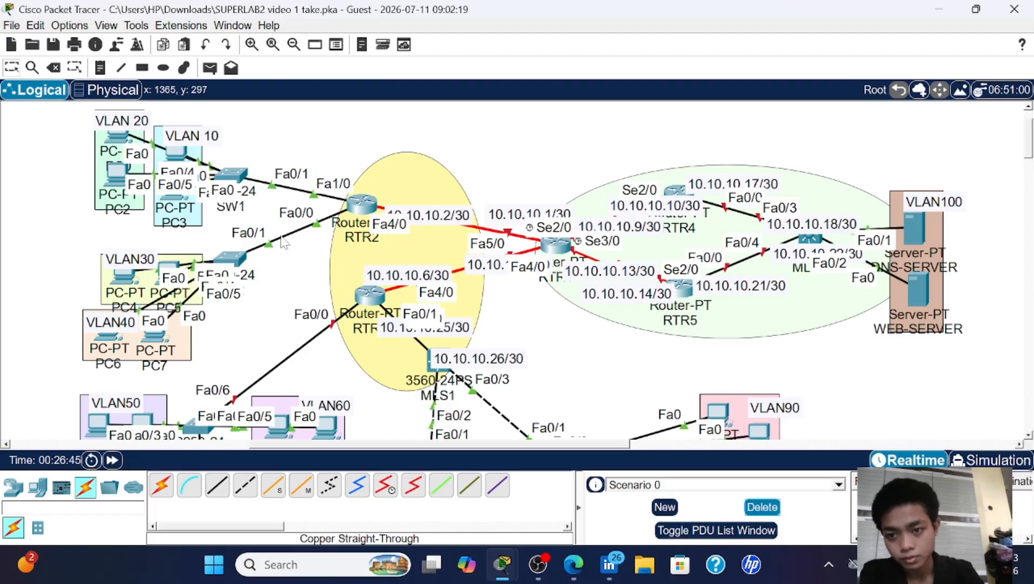
- Read the Part 3 VLAN and trunking tasks for SW3, SW4 and RTR3, then close the activity window
scroll(301, 276, "down", 3)
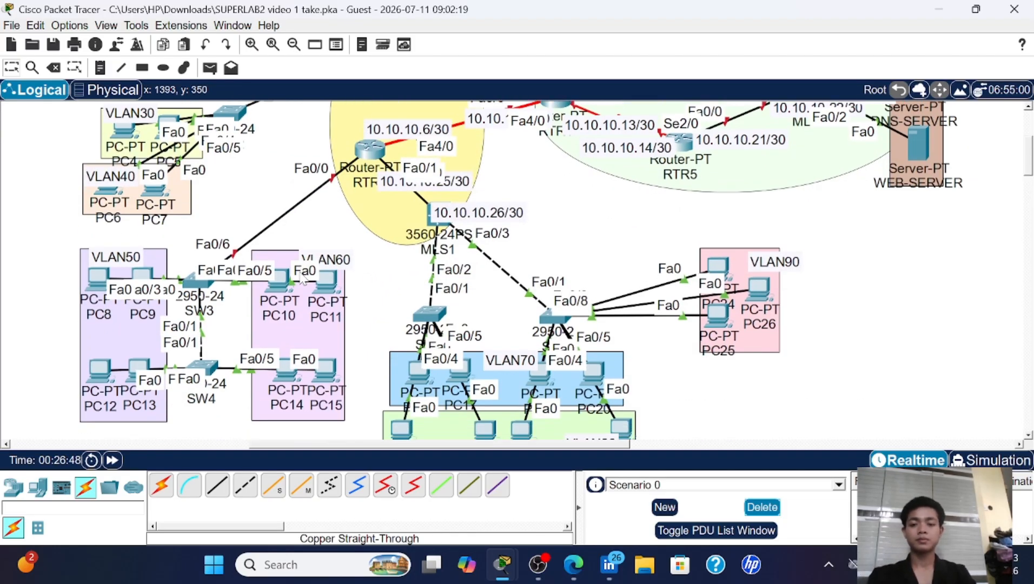
scroll(302, 277, "up", 1)
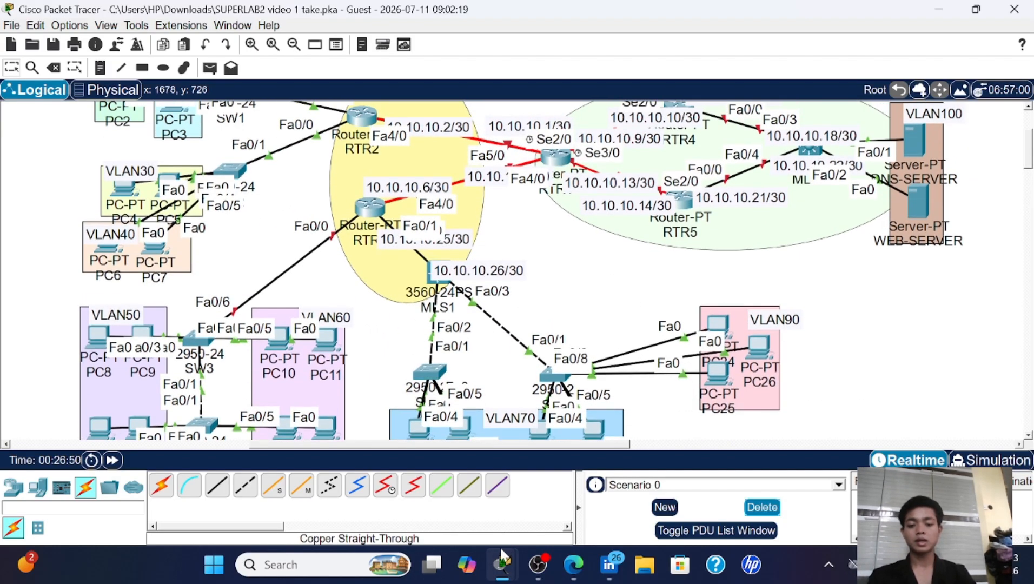
mouse_move(501, 560)
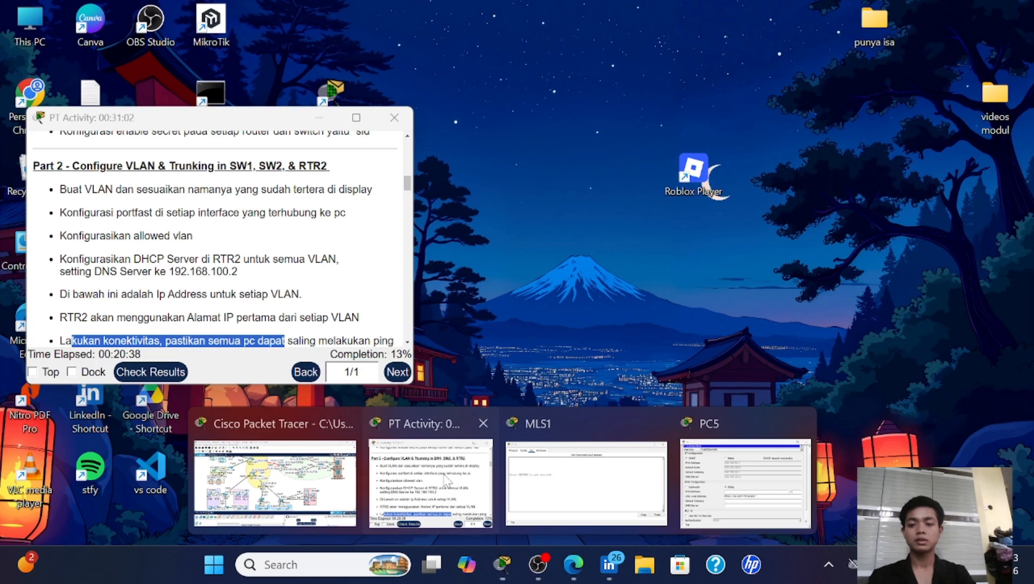
left_click(427, 475)
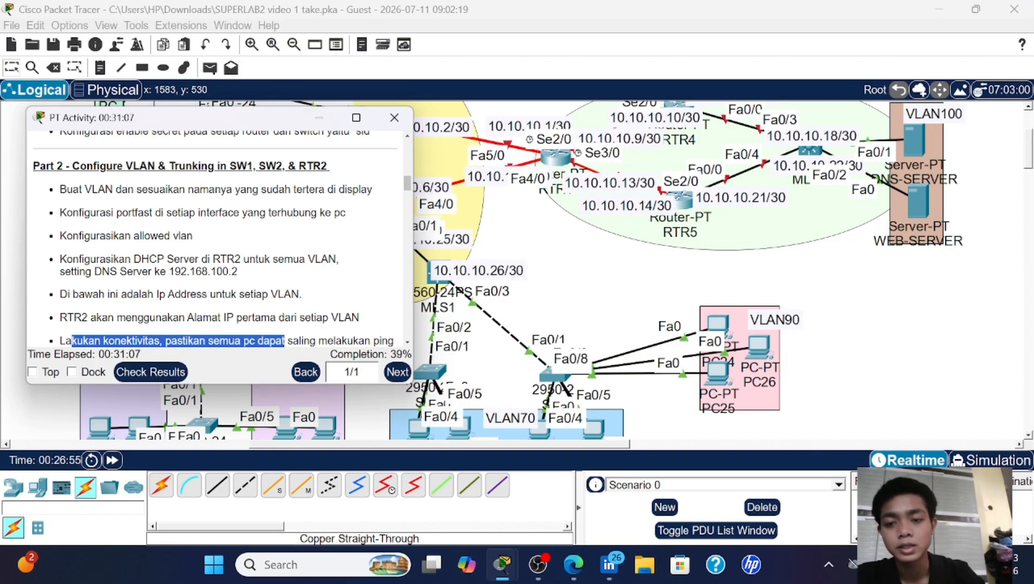
scroll(163, 292, "down", 3)
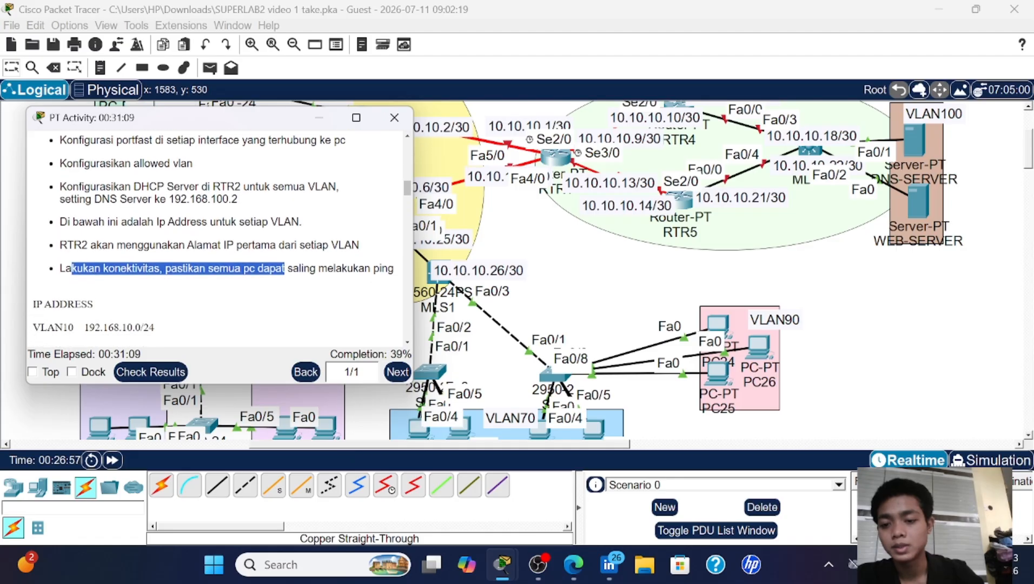
scroll(172, 306, "down", 5)
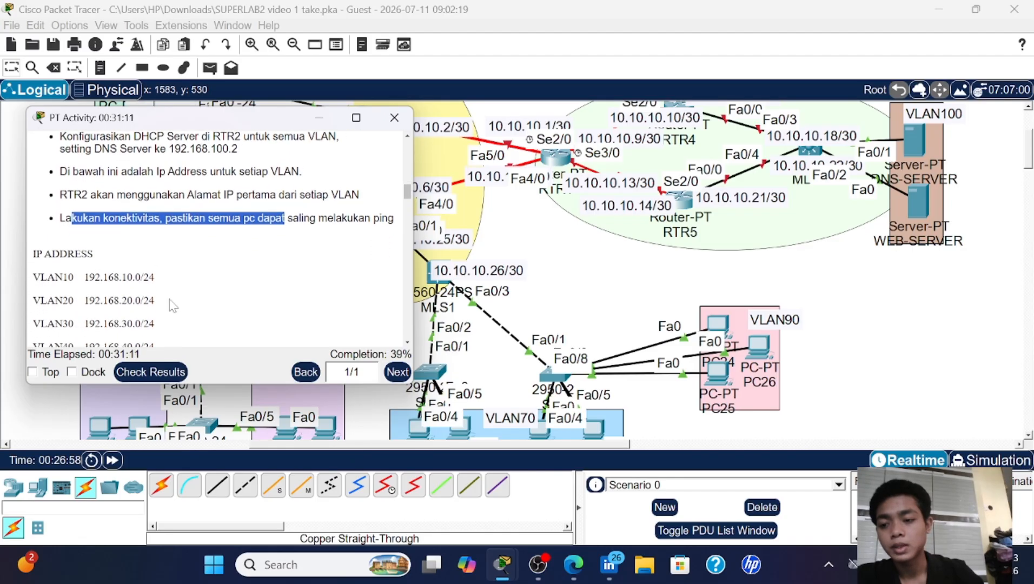
scroll(171, 302, "down", 1)
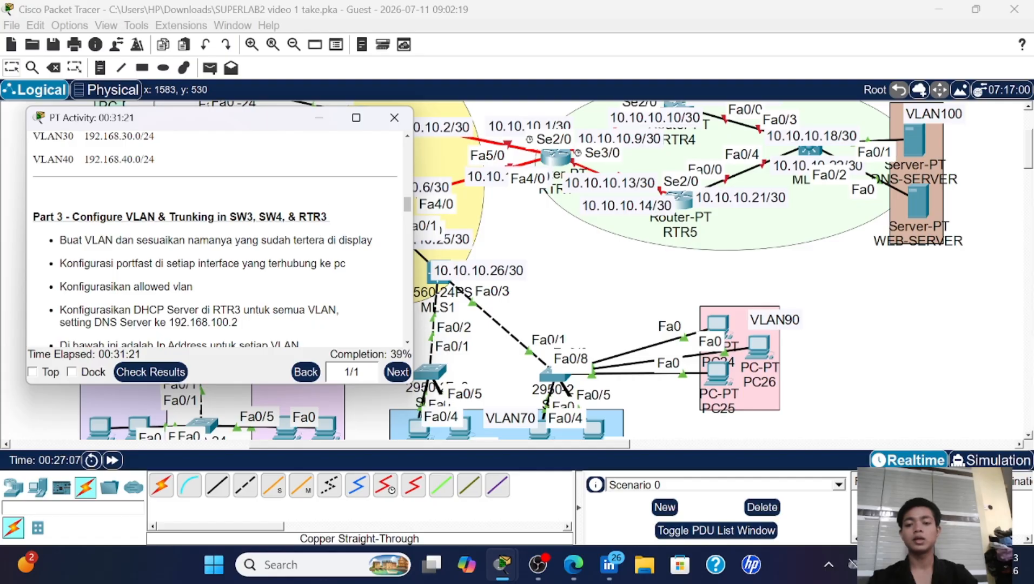
scroll(205, 257, "down", 1)
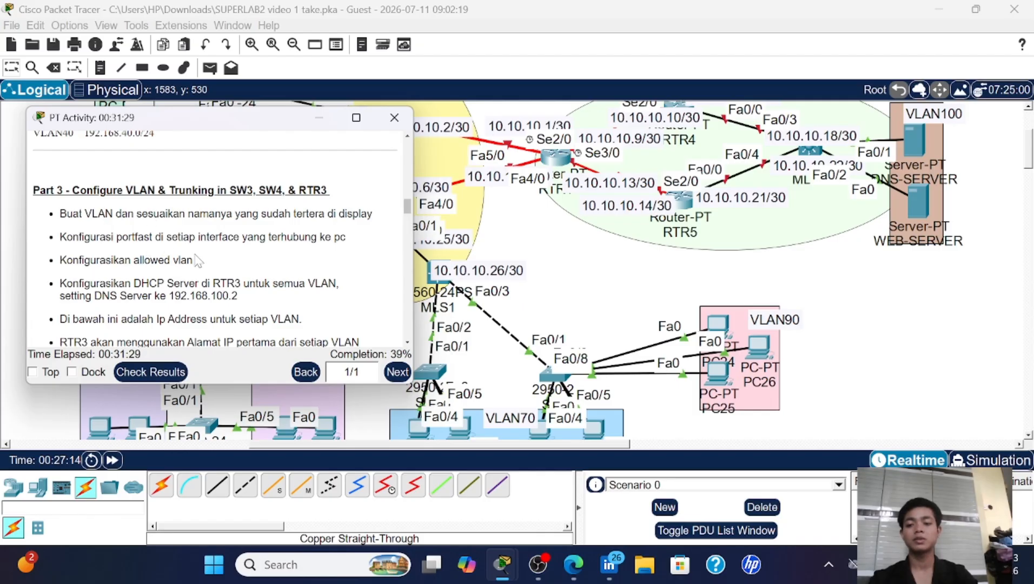
scroll(216, 237, "down", 1)
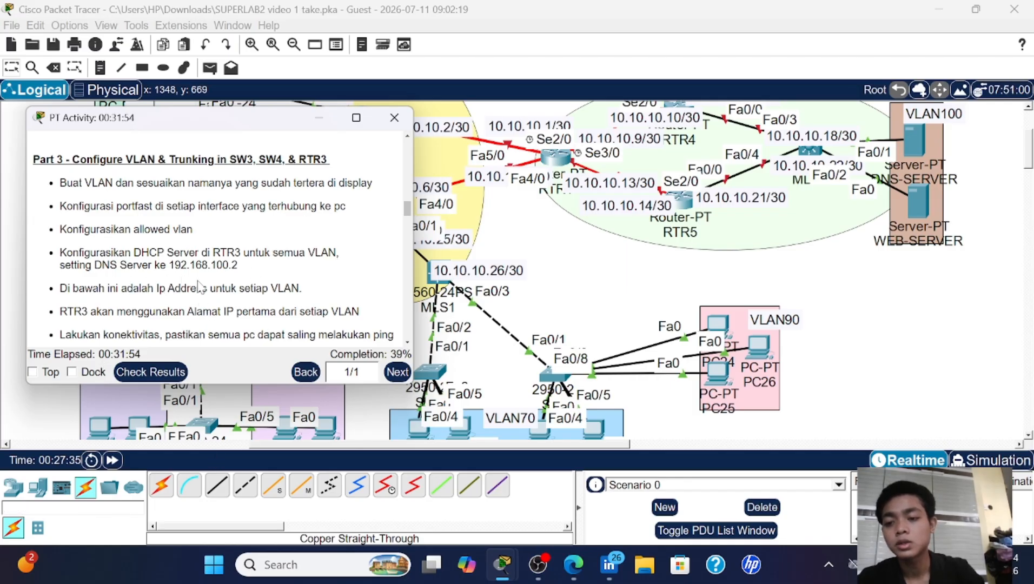
scroll(227, 287, "down", 1)
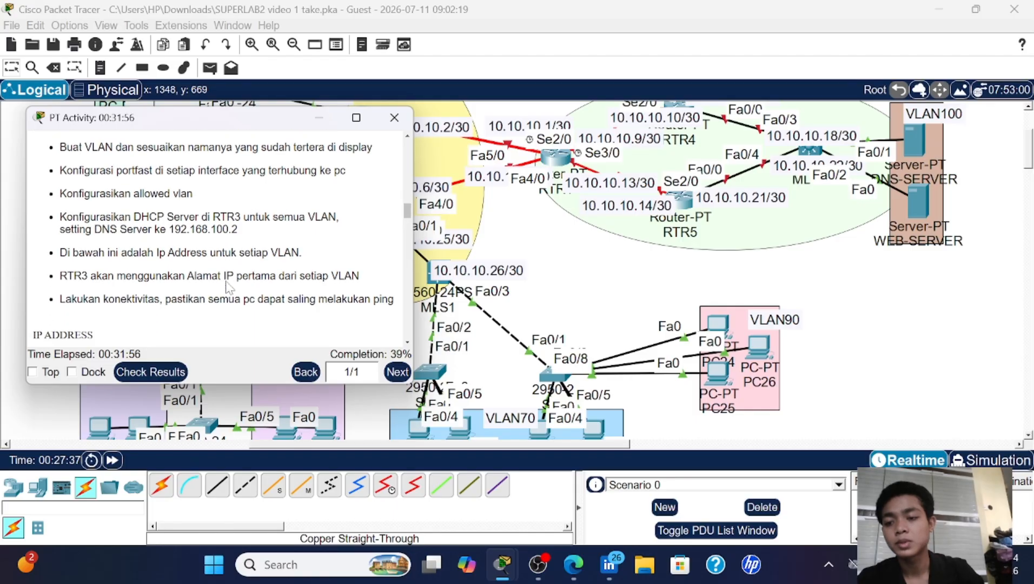
scroll(227, 287, "up", 10)
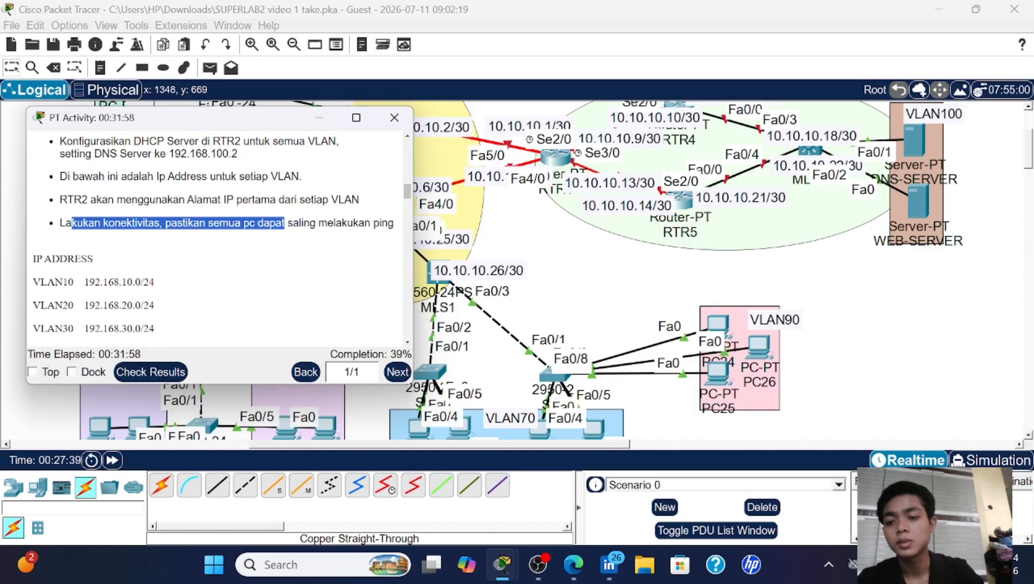
scroll(182, 245, "down", 10)
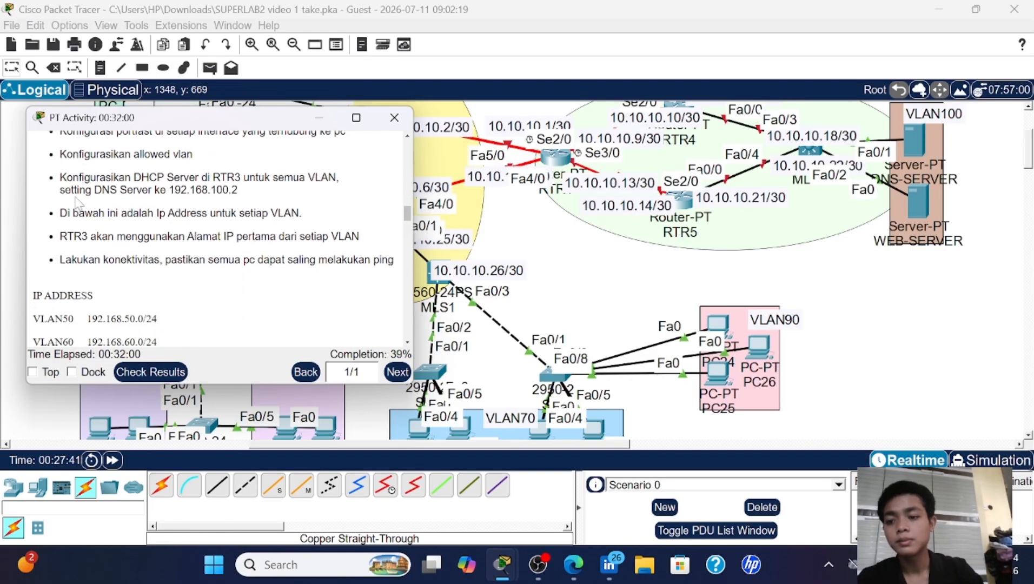
scroll(145, 271, "down", 1)
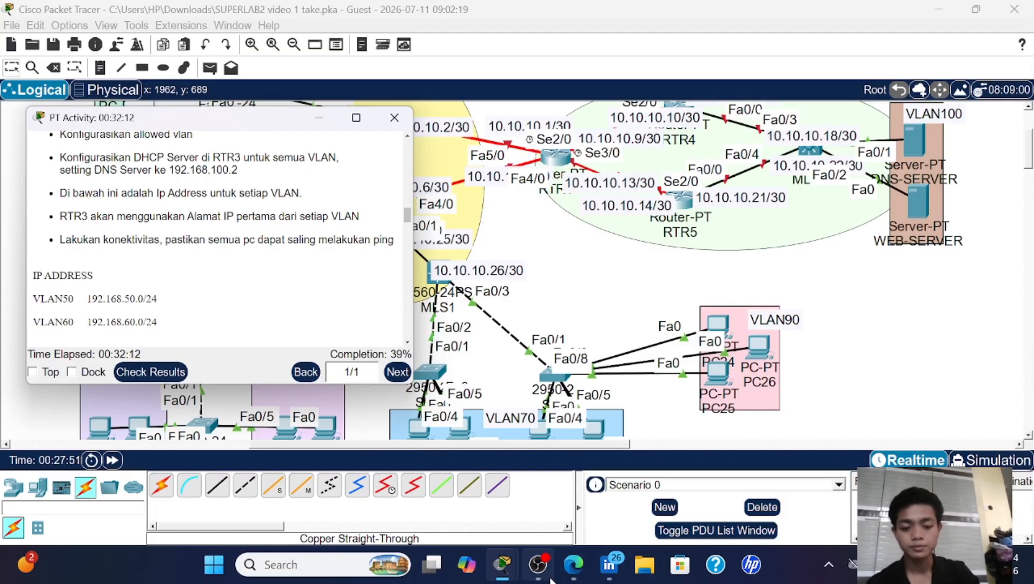
mouse_move(548, 578)
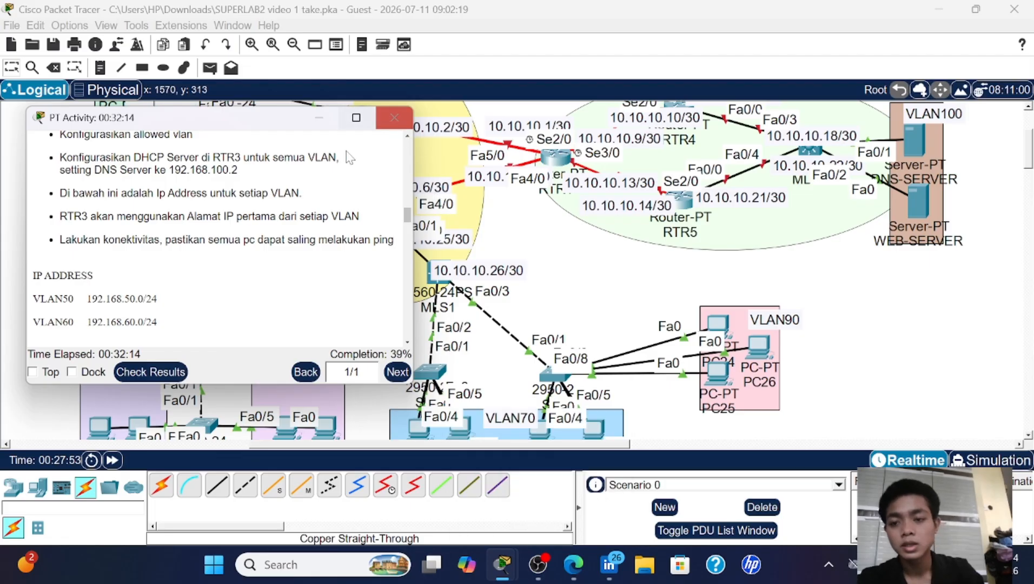
scroll(333, 186, "up", 2)
scroll(333, 187, "up", 2)
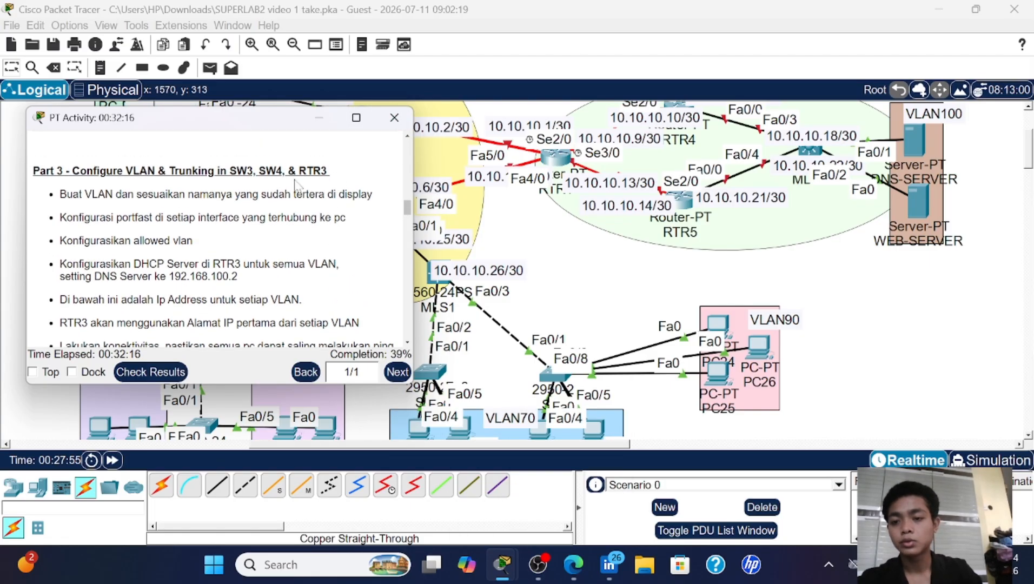
left_click(399, 118)
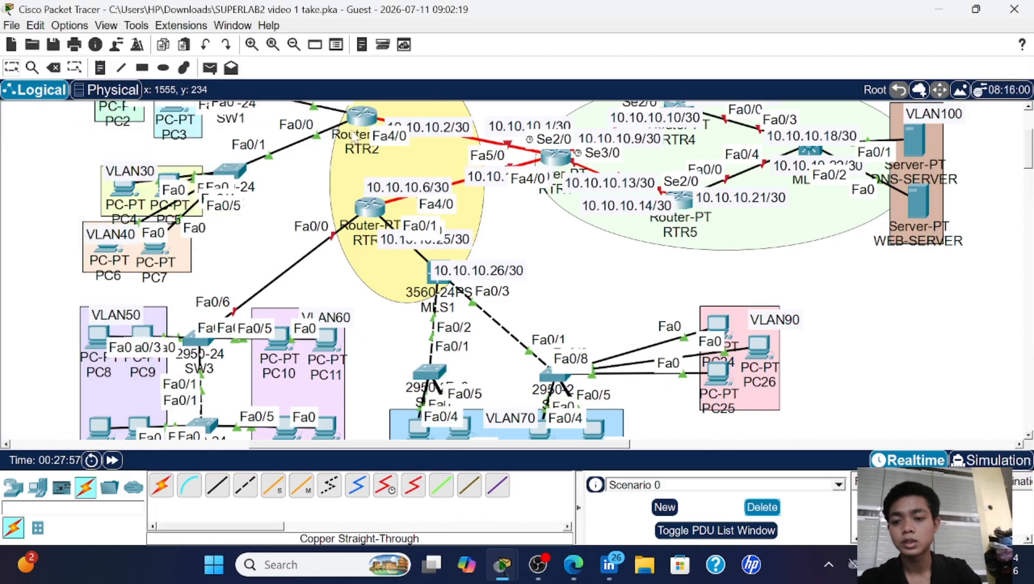
- Open SW3's CLI and enter privileged then global configuration mode with en and conf
left_click(194, 340)
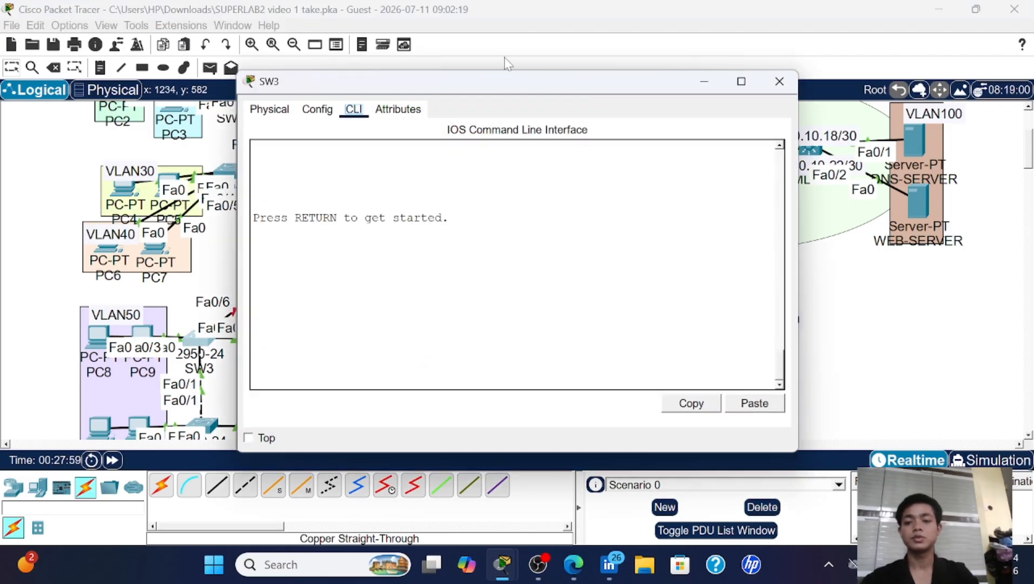
key("Return")
key("Return")
key("Return")
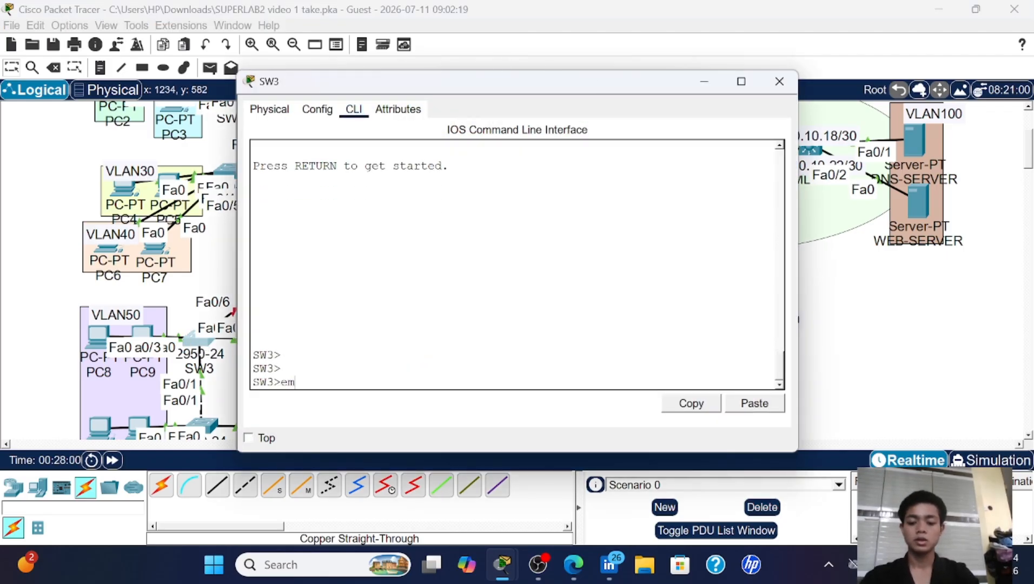
type("en")
key("Return")
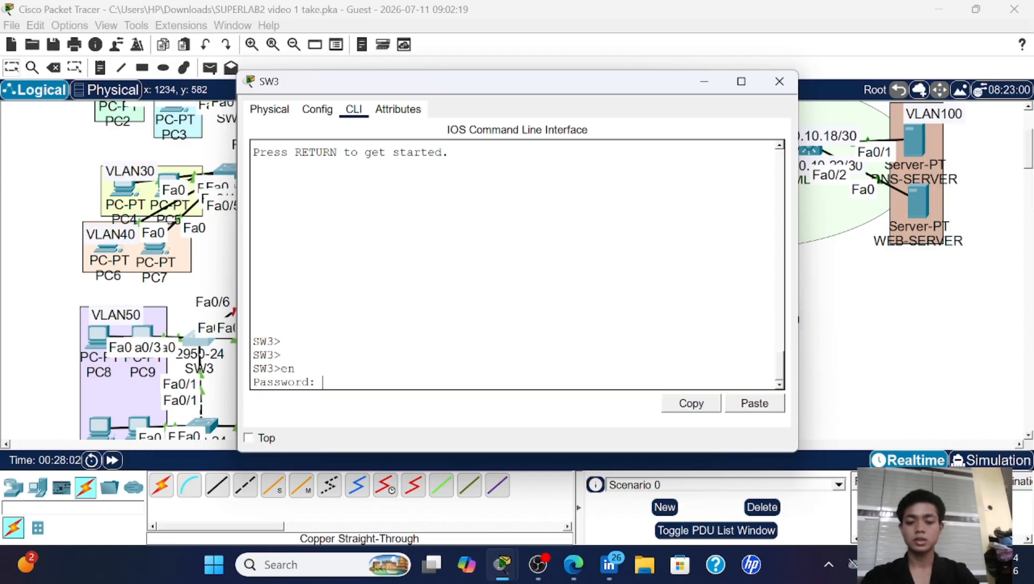
key("Return")
type("conf")
key("Return")
key("Return")
key("Return")
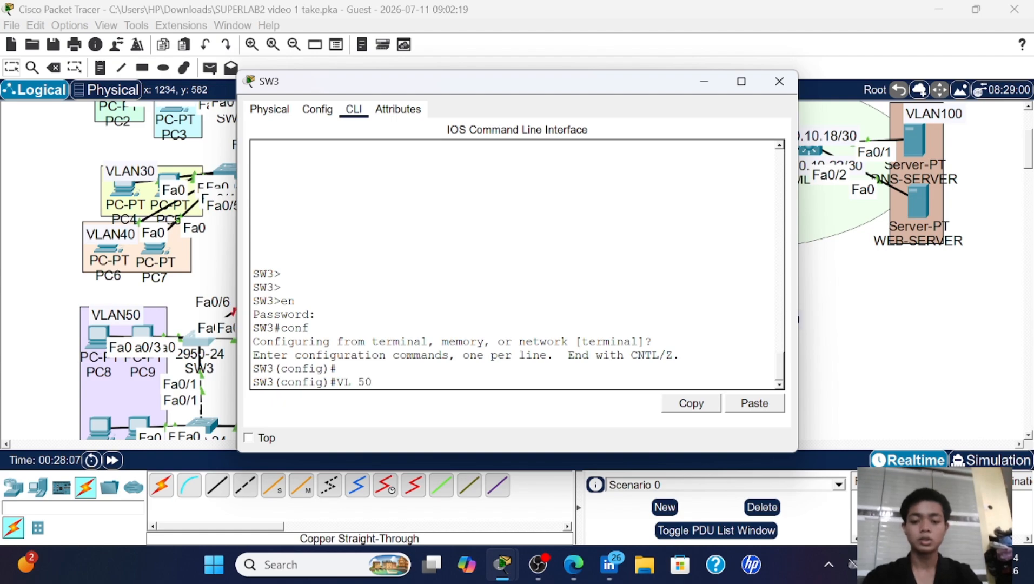
- Create VLAN 50 named VLAN50 and VLAN 60 named VLAN60, then exit
key("Return")
type("NAME")
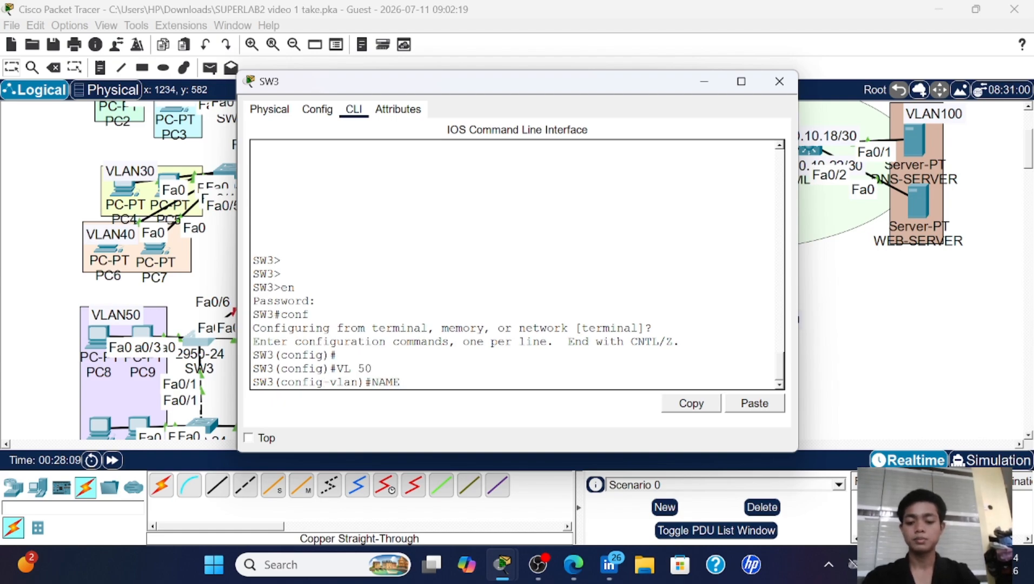
type(" VLAN50")
key("Return")
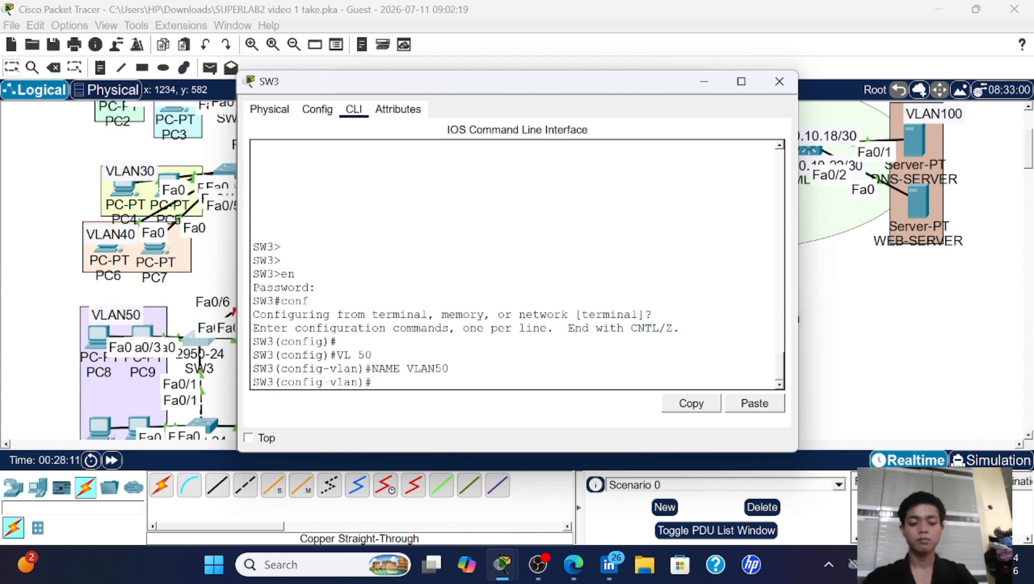
key("Up")
key("Up")
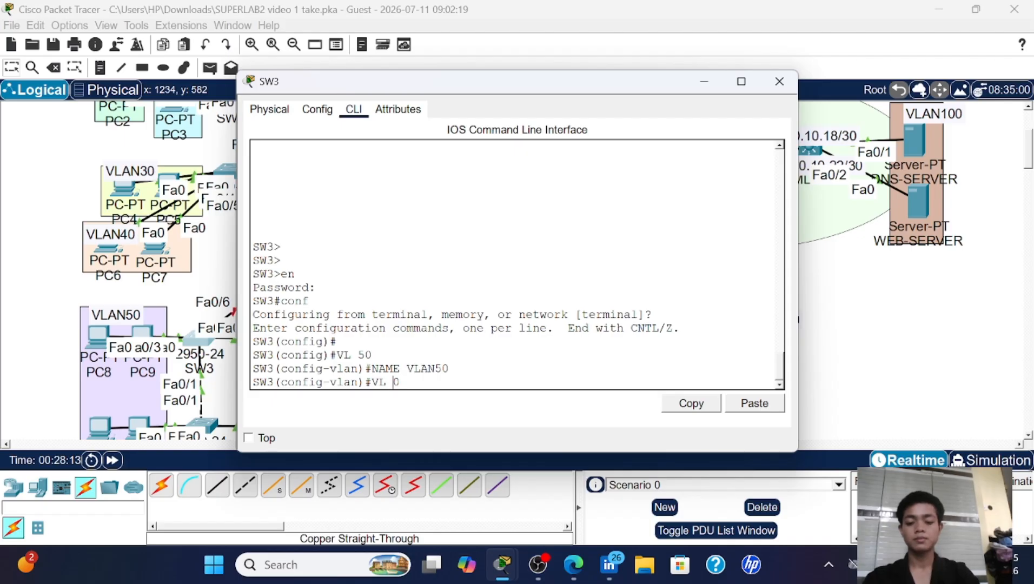
key("Return")
key("Up")
key("Up")
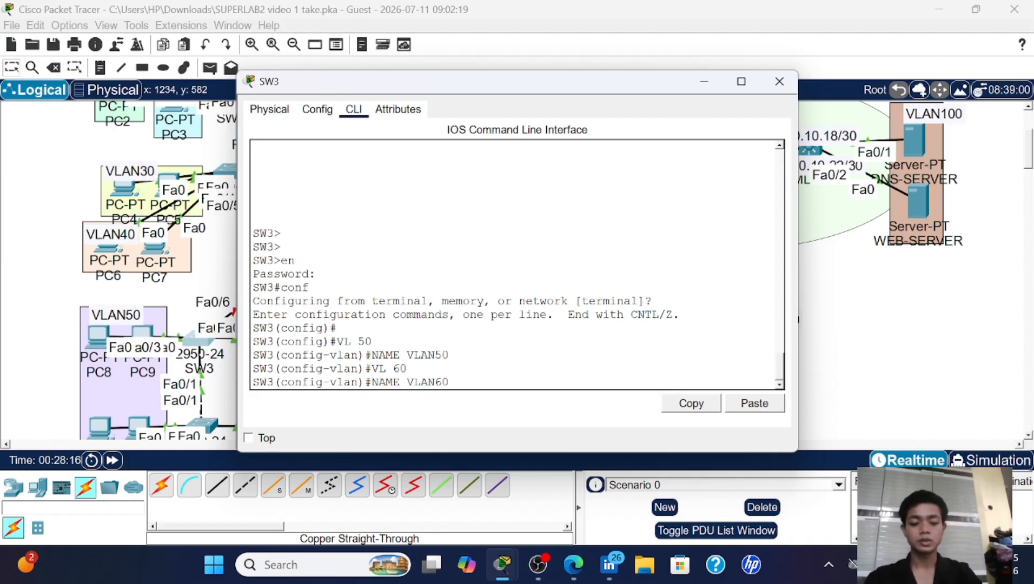
key("Return")
key("Return")
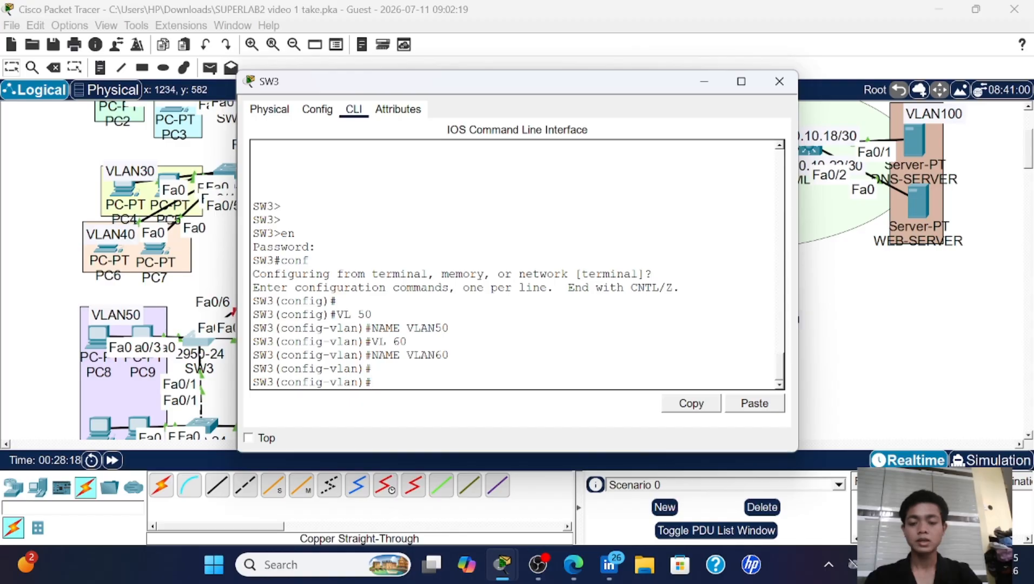
type("EX")
key("Return")
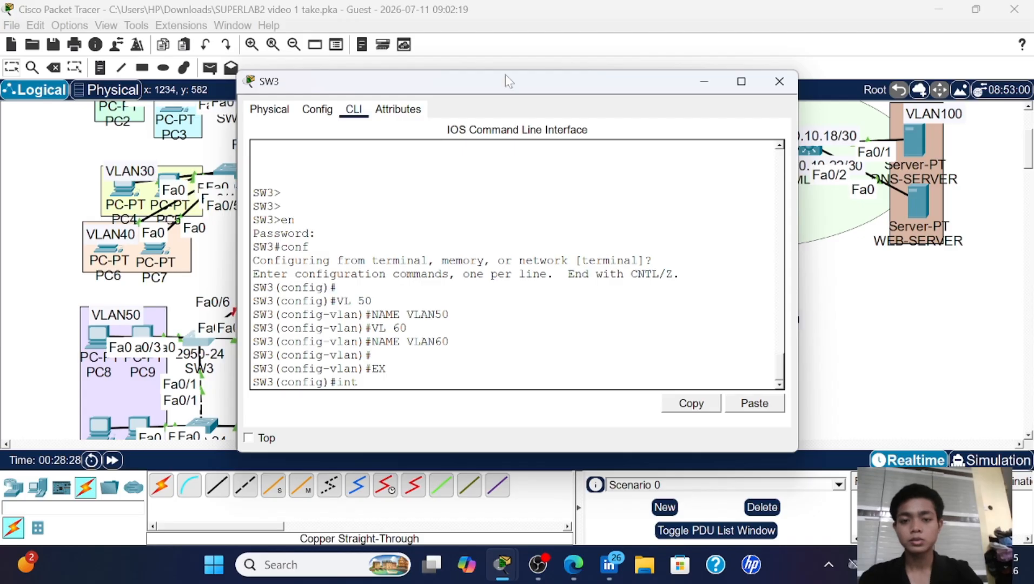
- Make SW3's Fa0/6 a trunk port allowing VLANs 50-60
left_click_drag(503, 88, 651, 105)
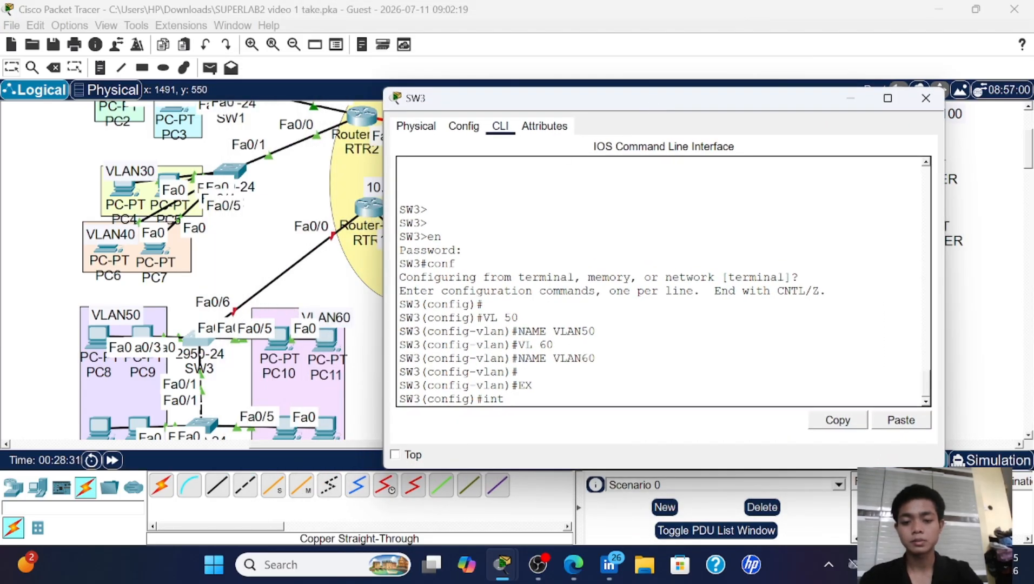
type("fa0")
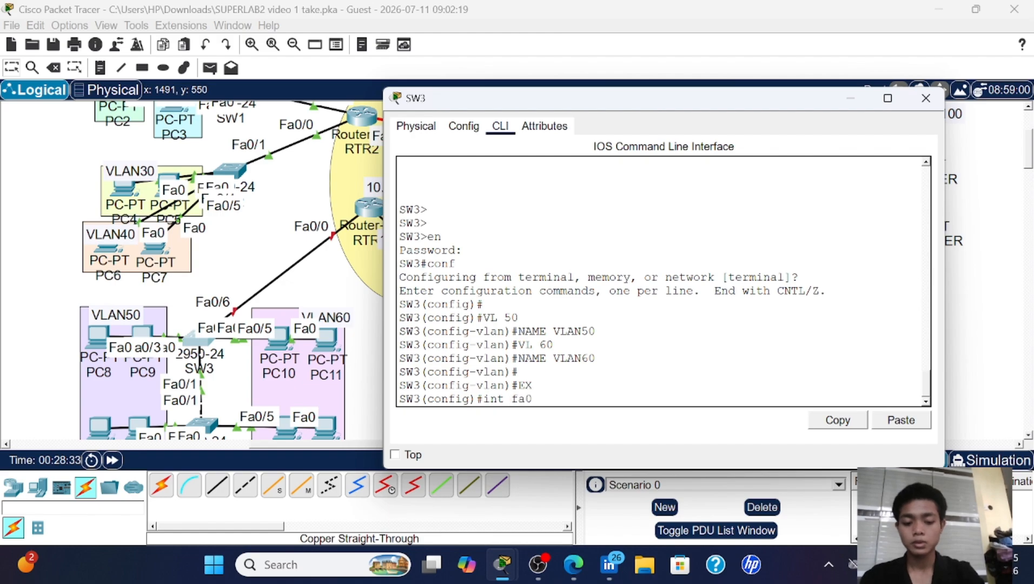
type("/6")
key("Return")
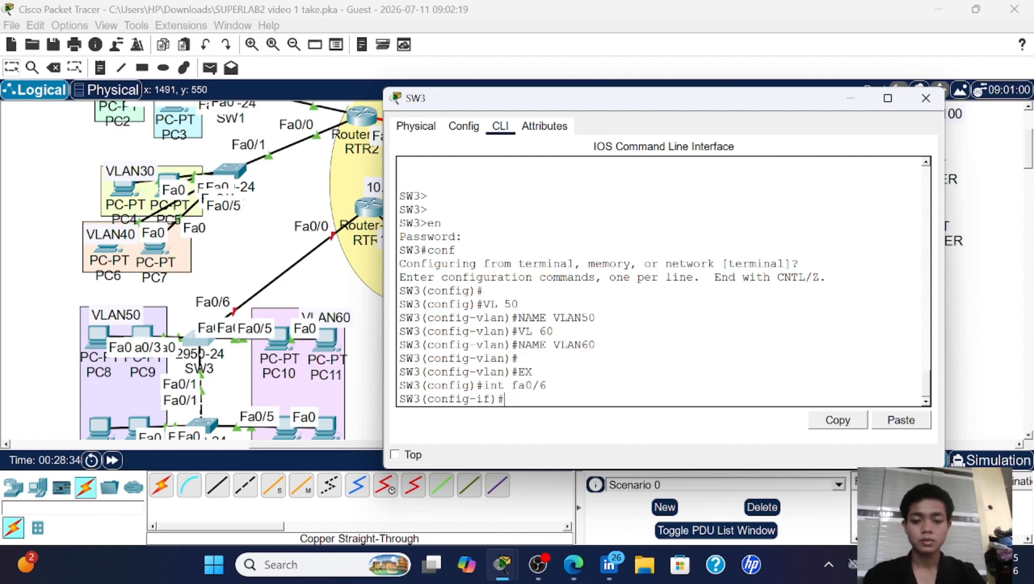
type("sw mo tr")
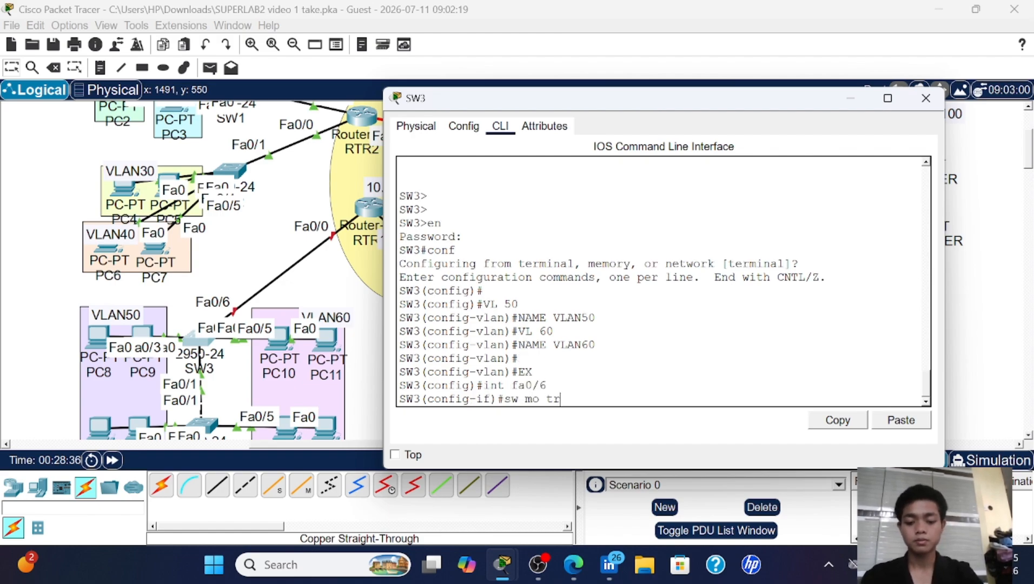
key("Return")
type("sw tr a")
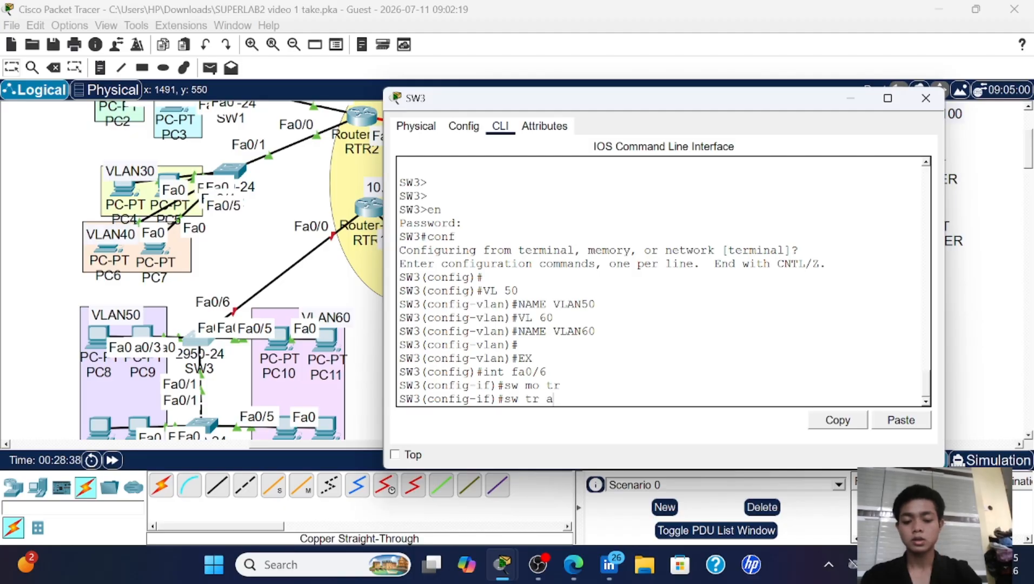
type("l vl")
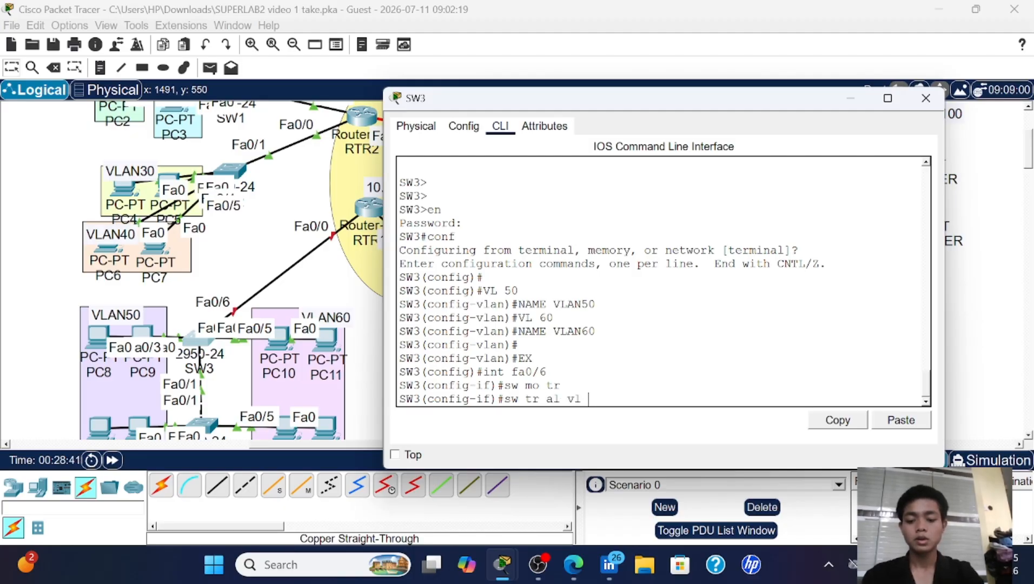
type(" 50-60")
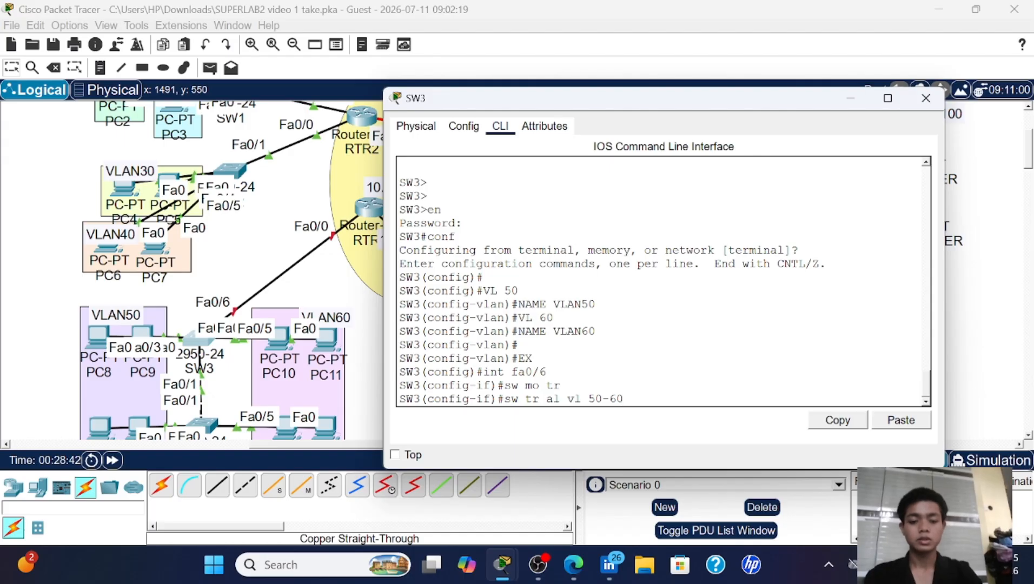
key("Return")
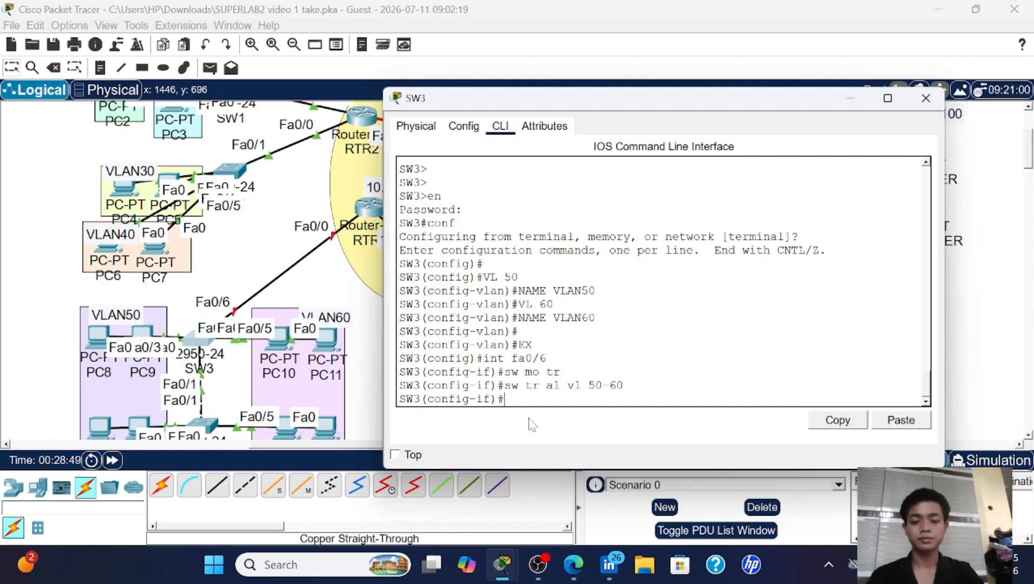
- Make Fa0/1 a trunk allowing VLANs 50-60 too, then exit interface mode
key("Up")
key("Up")
key("Up")
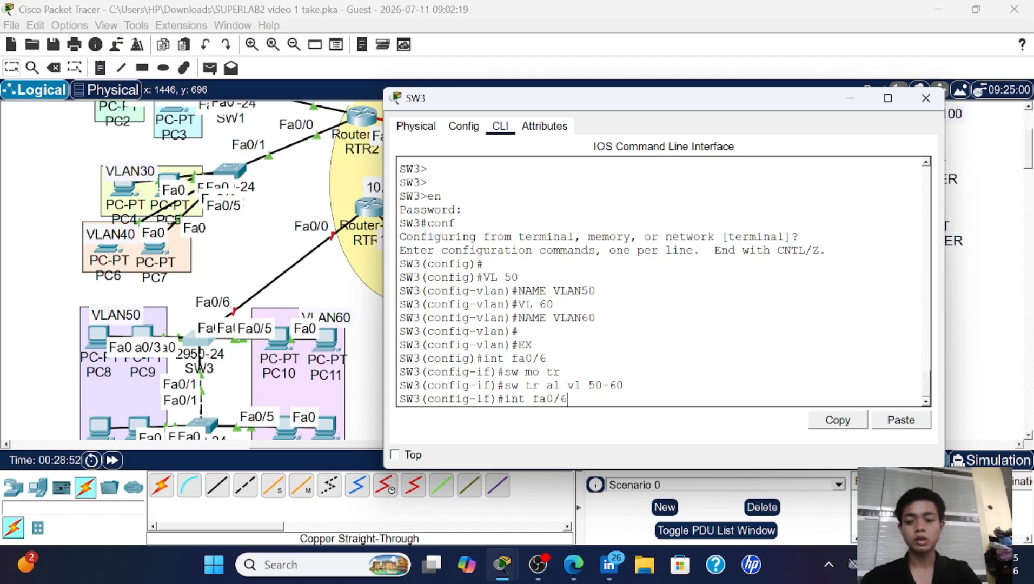
type("1")
key("Return")
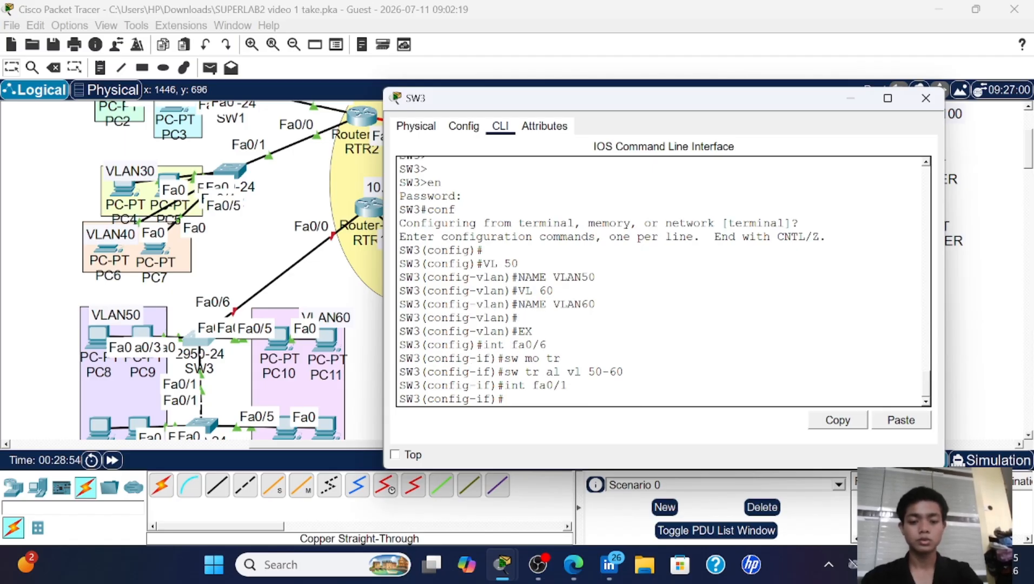
key("Up")
key("Up")
key("Up")
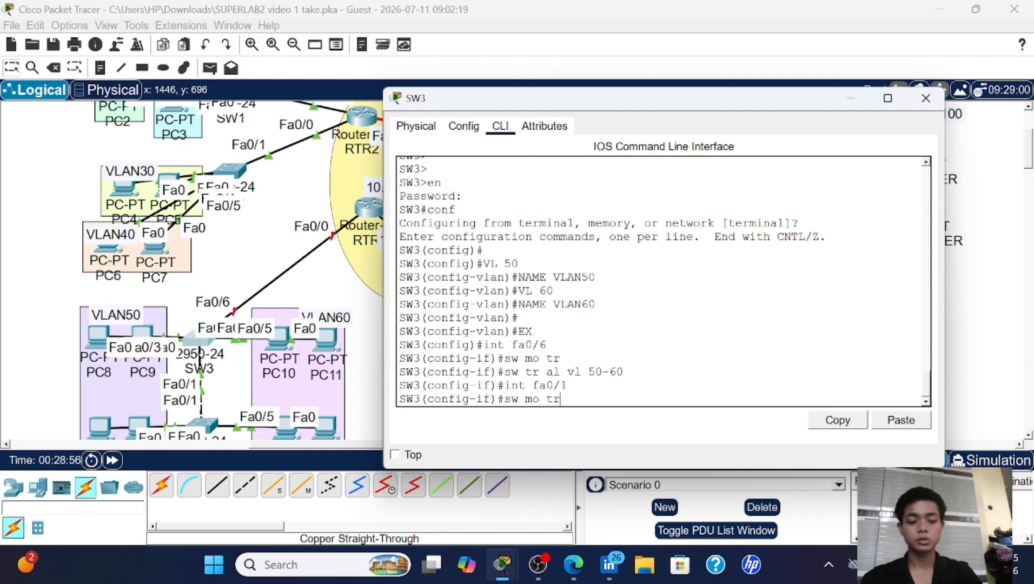
key("Return")
key("Up")
key("Up")
key("Up")
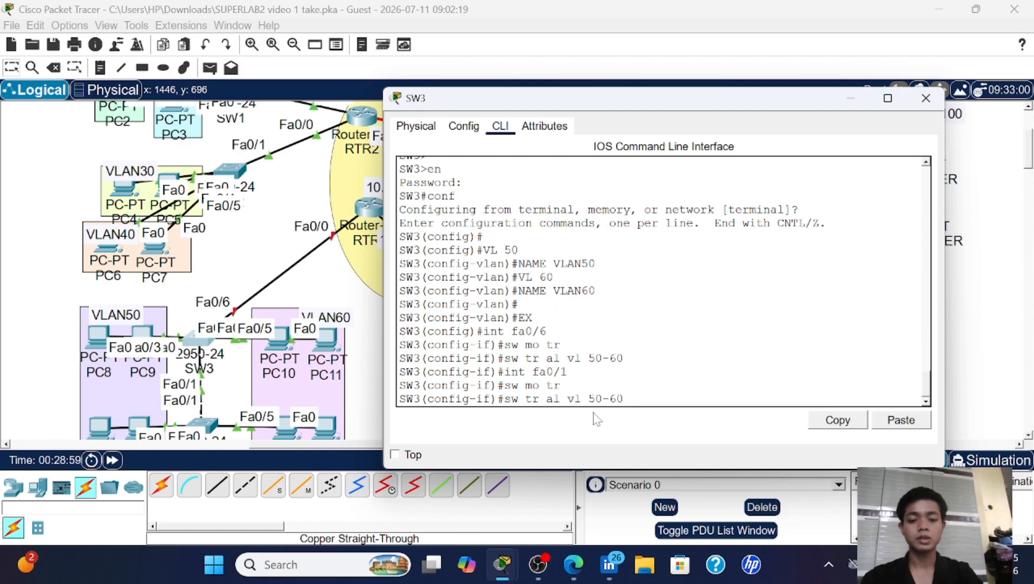
key("Return")
key("Return")
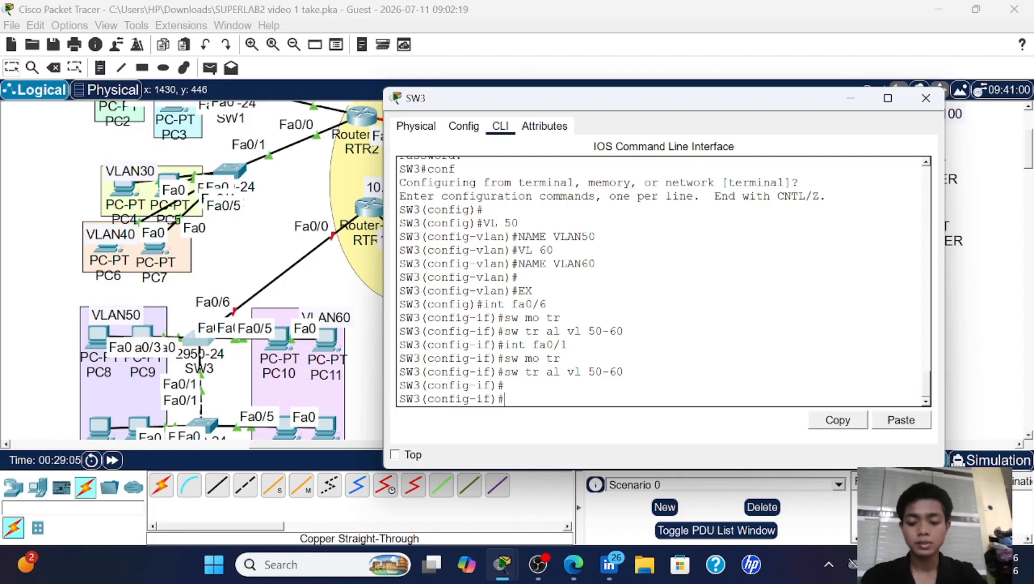
type("ex")
key("Return")
key("Return")
key("Return")
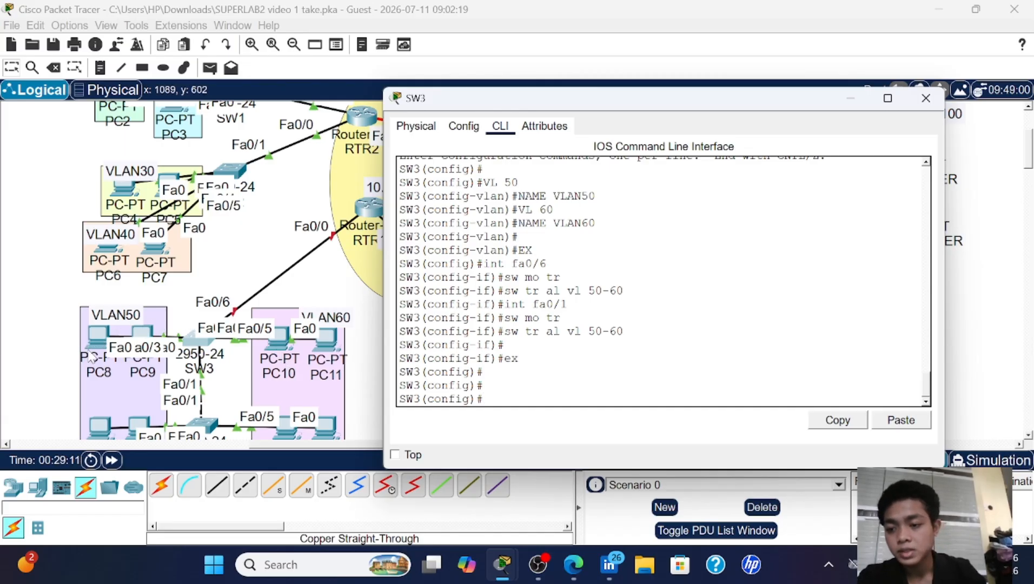
- Reposition PC8 and PC10 in the VLAN50 and VLAN60 areas and reopen SW3's console
left_click_drag(95, 336, 150, 332)
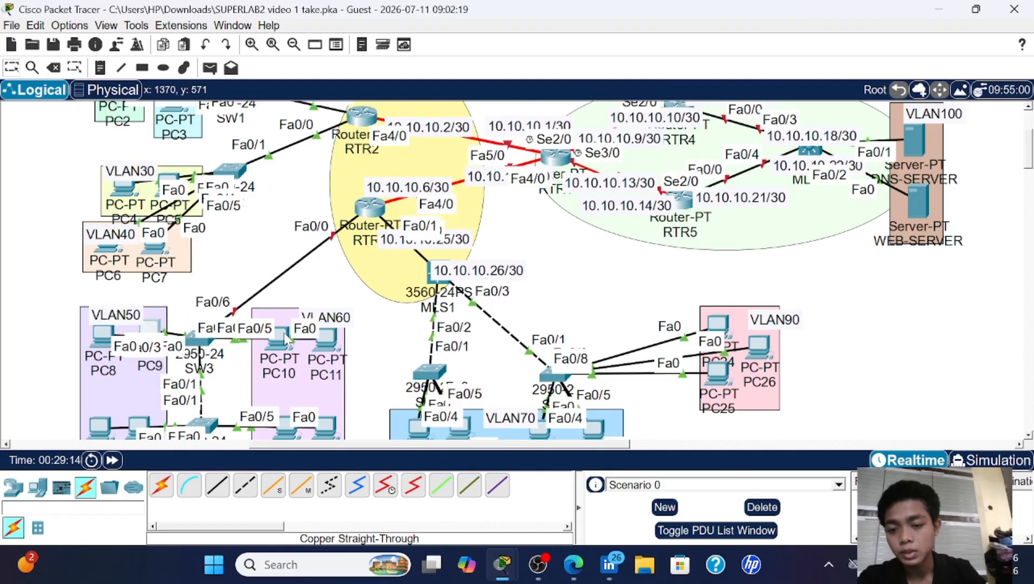
left_click_drag(286, 343, 326, 339)
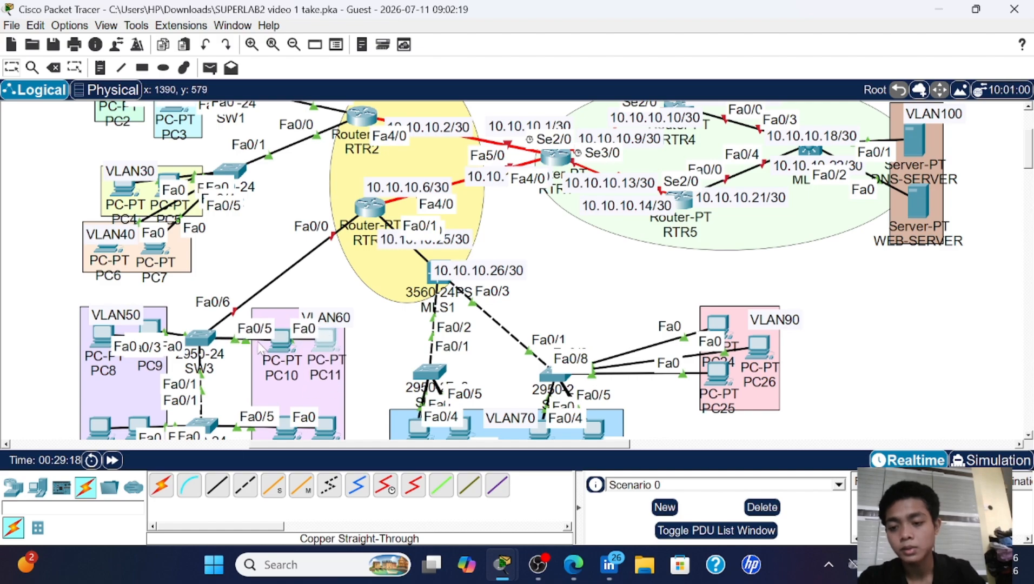
left_click(204, 345)
- On SW3, make ports Fa0/2-3 PortFast access ports in VLAN 50
left_click(532, 387)
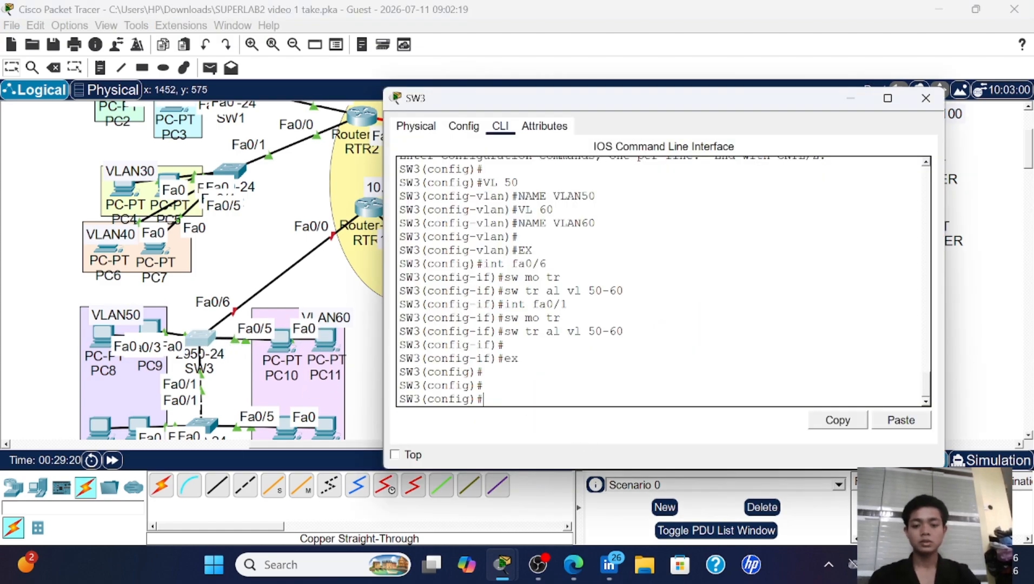
key("Return")
key("Return")
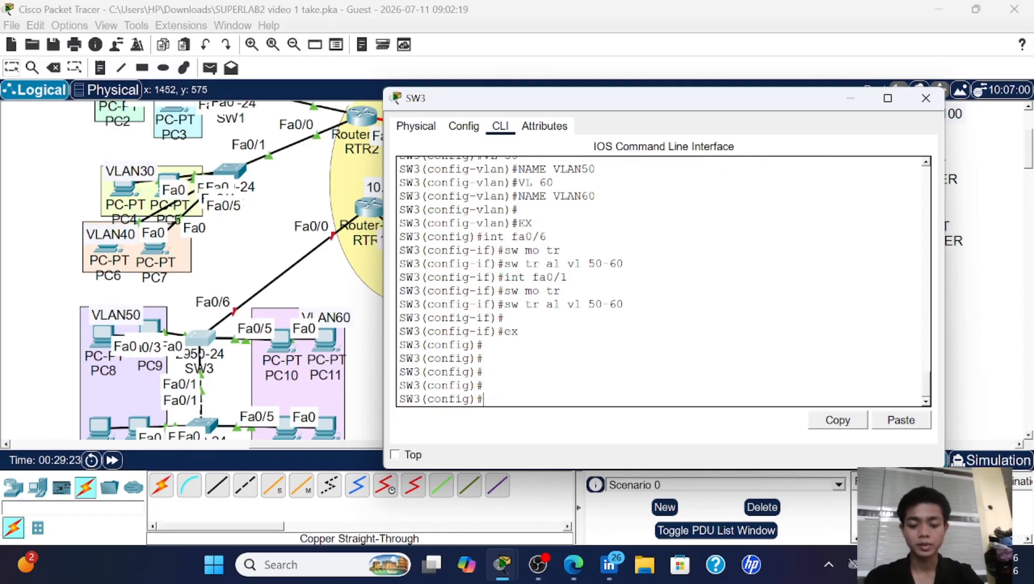
type("in")
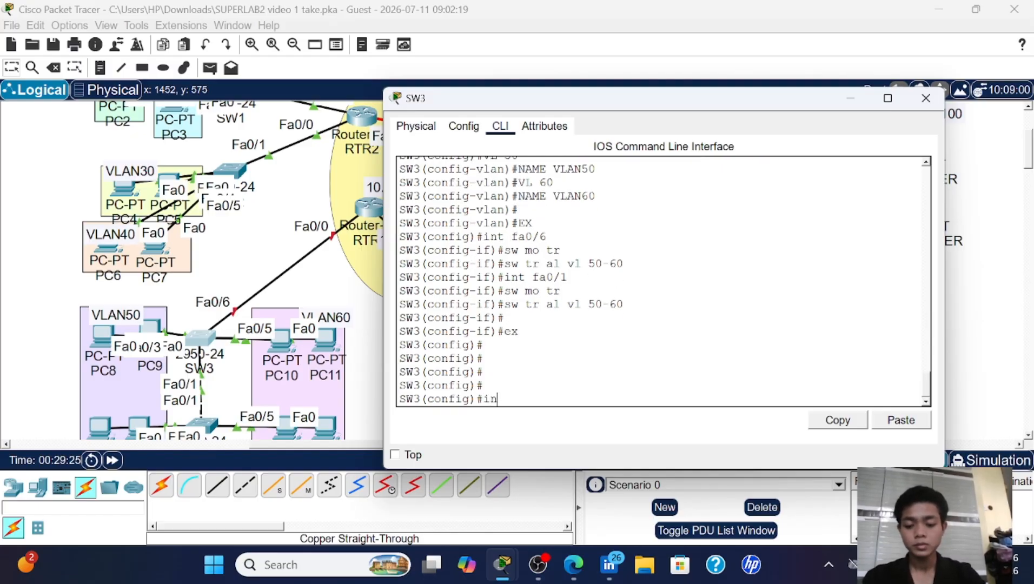
type("t ra fa0/")
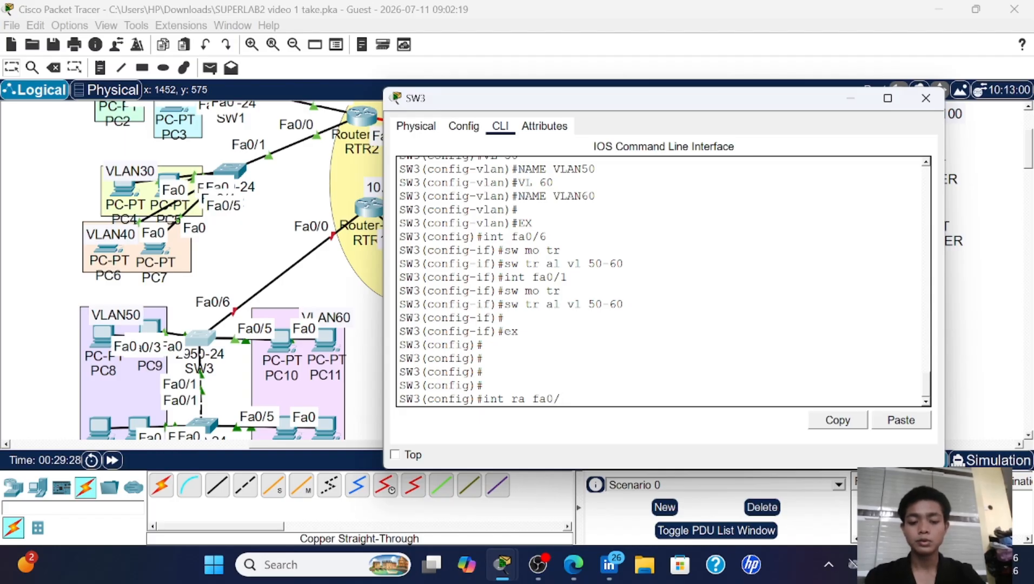
type("2-3")
key("Return")
type("sw")
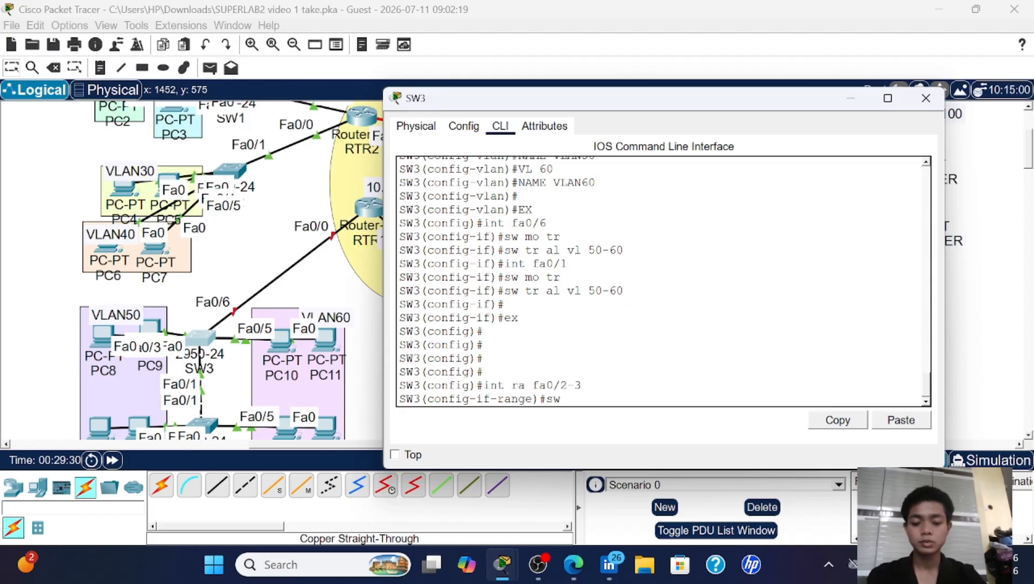
type(" mo ac")
key("Return")
type("sw")
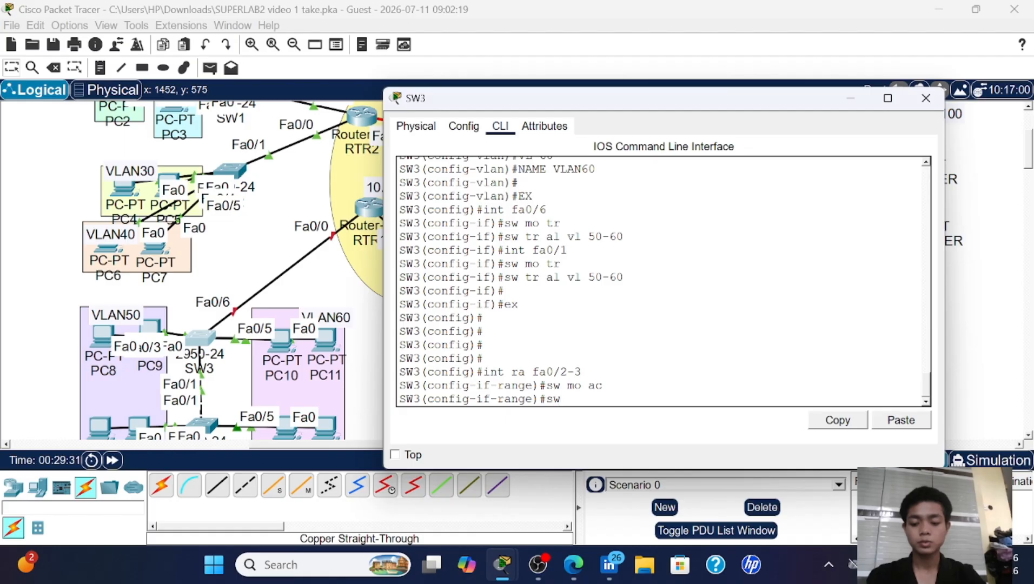
type(" ac vl 50")
key("Return")
type("spa")
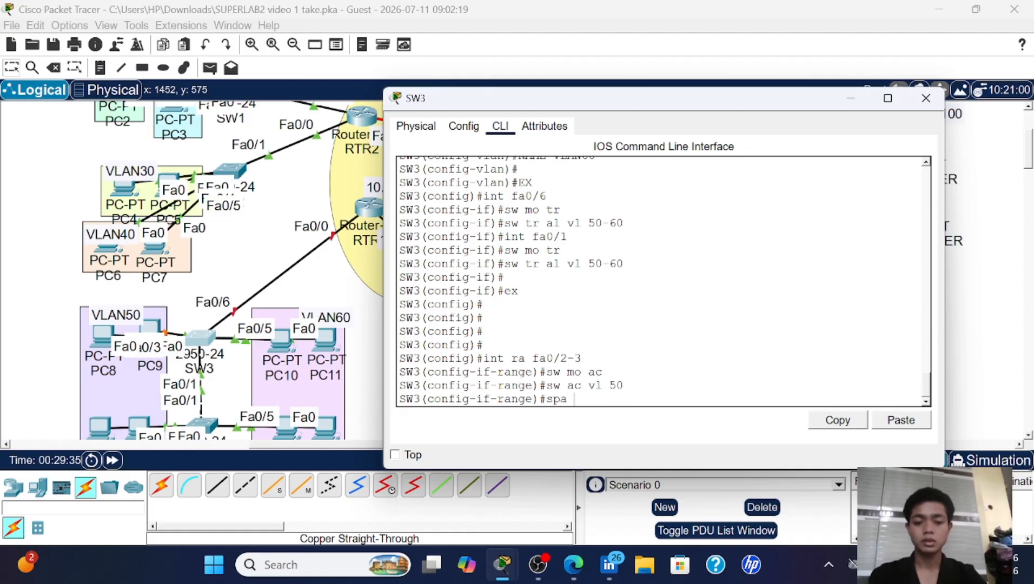
type(" po")
key("Return")
key("Return")
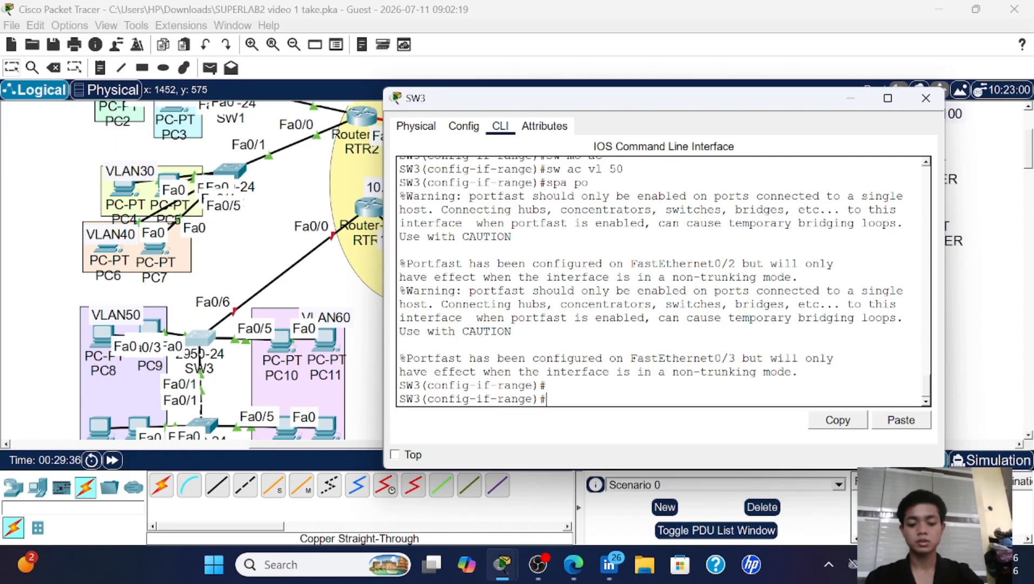
- Make SW3 ports Fa0/4-5 PortFast access ports in VLAN 60, then return to global configuration
type("int ra fa")
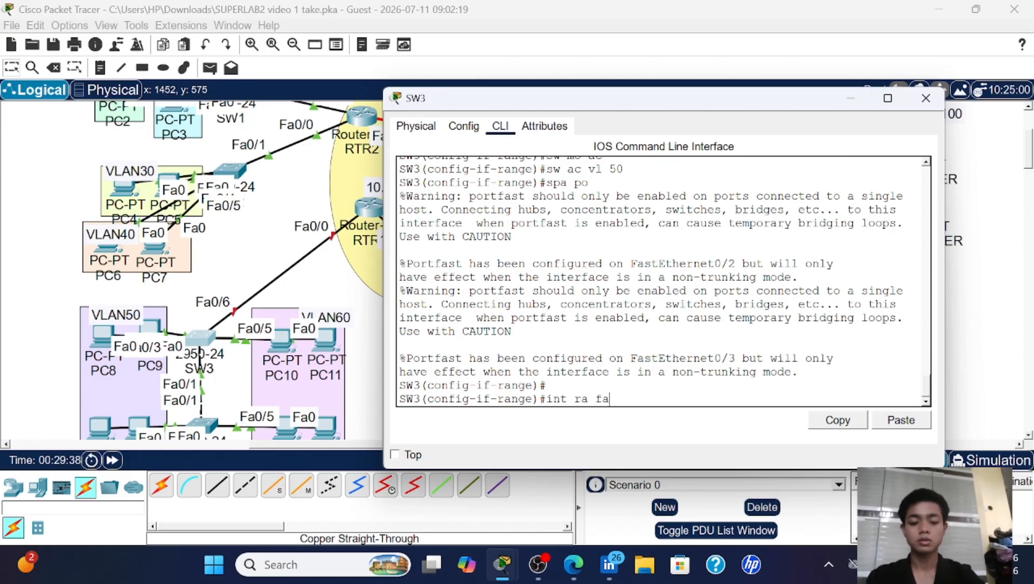
type("0/4-")
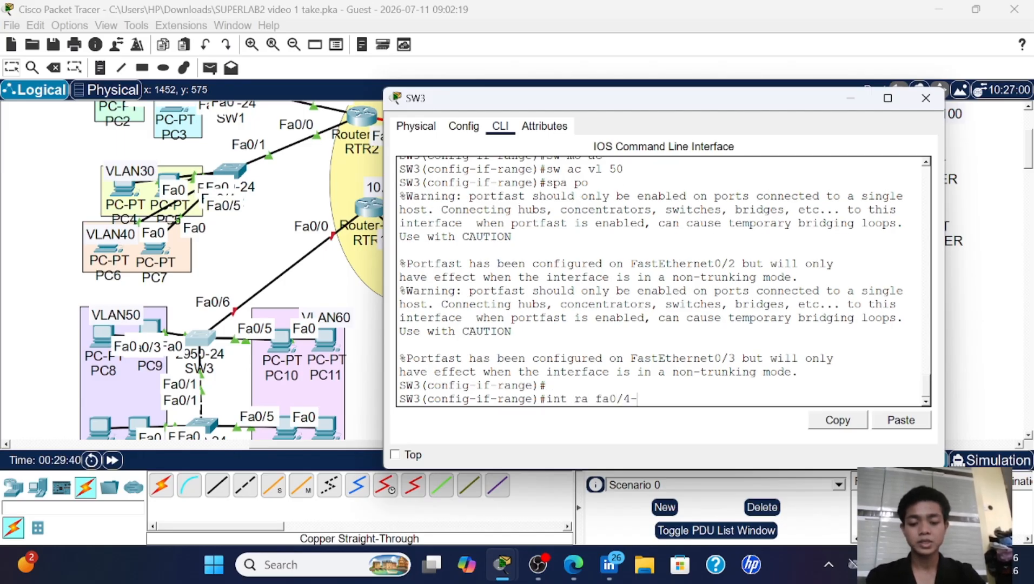
type("5")
key("Return")
key("Return")
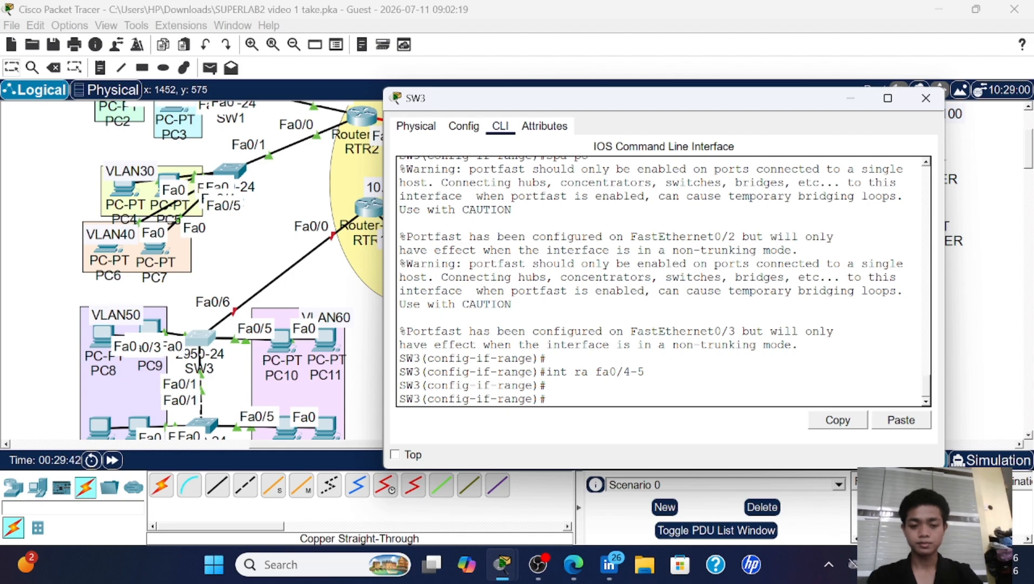
type("sw mo")
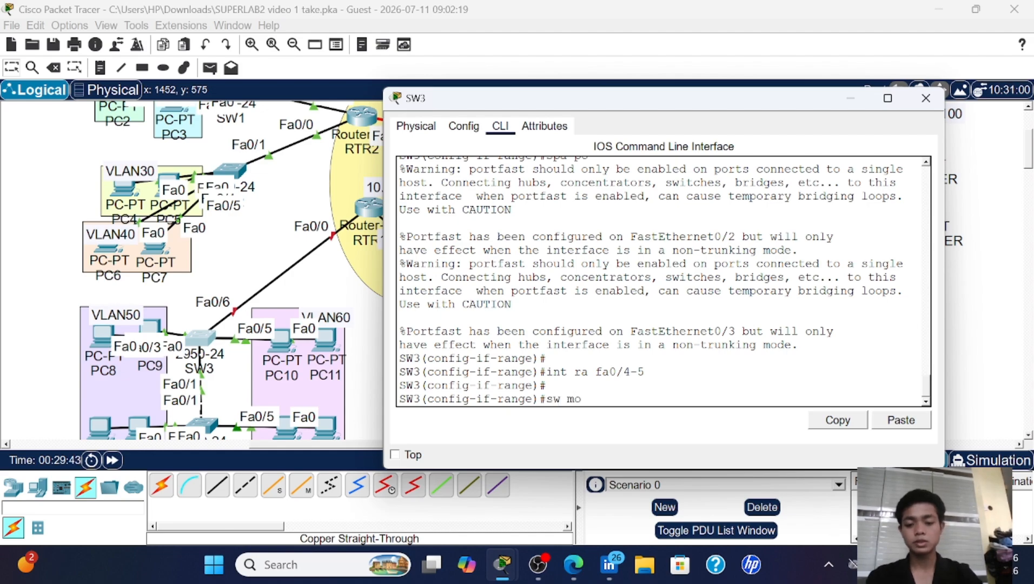
type(" ac")
key("Return")
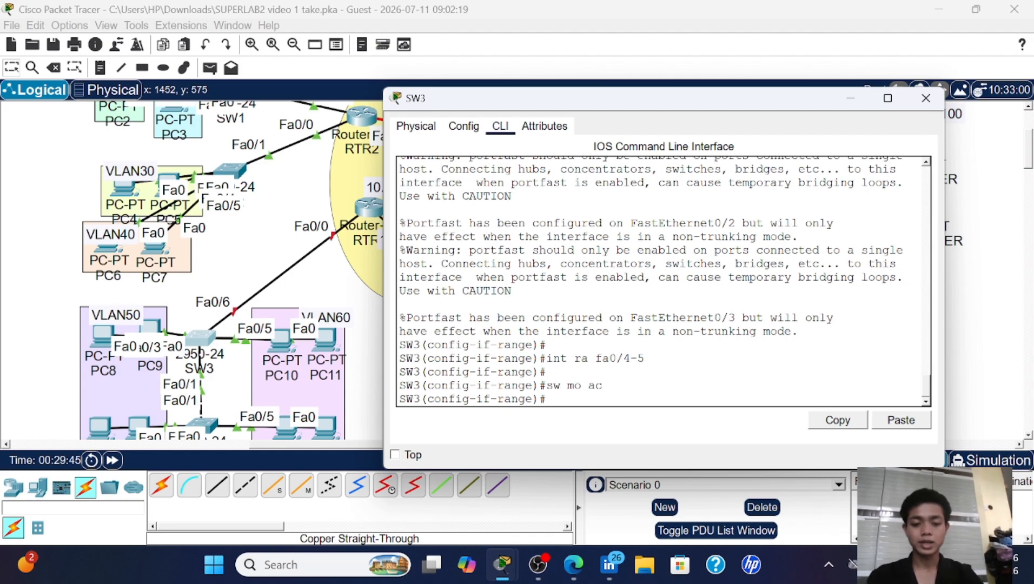
type("sw ac vl ")
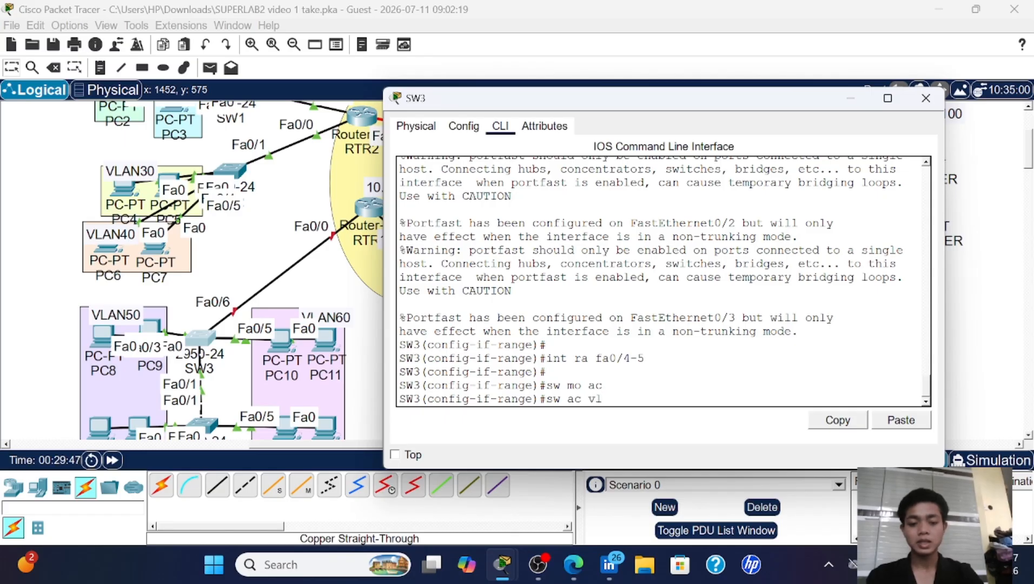
type("60")
key("Return")
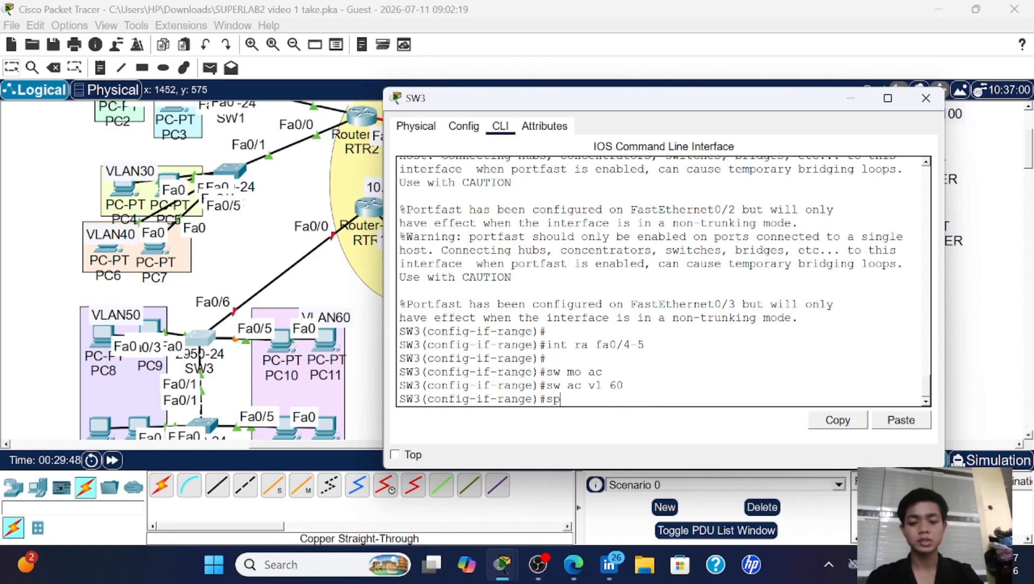
type("spa po")
key("Return")
key("Return")
key("Return")
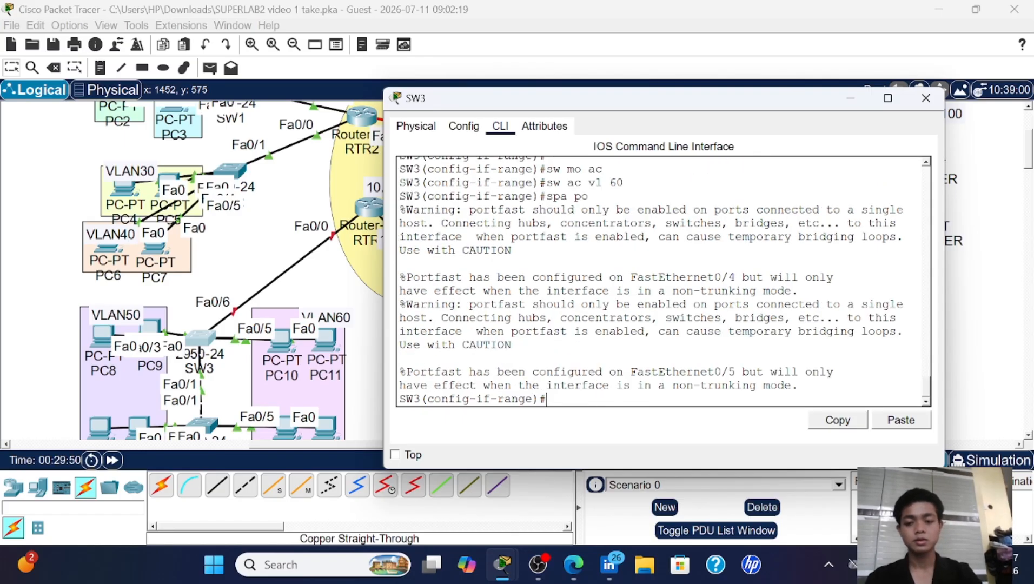
type("ex")
key("Return")
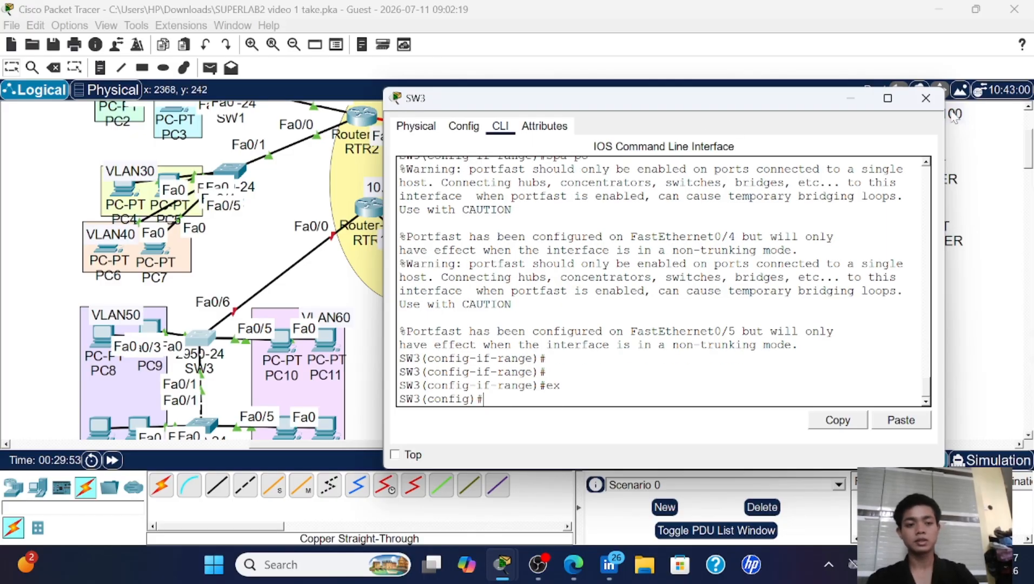
- Close SW3's console window and scroll the topology to show switches SW3 and SW4
left_click(925, 98)
scroll(361, 319, "down", 2)
scroll(361, 319, "down", 1)
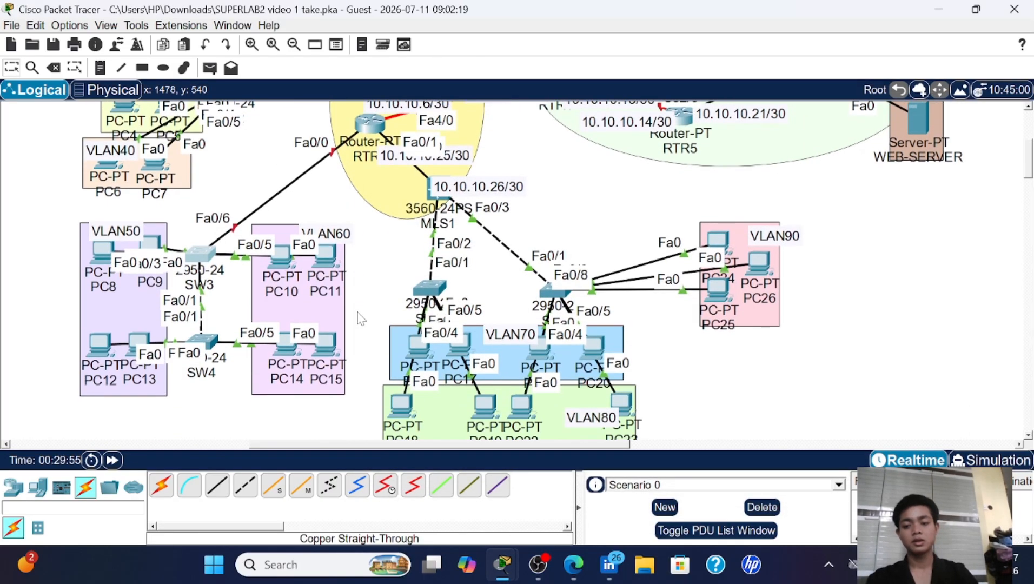
scroll(362, 319, "up", 2)
scroll(361, 319, "down", 10)
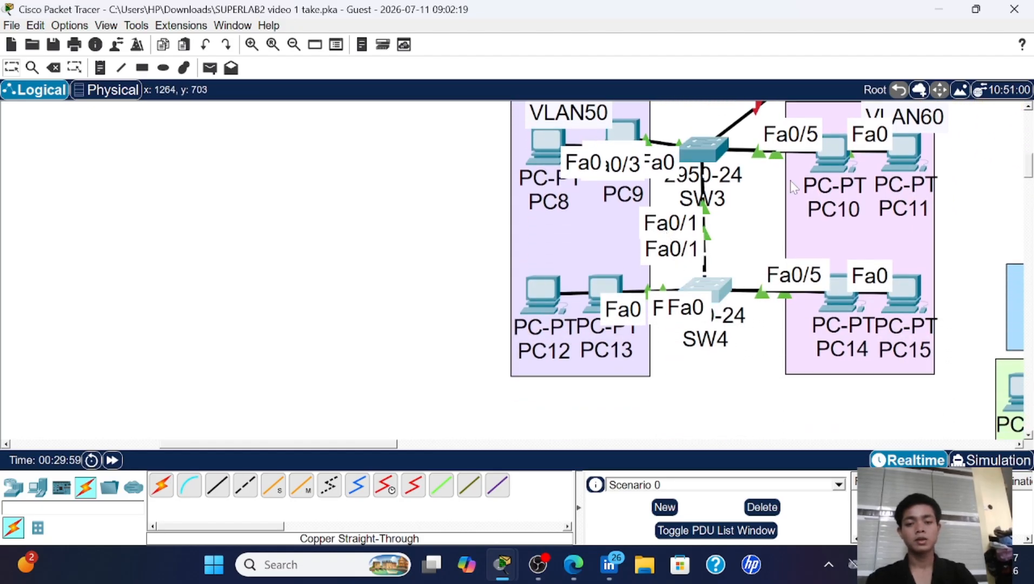
- Move SW4's console aside and enter privileged global configuration mode with the enable password
left_click_drag(549, 82, 359, 81)
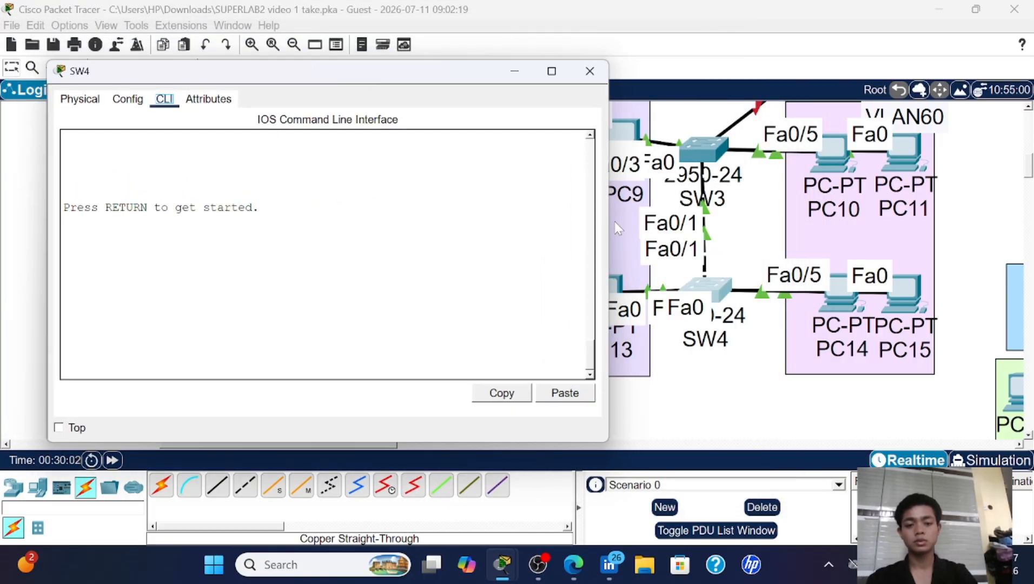
left_click_drag(608, 223, 511, 222)
key("Return")
key("Return")
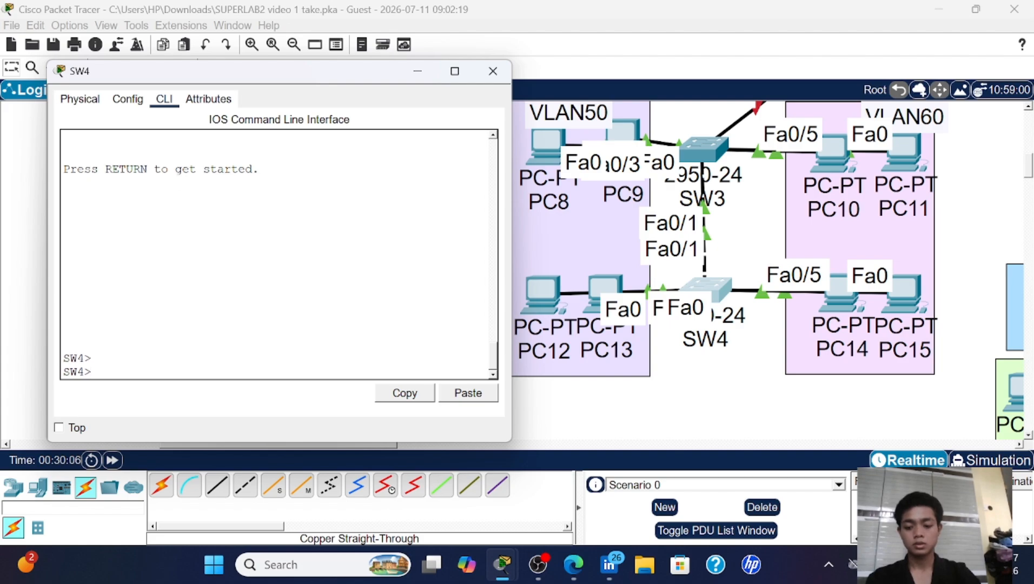
type("en")
key("Return")
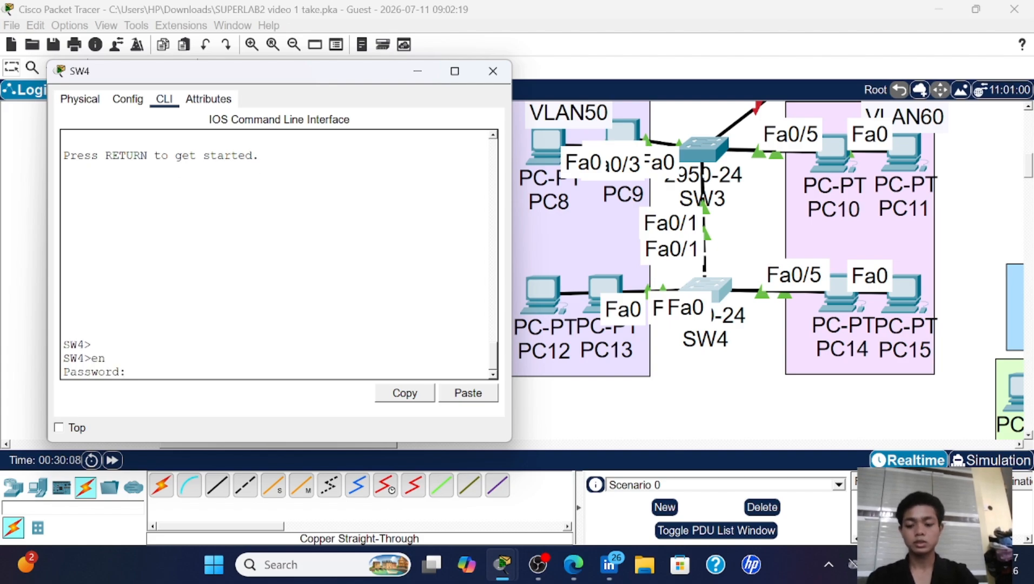
key("Return")
type("conf")
key("Return")
key("Return")
key("Return")
key("Return")
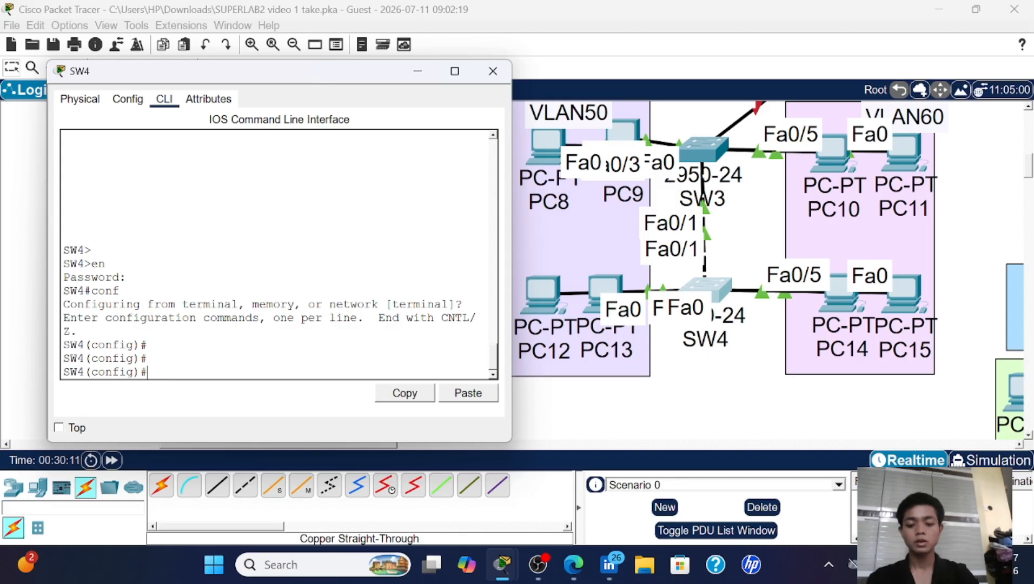
- Create VLAN 50 on SW4 and name it VLAN50
type("VL")
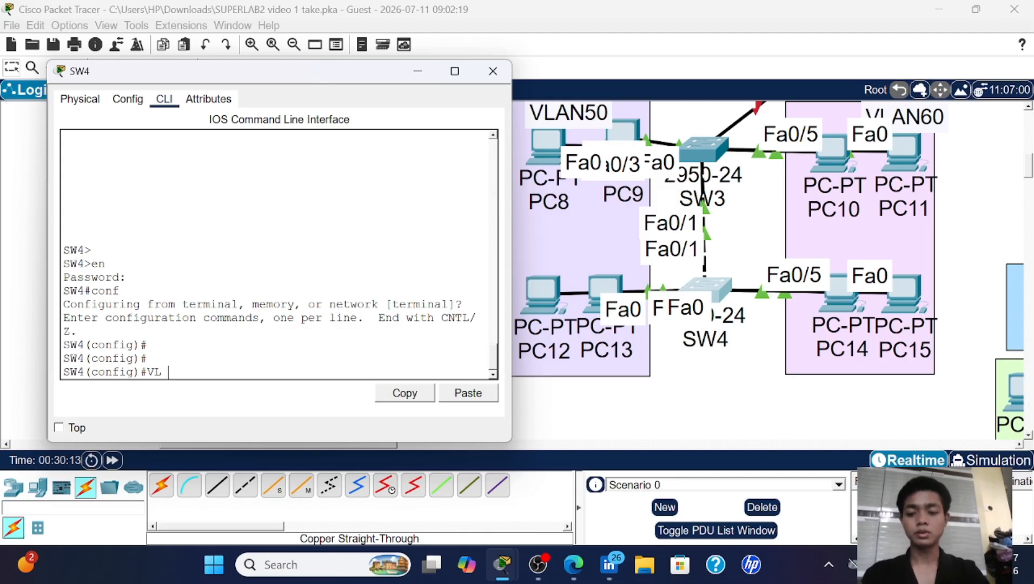
type(" 50")
key("Return")
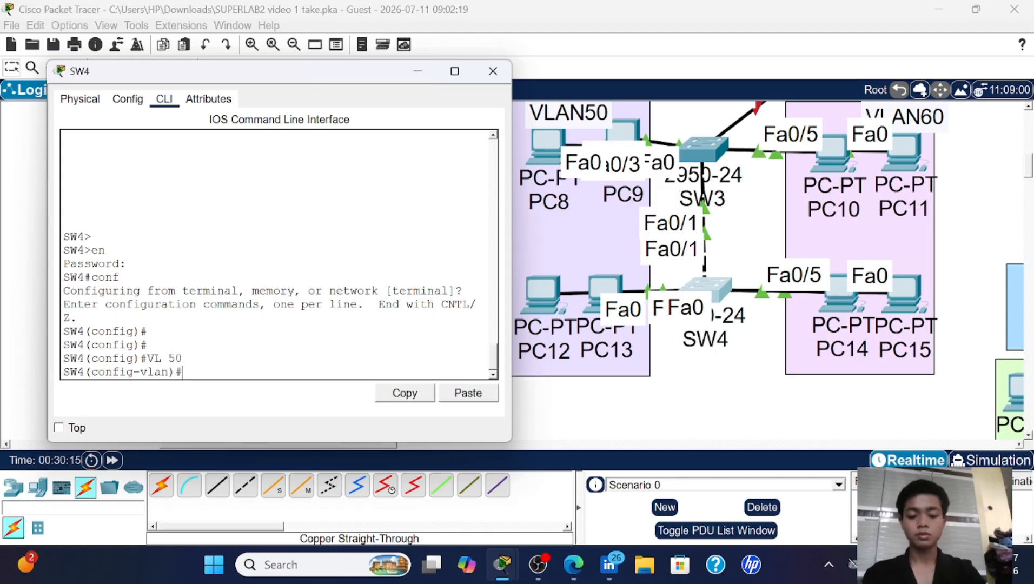
type("NAME VLAN")
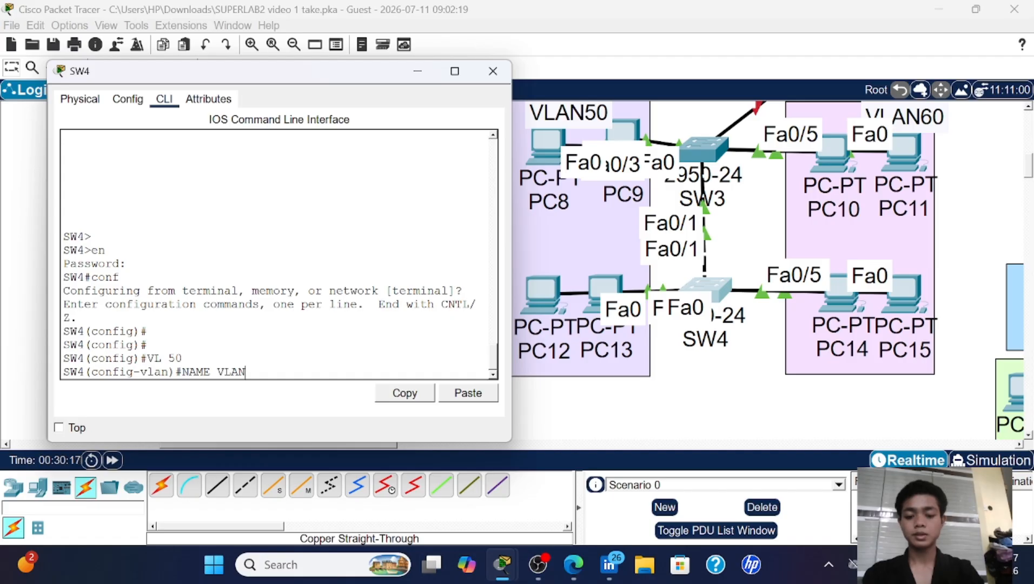
type("50")
key("Return")
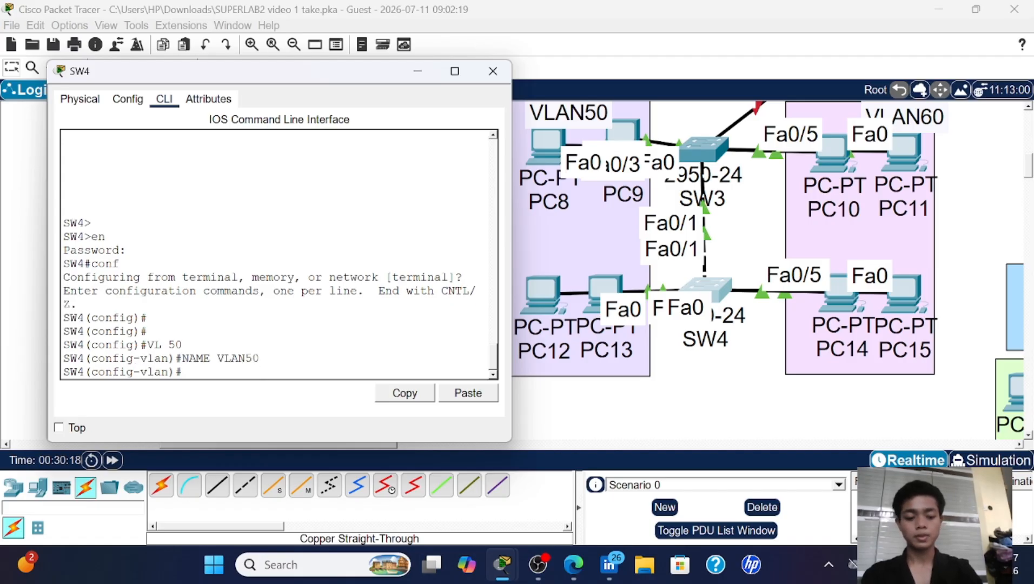
- Create VLAN 60 named VLAN60 on SW4 and exit VLAN configuration
key("Up")
key("Up")
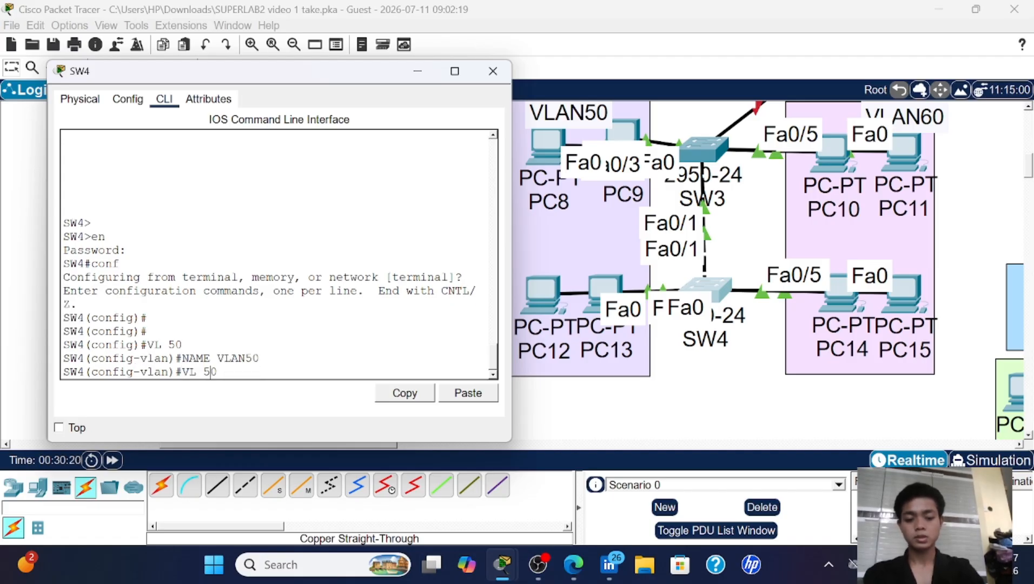
key("BackSpace")
key("BackSpace")
type("60")
key("Return")
key("Up")
key("Up")
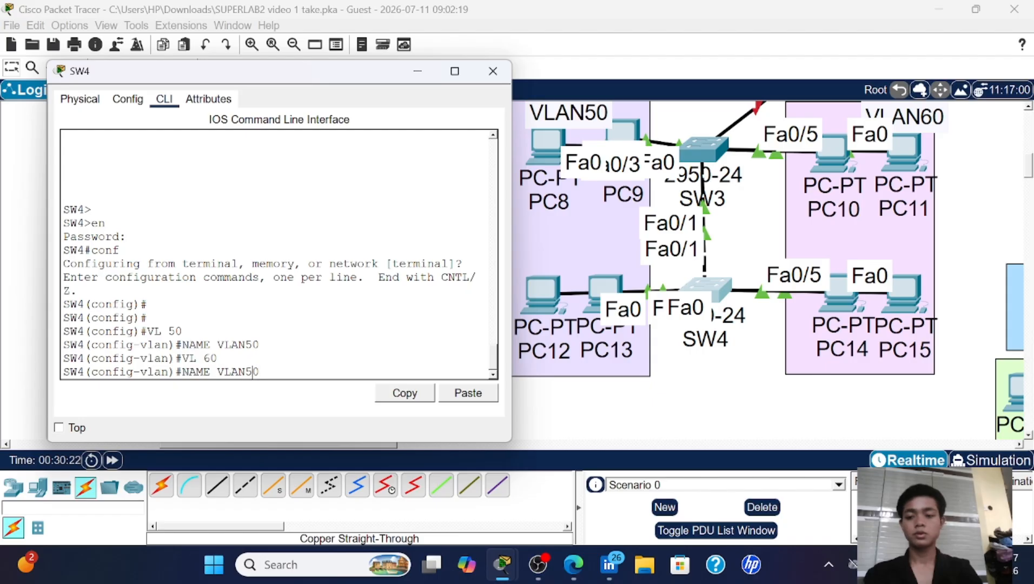
type("6")
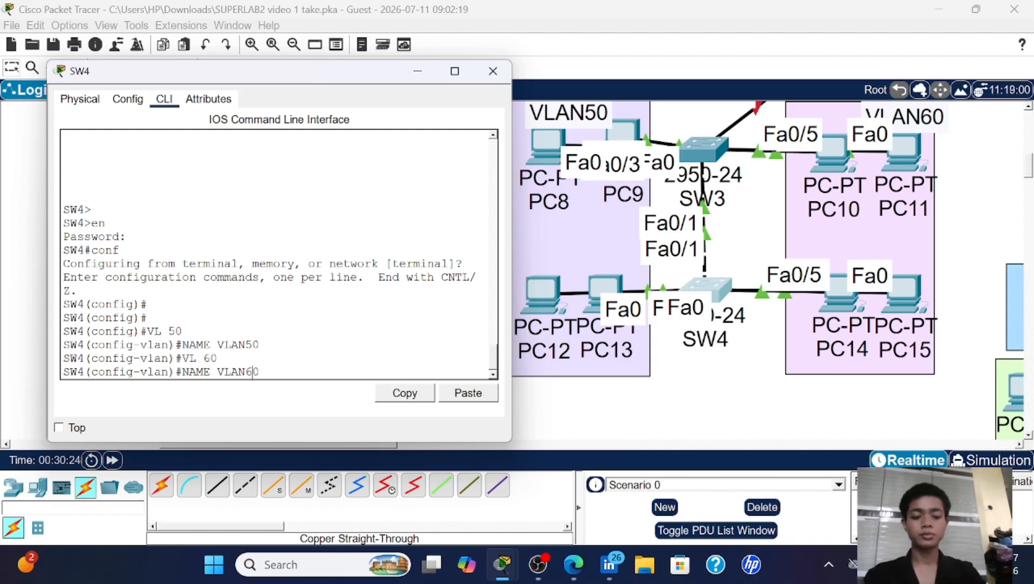
key("Return")
key("Return")
type("ex")
key("Return")
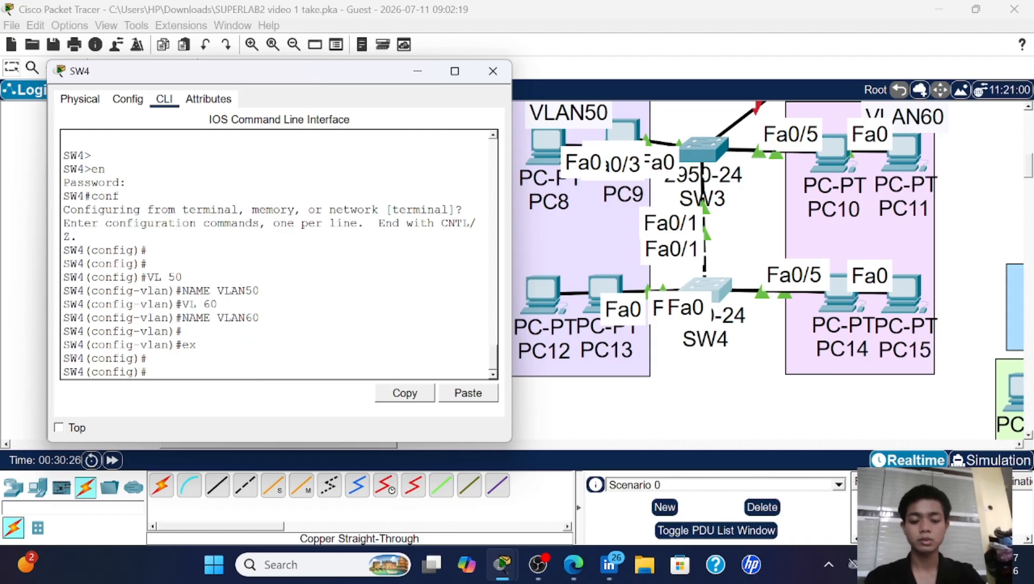
type("int")
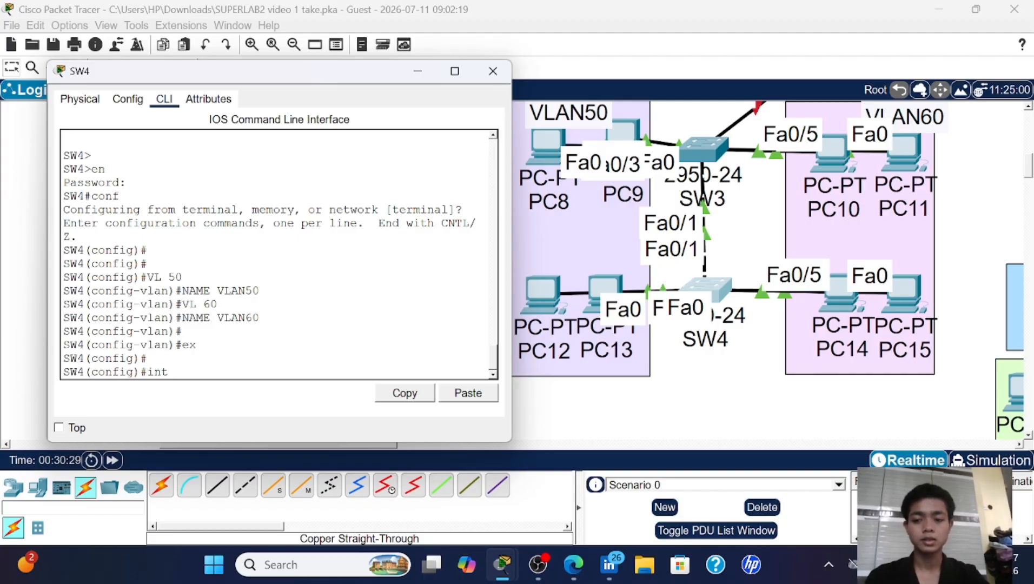
type(" fa0/1")
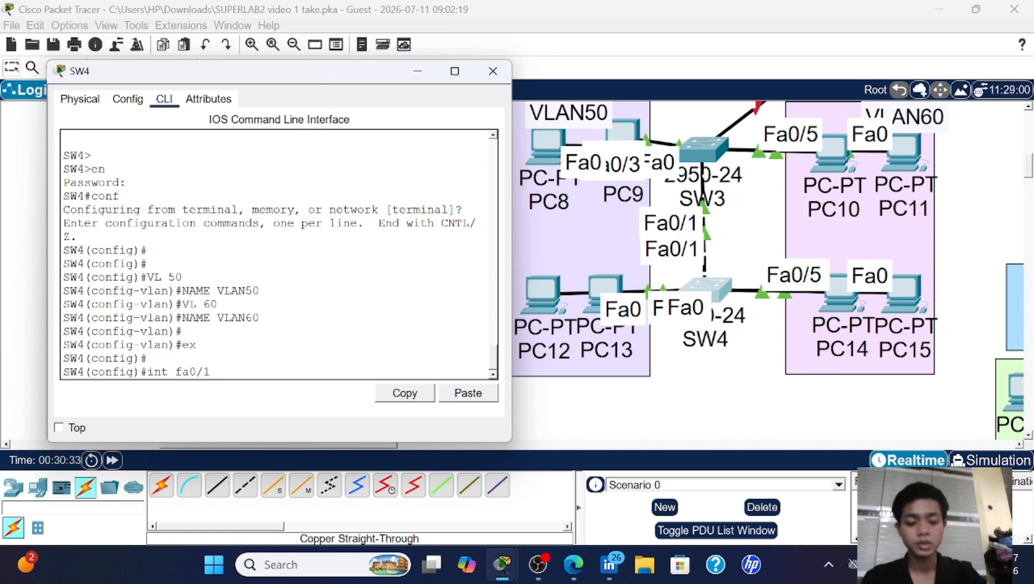
- Set SW4's Fa0/1 to trunk mode allowing VLANs 50-60, then exit the interface
key("Return")
type("sw")
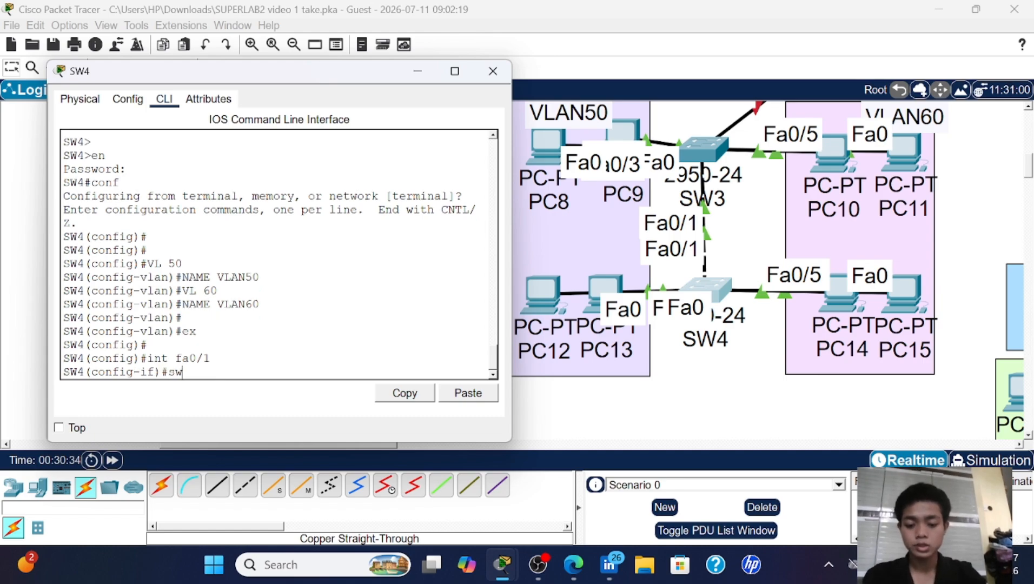
type(" mo tr")
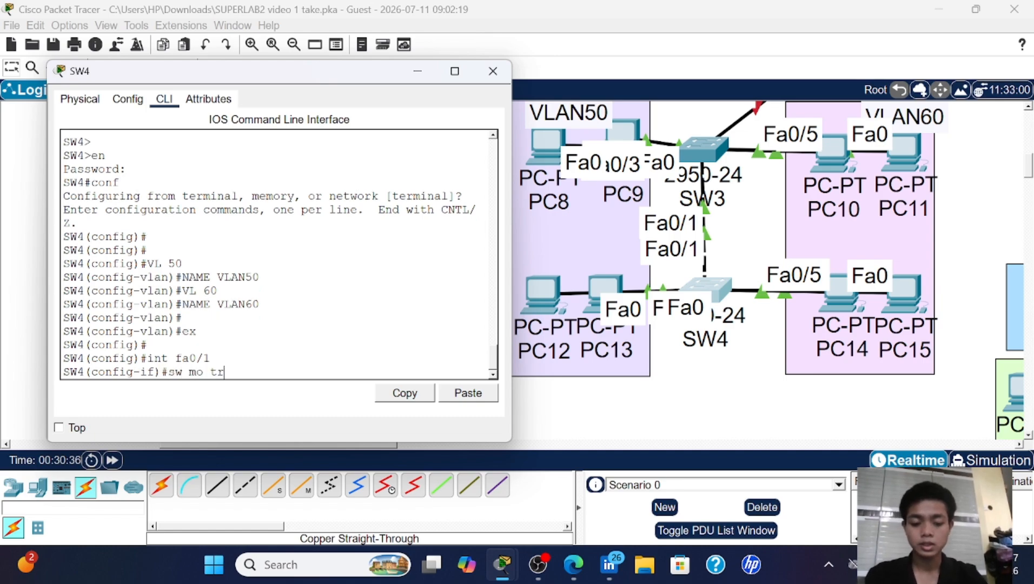
key("Return")
type("sw tr a")
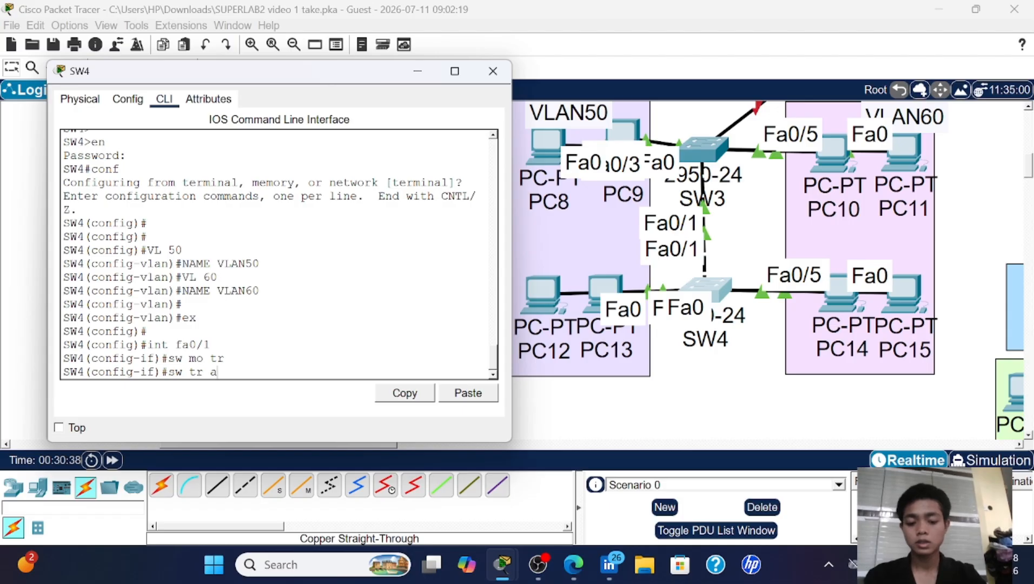
type("l vl 50-60")
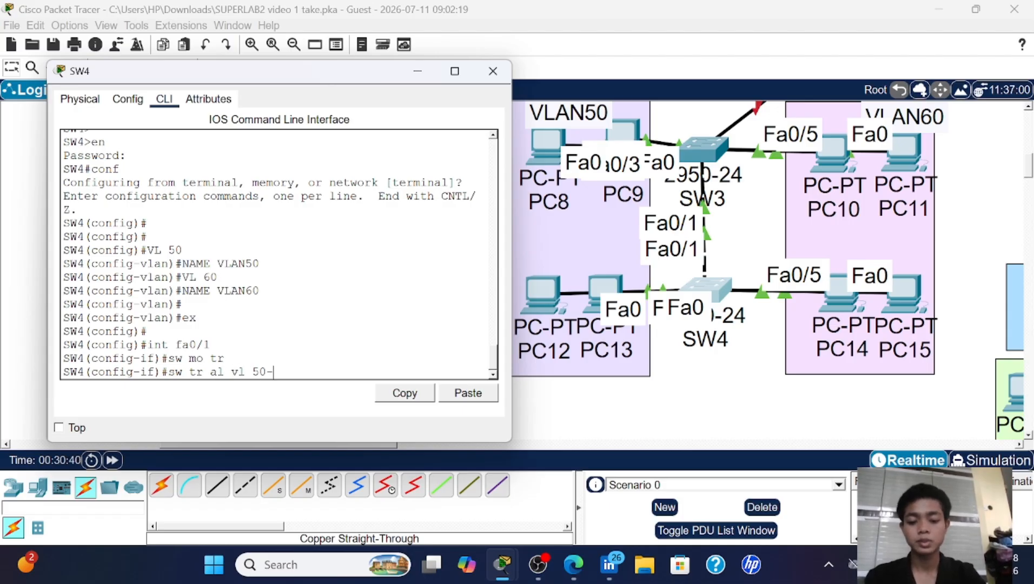
key("Return")
key("Return")
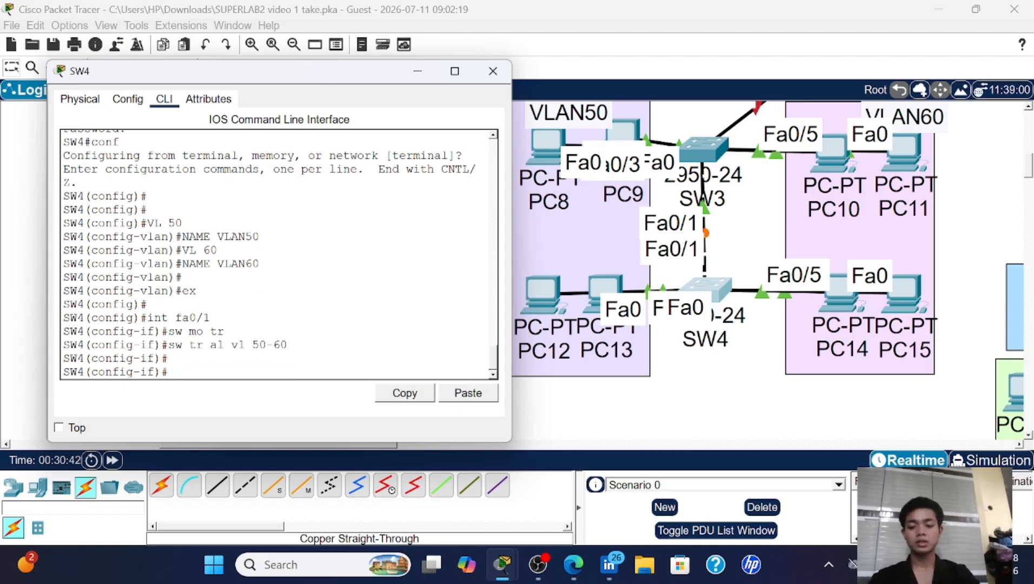
type("ex")
key("Return")
key("Return")
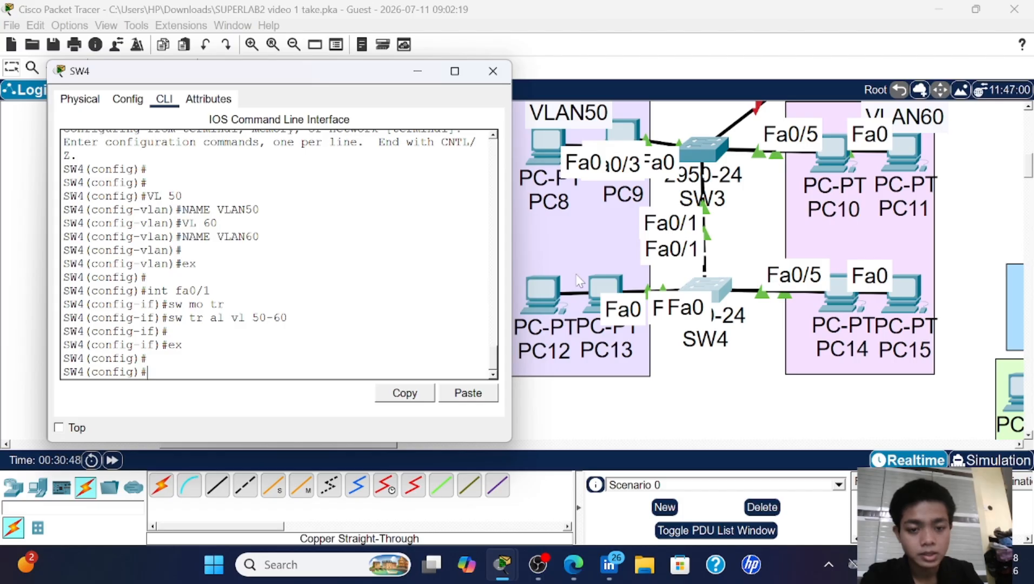
- On SW4, make ports Fa0/2-3 PortFast access ports in VLAN 50
type("int ra fa0/")
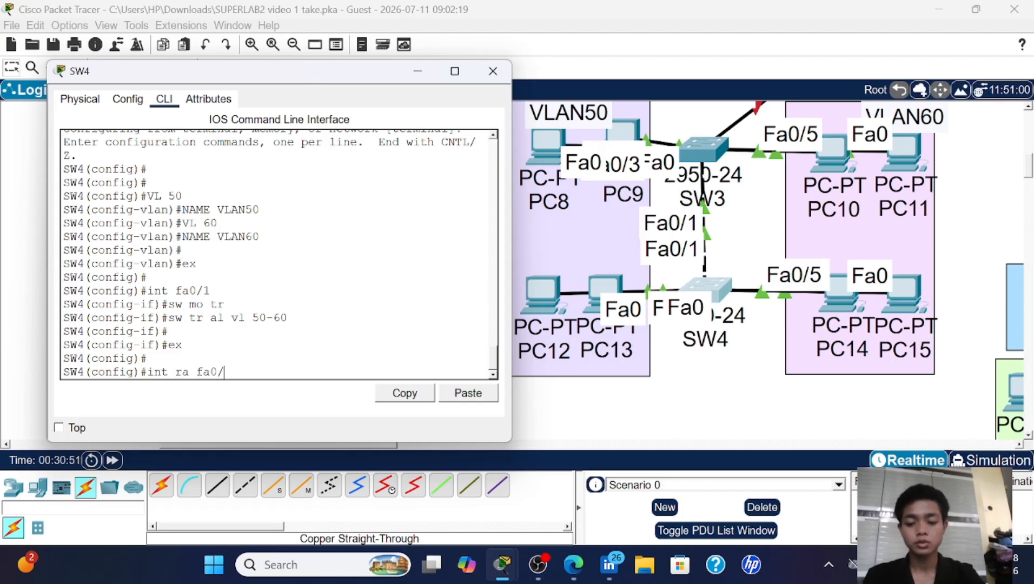
type("2-3")
key("Return")
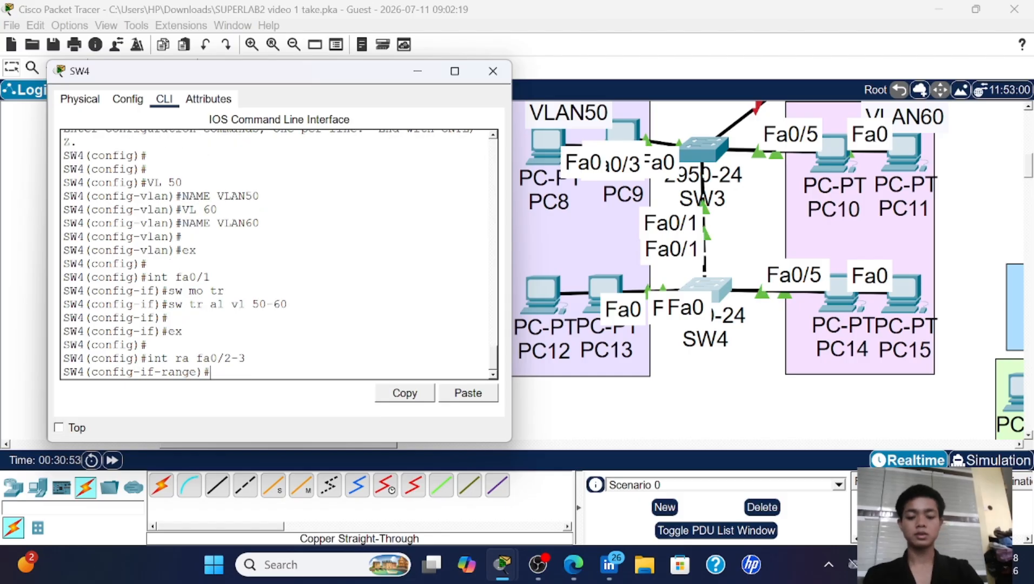
type("sw mo ac")
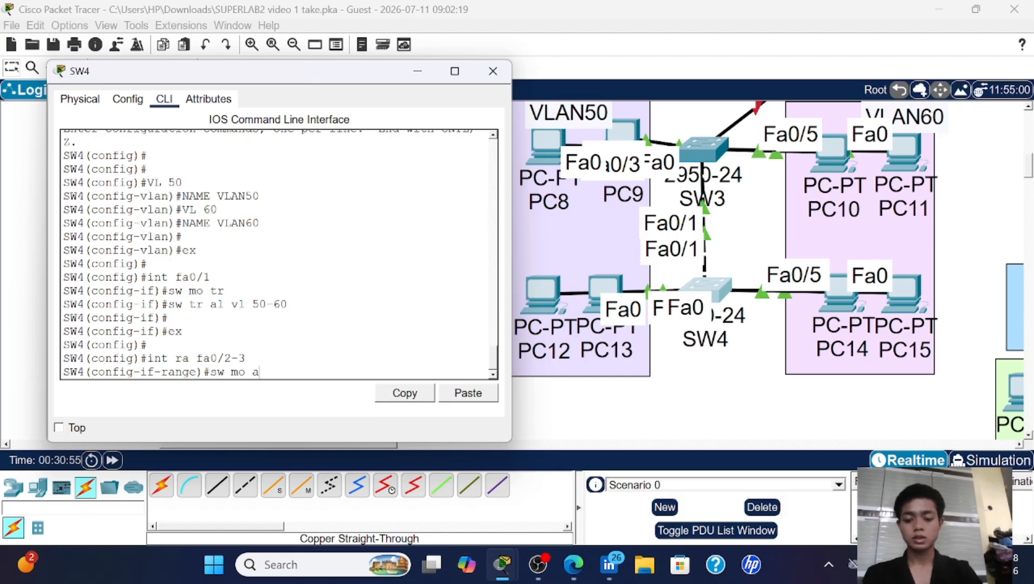
key("Return")
type("sw ac v")
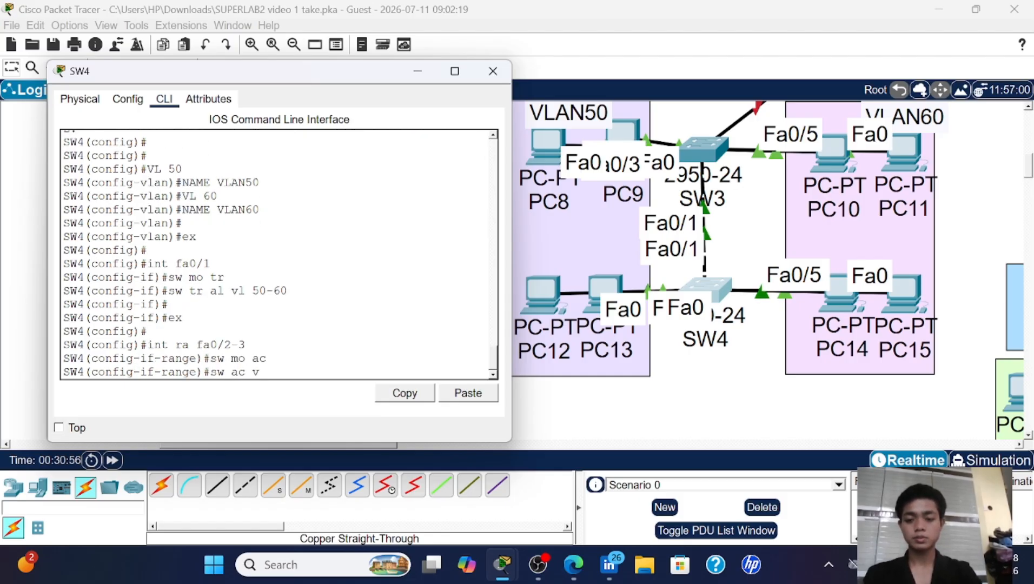
type("l 50")
key("Return")
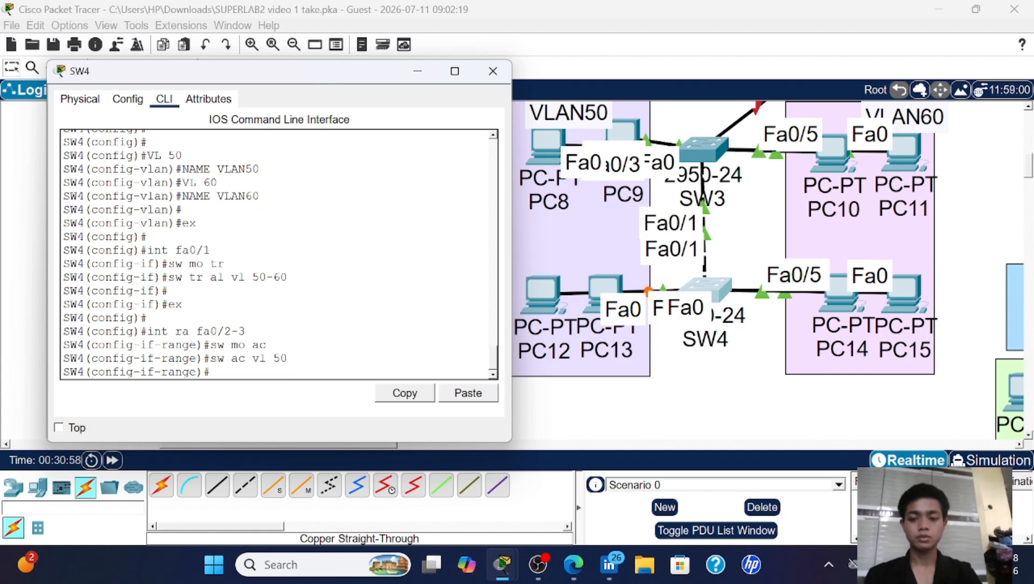
type("sp")
type("a po")
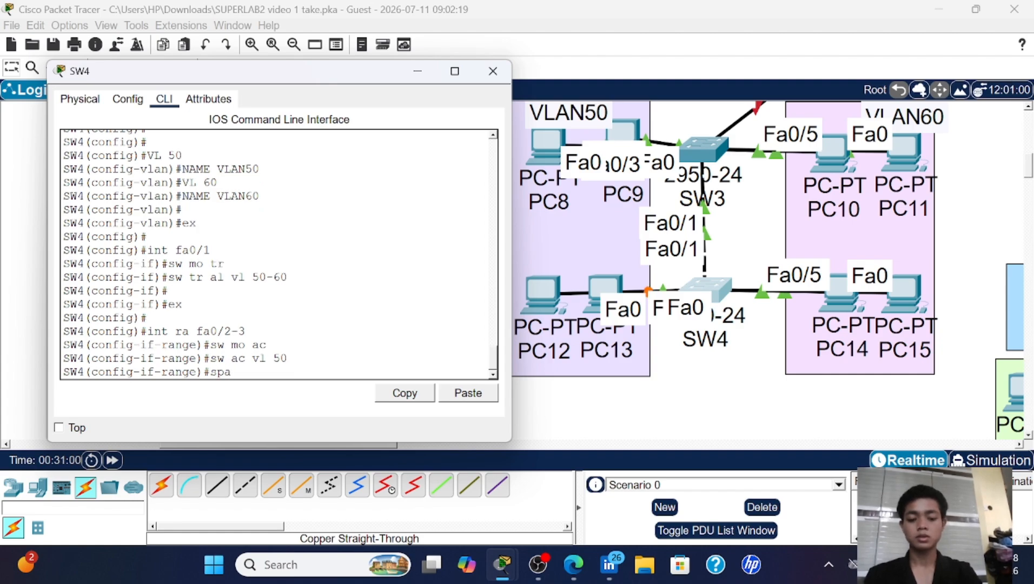
key("Return")
key("Return")
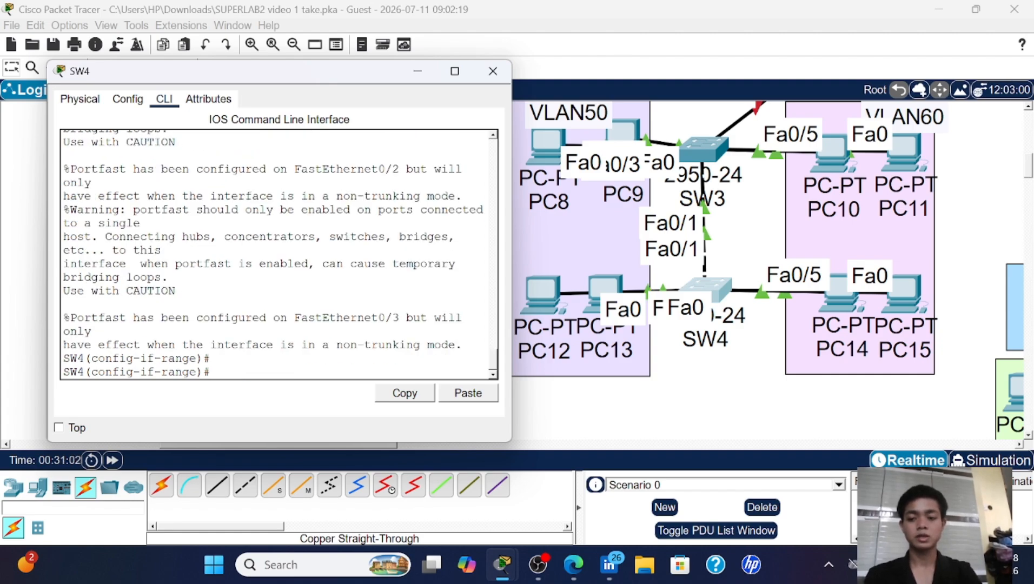
- Make SW4 ports Fa0/4-5 PortFast access ports in VLAN 60, then return to global configuration
type("int ra fa")
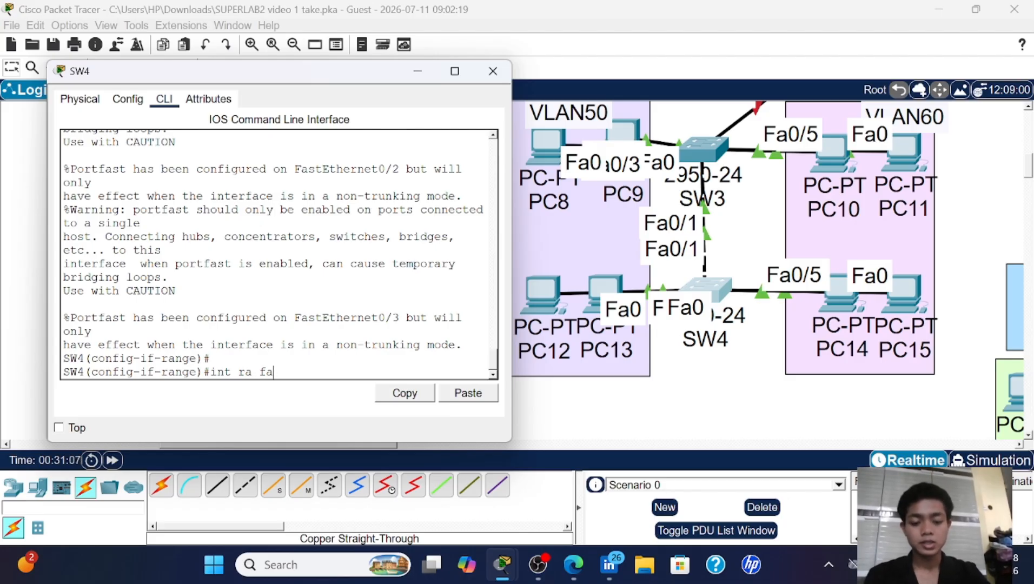
type("0/4")
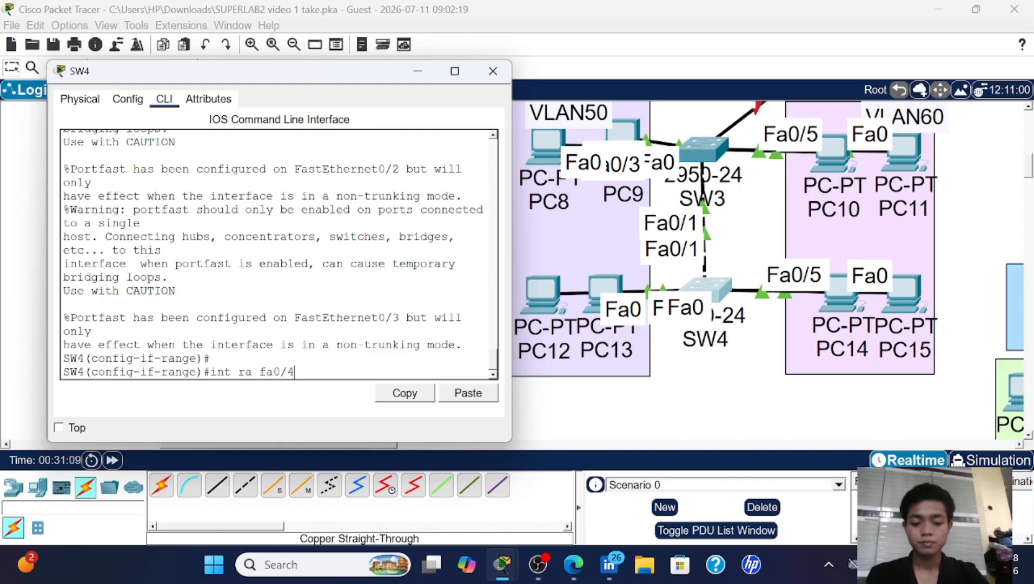
type("-5")
key("Return")
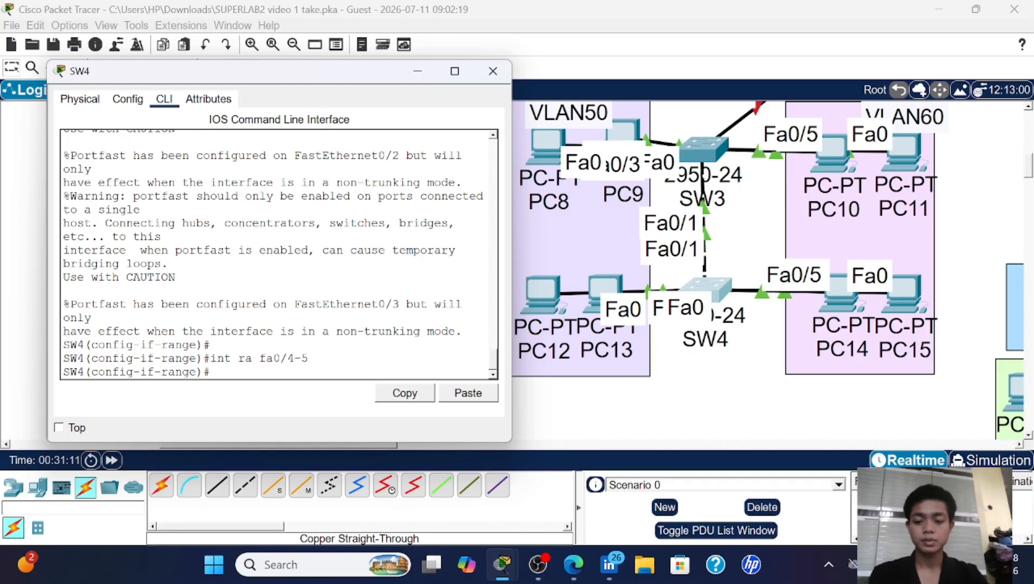
type("sw mo ac")
key("Return")
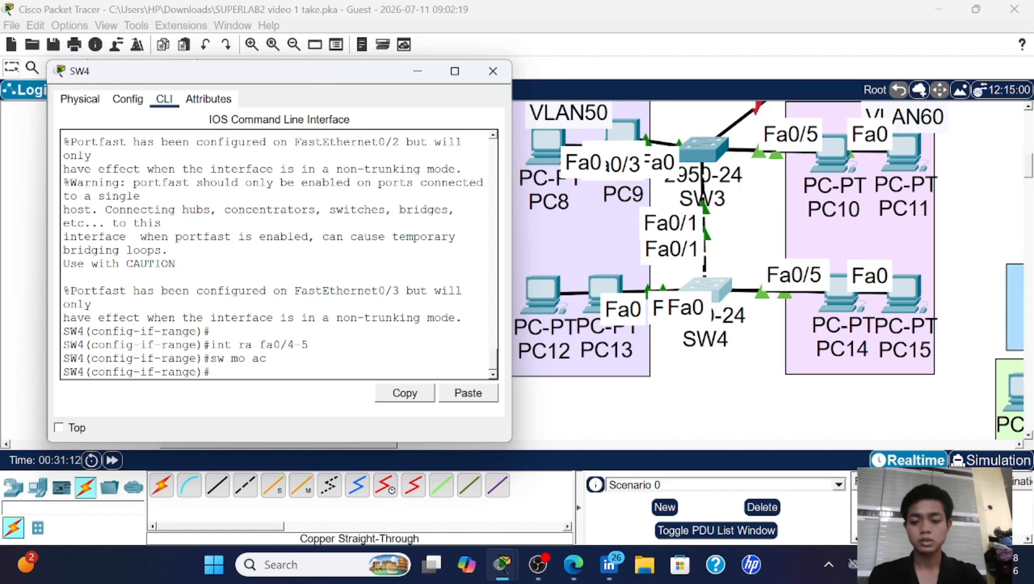
type("sw ac vl")
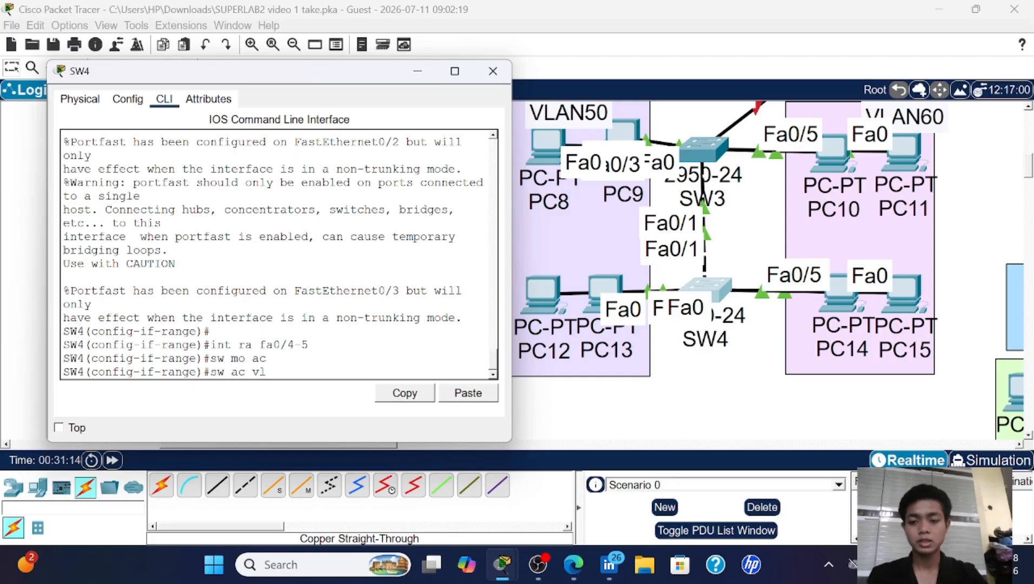
type(" 60")
key("Return")
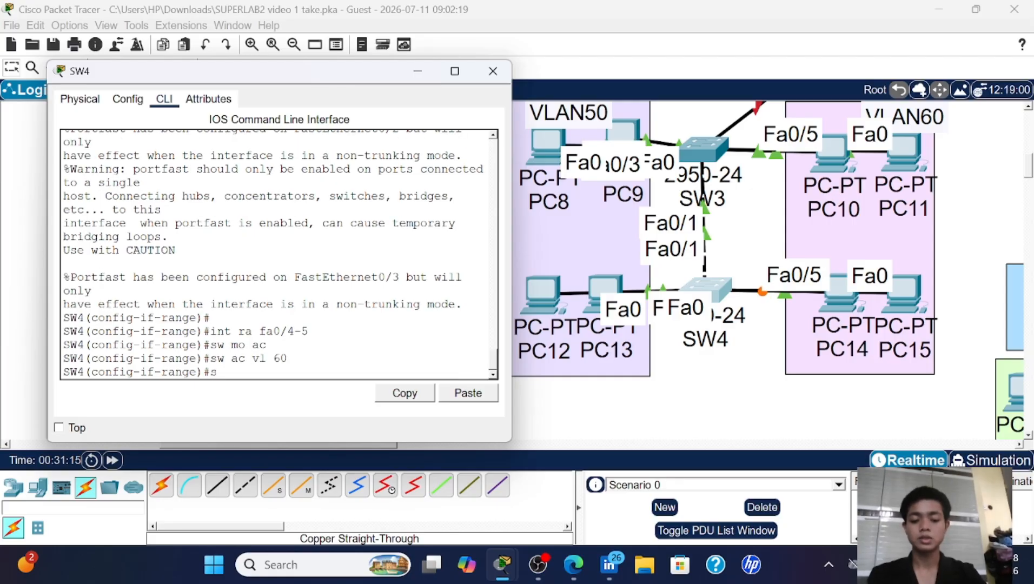
type("spa po")
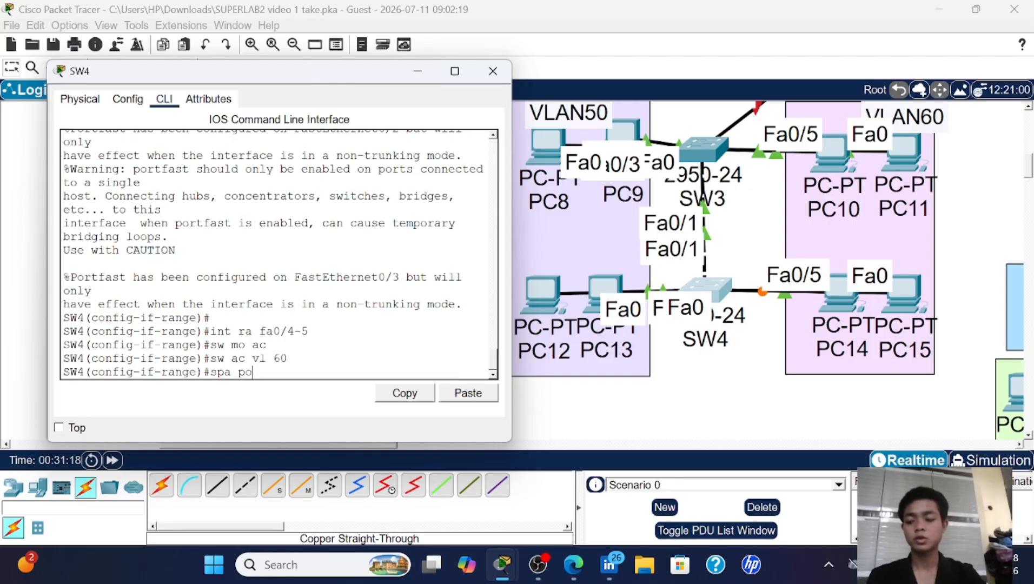
key("Return")
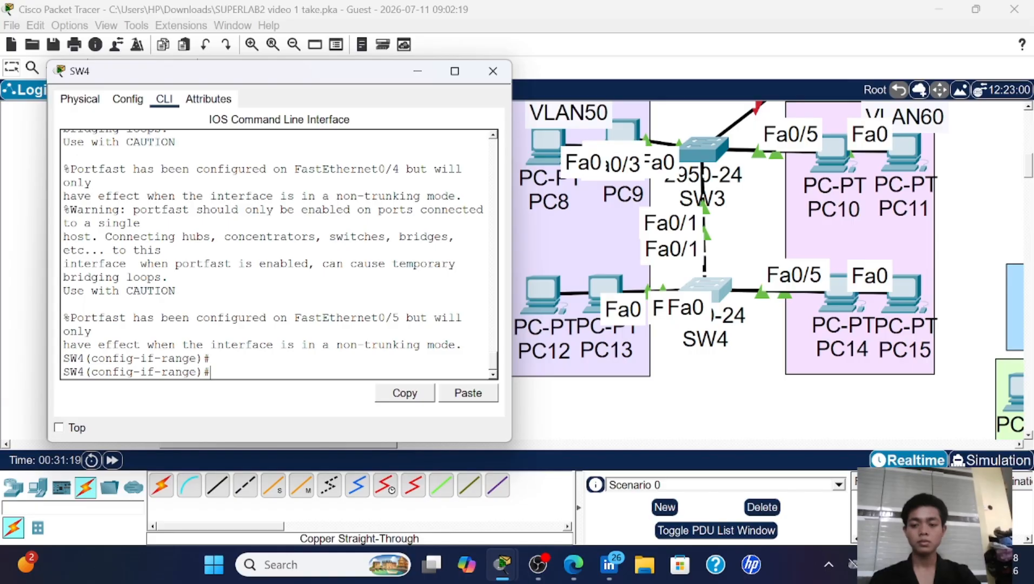
type("ex")
key("Return")
key("Return")
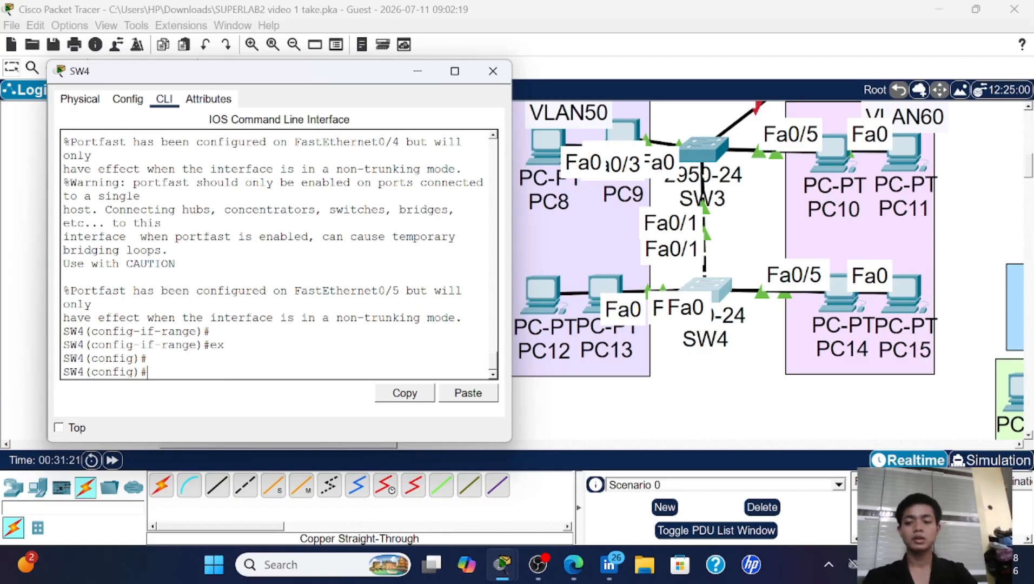
- Close SW4's console and open RTR3's CLI beside the topology at the RTR3> prompt
left_click(493, 71)
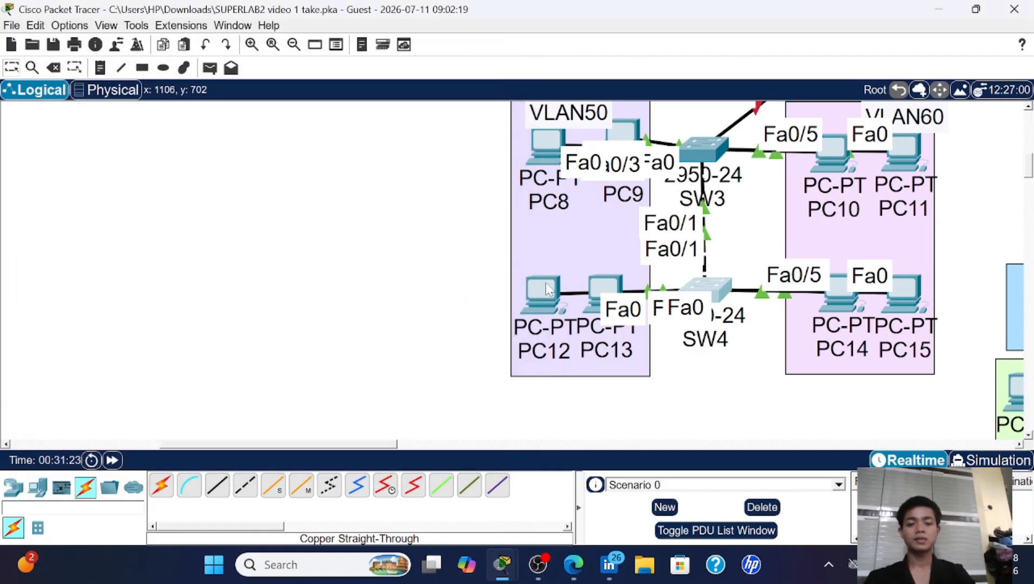
scroll(546, 288, "up", 3)
scroll(546, 288, "right", 8)
scroll(546, 288, "up", 1)
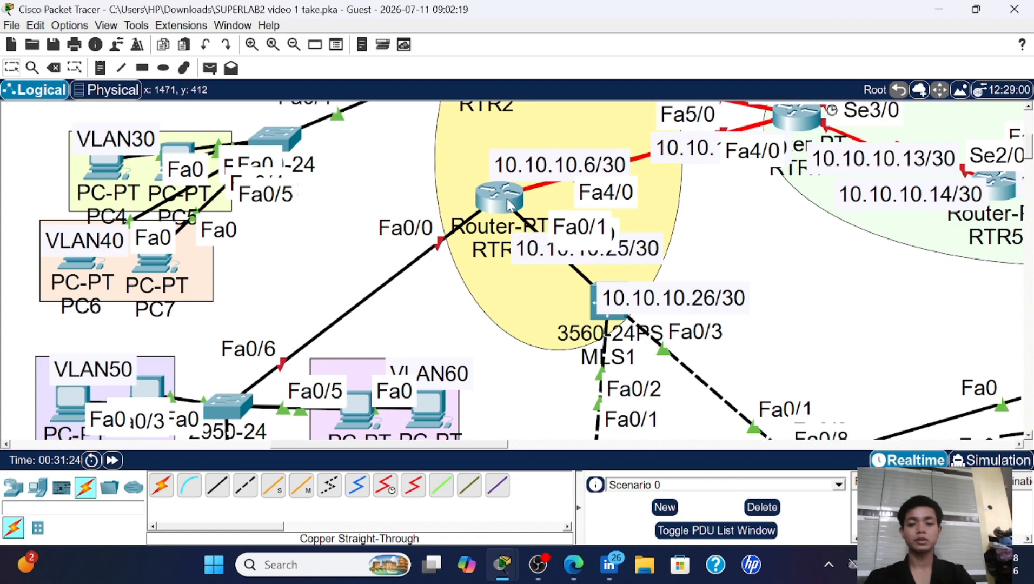
left_click(511, 198)
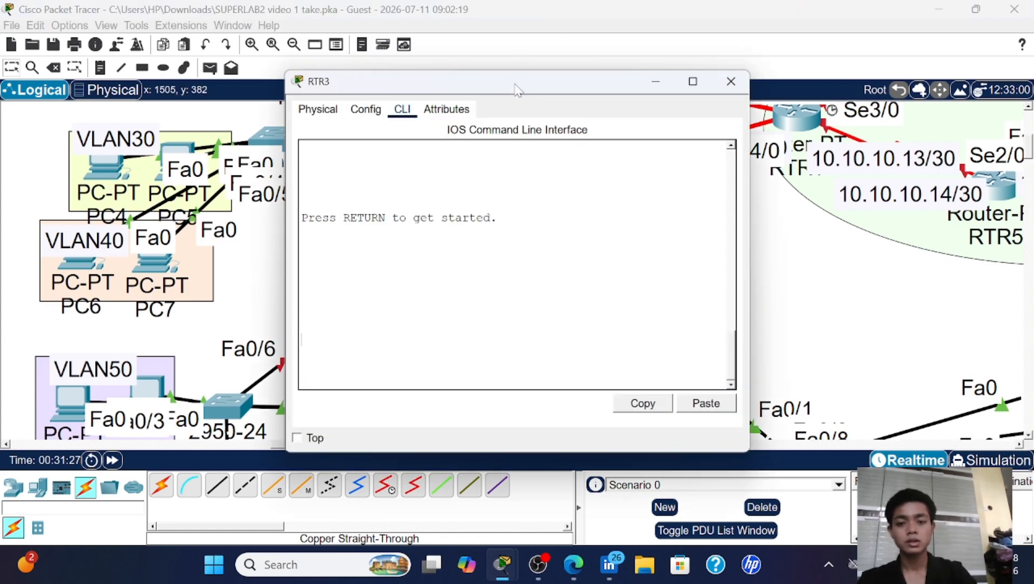
left_click_drag(522, 88, 773, 100)
scroll(421, 251, "down", 3)
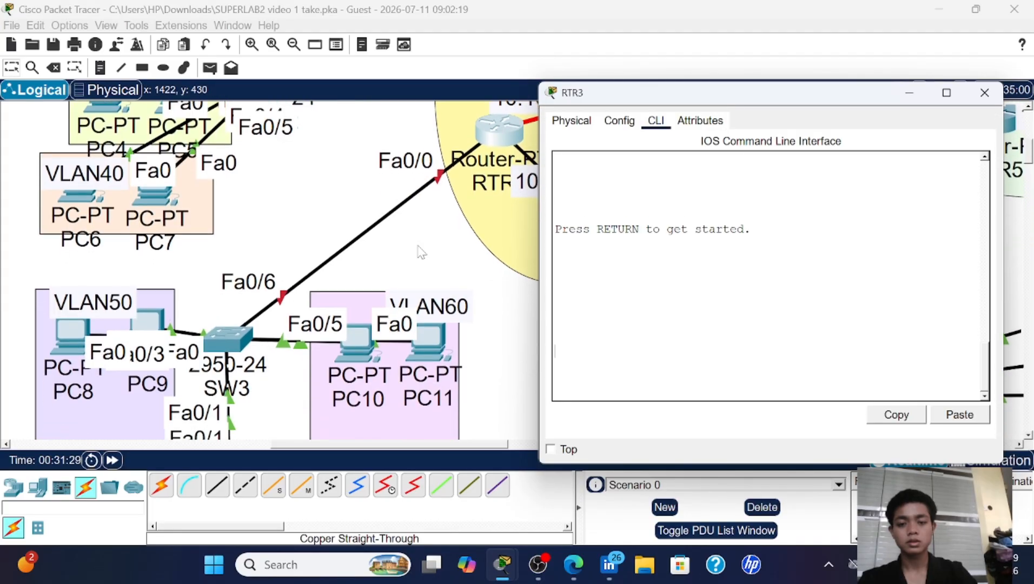
scroll(418, 250, "up", 1)
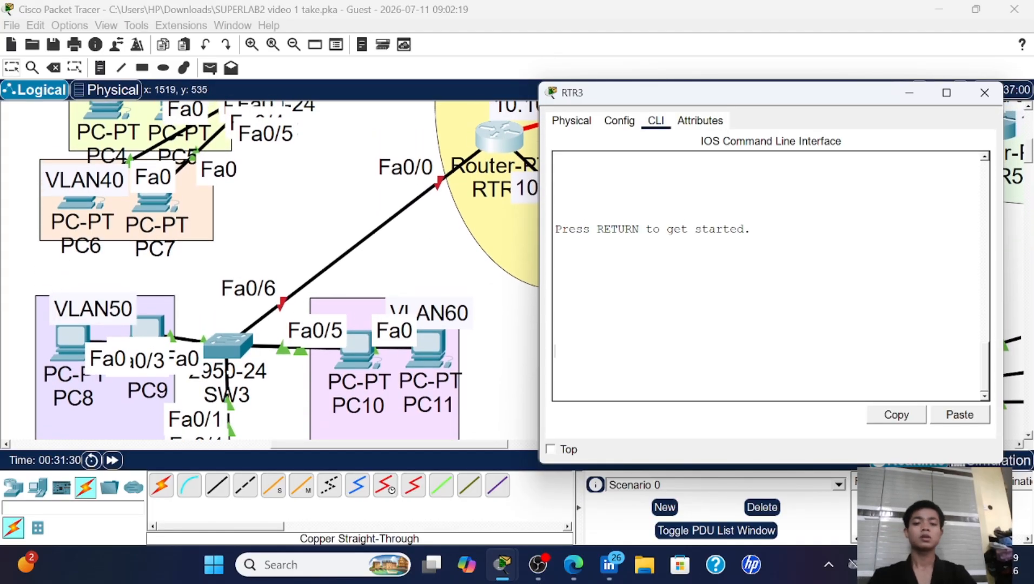
key("Return")
key("Return")
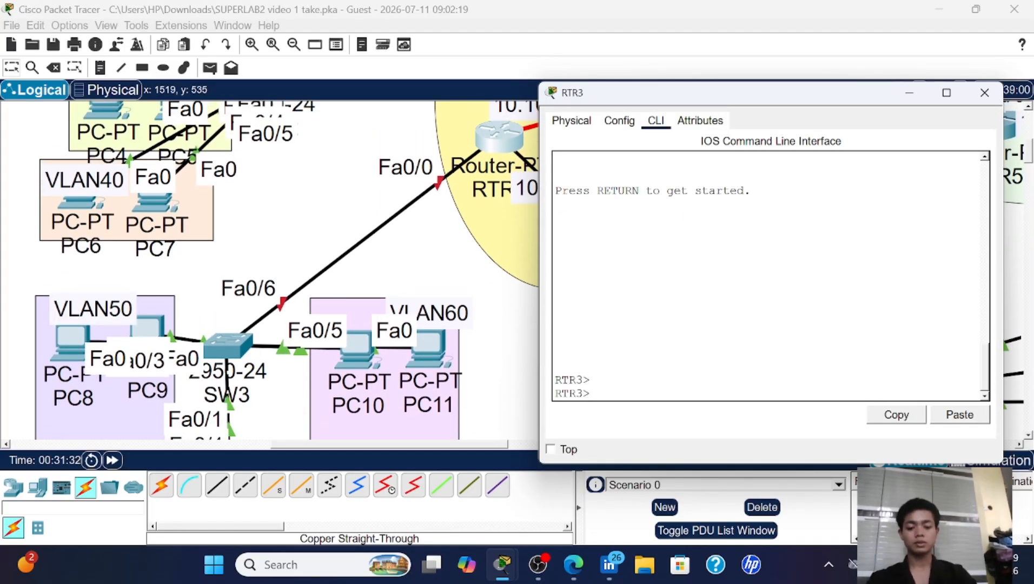
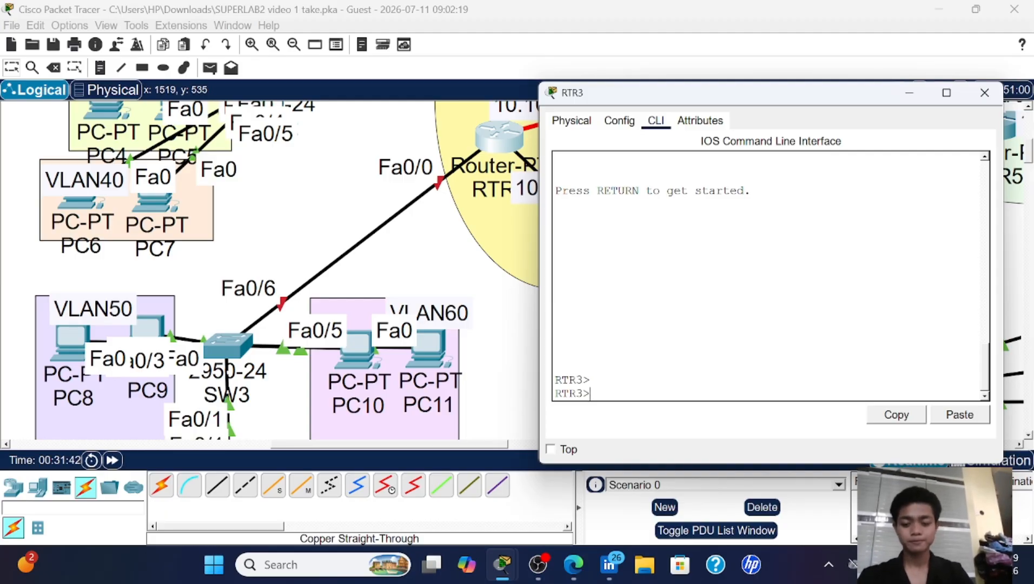
- On RTR3, enter global configuration and bring up interface Fa0/0 with no shutdown
type("en")
key("Return")
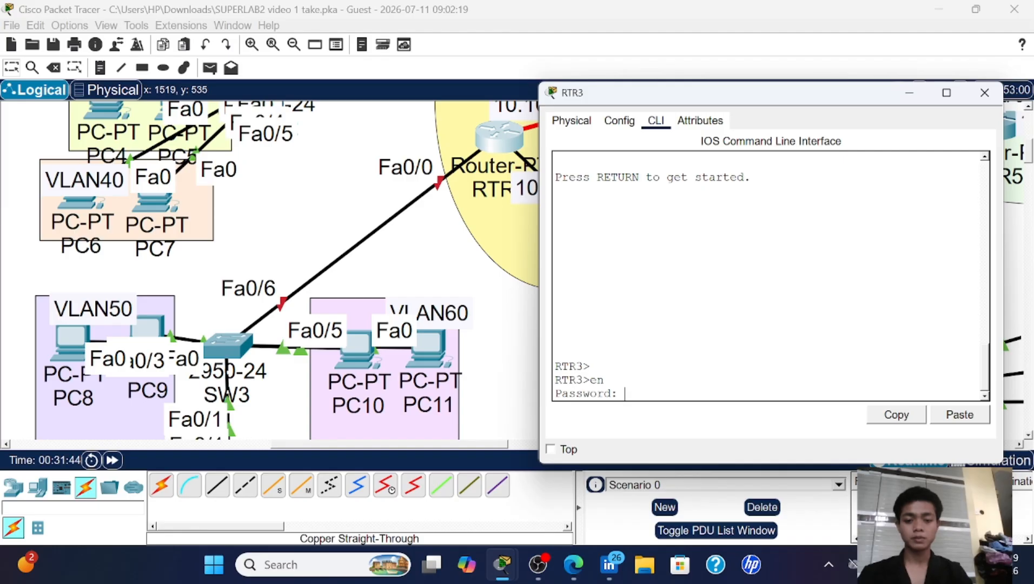
key("Return")
type("co")
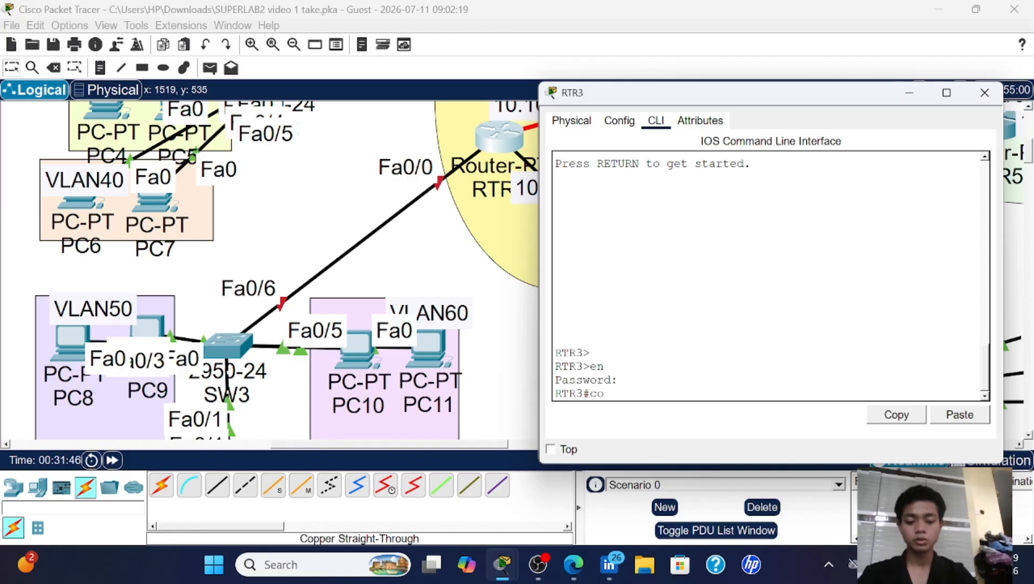
type("nf")
key("Return")
key("Return")
key("Return")
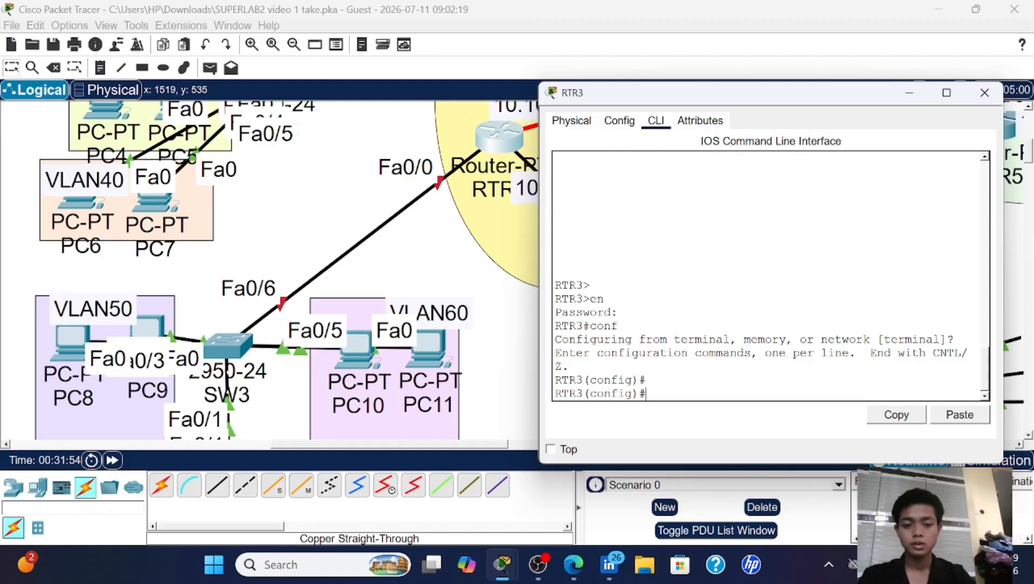
type("nt")
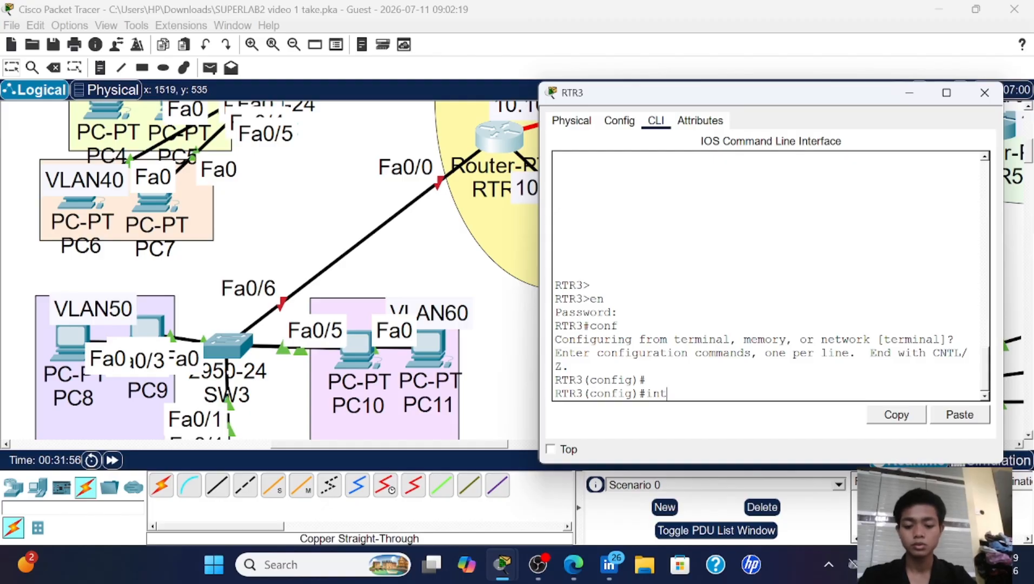
type(" fa0/0")
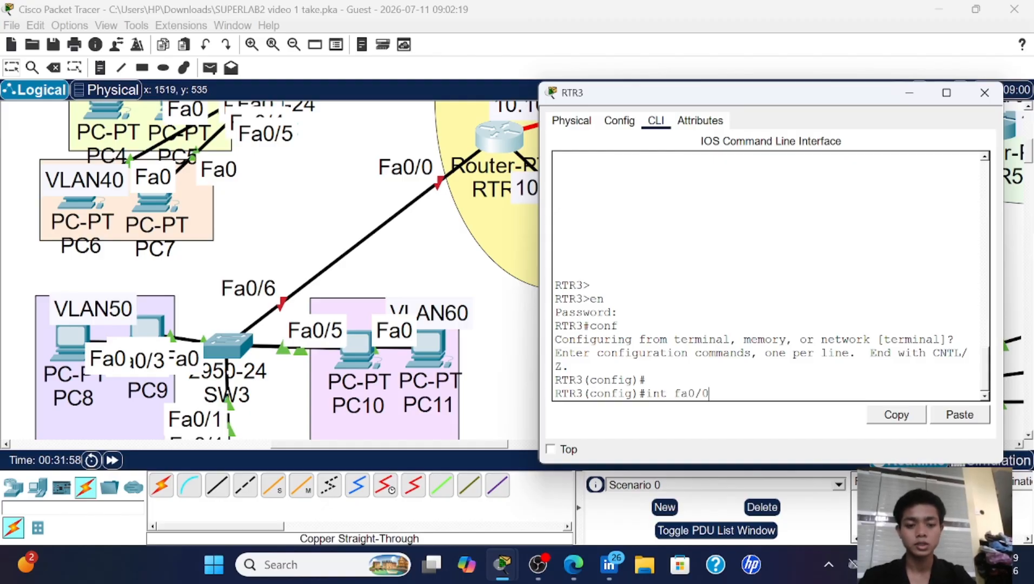
key("Return")
type("no sh")
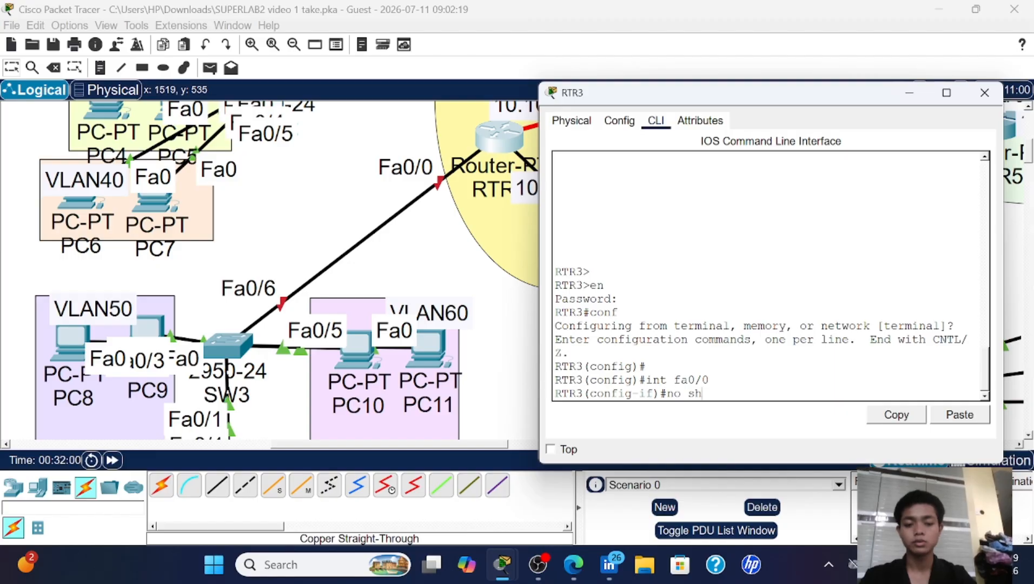
key("Return")
key("Return")
key("Return")
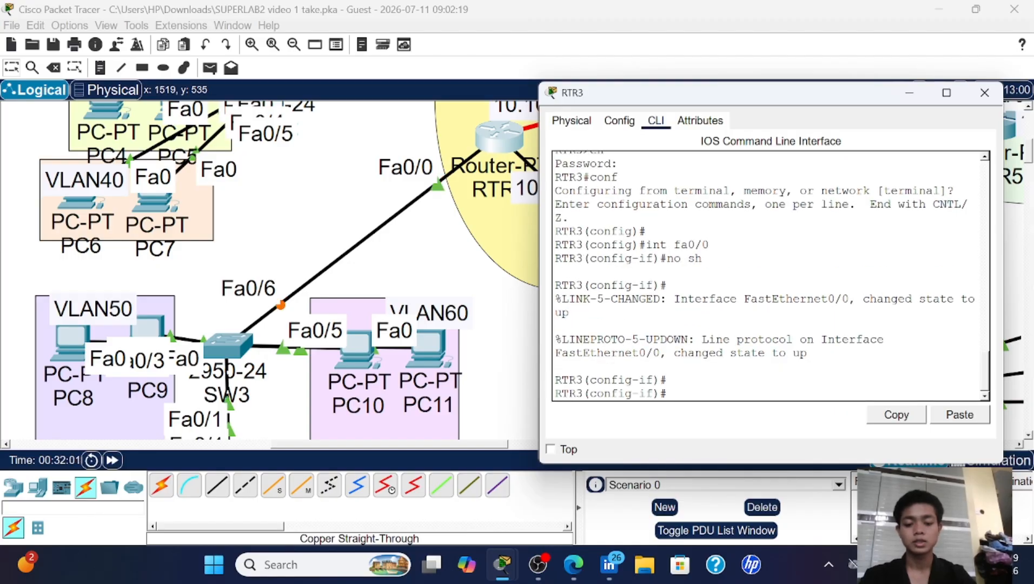
- Create RTR3 subinterface Fa0/0.50 with dot1q VLAN 50 and address 192.168.50.1/24
type("int fa0/0")
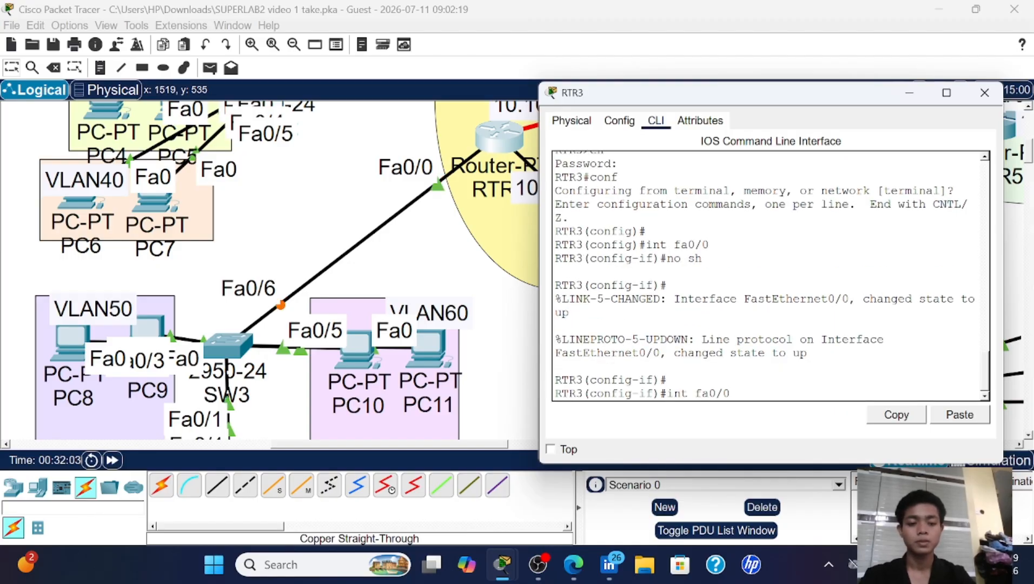
type(".")
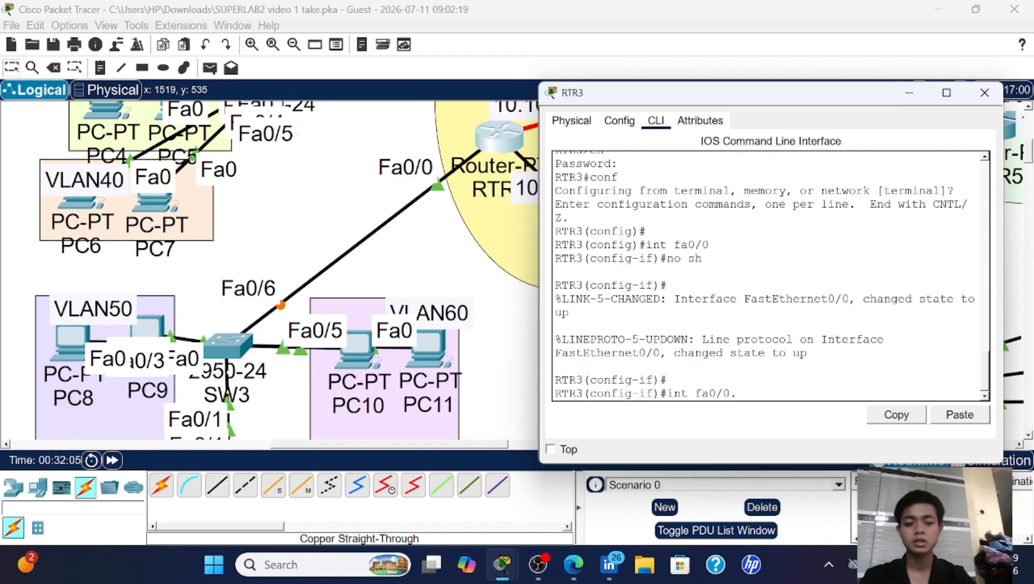
type("50")
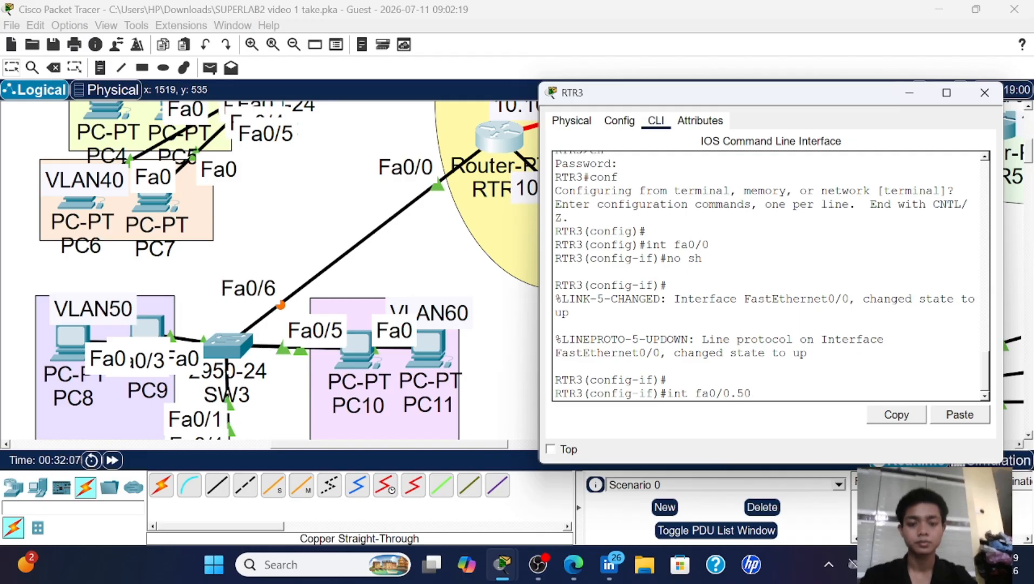
key("Return")
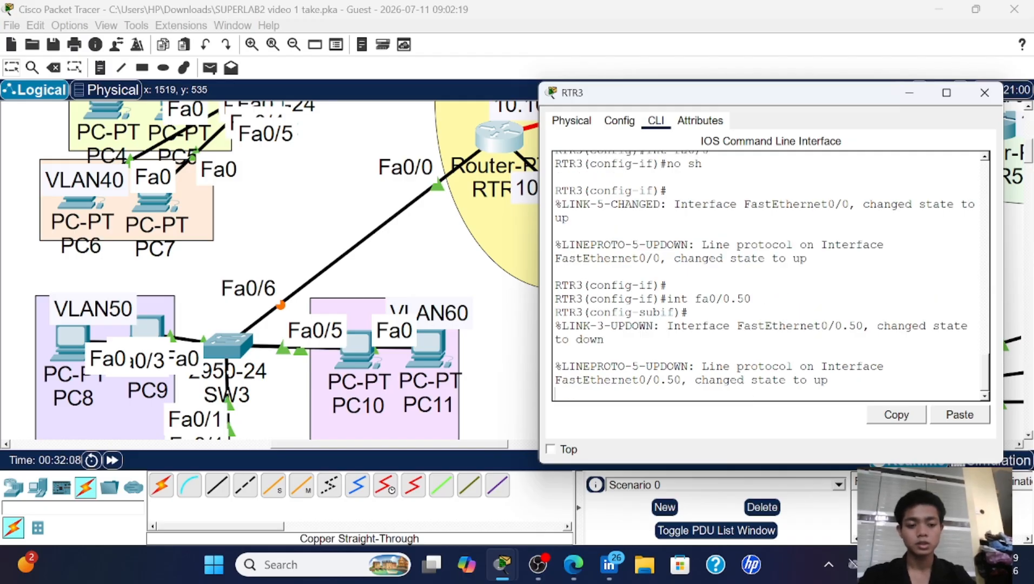
type("en d")
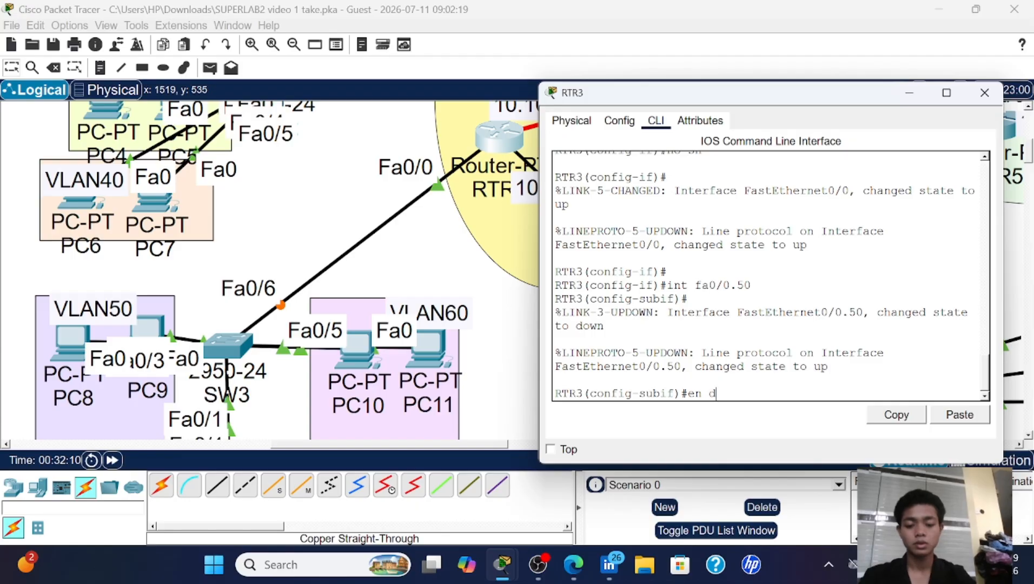
type("o 50")
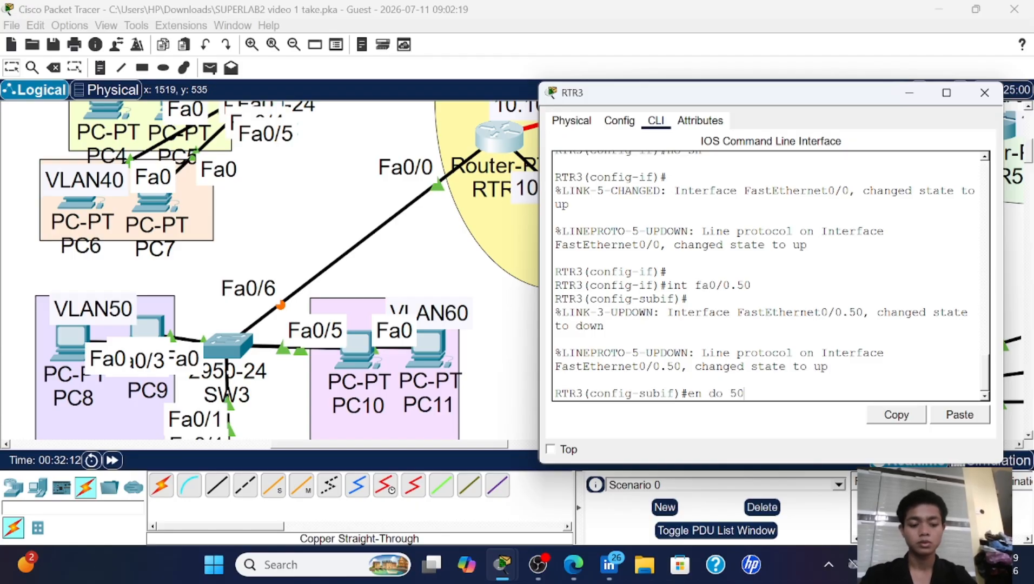
key("Return")
type("ip ad")
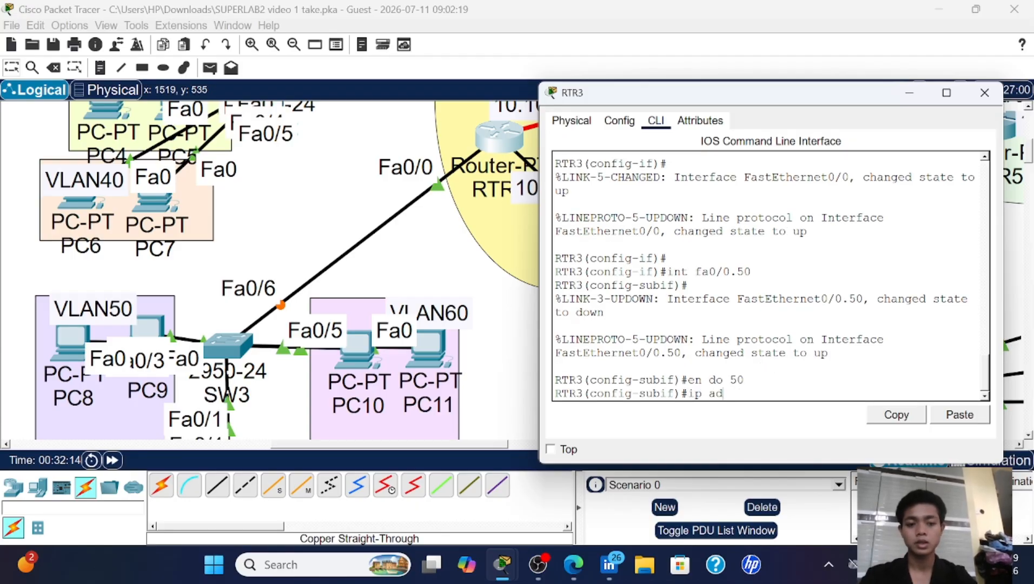
type(" 1")
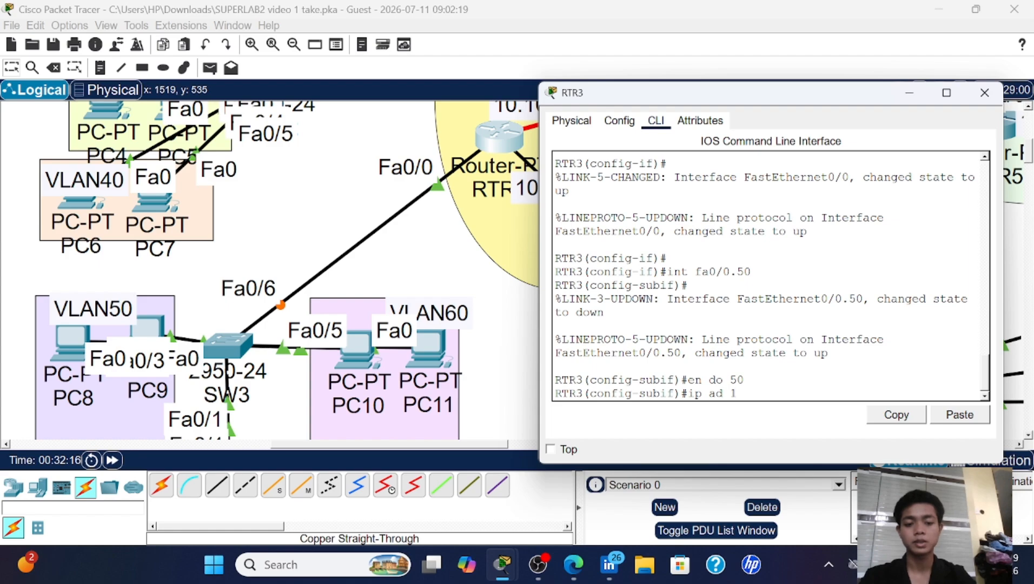
type("92.168")
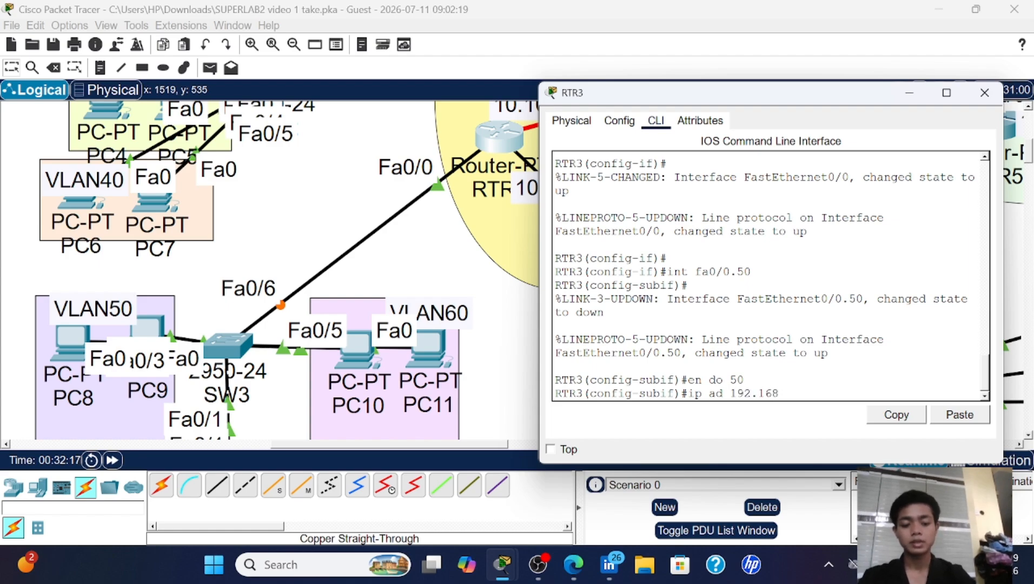
type(".50.1 2")
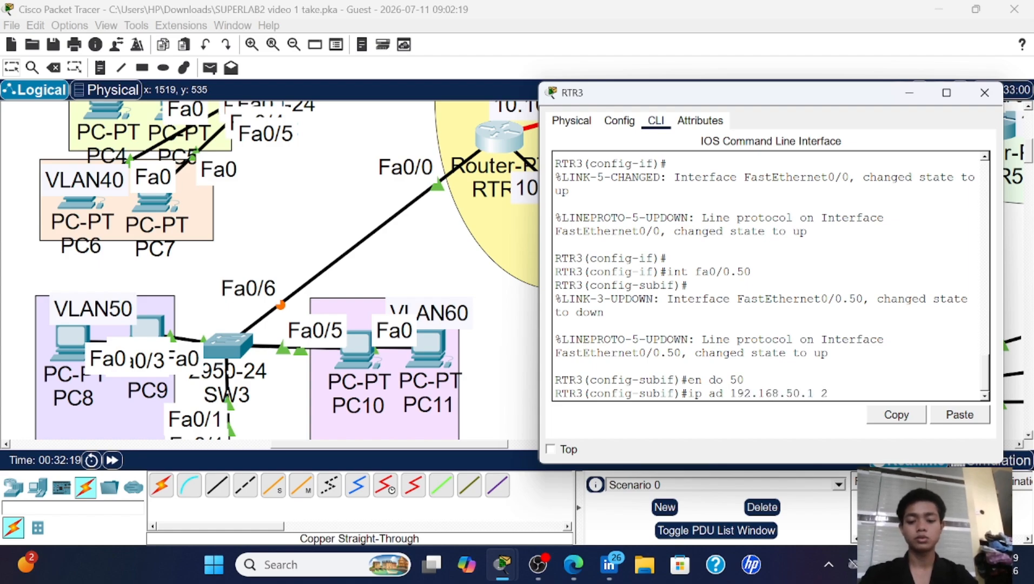
type("55.255.255.0")
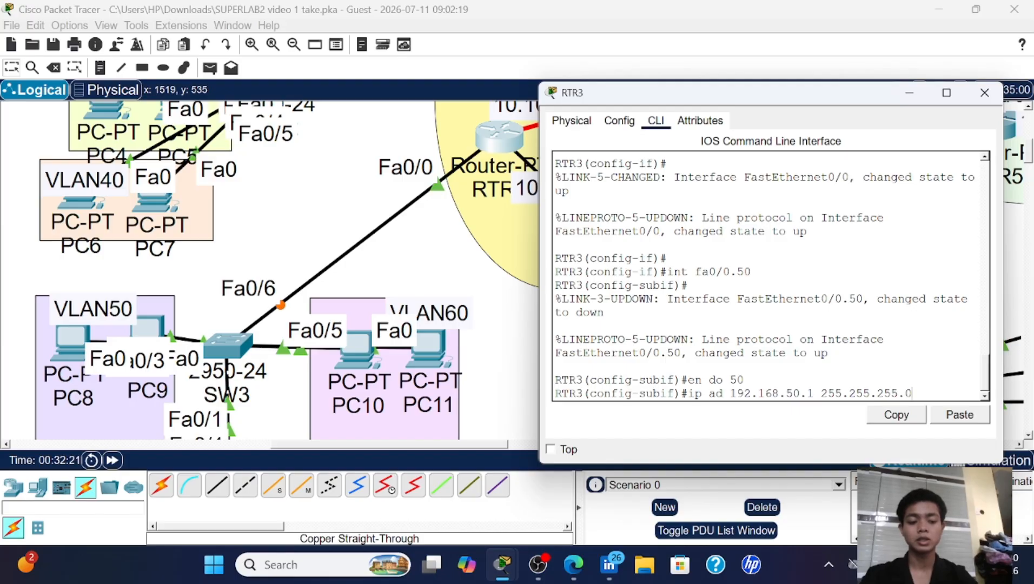
key("Return")
key("Return")
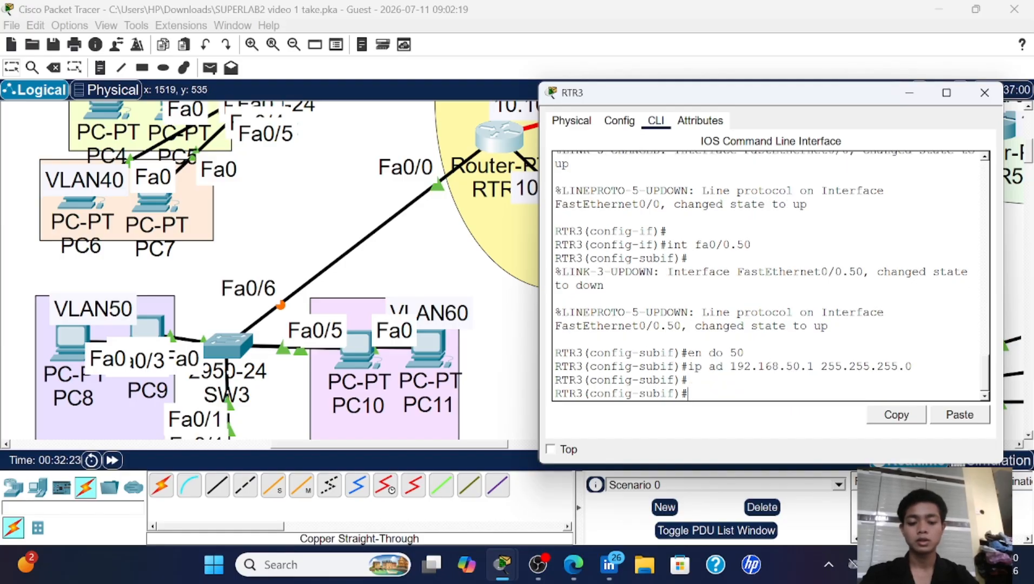
- Create subinterface Fa0/0.60 with dot1q VLAN 60 and address 192.168.60.1/24, then exit
key("Up")
key("Up")
key("Up")
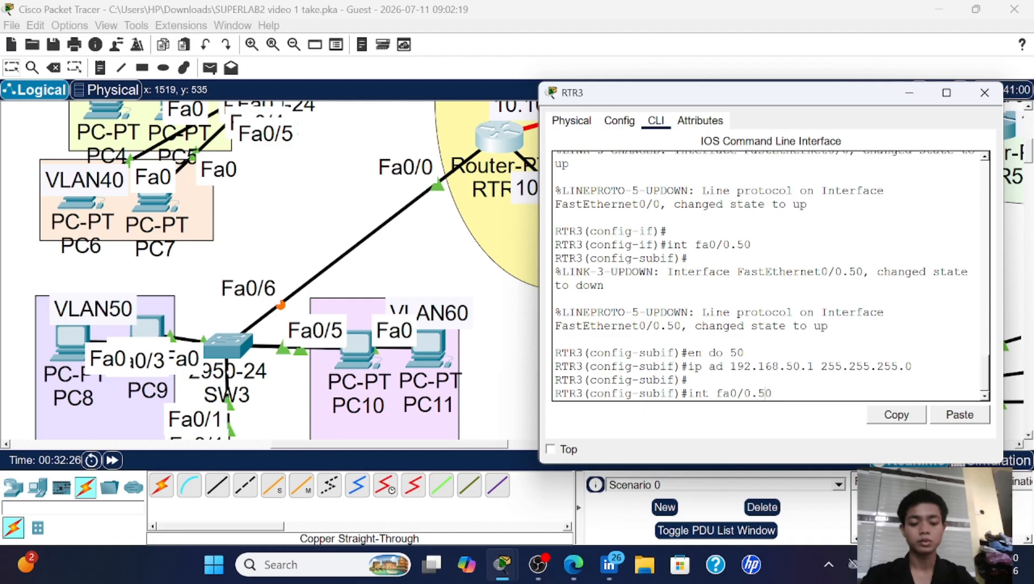
key("BackSpace")
key("BackSpace")
type("60")
key("Return")
key("Return")
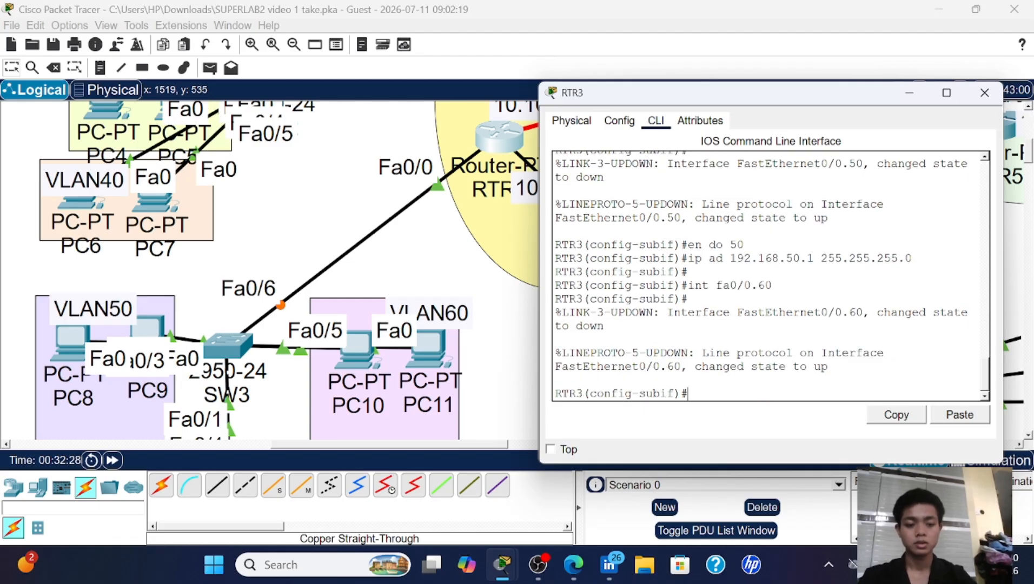
key("Up")
key("Up")
key("Up")
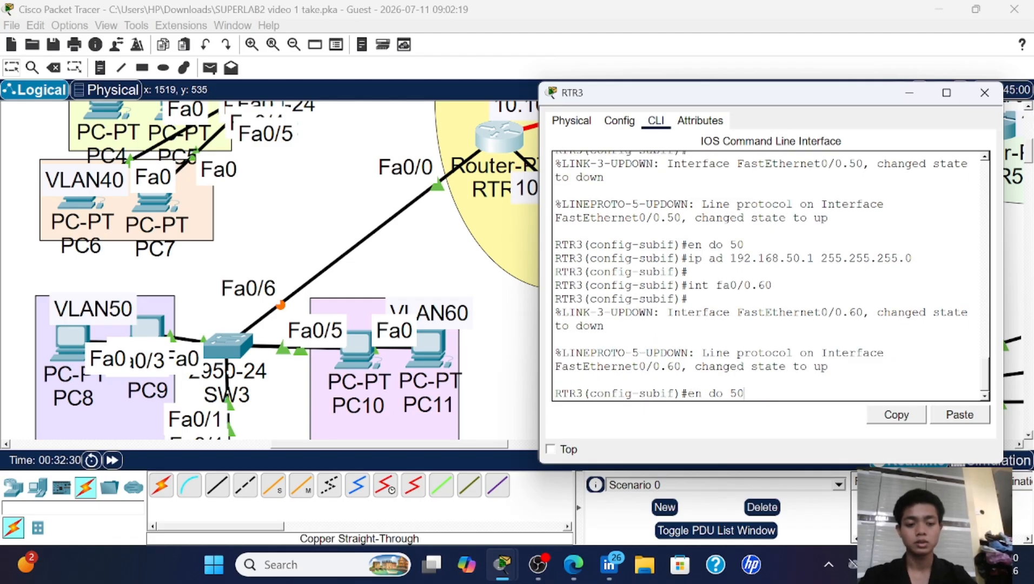
key("BackSpace")
key("BackSpace")
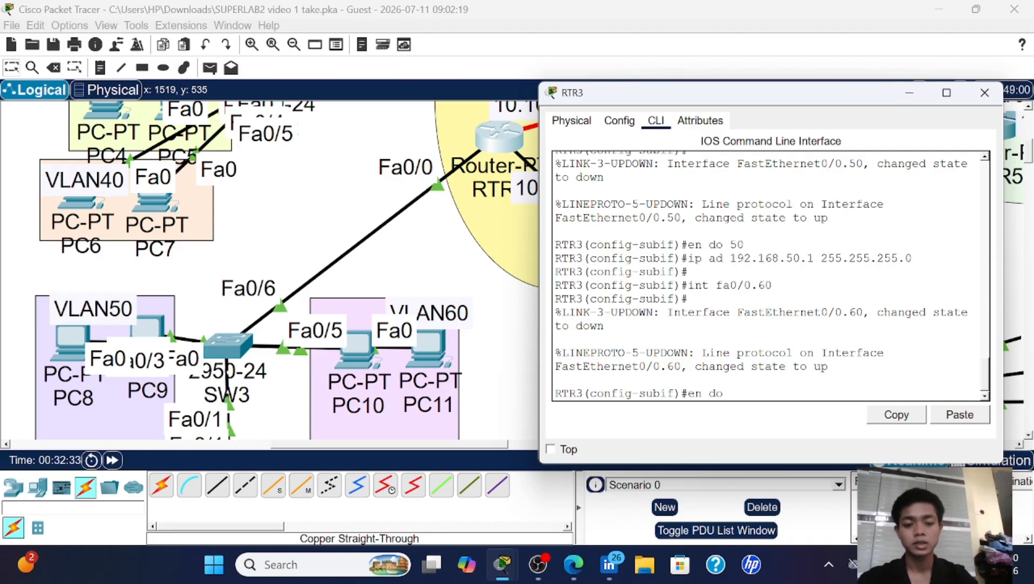
type("60")
key("Return")
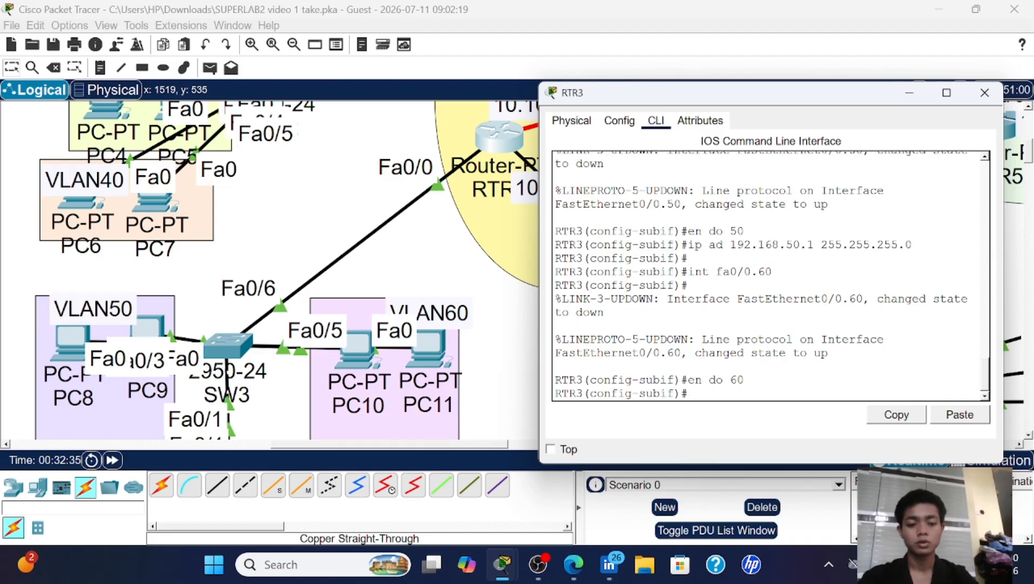
key("Up")
key("Up")
key("Up")
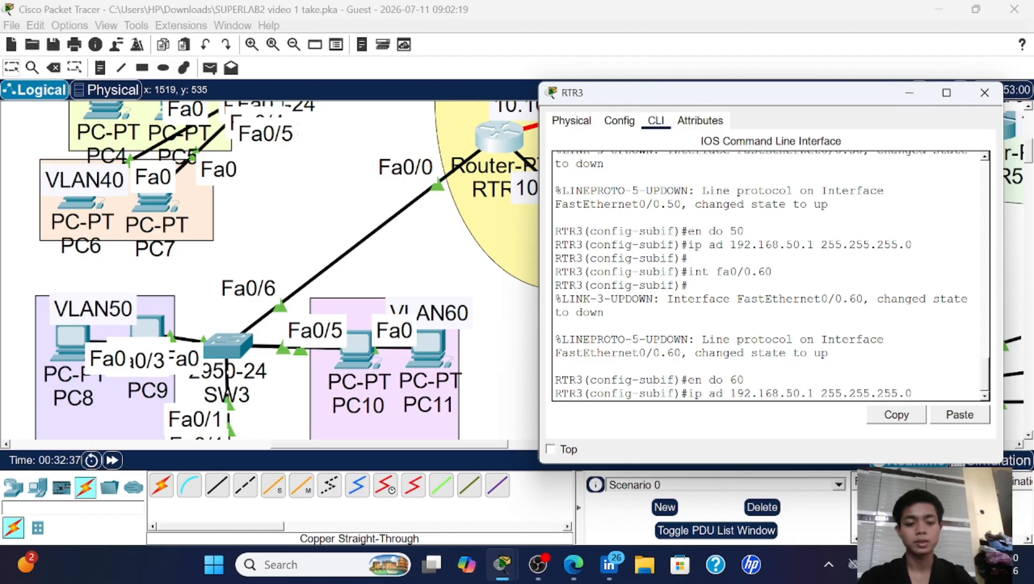
key("Left")
key("Left")
key("Left")
key("Left")
key("Left")
key("Left")
key("Left")
key("Left")
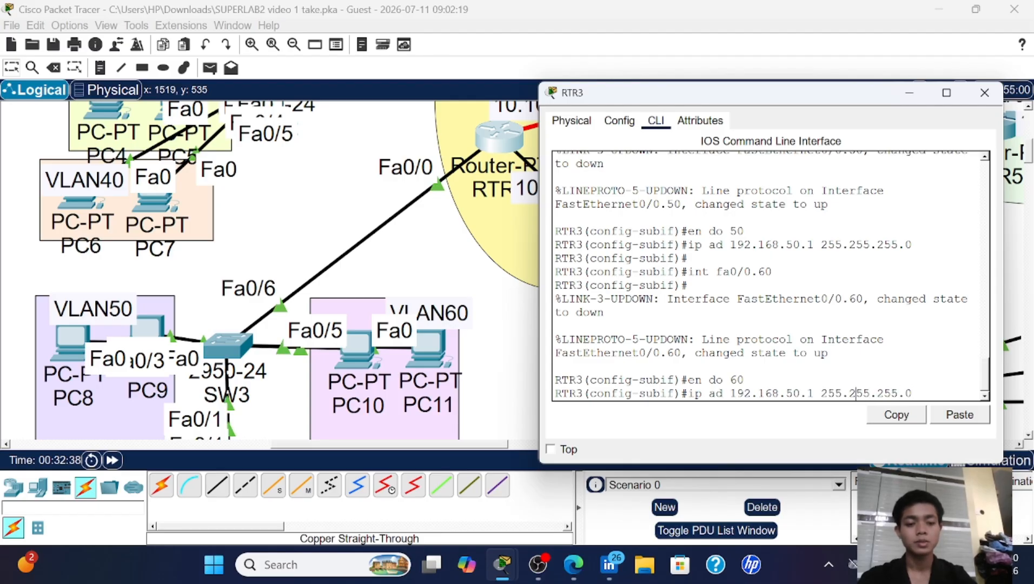
key("Left")
key("Left")
key("Left")
key("Left")
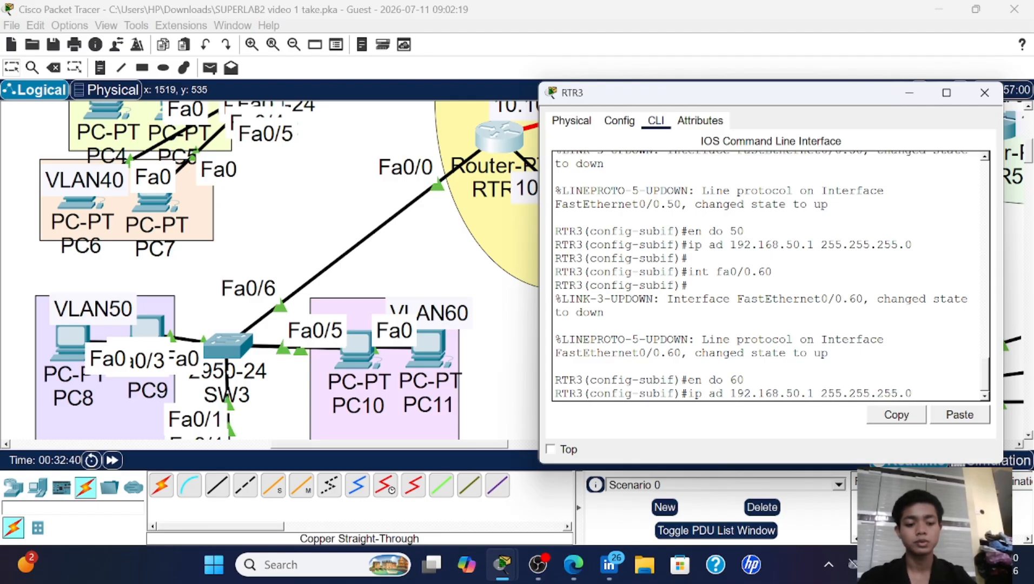
key("BackSpace")
type("6")
key("Return")
key("Return")
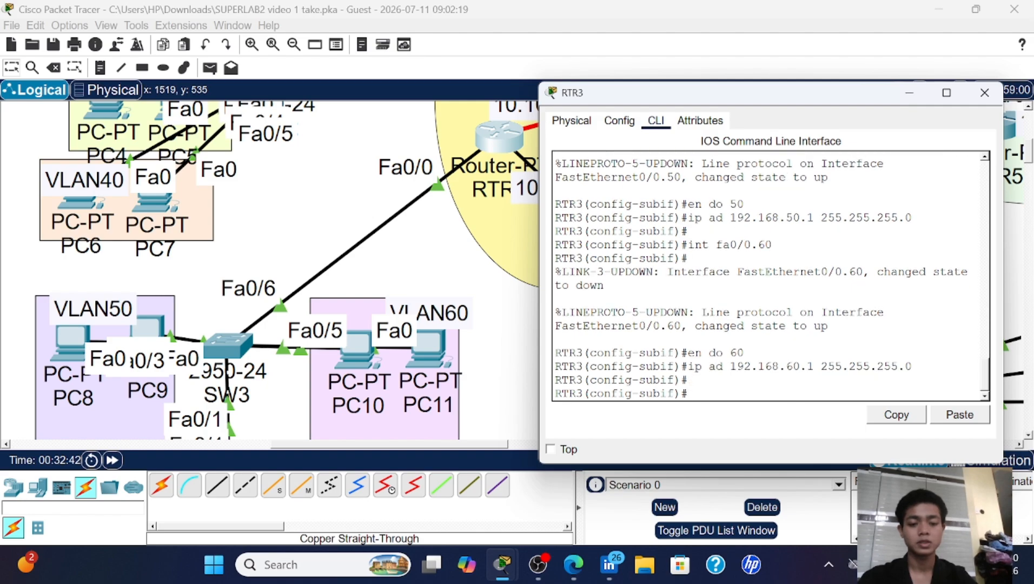
type("ex")
key("Return")
key("Return")
key("Return")
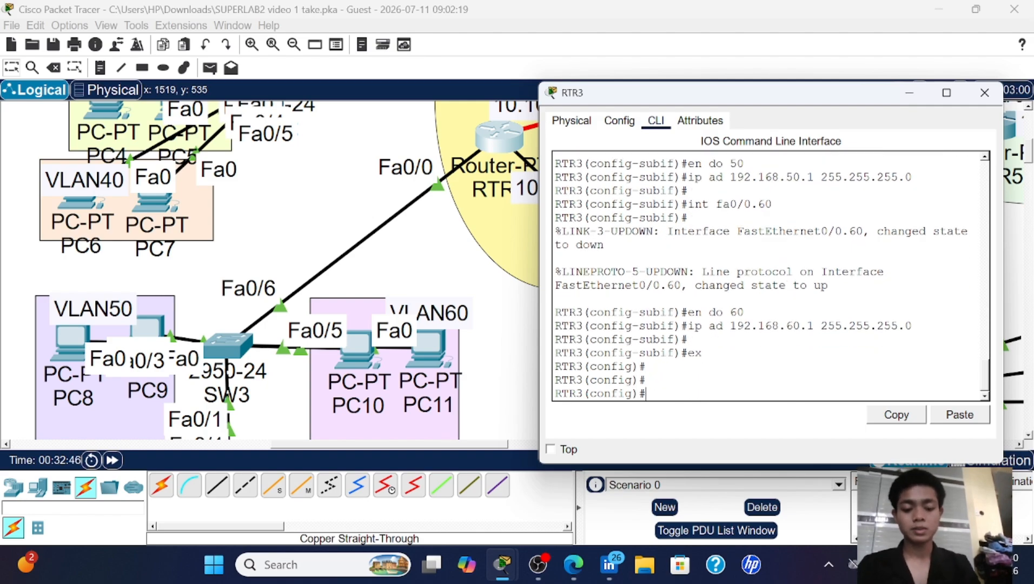
- Create DHCP pool VLAN50: network 192.168.50.0/24, gateway 192.168.50.1, DNS 192.168.100.2
type("ip dh")
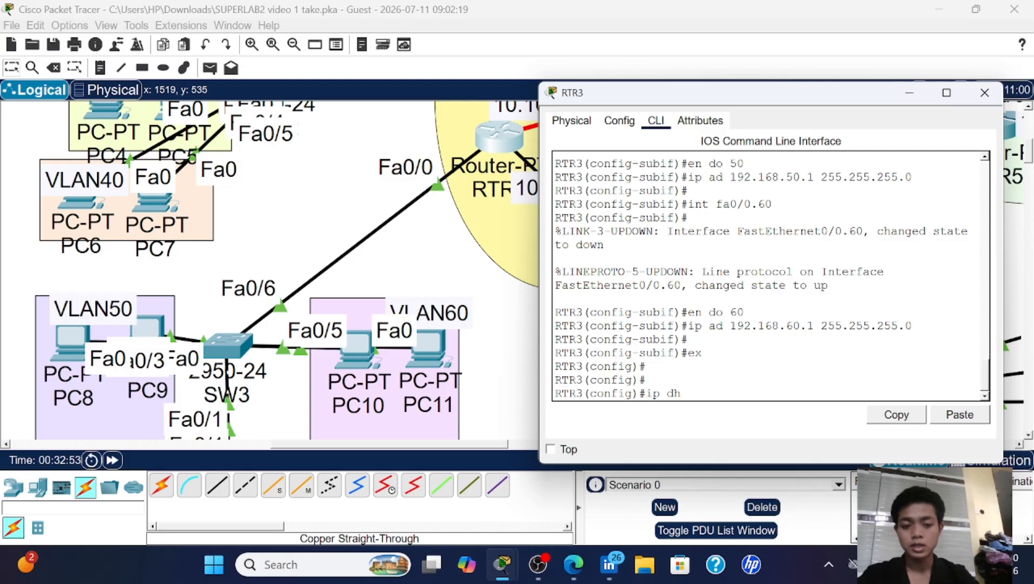
key("Tab")
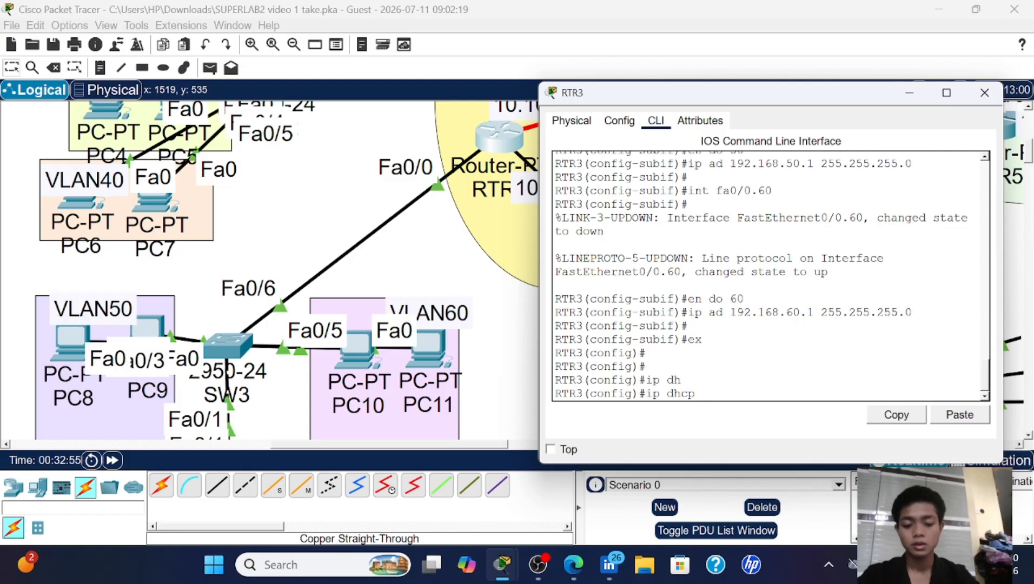
type("po")
key("Tab")
type("V")
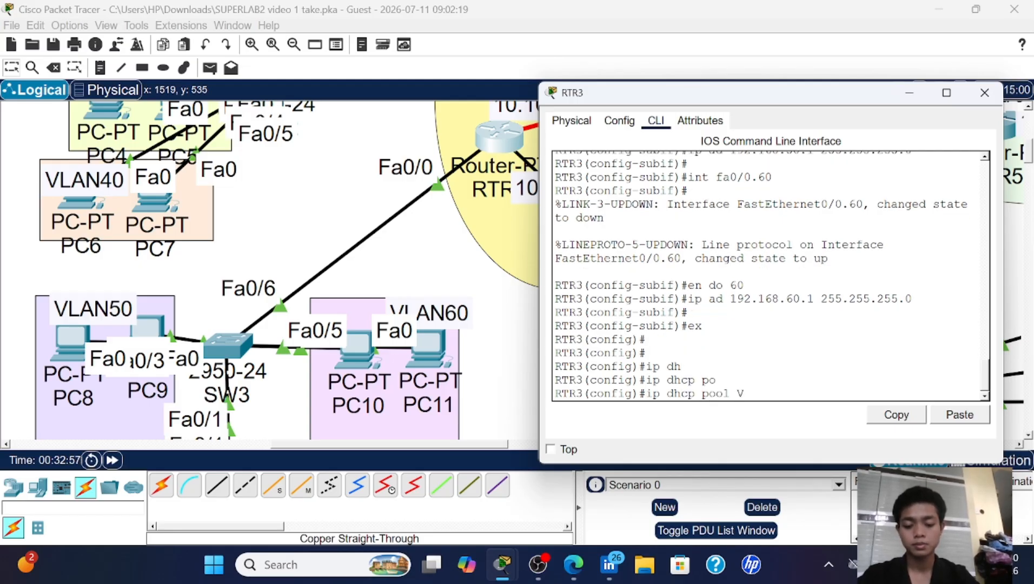
type("LAN50")
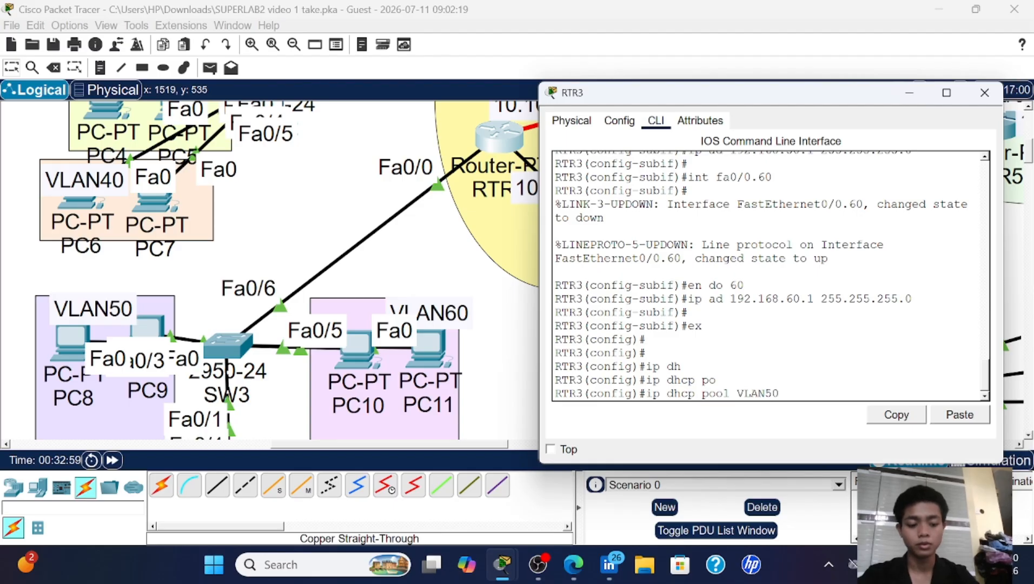
key("Return")
type("net 192.168")
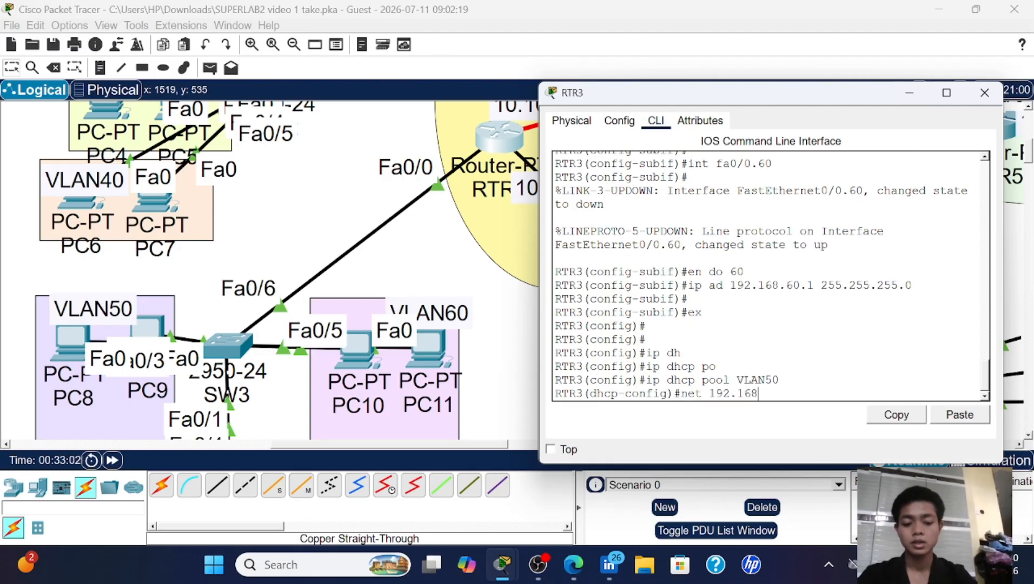
type(".50.0")
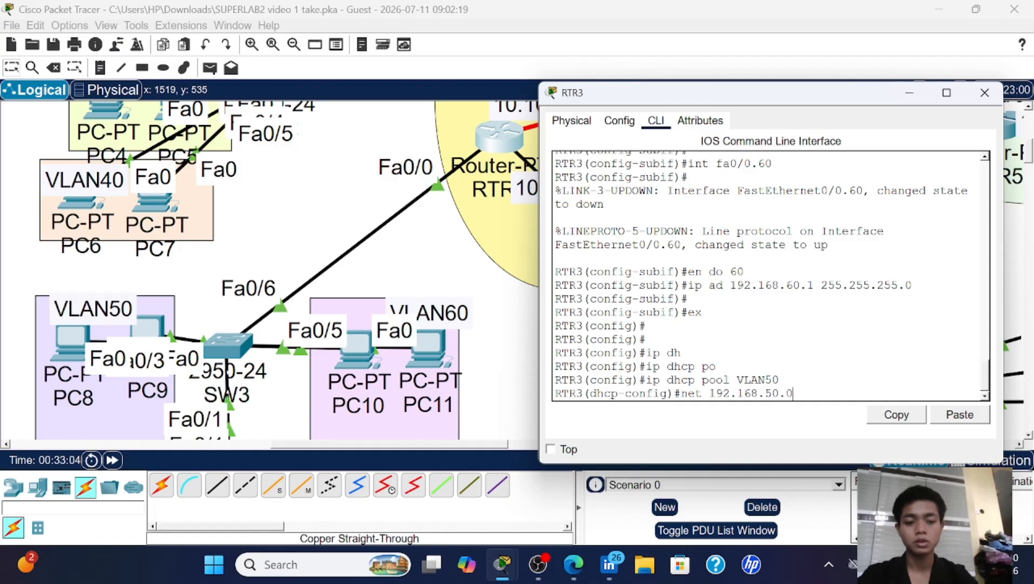
type(" 255.255.")
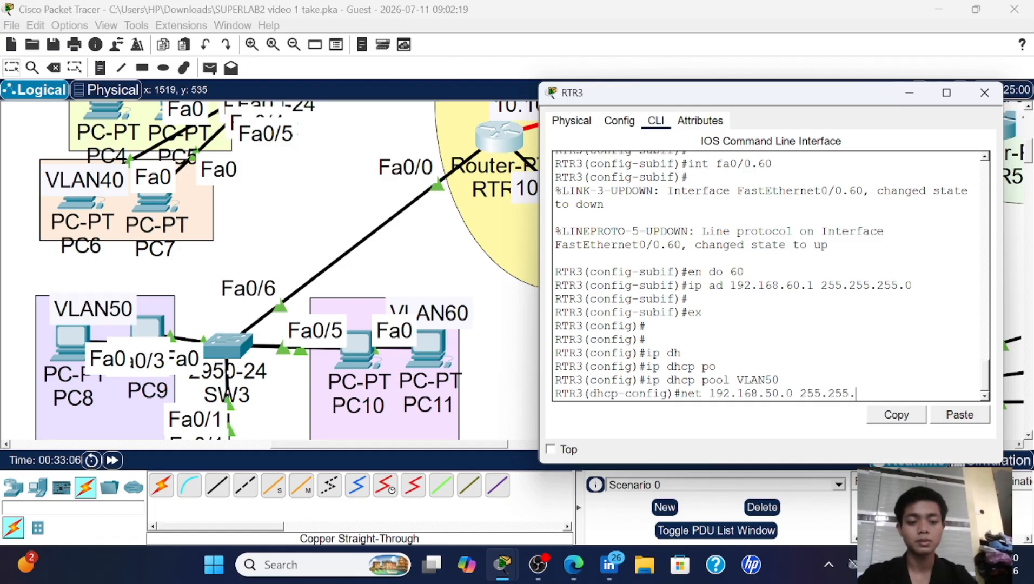
type("255.0")
key("Return")
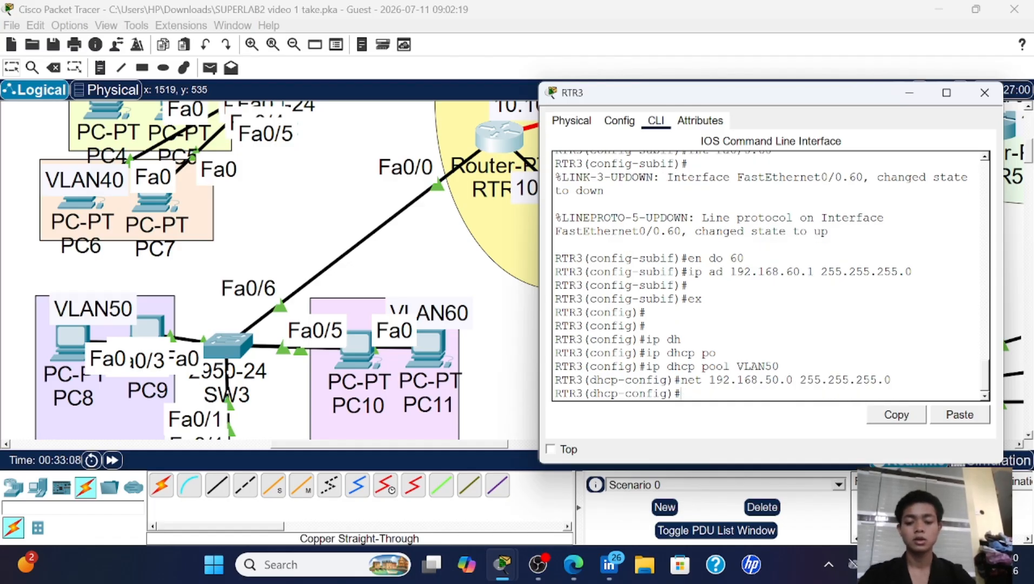
type("def 192.1")
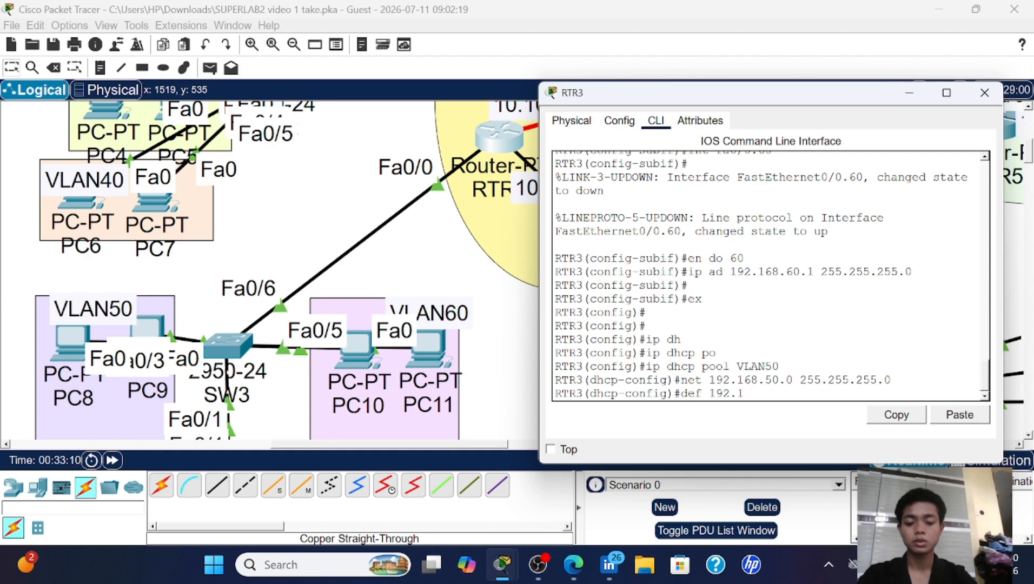
type("68.")
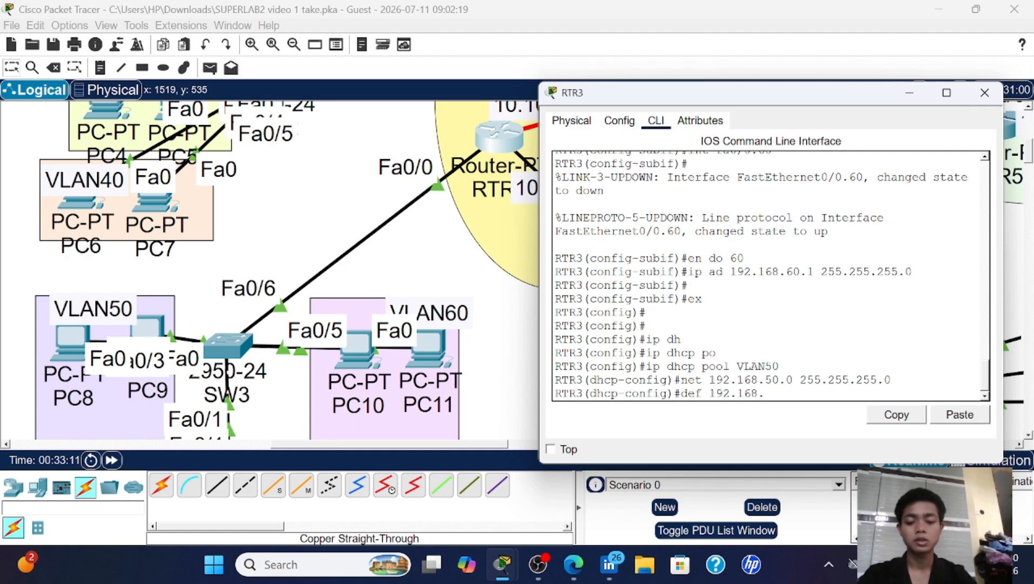
type("50.1")
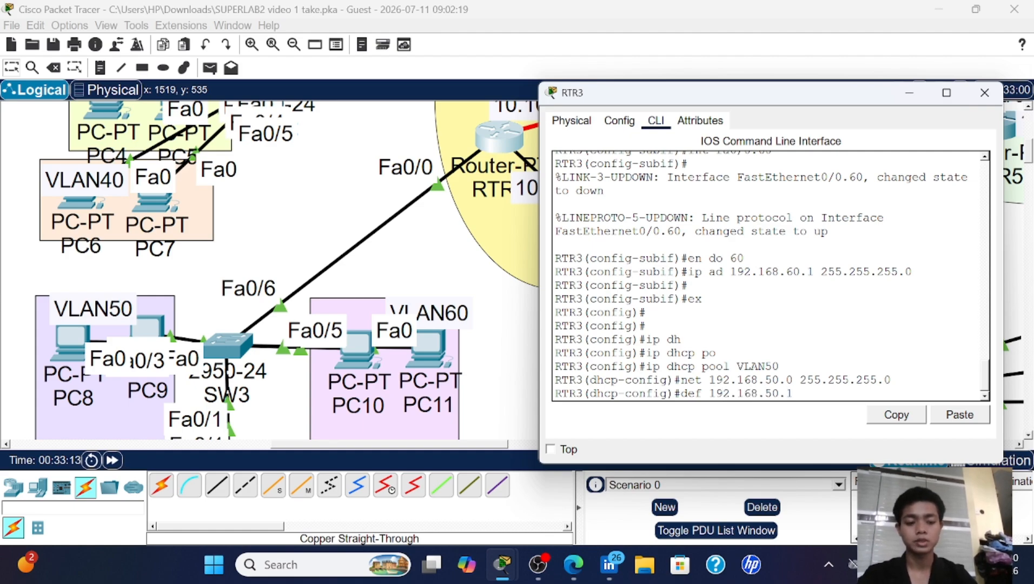
key("Return")
type("dns 19")
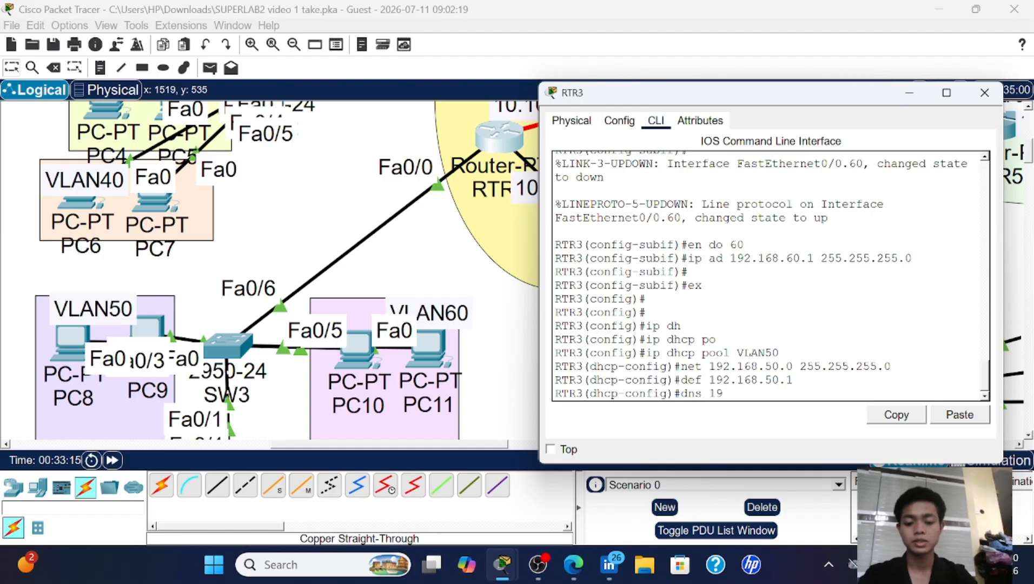
type("2.168")
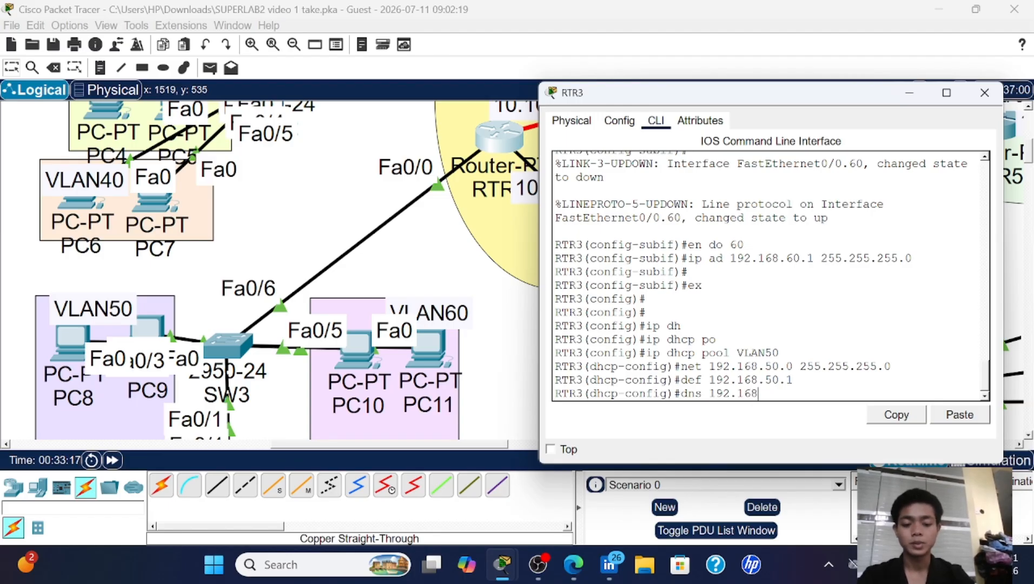
type(".100.2")
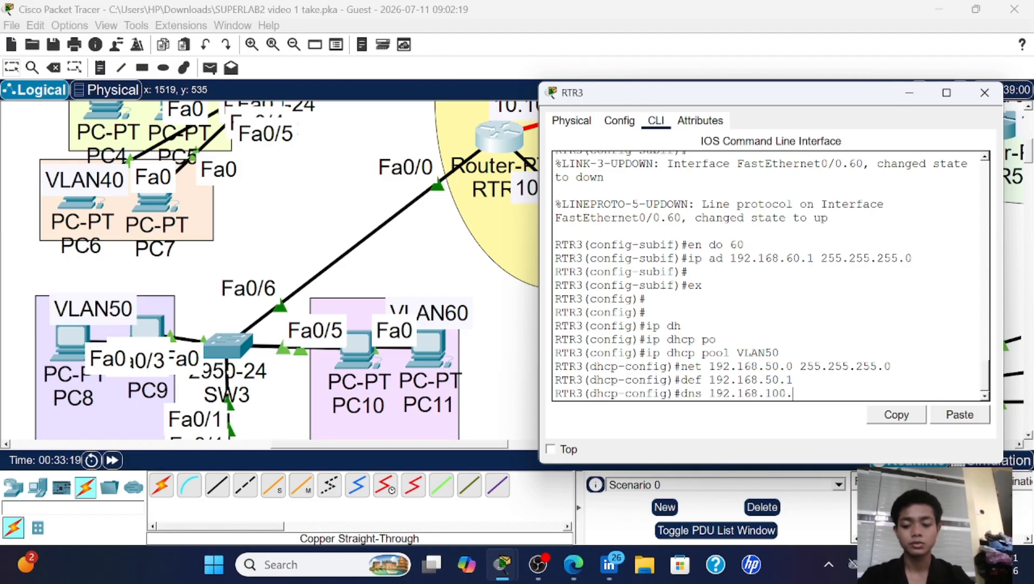
key("Return")
key("Return")
- Create DHCP pool VLAN60 with network 192.168.60.0/24
key("Up")
key("Up")
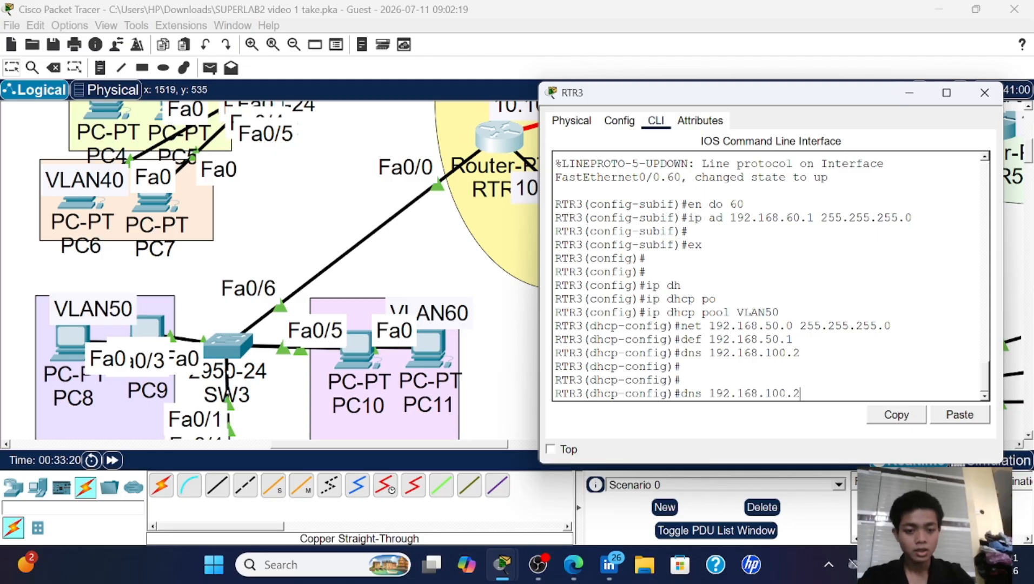
key("Up")
key("Up")
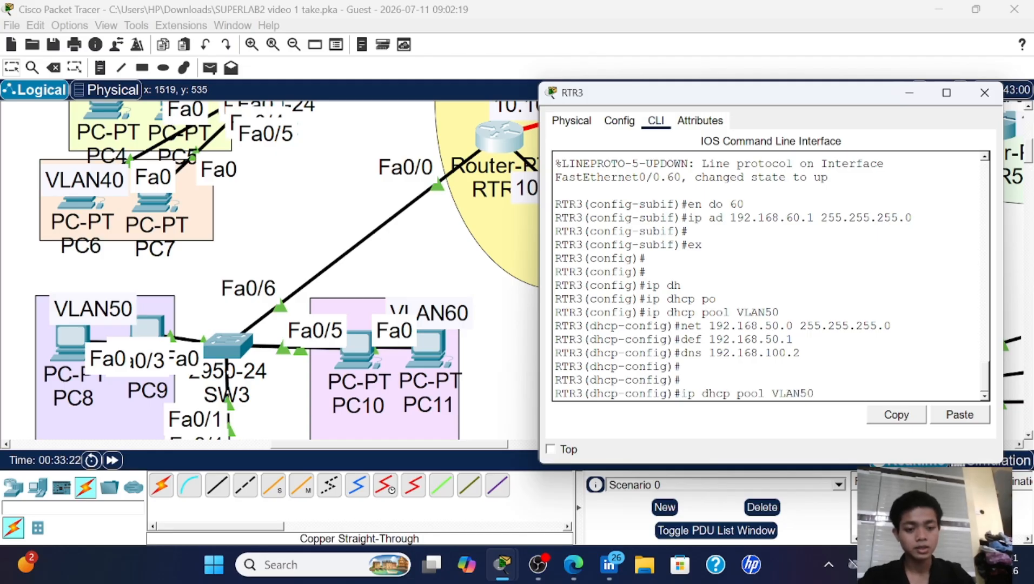
key("Left")
key("BackSpace")
type("6")
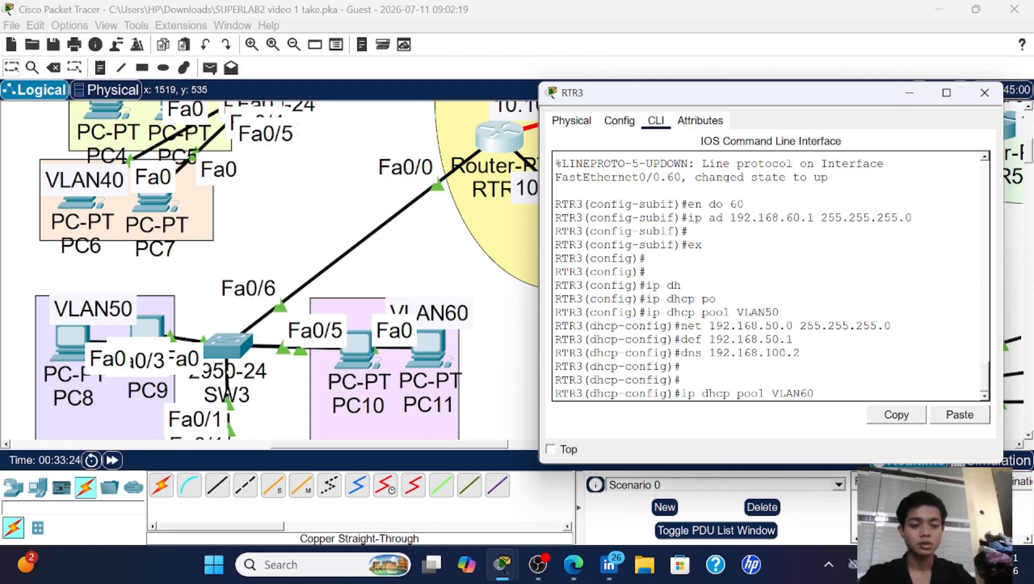
key("Return")
key("Up")
key("Up")
key("Up")
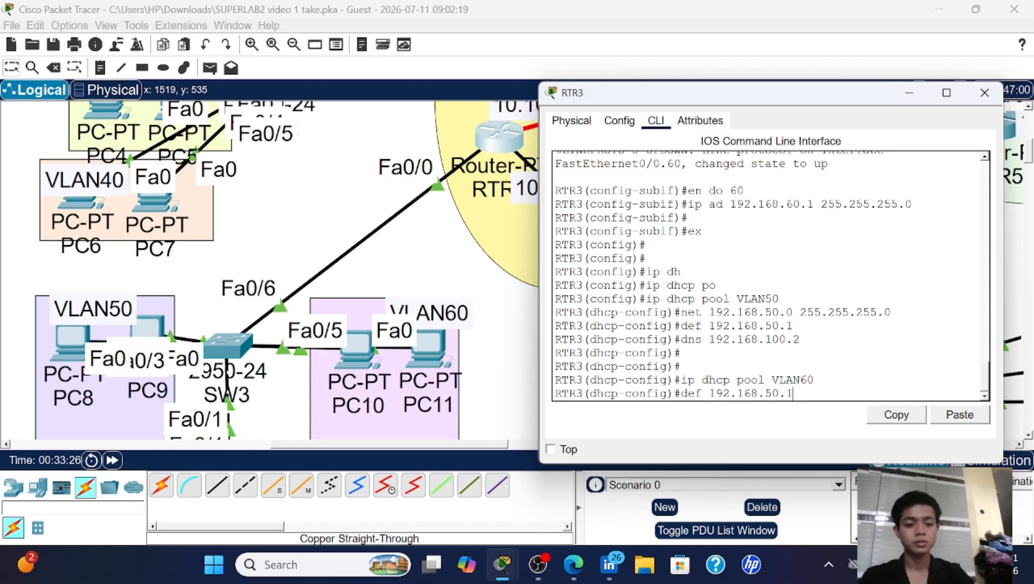
key("Up")
key("Left")
key("Left")
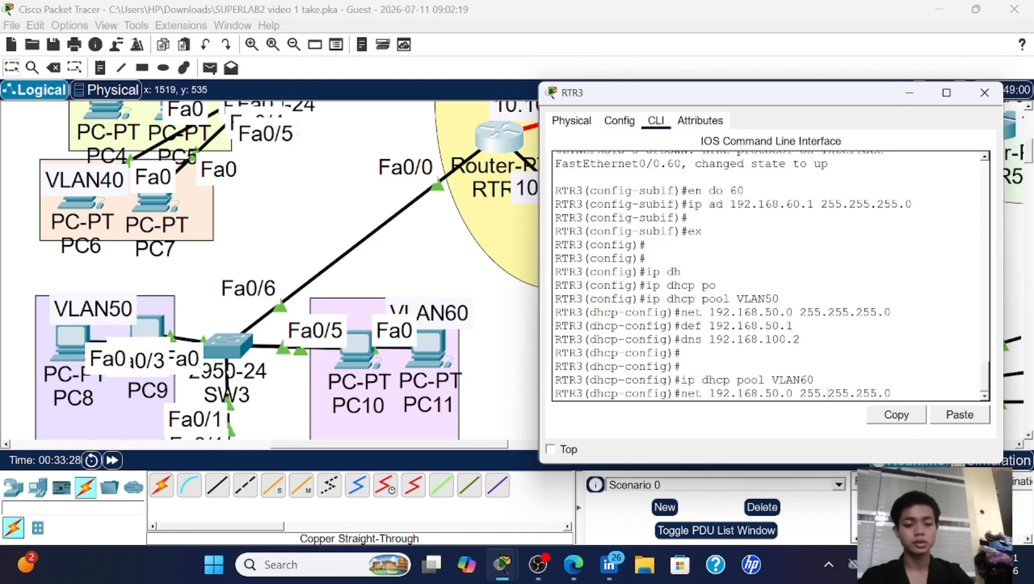
key("Left")
key("Left")
key("Left")
key("Left")
key("Left")
key("BackSpace")
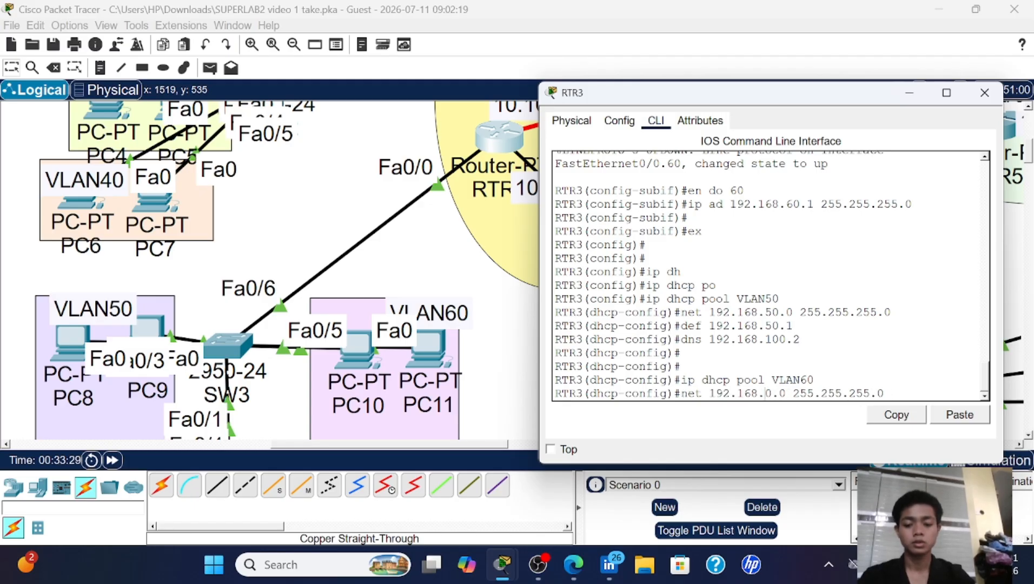
type("6")
key("Return")
- Give pool VLAN60 gateway 192.168.60.1 and DNS server 192.168.100.2, then exit
key("Up")
key("Up")
key("Up")
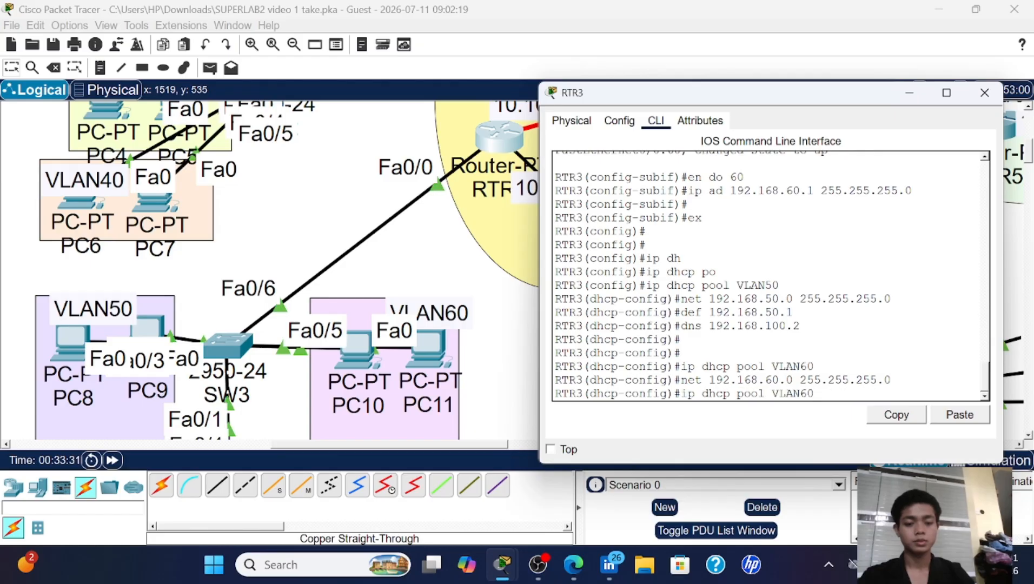
key("Up")
key("Left")
key("Left")
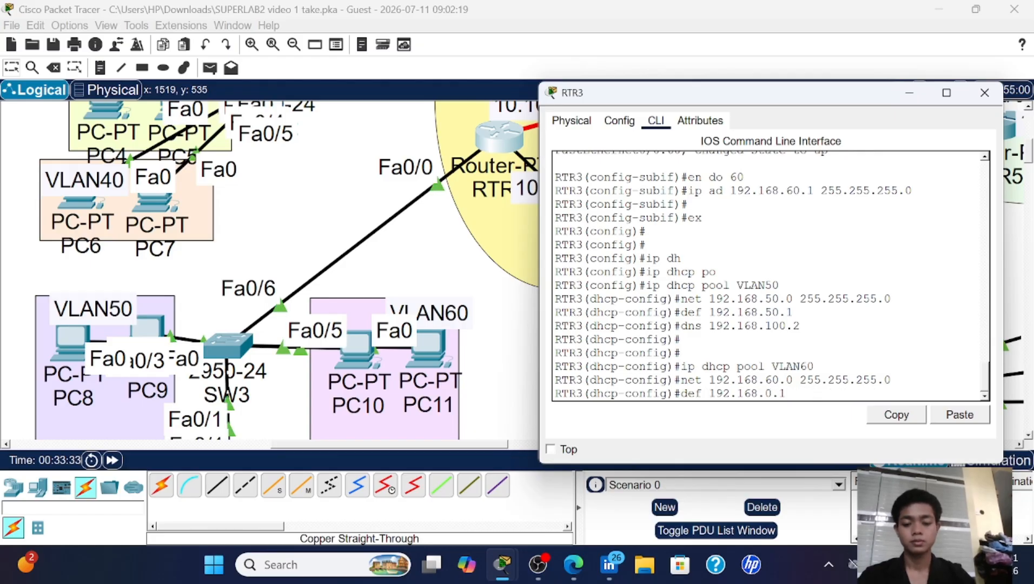
key("BackSpace")
type("6")
key("Return")
key("Up")
key("Up")
key("Up")
key("Up")
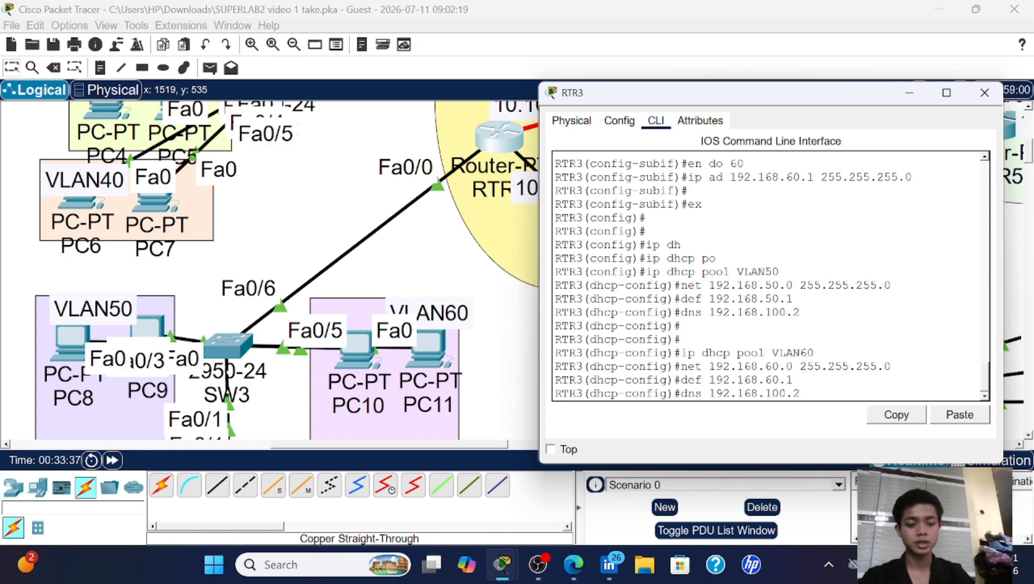
key("Return")
key("Return")
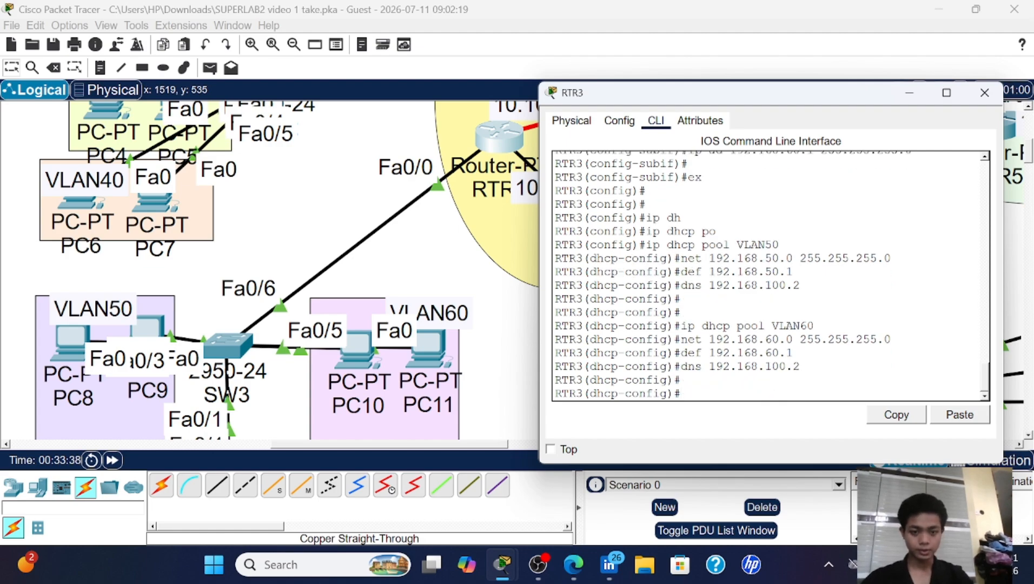
type("ex")
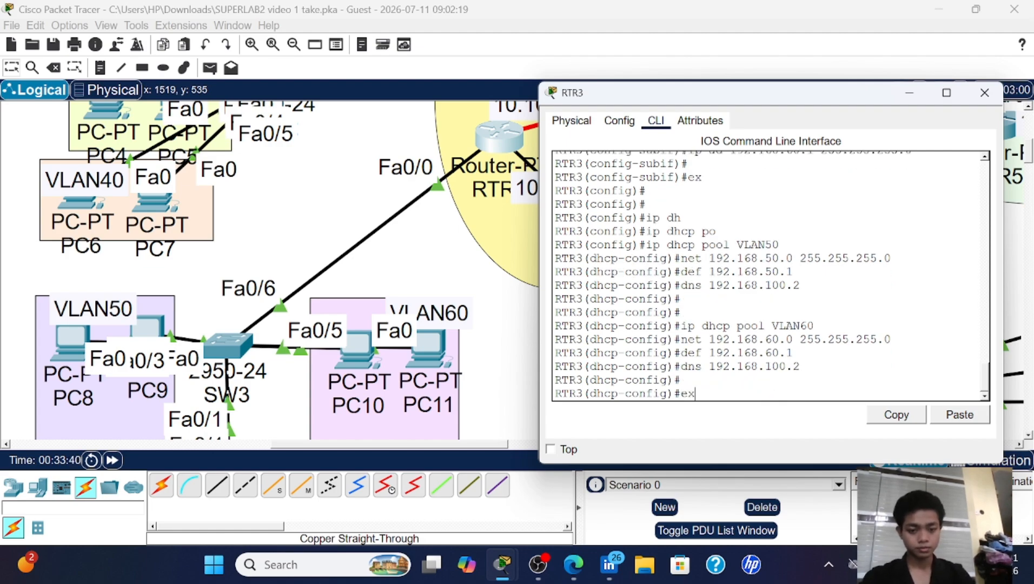
key("Return")
key("Return")
key("Return")
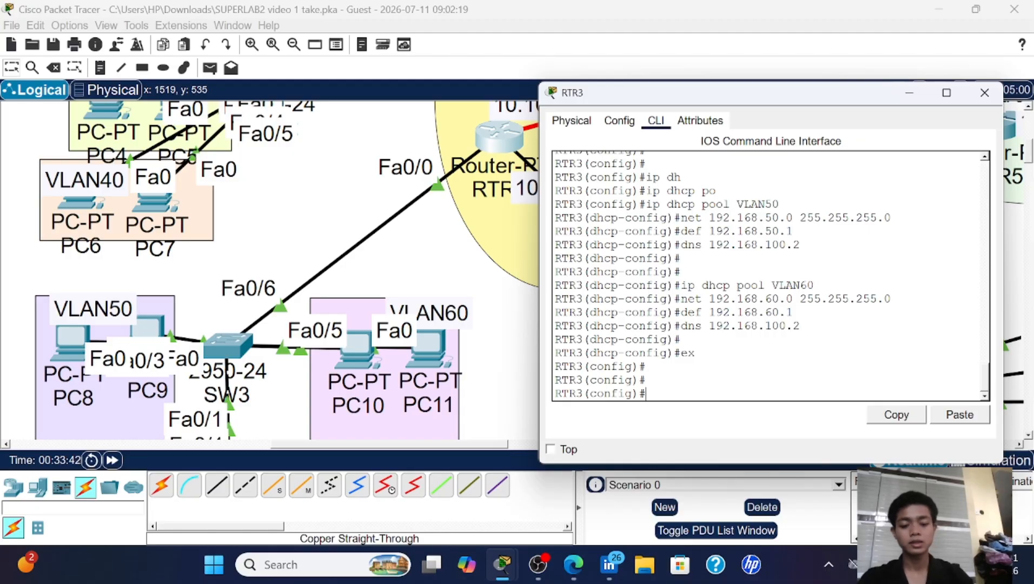
- Add ip dhcp excluded-address entries for 192.168.50.1 and 192.168.60.1
type("ip ")
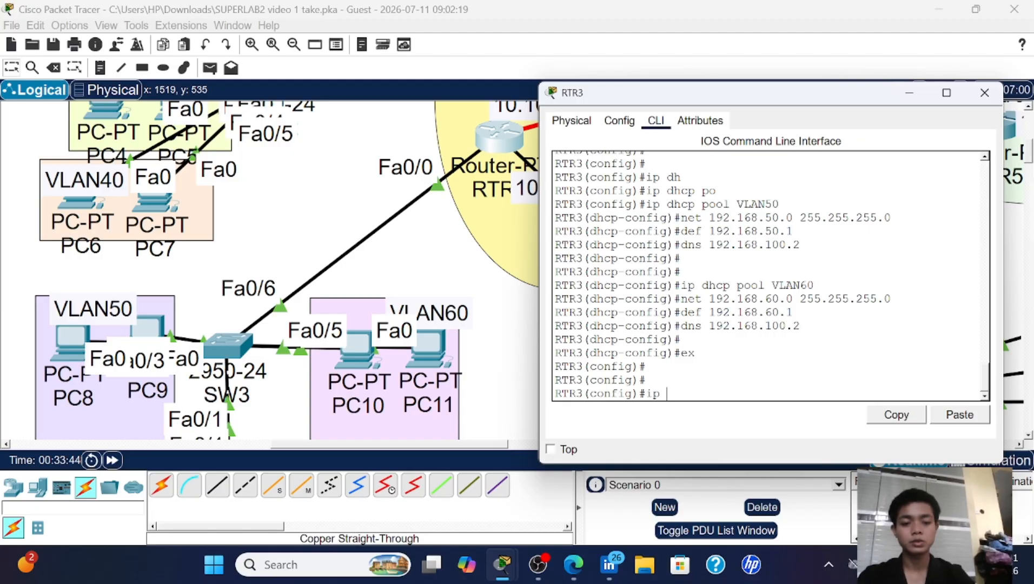
type("dh")
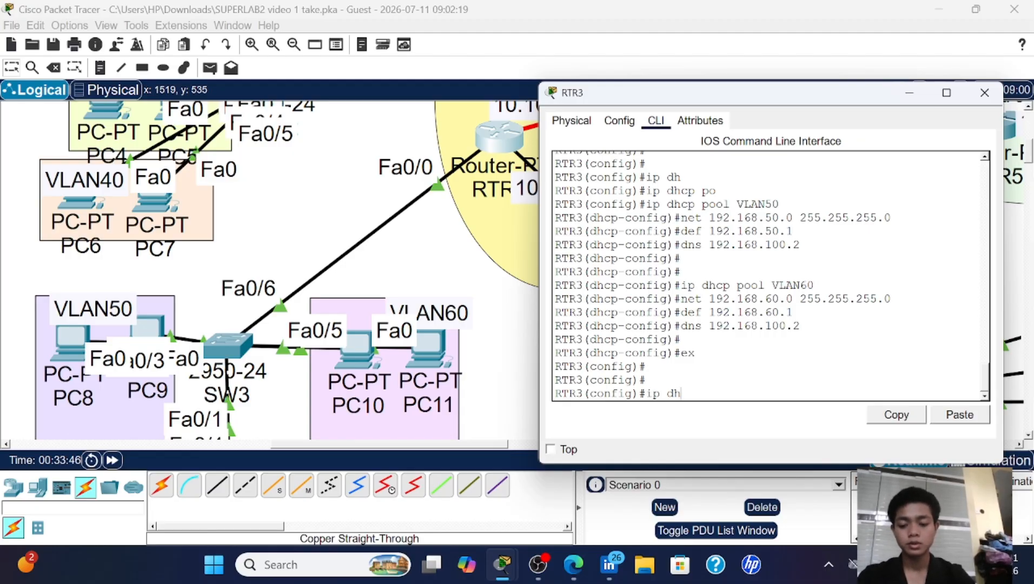
key("Tab")
type("e")
key("Tab")
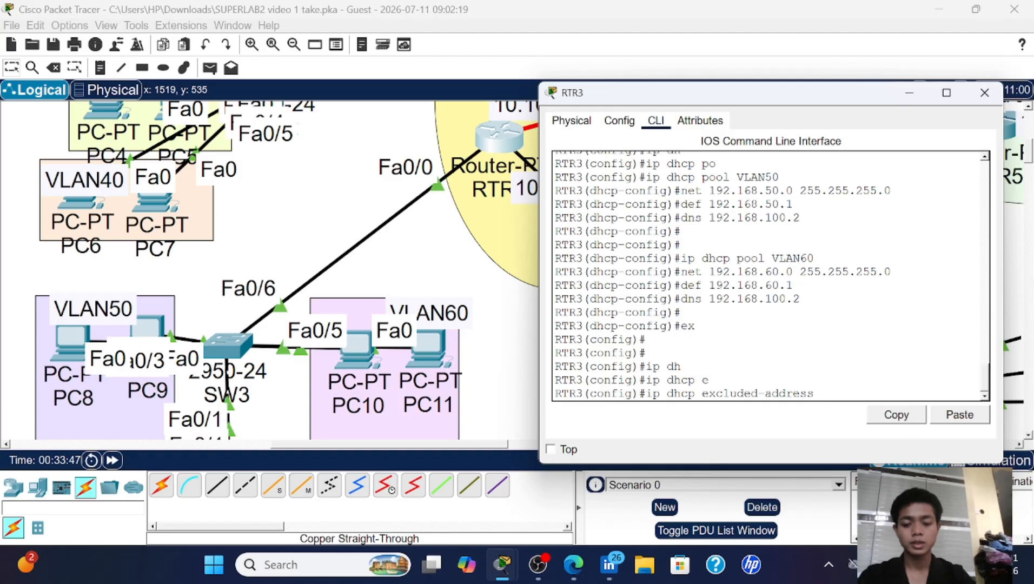
type("192.168")
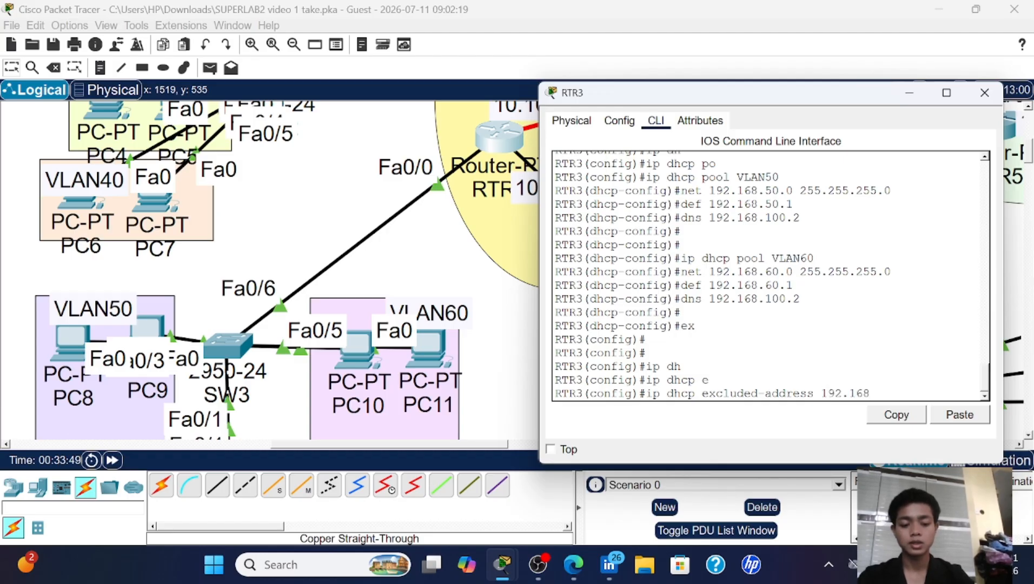
type(".")
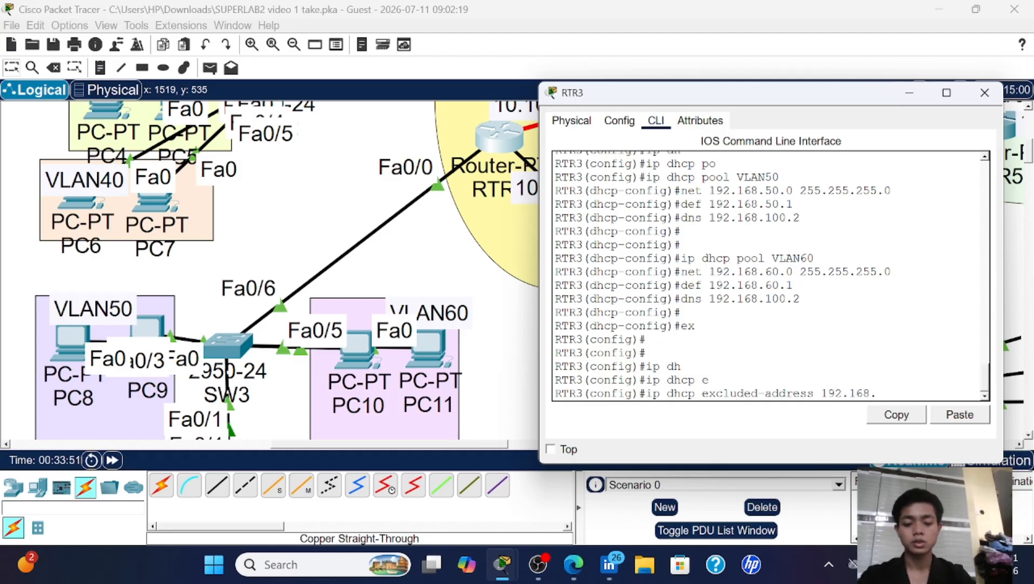
type("50.1")
key("Return")
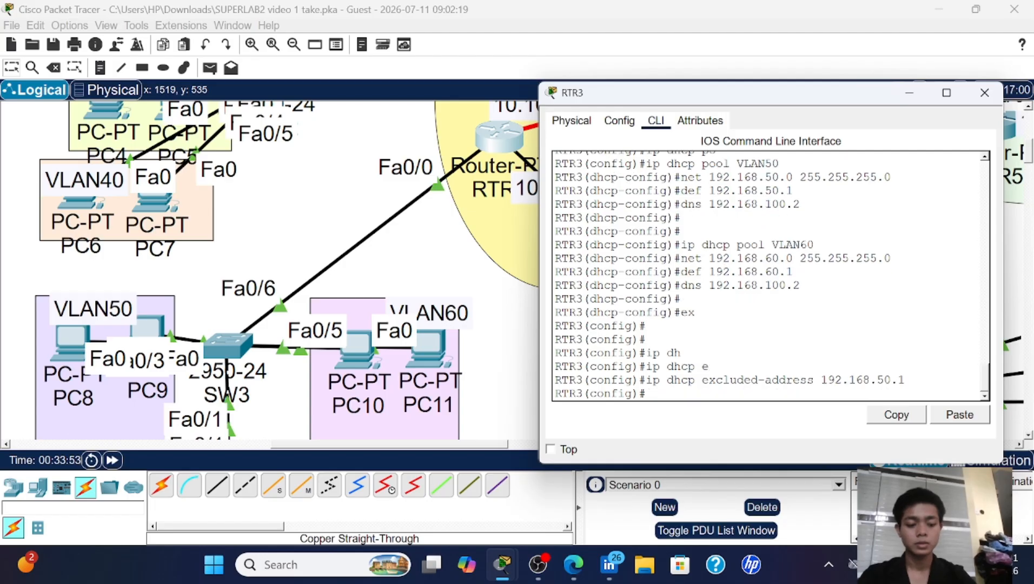
key("Up")
key("Left")
key("Left")
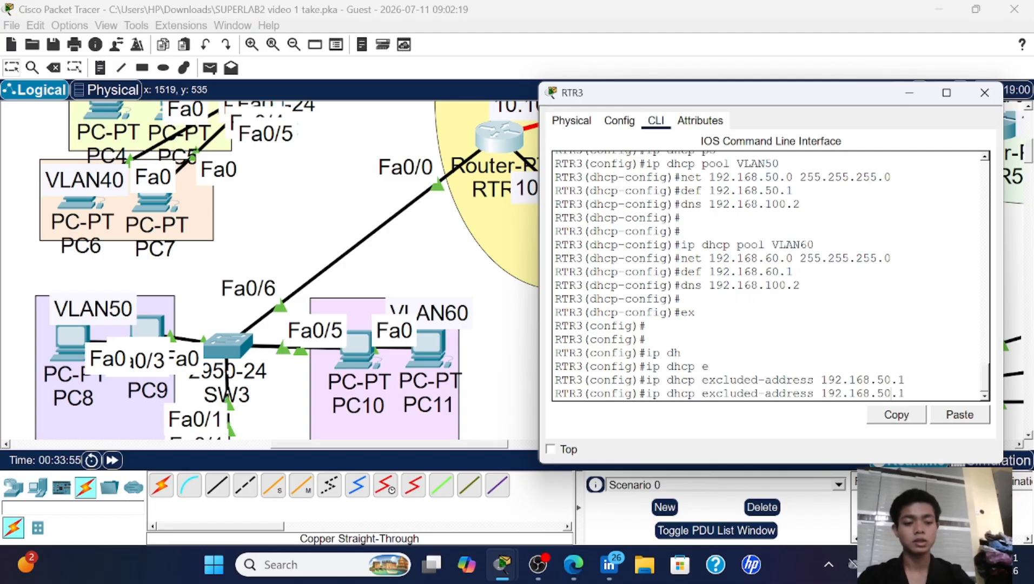
key("BackSpace")
type("6")
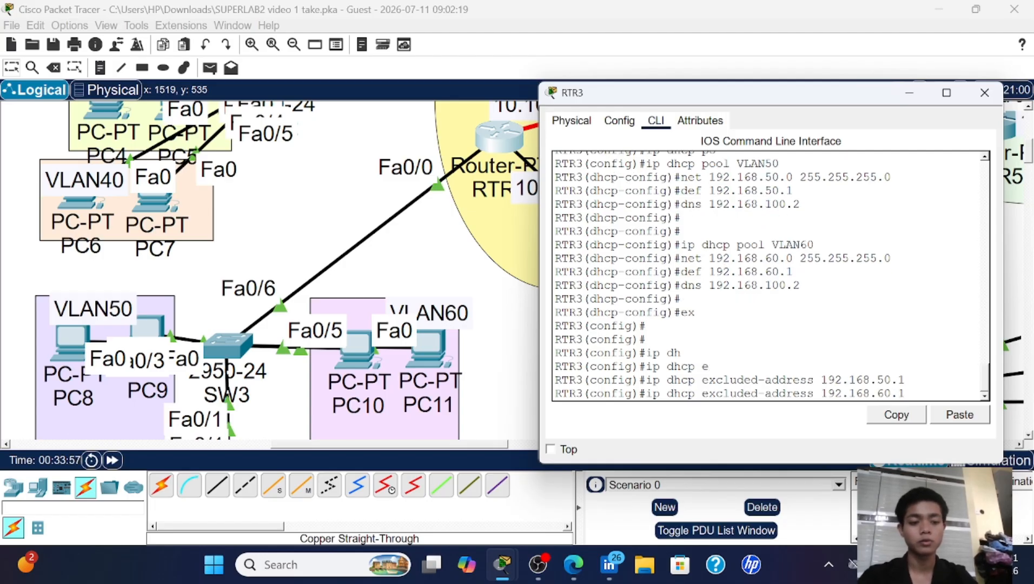
key("Return")
key("Return")
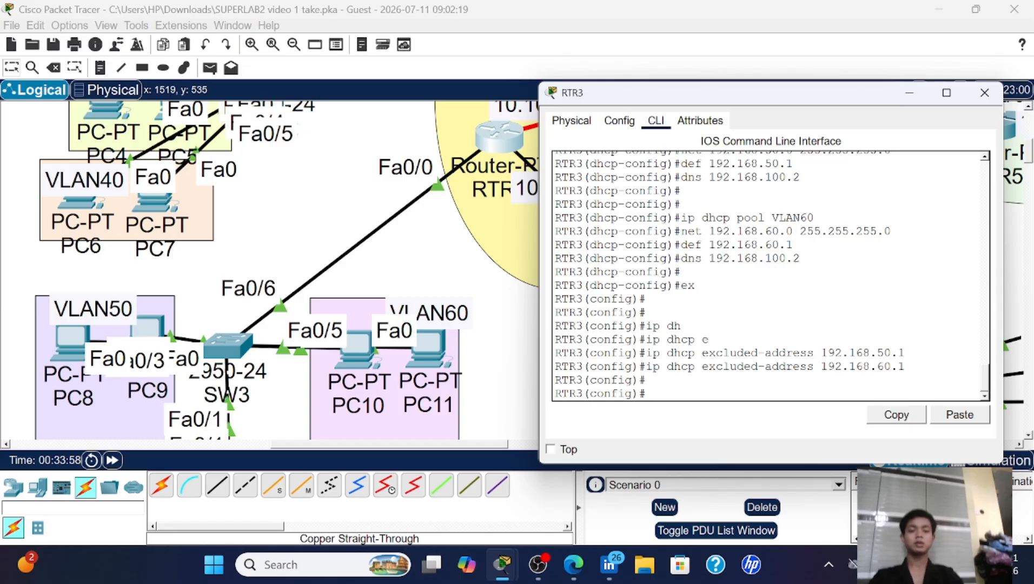
- Close RTR3's window and switch PC8 and PC9 IP configuration to DHCP
left_click(976, 89)
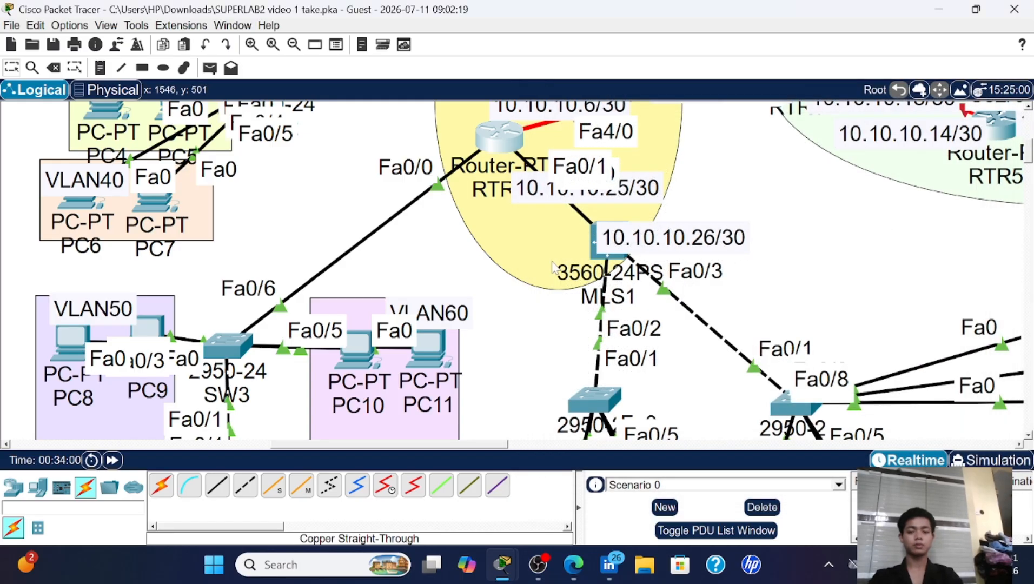
scroll(132, 132, "down", 5)
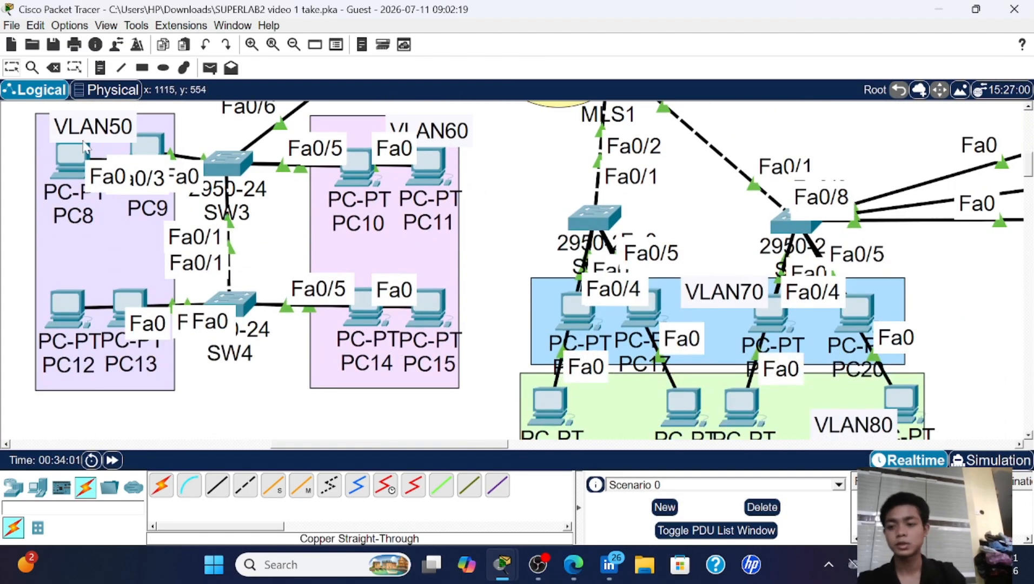
left_click(73, 159)
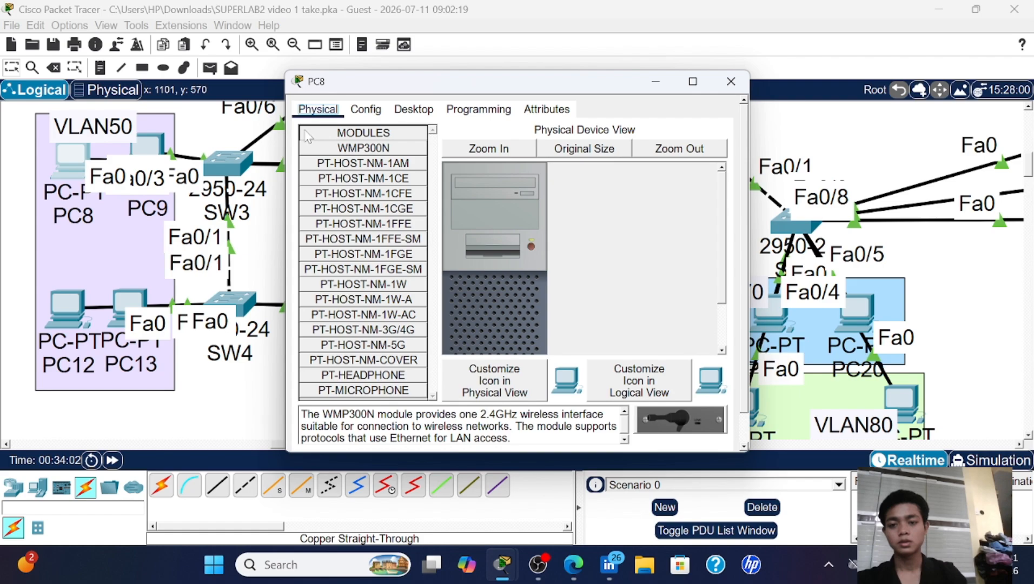
left_click(413, 108)
left_click(348, 146)
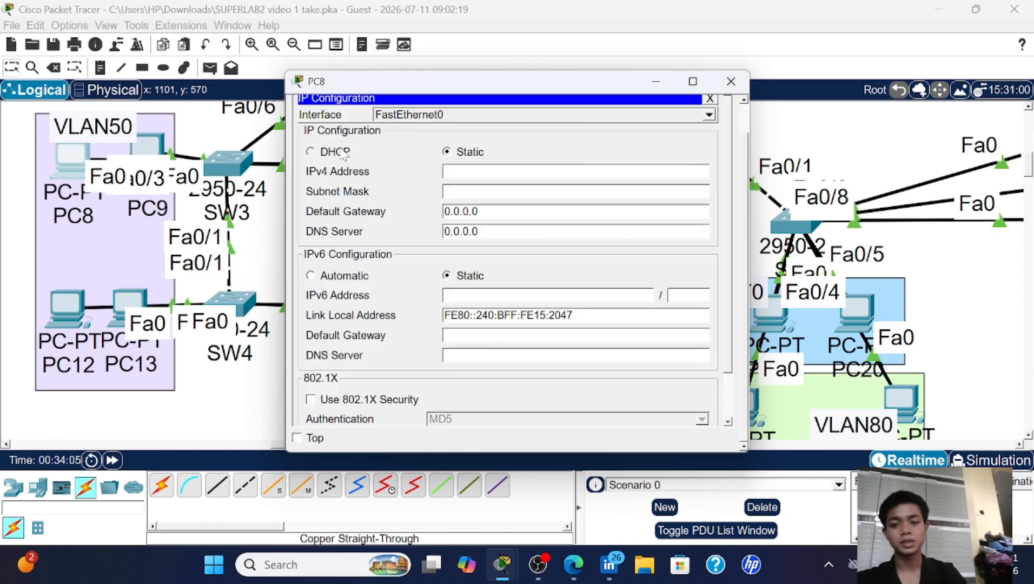
left_click(341, 151)
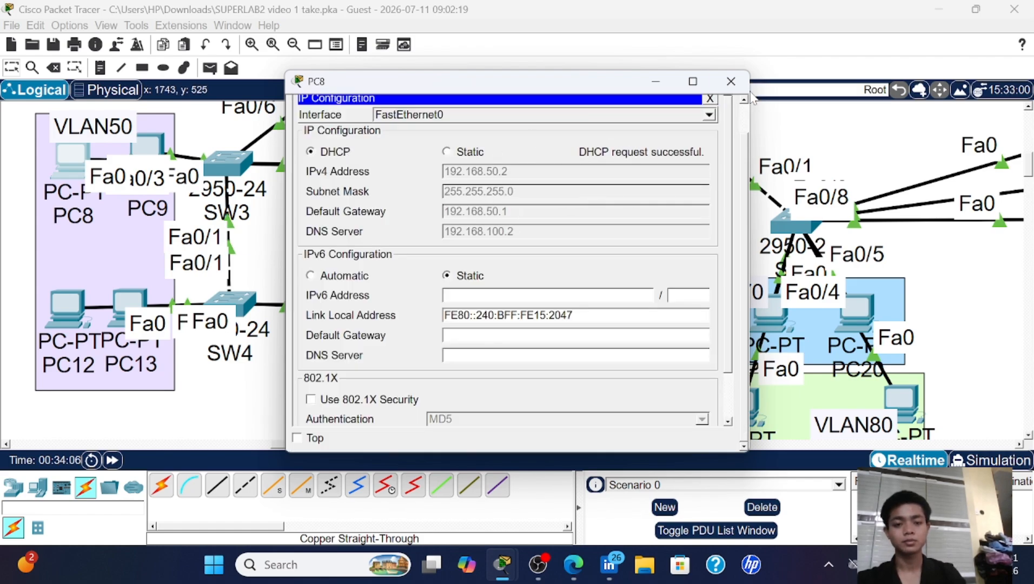
left_click(730, 81)
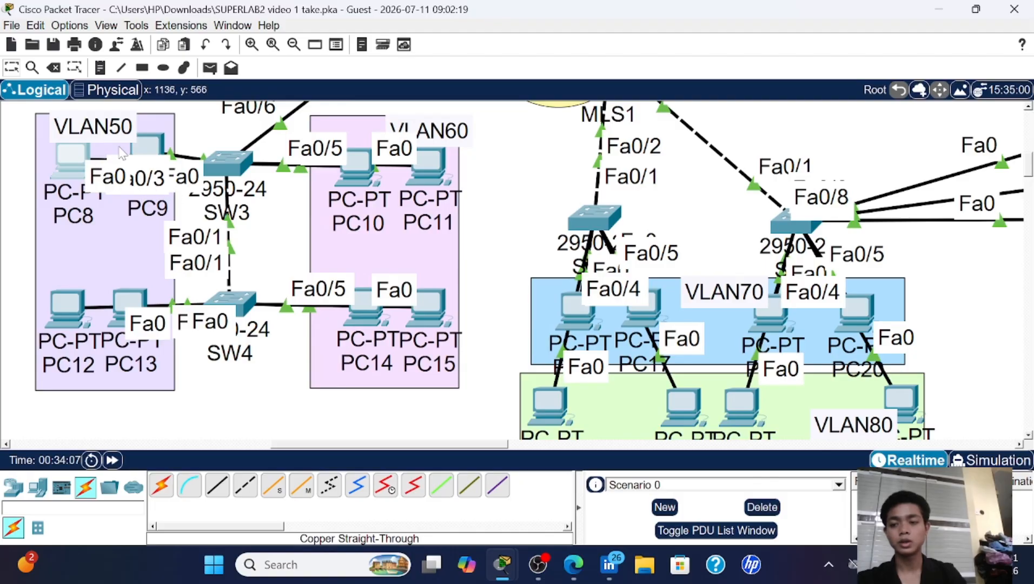
left_click(159, 148)
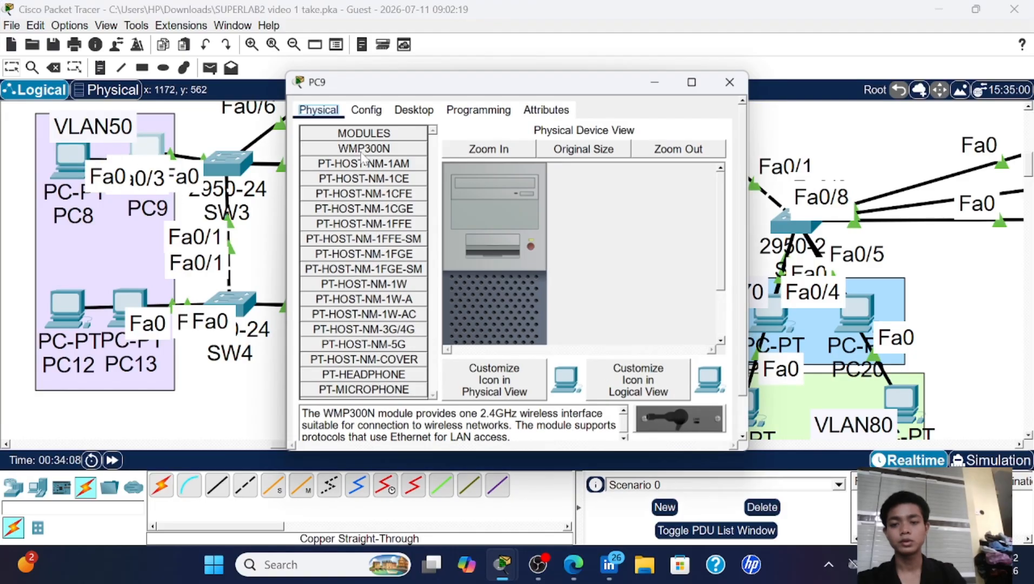
left_click(414, 109)
left_click(339, 150)
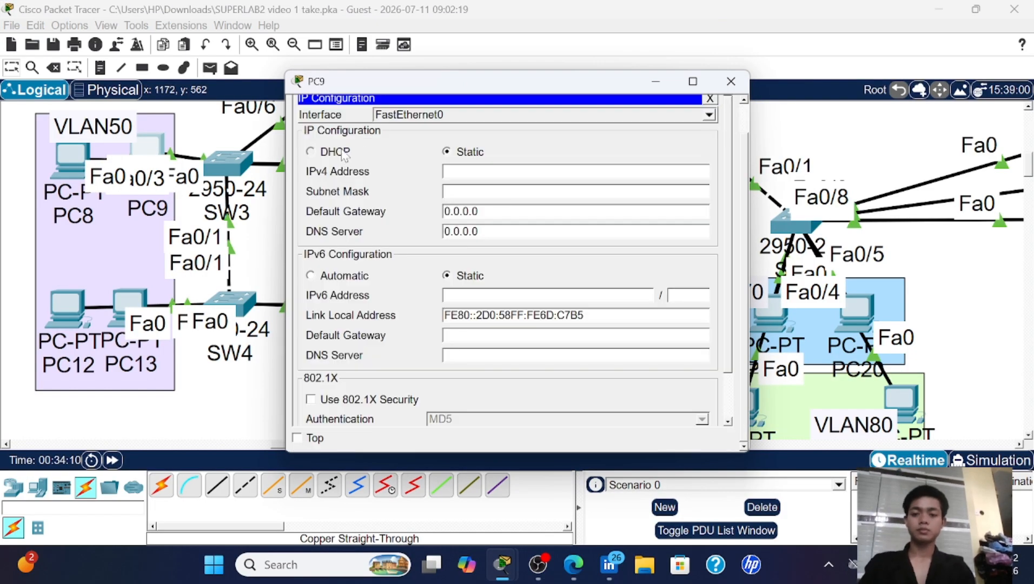
left_click(346, 153)
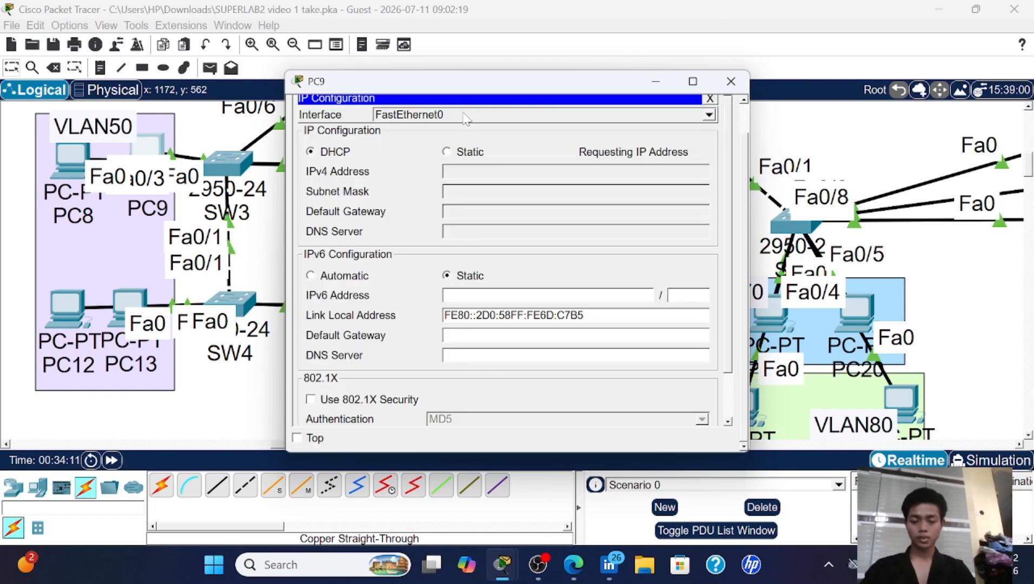
left_click(719, 79)
- Switch PC12 and PC13 IP configuration to DHCP
left_click(70, 320)
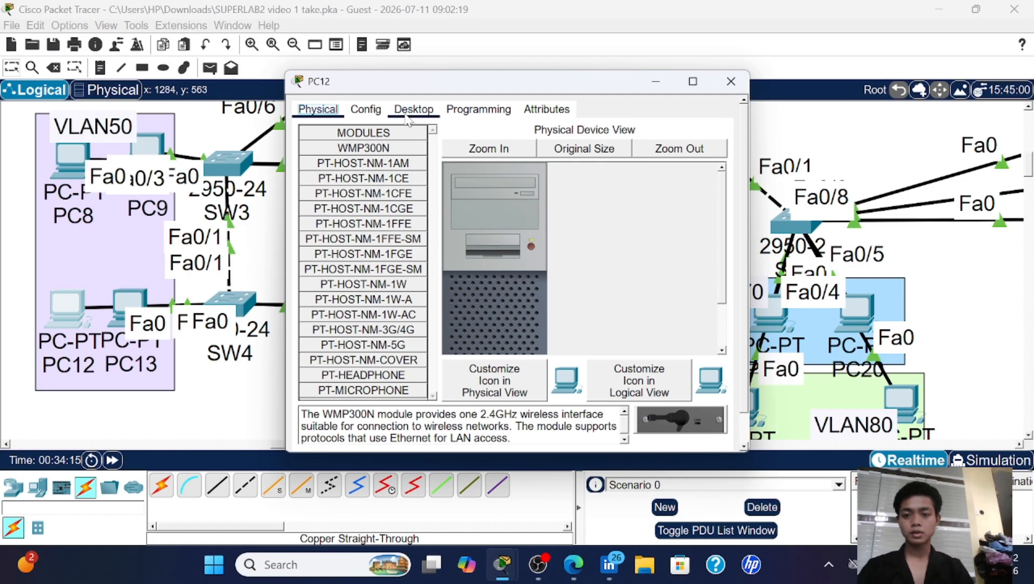
left_click(410, 110)
left_click(341, 157)
left_click(310, 152)
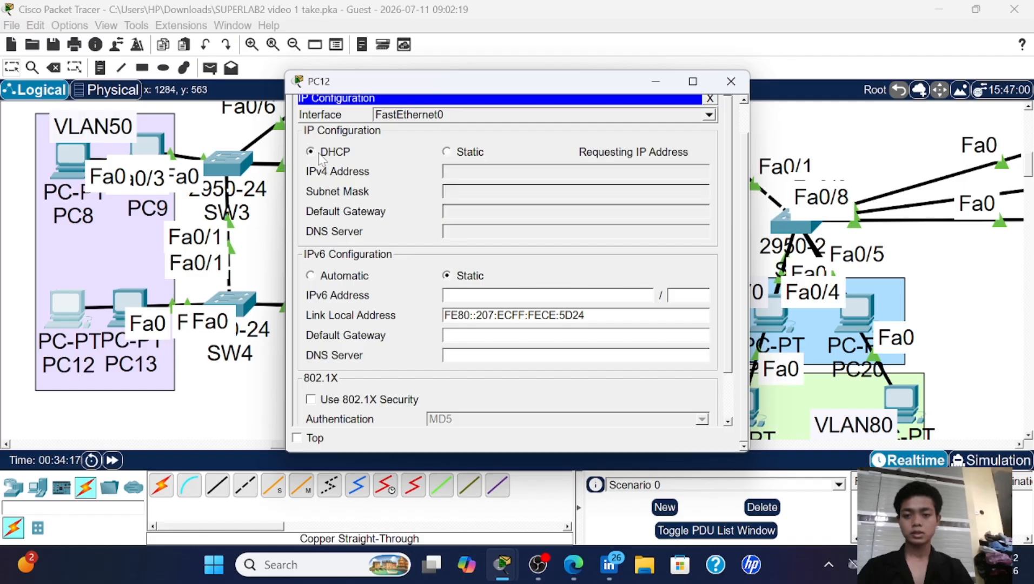
left_click(731, 81)
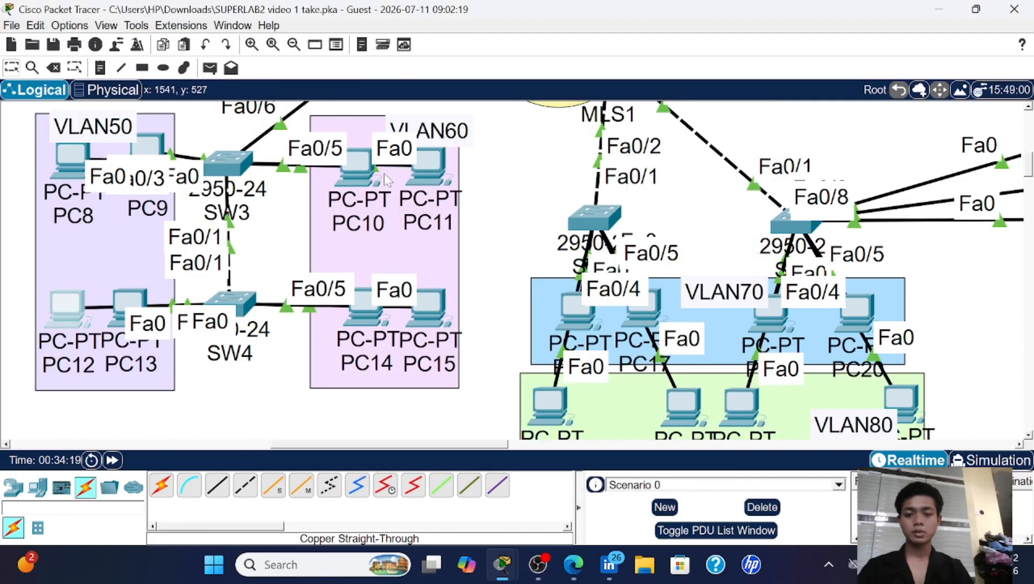
left_click(124, 311)
left_click(414, 109)
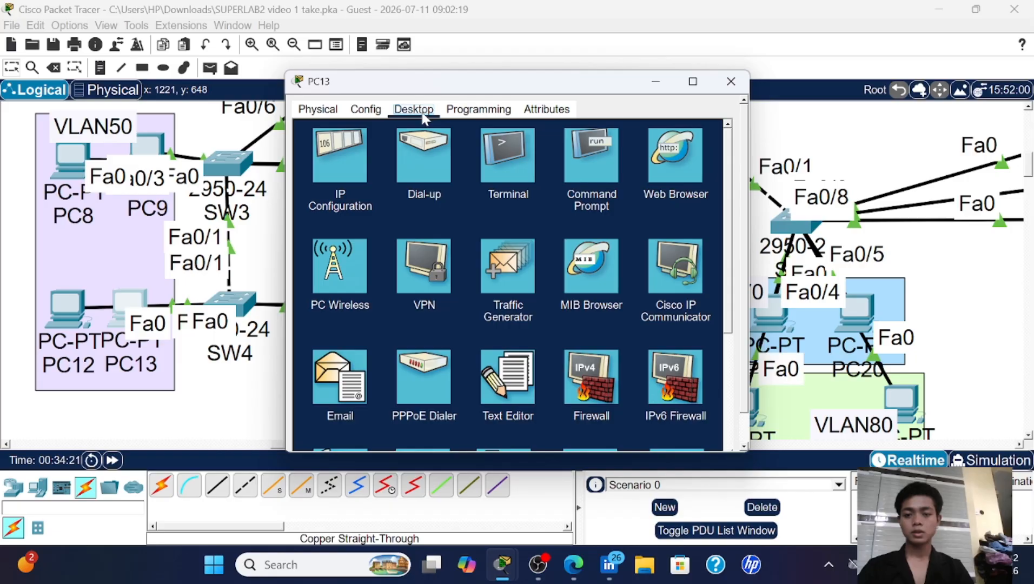
left_click(342, 149)
left_click(310, 151)
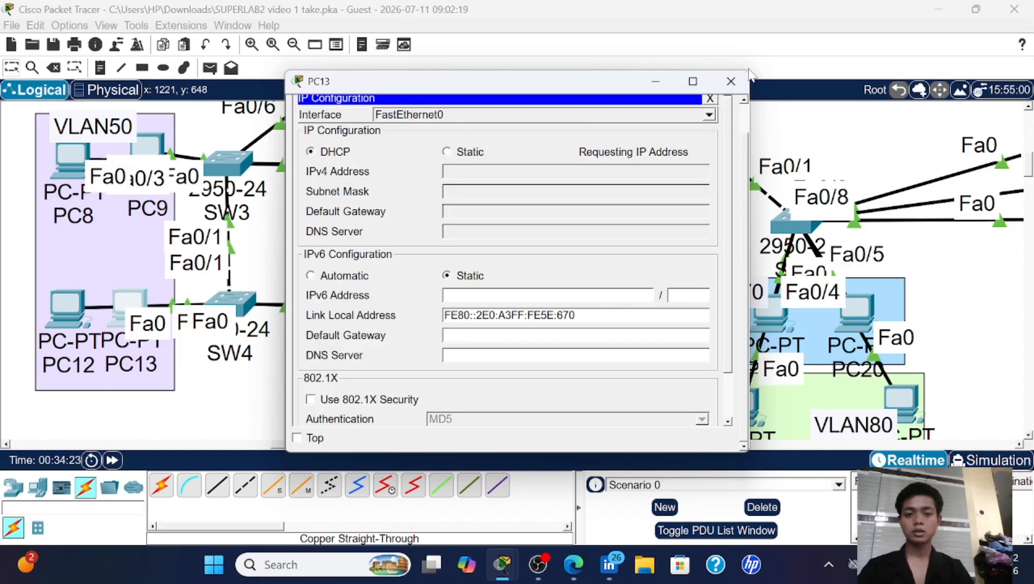
left_click(730, 81)
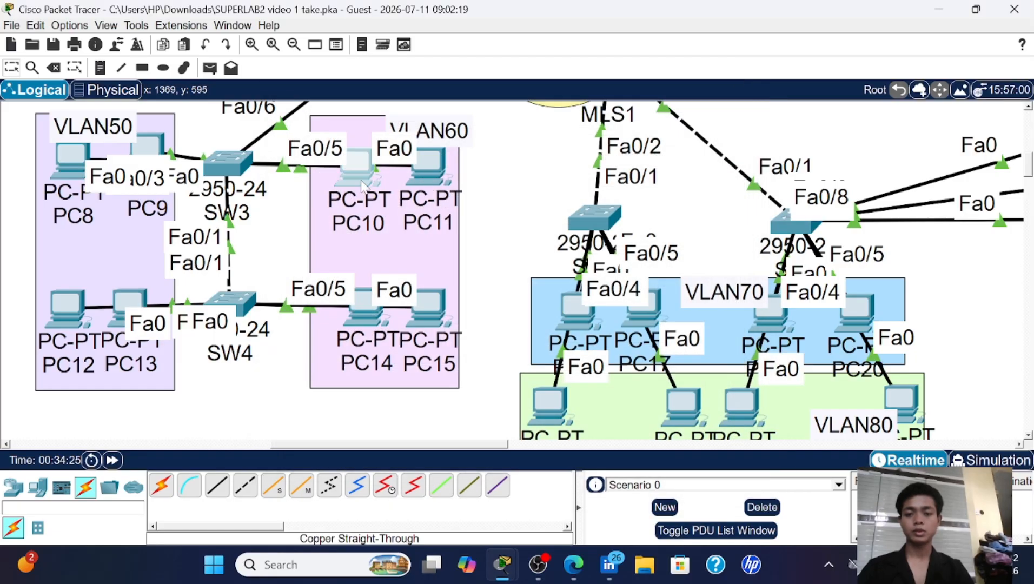
- Switch PC10 and PC11 IP configuration to DHCP
left_click(363, 184)
left_click(414, 109)
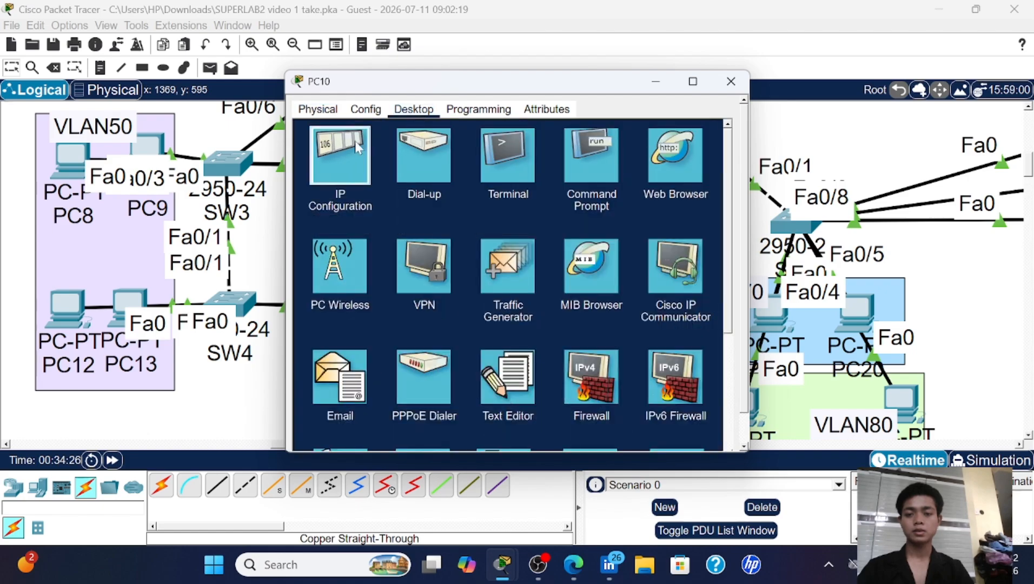
left_click(354, 141)
left_click(341, 152)
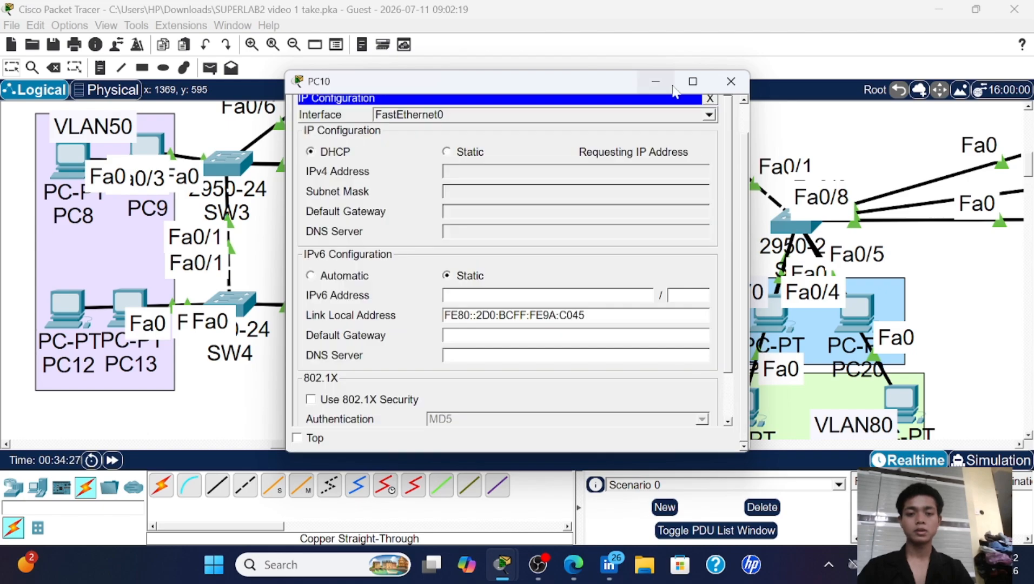
left_click(733, 82)
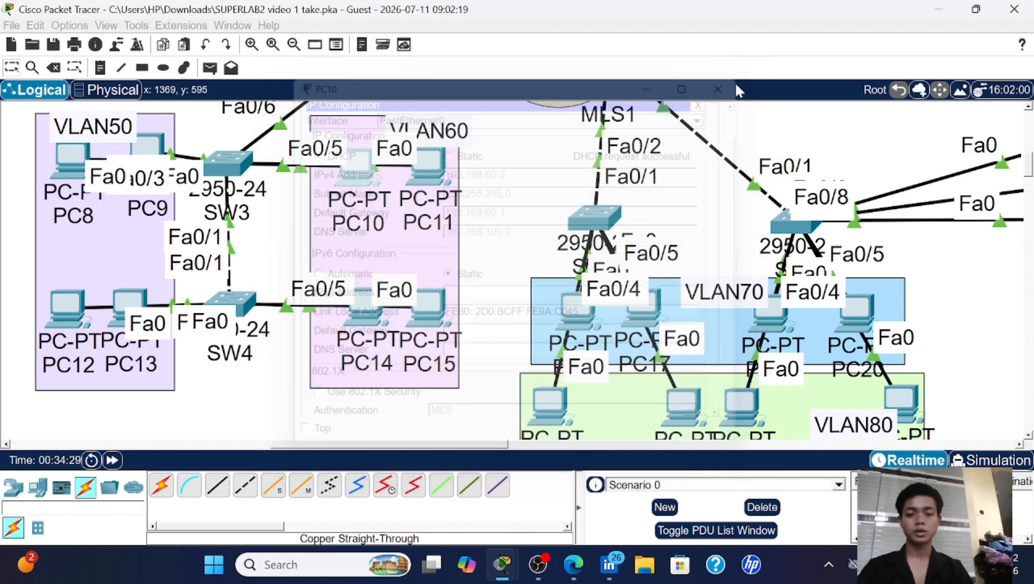
left_click(430, 174)
left_click(403, 109)
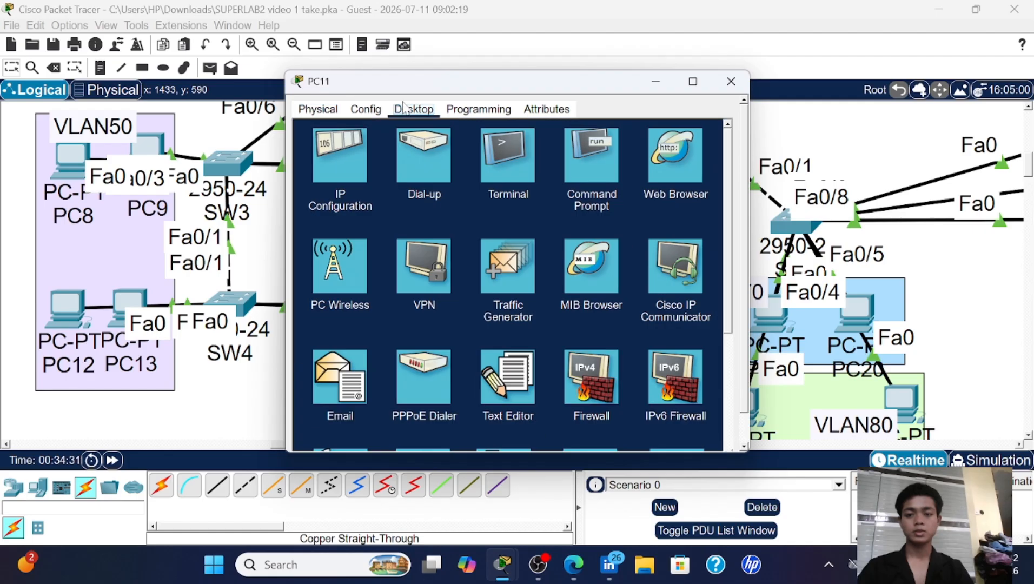
left_click(360, 144)
left_click(310, 152)
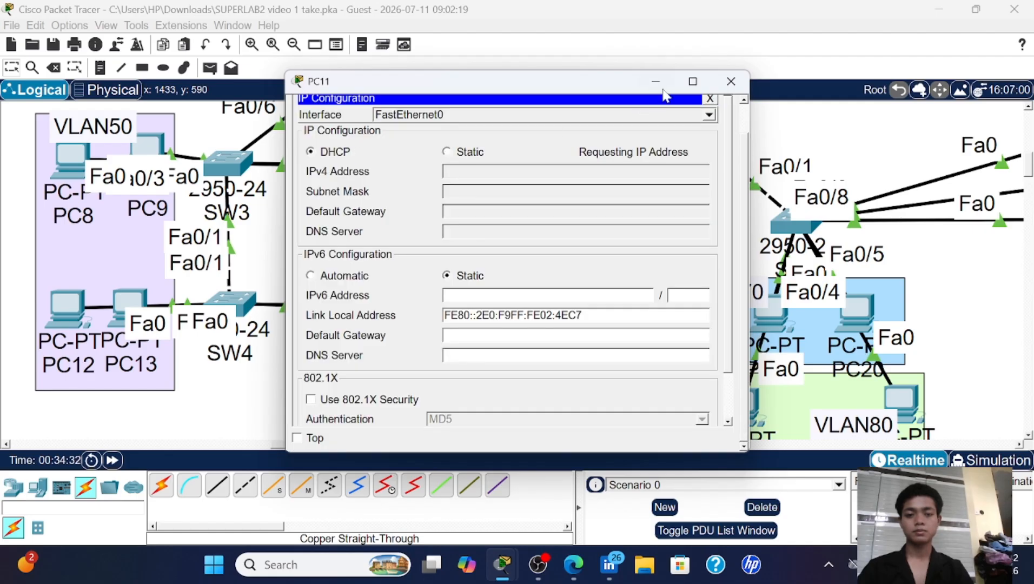
left_click(731, 82)
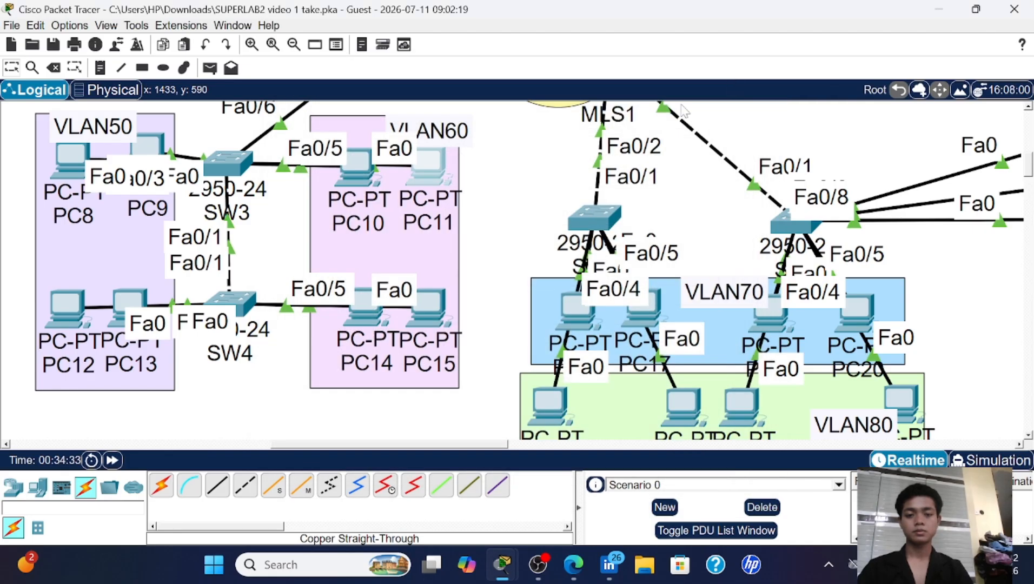
- Switch PC14 and PC15 IP configuration to DHCP
left_click(363, 311)
left_click(414, 106)
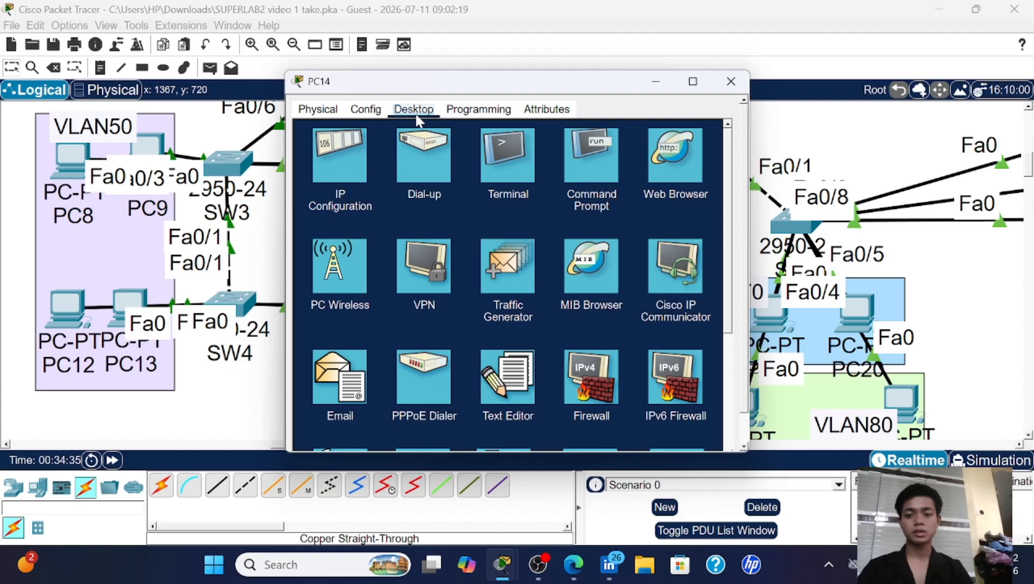
left_click(357, 145)
left_click(334, 155)
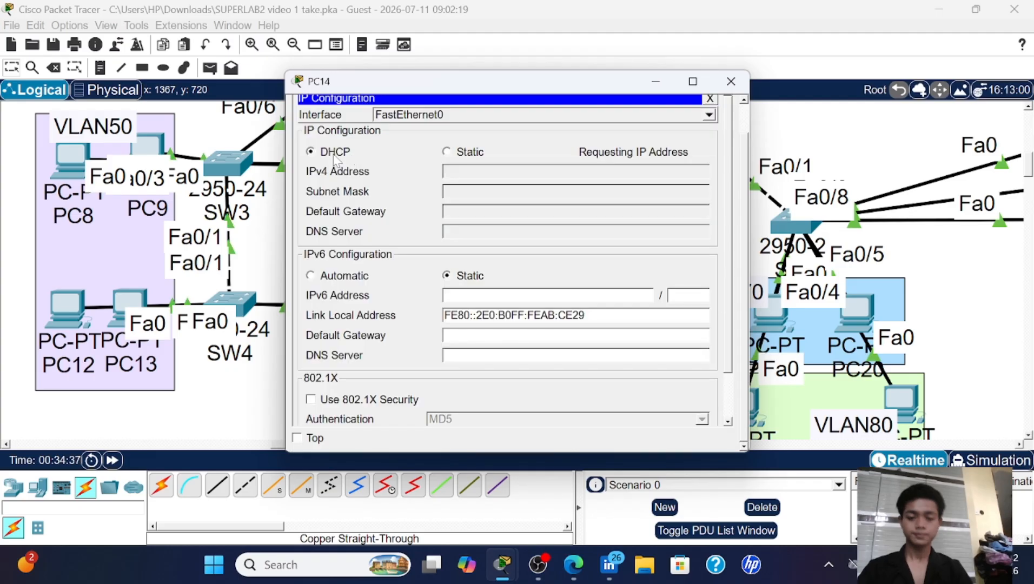
left_click(730, 82)
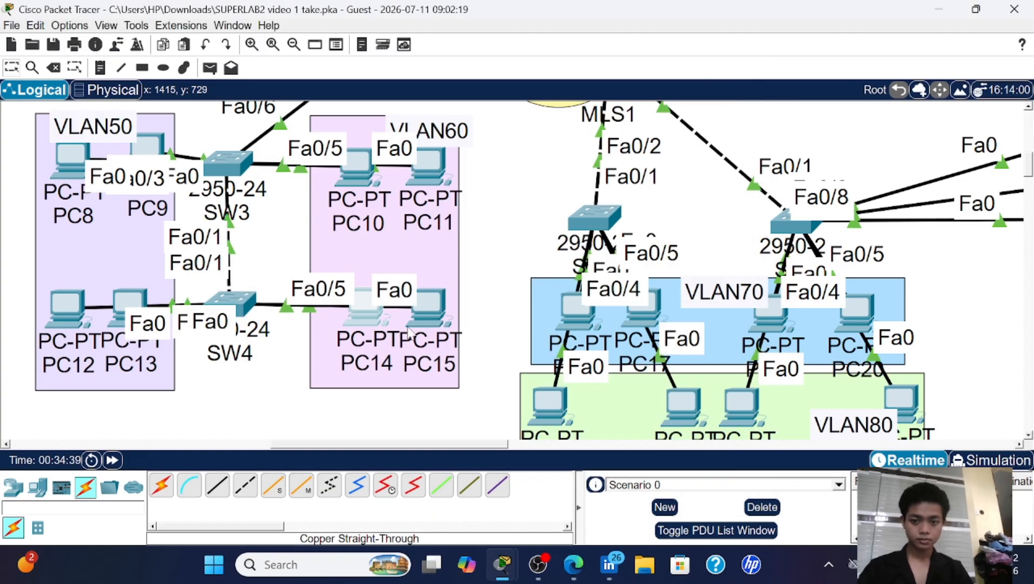
left_click(430, 318)
left_click(411, 108)
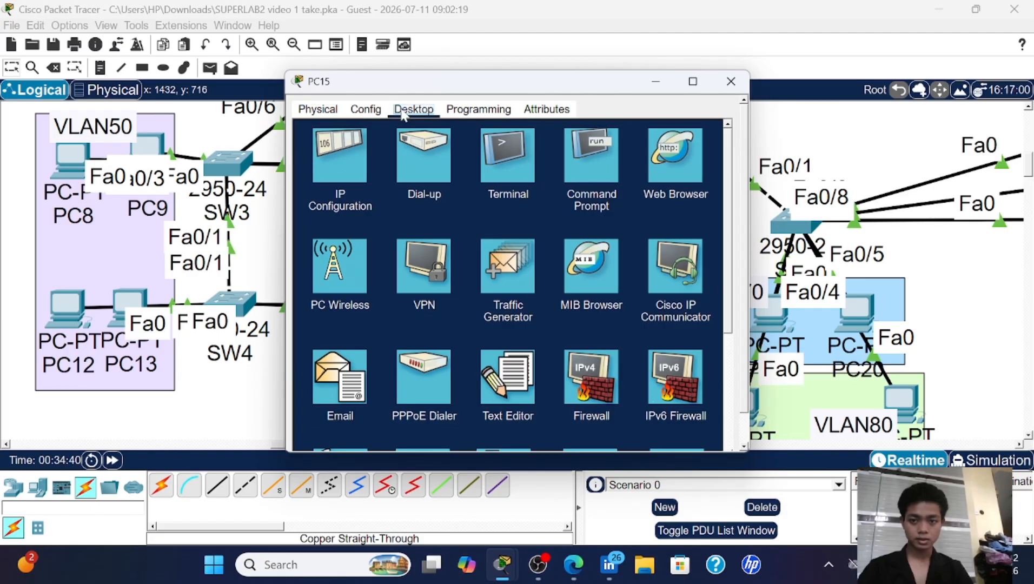
left_click(358, 147)
left_click(341, 157)
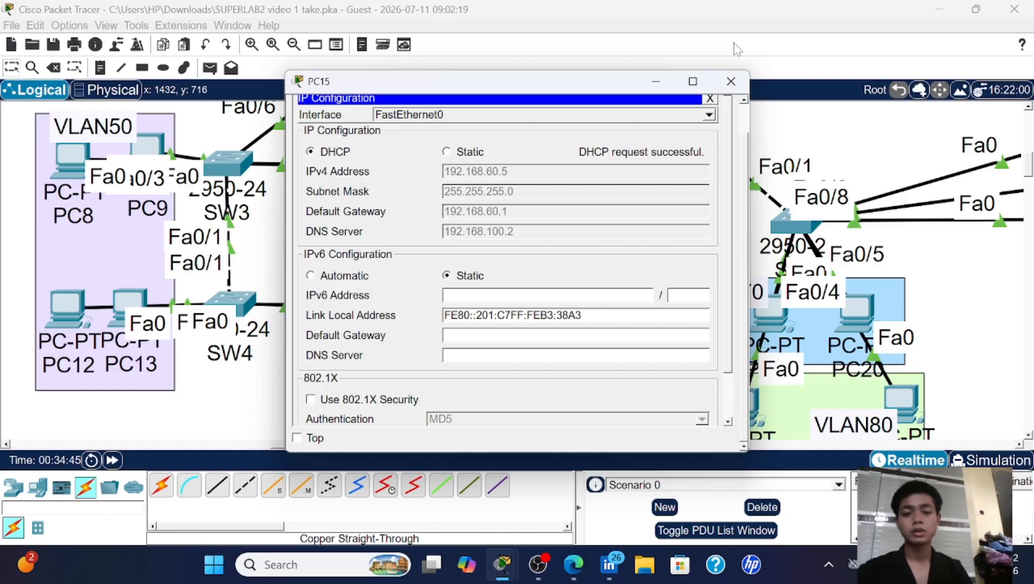
left_click(733, 73)
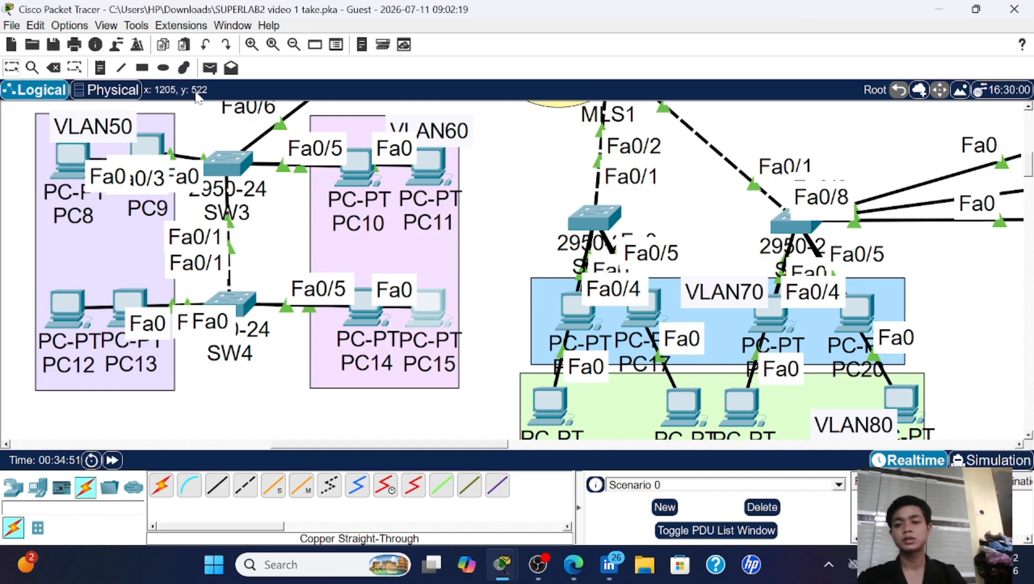
left_click(208, 74)
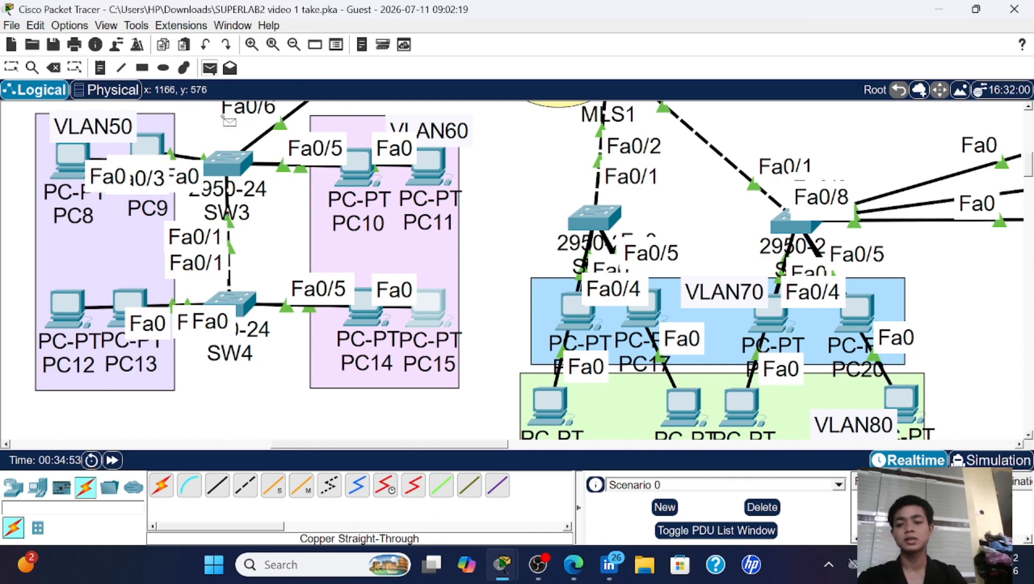
- Send simple test pings from PC8 to PC9, PC12 and PC10
left_click(79, 169)
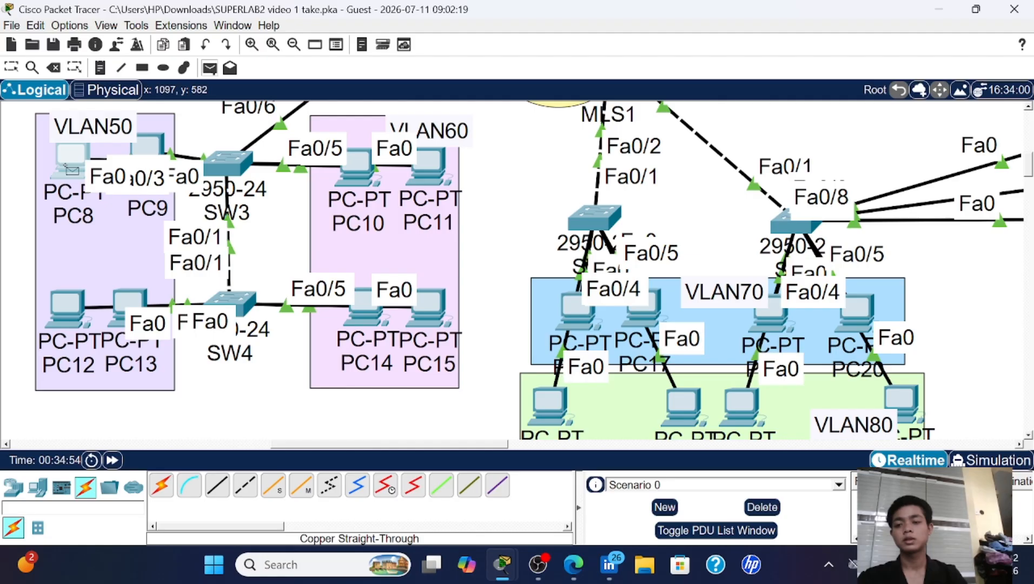
left_click(150, 151)
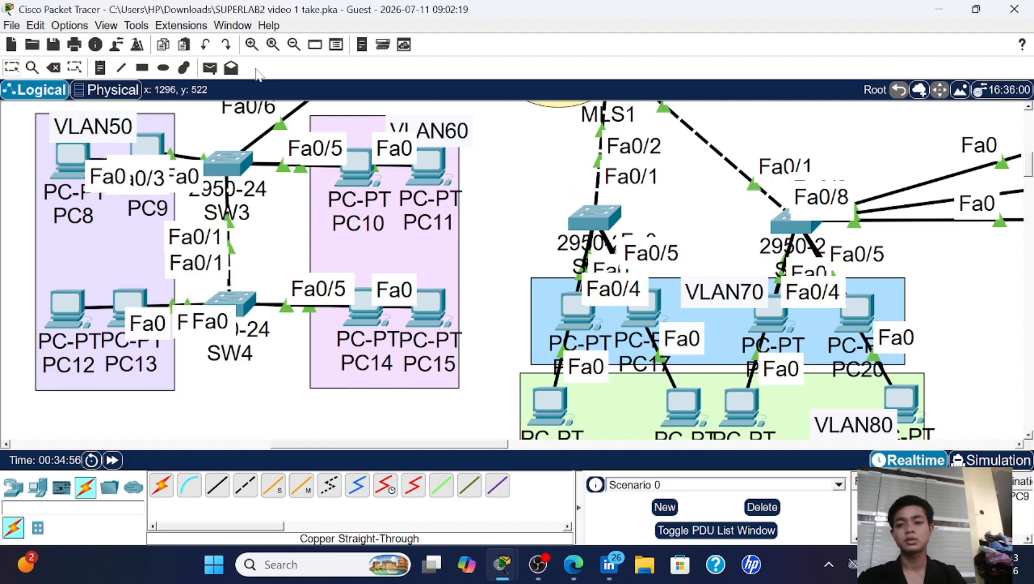
left_click(209, 68)
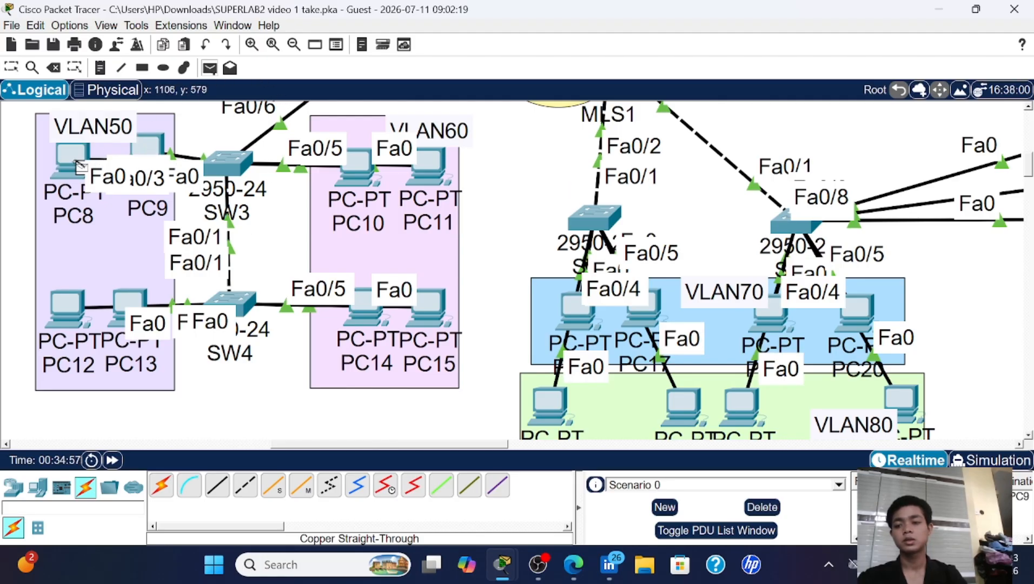
left_click(72, 306)
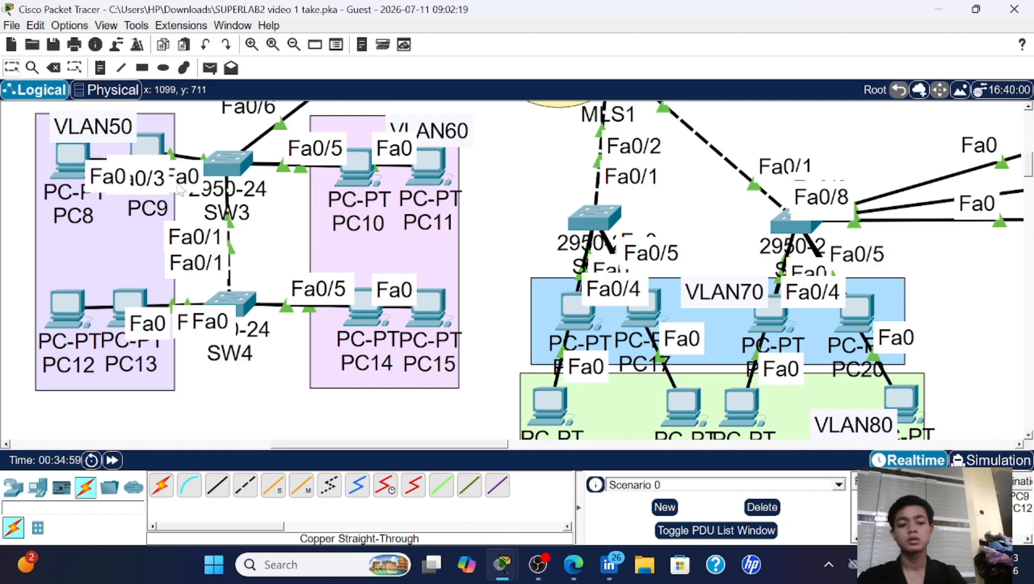
left_click(210, 68)
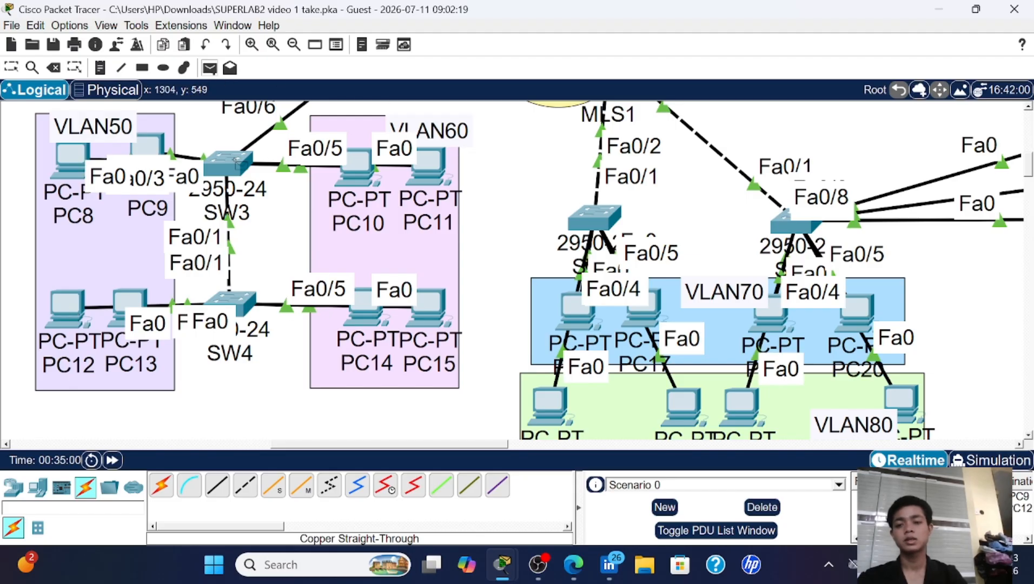
left_click(76, 162)
left_click(357, 164)
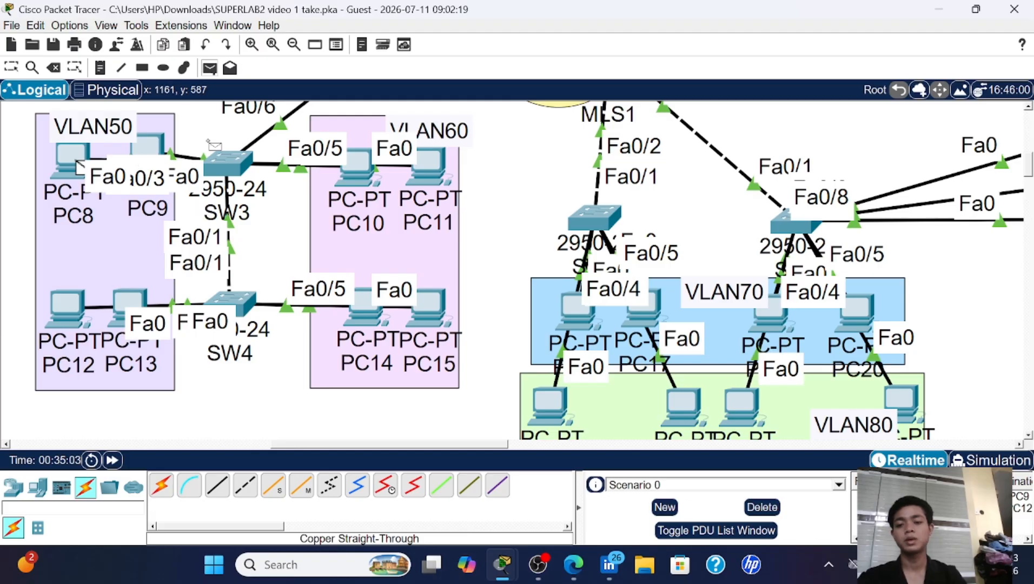
left_click(363, 172)
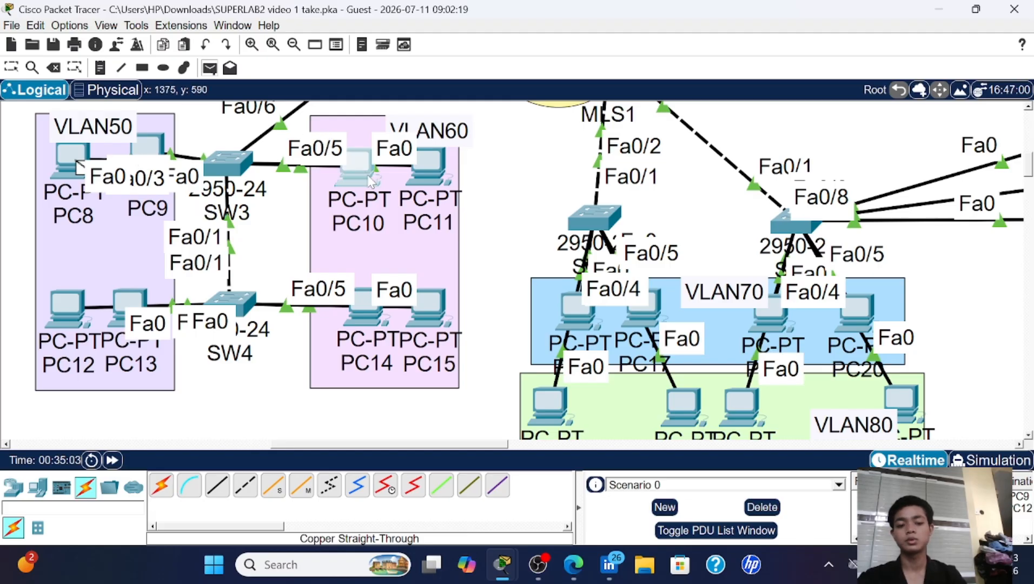
- Add another PC8-to-PC10 ping, then delete all listed test pings
left_click(210, 67)
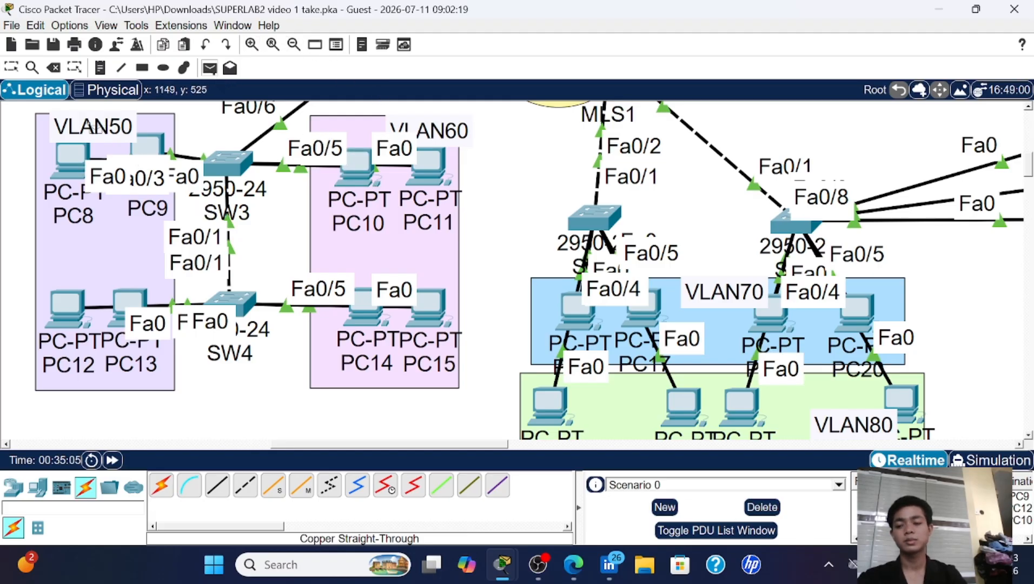
left_click(70, 159)
left_click(357, 166)
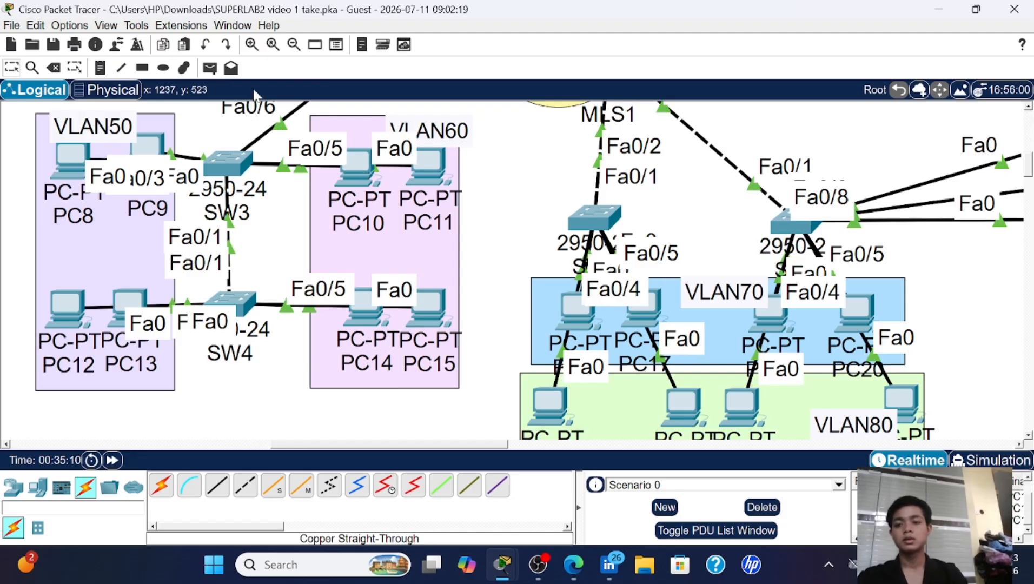
left_click(762, 507)
- Add a simple PDU ping from PC15 to PC8
left_click(209, 67)
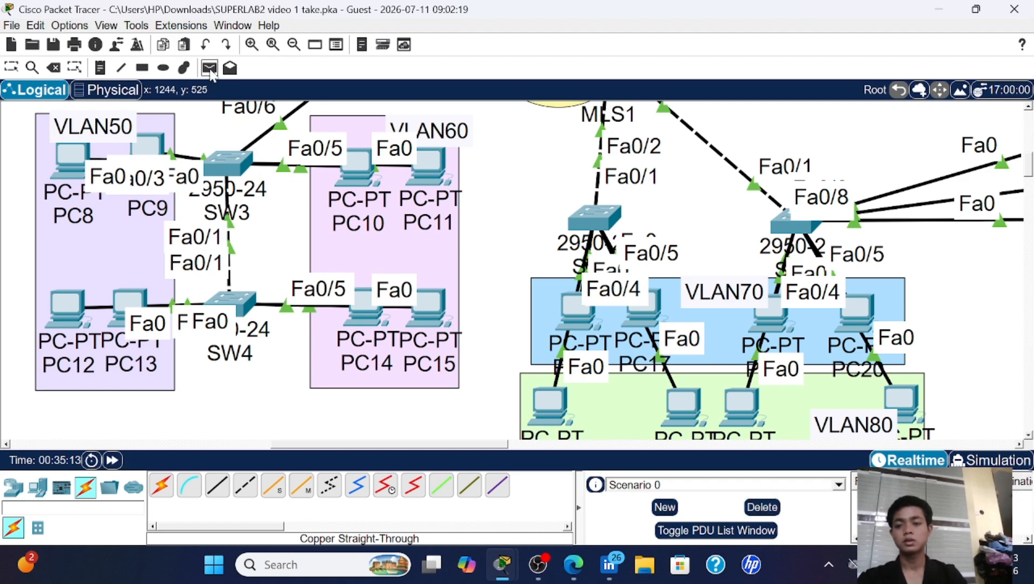
mouse_move(427, 321)
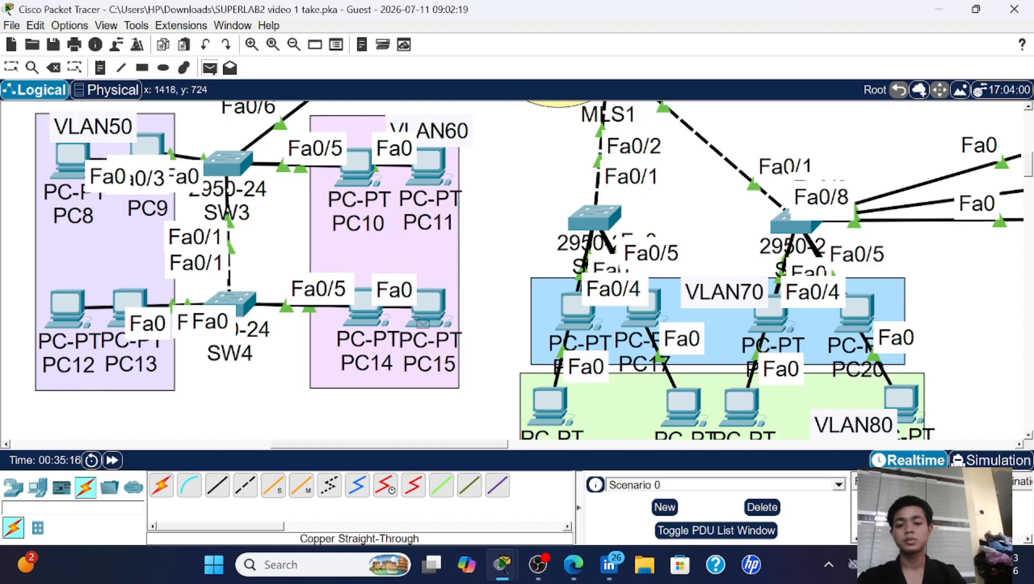
left_click(428, 310)
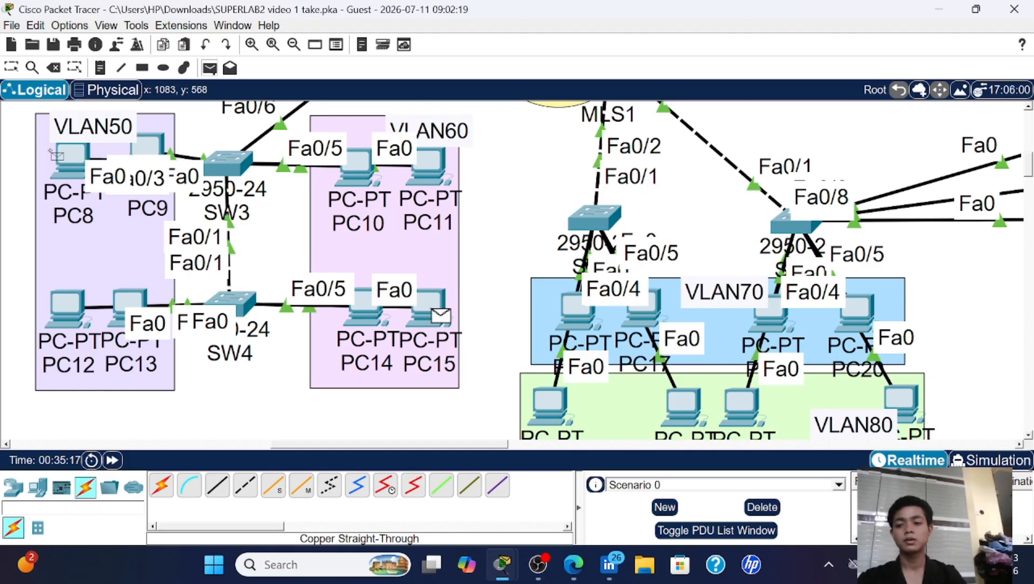
left_click(64, 160)
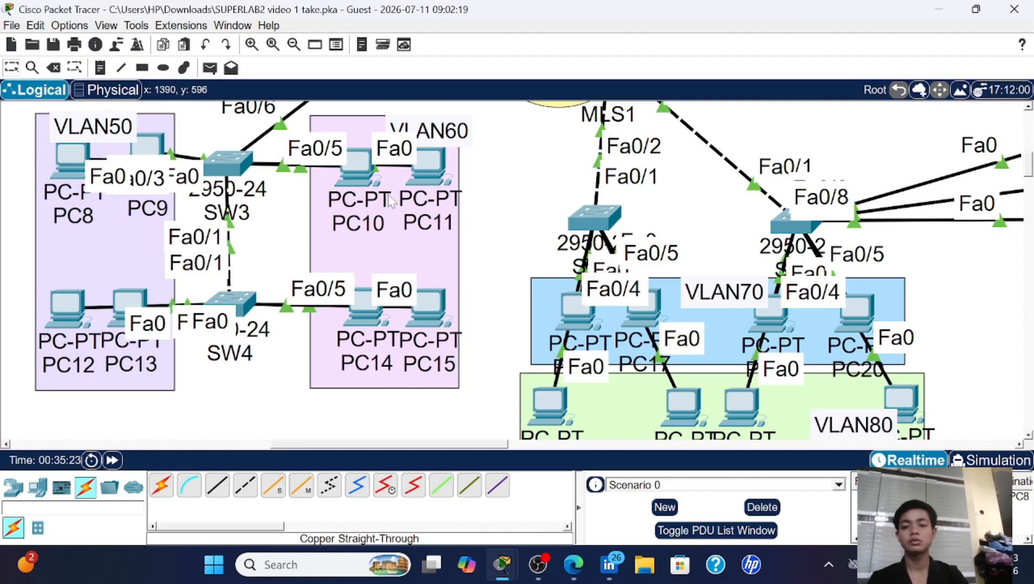
scroll(393, 203, "up", 5)
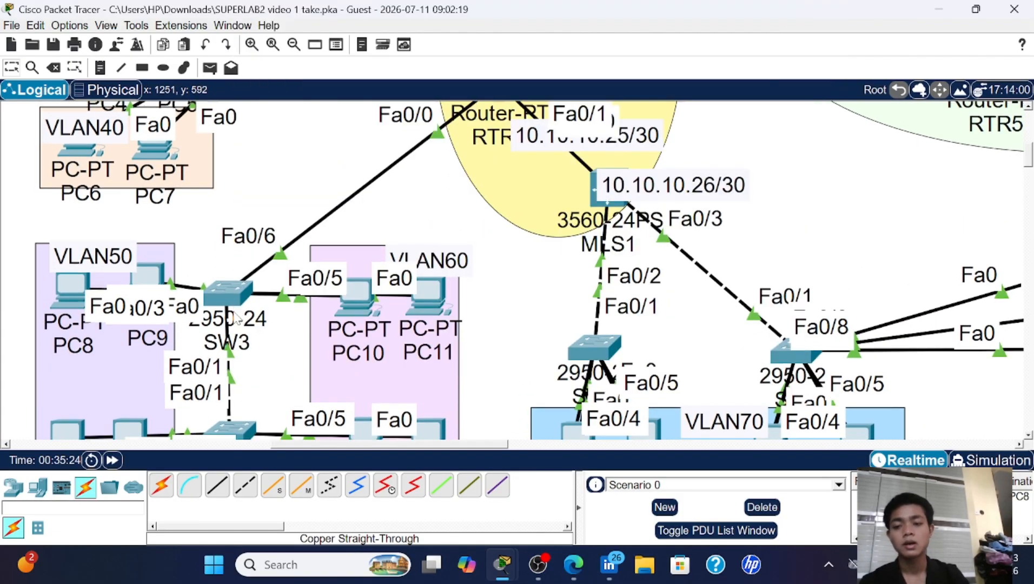
scroll(443, 287, "up", 5)
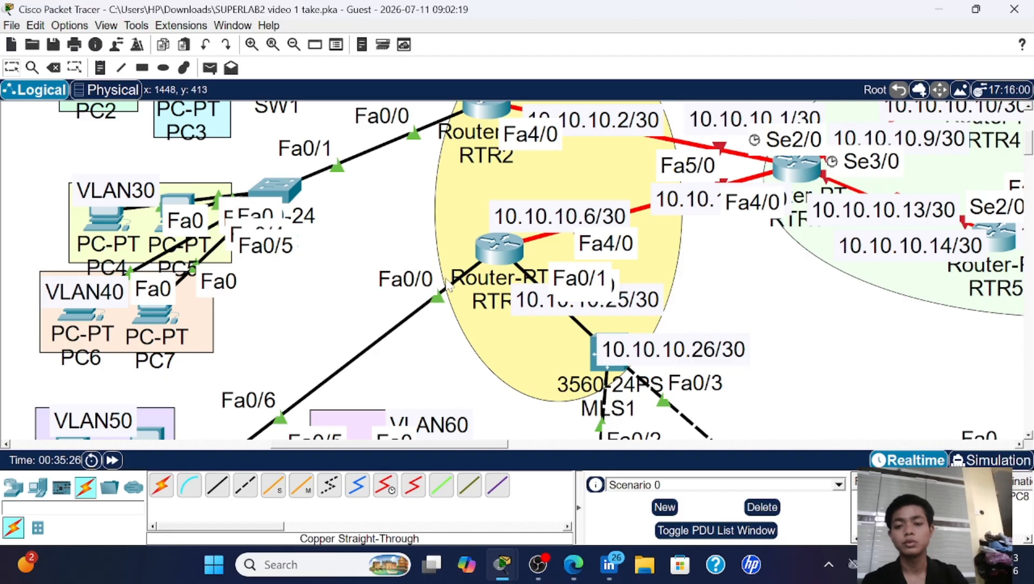
scroll(448, 284, "down", 2)
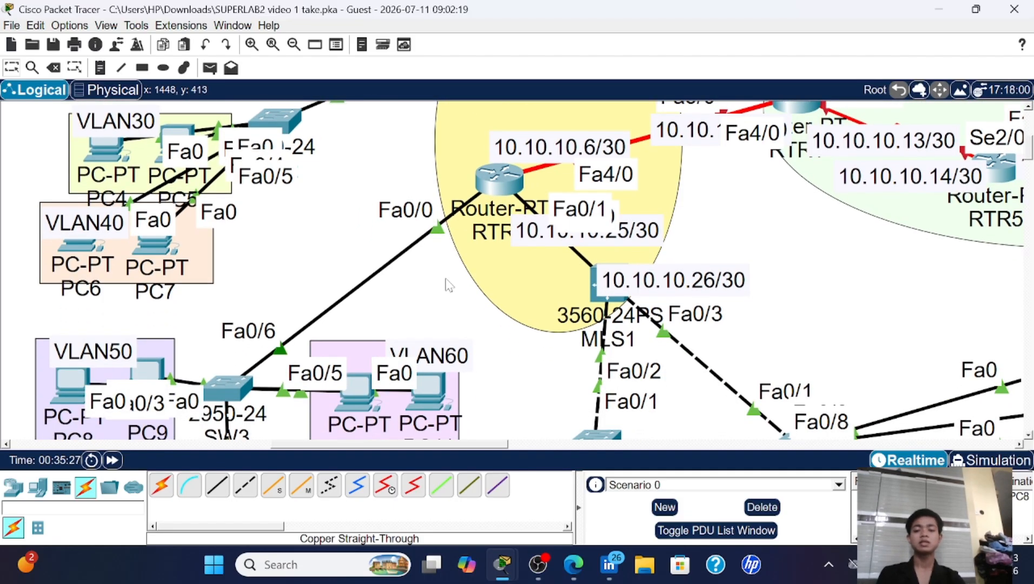
scroll(447, 285, "down", 4)
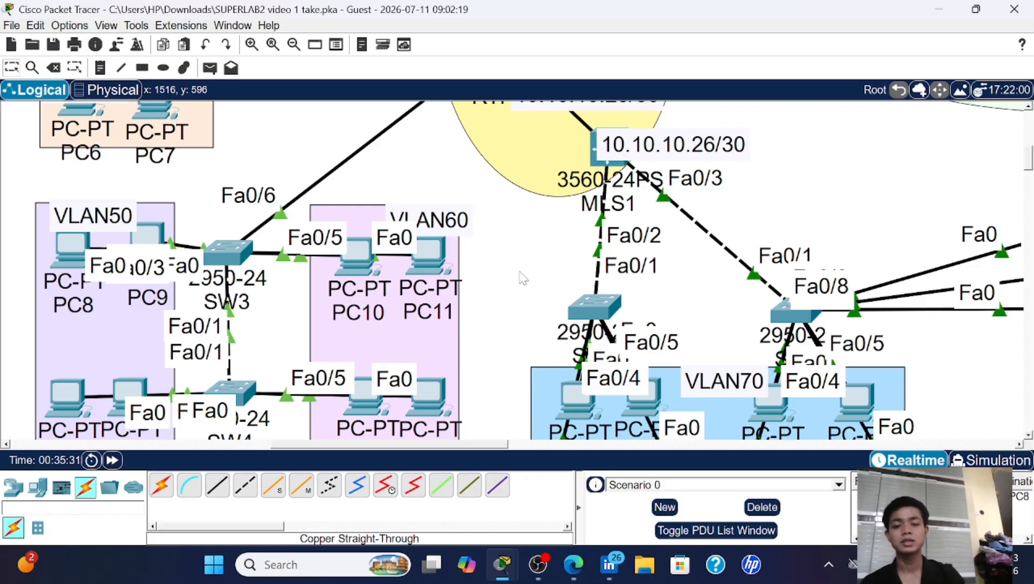
scroll(522, 275, "right", 8)
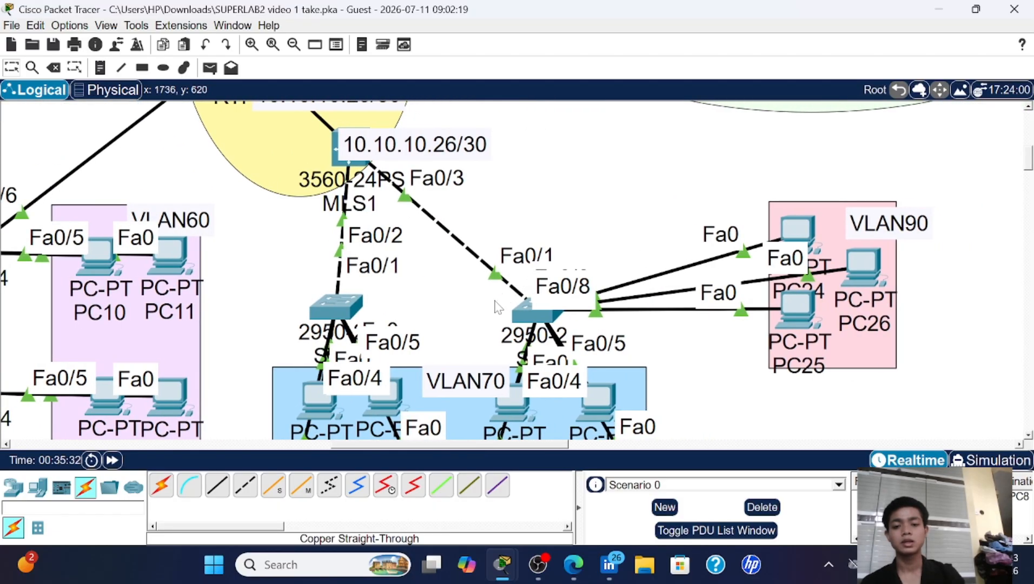
scroll(496, 307, "down", 2)
scroll(496, 307, "right", 7)
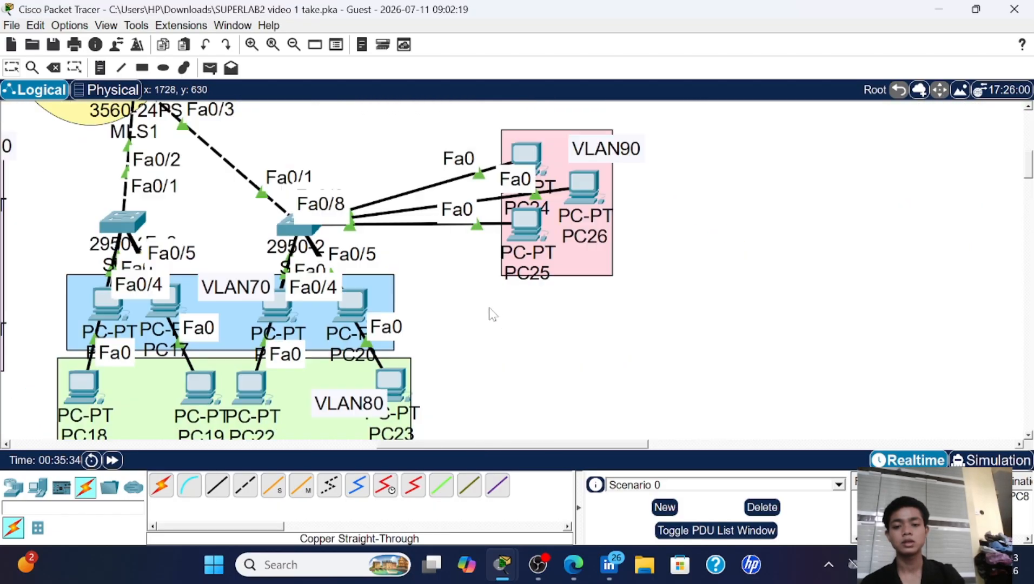
scroll(492, 314, "down", 2)
scroll(492, 313, "right", 7)
scroll(492, 314, "up", 3)
scroll(492, 314, "left", 16)
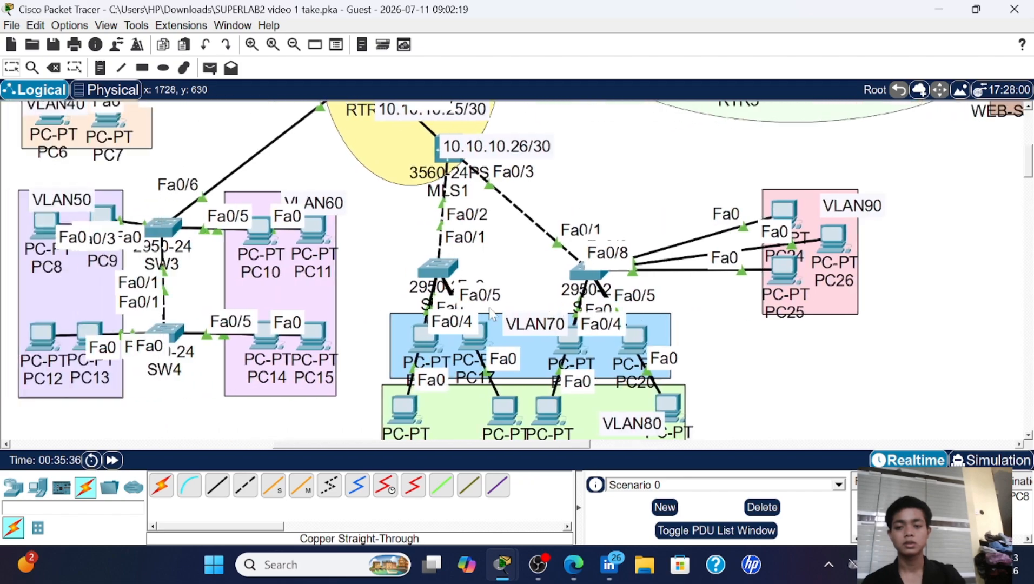
scroll(483, 325, "down", 5)
scroll(484, 324, "right", 14)
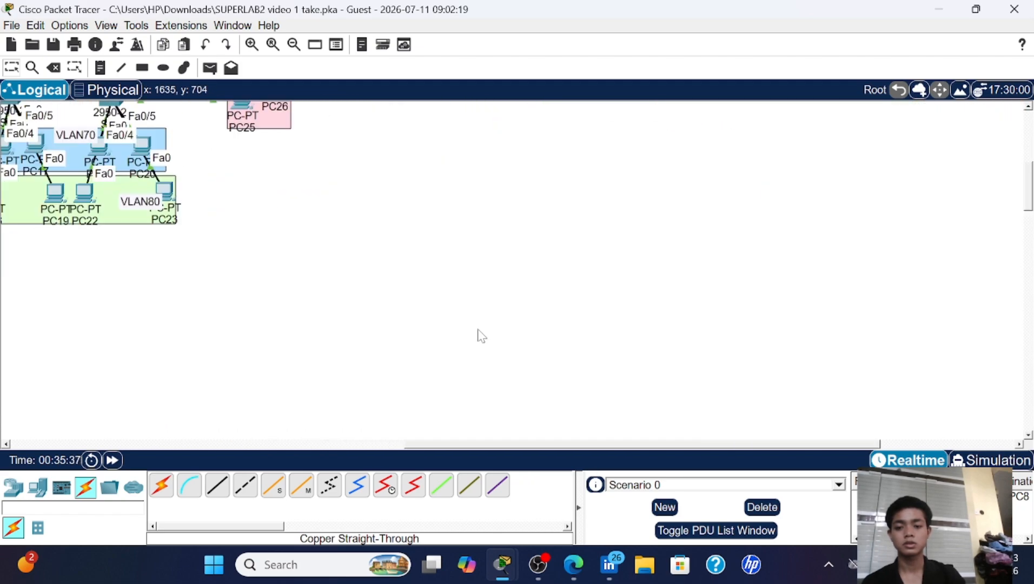
scroll(481, 335, "up", 3)
scroll(481, 335, "left", 19)
scroll(481, 335, "right", 7)
scroll(481, 335, "up", 3)
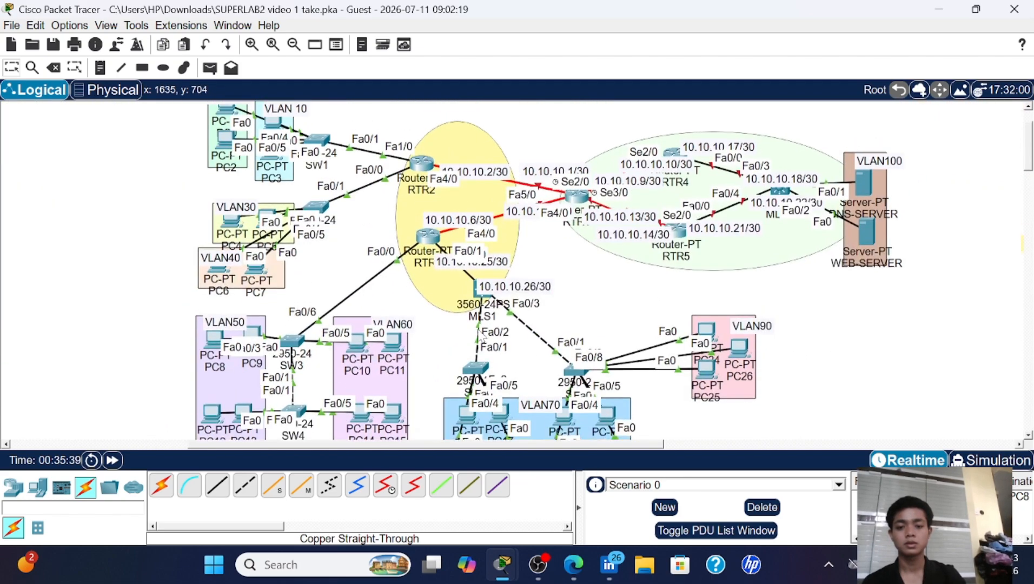
scroll(480, 335, "down", 1)
mouse_move(503, 559)
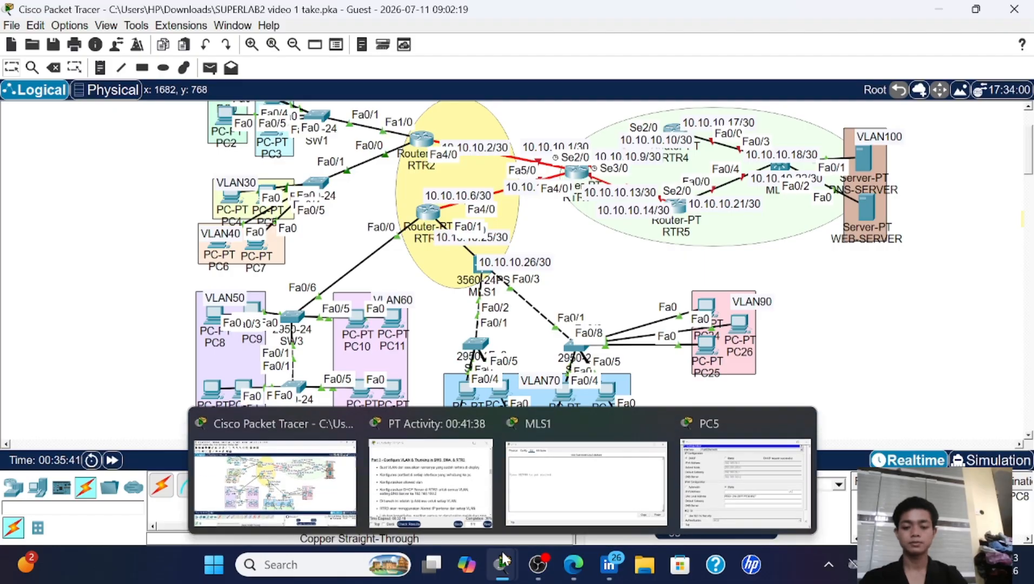
- Scroll the activity instructions down to Part 4's VLAN and trunking tasks, then drop the VLAN80 label to its area's bottom edge
left_click(433, 476)
scroll(281, 286, "down", 8)
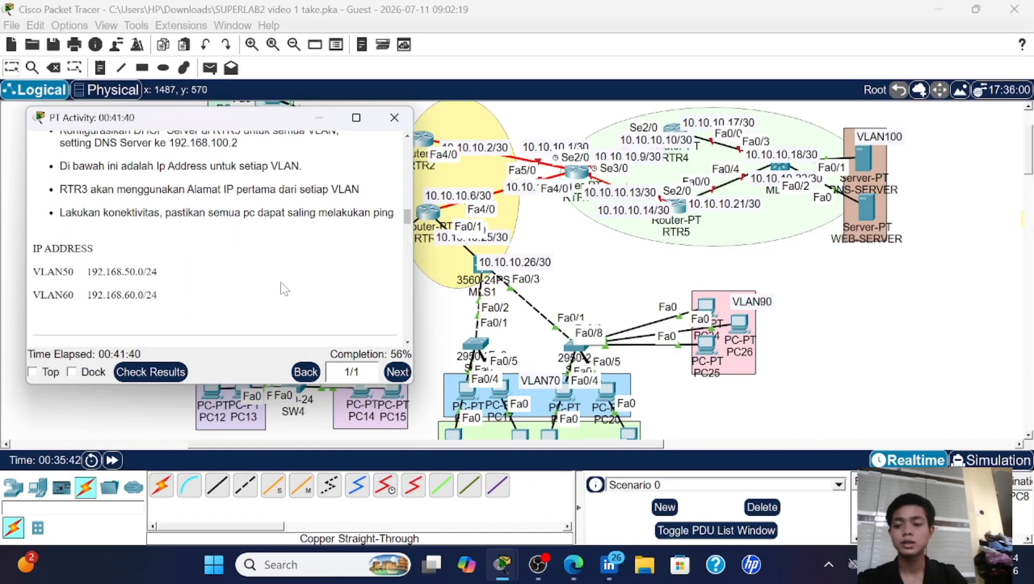
scroll(283, 289, "down", 2)
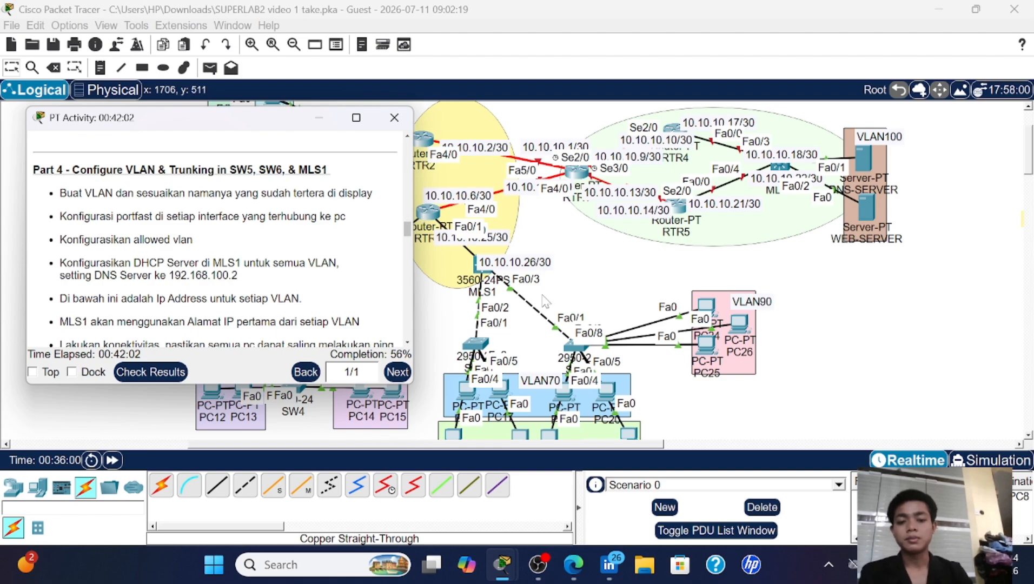
scroll(535, 423, "down", 2)
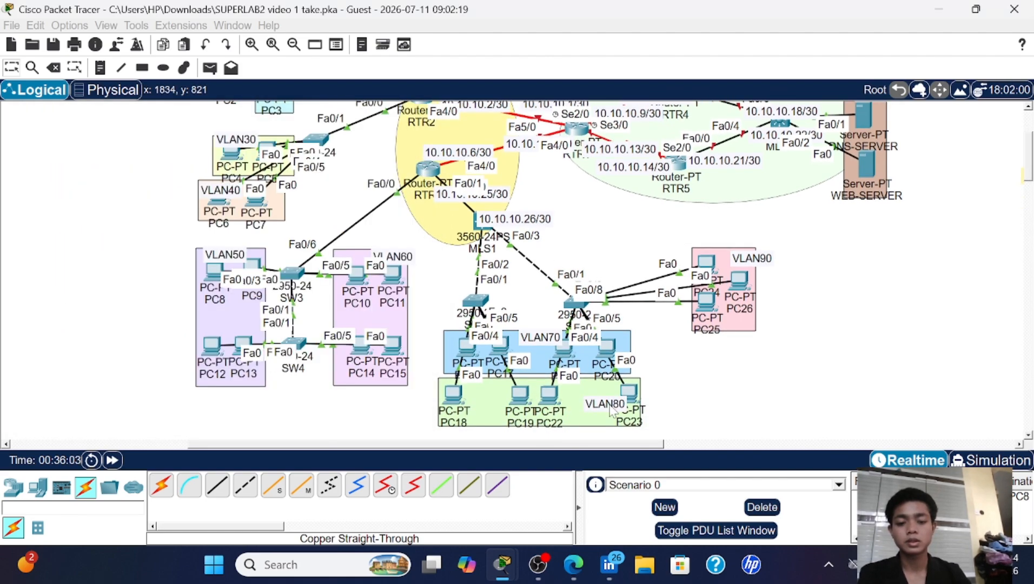
left_click_drag(612, 409, 593, 424)
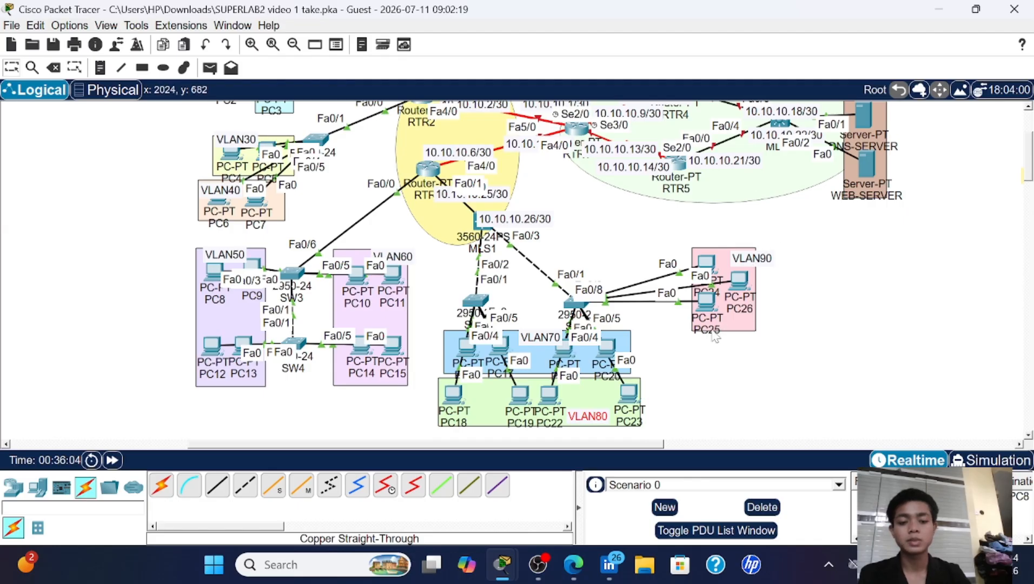
- Bring the PT Activity window with the Part 4 instructions back in front of the topology
mouse_move(503, 574)
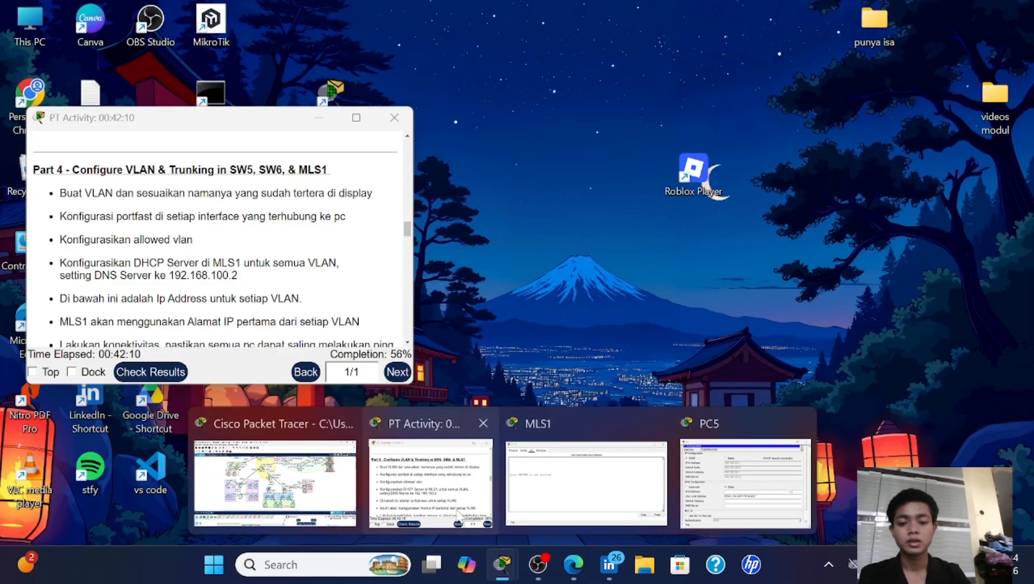
left_click(427, 481)
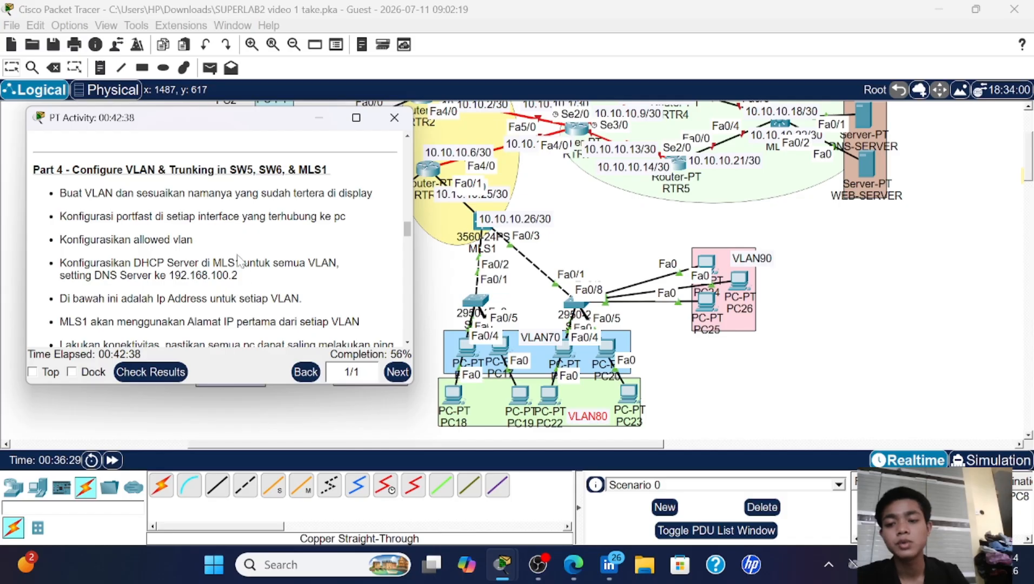
- Reread Part 4's VLAN, portfast, allowed-VLAN and MLS1 DHCP requirements
scroll(237, 259, "up", 3)
scroll(239, 261, "down", 4)
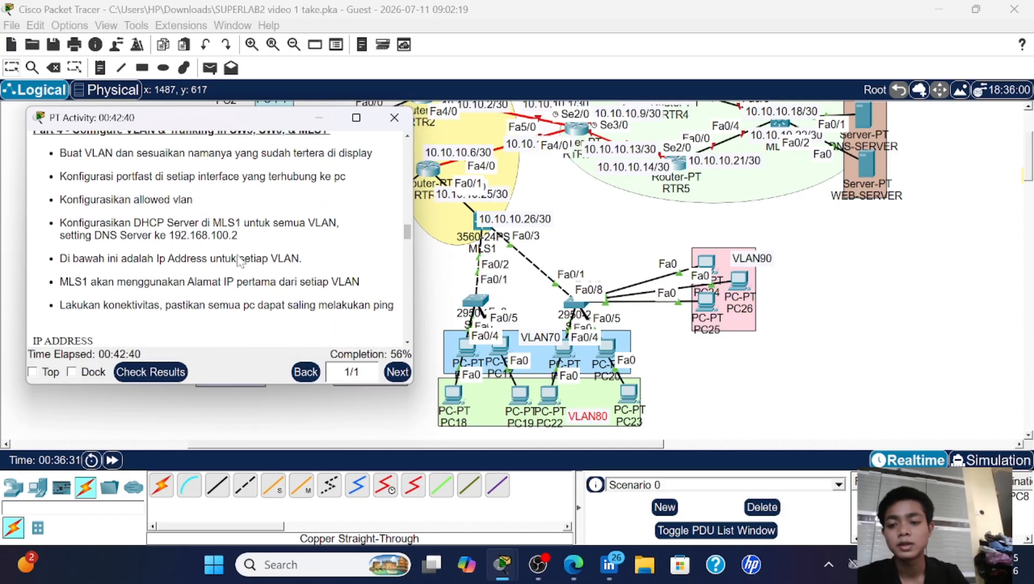
scroll(239, 261, "down", 1)
scroll(216, 238, "down", 3)
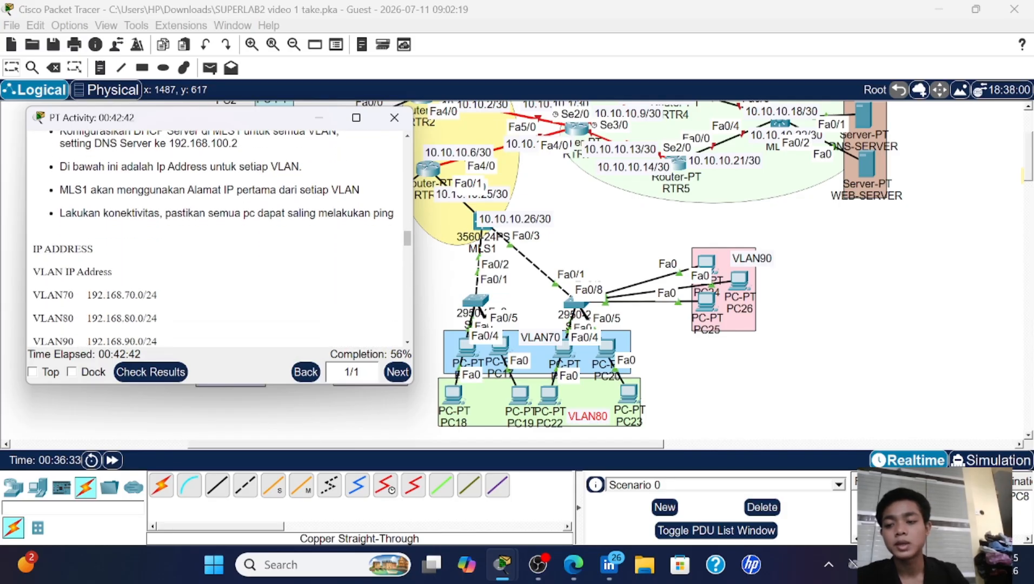
scroll(217, 238, "down", 3)
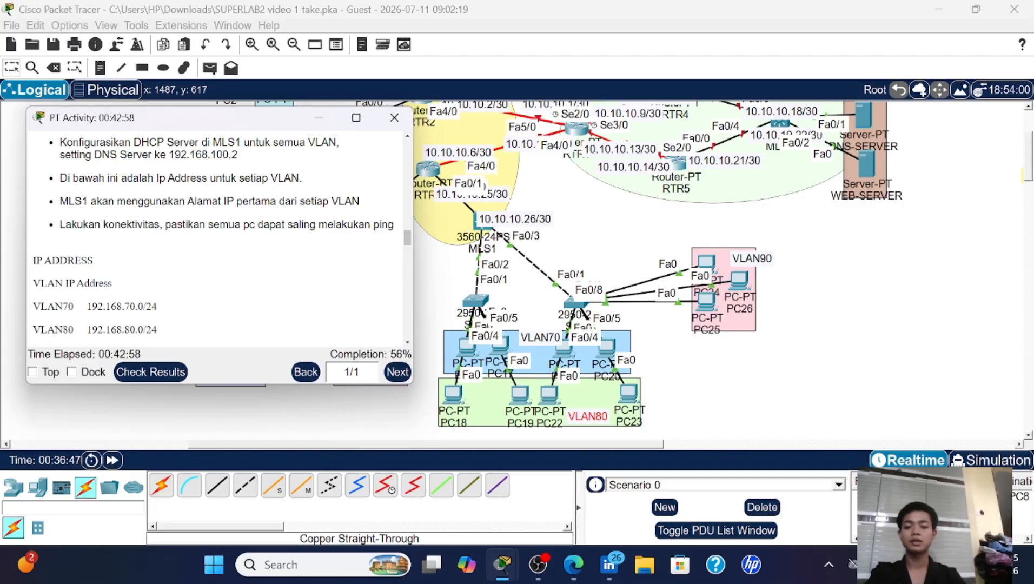
scroll(366, 162, "up", 3)
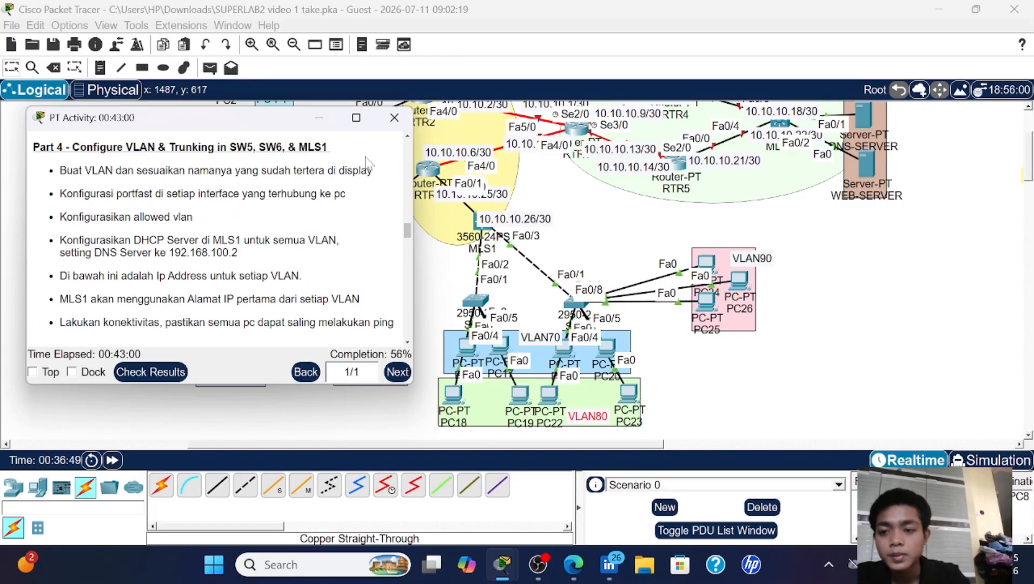
scroll(367, 161, "down", 4)
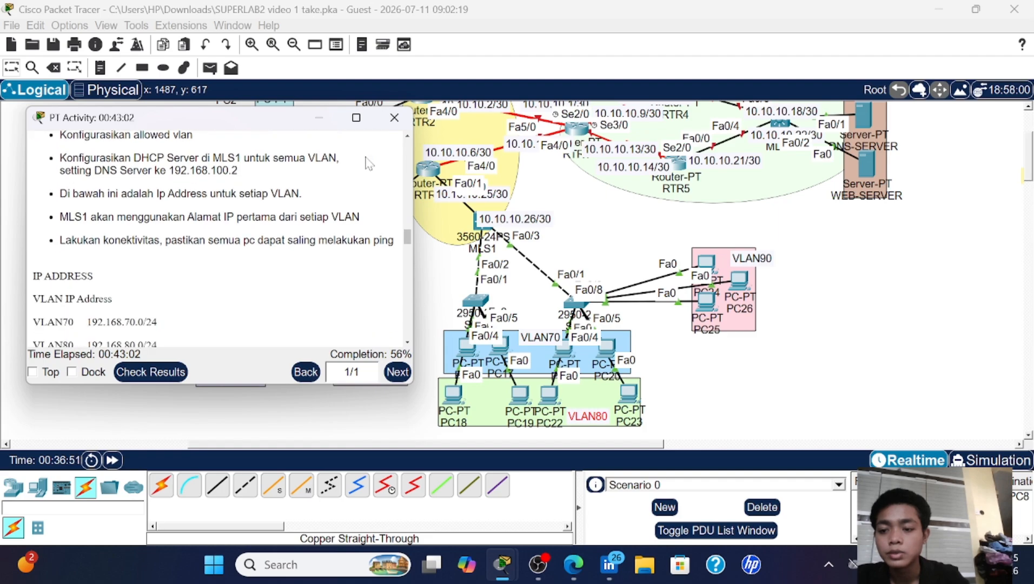
scroll(367, 162, "up", 1)
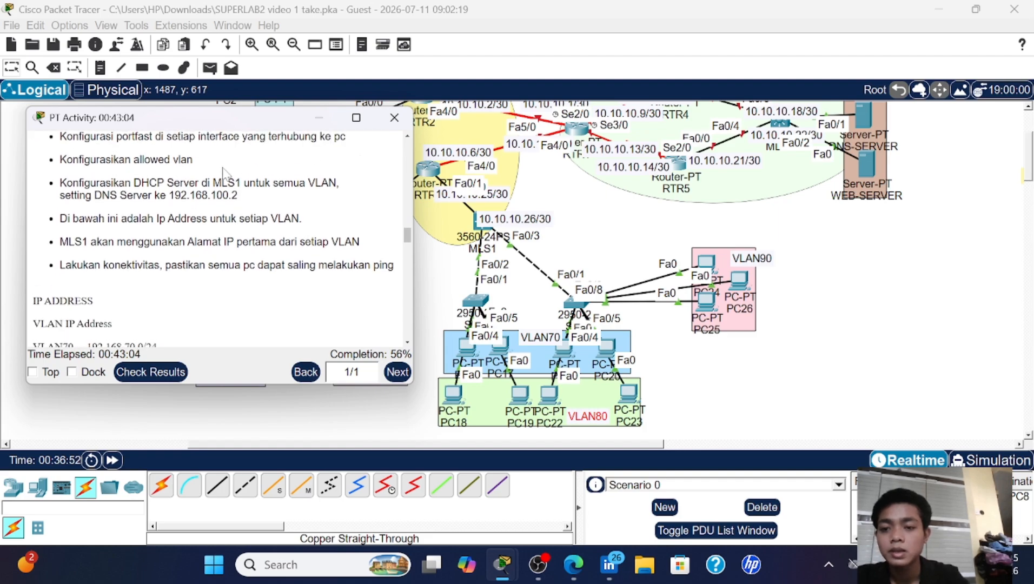
scroll(248, 203, "up", 2)
scroll(249, 203, "down", 1)
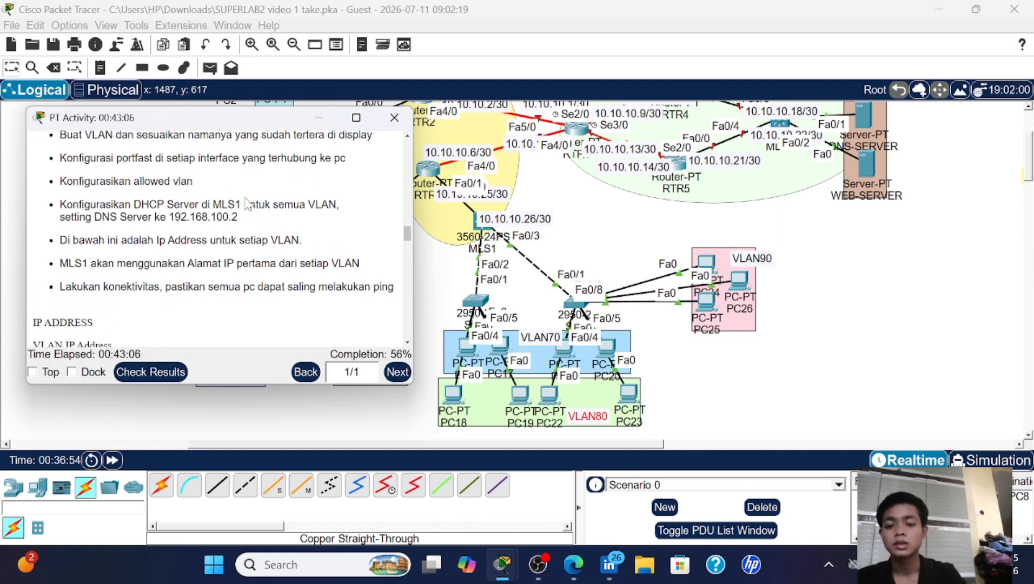
scroll(253, 223, "up", 1)
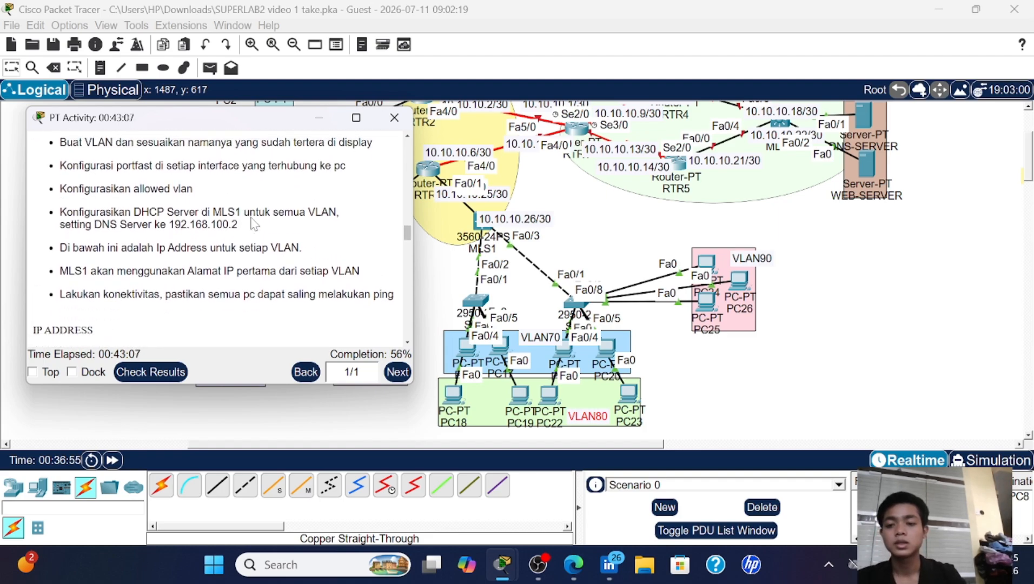
- Close and reopen the instructions window, then check results, which show a score of 124/219
left_click(395, 120)
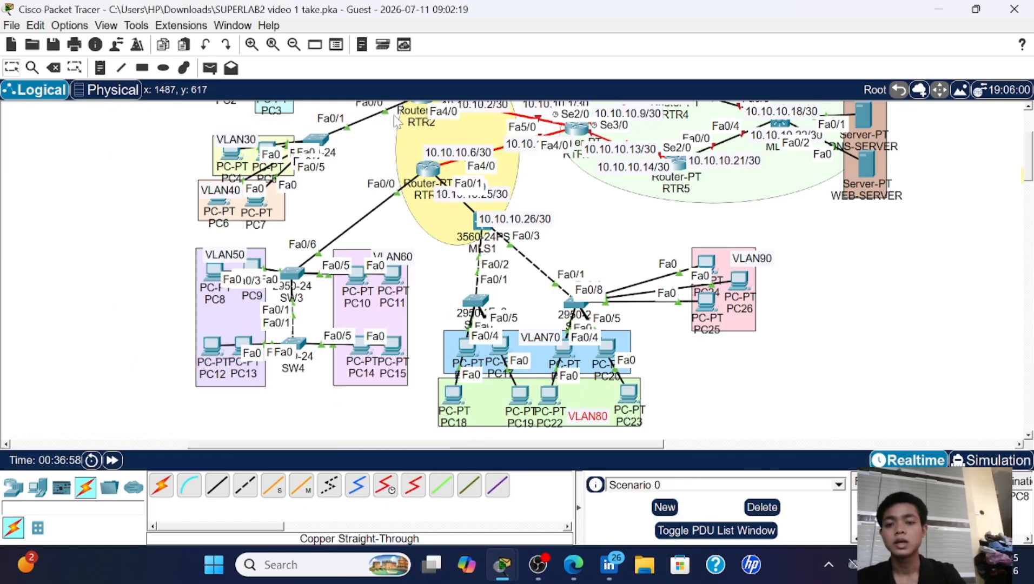
mouse_move(502, 566)
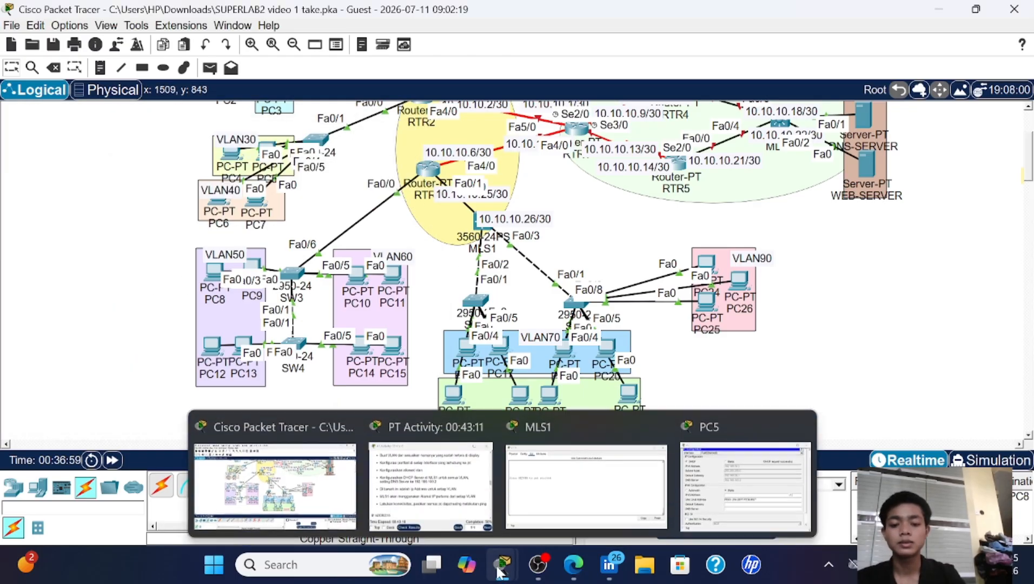
left_click(443, 504)
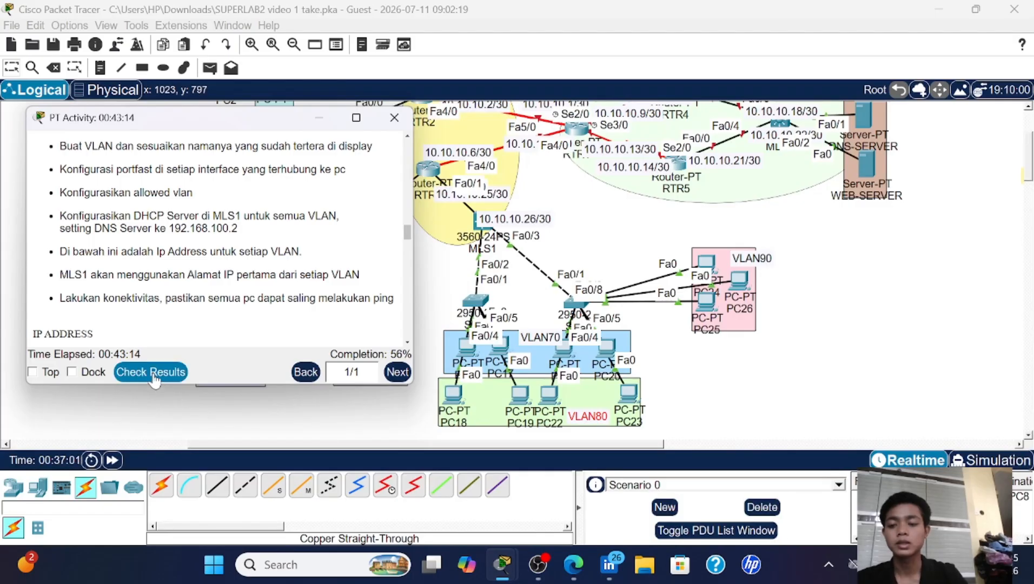
left_click(151, 371)
- Browse the Assessment Items tree to find the MLS1 DHCP and RTR3 EIGRP items still incorrect
left_click(163, 97)
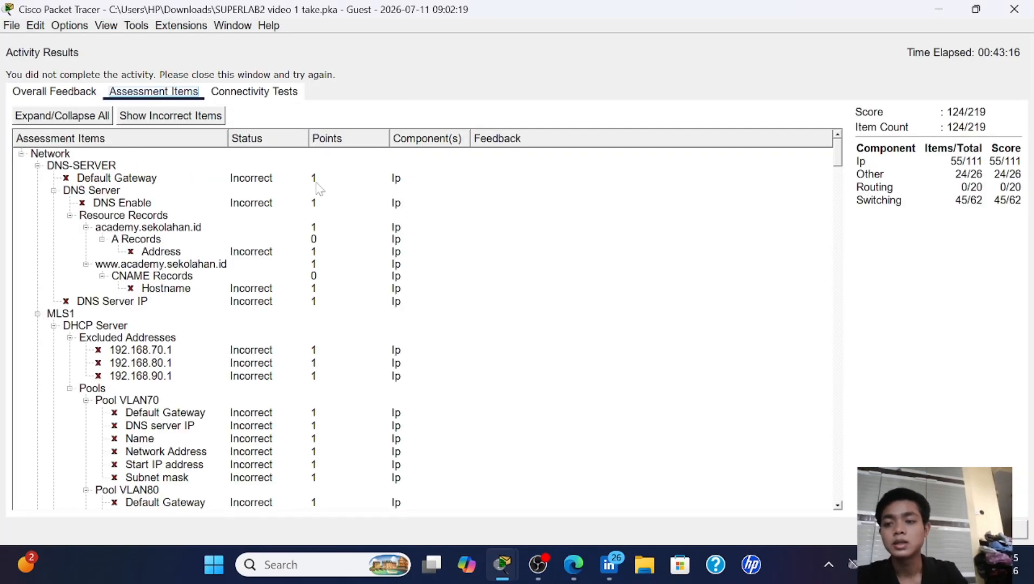
scroll(221, 286, "down", 3)
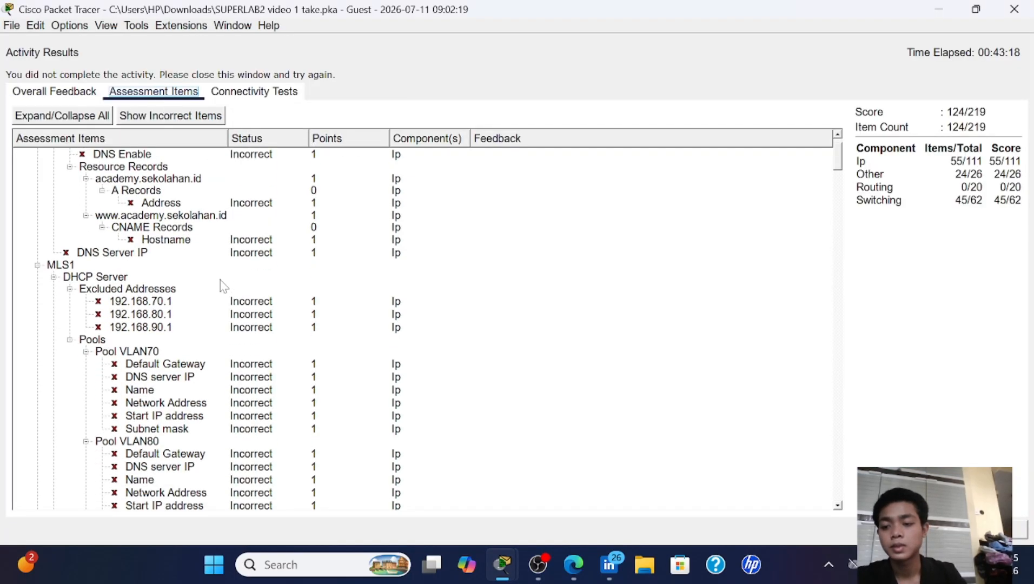
scroll(133, 296, "down", 3)
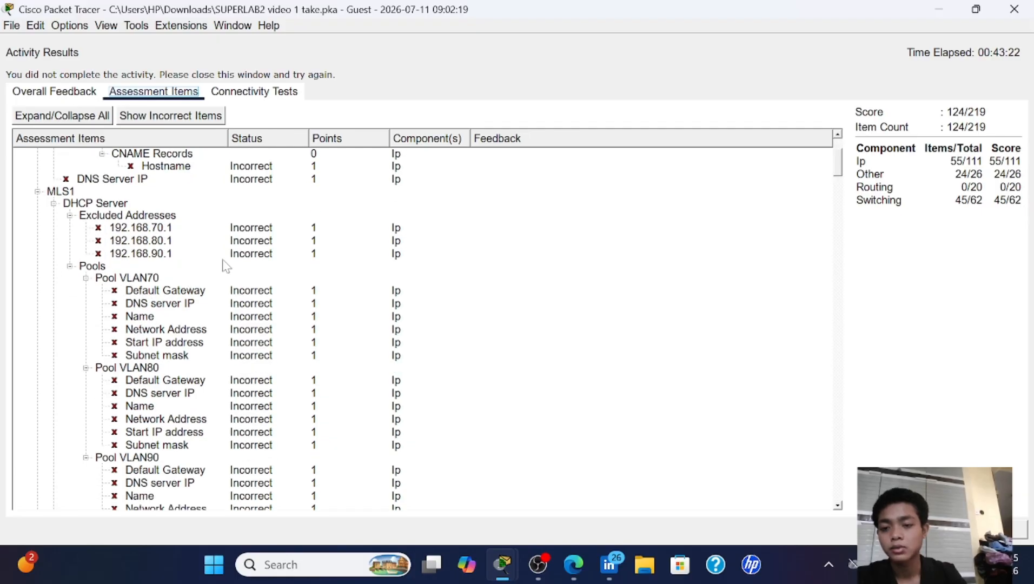
scroll(121, 285, "down", 10)
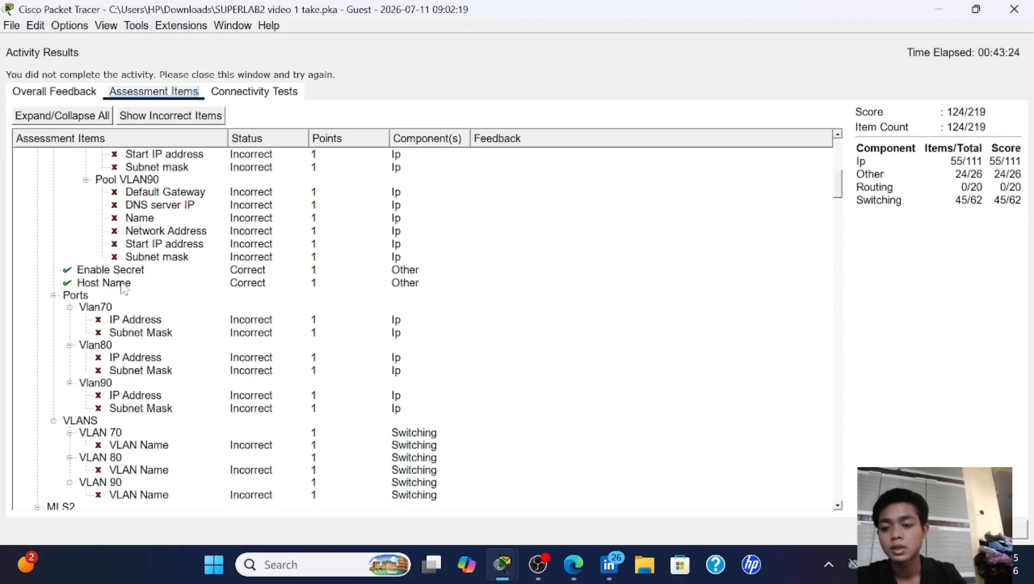
scroll(121, 286, "down", 6)
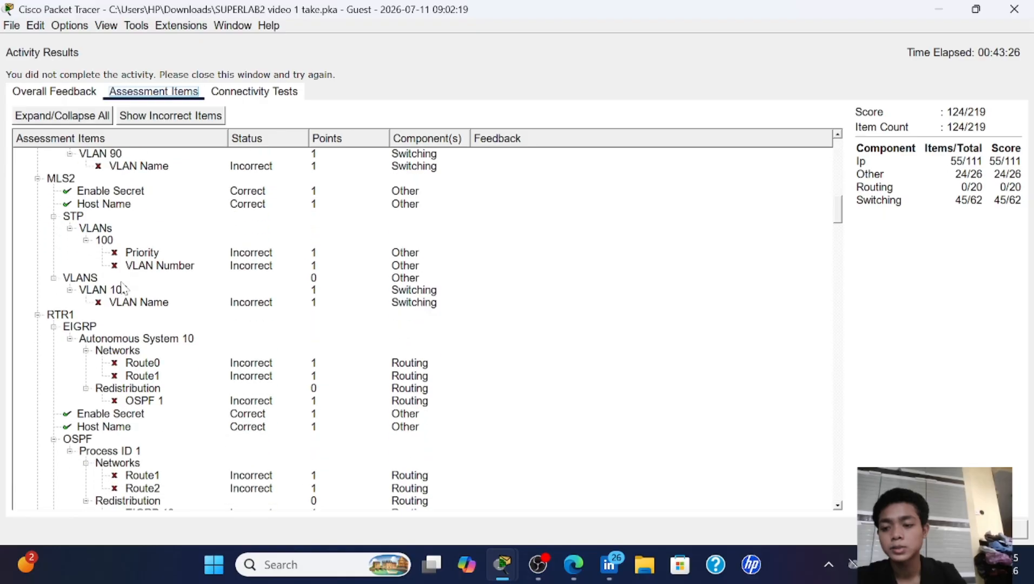
scroll(107, 310, "down", 1)
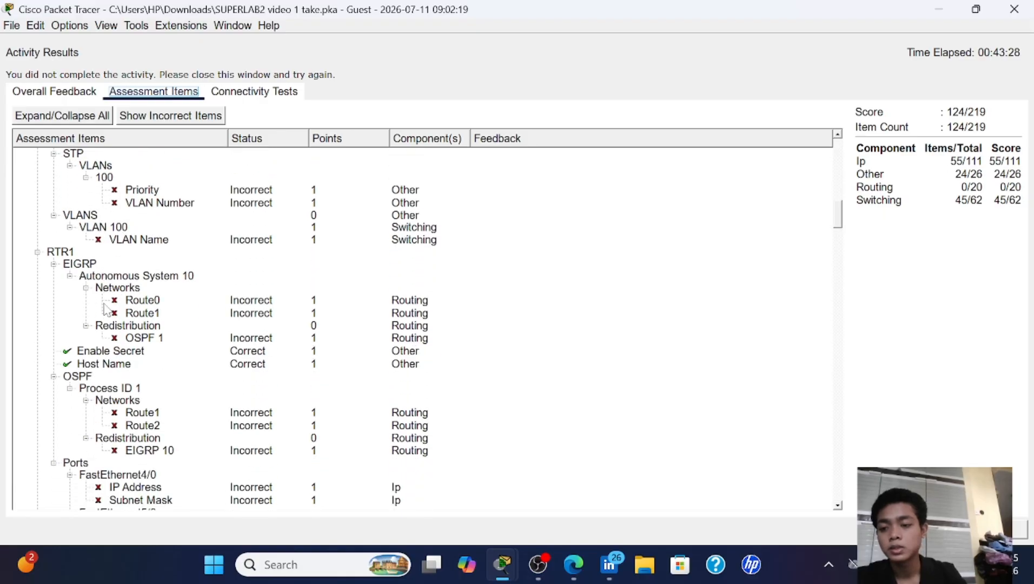
scroll(140, 369, "down", 5)
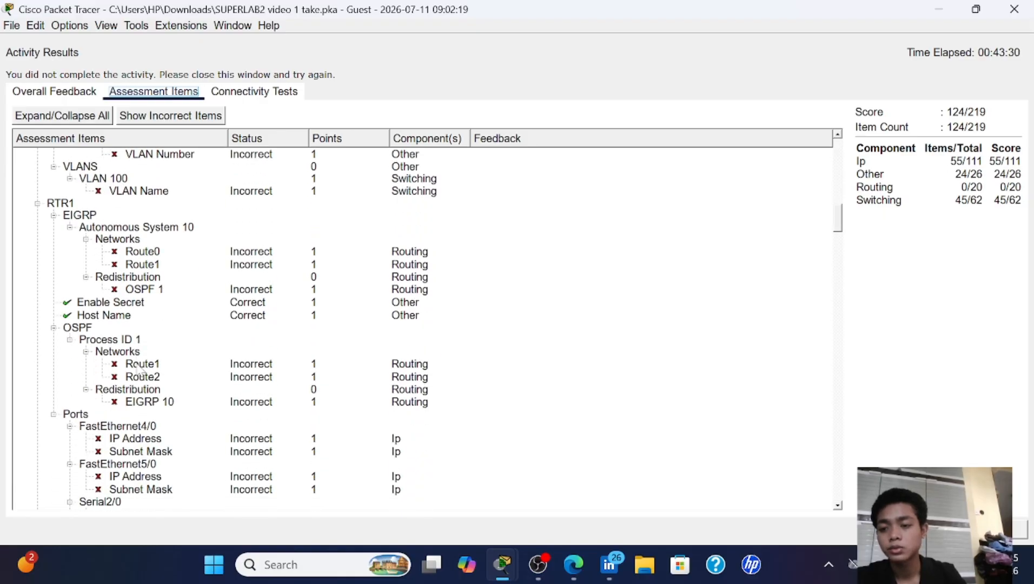
scroll(139, 369, "down", 8)
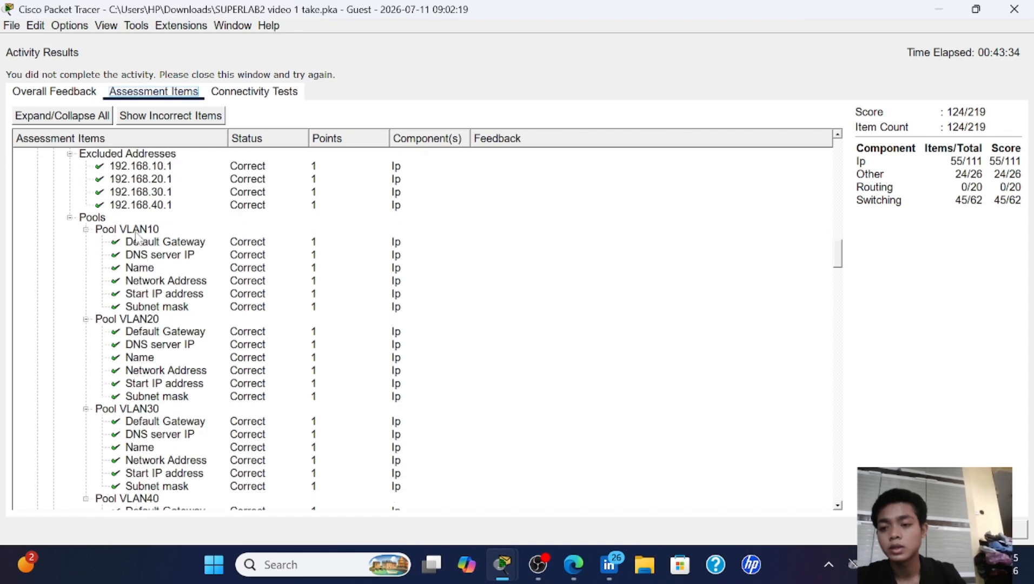
scroll(144, 257, "down", 1)
scroll(144, 257, "down", 8)
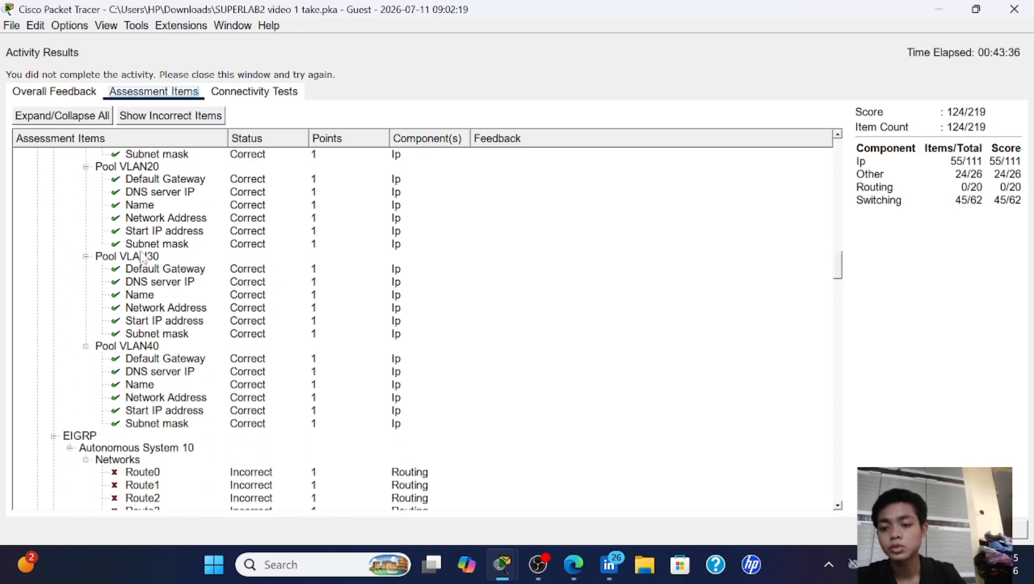
scroll(141, 257, "down", 4)
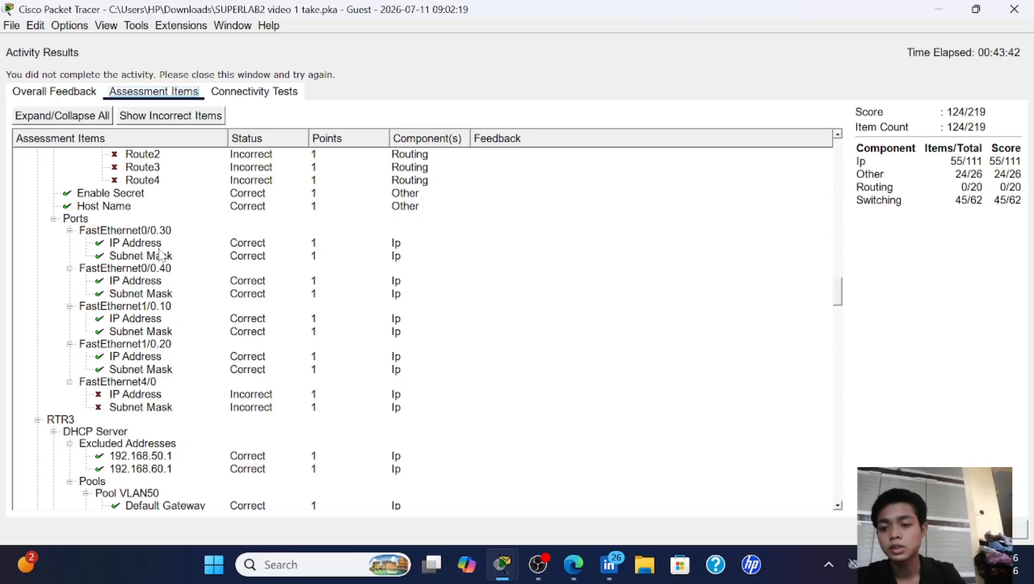
scroll(165, 349, "down", 6)
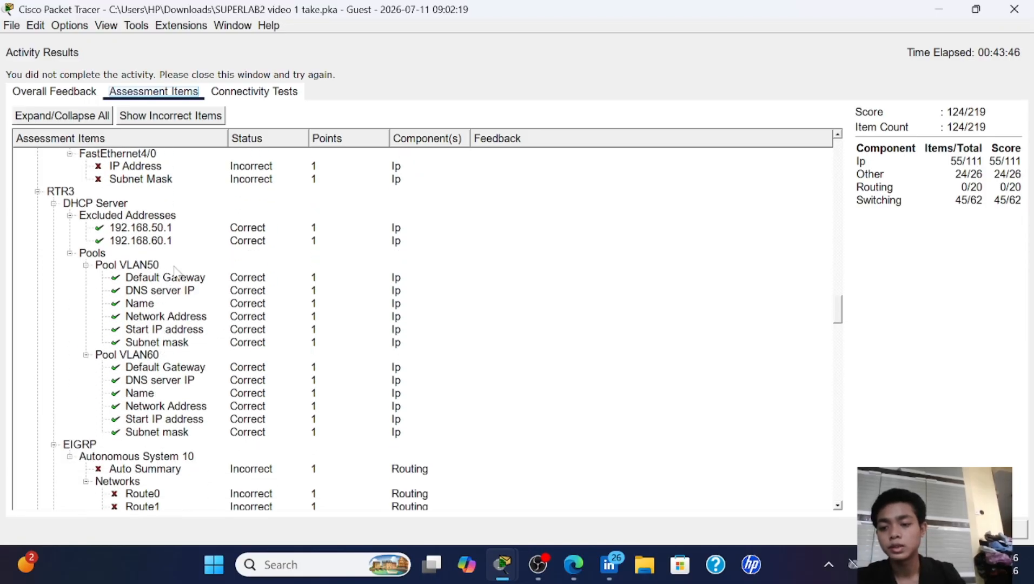
scroll(171, 273, "down", 1)
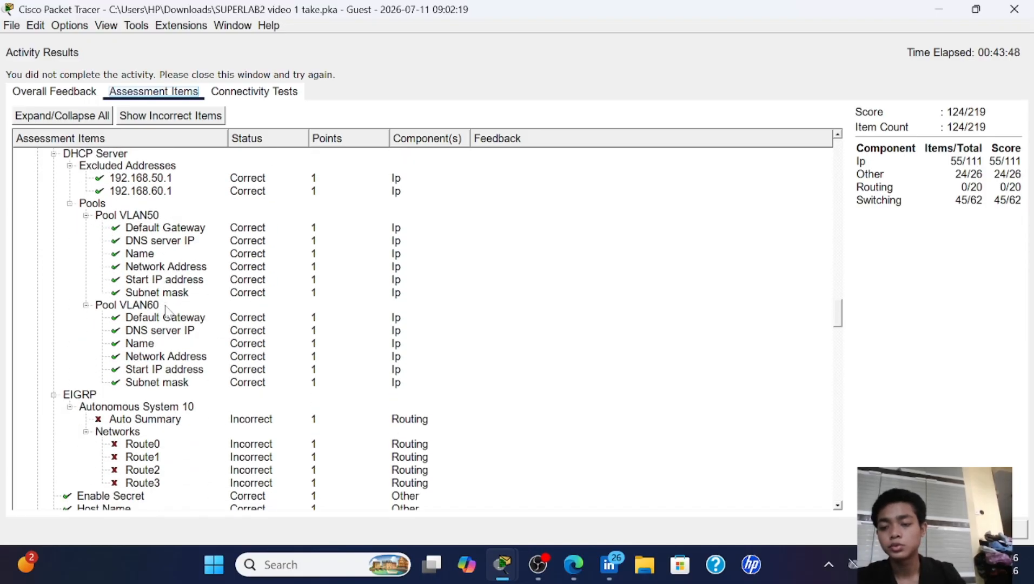
scroll(168, 308, "up", 5)
scroll(167, 309, "down", 10)
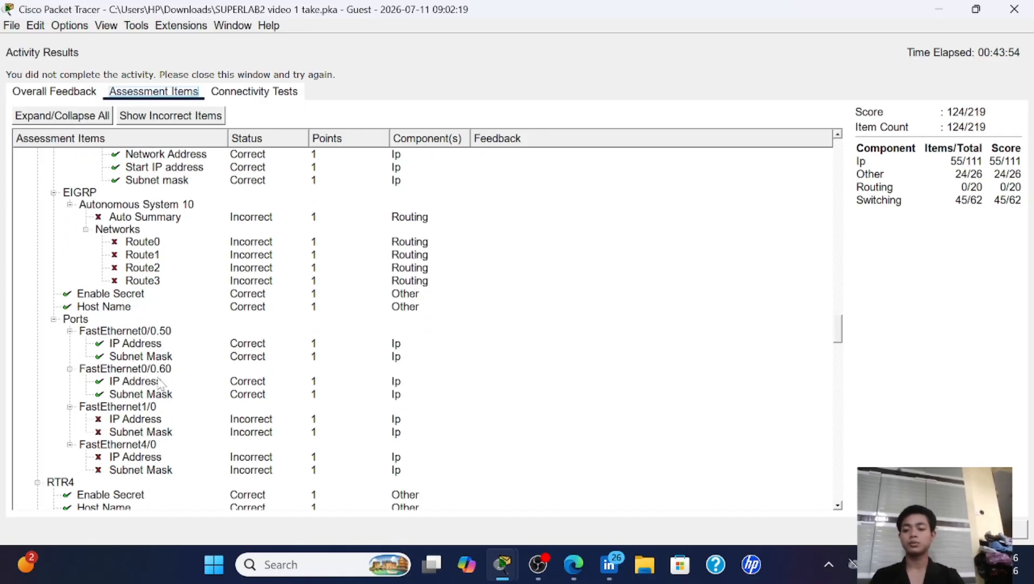
scroll(160, 383, "down", 3)
scroll(168, 317, "down", 5)
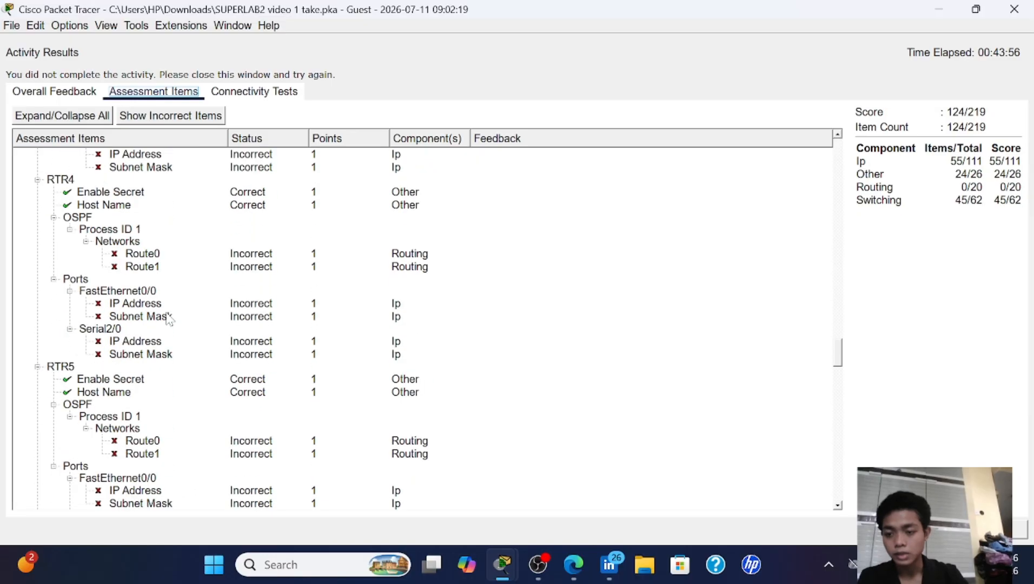
- Close the Activity Results and PT Activity windows
left_click(1014, 9)
scroll(560, 316, "down", 10)
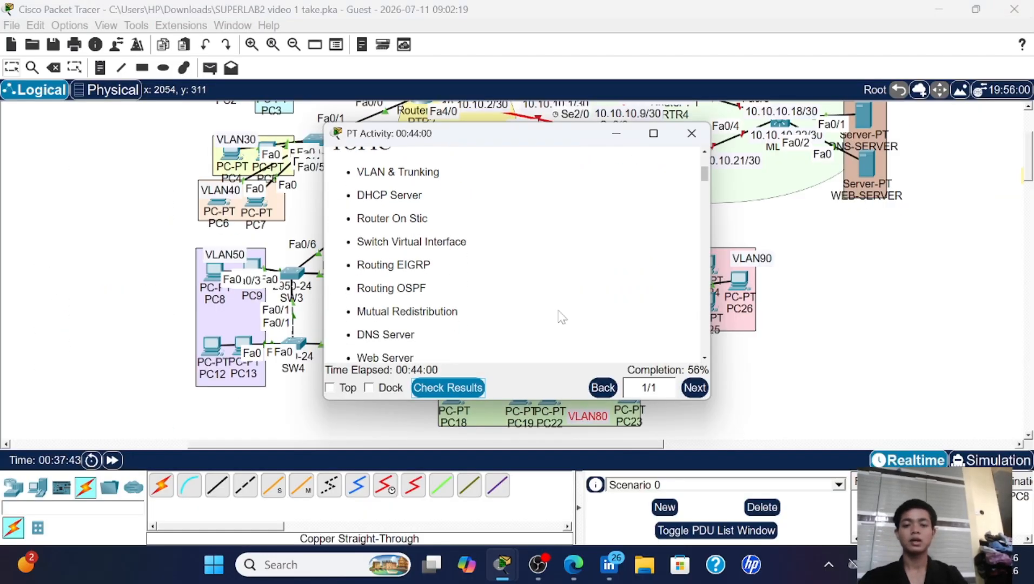
scroll(560, 317, "down", 8)
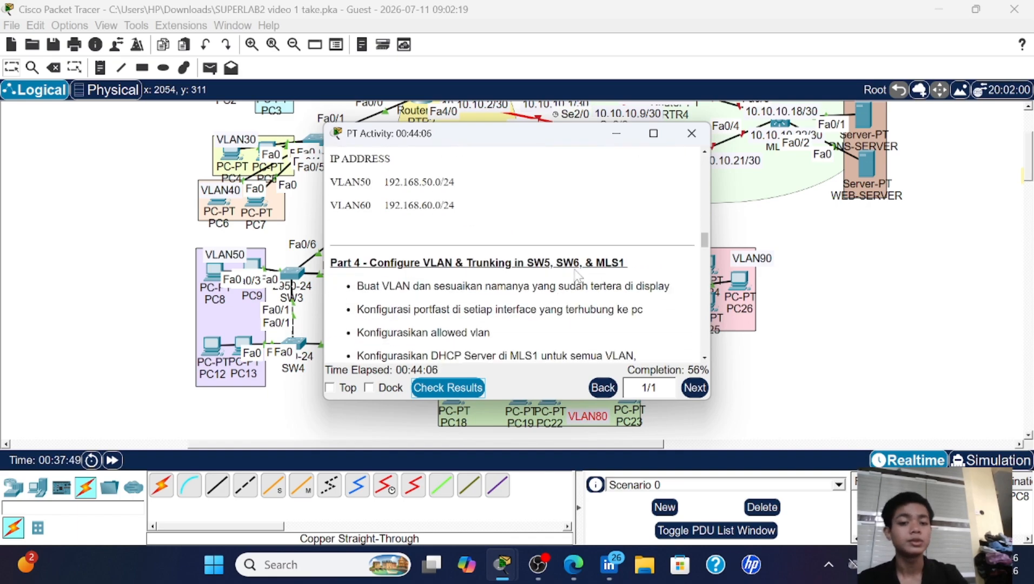
left_click(691, 133)
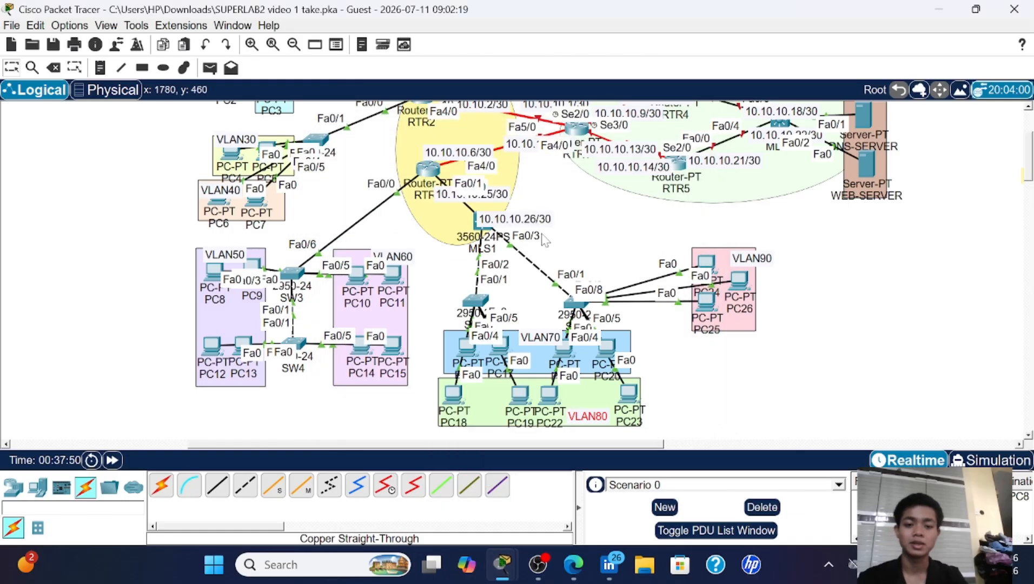
- Zoom in on the topology and open SW5's configuration window
scroll(508, 284, "up", 2)
scroll(508, 285, "down", 5)
scroll(508, 284, "right", 5)
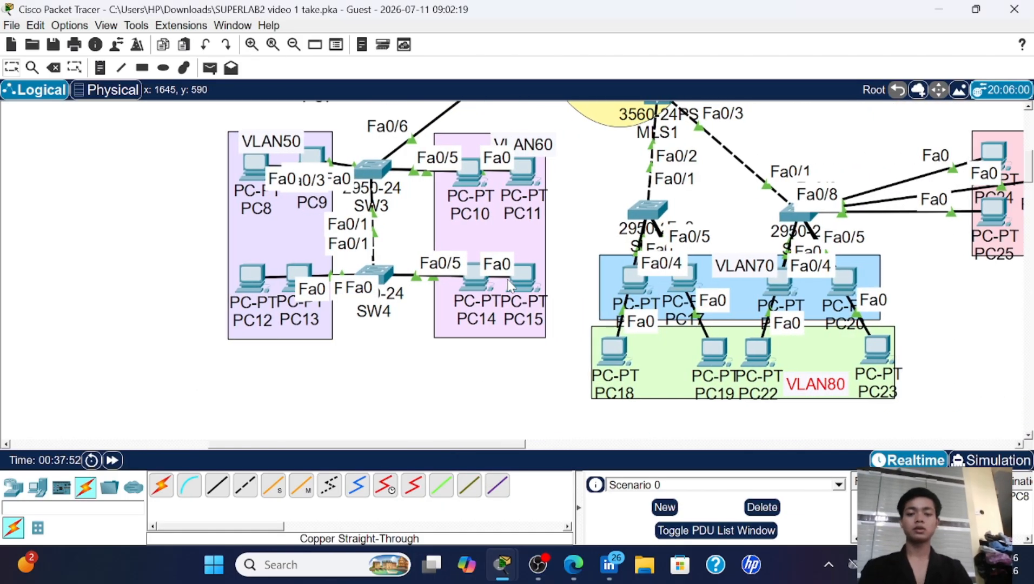
left_click(652, 204)
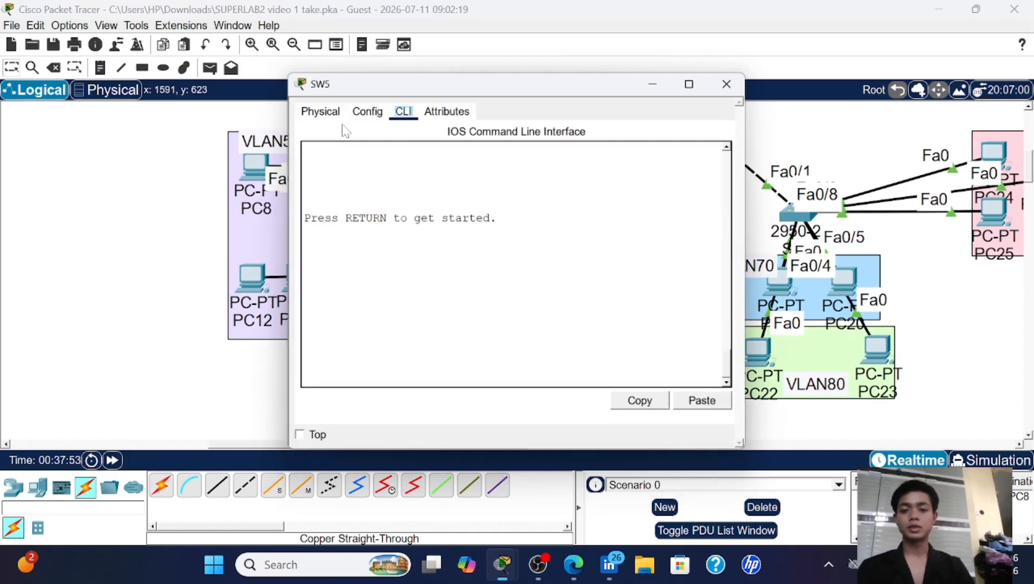
- Move the SW5 window aside and enter privileged and global configuration mode
left_click_drag(541, 85, 269, 81)
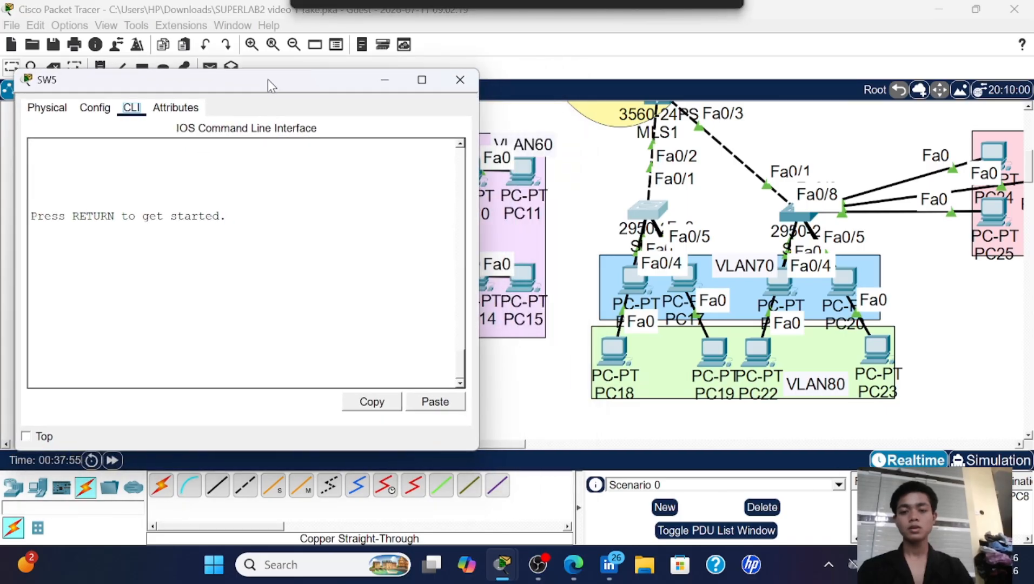
key("Return")
key("Return")
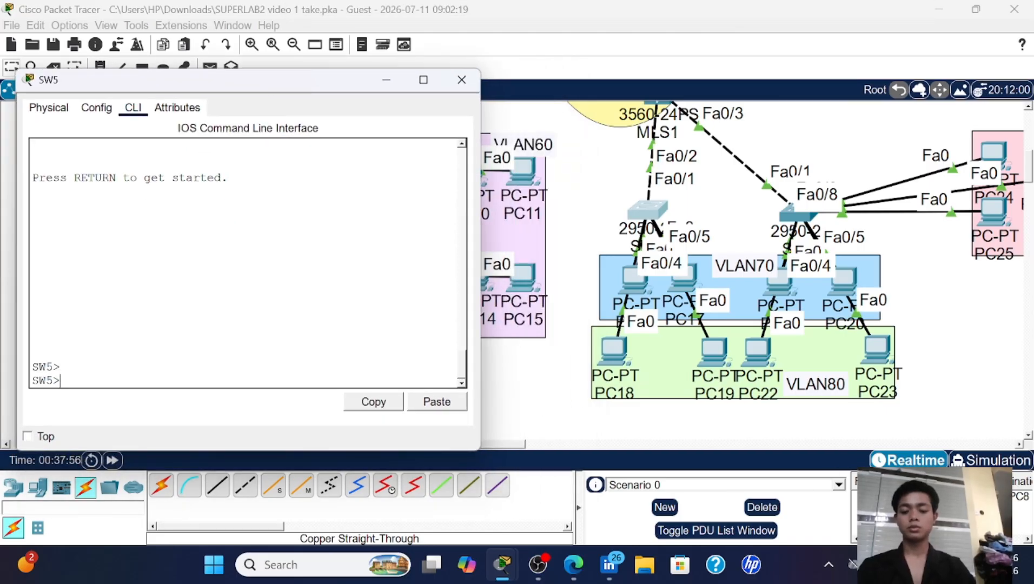
type("en")
key("Return")
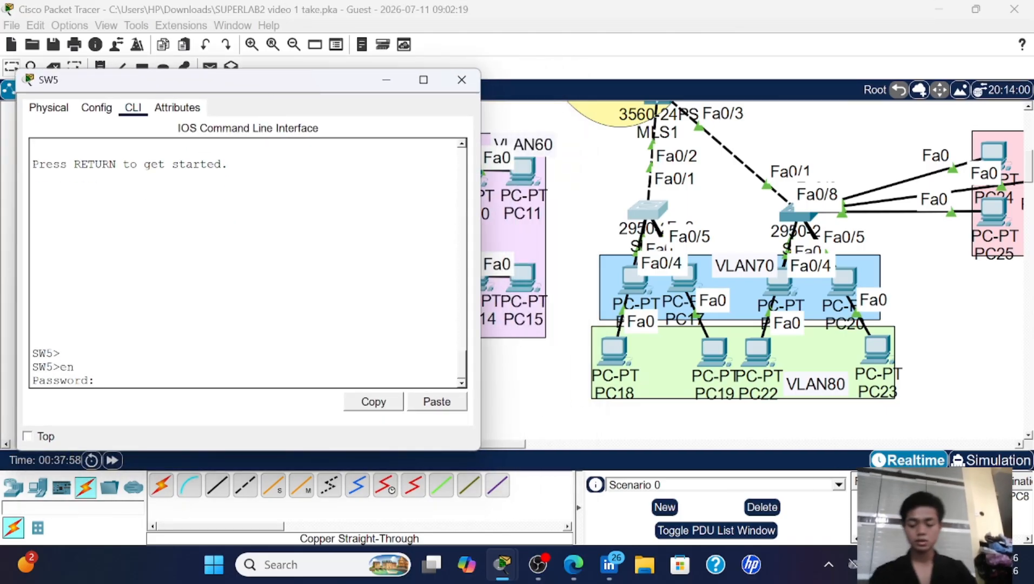
key("Return")
type("conf")
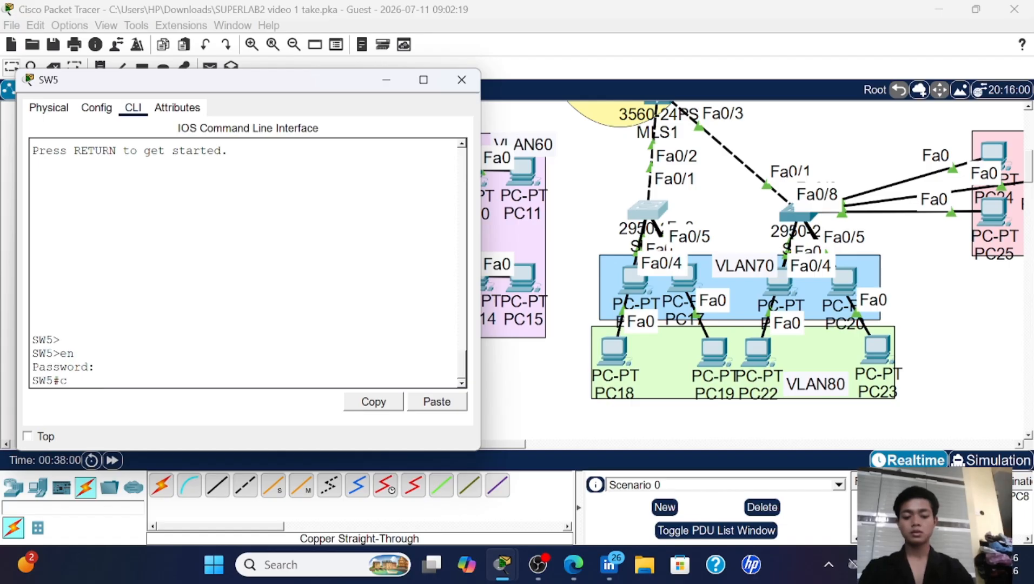
key("Return")
key("Return")
key("Return")
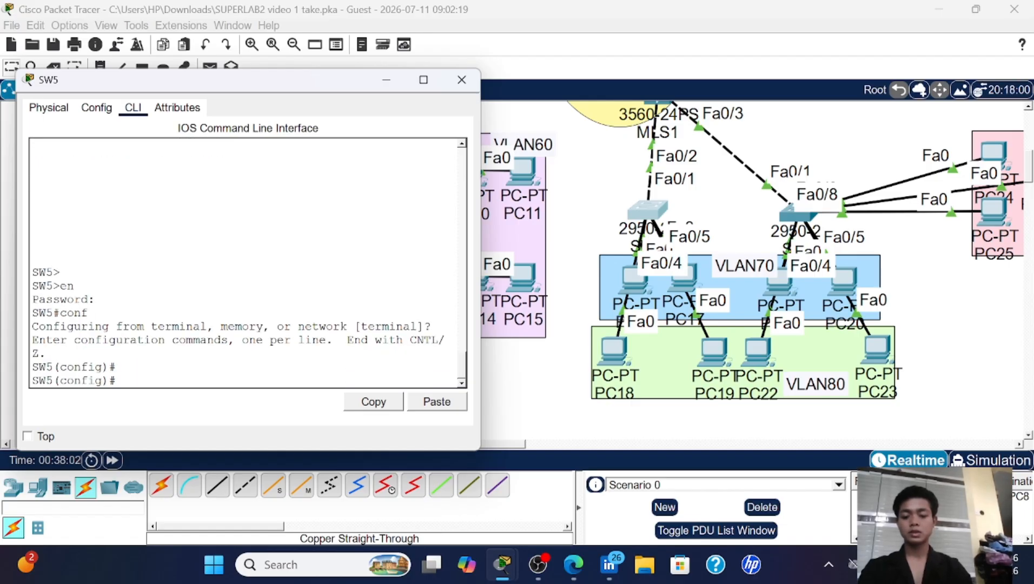
- Create VLAN 70 on SW5 and name it VLAN70
type("v")
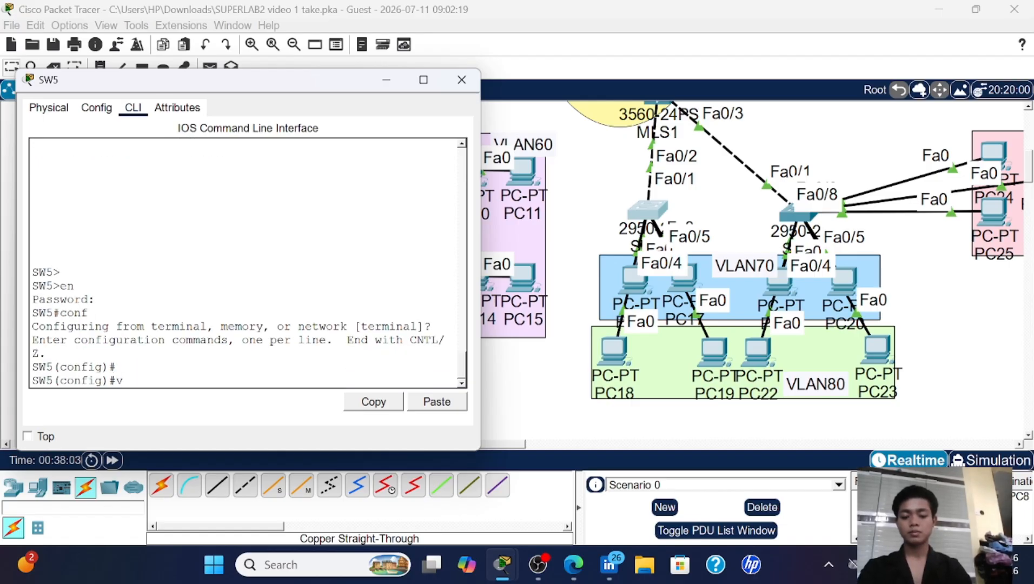
type("l")
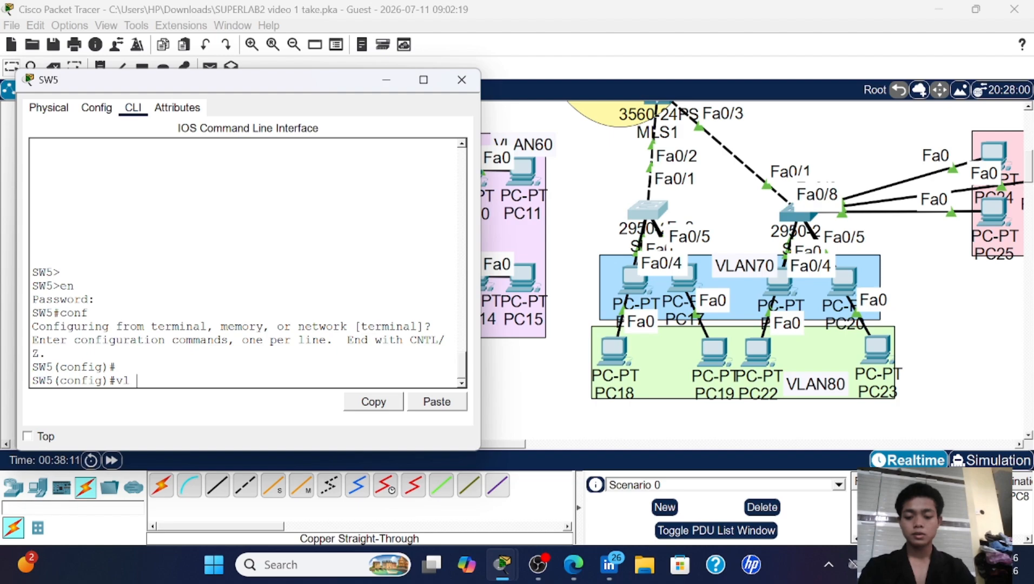
type("70")
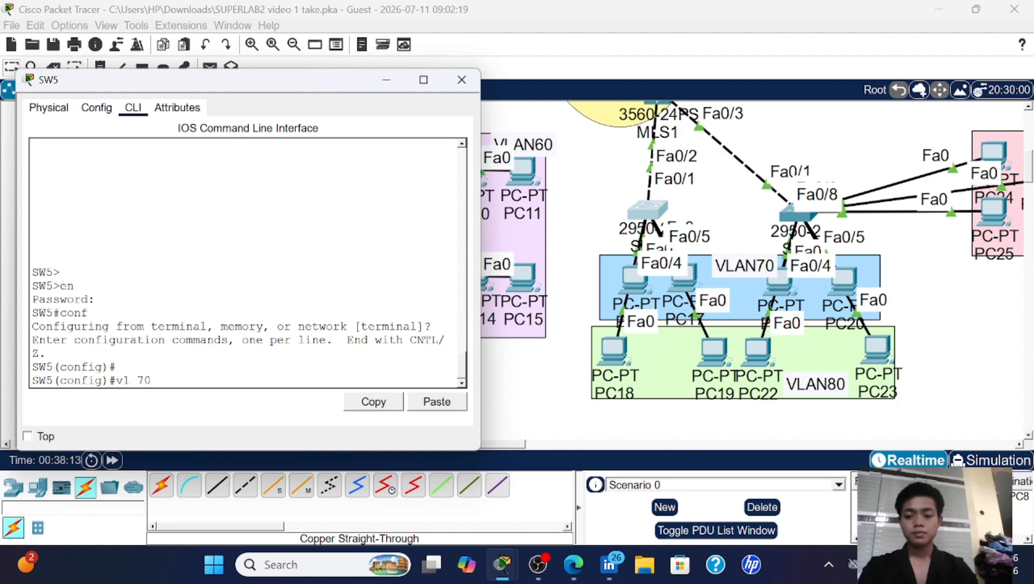
key("Return")
type("NAME ")
type("VLAN")
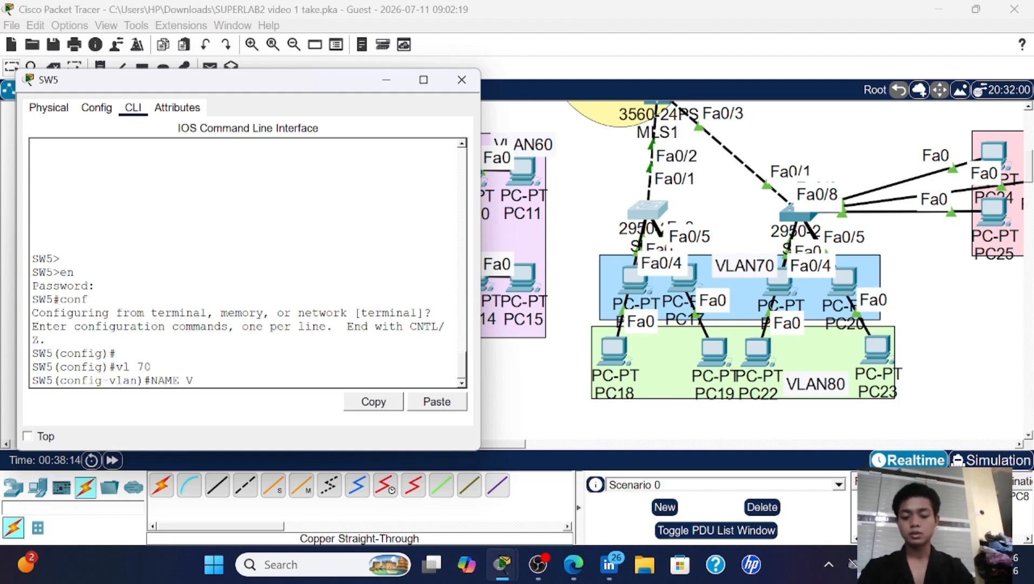
type("70")
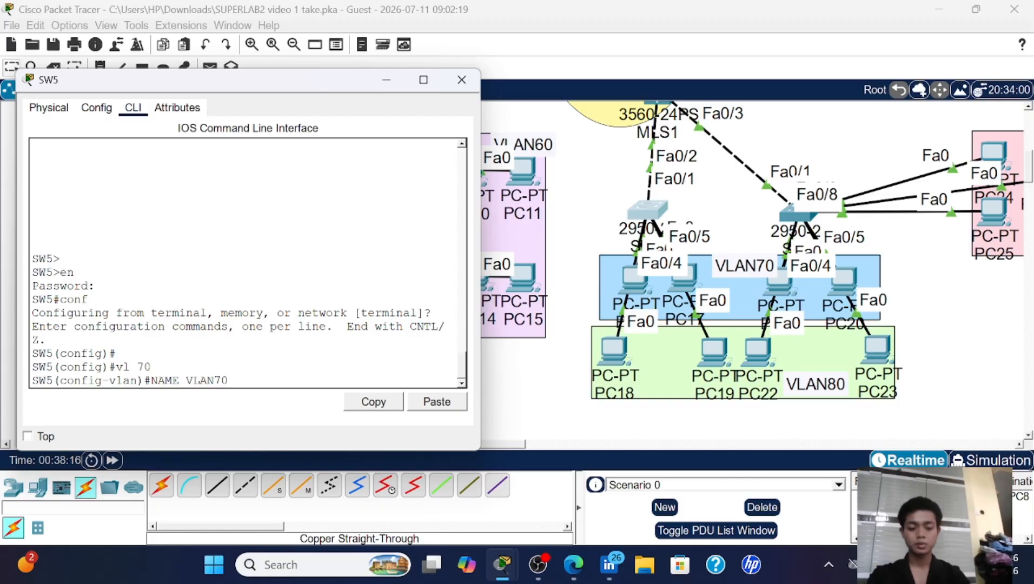
key("Return")
- Create VLAN 80 named VLAN80, then exit back to global configuration
key("Up")
key("Up")
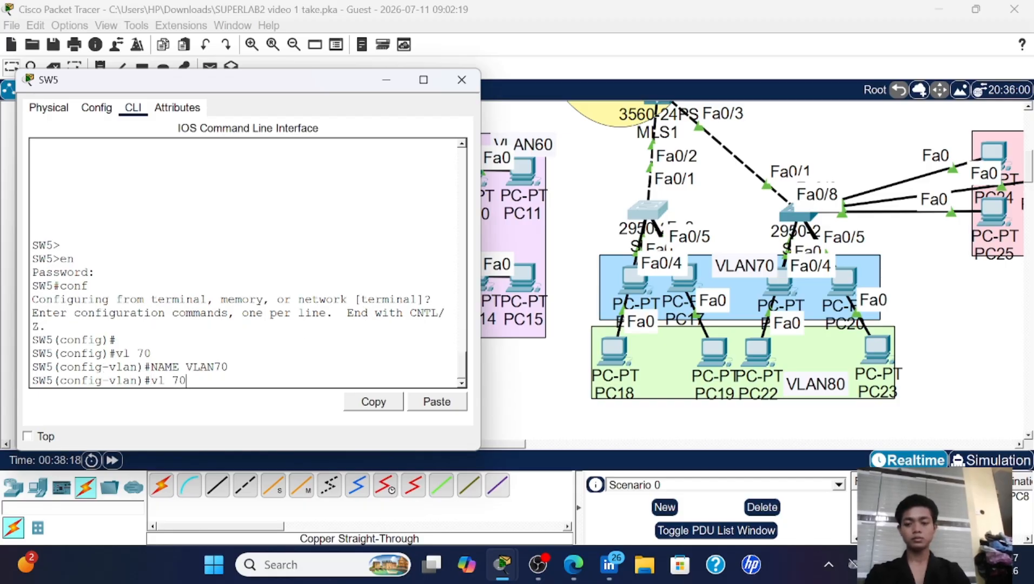
key("BackSpace")
key("BackSpace")
type("80")
key("Return")
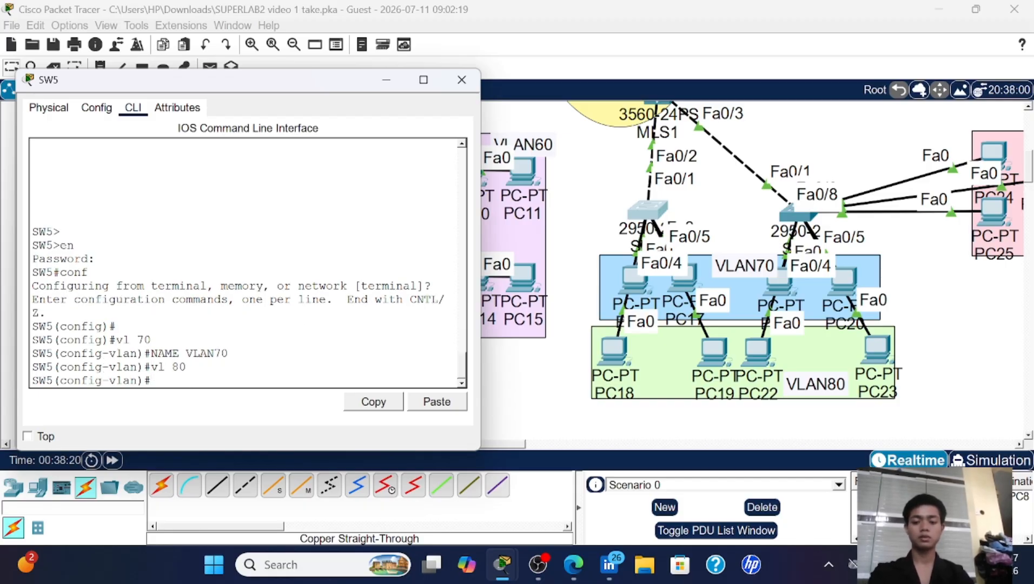
key("Up")
key("Up")
key("Left")
key("BackSpace")
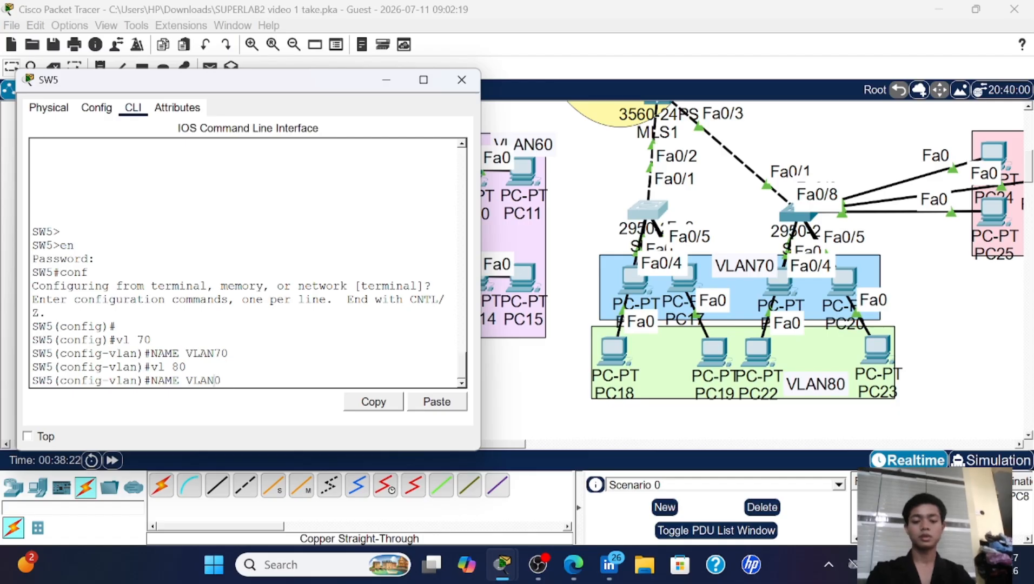
type("8")
key("Return")
key("Return")
key("Return")
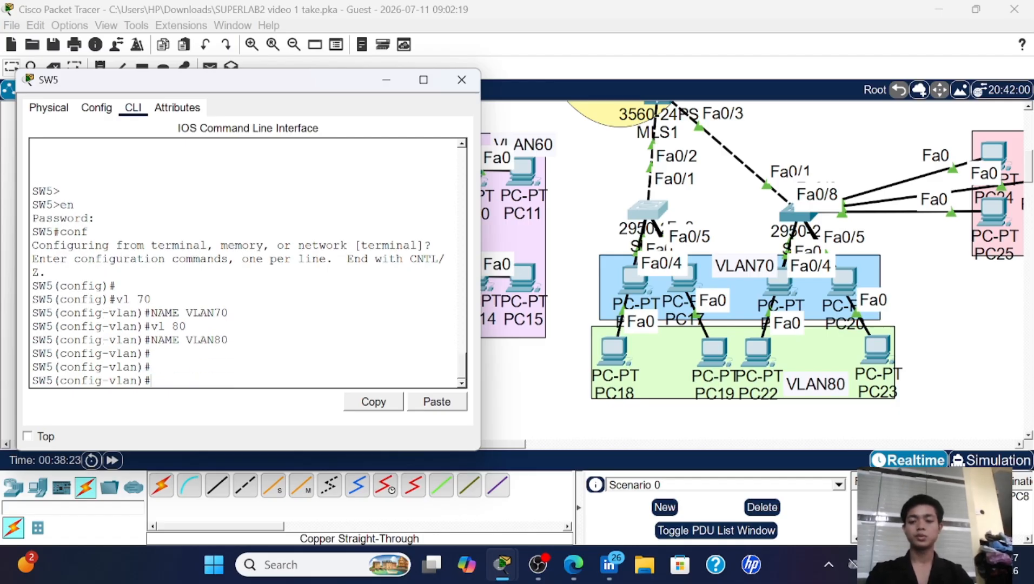
type("ex")
key("Return")
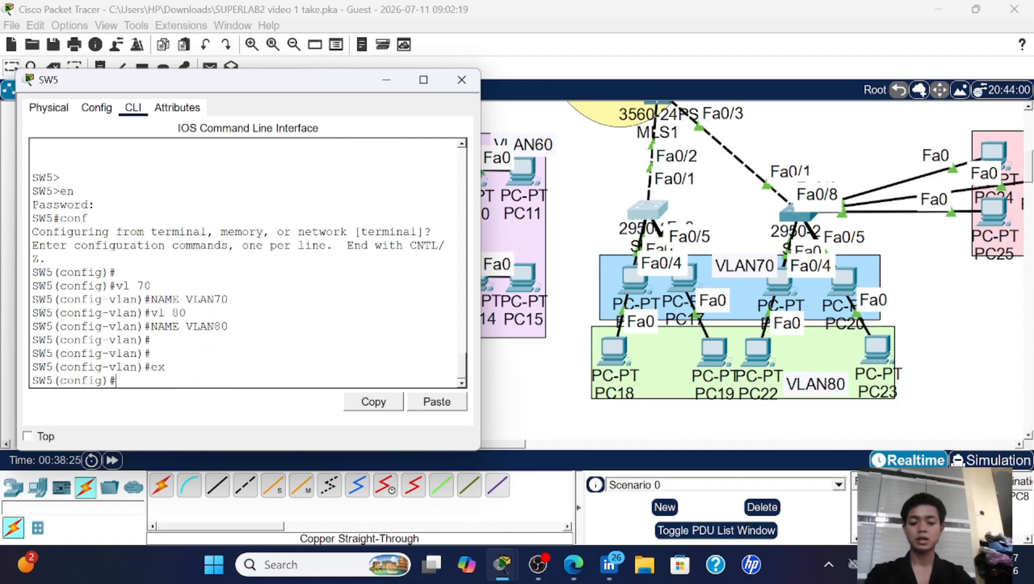
type("int")
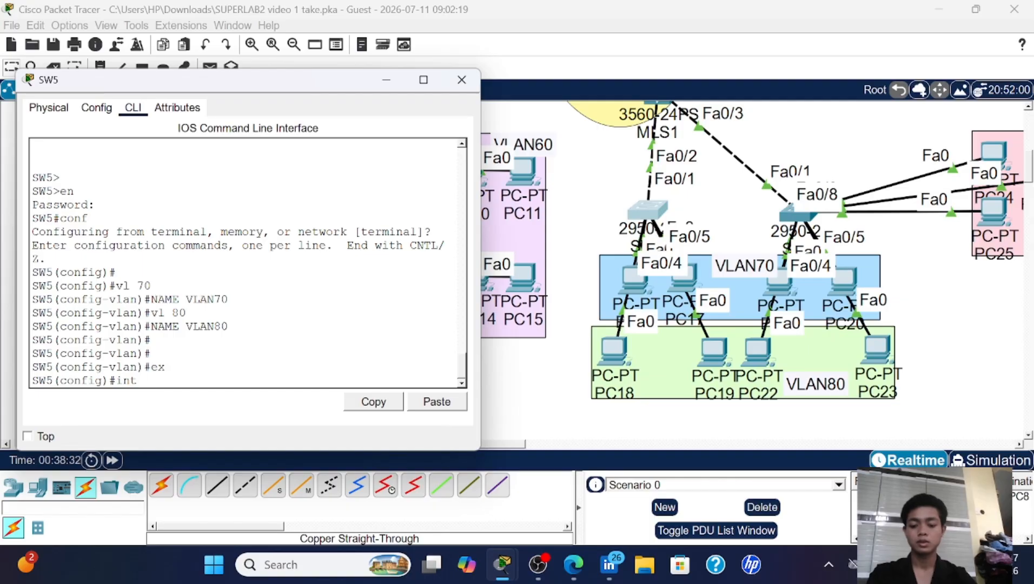
- Make Fa0/1 a trunk port allowing VLANs 70-80
type("0/")
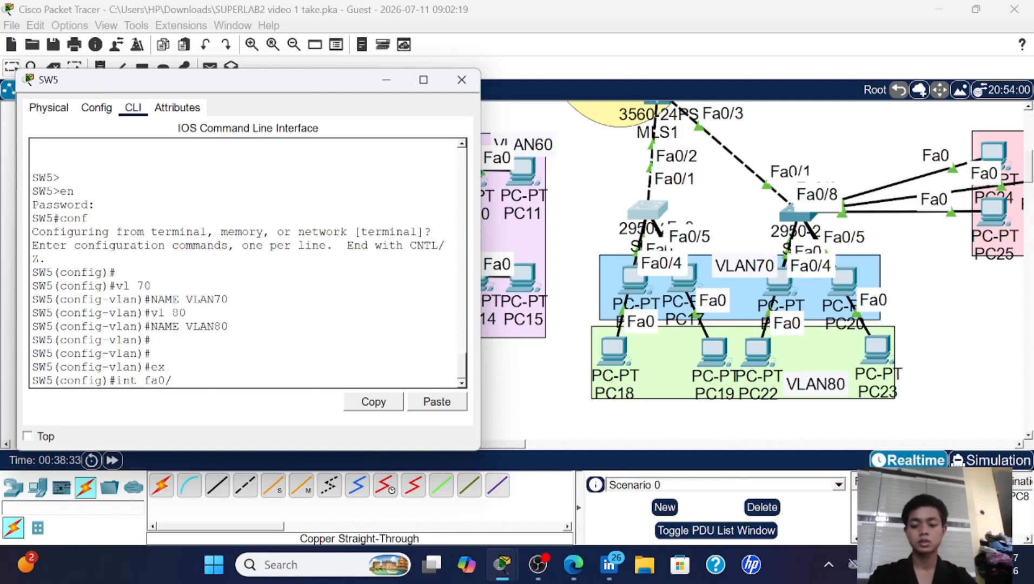
type("1")
key("Return")
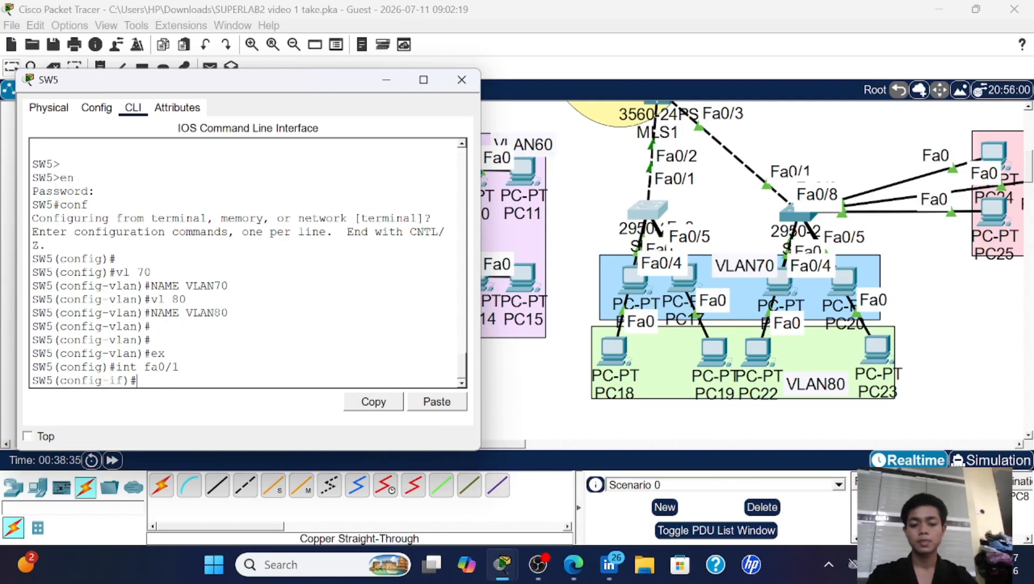
type("sw mo tr")
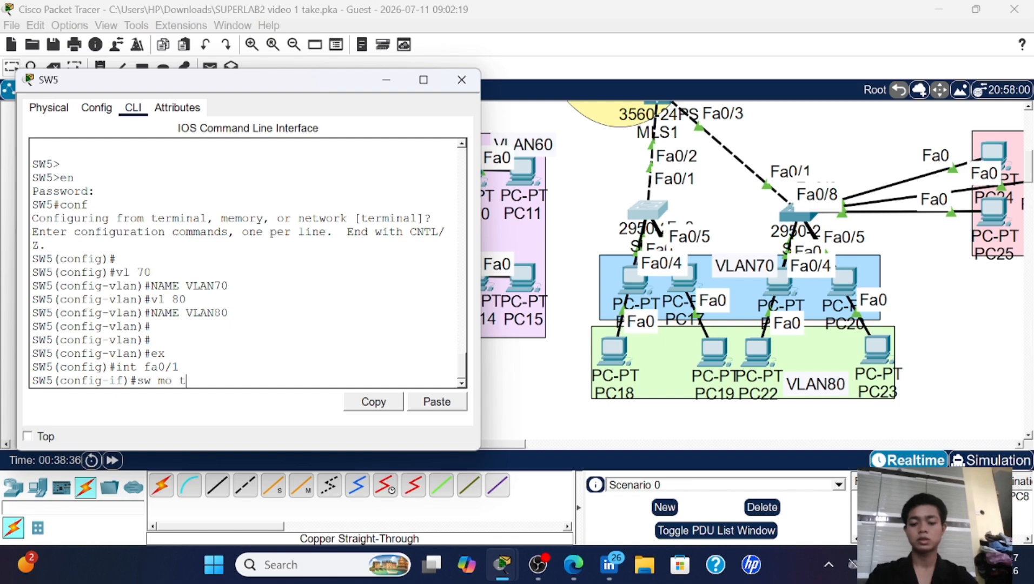
key("Return")
type("sw tr")
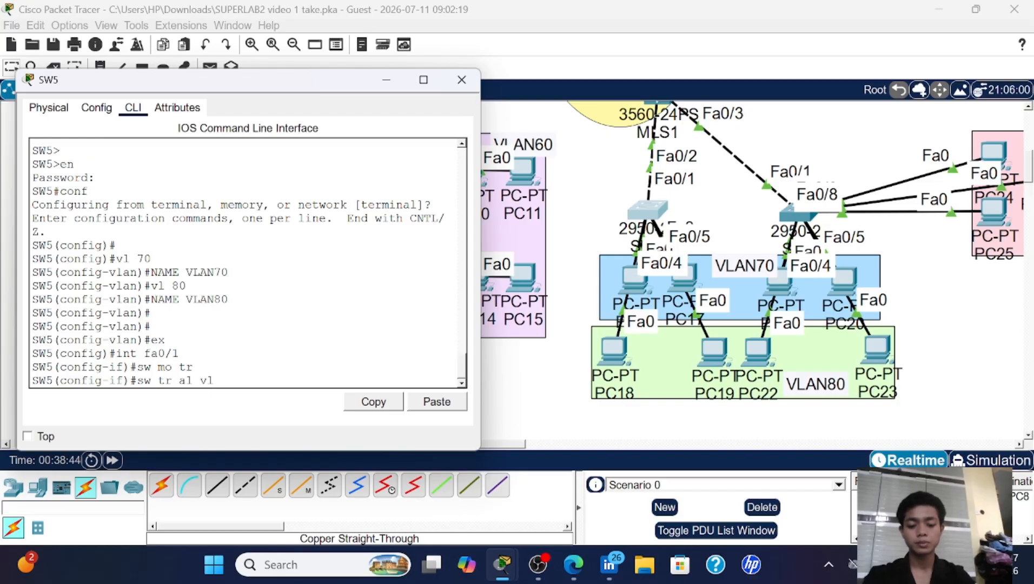
type("70-80")
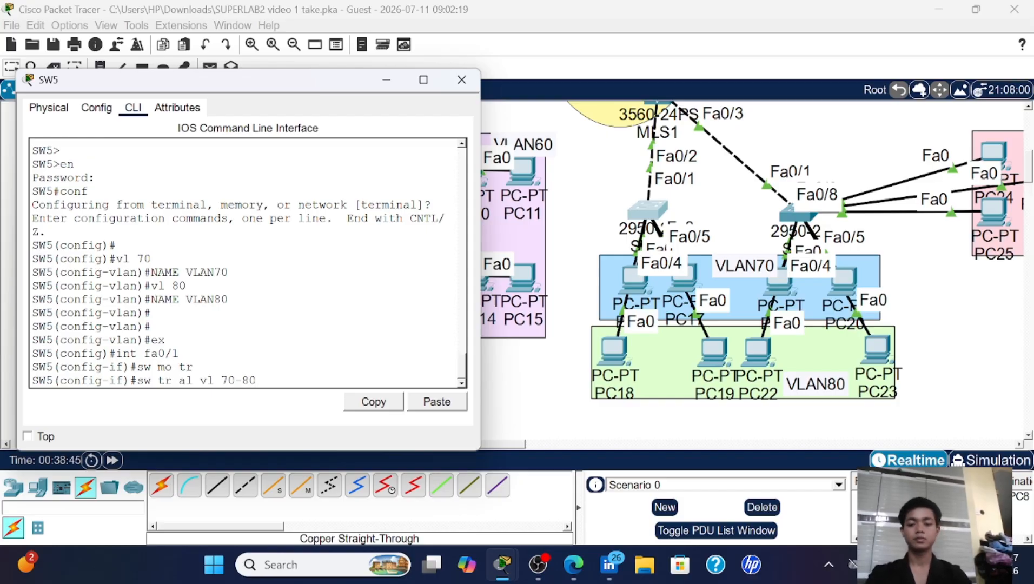
key("Return")
type("ex")
key("Return")
key("Return")
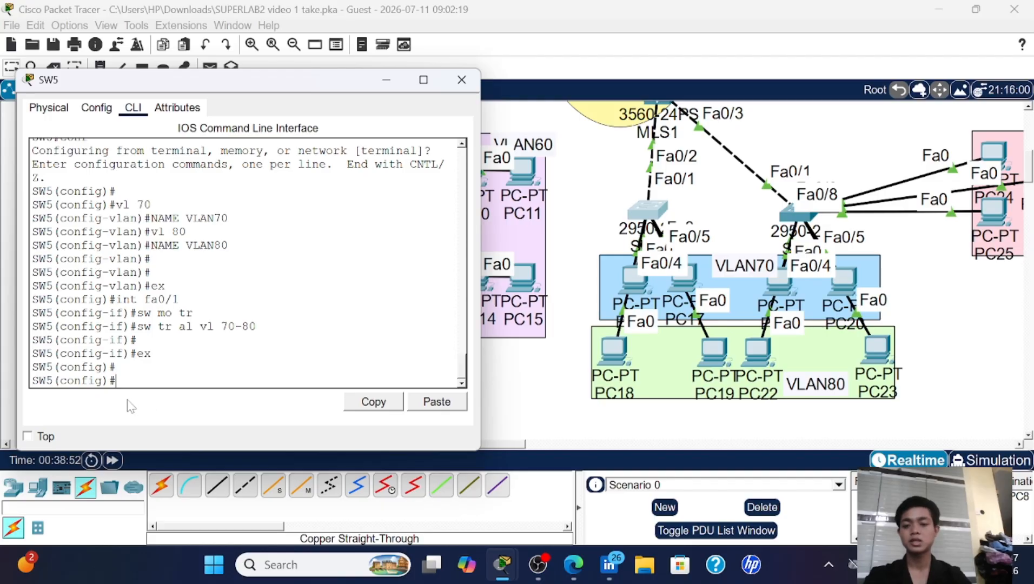
- Set Fa0/2-3 as PortFast access ports in VLAN 70
type("i")
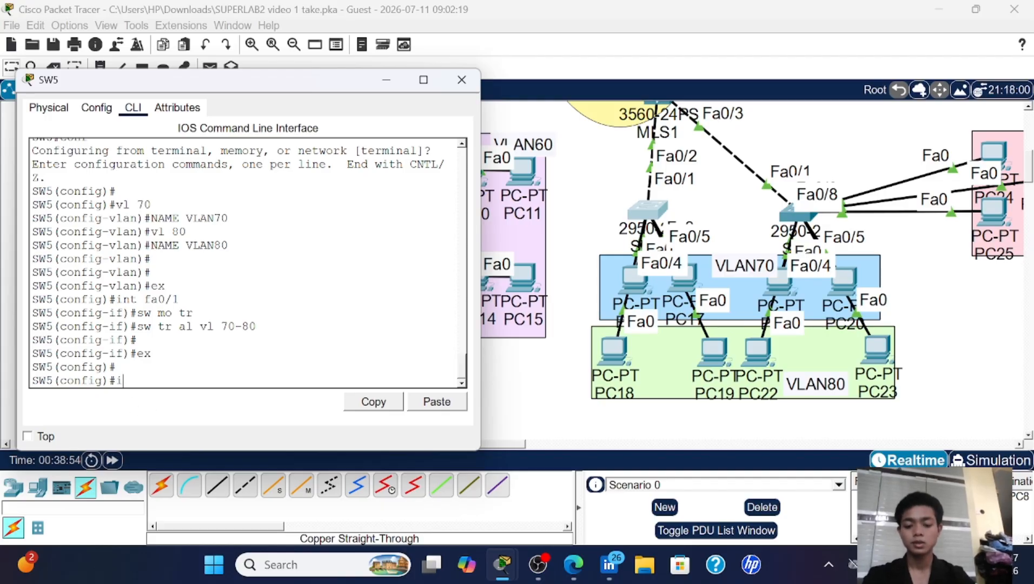
type("nt ra fa")
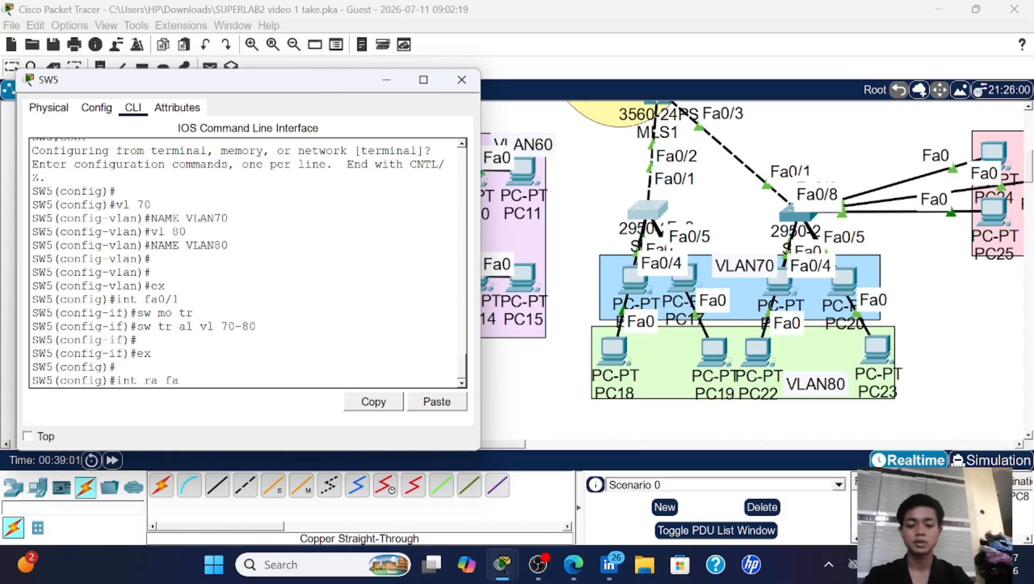
type("0/2-")
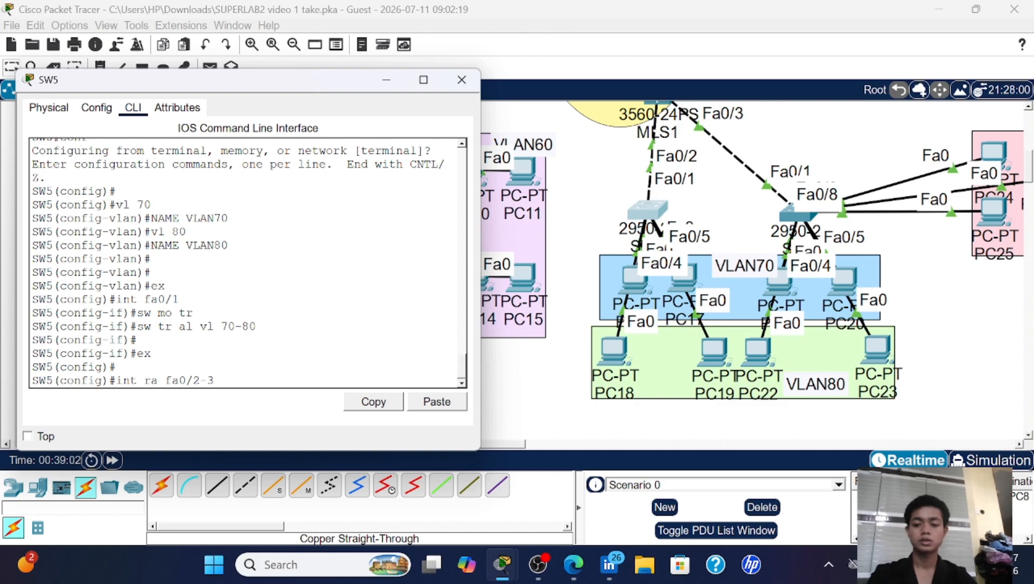
type("3")
key("Return")
type("sw ")
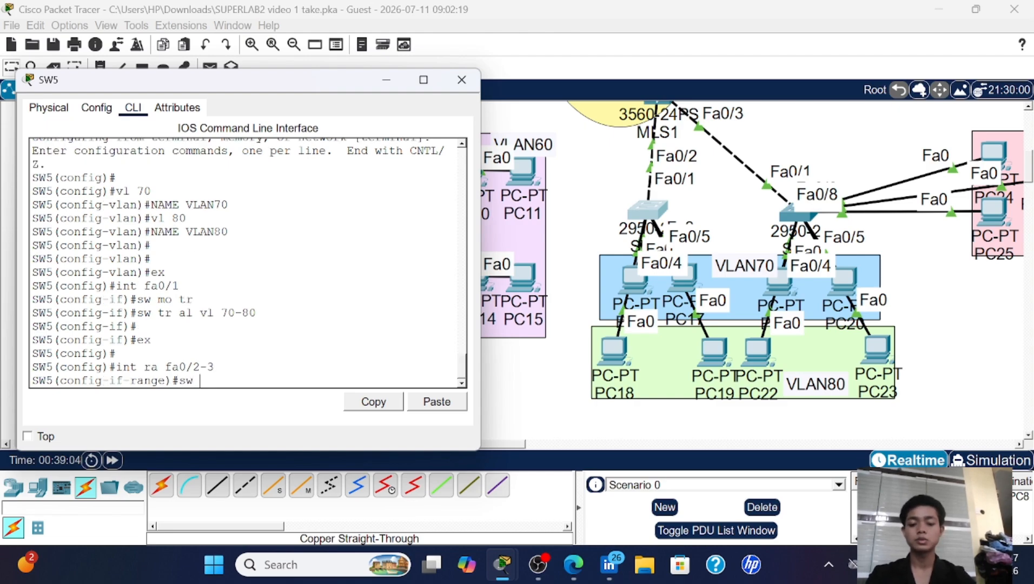
type("mo ac")
key("Return")
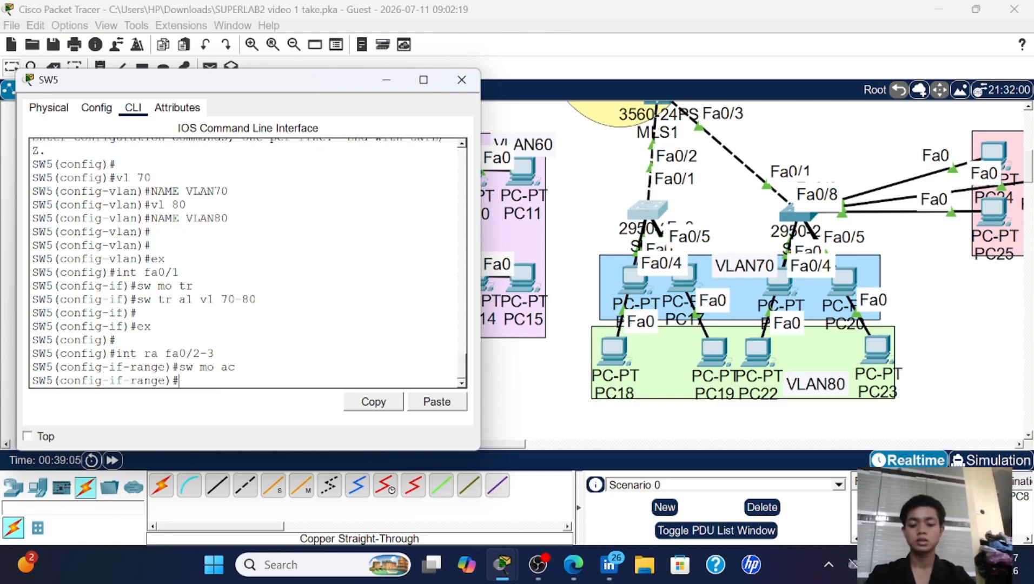
type("sw ac vl")
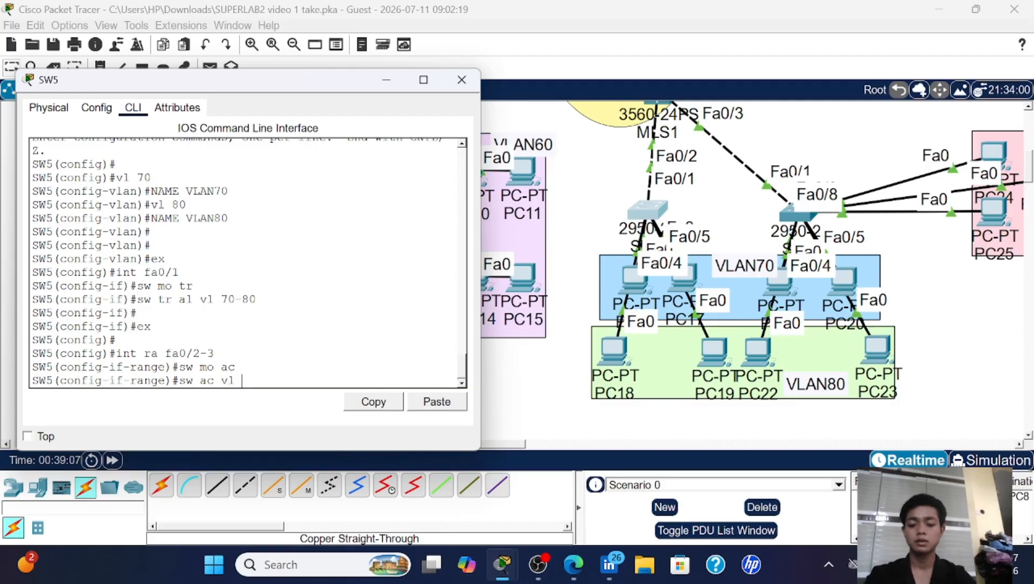
type(" 70")
key("Return")
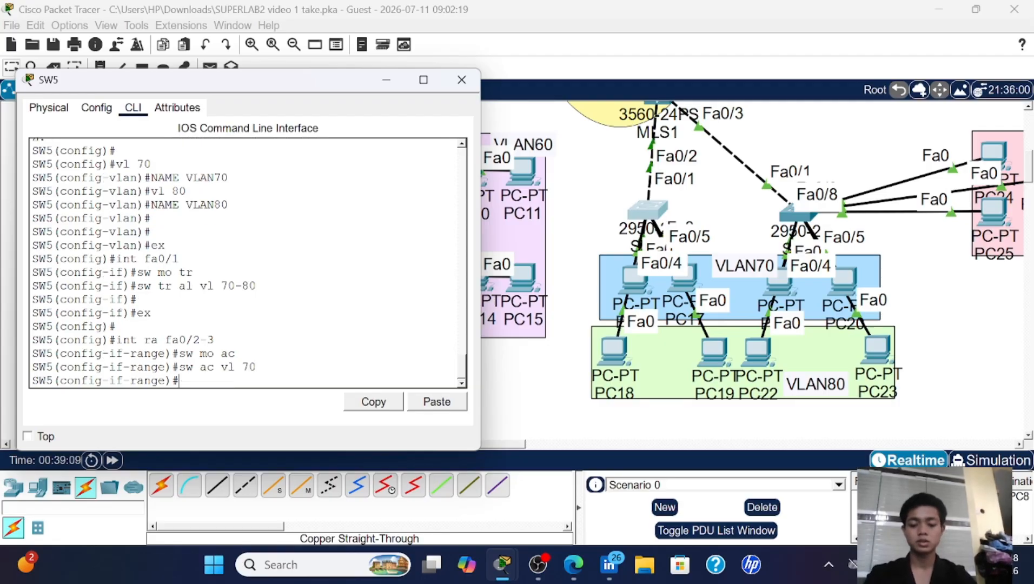
type("spa po")
key("Return")
key("Return")
key("Return")
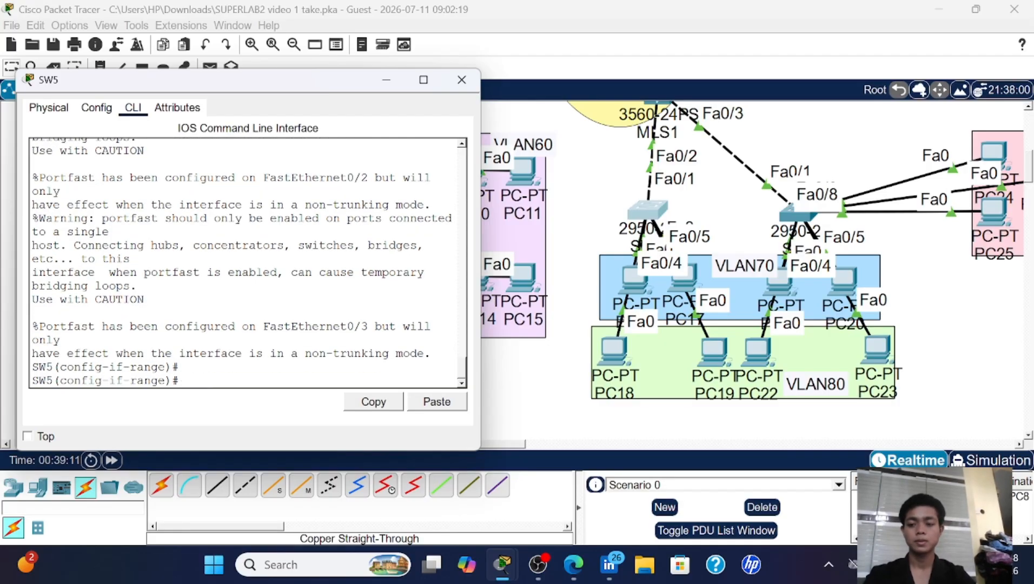
- Set Fa0/4-5 as PortFast access ports in VLAN 80 and exit the range
type("int ra ")
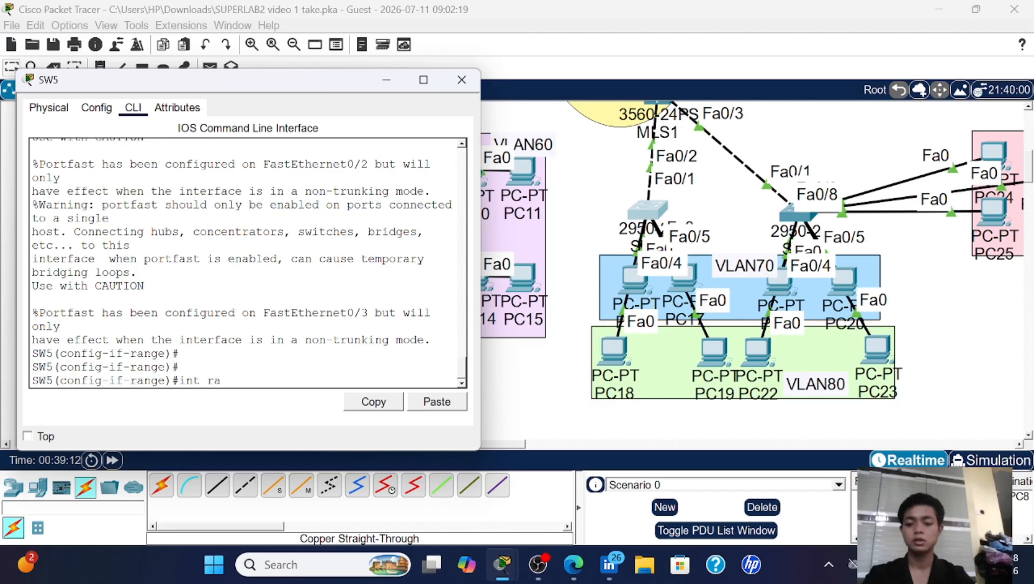
type("fa0")
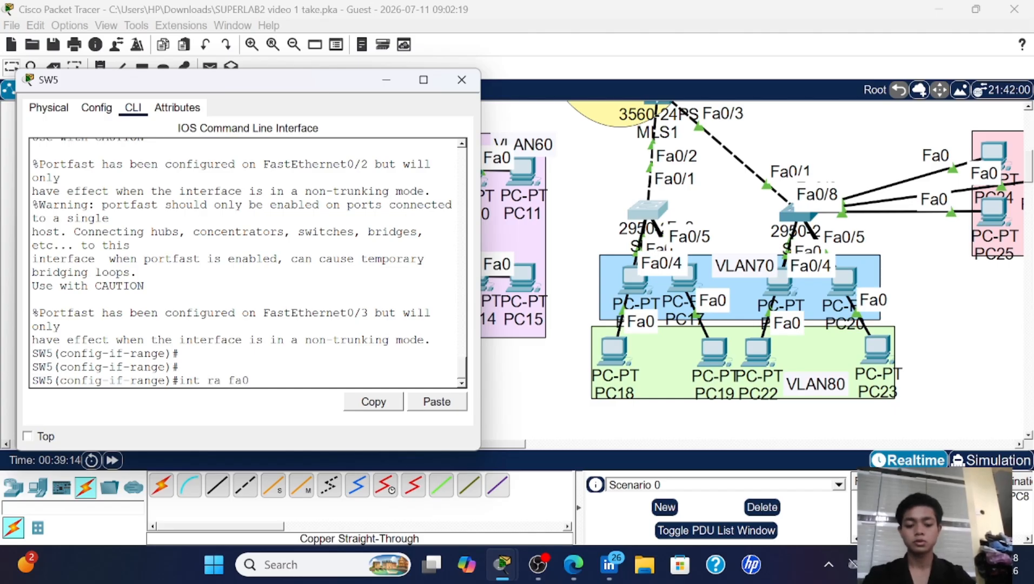
type("/4-5")
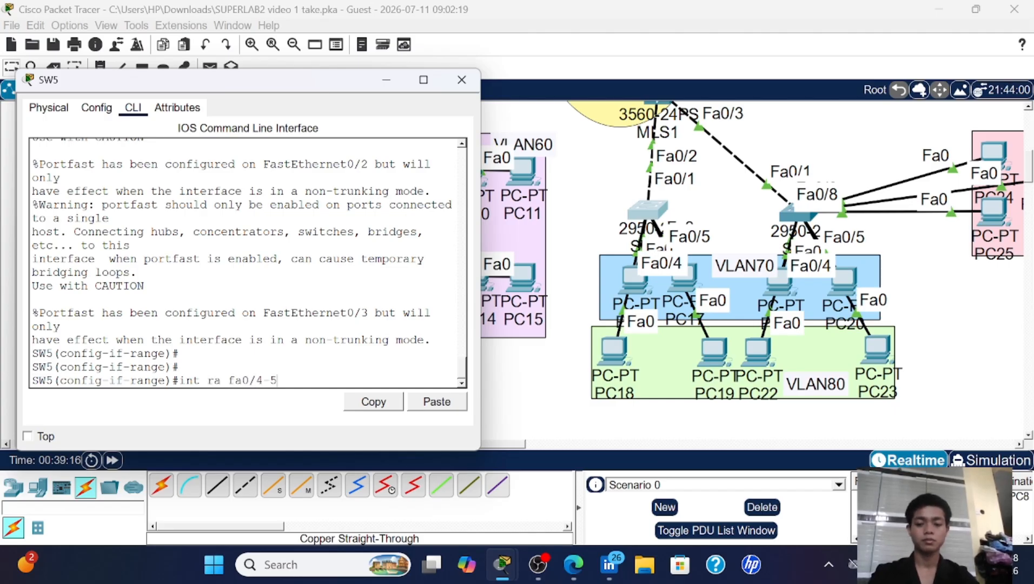
key("Return")
type("sw m")
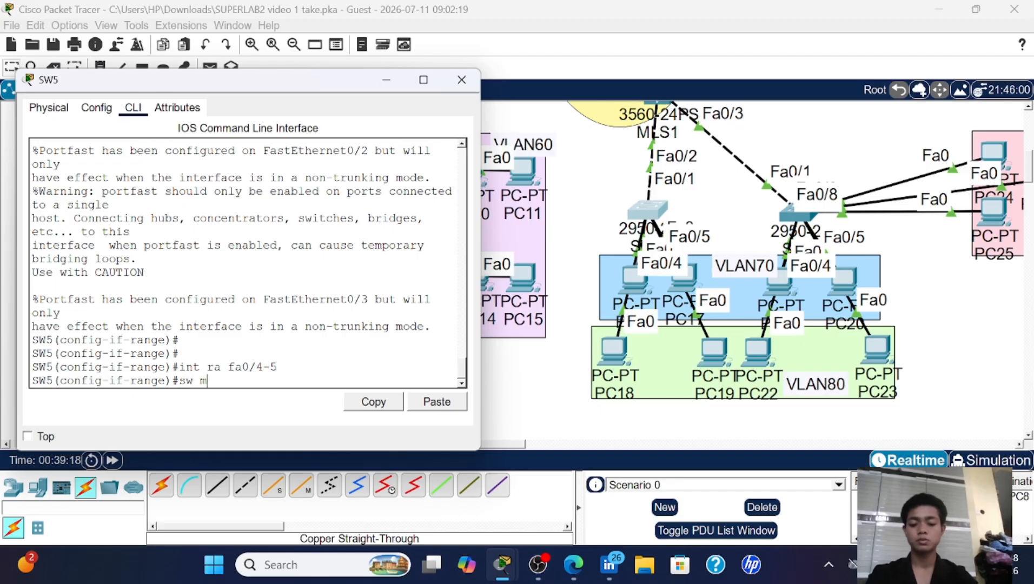
type("o ac")
key("Return")
type("sw ac v")
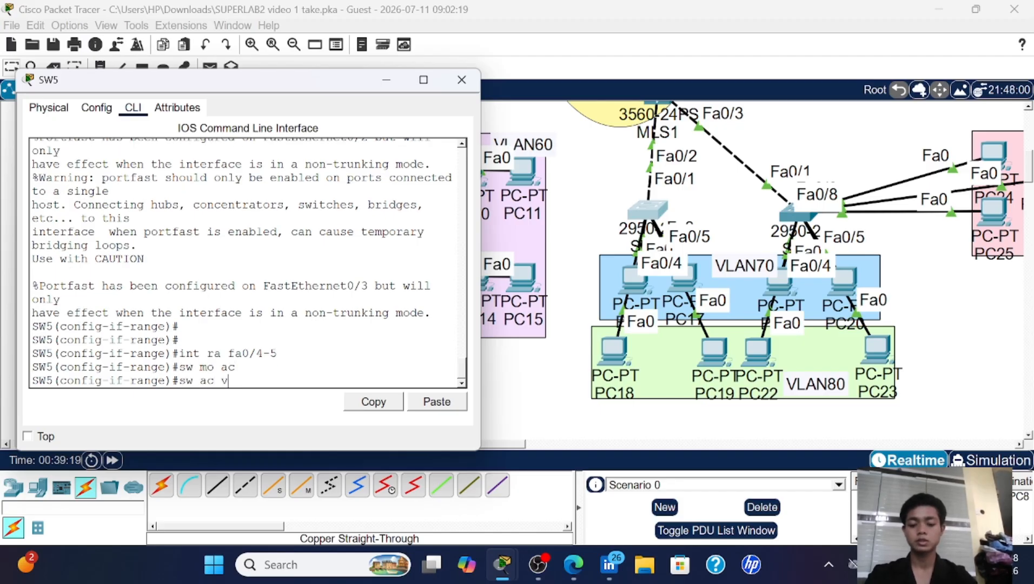
type("l 8")
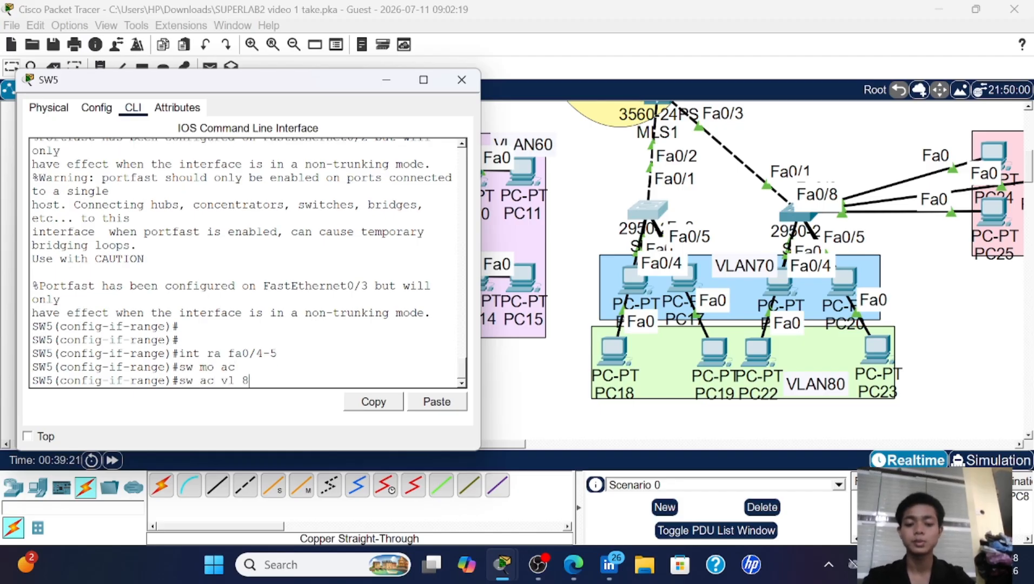
type("0")
key("Return")
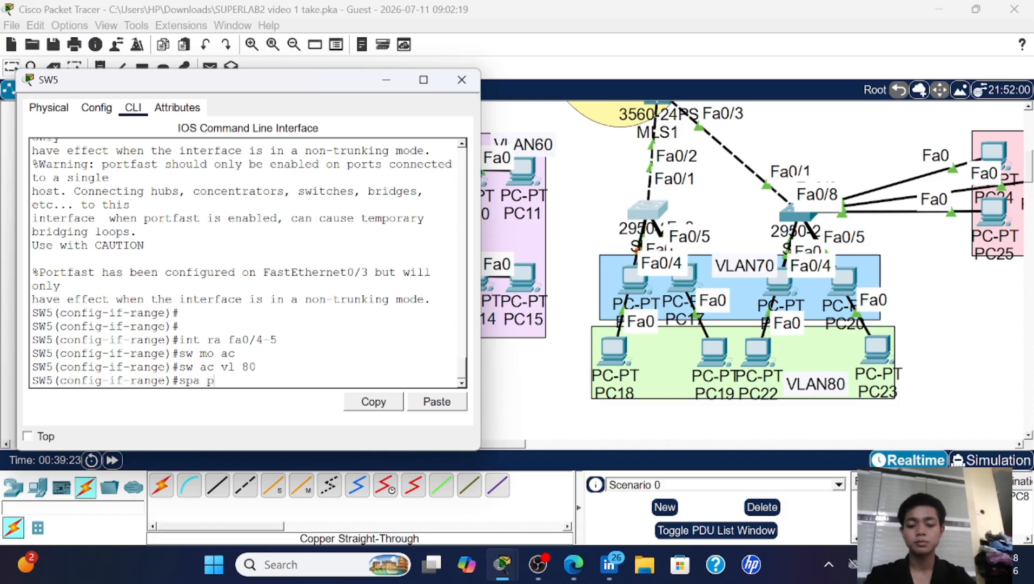
type("spa po")
key("Return")
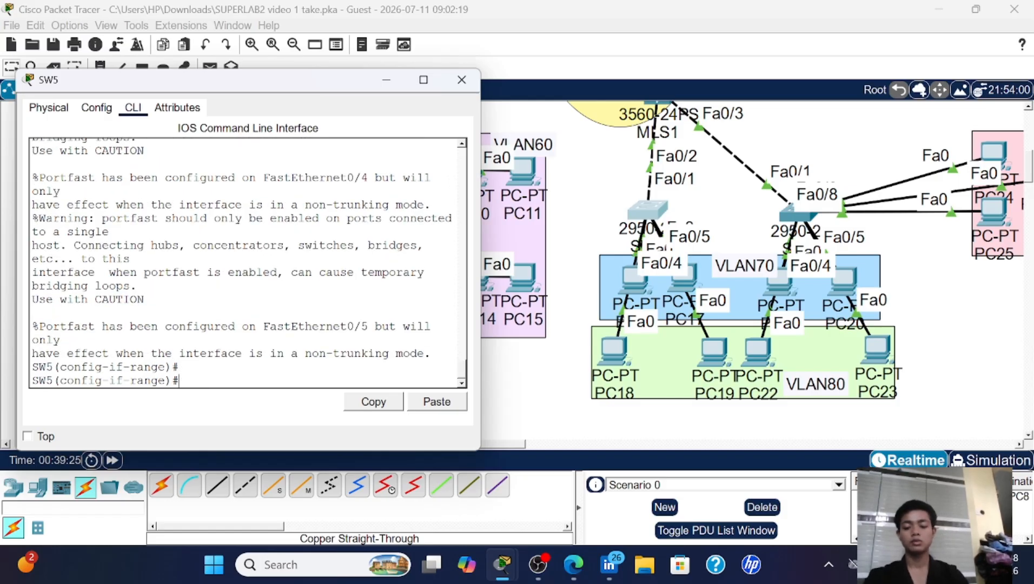
type("ex")
key("Return")
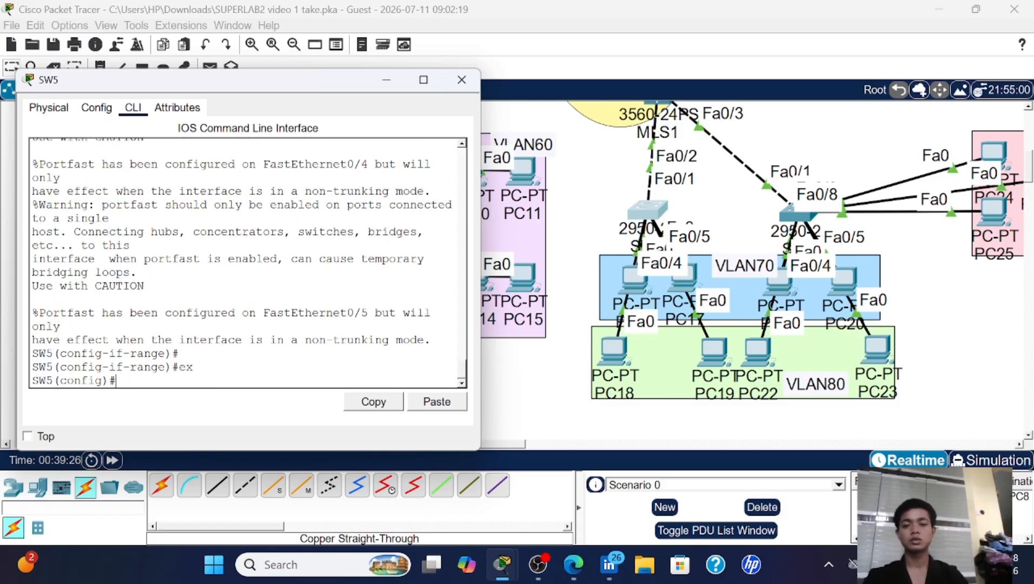
- Close SW5's window and enter global configuration mode on SW6
left_click(462, 79)
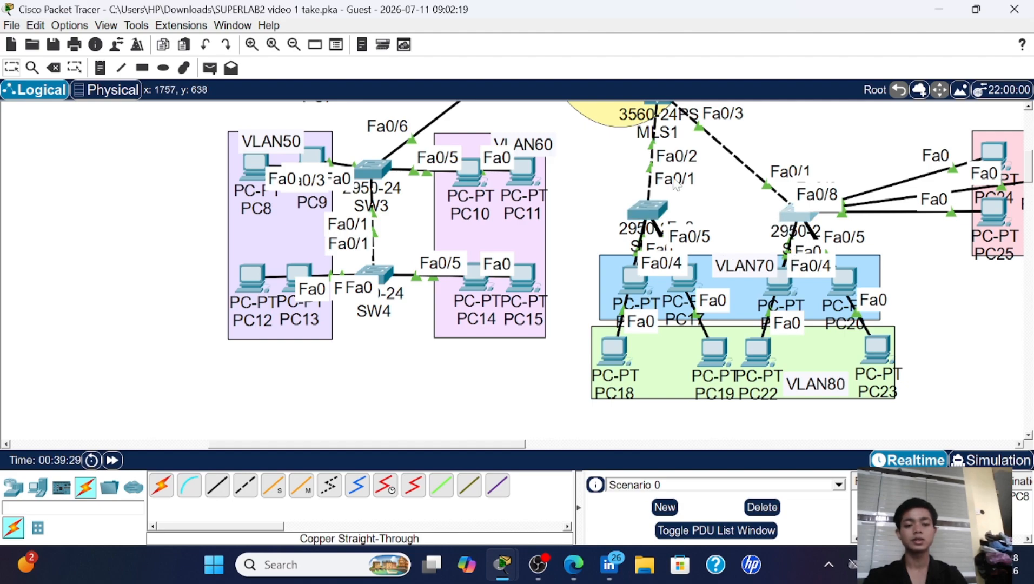
left_click(794, 215)
key("Return")
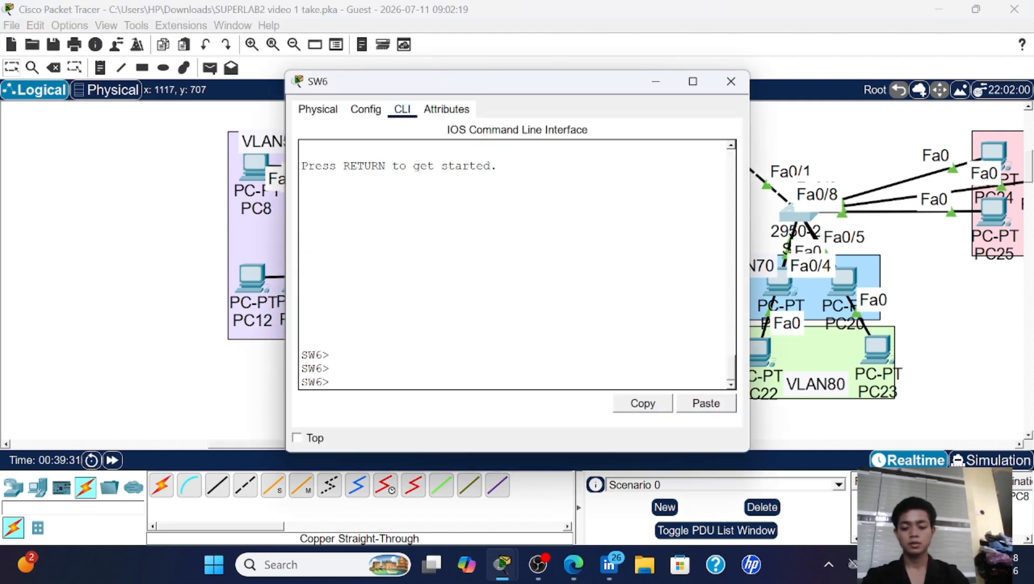
type("en")
key("Return")
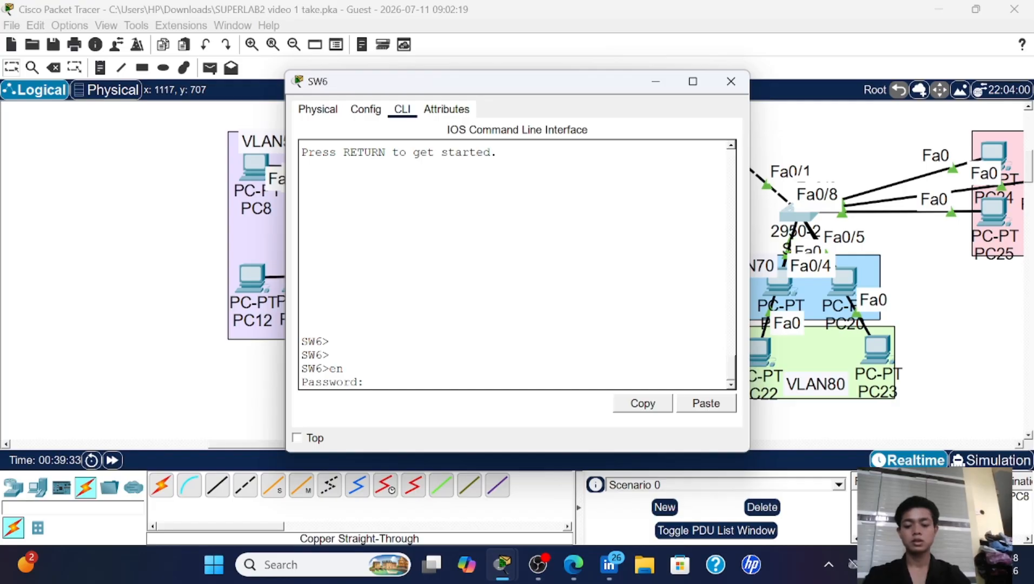
key("Return")
type("conf")
key("Return")
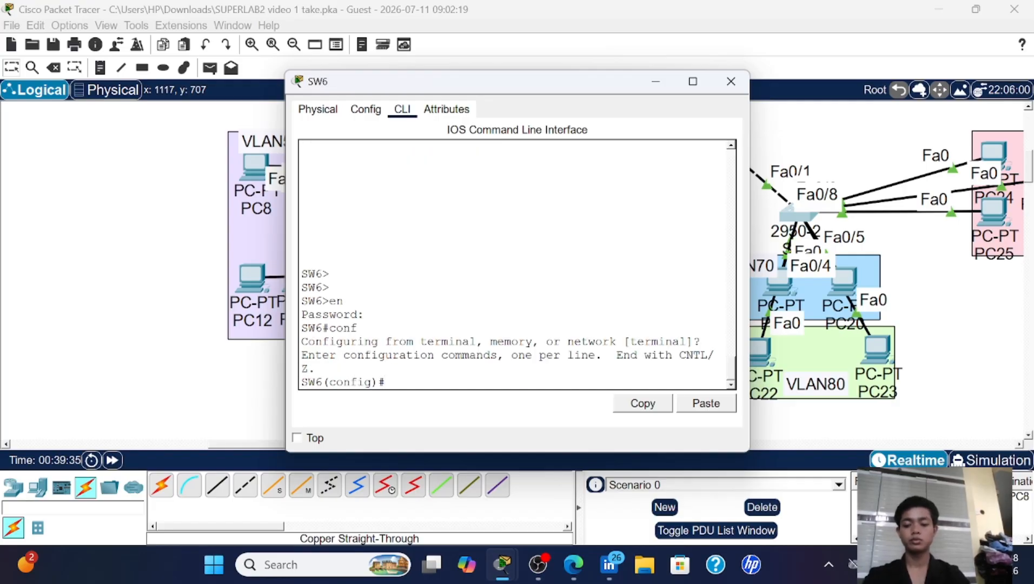
key("Return")
key("Return")
- Create VLAN 70 on SW6 named VLAN70
type("VL 70")
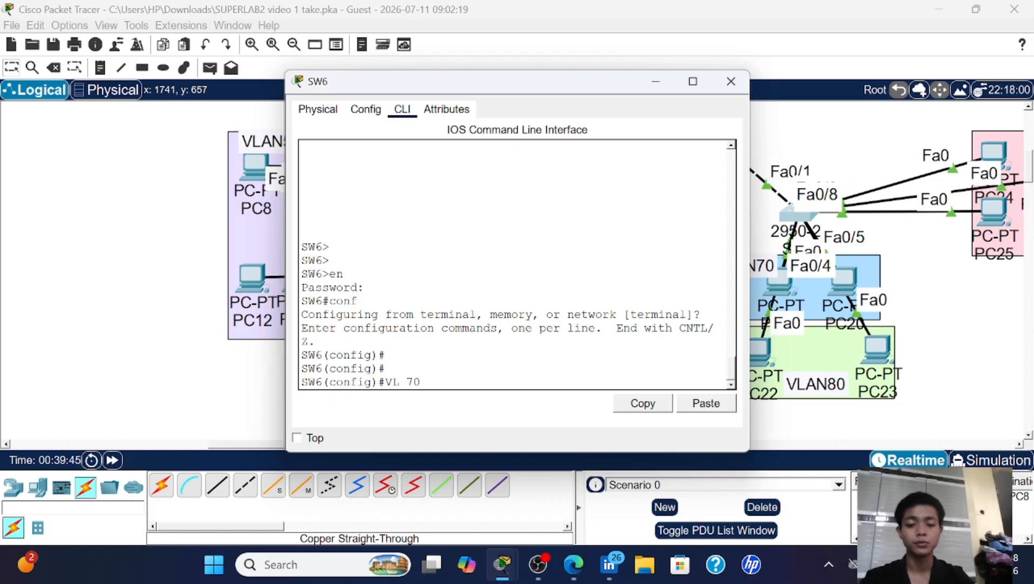
key("Return")
type("N")
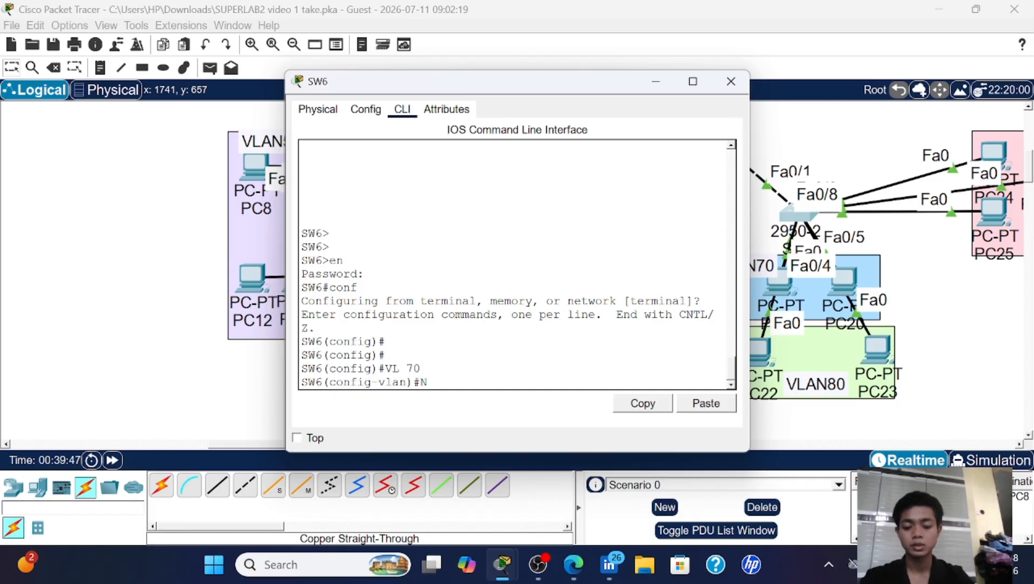
type("AME VLAN70")
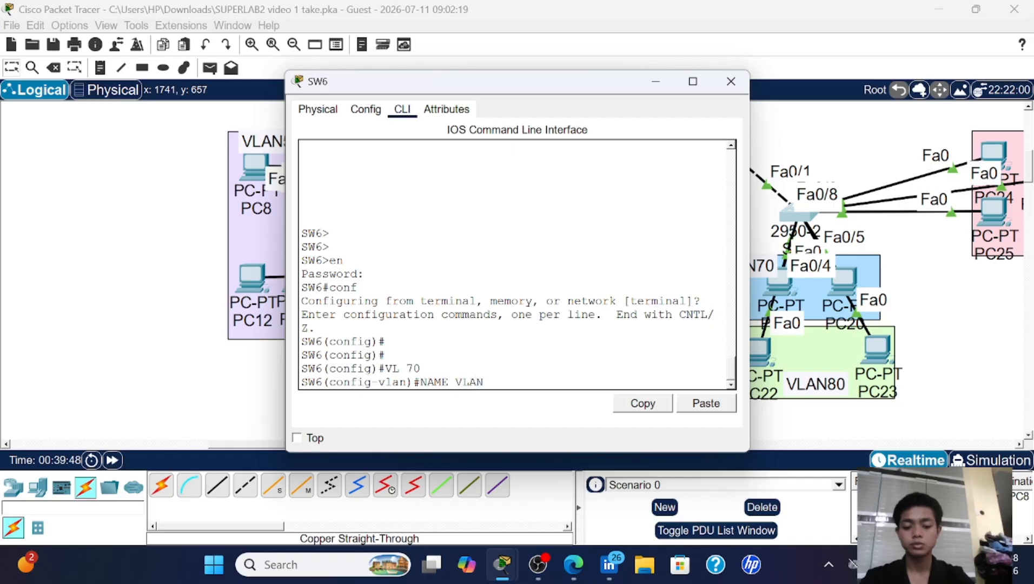
key("Return")
- Create VLAN 80 named VLAN80
key("Up")
key("Up")
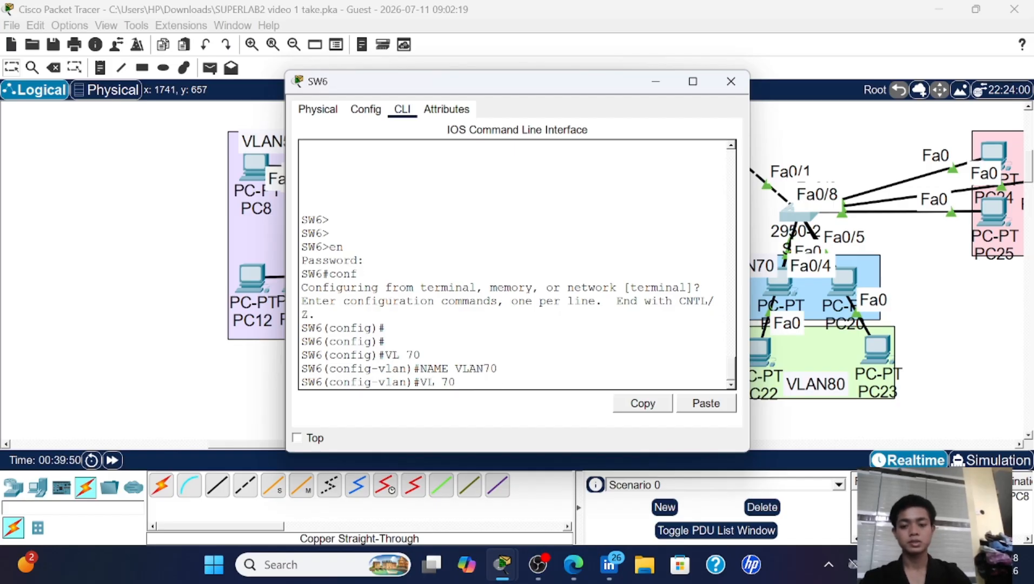
key("BackSpace")
key("BackSpace")
type("80")
key("Return")
key("Up")
key("Up")
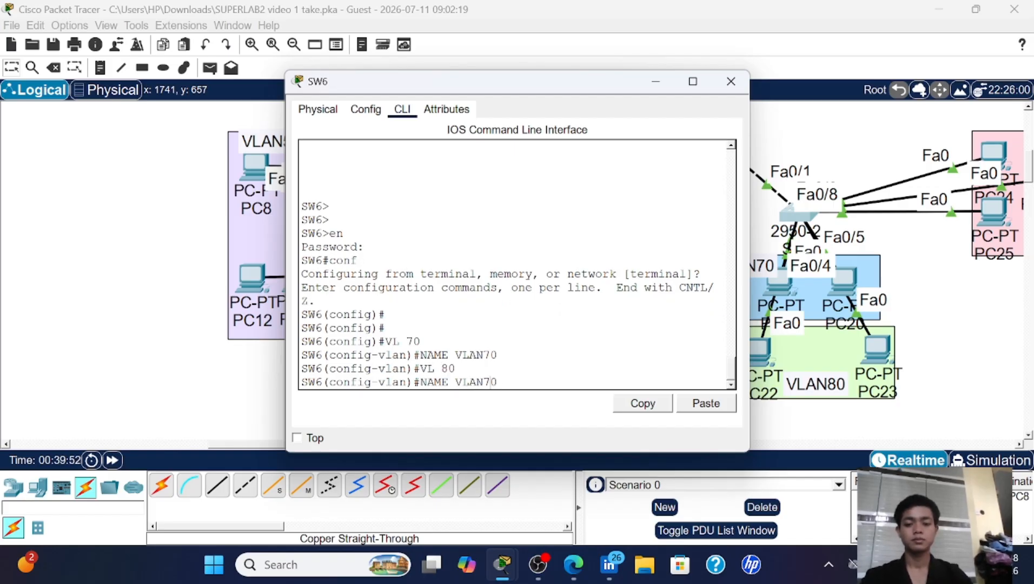
key("BackSpace")
key("BackSpace")
type("80")
key("Return")
- Create VLAN 90 named VLAN90 and leave VLAN configuration mode
key("Up")
key("Up")
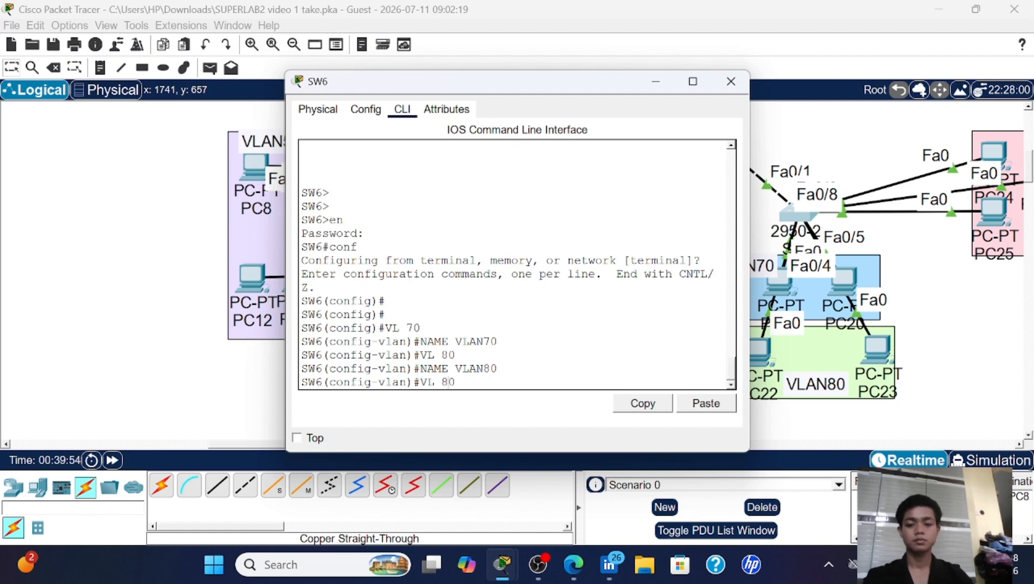
type("9")
key("Return")
key("Up")
key("Up")
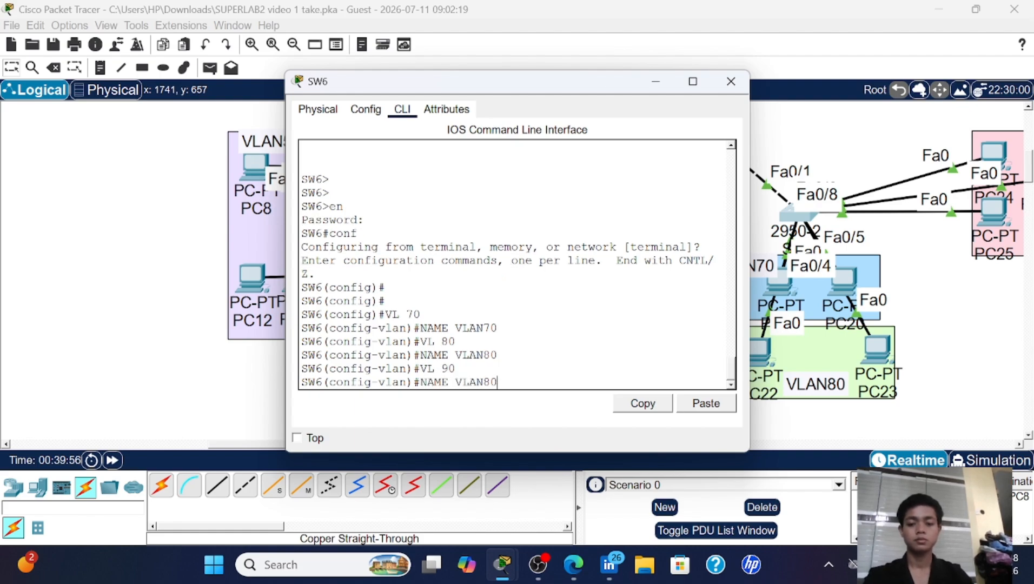
key("Left")
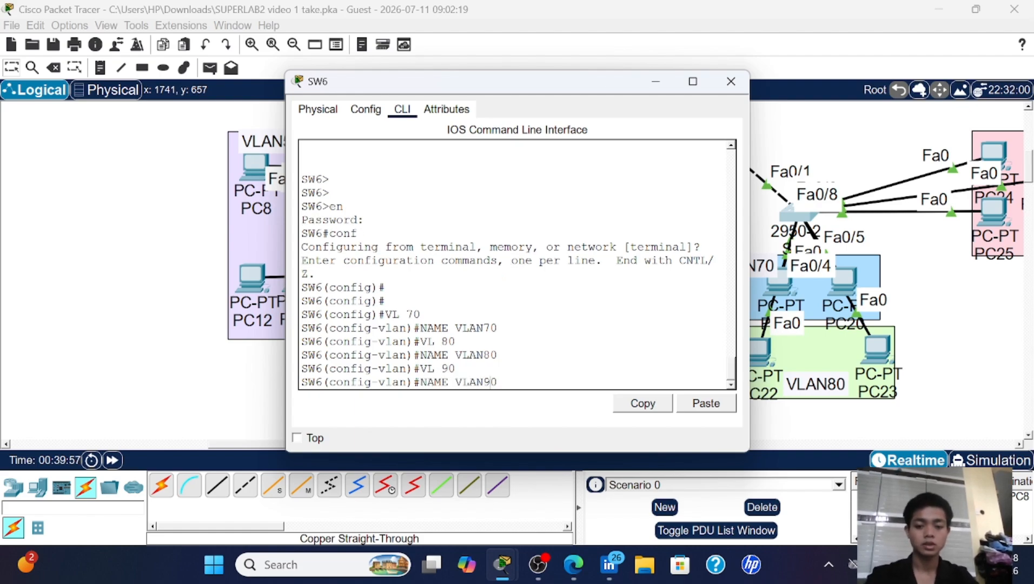
key("Return")
key("Return")
type("ex")
key("Return")
key("Return")
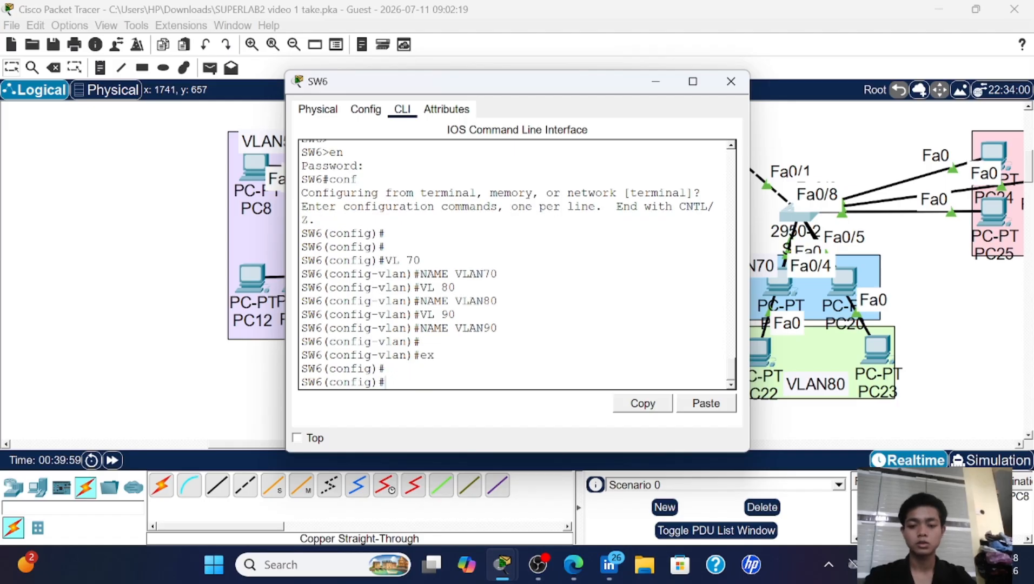
- Make SW6's Fa0/1 a trunk port allowing VLANs 70–90
left_click_drag(516, 93, 301, 78)
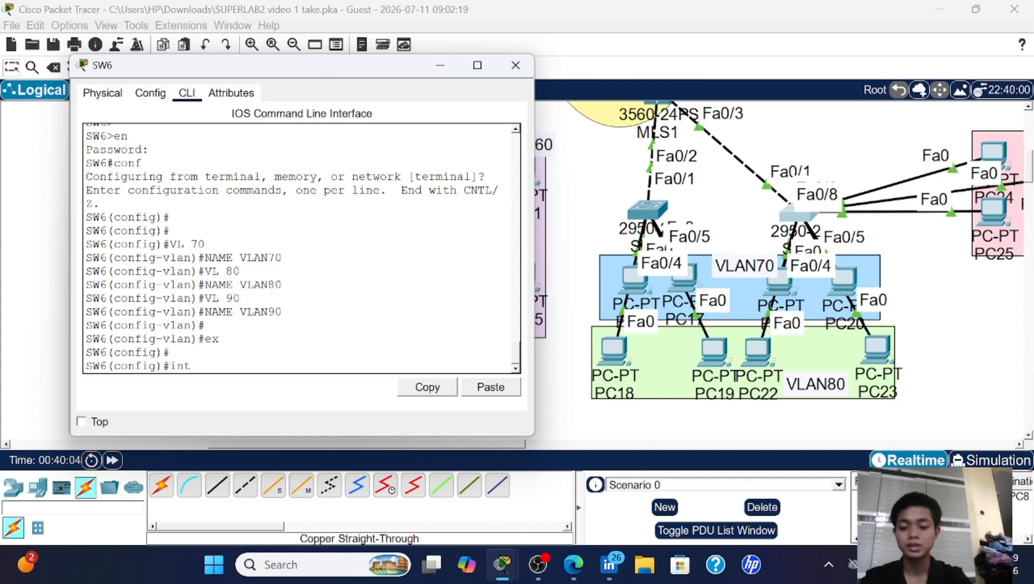
type("a0/")
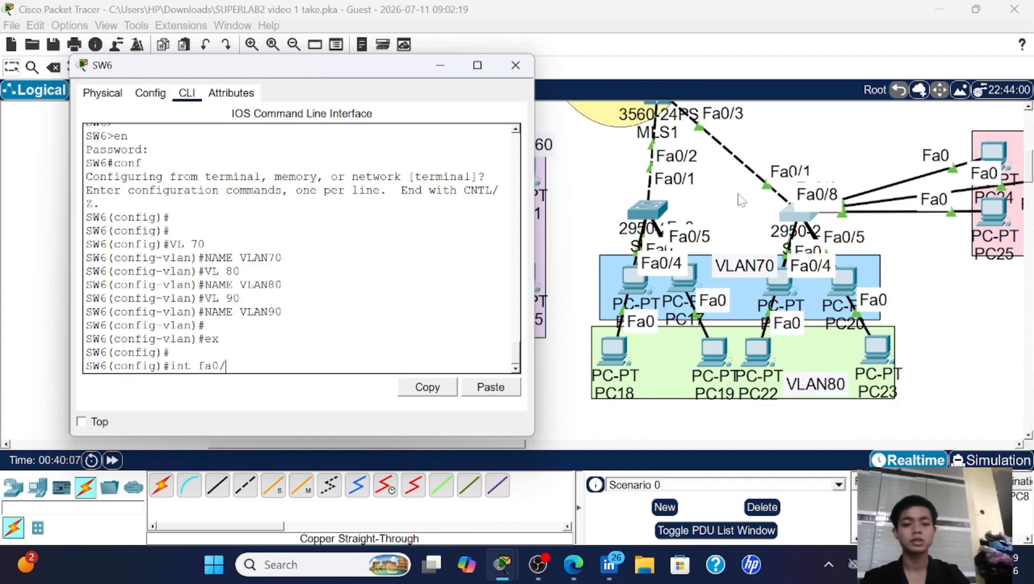
type("1")
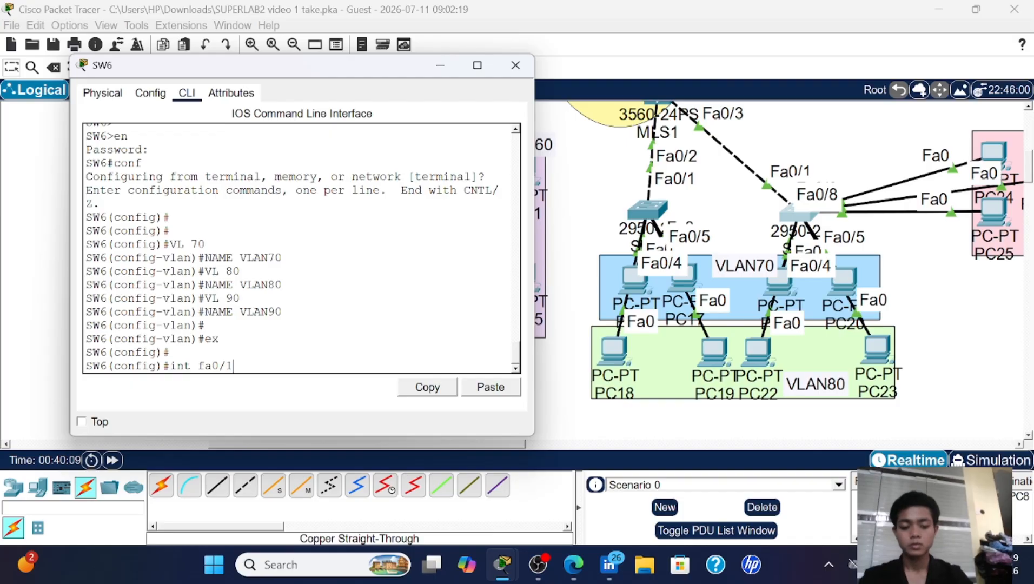
key("Return")
type("sw m")
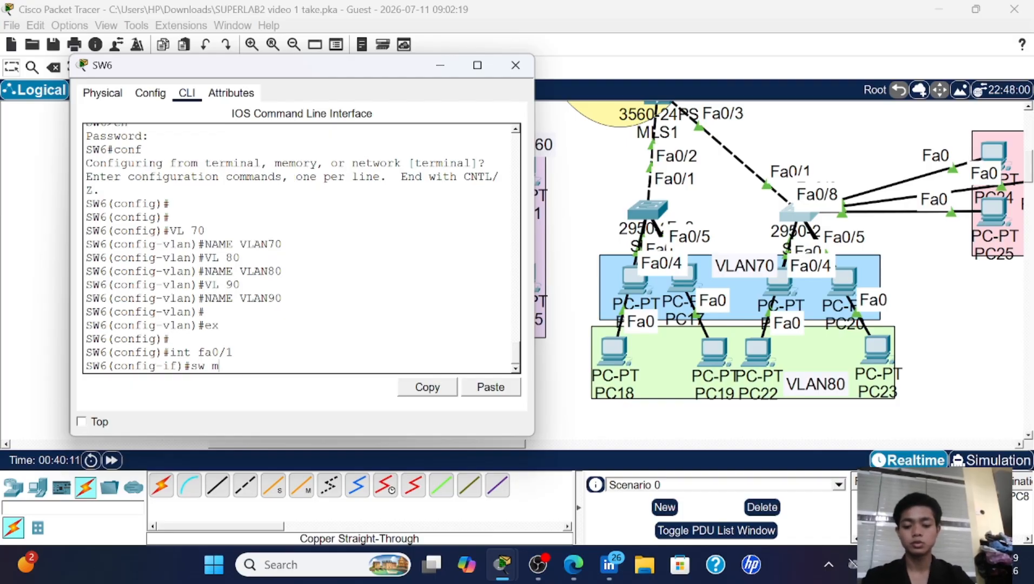
type("o tr")
key("Return")
type("sw ")
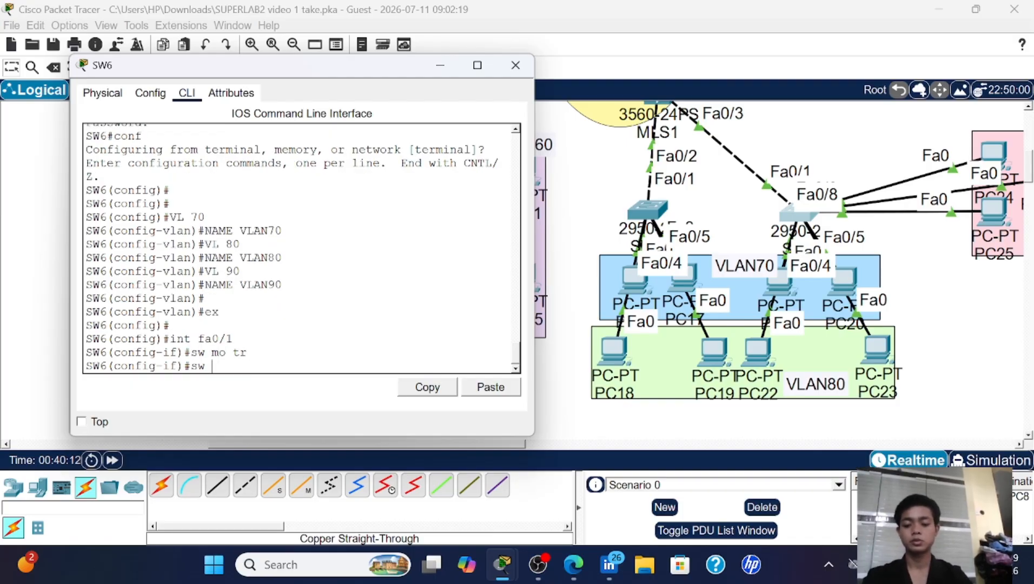
type("tr")
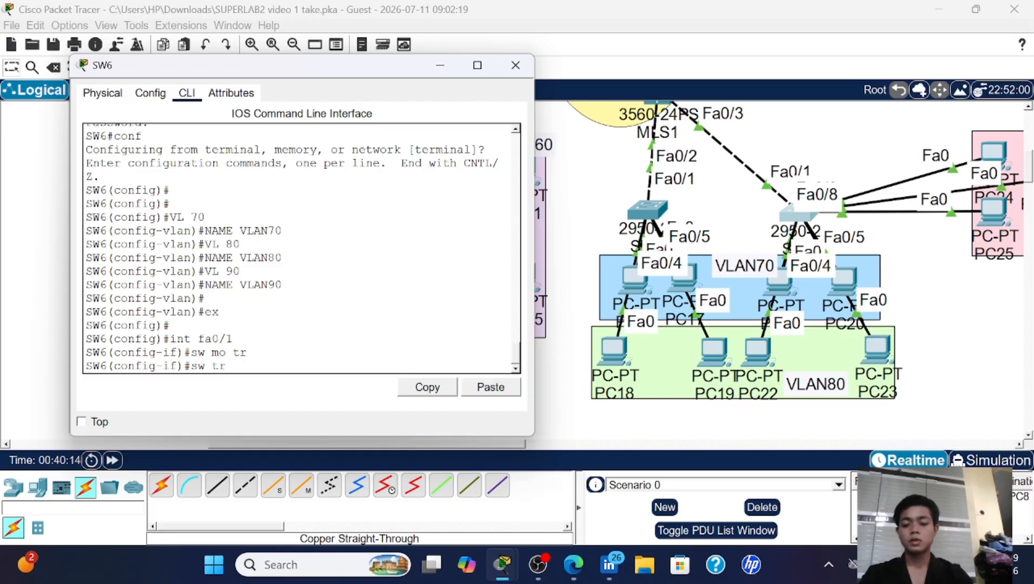
type(" al vl")
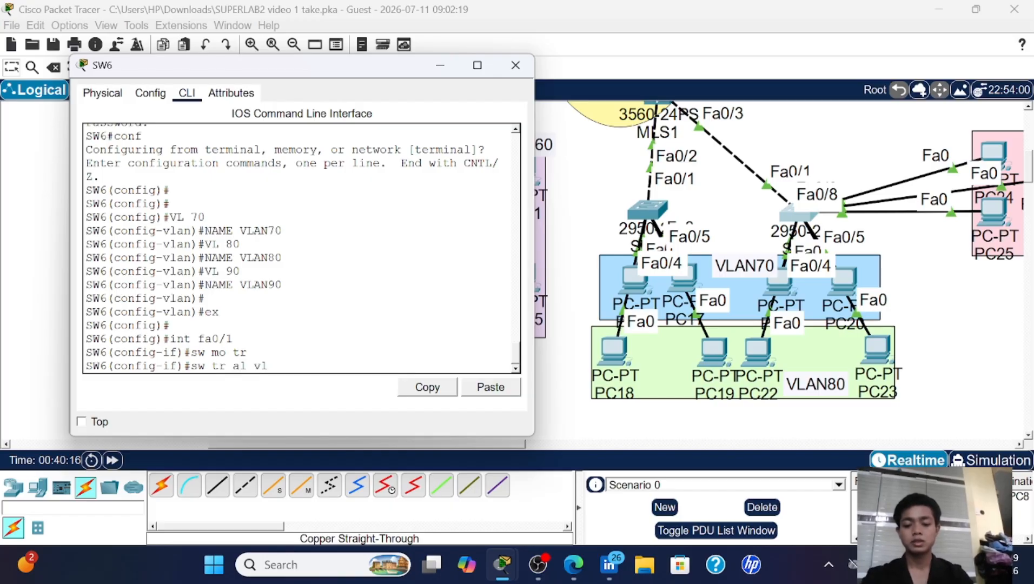
type(" 70-90")
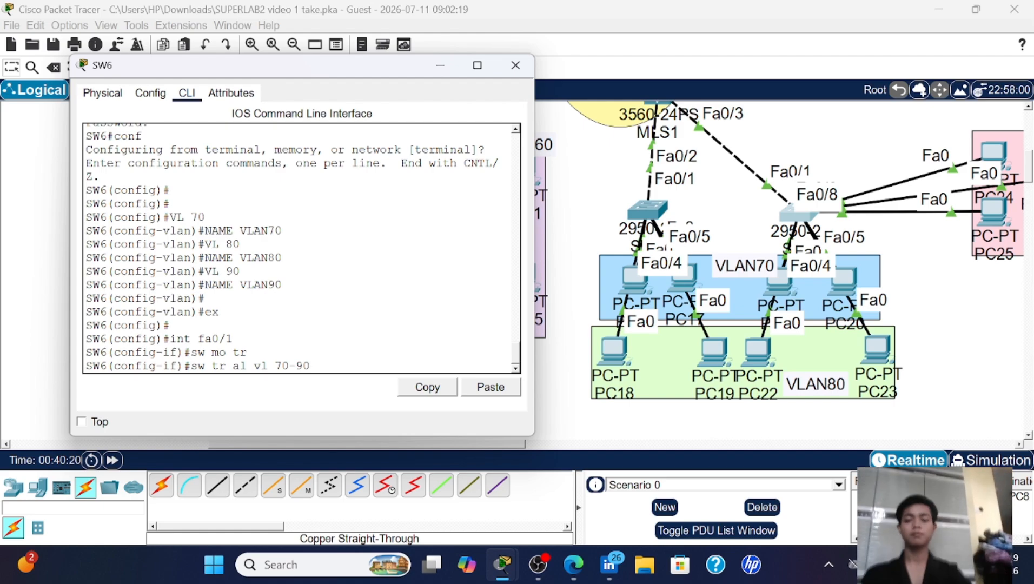
key("Return")
key("Return")
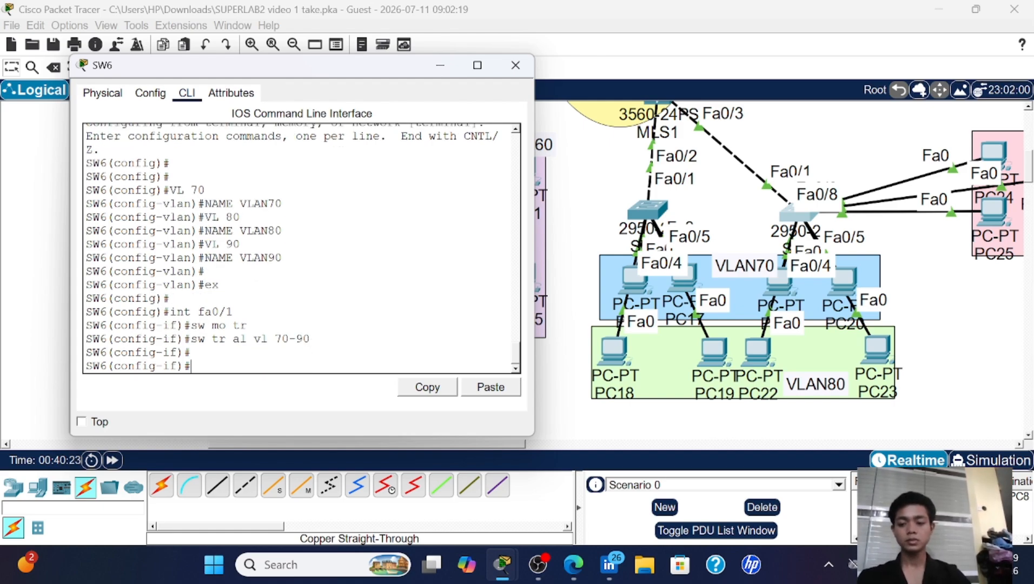
type("ex")
key("Return")
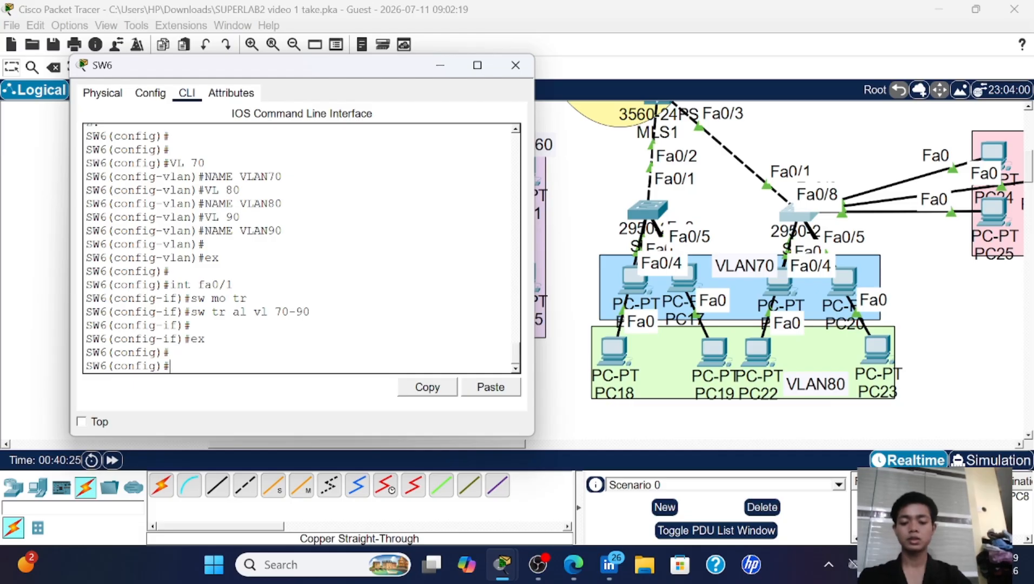
- Make SW6 ports Fa0/2–3 access ports assigned to VLAN 70
type("int")
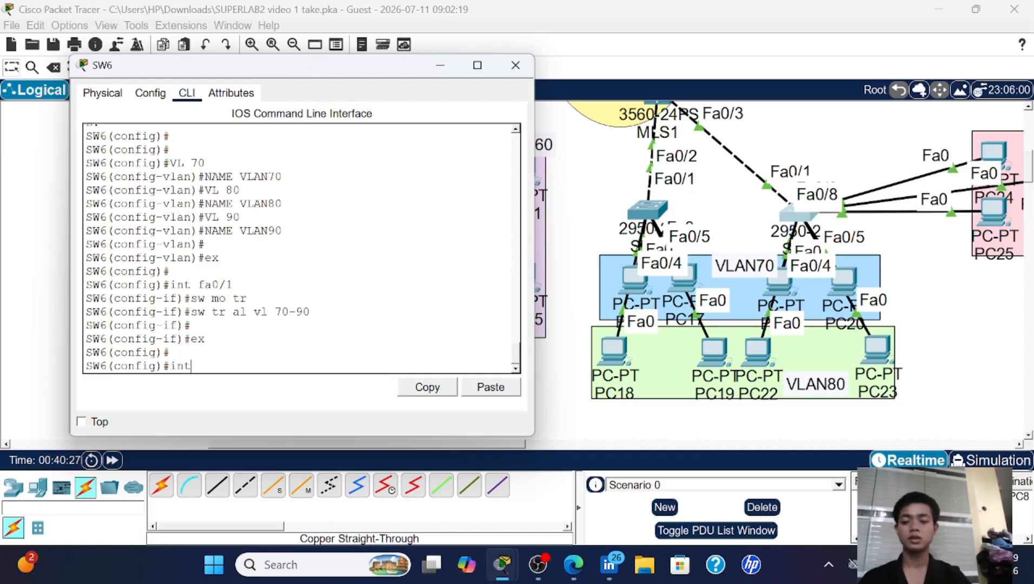
type(" ra ")
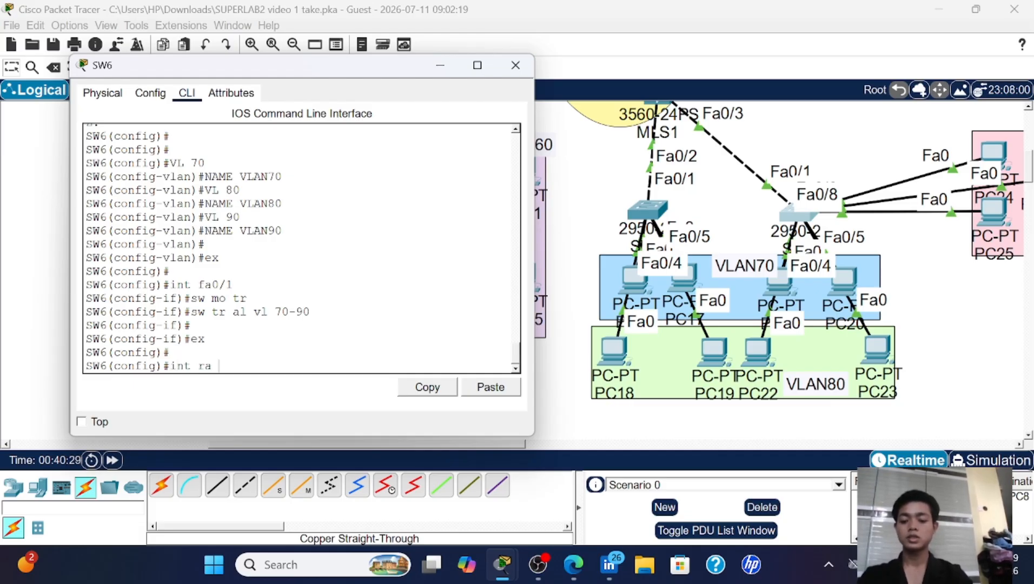
type("fa0/2-3")
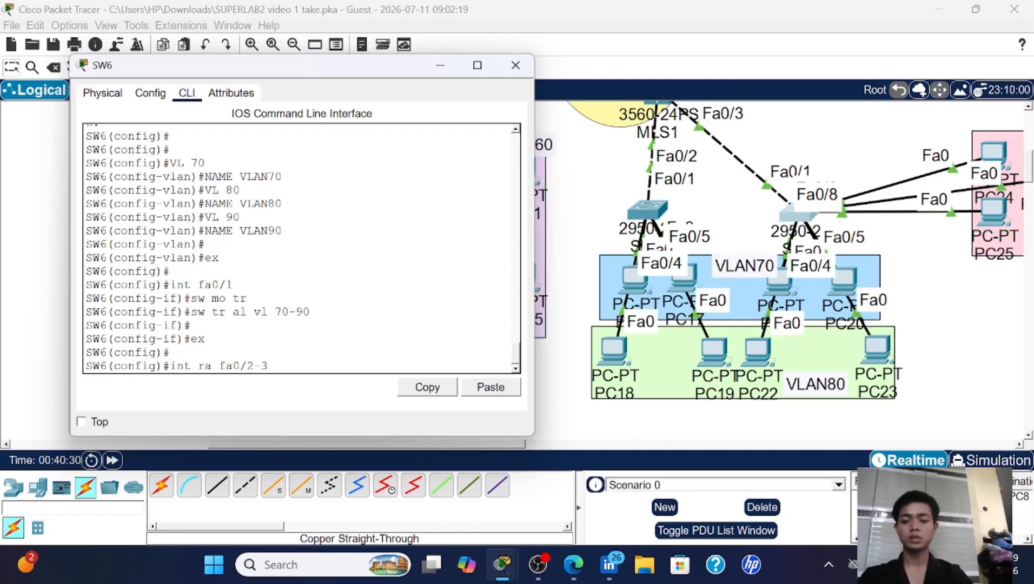
key("Return")
type("sw mo ac")
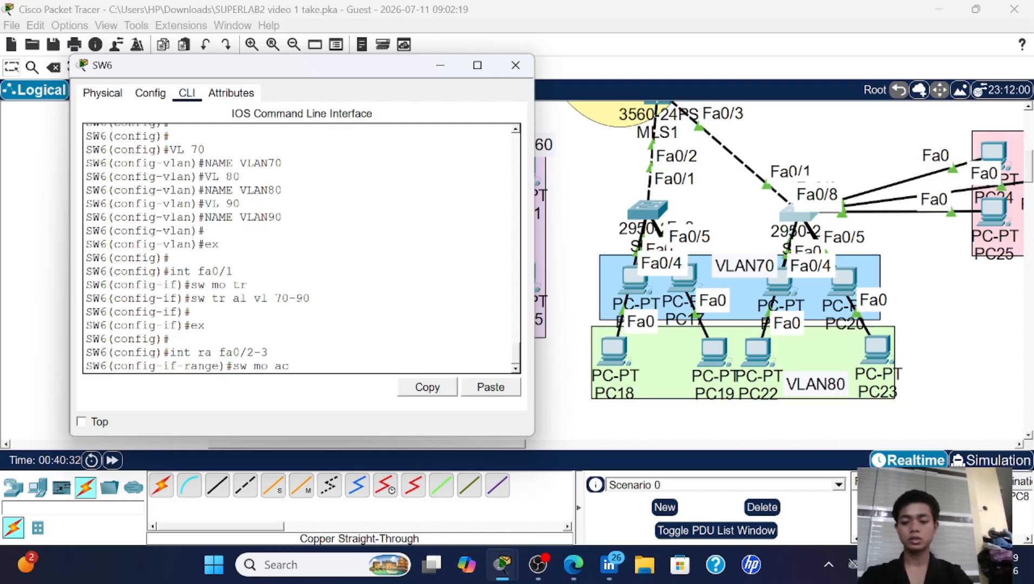
key("Return")
type("sw ac vl 70")
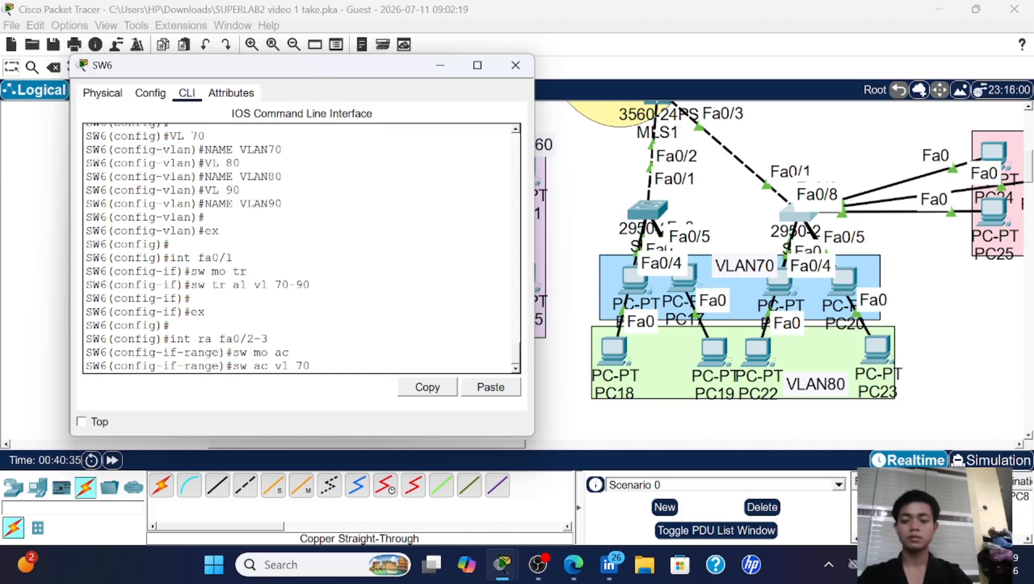
key("Return")
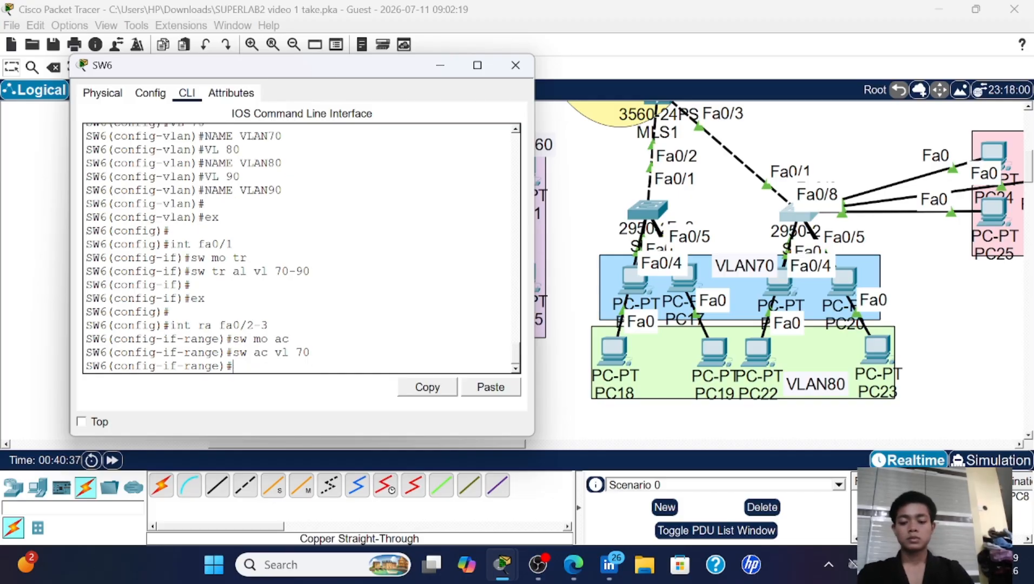
- Enable PortFast on Fa0/2–3, and make Fa0/4–5 PortFast access ports in VLAN 80
type("spa po")
key("Return")
key("Return")
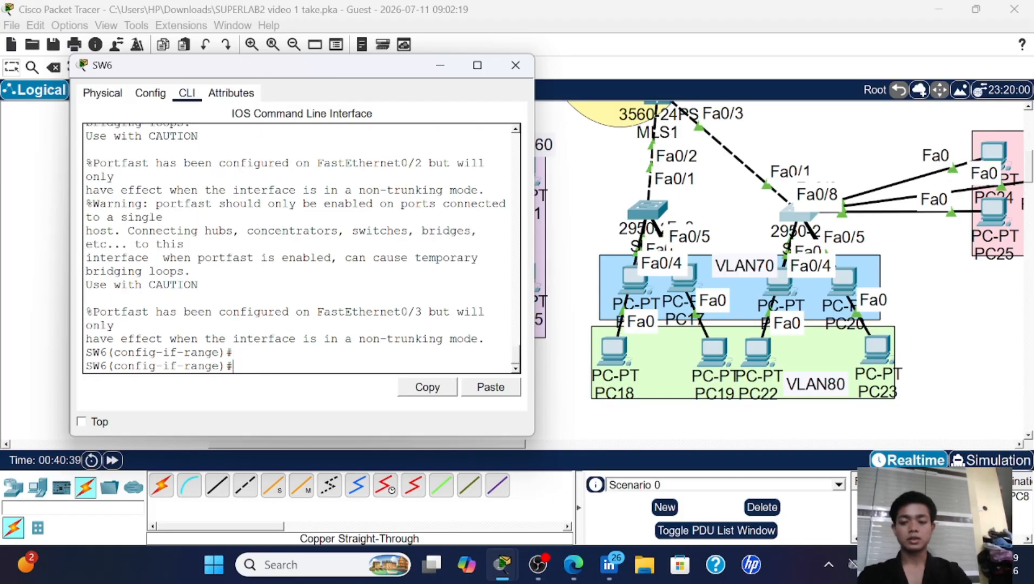
type("int ra fa")
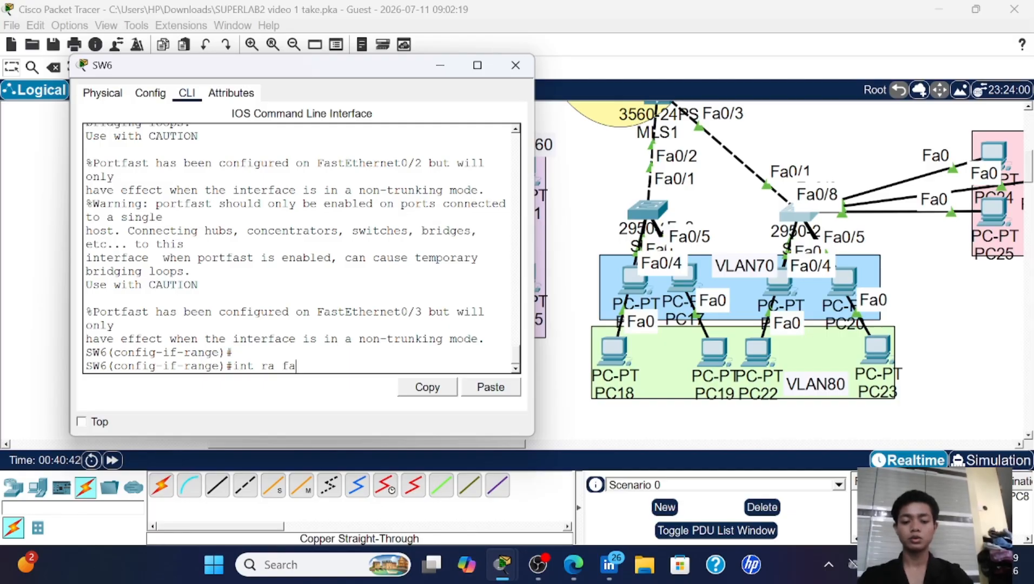
type("0/4-5")
key("Return")
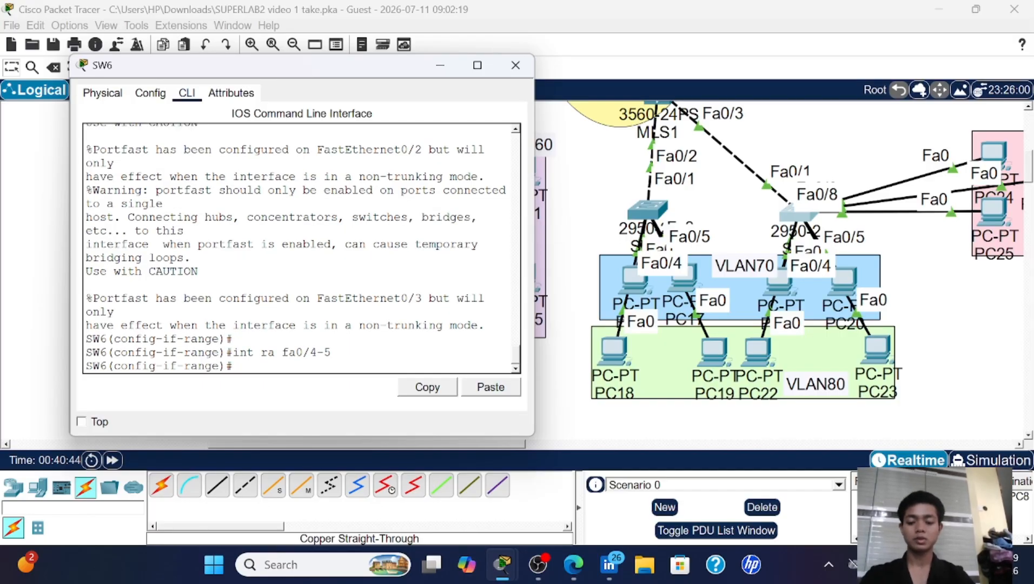
type("sw mo a")
type("c")
key("Return")
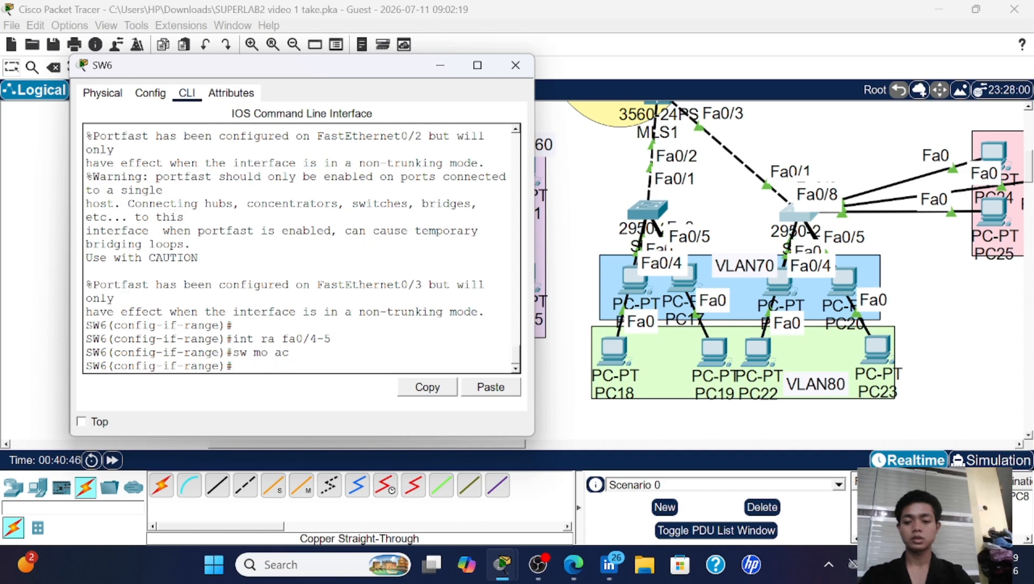
type("sw ac vl 80")
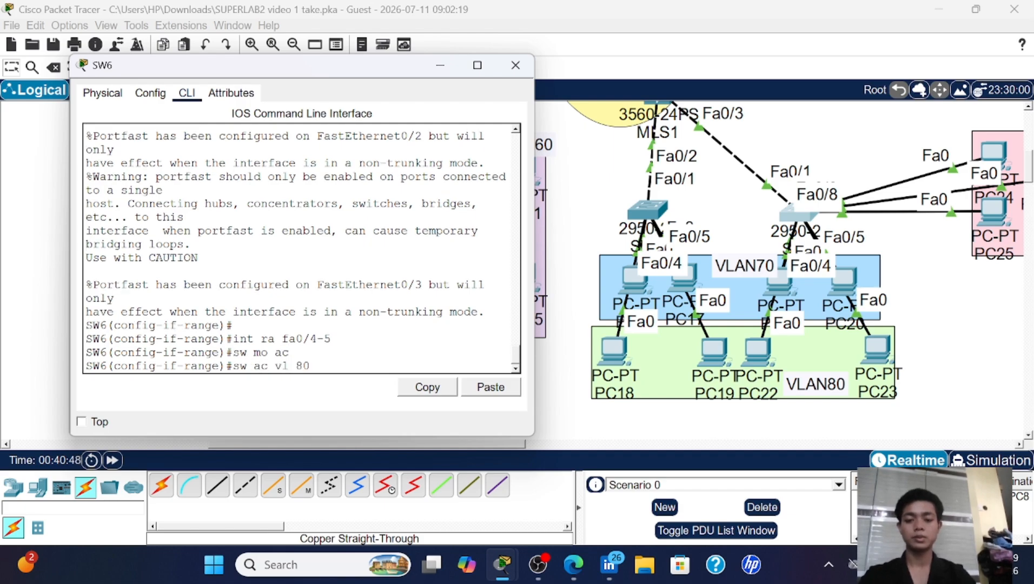
key("Return")
type("spa po")
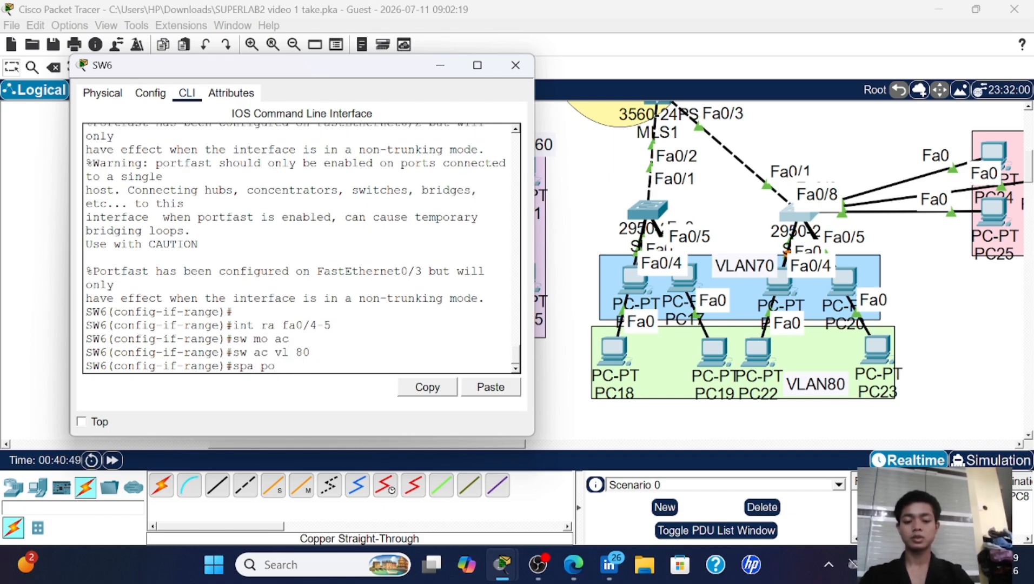
key("Return")
key("Return")
type("int")
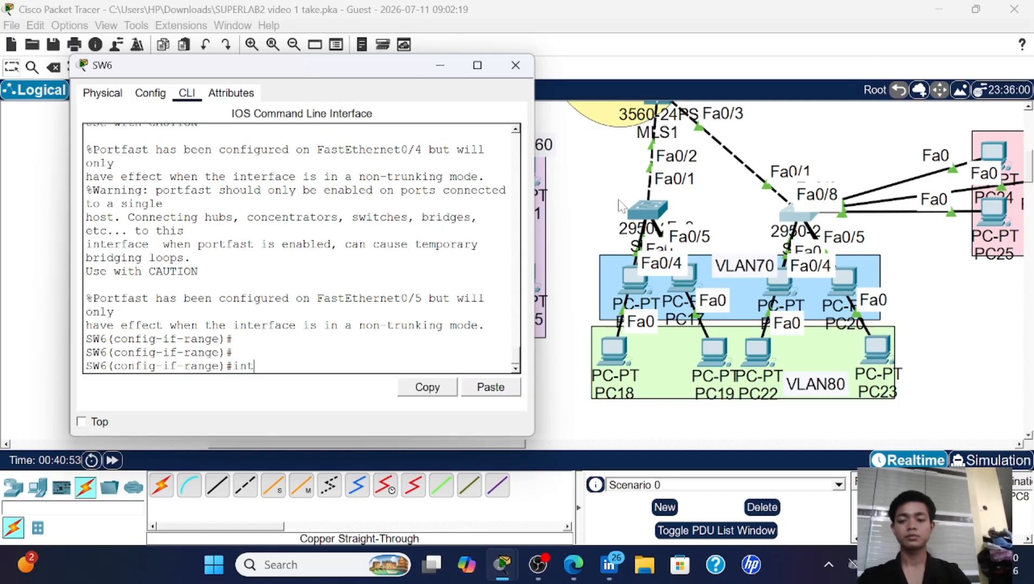
type(" ra fa0/")
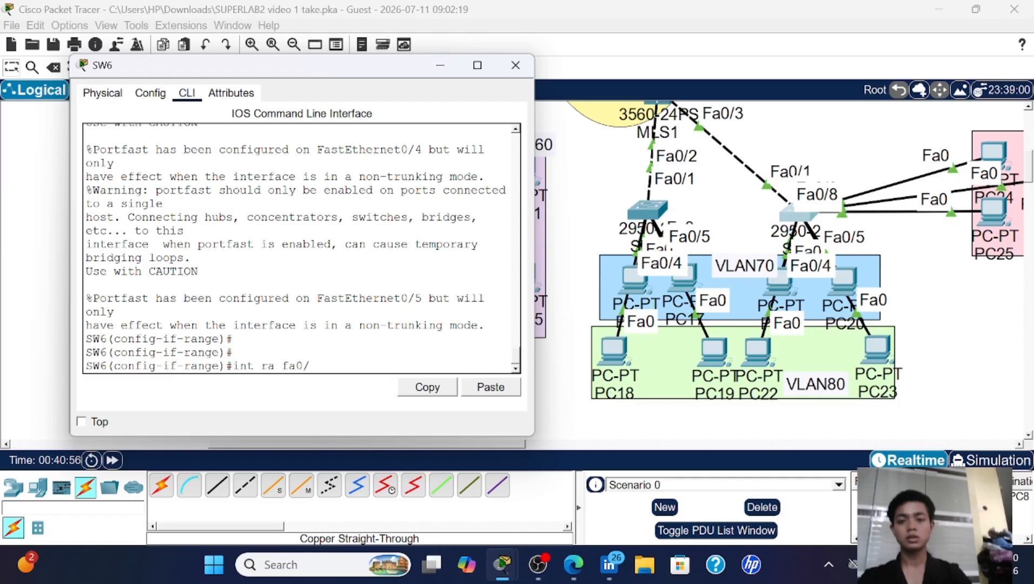
- Minimize SW6's console and reposition PC25 inside the VLAN90 box
left_click(445, 73)
scroll(607, 196, "right", 5)
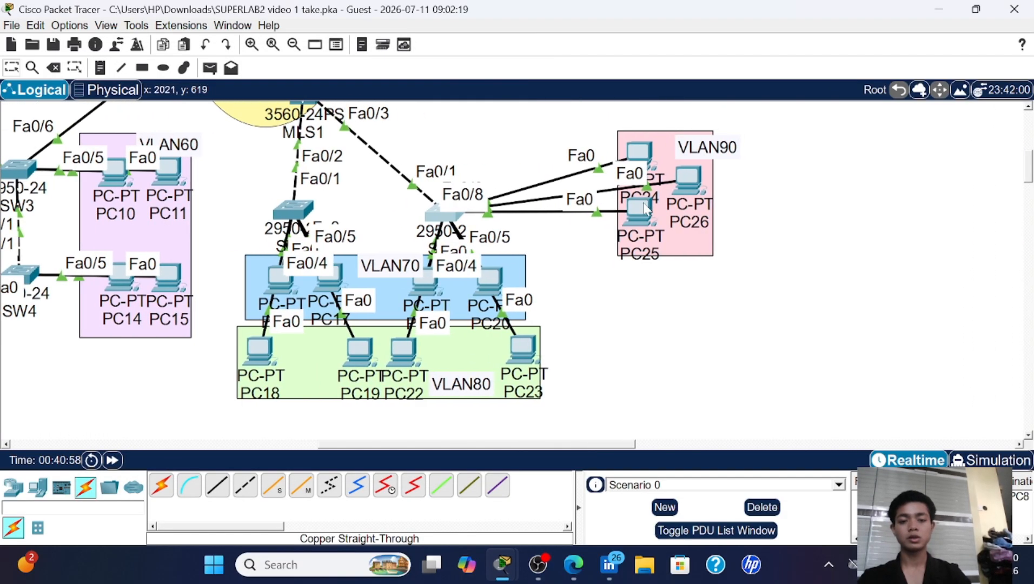
mouse_move(640, 212)
left_mouse_down()
mouse_move(640, 277)
mouse_move(649, 221)
left_mouse_up()
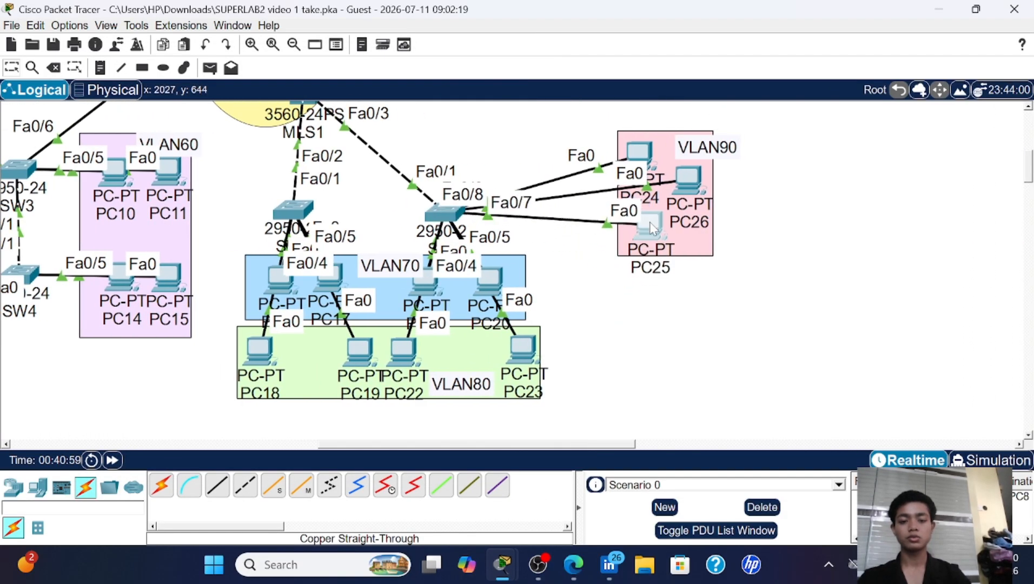
left_click_drag(684, 189, 643, 152)
- Make SW6 ports Fa0/6–8 PortFast access ports in VLAN 90, then exit
left_click(453, 217)
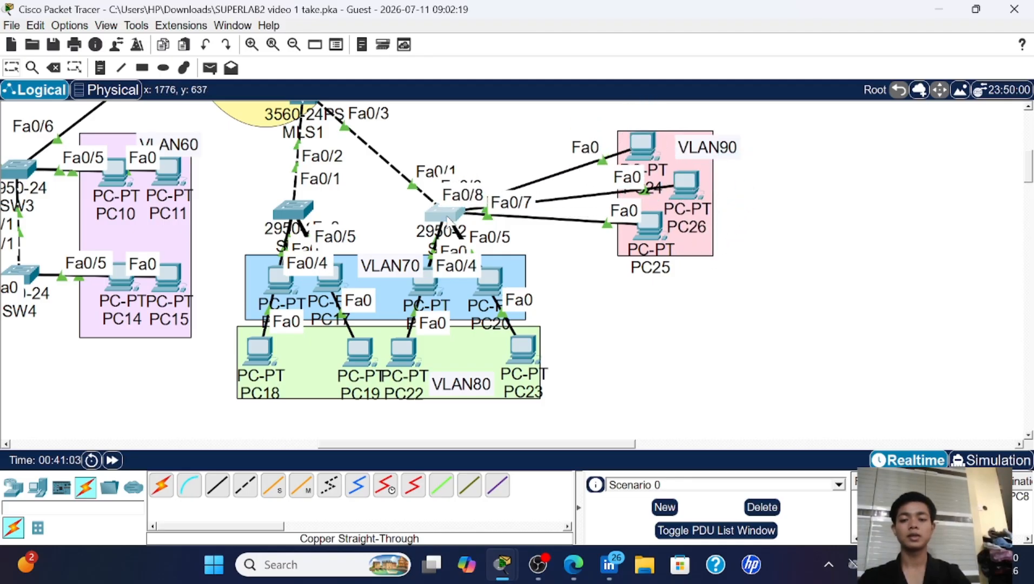
type("int ra fa0/")
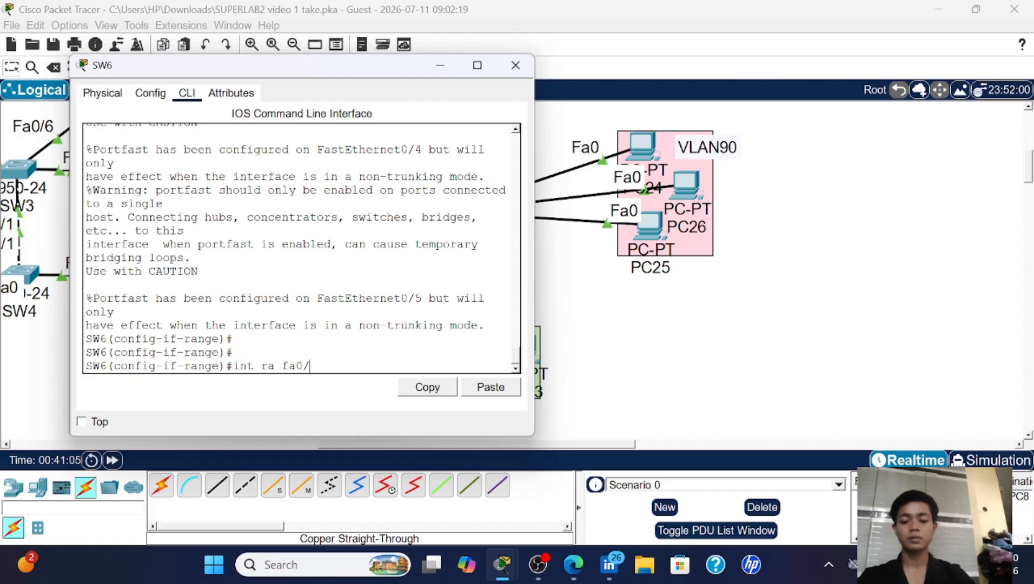
type("6-8")
key("Return")
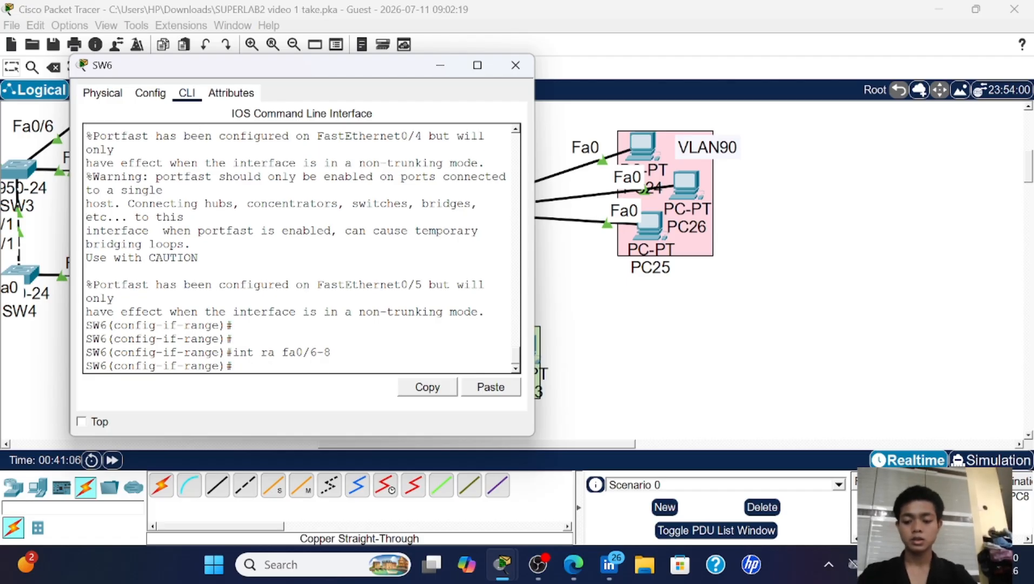
type("sw mo ac")
key("Return")
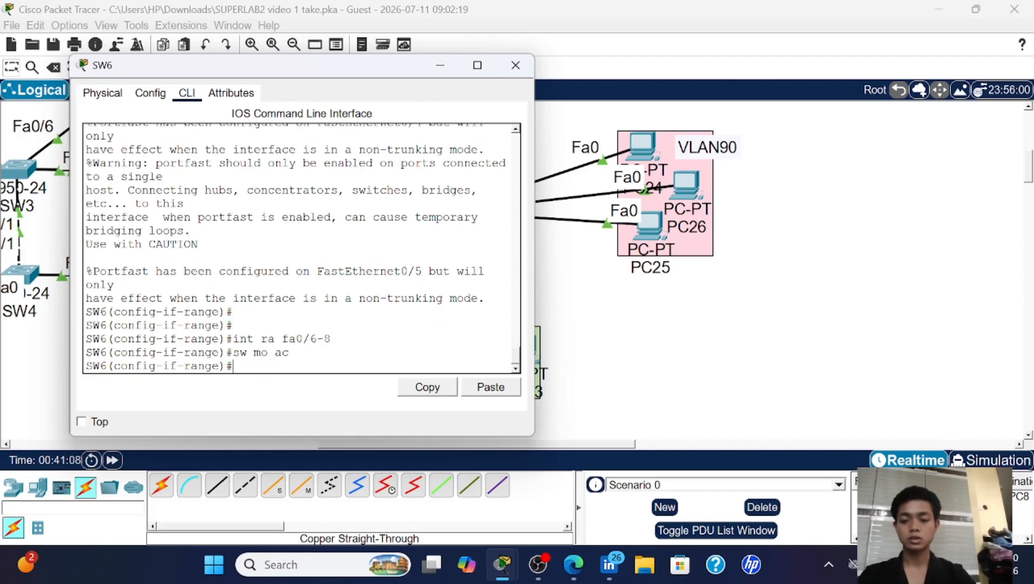
type("sw ac")
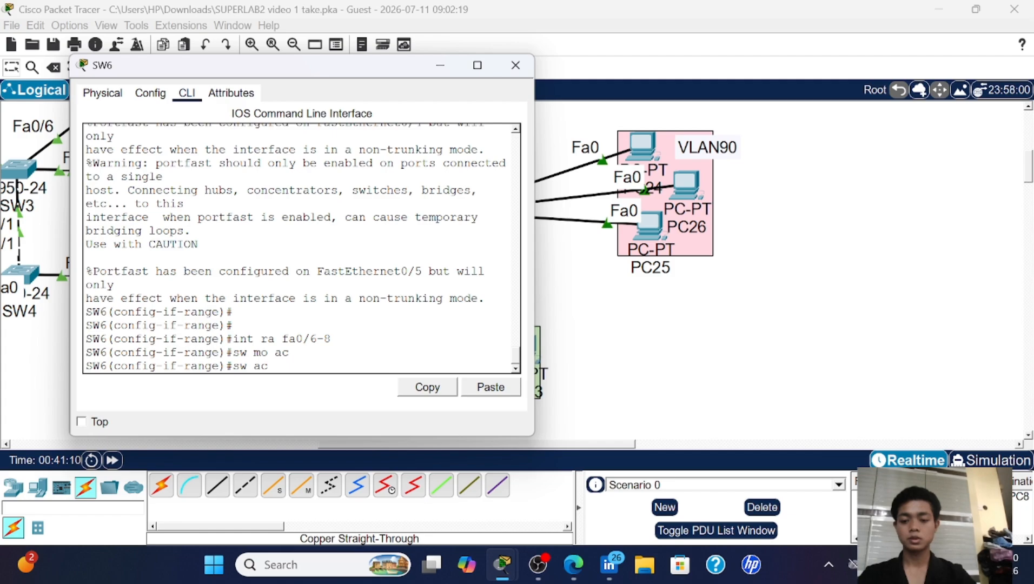
type(" vl")
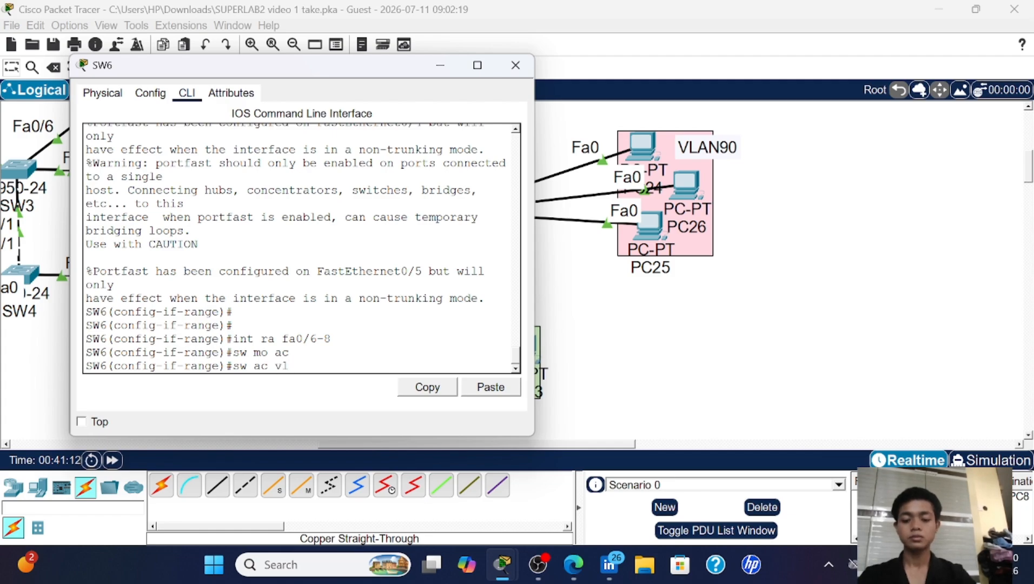
type(" 90")
key("Return")
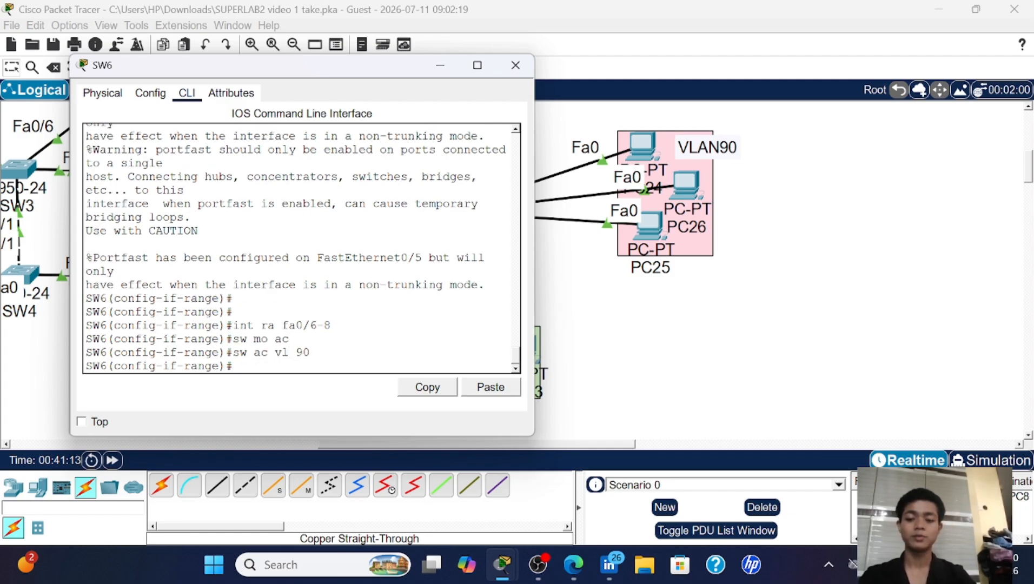
type("spa po")
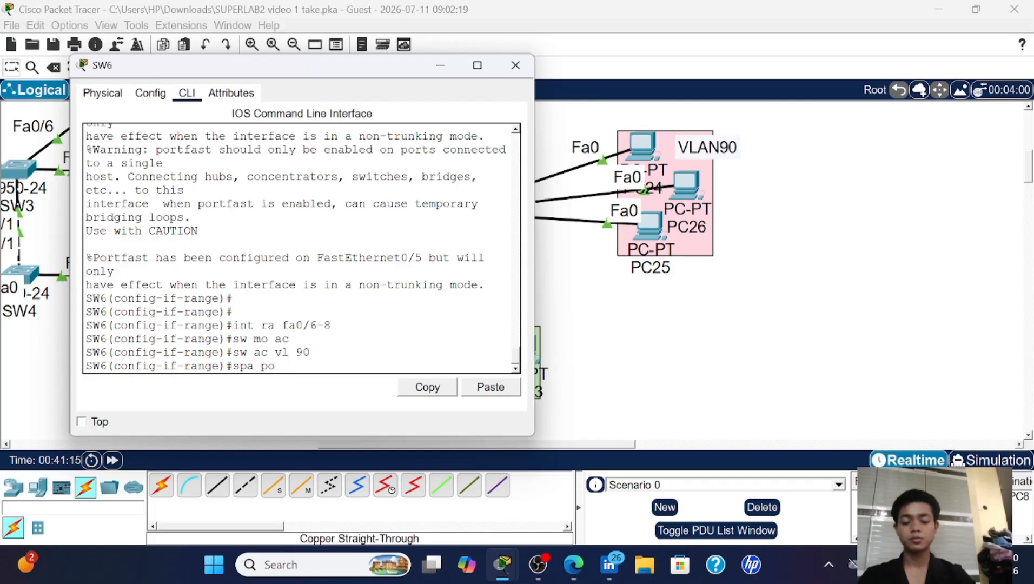
key("Return")
key("Return")
type("ex")
key("Return")
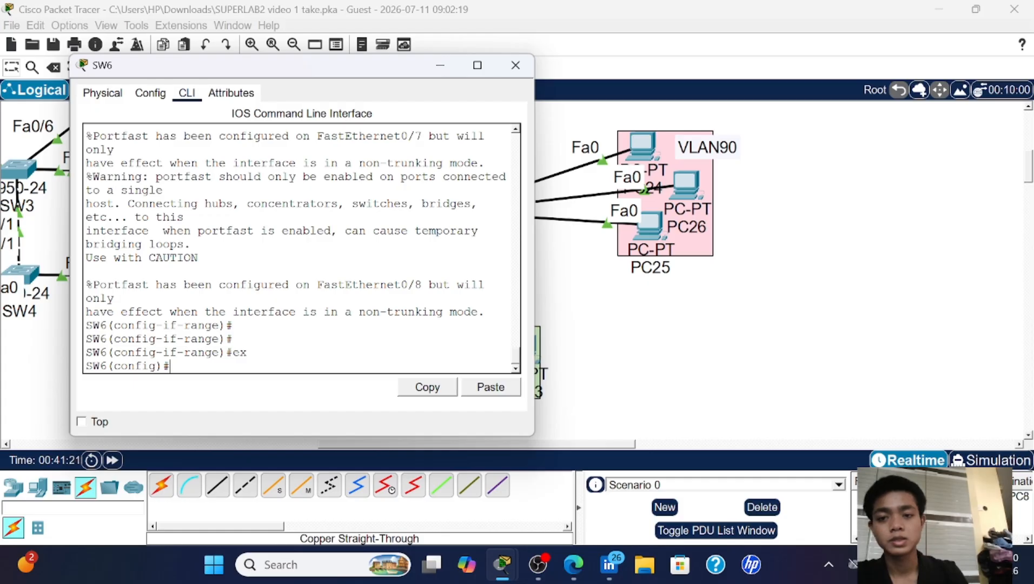
- Move the 10.10.10.26/30 label off MLS1 and enter MLS1's global configuration mode
left_click(516, 65)
scroll(387, 202, "up", 3)
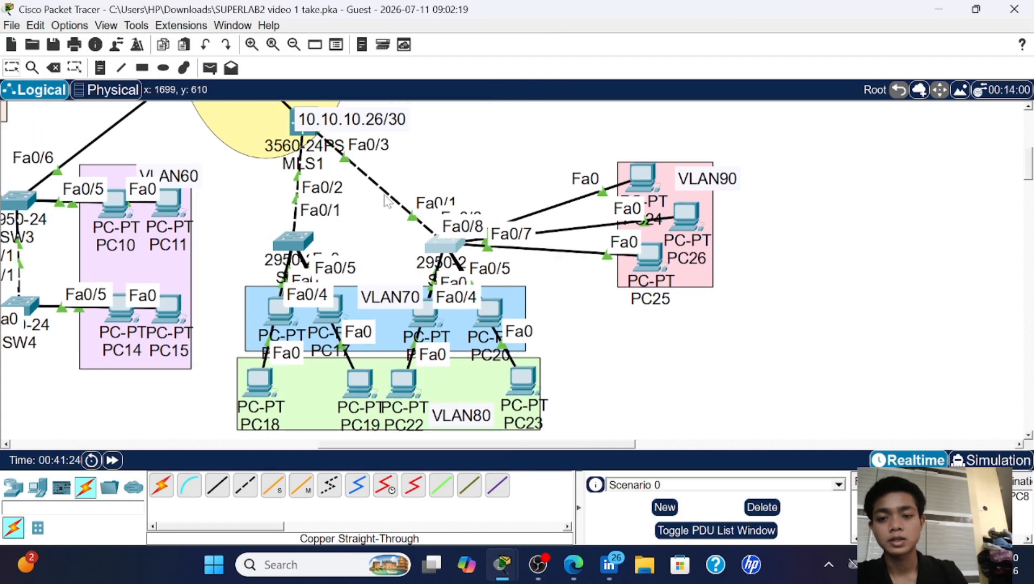
left_click_drag(349, 173, 398, 162)
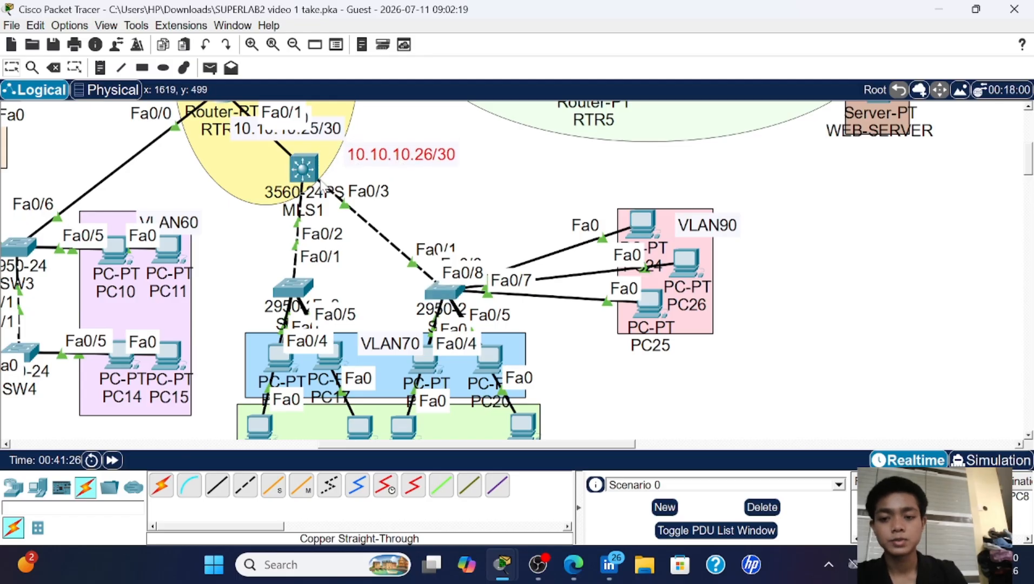
left_click(304, 169)
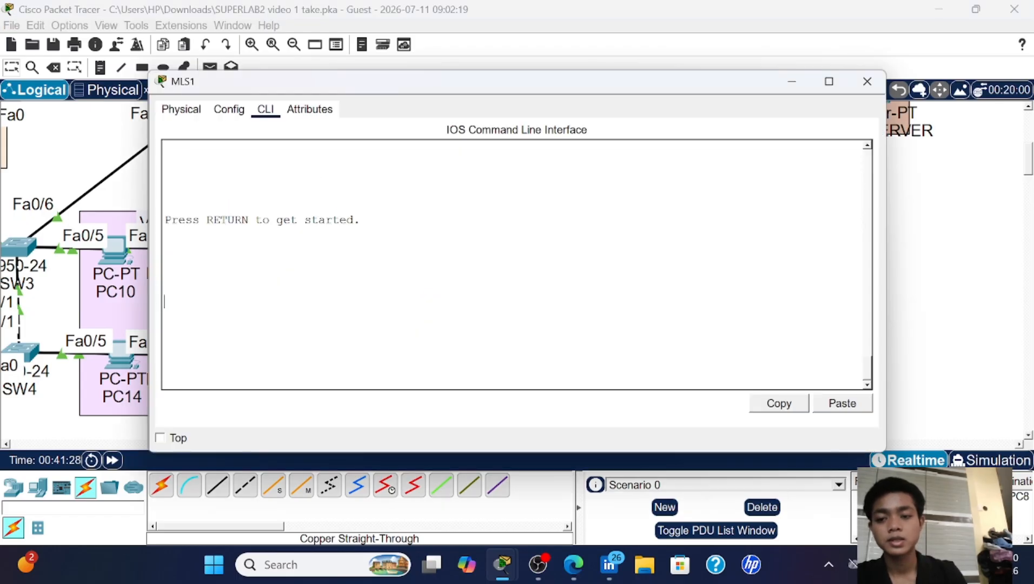
key("Return")
key("Return")
key("Return")
type("en")
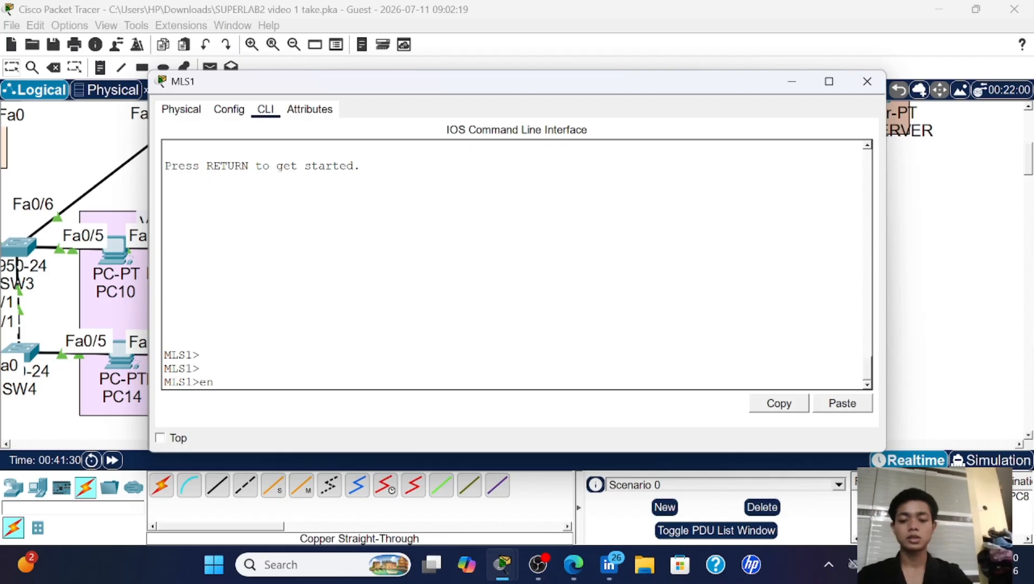
key("Return")
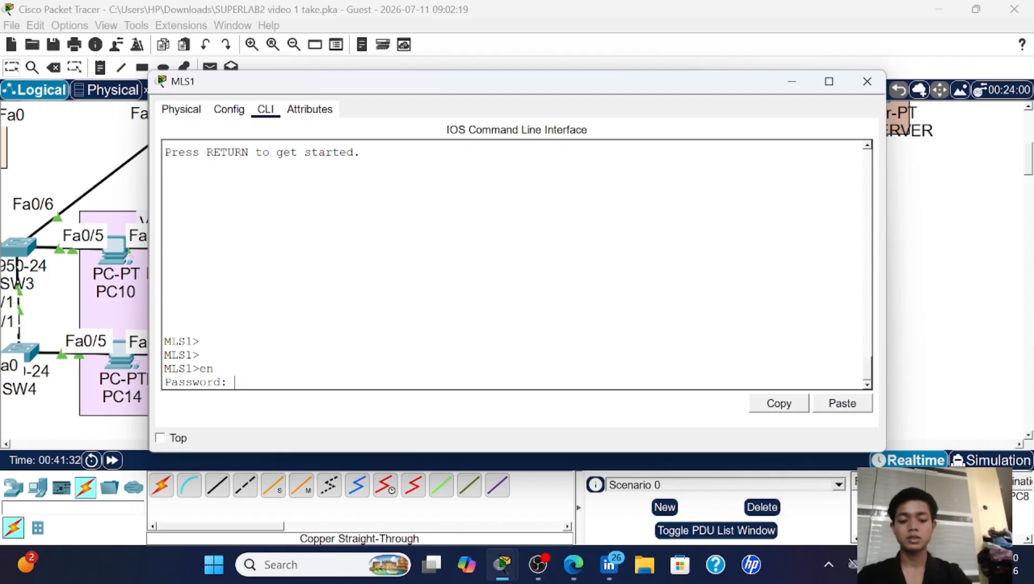
key("Return")
type("conf")
key("Return")
key("Return")
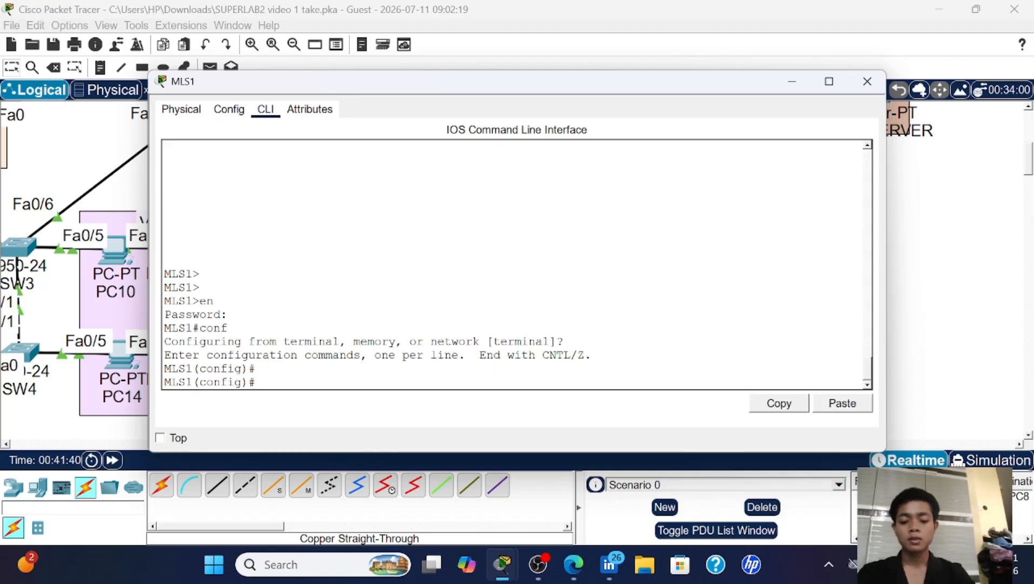
- Create VLAN 70 on MLS1 named VLAN70
type("VL")
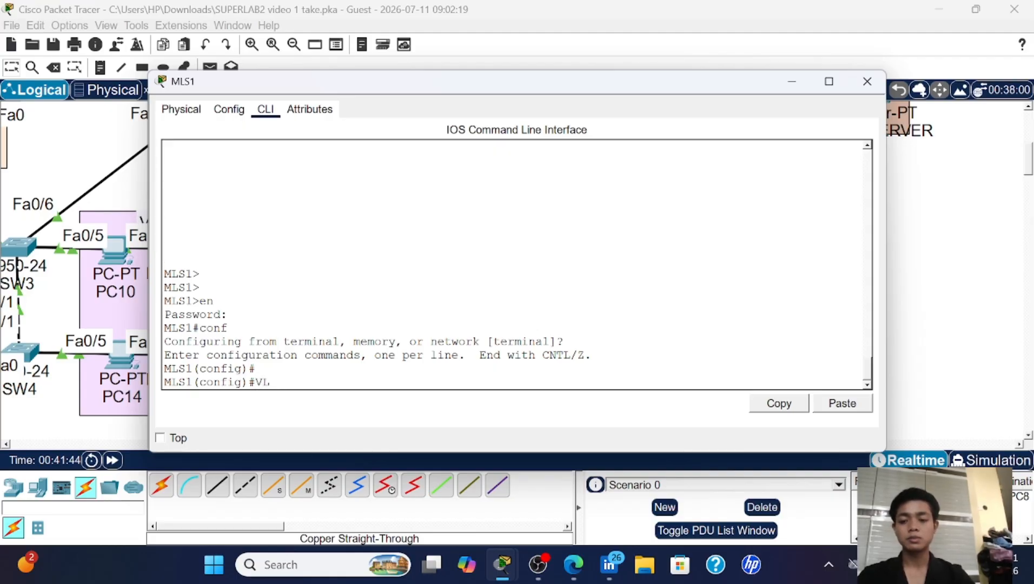
type(" 70")
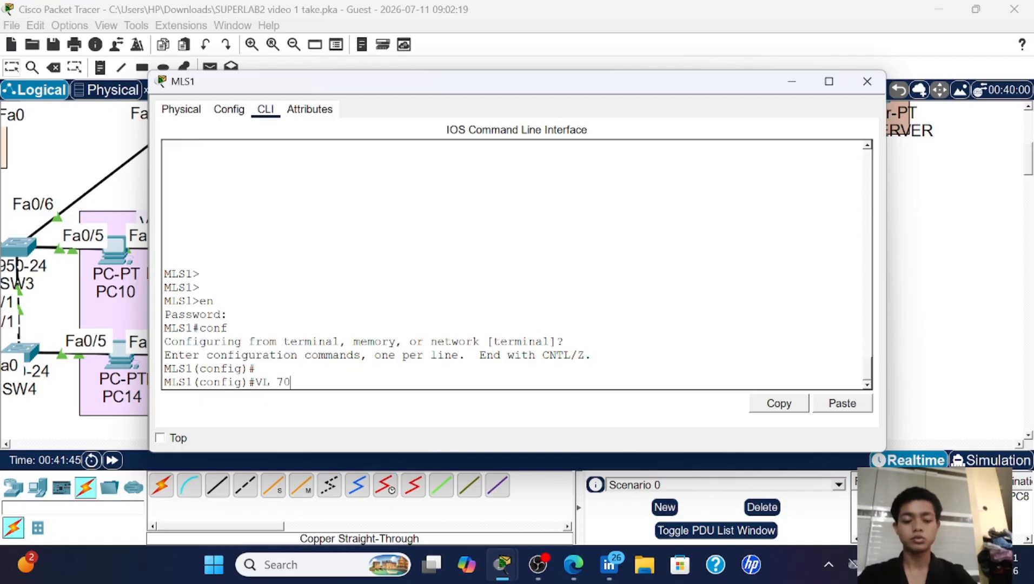
key("Return")
type("NAME V")
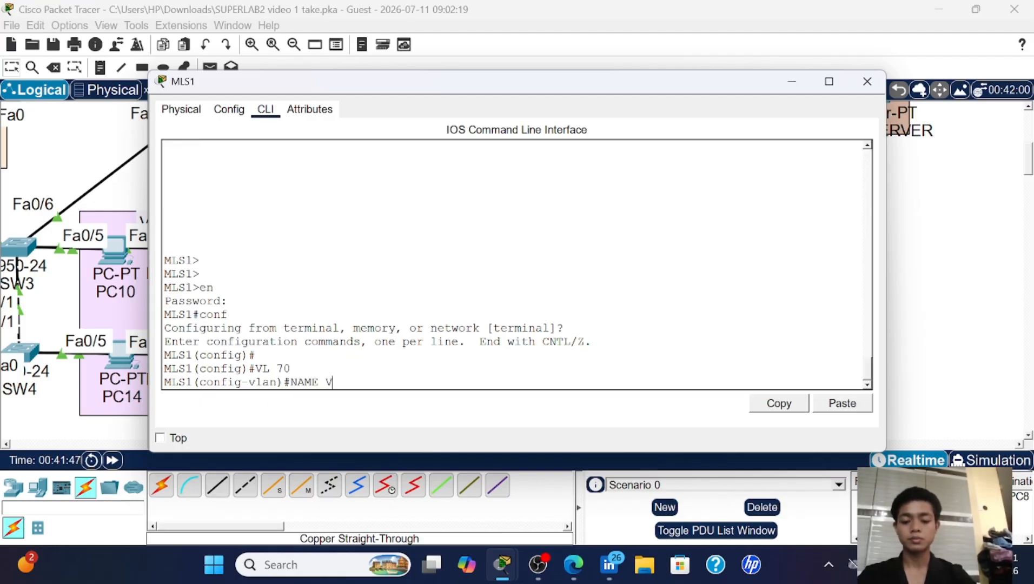
type("LAN70")
key("Return")
type("VL 70")
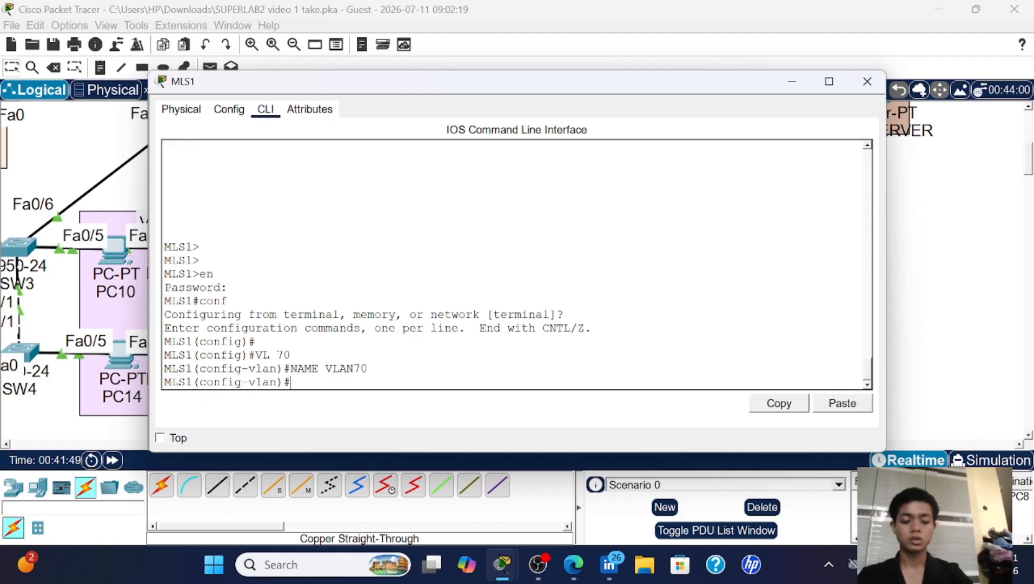
- Create VLAN 80 named VLAN80 by editing the recalled commands
key("Left")
key("BackSpace")
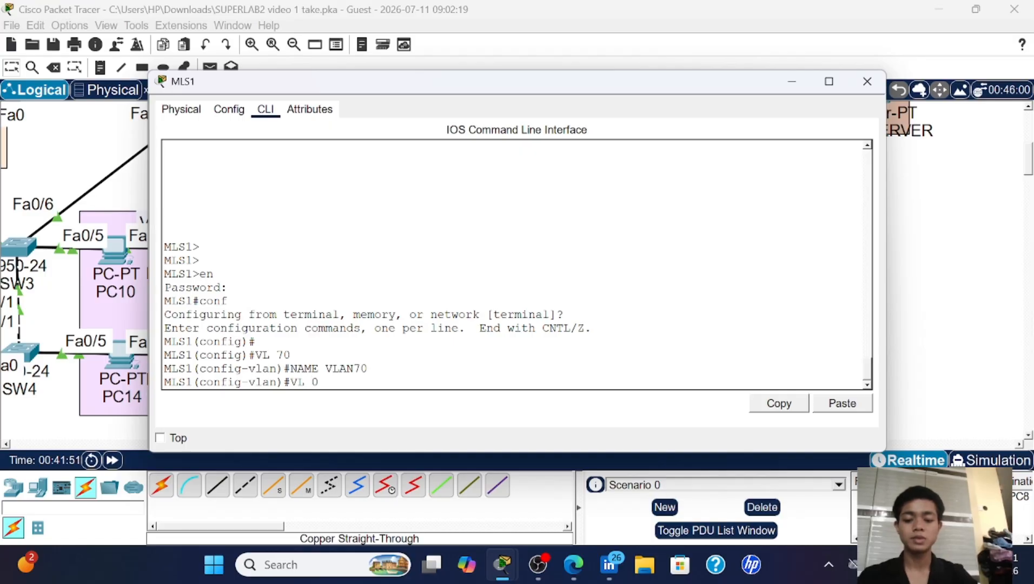
type("8")
key("Return")
key("Up")
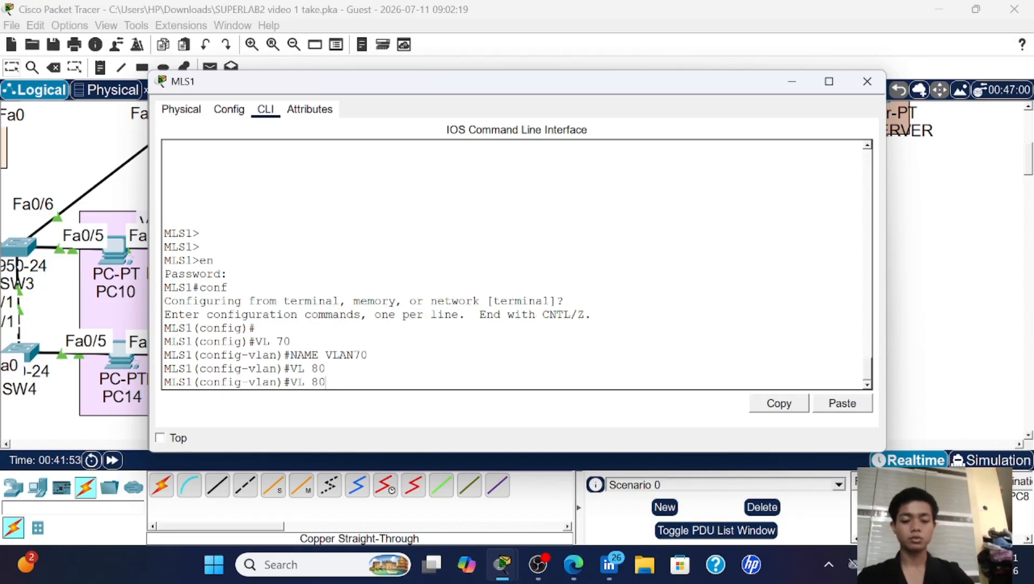
key("Up")
key("Left")
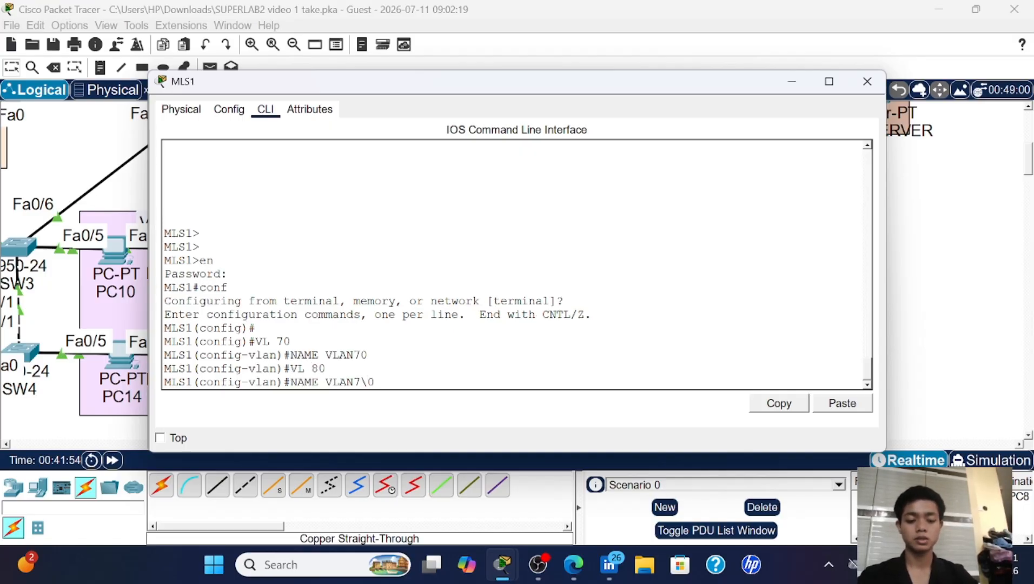
key("BackSpace")
type("8")
key("Return")
- Create VLAN 90 named VLAN90, then exit to global configuration
key("Up")
key("Up")
key("Left")
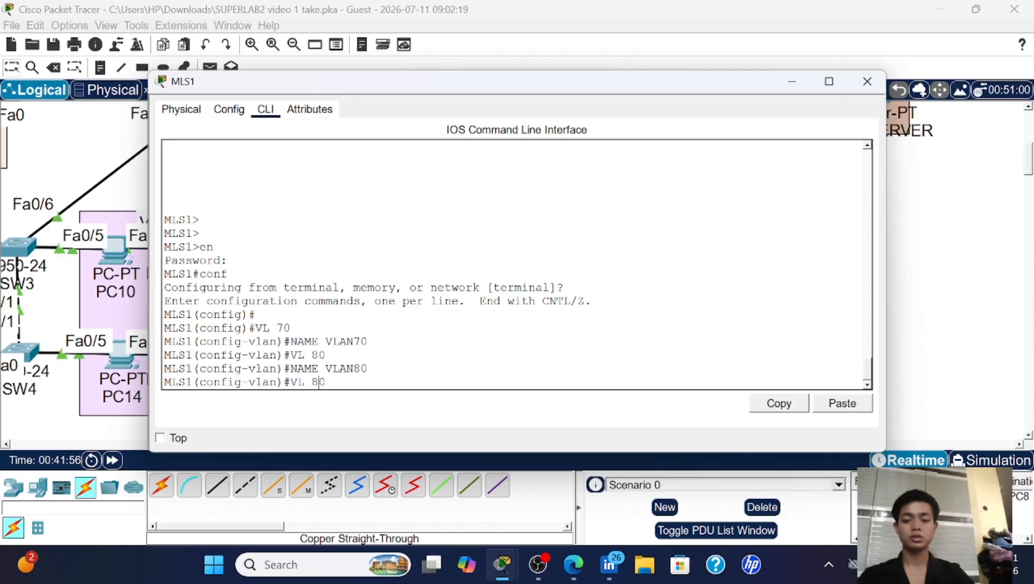
key("BackSpace")
type("9")
key("Return")
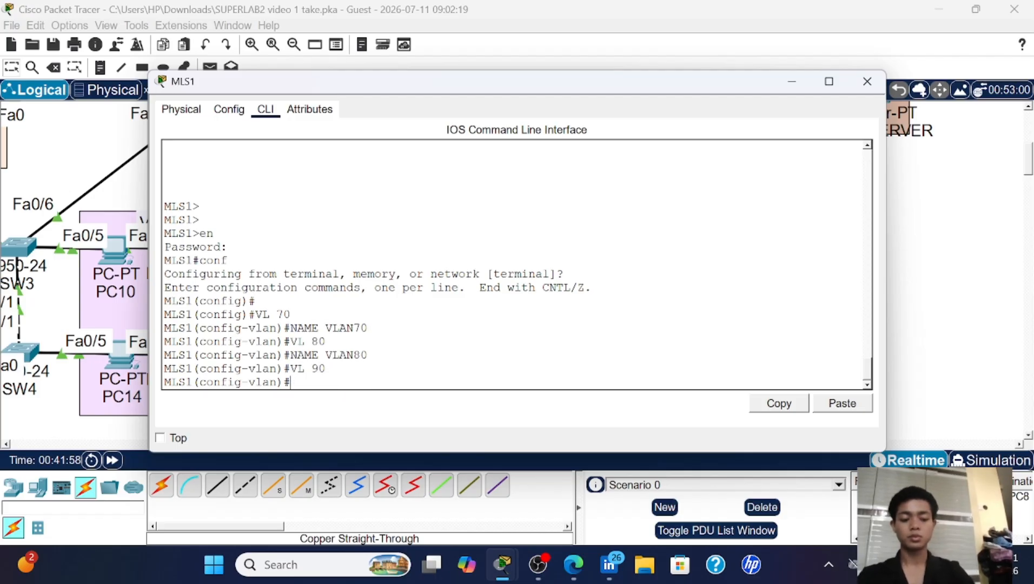
key("Up")
key("Up")
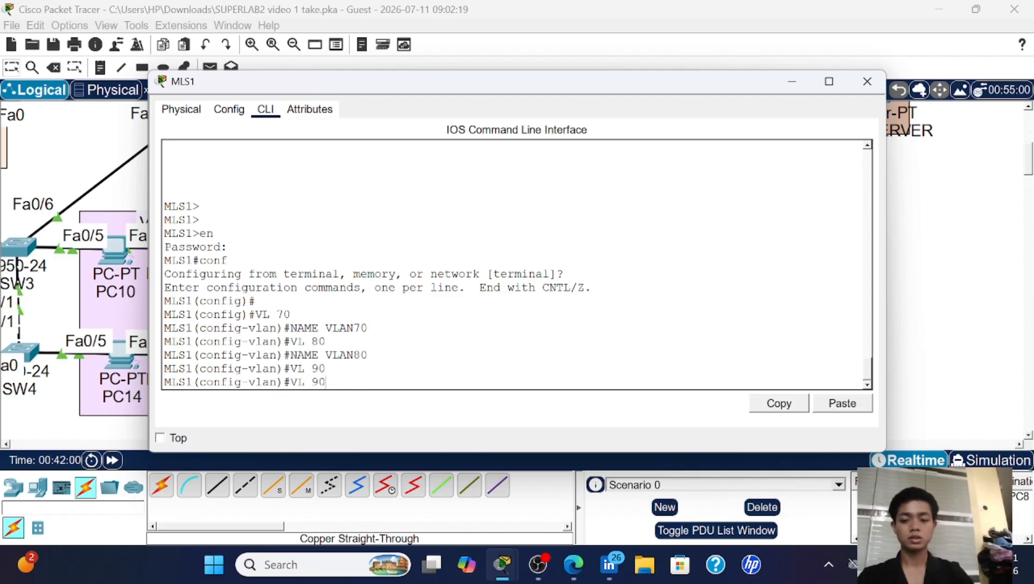
key("Left")
key("BackSpace")
type("9")
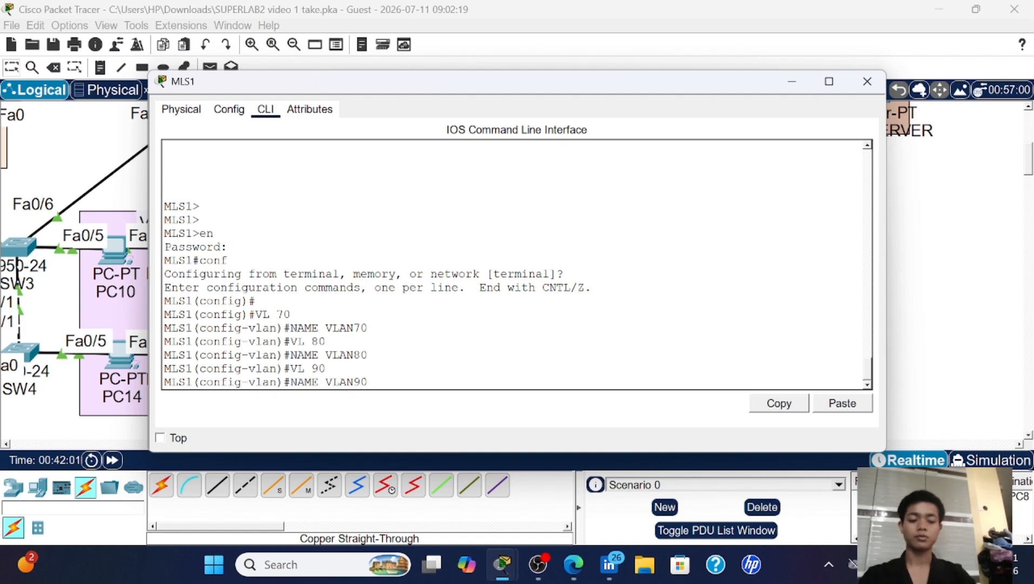
key("Return")
key("Return")
type("e")
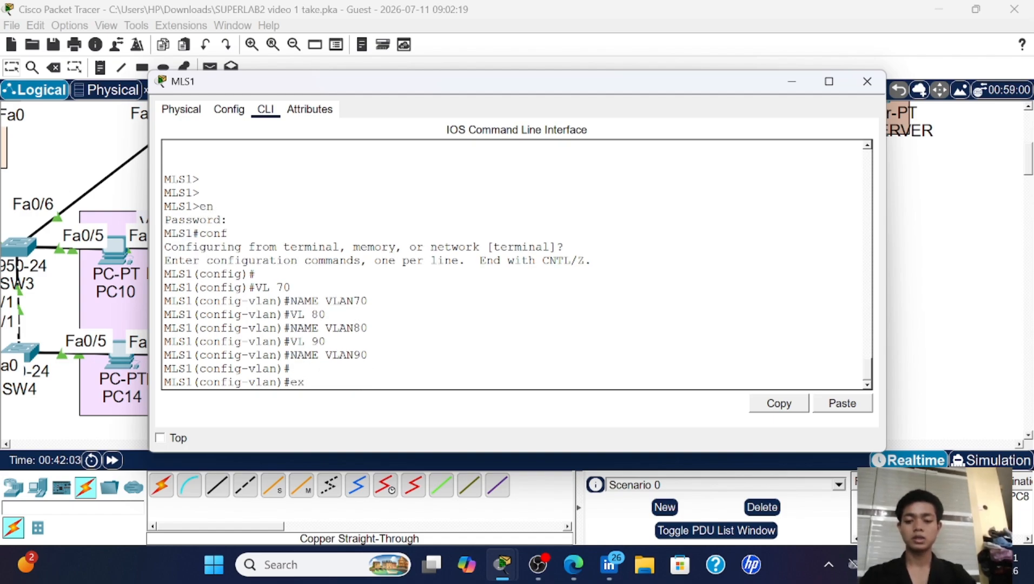
type("x")
key("Return")
key("Return")
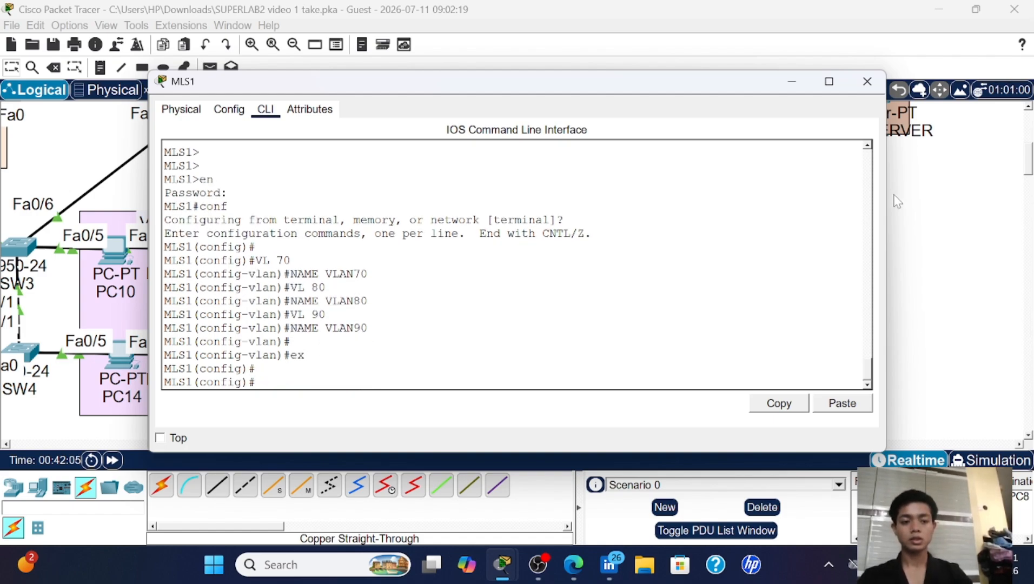
- Narrow and move MLS1's console aside, then select interfaces Fa0/2–3
left_click_drag(885, 196, 552, 198)
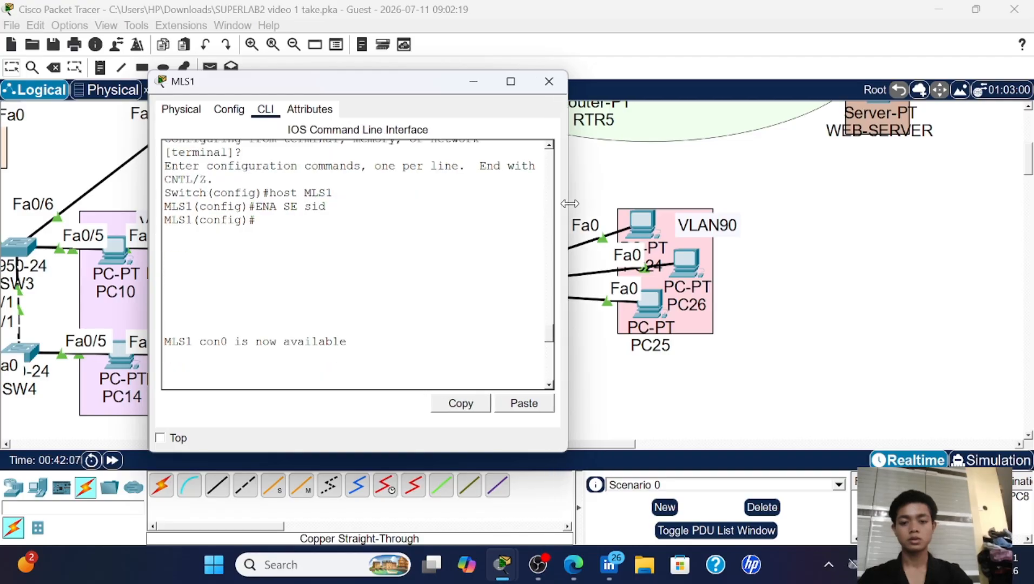
left_click_drag(417, 86, 791, 75)
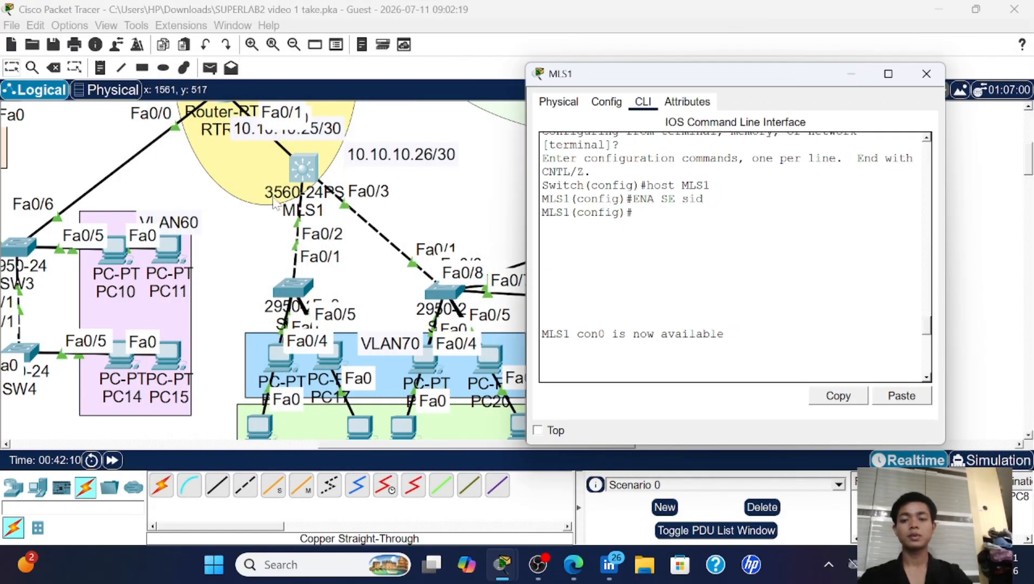
key("Return")
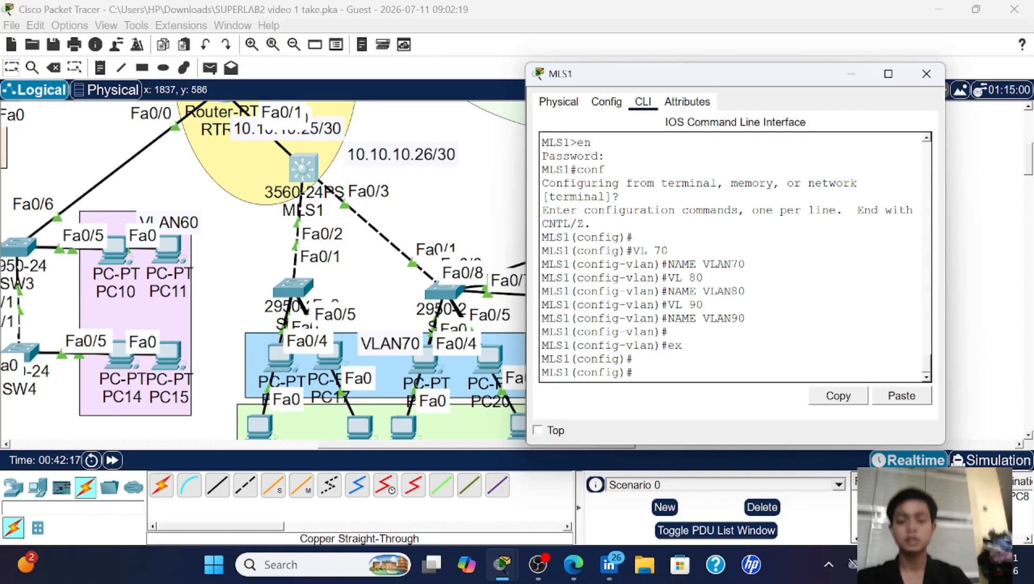
type("in")
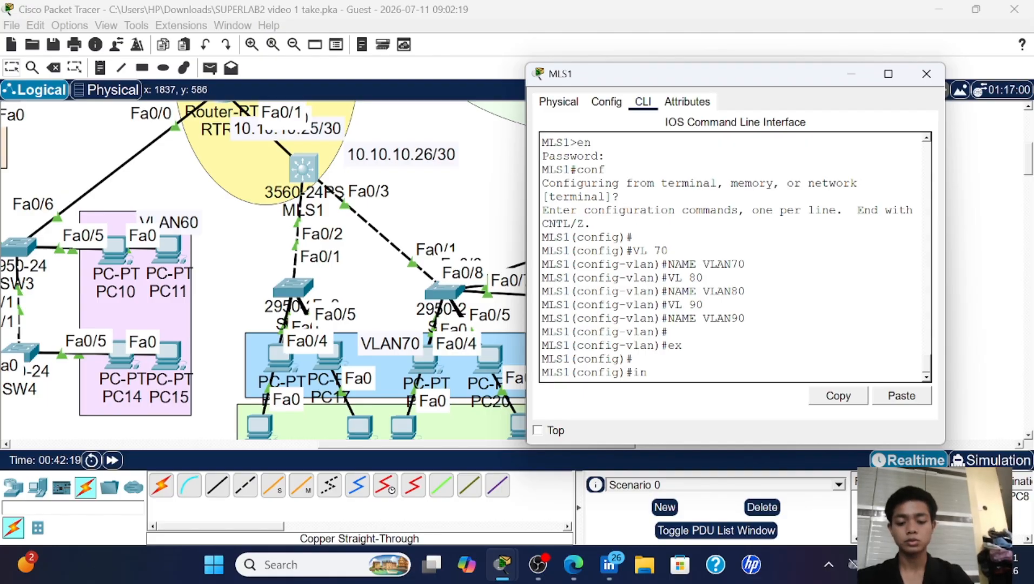
type("t ra fa")
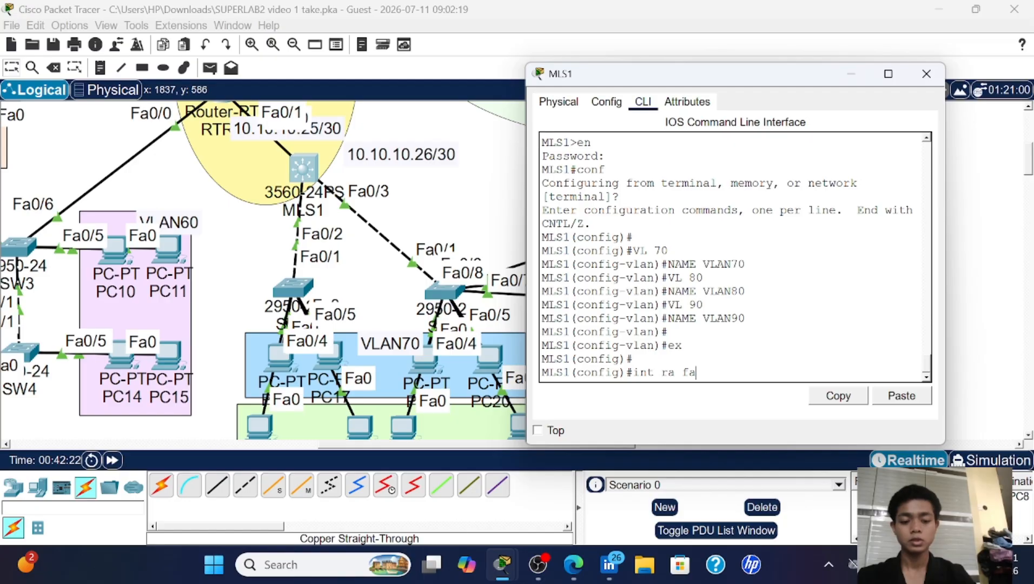
type("0/")
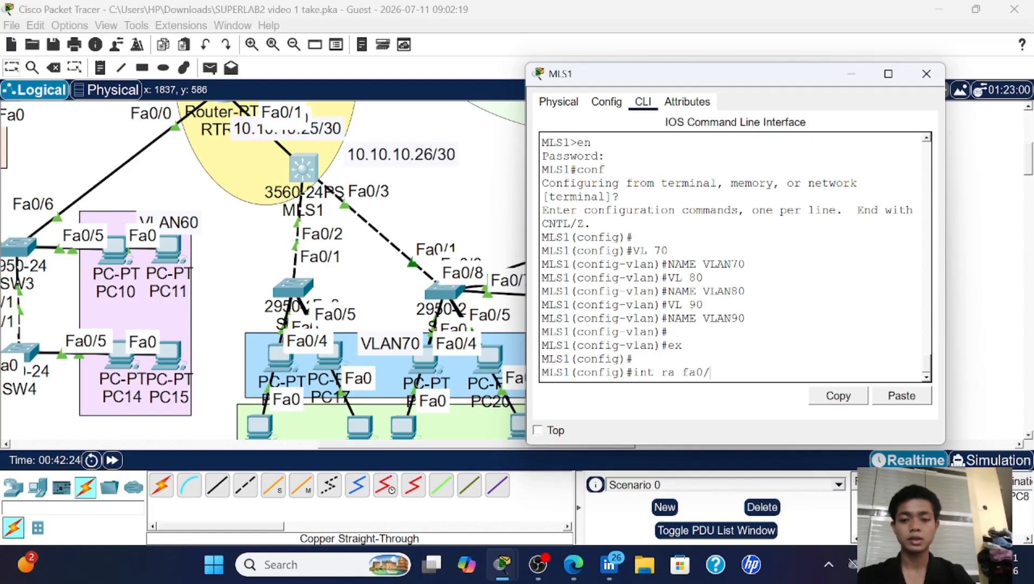
type("2-3")
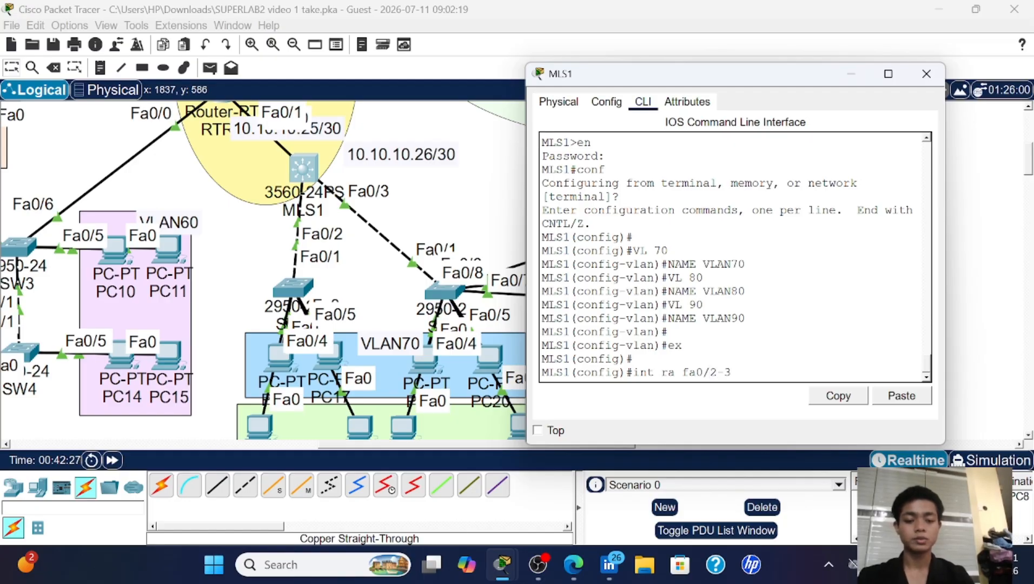
key("Return")
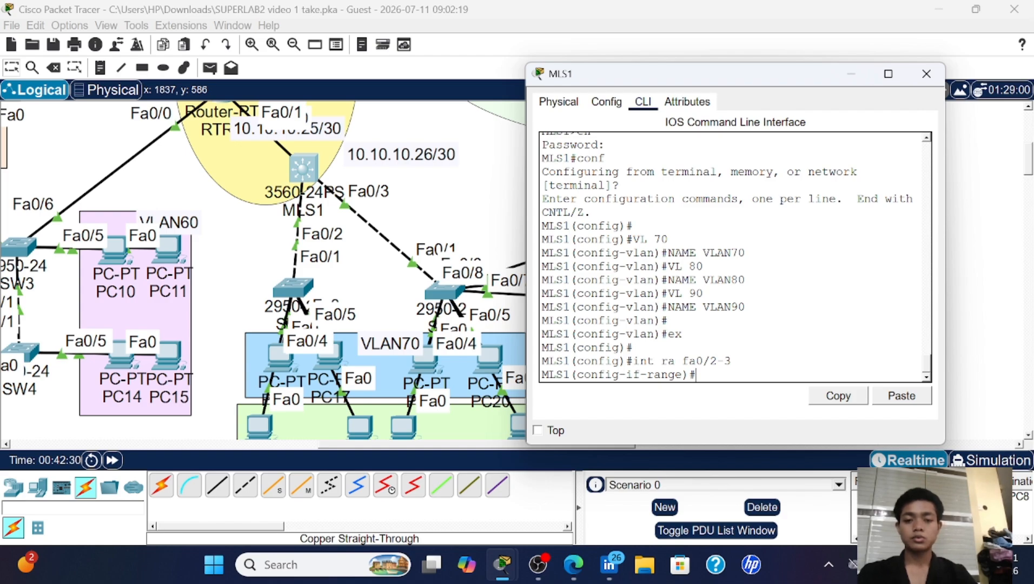
- Set Fa0/2–3 to dot1q trunk encapsulation and trunk mode, then exit
type("sw")
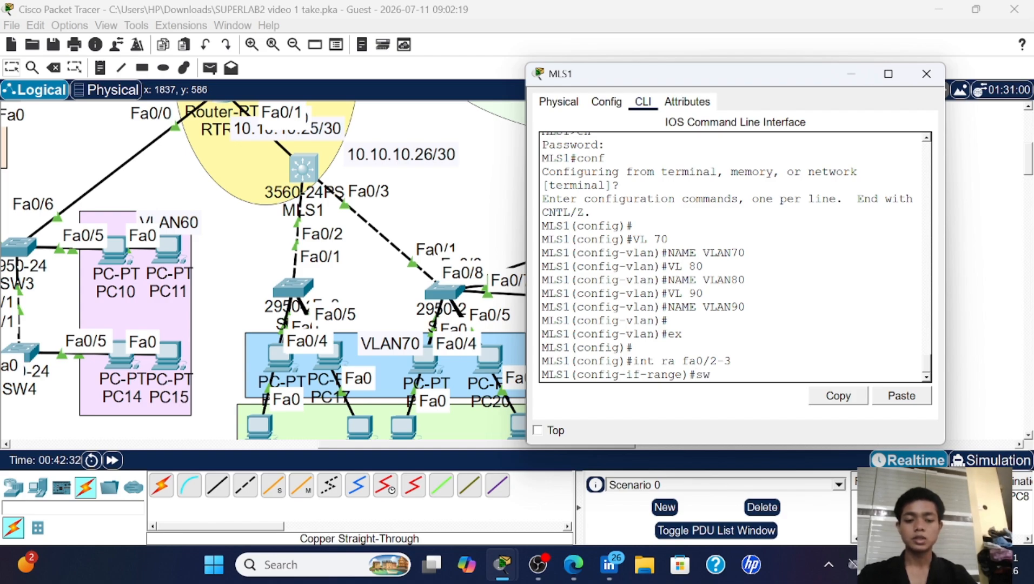
type(" tr")
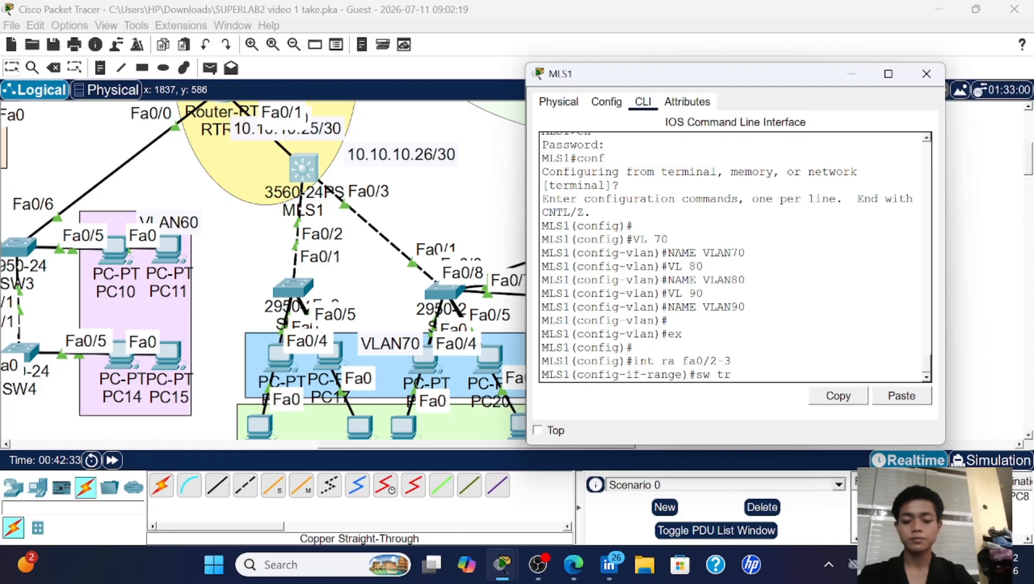
type(" en")
key("Tab")
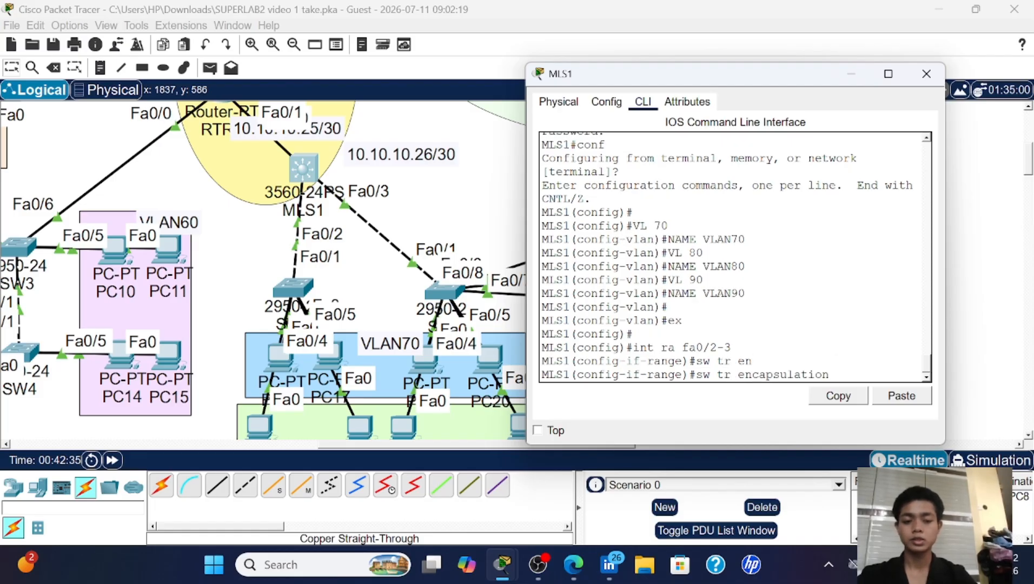
type("d")
key("Tab")
key("Return")
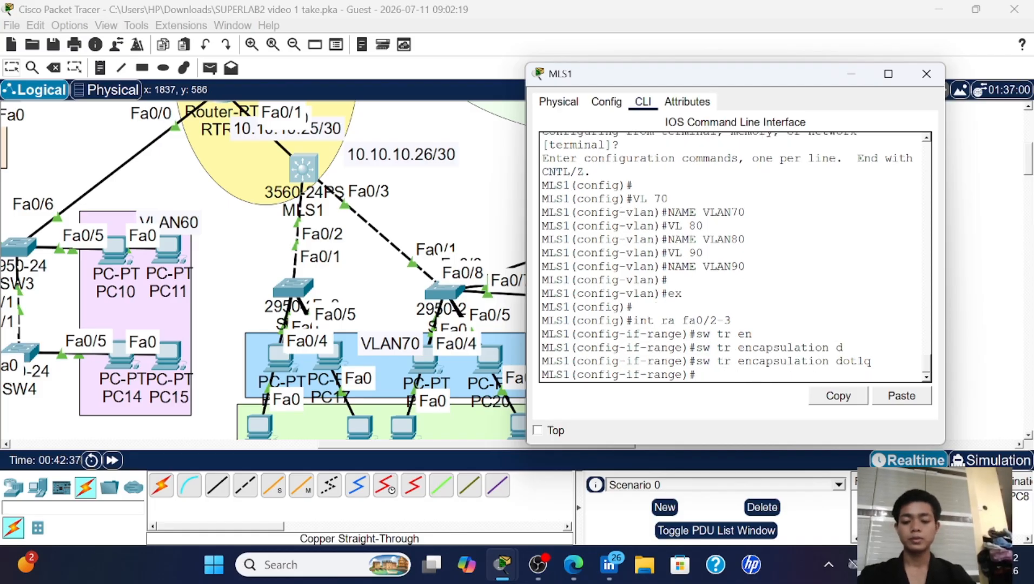
type("sw mo tr")
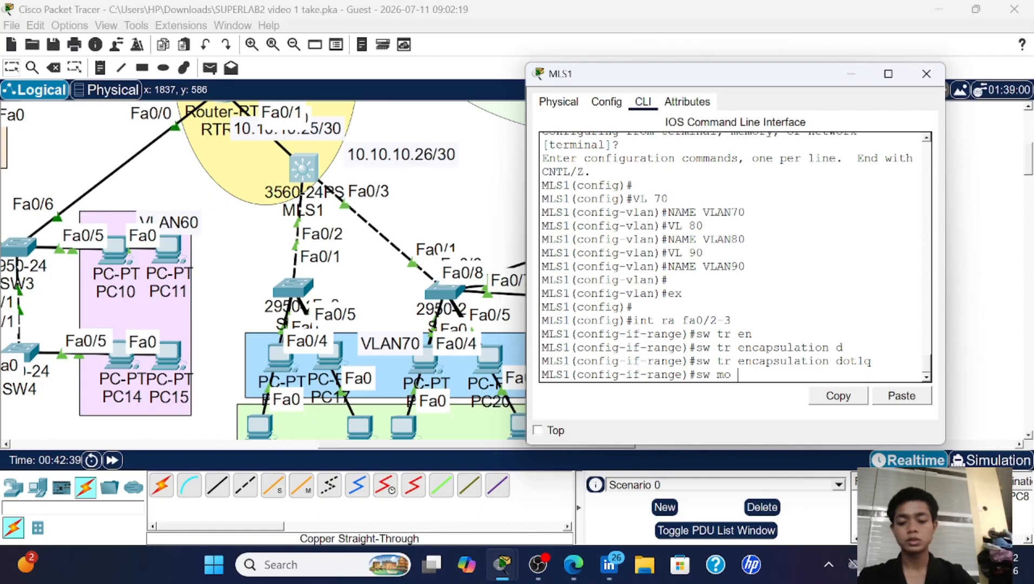
key("Return")
key("Return")
key("Return")
type("ex")
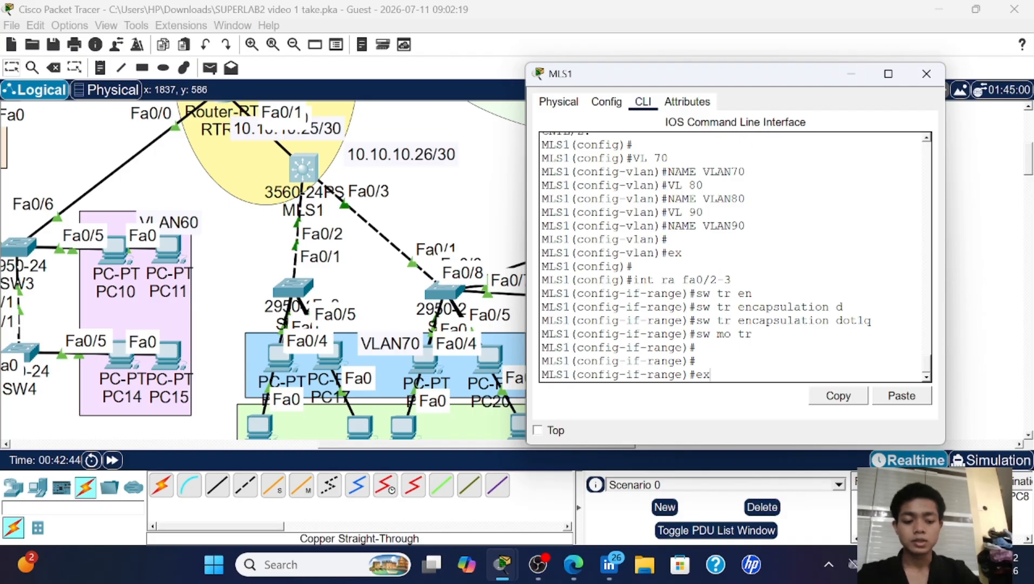
key("Return")
key("Return")
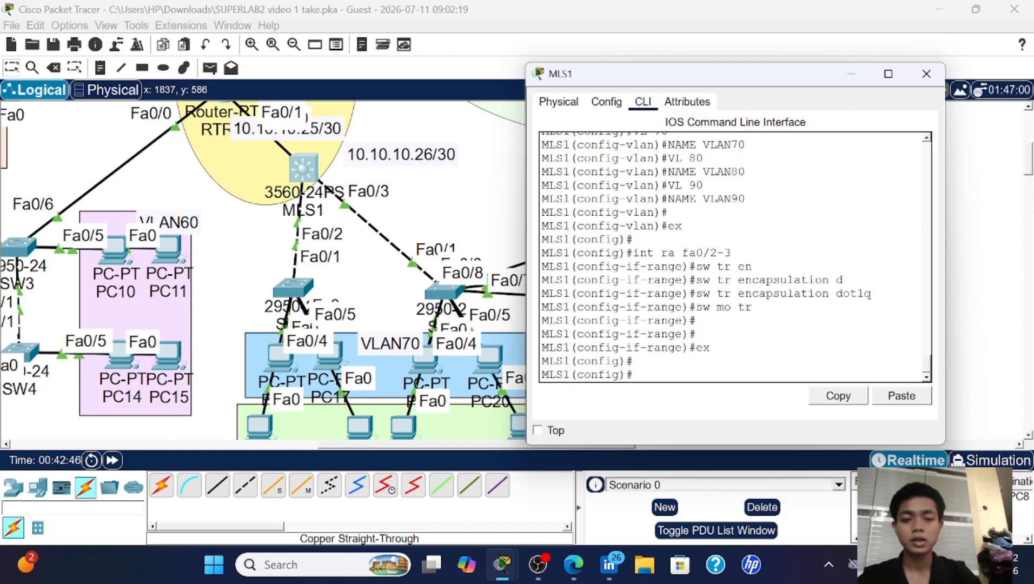
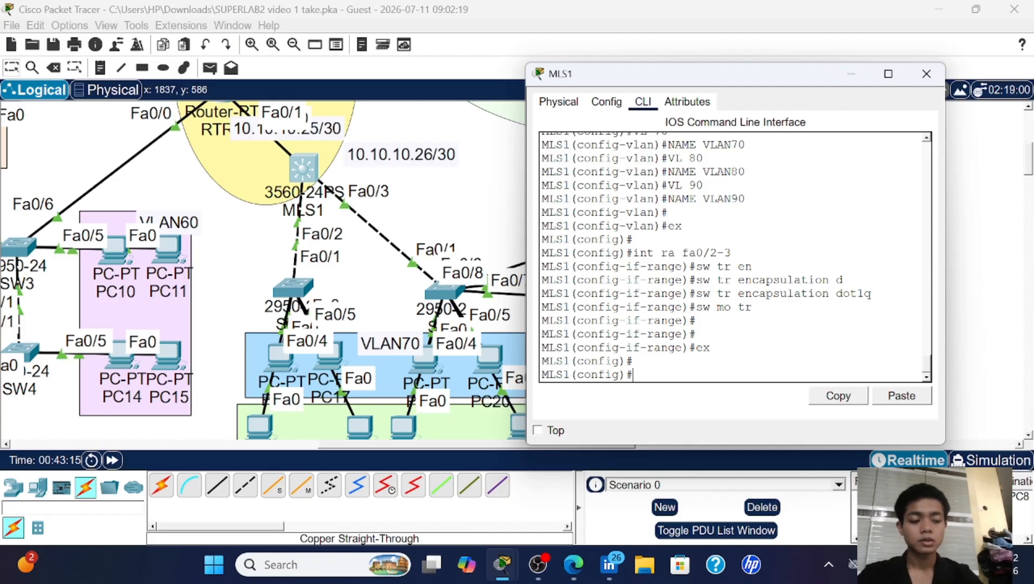
- Glance at RTR3's command line, then return to MLS1's CLI
left_click(852, 74)
scroll(389, 244, "up", 3)
left_click(219, 189)
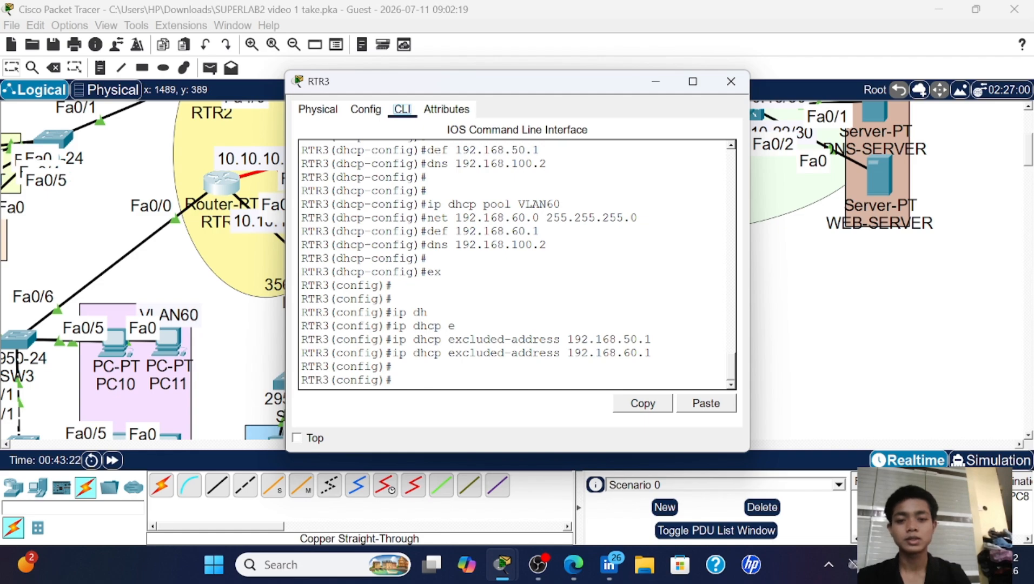
left_click(730, 82)
scroll(521, 301, "down", 1)
scroll(520, 302, "down", 2)
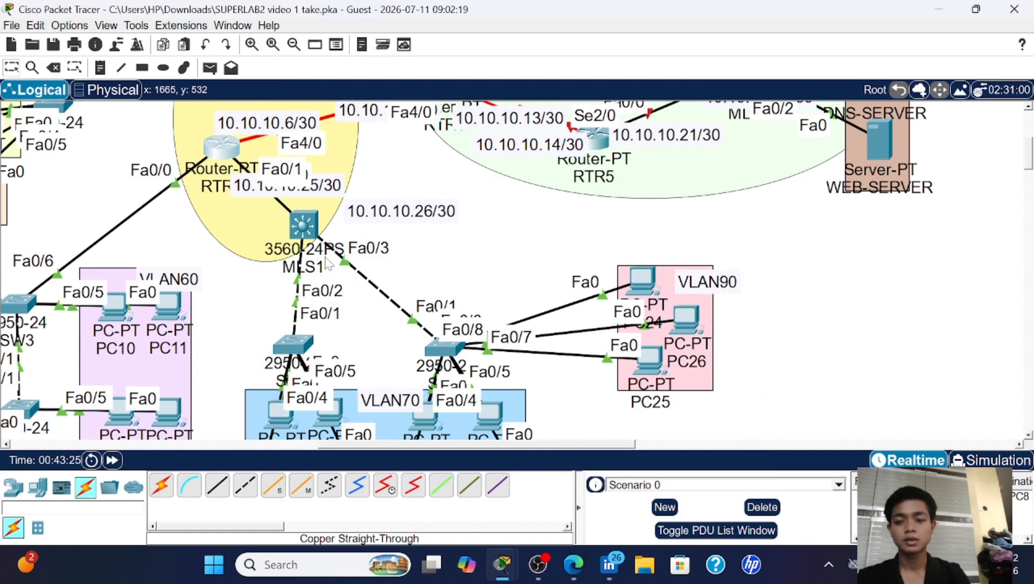
left_click(302, 229)
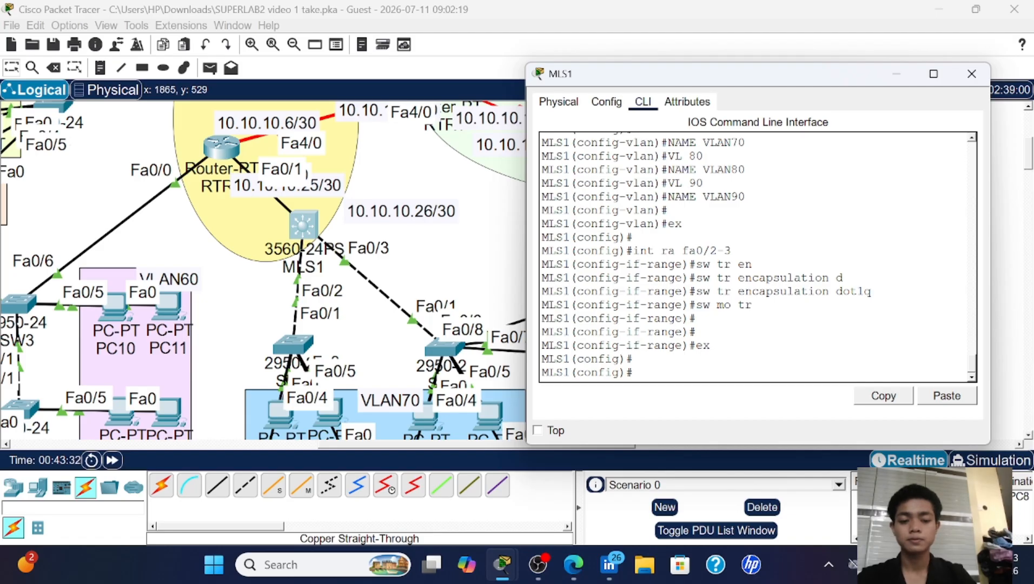
- Give interface VLAN70 the address 192.168.70.1 255.255.255.0
type("in")
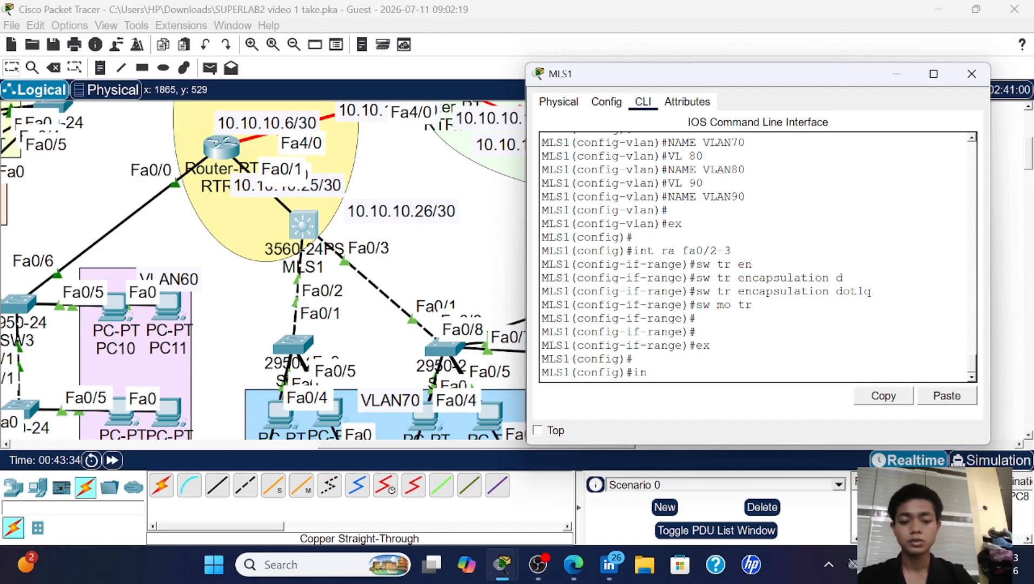
type("t")
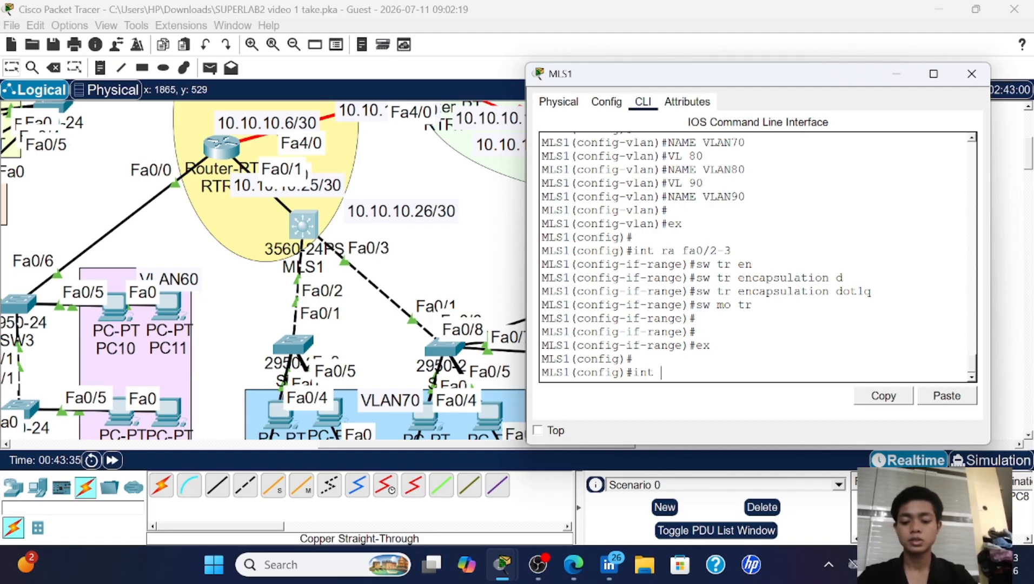
type(" VLAN")
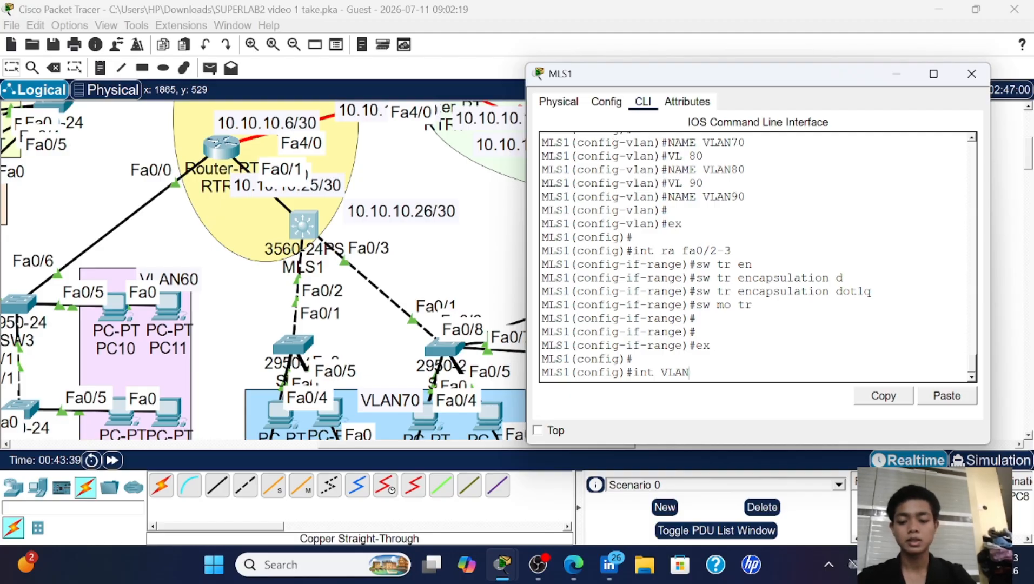
type("70")
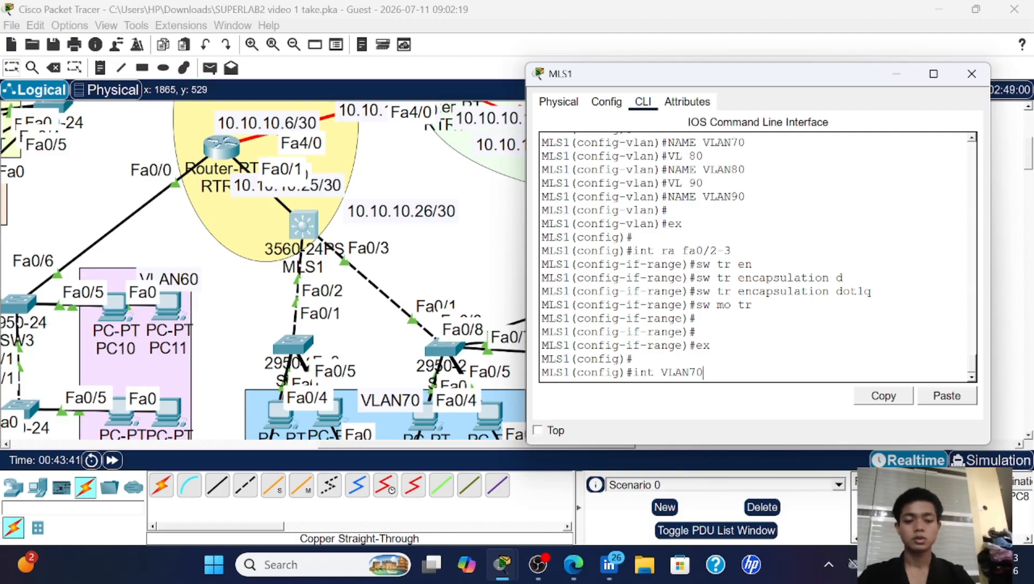
key("Return")
key("Return")
type("ip a")
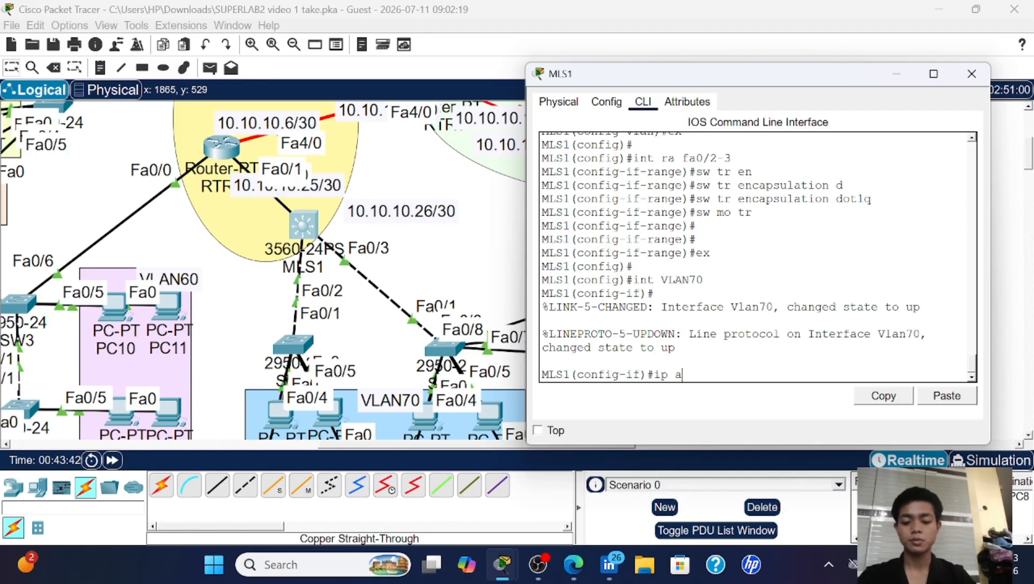
type("dd 192.16")
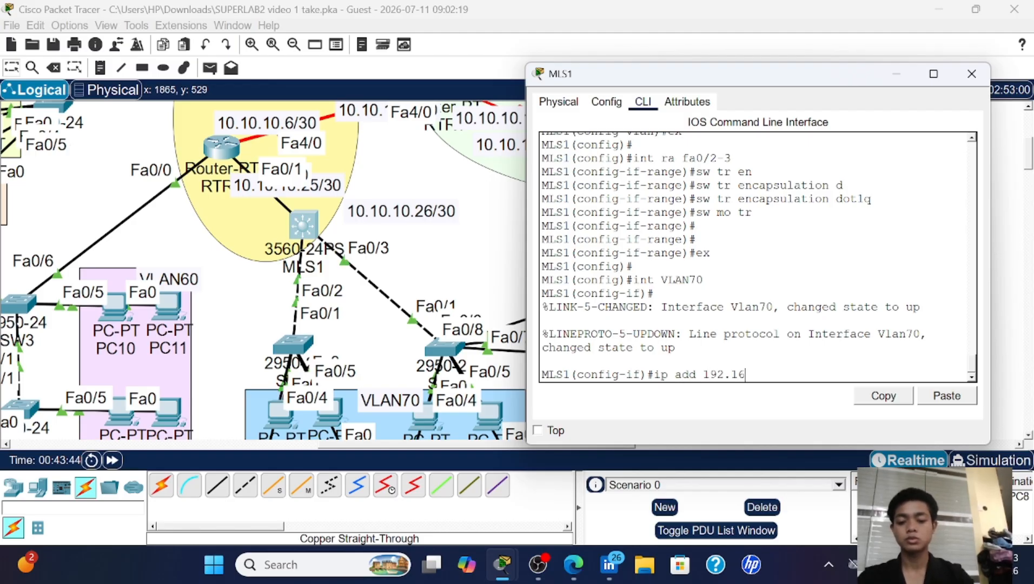
type("8.")
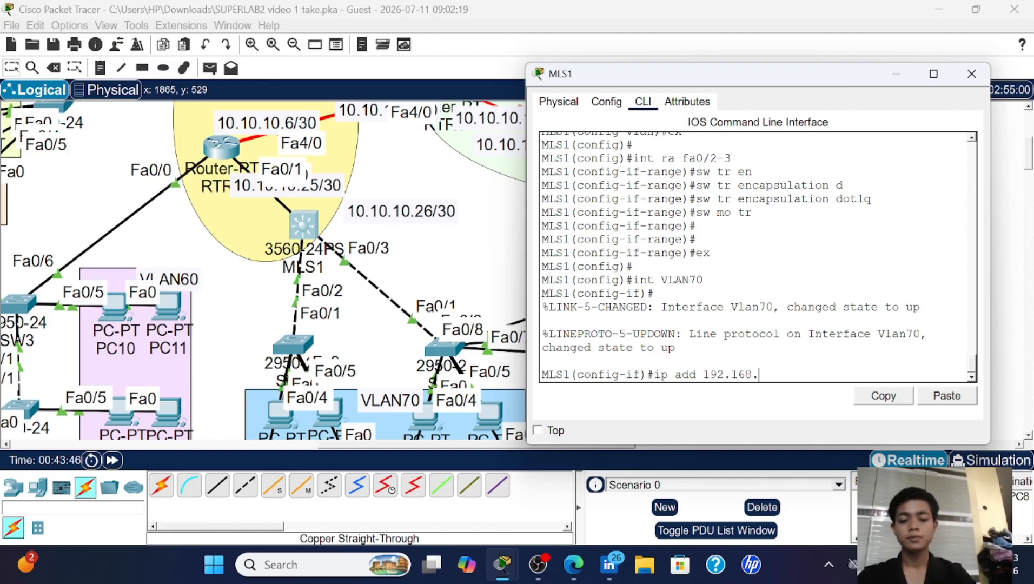
type("70.1 ")
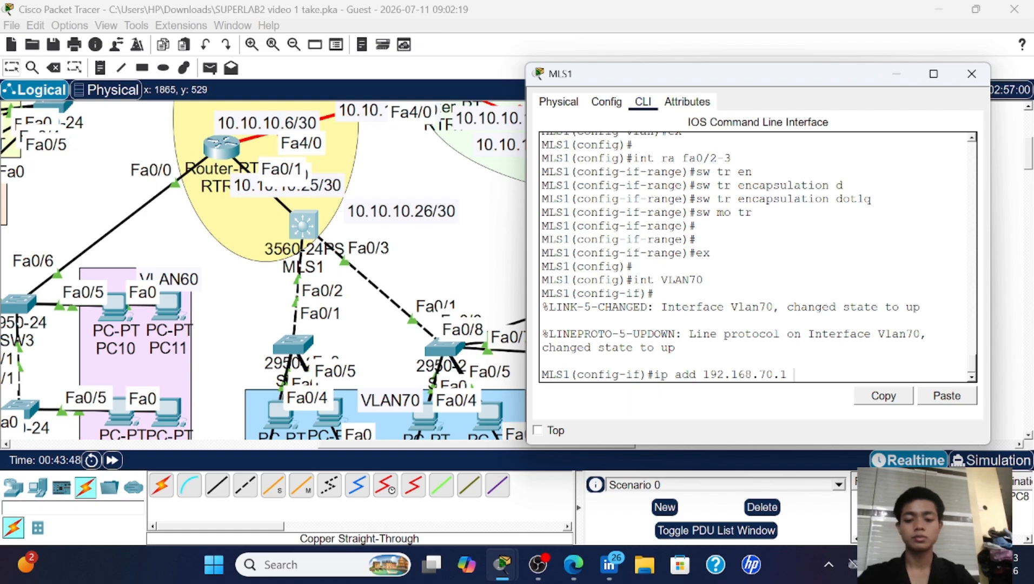
type("255.25.")
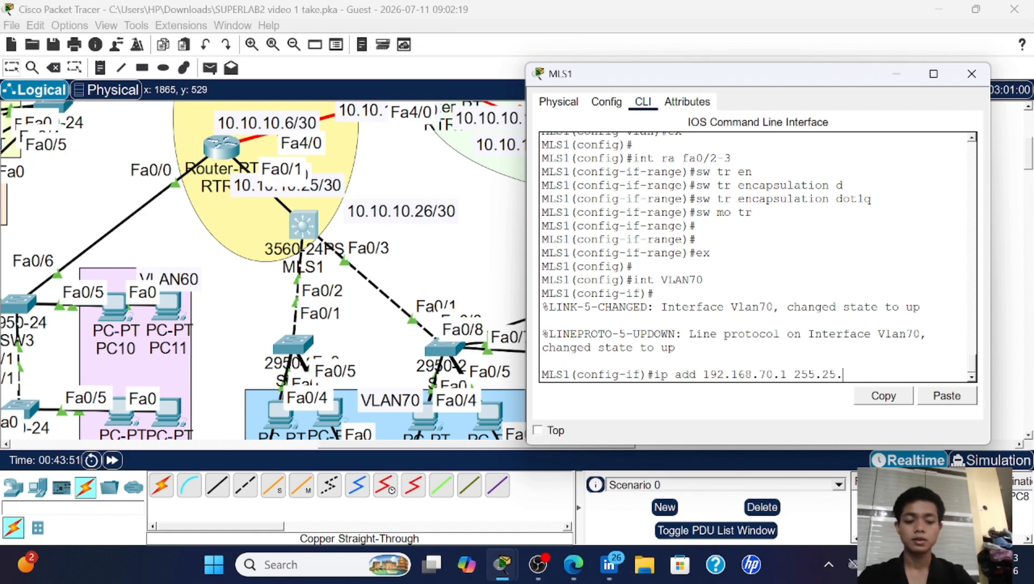
key("BackSpace")
type("5.255.0")
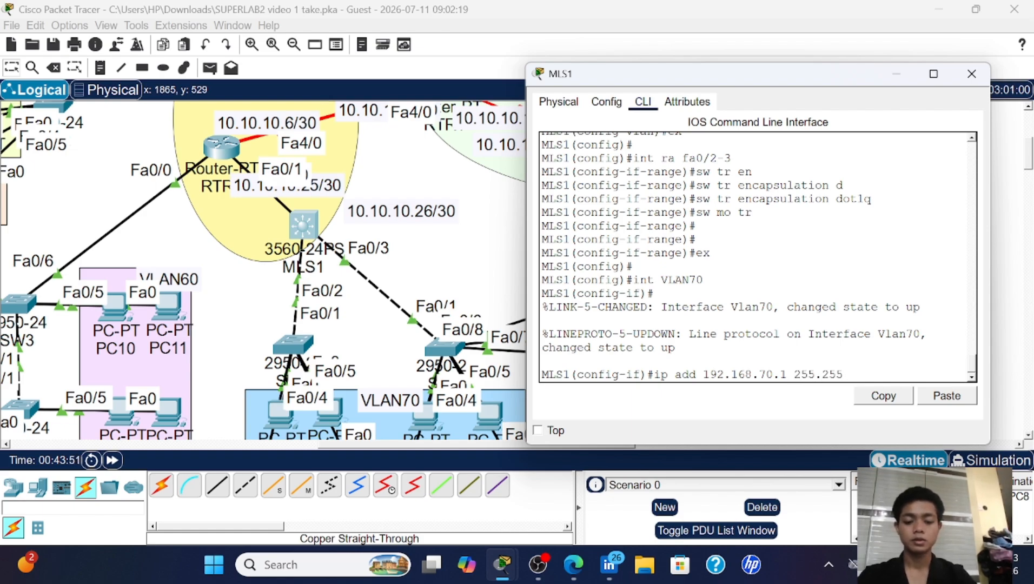
key("Return")
key("Return")
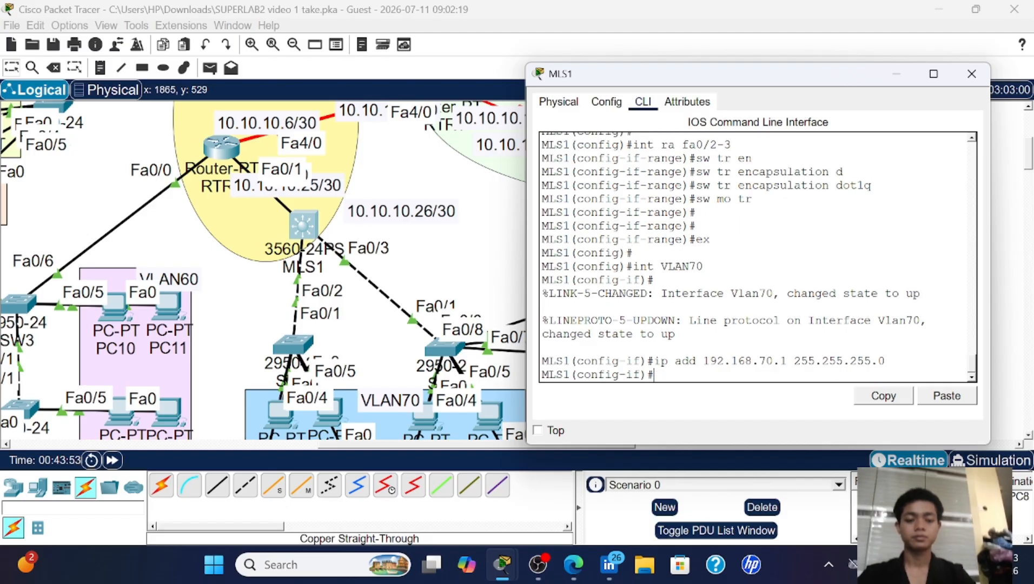
- Give interface VLAN80 the address 192.168.80.1 255.255.255.0
key("Up")
key("Up")
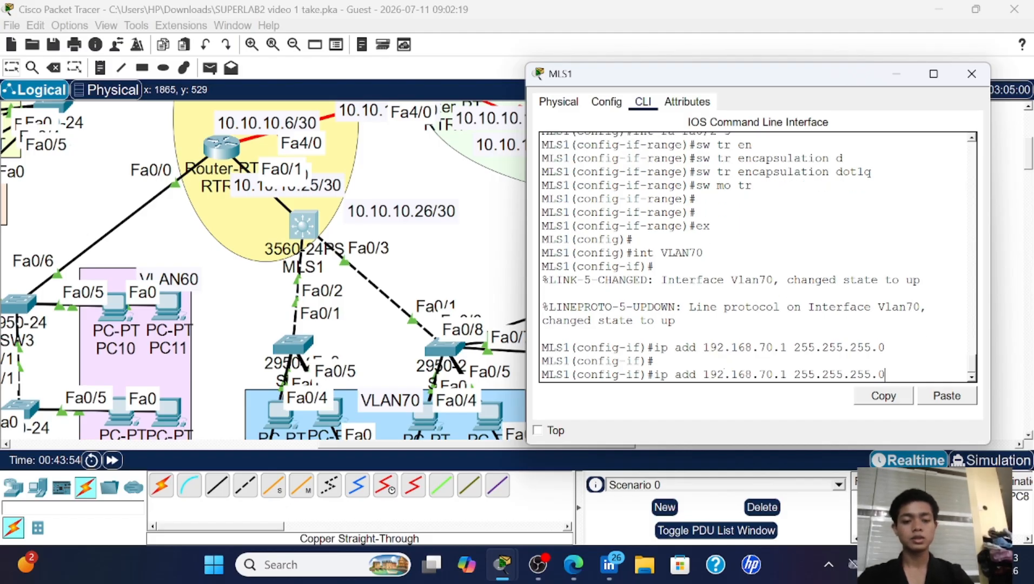
key("BackSpace")
key("BackSpace")
type("80")
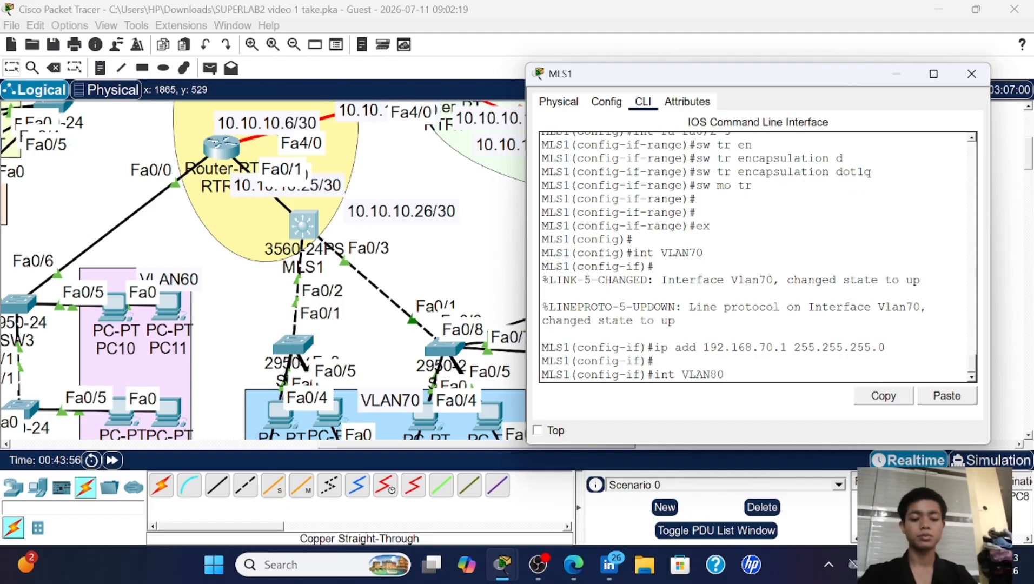
key("Return")
key("Up")
key("Up")
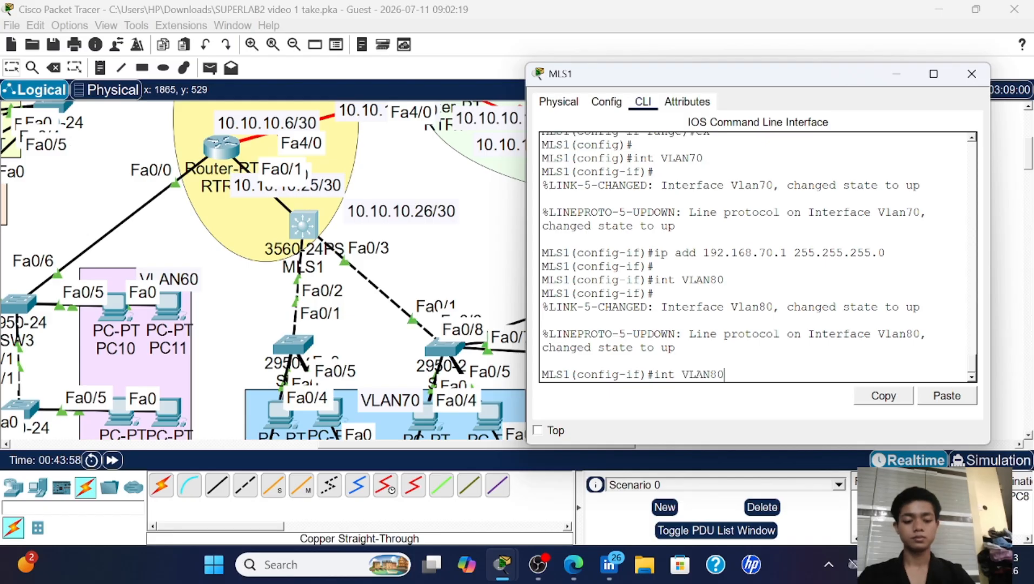
key("Left")
key("Left")
key("Left")
key("Left")
key("Left")
key("Left")
key("Left")
key("Left")
key("Left")
key("Left")
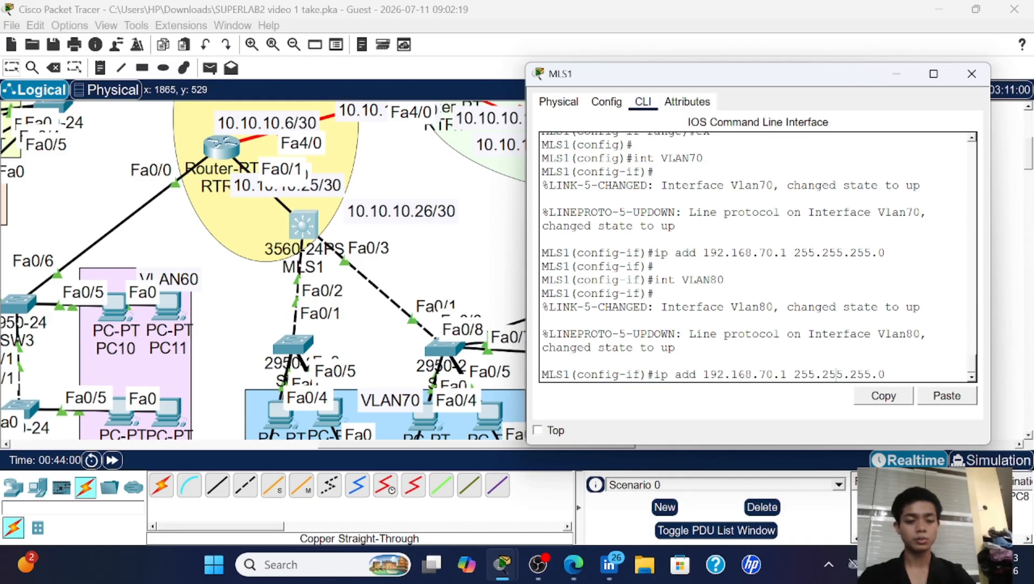
key("Left")
key("Left")
key("Left")
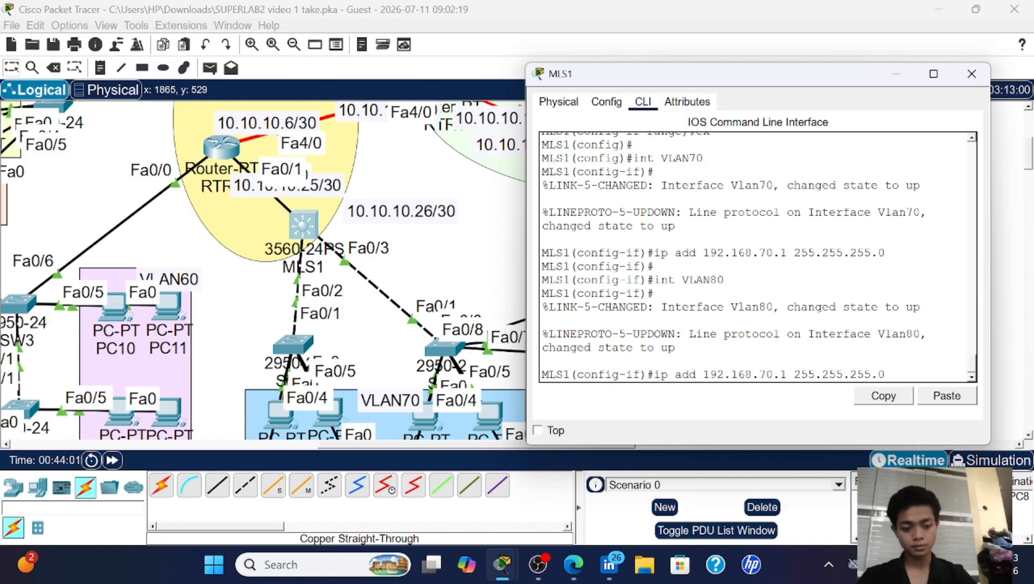
key("BackSpace")
key("BackSpace")
type("80")
key("Return")
- Give interface VLAN90 the address 192.168.90.1 255.255.255.0, correcting an overlapping entry
key("Up")
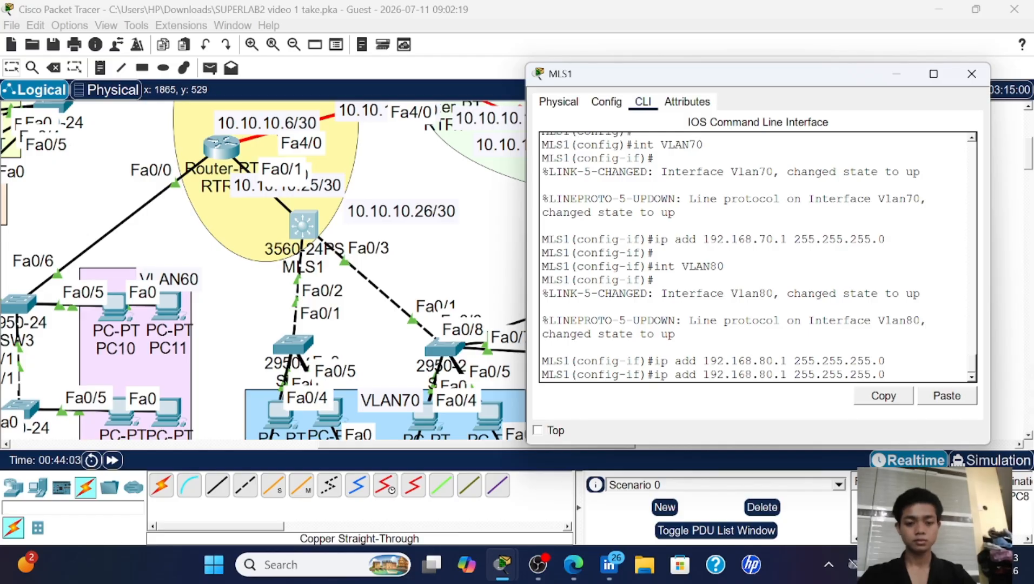
key("Up")
key("Left")
key("BackSpace")
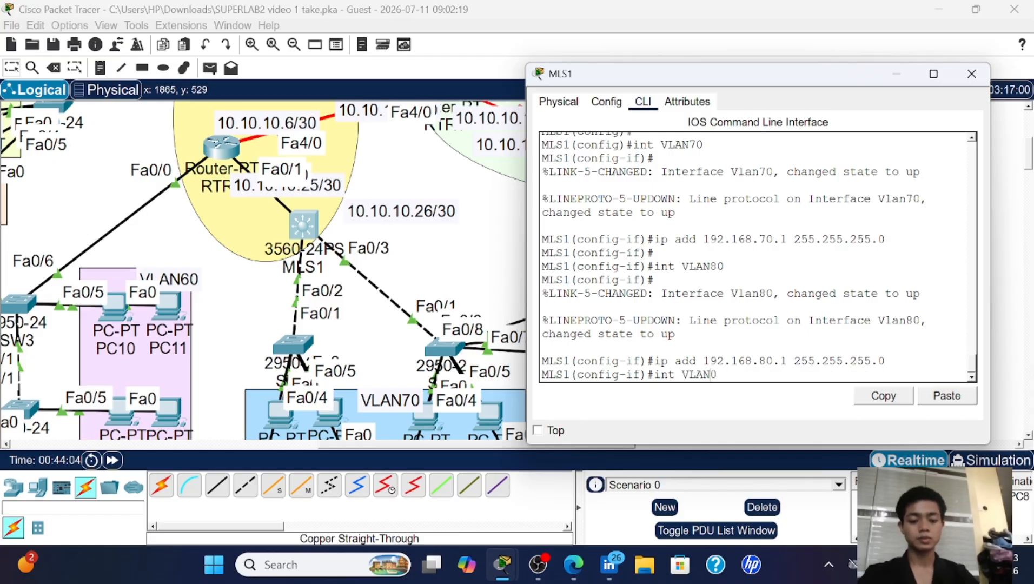
type("9")
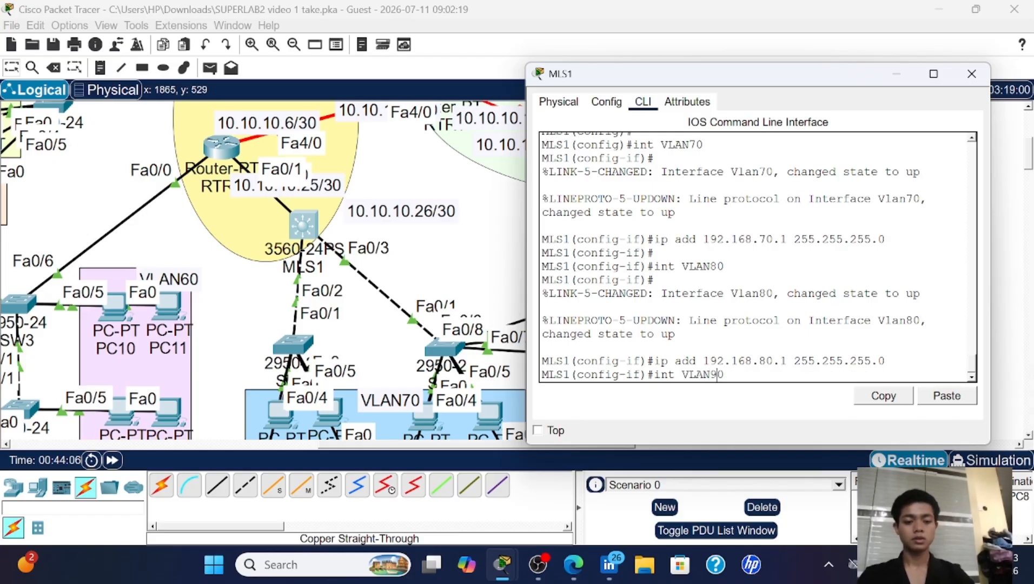
key("Return")
key("Up")
key("Up")
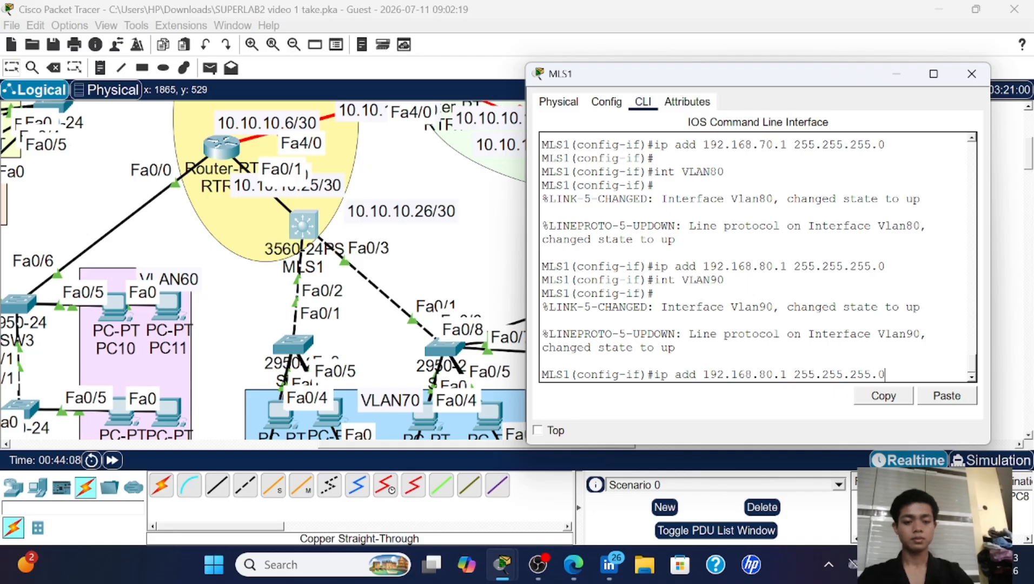
key("Left")
key("Left")
key("Left")
key("Left")
key("Left")
key("Left")
key("Left")
key("Left")
key("Left")
key("Left")
key("Left")
key("Left")
key("Left")
key("Left")
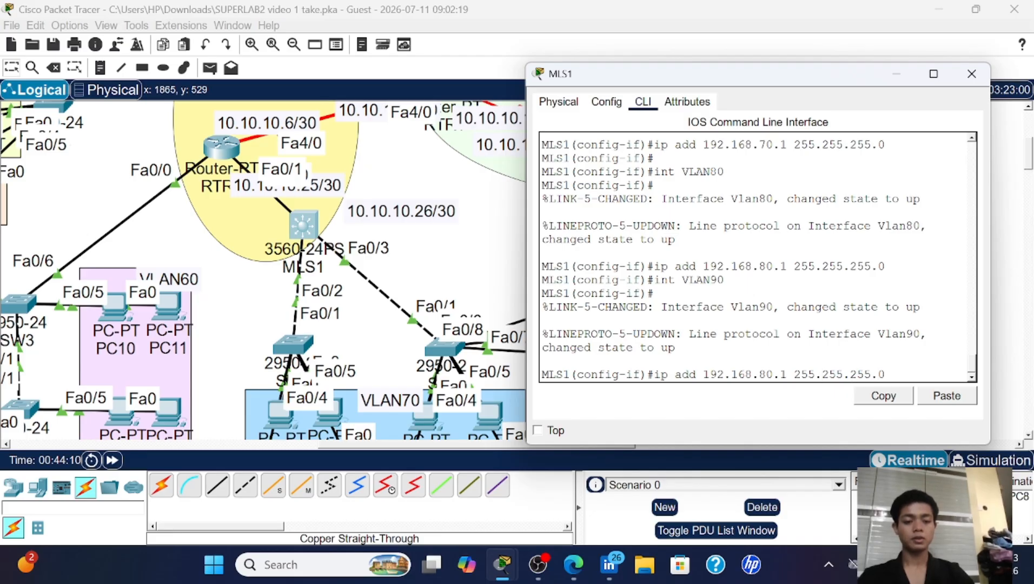
key("Return")
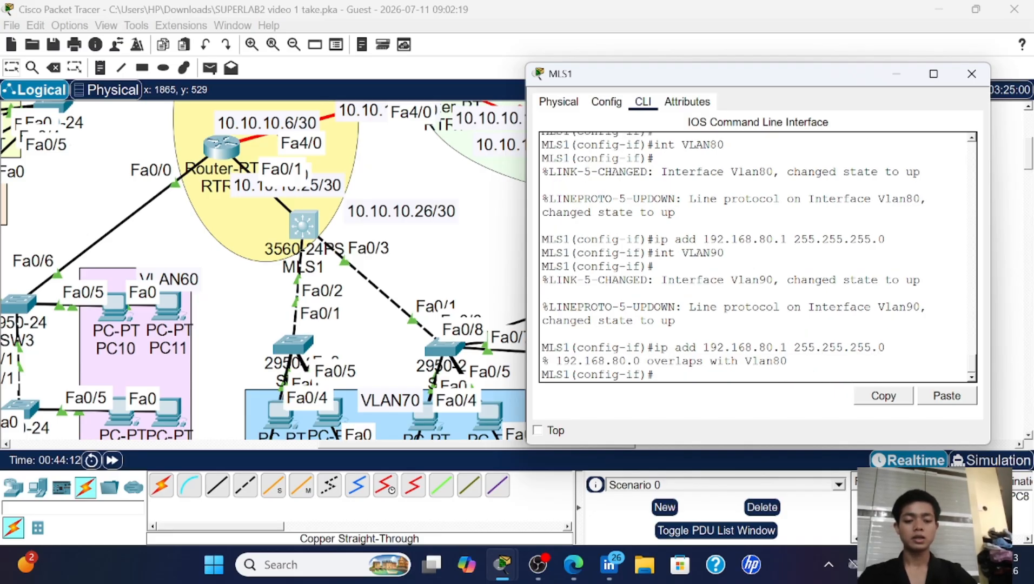
key("Up")
key("Left")
key("Left")
key("Left")
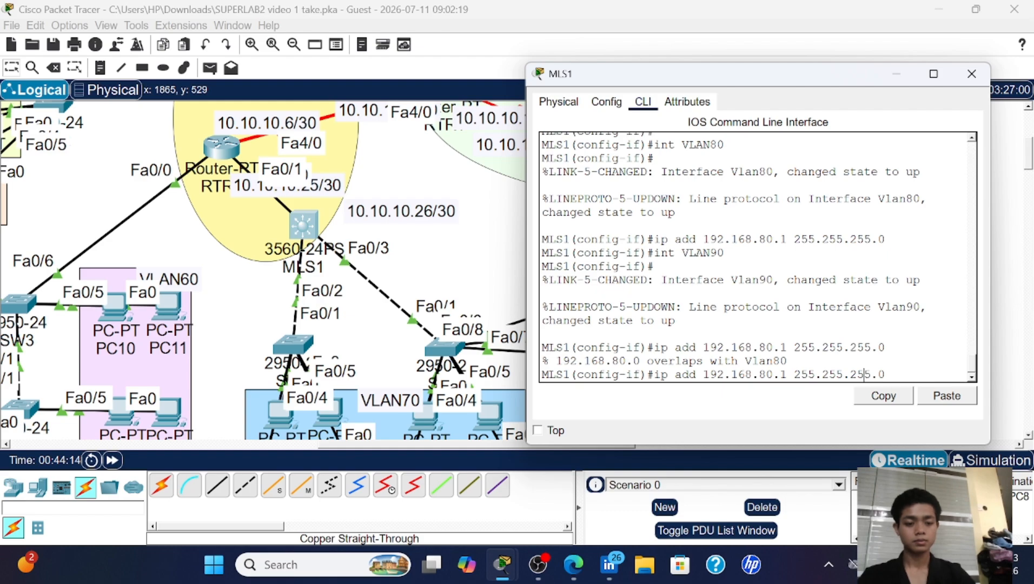
key("Left")
key("Left")
key("Left")
key("Left")
key("Left")
key("Left")
key("Left")
key("Left")
key("Left")
key("Left")
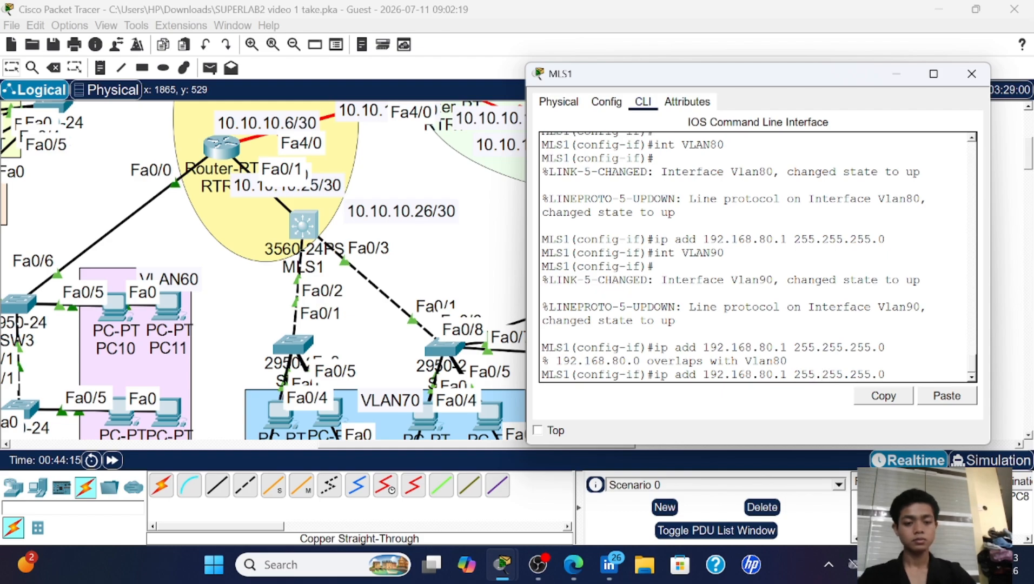
key("BackSpace")
type("9")
key("Return")
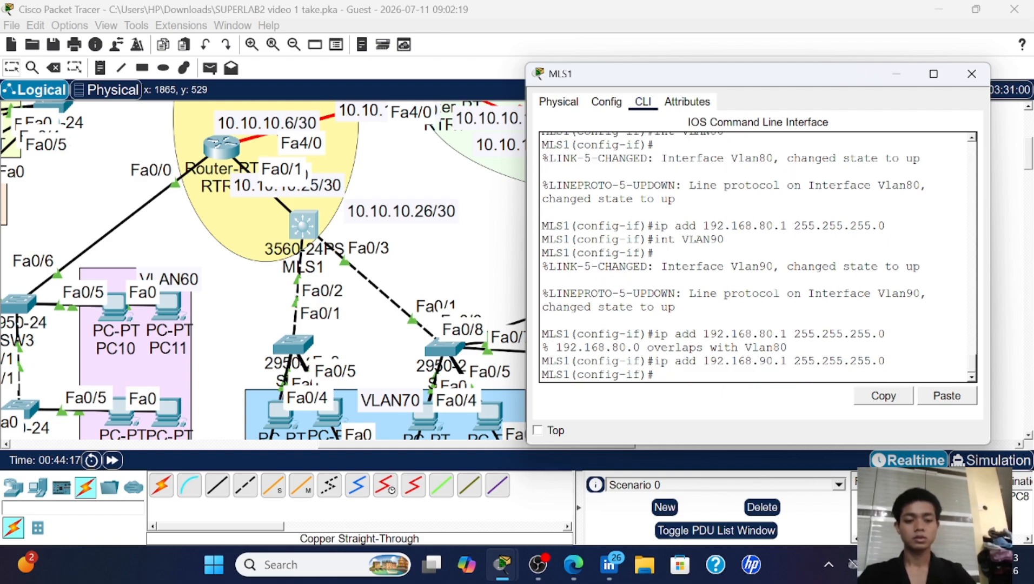
- Exit to global configuration and begin the ip dhcp pool command
key("Return")
type("ex")
key("Return")
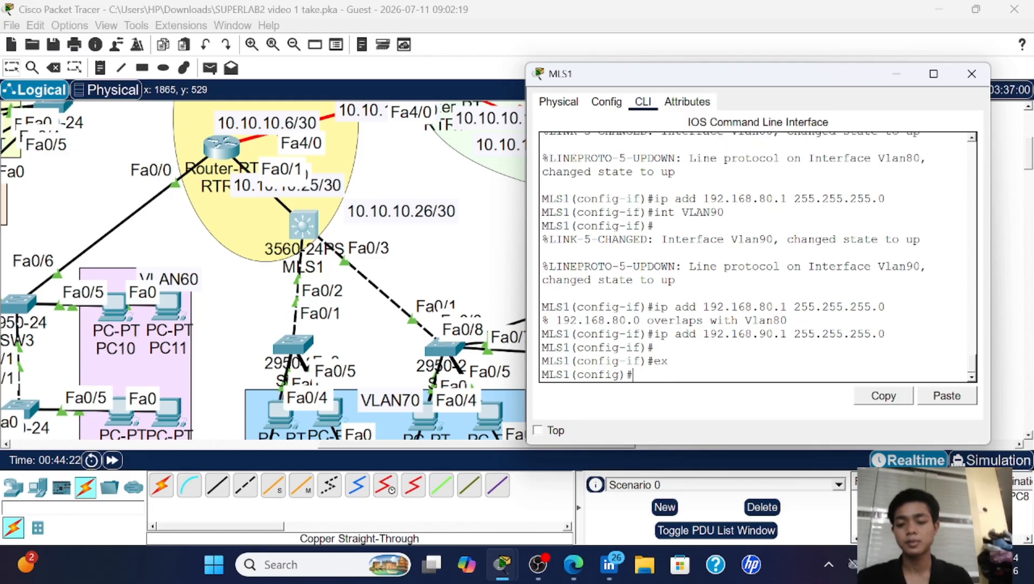
key("Return")
key("Return")
key("Return")
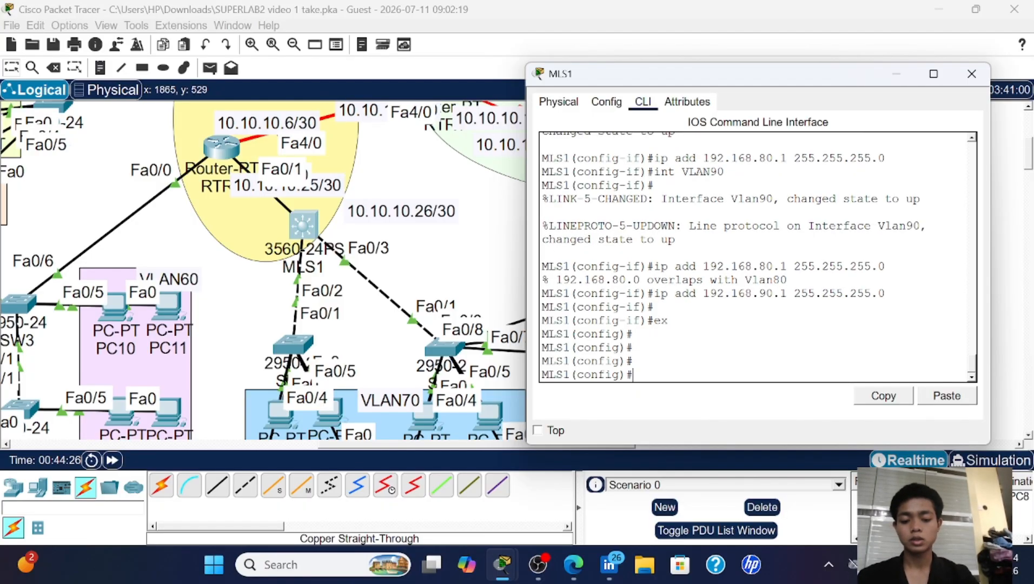
type("ip dh po")
- Create DHCP pool VLAN70: network 192.168.70.0/24, default router 192.168.70.1, DNS 129.168.100.2
key("Tab")
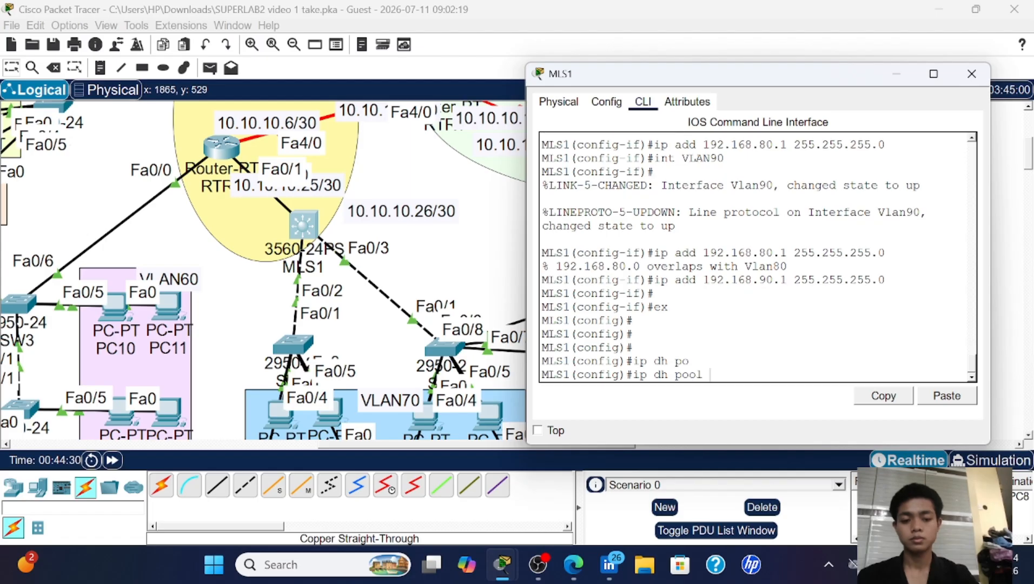
type("VLAN")
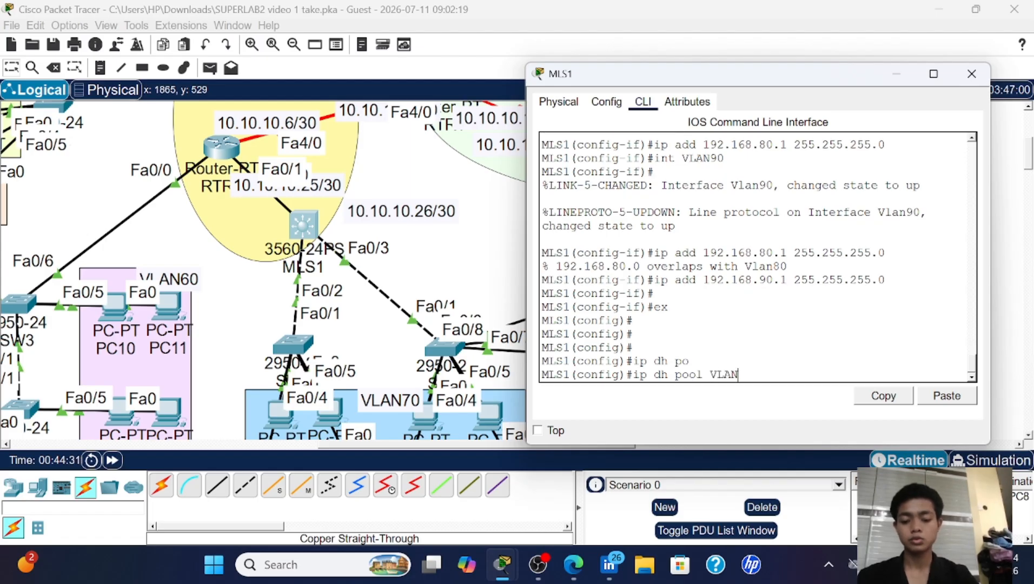
type("70")
key("Return")
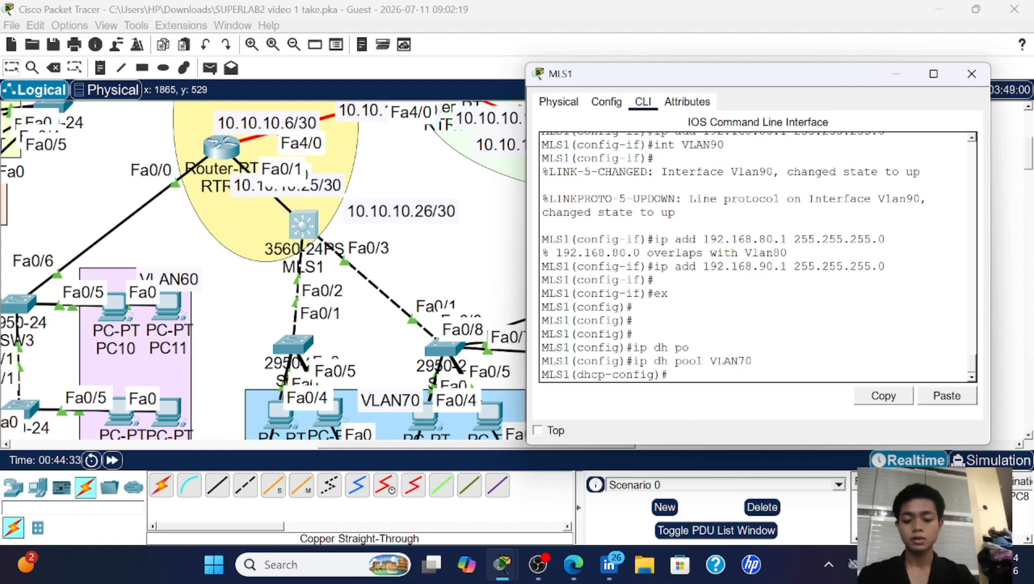
type("net 192.168")
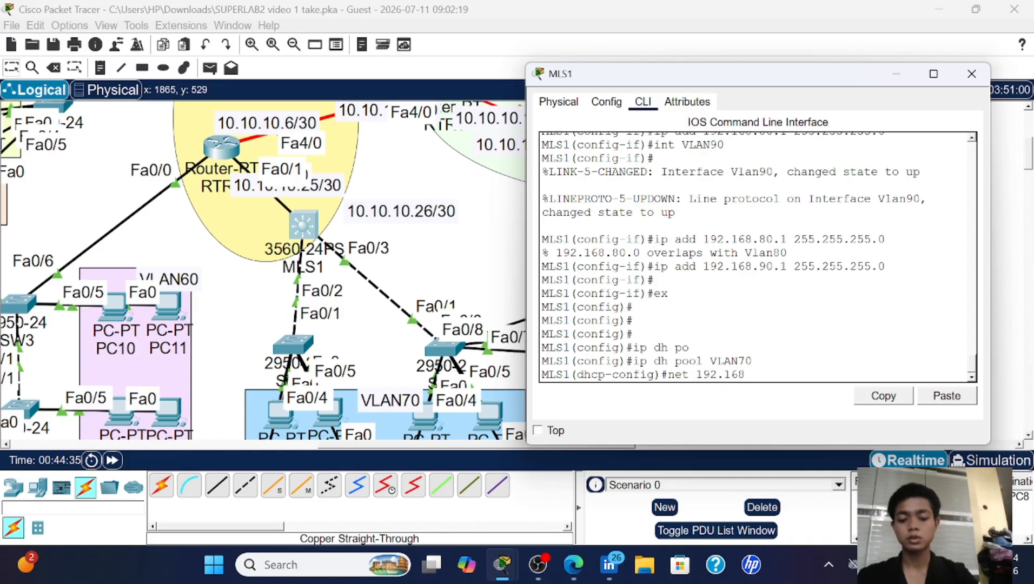
type(".")
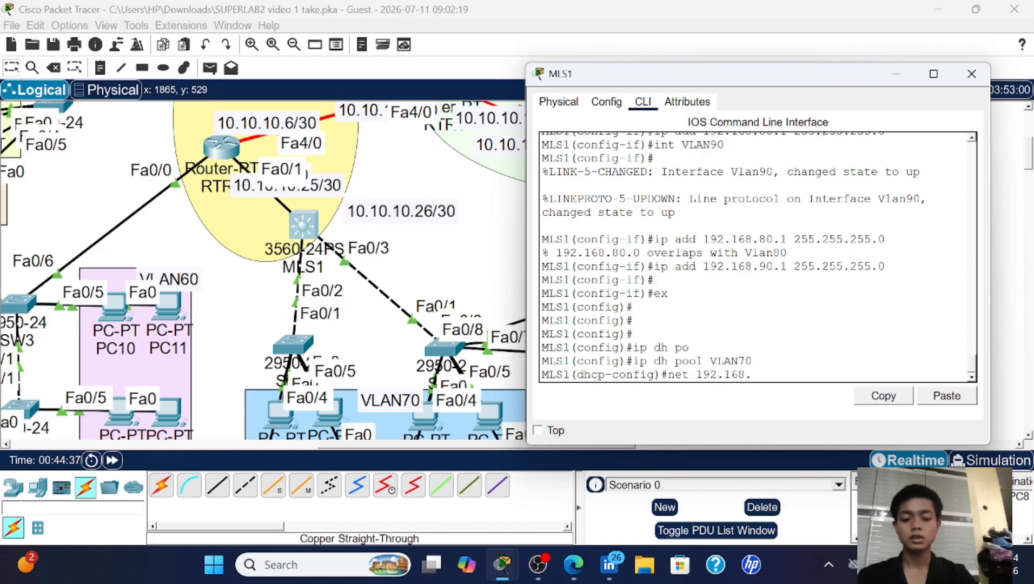
type("70.0 255")
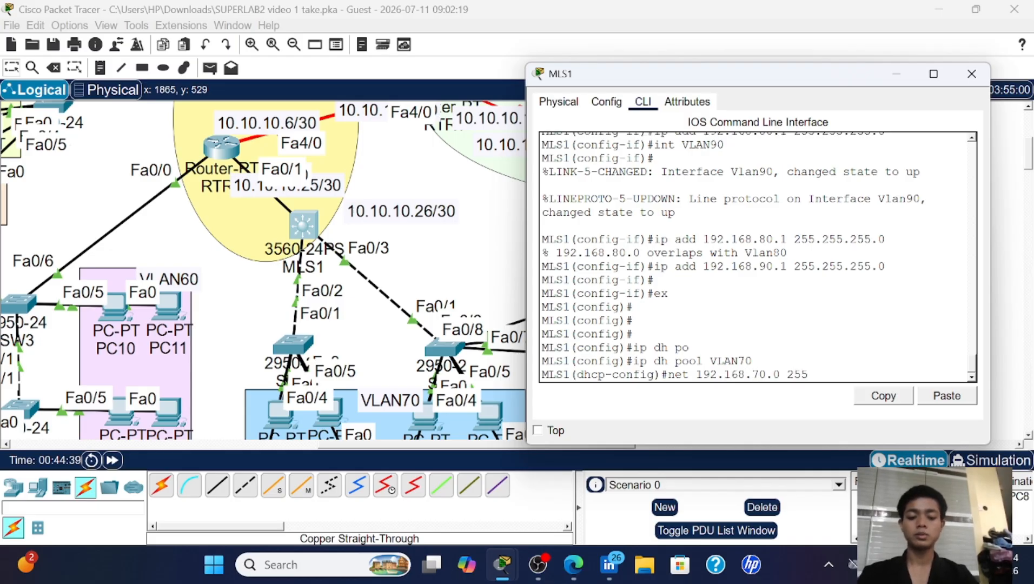
type(".255.255.0")
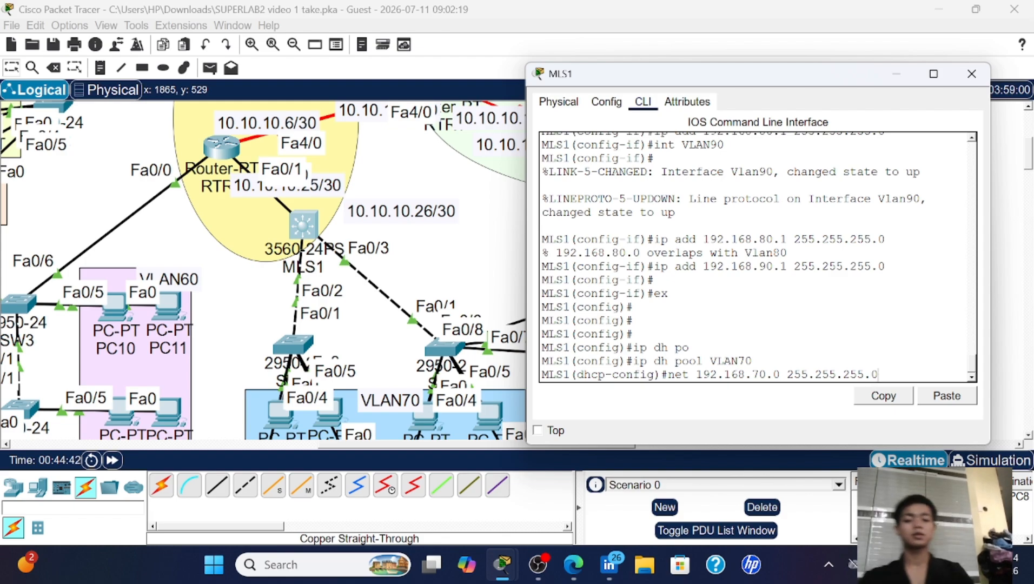
key("Return")
type("d")
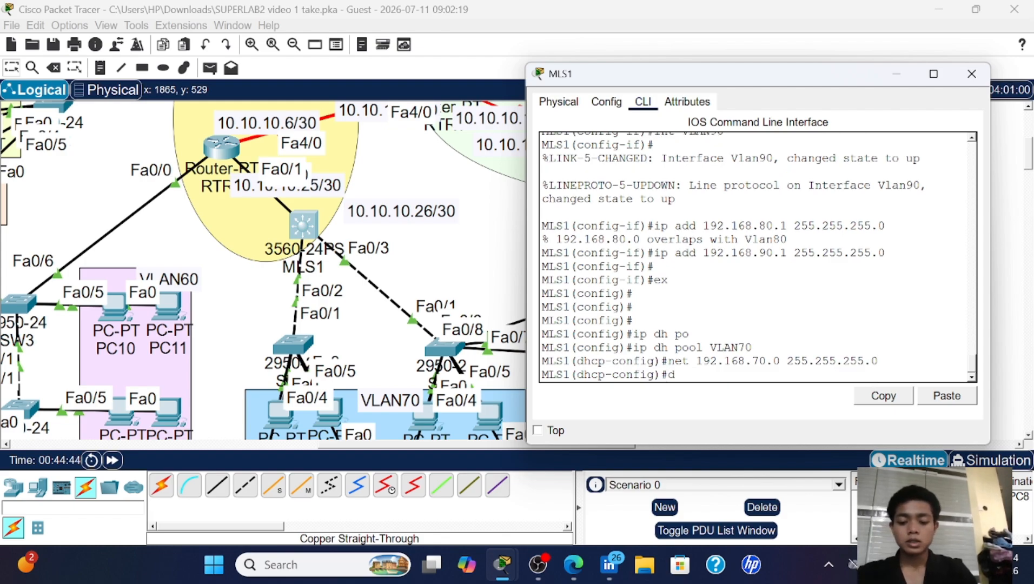
type("ef 192")
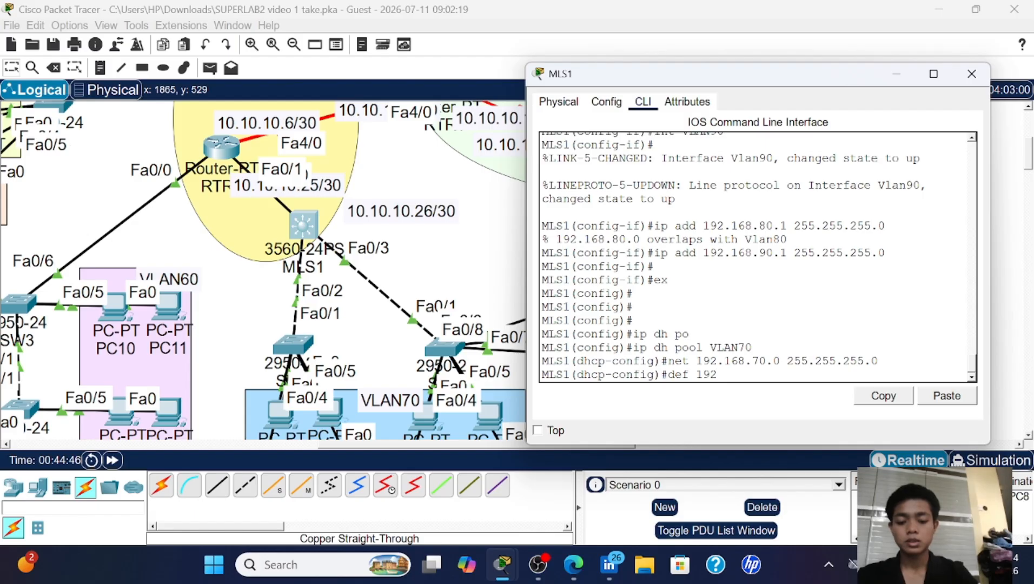
type(".168")
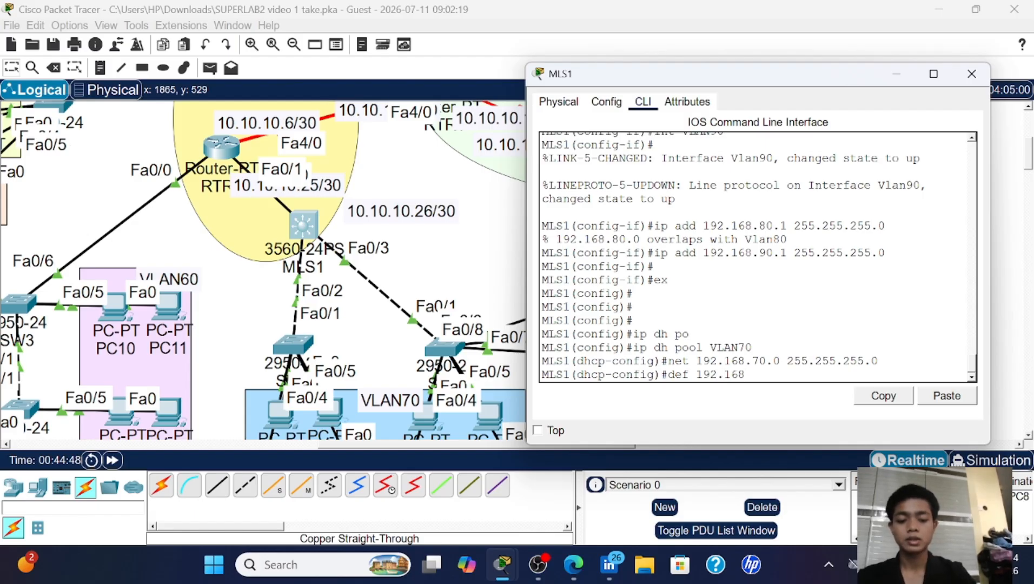
type(".70.1")
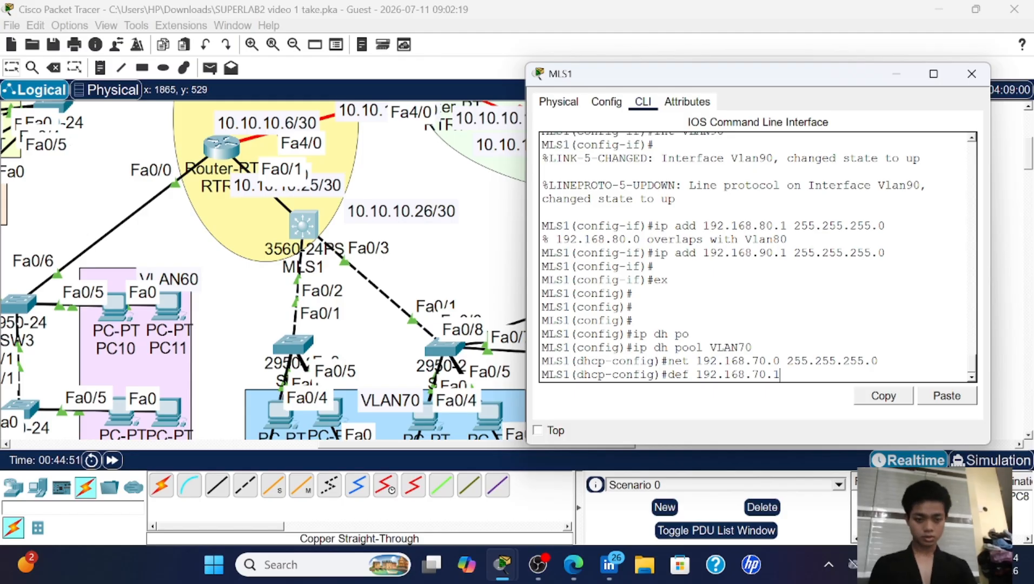
key("Return")
type("dn")
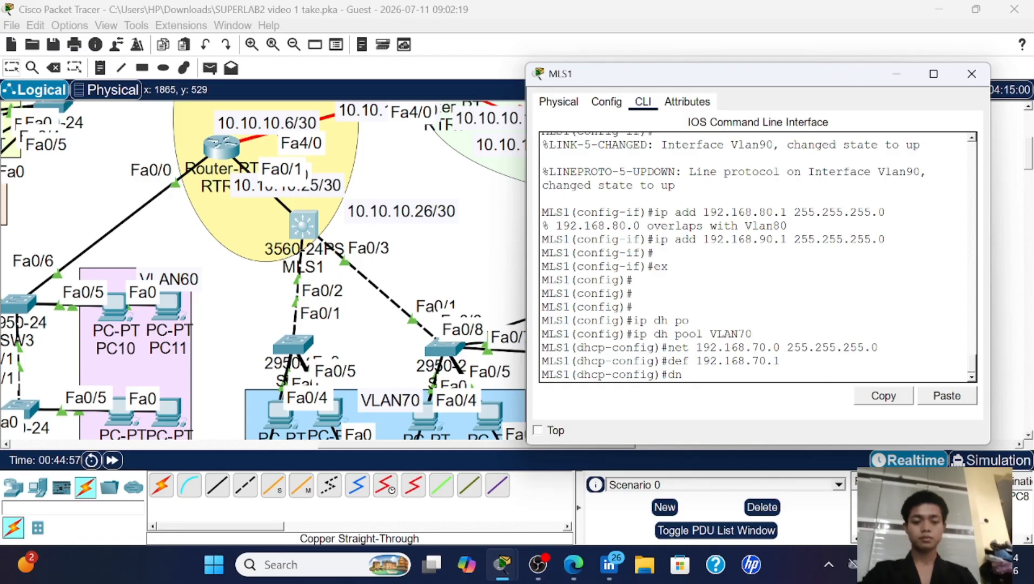
type("s")
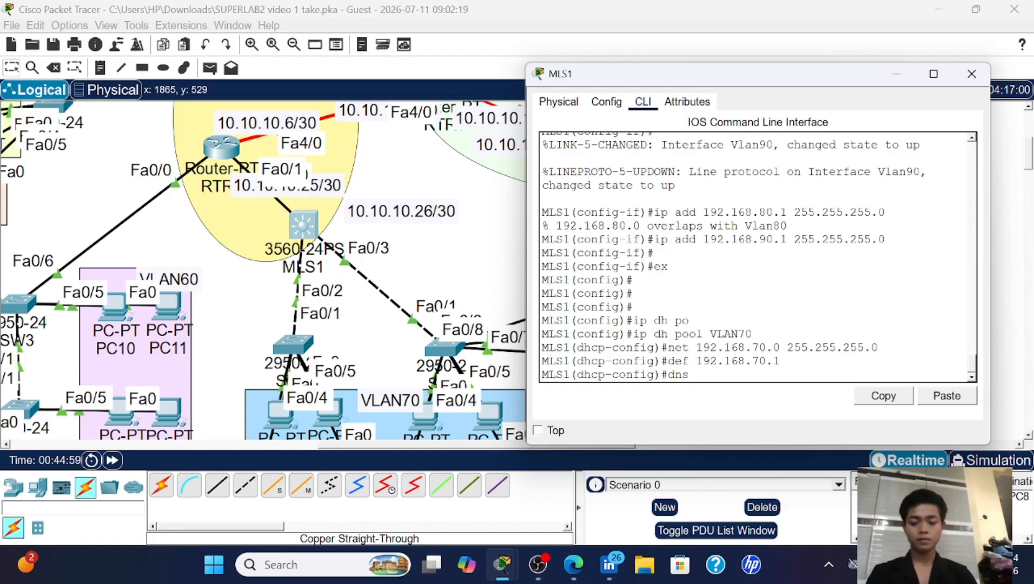
type(" 129")
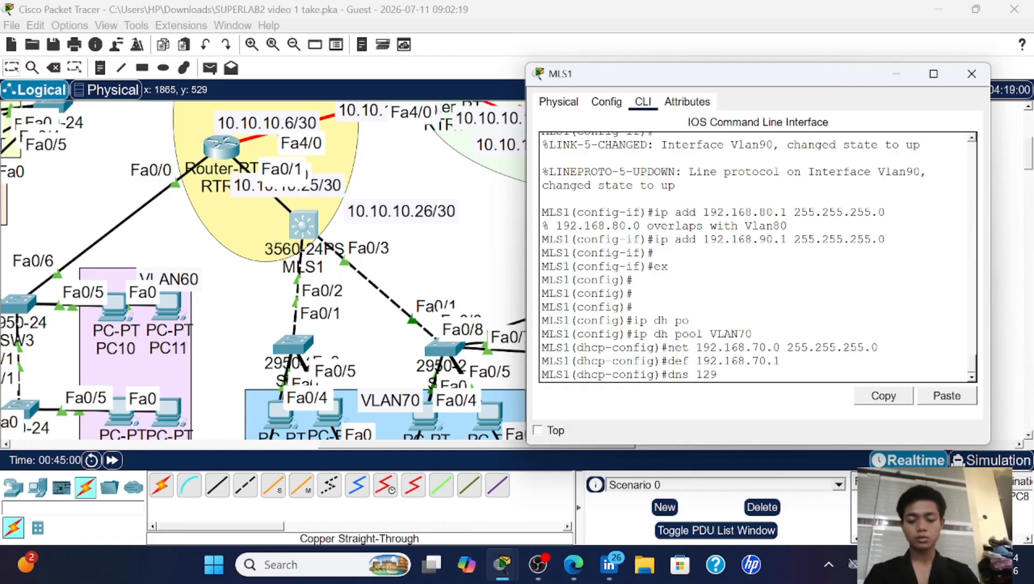
type(".168.")
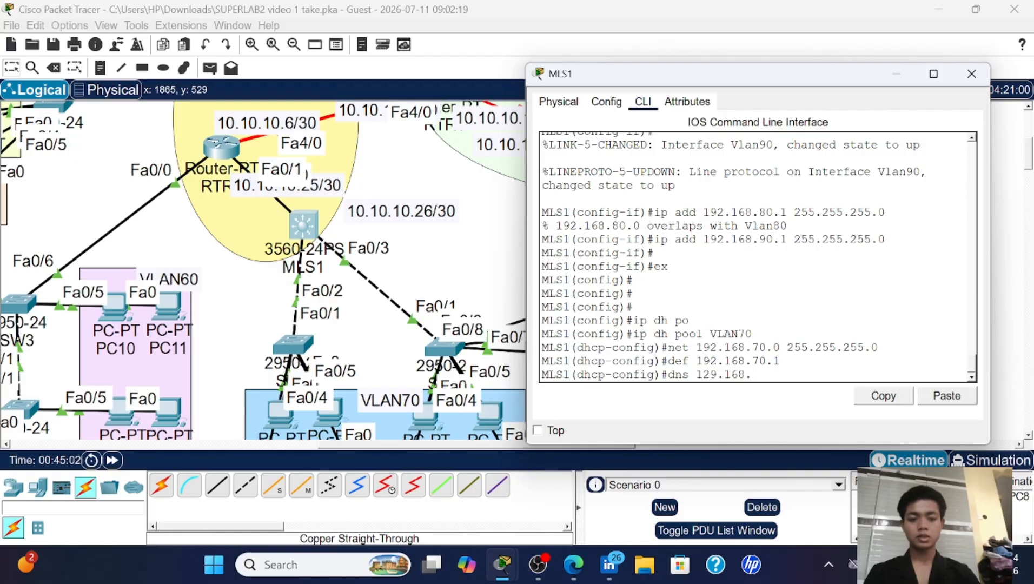
type("10")
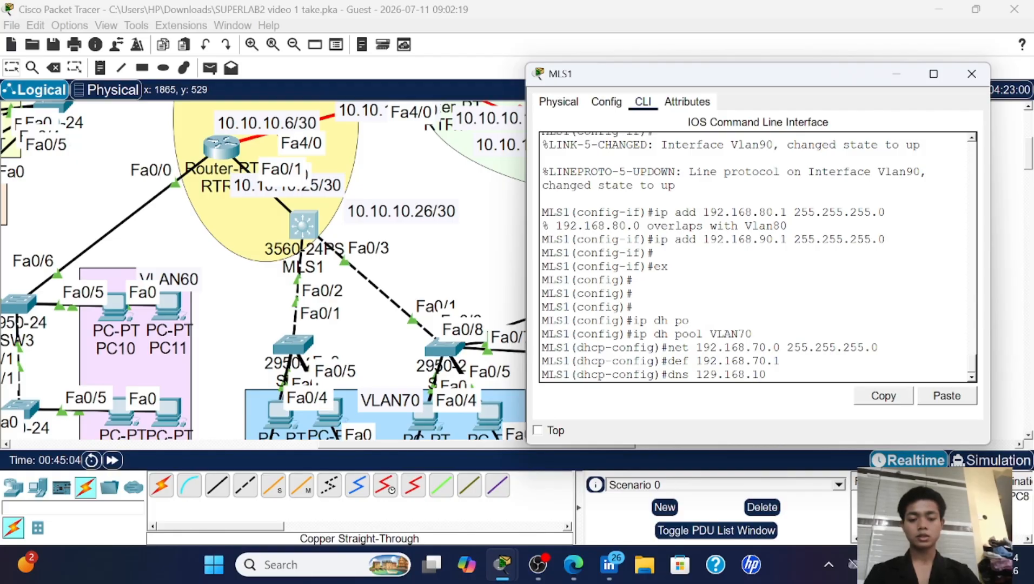
type("0.2")
key("Return")
key("Return")
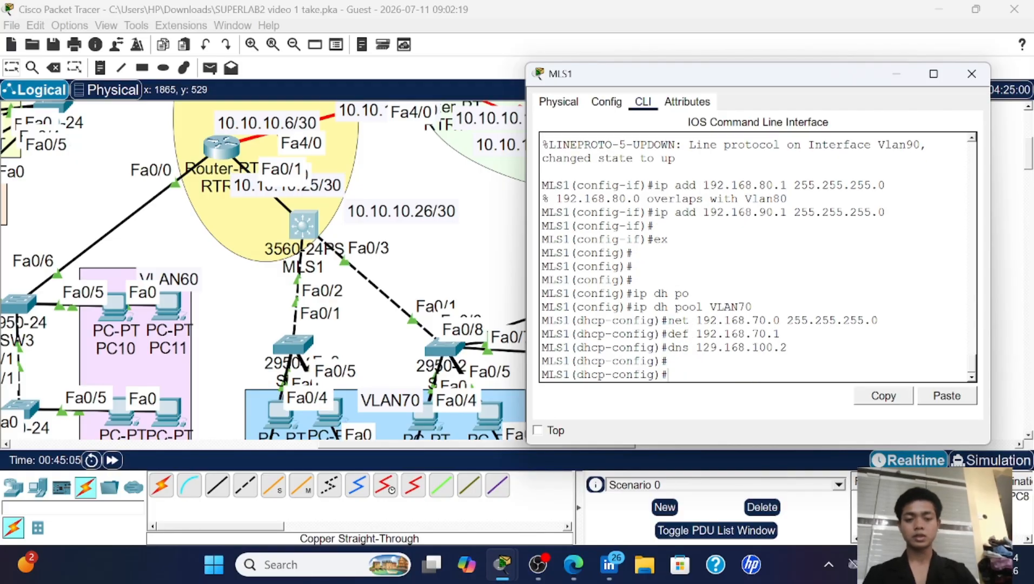
key("Up")
key("Up")
key("Up")
key("Up")
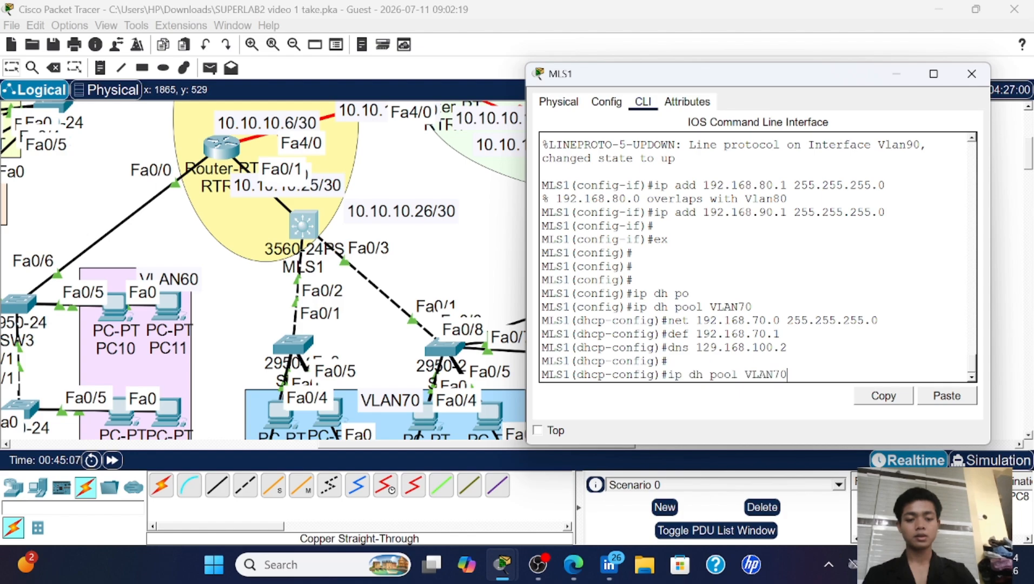
- Create DHCP pool VLAN80: network 192.168.80.0/24, gateway 192.168.80.1, DNS 129.168.100.2
key("BackSpace")
key("BackSpace")
type("80")
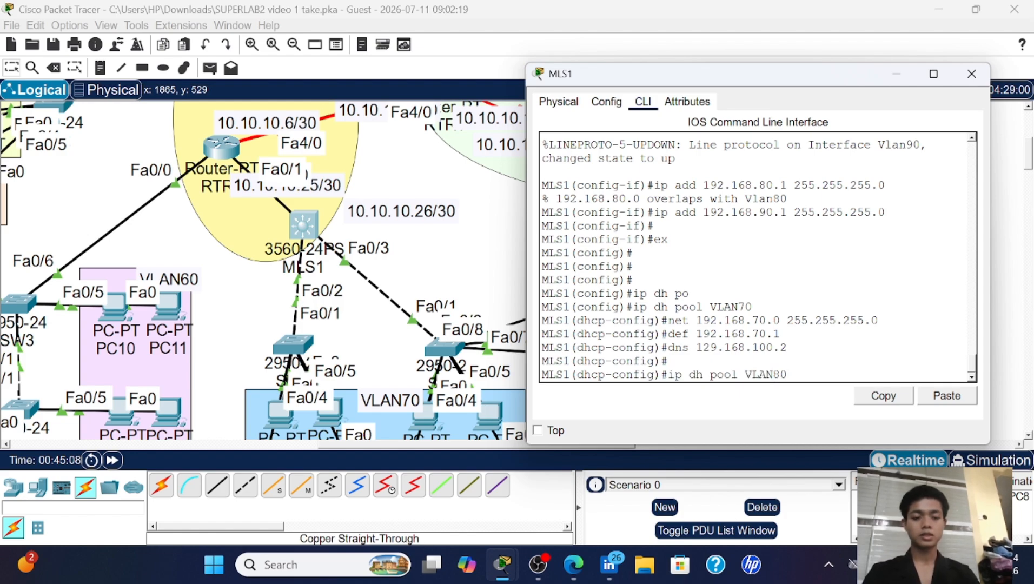
key("Return")
key("Up")
key("Up")
key("Up")
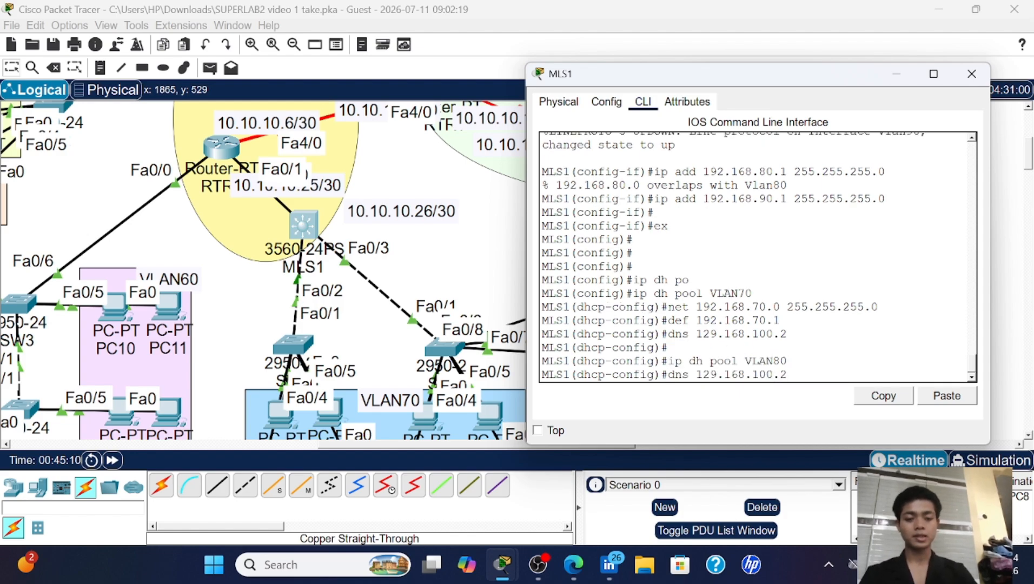
key("Left")
key("Left")
key("Left")
key("Left")
key("Left")
key("Left")
key("Left")
key("Left")
key("Left")
key("Left")
key("Left")
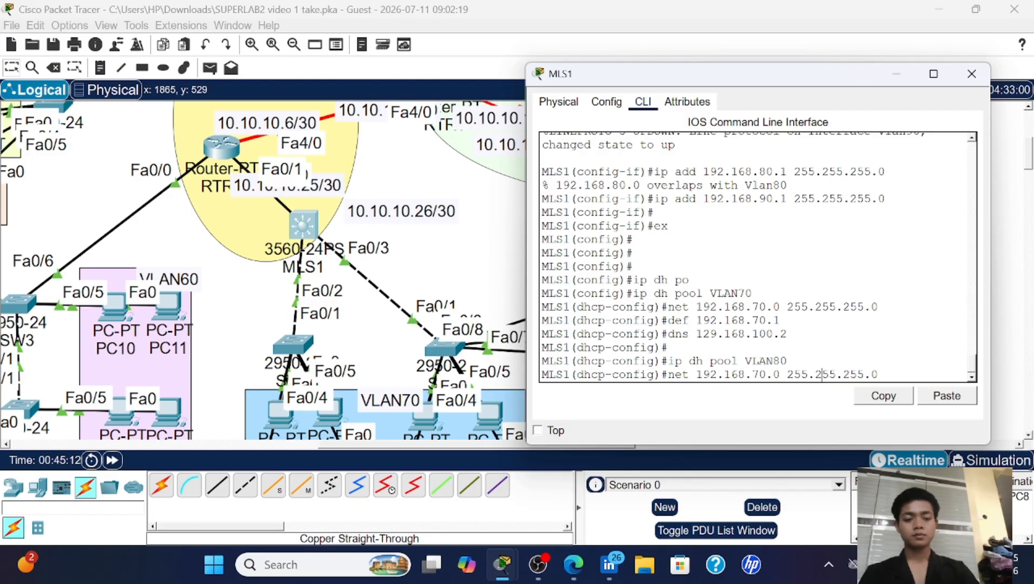
key("Left")
key("Left")
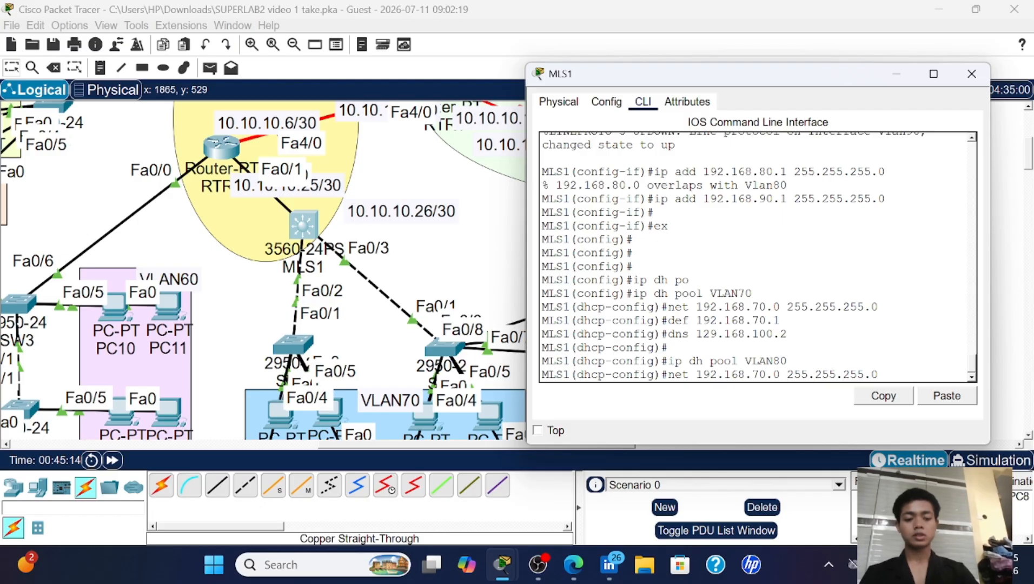
key("BackSpace")
key("BackSpace")
type("80")
key("Return")
key("Up")
key("Up")
key("Up")
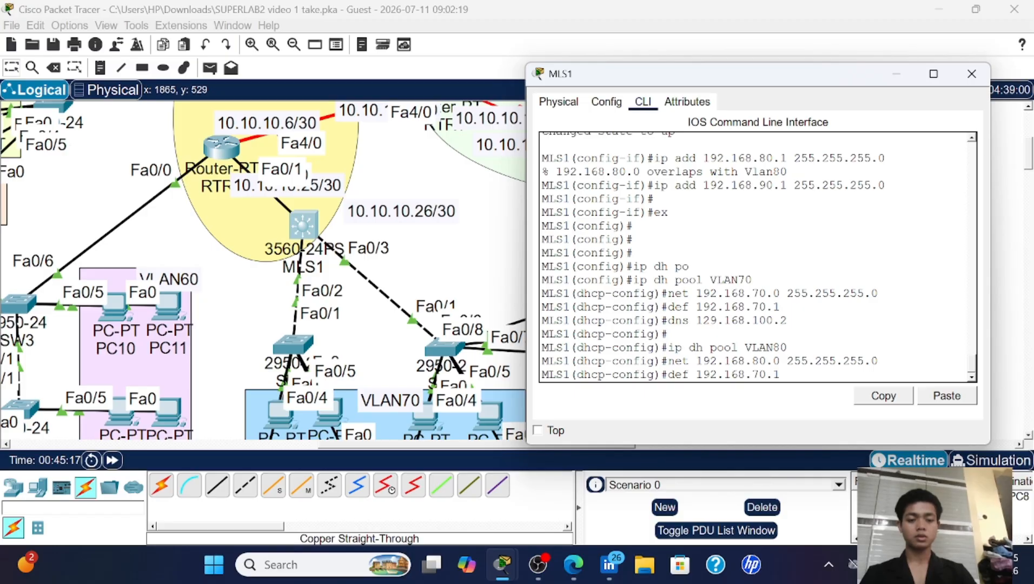
type("80")
key("Return")
key("Up")
key("Up")
key("Up")
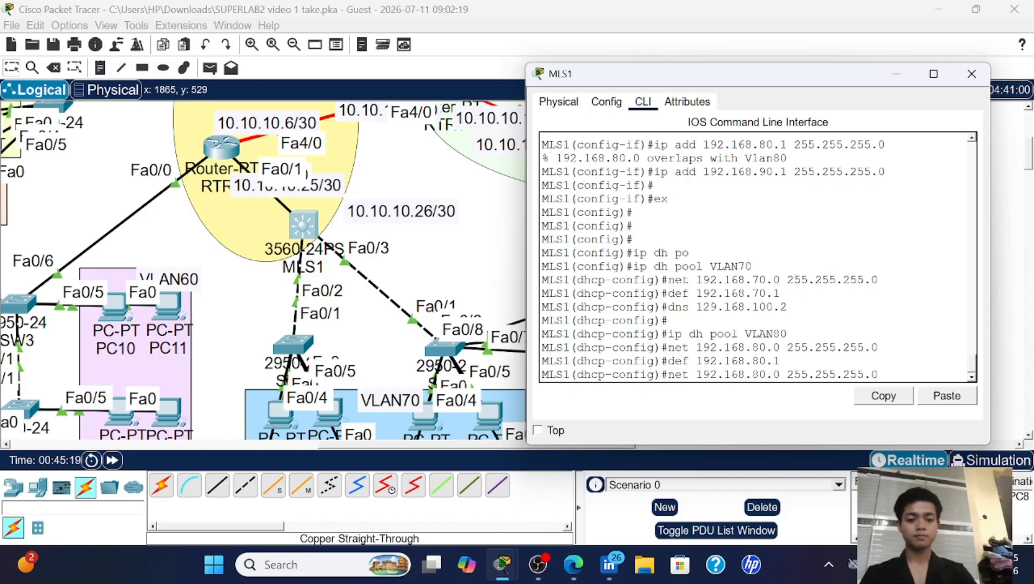
key("Up")
key("Return")
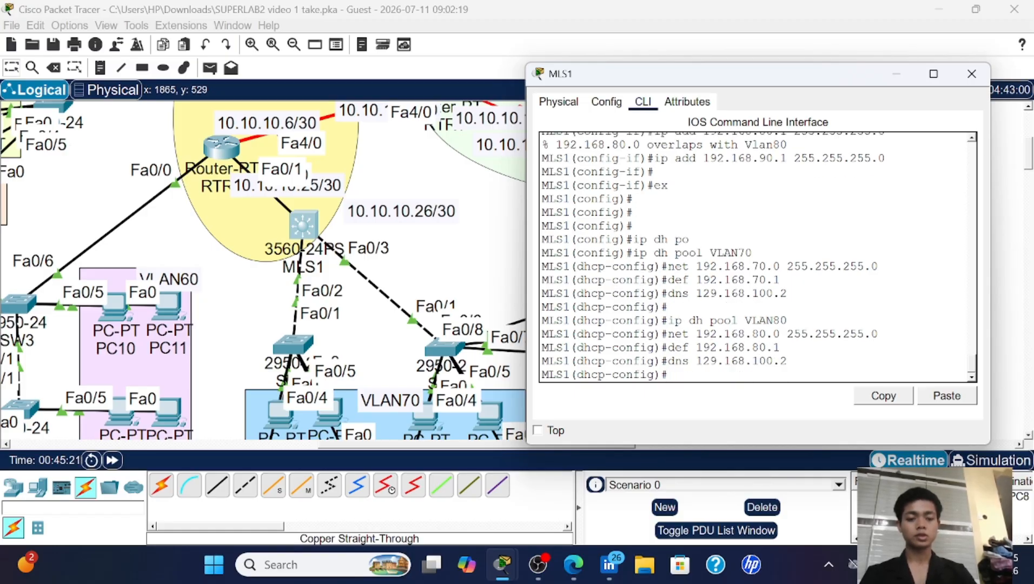
- Create DHCP pool VLAN90: network 192.168.90.0/24, gateway 192.168.90.1, DNS 129.168.100.2
key("Up")
key("Down")
key("Return")
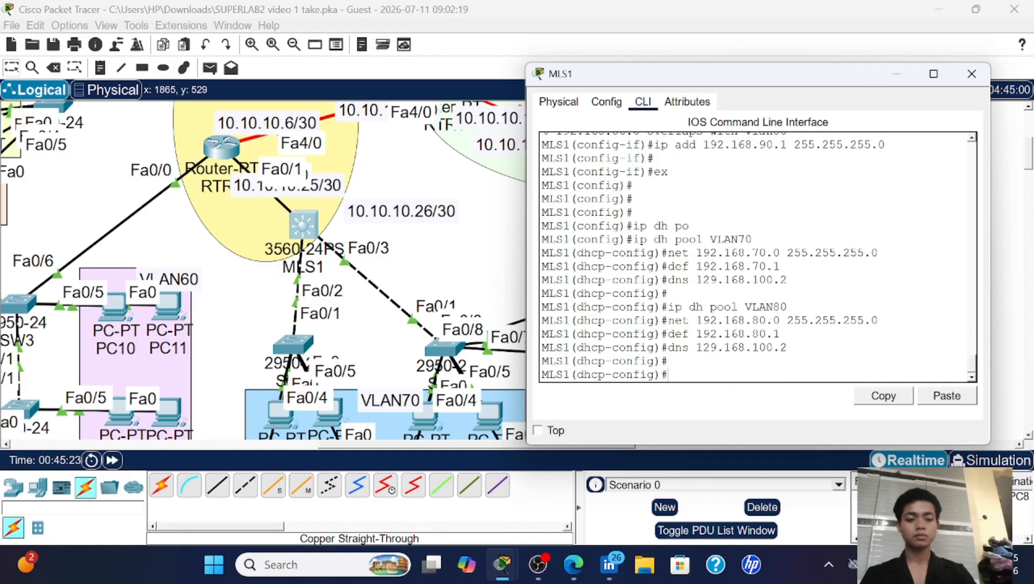
key("Up")
key("Up")
key("Up")
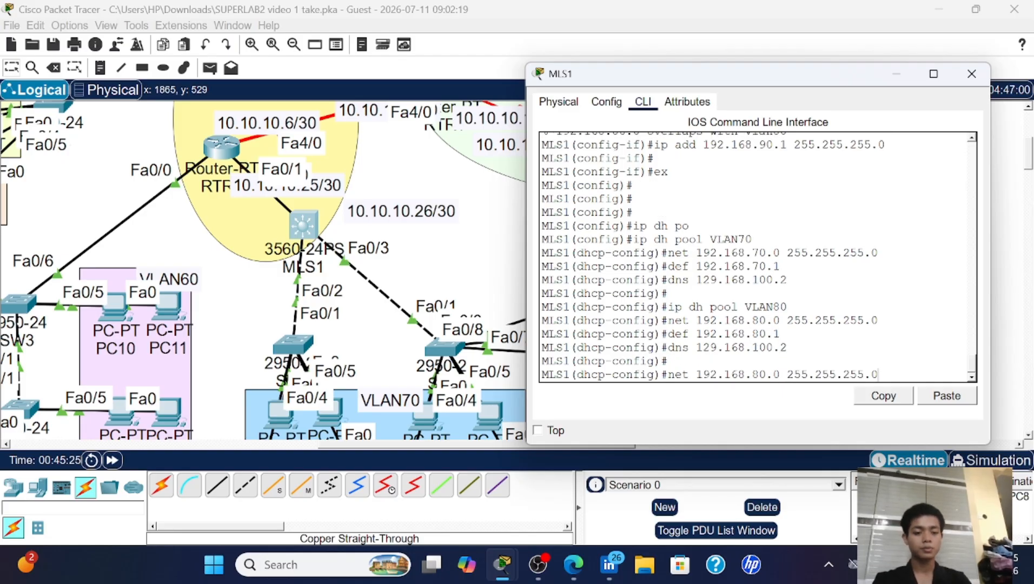
key("Up")
key("Up")
key("Down")
key("Left")
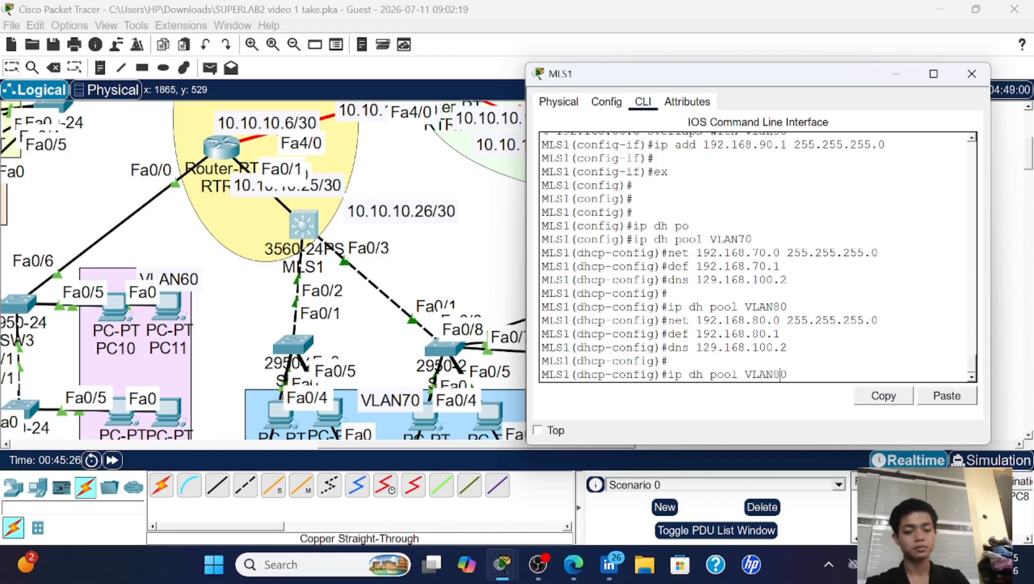
key("BackSpace")
key("Return")
key("Up")
key("Up")
key("Up")
key("Up")
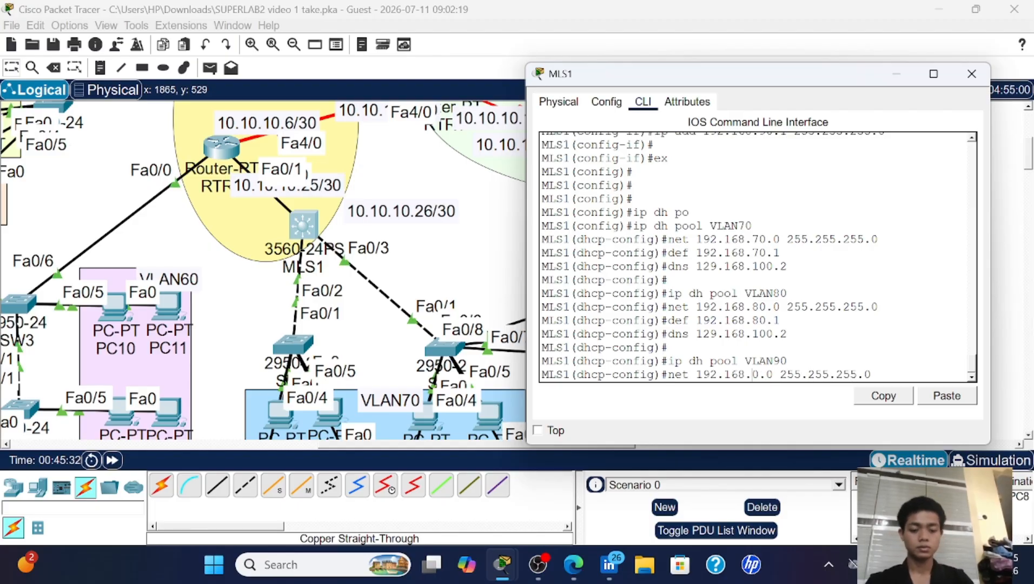
key("Left")
key("Left")
key("Left")
key("Left")
key("Left")
key("Left")
key("Left")
key("Left")
key("Left")
key("Left")
key("Left")
key("Left")
key("Left")
key("Left")
key("Left")
key("Left")
key("Left")
key("BackSpace")
type("9")
key("Return")
key("Up")
key("Up")
key("Up")
key("Up")
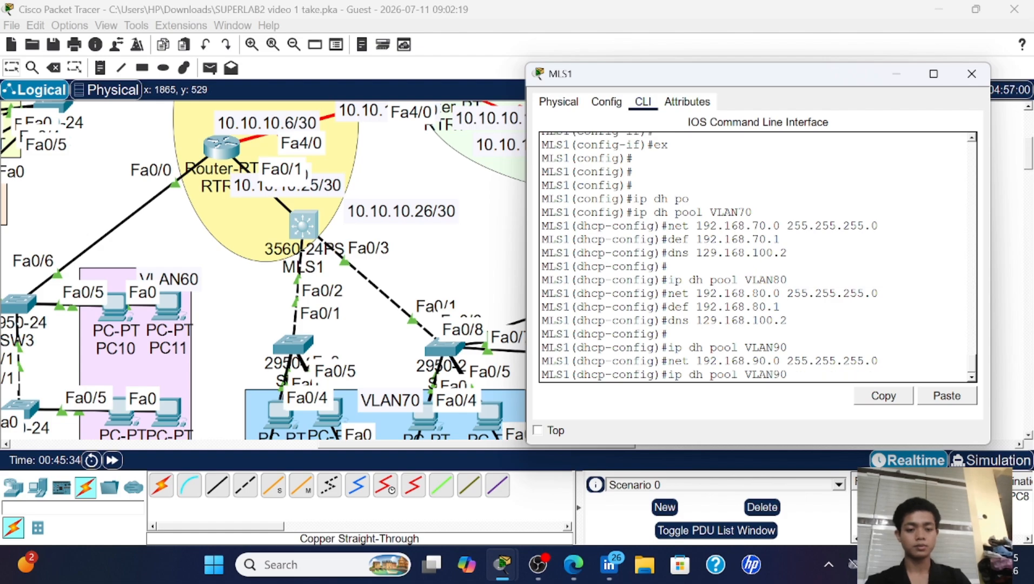
key("Left")
key("Left")
key("Left")
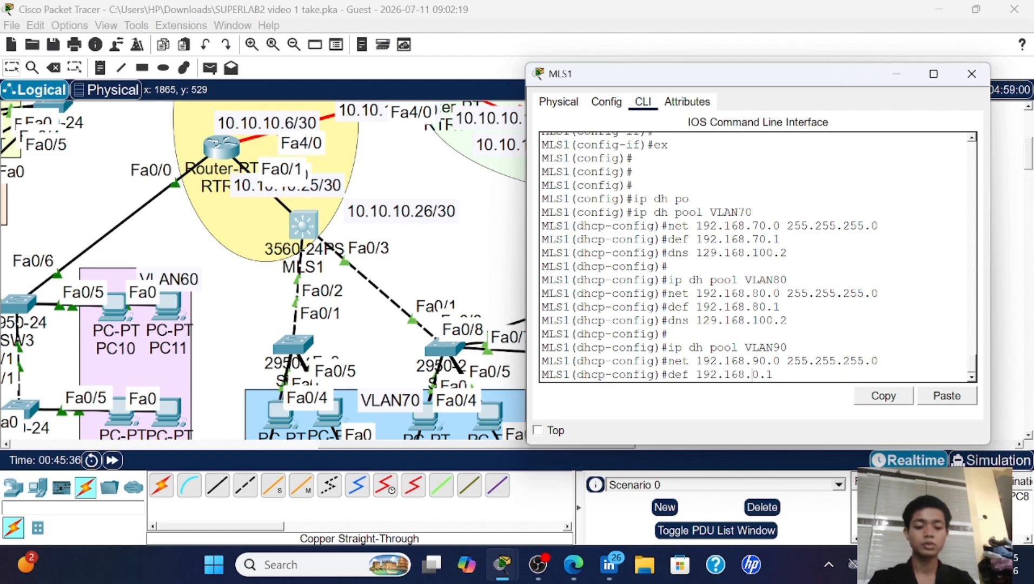
key("BackSpace")
type("9")
key("Return")
key("Up")
key("Up")
key("Up")
key("Up")
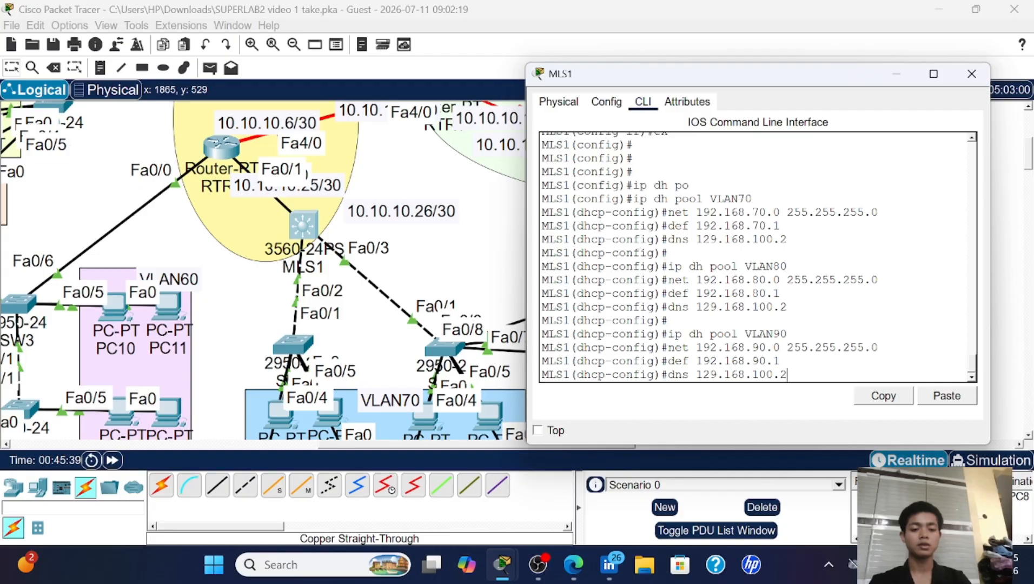
key("Return")
key("Return")
- Leave DHCP pool configuration back to global configuration
type("ex")
key("Return")
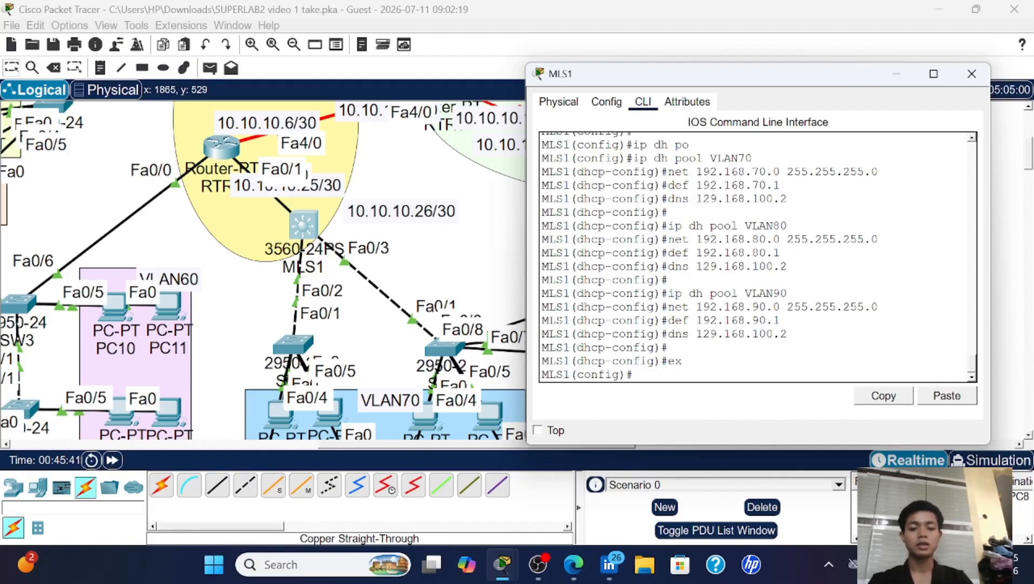
key("Return")
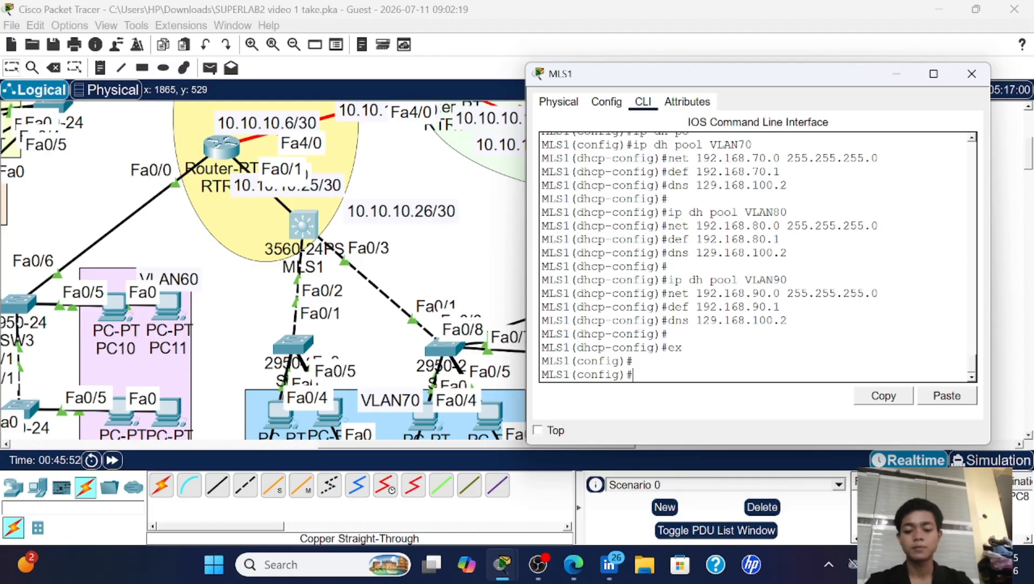
- Exclude 192.168.70.1, 192.168.80.1 and 192.168.90.1 from DHCP assignment
key("Tab")
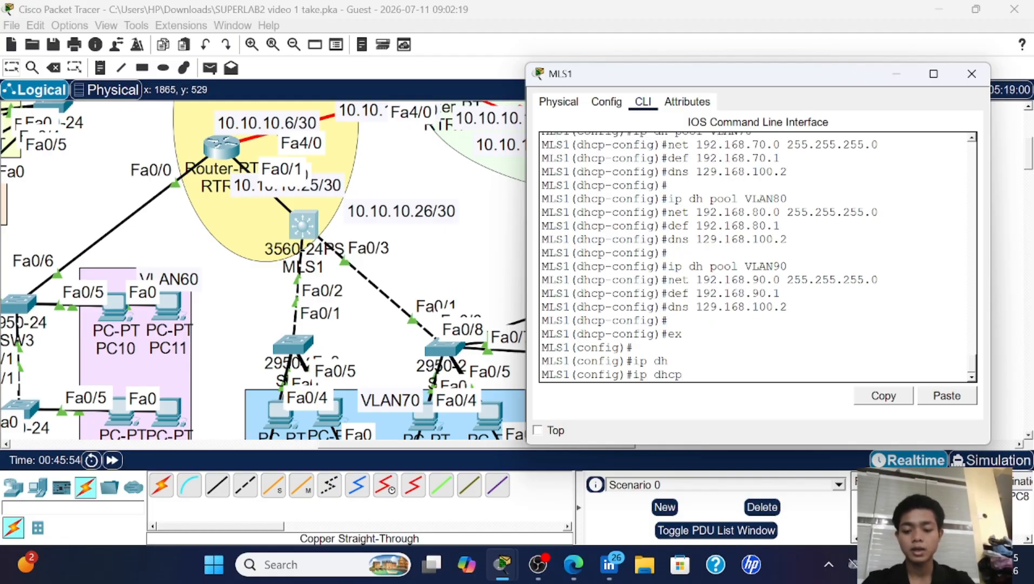
type("e")
key("Tab")
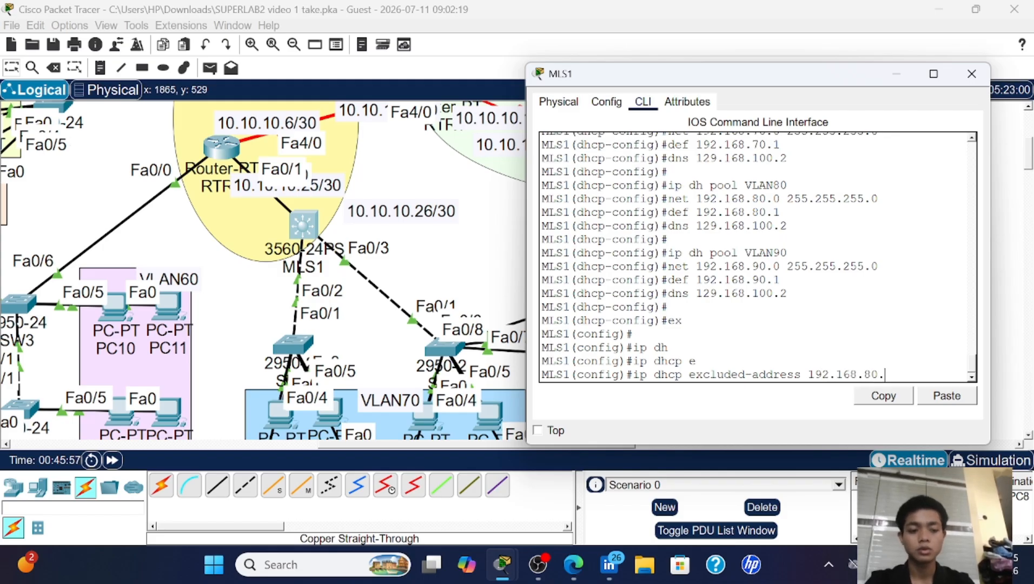
type("192.168.80.")
key("BackSpace")
key("BackSpace")
key("BackSpace")
type("7")
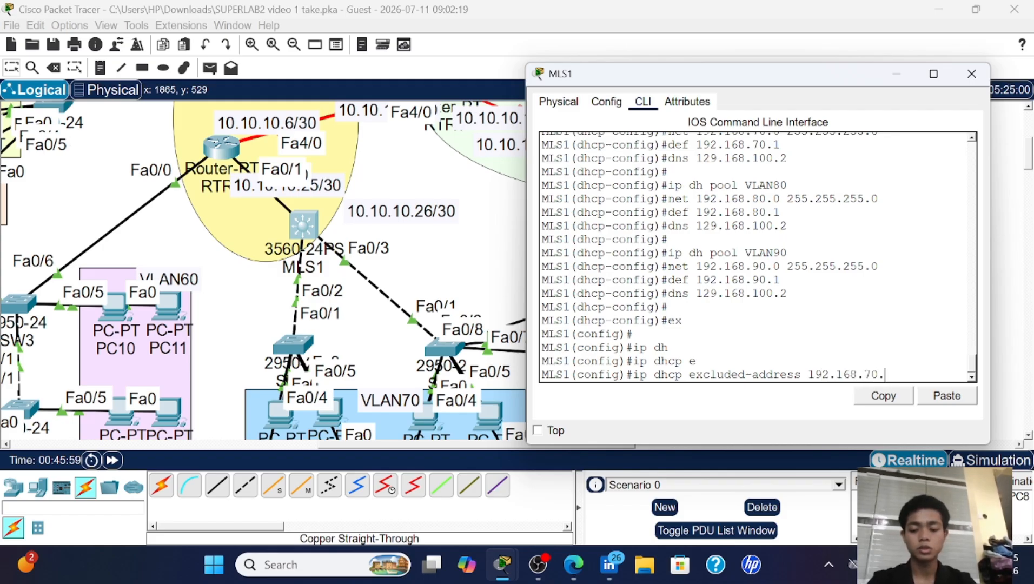
key("Return")
key("Up")
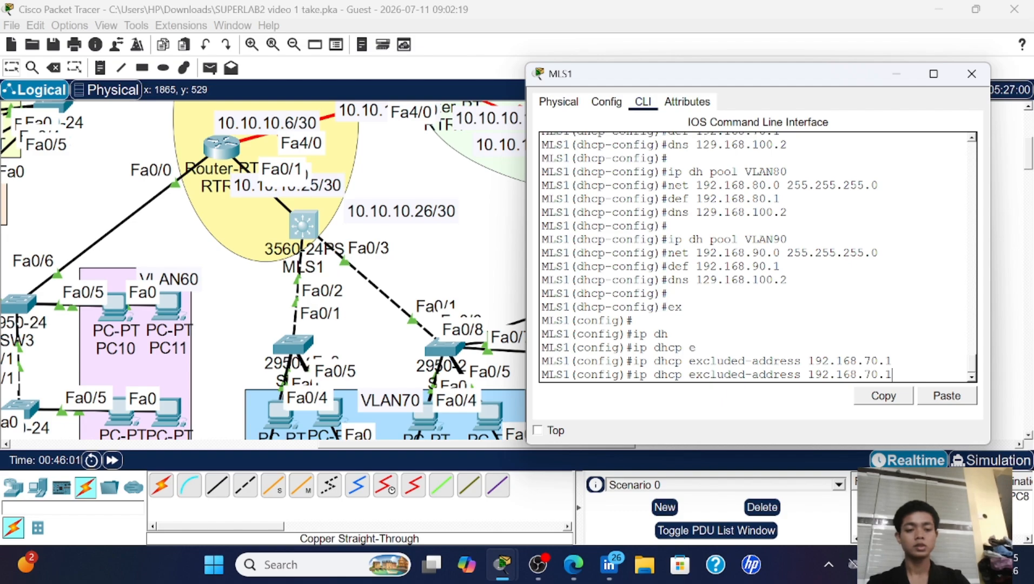
key("Return")
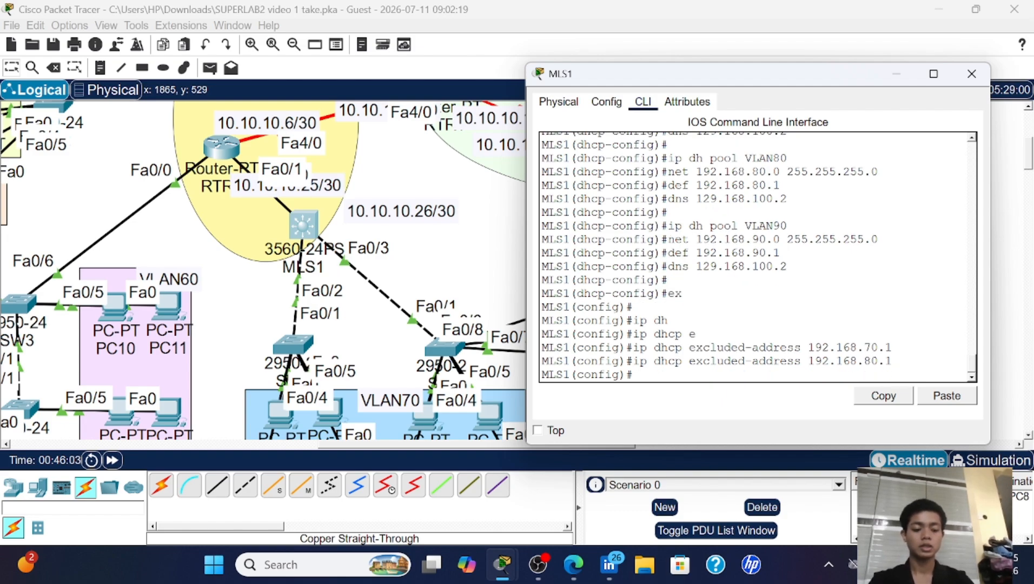
key("Up")
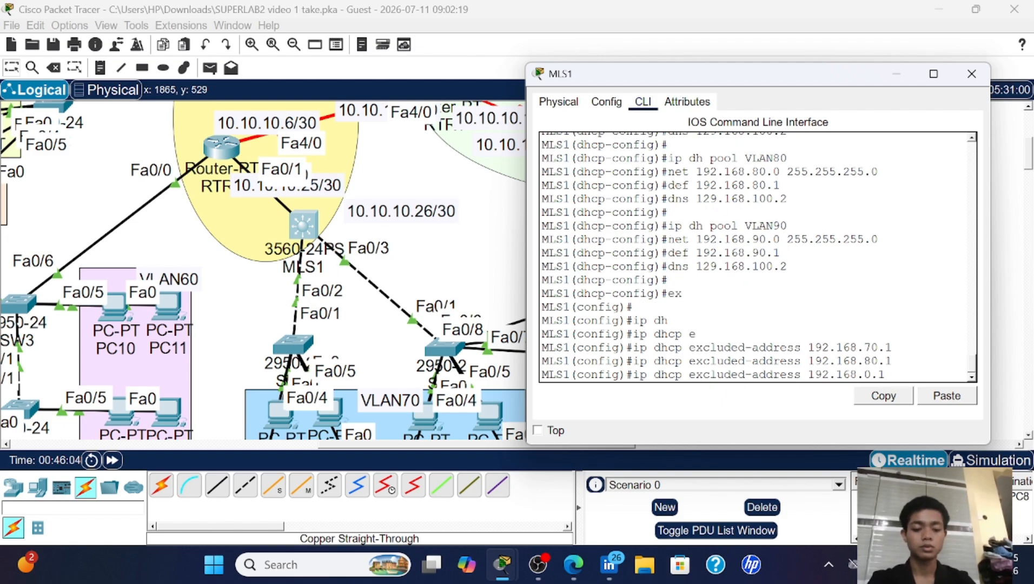
type("9")
key("Return")
key("Return")
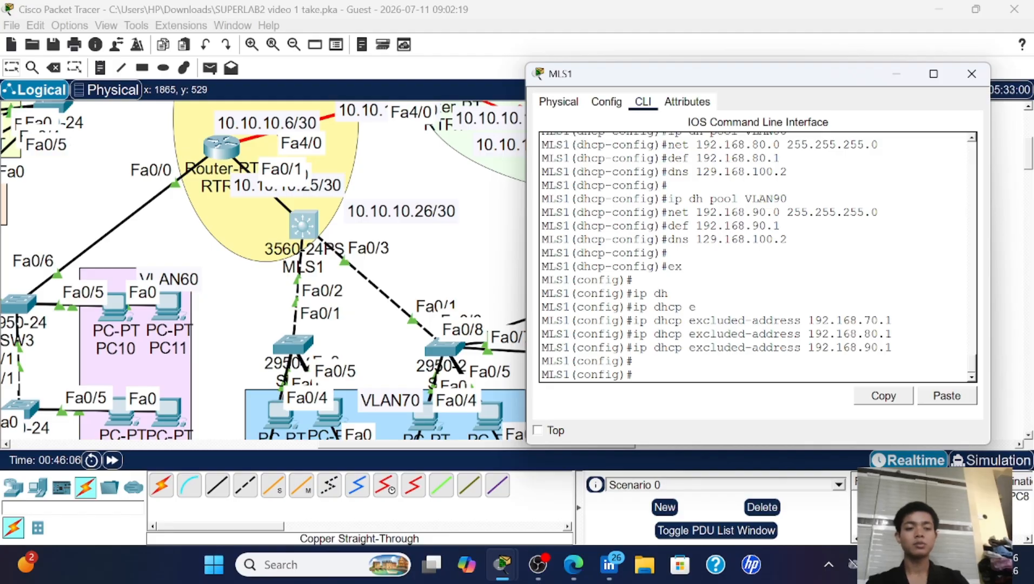
- Close the MLS1 command line and switch PC16 to DHCP addressing
left_click(972, 74)
scroll(401, 308, "down", 3)
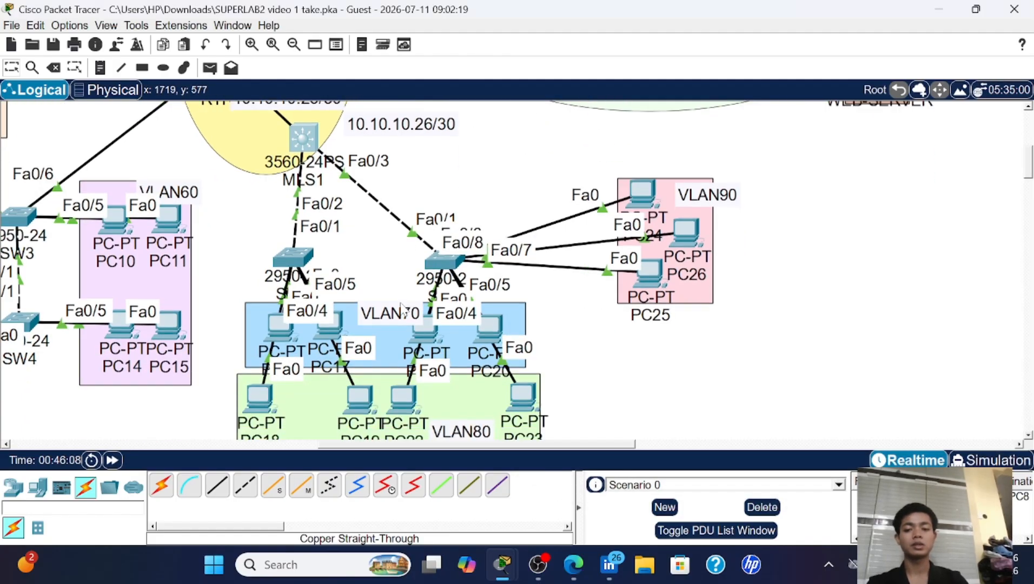
scroll(401, 308, "down", 2)
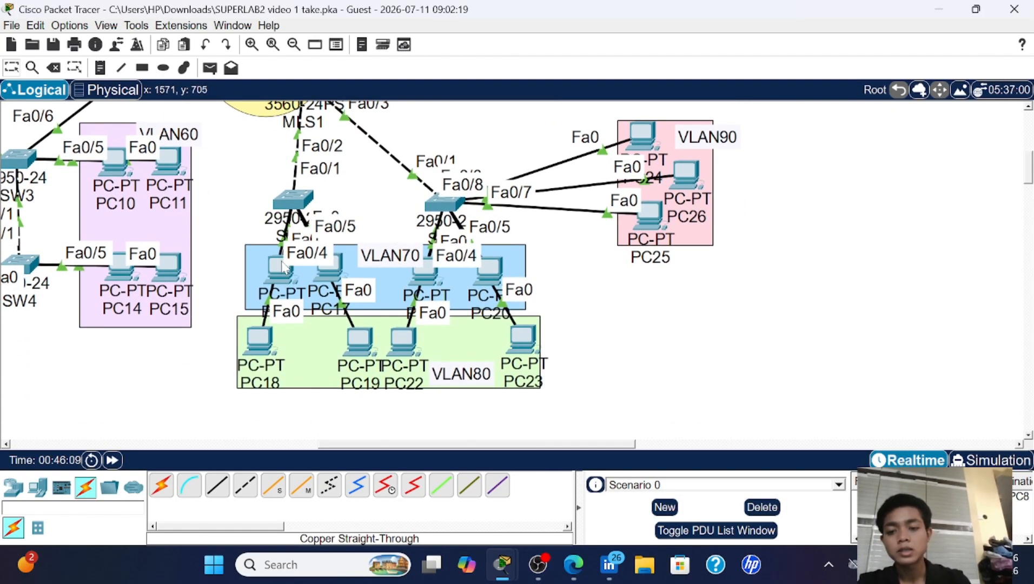
left_click(282, 266)
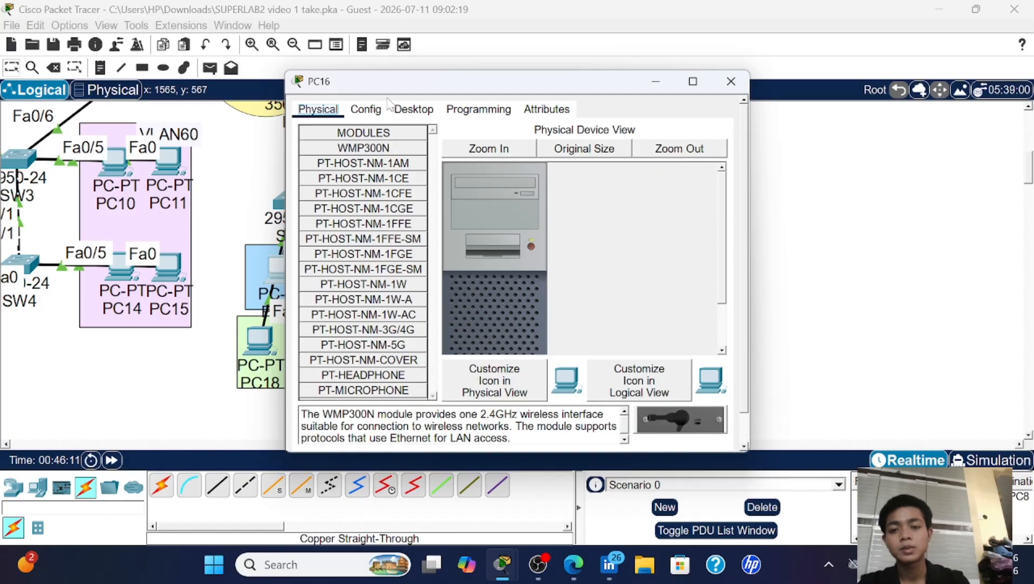
left_click(405, 109)
left_click(351, 147)
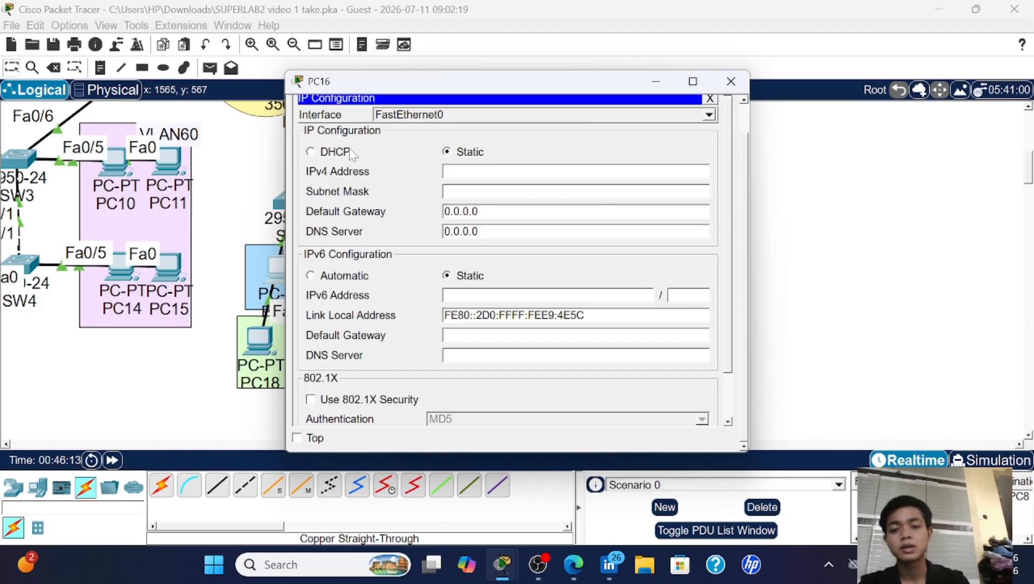
left_click(310, 152)
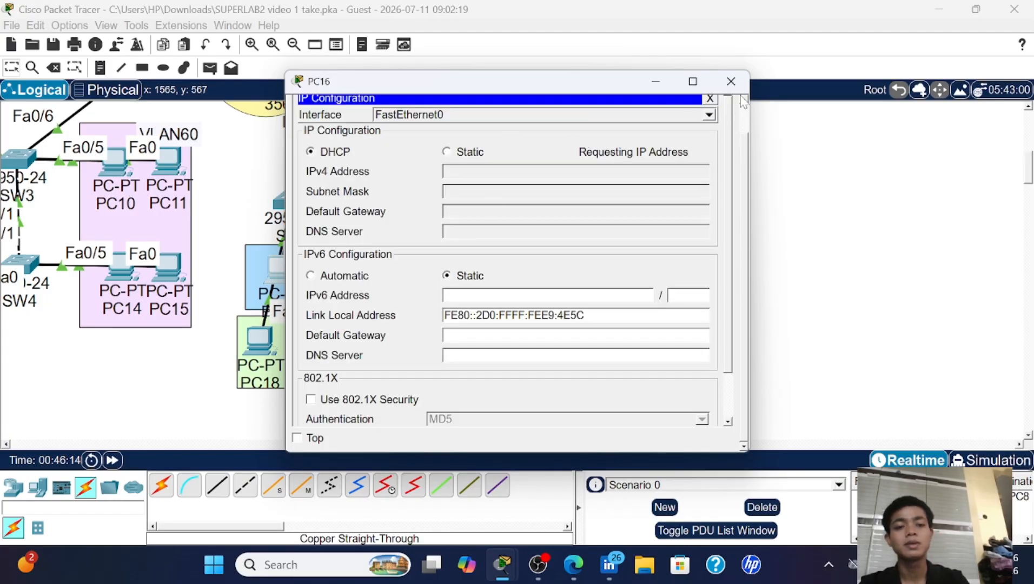
left_click(730, 81)
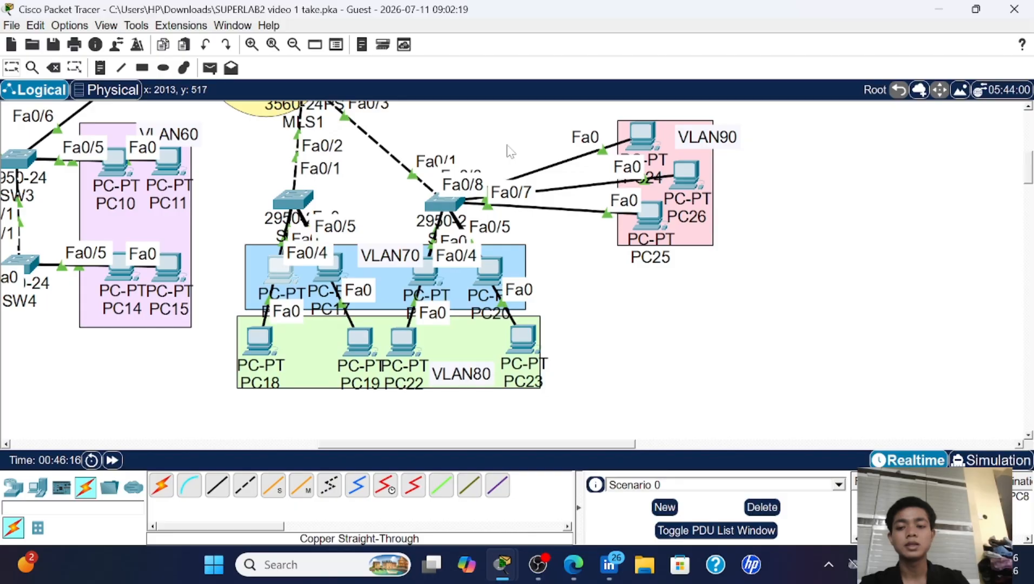
- Switch PC17 and PC18 to DHCP so they obtain addresses automatically
left_click(335, 273)
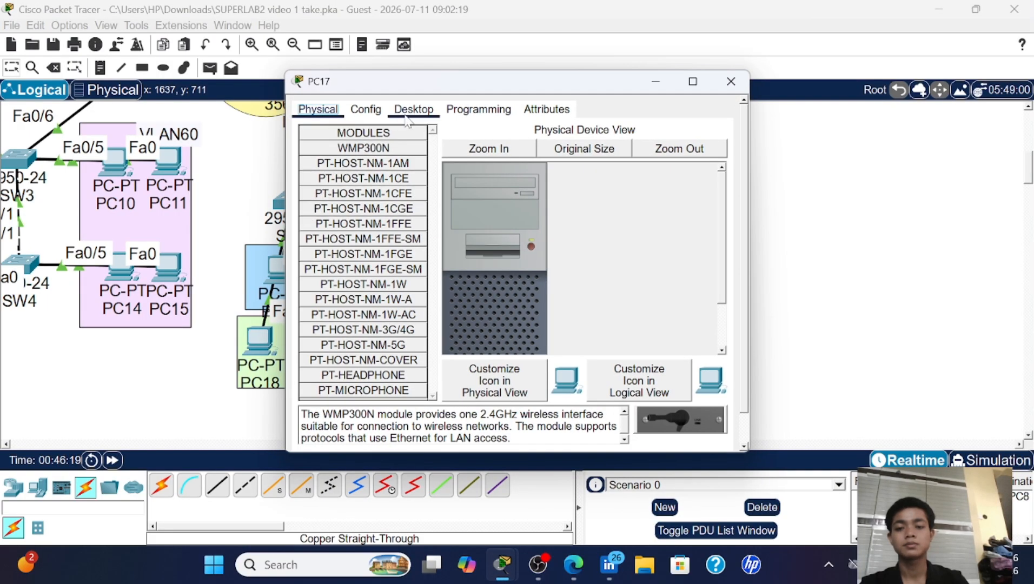
left_click(413, 109)
left_click(368, 134)
left_click(335, 153)
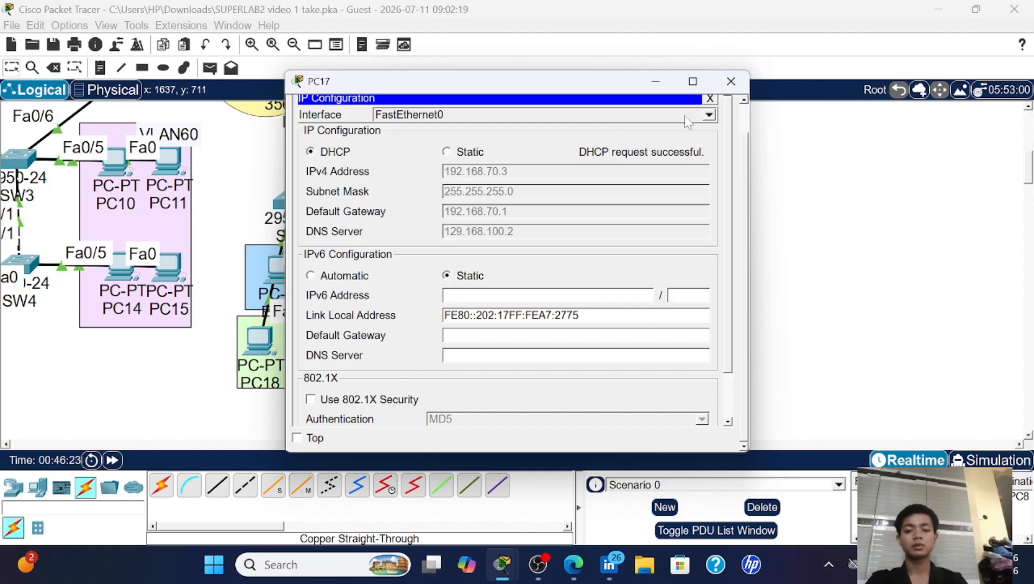
left_click(731, 81)
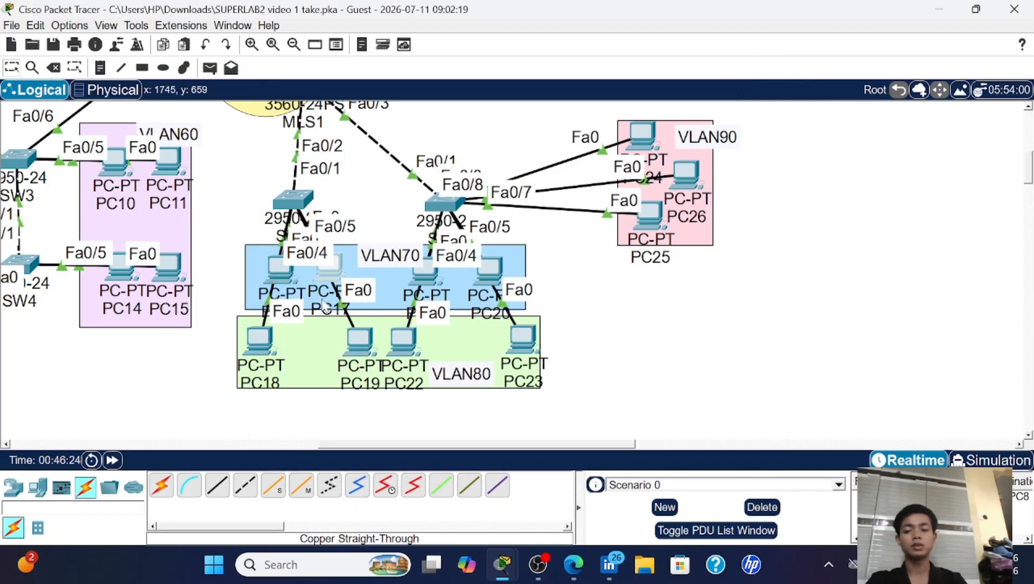
left_click(261, 338)
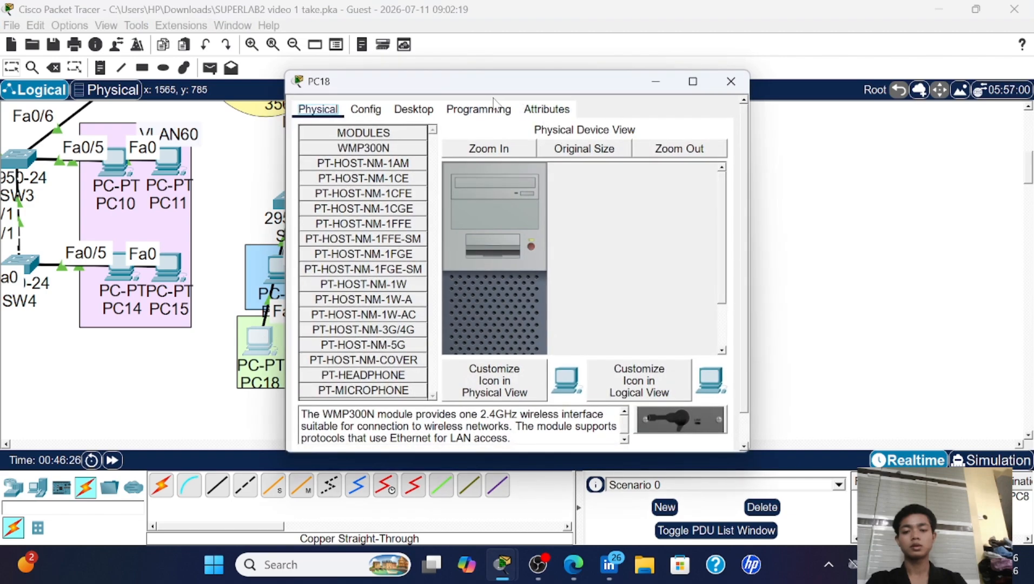
left_click(434, 112)
left_click(347, 149)
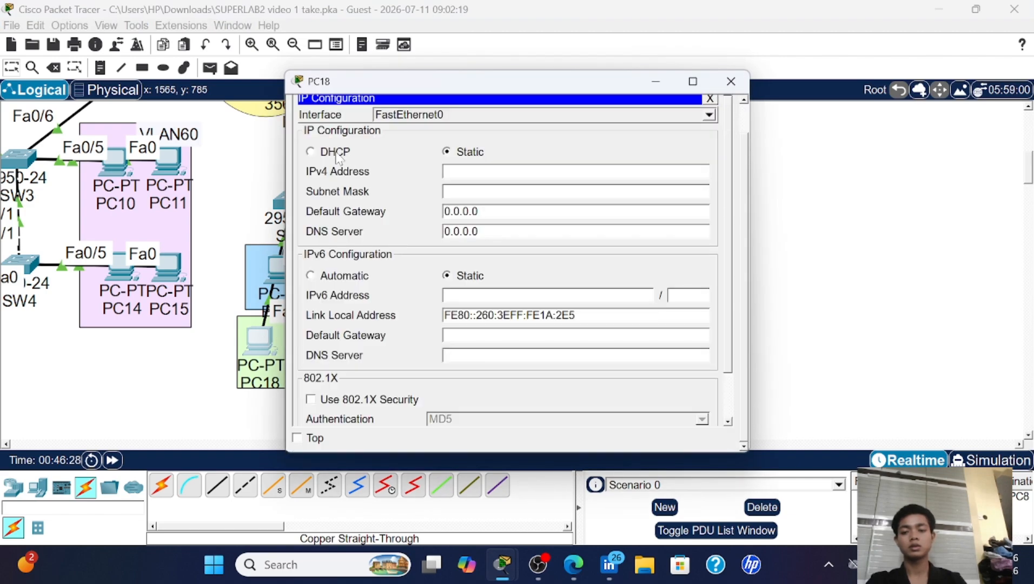
left_click(336, 153)
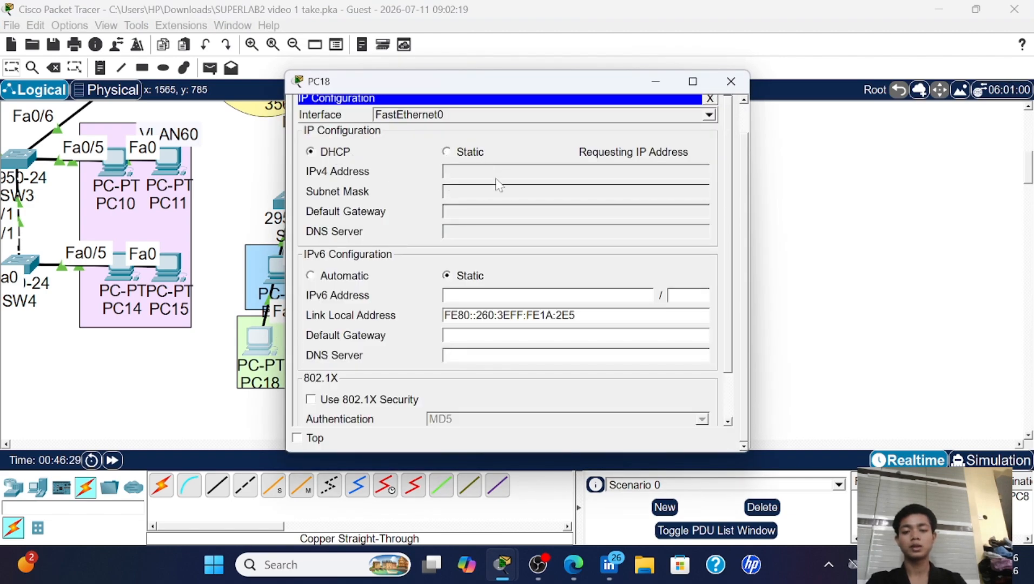
left_click(730, 81)
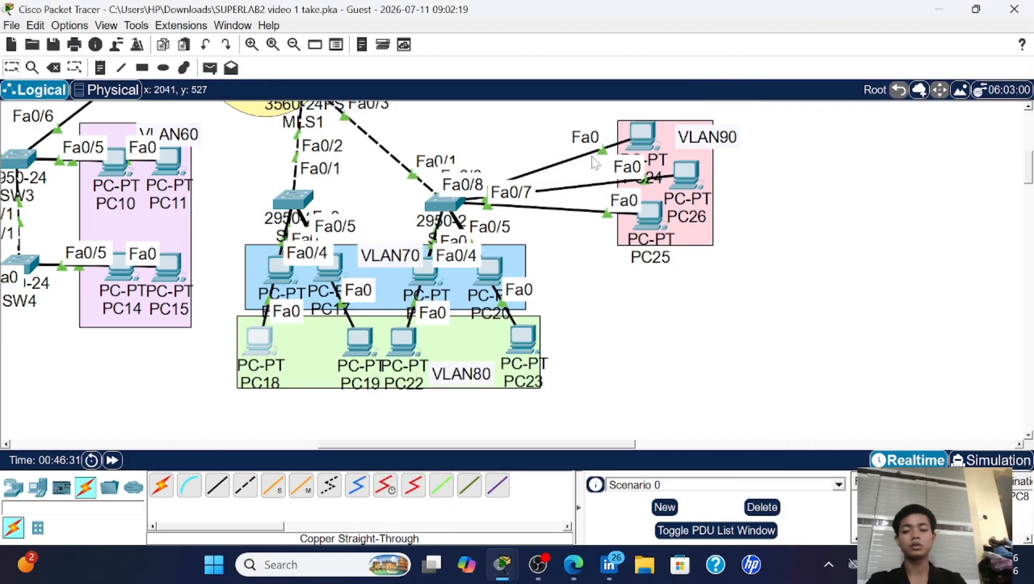
- Switch PC19 and PC21 to DHCP so they obtain addresses automatically
left_click(358, 341)
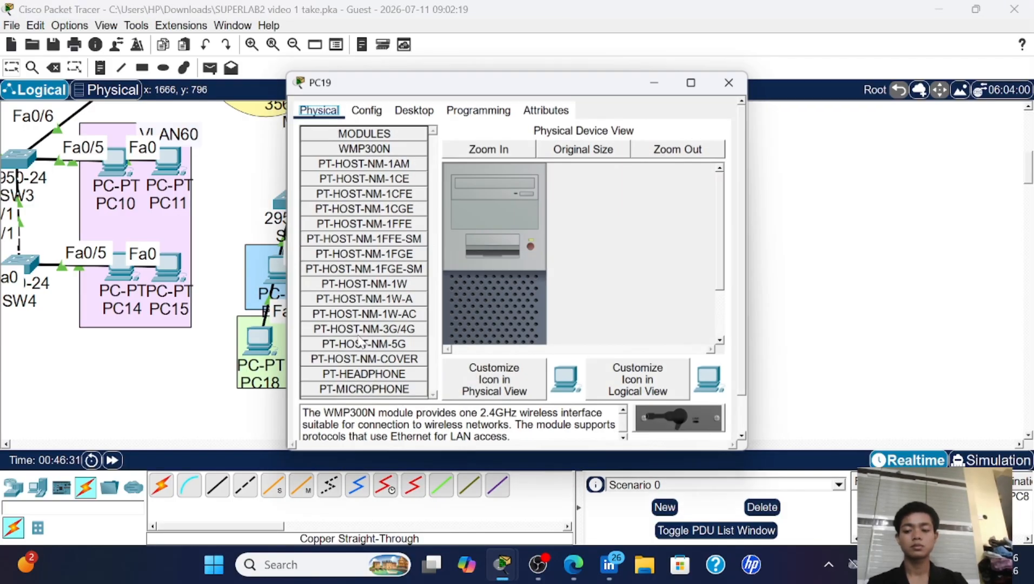
left_click(413, 108)
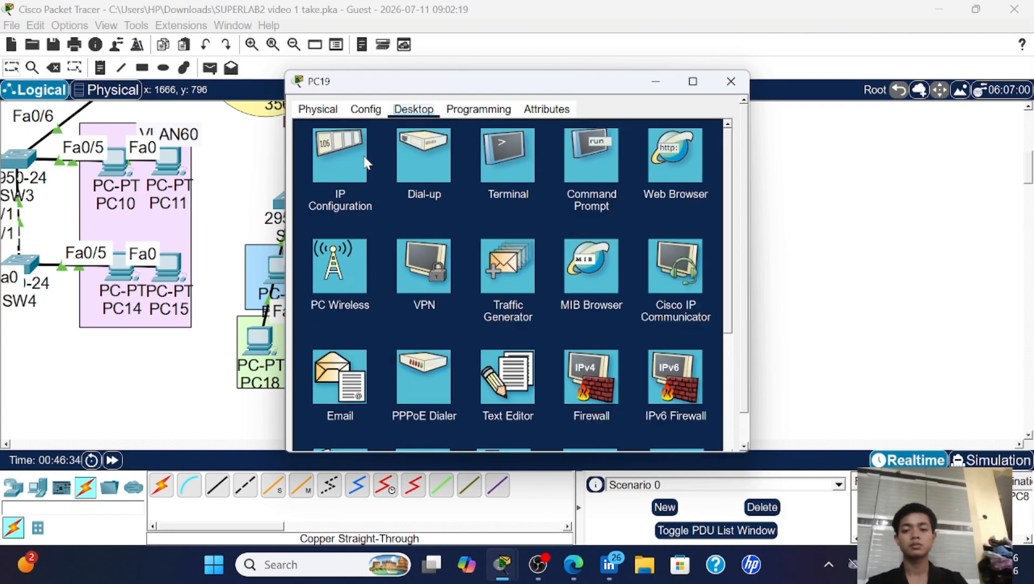
left_click(341, 157)
left_click(340, 160)
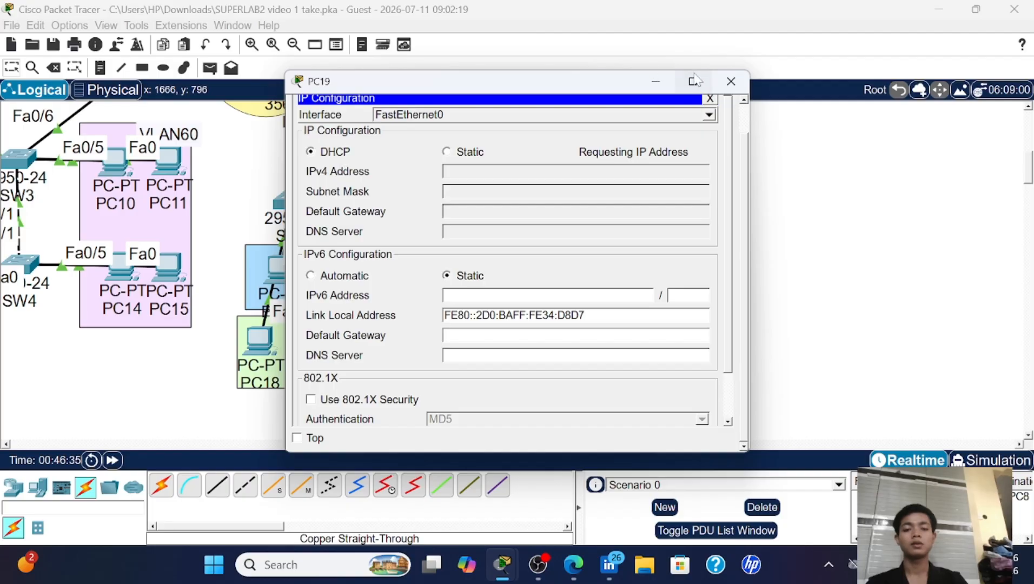
left_click(727, 82)
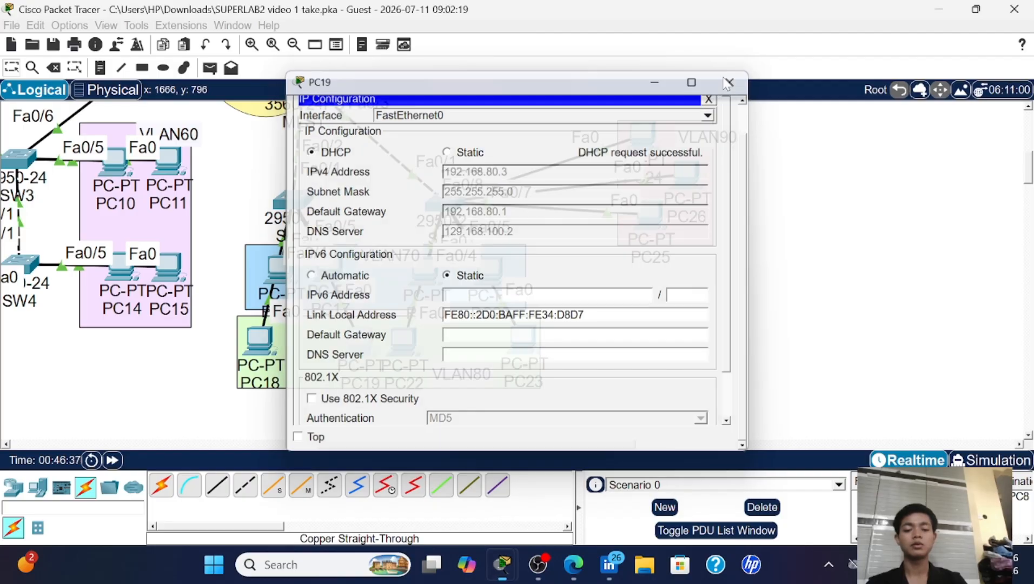
left_click(415, 279)
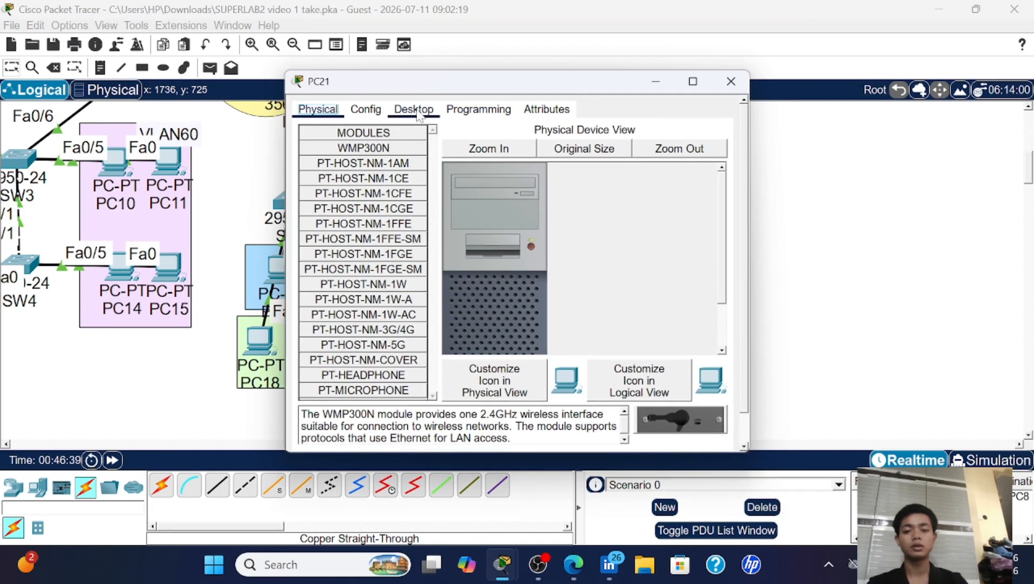
left_click(414, 109)
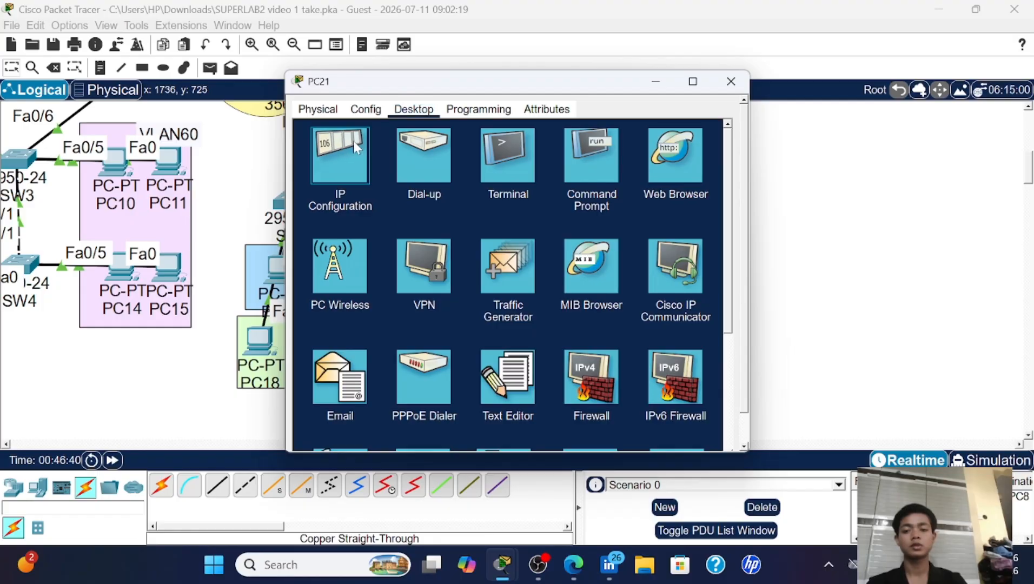
left_click(353, 140)
left_click(309, 151)
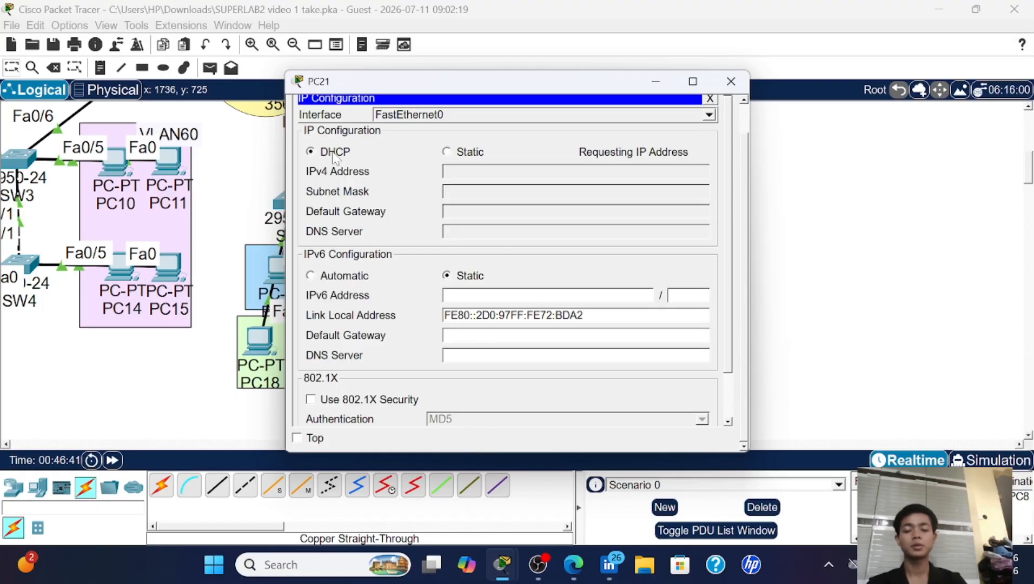
left_click(731, 82)
- Switch PC20 and PC22 to DHCP so they obtain addresses automatically
left_click(490, 276)
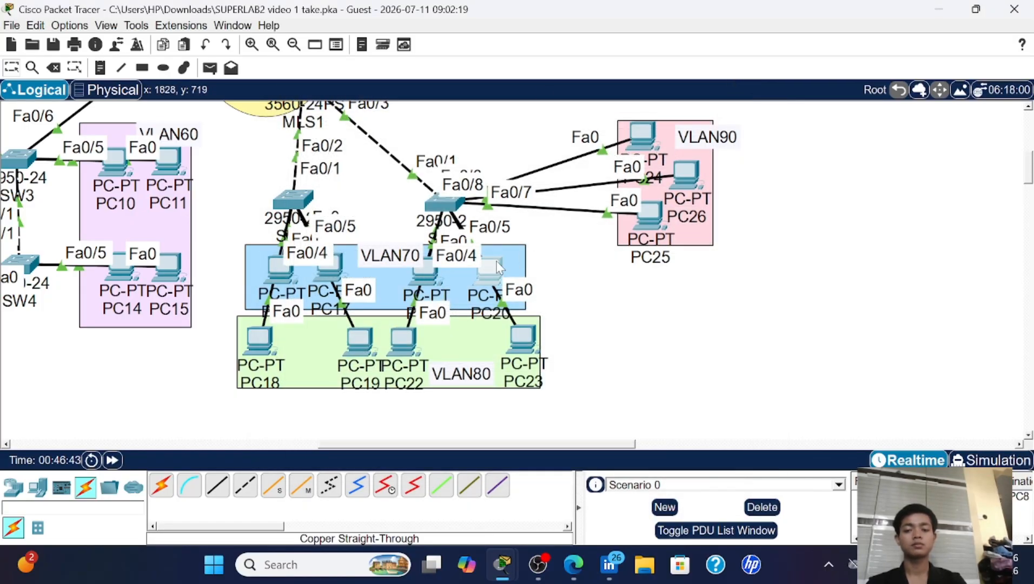
left_click(413, 109)
left_click(339, 149)
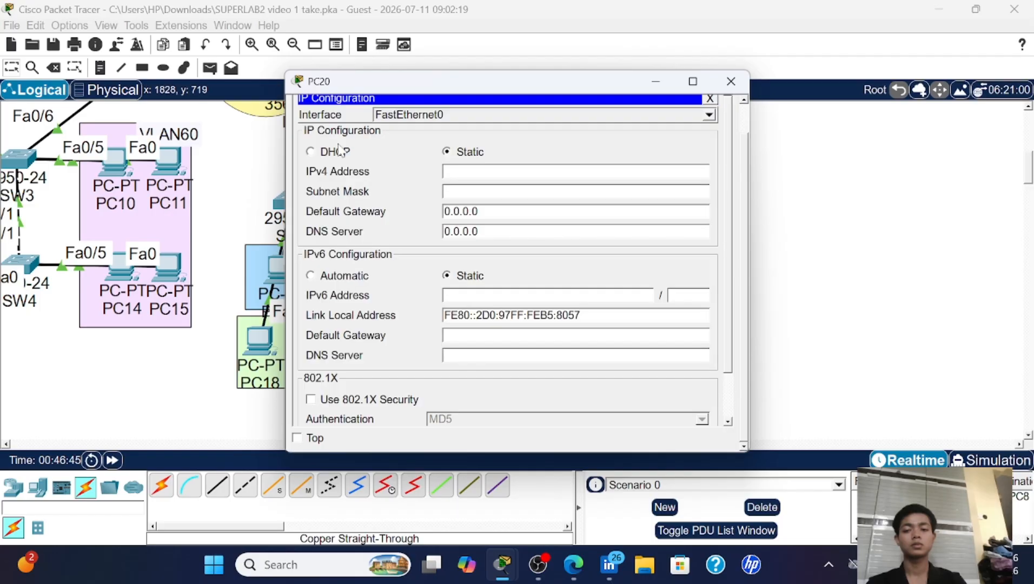
left_click(338, 153)
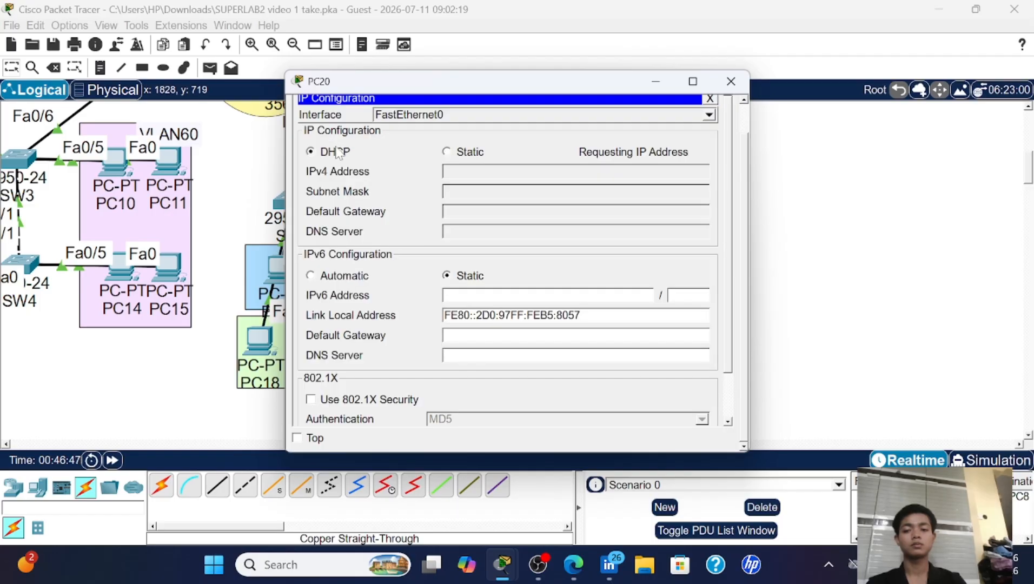
left_click(730, 81)
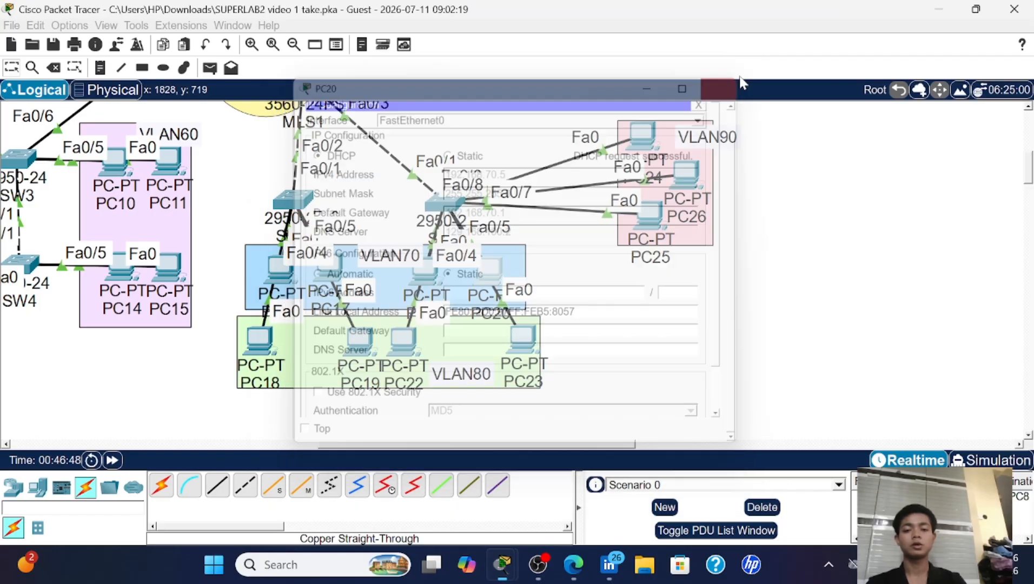
left_click(403, 343)
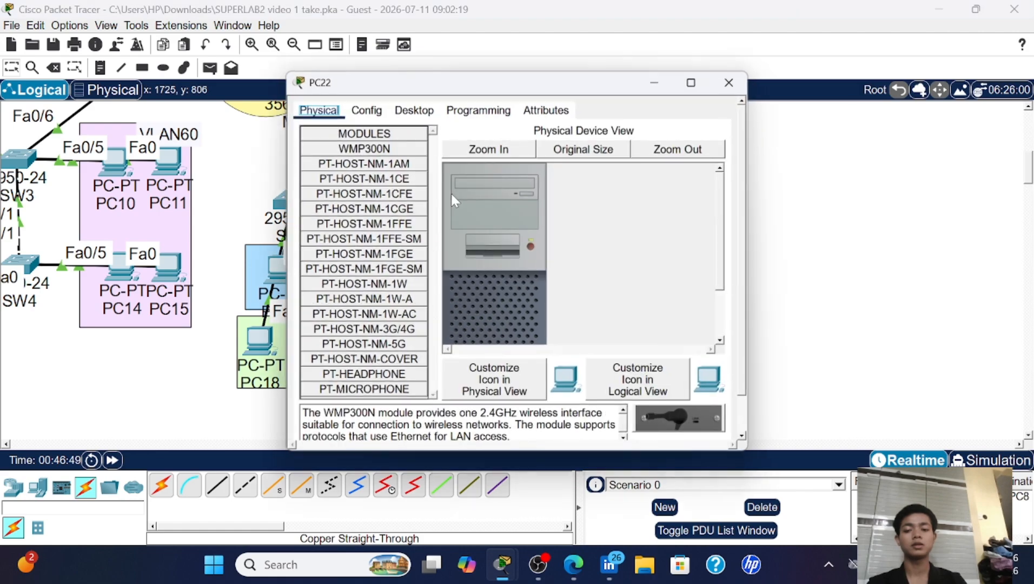
left_click(414, 111)
left_click(346, 156)
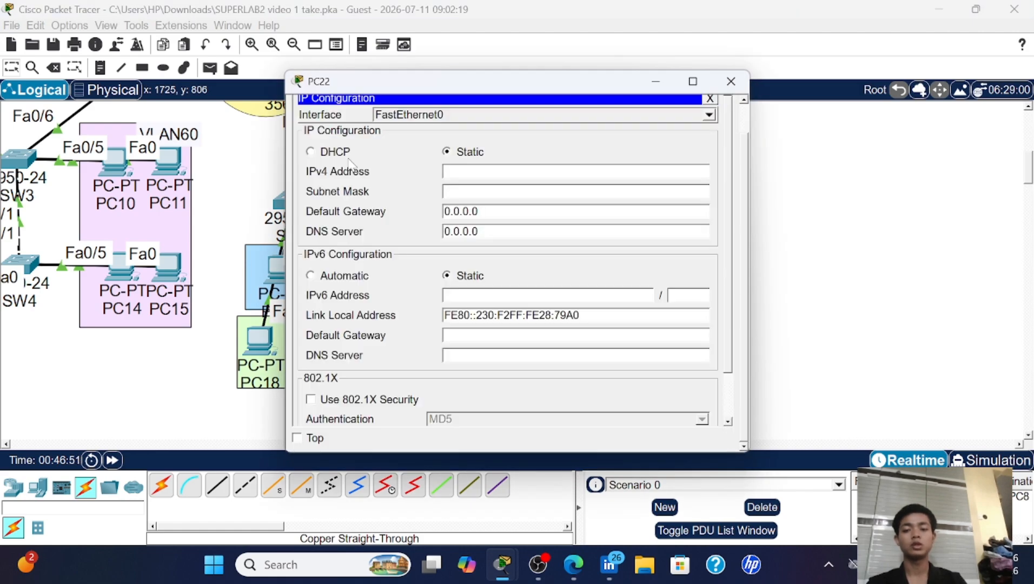
left_click(311, 152)
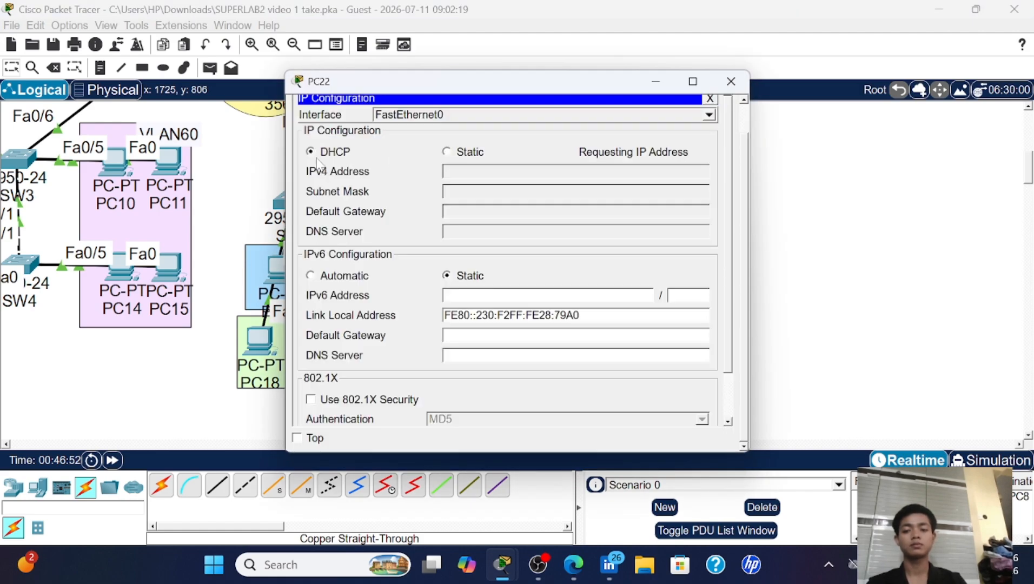
left_click(730, 82)
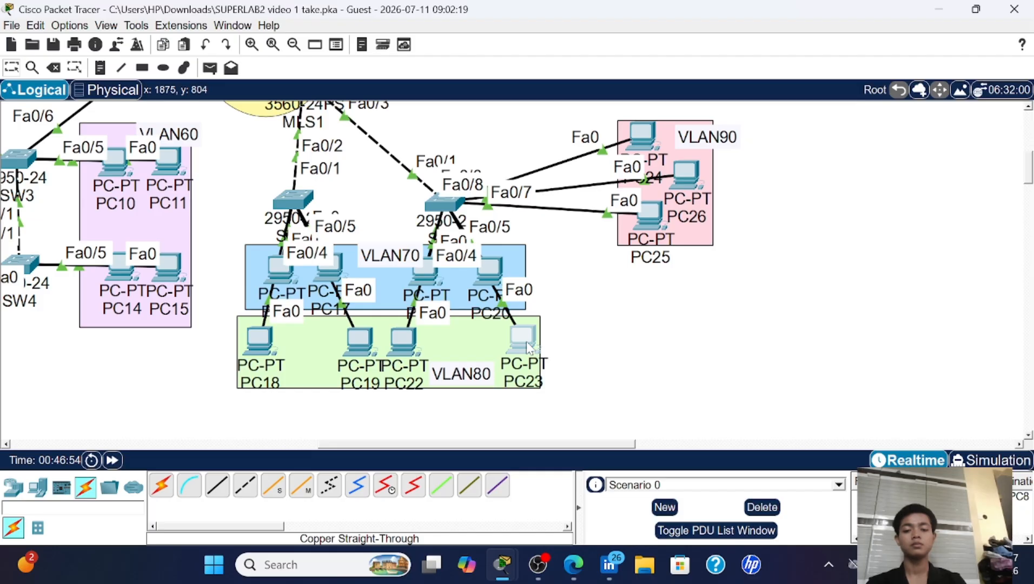
- Switch PC23 and PC25 to DHCP so they obtain addresses automatically
left_click(529, 347)
left_click(412, 109)
left_click(353, 146)
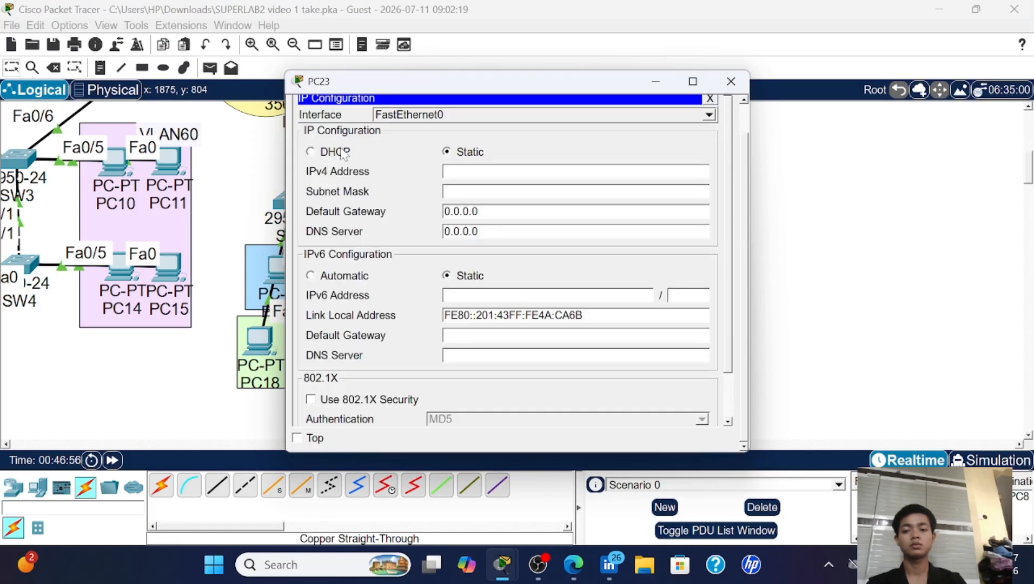
left_click(328, 153)
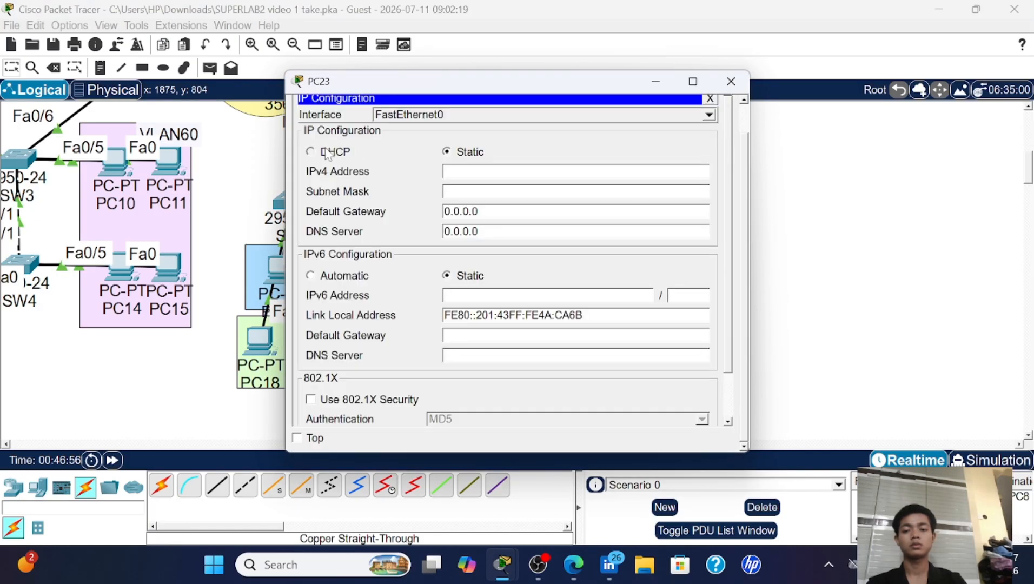
left_click(732, 83)
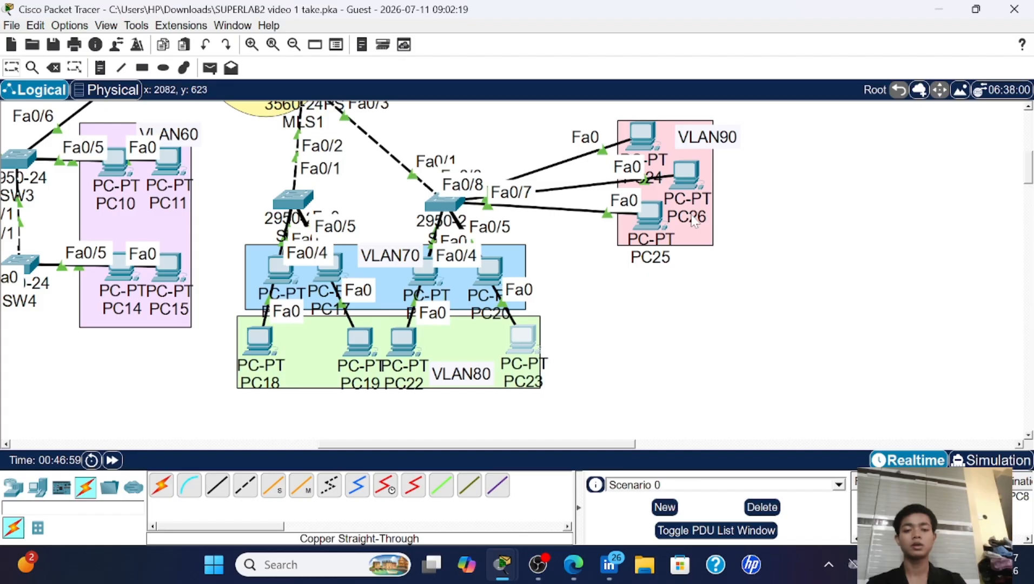
left_click(653, 213)
left_click(417, 113)
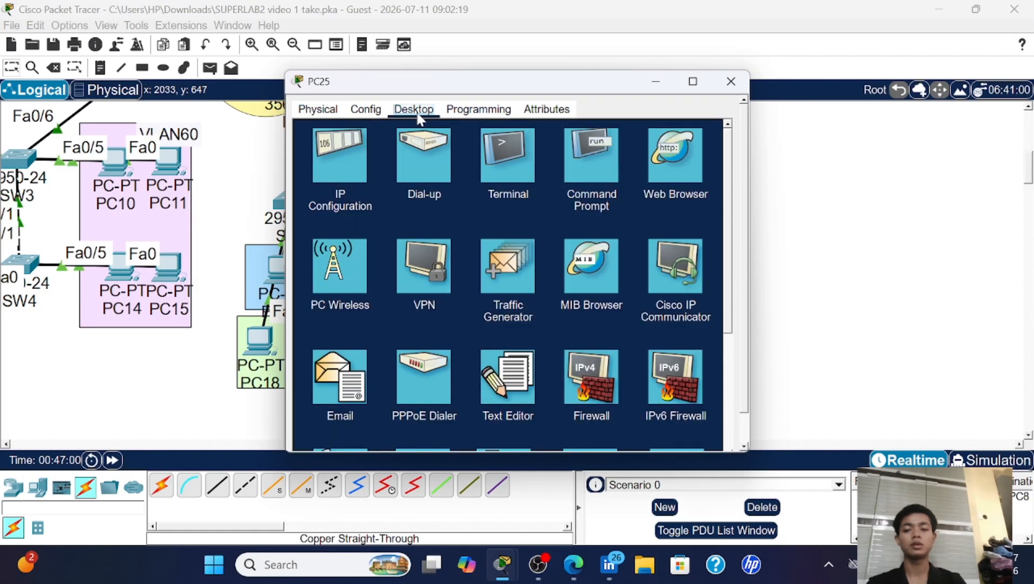
left_click(350, 149)
left_click(335, 153)
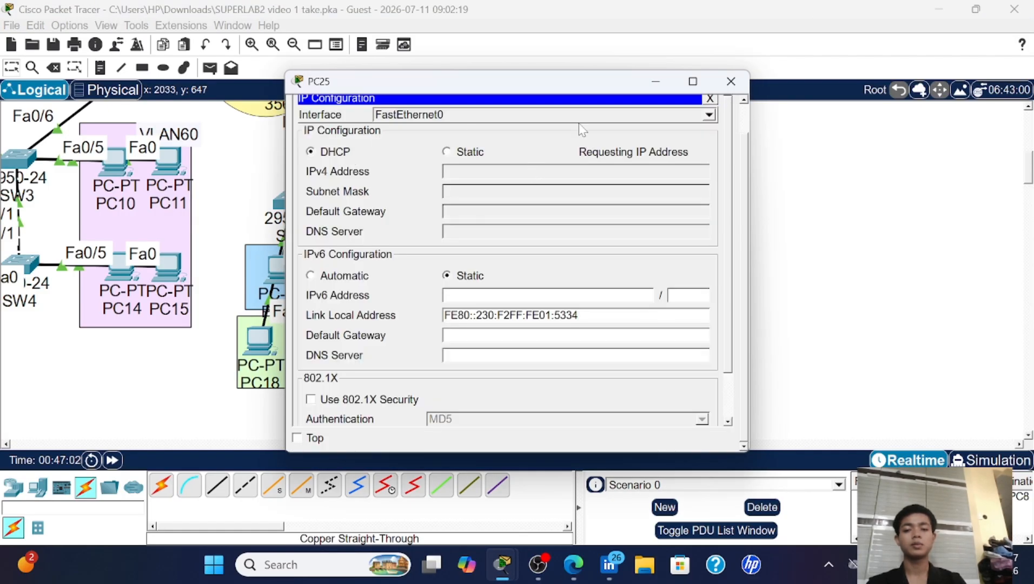
left_click(731, 82)
- Switch PC26 and PC24 to DHCP, obtaining 192.168.90.3 and 192.168.90.4
left_click(697, 173)
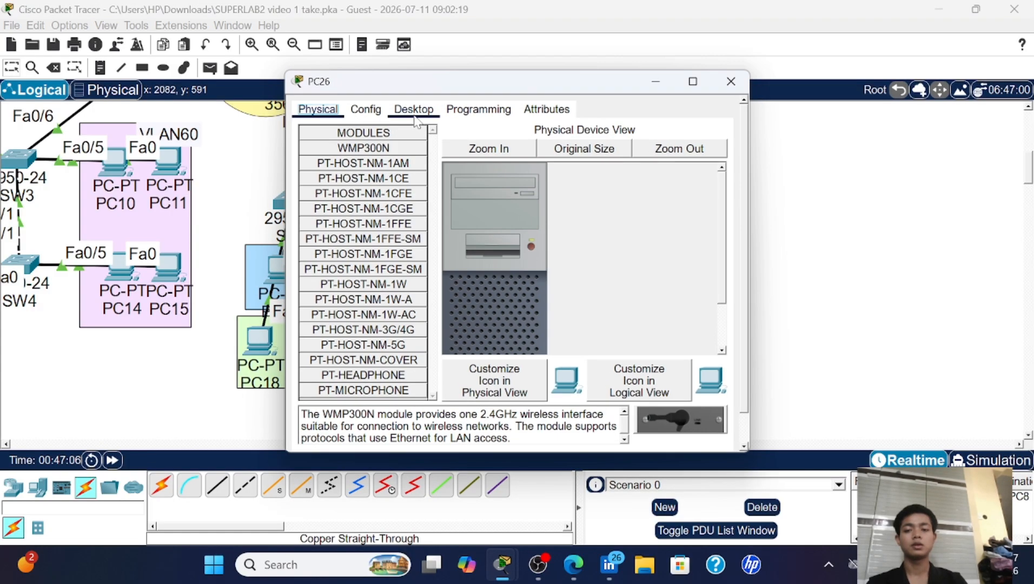
left_click(414, 109)
left_click(346, 151)
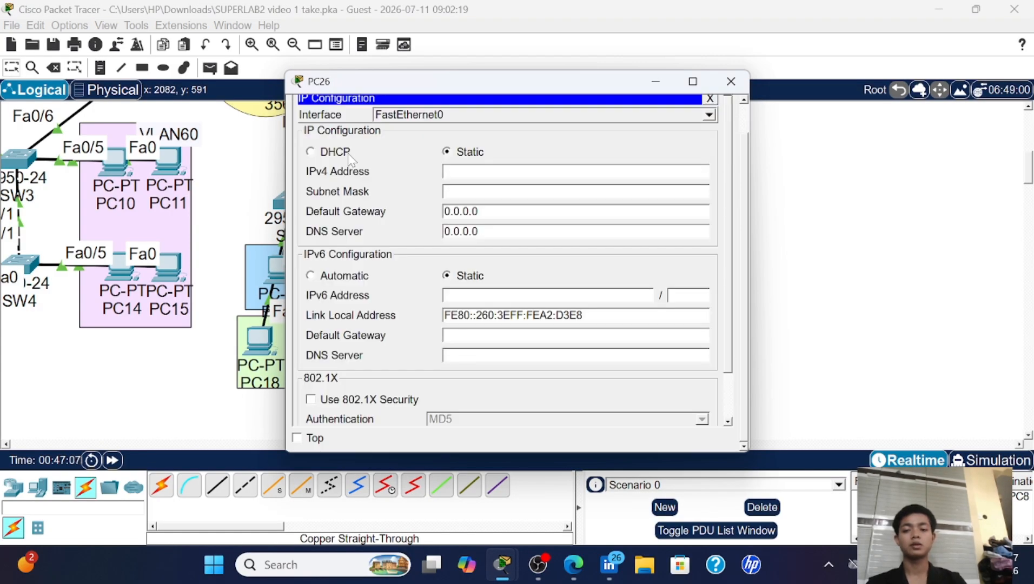
left_click(312, 152)
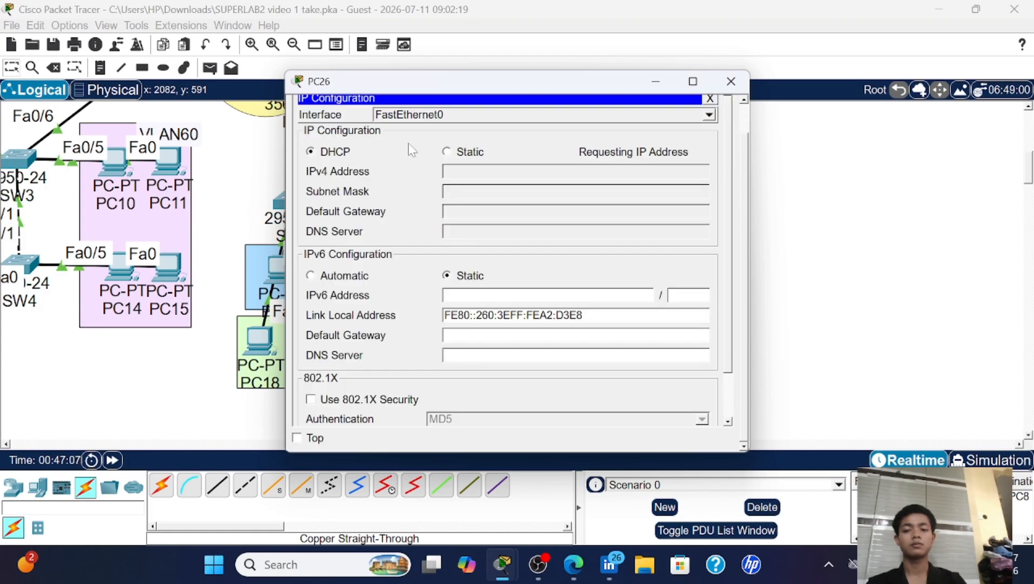
left_click(730, 82)
left_click(642, 134)
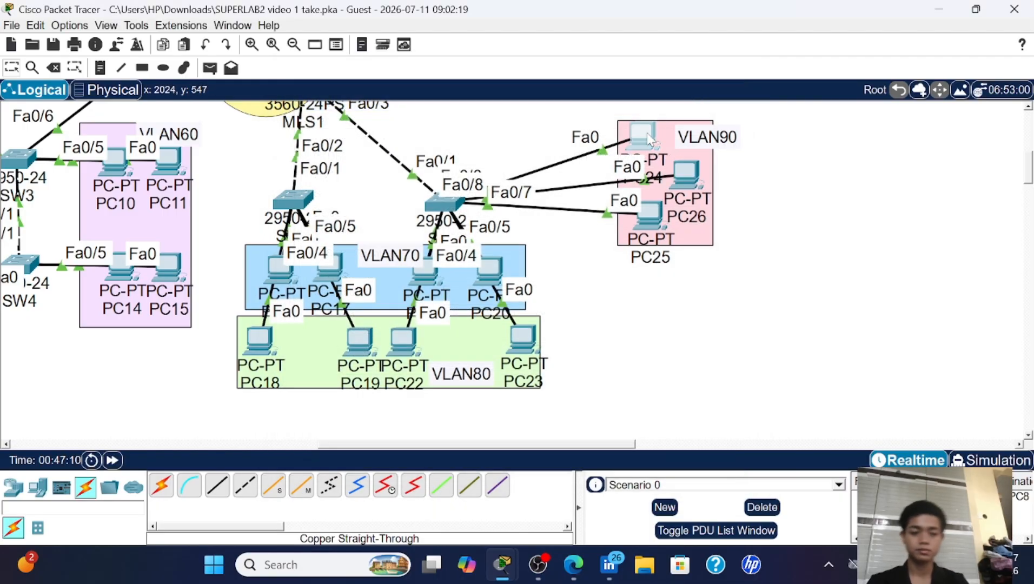
left_click(414, 109)
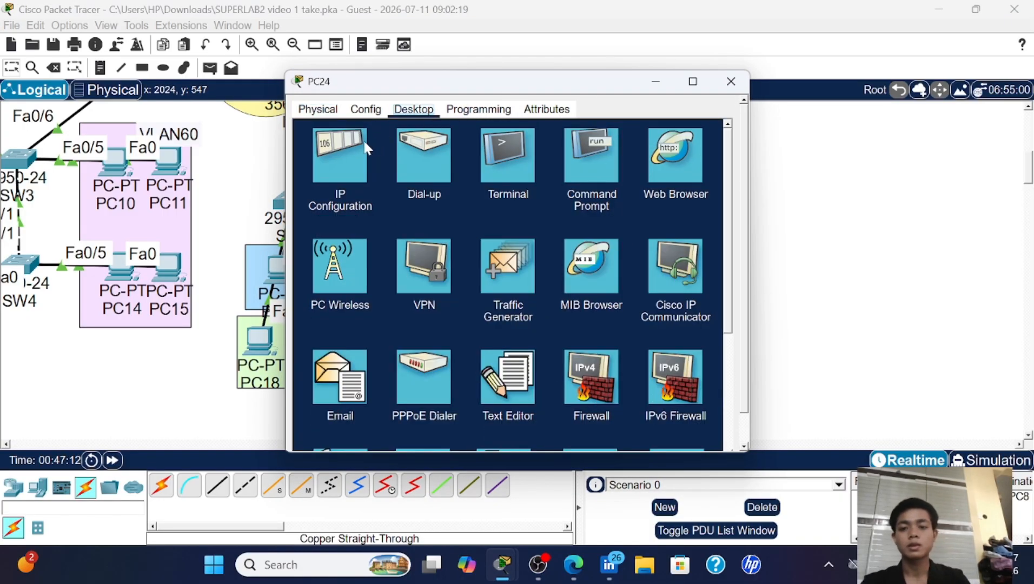
left_click(344, 147)
left_click(333, 152)
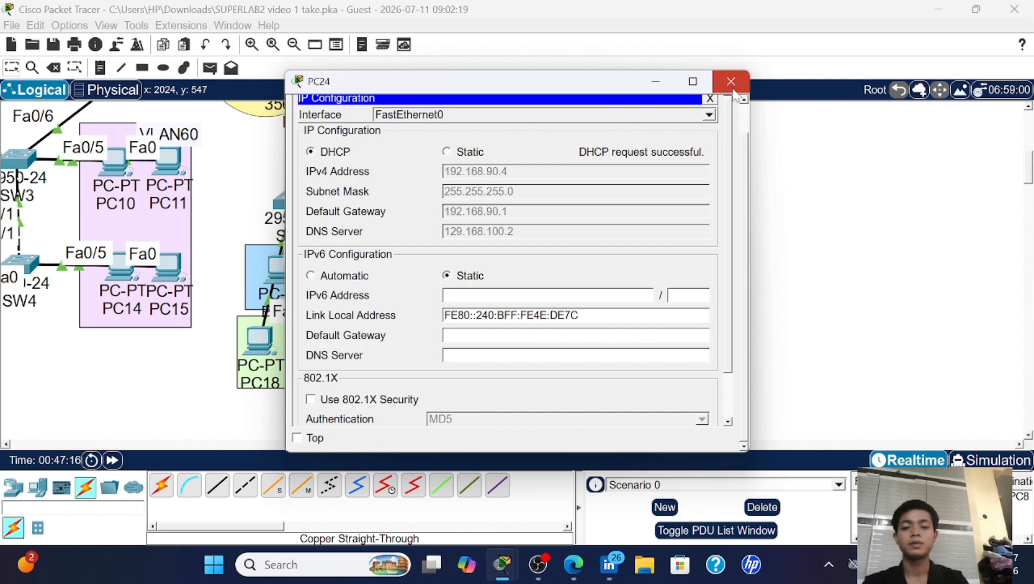
left_click(731, 82)
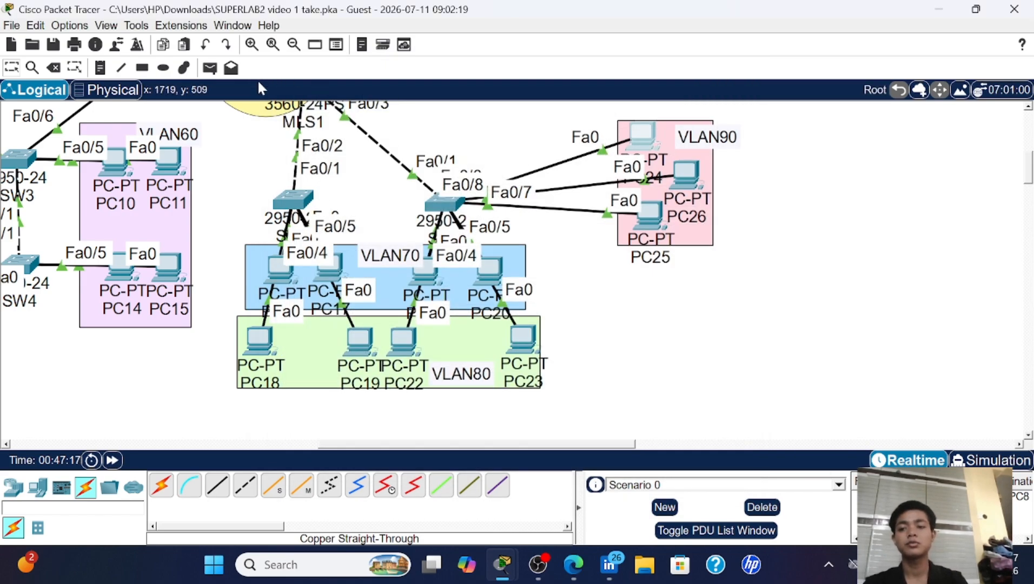
- Send simple test pings from PC16 to PC21 and from PC18 to PC22
left_click(213, 72)
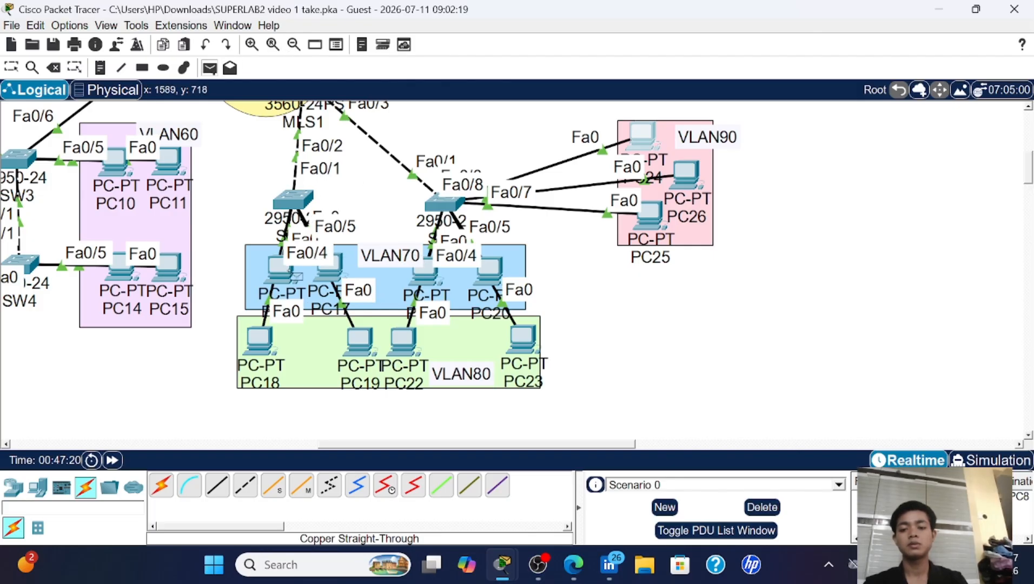
left_click(290, 274)
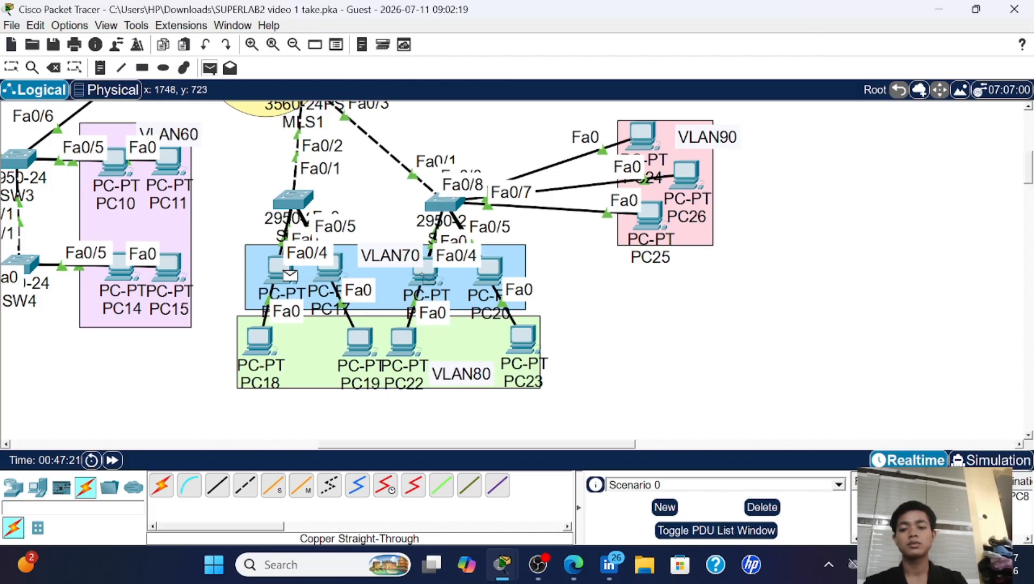
left_click(425, 275)
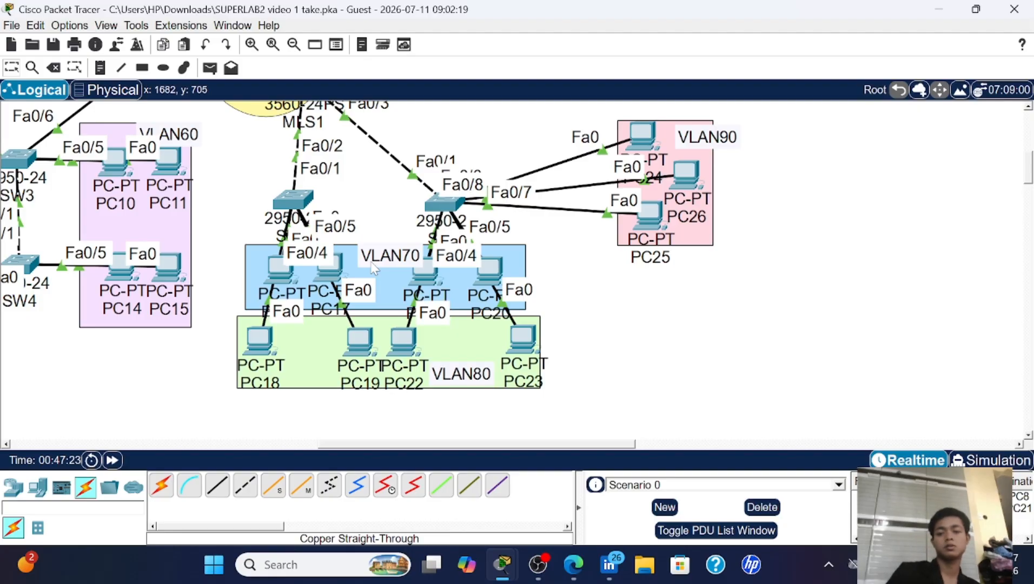
left_click(214, 70)
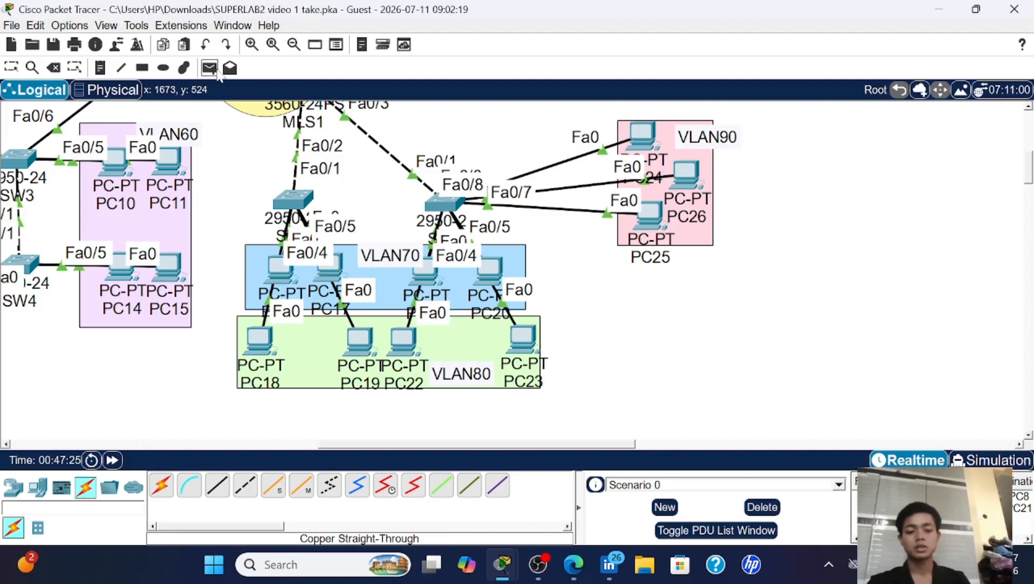
left_click(270, 339)
left_click(411, 342)
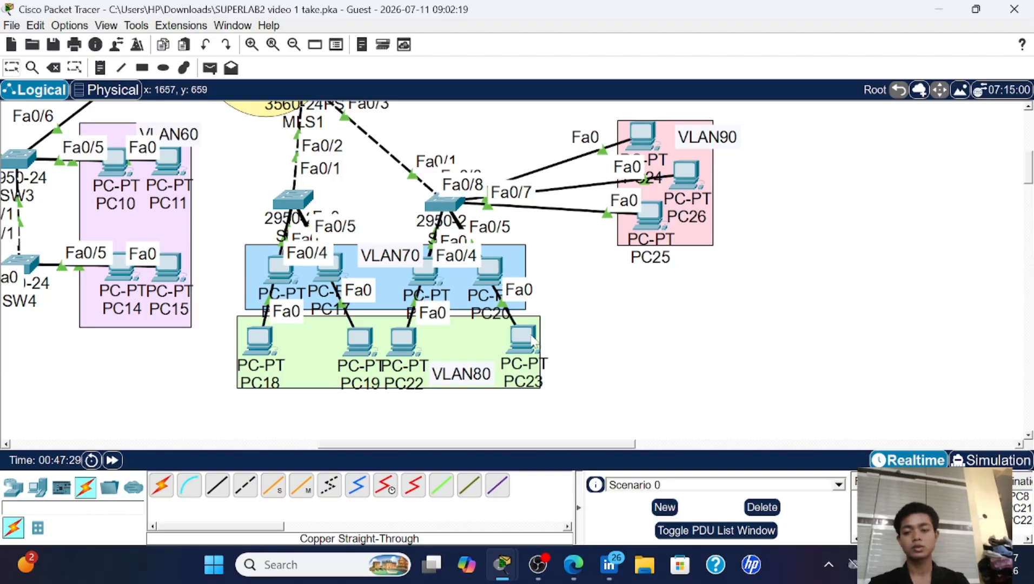
- Delete the existing test packets and add a simple PDU from PC25 to PC24
left_click(767, 508)
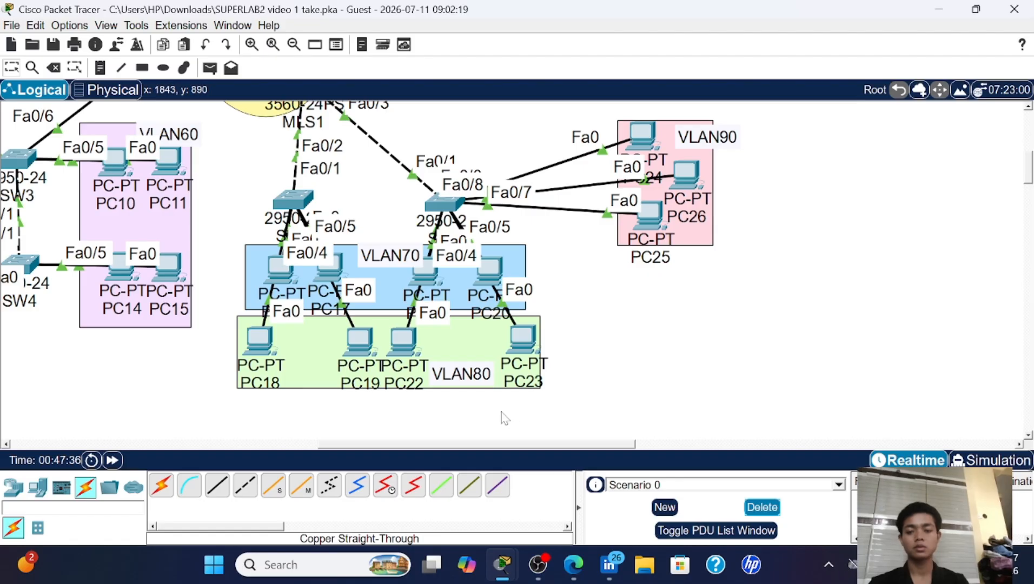
left_click(211, 69)
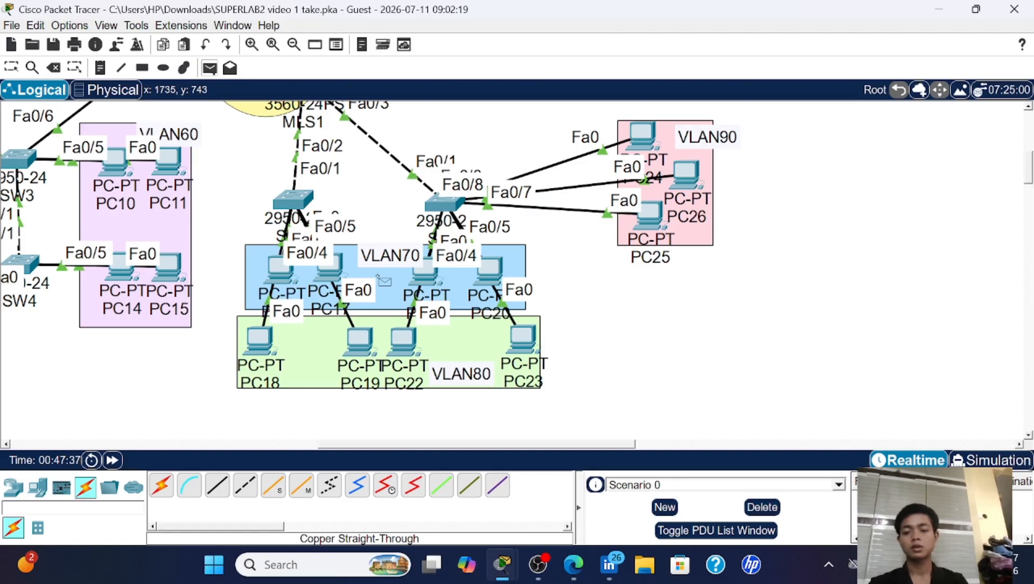
left_click(652, 213)
left_click(642, 135)
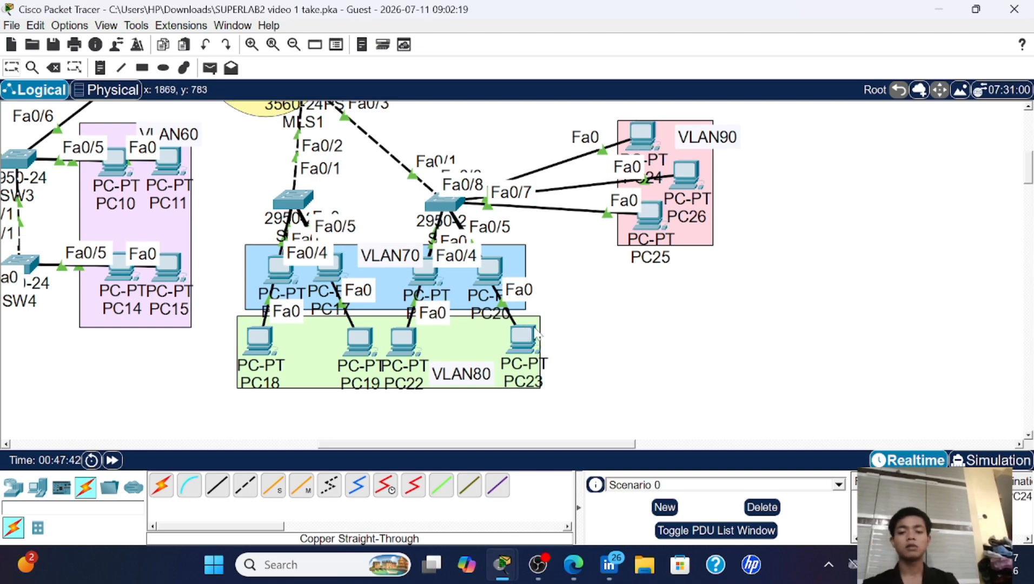
- Close the leftover PC5 IP configuration window showing its 192.168.30.3 DHCP lease
scroll(384, 219, "up", 3)
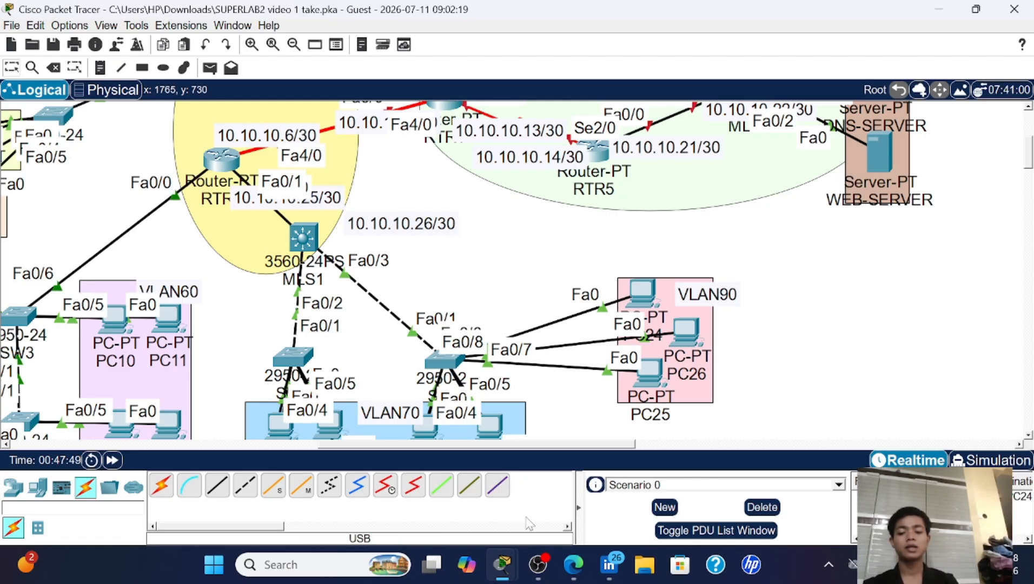
mouse_move(510, 546)
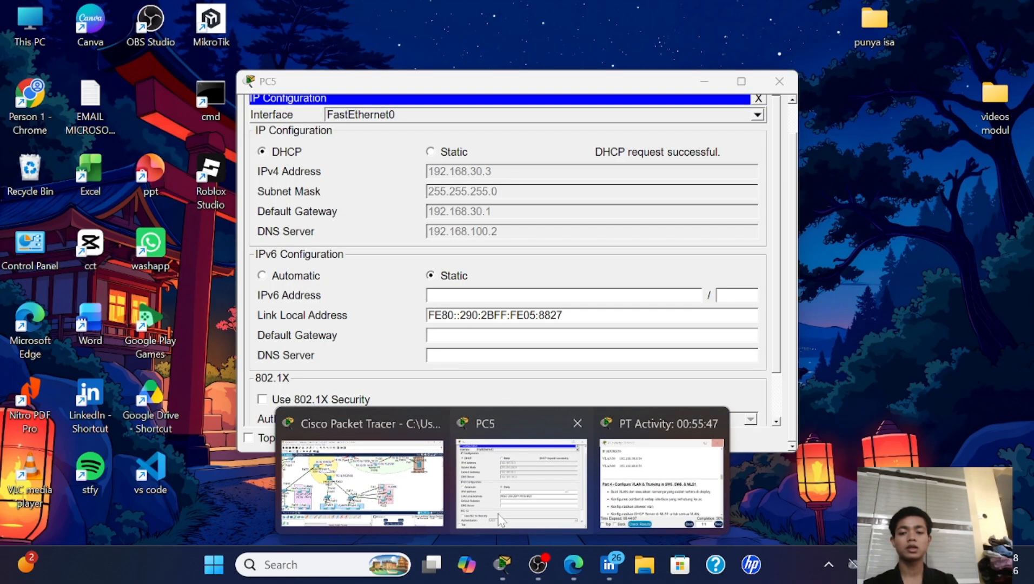
left_click(501, 518)
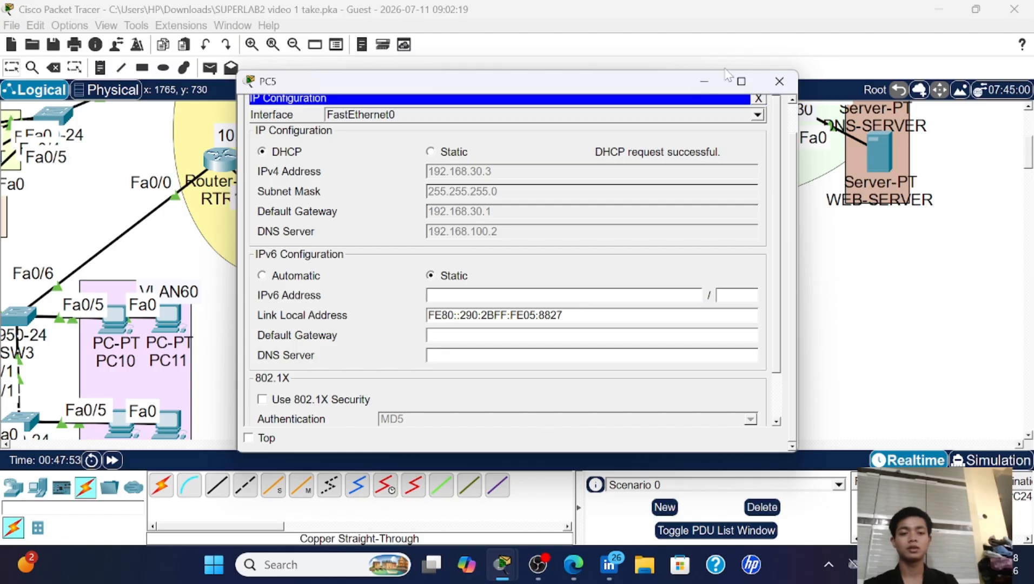
left_click(779, 81)
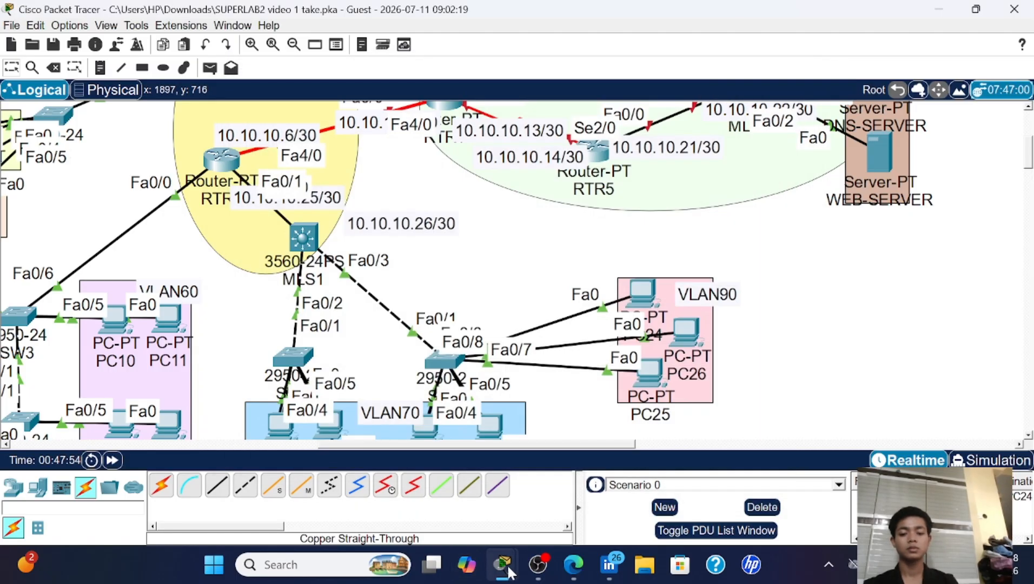
- Bring up the PT Activity instructions and read Part 5's VLAN100 server addressing (192.168.100.2/.3)
mouse_move(502, 564)
left_click(600, 465)
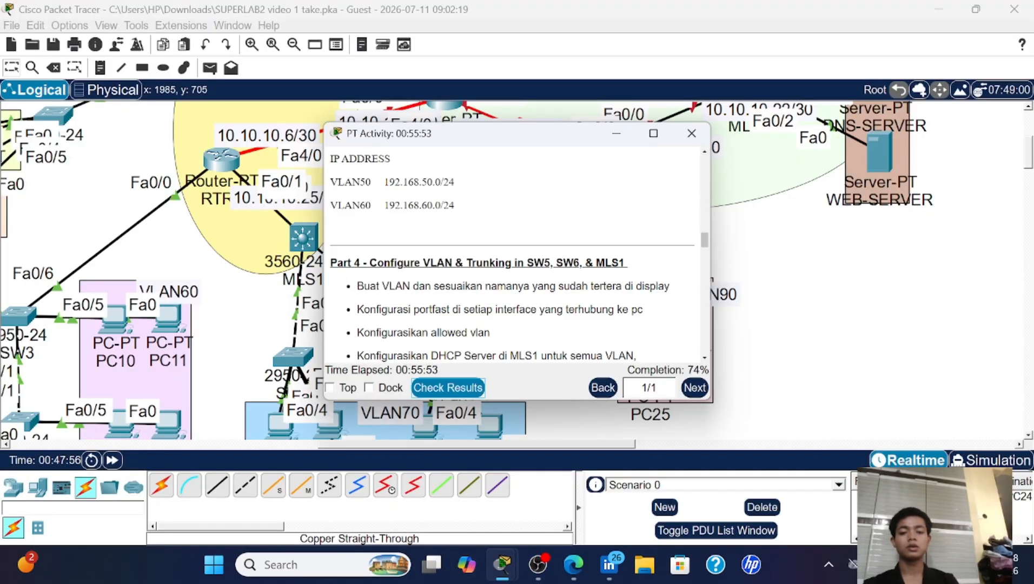
scroll(641, 360, "down", 5)
scroll(513, 254, "down", 3)
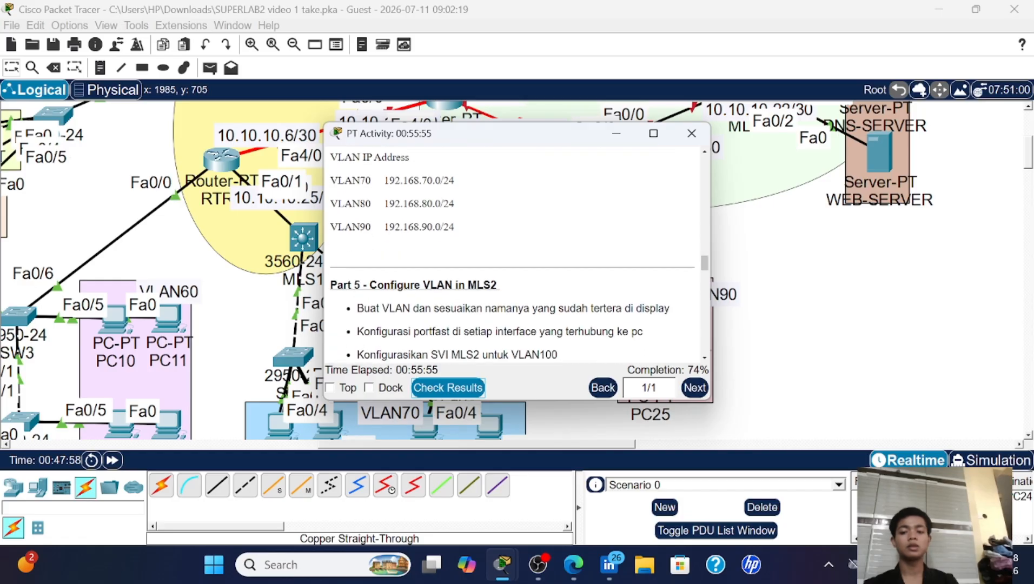
scroll(505, 278, "down", 2)
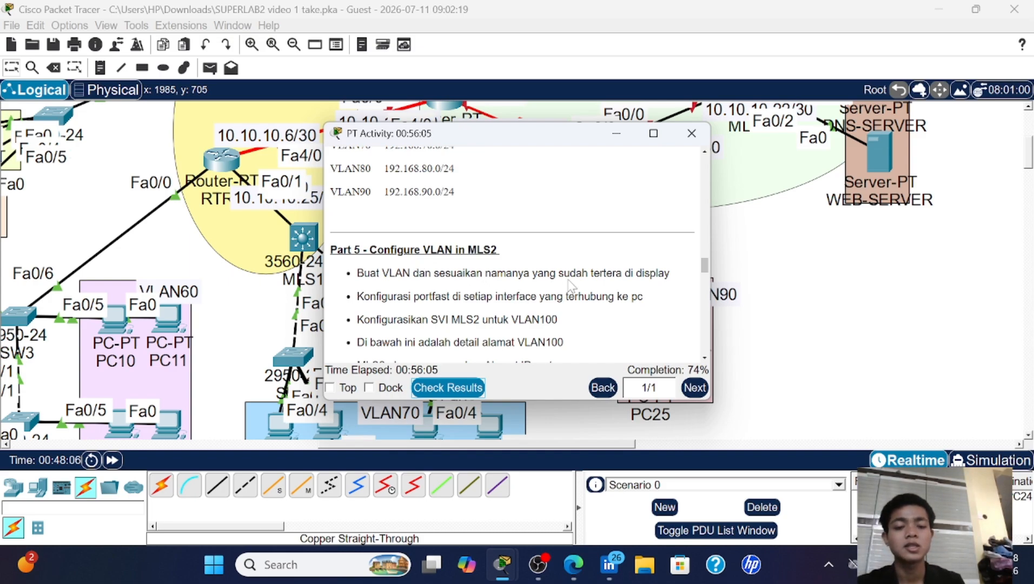
scroll(569, 286, "down", 2)
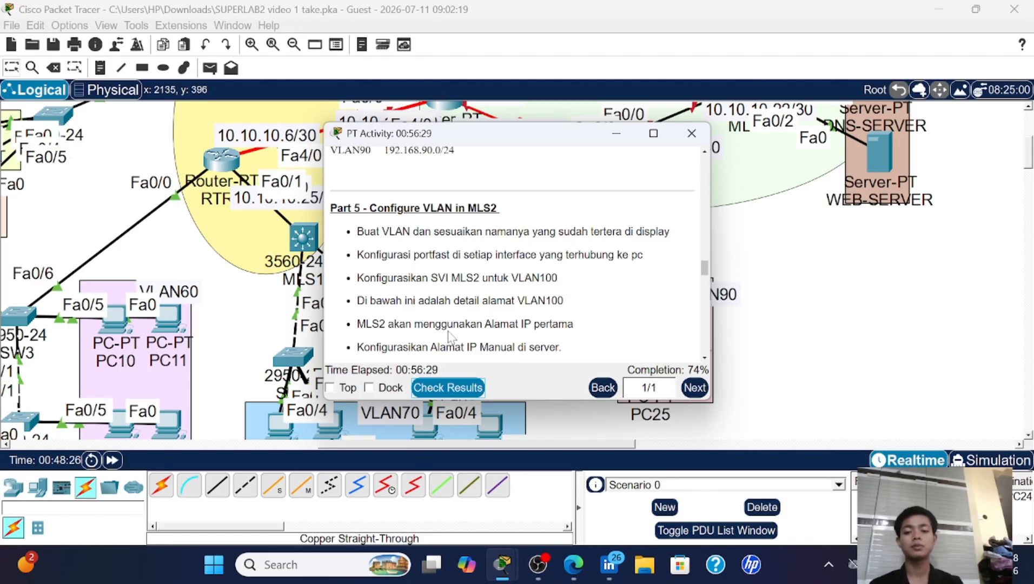
scroll(517, 254, "down", 1)
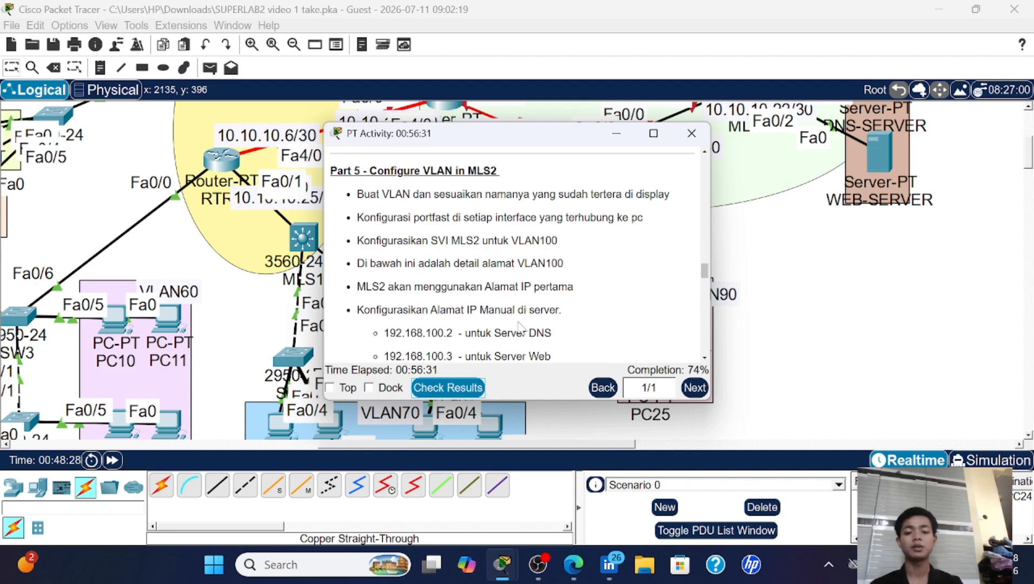
scroll(519, 327, "down", 1)
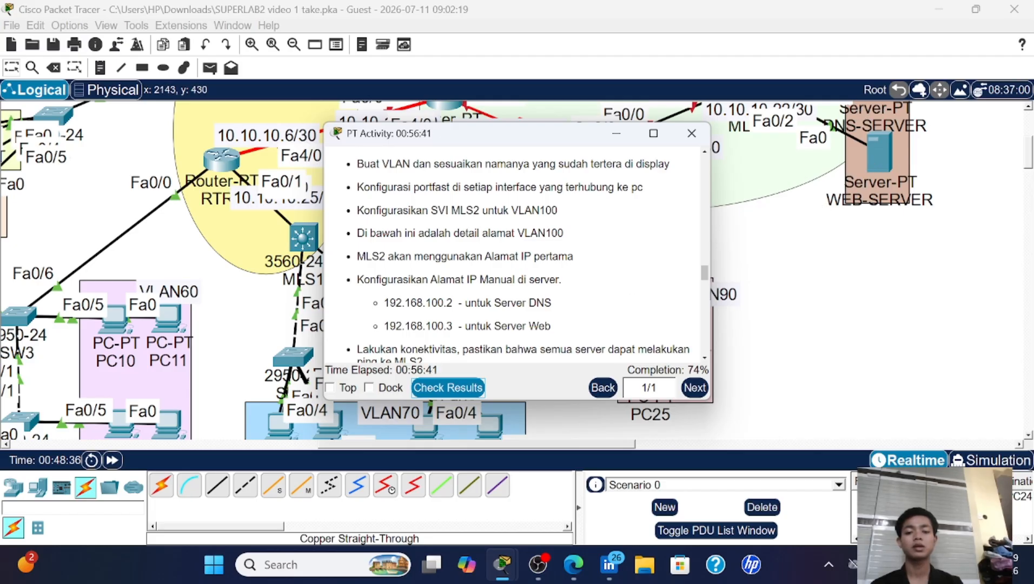
scroll(462, 341, "down", 2)
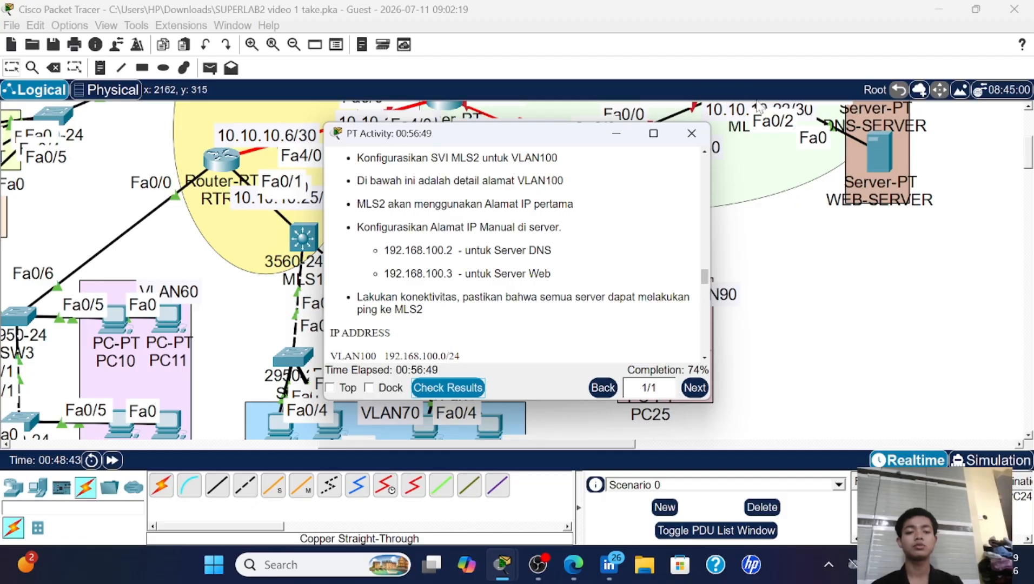
scroll(472, 330, "down", 2)
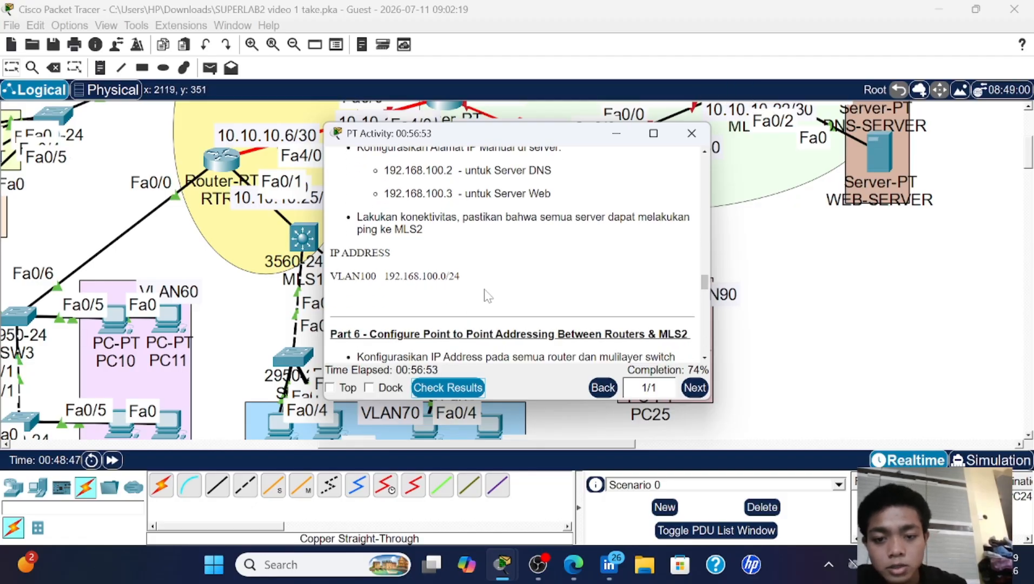
scroll(485, 294, "up", 3)
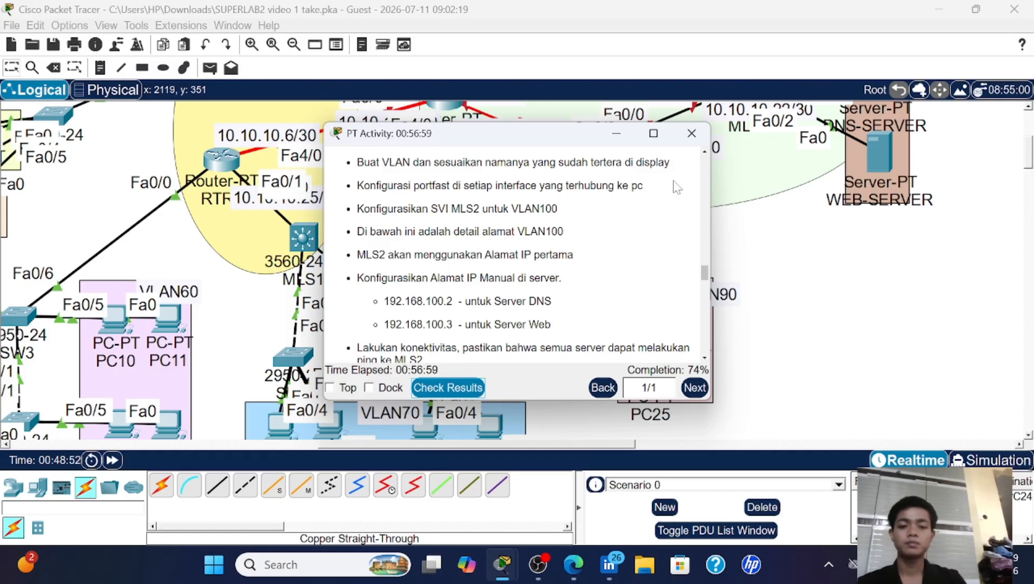
- Close the instructions and enter global configuration mode on MLS2's command line
left_click(691, 135)
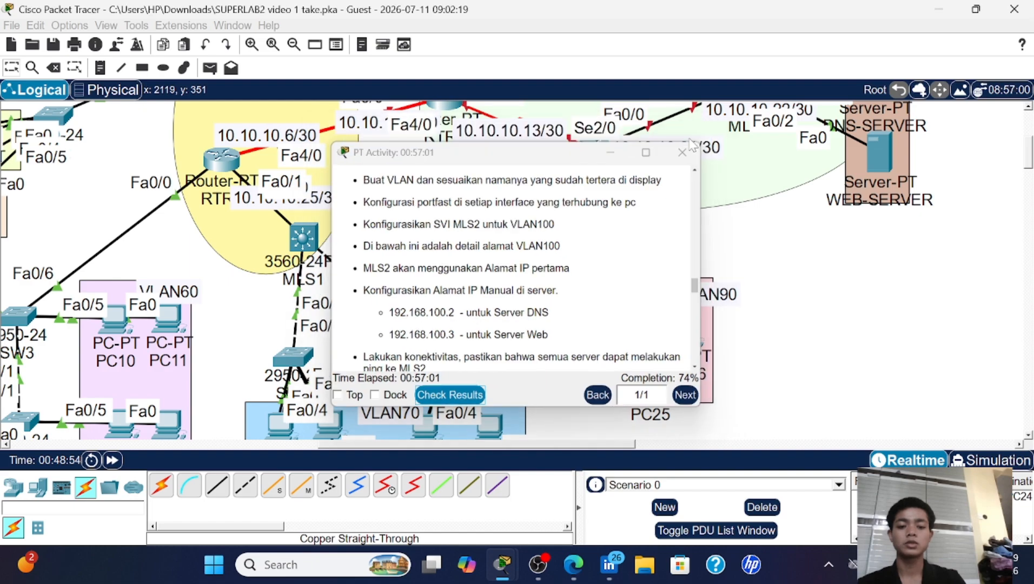
scroll(740, 241, "up", 3)
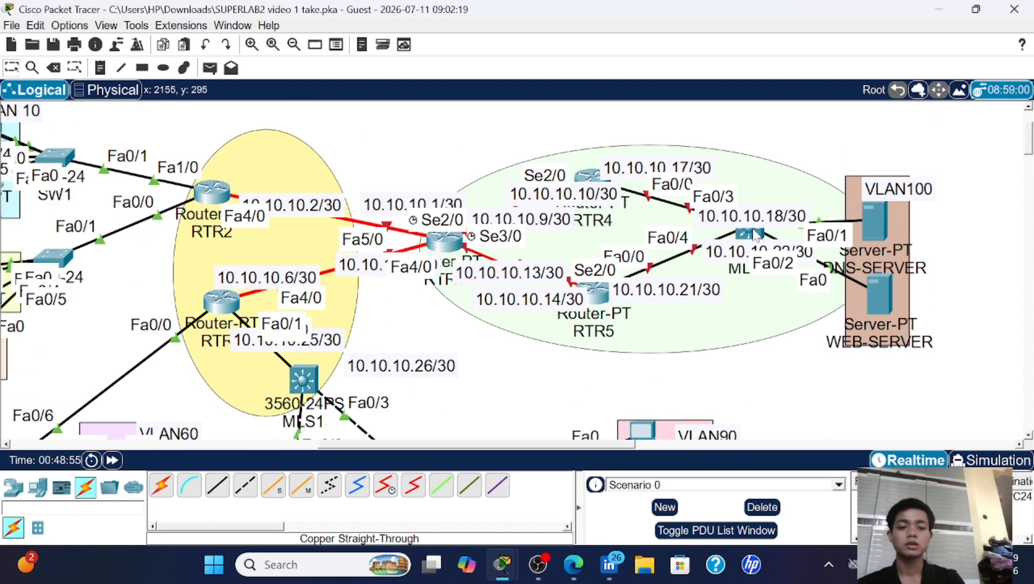
left_click(751, 236)
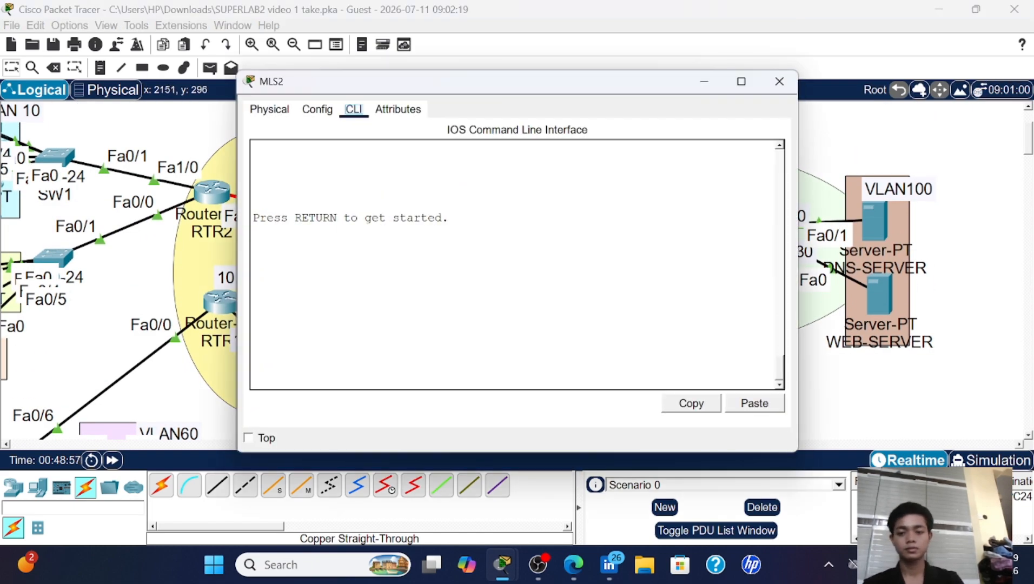
key("Return")
key("Return")
type("en")
key("Return")
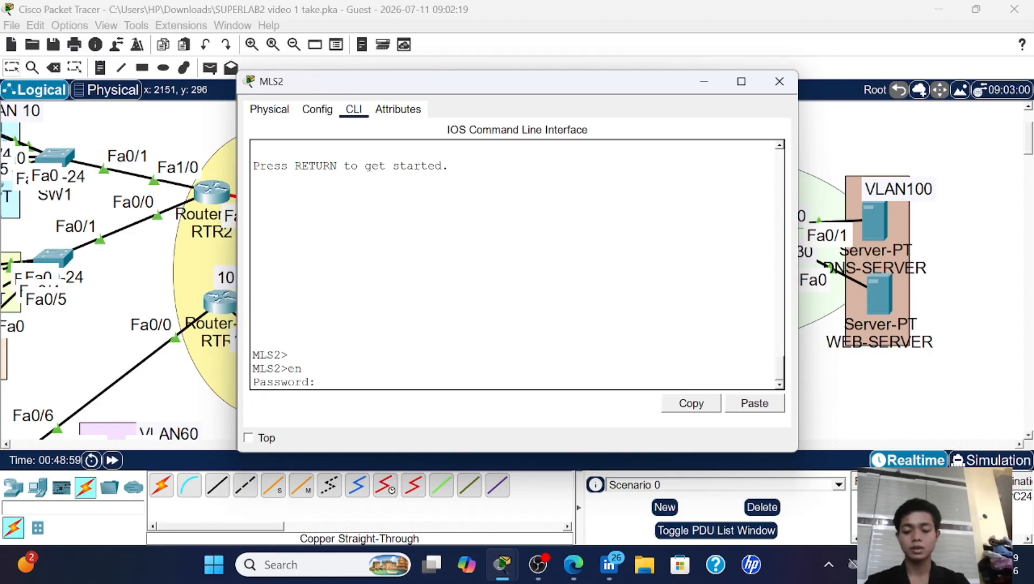
key("Return")
type("conf")
key("Return")
key("Return")
key("Return")
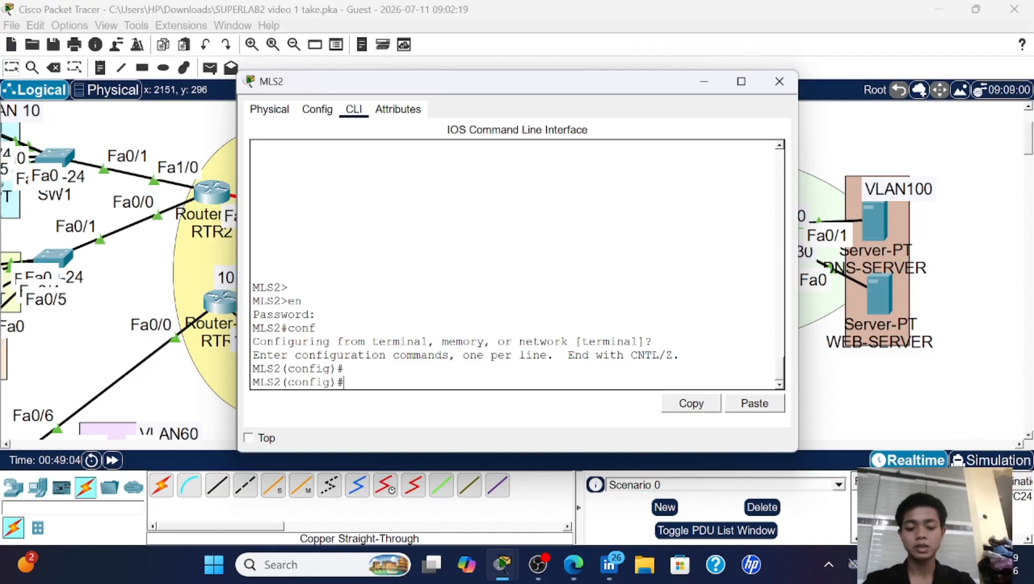
- Create VLAN 100 on MLS2 and name it VLAN100
type("VL")
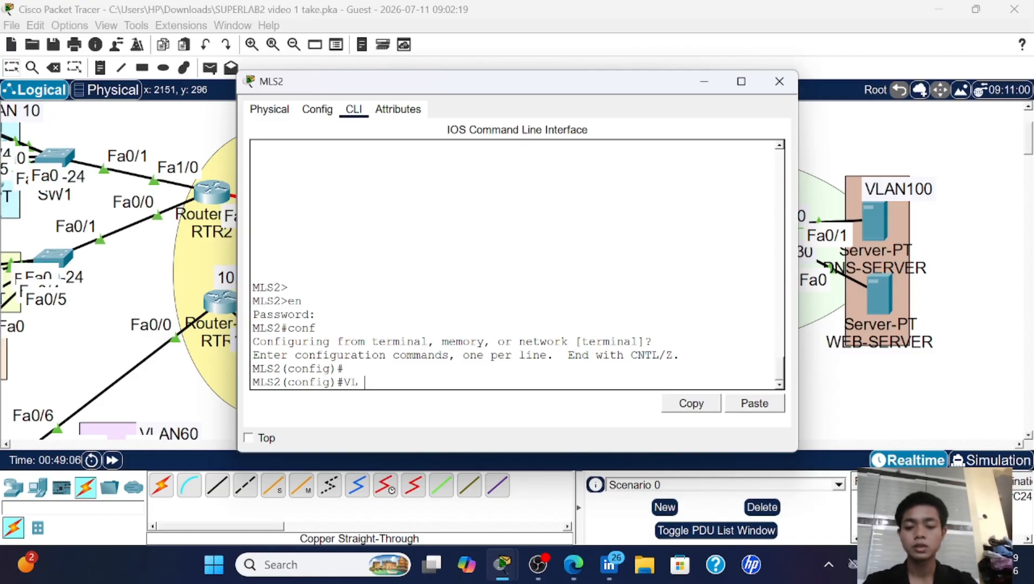
type(" 100")
key("Return")
type("NAME ")
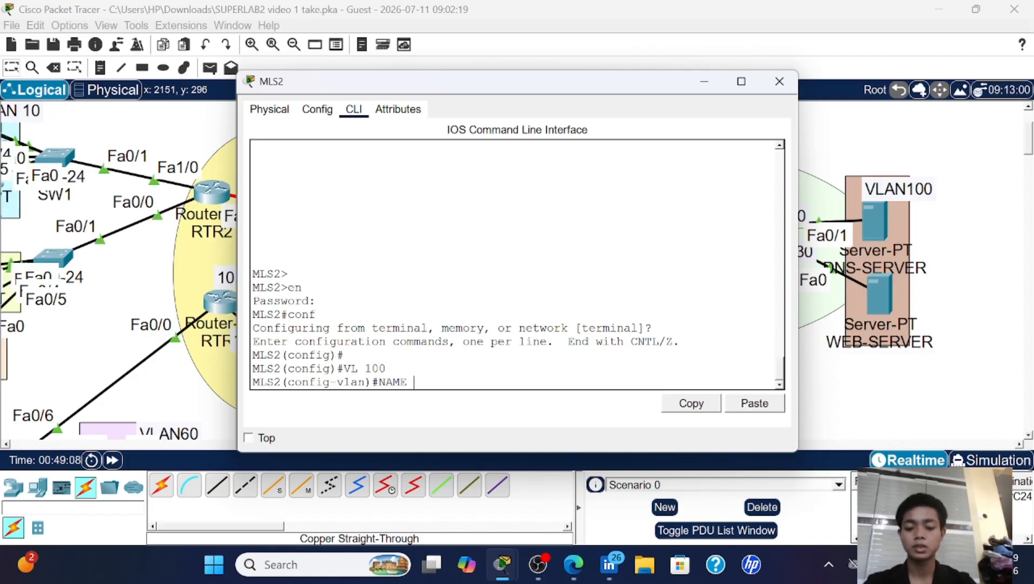
type("VLAN100")
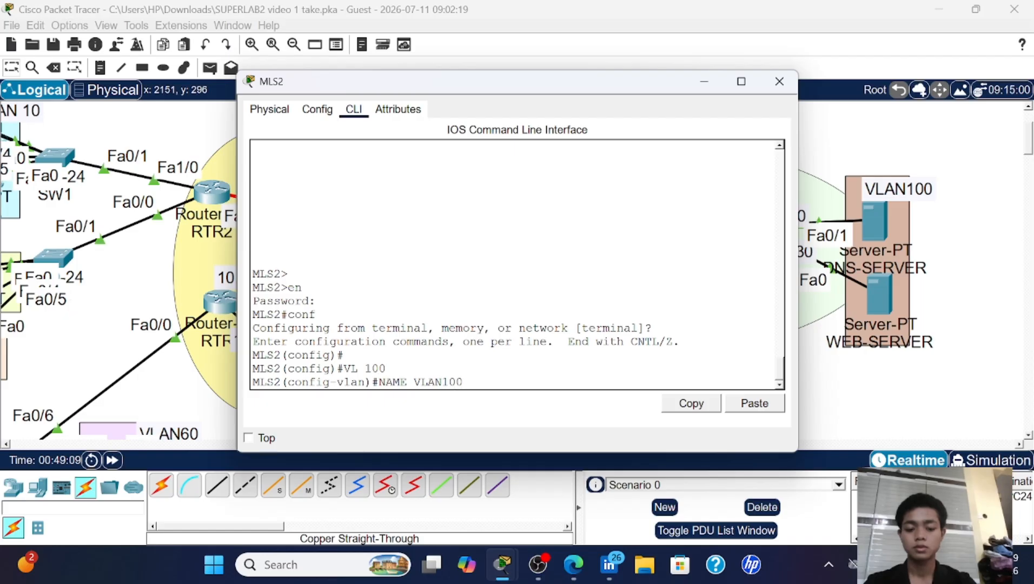
key("Return")
key("Return")
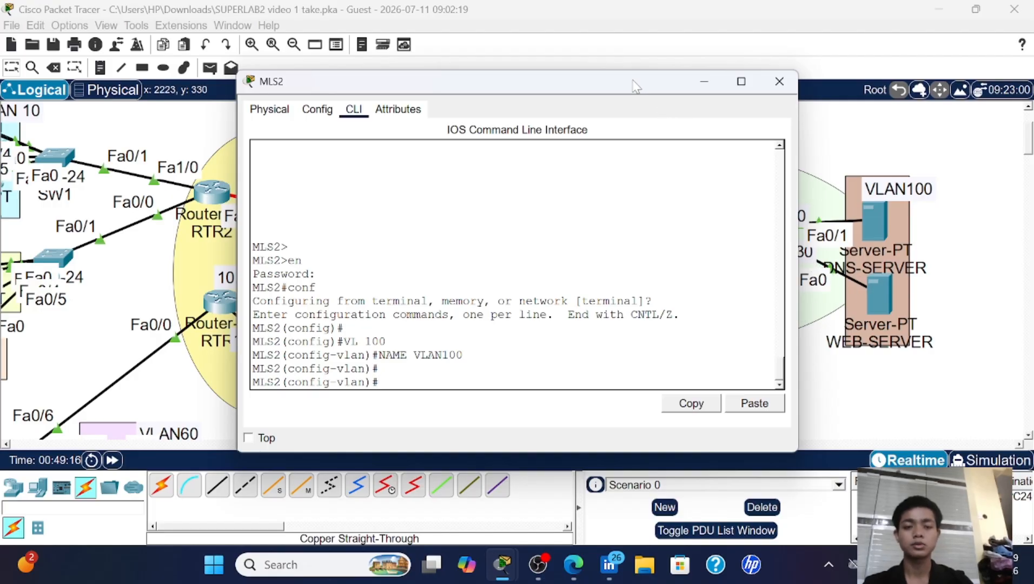
left_click_drag(635, 85, 573, 76)
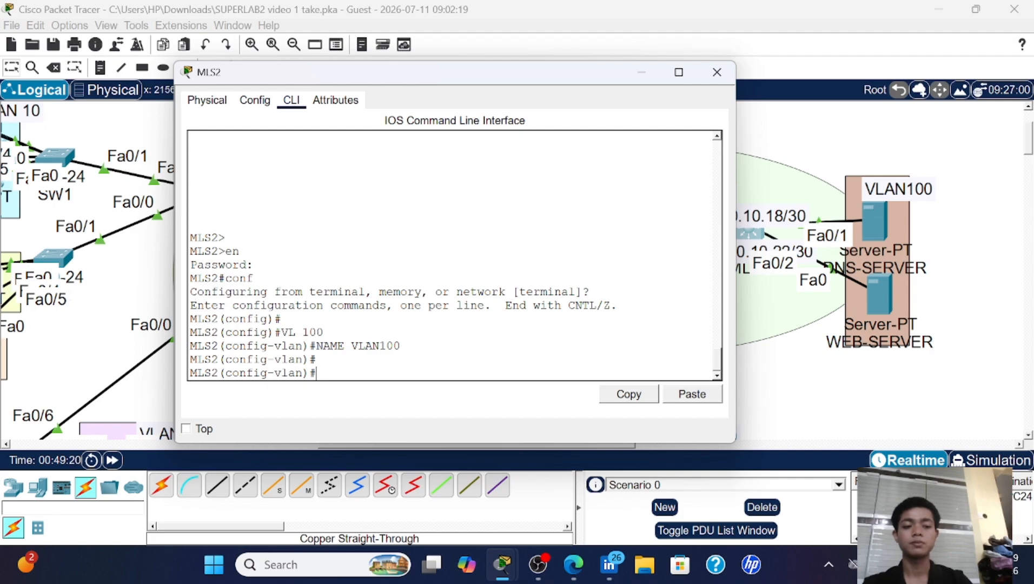
- Make MLS2 ports Fa0/1–2 PortFast access ports in VLAN 100, then exit to global configuration
type("int")
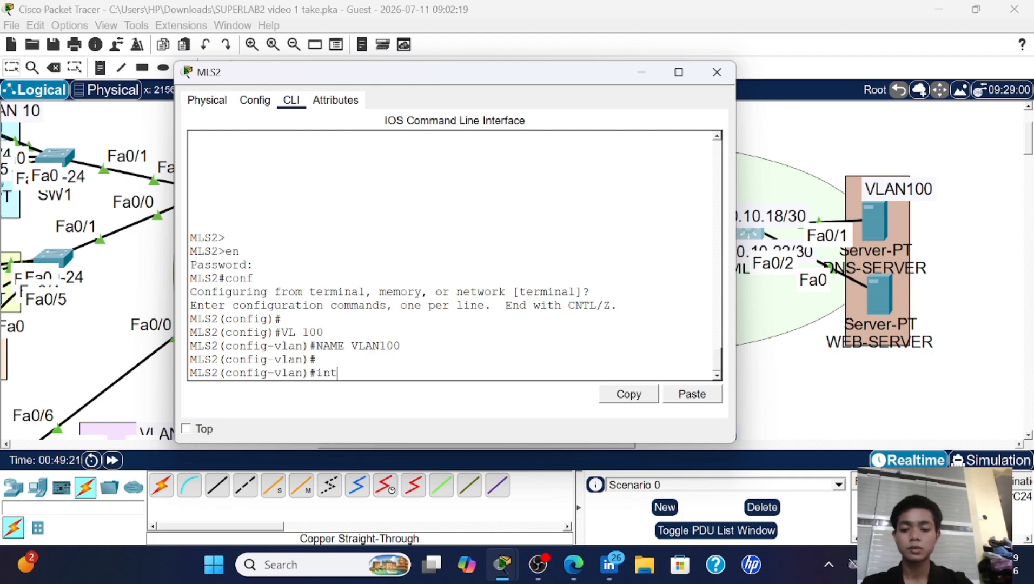
type(" ra fa0/")
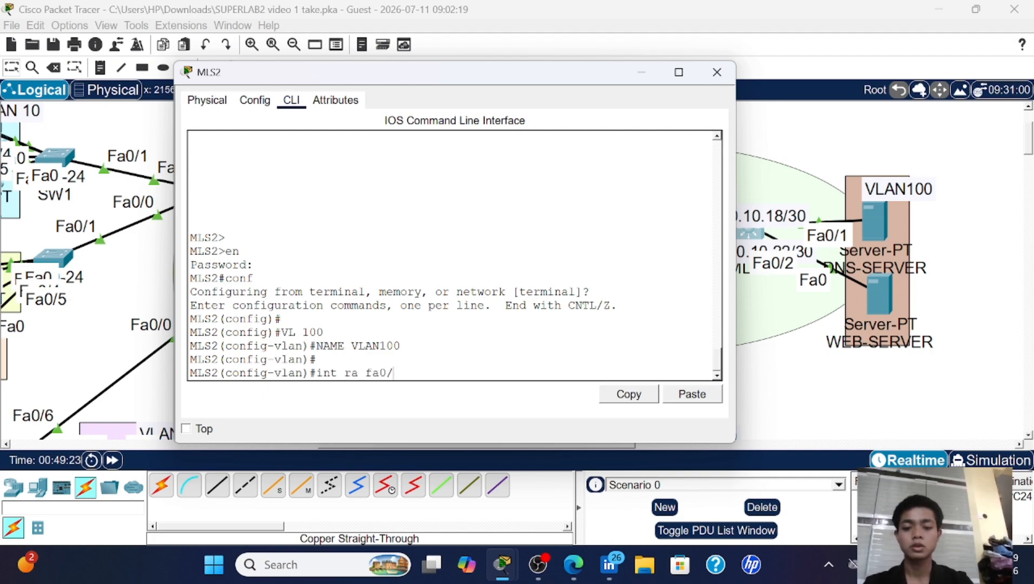
type("1-2")
key("Return")
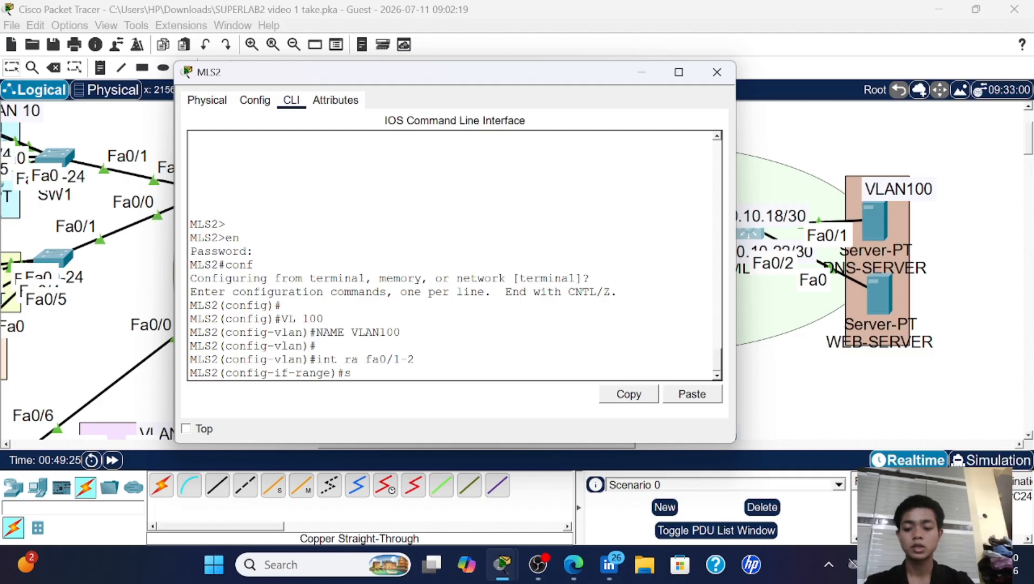
type("sw mo ac")
key("Return")
type("sw ac")
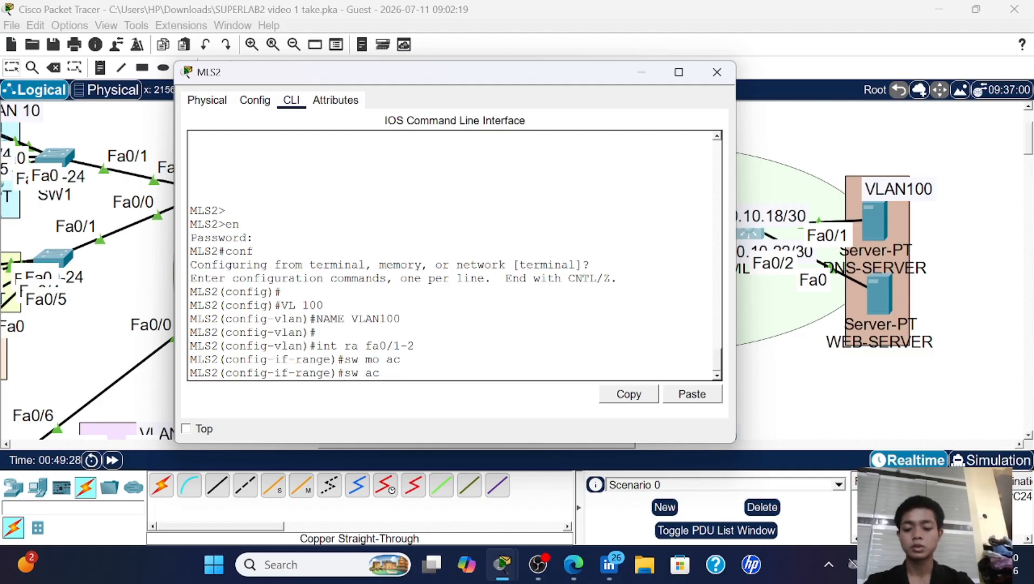
type(" vl 100")
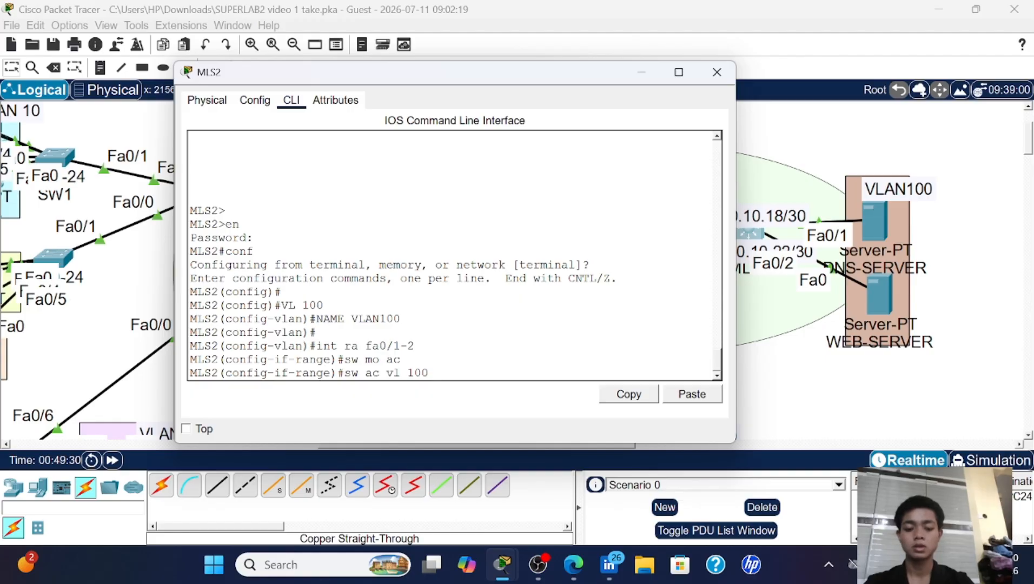
key("Return")
type("spa p")
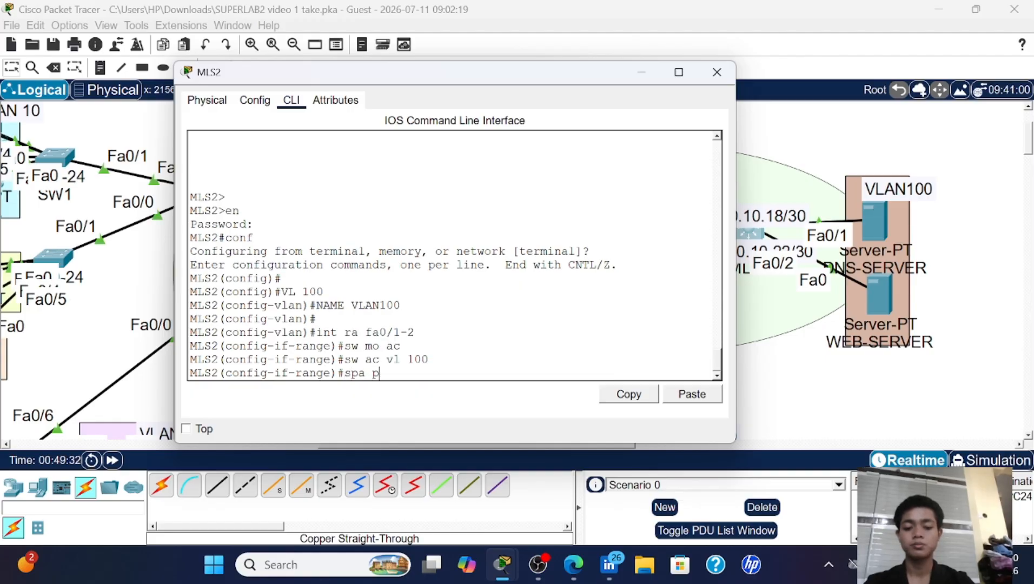
type("o")
key("Return")
key("Return")
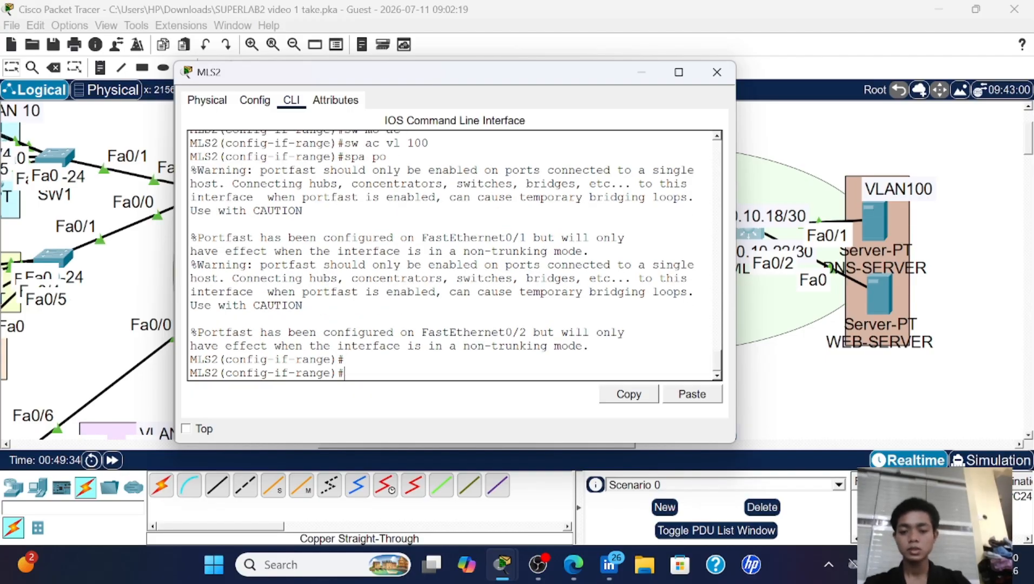
type("ex")
key("Return")
key("Return")
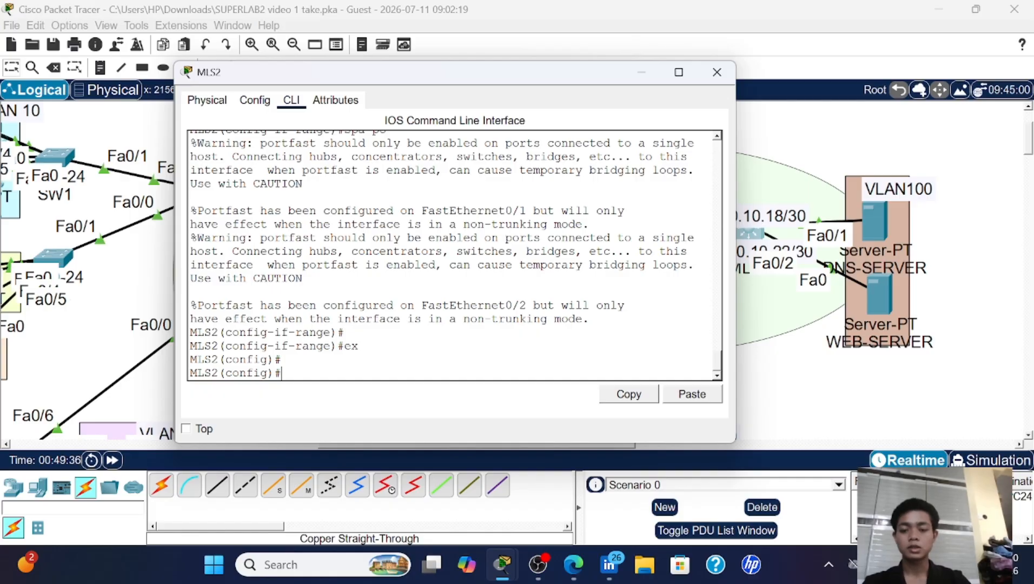
type("int")
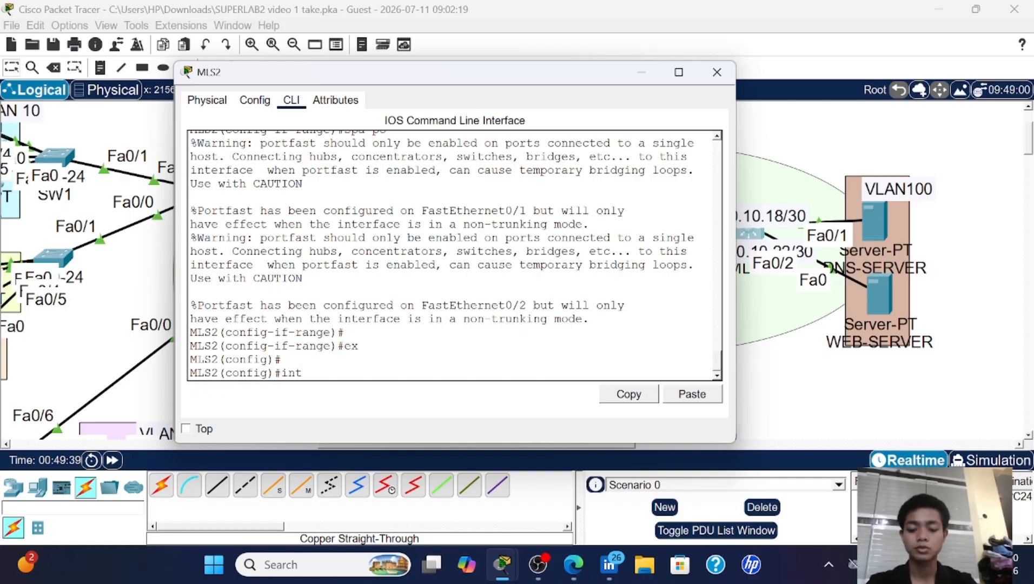
type(" v")
- Assign 192.168.100.1 255.255.255.0 to MLS2's interface Vlan100 and close its window
key("BackSpace")
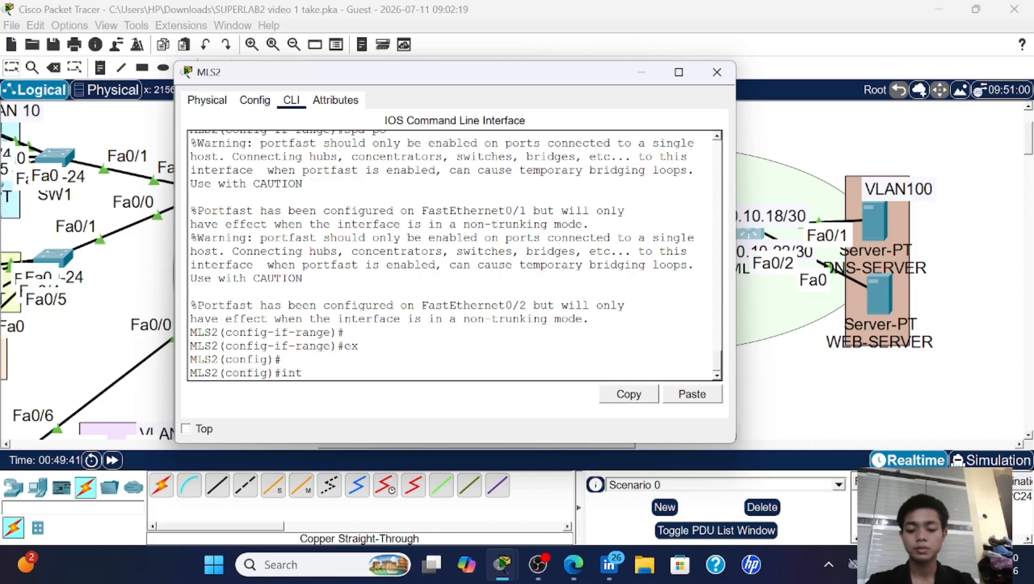
type("VLAN100")
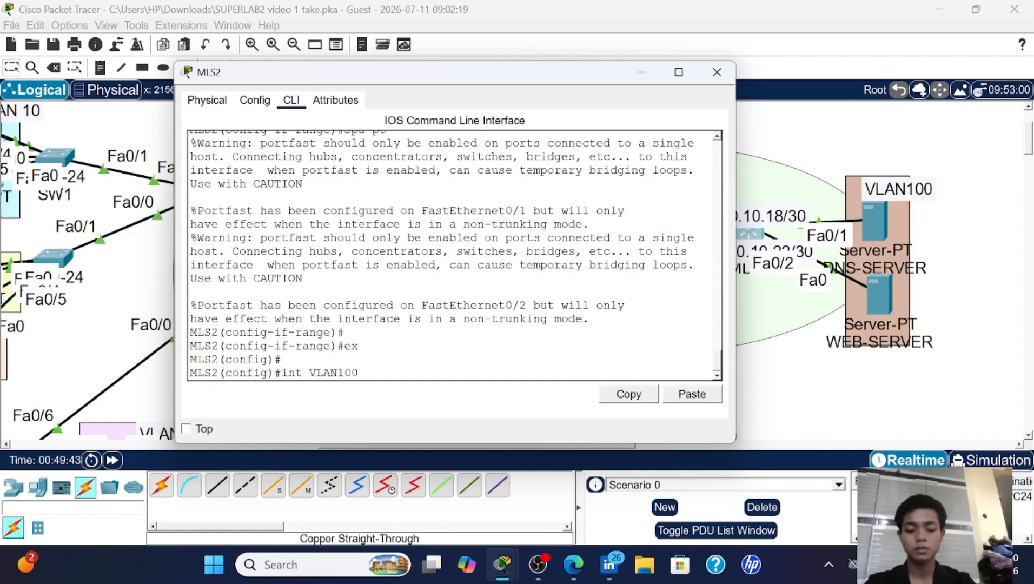
key("Return")
type("ip")
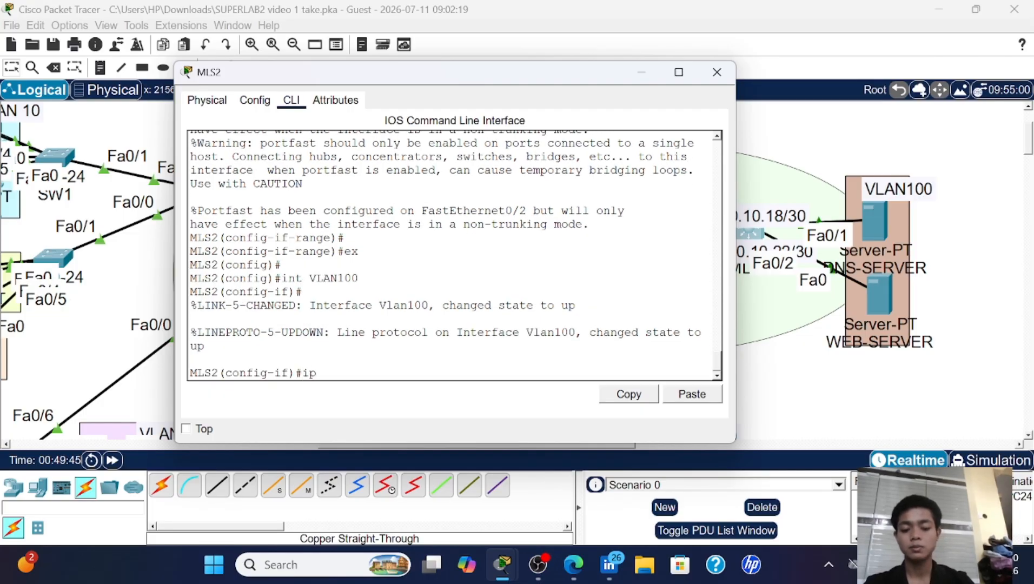
type(" add")
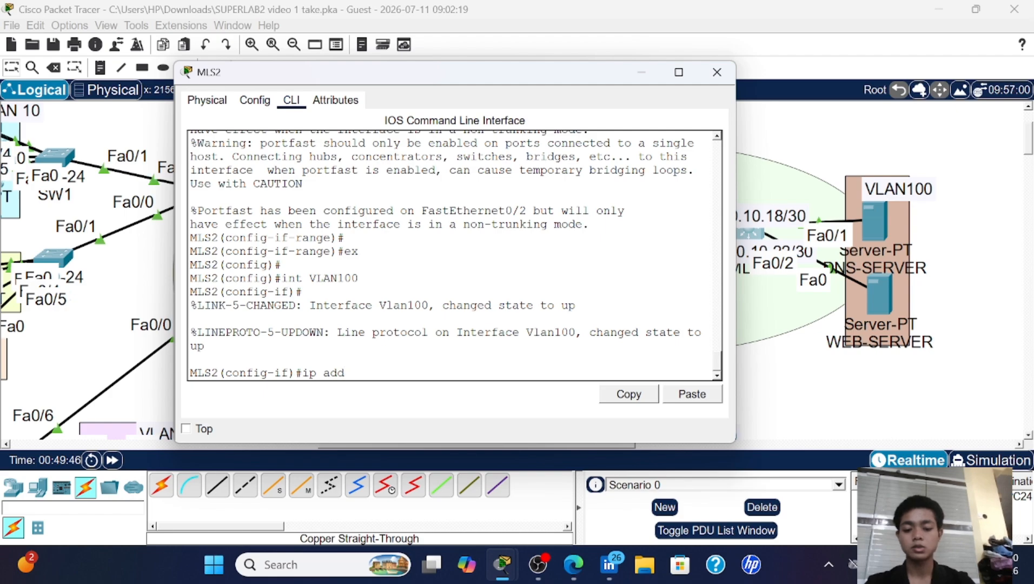
type(" 192.168")
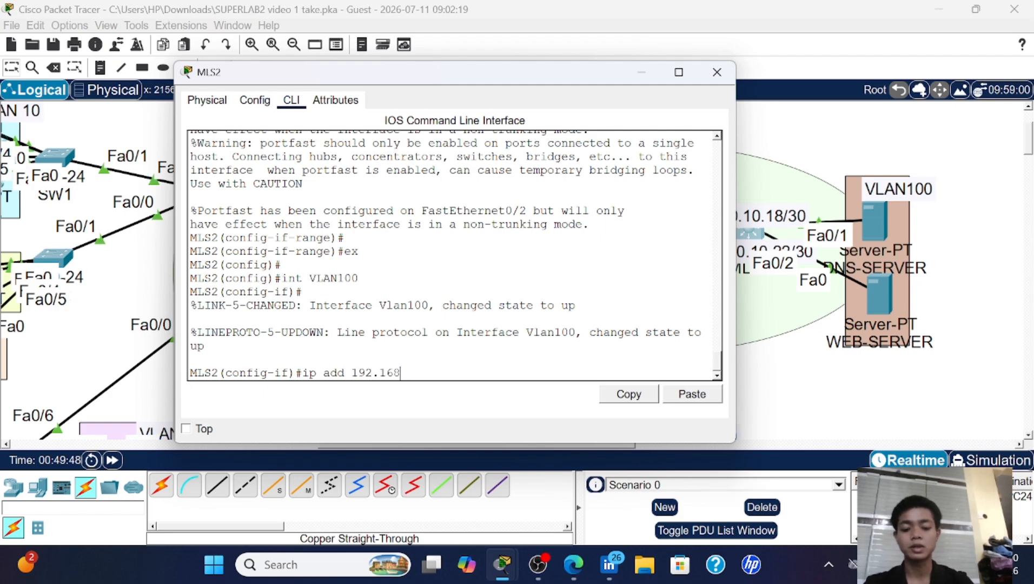
type(".100.0")
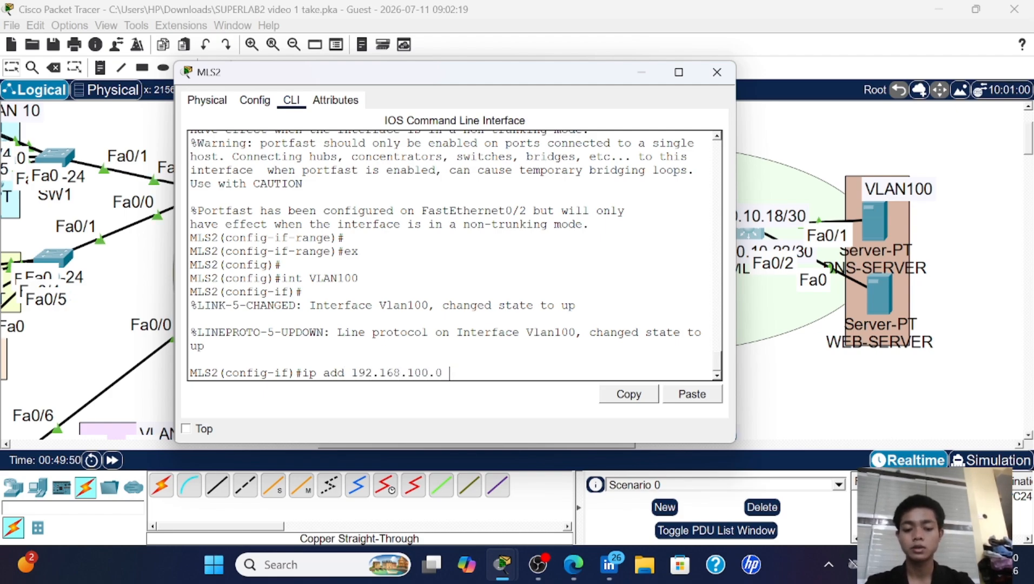
key("BackSpace")
key("BackSpace")
type("1 255.")
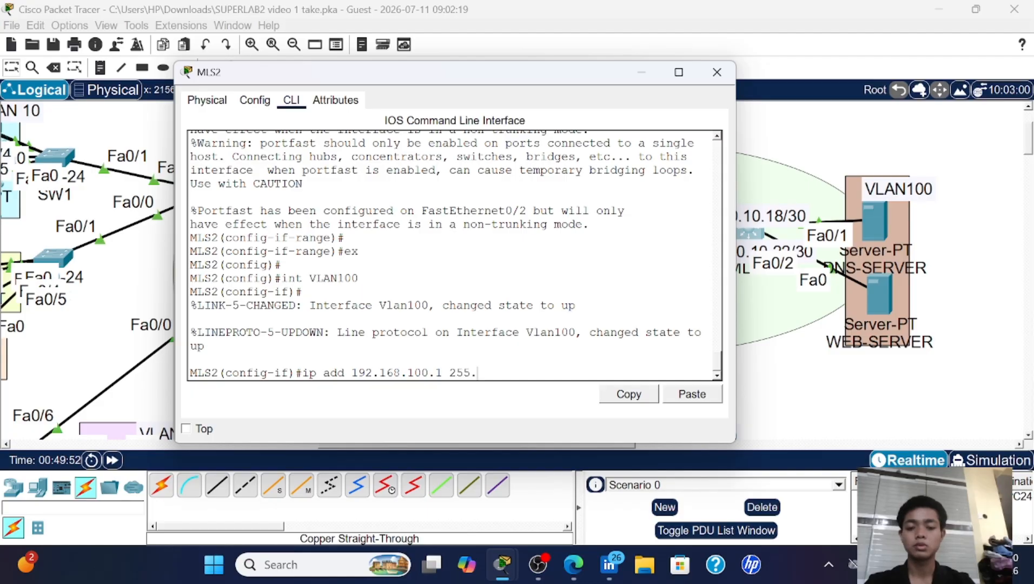
type("255.255.0")
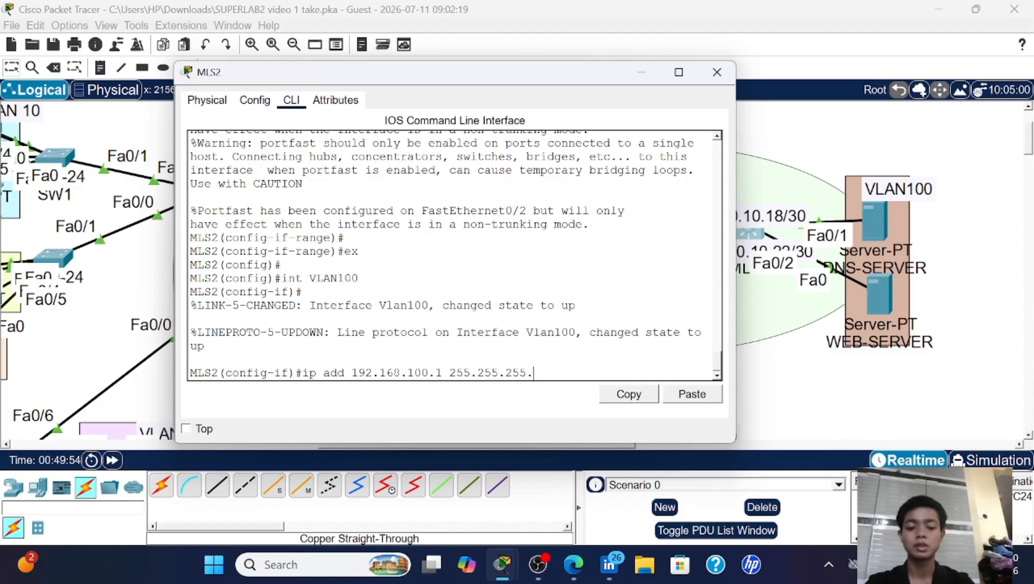
key("Return")
key("Return")
type("ex")
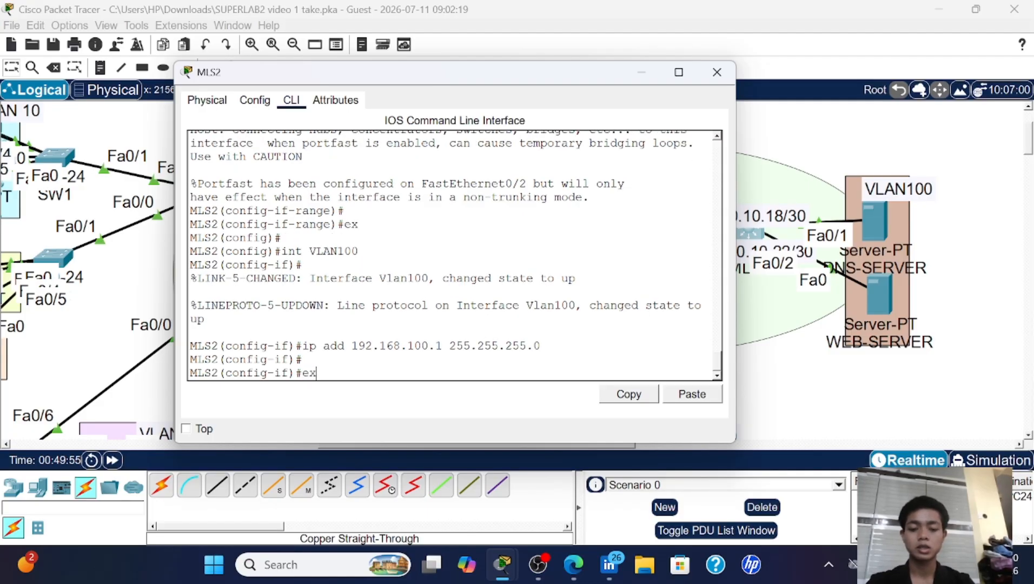
key("Return")
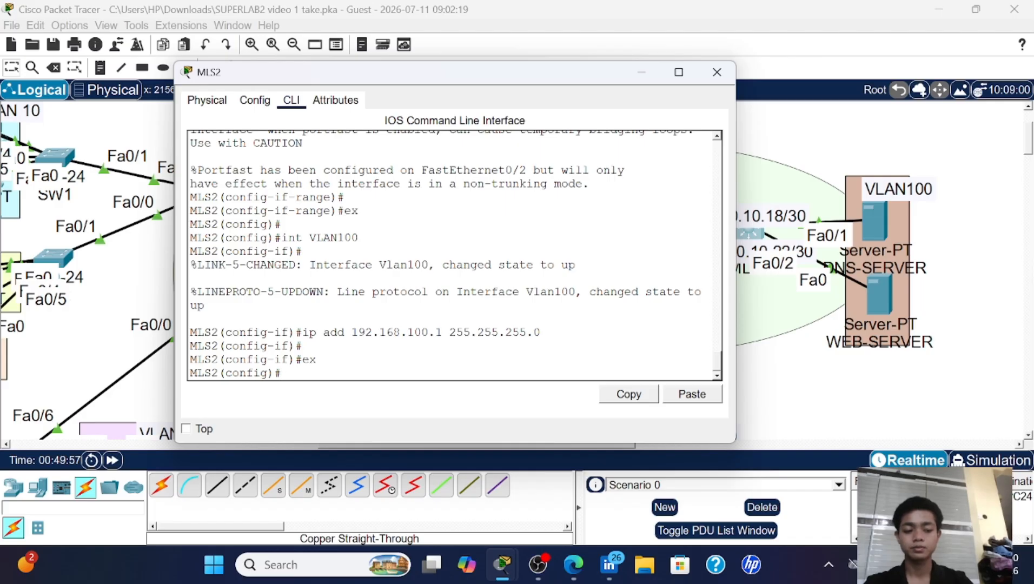
left_click(723, 71)
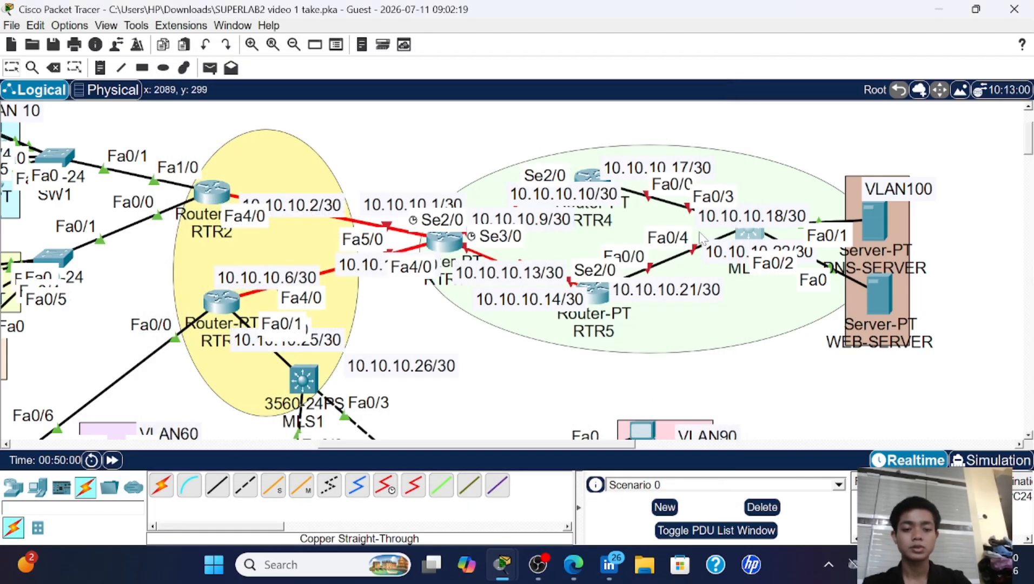
scroll(703, 239, "right", 5)
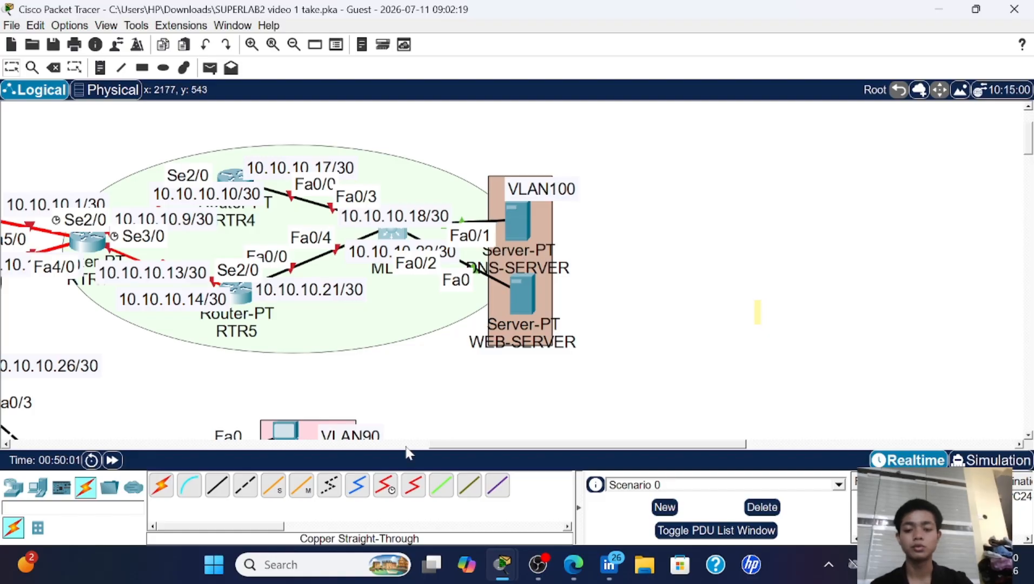
mouse_move(502, 565)
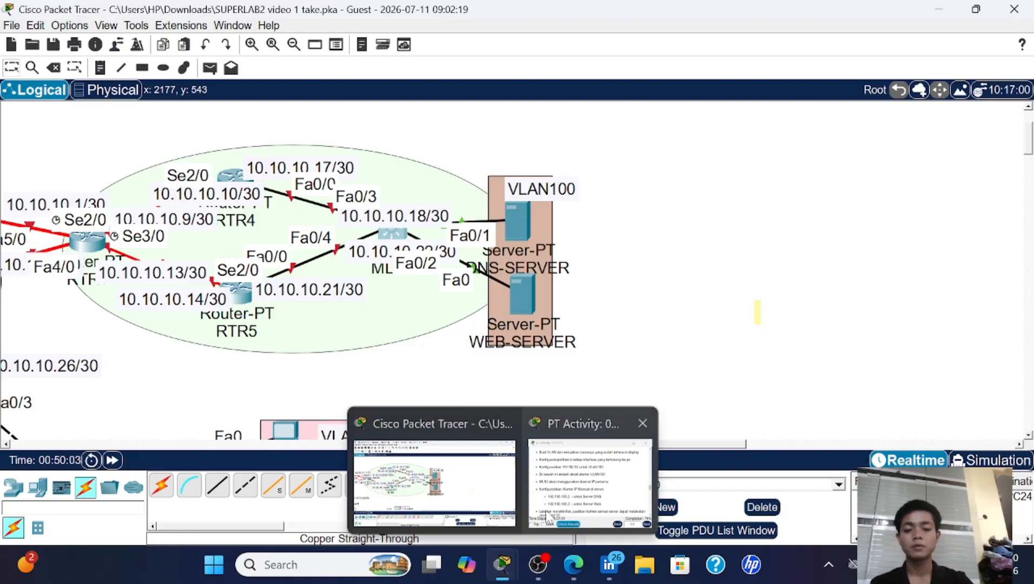
mouse_move(552, 510)
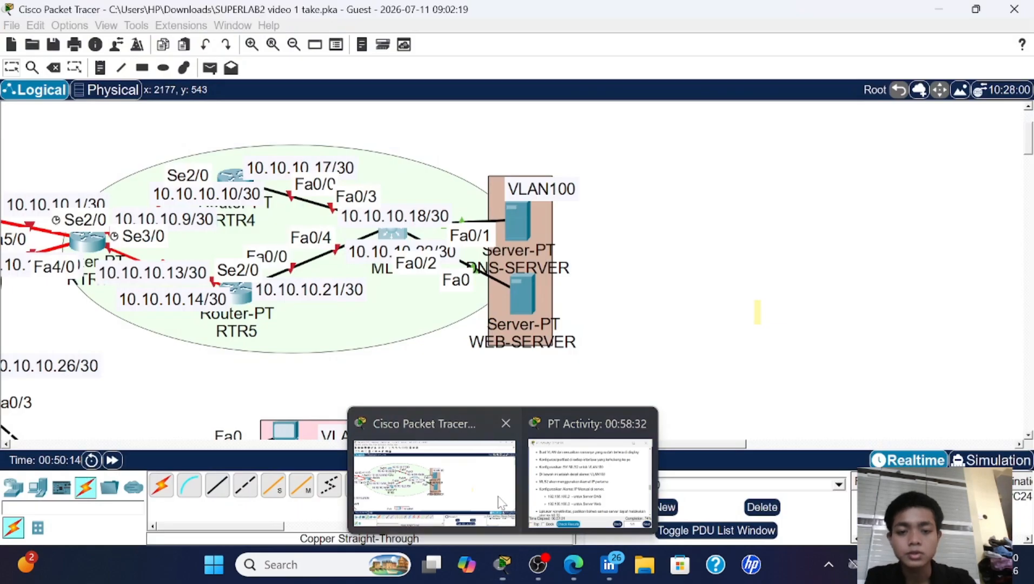
left_click(500, 503)
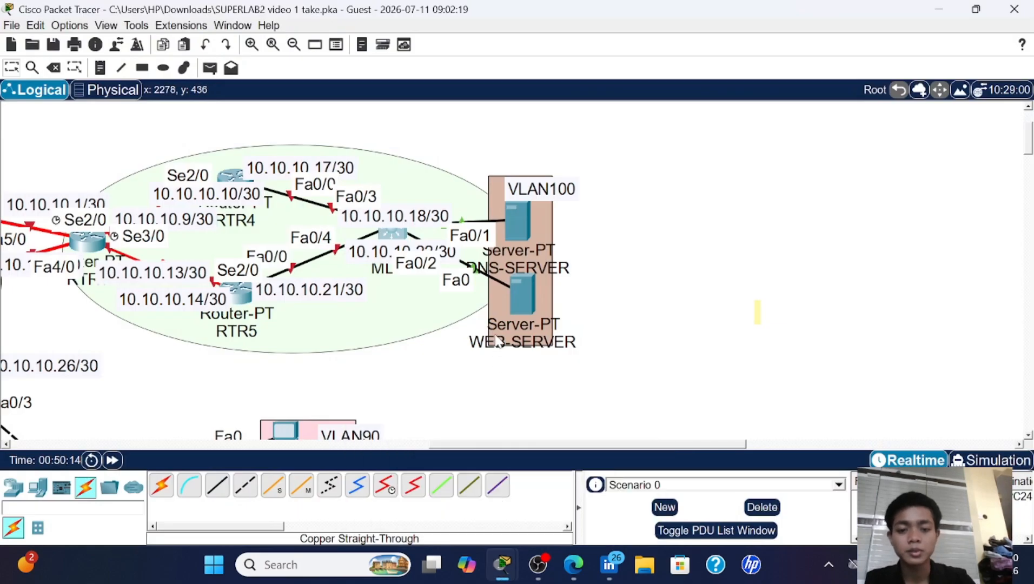
- Give DNS-SERVER static IP 192.168.100.2/24, gateway 192.168.100.1 and DNS 192.168.100.2
left_click(519, 227)
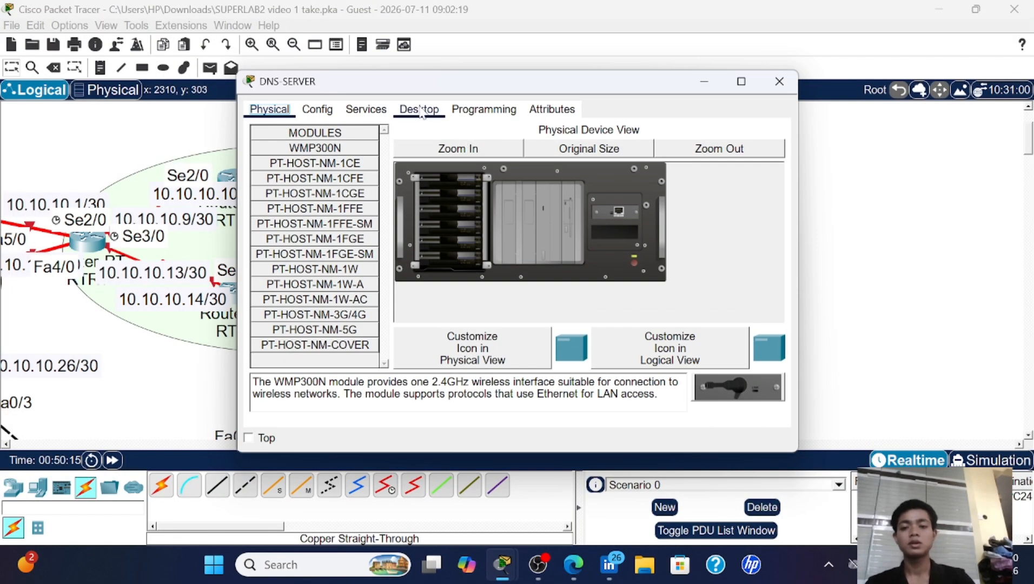
left_click(419, 110)
left_click(308, 151)
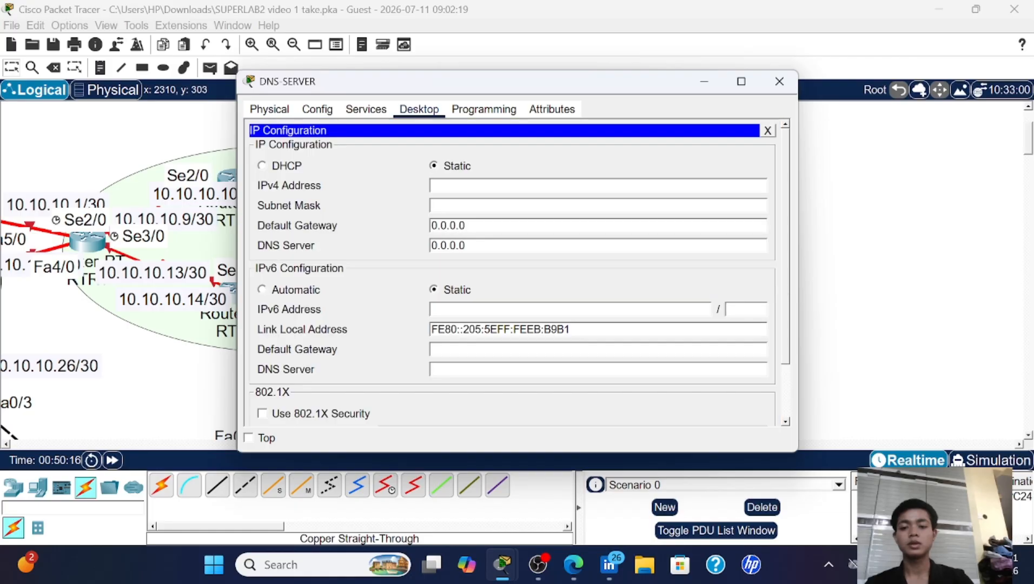
type("192.")
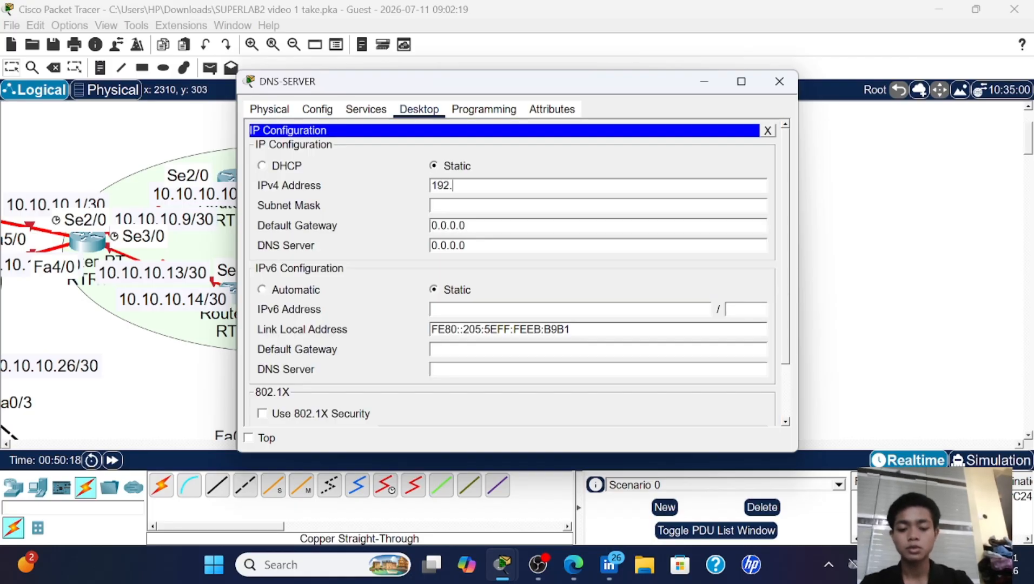
type("168.1")
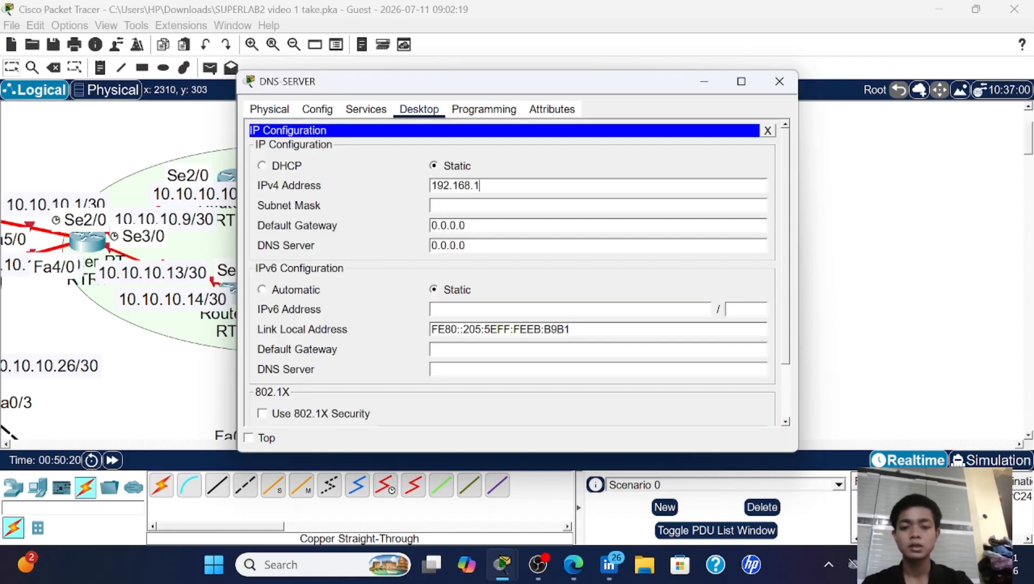
type("00.2")
key("ctrl+a")
key("ctrl+c")
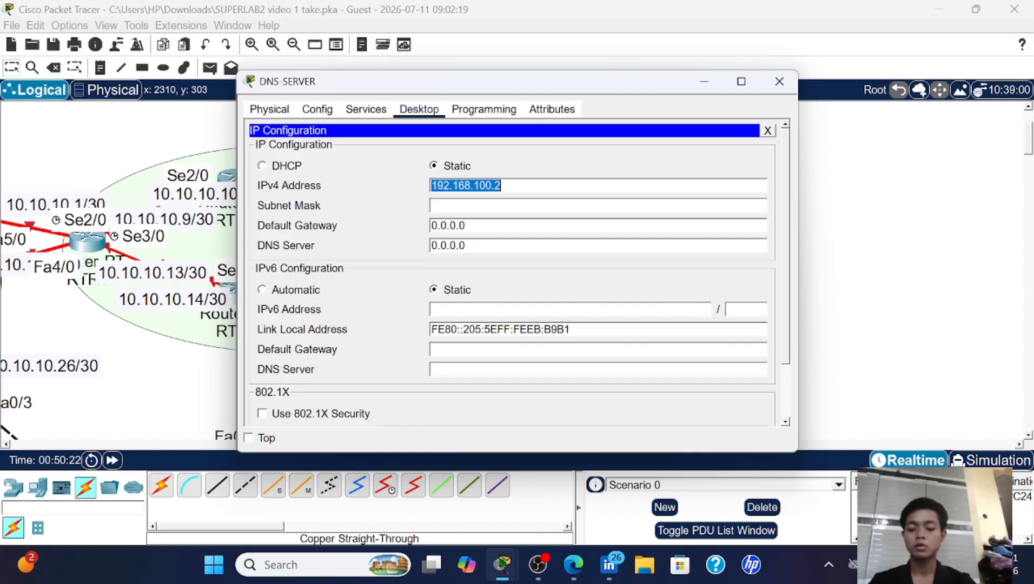
key("Tab")
key("Tab")
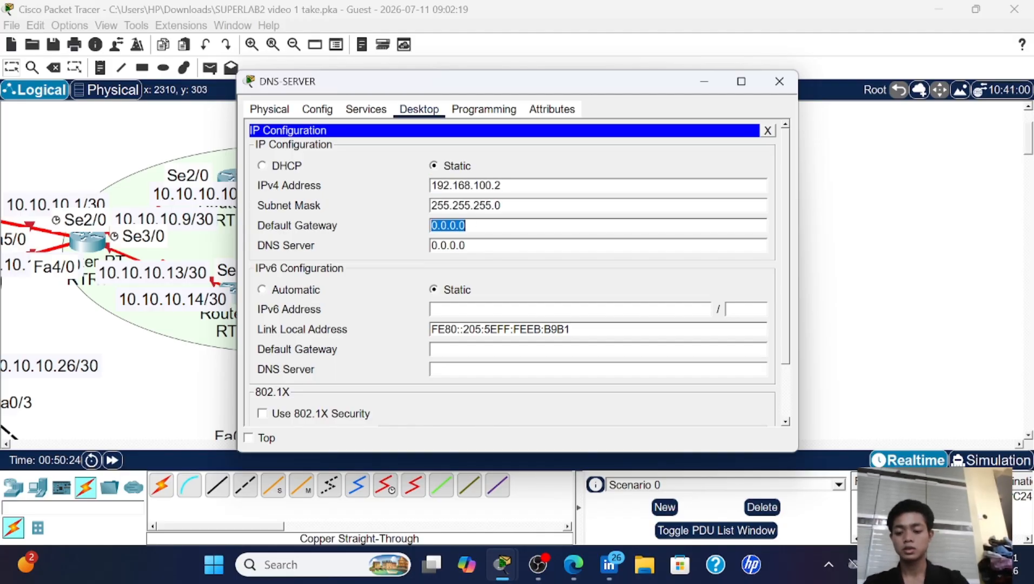
key("ctrl+v")
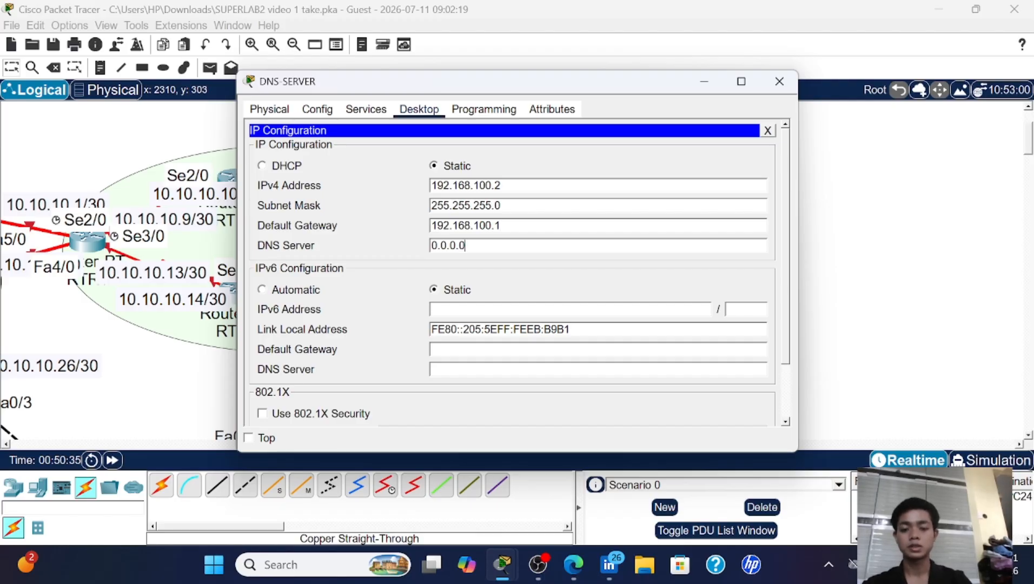
key("Tab")
key("ctrl+v")
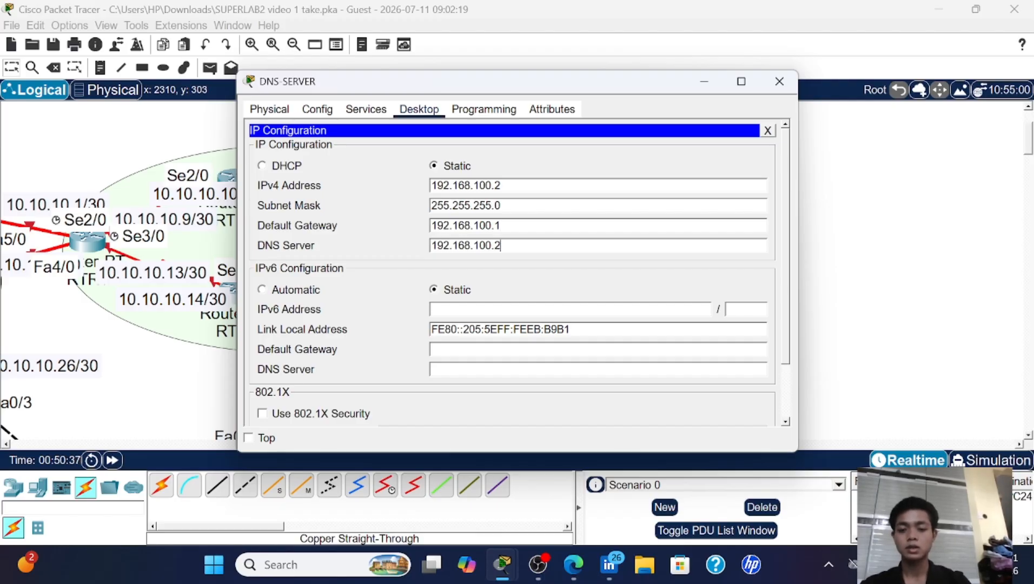
left_click(779, 81)
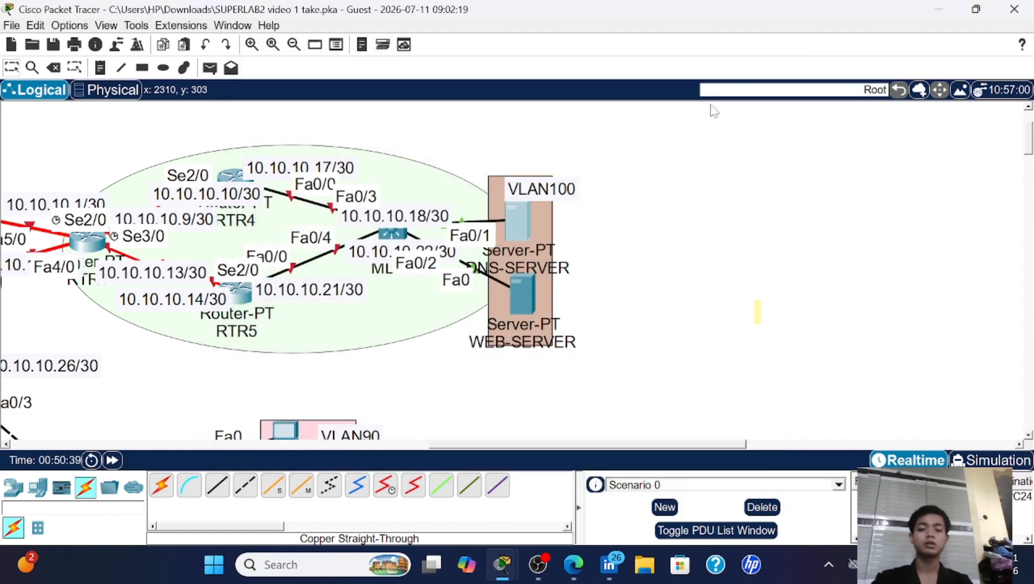
- Give WEB-SERVER the static IP address 192.168.100.3 in its IP Configuration
left_click(519, 292)
left_click(419, 109)
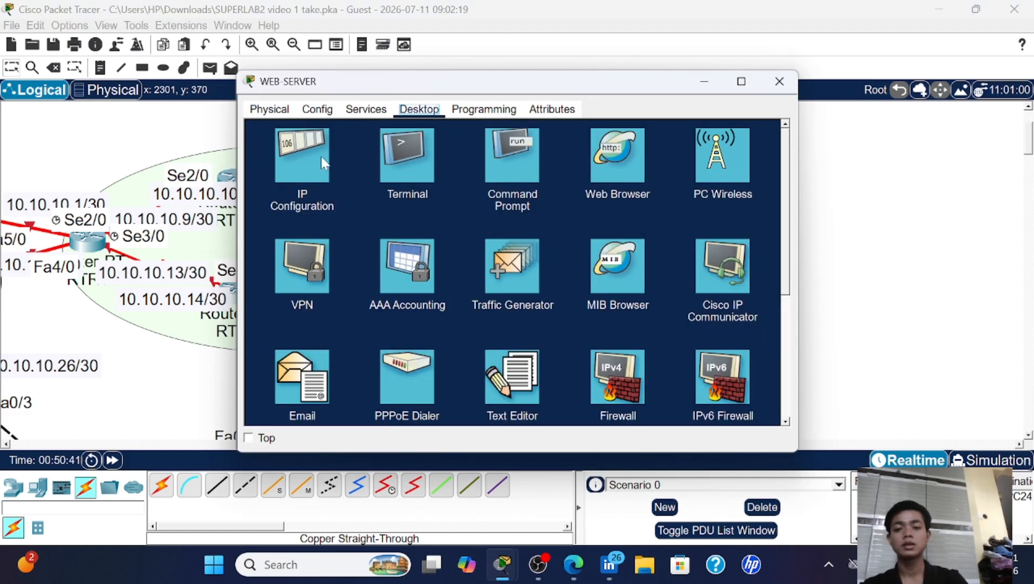
left_click(305, 156)
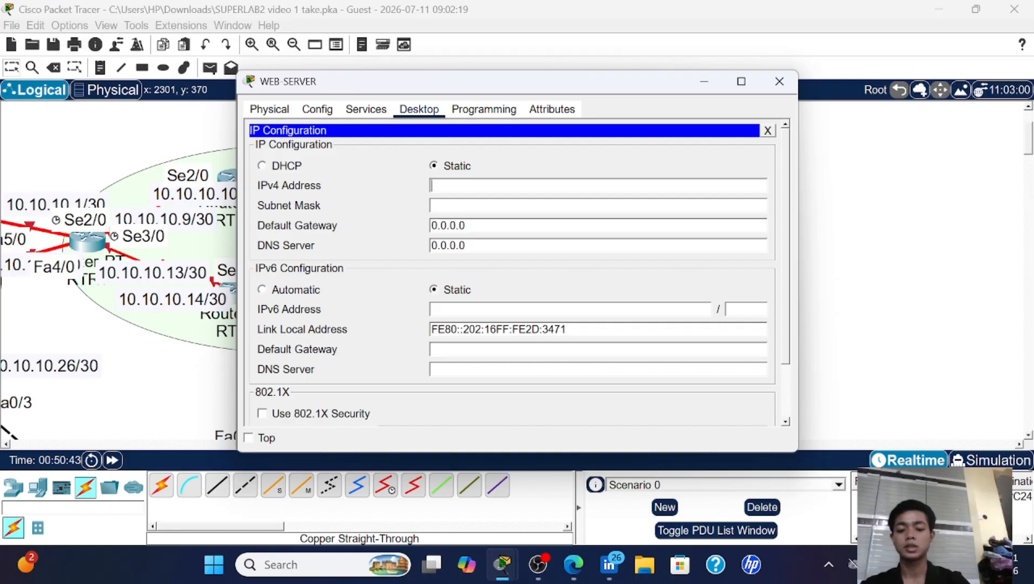
type("192.168")
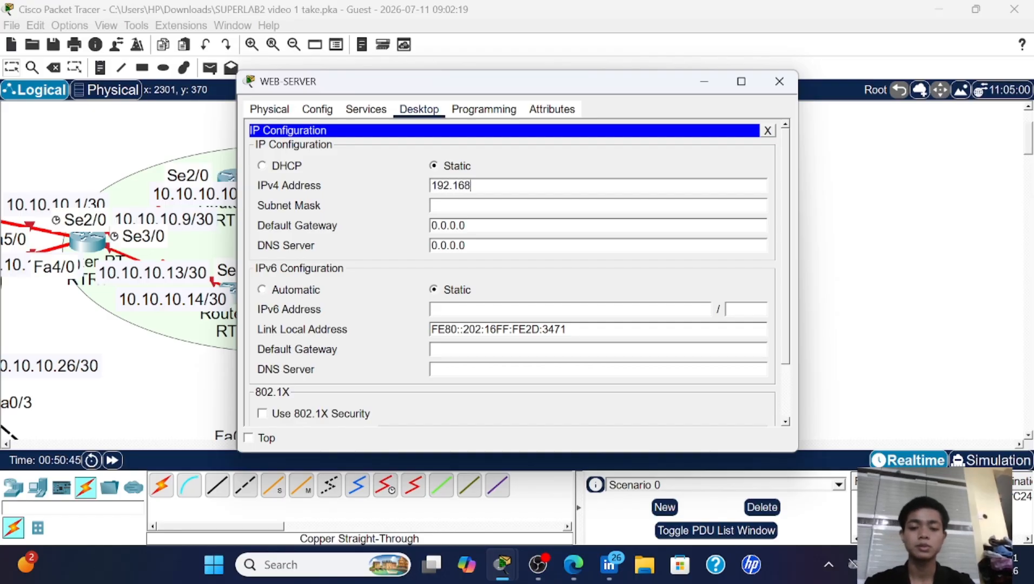
type(".100.3")
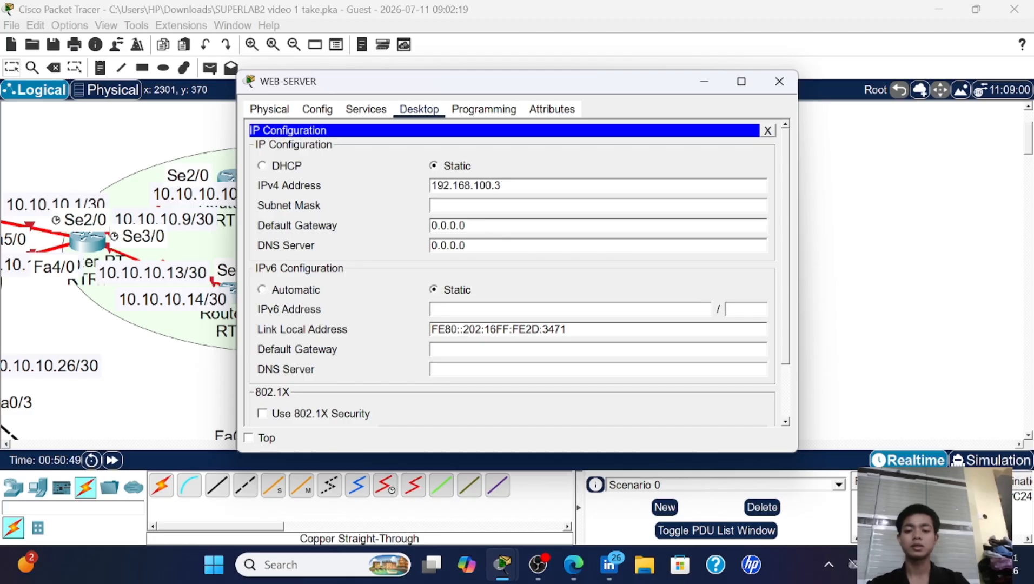
- Set WEB-SERVER's gateway to 192.168.100.1 and DNS server to 192.168.100.2, then close it
left_click(491, 227)
key("ctrl+a")
type("v")
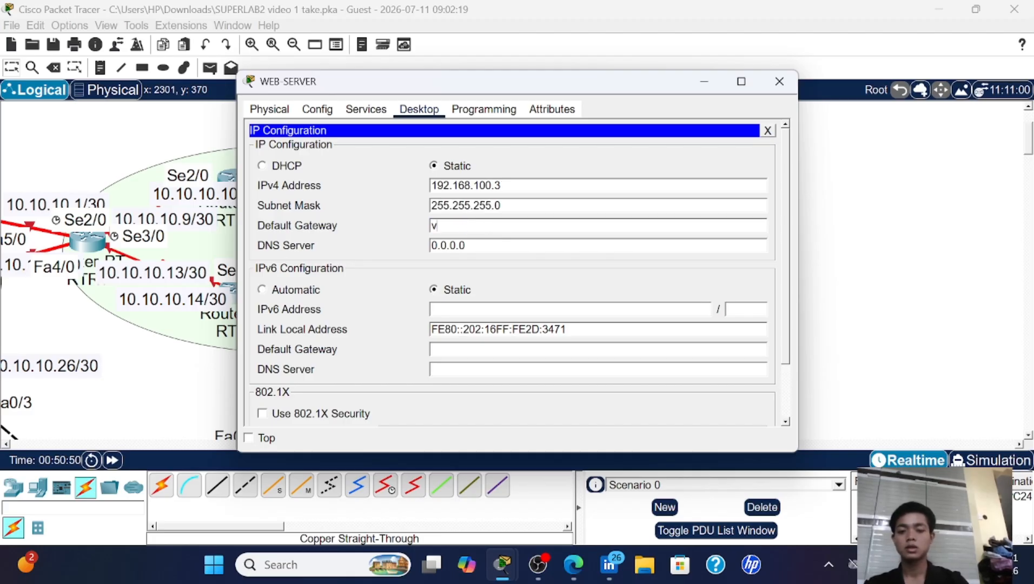
key("ctrl+a")
key("ctrl+v")
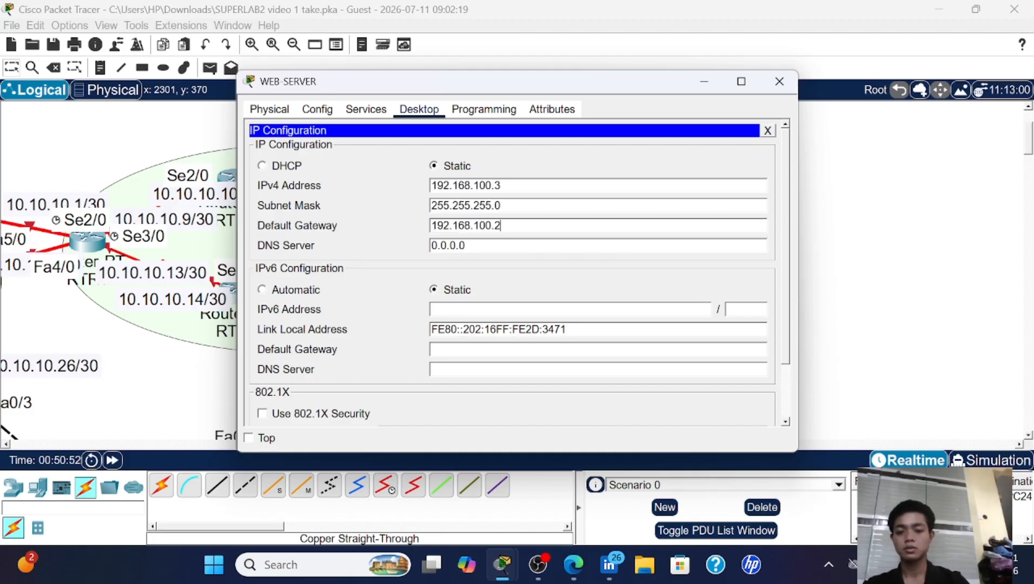
key("BackSpace")
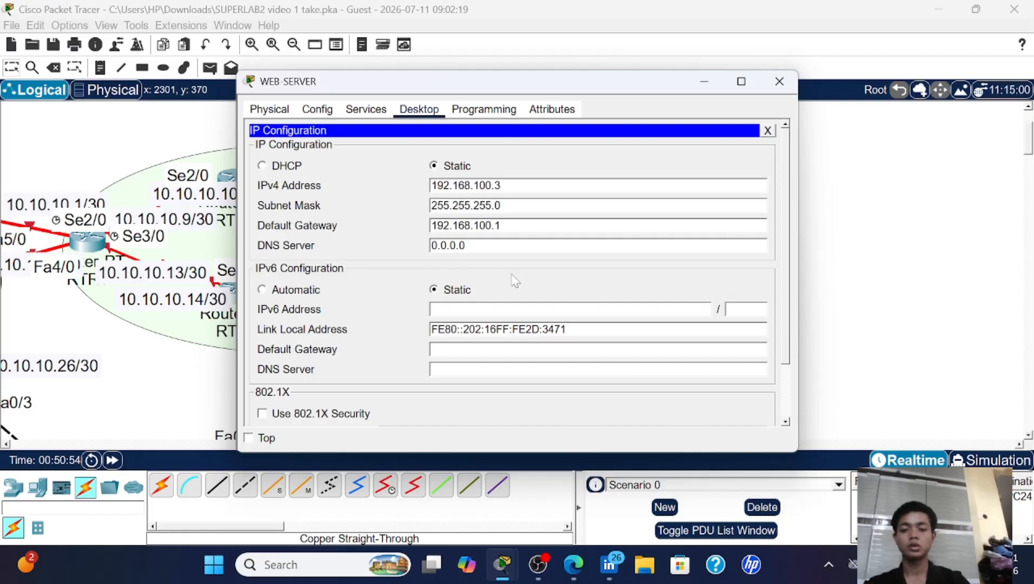
key("ctrl+a")
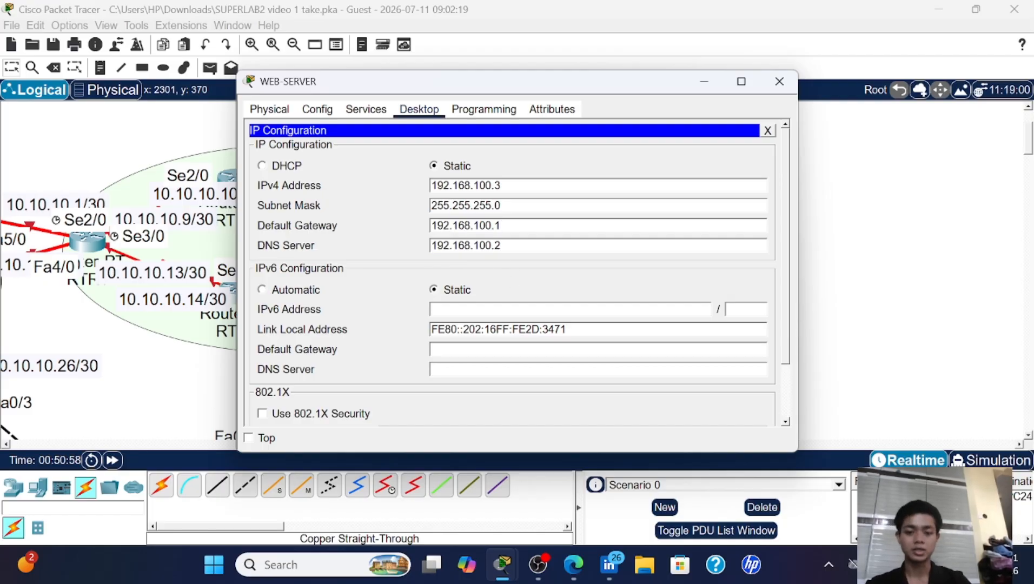
left_click(775, 84)
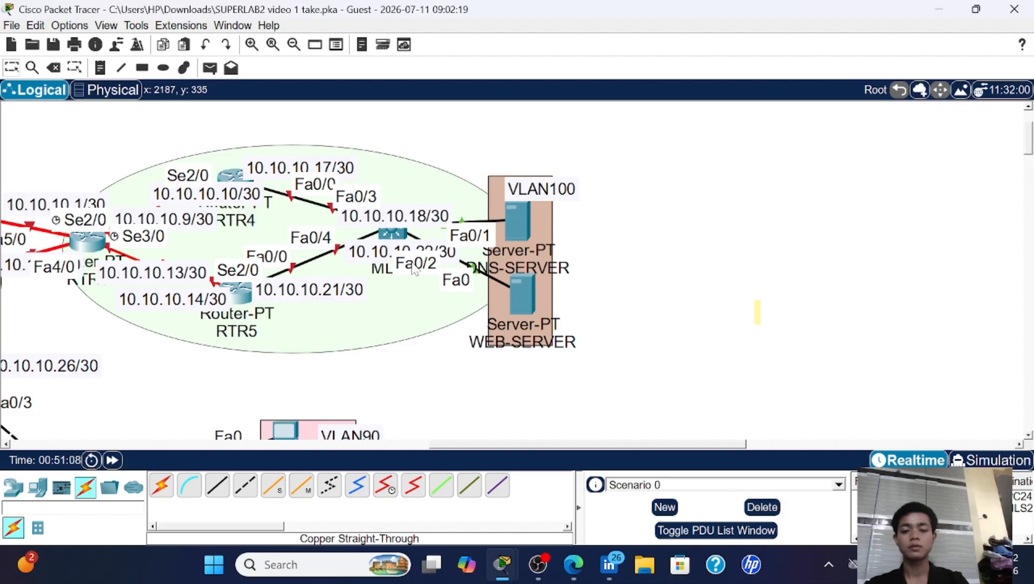
scroll(395, 269, "left", 5)
scroll(394, 270, "right", 4)
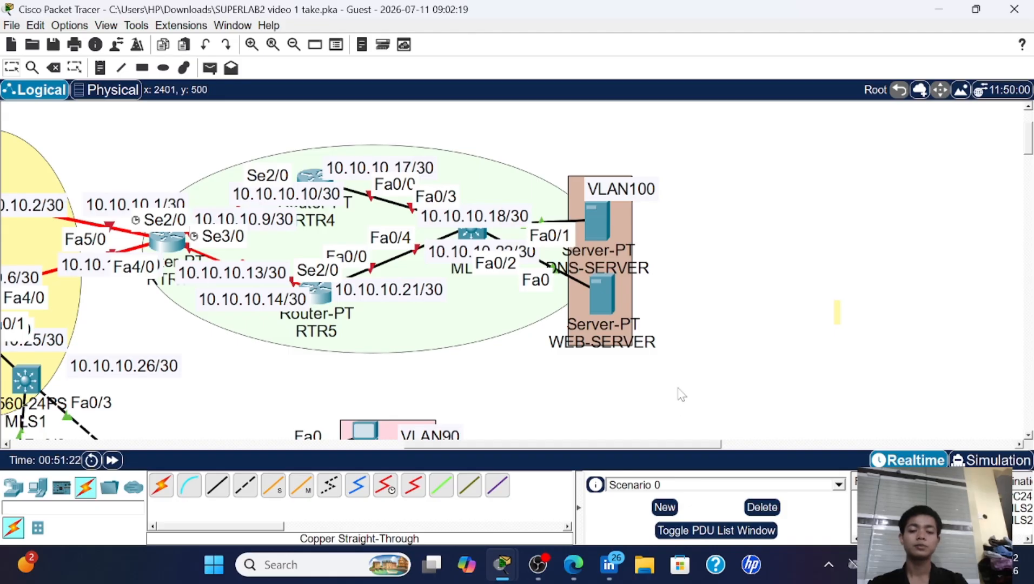
mouse_move(514, 564)
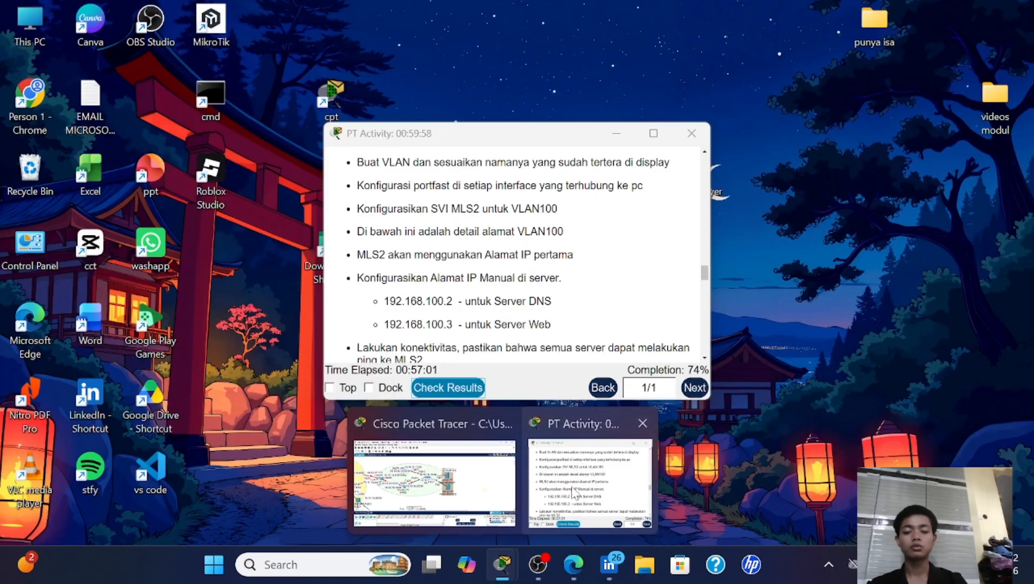
- Scroll the activity instructions to Part 6 and highlight the ping-connectivity requirement
left_click(589, 481)
scroll(508, 248, "down", 2)
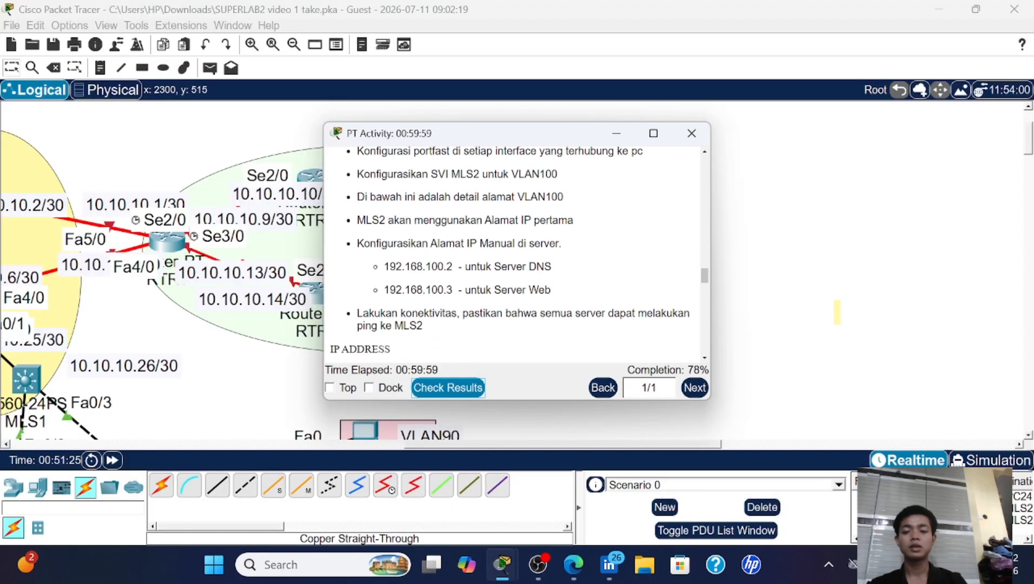
scroll(508, 249, "down", 2)
scroll(508, 249, "up", 6)
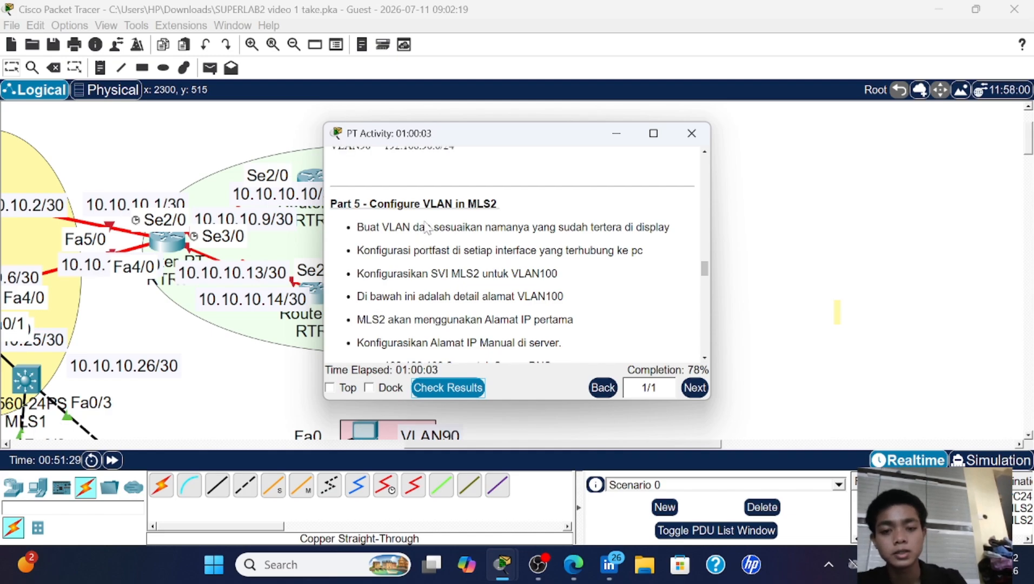
scroll(516, 254, "down", 6)
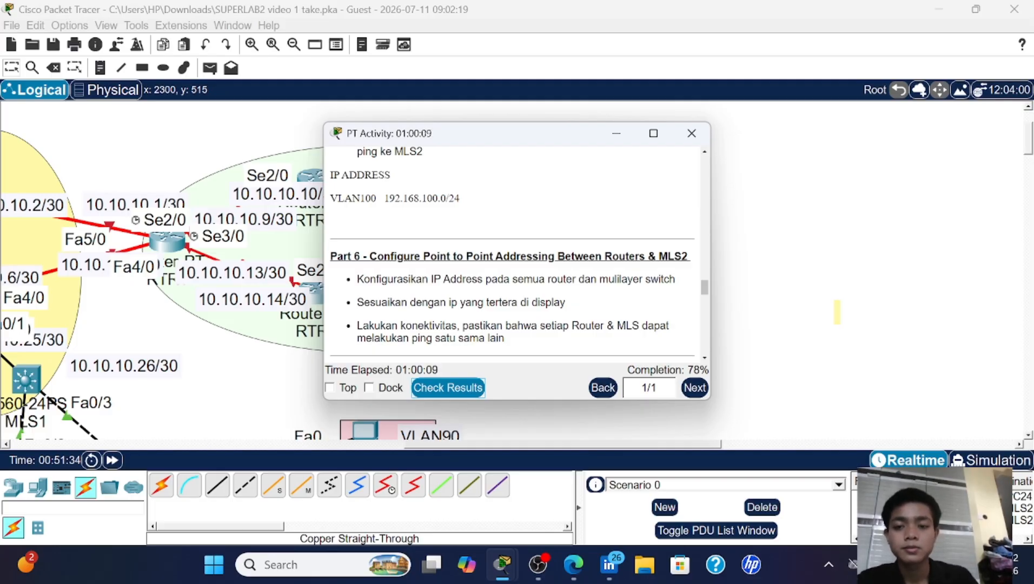
scroll(512, 254, "down", 2)
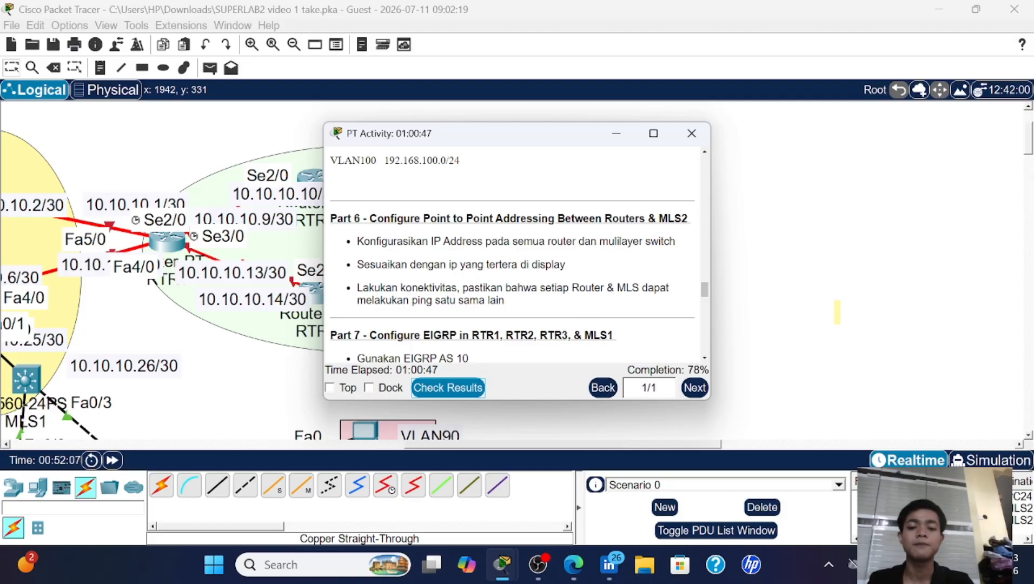
left_click_drag(522, 287, 460, 287)
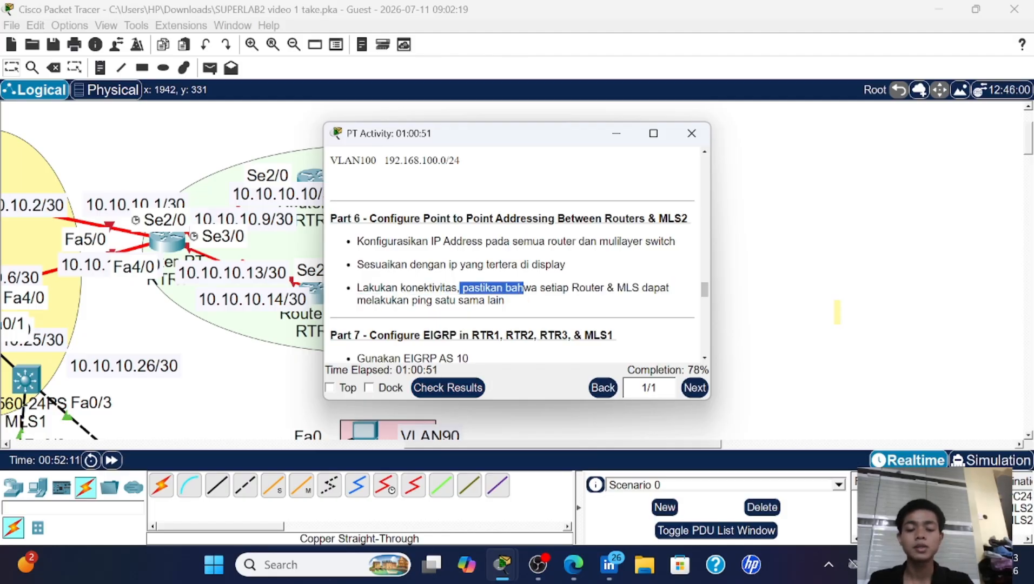
- Close the instructions, drag the 10.10.10.18/30 and 10.10.10.22/30 labels clear of MLS2, and open its CLI
left_click(687, 142)
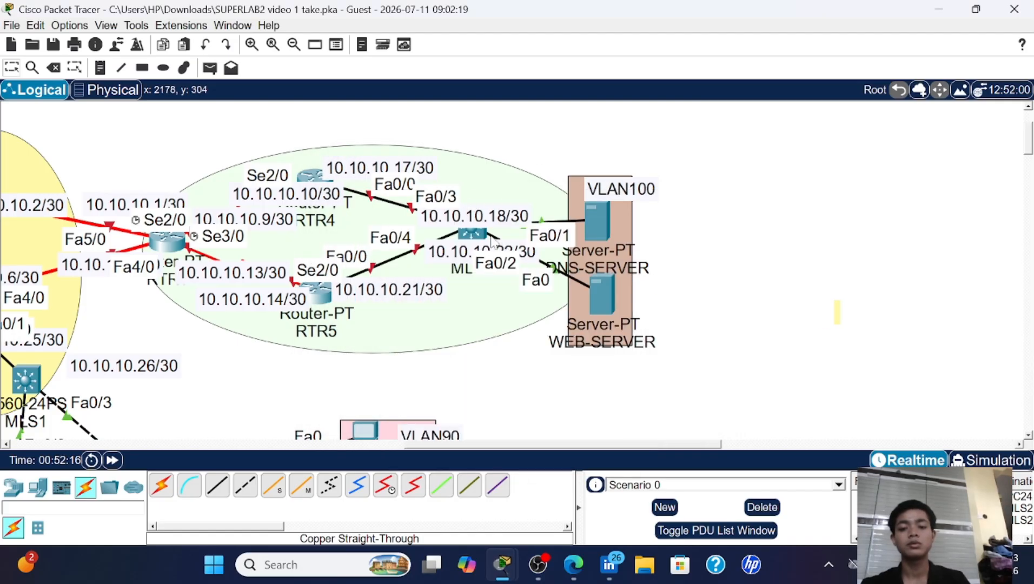
left_click_drag(480, 220, 499, 200)
left_click_drag(466, 254, 461, 272)
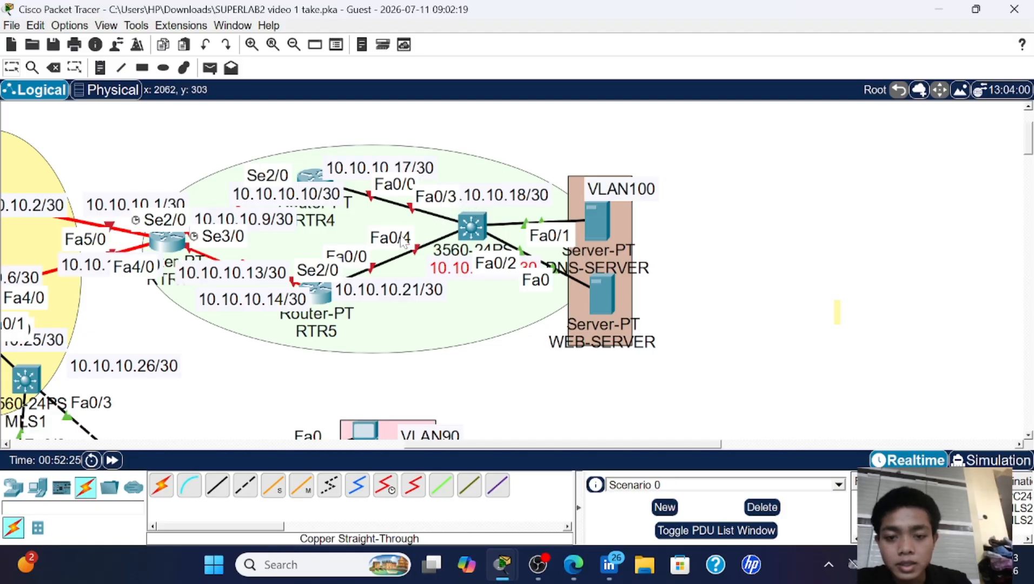
left_click(469, 227)
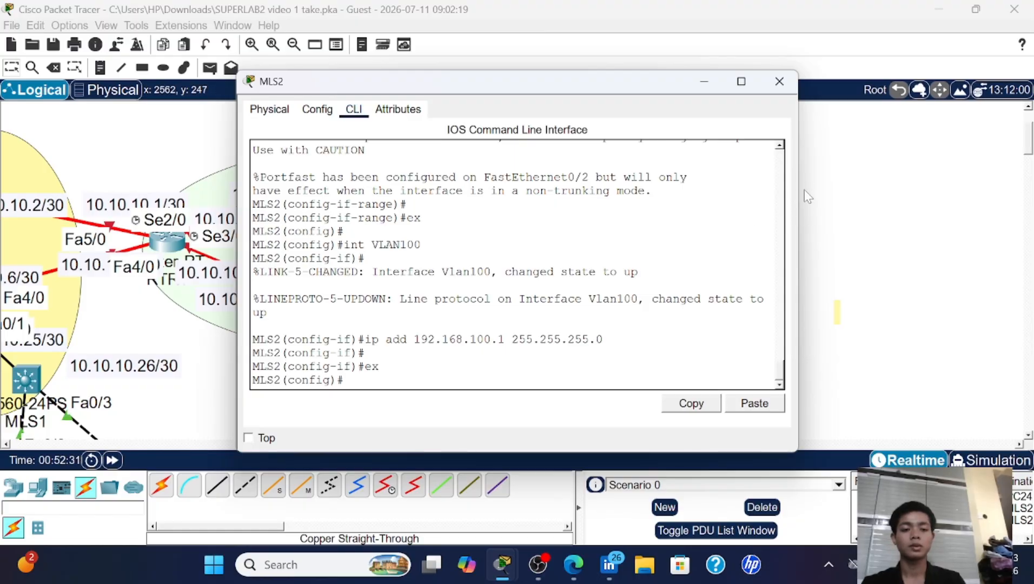
- Resize MLS2's console window and place it beside the topology
left_click_drag(805, 190, 616, 205)
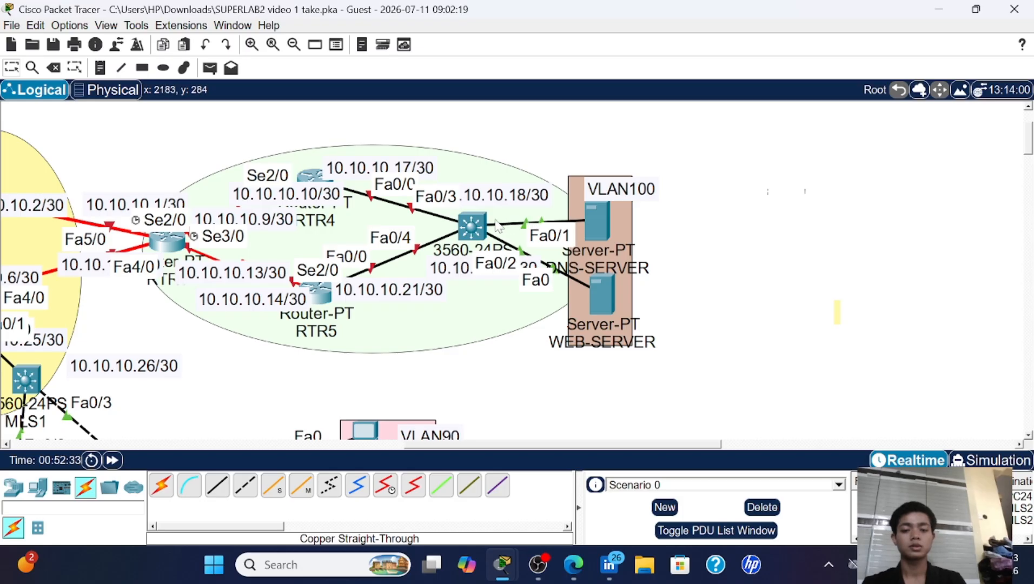
left_click(472, 227)
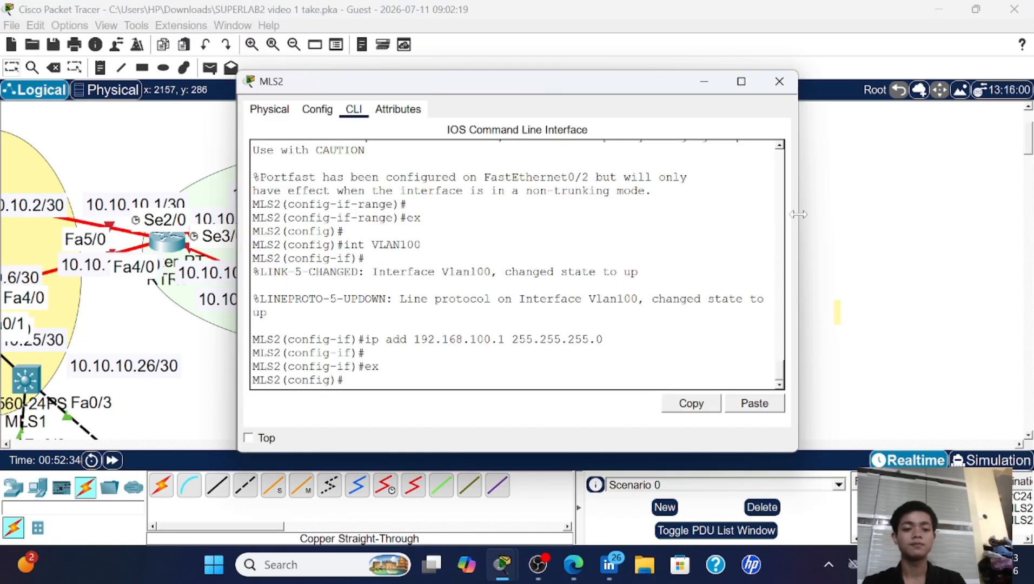
left_click_drag(797, 215, 715, 227)
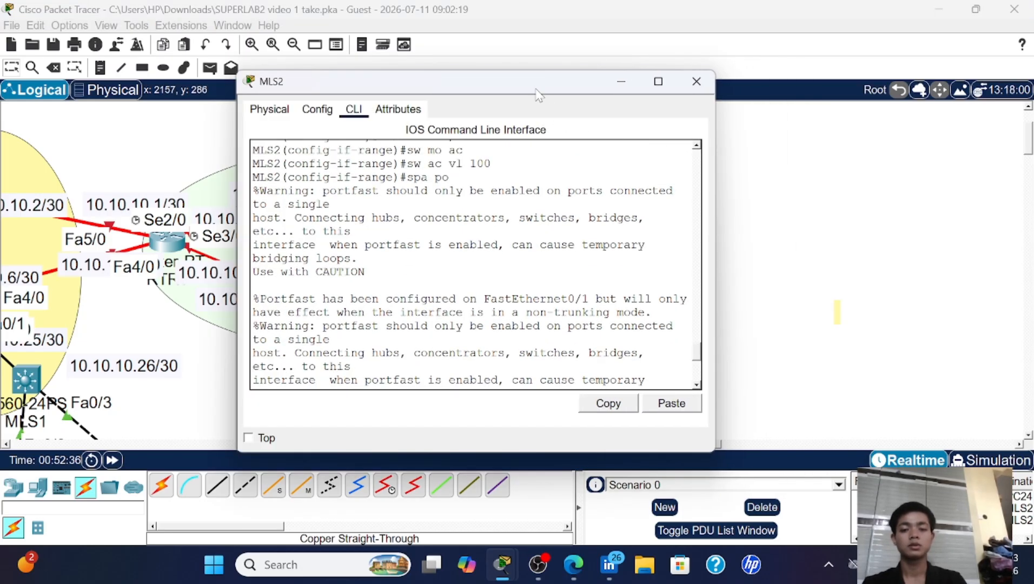
left_click_drag(538, 88, 860, 71)
scroll(795, 246, "down", 7)
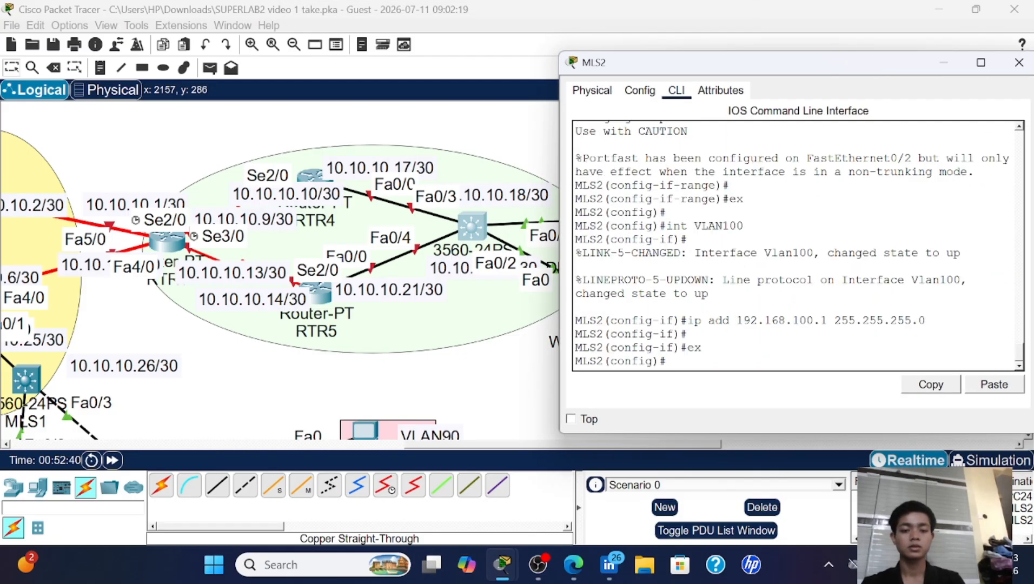
- Make Fa0/3 a routed port with address 10.10.10.18 255.255.255.252
key("Return")
key("Return")
key("Return")
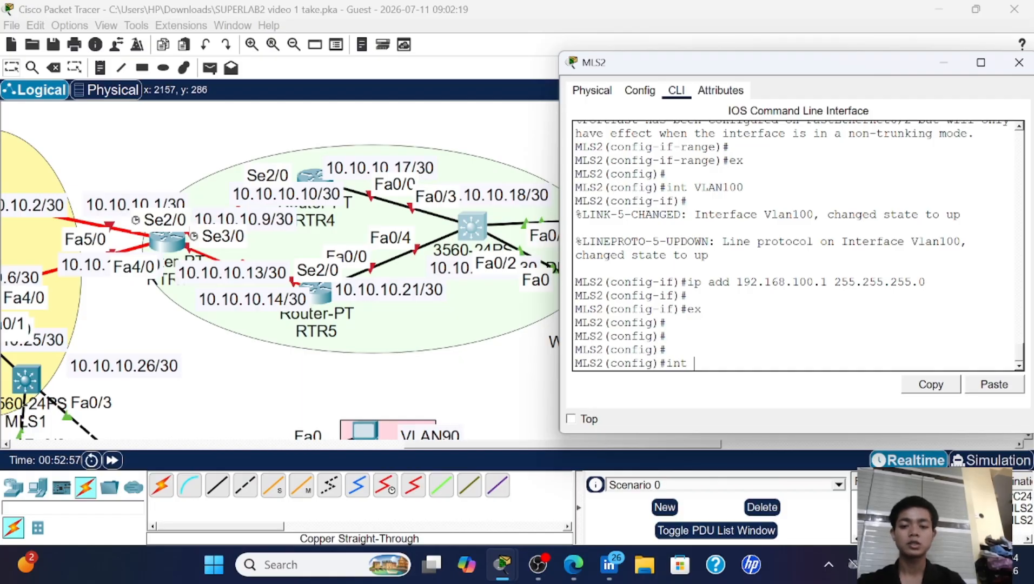
type("fa0/3")
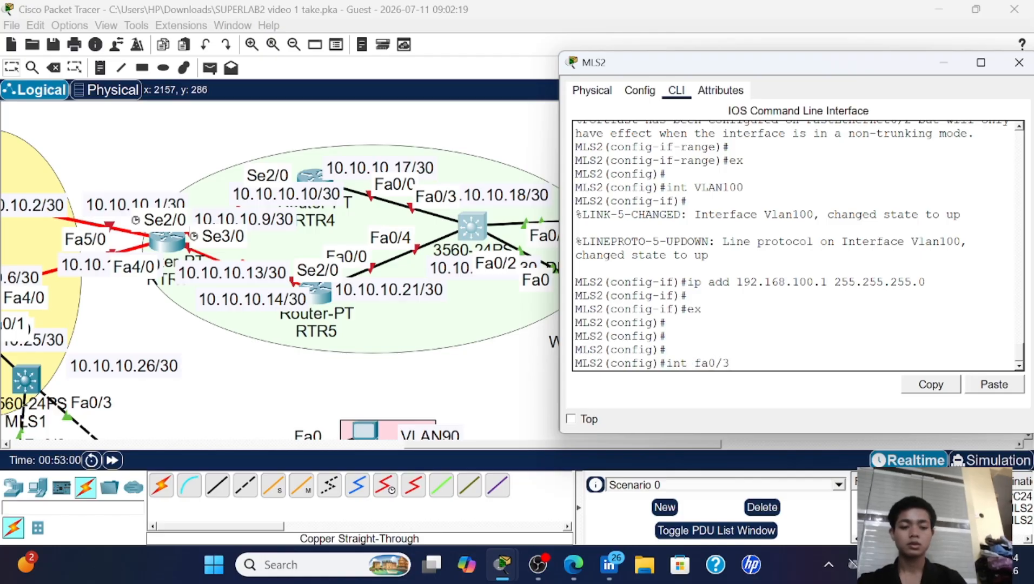
key("Return")
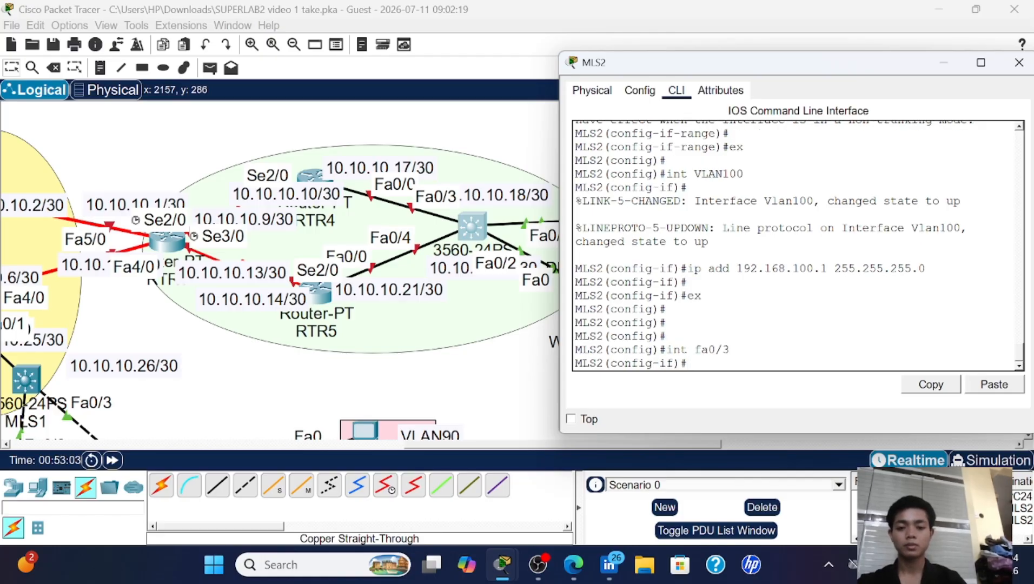
type("no sw")
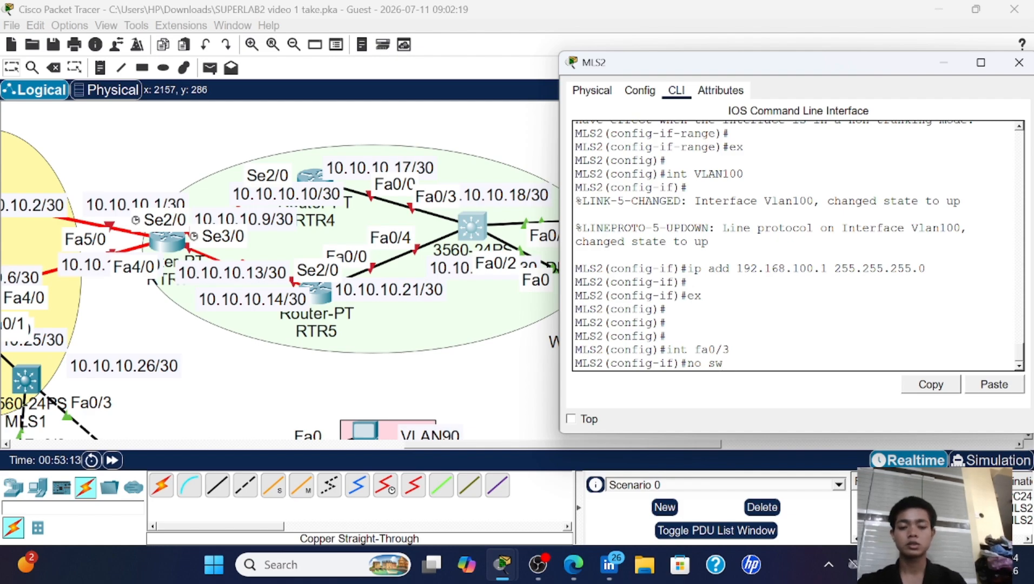
key("Tab")
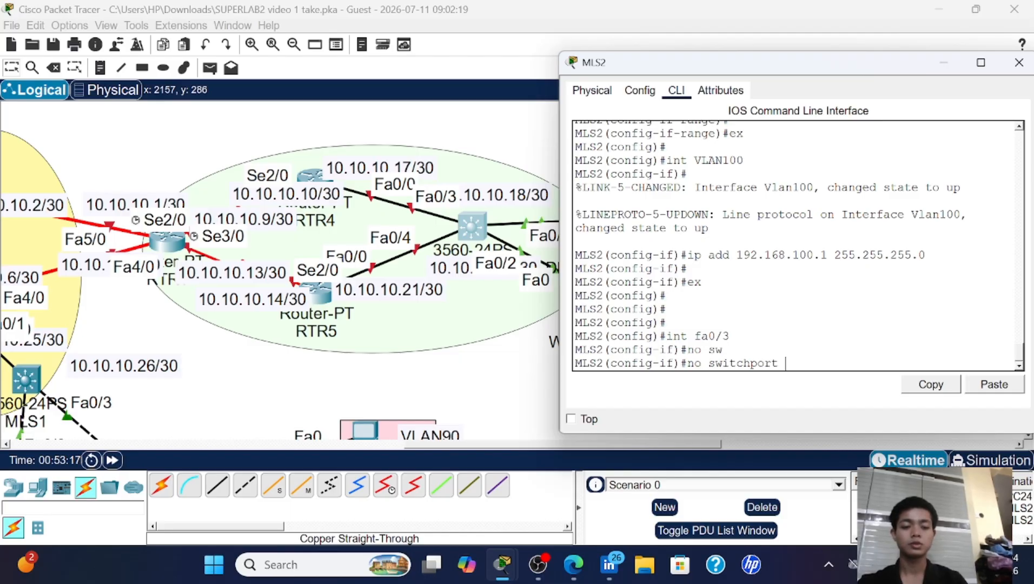
key("Return")
key("Return")
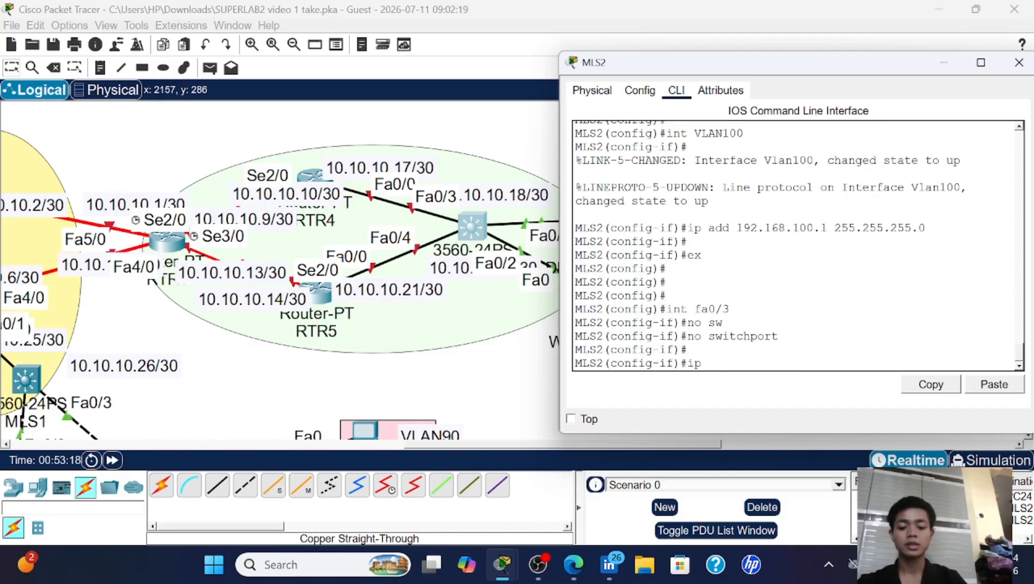
type("ip add")
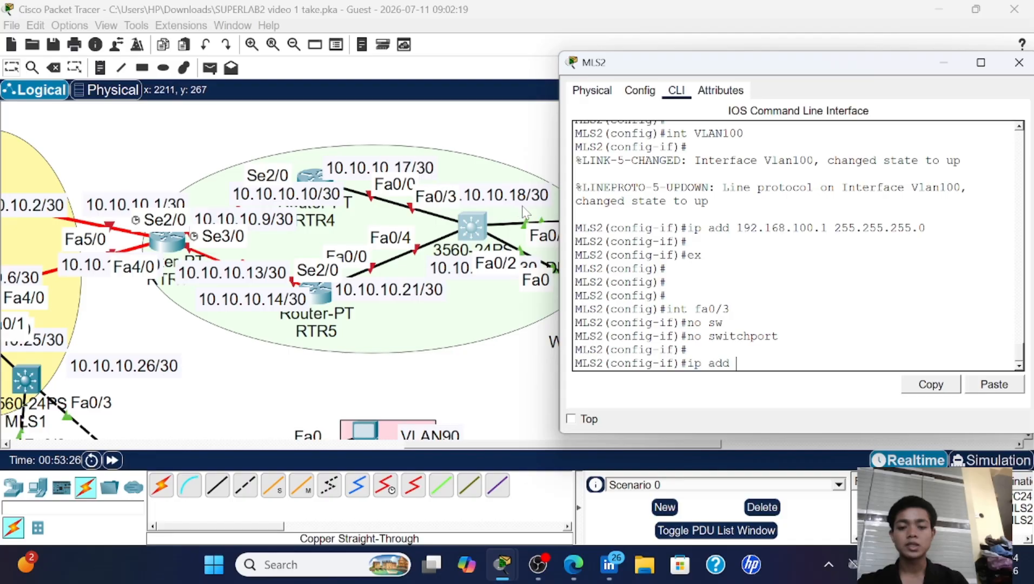
type("10.10.10.")
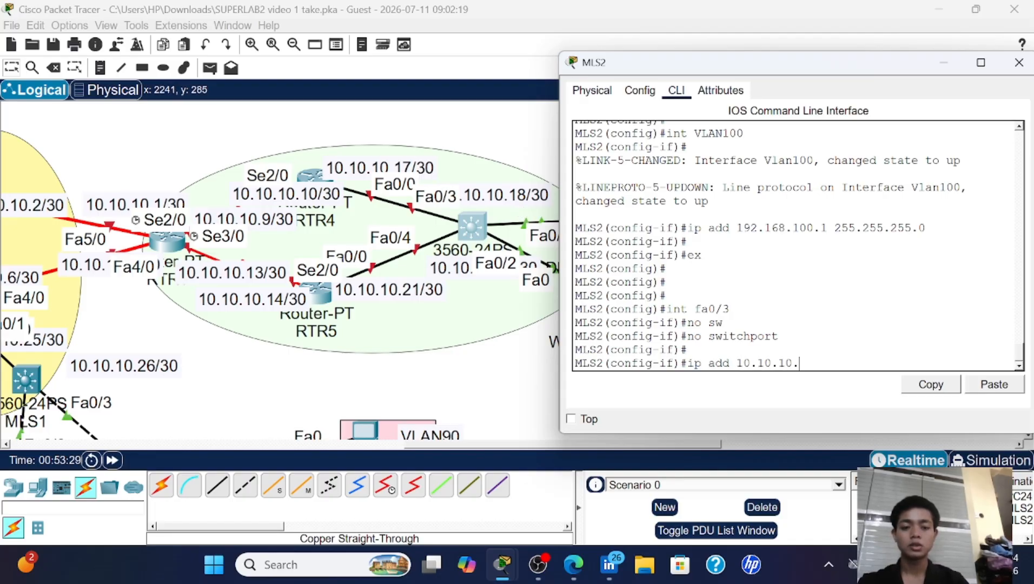
type("18 255.")
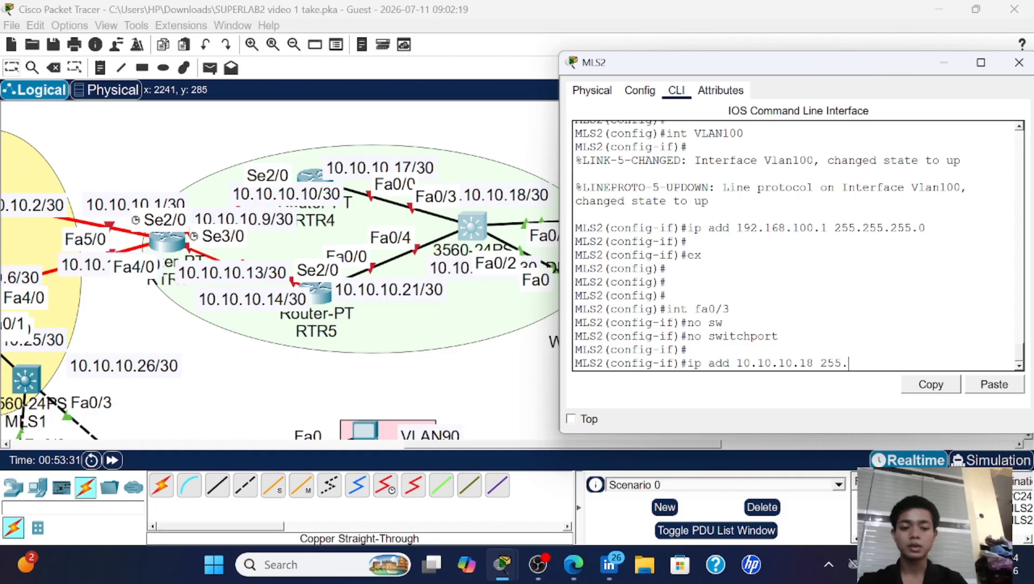
type("255.255.252")
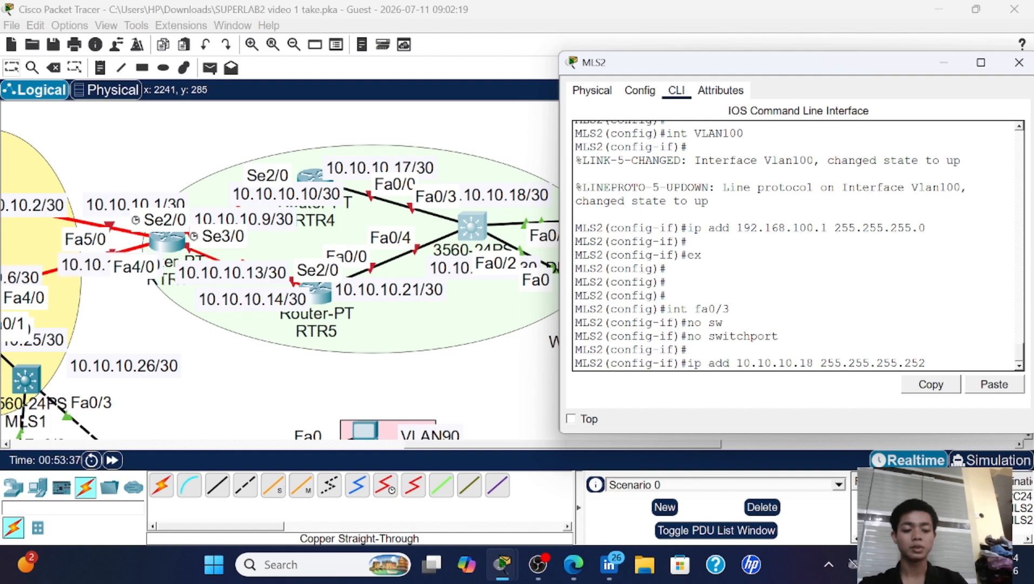
key("Return")
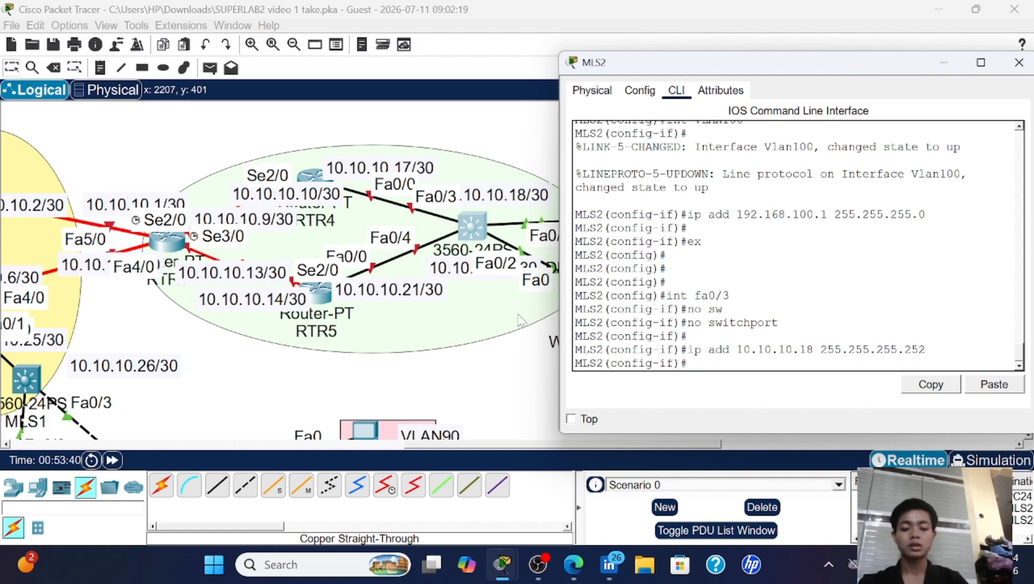
- Make Fa0/5 a routed port and enter its address 10.10.10.22 255.255.255.252
key("Up")
key("Up")
key("Up")
key("Up")
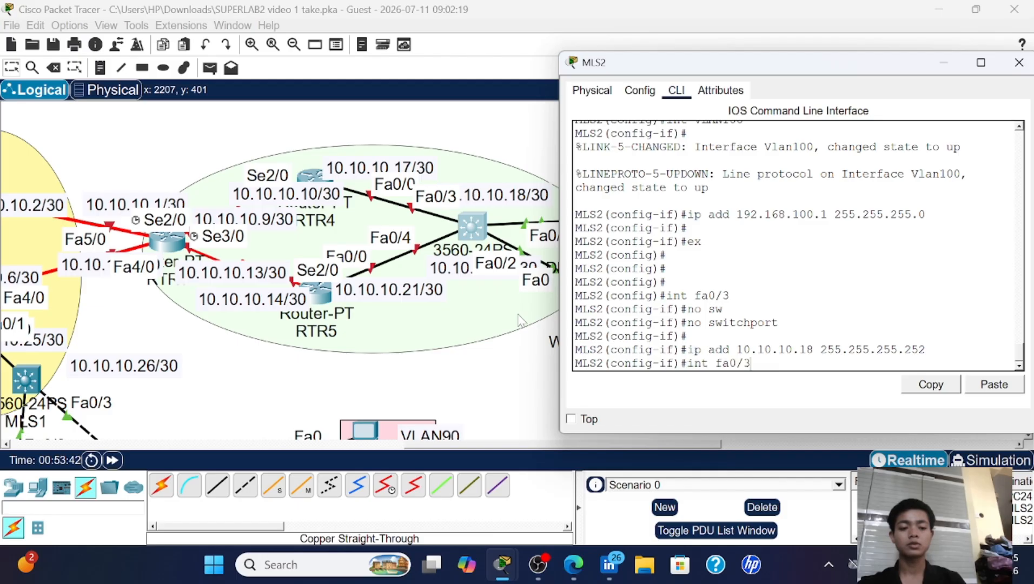
key("BackSpace")
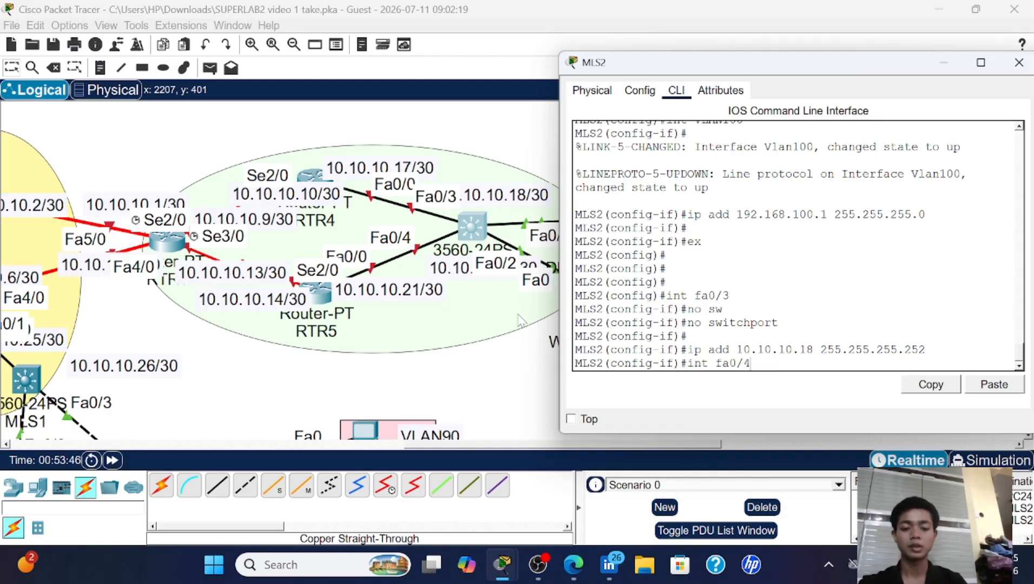
key("Return")
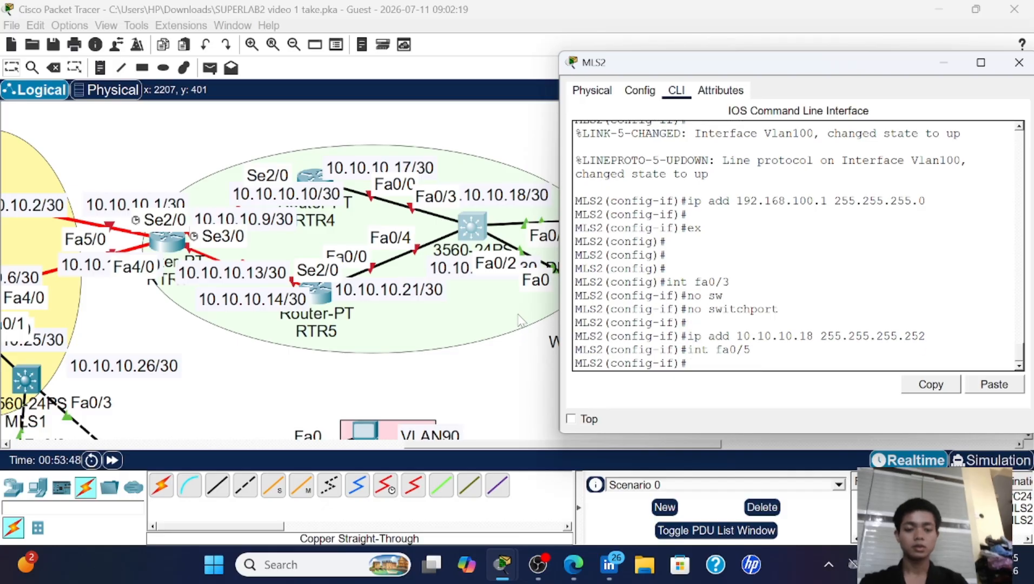
type("no sw")
key("Tab")
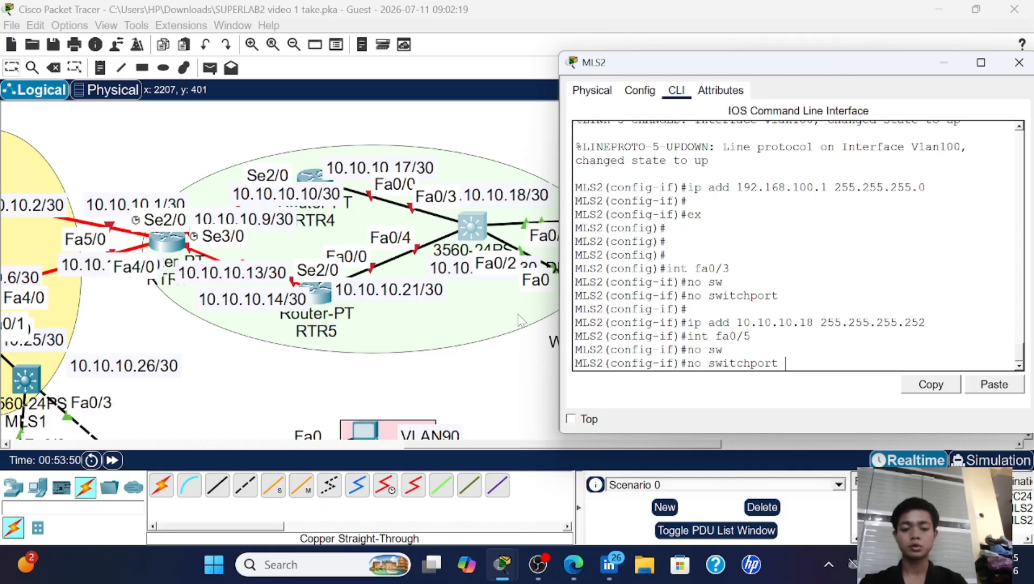
key("Return")
key("Up")
key("Up")
key("Up")
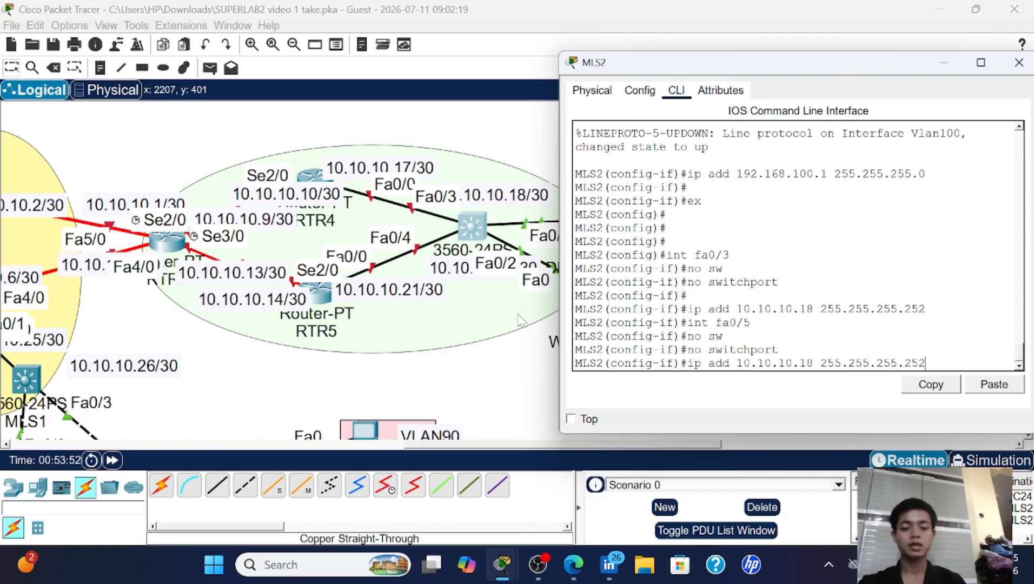
key("Left")
key("Left")
key("Left")
key("Left")
key("Left")
key("Left")
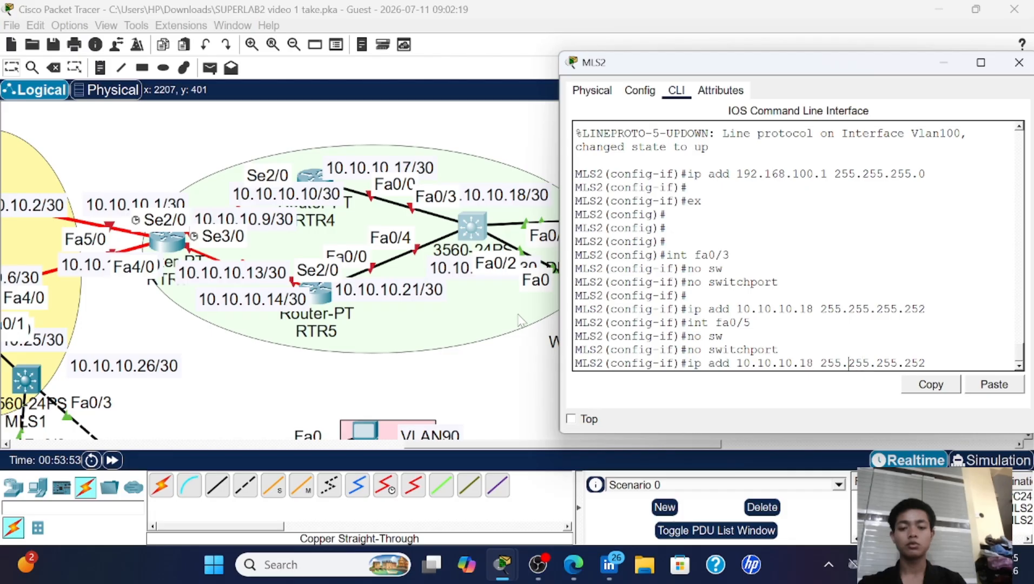
key("Left")
key("Left")
key("Left")
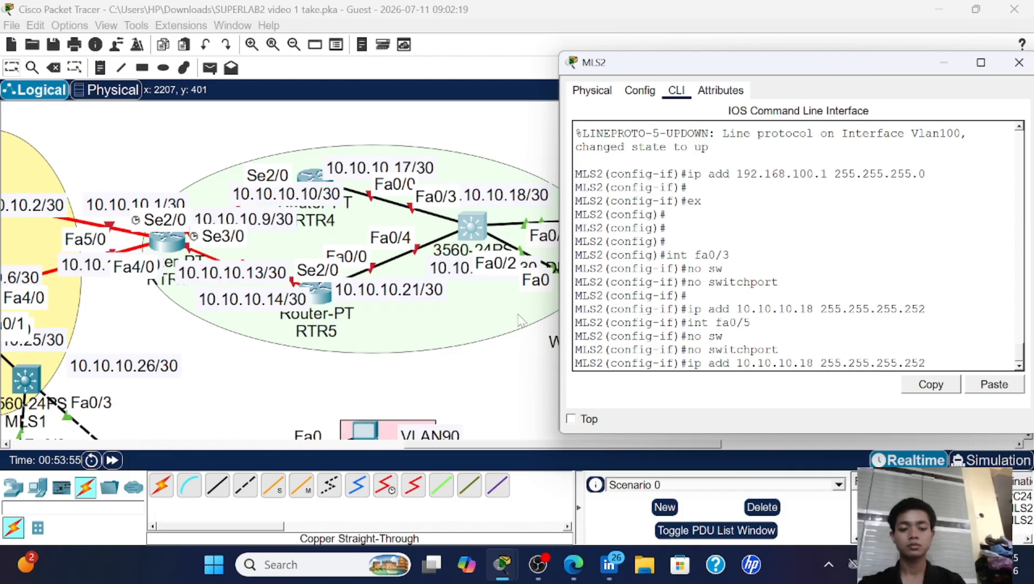
key("BackSpace")
key("BackSpace")
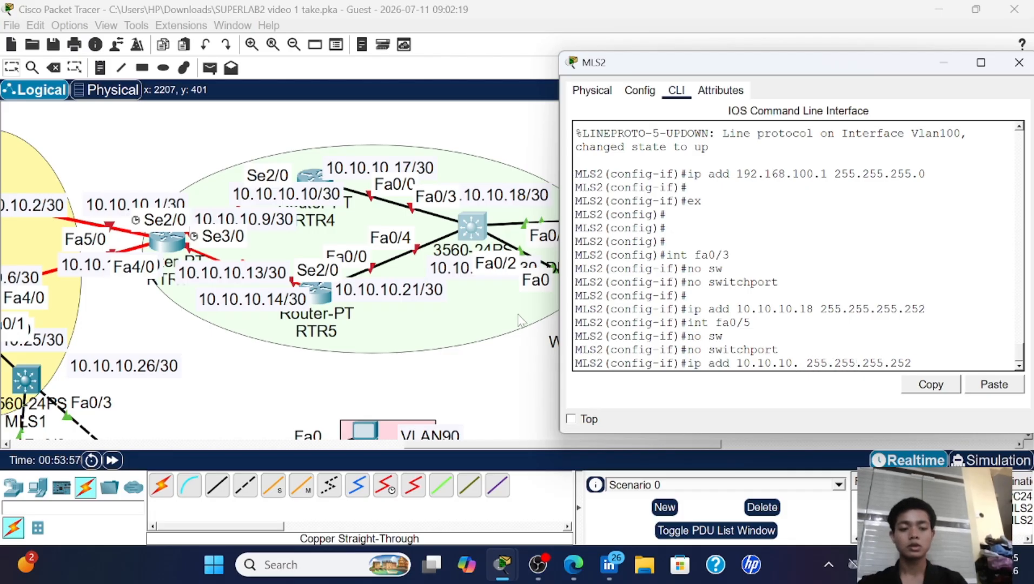
type("22")
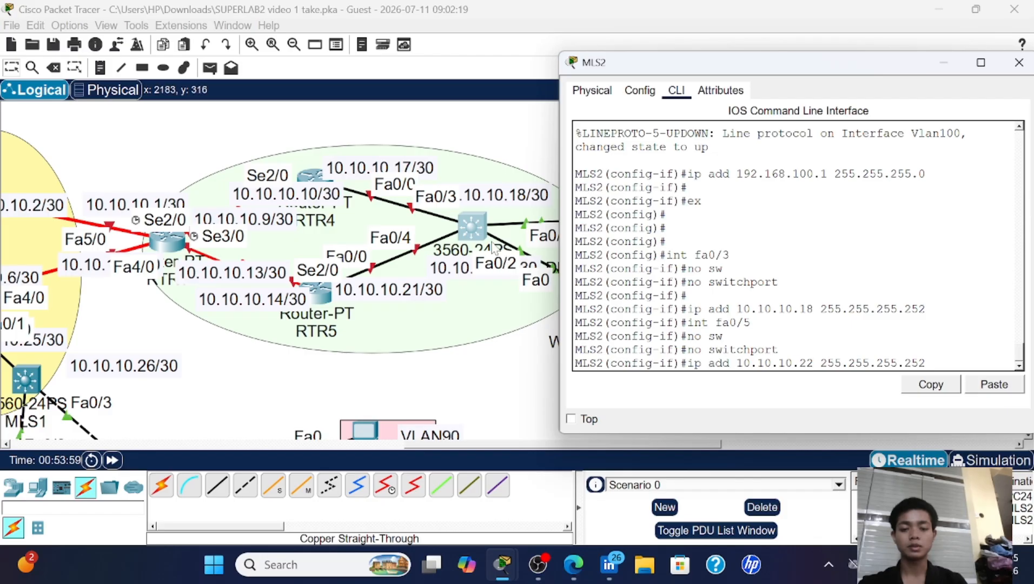
- Move the 10.10.10.22/30 label below Fa0/5, apply the address, and close MLS2's window
left_click(459, 289)
left_click_drag(460, 289, 452, 319)
left_click(470, 224)
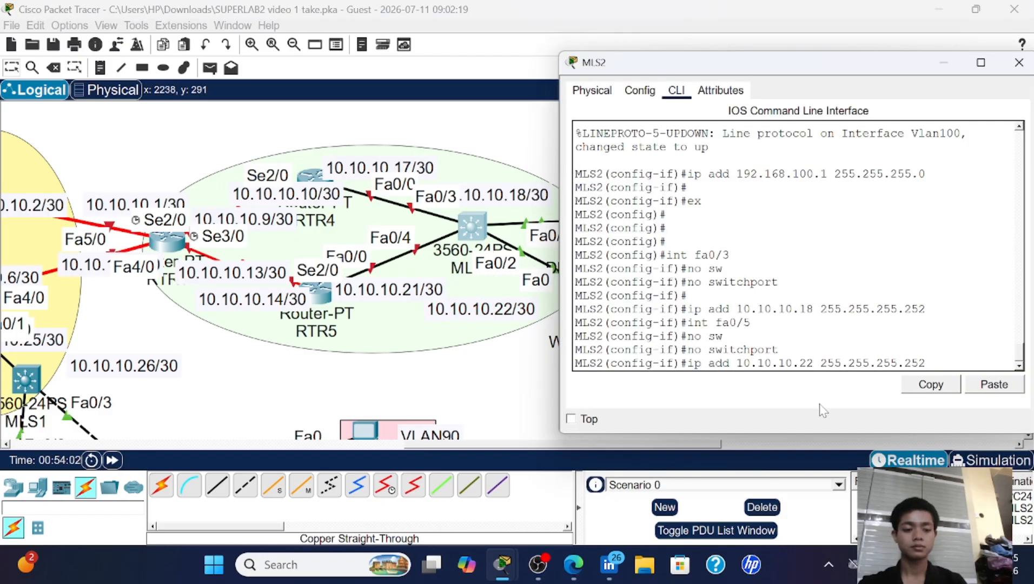
key("Return")
key("Return")
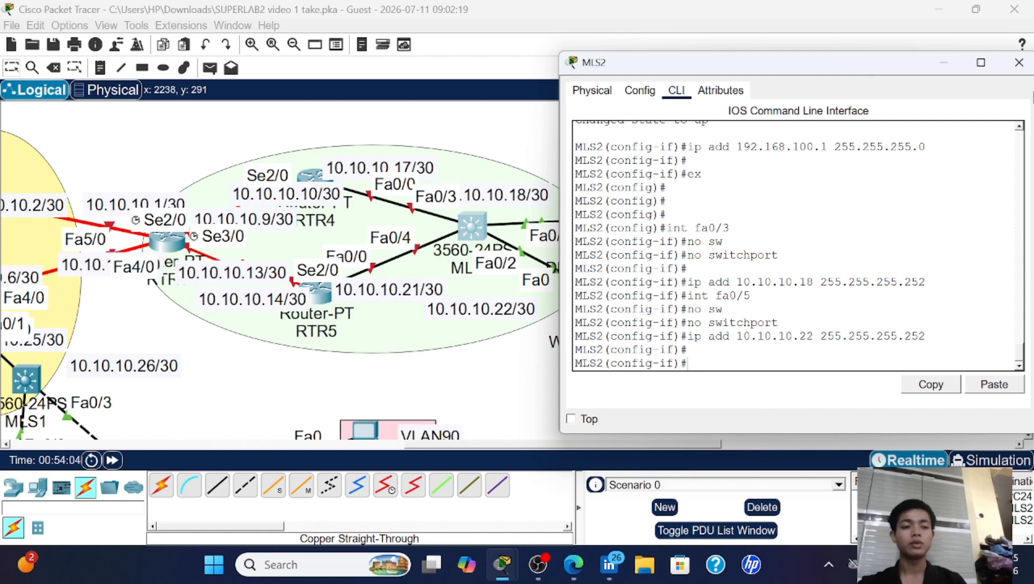
left_click(1018, 63)
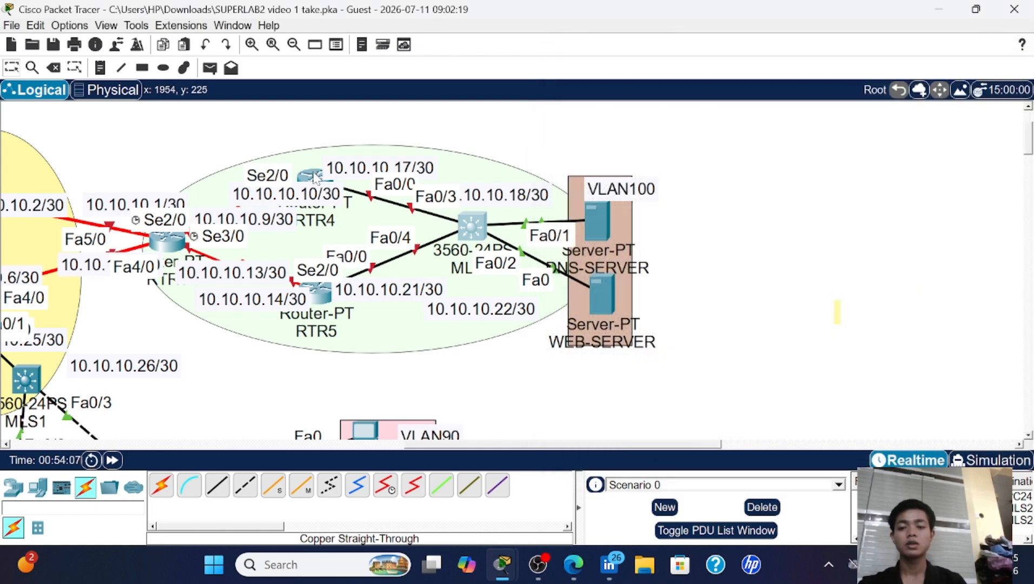
- Move the 10.10.10.10/30 label above RTR4 and open RTR4's console window, shifted right
left_click_drag(296, 197, 265, 152)
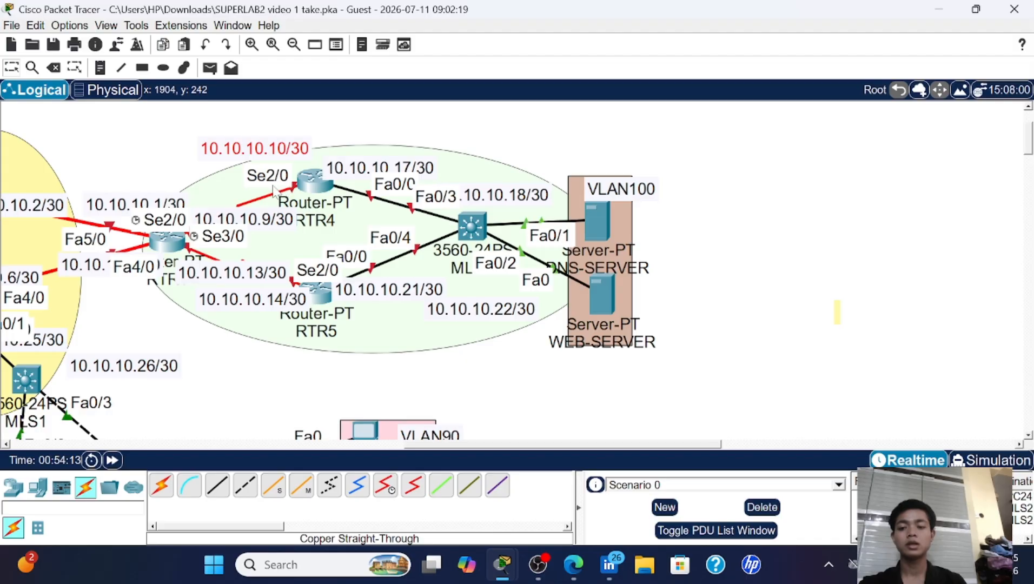
left_click(320, 180)
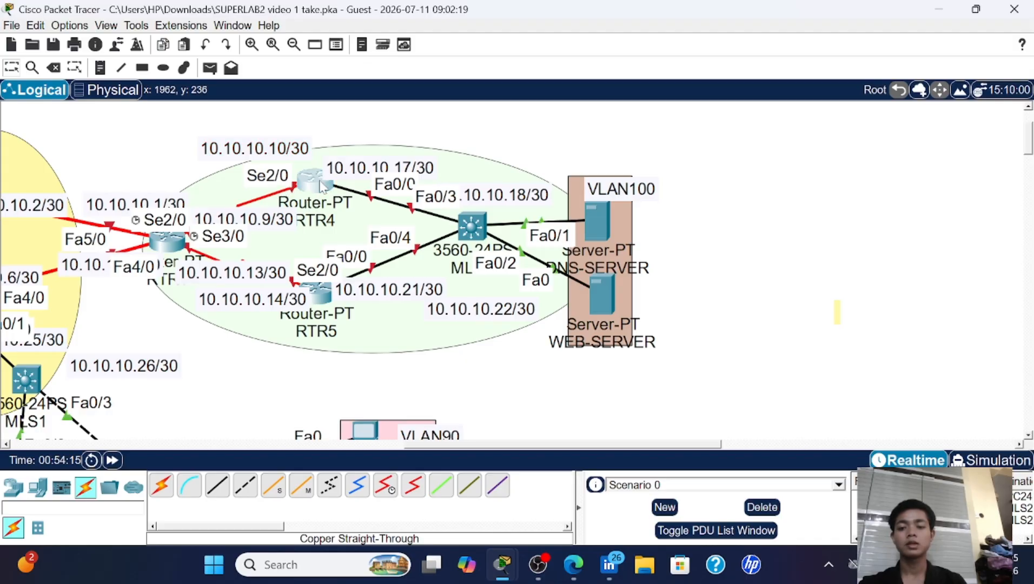
left_click_drag(457, 88, 712, 89)
- Enter privileged and global configuration mode on RTR4
key("Return")
key("Return")
key("Return")
type("c")
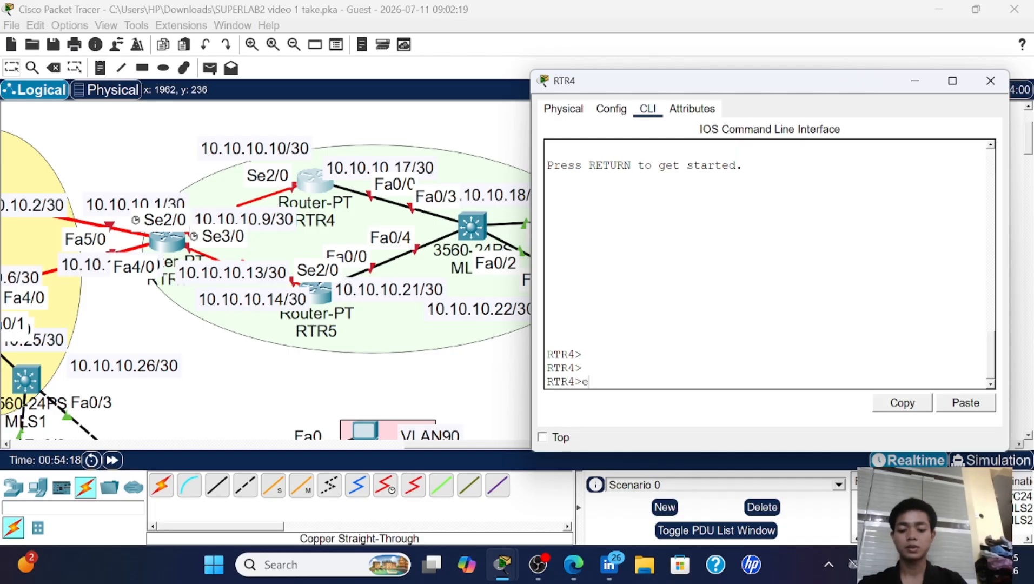
type("n")
key("Return")
key("Return")
type("co")
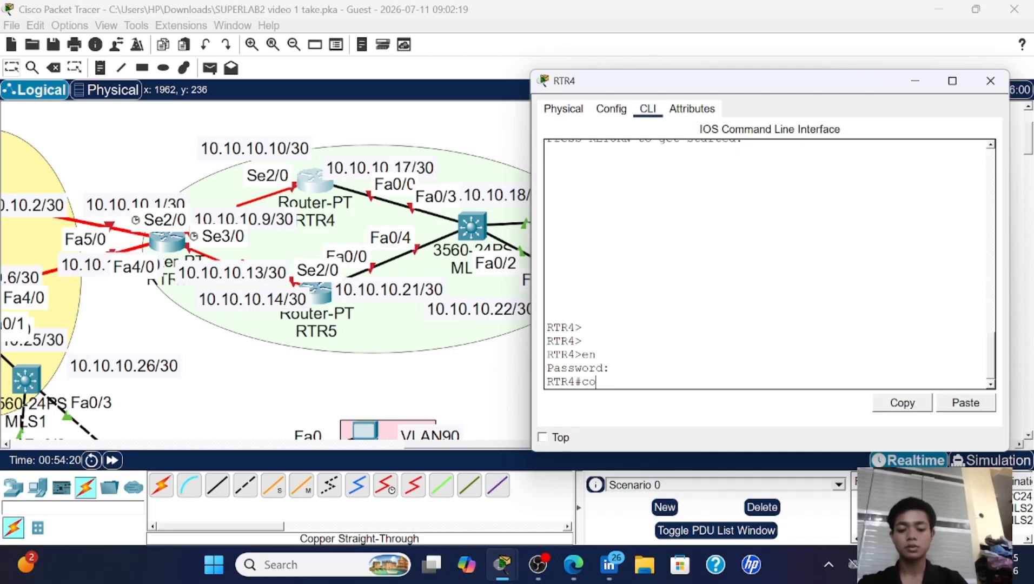
type("nf")
key("Return")
key("Return")
- Enable Fa0/0 and assign it 10.10.10.17 255.255.255.252
type("int fa0/0")
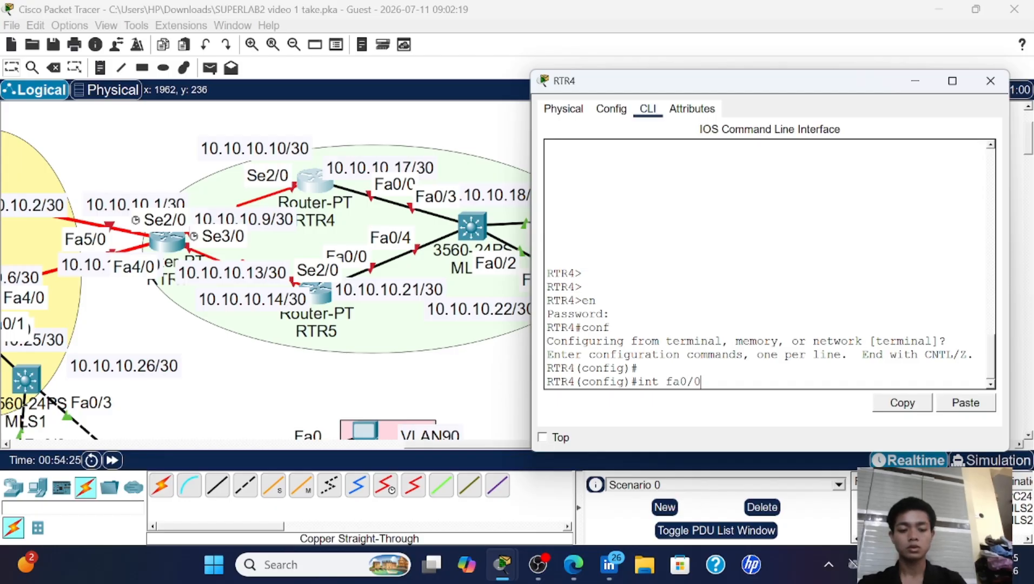
key("Return")
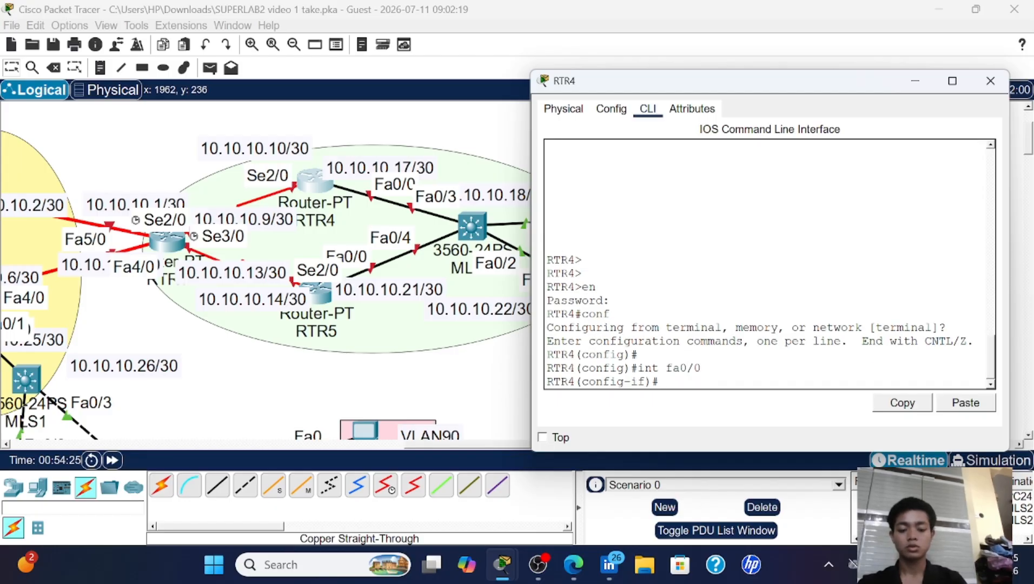
type("no sh")
key("Return")
key("Return")
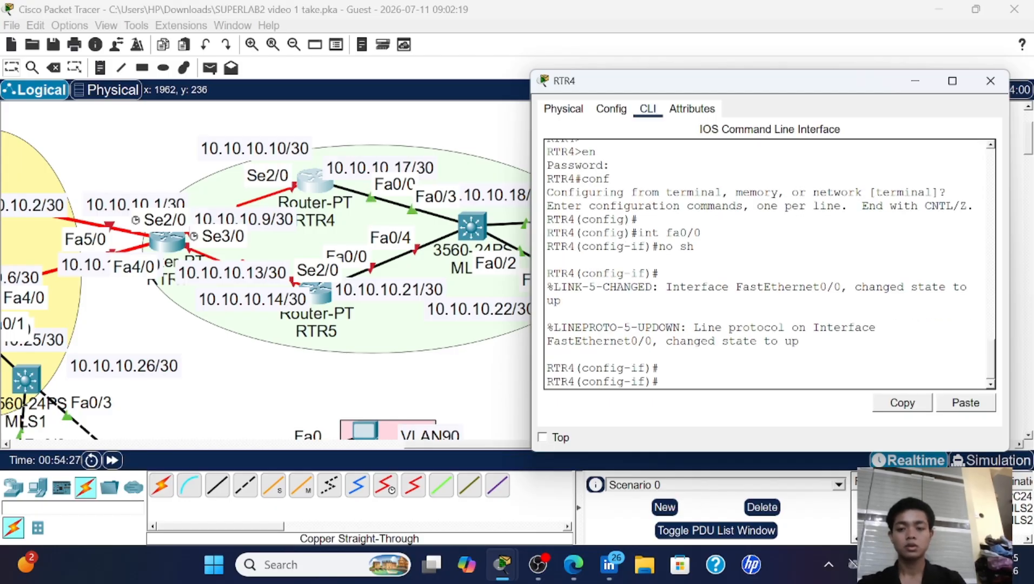
type("ip ad")
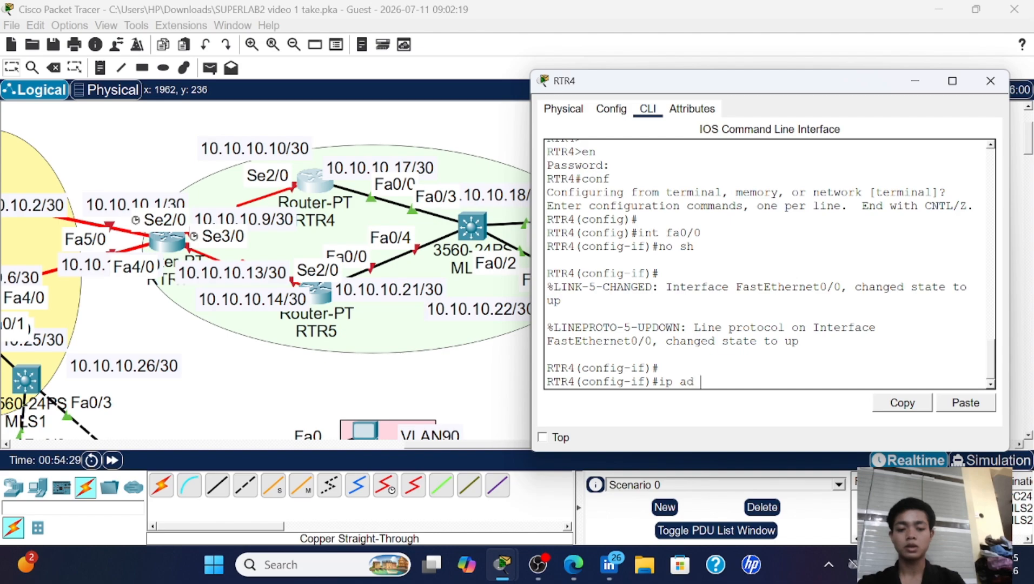
type(" 10.10.")
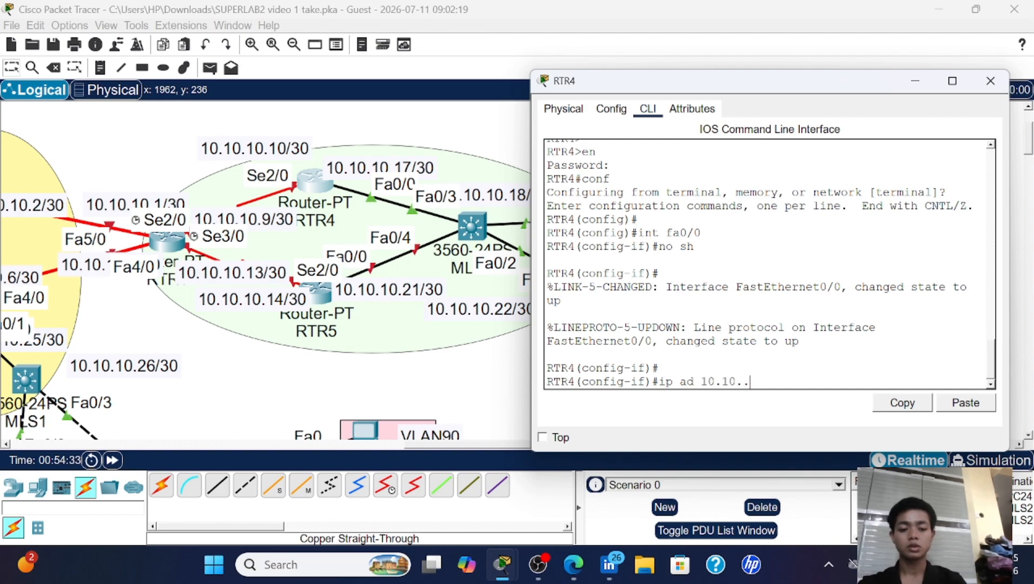
type(".10")
key("BackSpace")
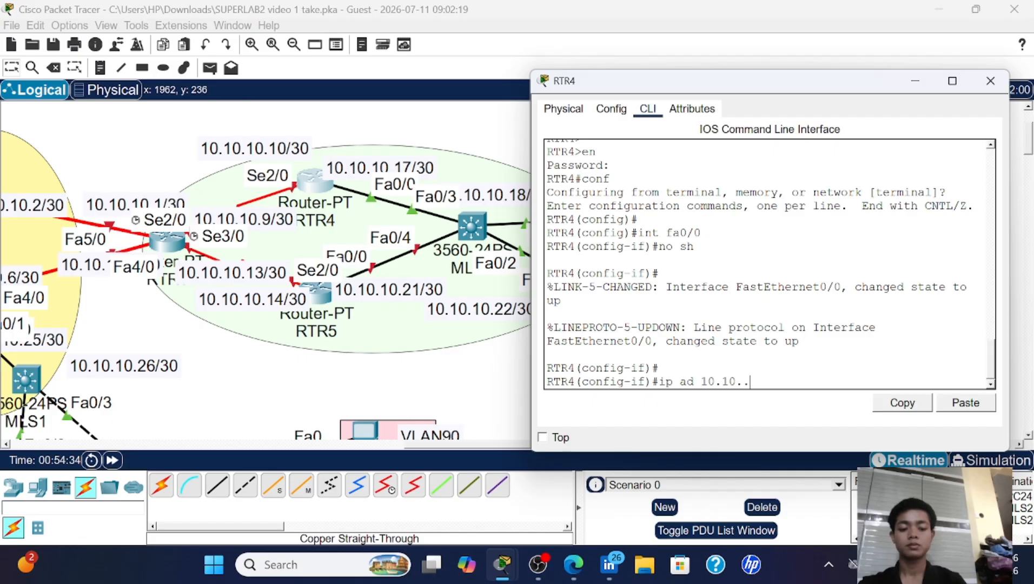
key("BackSpace")
type("10")
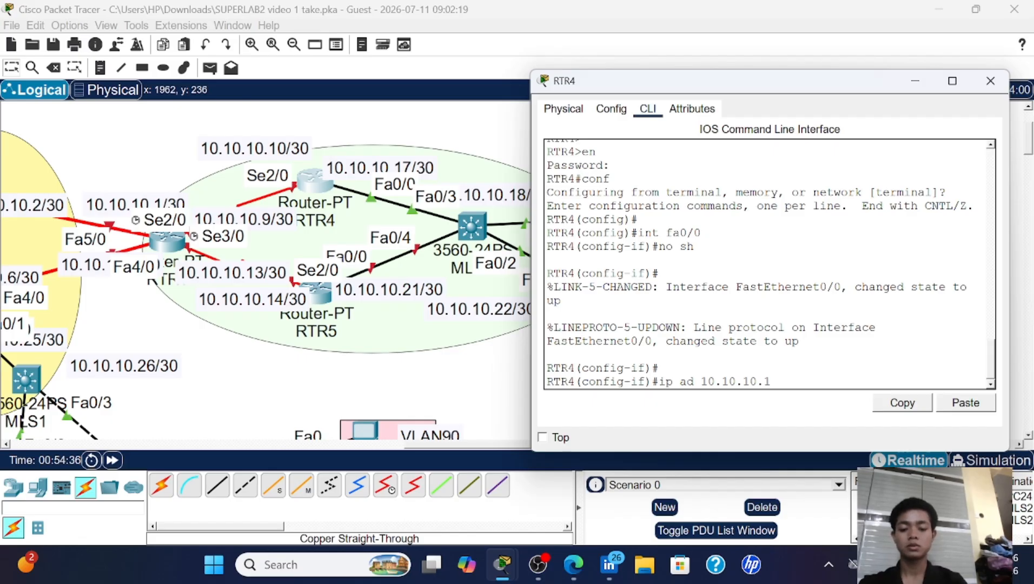
type(".17 255.2")
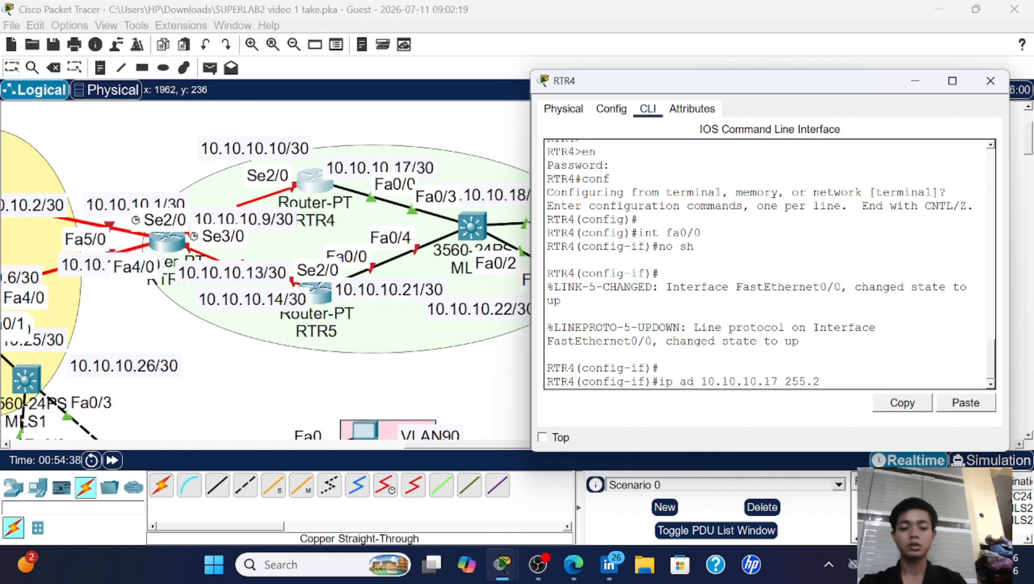
type("55.255.252")
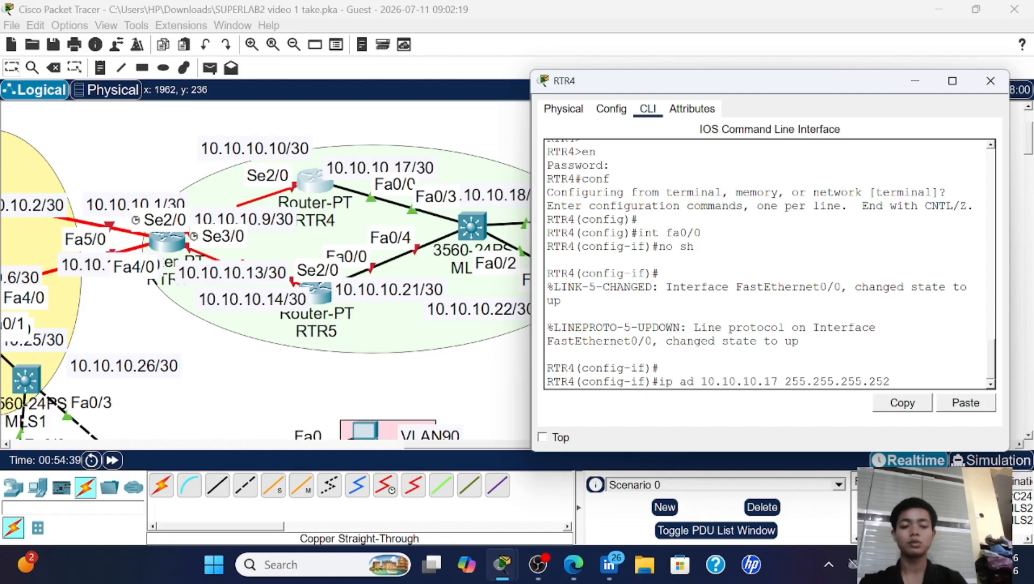
key("Return")
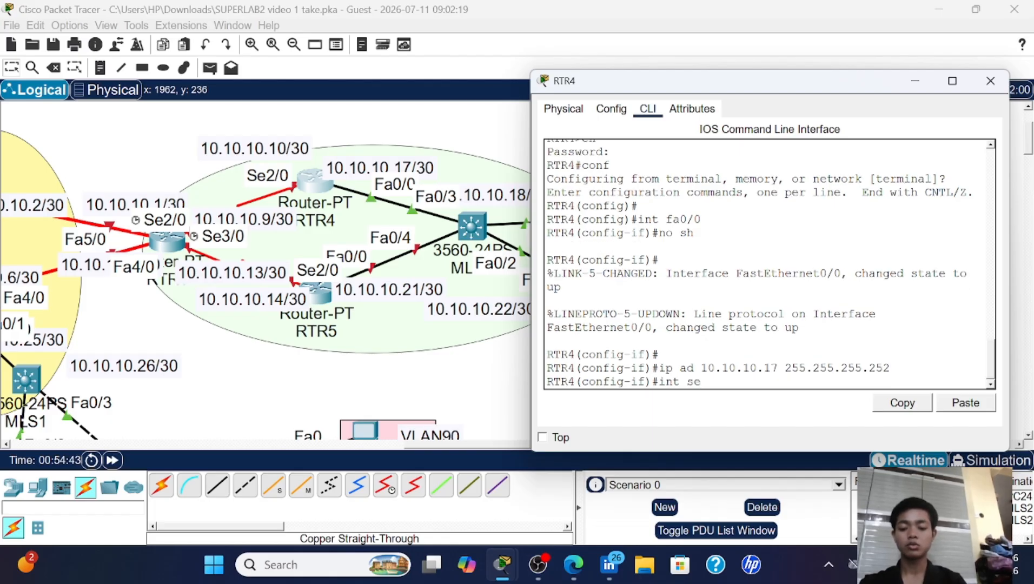
- Enable Serial2/0 and begin entering its 10.10. address
key("BackSpace")
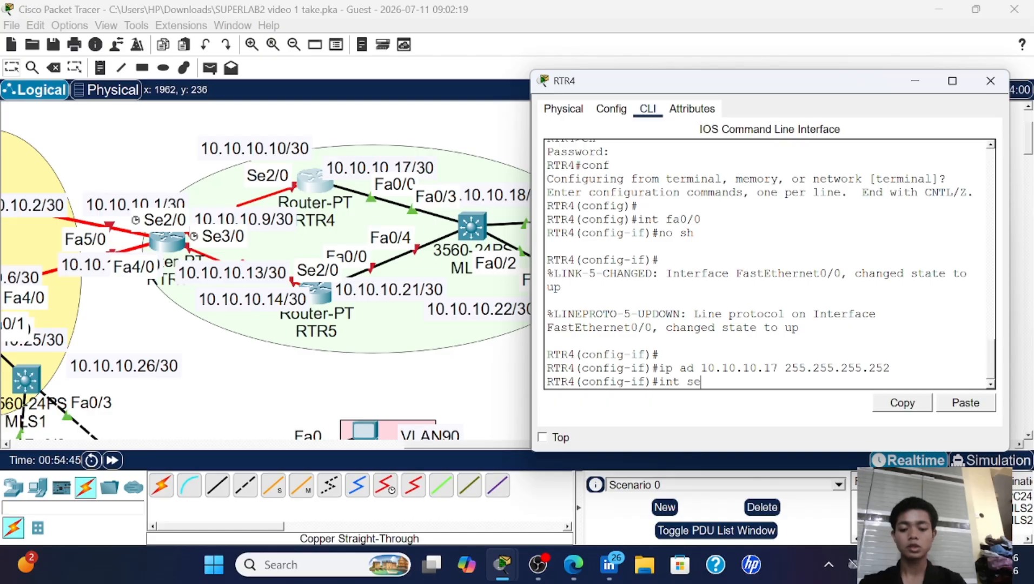
type("2/0")
key("Return")
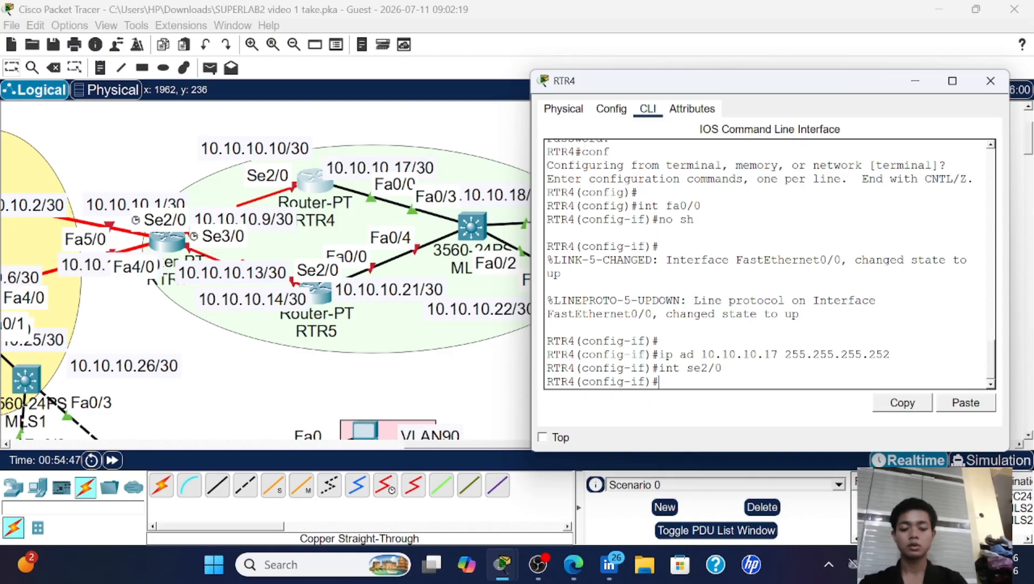
key("Return")
key("Return")
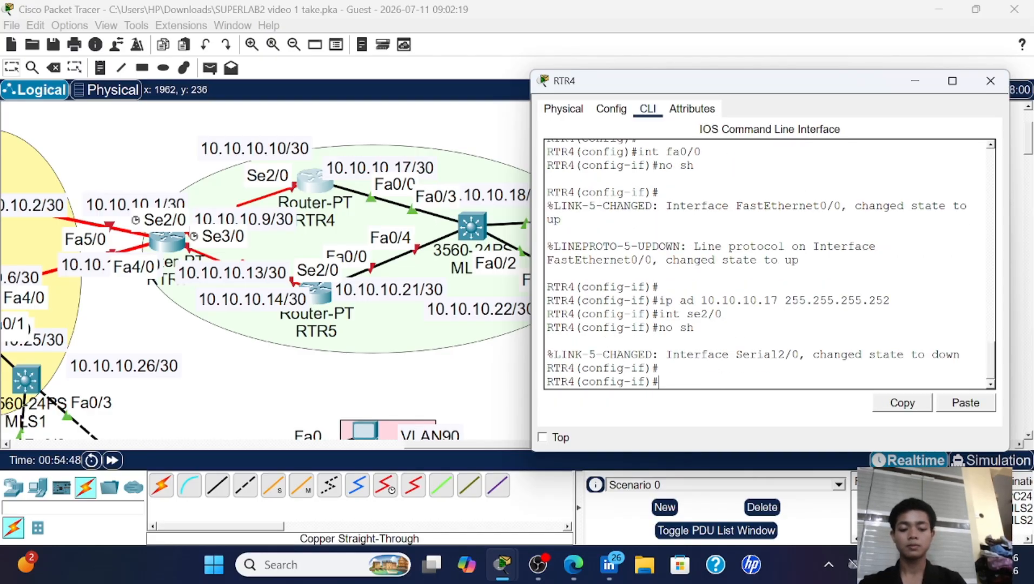
type("ip ad")
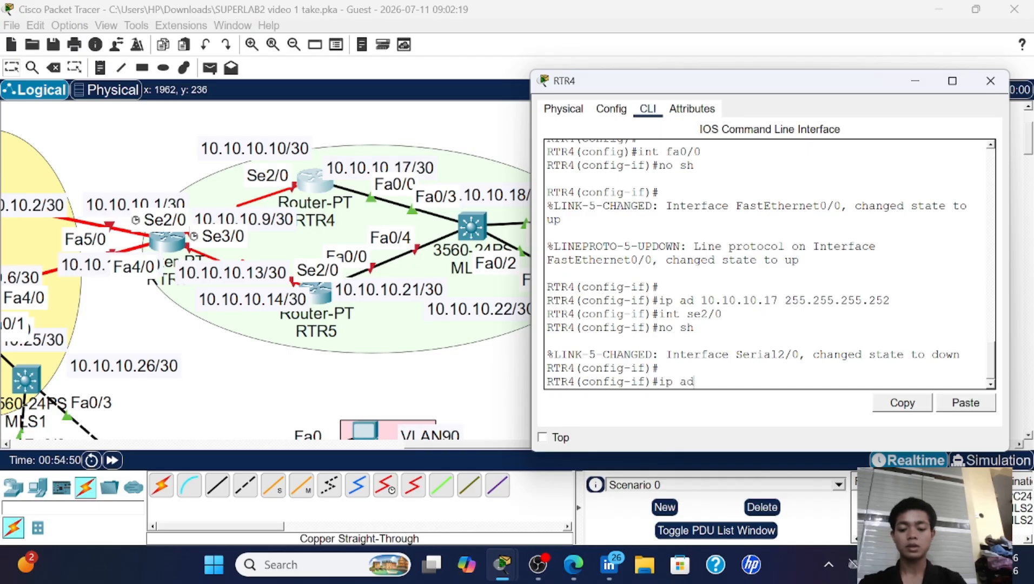
type("d 10.10.10.10 255.255.255.252")
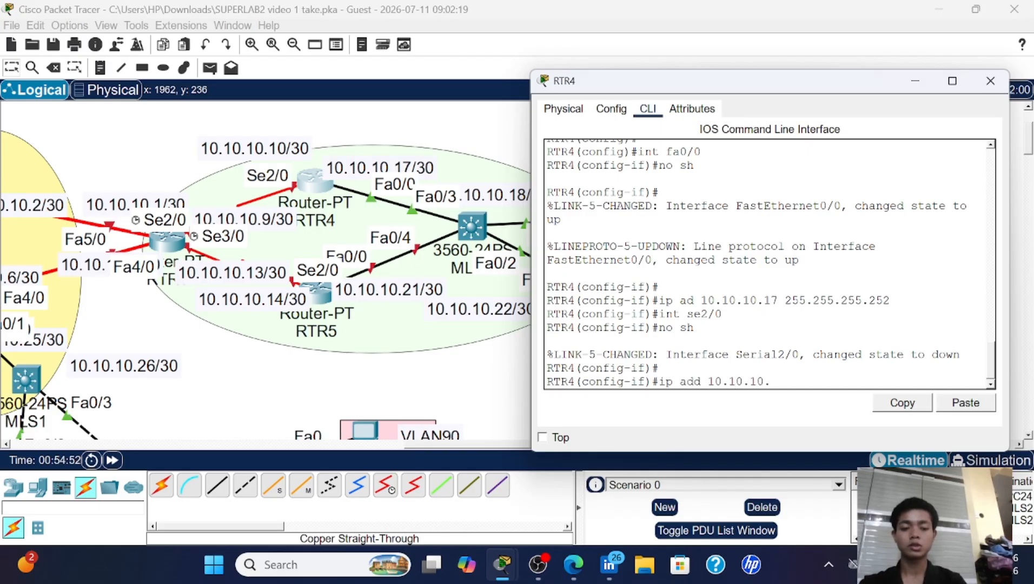
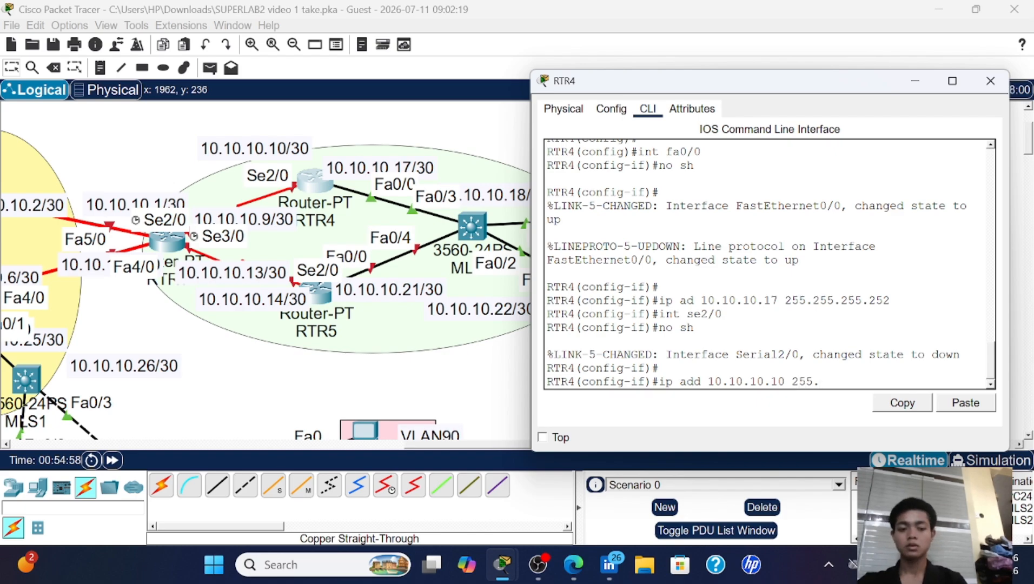
- Finish assigning RTR4's Serial2/0 the address 10.10.10.10 255.255.255.252
type("5/")
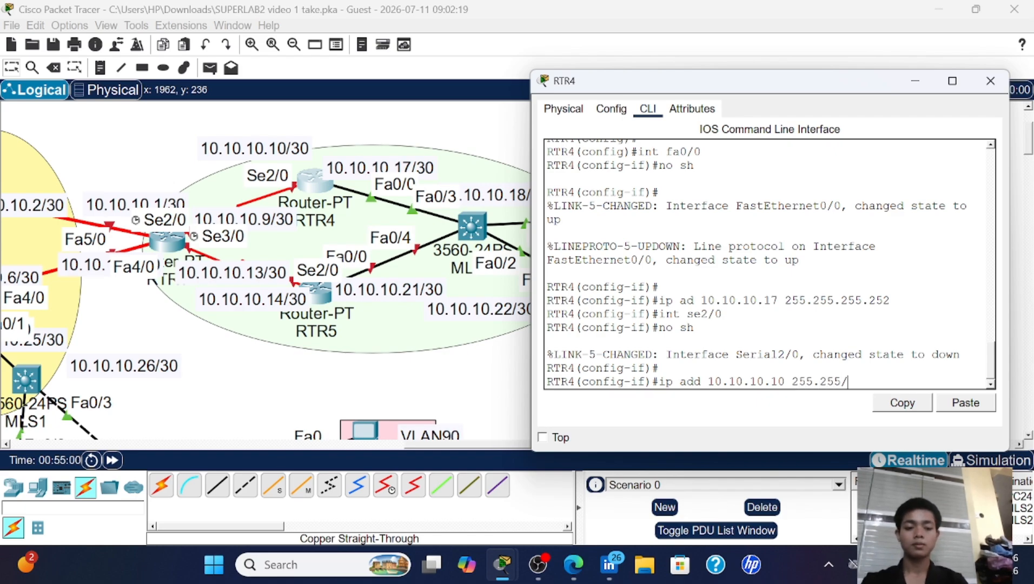
key("BackSpace")
type(".255.")
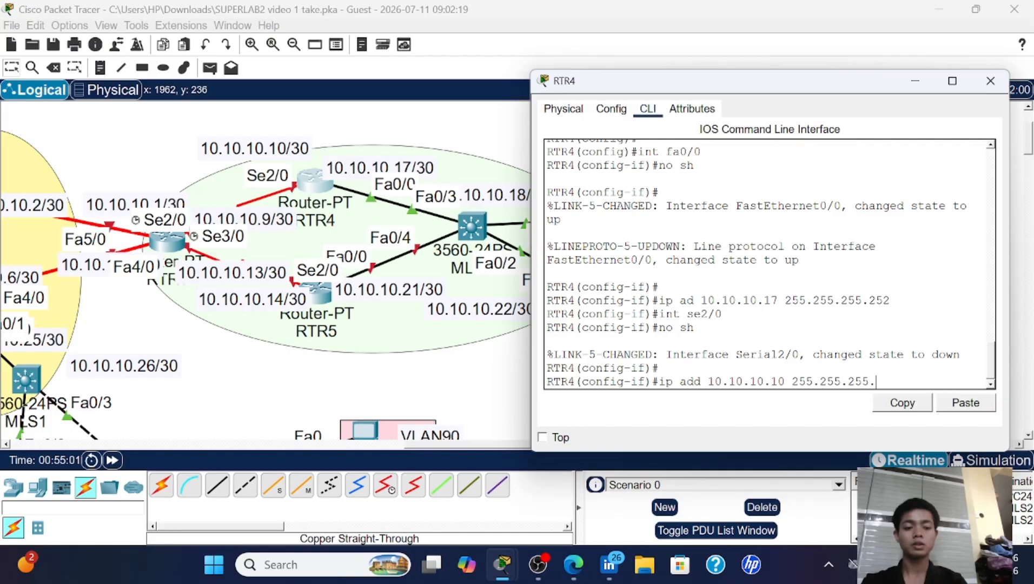
type("252")
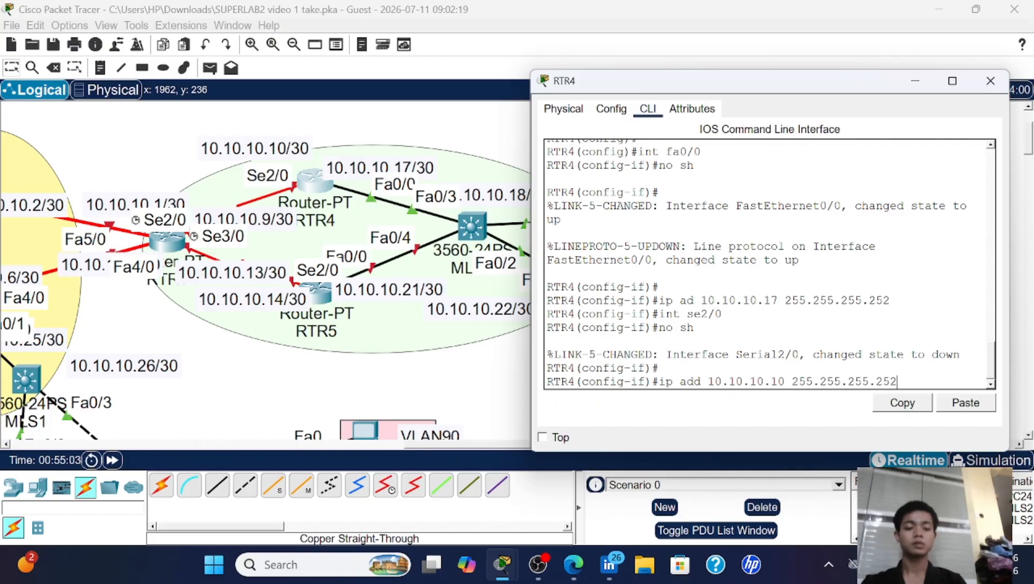
key("Return")
key("Return")
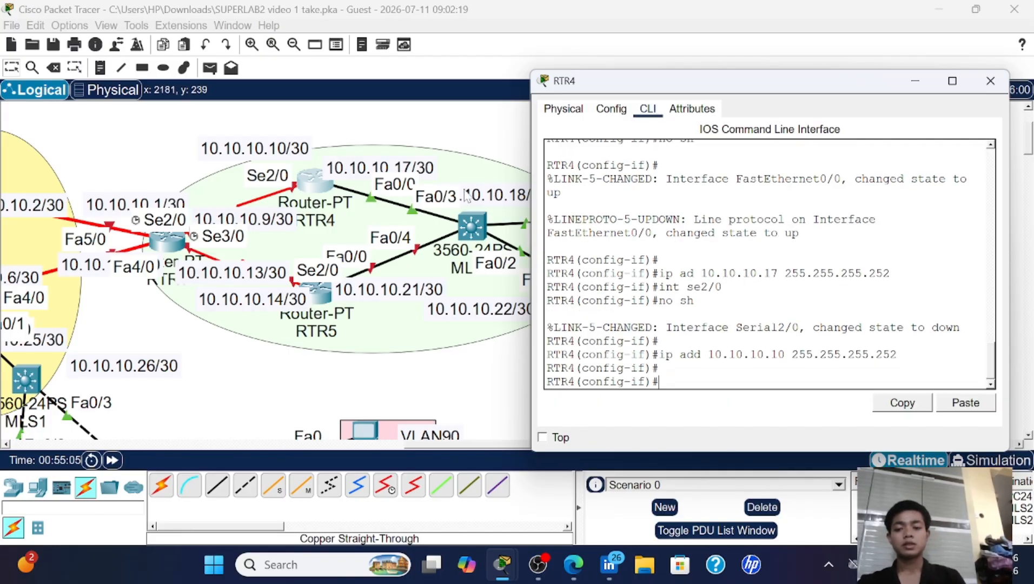
- Close RTR4, move the 10.10.10.13/30 label aside, and open RTR5's console beside the topology
left_click(986, 84)
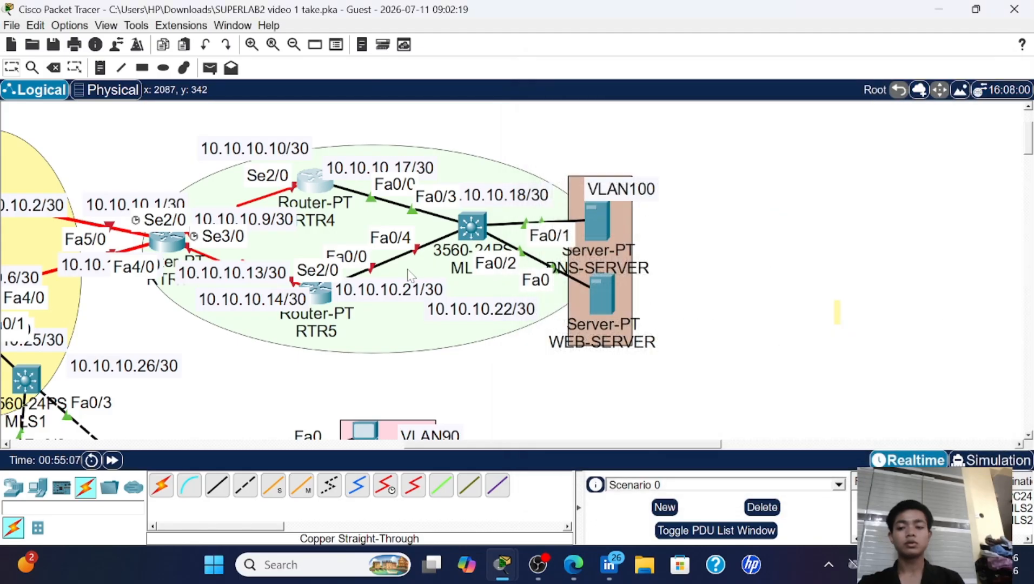
left_click_drag(257, 279, 237, 302)
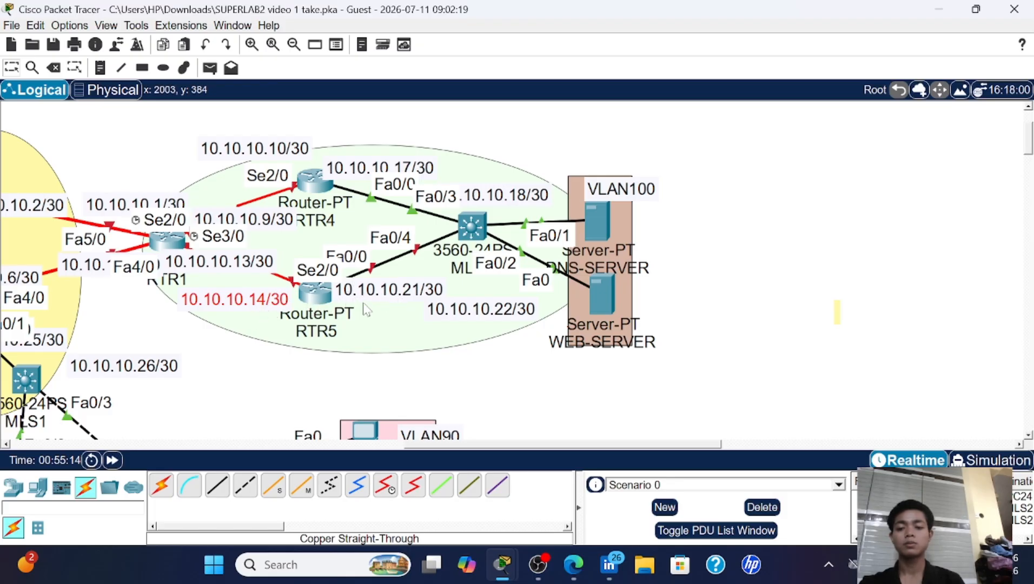
left_click(323, 296)
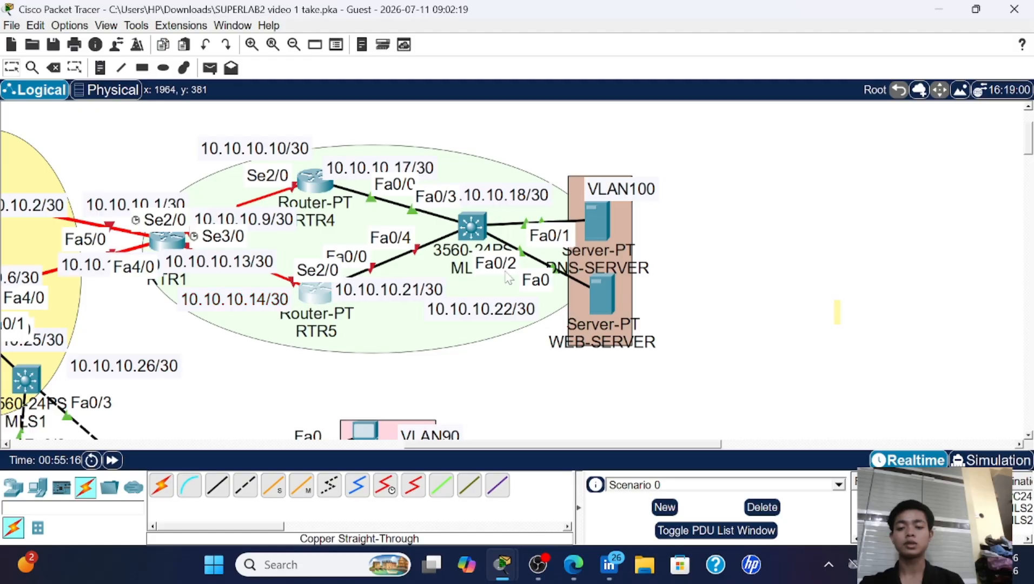
left_click_drag(520, 93, 737, 100)
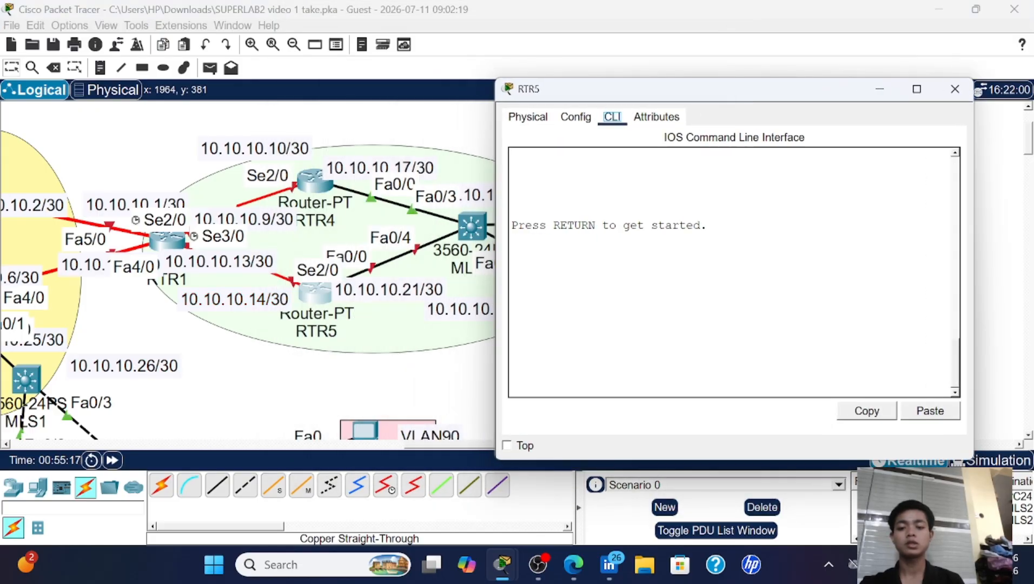
- Enter privileged and global configuration mode on RTR5
key("Return")
key("Return")
key("Return")
type("en")
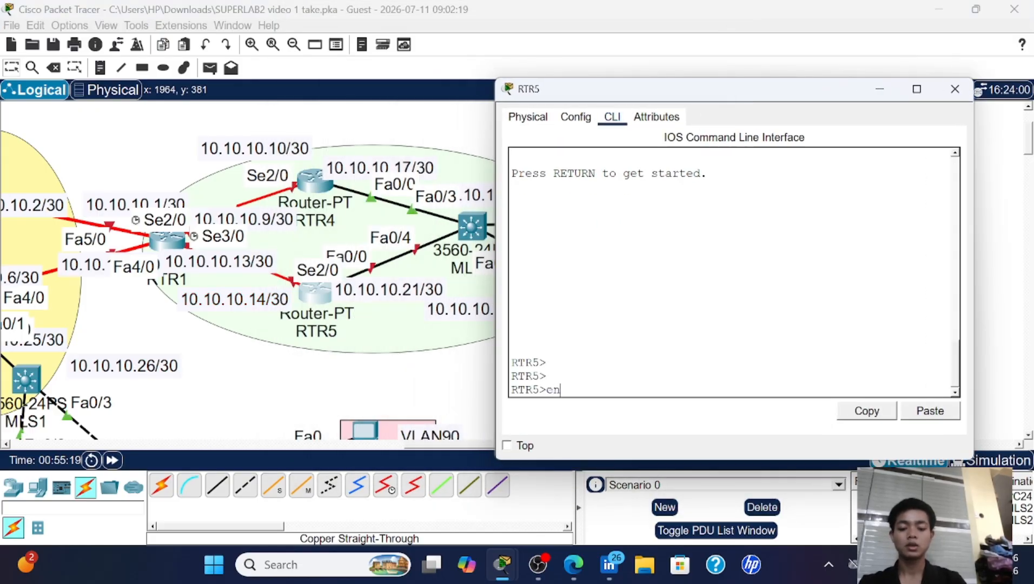
key("Return")
key("Return")
type("conf")
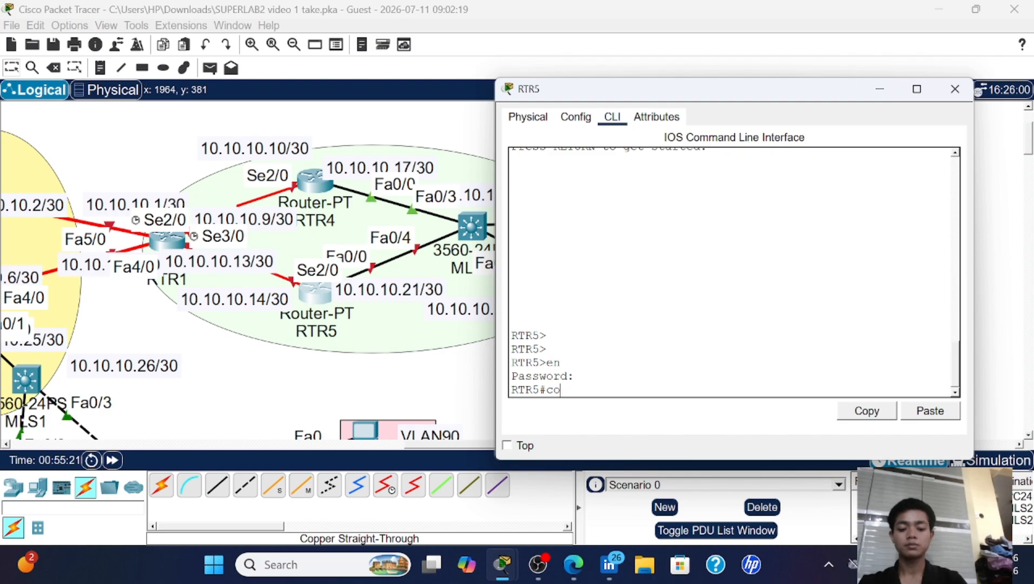
key("Return")
key("Return")
key("Return")
- Enable RTR5's Fa0/0 and assign it 10.10.10.21 255.255.255.252
type("int fa")
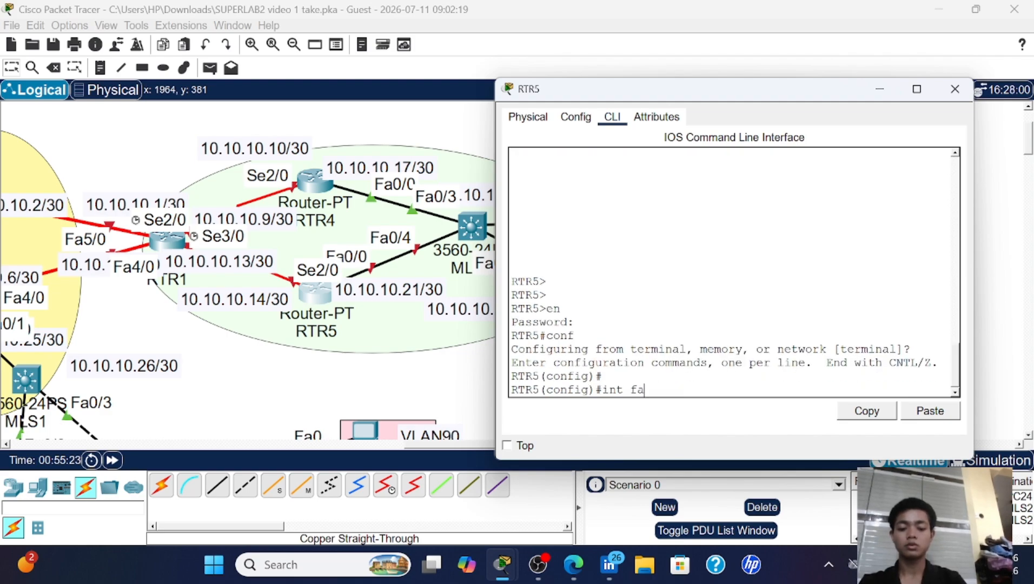
type("0/0")
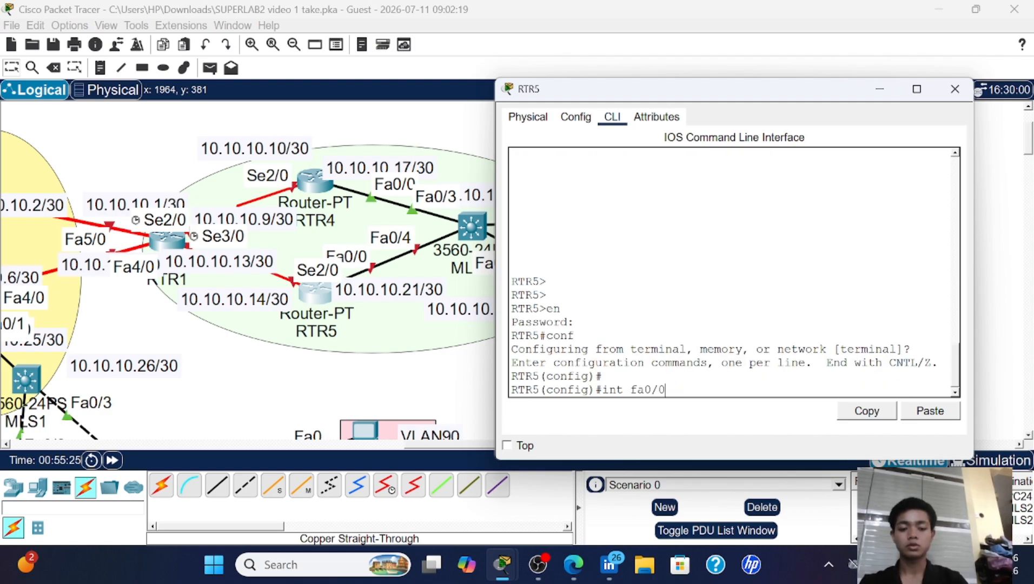
key("Return")
type("nos h")
key("Return")
key("Return")
key("Return")
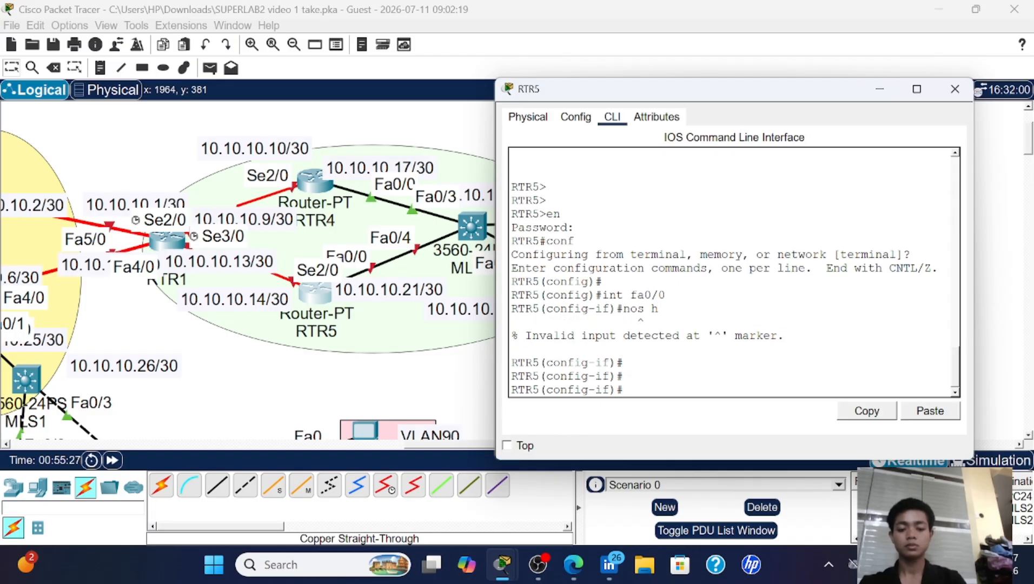
key("Up")
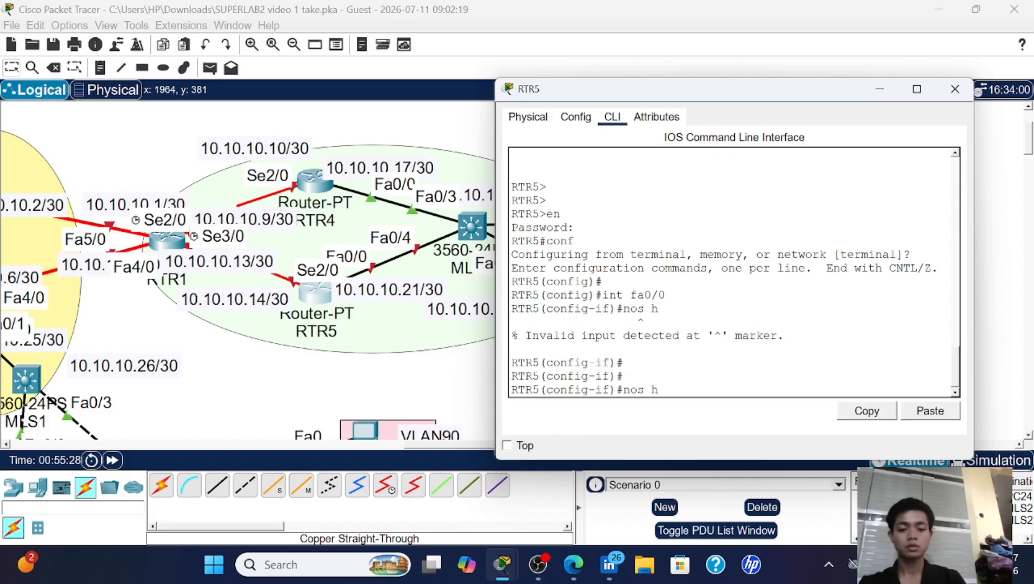
key("BackSpace")
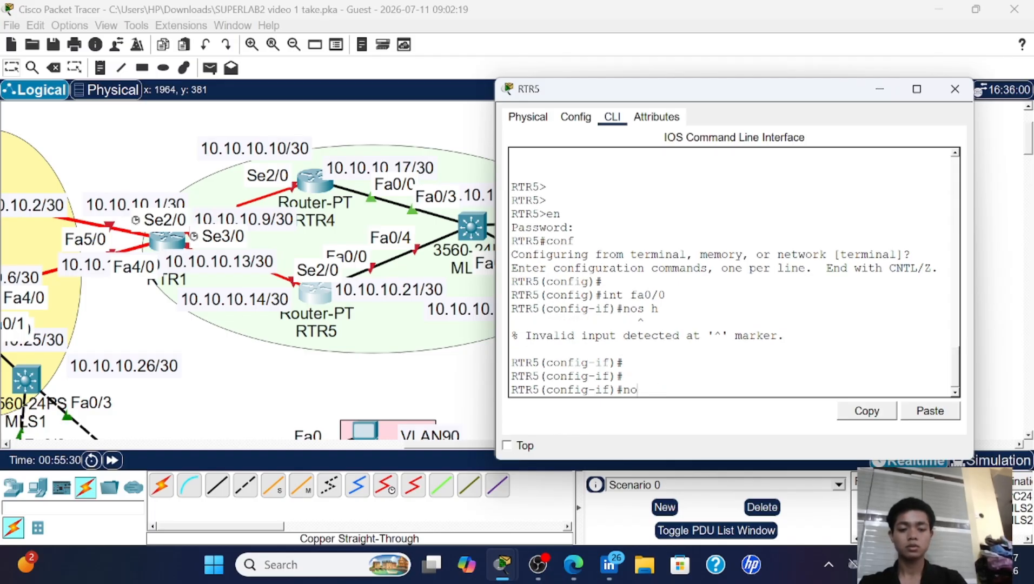
type("sh")
key("Return")
type("ip a")
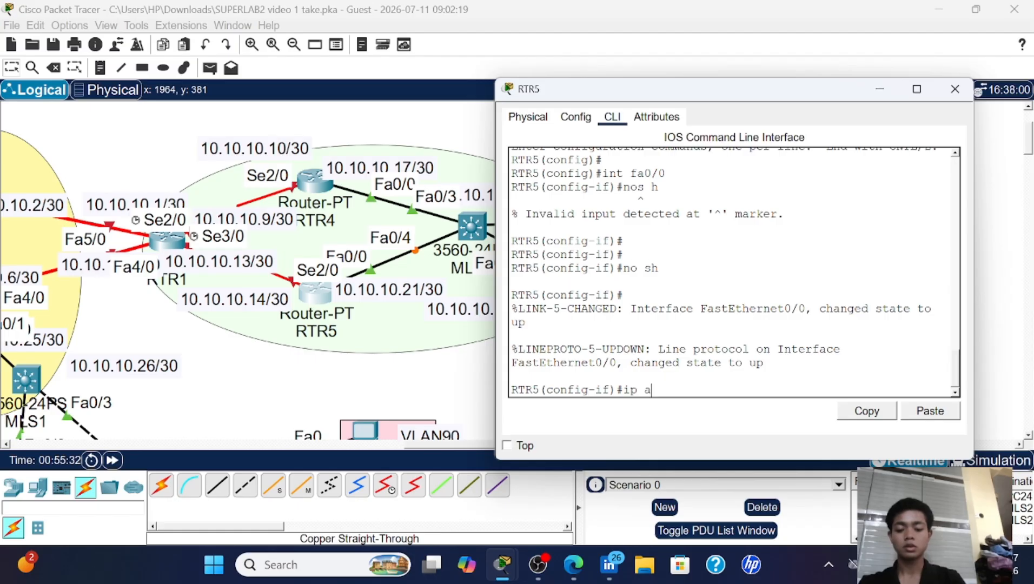
type("d 01")
key("BackSpace")
key("BackSpace")
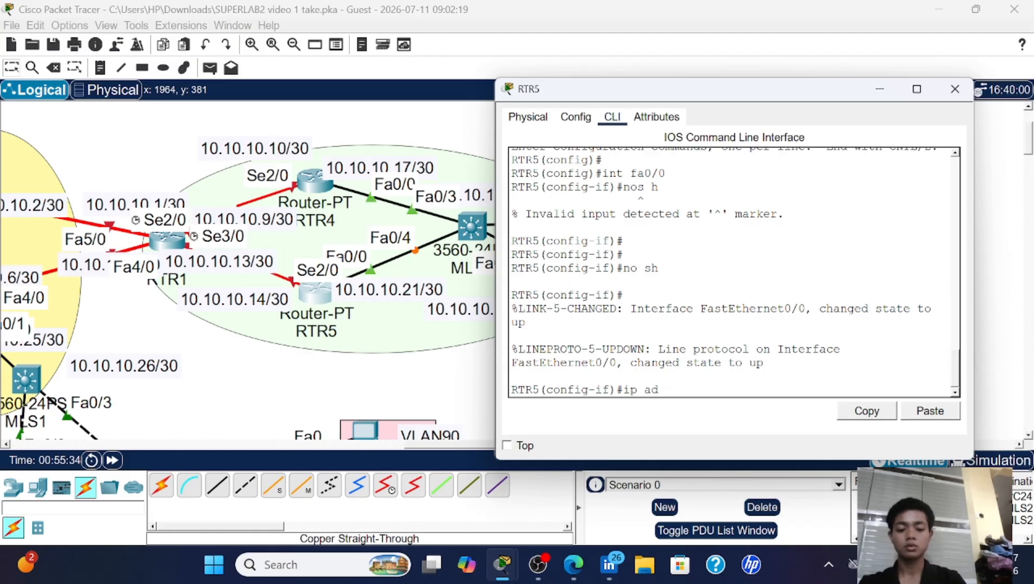
type("10,")
key("BackSpace")
key("BackSpace")
type(".10.10")
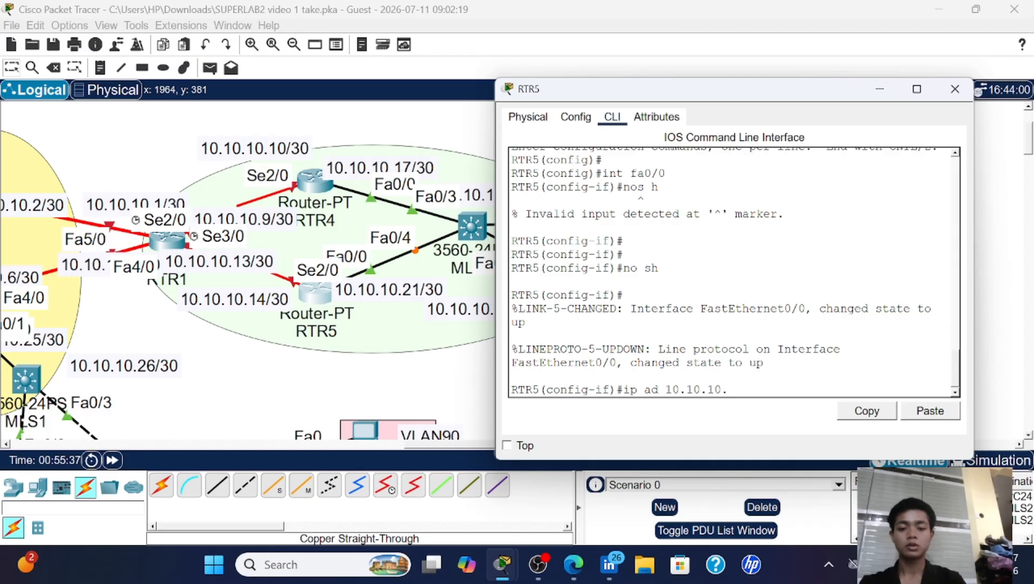
type(".21 2")
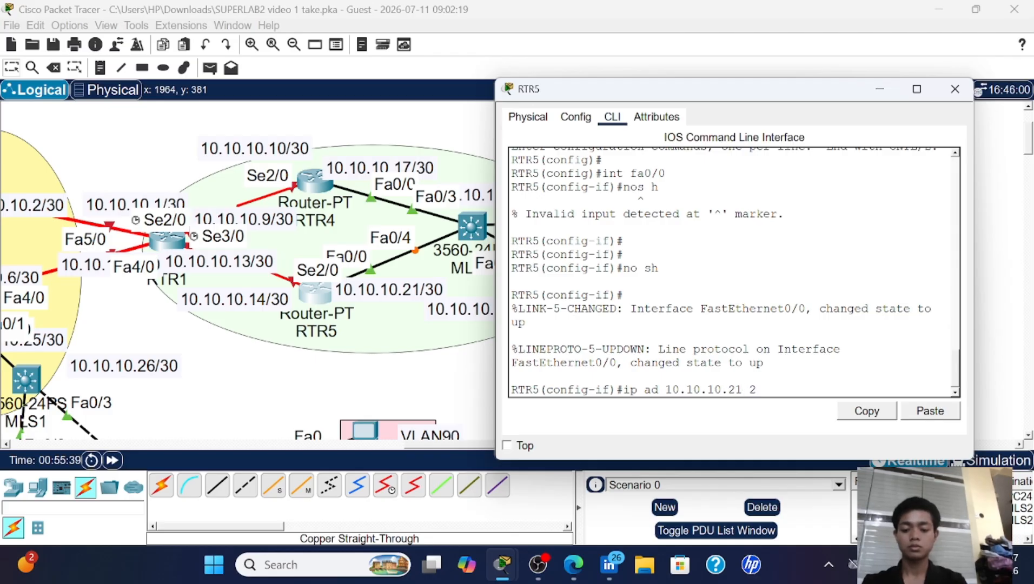
type("55.255.255")
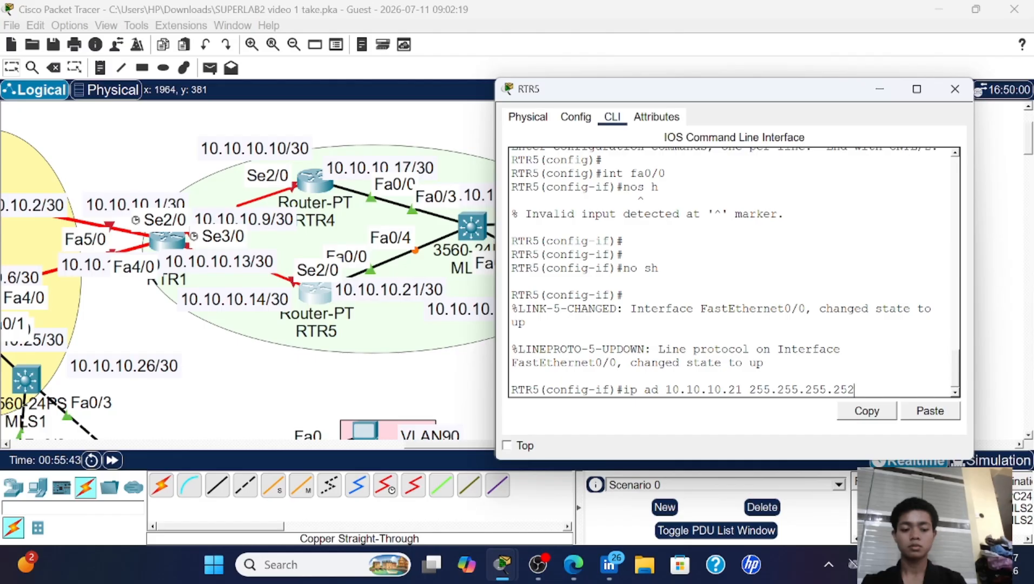
type(".252")
key("Return")
key("Return")
- Enable RTR5's Serial2/0 and assign it 10.10.10.14 255.255.255.252
type("int se")
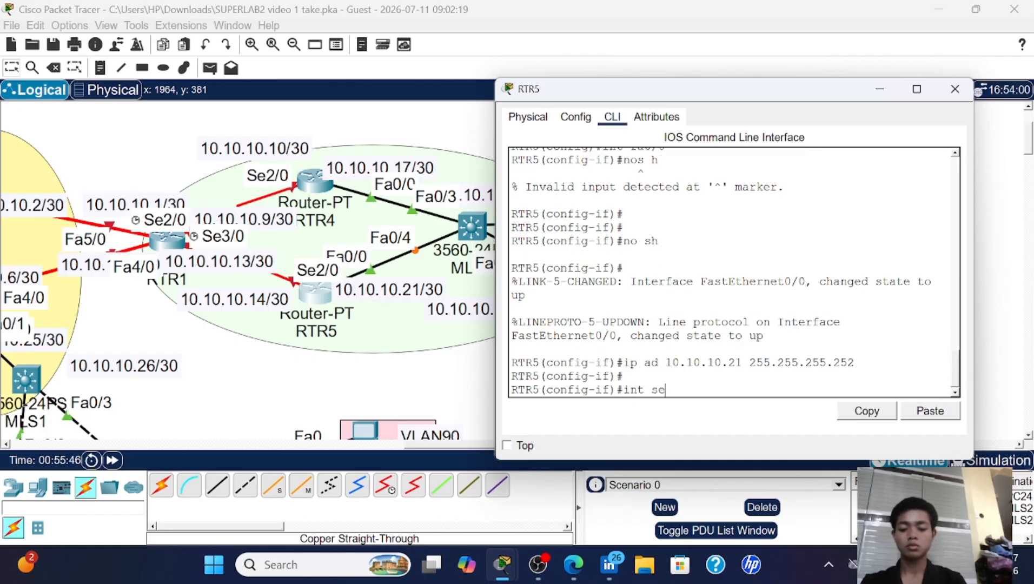
type("2")
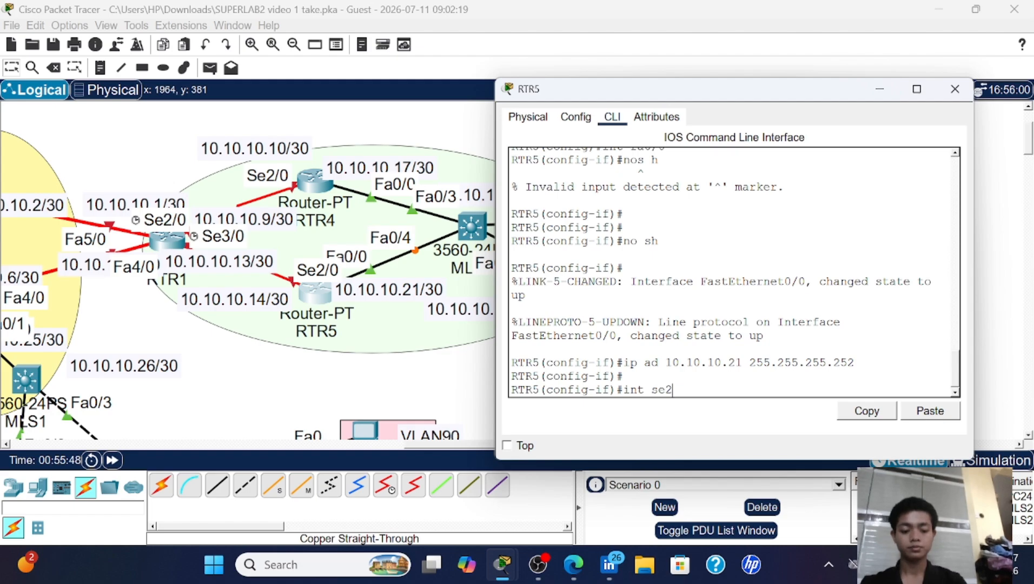
type("/0")
key("Return")
type("no")
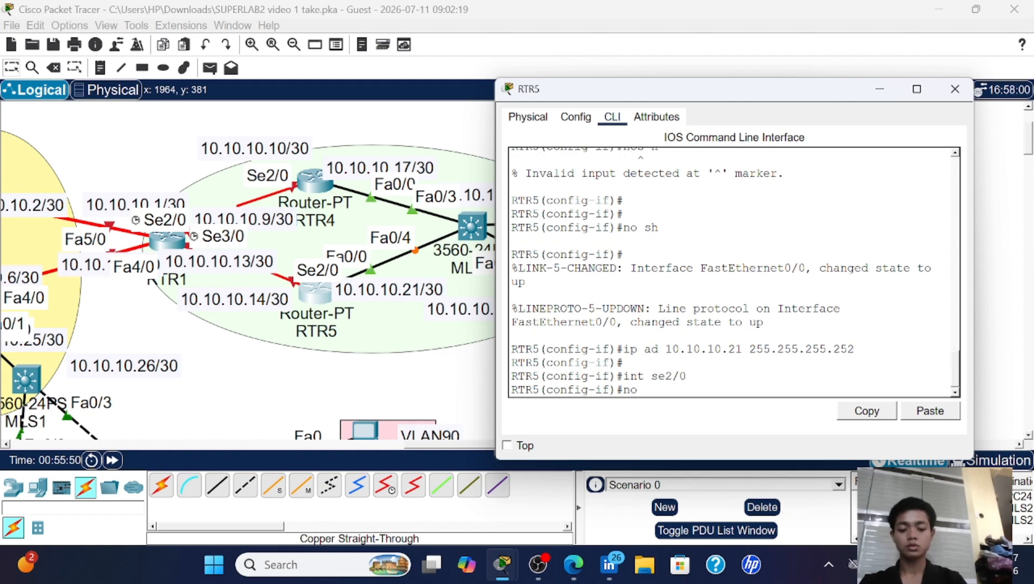
type(" sh")
key("Return")
key("Return")
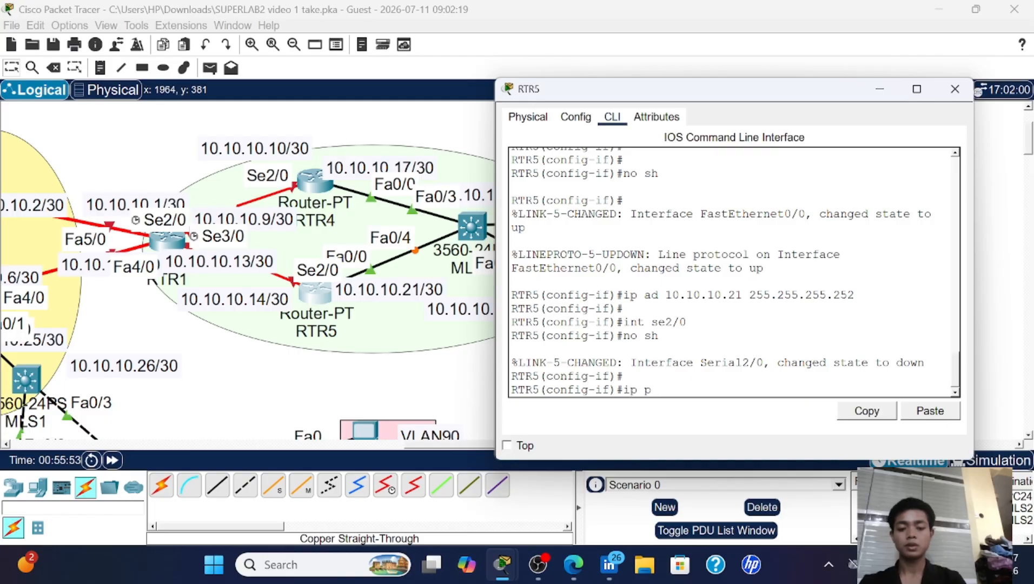
type("ip add 10.1")
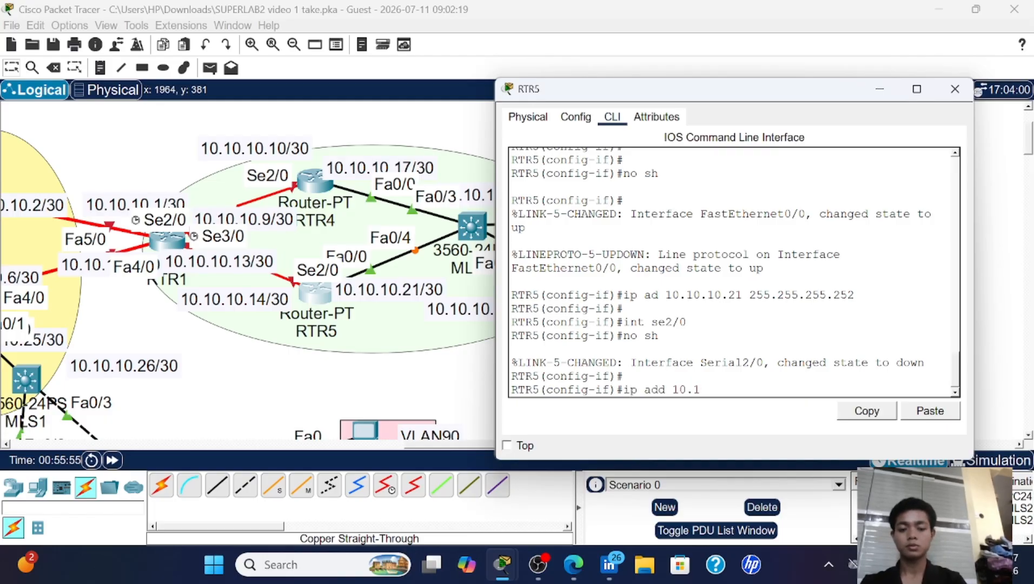
type("0.10.")
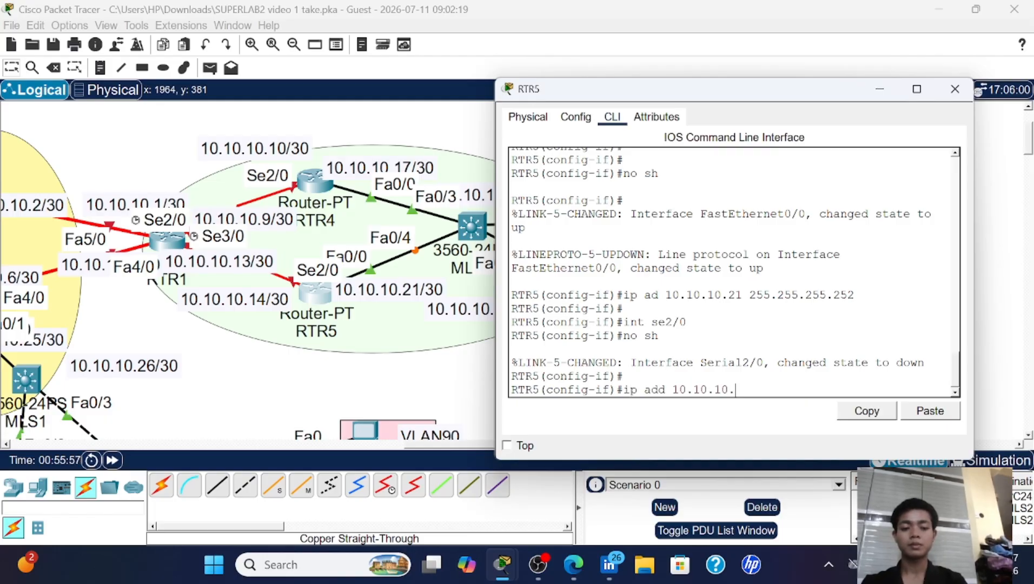
type("14 255")
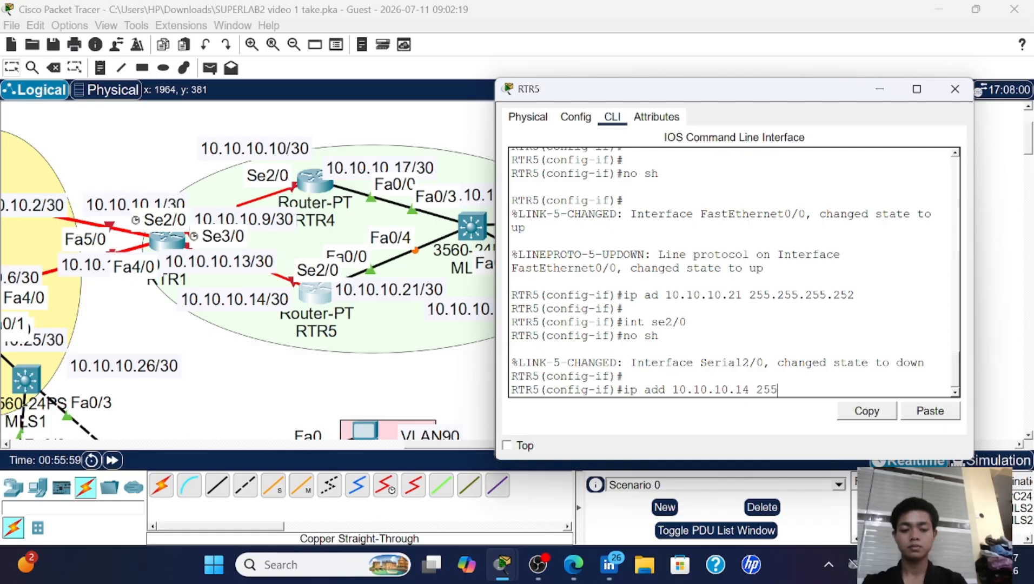
type(".555.2552.")
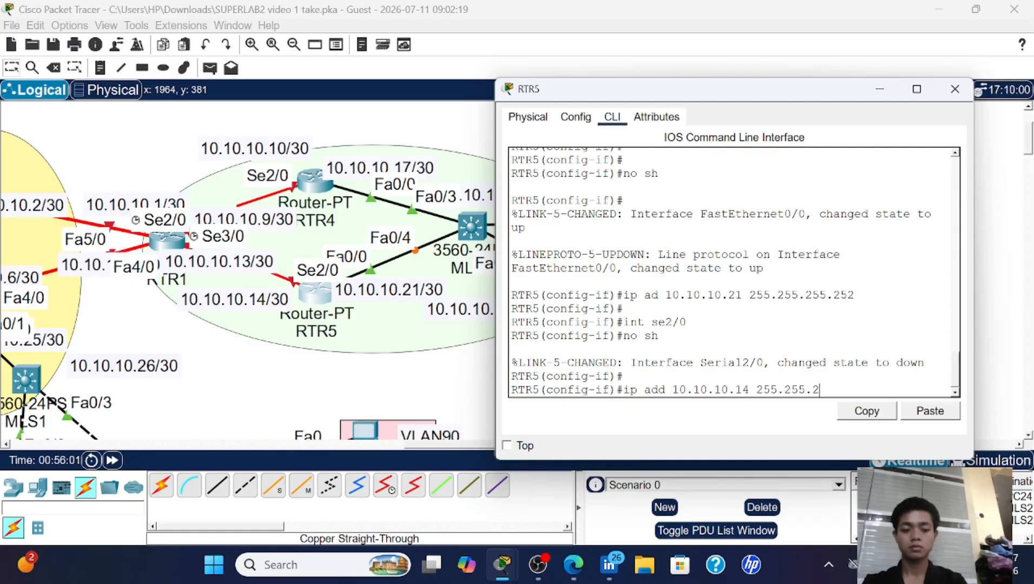
key("BackSpace")
key("BackSpace")
type(".252")
key("Return")
key("Return")
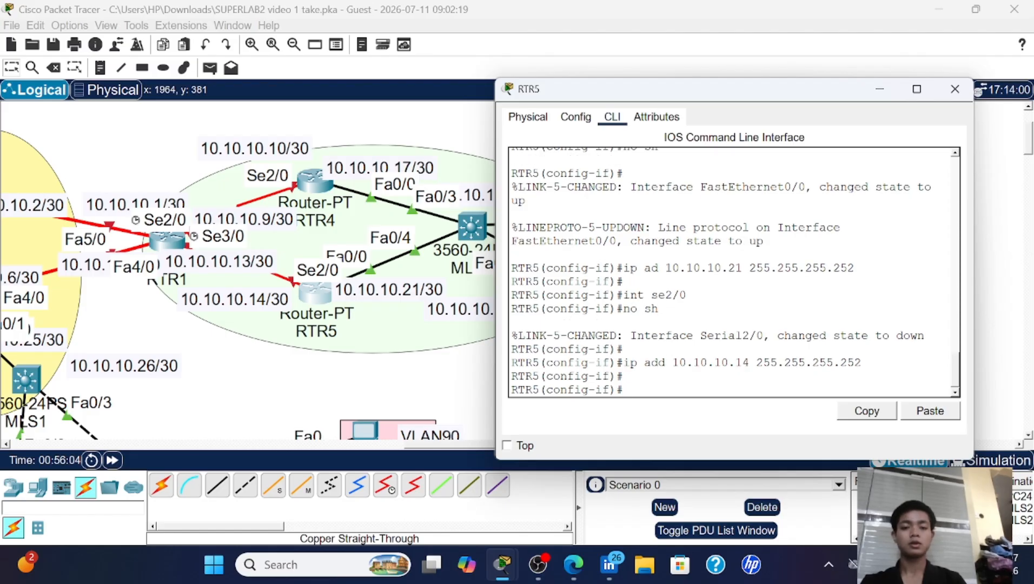
- Close RTR5, reposition the 10.10.10.5, .1, .9 and .13 labels, and shift RTR1 down
left_click(954, 89)
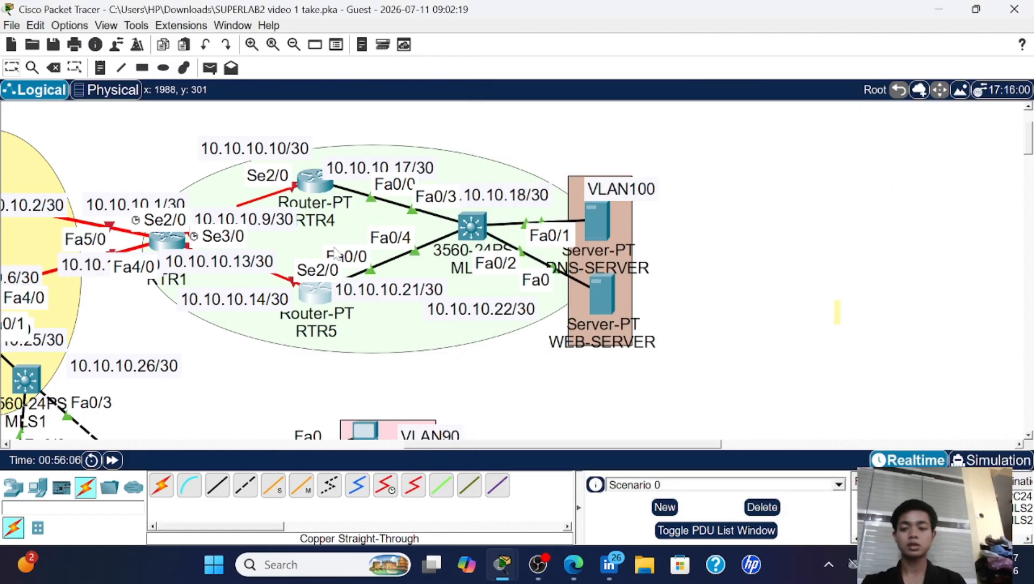
scroll(380, 265, "left", 5)
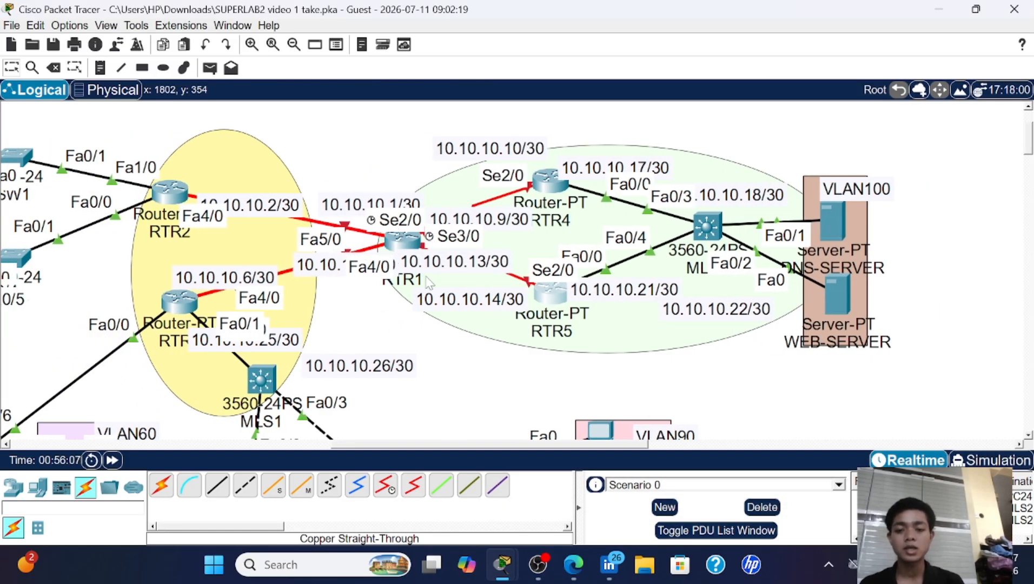
mouse_move(328, 263)
left_mouse_down()
mouse_move(300, 262)
mouse_move(331, 287)
mouse_move(366, 295)
left_mouse_up()
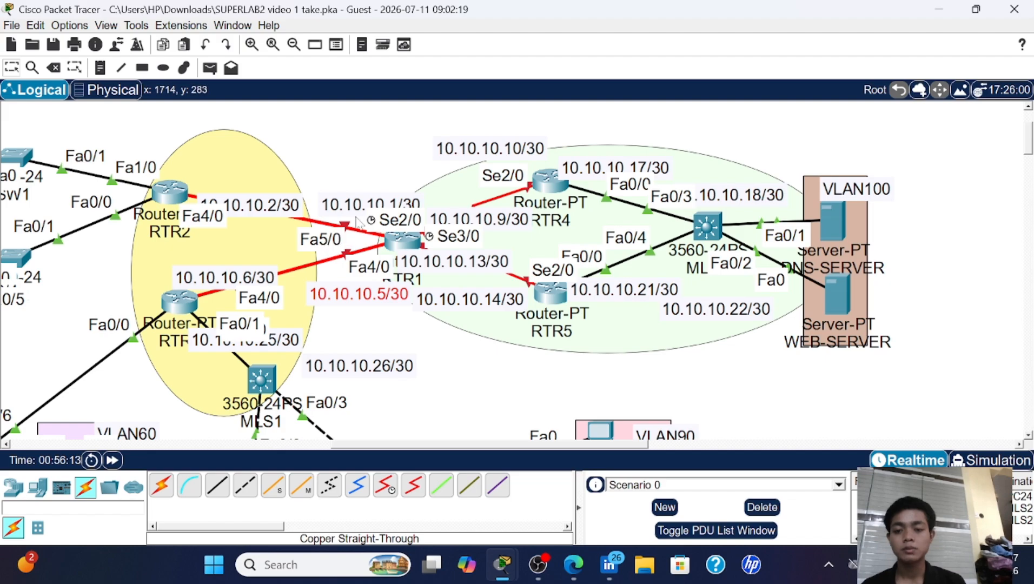
left_click_drag(357, 209, 350, 200)
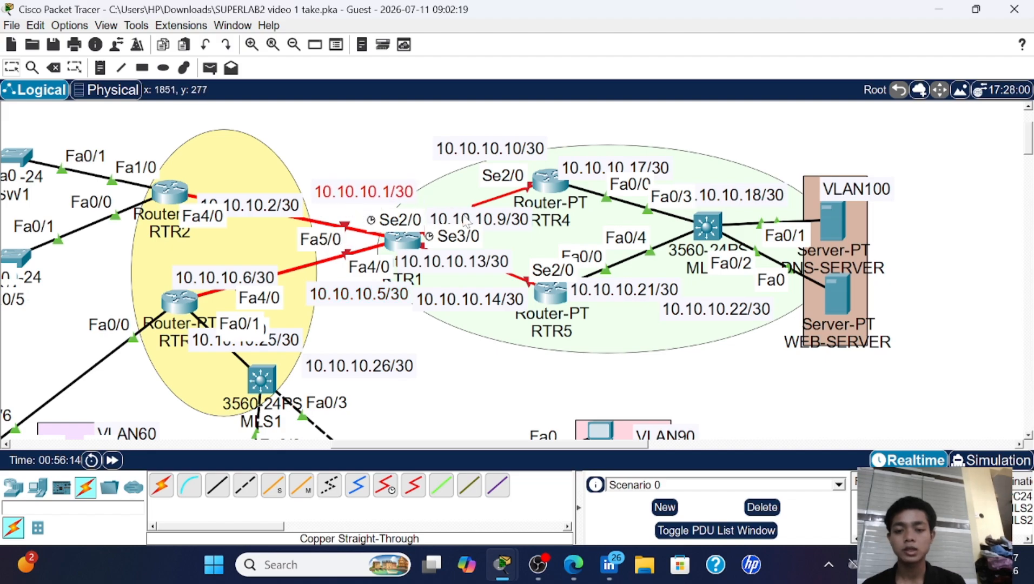
left_click_drag(468, 222, 465, 203)
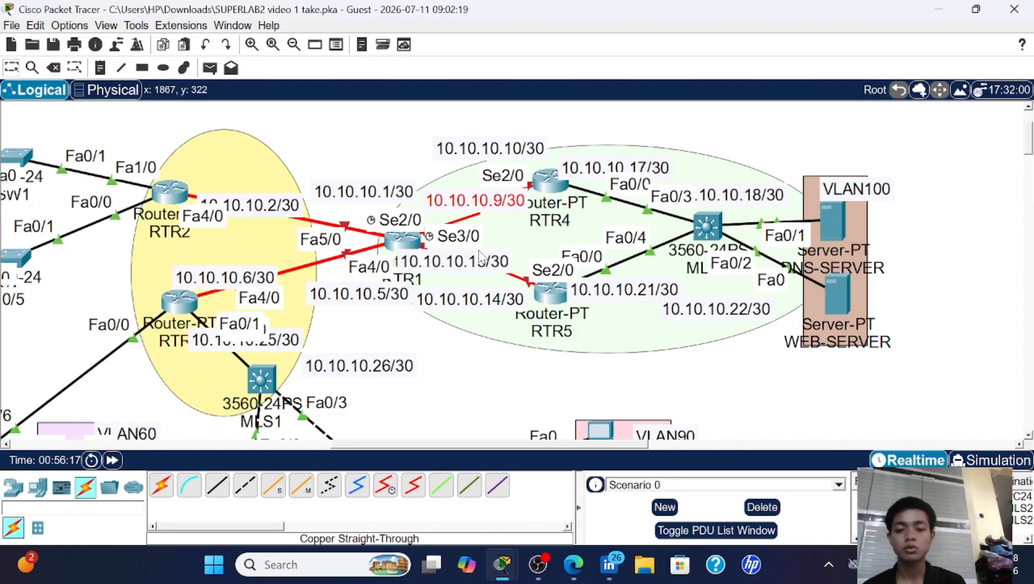
left_click_drag(471, 272, 483, 276)
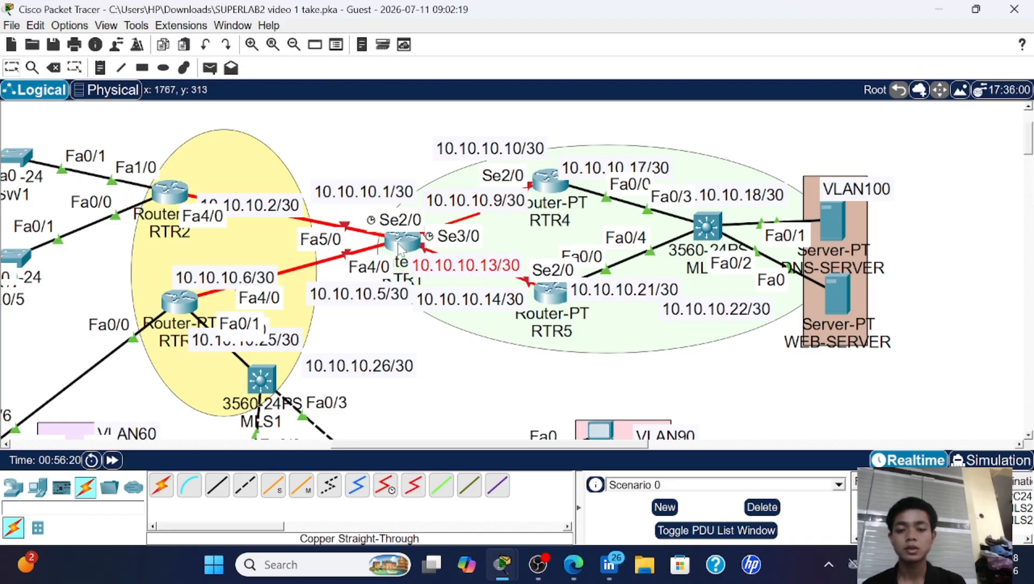
mouse_move(401, 245)
left_mouse_down()
mouse_move(400, 275)
mouse_move(354, 298)
mouse_move(378, 299)
mouse_move(397, 258)
mouse_move(378, 234)
mouse_move(381, 201)
mouse_move(397, 237)
mouse_move(391, 250)
left_mouse_up()
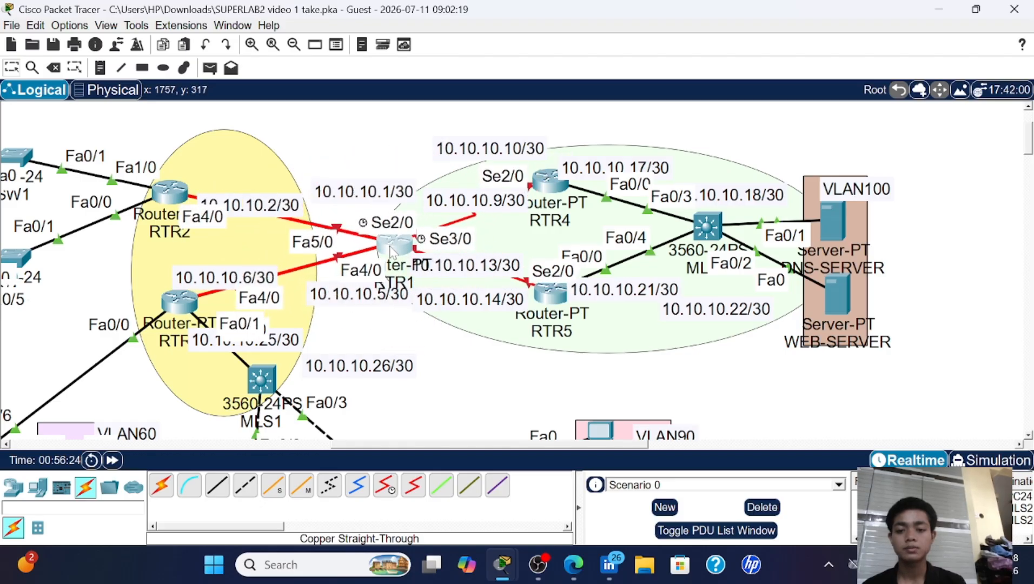
- Open RTR1's console and enter privileged and global configuration mode
left_click(390, 250)
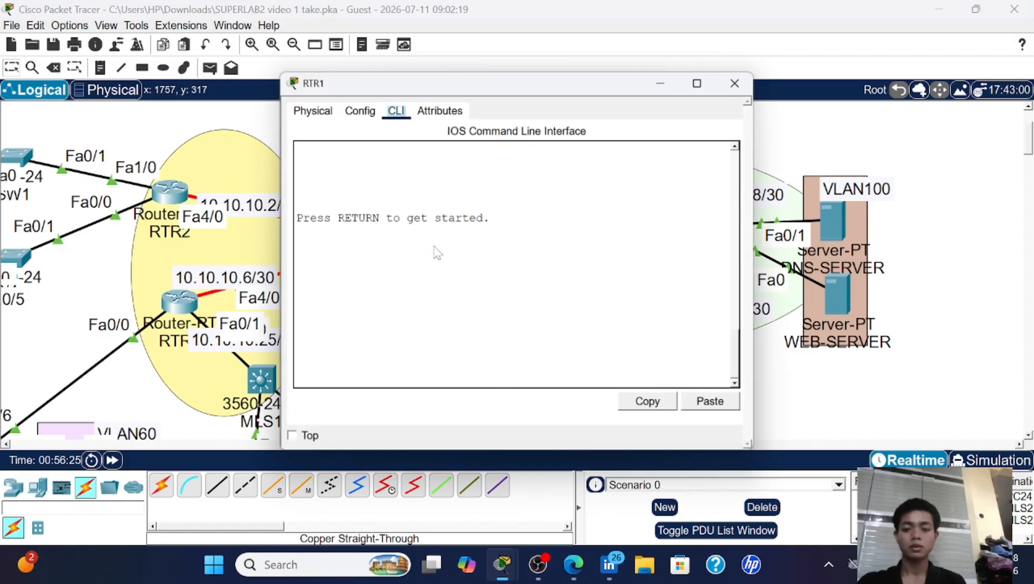
left_click_drag(508, 81, 747, 79)
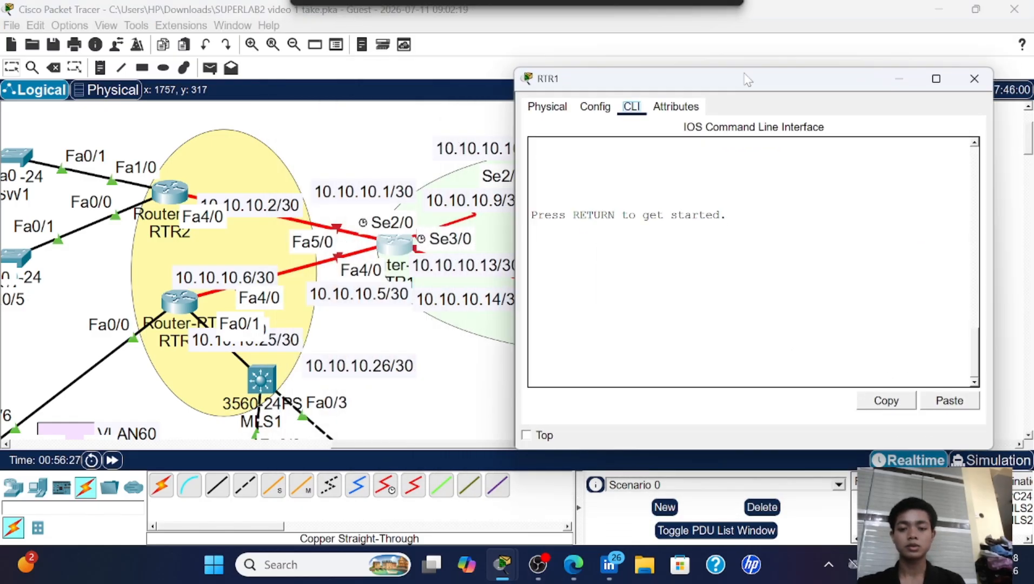
key("Return")
key("Return")
key("Return")
type("en")
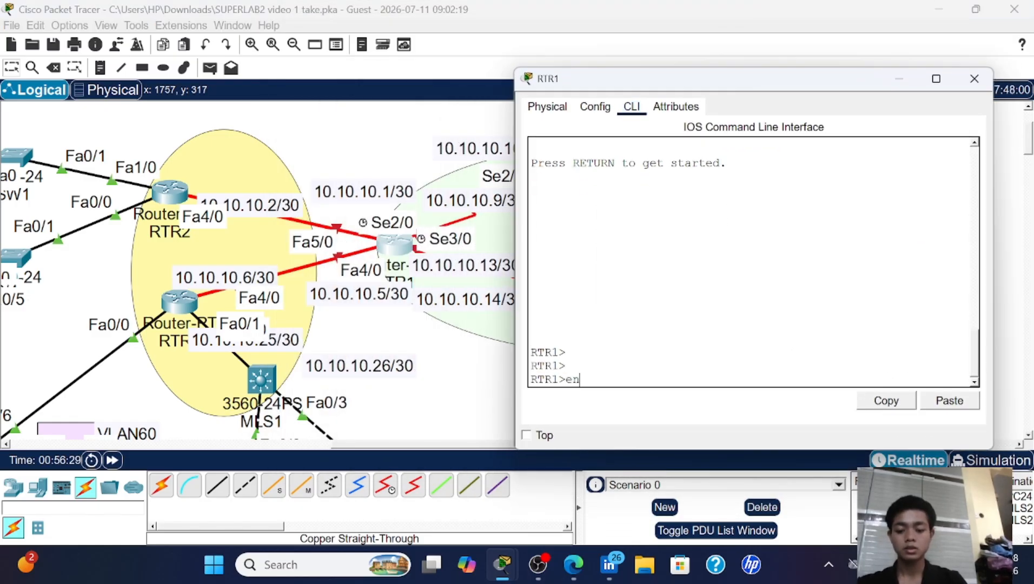
key("Return")
key("Return")
type("conf")
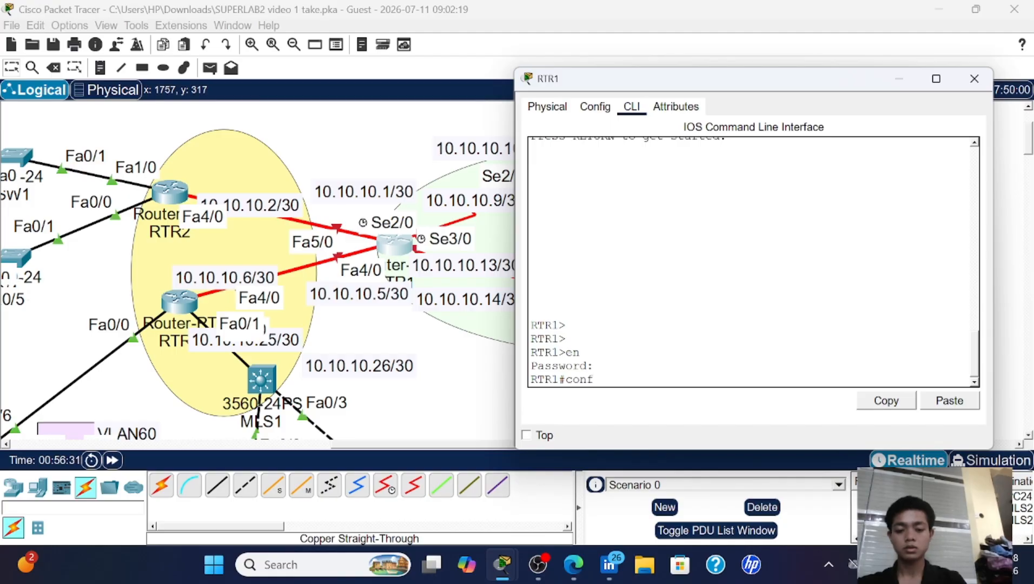
key("Return")
- Enable RTR1's Serial2/0 and assign it 10.10.10.9 255.255.255.252
type("int")
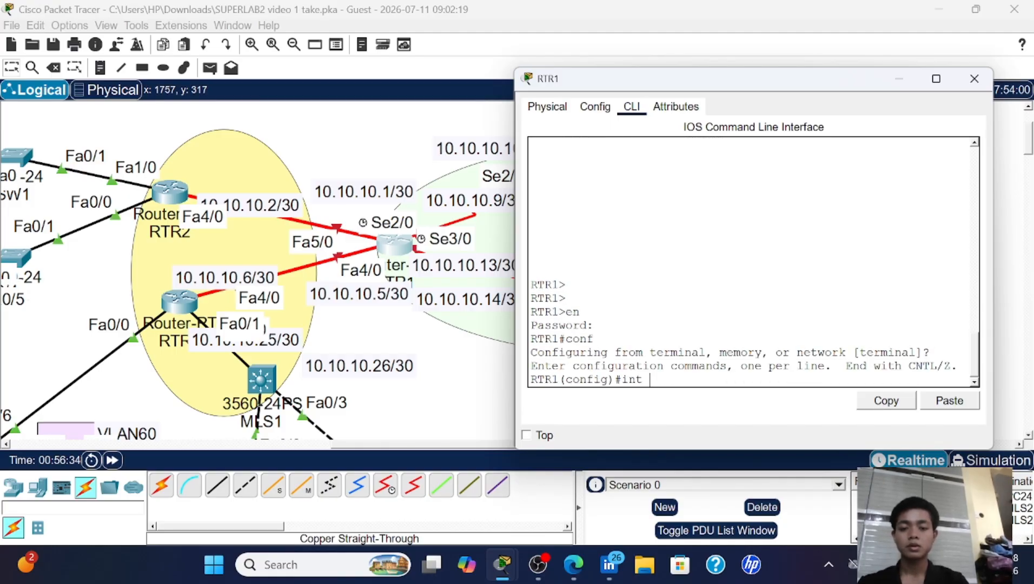
type(" se")
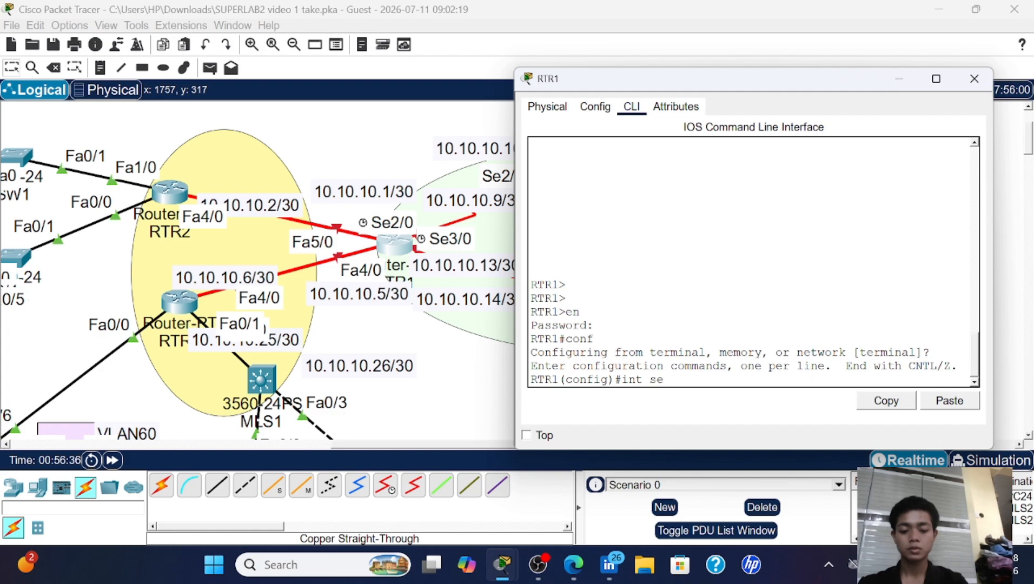
type("2")
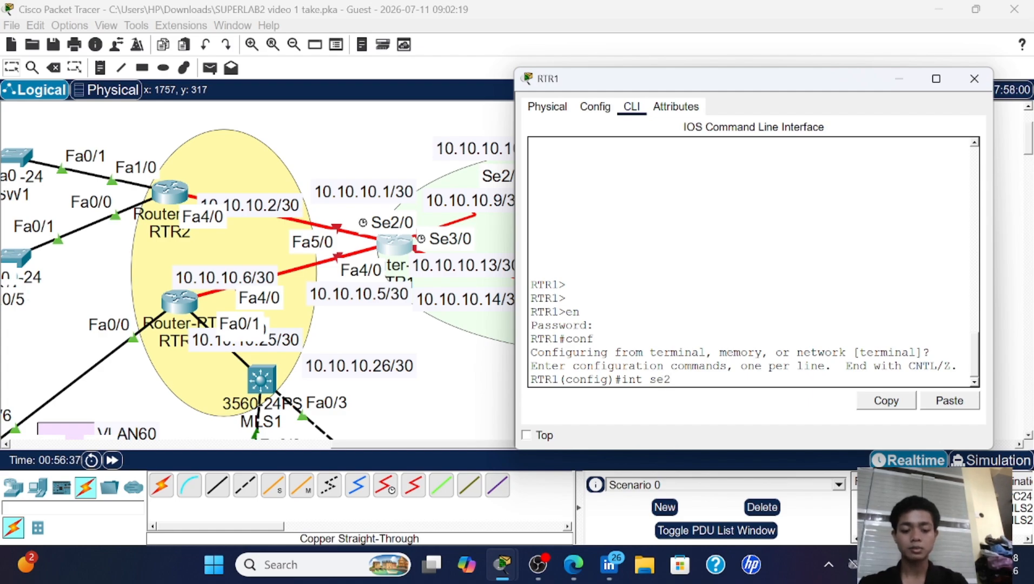
type("/0")
key("Return")
type("no sh")
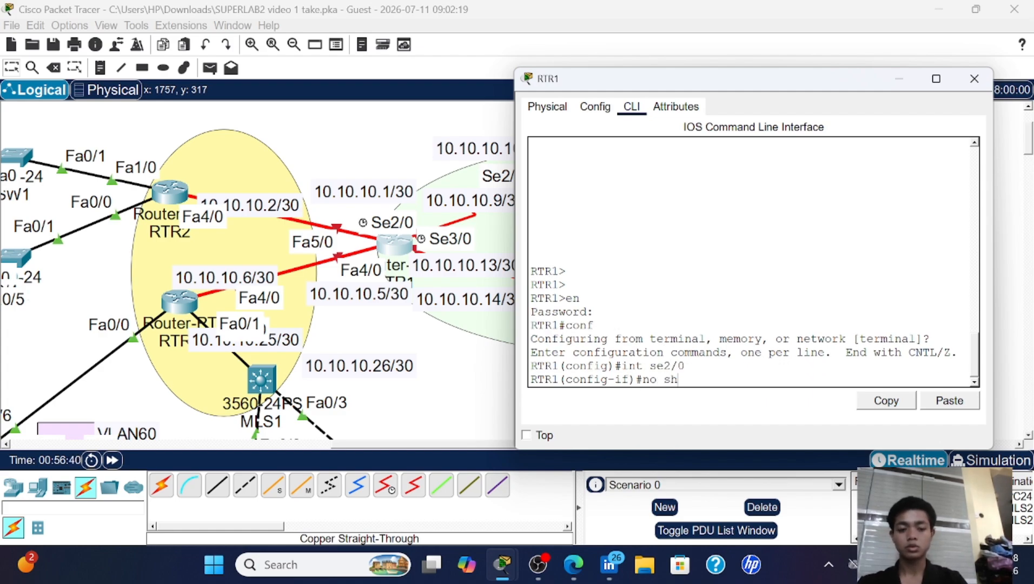
key("Return")
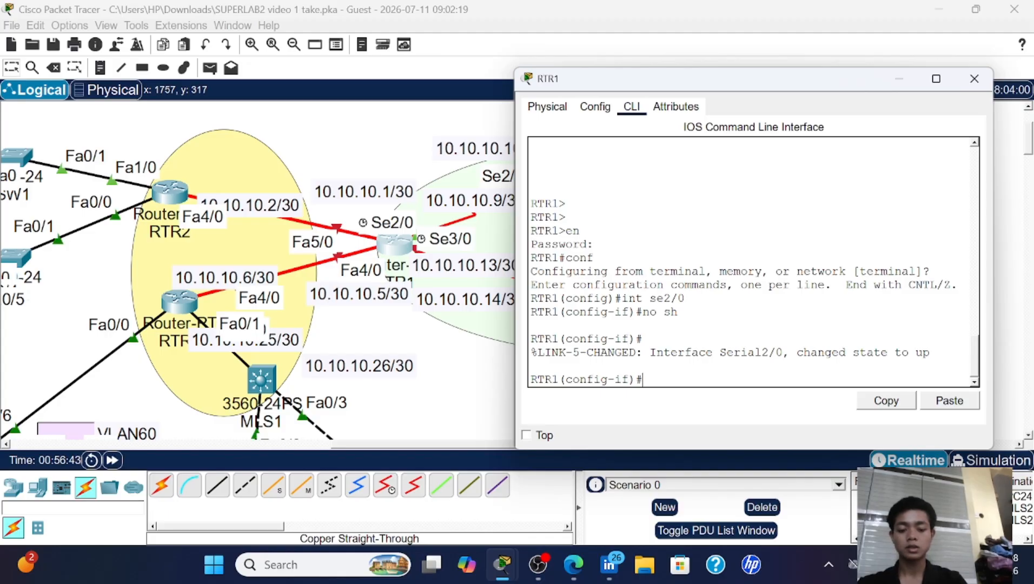
type("ip add 10.")
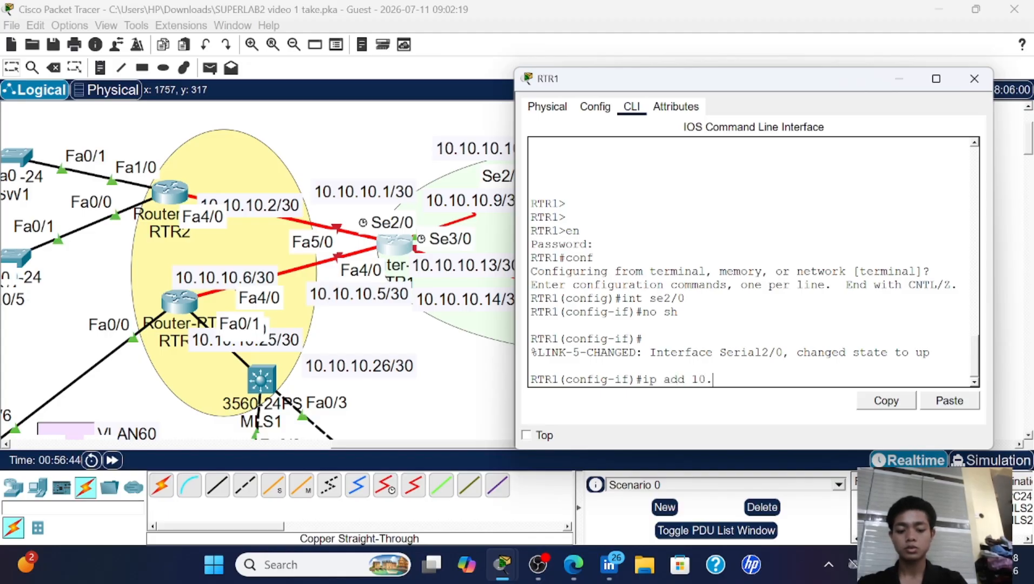
type("10.10.9 ")
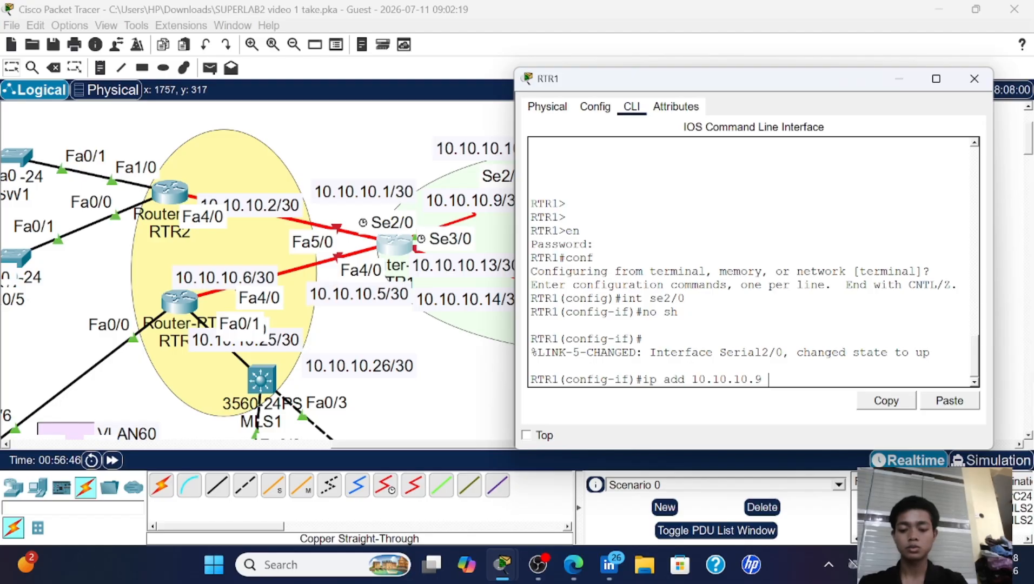
type("255.255.255.252")
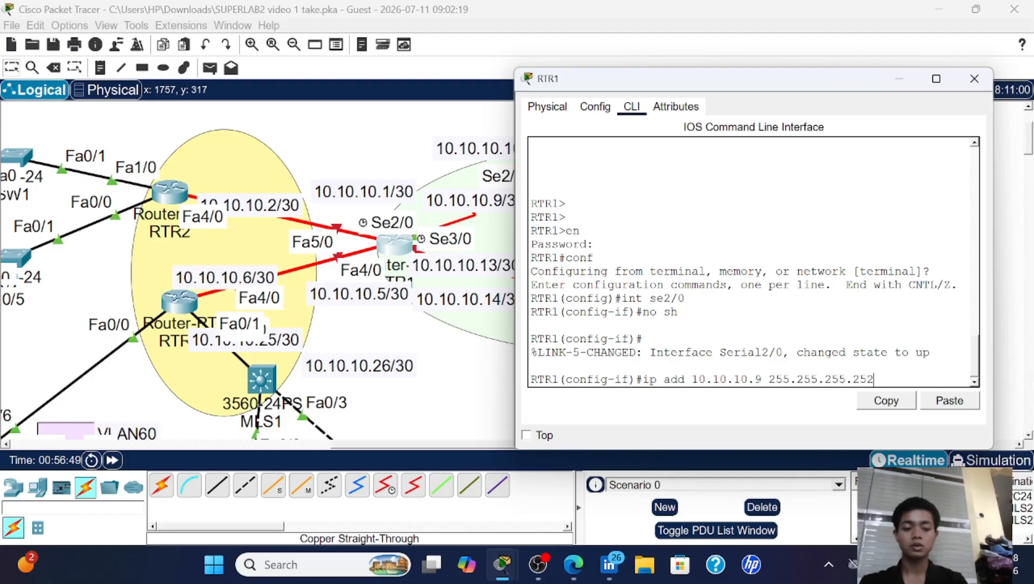
key("Return")
key("Return")
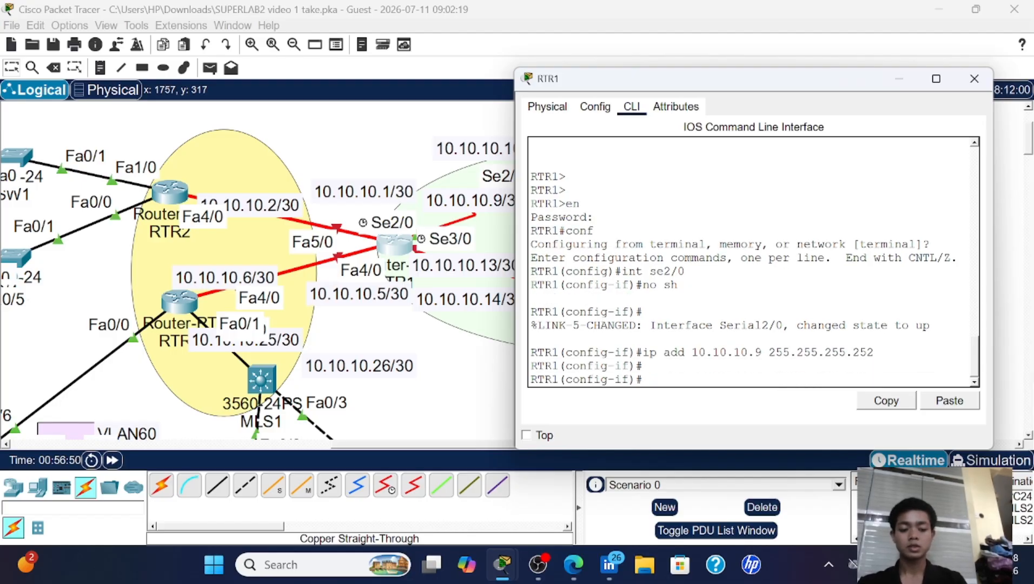
- Switch to RTR1's Serial3/0 interface and enable it
key("Up")
key("Up")
key("Down")
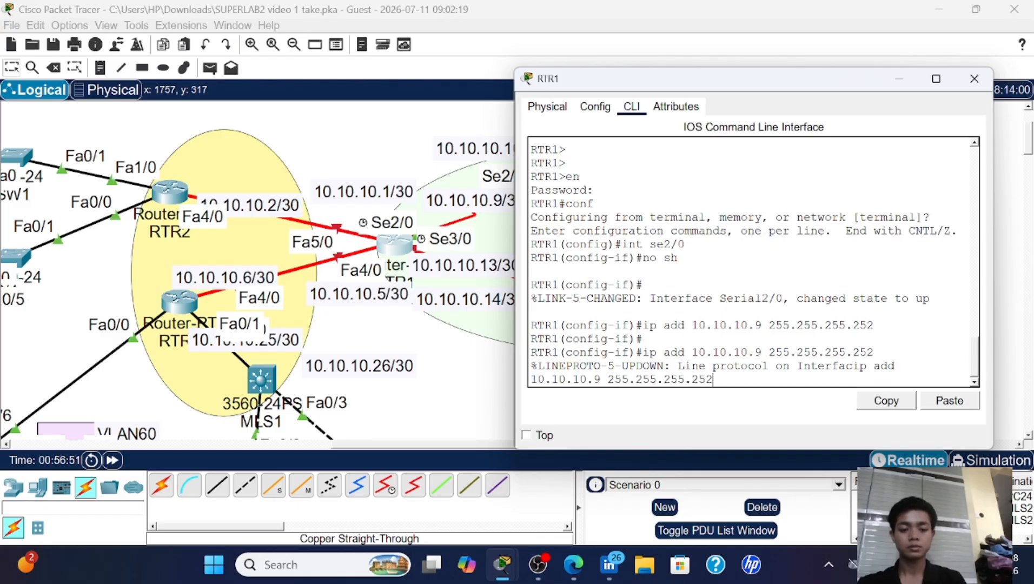
key("Down")
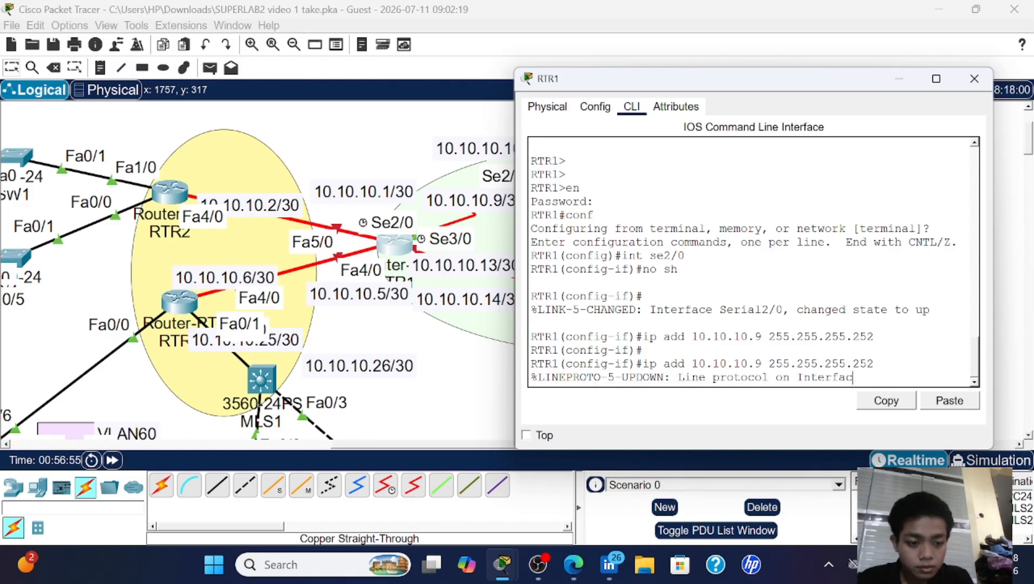
key("Return")
key("Return")
key("Up")
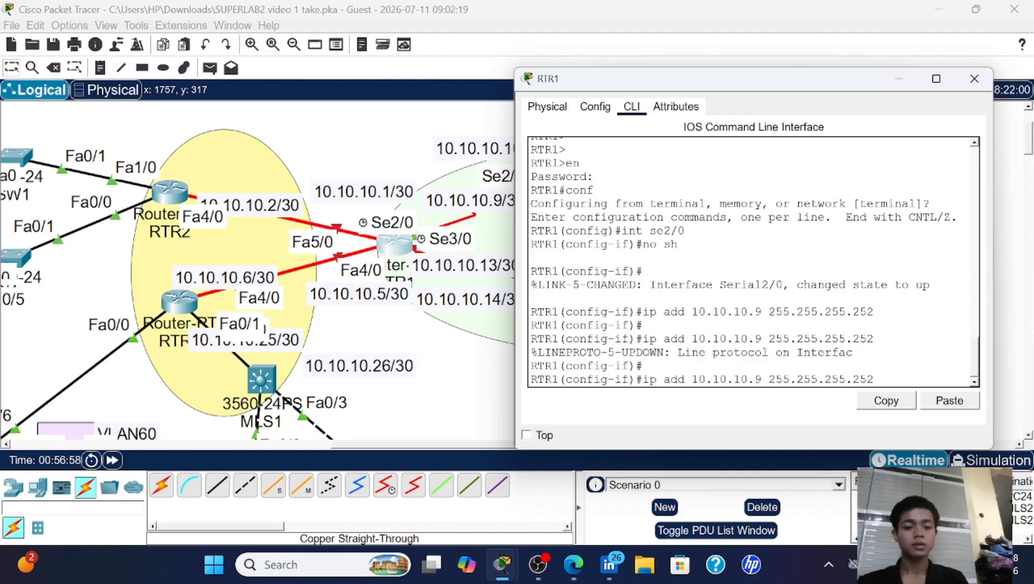
key("Up")
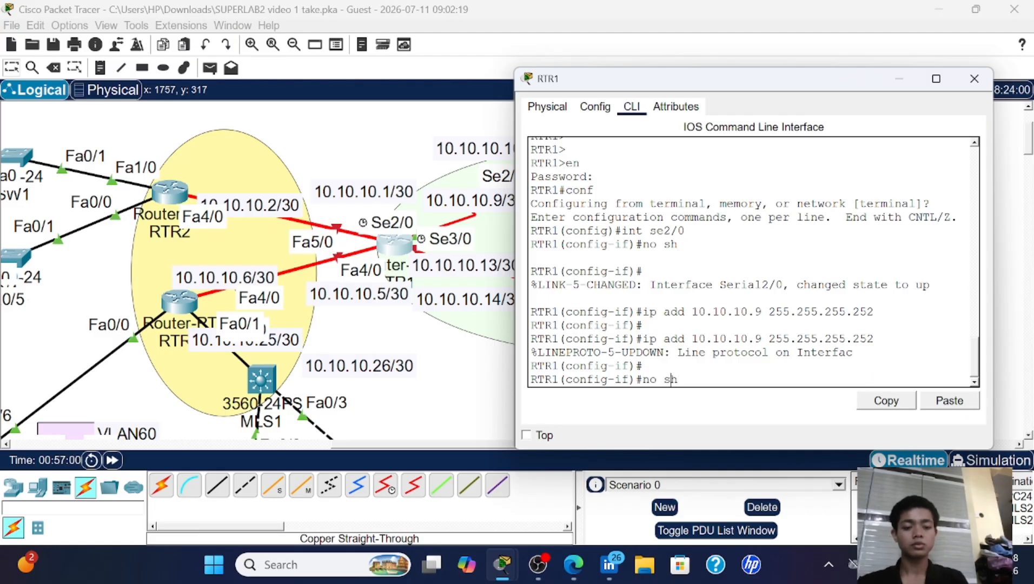
key("Up")
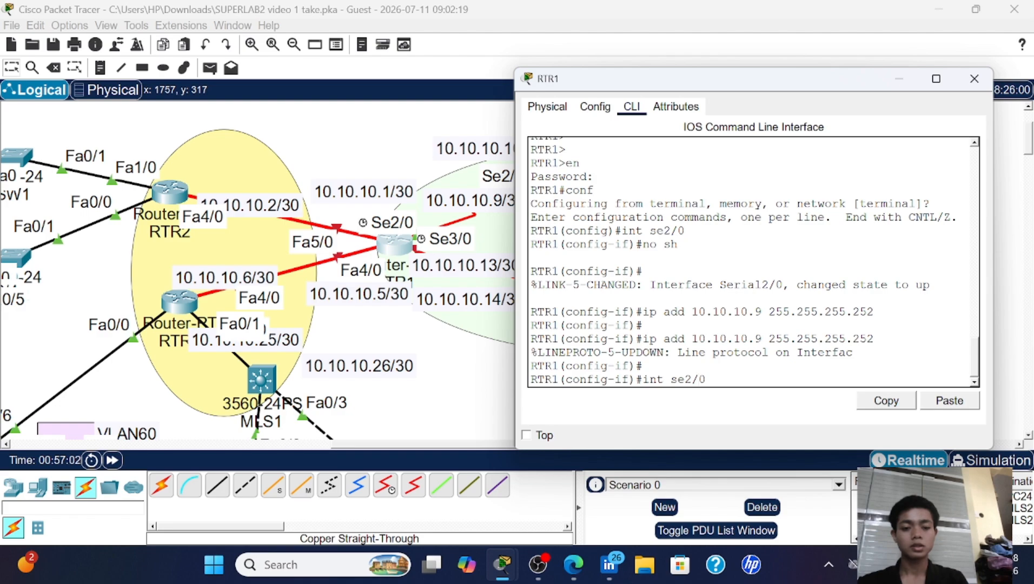
key("BackSpace")
key("BackSpace")
key("BackSpace")
type("3/0")
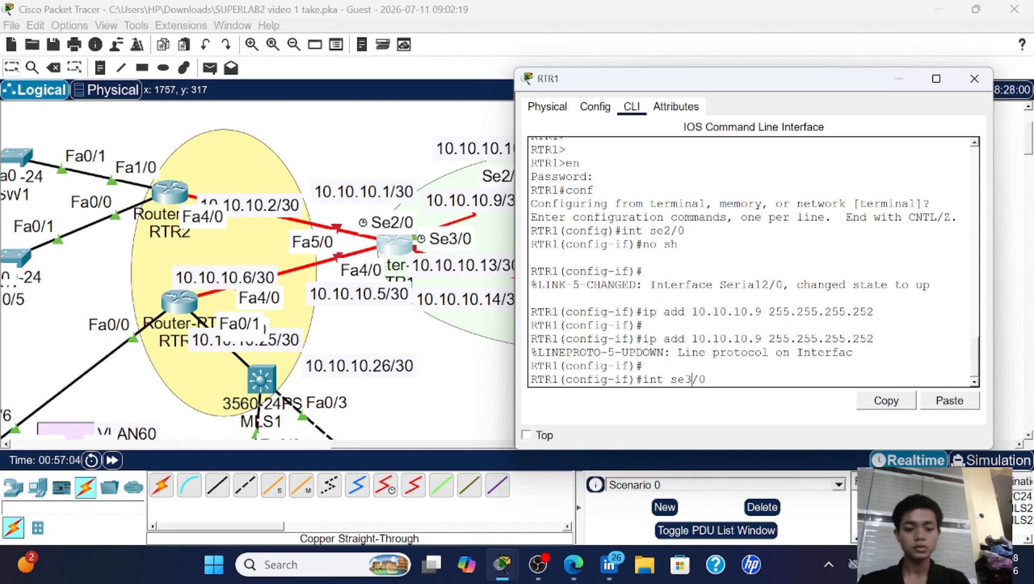
key("Return")
key("Return")
type("no s")
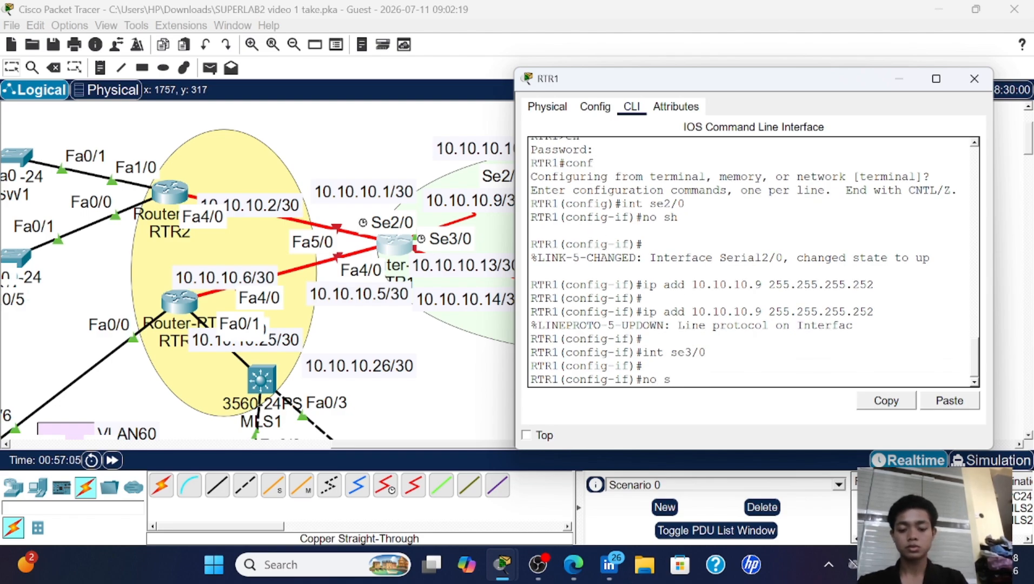
type("h")
key("Return")
key("Return")
key("Up")
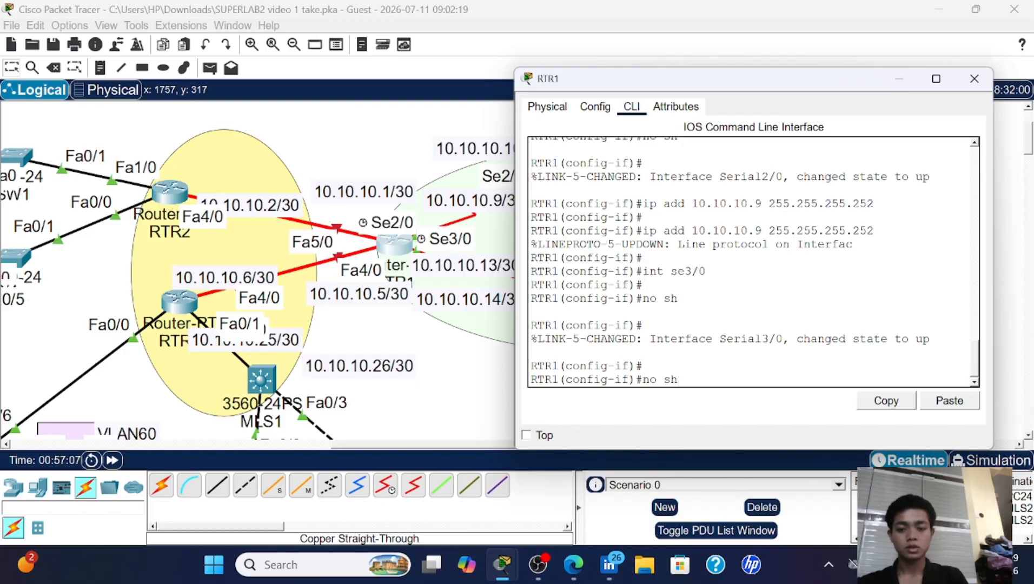
- Give Serial3/0 the address 10.10.10.13 255.255.255.252
key("Up")
key("Up")
key("Left")
key("Left")
key("Left")
key("Left")
key("Left")
key("Left")
key("Left")
key("Left")
key("Left")
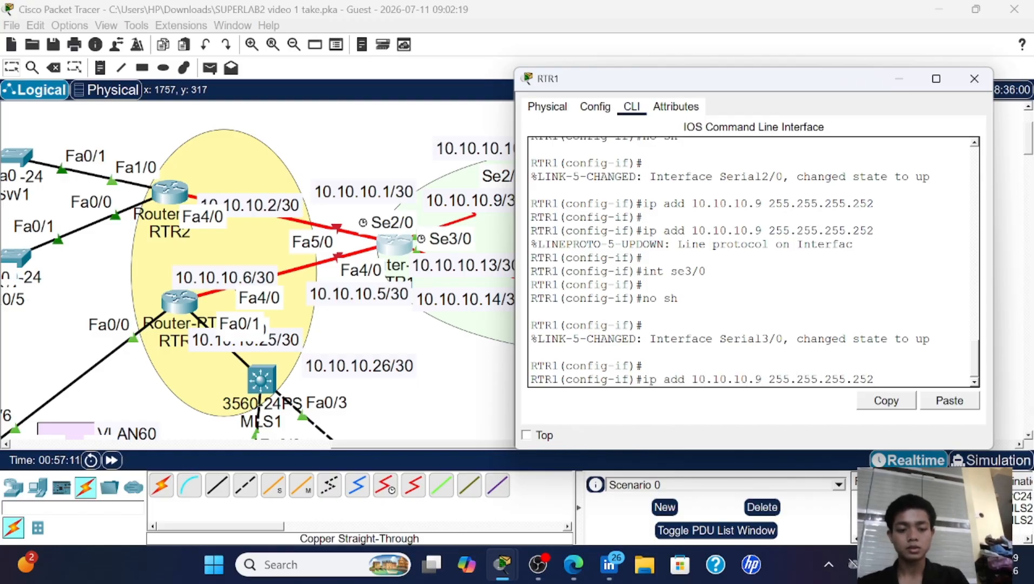
key("Left")
key("Left")
key("Left")
key("Left")
key("BackSpace")
type("13")
key("Return")
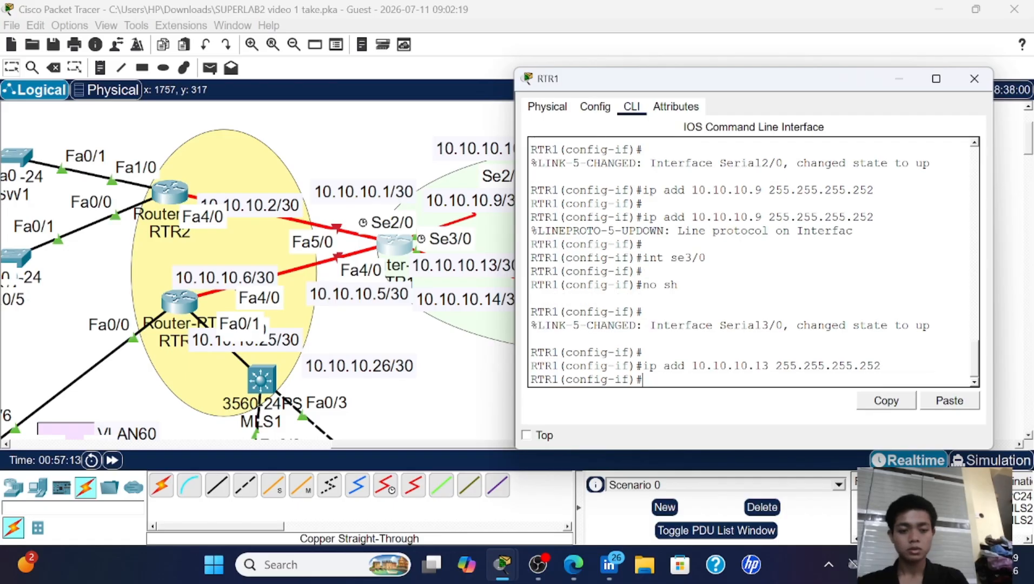
key("Return")
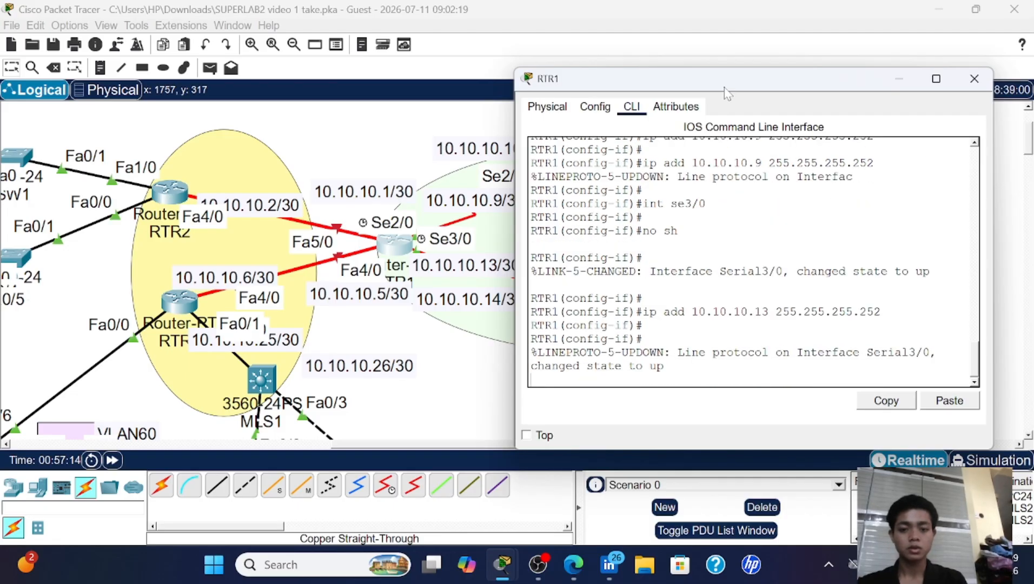
left_click_drag(725, 89, 793, 89)
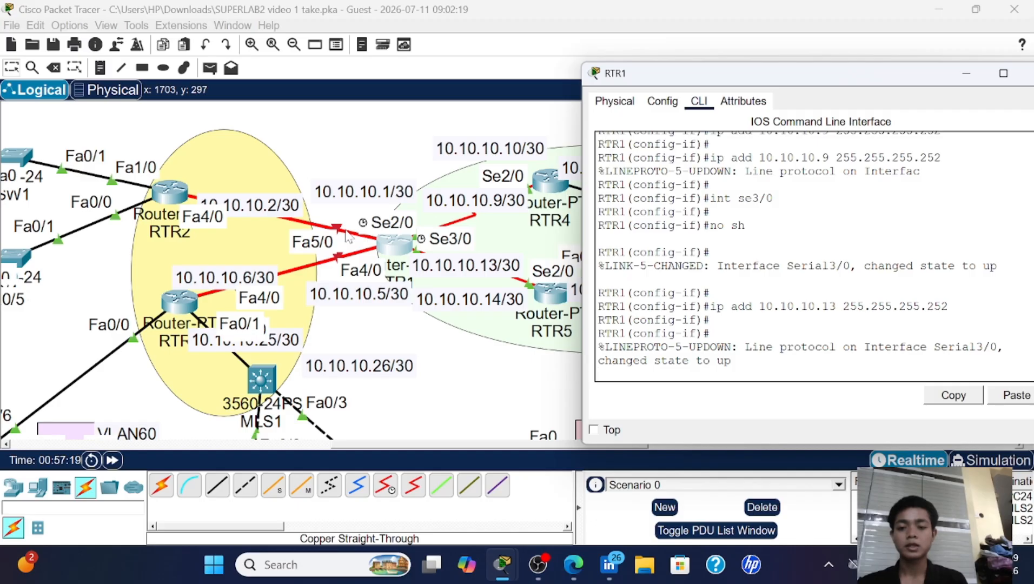
- Move the 10.10.10.14/30 label down toward RTR5 and return to RTR1's console
left_click(431, 272)
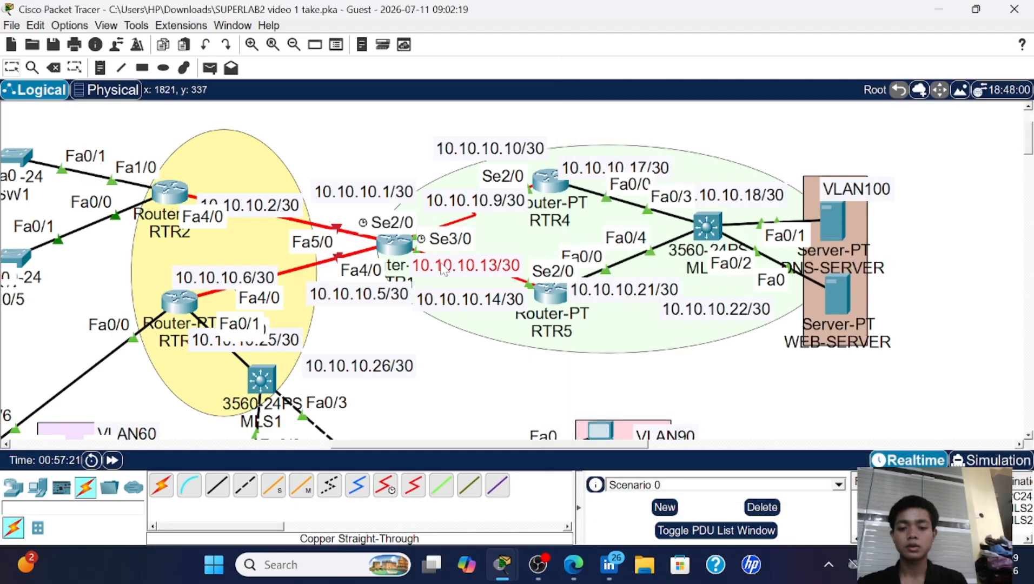
left_click_drag(460, 300, 483, 317)
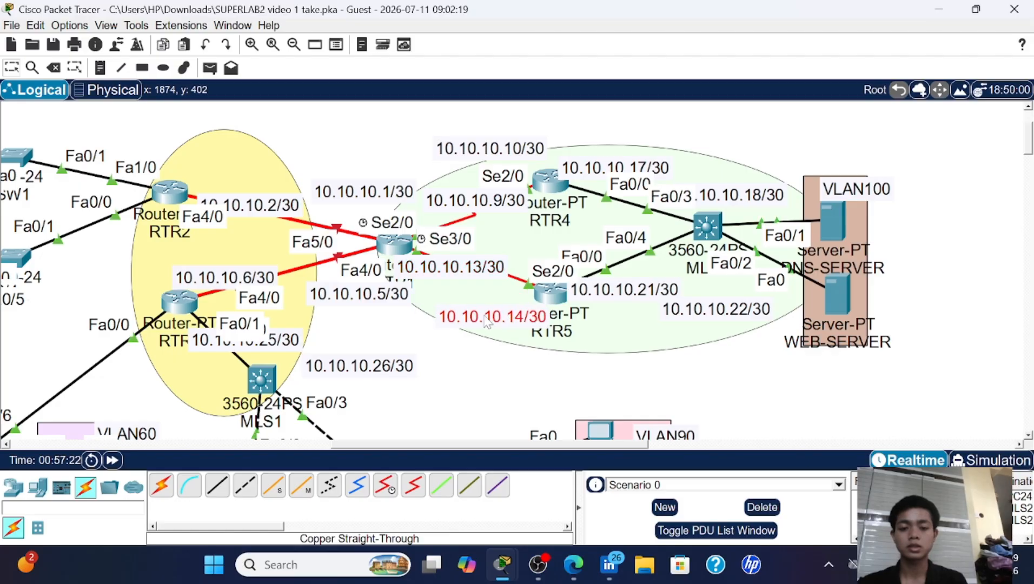
left_click(401, 246)
- Enable RTR1's Fa5/0 and assign it 10.10.10.1 255.255.255.252
key("Return")
key("Return")
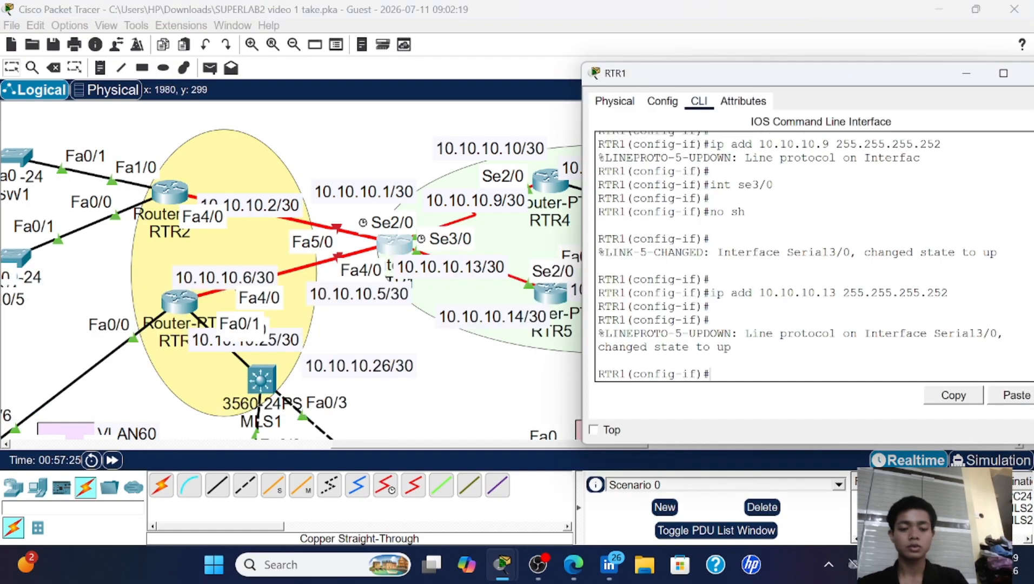
type("ex")
key("Return")
key("Return")
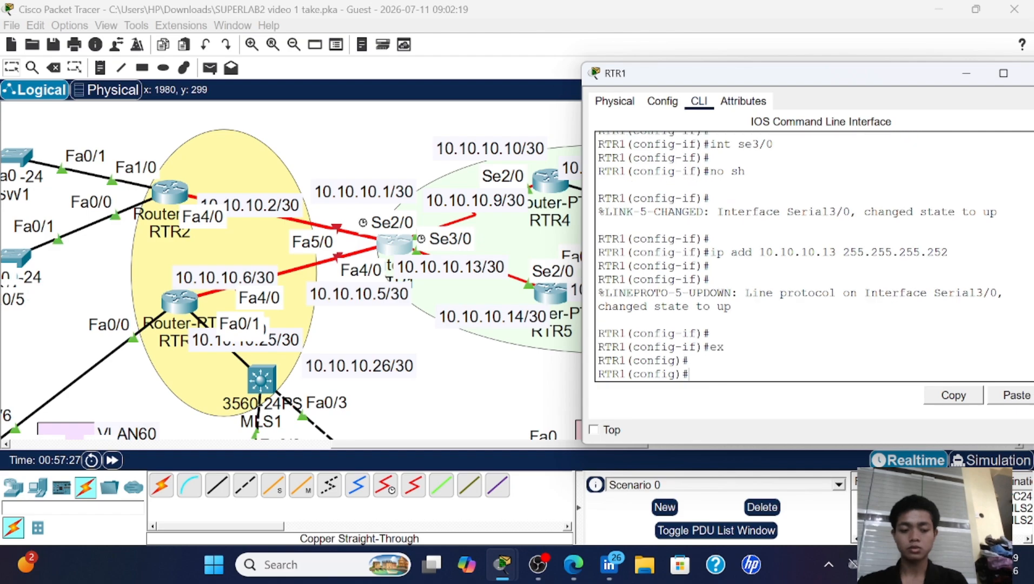
type("in")
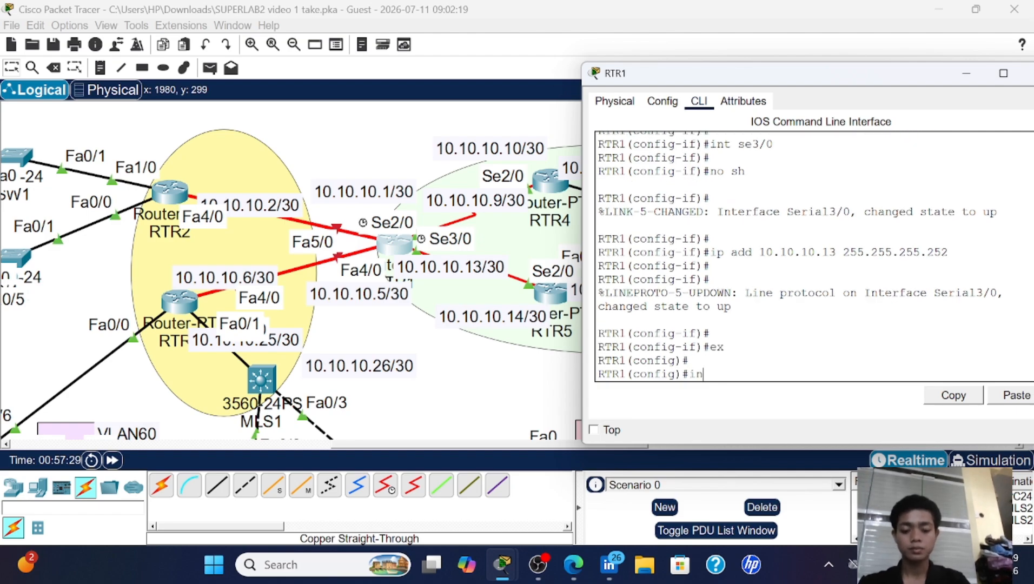
type("t fa")
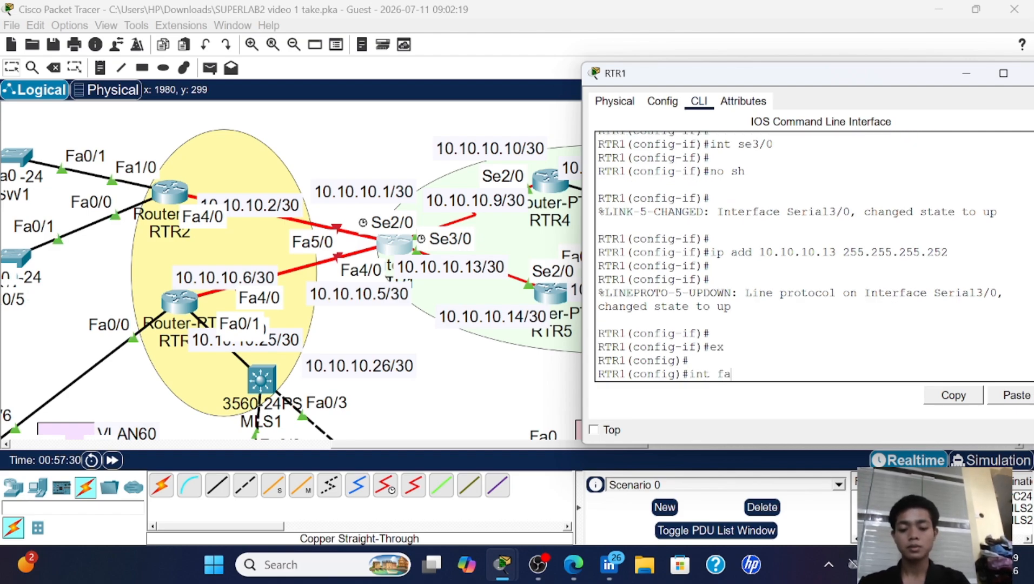
type("5/0")
key("Return")
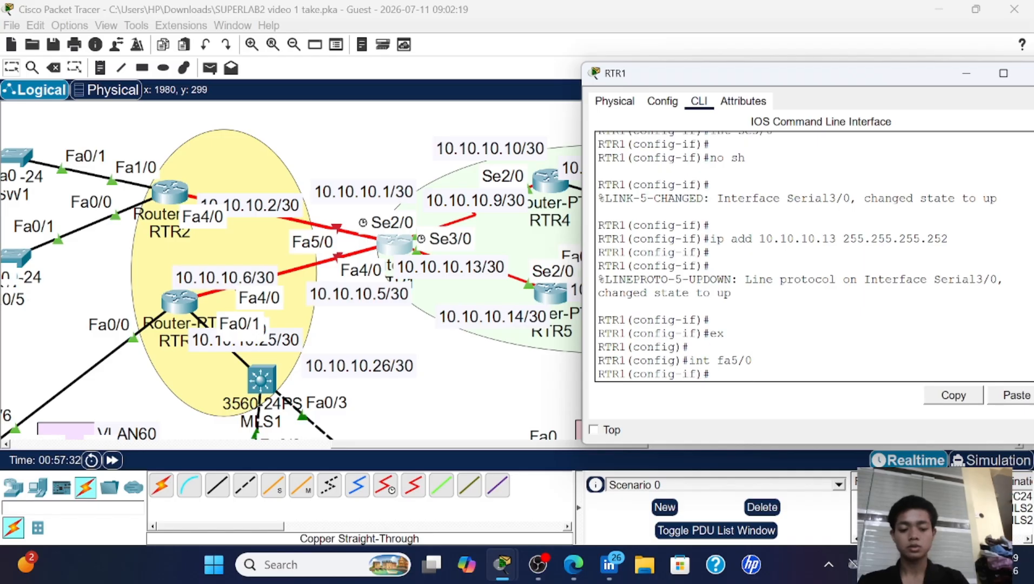
type("no sh")
key("Return")
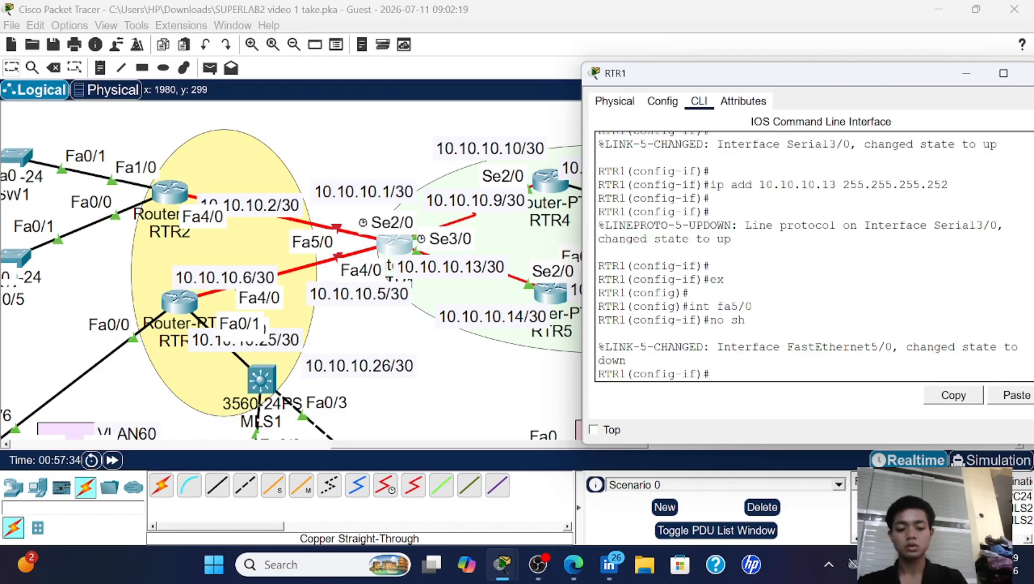
key("Return")
type("ip add")
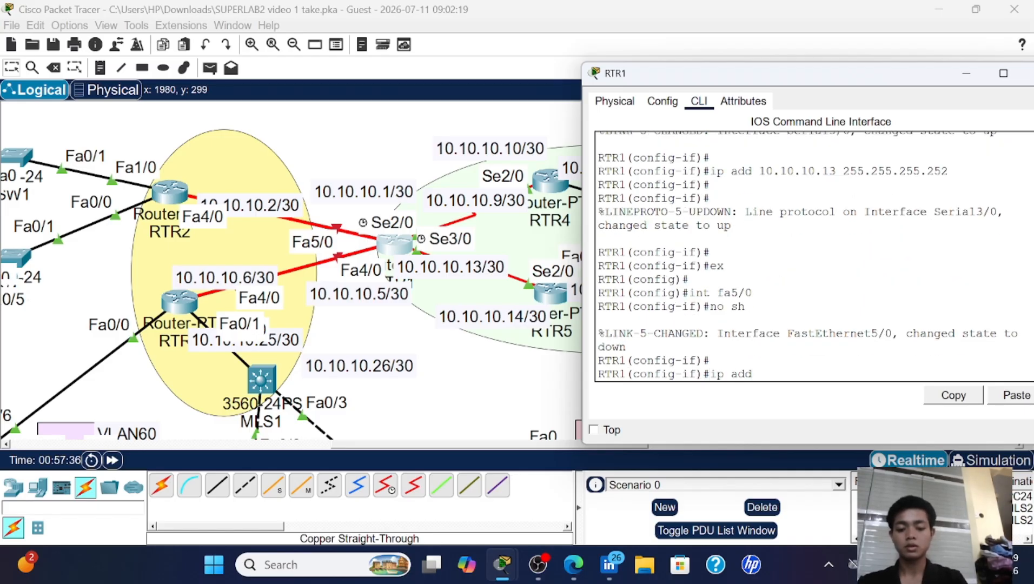
type(" 10.10.10.")
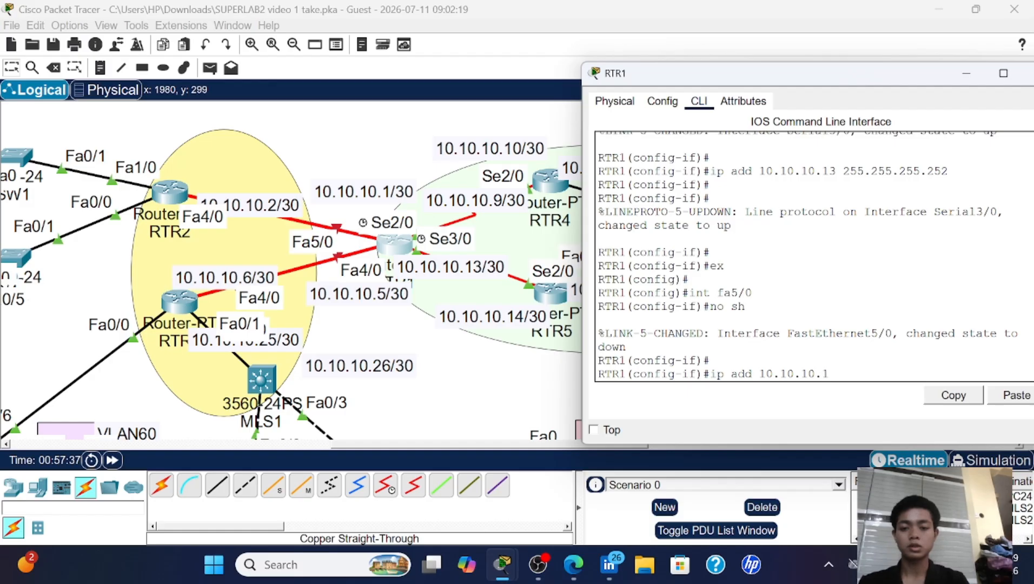
type("1 255.255.255")
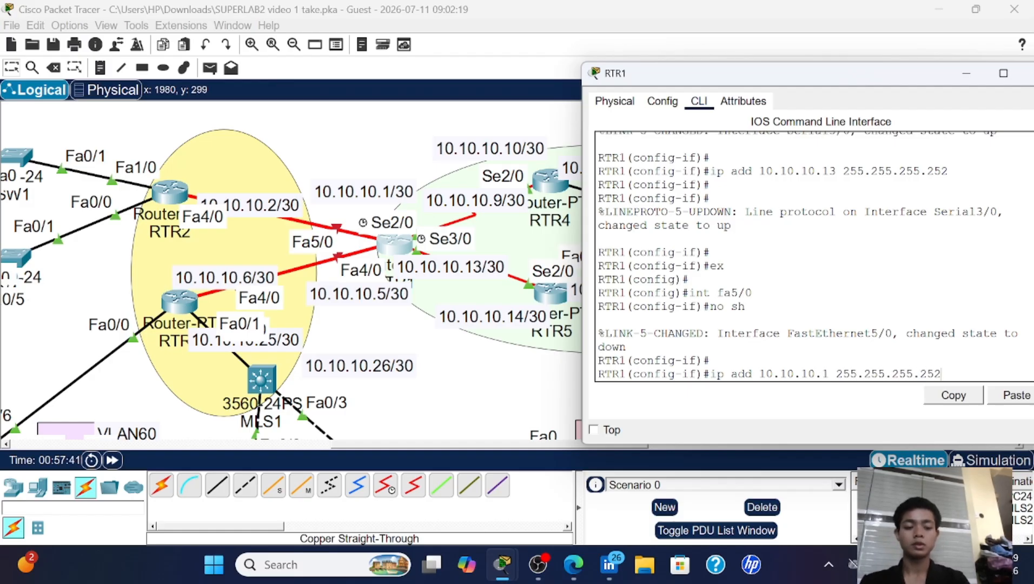
type(".252")
key("Return")
- Enable Fa4/0 with 10.10.10.5 255.255.255.252, then exit interface mode
key("Up")
key("Up")
key("Up")
key("Up")
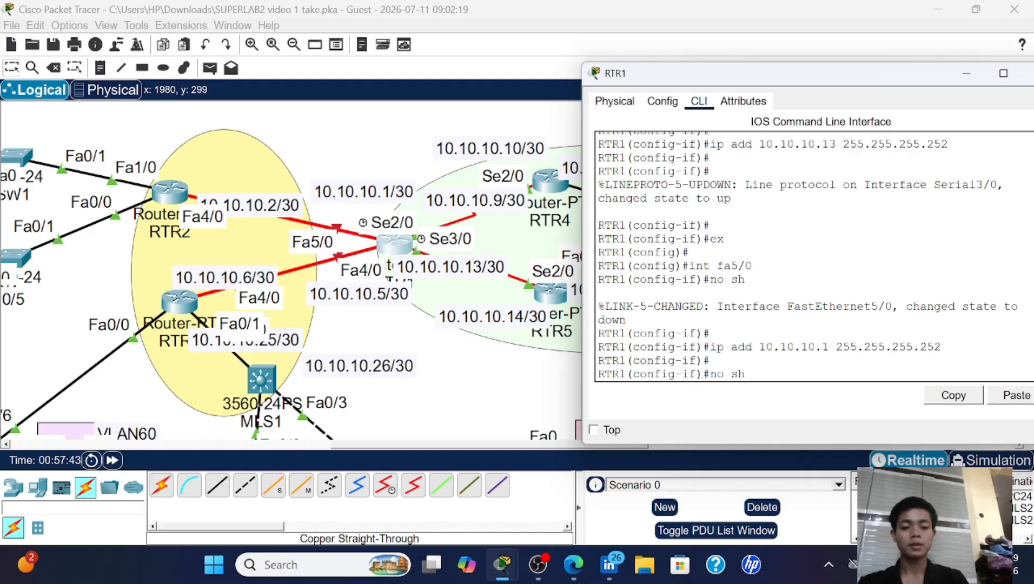
key("Down")
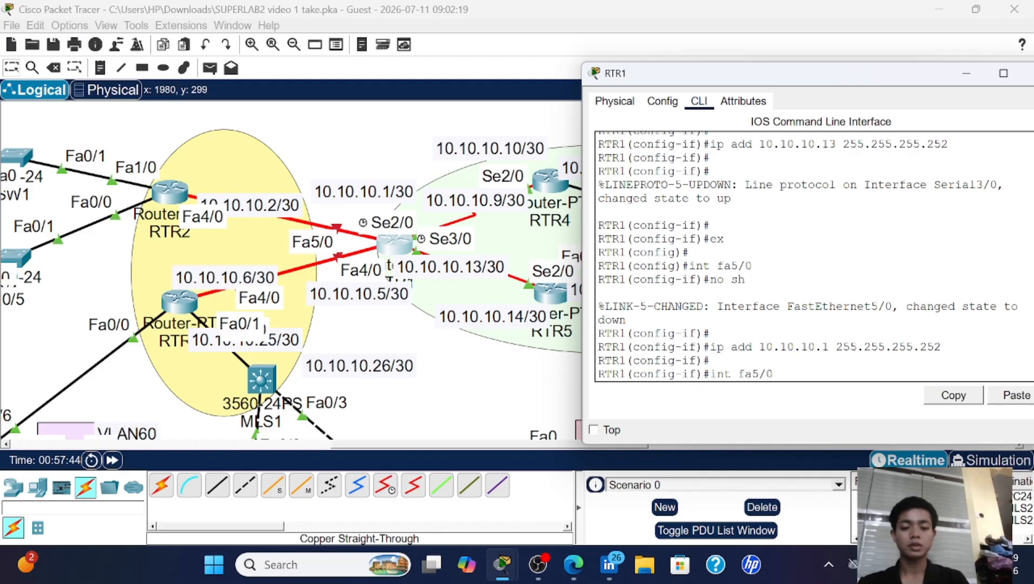
key("Left")
key("Left")
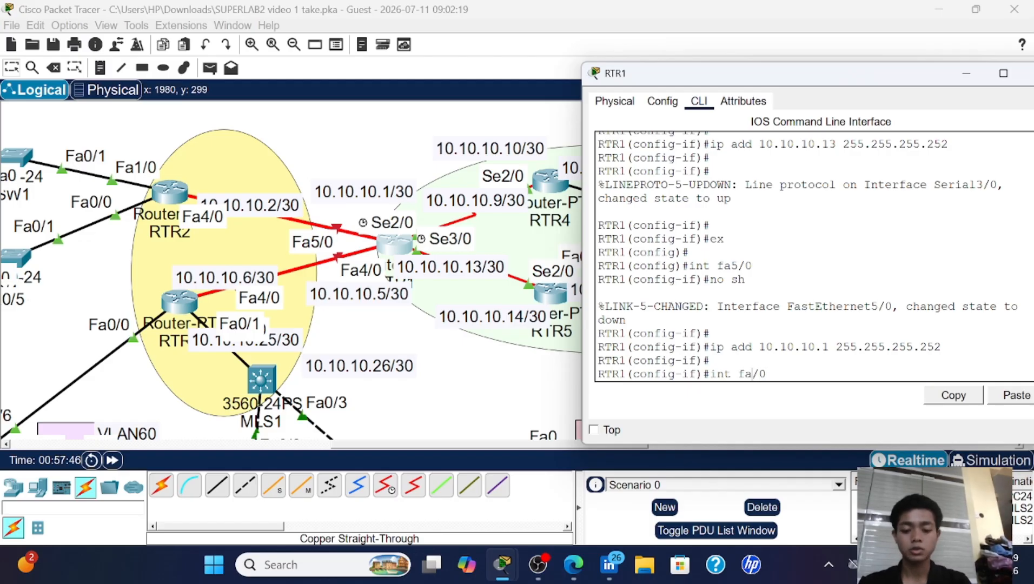
key("BackSpace")
type("4")
key("Return")
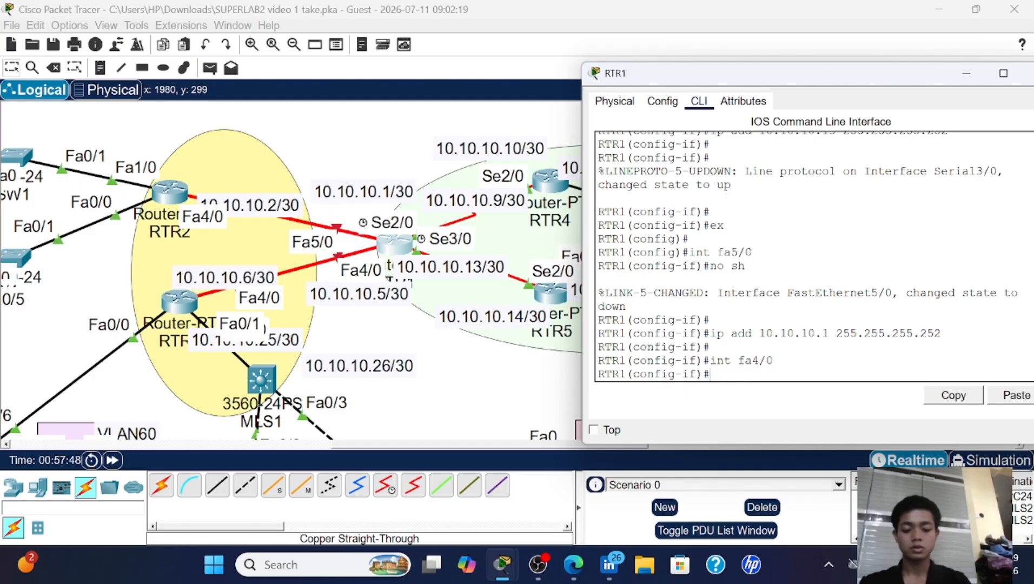
key("Return")
key("Up")
key("Up")
key("Up")
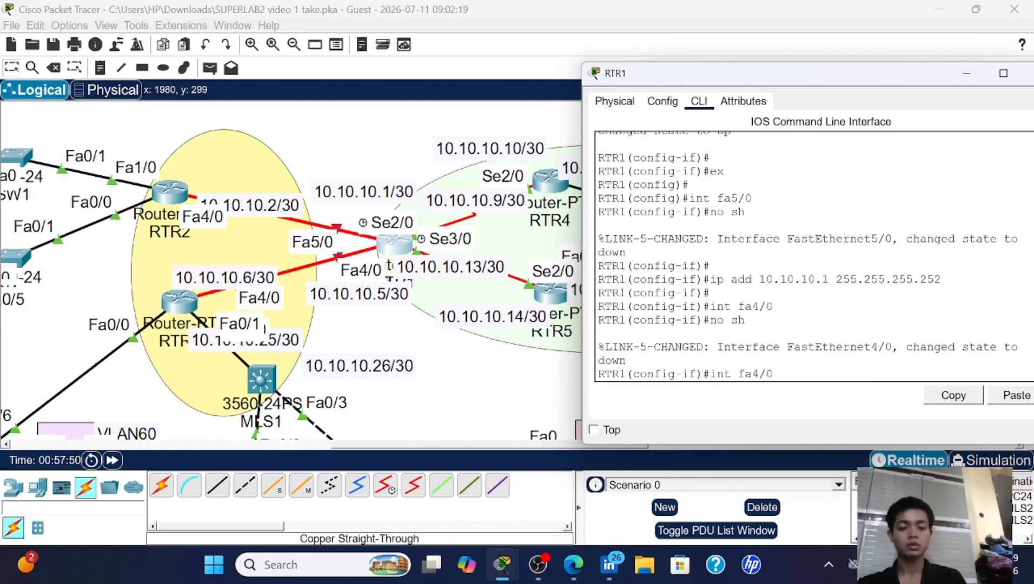
key("Left")
key("Left")
key("Left")
key("Left")
key("Left")
key("Left")
key("Left")
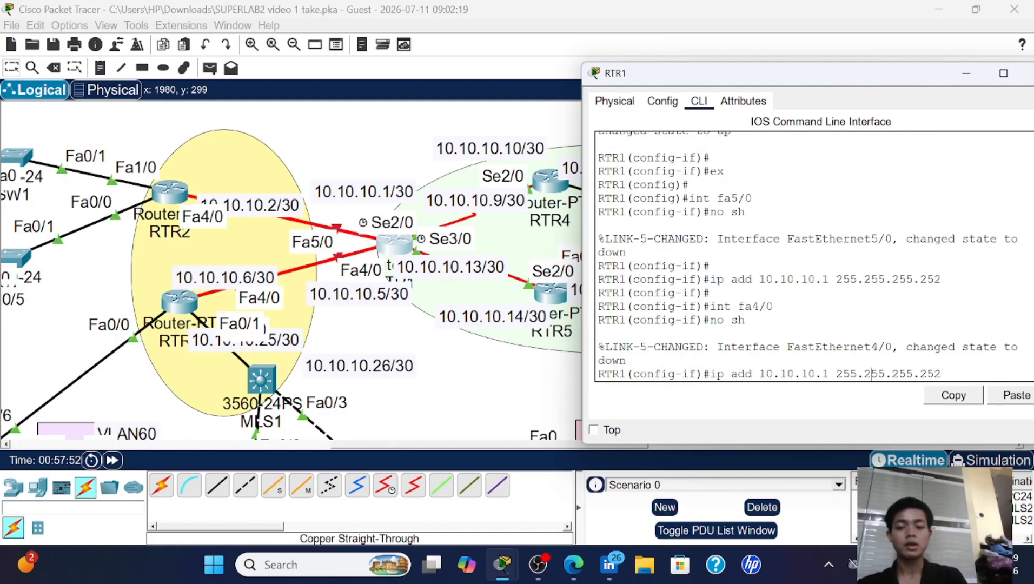
key("Left")
key("Left")
key("Left")
key("Left")
key("Left")
key("Left")
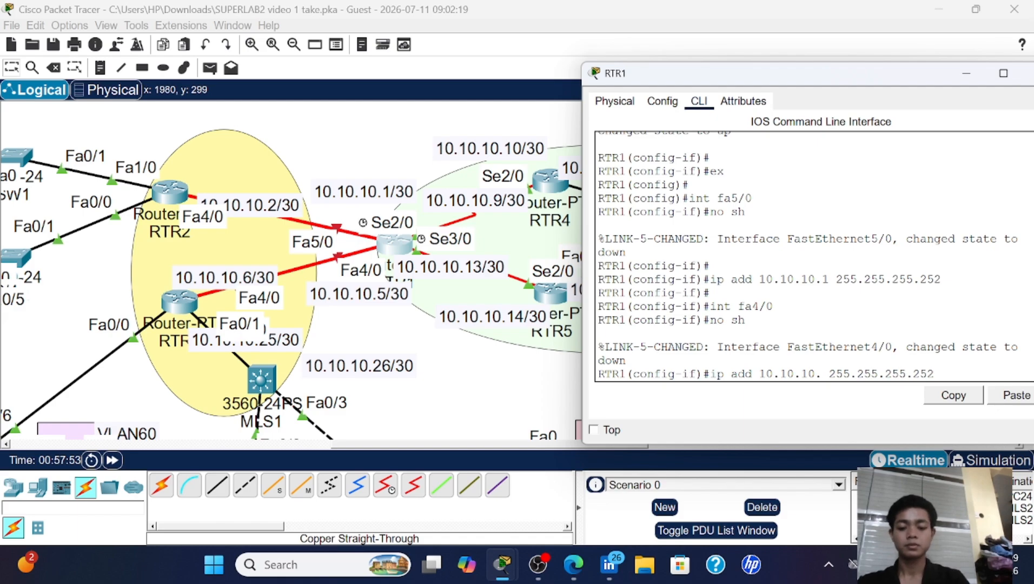
key("BackSpace")
type("5")
key("Return")
key("Return")
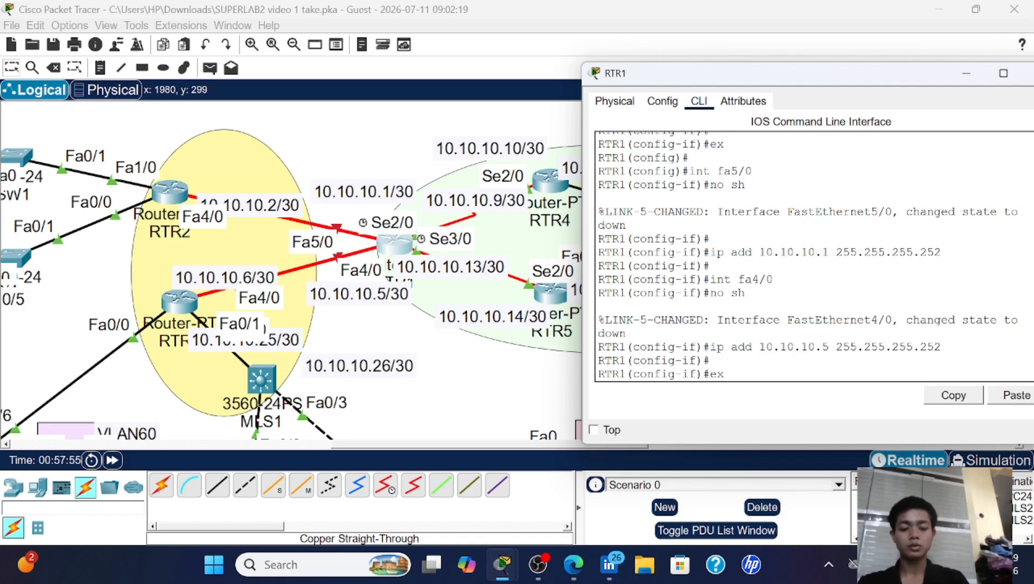
type("ex")
key("Return")
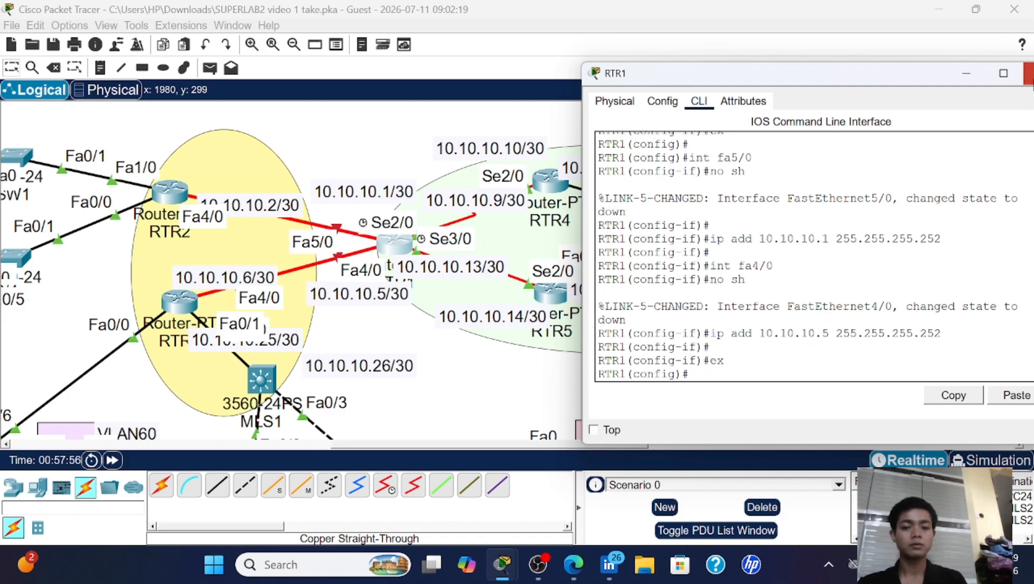
- Close RTR1, open RTR2's console, and enter privileged and global configuration mode
left_click(1028, 73)
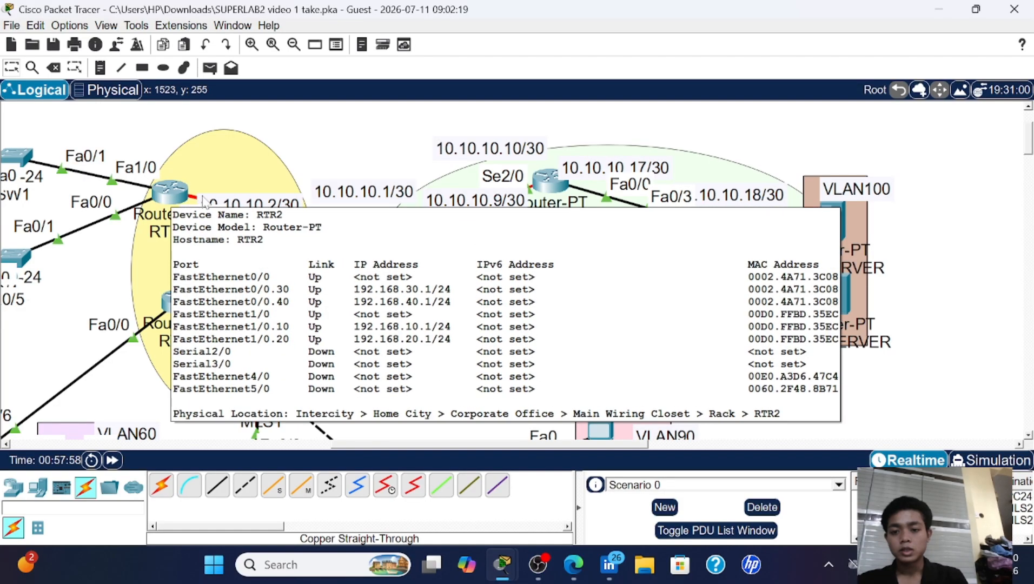
left_click(174, 193)
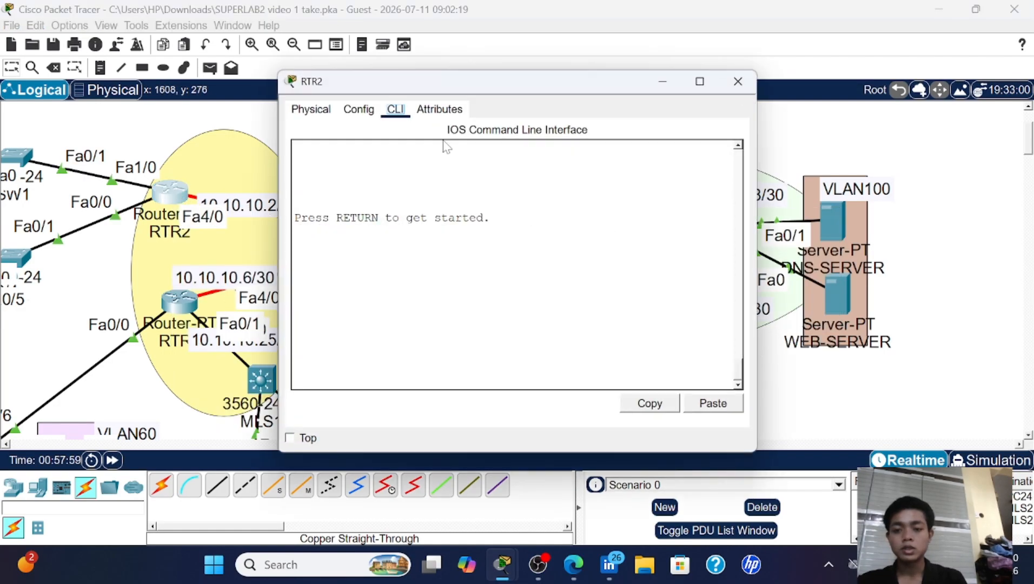
key("Return")
key("Return")
key("Return")
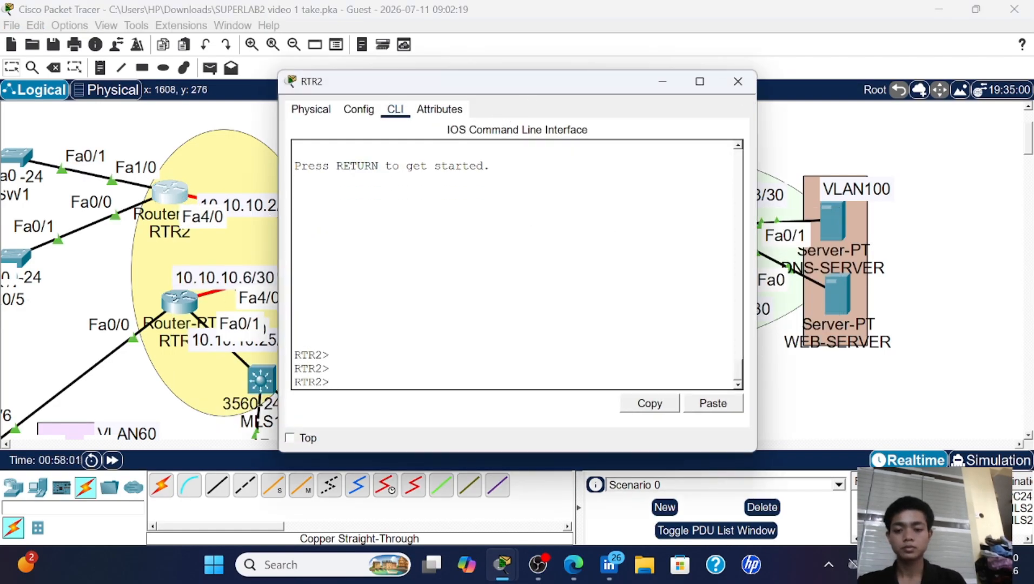
type("en")
key("Return")
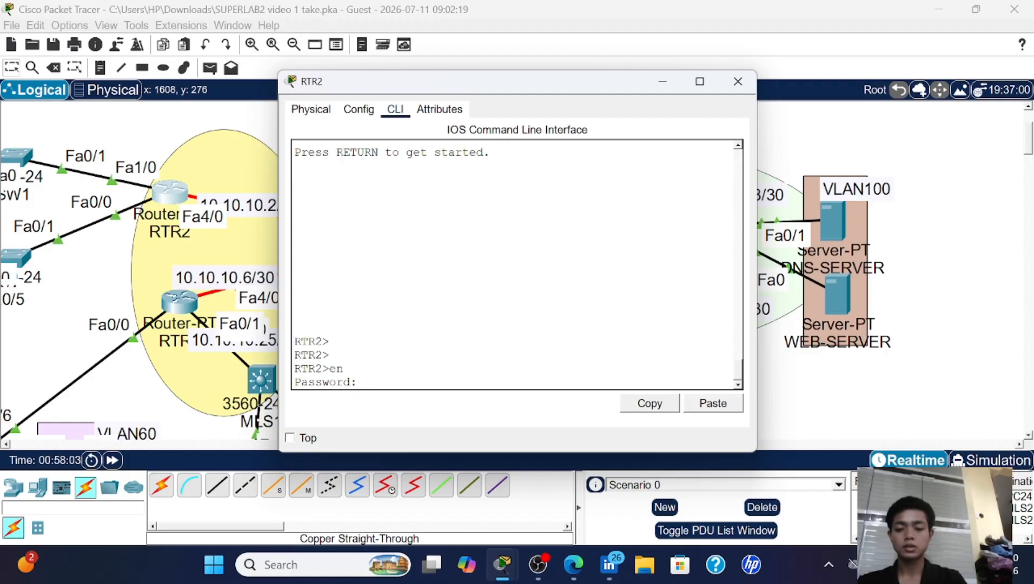
key("Return")
type("conf")
key("Return")
key("Return")
key("Return")
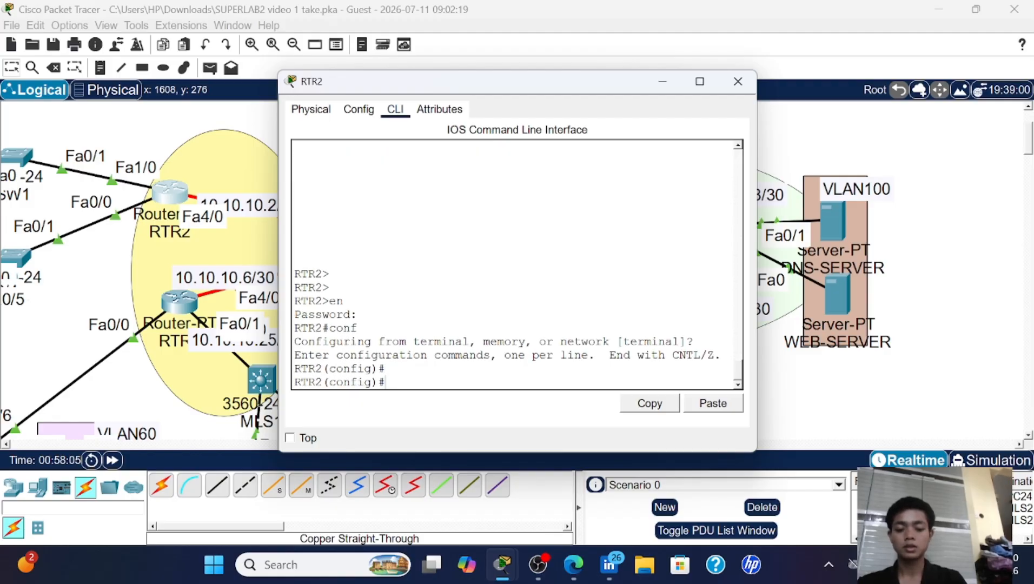
- Enable RTR2's Fa4/0 and assign it 10.10.10.2 255.255.255.252
type("int ")
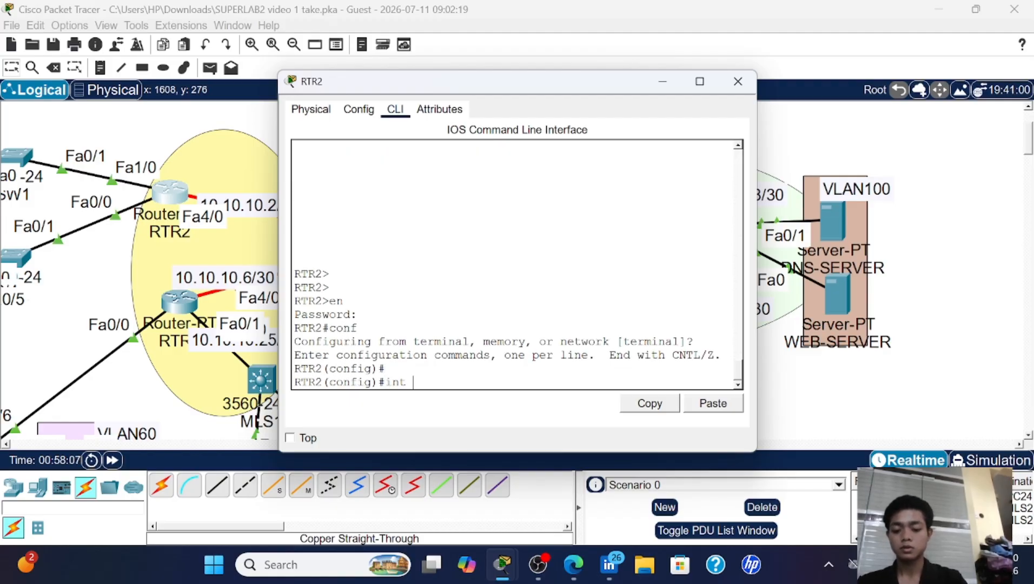
type("fa4")
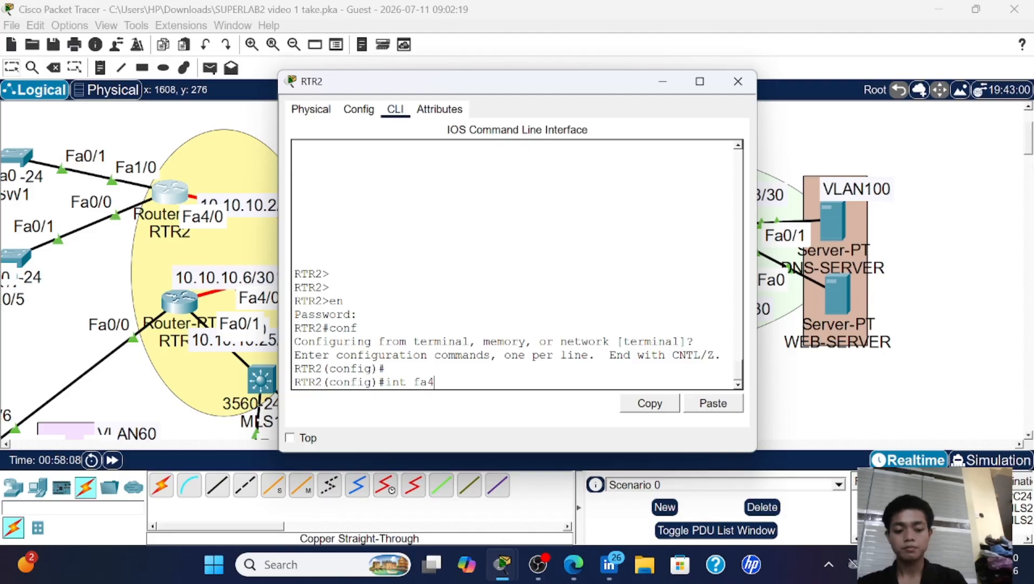
type(".")
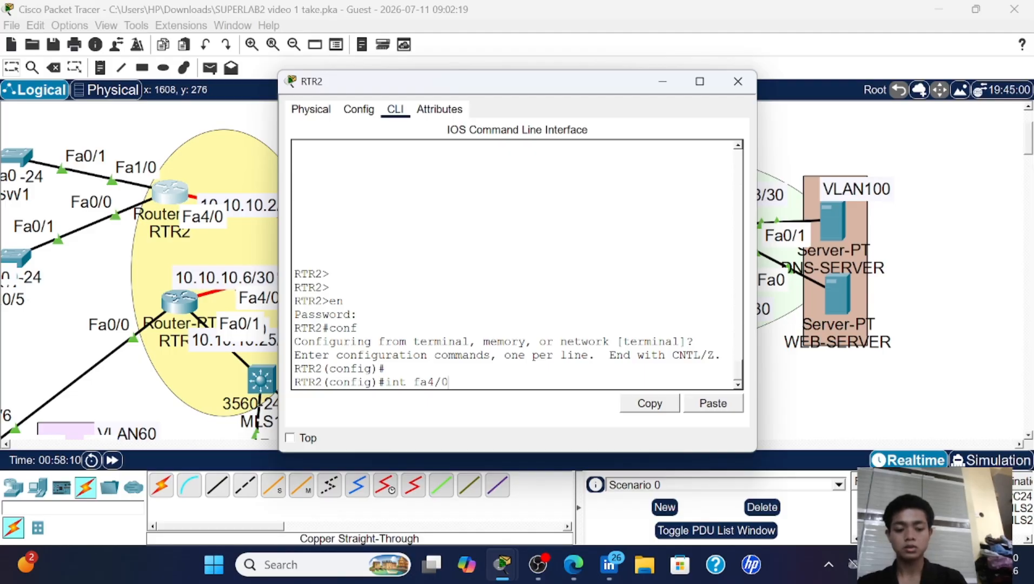
key("Return")
type("no sh")
key("Return")
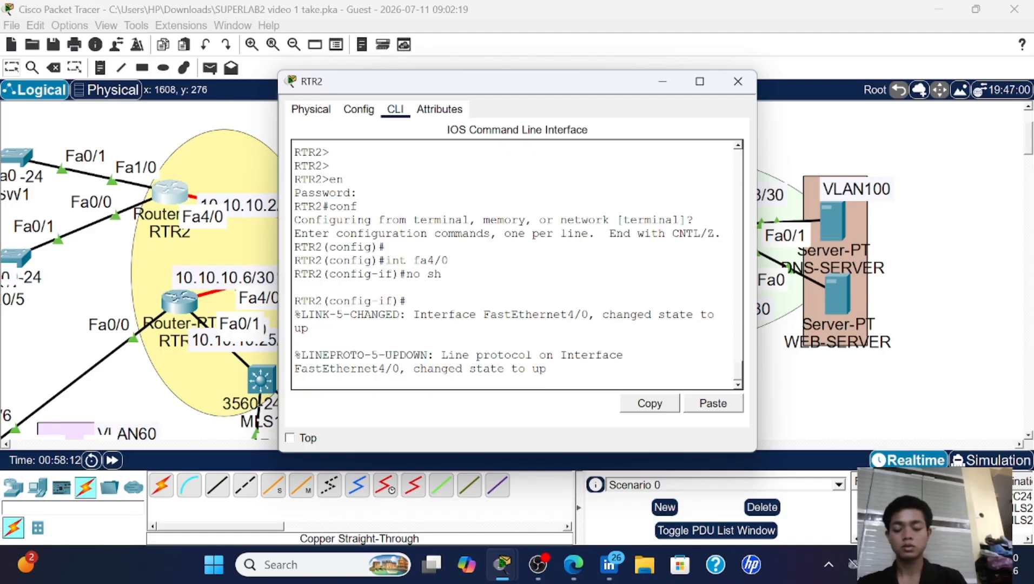
key("Return")
key("Return")
type("ip ad")
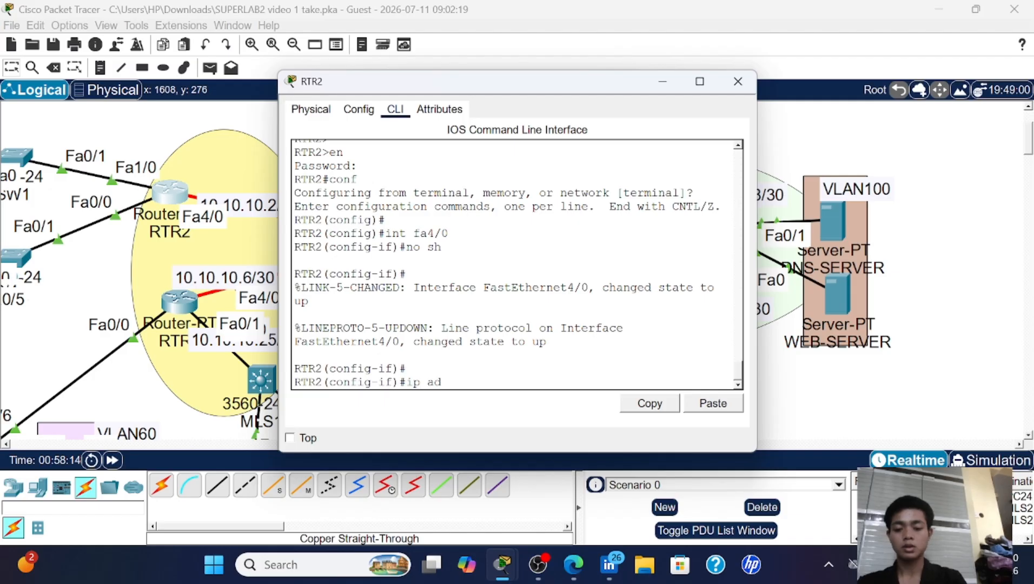
type("d 10.10.10")
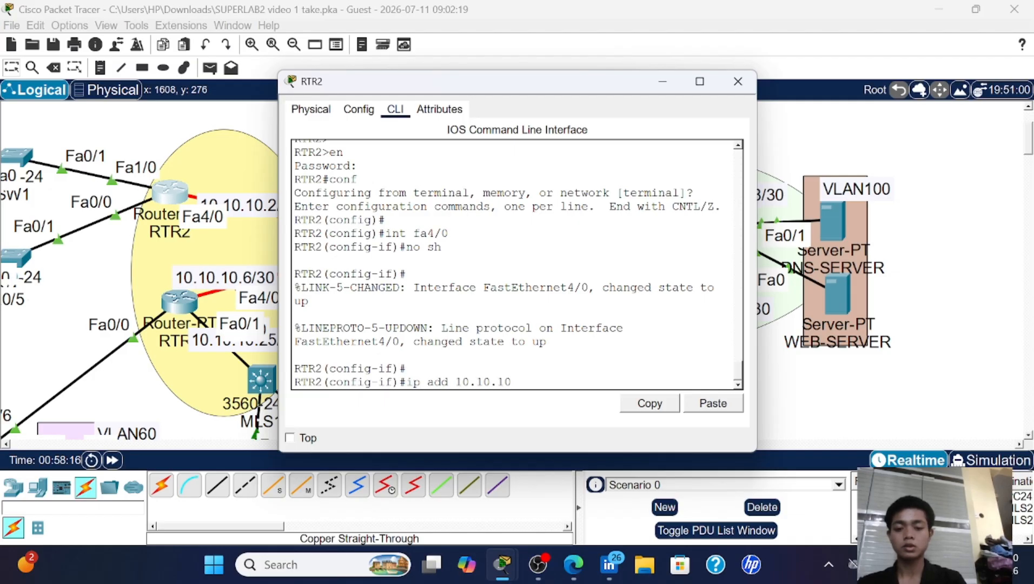
type(".")
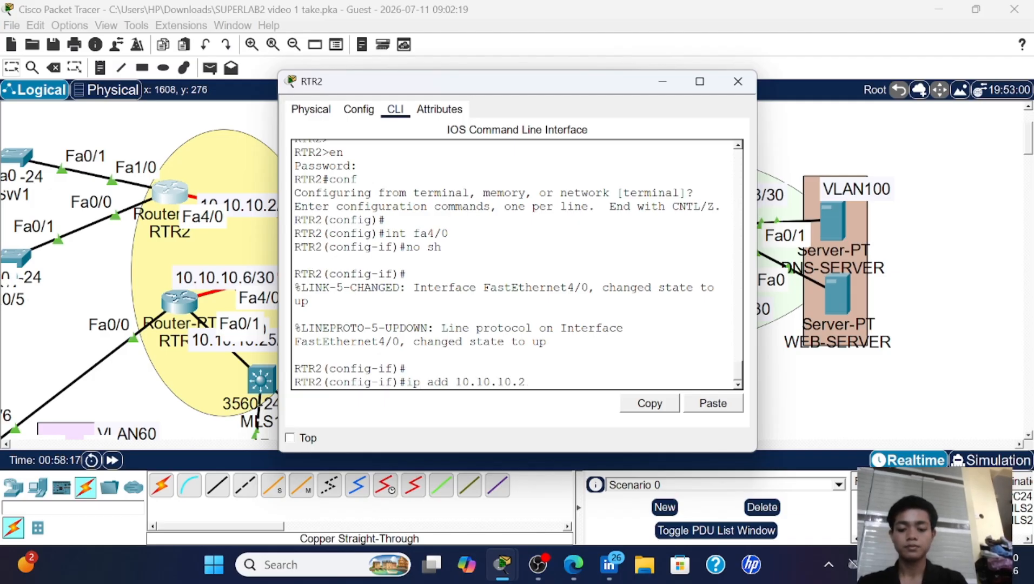
type("2 255.255.255.252")
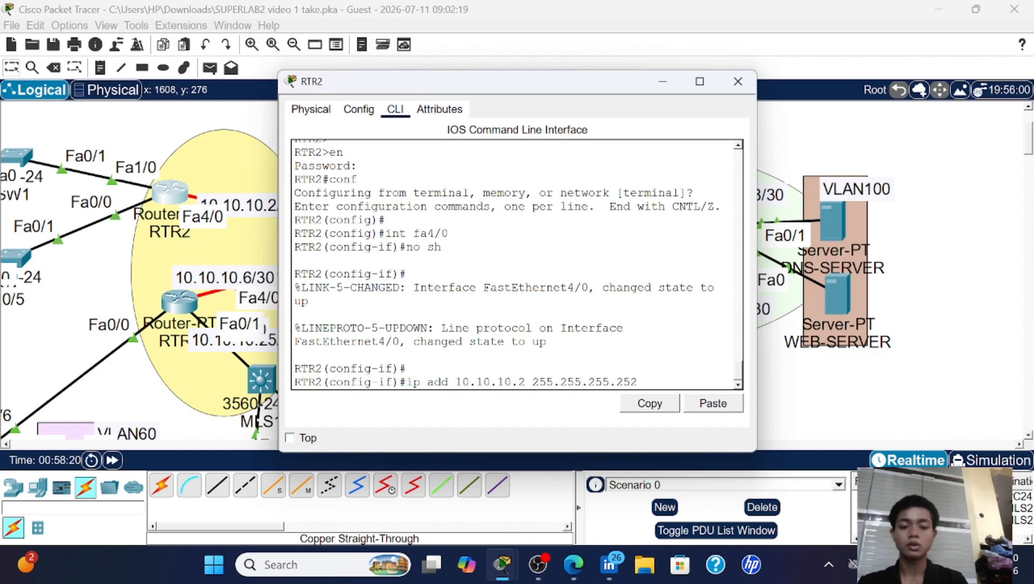
key("Return")
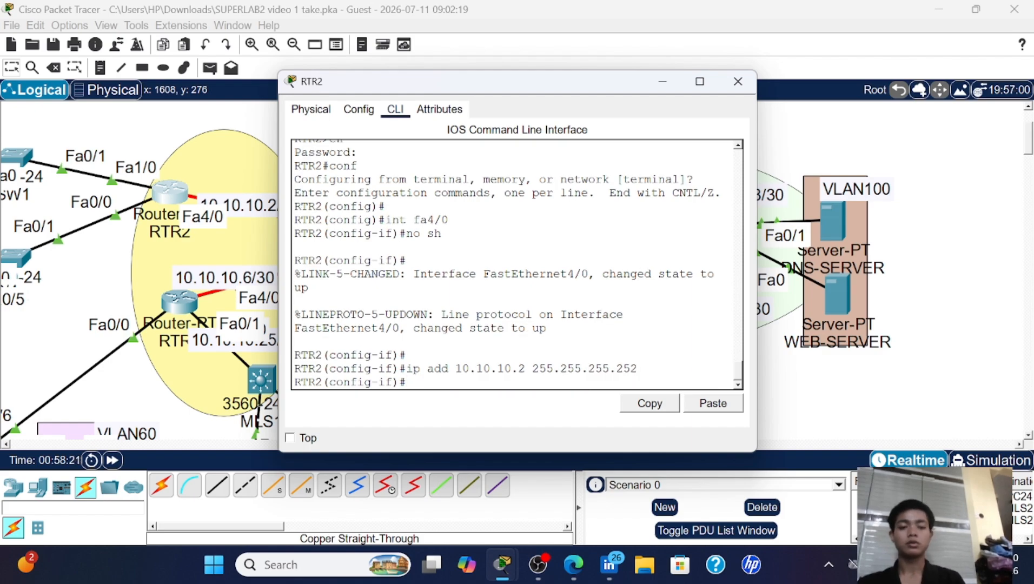
- Close RTR2, shift the 10.10.10.25/30 label left and MLS1 down-right, and open RTR3's window
left_click(737, 81)
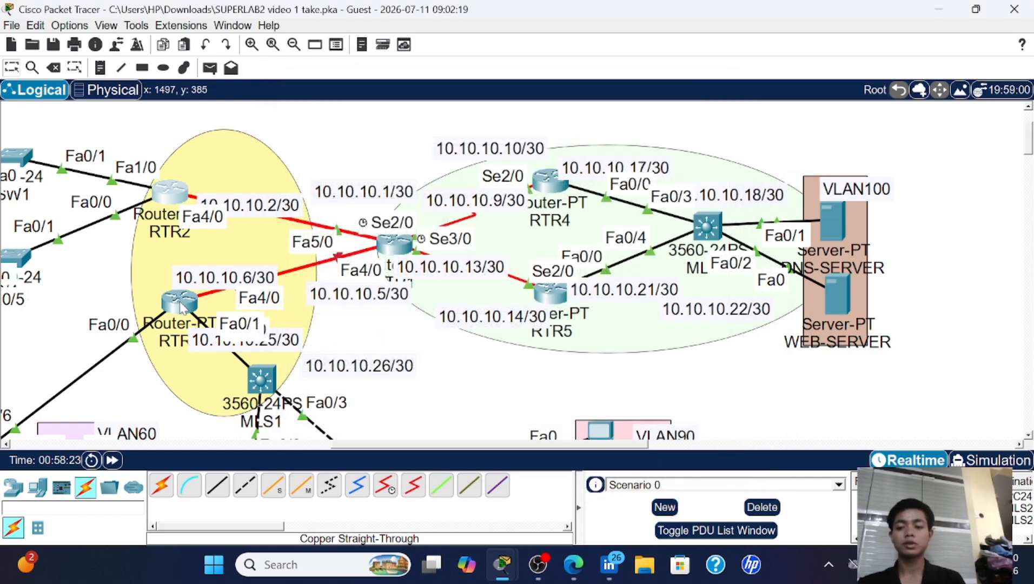
scroll(257, 300, "down", 2)
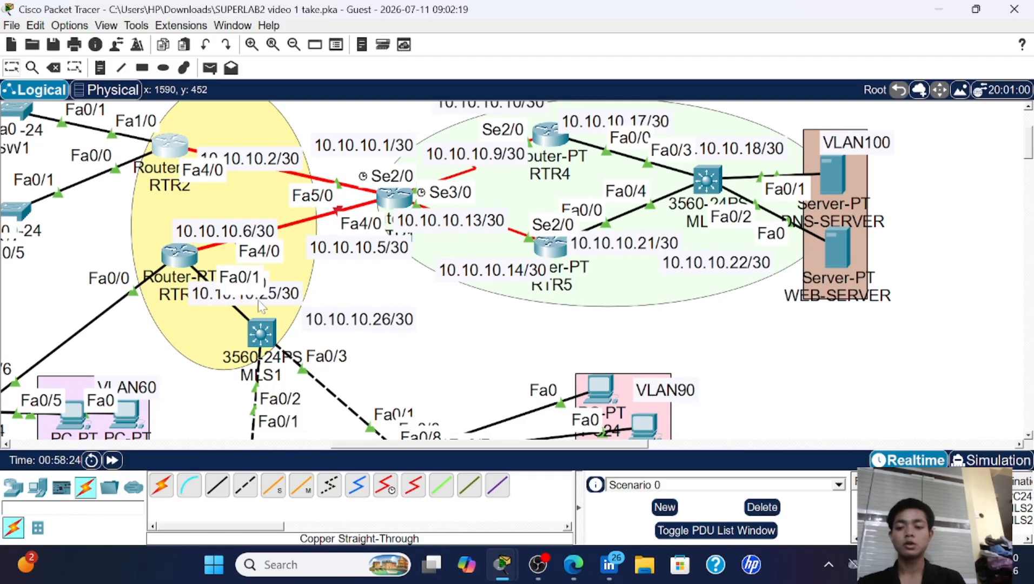
left_click_drag(227, 295, 156, 295)
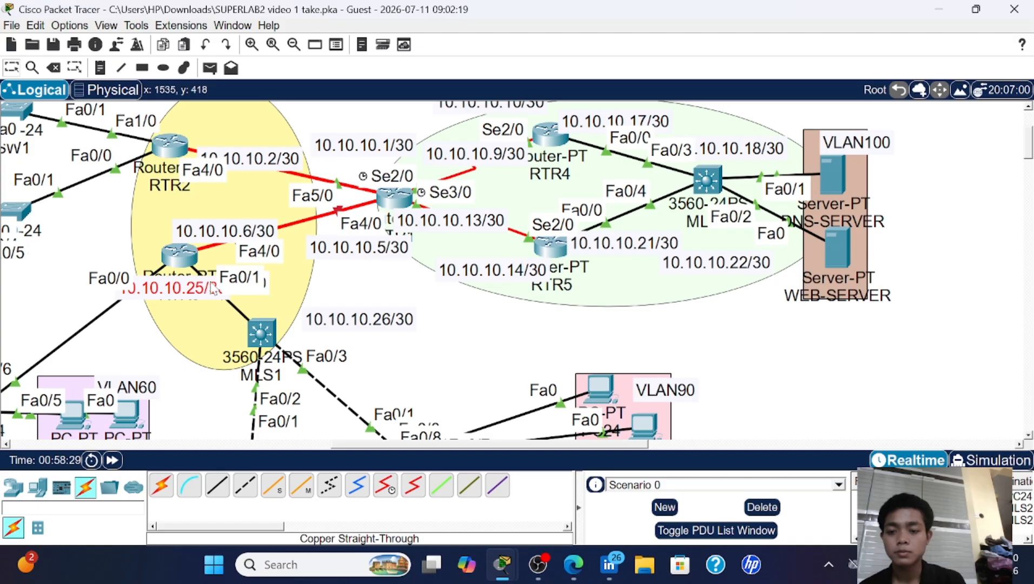
left_click_drag(261, 333, 288, 360)
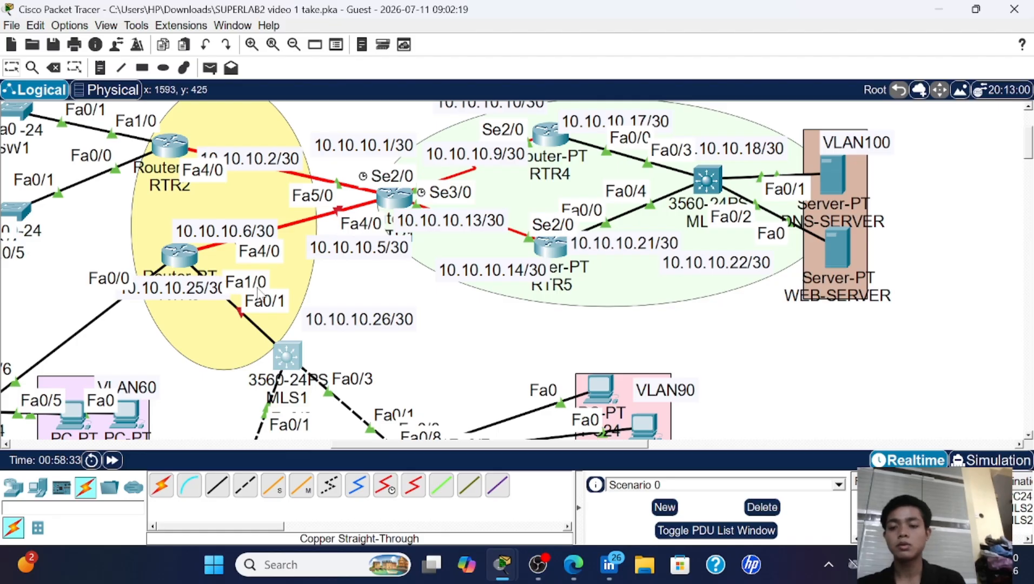
left_click(187, 255)
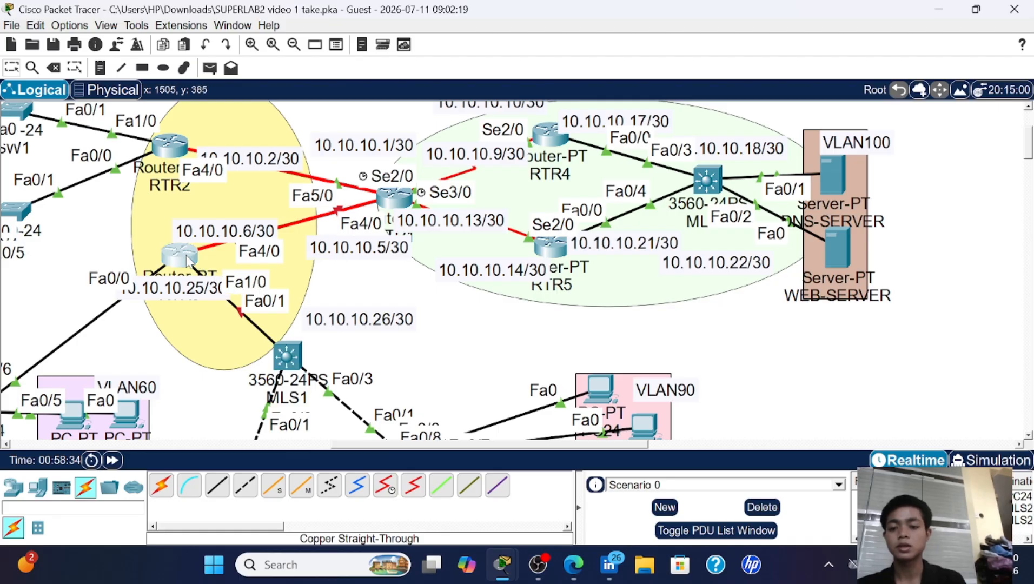
left_click_drag(566, 95, 727, 100)
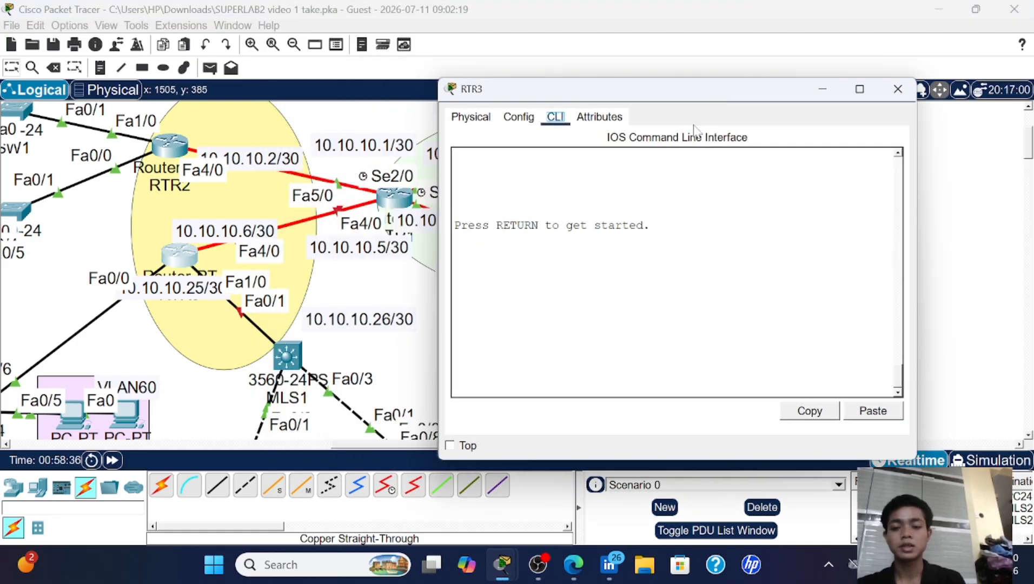
- On RTR3, enter configuration mode and bring Fa4/0 up at 10.10.10.6/30
key("Return")
key("Return")
key("Return")
type("en")
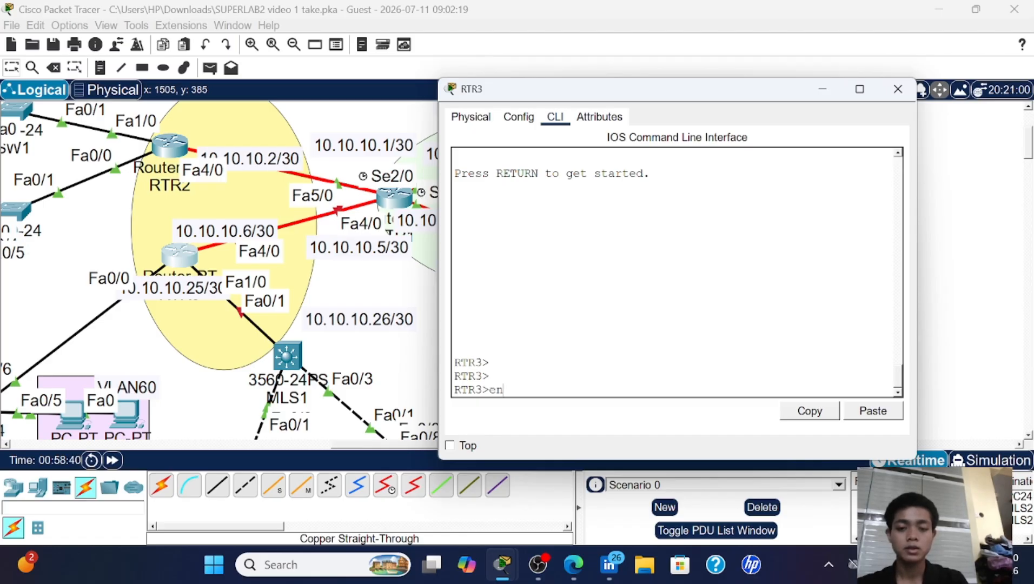
key("Return")
key("Return")
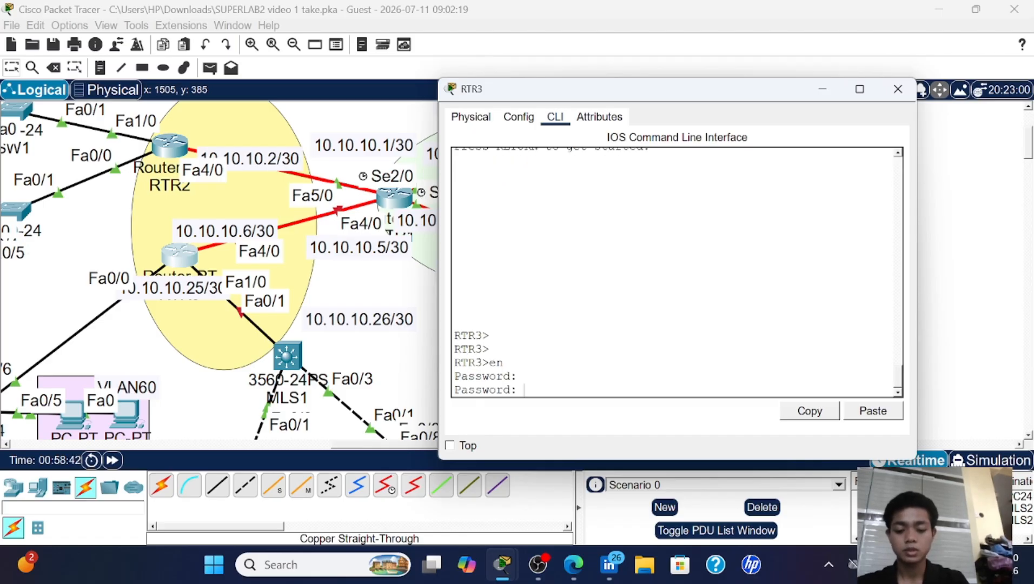
key("Return")
type("conf")
key("Return")
key("Return")
key("Return")
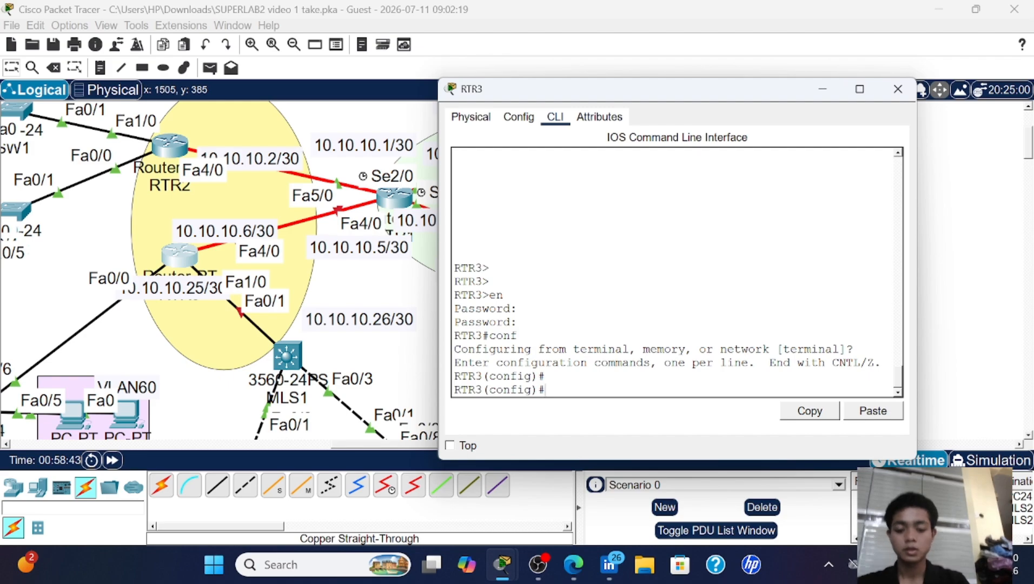
type("int fa")
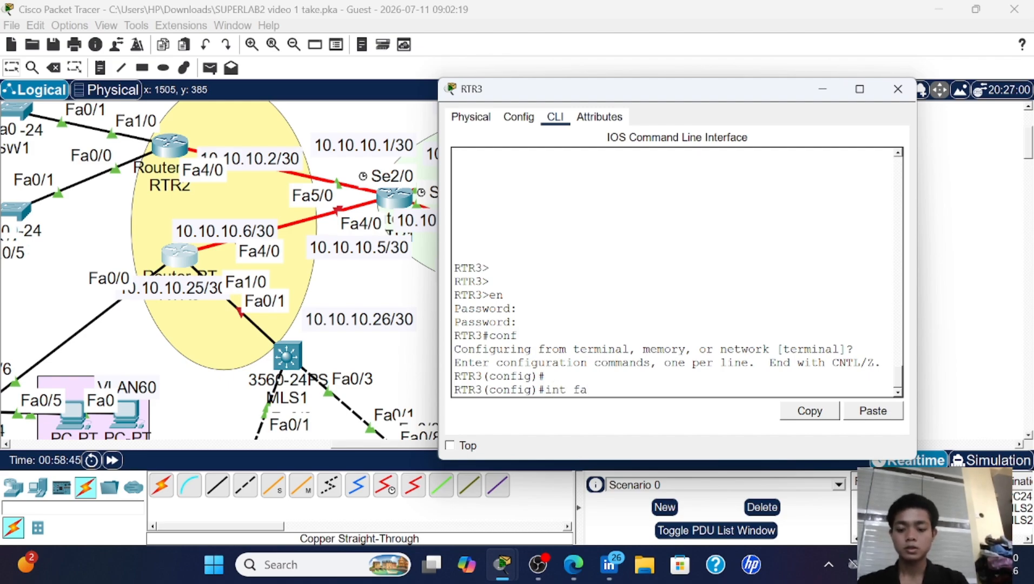
type("4/0")
key("Return")
key("Return")
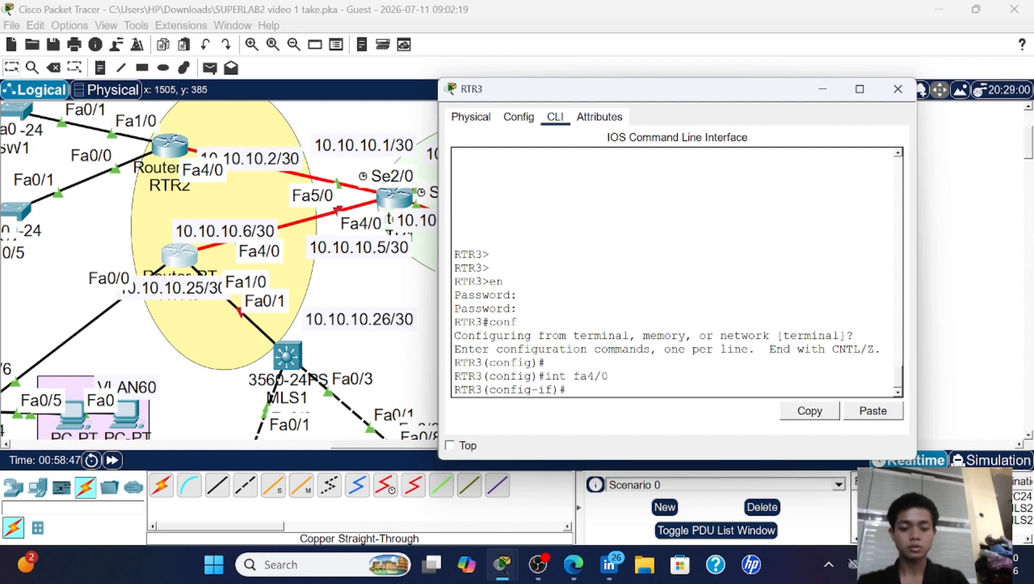
type("no sh")
key("Return")
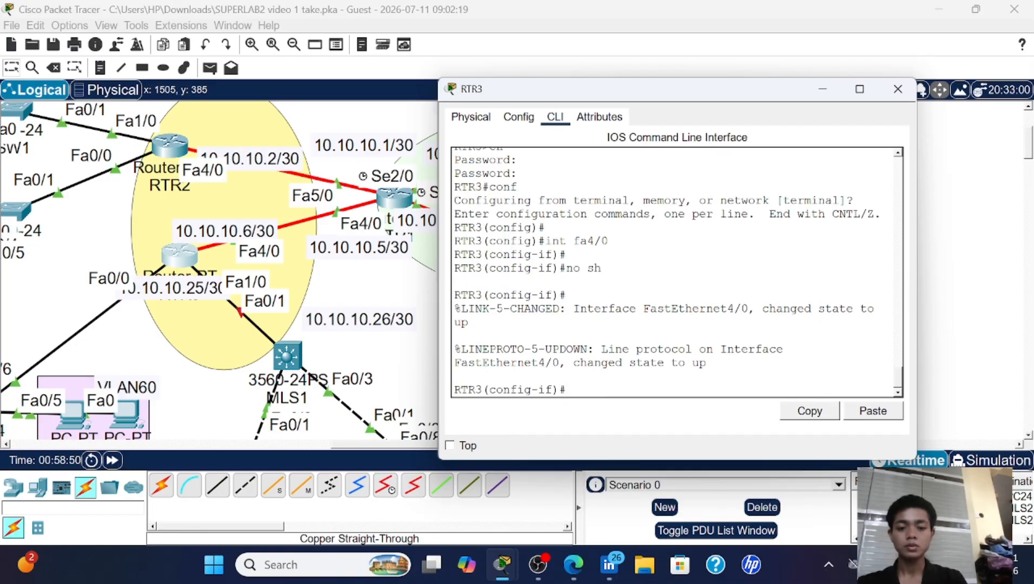
type("ip add")
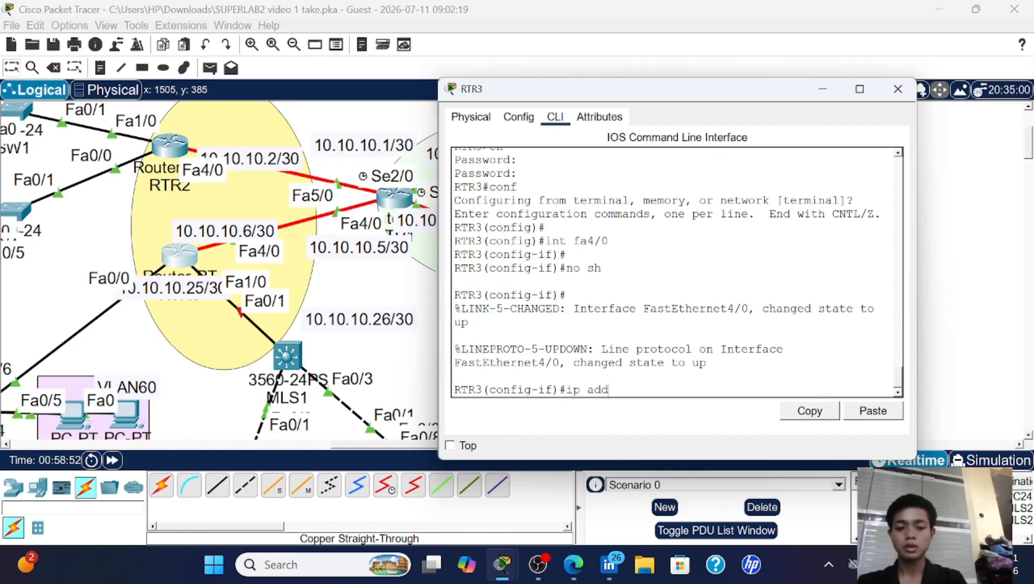
type(" 10.10.10.")
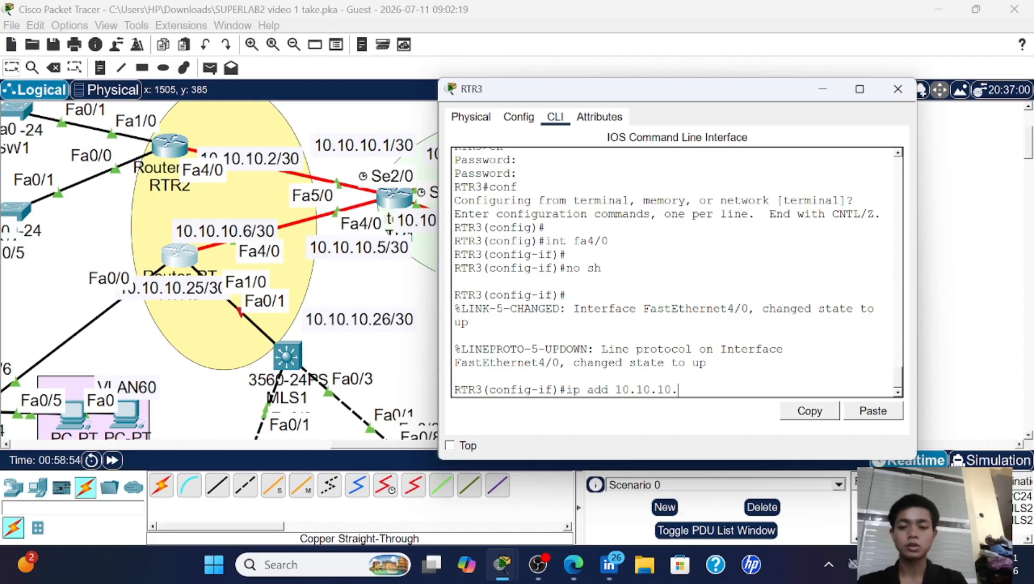
type("6 2")
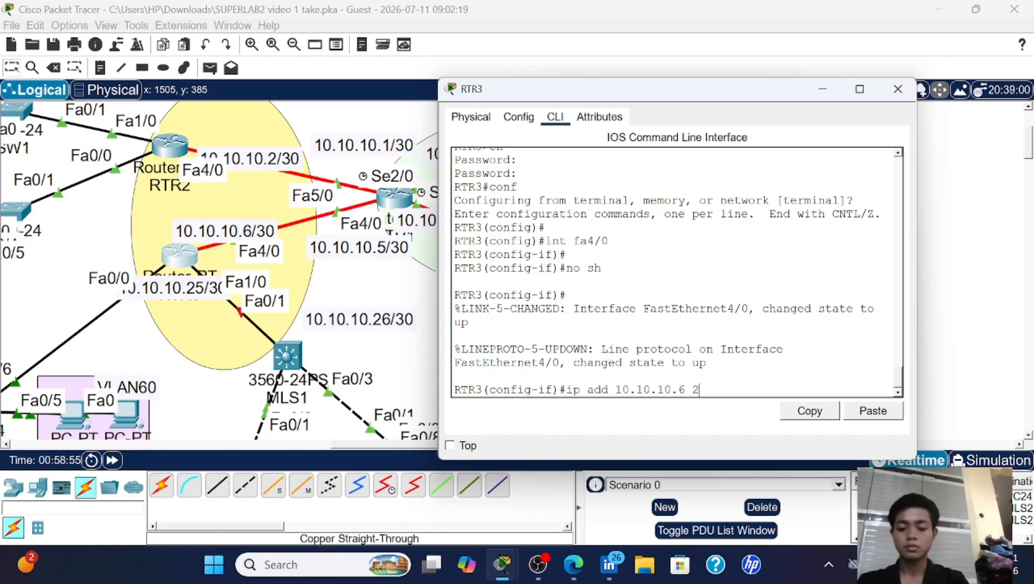
type("55.255.255")
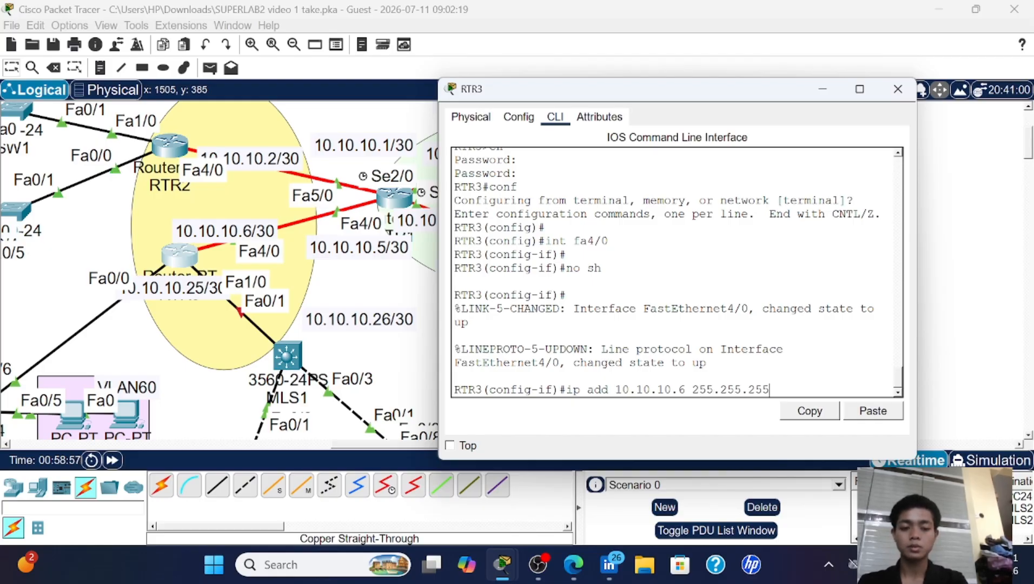
type(".0252")
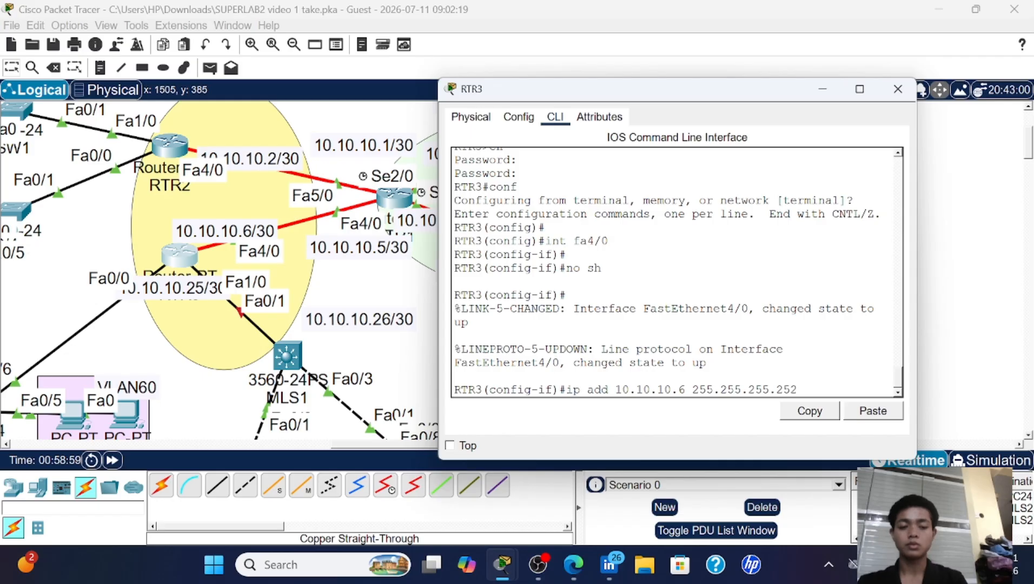
key("Return")
- Bring RTR3's Fa1/0 up at 10.10.10.25 255.255.255.252 and close the console
type("no sh")
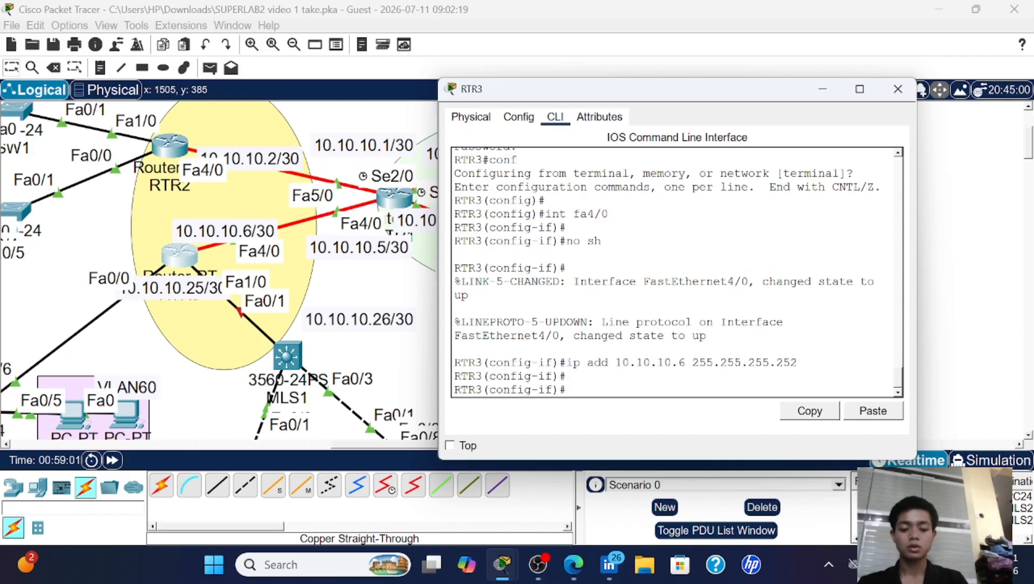
key("Up")
key("Up")
key("Up")
key("Left")
key("Left")
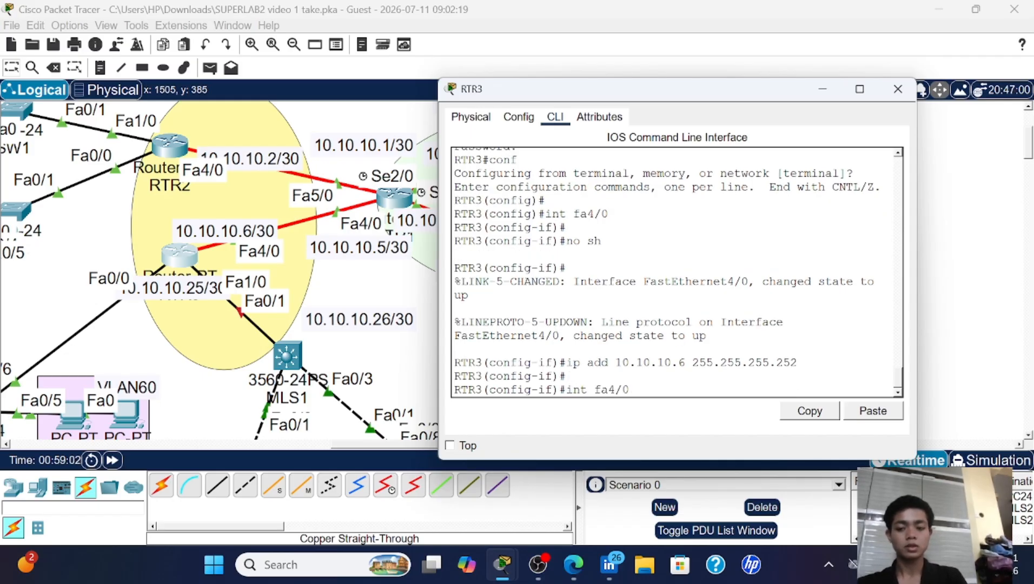
key("BackSpace")
type("1")
key("Return")
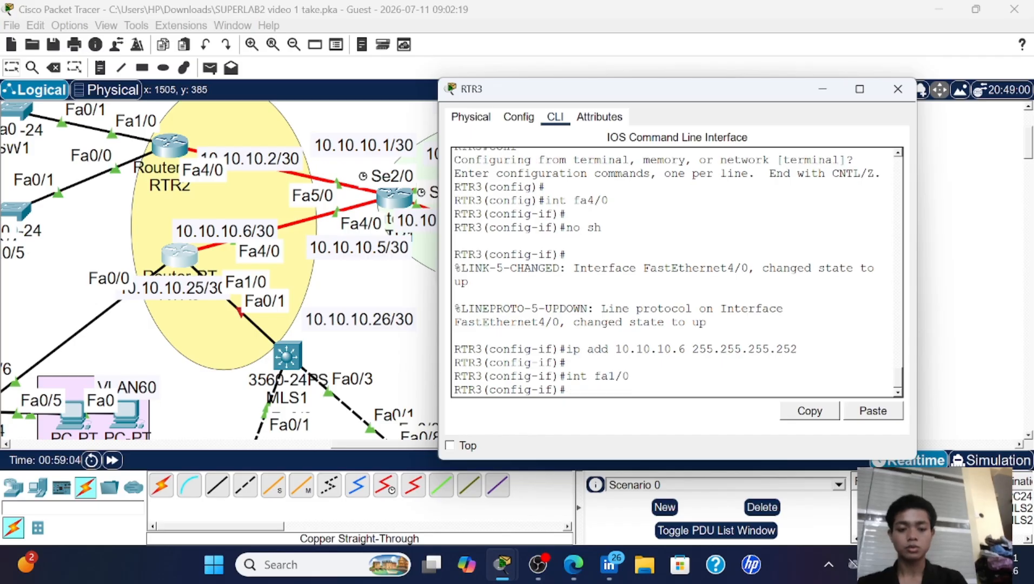
key("Up")
key("Up")
key("Up")
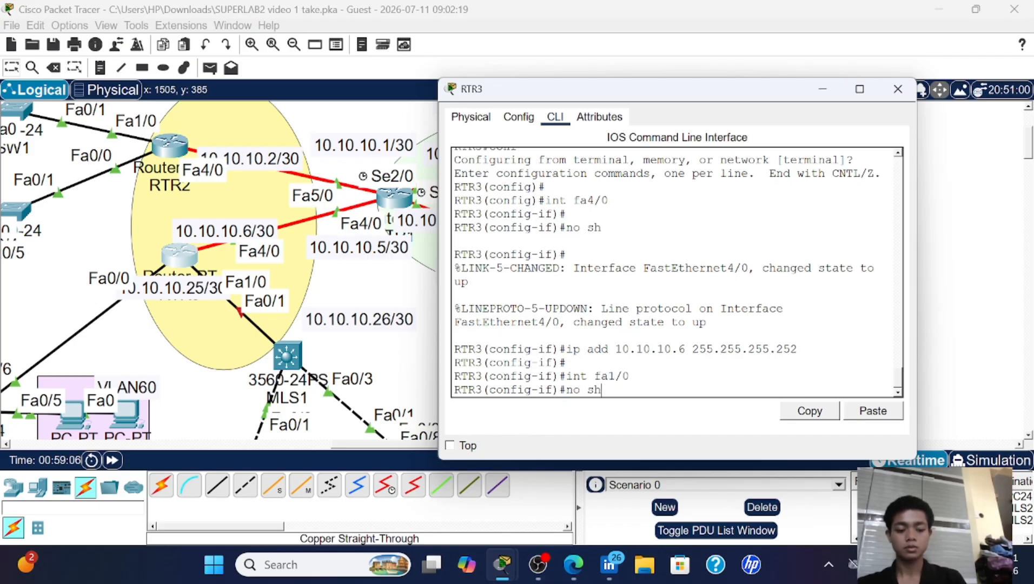
key("Return")
key("Return")
key("Up")
key("Up")
key("Up")
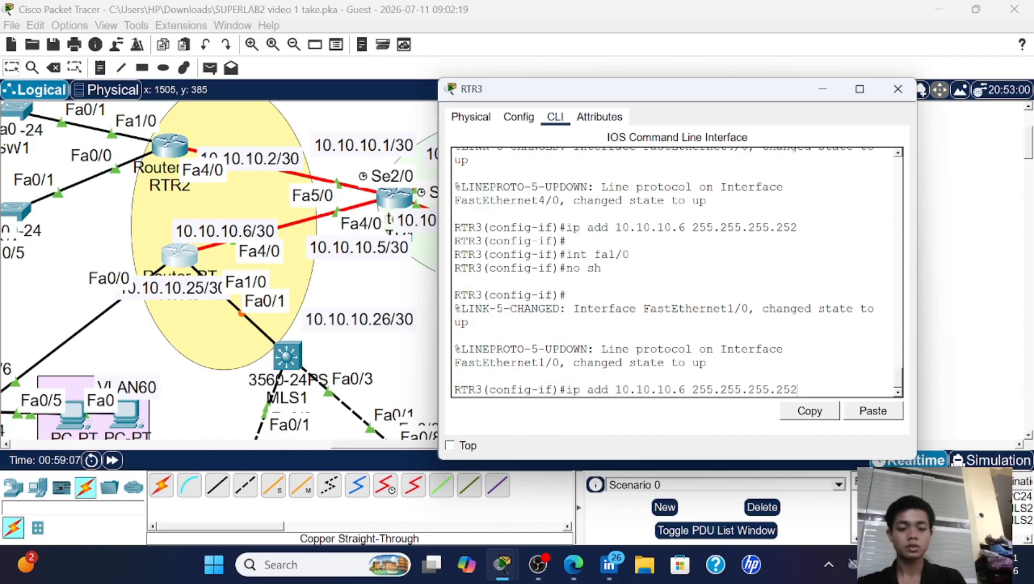
key("Left")
key("Left")
key("Left")
key("Left")
key("Left")
key("Left")
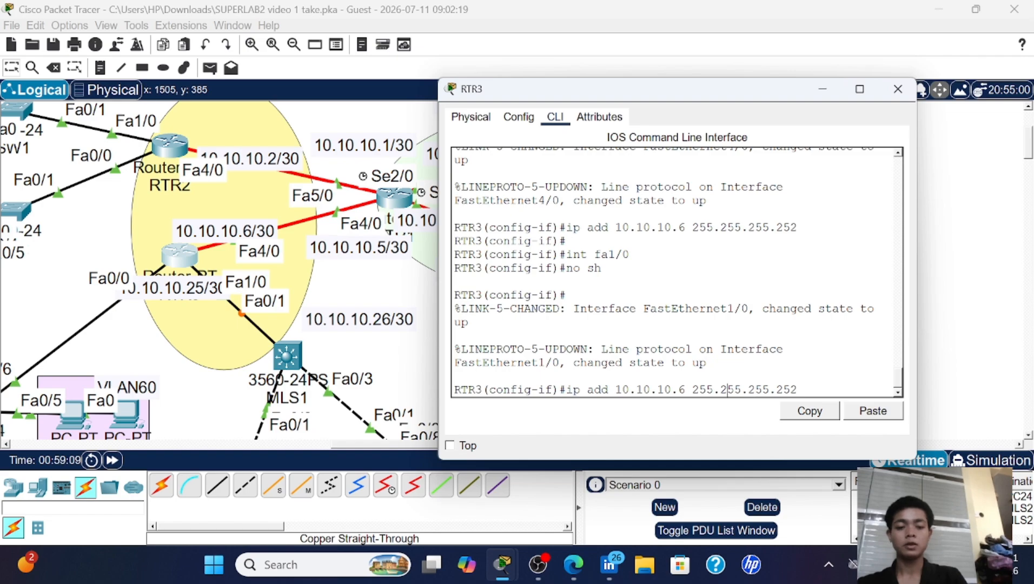
key("Left")
key("Left")
key("Left")
key("BackSpace")
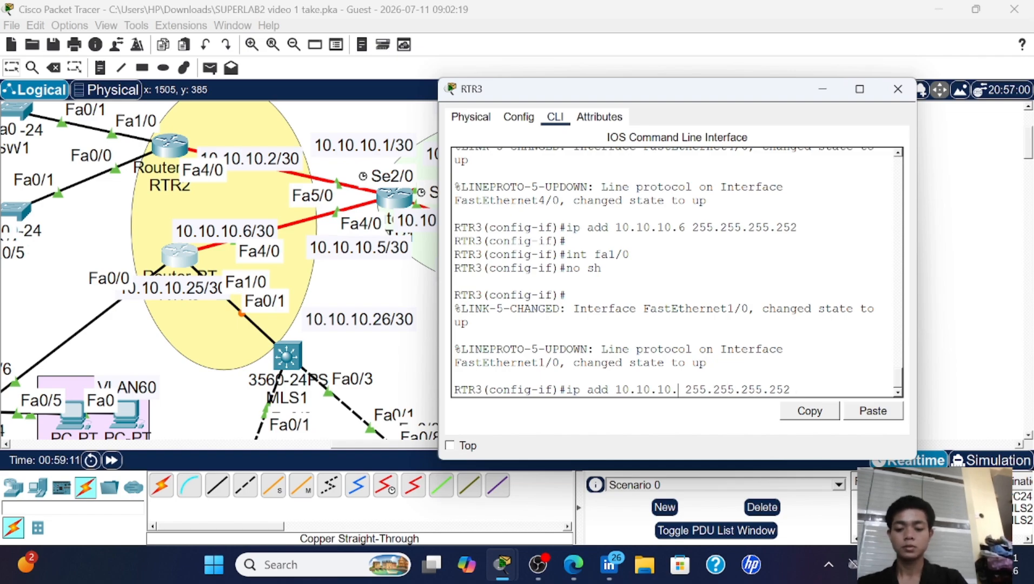
type("25")
key("Return")
key("Return")
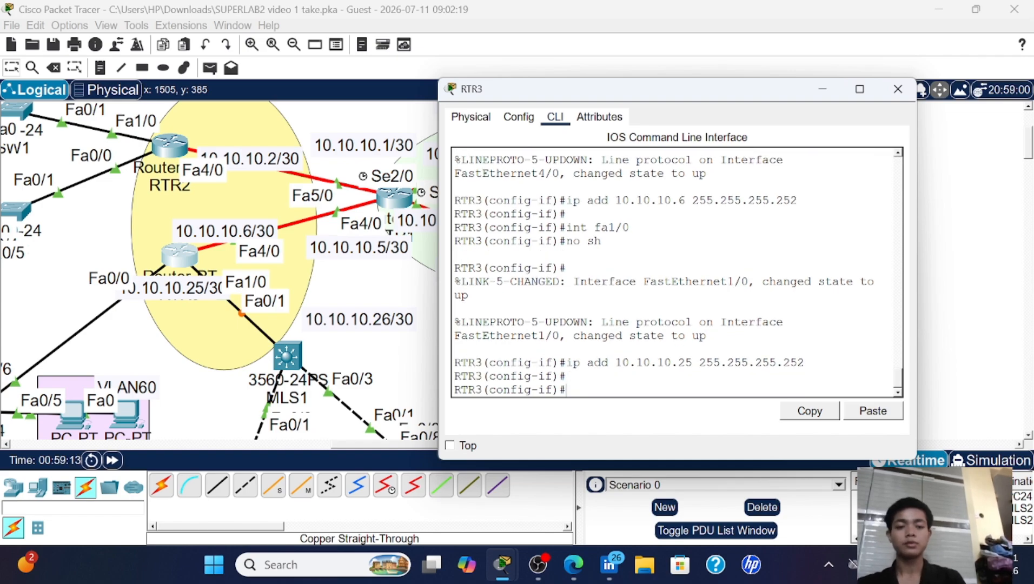
left_click(894, 90)
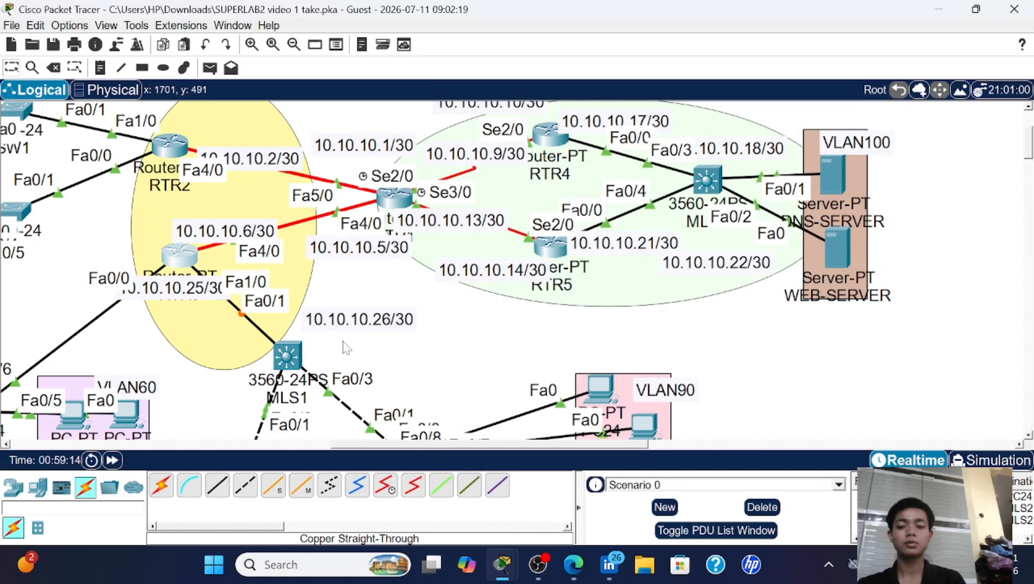
- Enter privileged mode on MLS1 and fast-forward simulated time so links come up
left_click(287, 355)
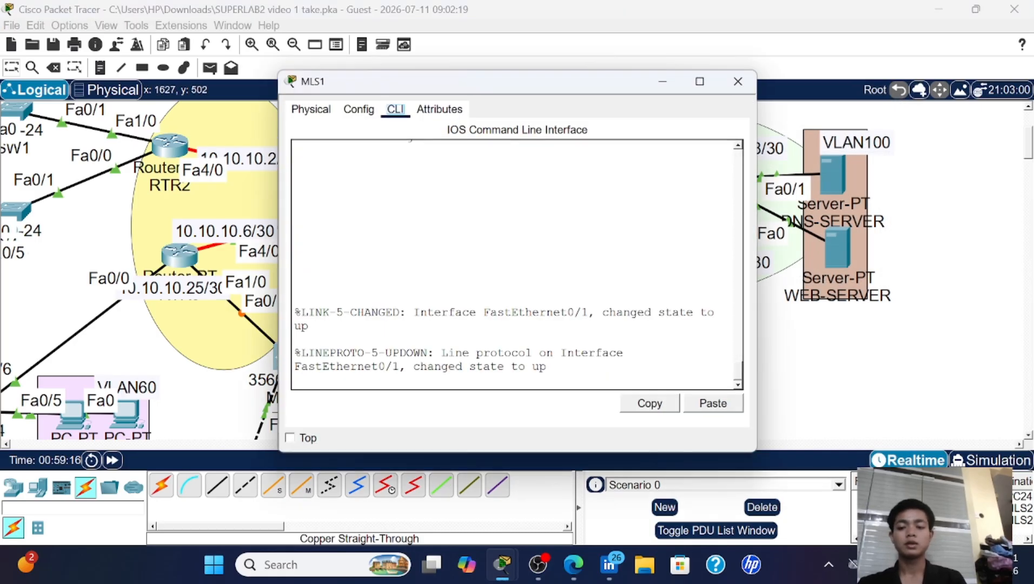
key("Return")
key("Return")
key("Return")
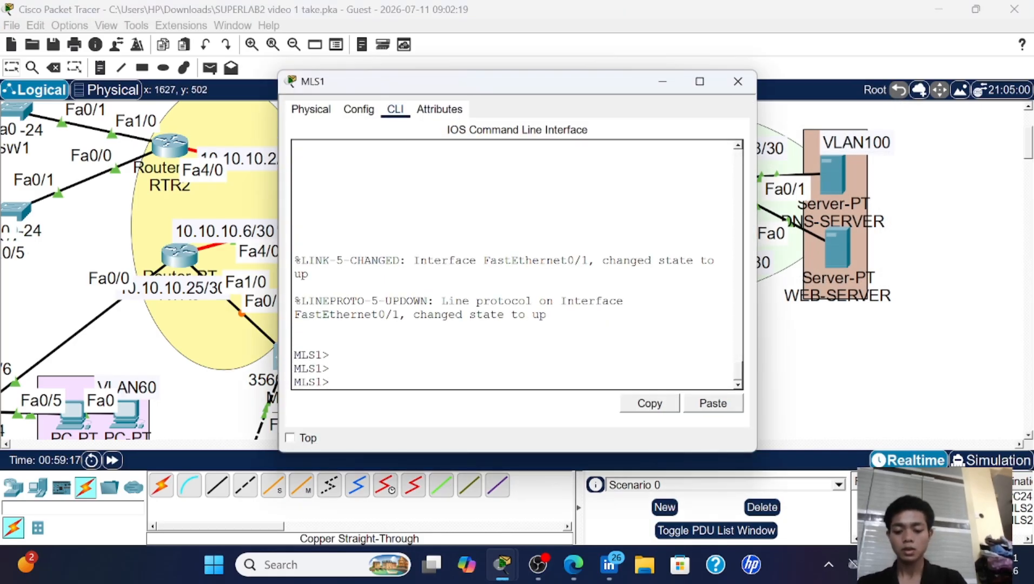
type("en")
key("Return")
key("Return")
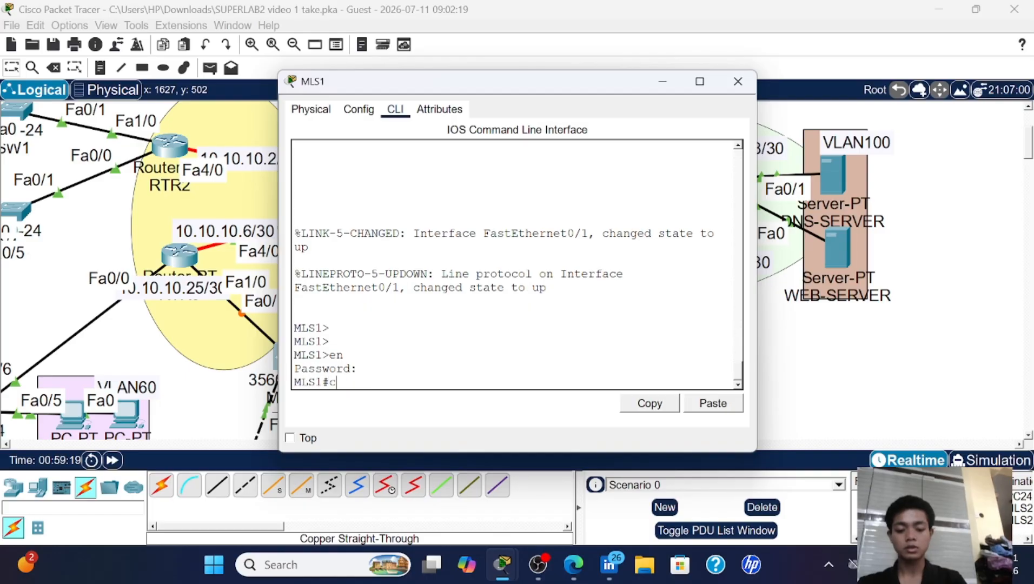
type("comf")
key("Return")
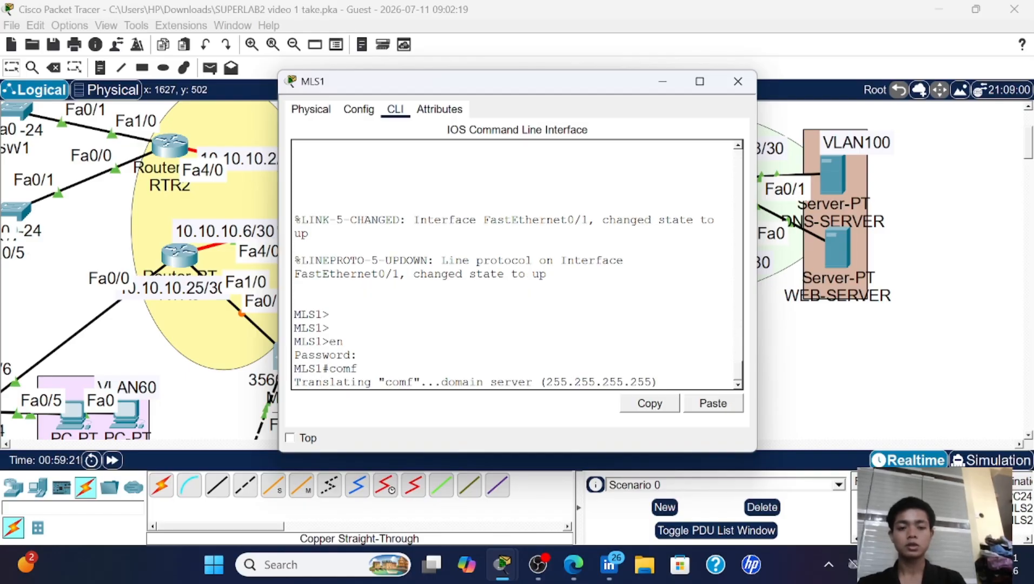
left_click(737, 80)
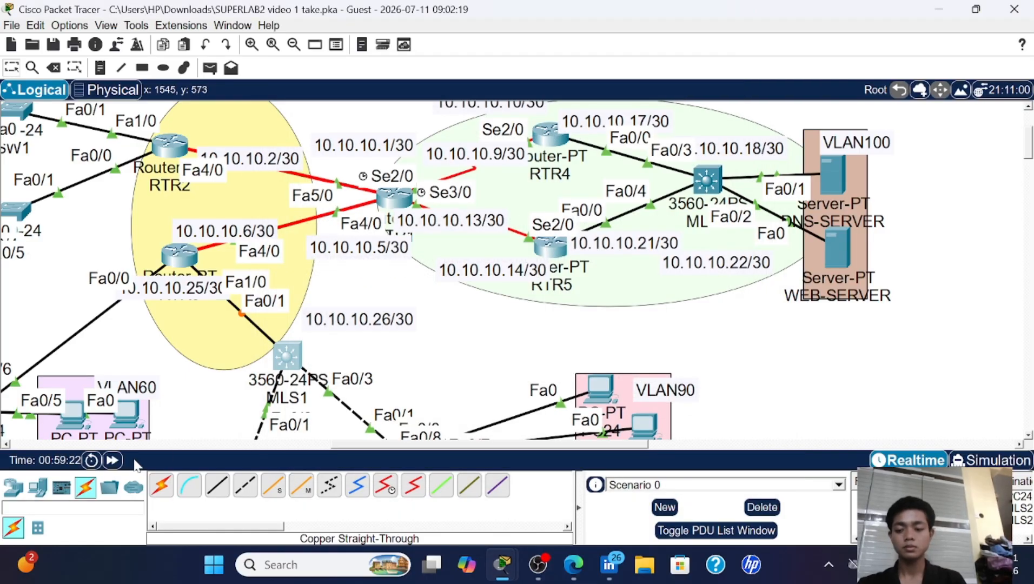
left_click(112, 460)
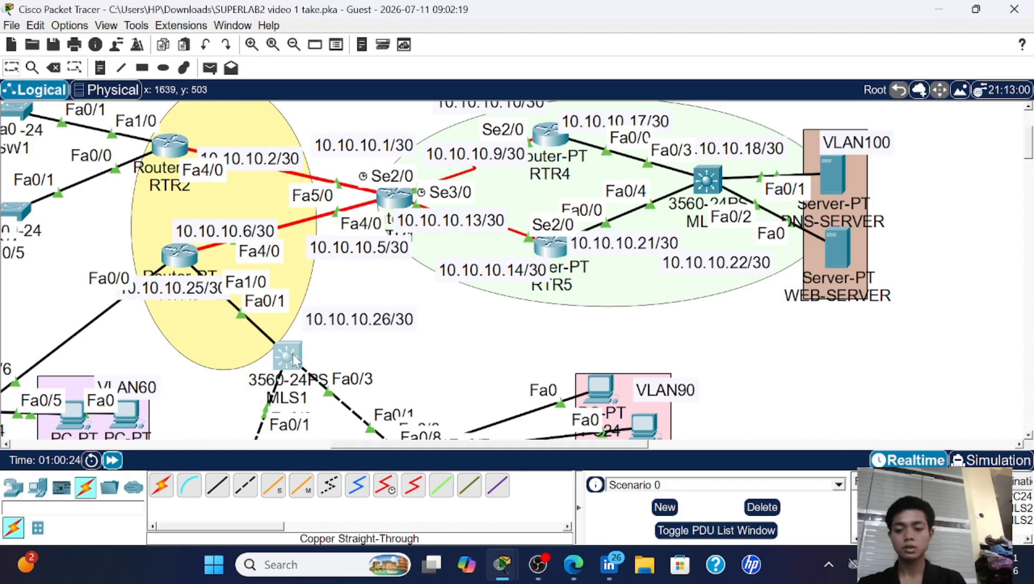
left_click(289, 357)
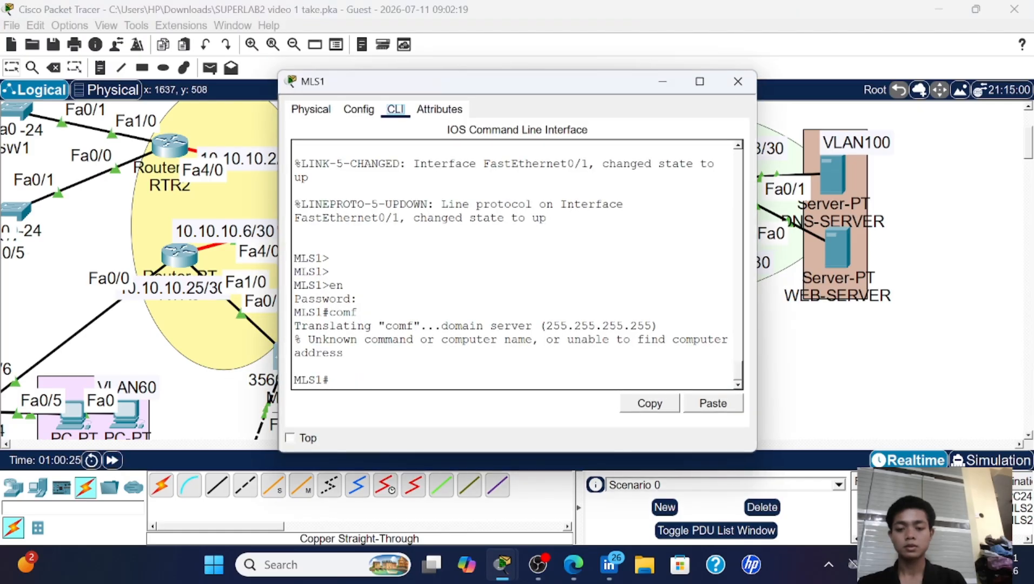
- Make MLS1's Fa0/1 a routed port with 'no switchport' and address 10.10.10.26 255.255.255.252
key("Return")
key("Return")
key("Return")
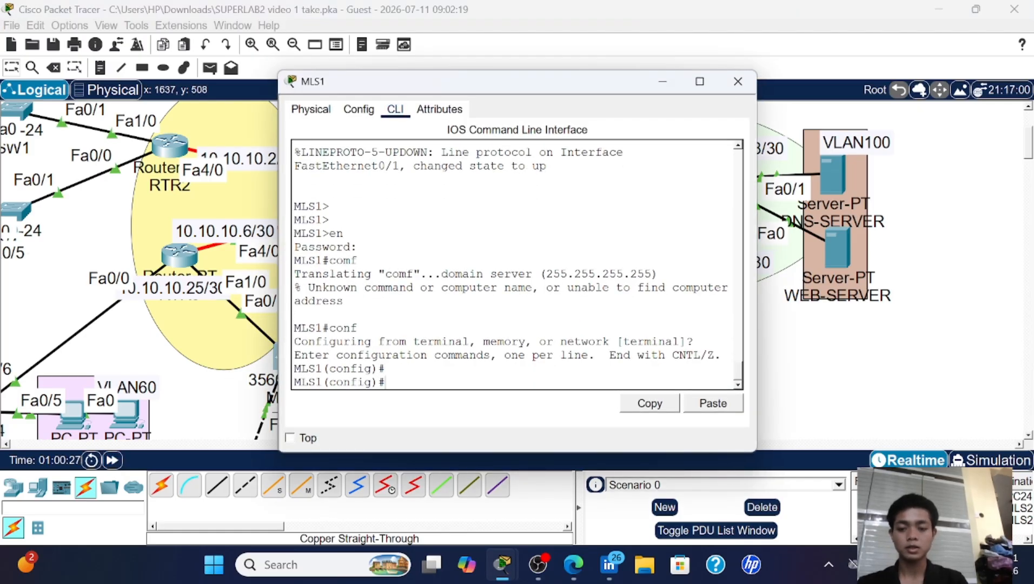
type("int")
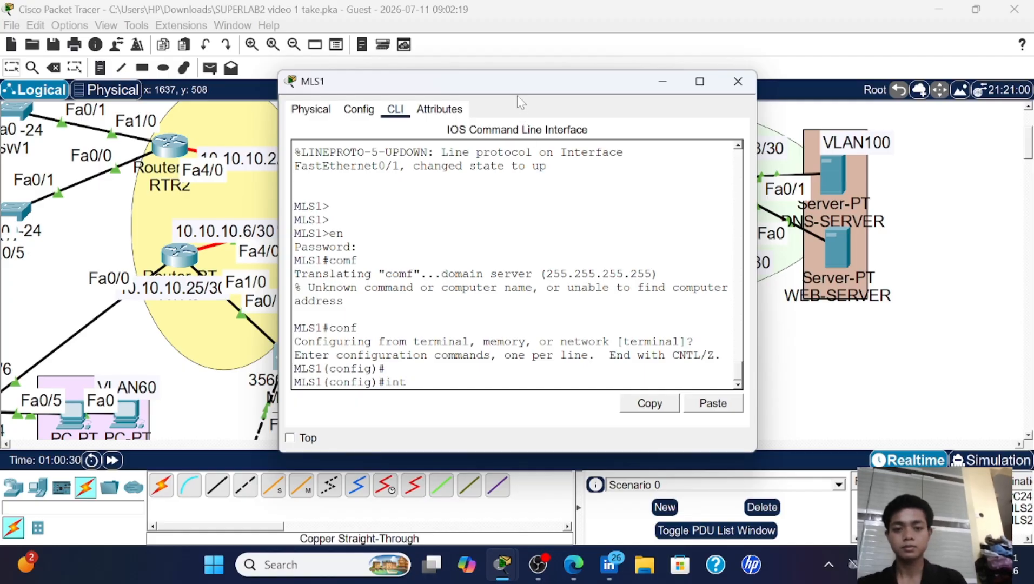
left_click_drag(518, 78, 702, 81)
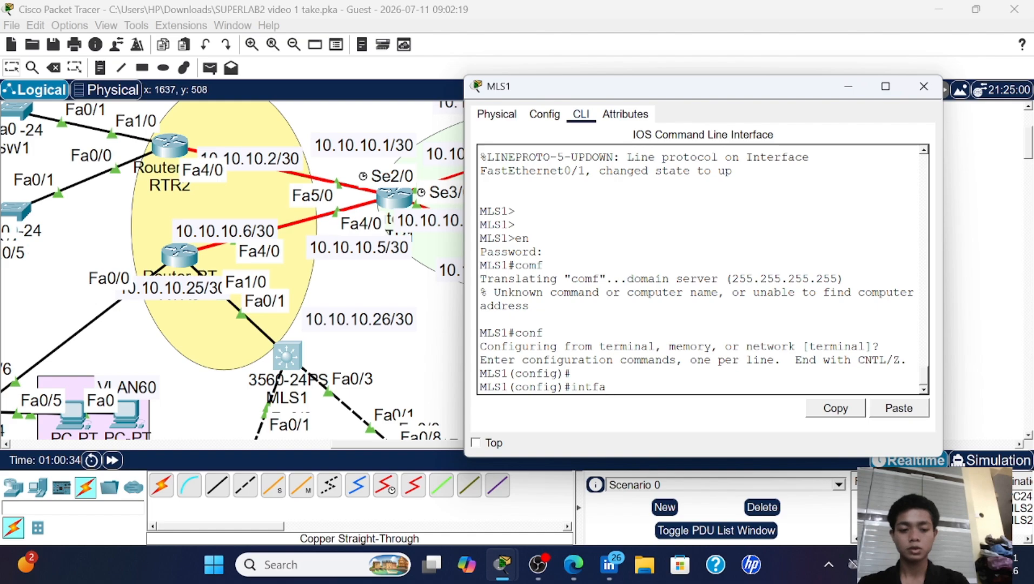
type("fa0")
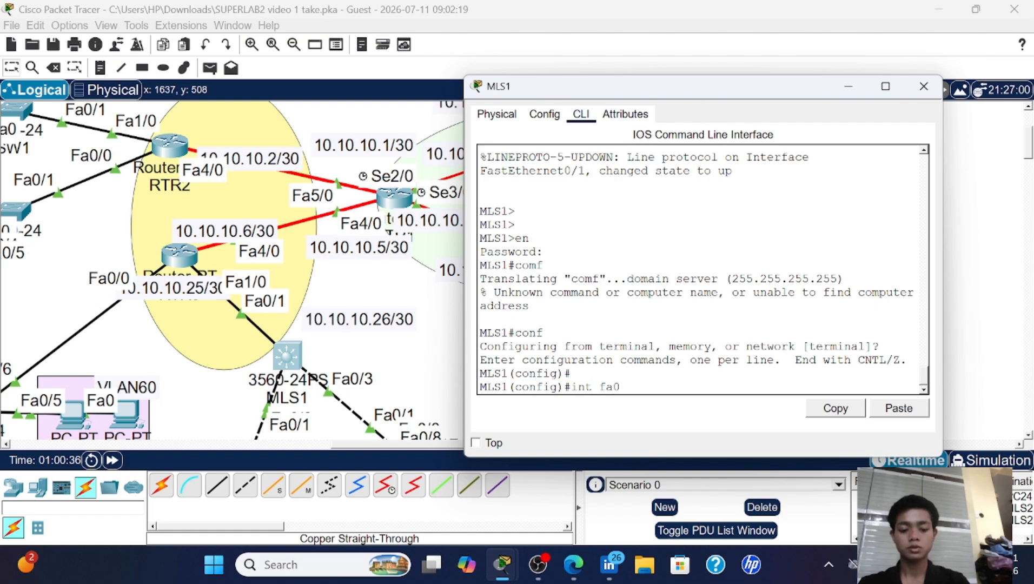
type("/1")
key("Return")
type("sw")
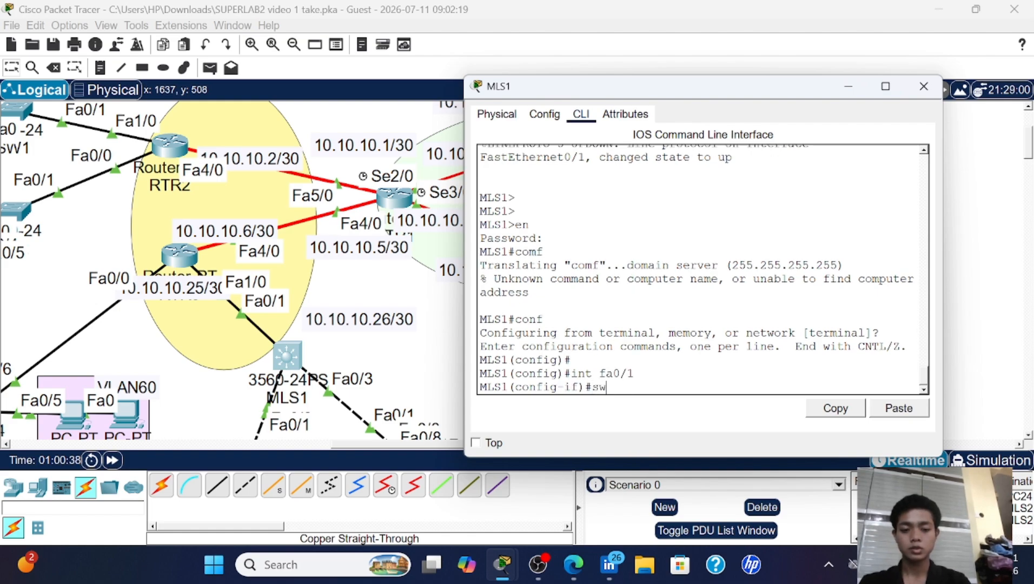
key("BackSpace")
key("BackSpace")
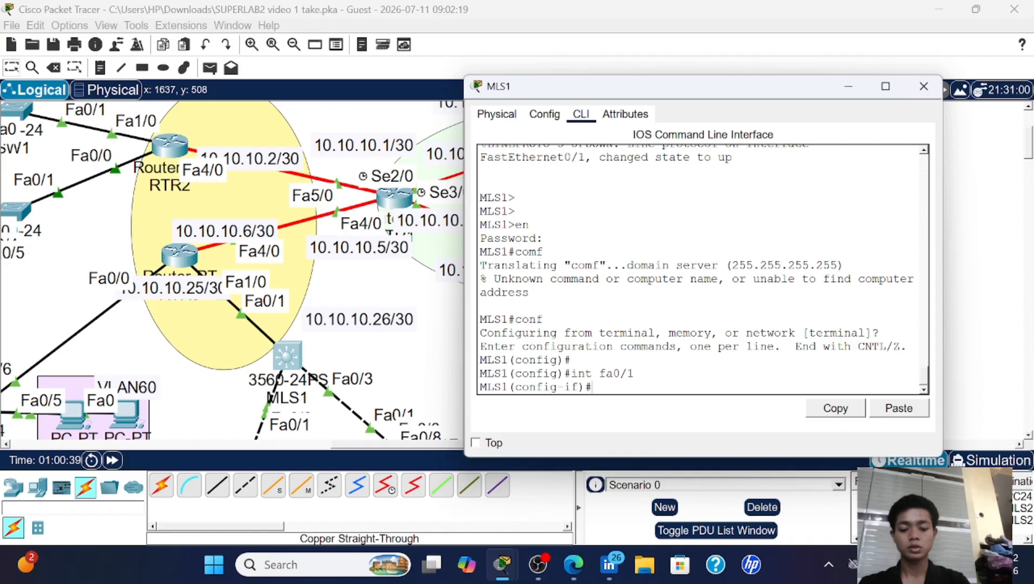
type("no sw")
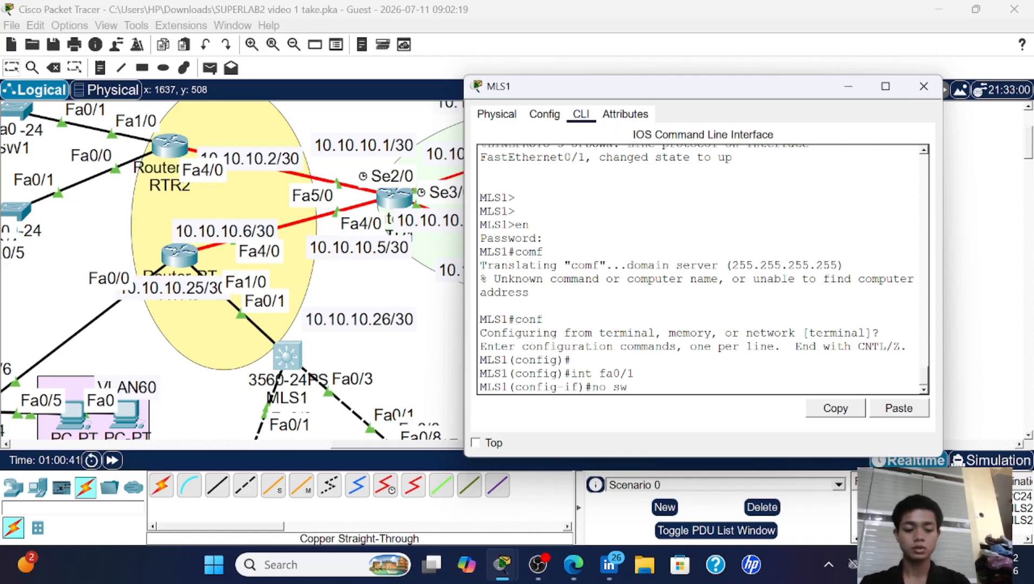
key("Return")
key("Return")
type("ip add")
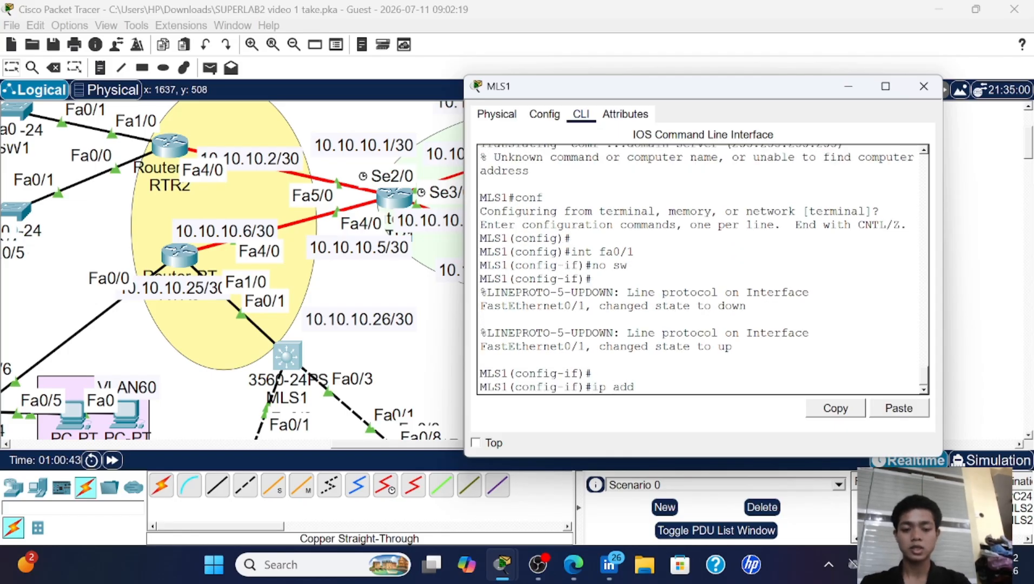
type(" 10.10.10.")
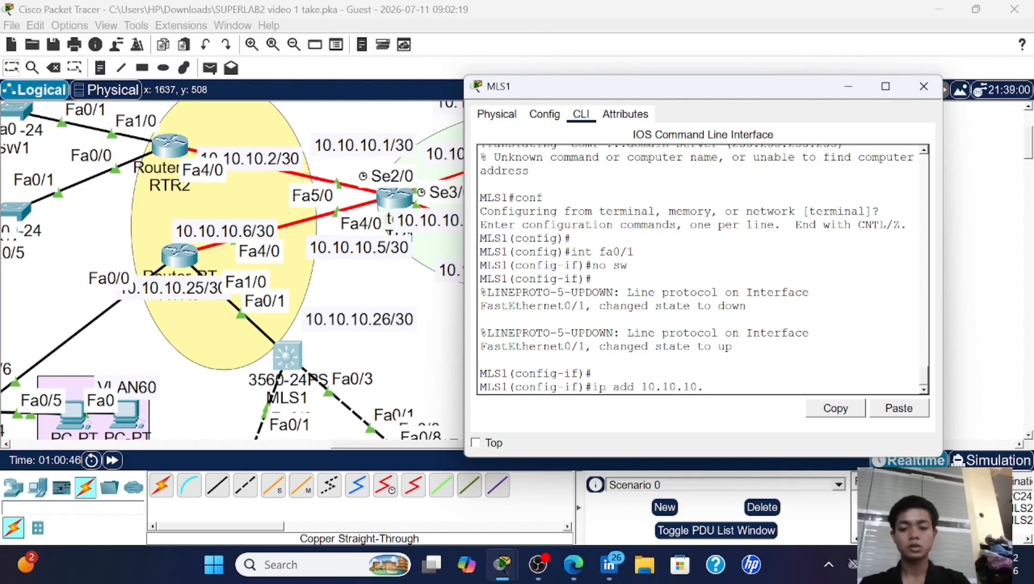
type("26 ")
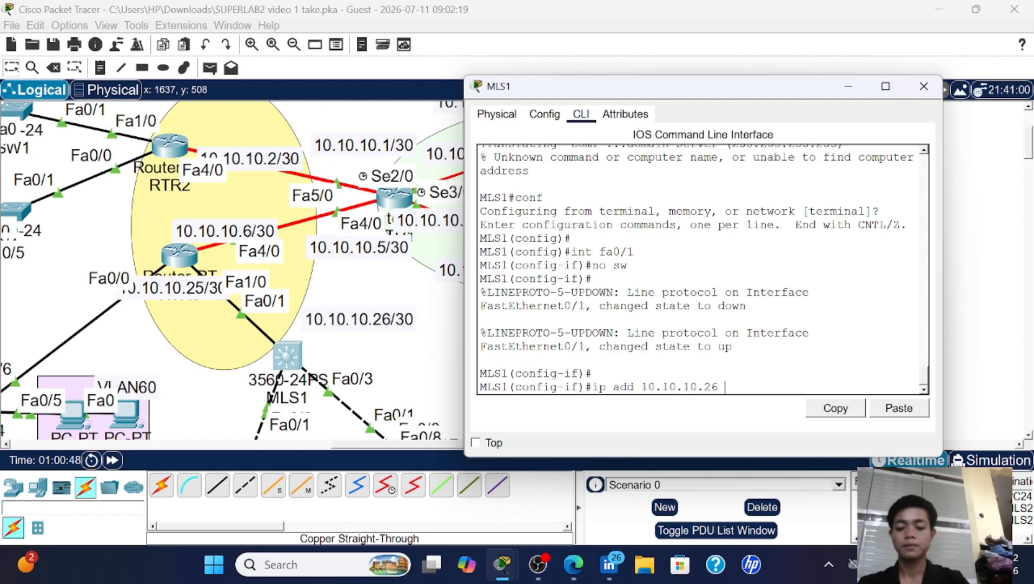
type("255.255.2")
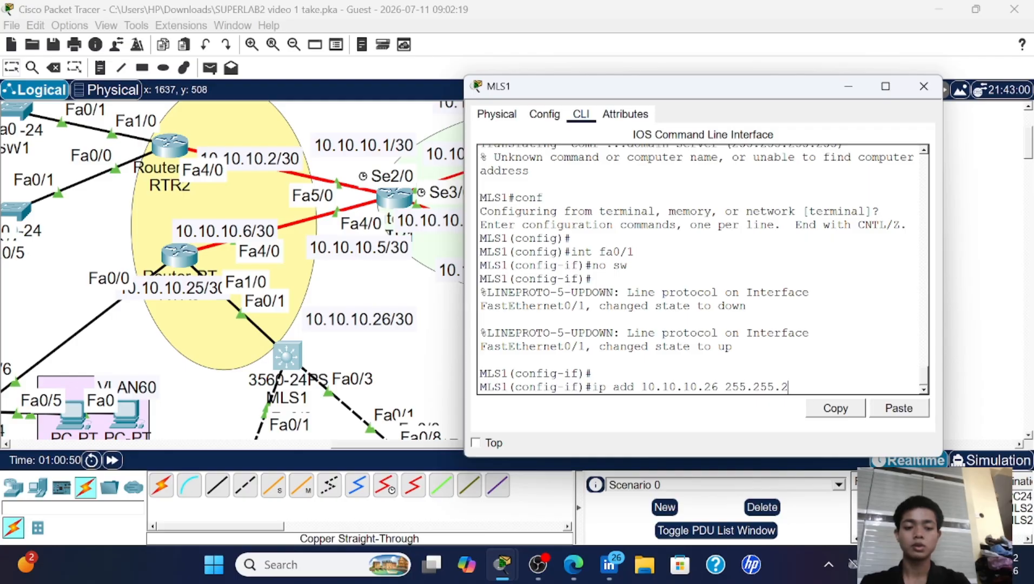
type("55.252")
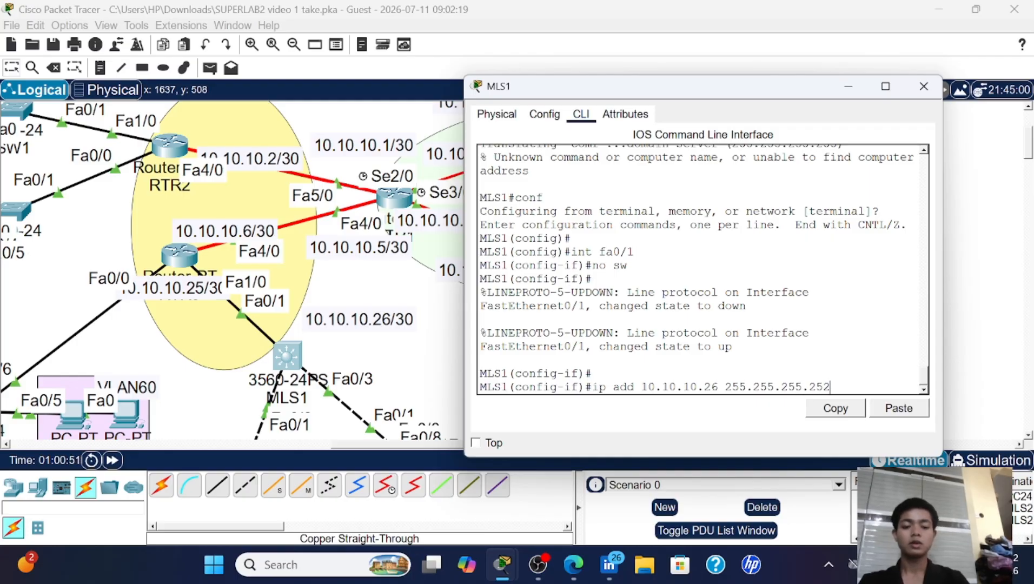
key("Return")
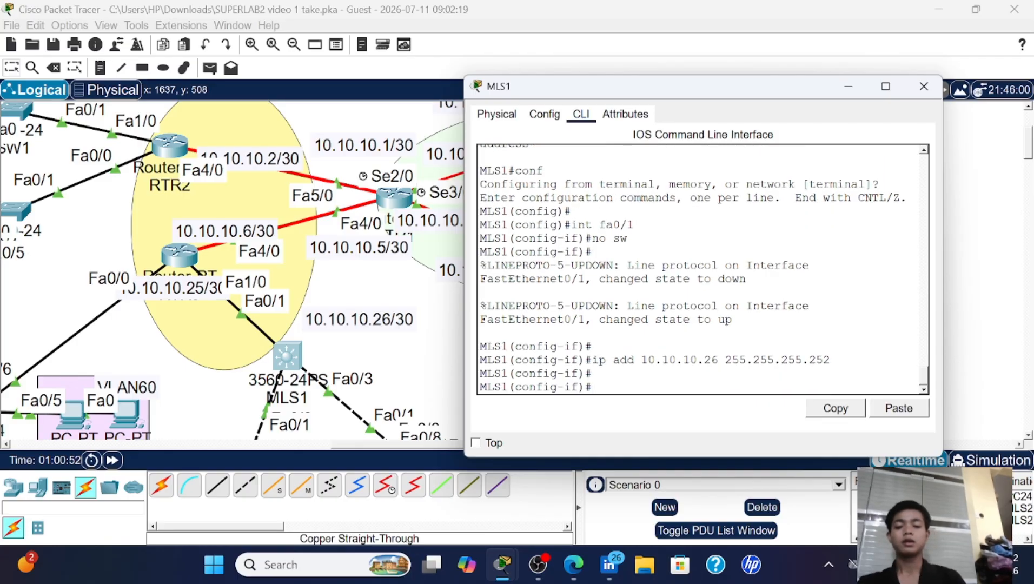
left_click(924, 86)
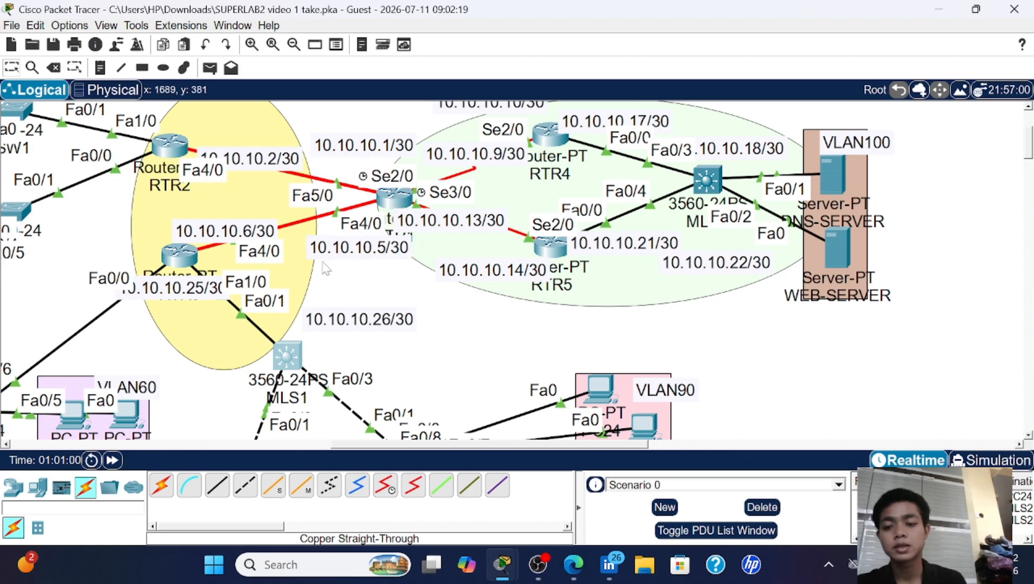
- Move MLS1's console aside and shift the 10.10.10.25/30 label lower on the topology
left_click(295, 360)
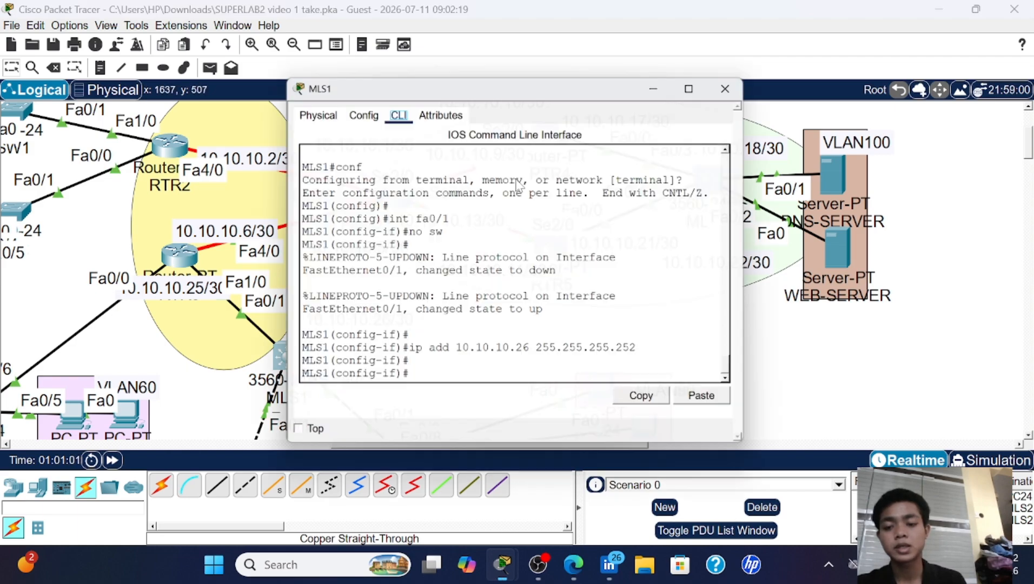
left_click_drag(491, 89, 683, 81)
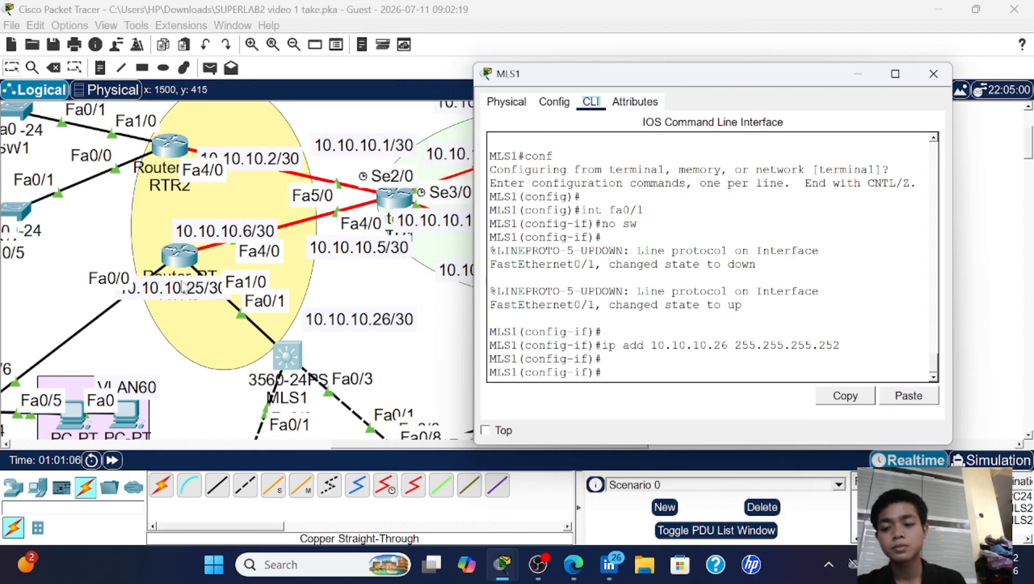
left_click(130, 295)
left_click_drag(130, 294, 129, 317)
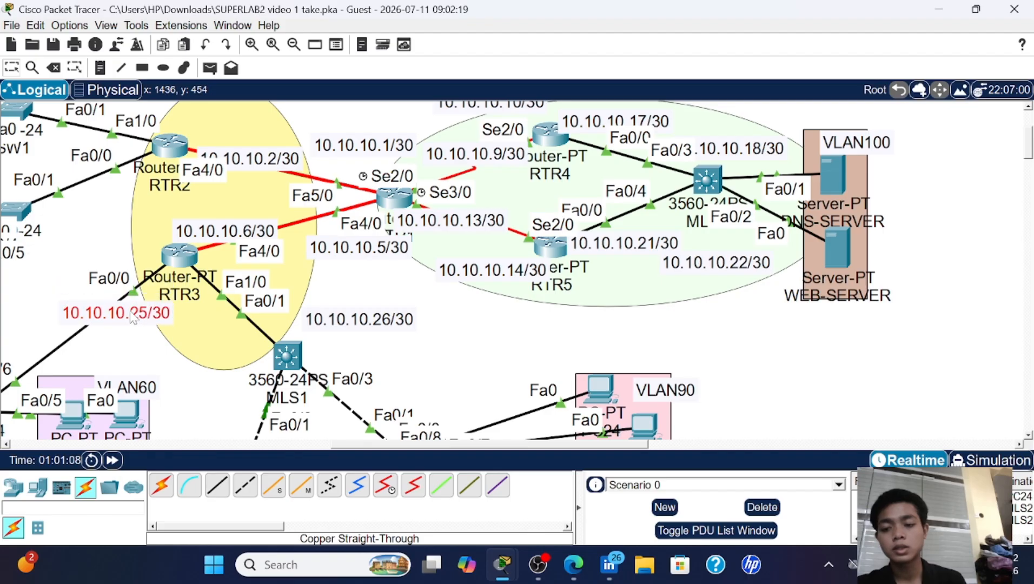
left_click(287, 360)
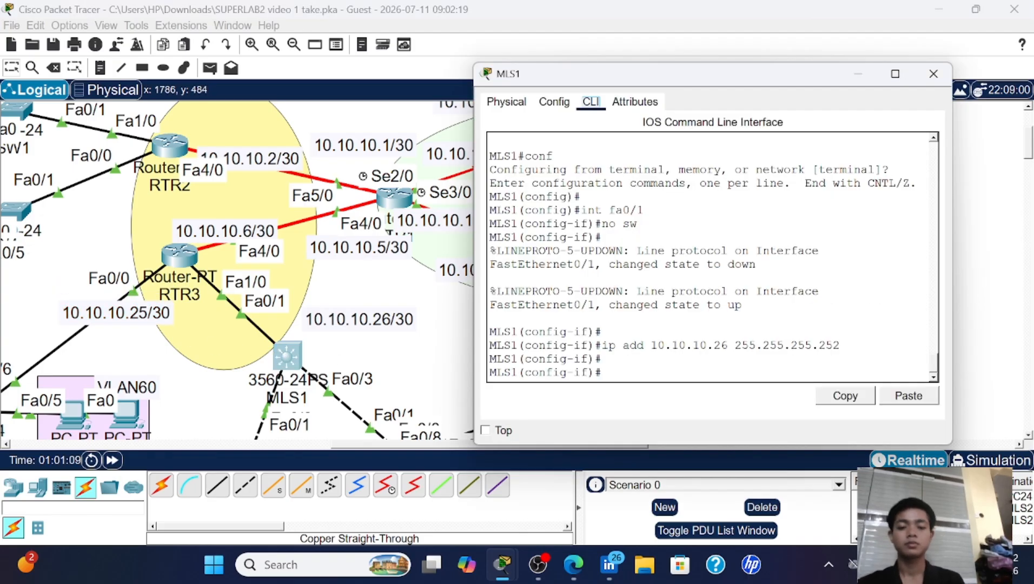
- Ping 10.10.10.25 from MLS1 twice until it succeeds 100 percent, then close the console
type("ex")
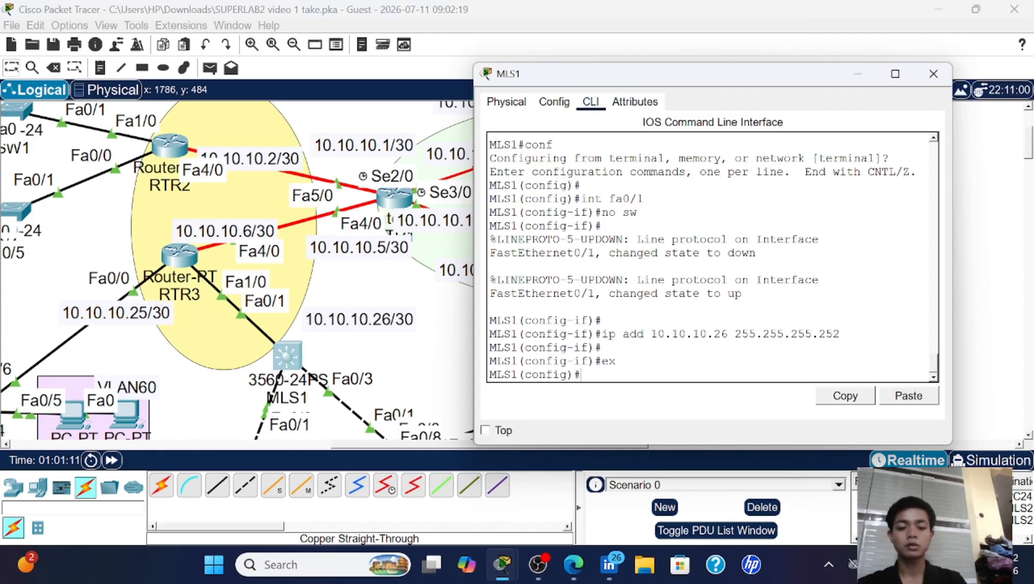
key("Return")
type("do ping")
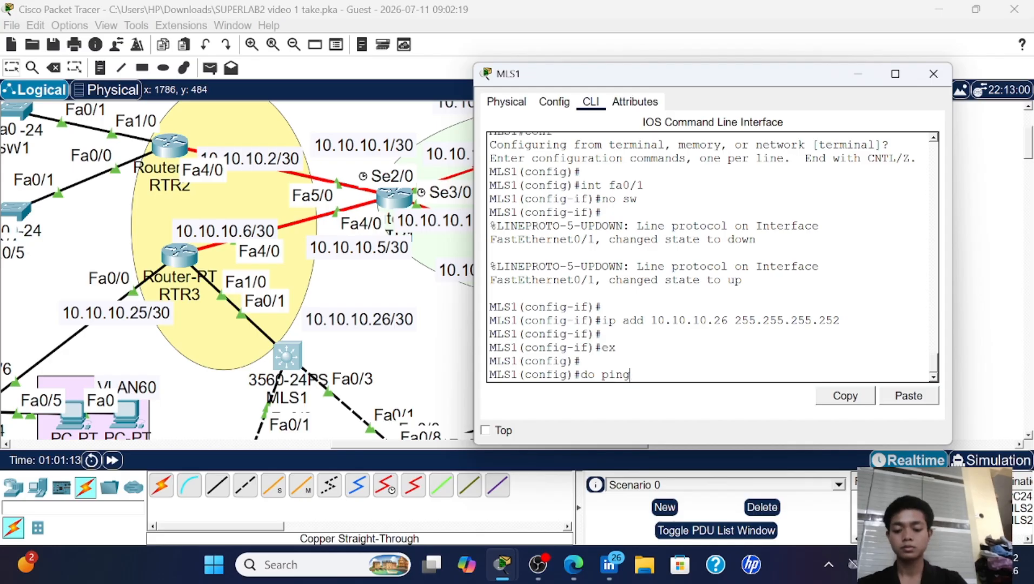
type(" 10.10.10.")
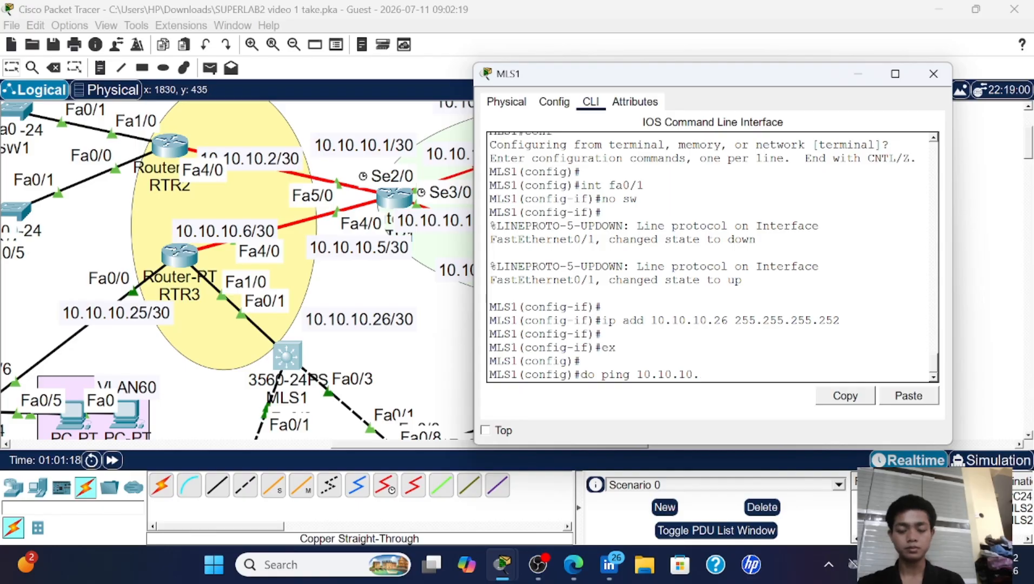
type("25")
key("Return")
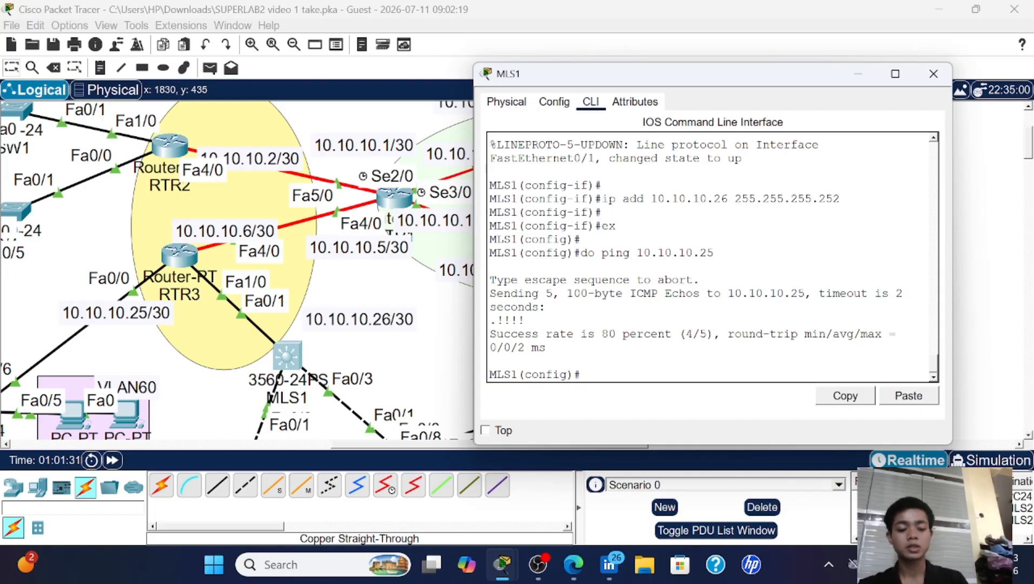
key("Up")
key("Return")
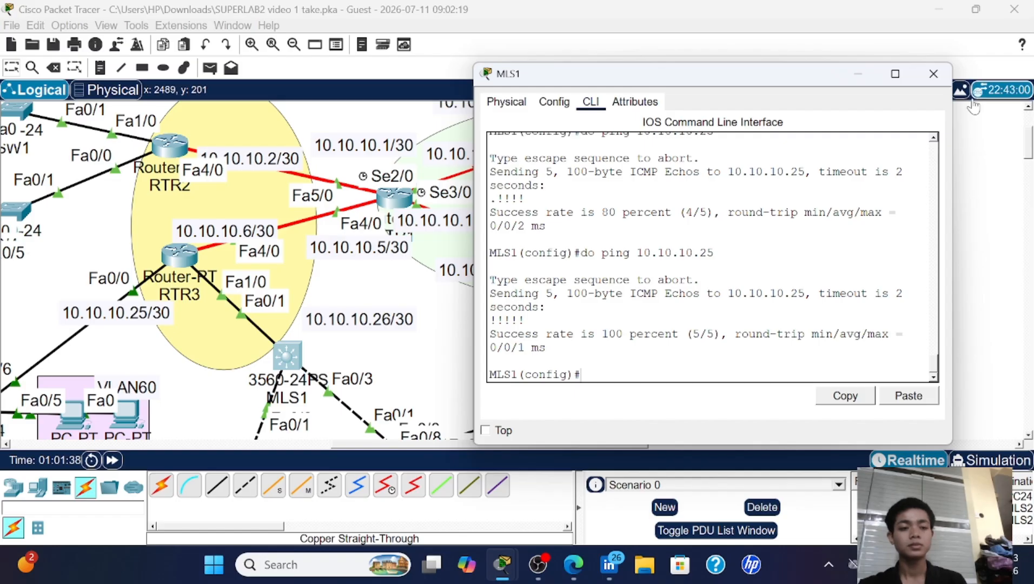
left_click(933, 74)
scroll(529, 216, "up", 2)
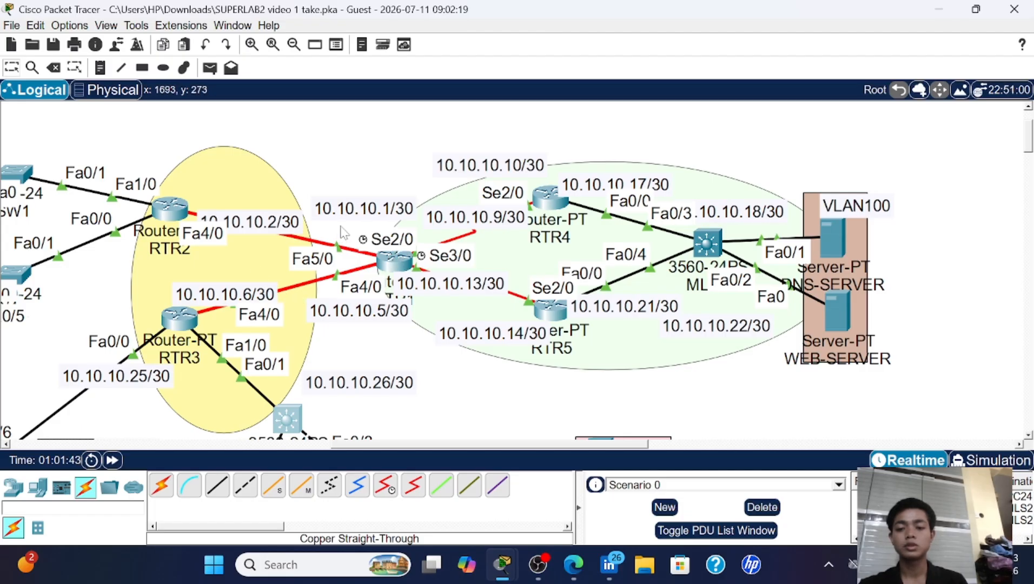
- Ping 10.10.10.1 from RTR2 twice until it succeeds 5/5, then close RTR2's console
left_click(171, 211)
type("e")
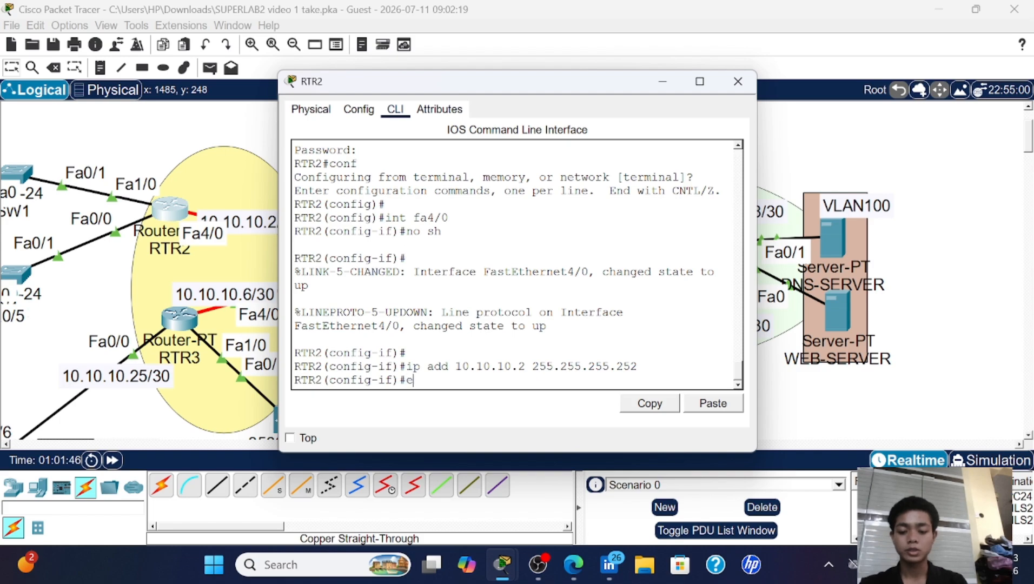
type("x")
key("Return")
key("Return")
type("do")
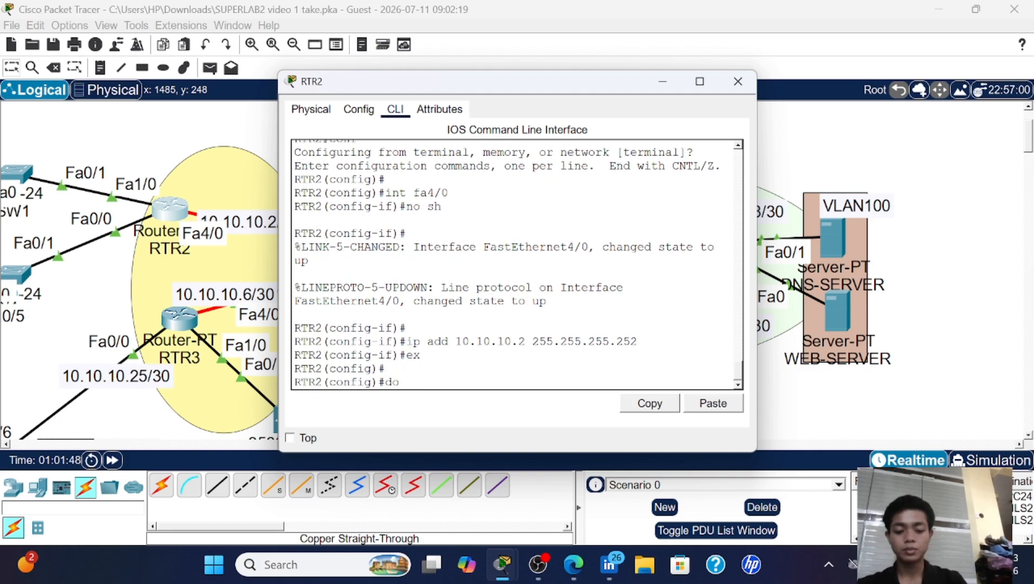
type(" ping 10.10")
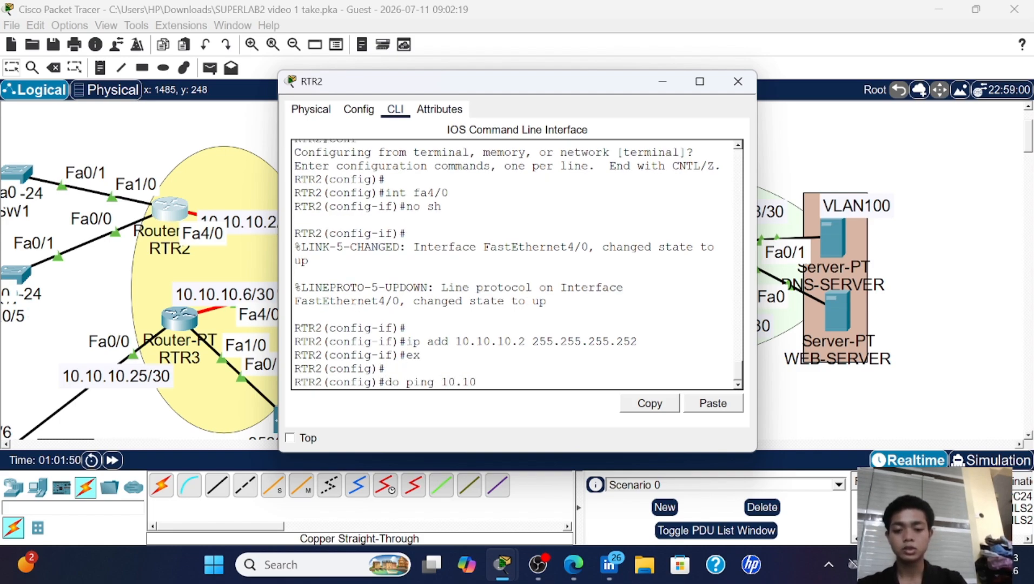
type(".10.1")
key("Return")
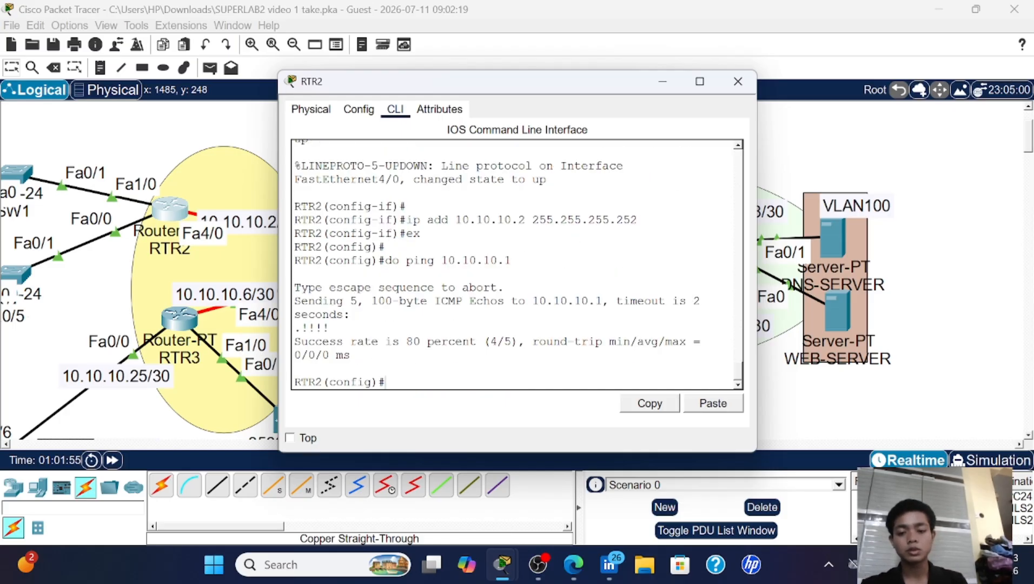
key("Up")
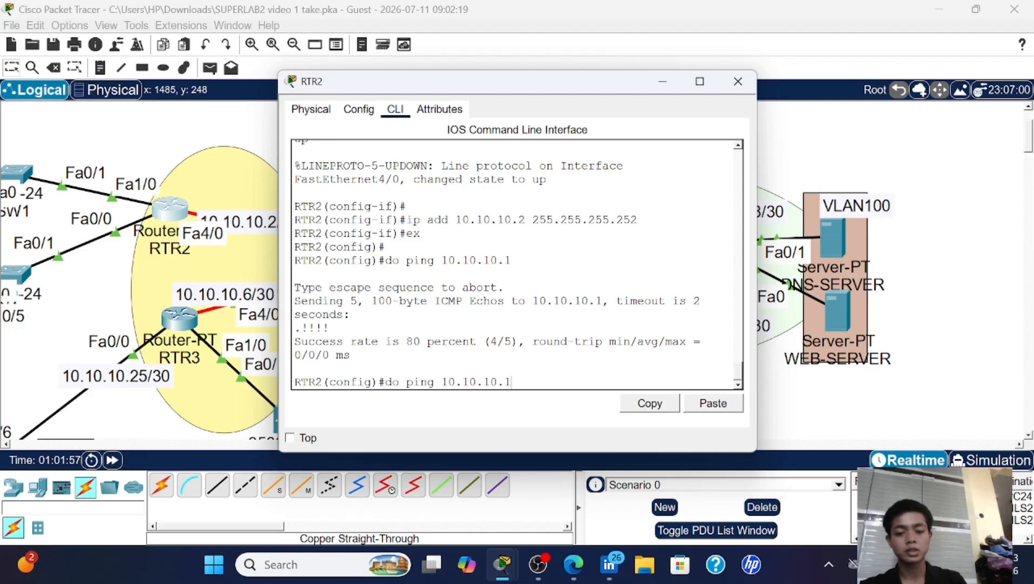
key("Return")
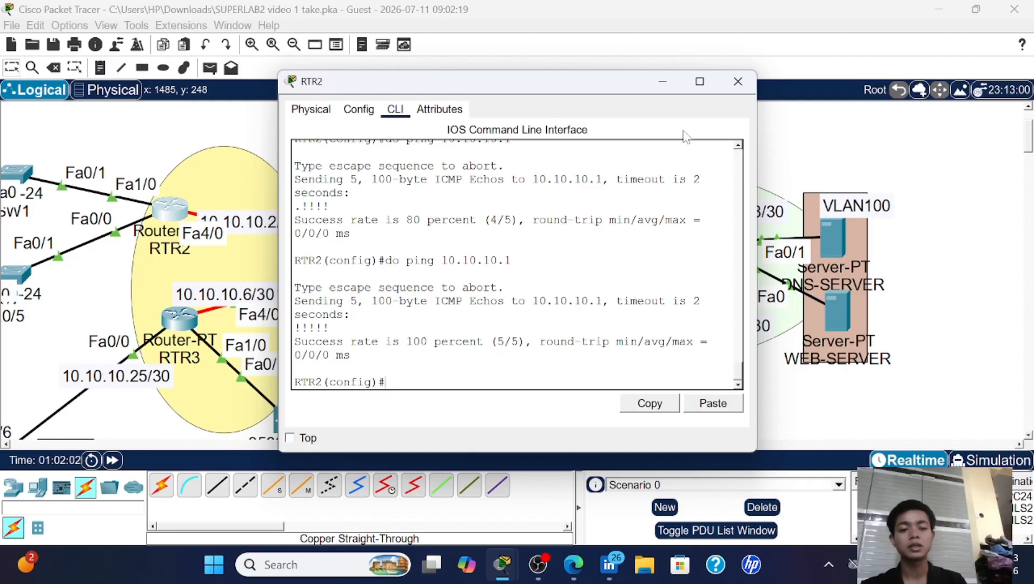
left_click(738, 81)
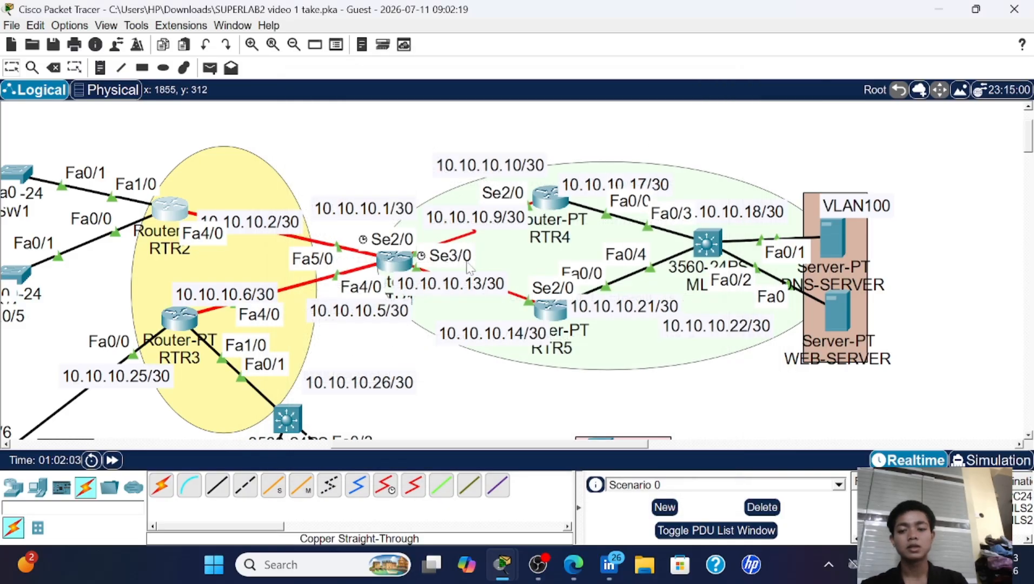
- From RTR1, ping 10.10.10.10 and 10.10.10.14, both succeeding 5/5
left_click(393, 261)
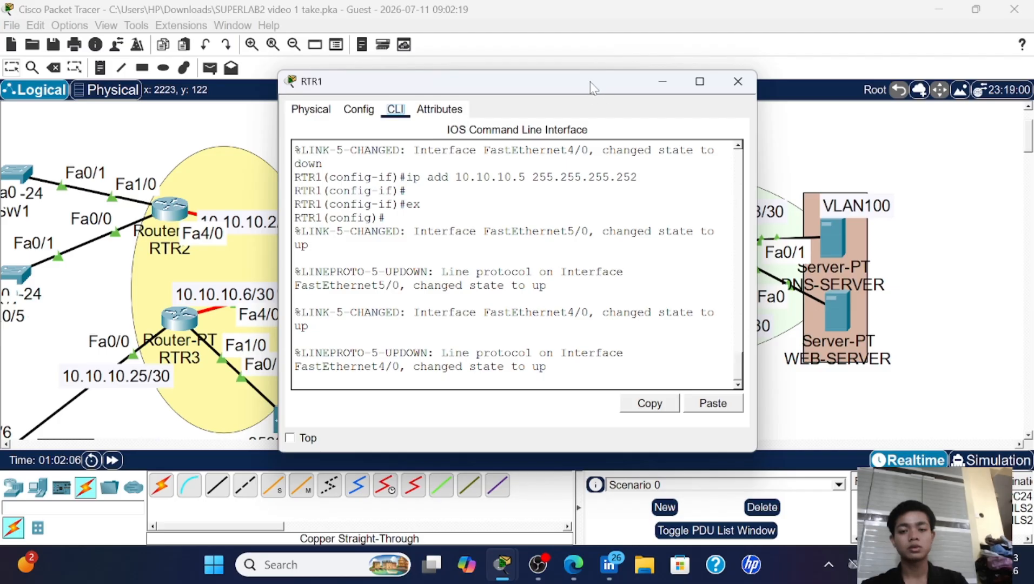
left_click_drag(589, 82, 608, 324)
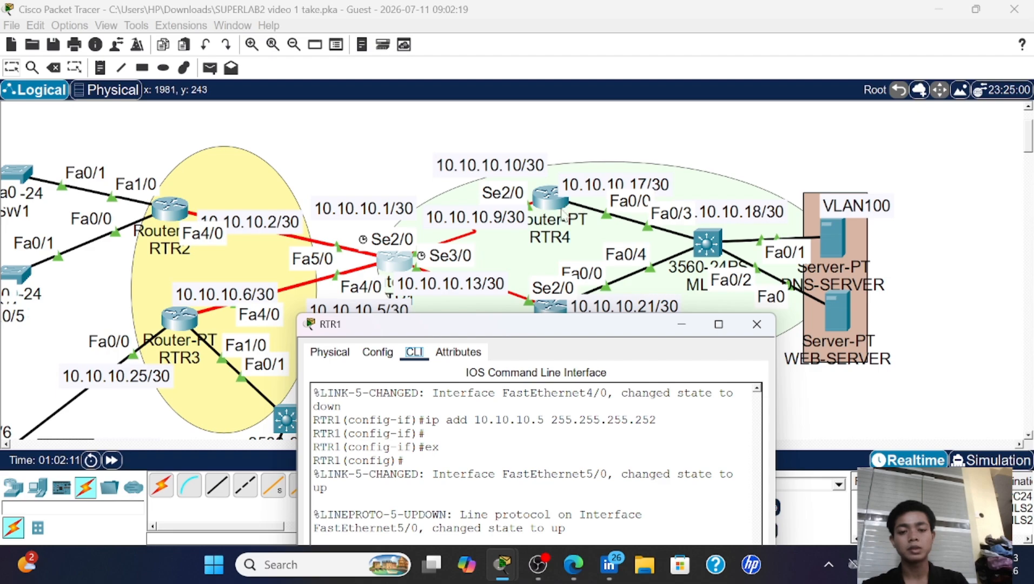
left_click_drag(494, 330, 727, 172)
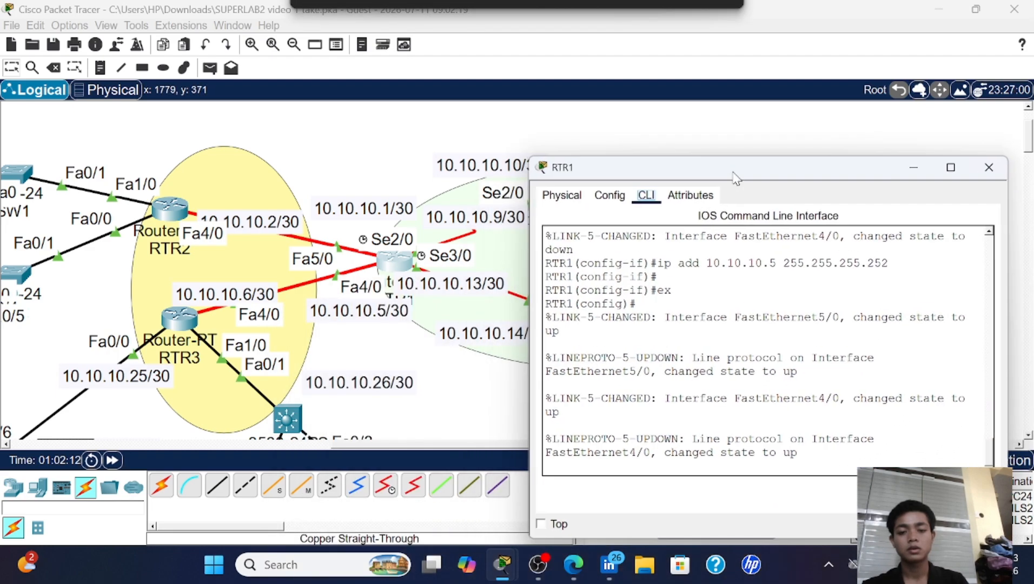
key("Return")
key("Return")
key("Return")
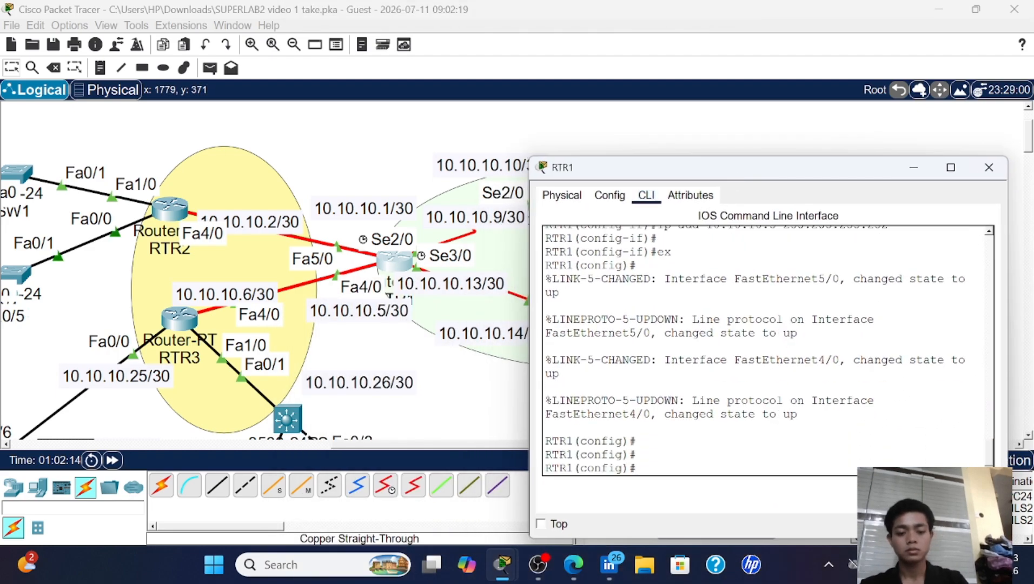
type("do")
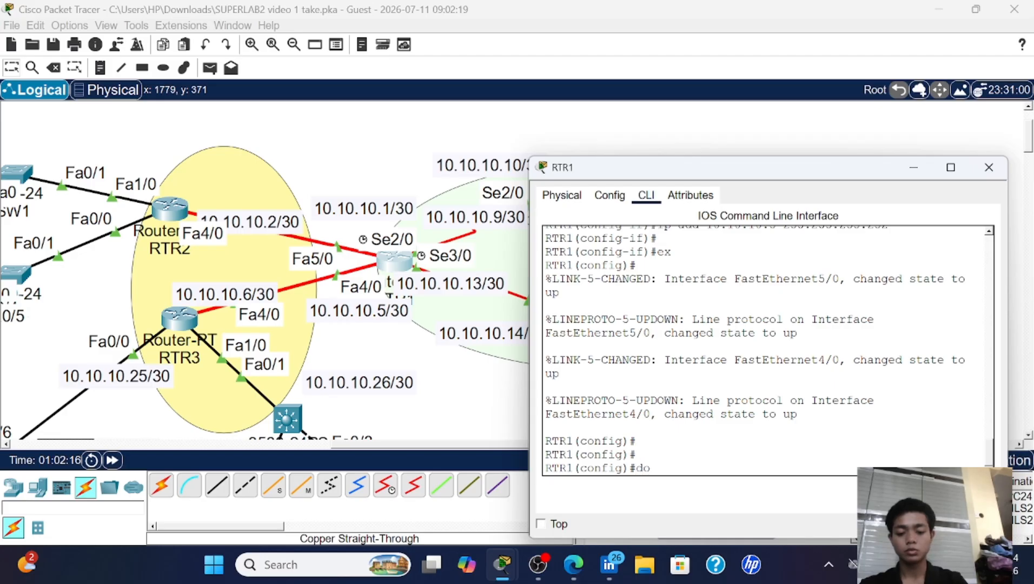
type(" pinh")
key("BackSpace")
type("g")
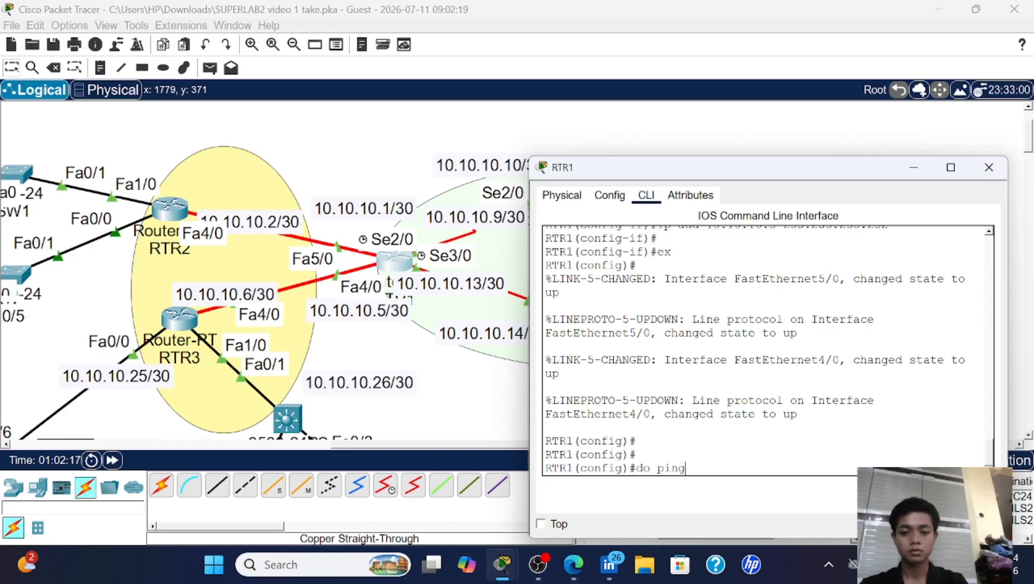
type(" 10.10.10.")
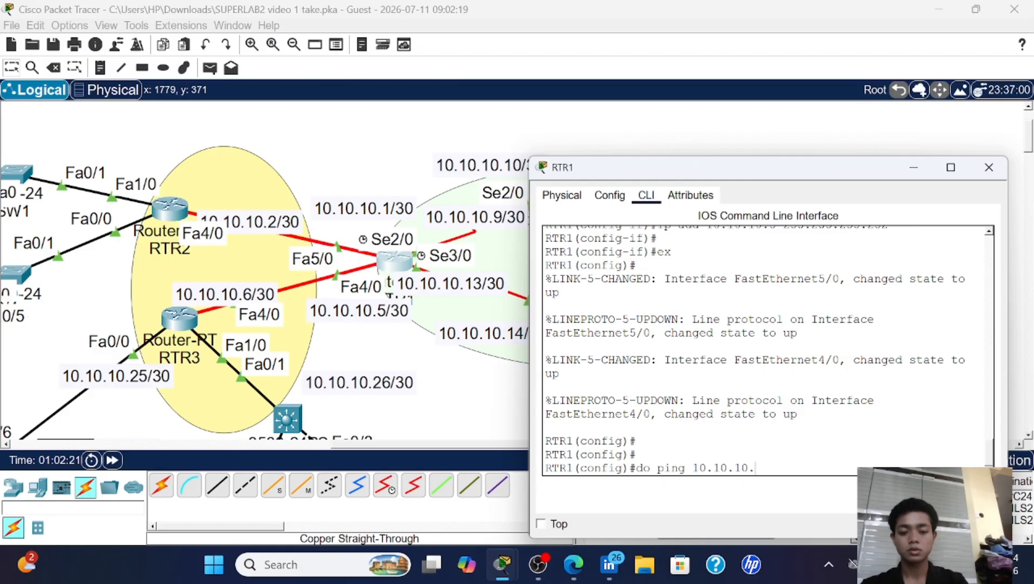
type("10")
key("Return")
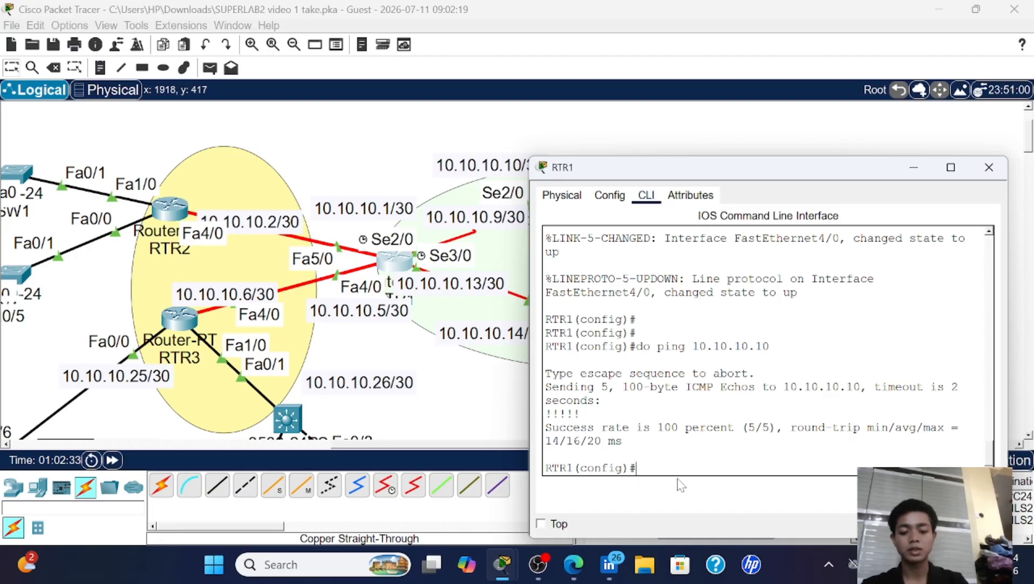
type("o ping")
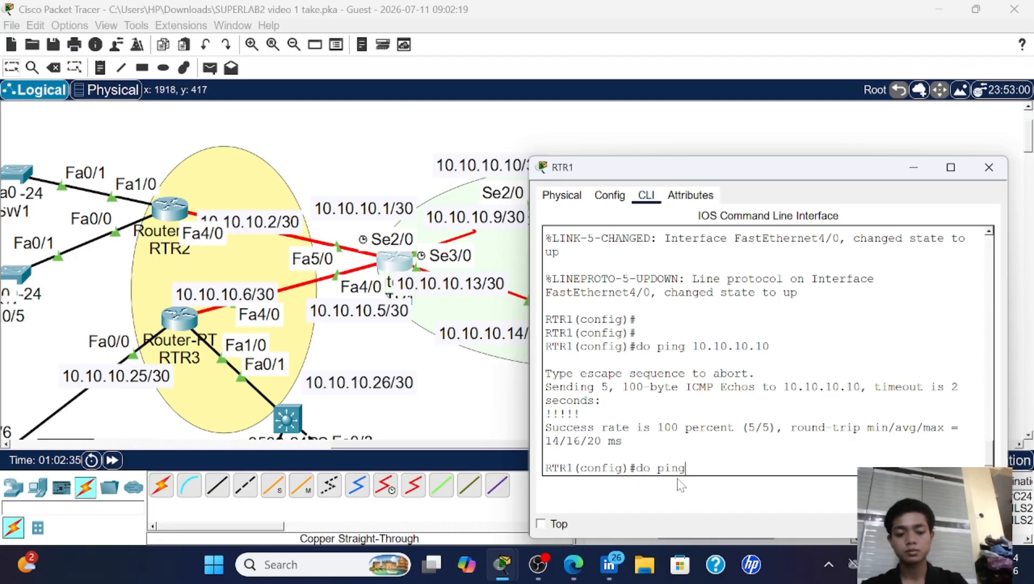
type(" 10.10.10.14")
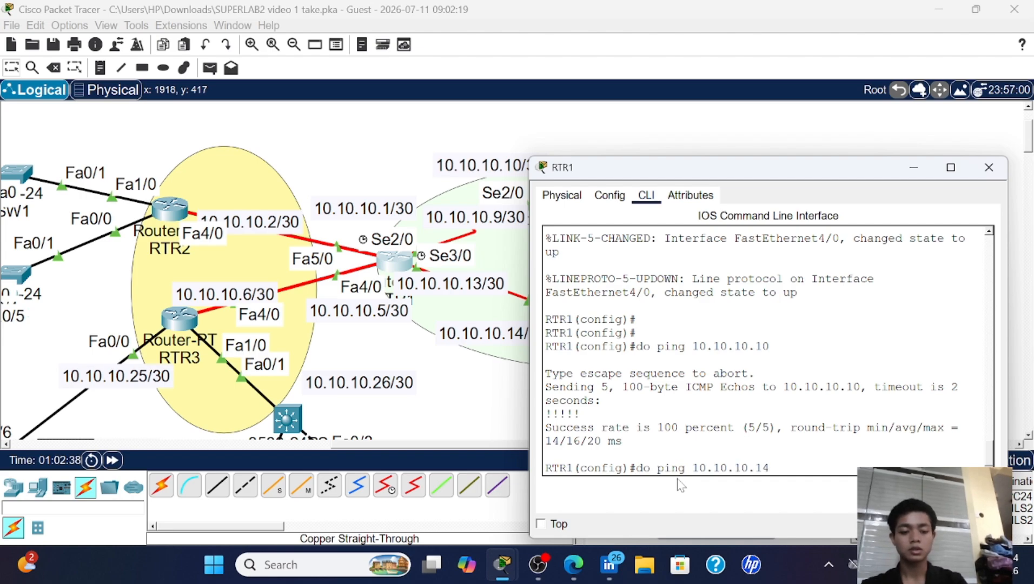
key("Return")
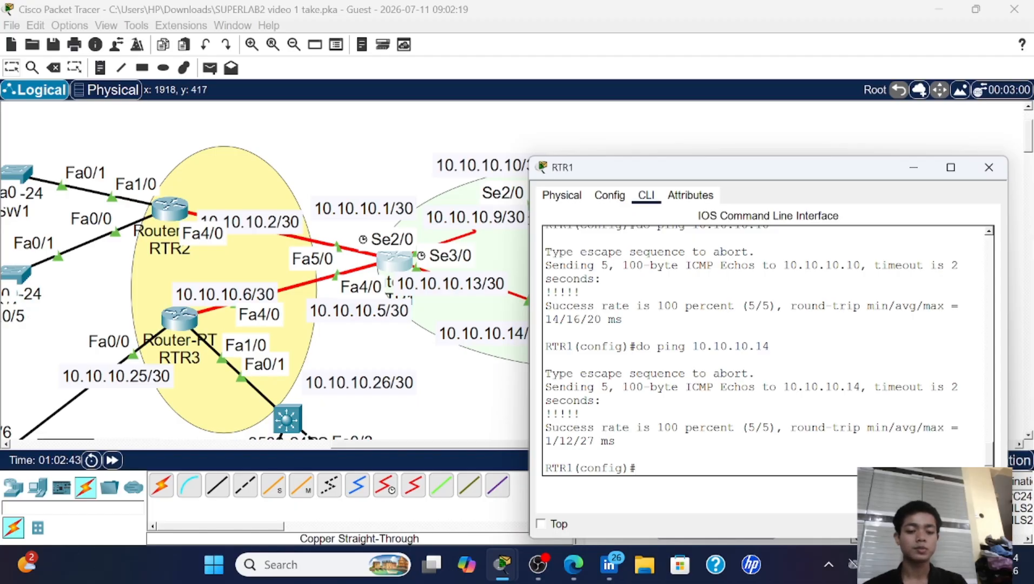
- Close RTR1, then ping 10.10.10.17 from MLS2 twice, getting 5/5 replies
left_click(988, 167)
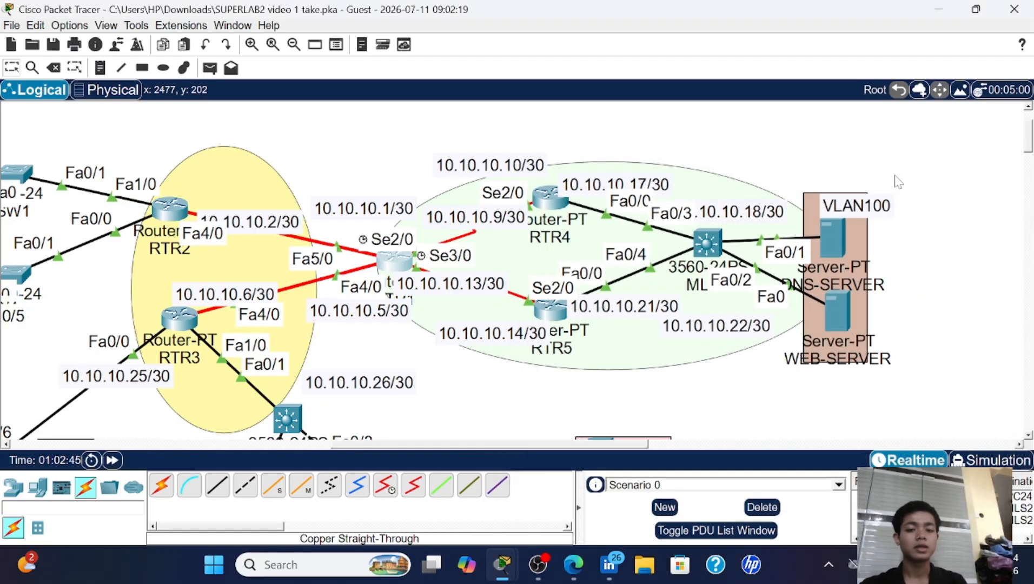
left_click(706, 246)
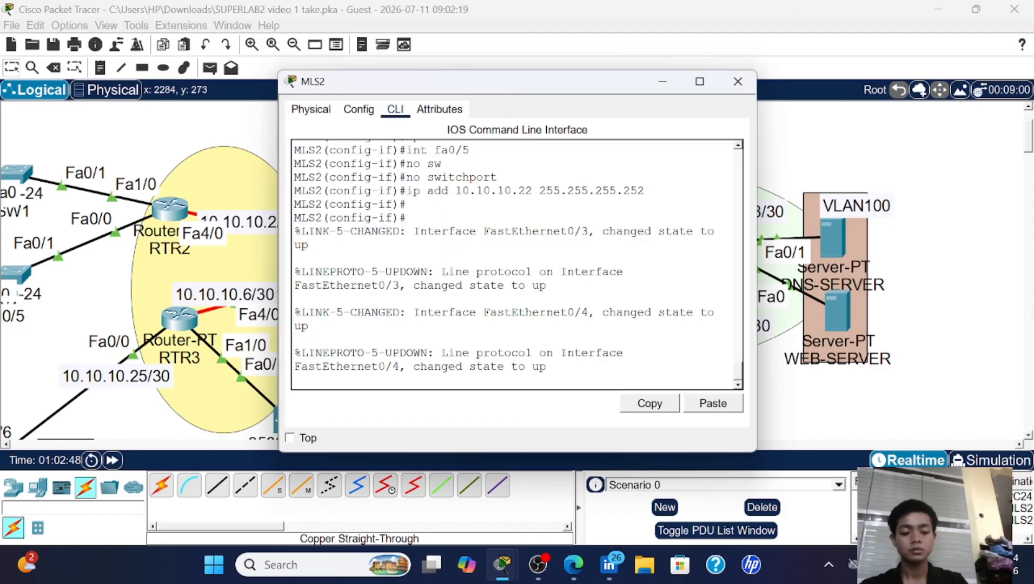
key("Return")
key("Return")
key("Return")
type("ex")
key("Return")
type("do ")
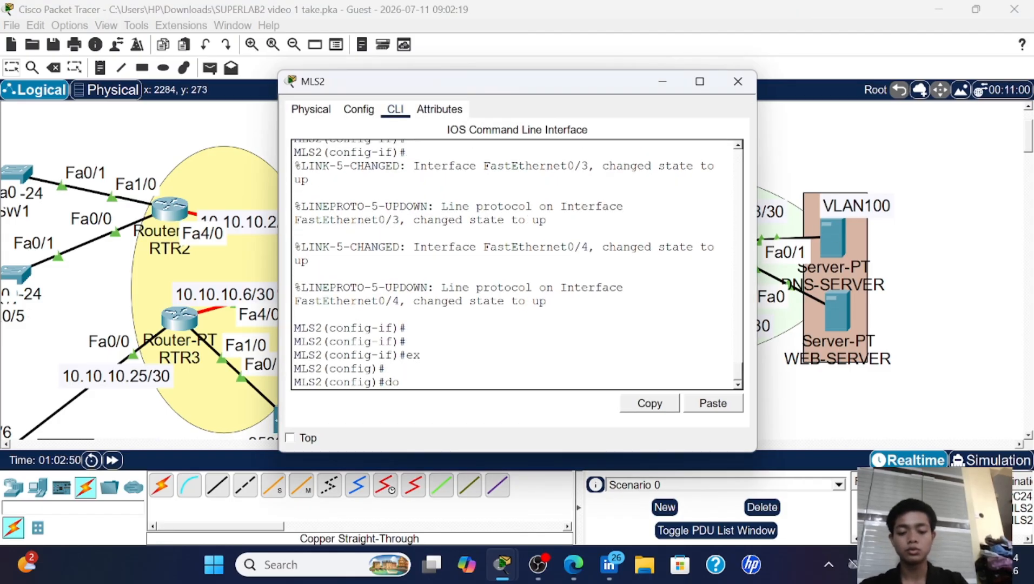
type("ping")
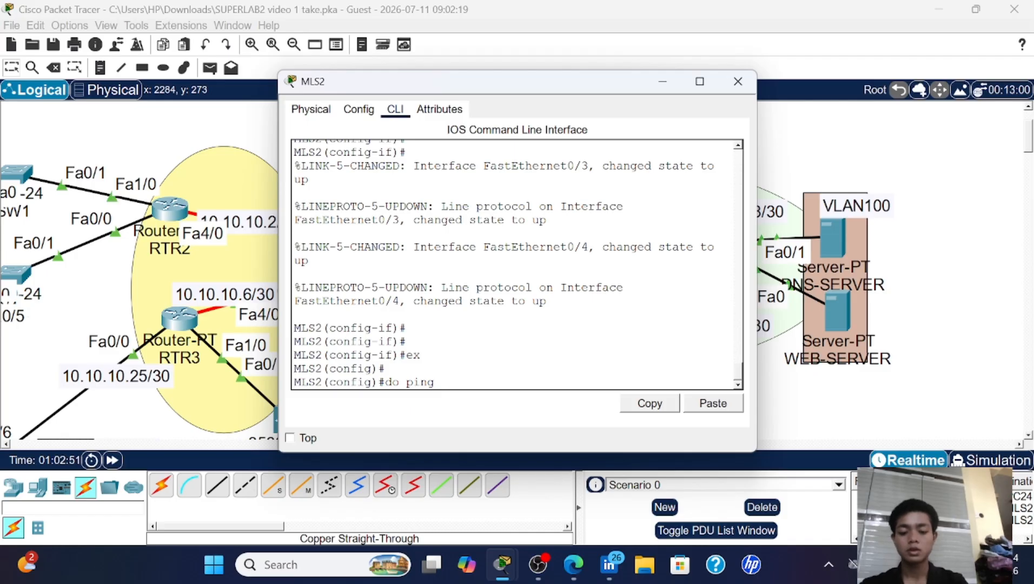
type(" 10.10.10.")
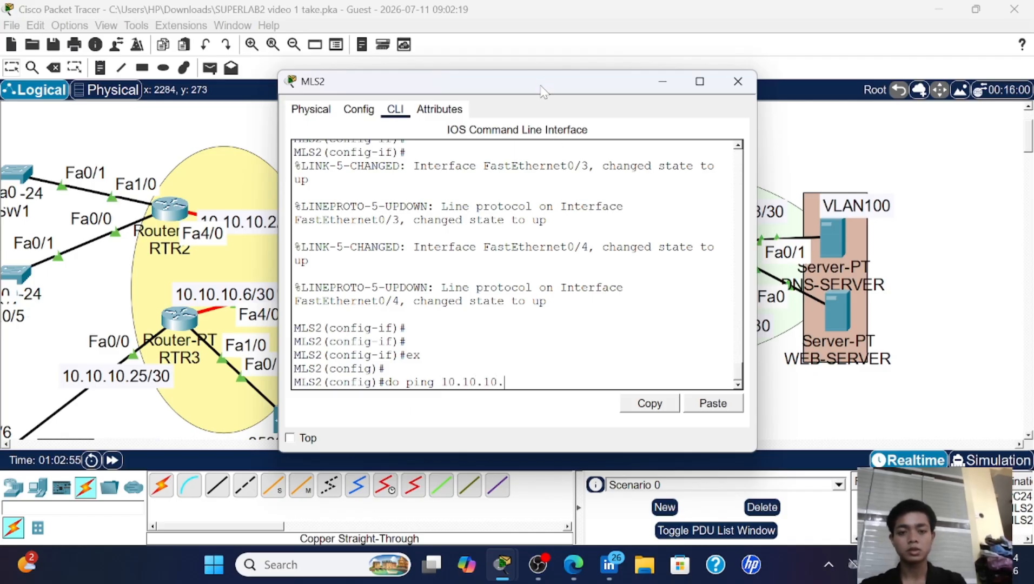
left_click_drag(542, 90, 514, 68)
type(".")
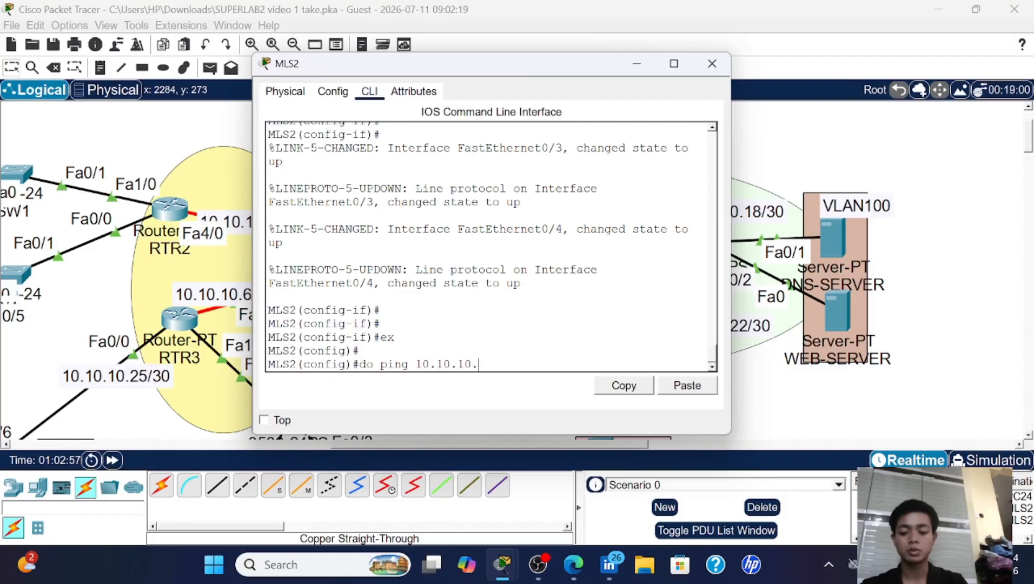
type("17")
key("Return")
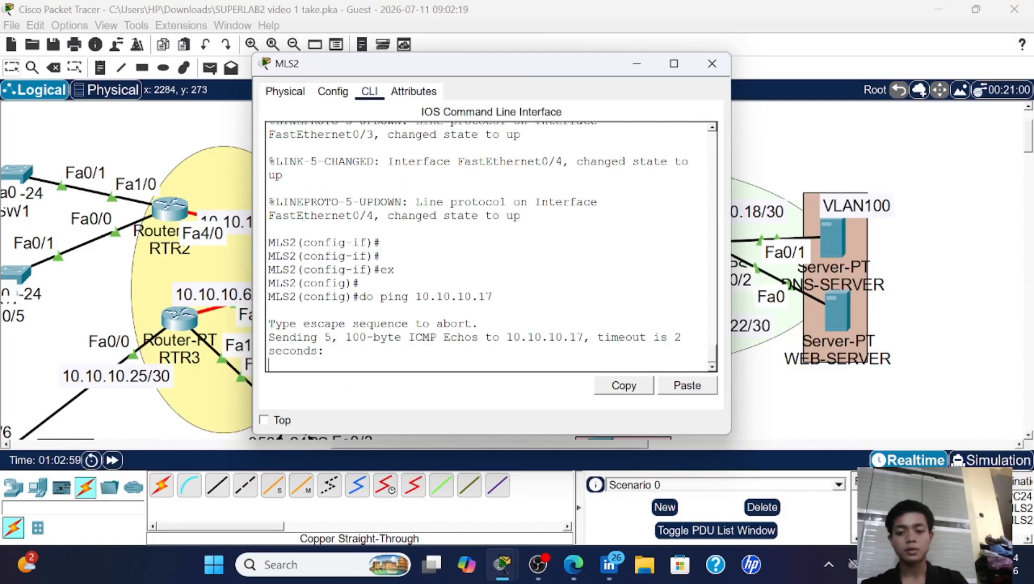
left_click_drag(473, 74, 513, 112)
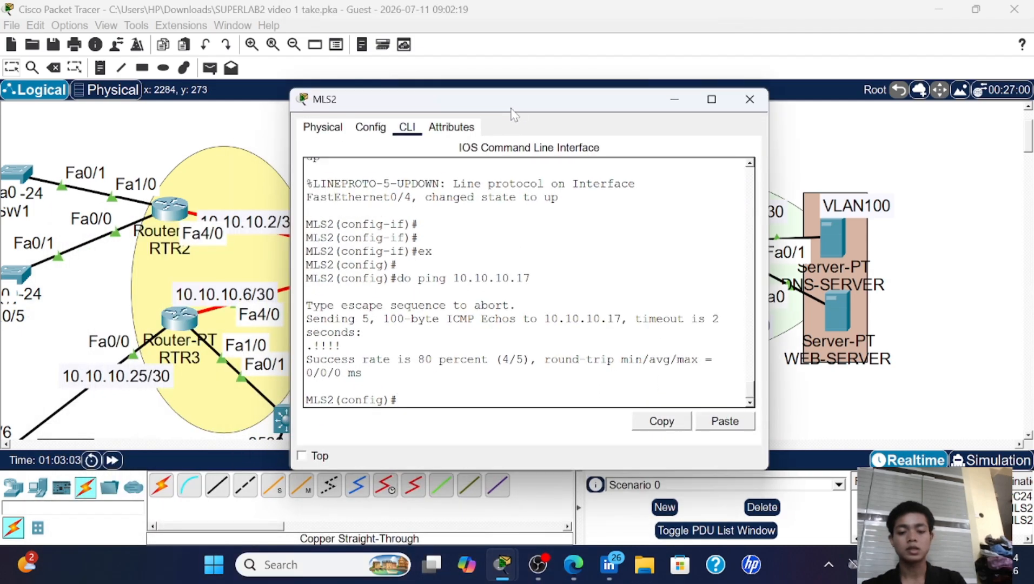
key("Up")
key("Return")
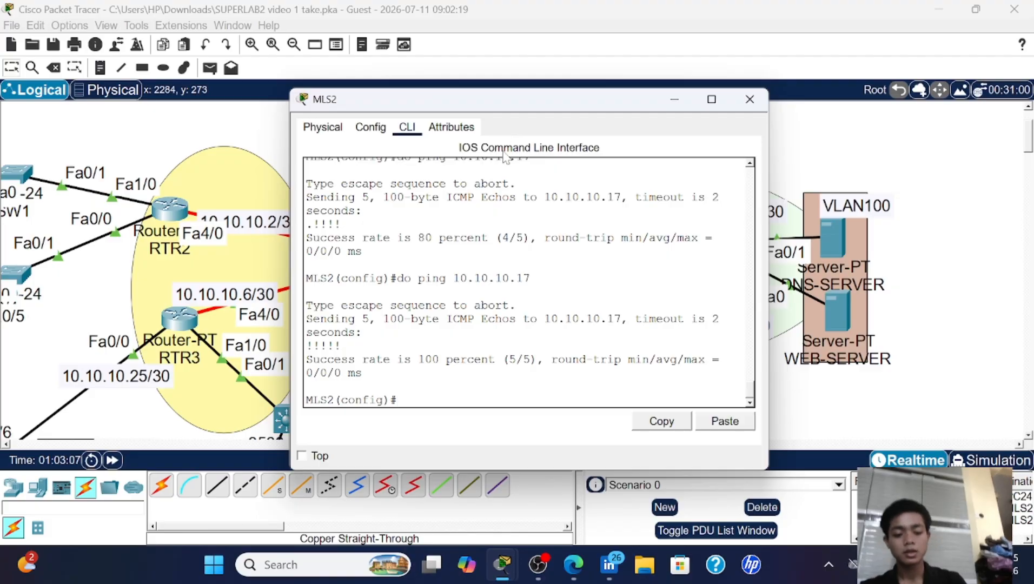
- Ping 10.10.10.21 from MLS2, which fails at 0 percent, and minimise the console
key("Up")
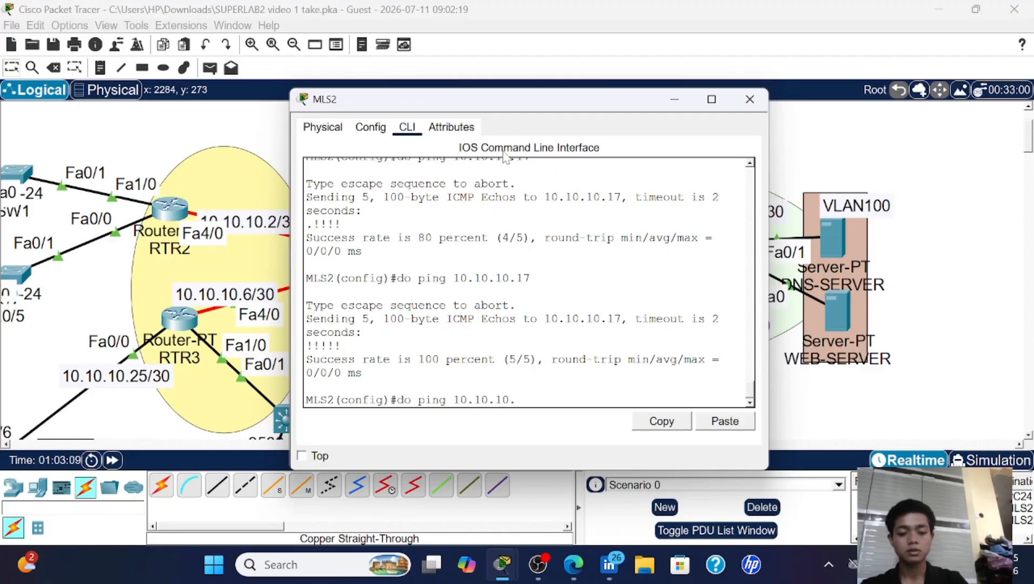
left_click_drag(514, 104, 289, 125)
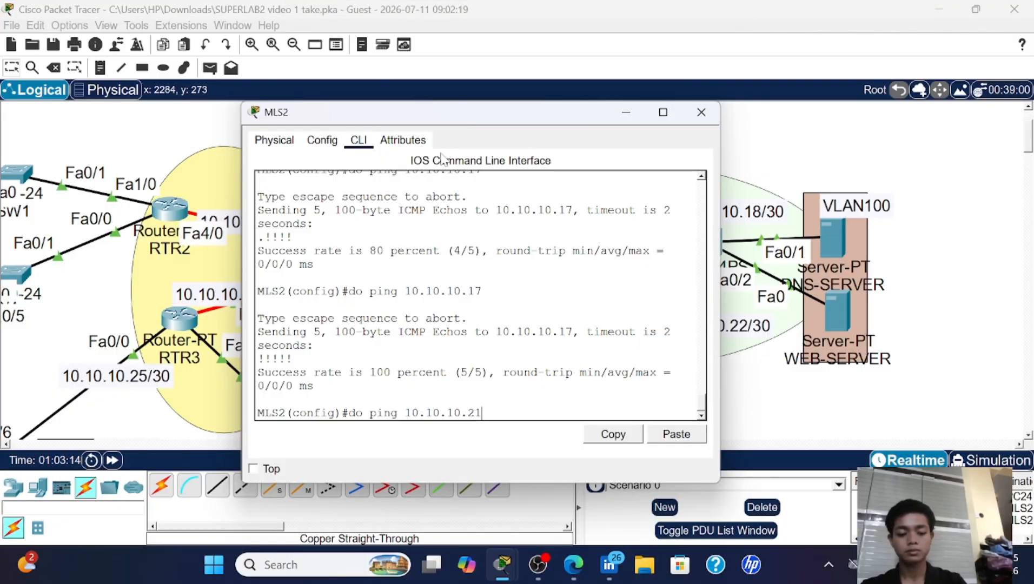
key("Return")
left_click_drag(485, 119, 433, 103)
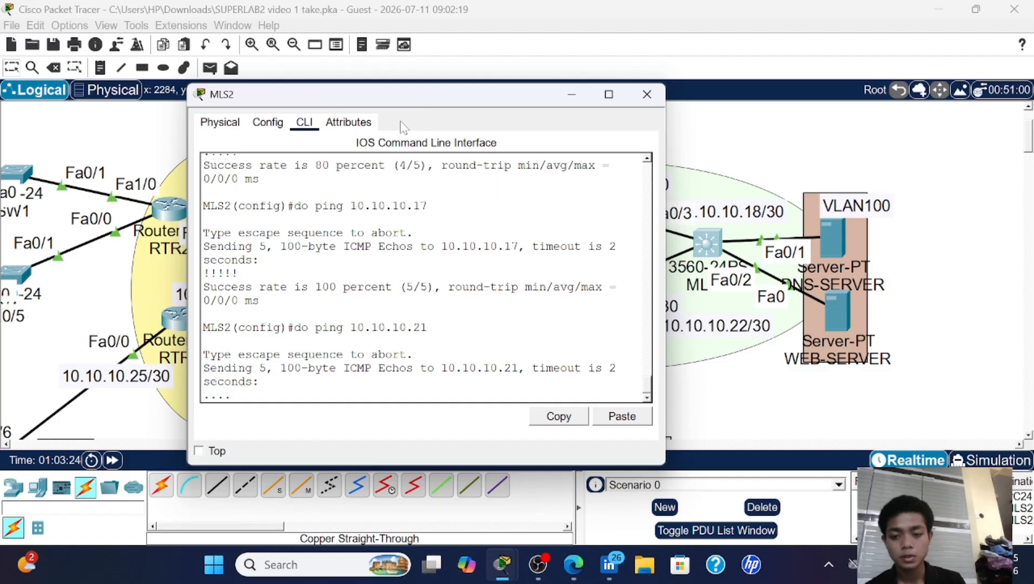
left_click_drag(398, 105, 394, 115)
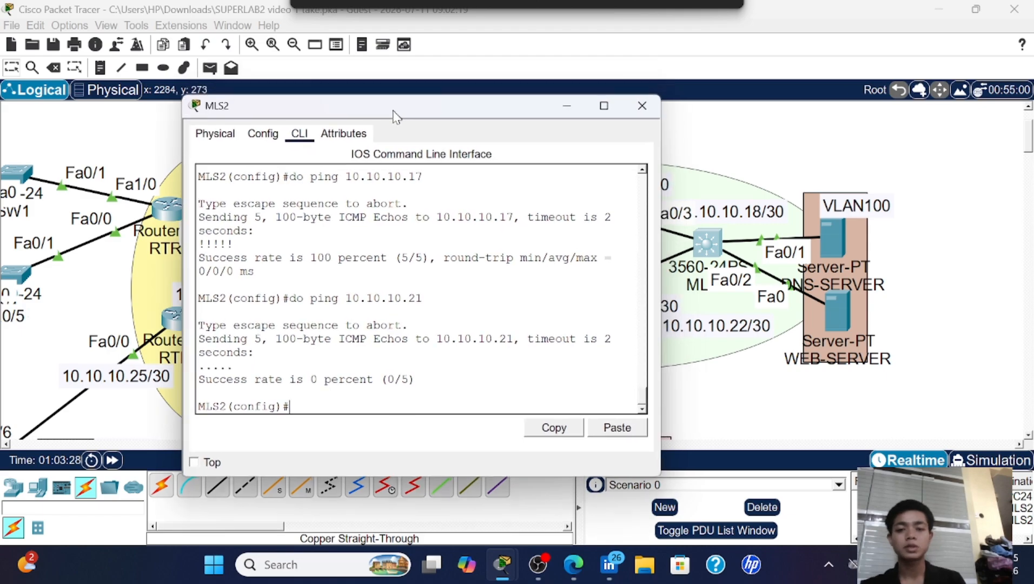
left_click(566, 110)
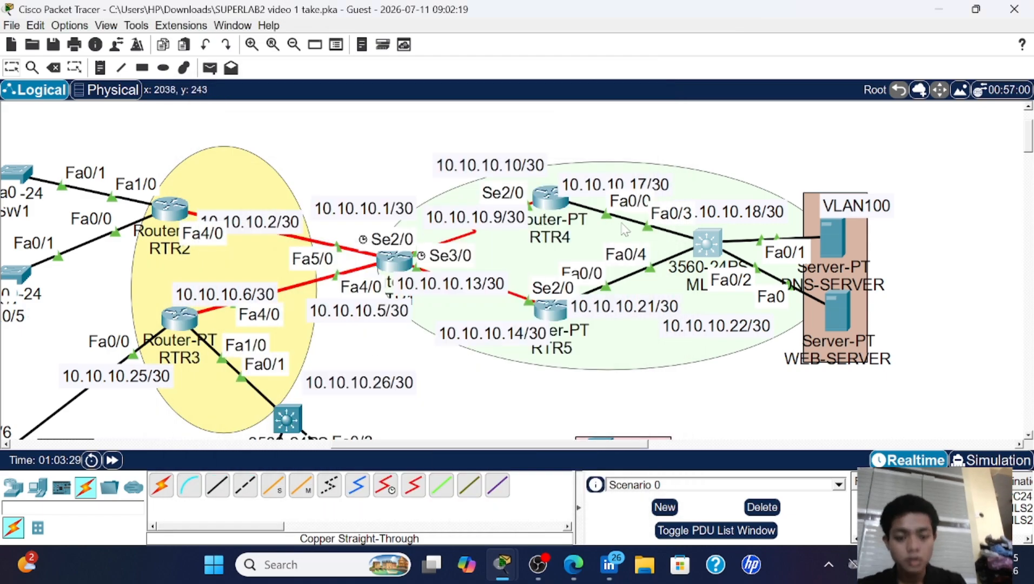
- Glance at RTR5, then scroll through MLS2's console history to review its interface settings
left_click(553, 312)
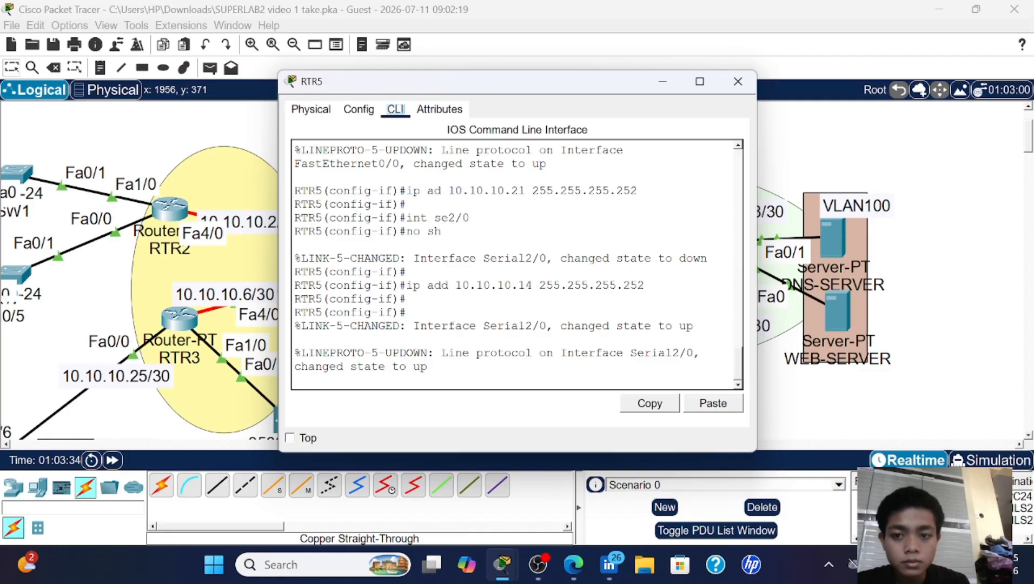
left_click(738, 81)
left_click(707, 244)
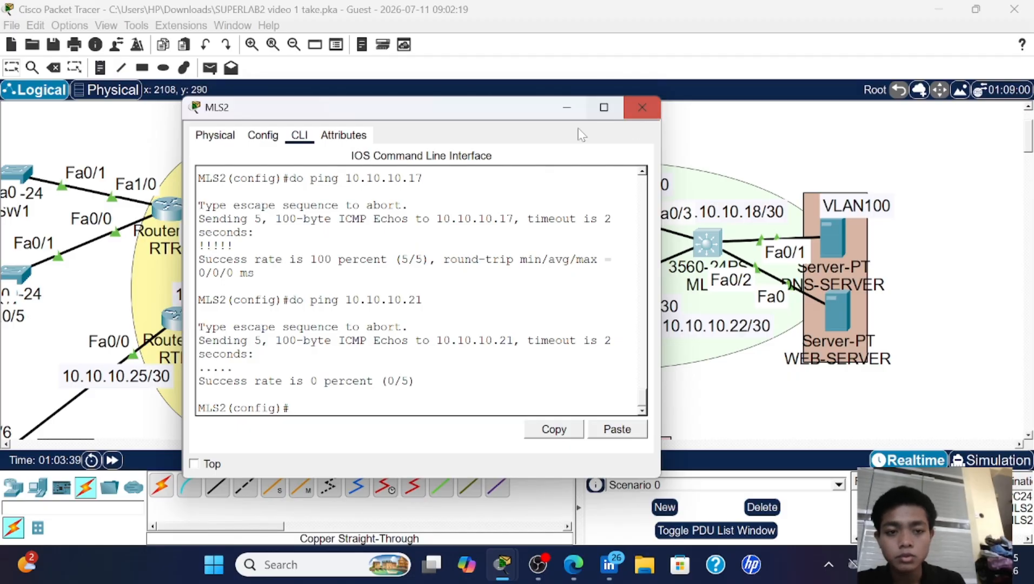
left_click_drag(505, 110, 532, 80)
scroll(447, 258, "up", 5)
scroll(446, 258, "up", 4)
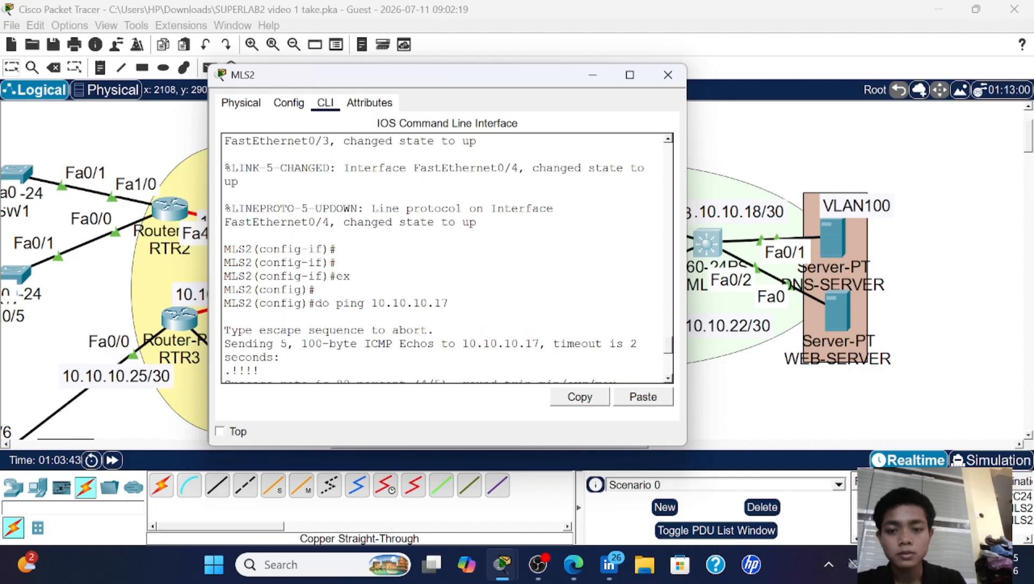
scroll(447, 258, "down", 3)
scroll(447, 258, "up", 6)
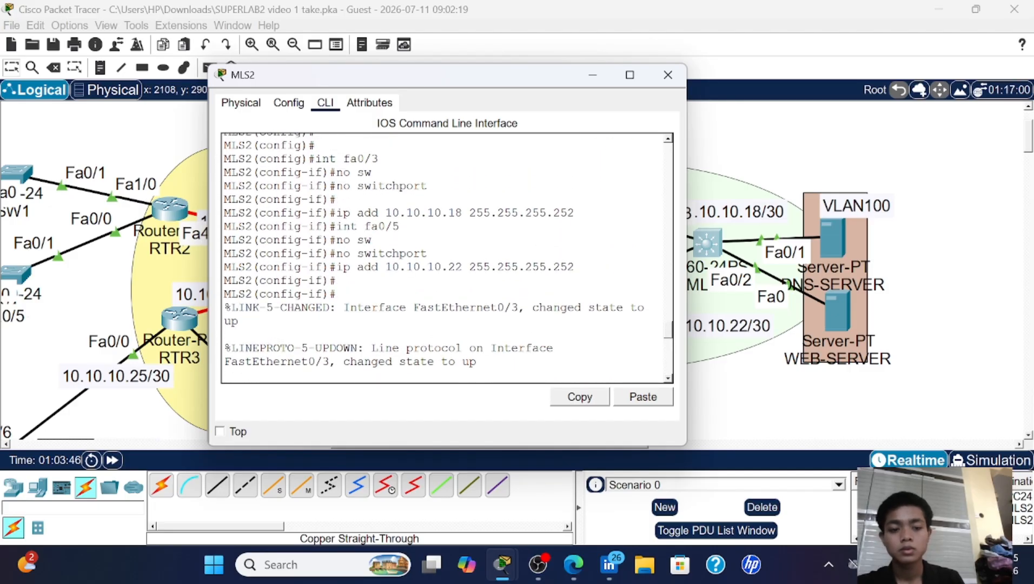
left_click(667, 75)
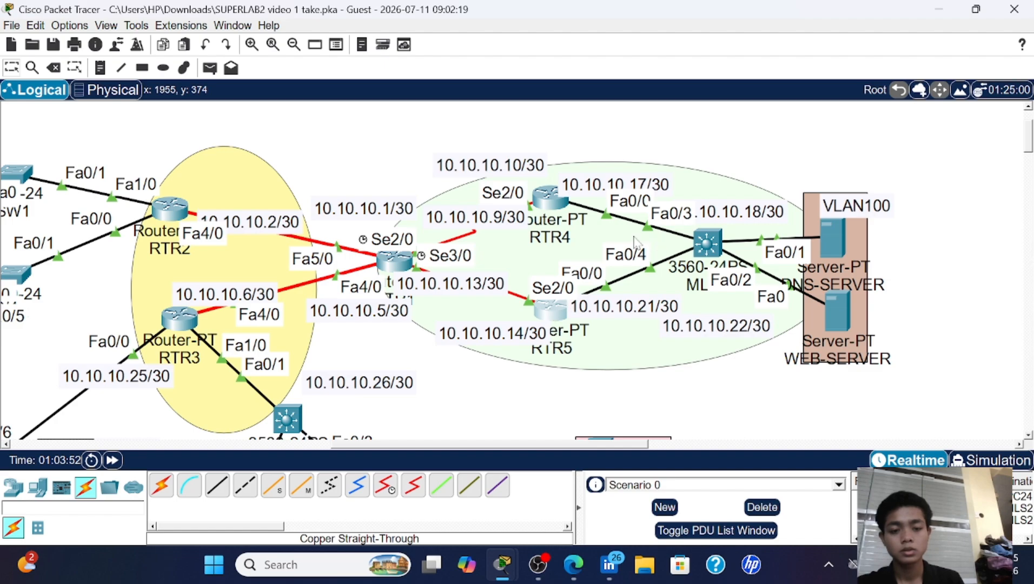
- Review RTR5's history showing Fa0/0 at 10.10.10.21 and Serial2/0 at 10.10.10.14, then recheck MLS2
left_click(550, 307)
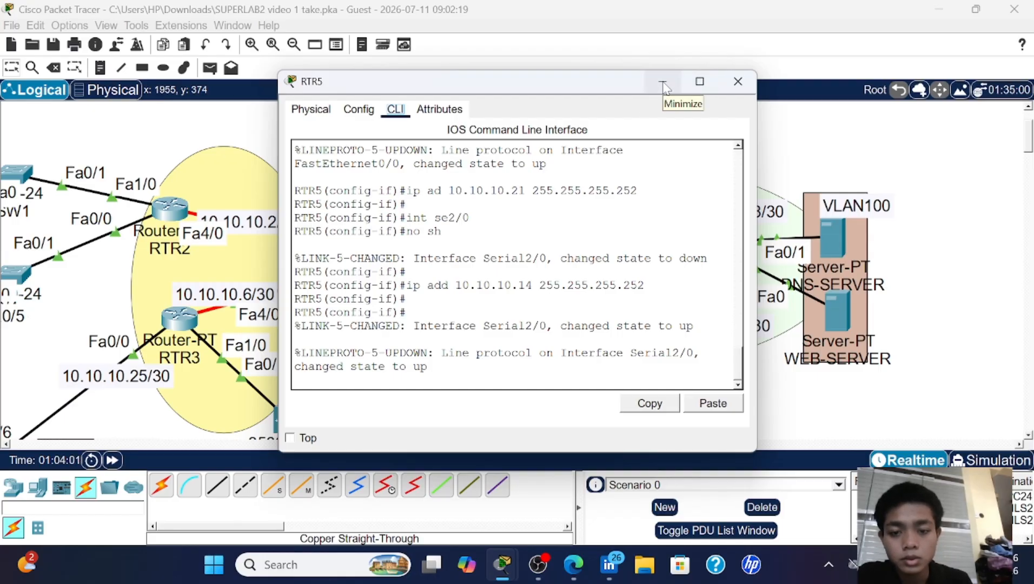
scroll(517, 265, "up", 3)
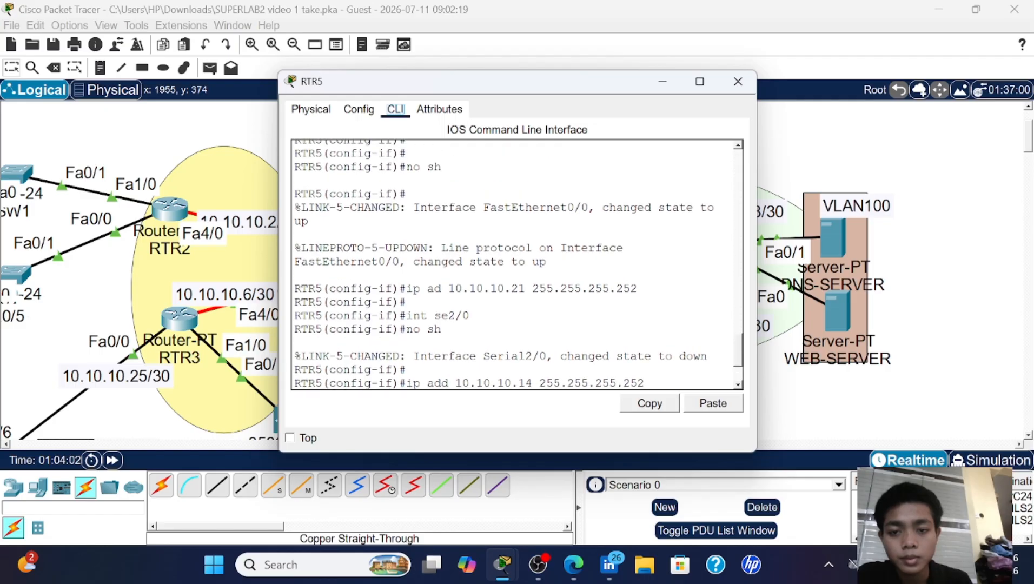
scroll(517, 265, "up", 3)
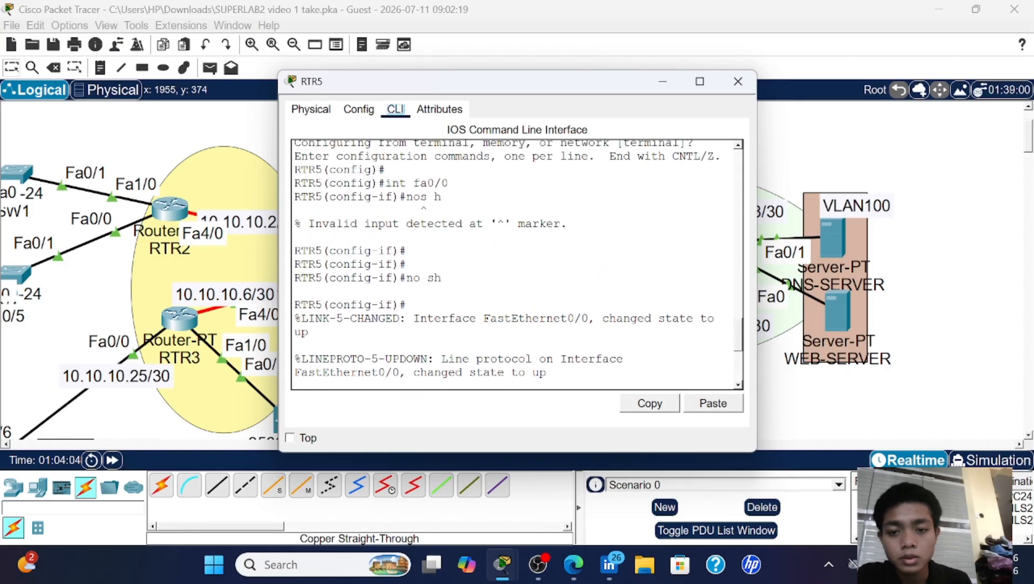
scroll(518, 265, "down", 3)
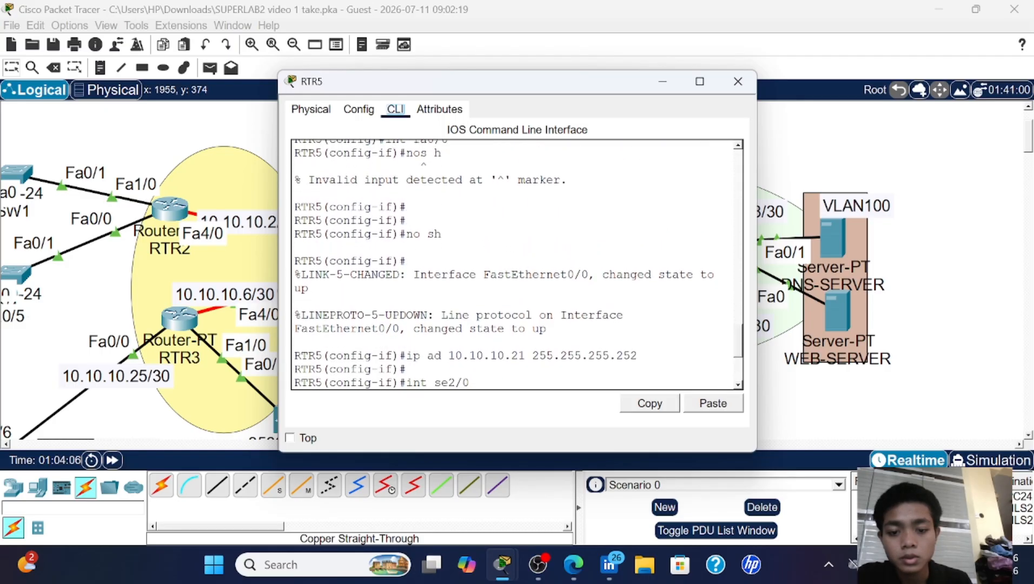
scroll(518, 265, "up", 2)
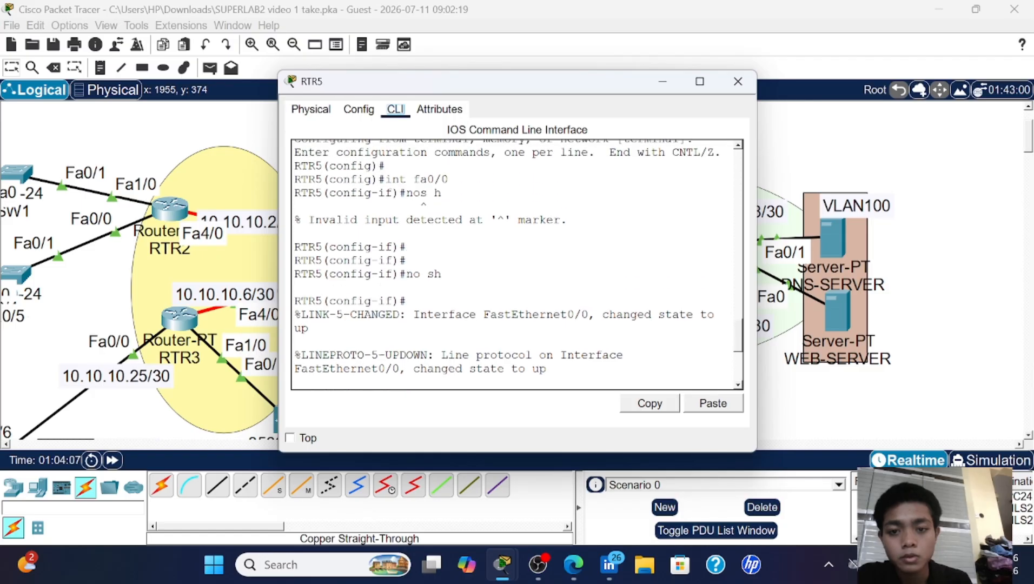
left_click(660, 81)
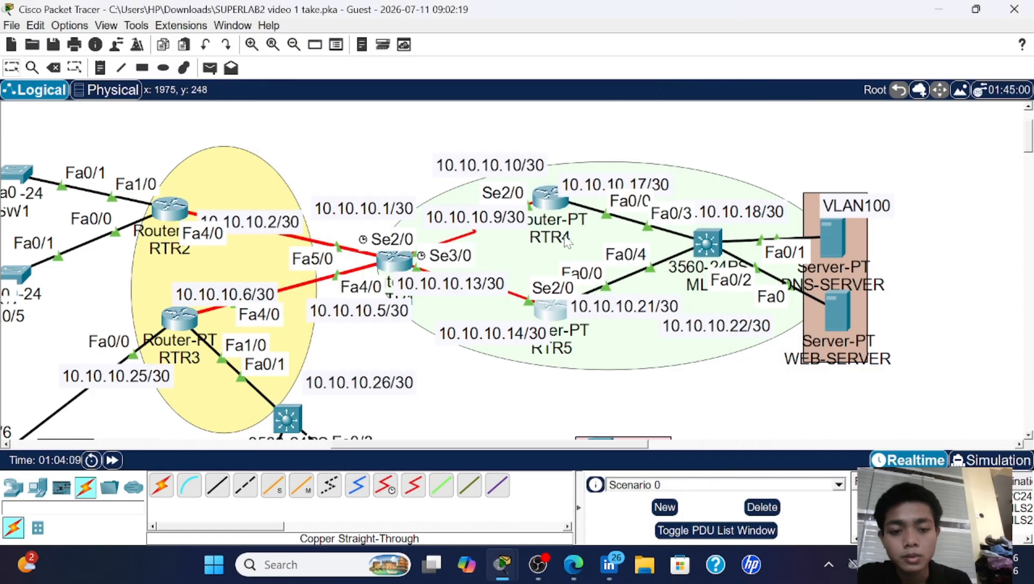
left_click(704, 246)
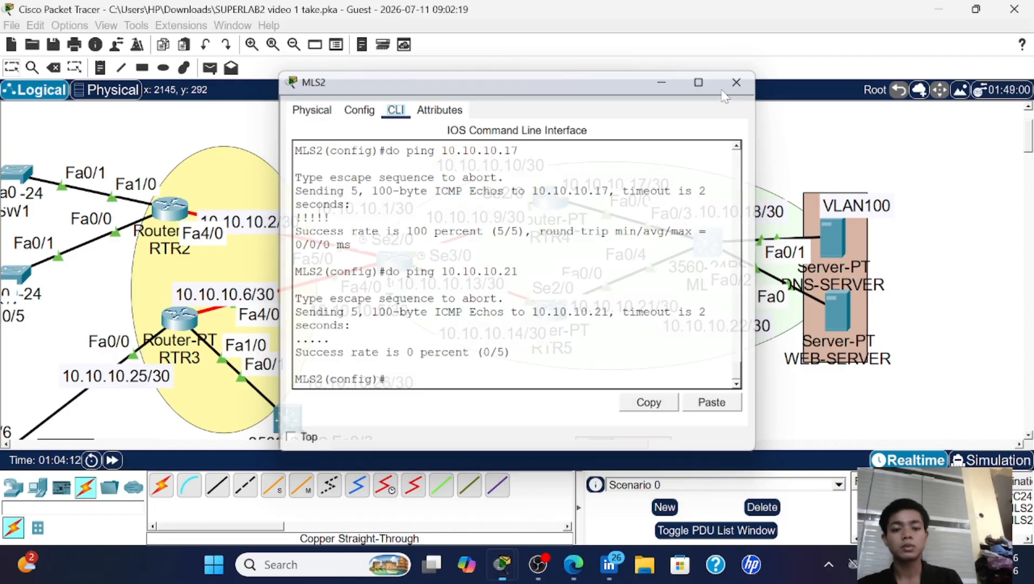
left_click(733, 86)
- From RTR5, ping 10.10.10.22 and get 0/5 replies, then close RTR5's console
left_click(550, 312)
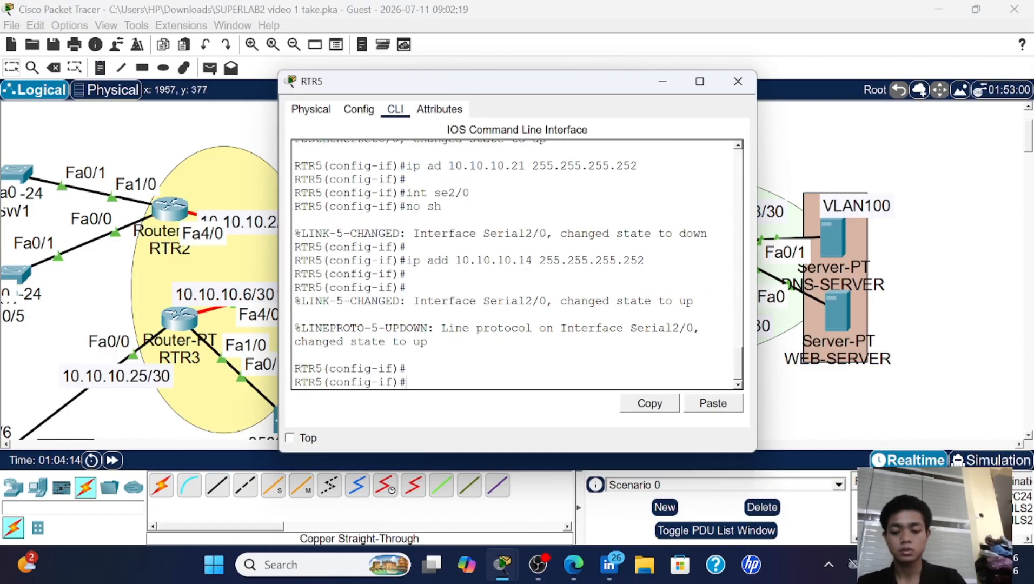
type("ex")
key("Return")
type("do pi")
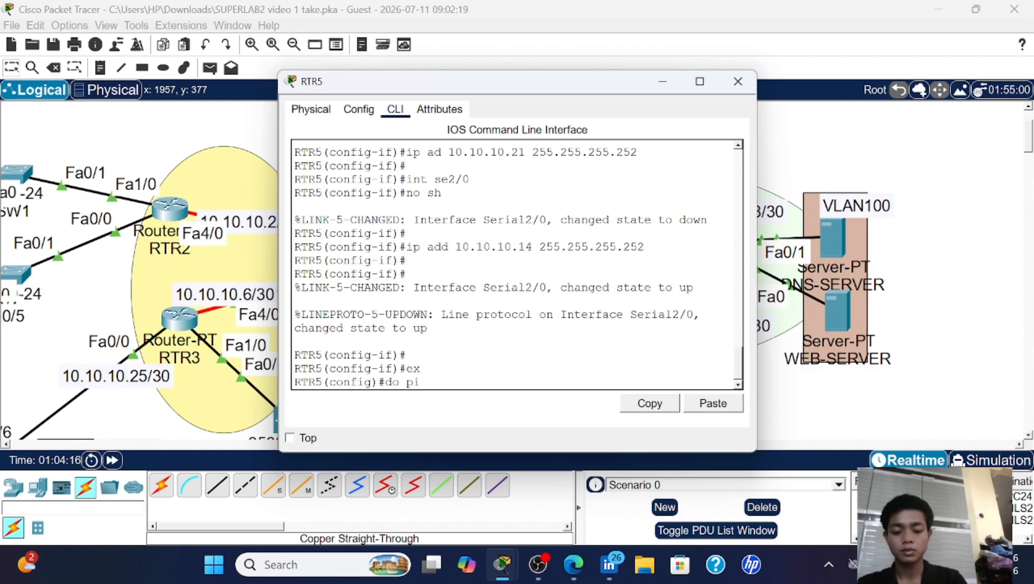
type("ng 10.10")
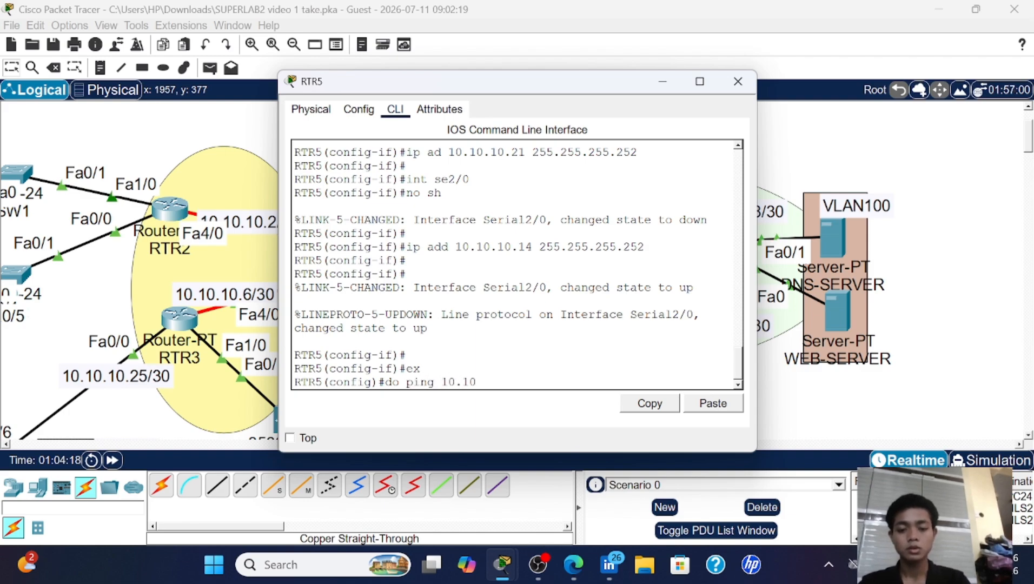
type(".10.22")
key("Return")
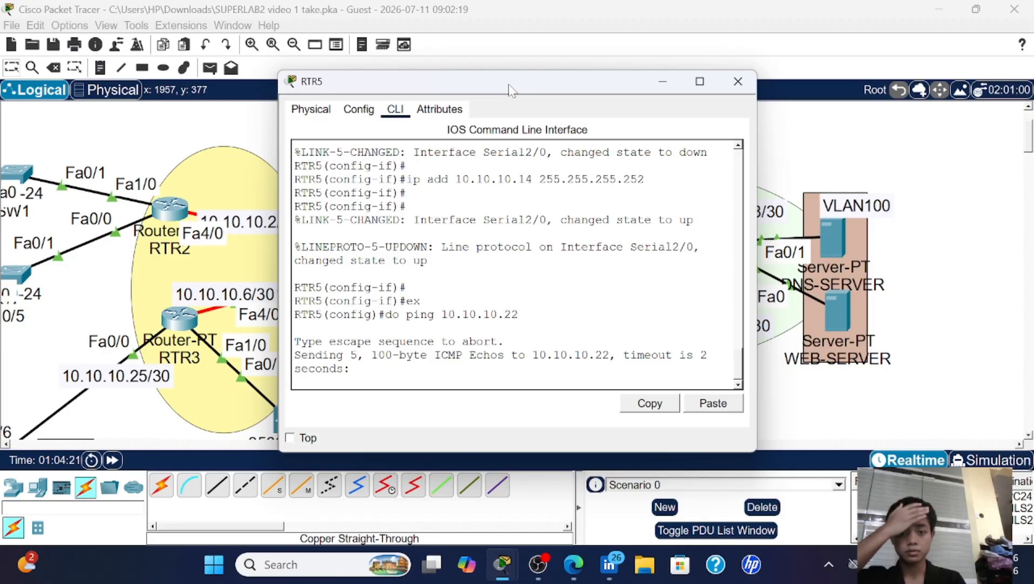
left_click_drag(508, 90, 286, 76)
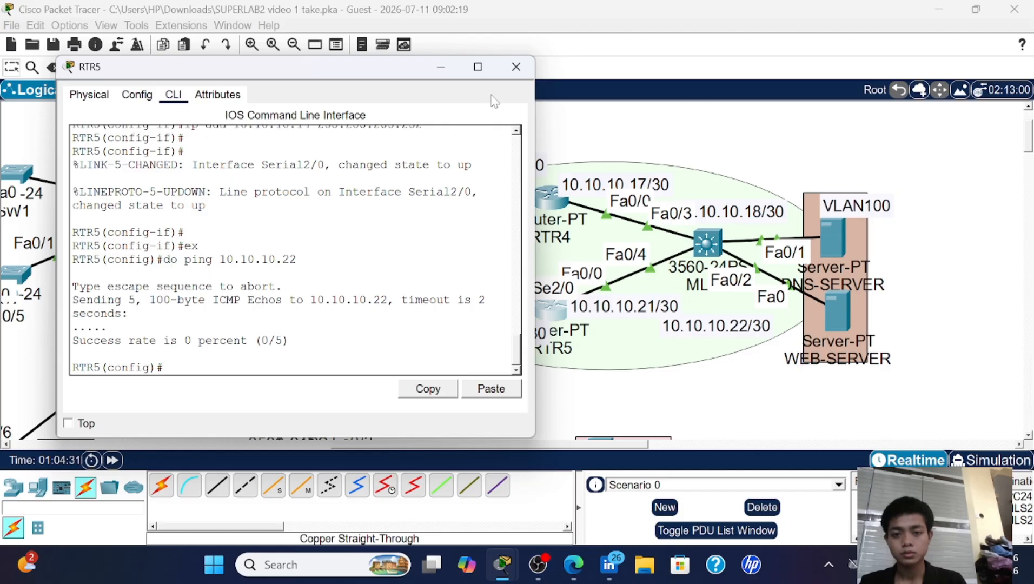
left_click(515, 66)
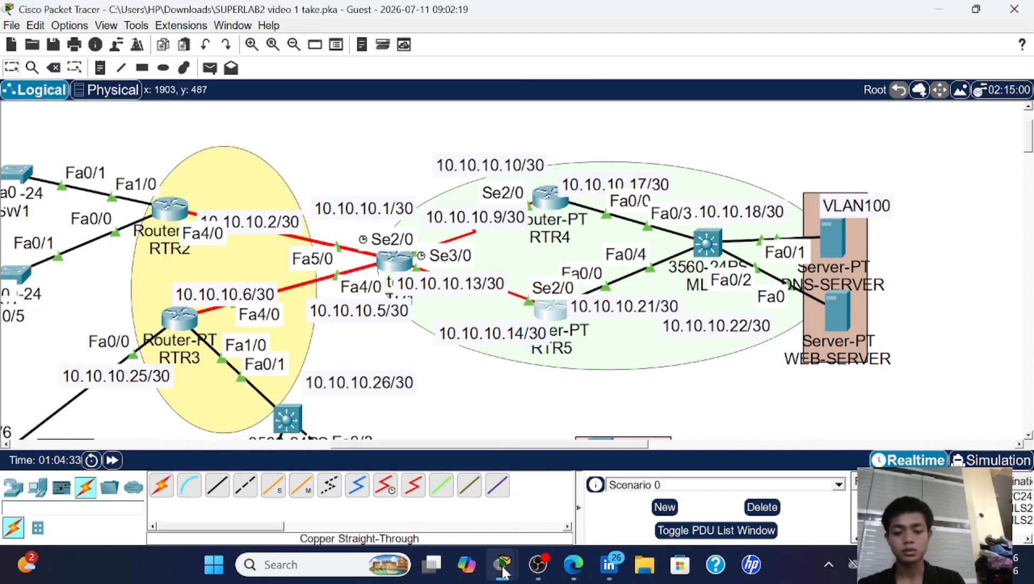
- Check the activity's results, scoring 193/219 with Routing at 0/20, and list the assessment items
mouse_move(502, 570)
left_click(578, 466)
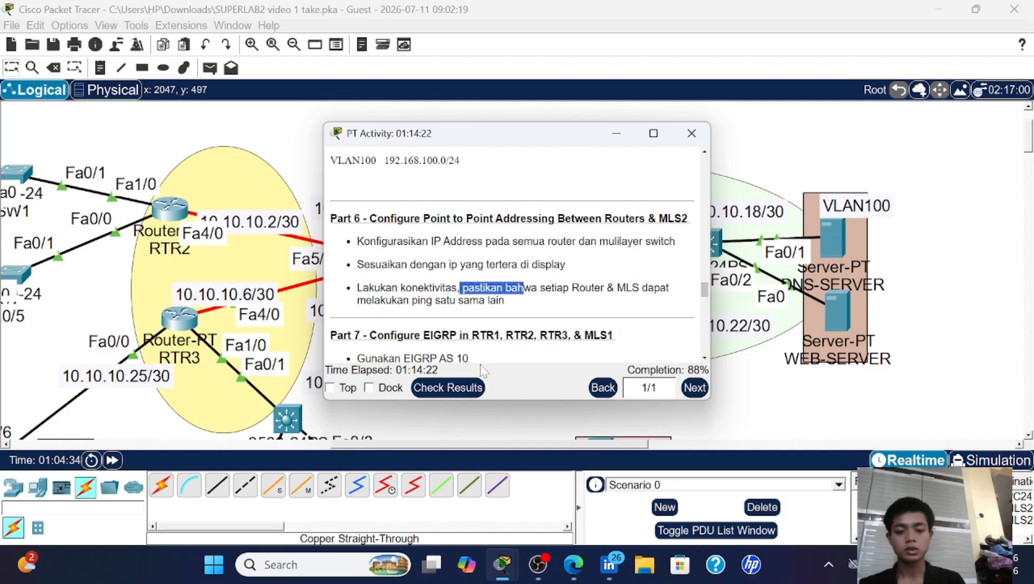
left_click(460, 388)
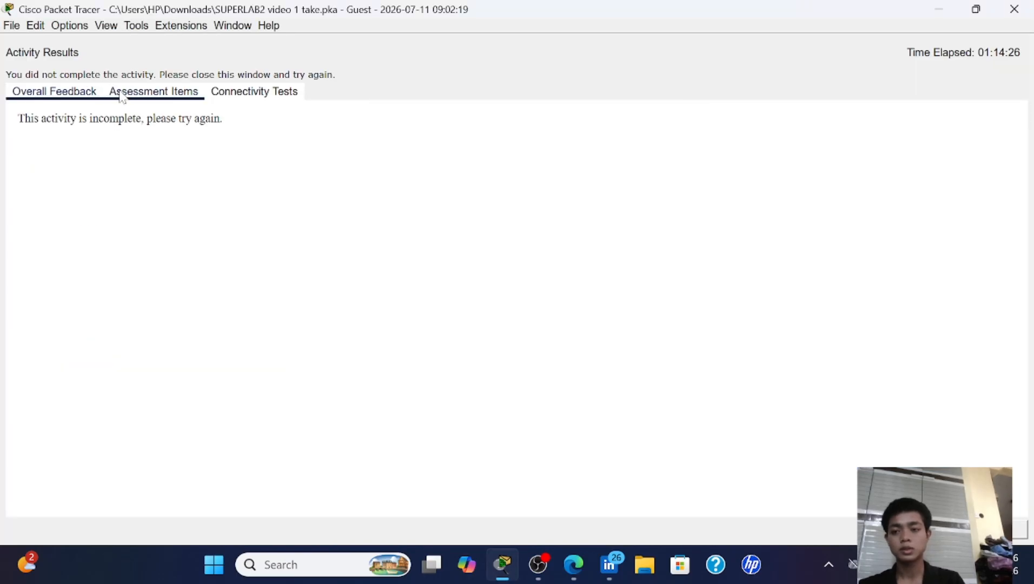
left_click(120, 97)
- Scroll the assessment items to find MLS1's DHCP pools have an incorrect DNS server IP
scroll(292, 337, "down", 2)
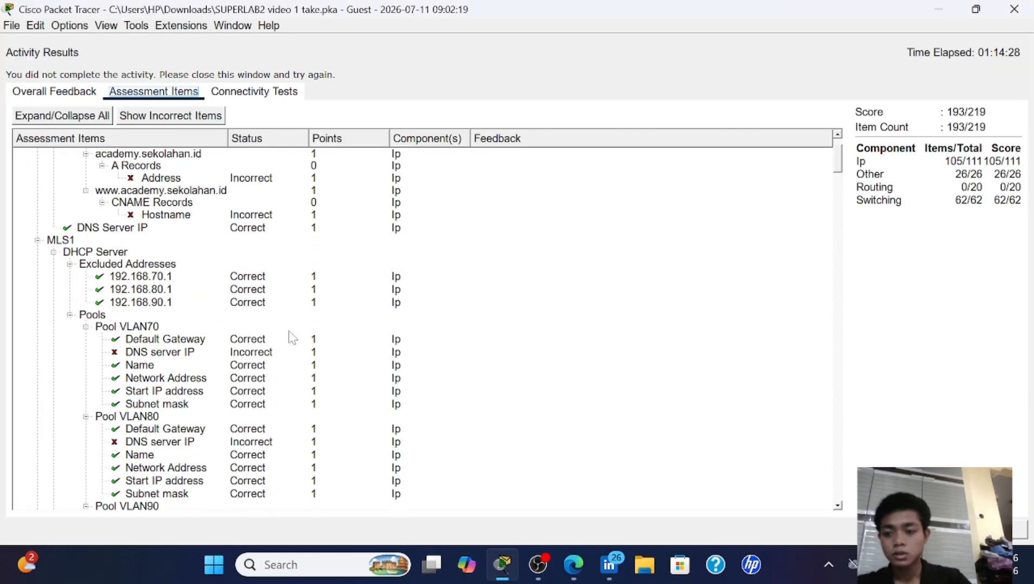
scroll(292, 337, "down", 1)
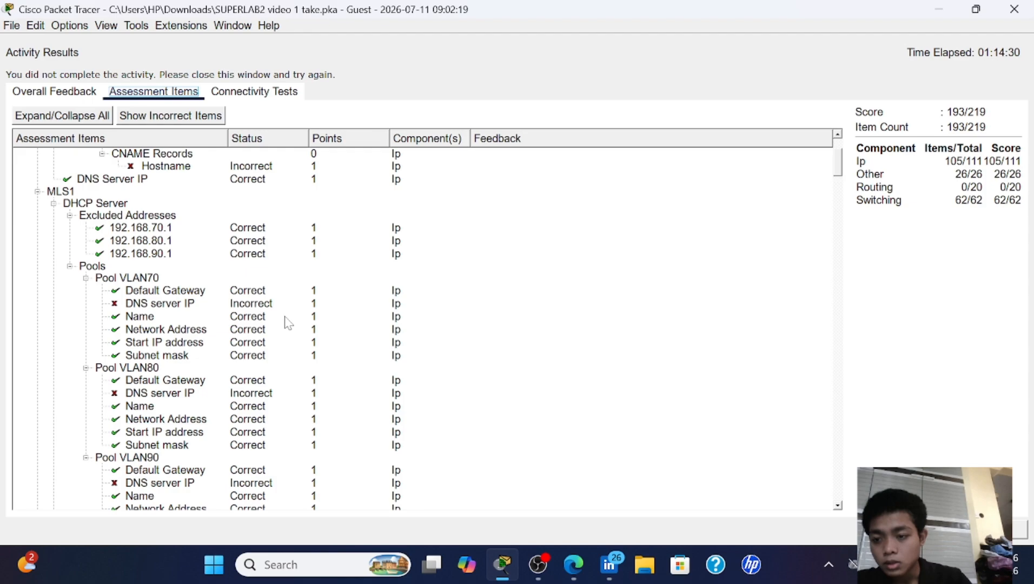
scroll(177, 316, "up", 1)
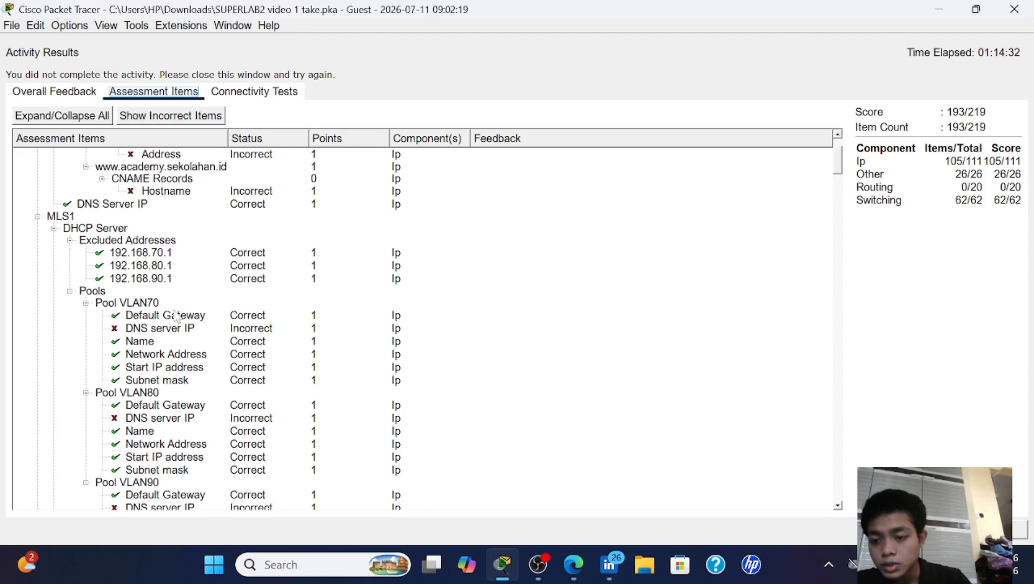
scroll(177, 316, "down", 2)
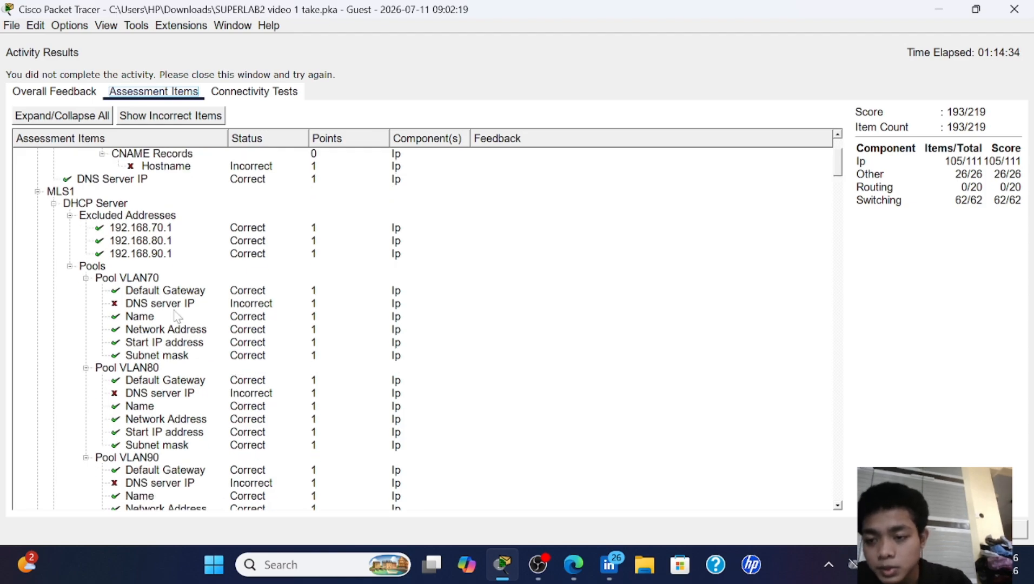
scroll(177, 316, "down", 3)
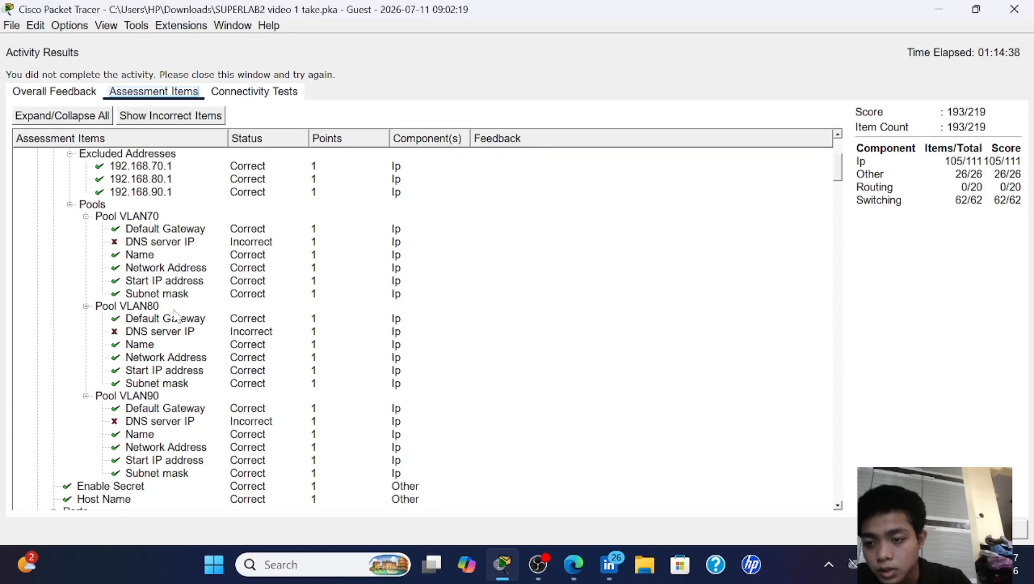
scroll(176, 317, "up", 2)
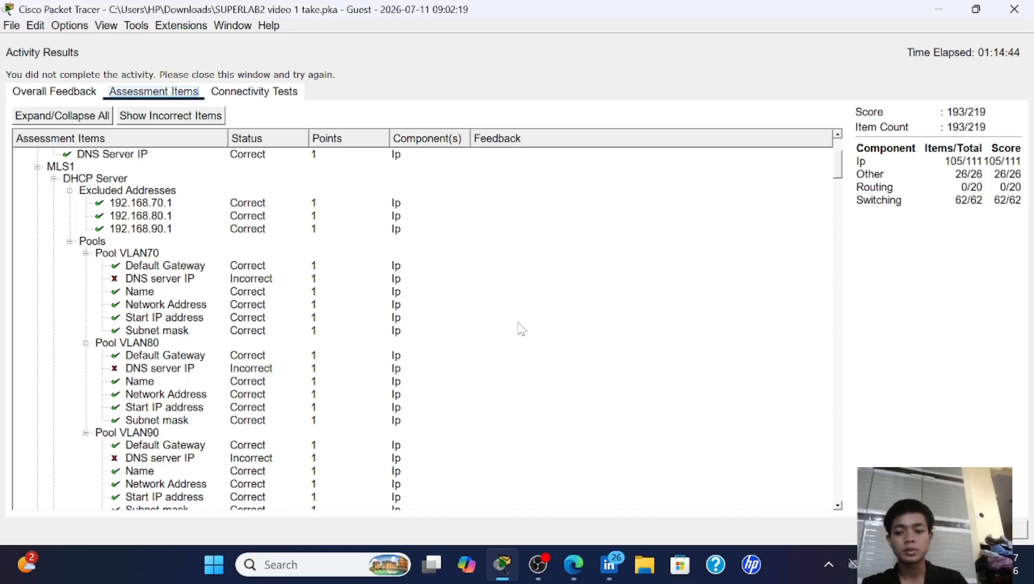
scroll(521, 328, "down", 5)
scroll(521, 328, "up", 3)
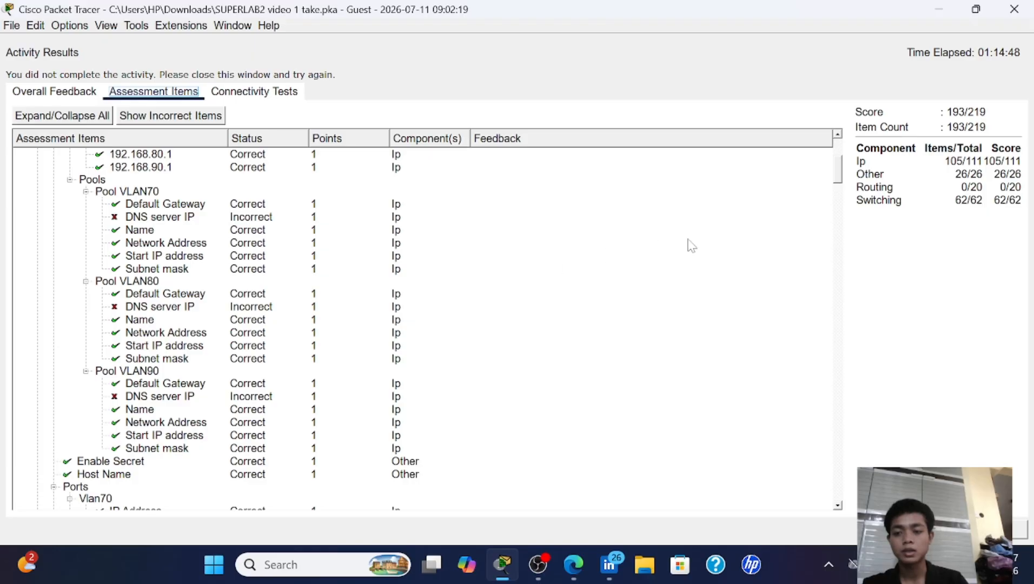
- Close the activity results and minimize the activity window to get back to MLS1 in the topology
left_click(1014, 9)
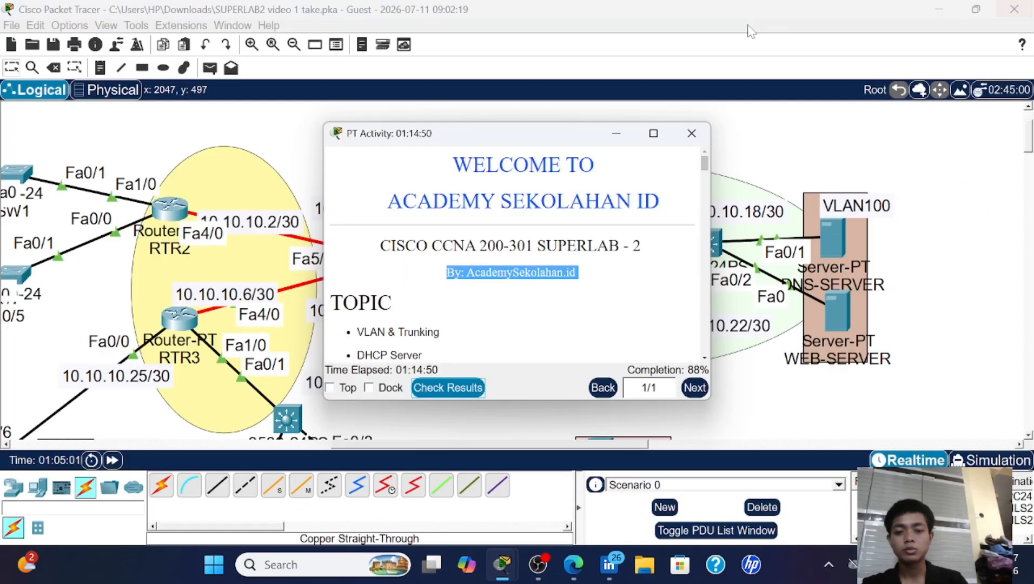
left_click(617, 135)
scroll(291, 202, "down", 4)
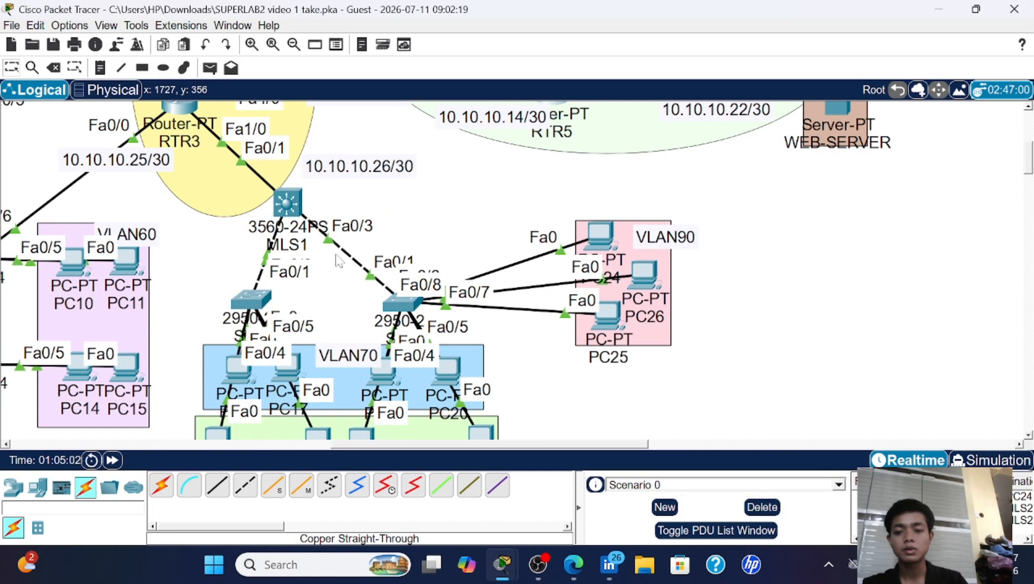
left_click(289, 202)
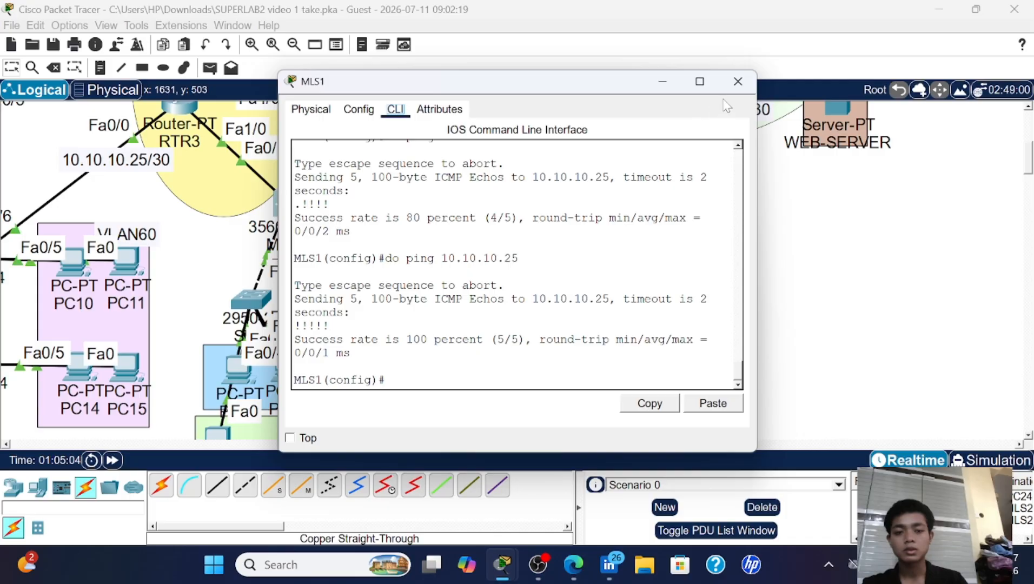
left_click(737, 82)
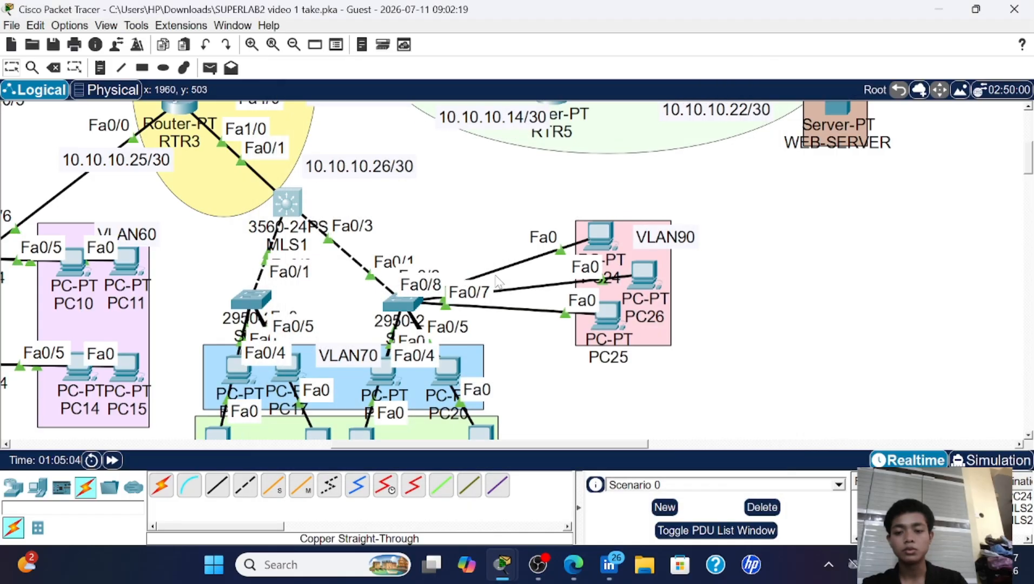
- Check which DNS server PC20 received in its IP Configuration
left_click(446, 372)
left_click(335, 156)
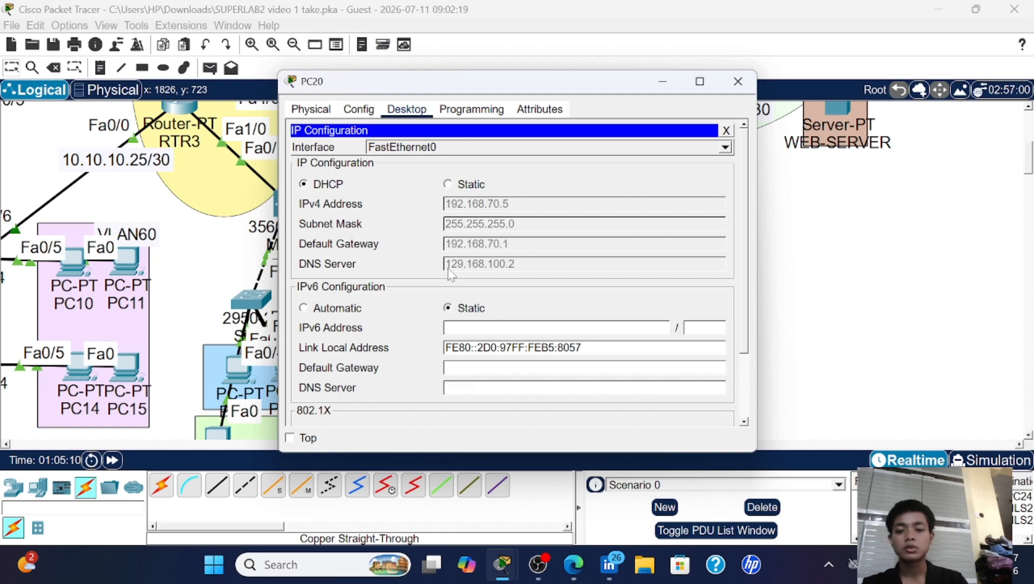
left_click(739, 81)
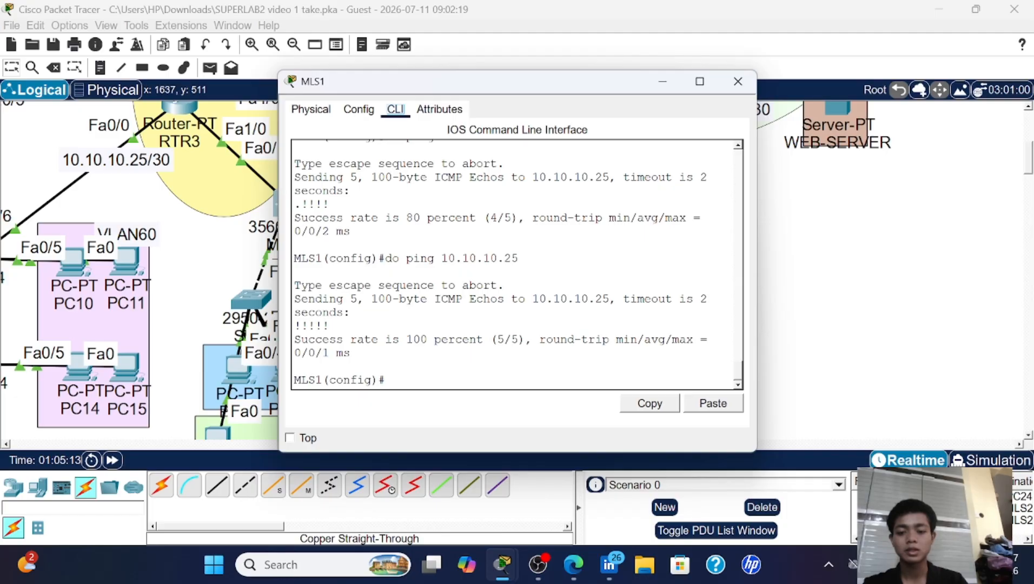
- In MLS1's CLI, set DNS server 192.168.100.2 on DHCP pool VLAN70
key("Return")
key("Return")
key("Return")
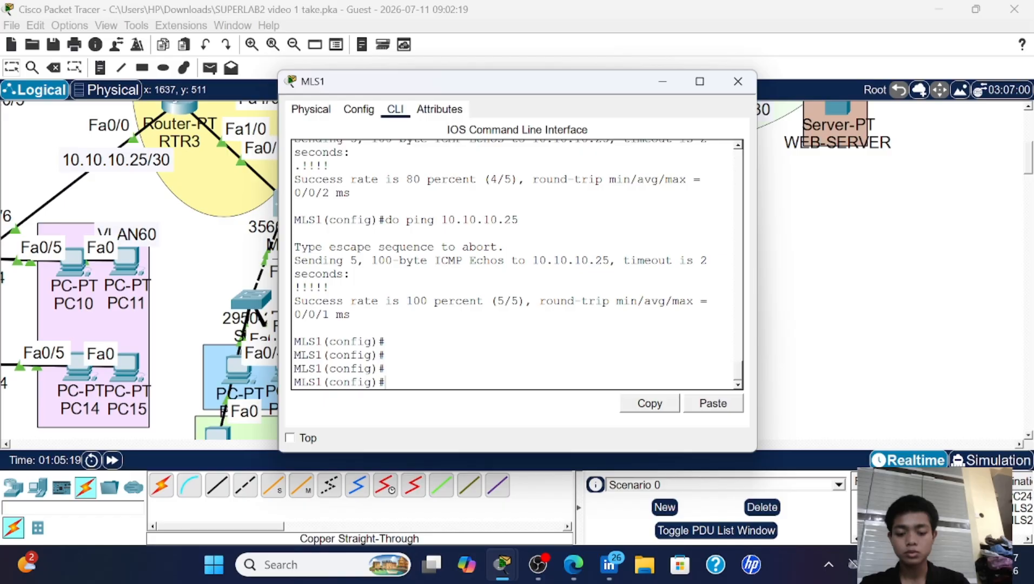
type("ip dh")
key("Tab")
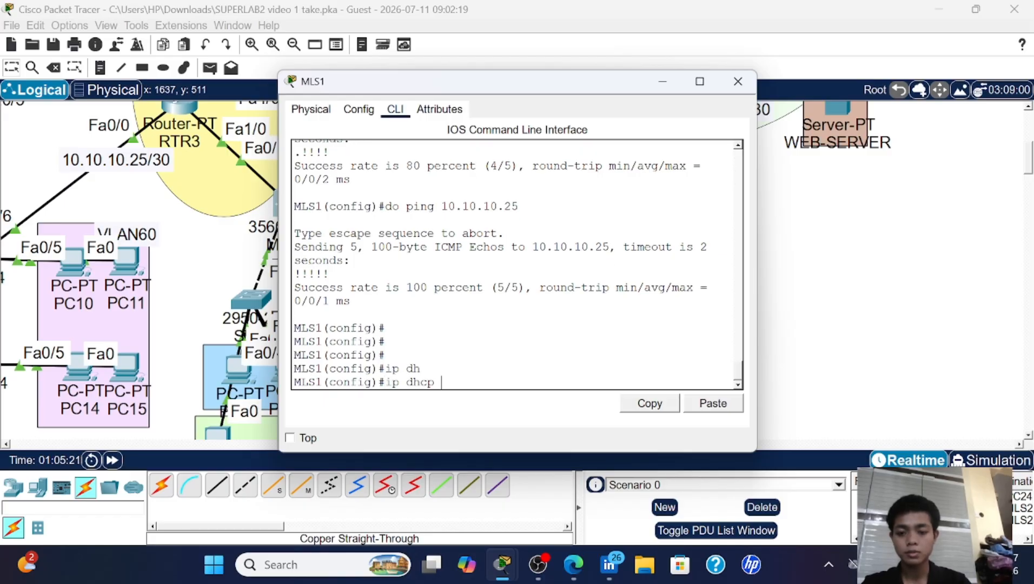
type("po")
key("Tab")
type("VL")
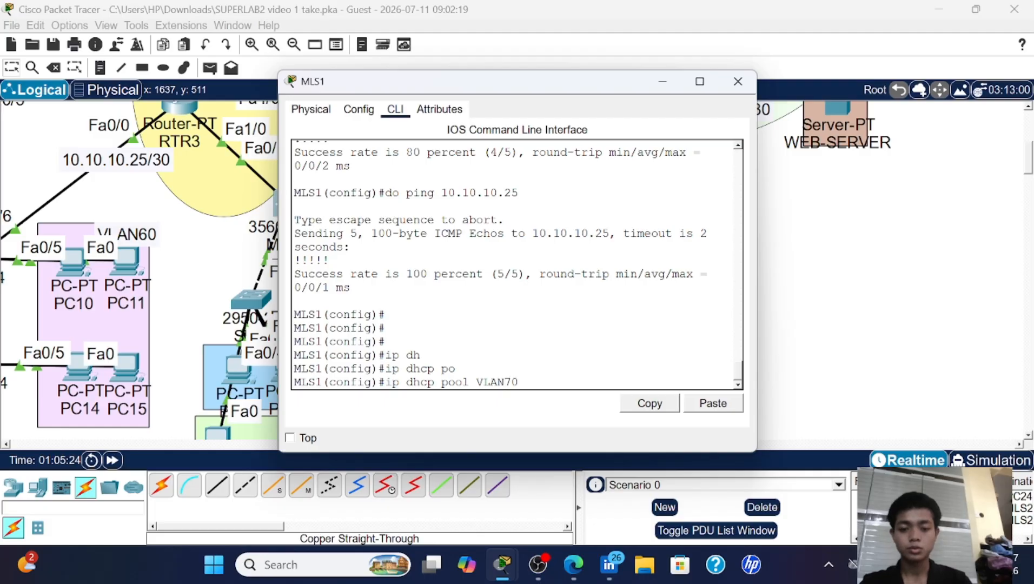
type("AN70")
key("Return")
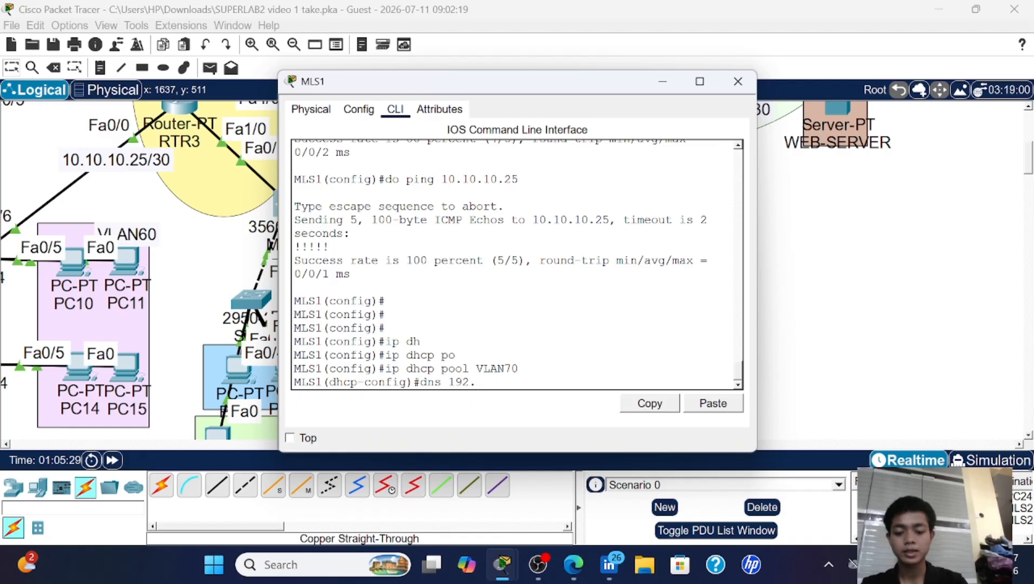
type("dns 192.168.100.2")
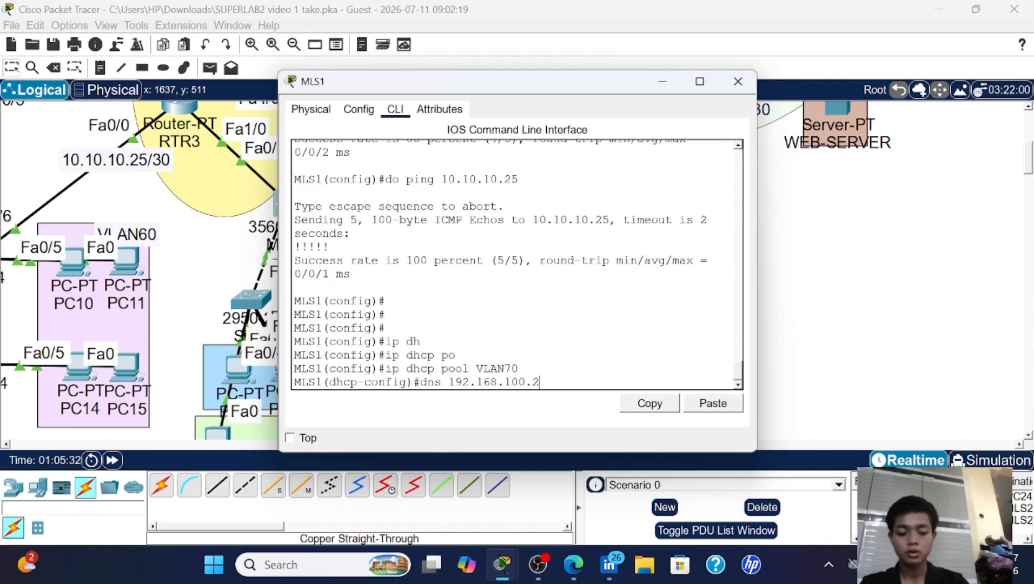
key("Return")
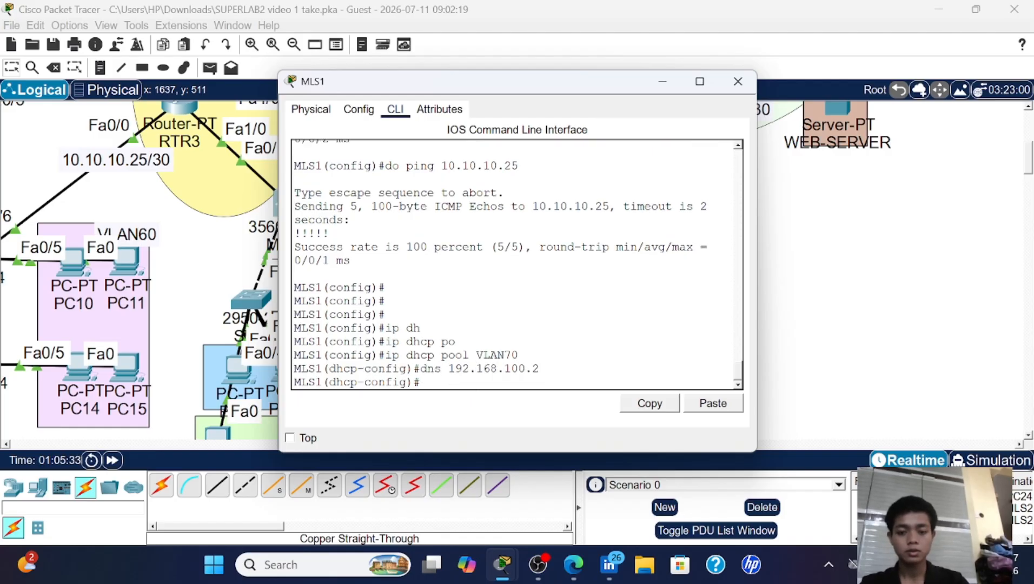
- Apply the same DNS server 192.168.100.2 to DHCP pools VLAN80 and VLAN90
key("Up")
key("Up")
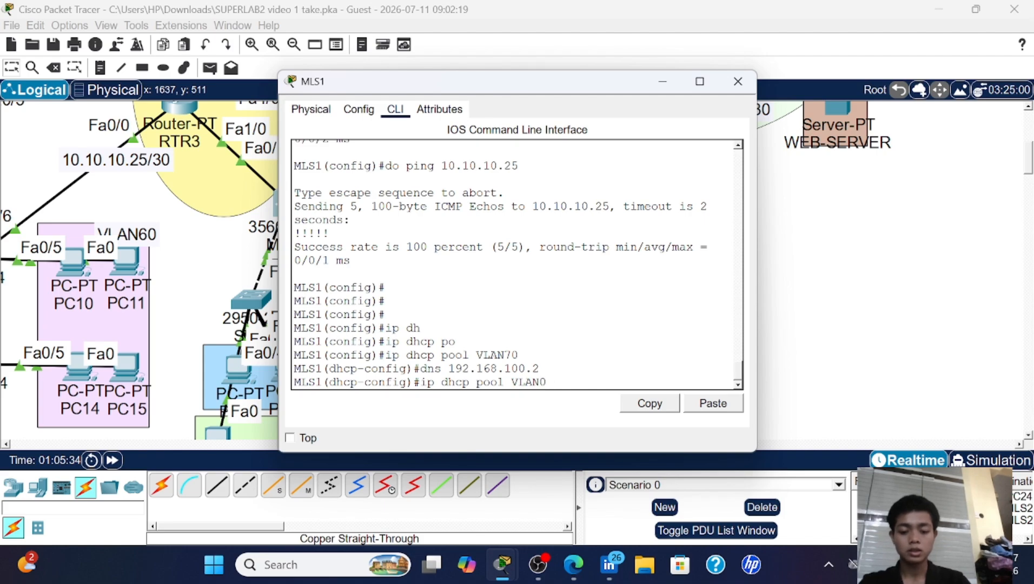
type("8")
key("Return")
key("Up")
key("Up")
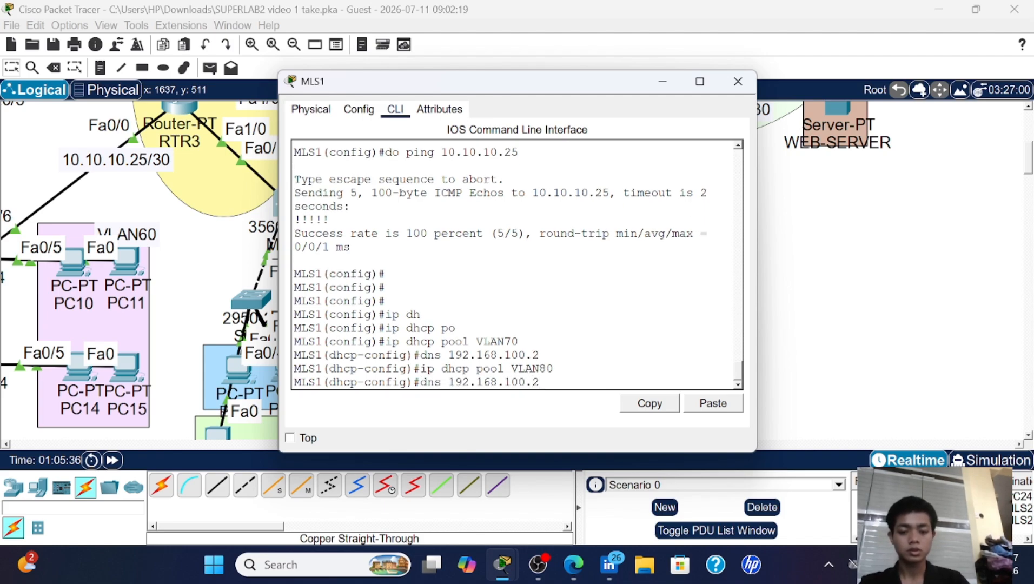
key("Return")
key("Up")
key("Up")
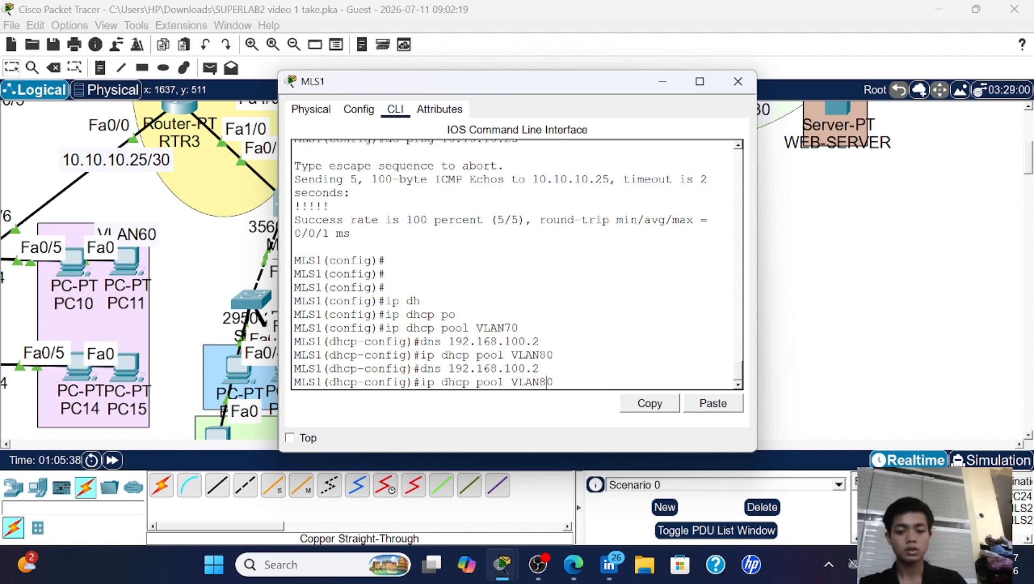
key("BackSpace")
key("BackSpace")
type("90")
key("Return")
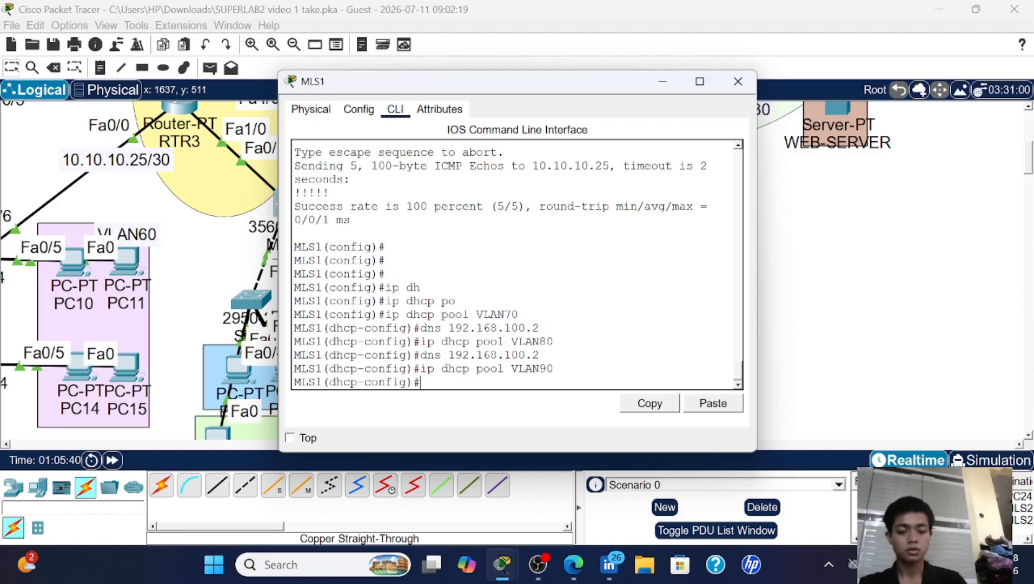
key("Up")
key("Up")
key("Return")
key("Return")
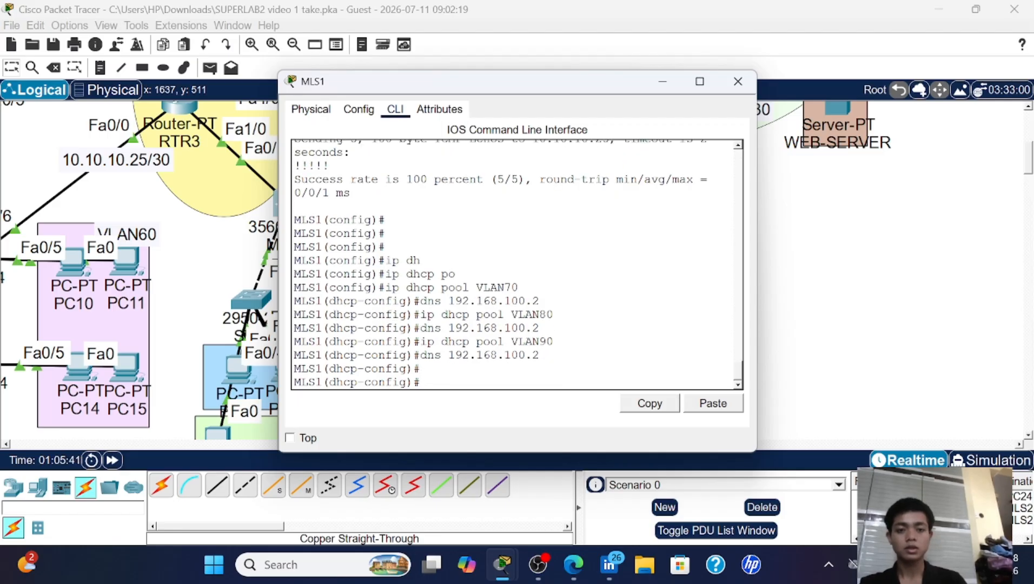
- Close MLS1's console and recheck the activity results, now at 196/219
left_click(736, 81)
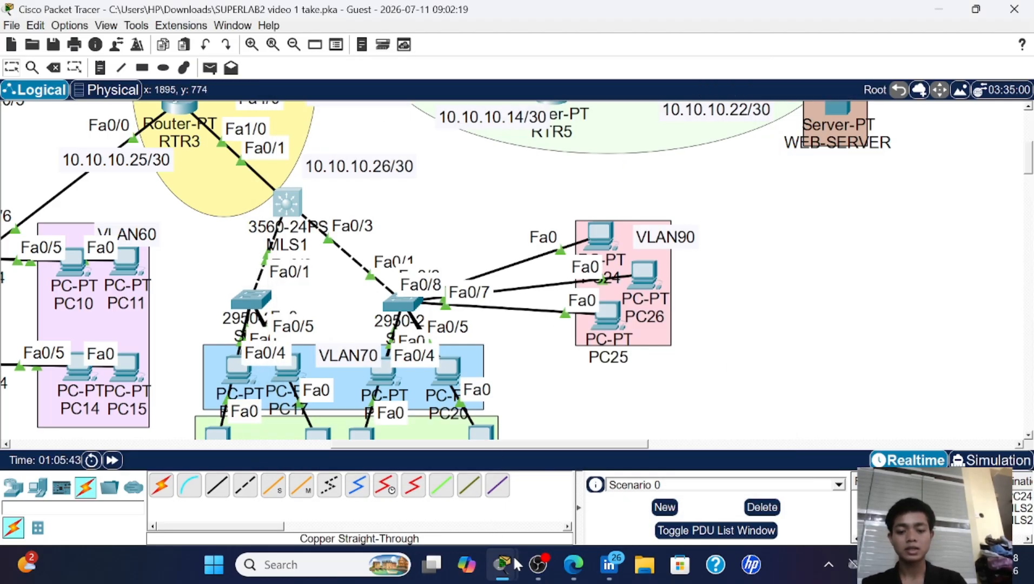
mouse_move(502, 564)
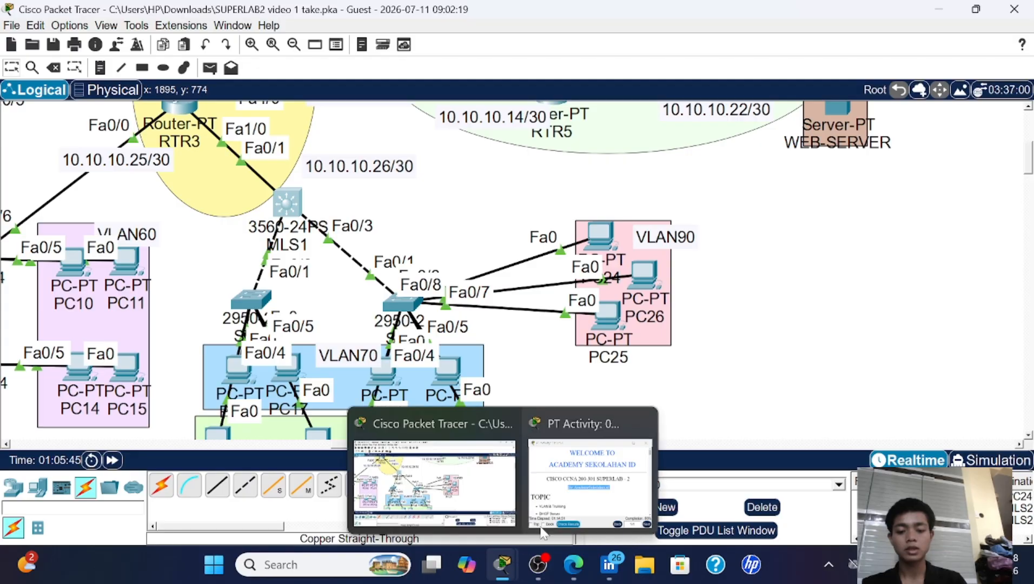
left_click(544, 533)
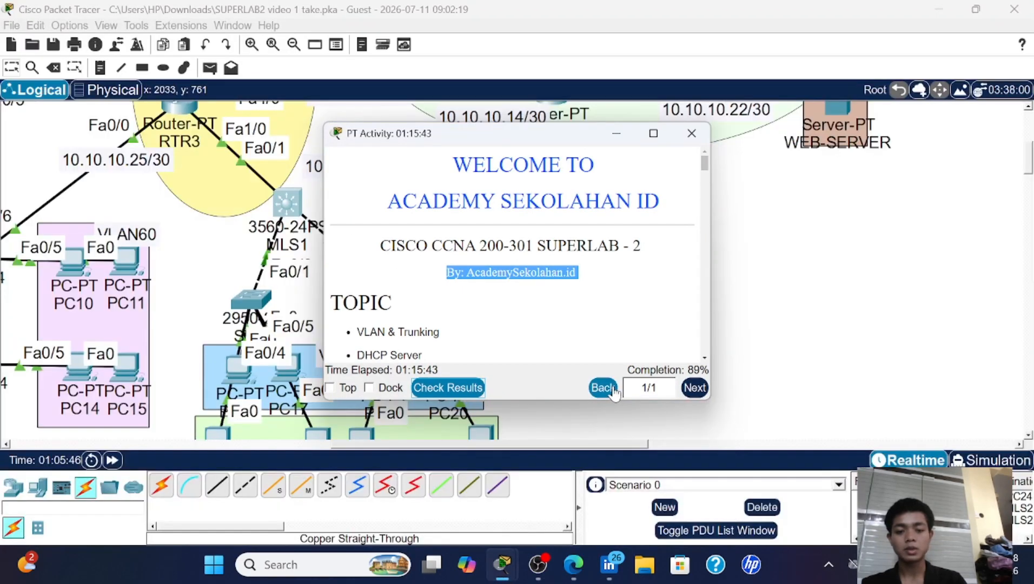
left_click(466, 388)
- Scroll through the Assessment Items list to review the per-device results
left_click(122, 93)
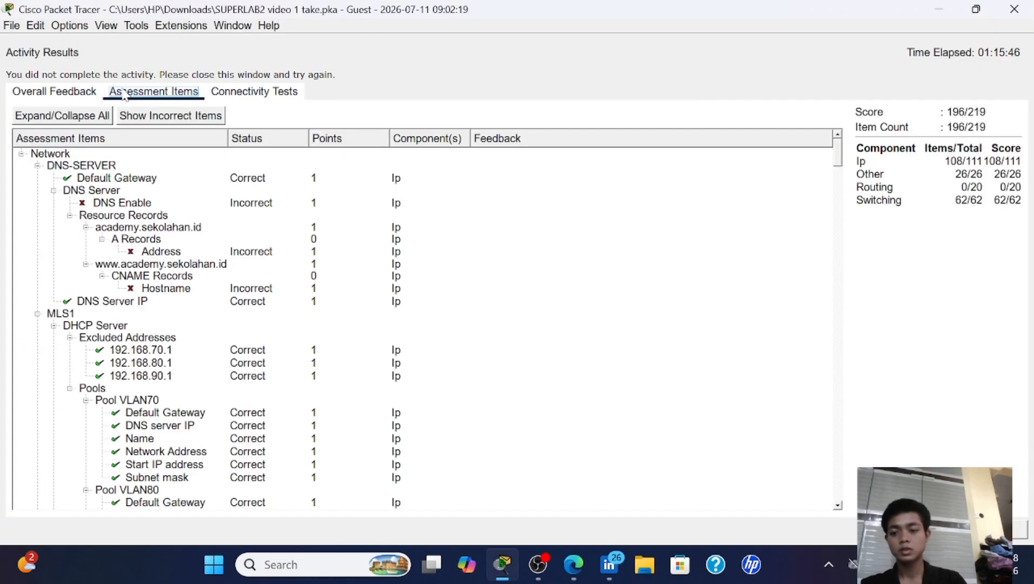
scroll(208, 379, "down", 4)
scroll(208, 378, "up", 4)
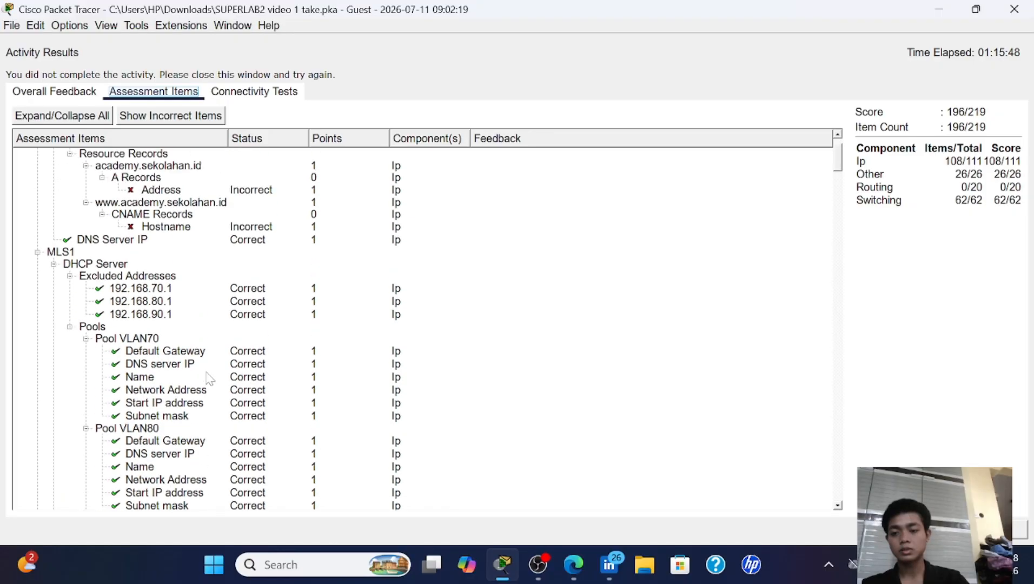
scroll(208, 378, "down", 7)
scroll(208, 378, "down", 12)
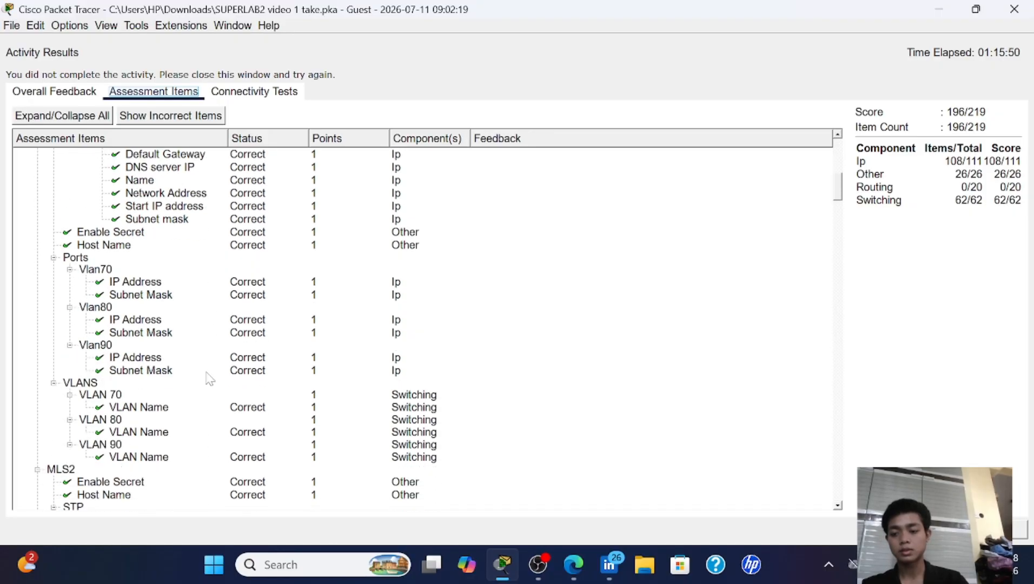
scroll(209, 379, "down", 1)
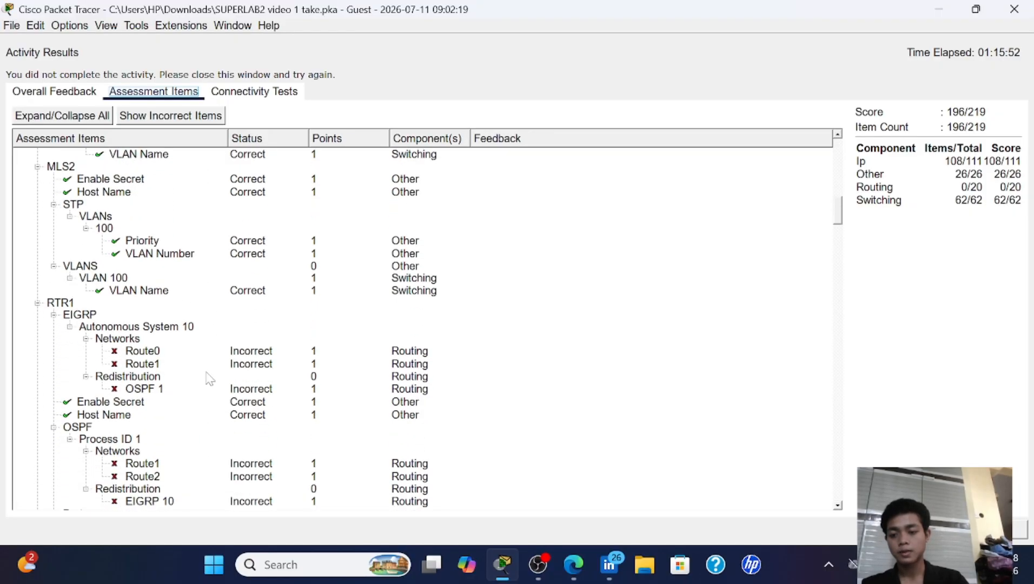
scroll(209, 379, "down", 2)
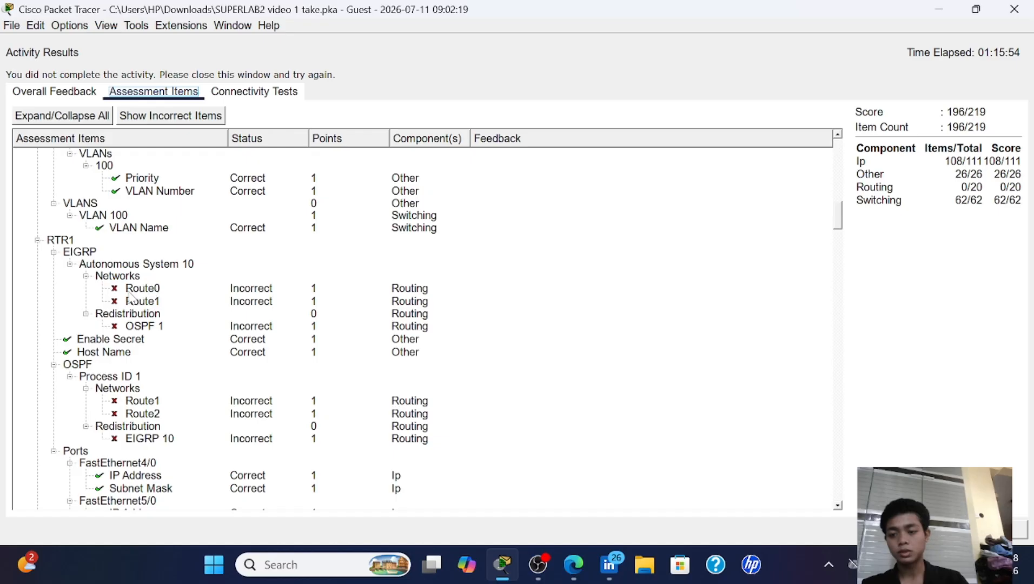
scroll(126, 310, "down", 4)
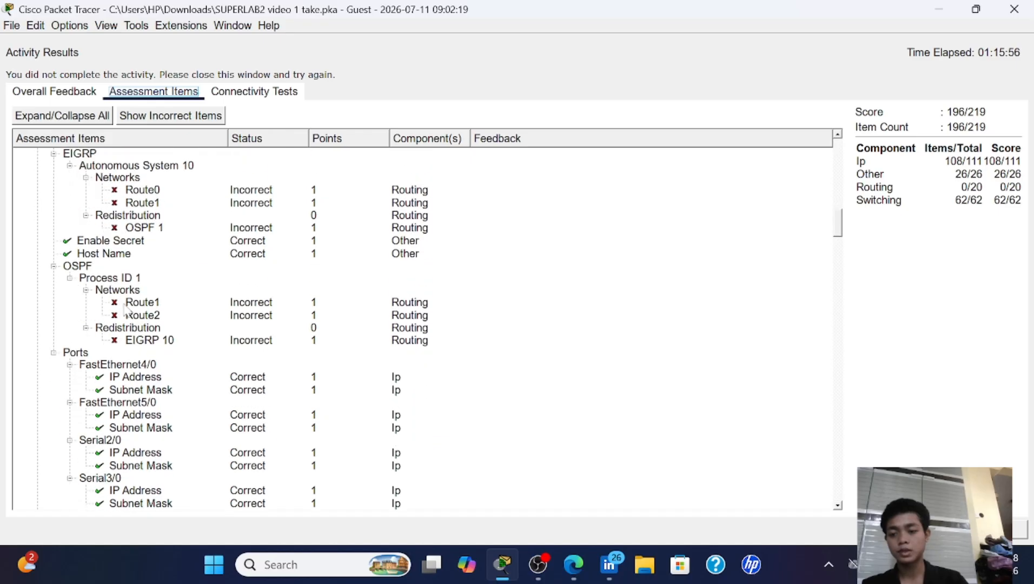
scroll(125, 281, "down", 14)
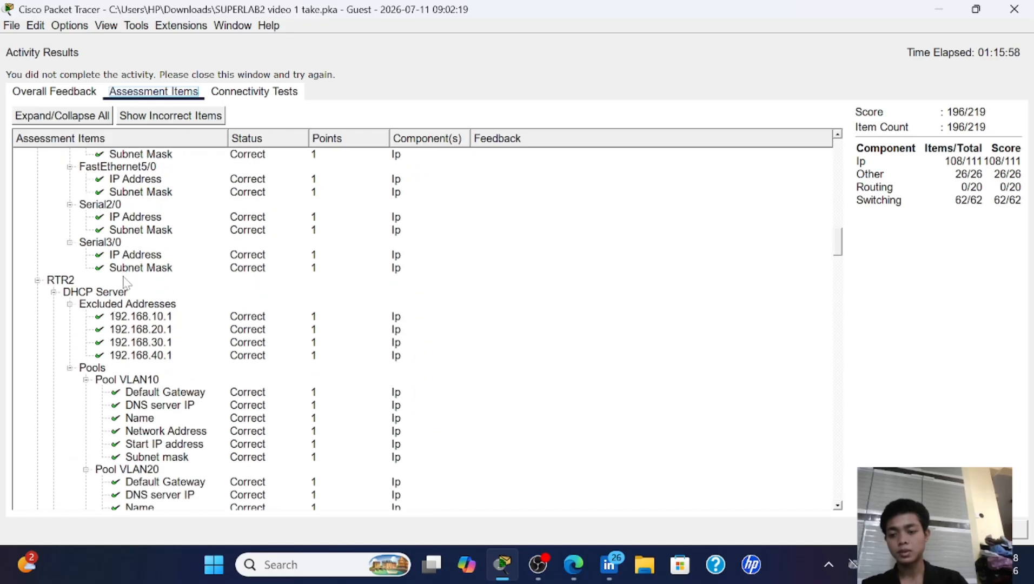
scroll(126, 282, "down", 8)
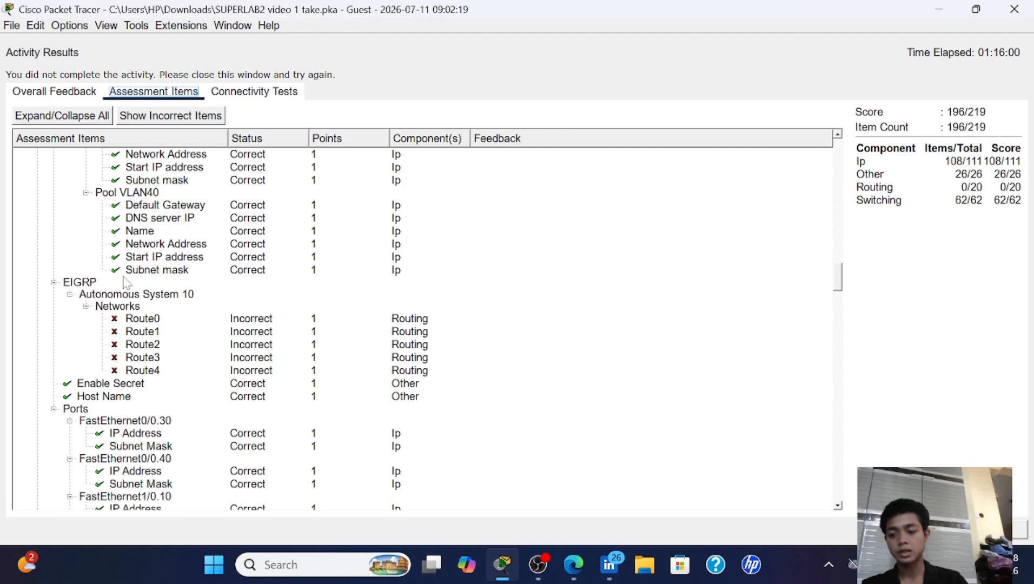
scroll(124, 281, "down", 3)
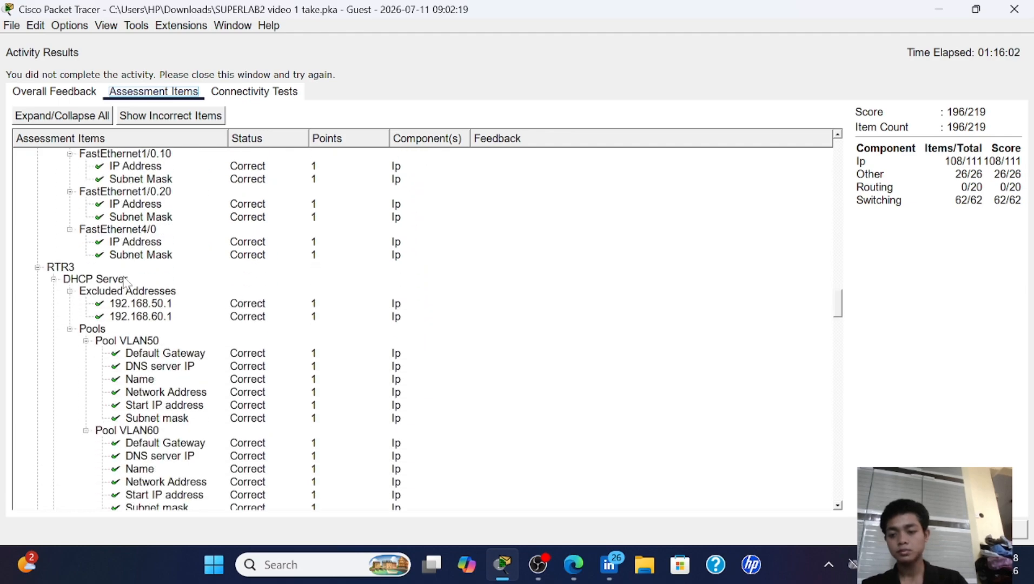
scroll(124, 281, "down", 3)
scroll(123, 280, "down", 1)
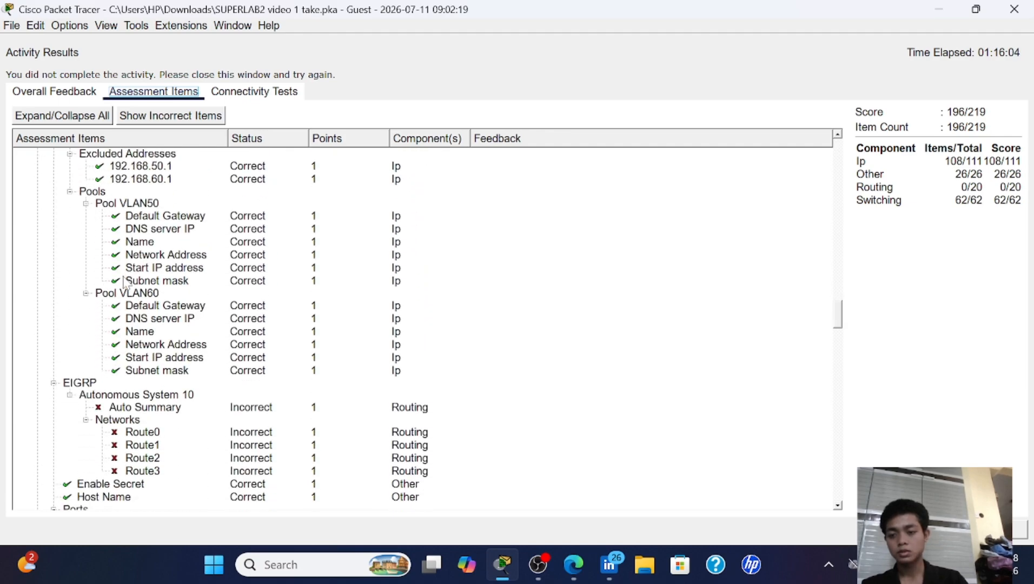
scroll(124, 281, "down", 6)
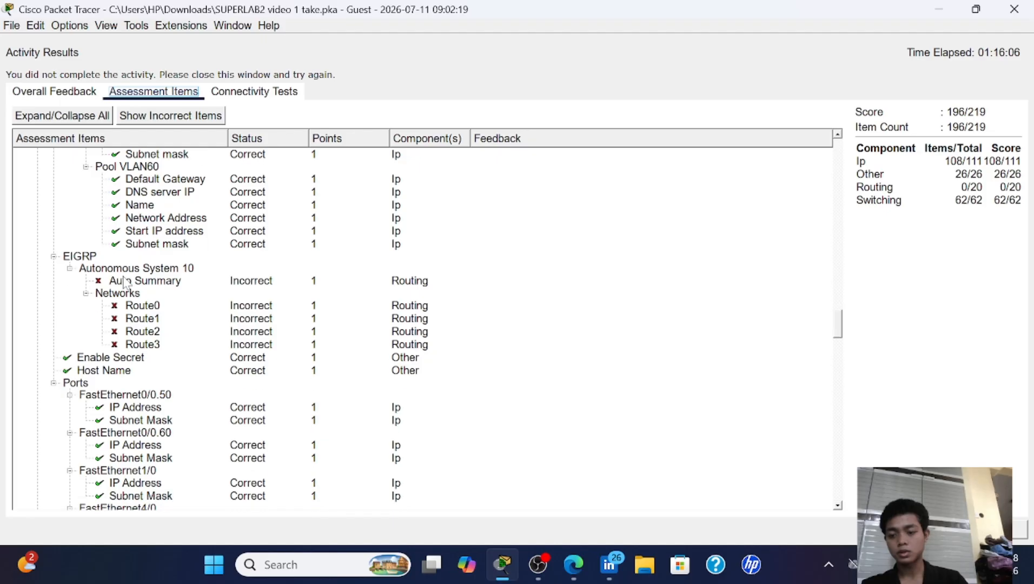
scroll(124, 281, "down", 5)
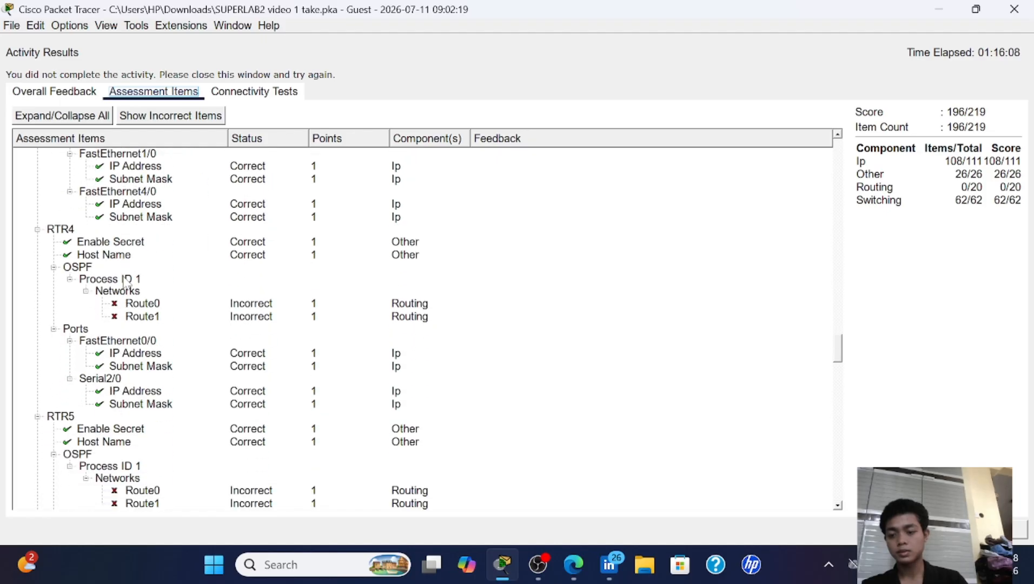
scroll(124, 280, "down", 2)
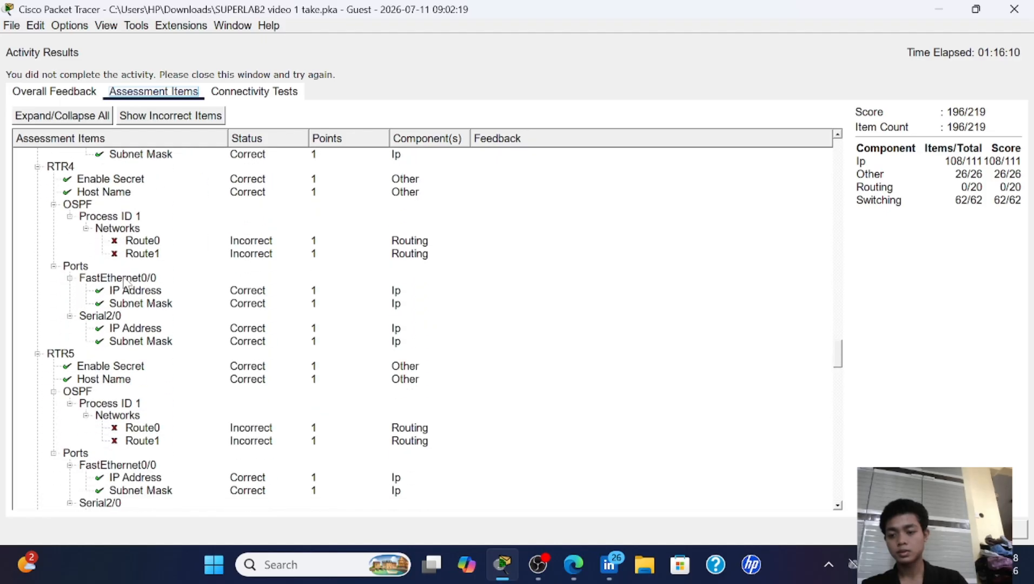
scroll(123, 280, "down", 1)
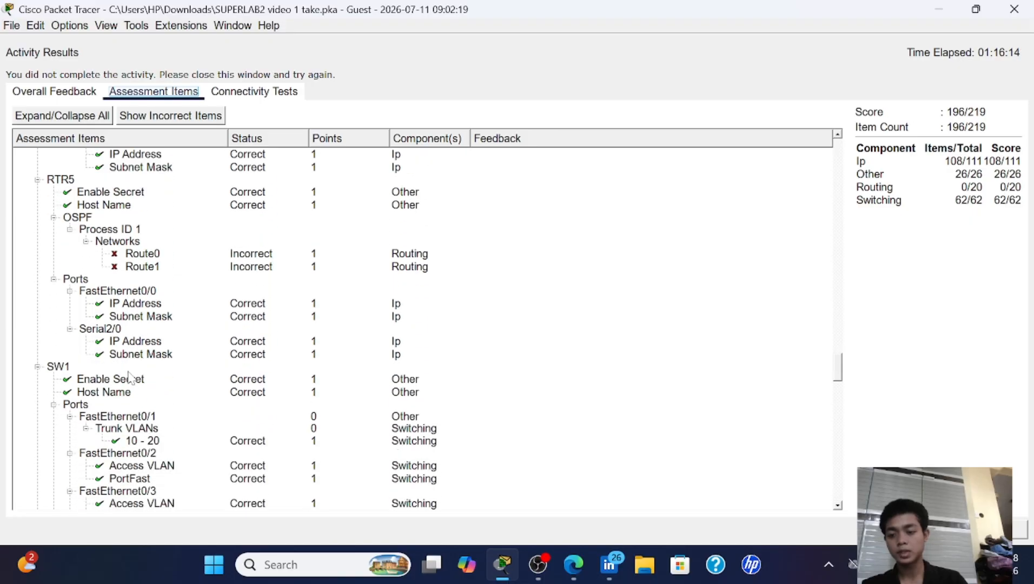
scroll(129, 376, "down", 2)
scroll(130, 377, "down", 7)
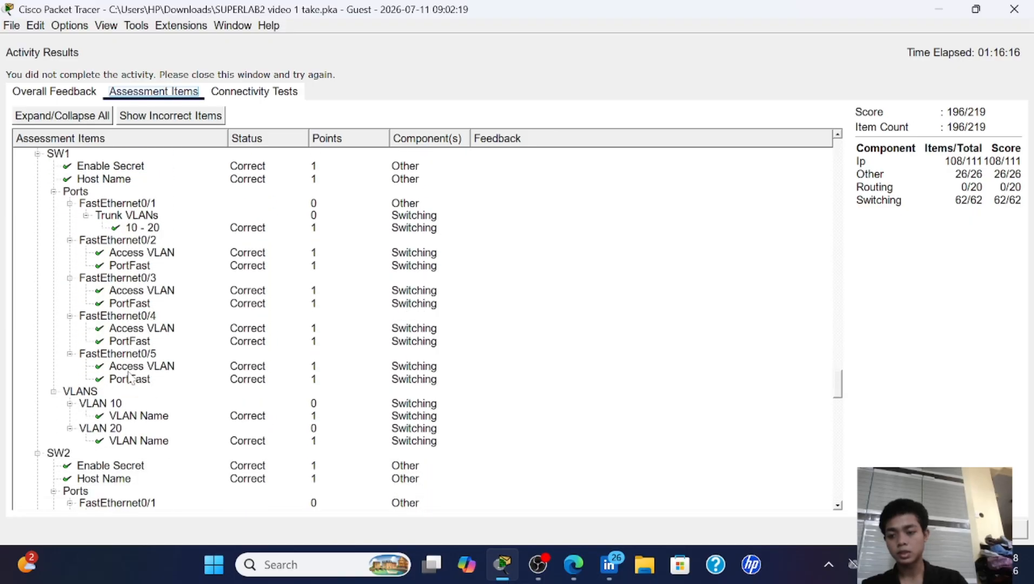
scroll(130, 377, "down", 9)
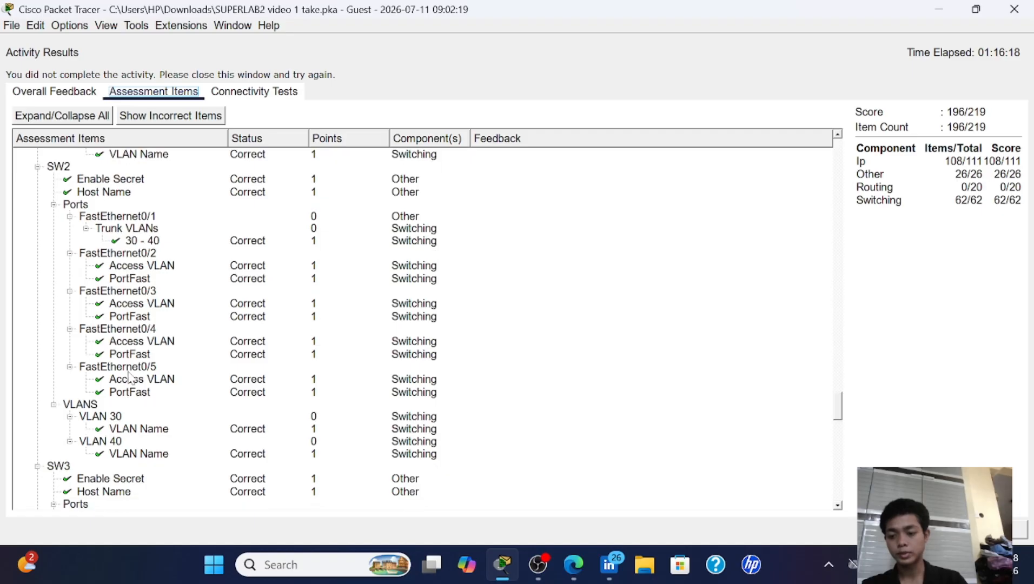
scroll(130, 376, "down", 10)
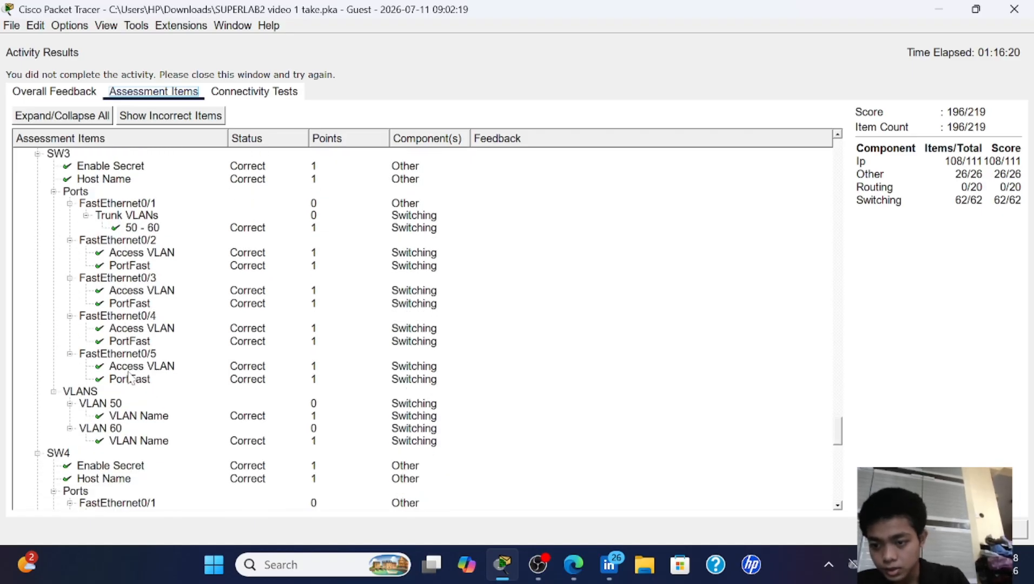
scroll(130, 377, "down", 11)
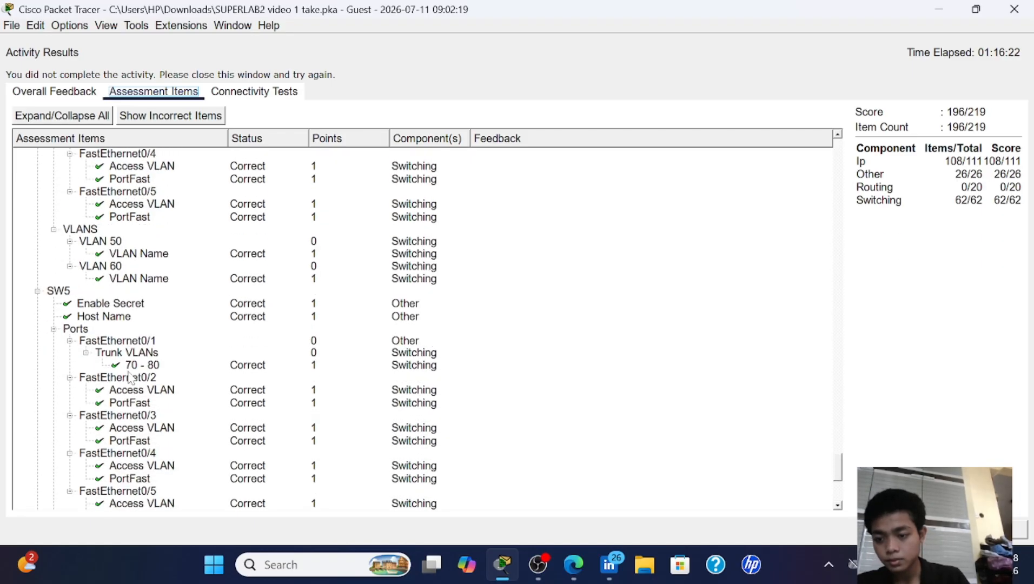
scroll(129, 376, "down", 1)
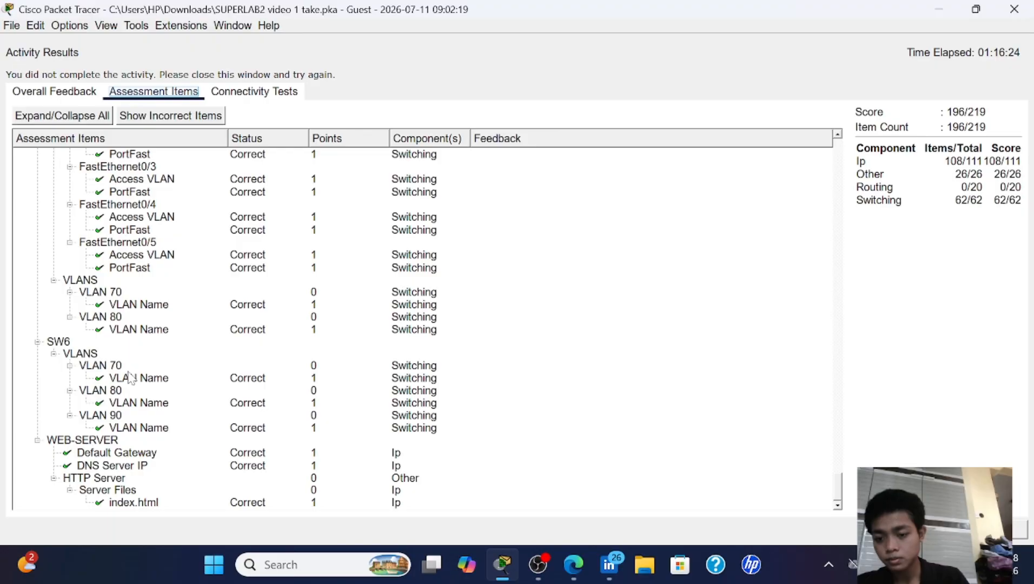
scroll(130, 377, "up", 15)
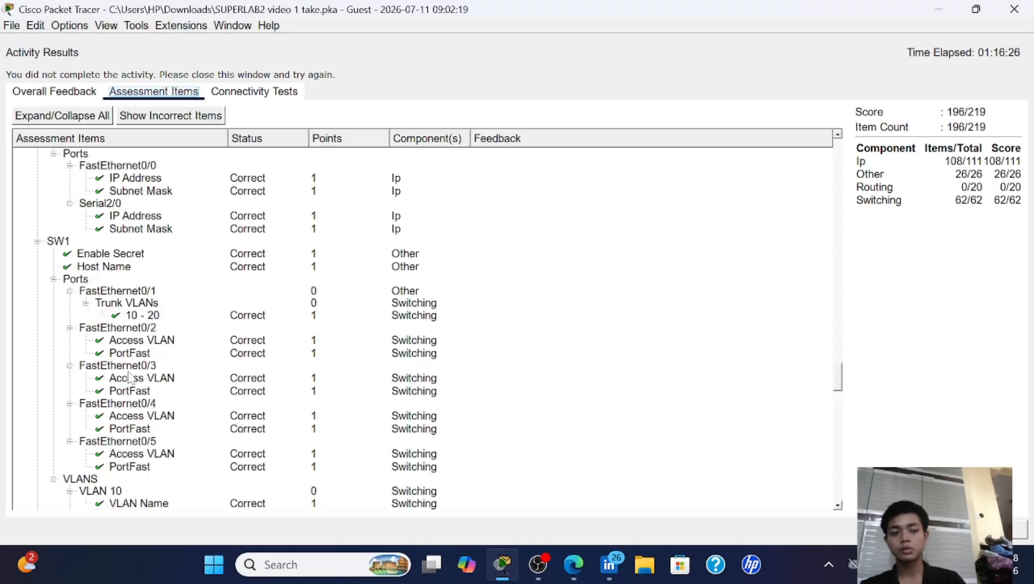
scroll(130, 377, "down", 1)
scroll(129, 377, "up", 10)
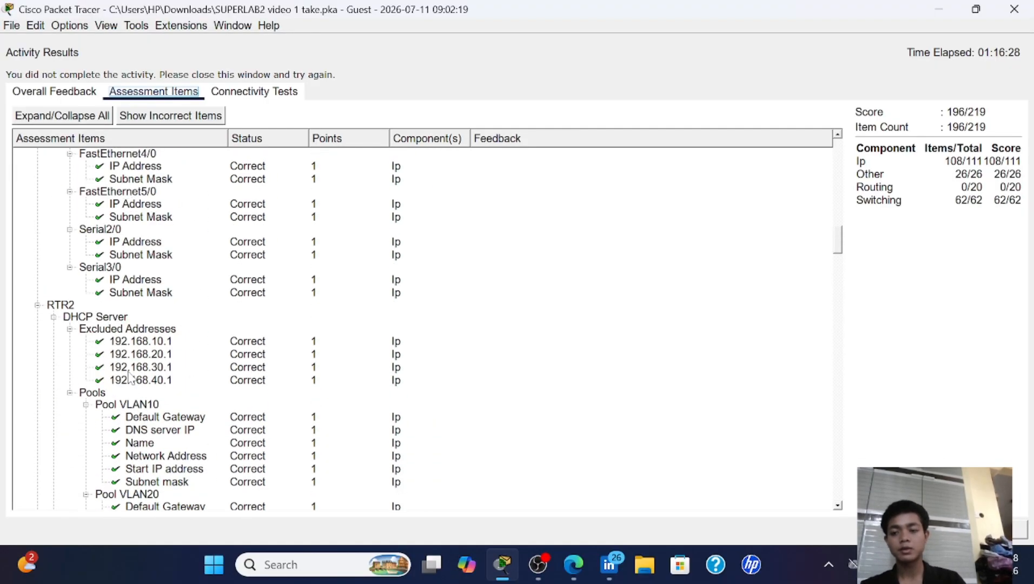
- Close the activity results and minimize the activity window to view RTR4, RTR5 and the servers
left_click(1014, 9)
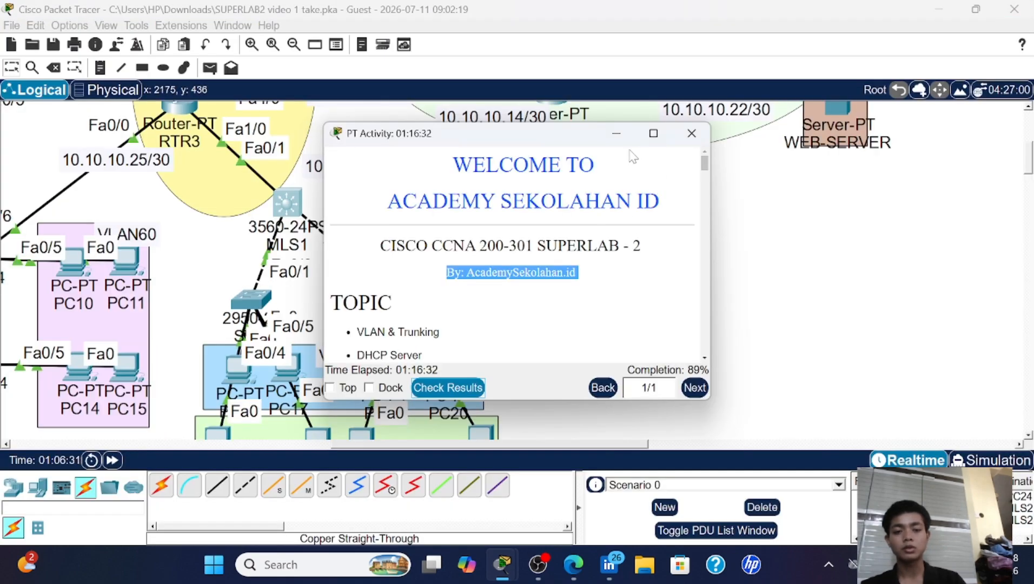
left_click(616, 133)
scroll(621, 162, "up", 3)
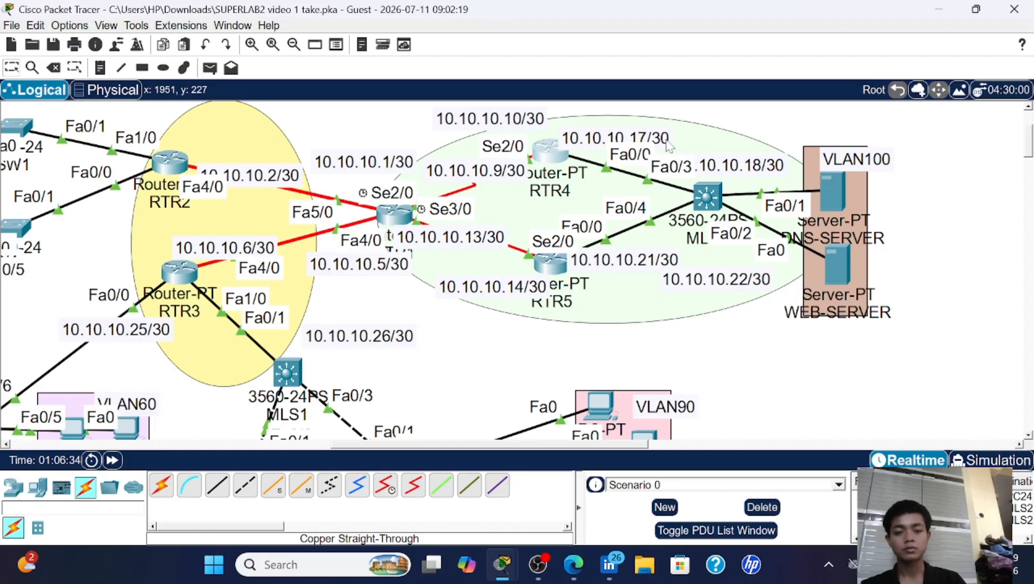
- From RTR4's CLI, ping MLS2 at 10.10.10.18 with 100% (5/5) success, then close the console
left_click(548, 150)
left_click_drag(563, 81, 341, 87)
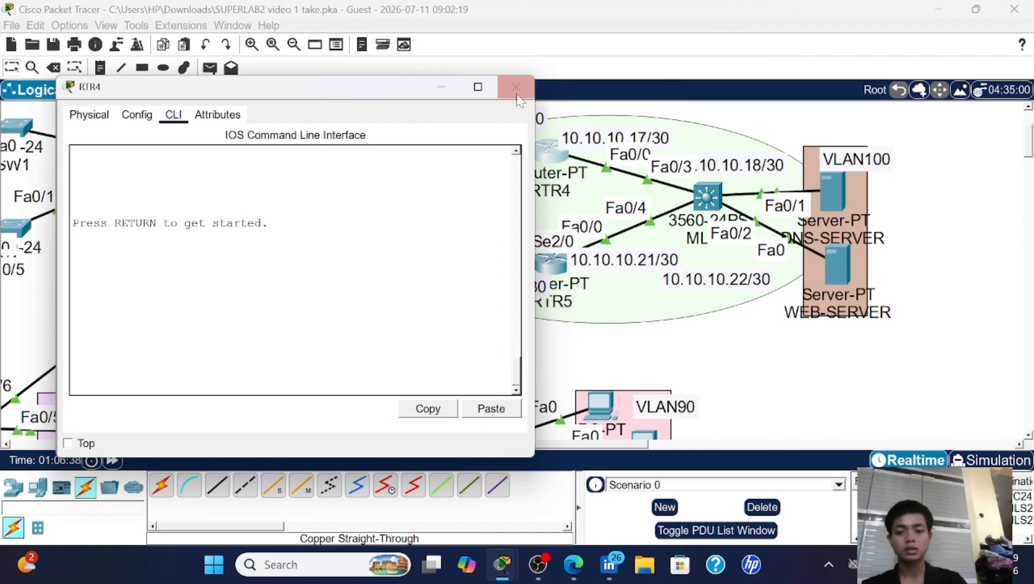
key("Return")
key("Return")
key("Return")
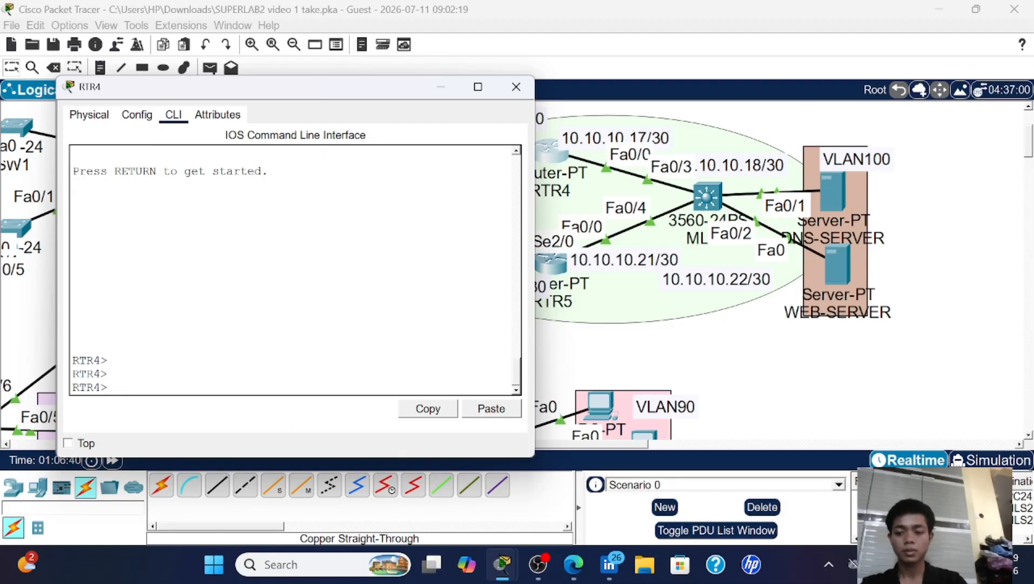
type("en")
key("Return")
key("Return")
type("conf")
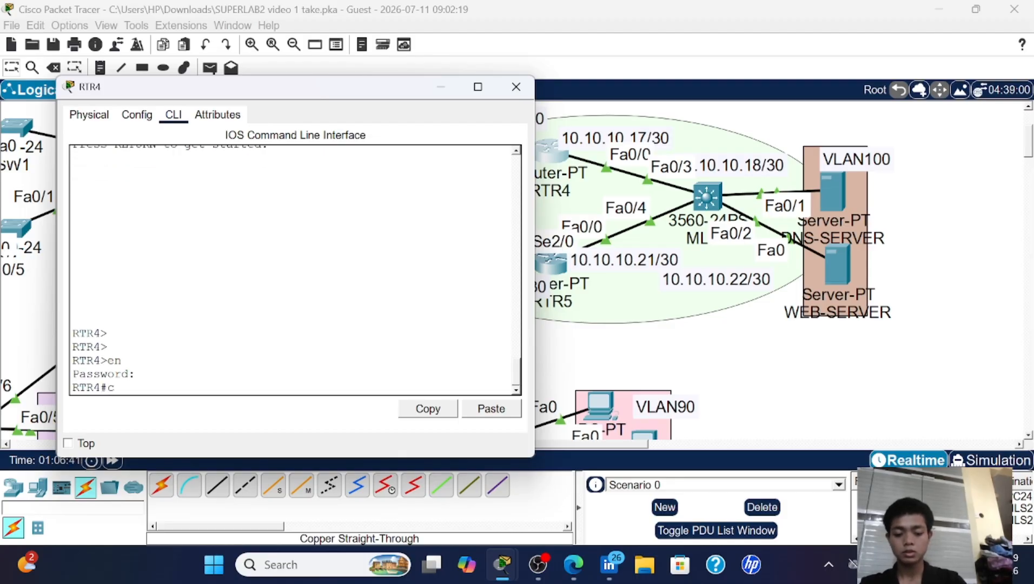
key("Return")
key("Return")
key("Return")
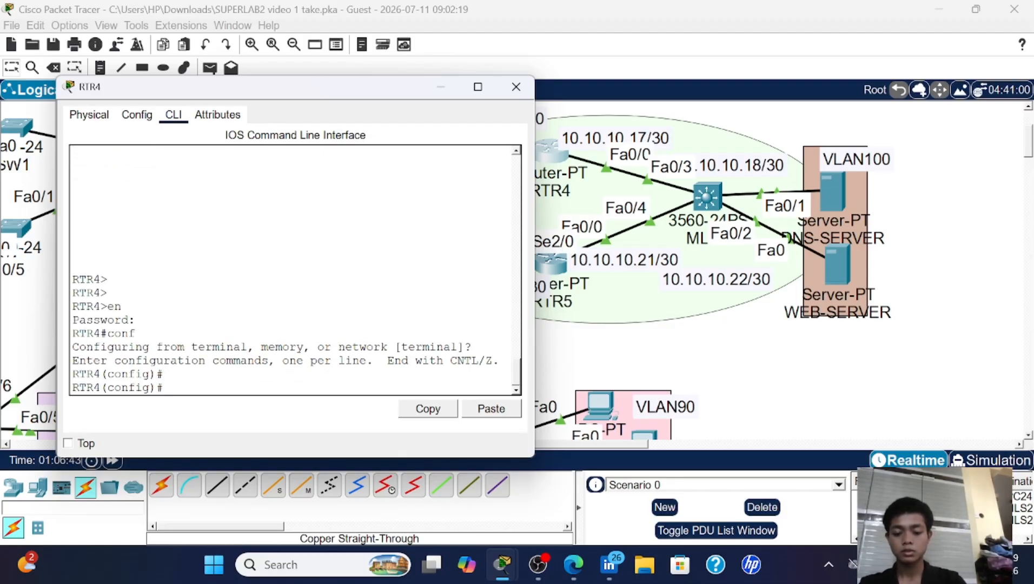
type("do ping ")
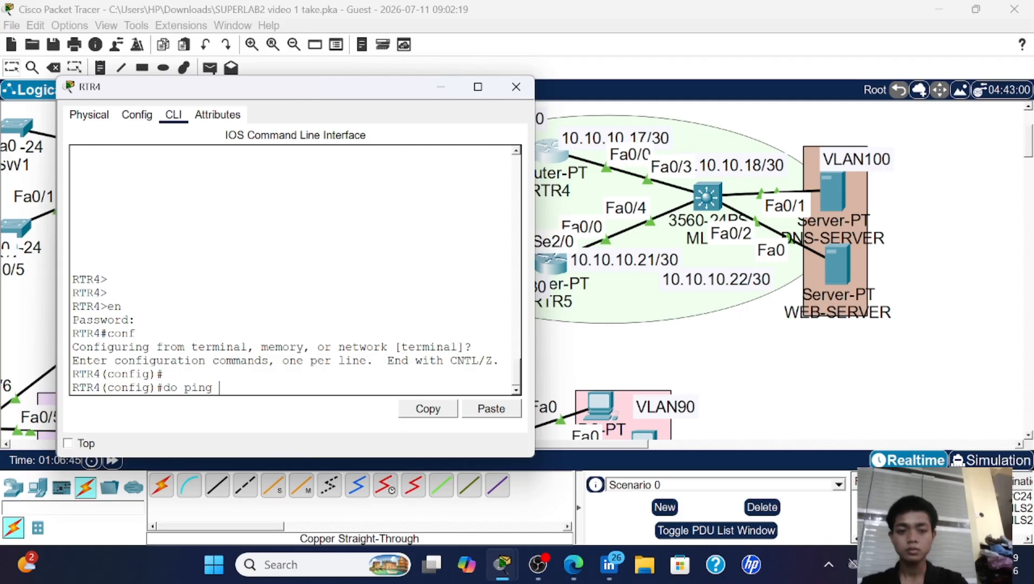
type("10.10.10.")
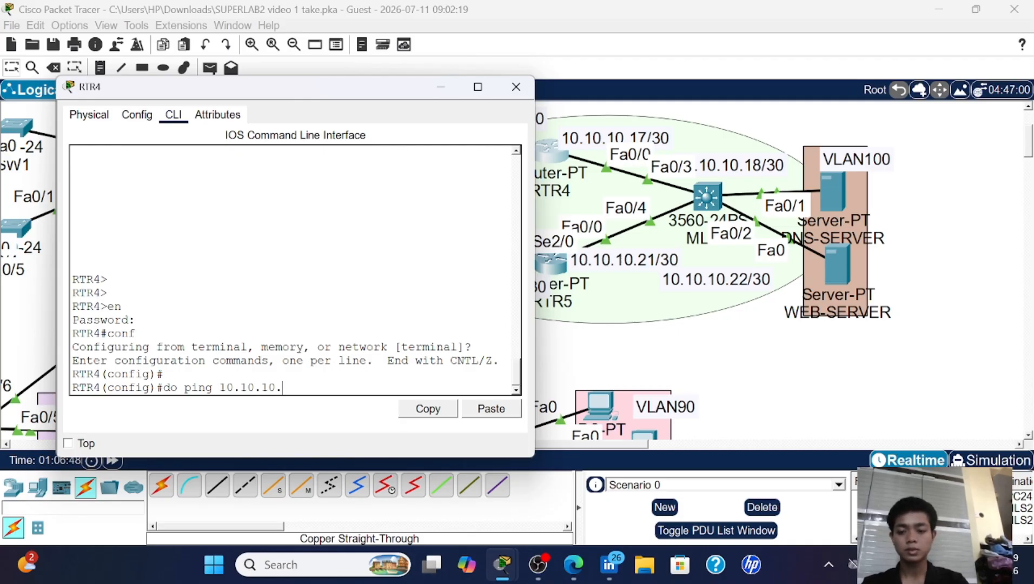
type("18")
key("Return")
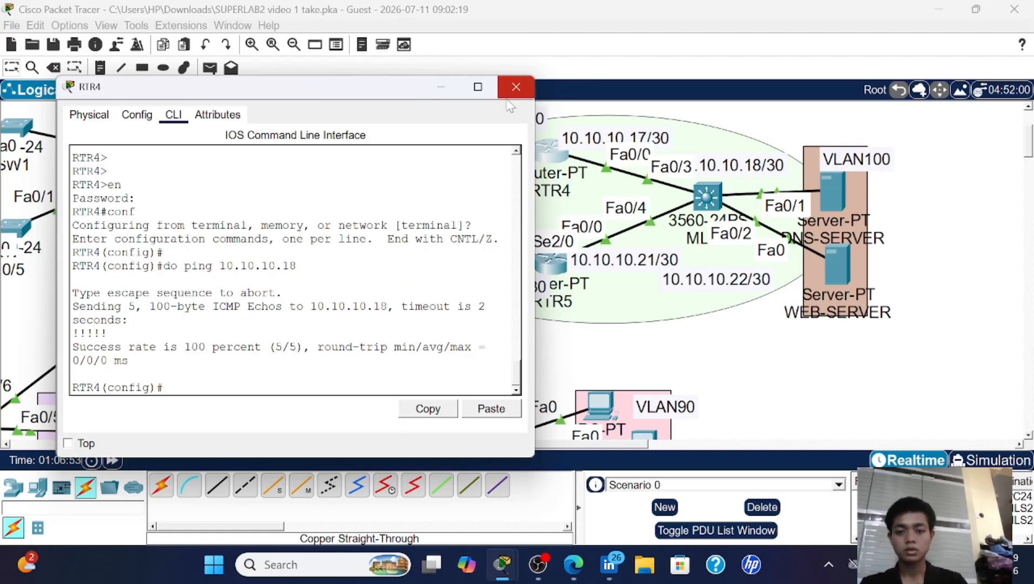
left_click(516, 87)
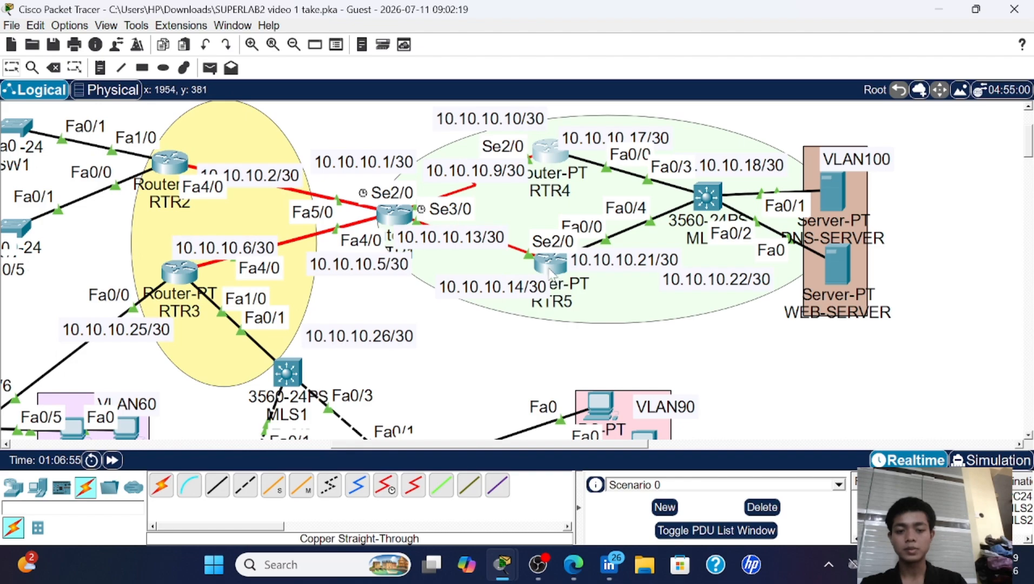
left_click(551, 266)
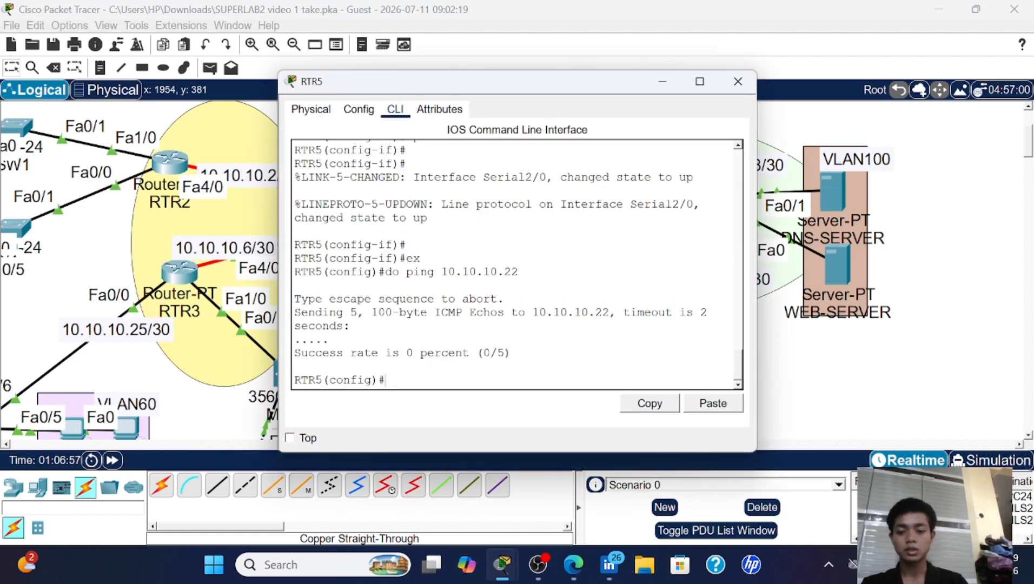
type("do ping ")
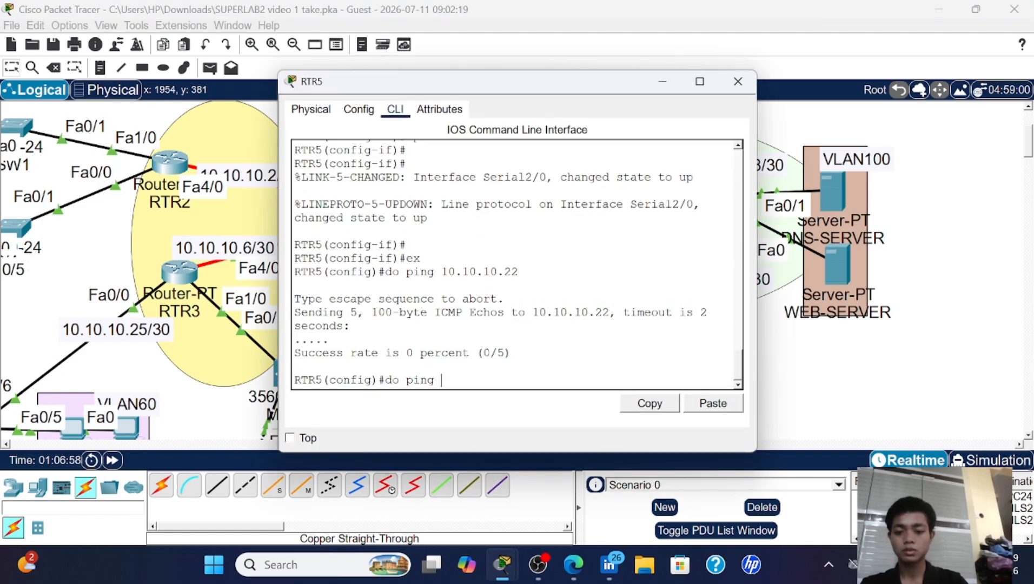
type("10.10.10.")
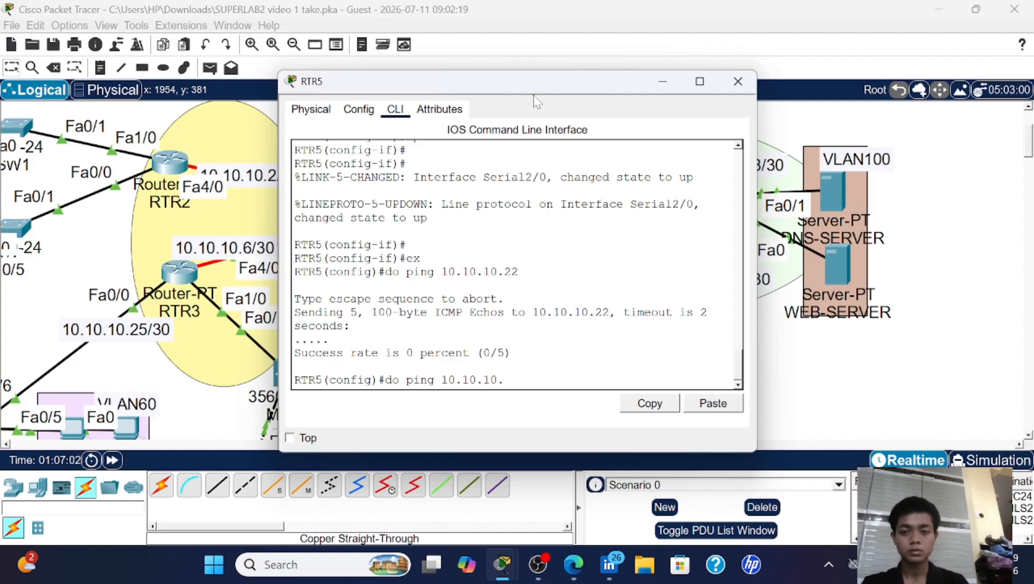
left_click_drag(538, 83, 416, 95)
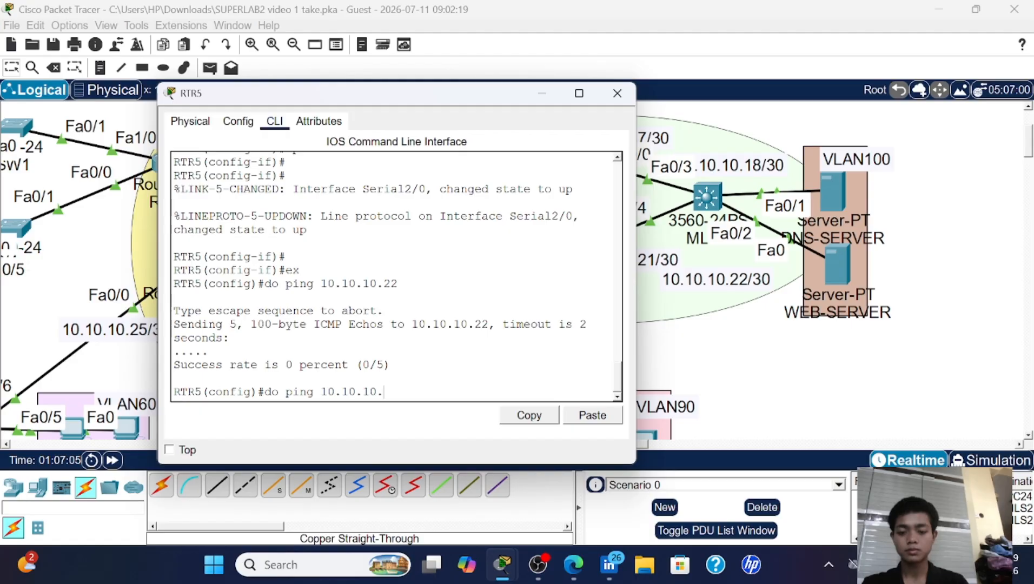
type("22")
key("Return")
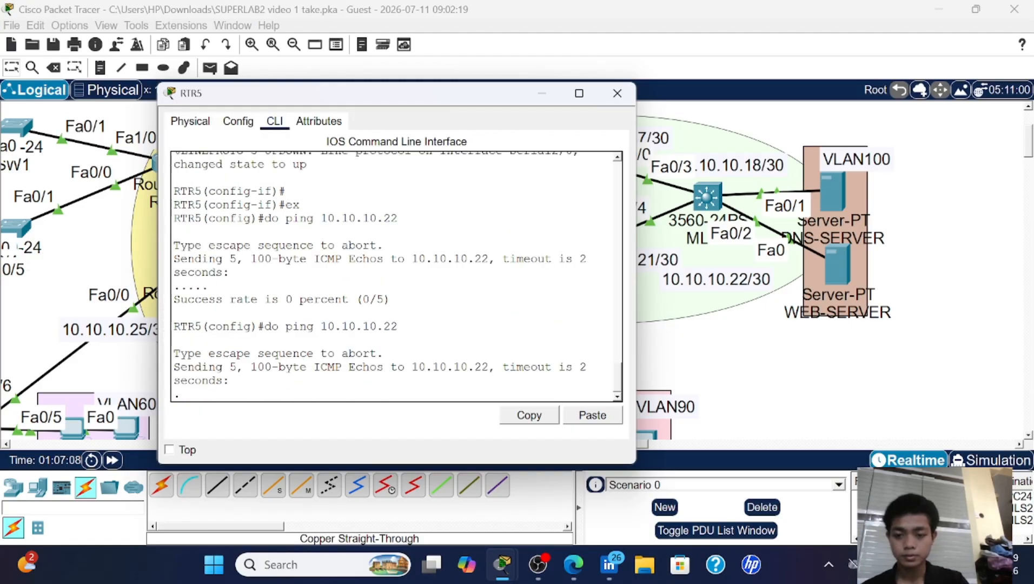
scroll(396, 276, "up", 8)
scroll(396, 276, "down", 7)
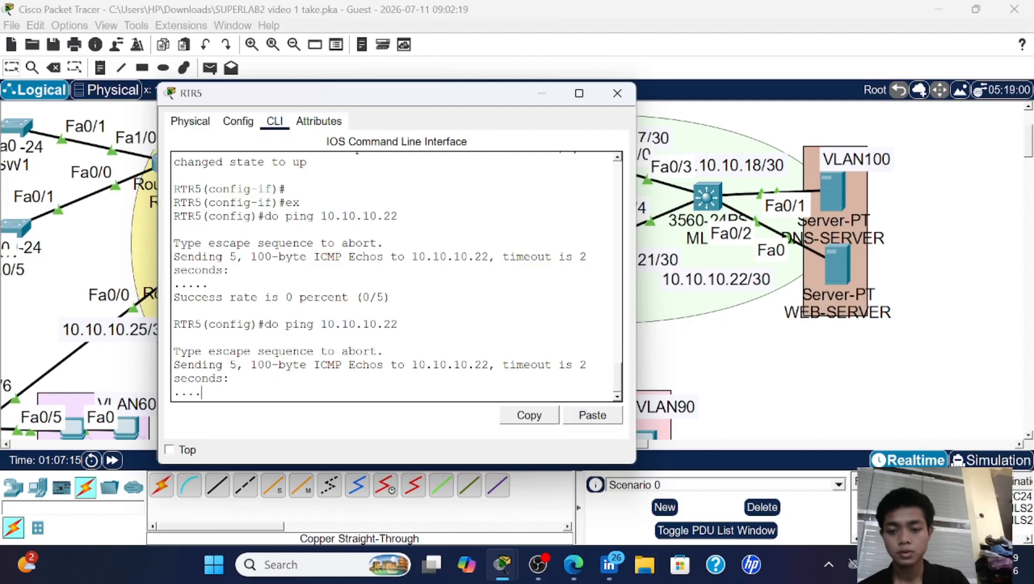
left_click(617, 93)
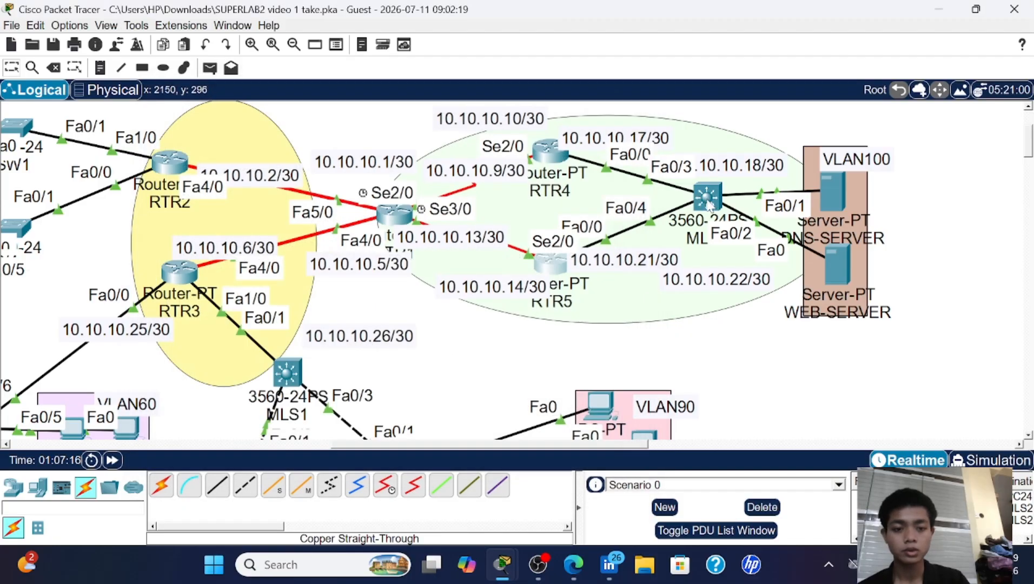
- In MLS2's CLI, enter interface Fa0/4 and apply 'no switchport' to make it routed
left_click(707, 202)
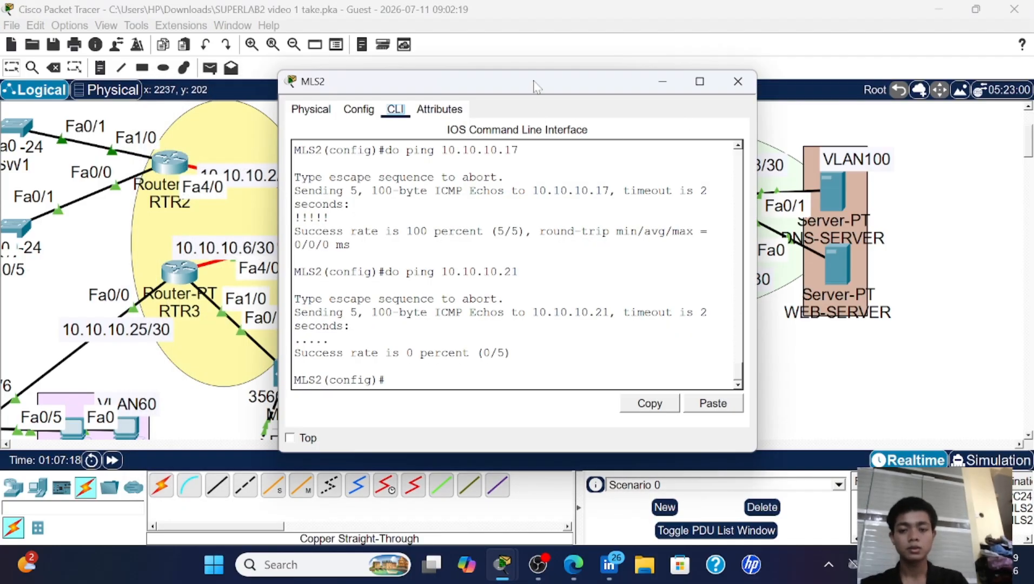
type("int")
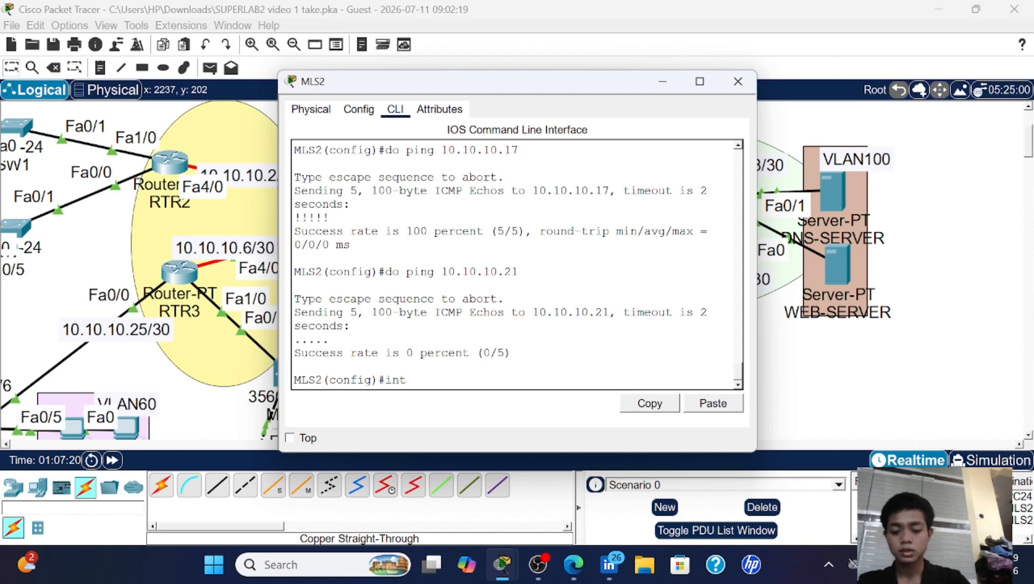
type(" fa4")
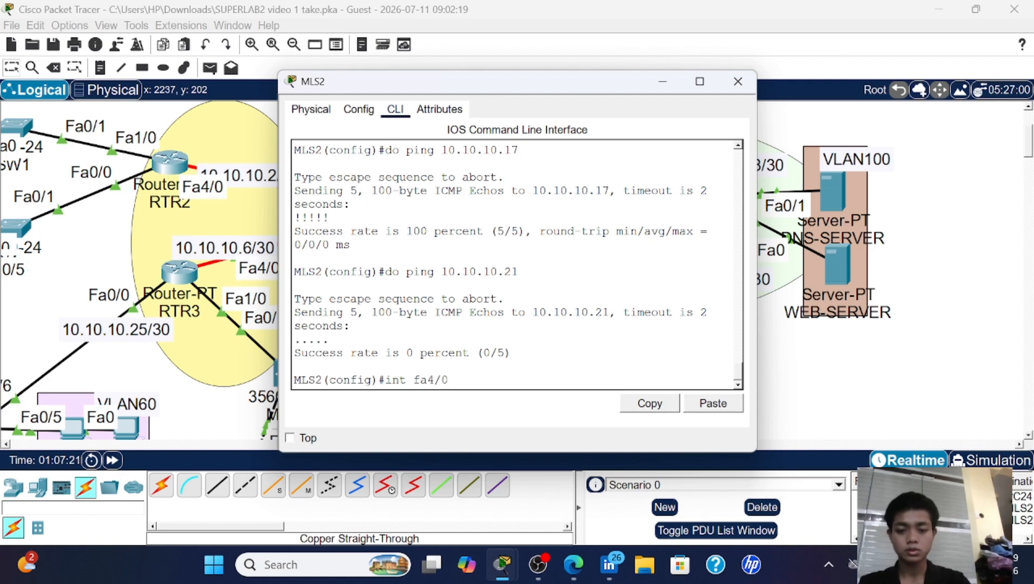
type("/0")
key("Return")
key("Return")
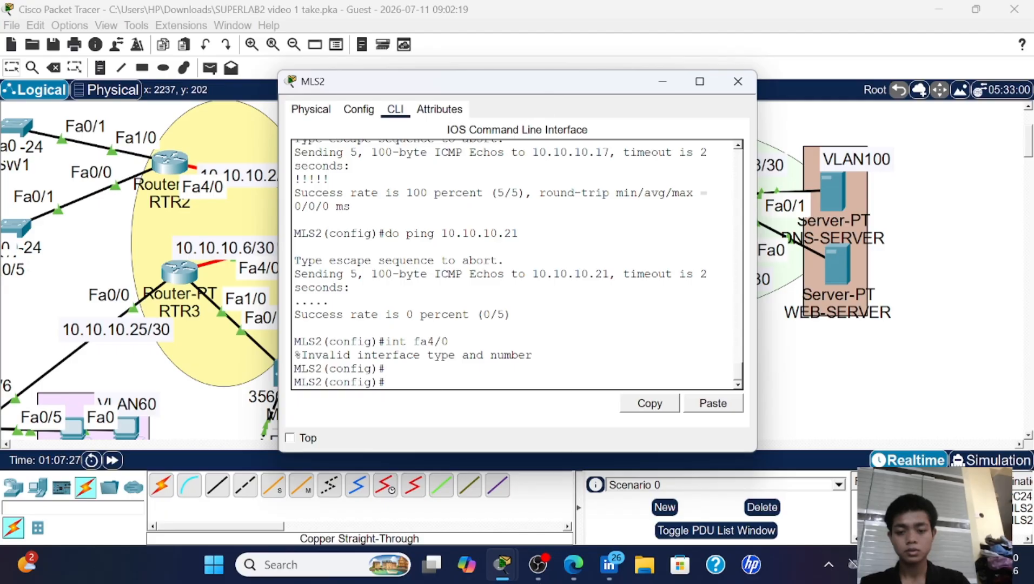
scroll(517, 264, "up", 5)
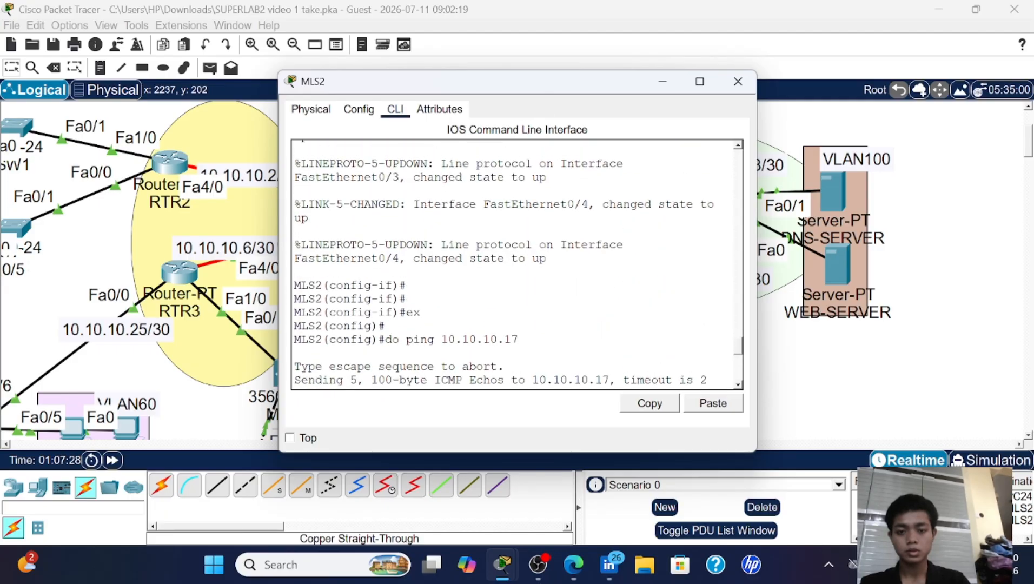
scroll(517, 264, "down", 5)
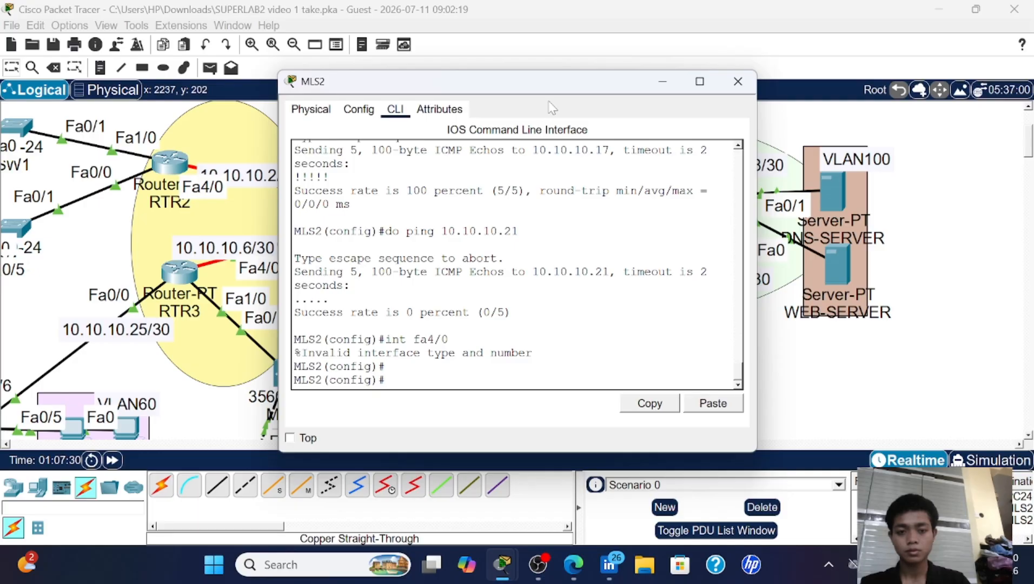
left_click_drag(555, 85, 374, 76)
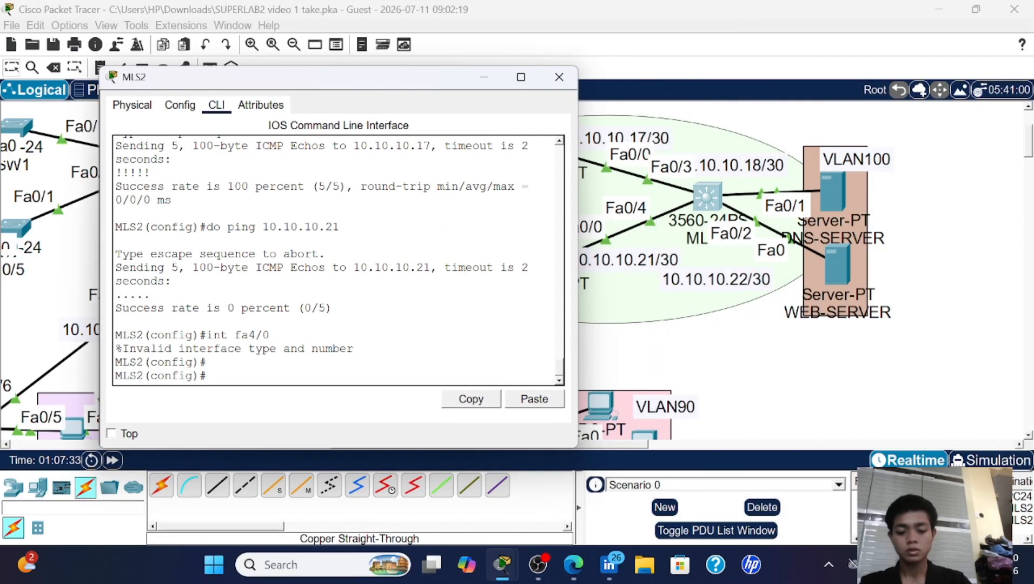
type("int fa")
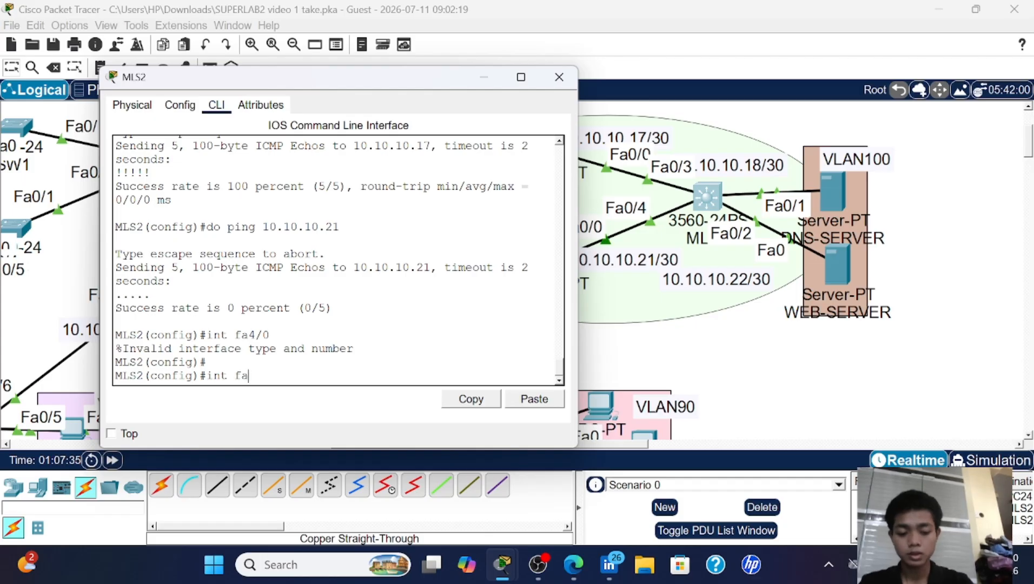
type("0/4")
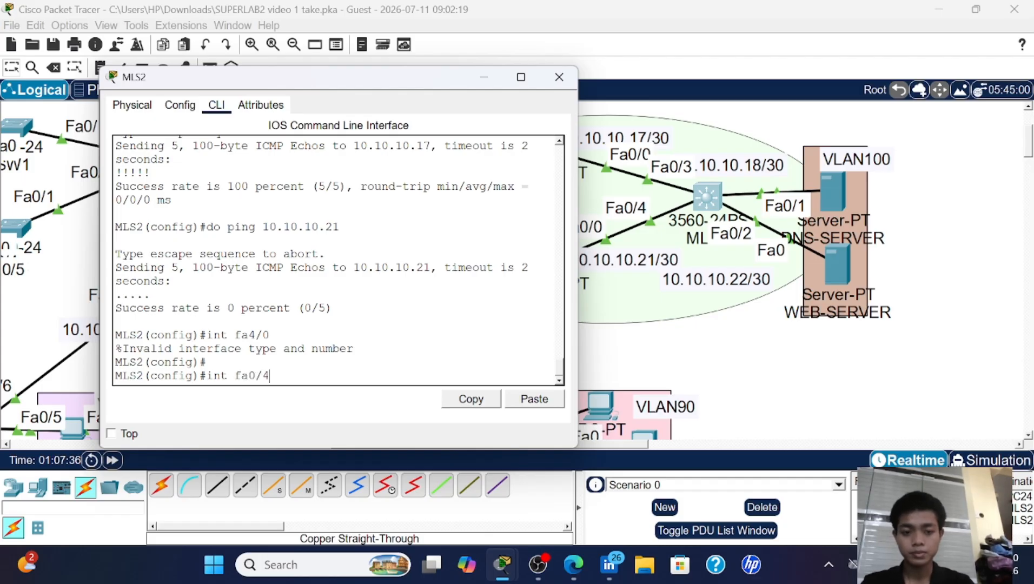
key("Return")
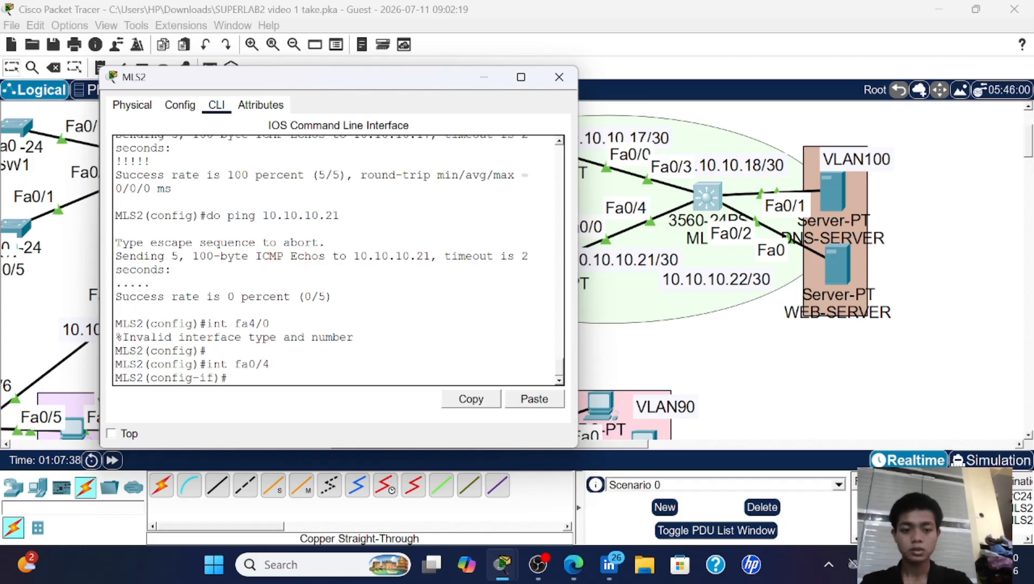
type("no sw")
key("Return")
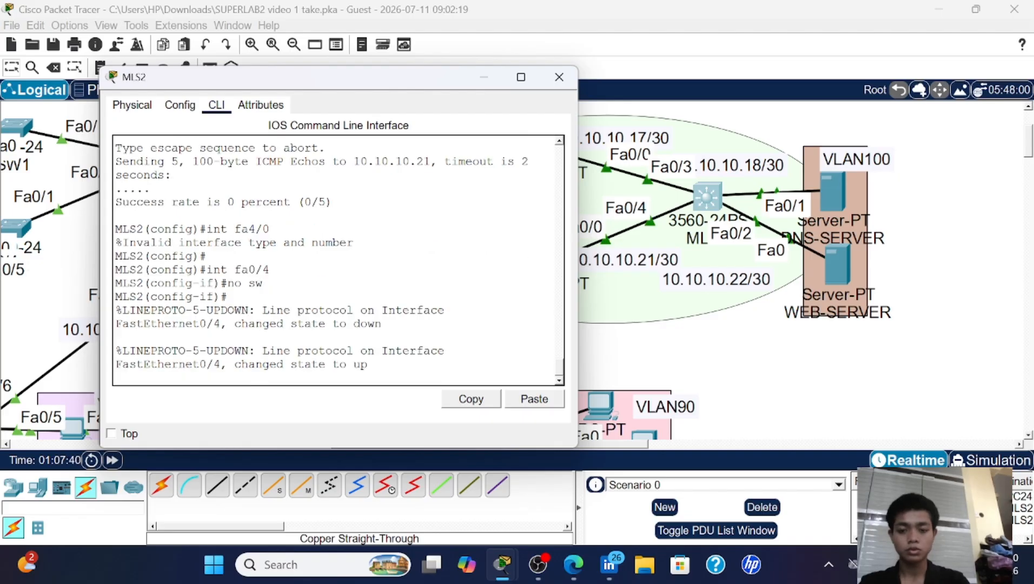
key("Return")
key("Return")
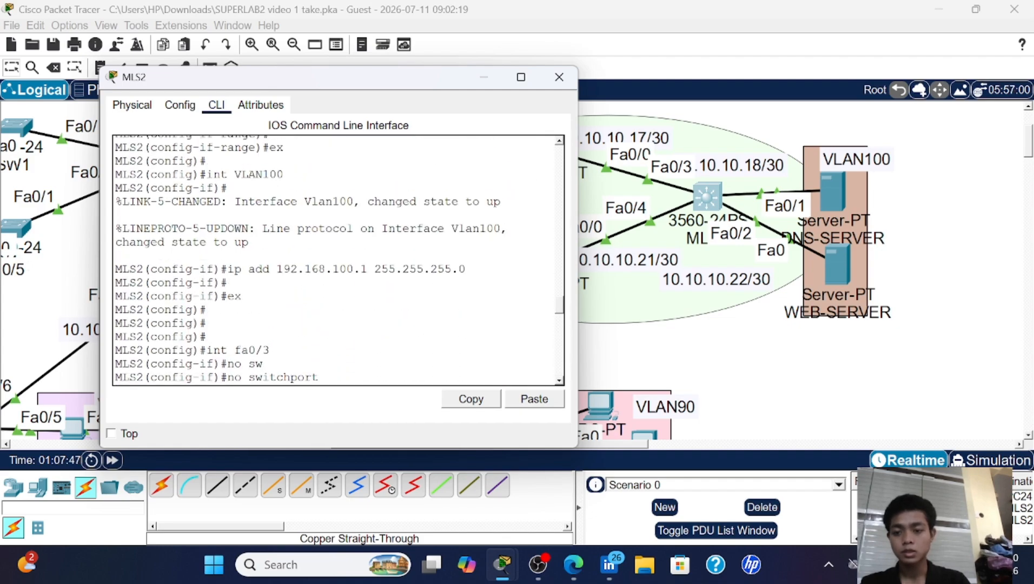
scroll(337, 259, "up", 3)
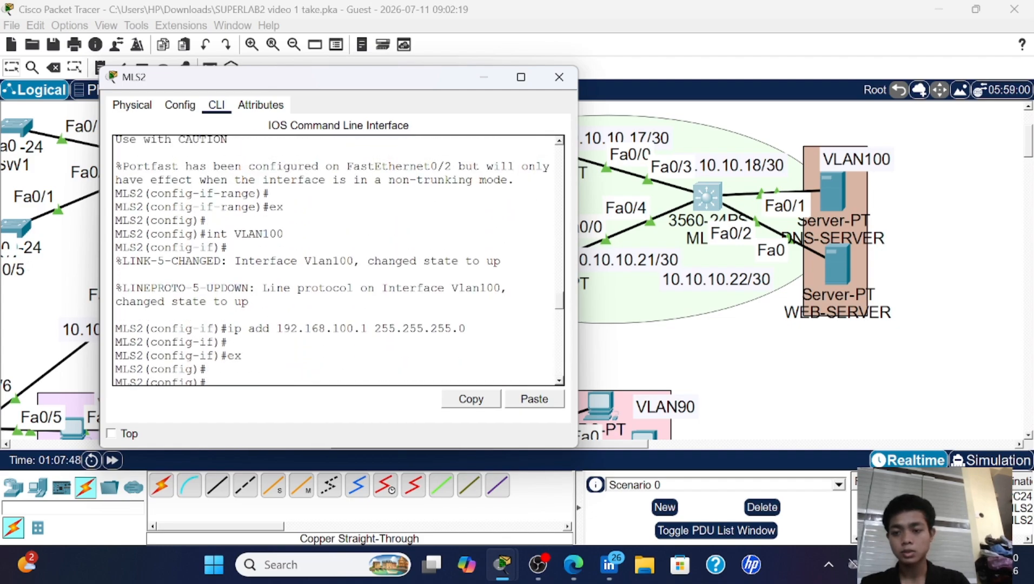
scroll(338, 259, "down", 4)
scroll(337, 260, "down", 3)
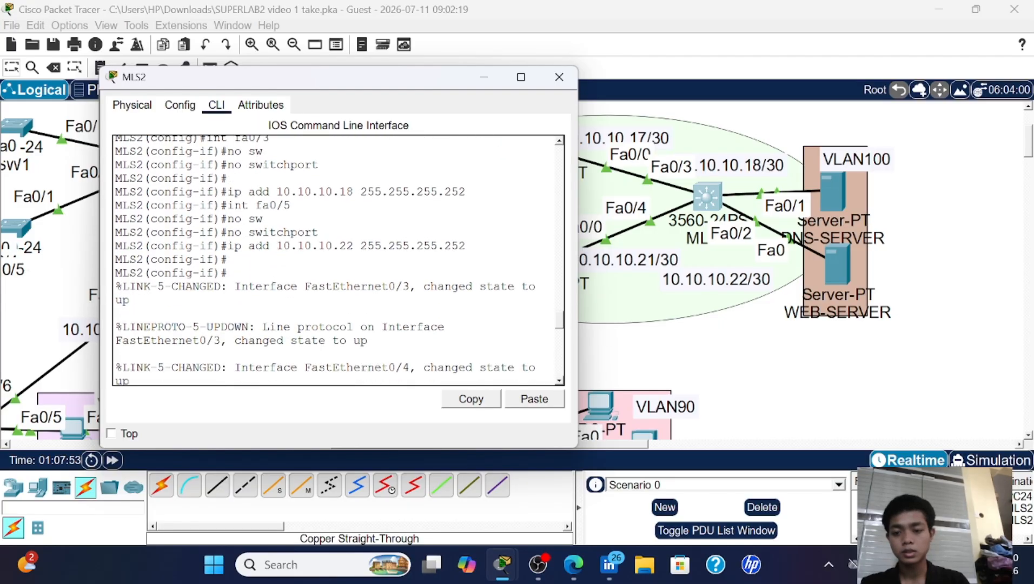
key("Return")
key("Return")
key("Return")
type("ex")
key("Return")
type("do ping 10.10.10.17")
key("Return")
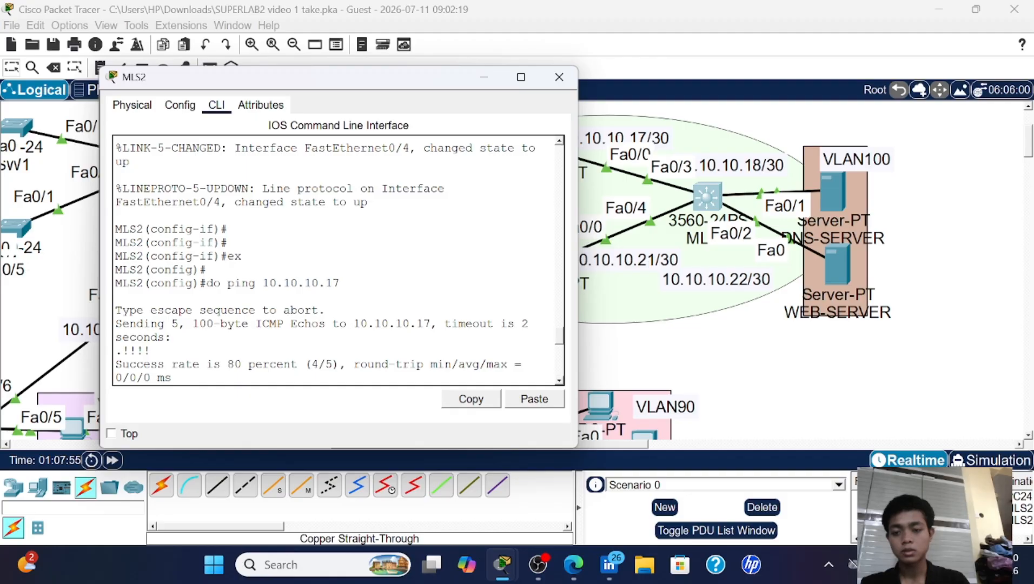
scroll(338, 259, "up", 3)
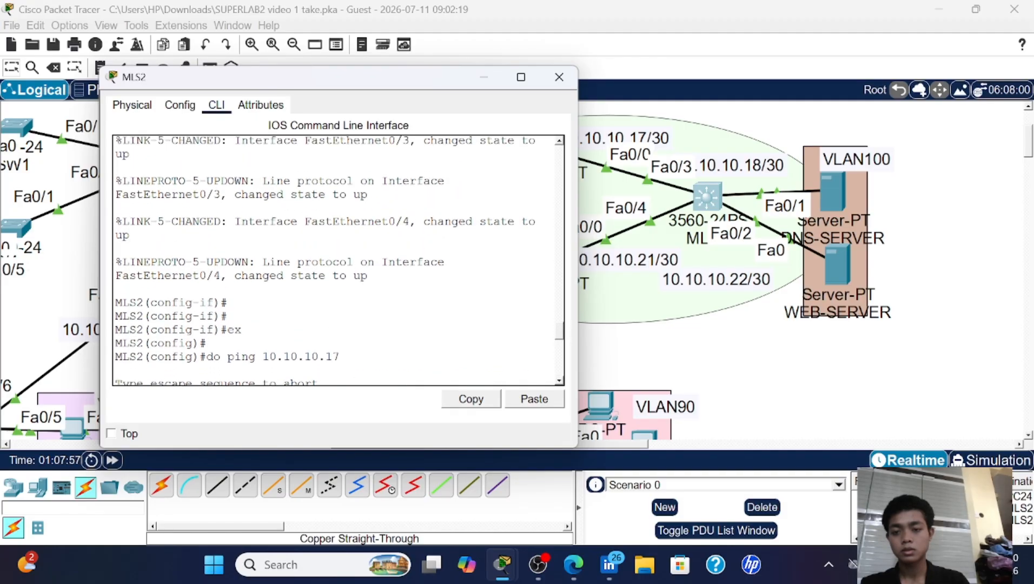
scroll(338, 259, "up", 1)
scroll(338, 259, "down", 4)
key("Up")
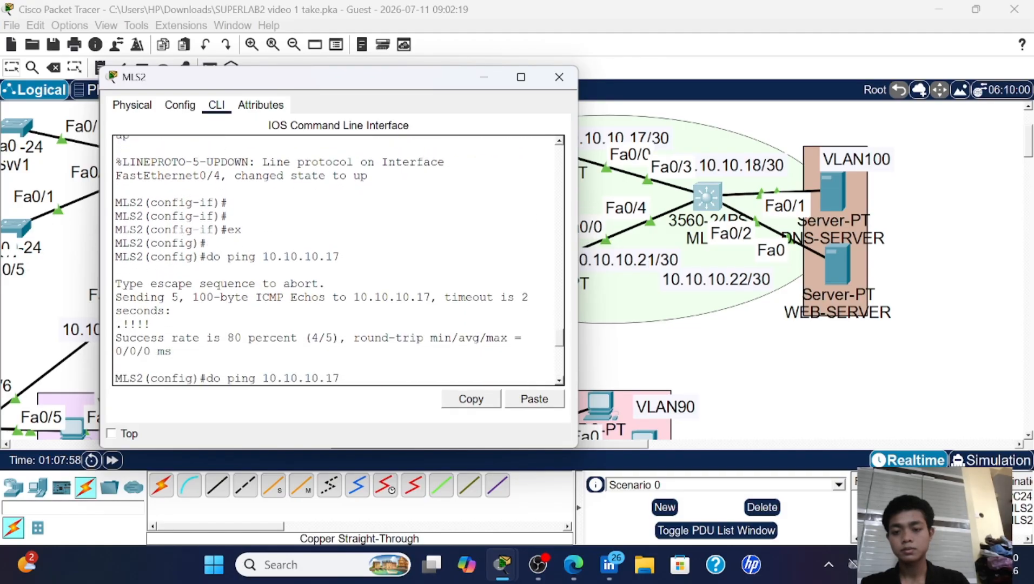
key("Return")
scroll(338, 260, "up", 6)
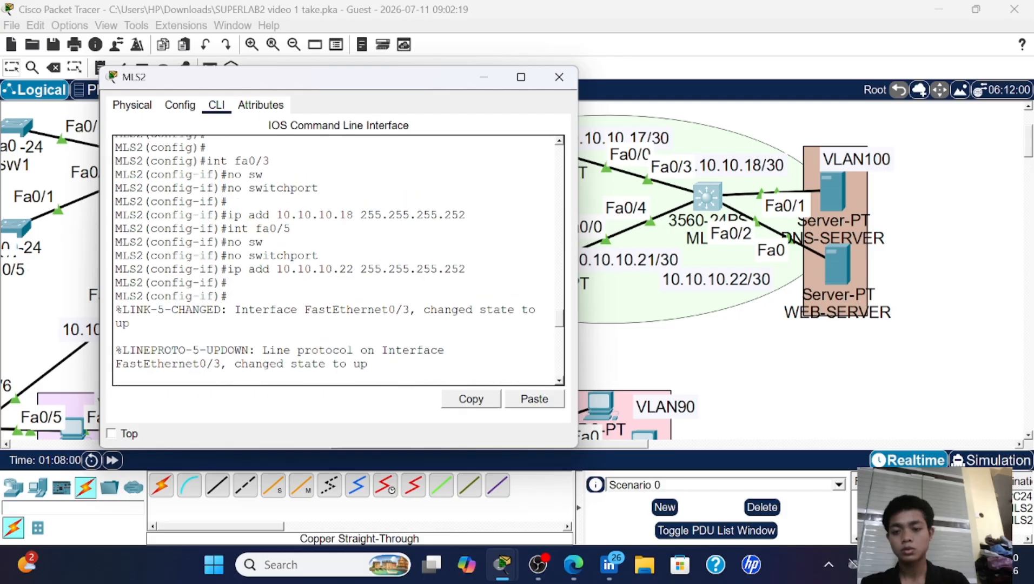
scroll(338, 260, "up", 1)
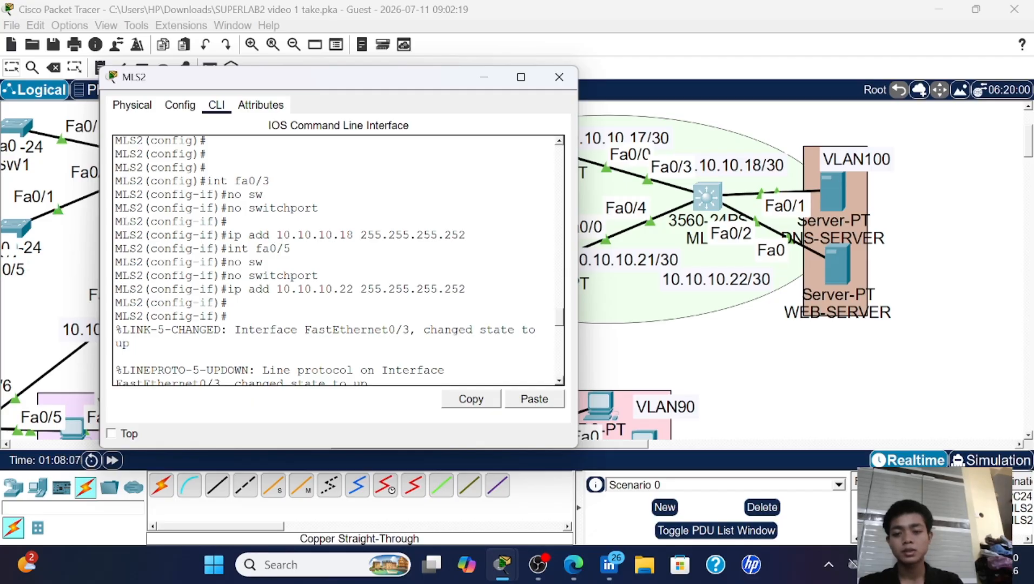
key("Return")
key("Return")
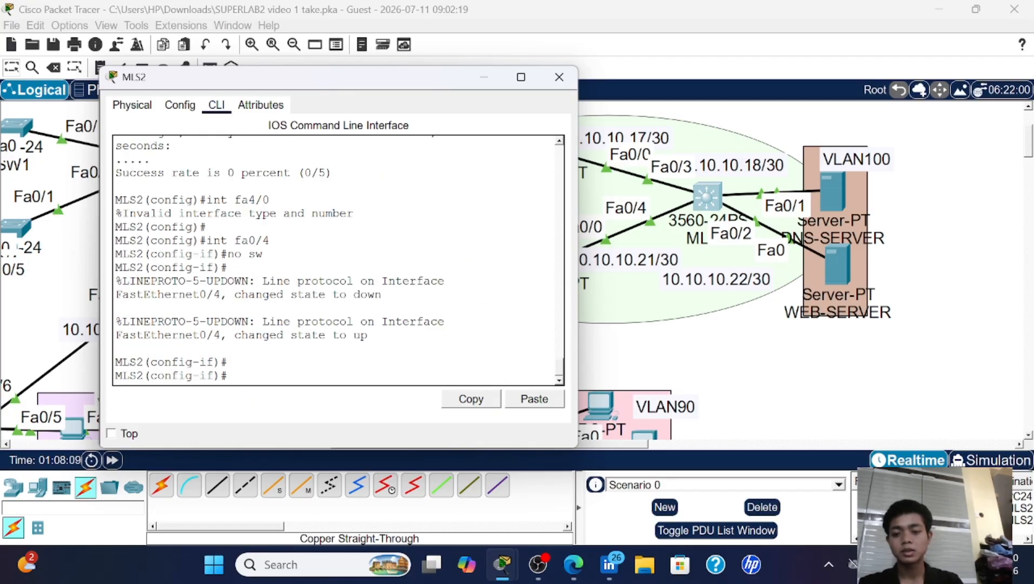
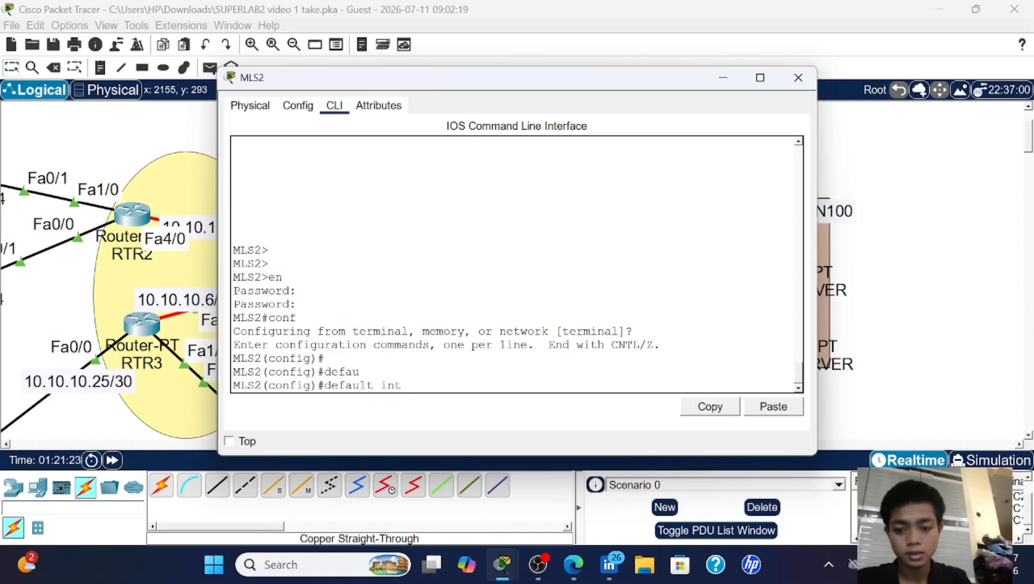
- Reset MLS2's Fa0/5 interface to its default configuration
type("fa0")
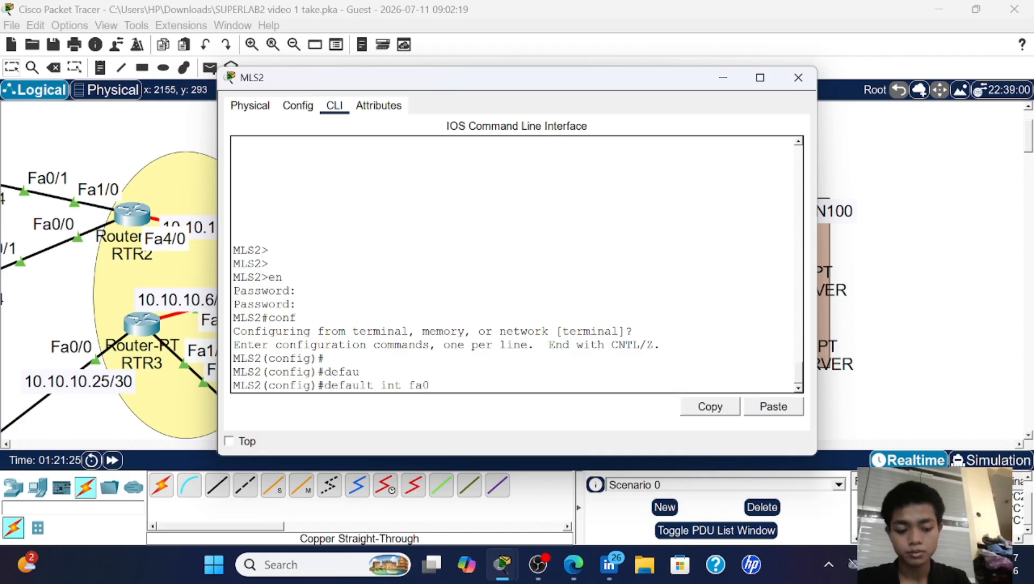
type("/5")
key("Return")
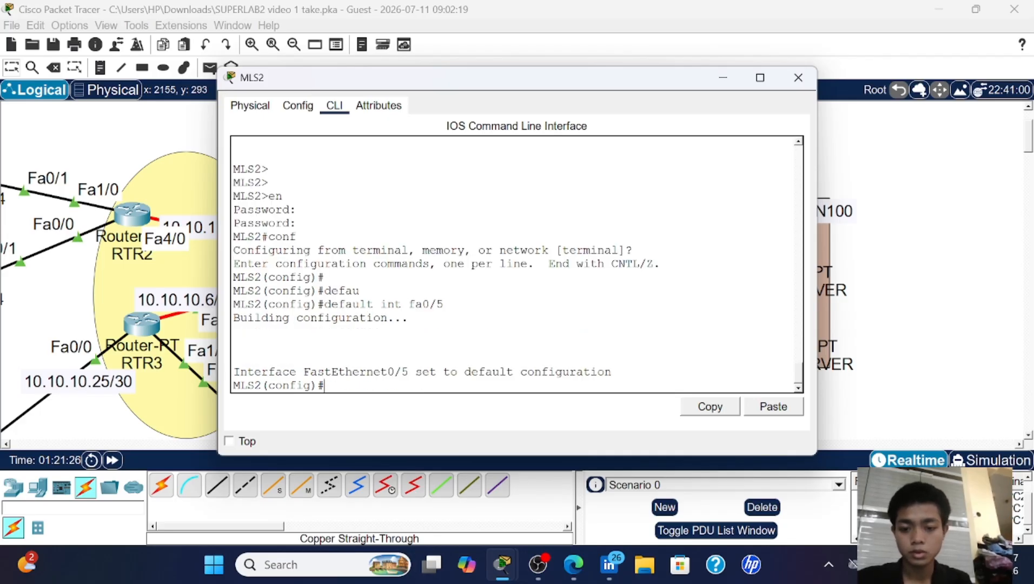
key("Return")
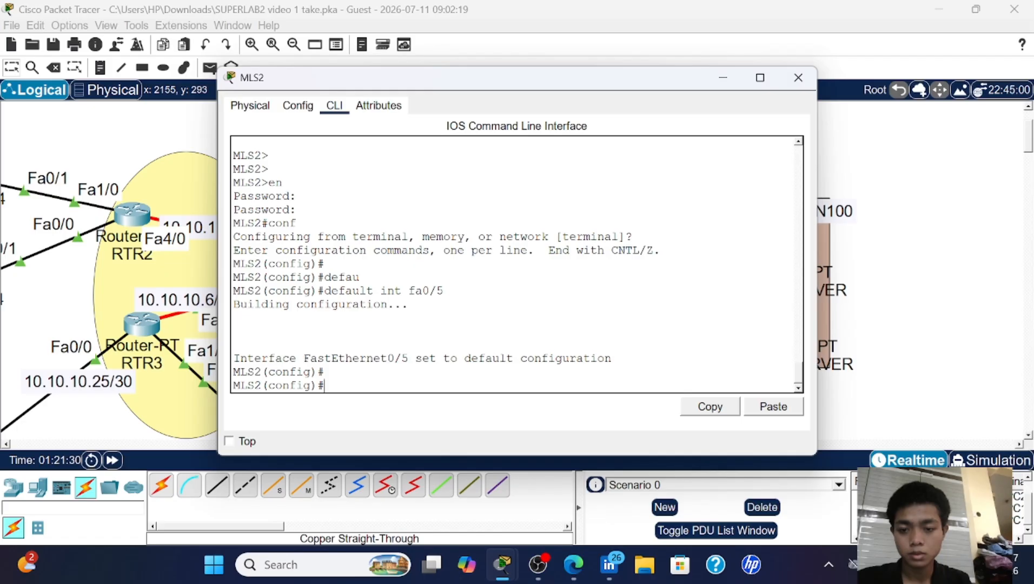
key("Return")
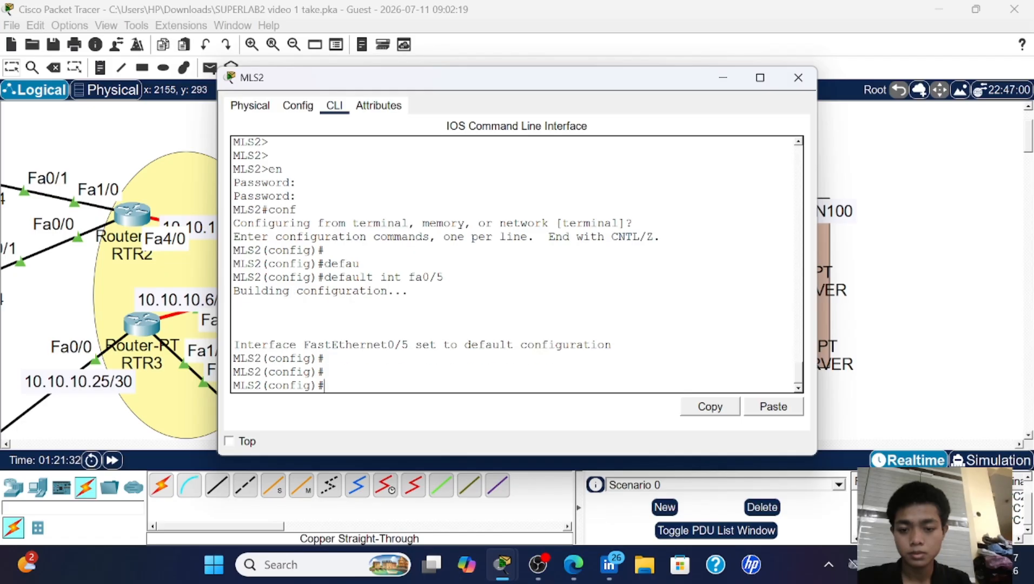
- Make MLS2's Fa0/4 a routed port with 10.10.10.22 255.255.255.252 and ping 10.10.10.21
type("int")
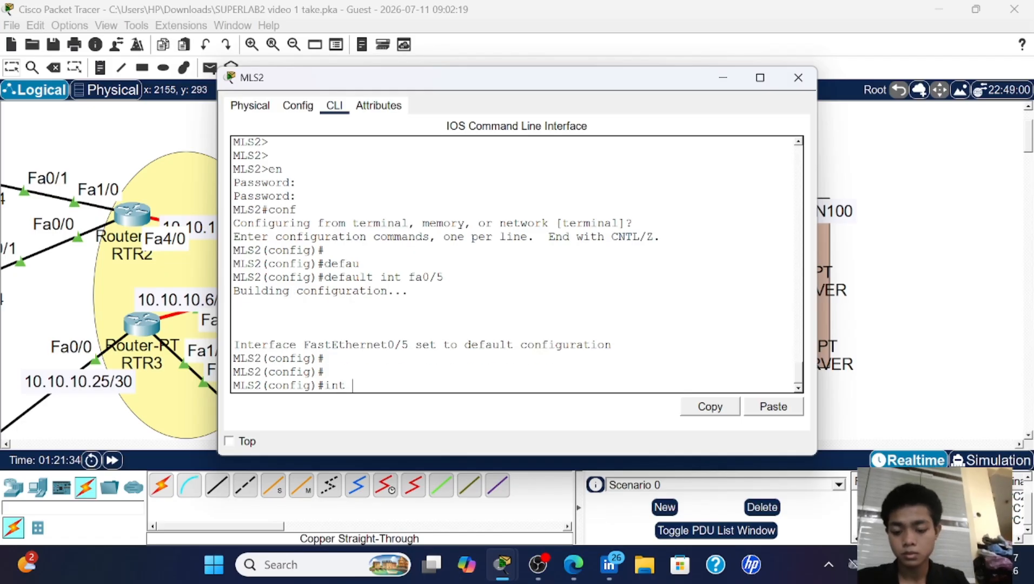
type(" fa0/")
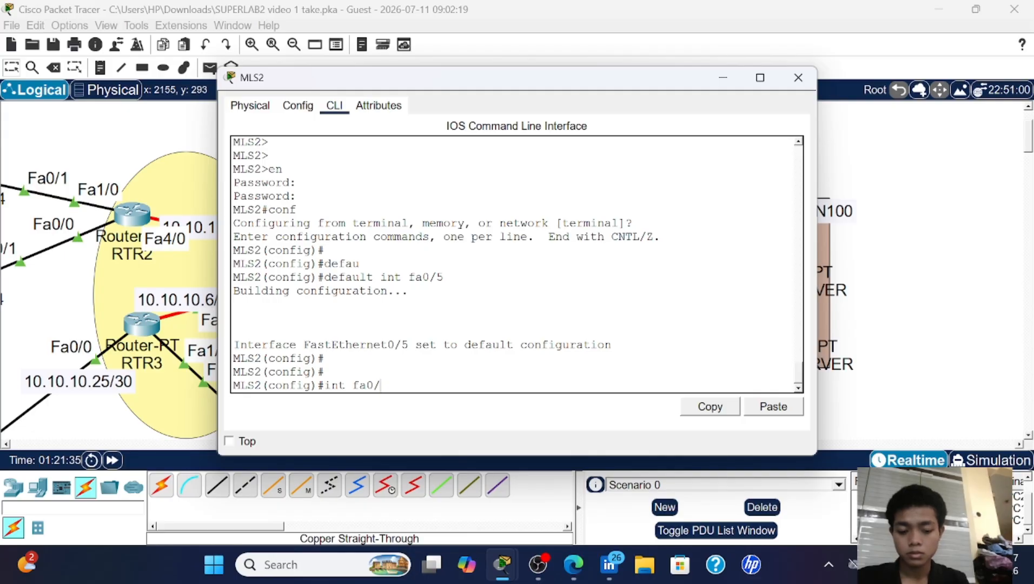
type("4")
key("Return")
type("no sw")
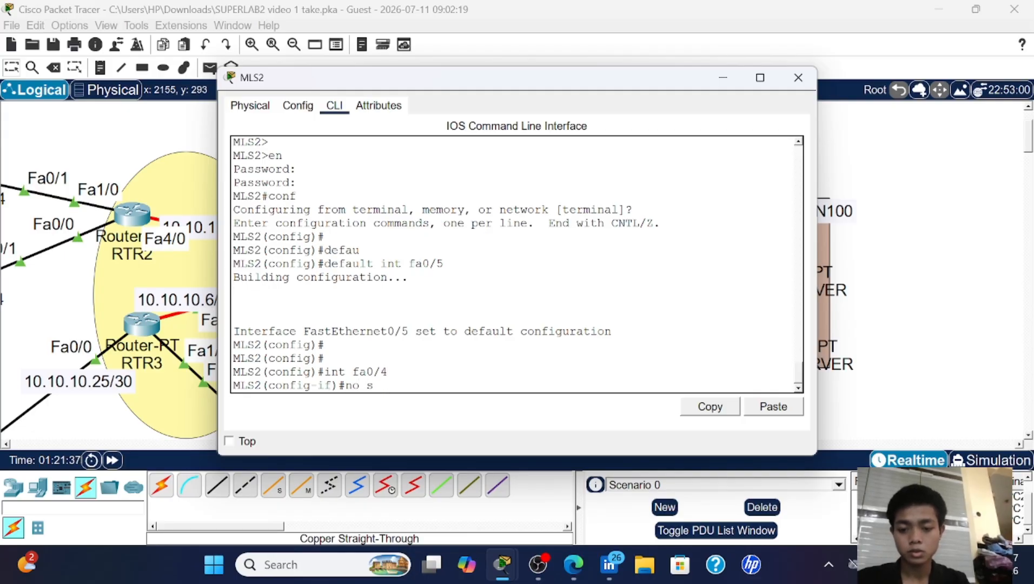
key("Return")
key("Return")
type("ip ")
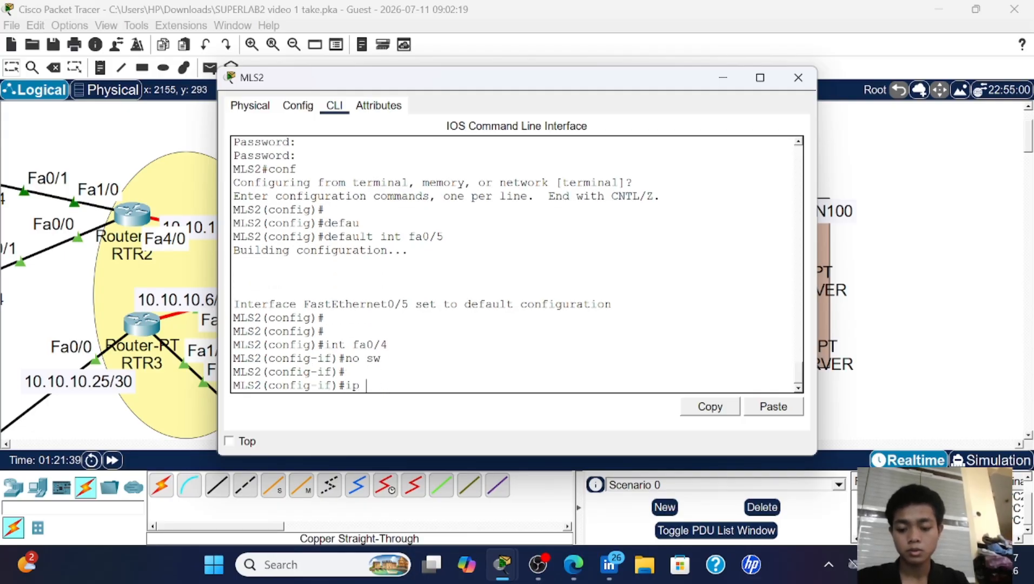
type("ad 10.")
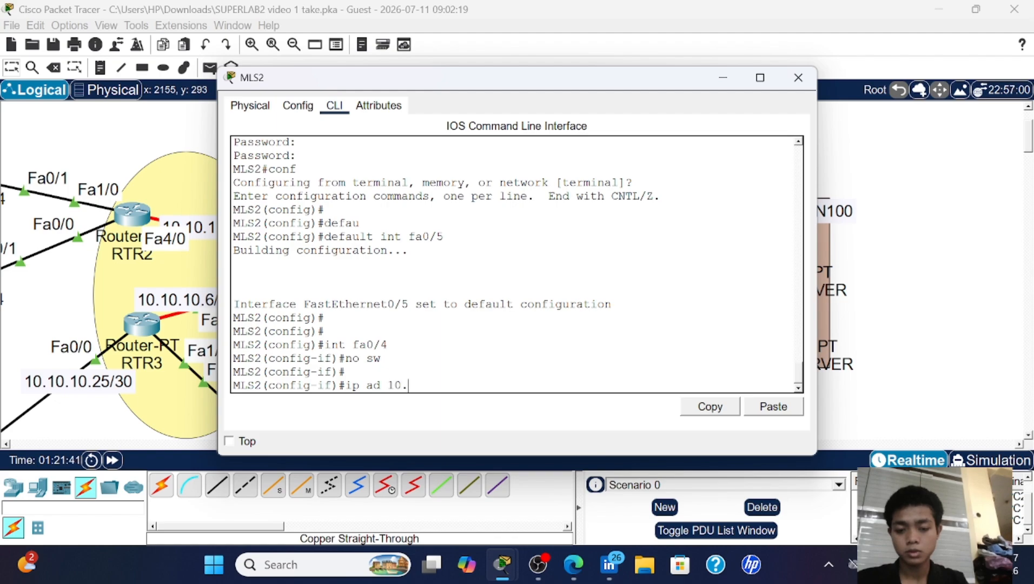
type("10.10.")
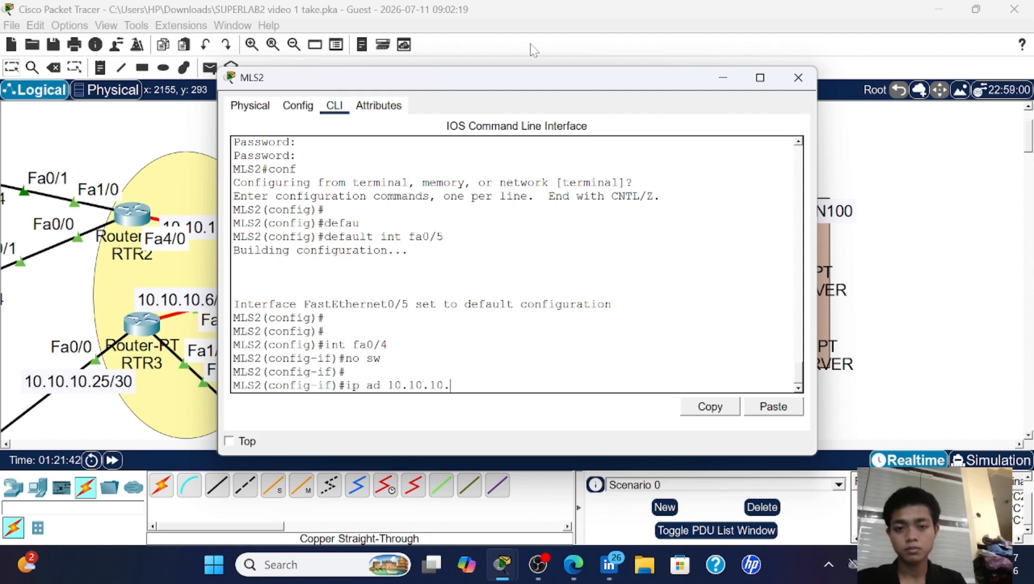
left_click_drag(527, 89, 412, 87)
type("22")
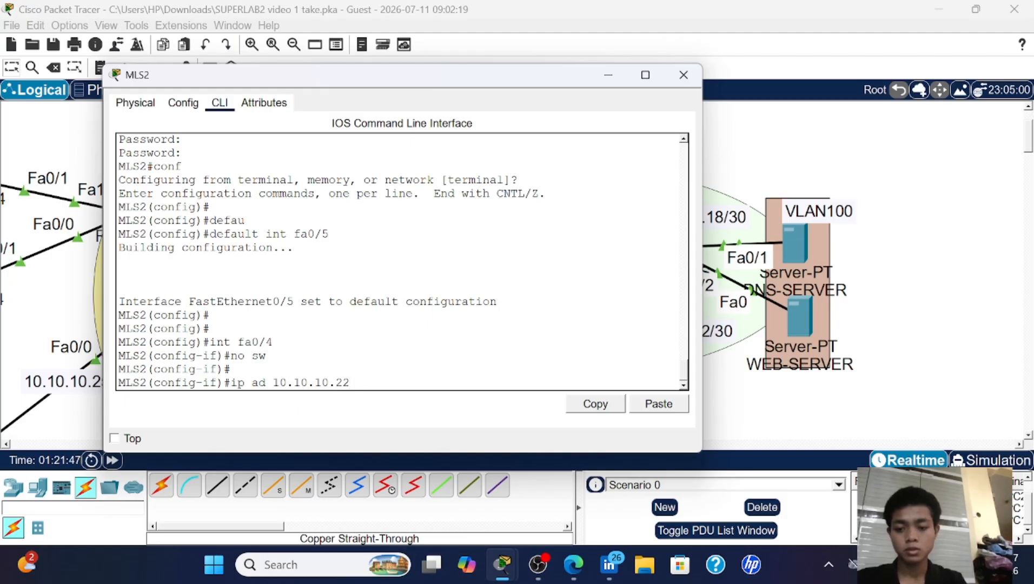
type(" 255")
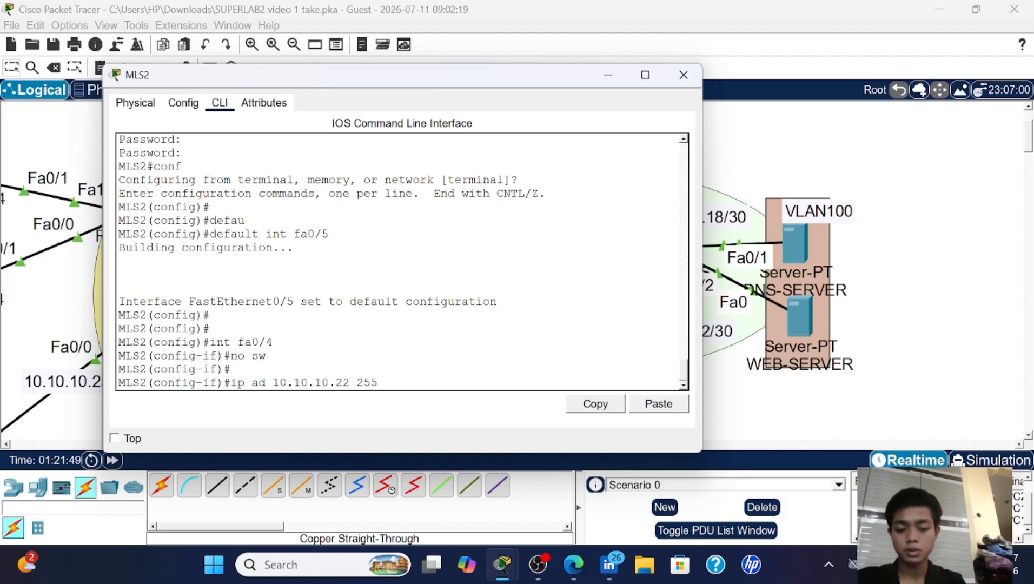
type(".255.255.2")
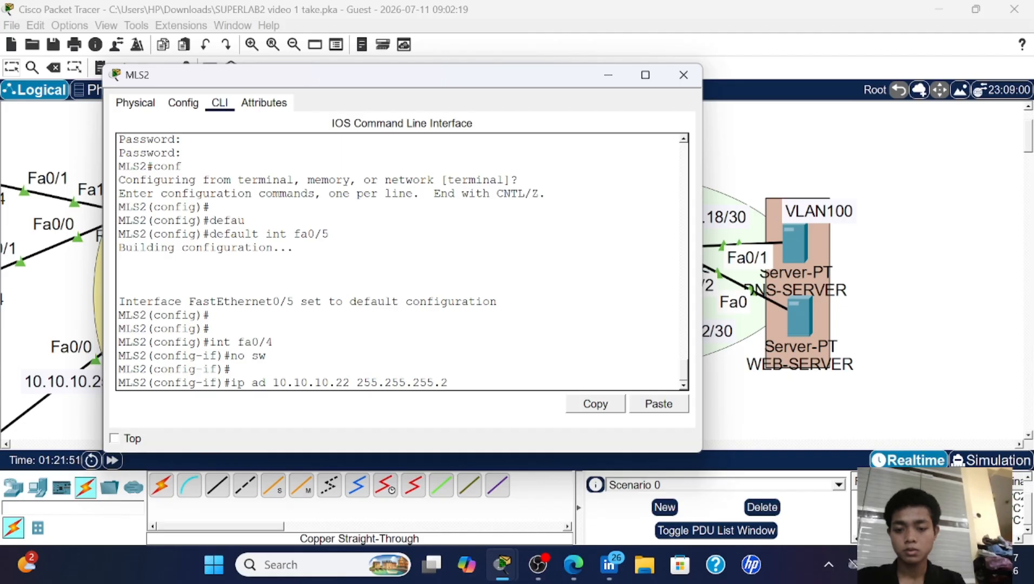
type("52")
key("Return")
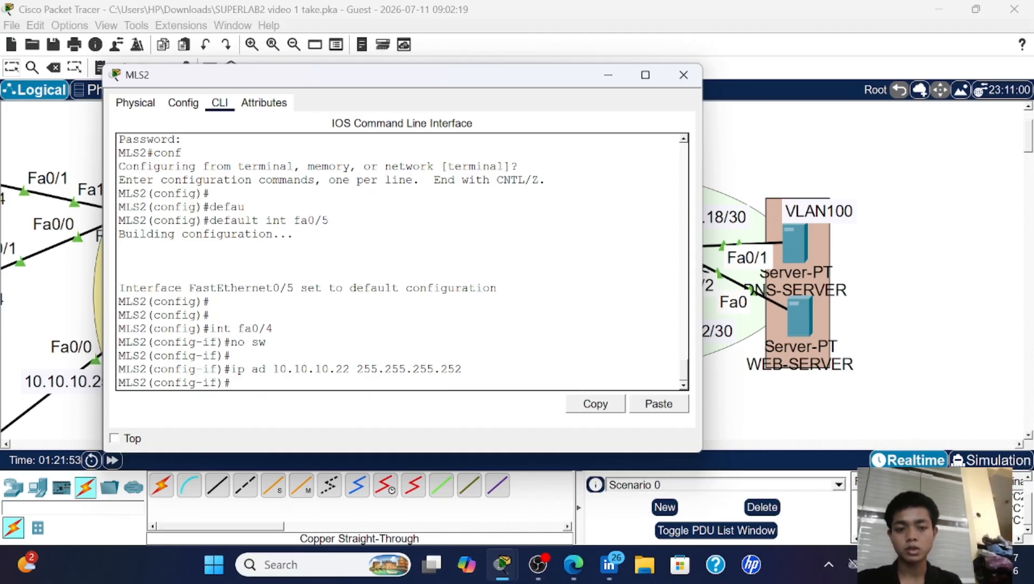
type("do p")
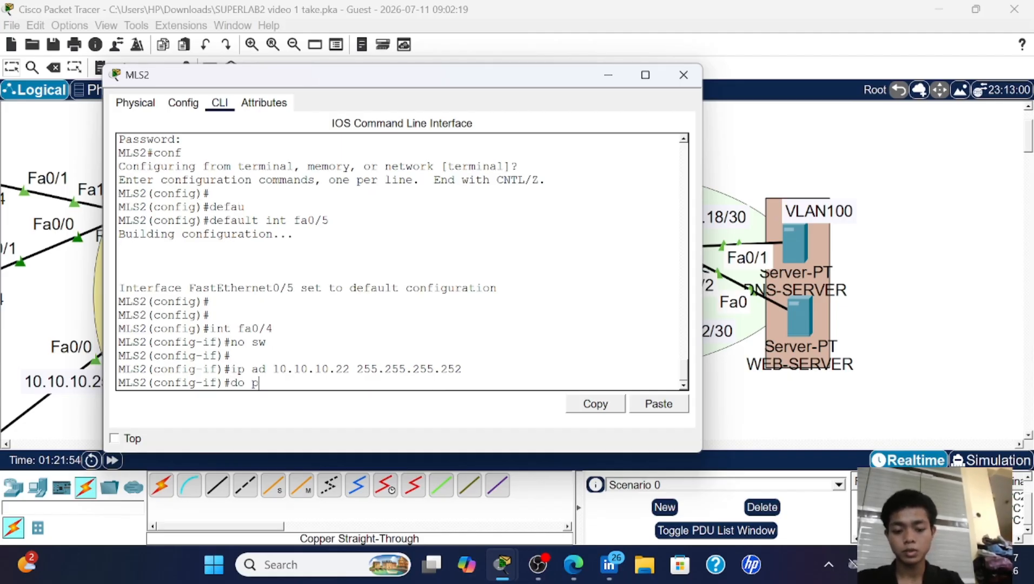
type("ing 10")
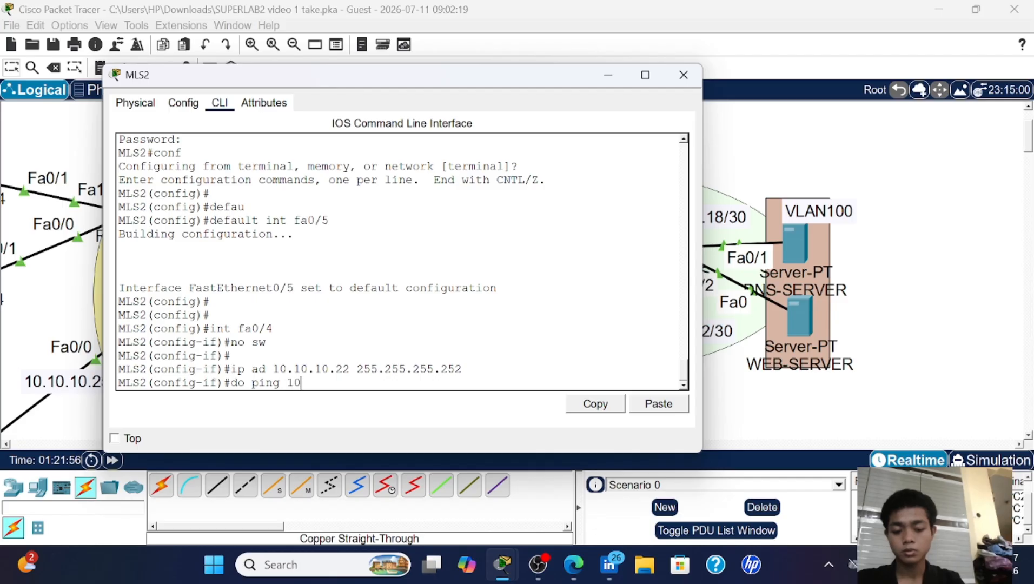
type(".10.10.21")
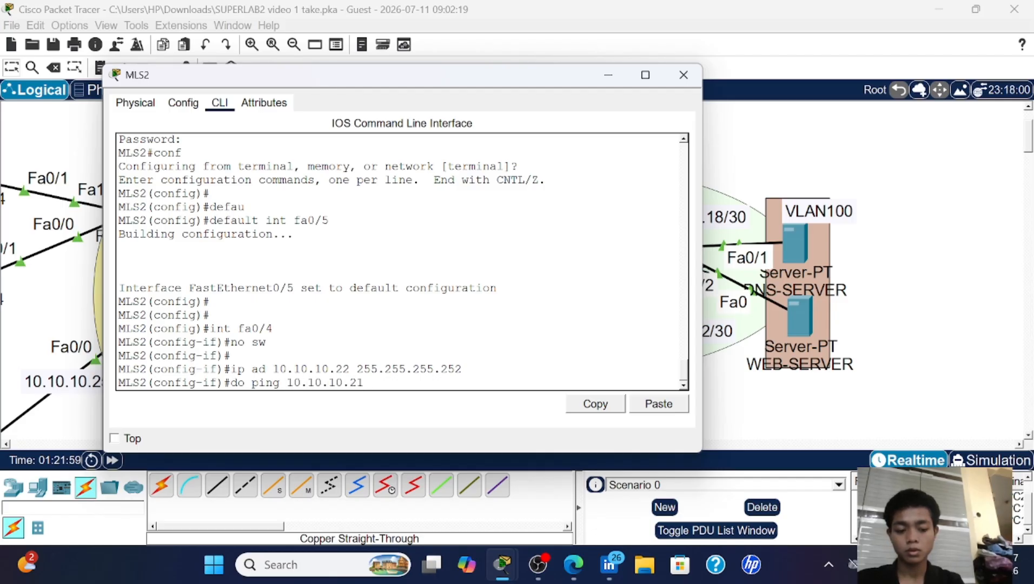
key("Return")
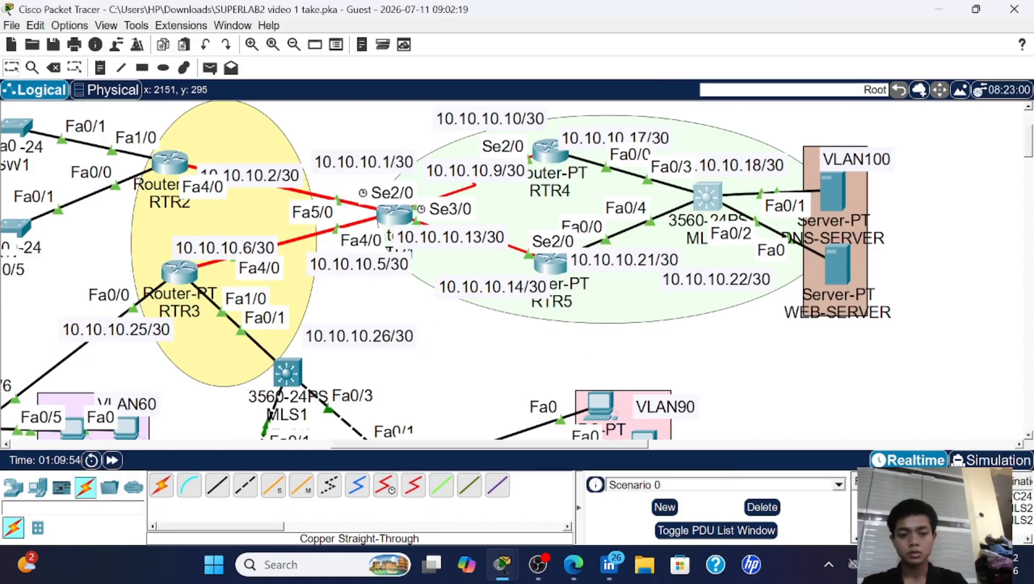
scroll(598, 297, "down", 3)
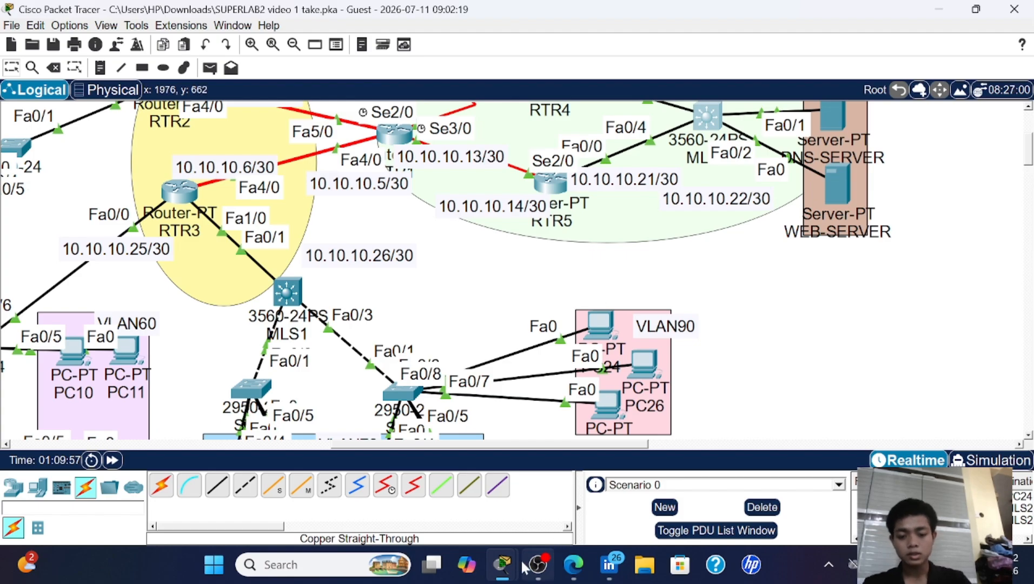
mouse_move(503, 568)
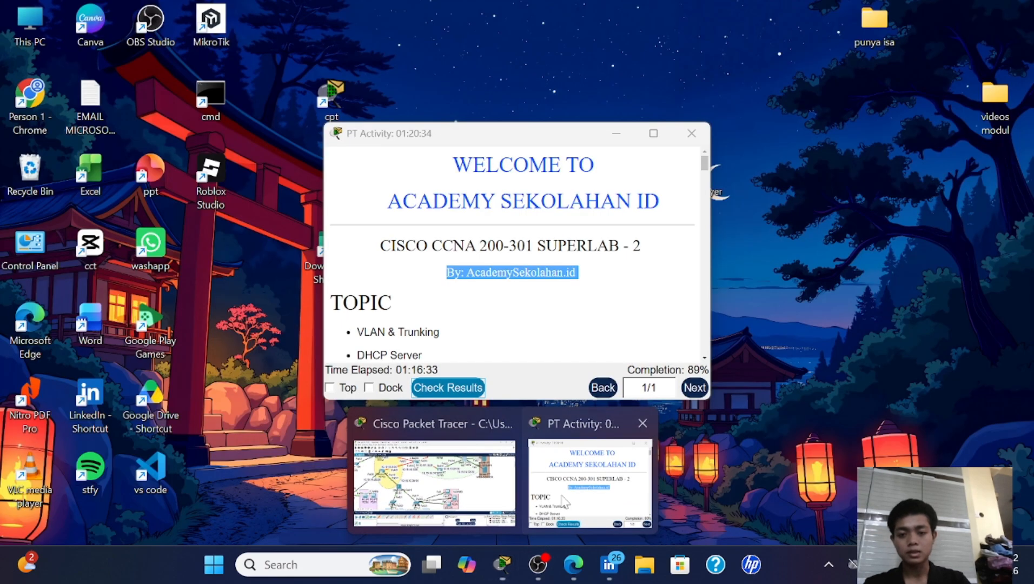
left_click(535, 508)
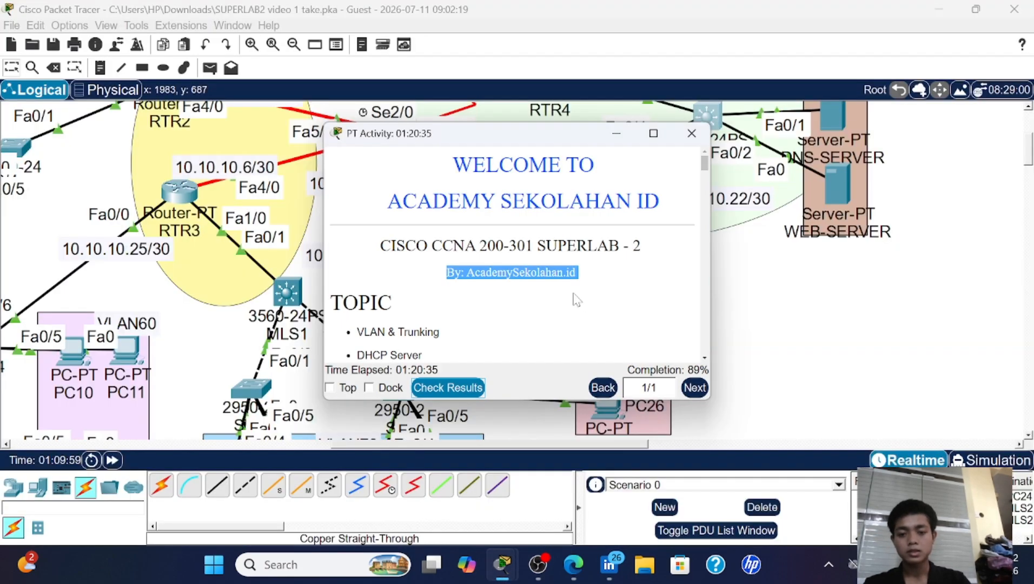
scroll(573, 297, "down", 10)
scroll(573, 300, "down", 15)
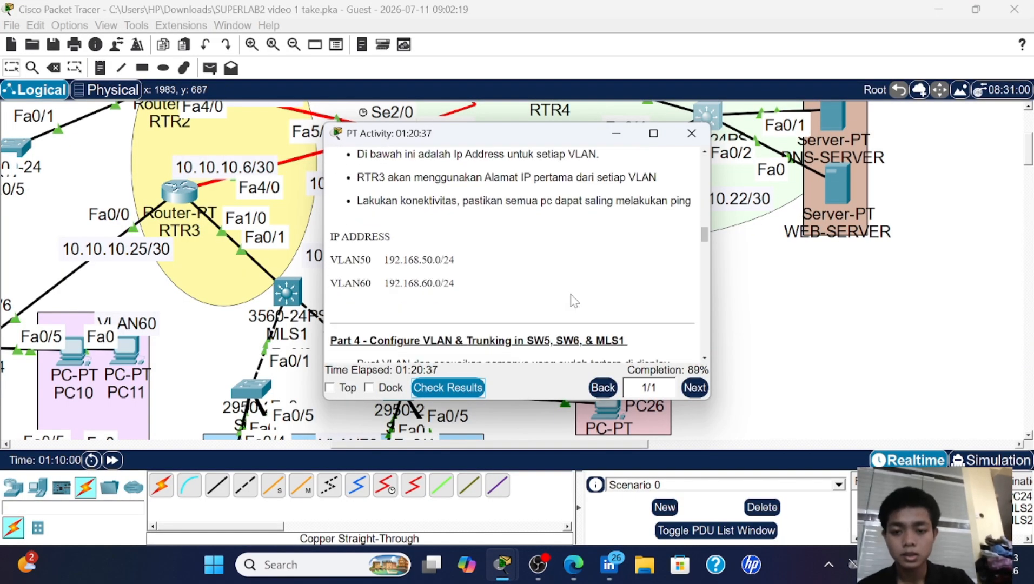
scroll(573, 301, "down", 10)
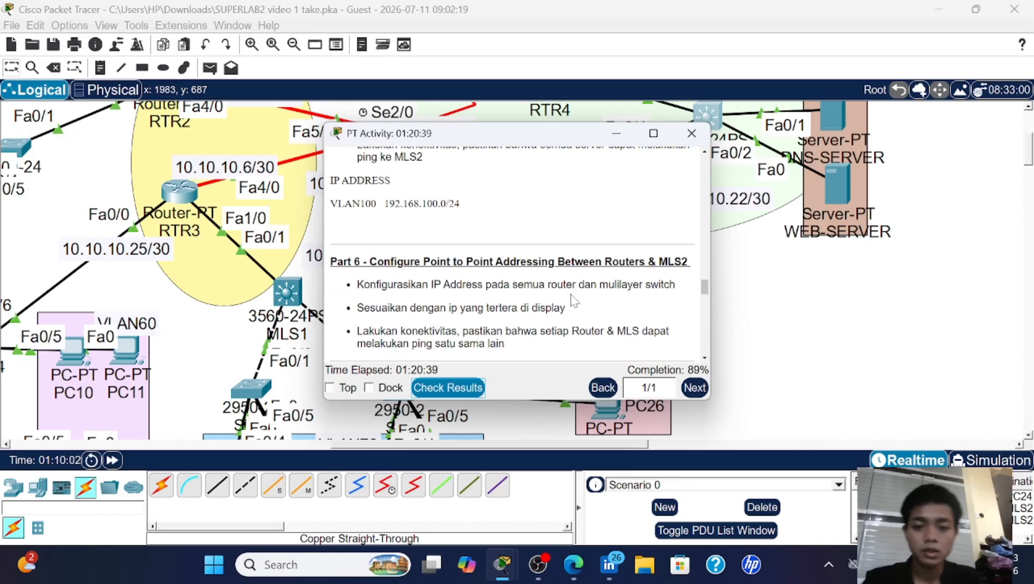
scroll(571, 299, "down", 6)
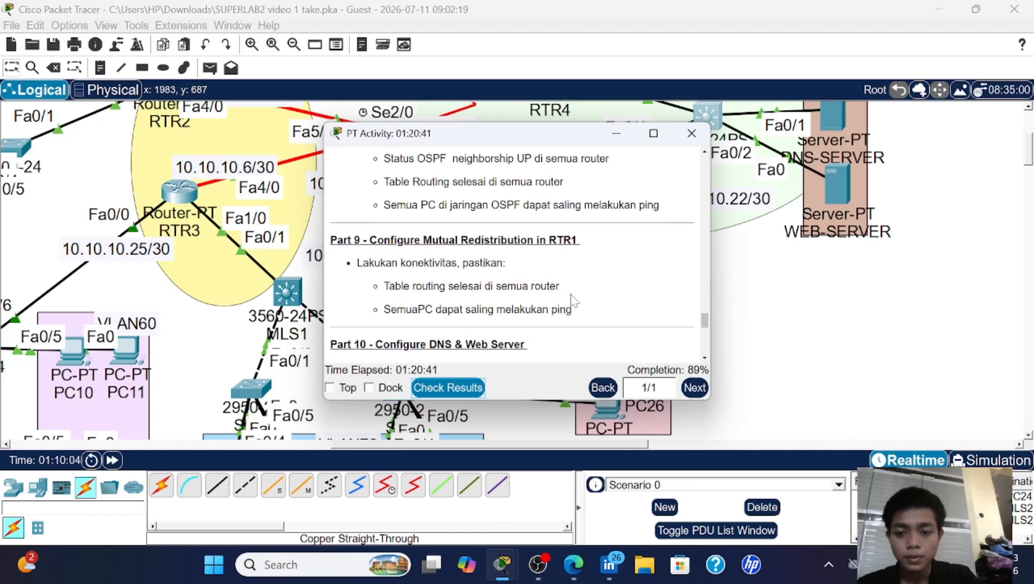
scroll(574, 301, "up", 6)
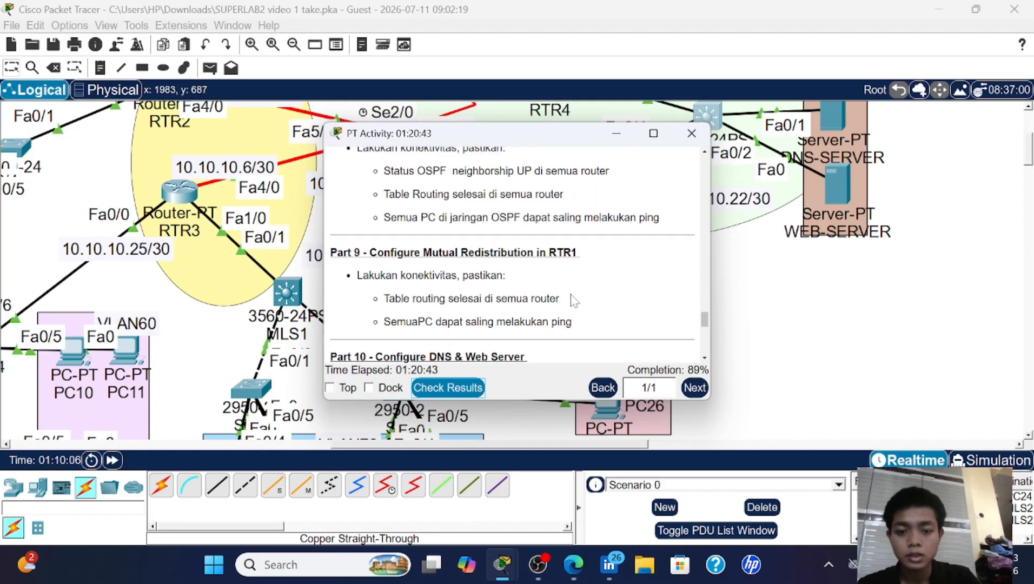
scroll(574, 301, "up", 2)
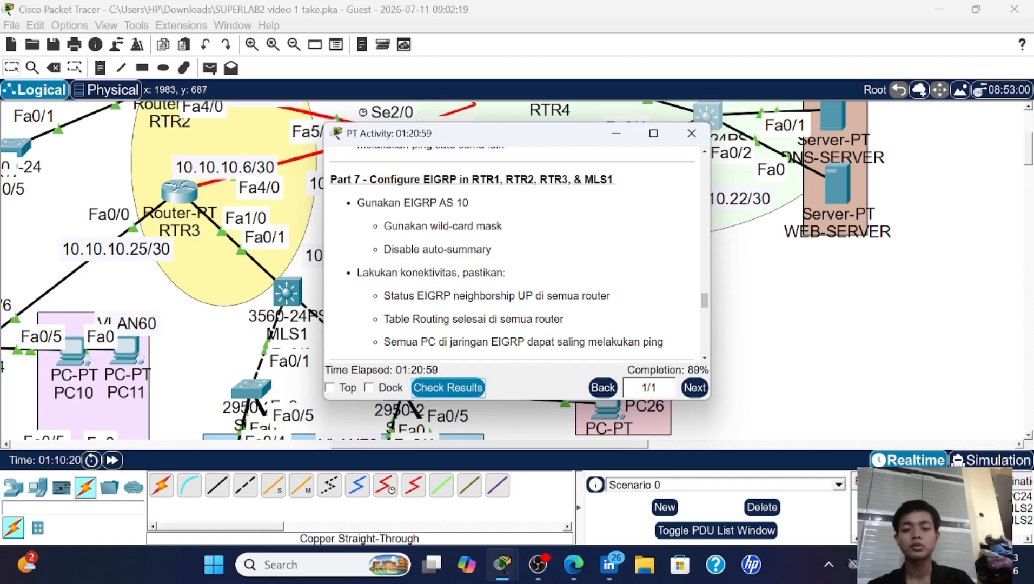
scroll(512, 254, "up", 3)
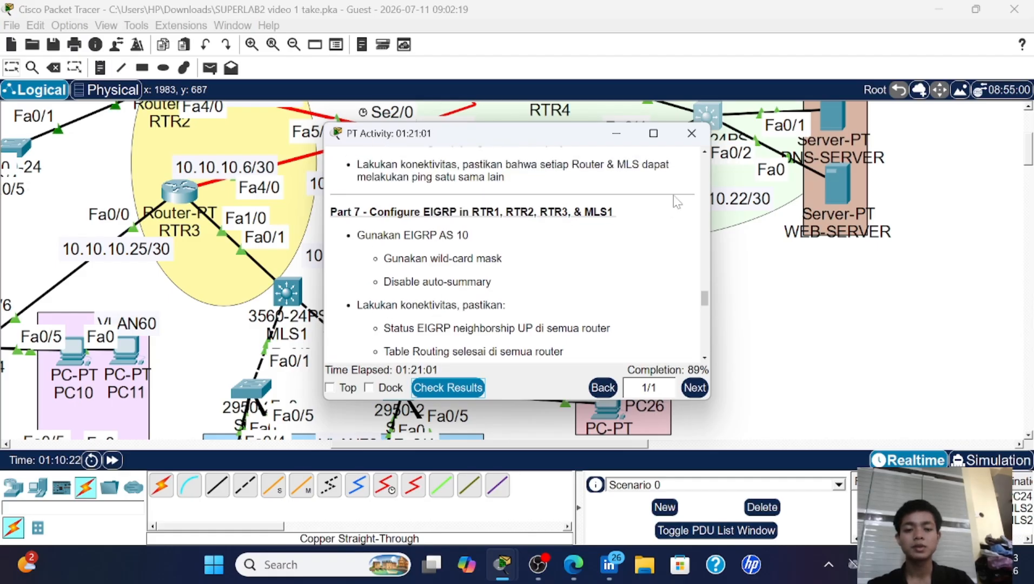
left_click(687, 136)
scroll(300, 143, "up", 4)
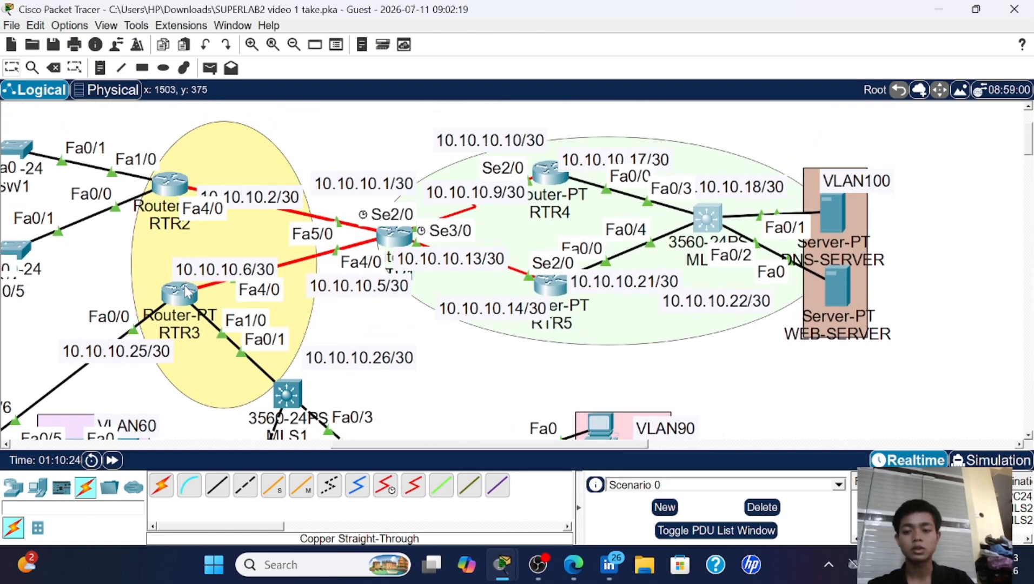
- On RTR1's CLI, start EIGRP process 10 with auto-summary disabled
scroll(191, 276, "down", 5)
scroll(300, 238, "up", 5)
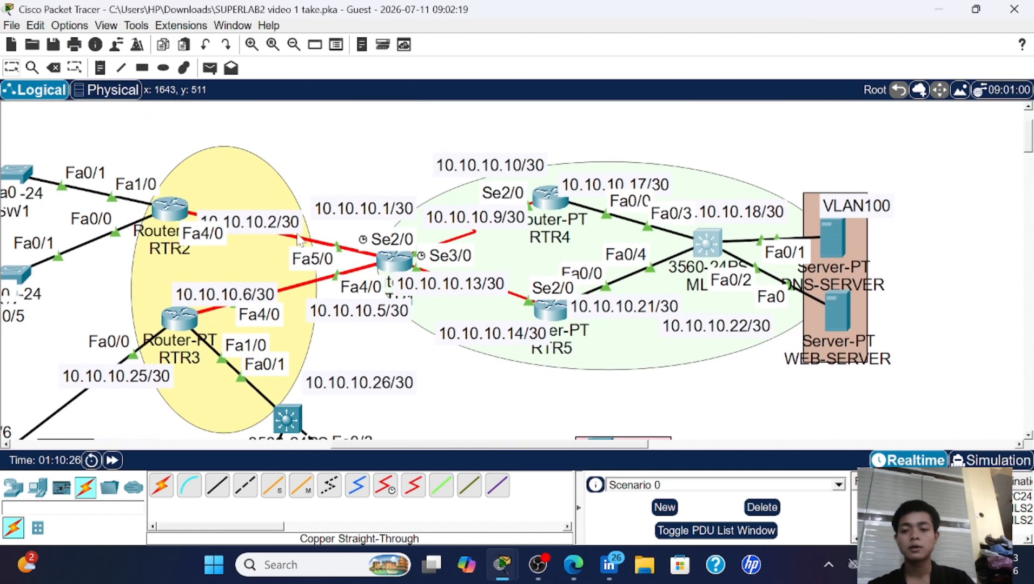
left_click(381, 262)
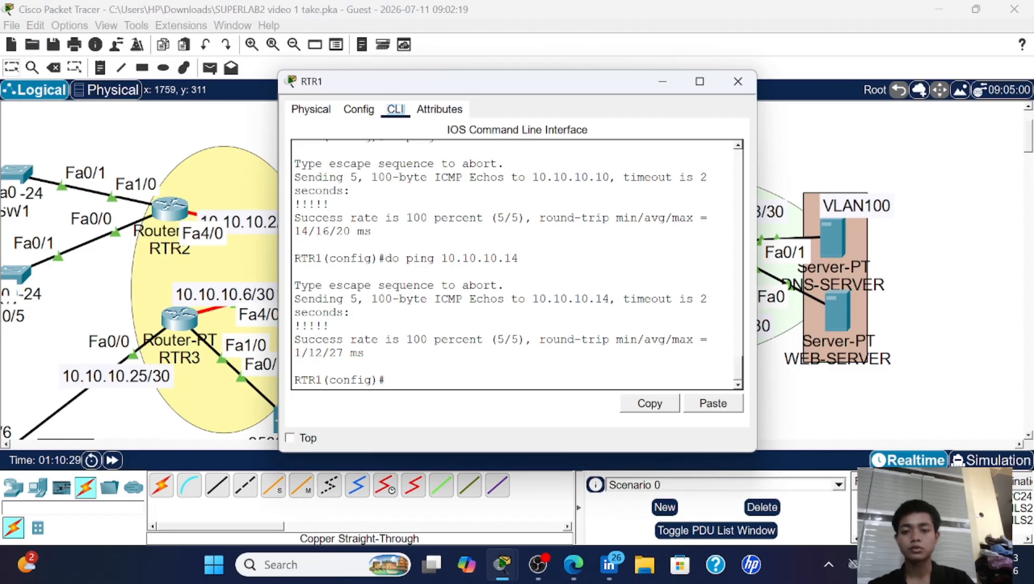
left_click_drag(533, 89, 727, 64)
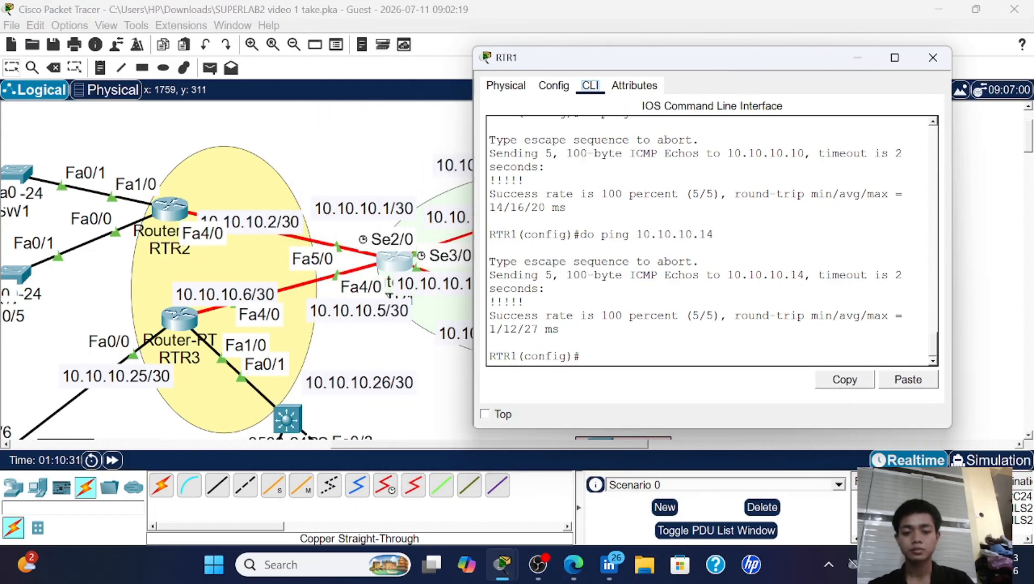
left_click(631, 366)
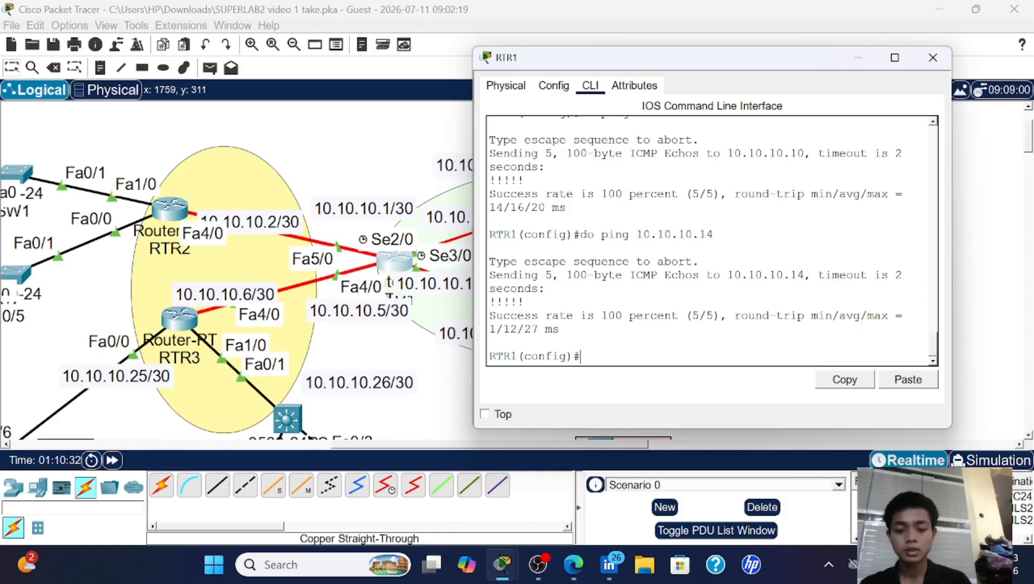
type("rou")
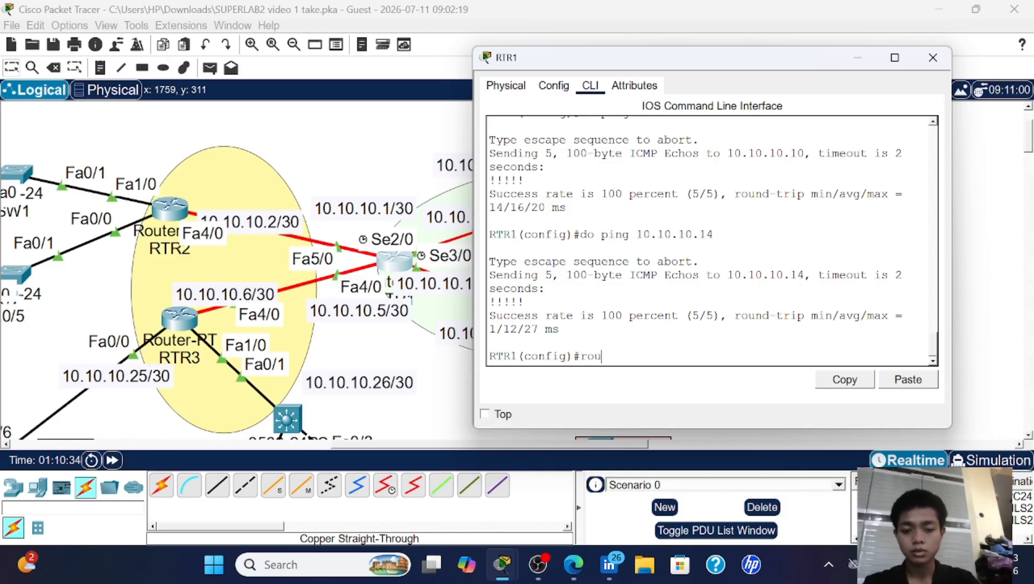
key("Tab")
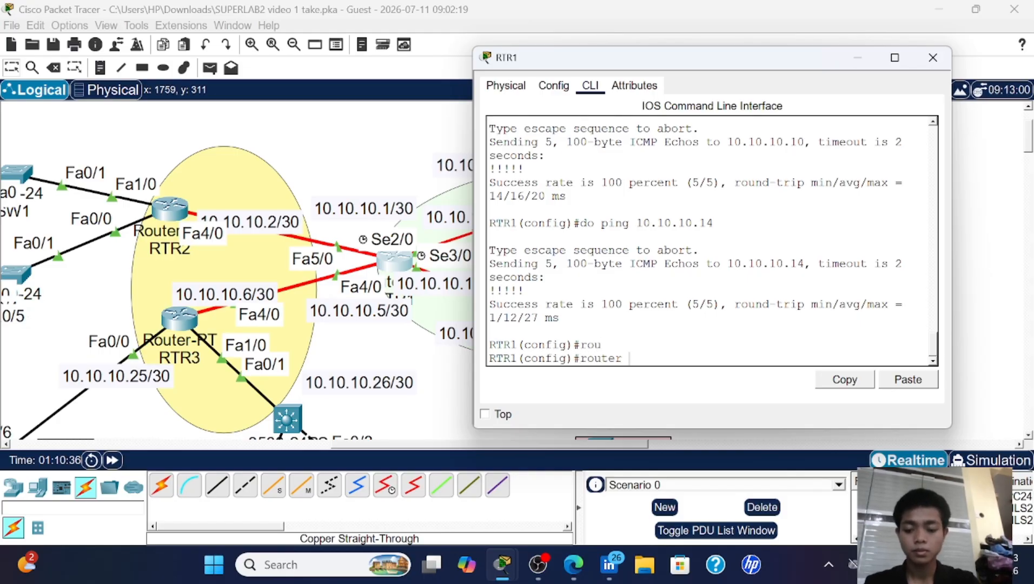
type("e")
key("Tab")
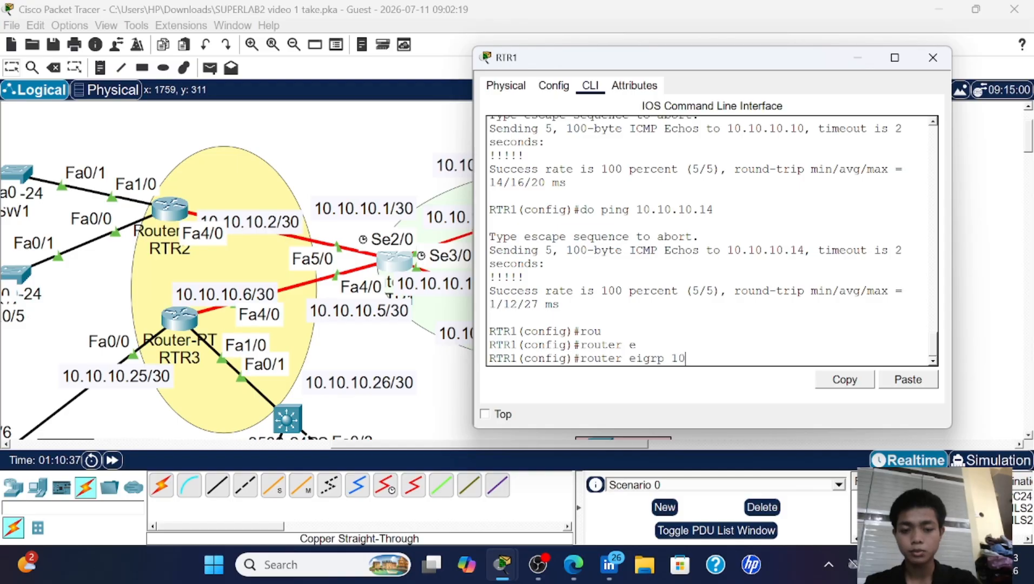
type("10")
key("Return")
type("no")
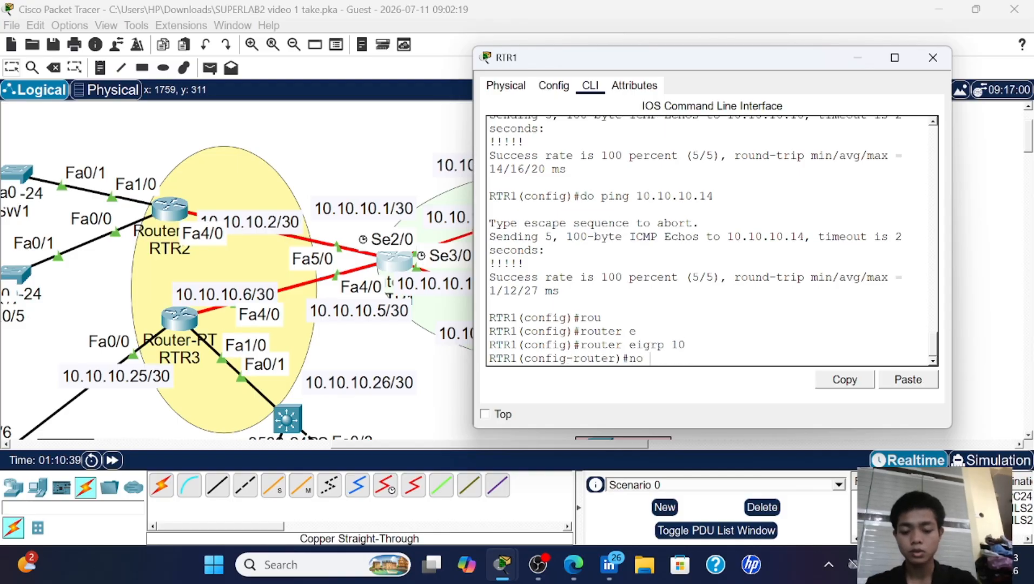
type(" au")
key("Tab")
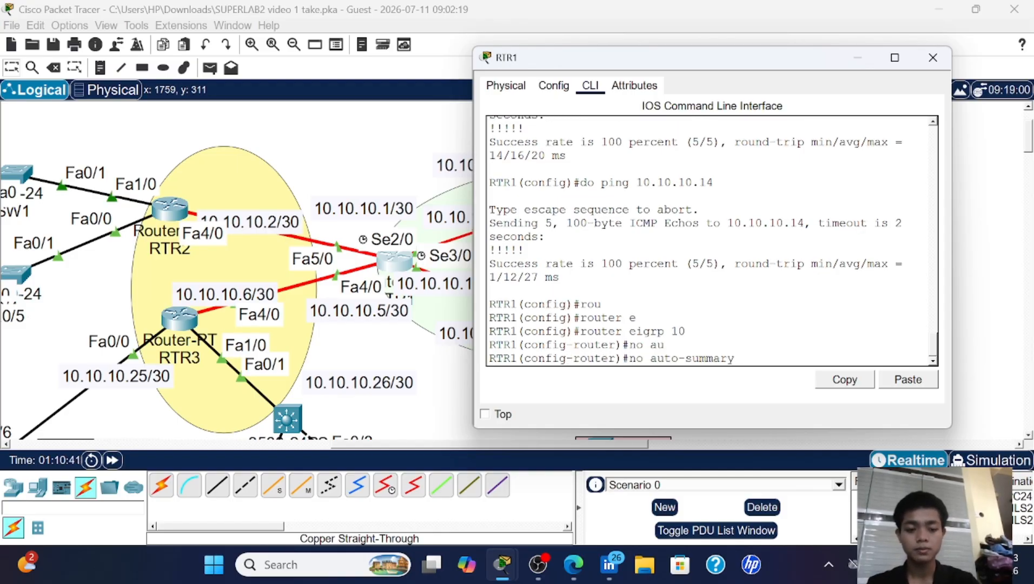
key("Return")
key("Return")
- Advertise 10.10.10.0 0.0.0.3 and 10.10.10.4 0.0.0.3 in RTR1's EIGRP, then close RTR1
type("net")
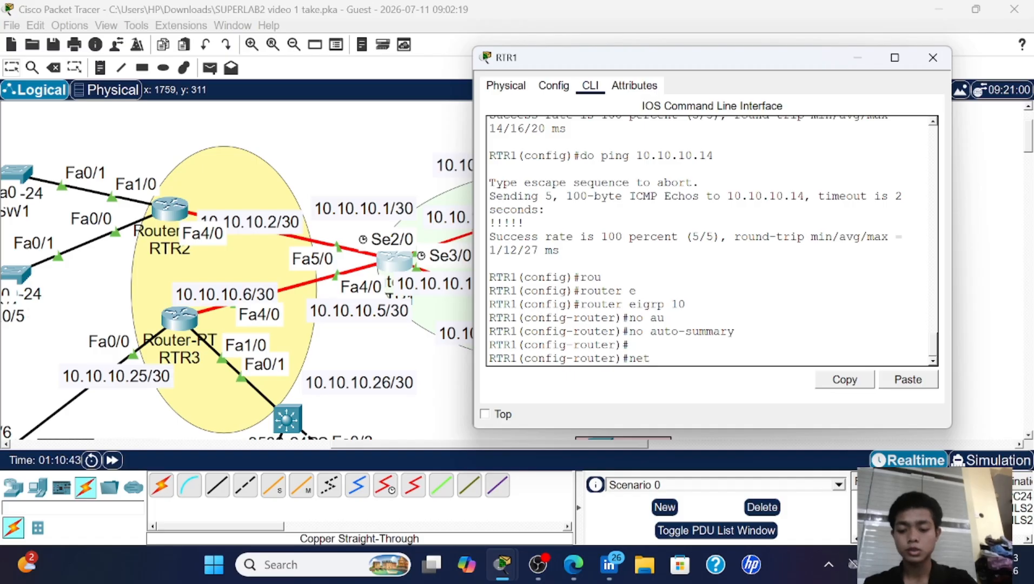
type(" 10.10.")
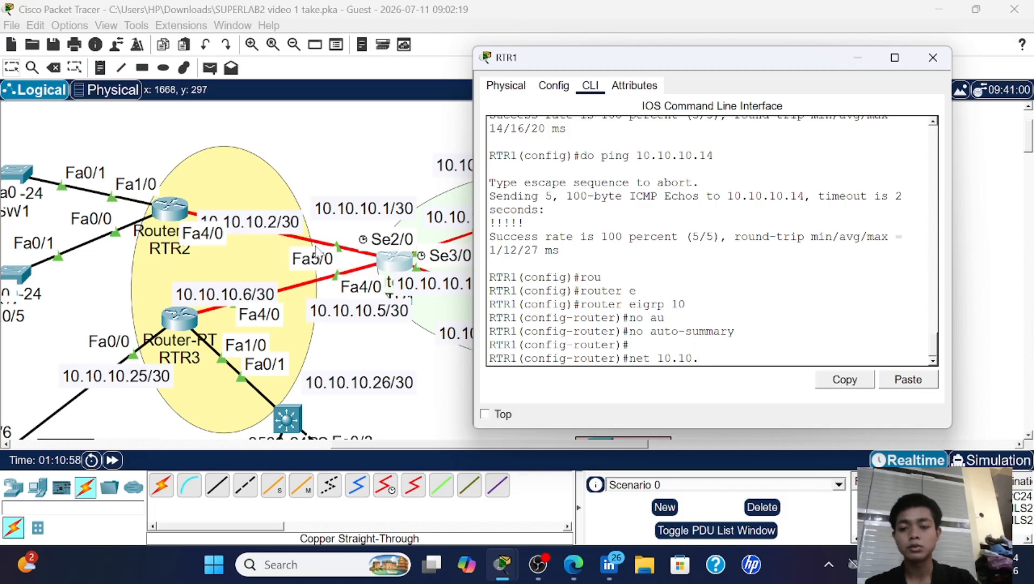
type("10")
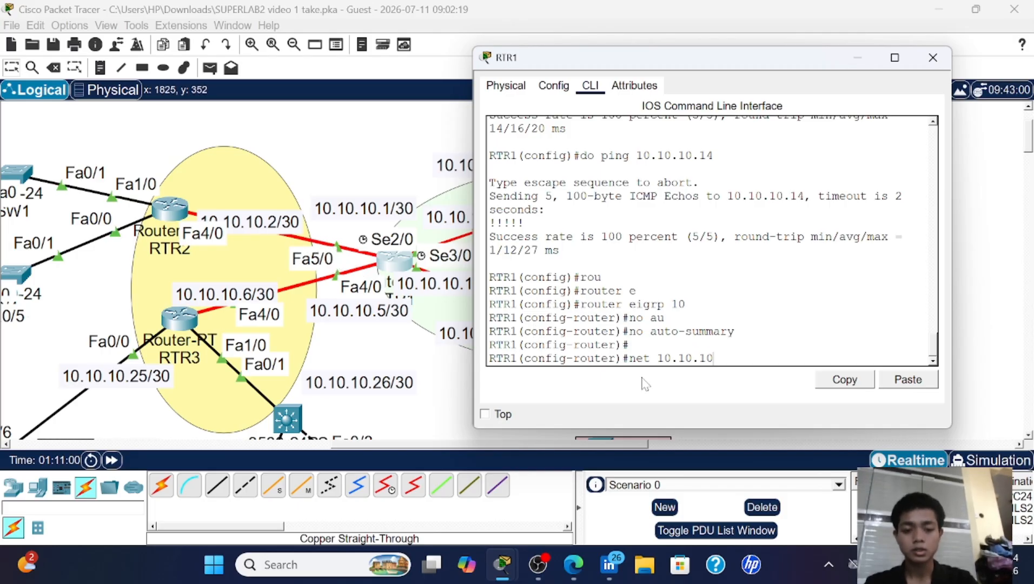
type(".0 0")
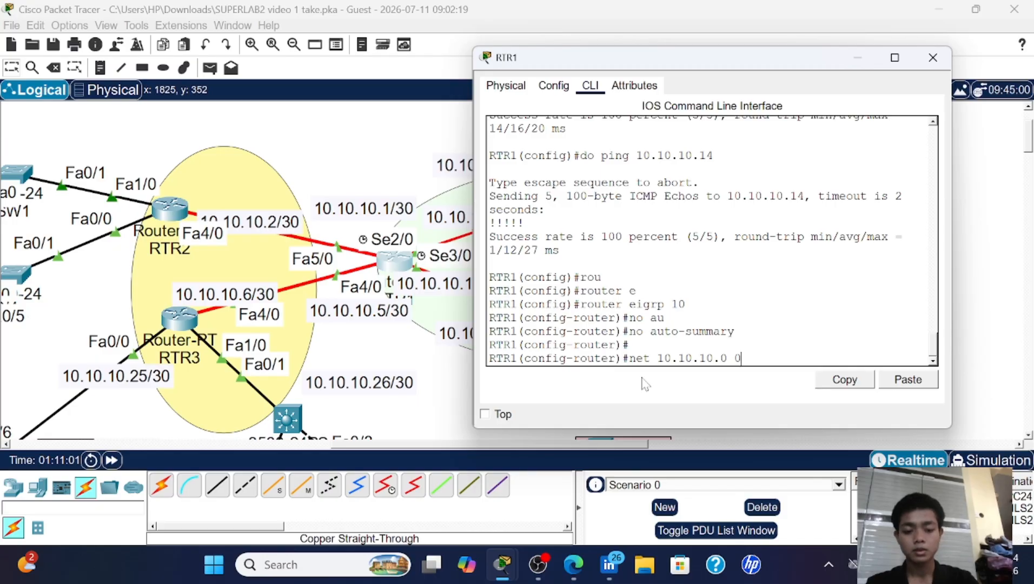
type(".0.")
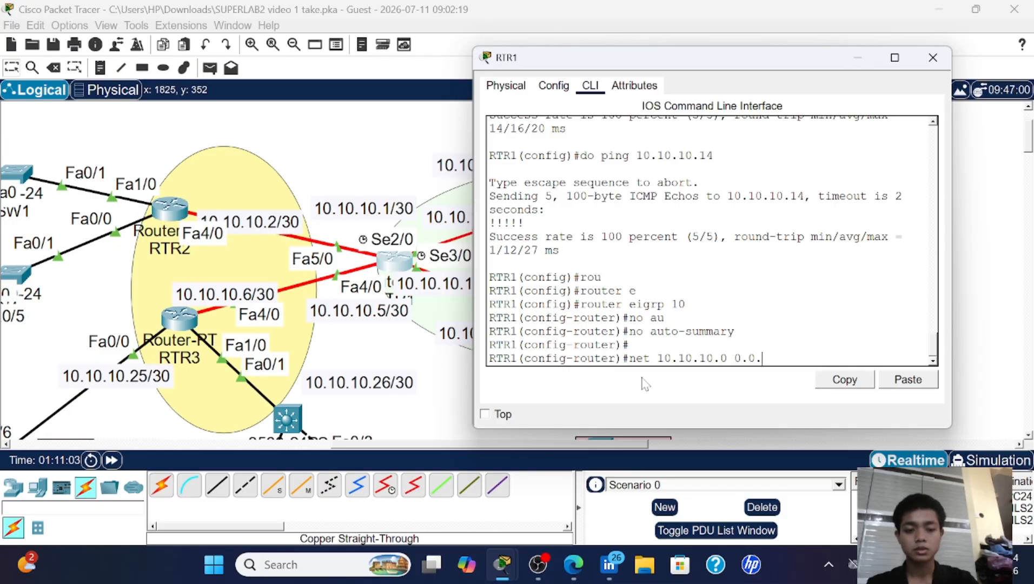
type("0.3")
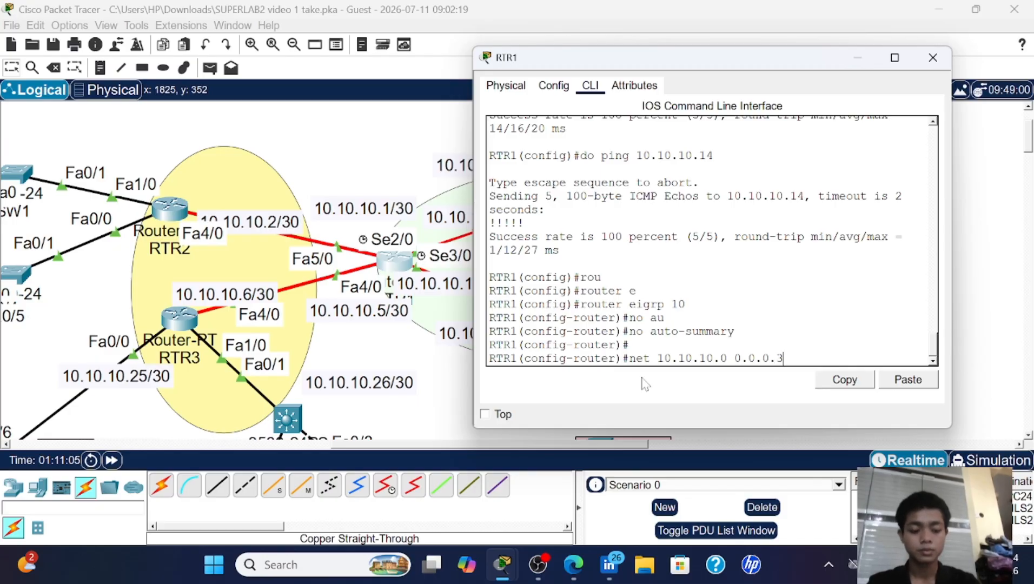
key("Return")
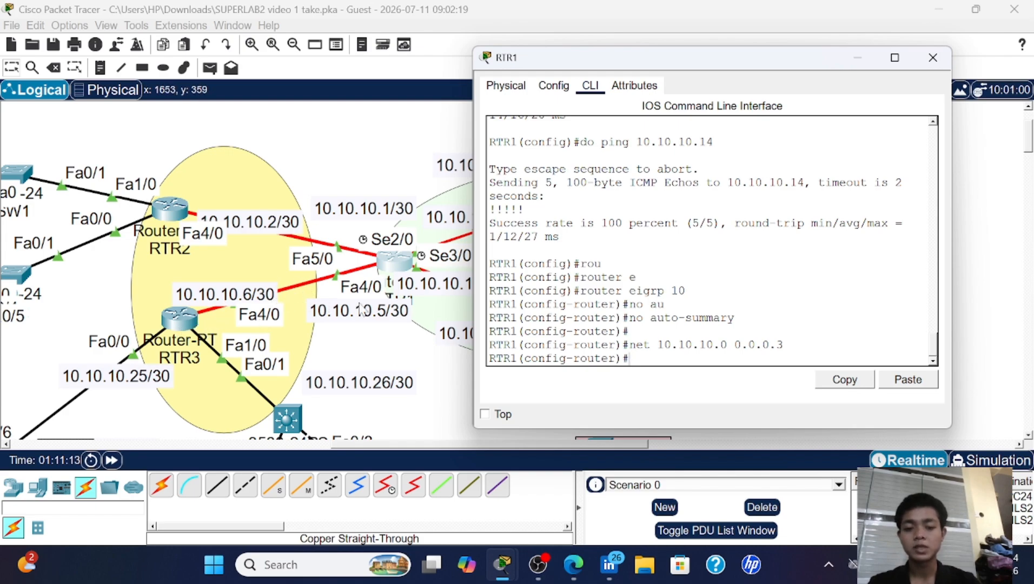
type("net ")
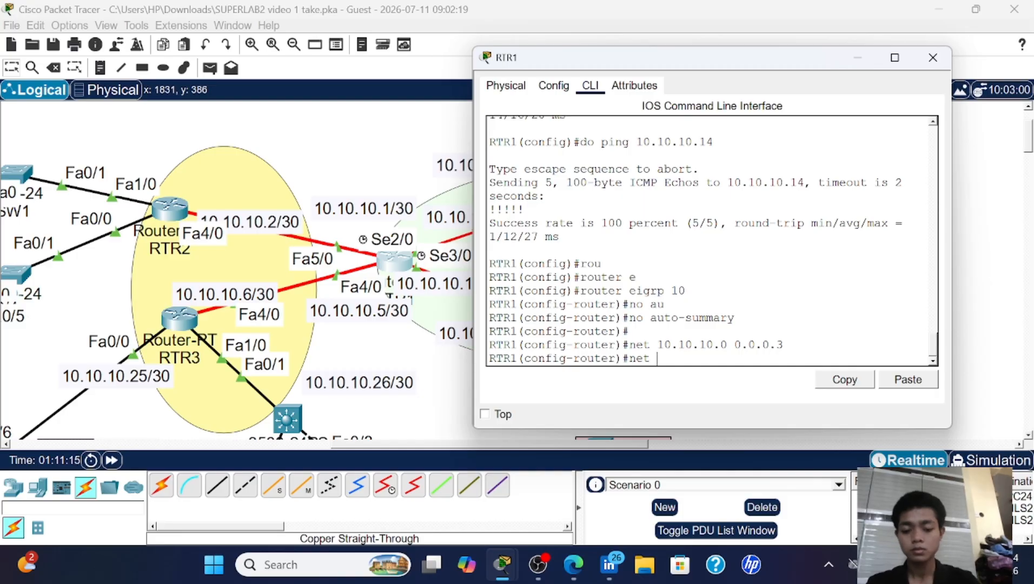
type("10.10.1")
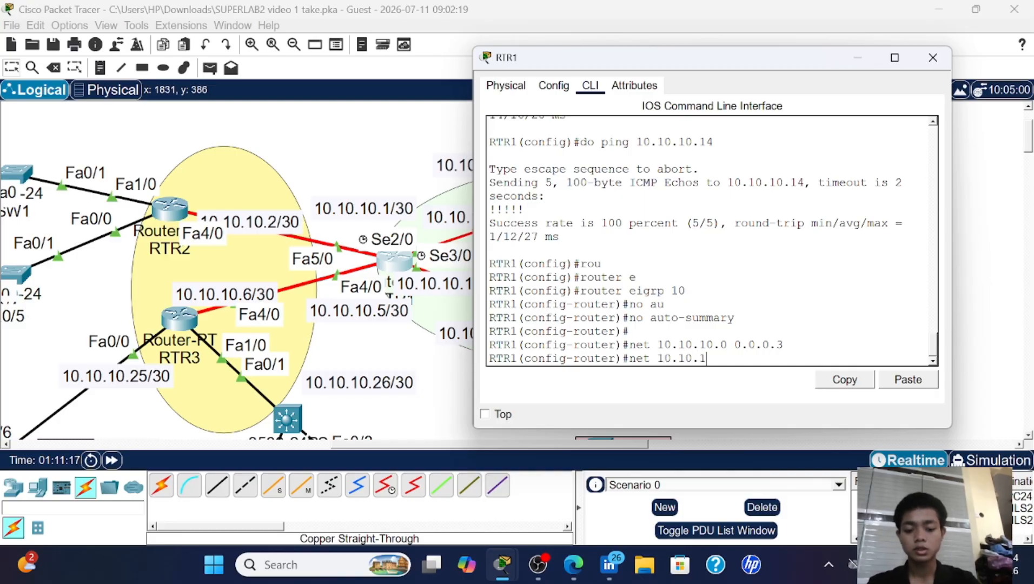
type("0.")
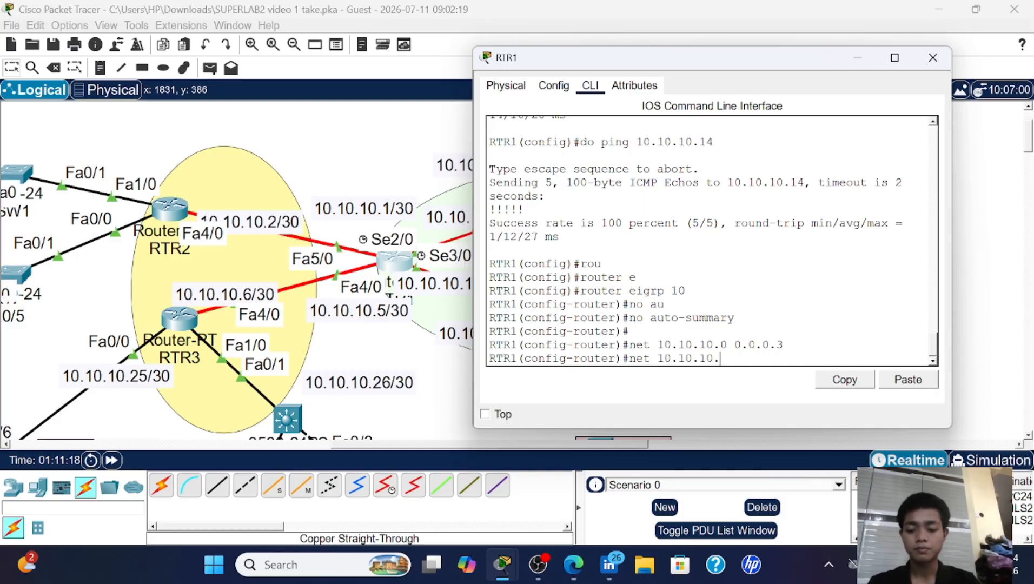
type("4 0")
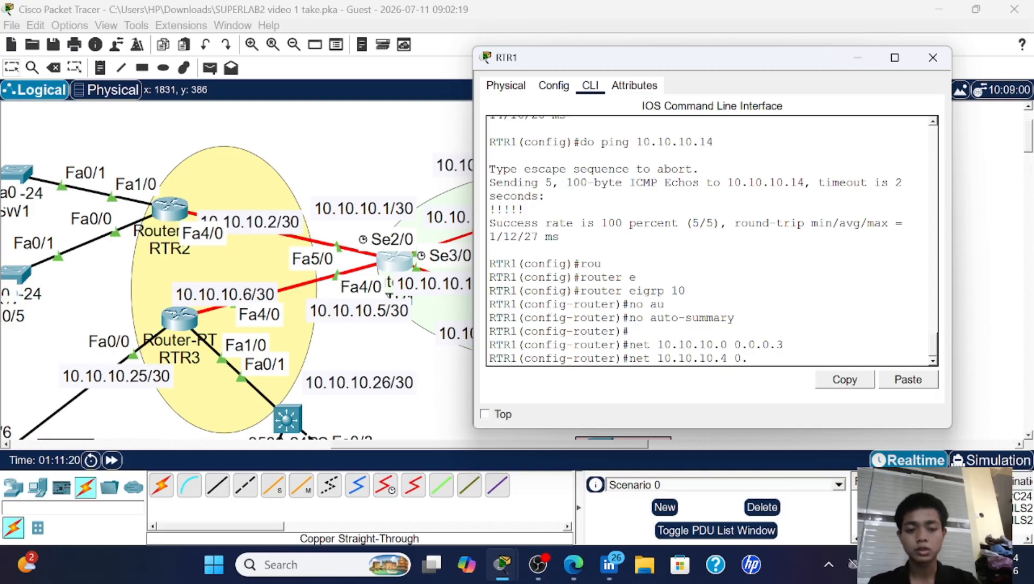
type(".0")
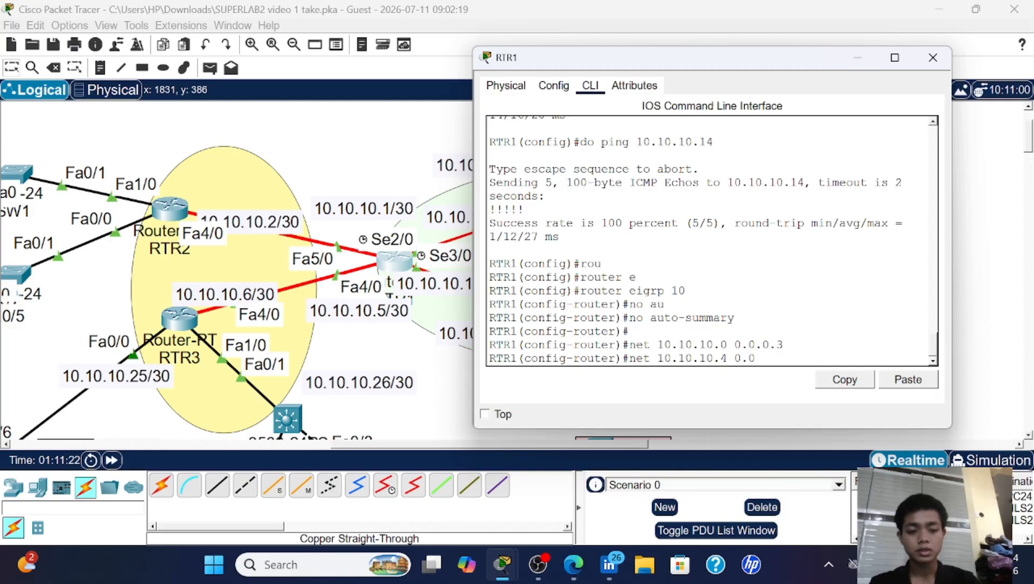
type(".0.3")
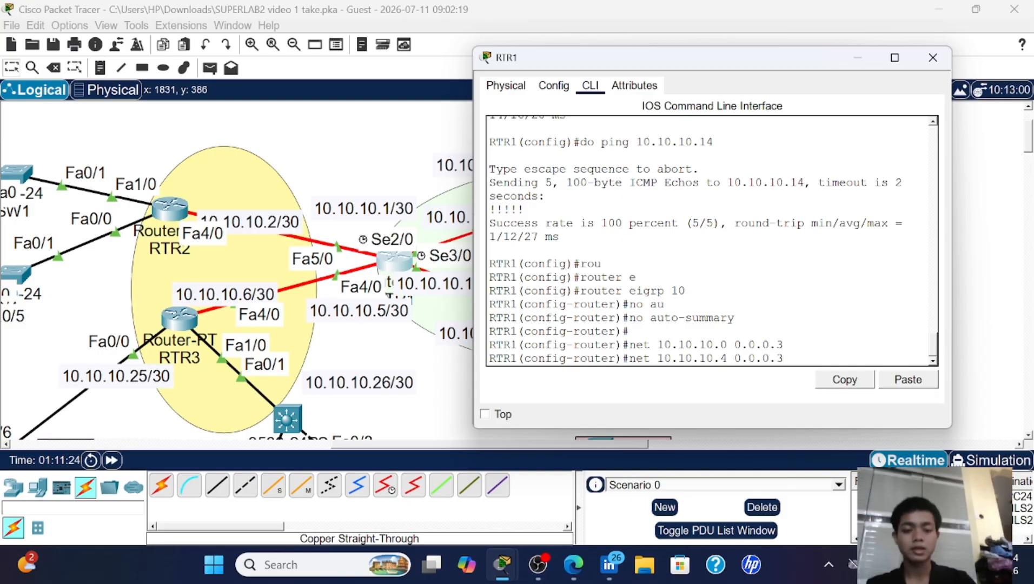
key("Return")
key("Return")
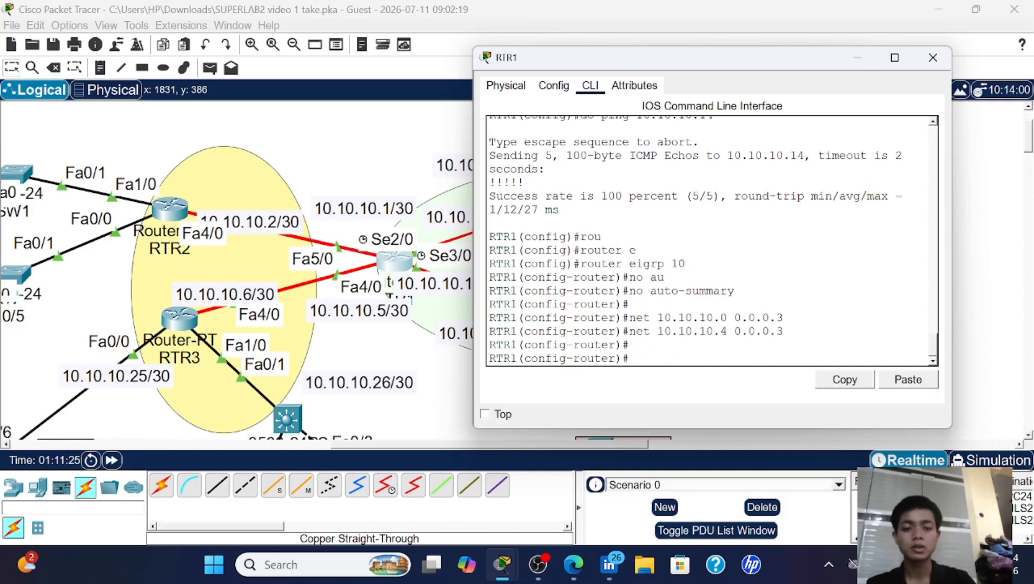
left_click(931, 55)
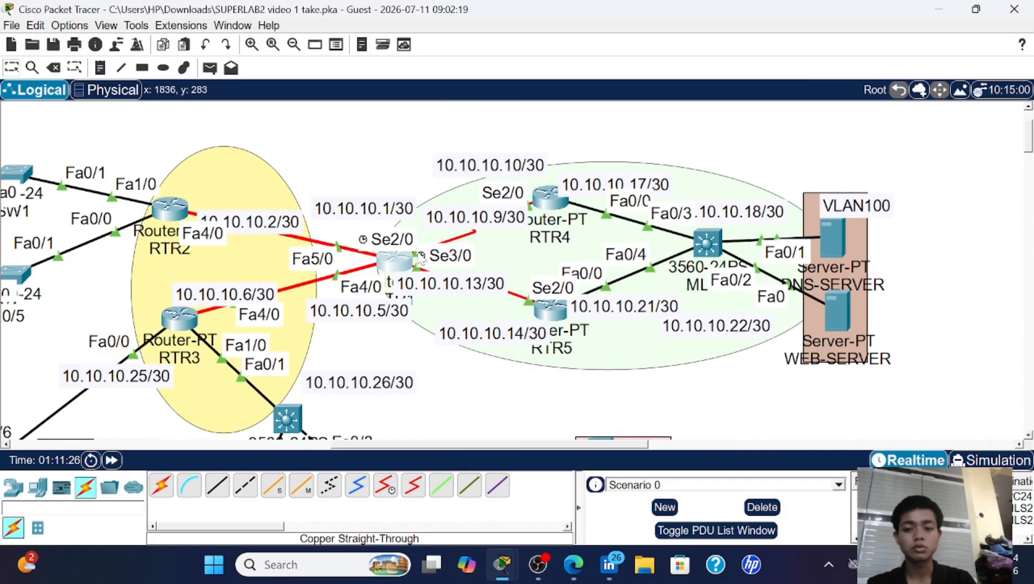
- On RTR2's CLI, start EIGRP process 10 with auto-summary disabled
left_click(177, 211)
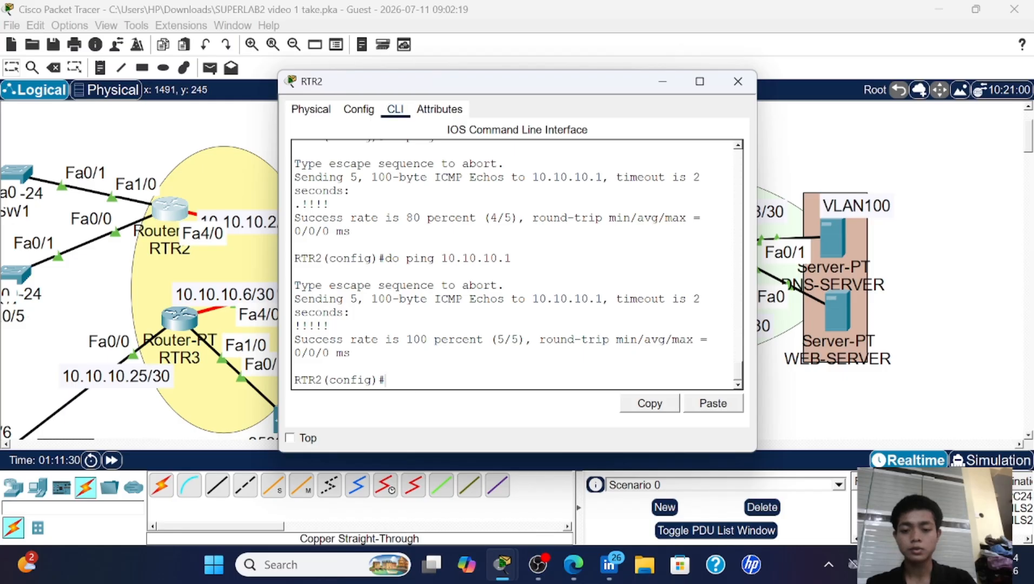
key("Return")
key("Return")
key("Return")
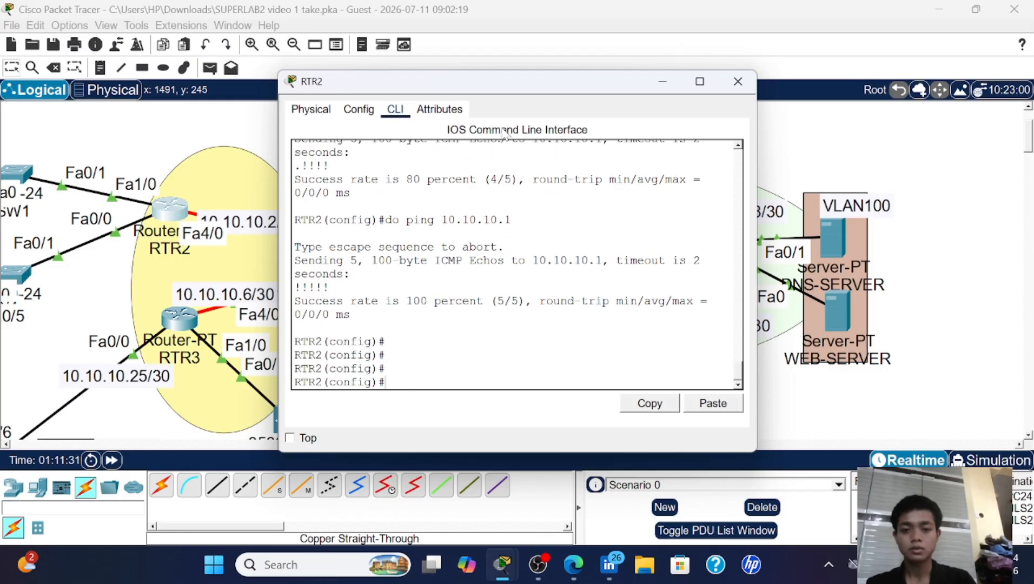
left_click_drag(511, 75, 664, 91)
type("in")
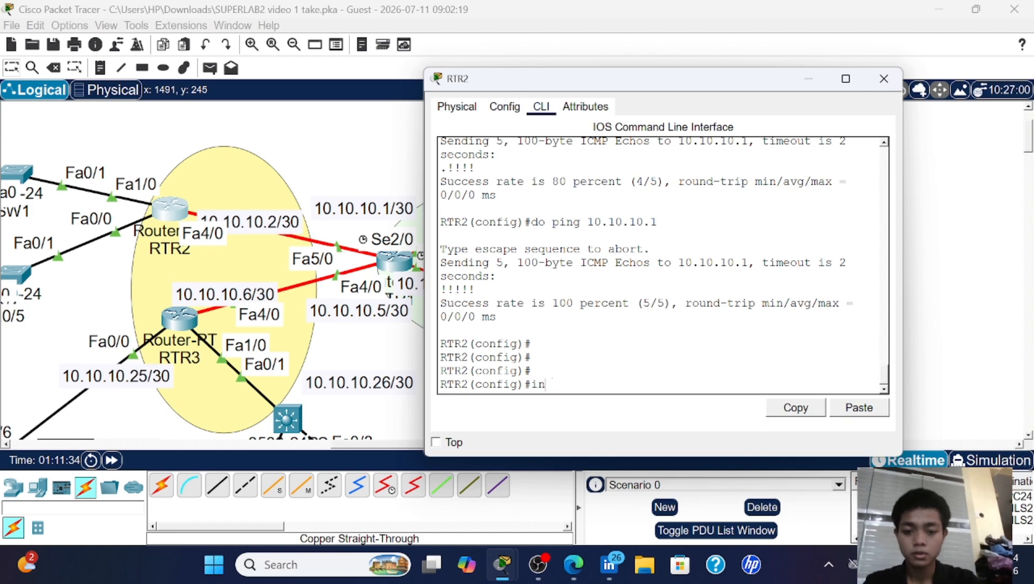
type("t")
key("BackSpace")
key("BackSpace")
key("BackSpace")
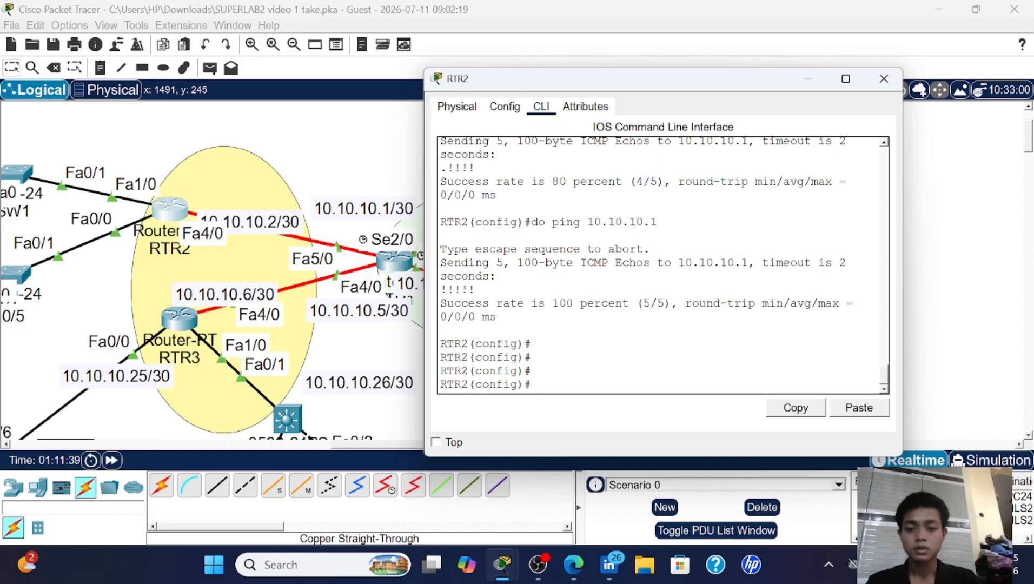
type("r")
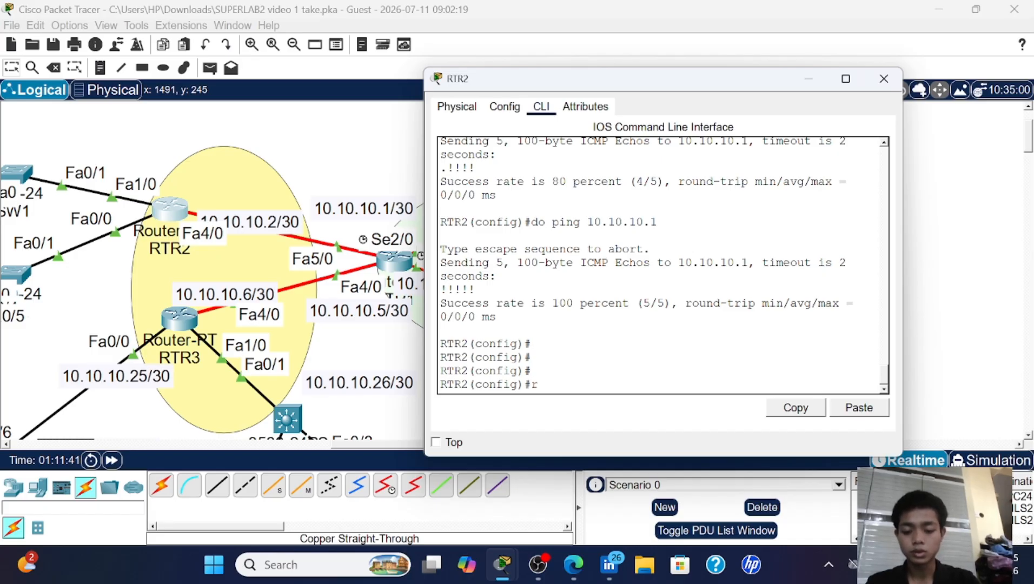
type("o")
key("Tab")
type("e")
key("Tab")
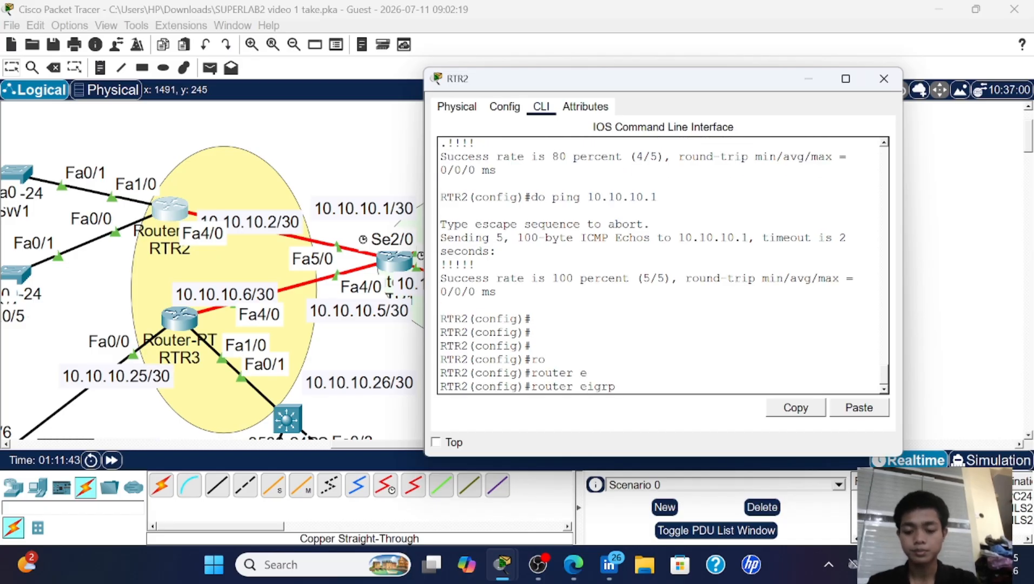
type("10")
key("Return")
key("Return")
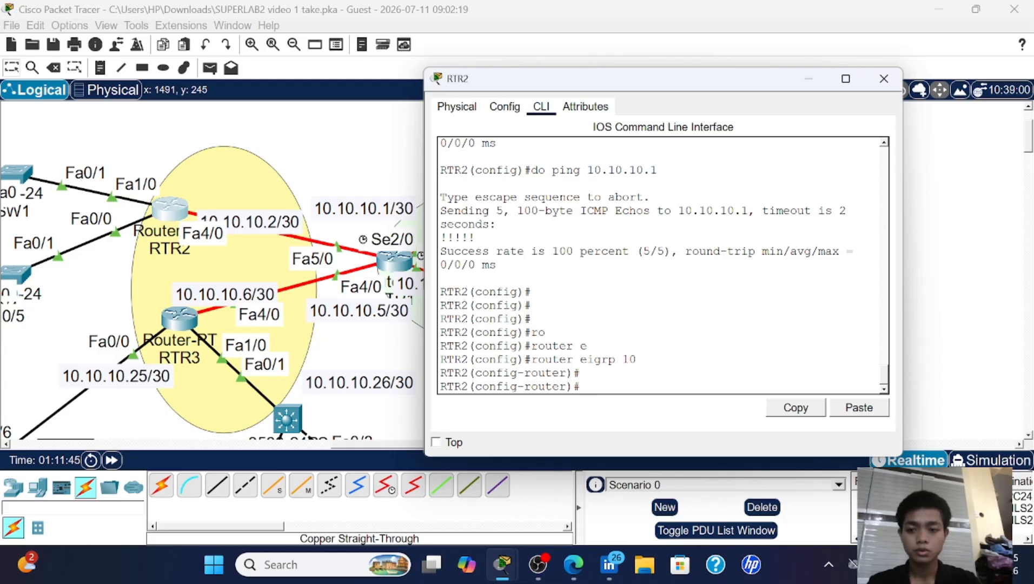
type("no")
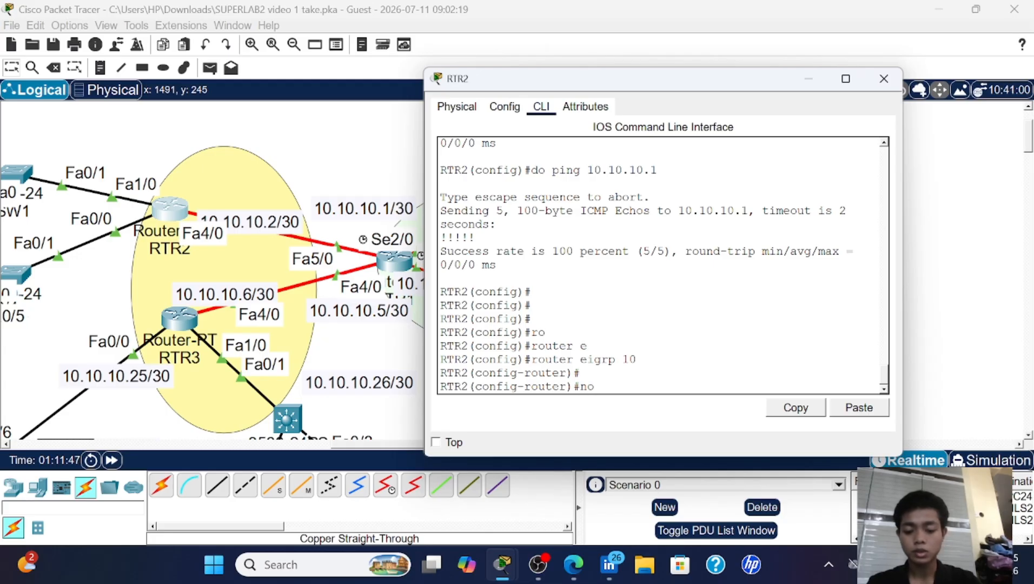
type(" a")
key("Tab")
key("Return")
key("Return")
key("Return")
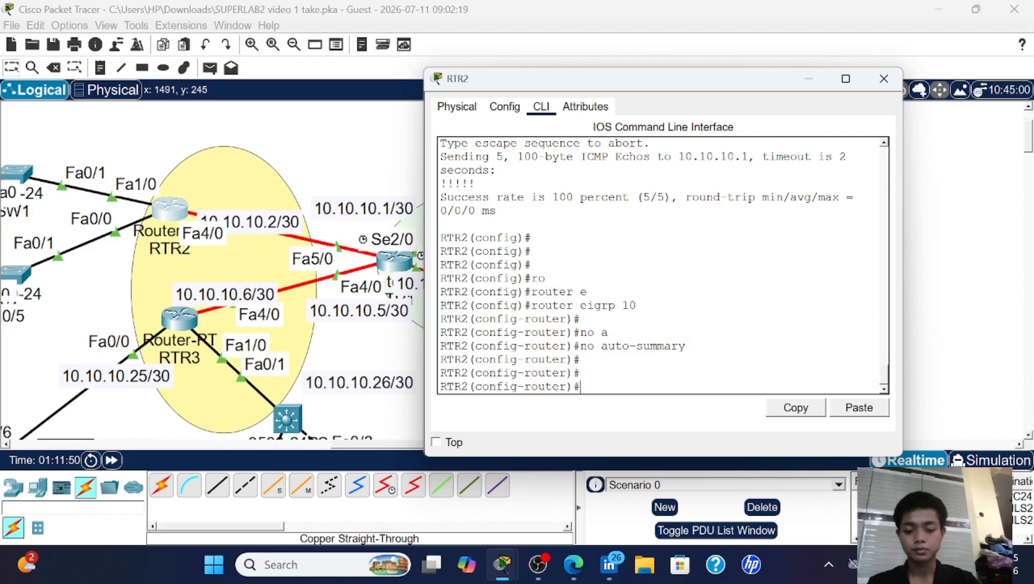
- Advertise 10.10.10.0 0.0.0.3 in RTR2's EIGRP, clear stray input, and close RTR2
type("ne")
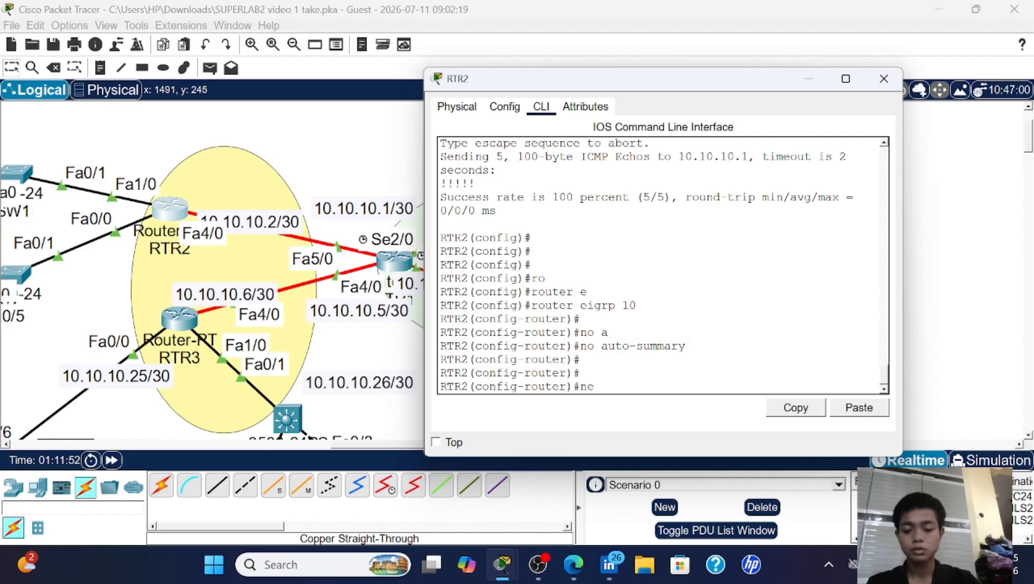
type("t 10.10")
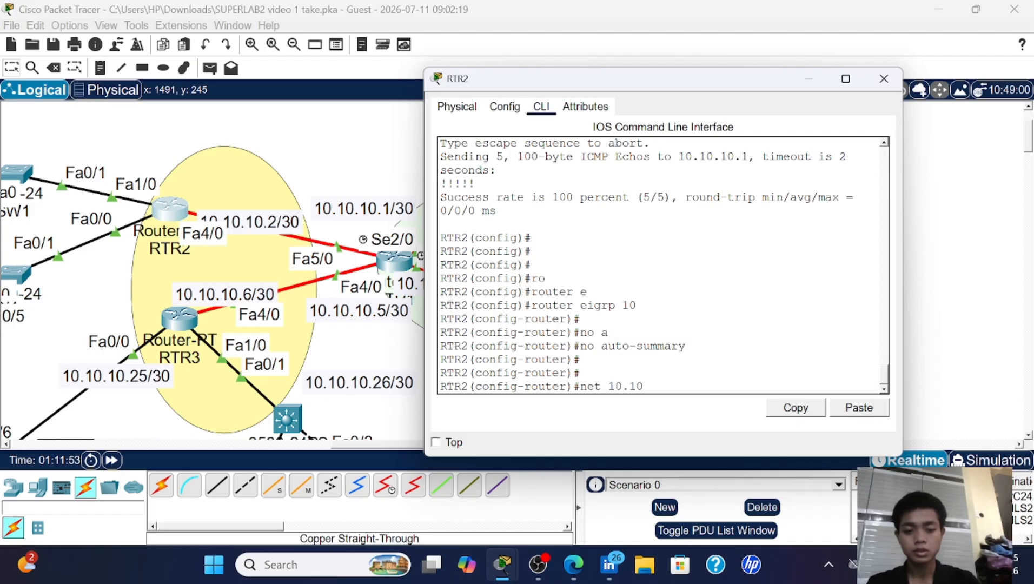
type(".10.")
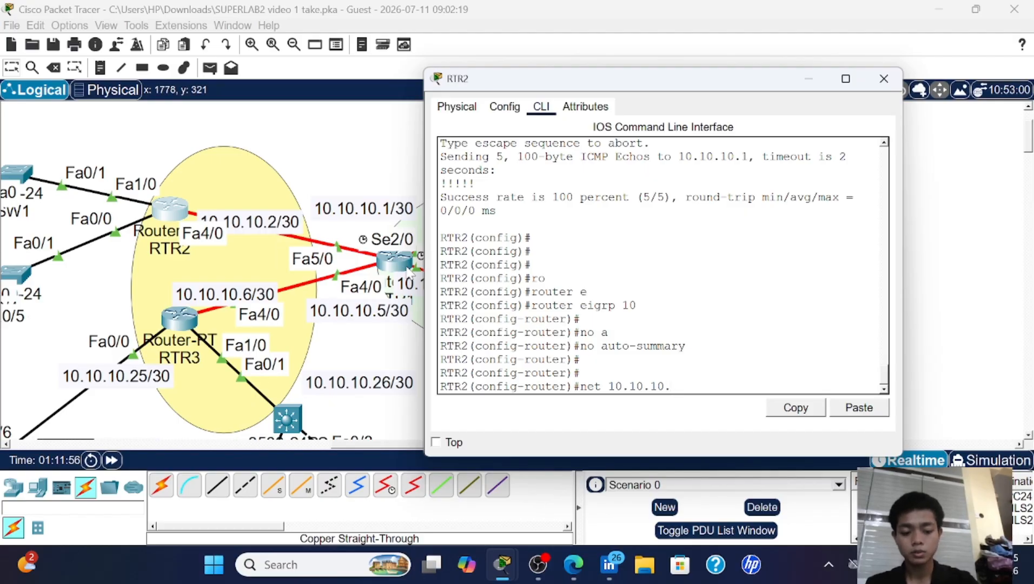
type("0")
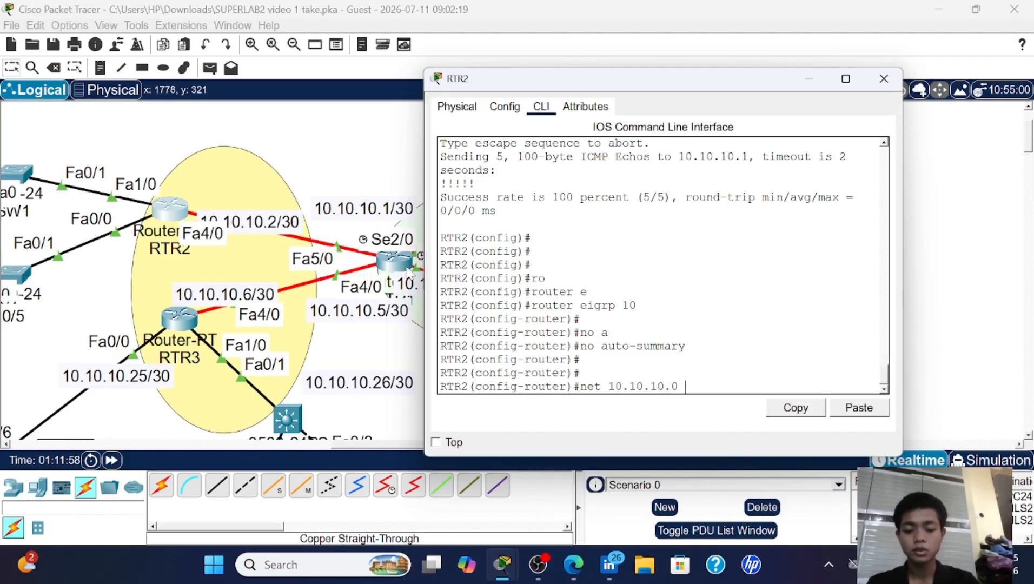
type(" 0.0.0.")
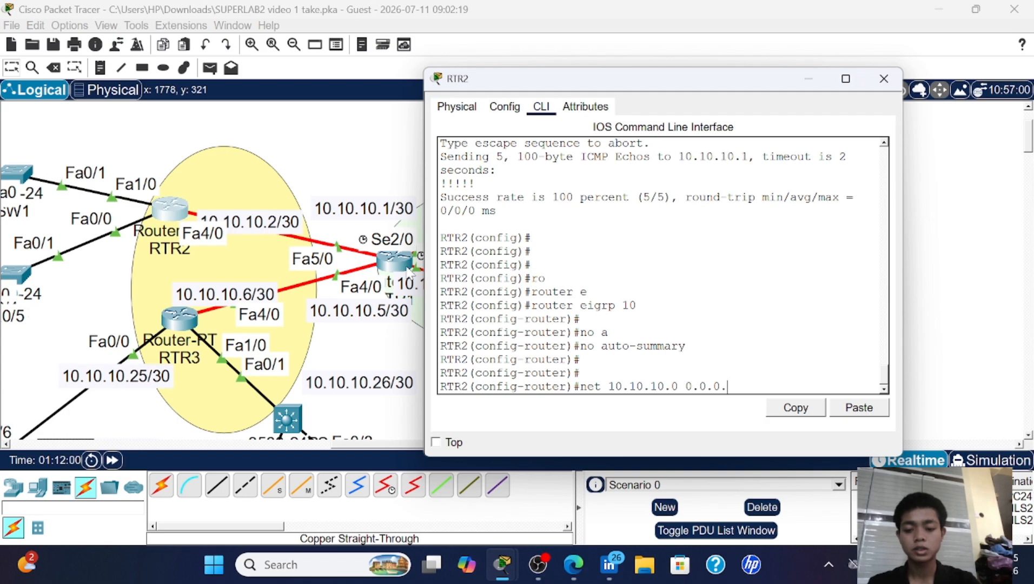
type("3")
key("Return")
type("net")
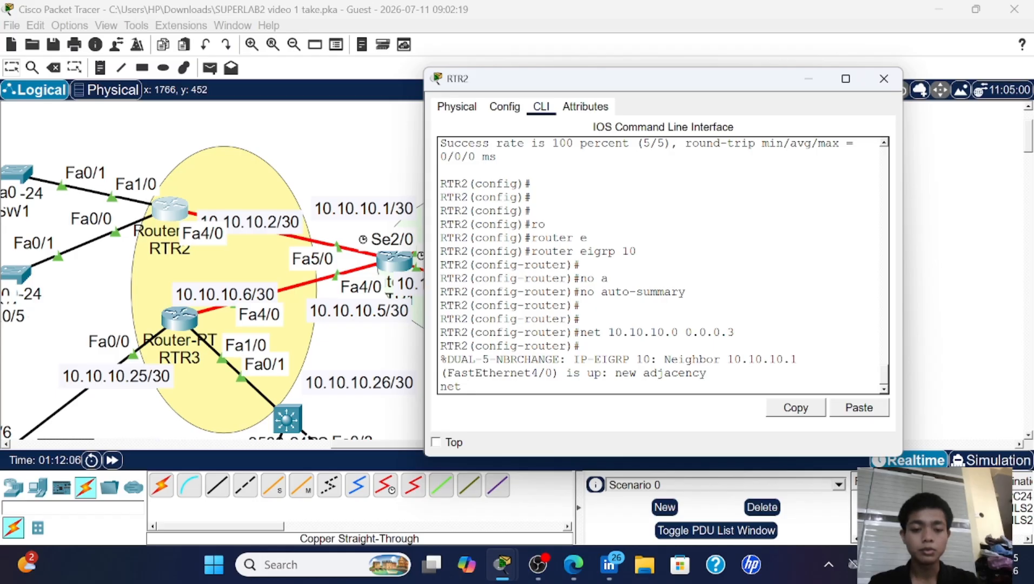
key("BackSpace")
key("Return")
key("Return")
key("Return")
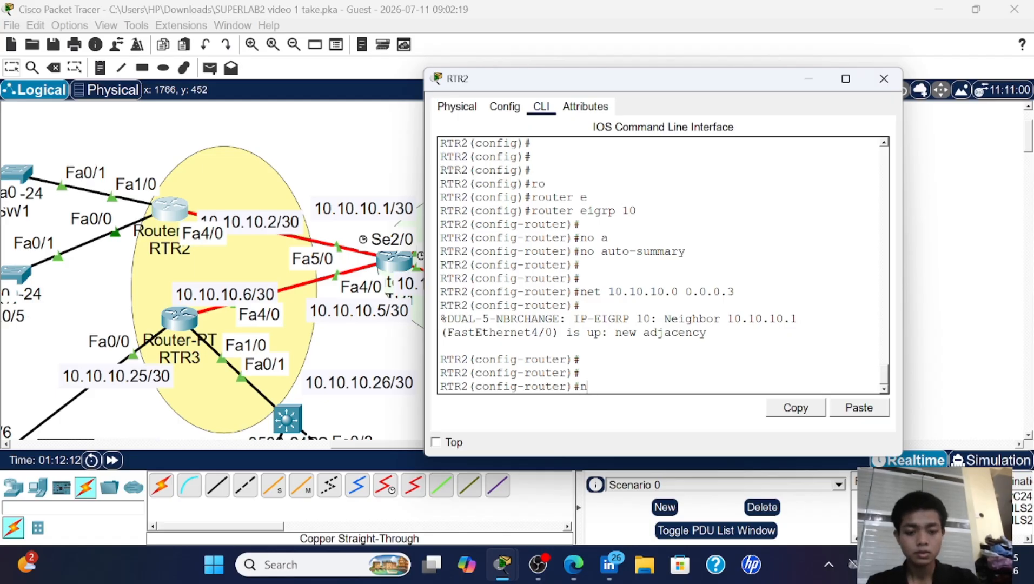
key("BackSpace")
key("BackSpace")
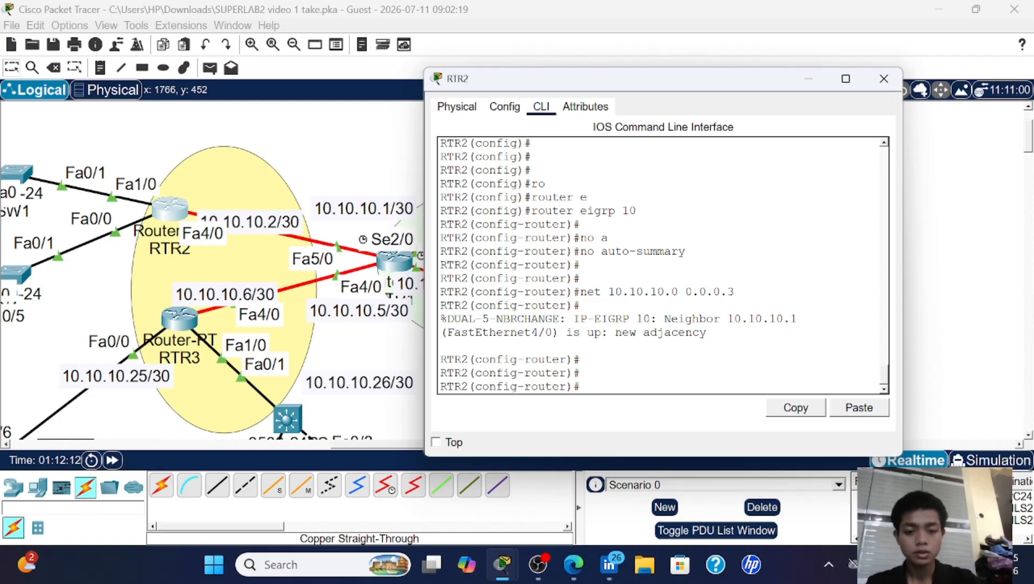
left_click(890, 87)
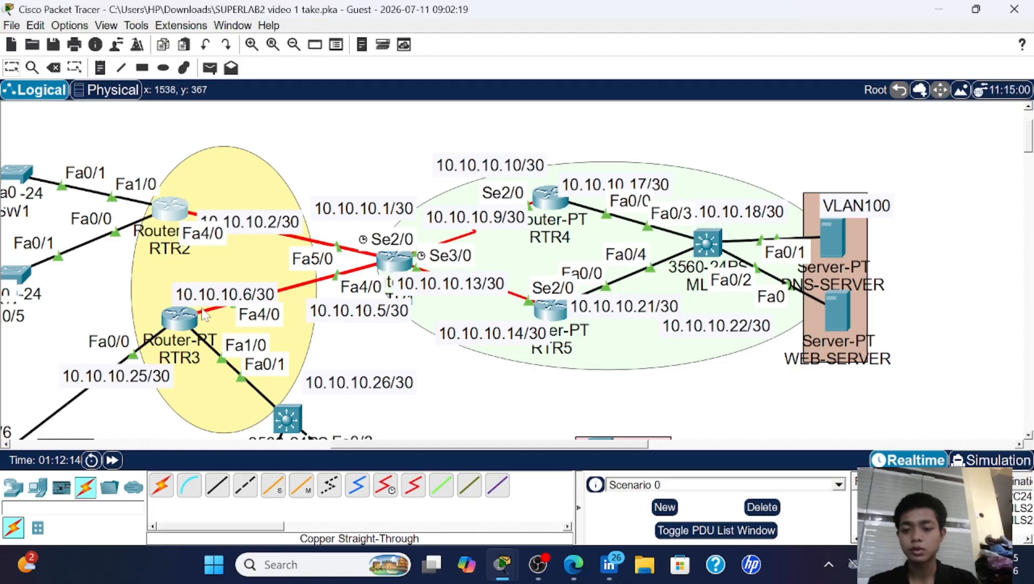
- Reopen RTR2's console and add networks 192.168.10.0 and 192.168.20.0 with wildcard 0.0.0.255
left_click(180, 319)
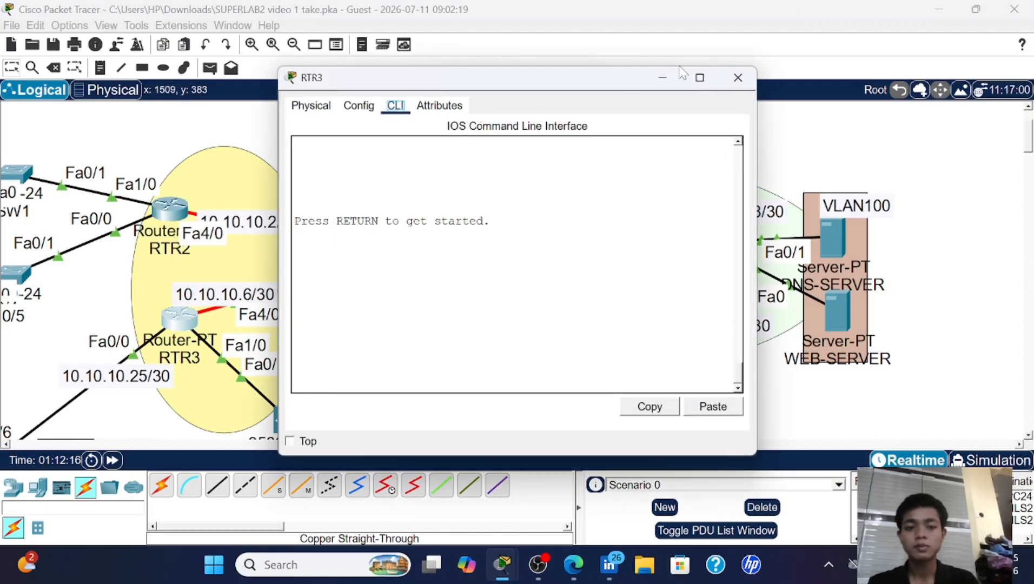
left_click(738, 77)
scroll(230, 312, "left", 5)
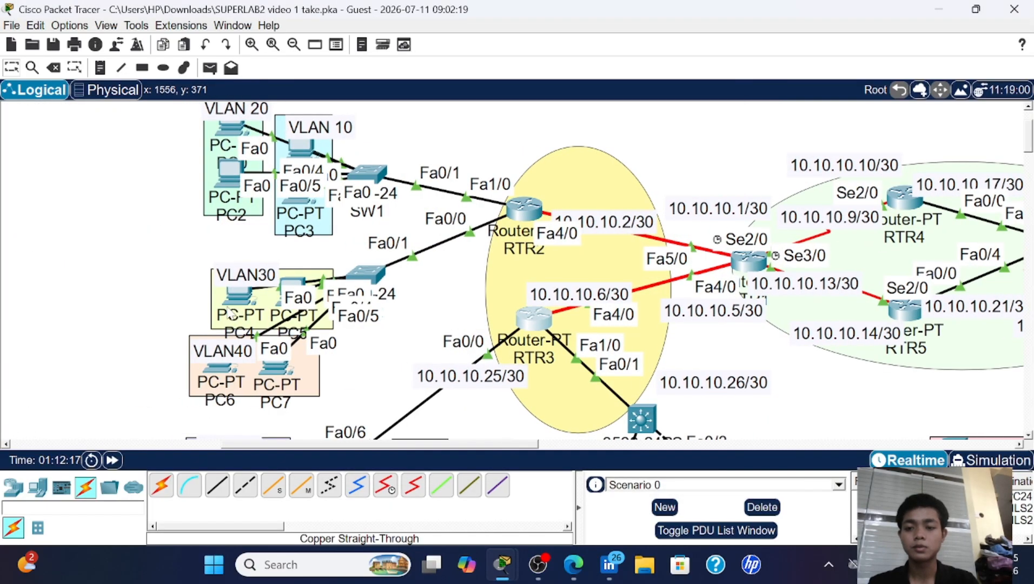
left_click(523, 209)
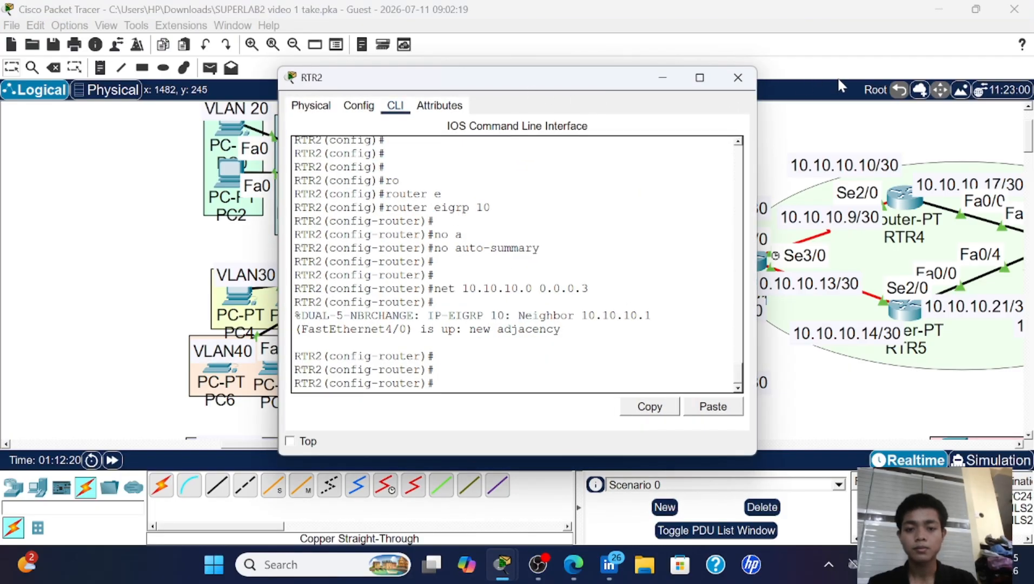
left_click_drag(545, 88, 855, 104)
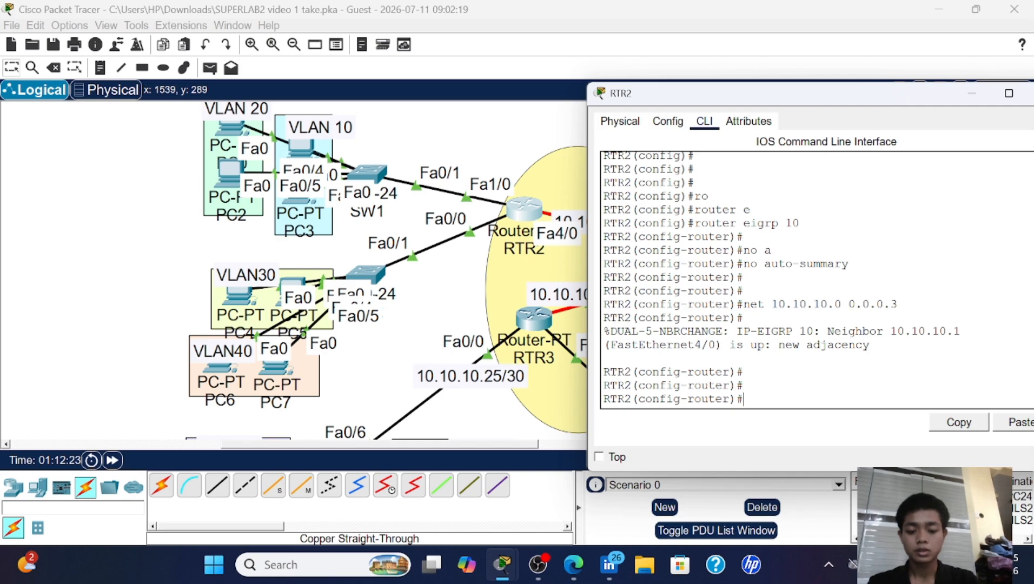
type("net 192")
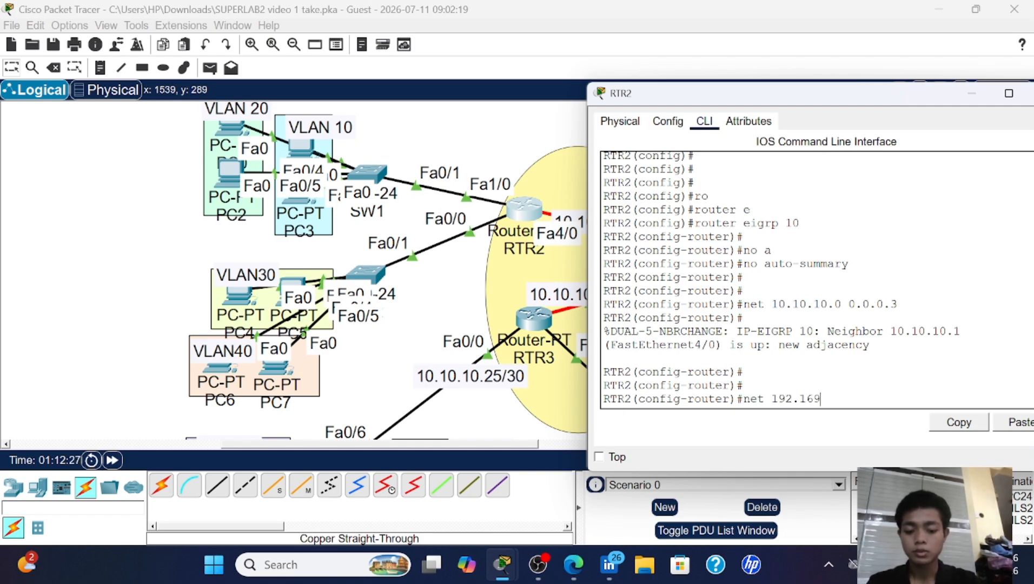
type(".16")
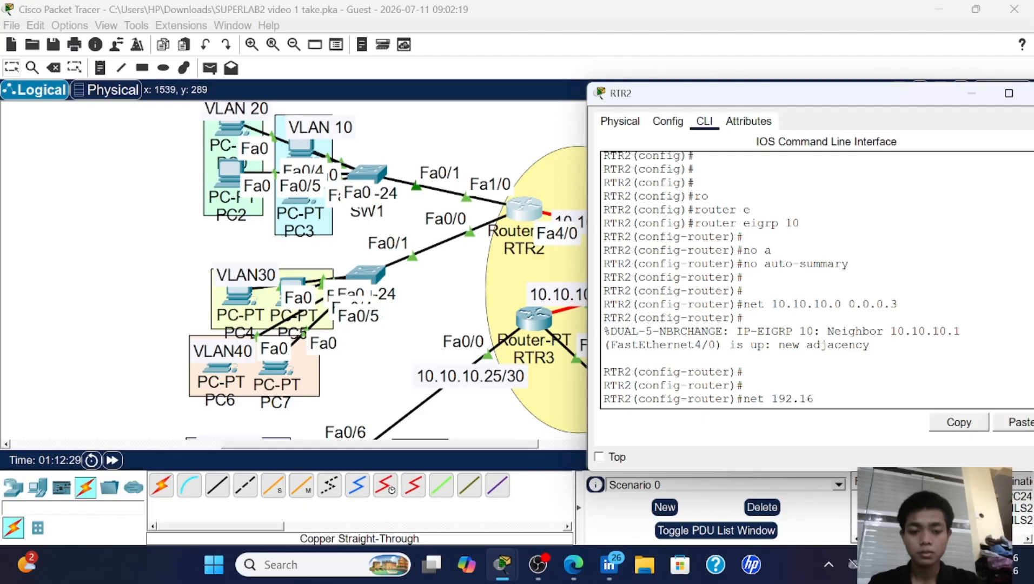
type("9")
key("BackSpace")
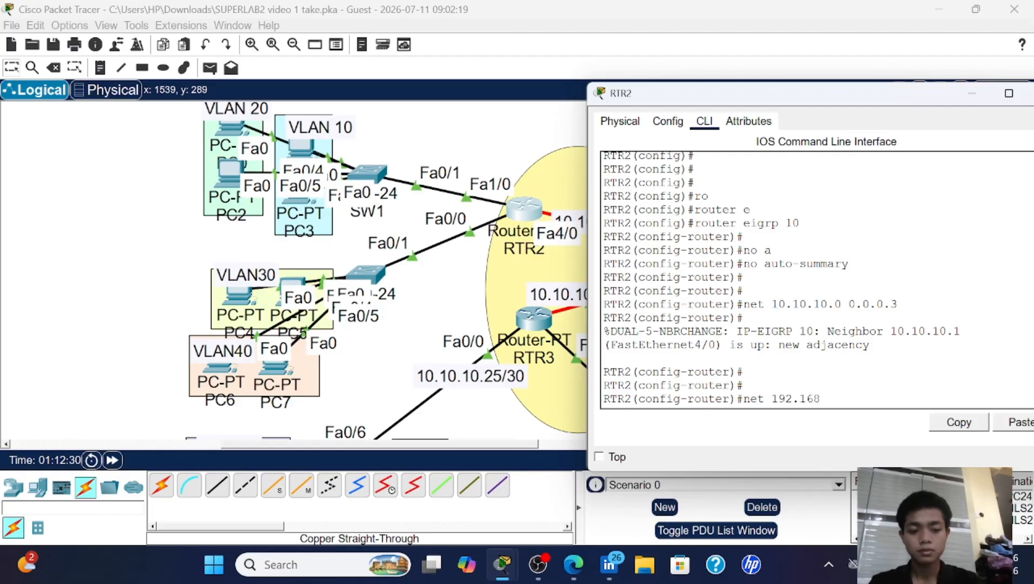
type("8.10.")
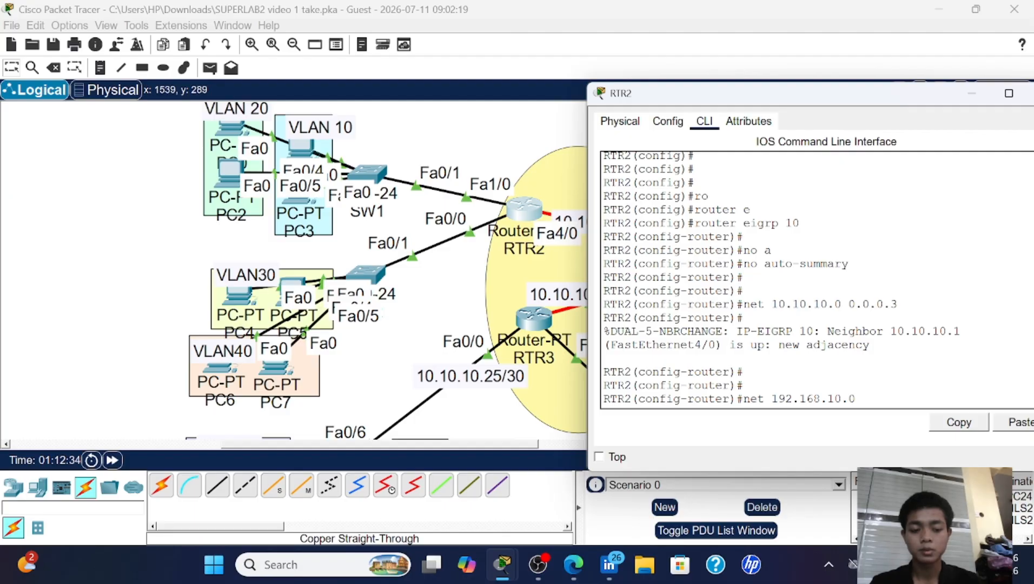
type("0.0.0.255")
key("Return")
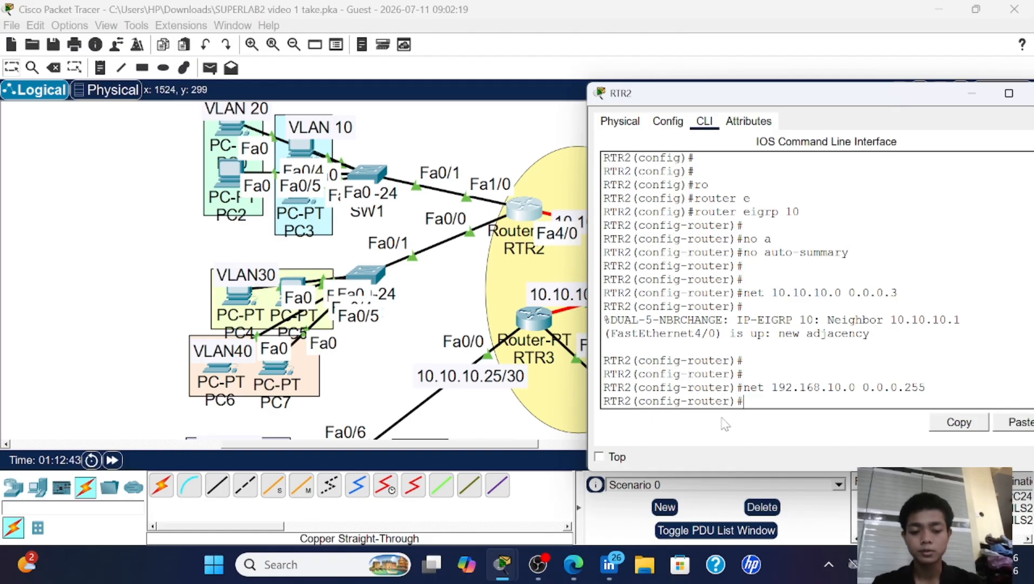
type("net")
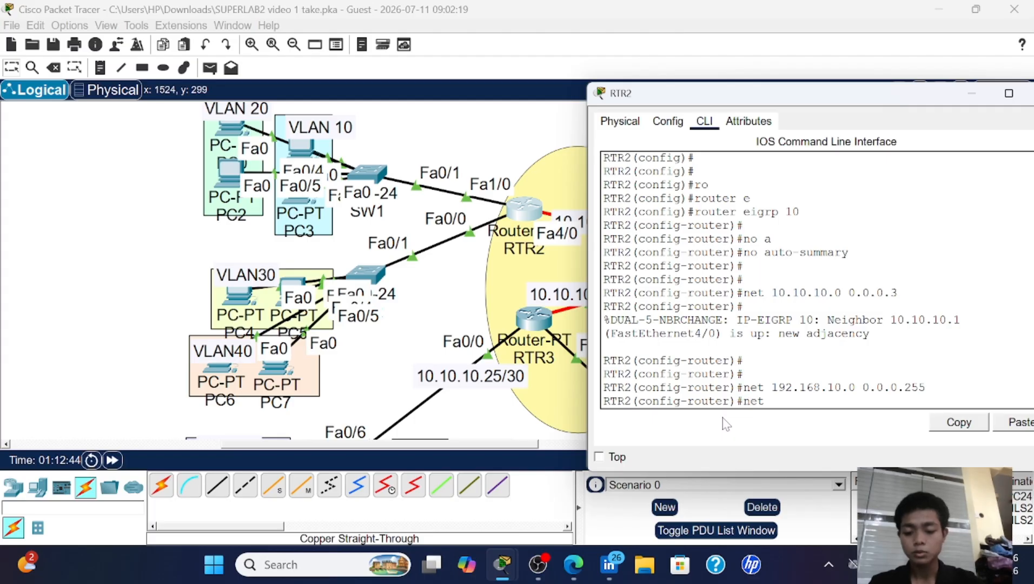
type(" 192.168")
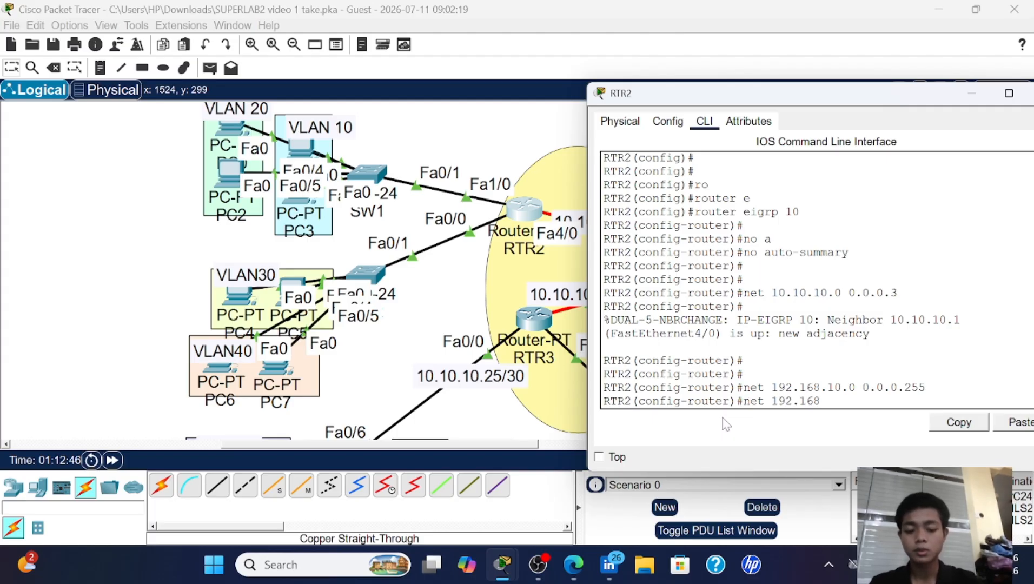
type(".2")
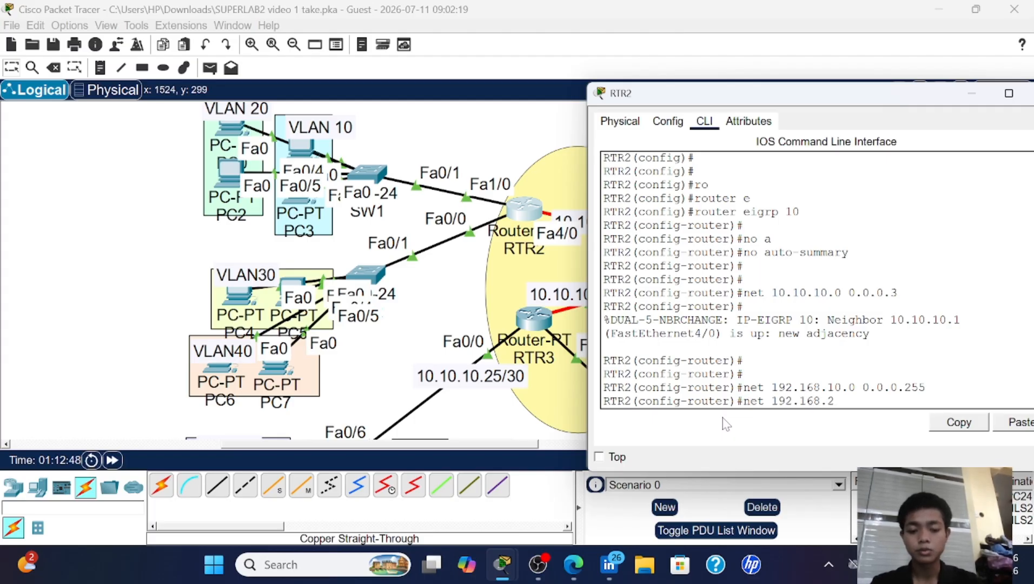
type("0.0 0.0")
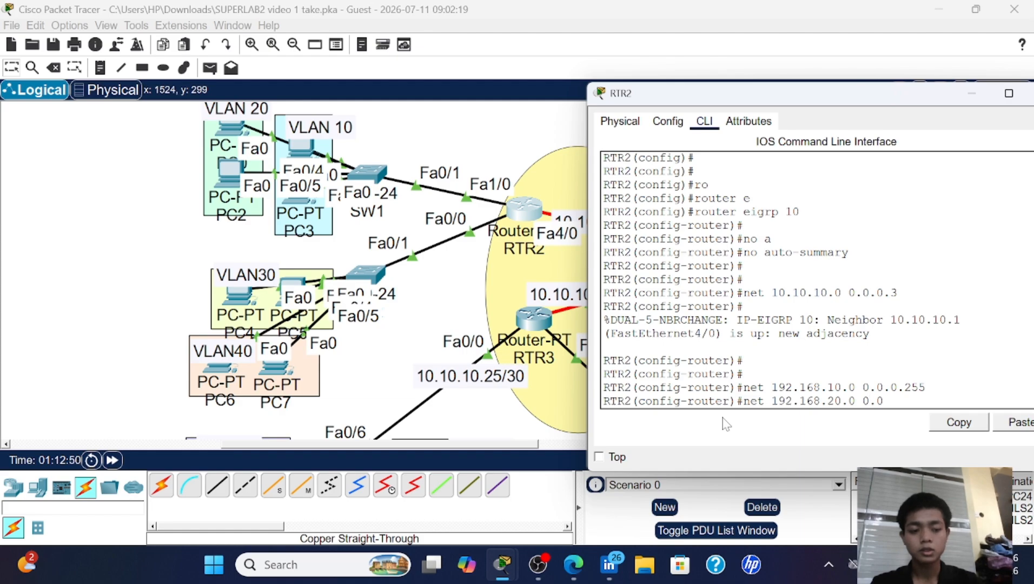
type(".0.255")
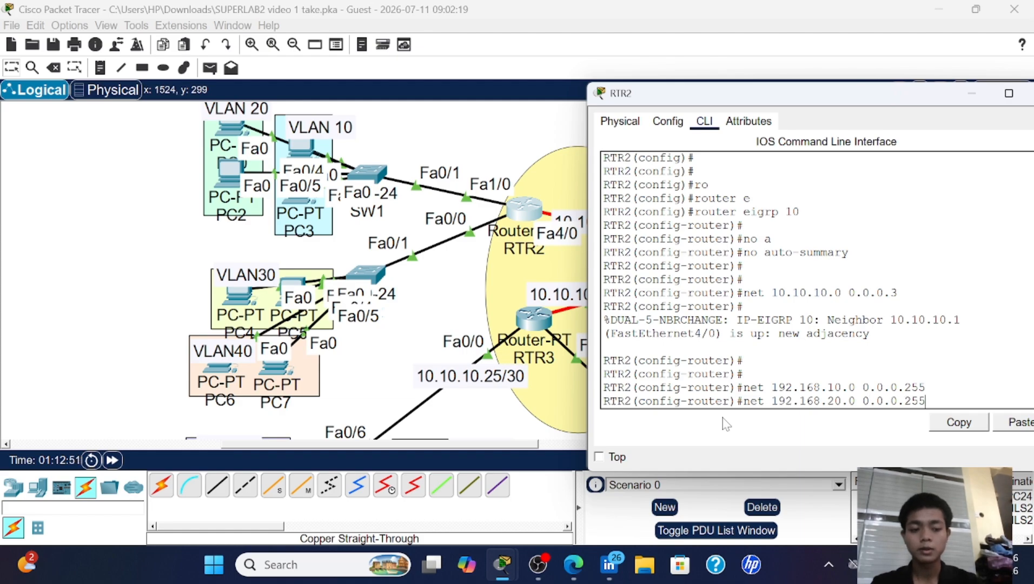
key("Return")
- Add networks 192.168.30.0 and 192.168.40.0 0.0.0.255 by editing recalled commands
key("Up")
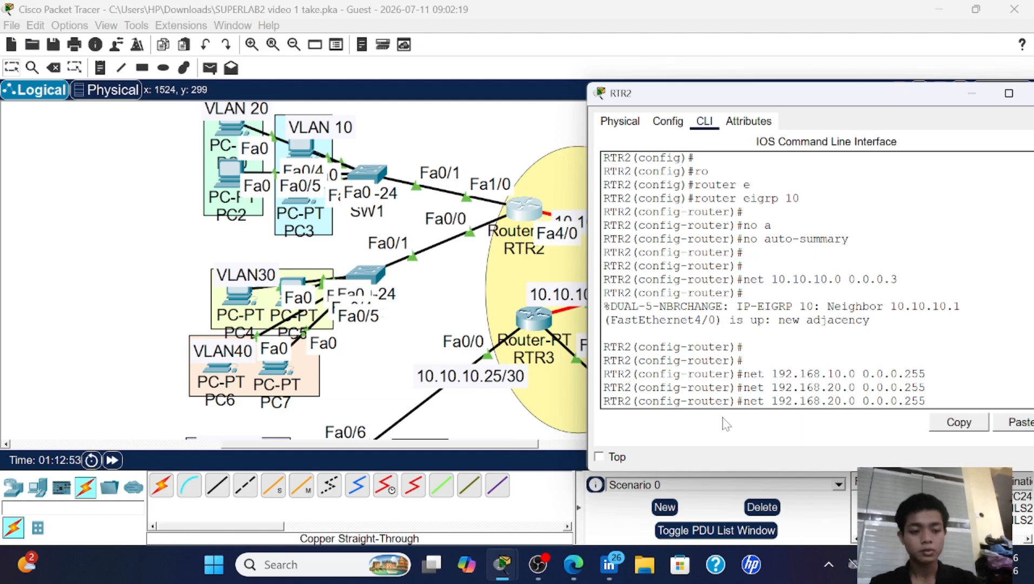
key("Left")
key("Left")
key("Left")
key("Left")
key("Left")
key("Left")
key("Left")
key("Left")
key("Left")
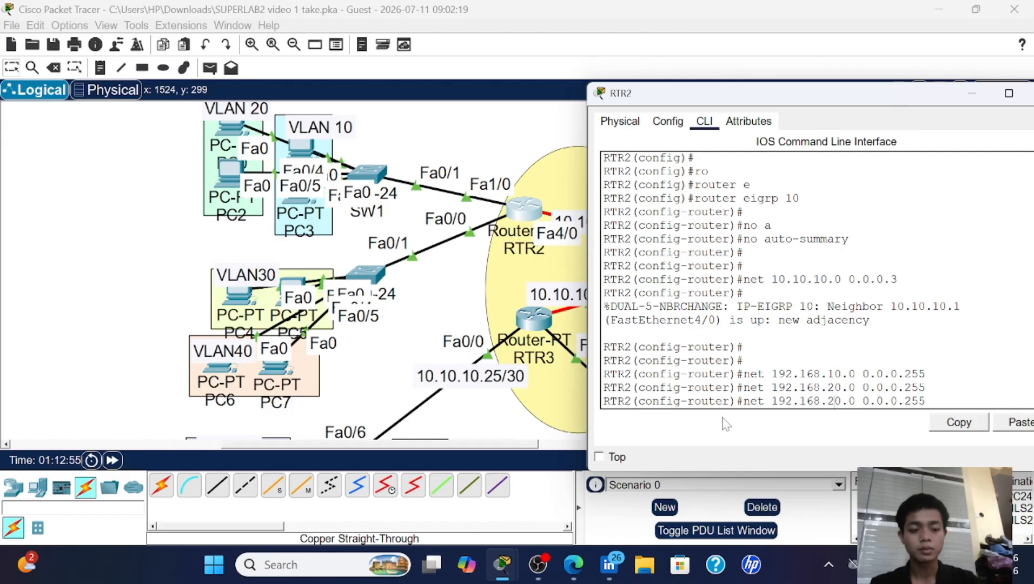
key("BackSpace")
type("3")
key("Return")
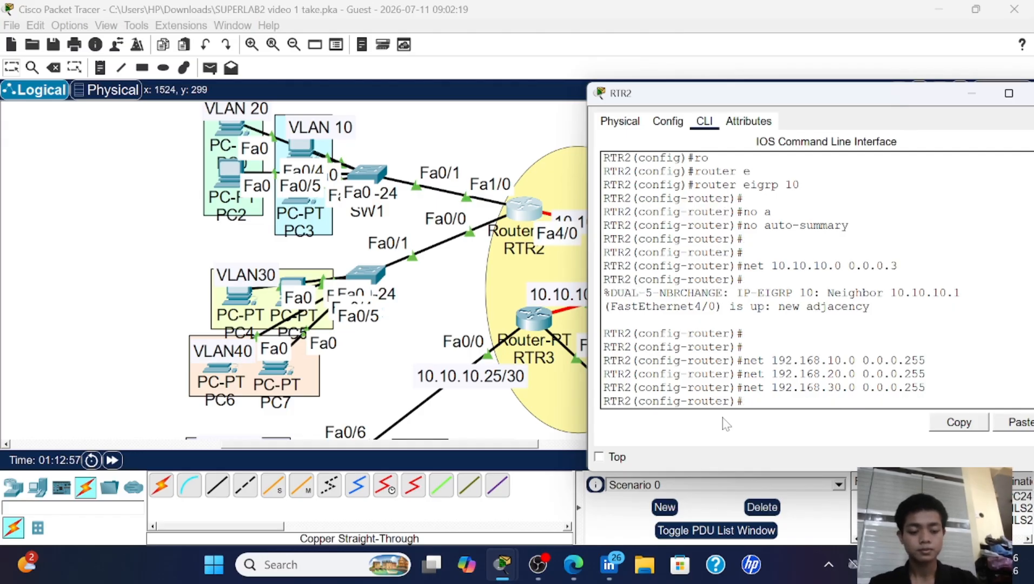
key("Up")
key("Left")
key("Left")
key("Left")
key("Left")
key("Left")
key("Left")
key("Left")
key("Left")
key("Left")
key("Left")
key("Left")
key("Left")
key("Left")
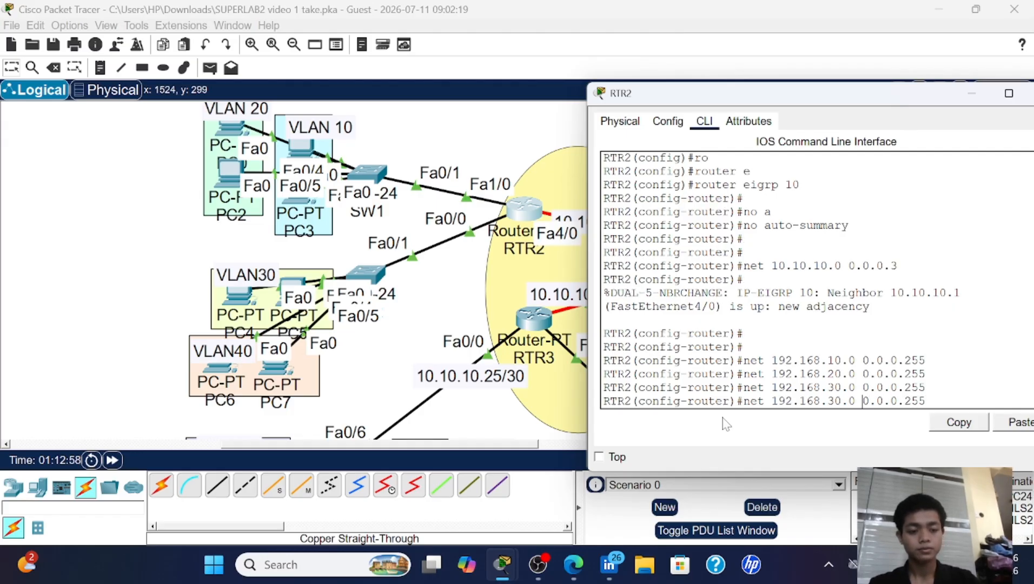
key("BackSpace")
type("4")
key("Return")
key("Return")
key("Return")
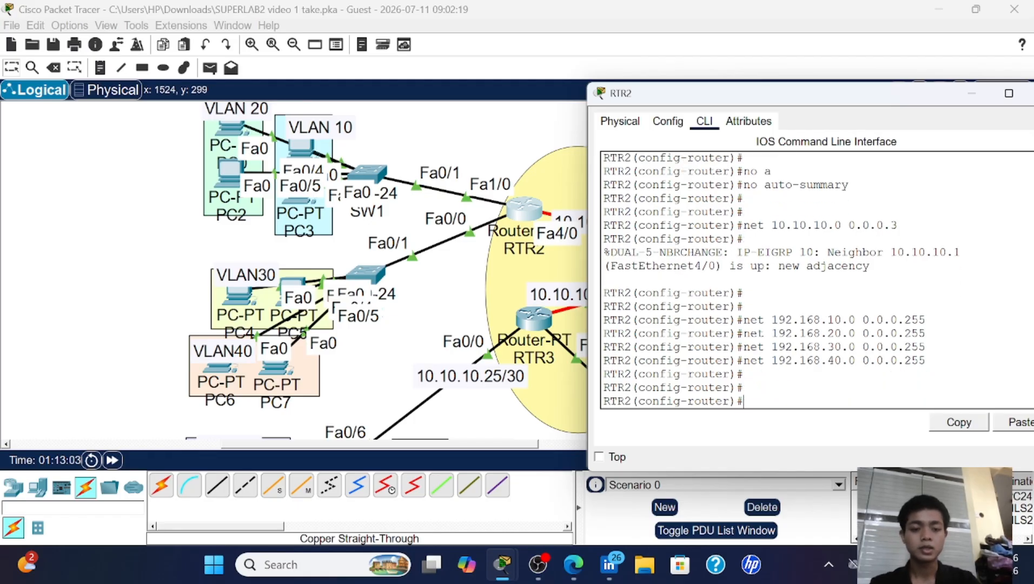
left_click_drag(930, 99, 626, 86)
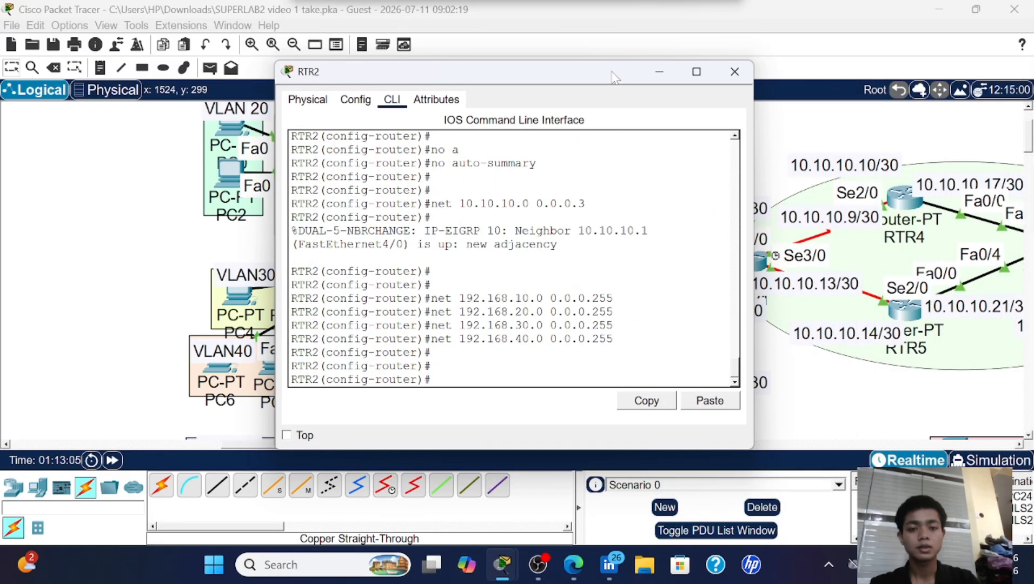
- Close RTR2 and open RTR3's console in privileged global configuration mode
left_click(721, 80)
scroll(541, 244, "down", 5)
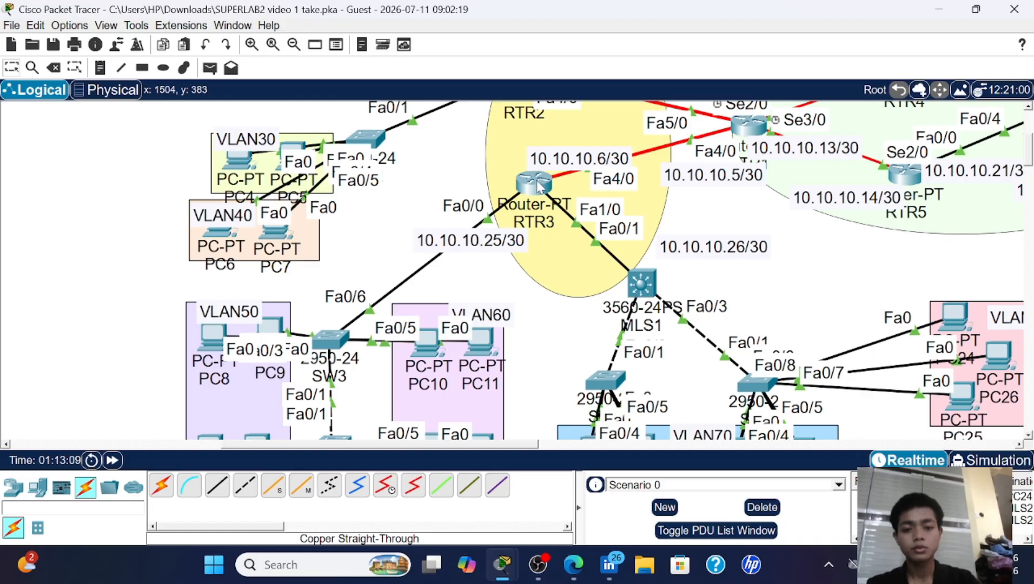
scroll(539, 190, "up", 1)
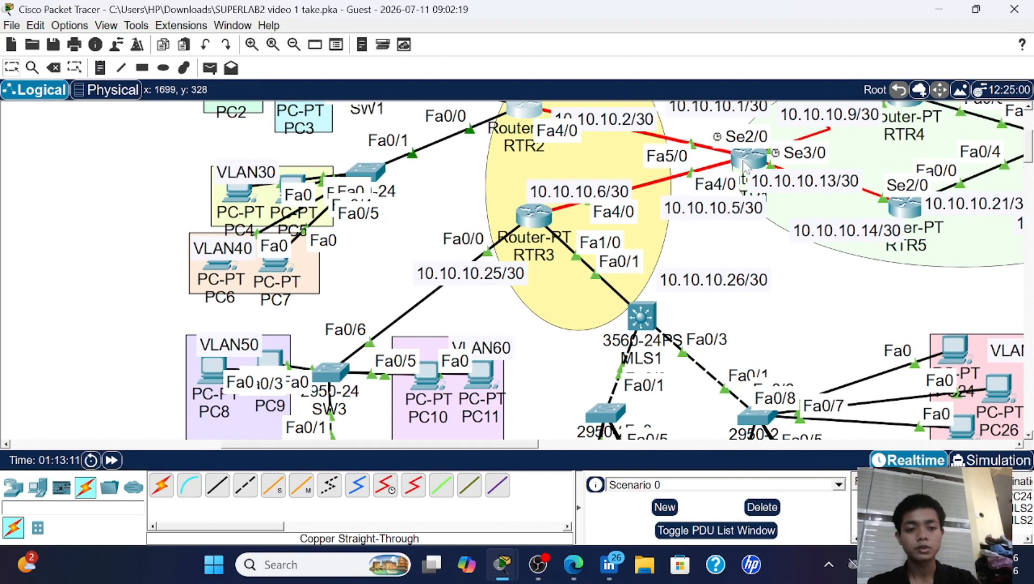
left_click(549, 219)
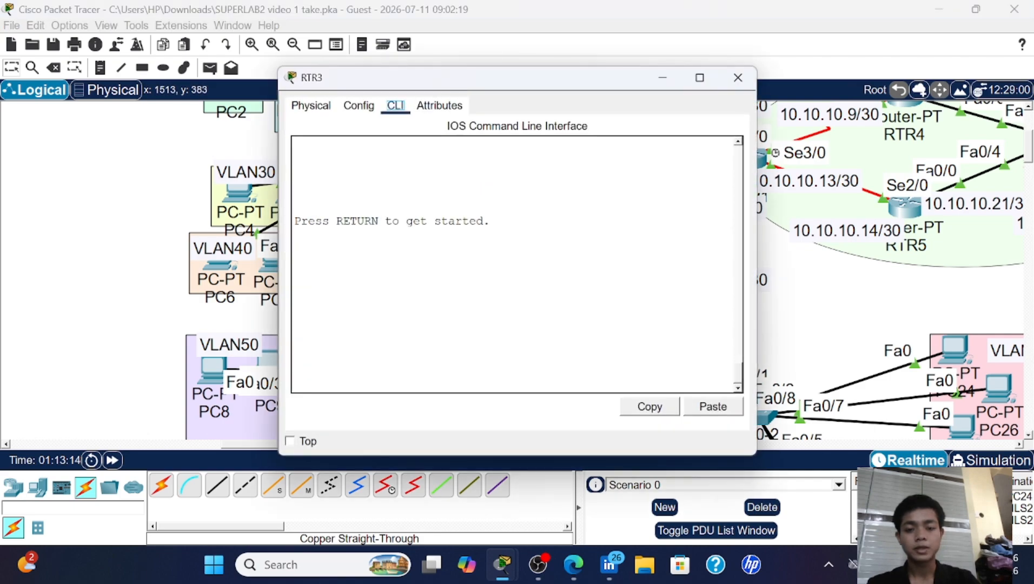
key("Return")
key("Return")
key("Return")
key("Return")
type("en")
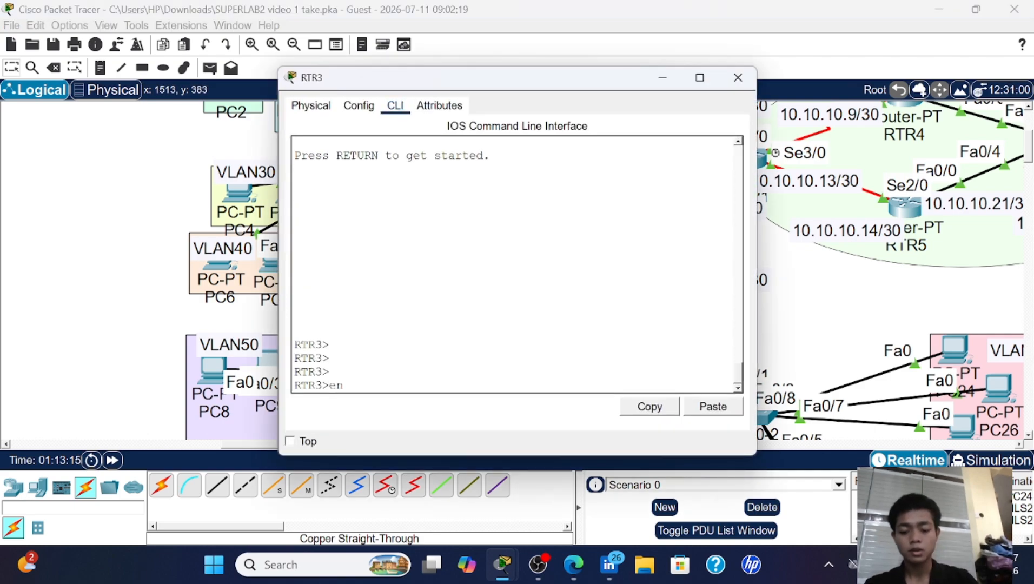
key("Return")
key("Return")
type("conf")
key("Return")
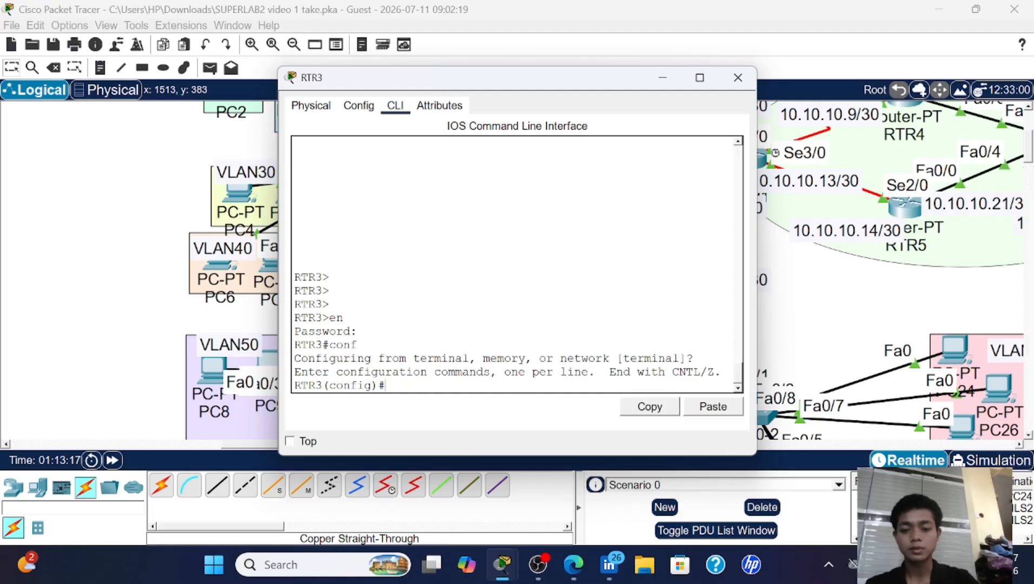
key("Return")
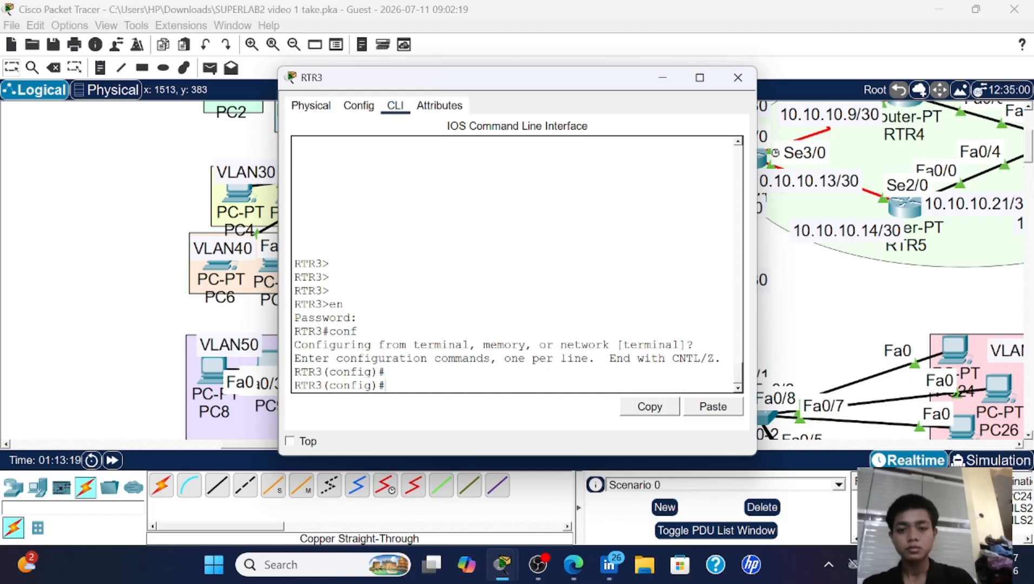
- Start EIGRP 10 on RTR3 without auto-summary, advertising 10.10.10.4 0.0.0.3
left_click_drag(513, 88, 863, 113)
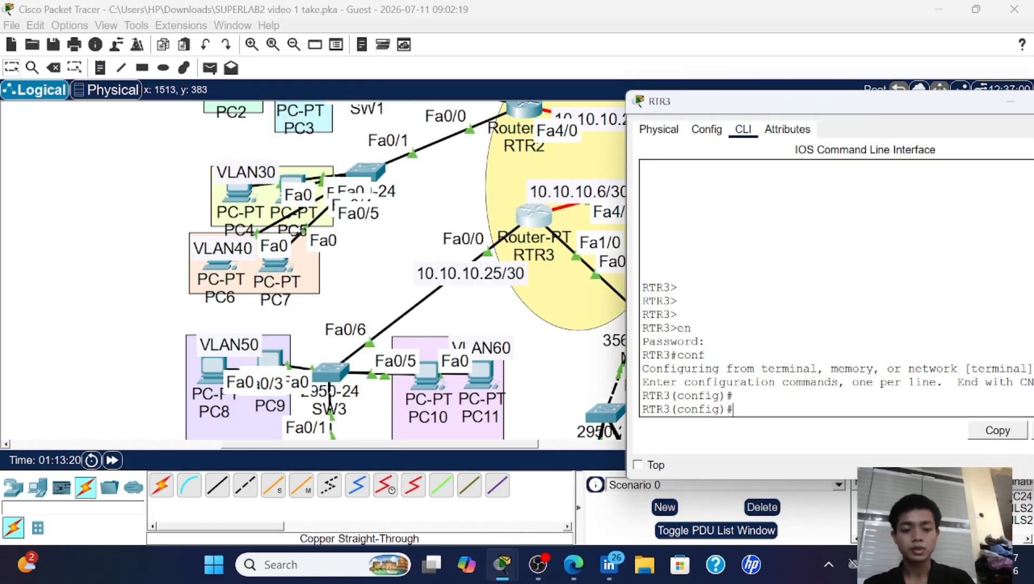
type("ro")
key("Tab")
type("uter e")
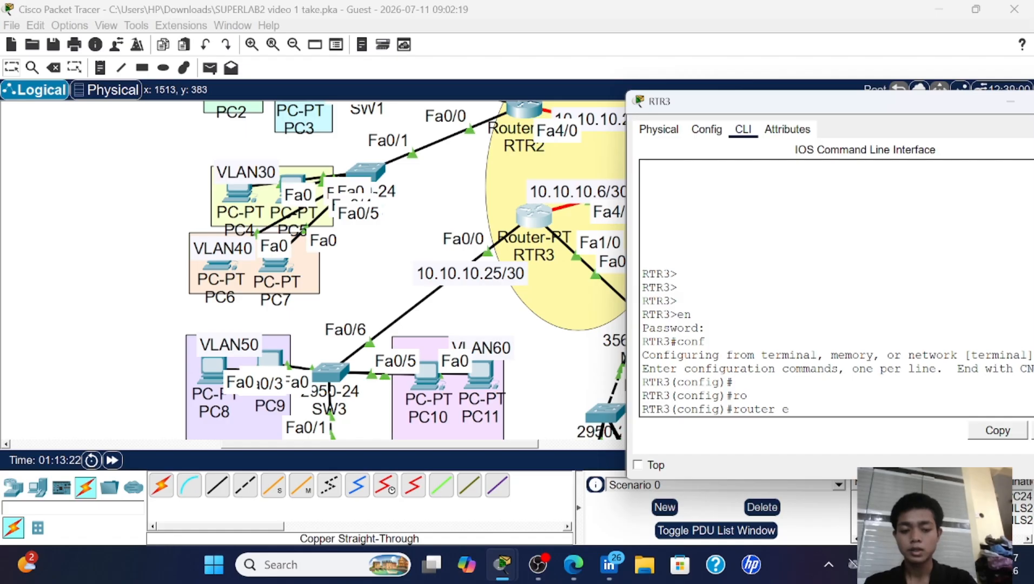
key("Tab")
type("10")
key("Return")
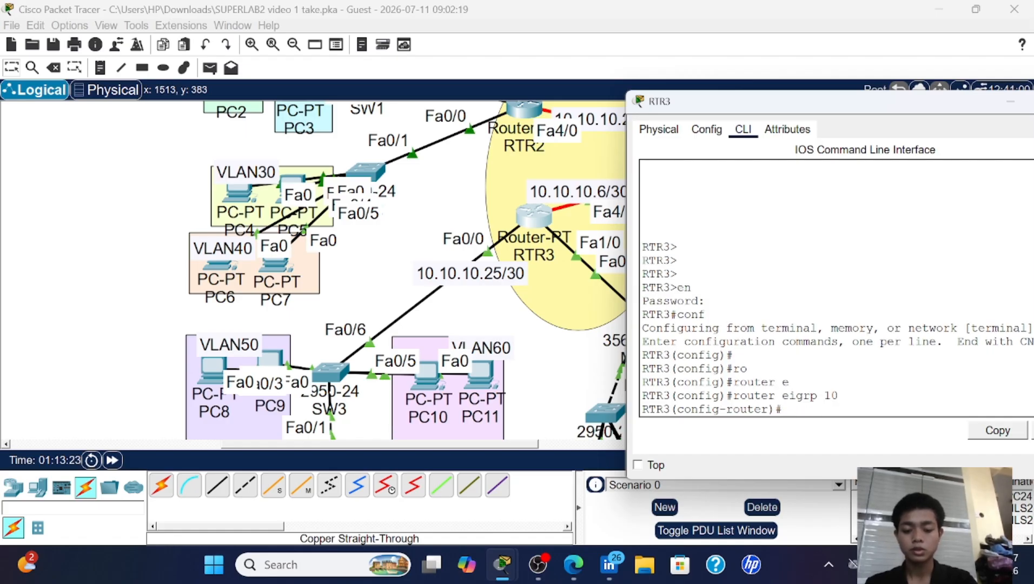
type("no a")
key("Tab")
key("Return")
key("Return")
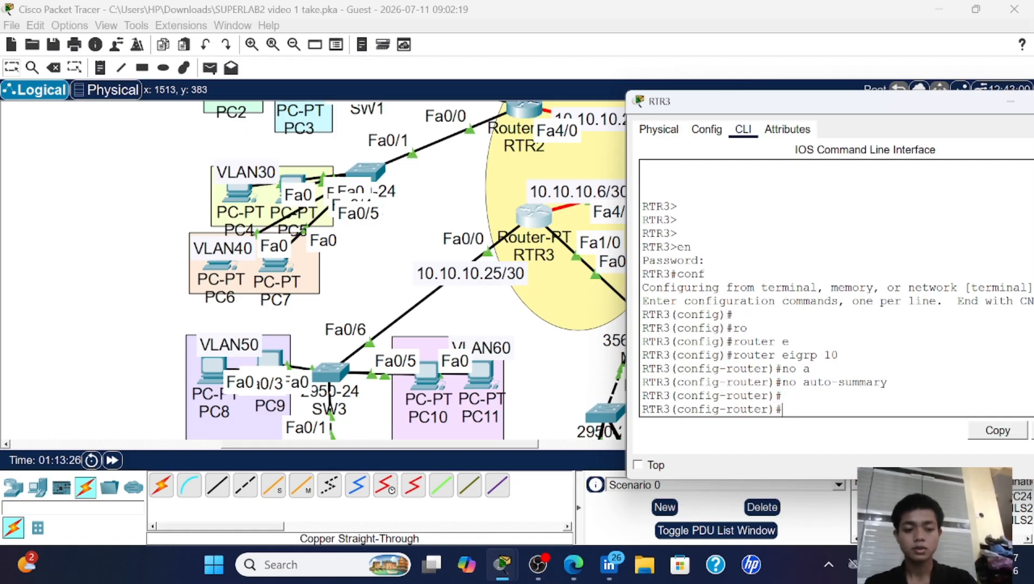
type("net")
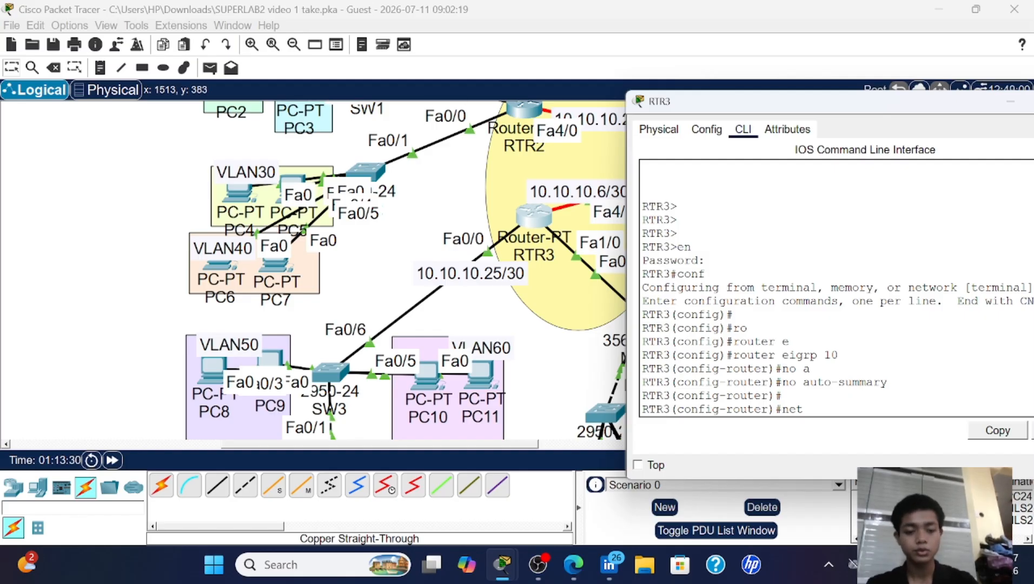
type(" 10.")
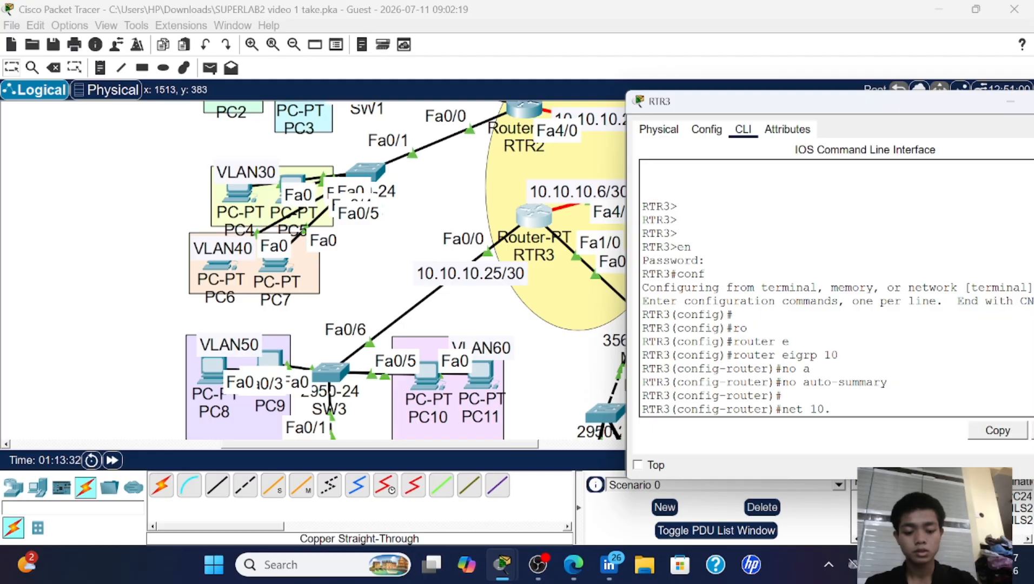
type("10.10")
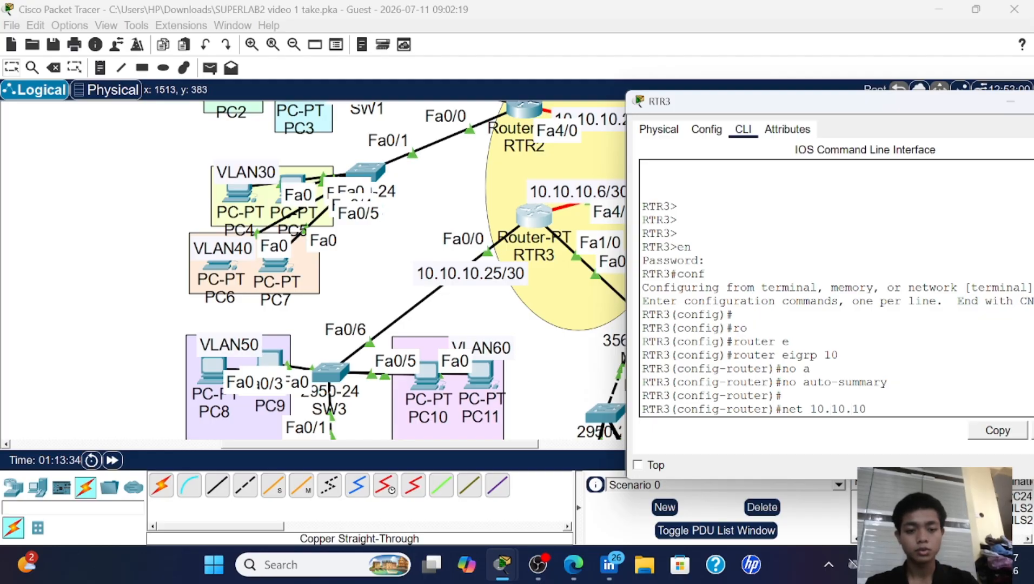
type(".")
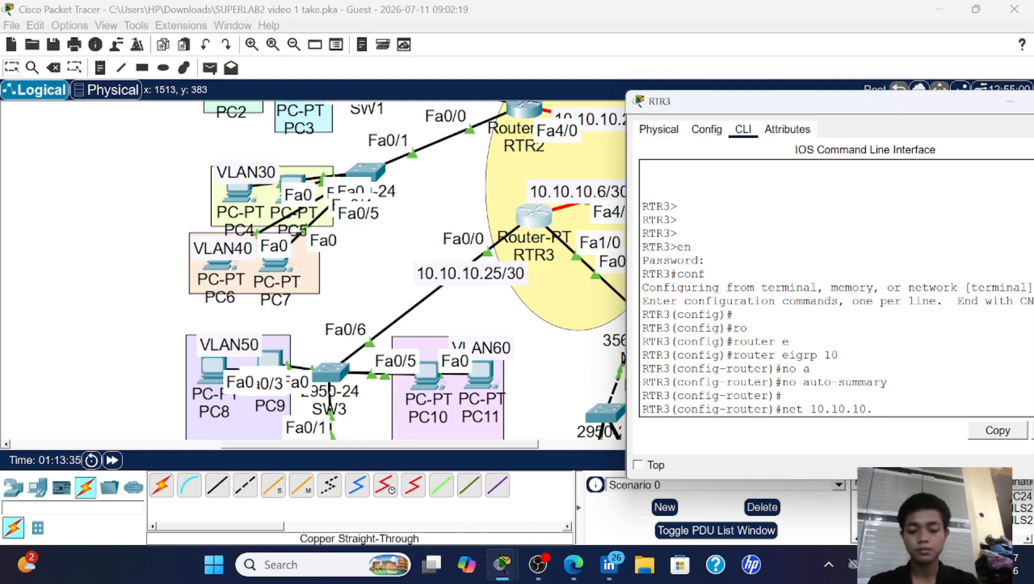
type("4 0.0")
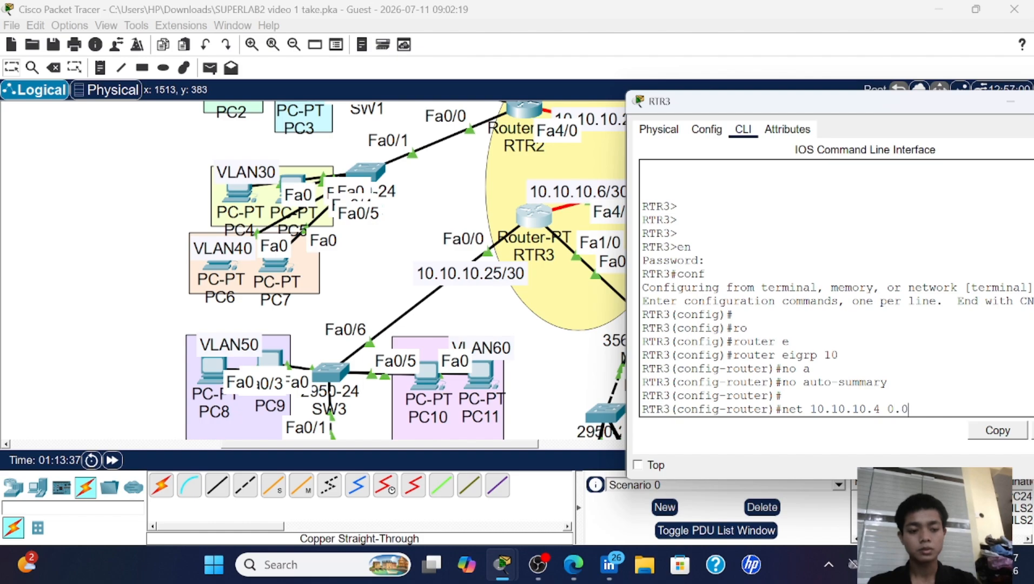
type(".0.")
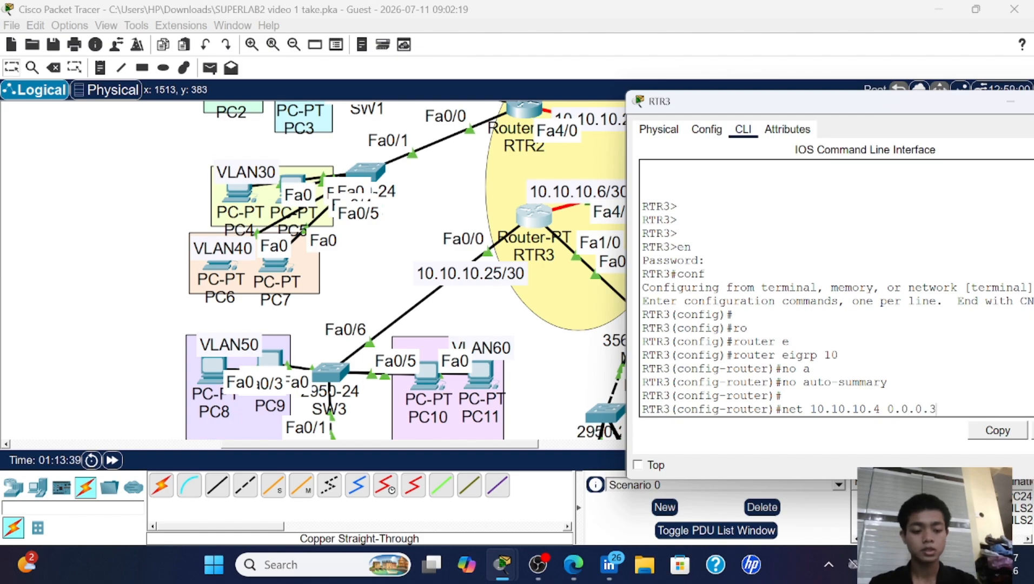
type("3")
key("Return")
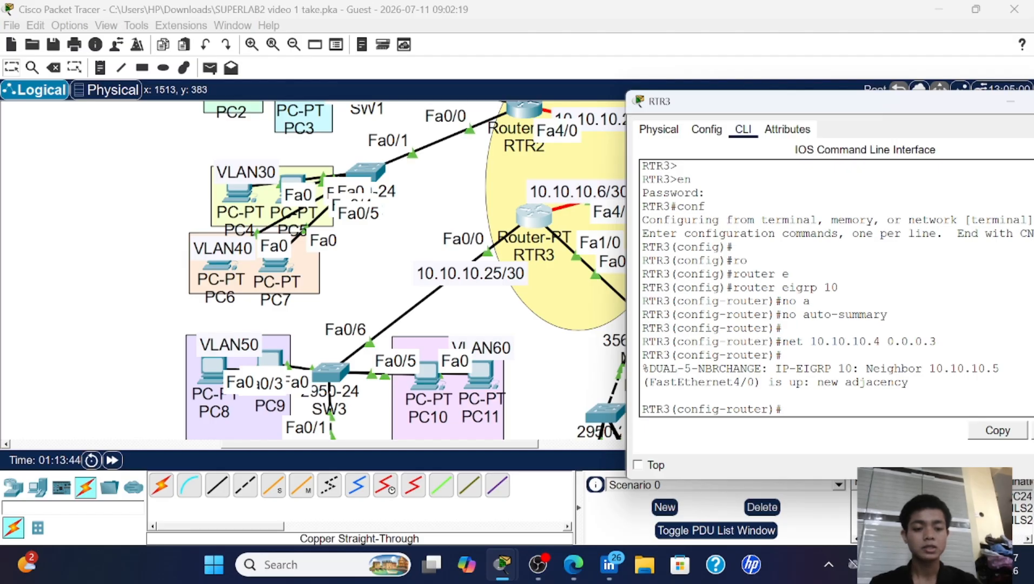
- Advertise 192.168.50.0 0.0.0.255 in RTR3's EIGRP, correcting the mistyped wildcard mask
type("net")
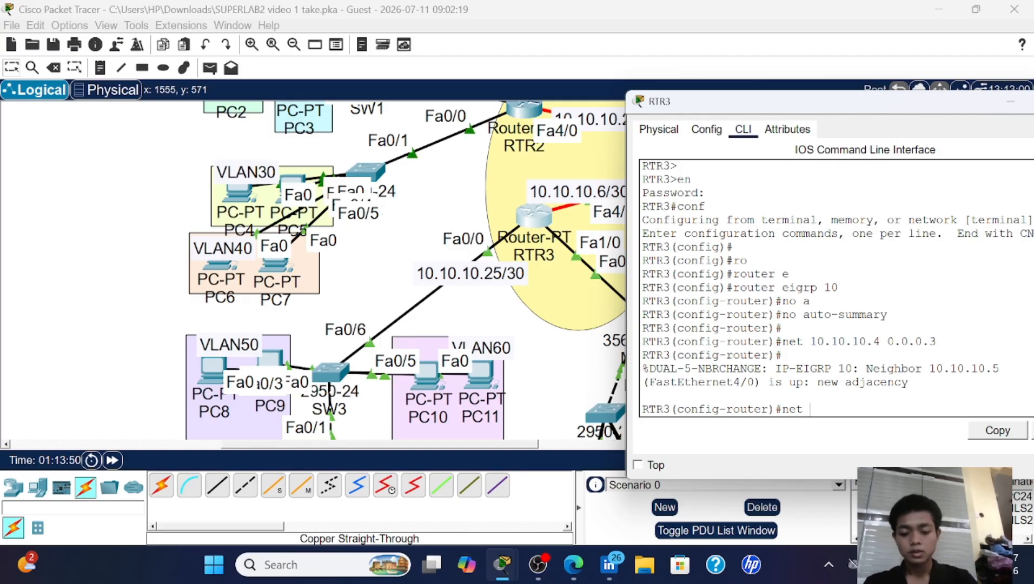
type("192.168")
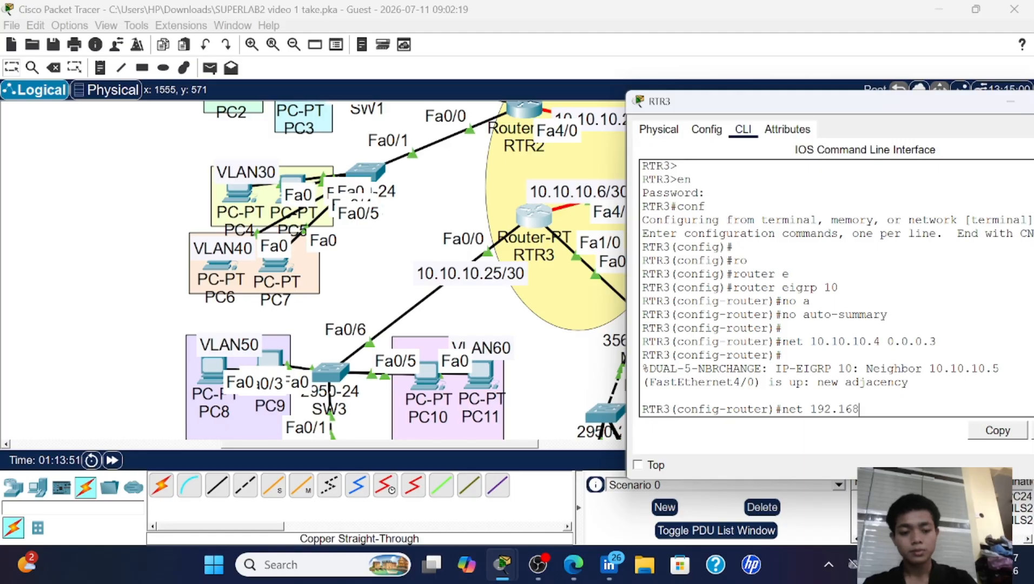
type(".")
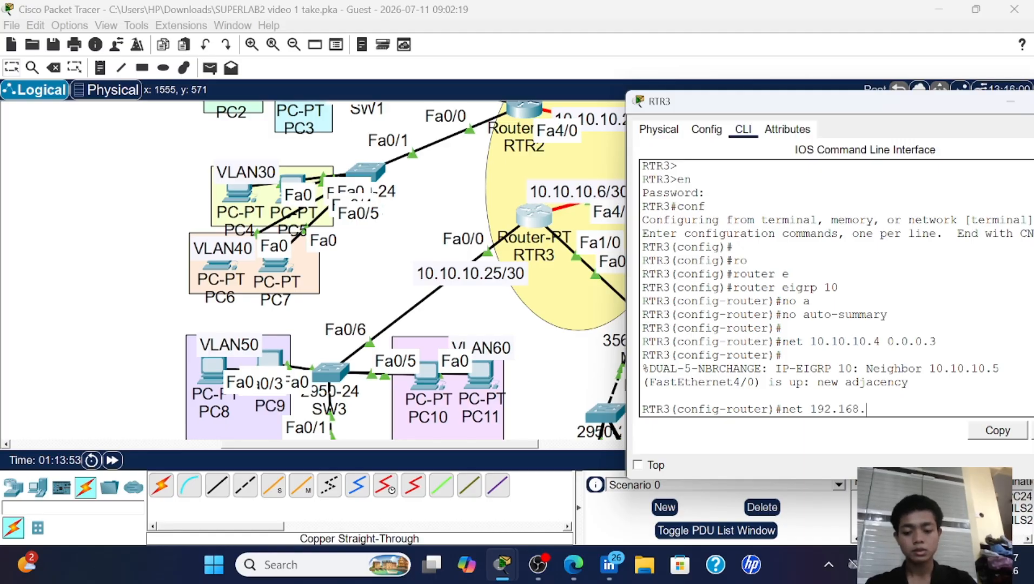
type("50.0 ")
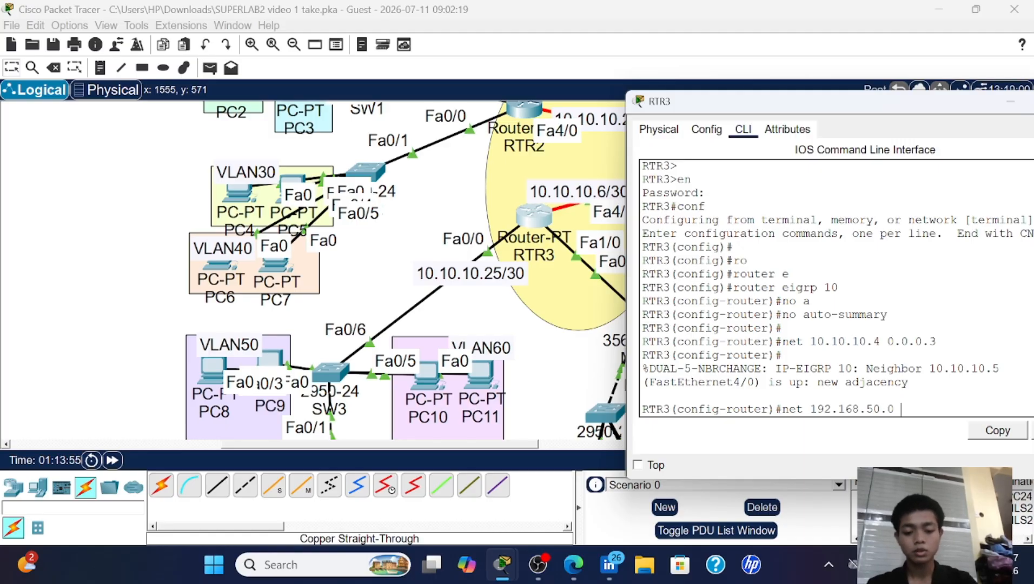
type("0.0.0.0255")
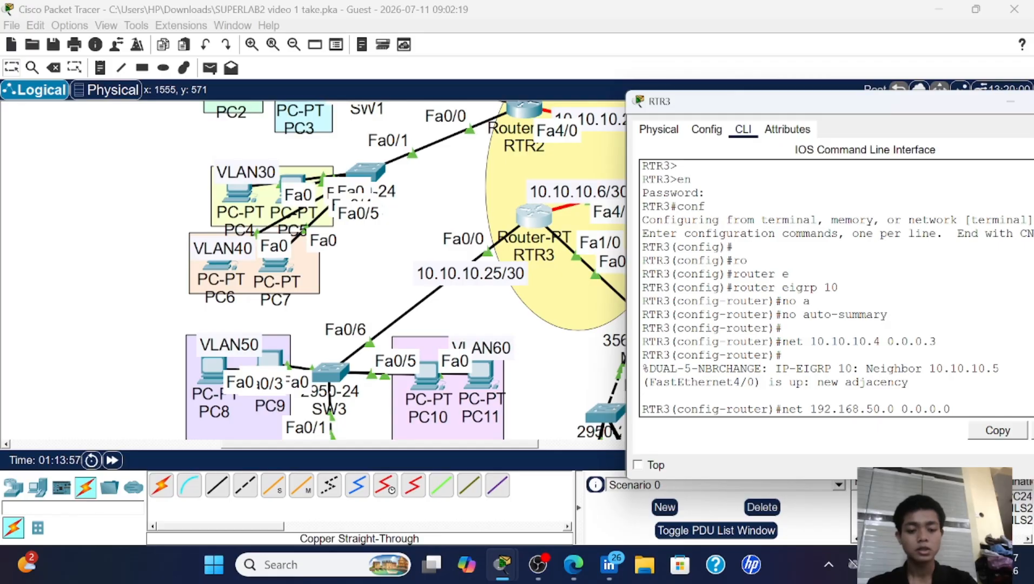
key("BackSpace")
key("BackSpace")
key("BackSpace")
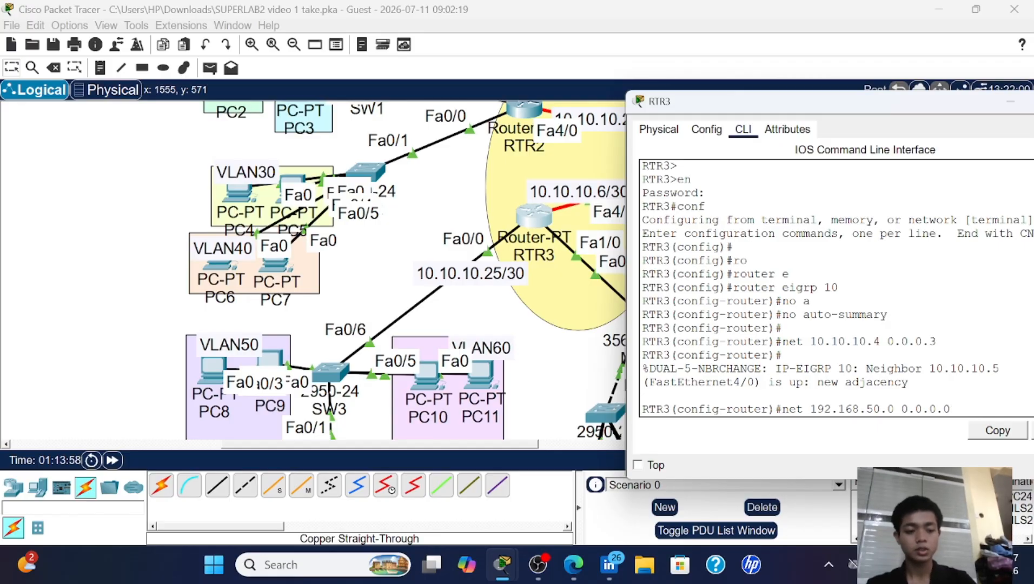
type(".25")
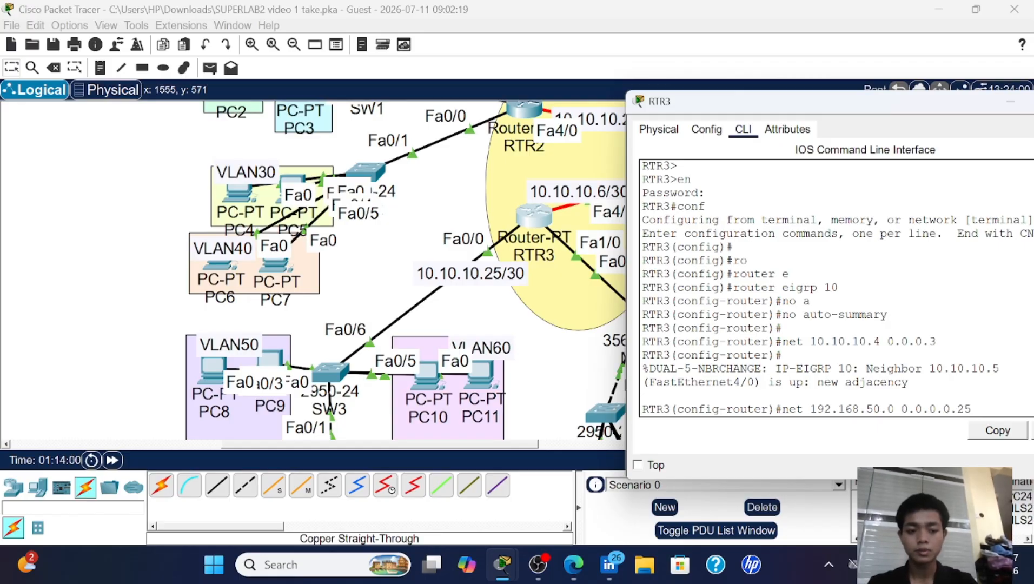
type("5")
key("Return")
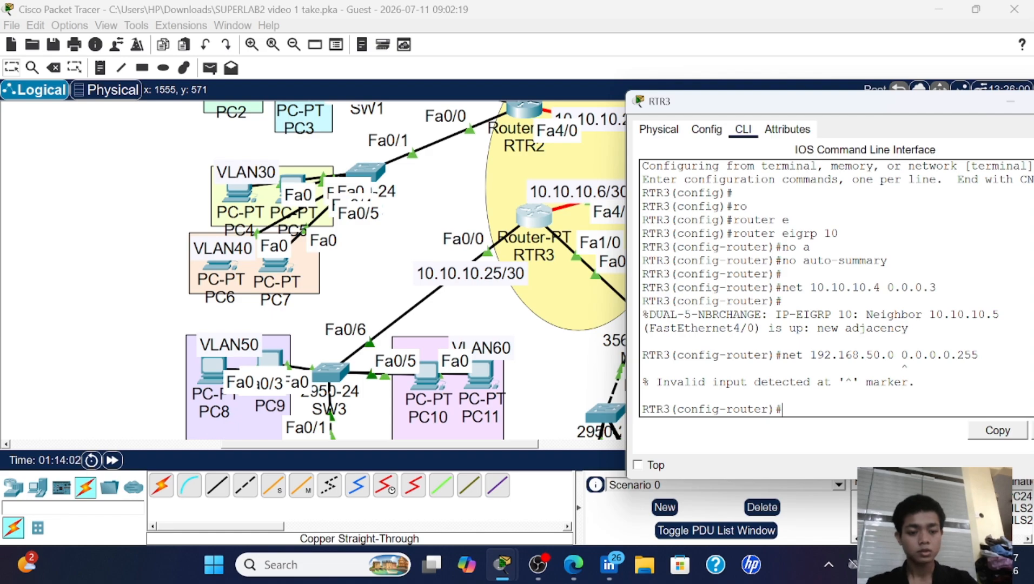
key("Up")
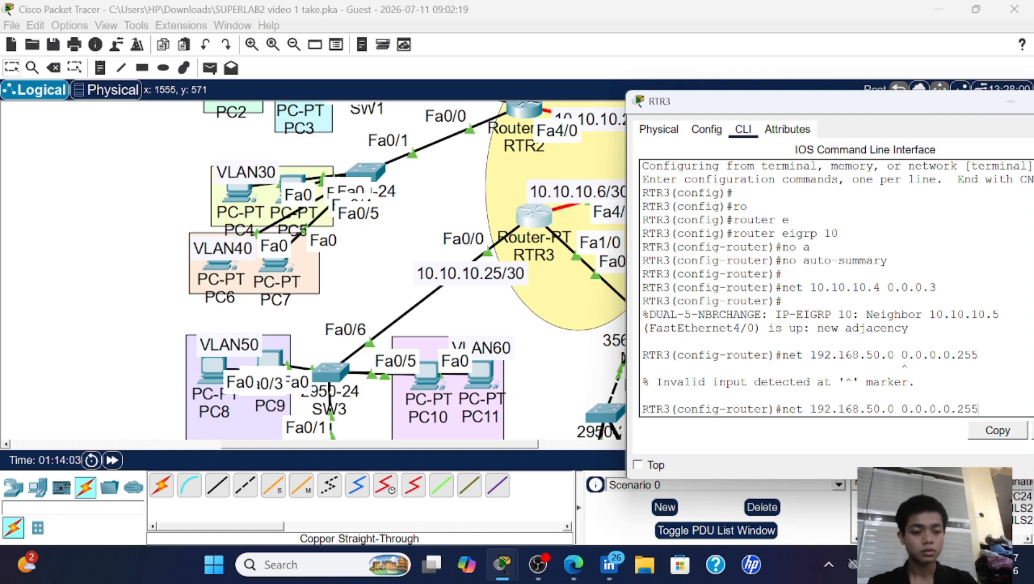
key("Left")
key("Left")
key("Left")
key("Left")
key("Left")
key("Left")
key("Left")
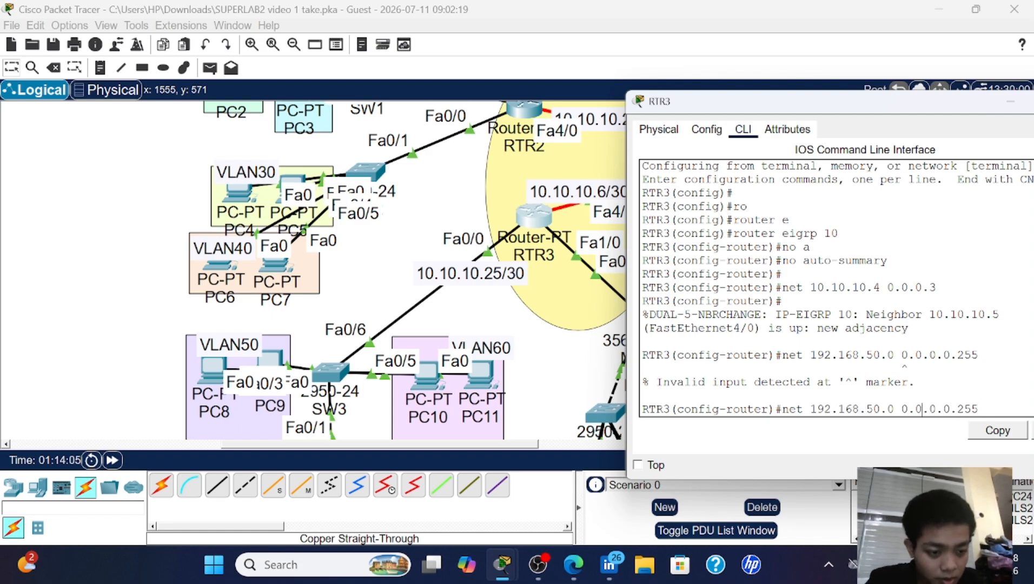
key("BackSpace")
key("BackSpace")
key("Left")
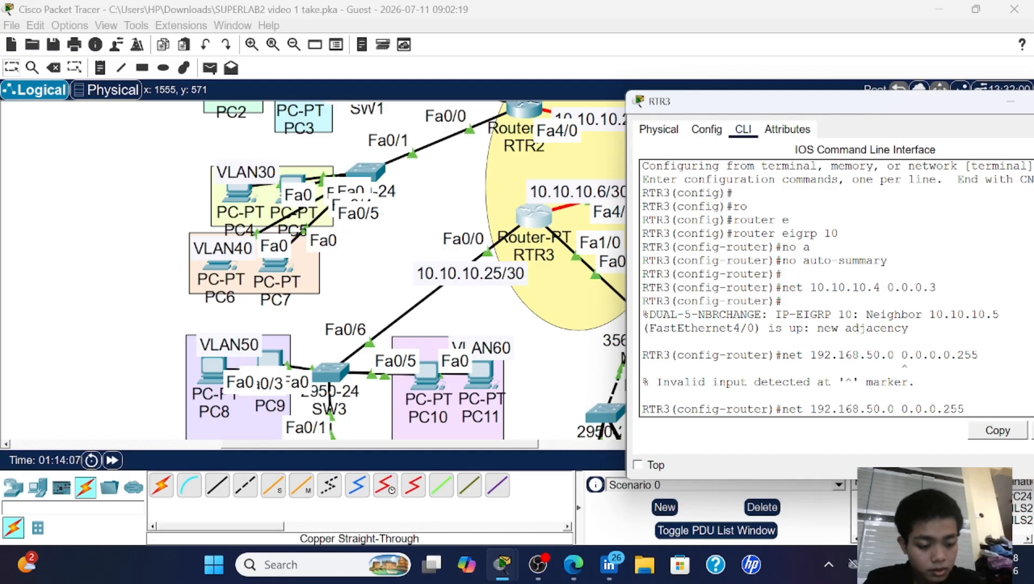
key("Return")
- Add network 192.168.60.0 0.0.0.255 to RTR3's EIGRP by editing the recalled command
key("Up")
key("Left")
key("Left")
key("Left")
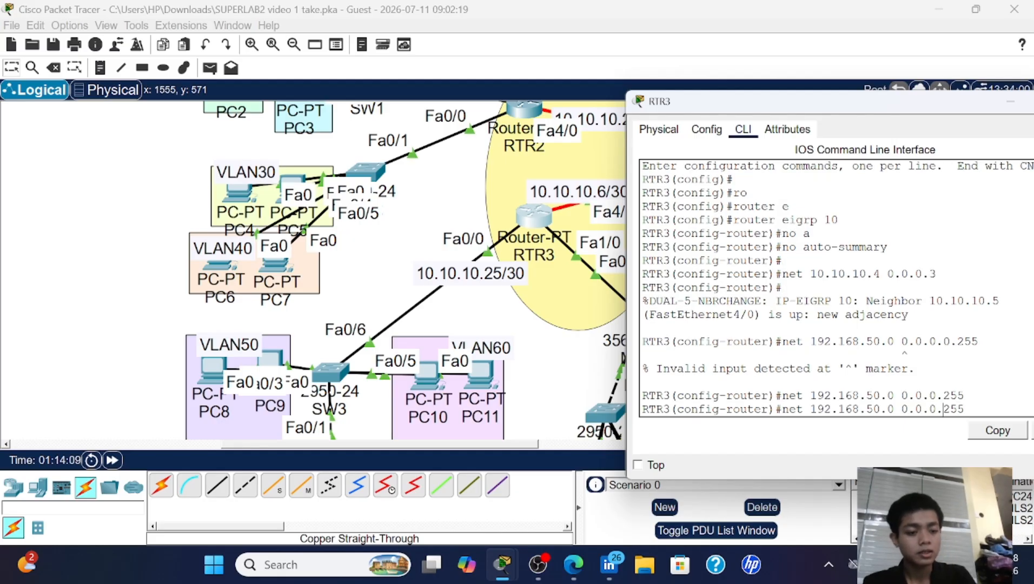
key("Left")
key("Left")
key("Left")
key("Left")
key("Left")
key("Left")
key("Left")
key("Left")
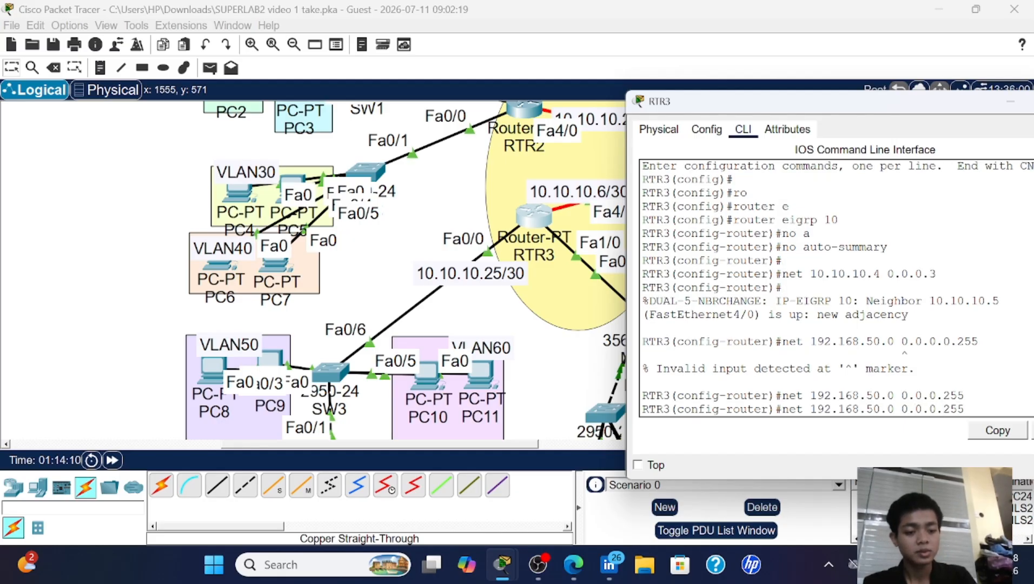
key("Delete")
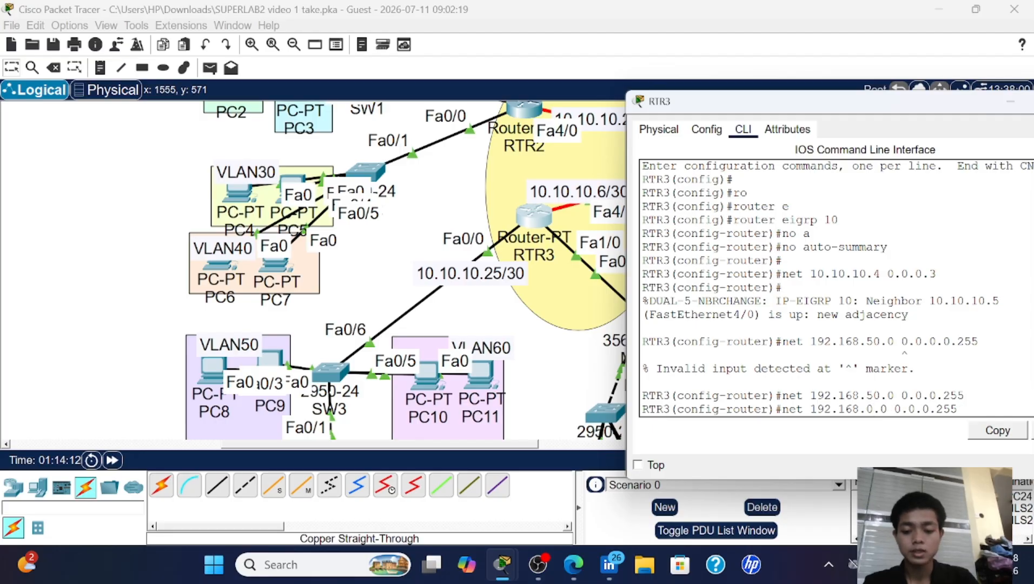
type("6")
key("Return")
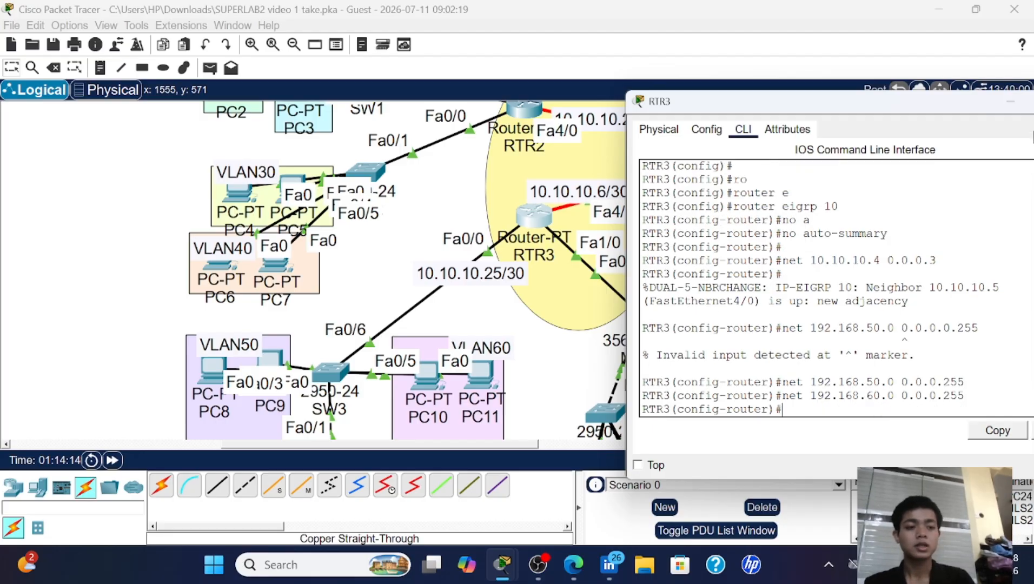
left_click_drag(919, 103, 575, 100)
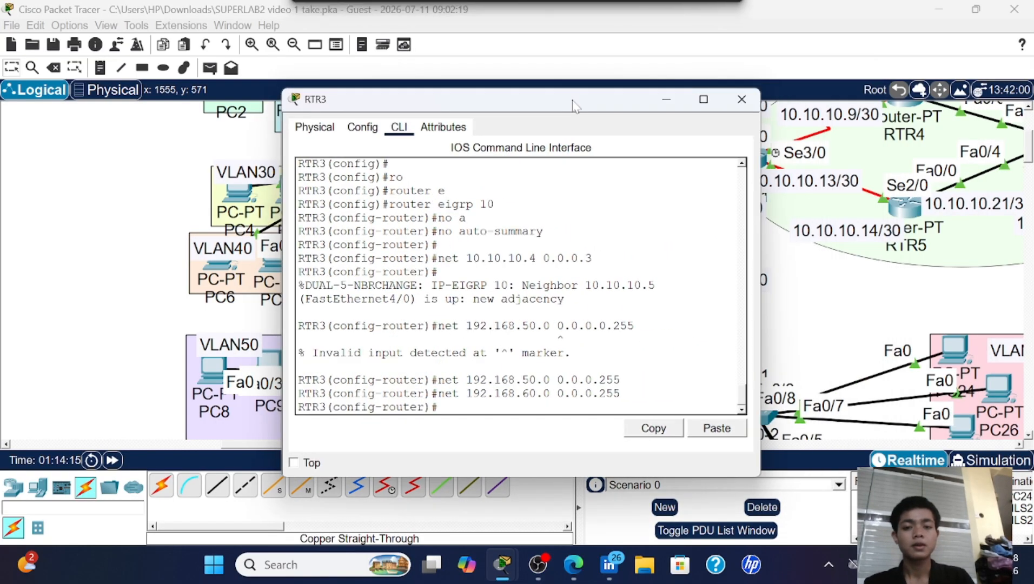
- Close RTR3, open MLS1's CLI, and exit DHCP pool mode back to global configuration
left_click(740, 99)
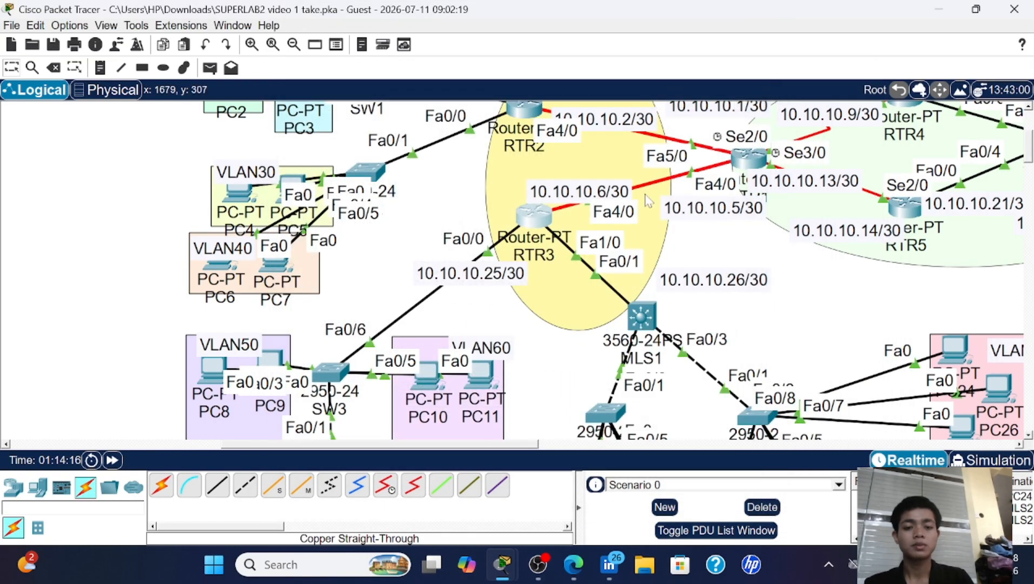
left_click(640, 323)
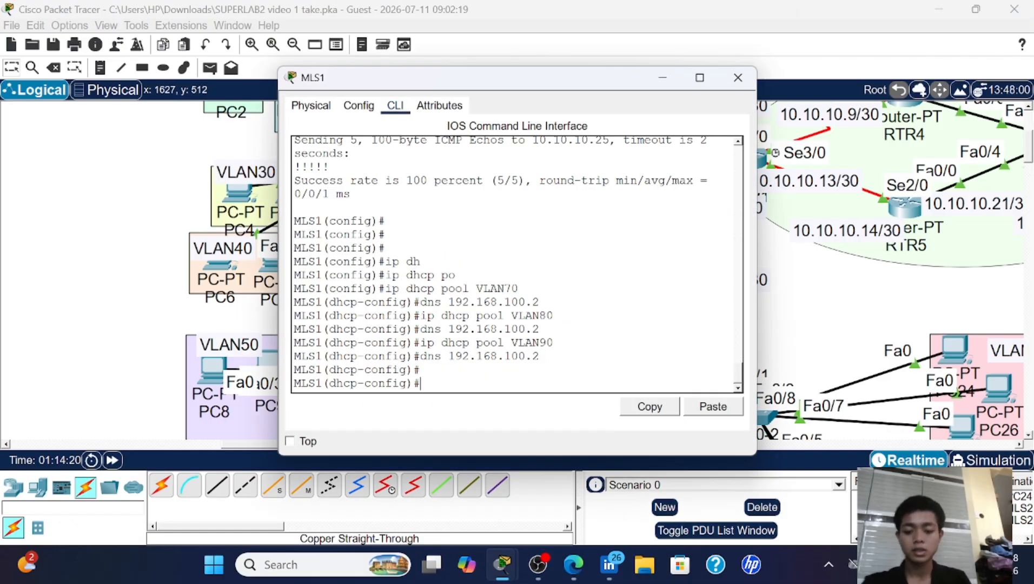
type("ex")
key("Return")
key("Return")
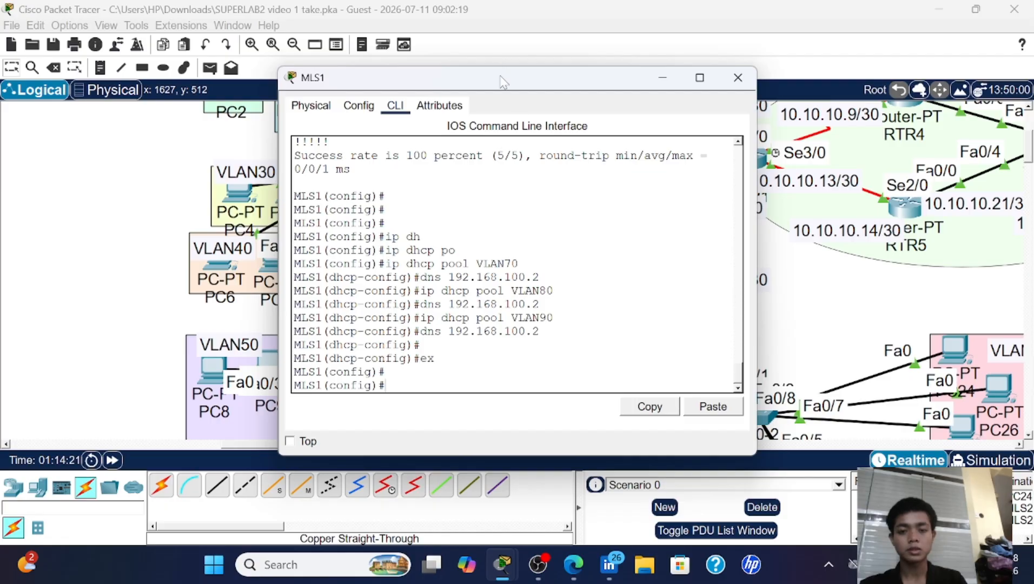
left_click_drag(503, 77, 246, 109)
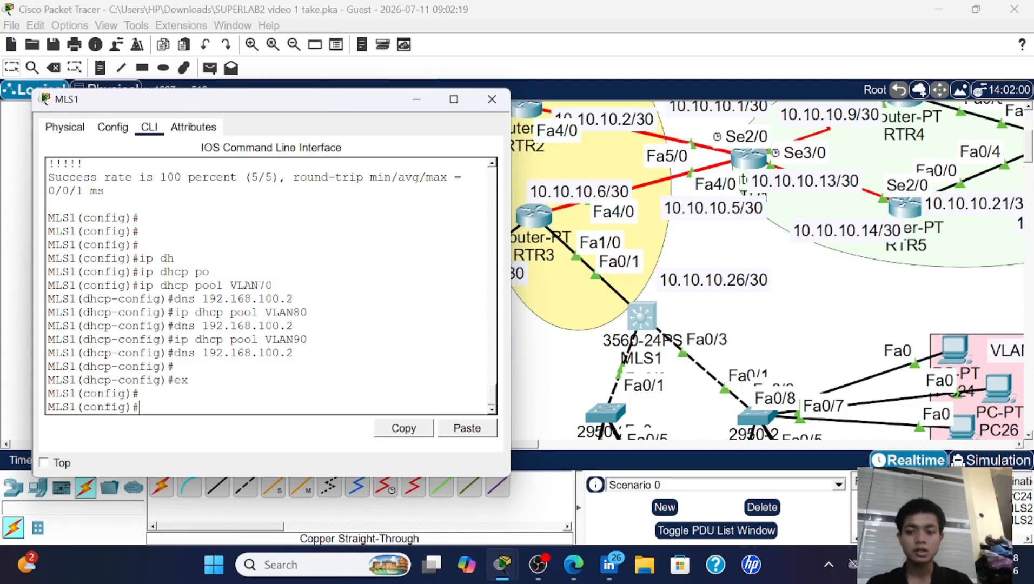
- Enable ip routing on MLS1
type("ip")
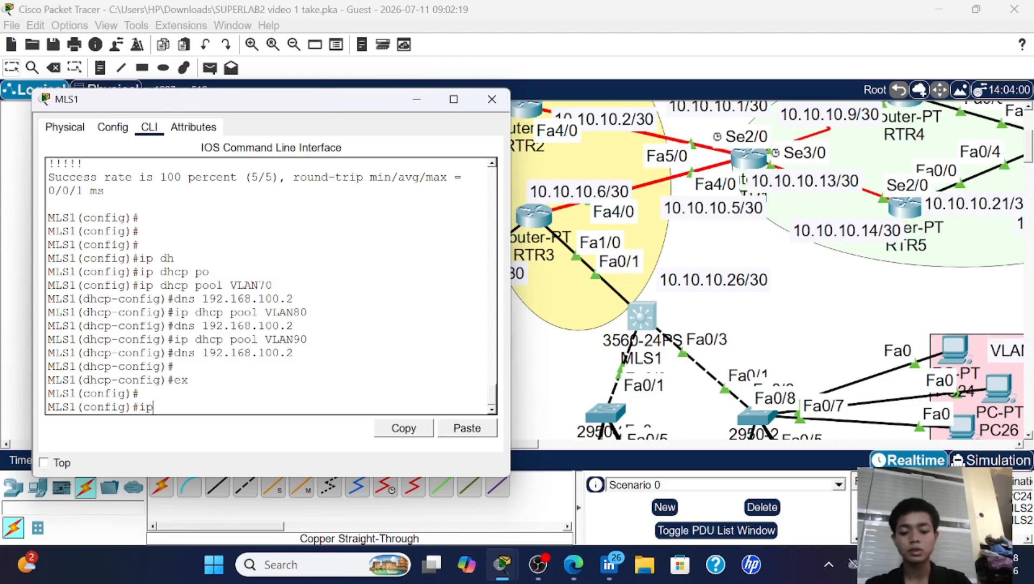
type(" route")
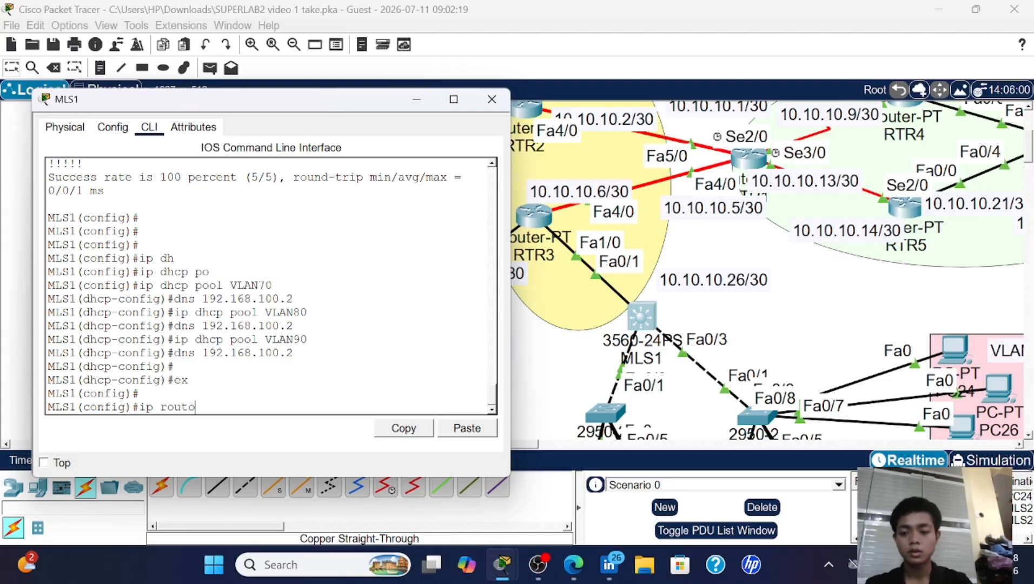
key("BackSpace")
type("ing")
key("Return")
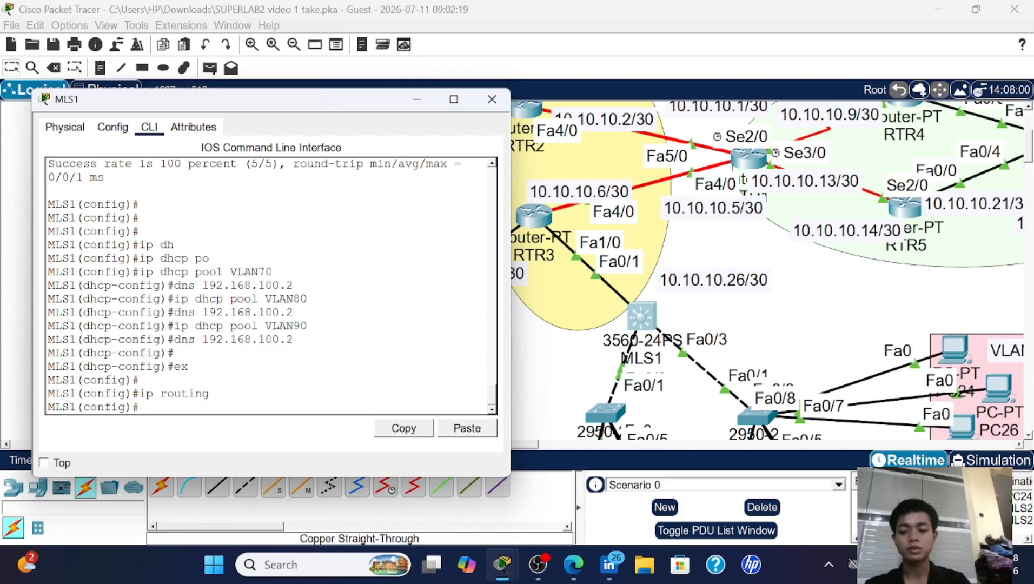
- Start EIGRP process 10 on MLS1 with auto-summary disabled
type("ro")
key("Tab")
type("e")
key("Tab")
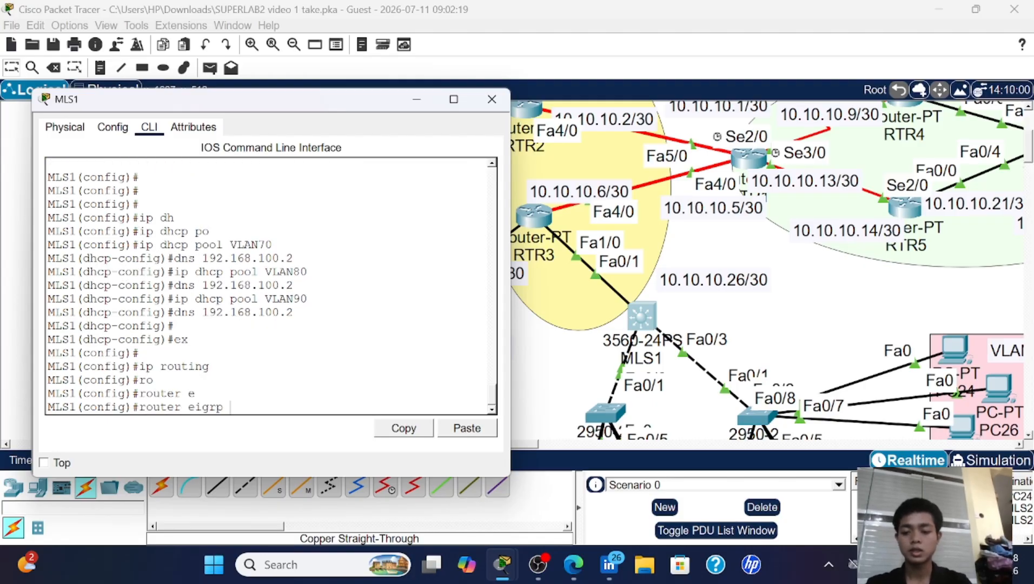
type("10")
key("Return")
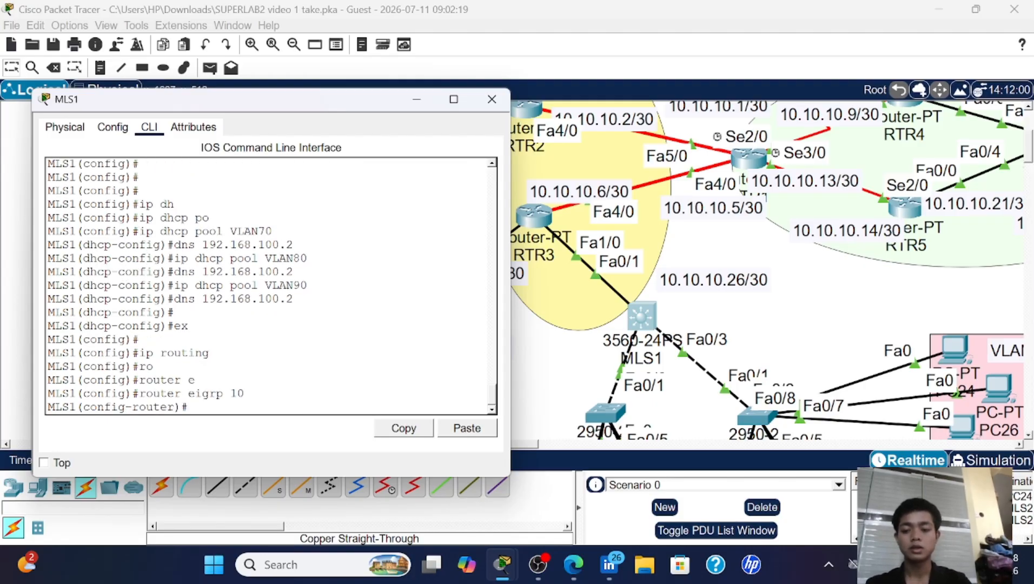
type("no a")
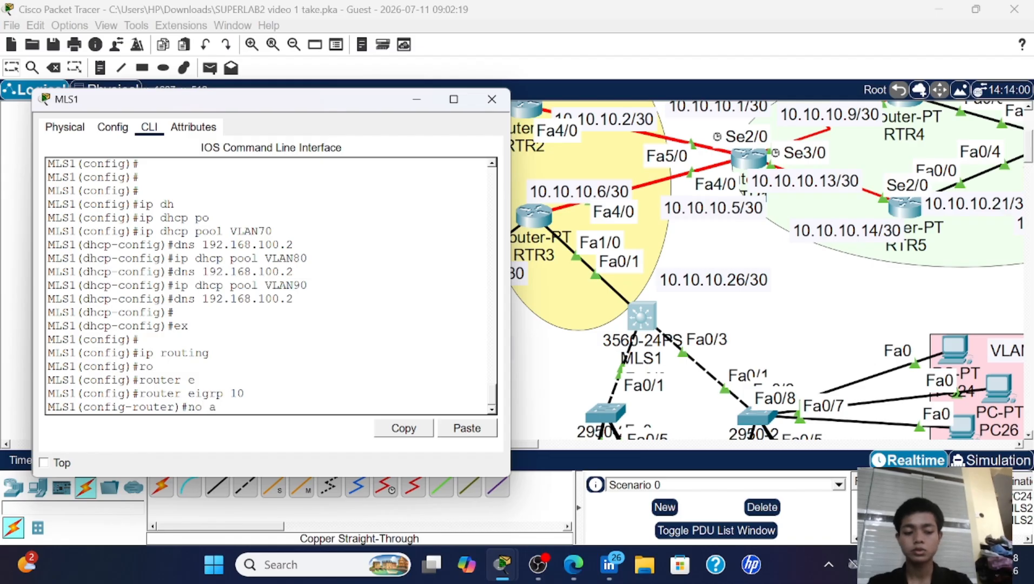
type("u")
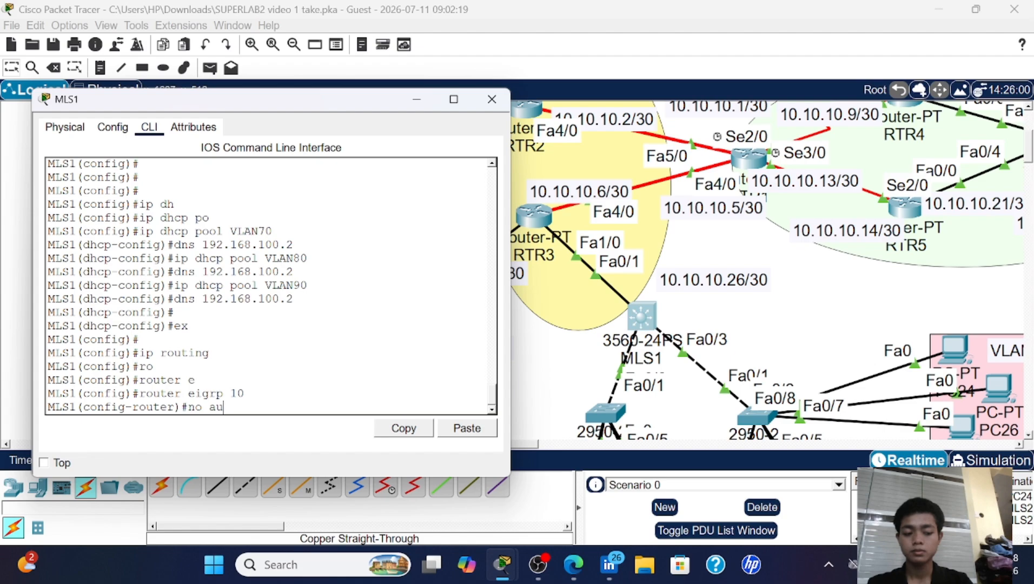
key("Tab")
key("Return")
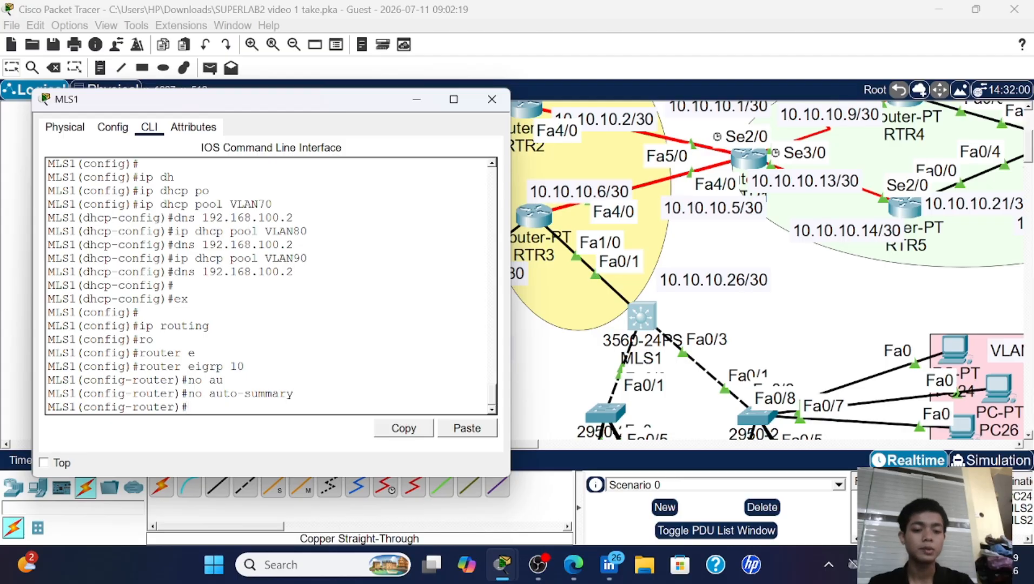
type("net")
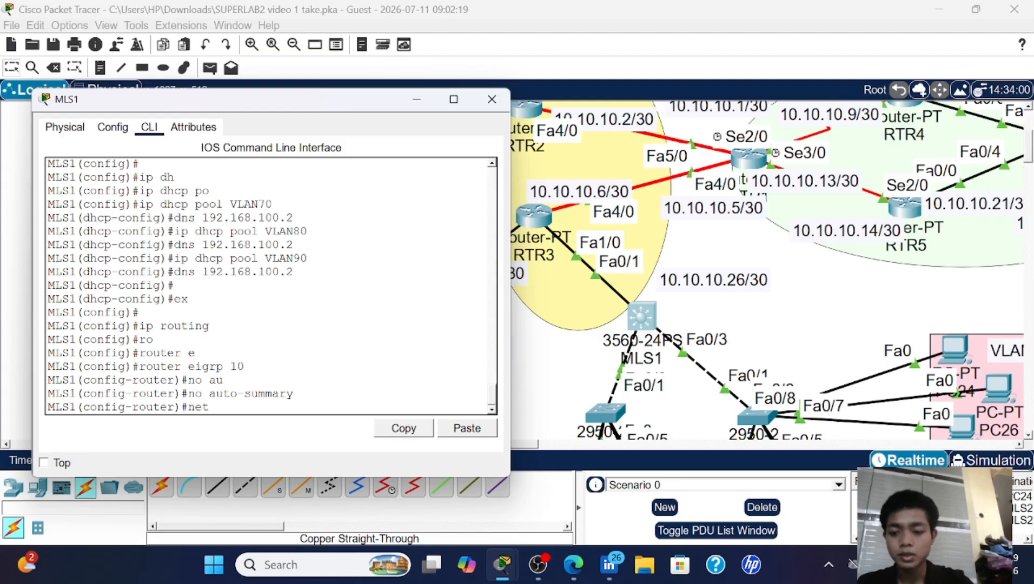
type(" 10.10.10.")
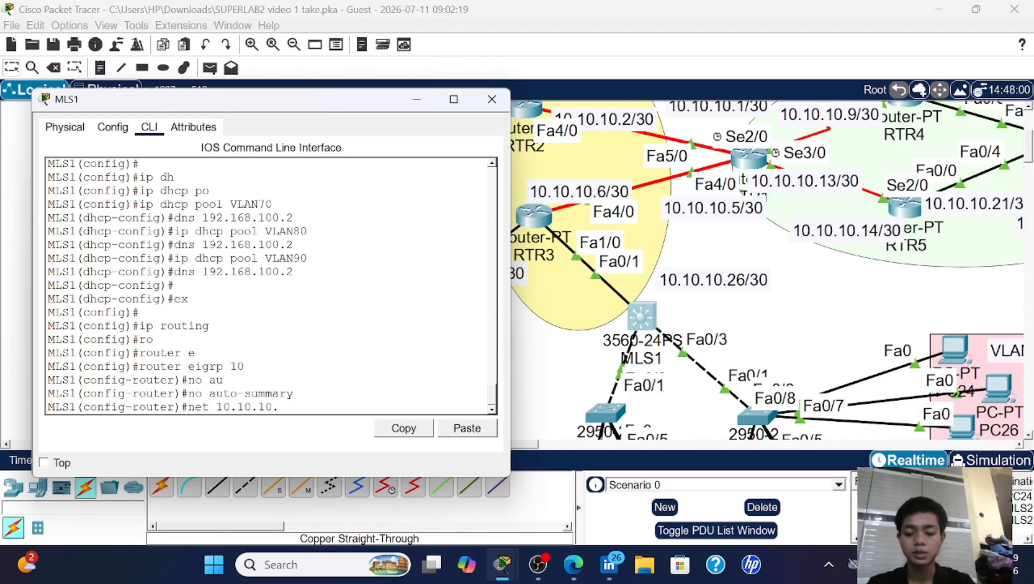
- Add EIGRP network statements for 10.10.10.24 0.0.0.3 and 192.168.70.0 on MLS1
type("24 0")
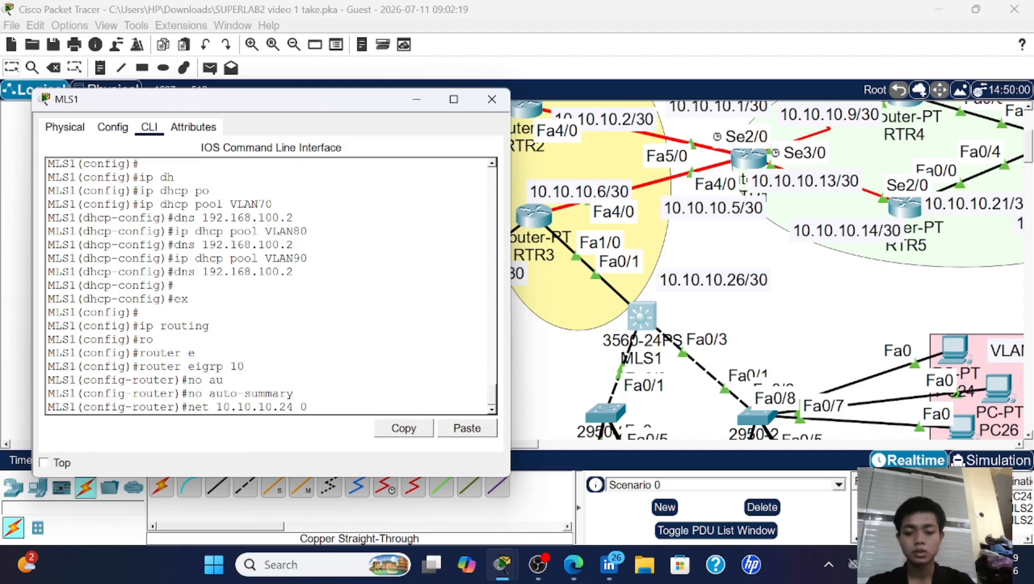
type(".0.0.")
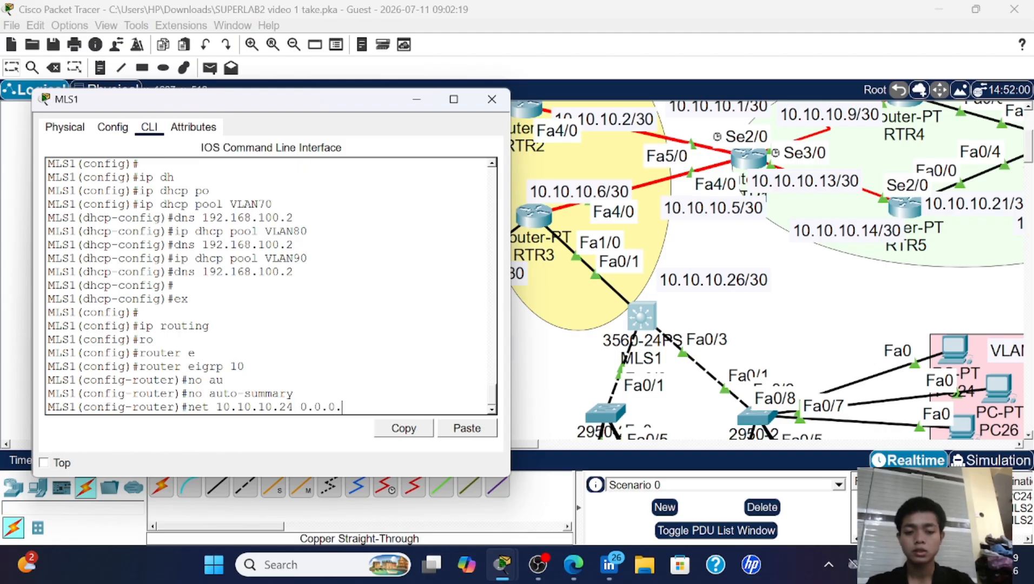
type("3")
key("Return")
type("ne")
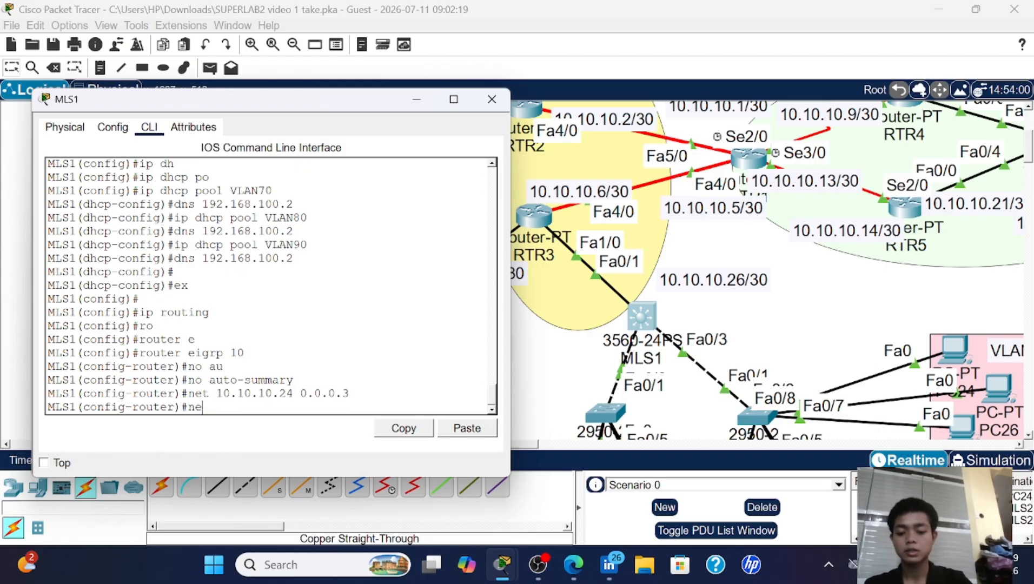
type("t 19")
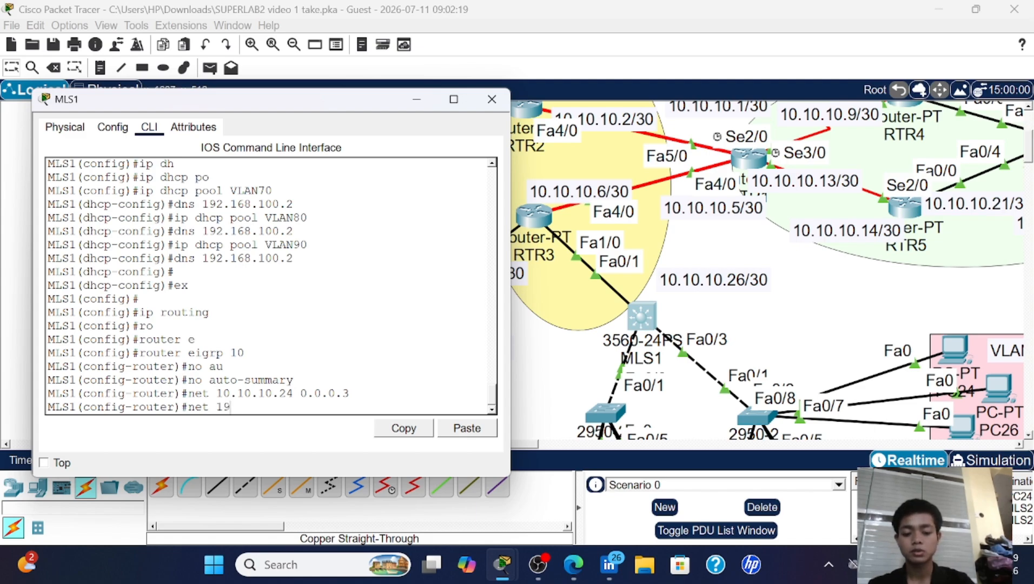
type("2.168.")
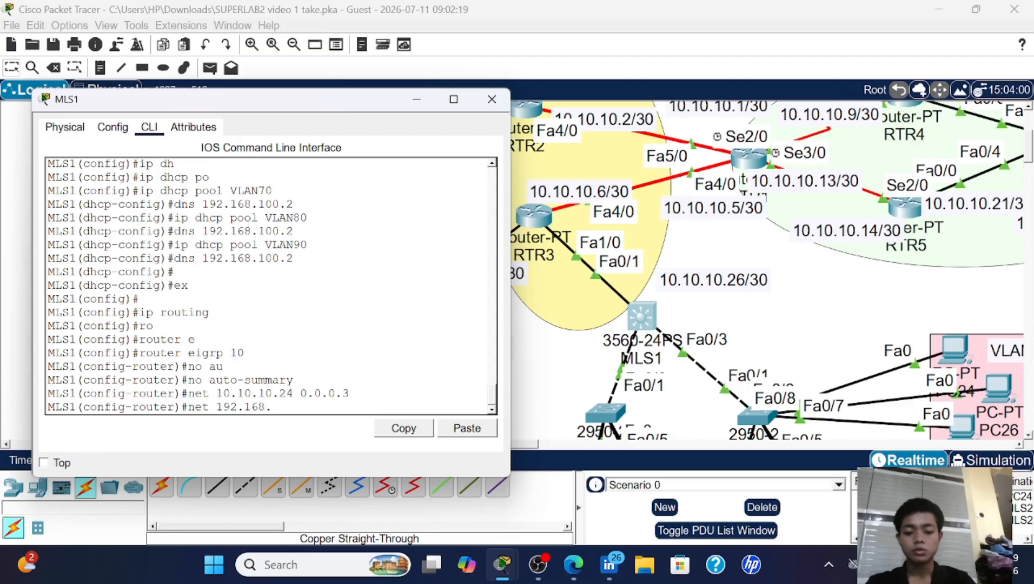
type("70.0 0.0.0.255")
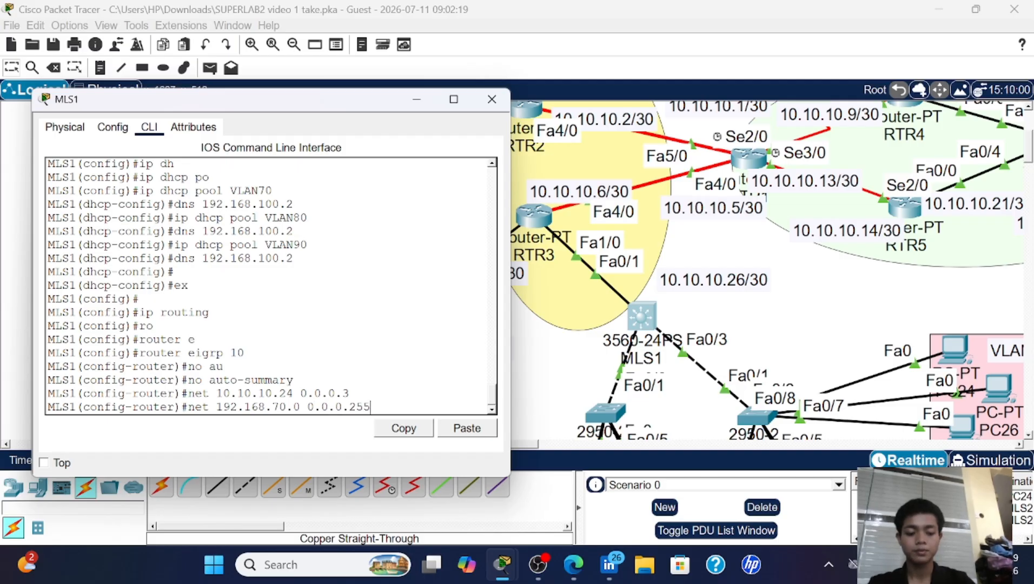
key("Return")
- Add networks 192.168.80.0 and 192.168.90.0 with wildcard 0.0.0.255 by editing the recalled statement
key("Up")
key("Up")
key("Down")
key("Left")
key("Left")
key("Left")
key("Left")
key("Left")
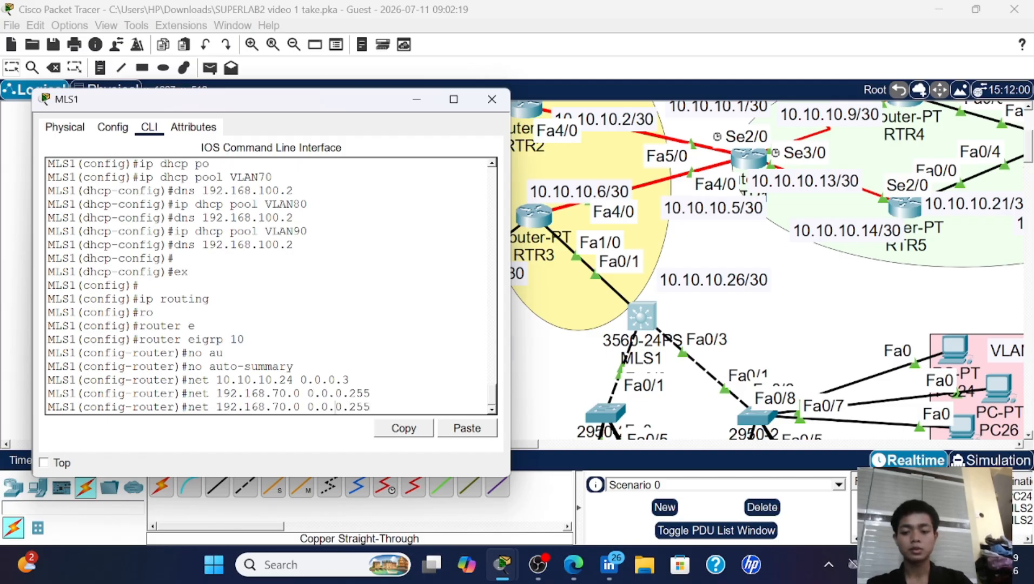
key("Left")
key("Left")
key("Left")
key("Left")
key("Left")
key("Left")
key("BackSpace")
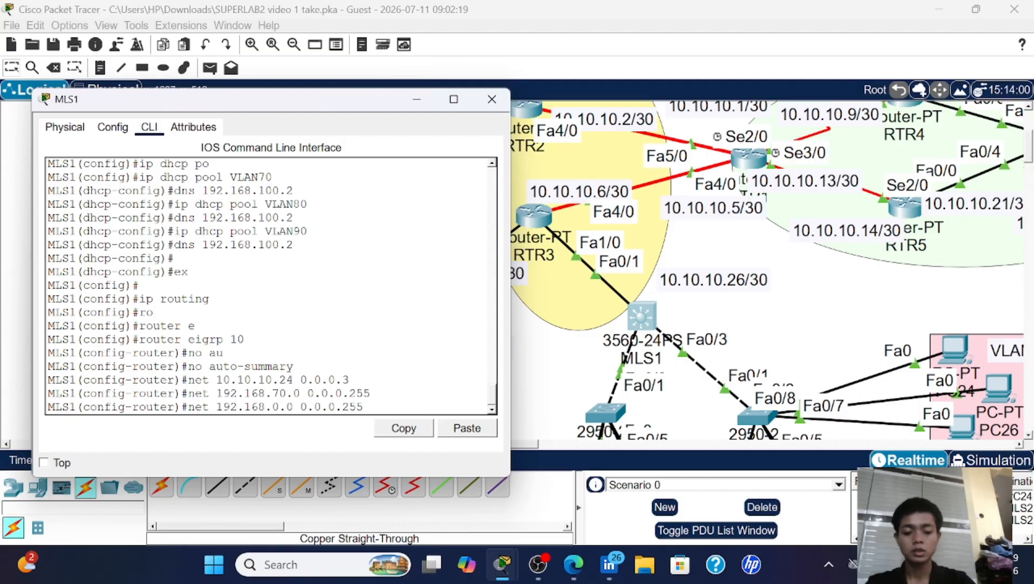
type("8")
key("Return")
key("Up")
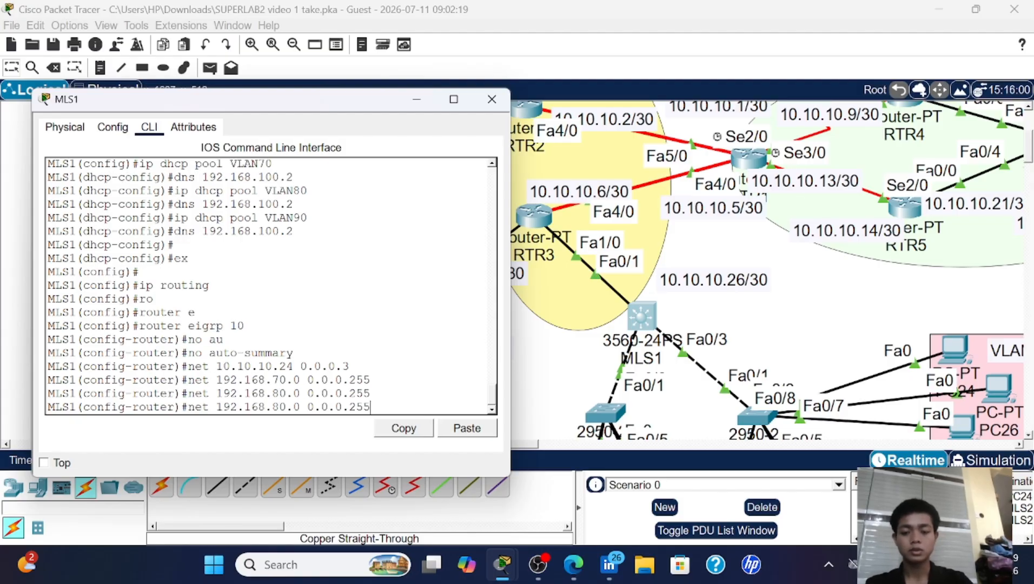
key("Left")
key("Left")
key("Left")
key("Left")
key("Left")
key("Left")
key("Left")
key("Left")
key("Left")
key("Left")
key("Left")
key("Left")
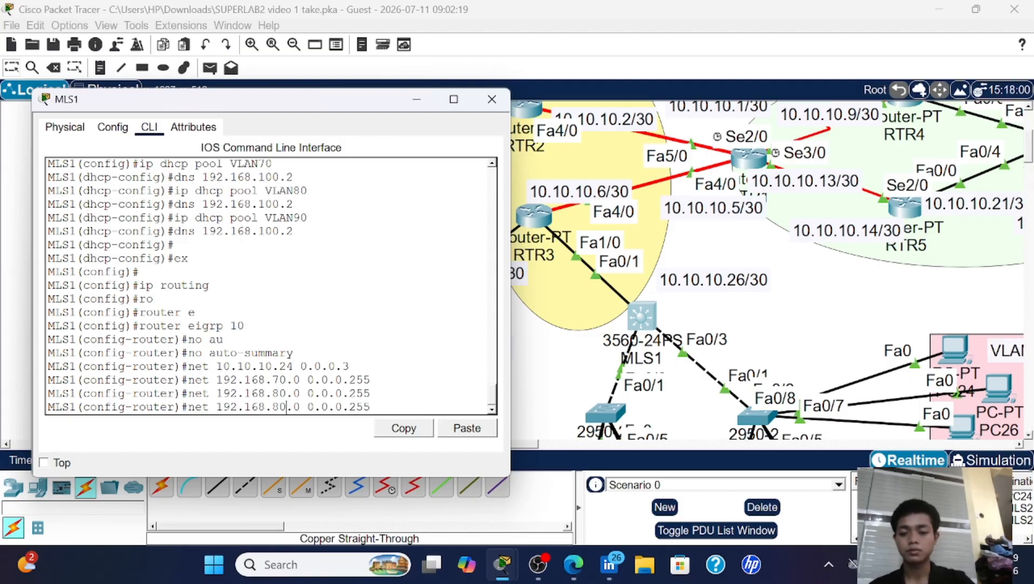
key("BackSpace")
type("9")
key("Return")
key("Return")
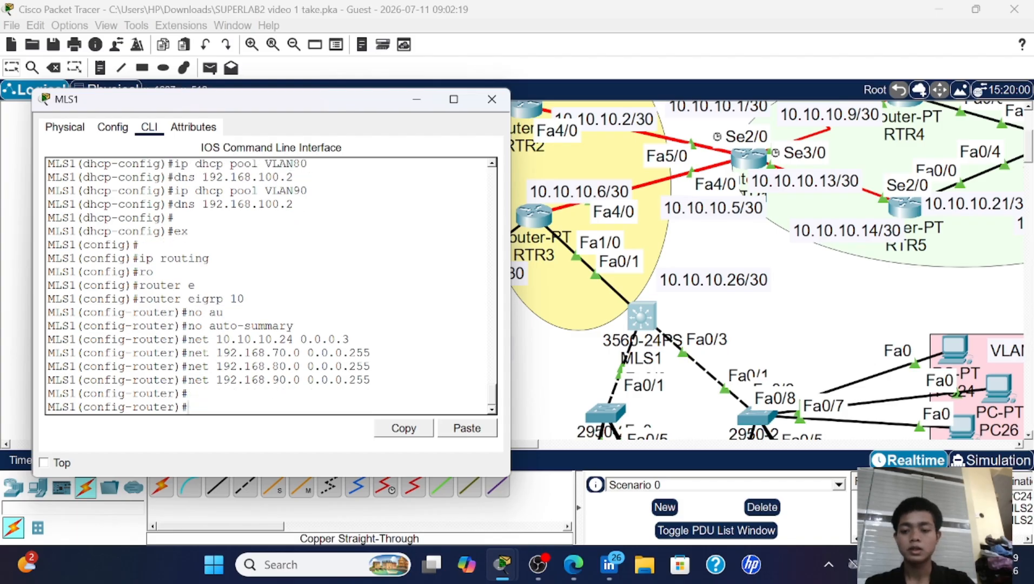
- Add 'network 10.10.10.24 0.0.0.3' to RTR3's EIGRP 10 process
left_click(492, 98)
scroll(610, 233, "up", 3)
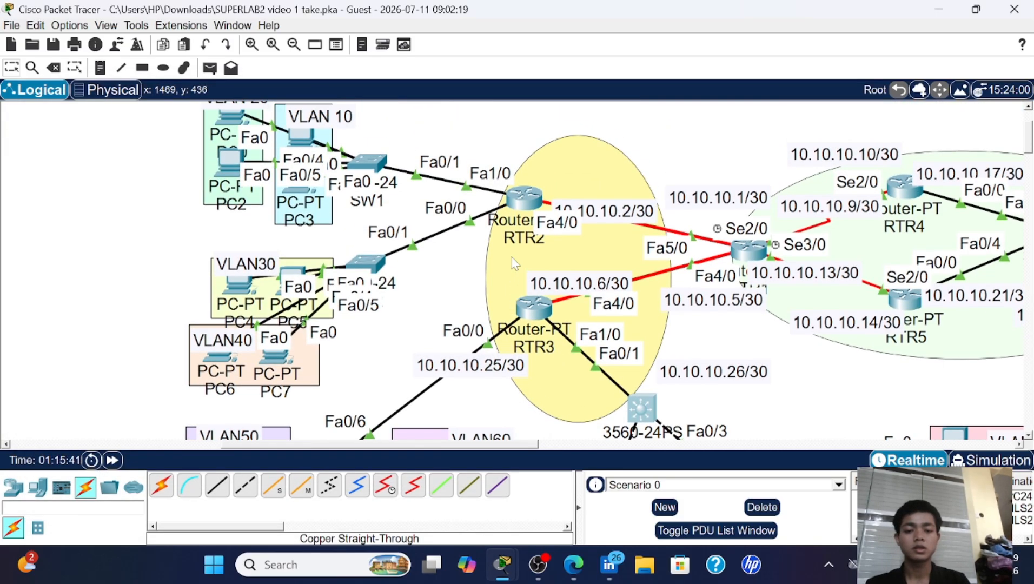
left_click(534, 313)
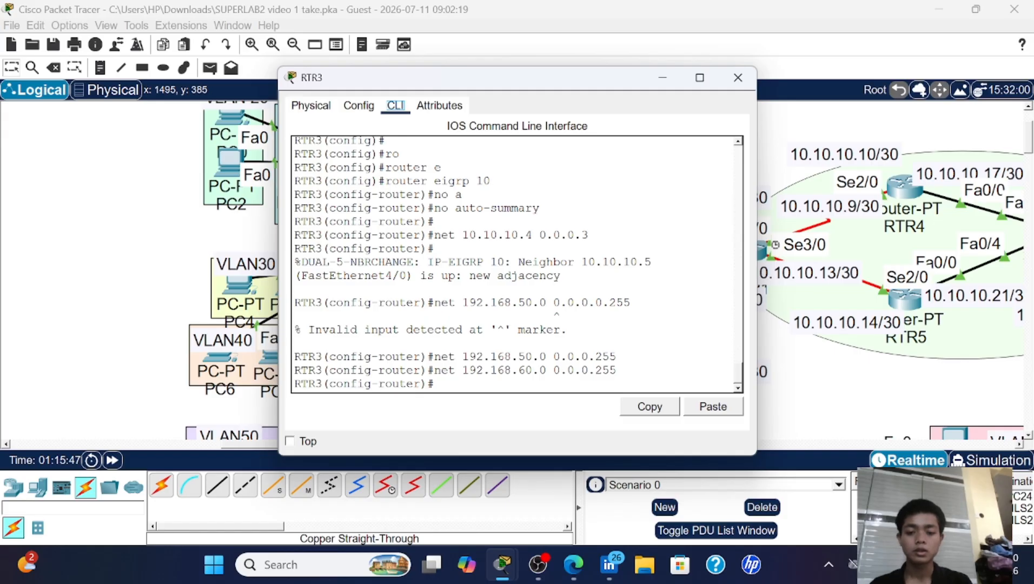
left_click_drag(566, 77, 297, 46)
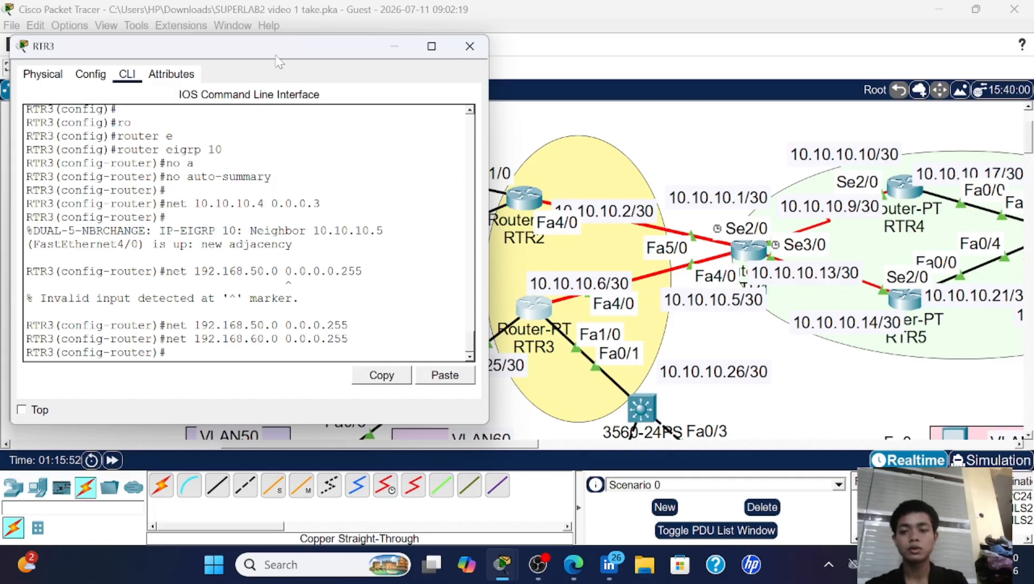
type("t ")
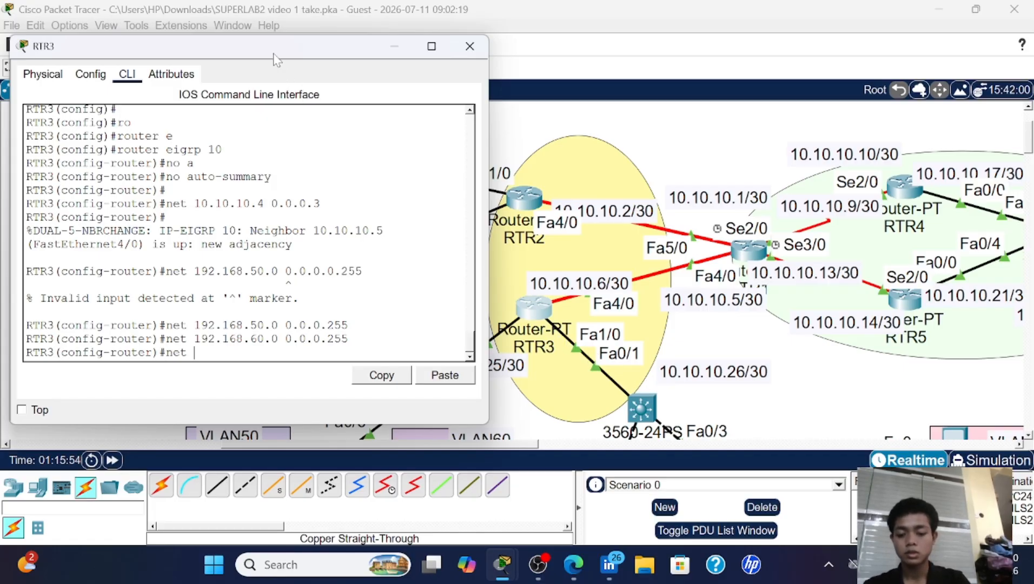
type("10.10.10")
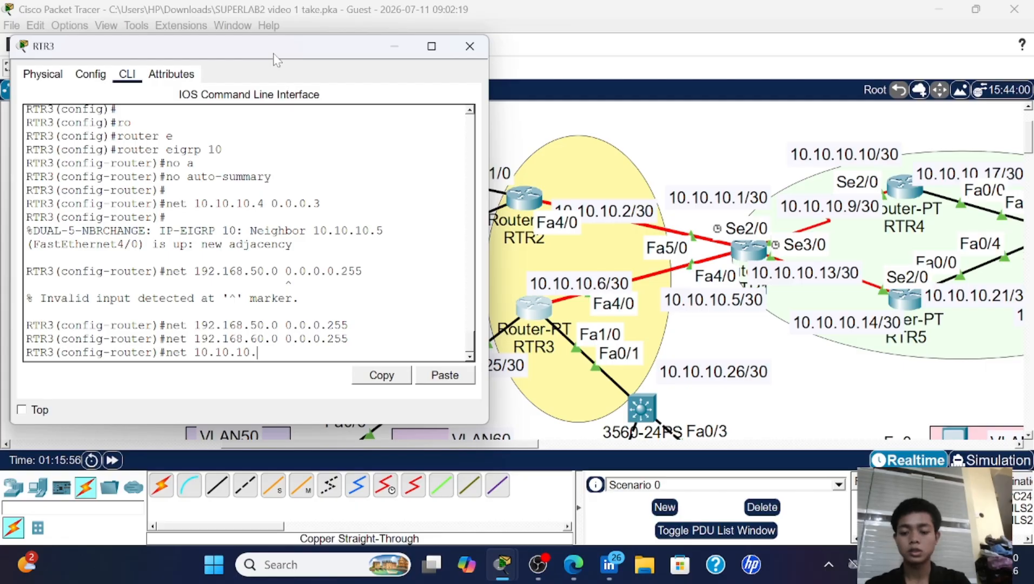
type(".24 0.0")
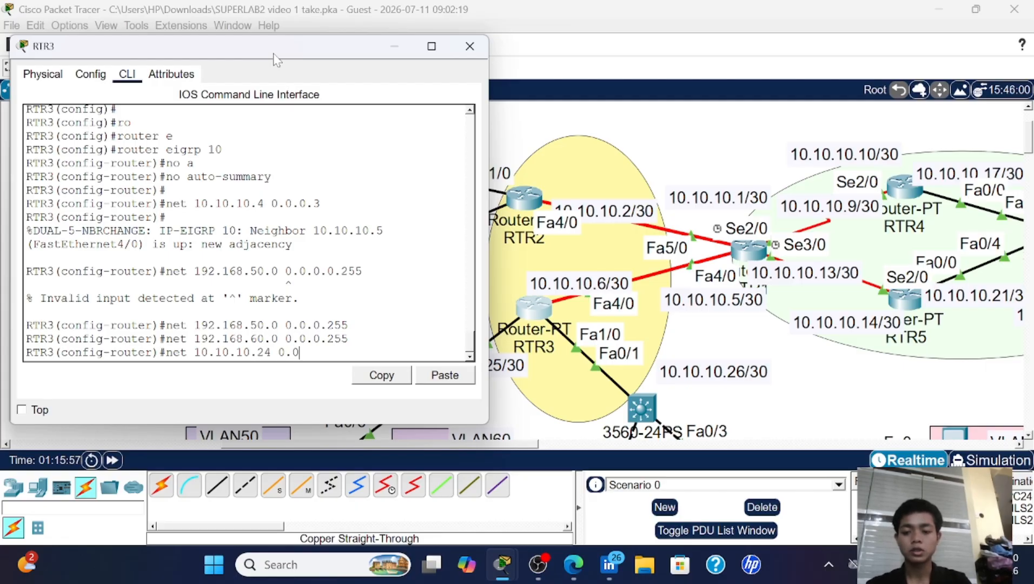
type(".0.3")
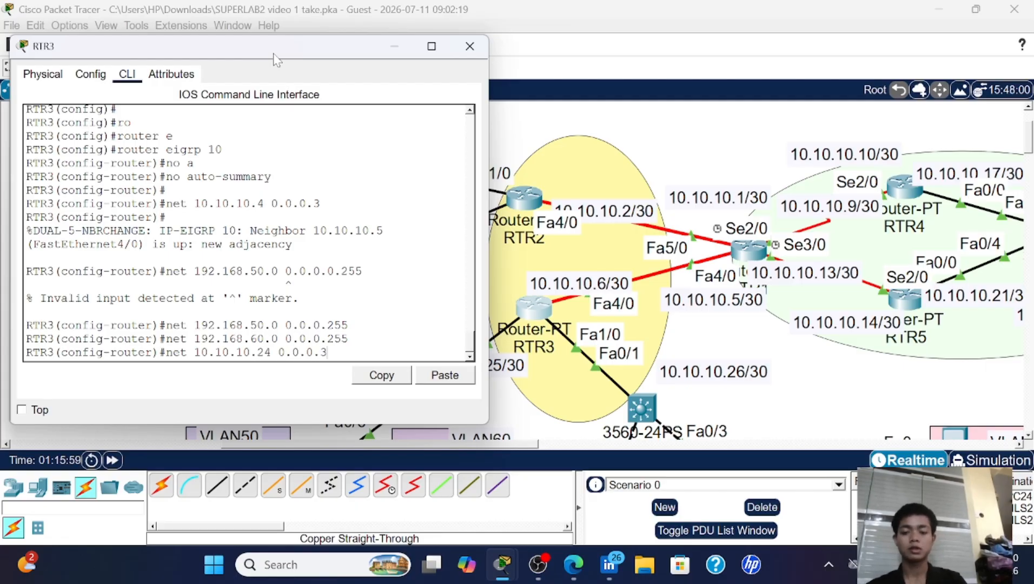
key("Return")
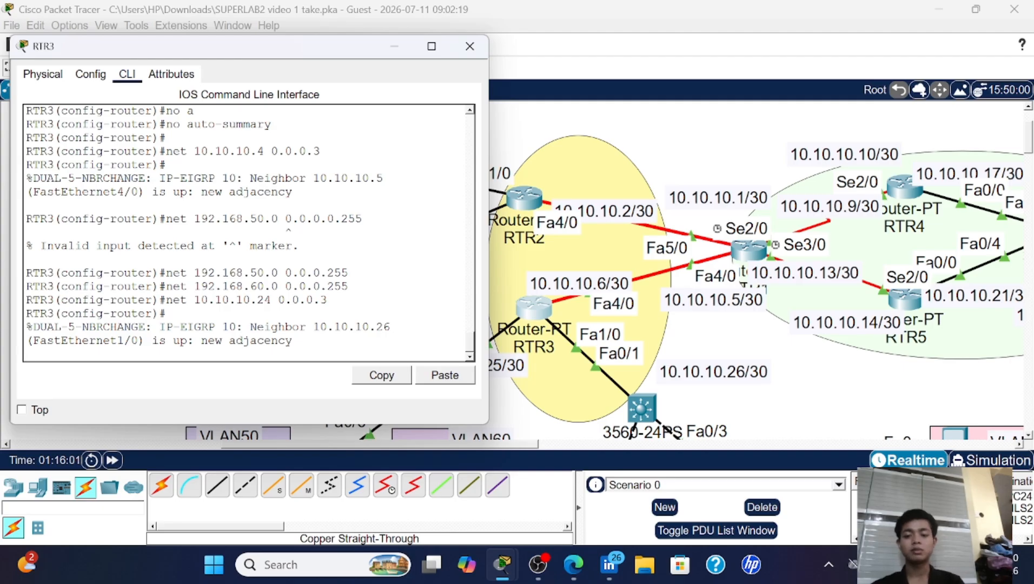
- Reread the Part 7 EIGRP verification checklist in the PT Activity instructions
left_click(469, 46)
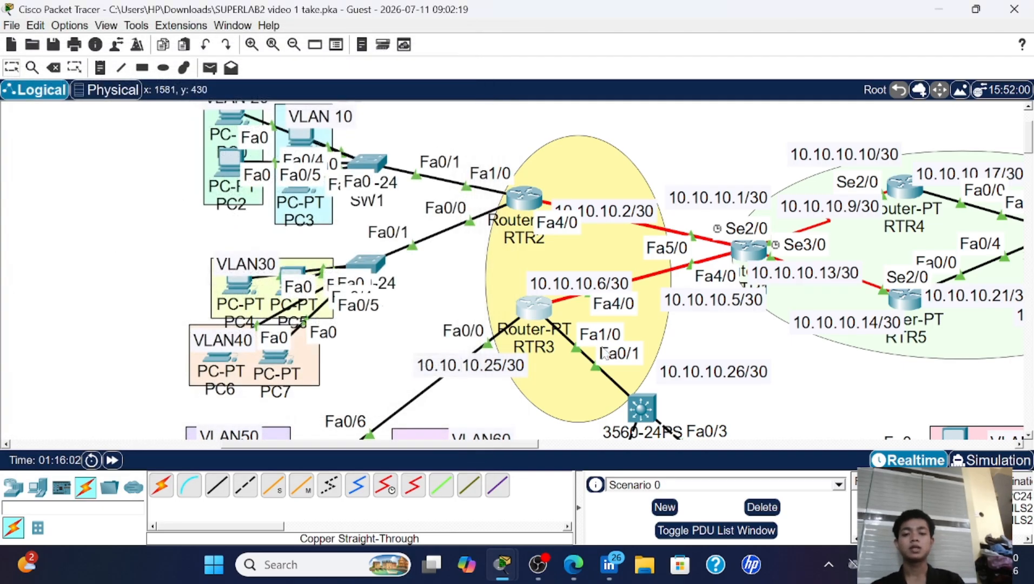
scroll(606, 354, "right", 5)
scroll(605, 354, "right", 2)
scroll(606, 354, "down", 3)
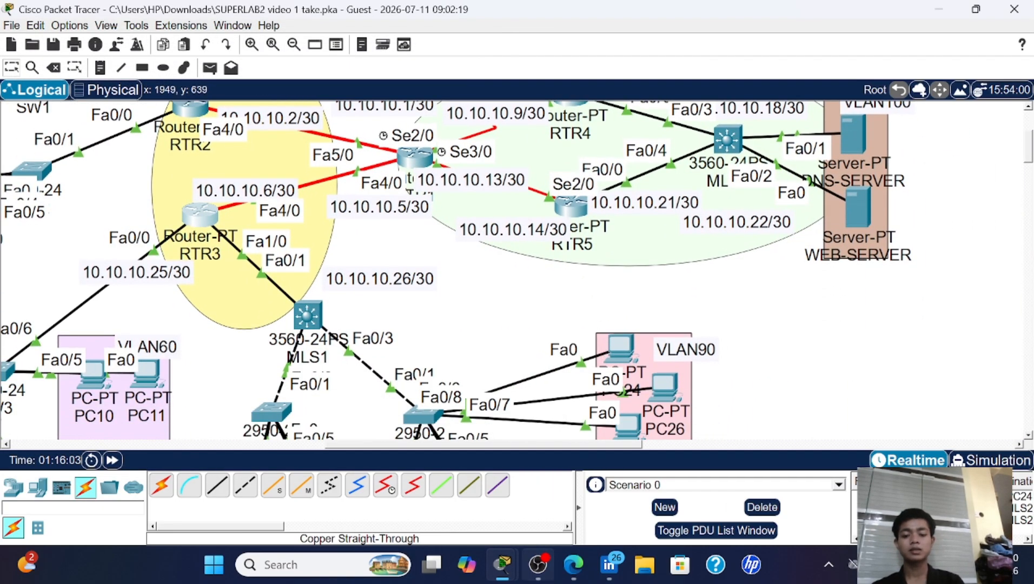
mouse_move(513, 576)
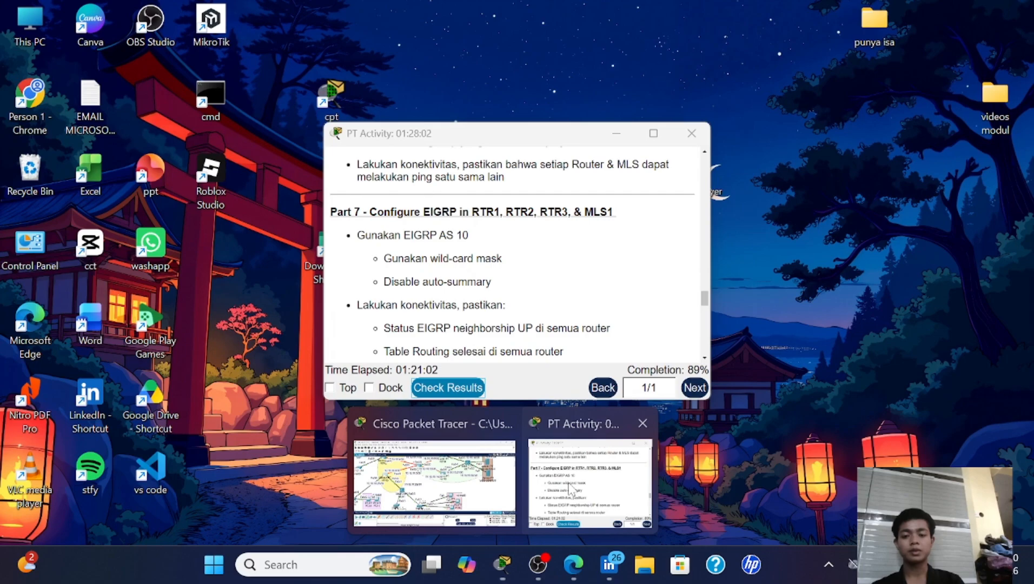
left_click(590, 522)
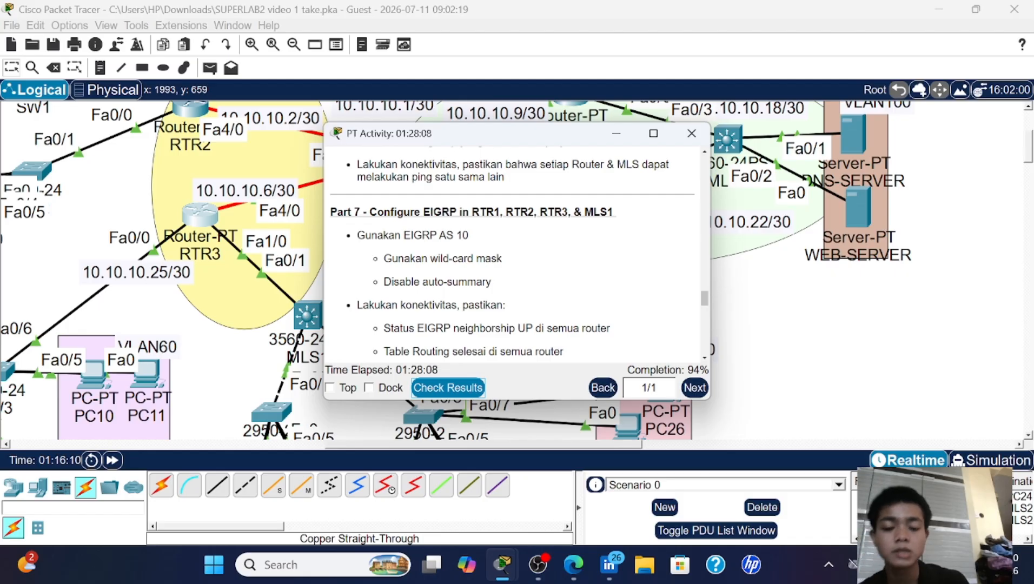
left_click(691, 133)
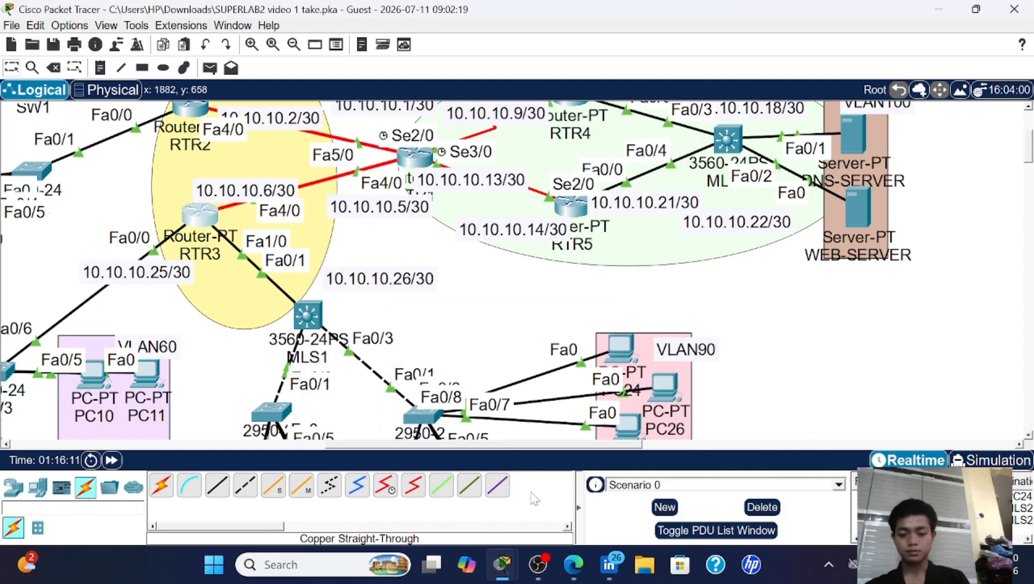
mouse_move(502, 564)
left_click(584, 427)
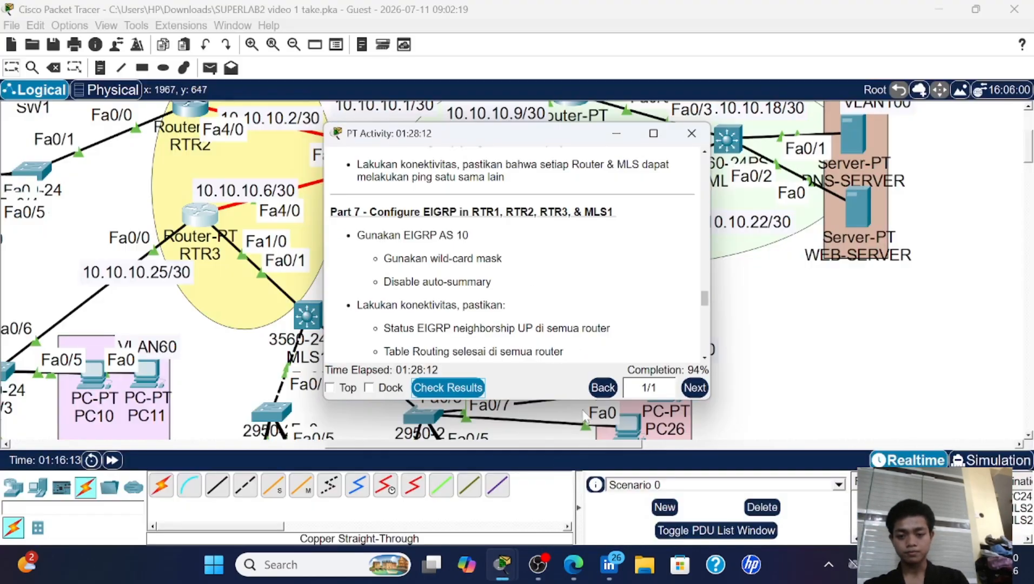
scroll(490, 351, "down", 1)
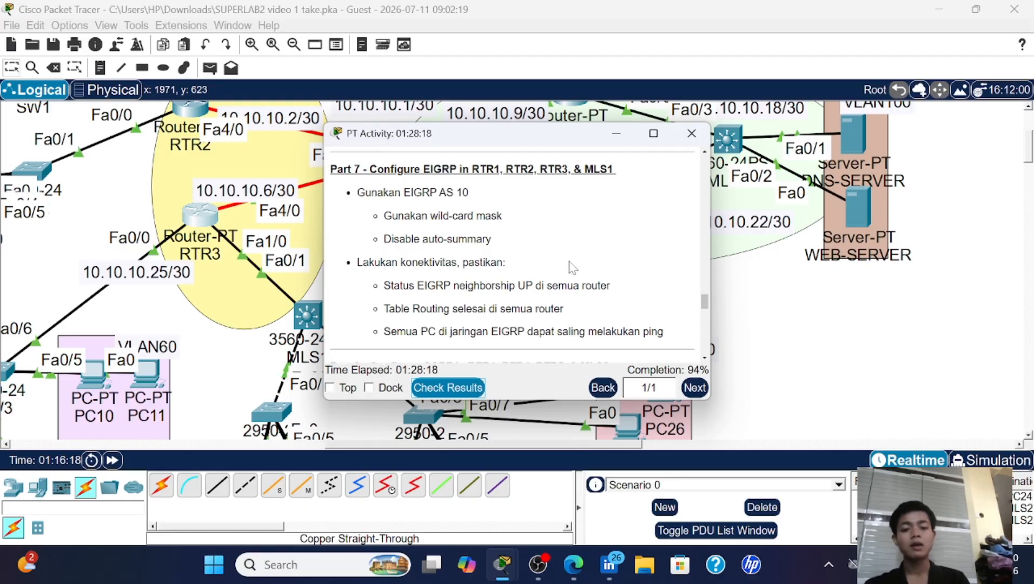
left_click(690, 135)
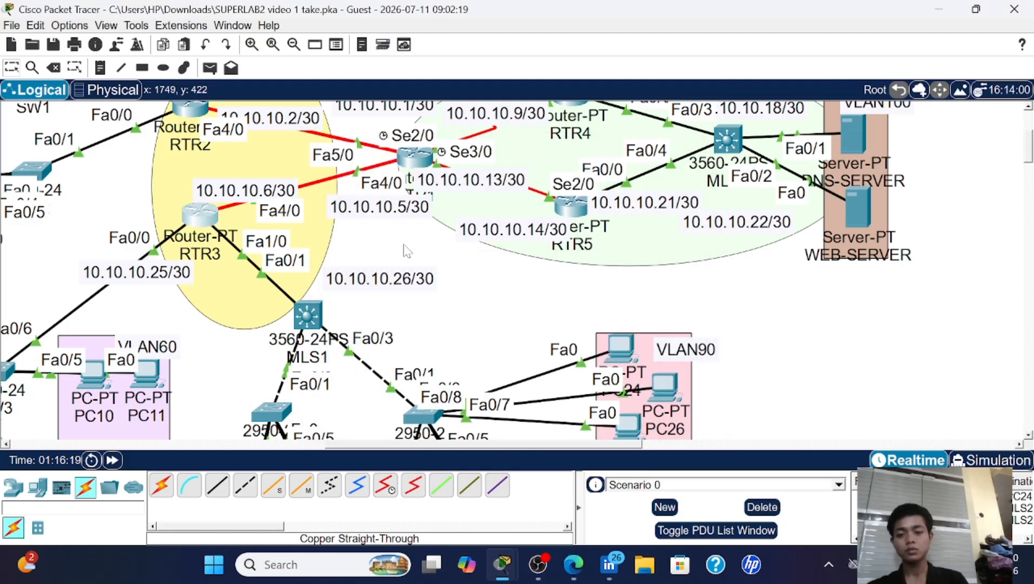
- Run 'do sh ip eig neig' on MLS1 to confirm neighbor 10.10.10.25 on Fa0/1
left_click(308, 319)
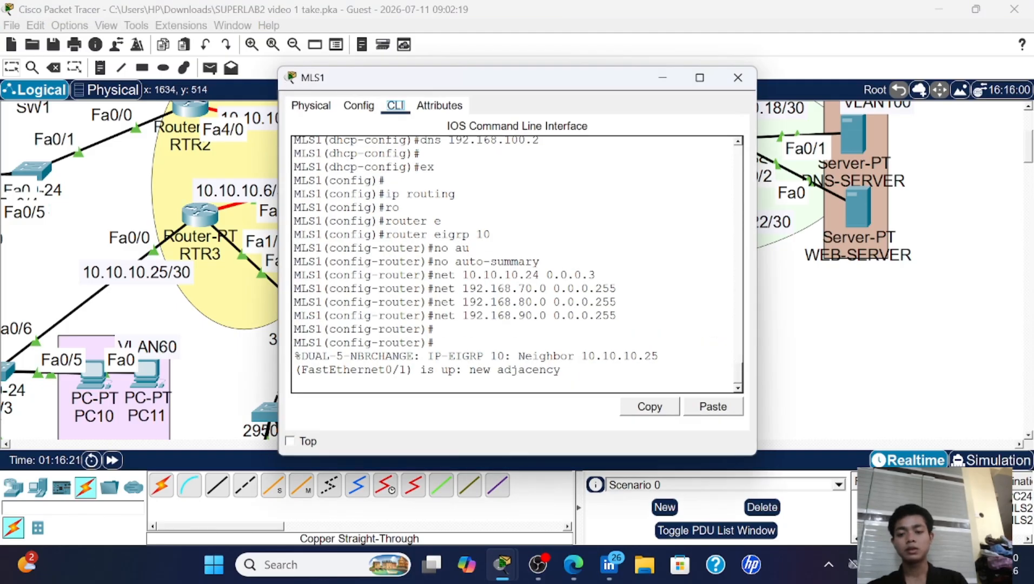
key("Return")
key("Return")
key("Return")
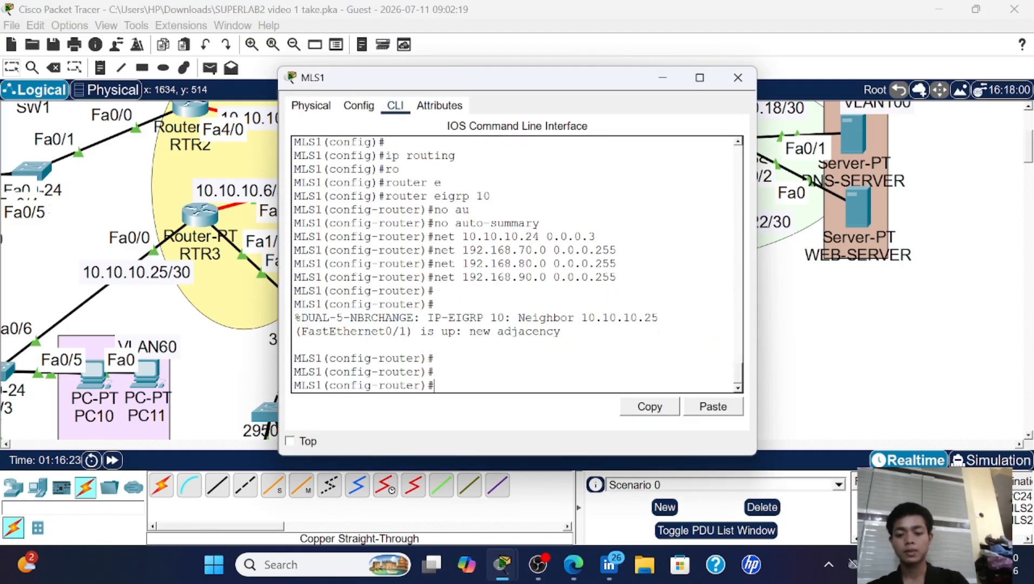
type("ex")
key("Return")
key("Return")
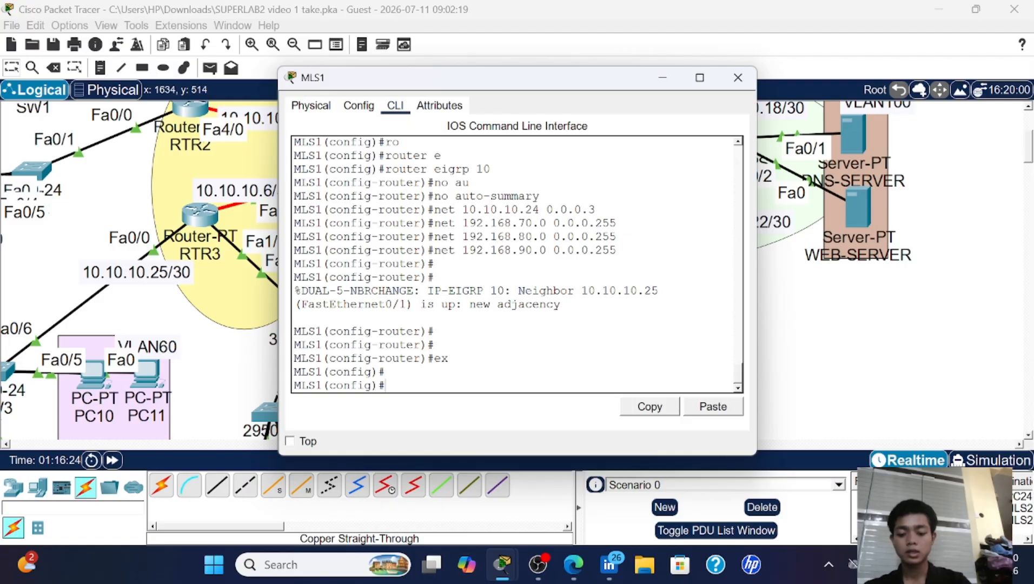
type("do sh ")
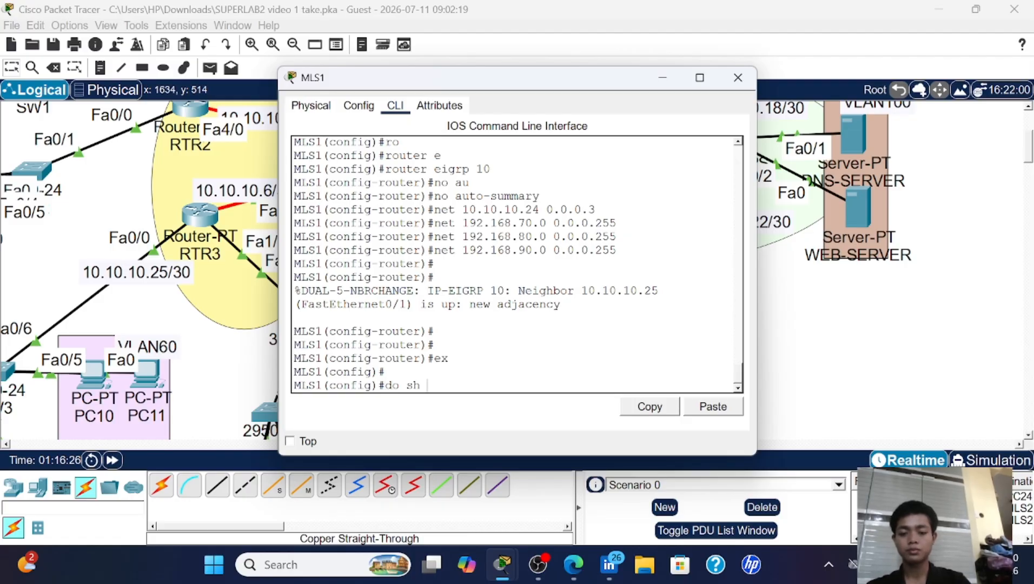
type("ip ei")
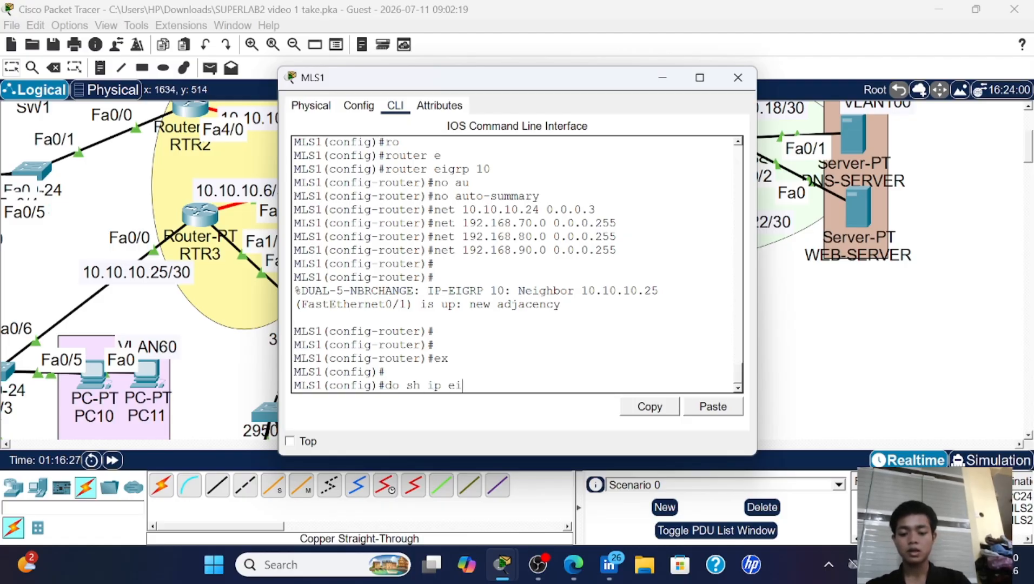
type("g ne")
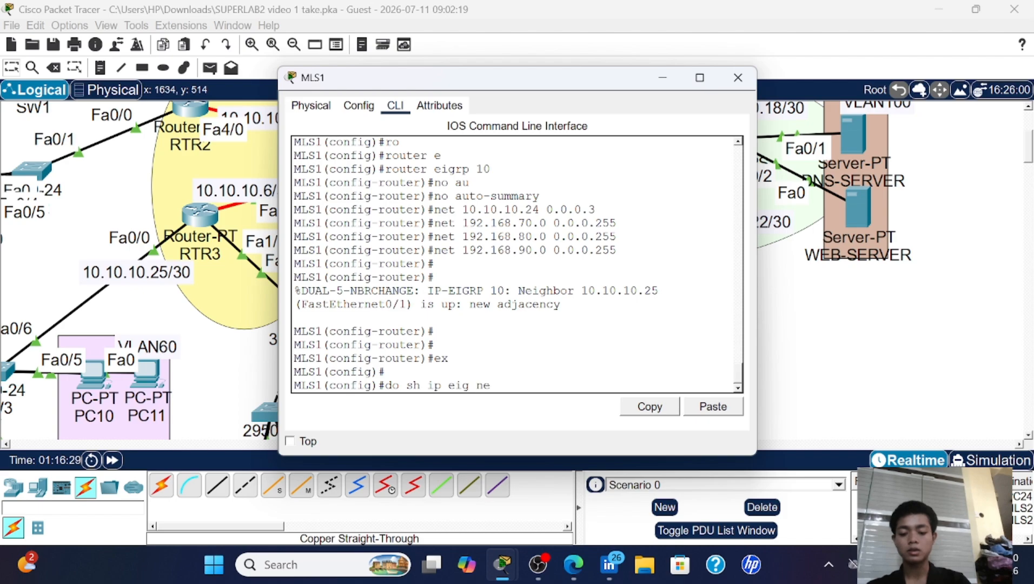
type("ig")
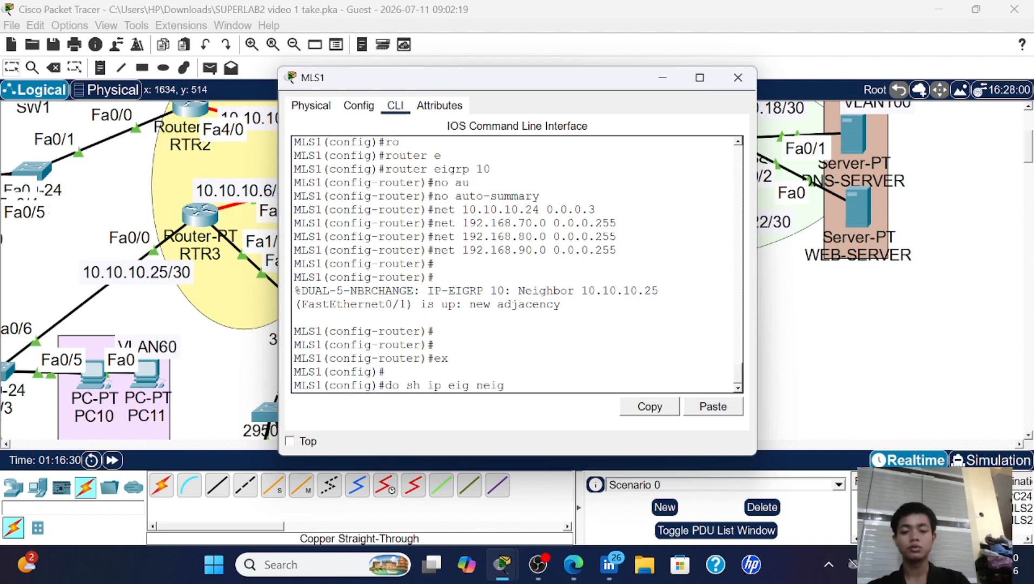
key("Return")
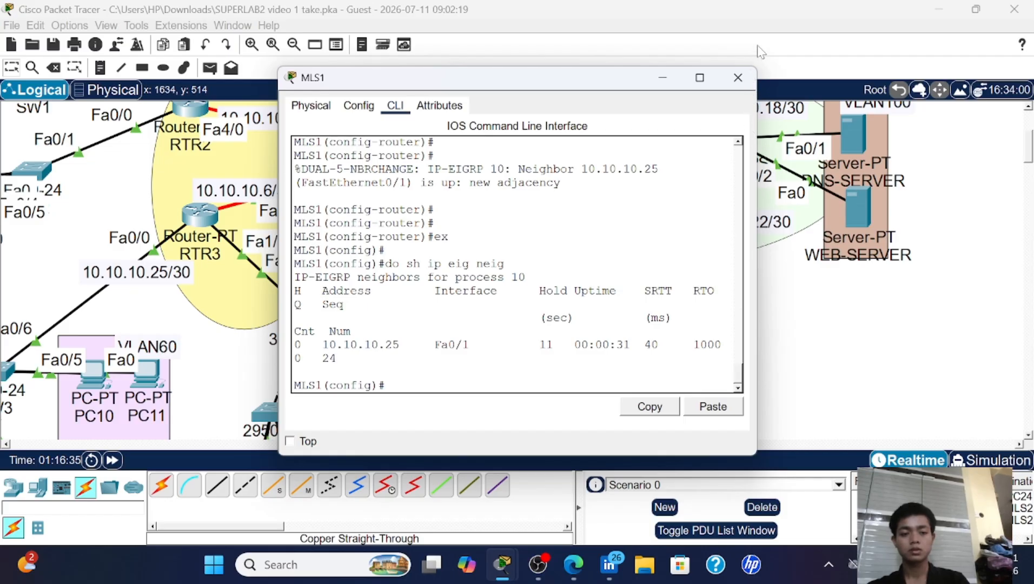
left_click_drag(754, 221, 876, 247)
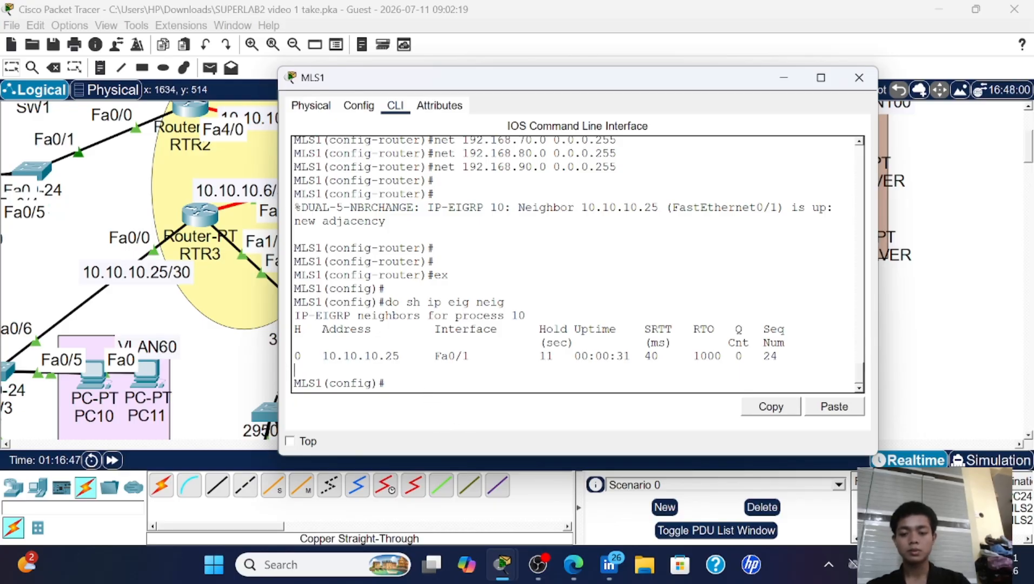
- Review MLS1's routing table for EIGRP routes to 192.168.10–60 via 10.10.10.25
type("dp")
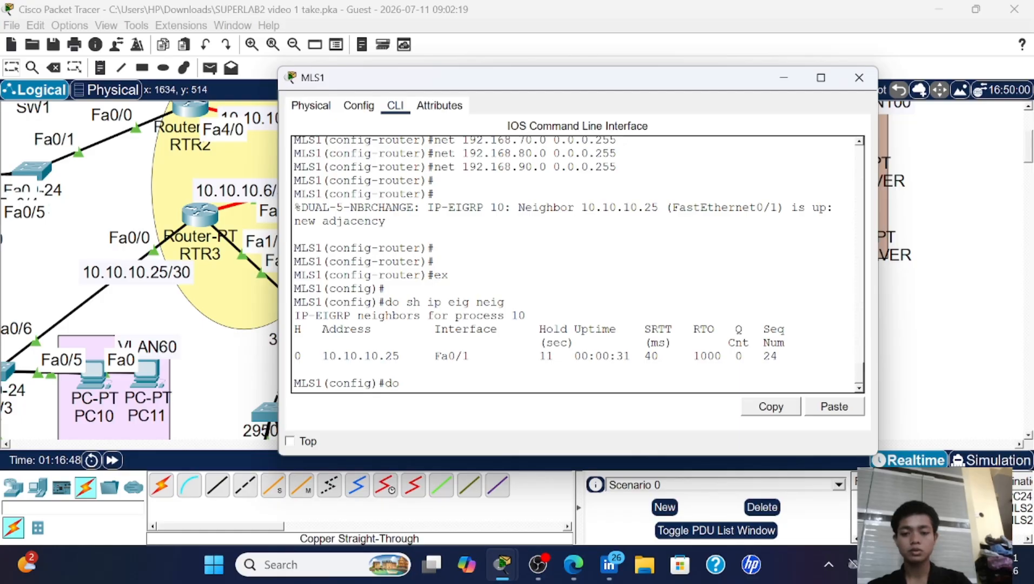
type(" sh ip r")
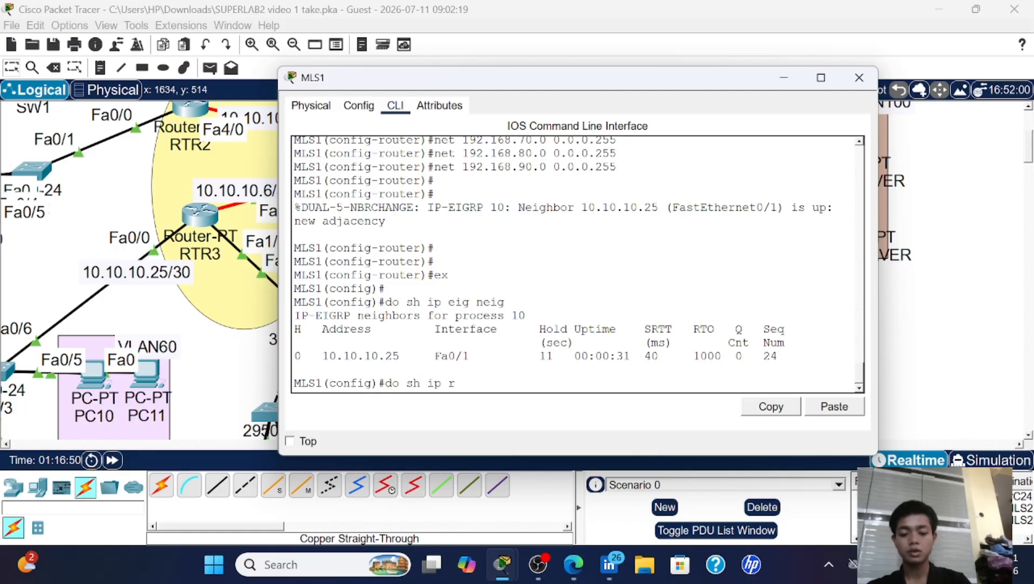
type("oute")
key("Return")
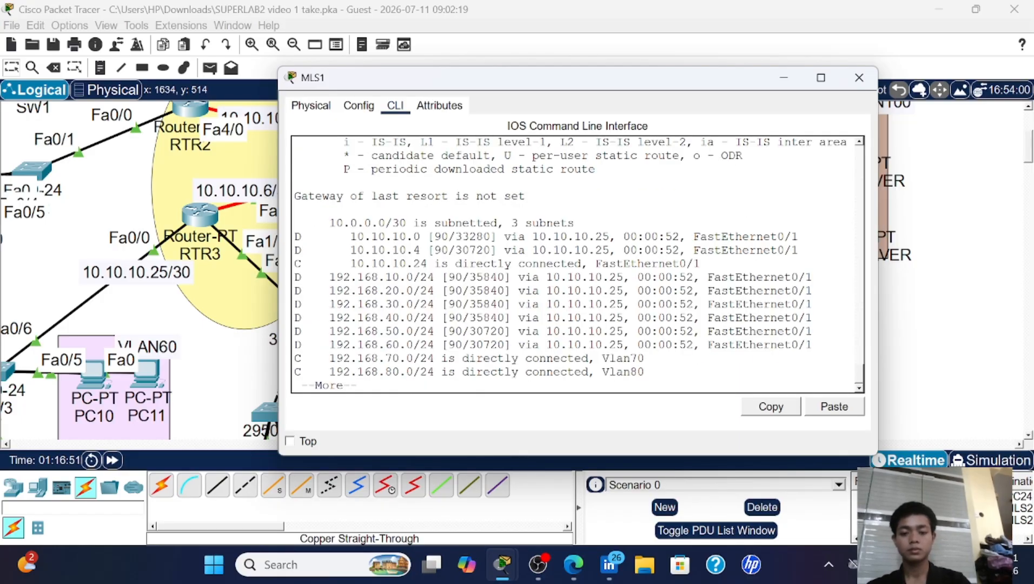
key("space")
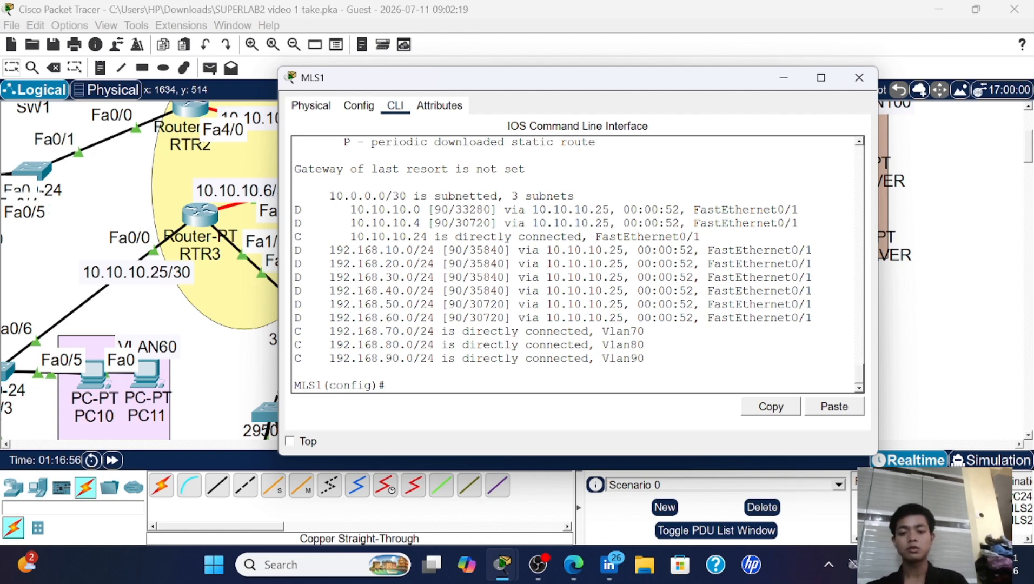
scroll(578, 264, "up", 1)
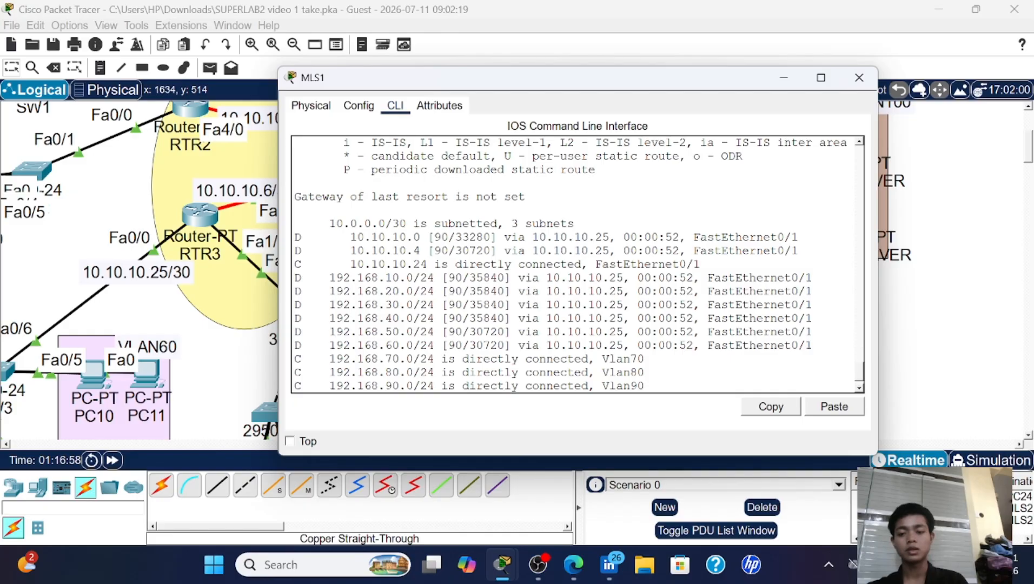
scroll(577, 265, "up", 2)
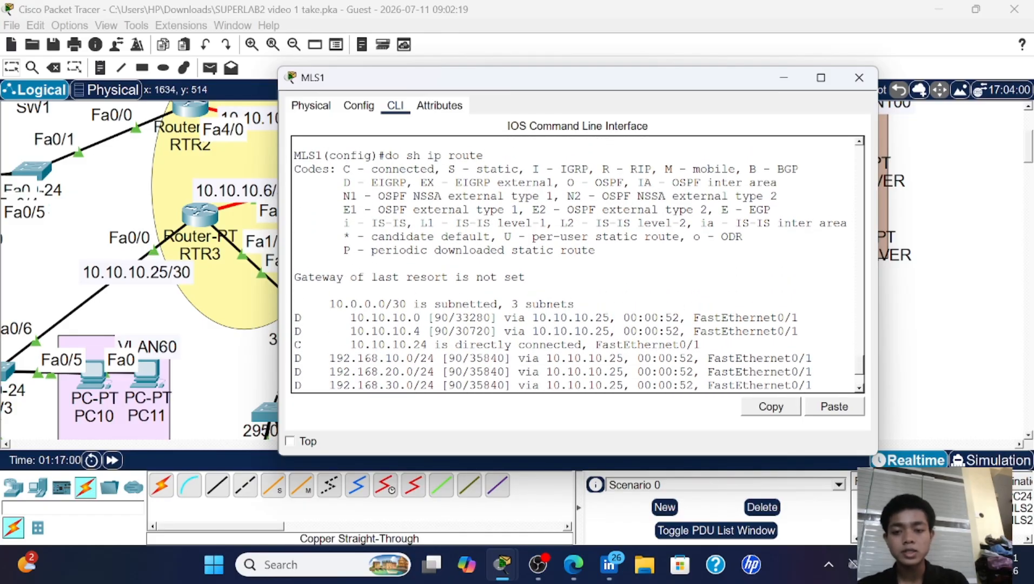
scroll(577, 264, "down", 3)
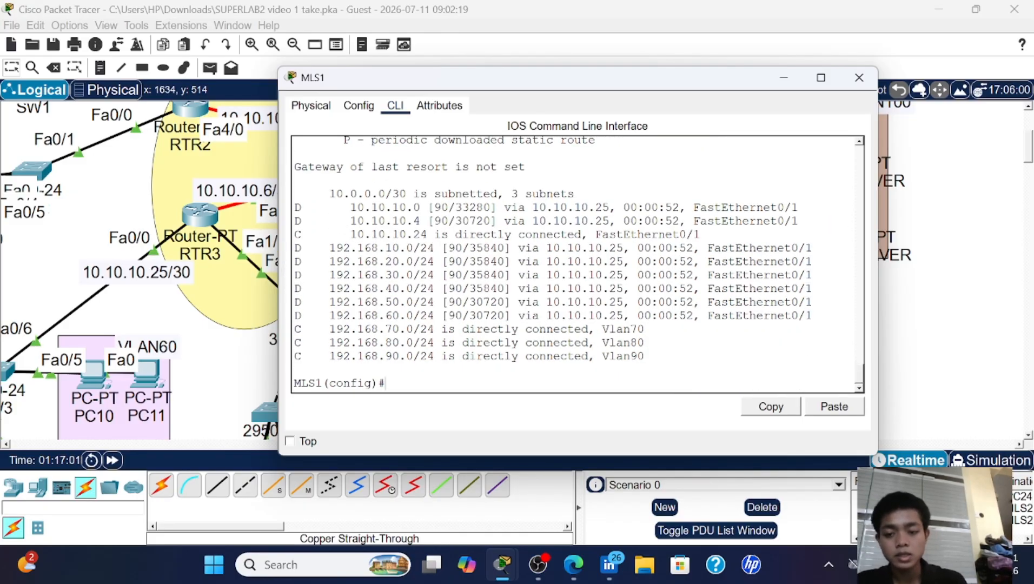
scroll(577, 264, "up", 2)
scroll(577, 264, "up", 1)
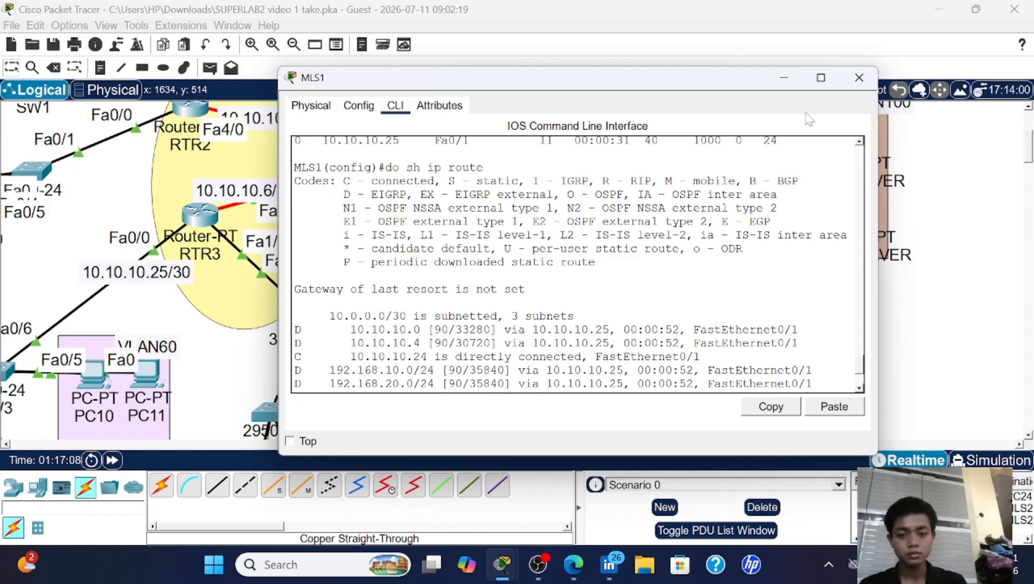
left_click(848, 81)
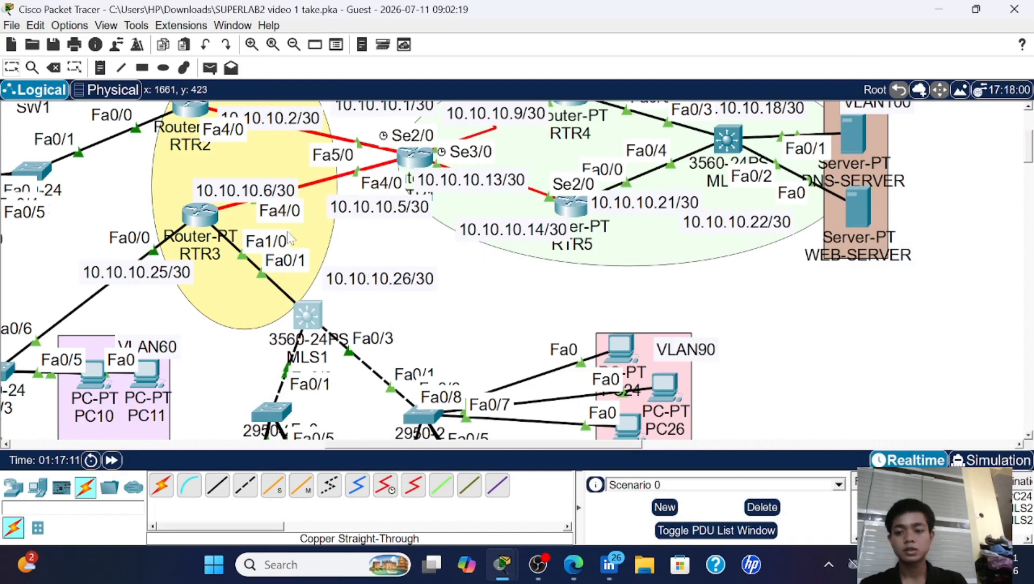
- Run 'do sh ip eig neig' on RTR3, showing neighbors 10.10.10.5 and 10.10.10.26
left_click(207, 216)
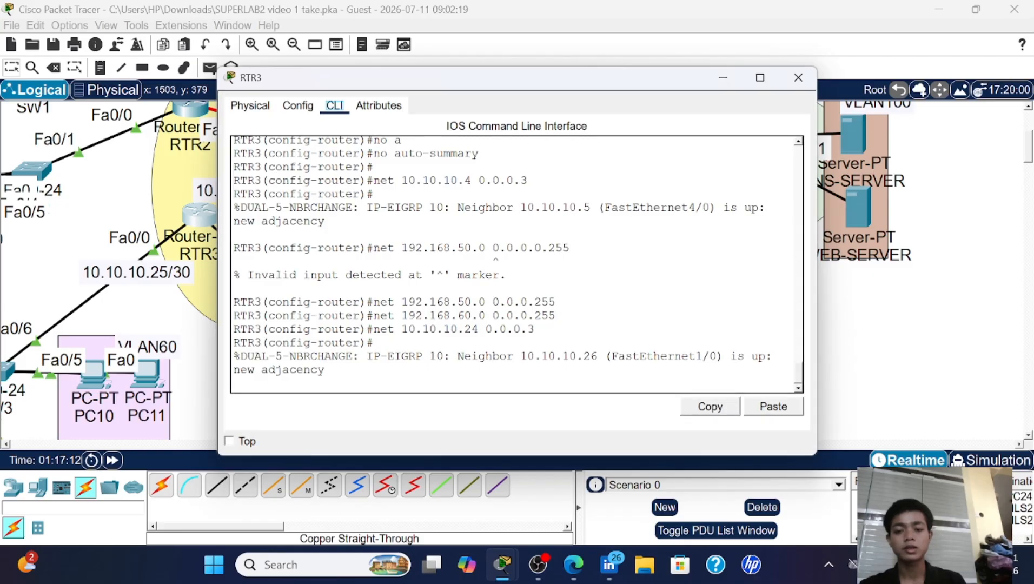
key("Return")
key("Return")
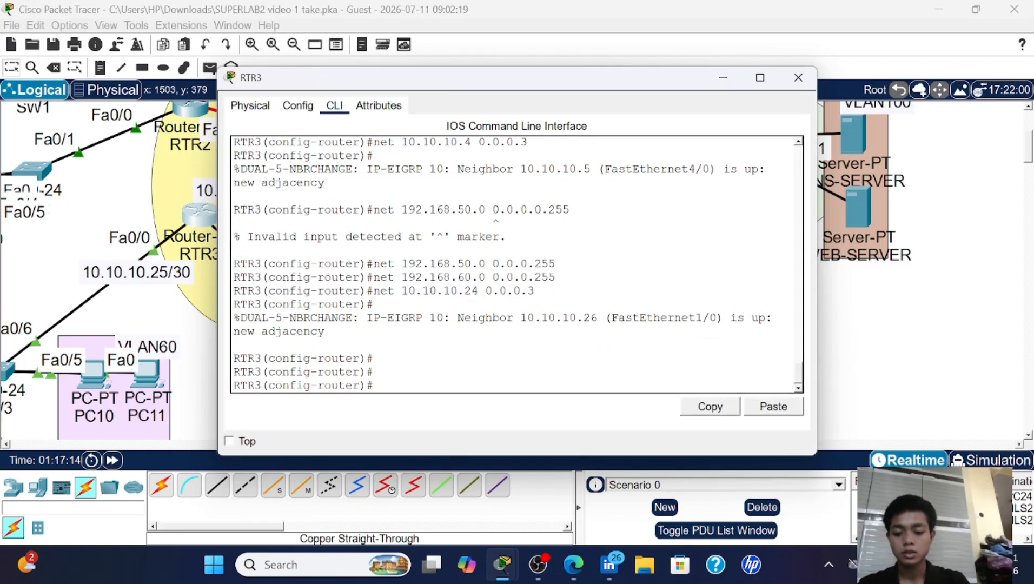
type("do sh ")
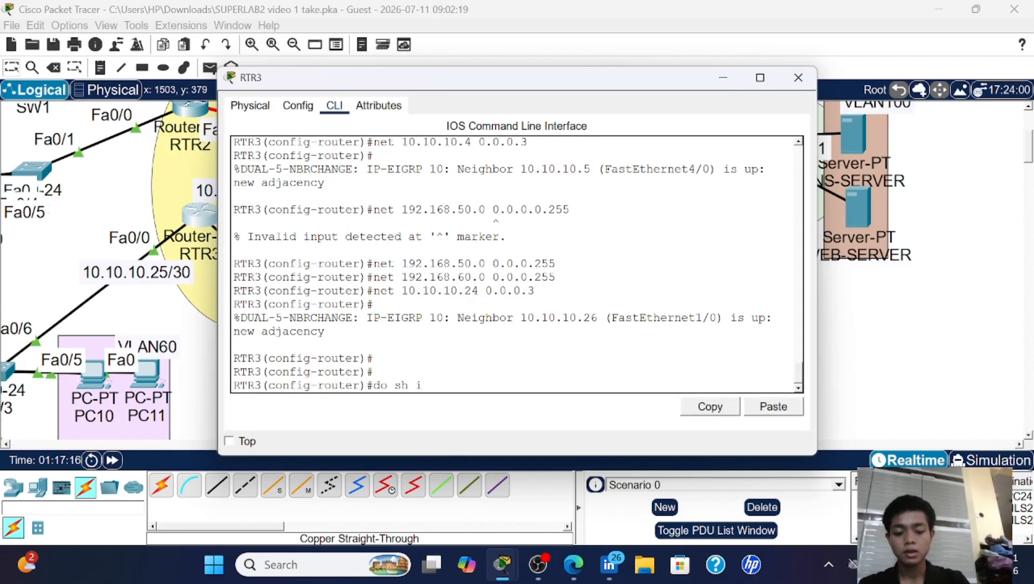
type("ip eig nei")
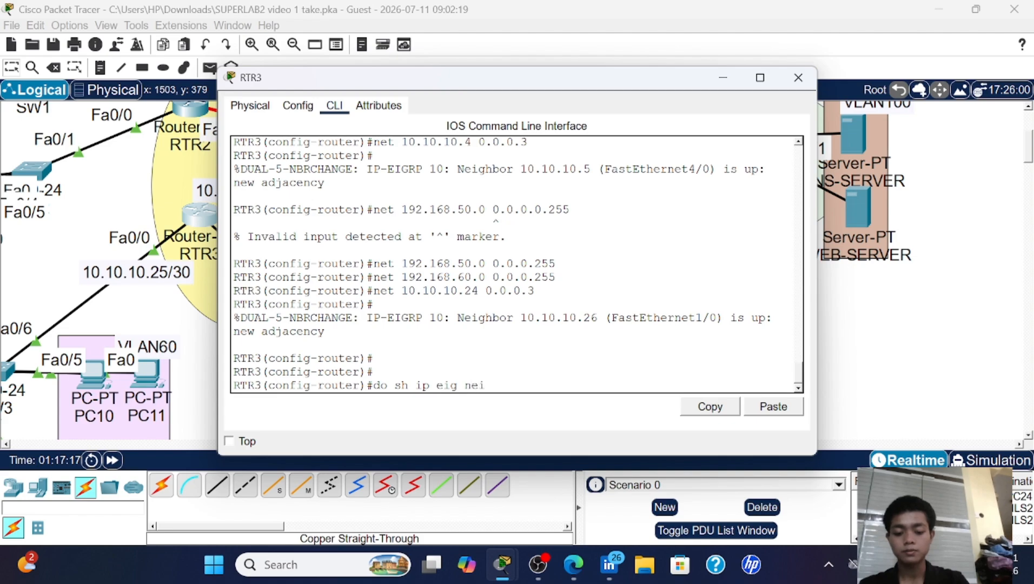
type("g")
key("Return")
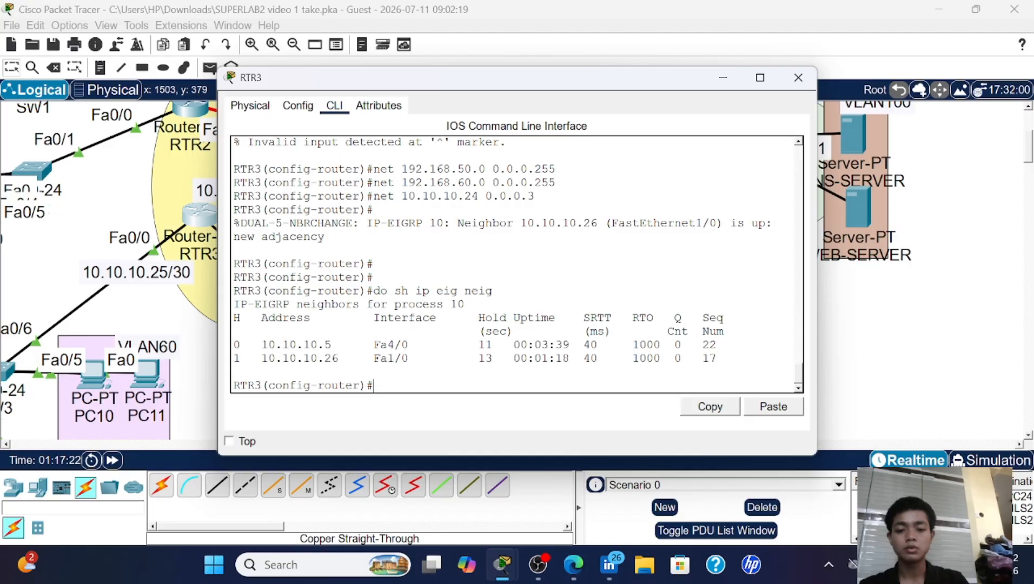
left_click_drag(528, 76, 777, 146)
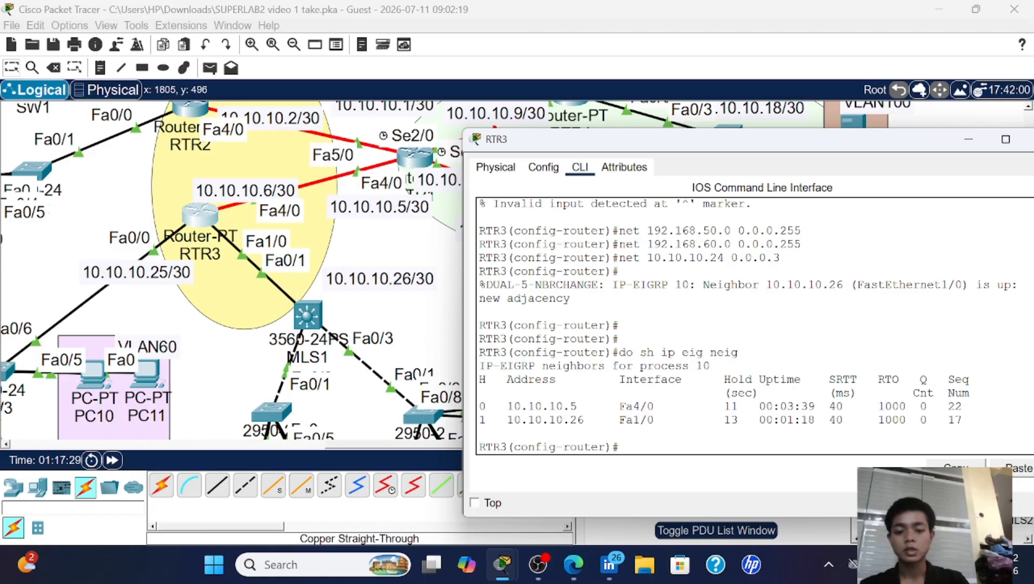
- Review RTR3's routing table: EIGRP routes to 192.168.10–40 via 10.10.10.5 and 70–90 via 10.10.10.26
type("do ")
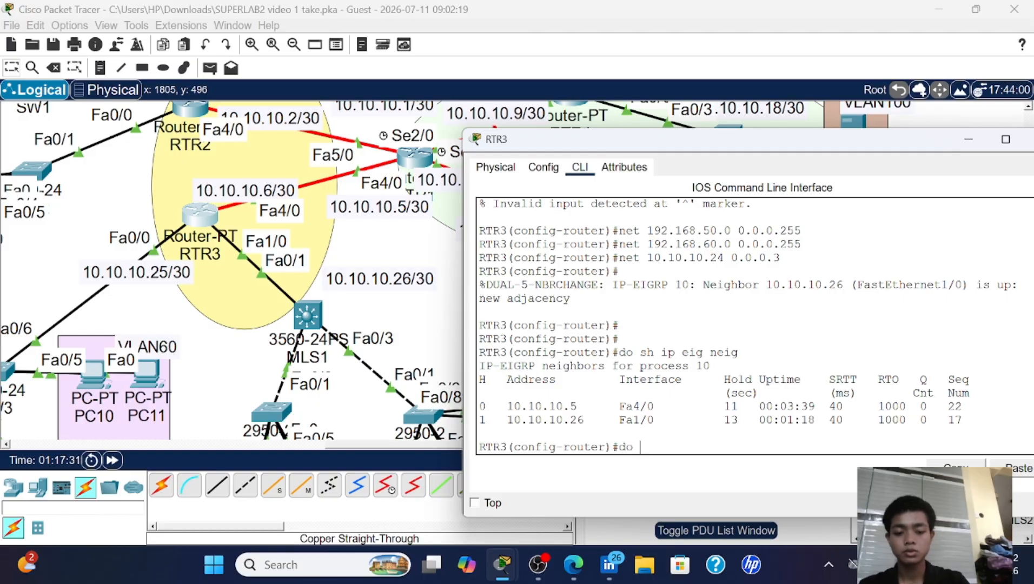
type("sh ip ro")
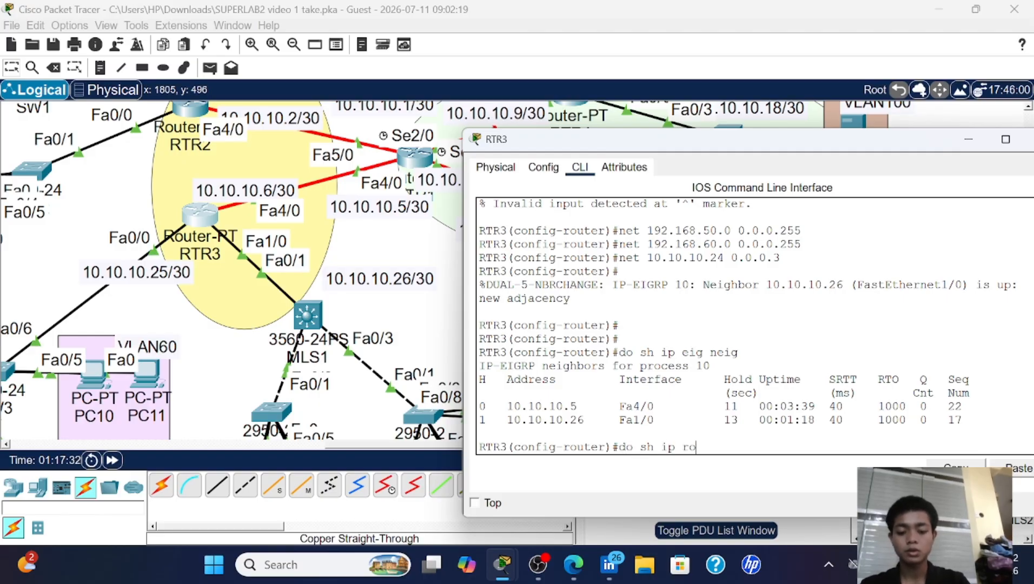
type("ute")
key("Return")
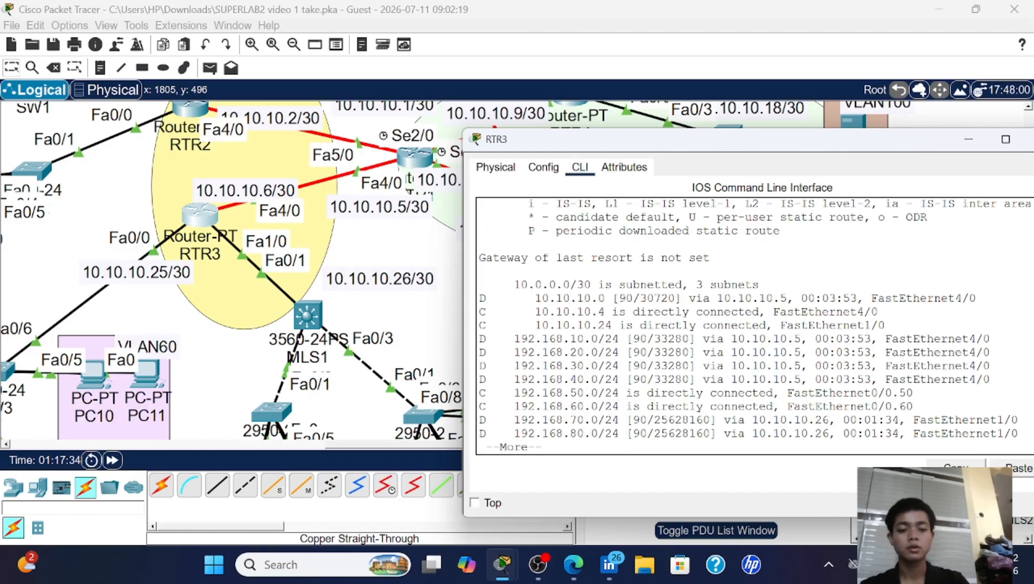
key("Return")
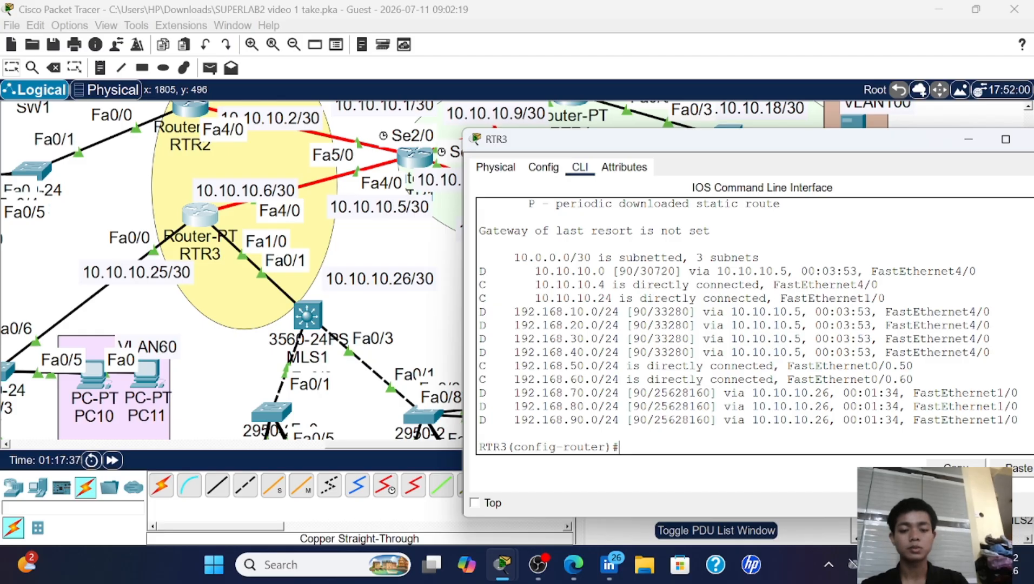
scroll(755, 324, "up", 3)
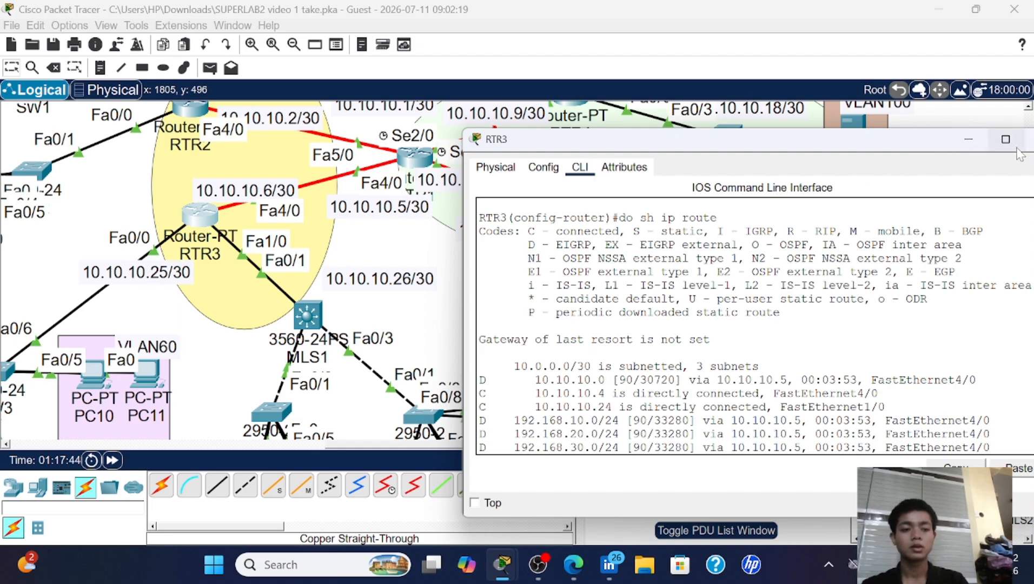
left_click(1030, 139)
scroll(345, 303, "up", 2)
- Check RTR2's EIGRP neighbors with 'do sh ip eig neig', confirming 10.10.10.1 is up
scroll(345, 303, "up", 1)
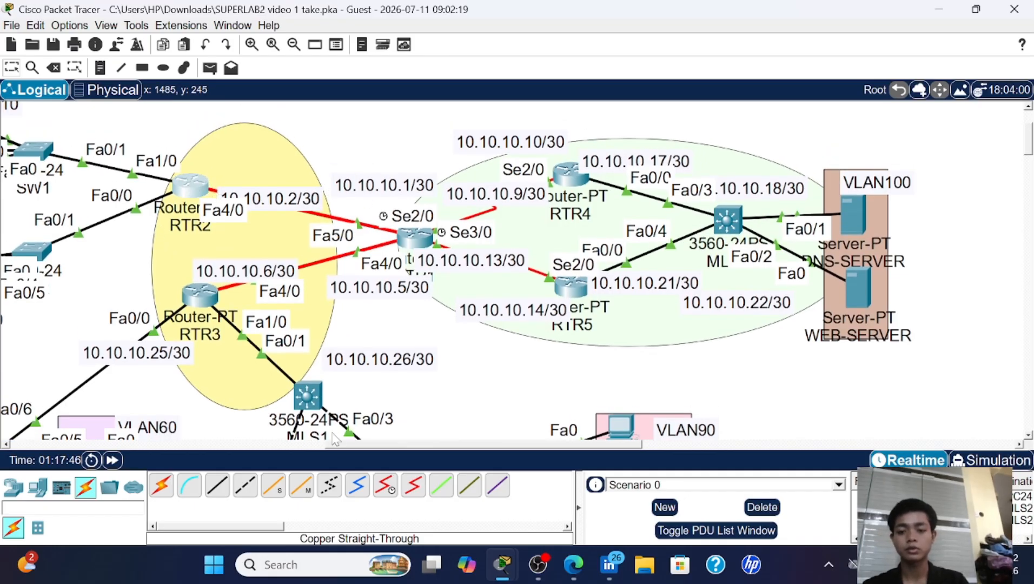
left_click(190, 185)
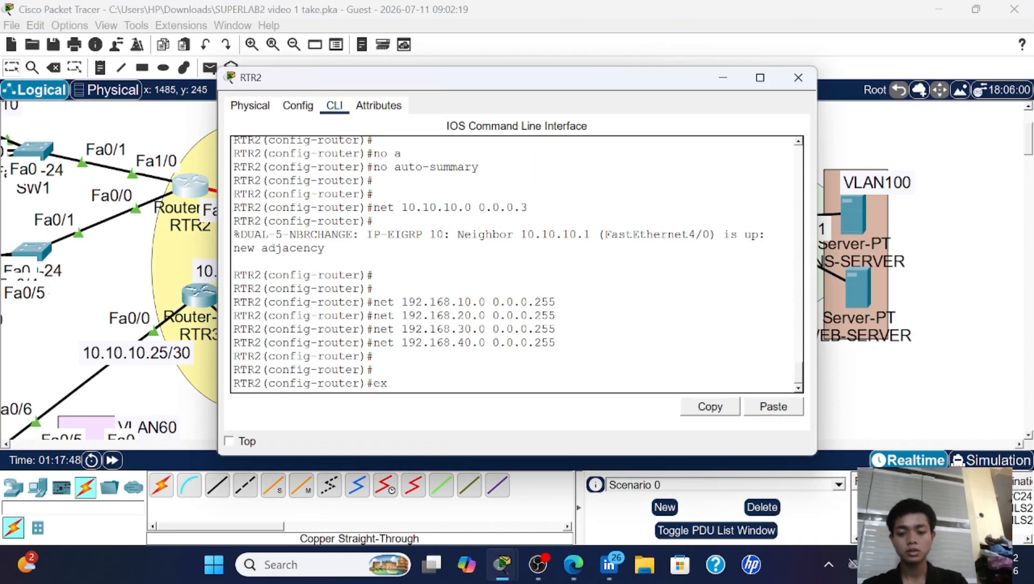
type("ex")
key("Return")
type("do sh ")
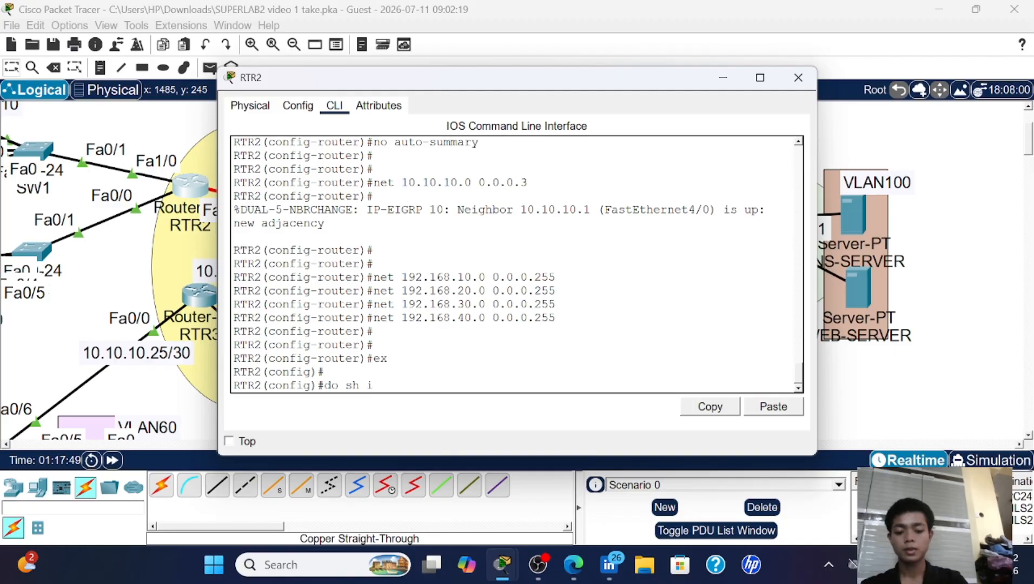
type("ip e")
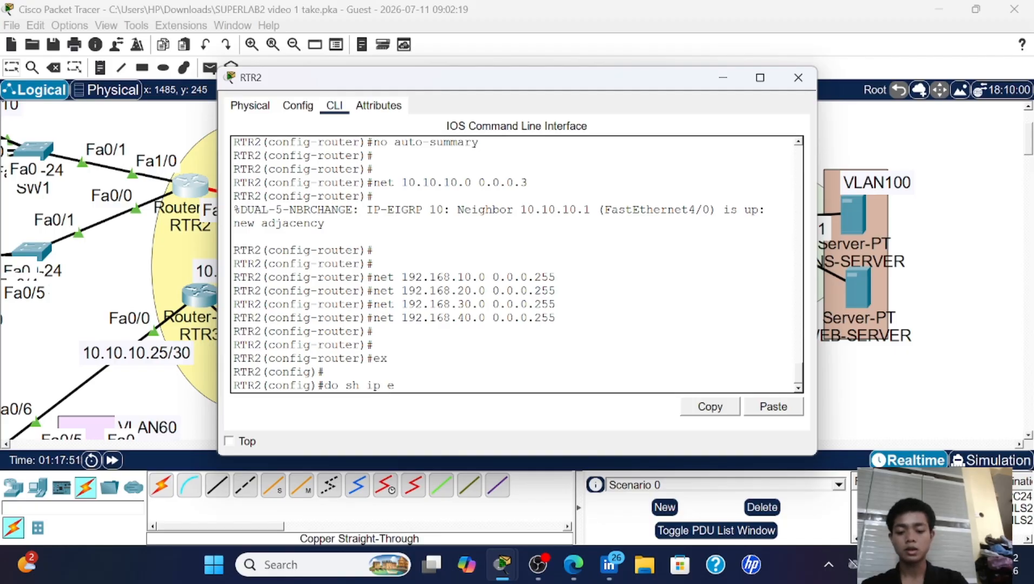
type("ig nei")
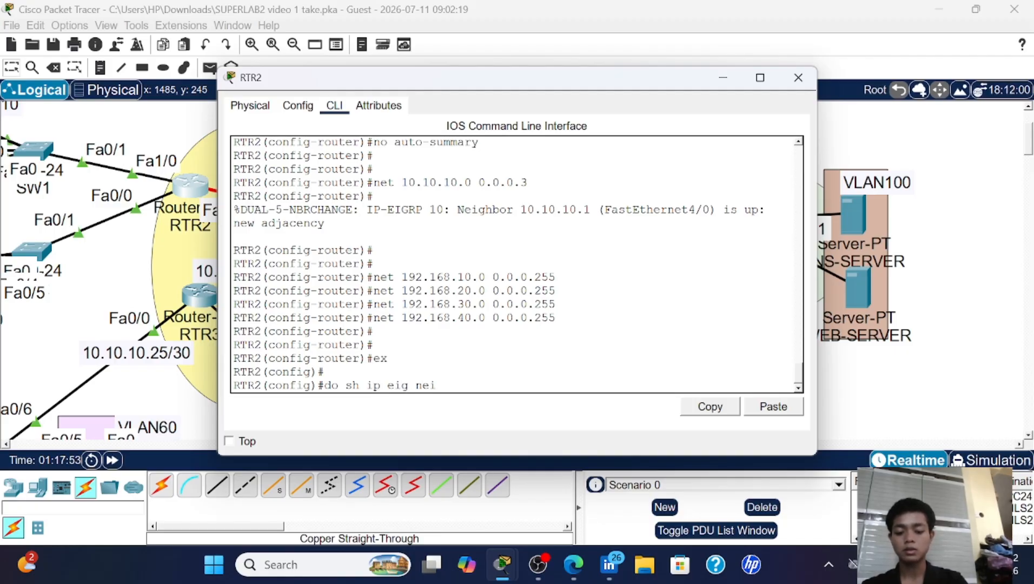
type("g")
key("Return")
key("Return")
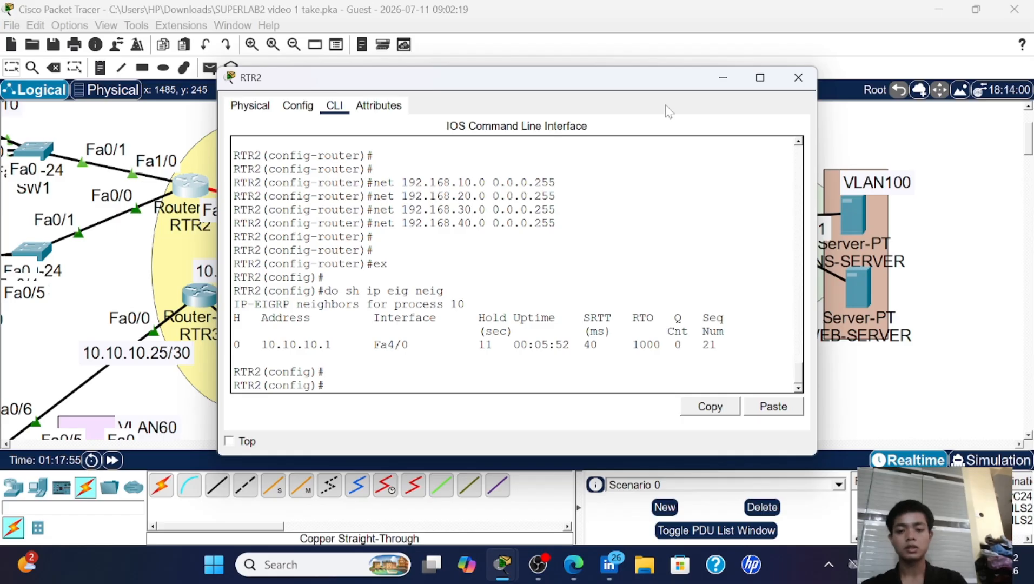
left_click_drag(572, 80, 375, 377)
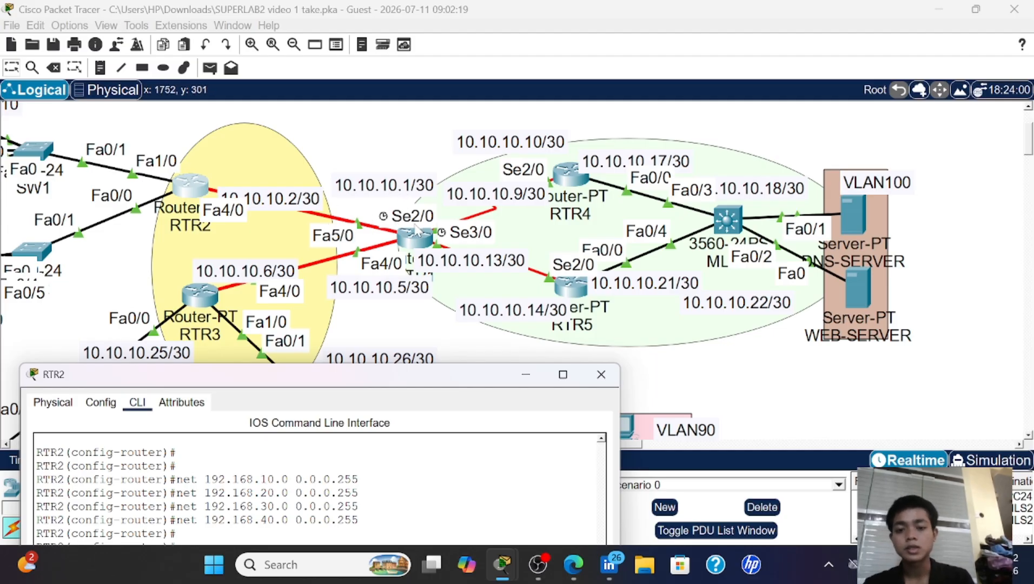
left_click_drag(389, 187, 392, 205)
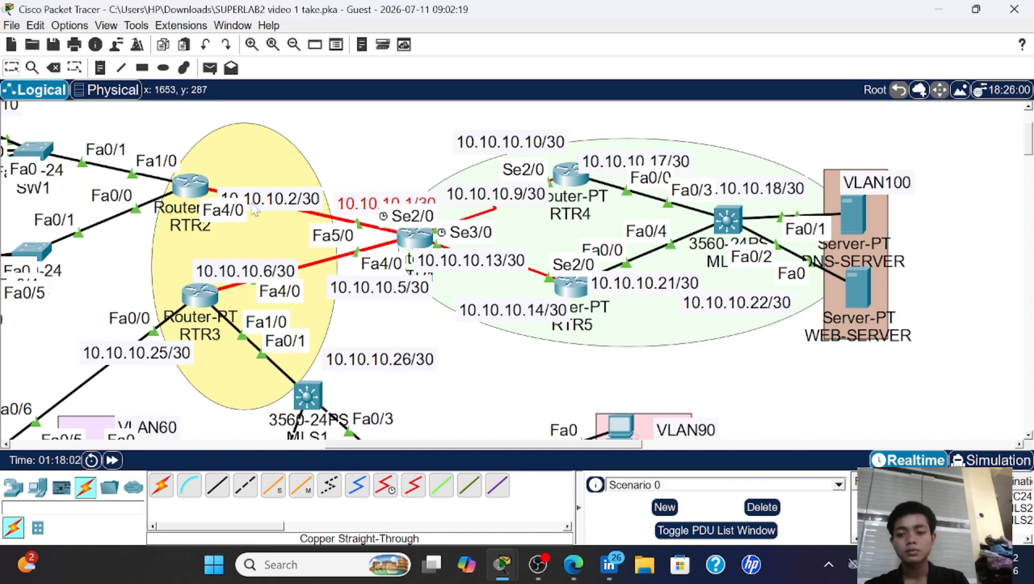
left_click(194, 184)
left_click_drag(283, 373, 428, 136)
- Review RTR2's routing table for EIGRP routes to 192.168.50–90 via 10.10.10.1
type("do sh ip")
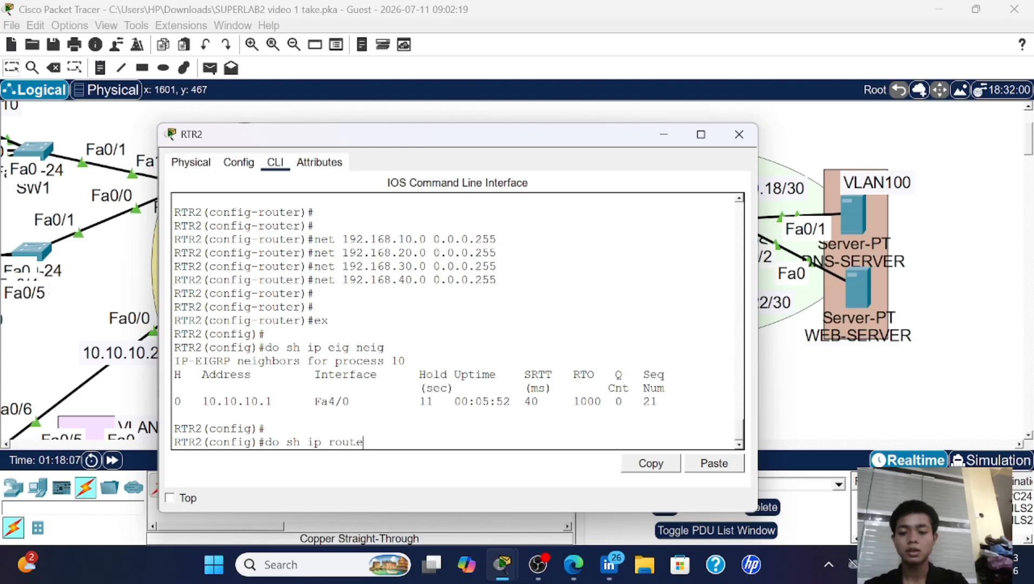
type(" route")
key("Return")
key("space")
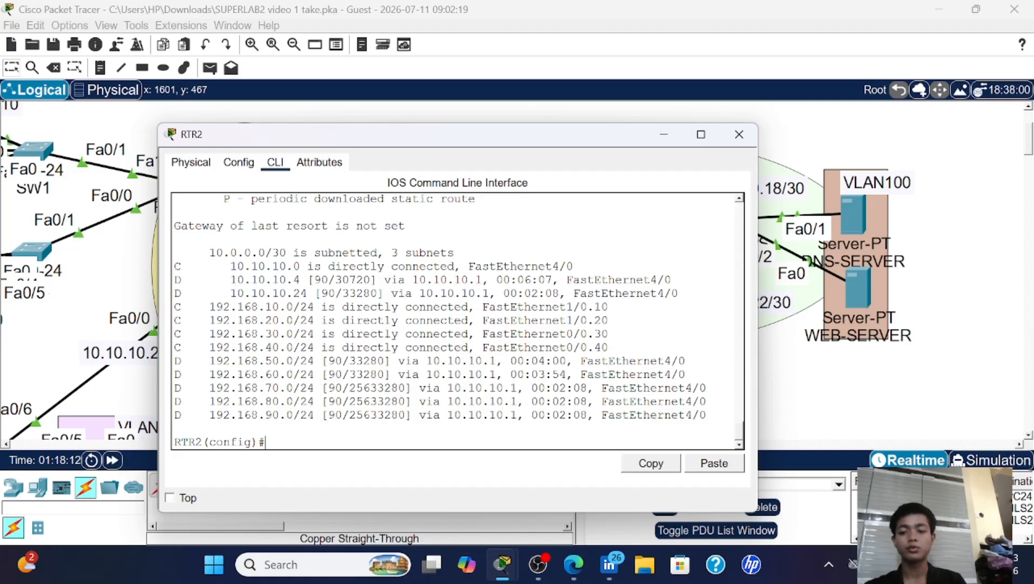
scroll(458, 321, "up", 2)
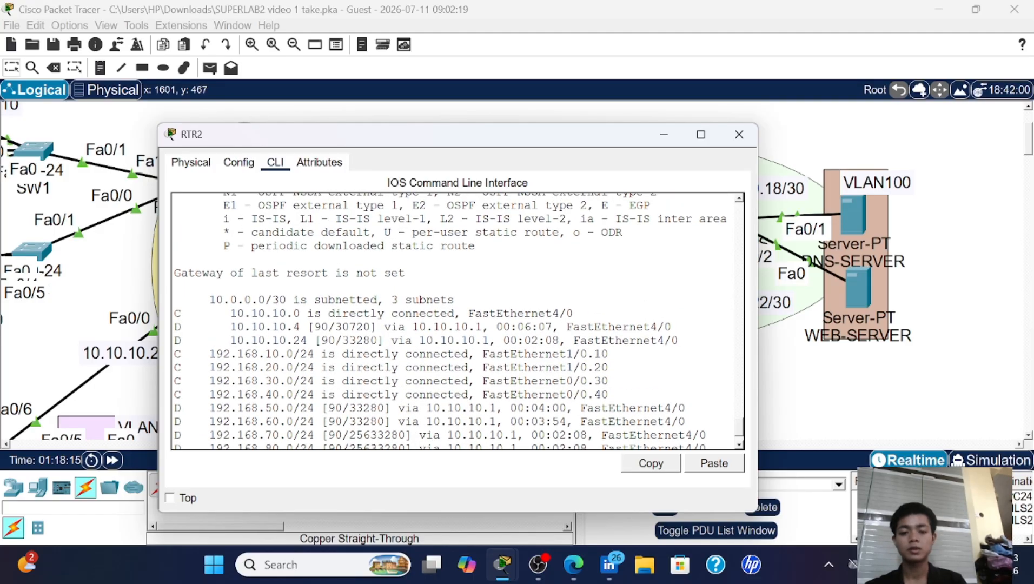
left_click(738, 135)
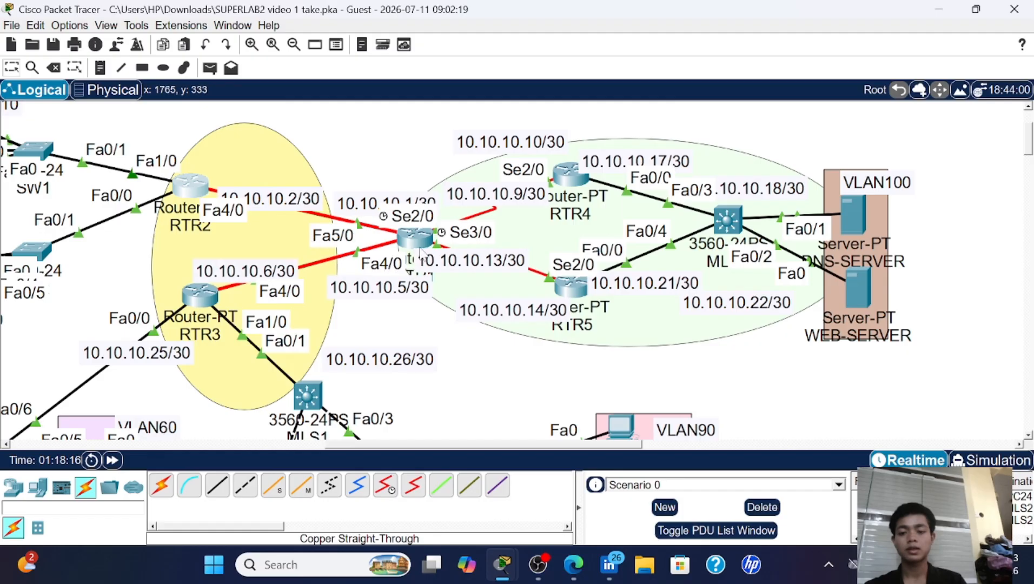
- Run 'do sh ip eig neig' on RTR1 to check its EIGRP neighbors
left_click(421, 246)
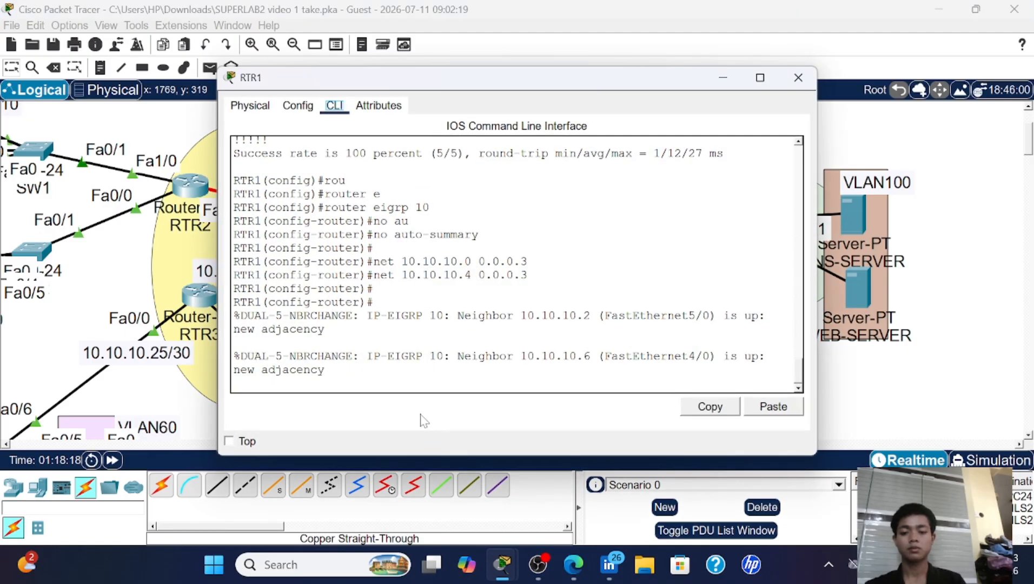
key("Return")
key("Return")
key("Return")
type("do sh ip eig n")
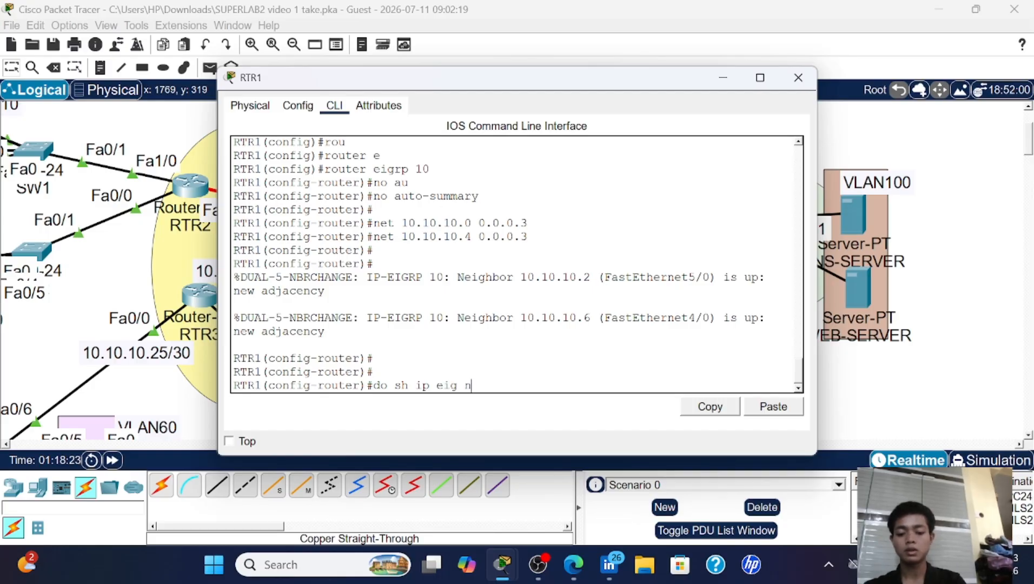
type("eig")
key("Return")
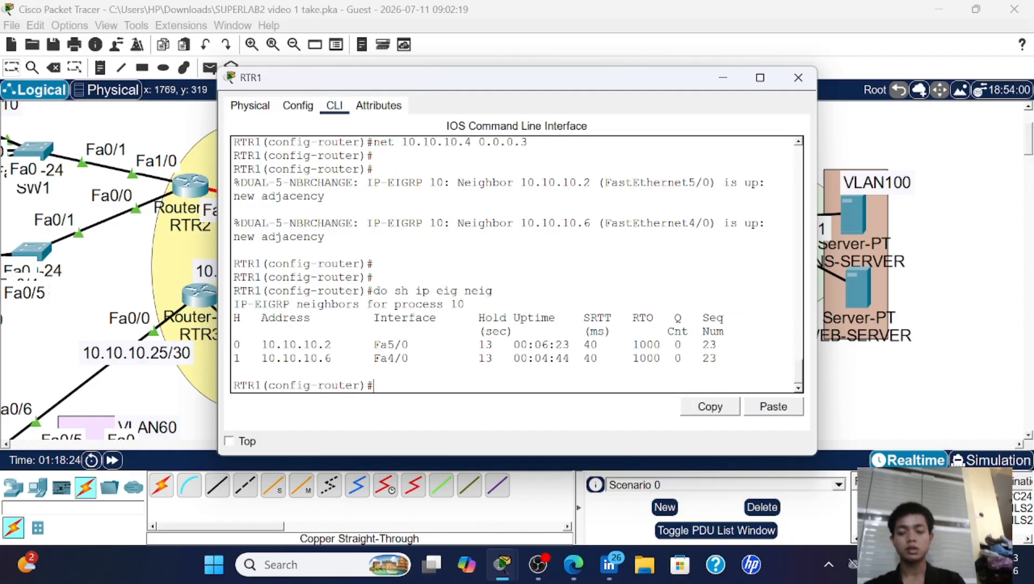
left_click_drag(506, 81, 786, 90)
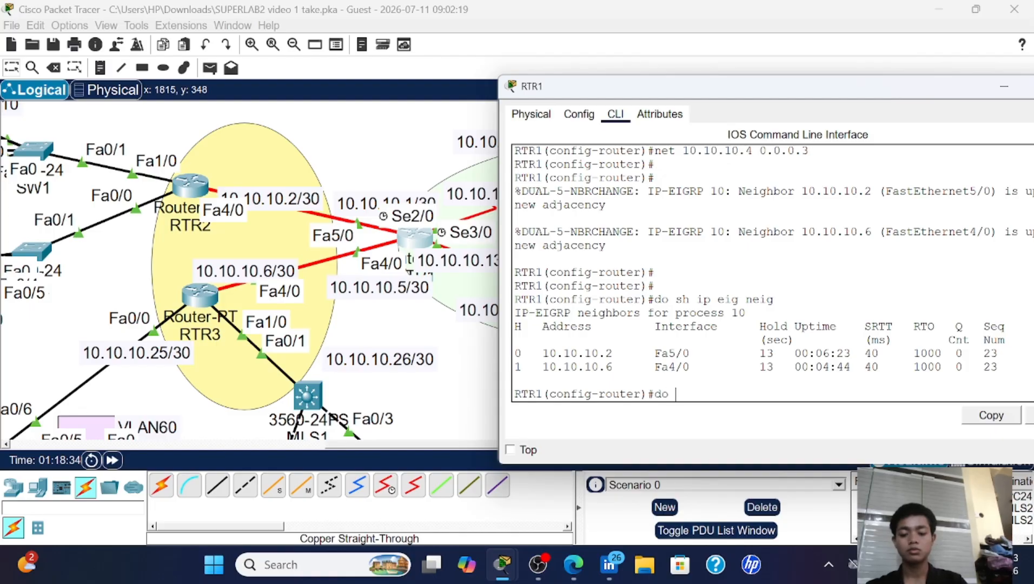
- Review RTR1's routing table: EIGRP routes to 192.168.10–40 via 10.10.10.2 and 50–90 via 10.10.10.6
type("sh ip")
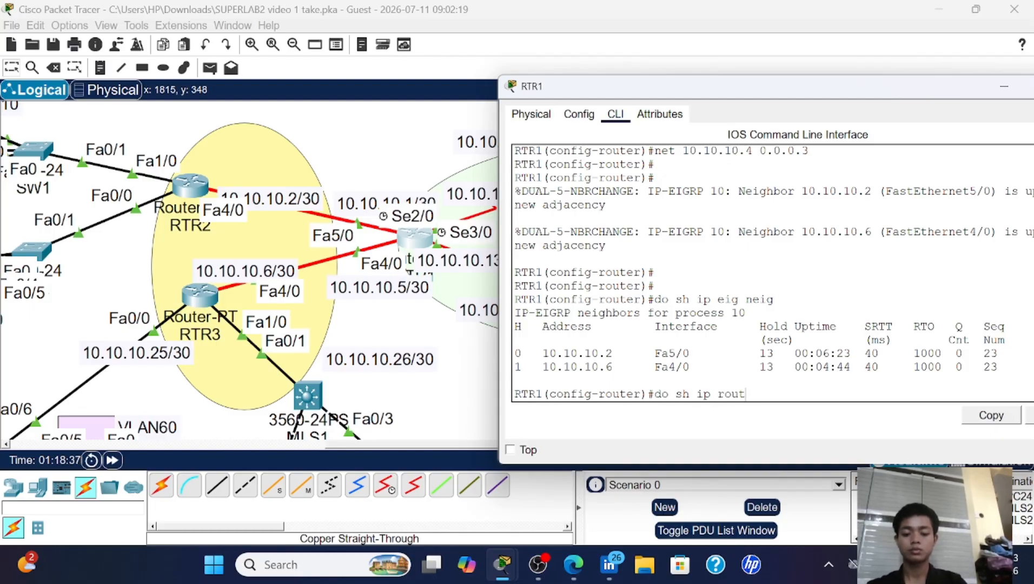
type(" rout")
key("Return")
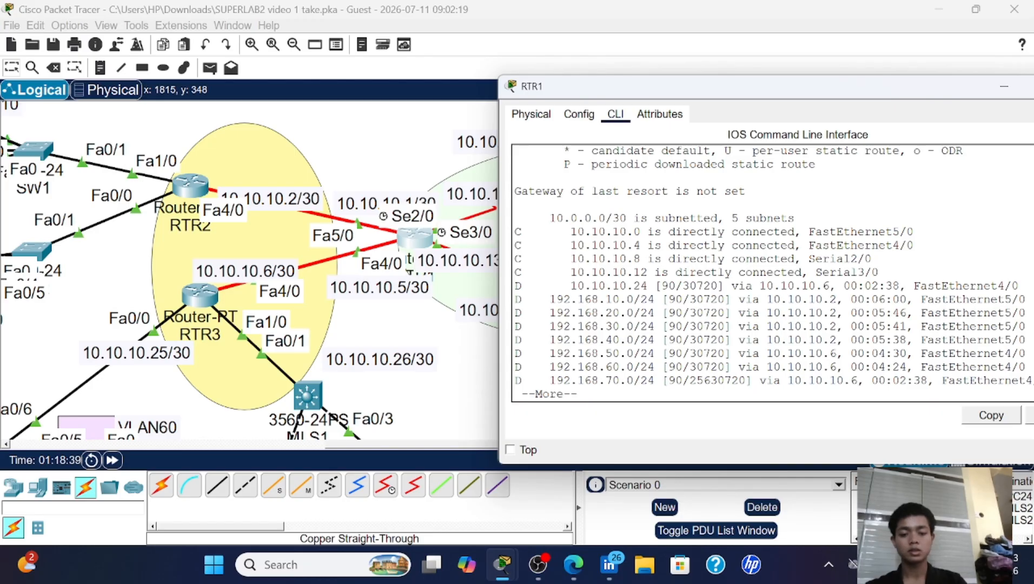
key("space")
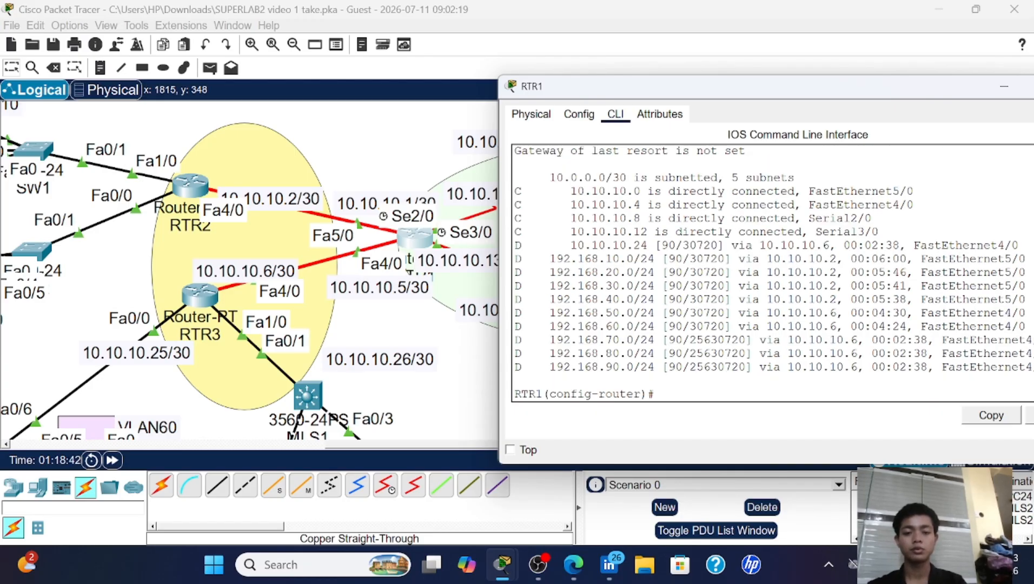
scroll(772, 273, "up", 1)
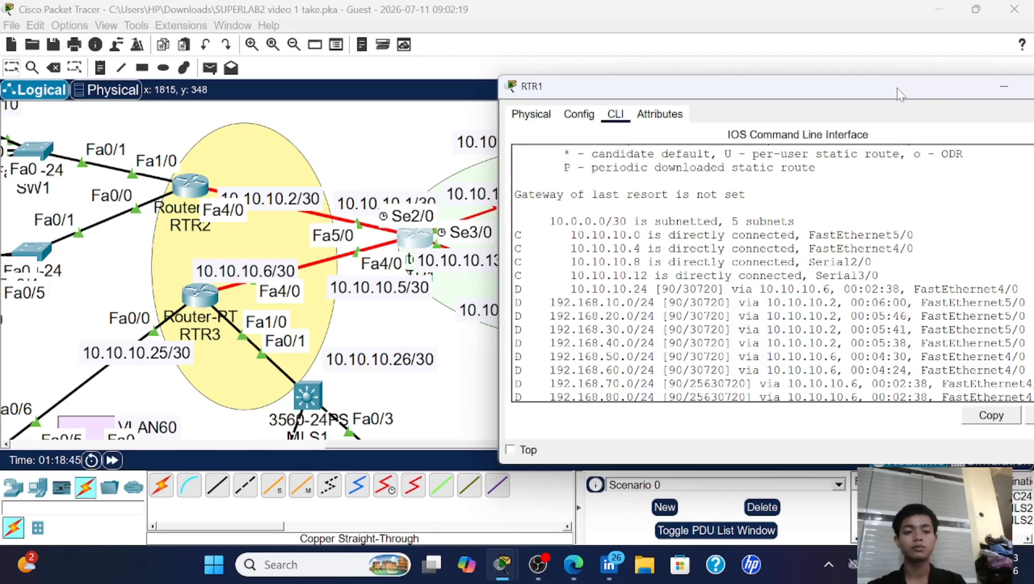
left_click_drag(897, 87, 683, 105)
left_click(865, 104)
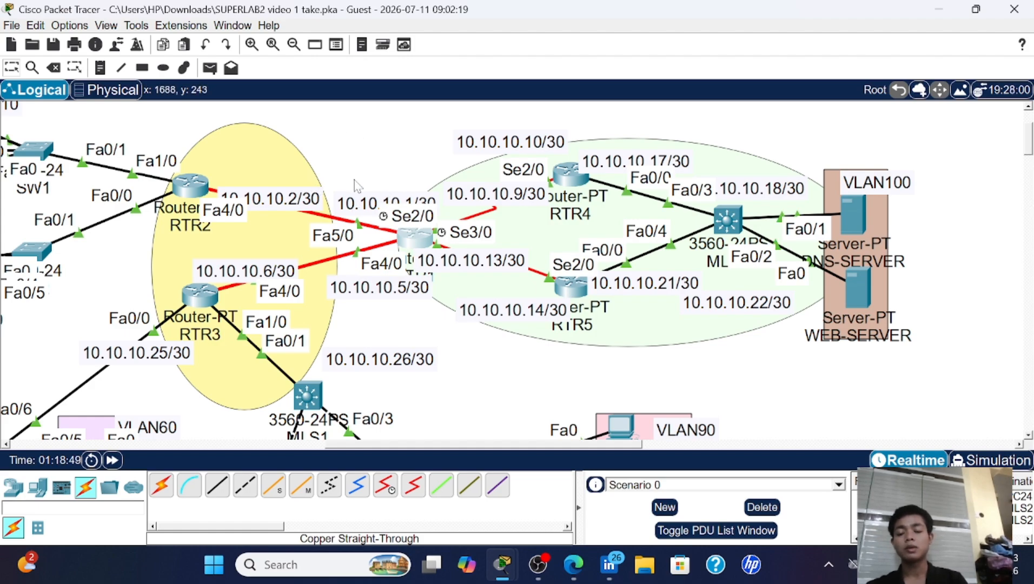
- Delete the earlier test packets from the simulation scenario
scroll(353, 184, "left", 3)
scroll(355, 185, "down", 2)
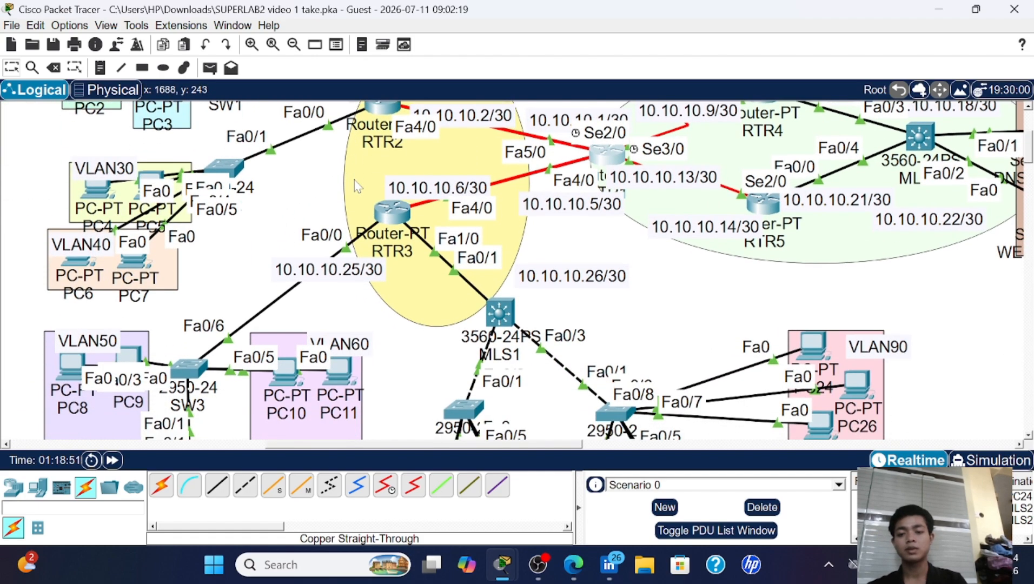
scroll(355, 185, "up", 2)
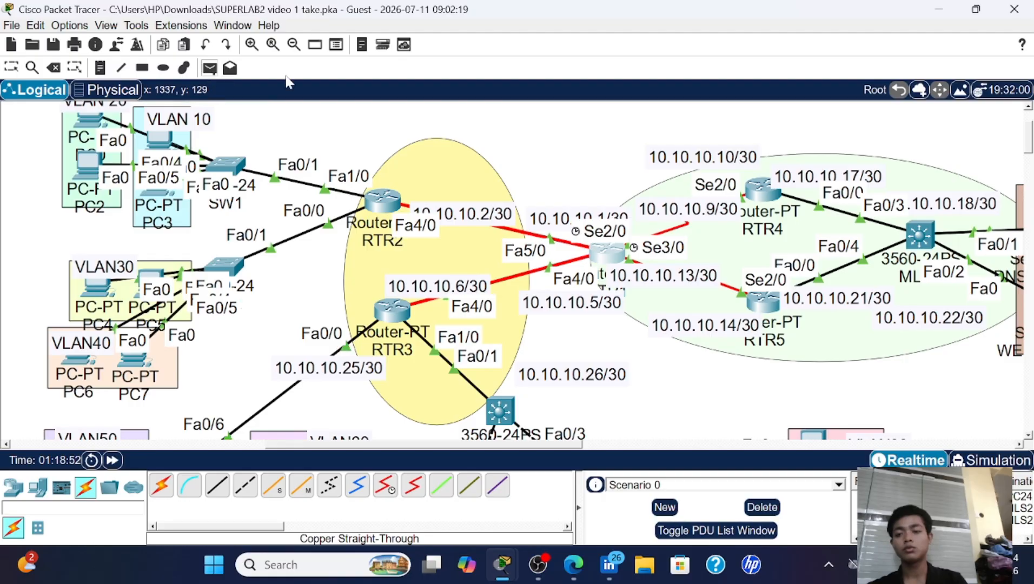
scroll(510, 270, "down", 1)
scroll(236, 233, "up", 2)
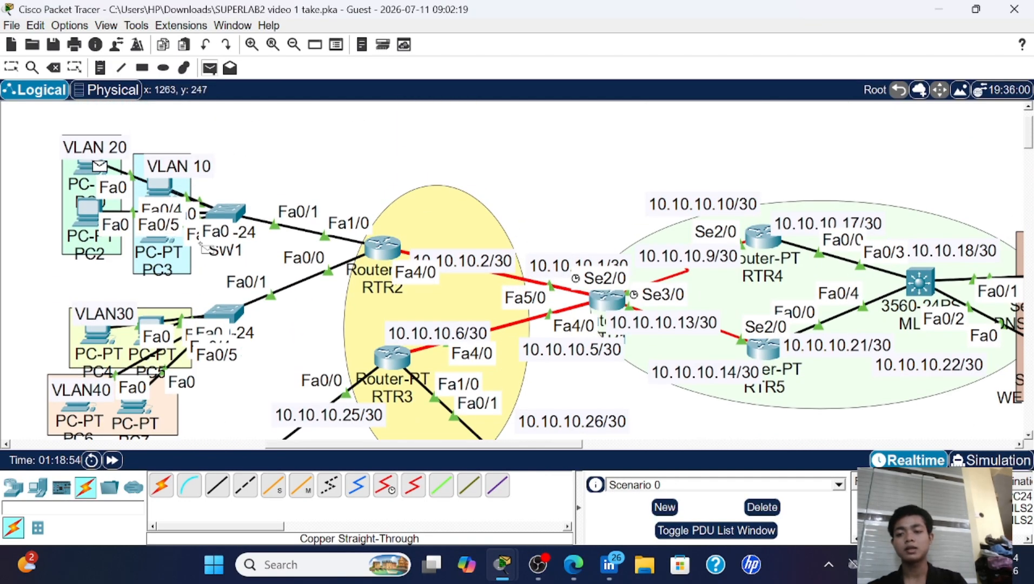
scroll(201, 244, "down", 7)
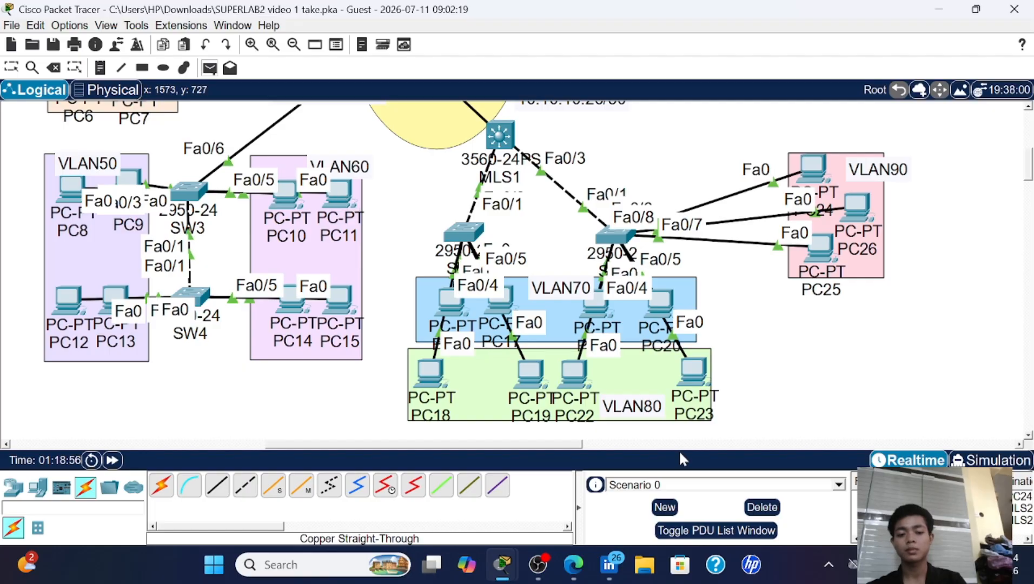
left_click(765, 507)
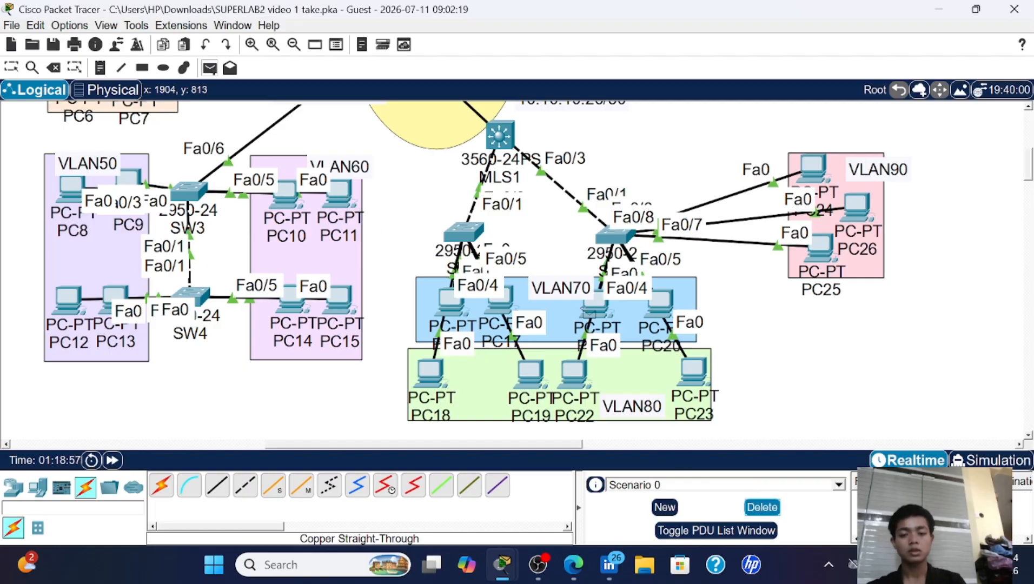
scroll(507, 319, "up", 7)
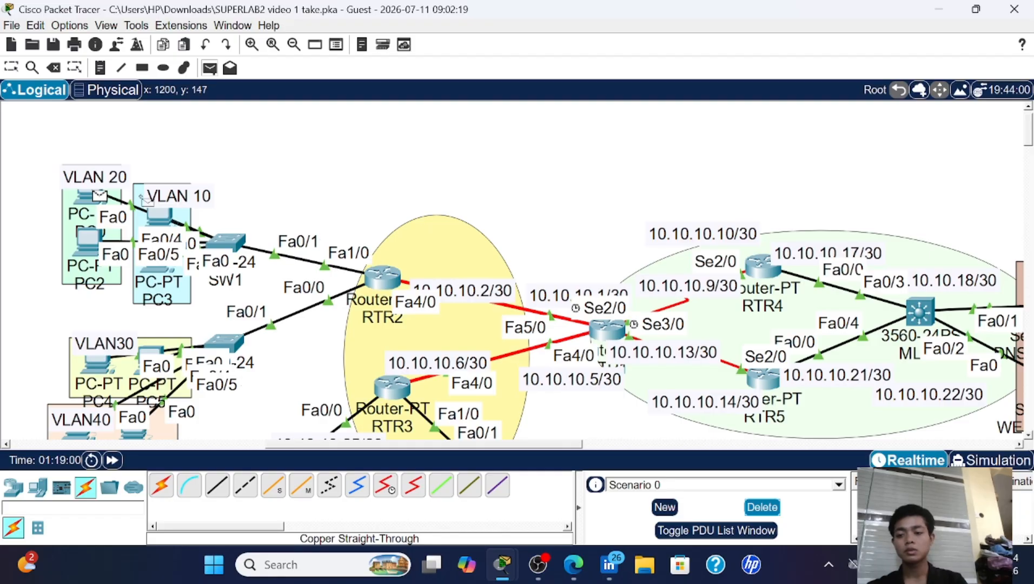
scroll(160, 208, "down", 7)
scroll(160, 208, "down", 1)
scroll(159, 208, "up", 2)
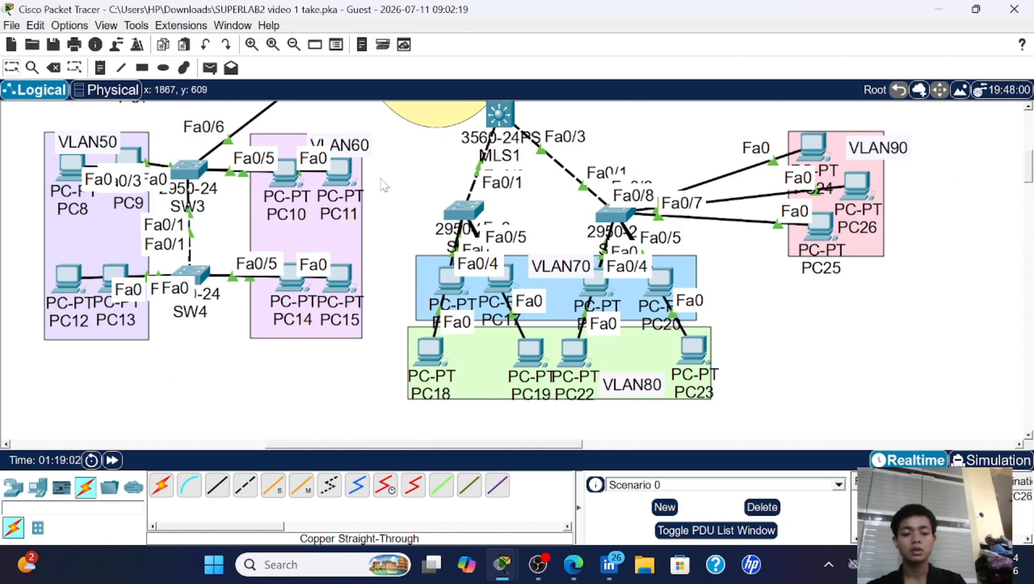
scroll(187, 148, "up", 2)
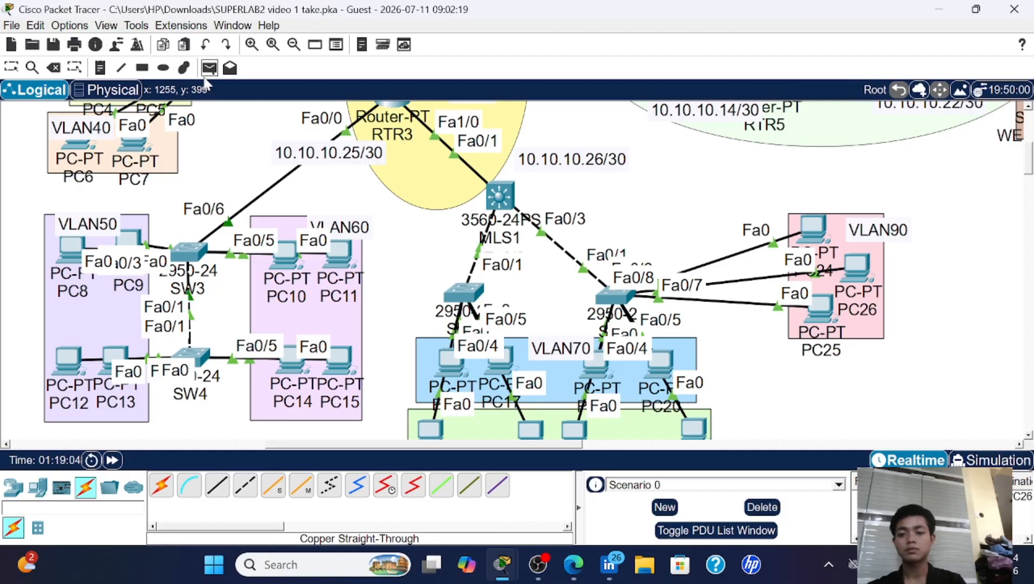
scroll(195, 140, "up", 4)
scroll(100, 130, "up", 1)
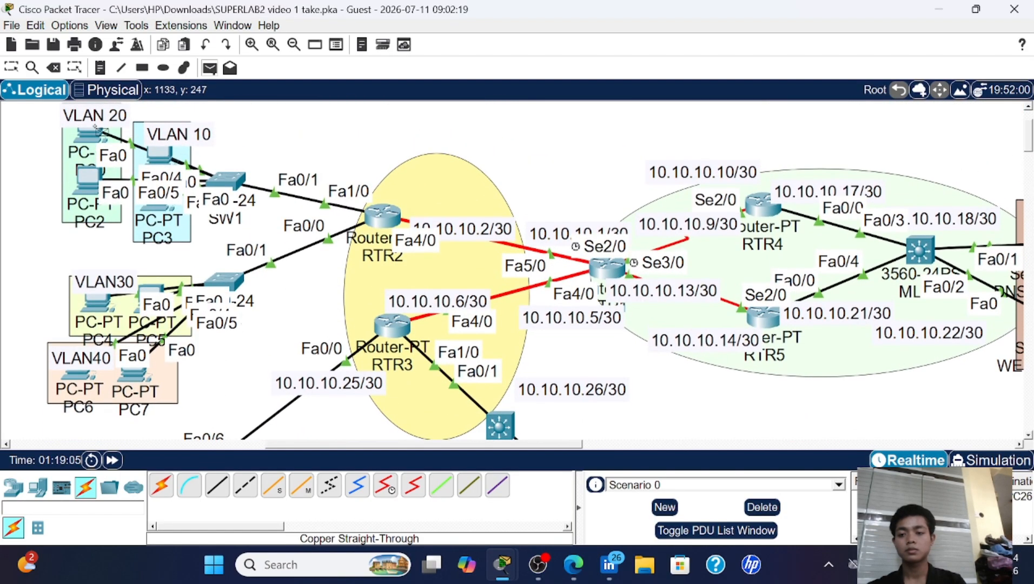
scroll(409, 288, "down", 5)
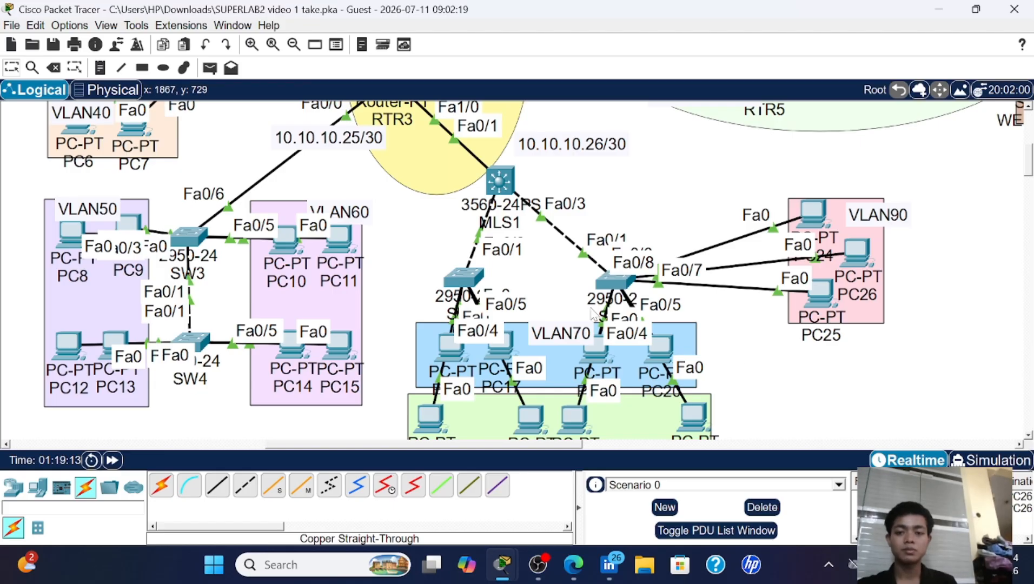
- Send a simple PDU ping from PC8 to PC17
left_click(210, 69)
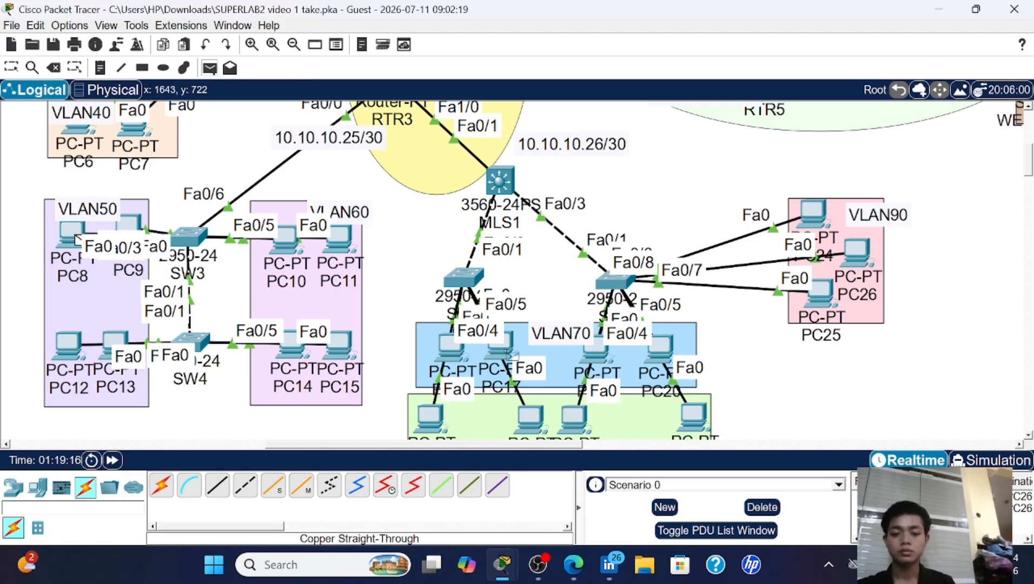
left_click(503, 351)
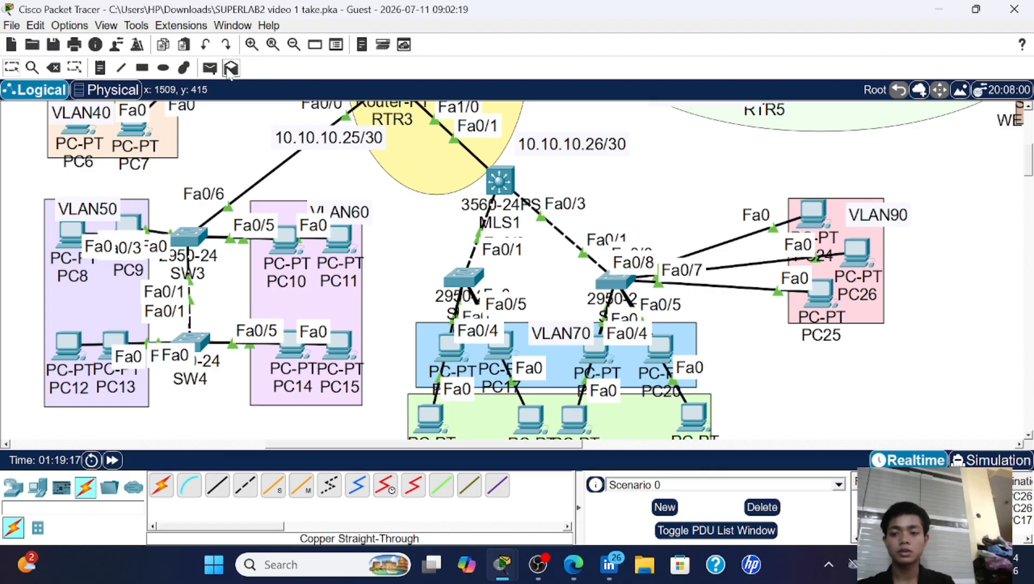
left_click(209, 69)
left_click(77, 236)
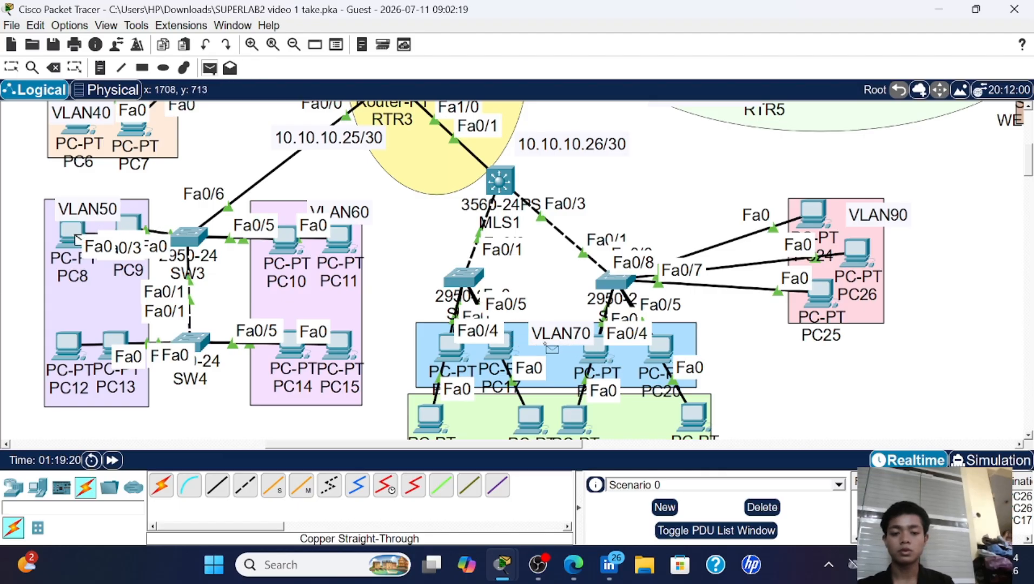
left_click(512, 352)
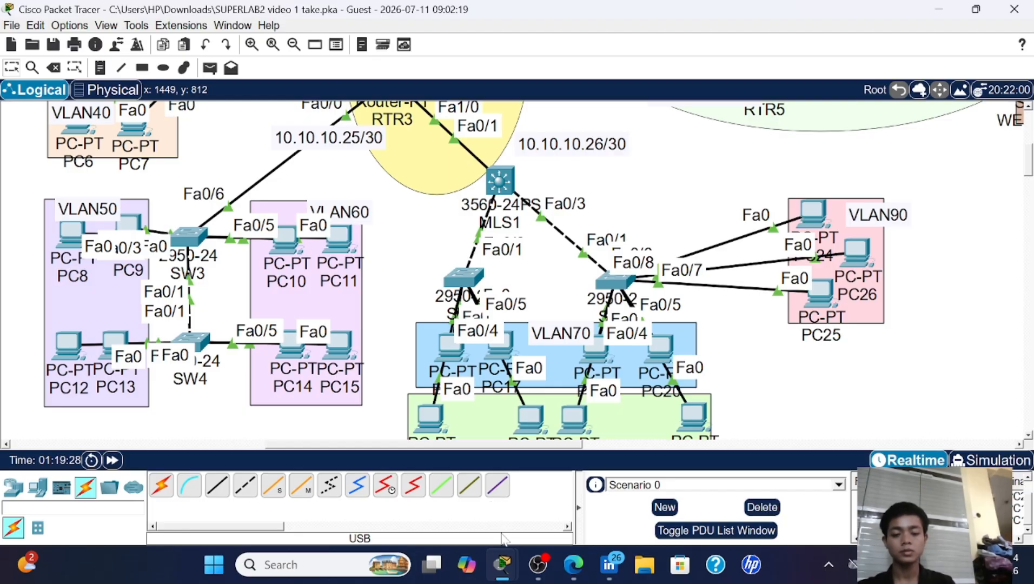
mouse_move(502, 563)
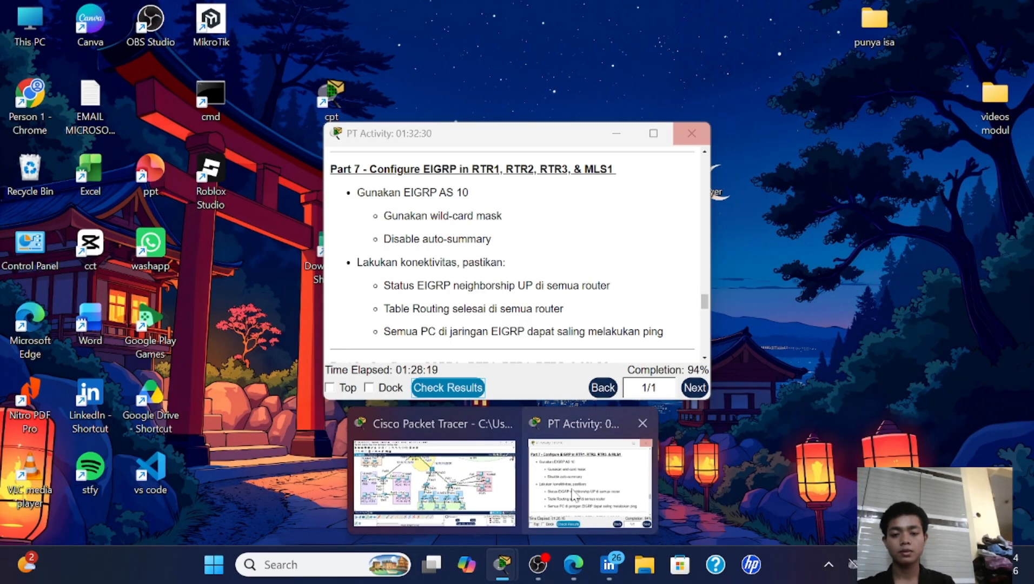
left_click(572, 493)
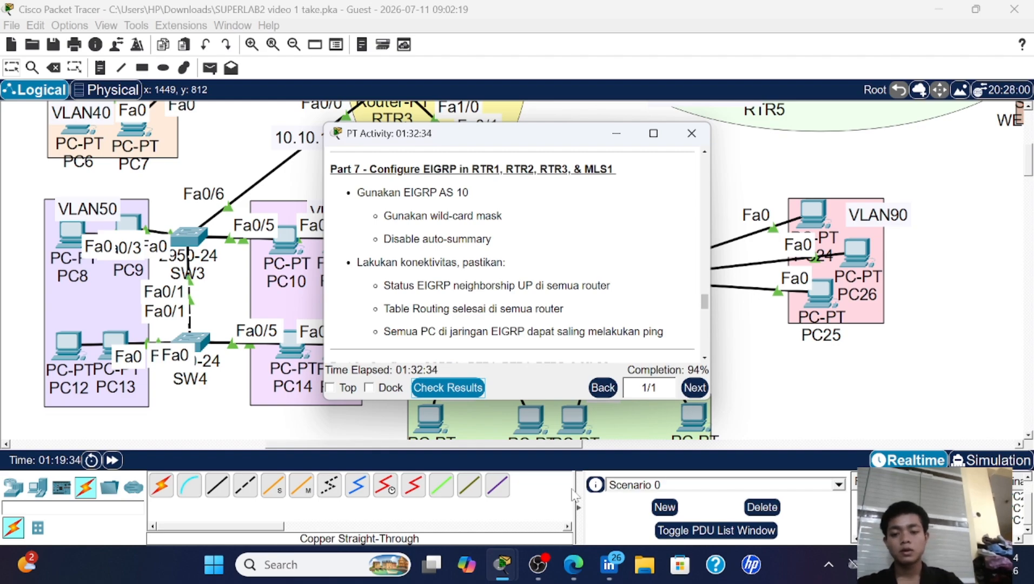
scroll(510, 249, "down", 3)
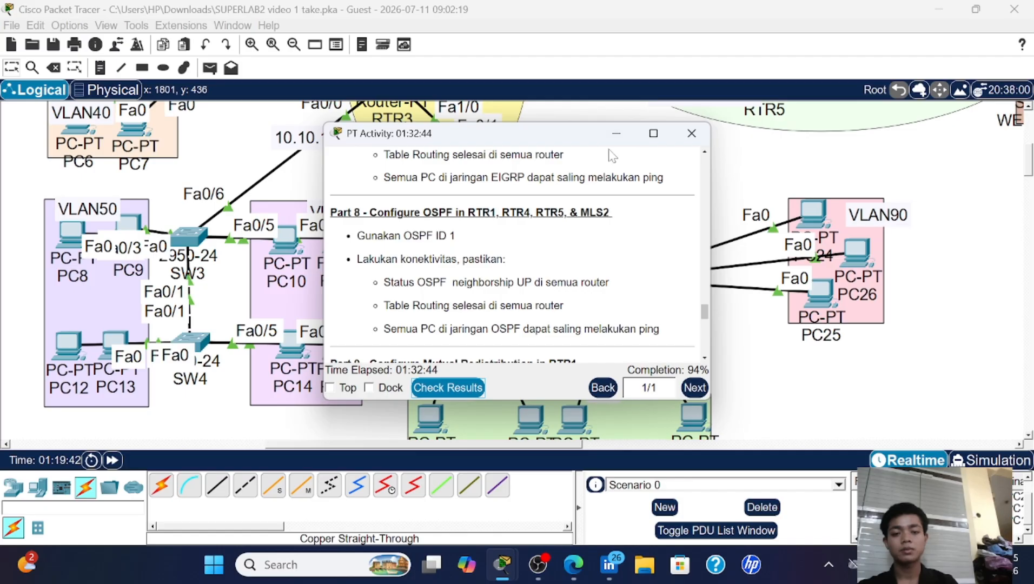
left_click(615, 133)
scroll(656, 222, "up", 5)
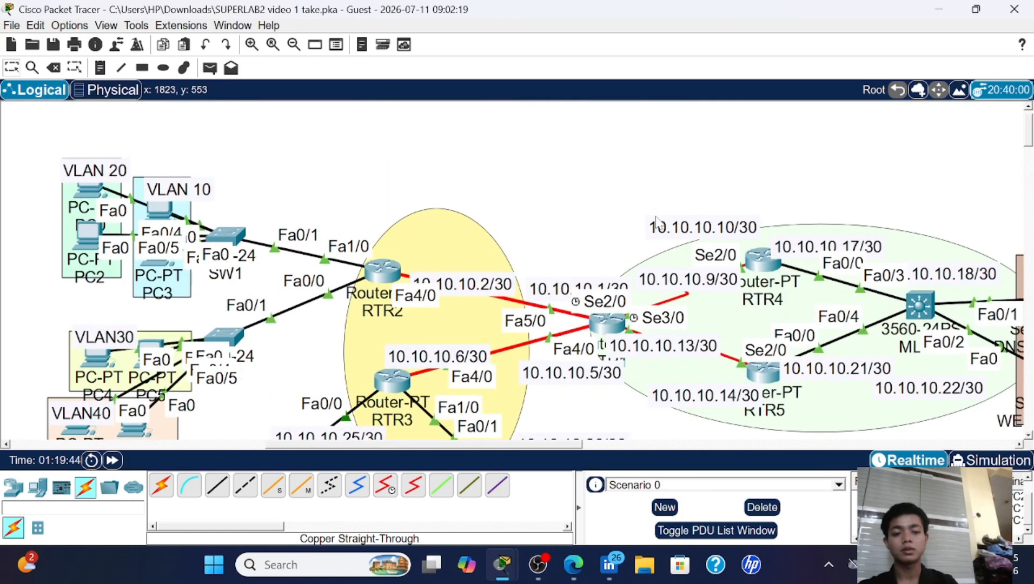
scroll(885, 305, "down", 1)
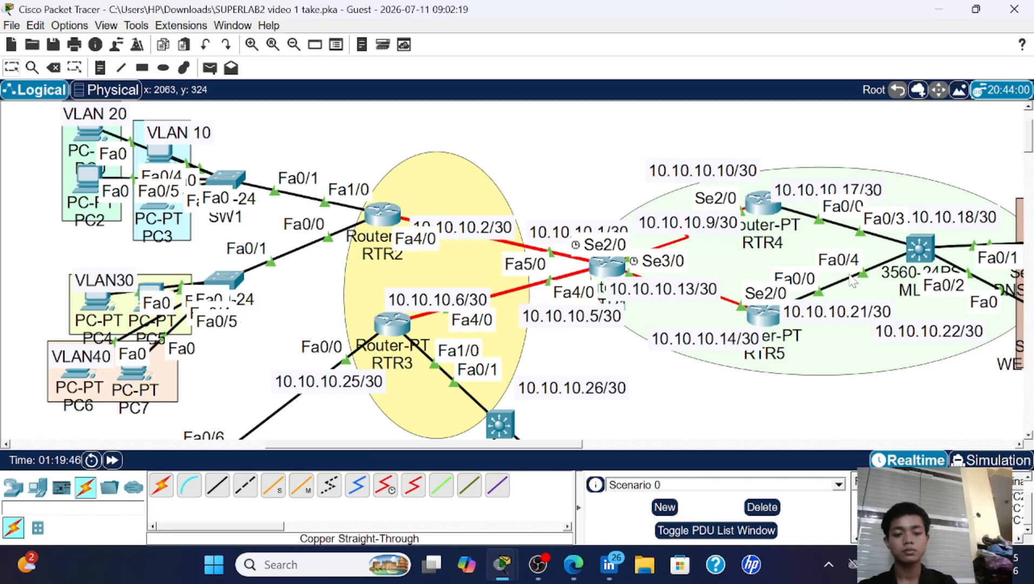
mouse_move(539, 566)
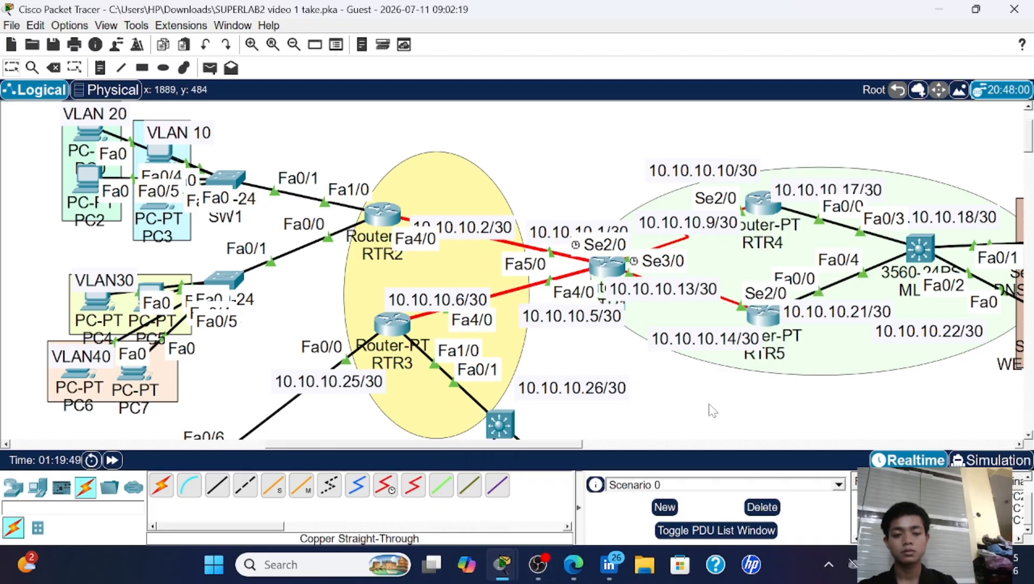
scroll(710, 410, "right", 1)
scroll(712, 411, "right", 3)
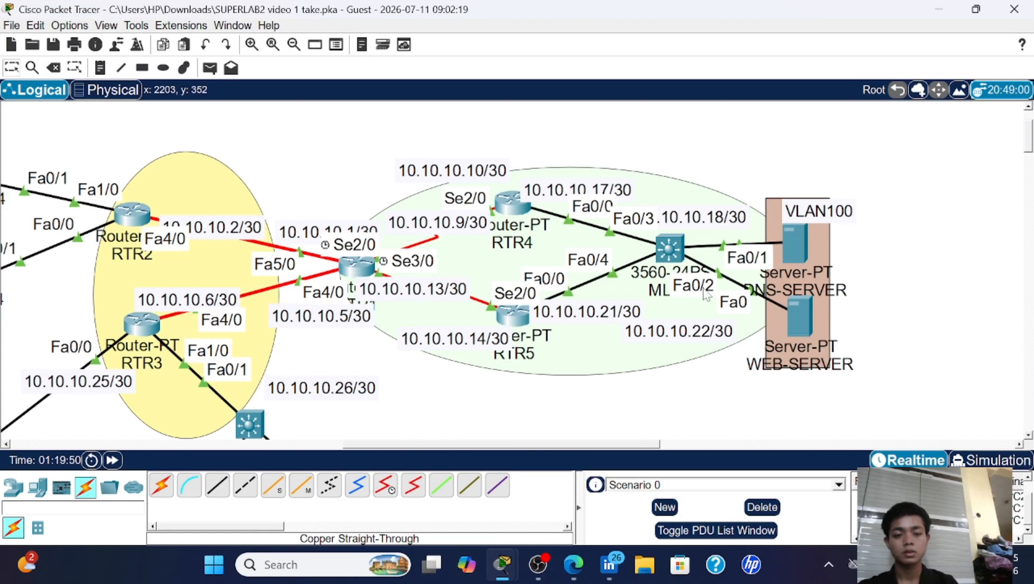
- Open MLS2's CLI, exit configuration mode, and bring the Part 8 OSPF instructions window forward
left_click(670, 250)
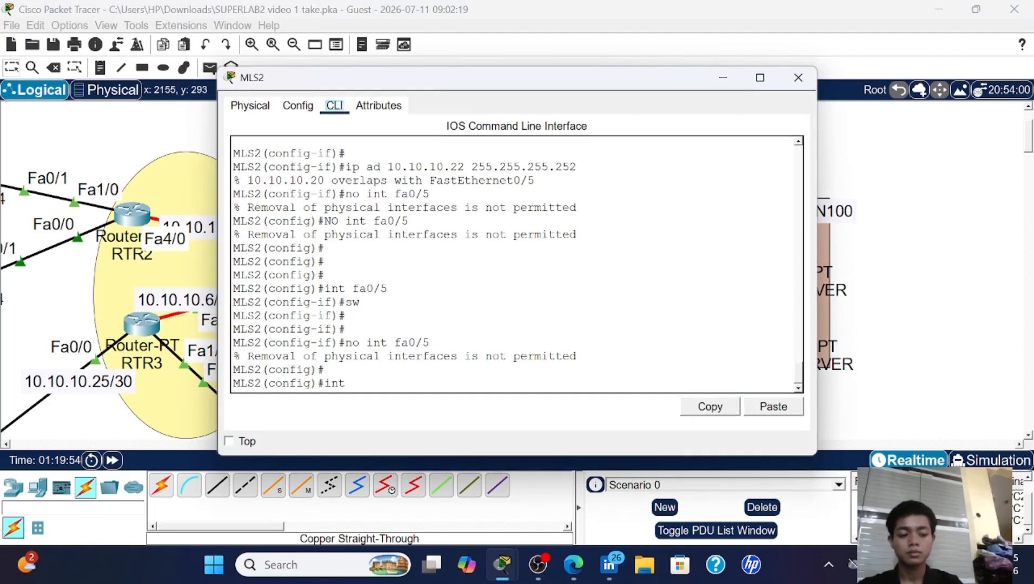
key("Return")
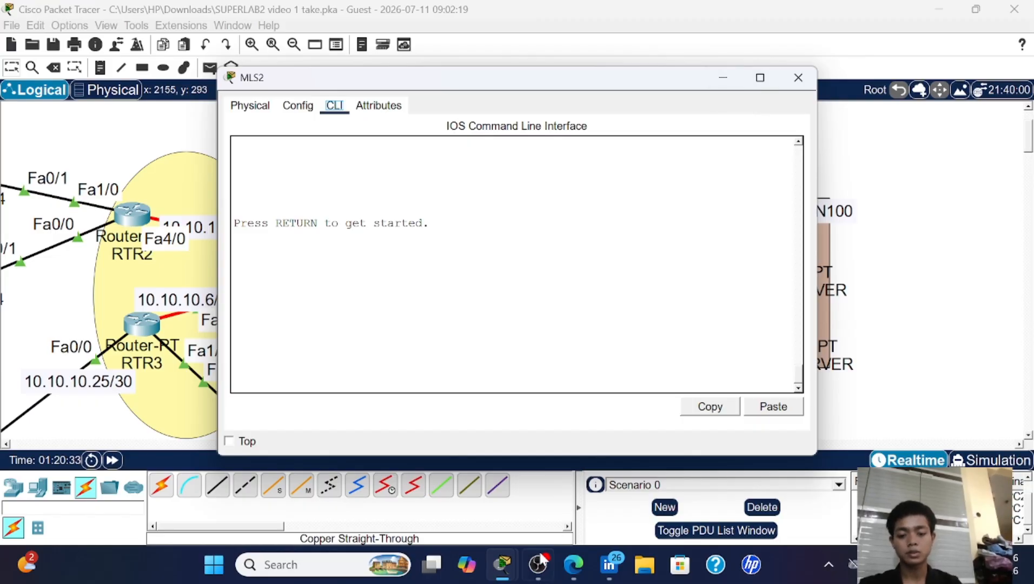
mouse_move(503, 562)
left_click(518, 496)
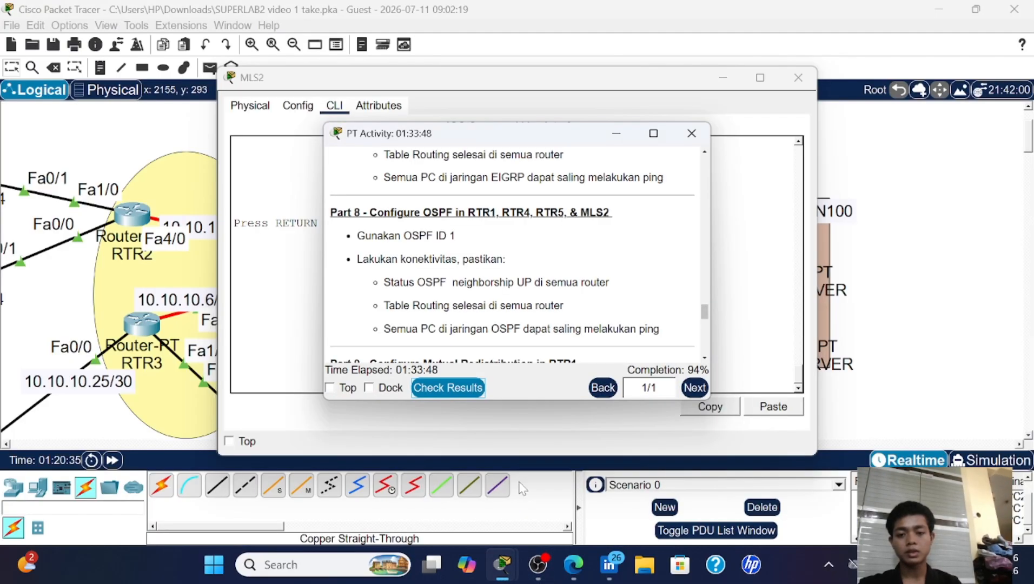
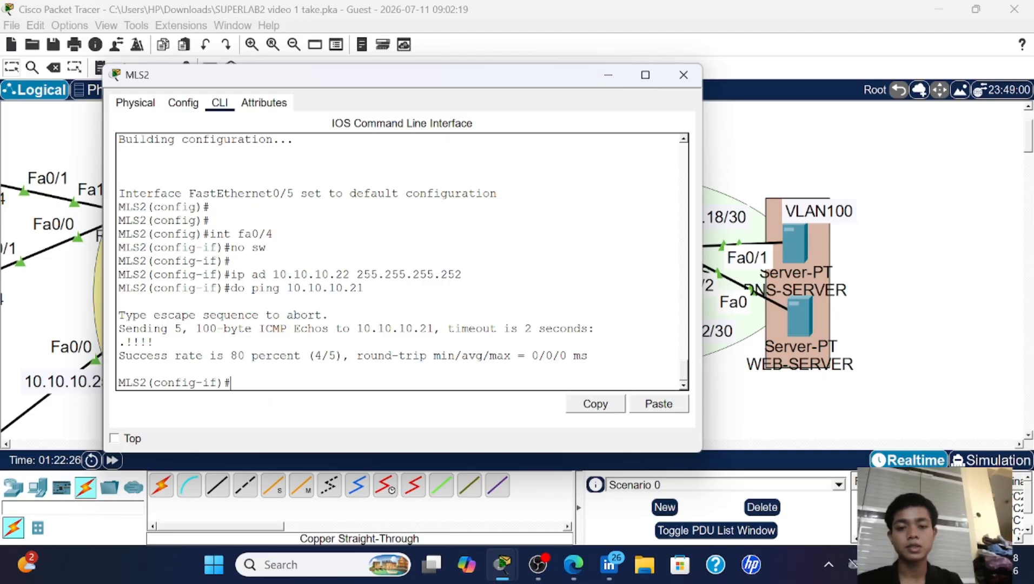
- Close MLS2's CLI window to bring the full network topology back into view
left_click(683, 75)
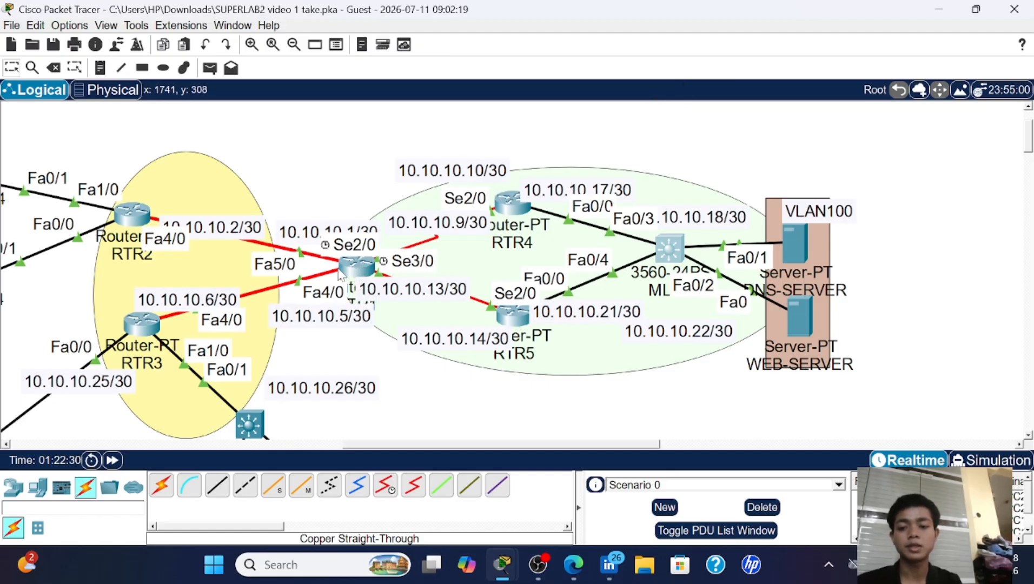
- On RTR1, leave the current routing configuration and start OSPF process 1
left_click(348, 268)
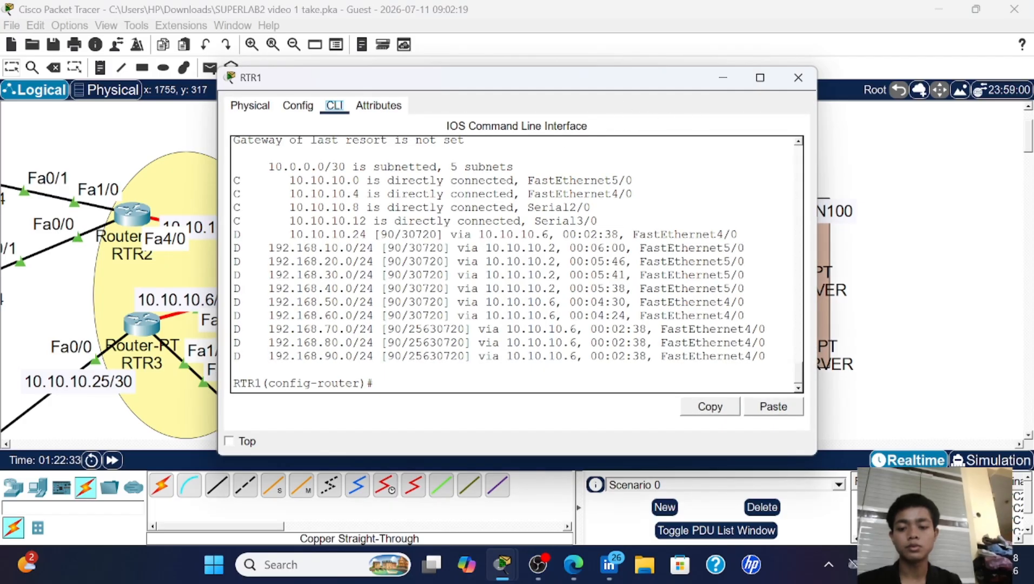
type("ex")
key("Return")
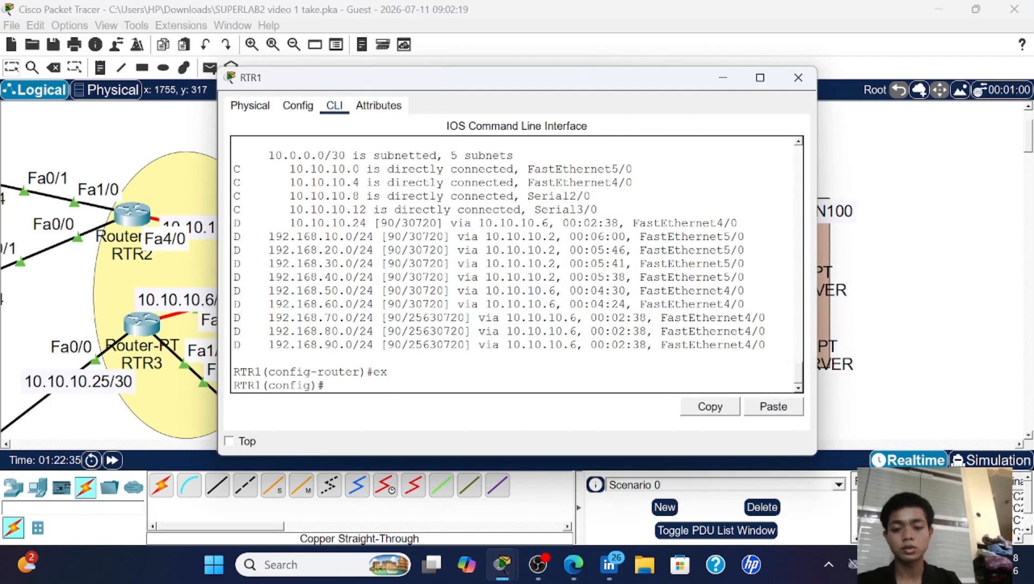
left_click_drag(544, 75, 846, 114)
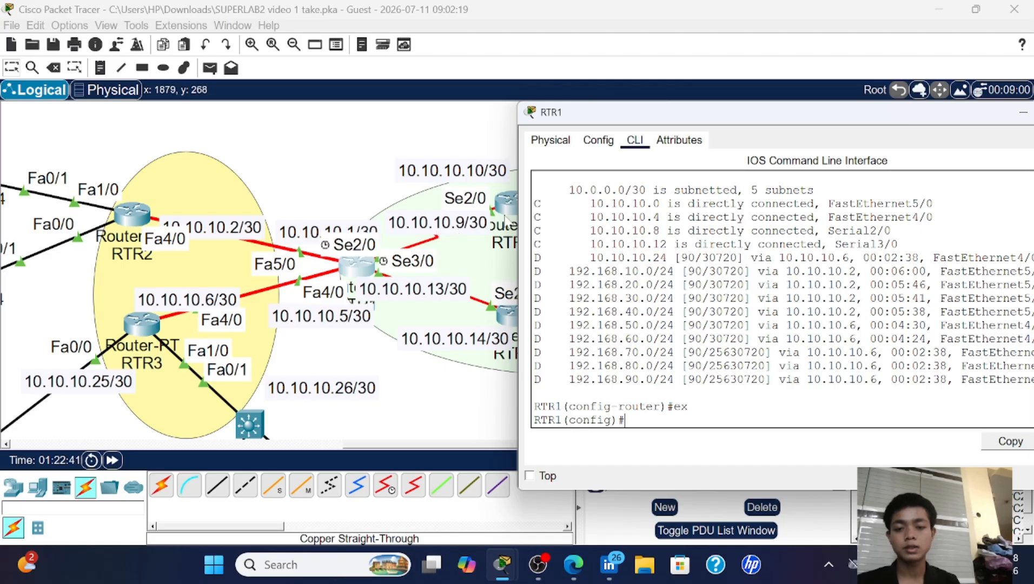
left_click_drag(717, 117, 750, 106)
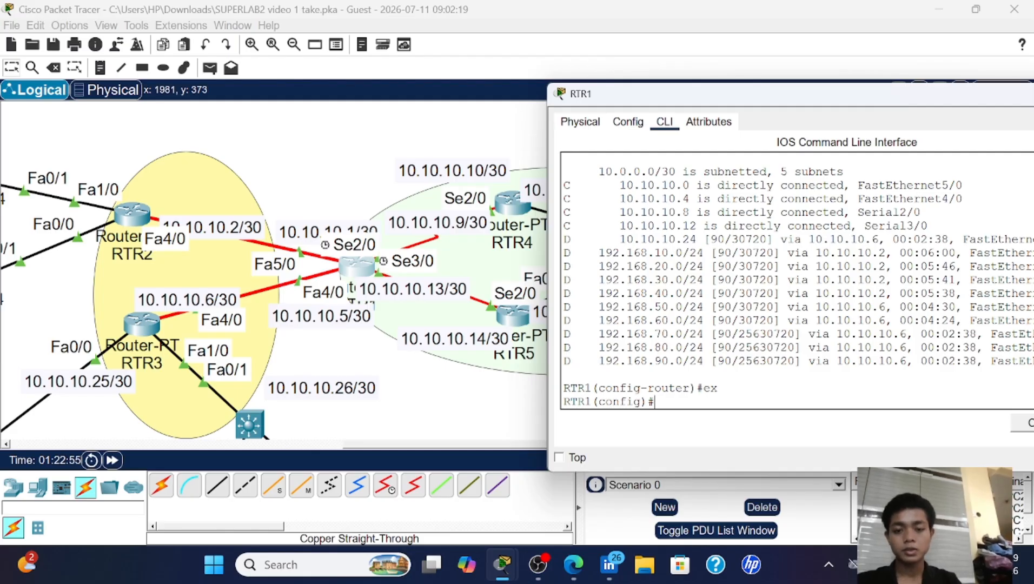
type("no")
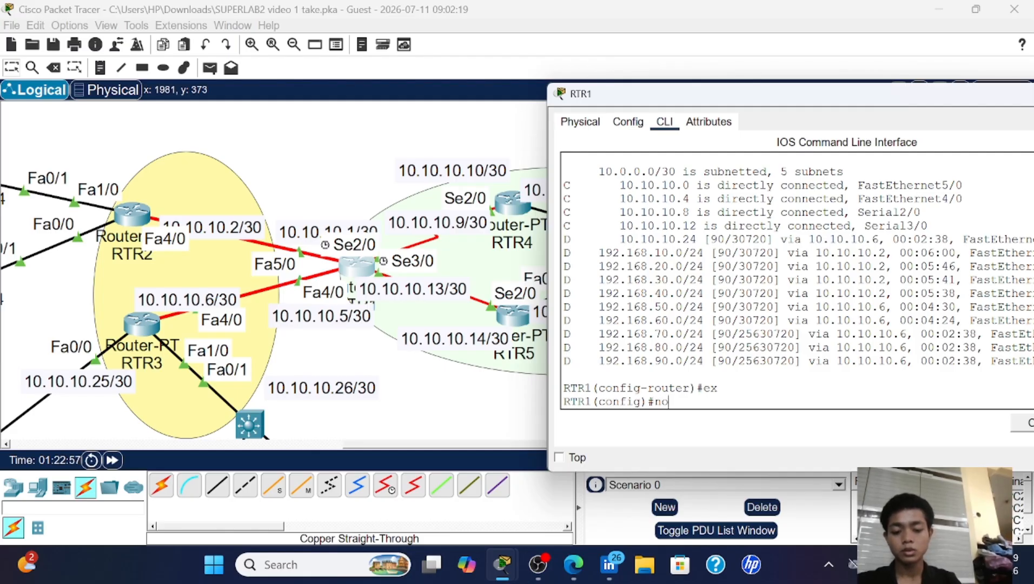
key("BackSpace")
key("BackSpace")
type("ro")
key("Tab")
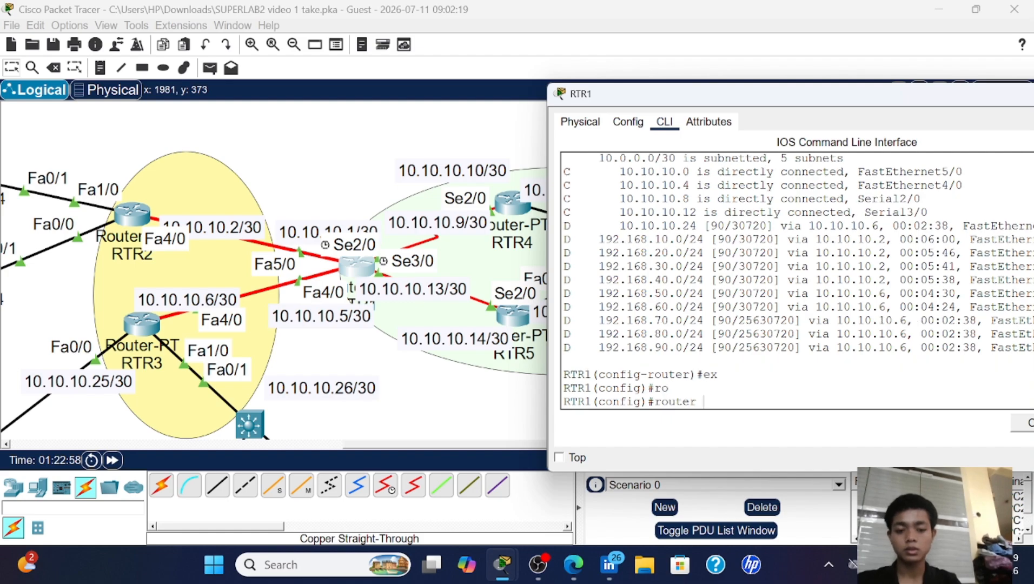
type("o")
key("Tab")
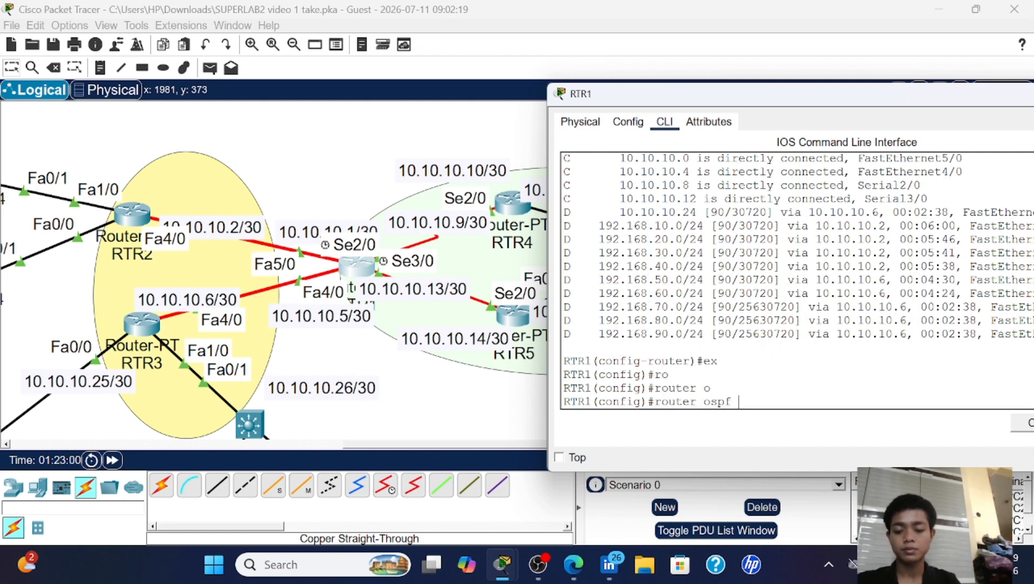
type("1")
key("Return")
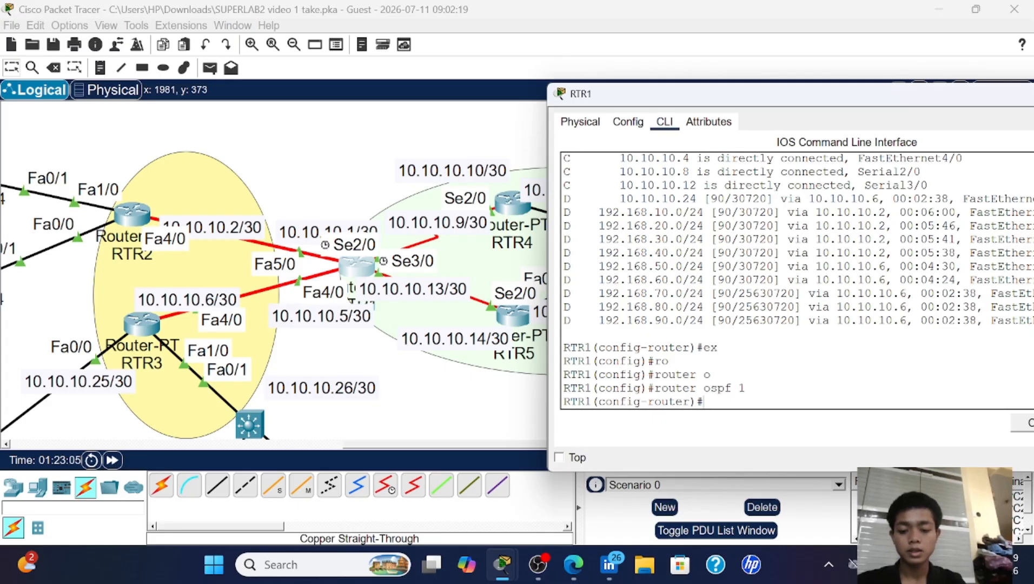
- Advertise 10.10.10.8 0.0.0.3 and 10.10.10.12 0.0.0.3 in OSPF area 0, then close RTR1's console
type("net 10.")
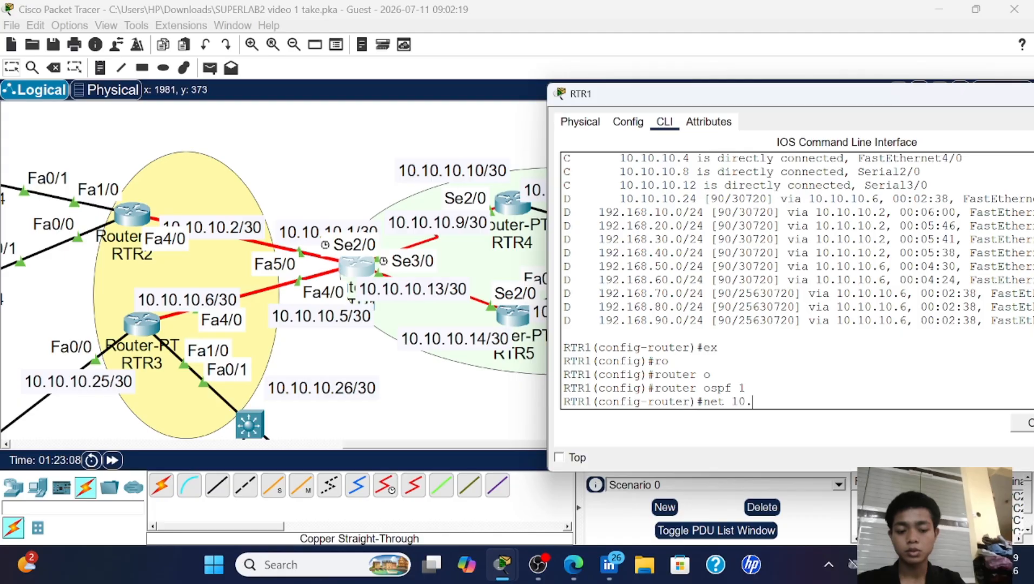
type("10.10.")
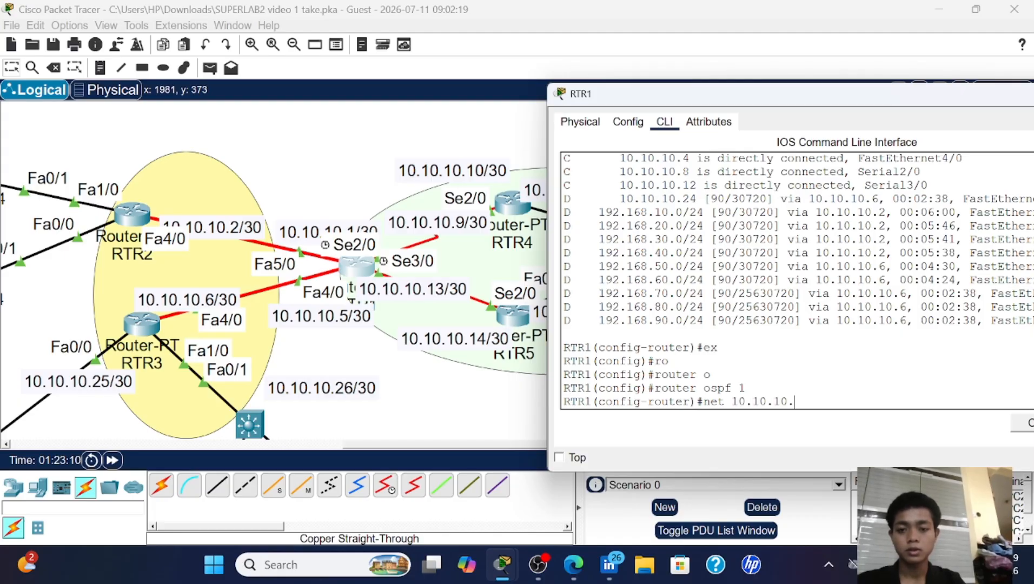
type("8")
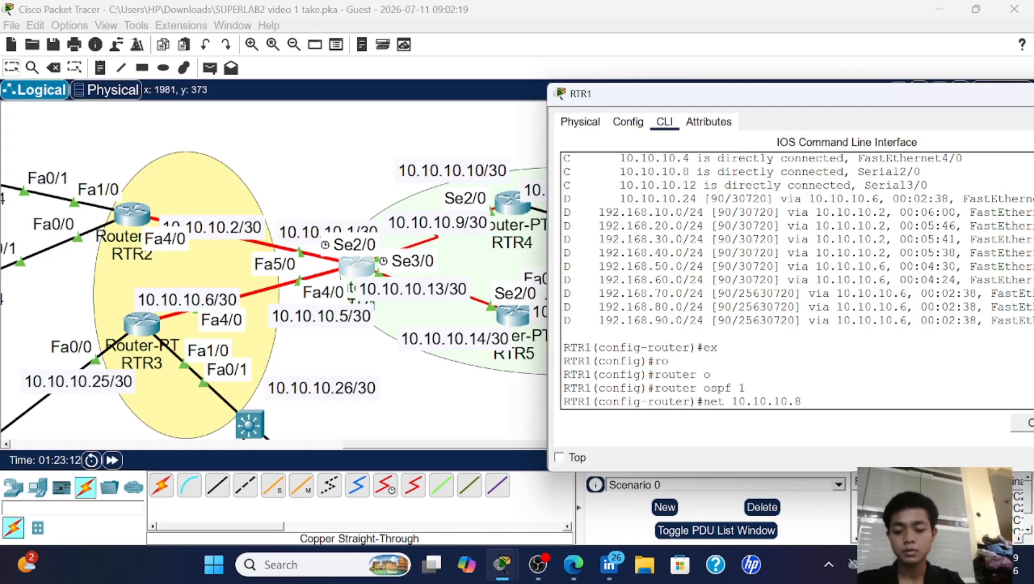
type(" 0.0")
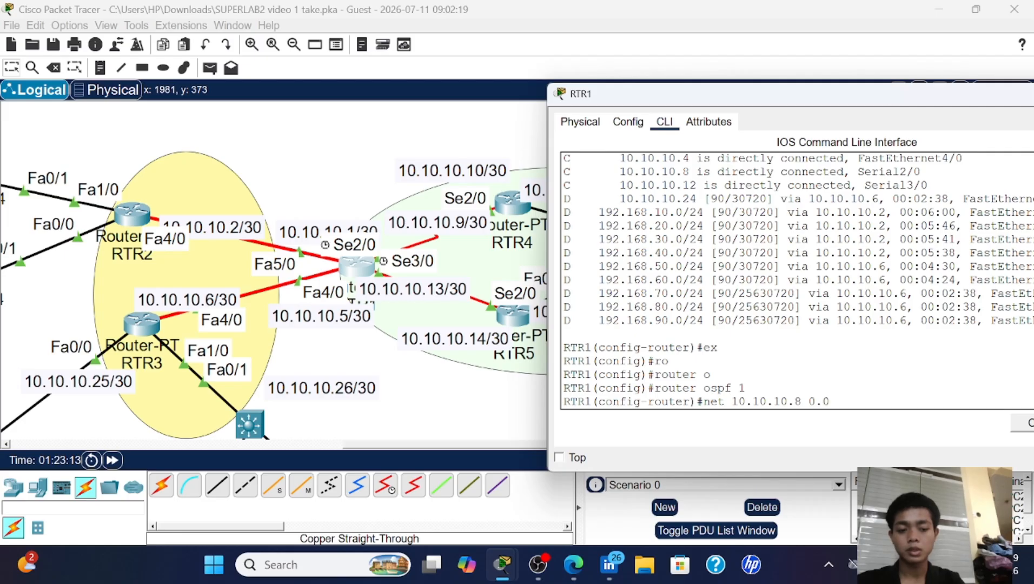
type(".0.3 a")
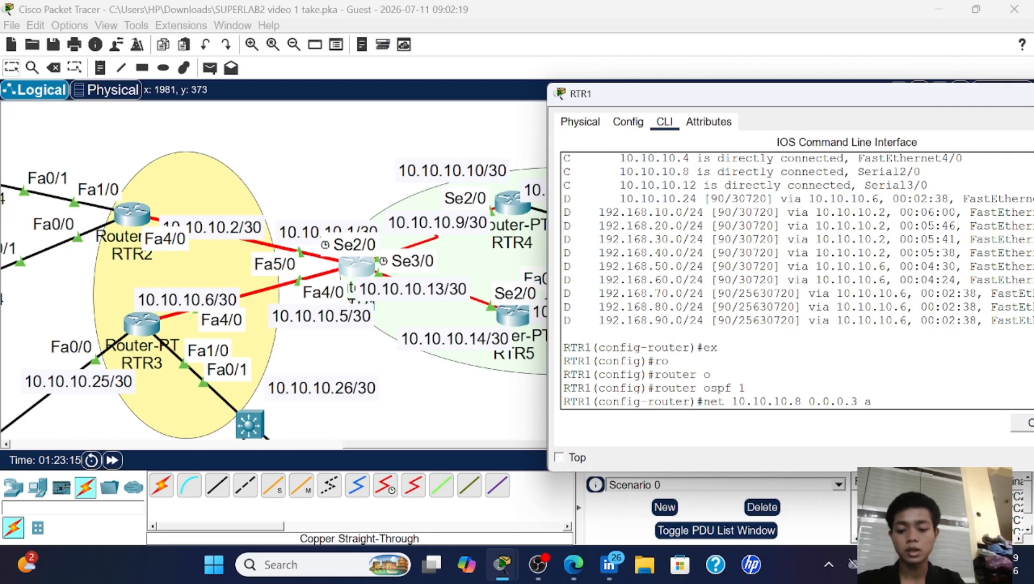
type("rea 0")
key("Return")
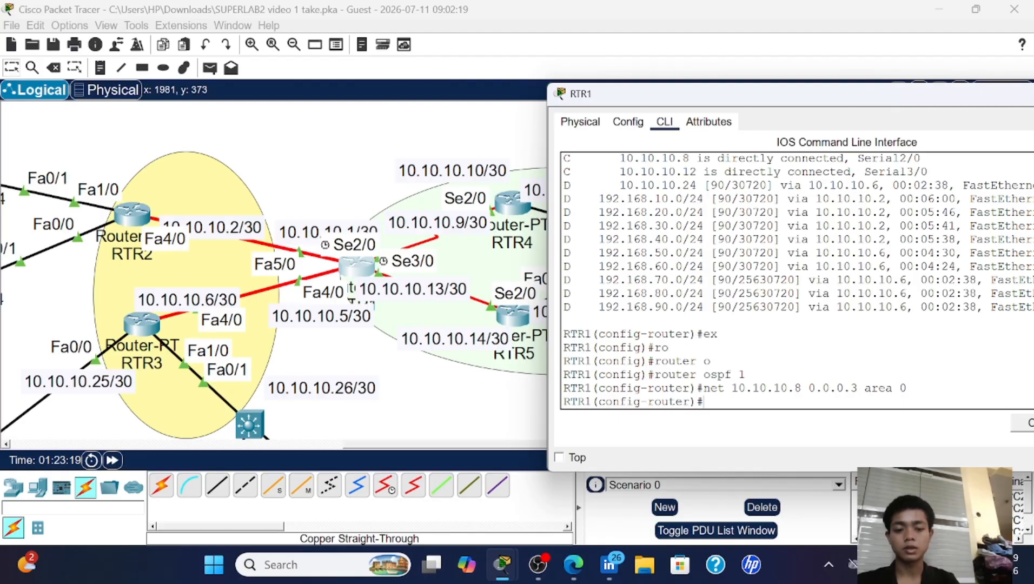
type("net ")
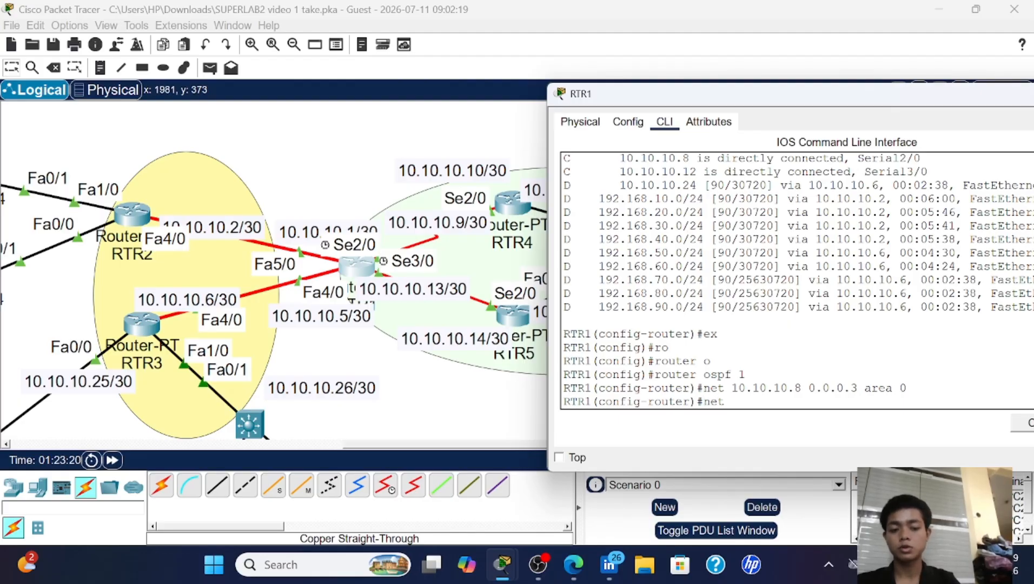
type("10.10.10.")
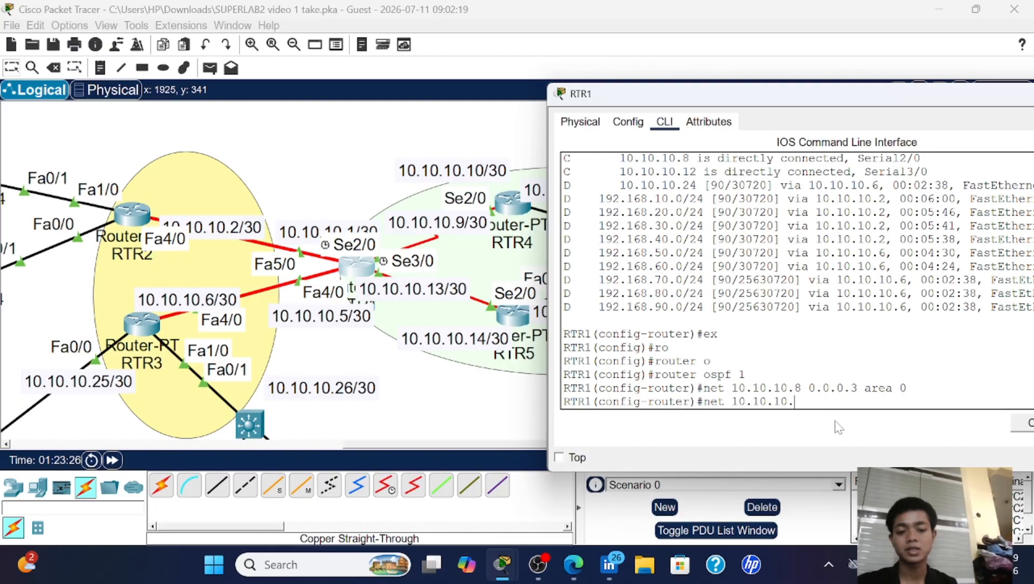
type("12")
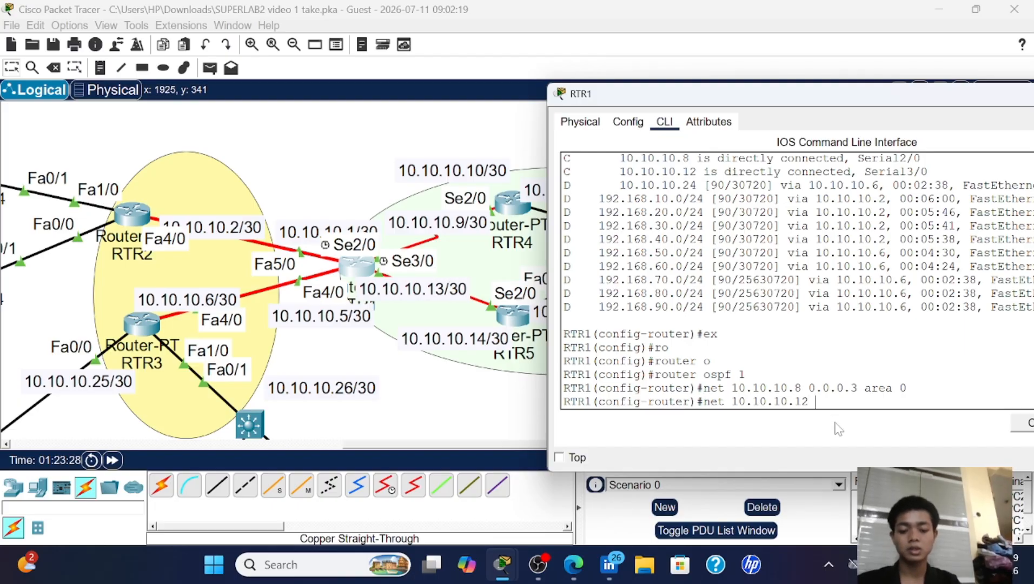
type(" 0.0.0.")
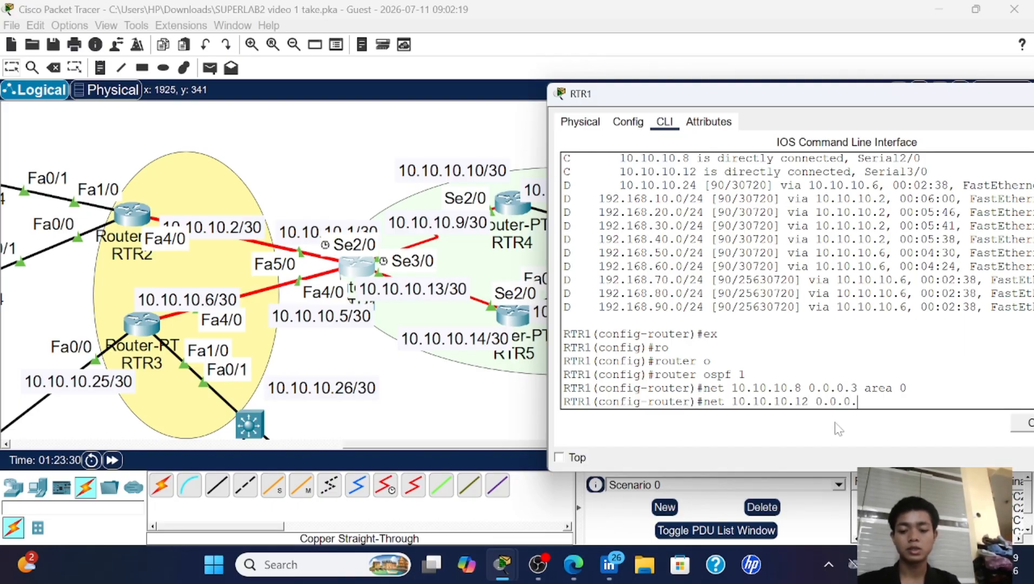
type("3 ara")
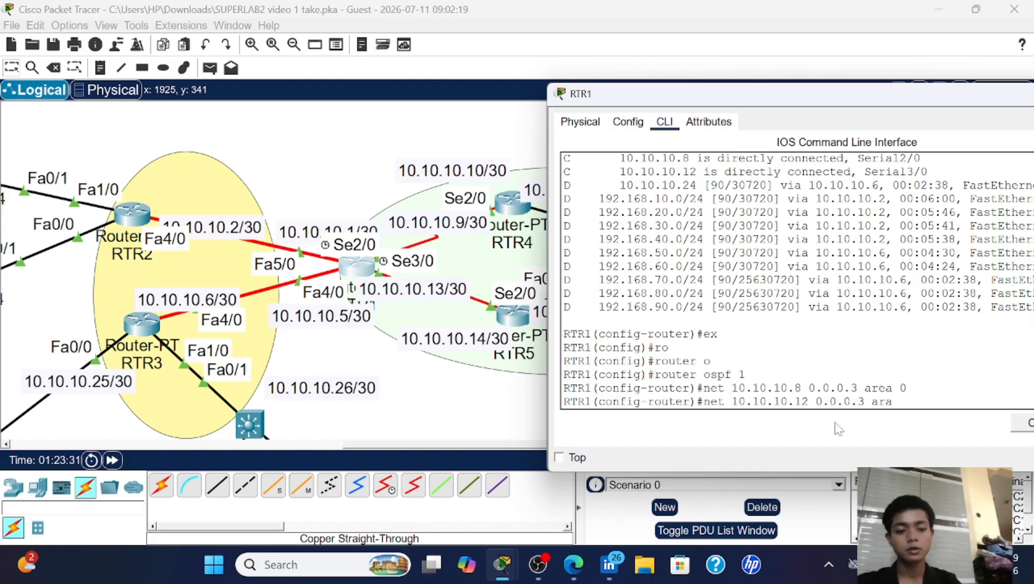
key("BackSpace")
key("BackSpace")
type("ea ")
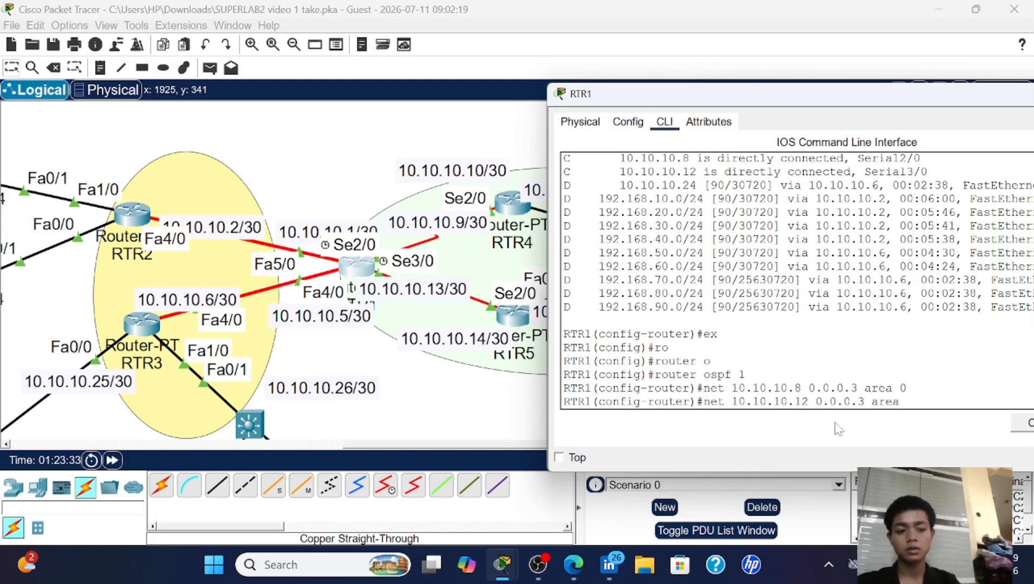
type("0")
key("Return")
key("Return")
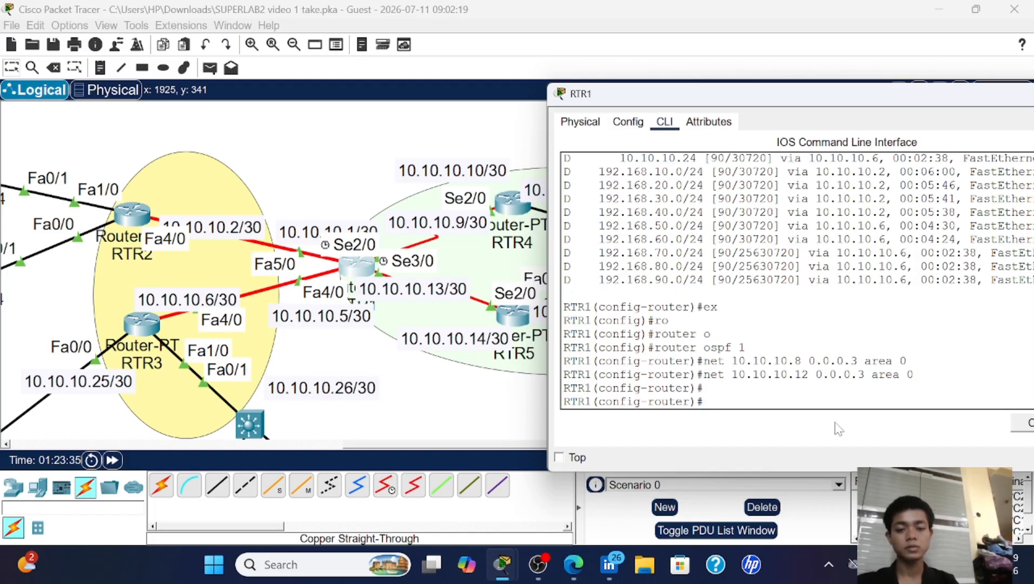
left_click_drag(925, 104, 652, 115)
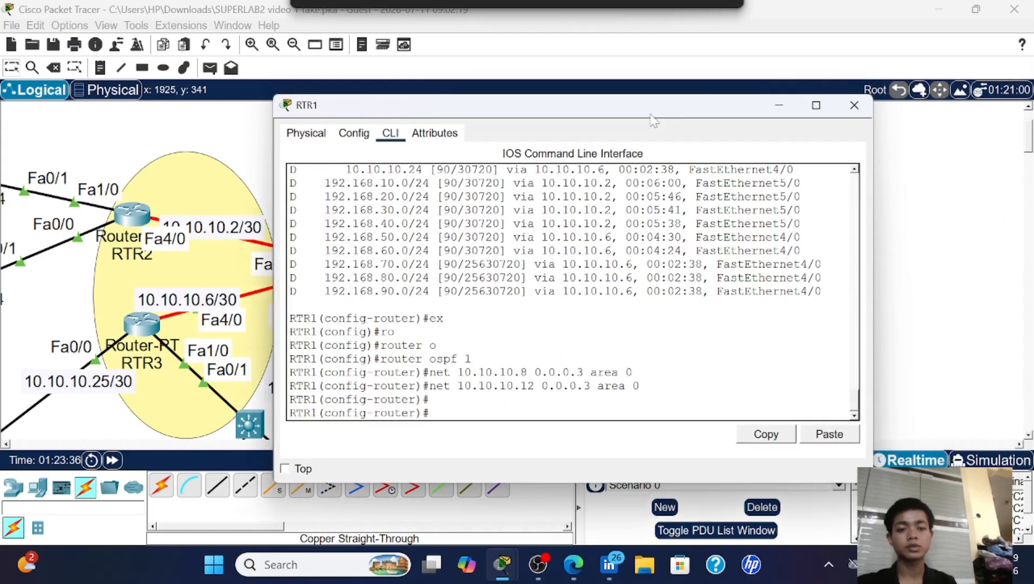
left_click(849, 113)
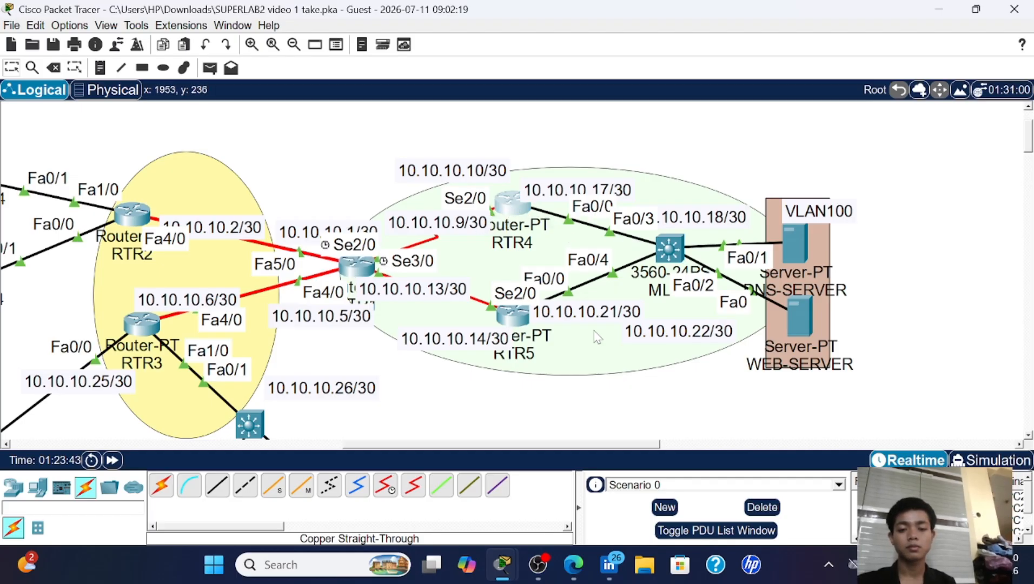
- On RTR4, enter privileged and global configuration mode and start OSPF process 1
left_click(511, 204)
key("Return")
key("Return")
key("Return")
type("e")
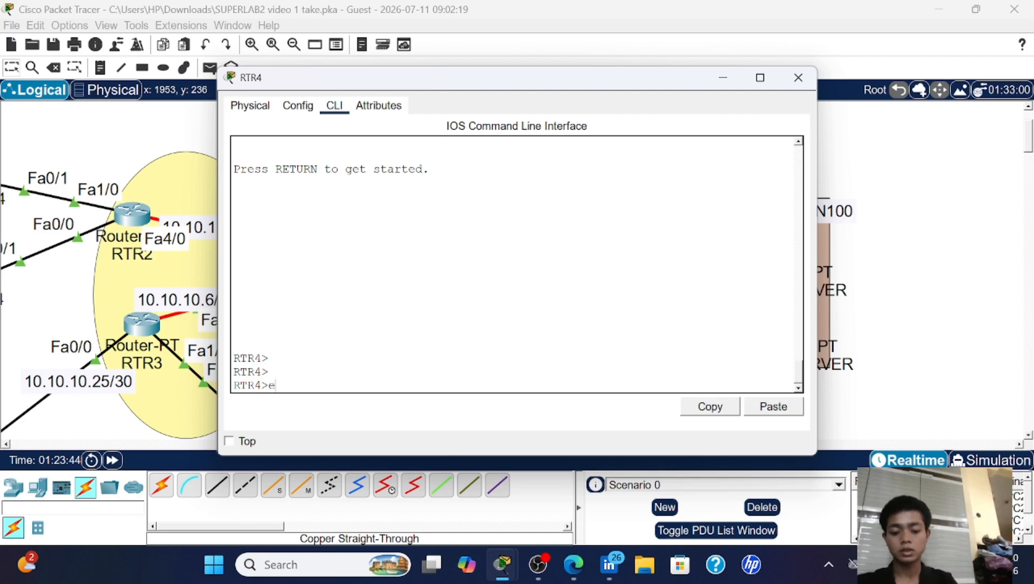
type("n")
key("Return")
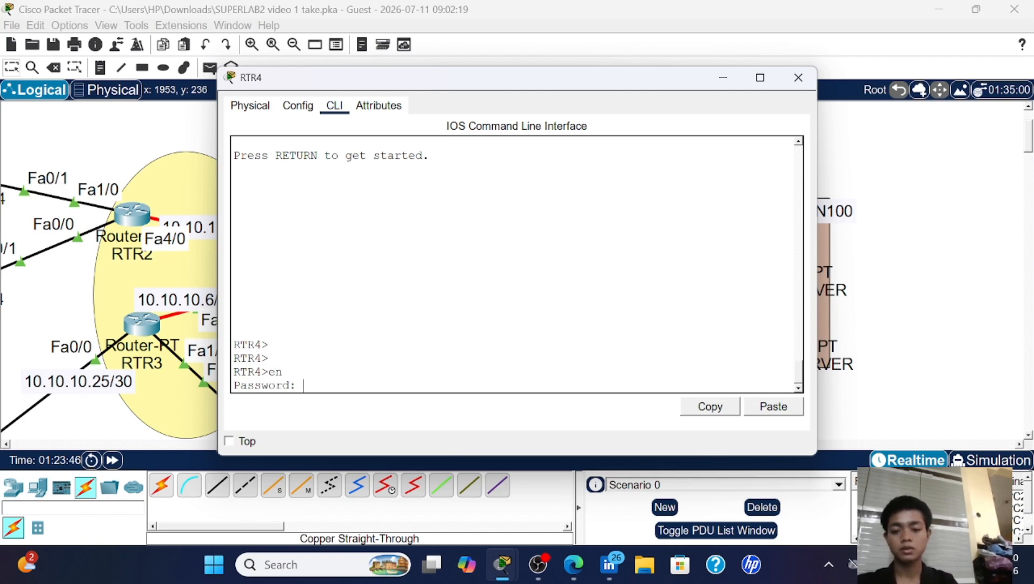
key("Return")
type("conf")
key("Return")
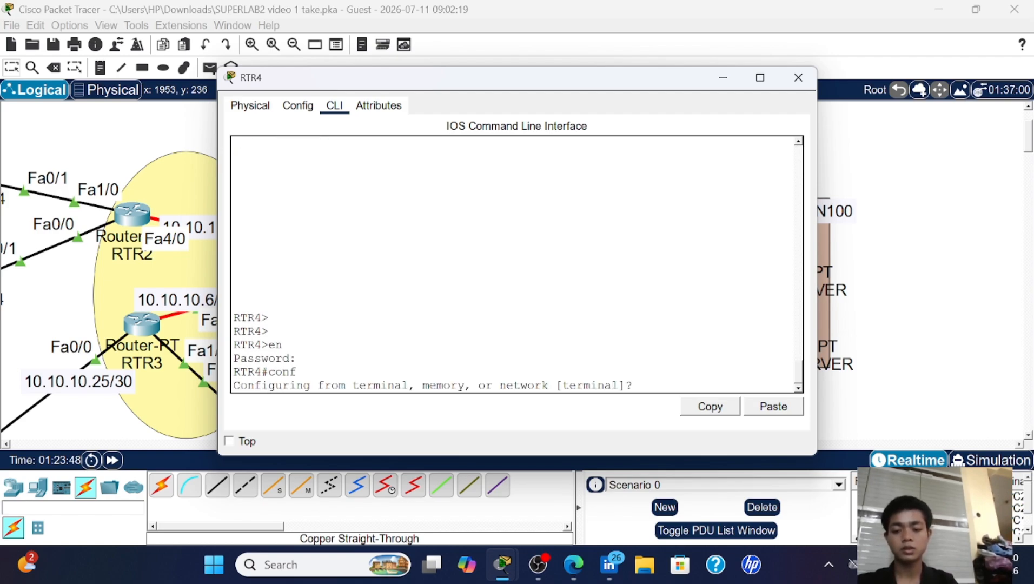
key("Return")
key("Return")
type("rou")
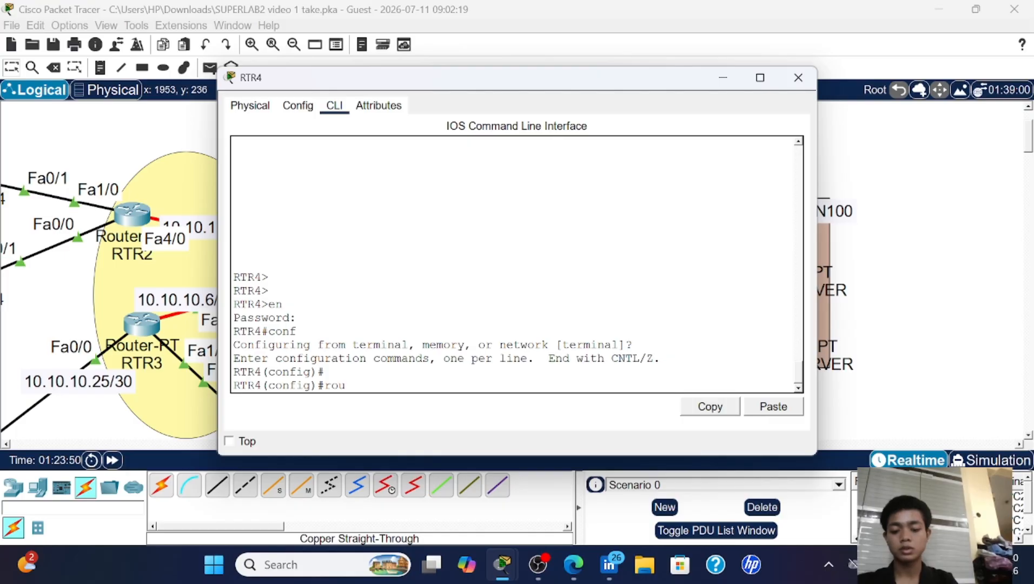
key("Tab")
type("o")
key("Tab")
type("1")
key("Return")
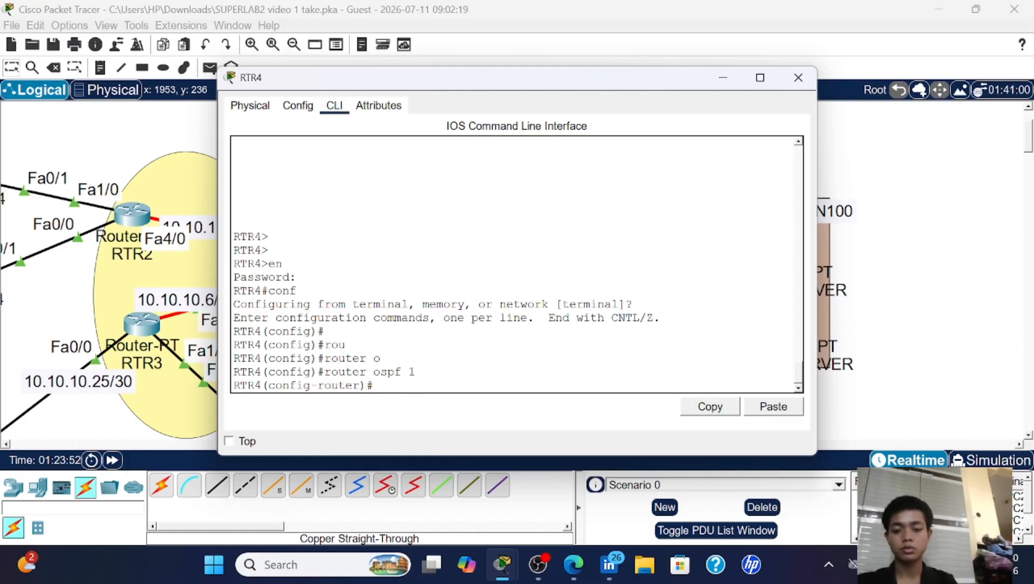
- Advertise 10.10.10.8 0.0.0.3 and 10.10.10.16 0.0.0.3 in RTR4's OSPF area 0
type("net 10.10.10.")
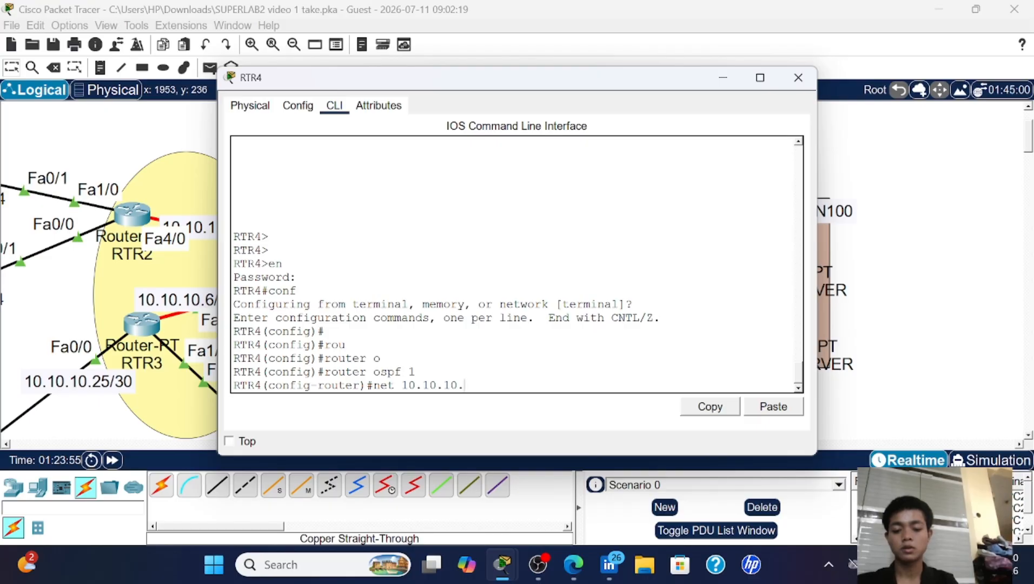
type("8 0.0.0.3 are")
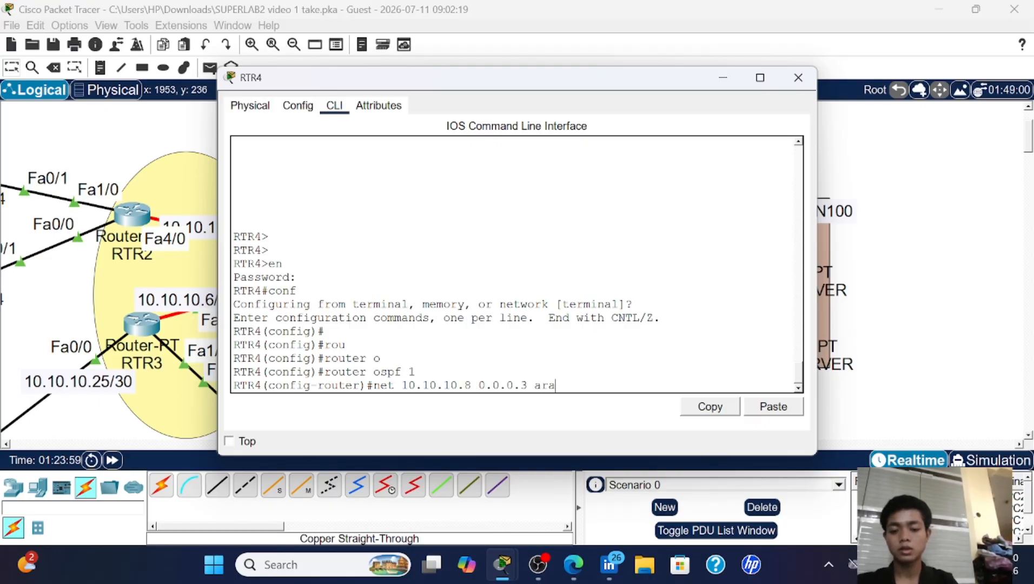
type("a 0")
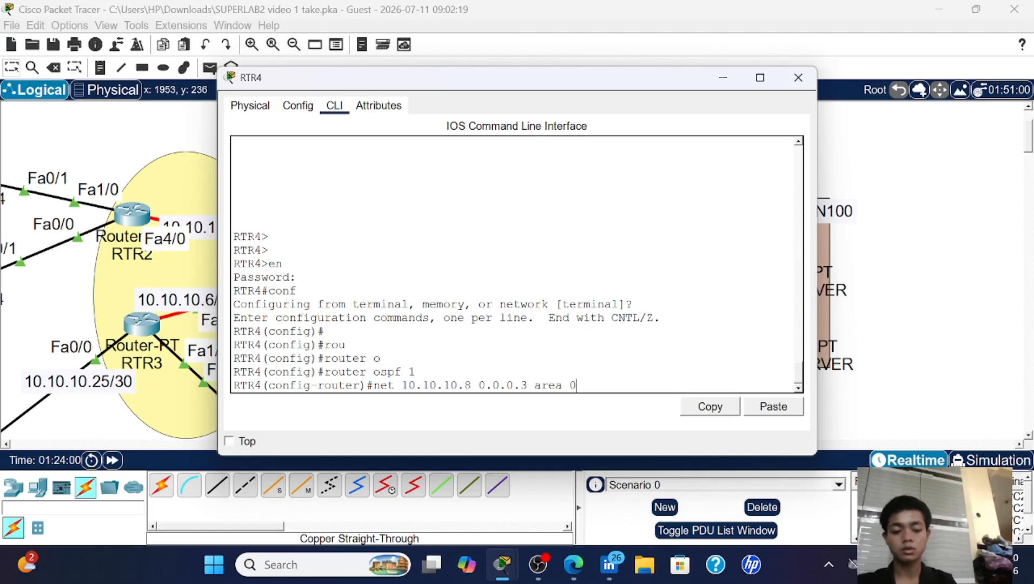
key("Return")
key("Up")
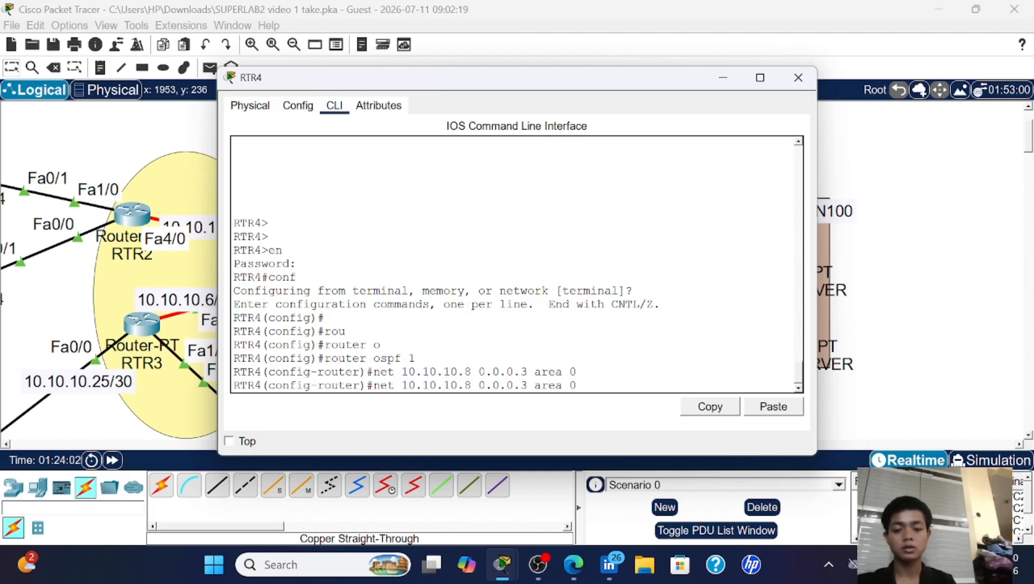
key("Up")
key("Down")
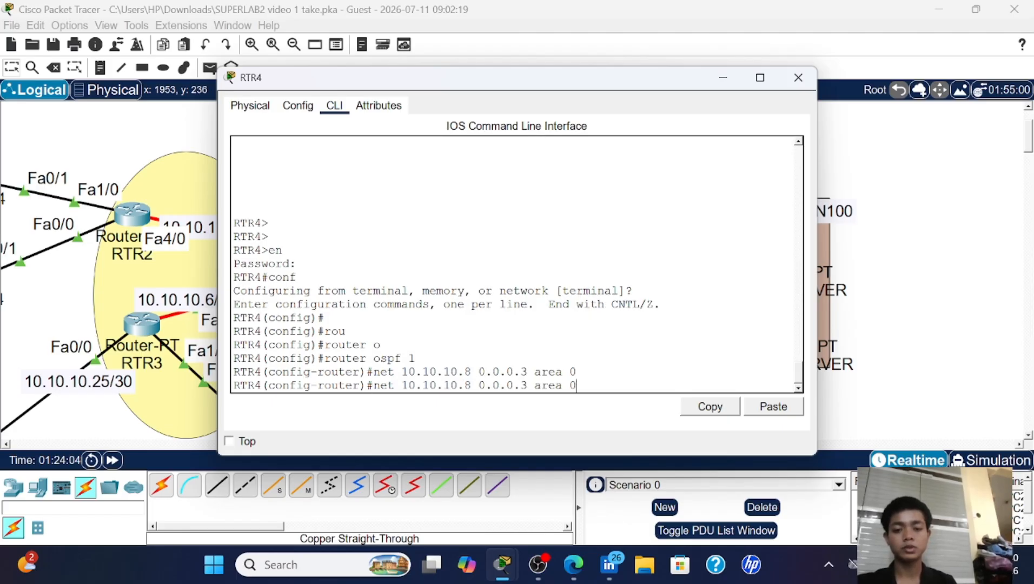
left_click_drag(575, 85, 551, 73)
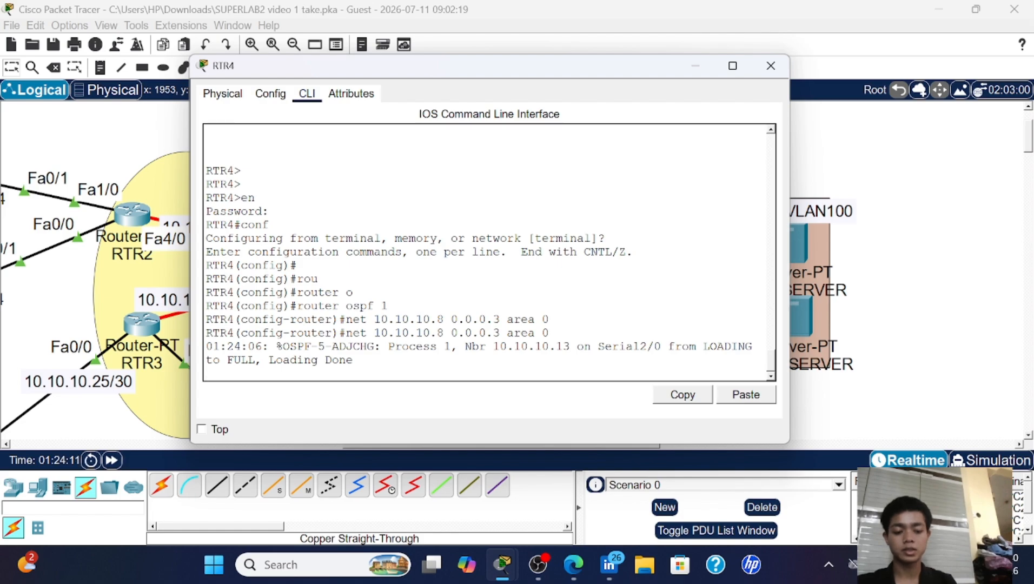
key("Return")
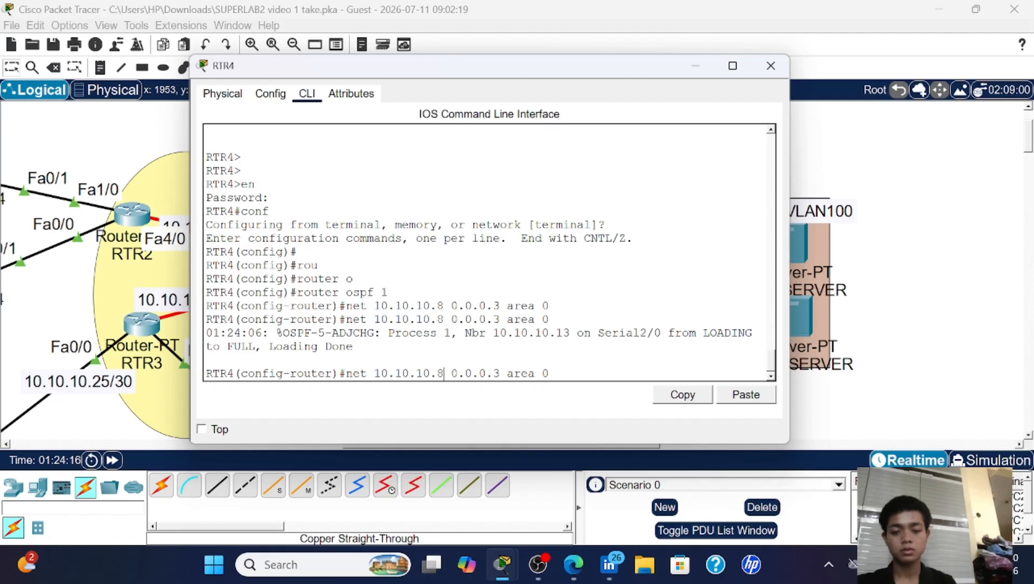
left_click_drag(546, 72, 588, 81)
key("BackSpace")
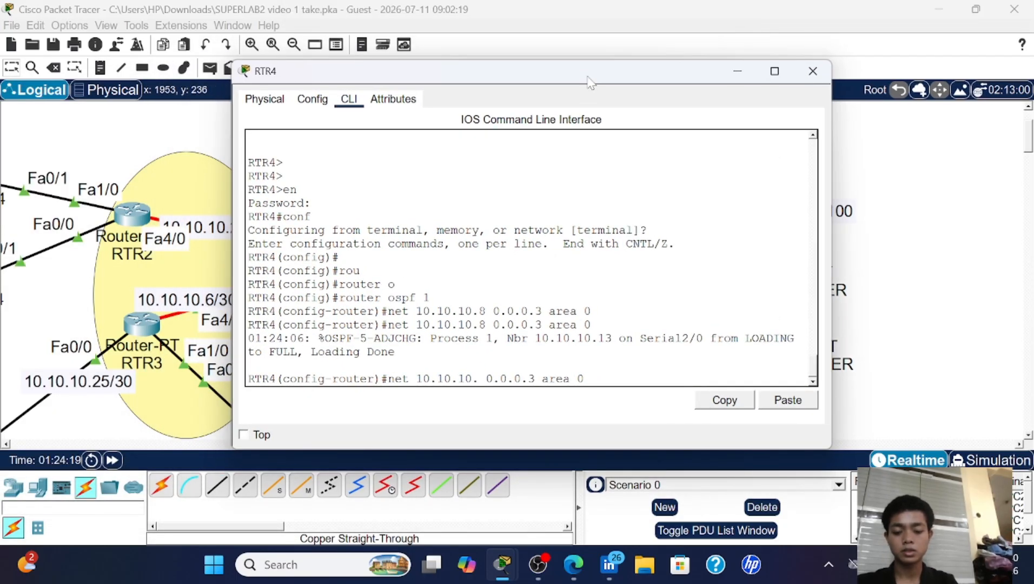
type("16")
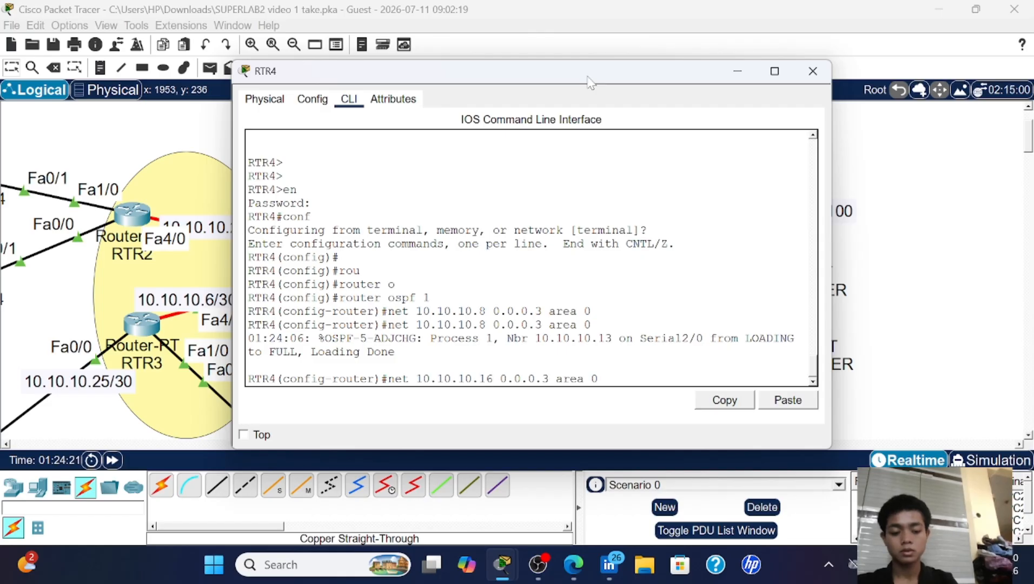
key("Return")
key("Return")
- Close RTR4's console, then on RTR5 enter global configuration and start OSPF process 1
left_click(813, 70)
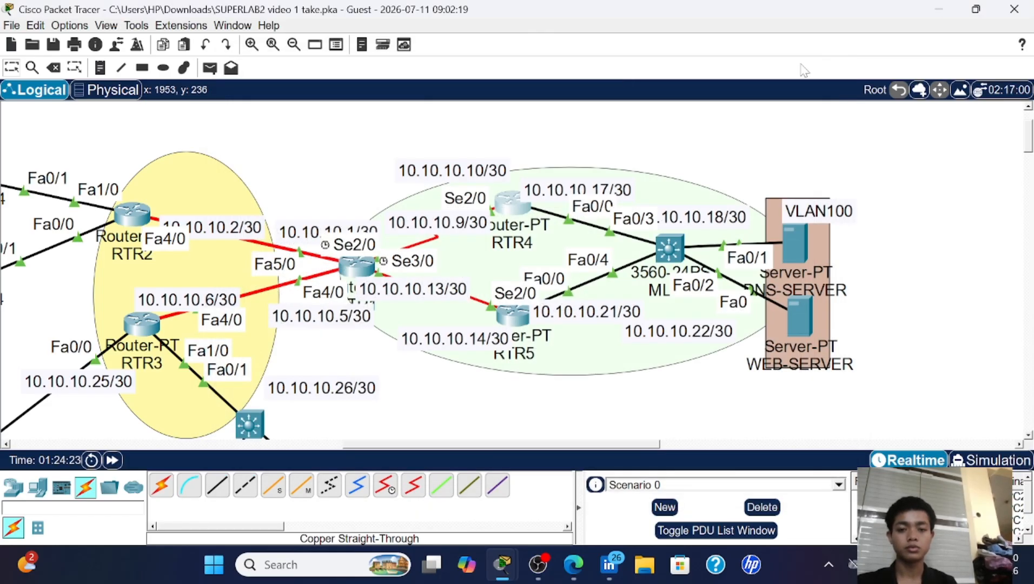
left_click(512, 317)
left_click_drag(535, 83, 107, 399)
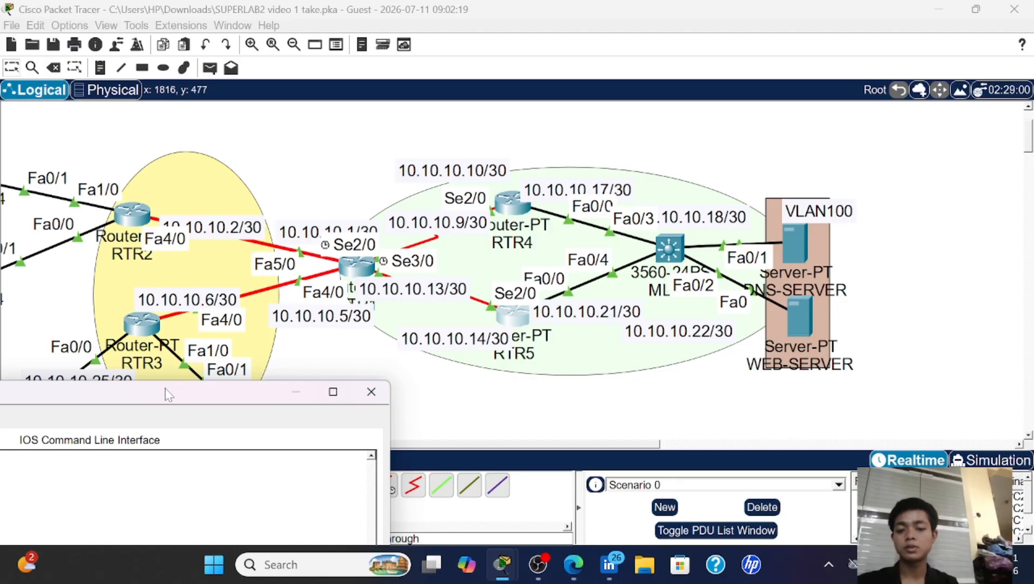
left_click_drag(166, 391, 657, 138)
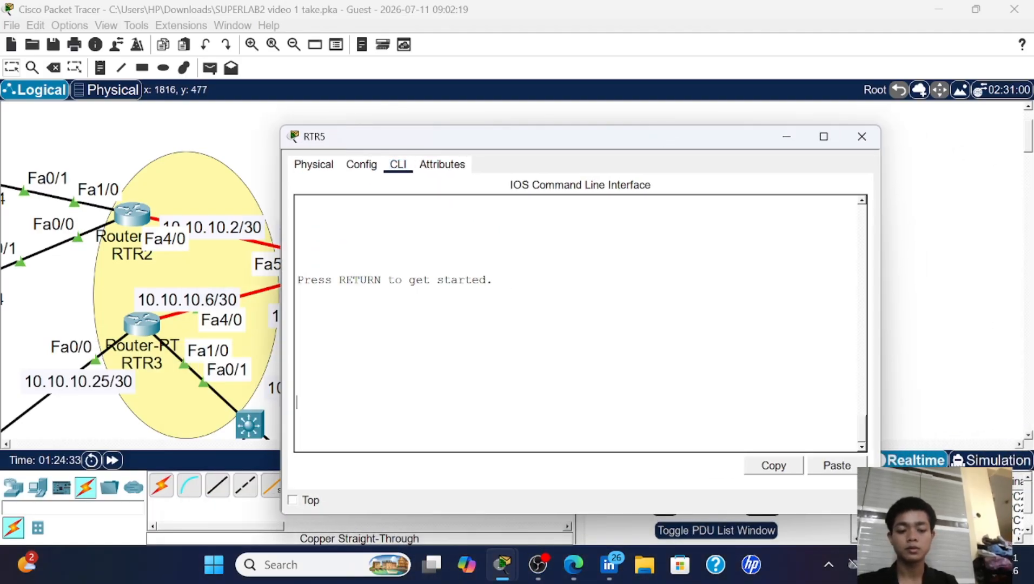
key("Return")
key("Return")
key("Return")
type("en")
key("Return")
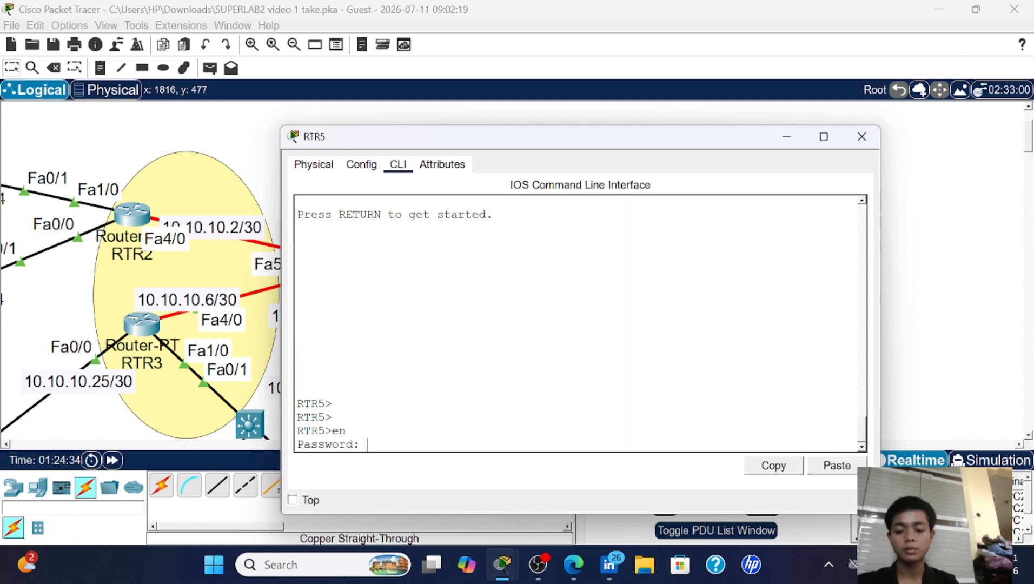
key("Return")
type("conf")
key("Return")
key("Return")
key("Return")
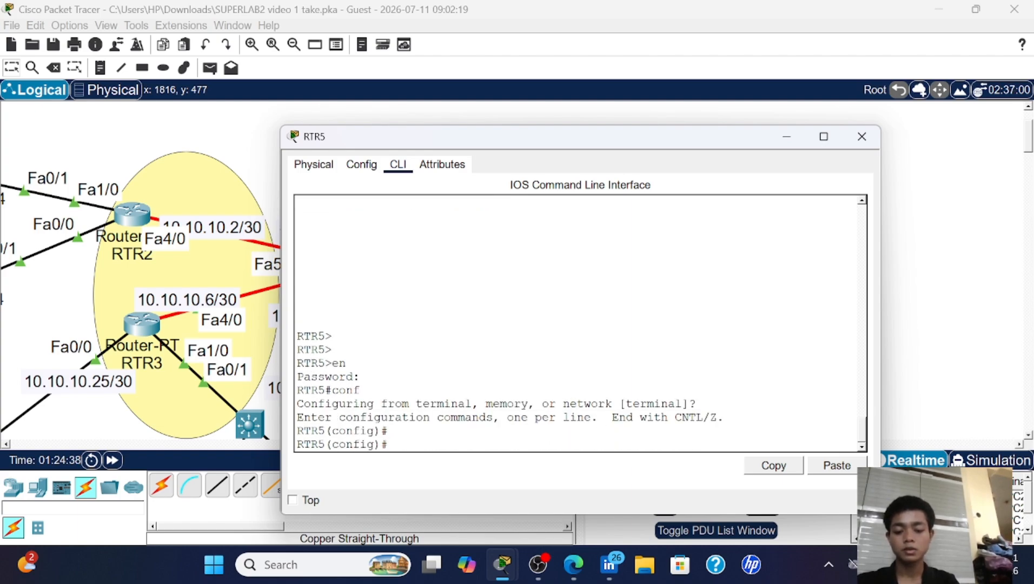
type("rou")
key("Tab")
type("o")
key("Tab")
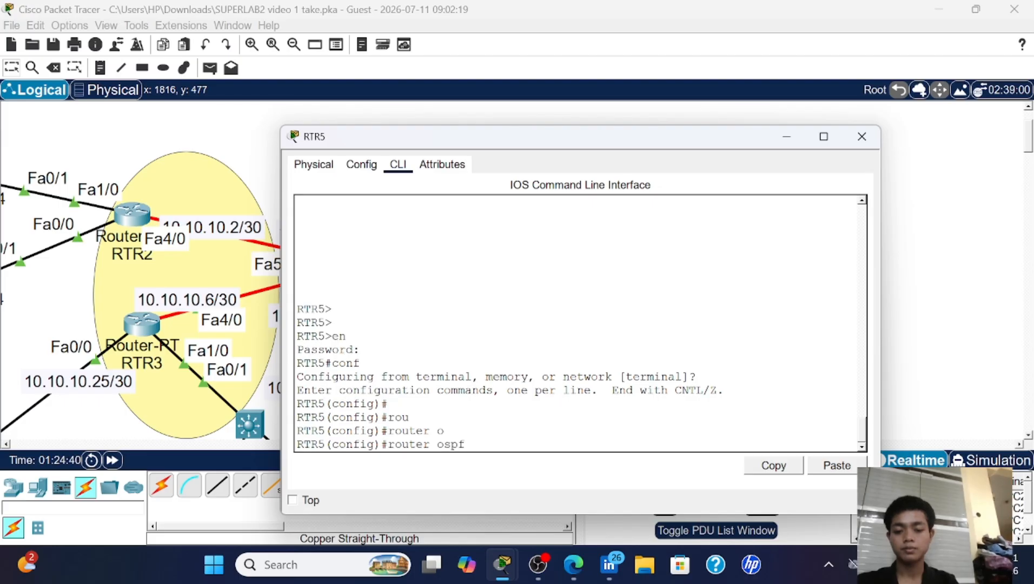
type("1")
key("Return")
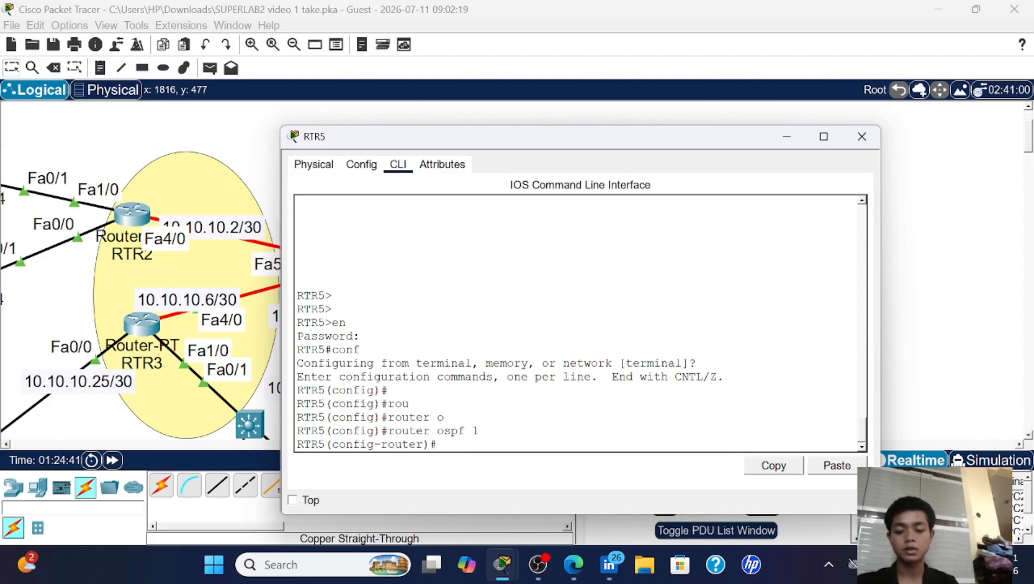
- Advertise 10.10.10.12 0.0.0.3 and 10.10.10.20 0.0.0.3 in RTR5's OSPF area 0
type("net 10.")
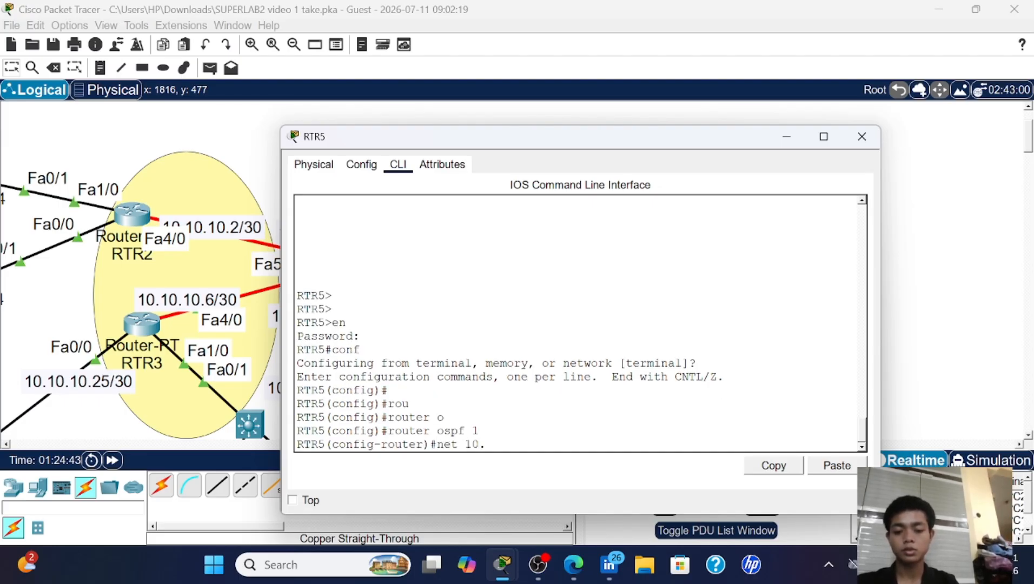
type("10.10.")
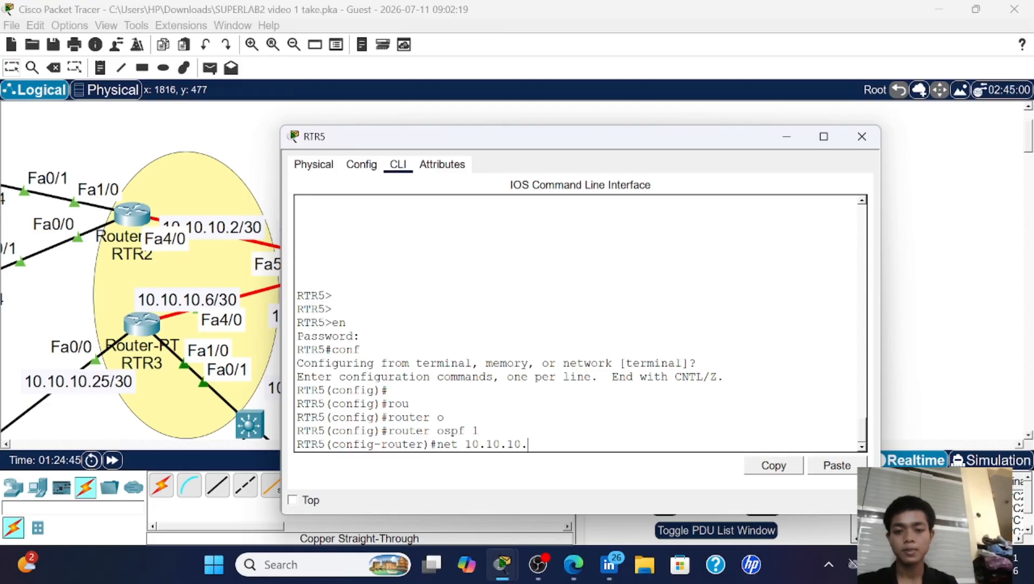
left_click_drag(566, 150, 785, 125)
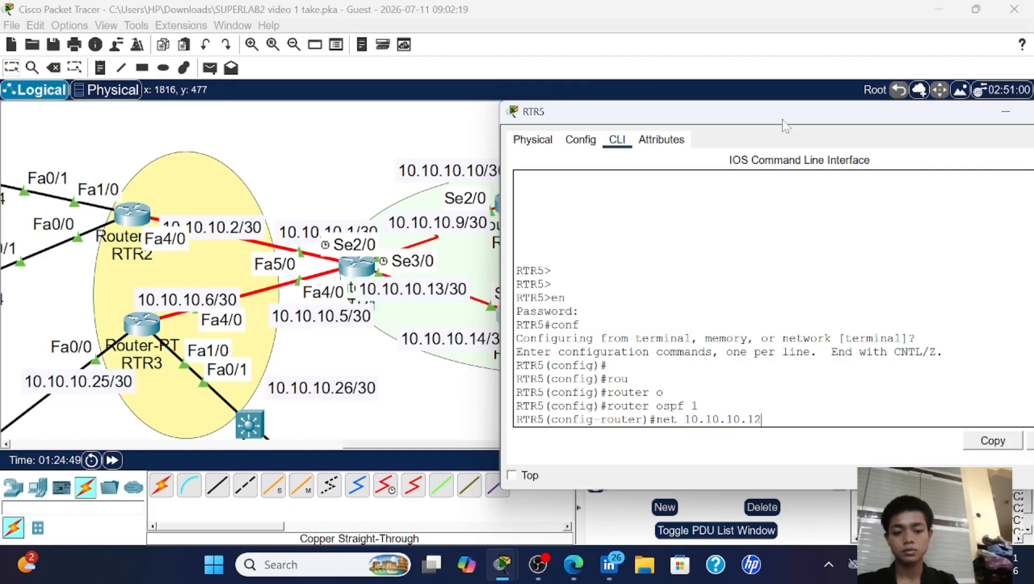
type("0.12 0.0.0")
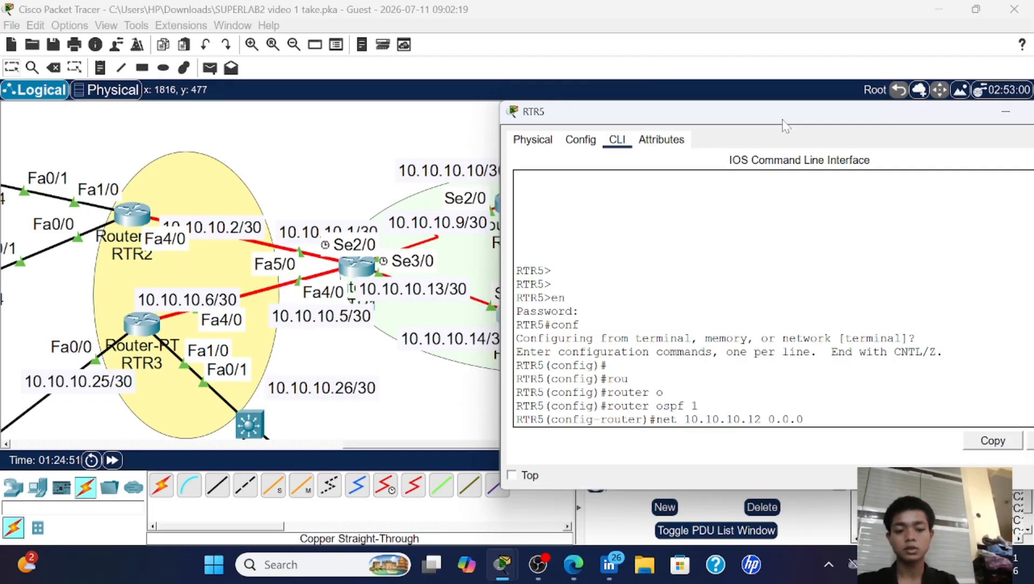
type(".3 area 0")
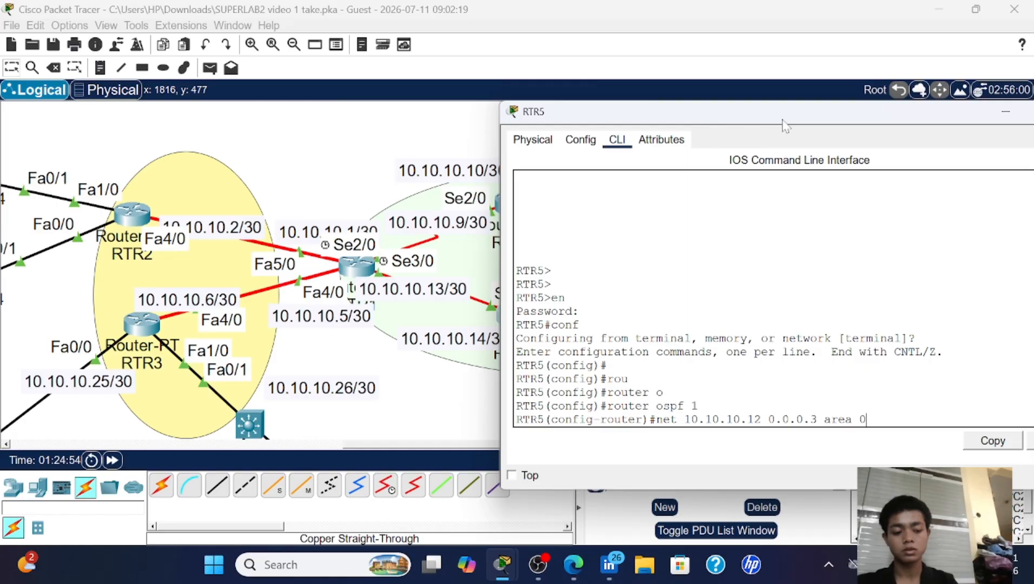
key("Return")
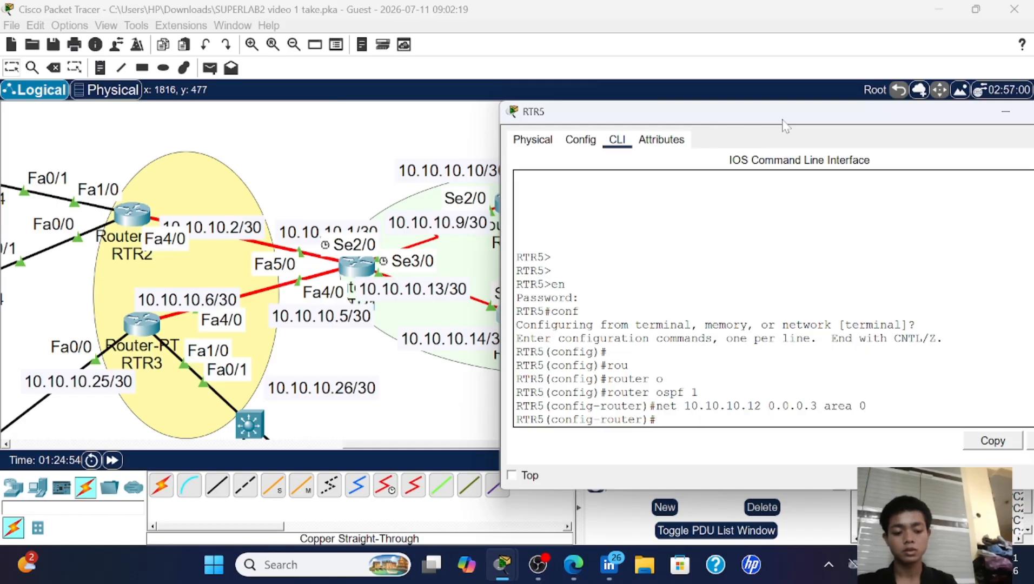
key("Up")
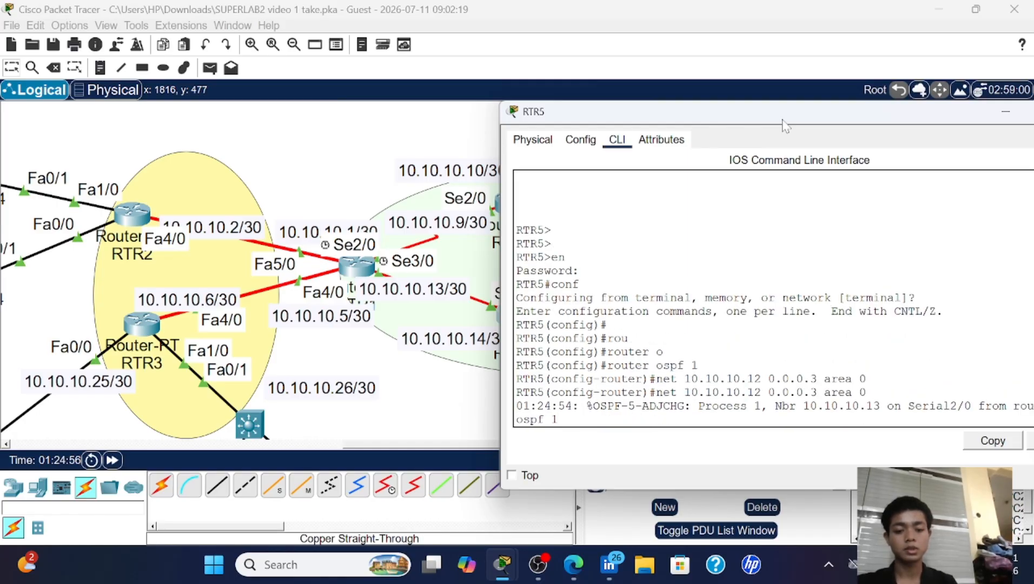
key("Down")
key("Down")
key("Up")
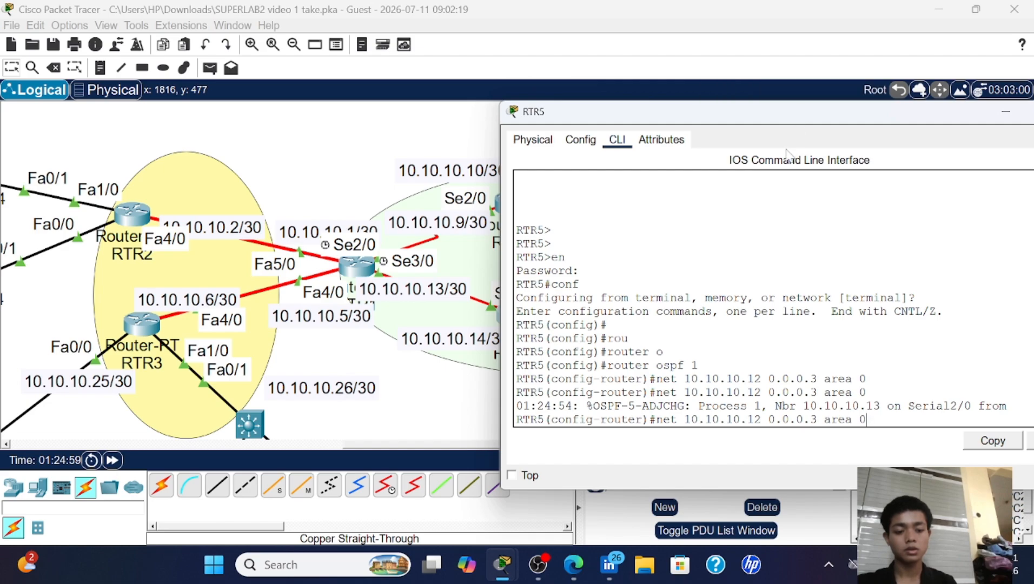
key("Left")
key("Left")
key("Left")
key("Left")
key("Left")
key("Left")
key("Left")
key("Left")
key("Left")
key("Left")
key("Left")
key("Left")
key("Left")
key("Left")
key("Left")
key("Left")
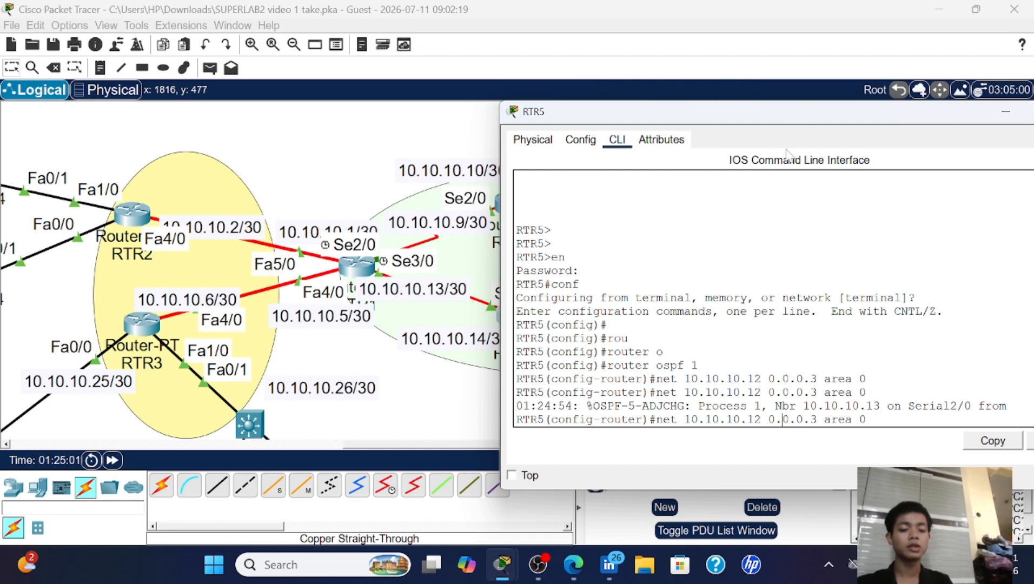
key("Right")
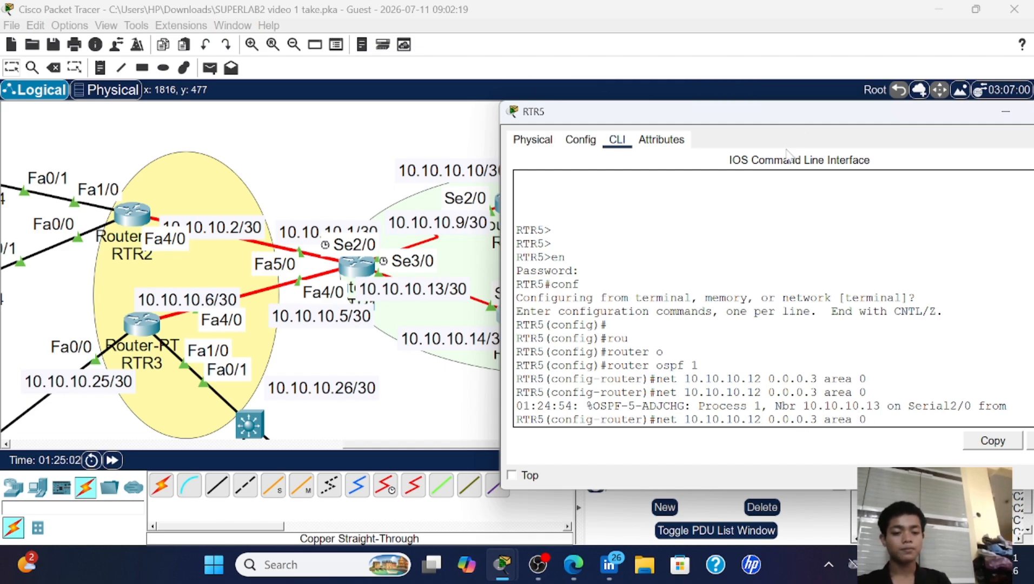
key("BackSpace")
key("BackSpace")
type("20")
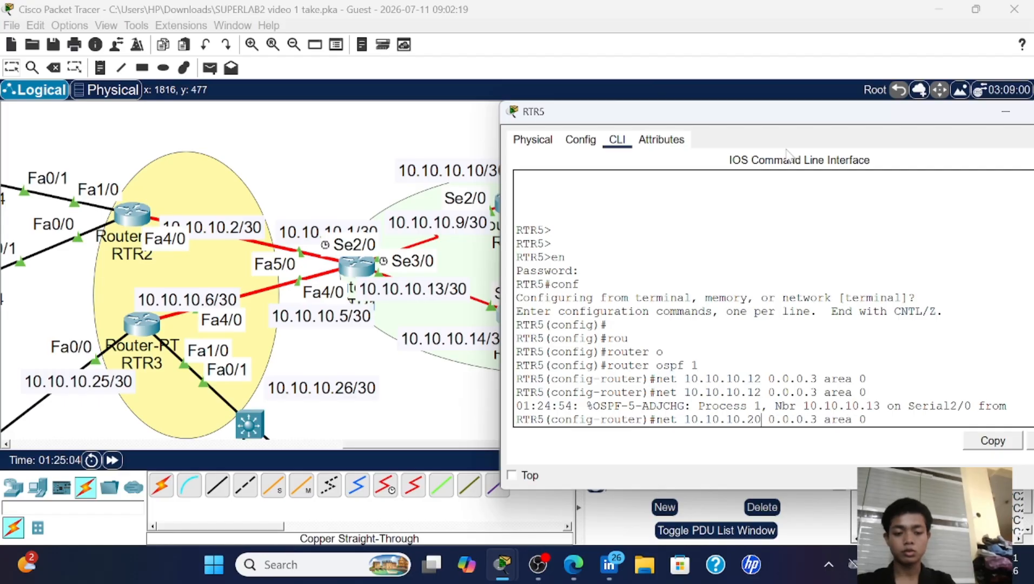
key("Return")
key("Return")
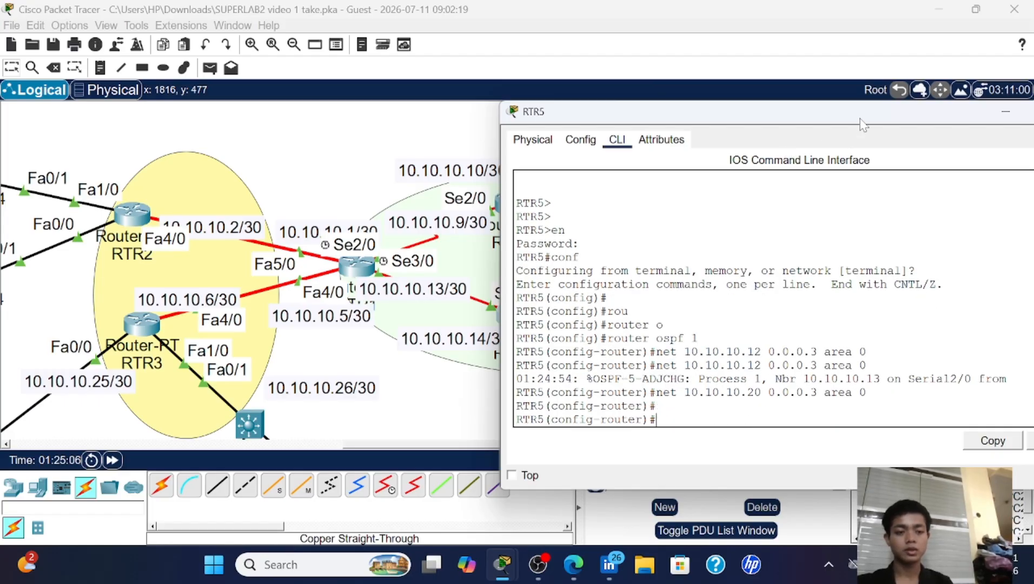
left_click_drag(855, 116, 361, 123)
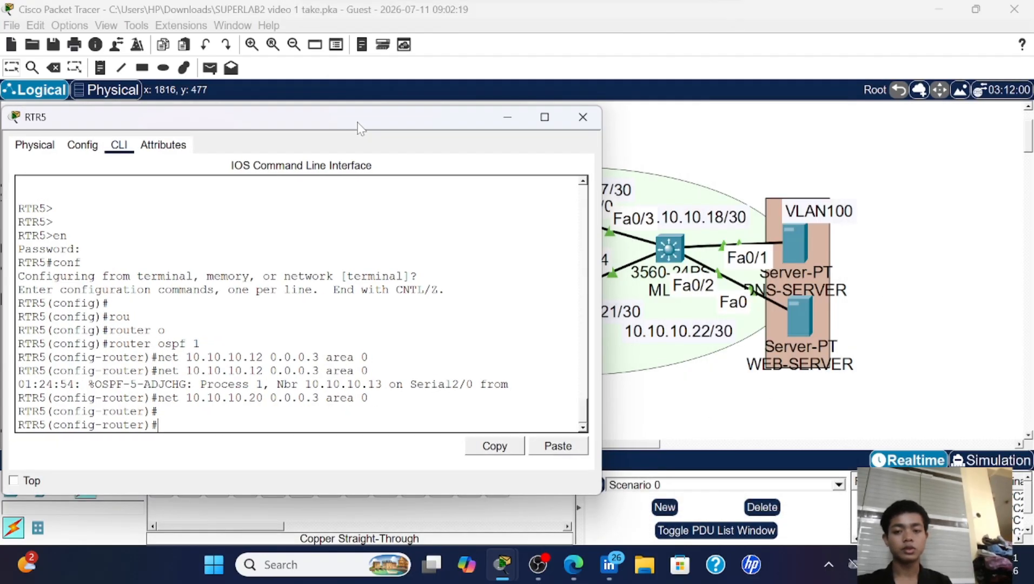
- Close RTR5's console and open the MLS2 switch's command line at the fa0/4 prompt
left_click(587, 113)
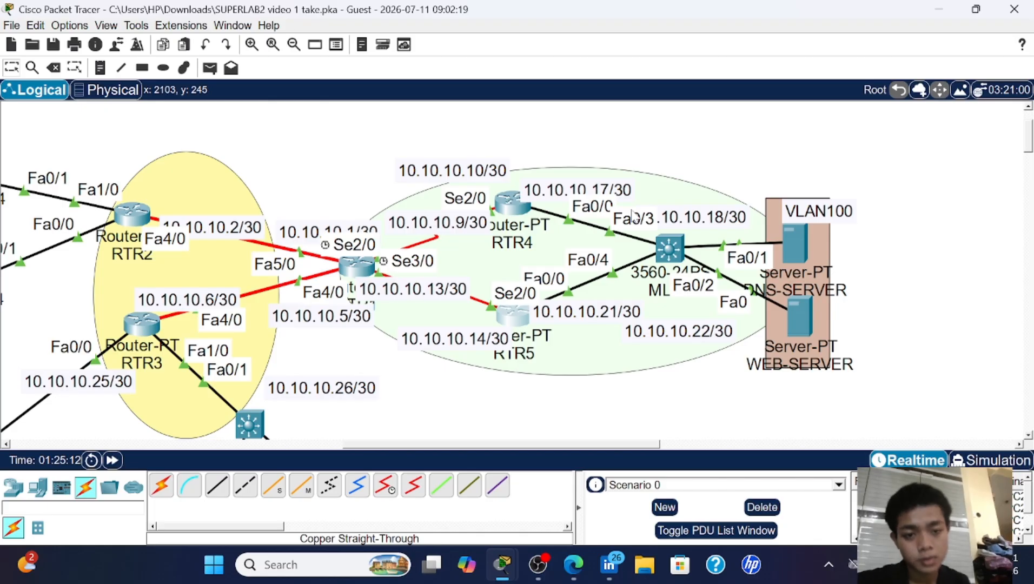
left_click(673, 251)
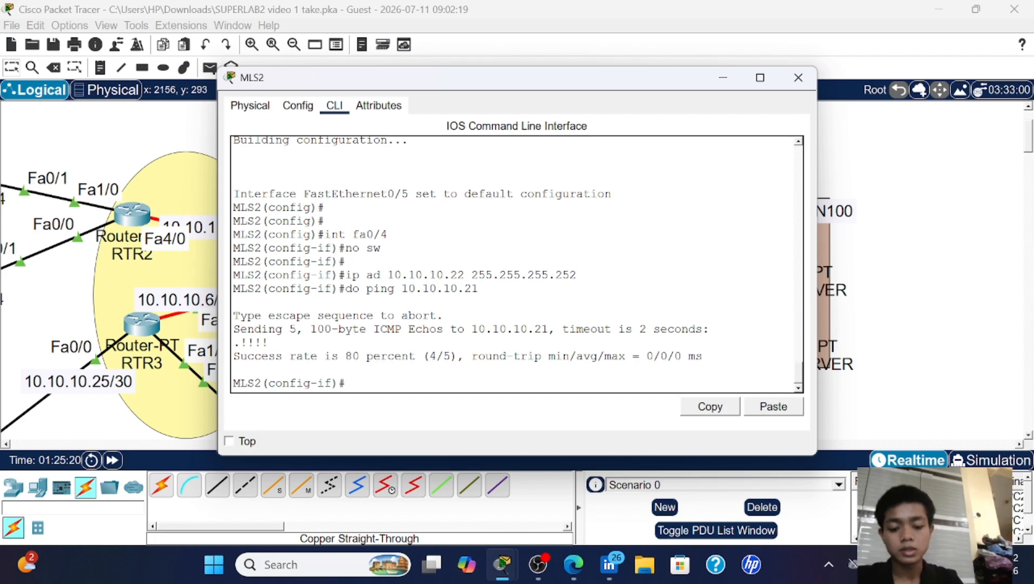
- Enable ip routing on MLS2 and start OSPF process 1
type("ip rou")
key("Tab")
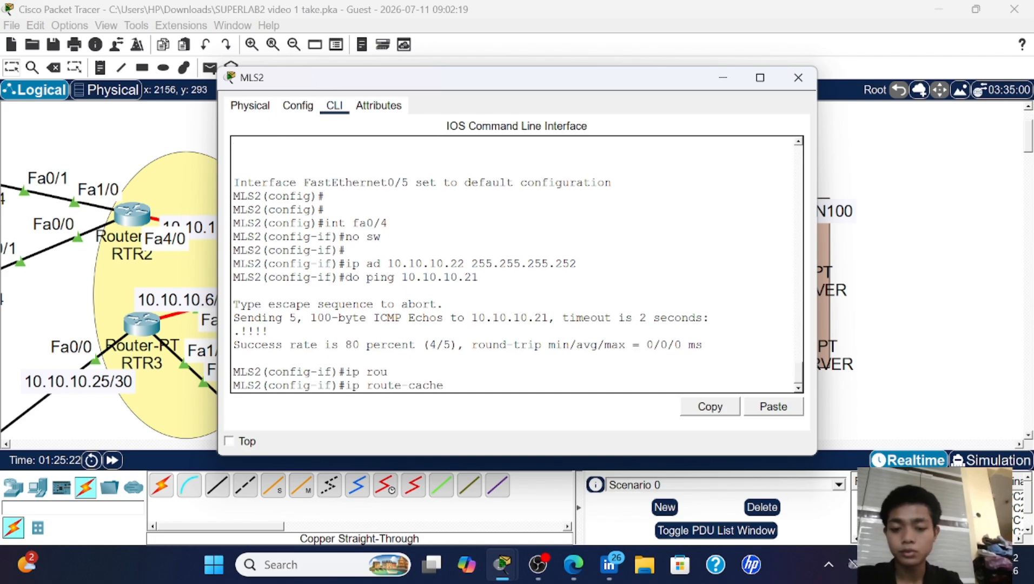
key("BackSpace")
key("BackSpace")
key("BackSpace")
key("BackSpace")
key("BackSpace")
key("BackSpace")
key("BackSpace")
key("BackSpace")
key("BackSpace")
key("BackSpace")
key("BackSpace")
key("BackSpace")
key("BackSpace")
key("BackSpace")
key("BackSpace")
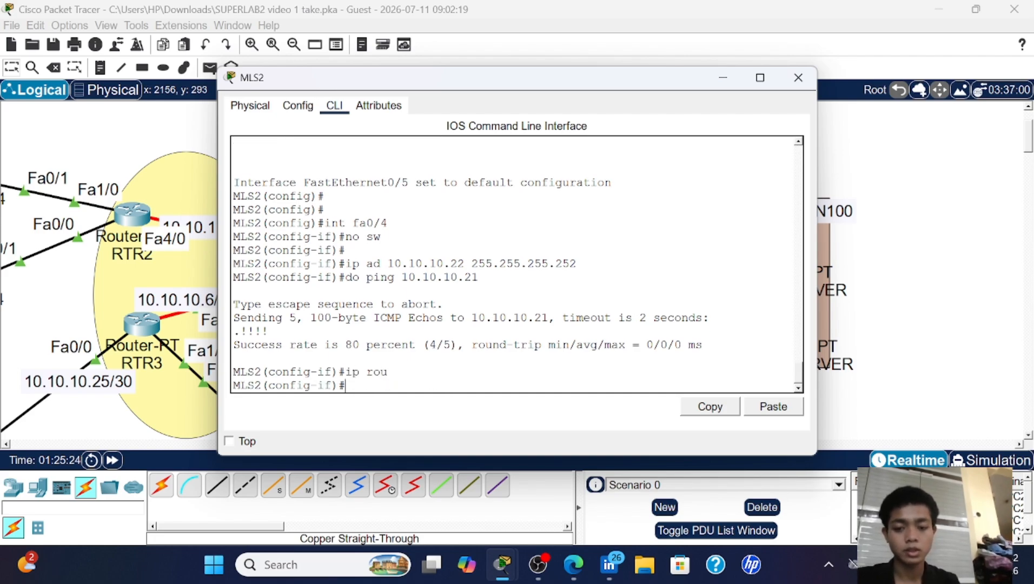
type("ip rou")
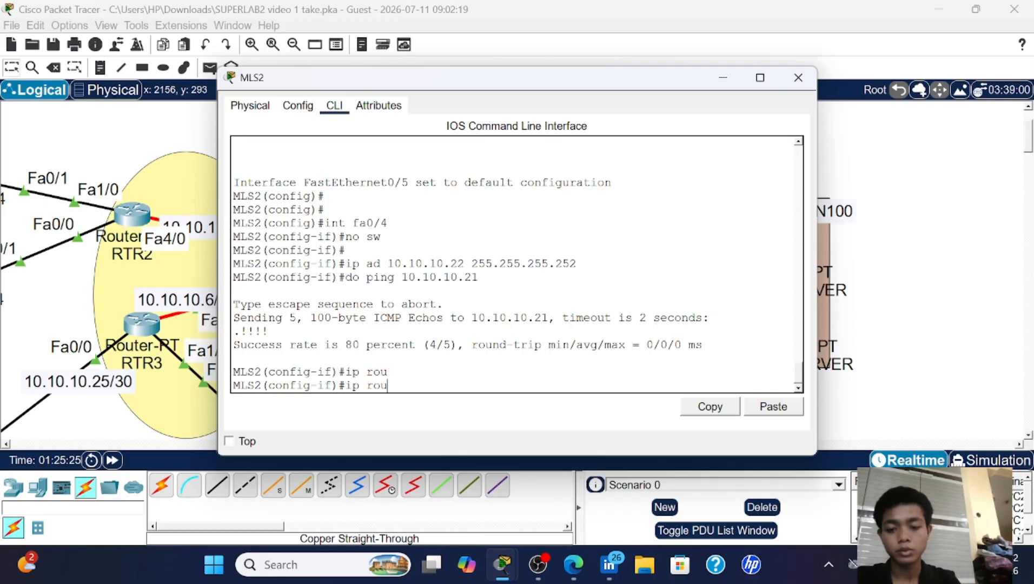
type("ting")
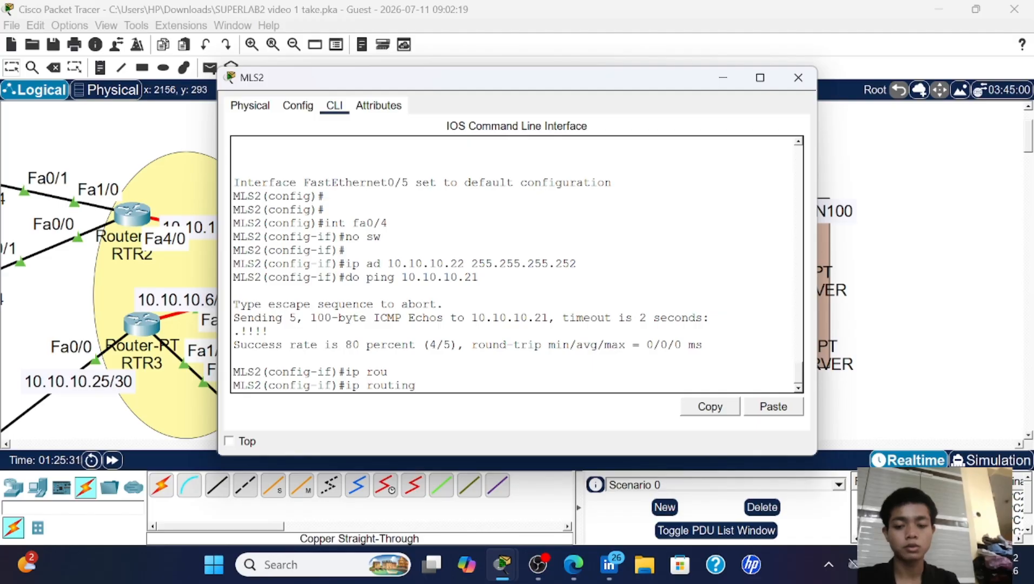
key("Return")
type("ro")
key("Tab")
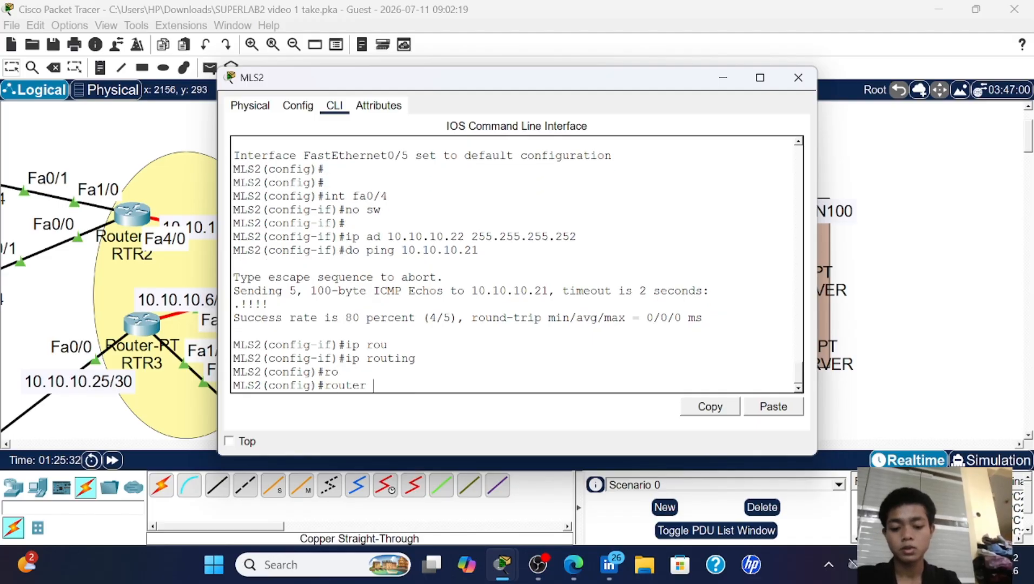
type("o")
key("Tab")
type("1")
key("Return")
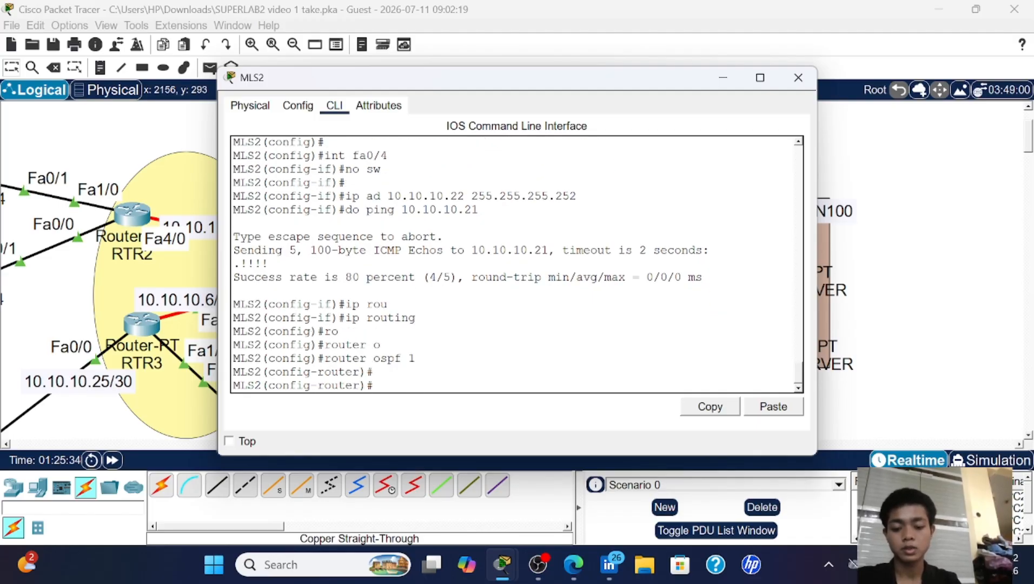
- Advertise 10.10.10.20 0.0.0.3 and 10.10.10.16 0.0.0.3 in MLS2's OSPF area 0
type("net 10.10")
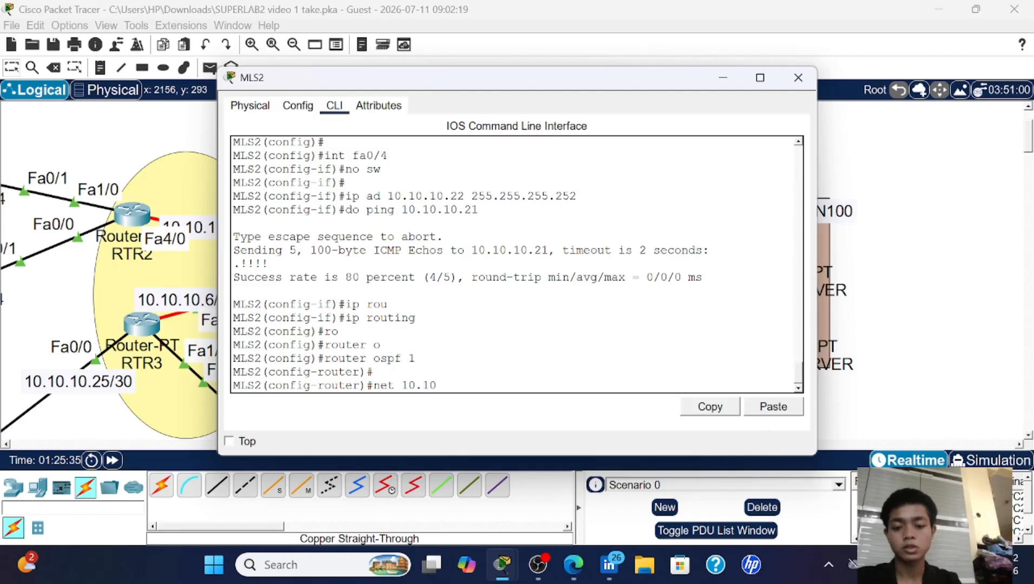
type(".10.20 0.0")
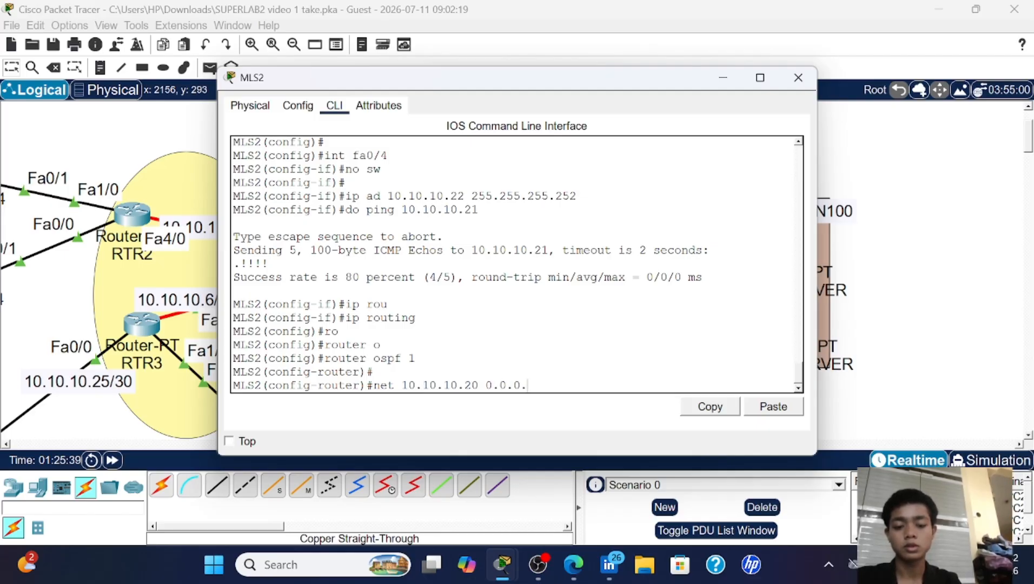
type(".0.3 area ")
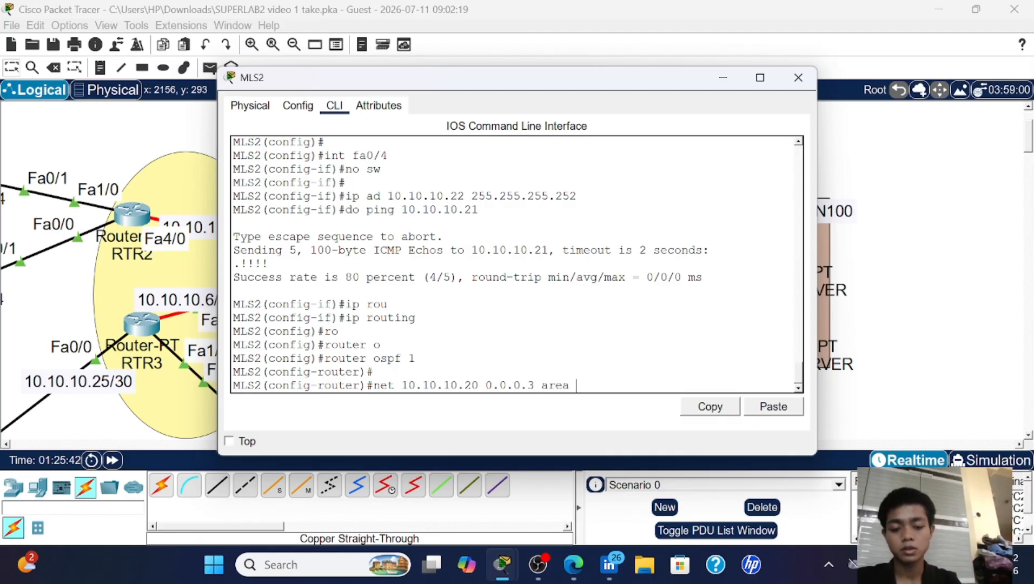
type("0")
key("Return")
key("Up")
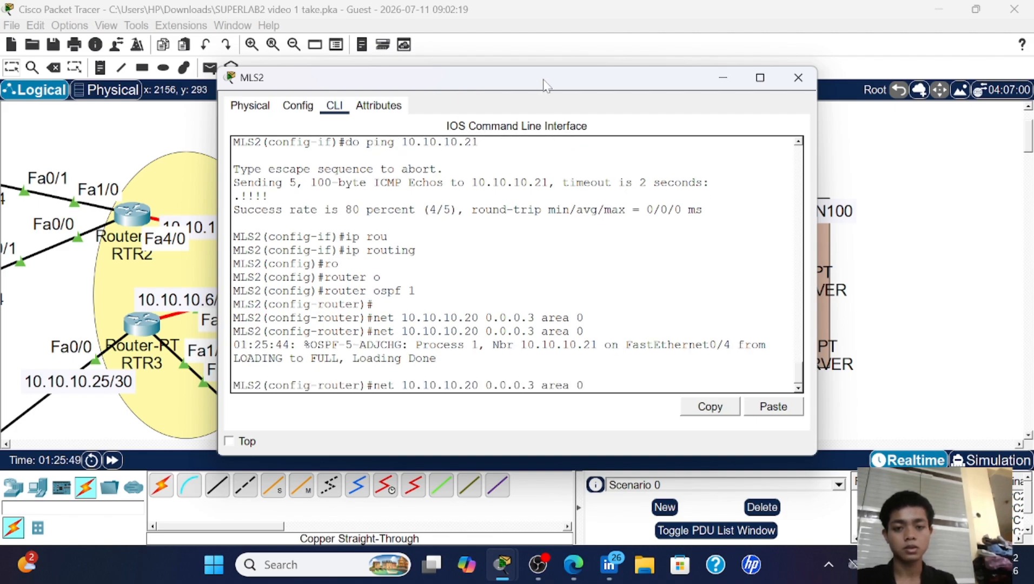
left_click_drag(545, 86, 555, 136)
key("Left")
key("Left")
key("Left")
key("Left")
key("Left")
key("Left")
key("Left")
key("Left")
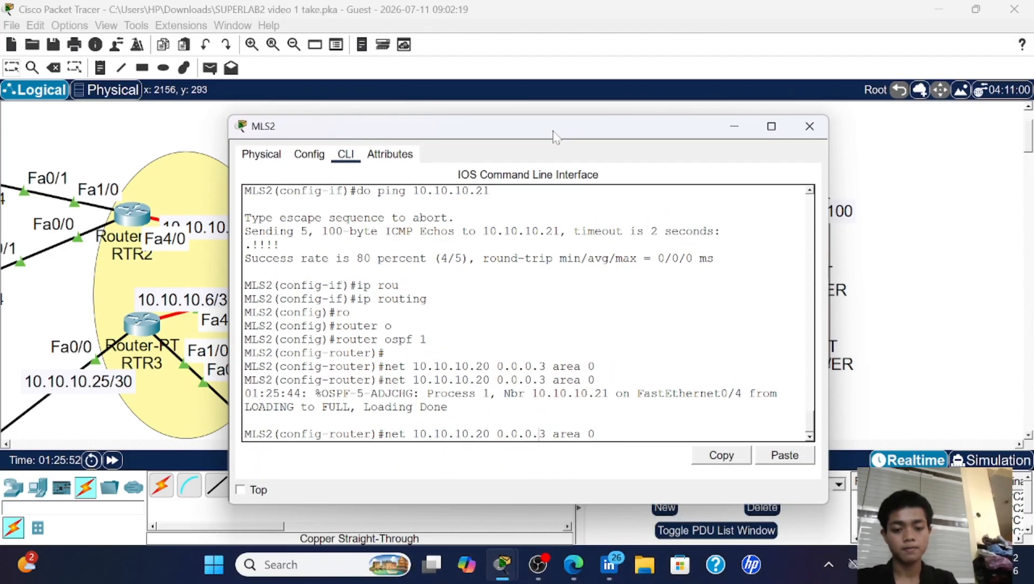
key("Left")
key("Left")
key("Left")
key("Left")
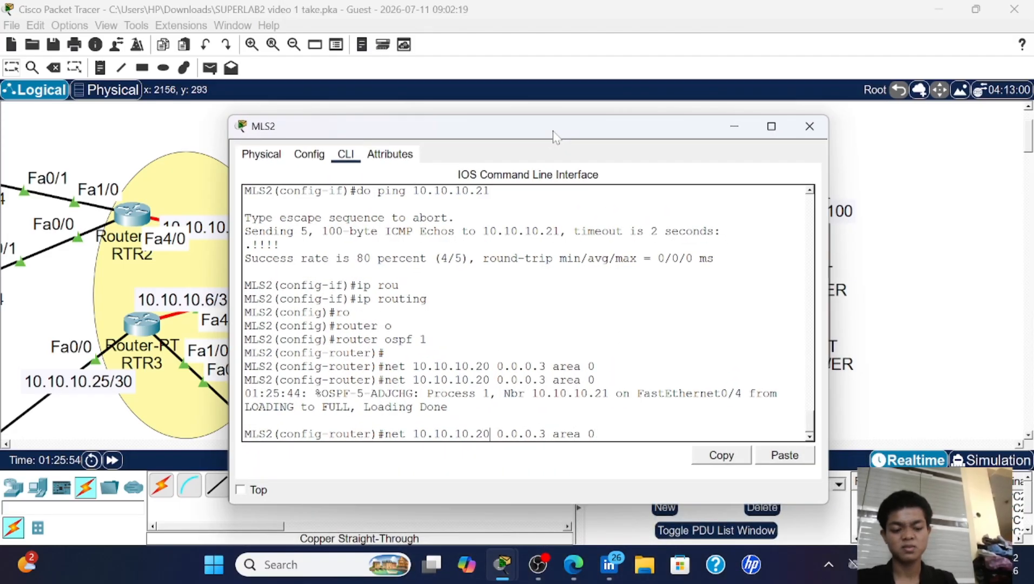
key("Delete")
key("BackSpace")
type("16")
key("Return")
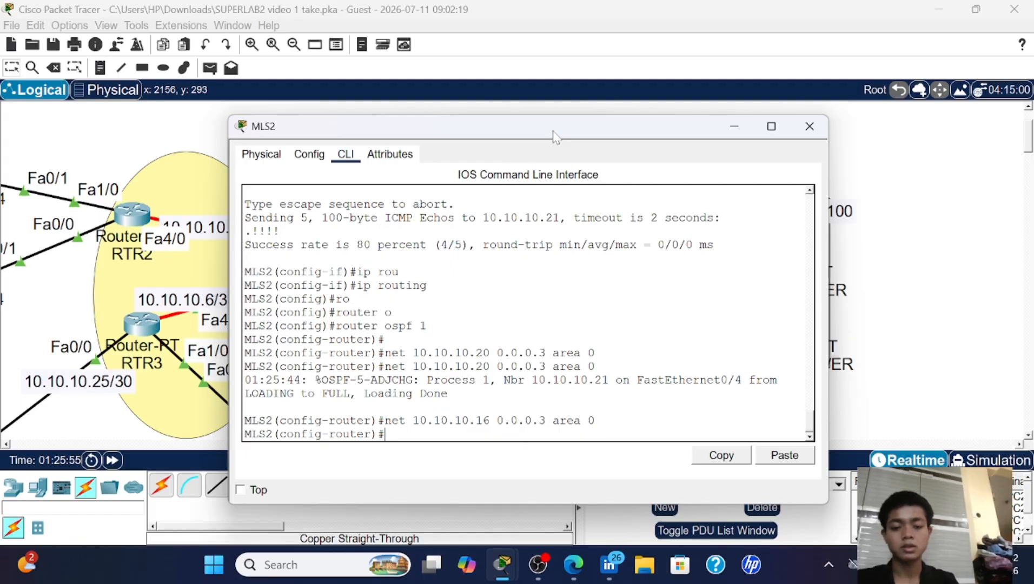
left_click_drag(555, 137, 474, 87)
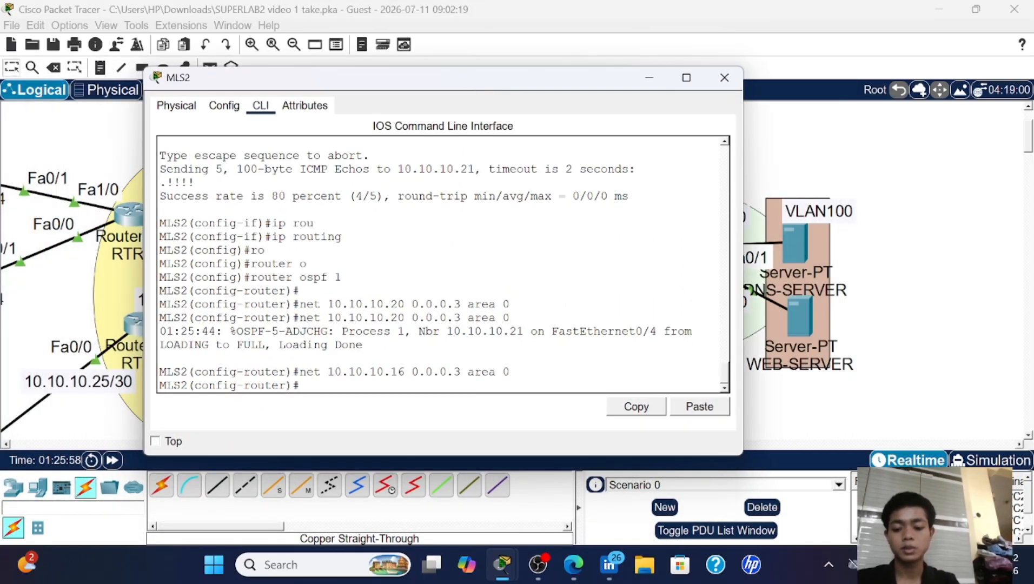
- Add network 192.168.100.0 0.0.0.255 to MLS2's OSPF area 0
type("net 192,")
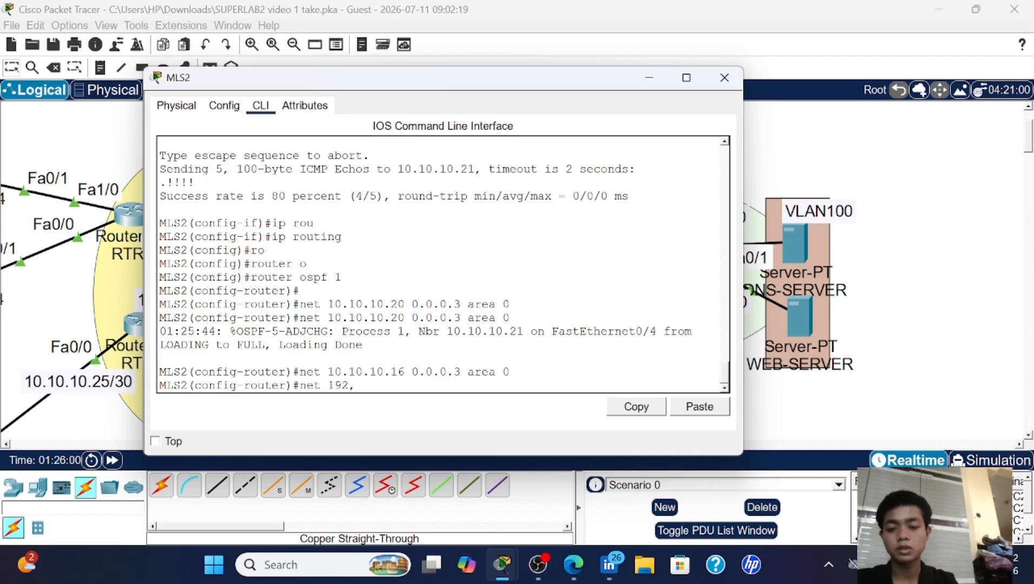
key("BackSpace")
type(".168")
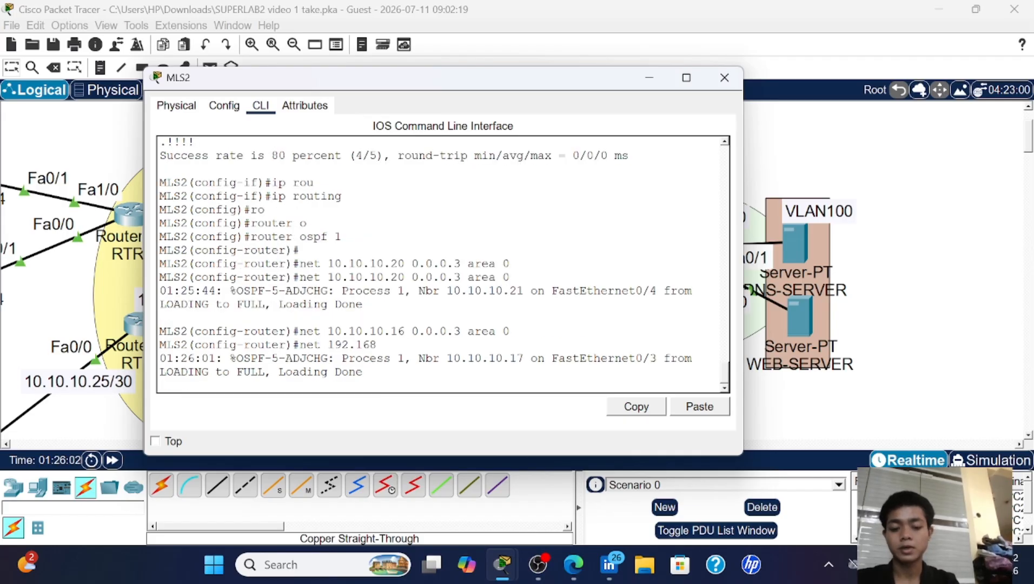
key("Up")
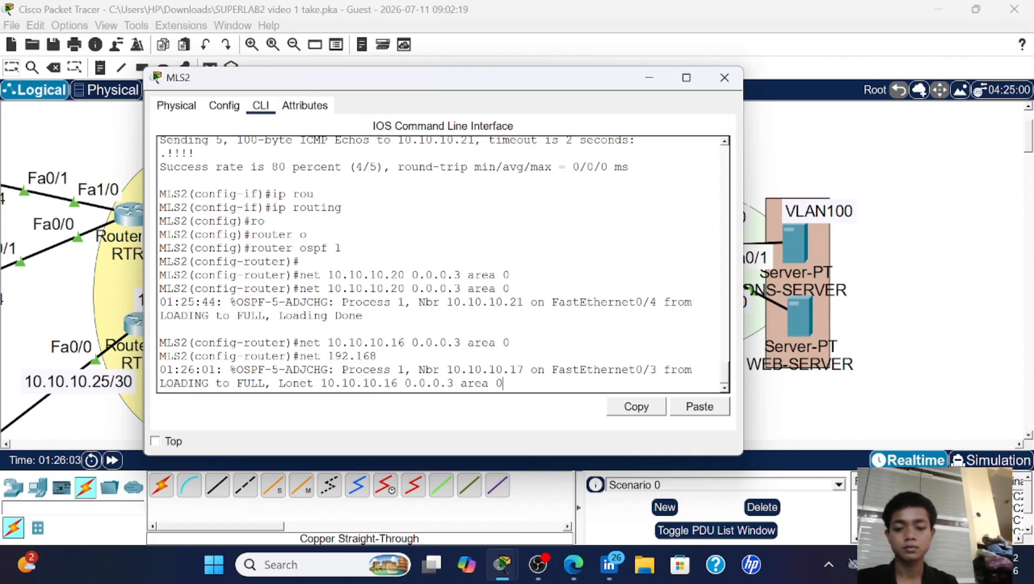
key("Down")
key("Up")
key("Up")
key("Up")
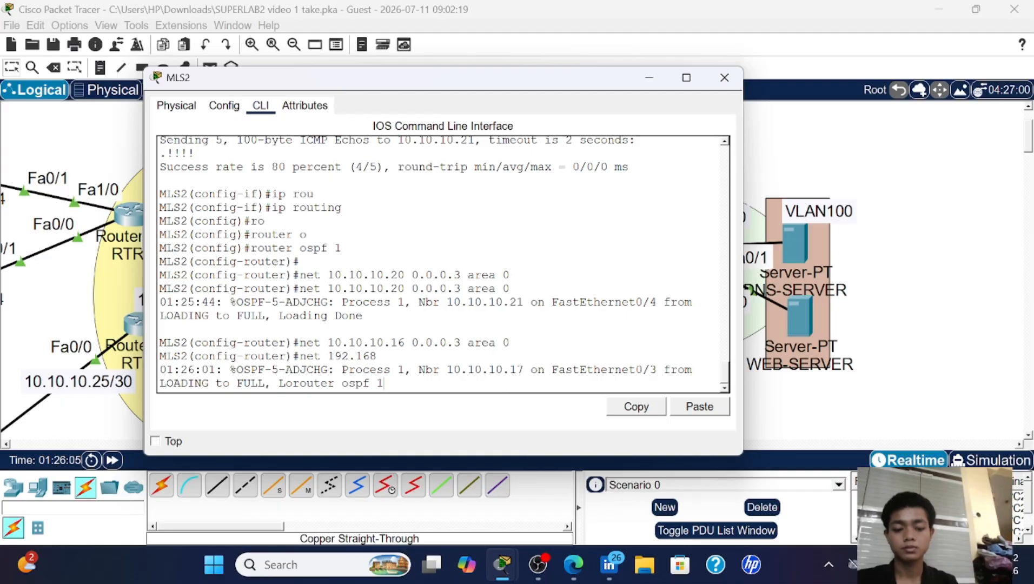
key("Down")
key("Return")
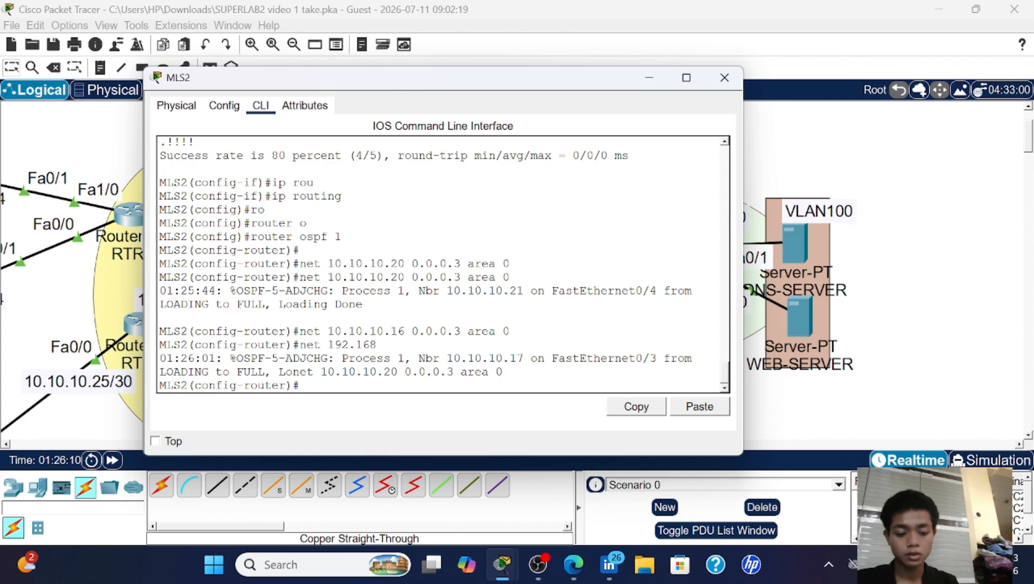
type("t")
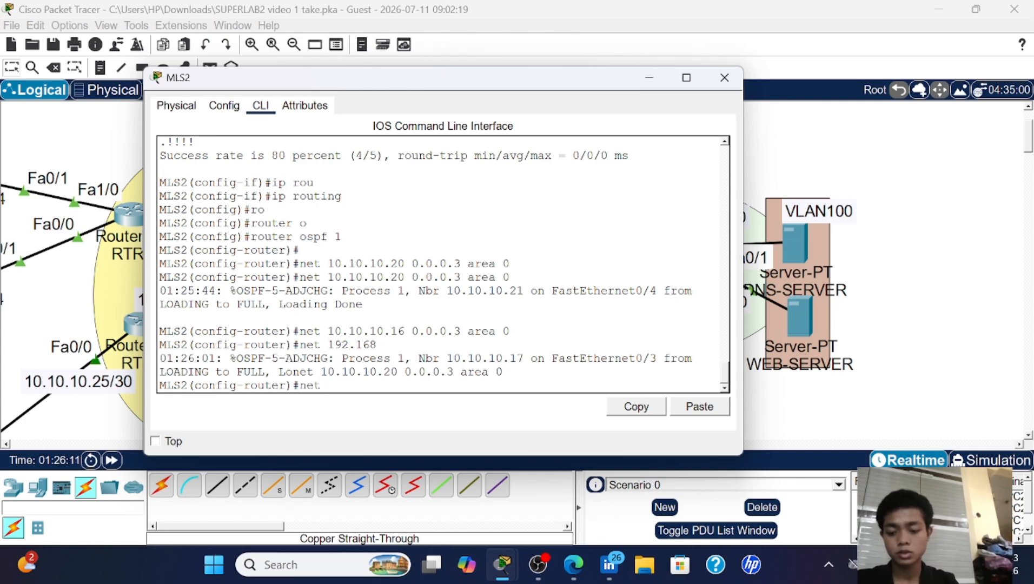
type(" 192.168")
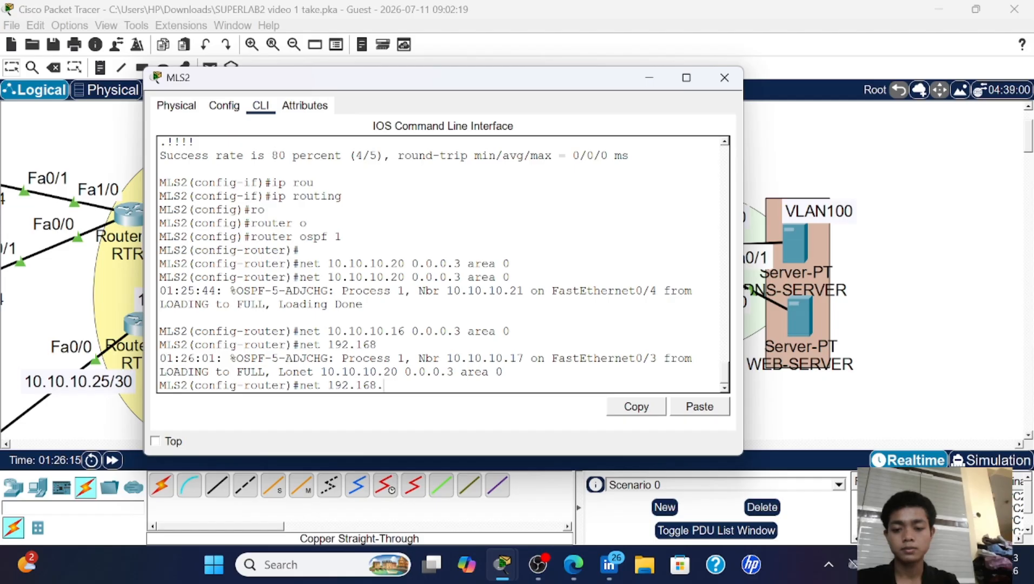
type(".")
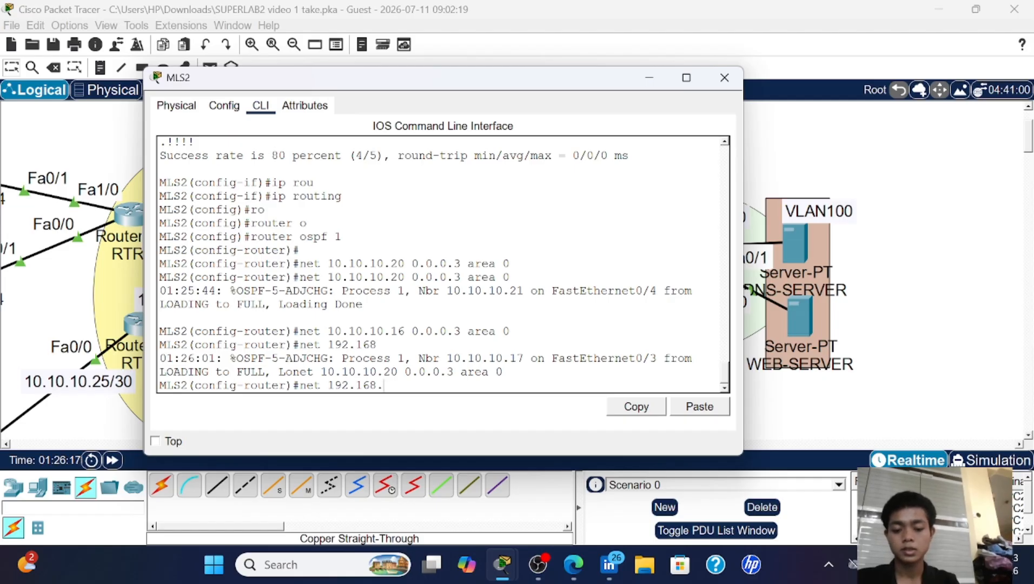
type("100.0 0.0.0.")
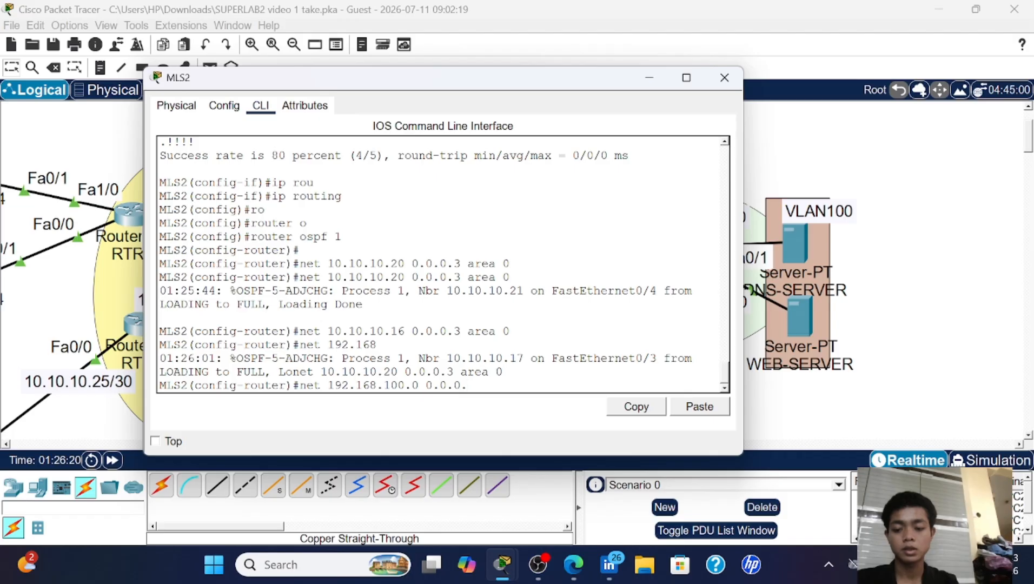
type("2")
type("55")
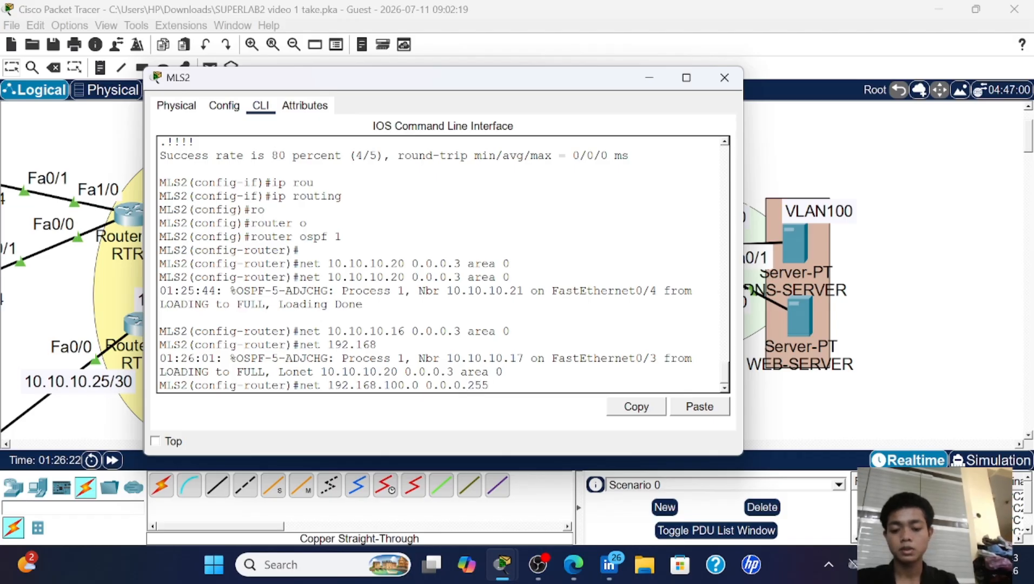
type(" area")
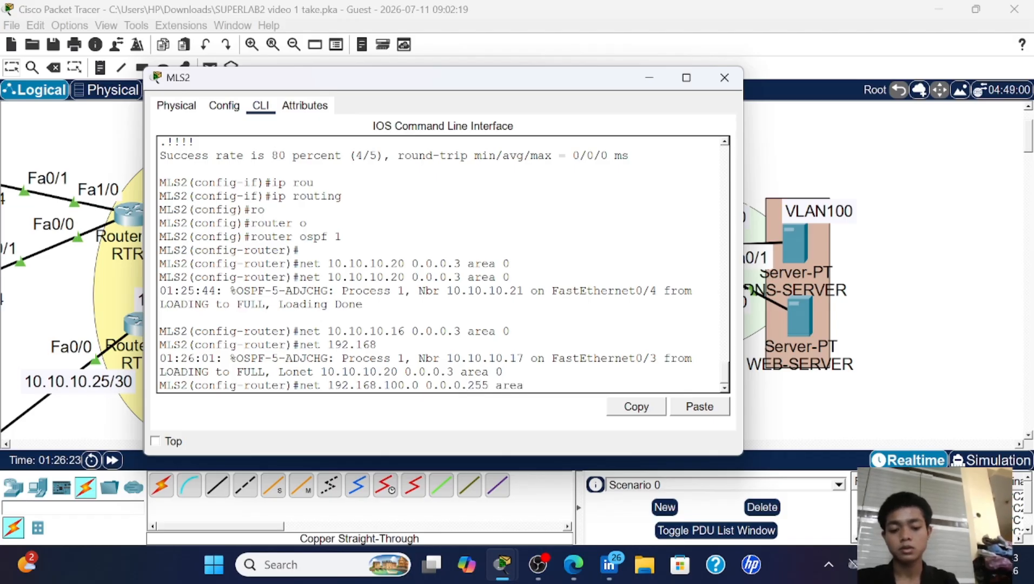
type(" 0")
key("Return")
key("Return")
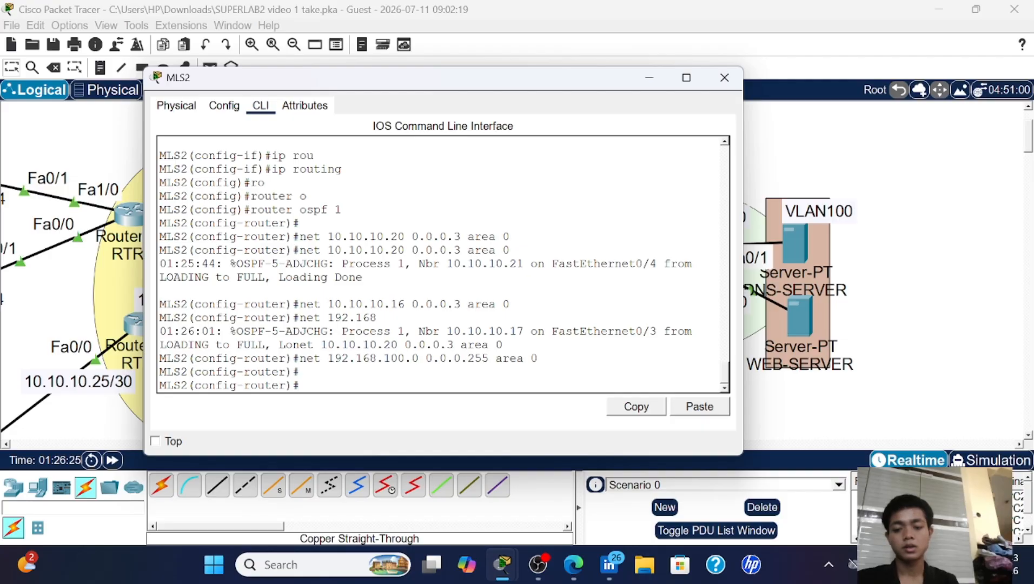
- Exit OSPF router configuration on MLS2 and begin the 'do sh ip ospf' neighbor check
type("ex")
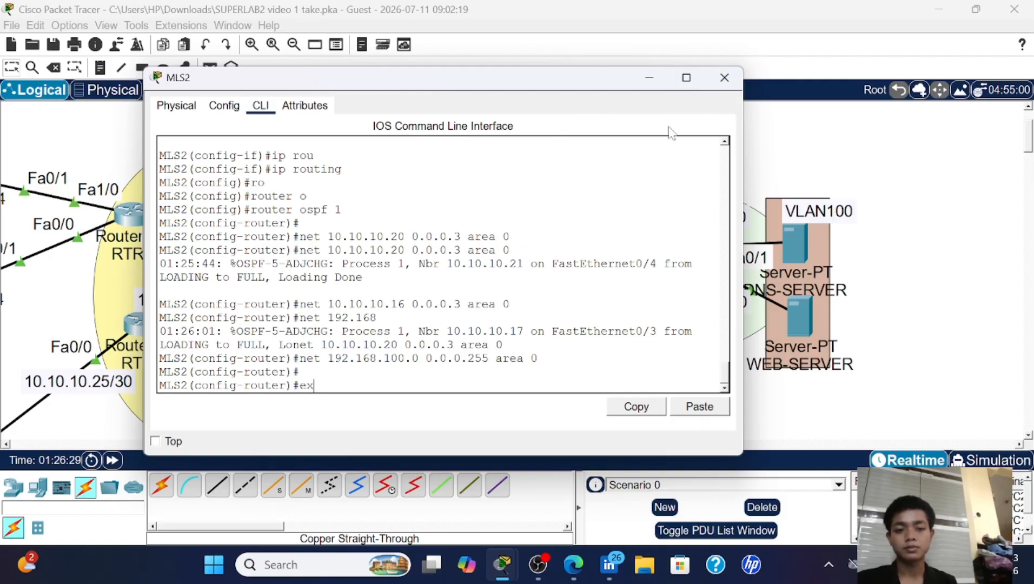
key("Return")
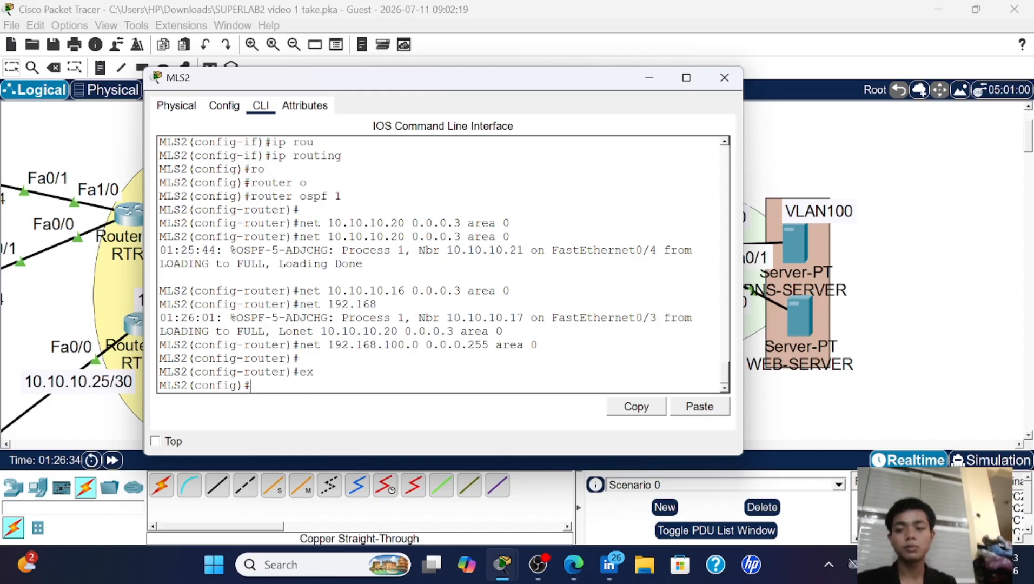
type("do s")
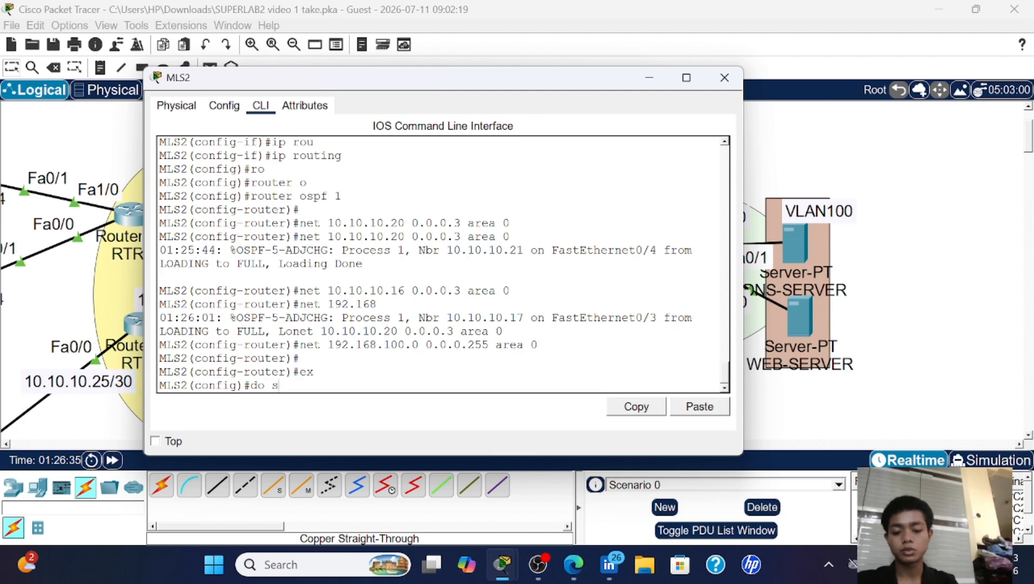
type("h ip ")
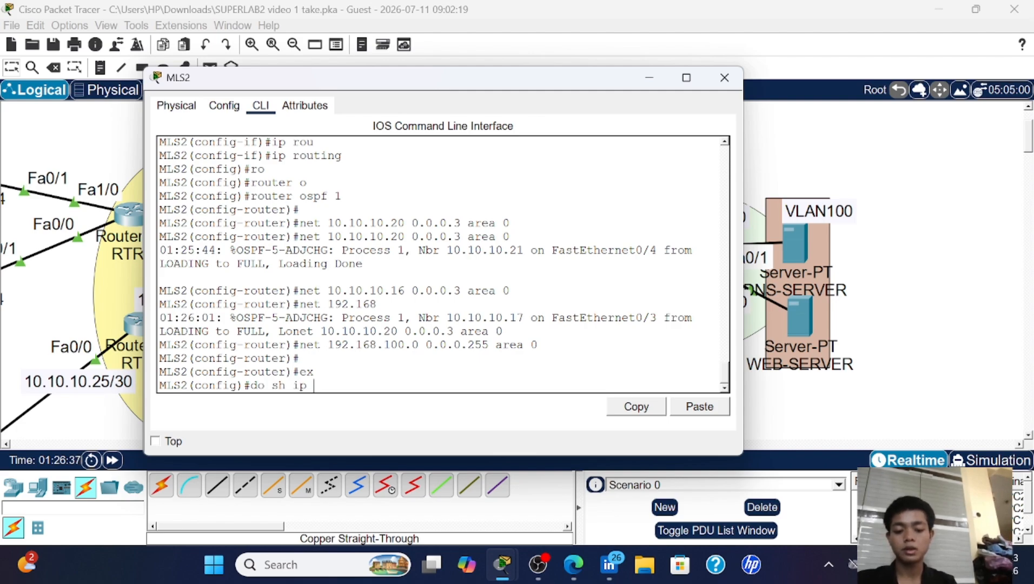
type("os")
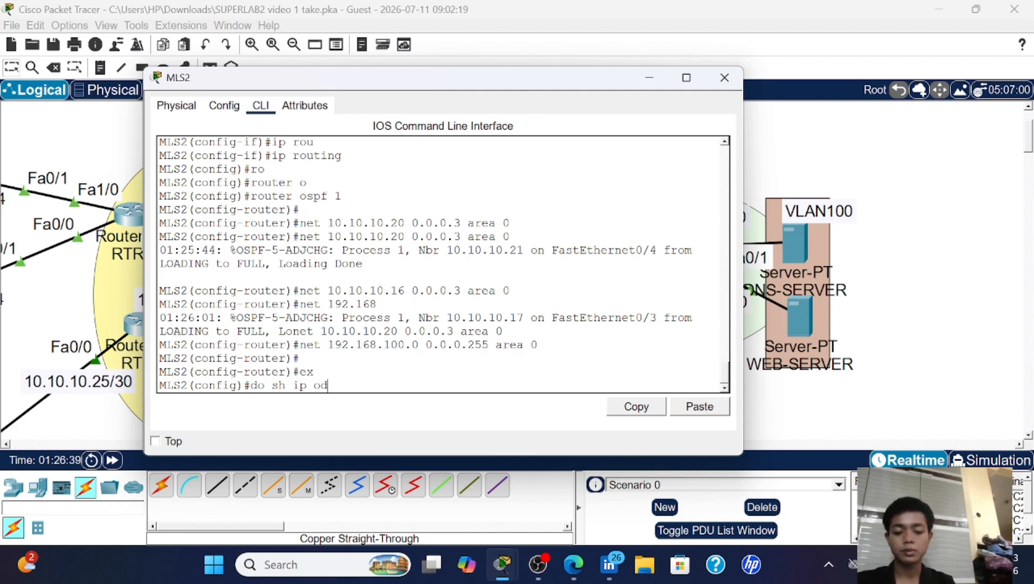
type("f")
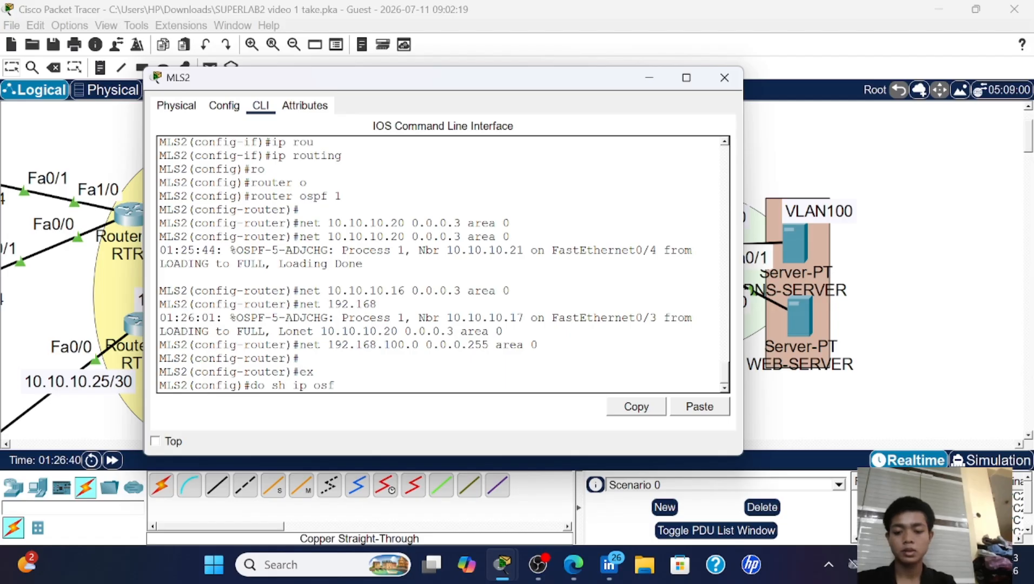
- Check MLS2's OSPF neighbors and routing table for OSPF routes to 10.10.10.8/30 and 10.10.10.12/30, then close it
key("BackSpace")
type("p")
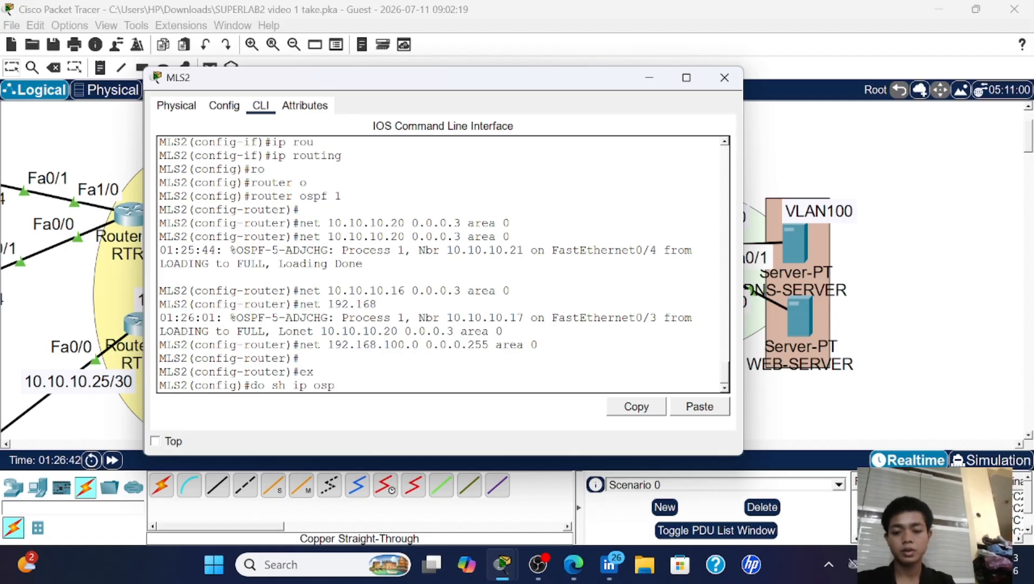
type("f neig")
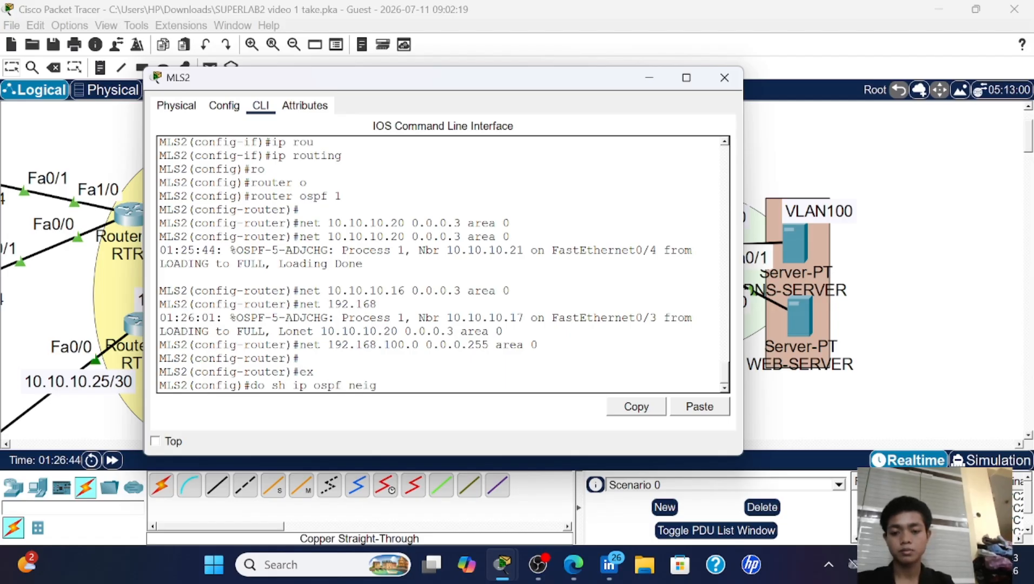
key("Return")
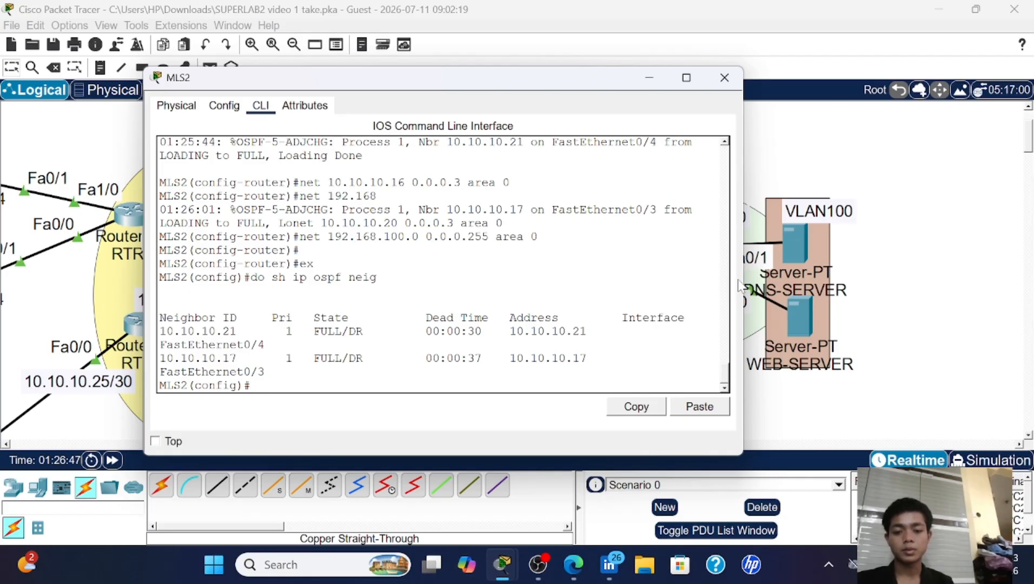
left_click_drag(743, 279, 846, 275)
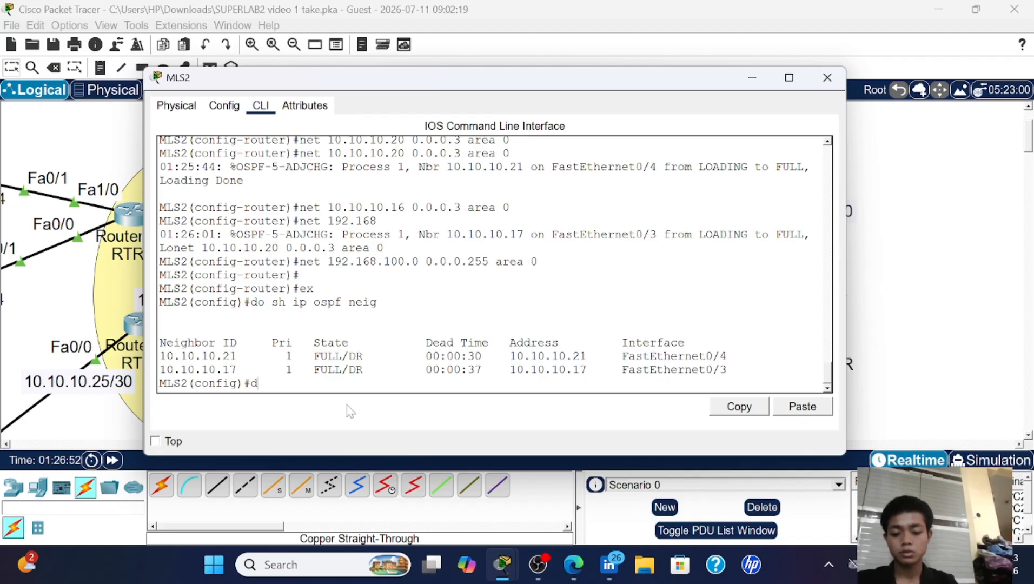
type("sh")
type("ip ro")
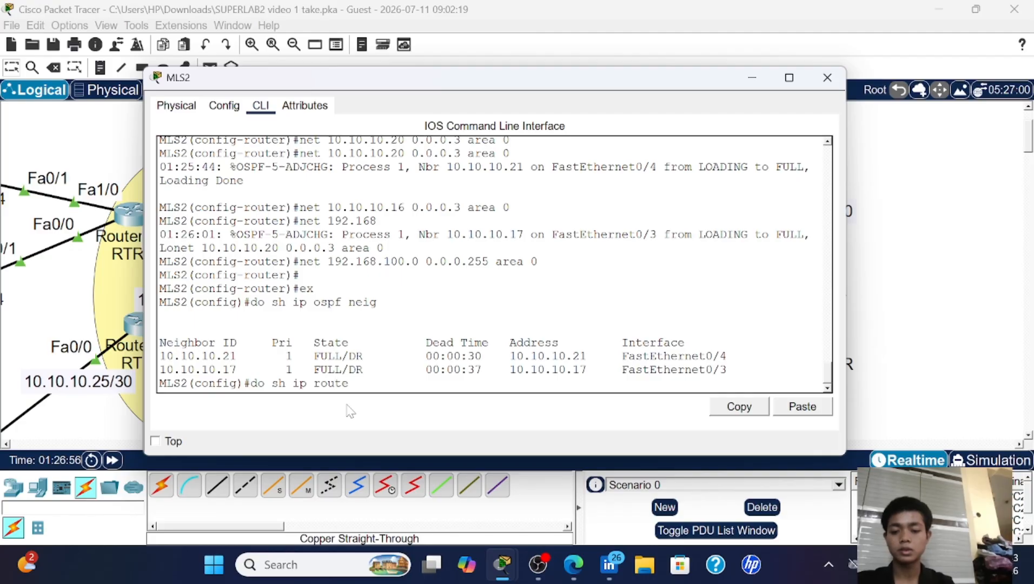
type("ute")
key("Return")
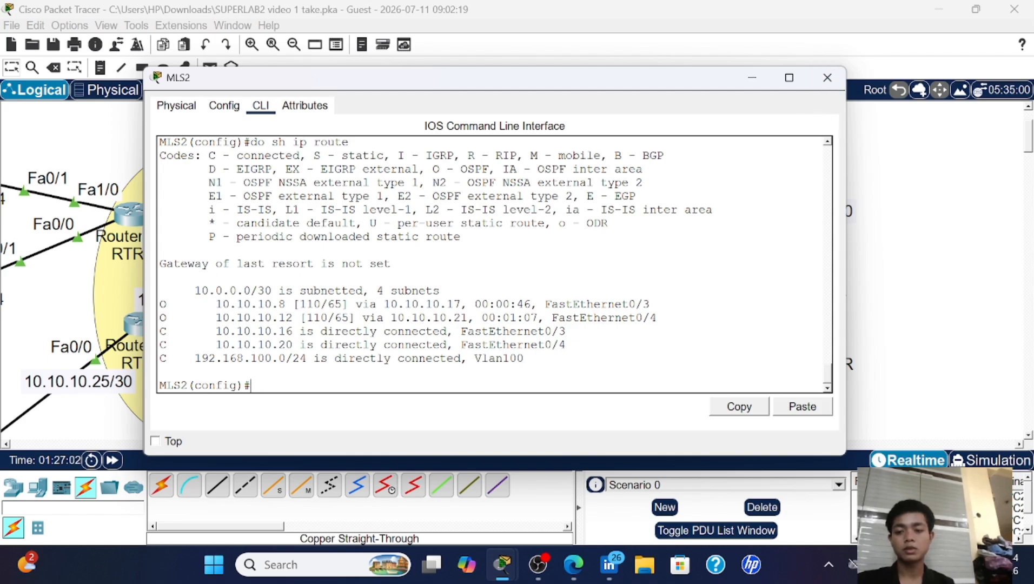
left_click(827, 78)
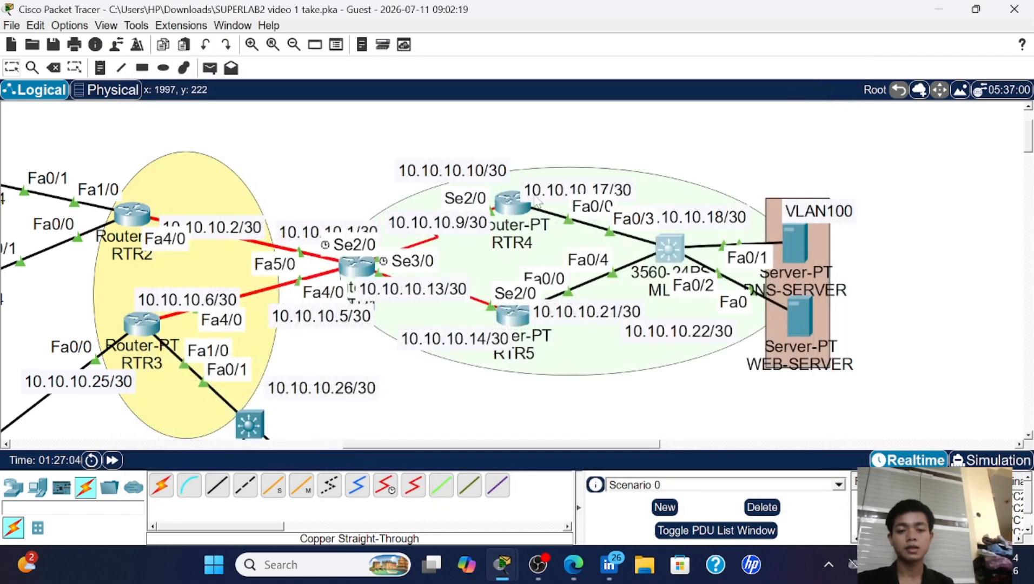
- Run 'do sh ip ospf neig' and 'do sh ip rou' on RTR4, check for routes to 10.10.10.12, 10.10.10.20 and 192.168.100.0/24, then close it
left_click(509, 207)
key("Return")
key("Return")
key("Return")
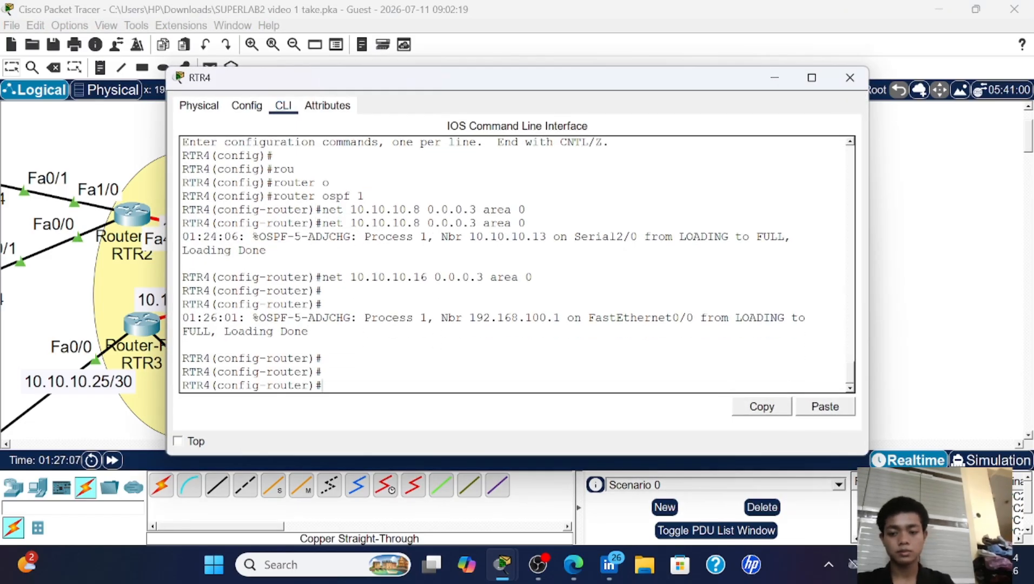
type("ex")
key("Return")
type("do sh ip")
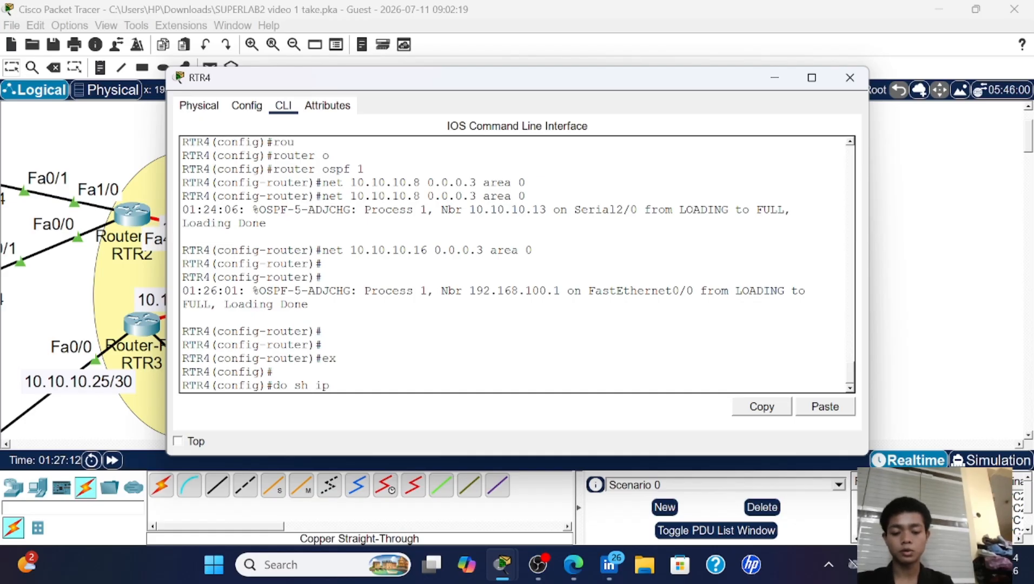
type(" ospf nei")
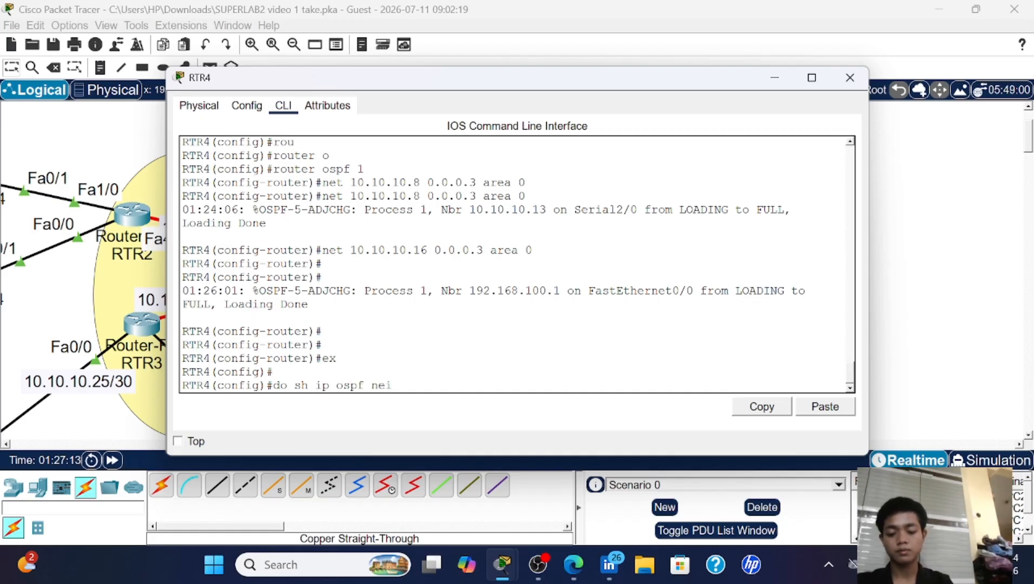
type("g")
key("Return")
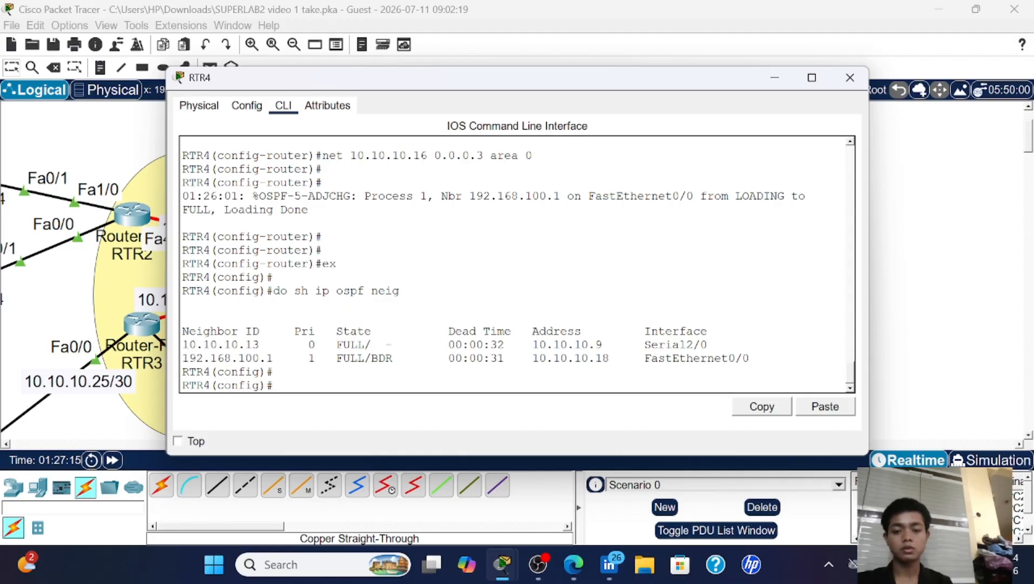
type("do sh")
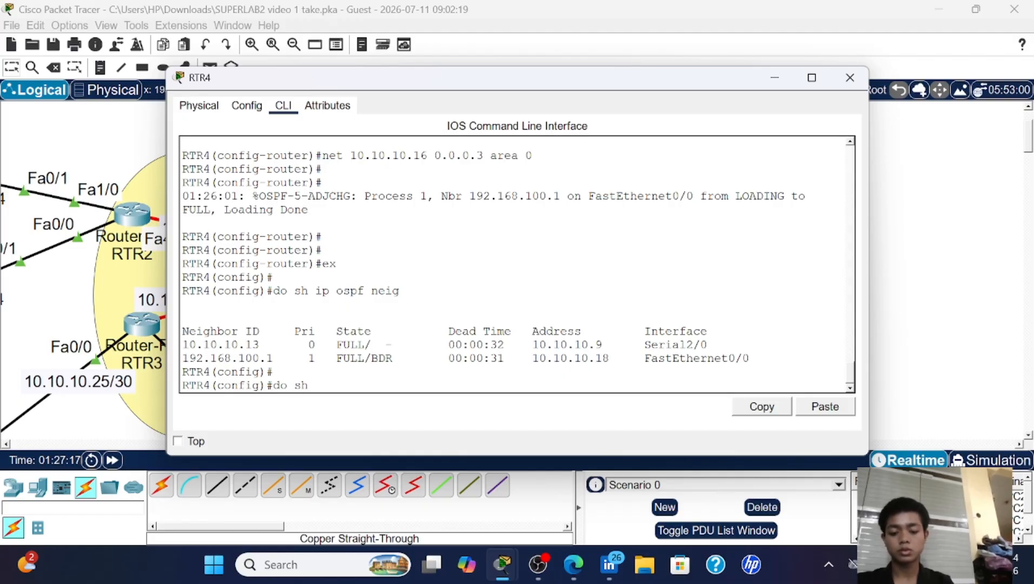
type(" ip route")
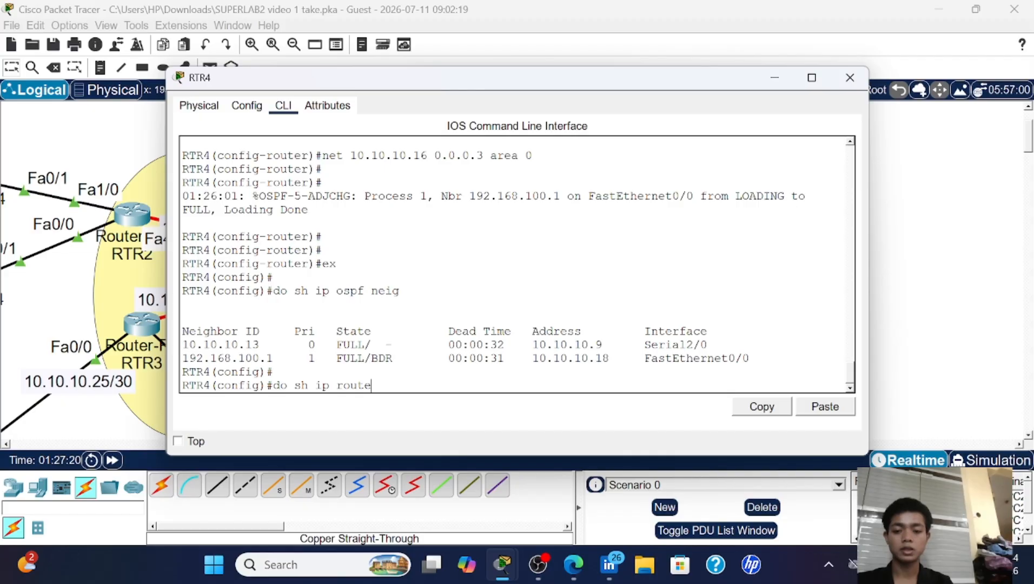
key("Return")
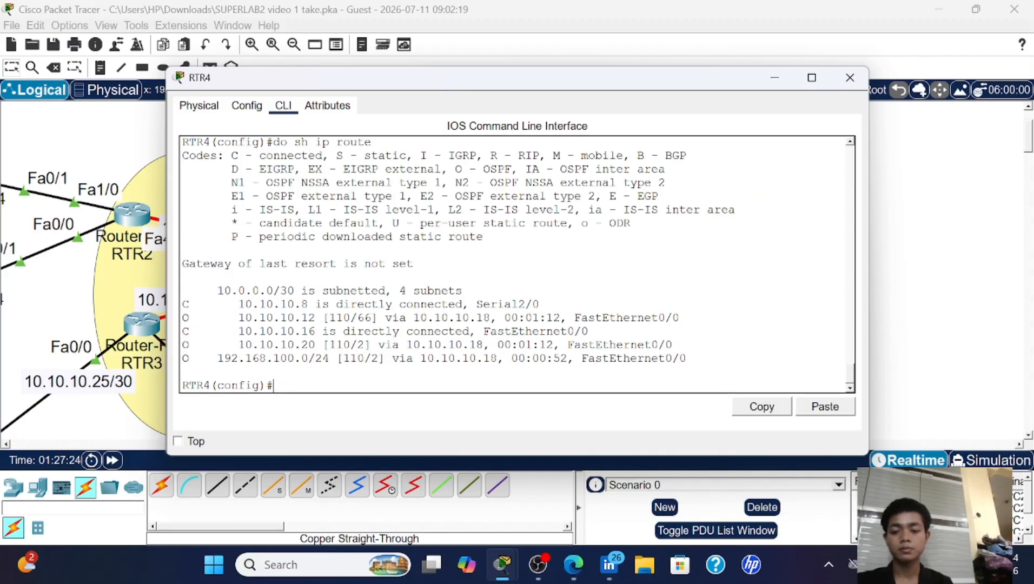
scroll(518, 265, "up", 3)
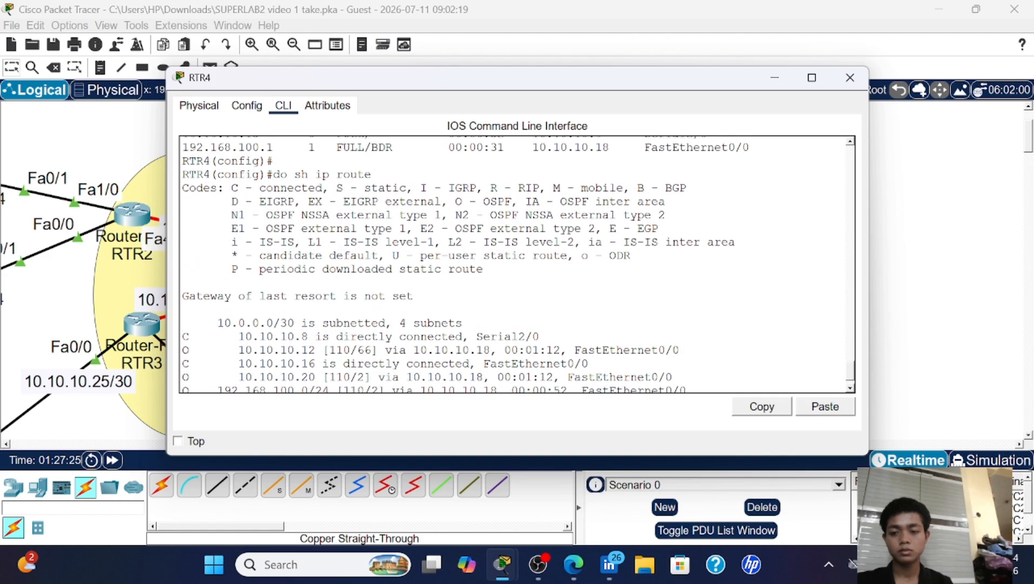
scroll(517, 265, "down", 3)
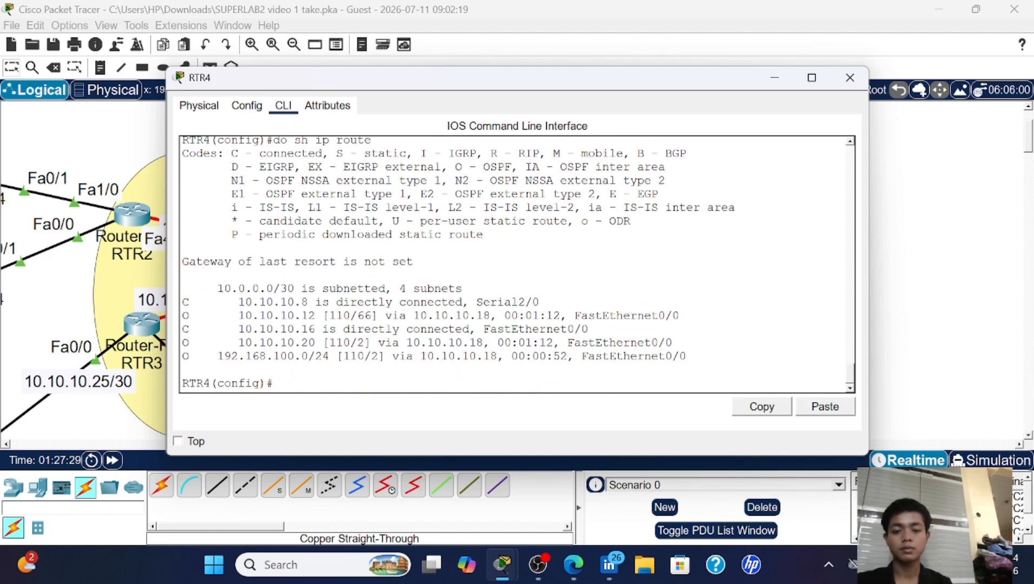
left_click(850, 77)
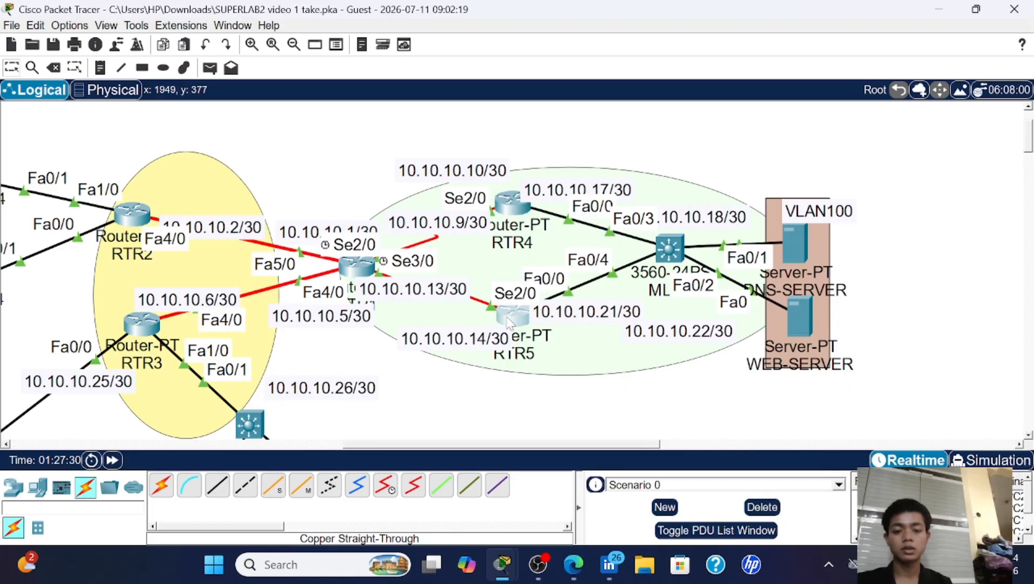
- On RTR5, leave config mode and list OSPF neighbors with 'do sh ip ospf neig'
left_click(510, 318)
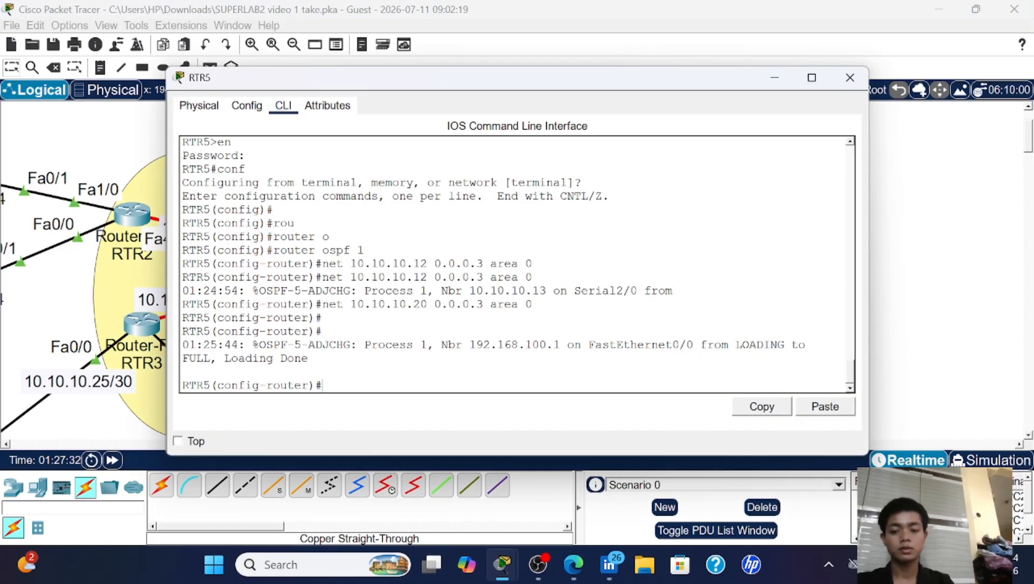
key("Return")
type("ex")
key("Return")
type("d")
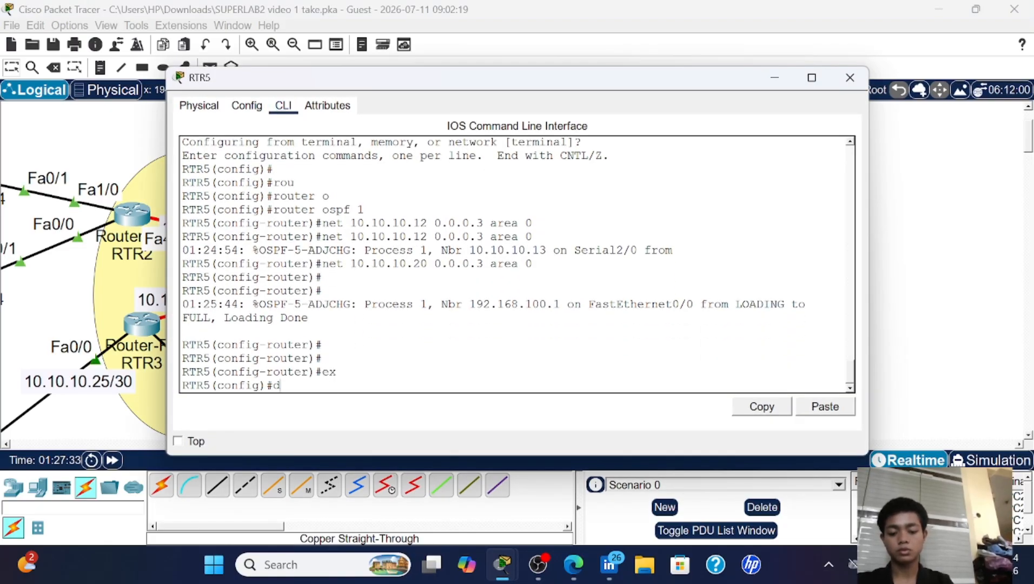
type("o sh ")
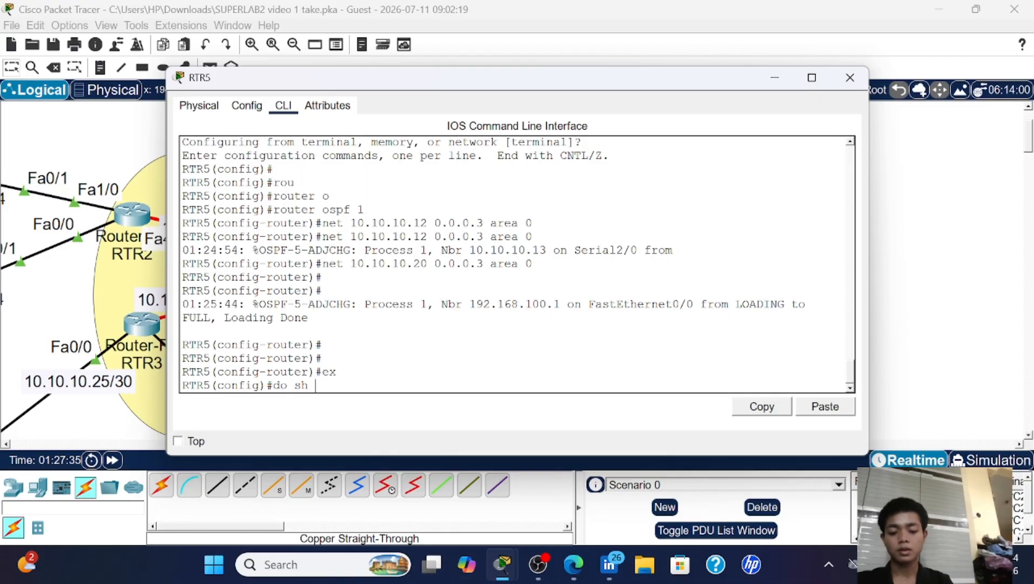
type("ospf n")
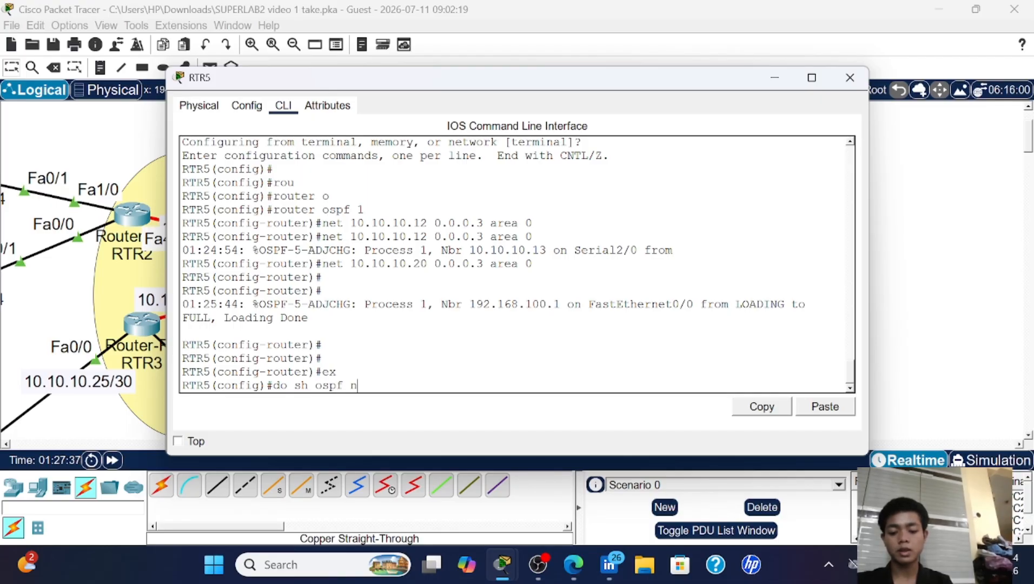
type("eig")
key("Return")
key("Return")
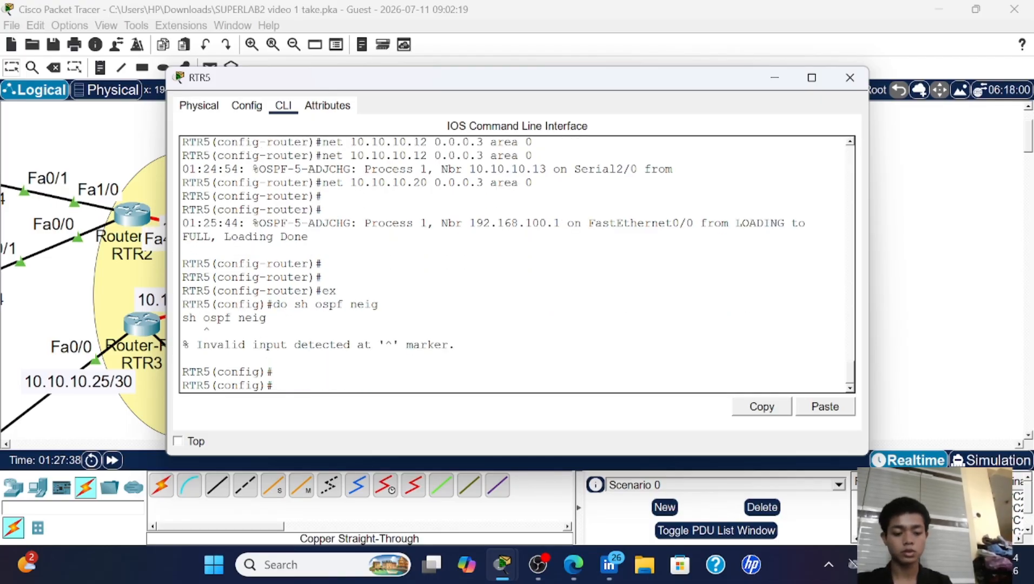
key("Up")
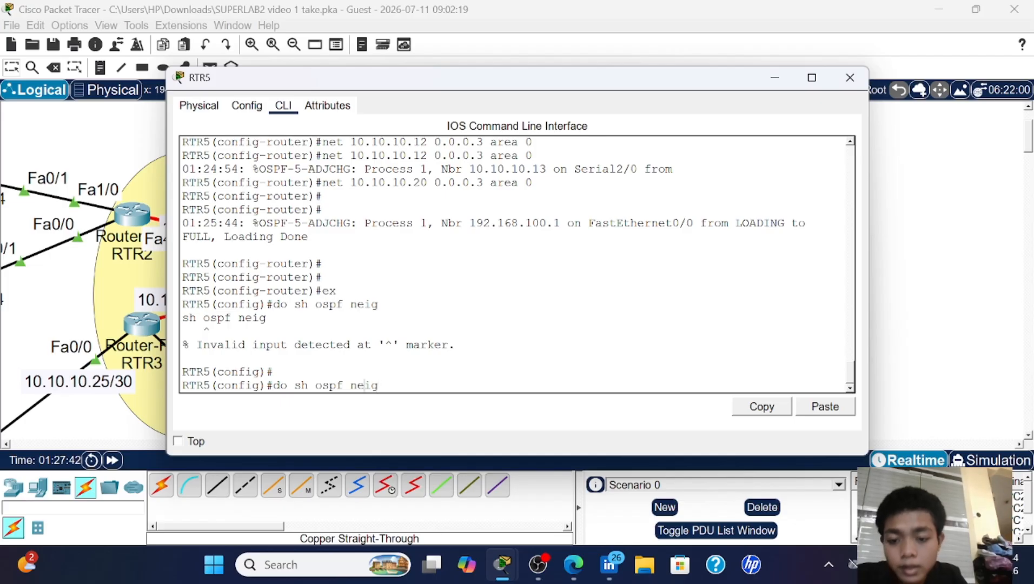
key("Left")
key("Left")
key("Left")
key("Left")
key("Left")
key("Left")
key("Left")
key("Left")
key("Left")
type("ip")
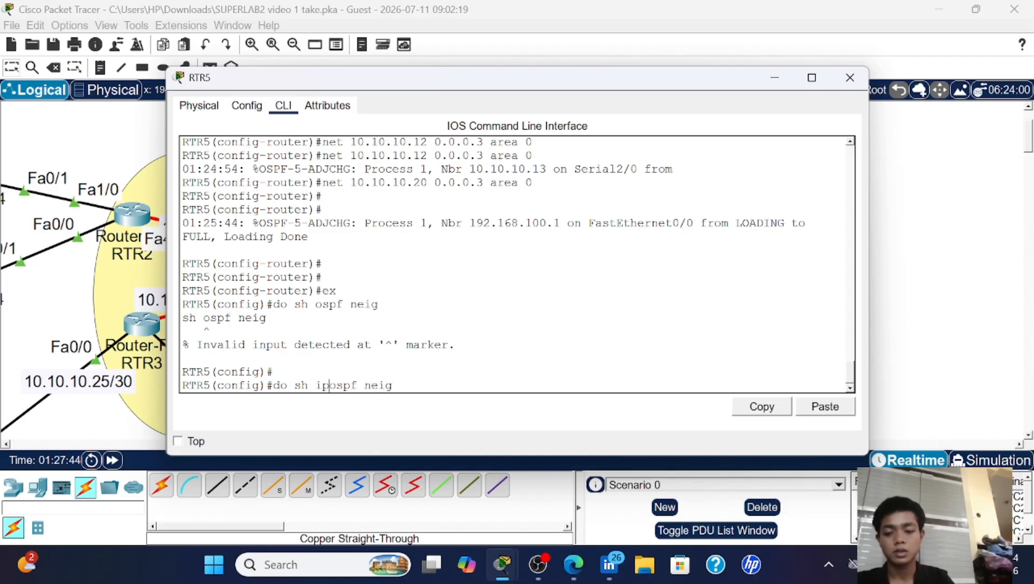
key("Return")
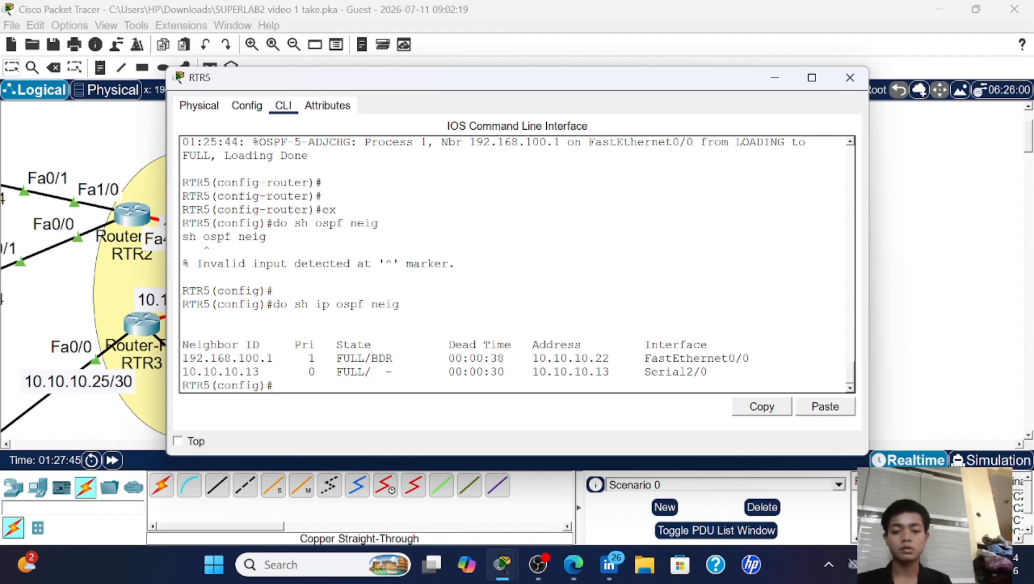
- Show RTR5's routing table: O routes to 10.10.10.8/30, 10.10.10.16/30, 192.168.100.0/24; close RTR5
type("do sh")
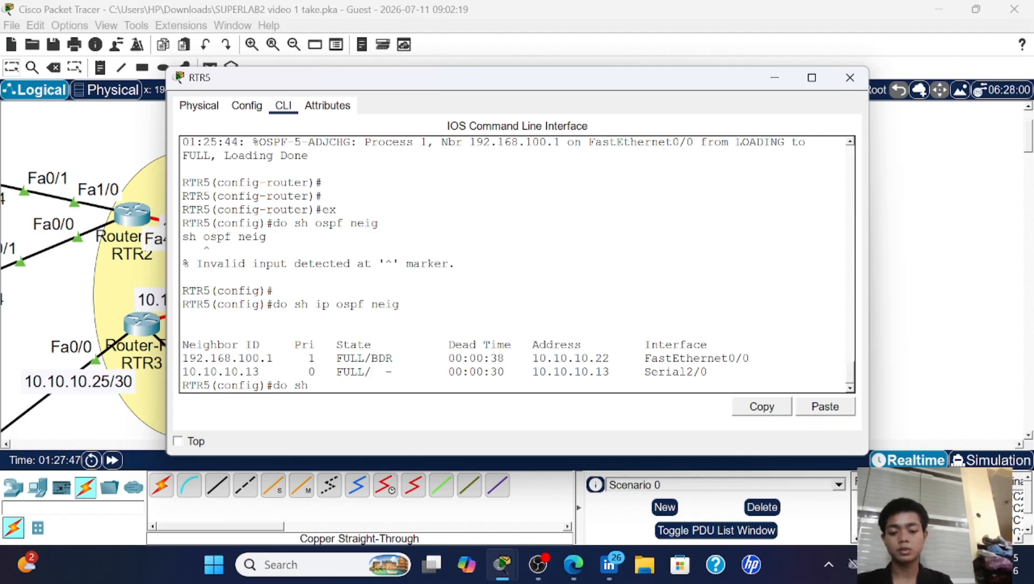
type(" ip")
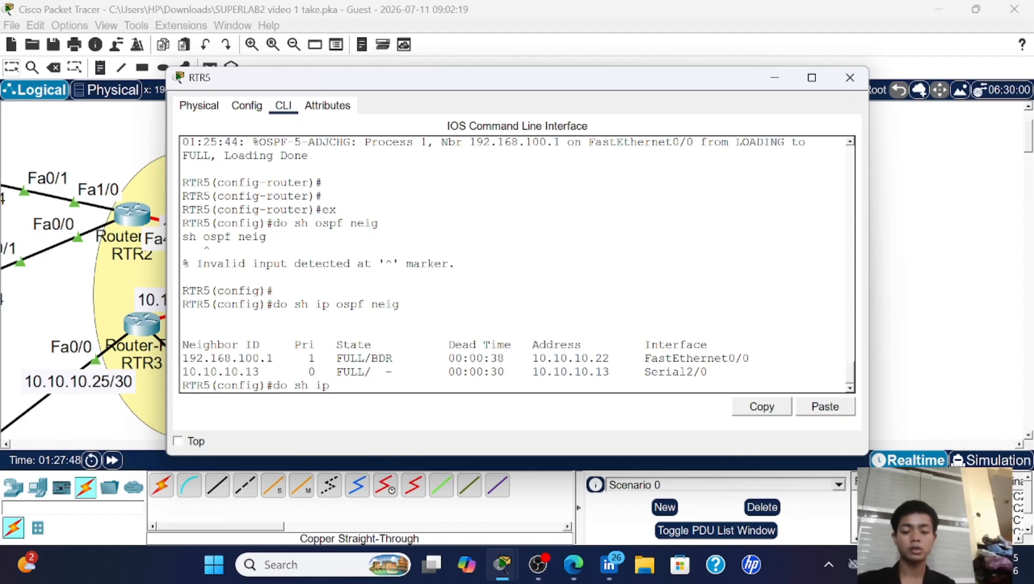
type(" route")
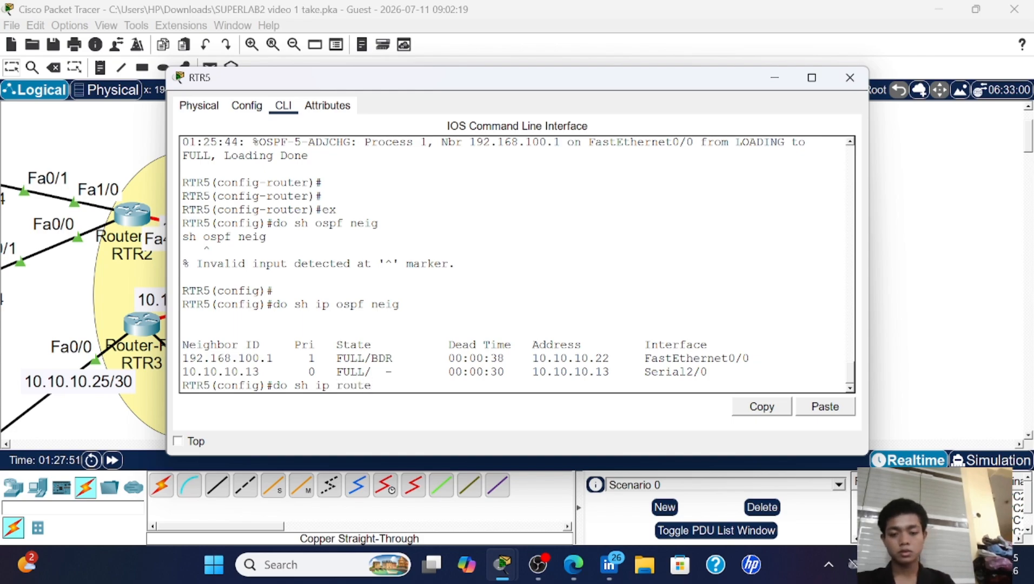
key("Return")
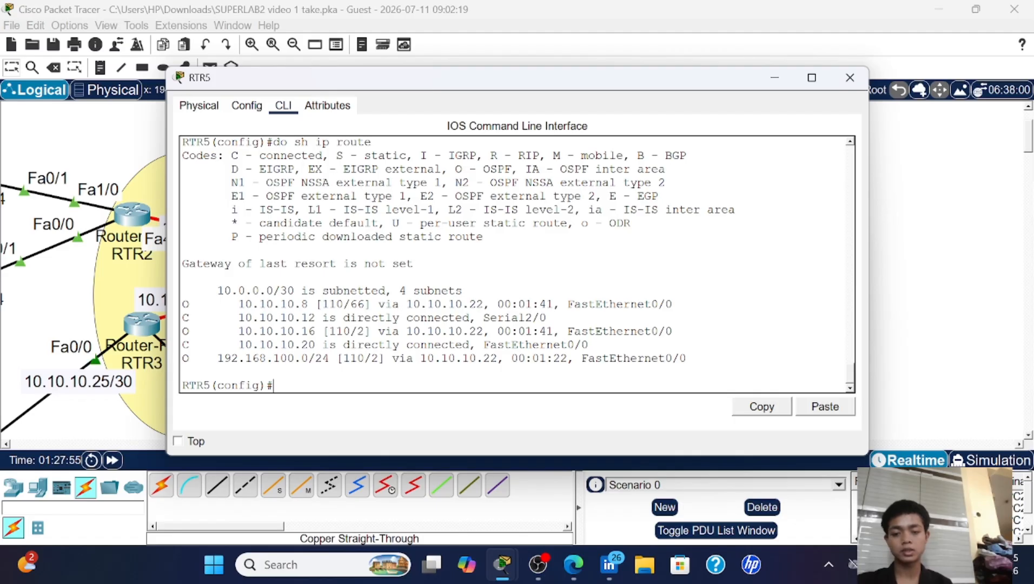
left_click(850, 77)
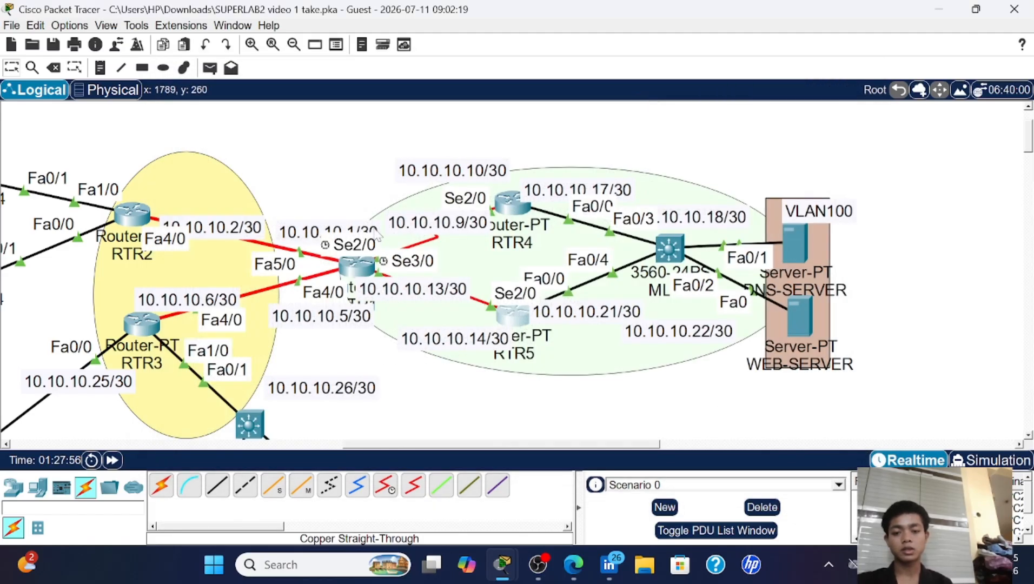
- On RTR1, leave config mode and confirm two FULL OSPF neighbors with 'do sh ip ospf neig'
left_click(359, 266)
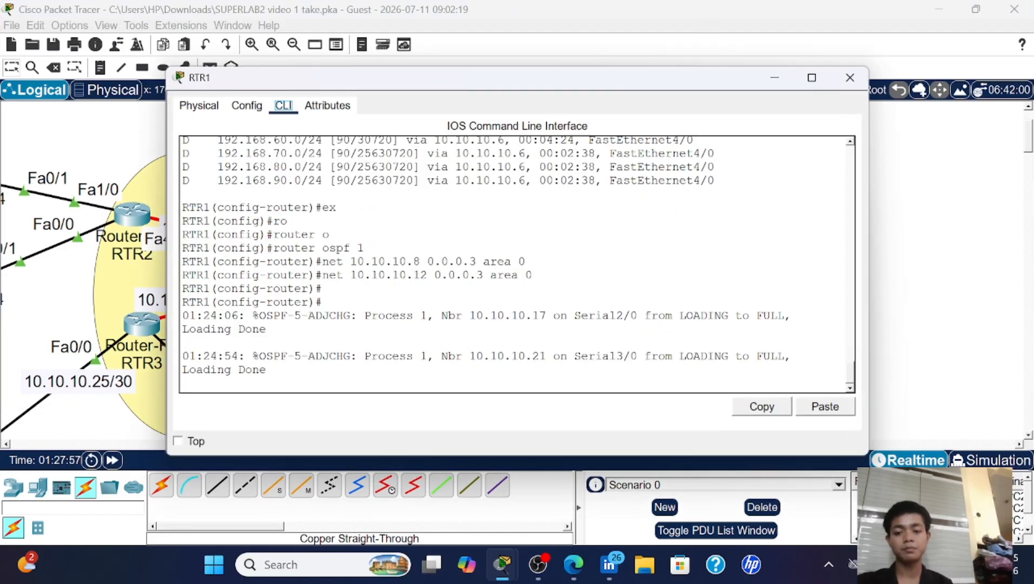
key("Return")
key("Return")
key("Return")
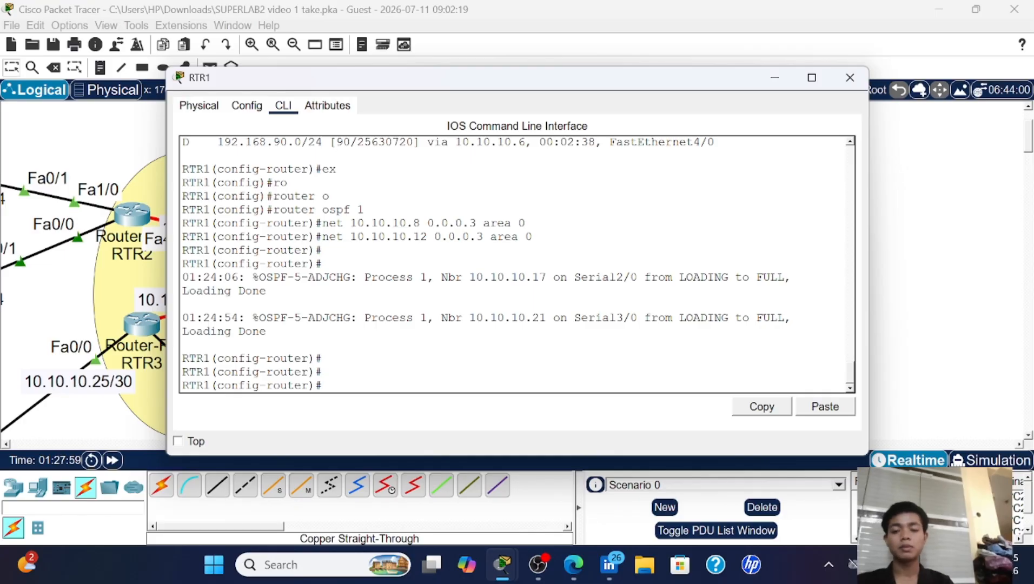
type("ex")
key("Return")
key("Return")
key("Return")
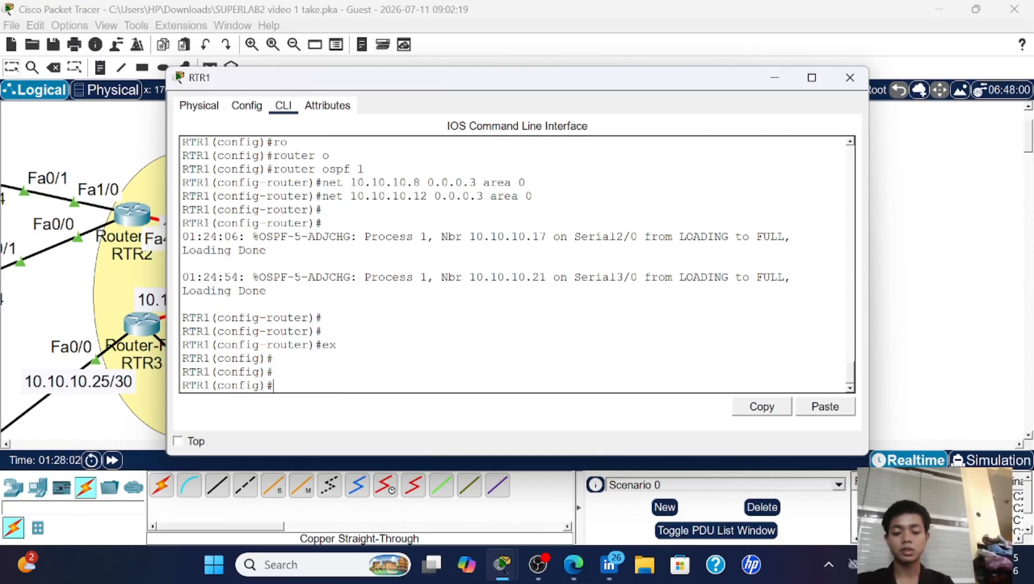
type("d")
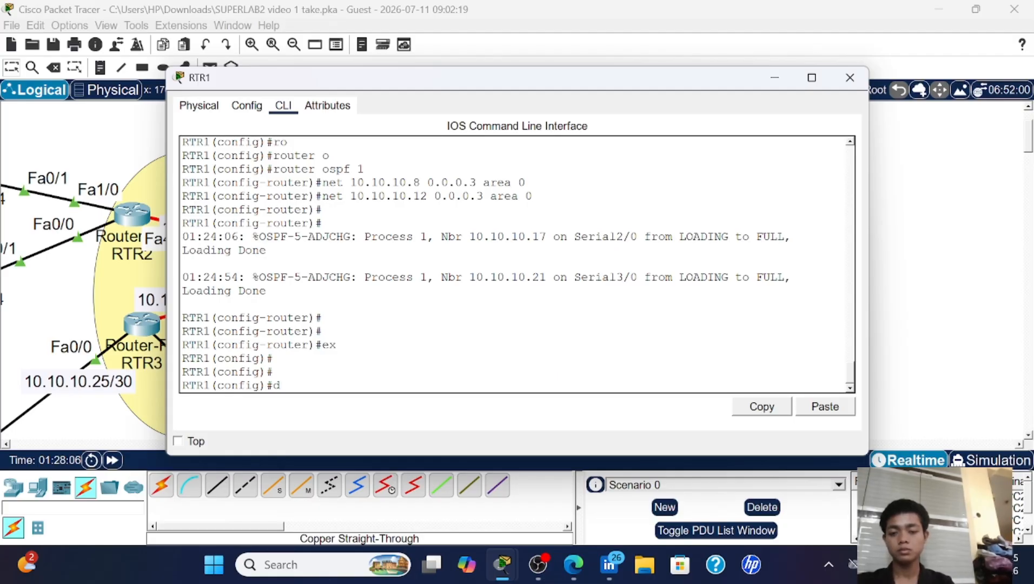
type("do")
key("BackSpace")
key("BackSpace")
key("BackSpace")
type("o sh ip ")
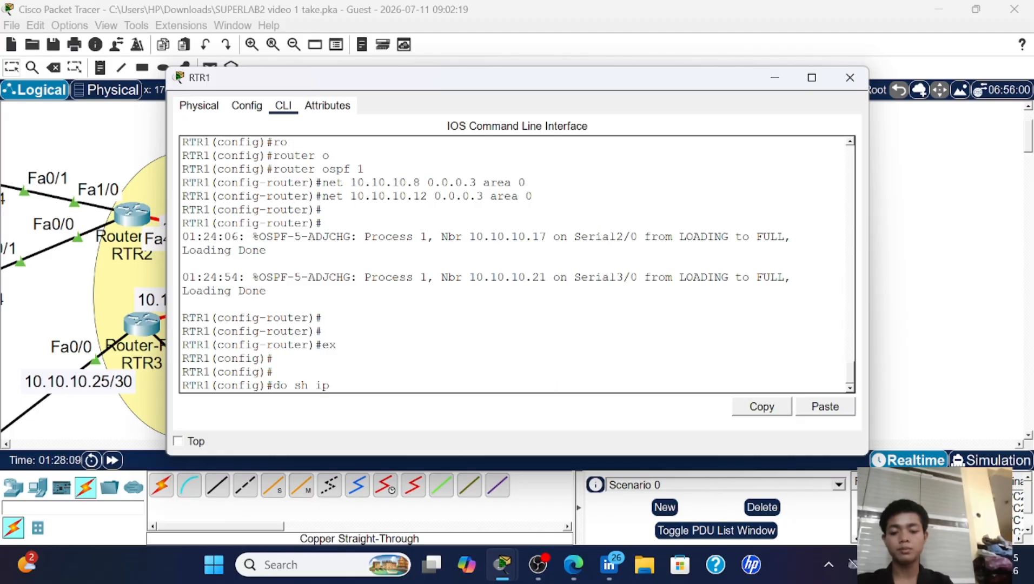
type("ospf")
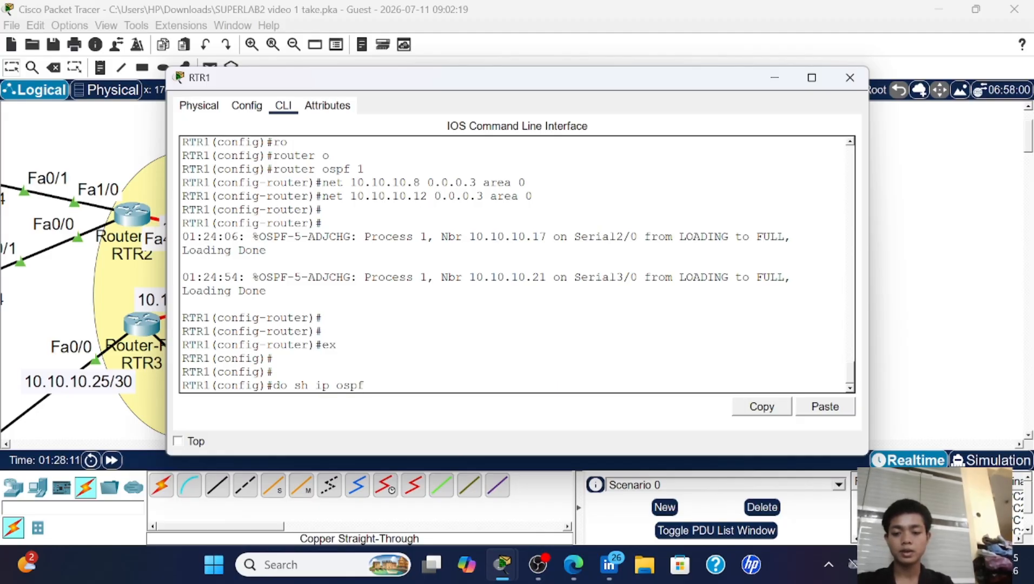
type(" nei")
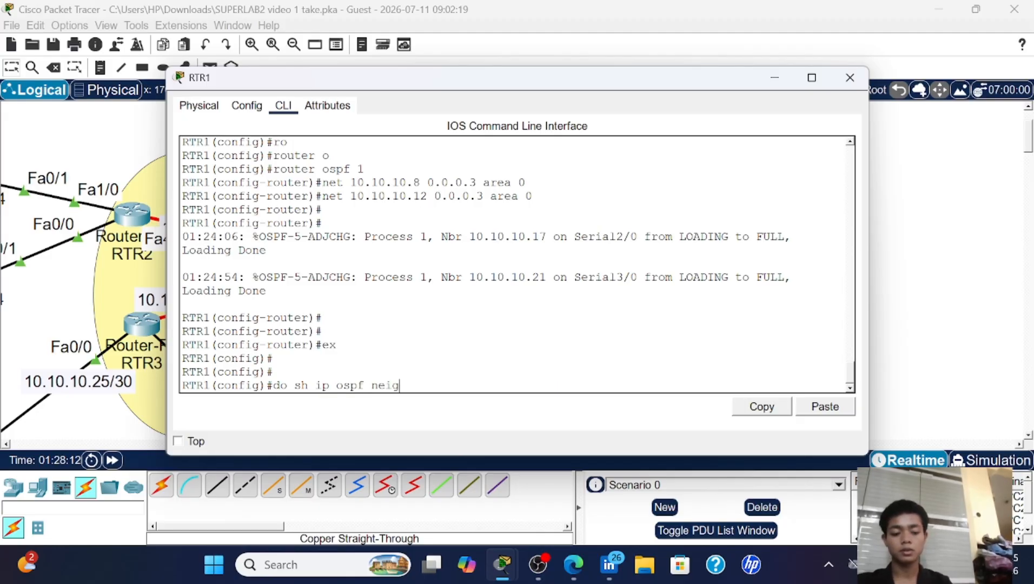
type("g")
key("Return")
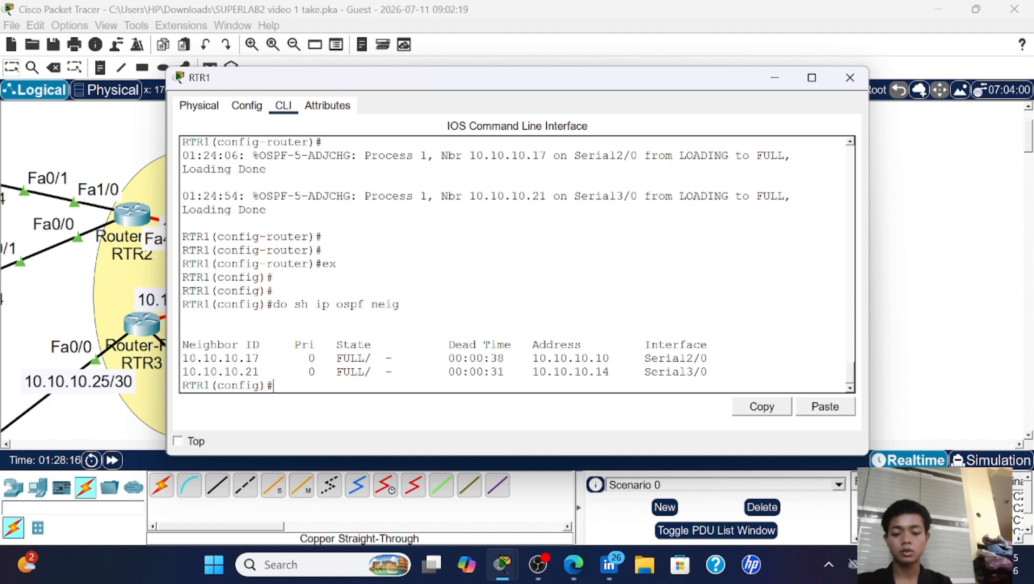
- Review RTR1's full routing table with EIGRP and OSPF routes, including 192.168.100.0/24, then close RTR1
type("do sh i")
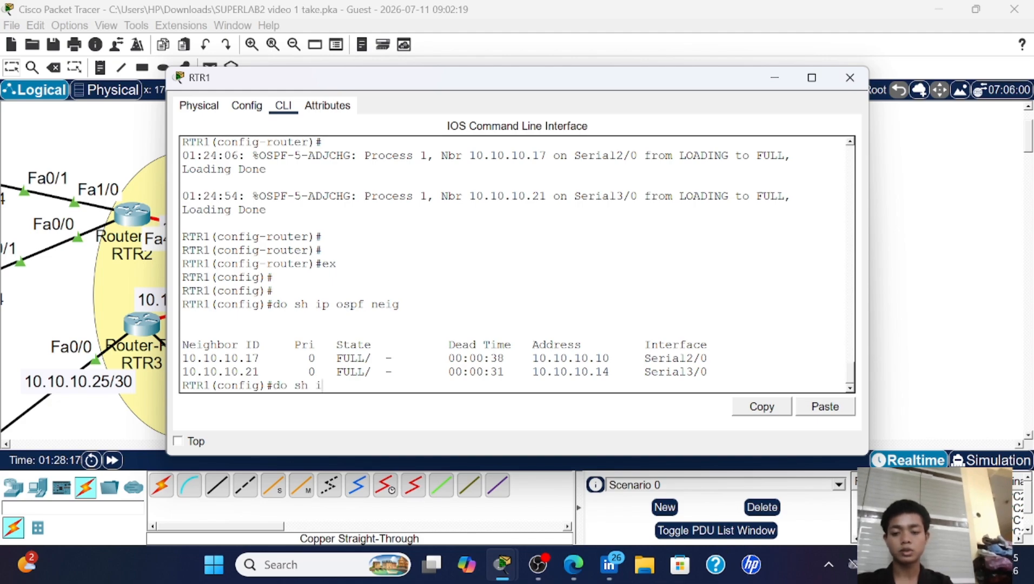
type("p route")
key("Return")
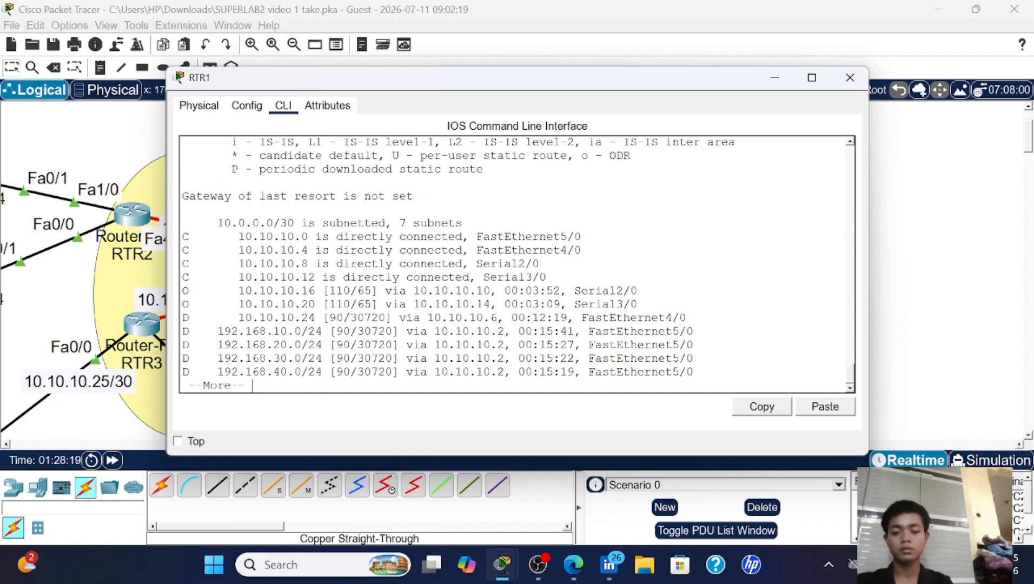
key("space")
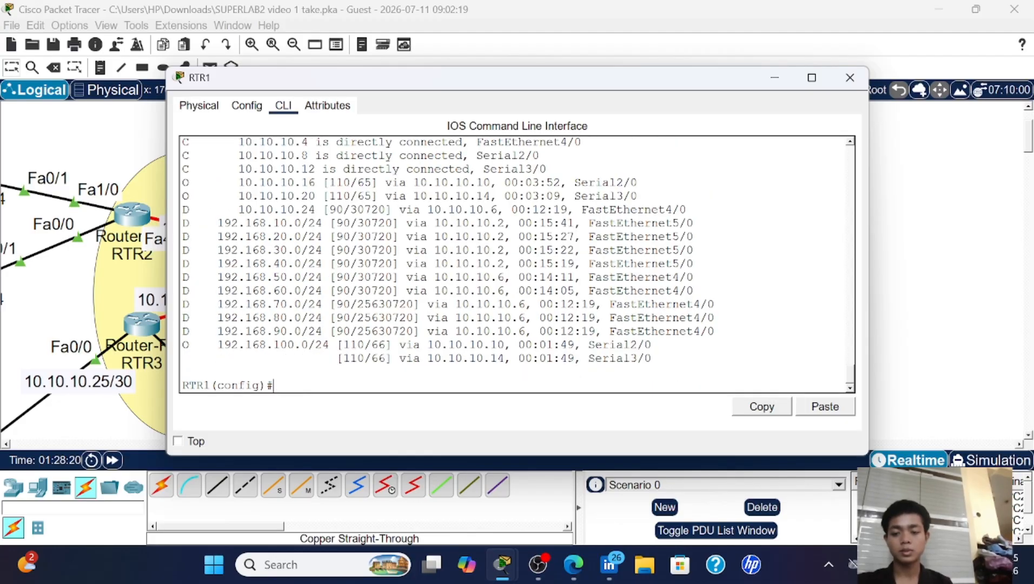
scroll(516, 264, "up", 2)
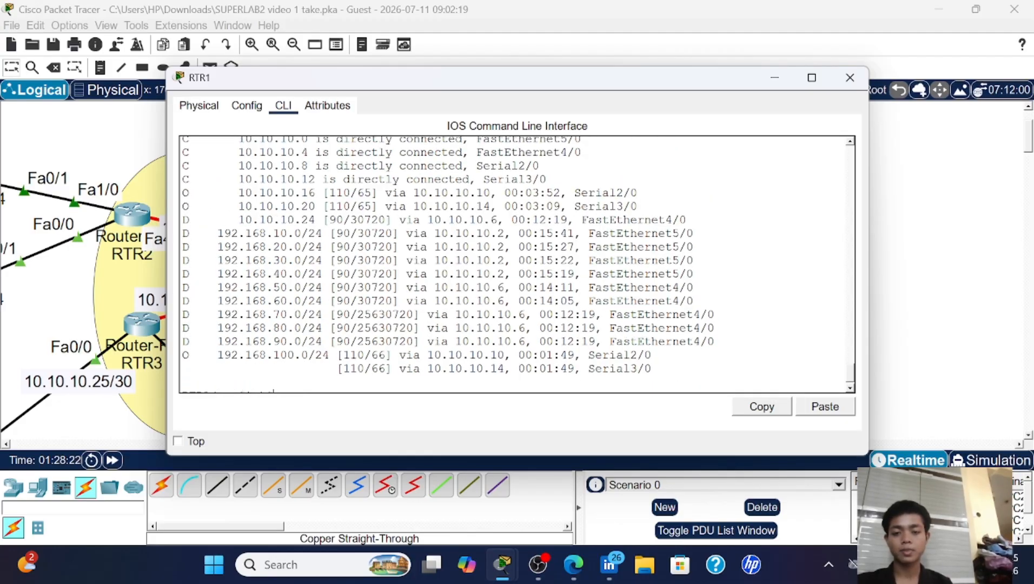
scroll(516, 264, "up", 2)
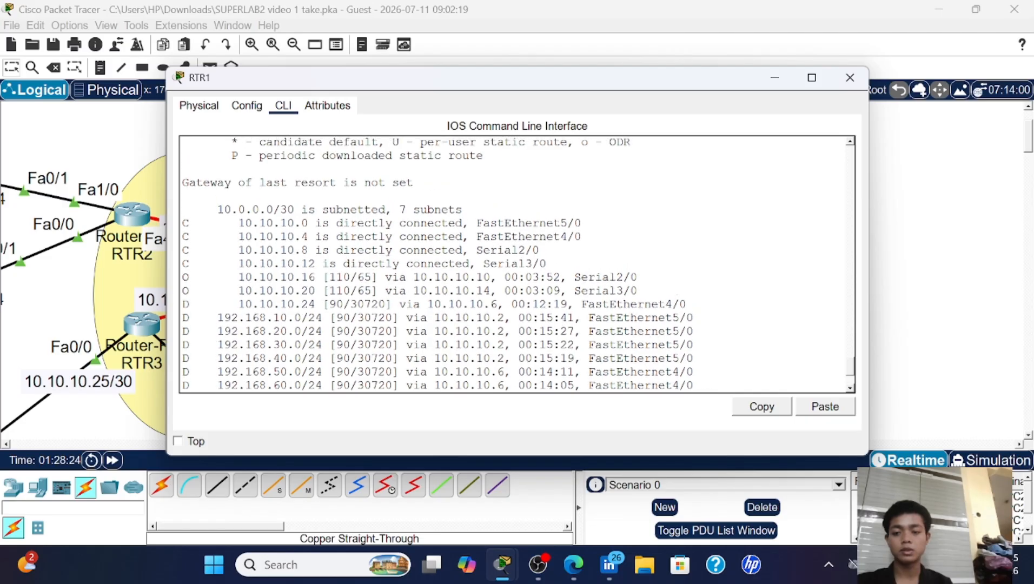
scroll(516, 264, "down", 2)
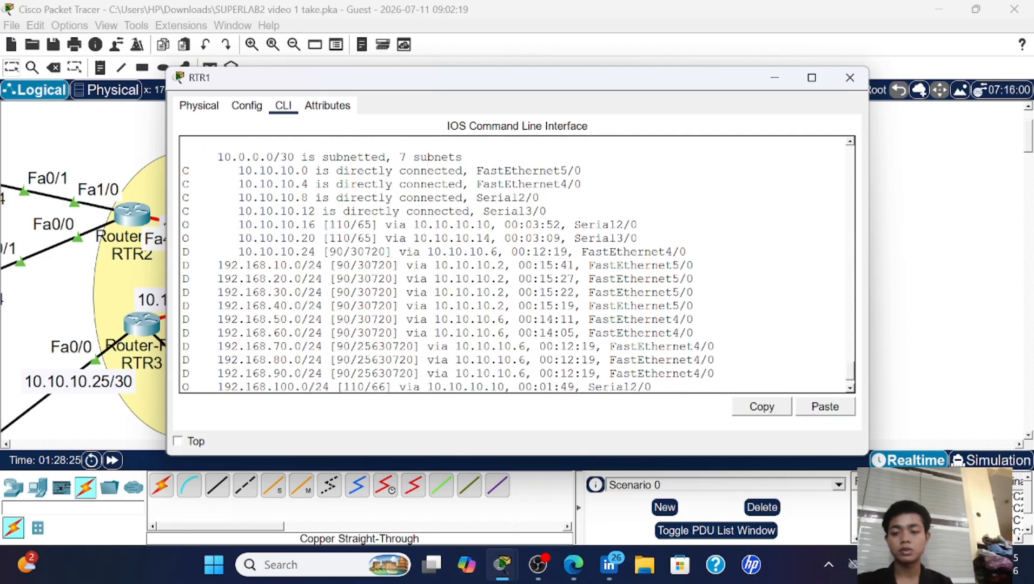
scroll(516, 264, "up", 4)
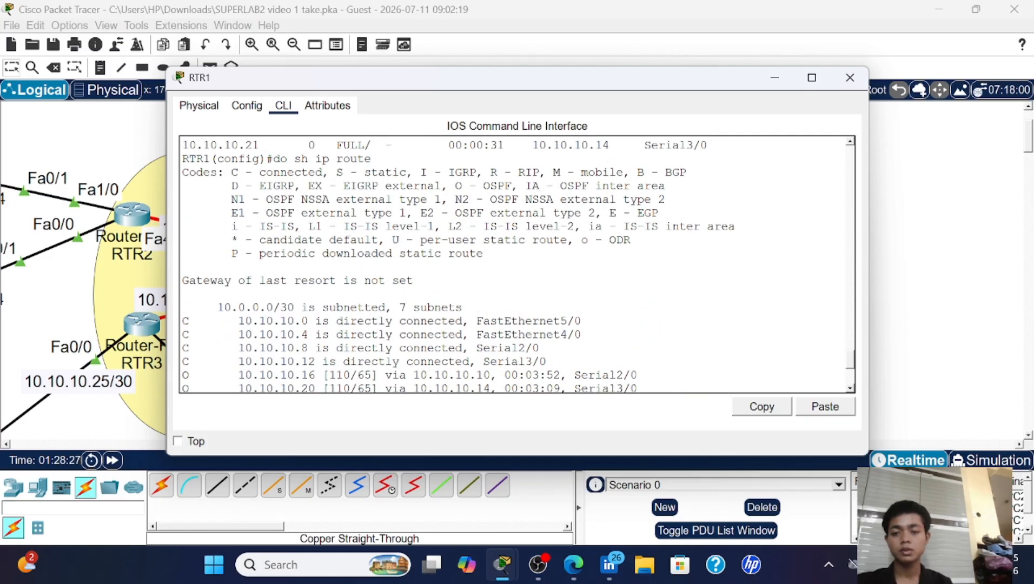
scroll(516, 263, "down", 2)
scroll(516, 264, "up", 2)
scroll(516, 264, "down", 2)
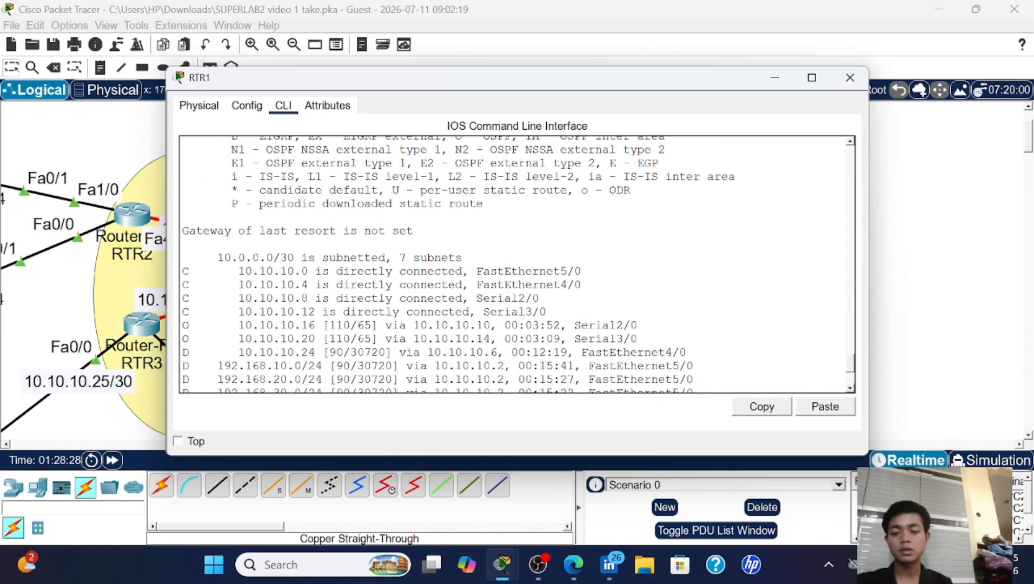
scroll(516, 264, "up", 2)
scroll(516, 264, "down", 6)
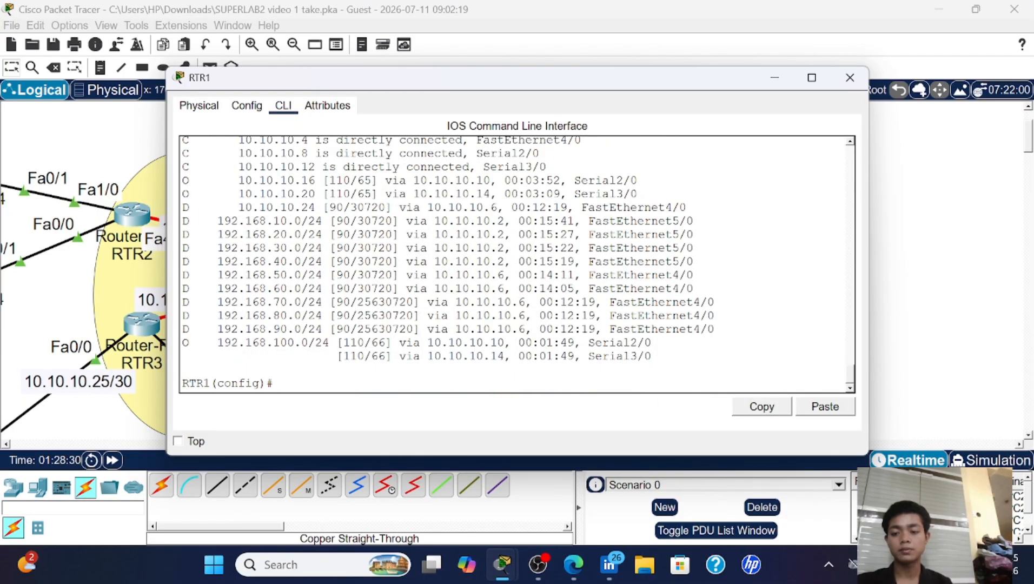
left_click(849, 78)
- Add a simple PDU from DNS-SERVER to WEB-SERVER after discarding a first aborted attempt
scroll(469, 262, "left", 5)
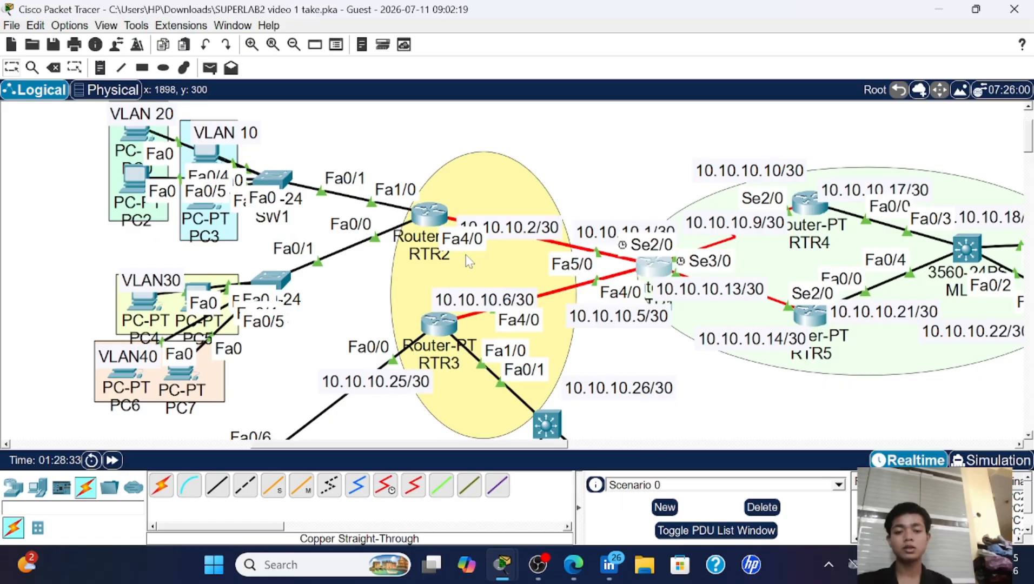
scroll(470, 261, "right", 13)
left_click(209, 67)
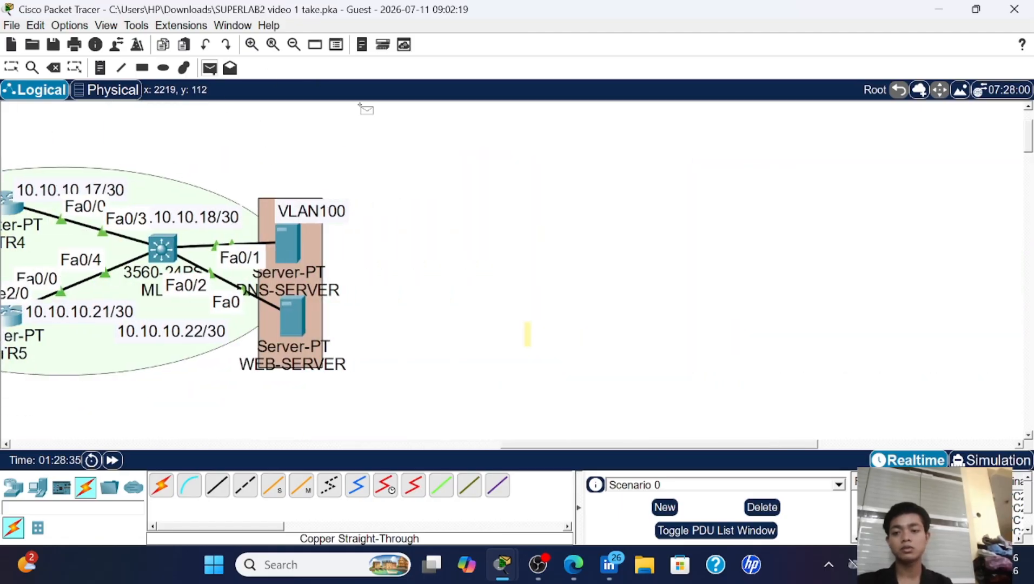
left_click(292, 246)
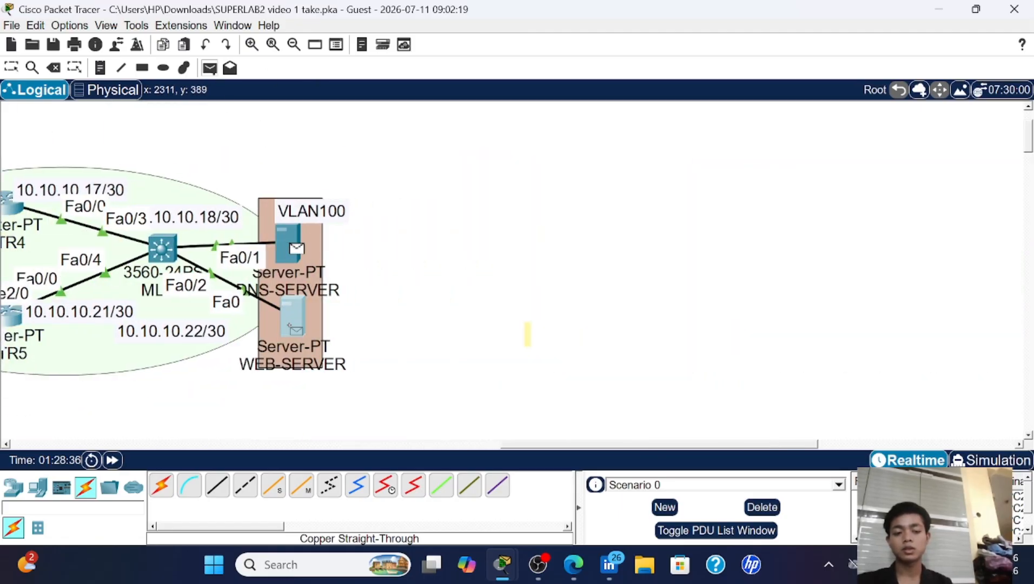
left_click(762, 506)
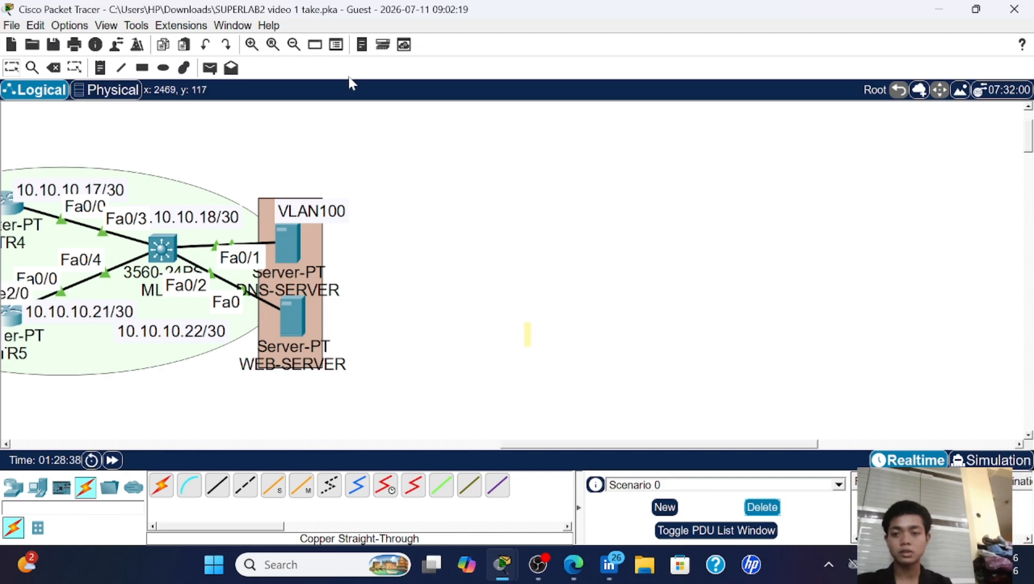
left_click(210, 67)
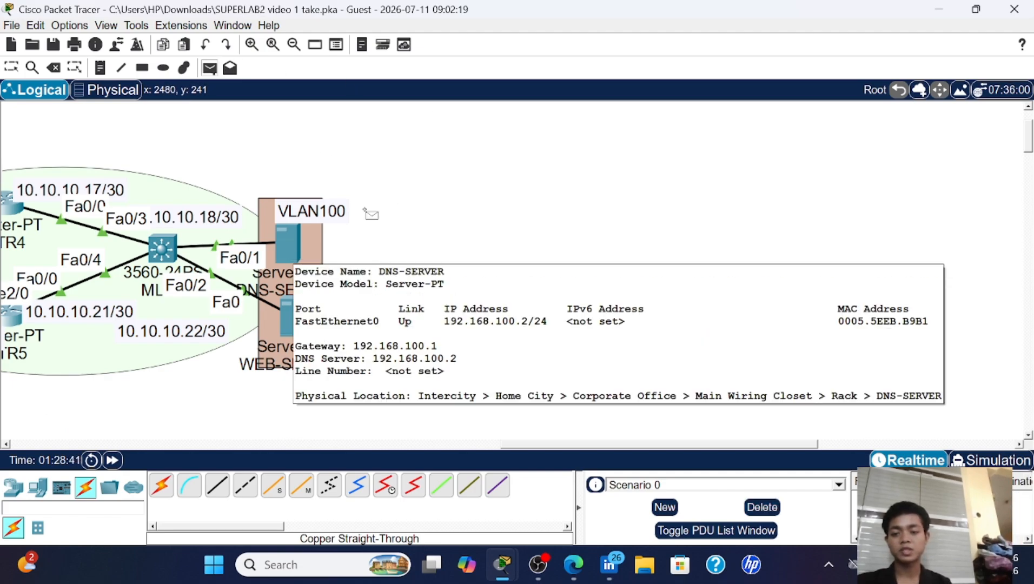
left_click(295, 252)
left_click(299, 326)
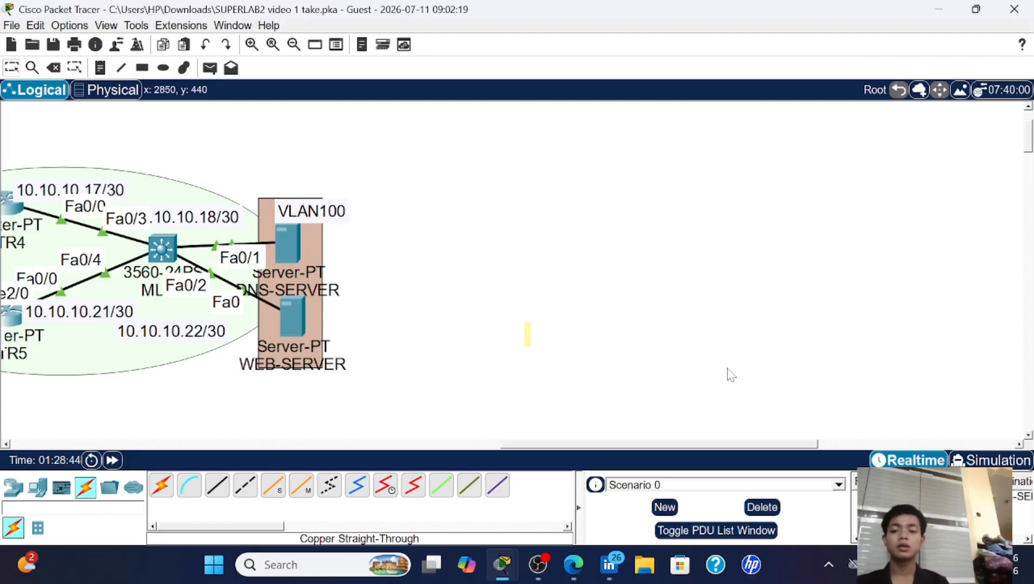
scroll(406, 404, "left", 5)
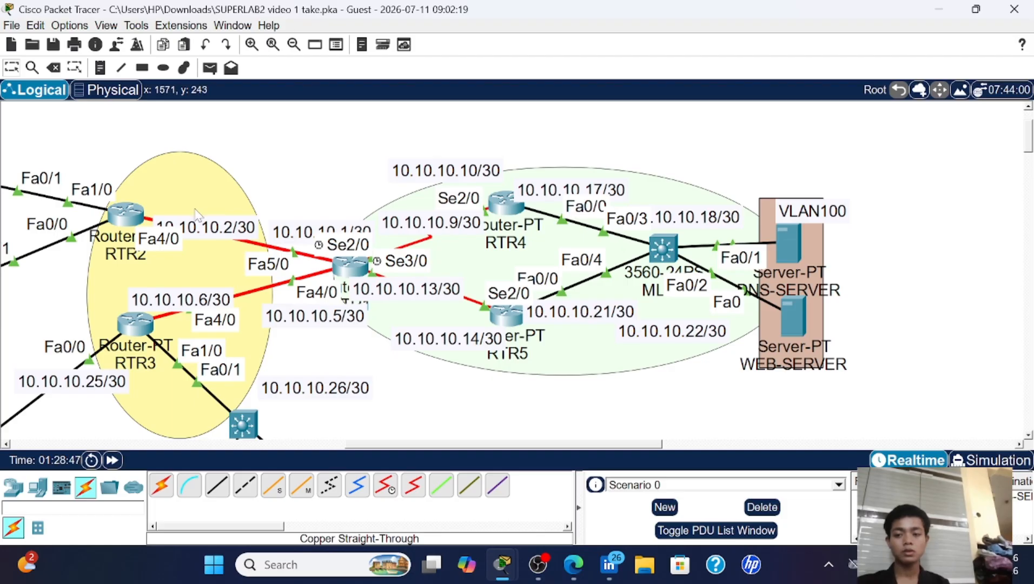
- Reopen the PT Activity instructions and scroll up to the Part 8 and Part 9 requirements
mouse_move(501, 564)
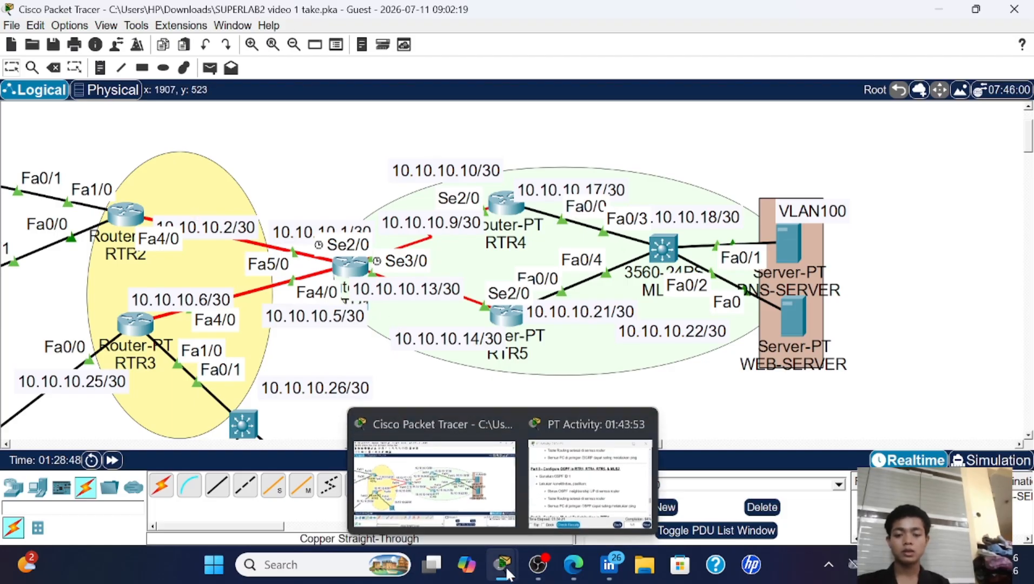
mouse_move(562, 490)
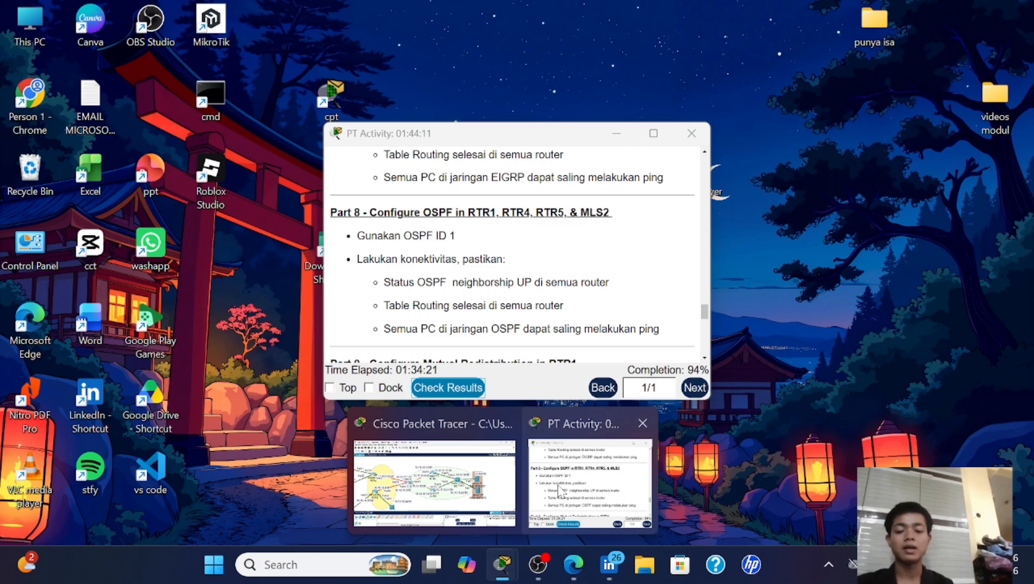
left_click(576, 489)
scroll(516, 253, "down", 4)
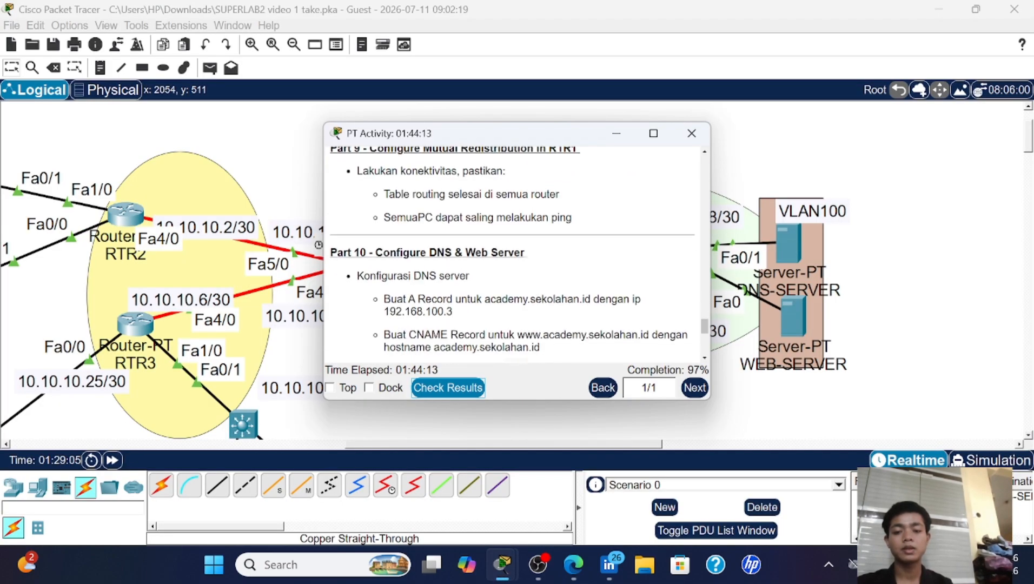
scroll(516, 253, "up", 2)
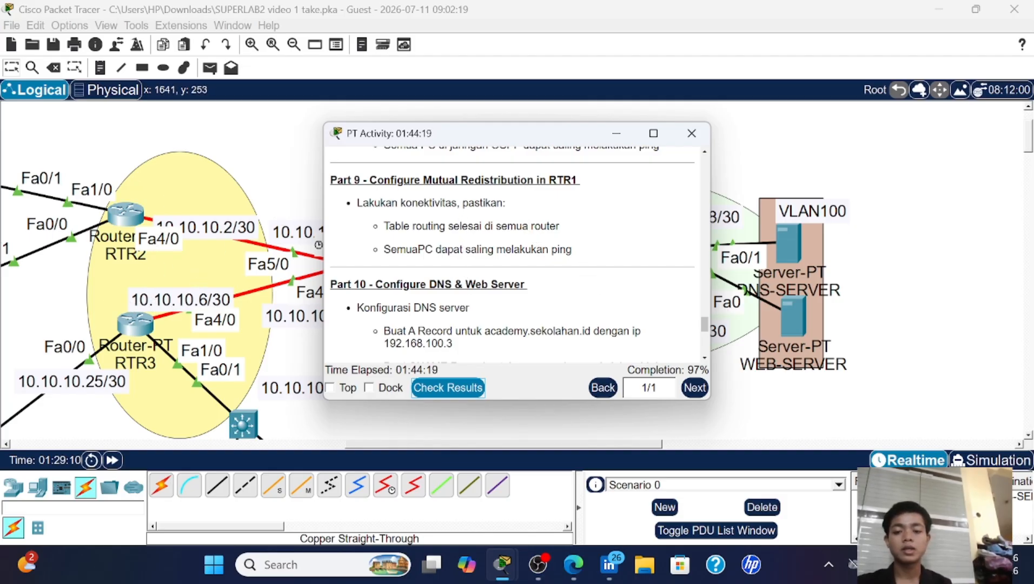
scroll(495, 274, "up", 3)
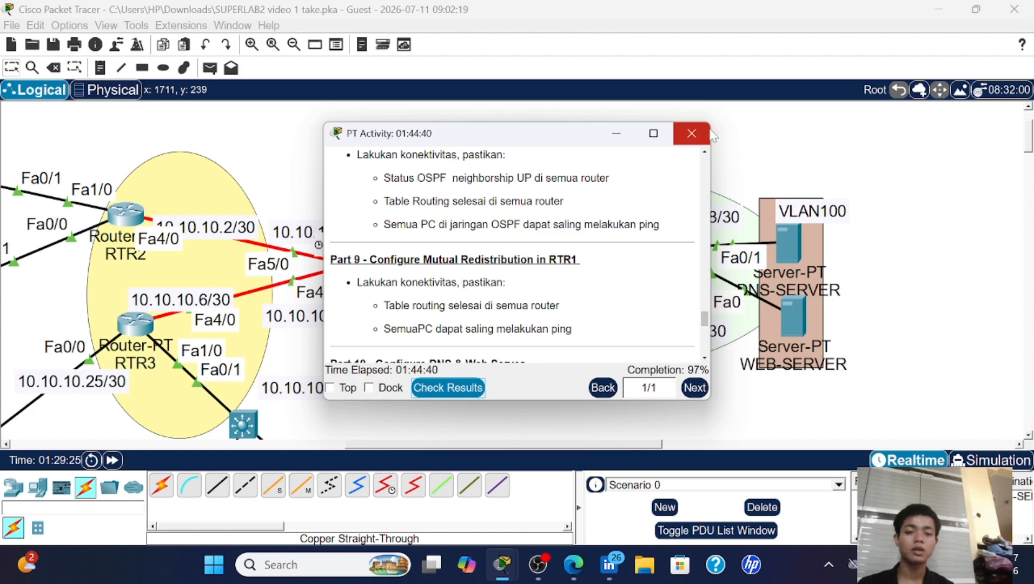
- Close the activity instructions and add a simple PDU from the source server to WEB-SERVER
left_click(691, 133)
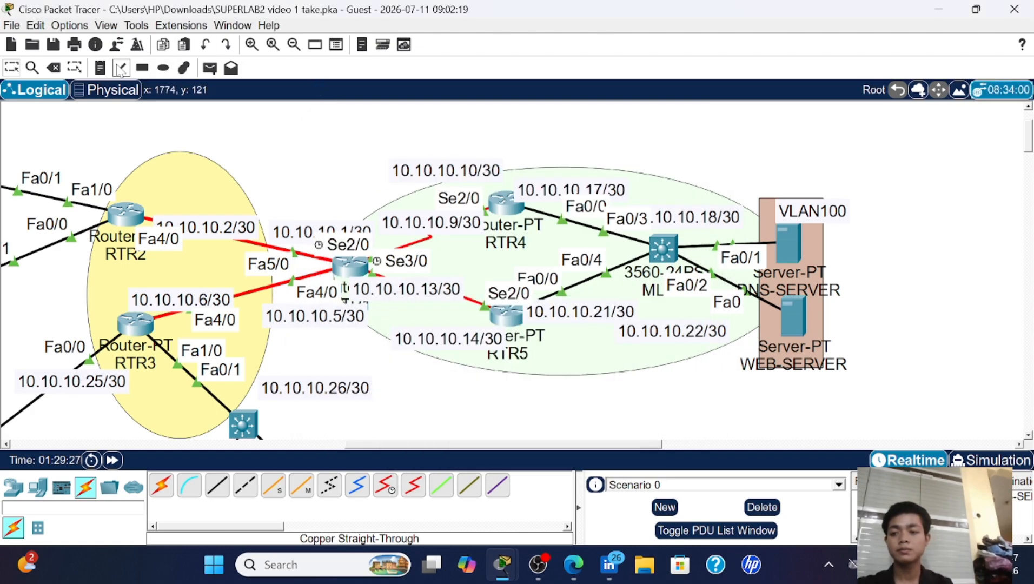
key("p")
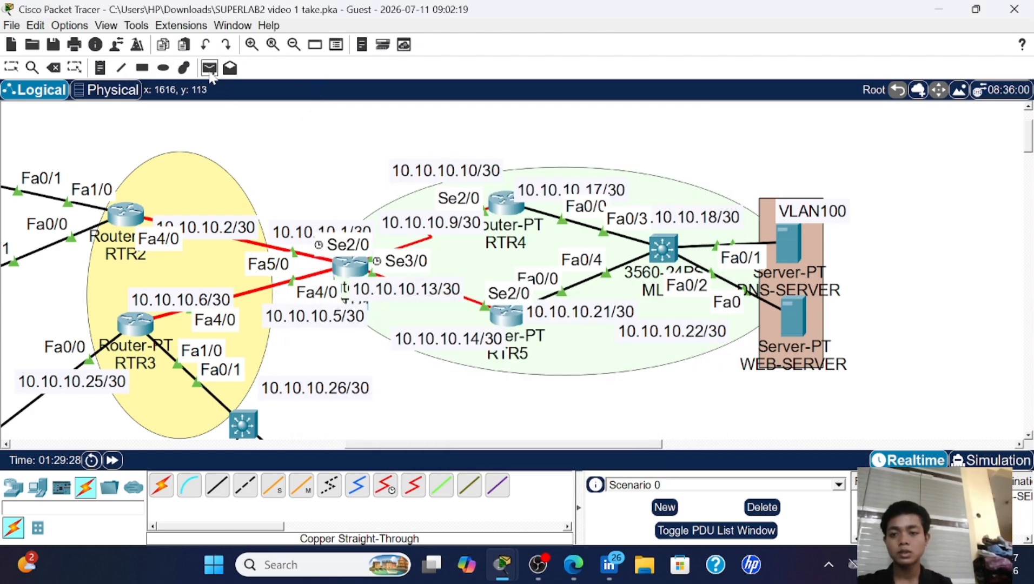
scroll(120, 267, "left", 2)
scroll(120, 267, "left", 2)
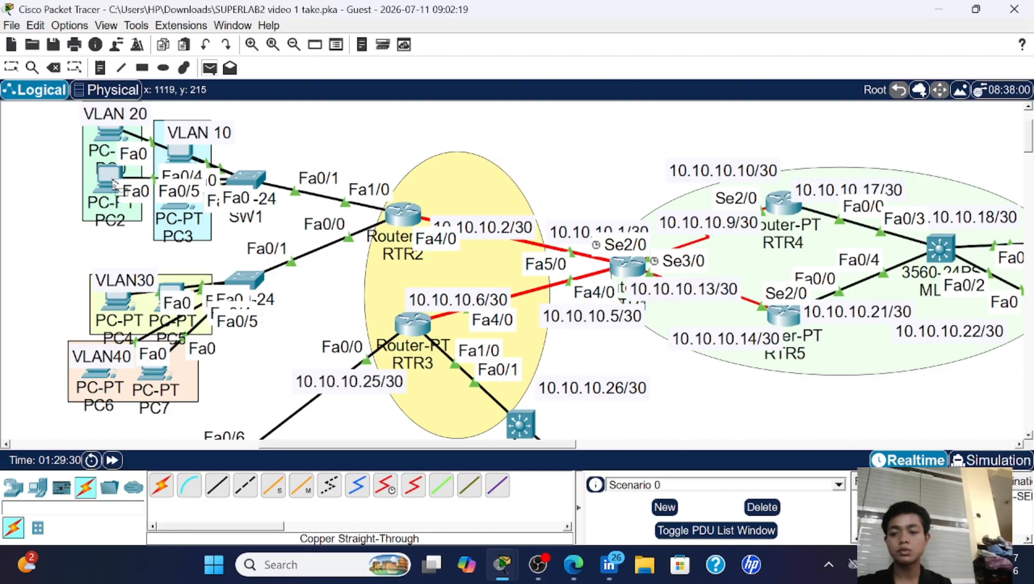
scroll(270, 220, "right", 5)
scroll(270, 220, "left", 4)
scroll(271, 221, "right", 10)
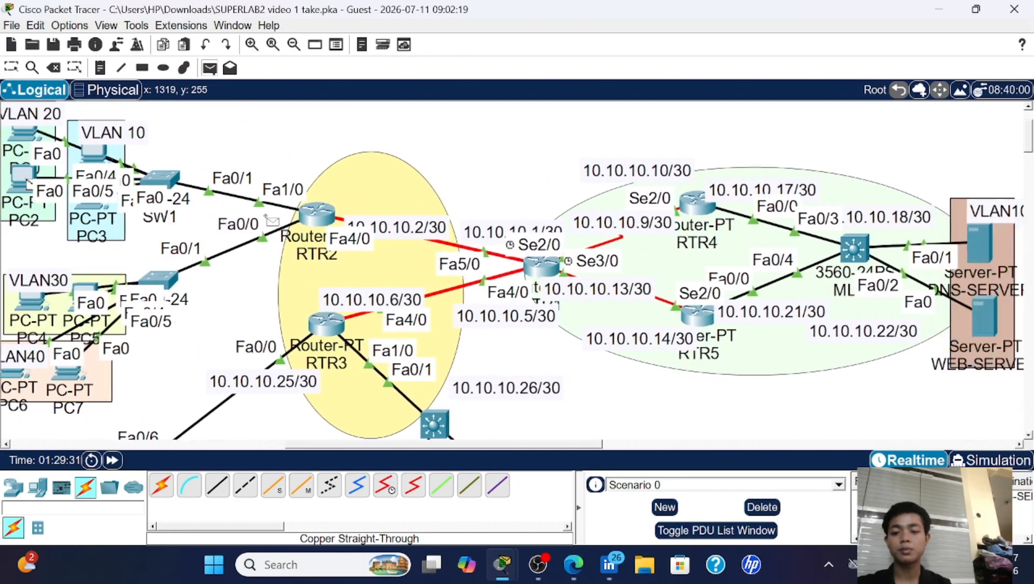
left_click(412, 239)
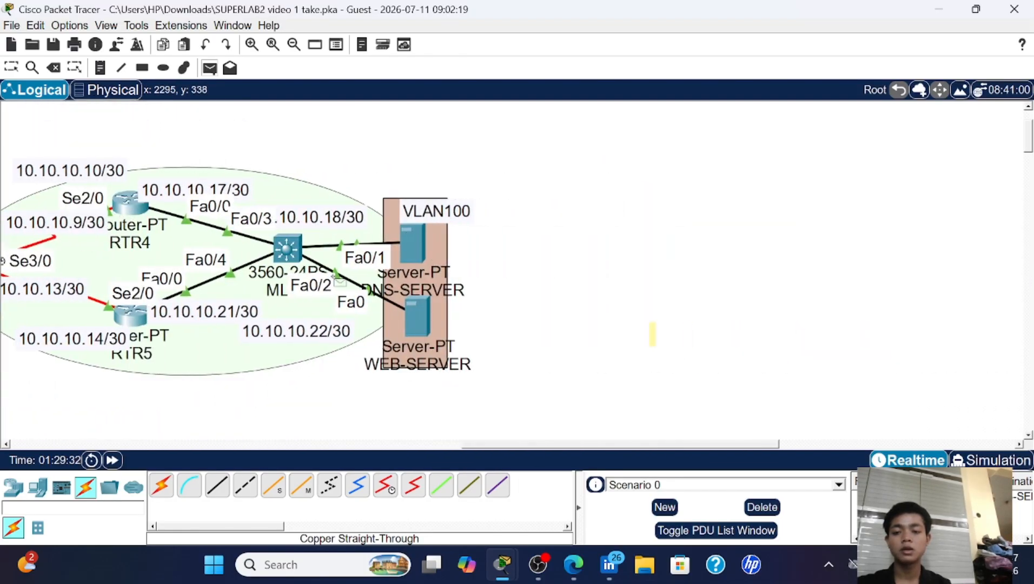
left_click(430, 315)
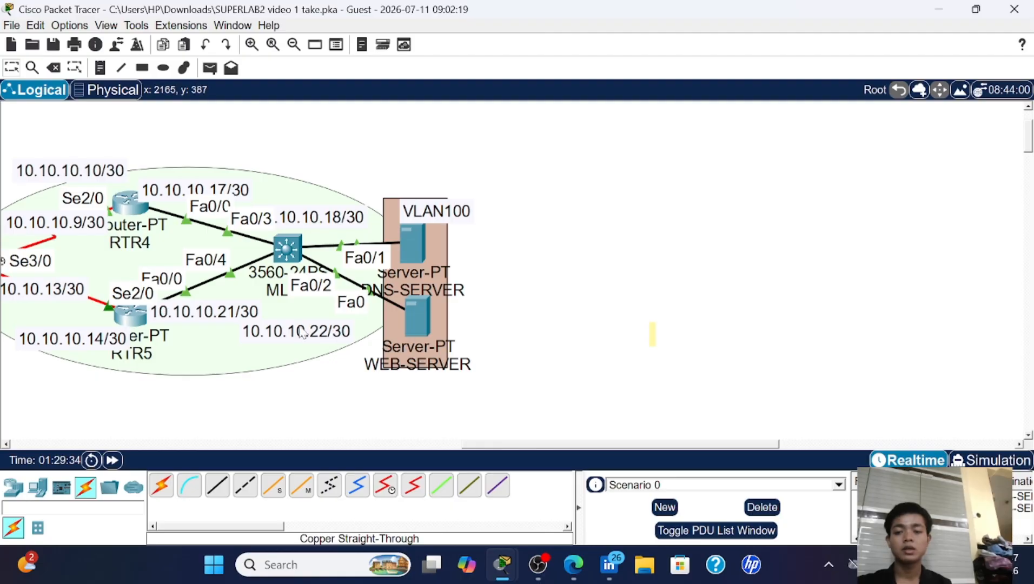
scroll(652, 334, "left", 8)
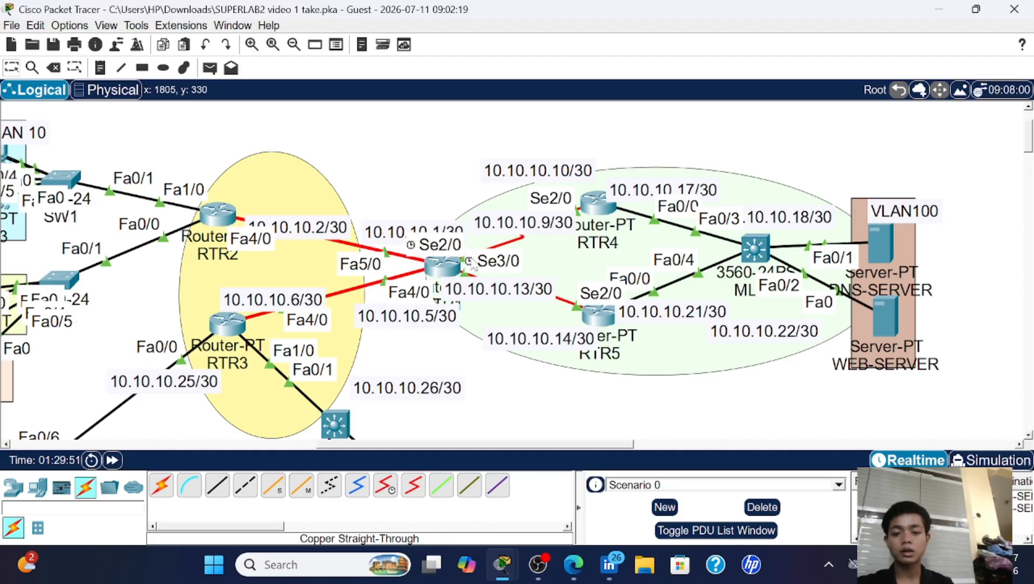
- On RTR1, return to global configuration and enter the 'router eigrp 10' process
left_click(443, 268)
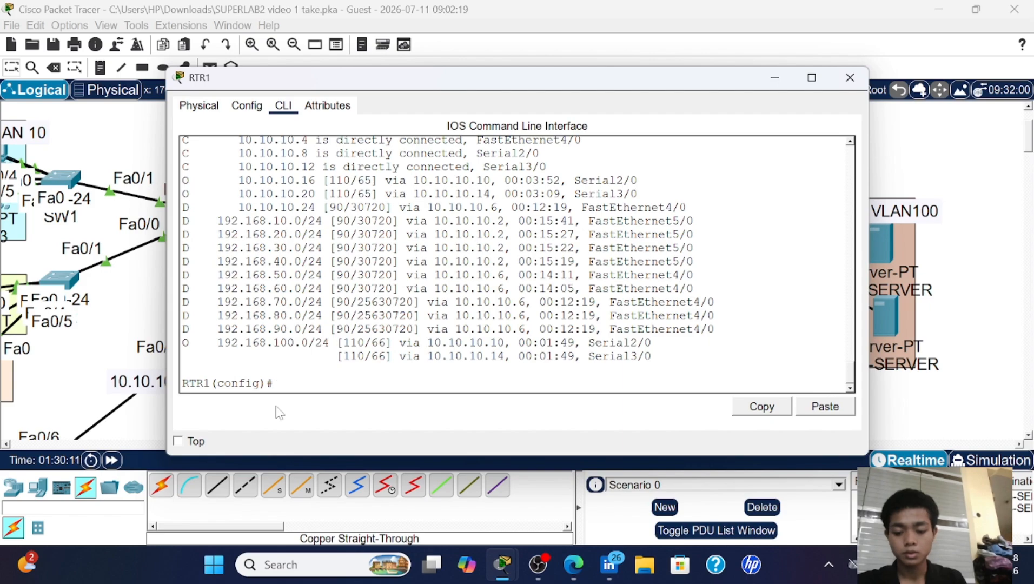
type("ex")
key("Return")
key("Return")
type("con")
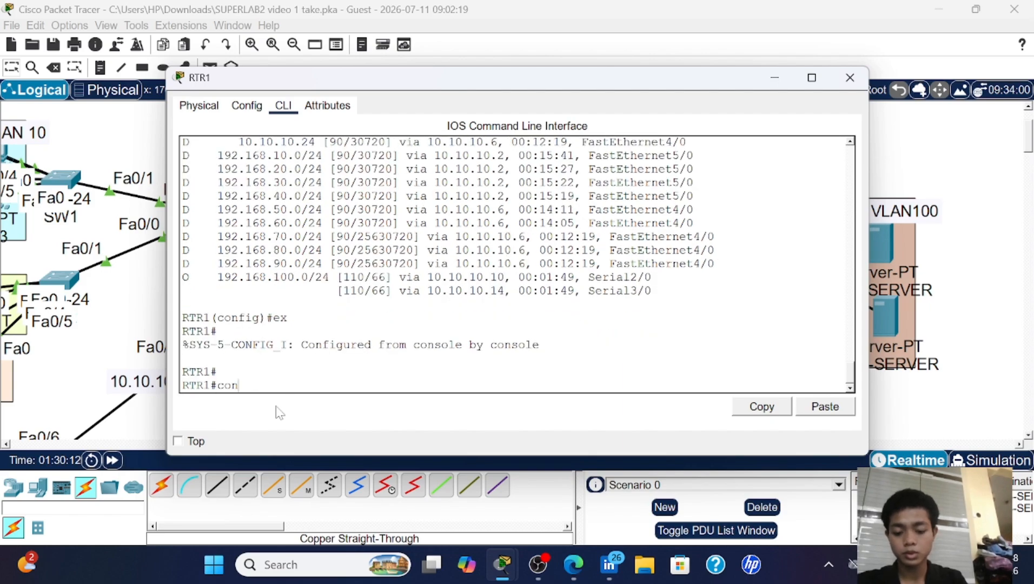
type("f")
key("Return")
key("Return")
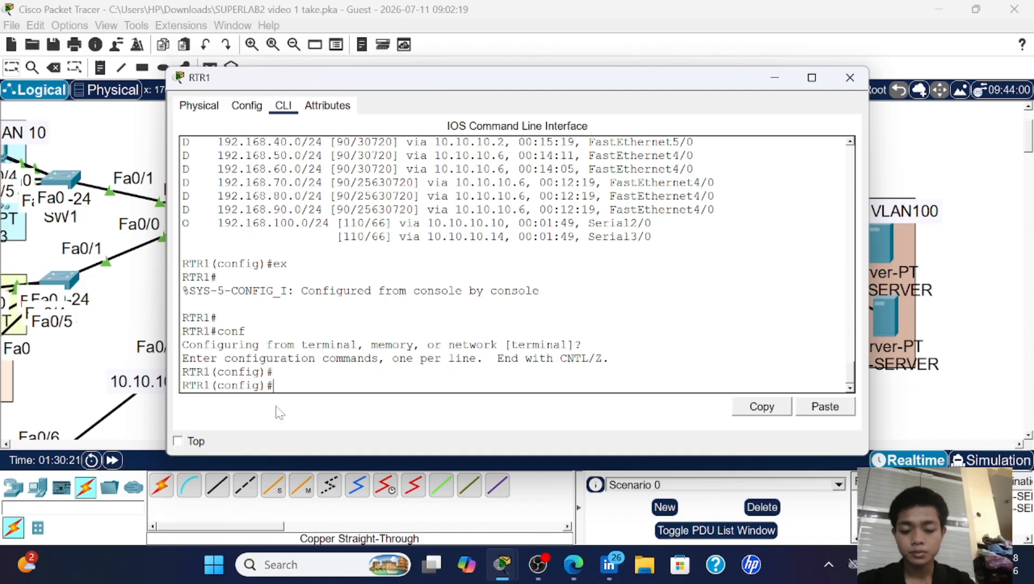
type("rou")
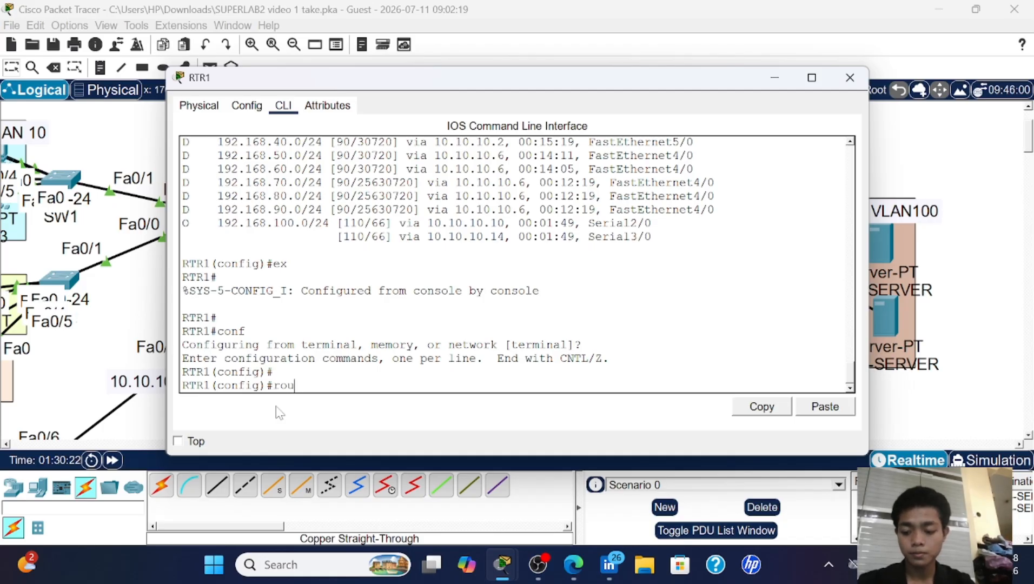
key("Tab")
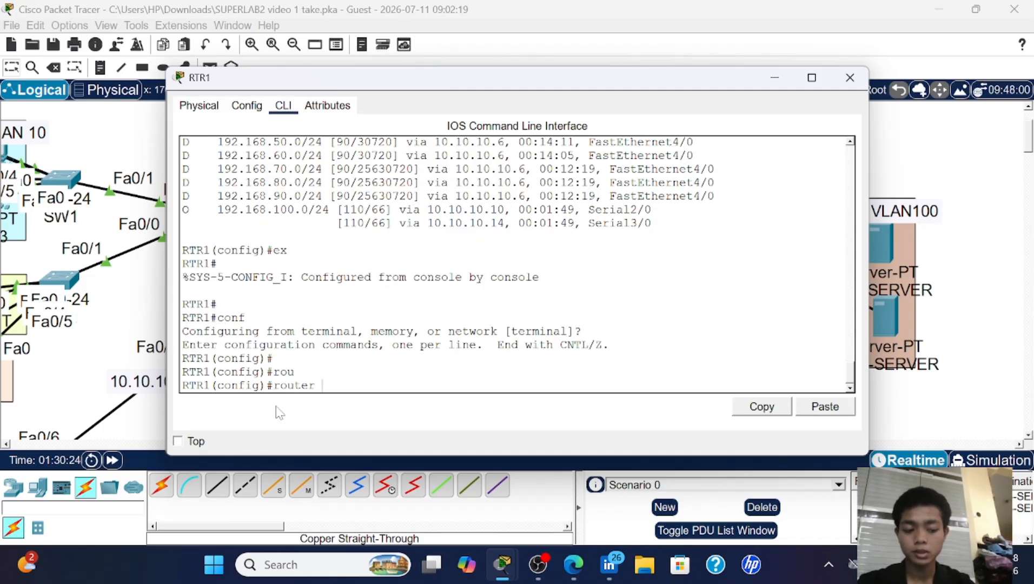
type("ei")
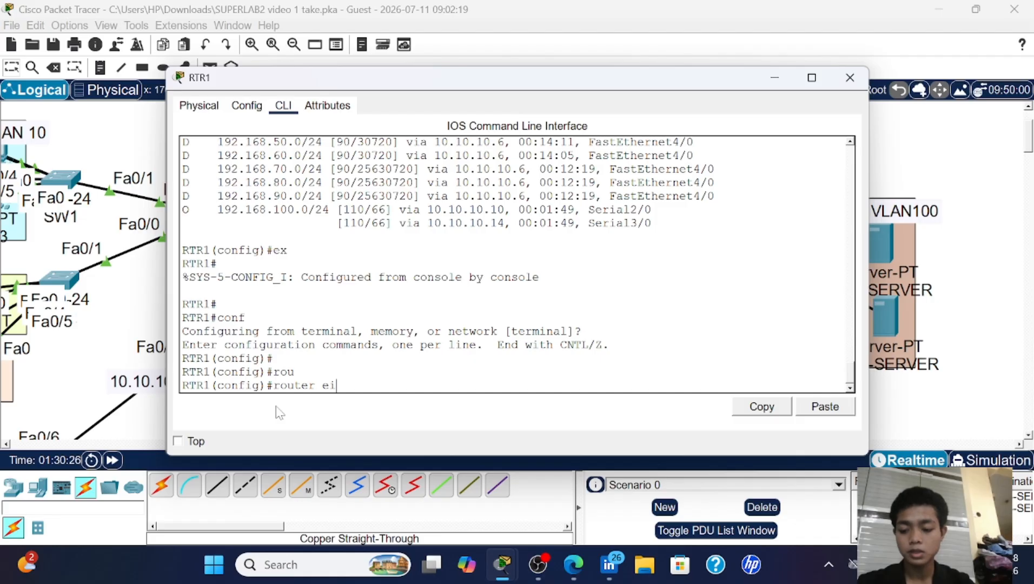
key("Tab")
type("10")
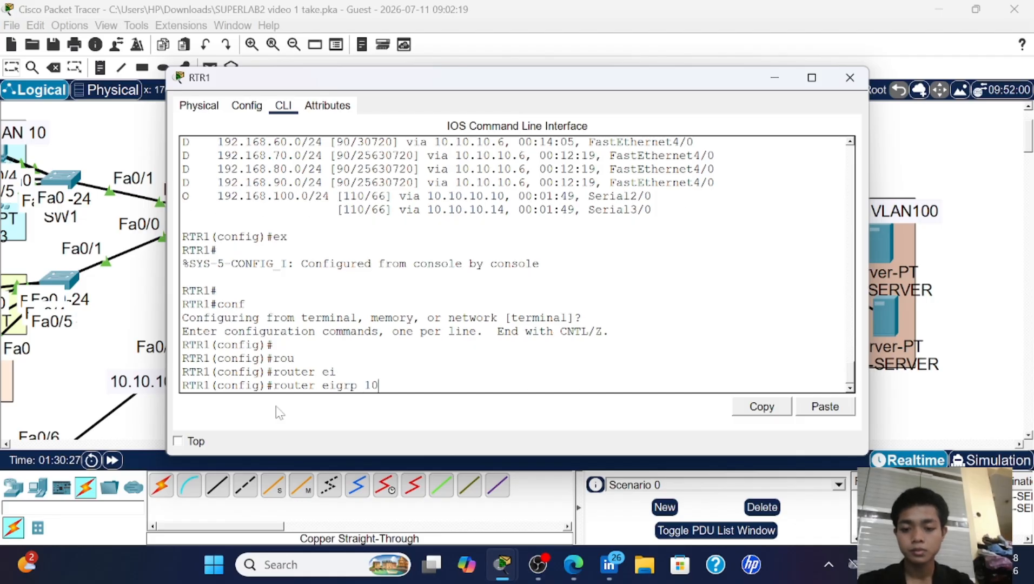
key("Return")
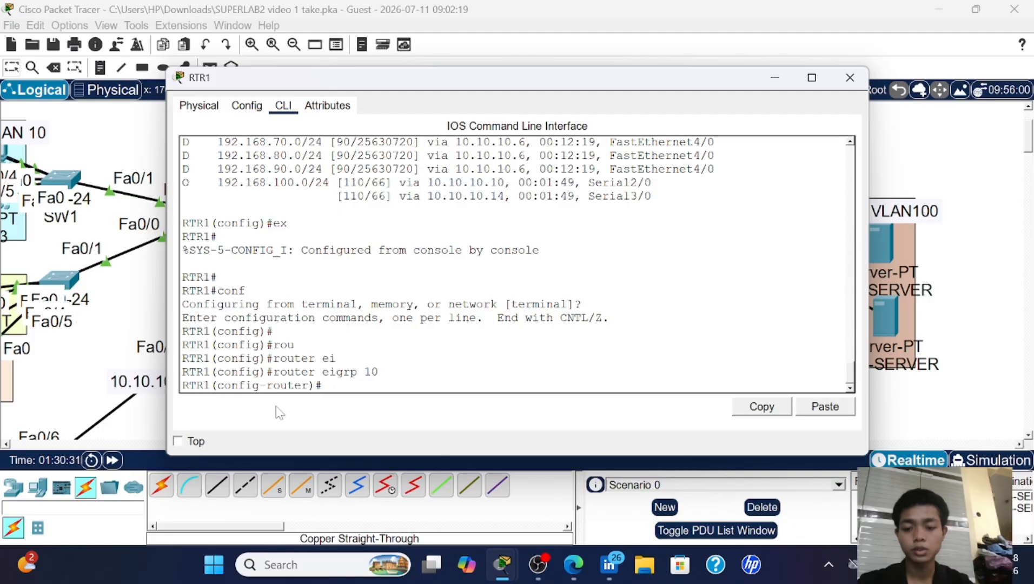
- Redistribute OSPF 1 into EIGRP 10 with 'redistribute ospf 1 metric 1 1 1 1 1'
type("red")
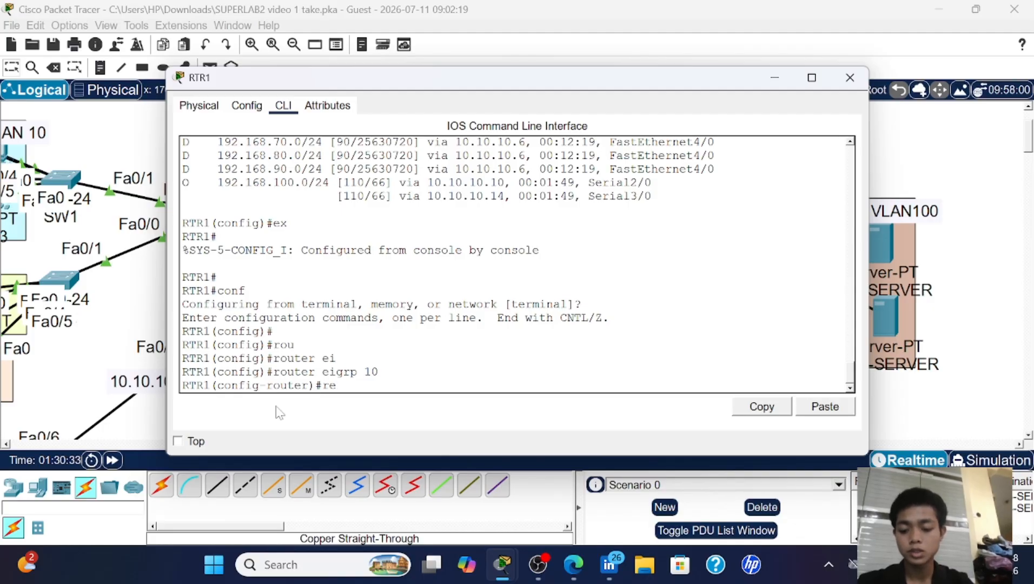
key("Tab")
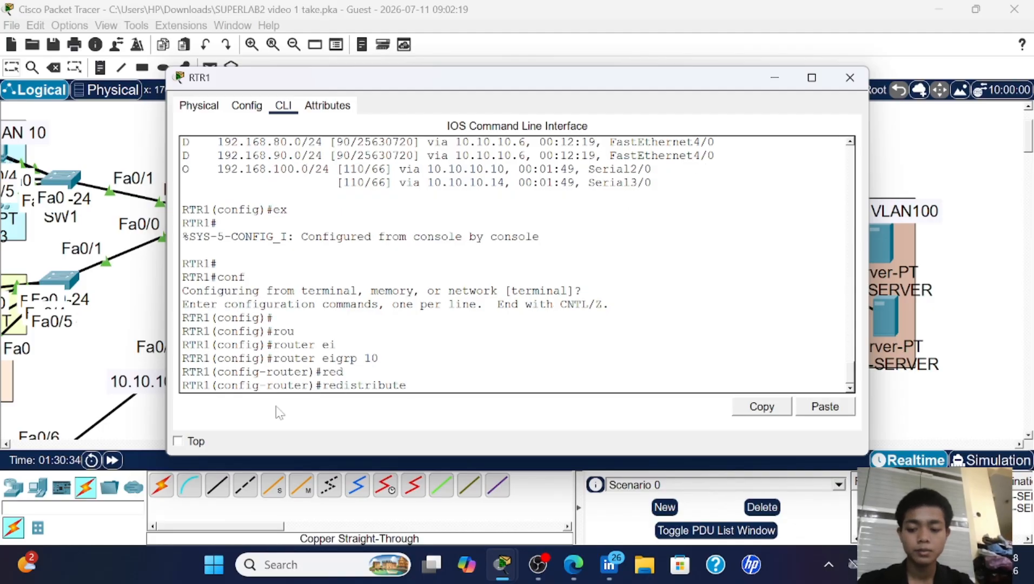
type("os")
key("Tab")
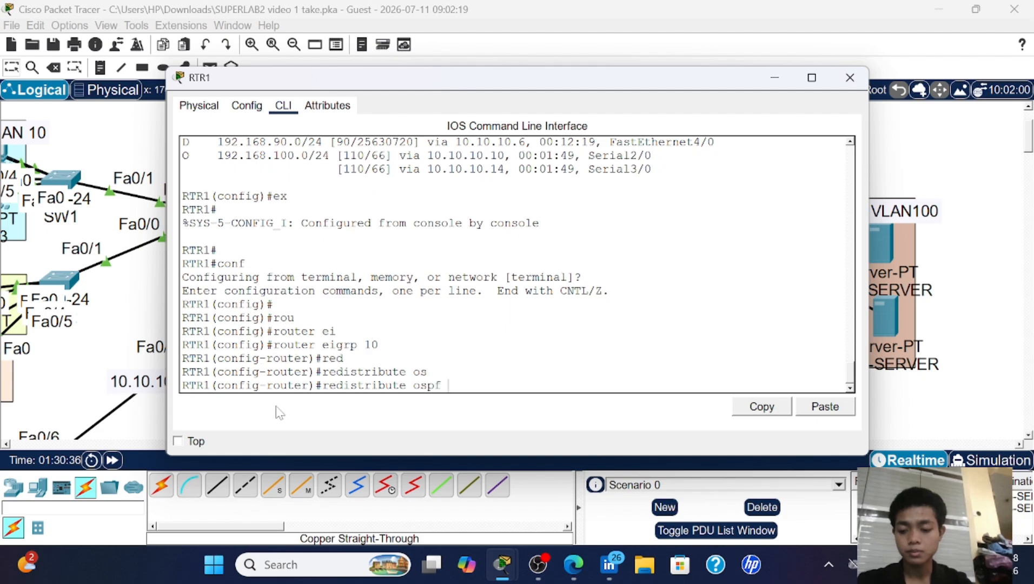
type("1")
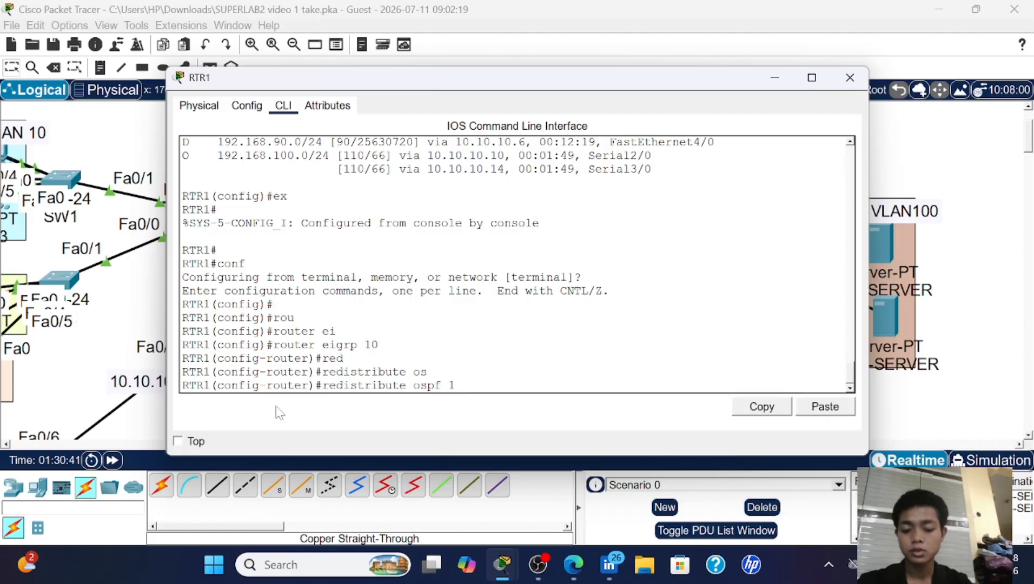
type(" me")
key("Tab")
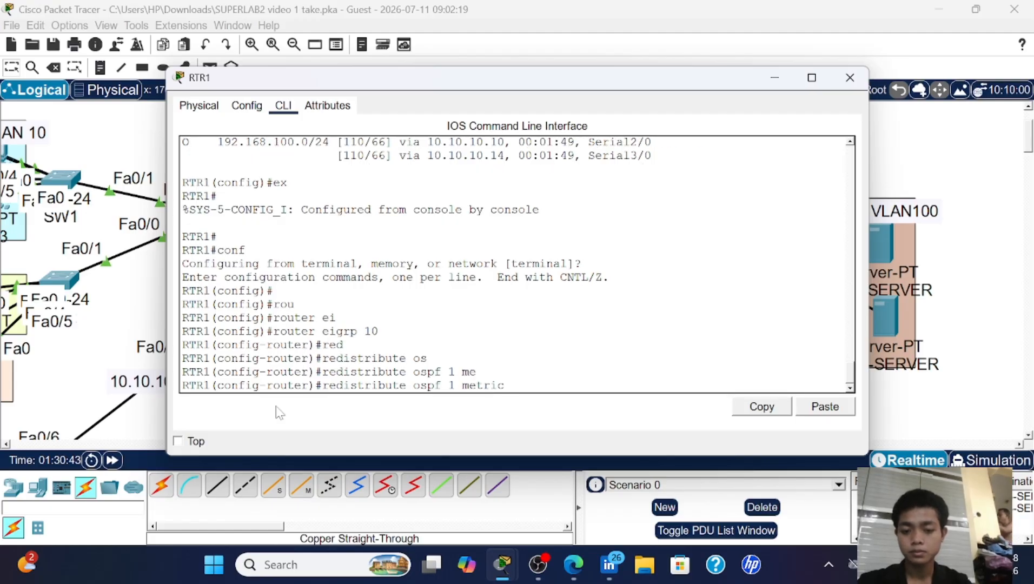
type("1 1 1 1 1")
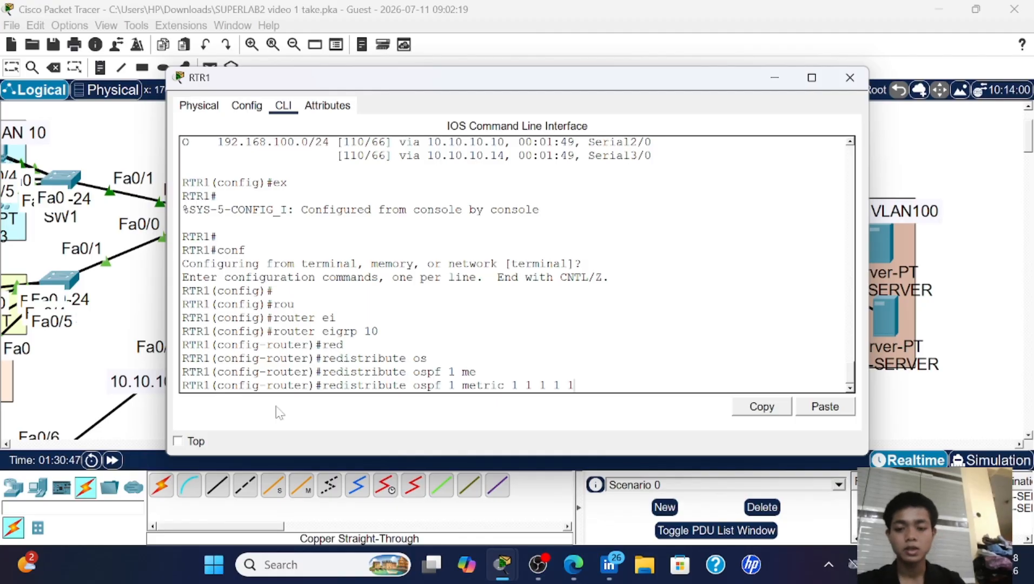
key("Return")
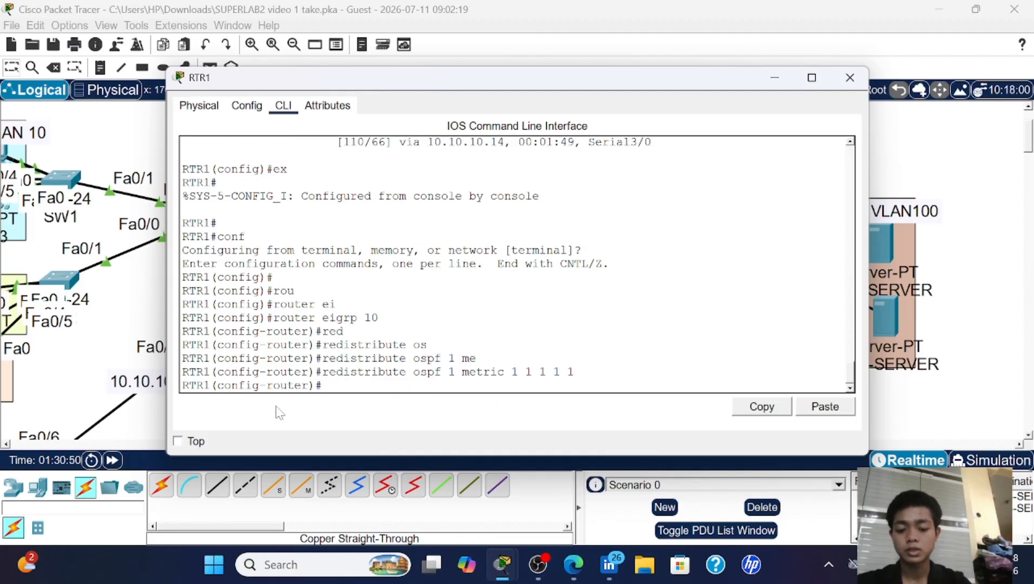
- On RTR1, enter the OSPF 1 routing process with 'router ospf 1'
type("ro")
key("Tab")
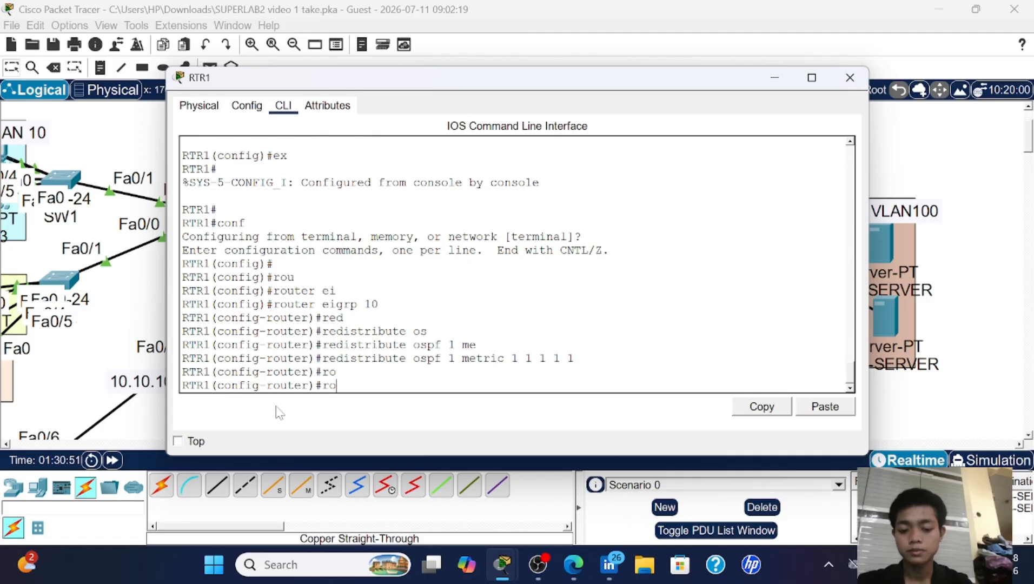
type("uter o")
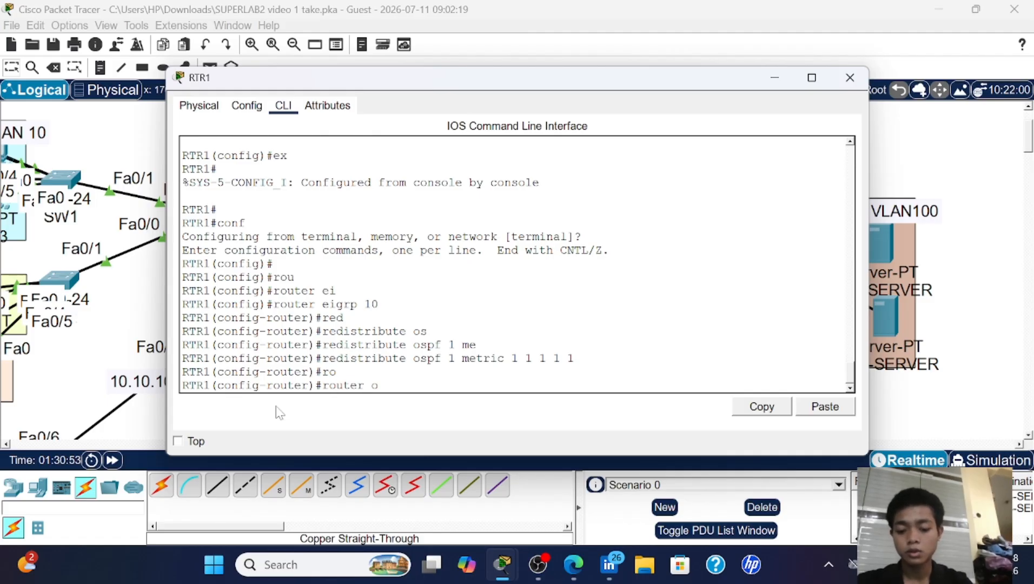
type("spf 1")
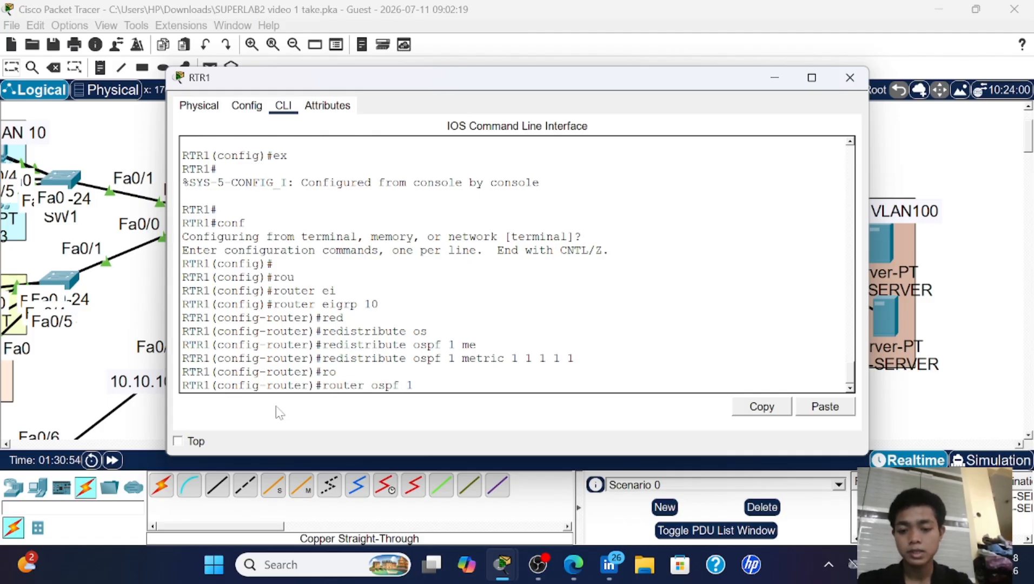
key("Return")
- Add 'redistribute eigrp 10 subnets' under OSPF 1, then close RTR1's console
type("router)#r")
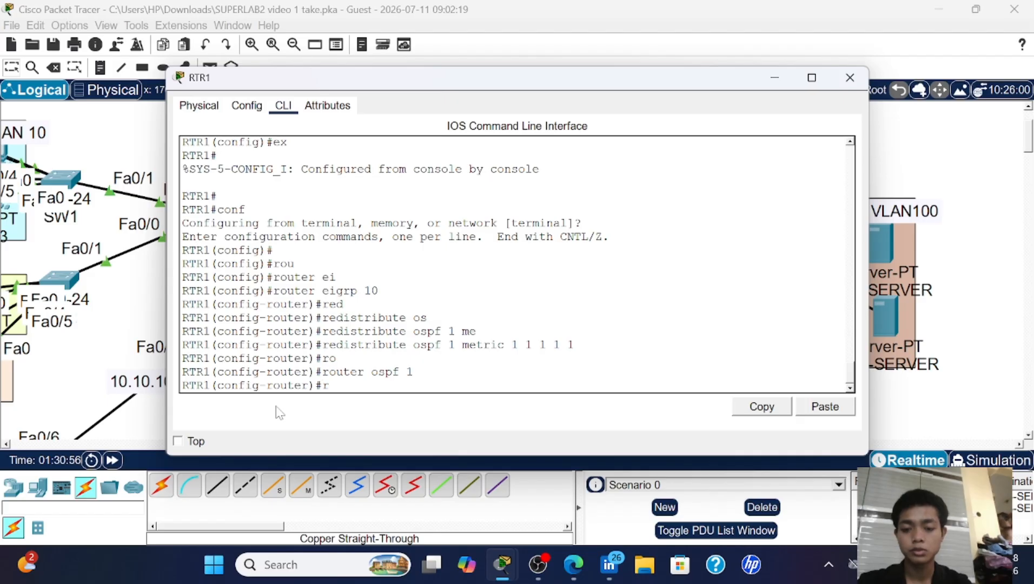
type("e")
key("Tab")
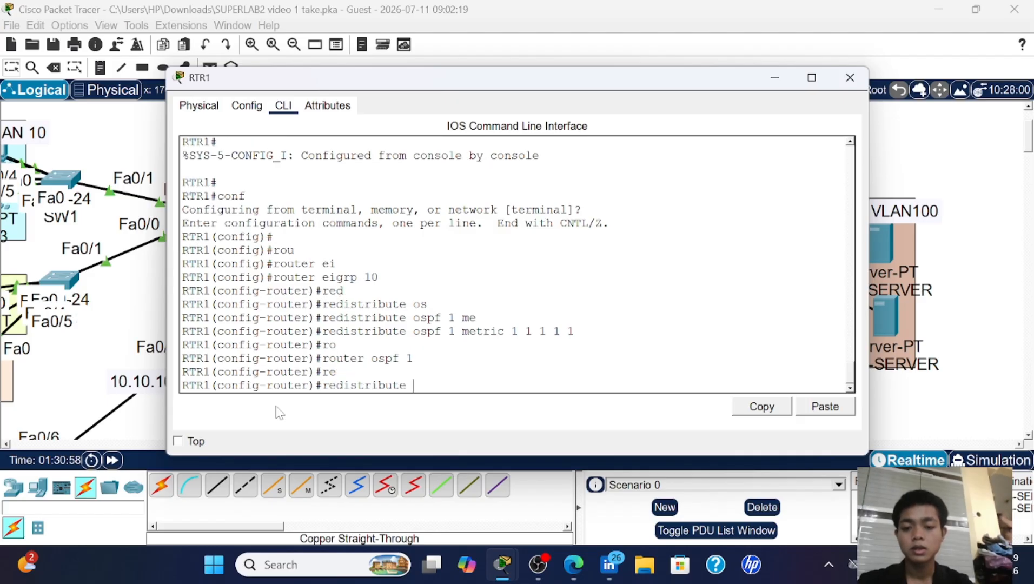
type("ei")
key("Tab")
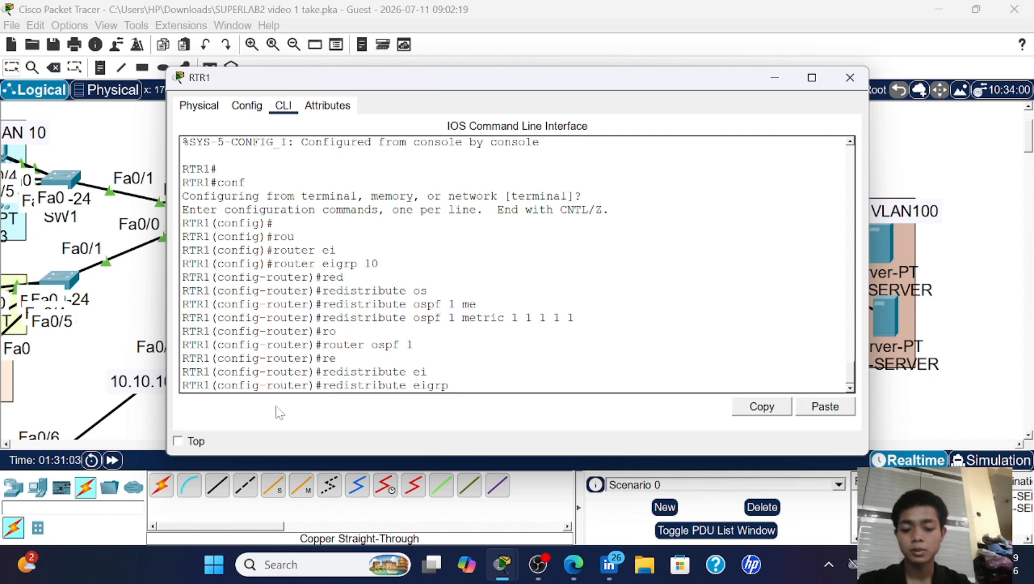
type("10 su")
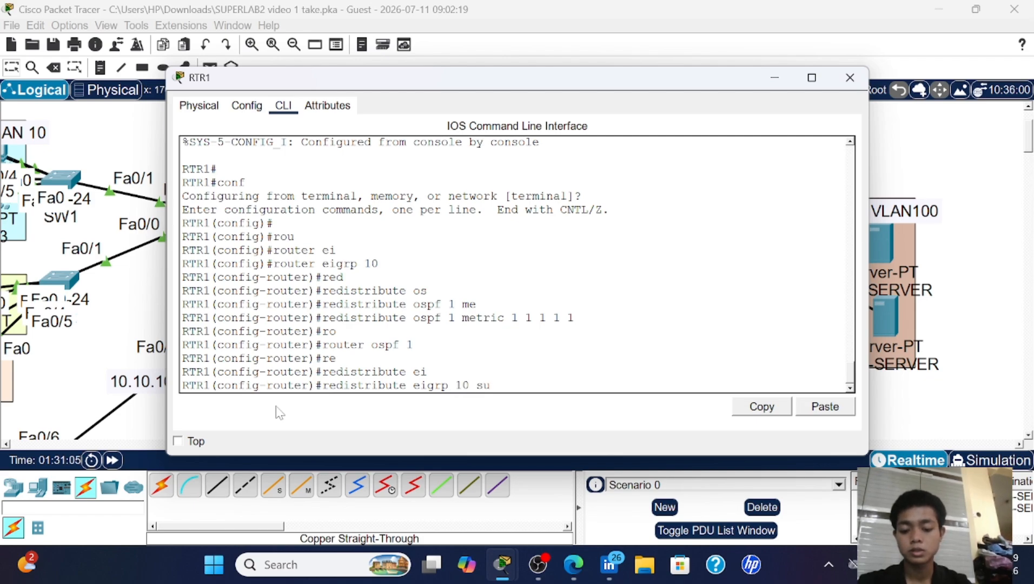
type("b")
key("Tab")
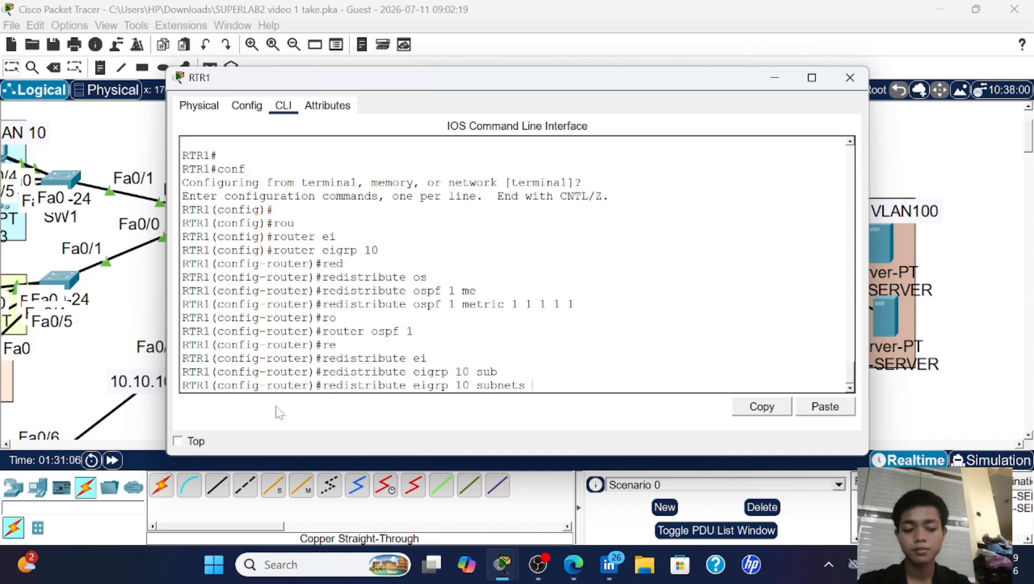
key("Return")
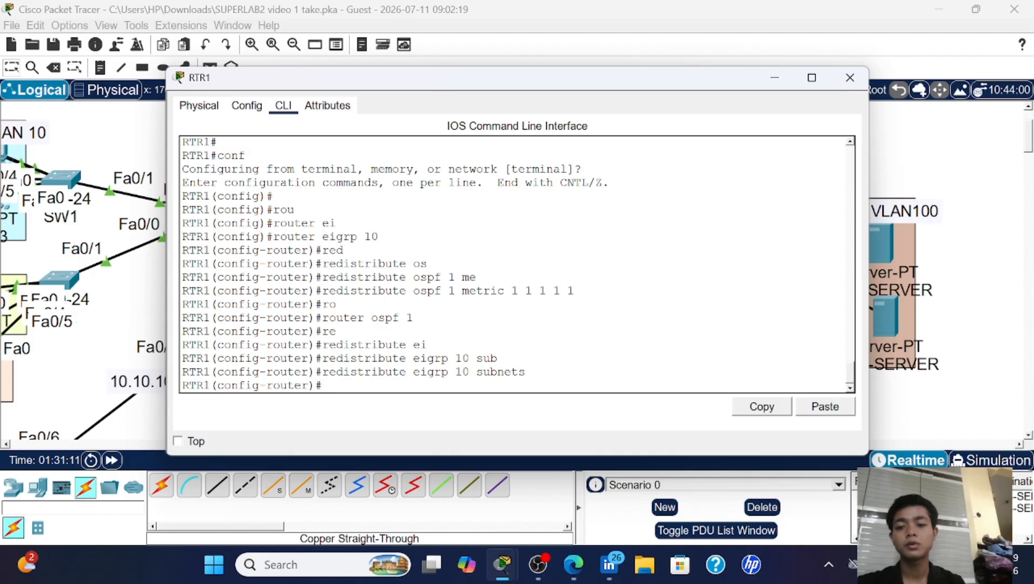
left_click(846, 81)
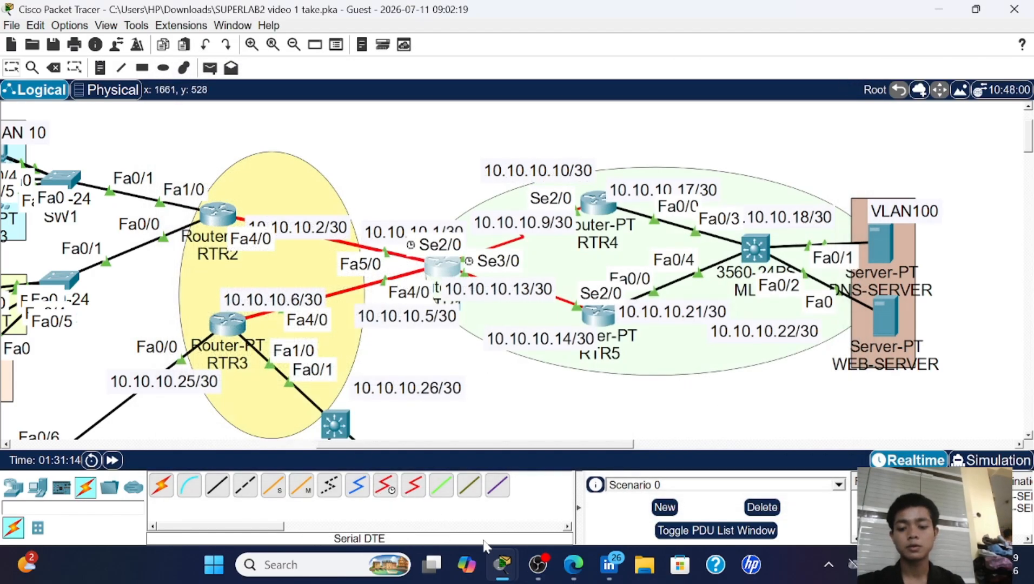
mouse_move(502, 564)
left_click(589, 441)
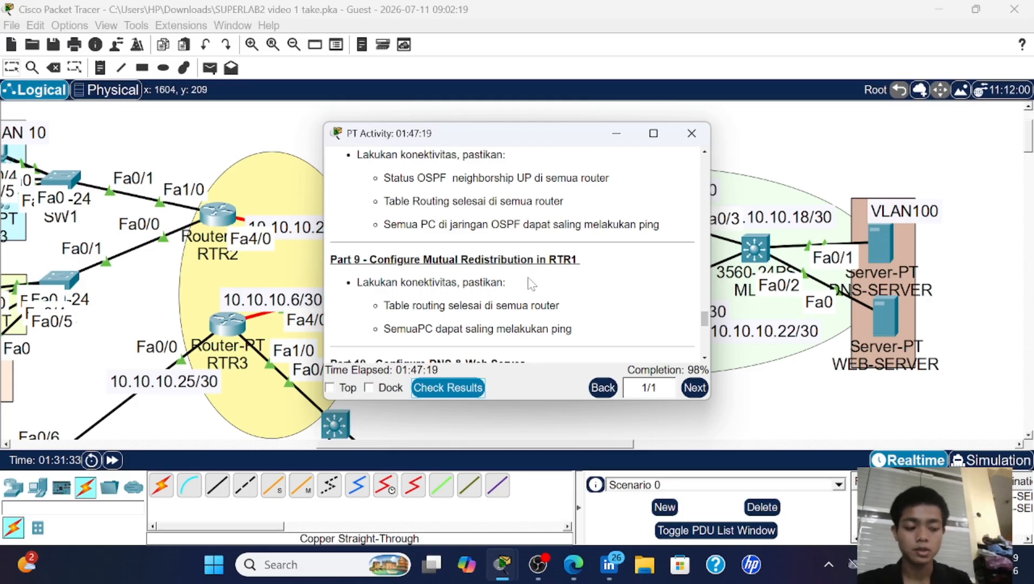
left_click(692, 133)
scroll(319, 313, "down", 3)
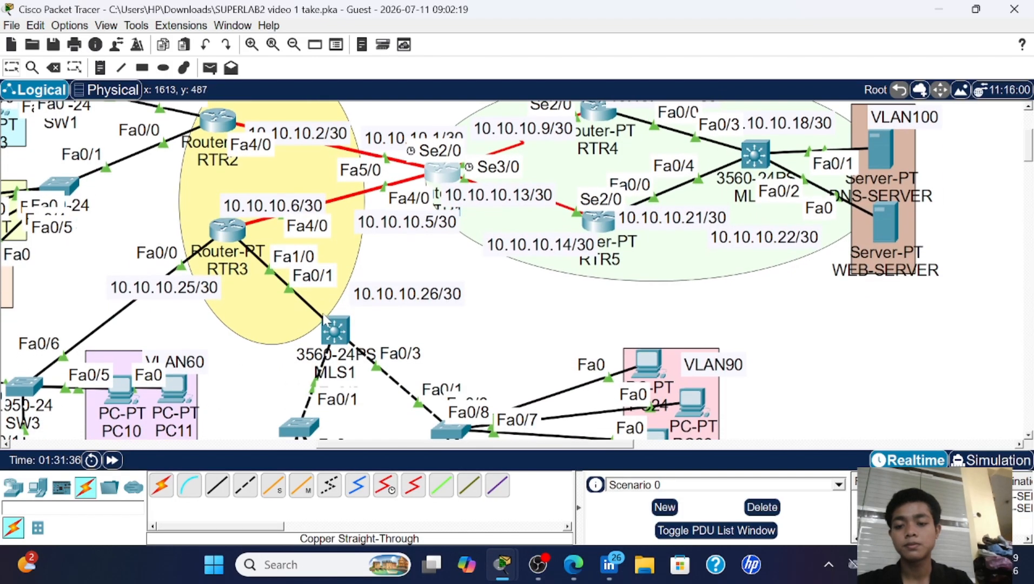
left_click(336, 330)
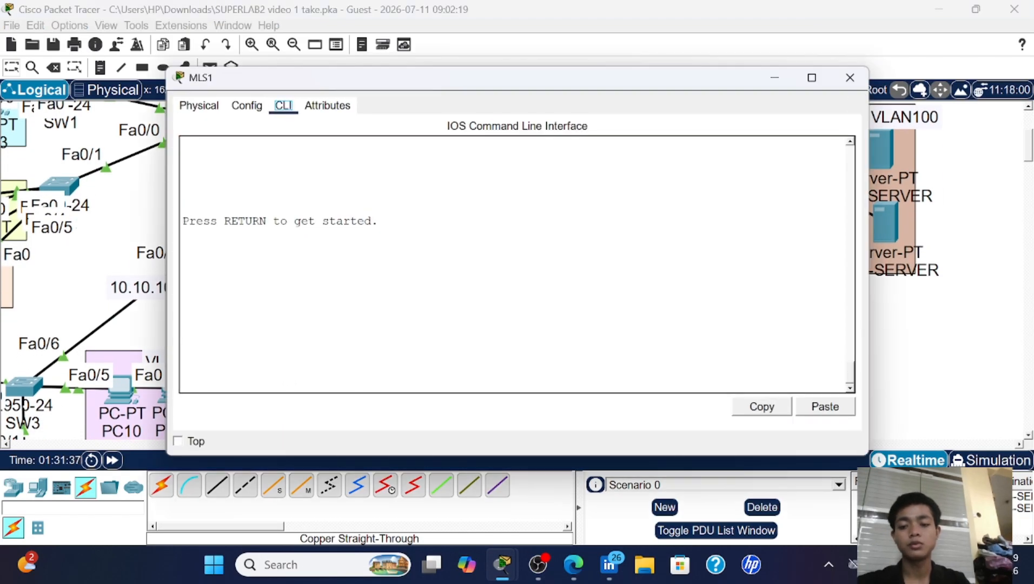
key("Return")
key("Return")
type("en")
key("Return")
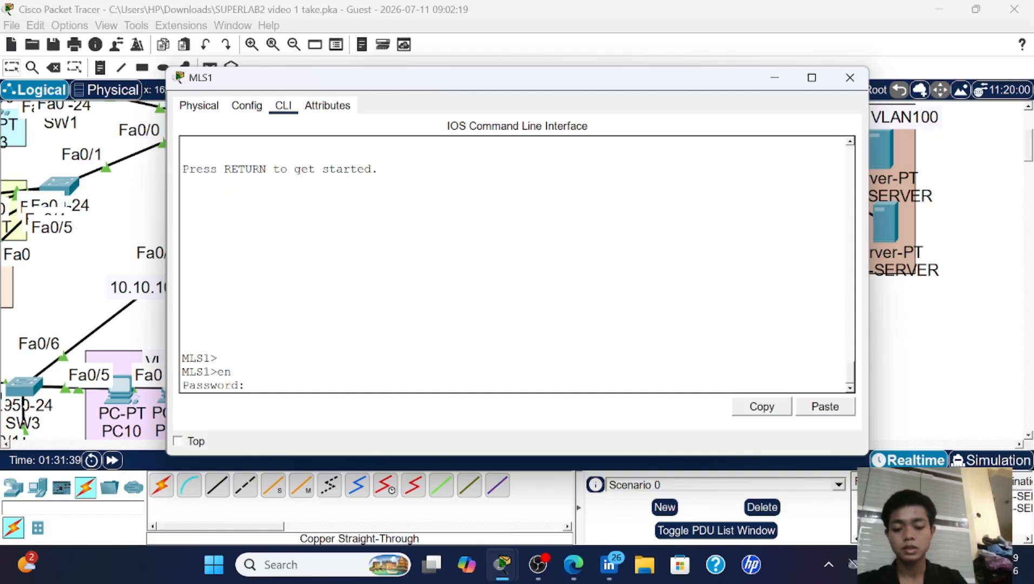
key("Return")
key("Return")
key("Return")
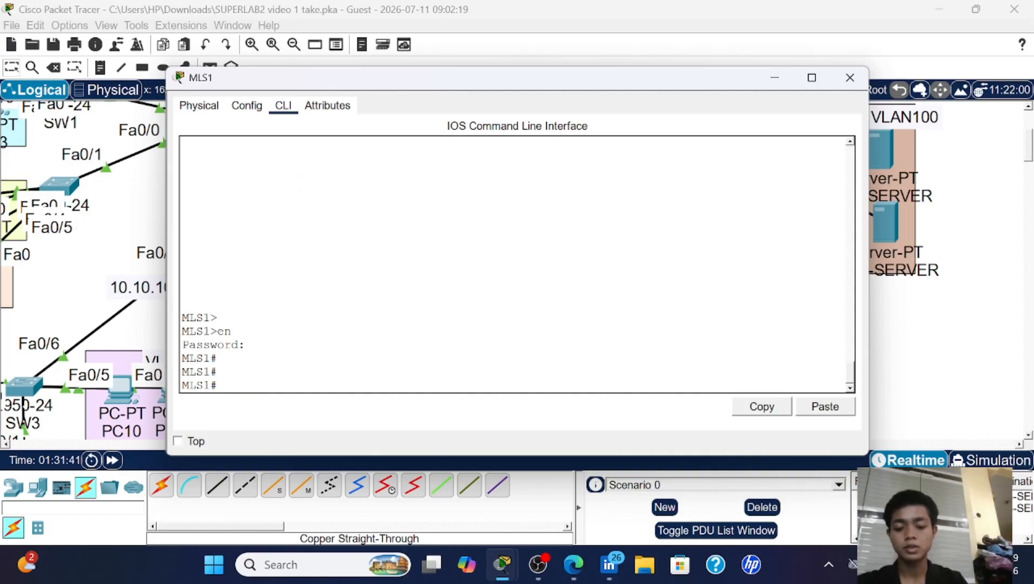
type("sh")
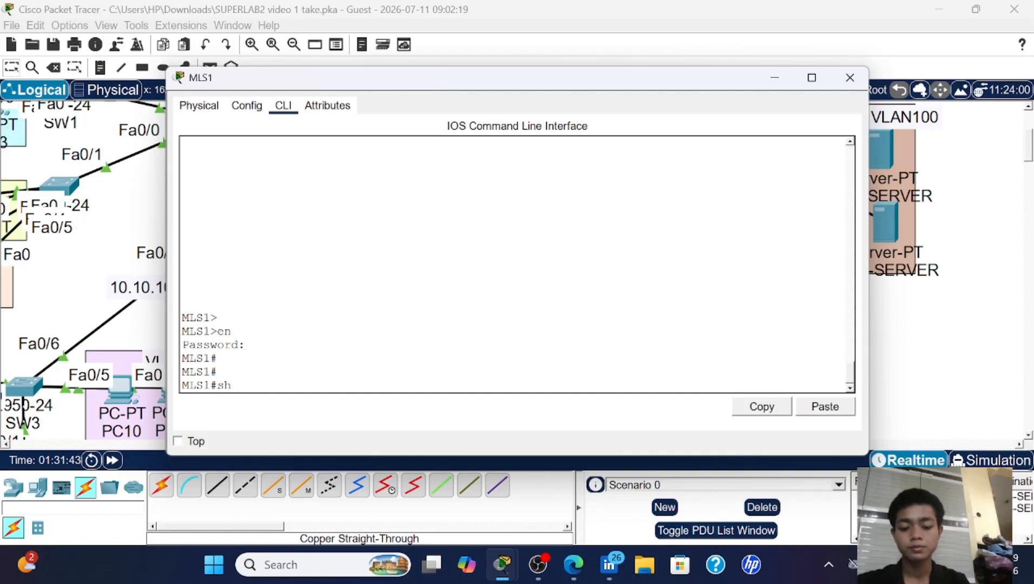
type("ip")
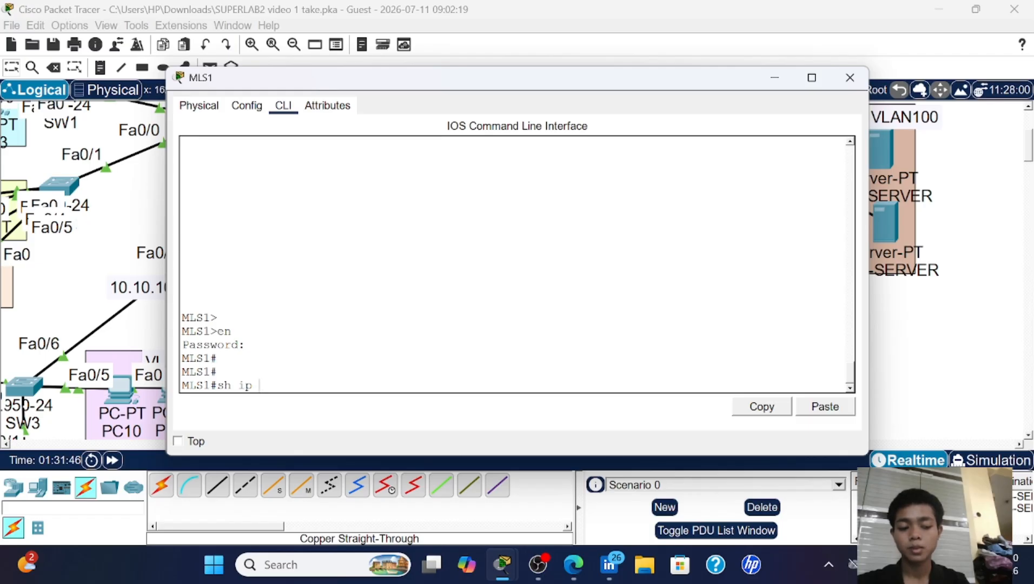
type(" route")
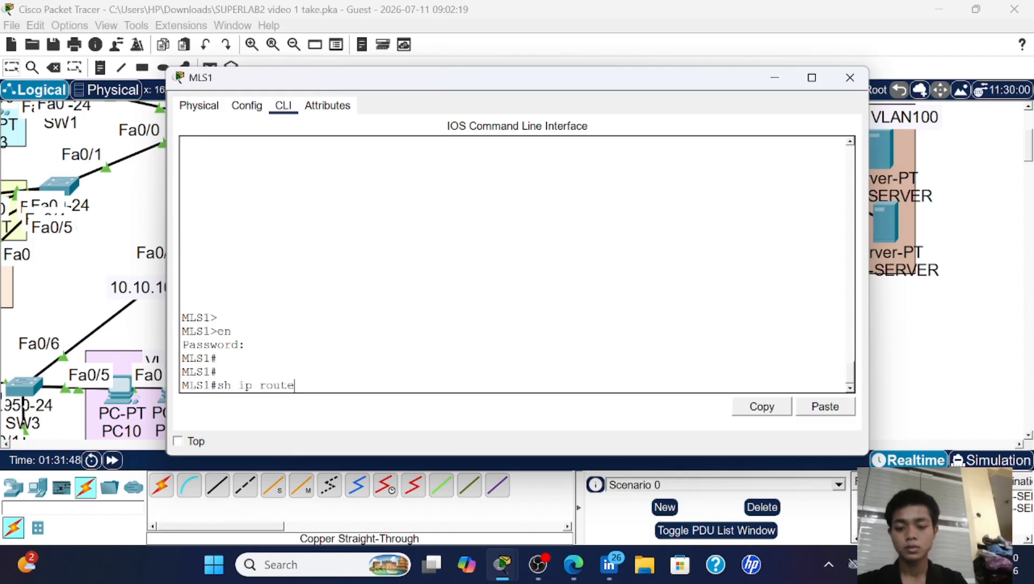
key("Return")
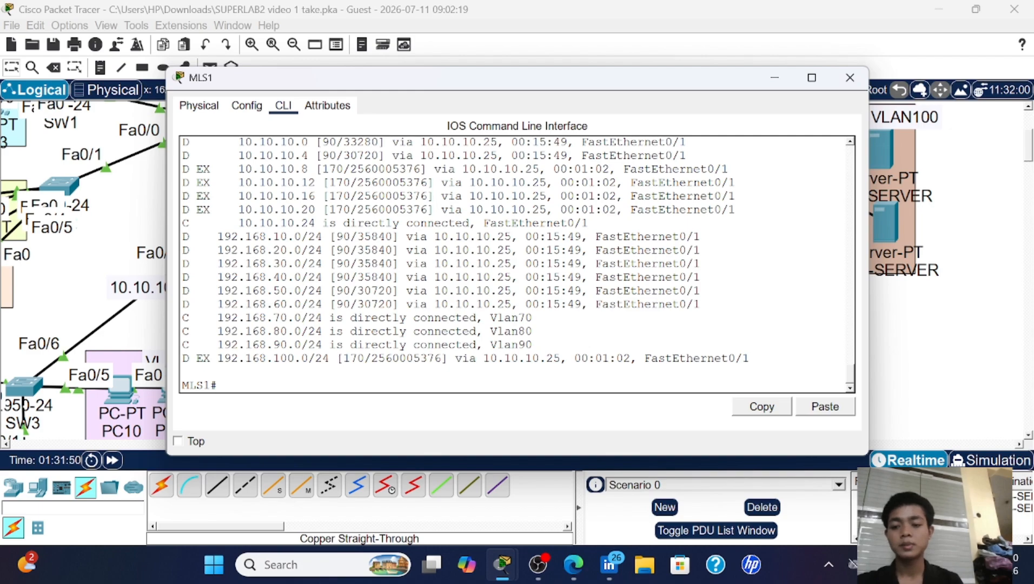
scroll(516, 265, "up", 4)
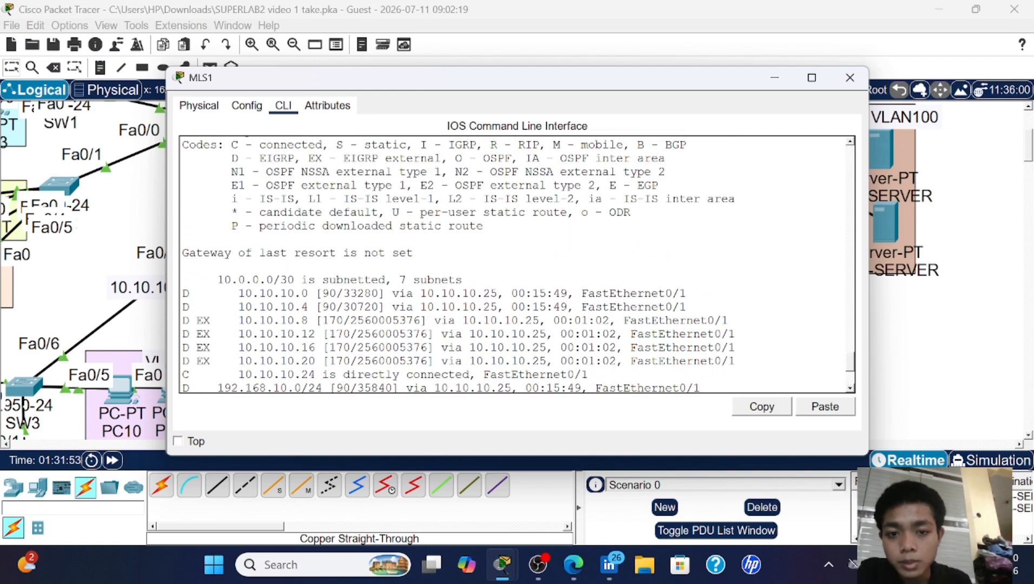
scroll(518, 265, "up", 1)
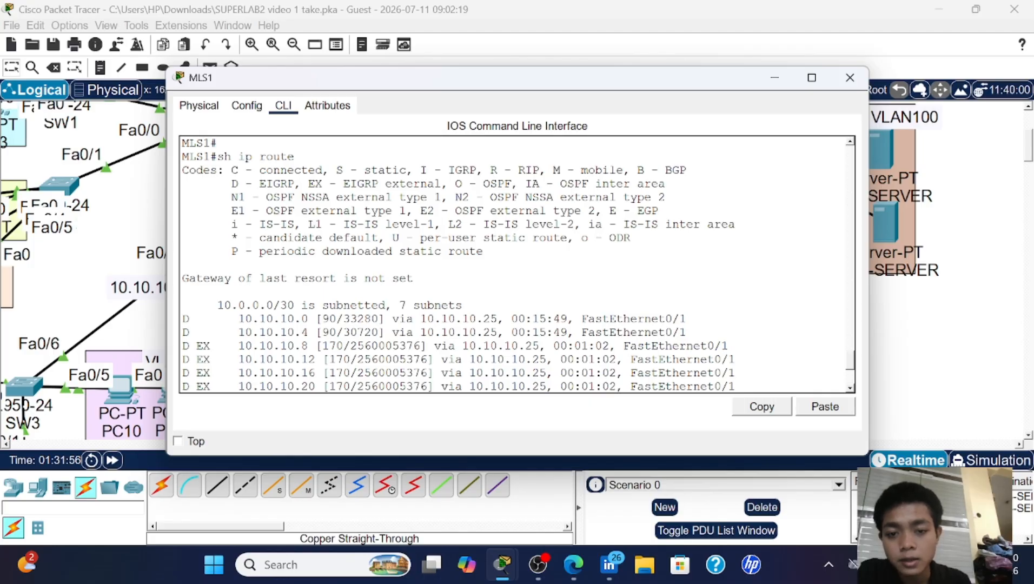
scroll(517, 264, "down", 4)
scroll(516, 265, "up", 2)
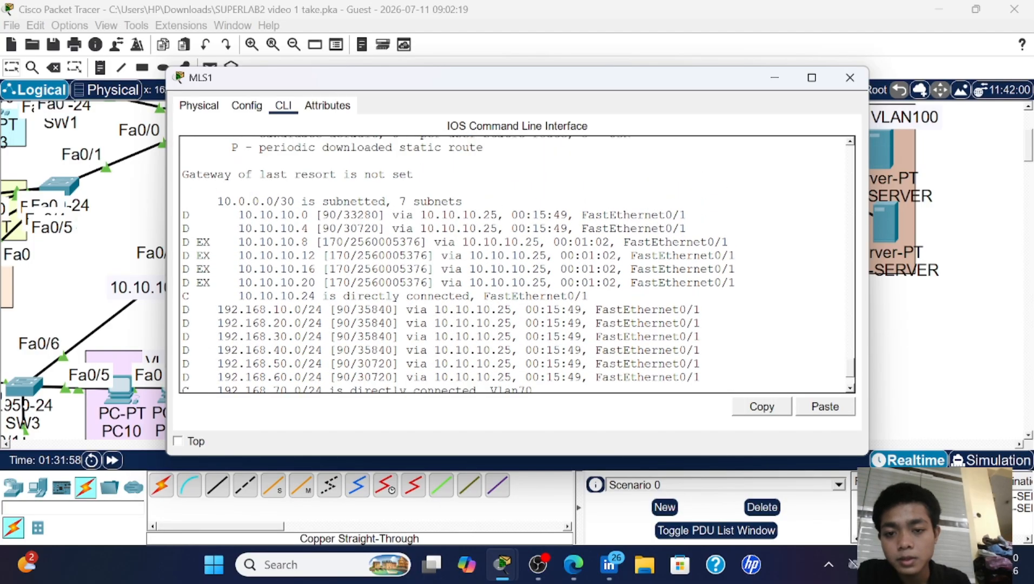
scroll(517, 265, "up", 3)
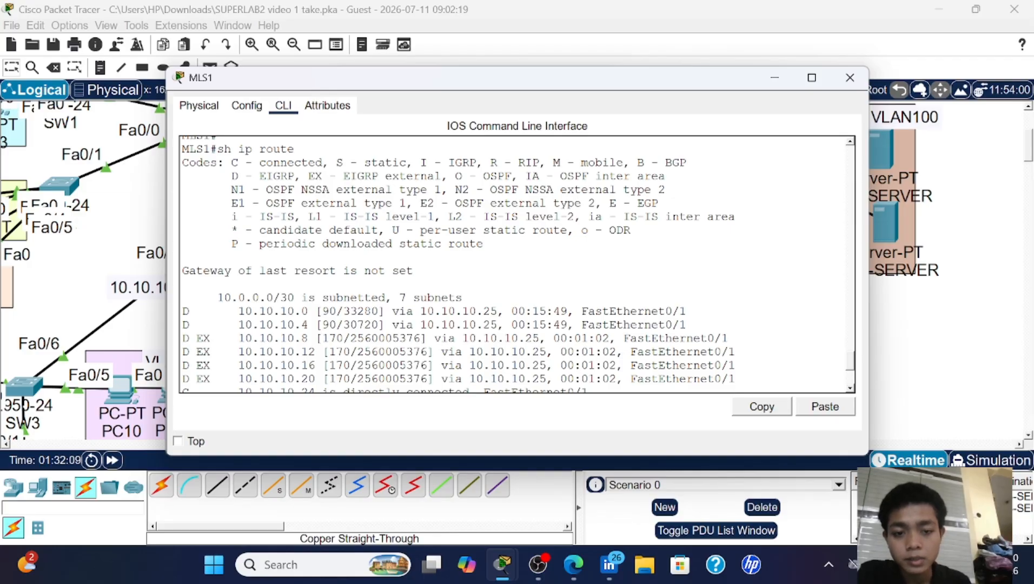
left_click(849, 77)
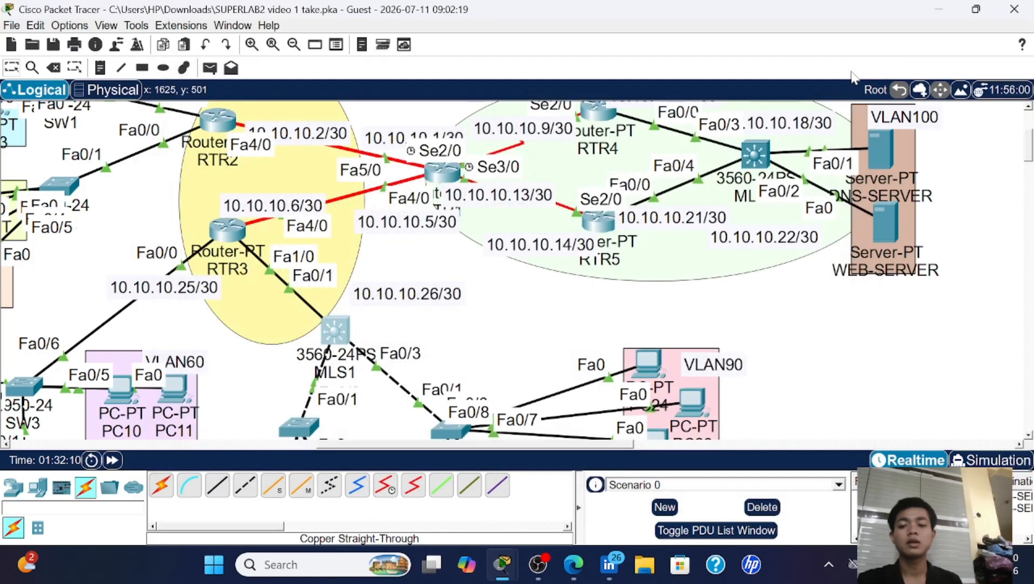
left_click(230, 232)
key("Return")
type("en")
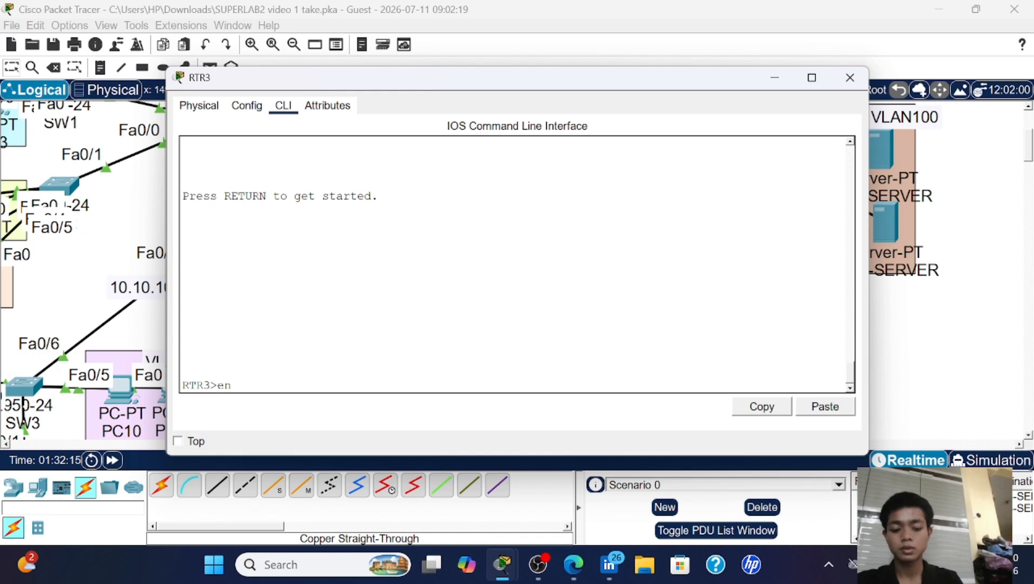
key("Return")
key("Return")
type("sh")
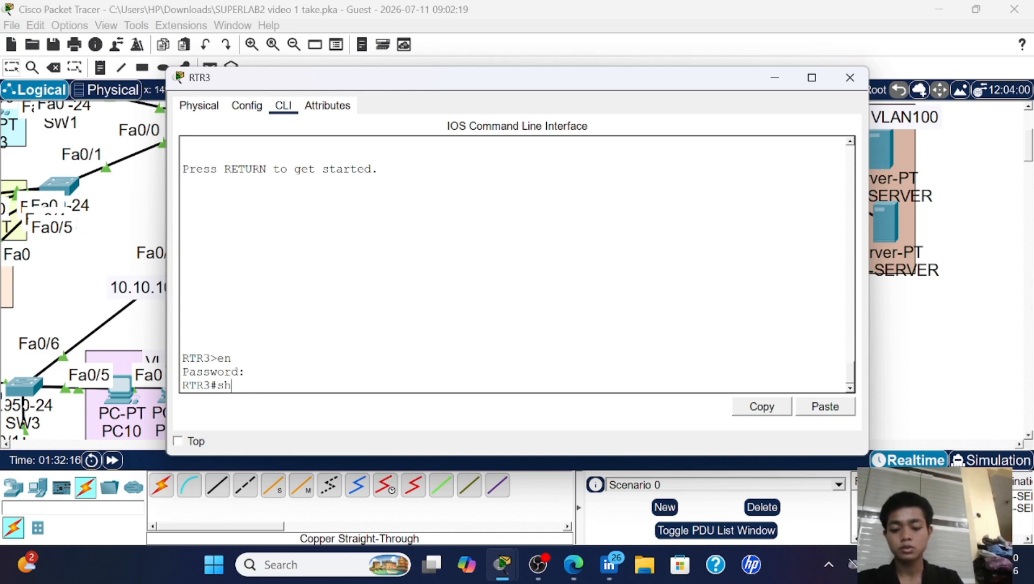
type(" ip rout")
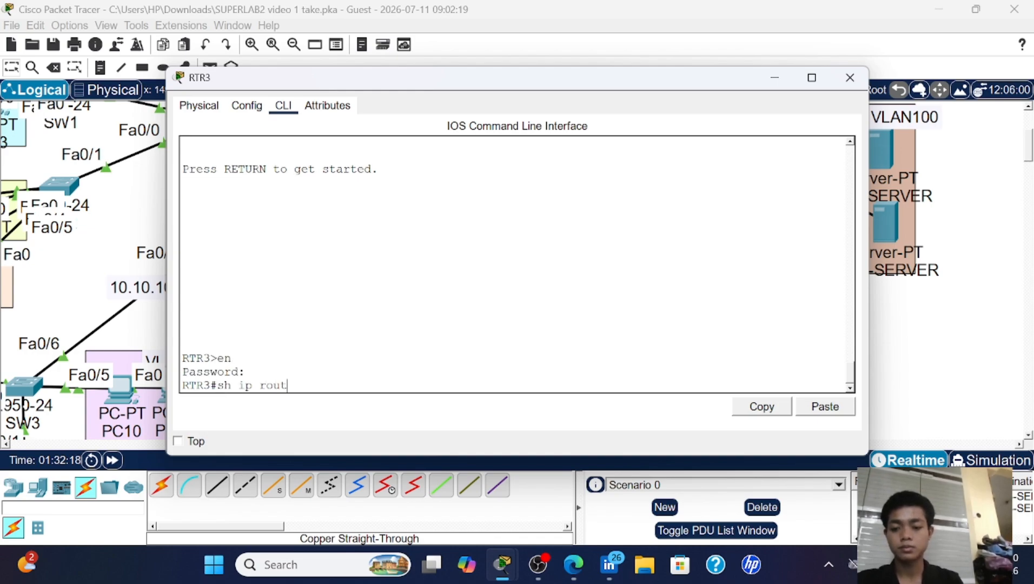
type("e")
key("Return")
key("space")
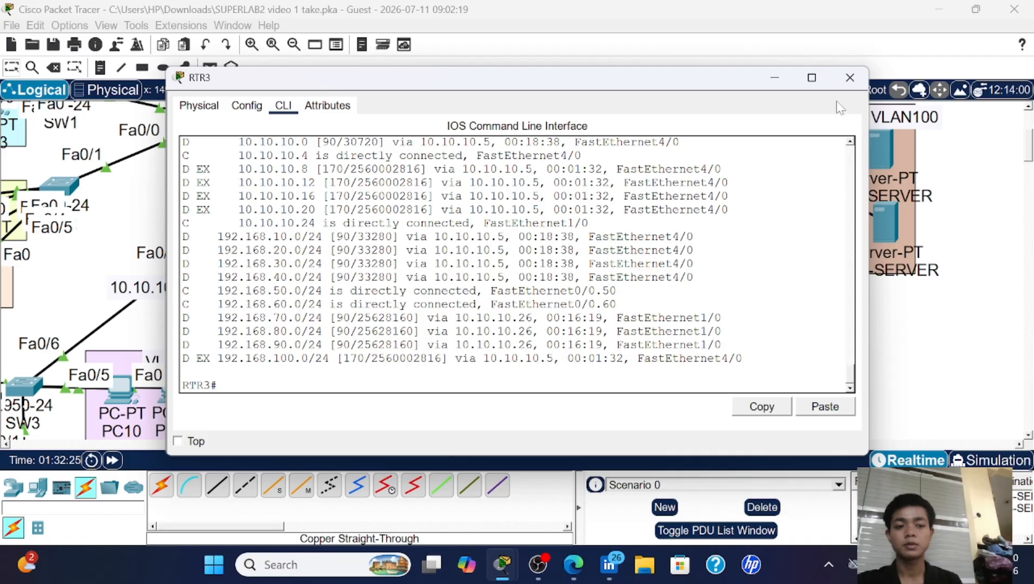
left_click(850, 78)
scroll(362, 240, "up", 2)
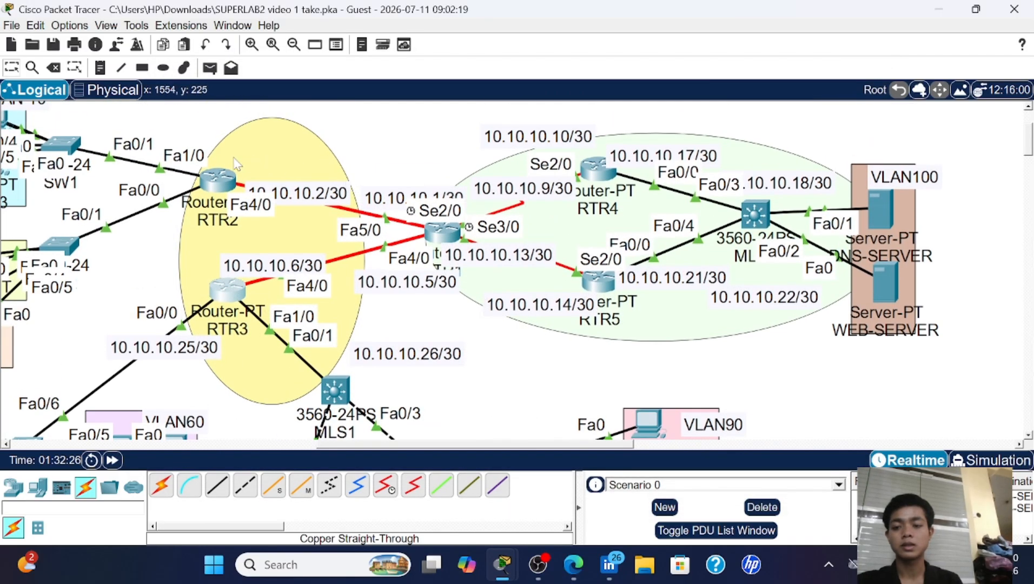
- On RTR2's console, enter privileged EXEC mode with 'en', getting past the password prompt
left_click(219, 179)
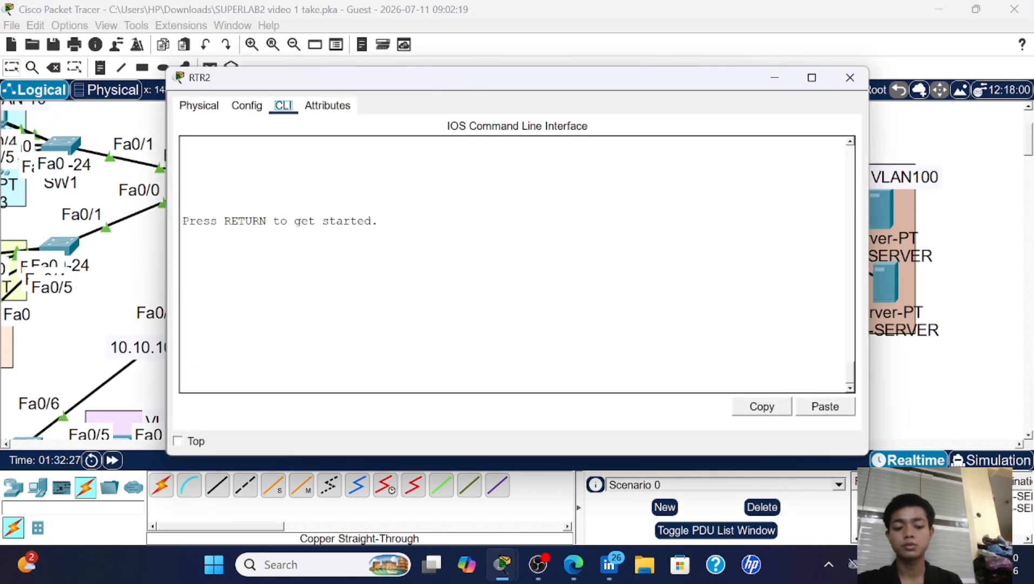
key("Return")
key("Return")
type("en")
key("Return")
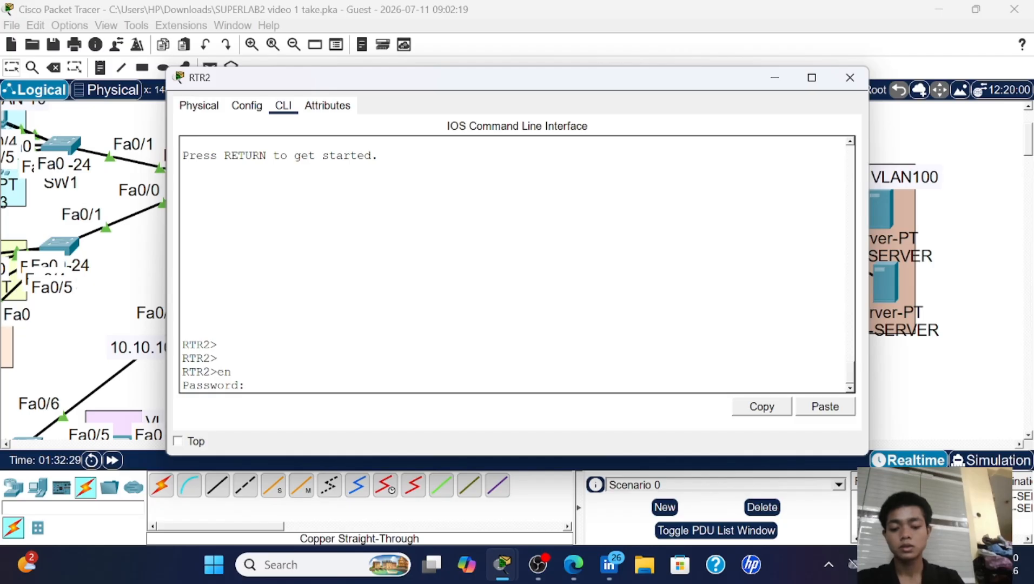
key("Return")
key("Return")
- Show RTR2's routing table with 'sh ip route', review EIGRP external routes and 192.168.100.0/24, then close
type("co")
key("BackSpace")
key("BackSpace")
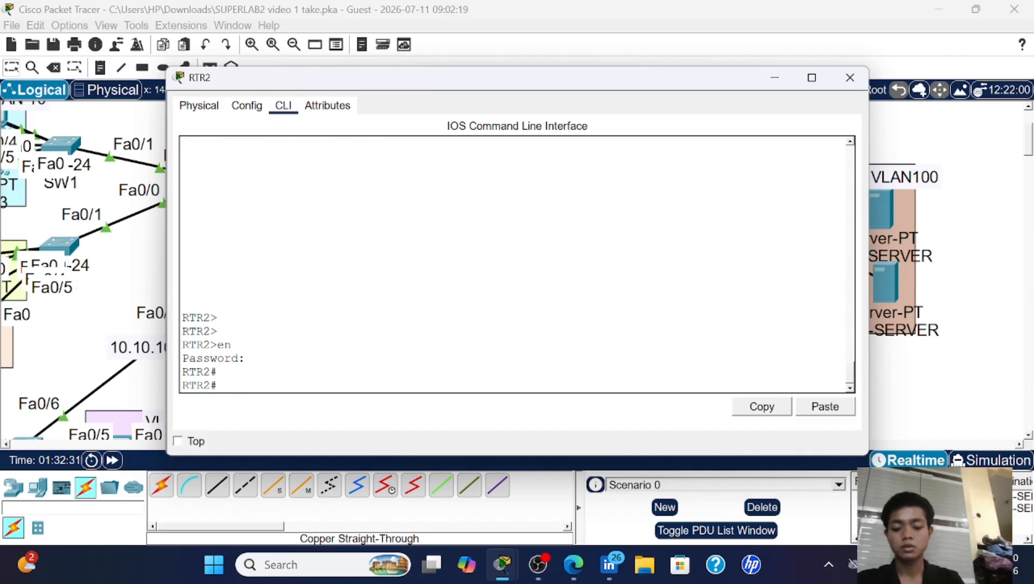
type("sh")
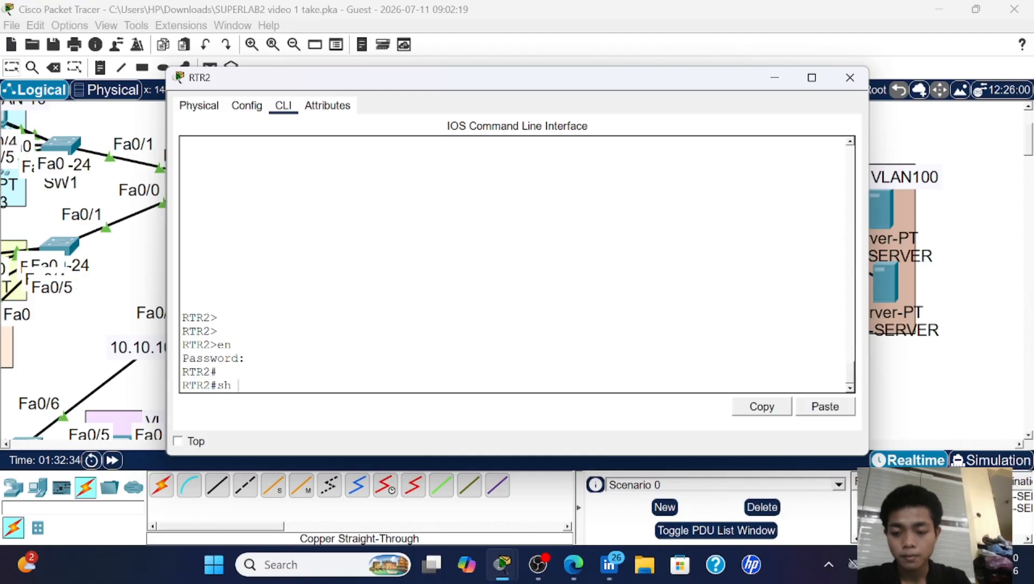
type(" i")
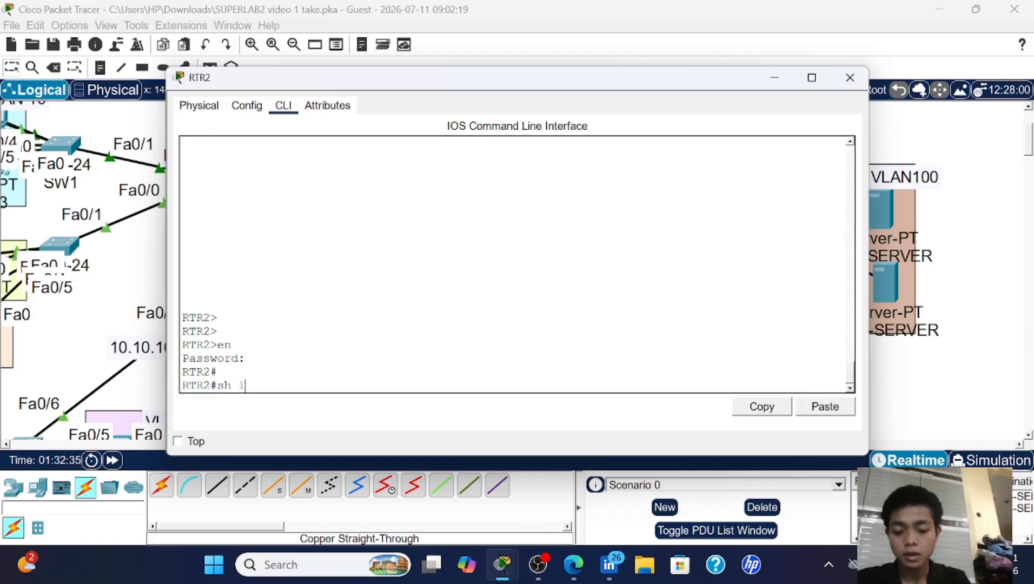
type("p route")
key("Return")
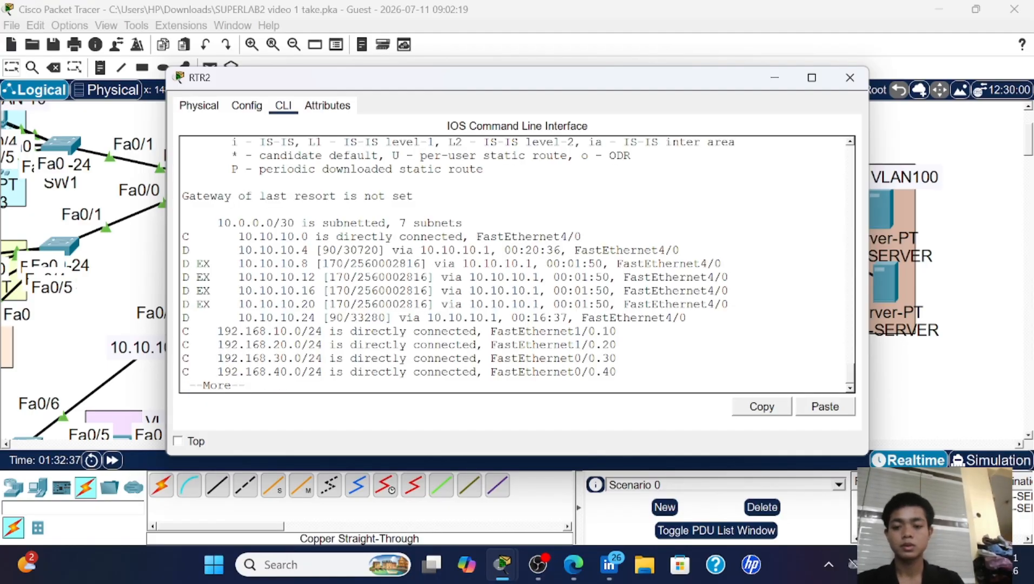
key("space")
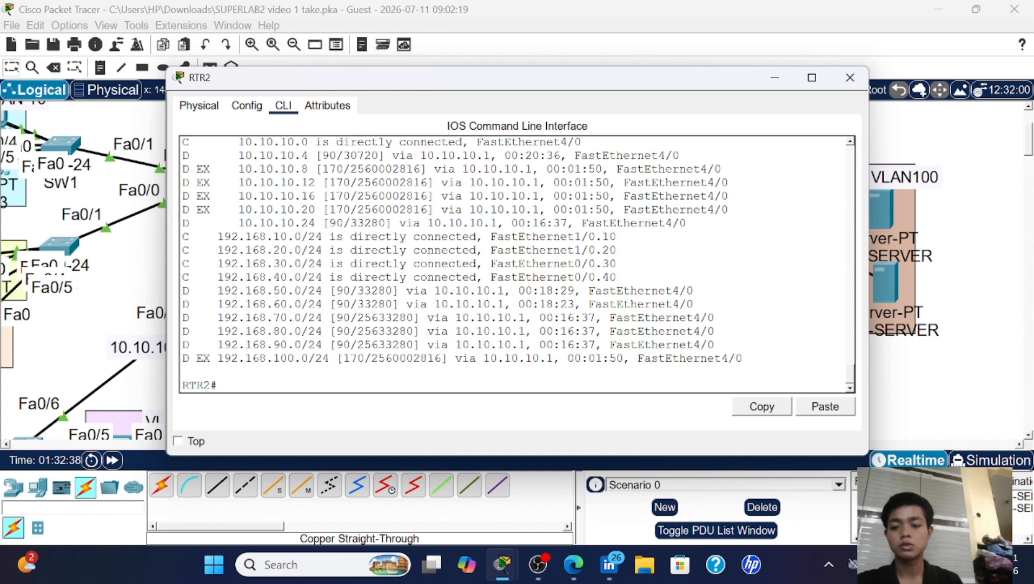
scroll(516, 265, "up", 4)
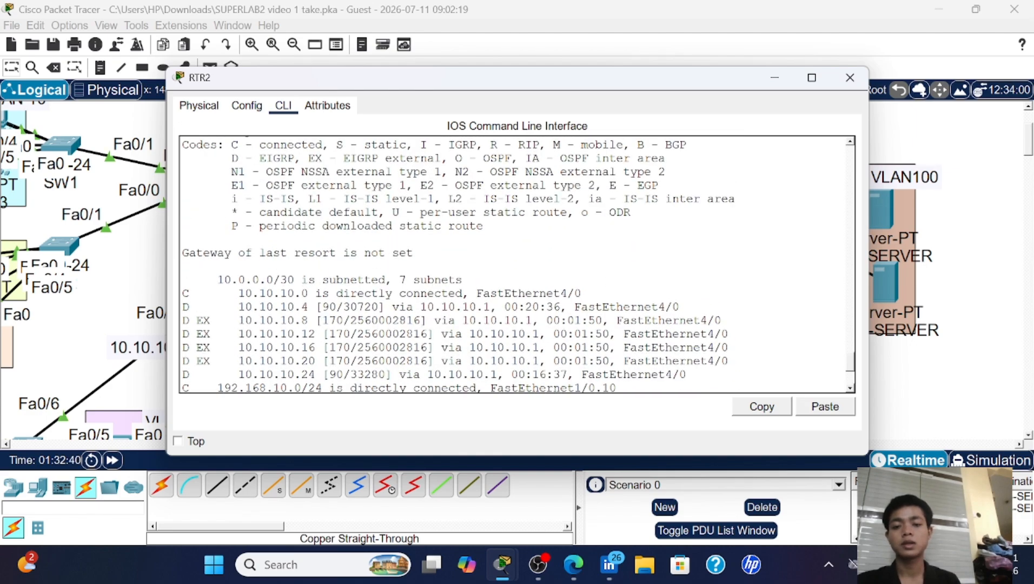
scroll(516, 265, "down", 2)
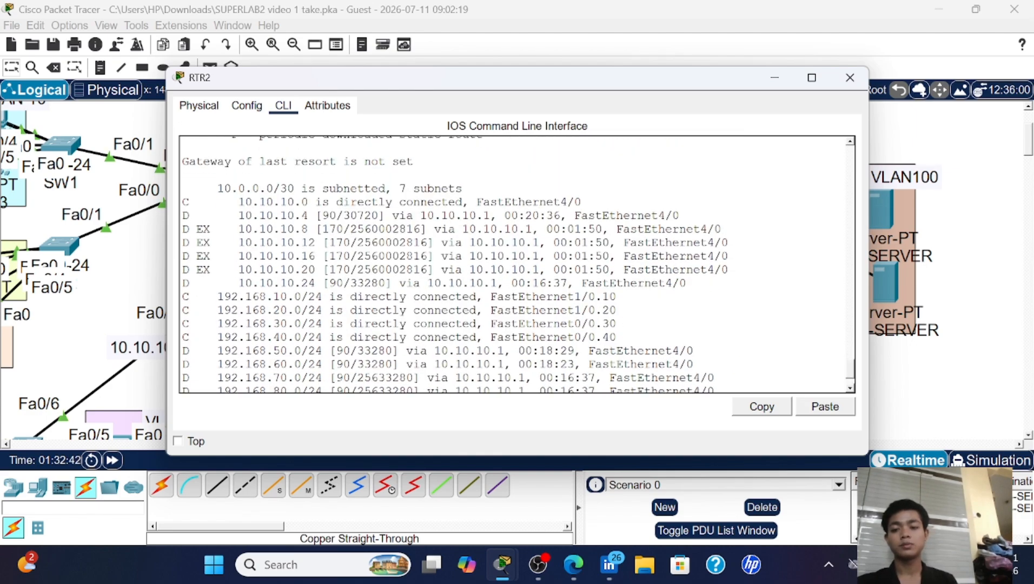
scroll(516, 265, "down", 2)
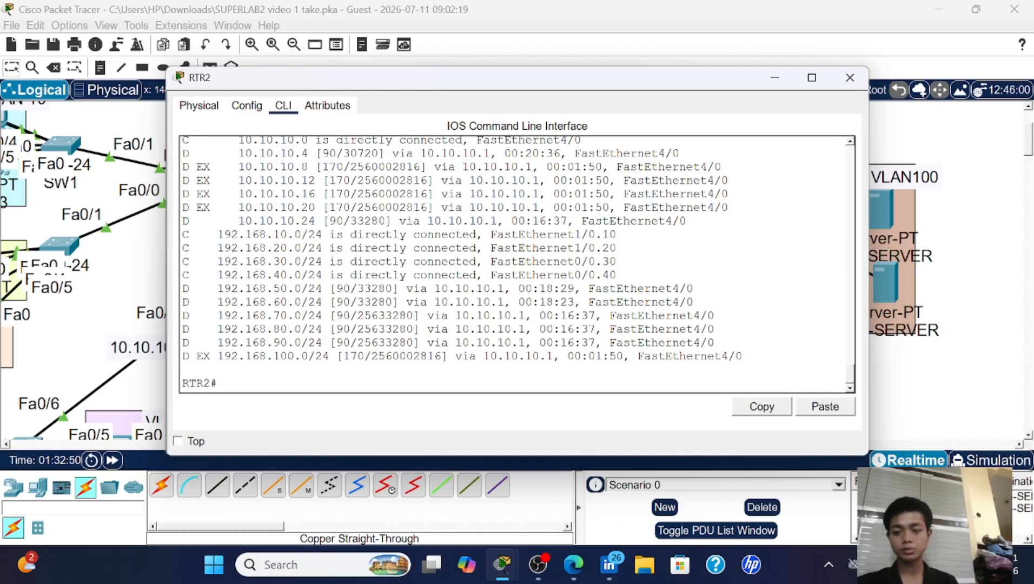
left_click(849, 78)
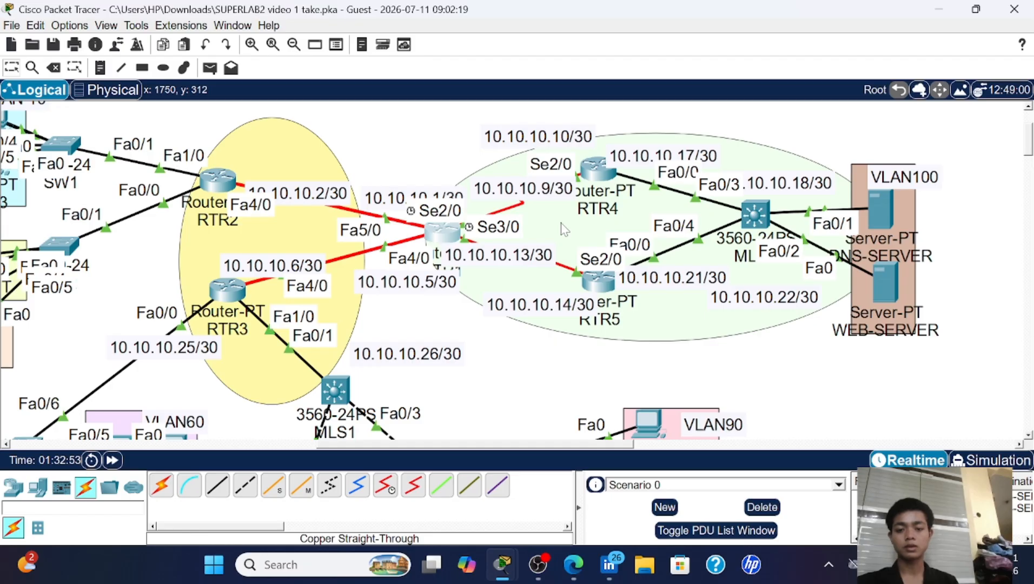
- Run 'do sh ip route' on RTR1, review EIGRP routes 192.168.10–90.0/24 and OSPF routes, then close
left_click(443, 233)
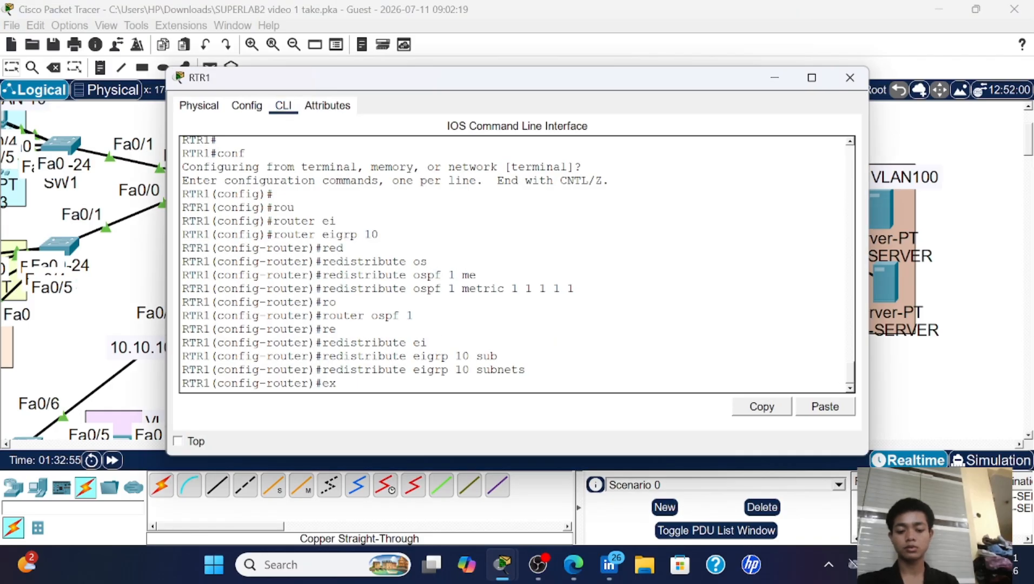
key("Return")
type("so")
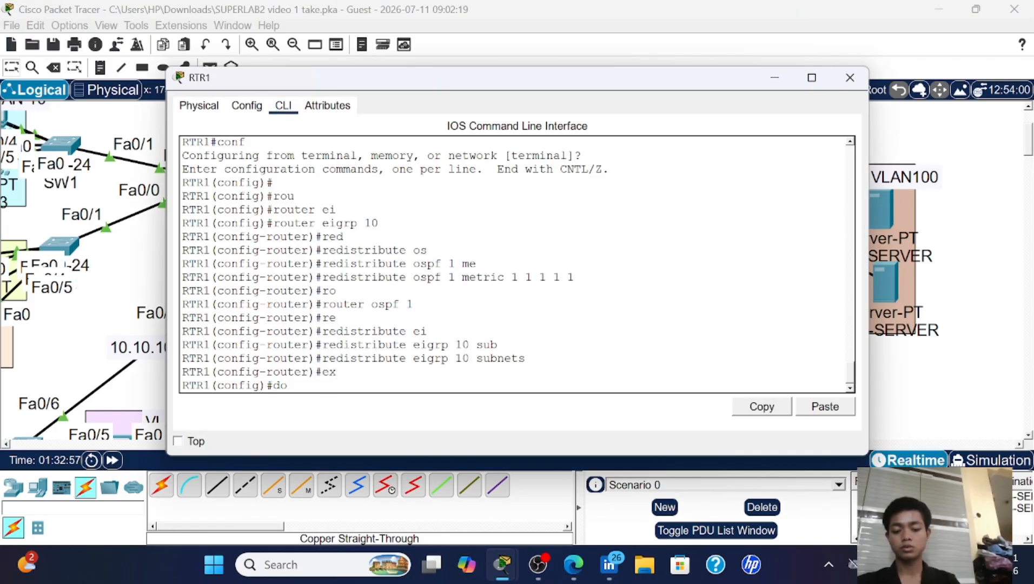
type(" sh ip rou")
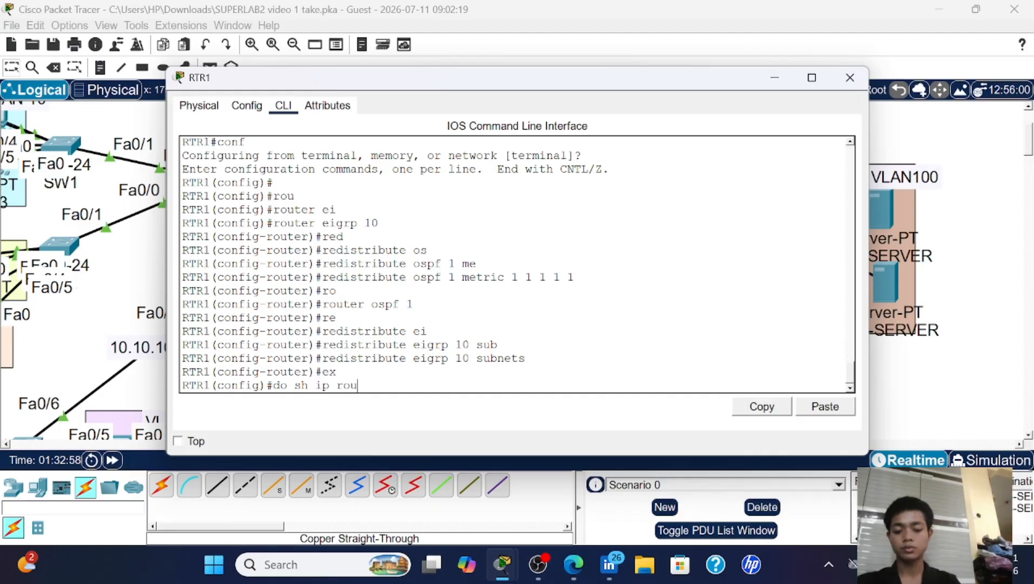
type("te")
key("Return")
key("space")
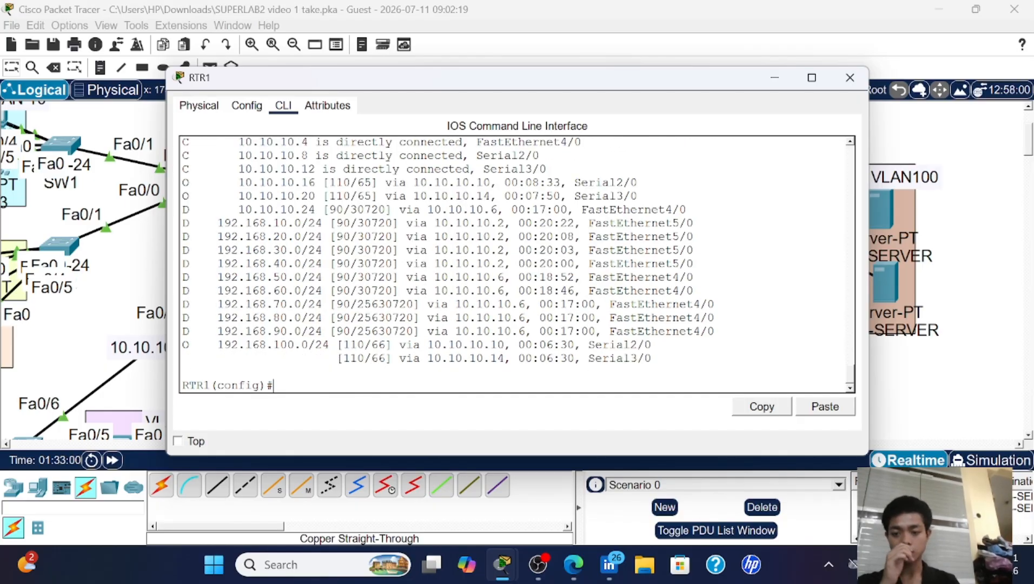
scroll(516, 265, "up", 2)
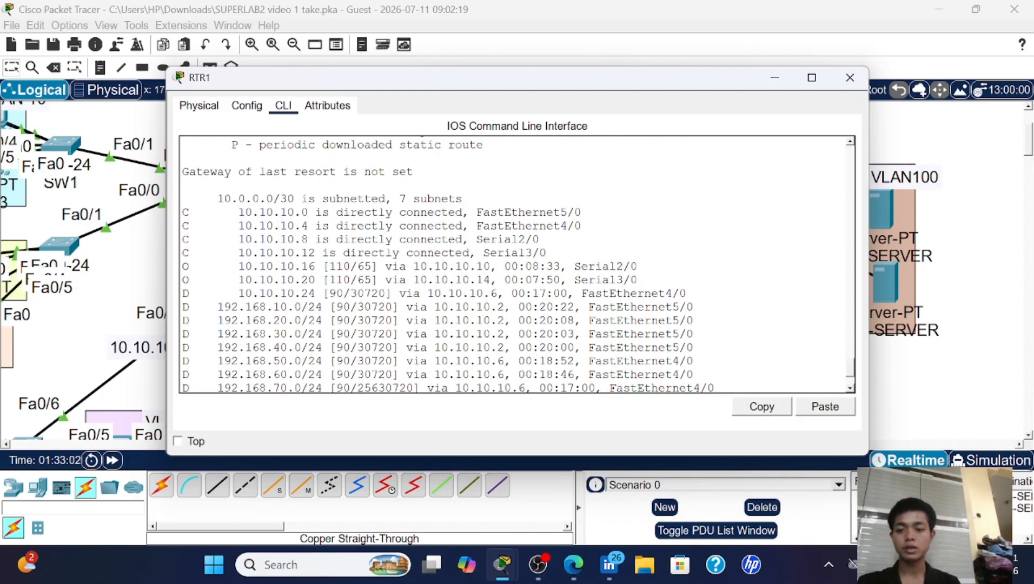
scroll(516, 265, "down", 2)
scroll(516, 264, "up", 3)
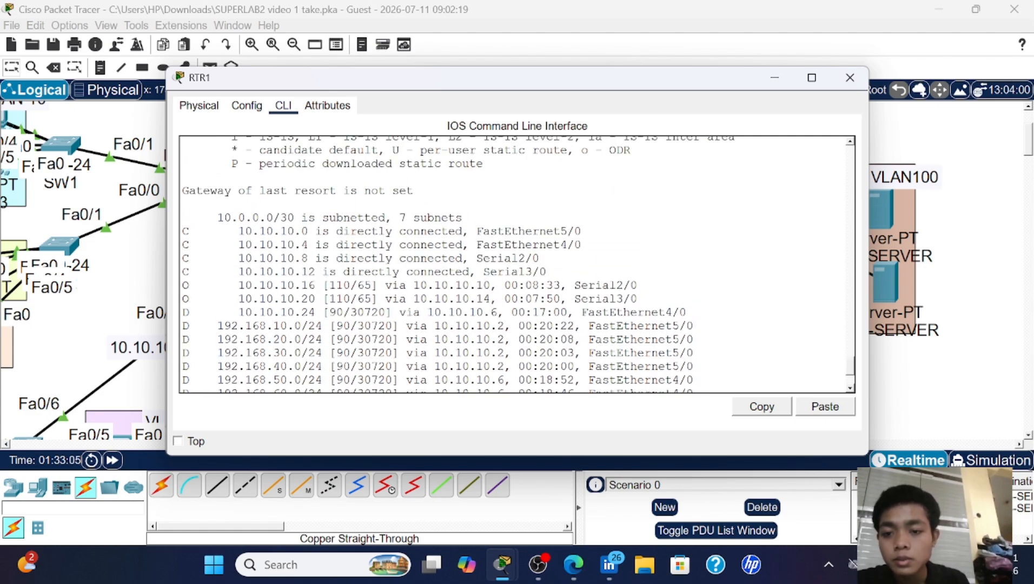
left_click(849, 77)
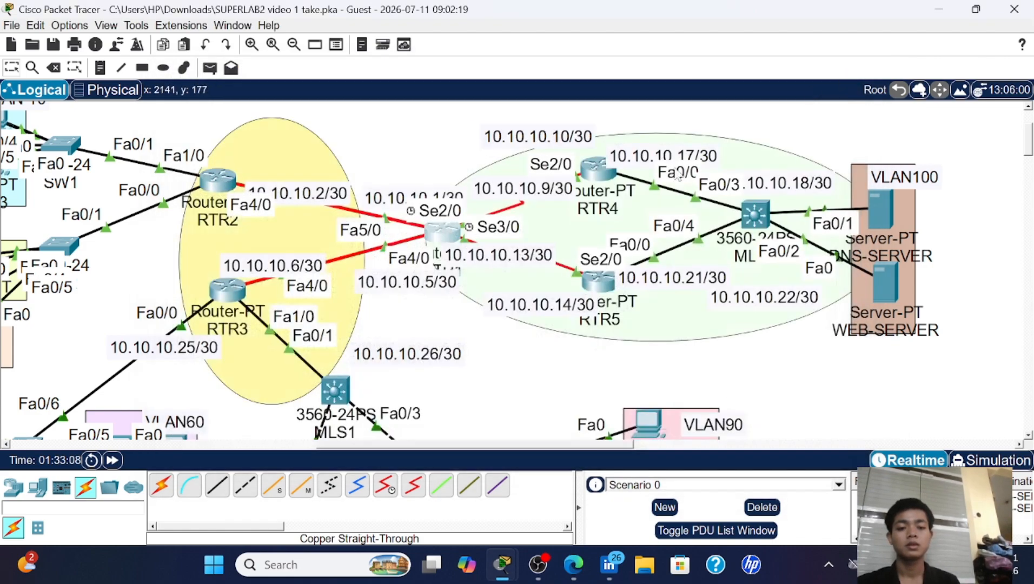
- Run 'do sh ip route' on RTR5, confirm E2 routes to 192.168.10–50.0/24, then close
left_click(589, 284)
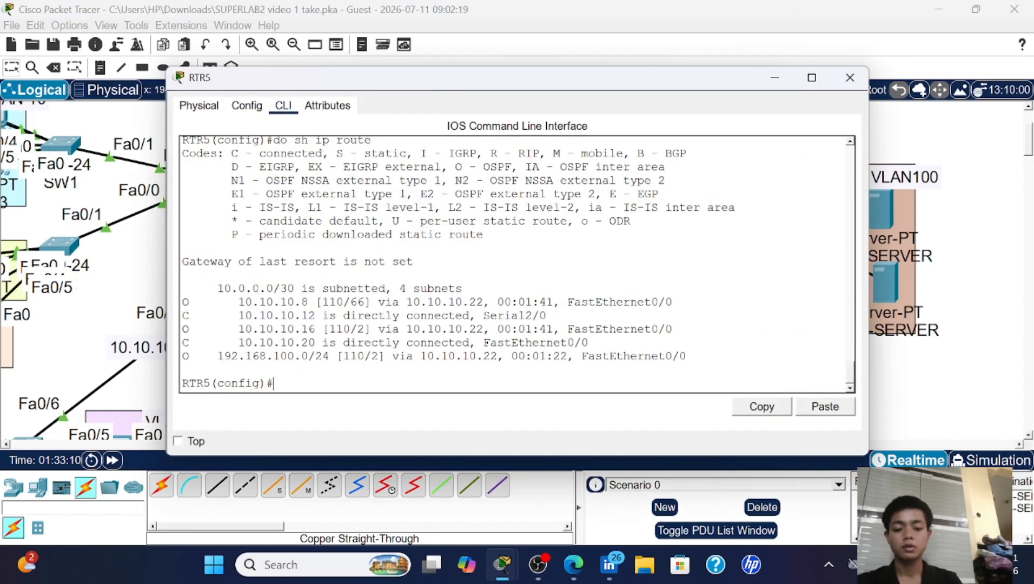
type("ip do ")
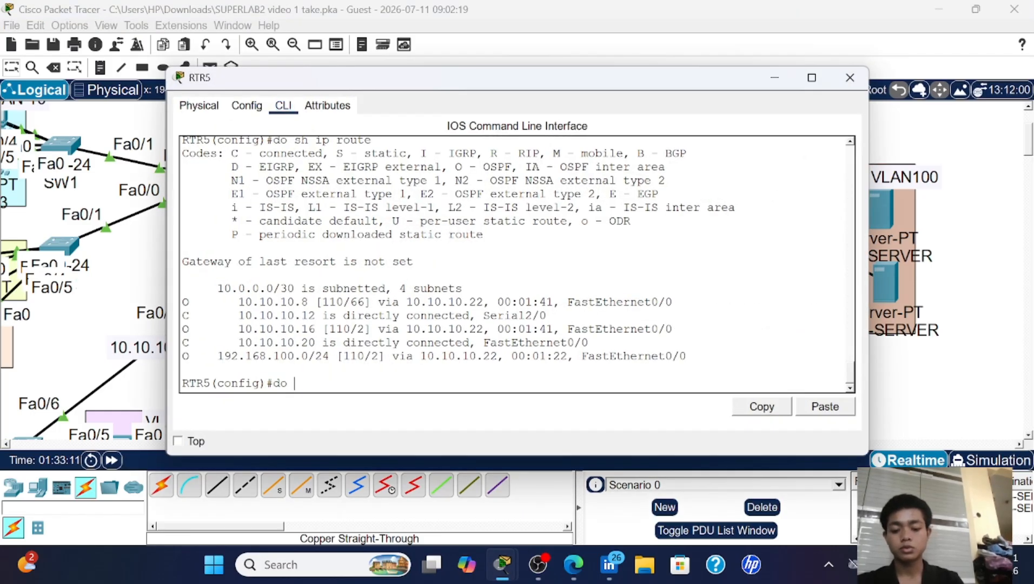
type("sh ip route")
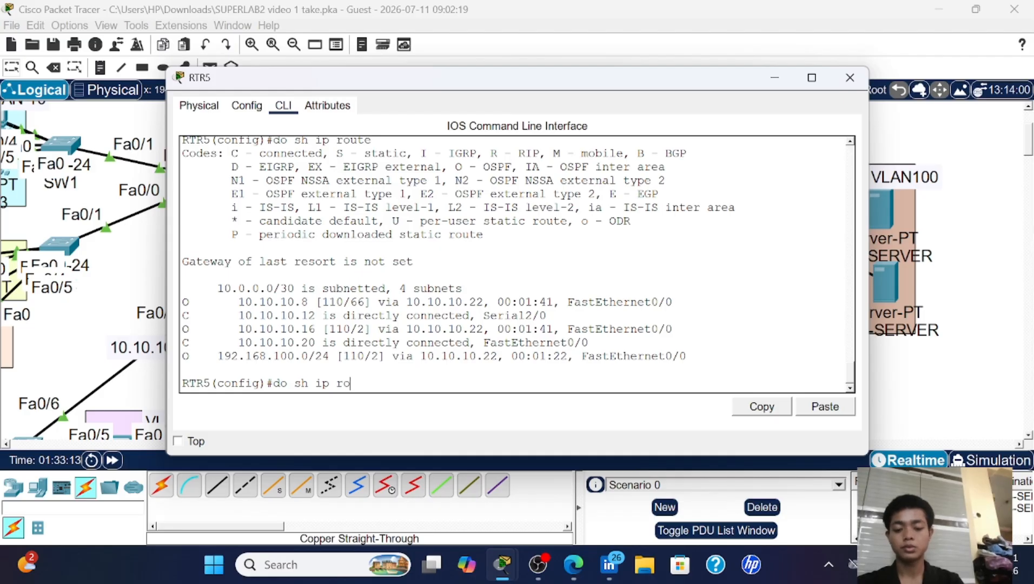
key("Return")
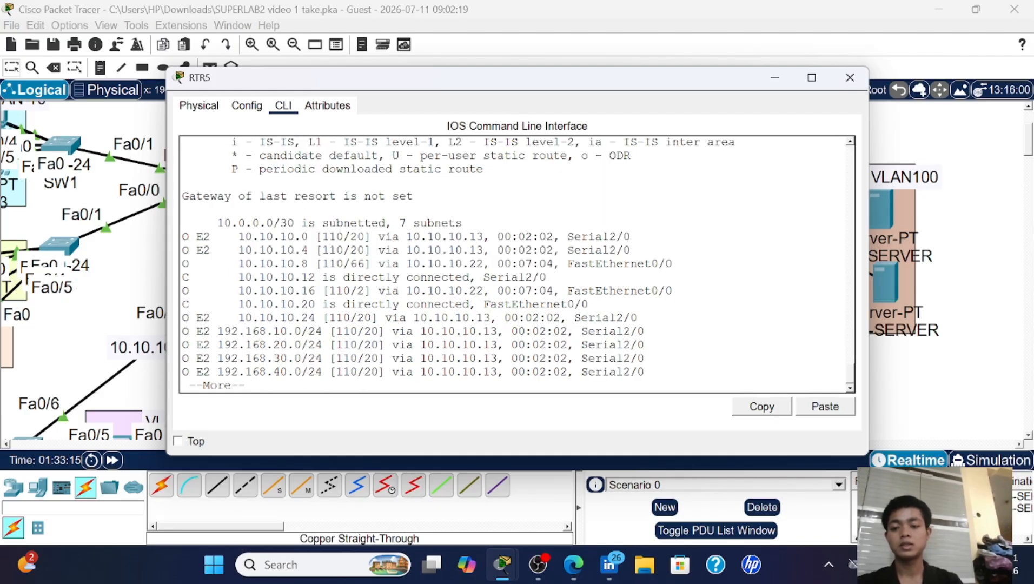
key("space")
scroll(516, 264, "up", 4)
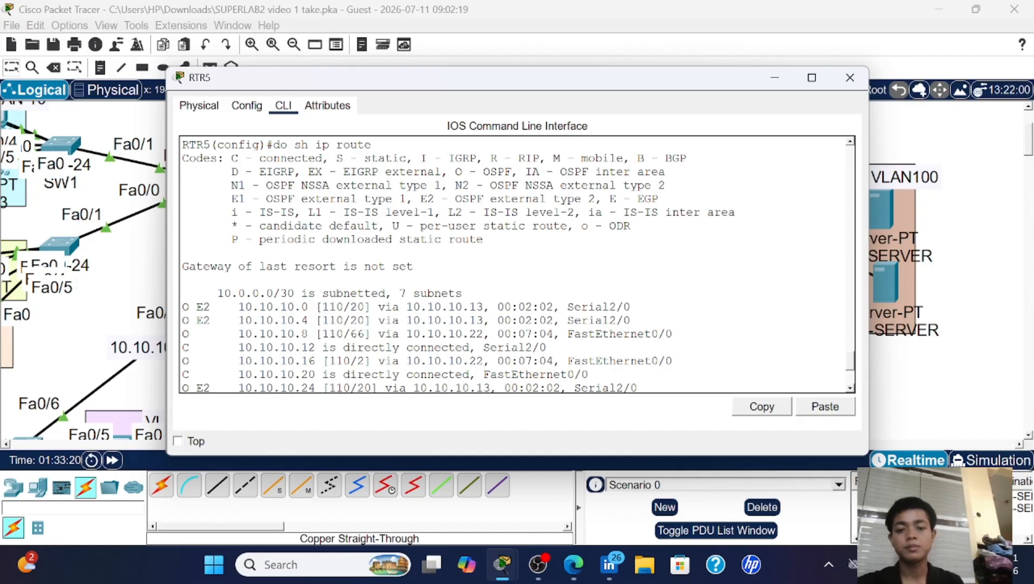
scroll(516, 265, "down", 2)
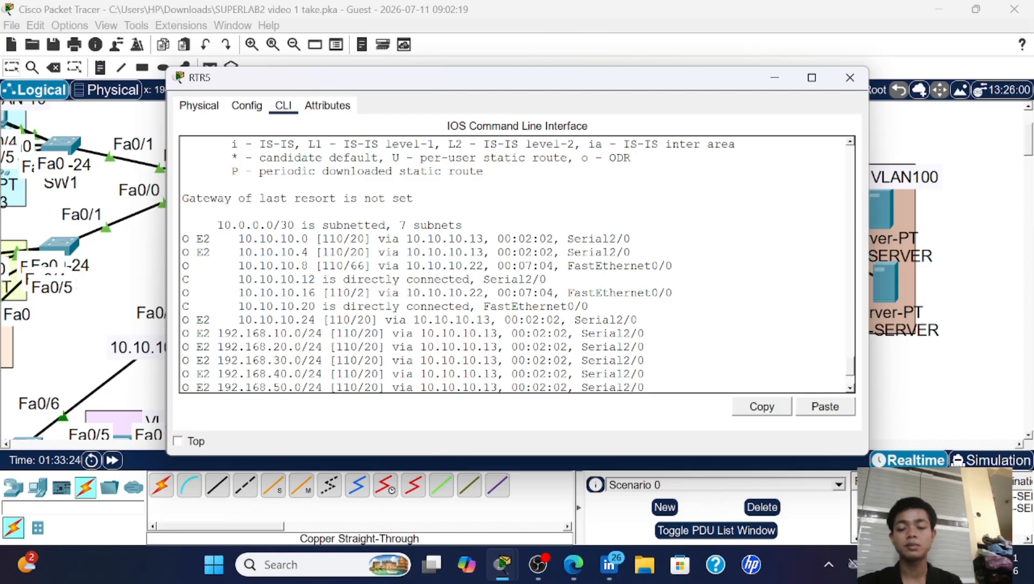
left_click(849, 78)
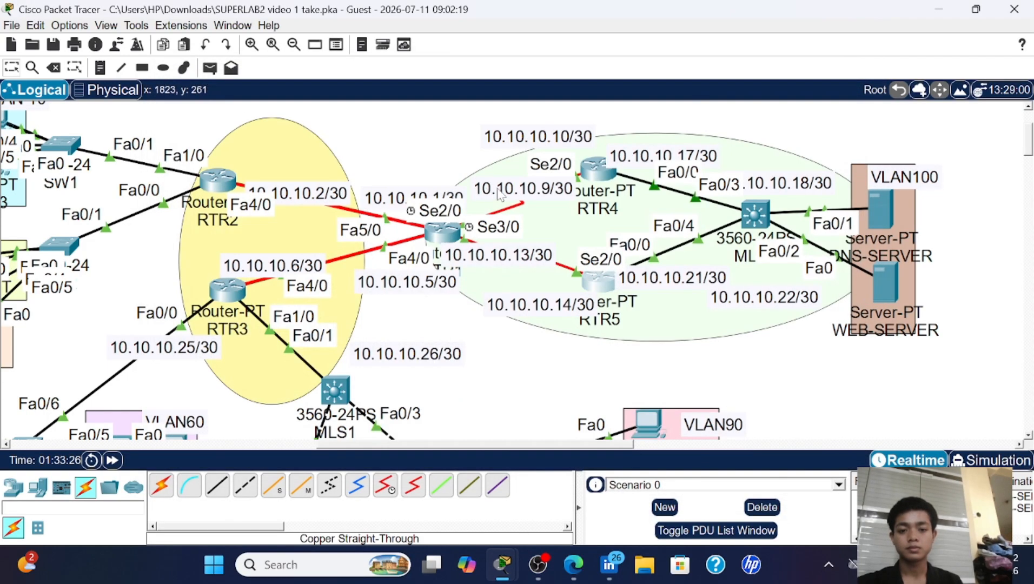
- Display RTR4's full routing table with do sh ip route
left_click(597, 169)
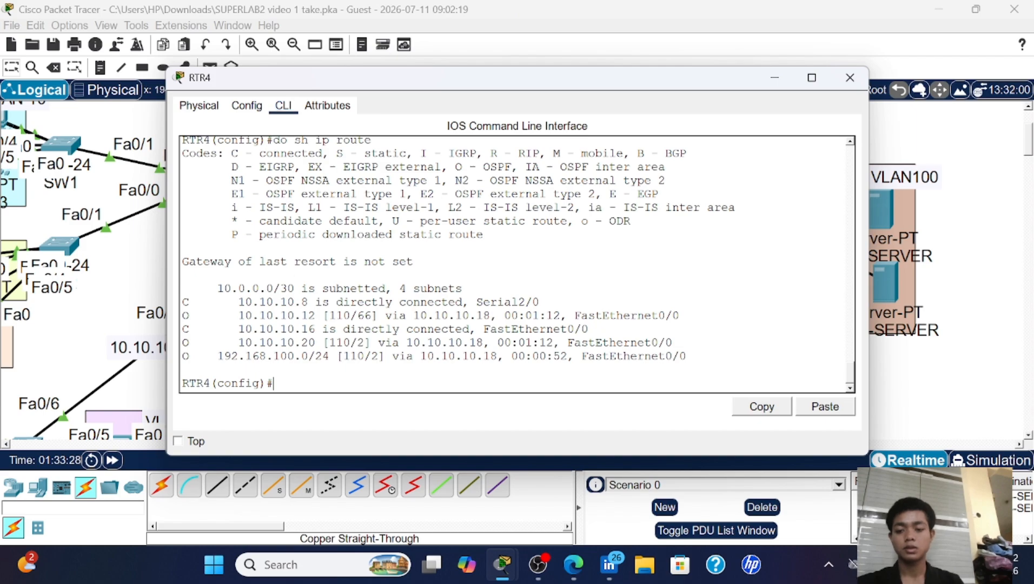
type("doo ")
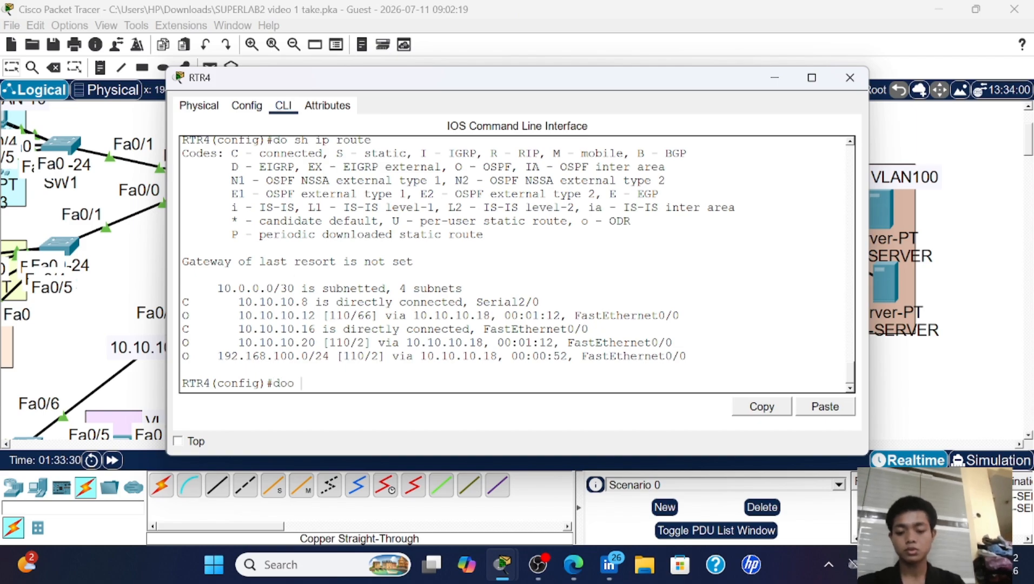
type("s")
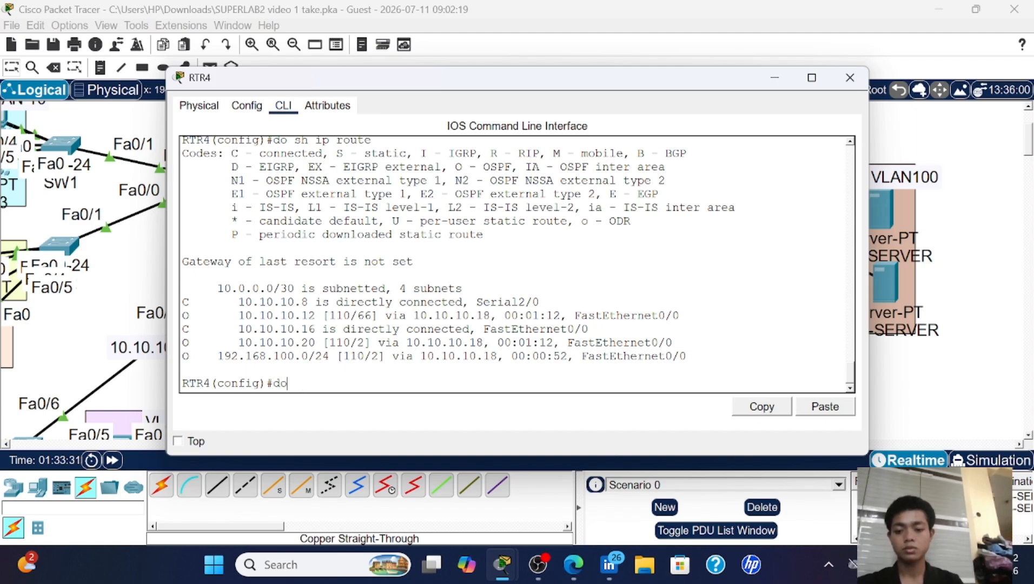
type(" sh ip rou")
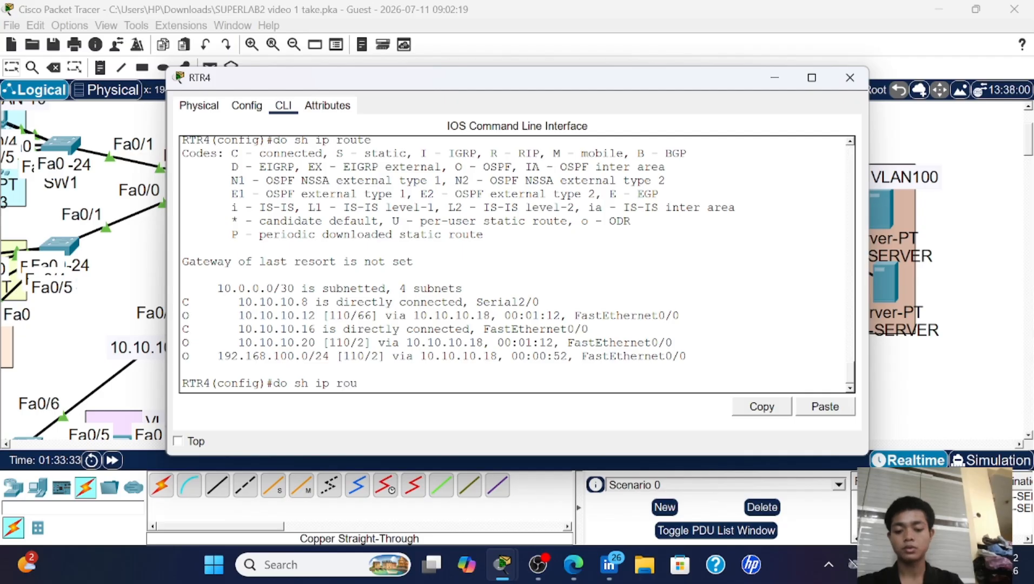
type("te")
key("Return")
key("space")
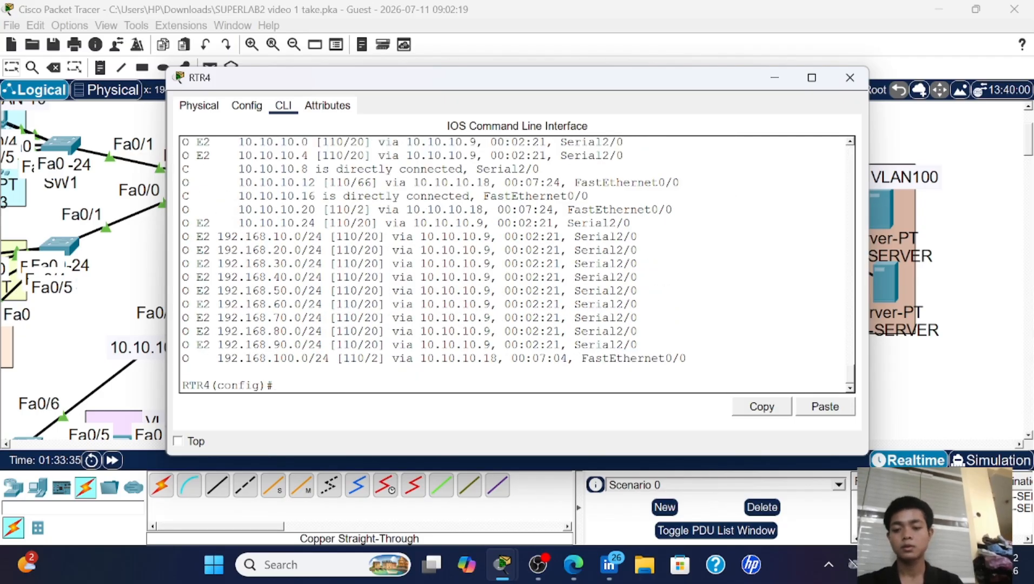
- Review RTR4's OSPF E2 routes to 192.168.10–90.0/24, then close its console
scroll(517, 265, "up", 2)
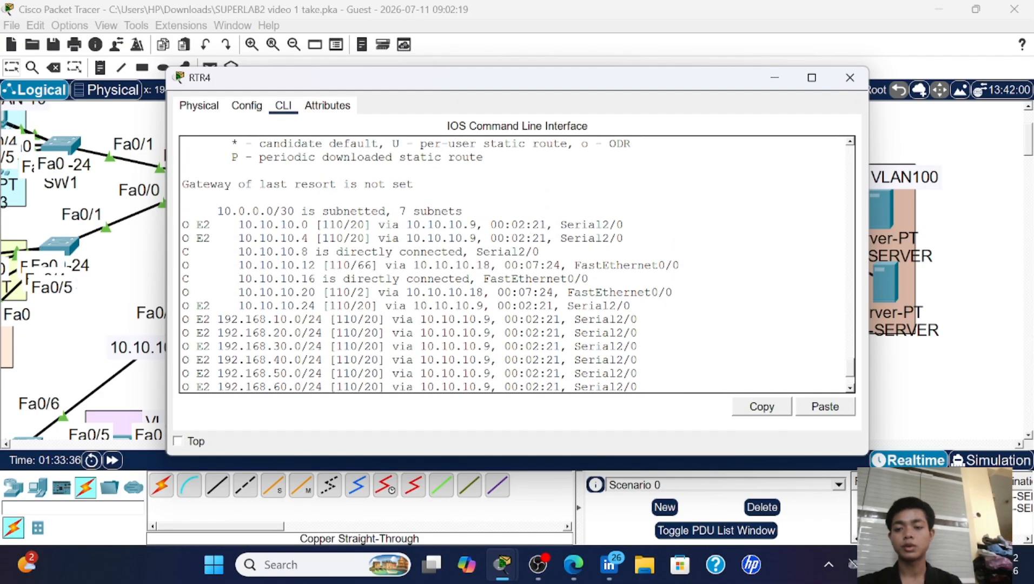
scroll(516, 265, "up", 3)
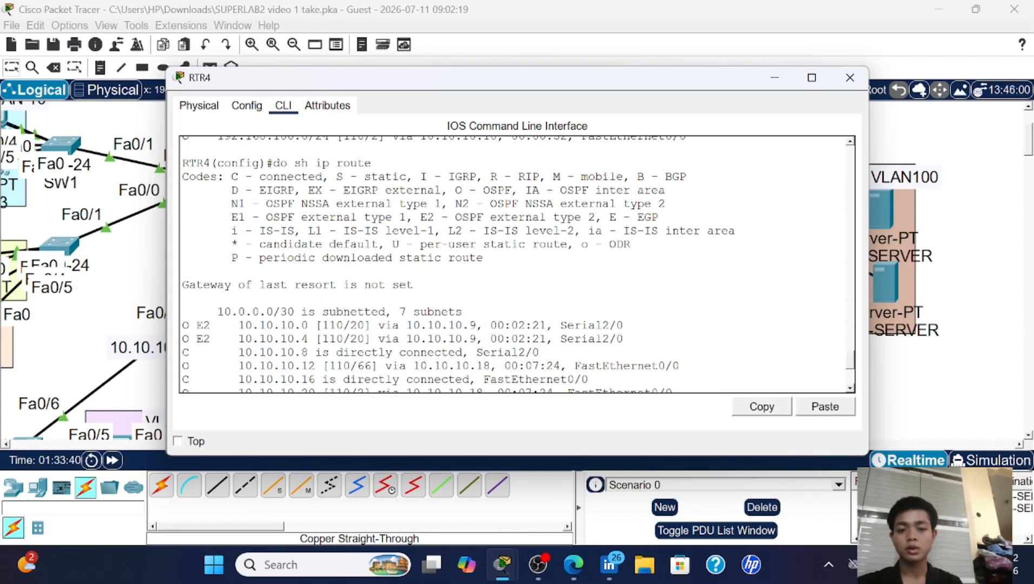
scroll(516, 264, "down", 2)
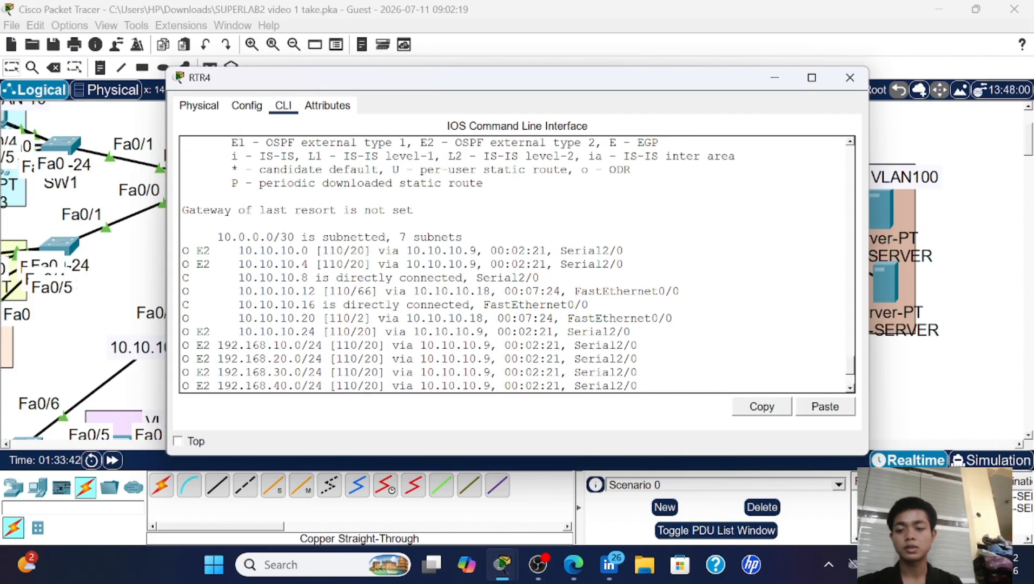
scroll(517, 265, "up", 2)
scroll(516, 264, "down", 3)
scroll(517, 265, "down", 1)
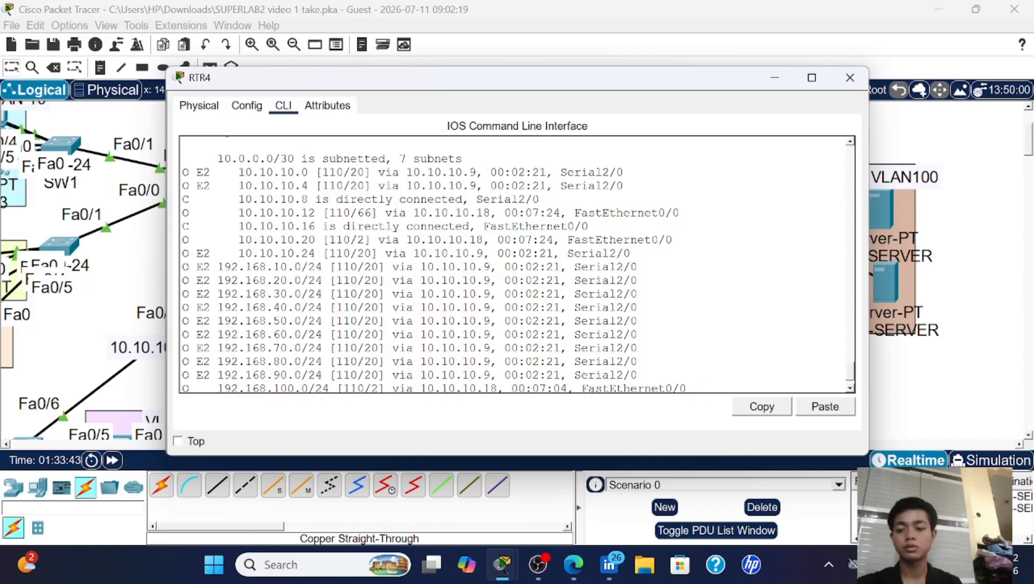
scroll(517, 265, "up", 3)
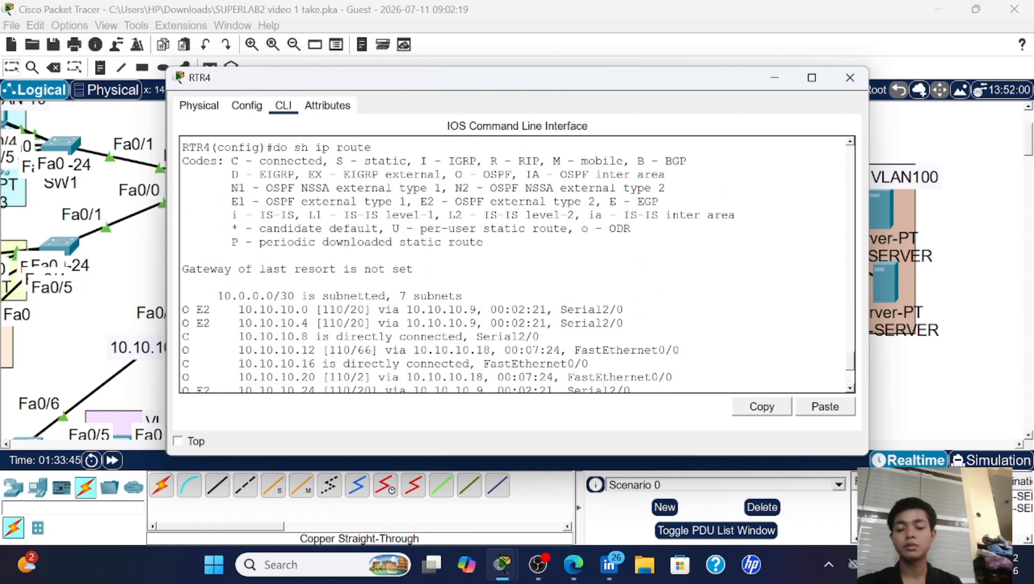
scroll(516, 264, "down", 4)
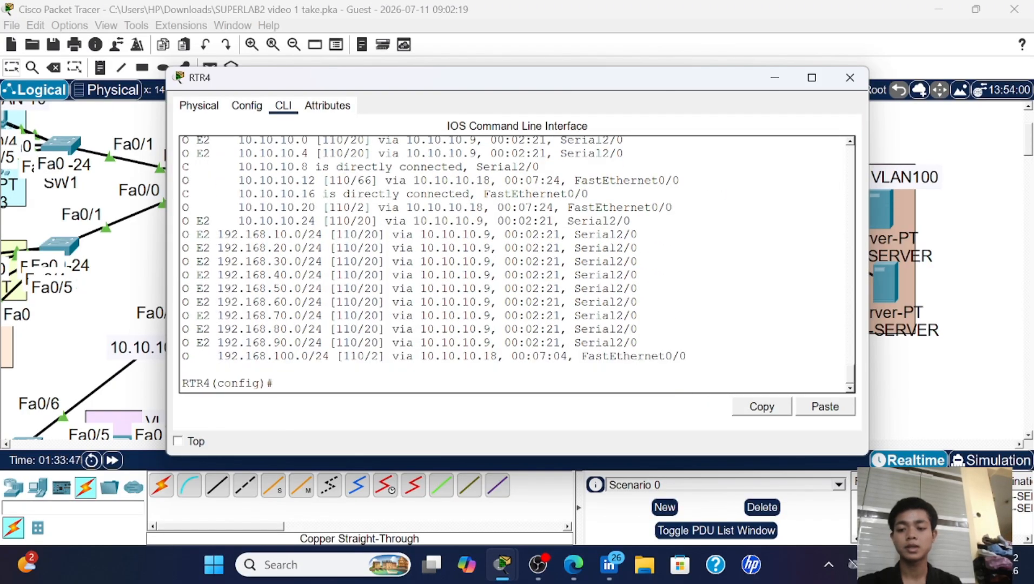
left_click(849, 77)
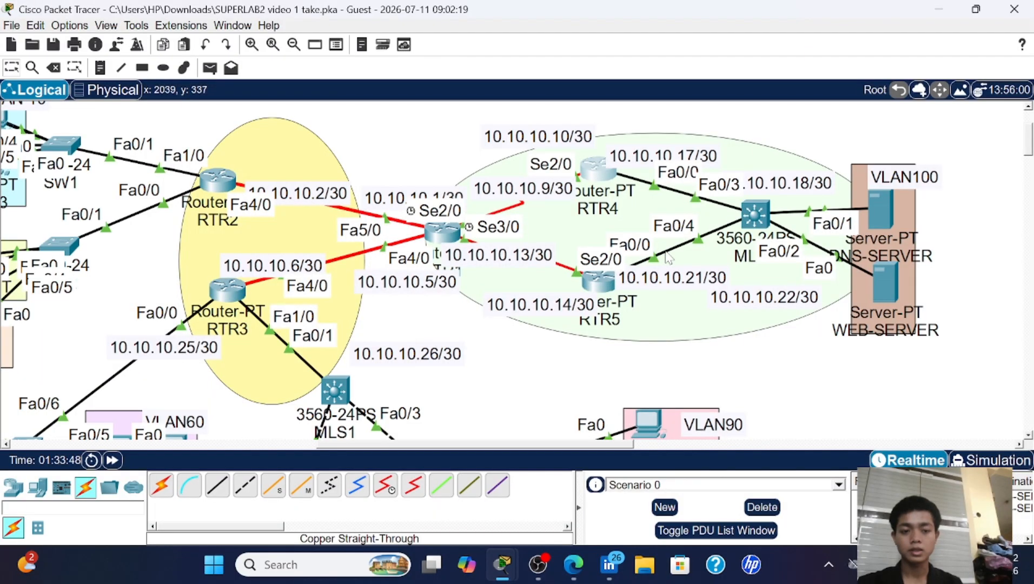
- Run do sh ip route on MLS2, check its O E2 routes to 192.168.10–90.0/24, then close it
left_click(756, 216)
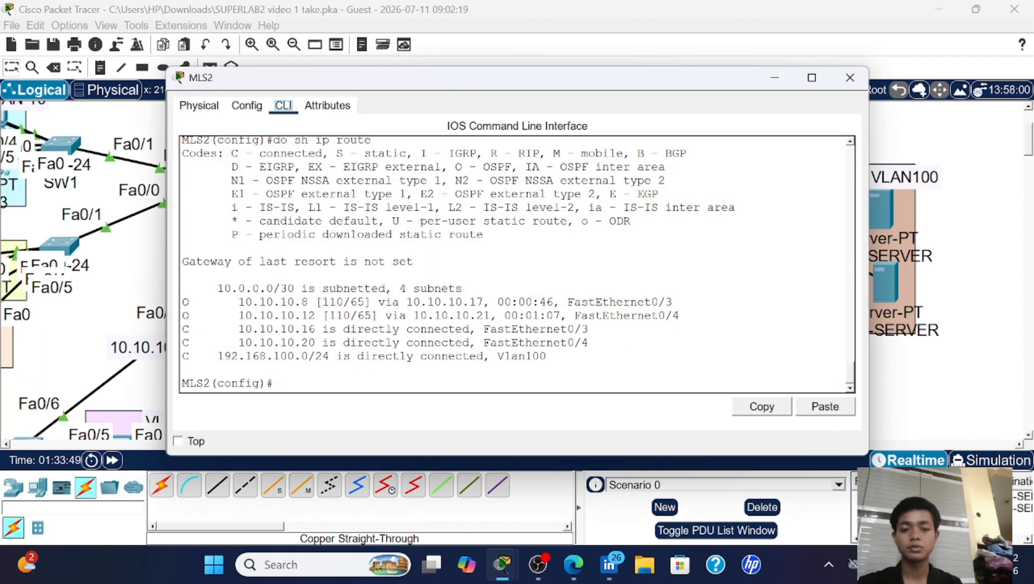
type("do s")
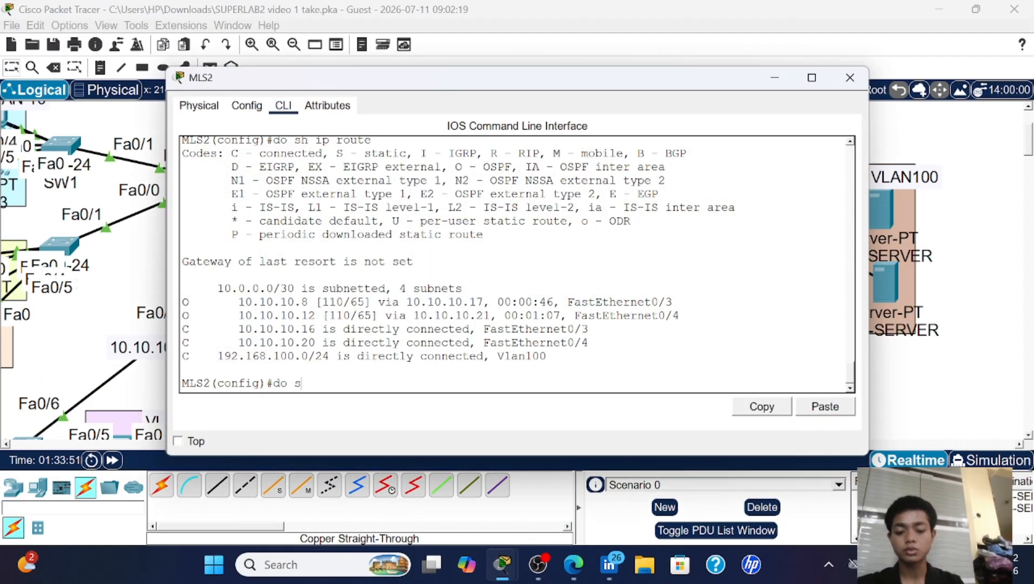
type("h ")
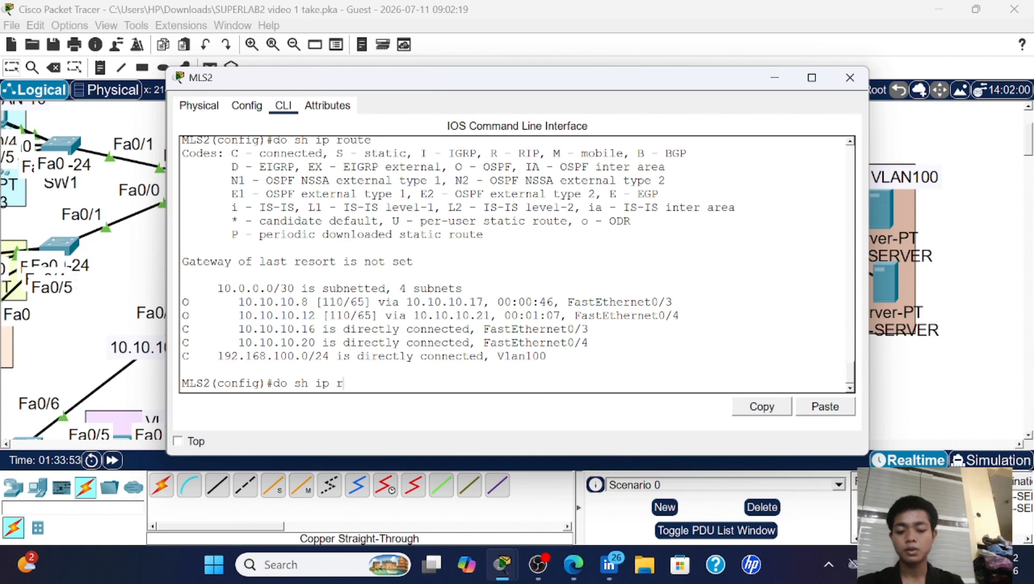
type("ip route")
key("Return")
key("space")
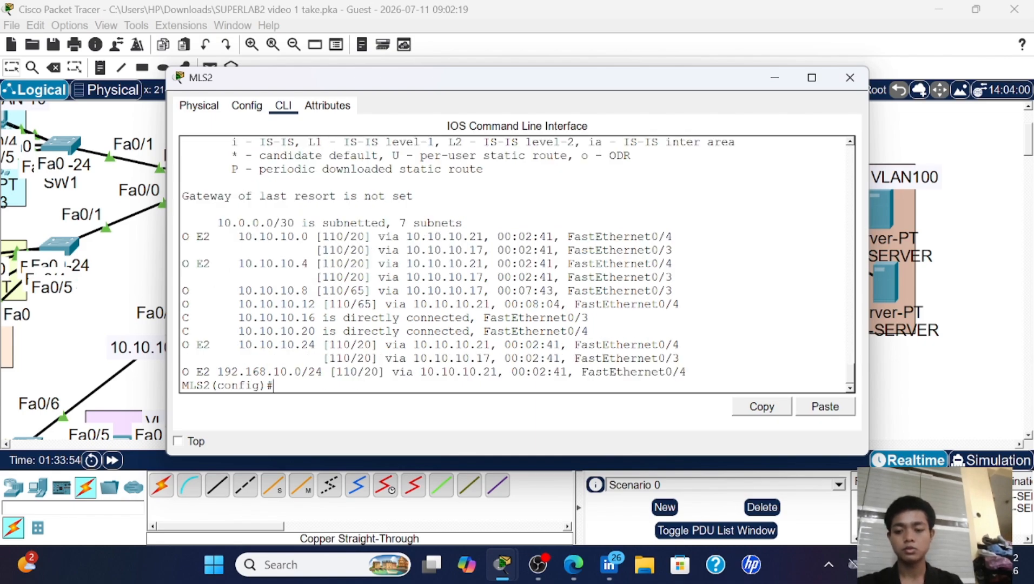
scroll(517, 265, "up", 4)
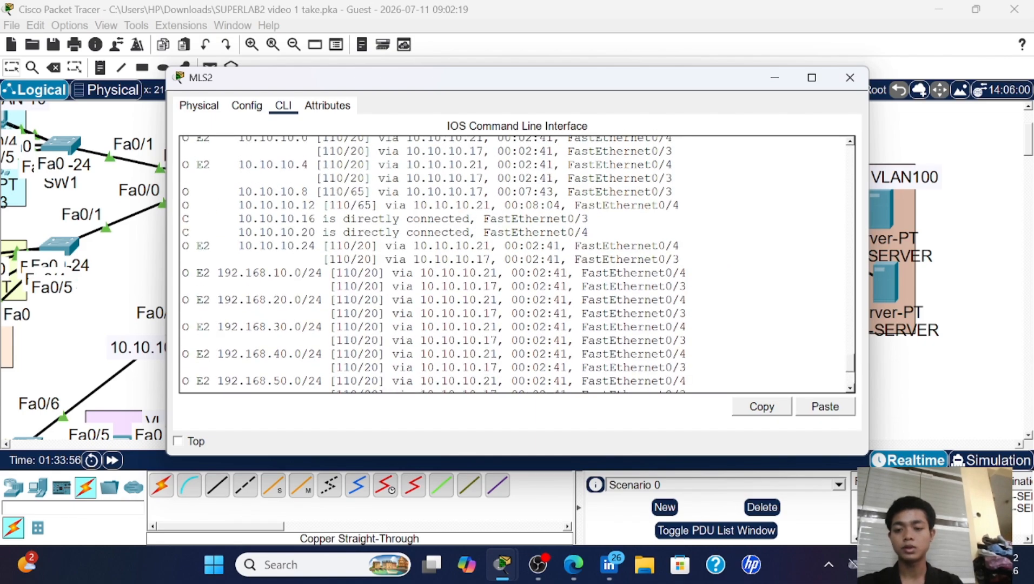
scroll(516, 265, "up", 2)
scroll(516, 265, "down", 8)
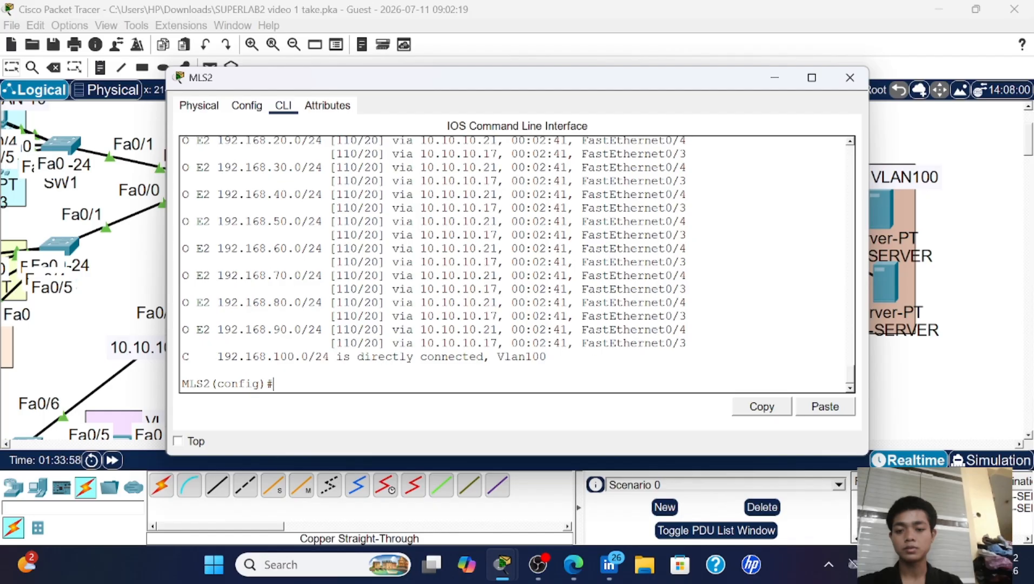
scroll(516, 264, "up", 6)
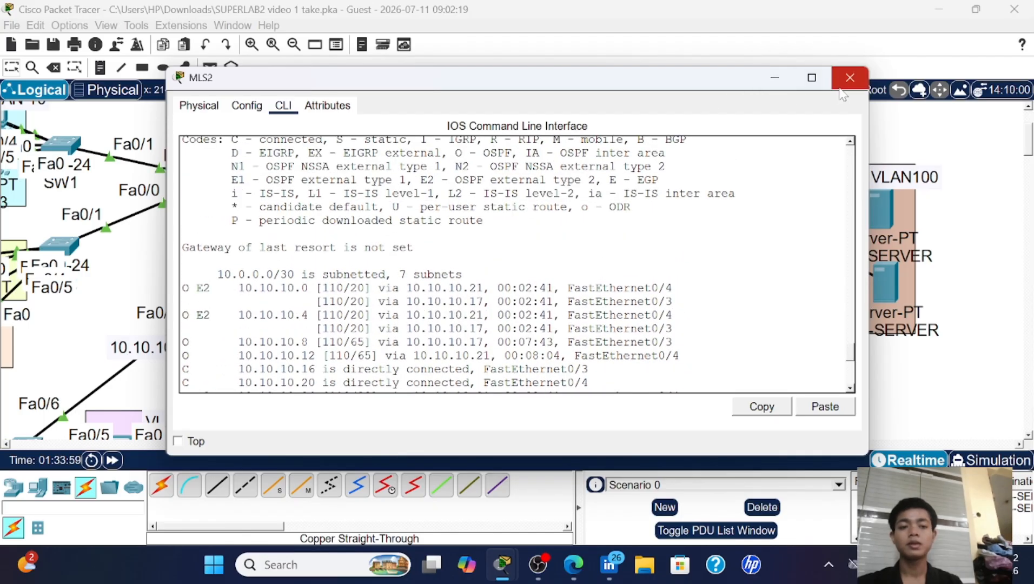
left_click(850, 77)
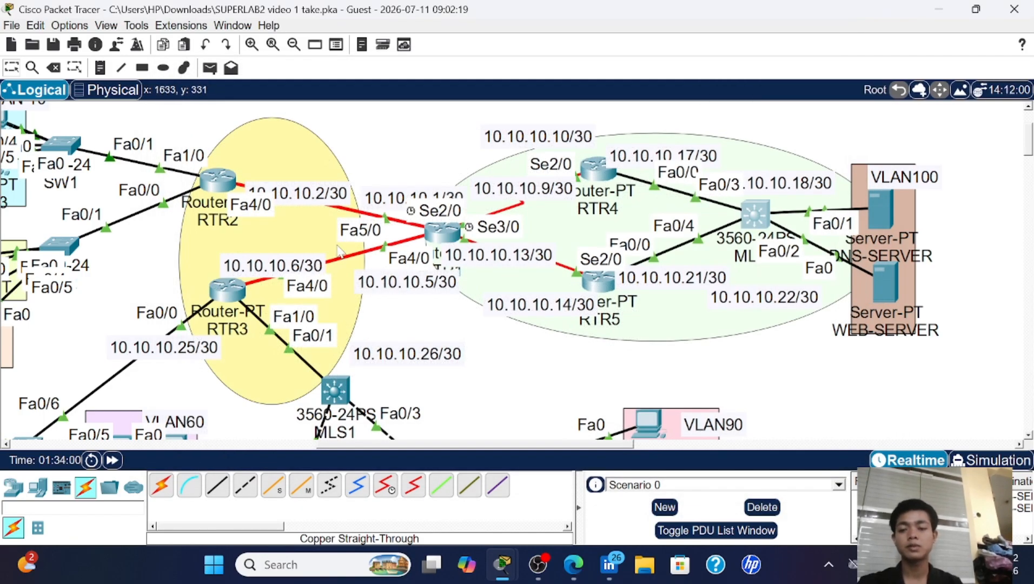
- Send a simple PDU test ping from PC3 to PC16
scroll(186, 251, "up", 1)
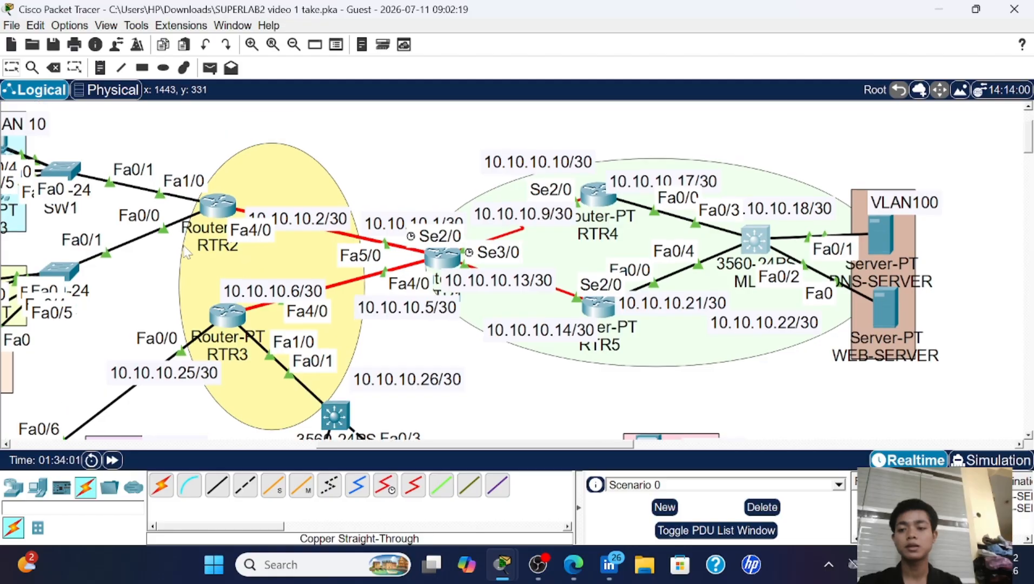
scroll(186, 250, "up", 2)
scroll(186, 251, "left", 4)
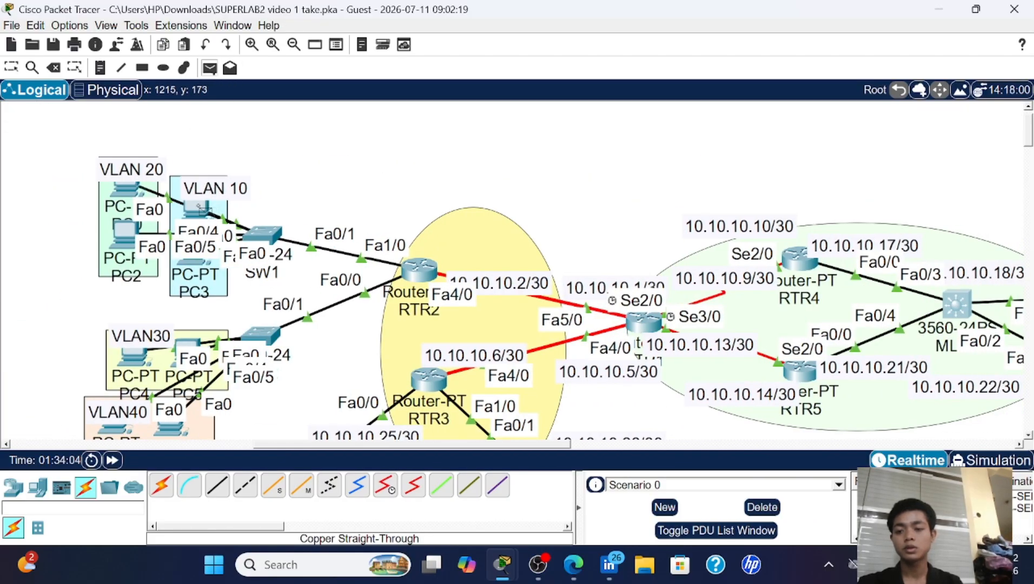
scroll(203, 211, "down", 6)
scroll(202, 211, "down", 9)
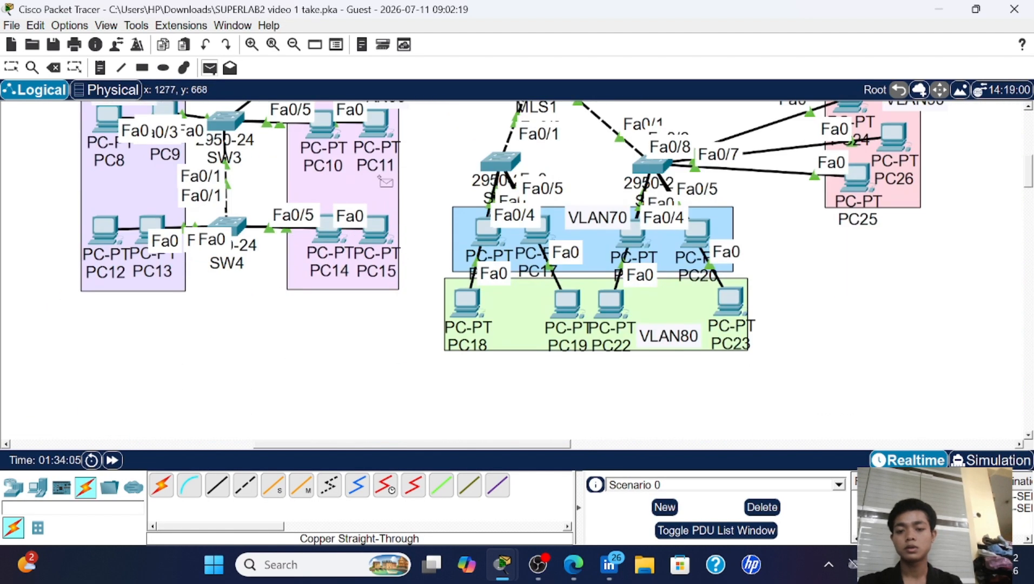
left_click(483, 236)
scroll(337, 145, "up", 15)
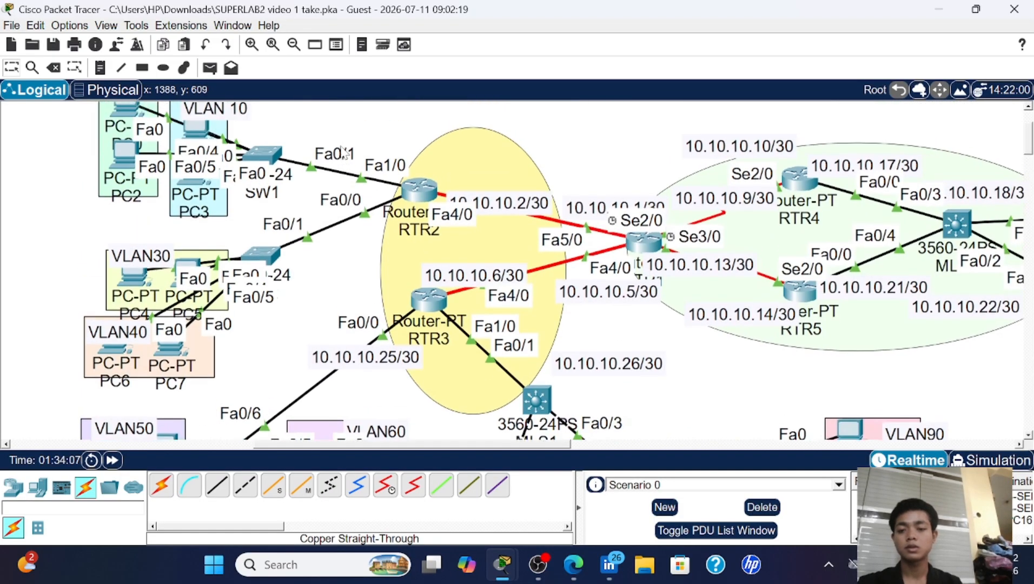
left_click(210, 68)
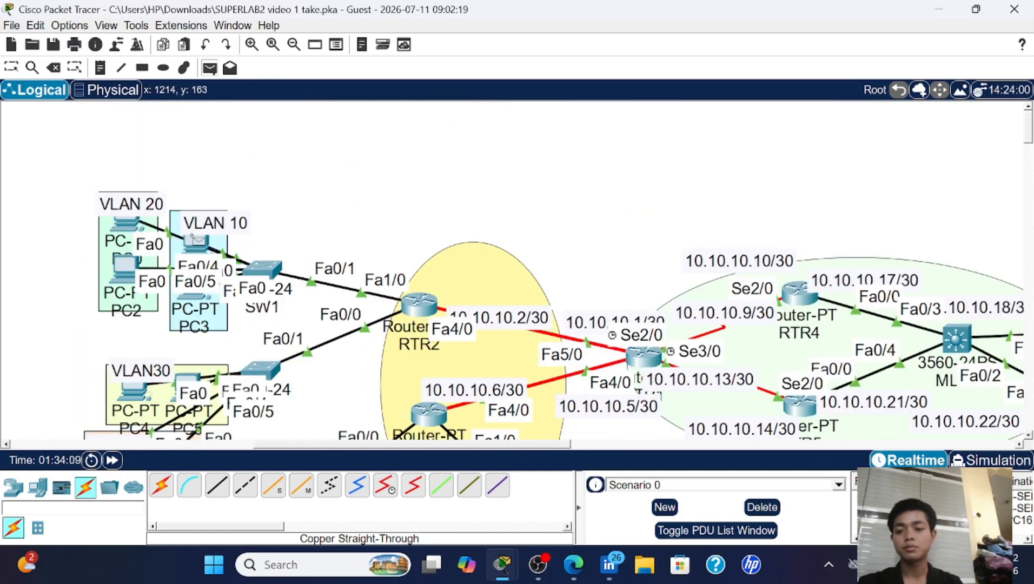
left_click(198, 250)
scroll(197, 250, "down", 9)
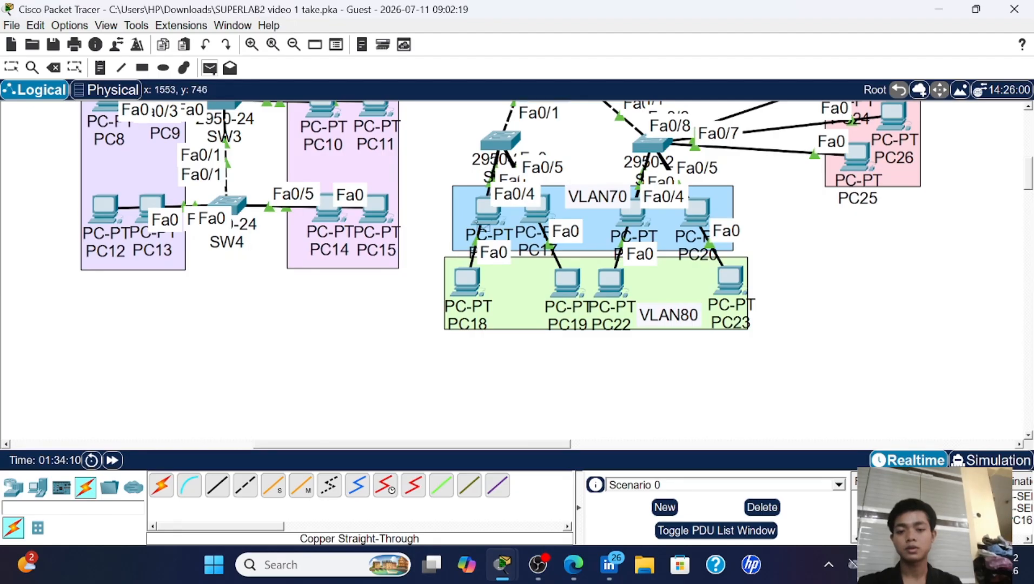
left_click(486, 215)
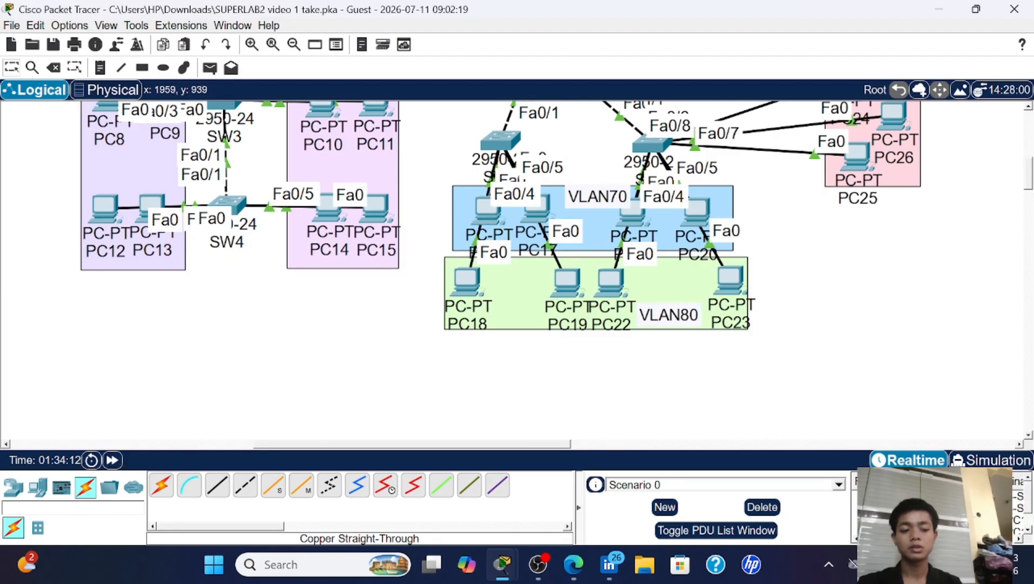
- Clear the existing test packets and send a simple PDU from PC2 to the WEB-SERVER
left_click(772, 506)
scroll(379, 216, "up", 9)
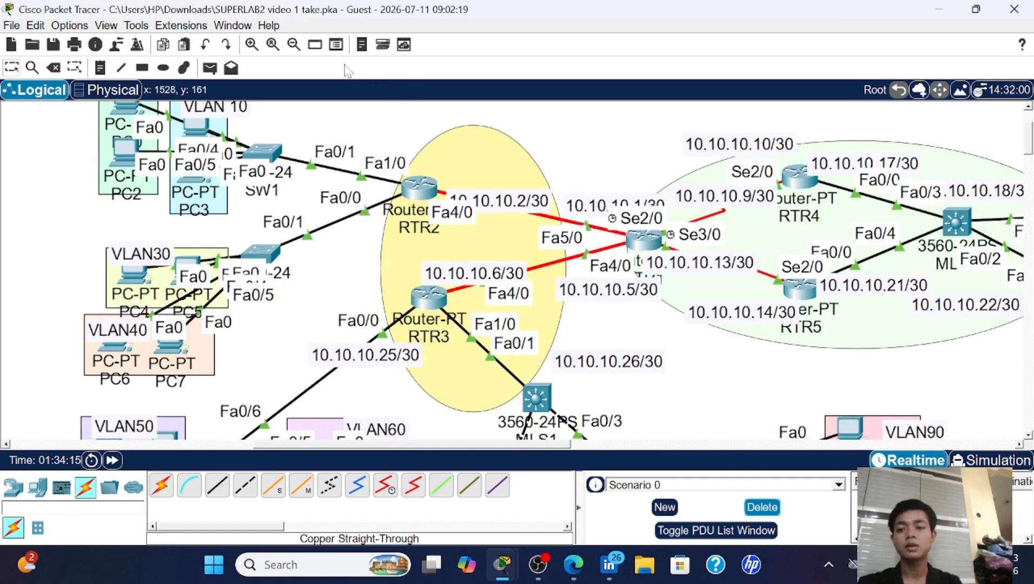
left_click(210, 68)
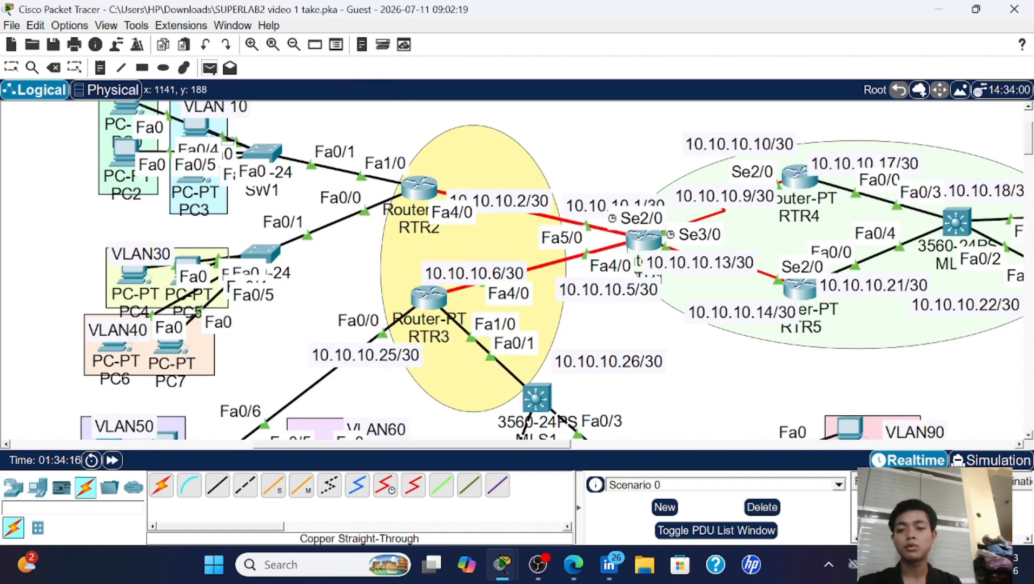
left_click(124, 153)
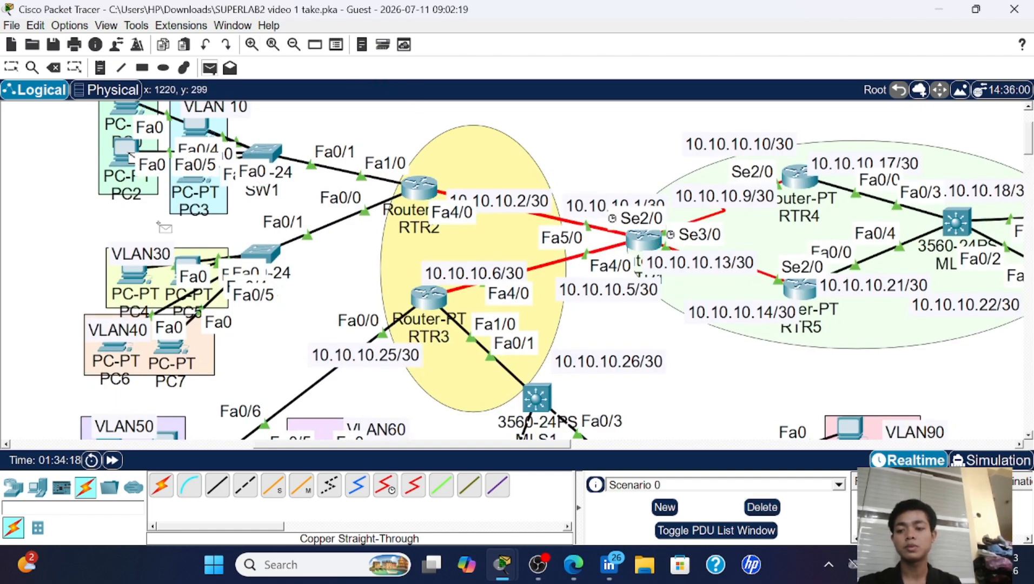
scroll(184, 219, "up", 3)
scroll(200, 218, "right", 10)
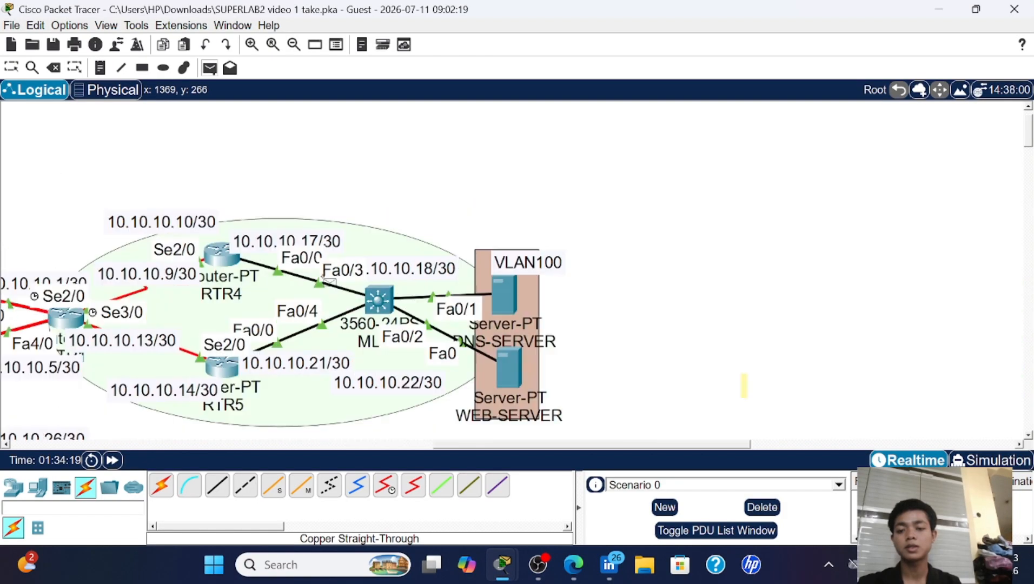
scroll(379, 278, "right", 10)
scroll(416, 276, "down", 3)
left_click(248, 297)
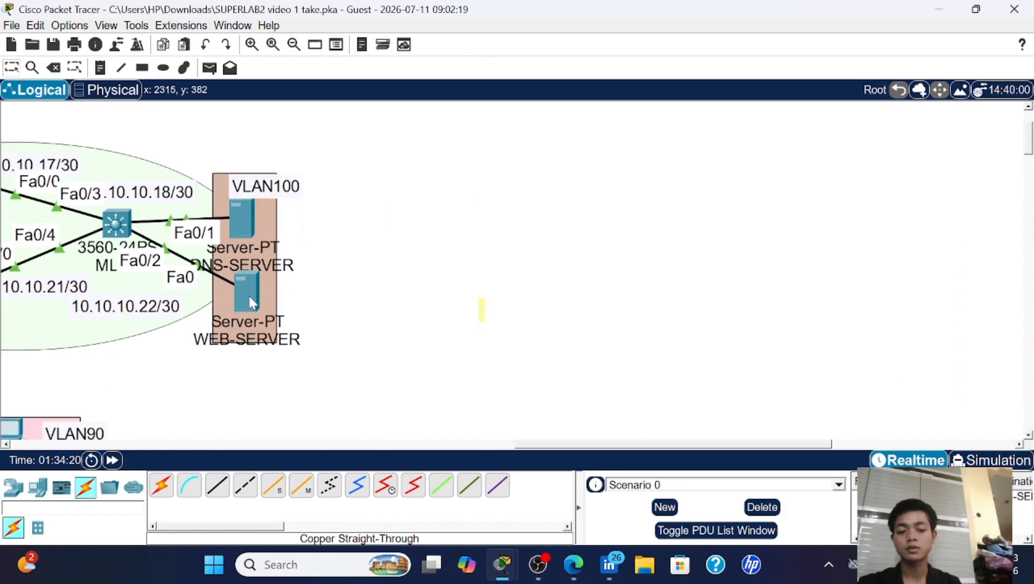
- Pan around the topology to check the test ping results
scroll(309, 284, "left", 15)
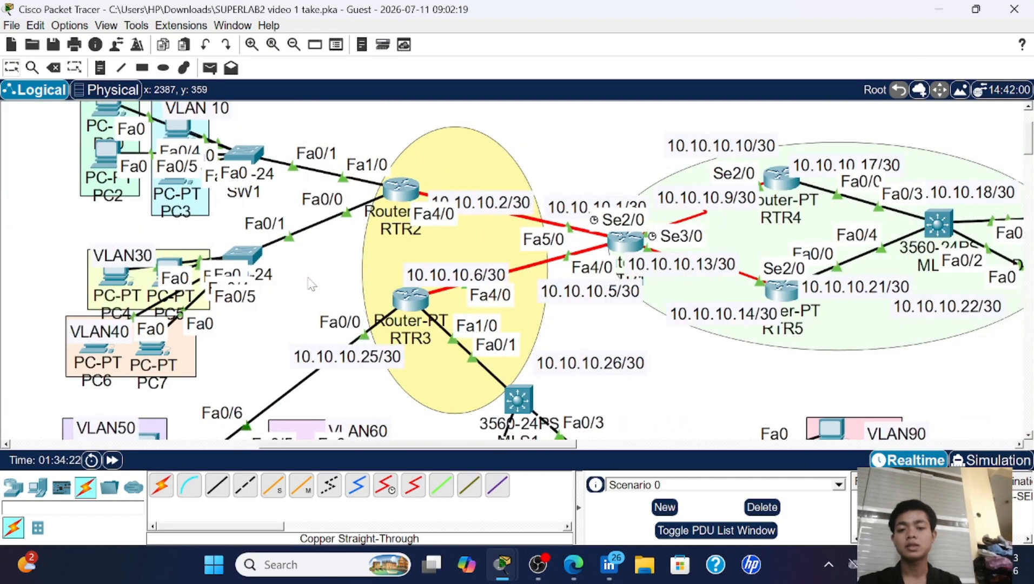
scroll(311, 284, "up", 1)
scroll(311, 283, "down", 2)
scroll(311, 284, "left", 9)
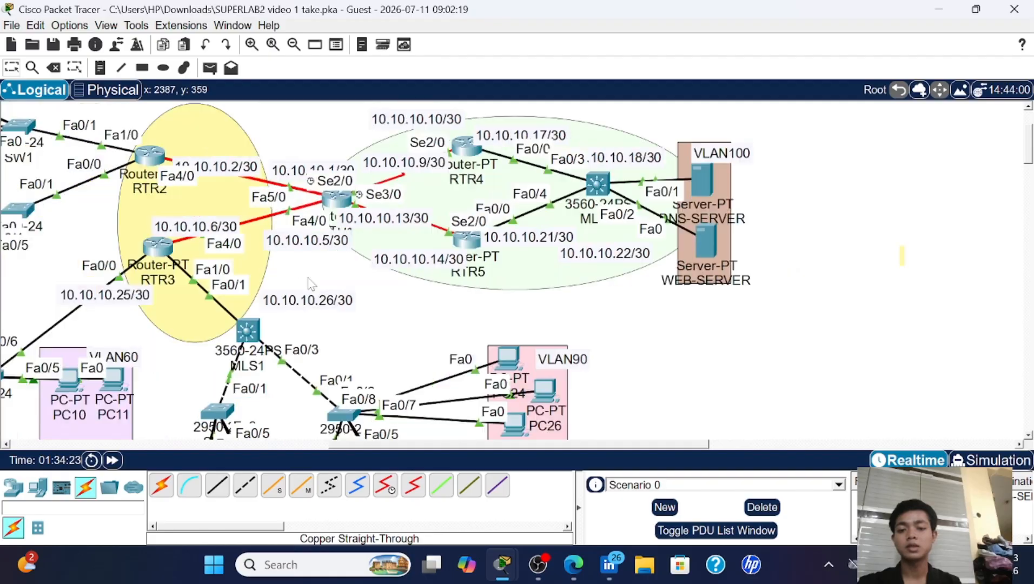
scroll(311, 284, "down", 3)
scroll(309, 283, "up", 3)
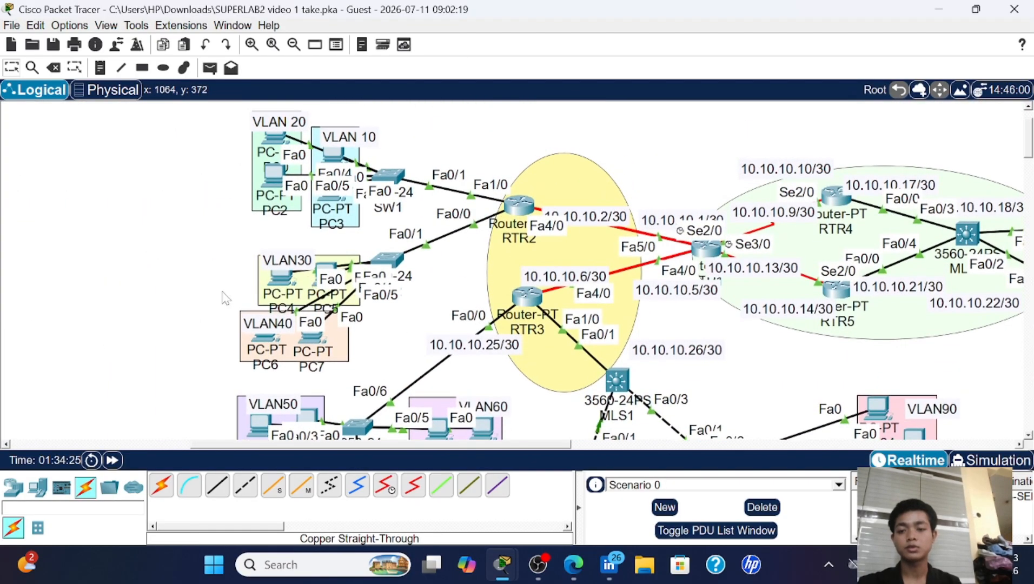
scroll(419, 284, "right", 3)
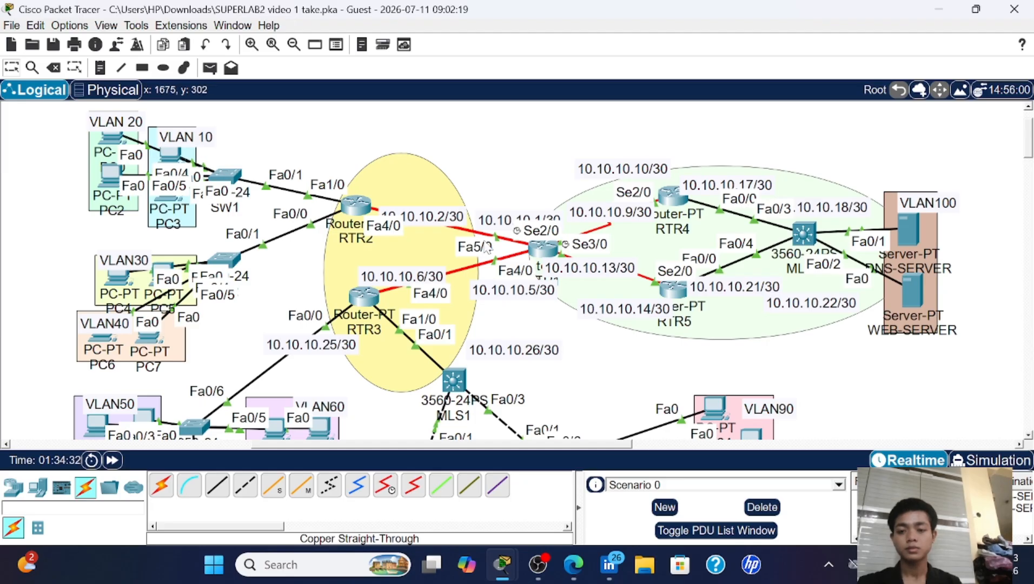
- Reopen the PT Activity instructions and read down to Part 10, Configure DNS & Web Server
mouse_move(502, 564)
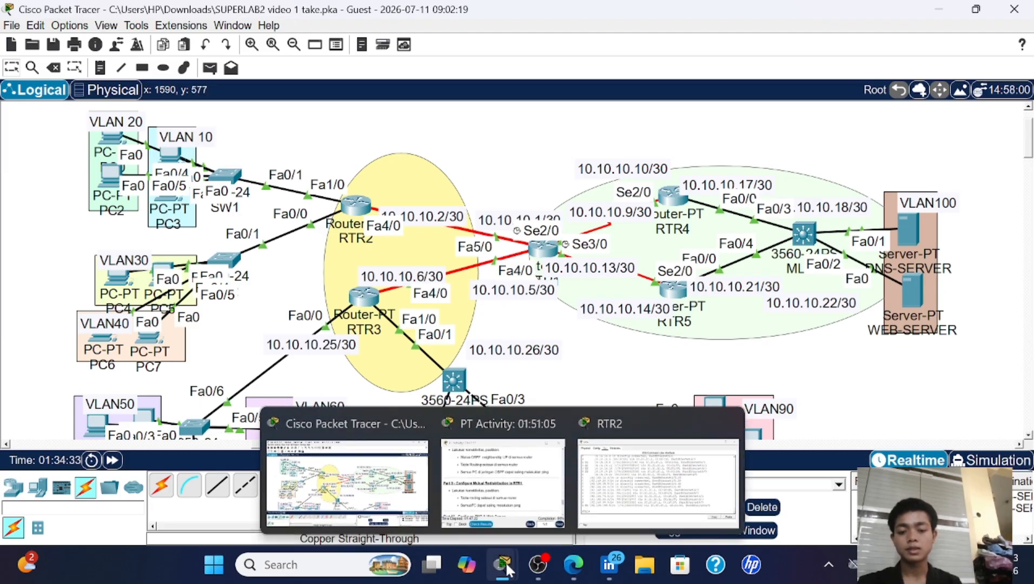
left_click(481, 481)
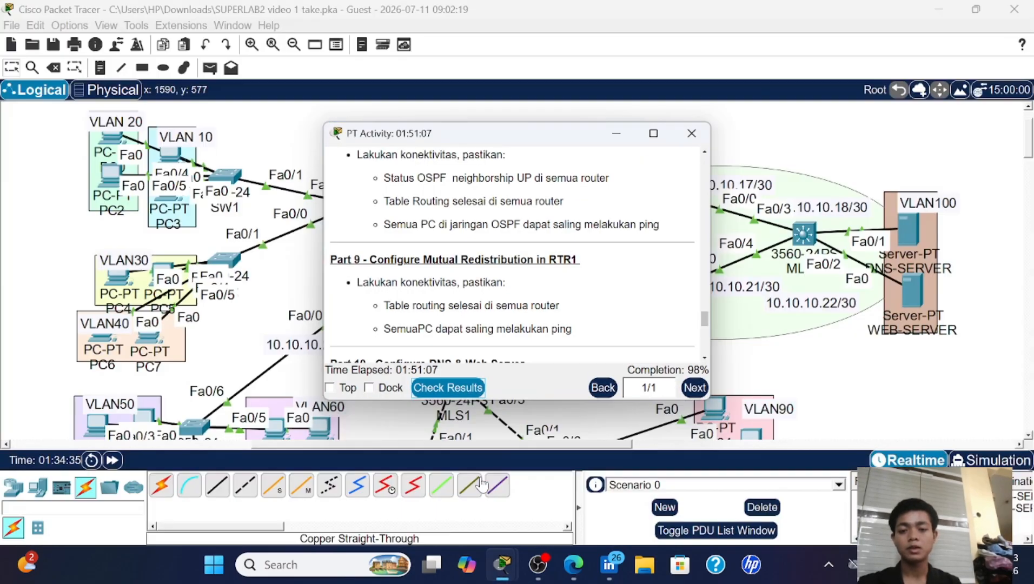
scroll(476, 298, "down", 3)
scroll(476, 299, "down", 2)
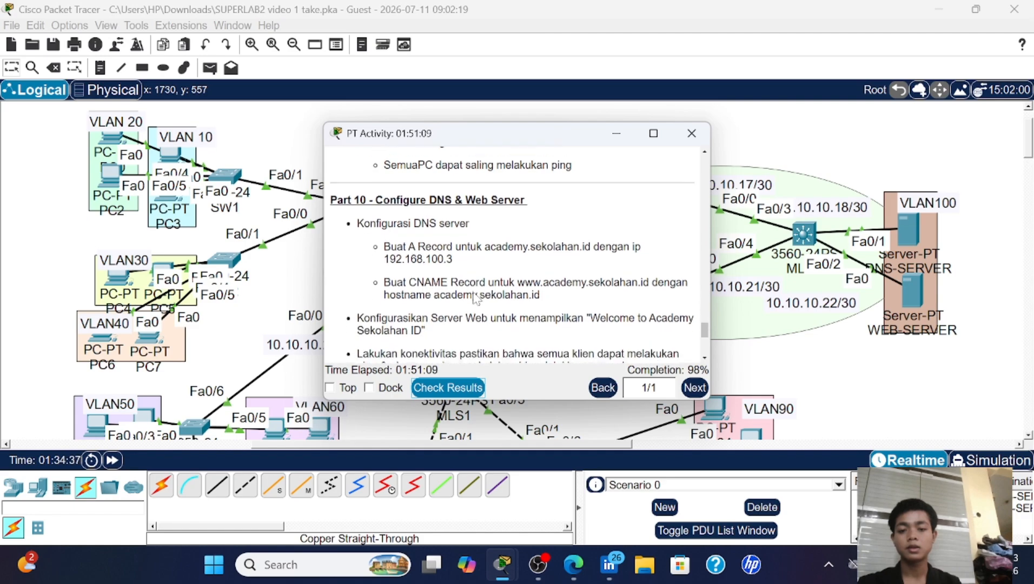
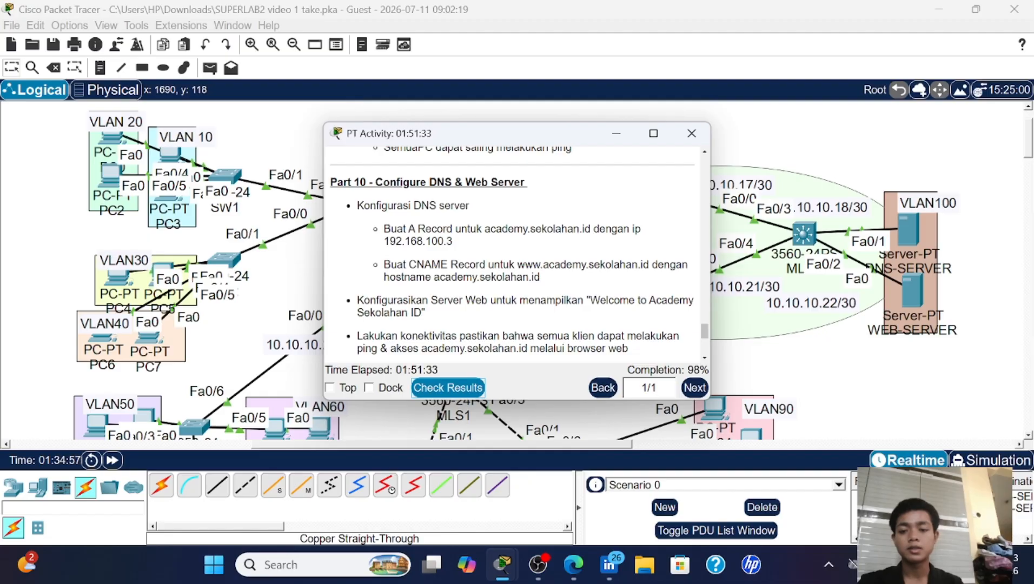
- Read Part 10's DNS and web server tasks in the activity instructions, then close the instructions
scroll(513, 254, "down", 1)
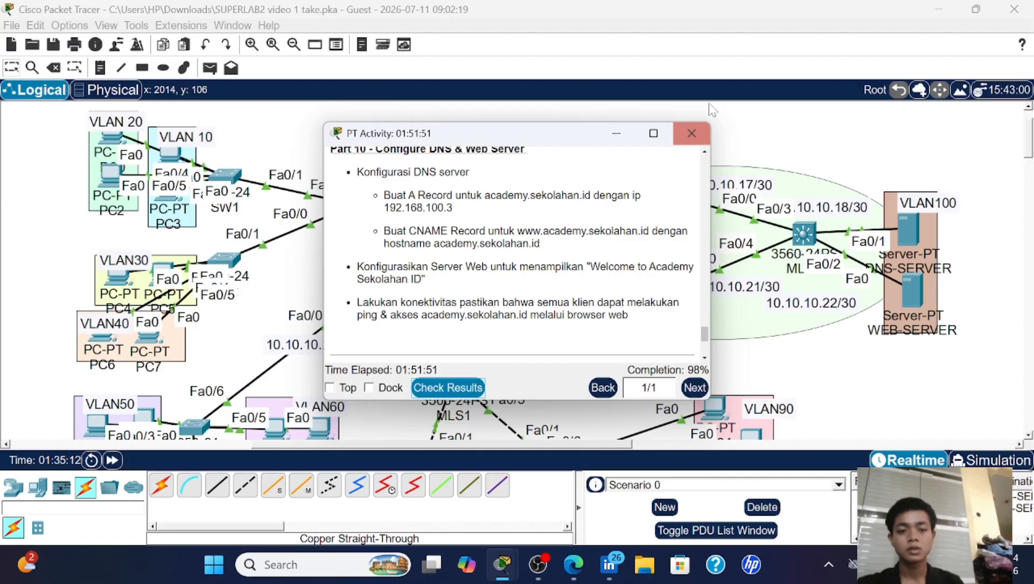
scroll(543, 255, "up", 1)
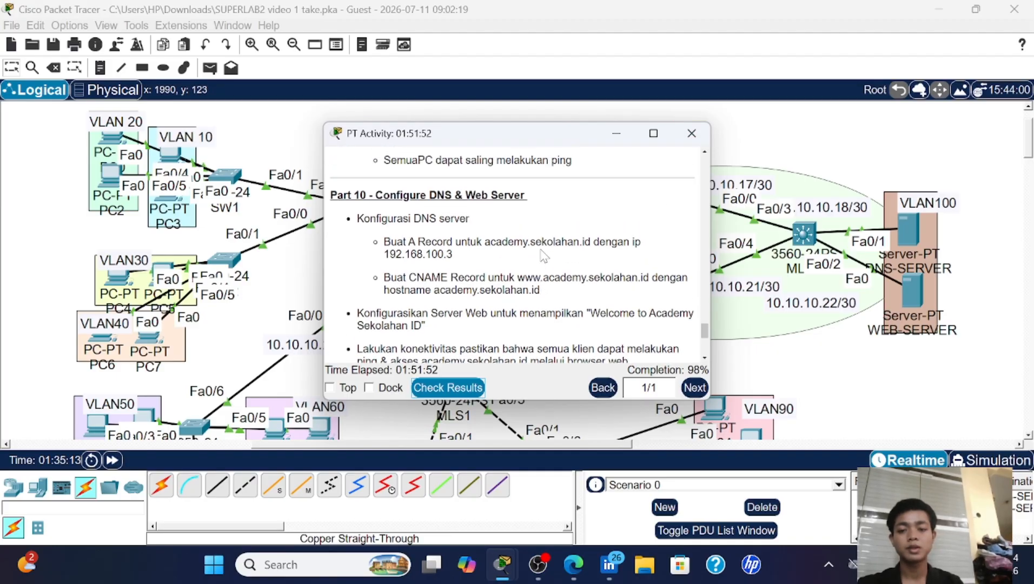
left_click(692, 133)
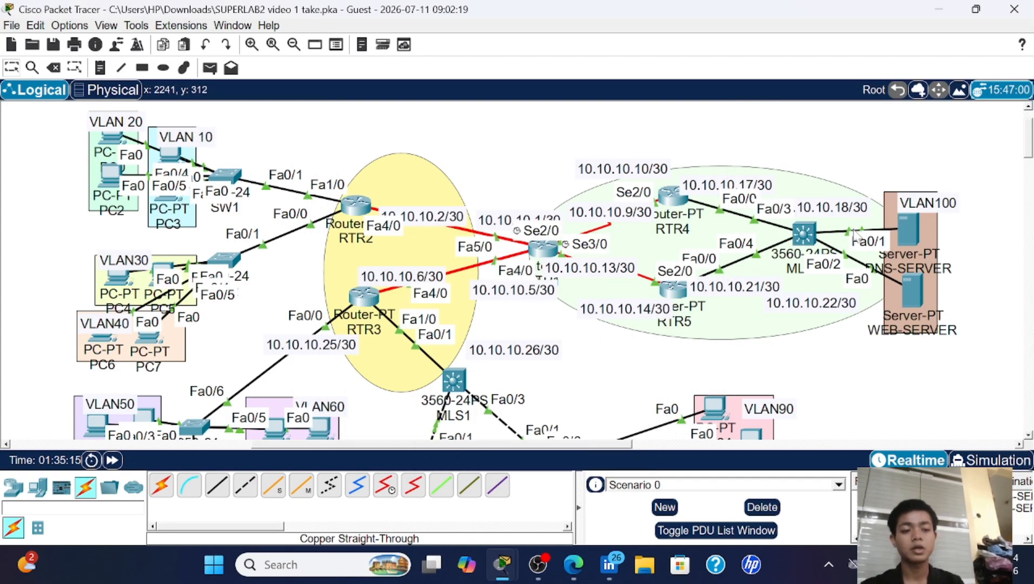
- Turn DNS service on for DNS-SERVER and add an A record: academy.sekolahan.id → 192.168.100.3
left_click(903, 227)
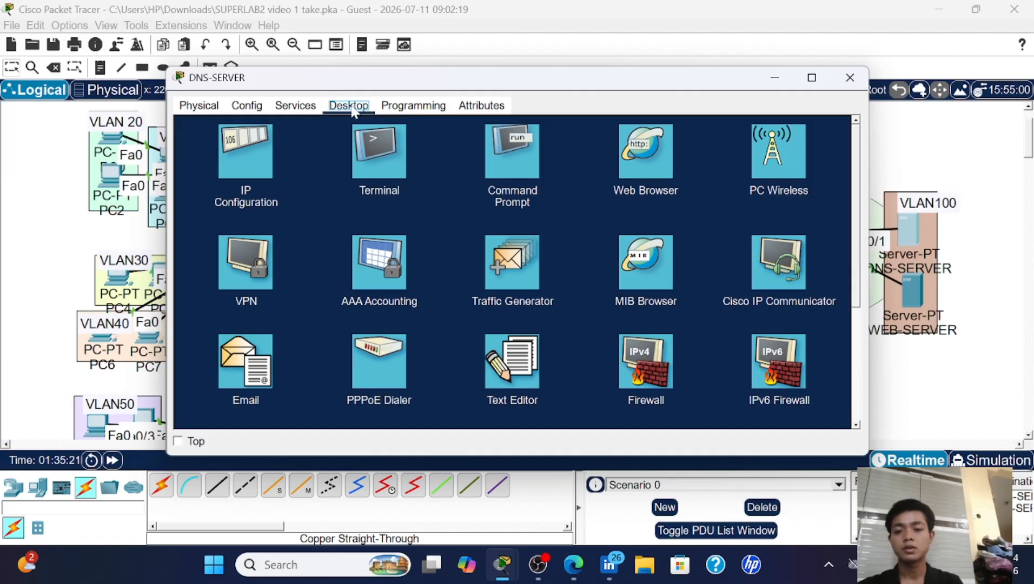
left_click(321, 107)
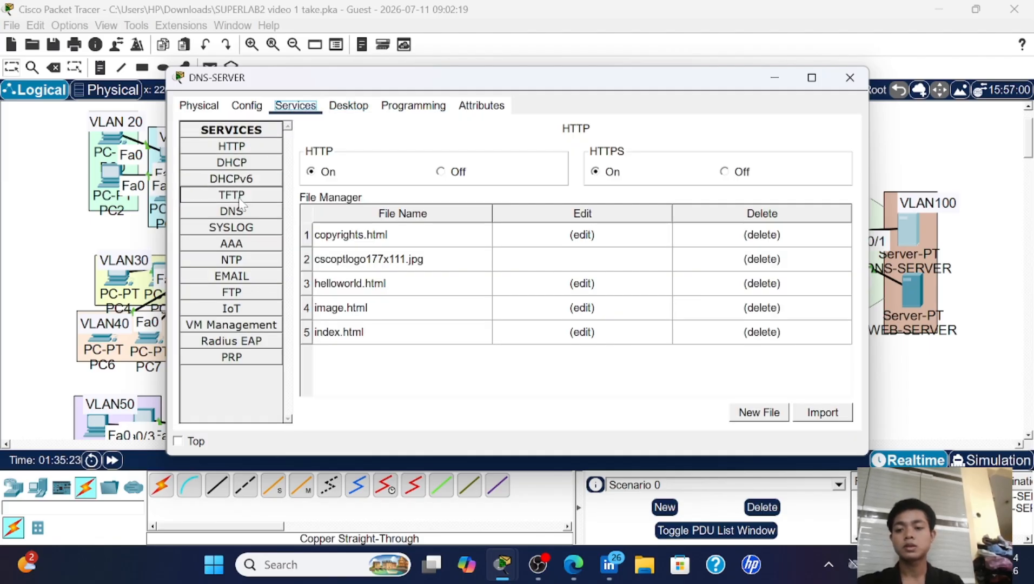
left_click(237, 212)
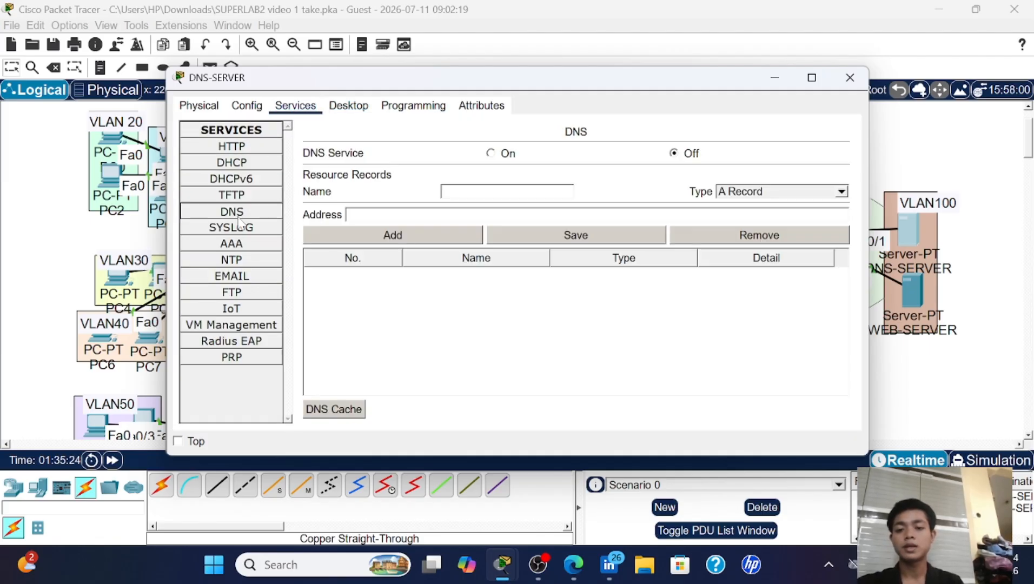
left_click(502, 153)
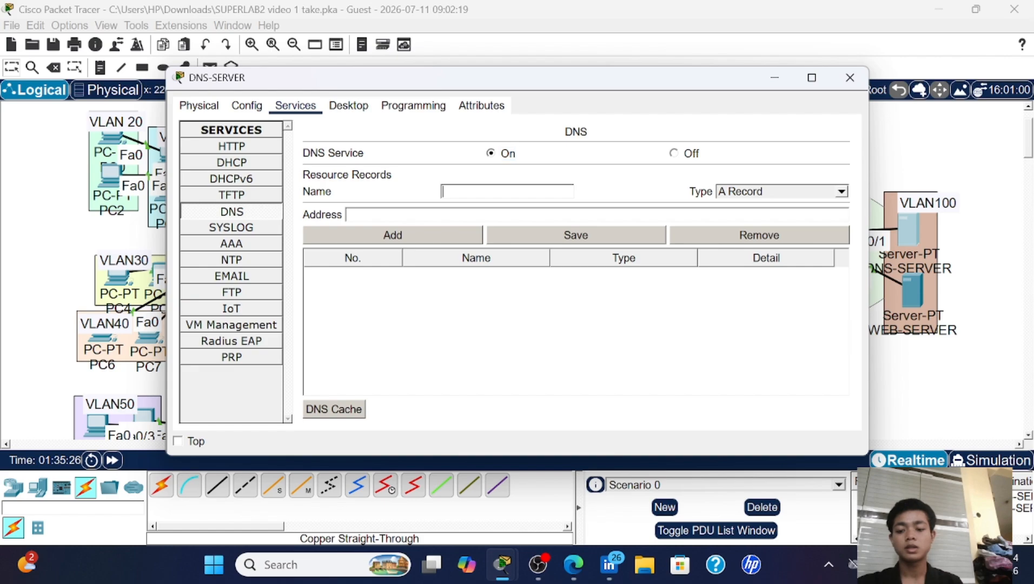
type("ac")
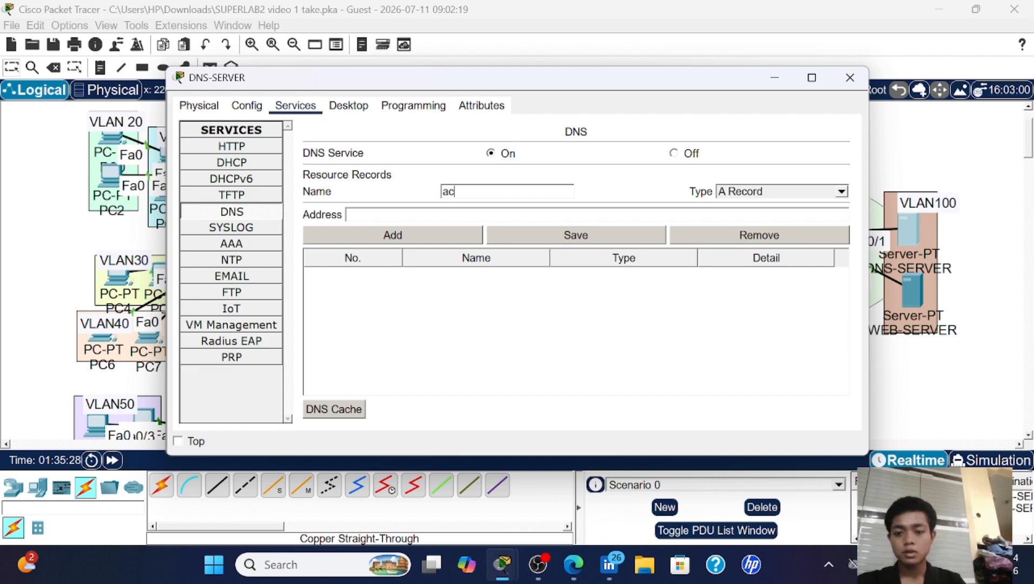
type("adem")
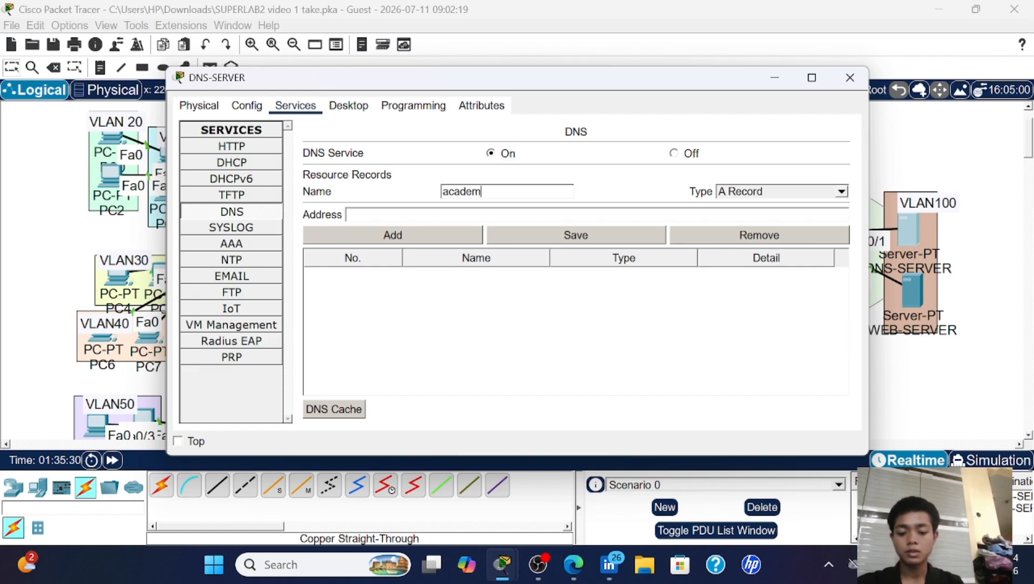
type("y.se")
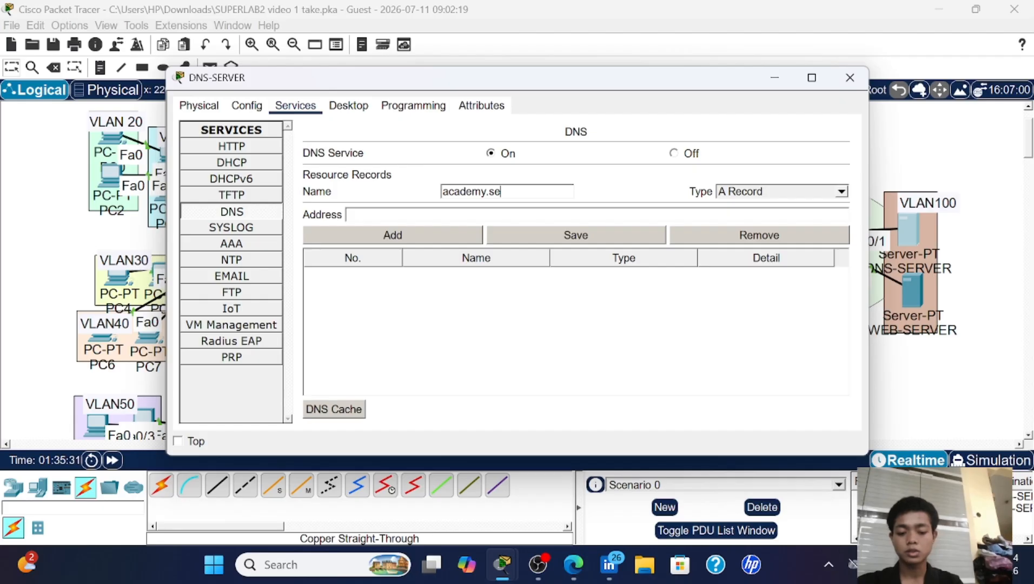
type("kolahan.")
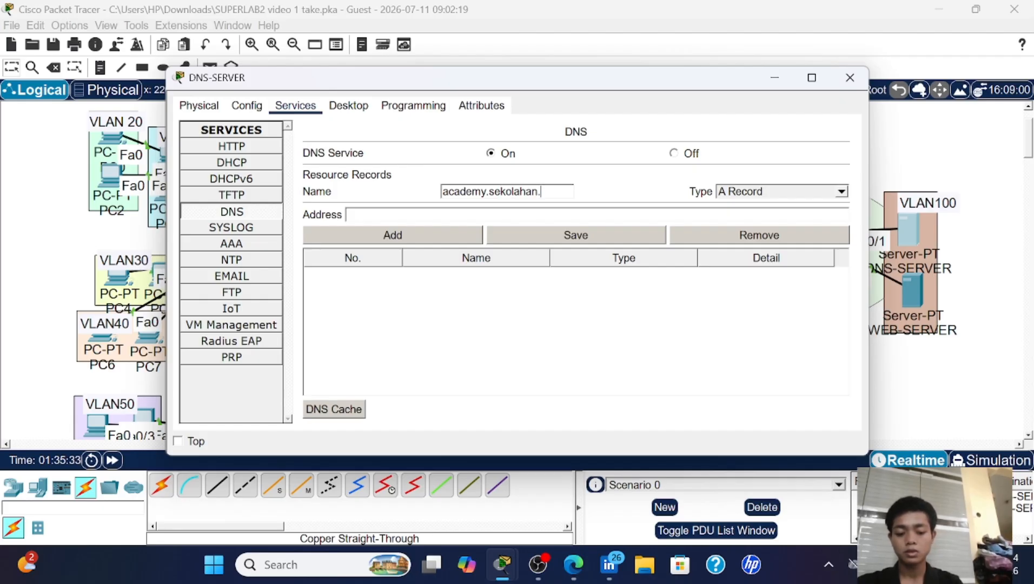
type("id")
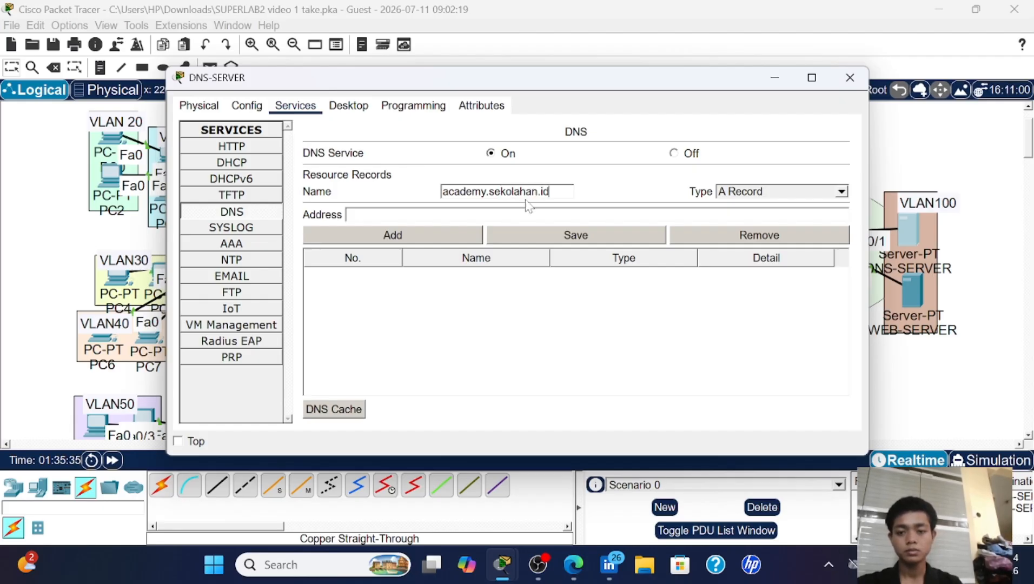
type("19")
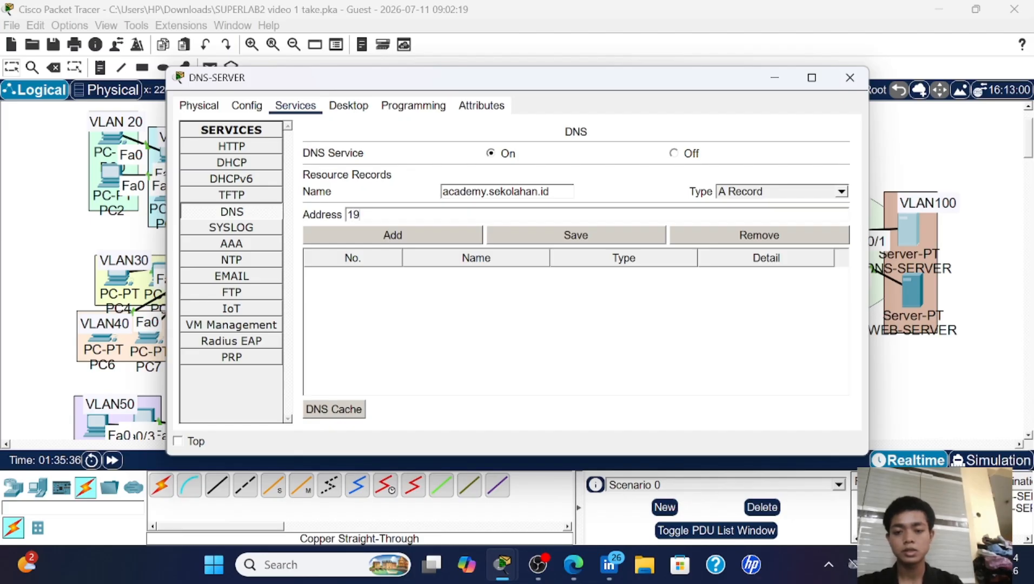
type("2")
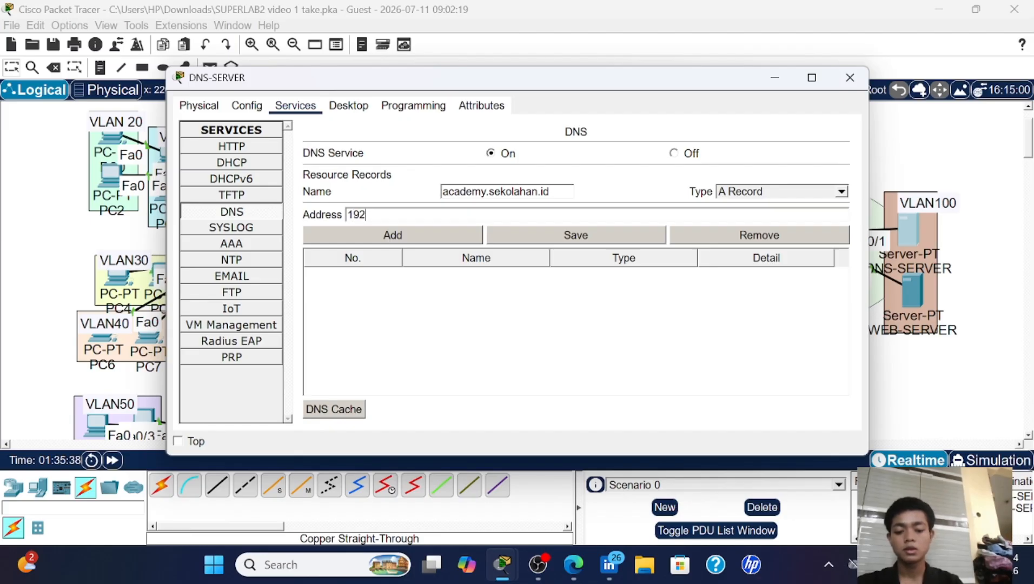
type(".168.100.3")
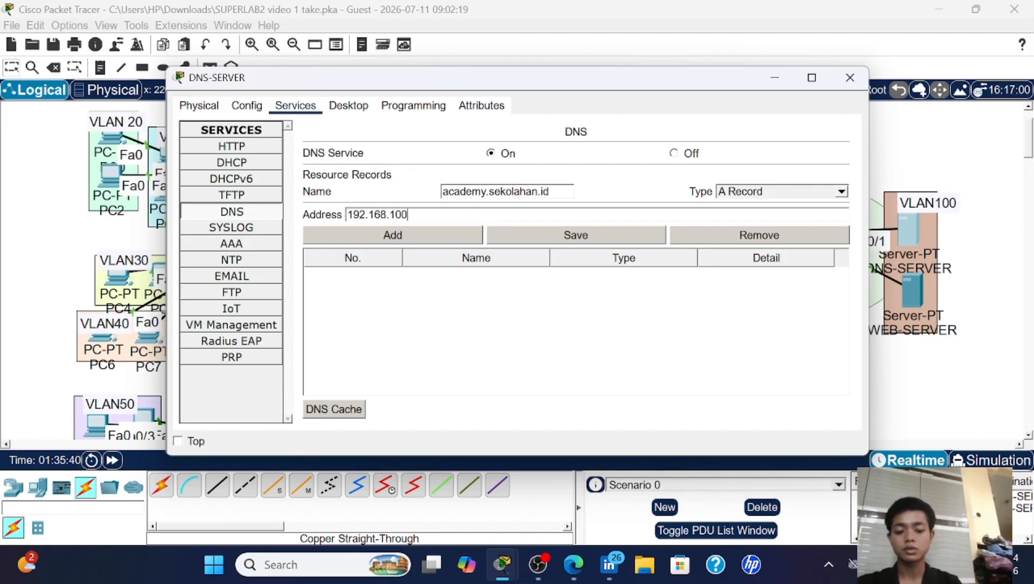
left_click(455, 235)
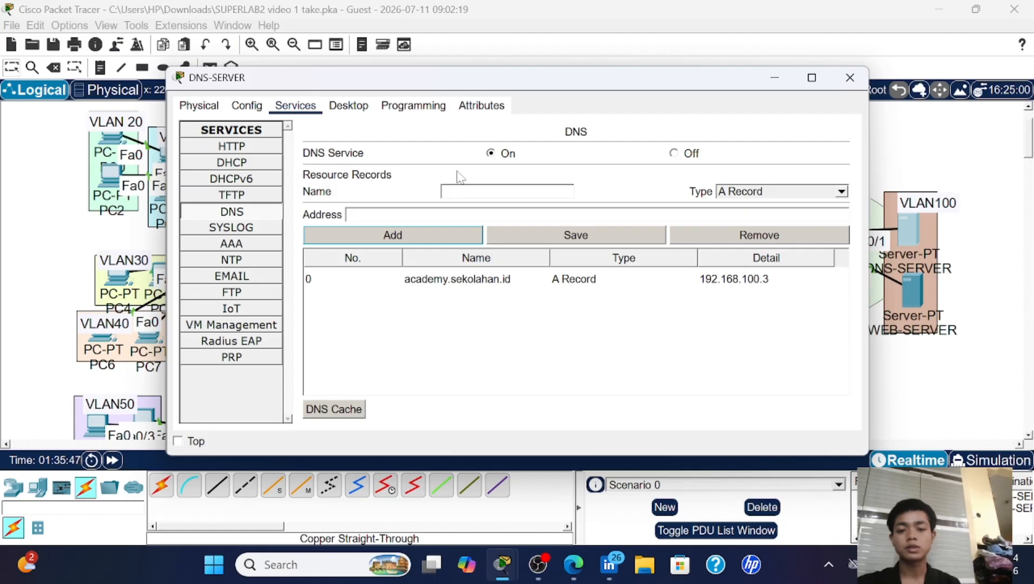
left_click(766, 195)
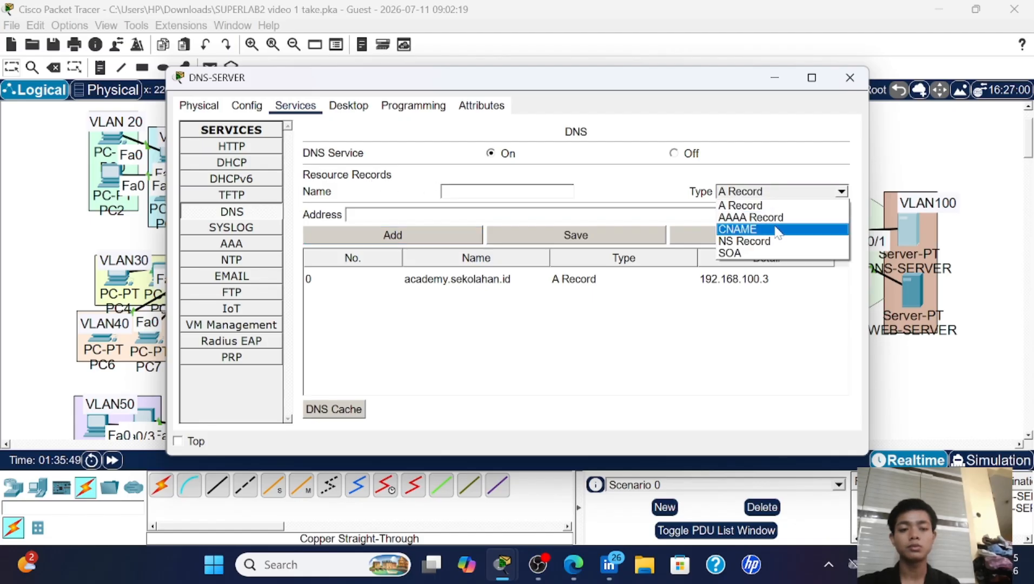
left_click(776, 229)
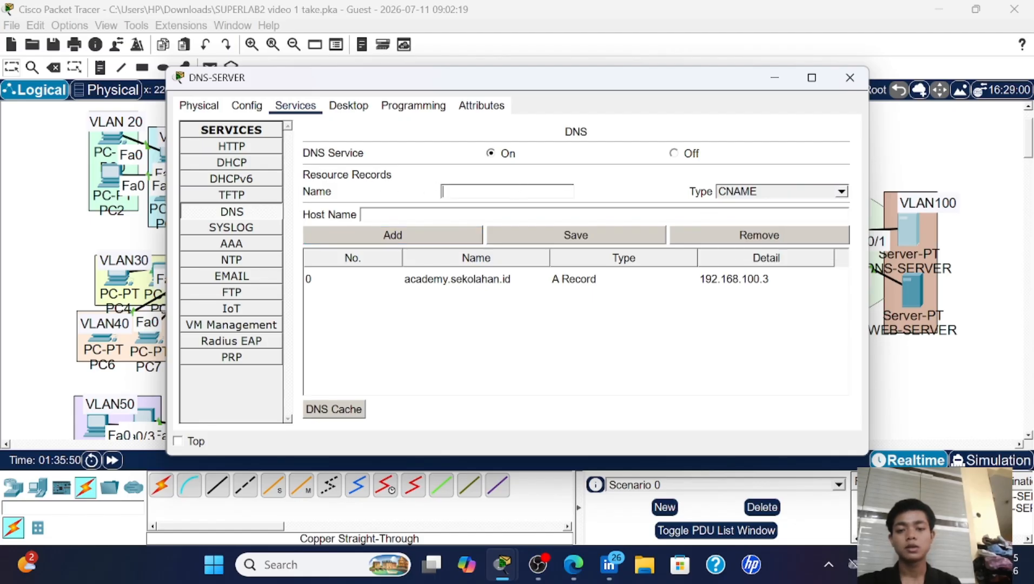
left_click(522, 190)
type("www")
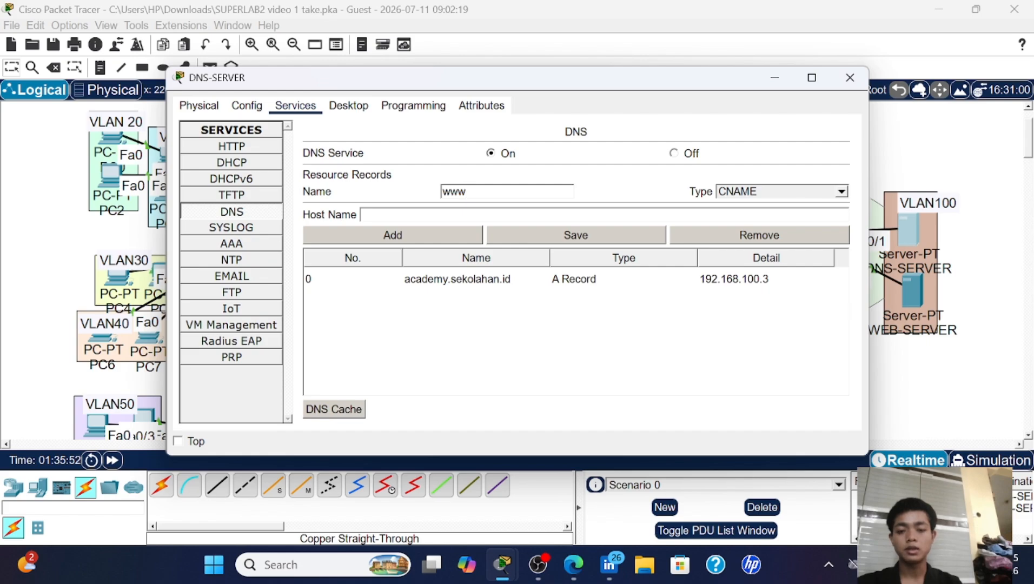
type(".academ")
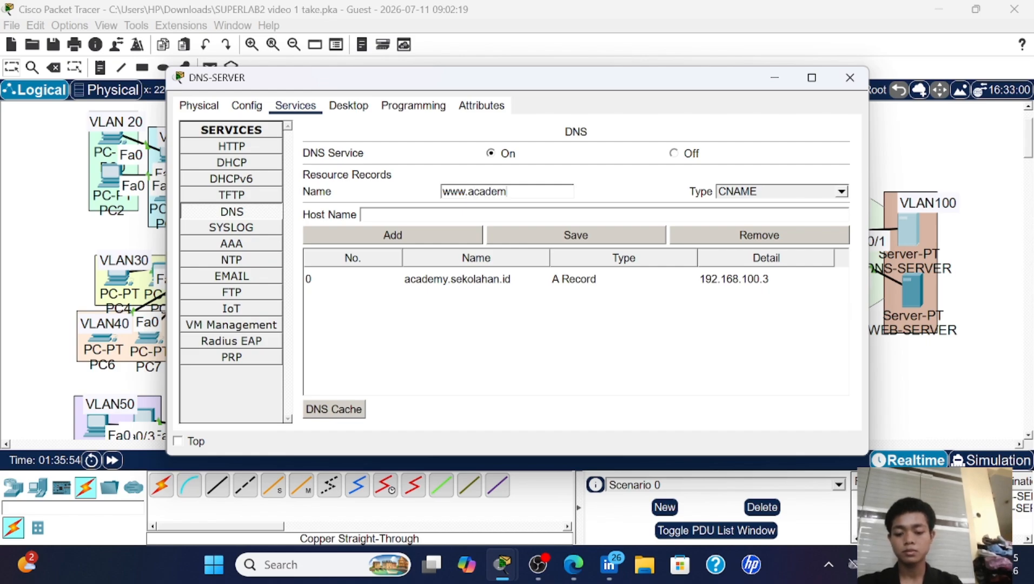
type("y.seko")
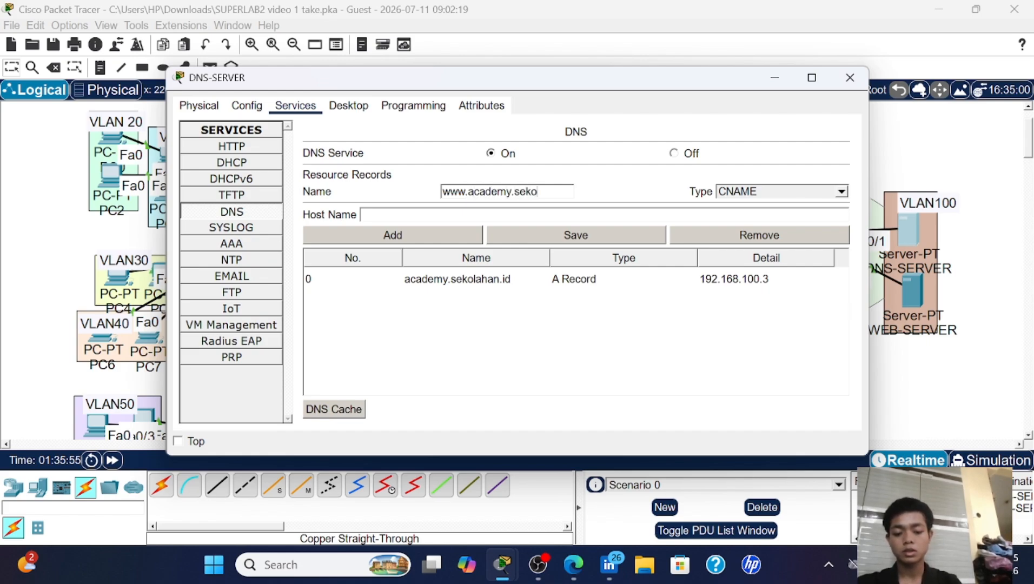
type("lahan.")
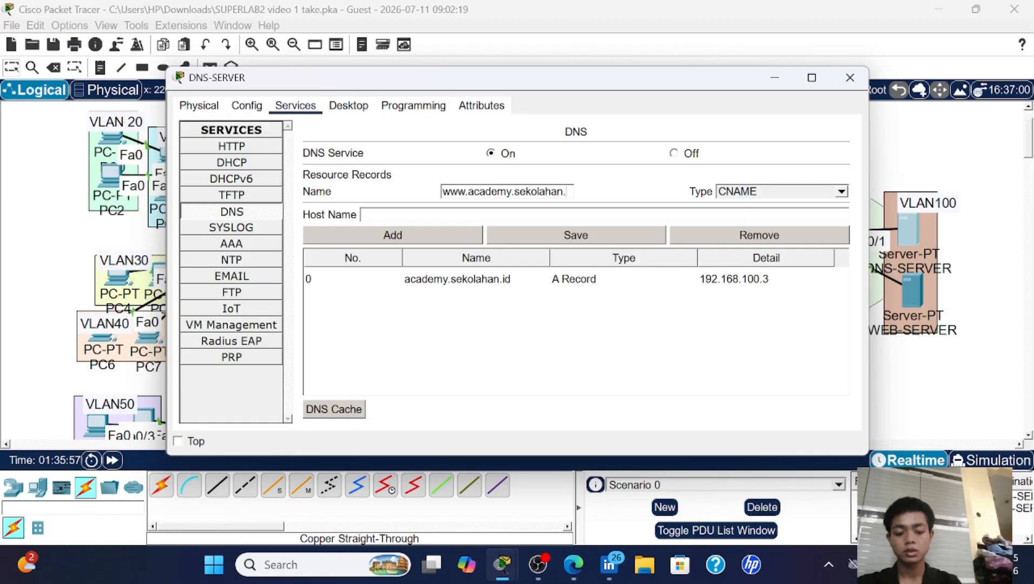
type("id")
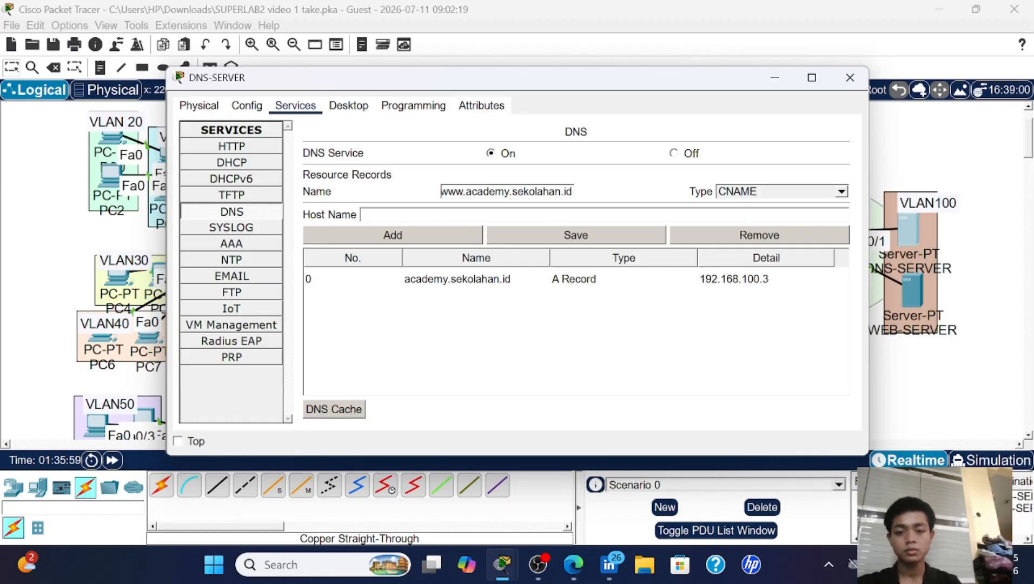
key("shift+Left")
key("shift+Left")
key("shift+Left")
key("shift+Left")
key("shift+Left")
key("shift+Left")
key("shift+Left")
key("shift+Left")
key("shift+Left")
key("shift+Left")
key("shift+Left")
key("shift+Left")
key("shift+Left")
key("shift+Left")
key("shift+Left")
key("shift+Left")
key("shift+Left")
key("shift+Left")
key("shift+Left")
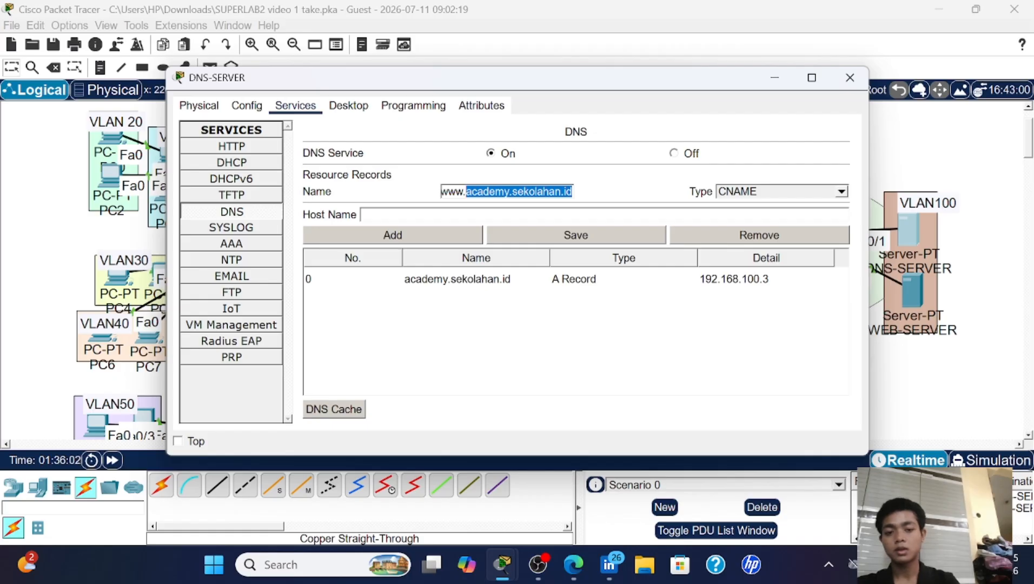
left_click(434, 215)
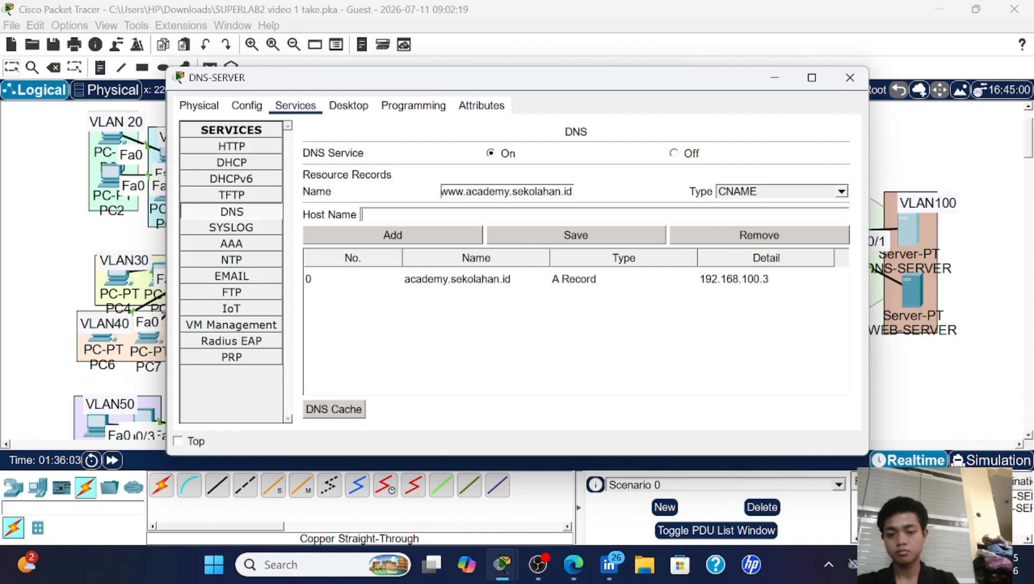
type("academy.sekolahan.id")
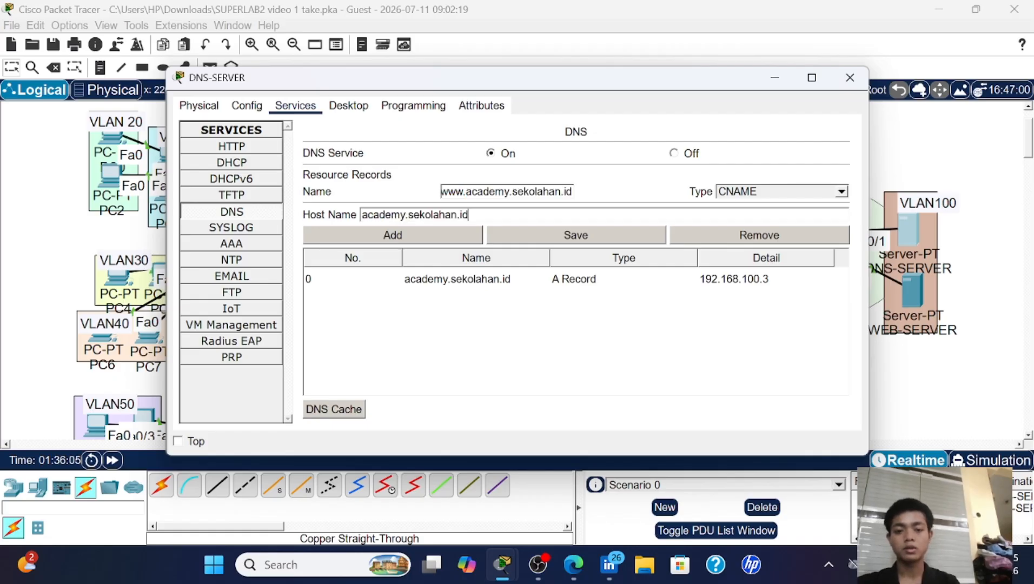
left_click(441, 235)
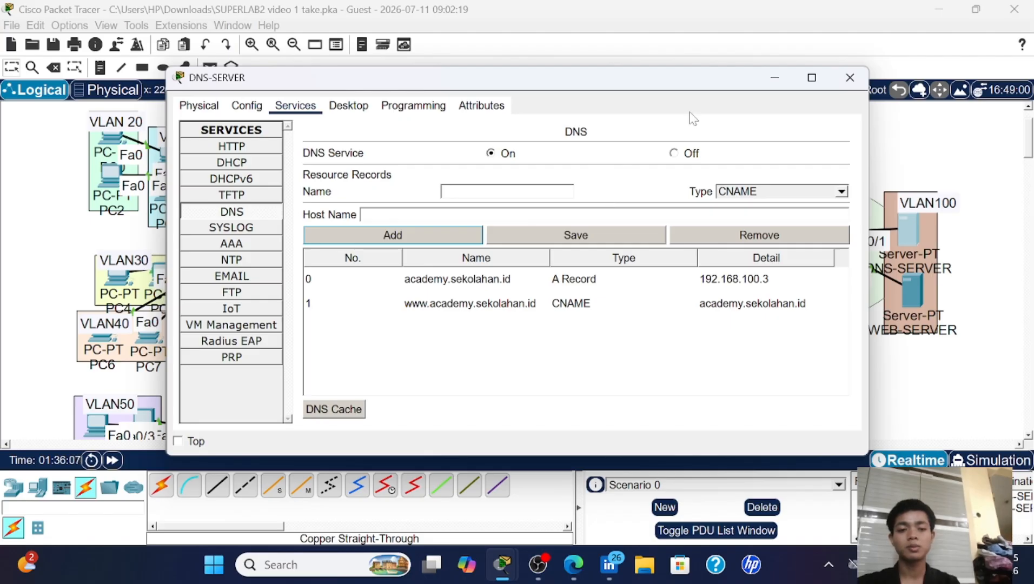
- Close DNS-SERVER and open WEB-SERVER's HTTP index.html for editing
left_click(841, 85)
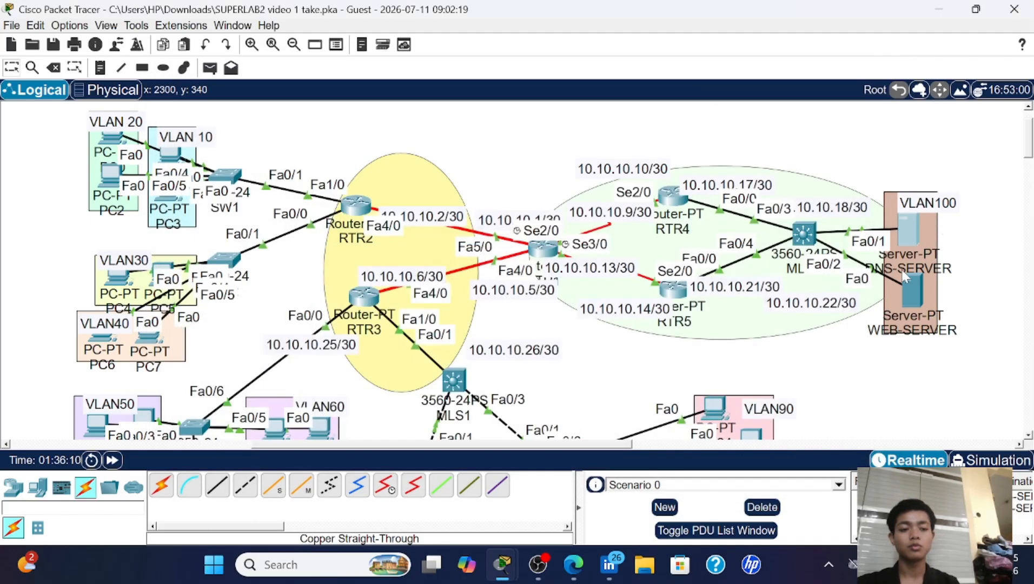
left_click(904, 283)
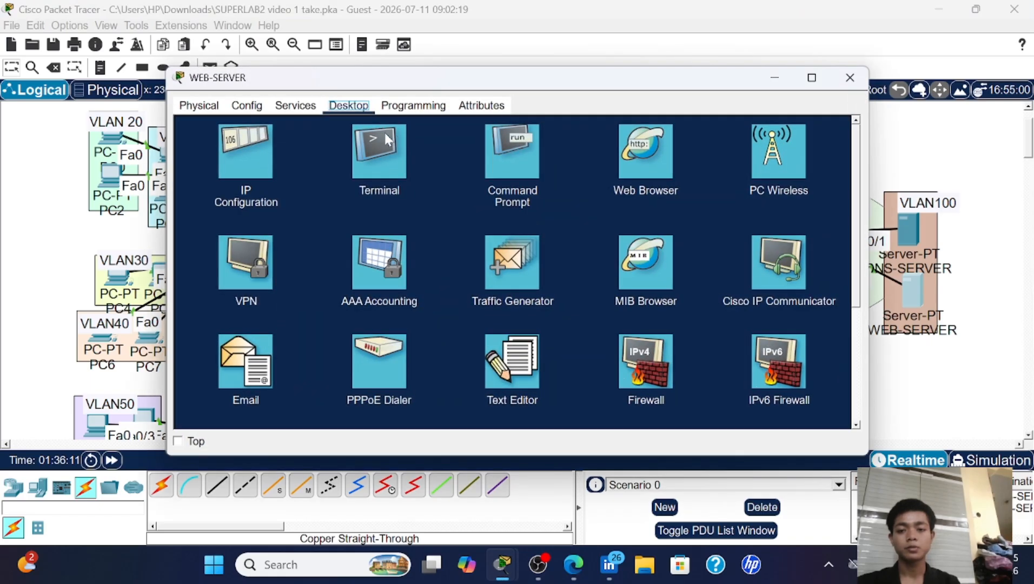
left_click(295, 106)
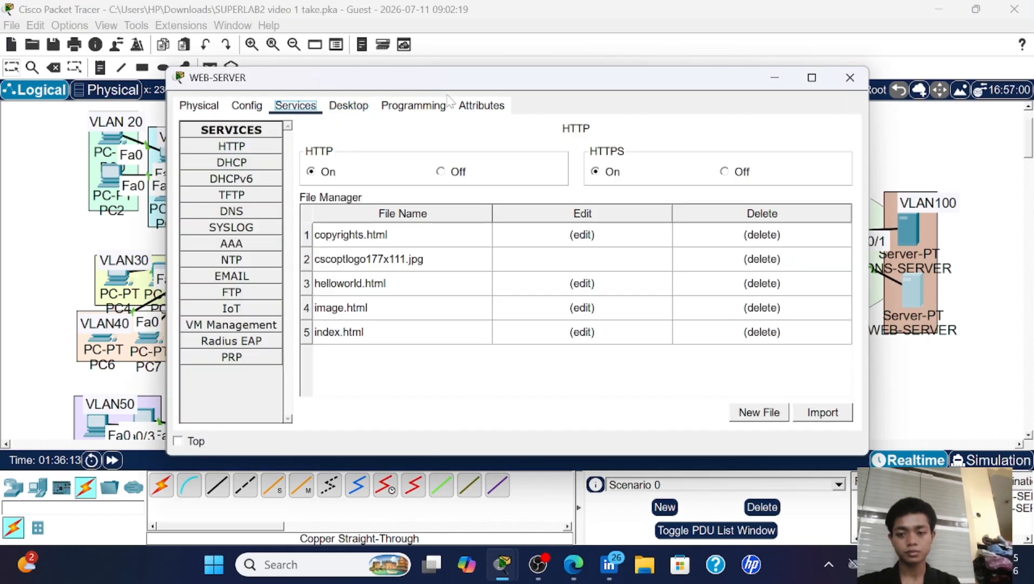
left_click(272, 144)
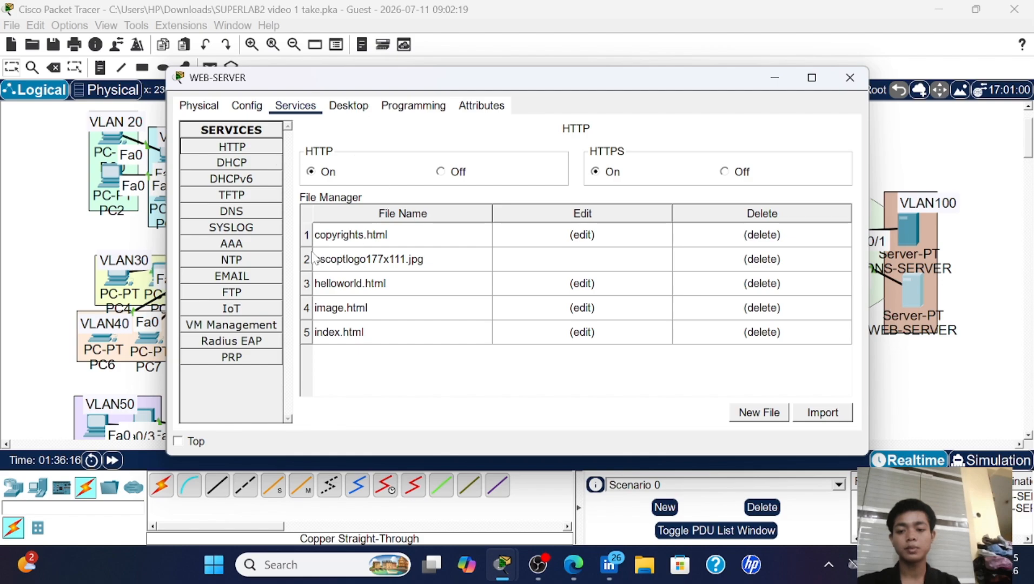
left_click(583, 332)
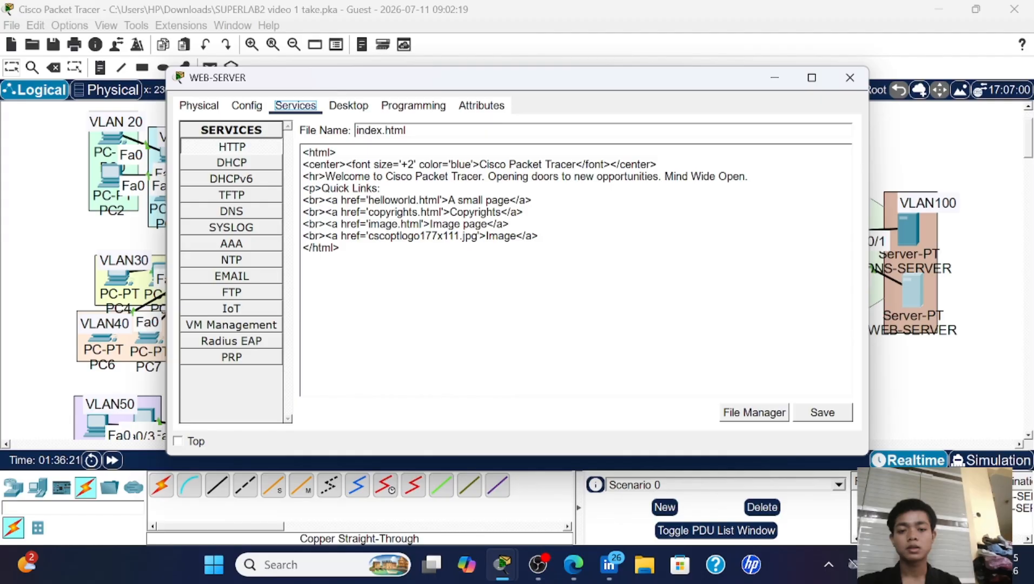
- Change the index.html heading to ACADEMY SEKOLAHAN ID and the welcome line to Academy Sekolahan ID
left_click_drag(572, 165, 479, 164)
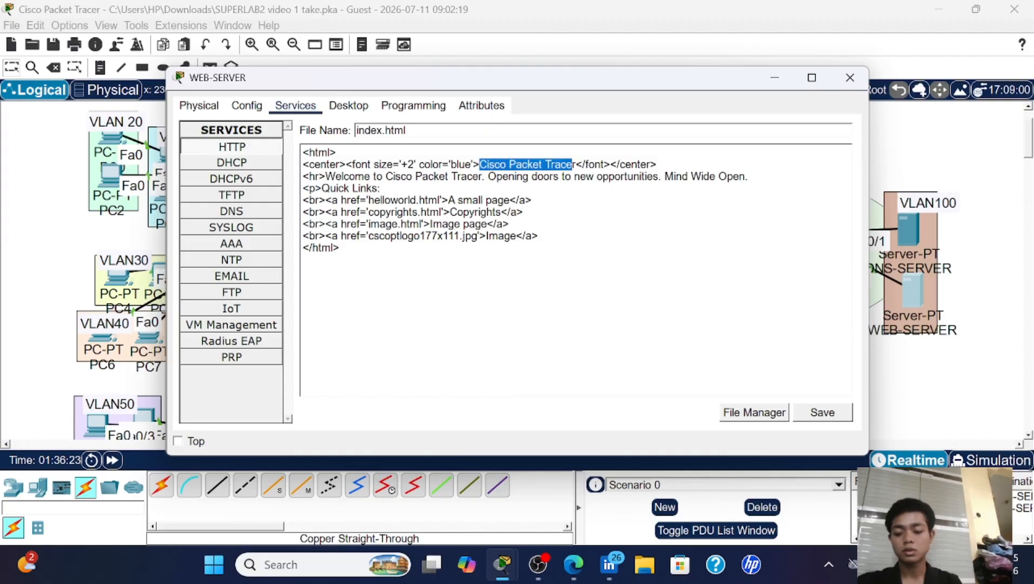
type("ACADEMY")
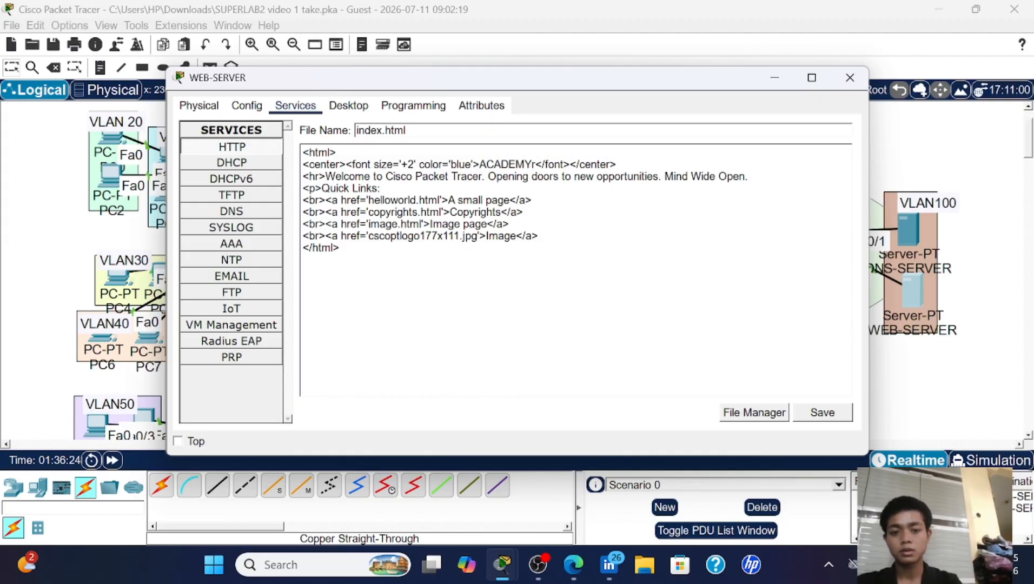
type(" SEKOL")
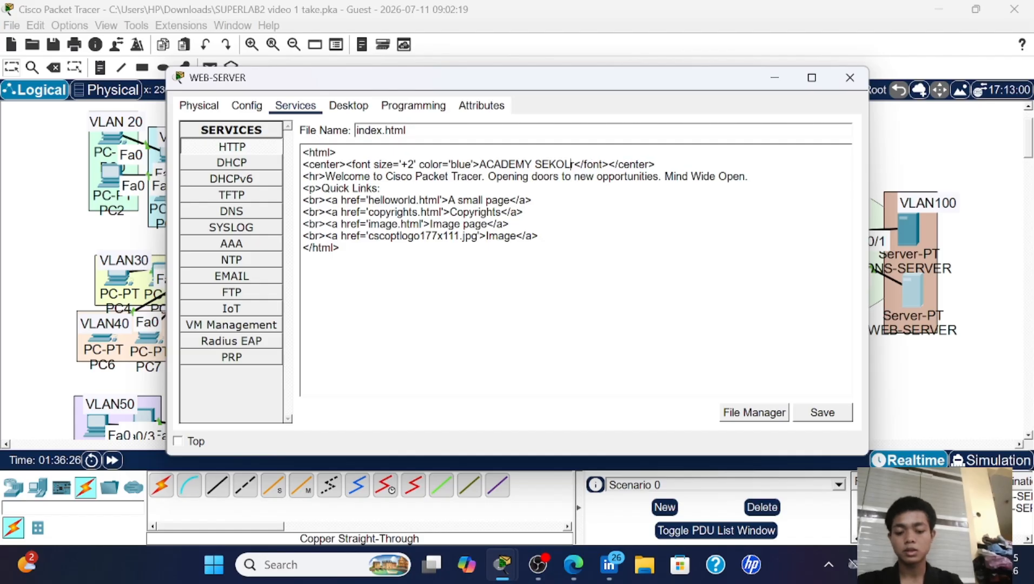
type("AHAN ID")
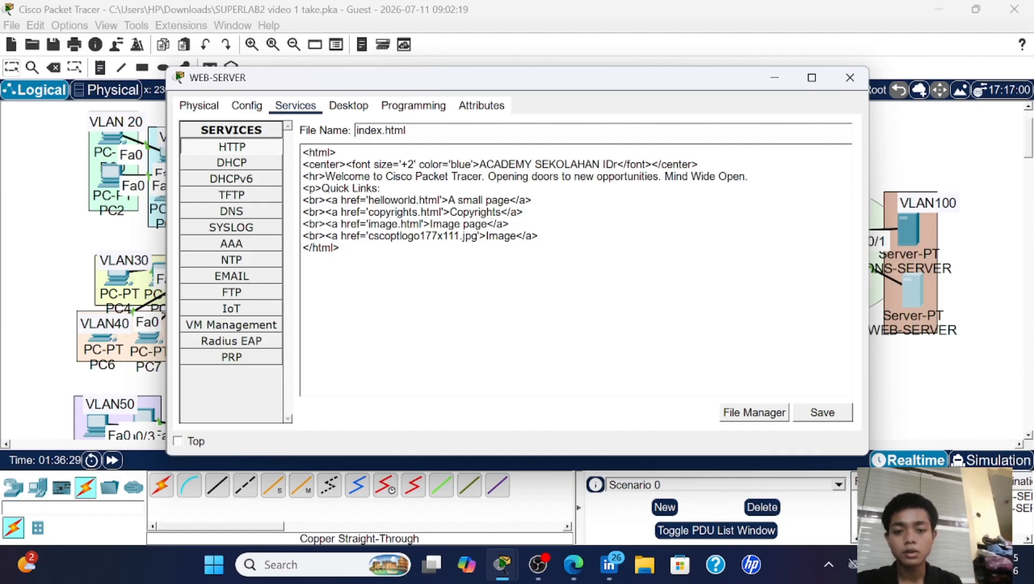
left_click_drag(481, 177, 385, 176)
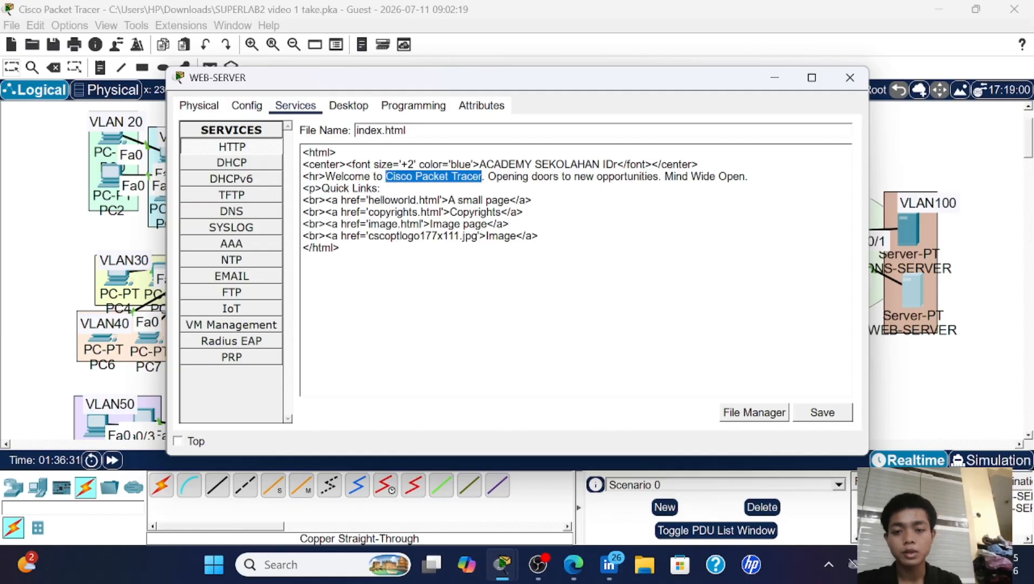
type("A")
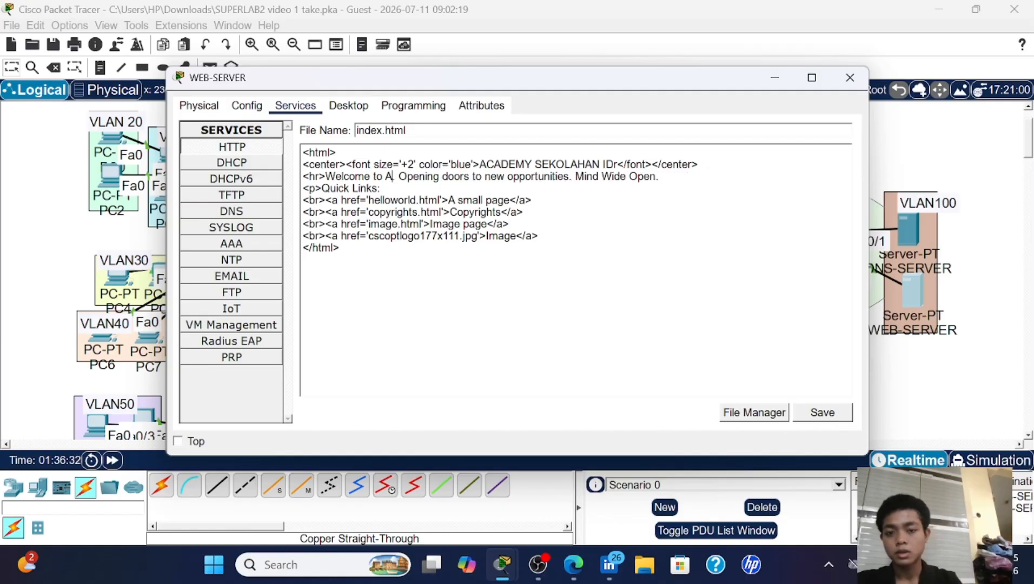
type("cademy")
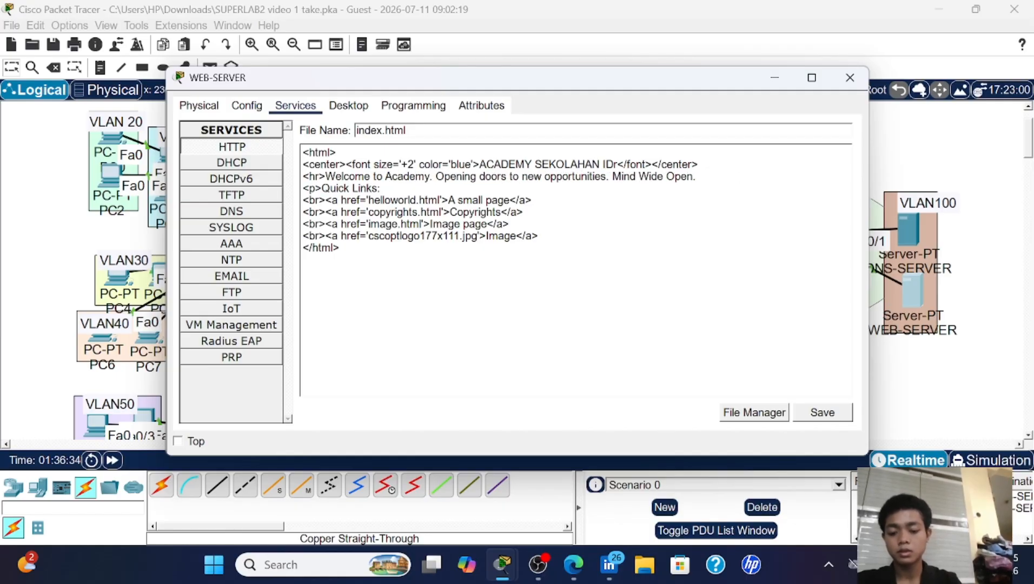
type(" Sekola")
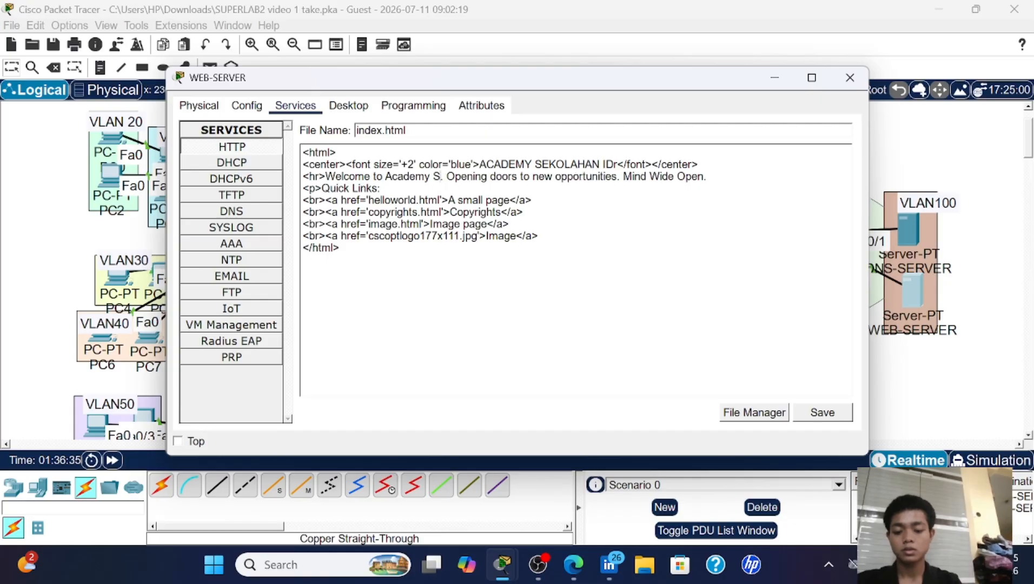
type("han")
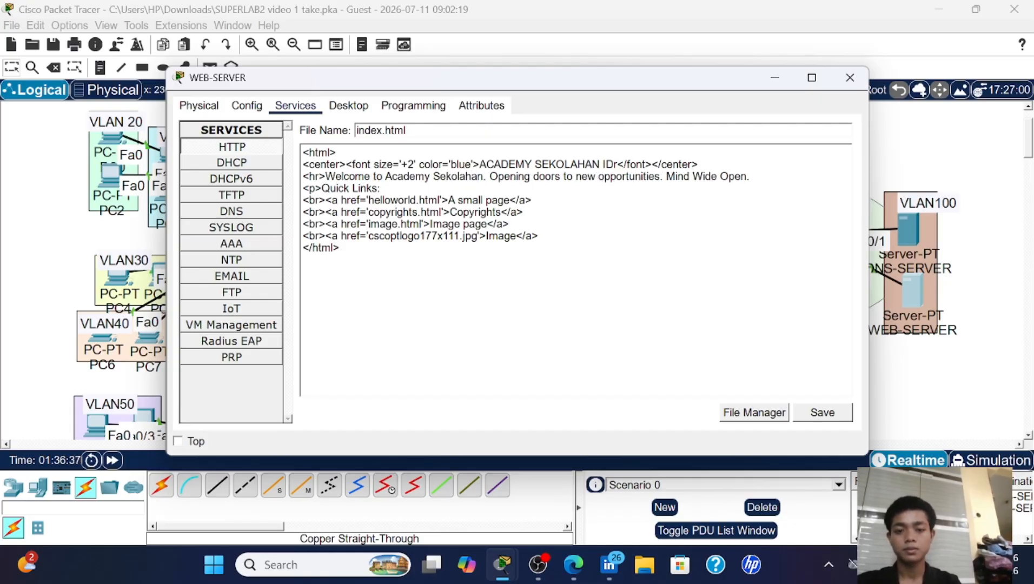
type(" ID")
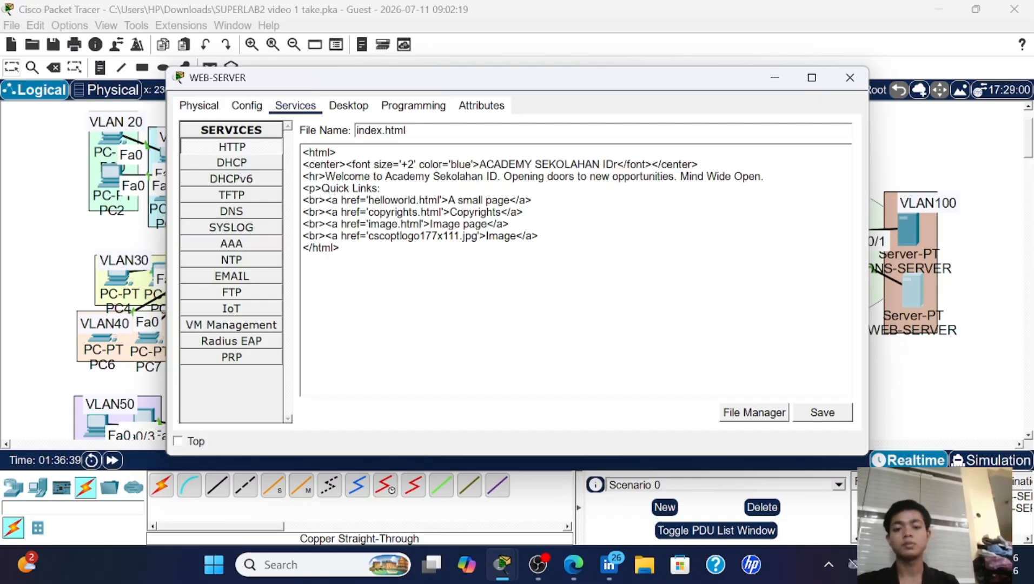
- Save index.html over the existing file and close WEB-SERVER
left_click(822, 417)
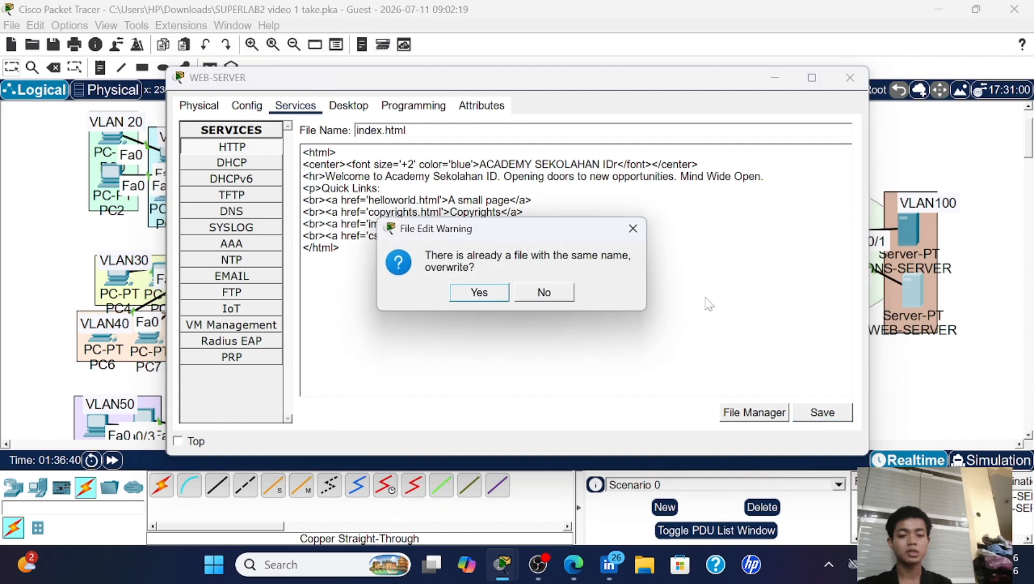
left_click(486, 293)
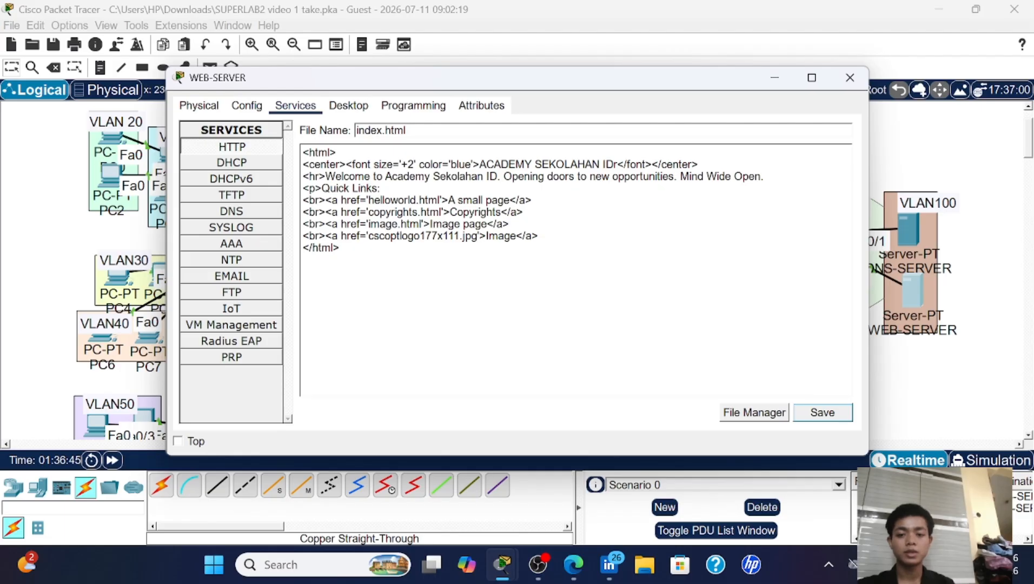
left_click(839, 84)
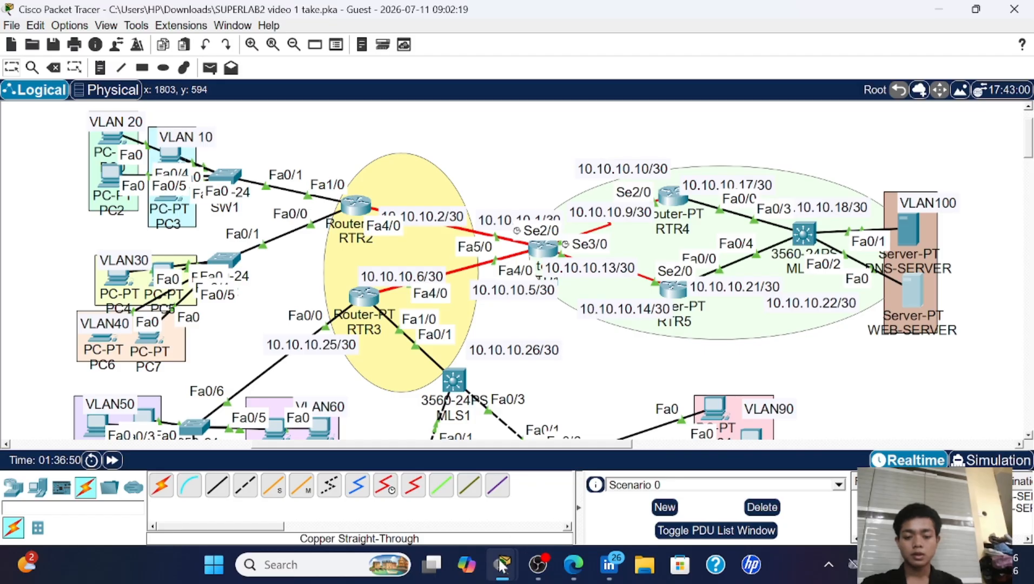
- Bring back the activity instructions, check Part 10's final web server requirement, and close them
mouse_move(502, 565)
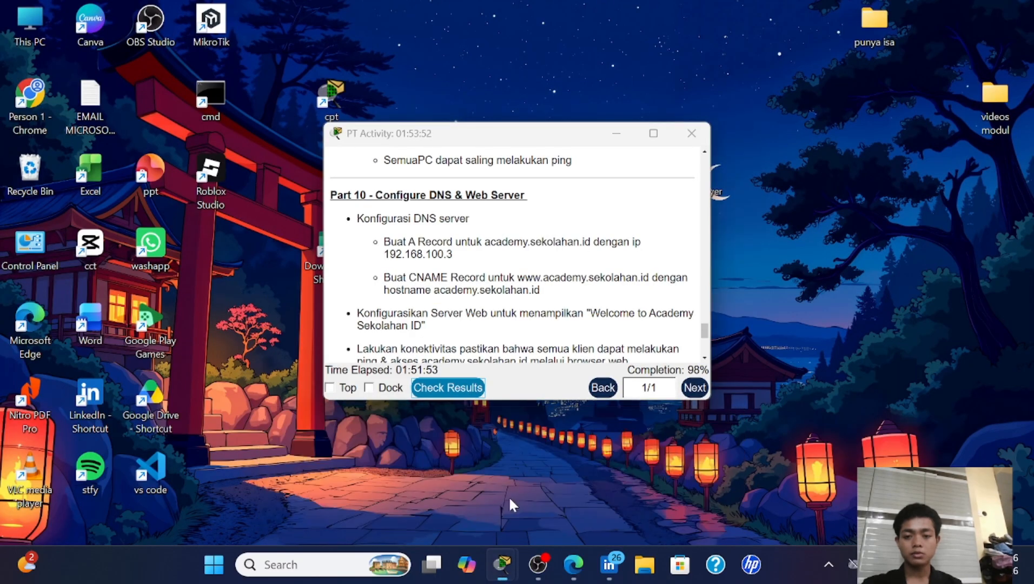
left_click(508, 496)
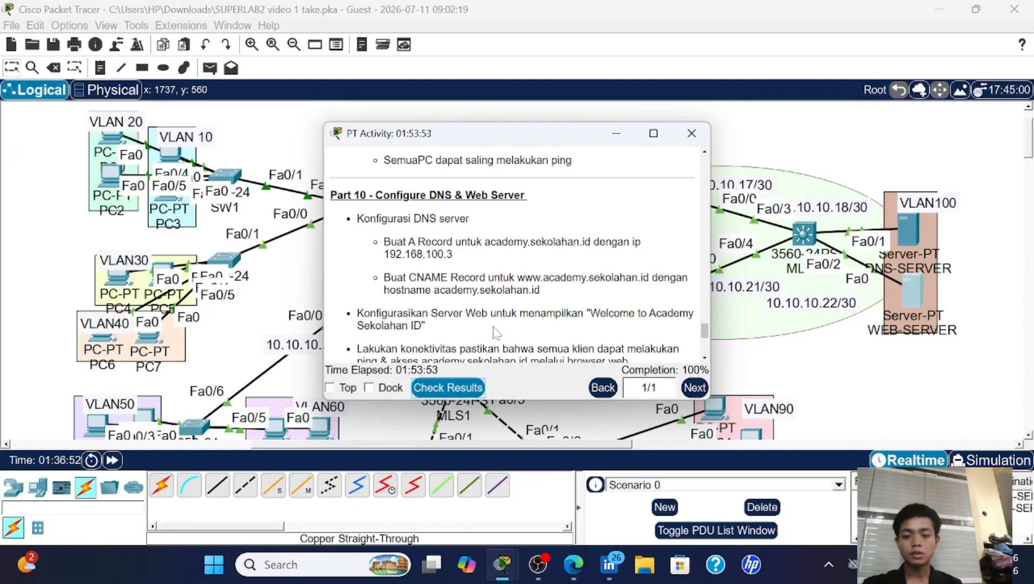
scroll(496, 333, "down", 2)
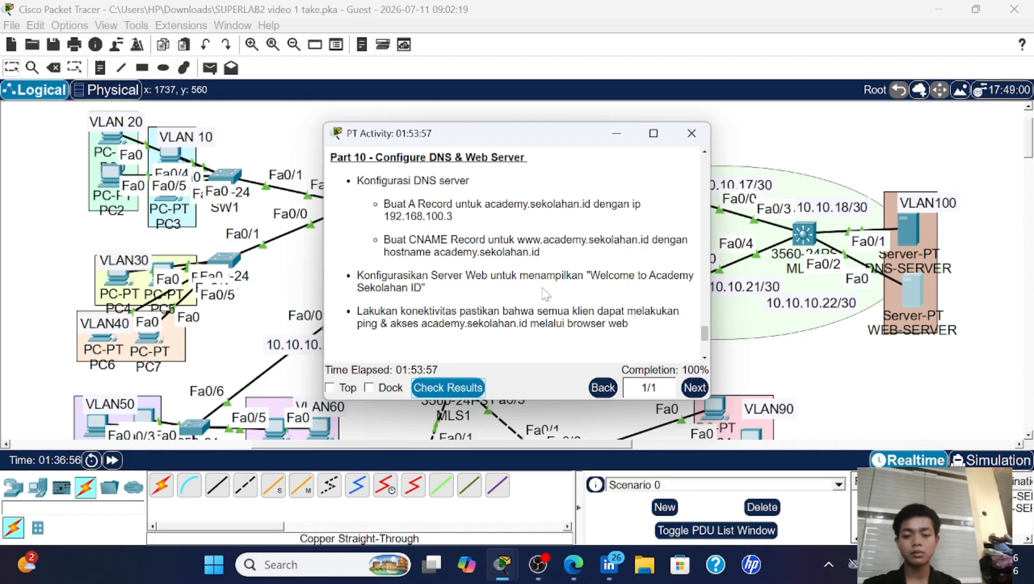
left_click(706, 129)
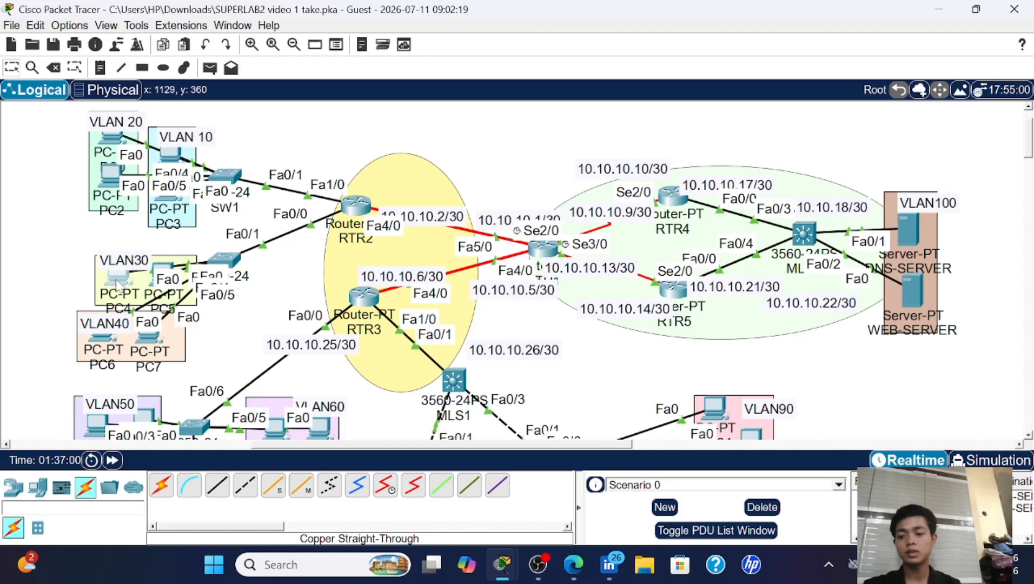
- Load academy.sekolahan.id in PC4's web browser to confirm the Academy Sekolahan ID page, then close PC4
left_click(117, 281)
left_click(781, 150)
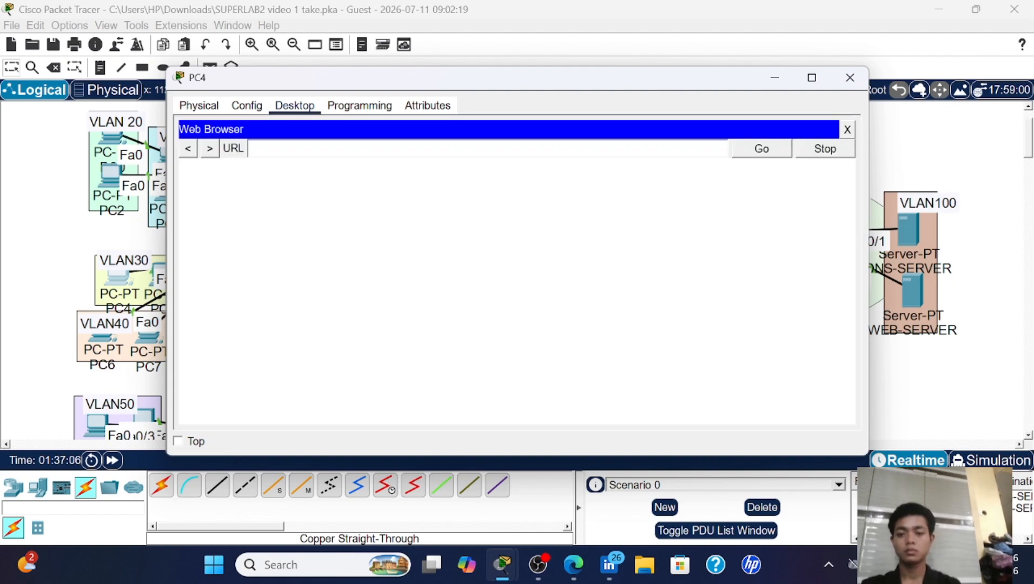
type("aca")
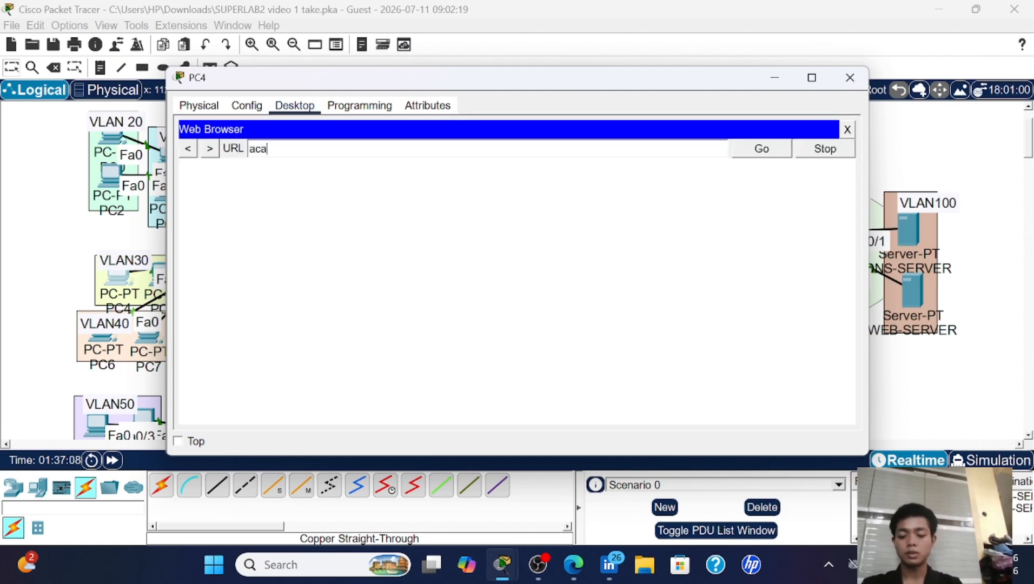
type("demy.se")
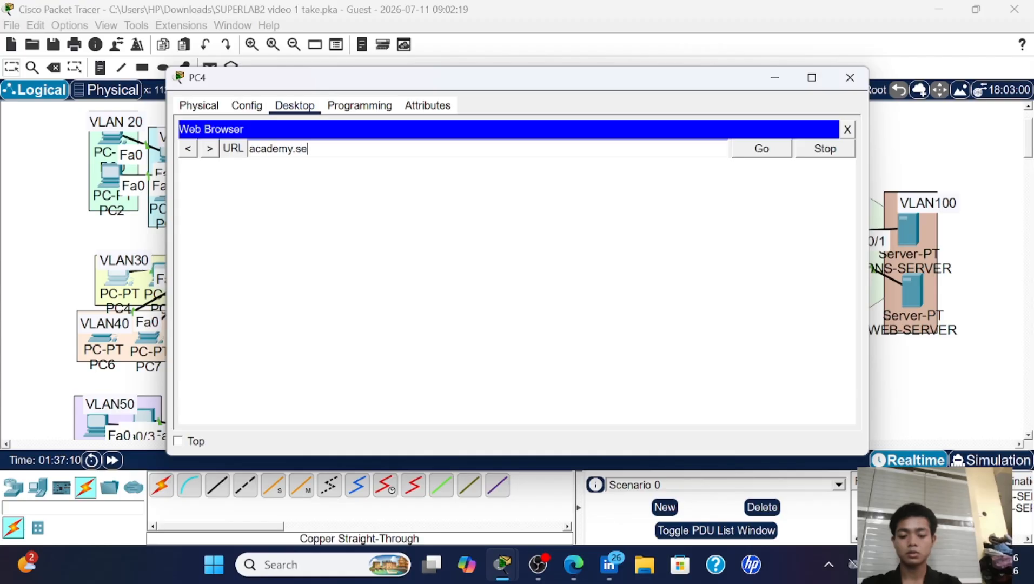
type("kolahan.")
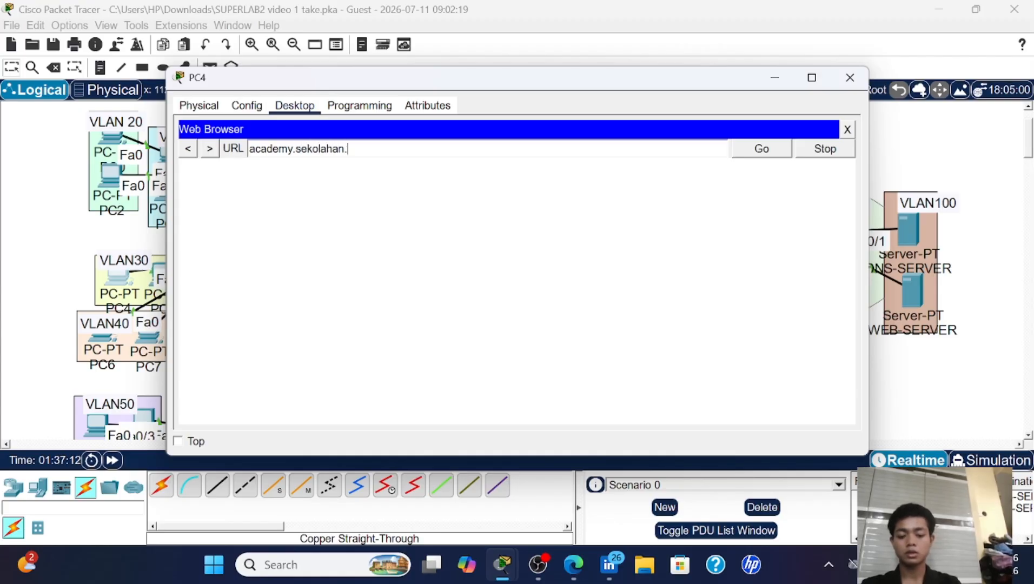
type("id")
key("Return")
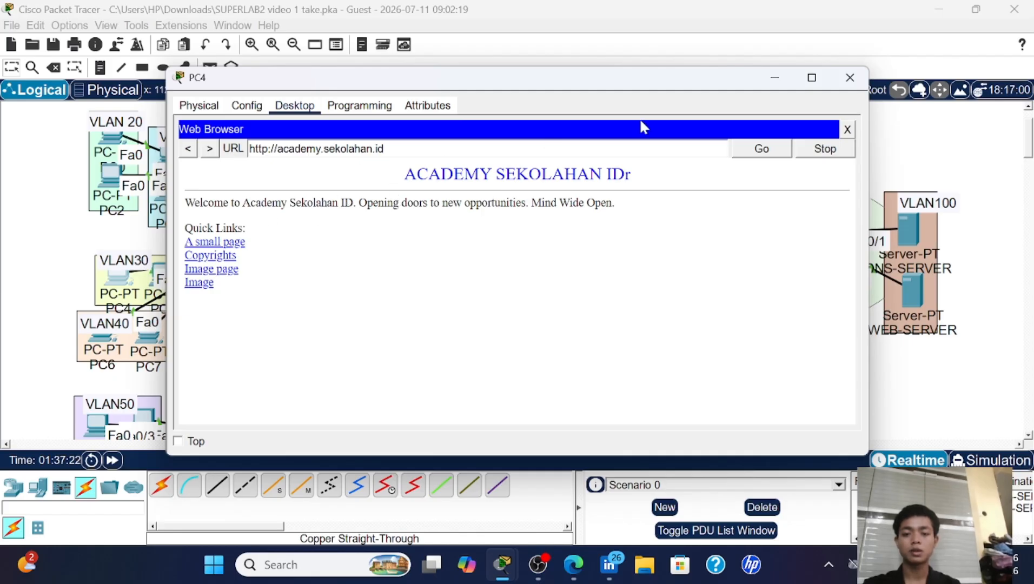
left_click(849, 78)
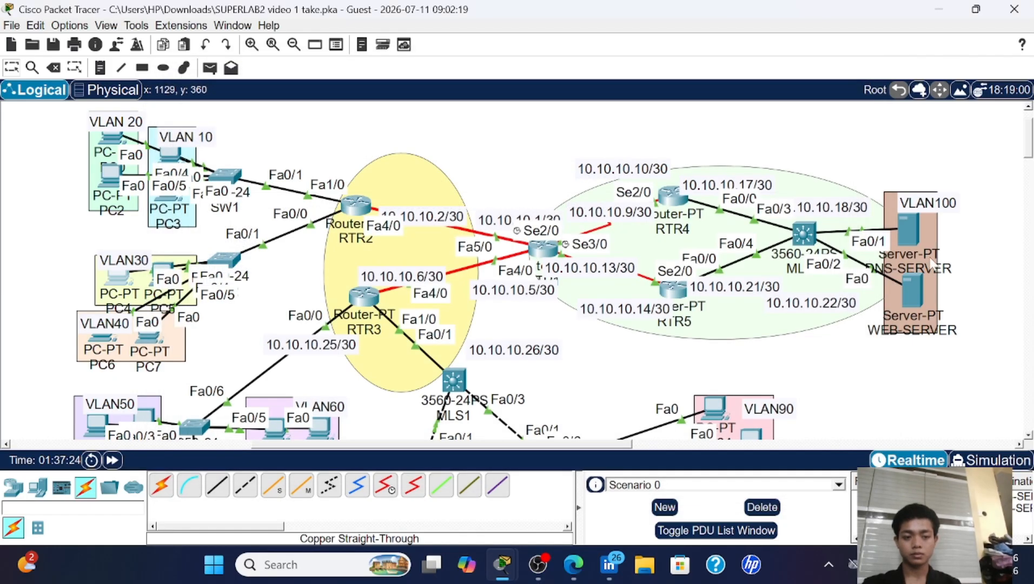
- Delete the stray 'r' after ID in WEB-SERVER's index.html heading and save over the original
left_click(911, 232)
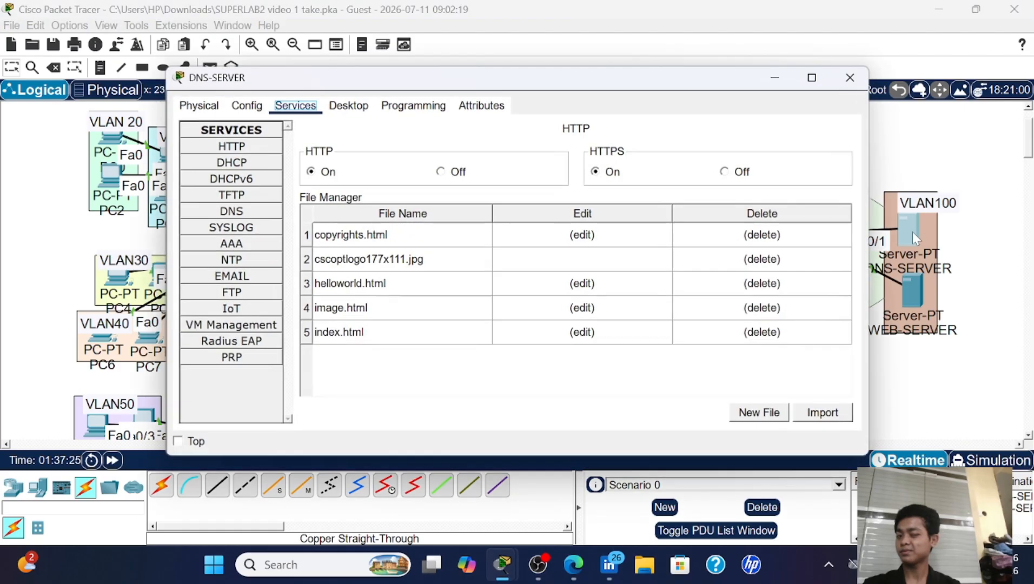
left_click(850, 78)
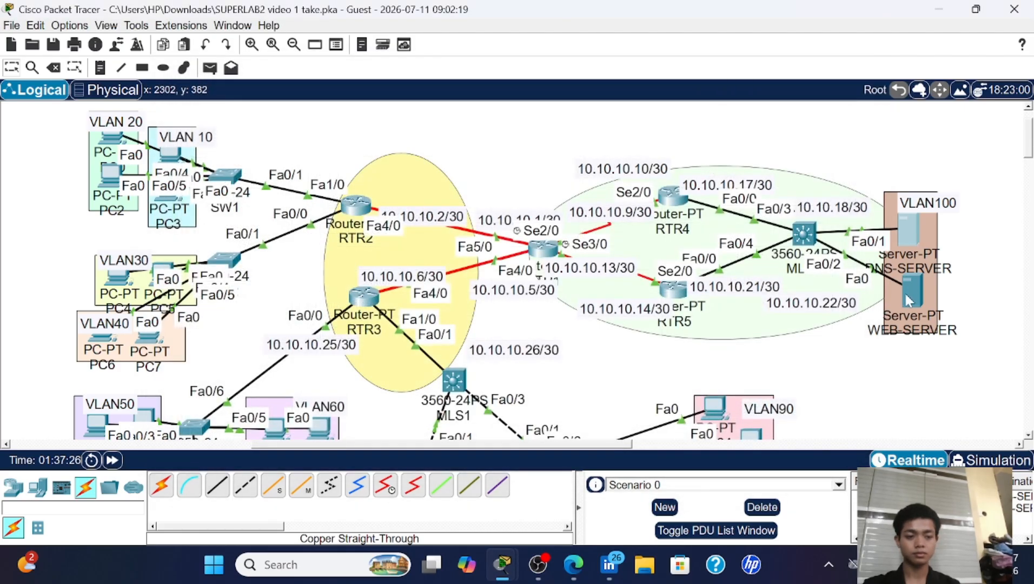
left_click(903, 291)
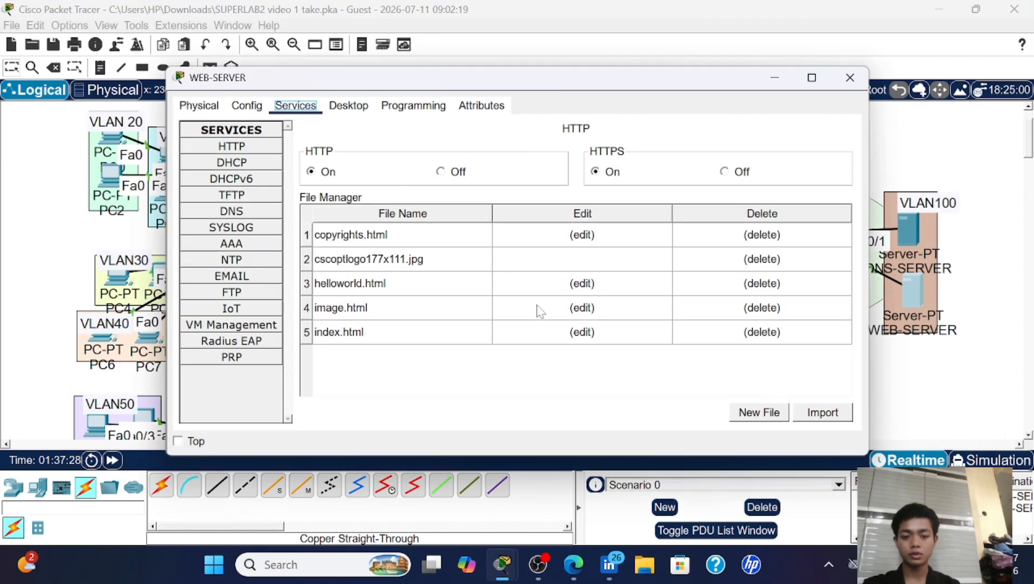
left_click(557, 332)
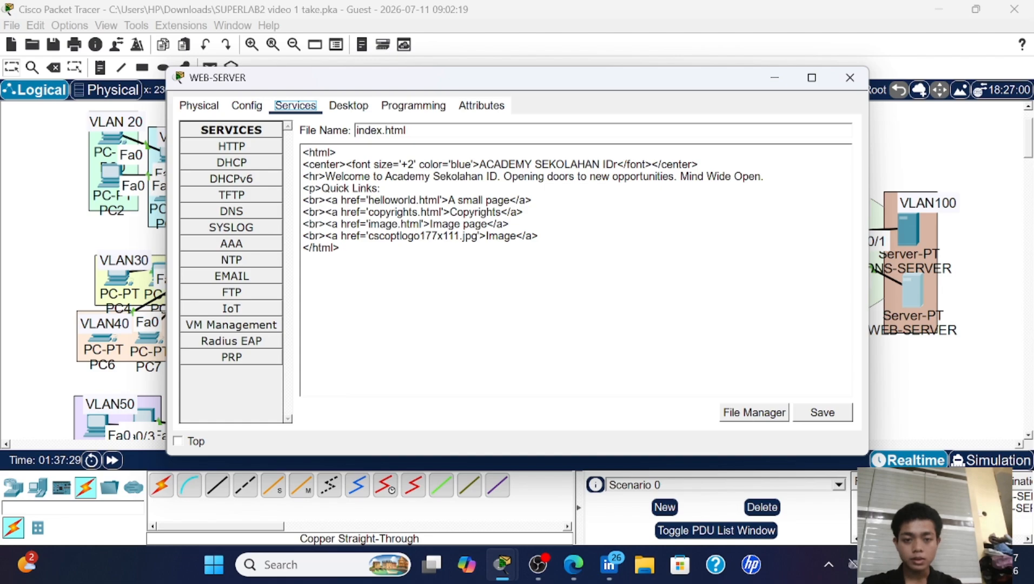
left_click(614, 164)
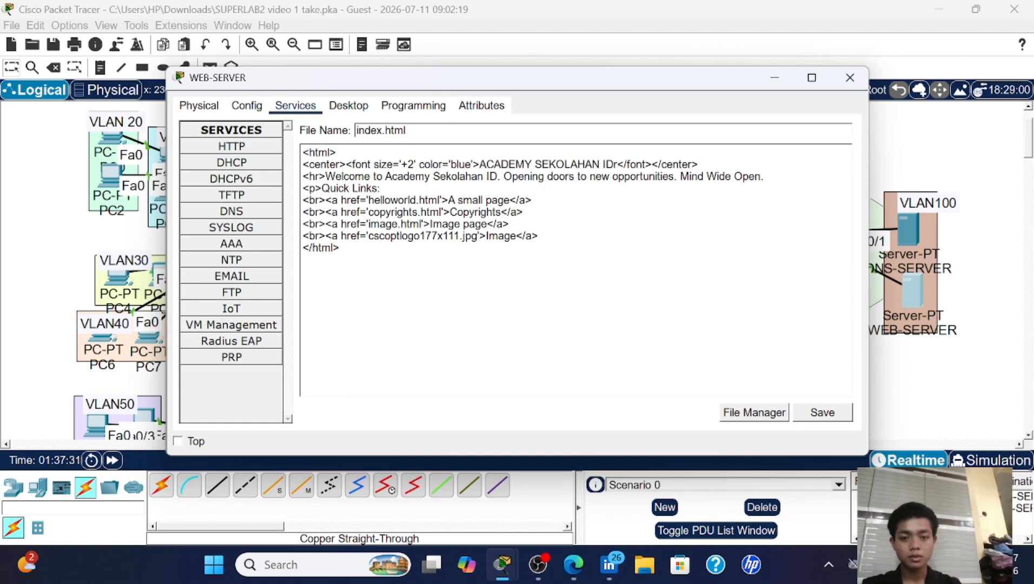
key("Delete")
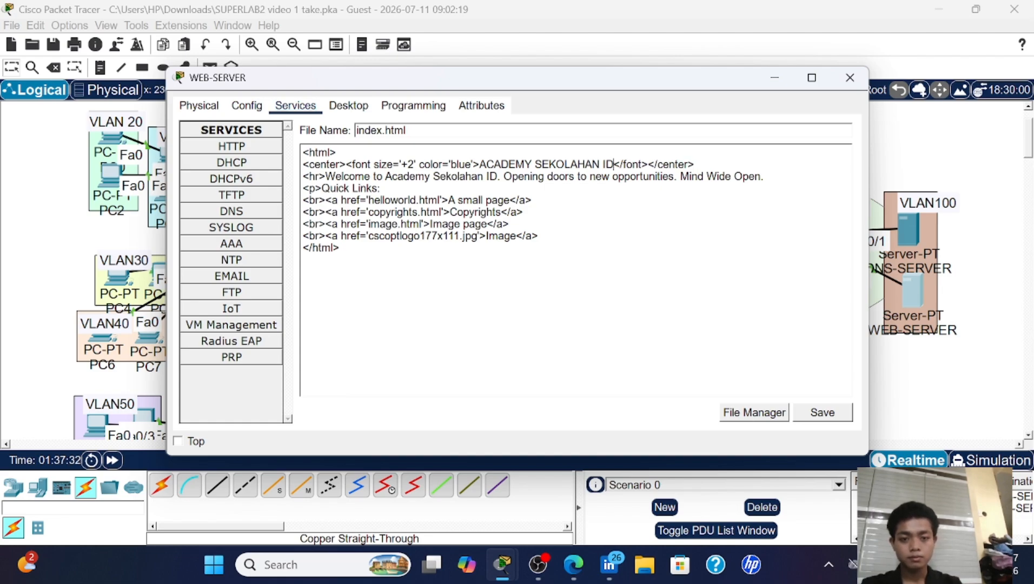
left_click(817, 414)
left_click(474, 292)
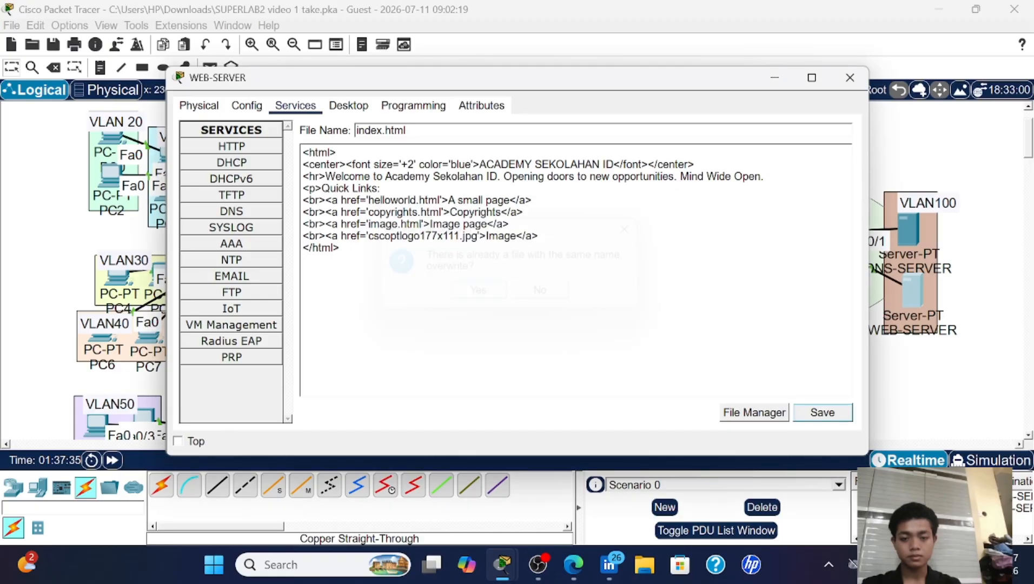
left_click(850, 77)
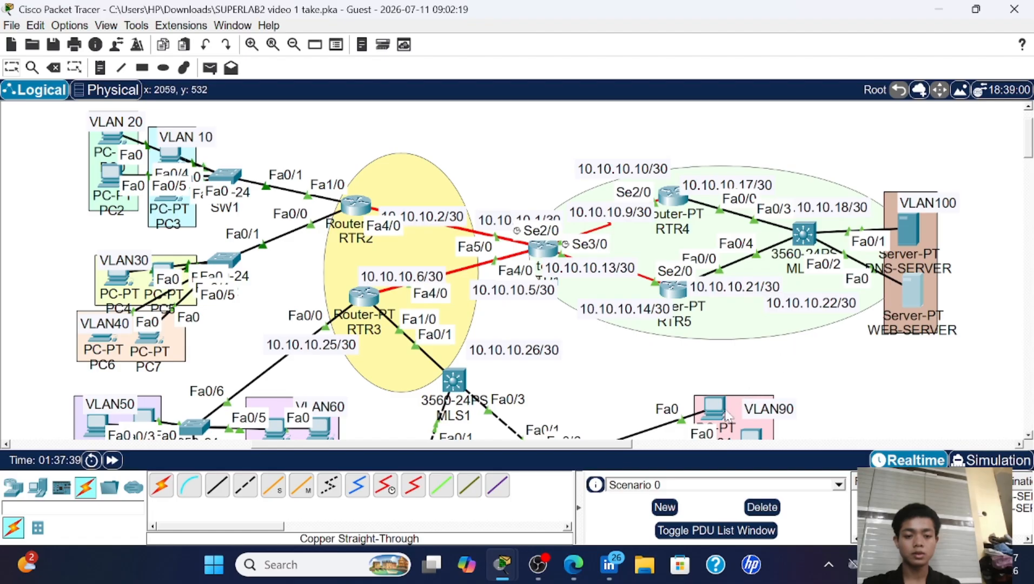
left_click(708, 416)
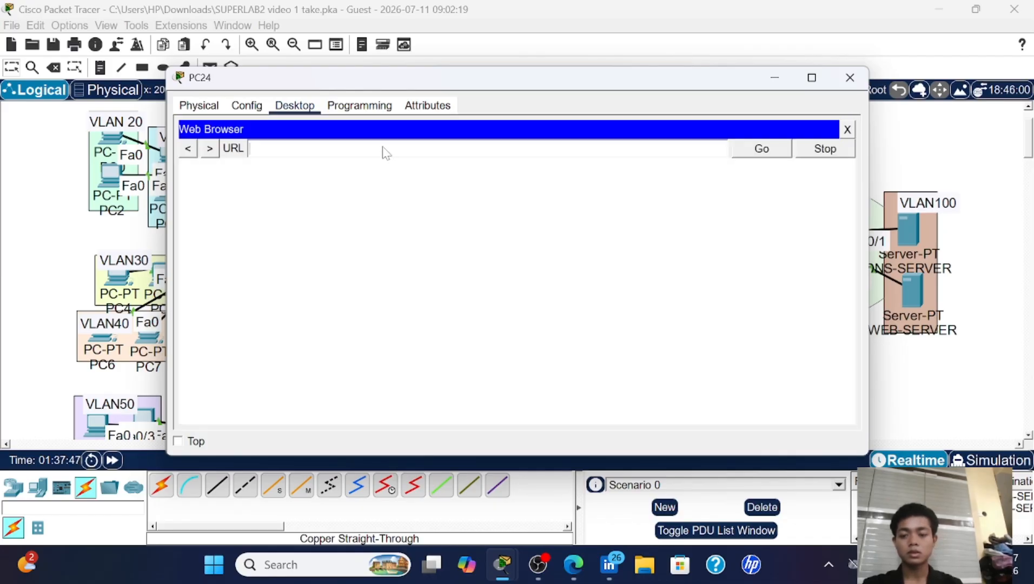
type("academ")
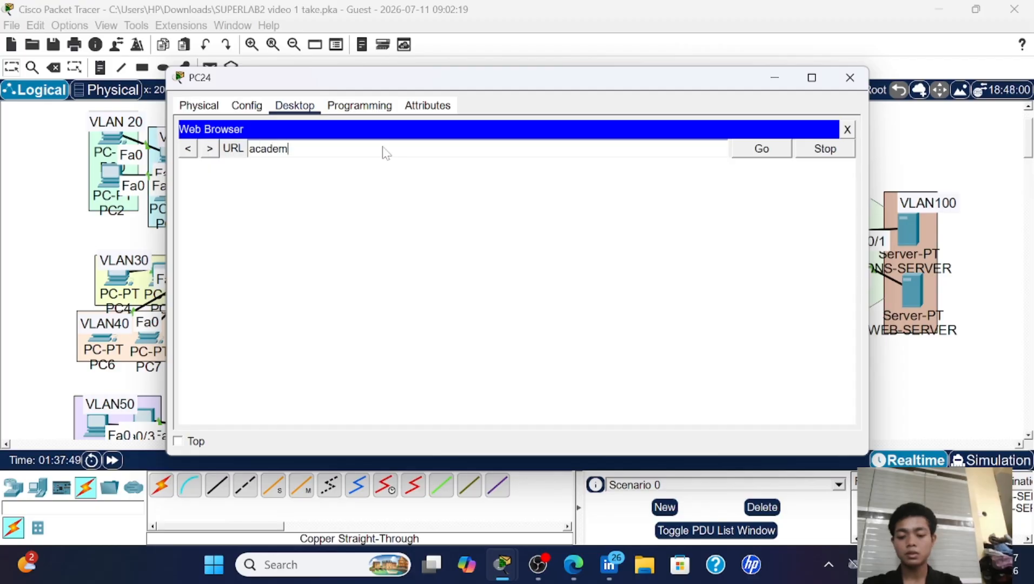
type("y.sekolahan")
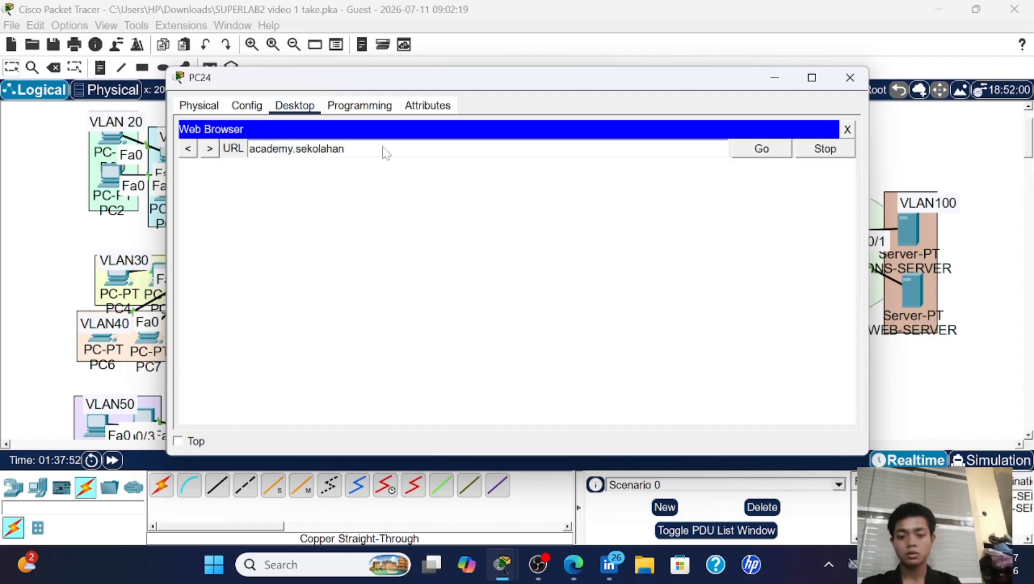
type(".id")
key("Return")
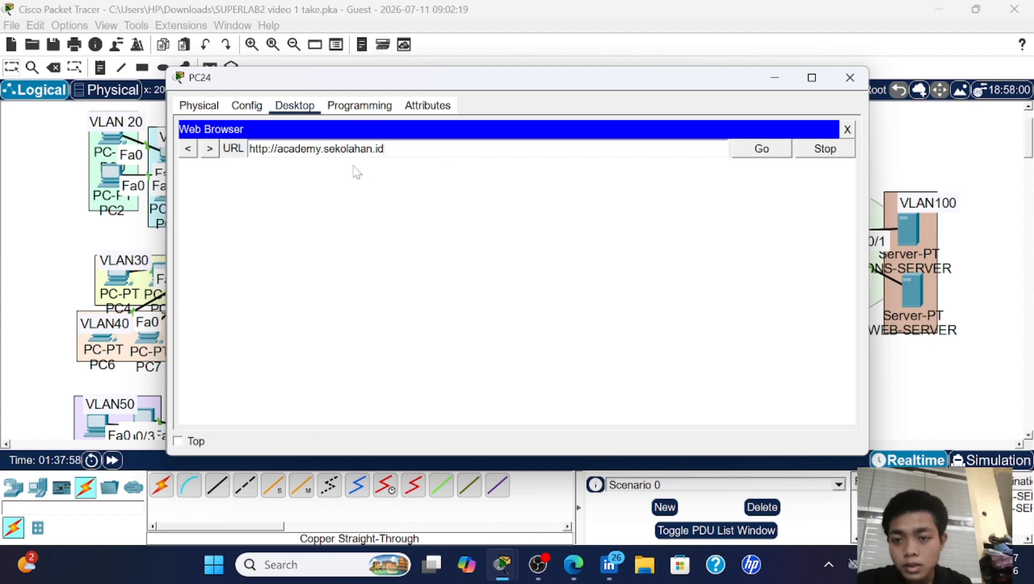
left_click_drag(385, 148, 248, 148)
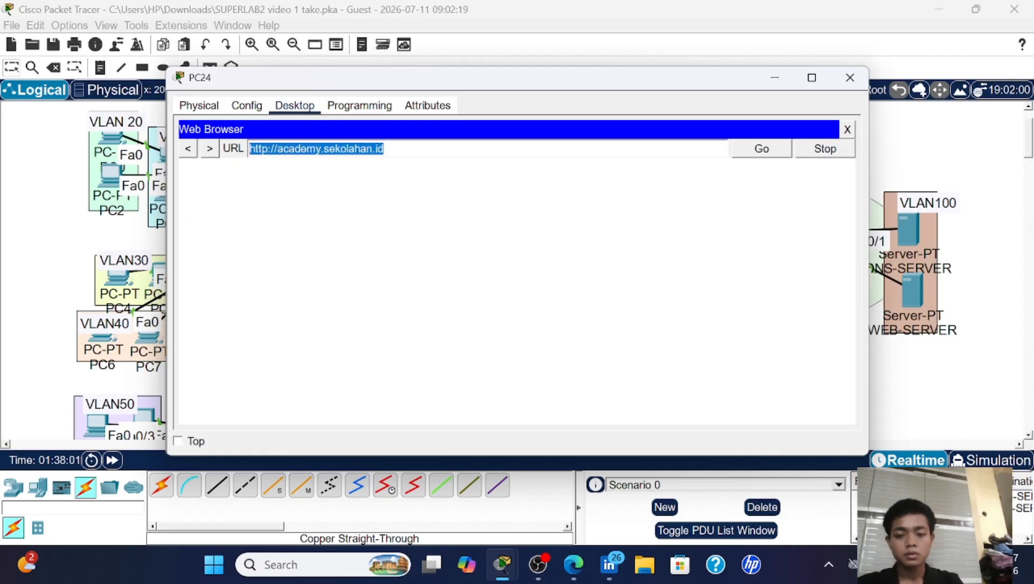
key("BackSpace")
type("a")
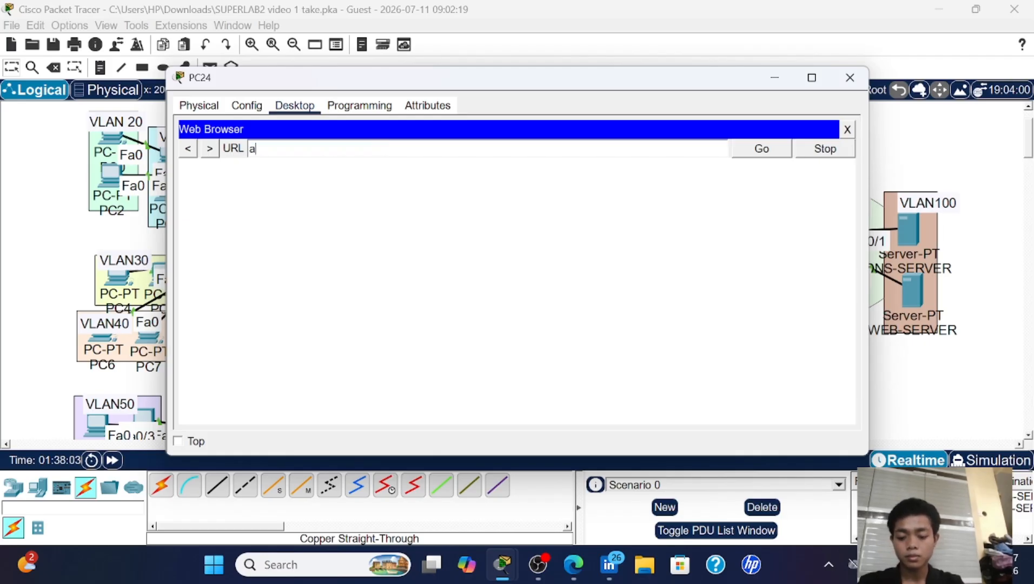
type("cadem")
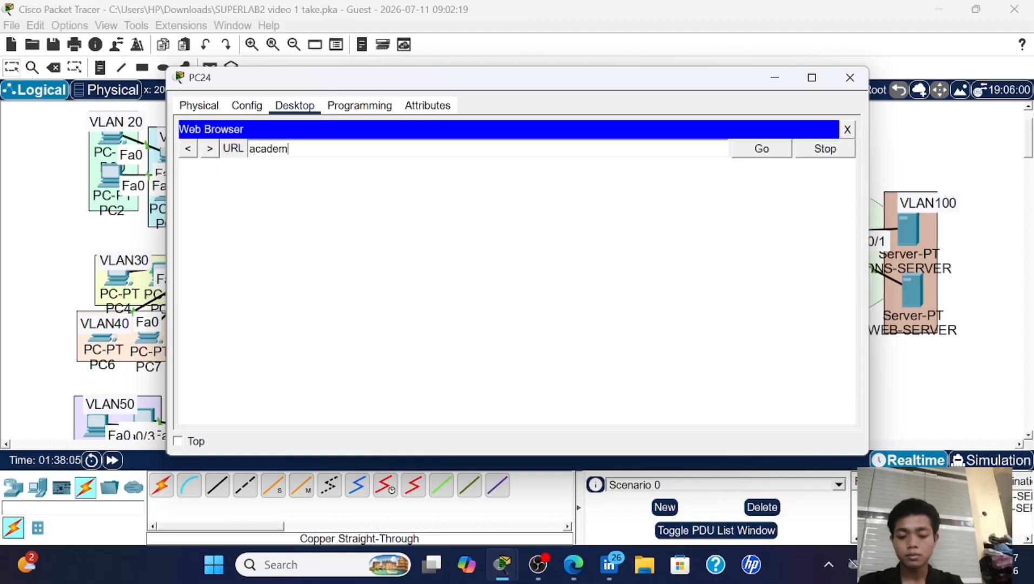
type("y.se")
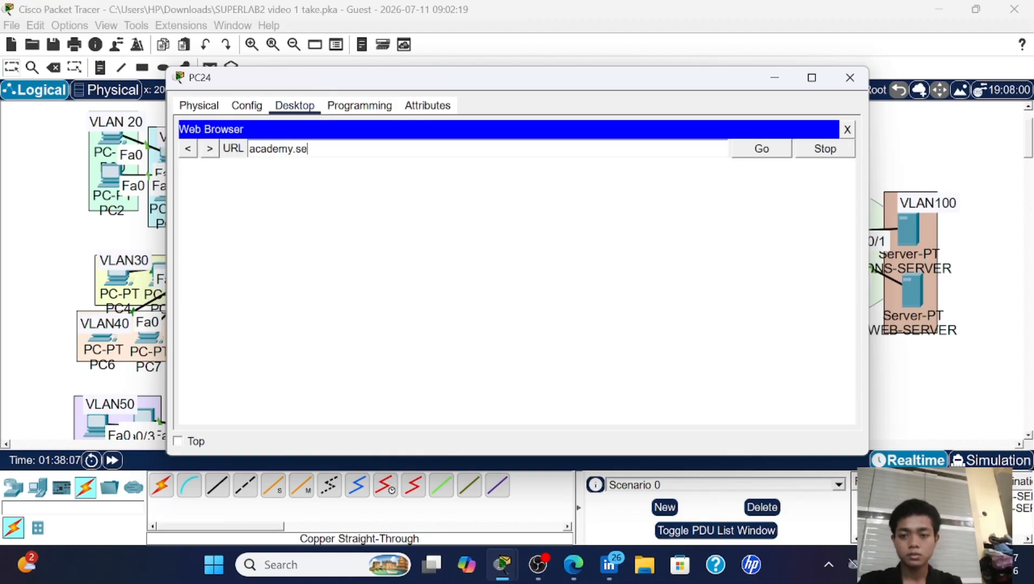
type("ko")
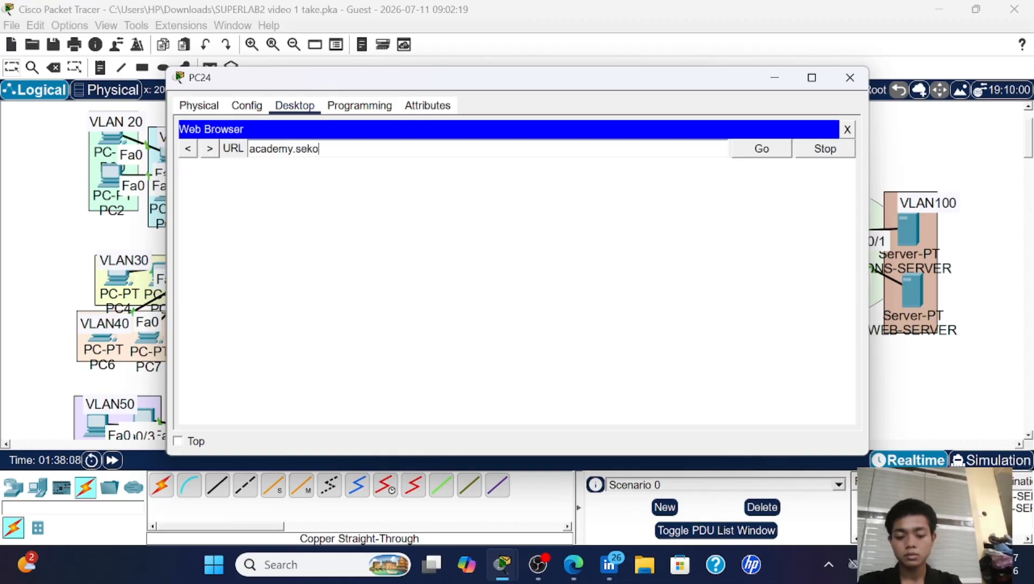
type("lahan")
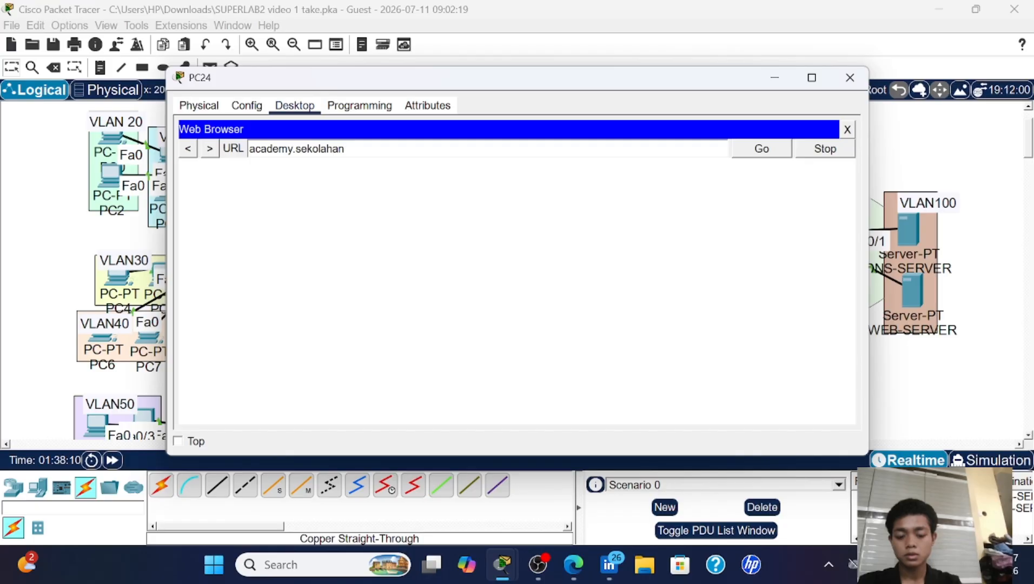
type(".id")
key("Return")
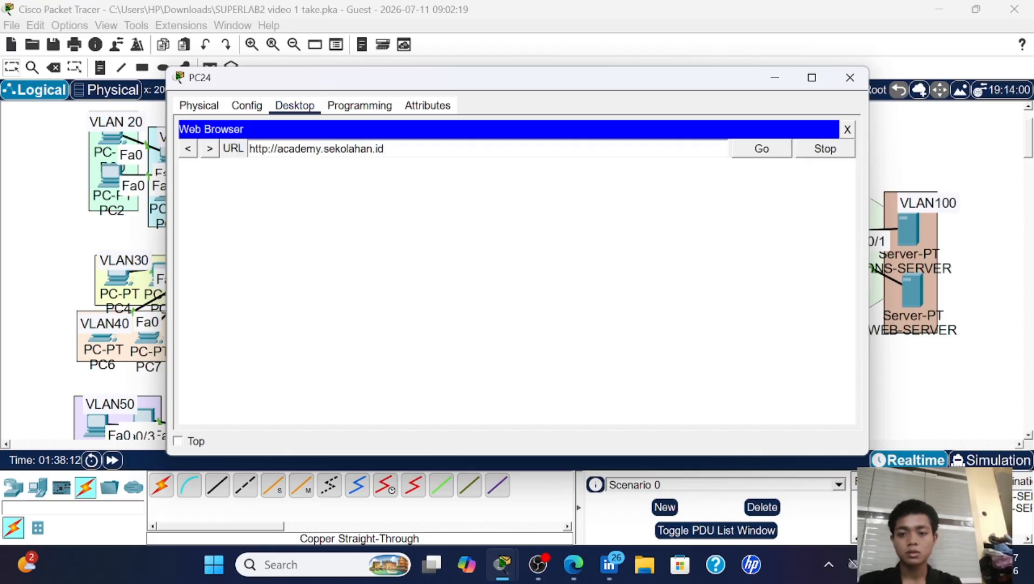
left_click(861, 87)
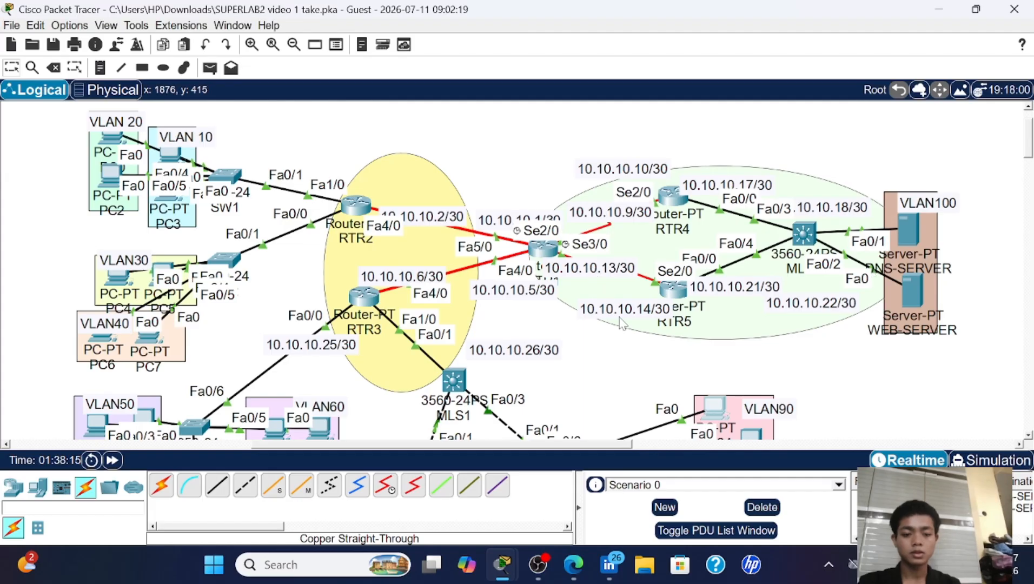
- Check DNS-SERVER's HTTP index.html source, then close DNS-SERVER
scroll(622, 323, "down", 2)
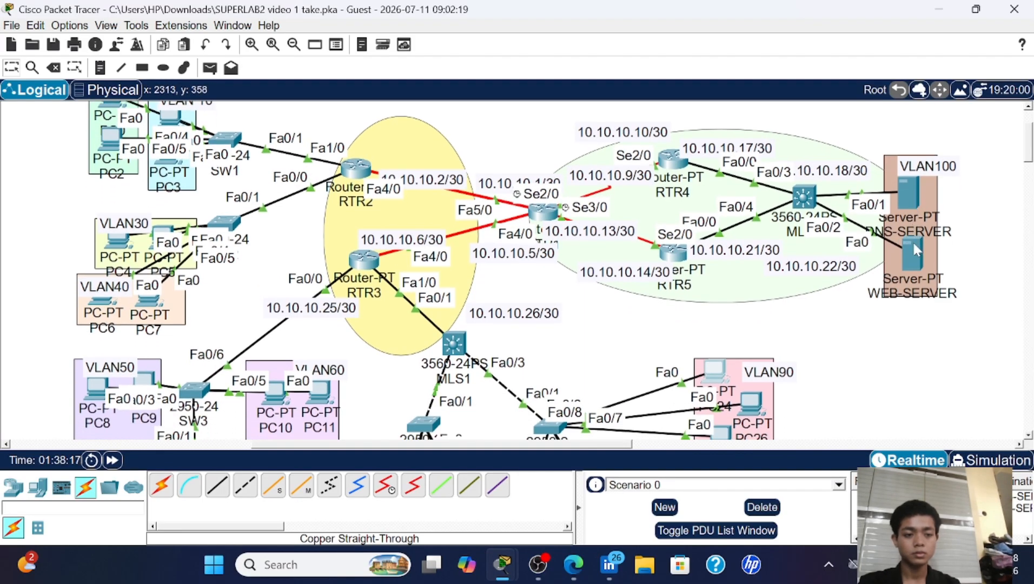
left_click(909, 192)
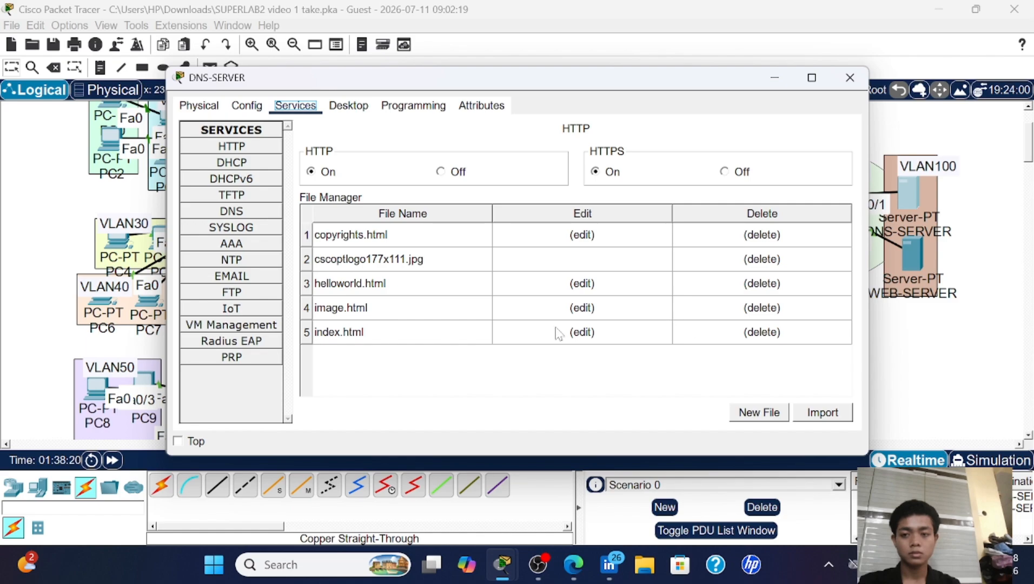
left_click(578, 333)
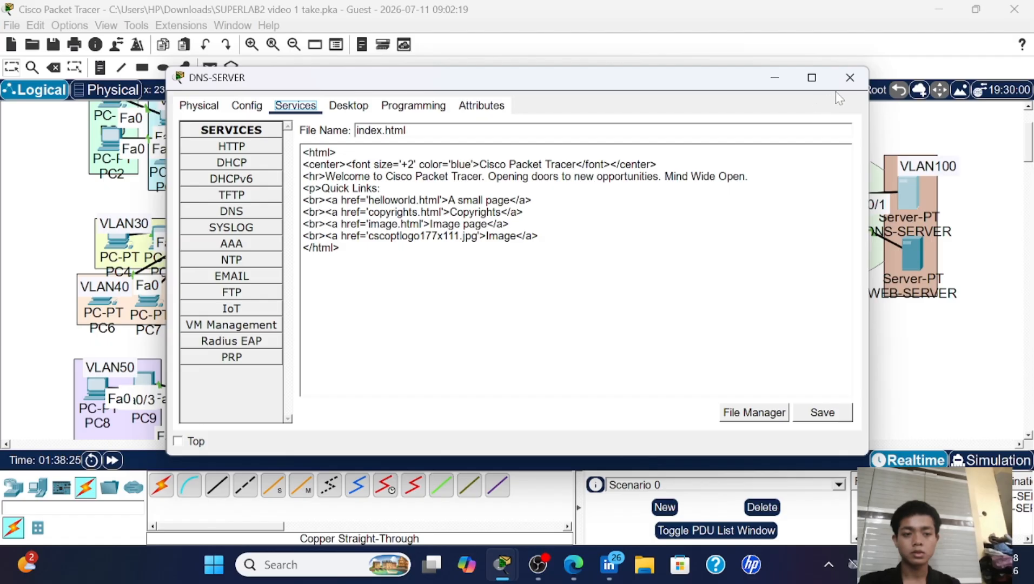
left_click(849, 78)
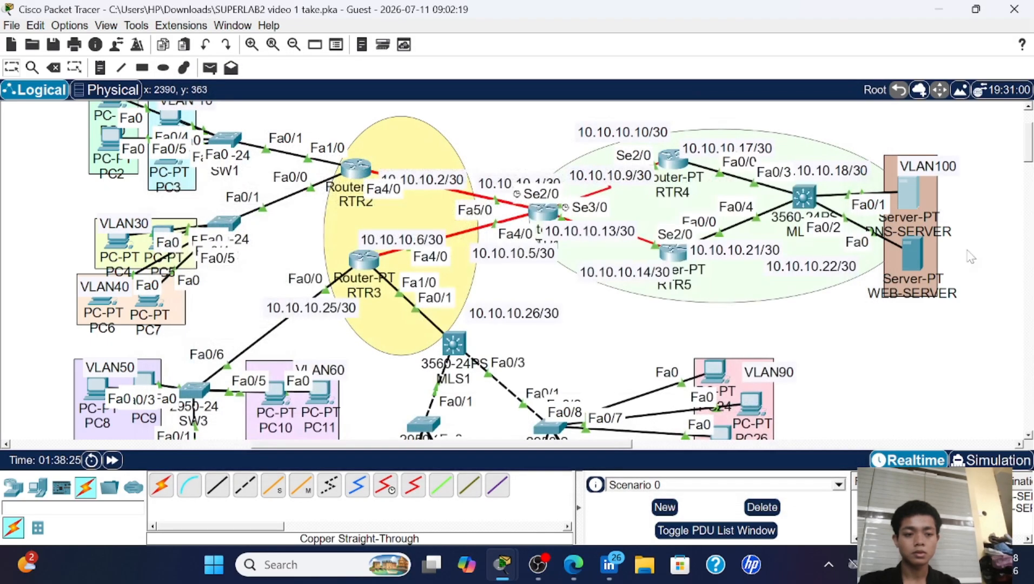
- Re-save WEB-SERVER's Academy Sekolahan ID index.html, confirming the overwrite
left_click(909, 256)
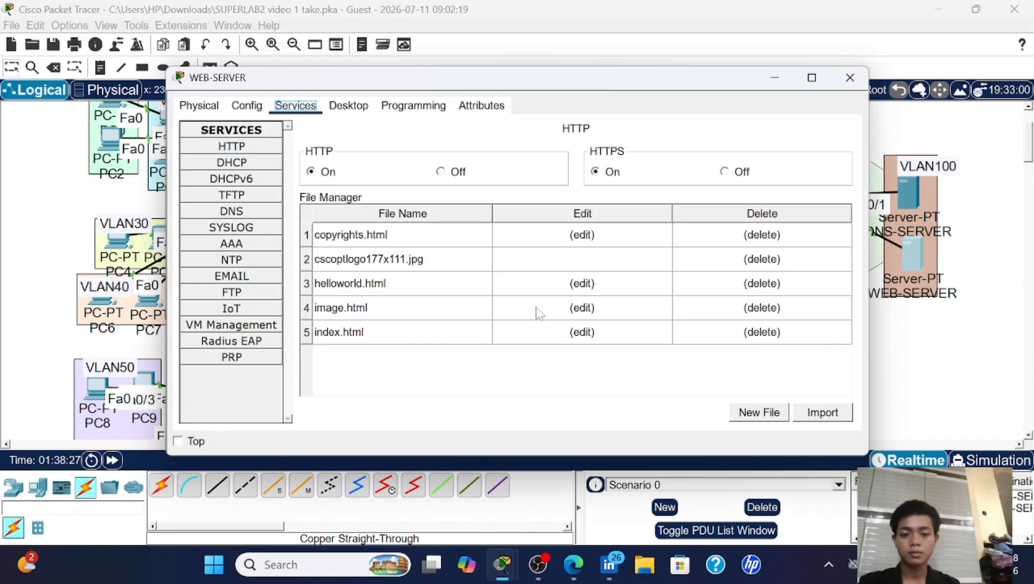
left_click(559, 338)
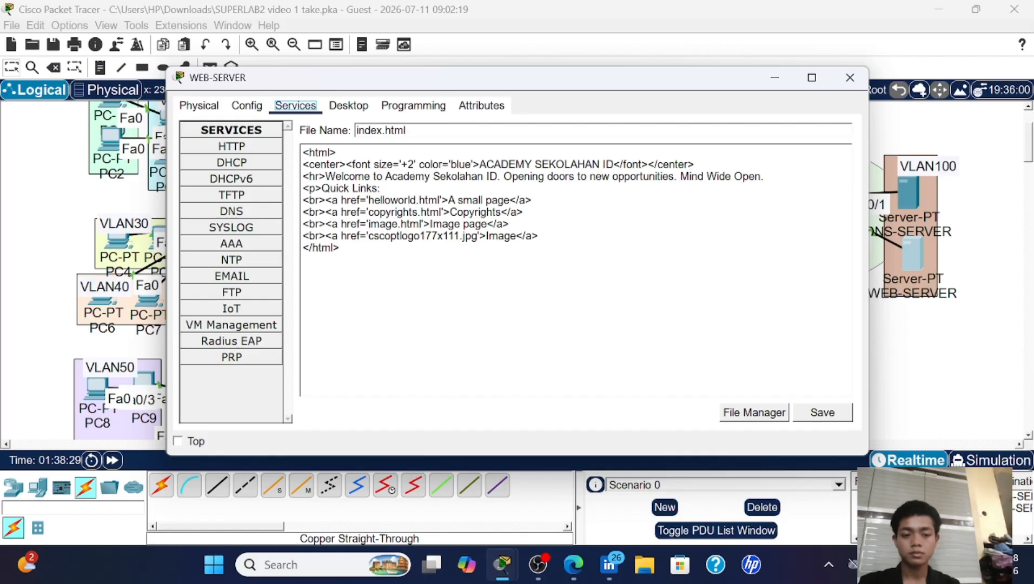
left_click(821, 411)
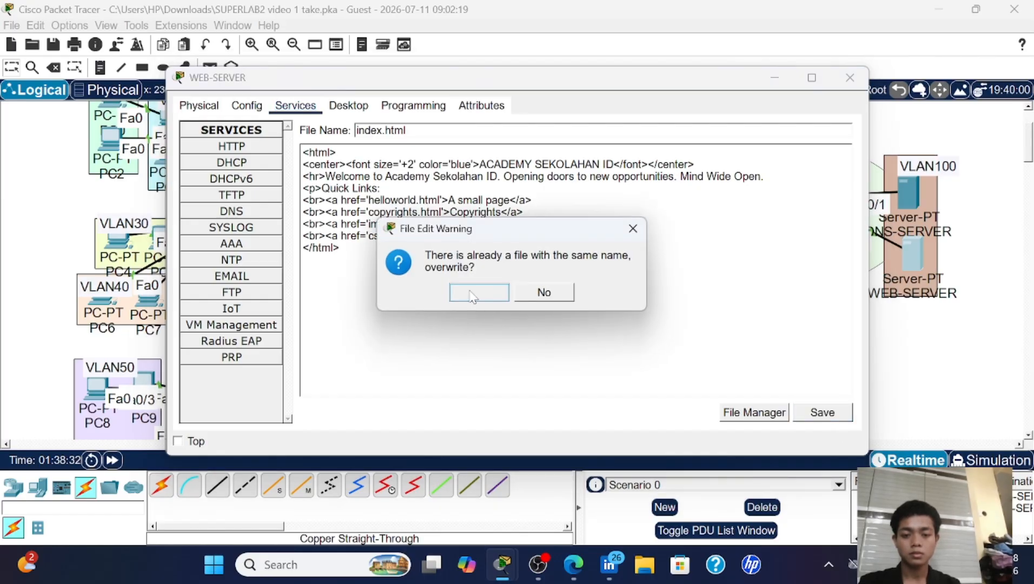
left_click(478, 293)
left_click(850, 78)
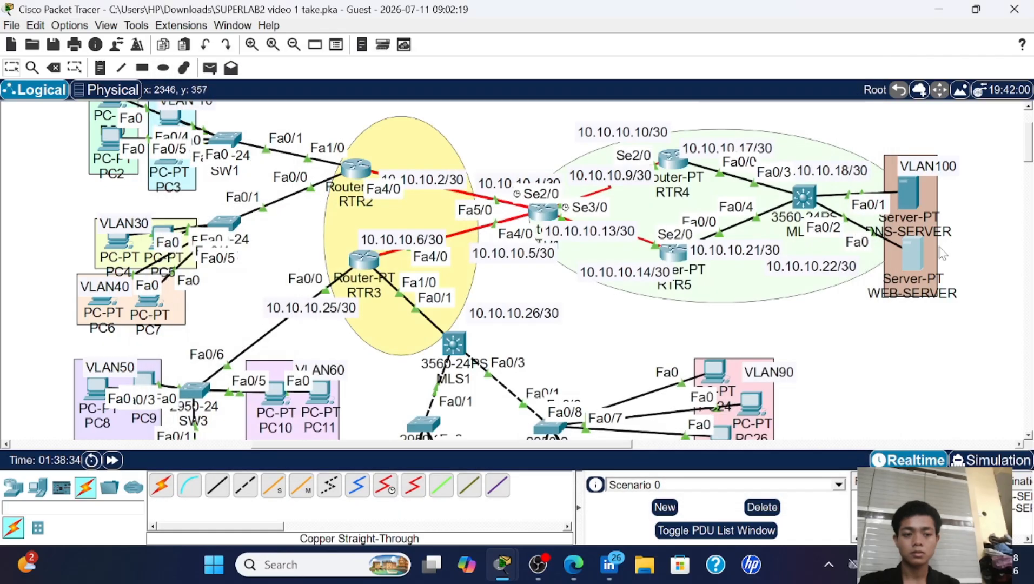
left_click(906, 186)
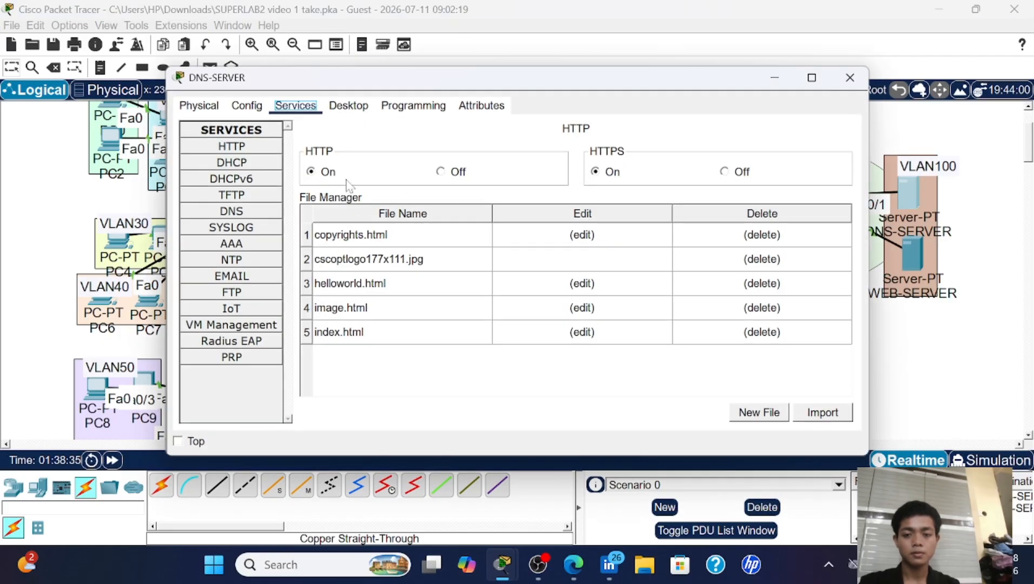
left_click(239, 211)
left_click(538, 277)
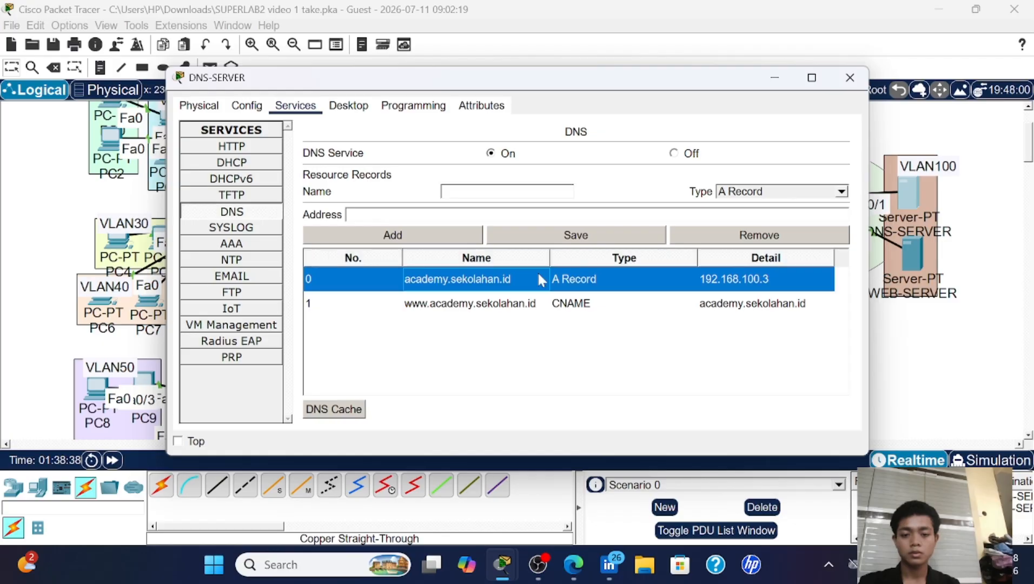
left_click(583, 242)
left_click(574, 313)
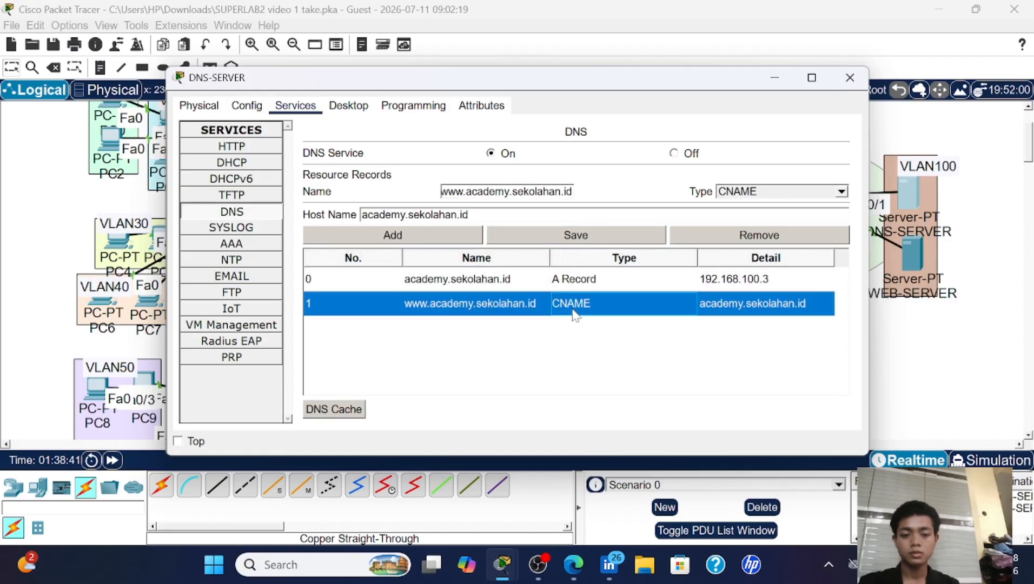
left_click(584, 236)
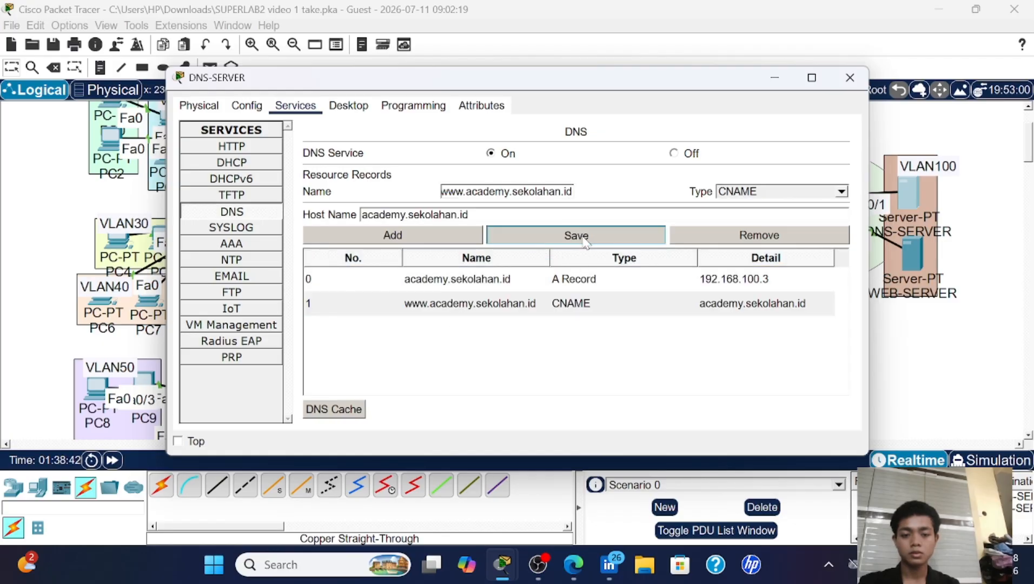
left_click(851, 79)
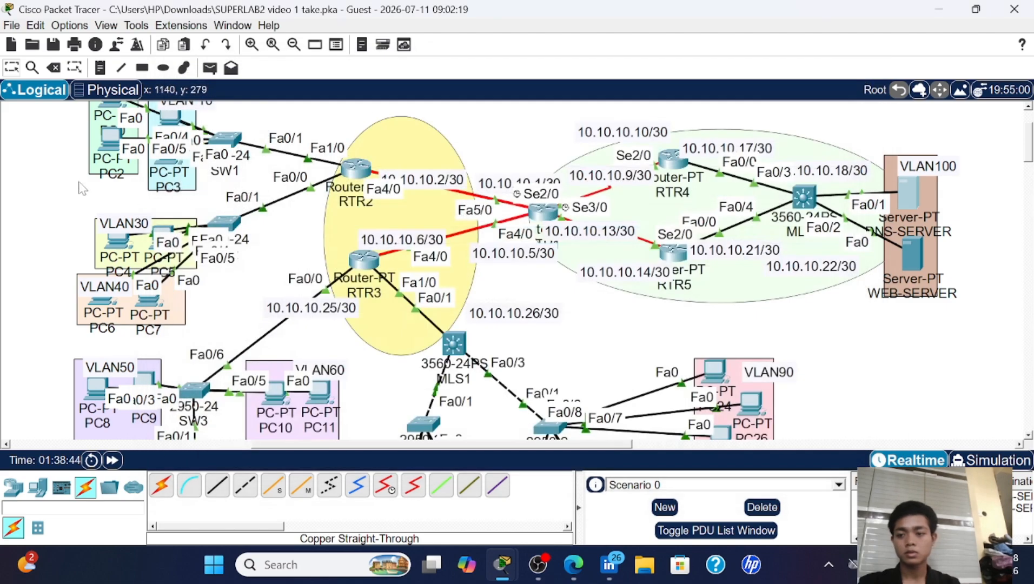
- Reload academy.sekolahan.id in PC4's browser to confirm the ACADEMY SEKOLAHAN ID homepage, then close PC4
left_click(122, 242)
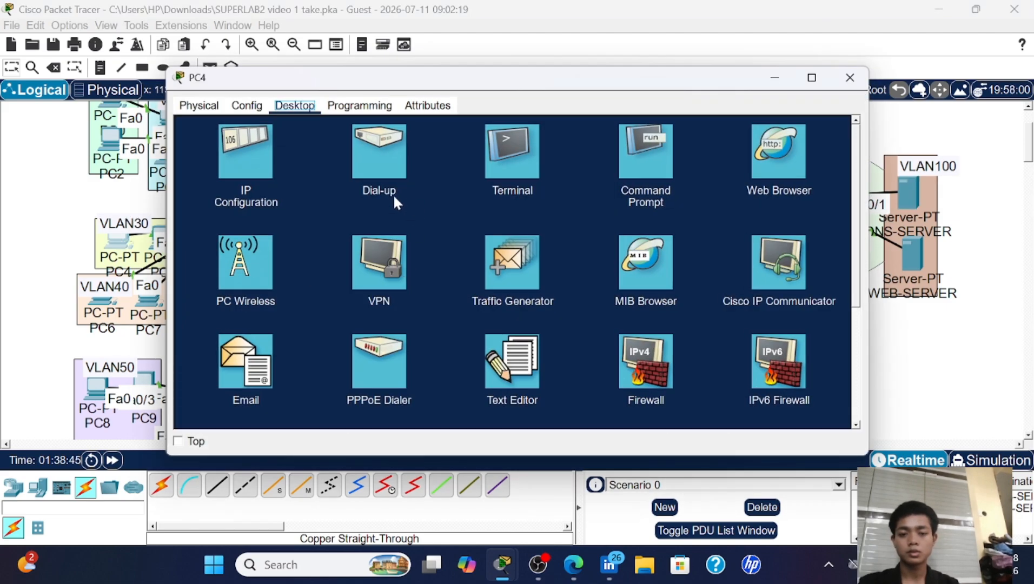
left_click(783, 170)
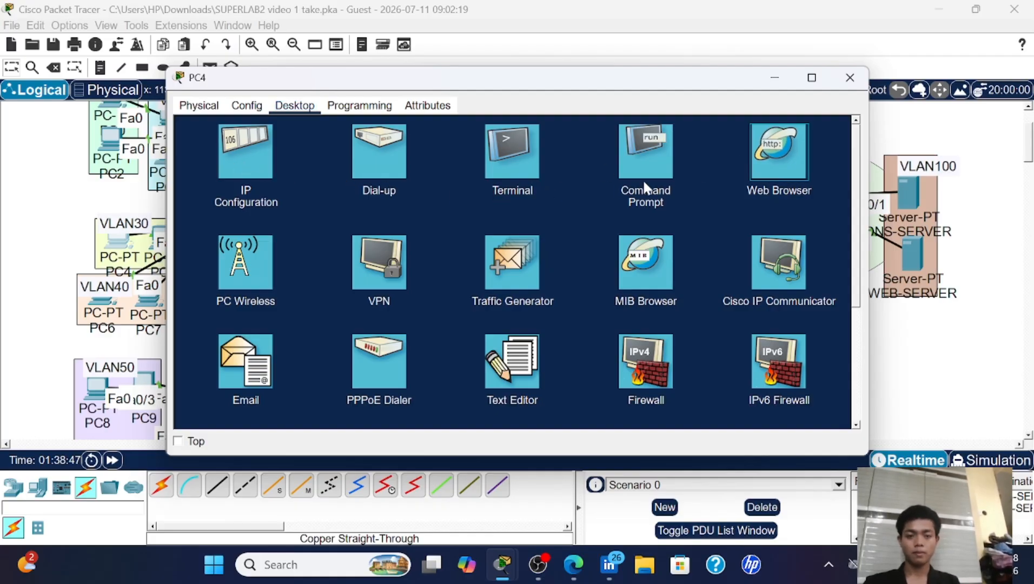
left_click(779, 162)
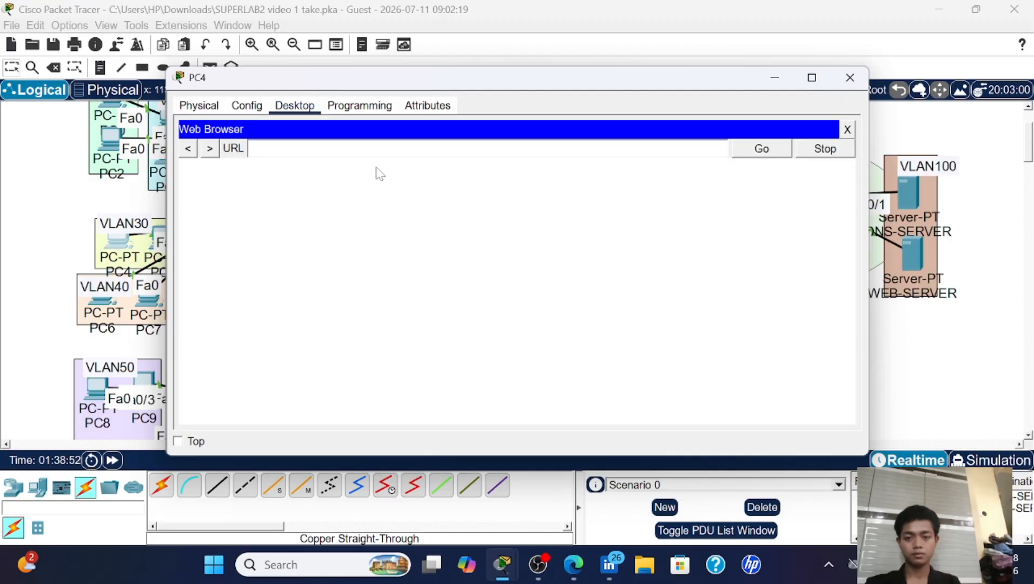
type("aca")
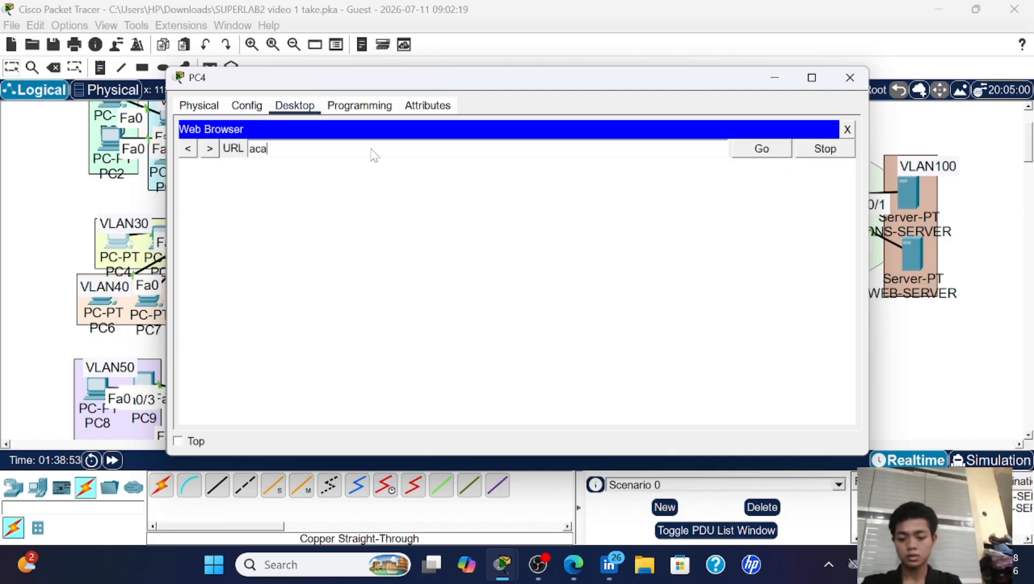
type("demy.sekolaha")
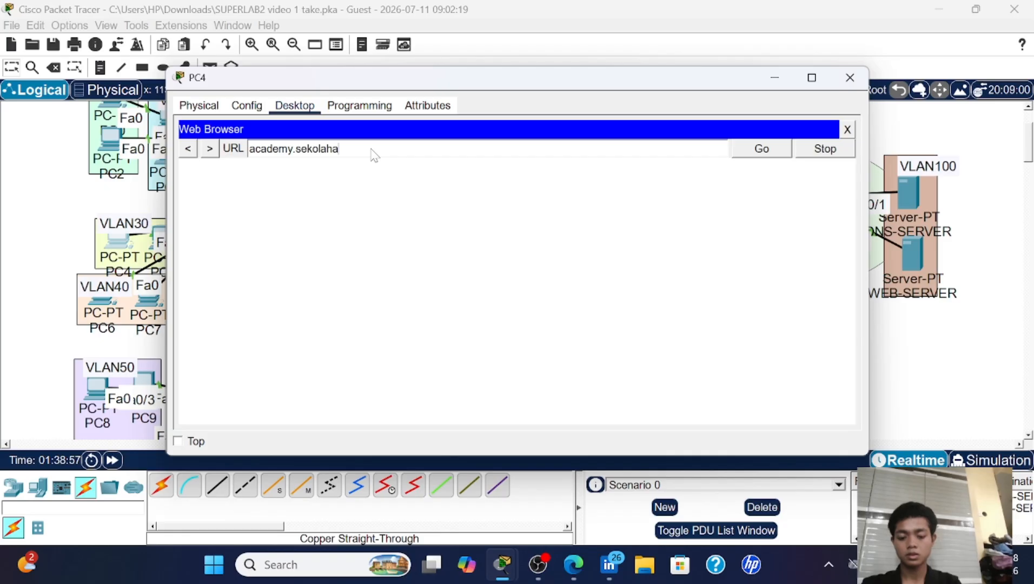
type("n.id")
key("Return")
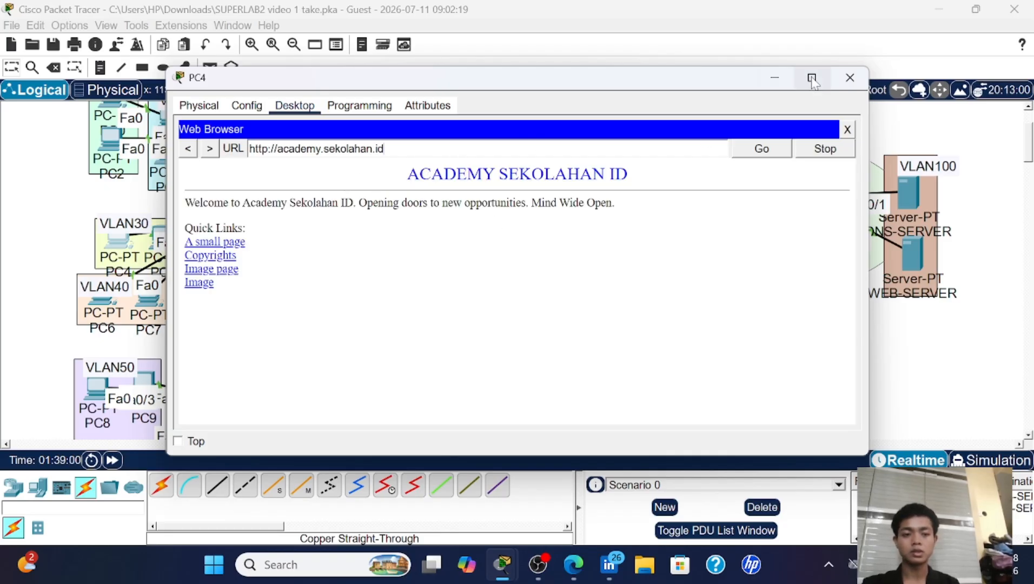
left_click(847, 80)
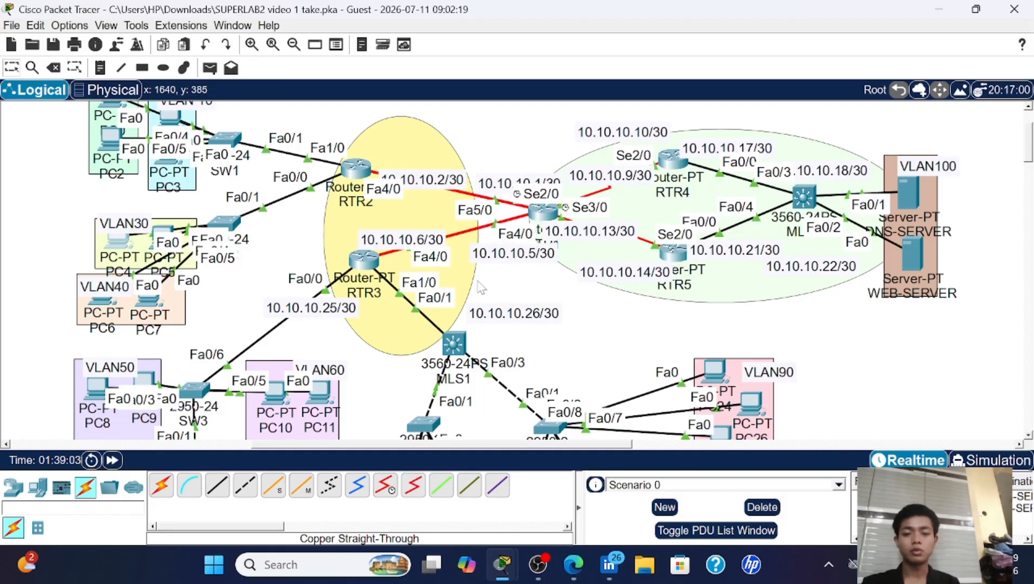
mouse_move(502, 563)
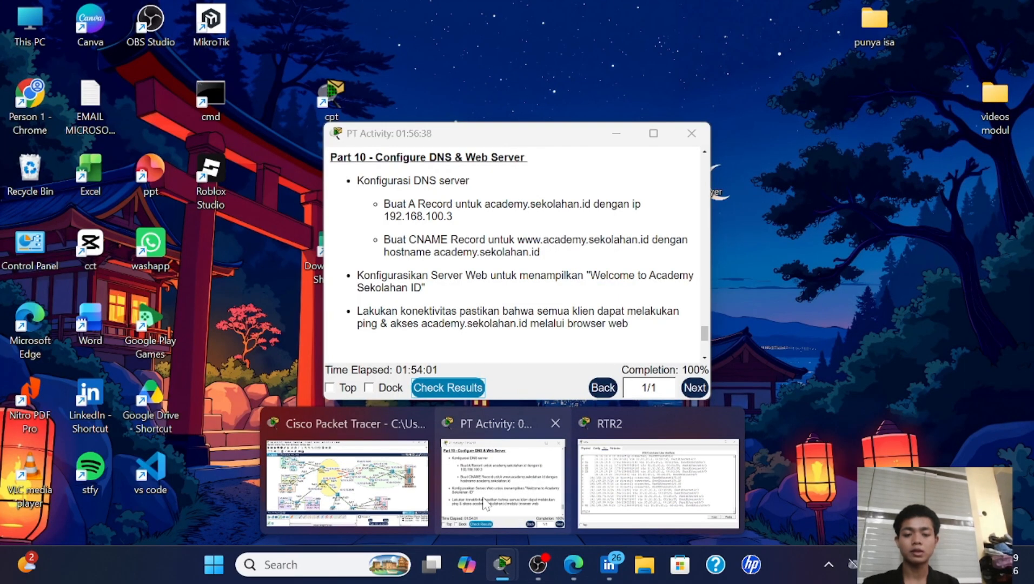
left_click(484, 503)
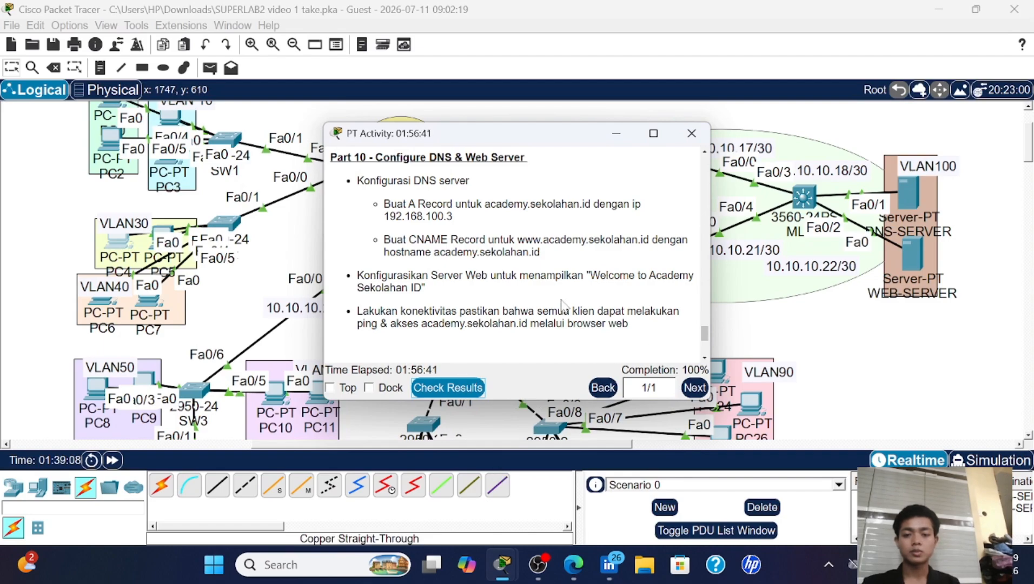
scroll(563, 304, "down", 5)
scroll(563, 306, "up", 1)
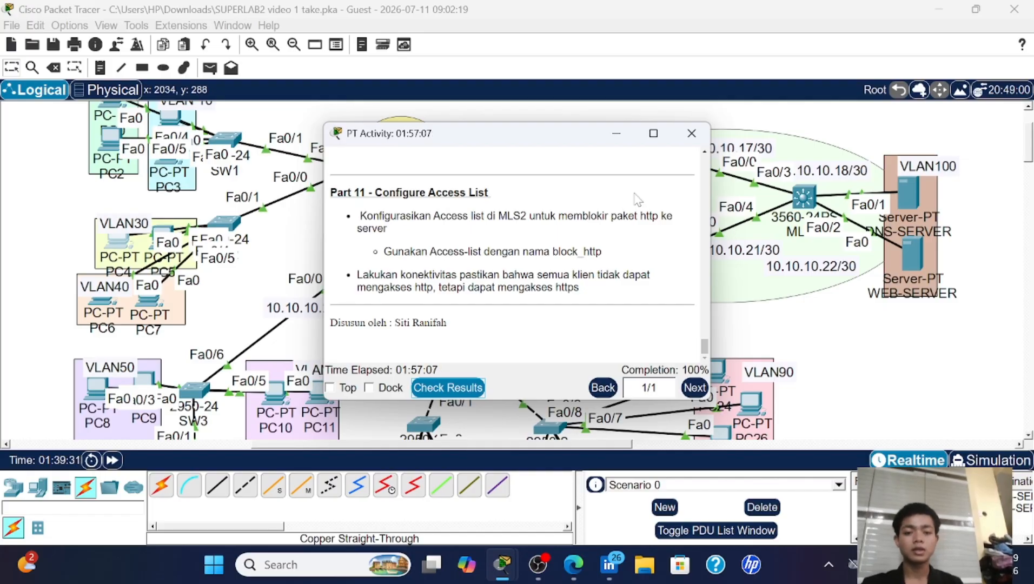
left_click(691, 133)
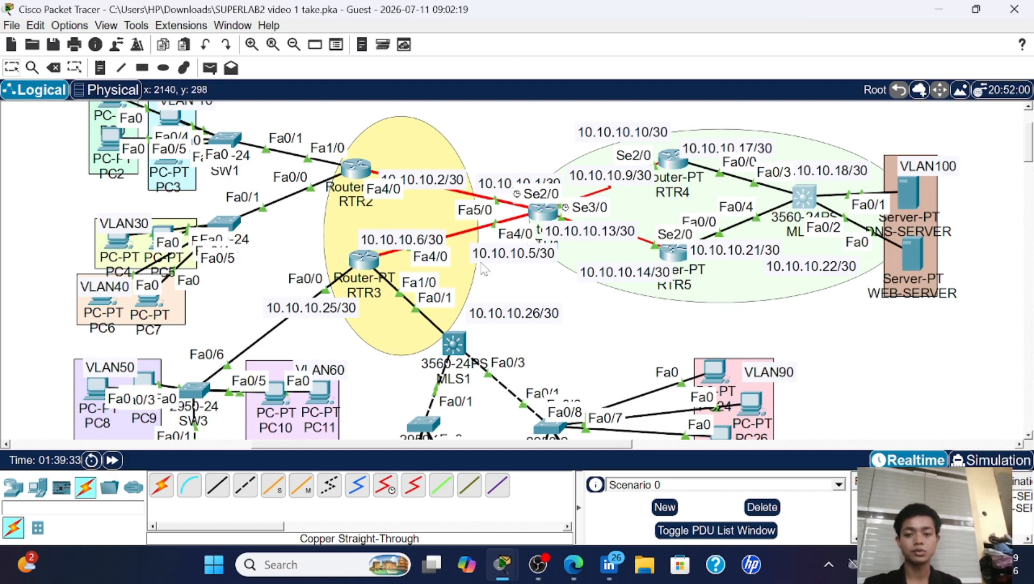
- On MLS2's command line, create the extended access list named block_http
left_click(803, 199)
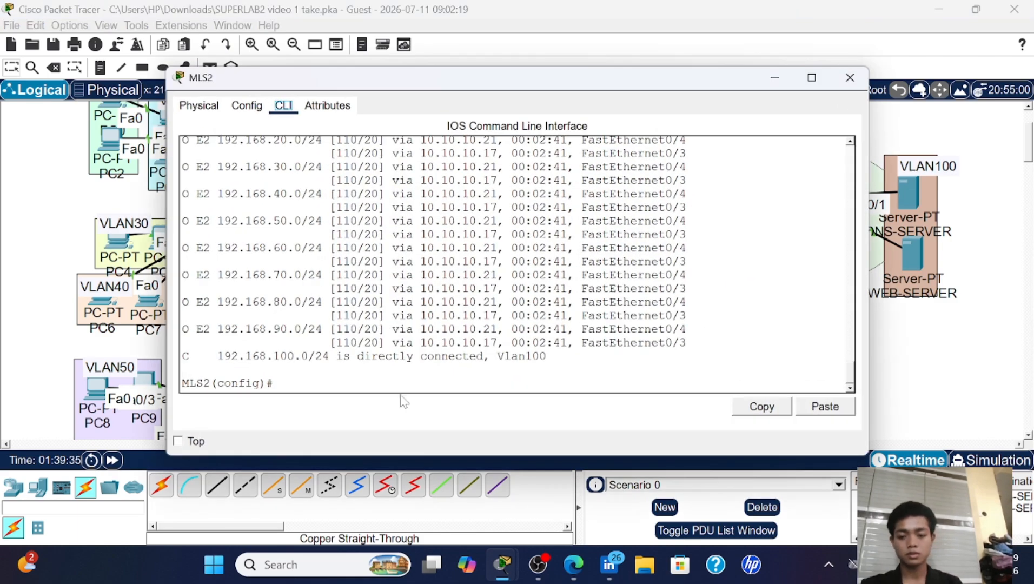
key("Return")
key("Return")
key("Return")
key("Return")
key("Return")
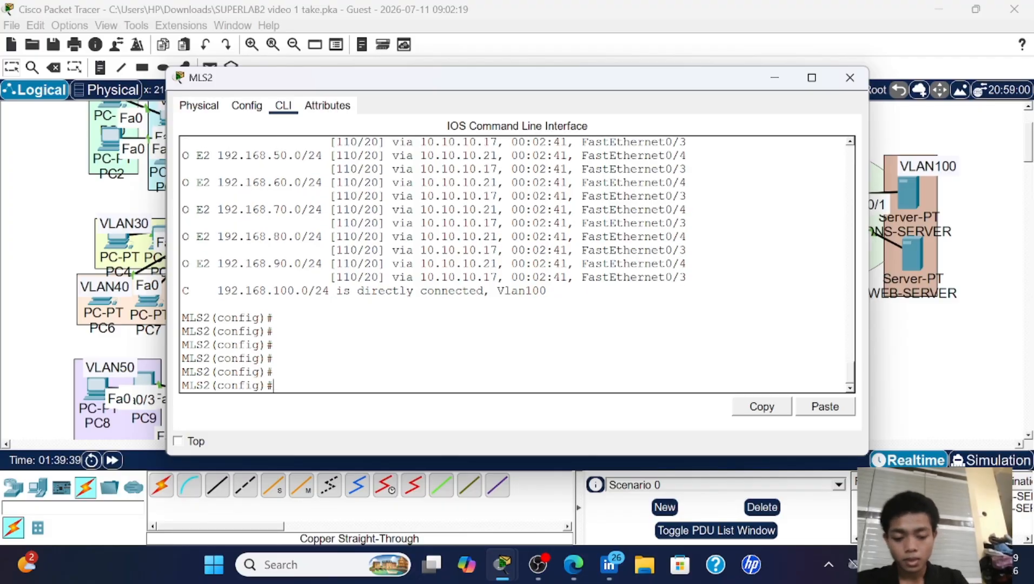
type("ip ")
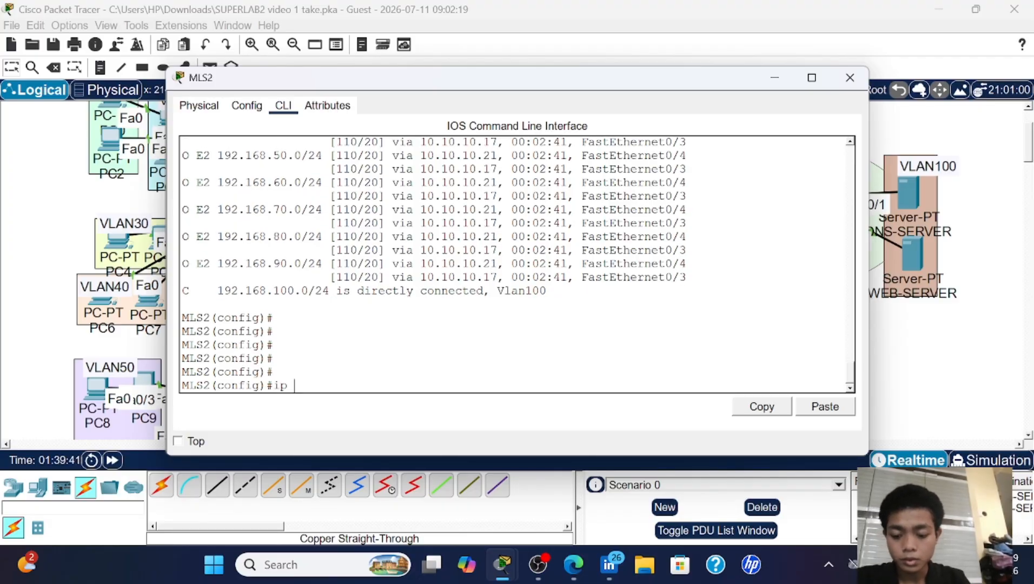
type("ac")
key("Tab")
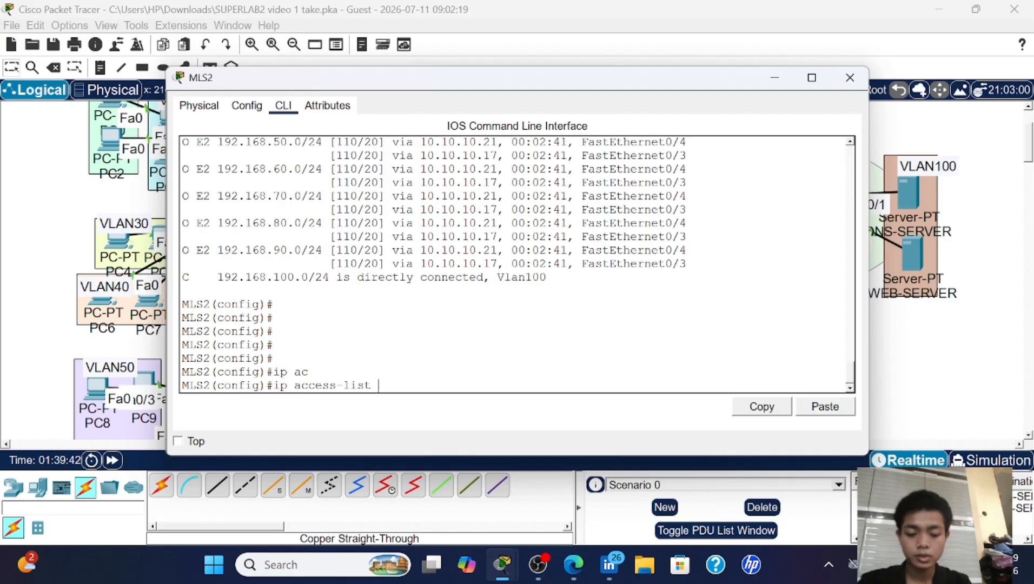
type("ex")
key("Tab")
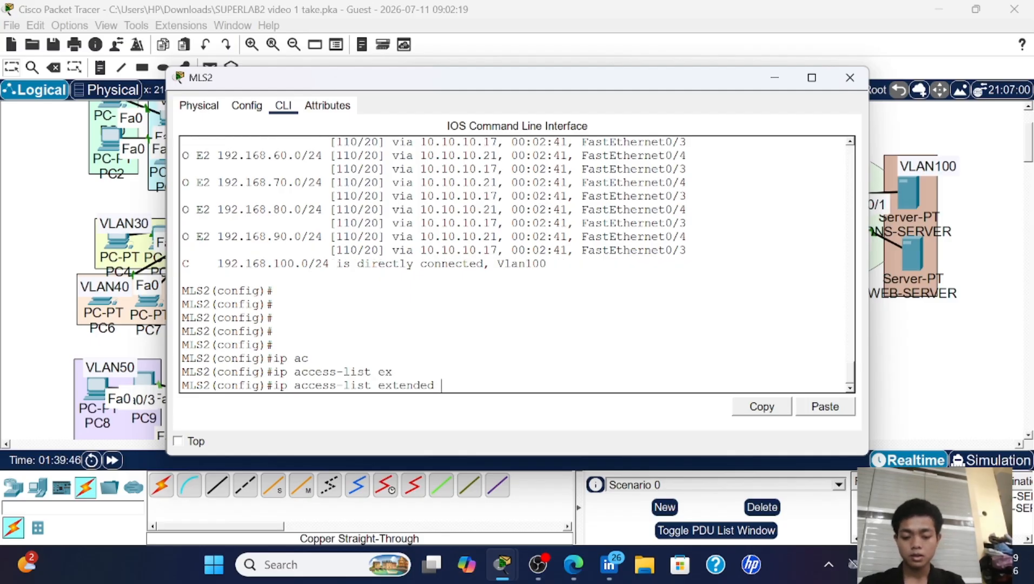
type("http")
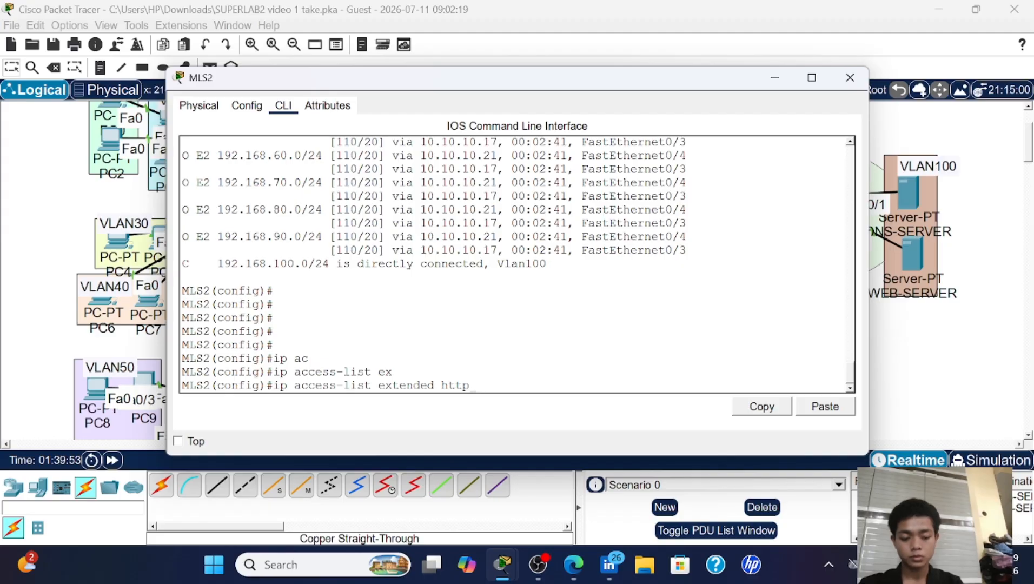
key("BackSpace")
key("BackSpace")
key("BackSpace")
key("BackSpace")
key("BackSpace")
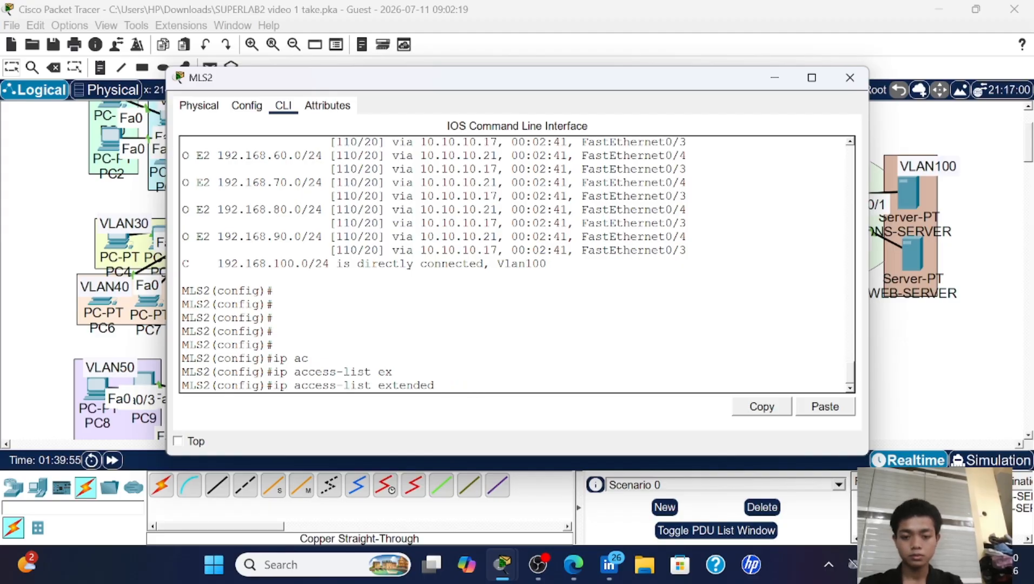
type("block_http")
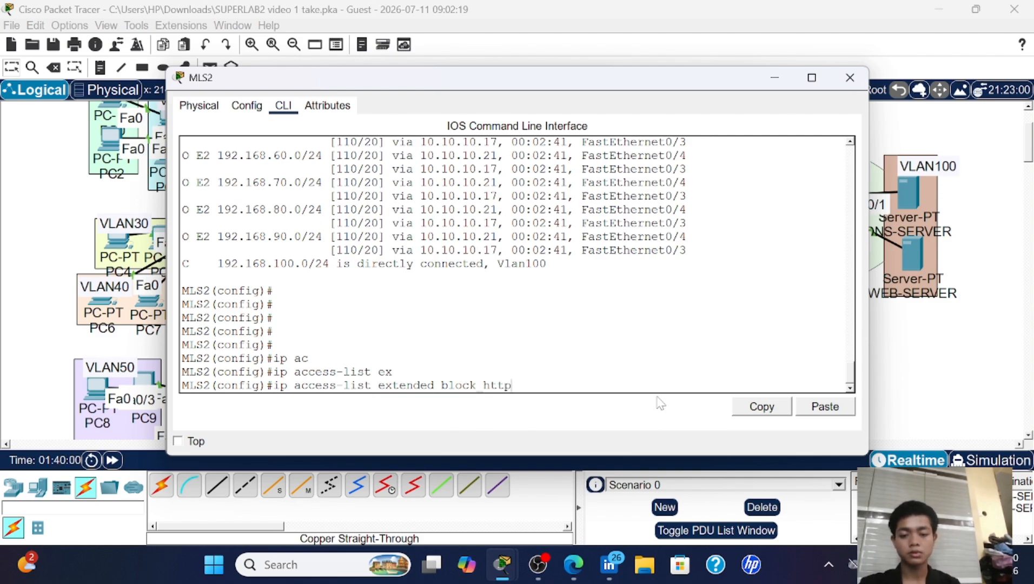
key("Return")
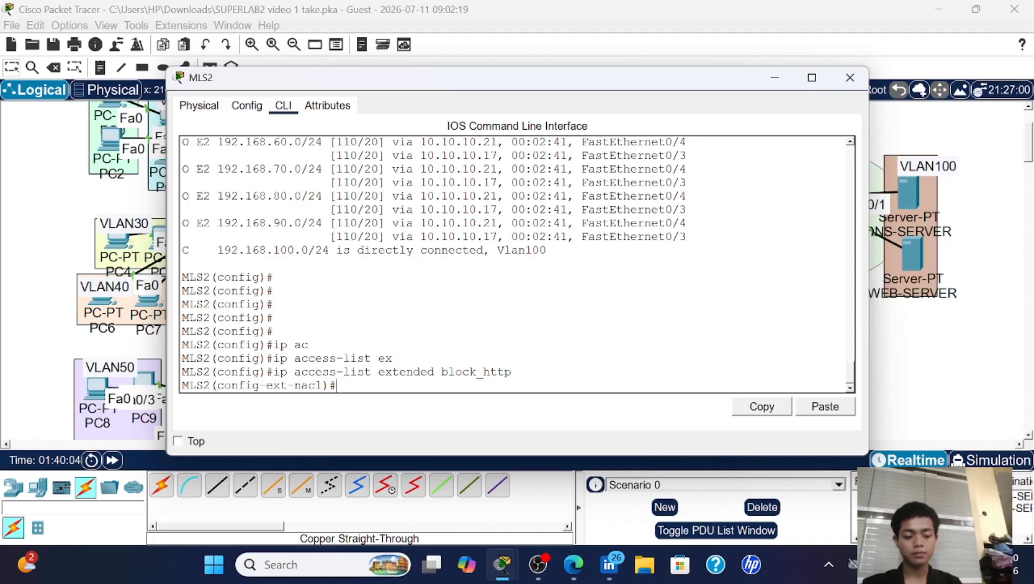
- Add a rule denying TCP port 80 from any source to 192.168.100.0 0.0.0.255
type("deny")
key("Tab")
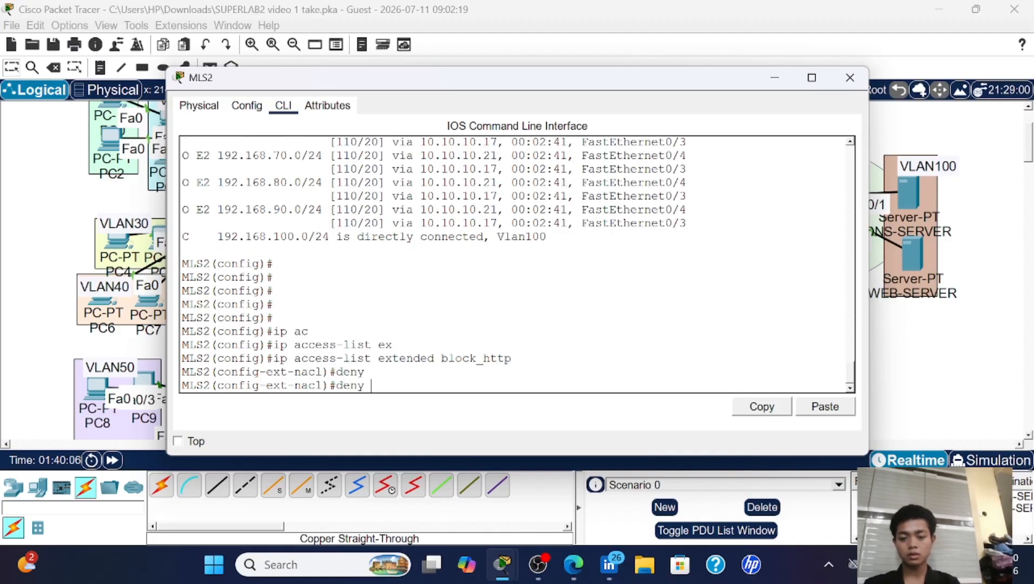
type("t")
key("Tab")
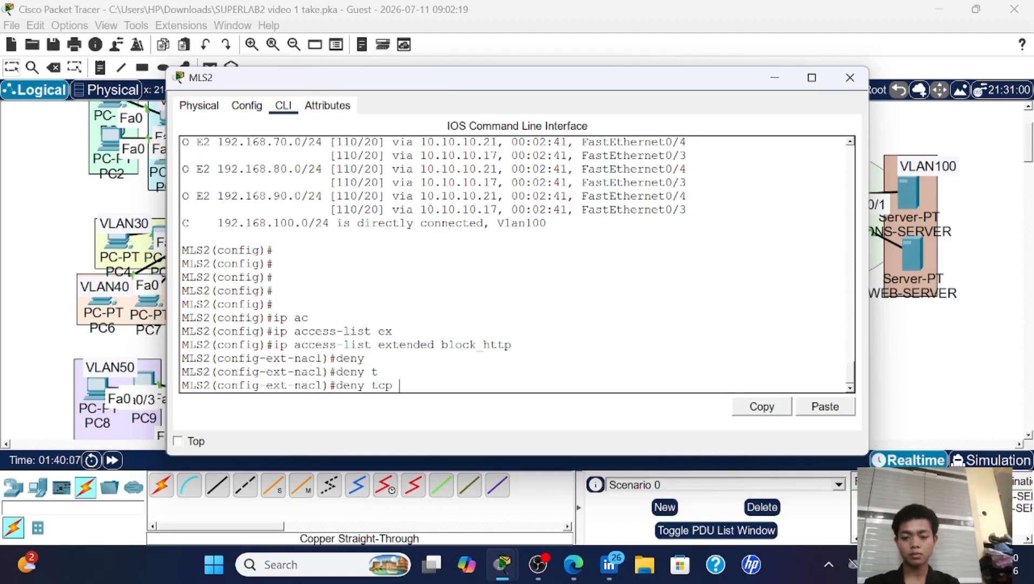
type("an")
key("Tab")
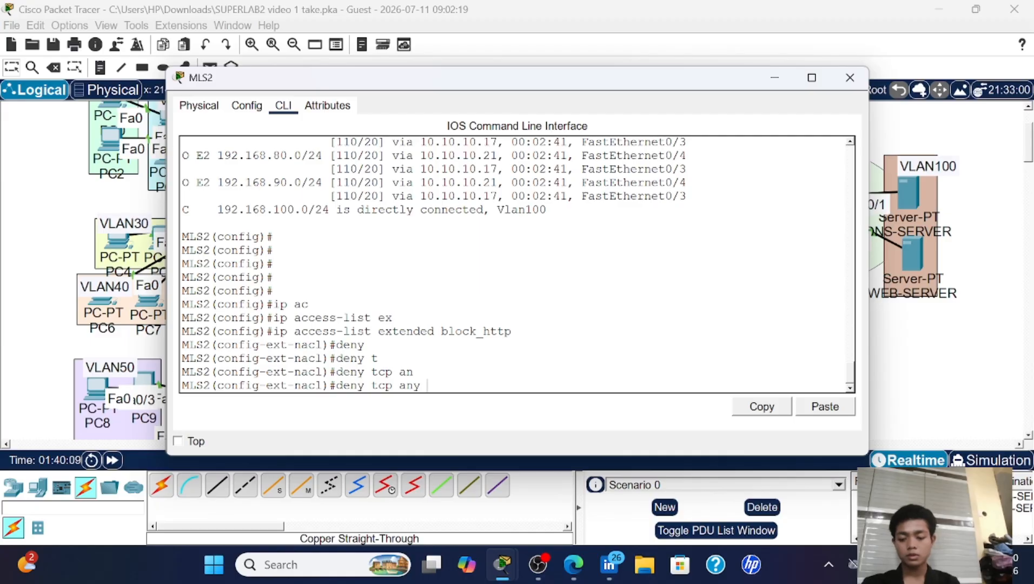
type("192.1")
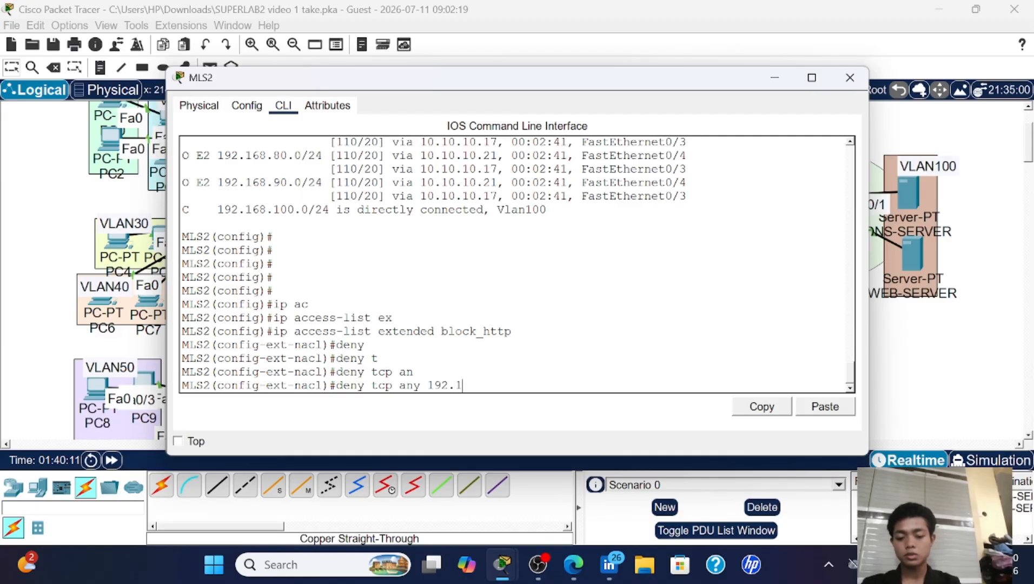
type("68.100.")
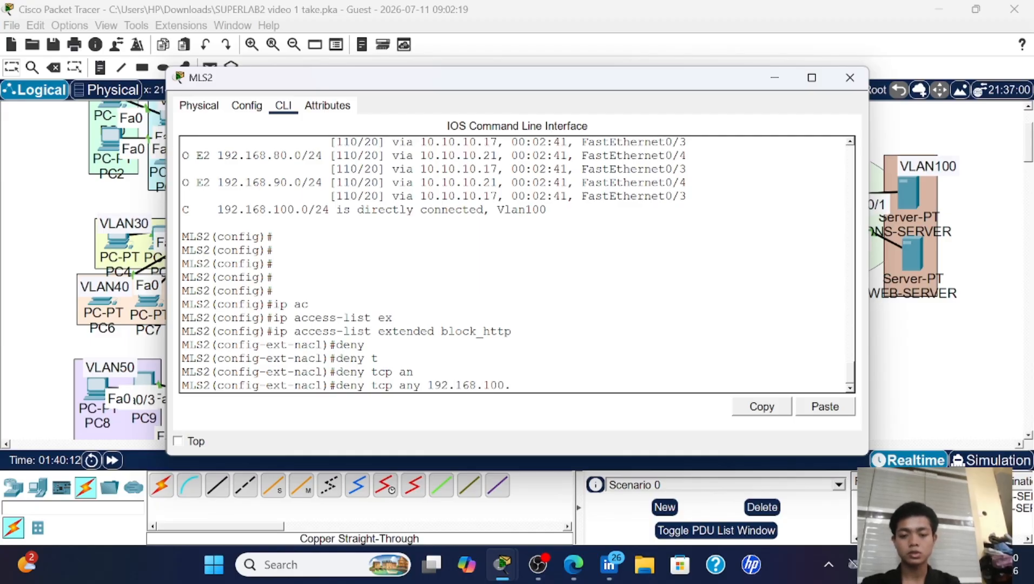
type("0 0.0.")
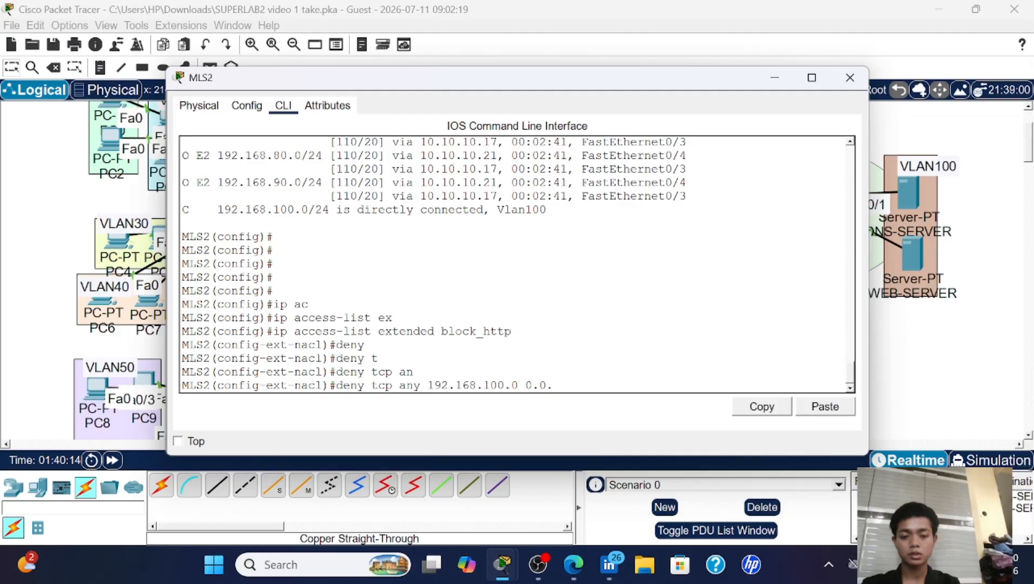
type("0.255")
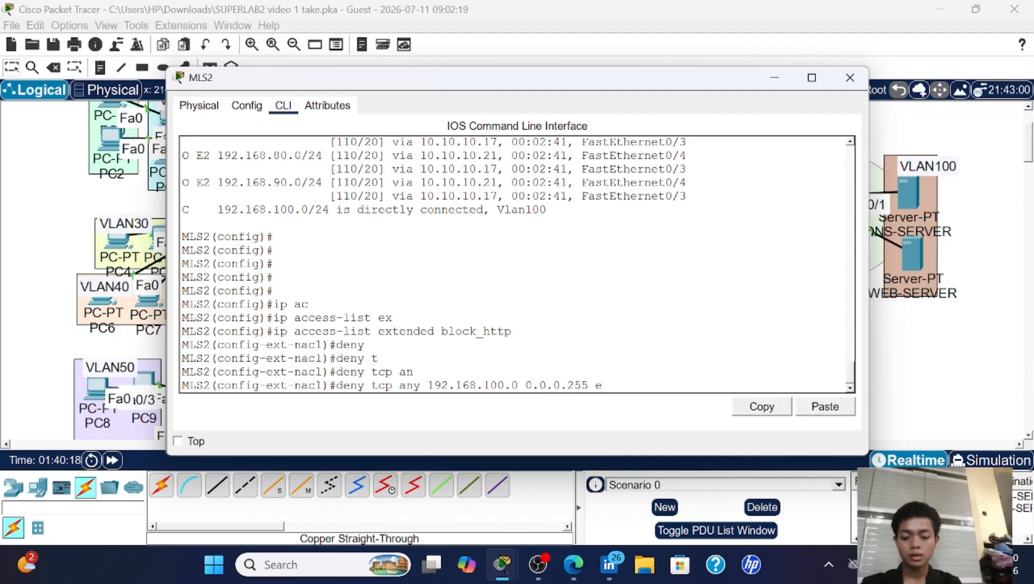
type("e")
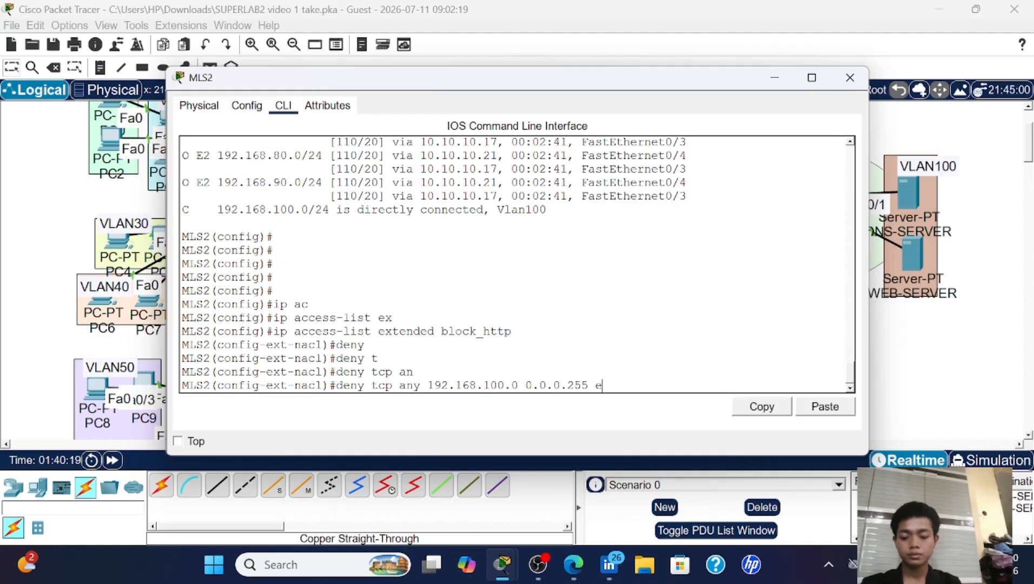
type("q 80")
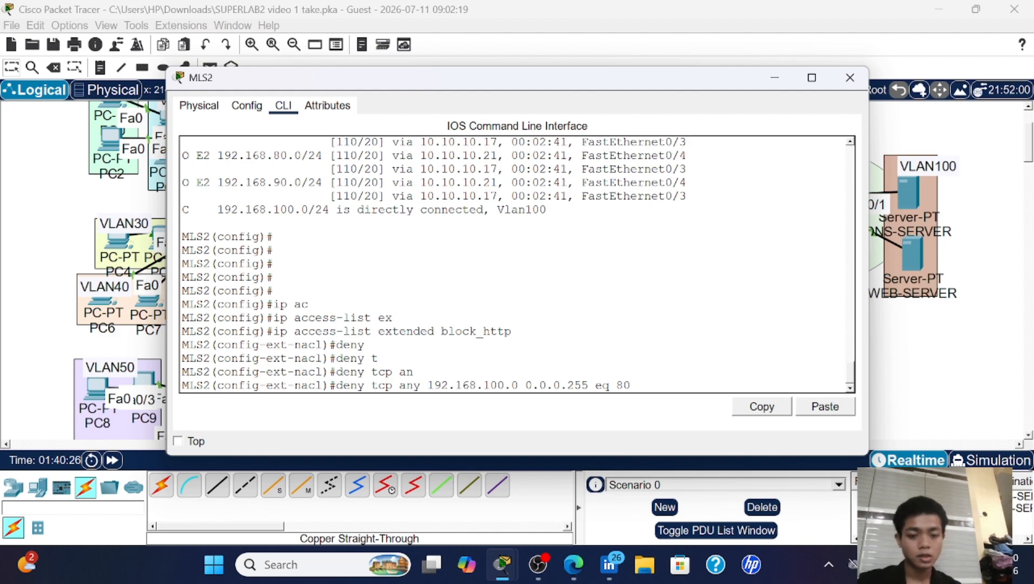
key("Return")
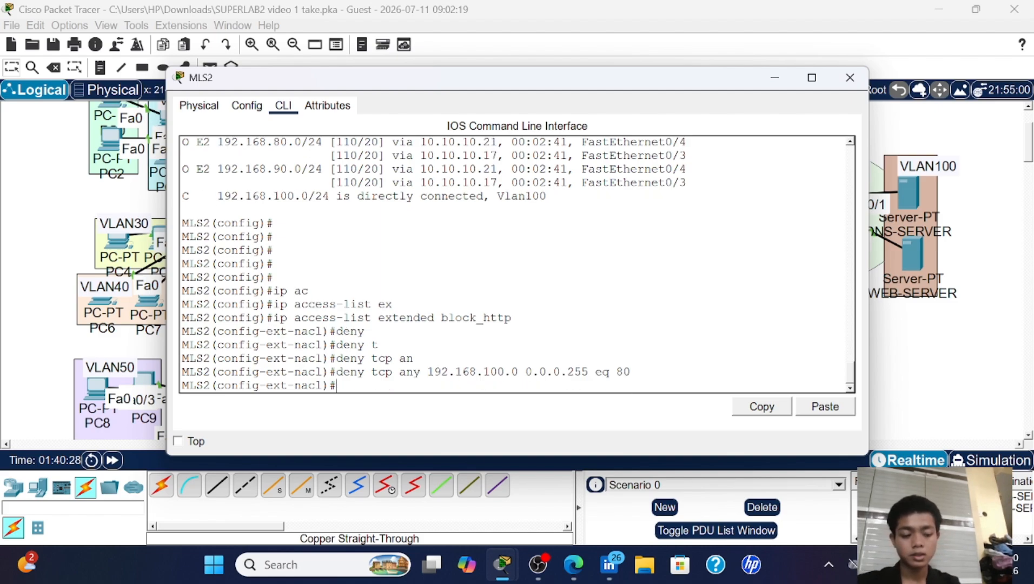
- Add a final rule permitting all other IP traffic (permit ip any any)
type("per")
key("Tab")
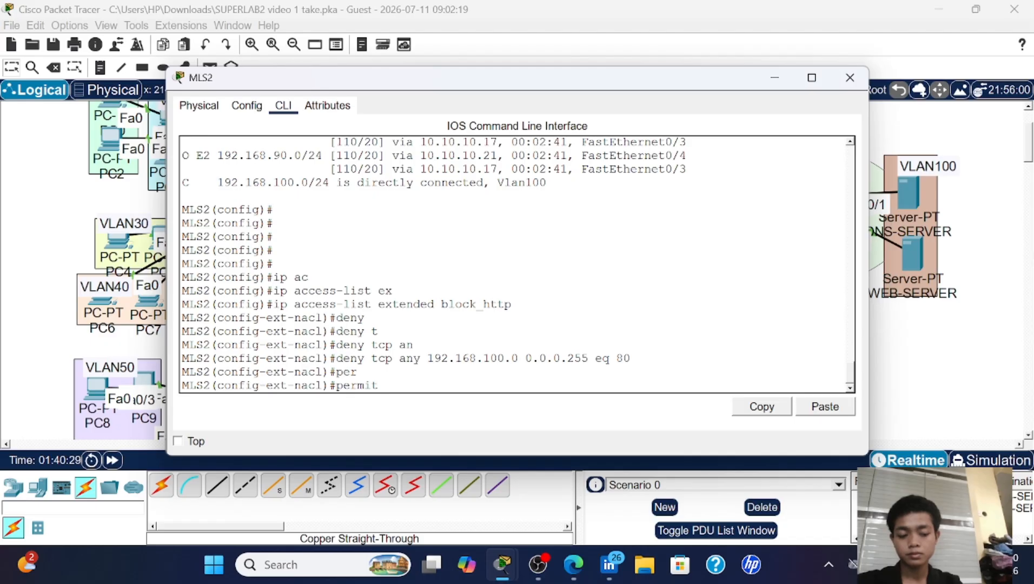
key("Tab")
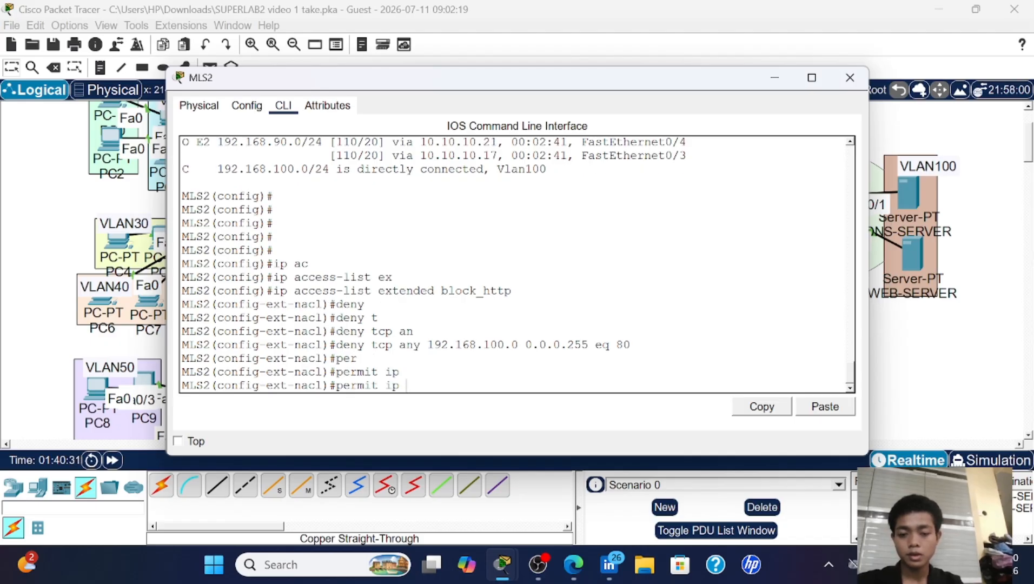
type("an")
key("Tab")
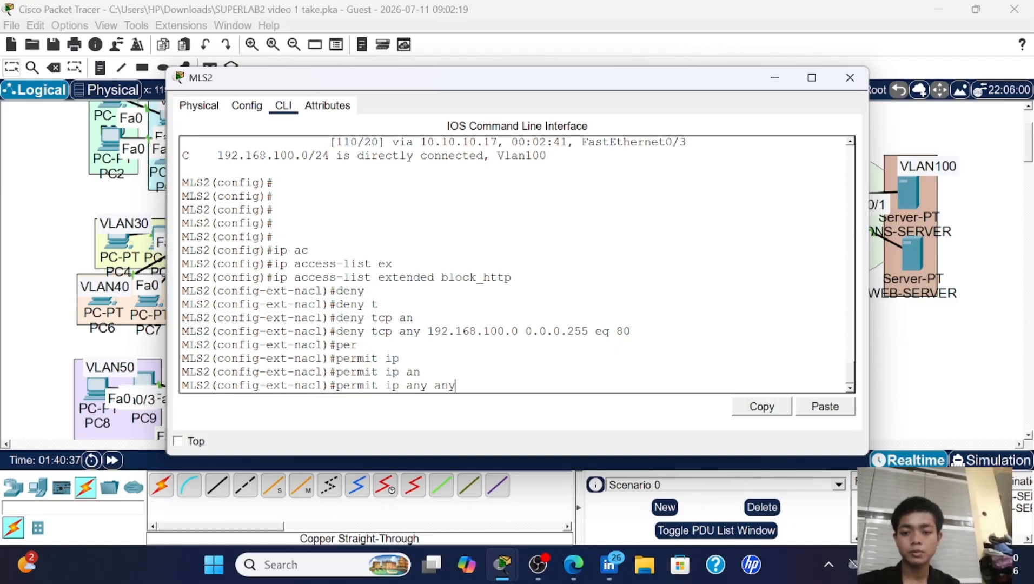
key("Return")
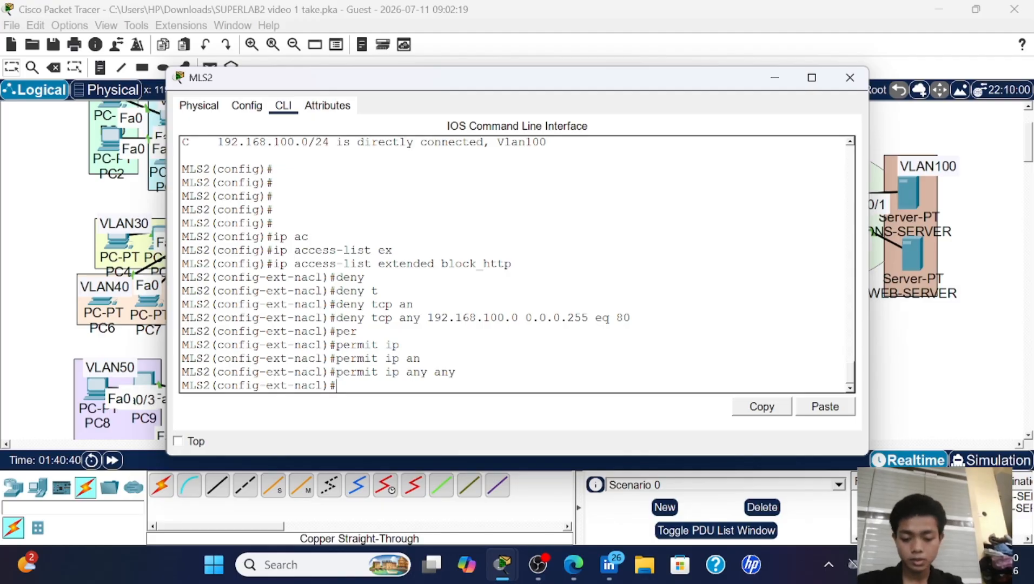
type("int")
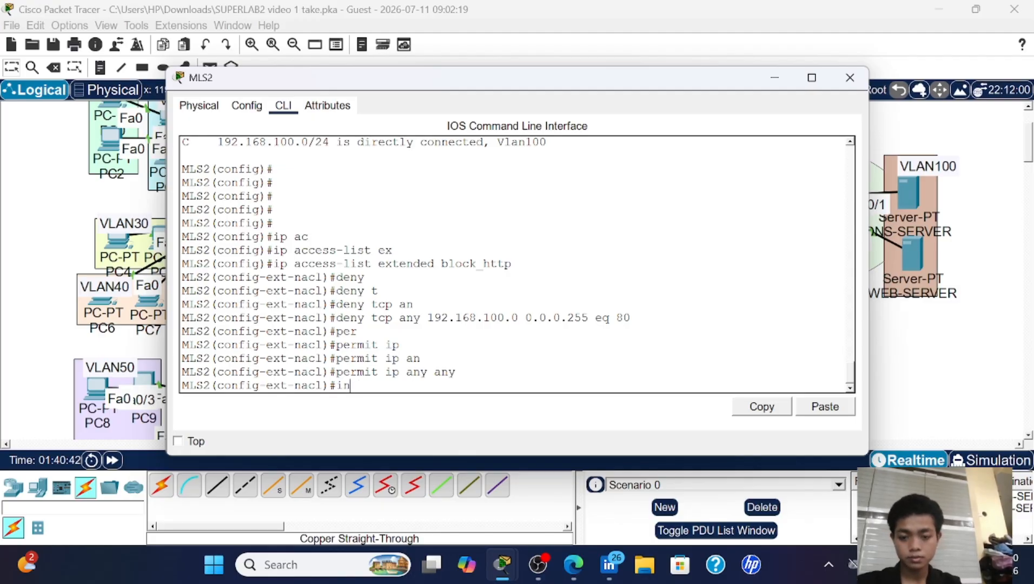
key("BackSpace")
key("BackSpace")
- Apply block_http outbound on MLS2's interface VLAN 100, then close the MLS2 window
type("ex")
key("Return")
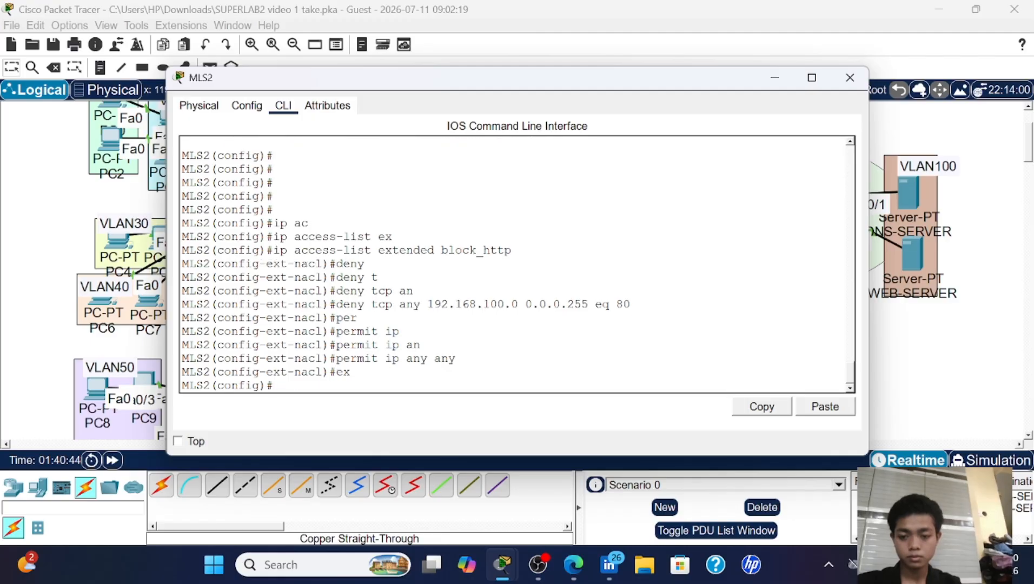
type("int V")
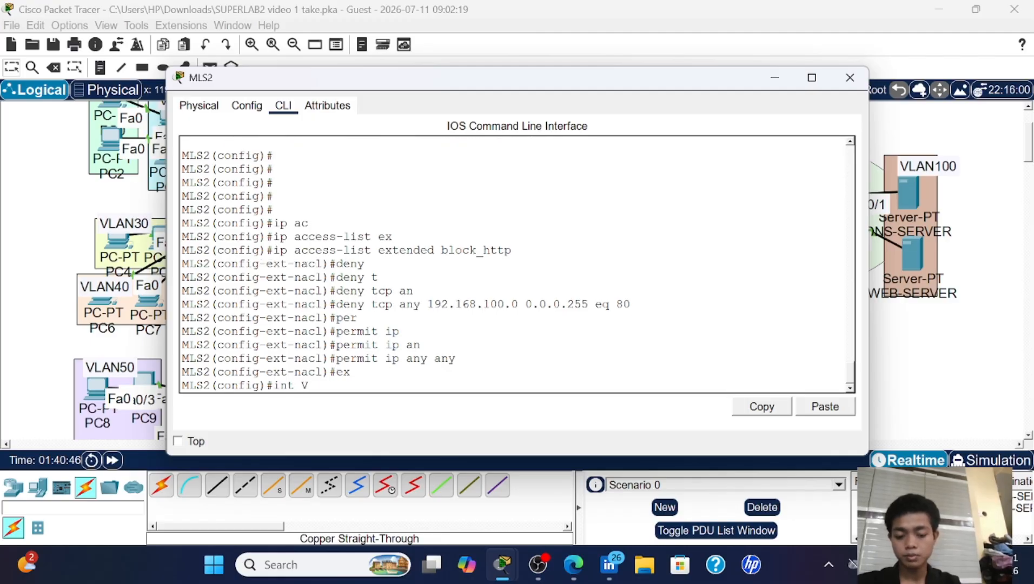
type("LAN 100")
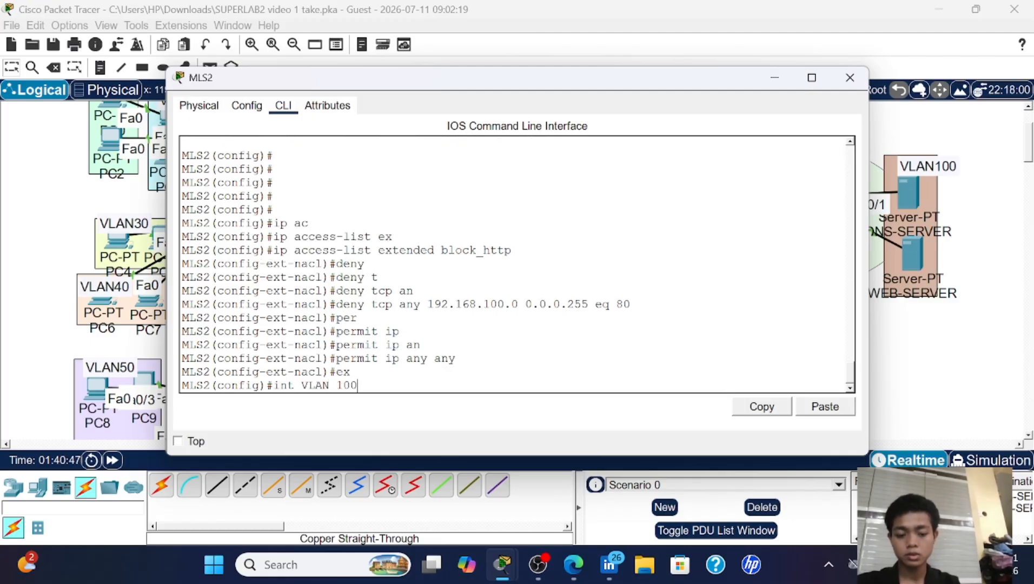
key("Return")
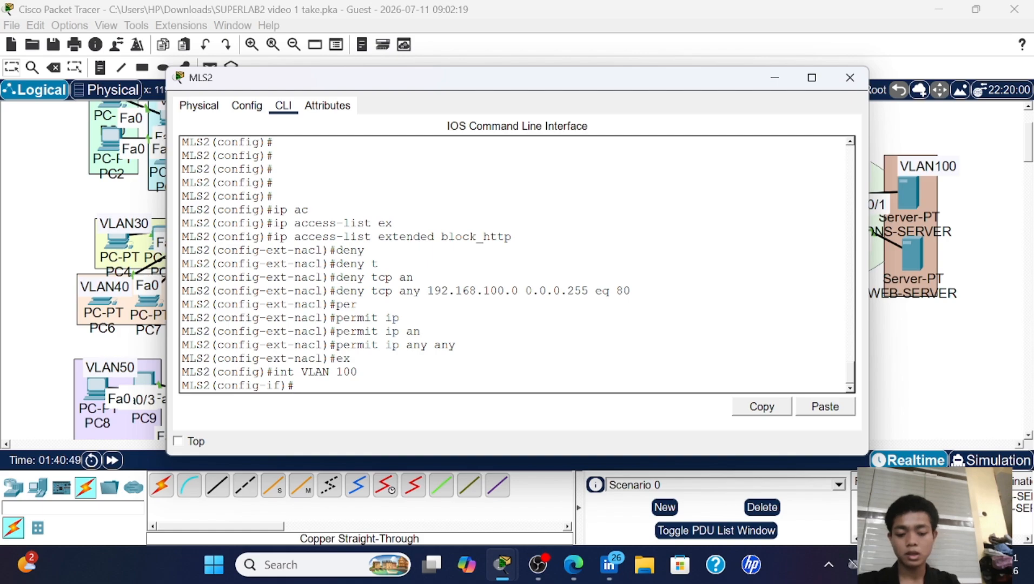
type("ip ac")
key("Tab")
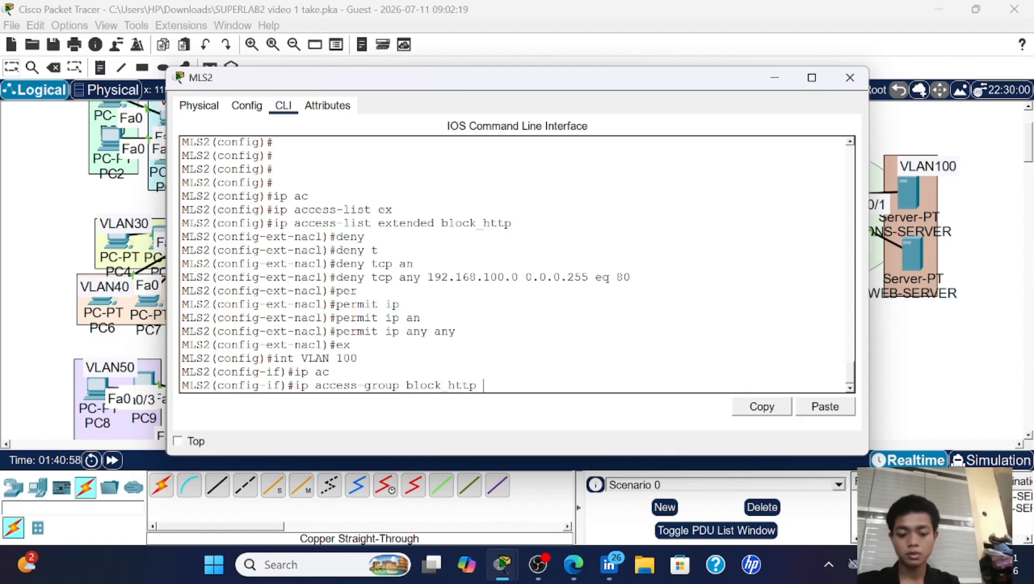
key("Return")
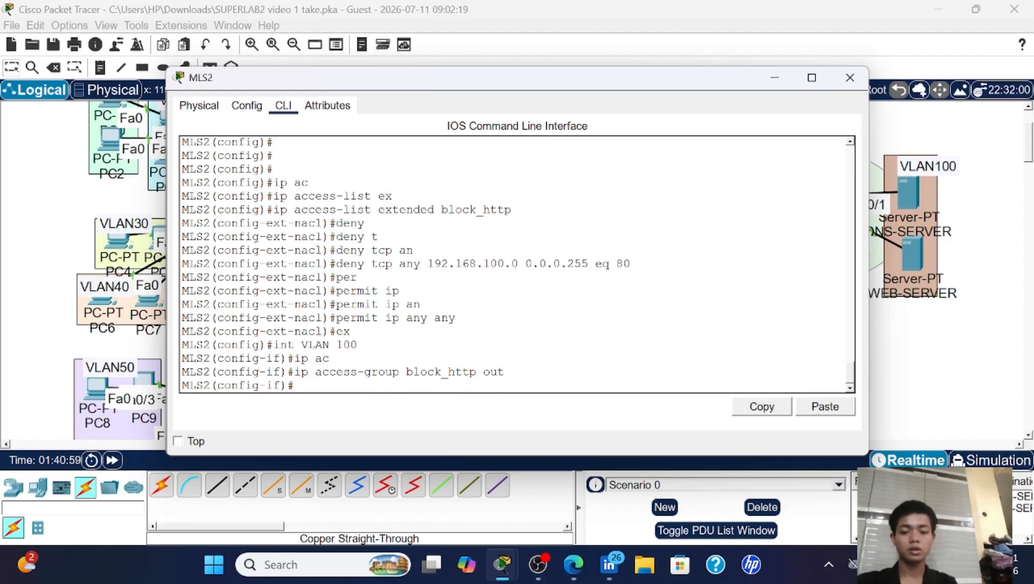
left_click(849, 78)
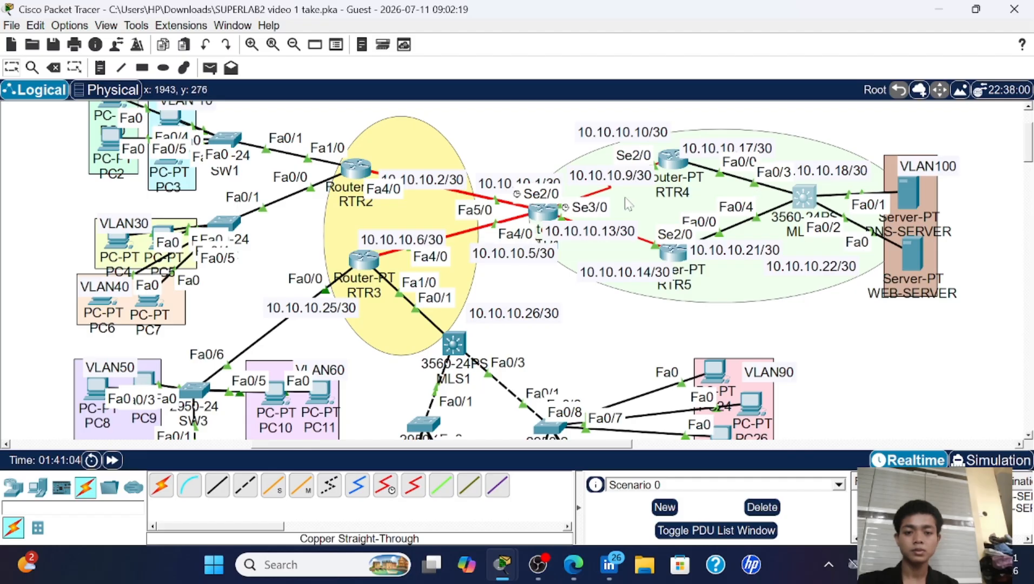
mouse_move(502, 564)
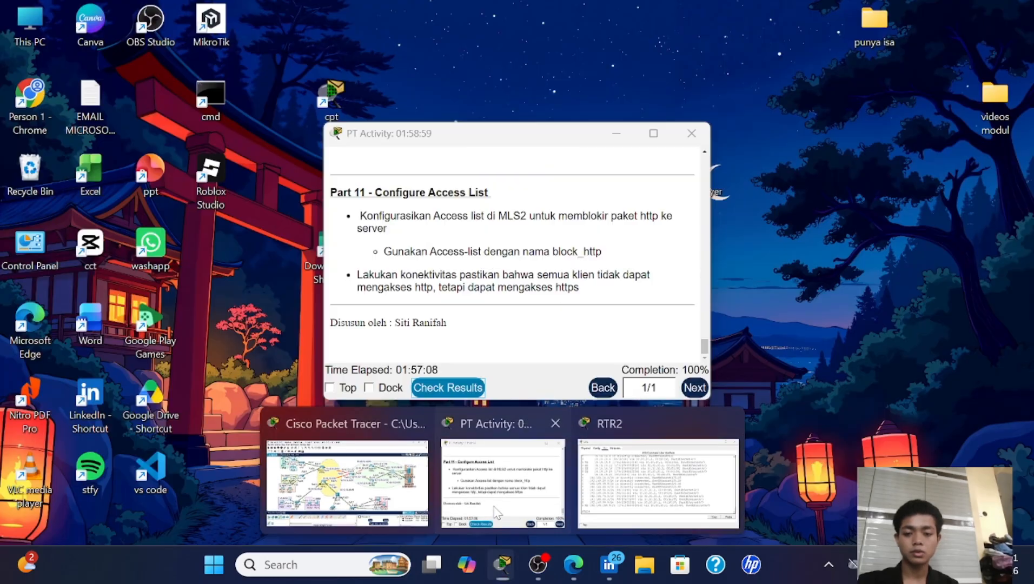
left_click(503, 481)
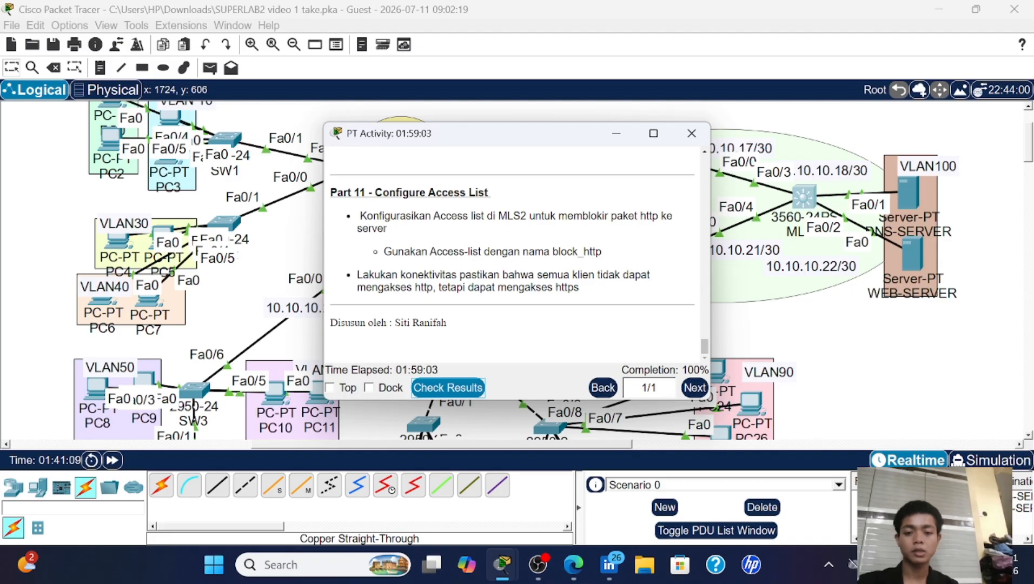
left_click(691, 133)
scroll(435, 306, "down", 3)
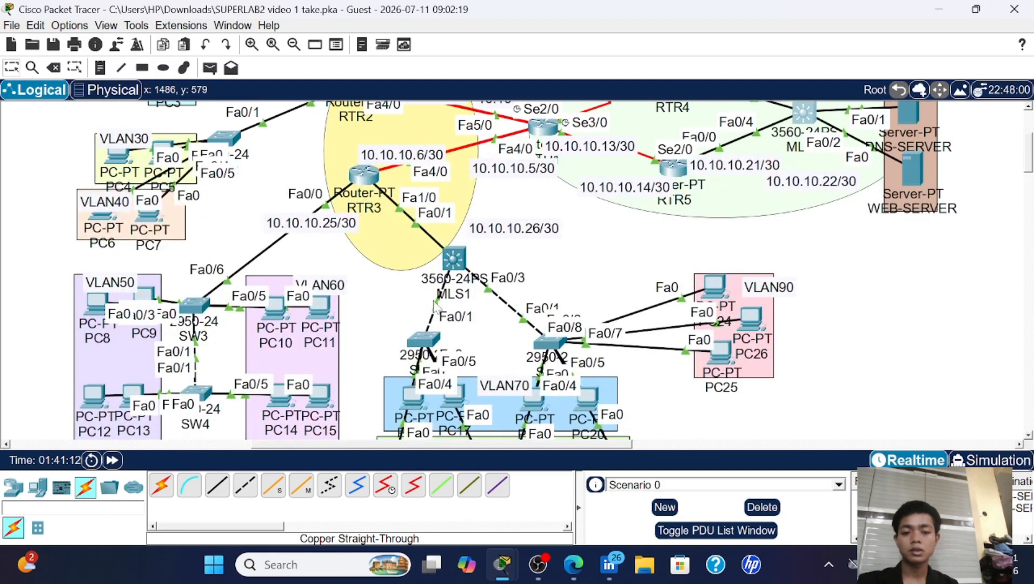
left_click(714, 285)
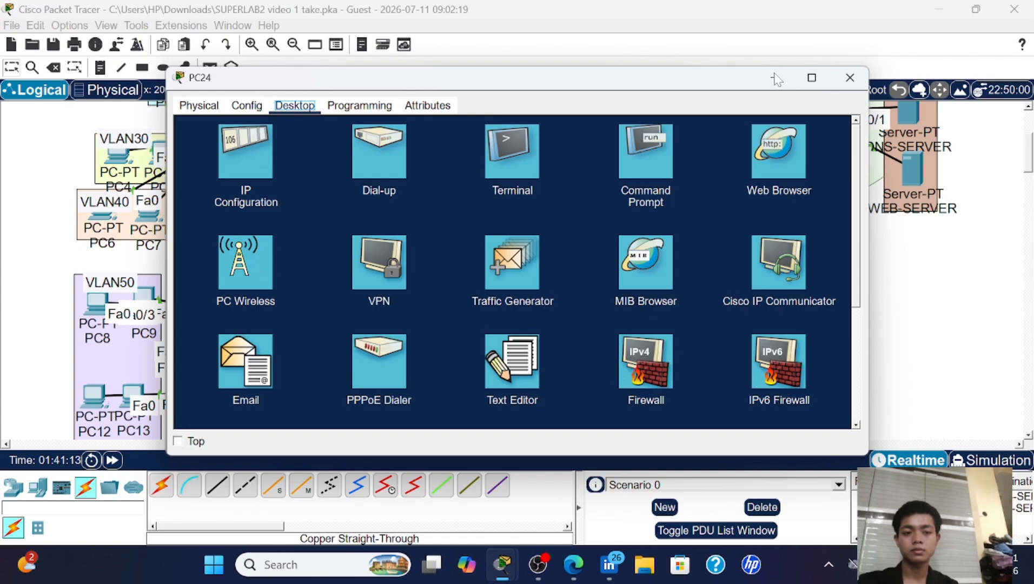
left_click(849, 78)
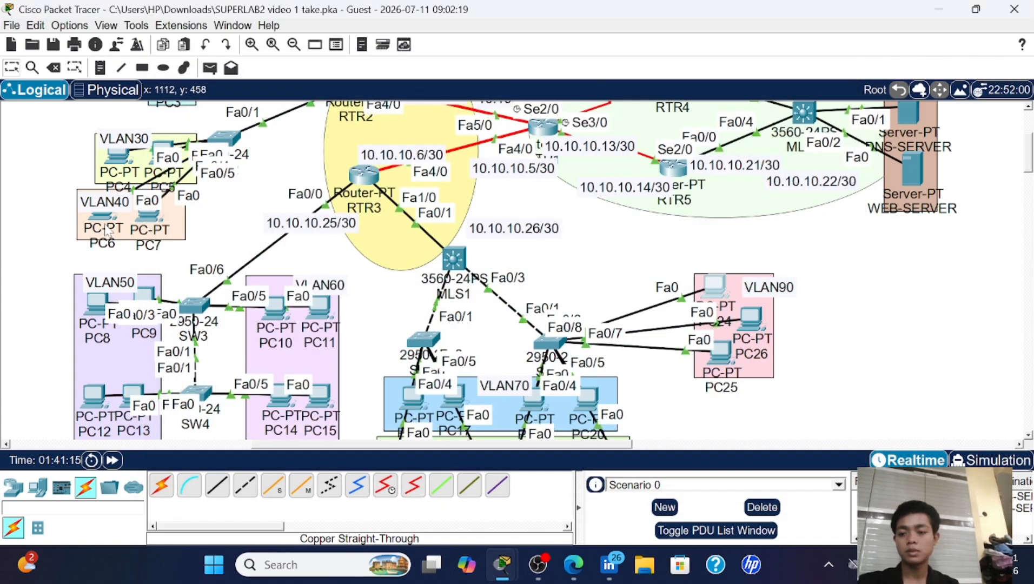
scroll(120, 293, "up", 4)
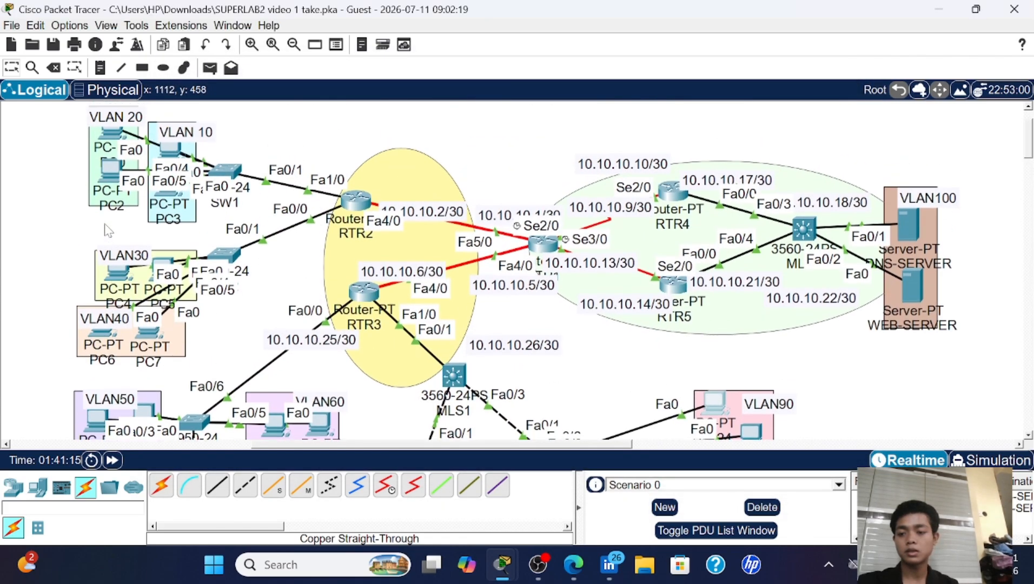
left_click(122, 274)
left_click(751, 154)
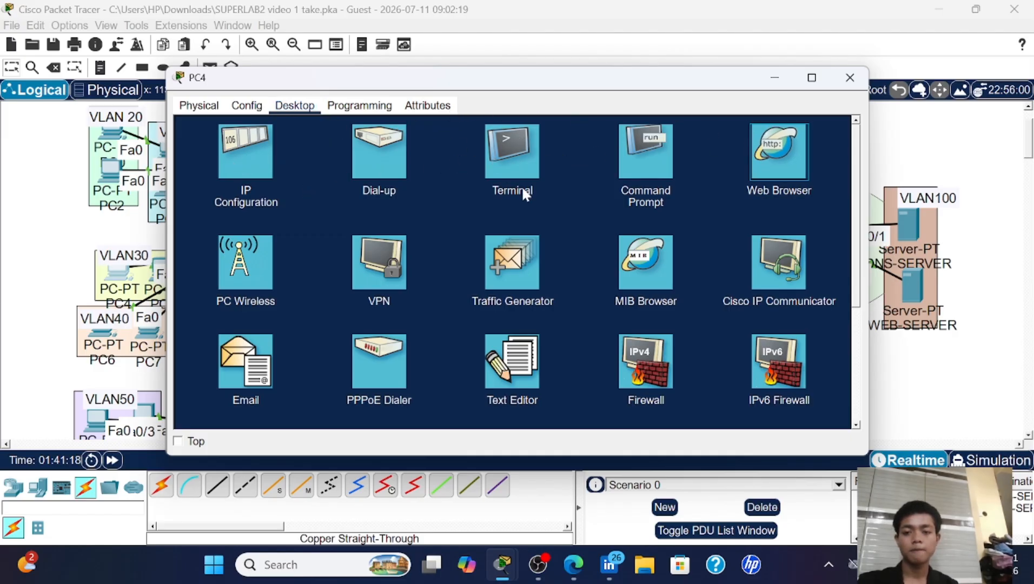
left_click(778, 152)
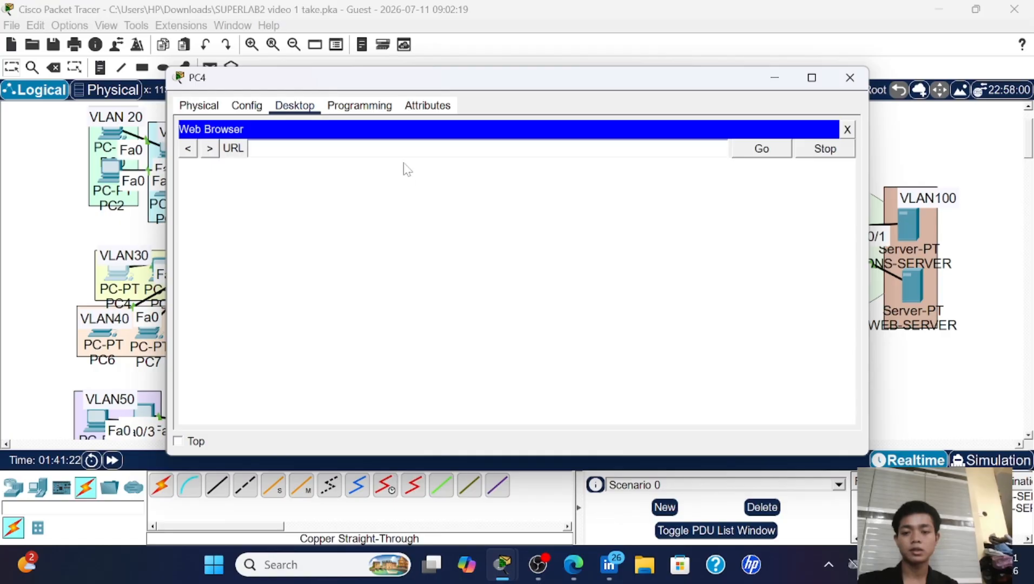
type("aca")
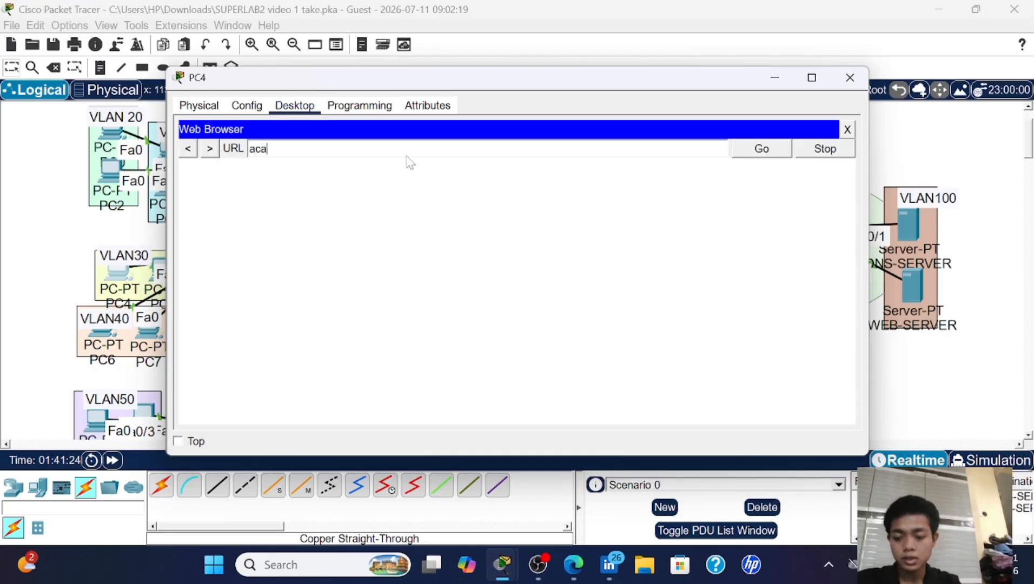
type("demy.sek")
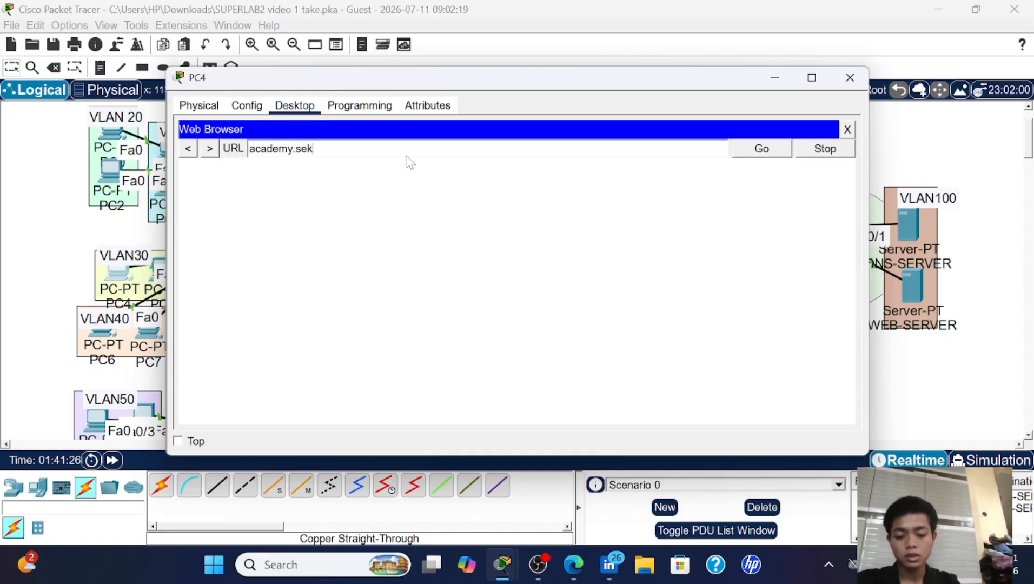
type("olahan.i")
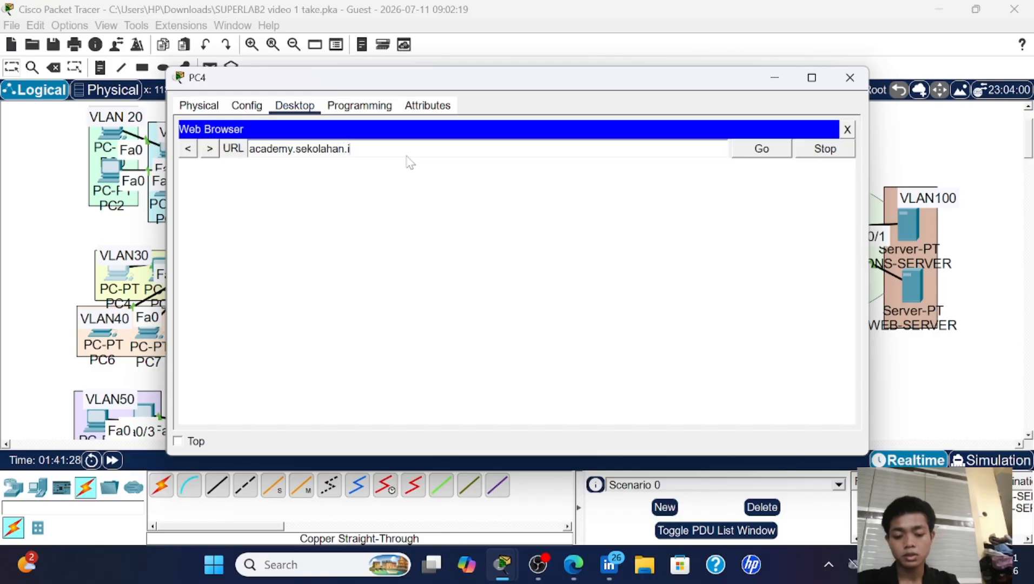
type("d")
key("Home")
type("http://")
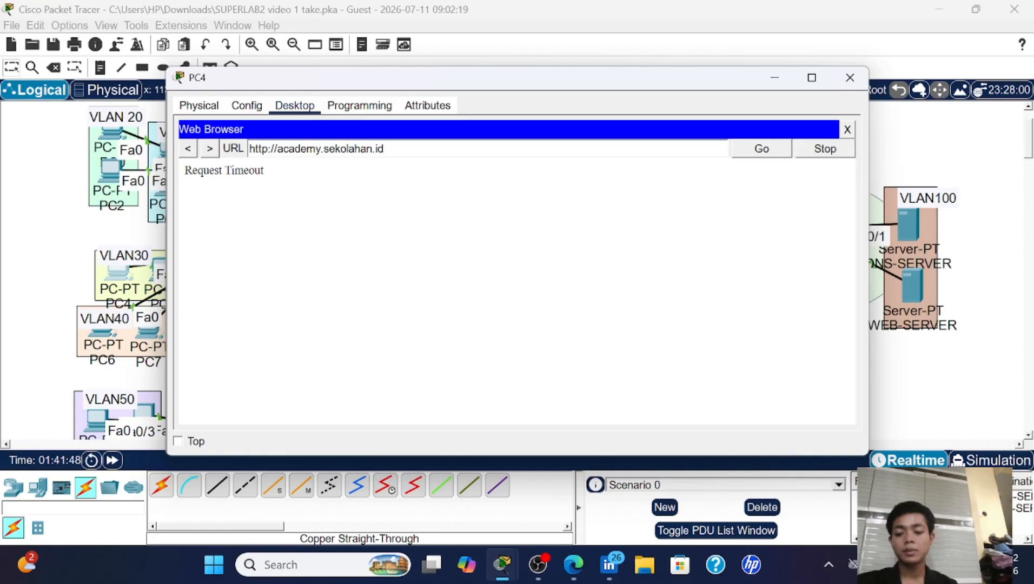
type("s")
key("Return")
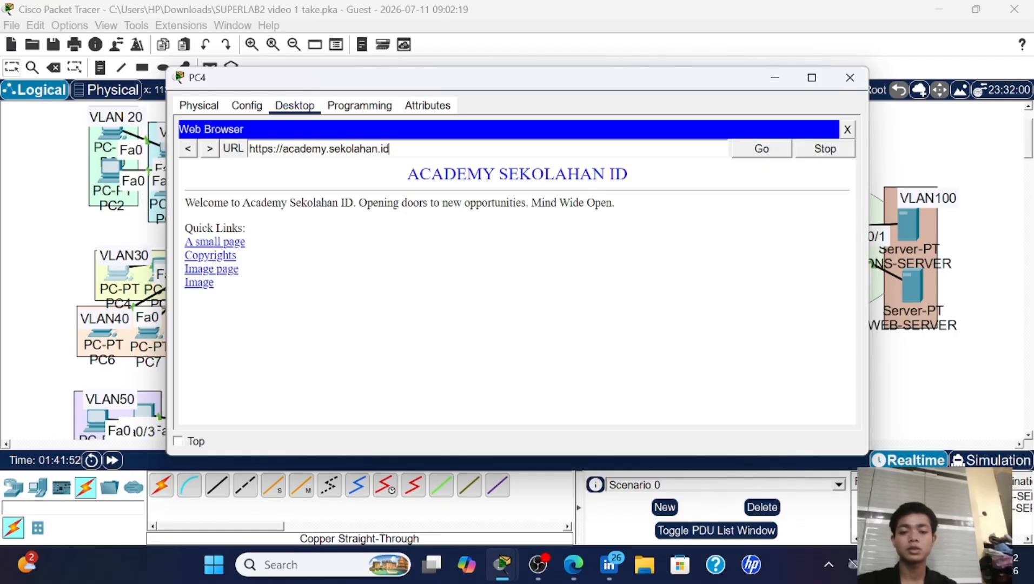
left_click_drag(629, 174, 401, 180)
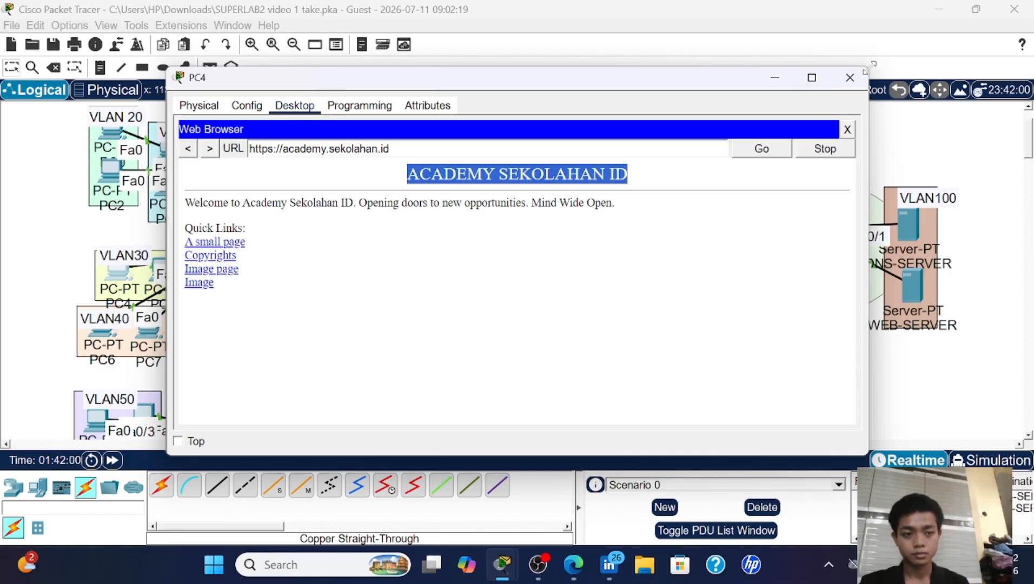
left_click(849, 78)
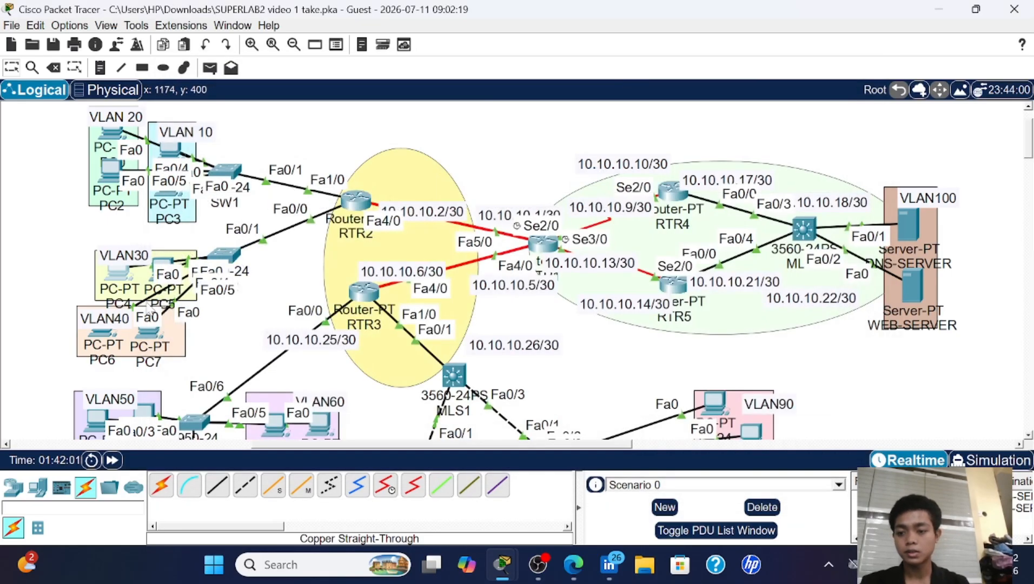
left_click(149, 334)
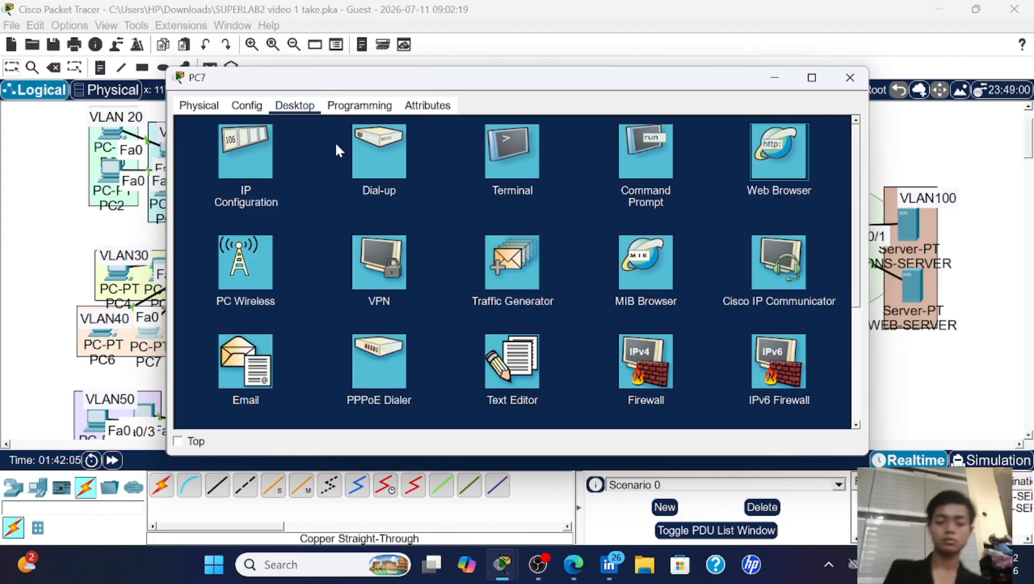
- On PC7, browse academy.sekolahan.id over HTTP (times out), then HTTPS (loads), and close PC7
type("a")
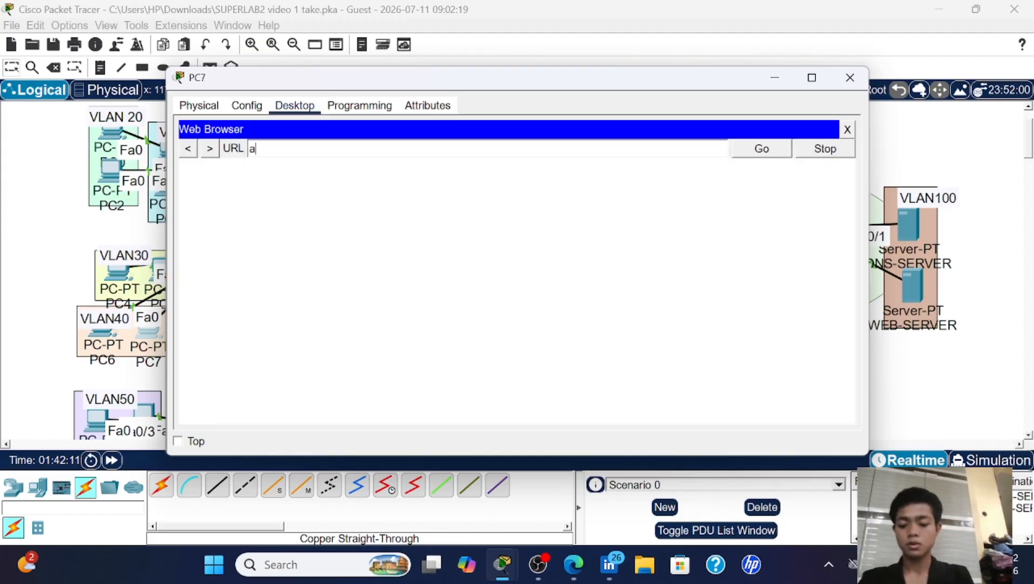
type("cademy.")
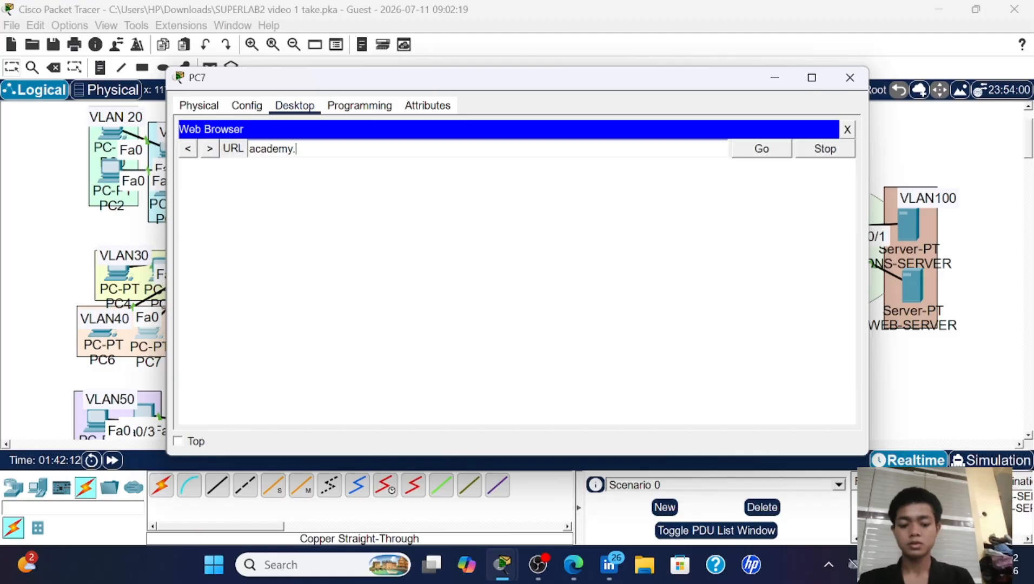
type("sekolahan.")
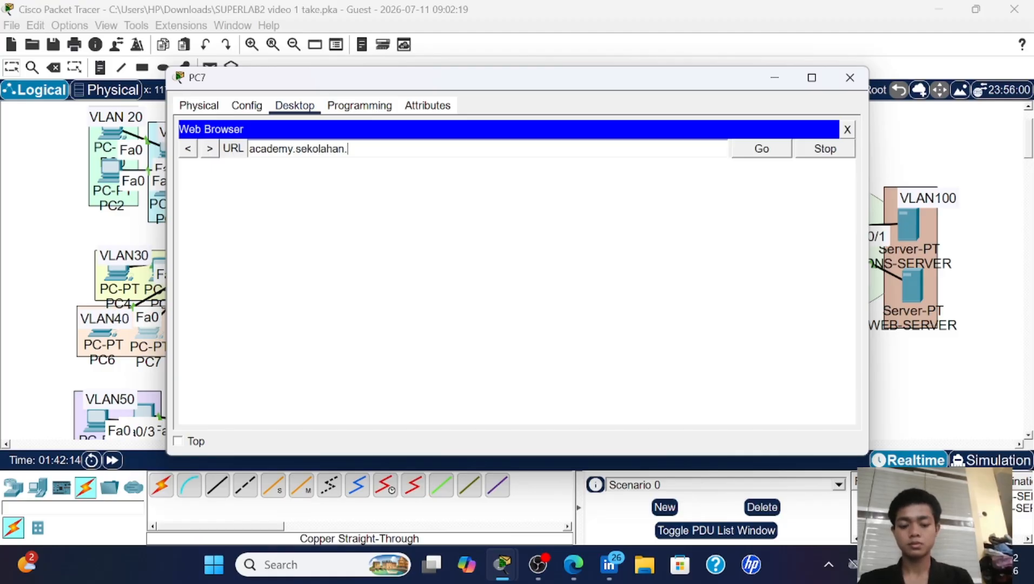
type("id")
key("Return")
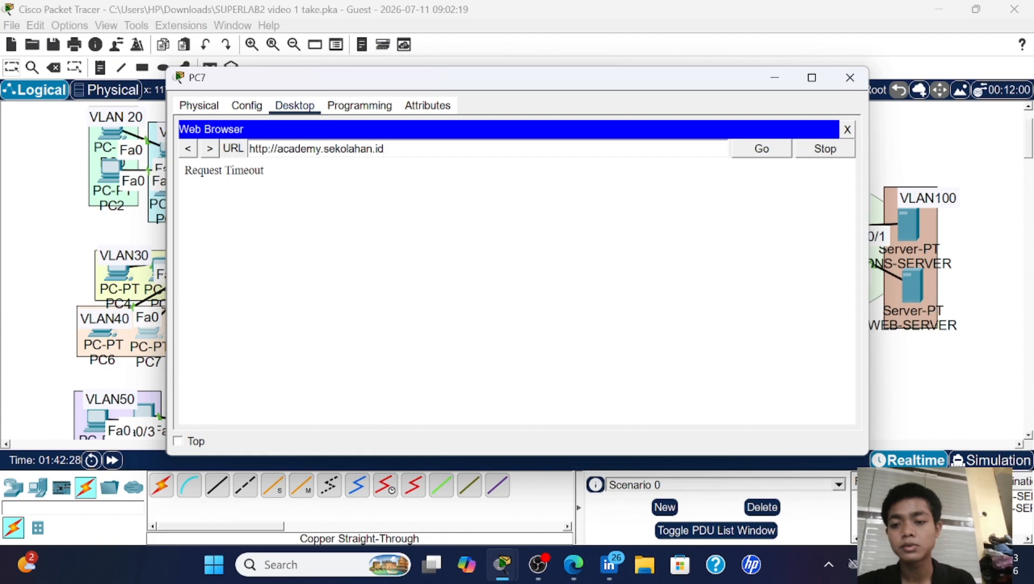
type("s")
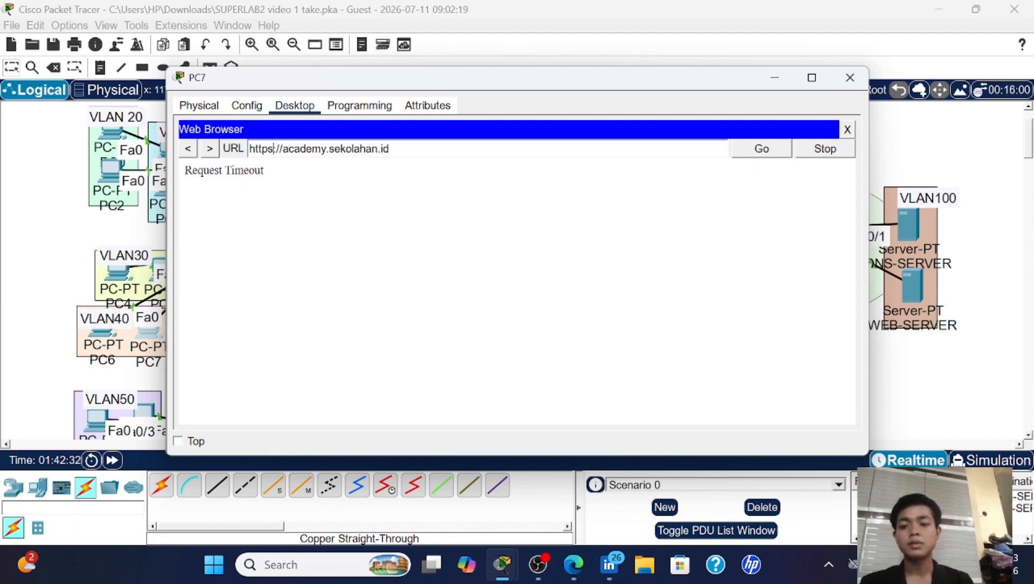
key("Return")
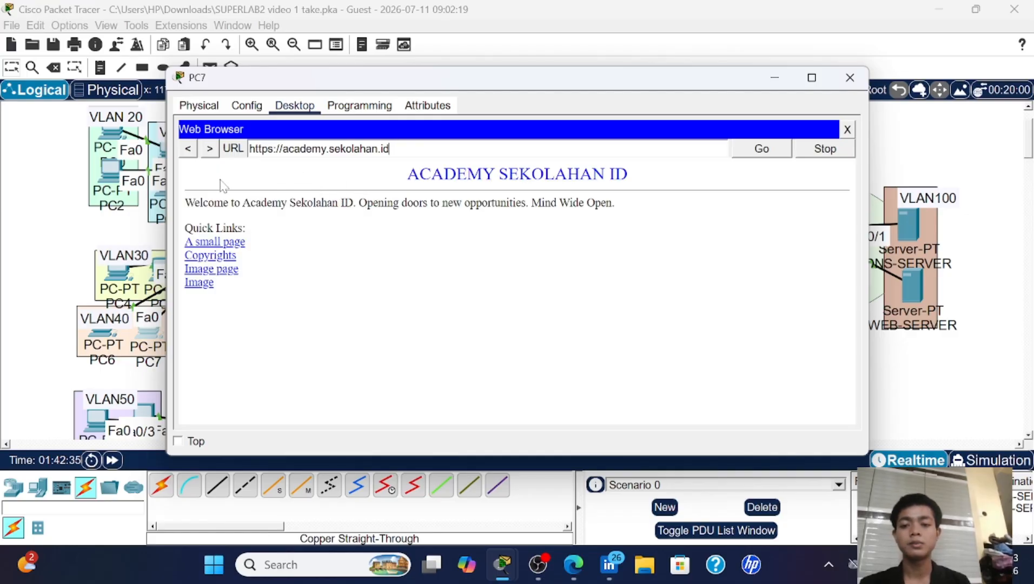
left_click(850, 77)
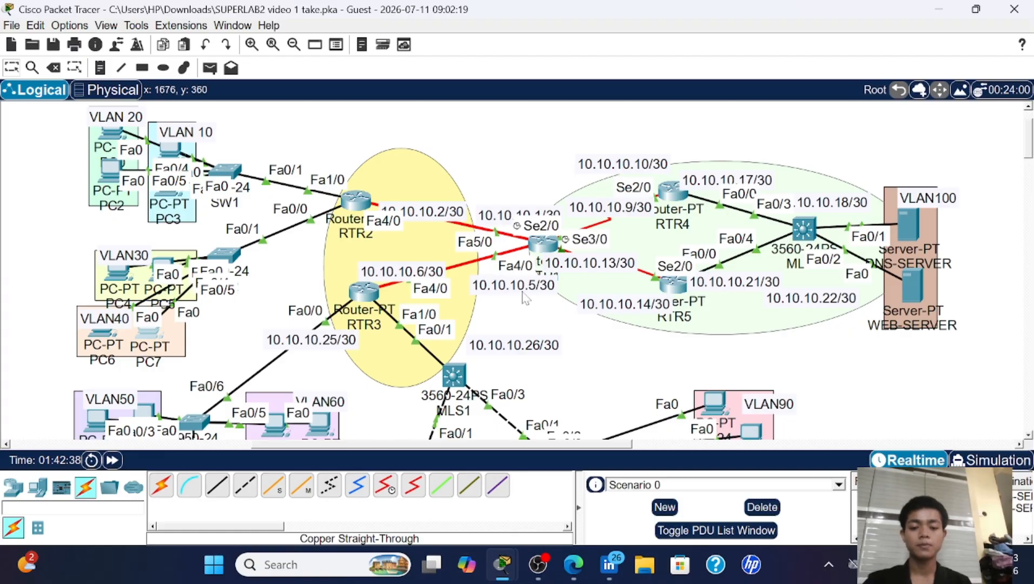
- Bring the activity instructions forward and scroll to Part 11's block_http access-list requirements
mouse_move(508, 567)
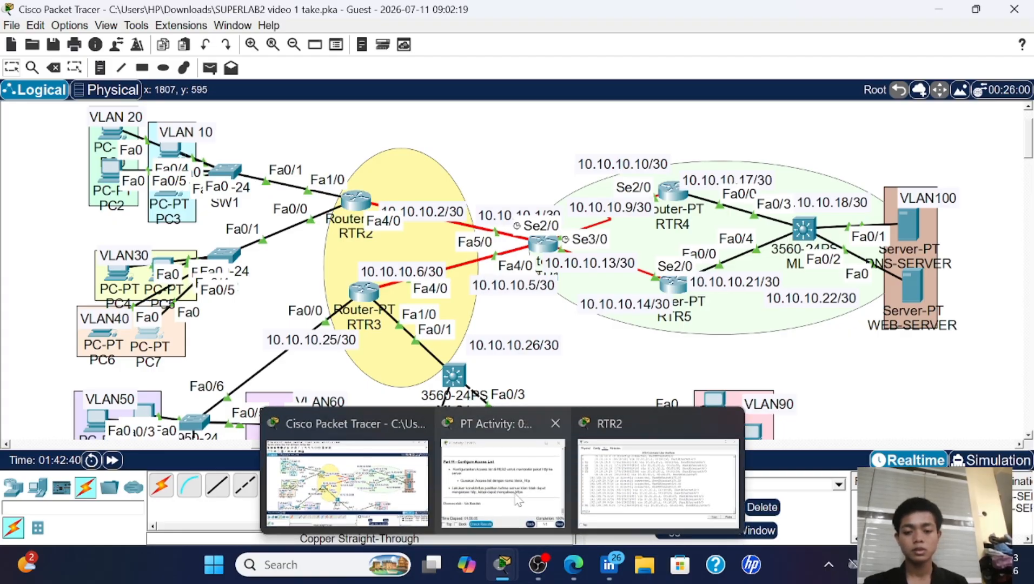
left_click(503, 476)
scroll(514, 248, "up", 15)
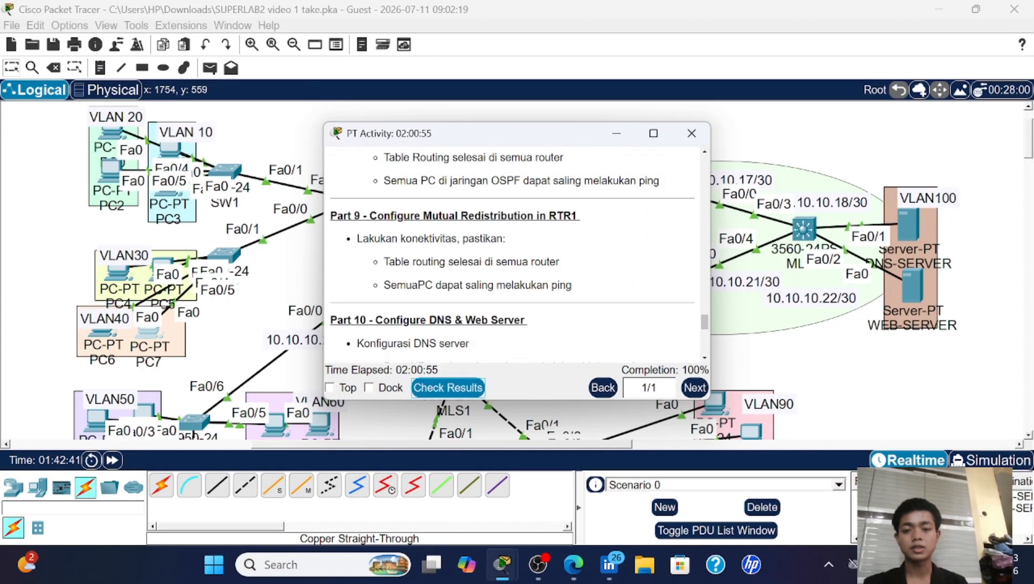
scroll(513, 248, "up", 8)
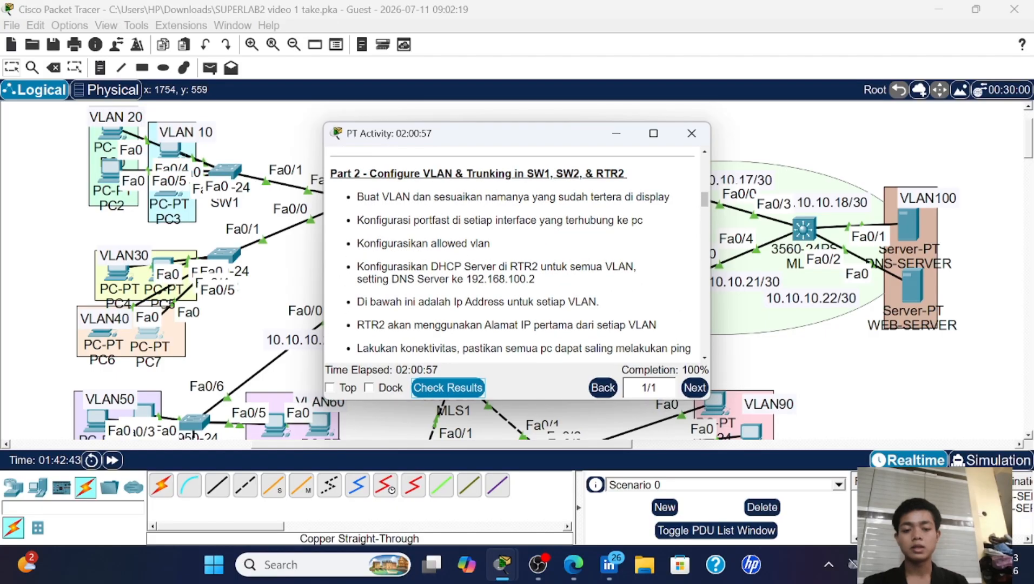
scroll(431, 238, "down", 10)
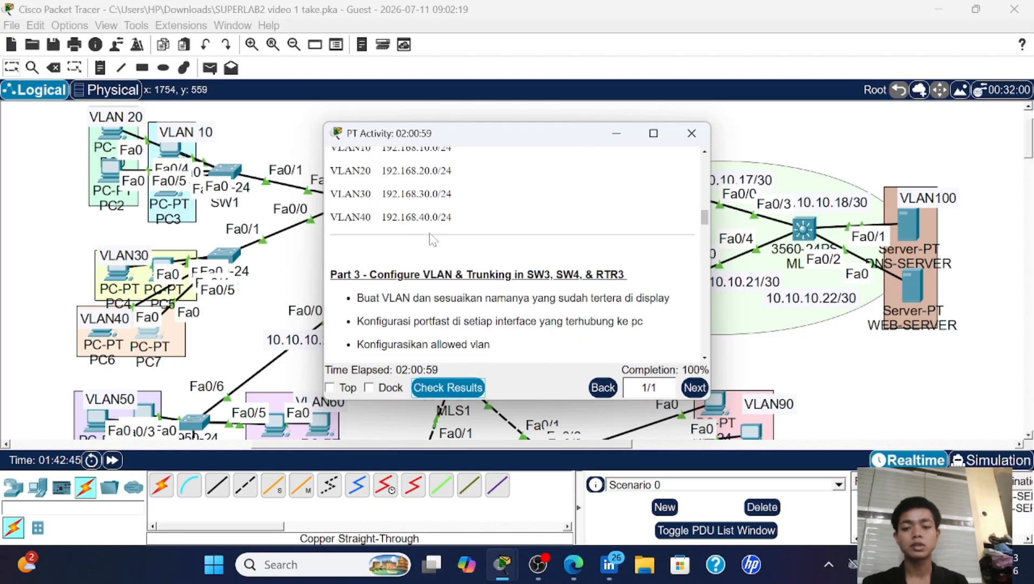
scroll(431, 238, "down", 10)
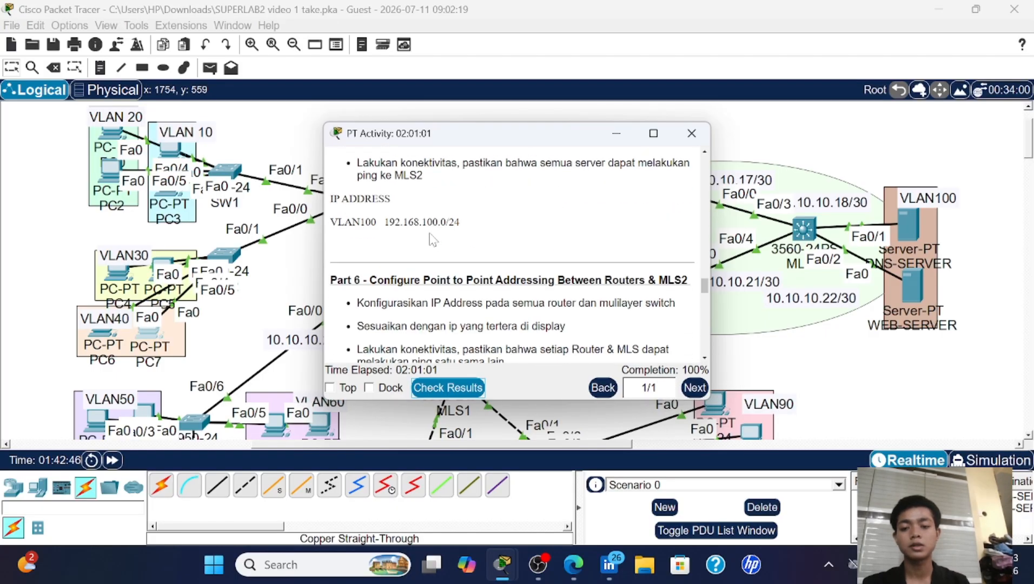
scroll(431, 238, "down", 15)
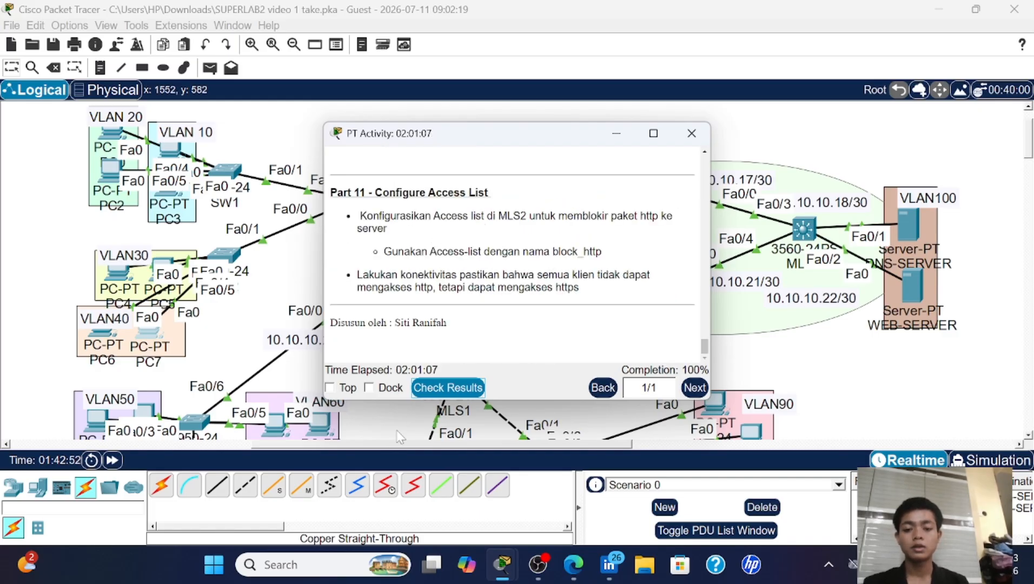
- Run Check Results, review every Assessment Item as correct with score 219/219, then close the results
left_click(443, 388)
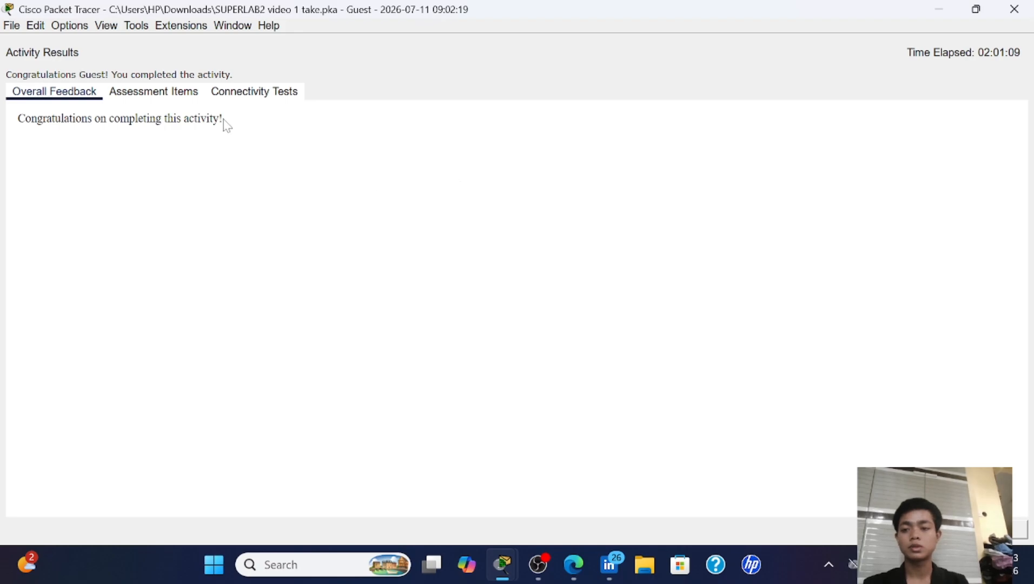
left_click(170, 99)
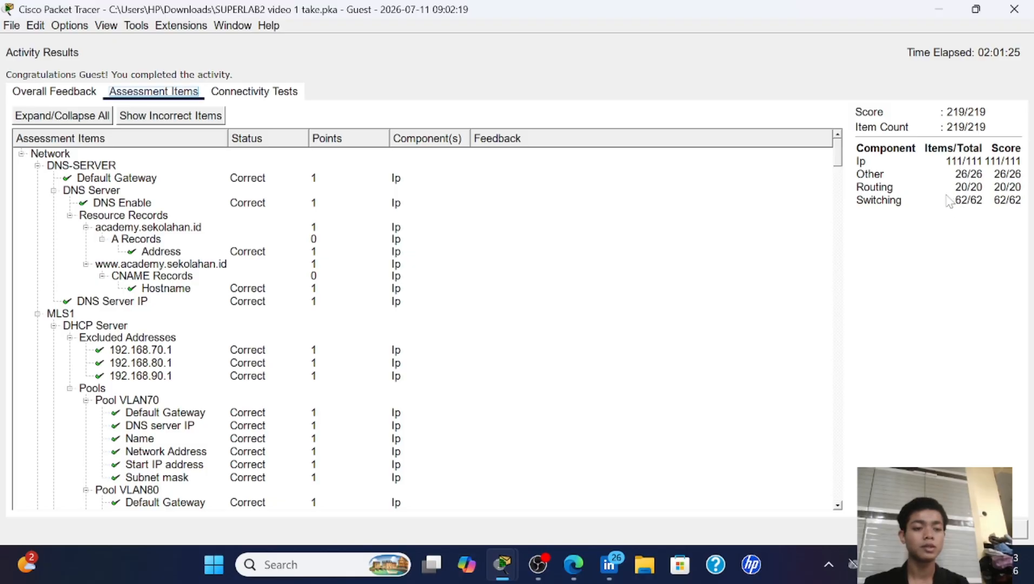
scroll(230, 337, "down", 3)
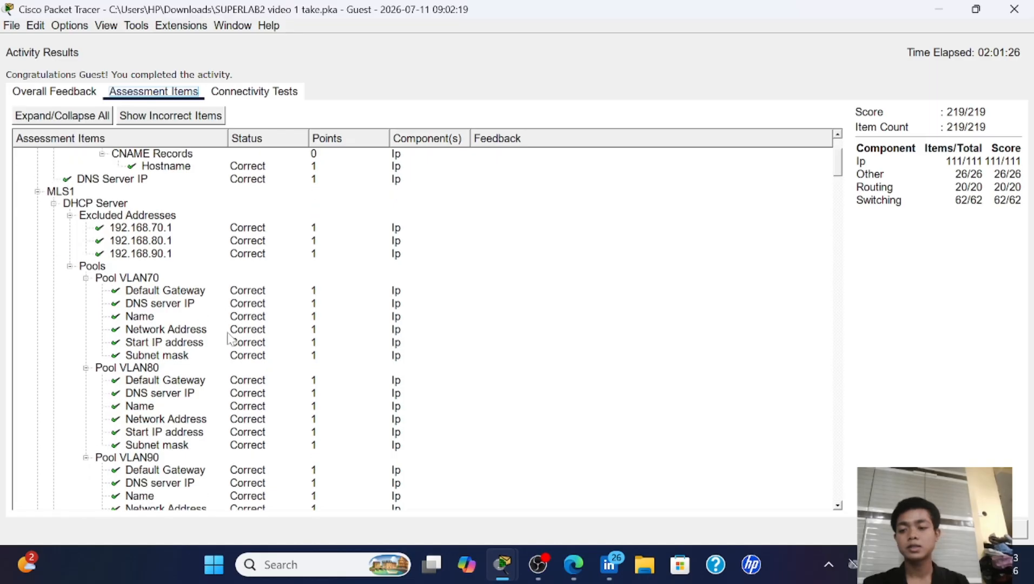
scroll(231, 337, "up", 3)
scroll(230, 337, "down", 3)
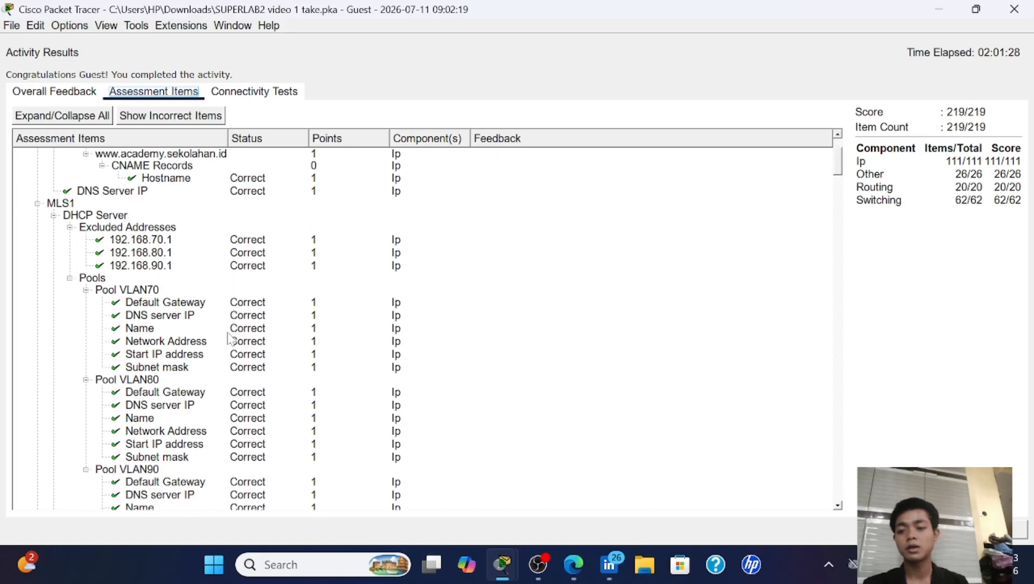
scroll(230, 338, "up", 3)
scroll(230, 338, "down", 4)
scroll(228, 338, "down", 2)
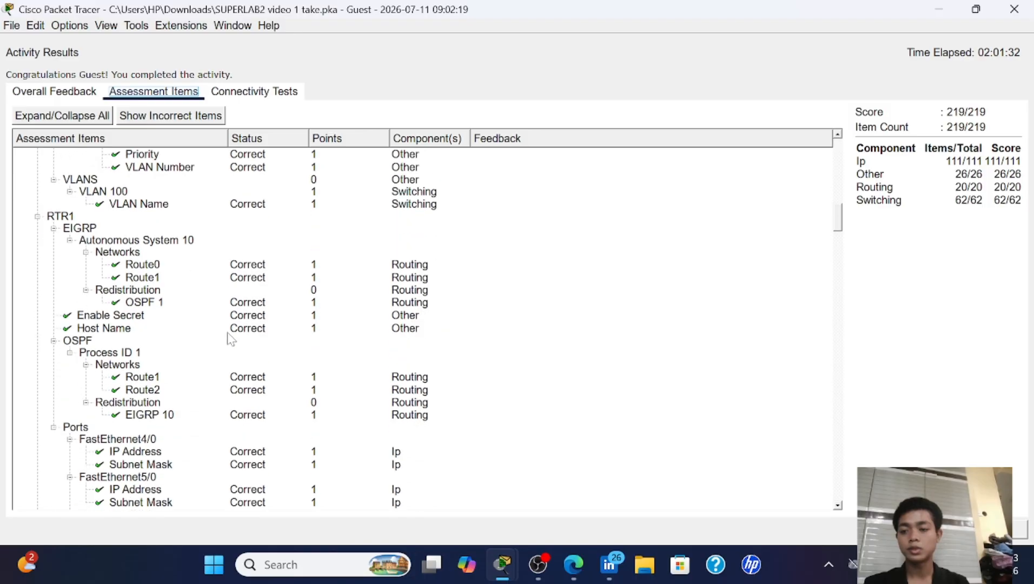
scroll(228, 338, "down", 10)
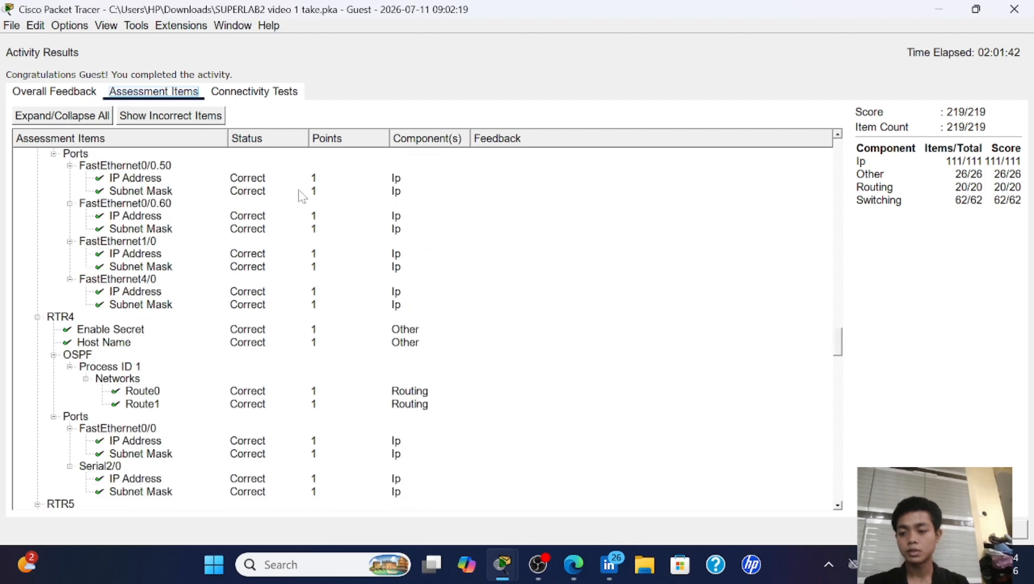
scroll(289, 306, "down", 15)
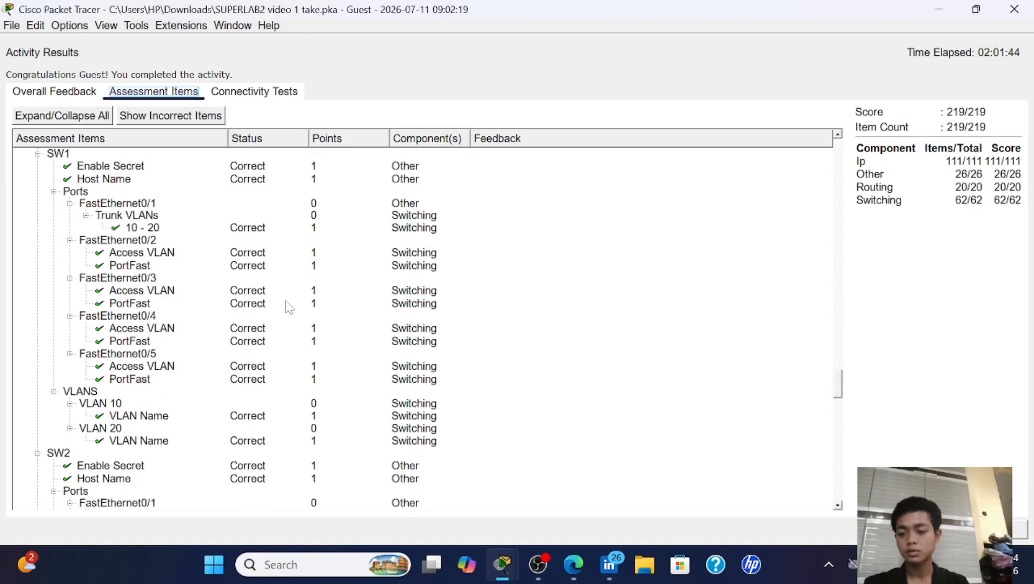
scroll(288, 306, "up", 20)
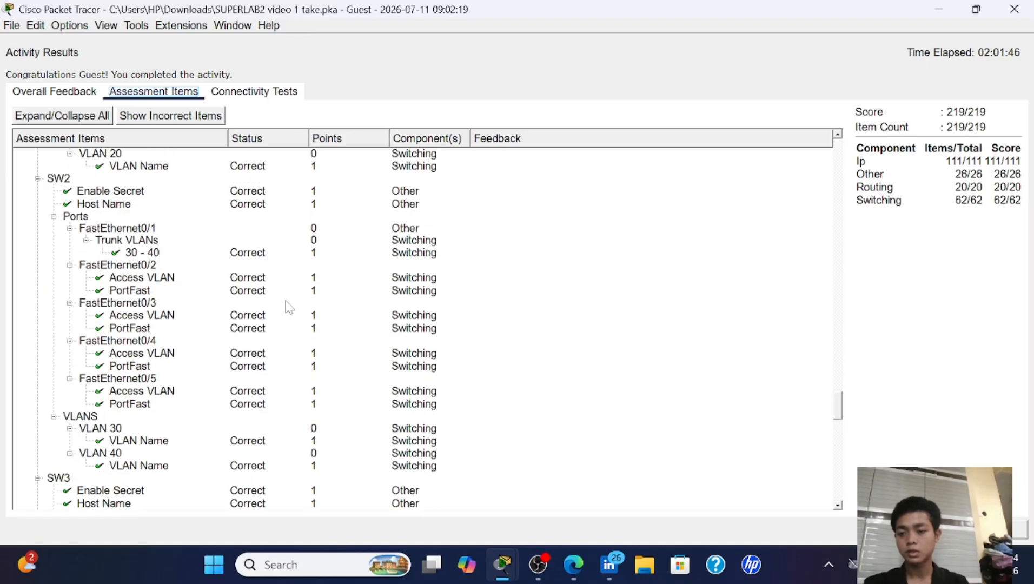
scroll(288, 306, "down", 8)
scroll(288, 306, "down", 20)
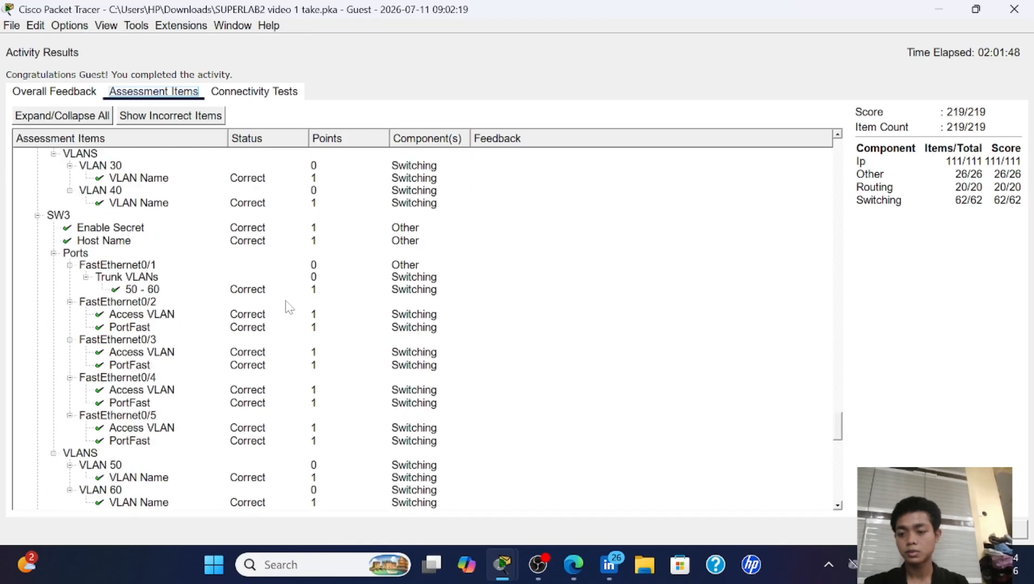
scroll(288, 306, "down", 15)
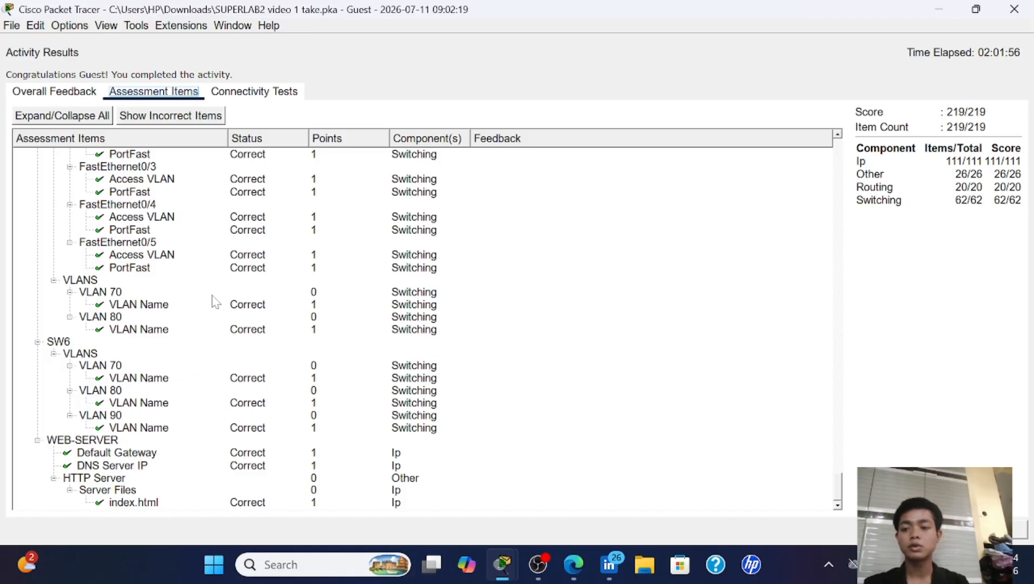
scroll(214, 301, "up", 15)
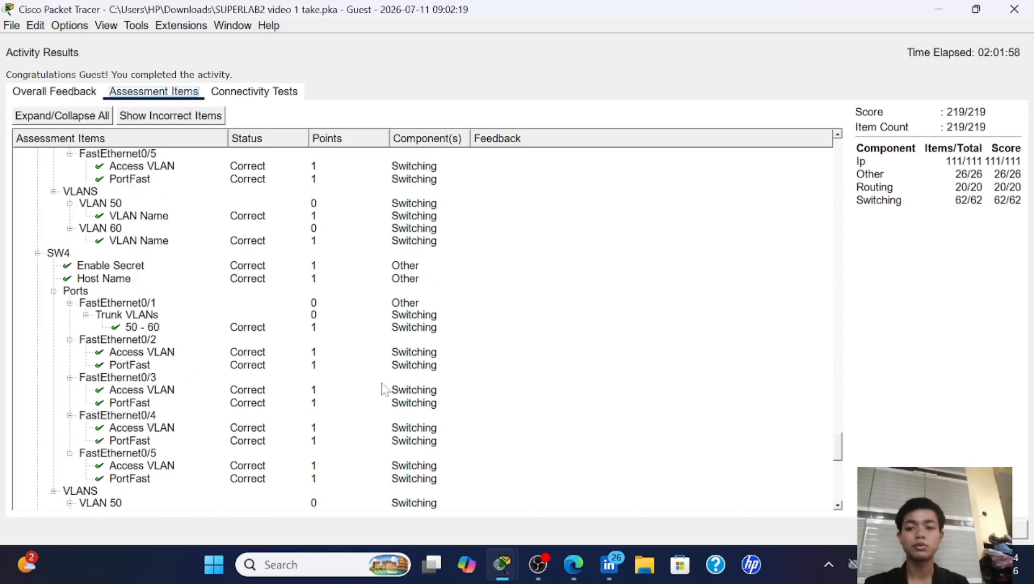
left_click(1013, 9)
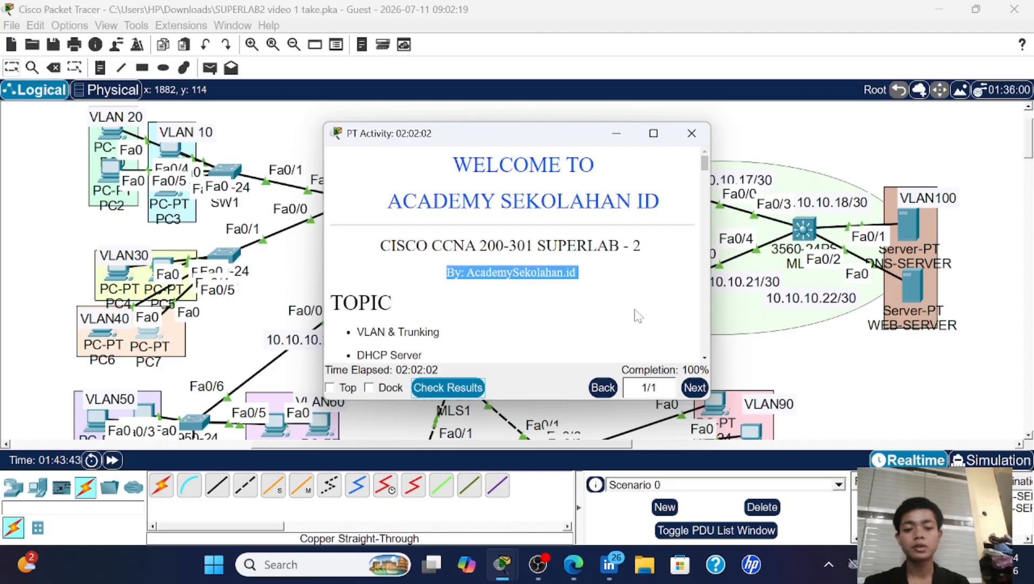
- Skim the activity instructions from the welcome text to Part 7, then close the activity window
scroll(503, 330, "down", 3)
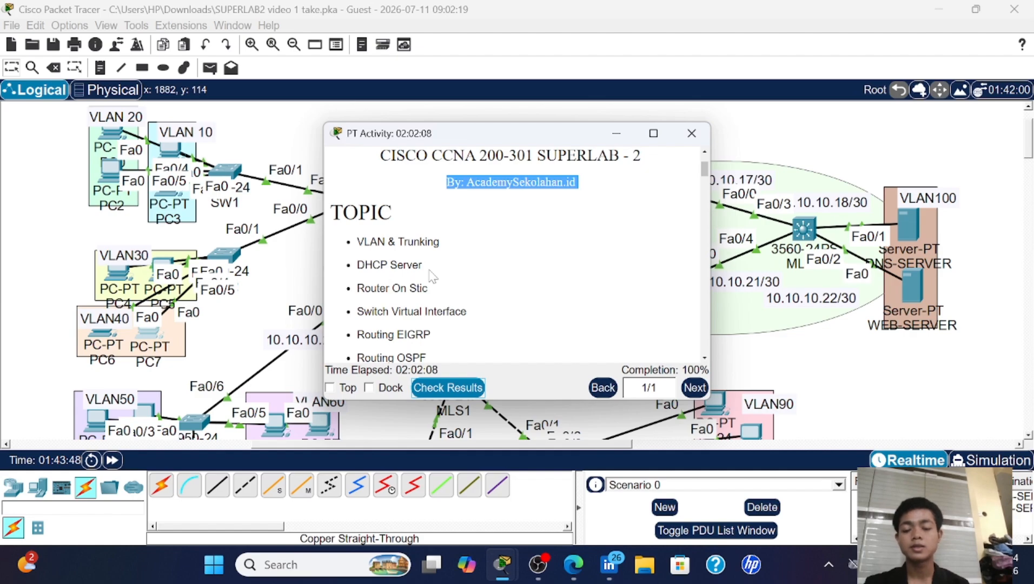
scroll(486, 254, "down", 3)
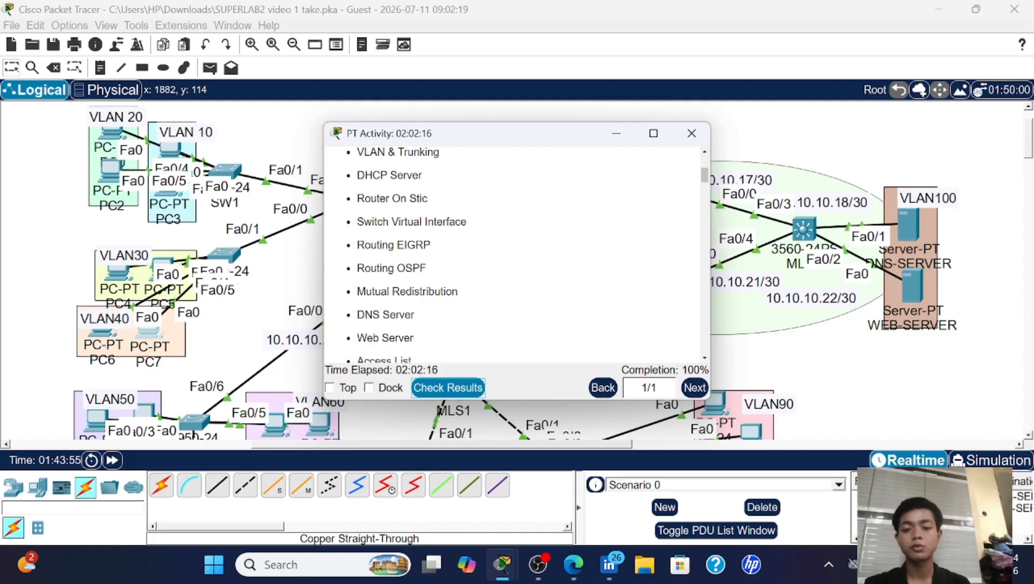
scroll(430, 267, "down", 3)
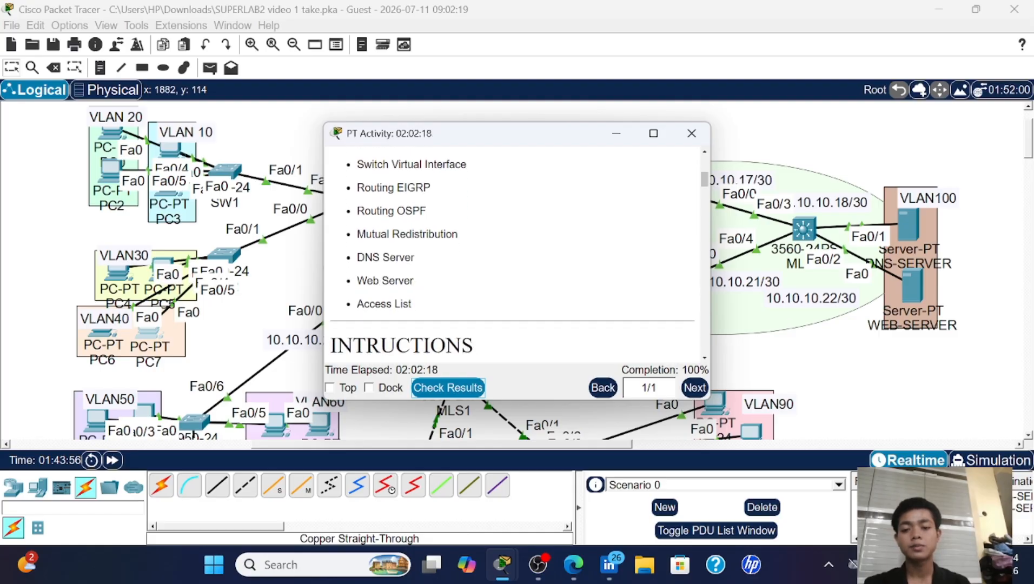
scroll(411, 319, "down", 15)
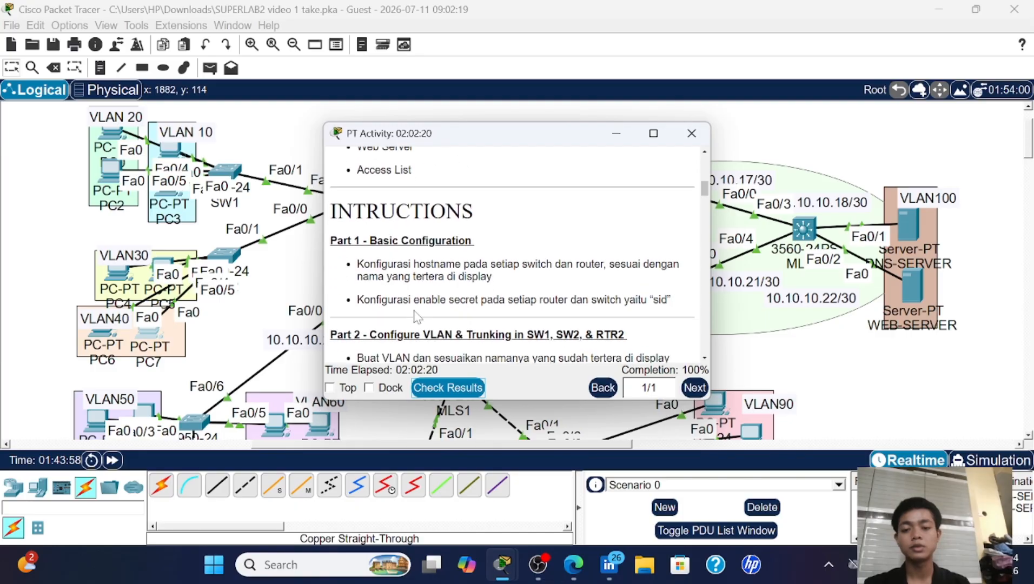
scroll(415, 315, "down", 20)
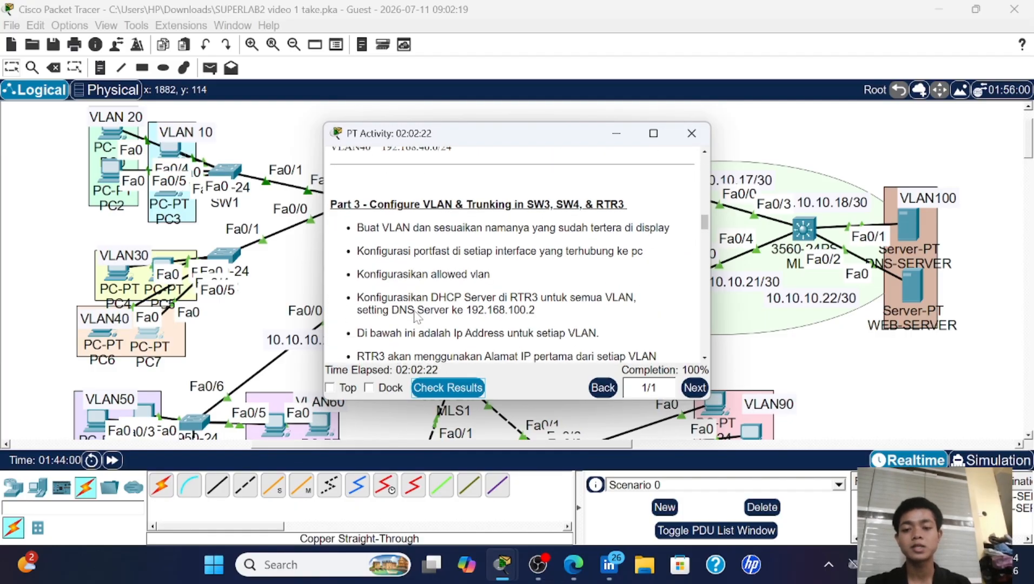
scroll(417, 316, "down", 10)
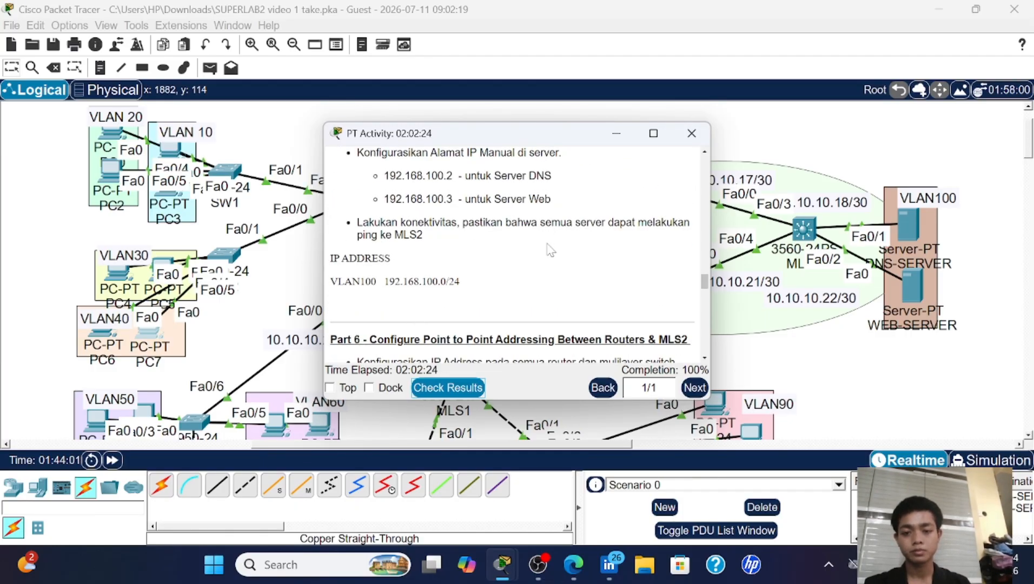
scroll(493, 266, "down", 5)
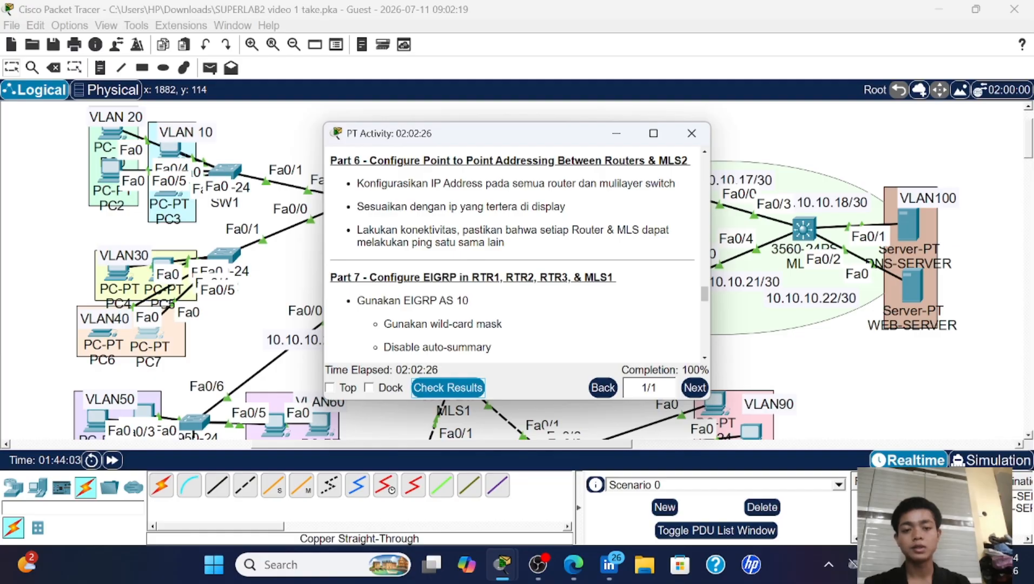
left_click(691, 133)
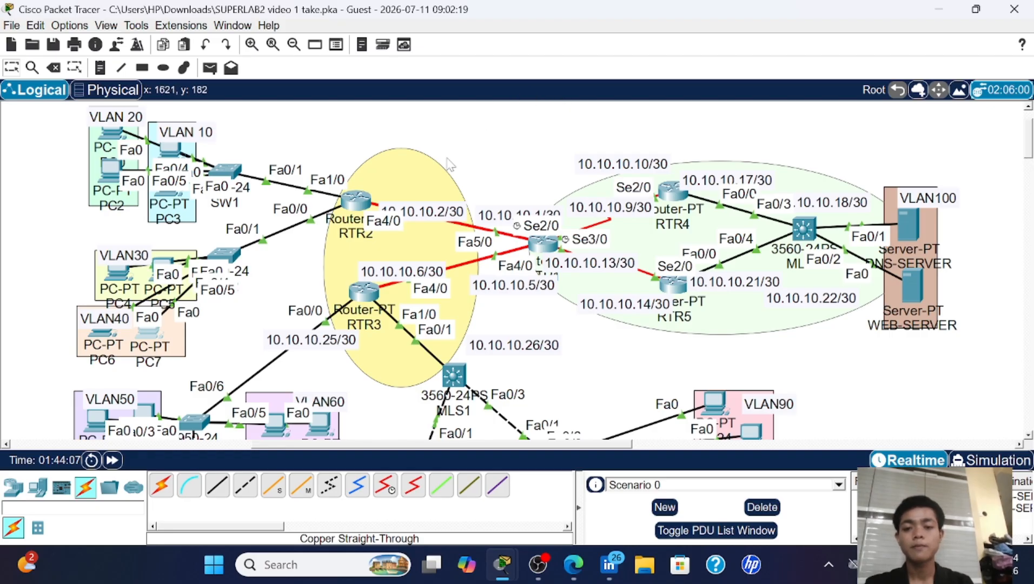
scroll(428, 221, "down", 3)
scroll(429, 221, "up", 2)
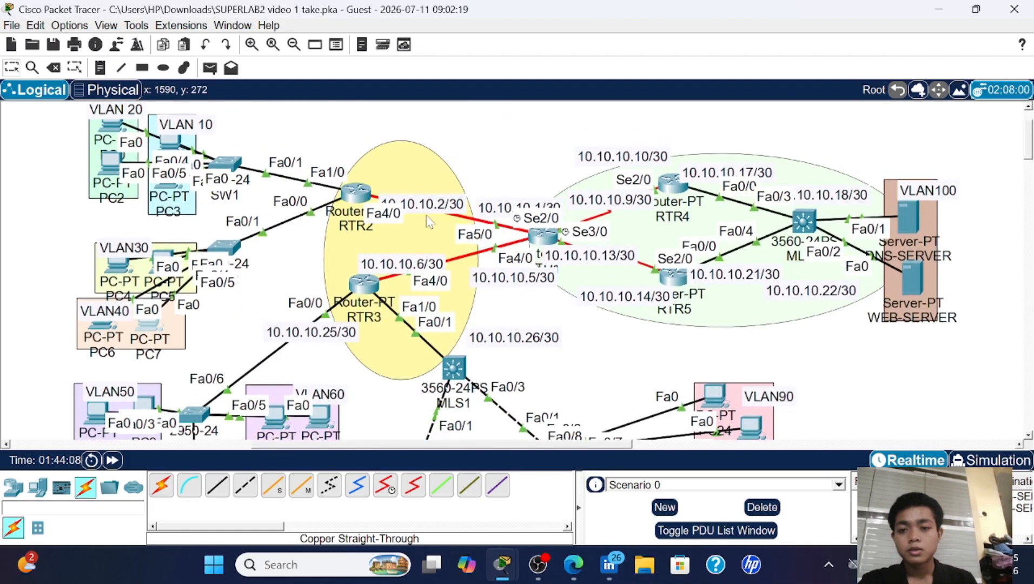
scroll(429, 222, "up", 1)
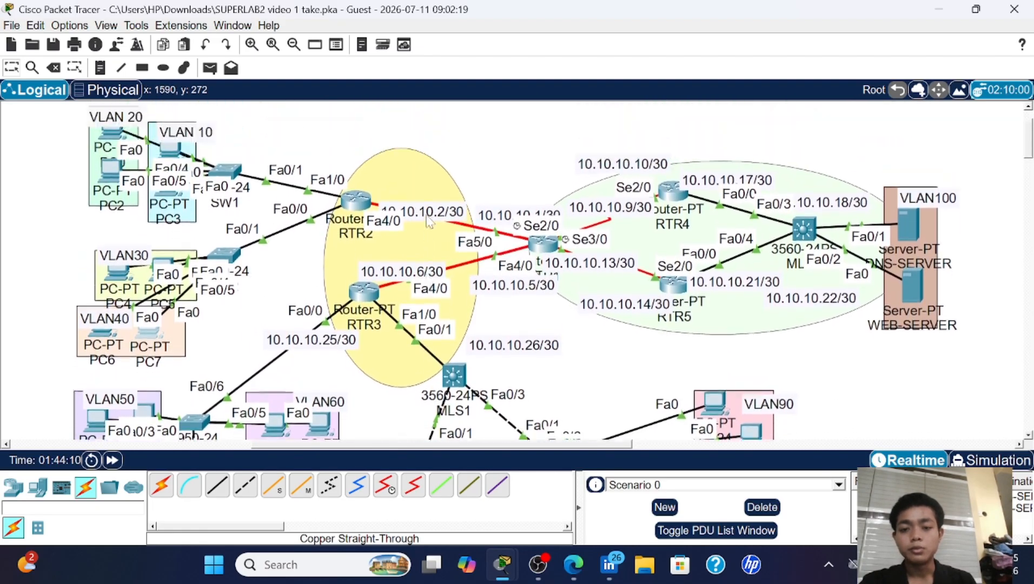
scroll(429, 222, "down", 2)
scroll(430, 222, "up", 2)
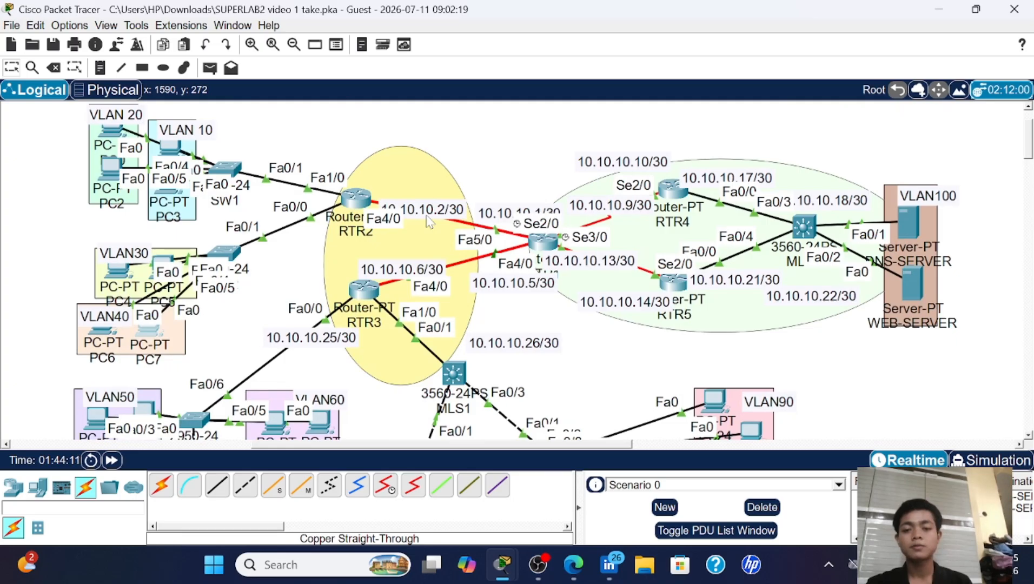
scroll(429, 222, "down", 1)
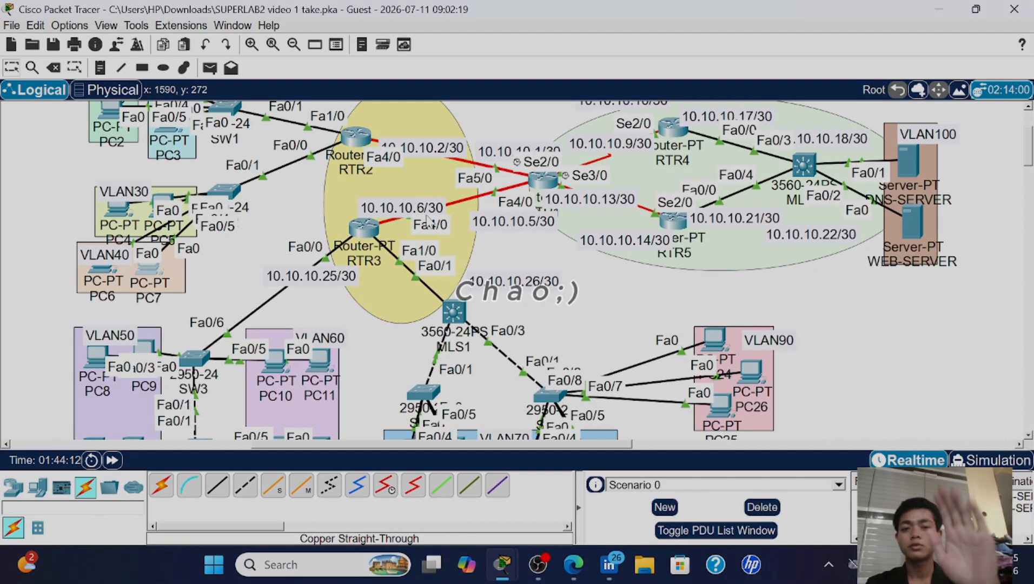